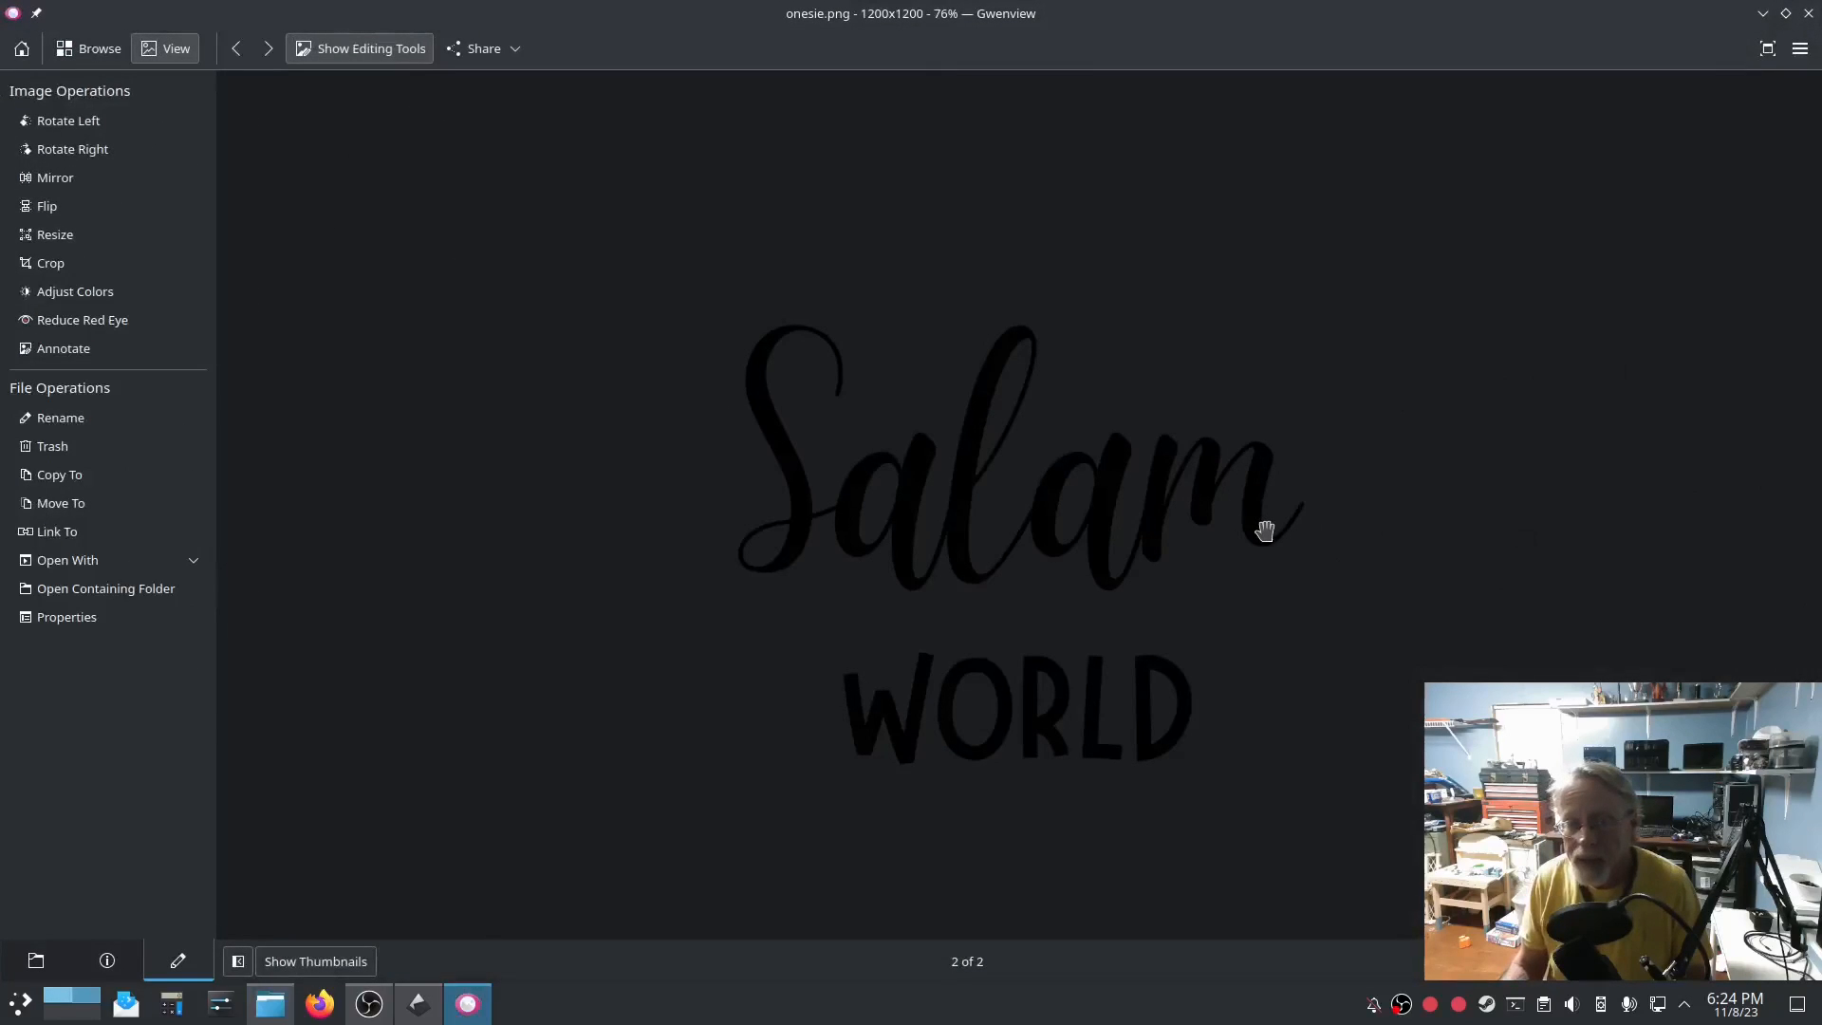
Close the onesie.png preview and the file manager, and switch to tawakkul.png in Inkscape.
click(1808, 13)
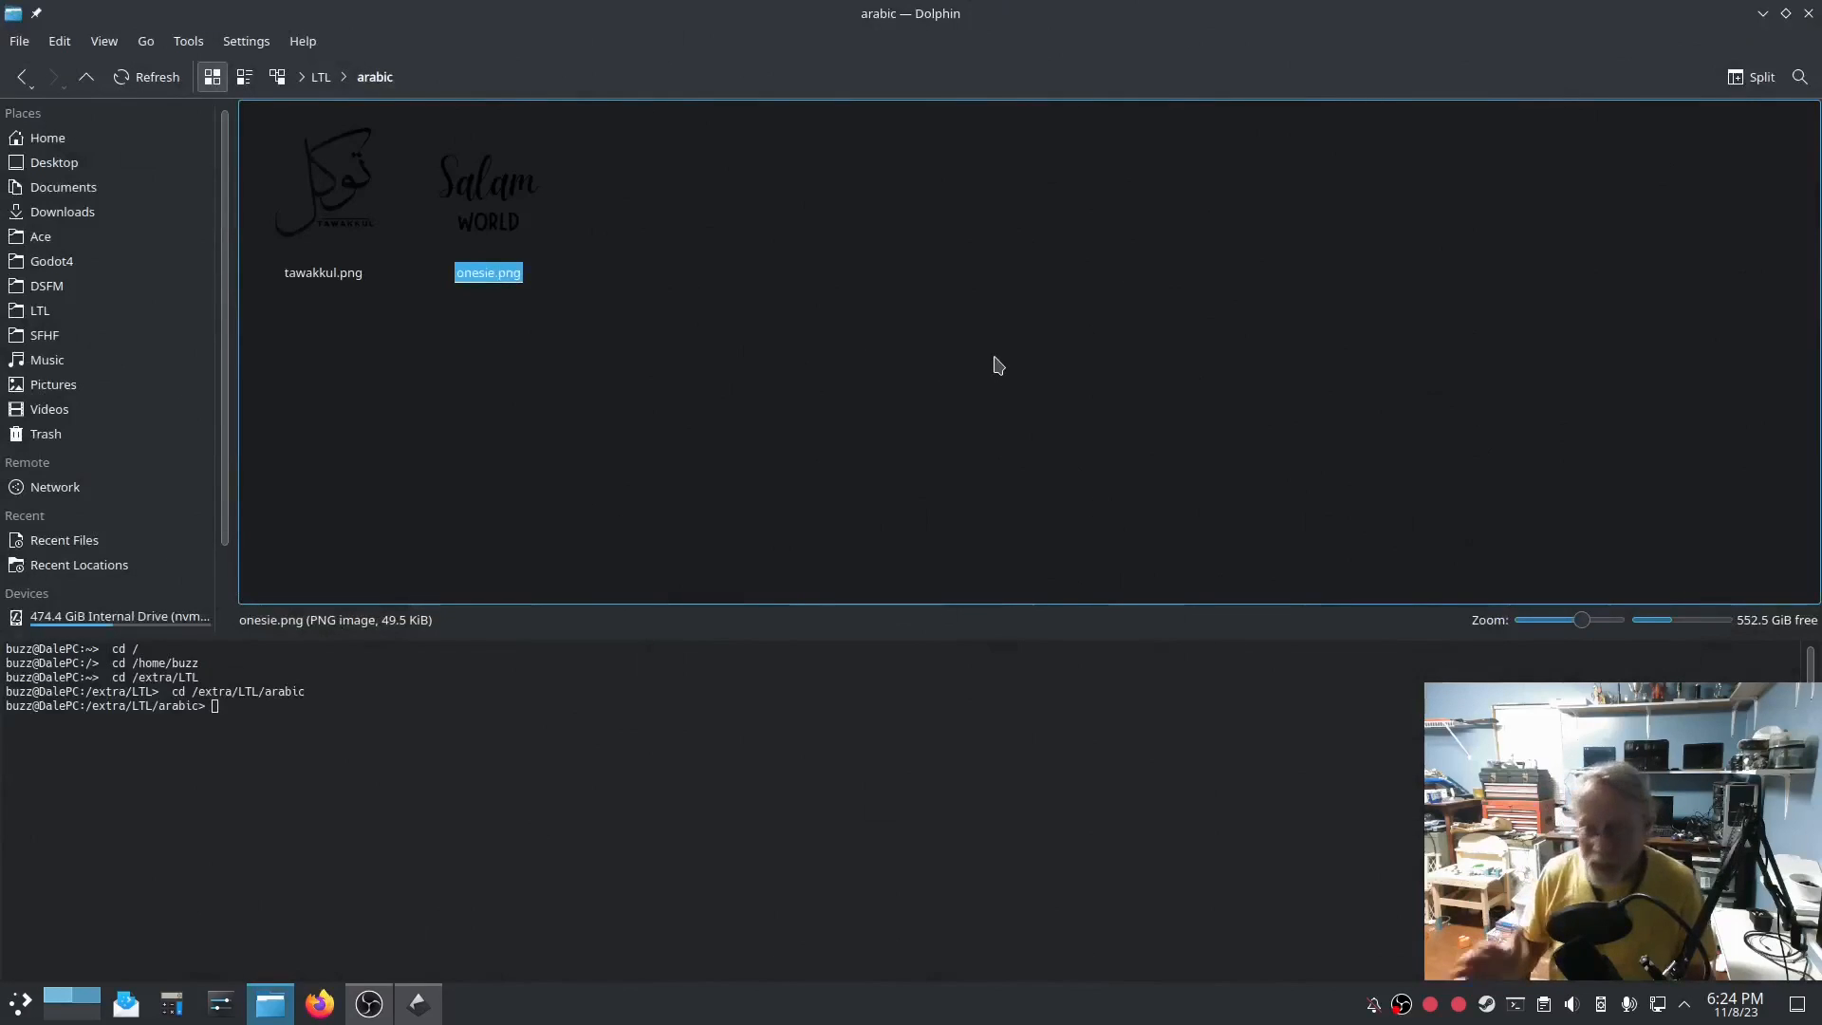
click(1808, 13)
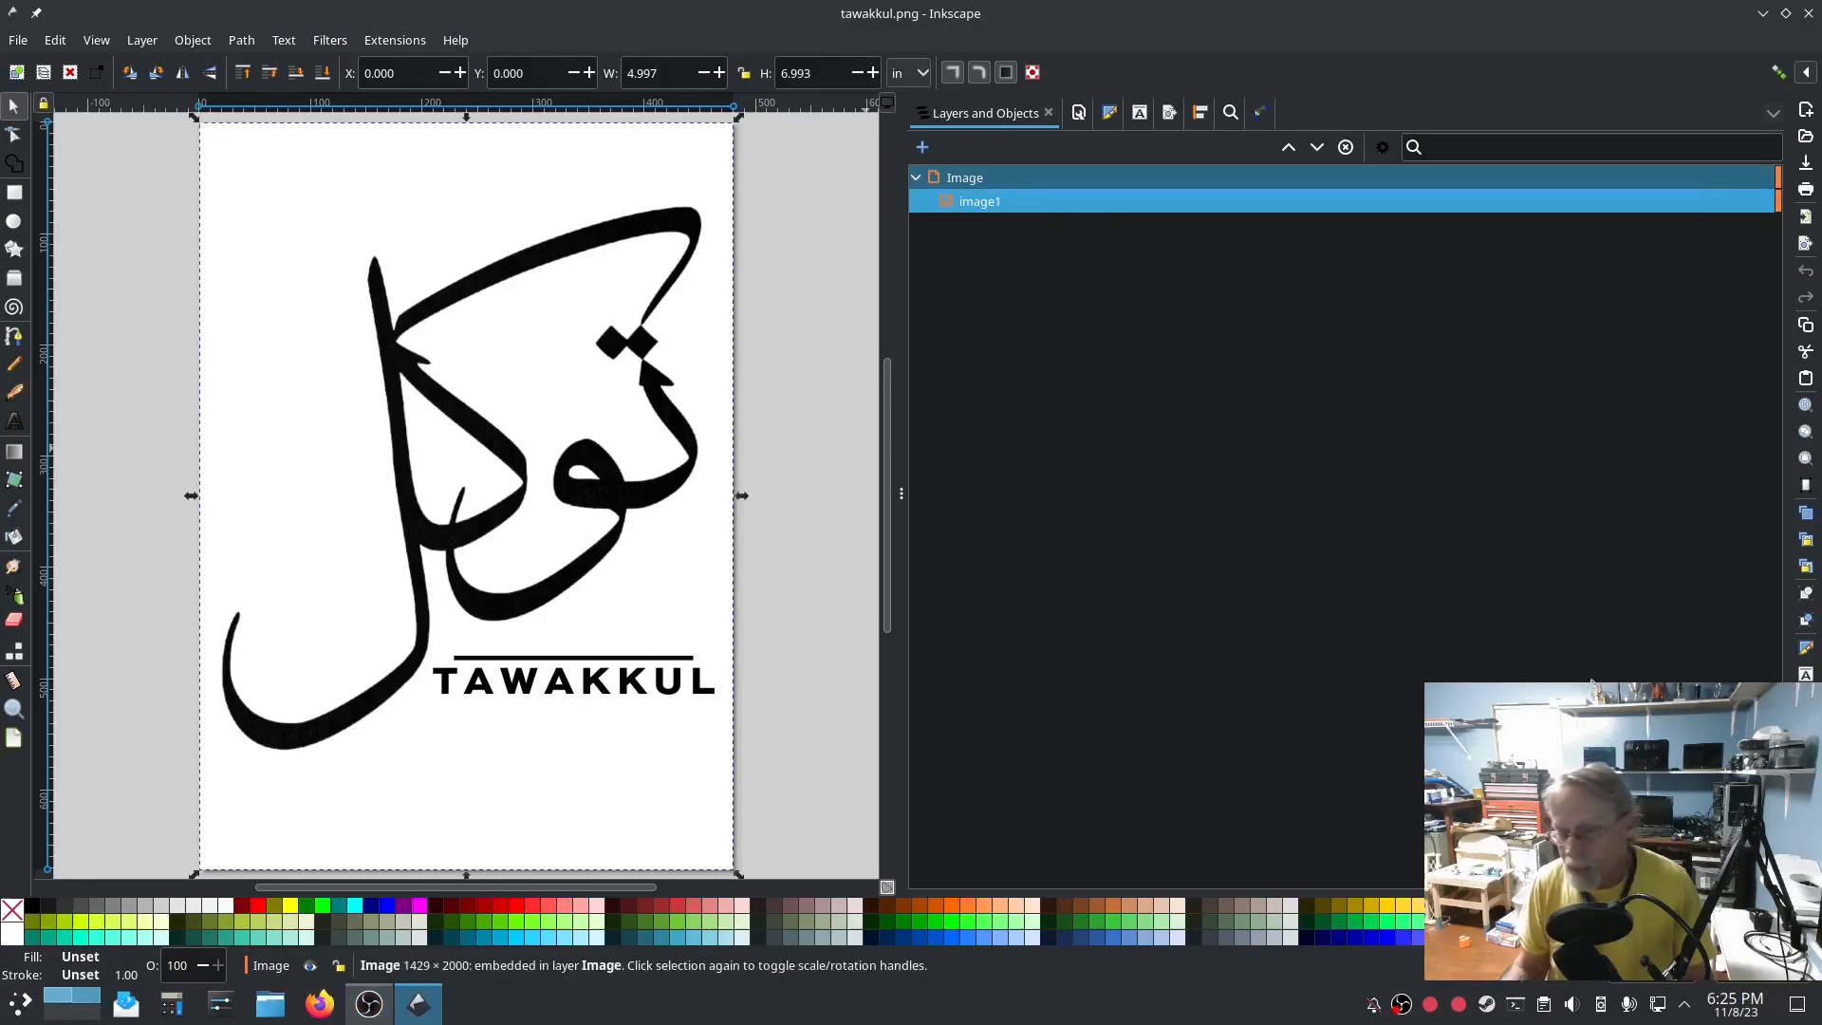
Lower the opacity of the tawakkul image to about 39% so it can serve as a tracing template.
click(1110, 115)
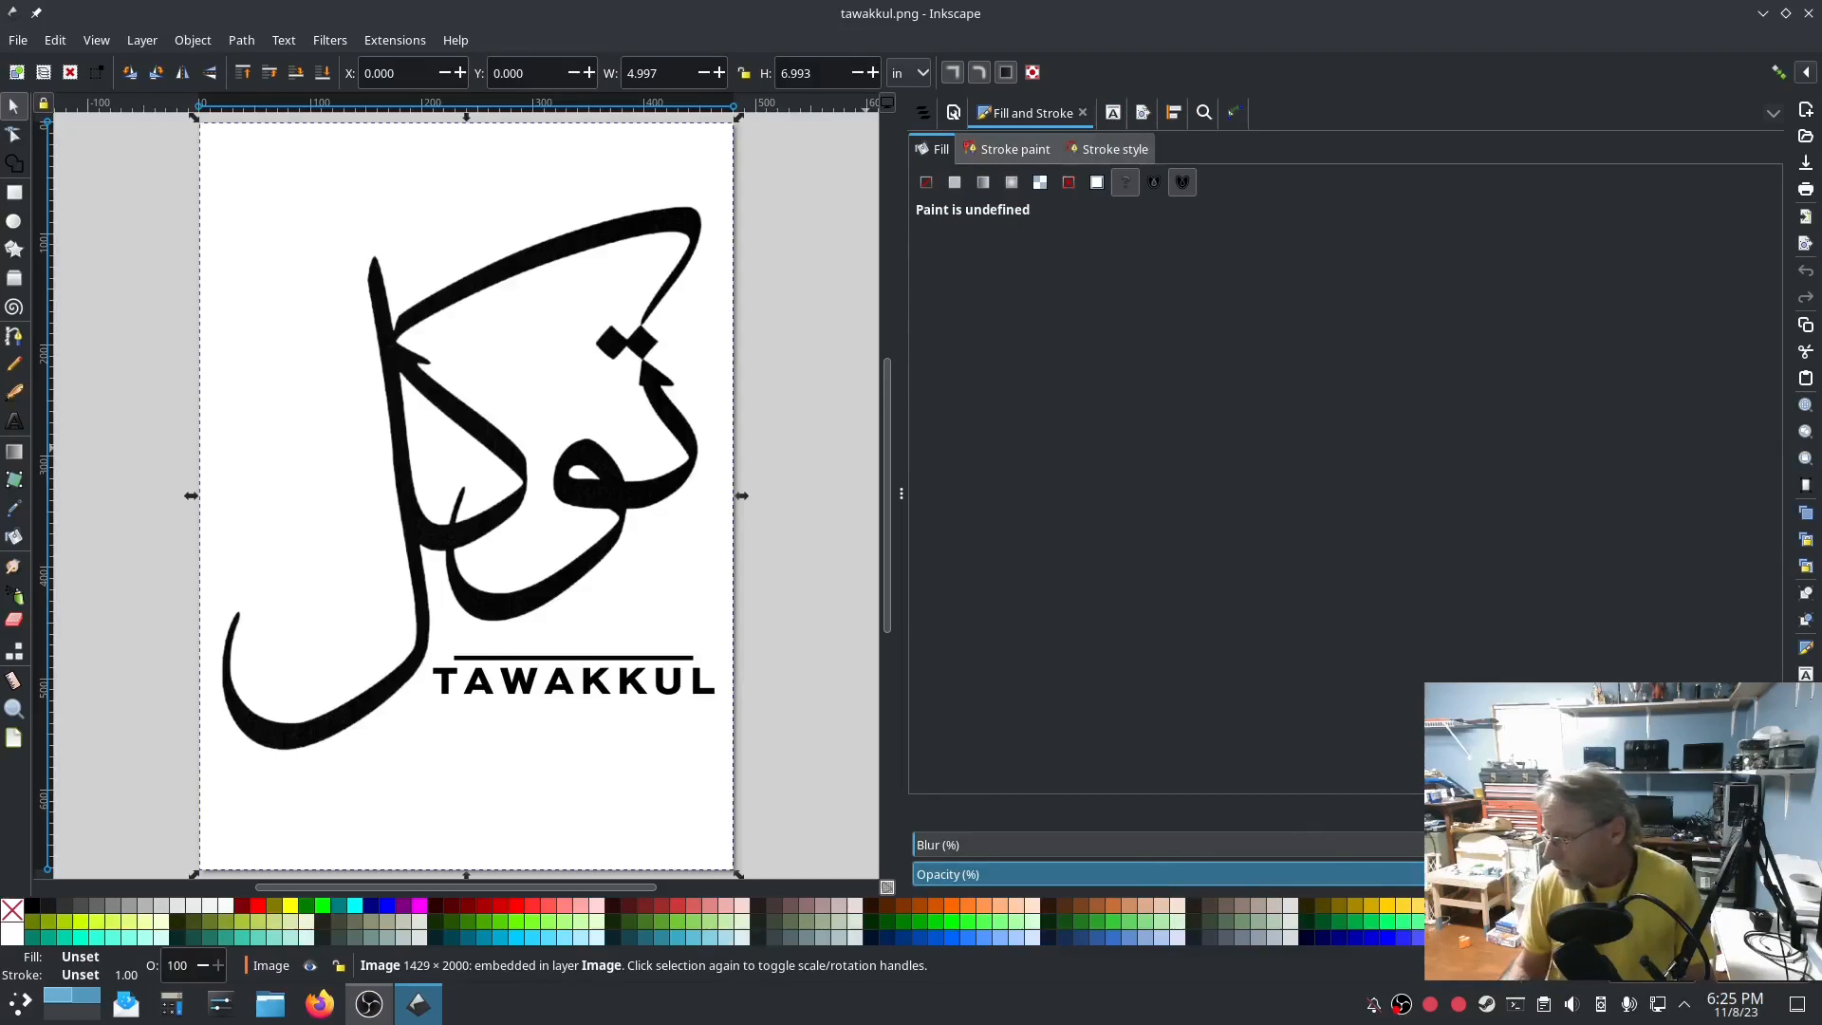
click(1141, 874)
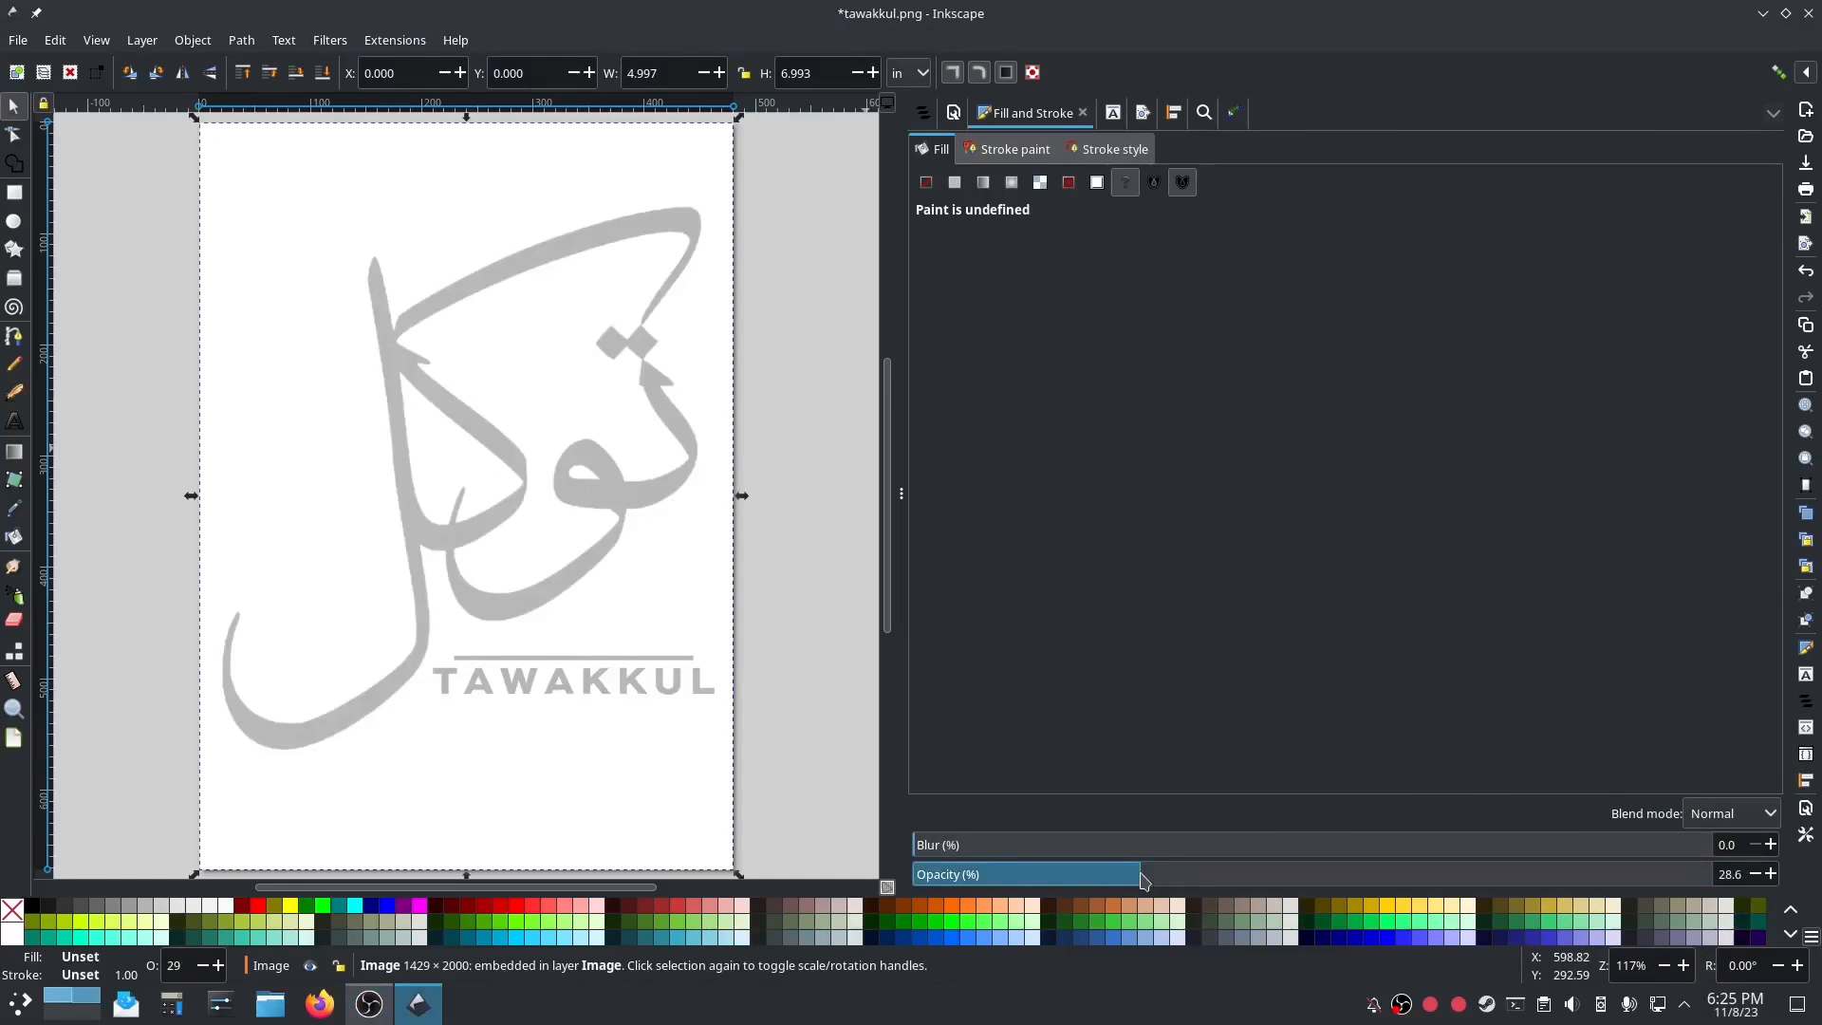
mouse_move(1142, 880)
mouse_down()
mouse_move(1193, 885)
mouse_move(1142, 882)
mouse_move(1176, 883)
mouse_up()
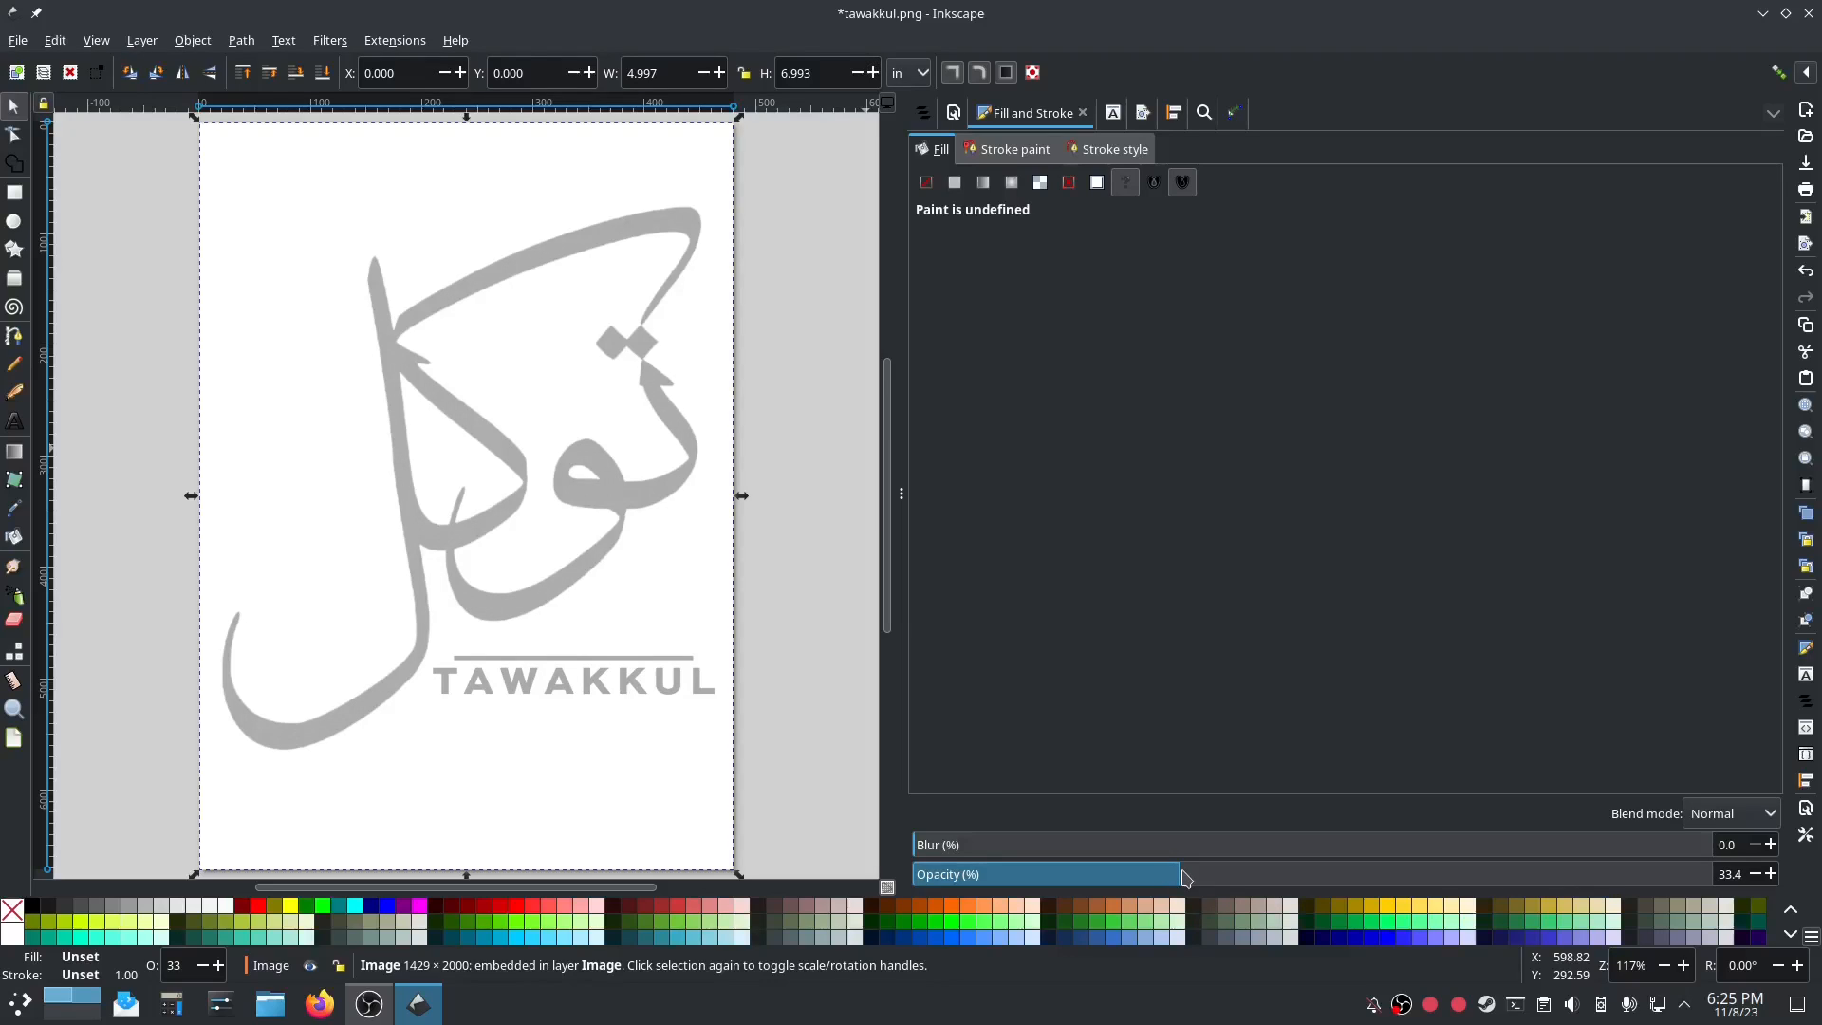
click(1185, 878)
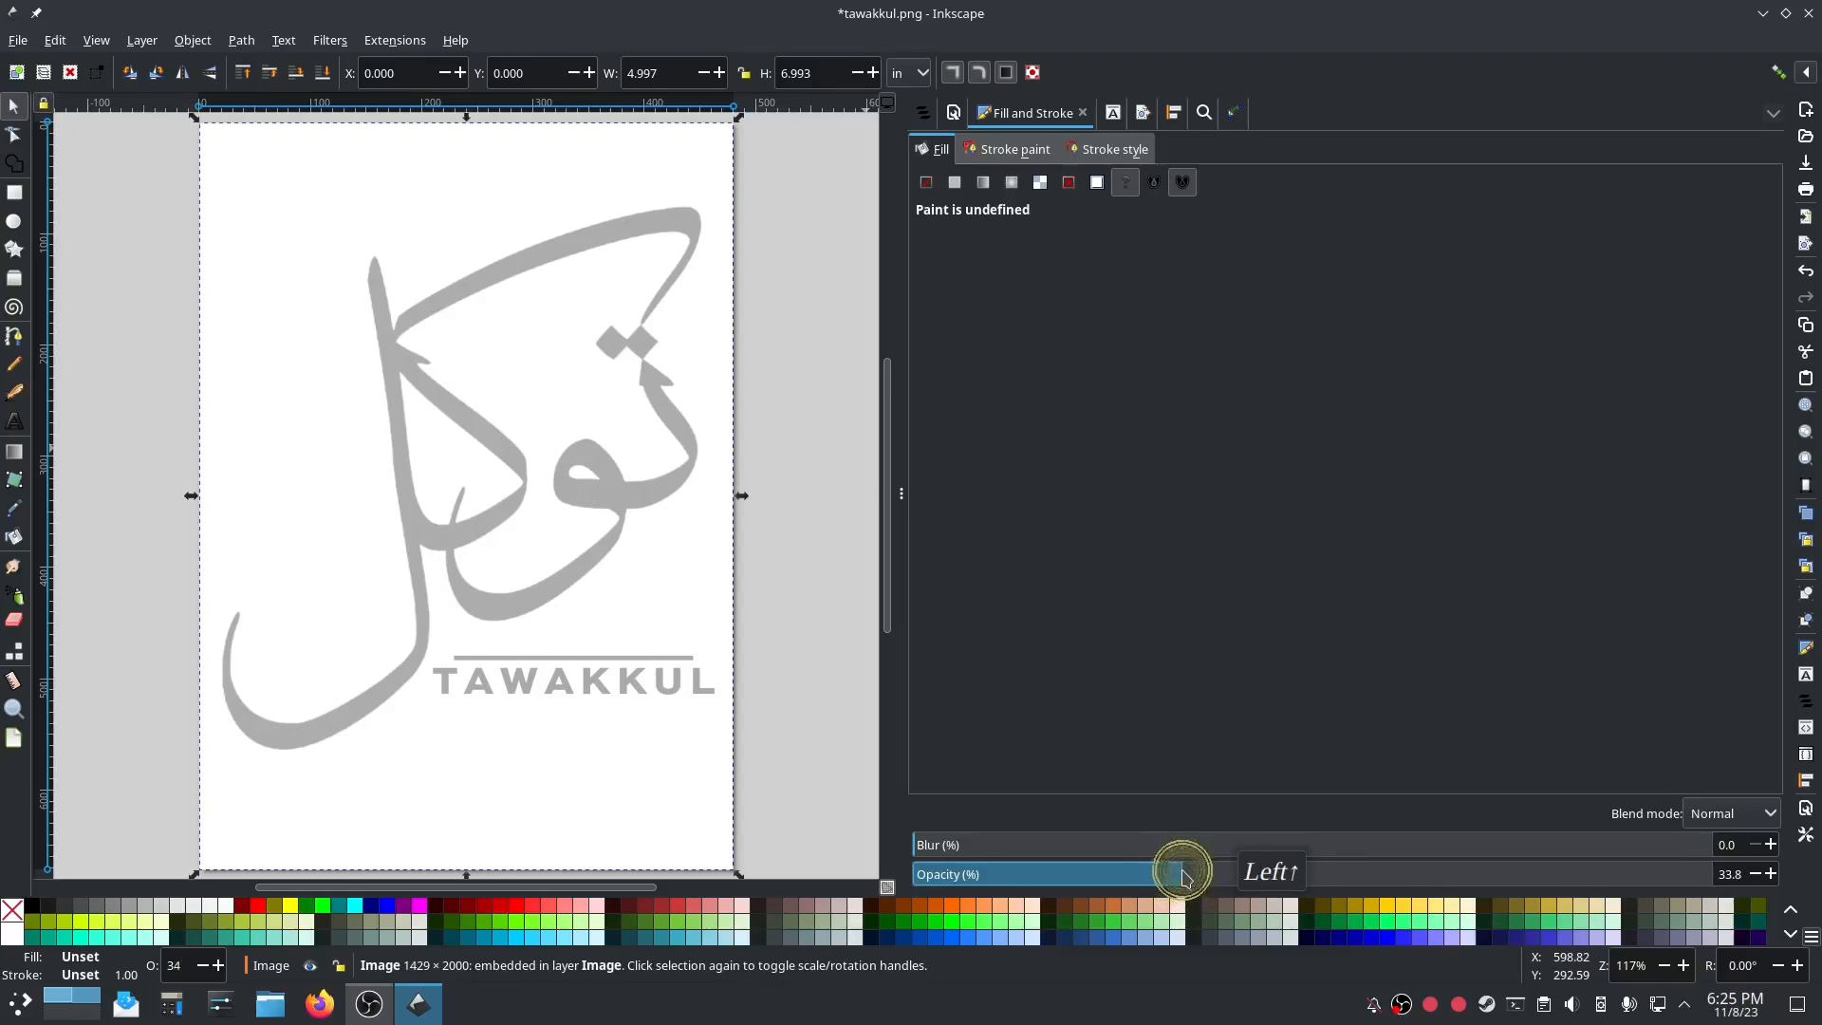
drag(1185, 878, 1230, 878)
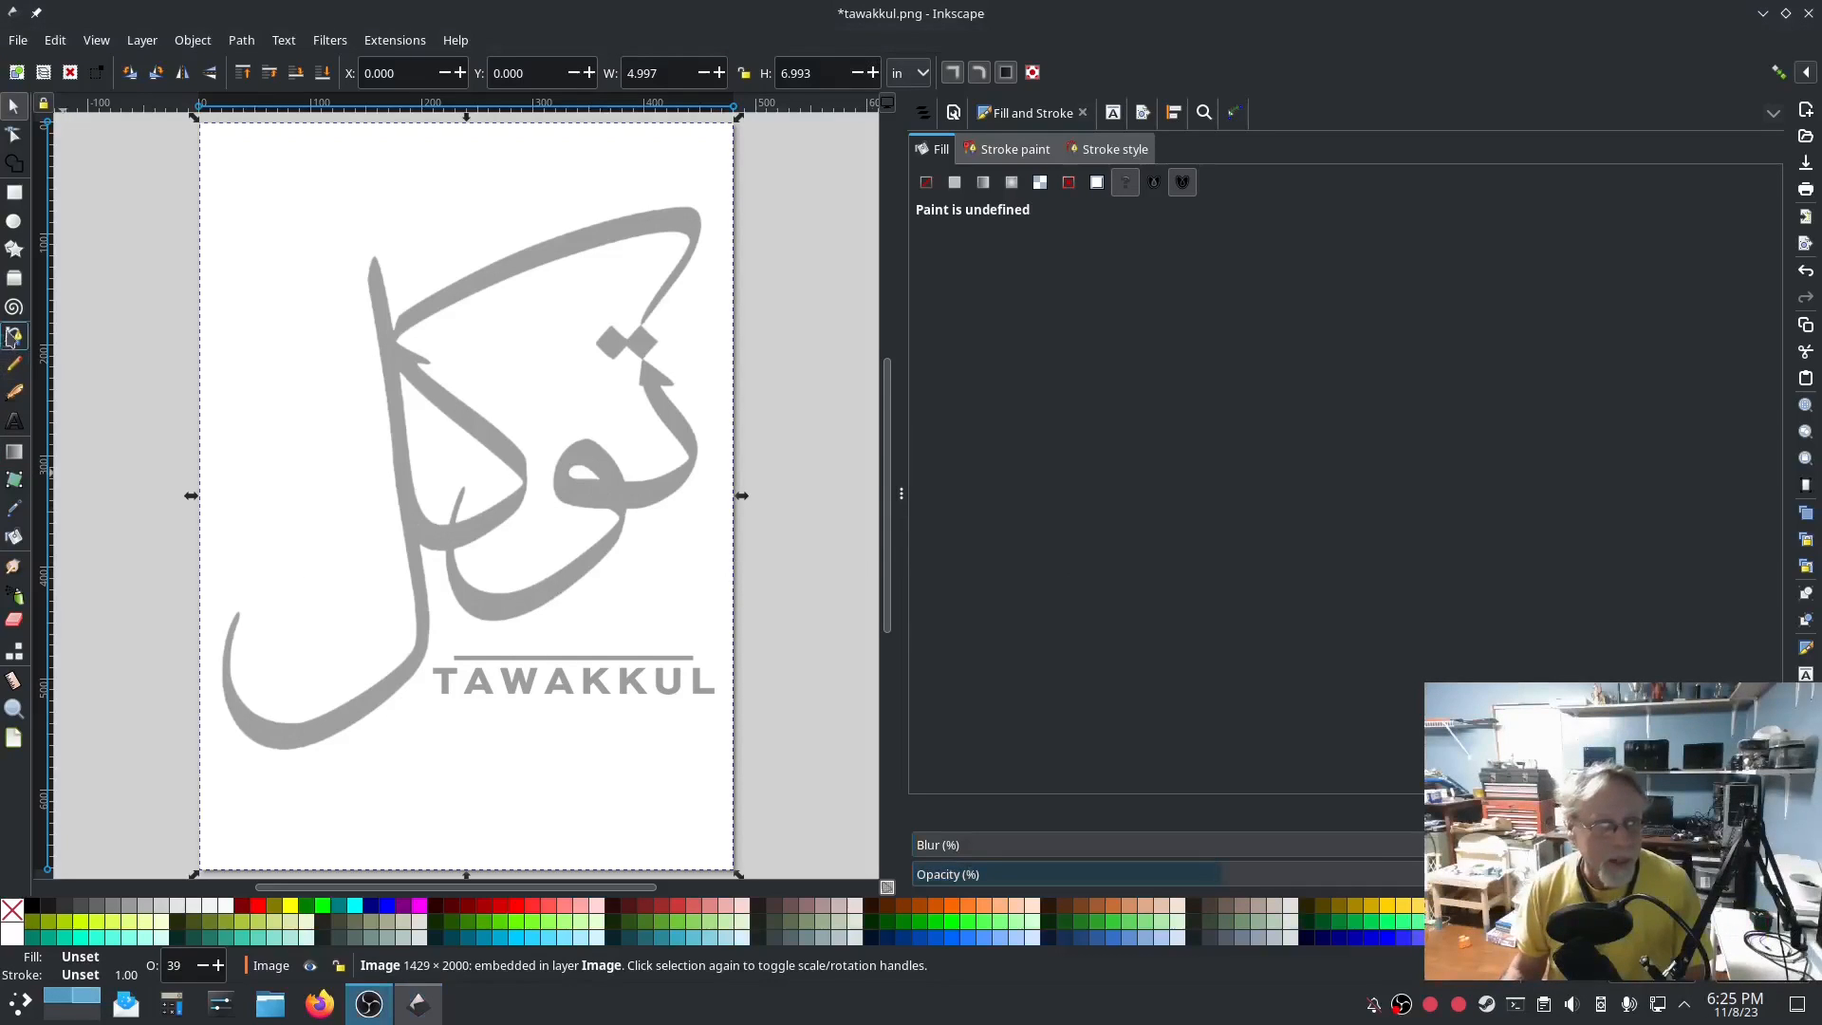
Start a straight-segment Pen path at the tip of the large hook and trace its outer edge down to the lowest point.
click(14, 336)
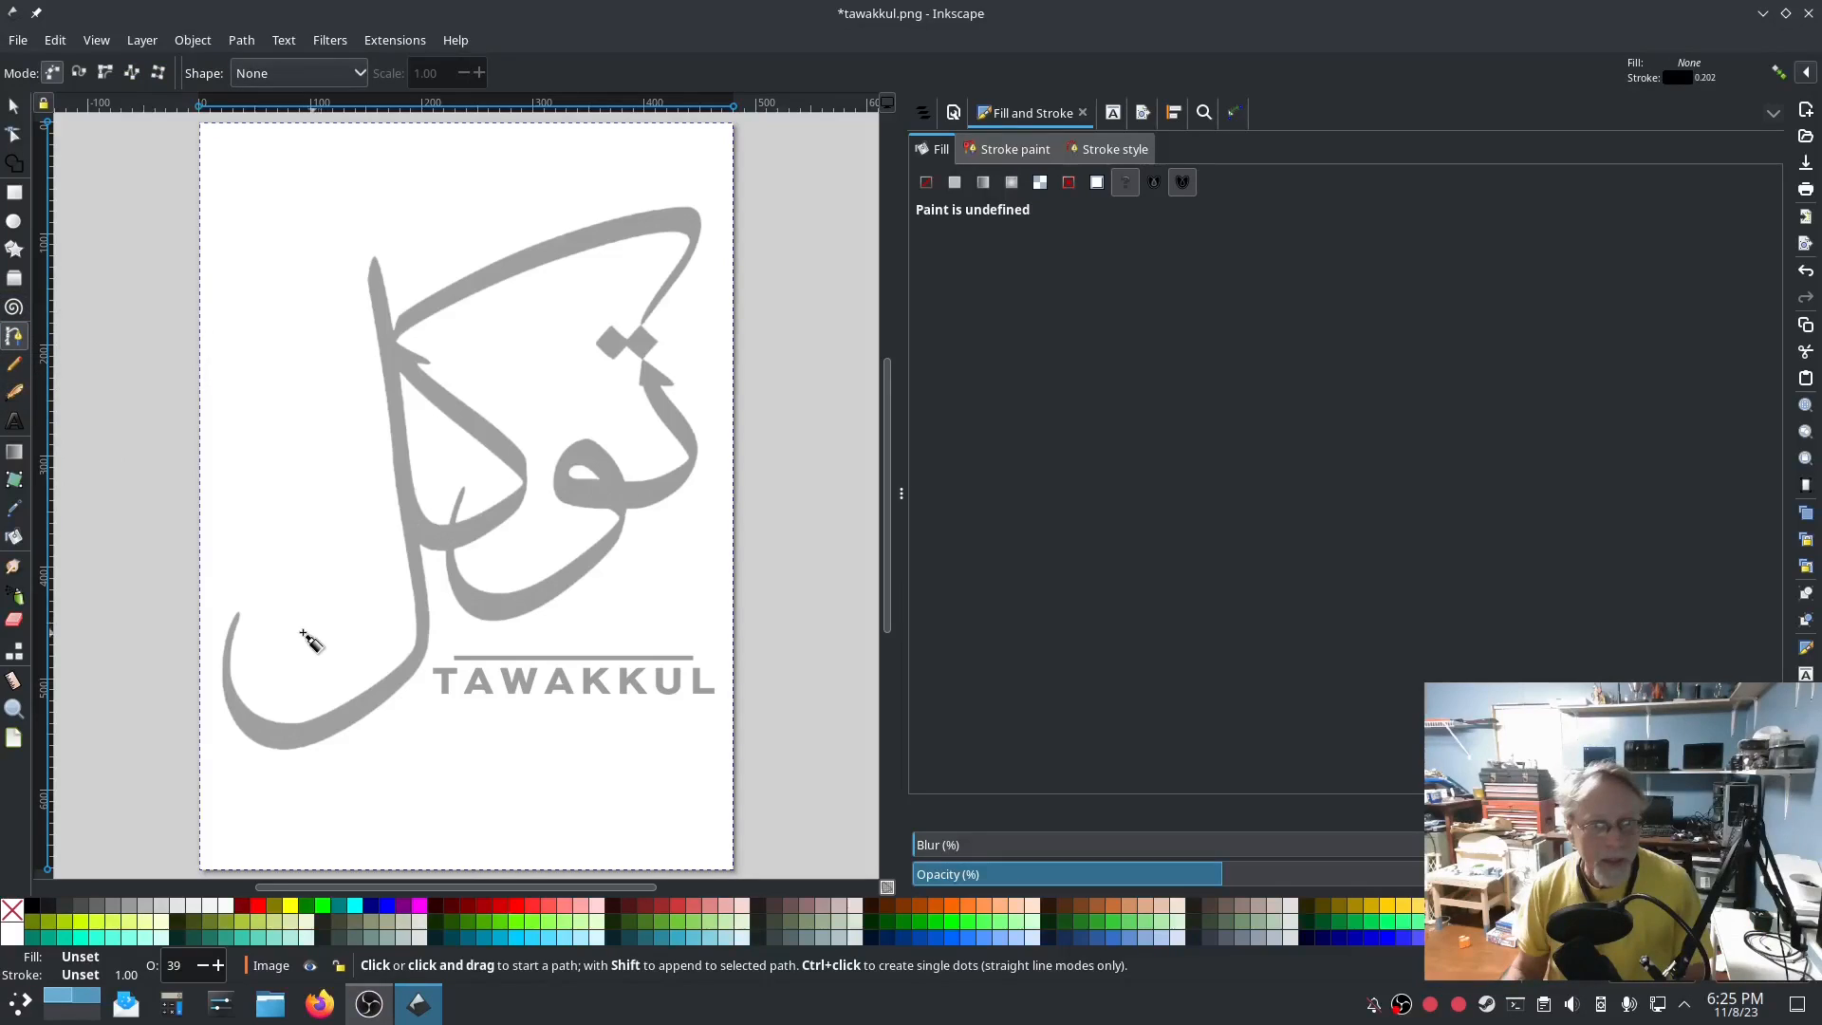
scroll(229, 645, up, 5)
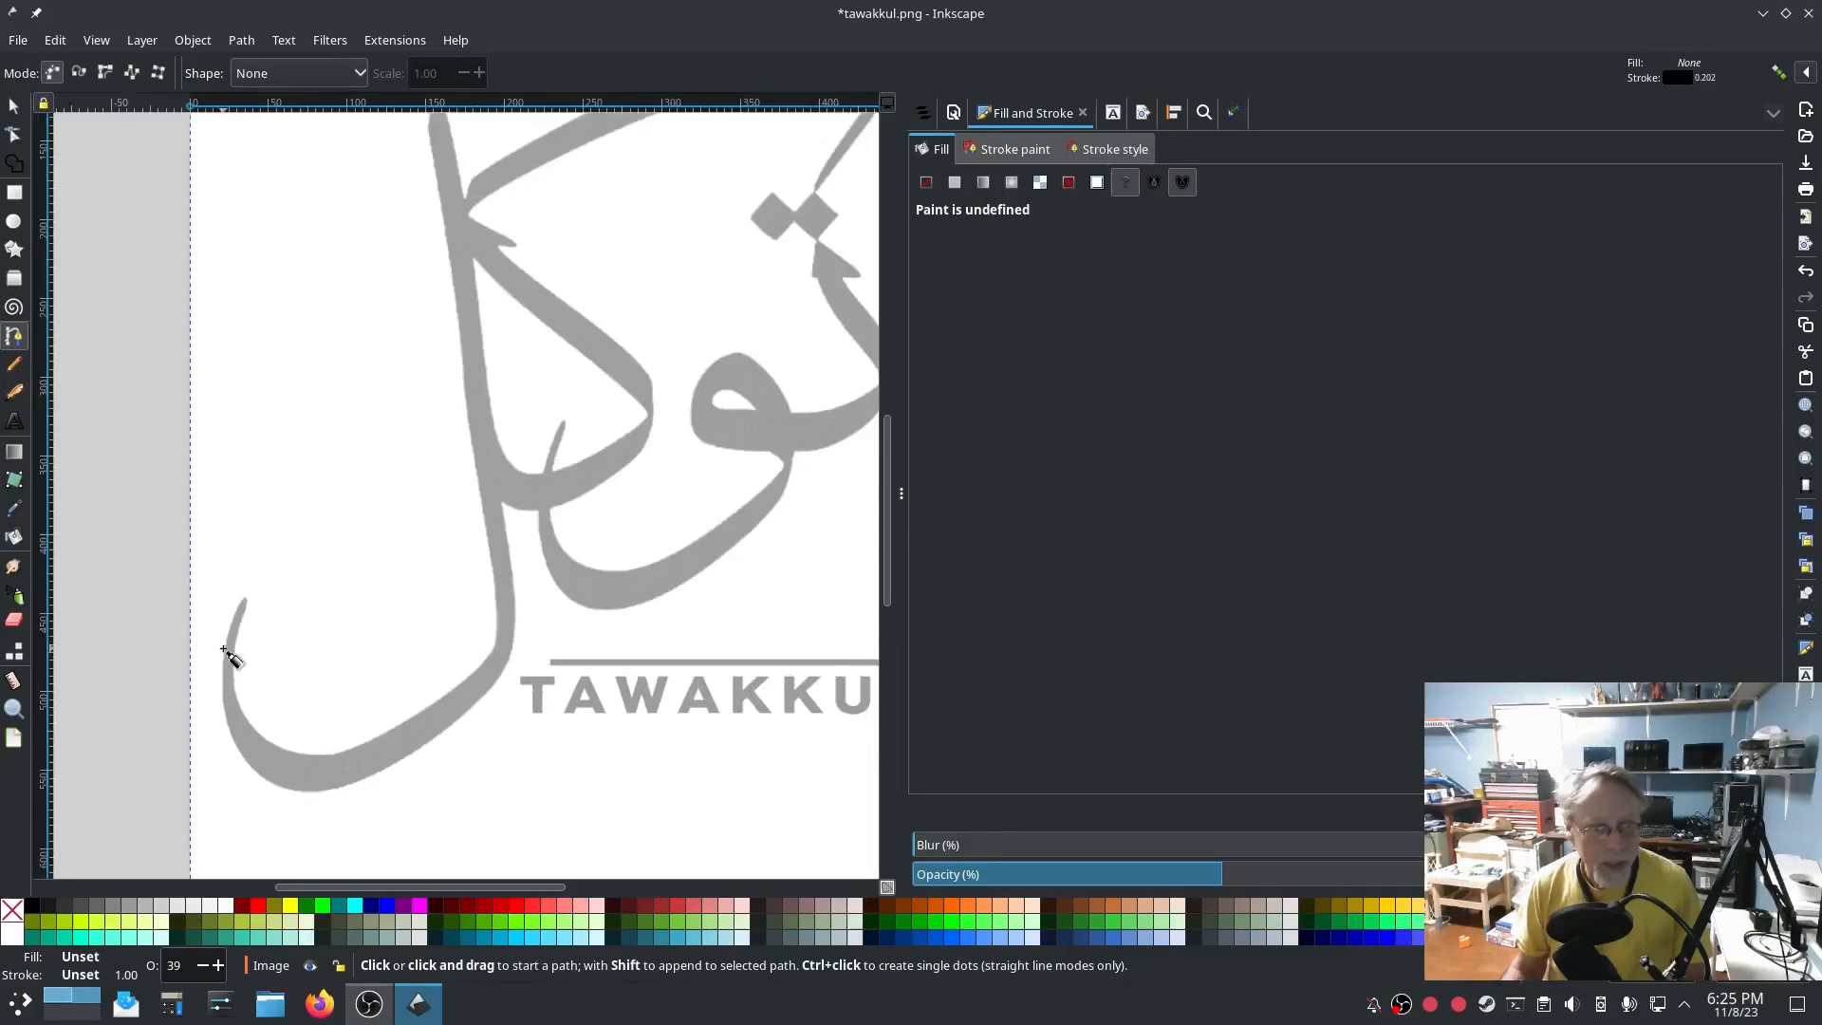
click(265, 548)
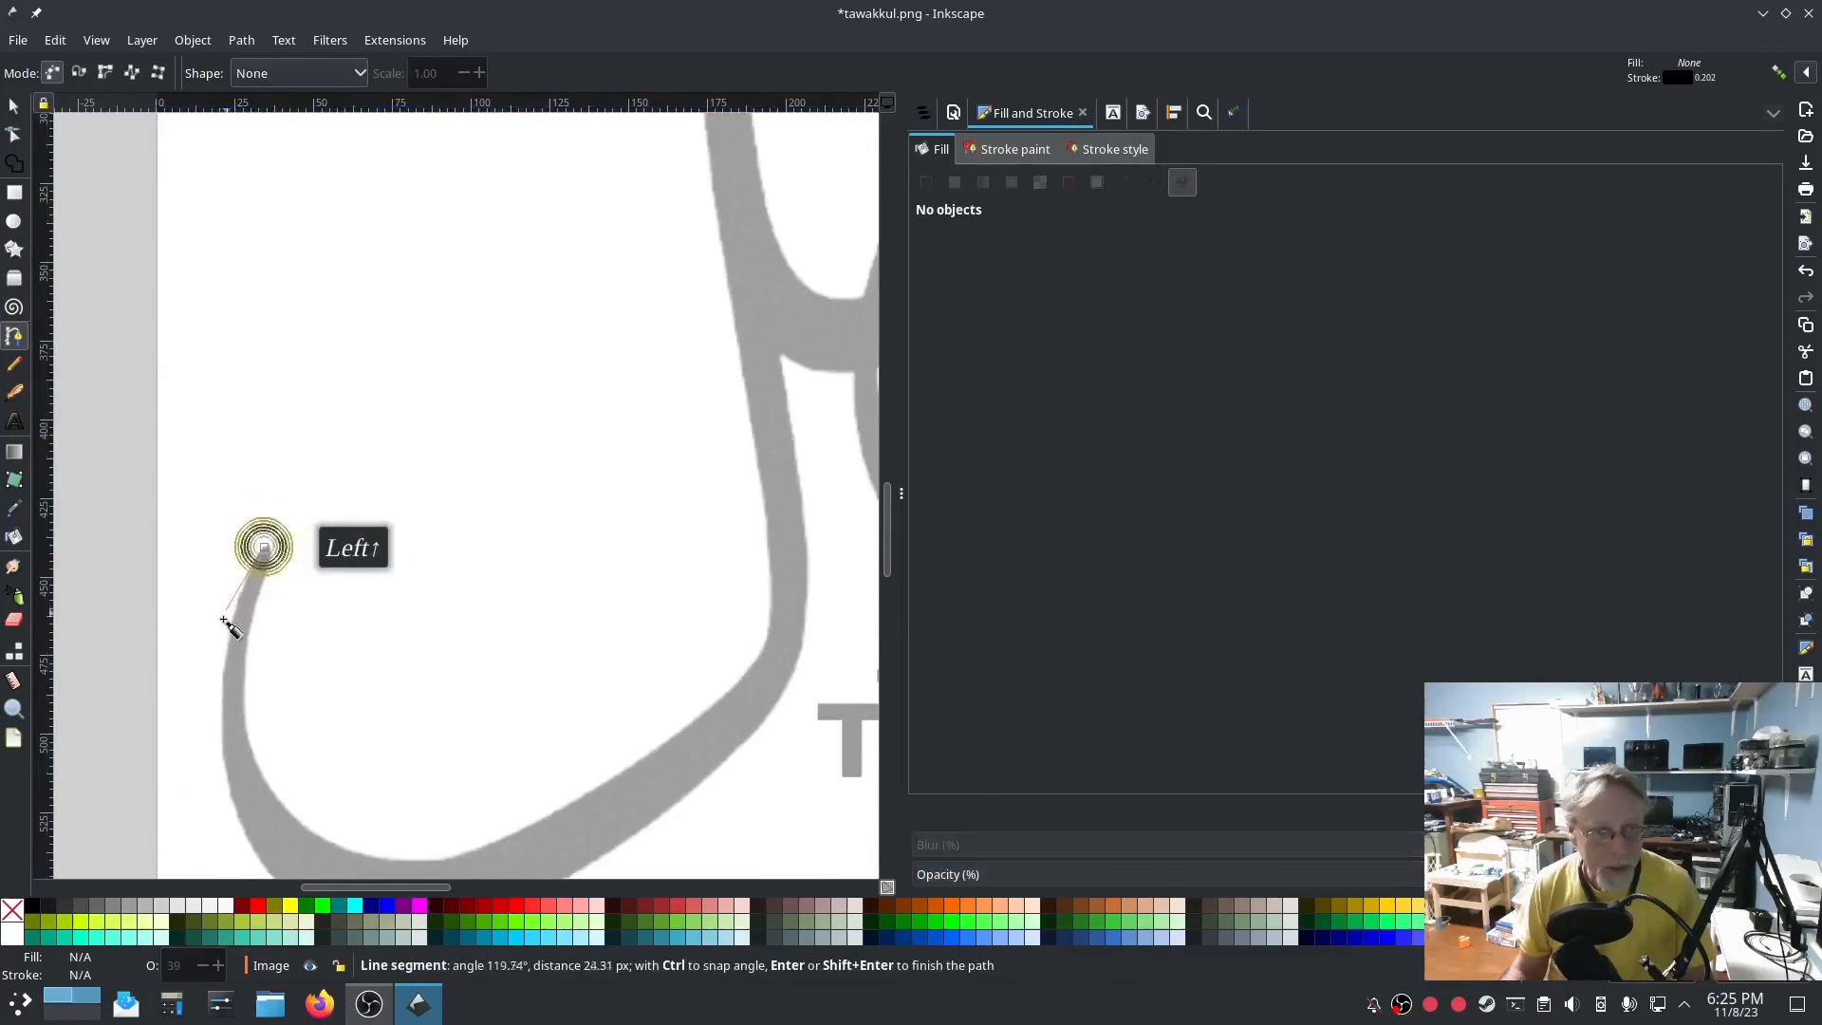
click(224, 647)
click(224, 771)
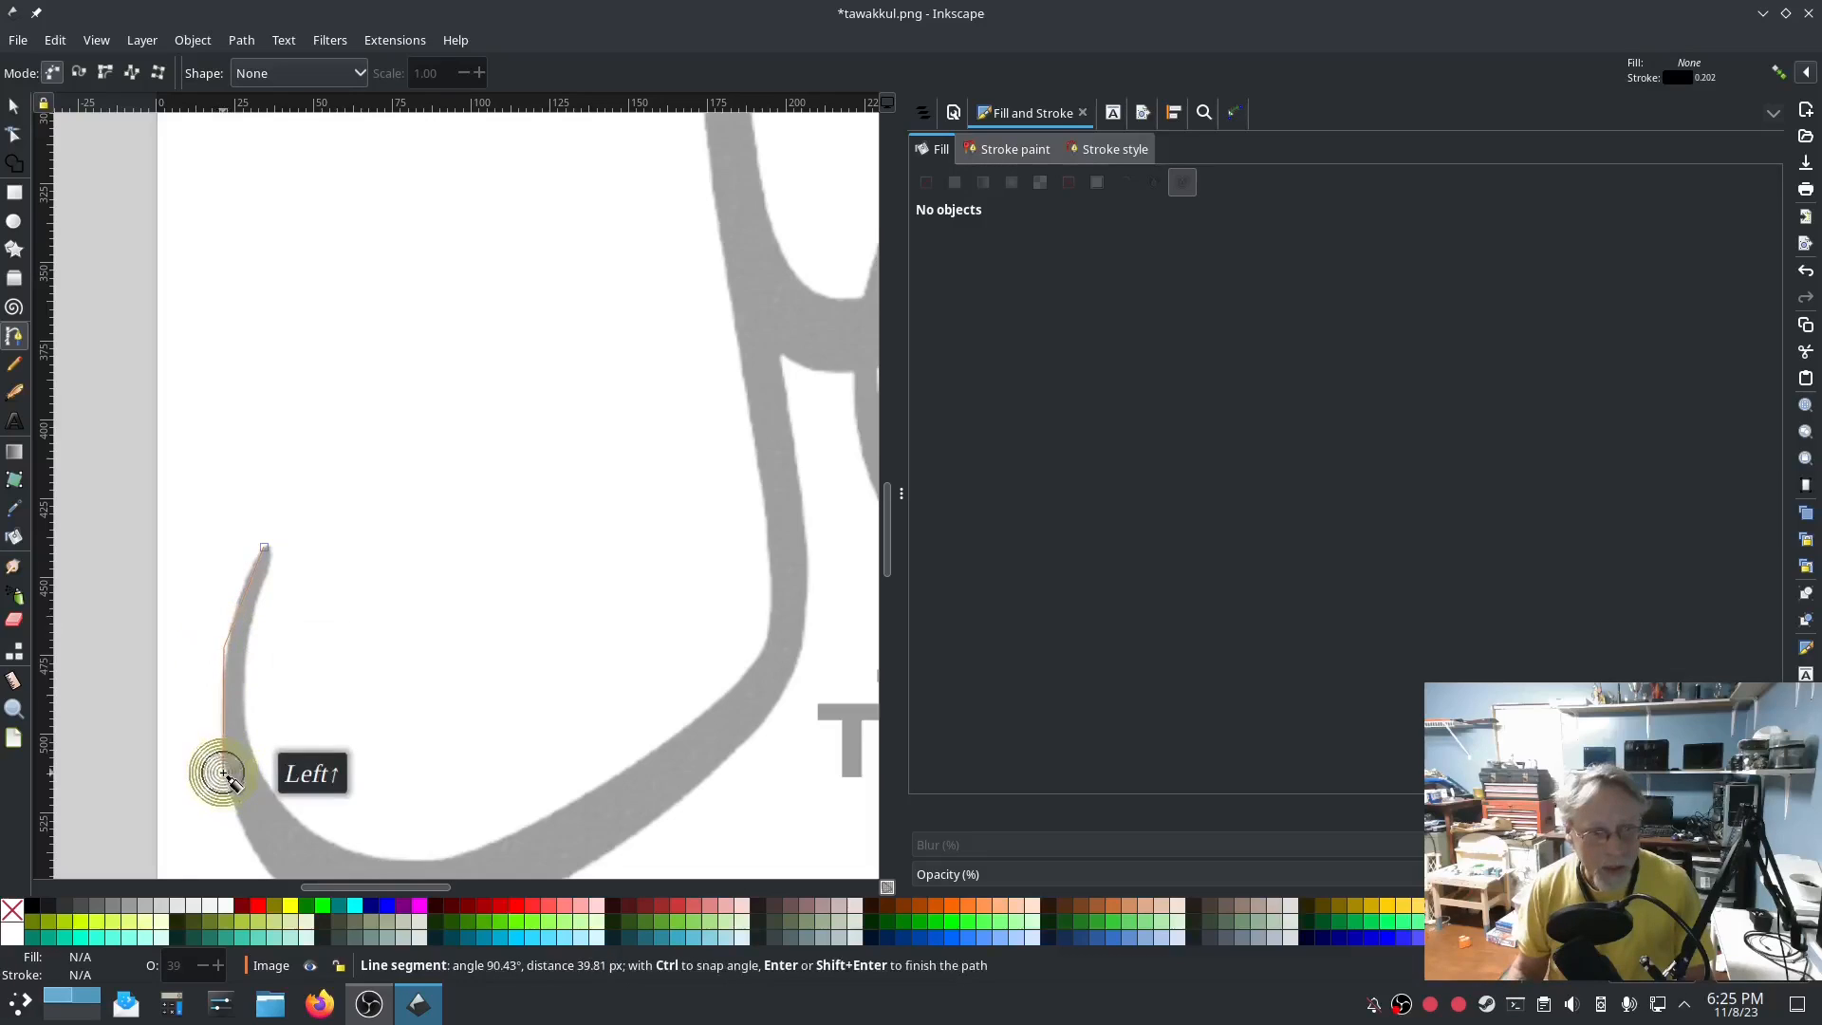
scroll(223, 769, down, 3)
click(244, 729)
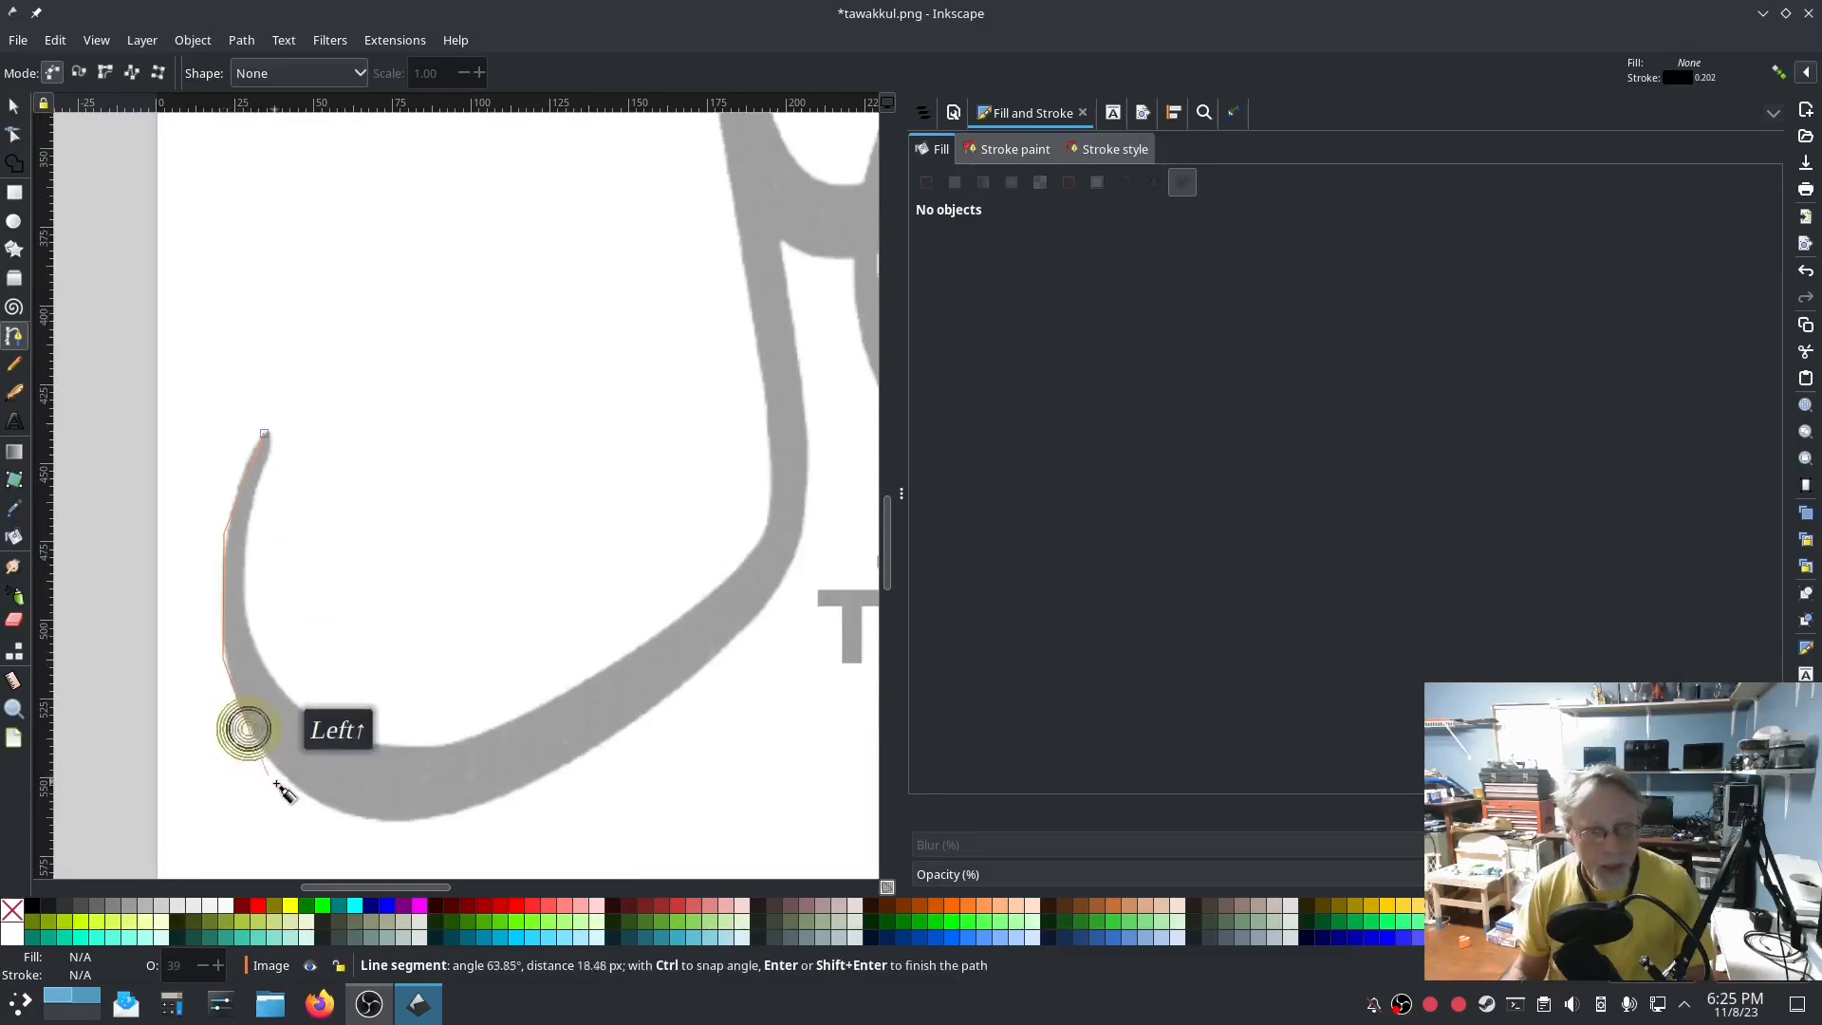
click(293, 784)
click(356, 816)
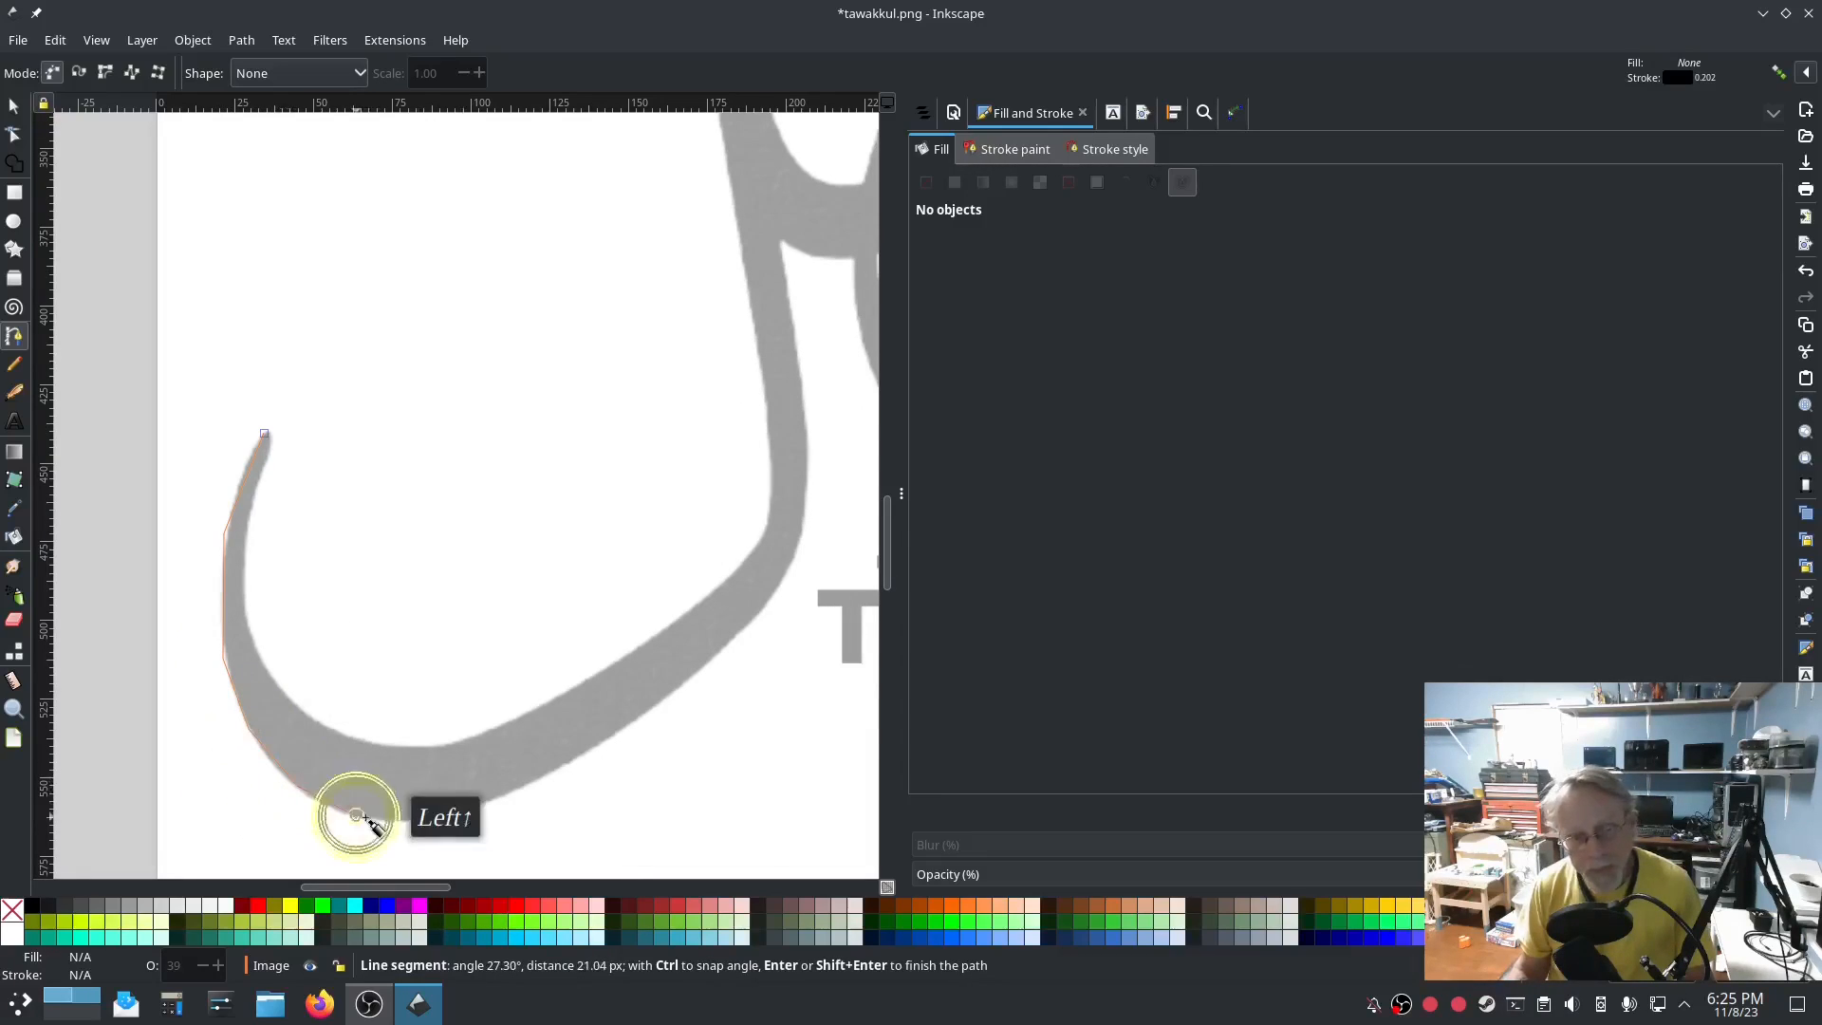
click(418, 816)
Continue the path along the outer edge of the bowl and up the stem to the junction with the neighbouring letter.
click(503, 797)
click(581, 752)
click(678, 692)
click(749, 623)
click(797, 557)
click(806, 500)
click(804, 387)
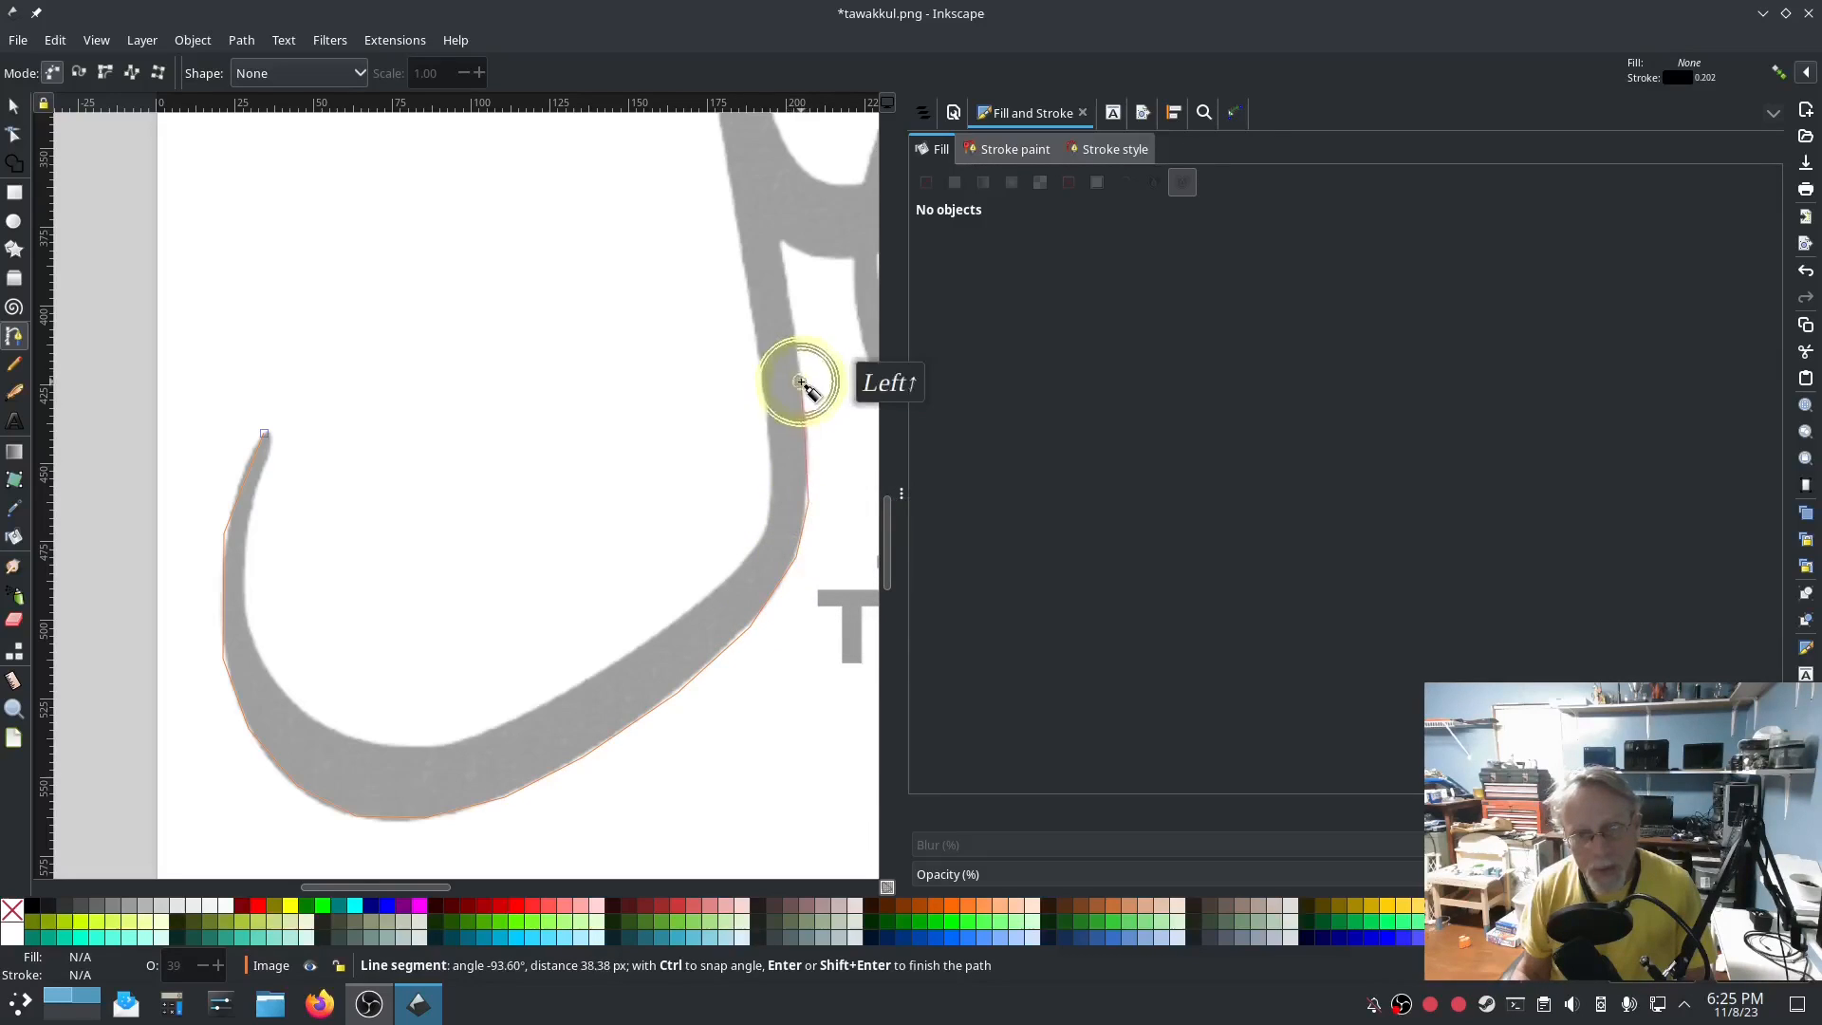
click(785, 269)
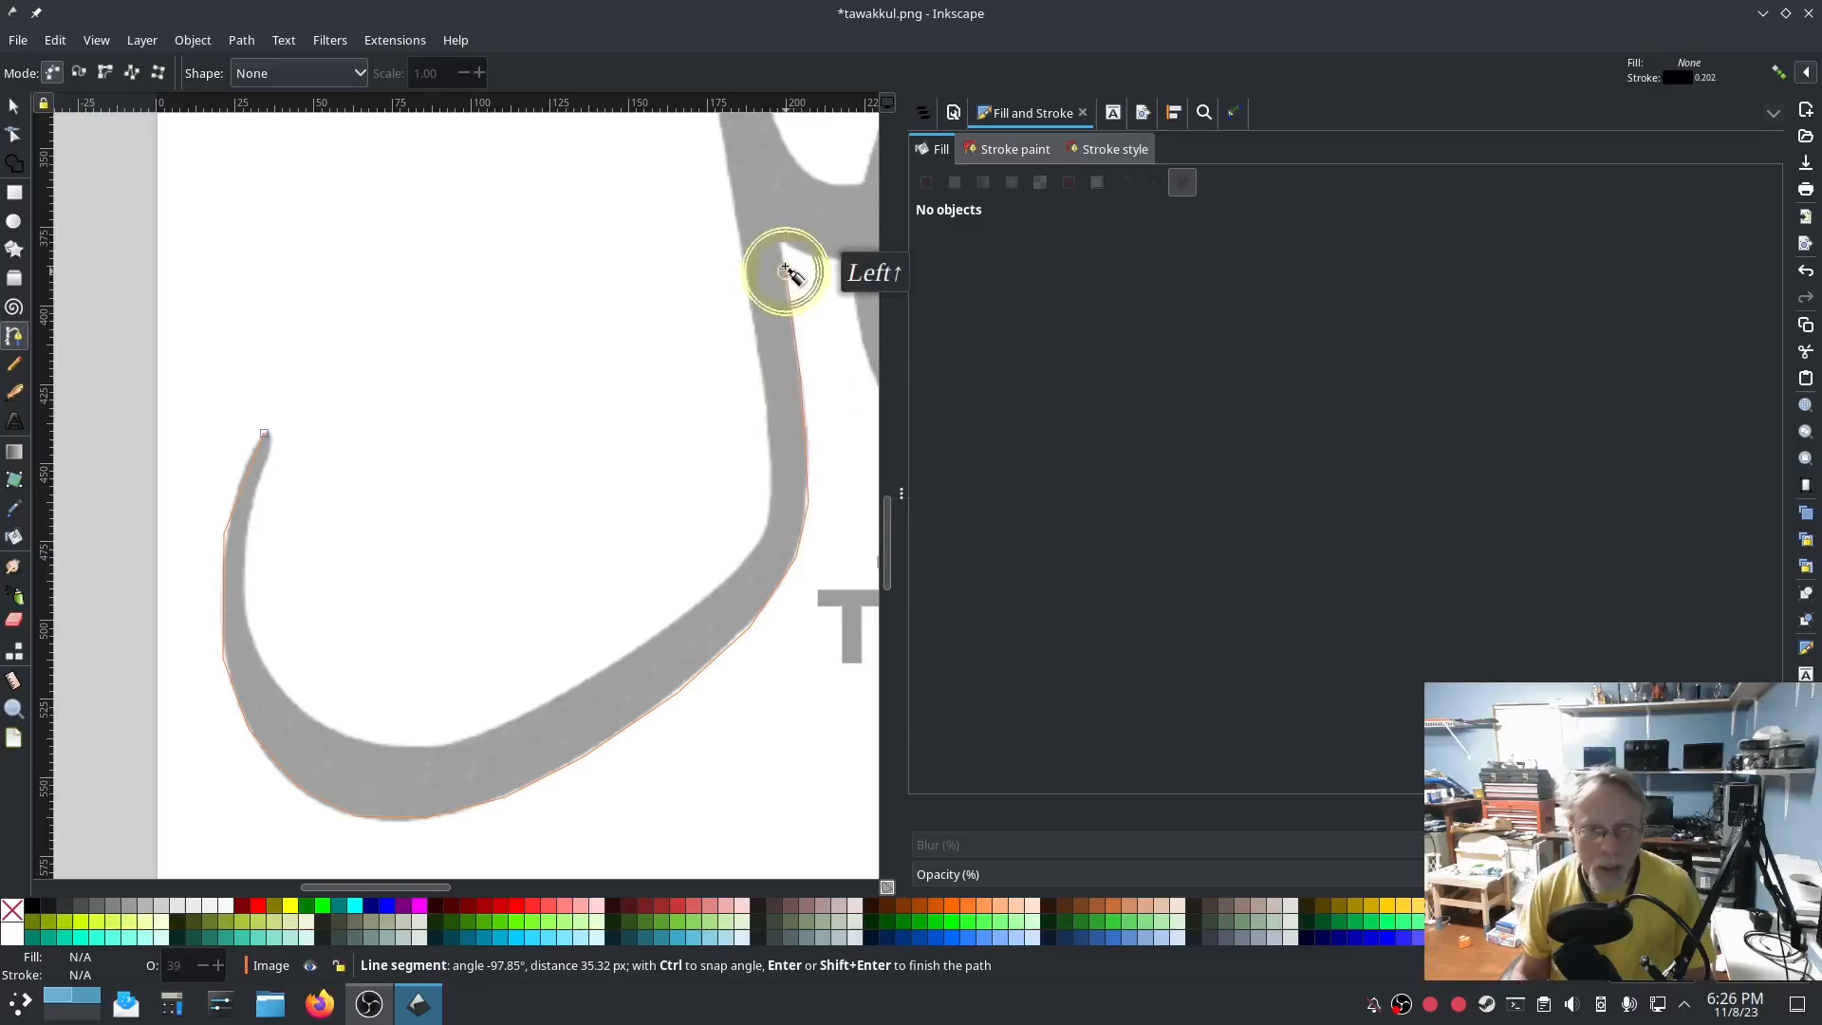
click(775, 237)
Trace the rest of the stem's right edge across the letter junctions up to the pointed tip and finish the path.
scroll(776, 237, up, 6)
scroll(780, 239, up, 3)
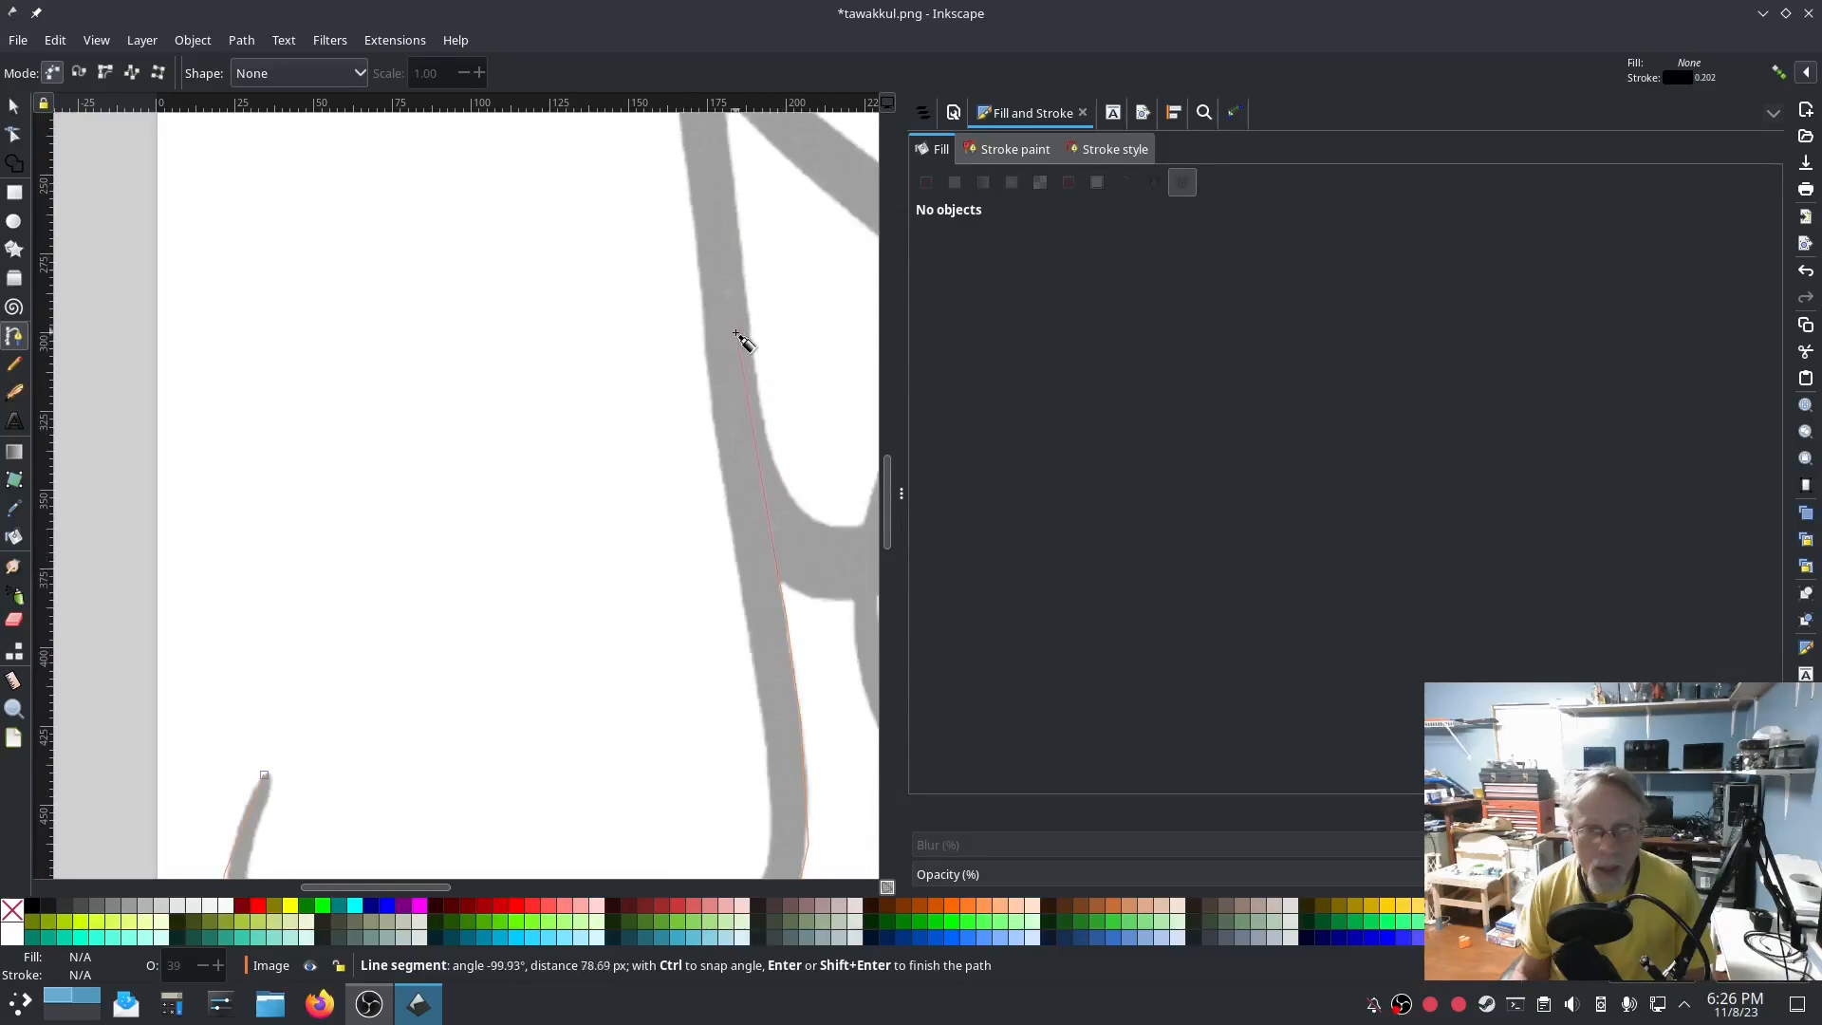
click(750, 321)
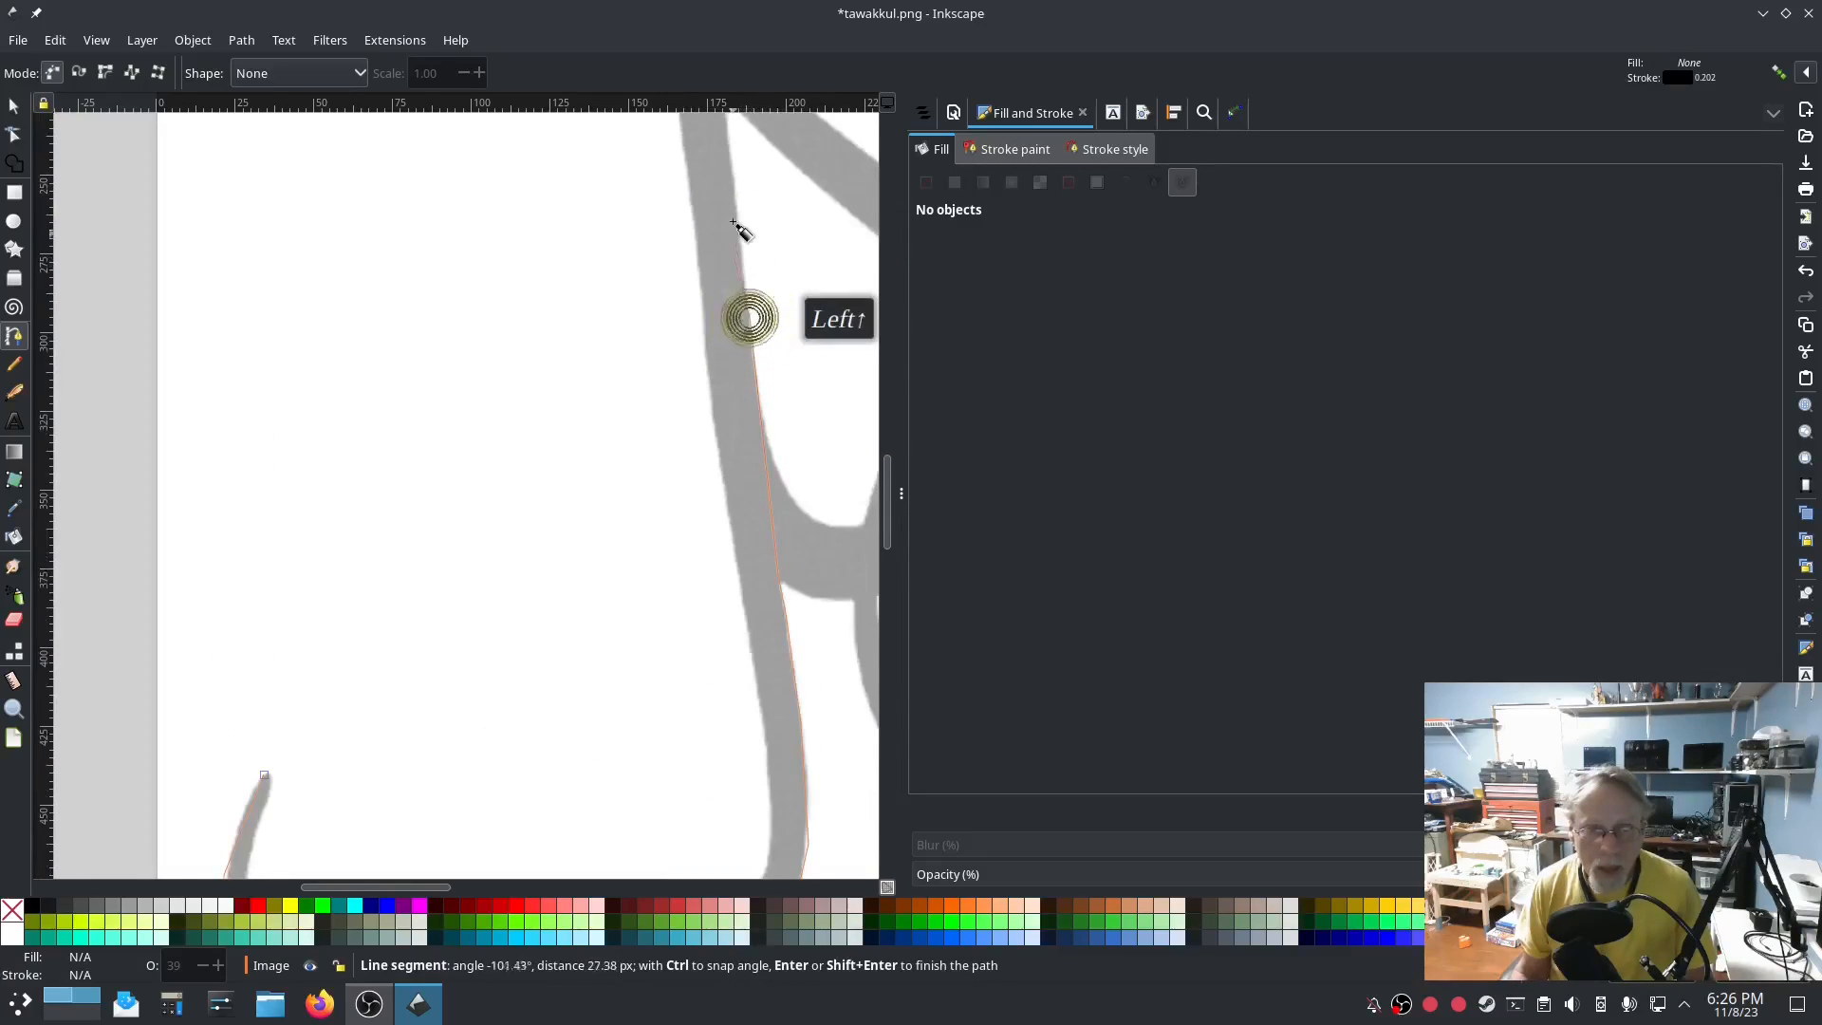
click(737, 198)
scroll(731, 171, up, 6)
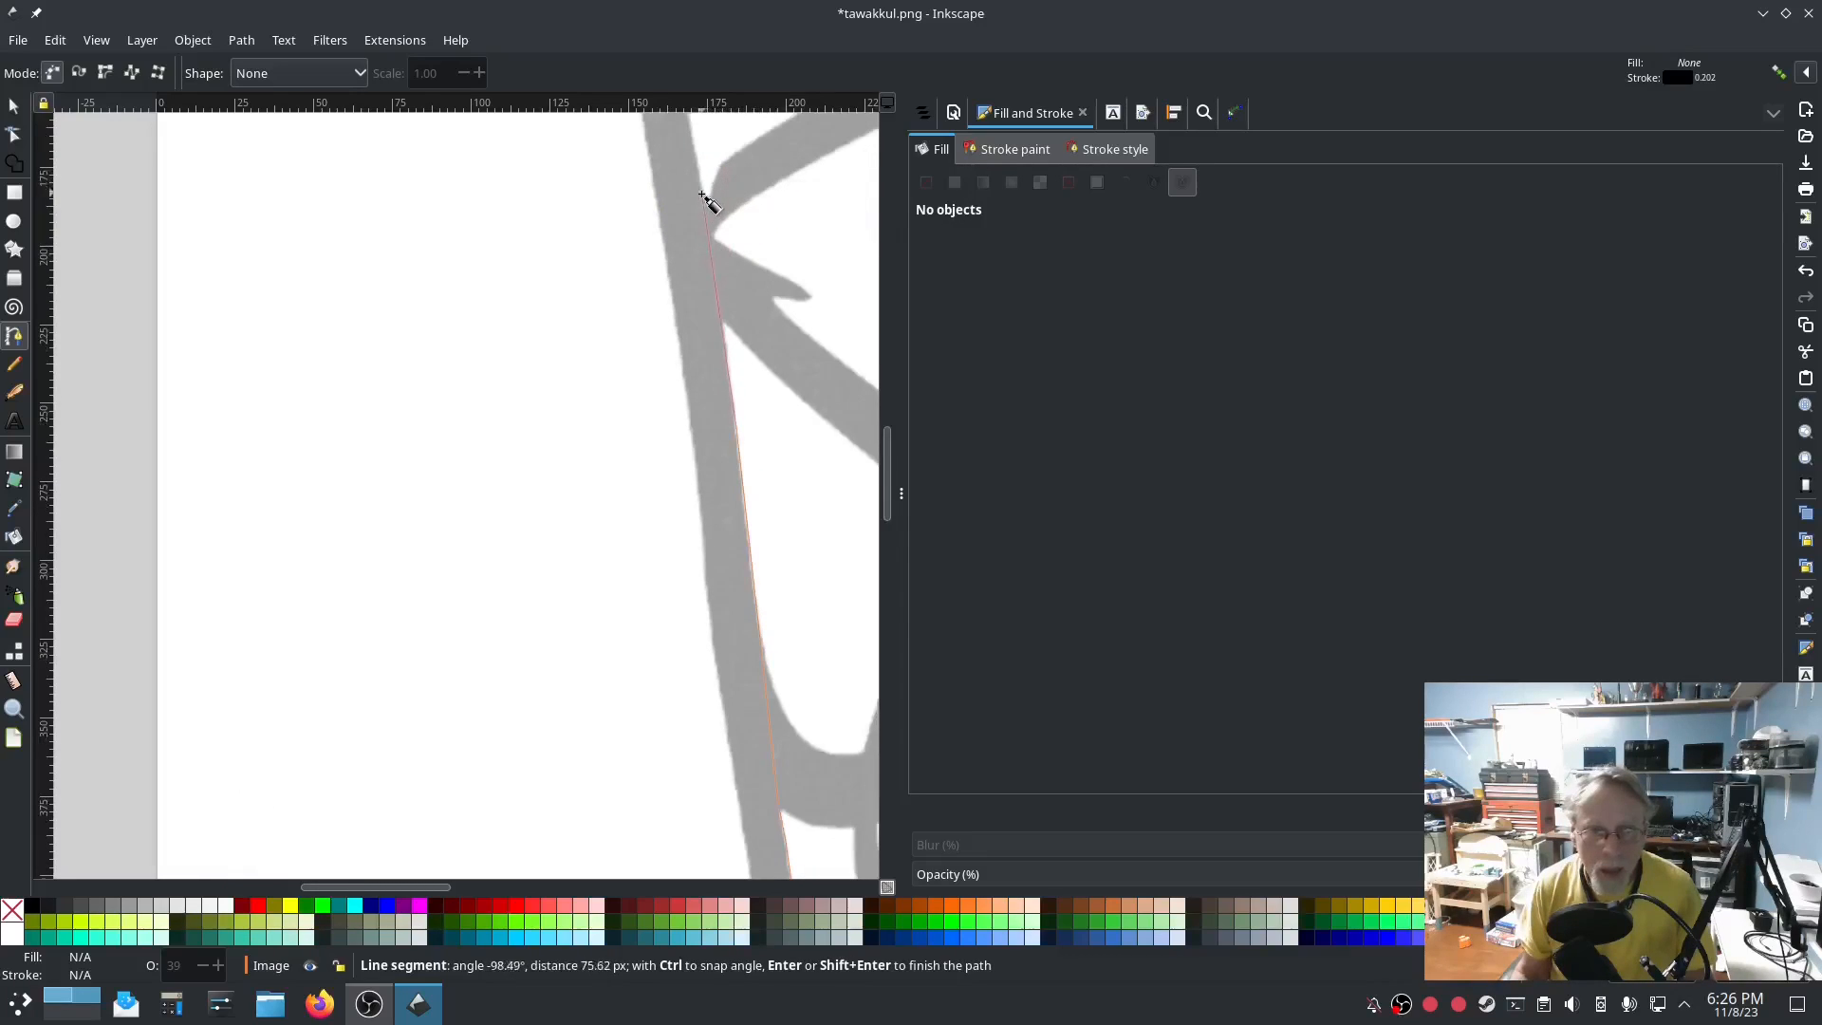
click(707, 202)
scroll(702, 198, up, 6)
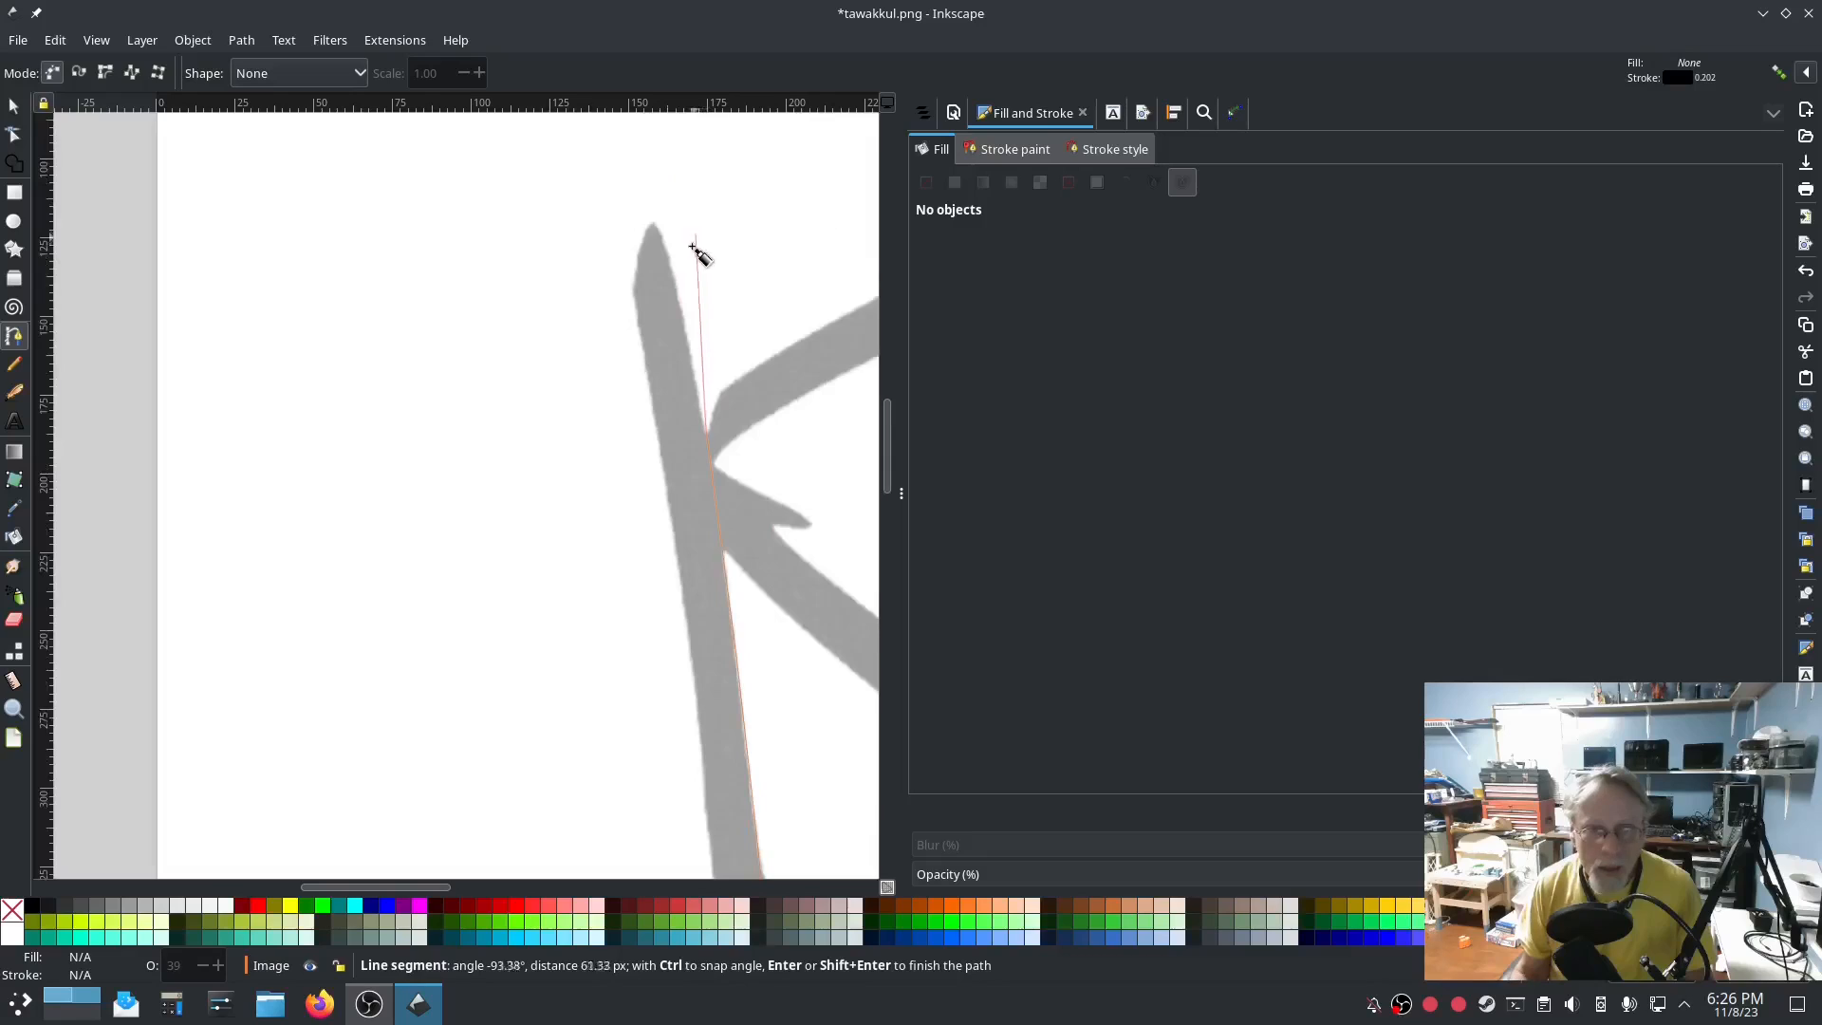
click(676, 287)
click(663, 237)
double_click(653, 226)
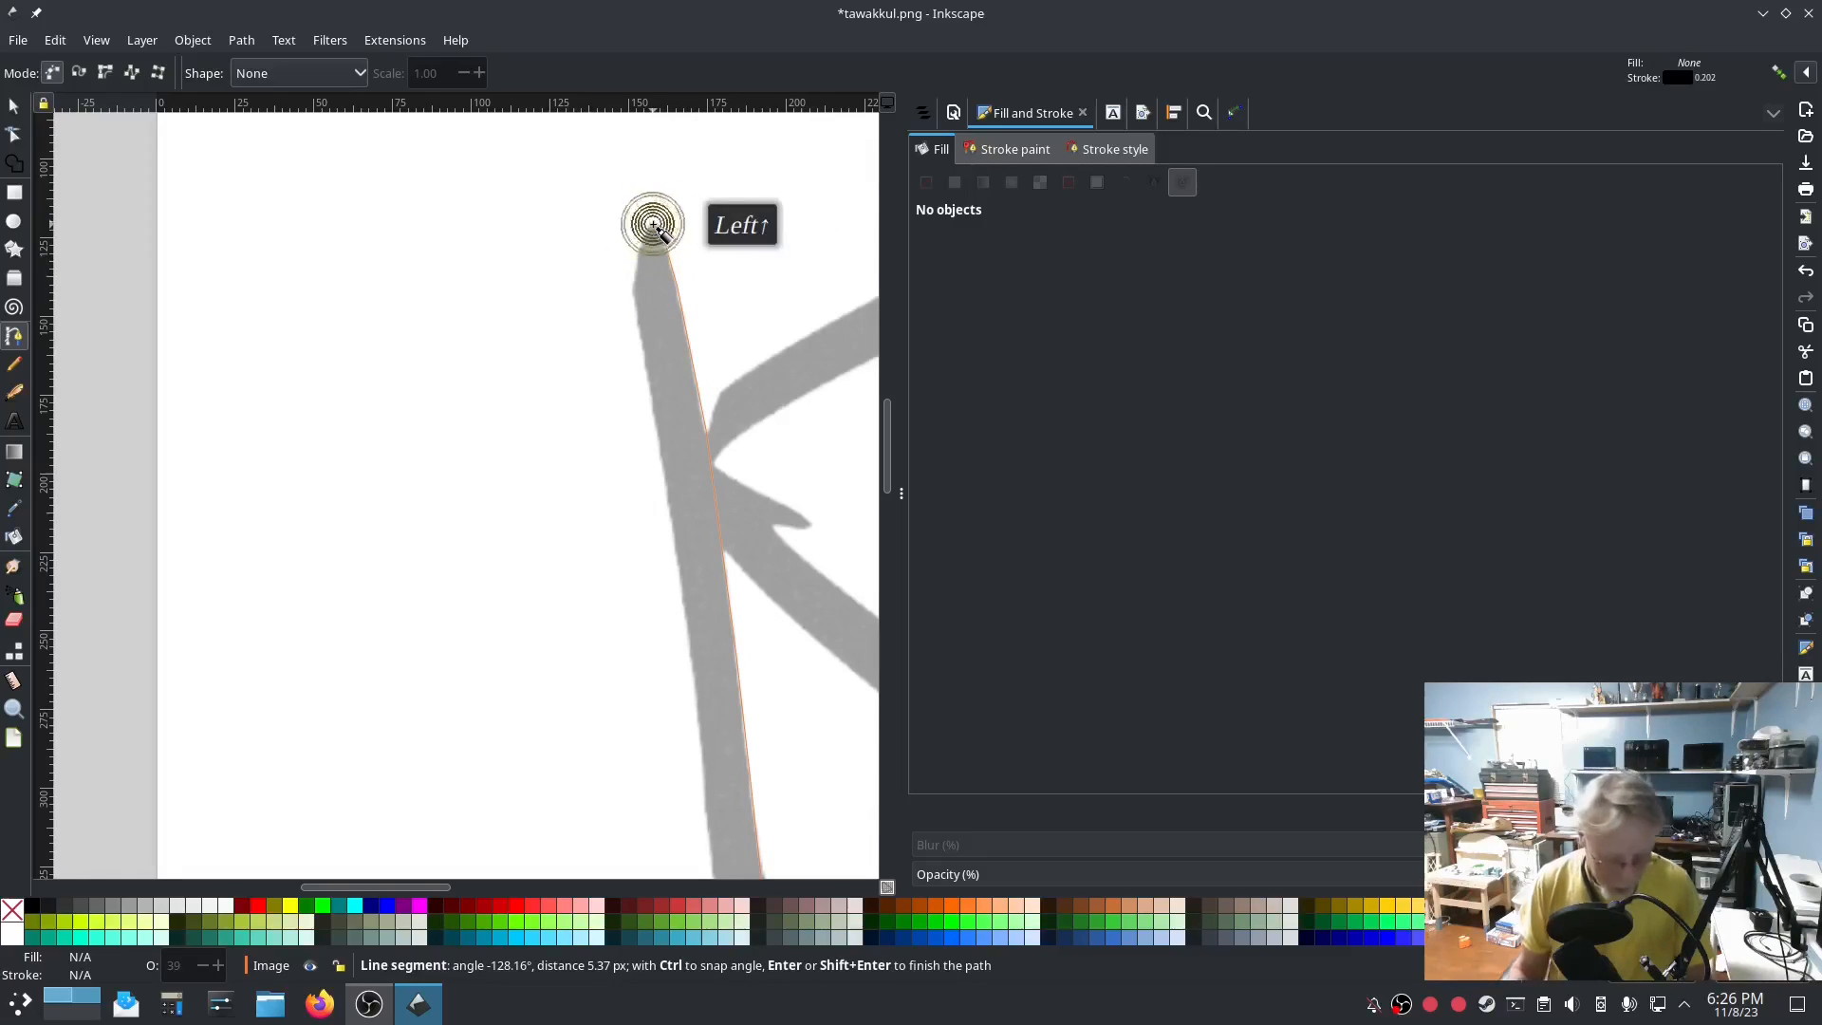
Start a second Pen path at the hook's tip and trace its inner edge down to the bottom of the bowl.
scroll(506, 602, down, 15)
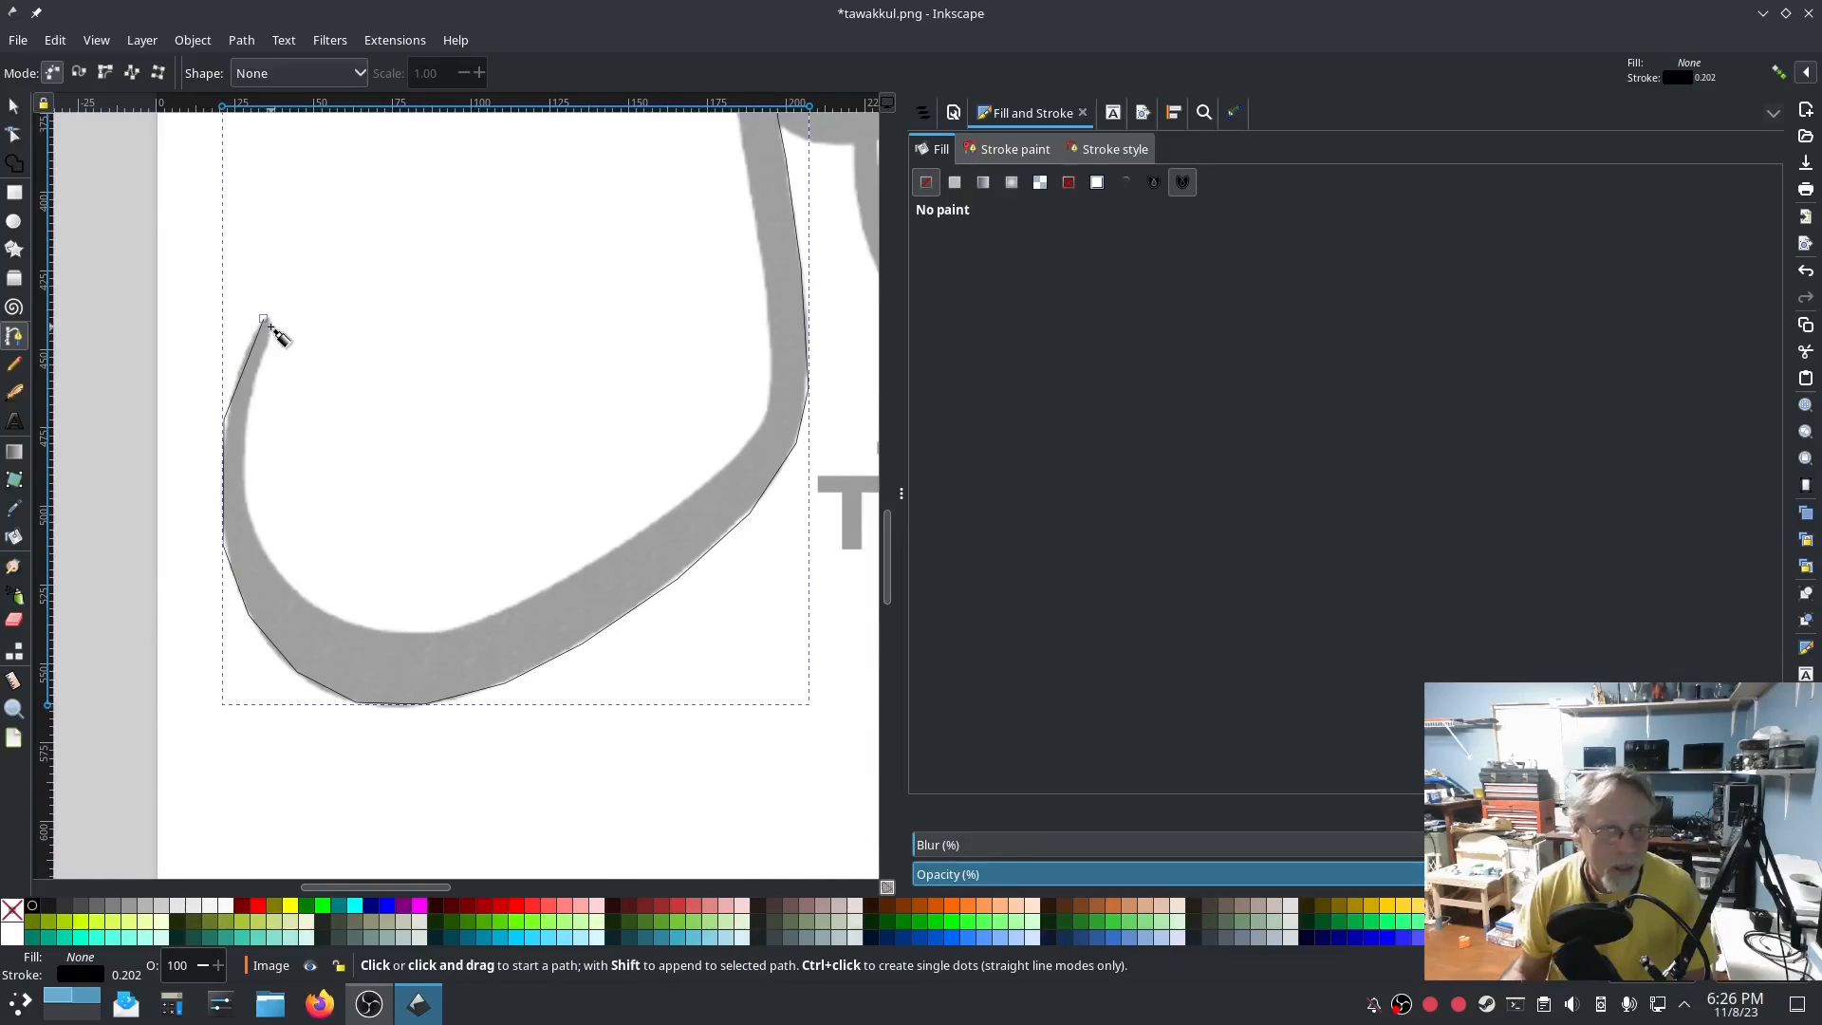
click(266, 320)
click(270, 344)
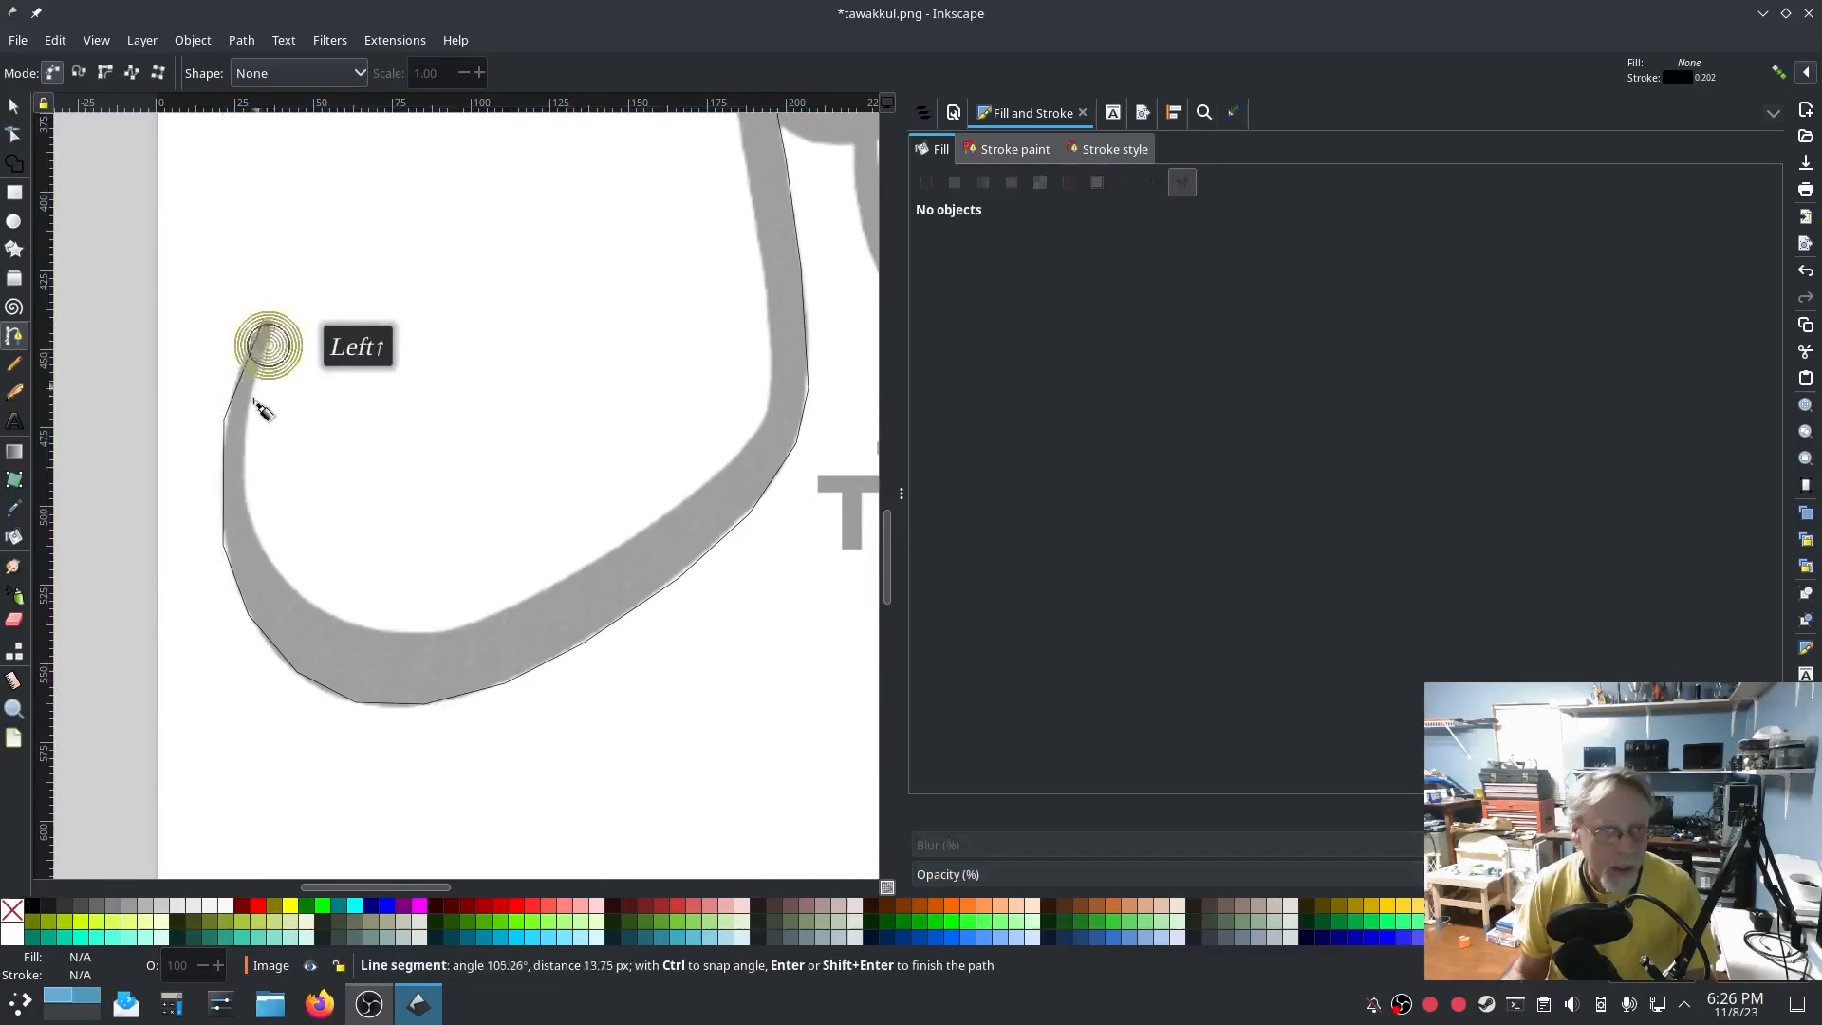
click(251, 410)
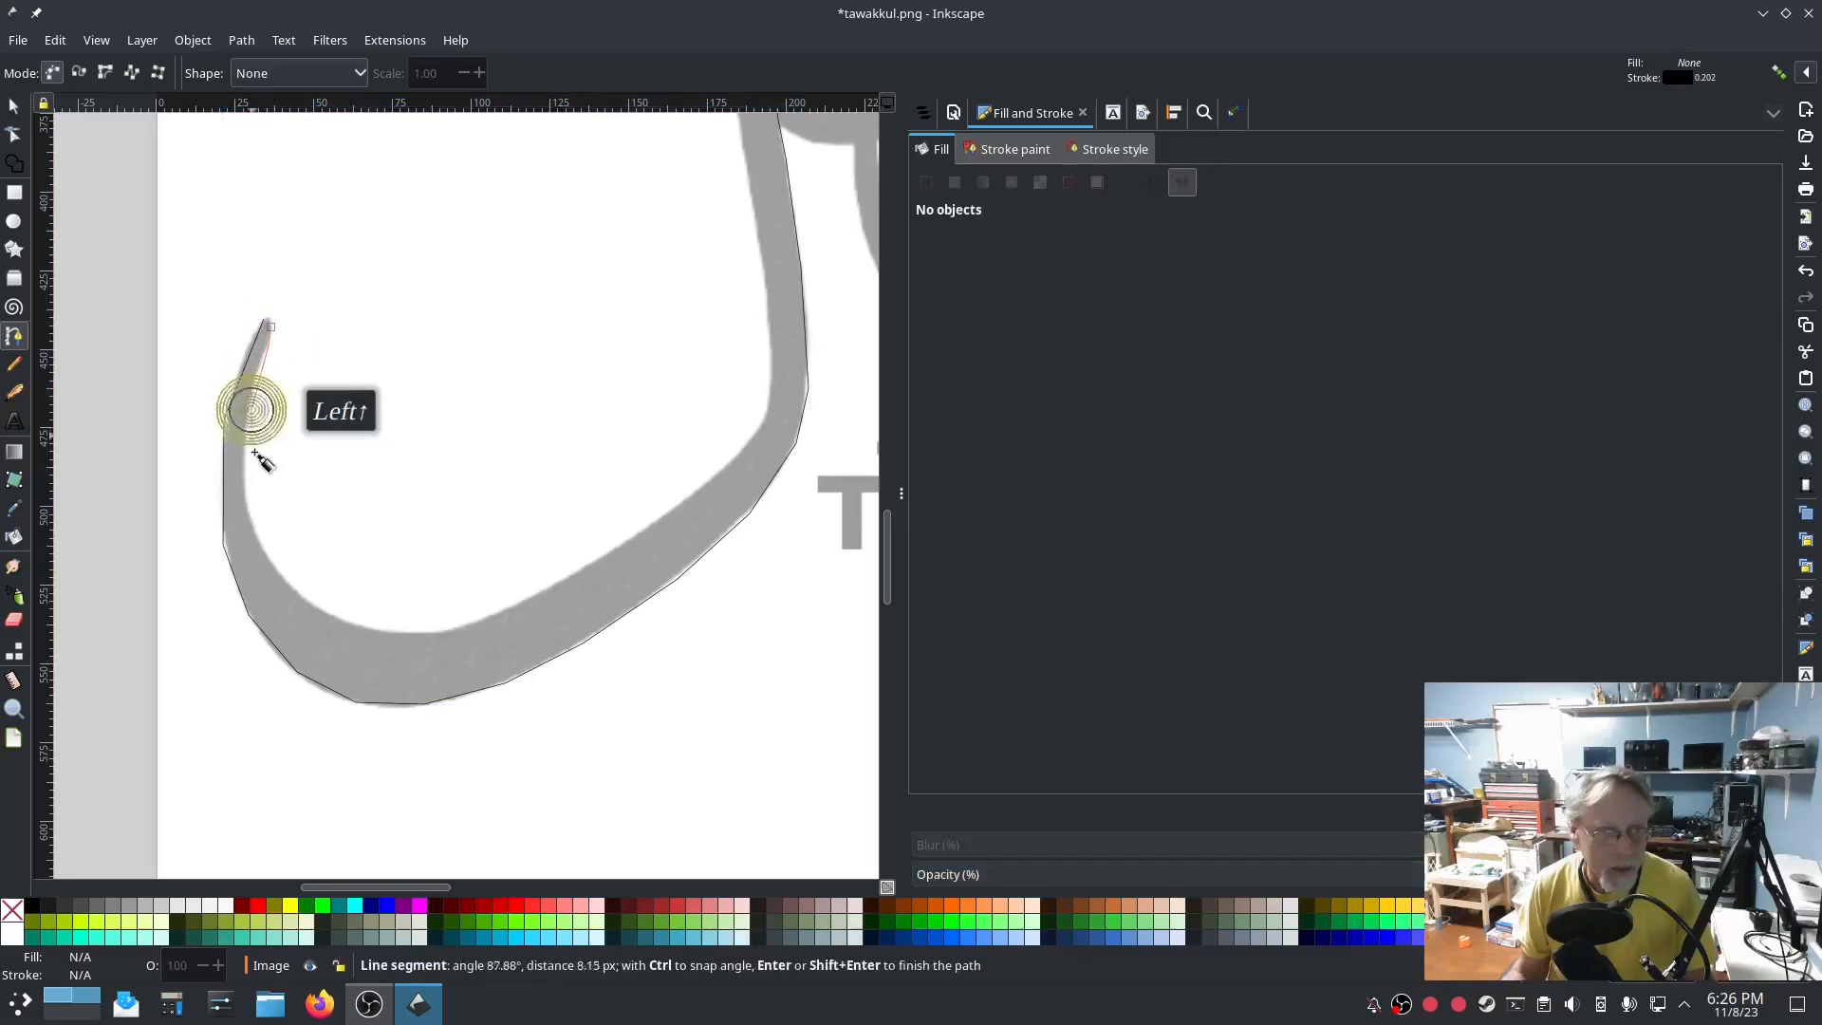
click(250, 514)
click(287, 584)
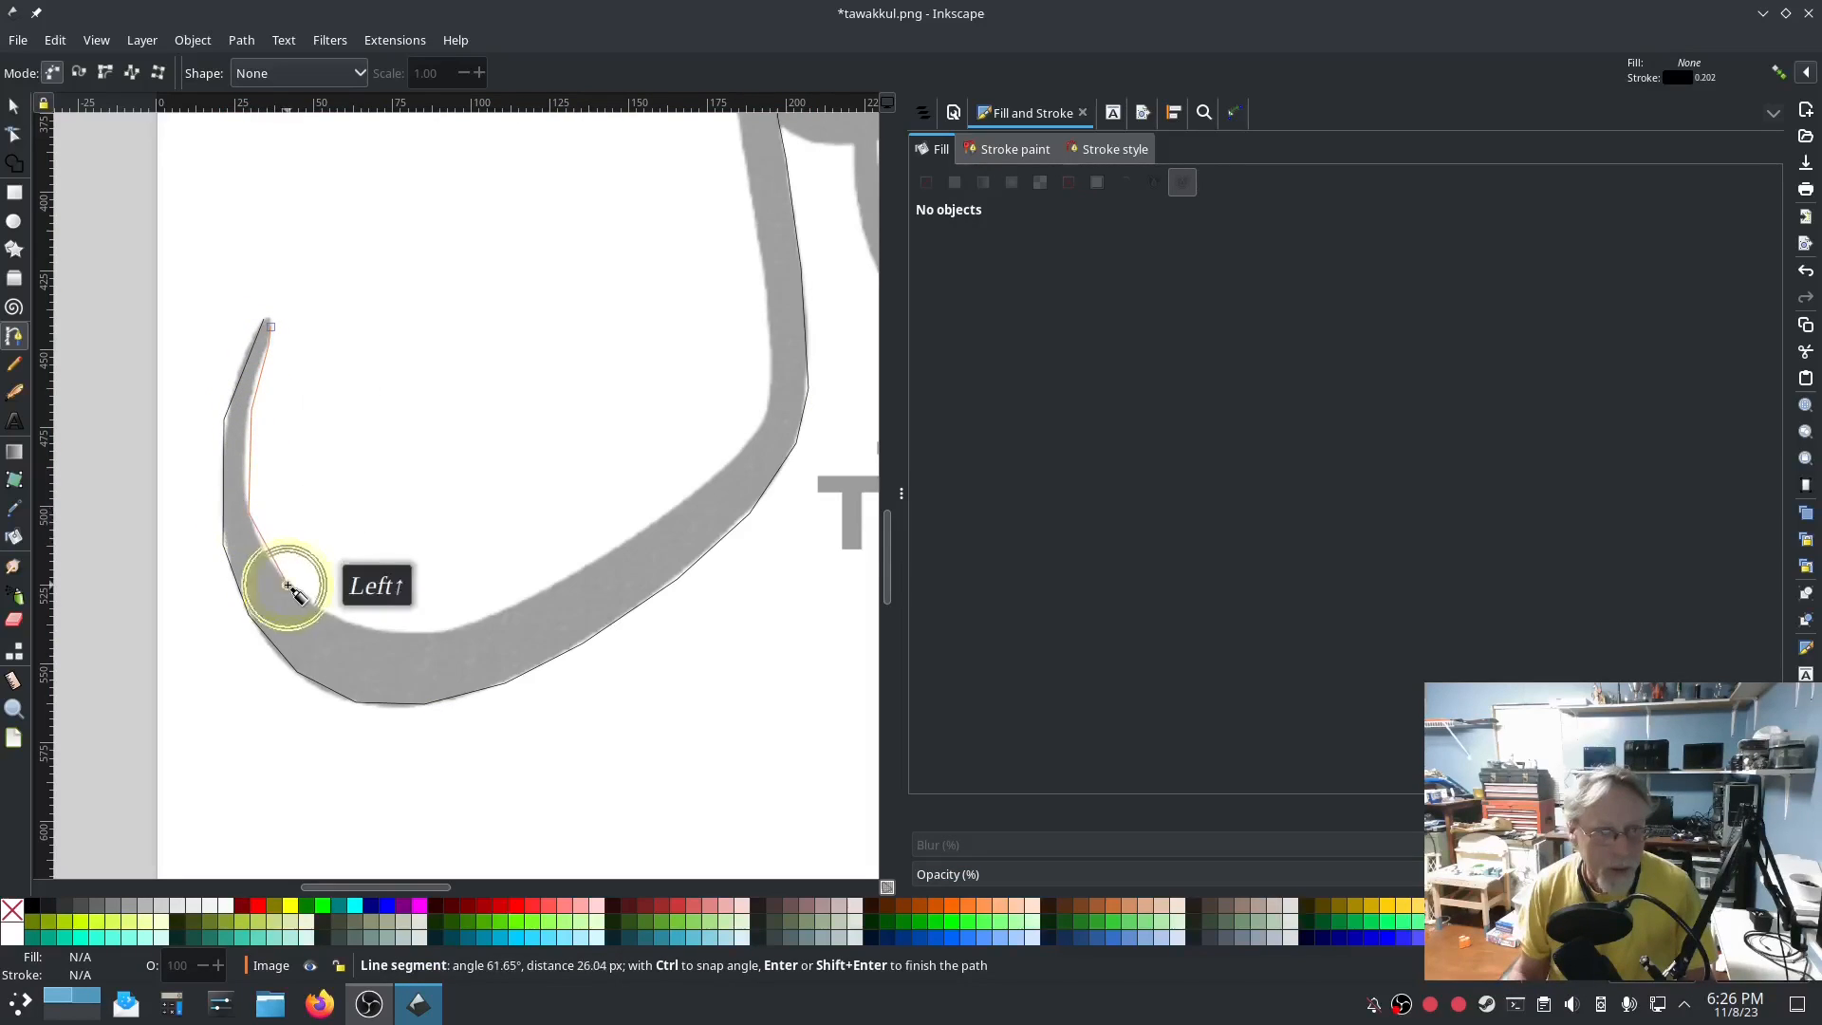
click(348, 621)
click(416, 630)
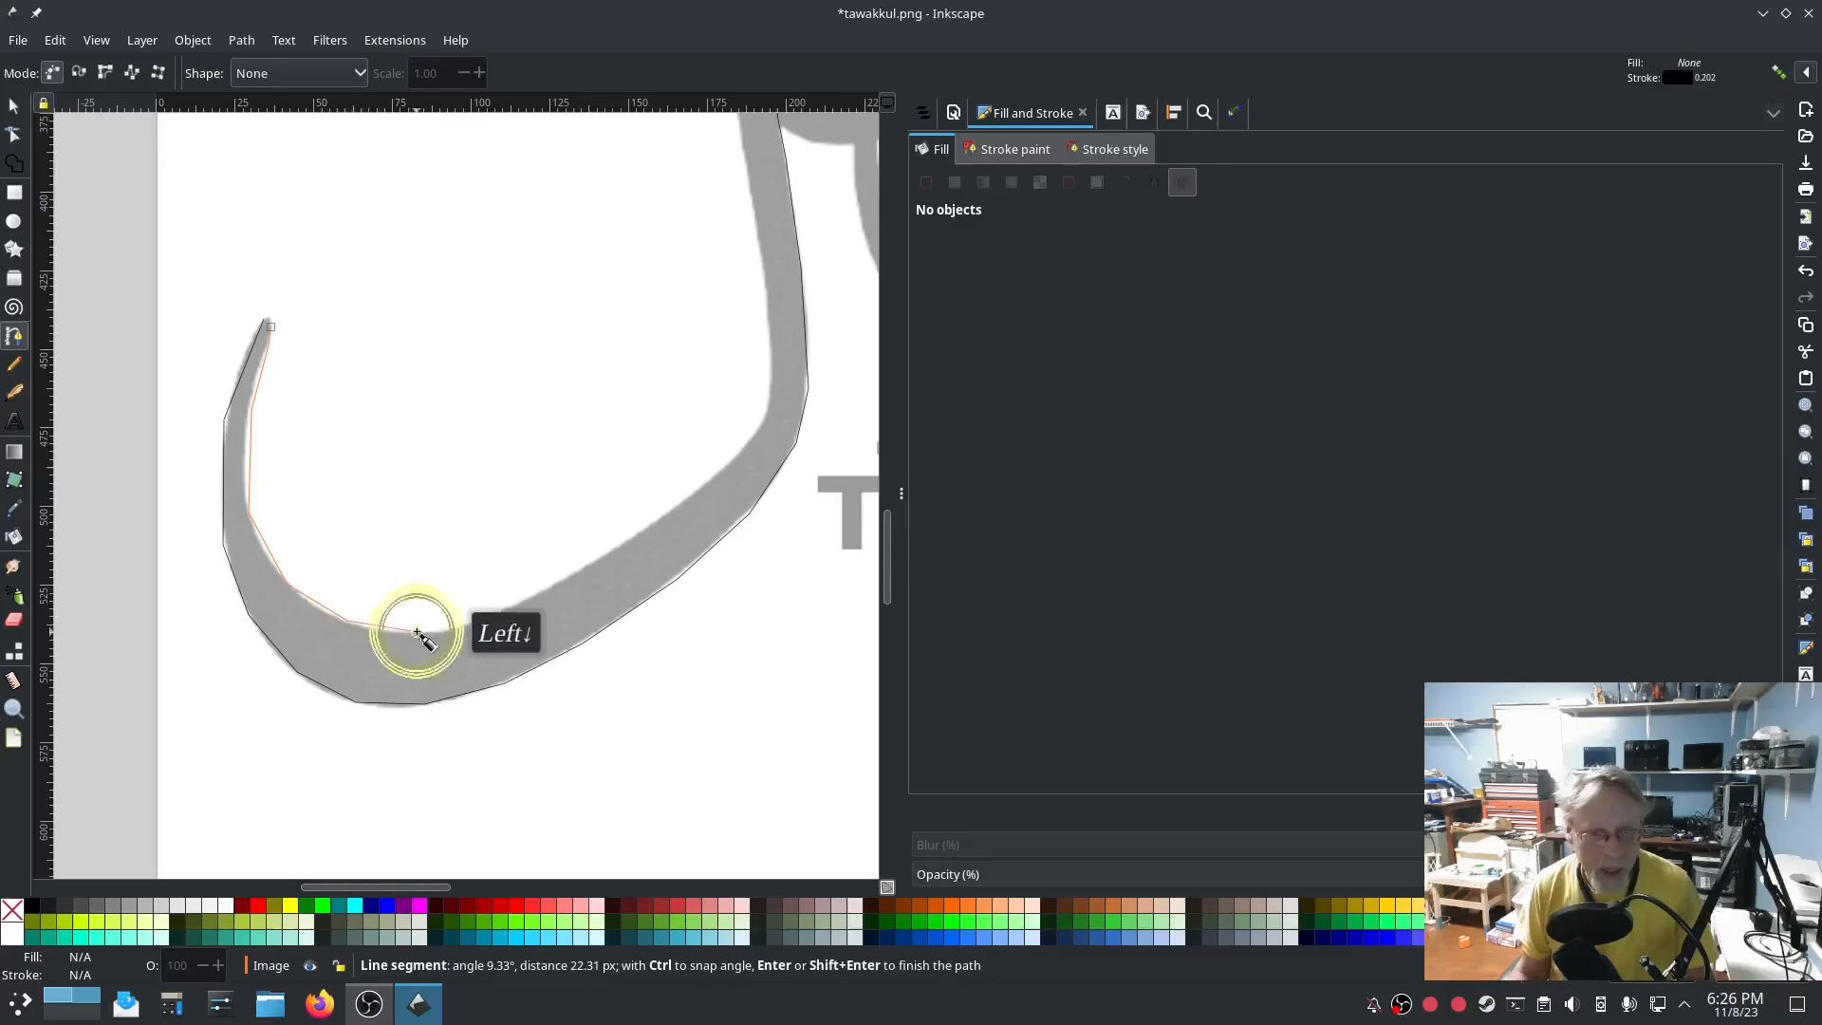
Continue the second path along the inner edge of the bowl and around the bend into the stem's left edge.
click(496, 611)
click(623, 543)
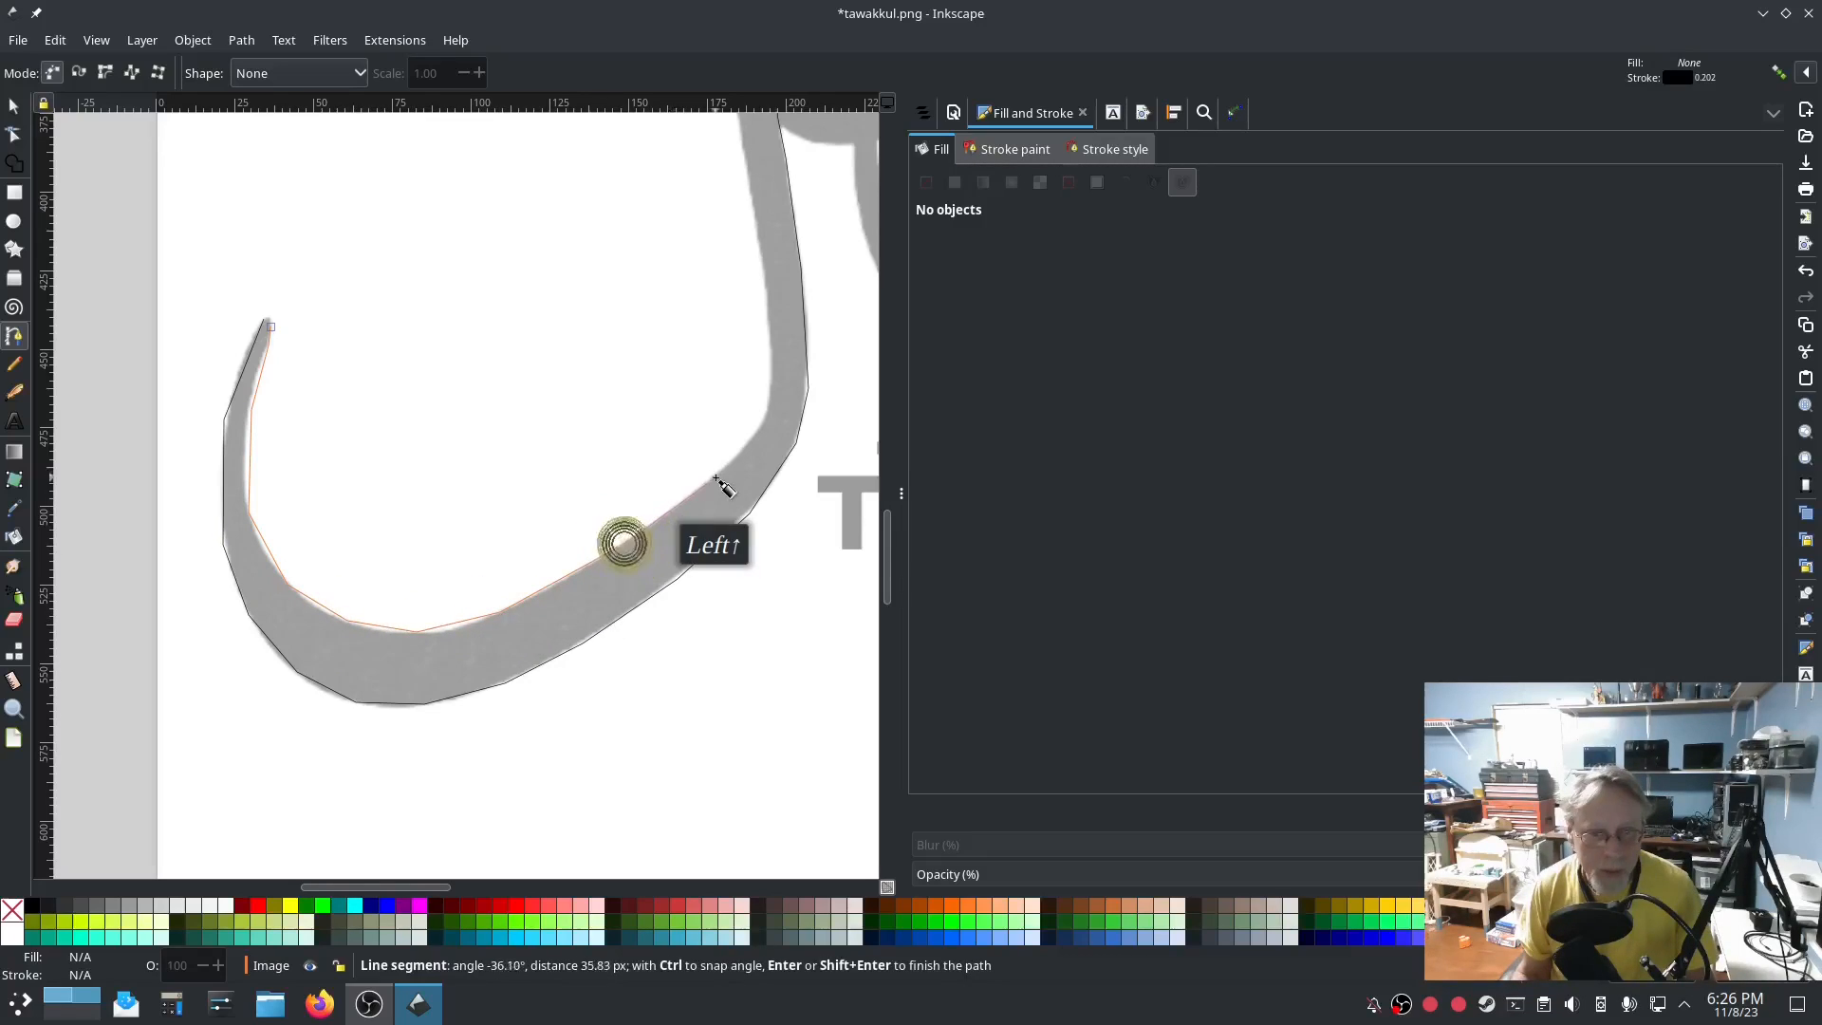
click(726, 463)
click(770, 408)
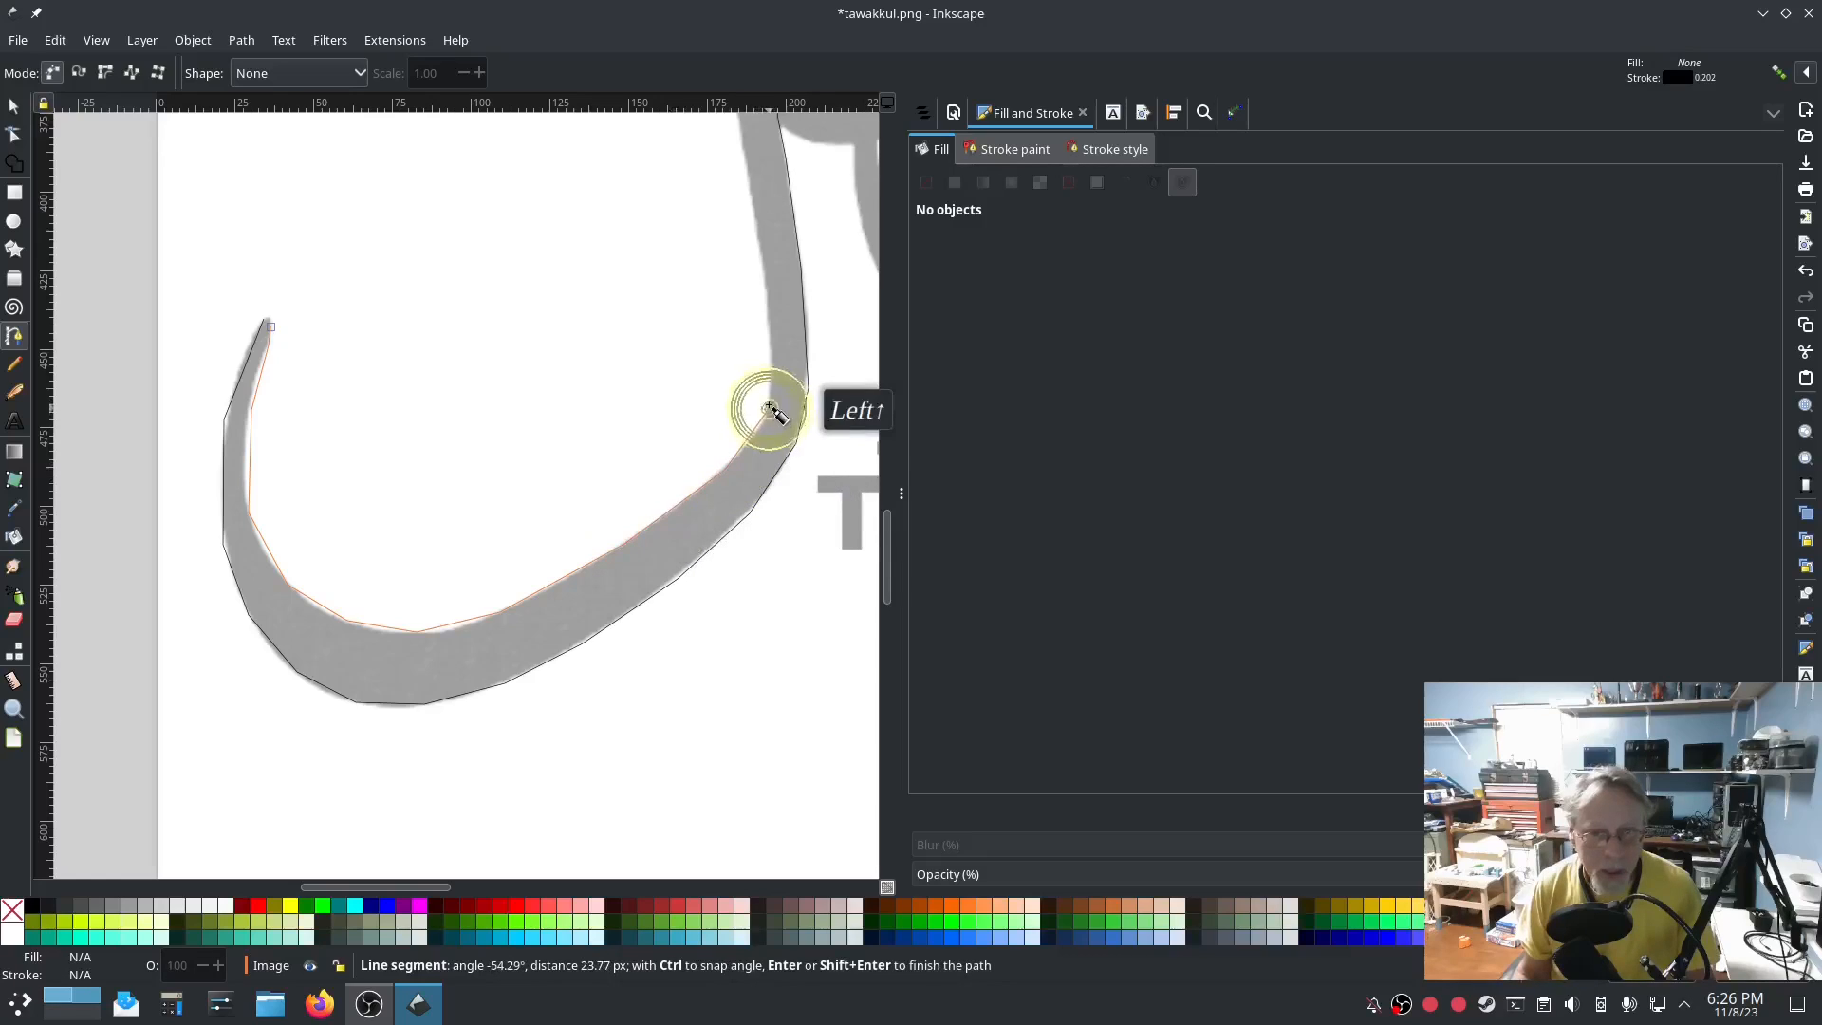
click(771, 366)
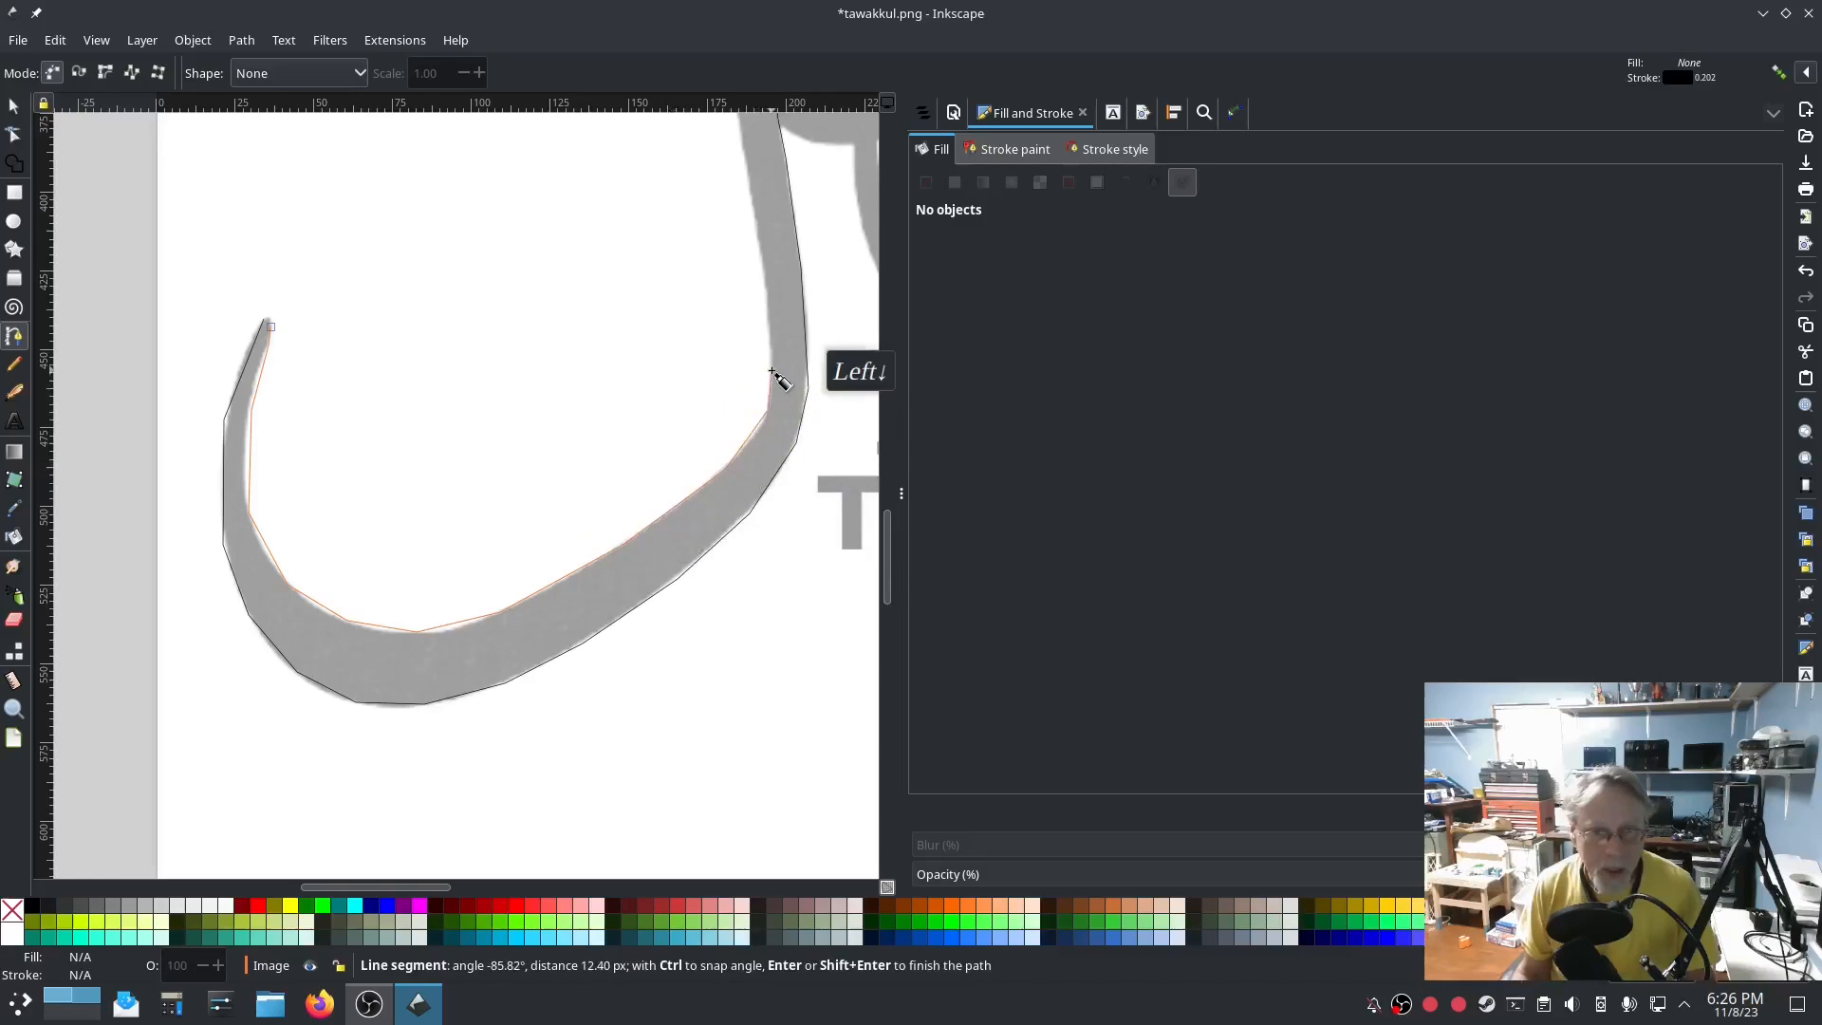
click(751, 204)
Trace the remaining left edge of the stem up to its pointed tip and finish the second path.
scroll(753, 211, up, 5)
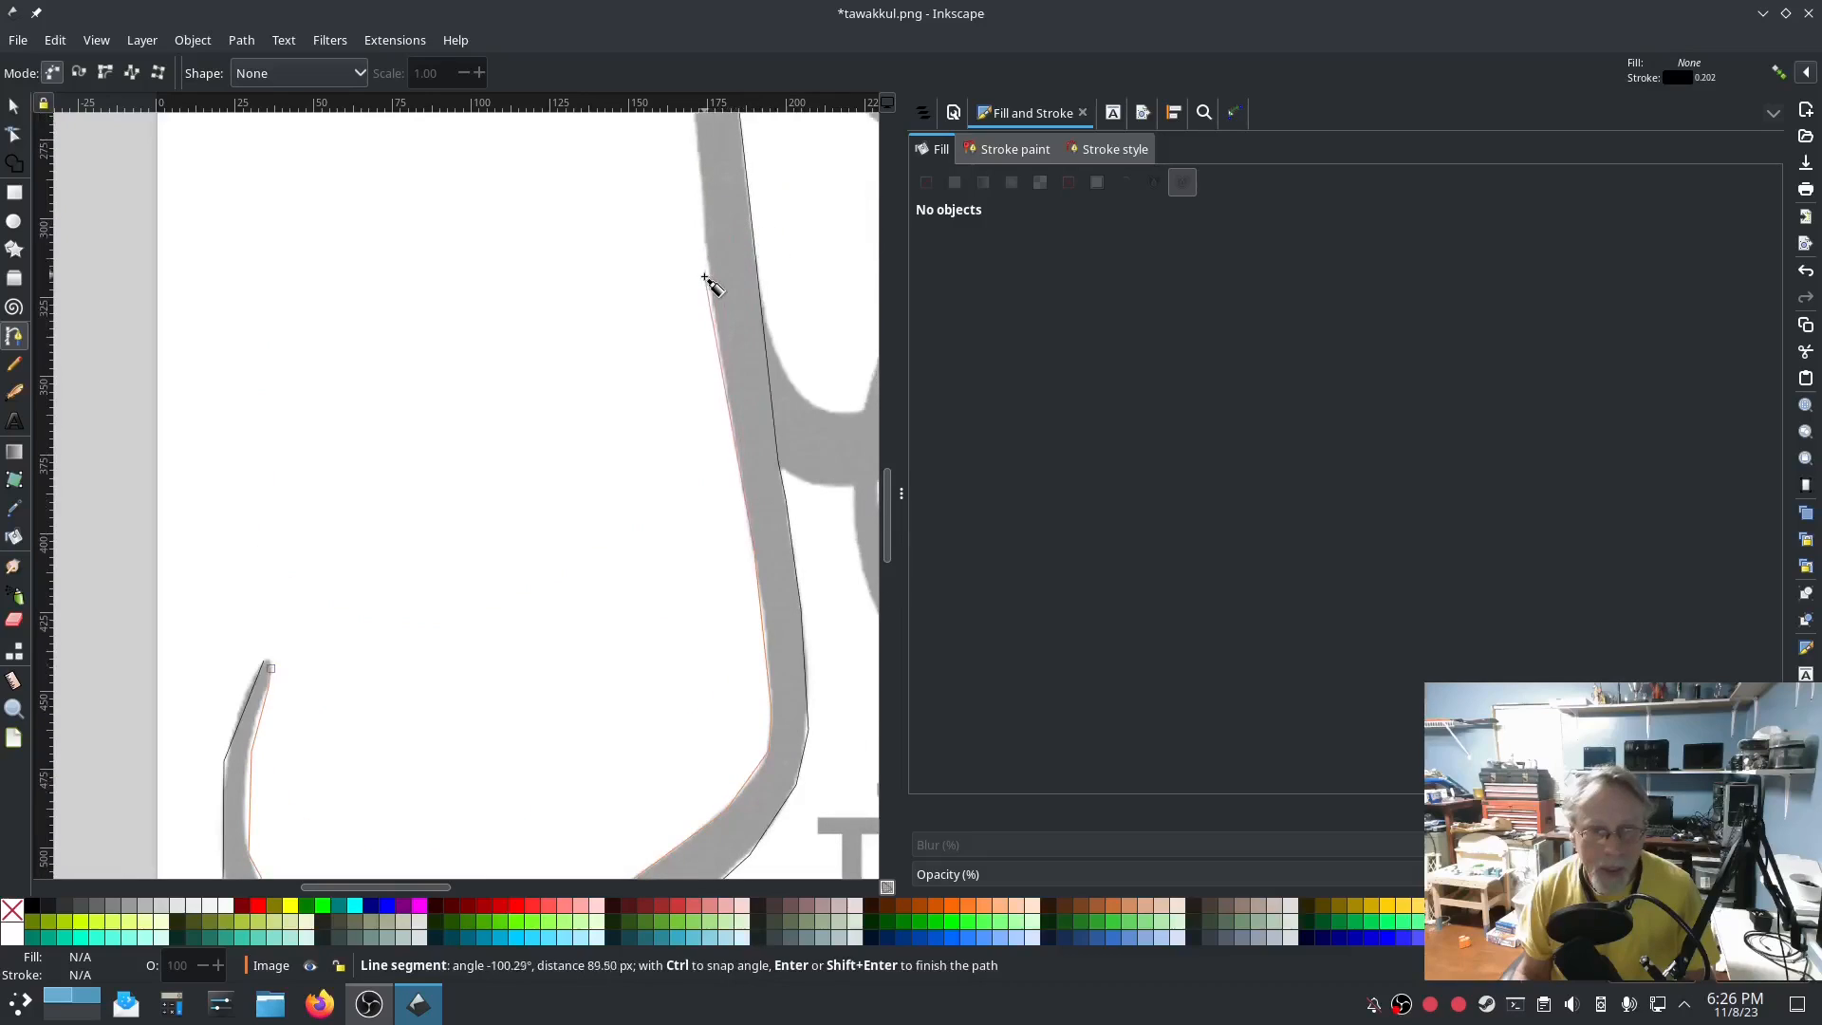
click(703, 275)
click(700, 150)
scroll(692, 180, up, 5)
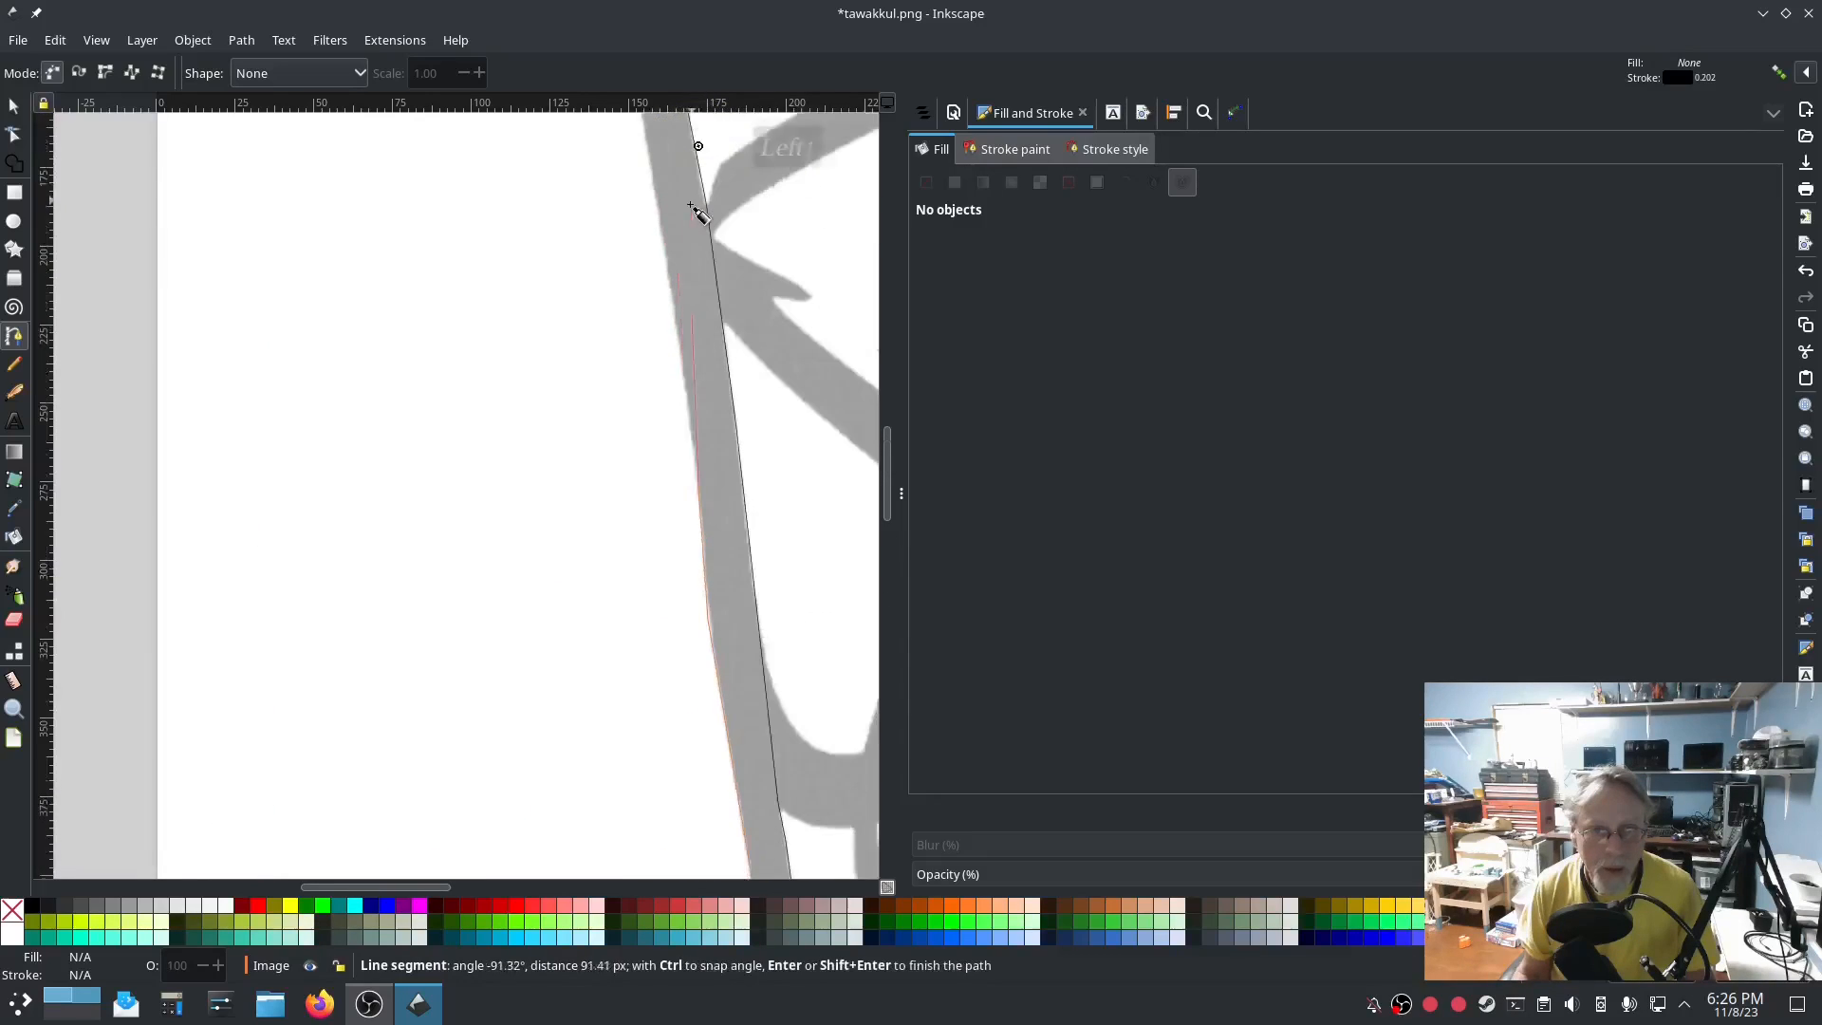
click(671, 285)
scroll(671, 284, up, 4)
click(634, 290)
click(650, 228)
key(Return)
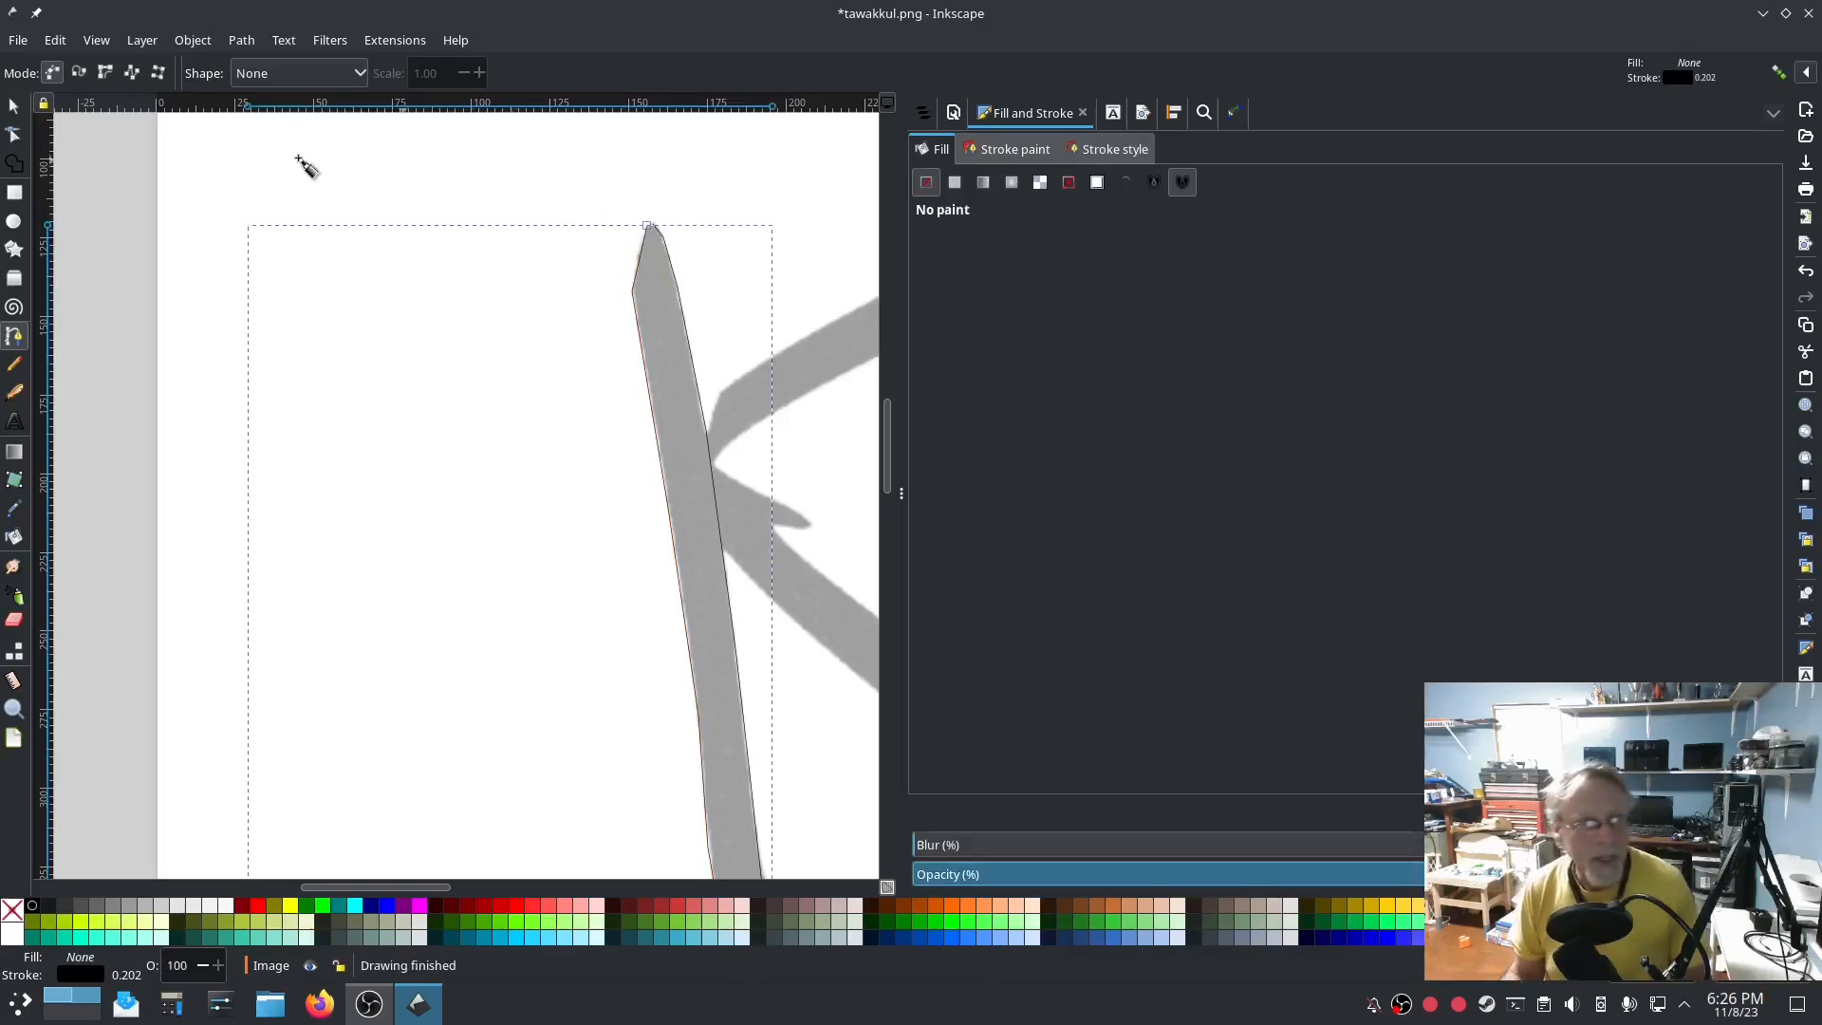
Make all nodes of both stroke outline paths auto-smooth except the end nodes at the stem tip and hook tip.
click(13, 134)
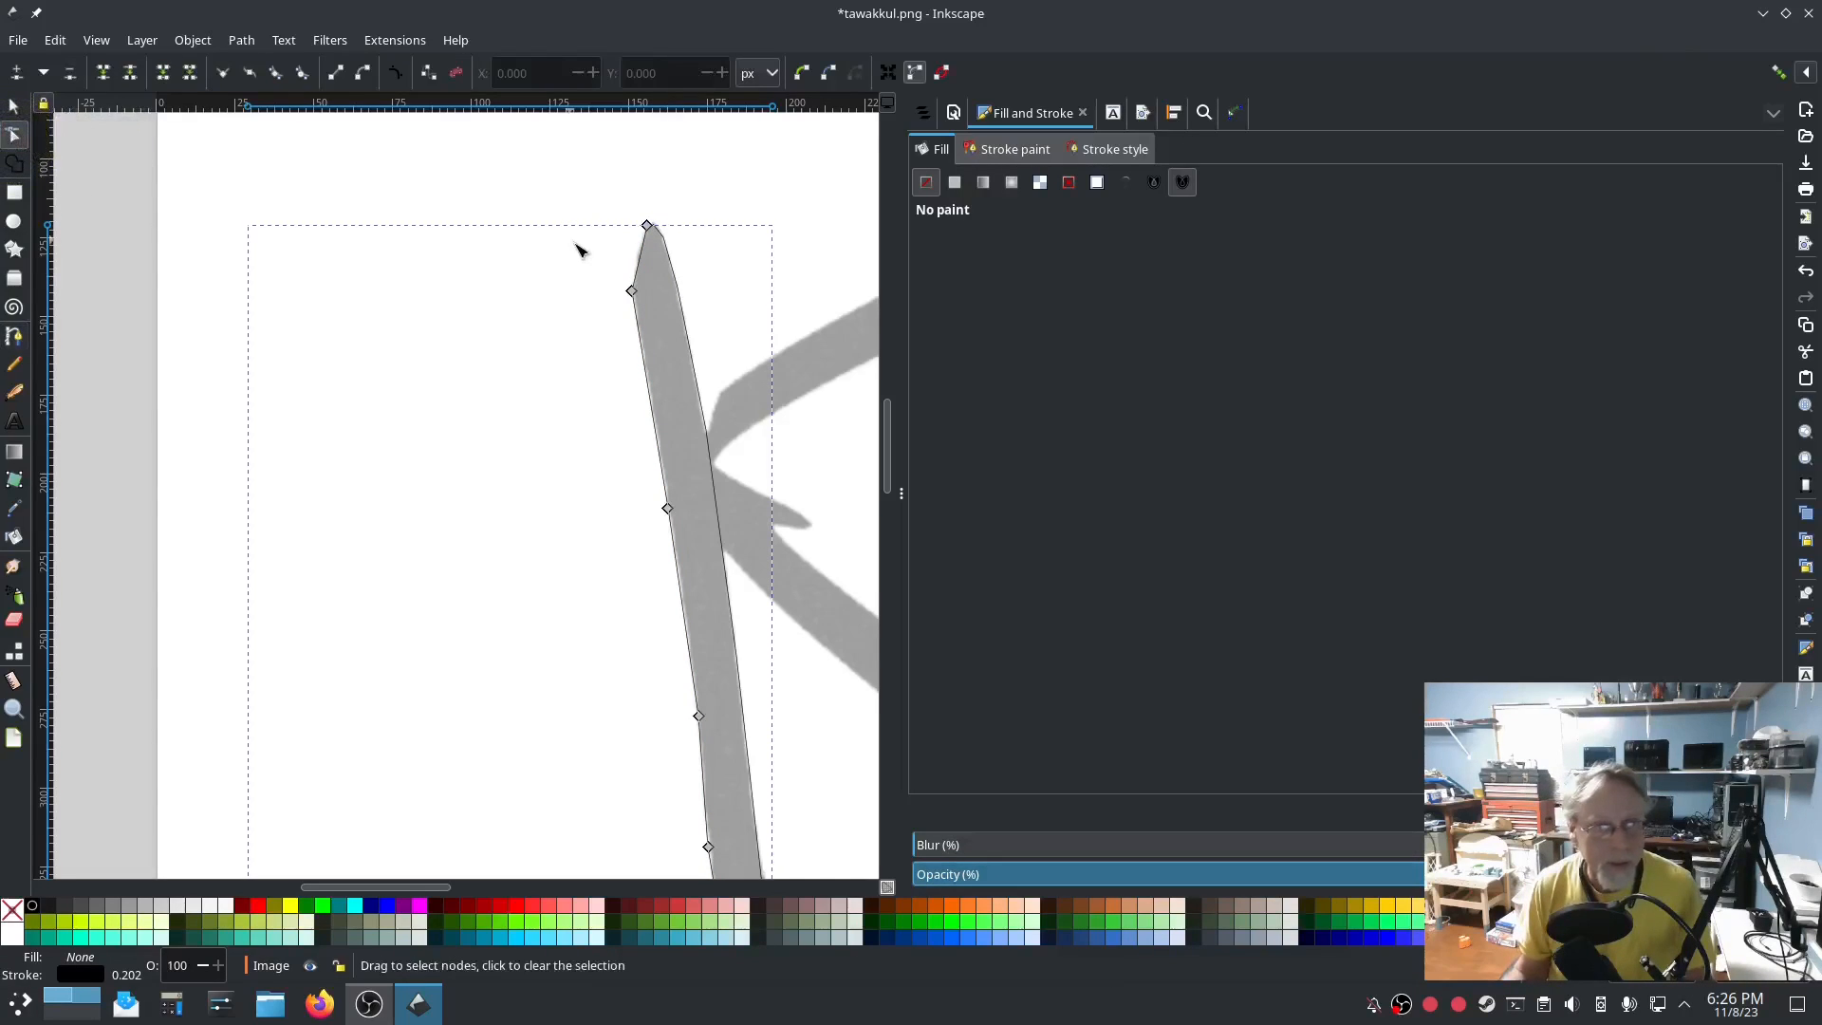
click(655, 257)
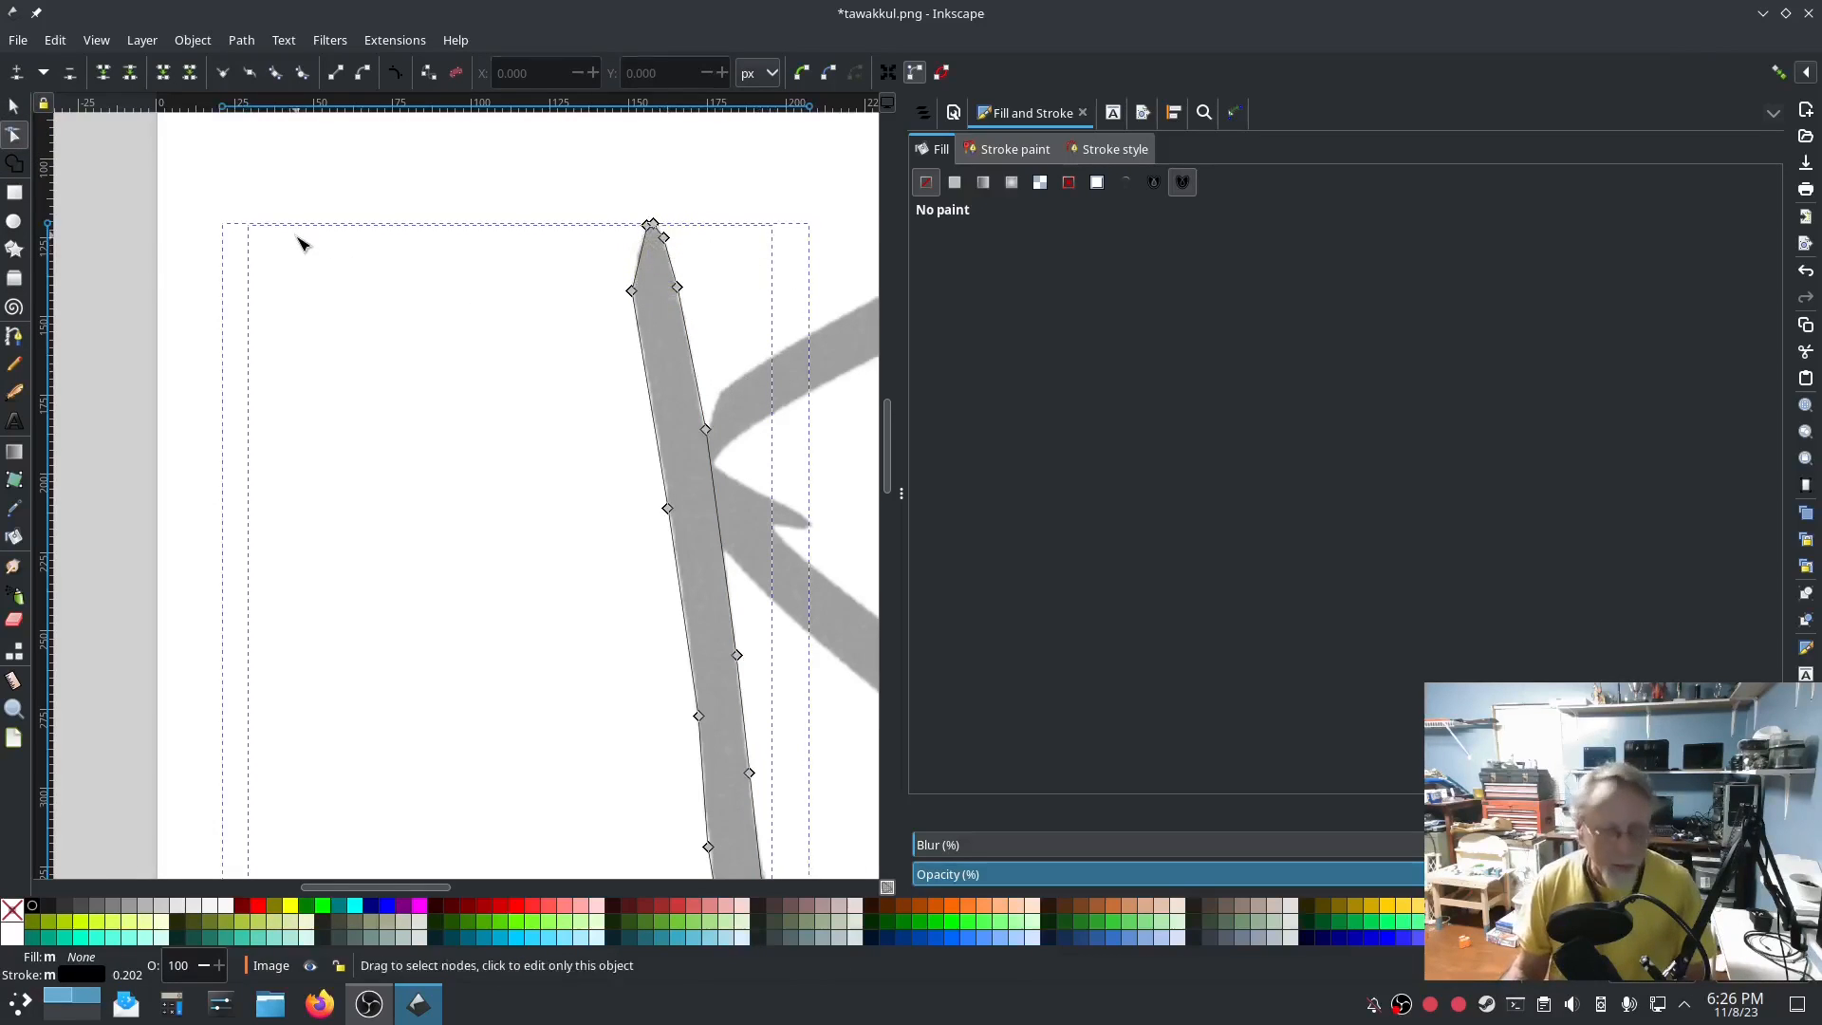
key(ctrl+a)
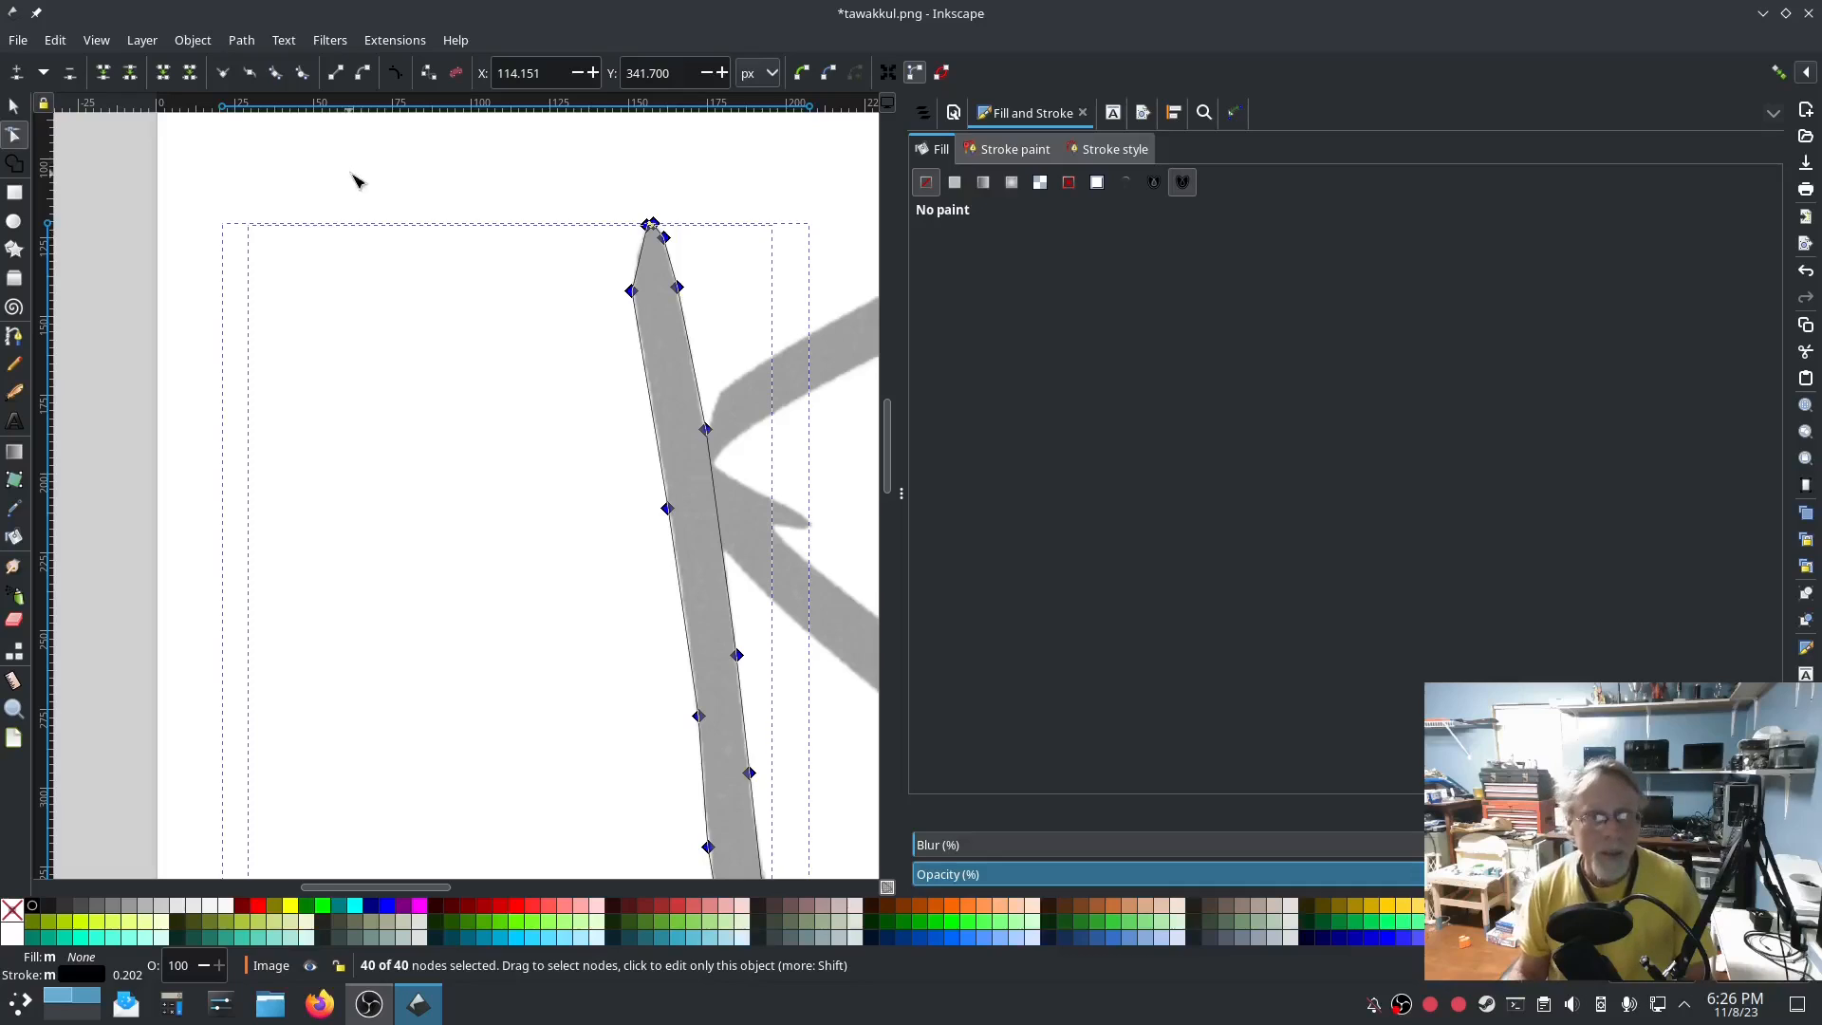
shift+click(651, 226)
shift+click(654, 226)
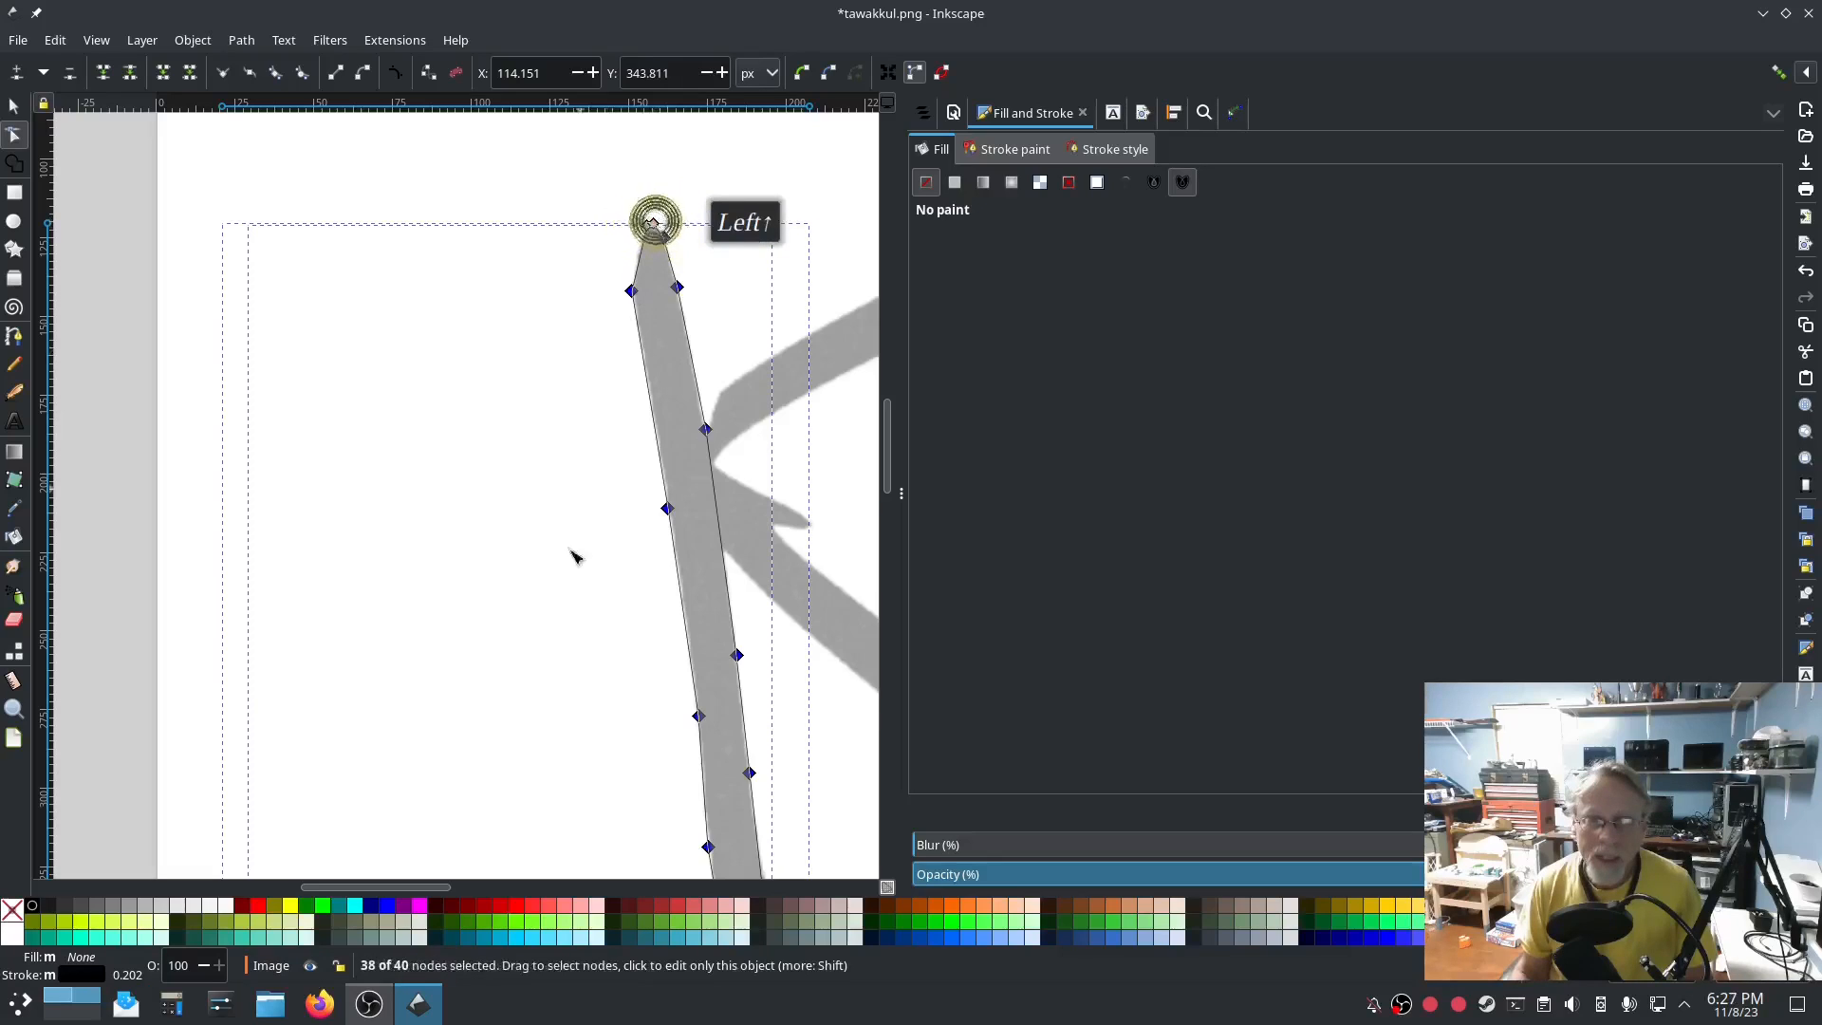
scroll(555, 583, down, 15)
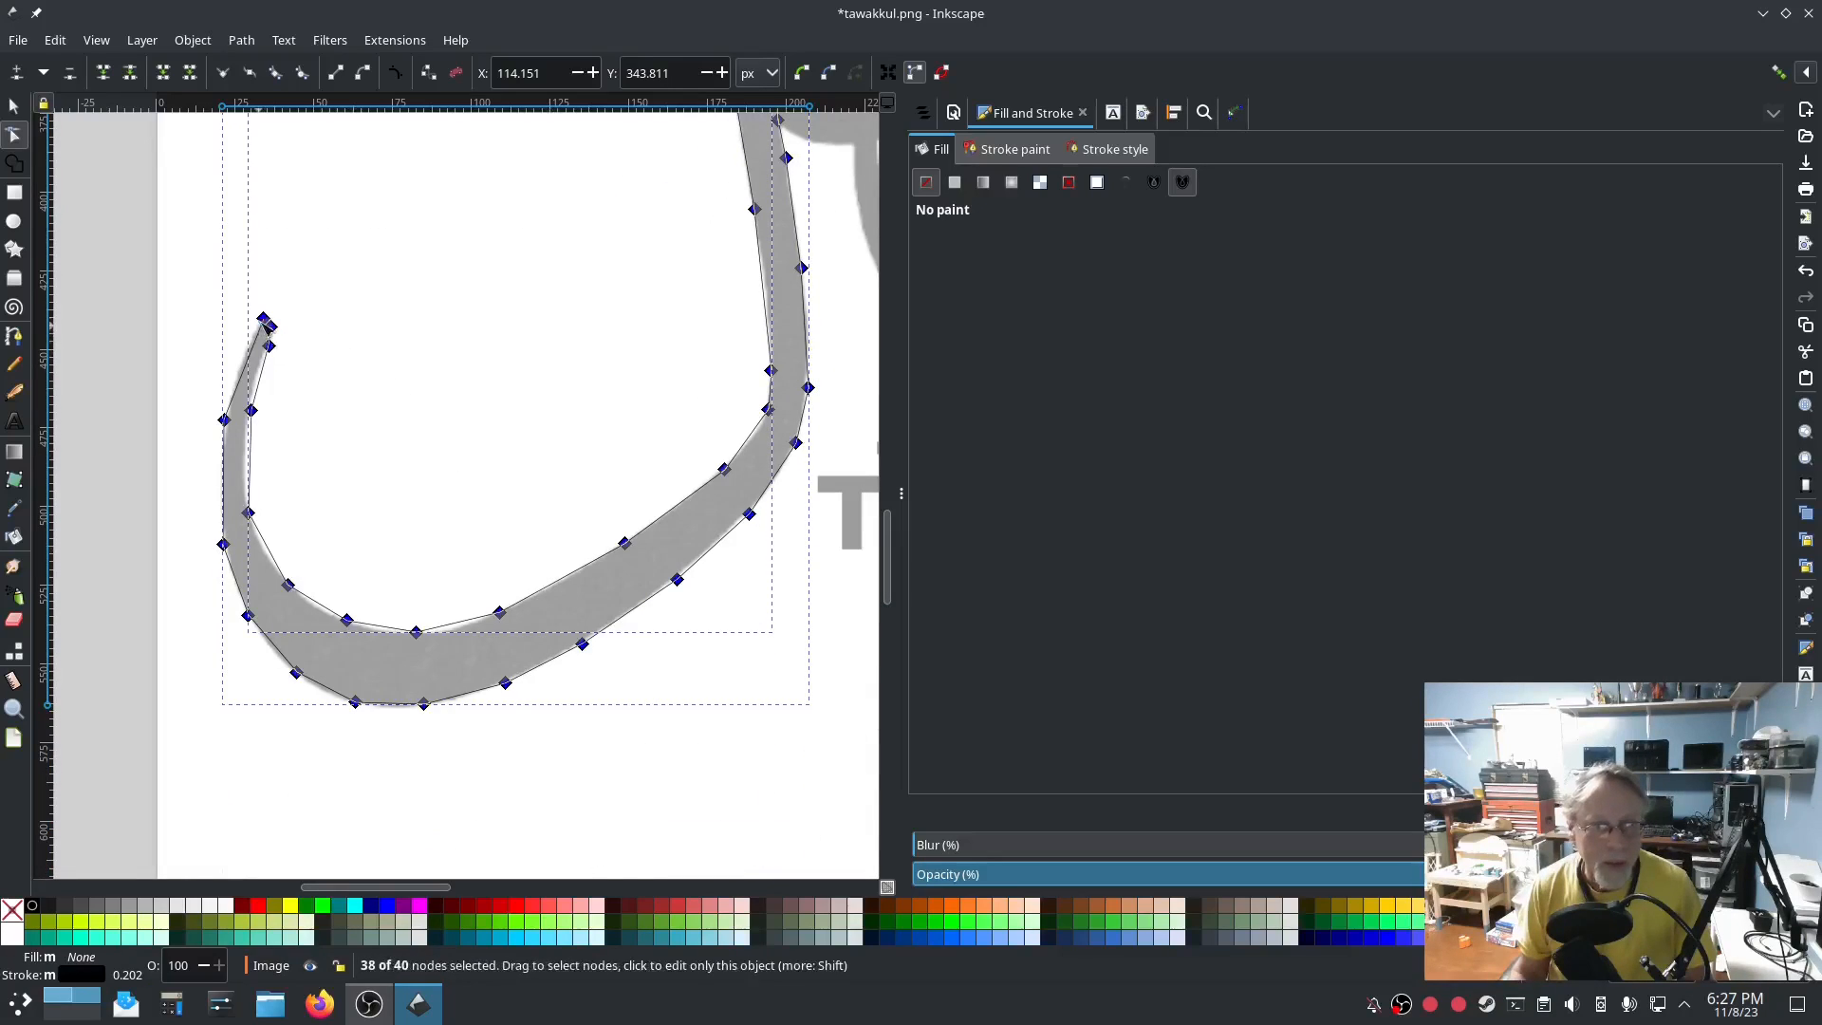
shift+click(269, 325)
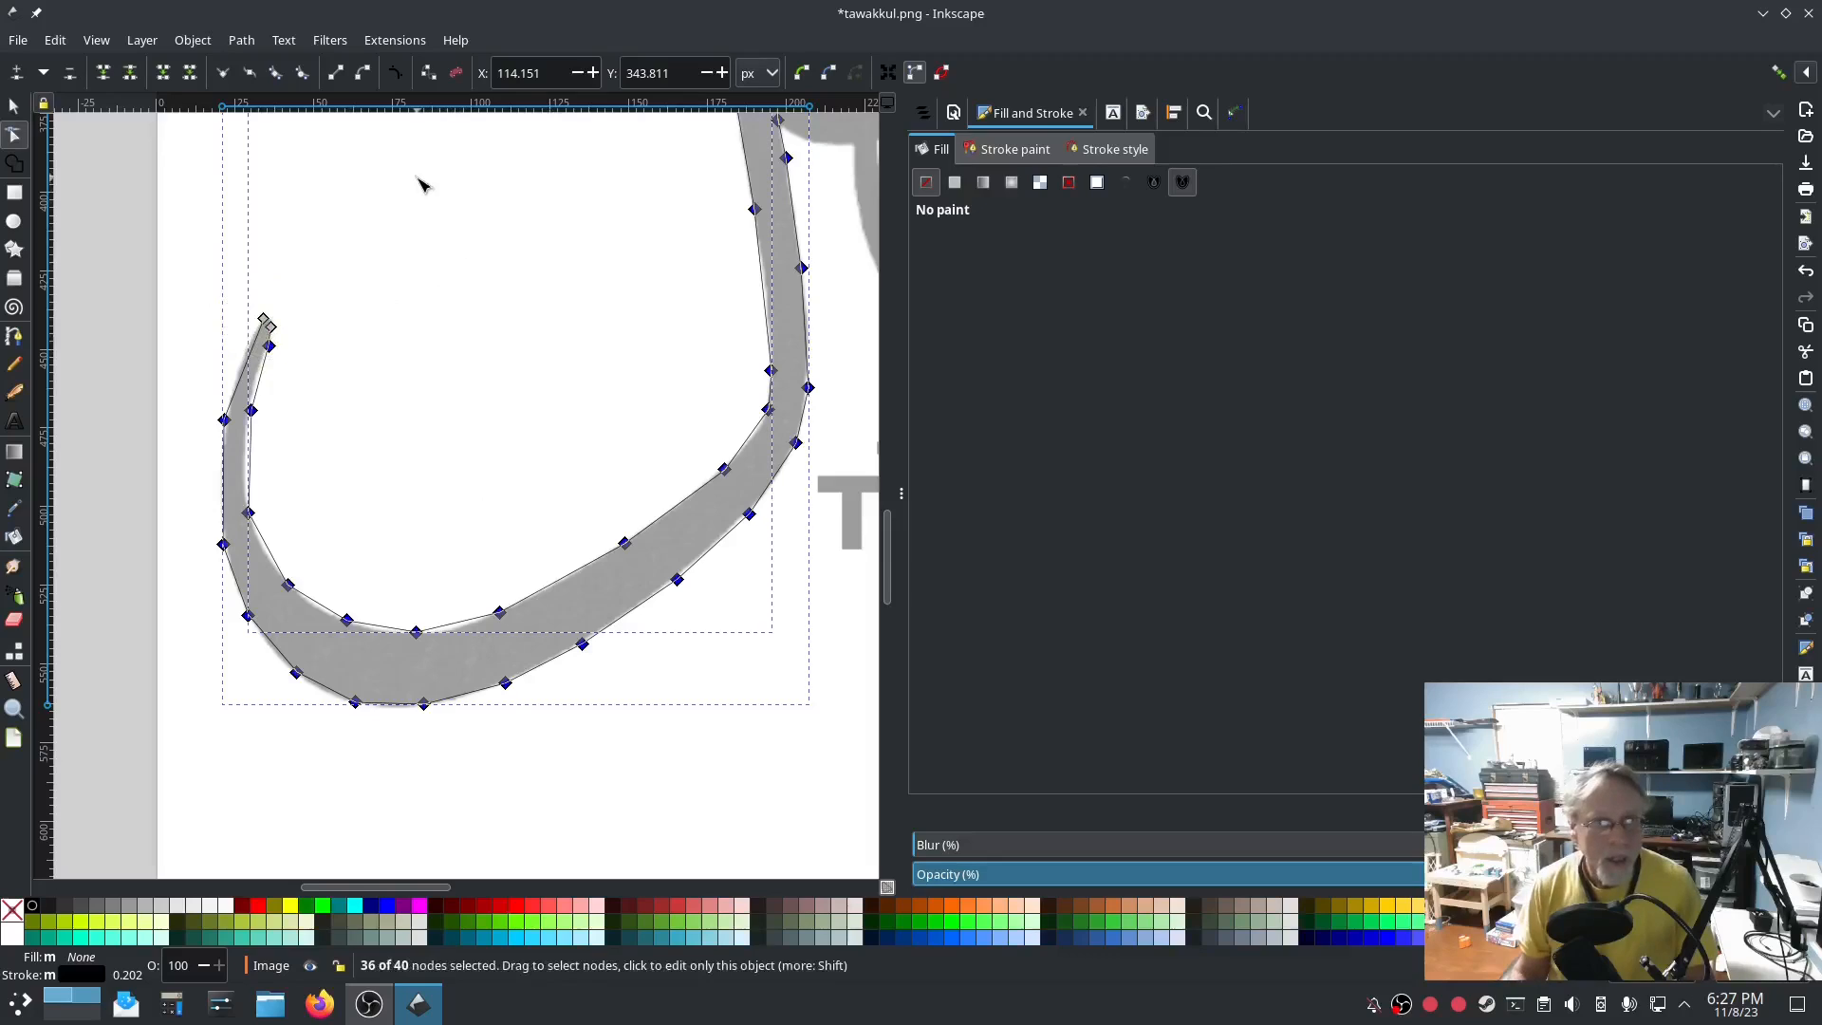
click(302, 74)
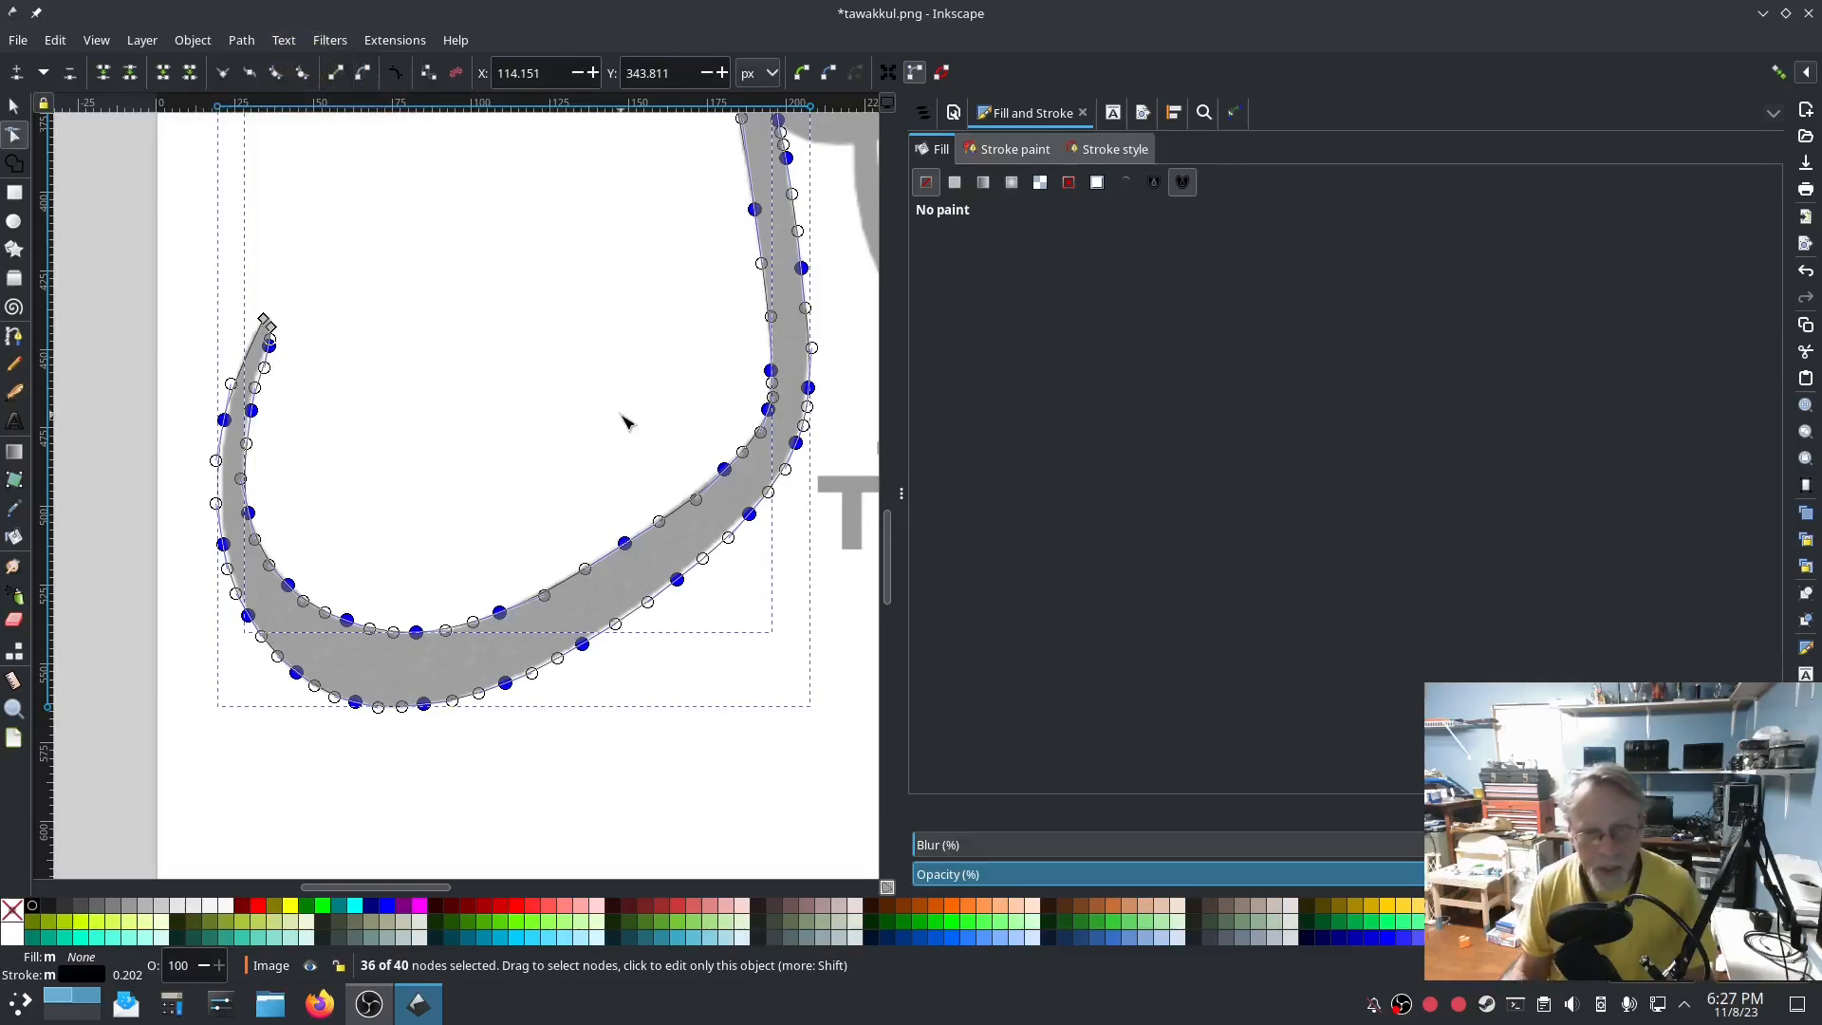
Nudge the nodes of both outlines just below the bend so the curves follow the letter's edges.
click(693, 449)
drag(723, 471, 745, 516)
drag(679, 579, 670, 581)
Adjust both handles of the left-edge node near the stem's tip so the curve follows the lettering.
scroll(659, 503, up, 10)
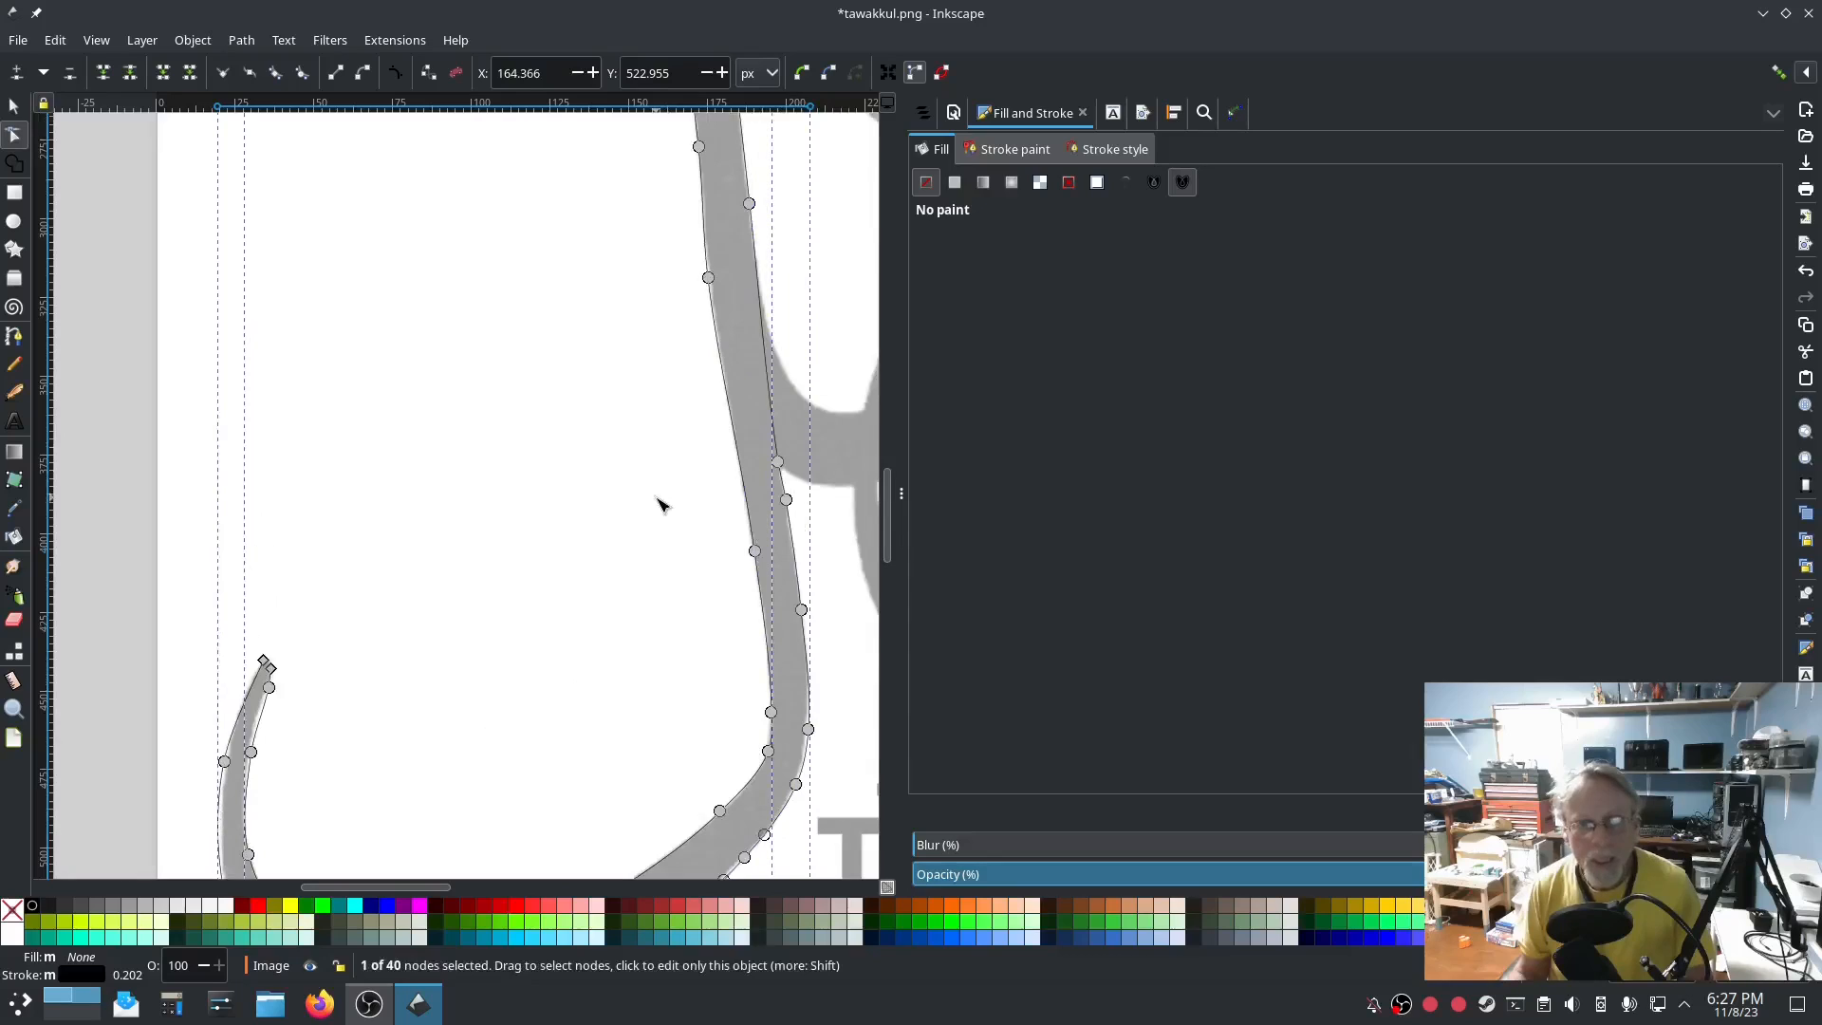
scroll(659, 504, up, 10)
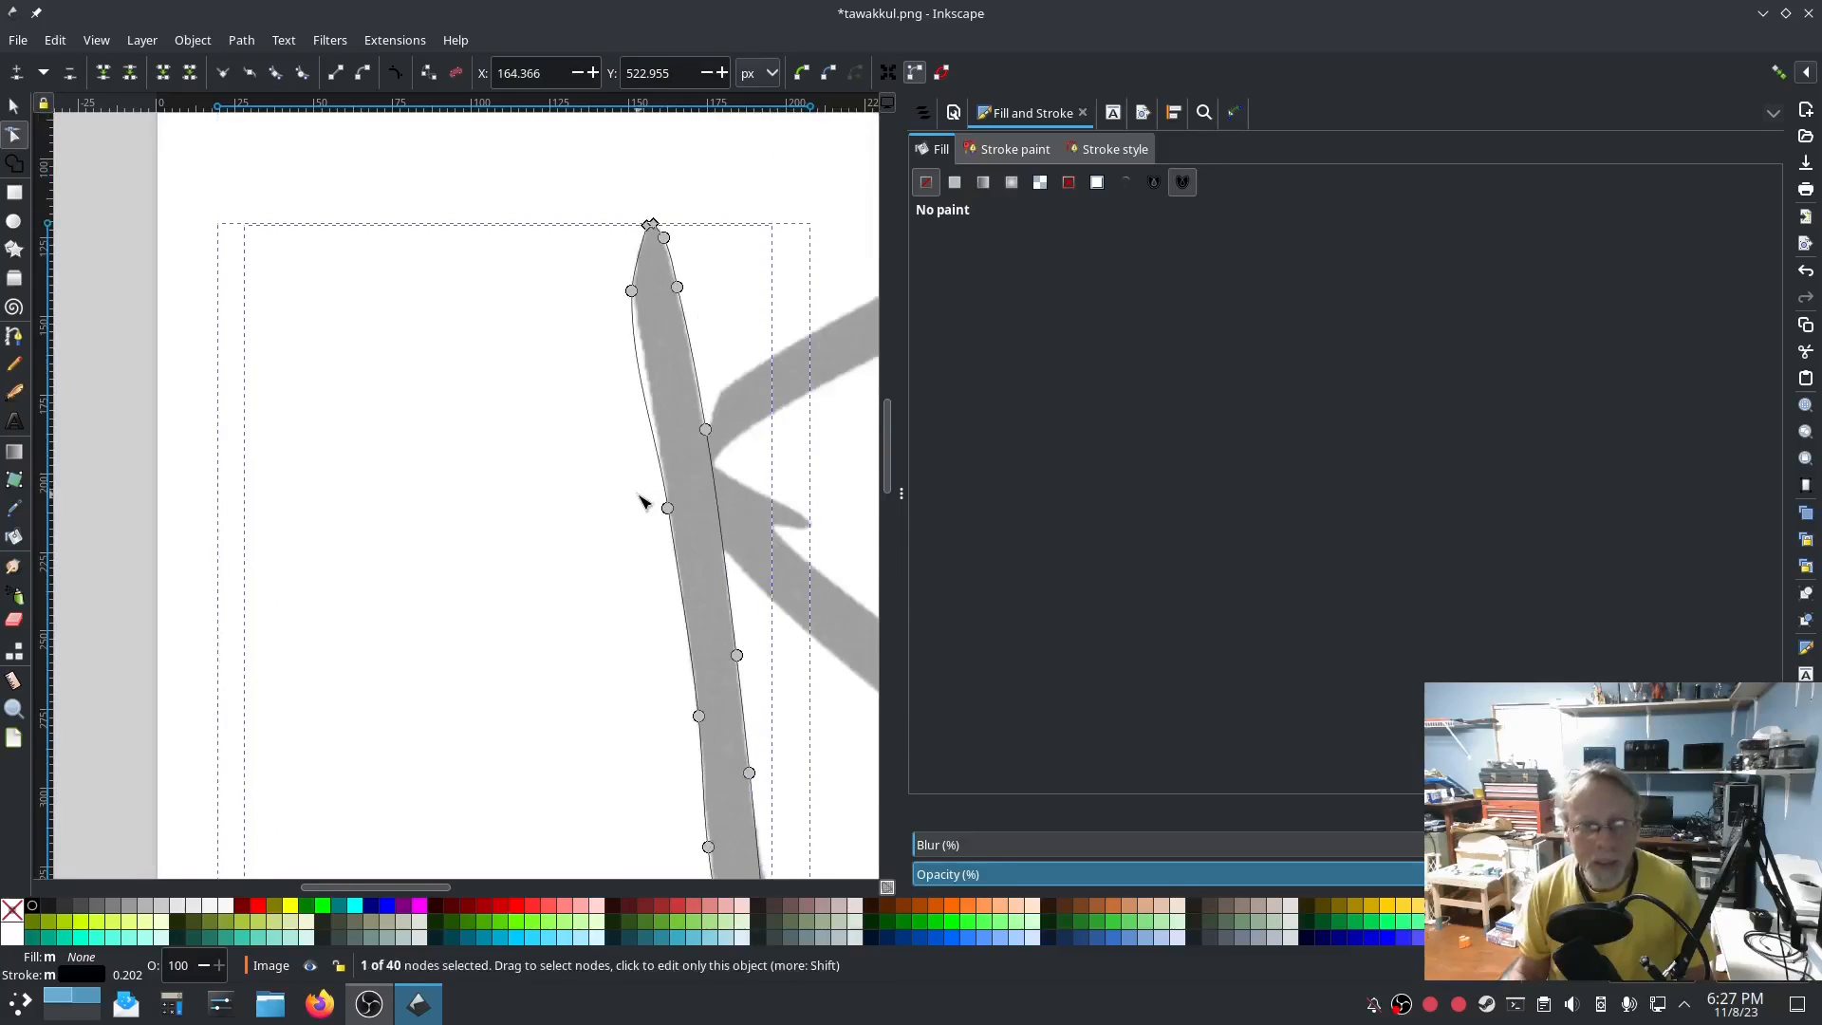
click(631, 290)
drag(630, 367, 644, 366)
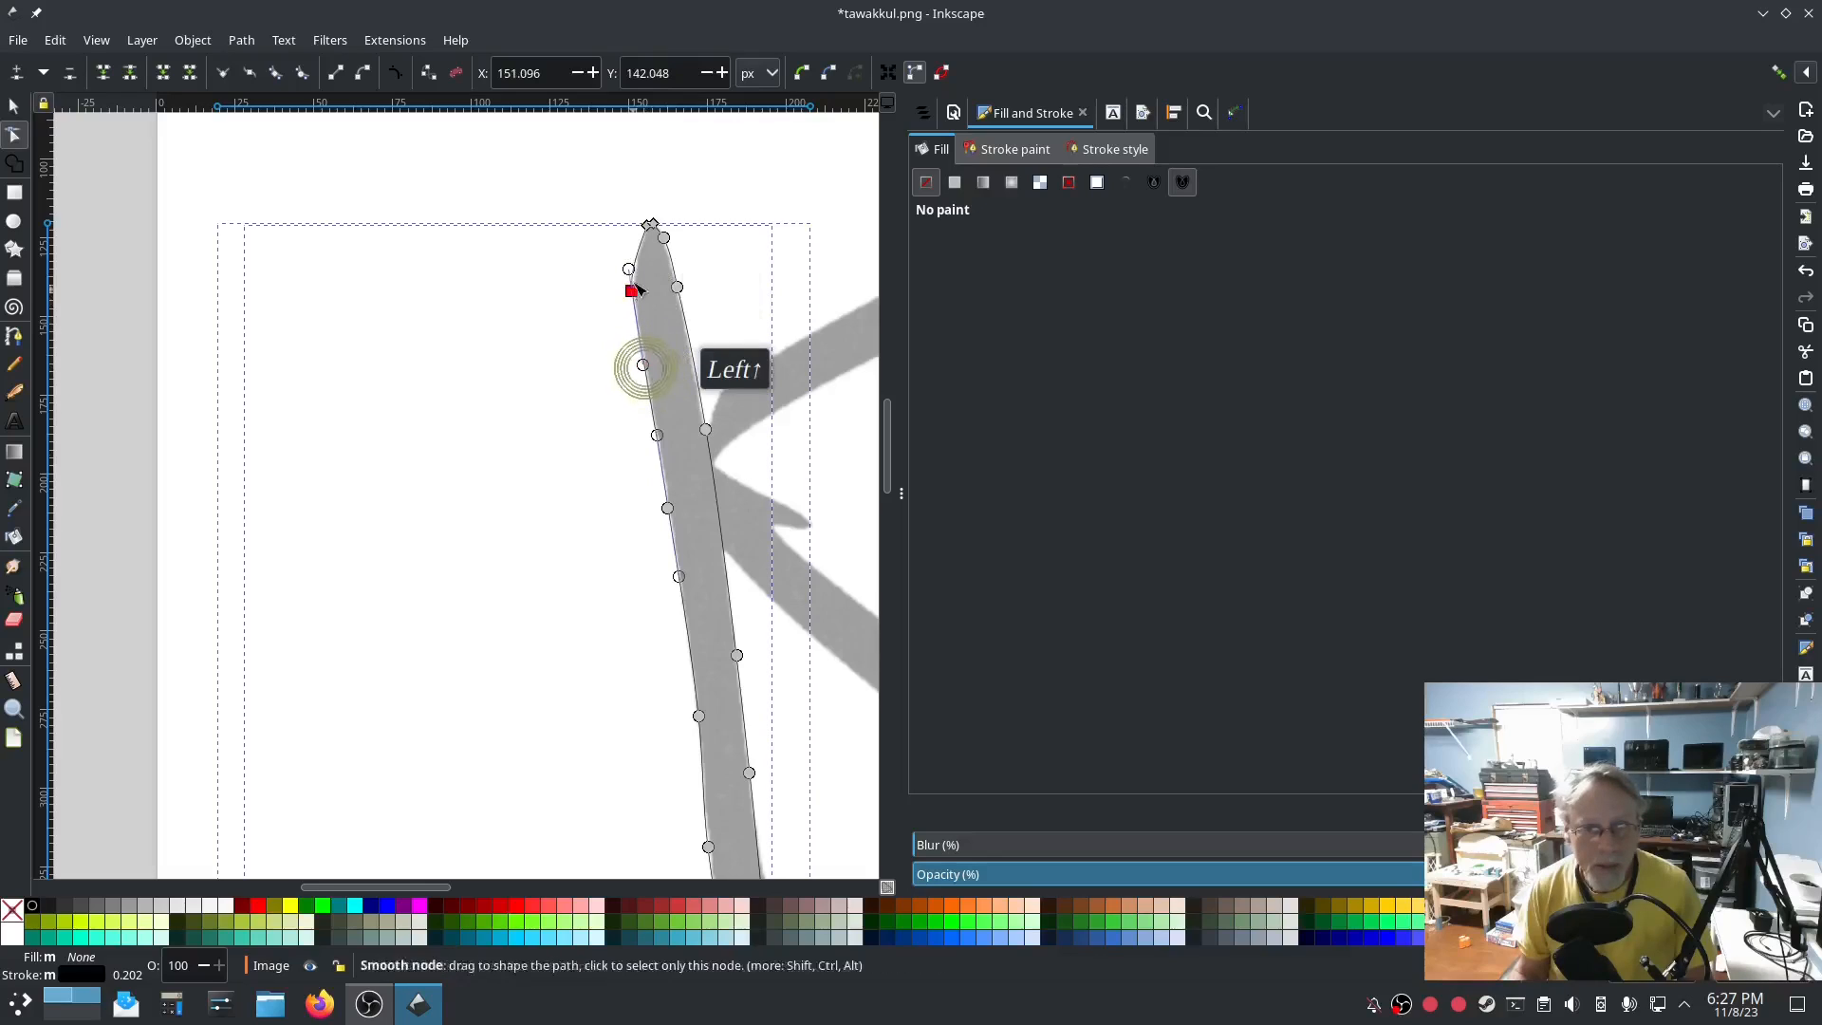
drag(628, 270, 630, 280)
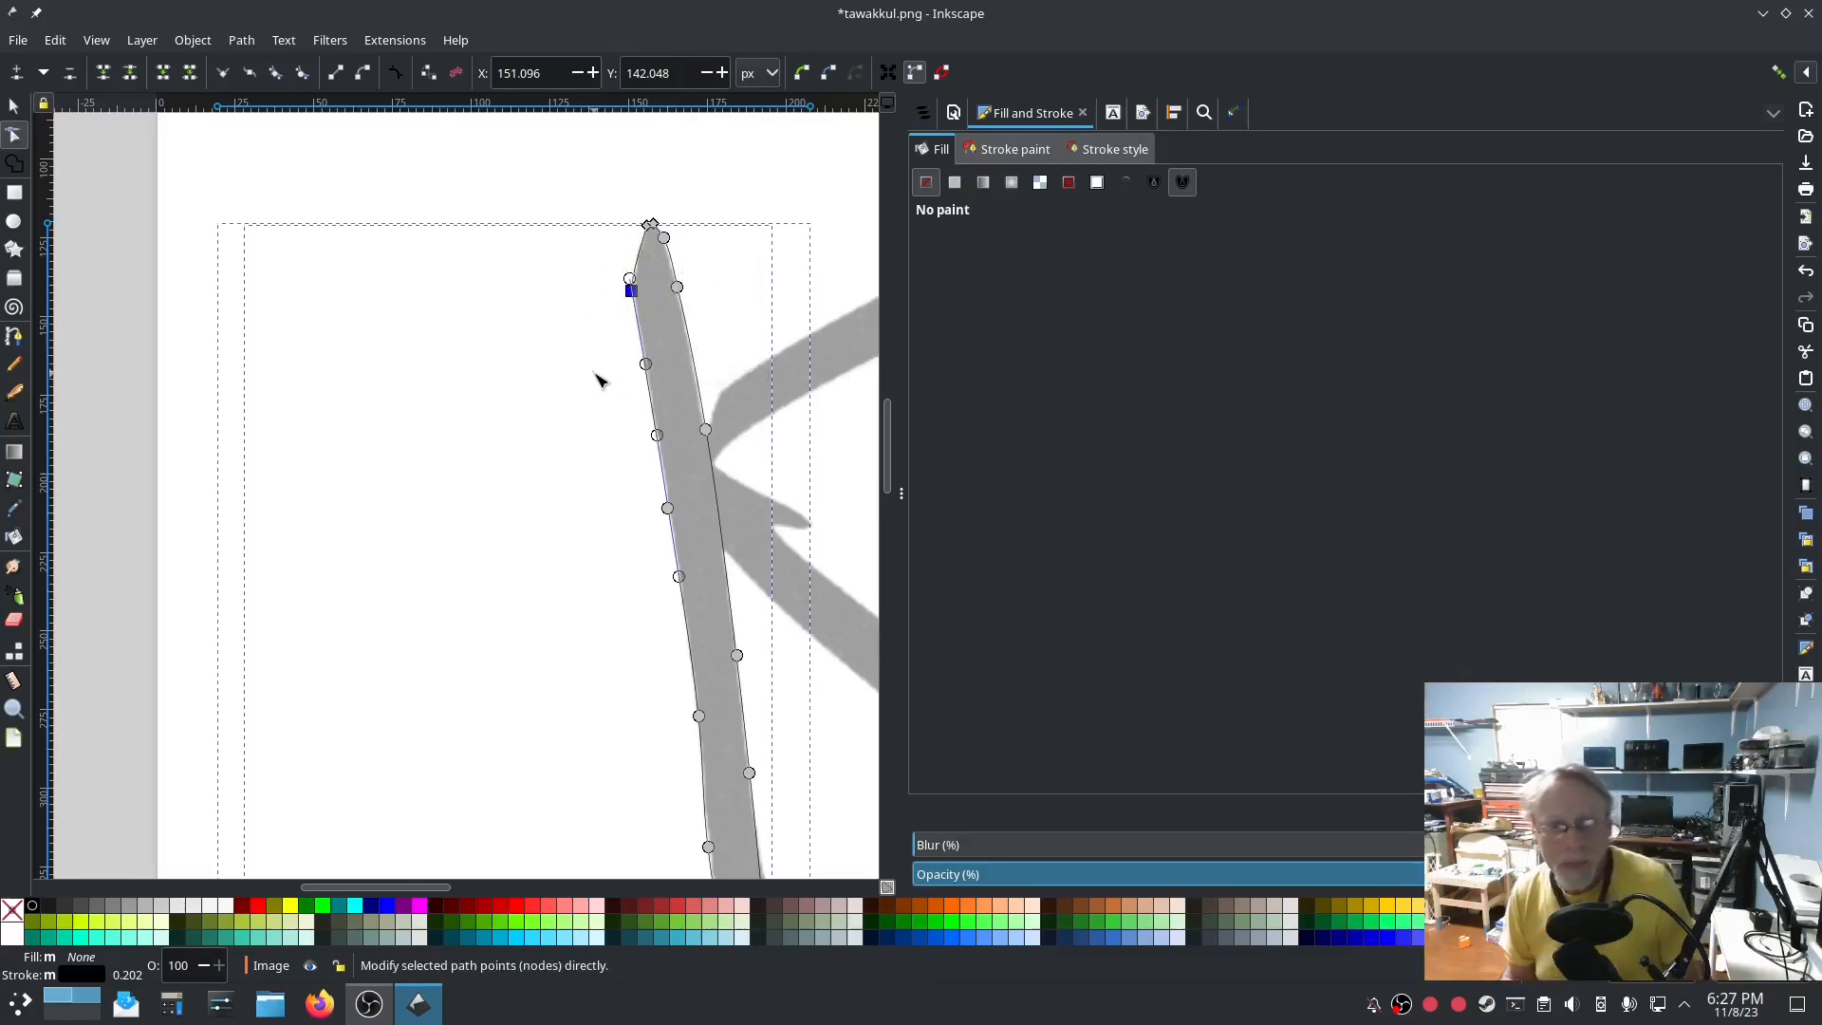
Draw three straight Pencil rungs across the stem: just below the tip, partway down, and at the lower letter junction.
click(21, 371)
click(616, 254)
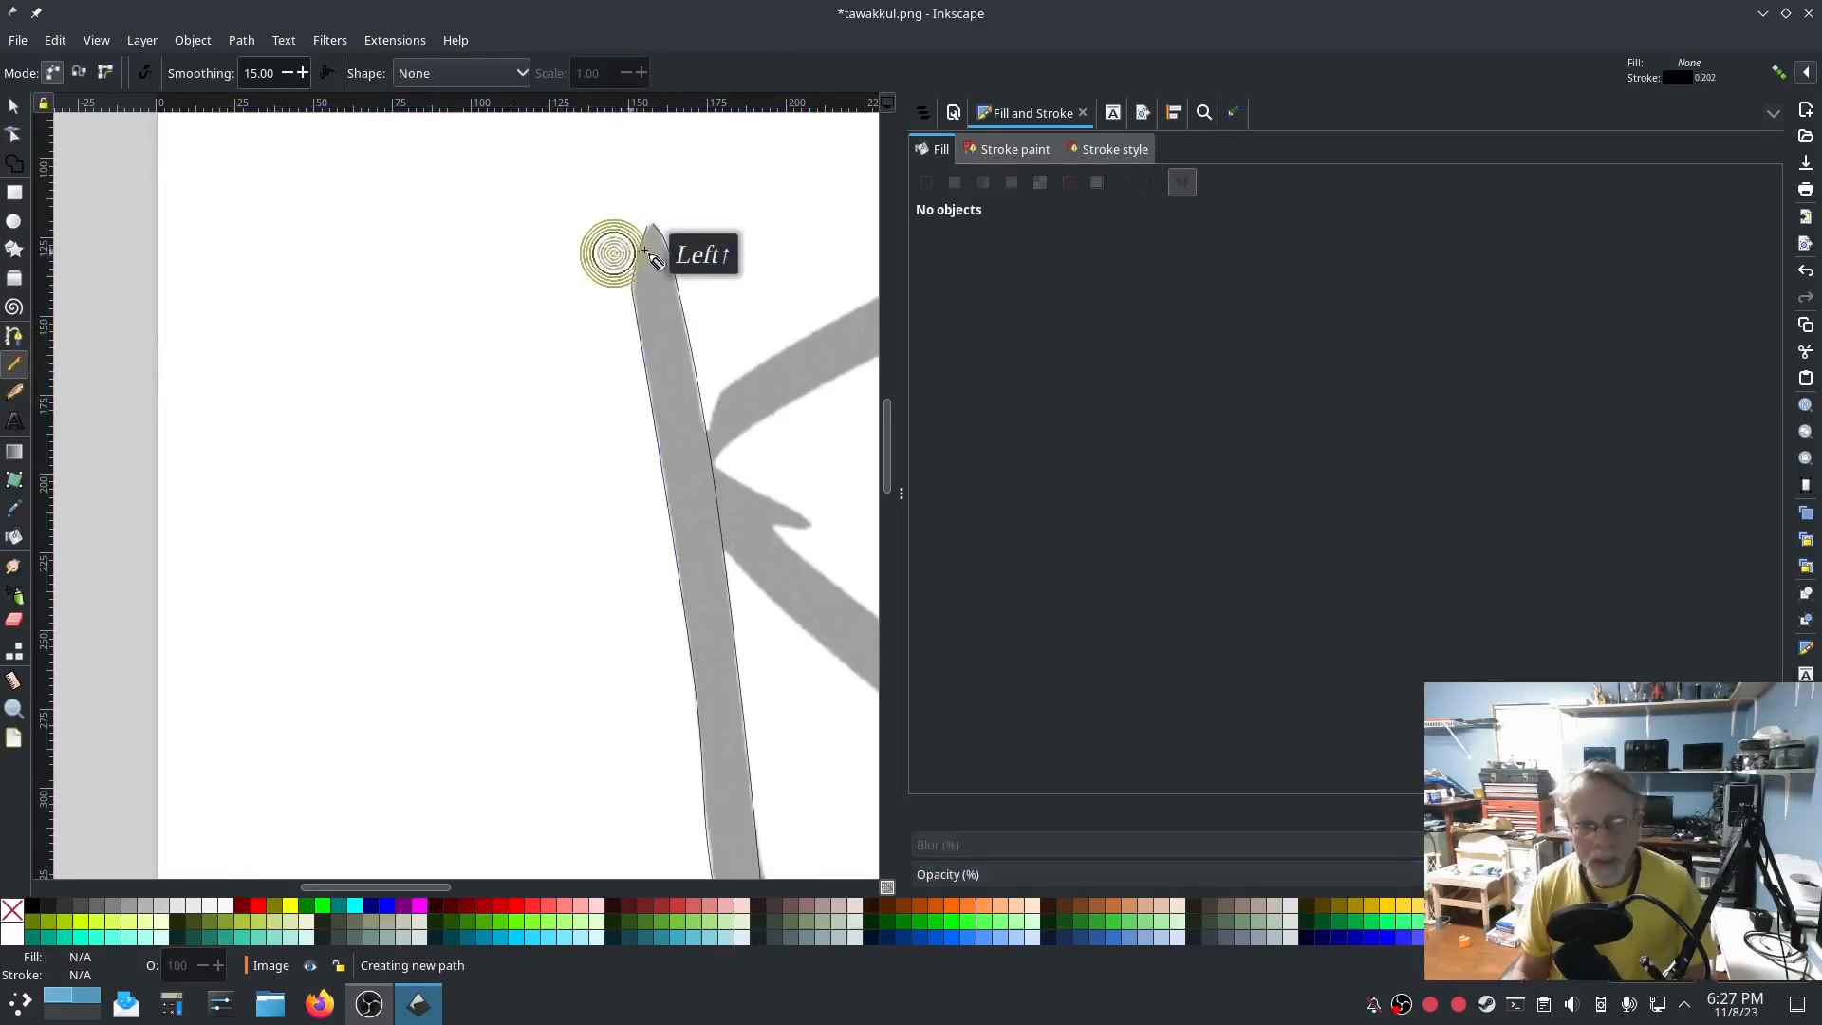
click(683, 247)
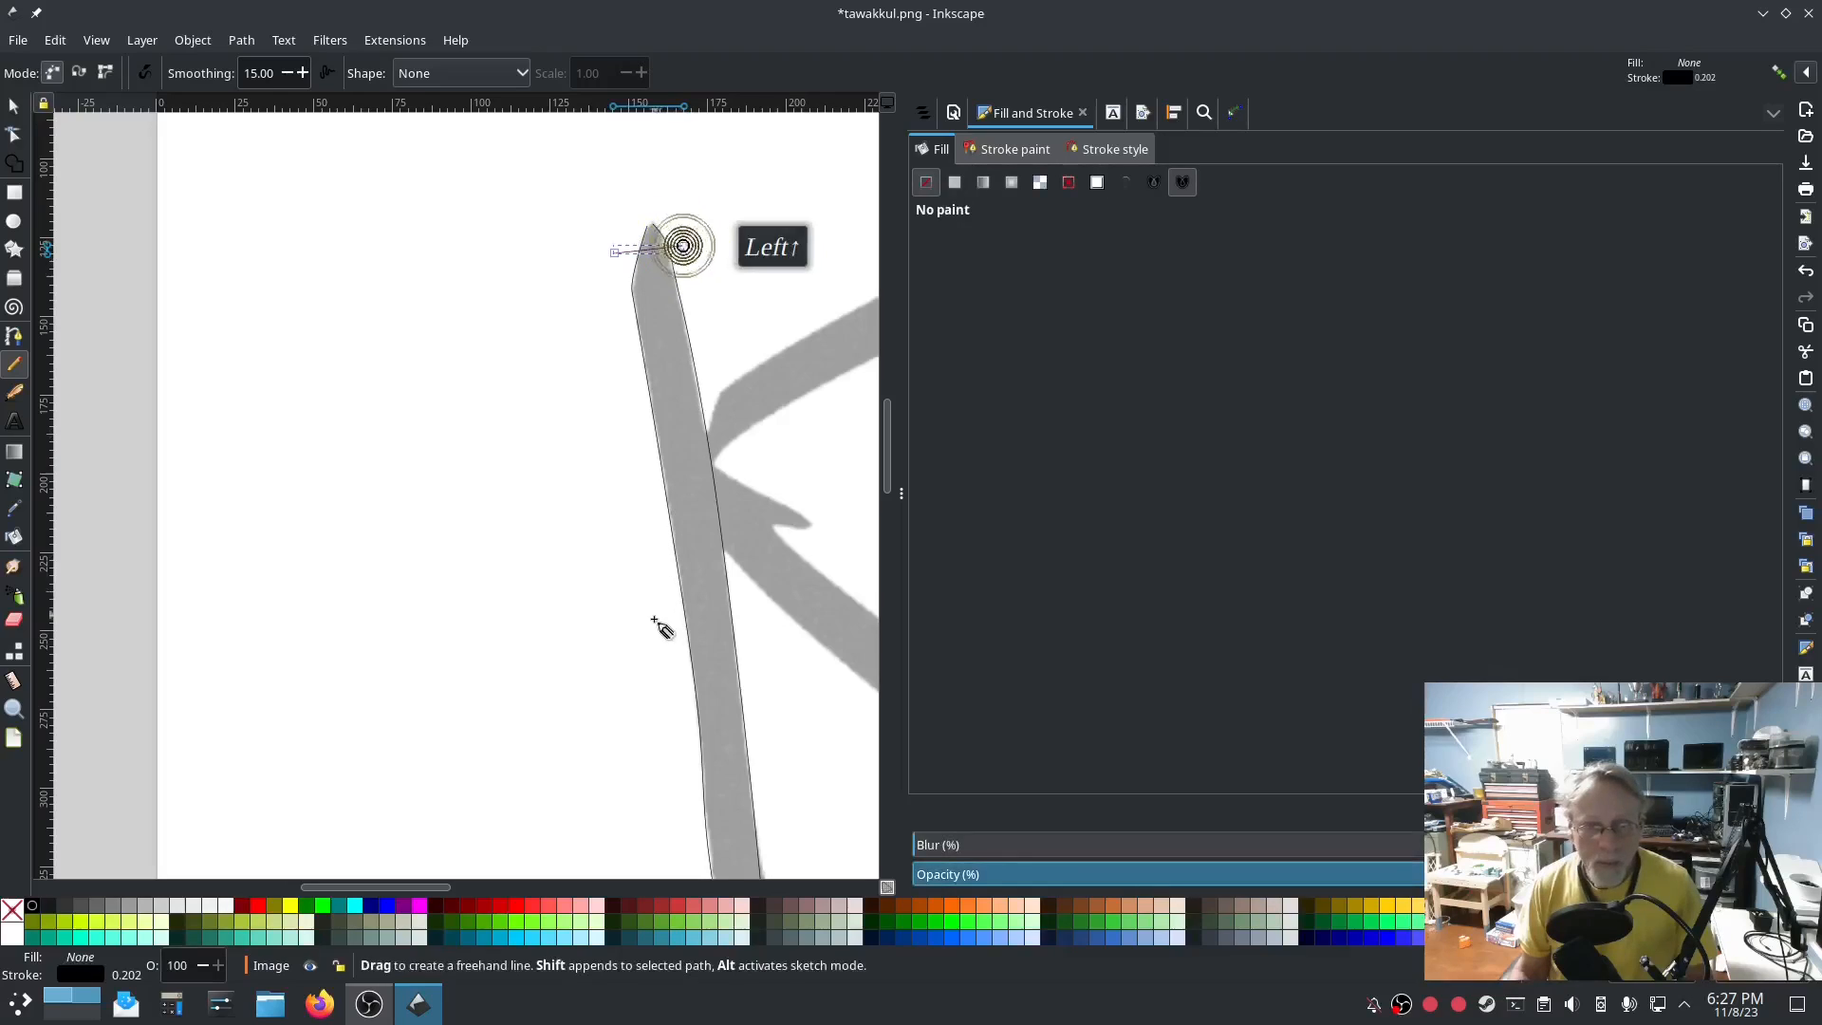
click(651, 616)
click(742, 602)
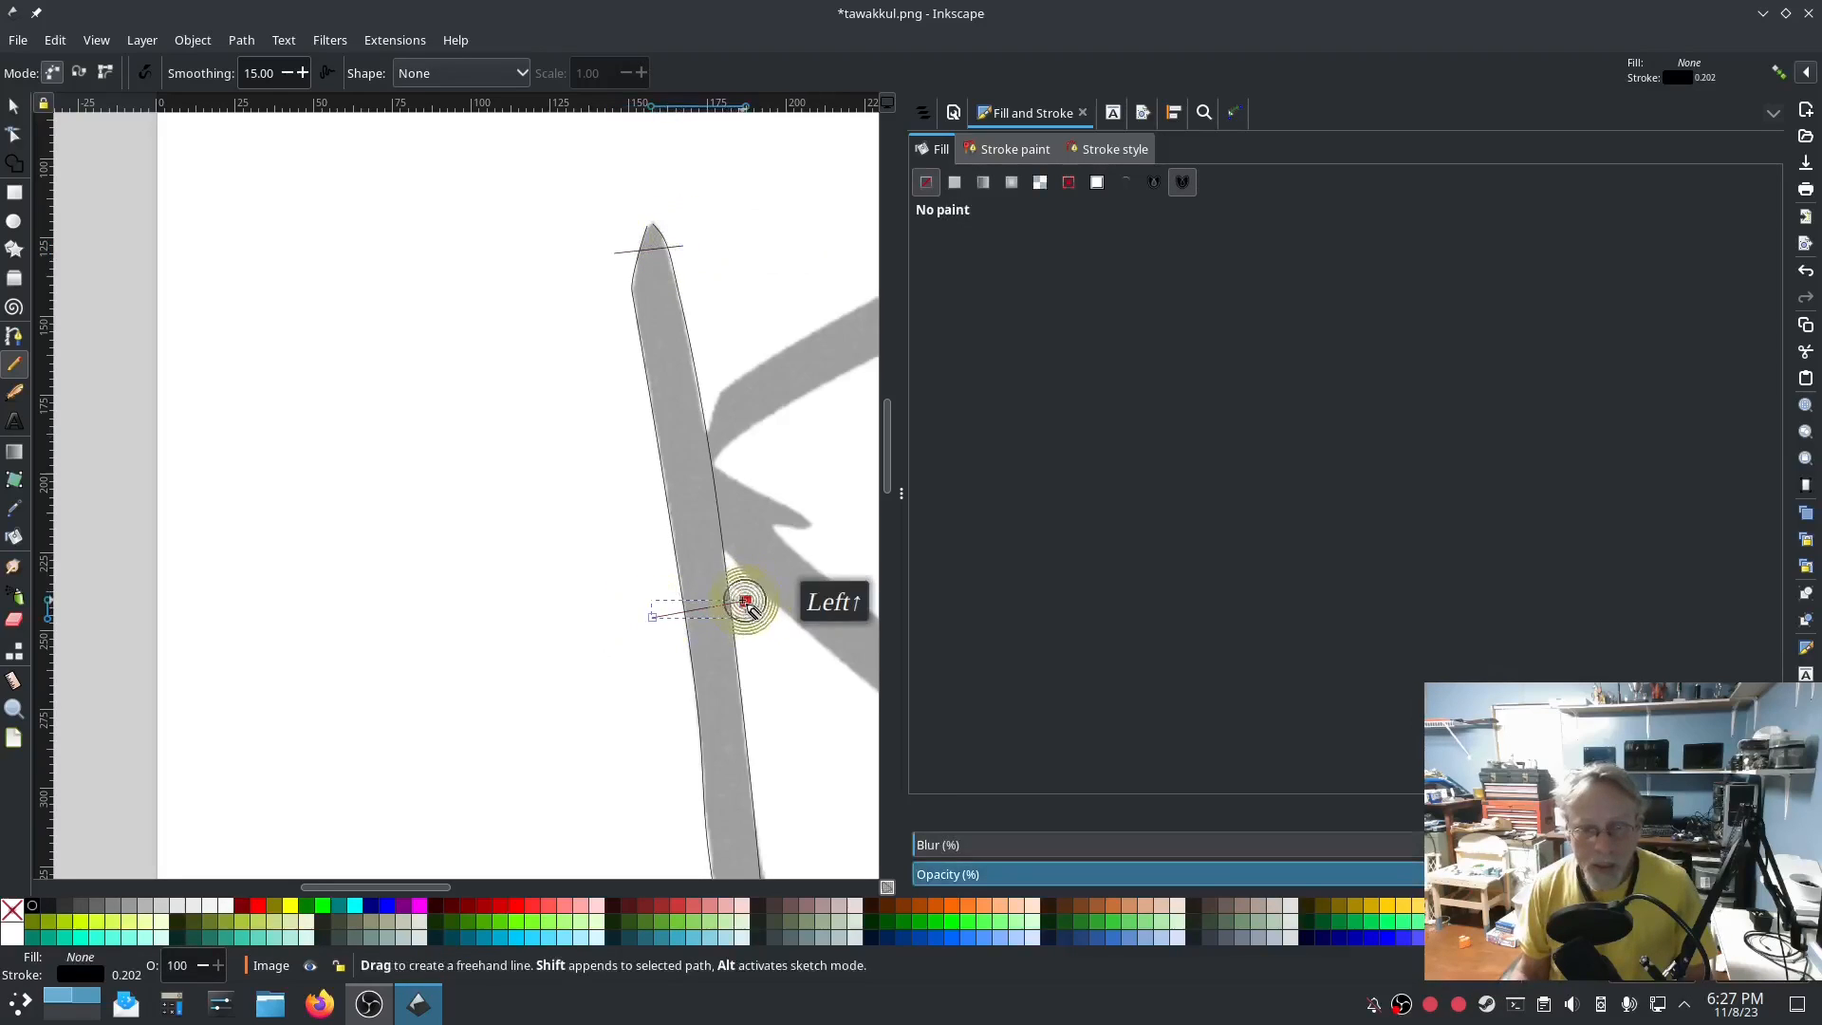
scroll(744, 601, down, 5)
click(713, 683)
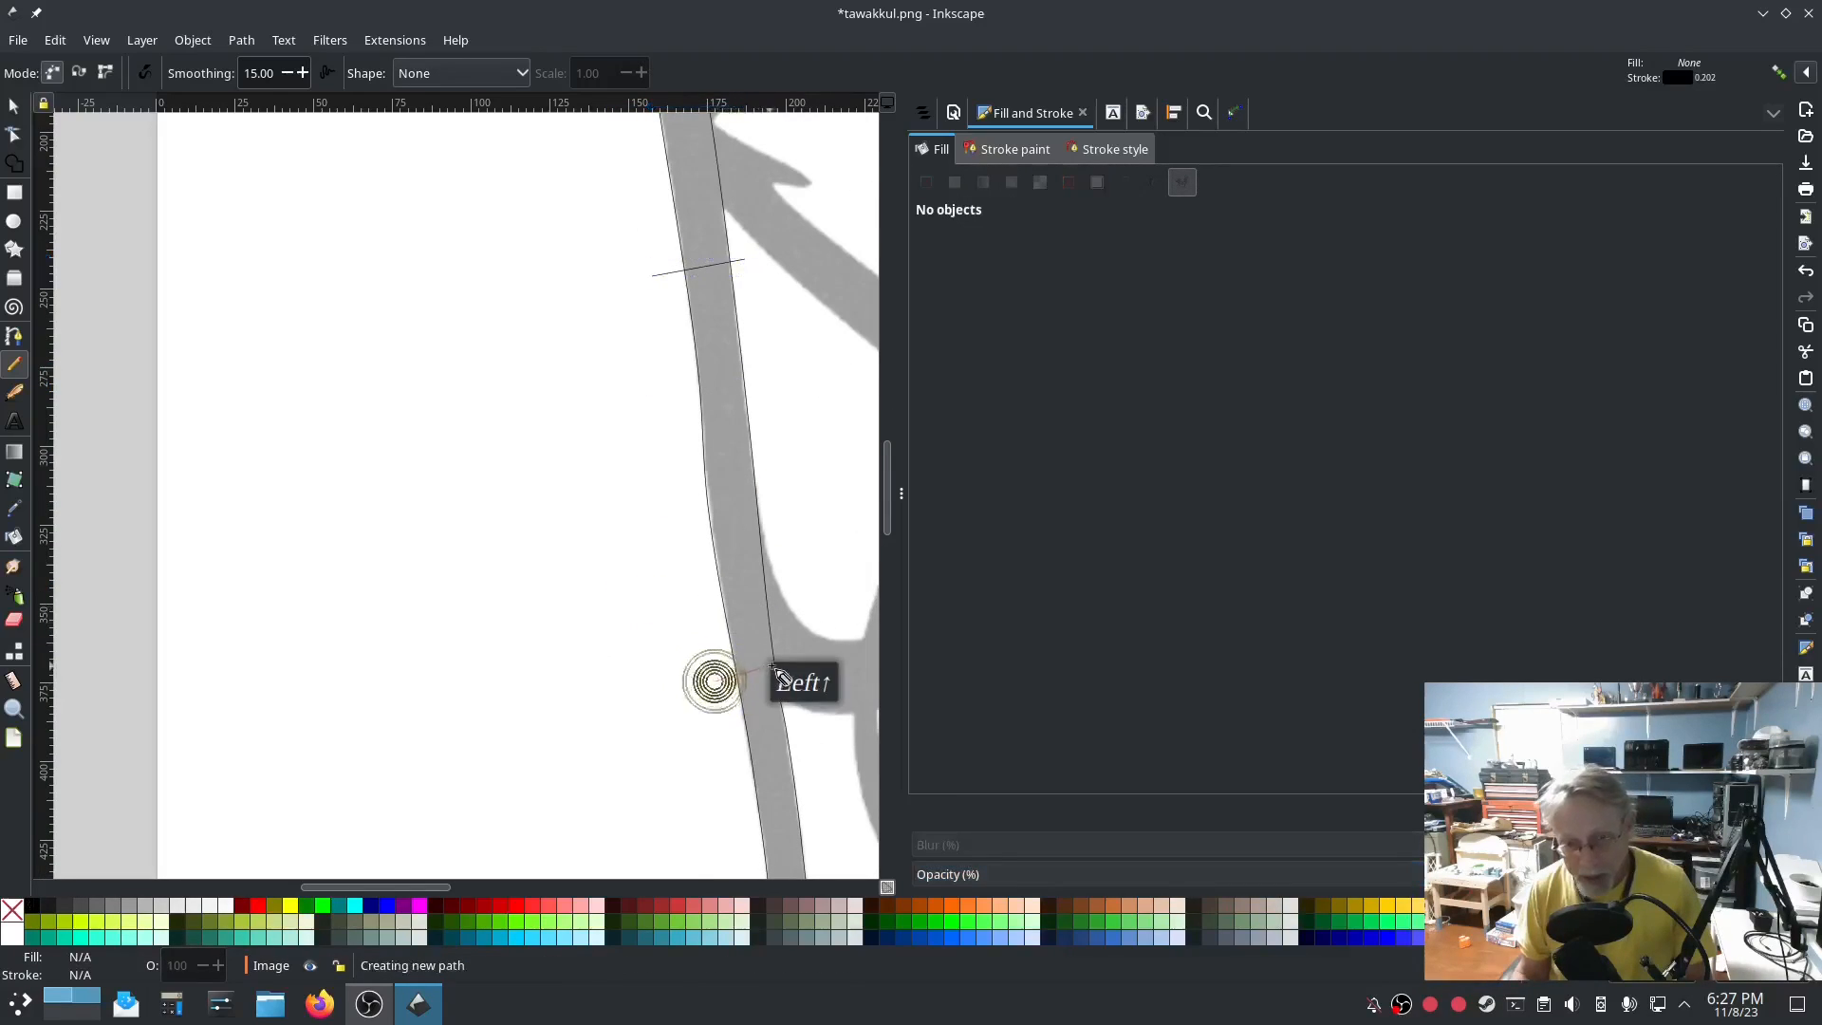
click(789, 671)
Add two straight rungs crossing both outlines, one just above the bend and one just below it.
scroll(790, 670, down, 3)
scroll(787, 654, down, 2)
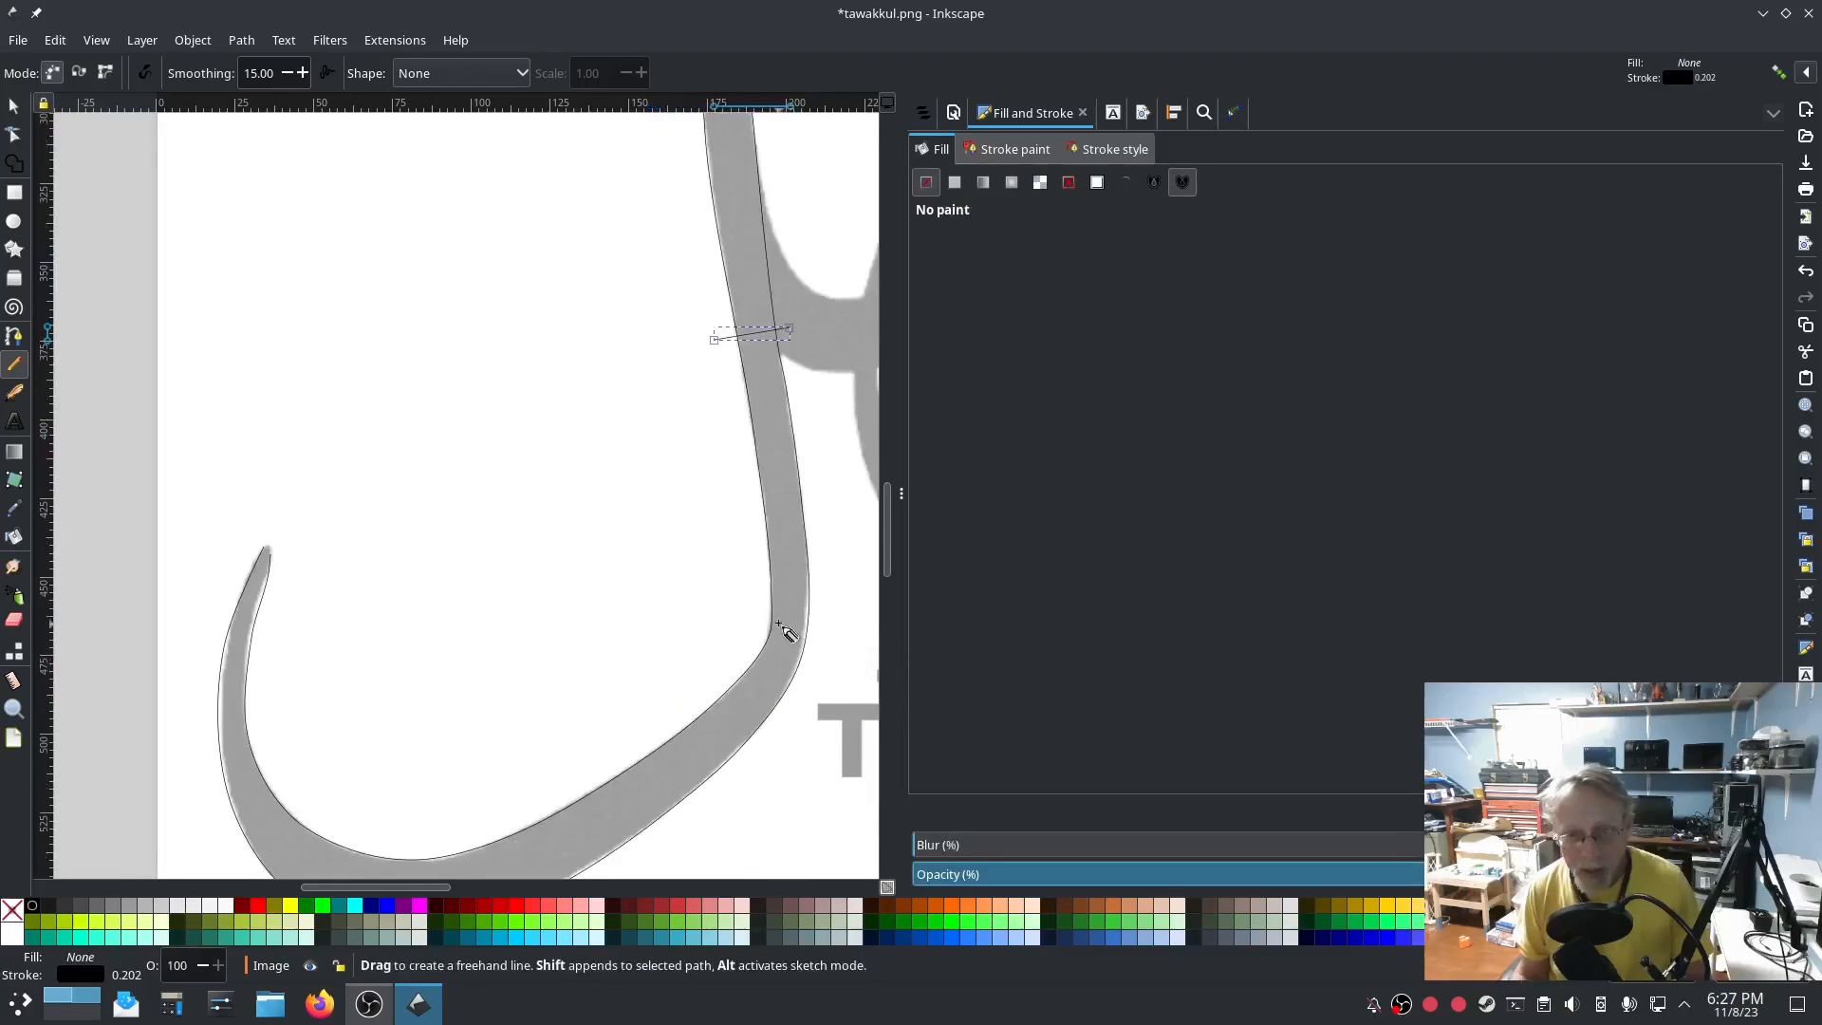
click(753, 577)
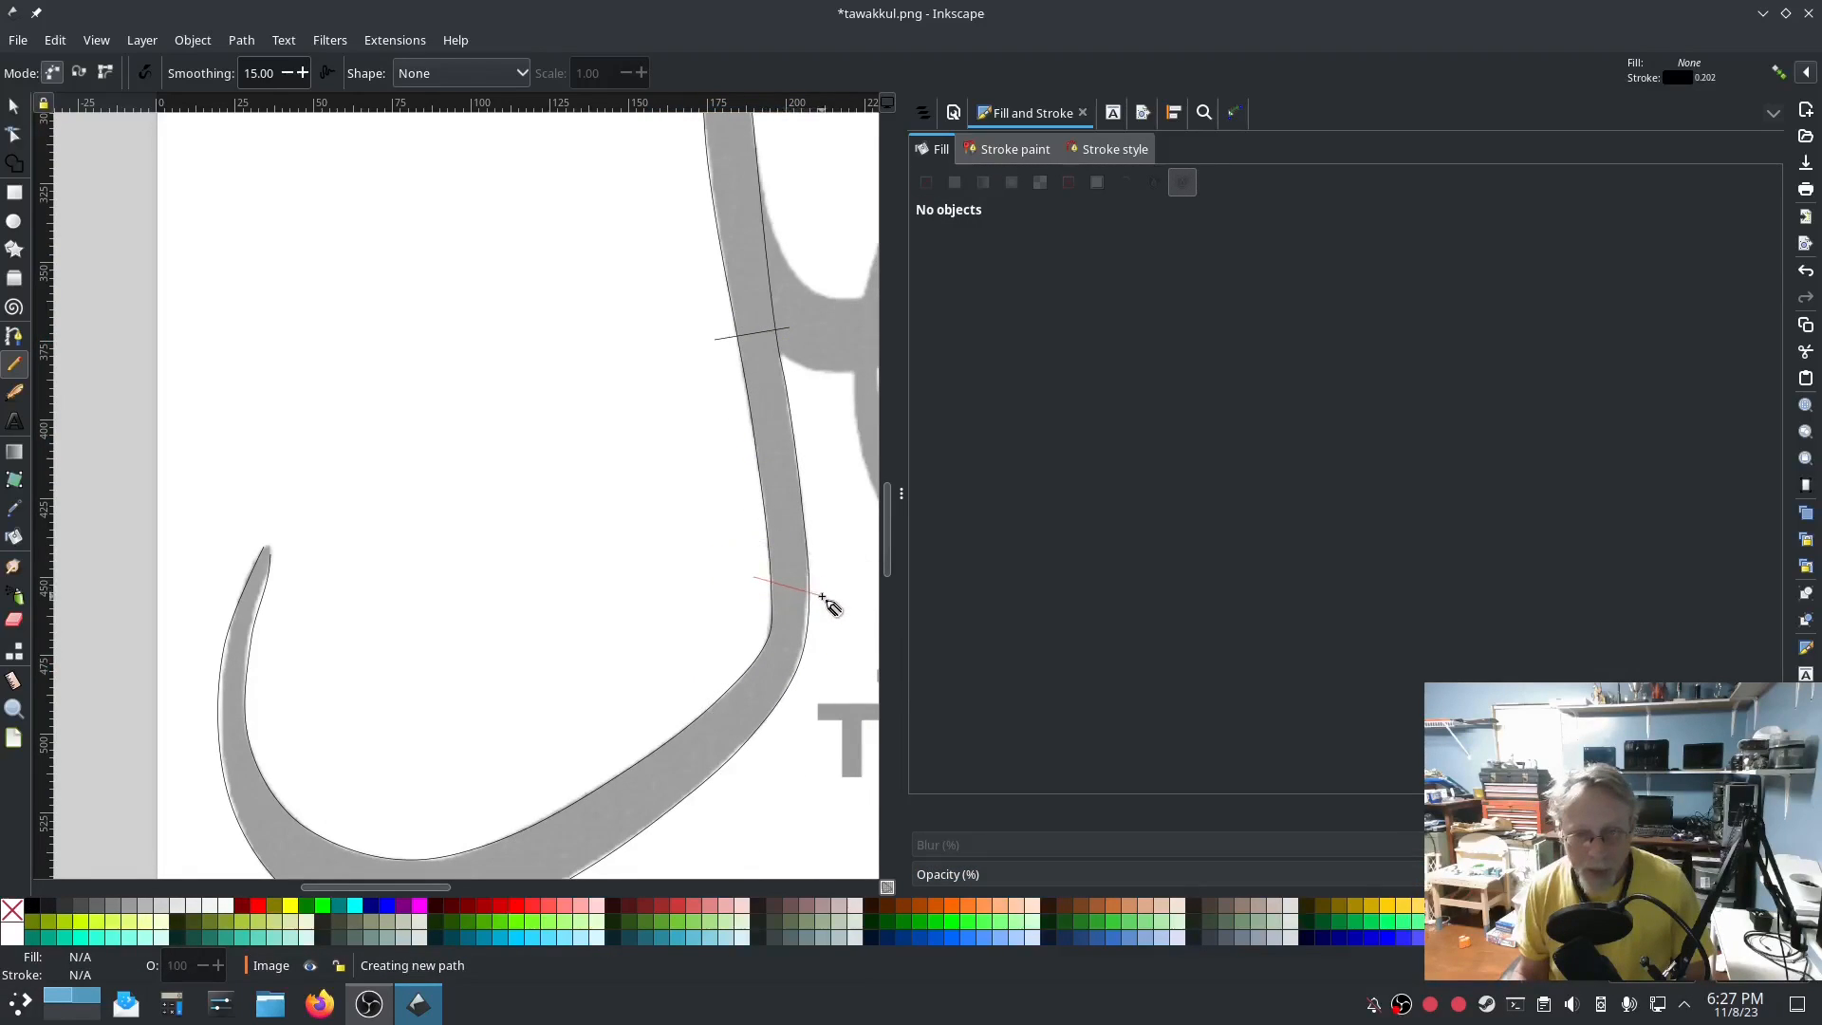
click(823, 596)
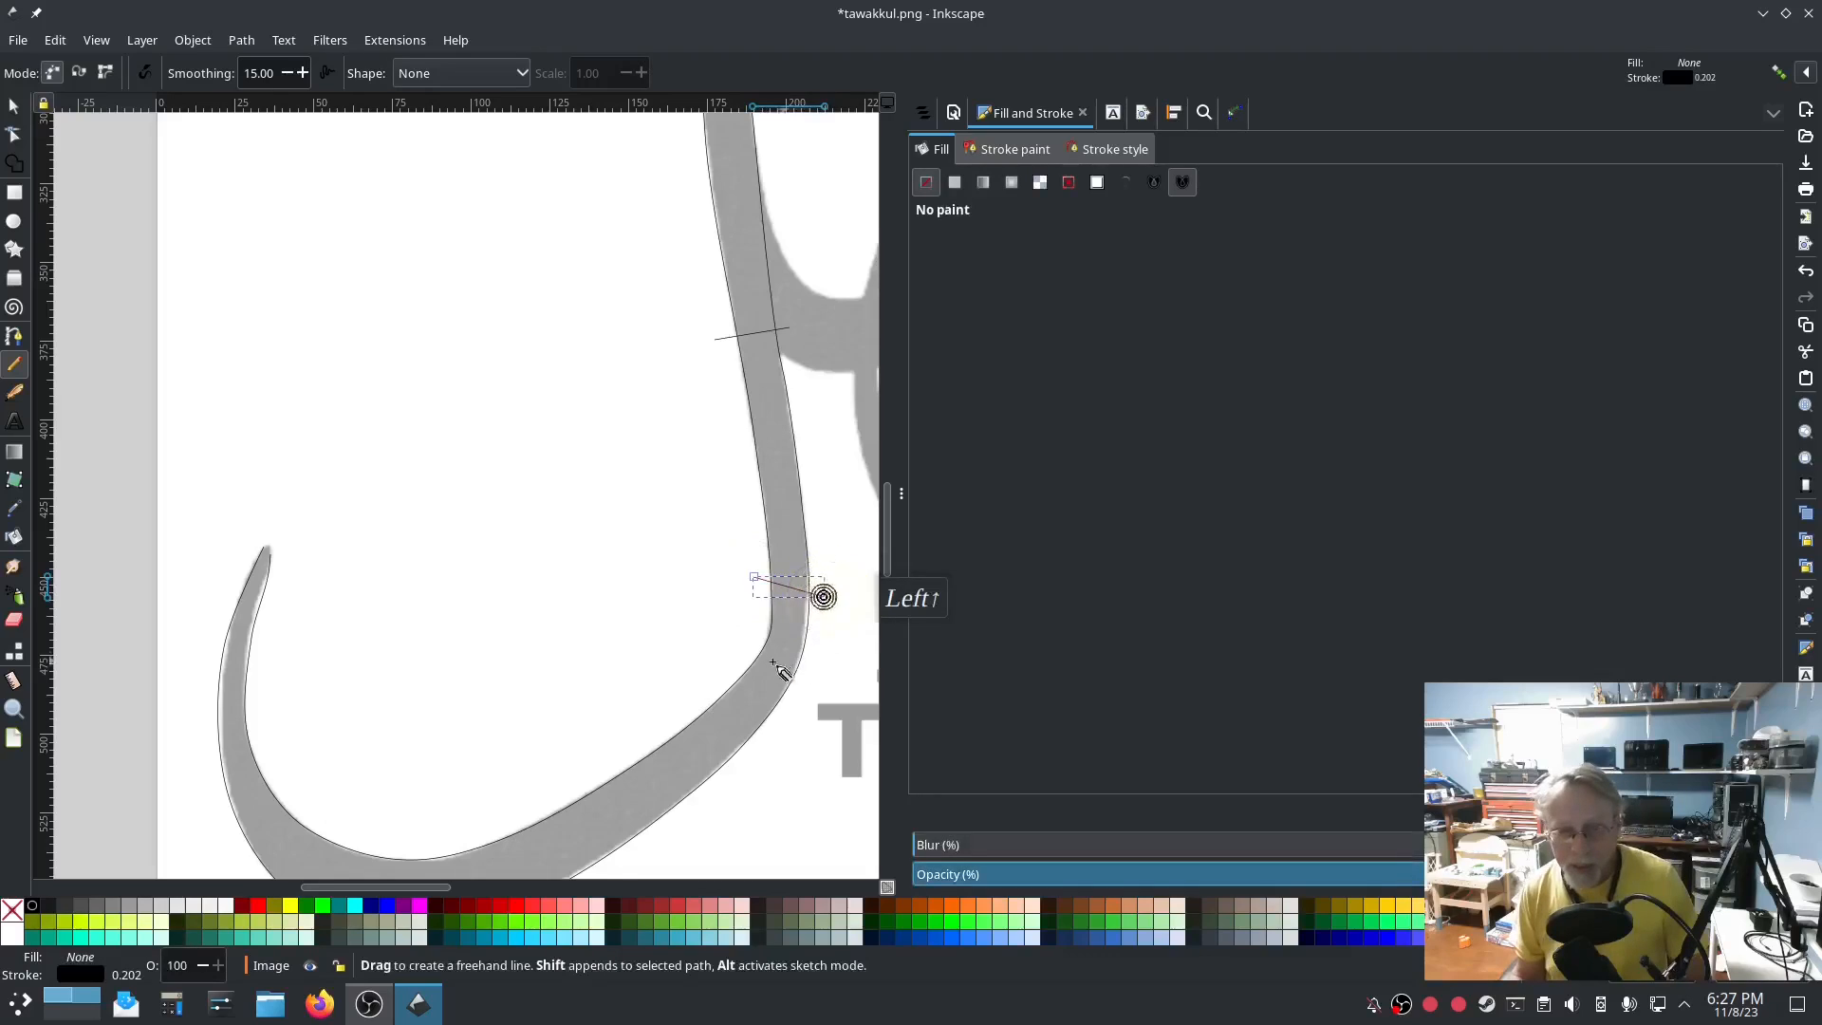
click(732, 671)
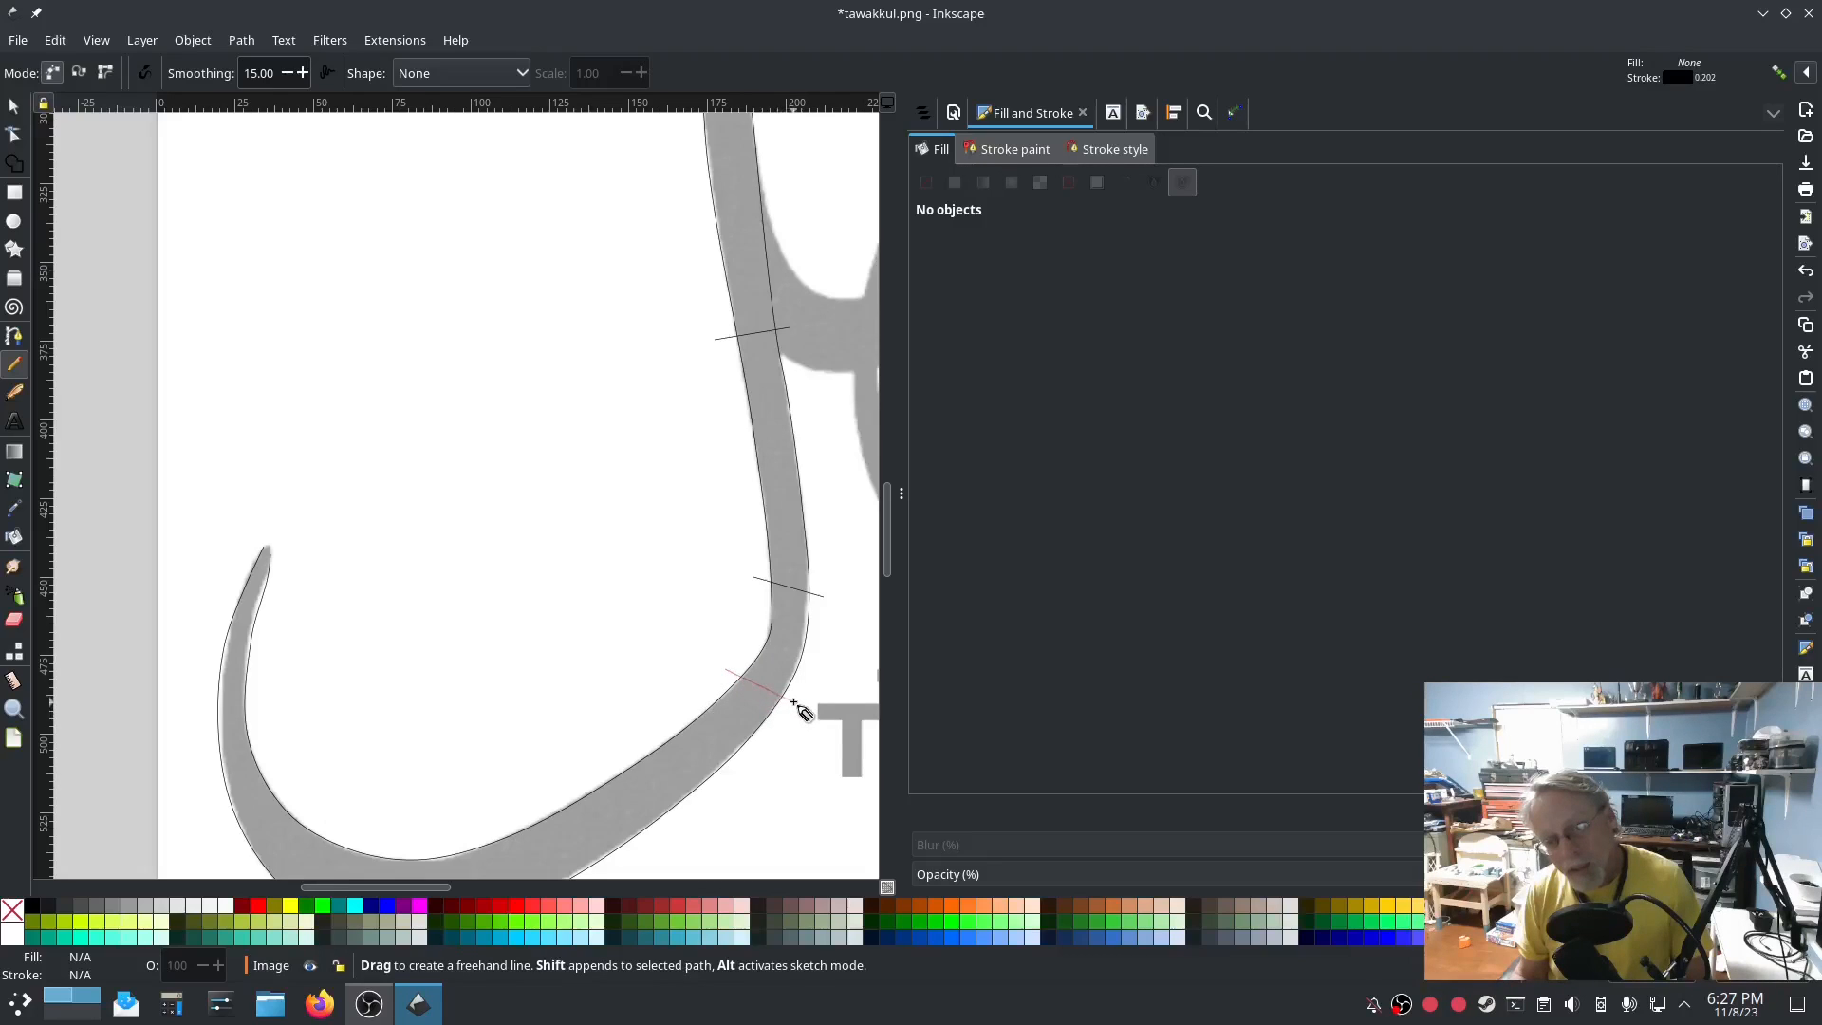
click(794, 703)
Draw three straight rungs across the bowl, from its rising arm around to its lower-left curve.
click(593, 766)
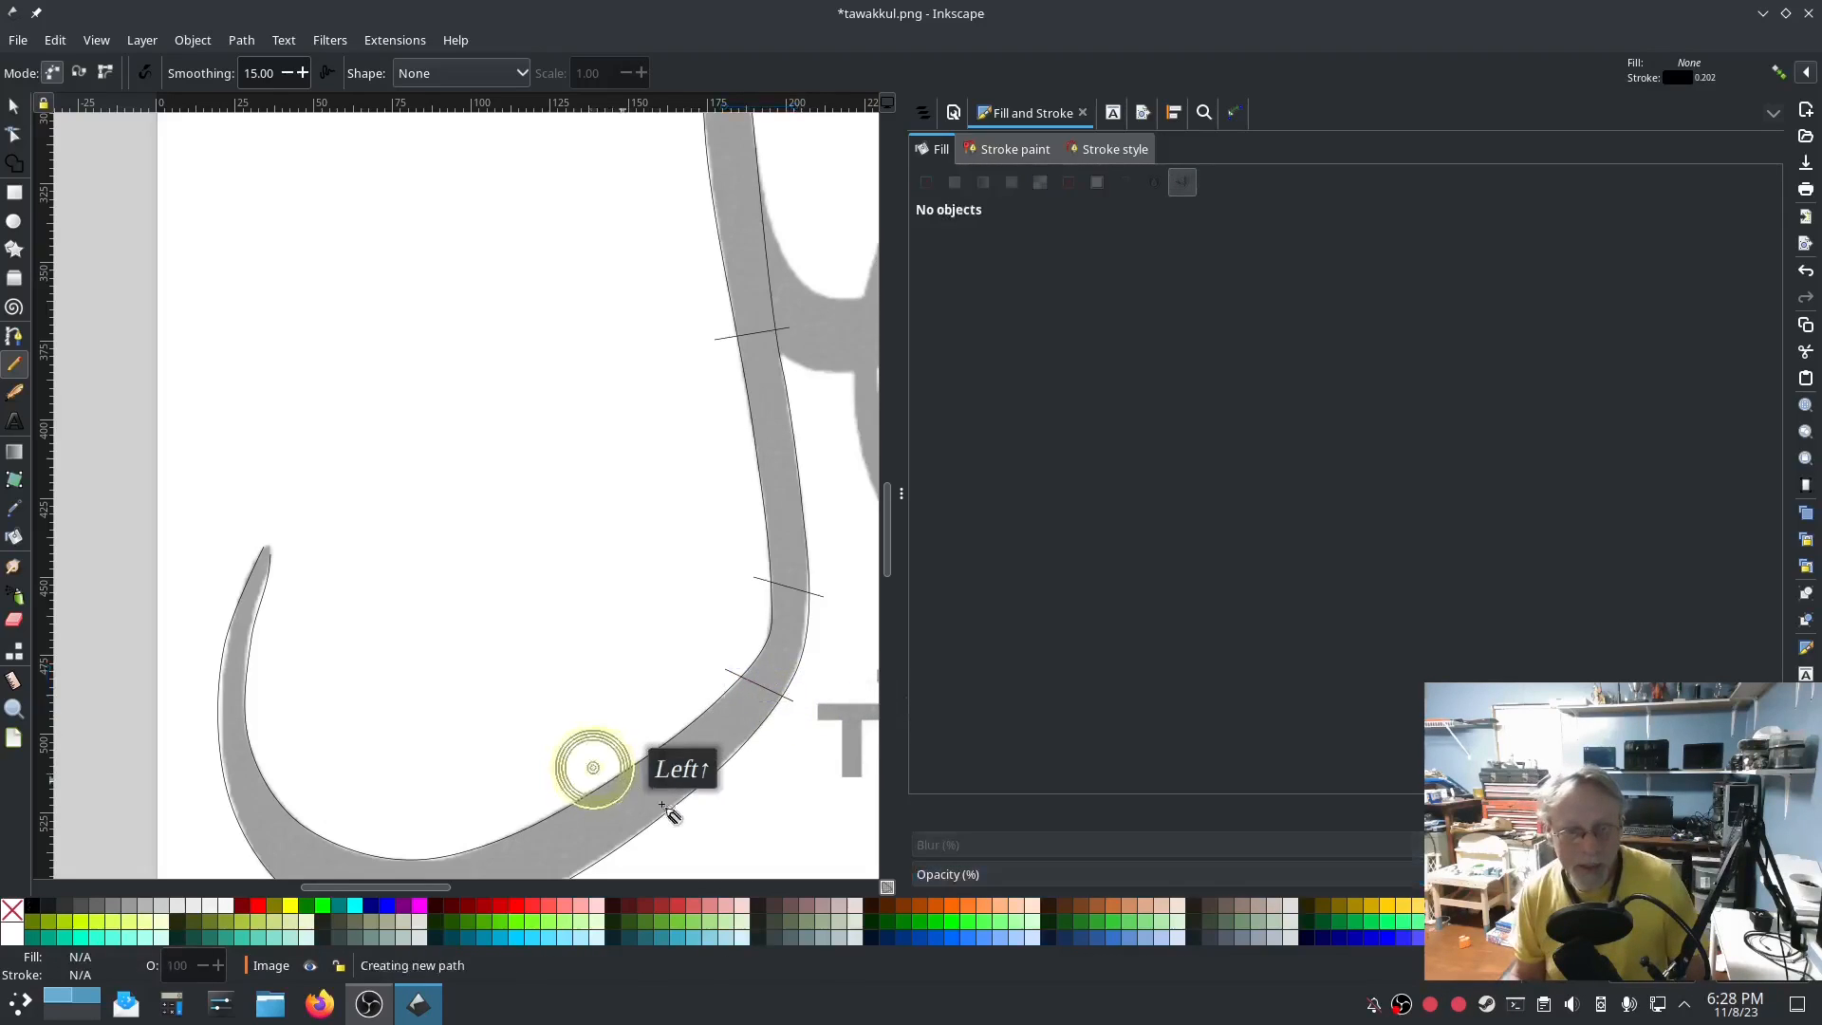
click(654, 836)
scroll(569, 769, down, 3)
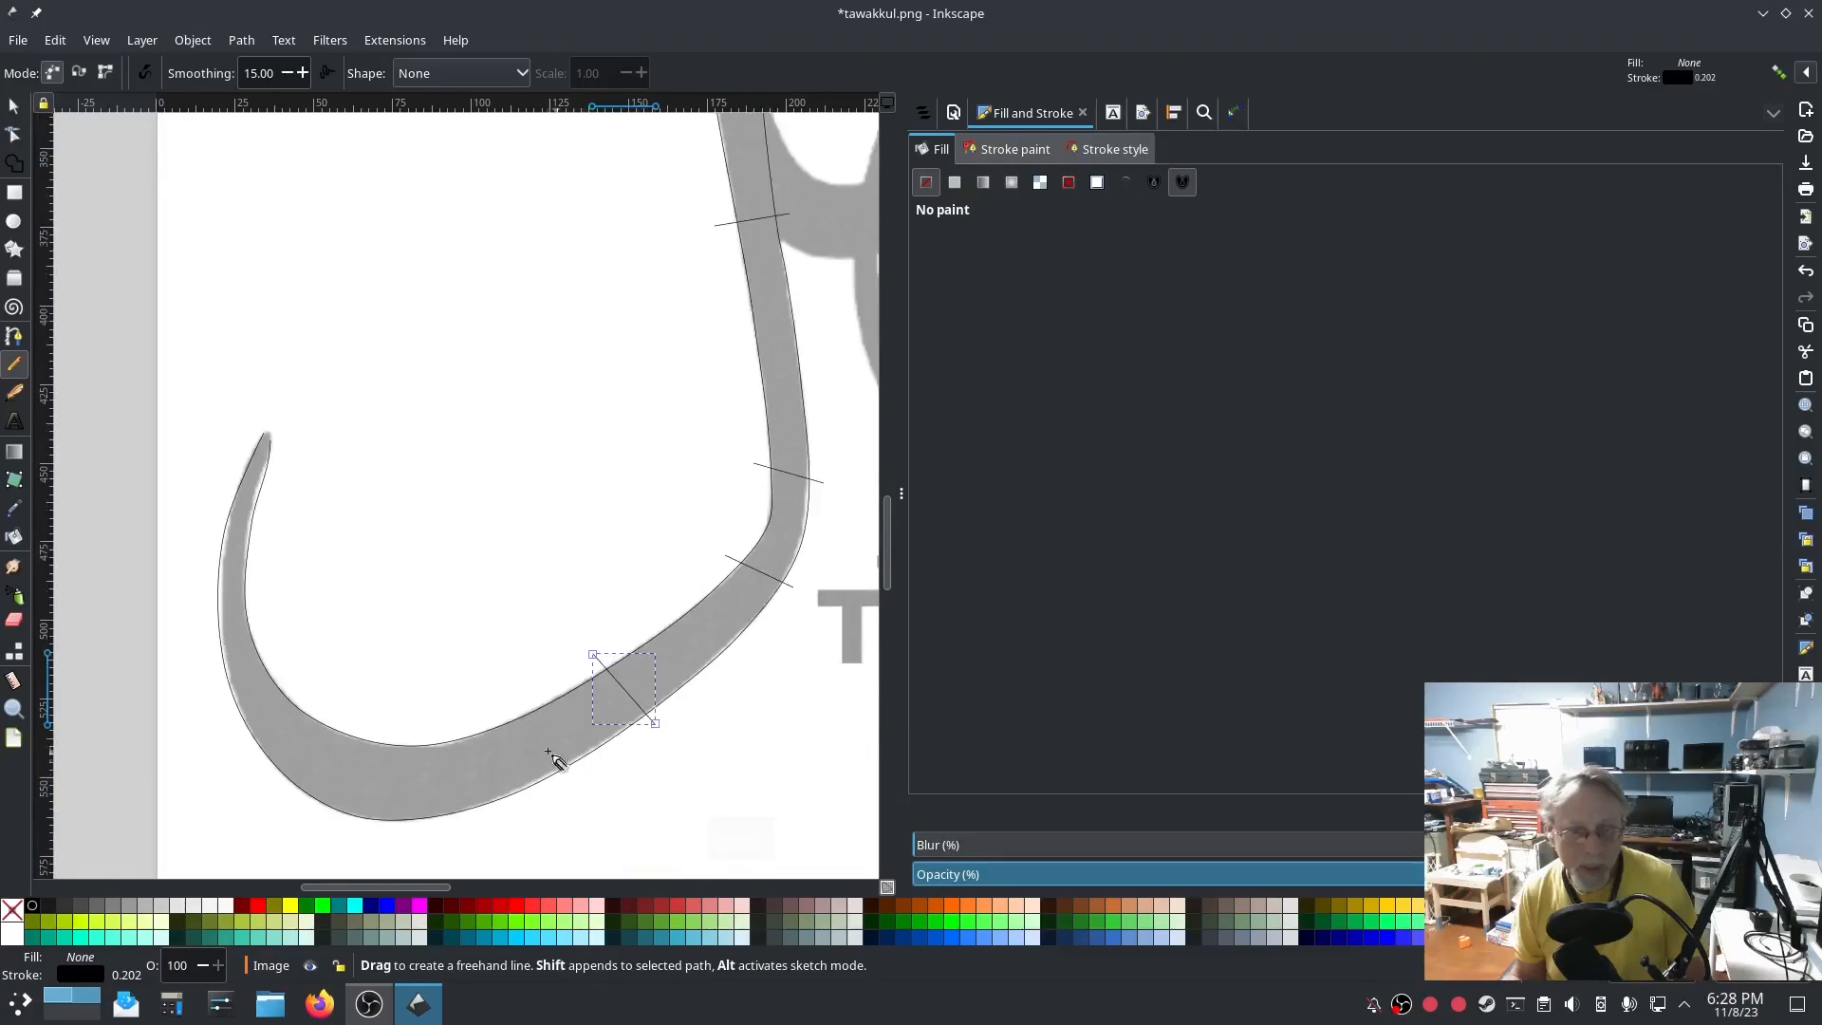
click(462, 721)
click(465, 822)
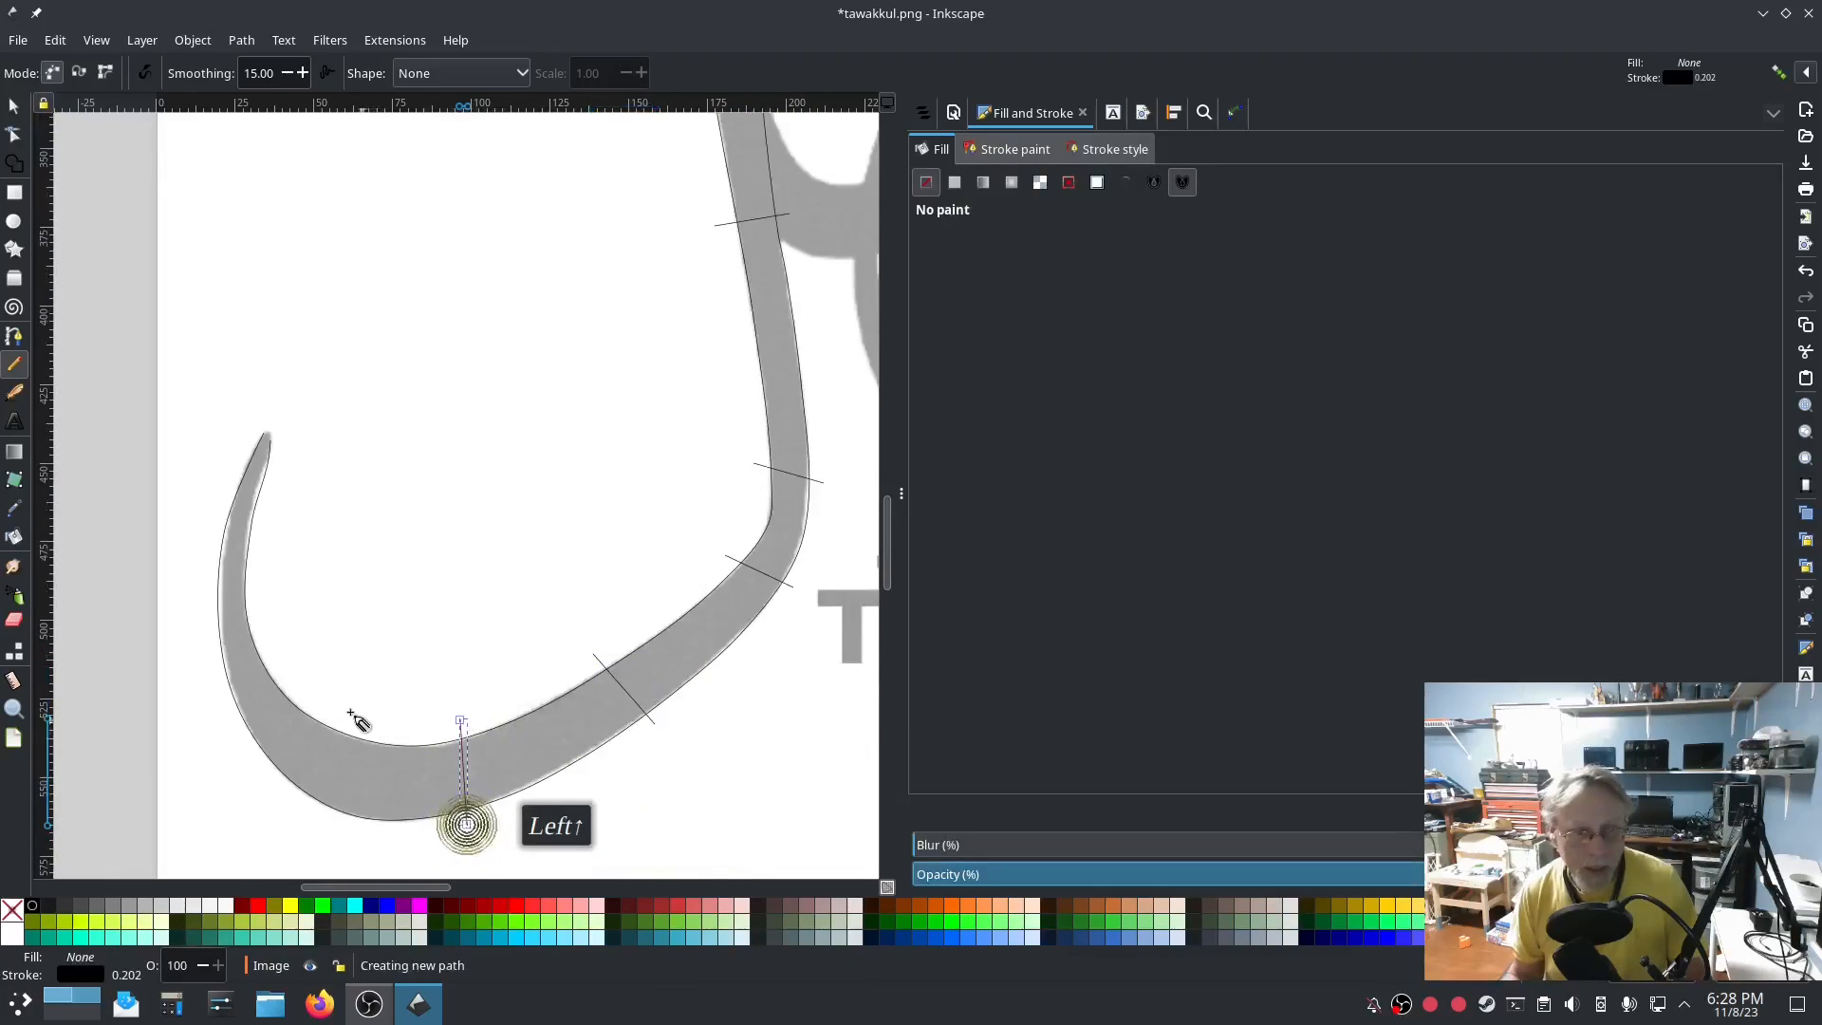
click(319, 700)
click(267, 783)
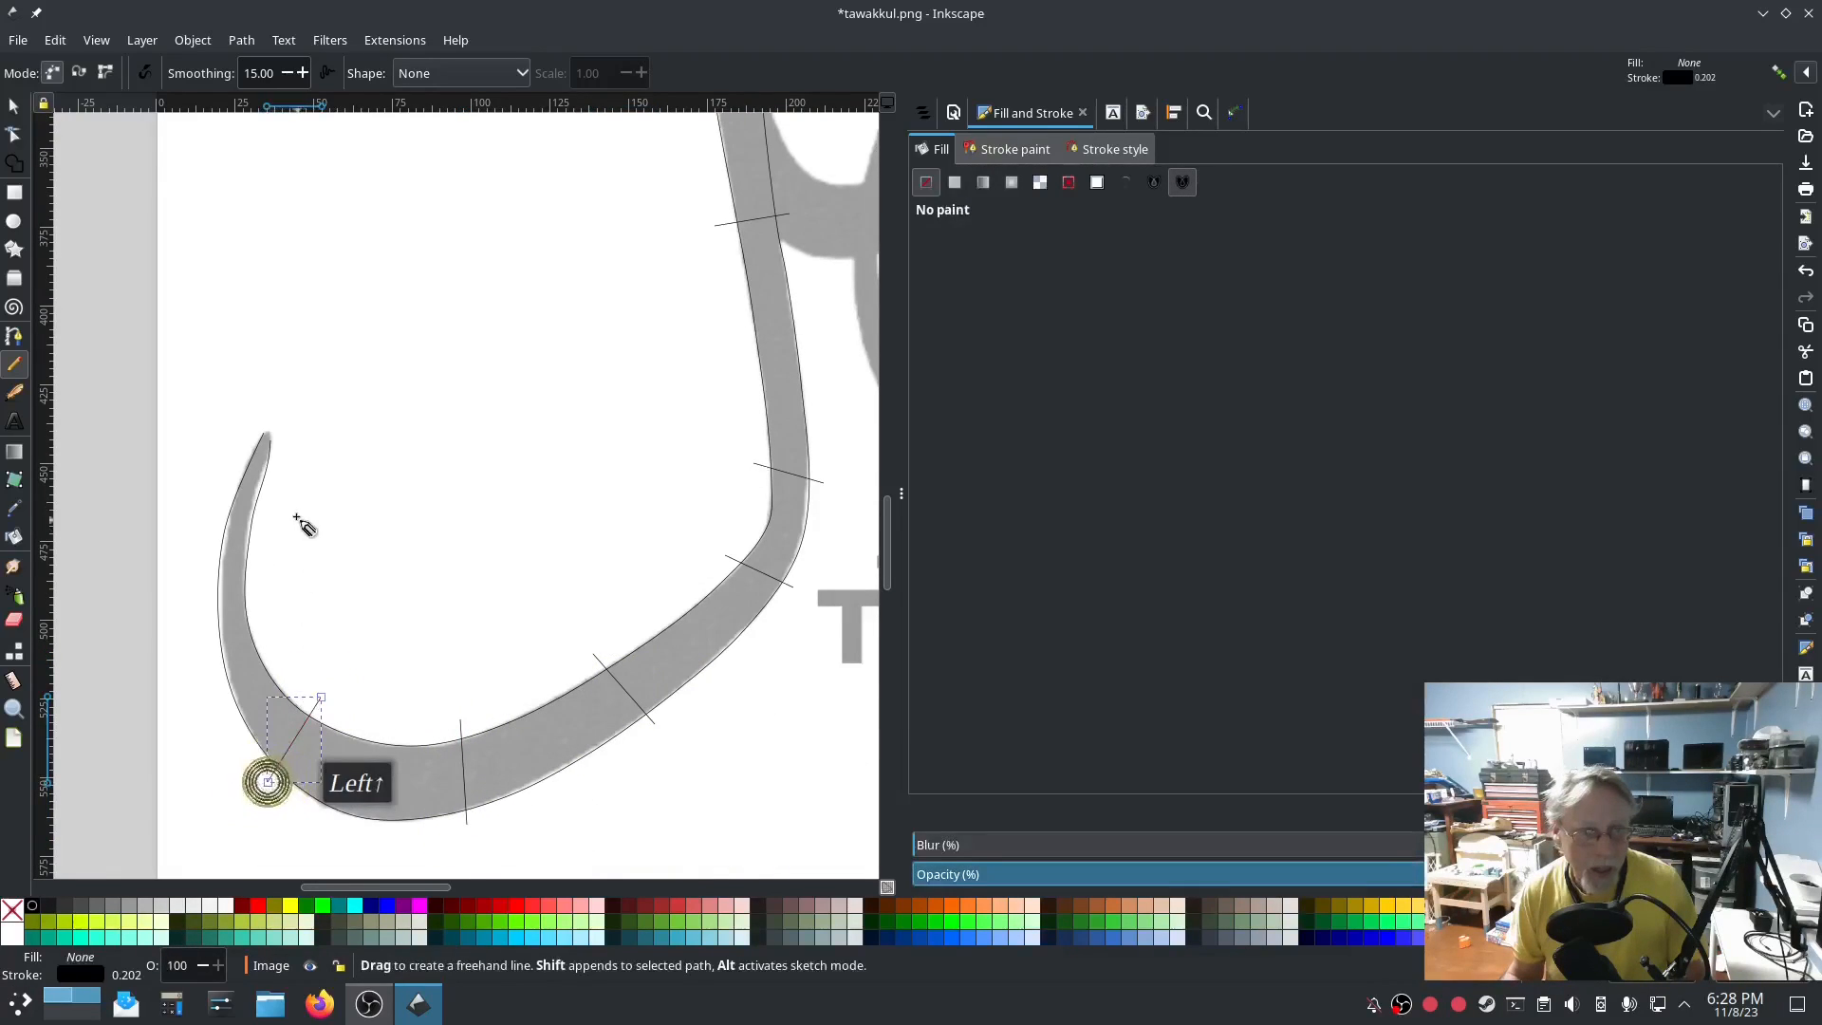
Add two rungs across the hook, one at its widest outward curve and one just below its tip.
click(268, 596)
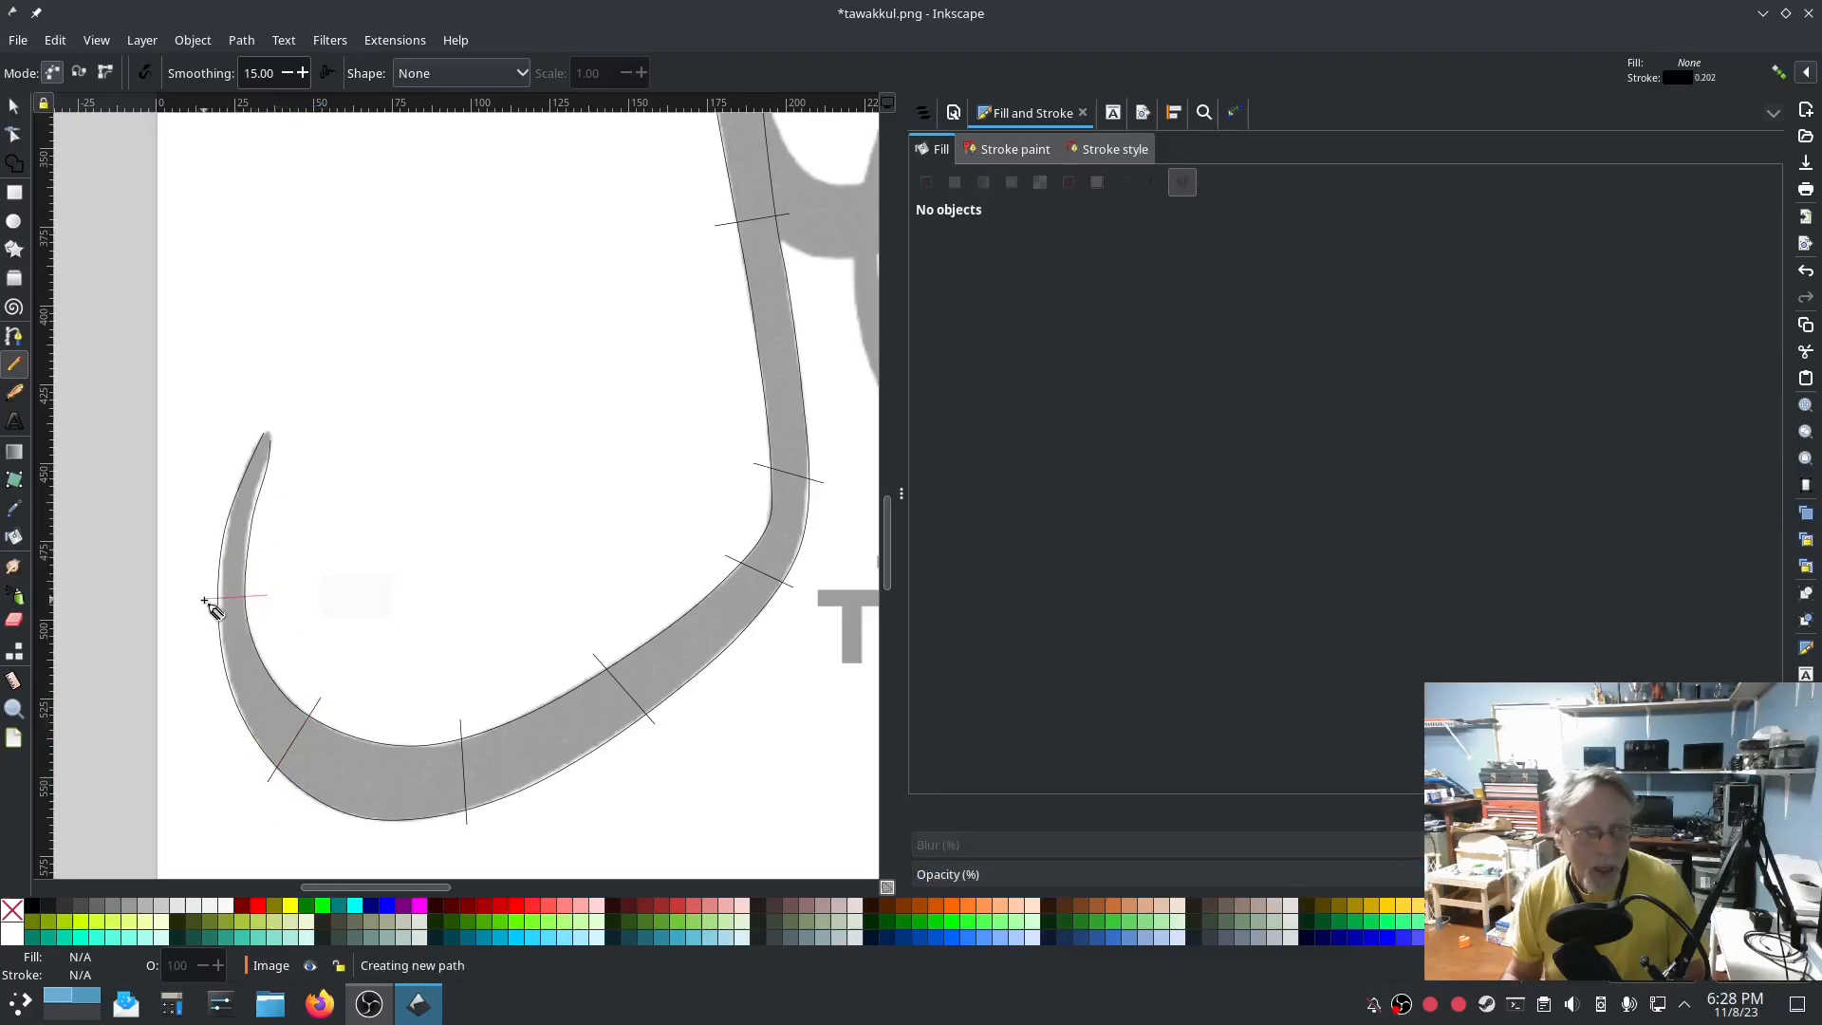
click(202, 610)
click(278, 472)
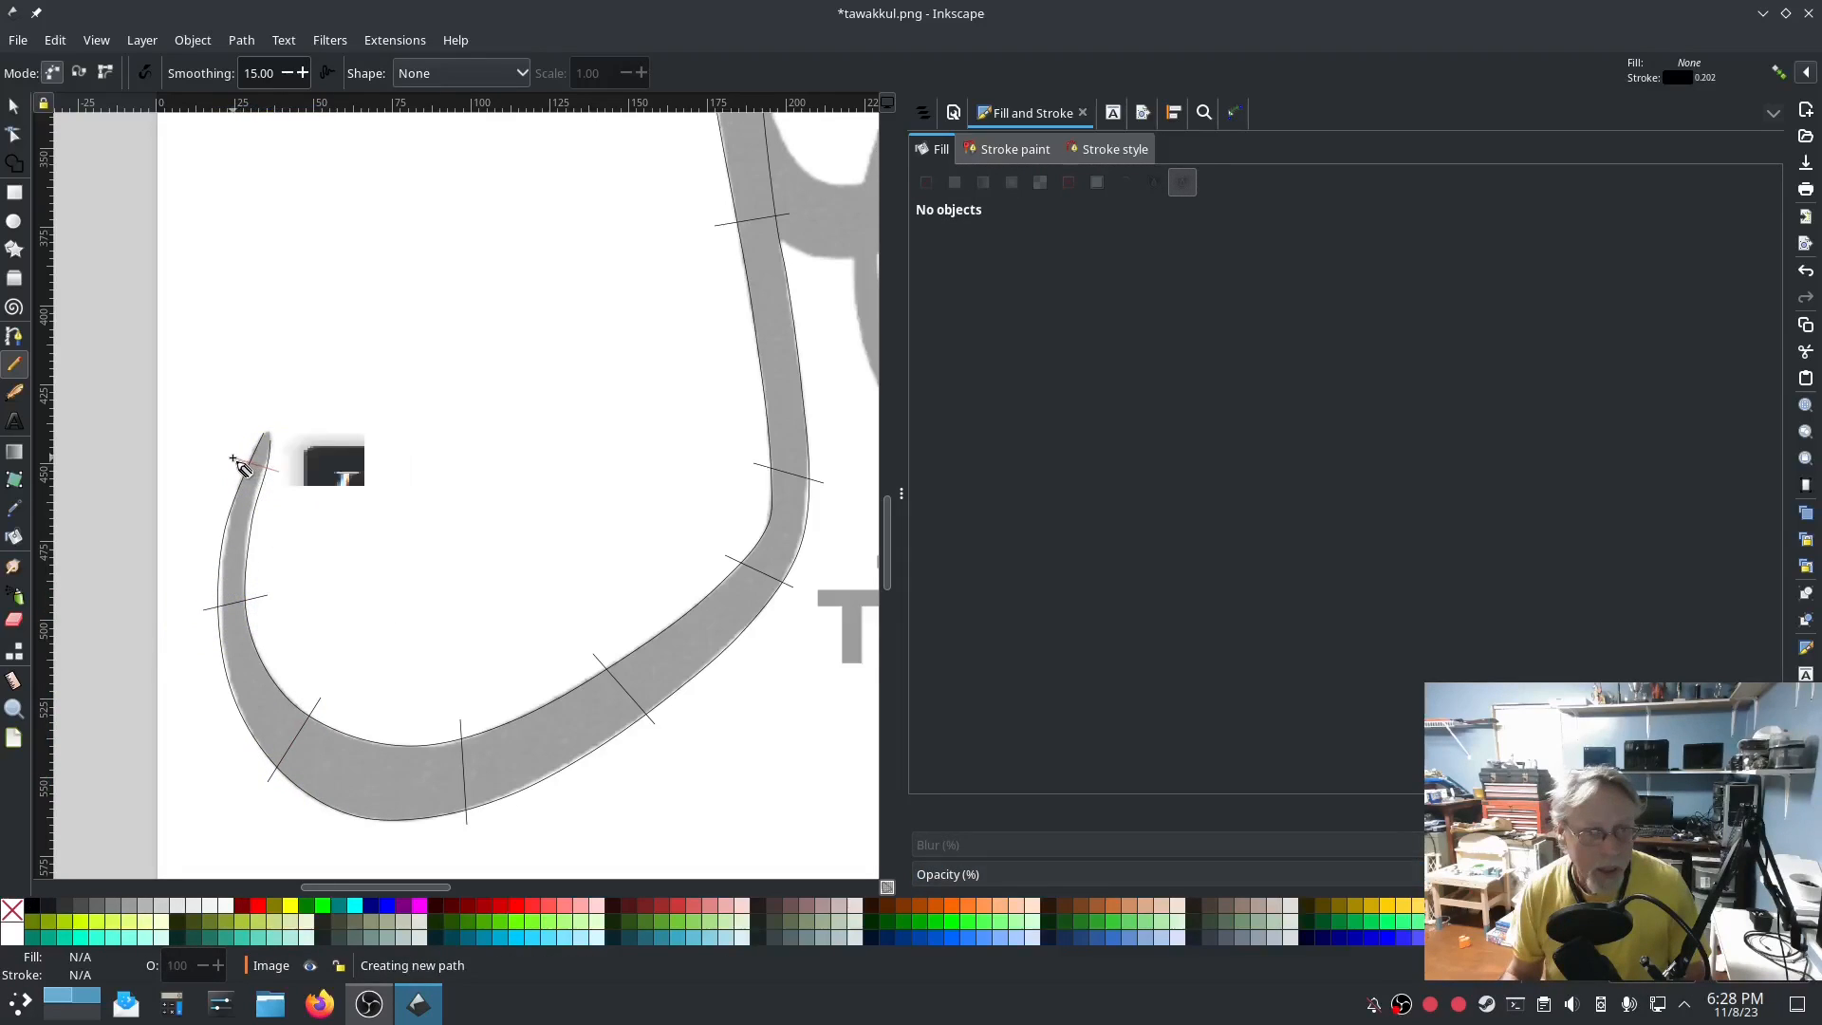
click(233, 457)
Combine path1 through path12 into a single path, leaving image1 out.
click(922, 113)
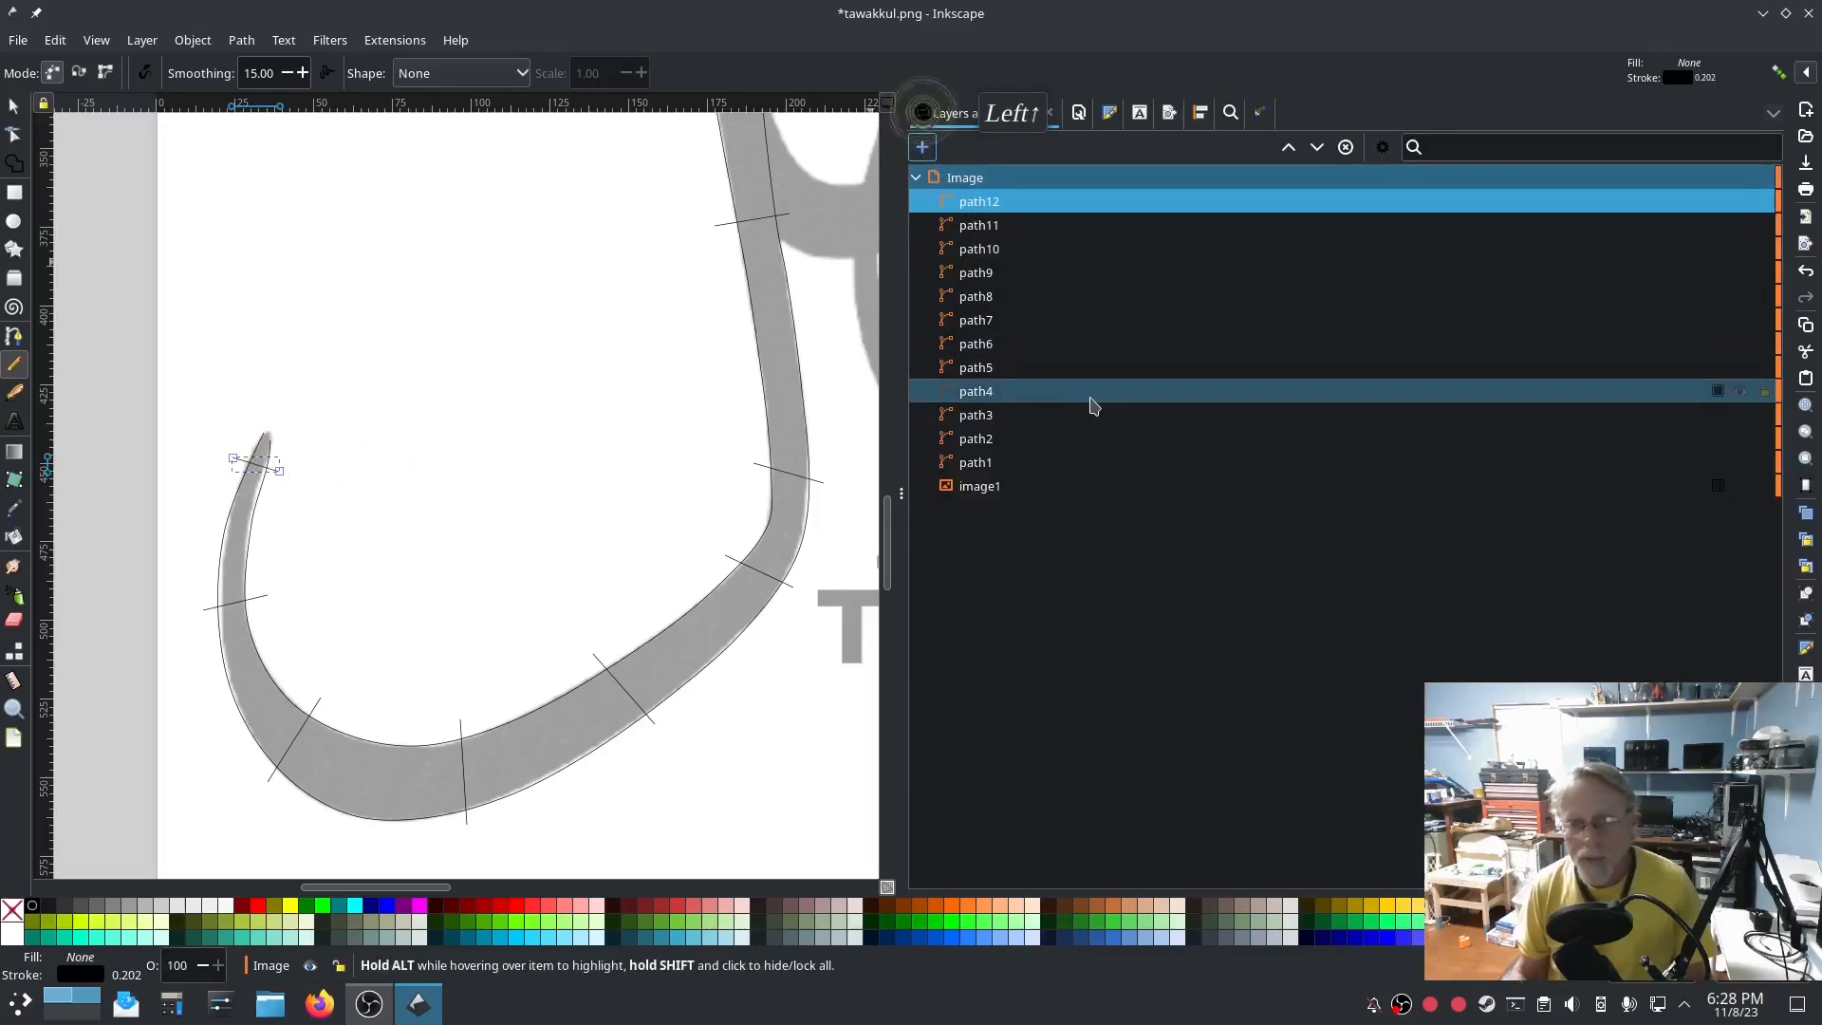
click(1022, 462)
shift+click(982, 201)
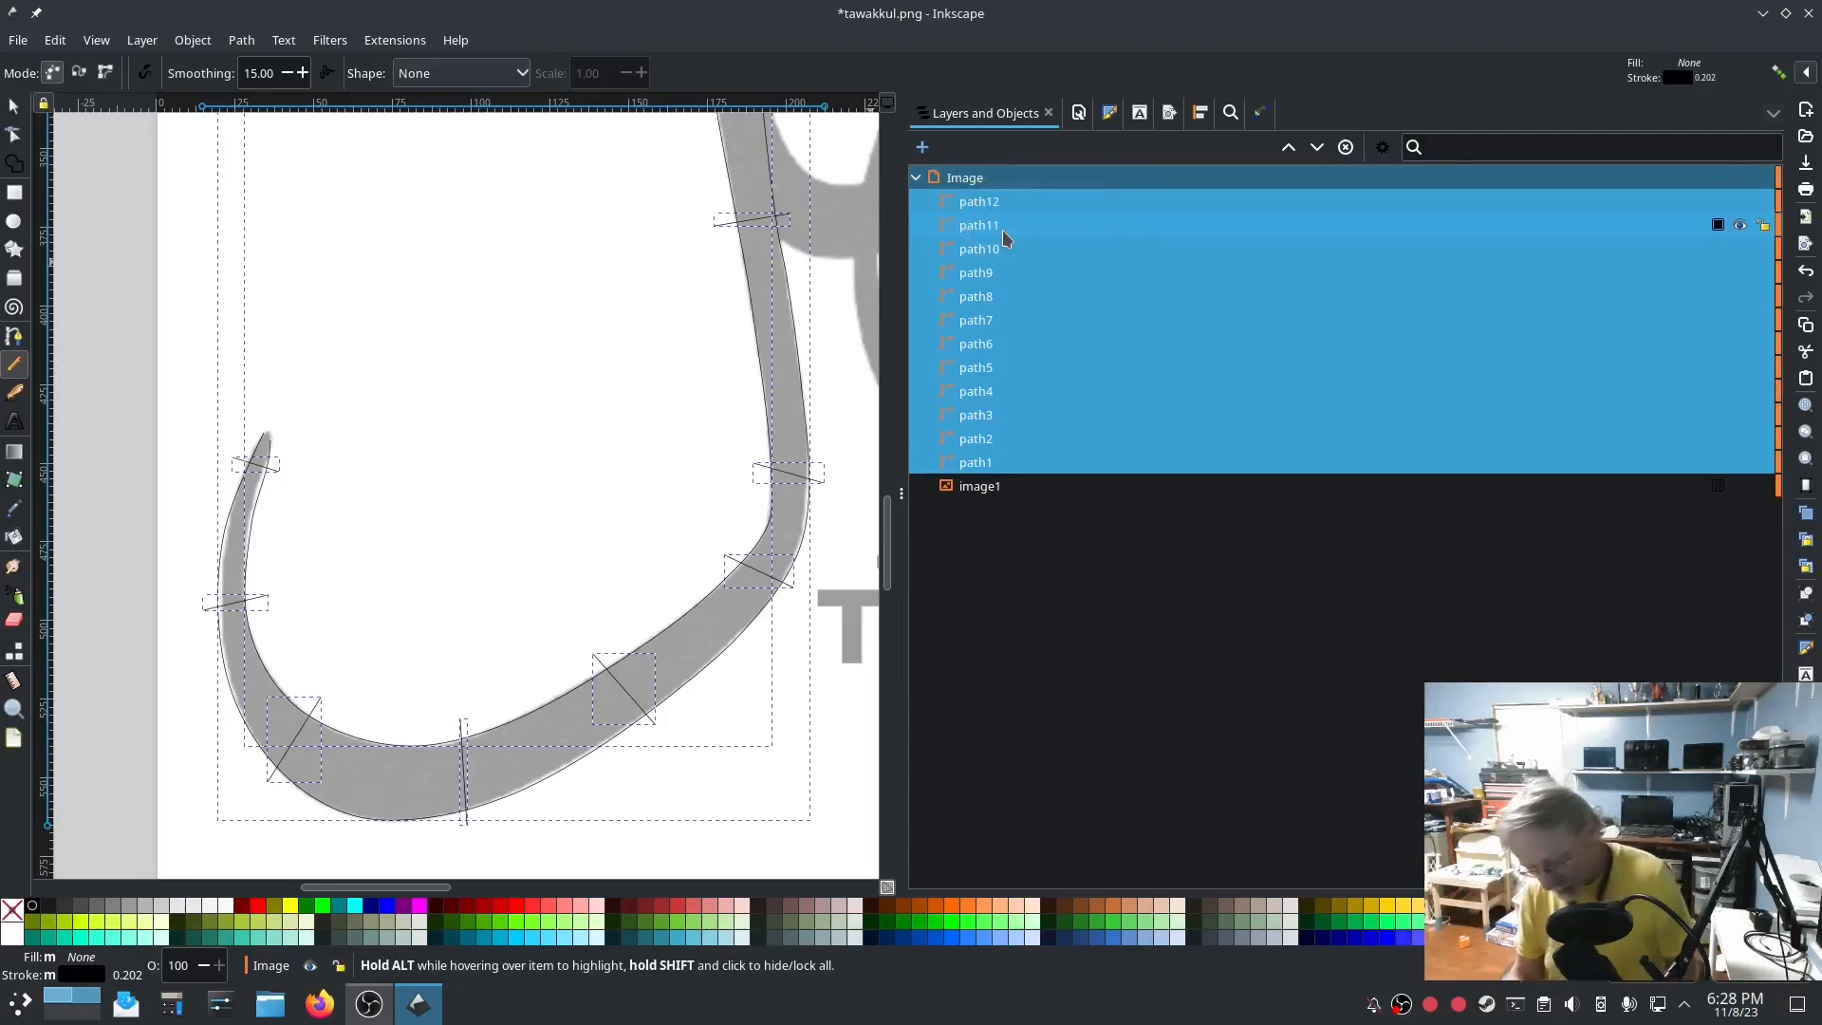
key(ctrl+k)
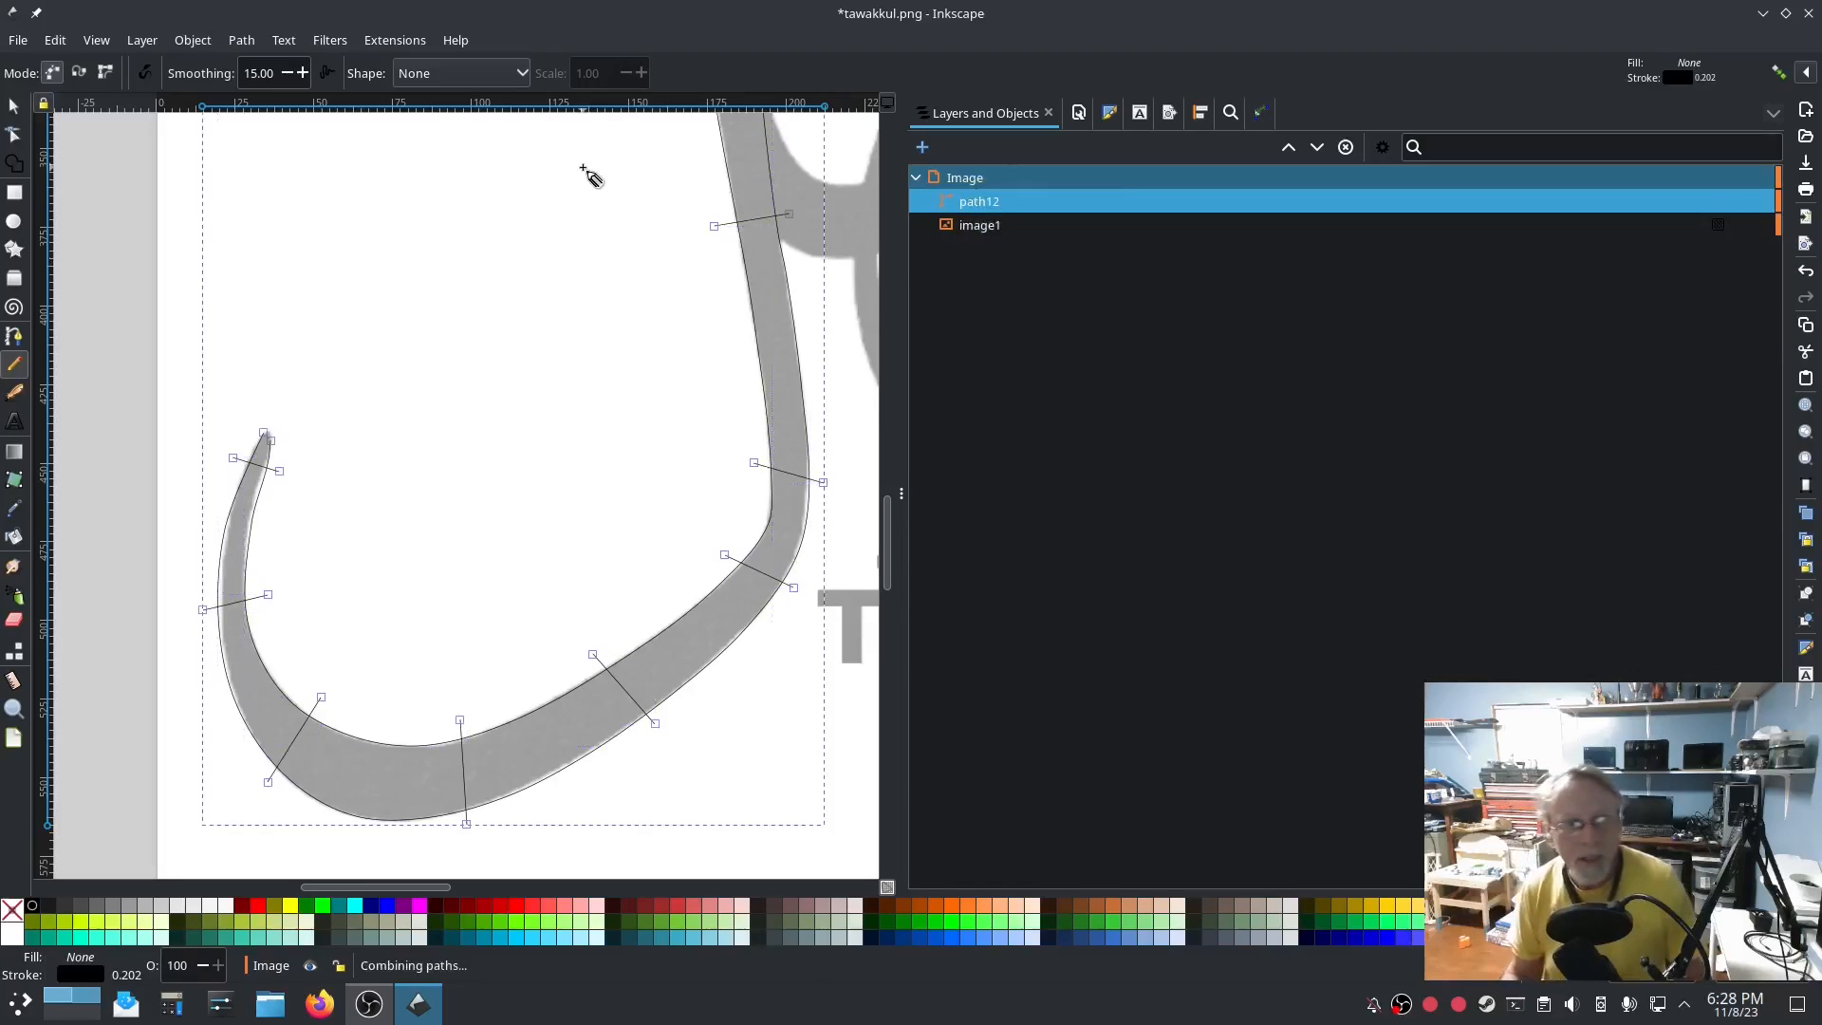
Enable Custom satin column for the combined path in the Ink/Stitch Params, check the stitch preview, and apply the settings.
click(395, 41)
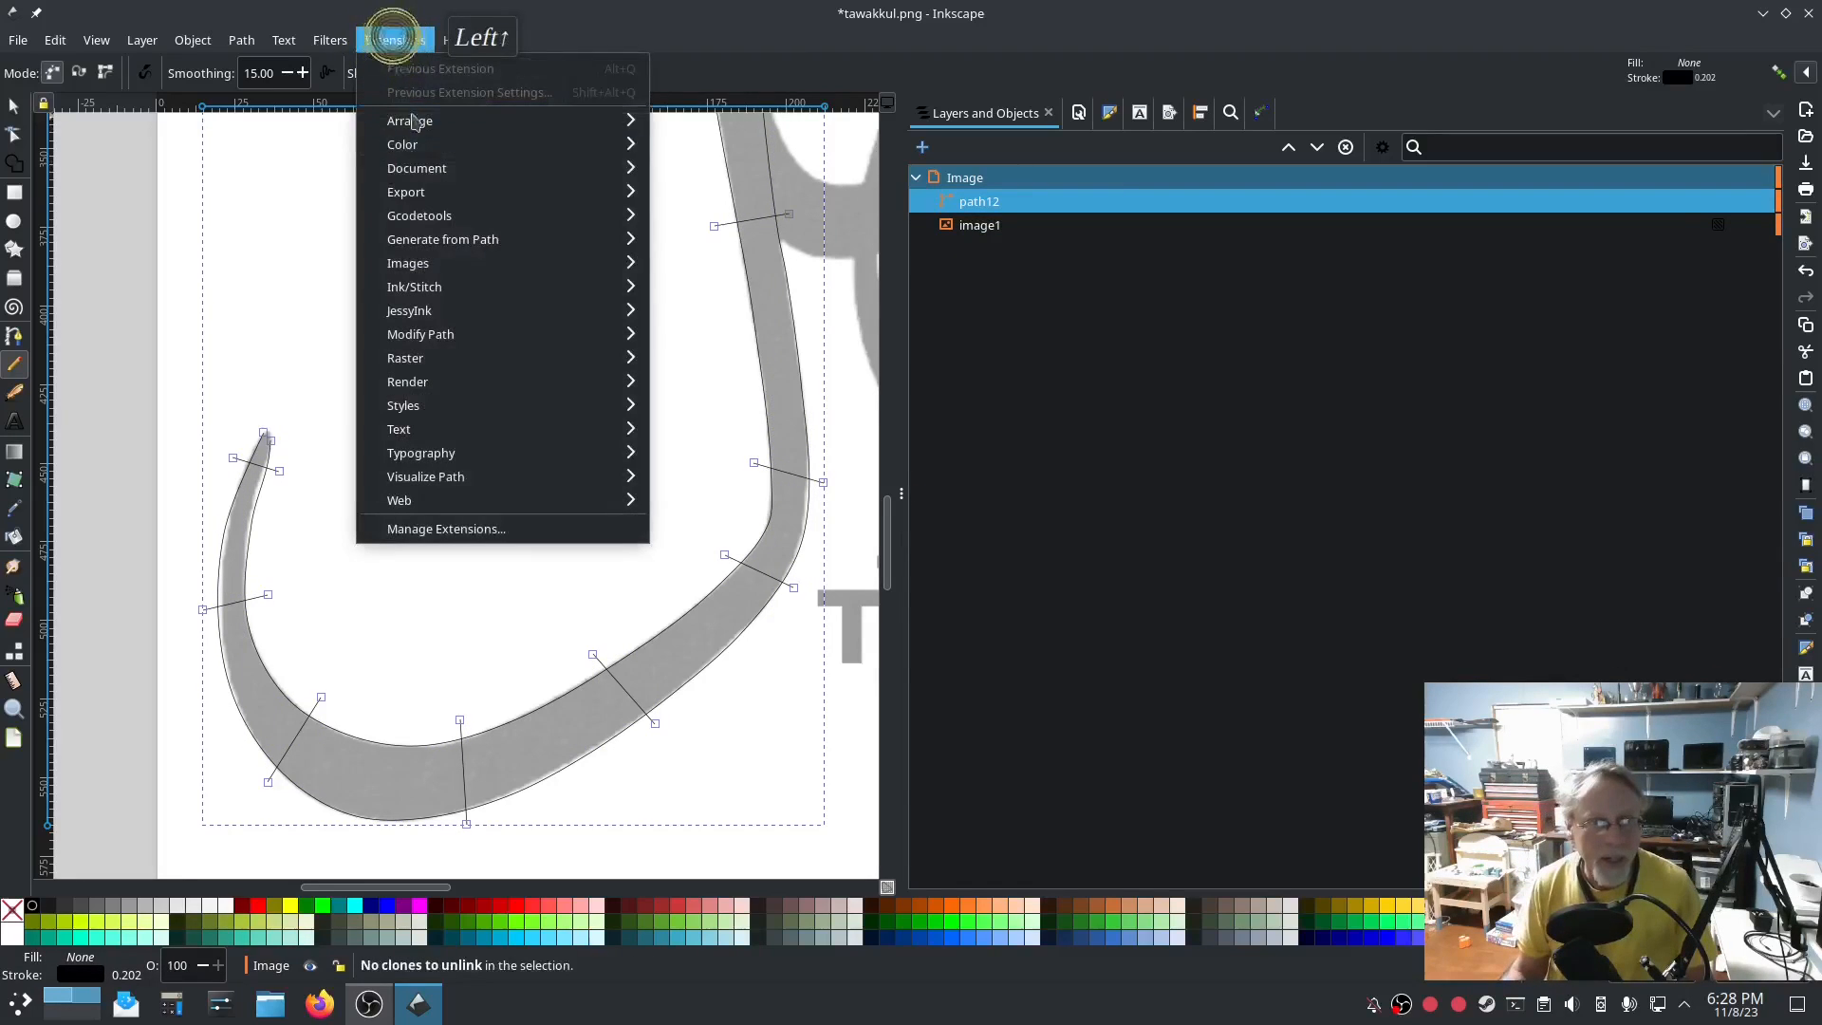
mouse_move(448, 294)
click(744, 453)
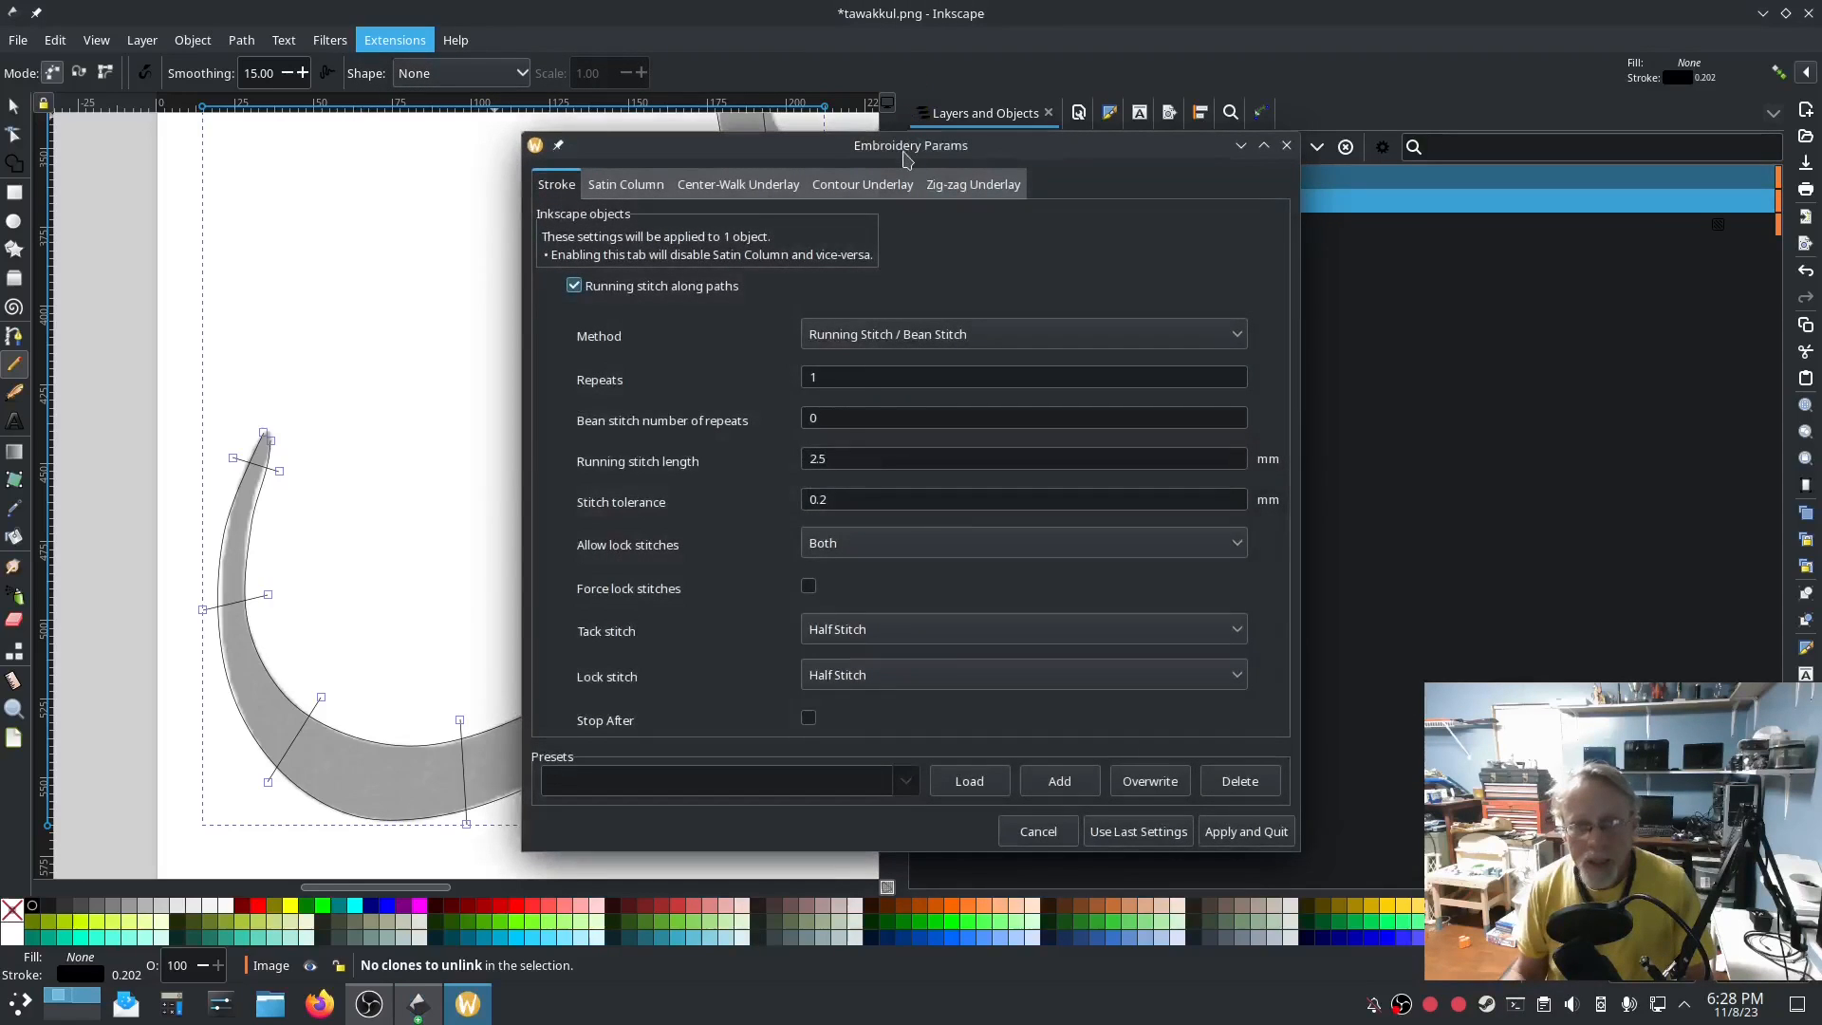
drag(906, 152, 578, 116)
click(301, 148)
click(244, 269)
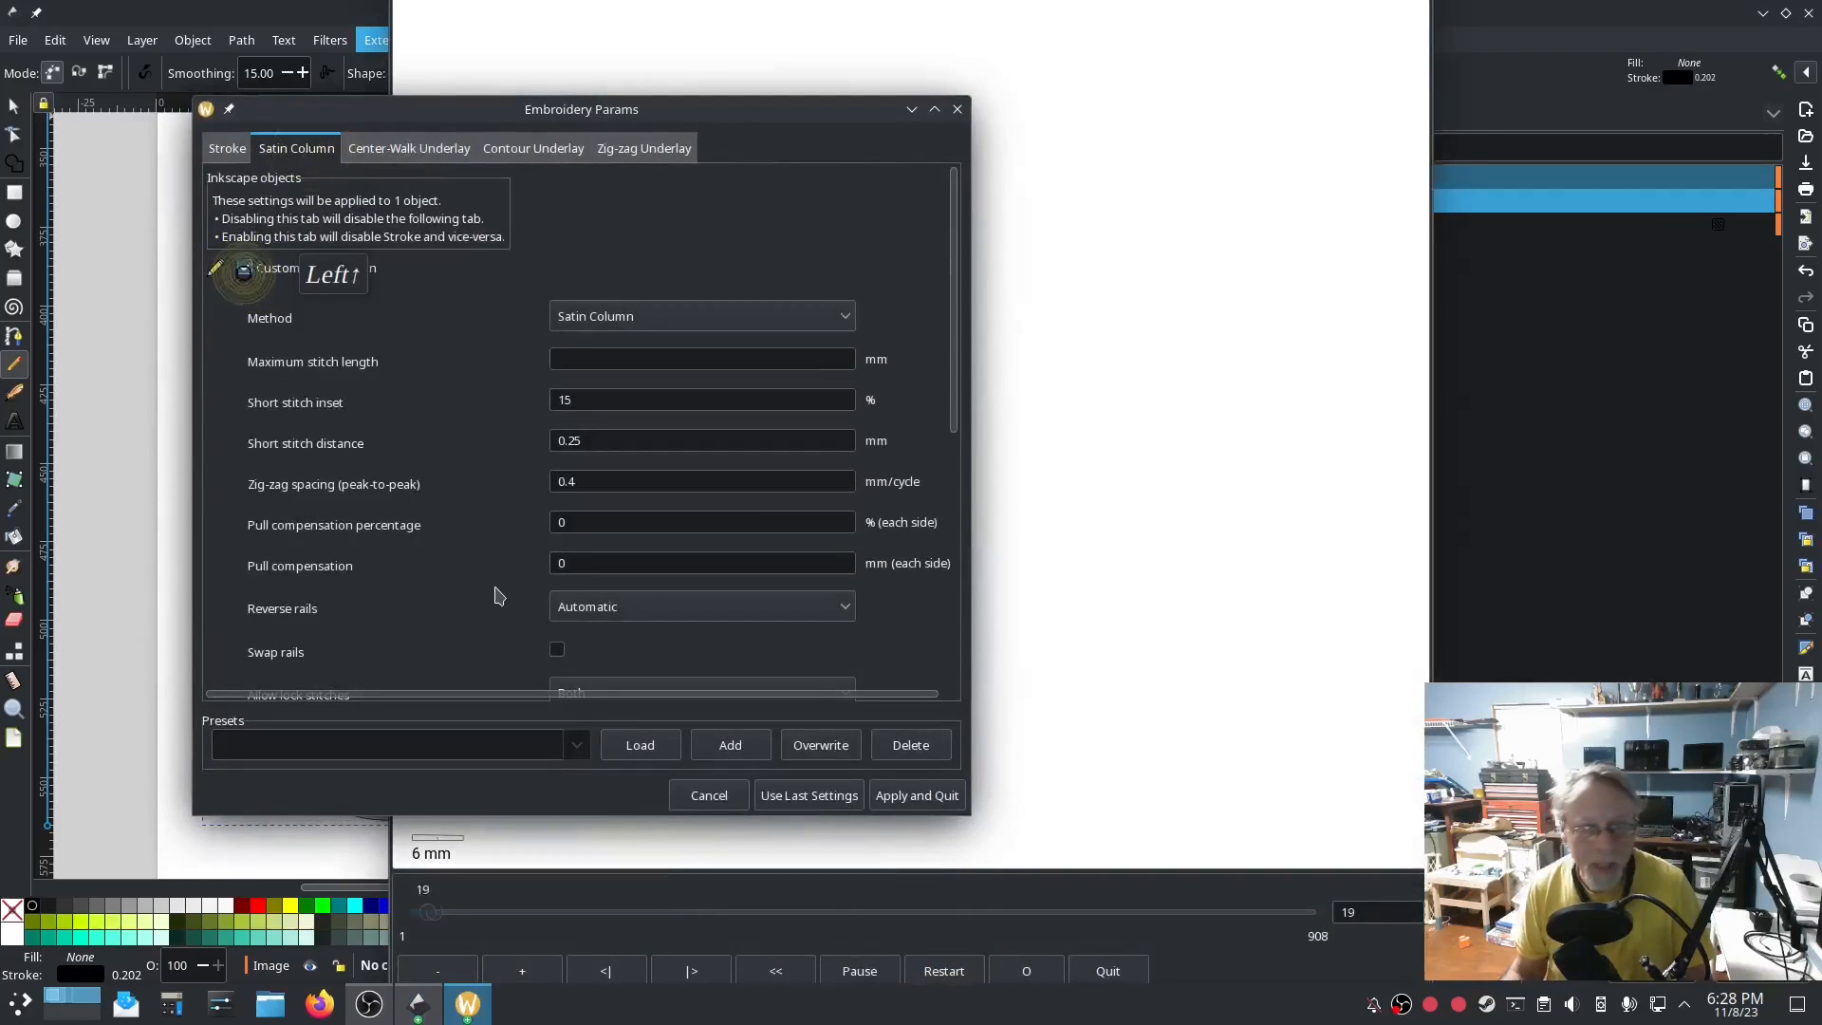
click(1231, 715)
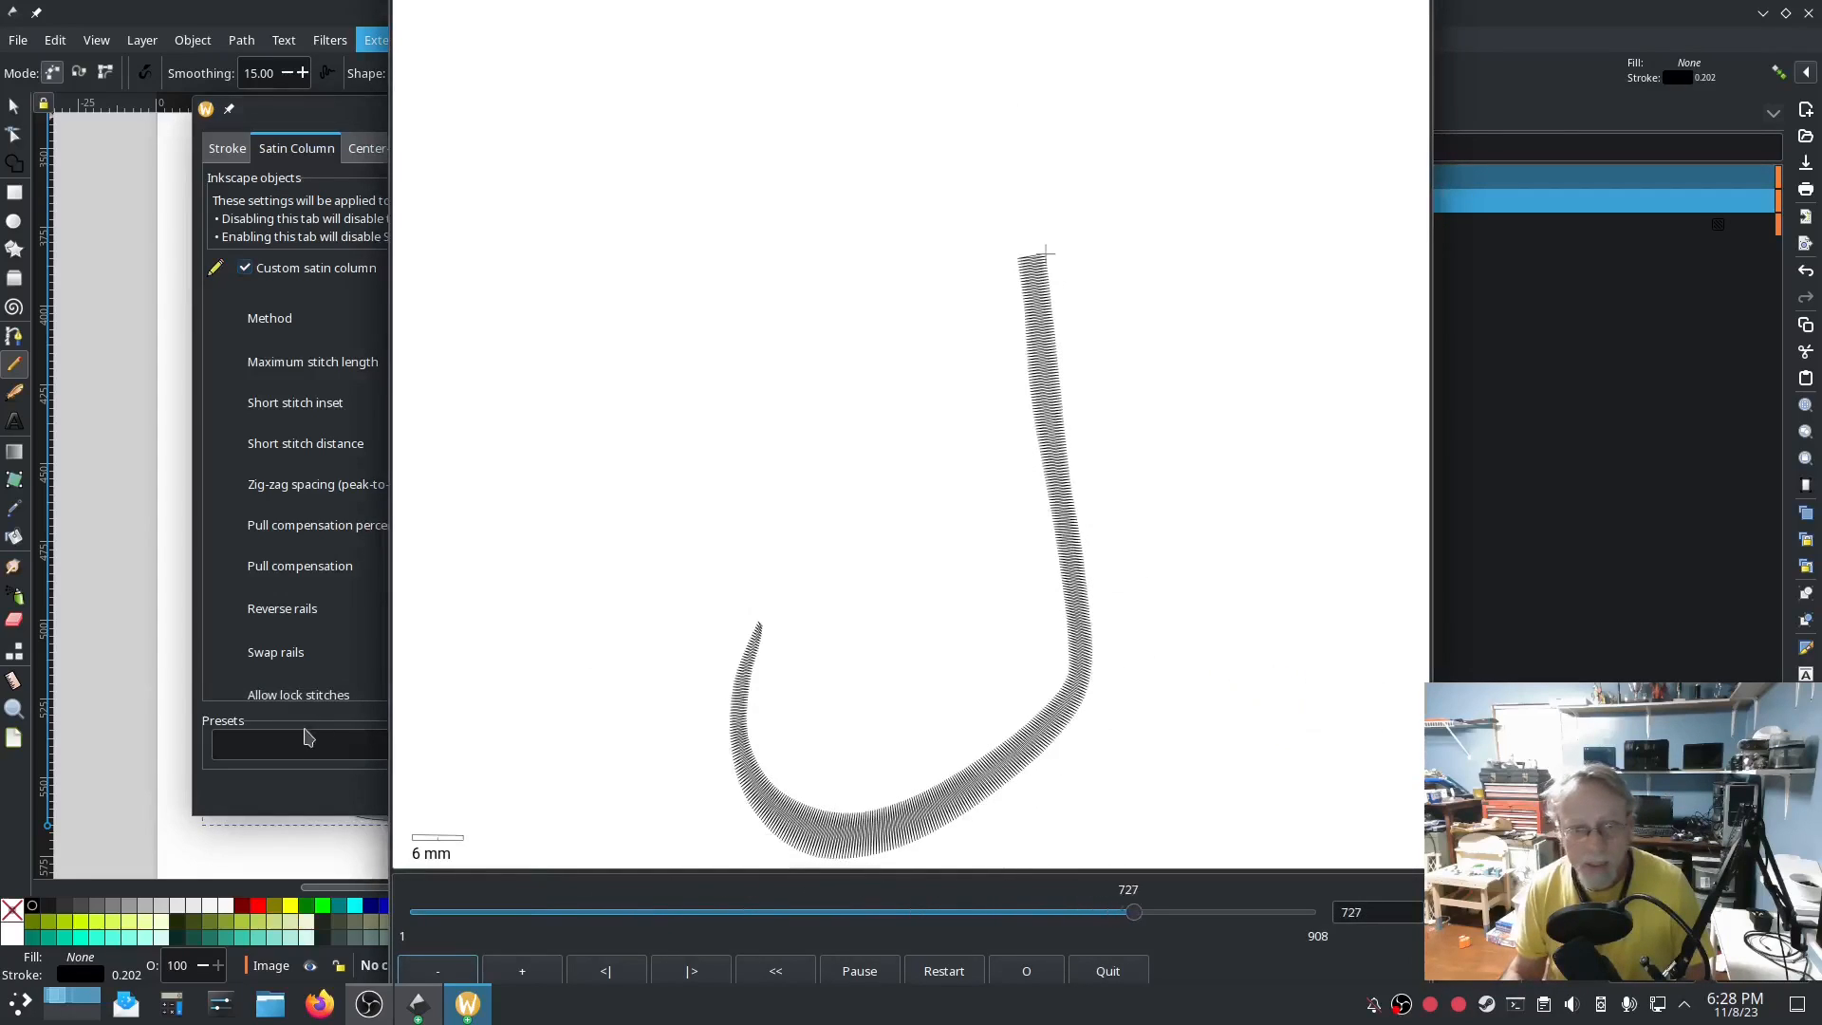
click(339, 604)
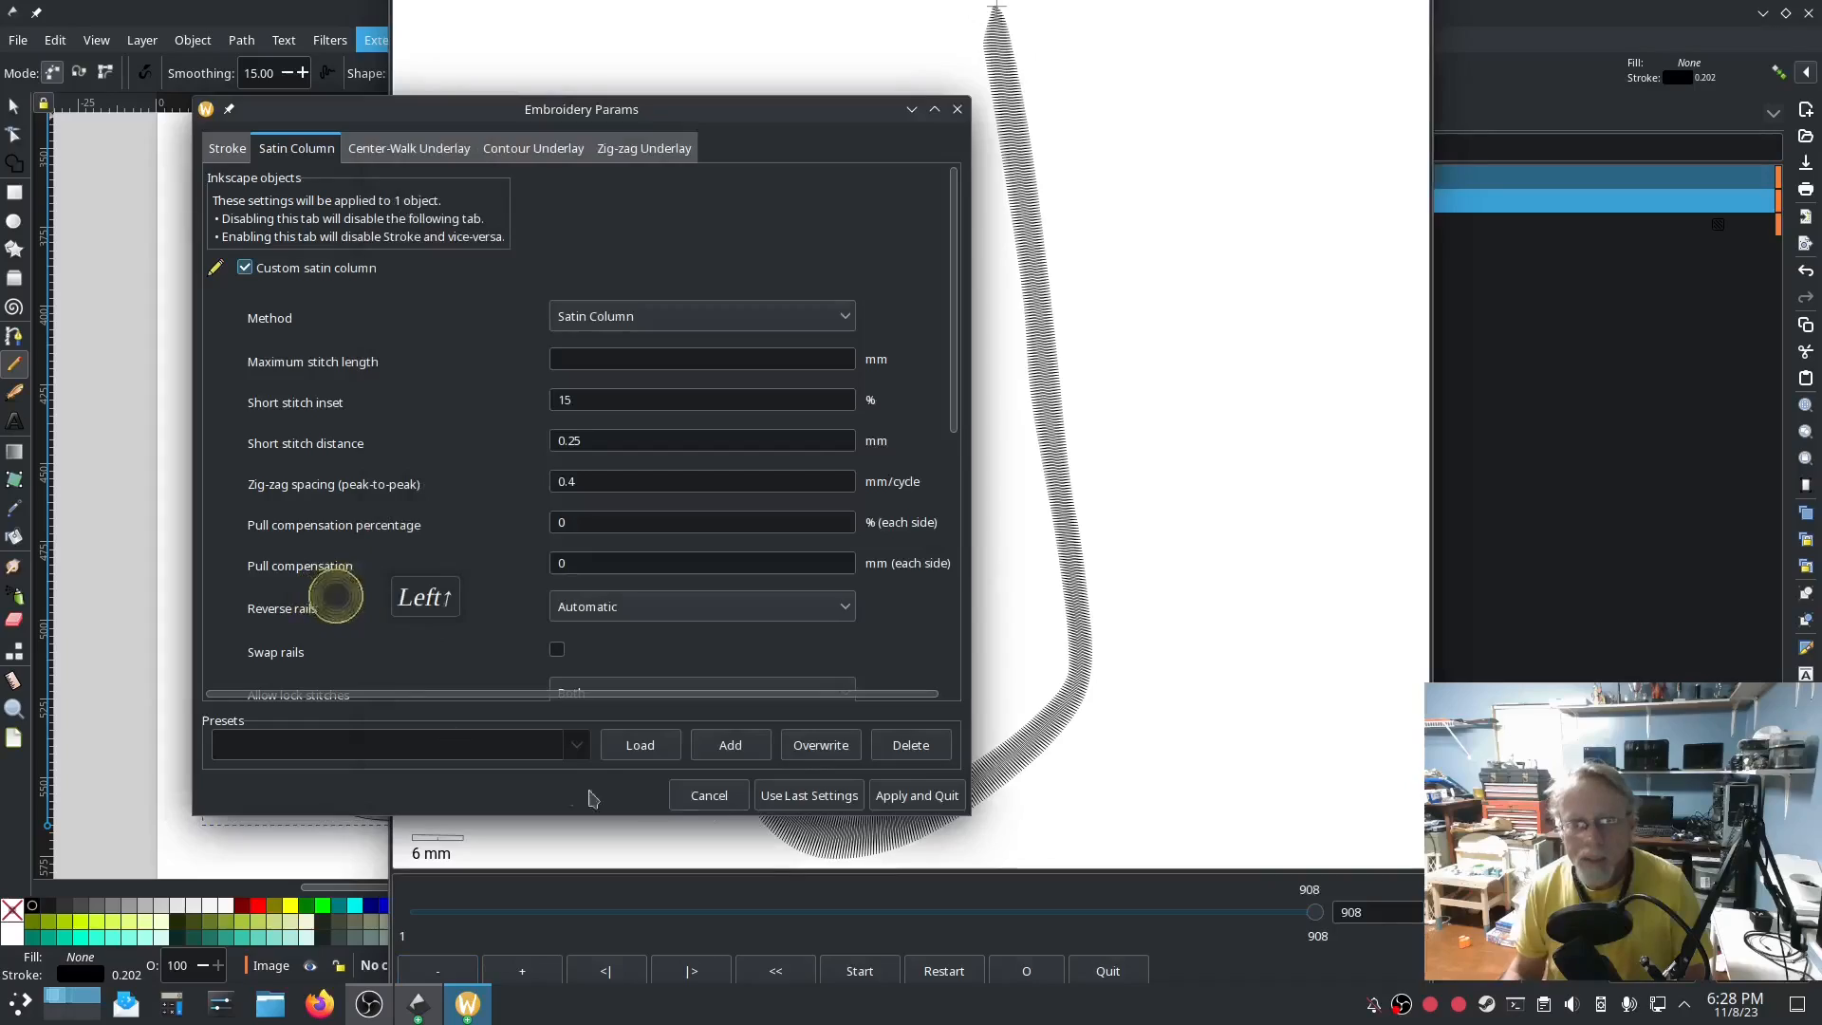
click(925, 796)
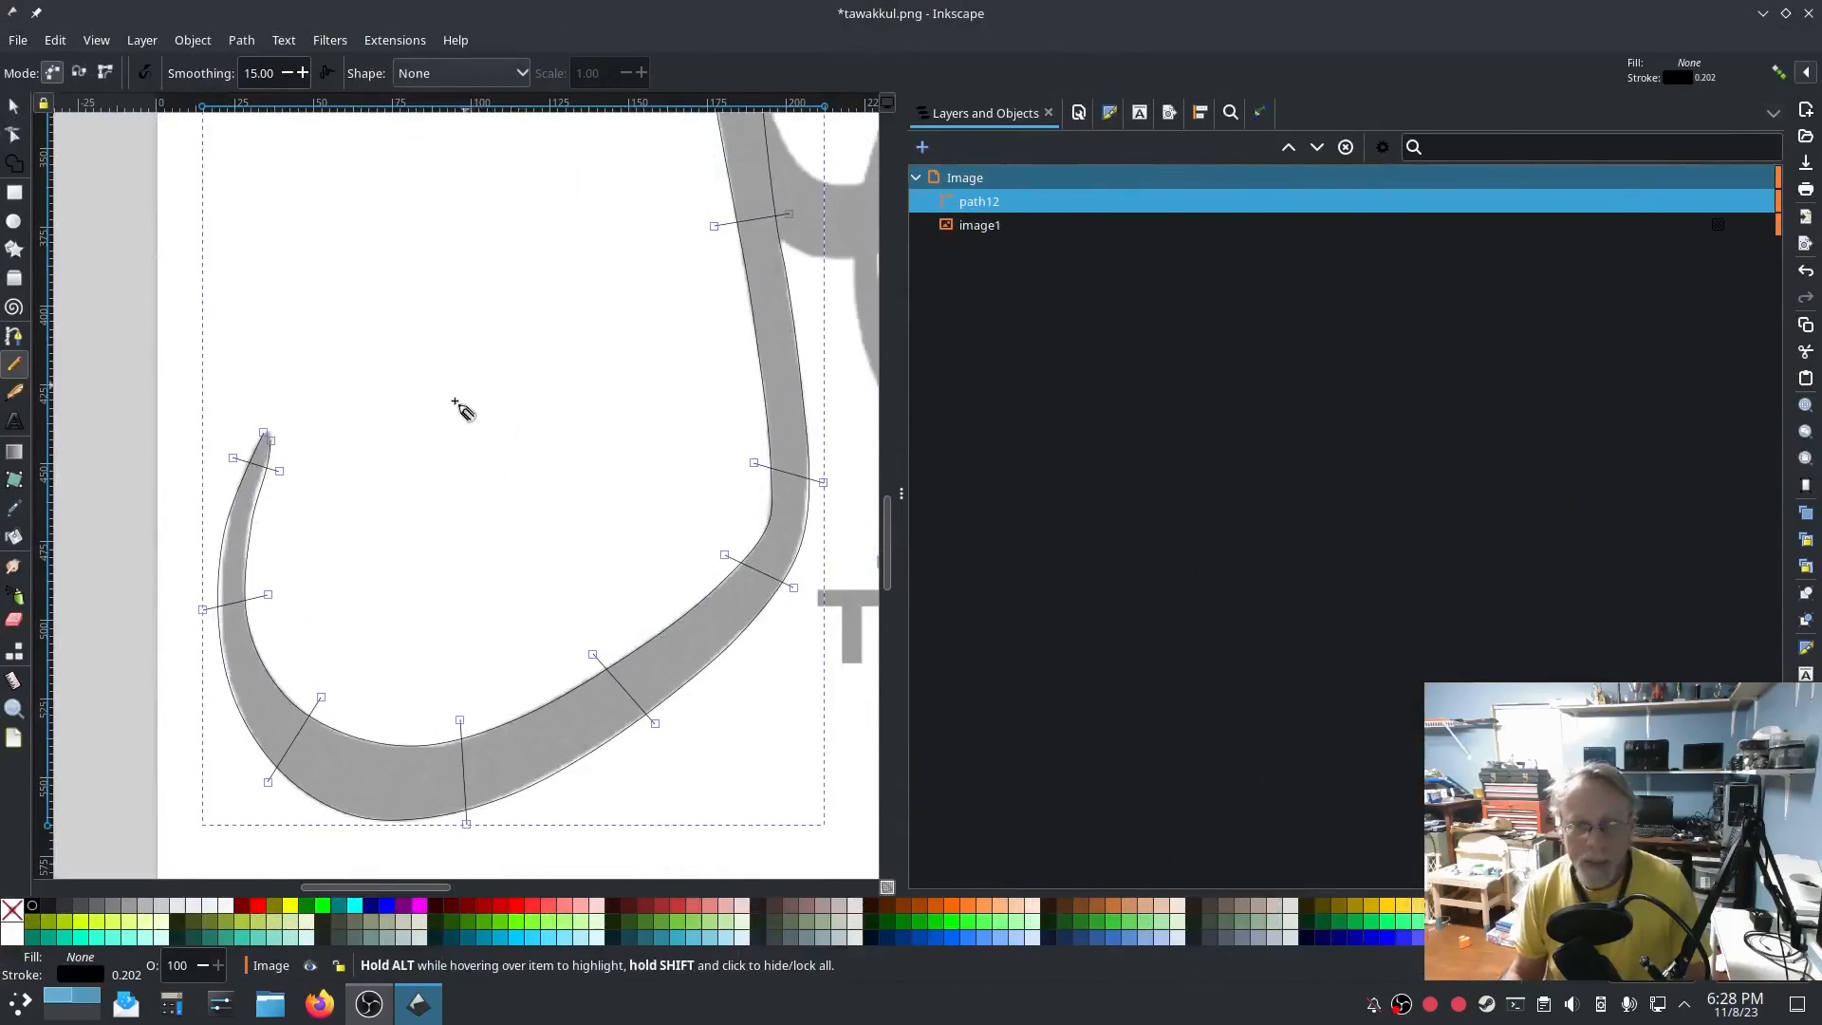
drag(456, 398, 82, 613)
drag(171, 422, 168, 689)
drag(189, 465, 167, 581)
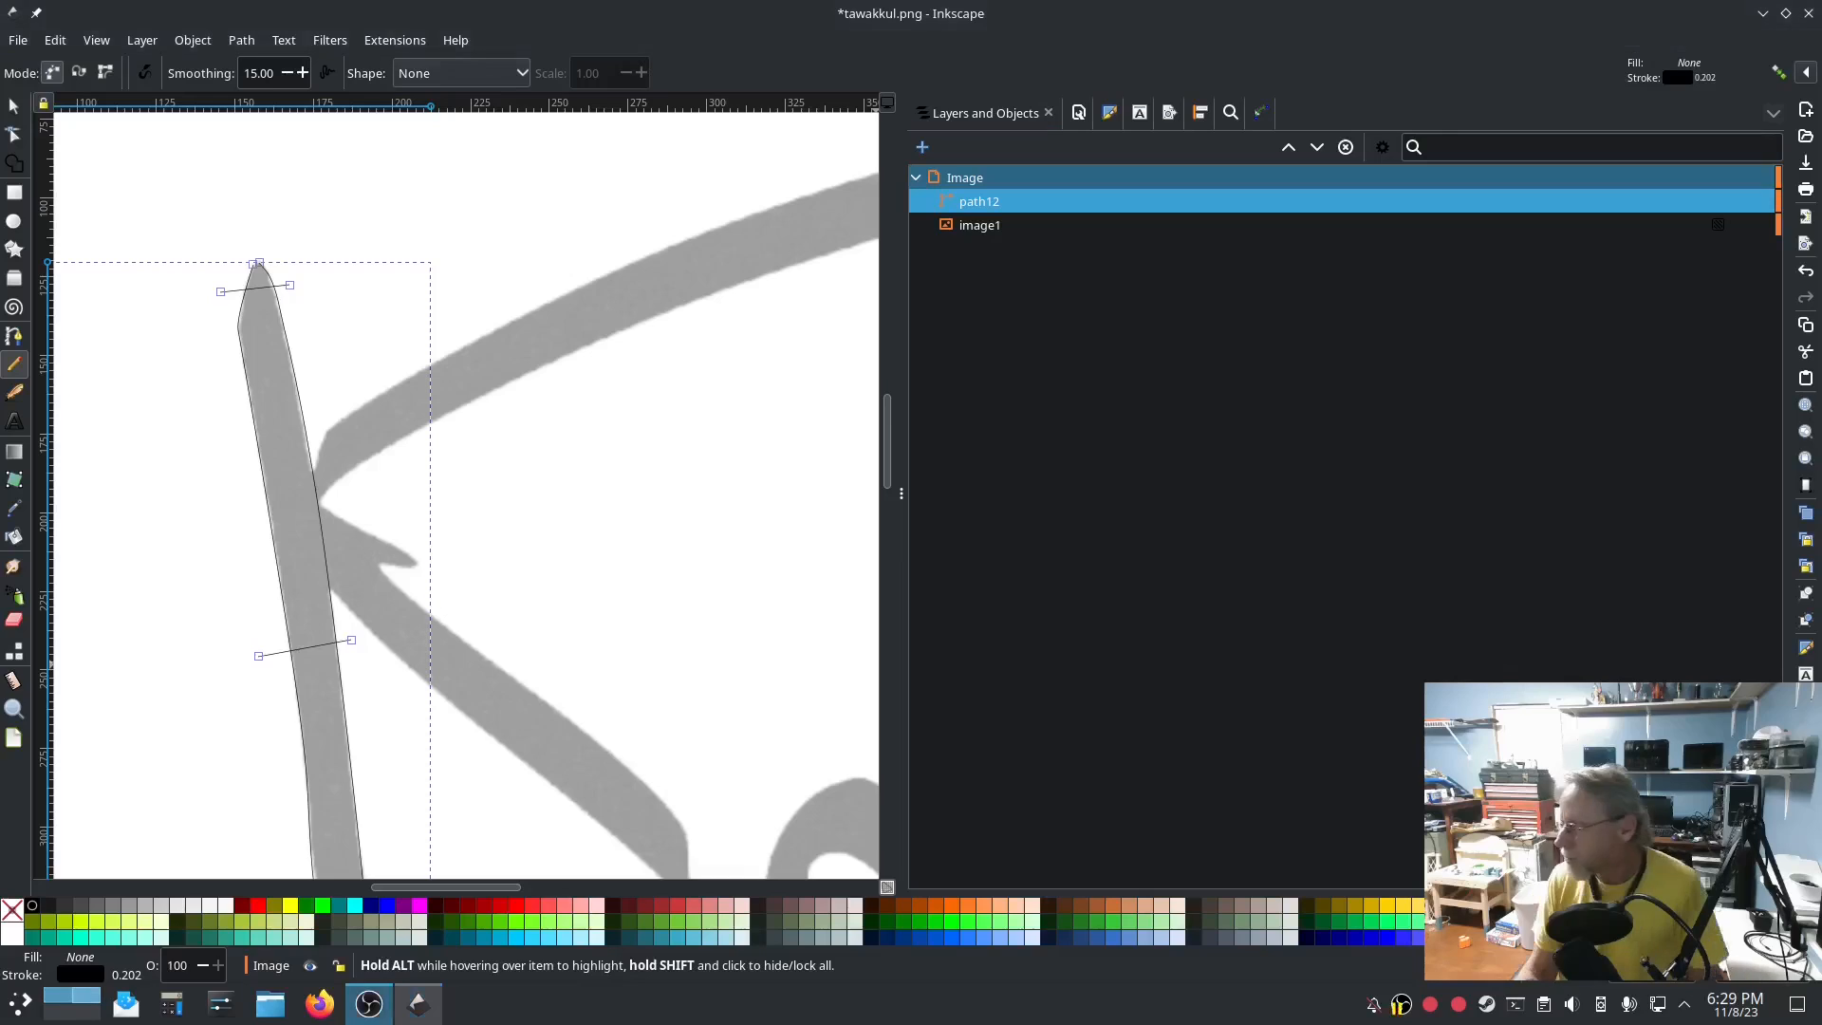
Start a straight-segment Pen path at the stem junction and trace the first stretch of the long arched stroke's lower edge.
drag(635, 490, 516, 553)
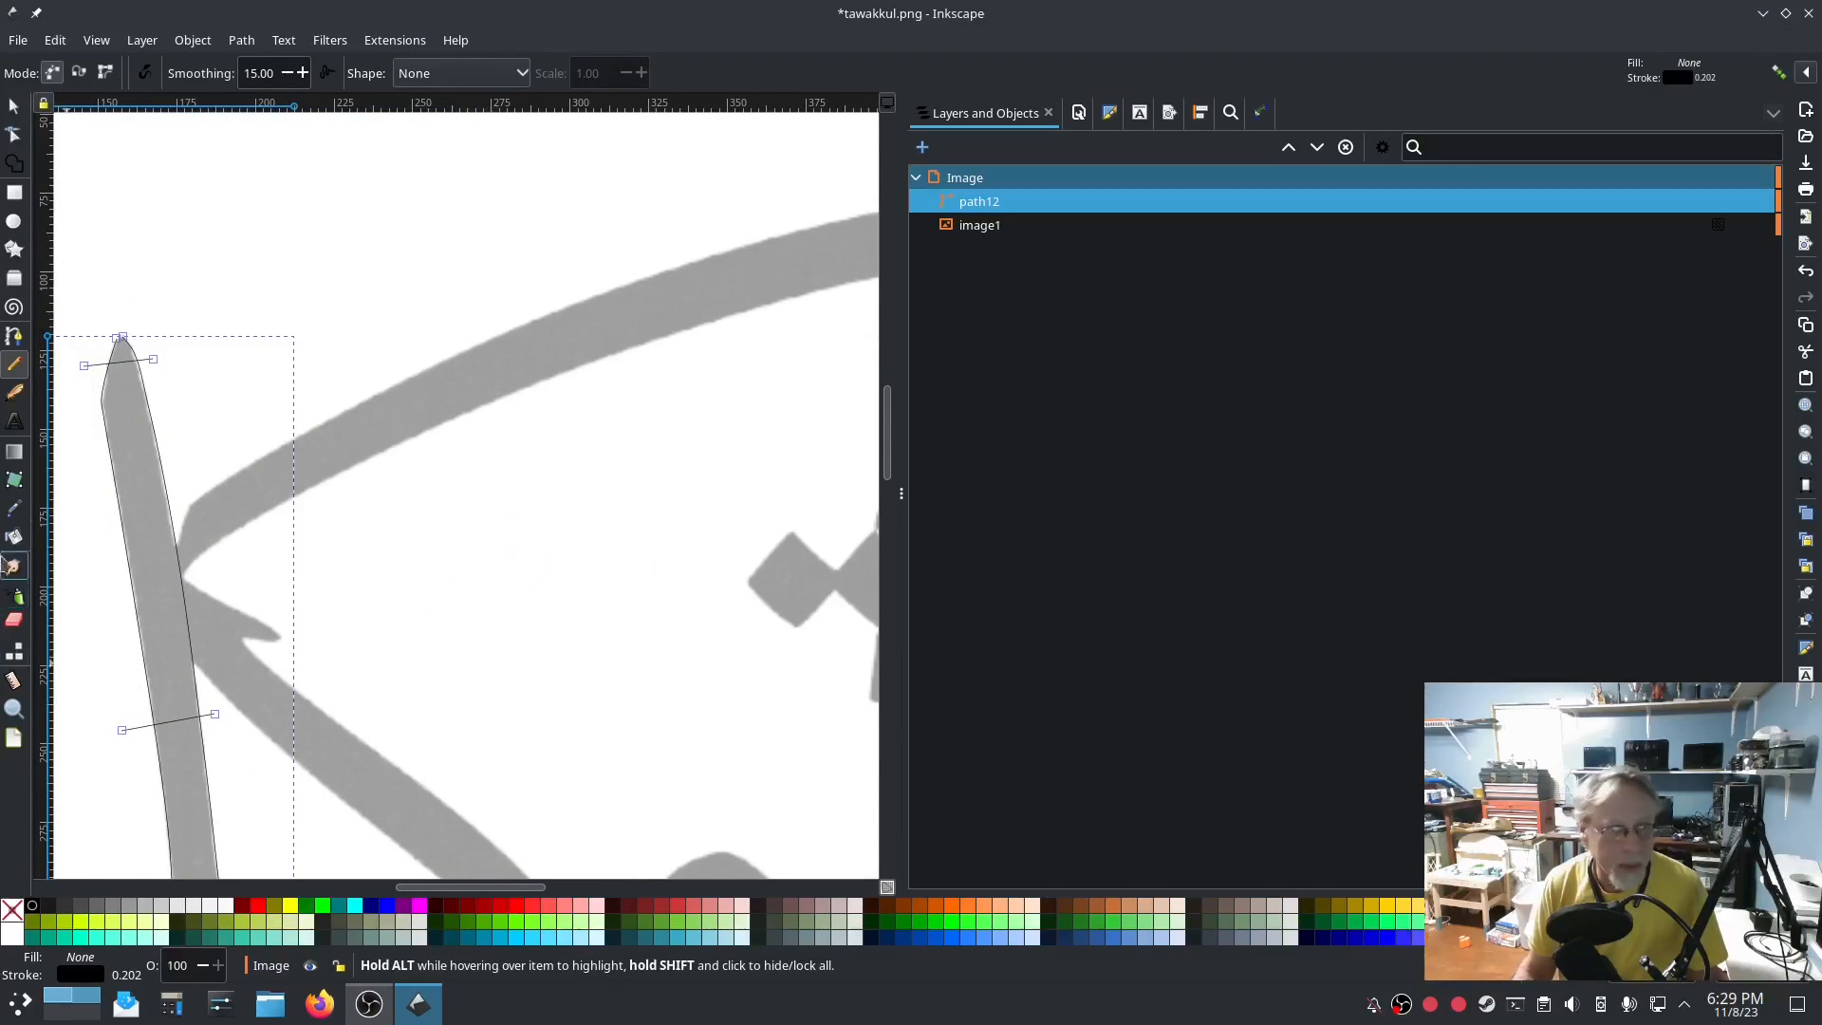
click(13, 335)
scroll(180, 594, up, 3)
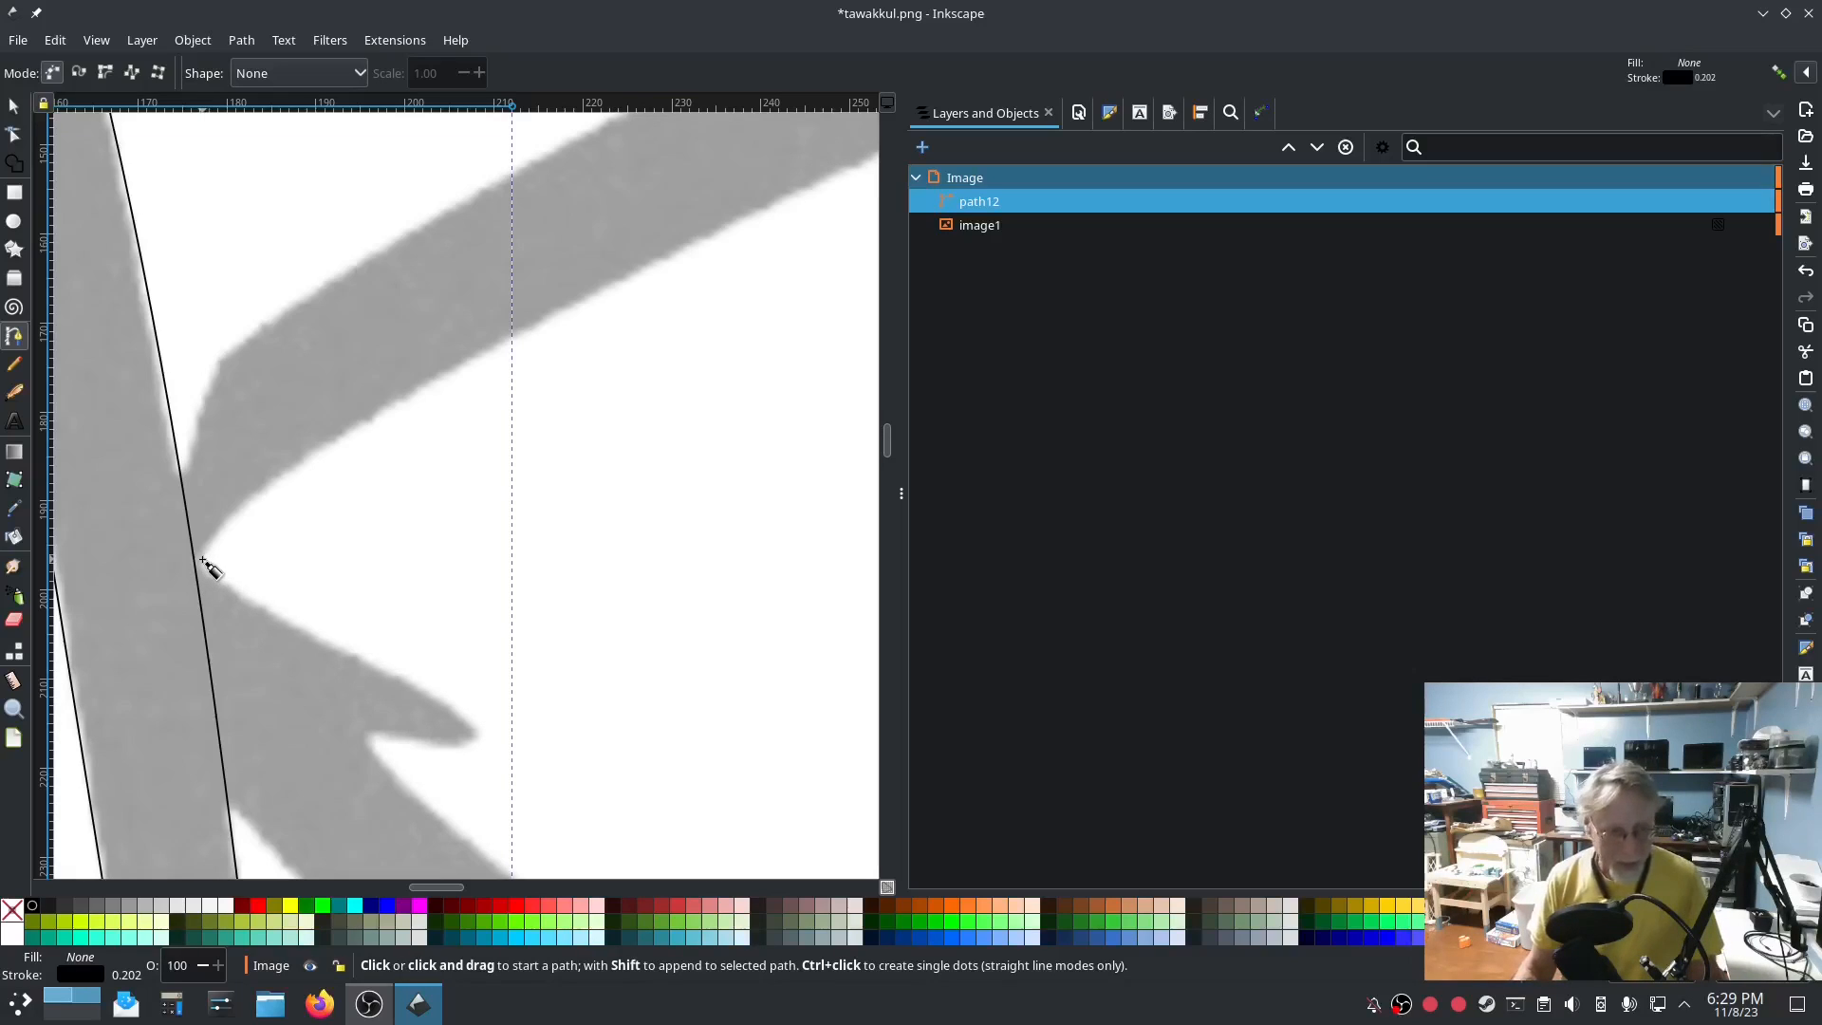
click(202, 560)
click(228, 522)
click(350, 432)
click(617, 282)
scroll(634, 327, down, 3)
scroll(617, 325, down, 1)
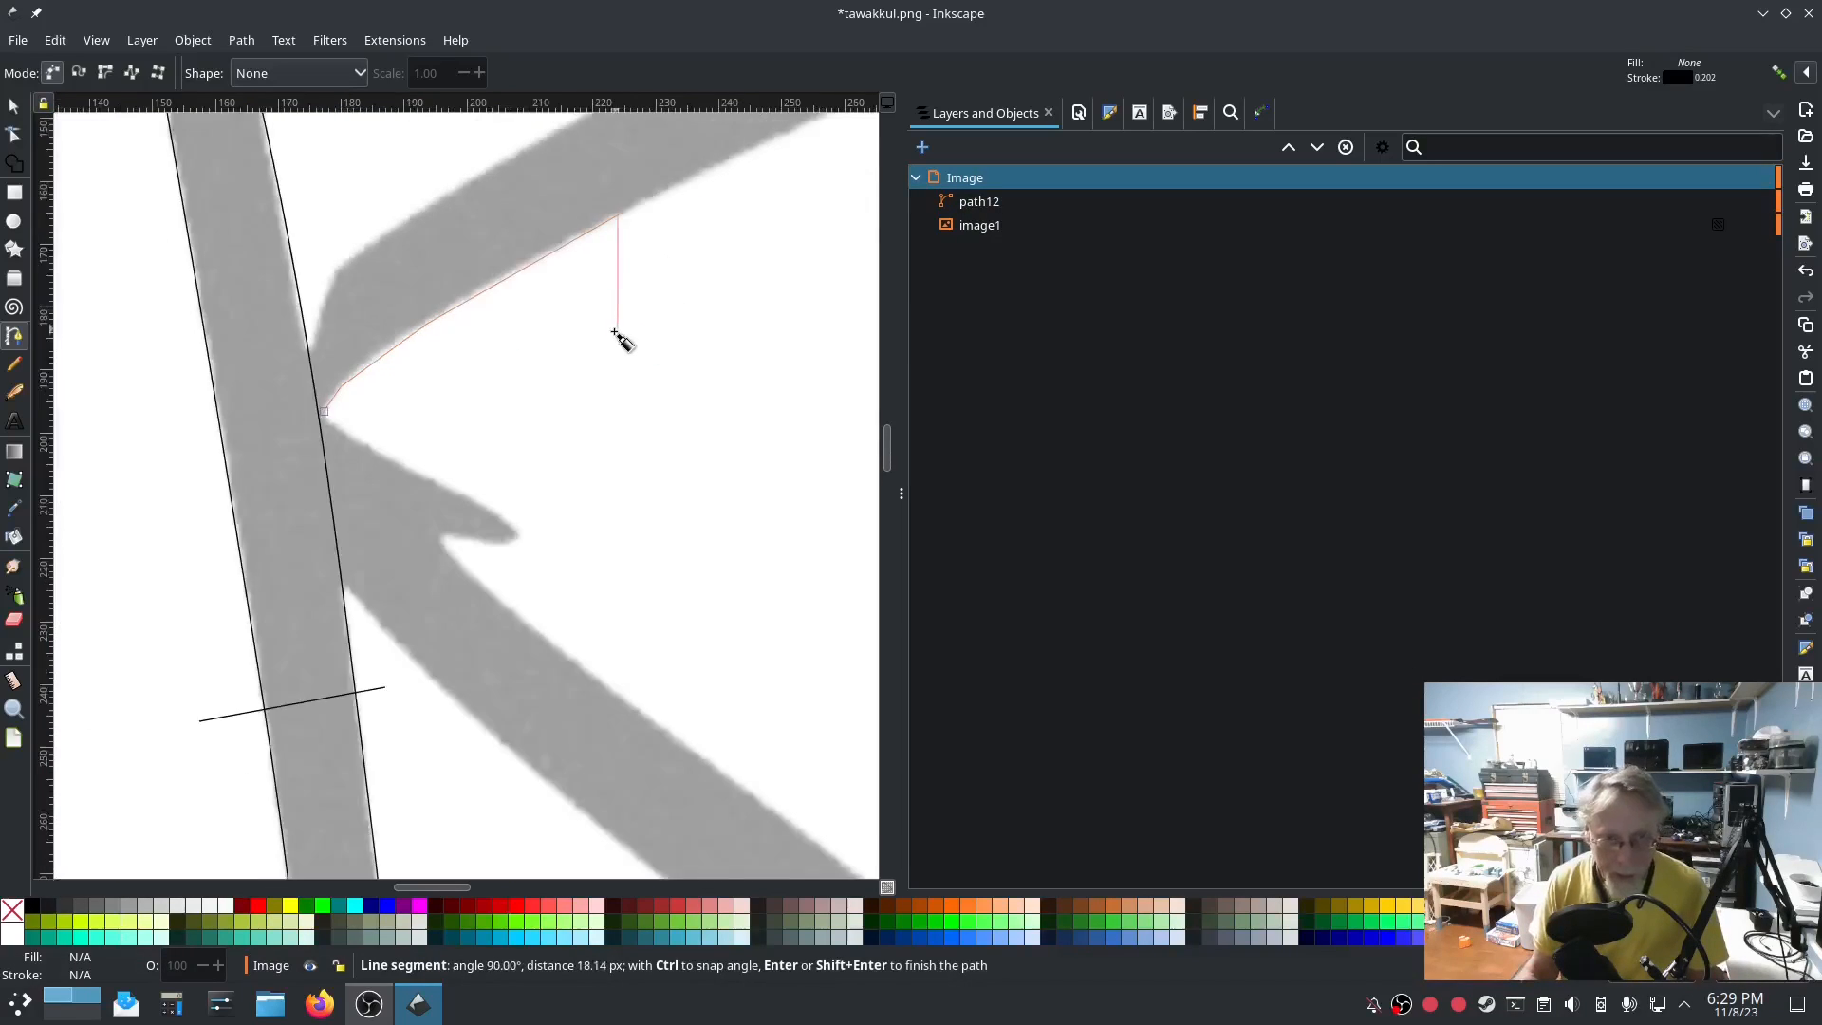
scroll(617, 331, down, 2)
drag(700, 325, 99, 600)
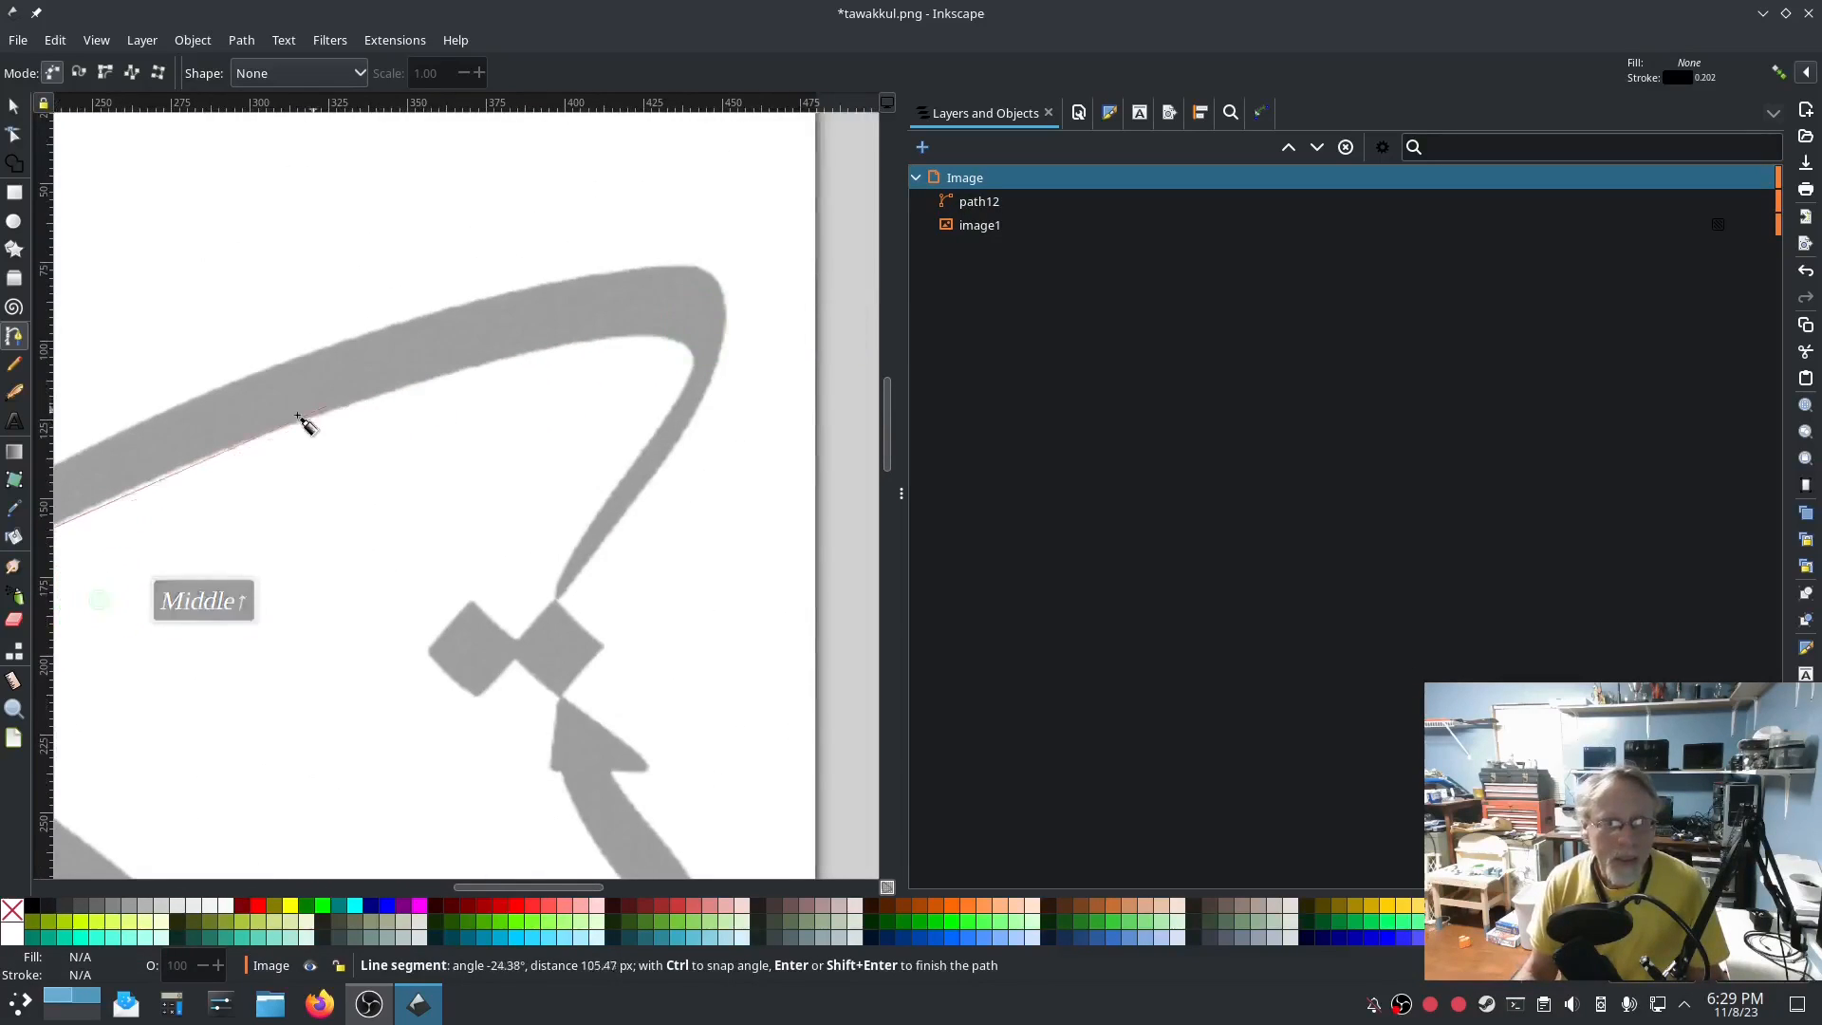
Continue the path along the arch's lower edge, around the inner bend and down to the tip above the diamonds, and finish it.
click(253, 438)
click(450, 371)
click(602, 341)
click(664, 334)
click(680, 339)
click(692, 352)
click(683, 374)
click(681, 391)
click(626, 462)
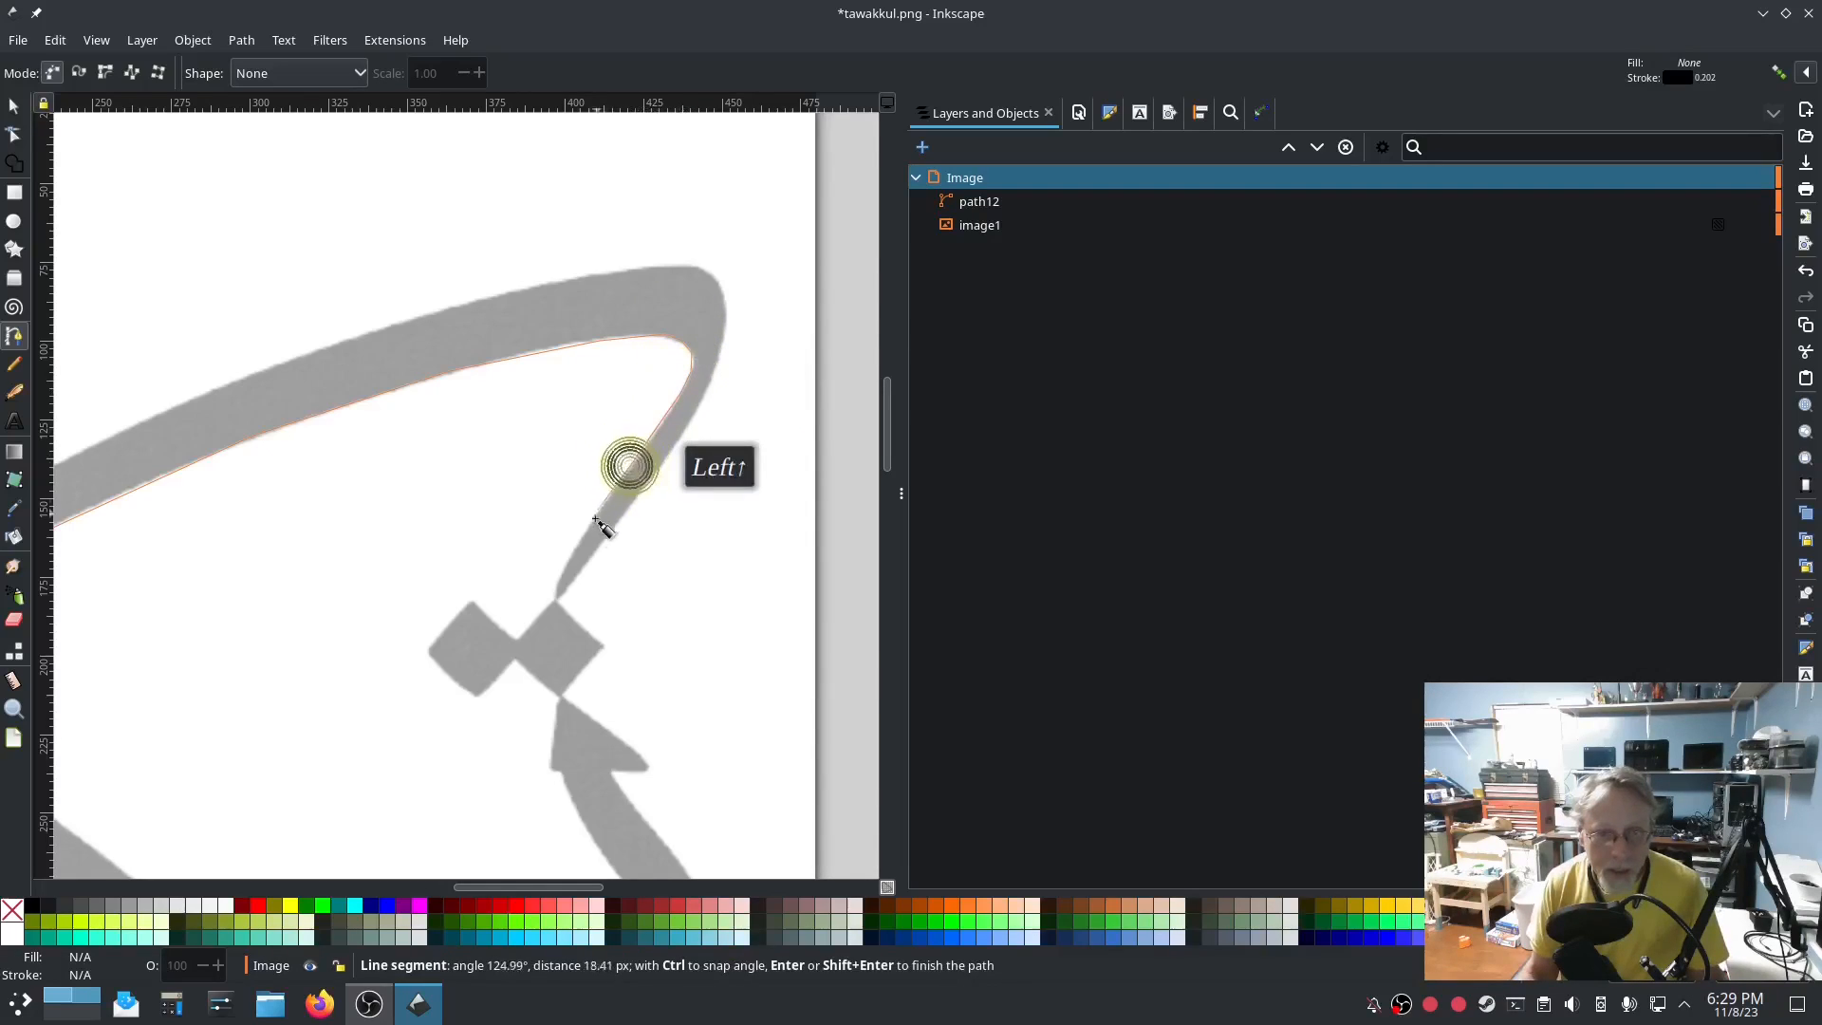
click(576, 537)
click(557, 577)
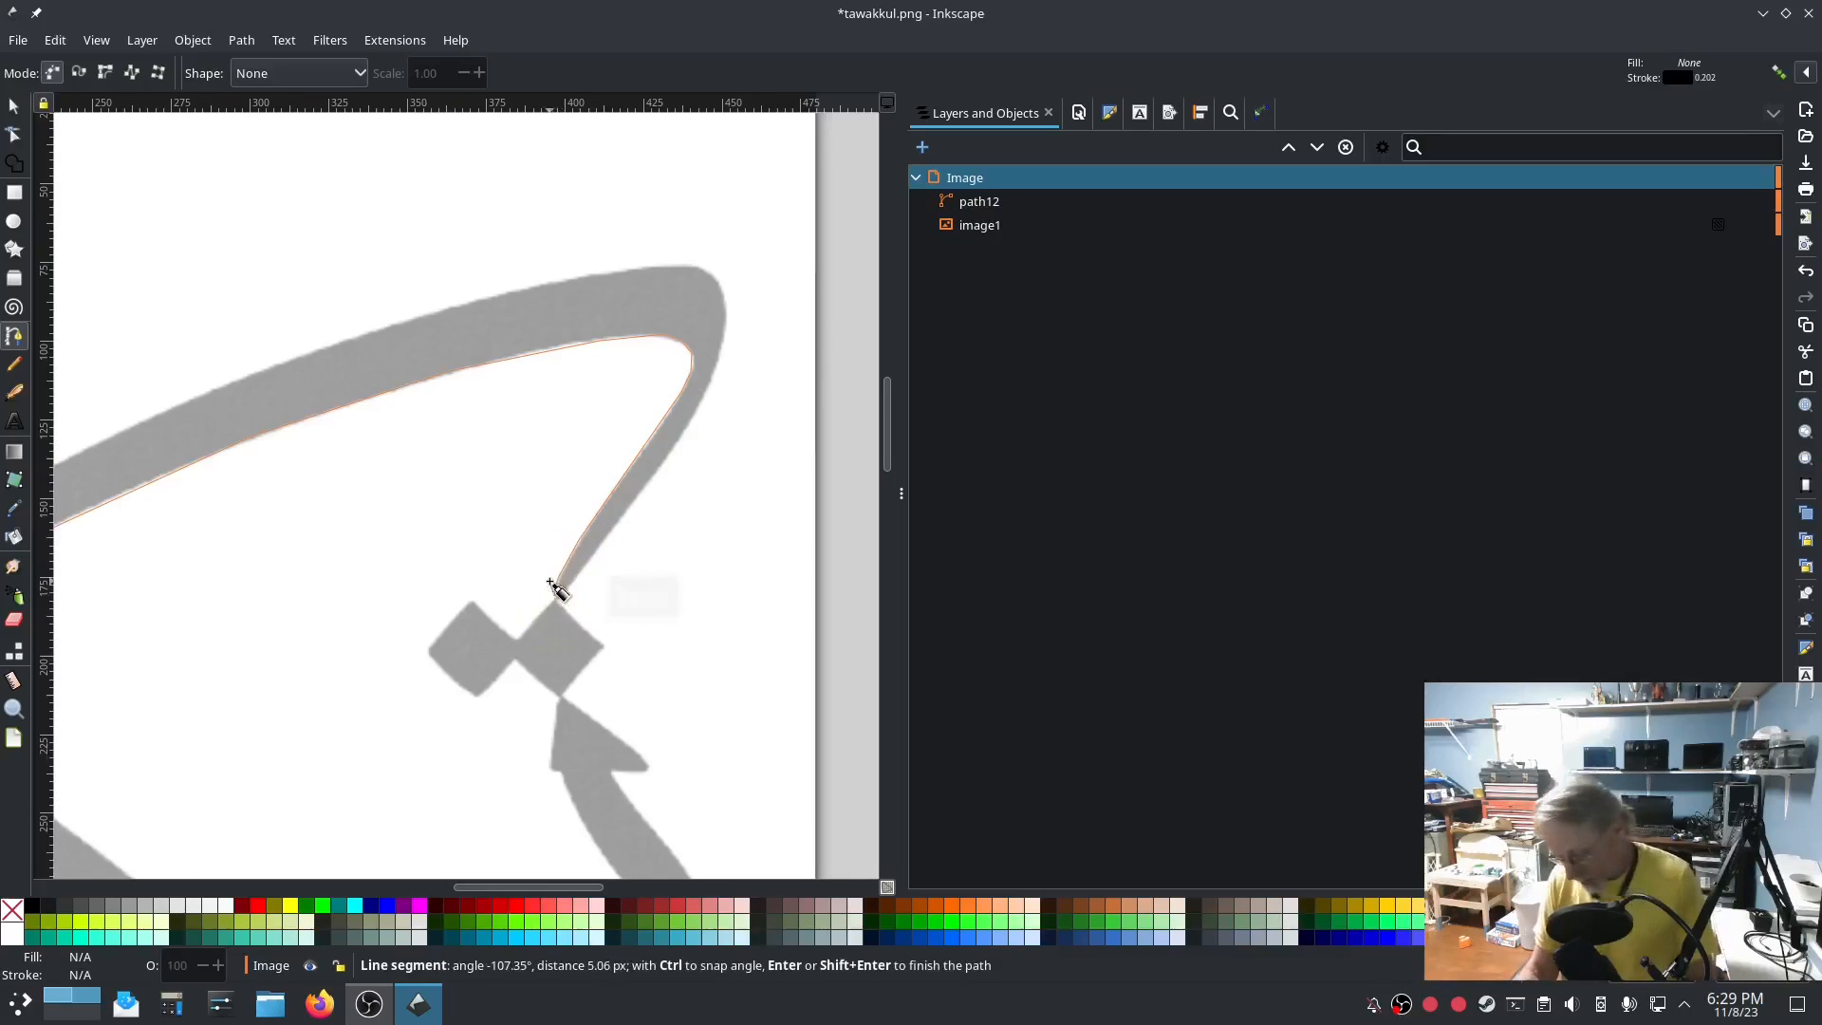
key(Return)
Insert a node on the stem's right edge where the arch meets it, shift it slightly onto the junction, and adjust its lower handle.
drag(110, 691, 576, 585)
scroll(290, 545, up, 2)
scroll(302, 547, up, 1)
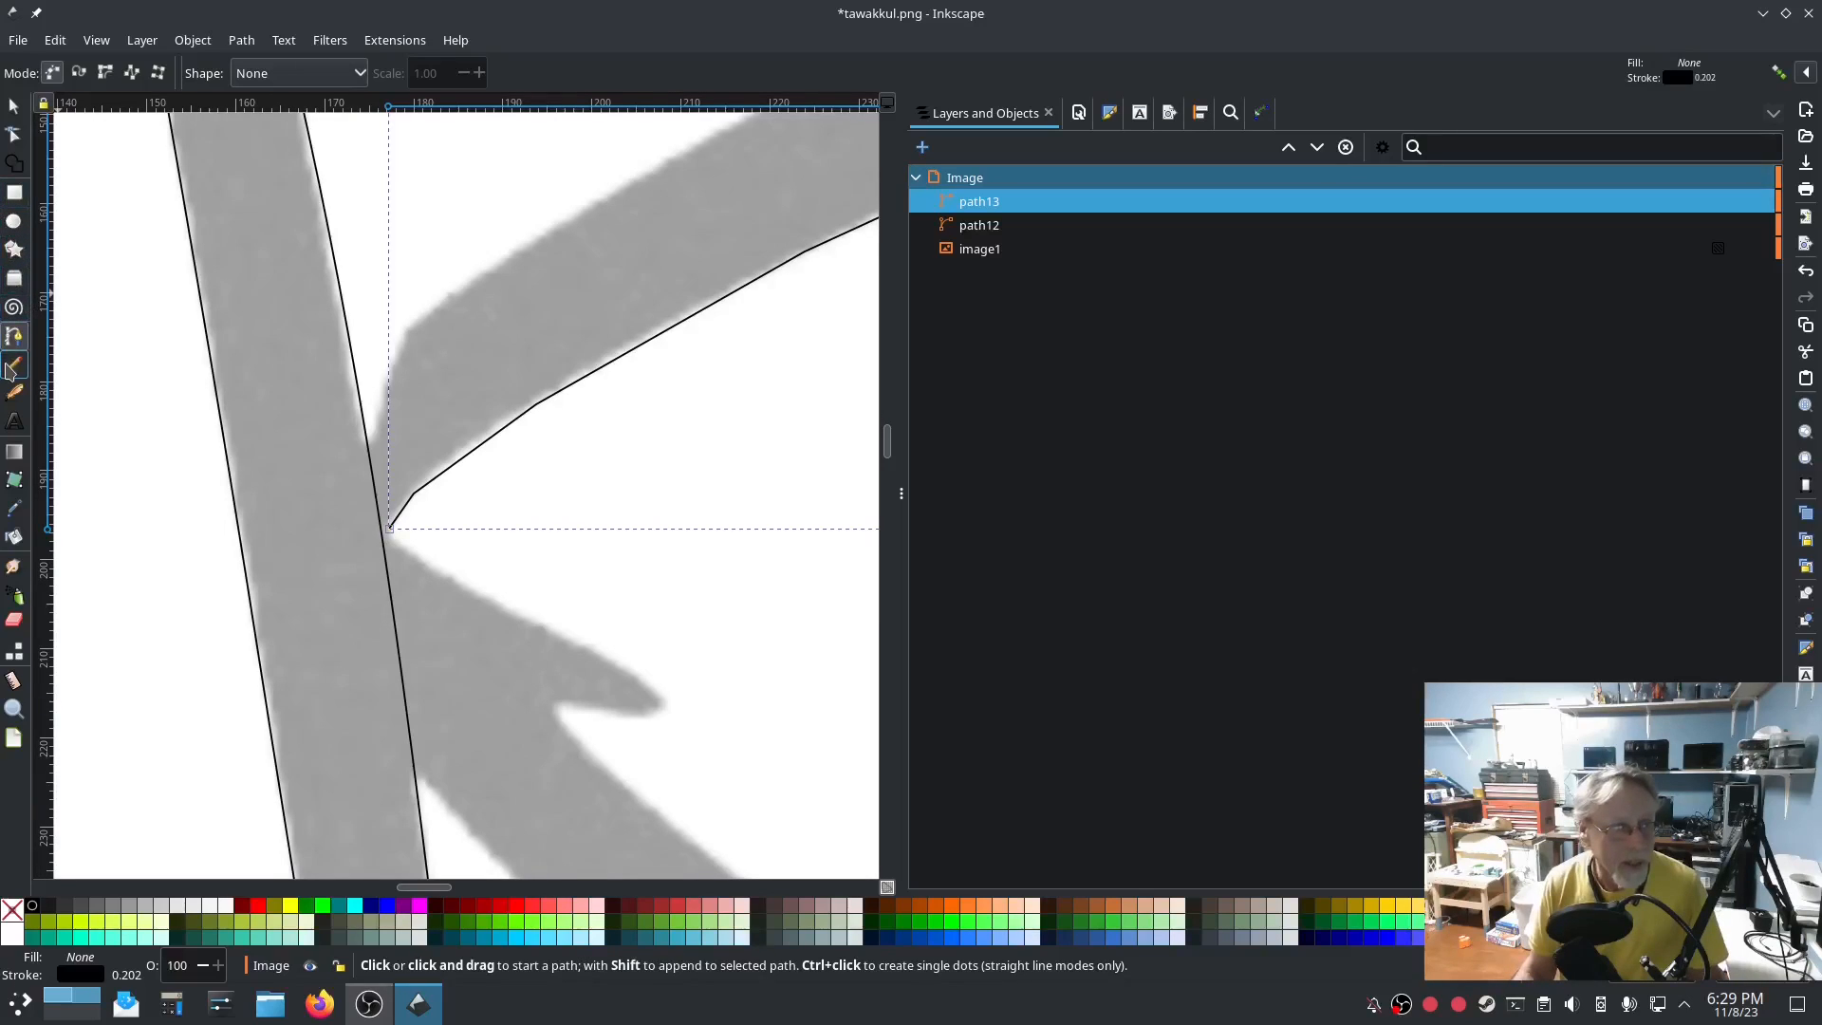
click(14, 135)
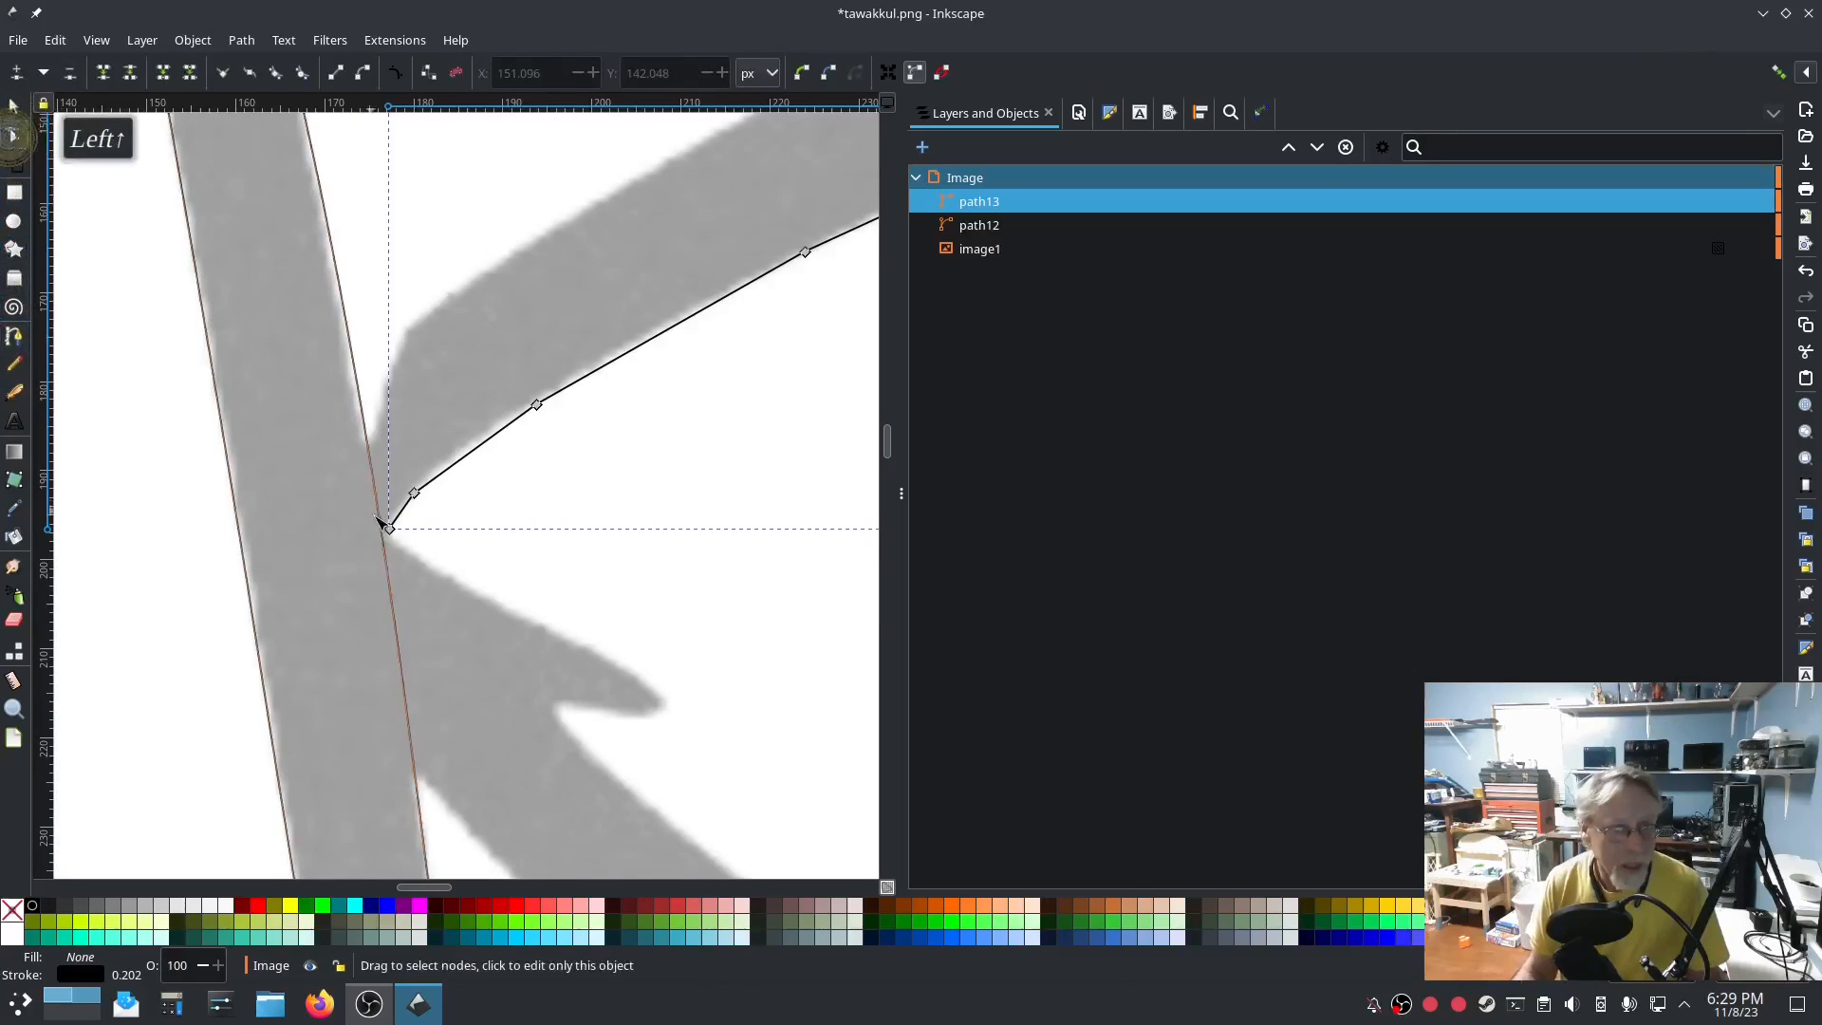
click(383, 529)
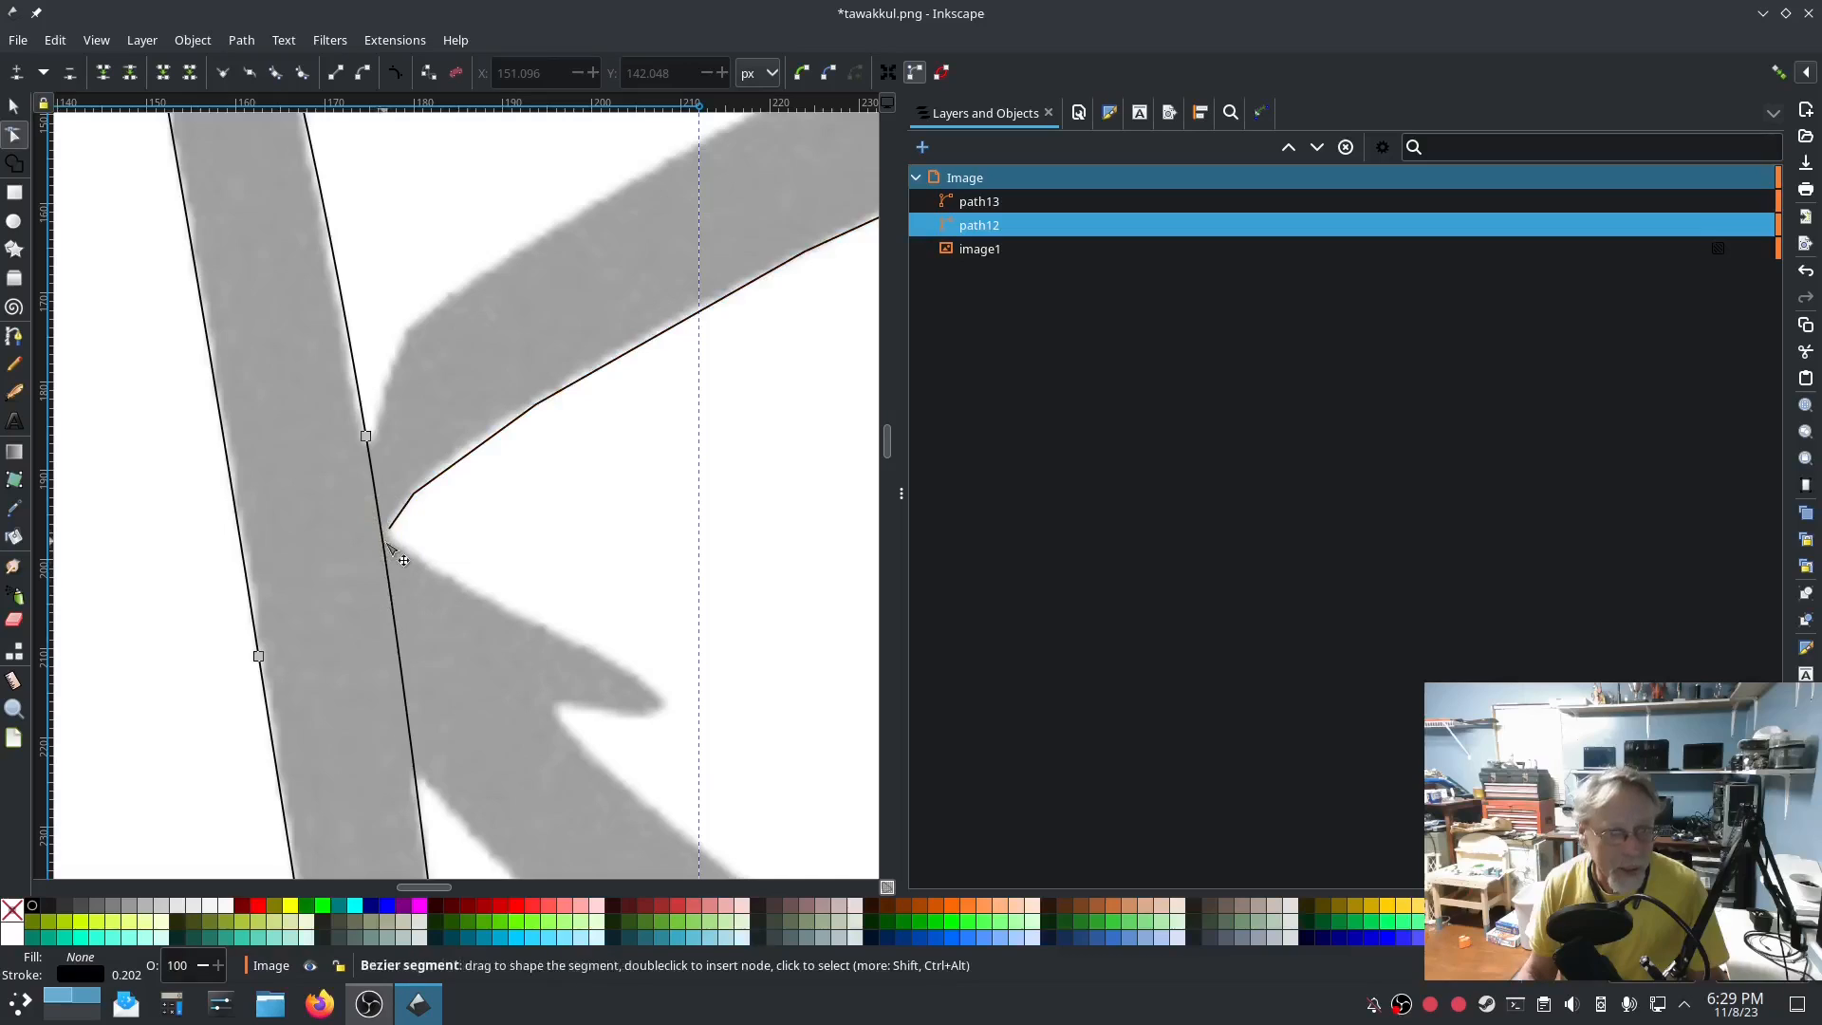
double_click(383, 535)
click(384, 534)
drag(386, 537, 390, 532)
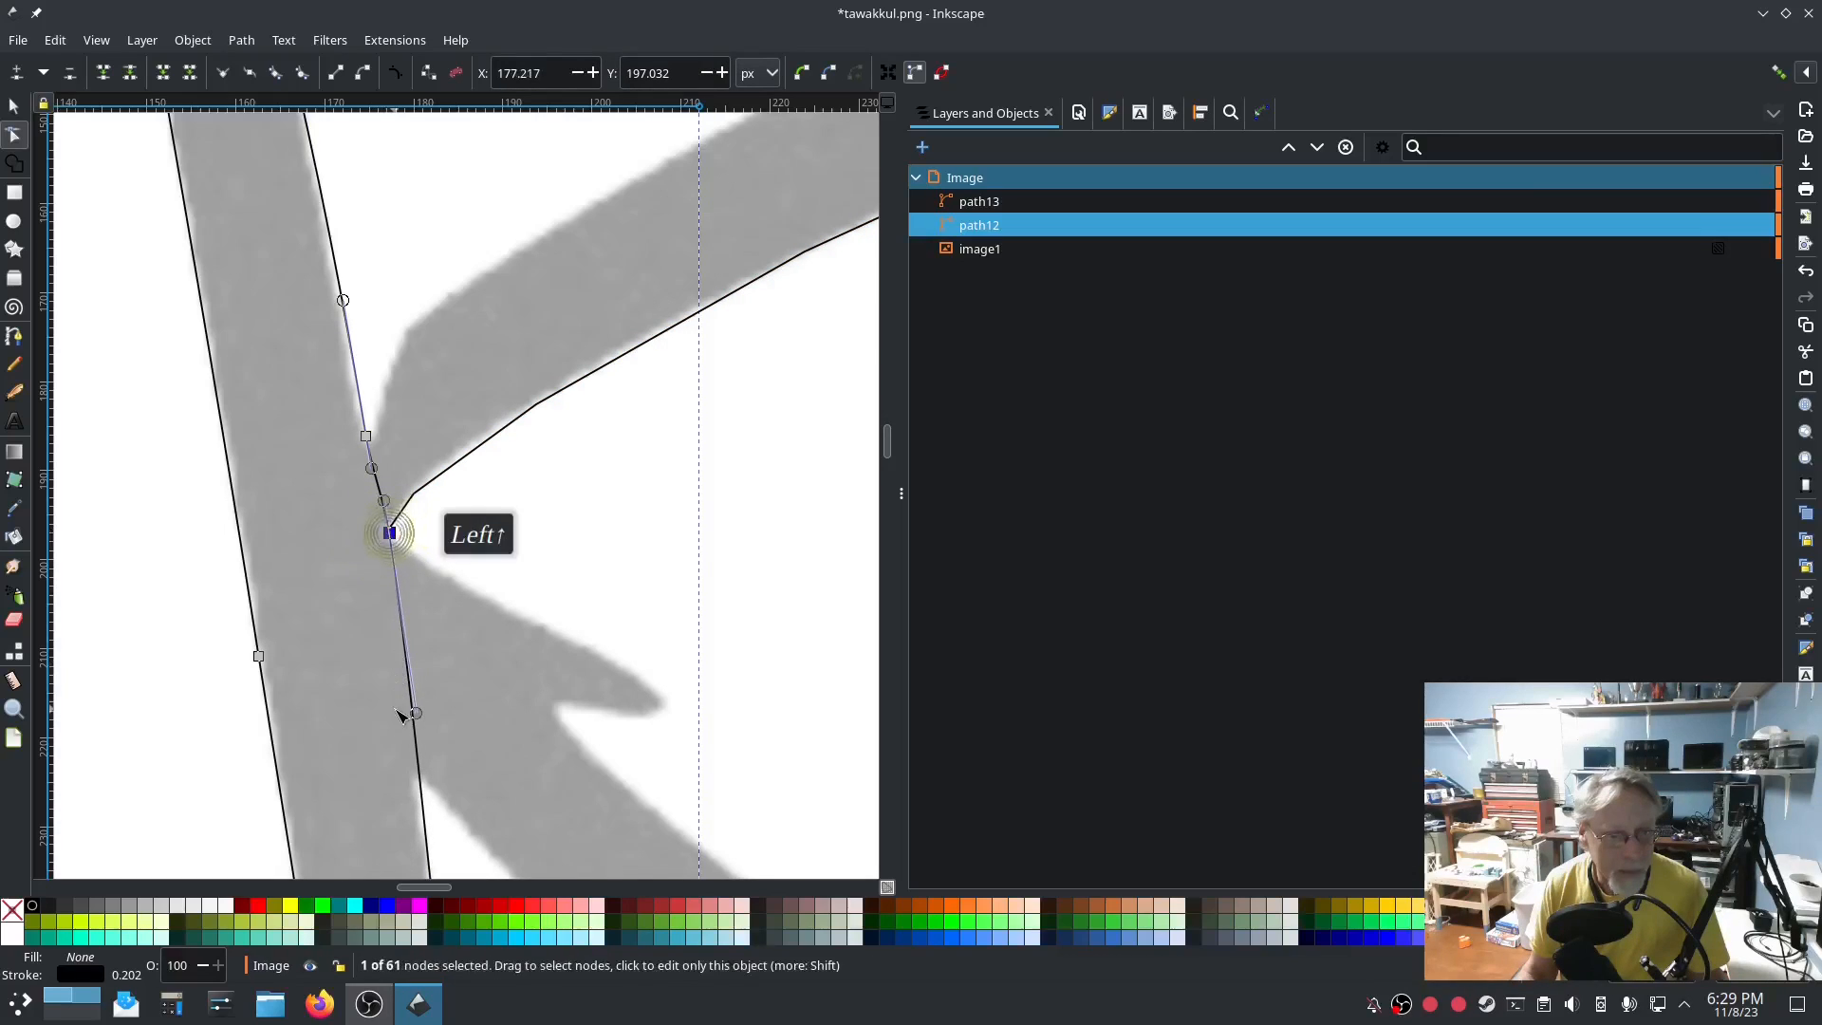
drag(416, 713, 412, 714)
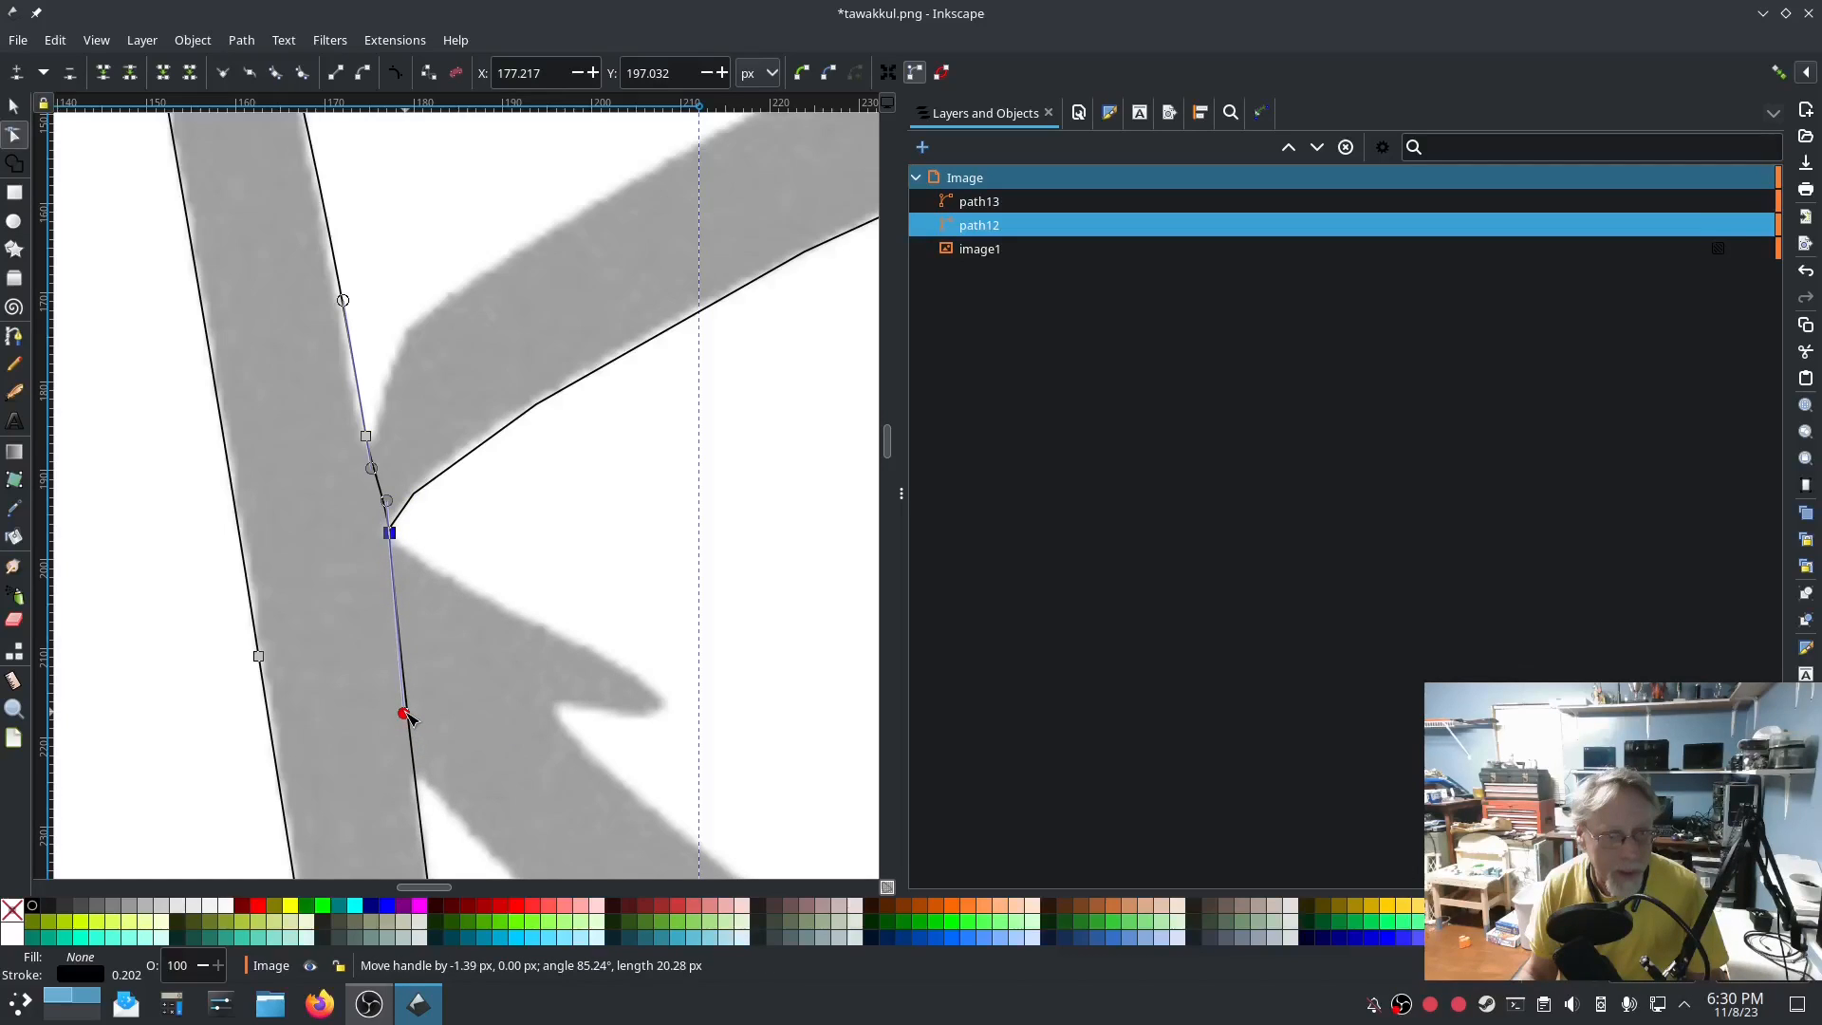
drag(405, 714, 404, 713)
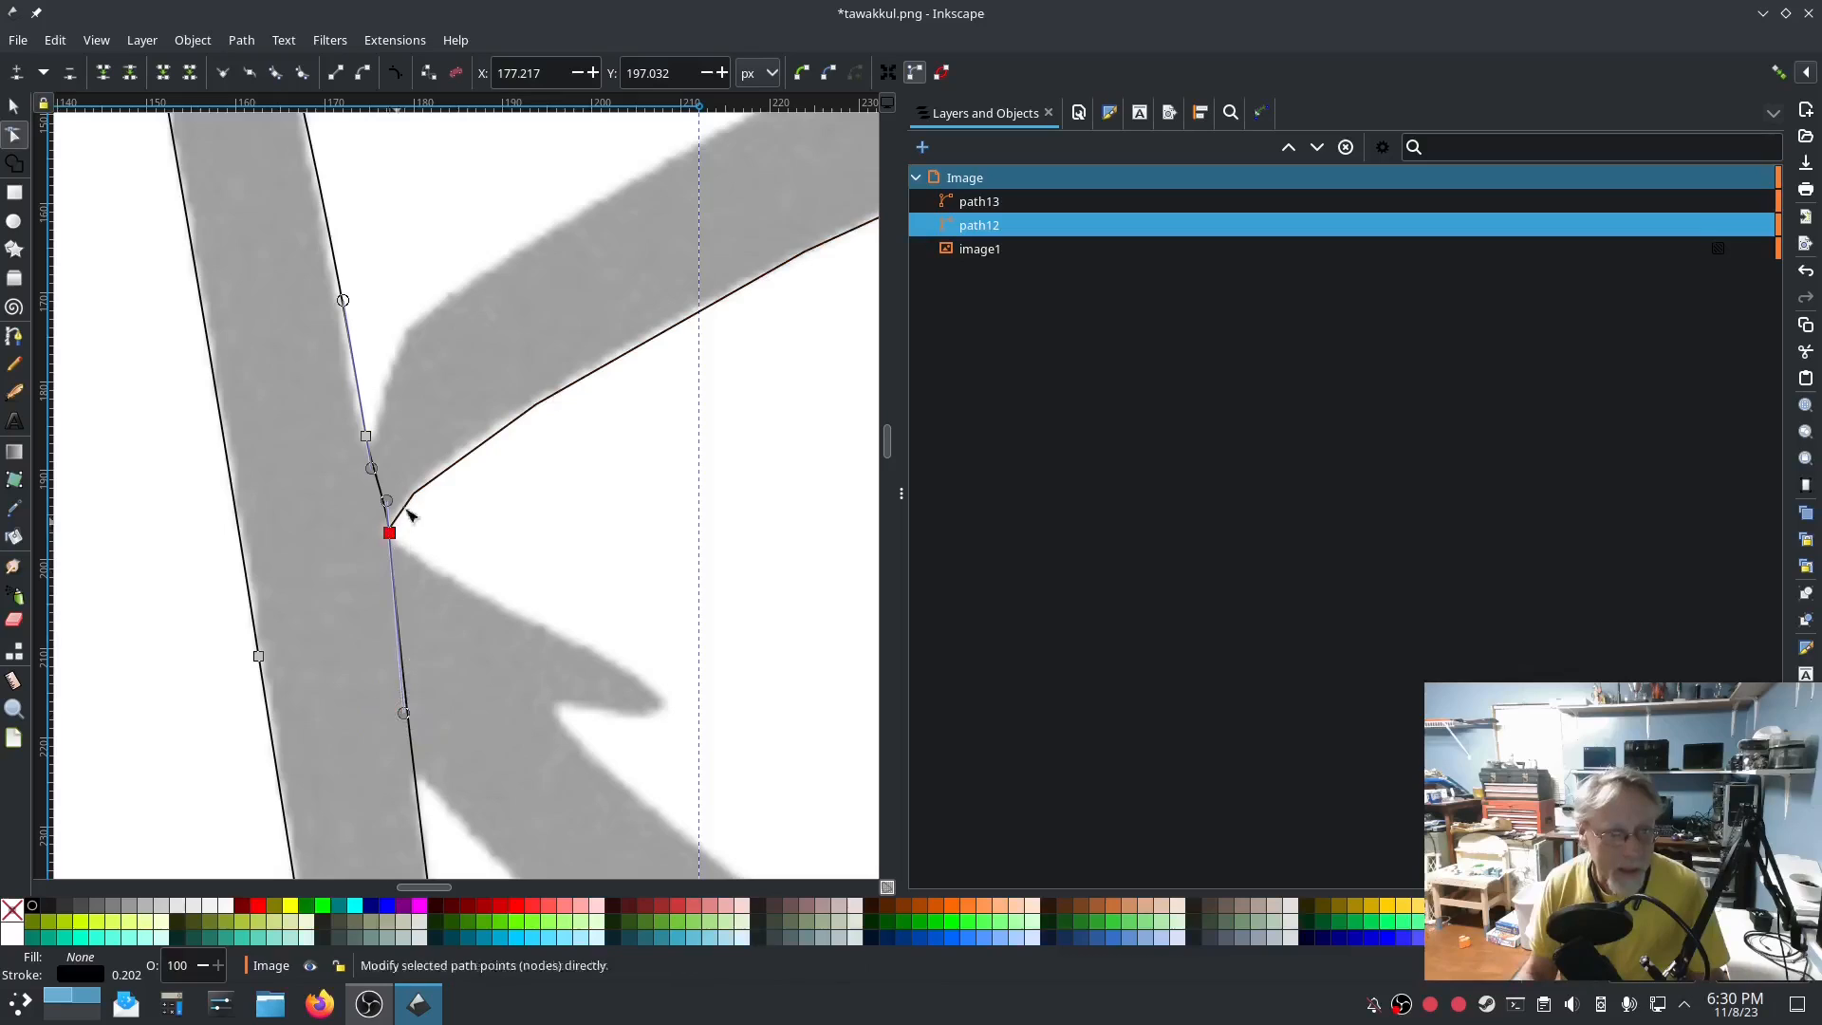
Move the starting node of the arch's lower-edge path slightly inside the stem.
click(449, 476)
drag(390, 531, 383, 547)
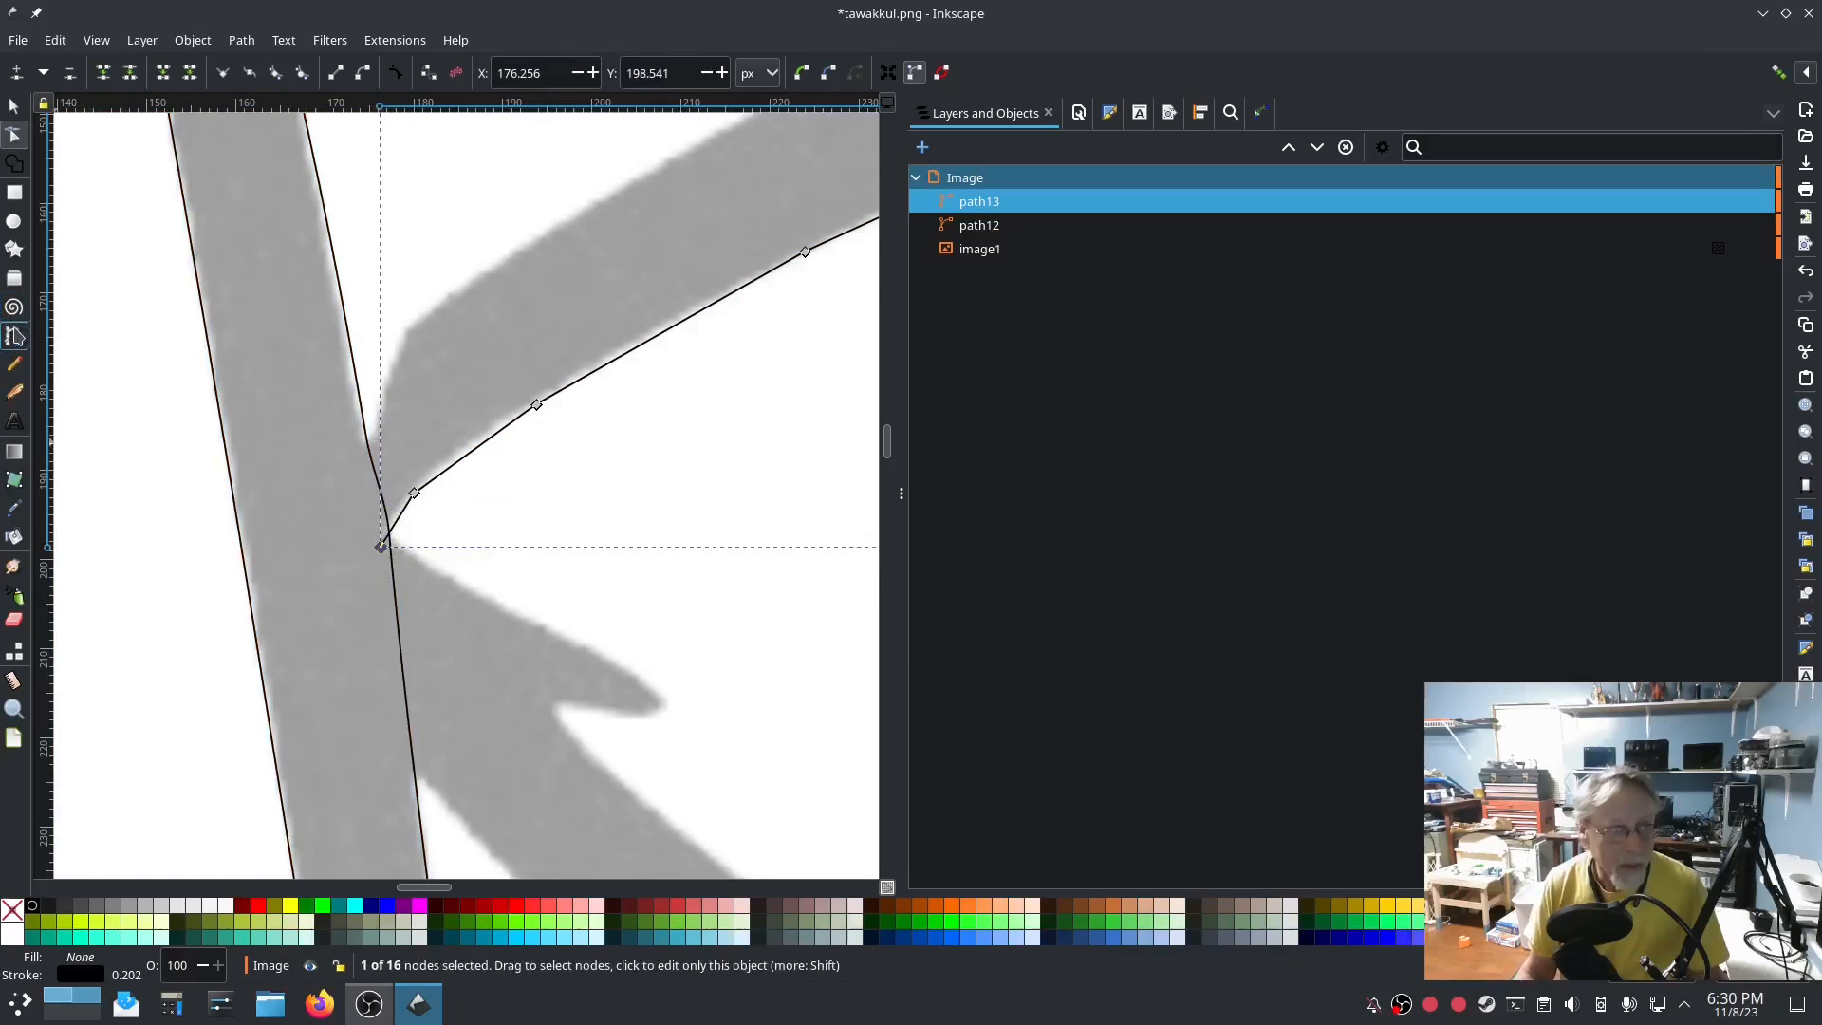
Start a second Pen path inside the stem and trace around the arch's corner and along its rising upper edge.
click(14, 336)
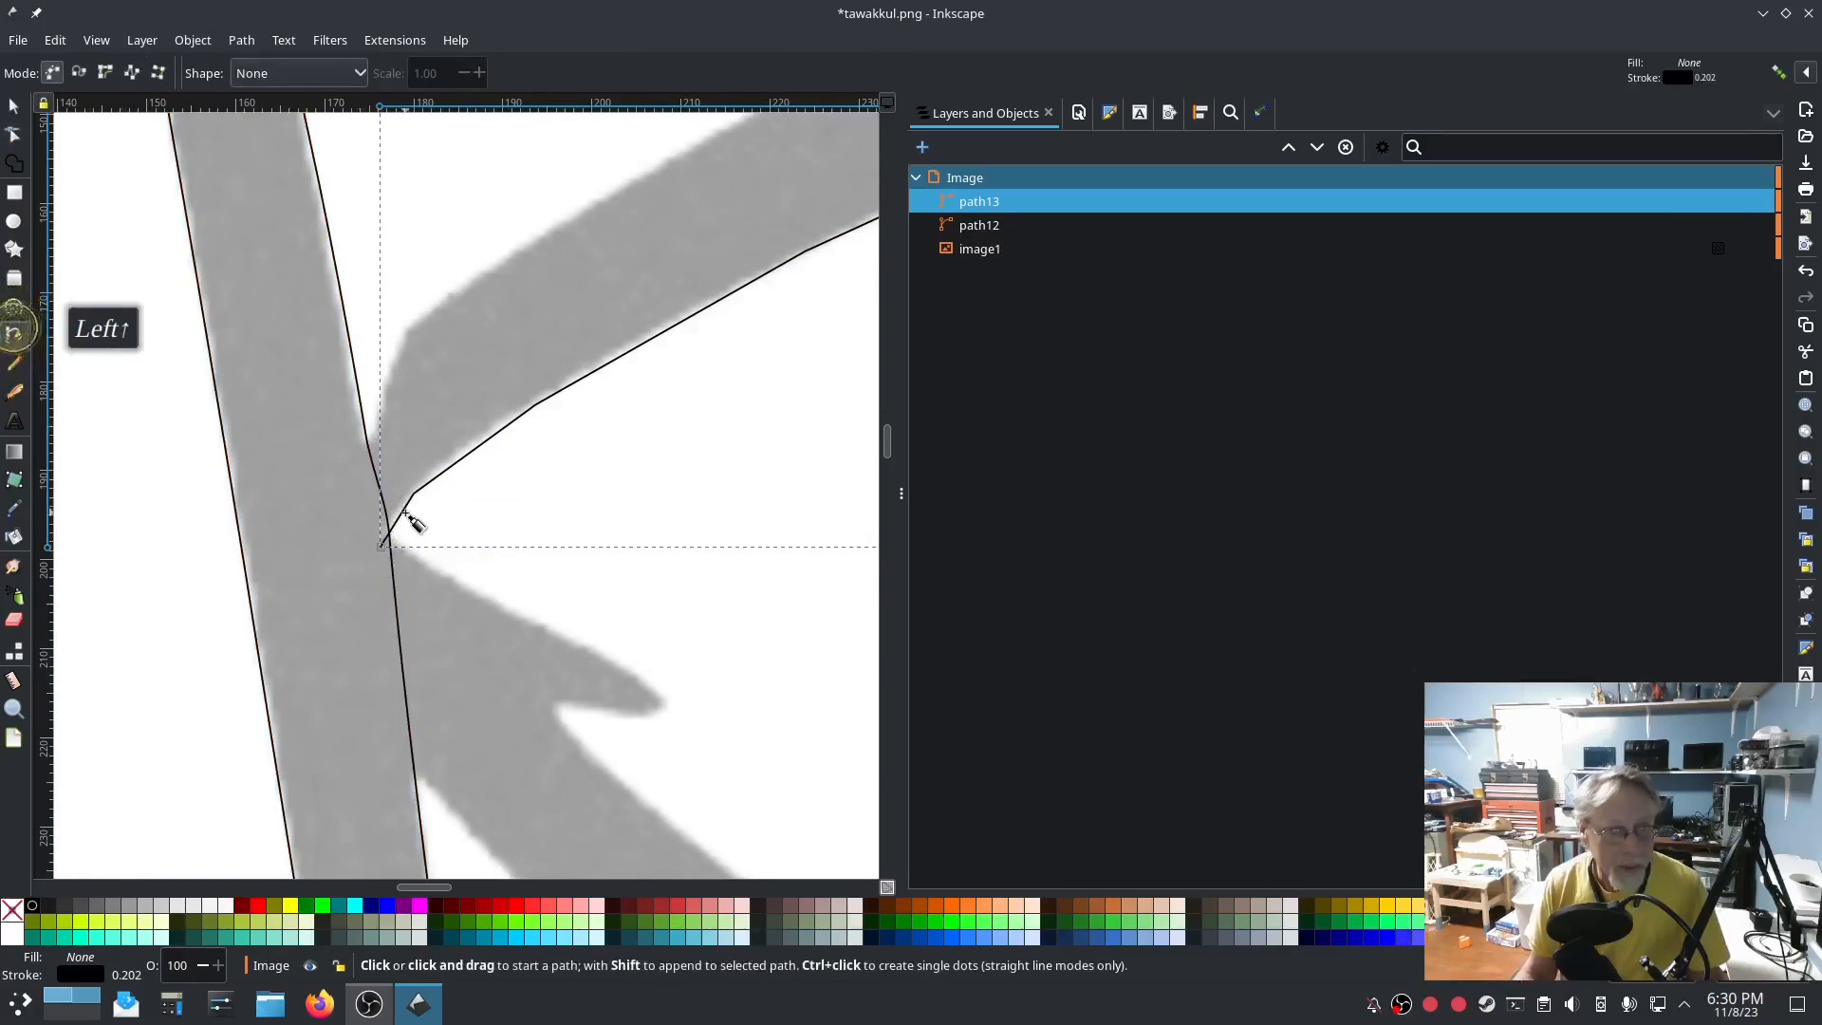
click(350, 498)
click(384, 392)
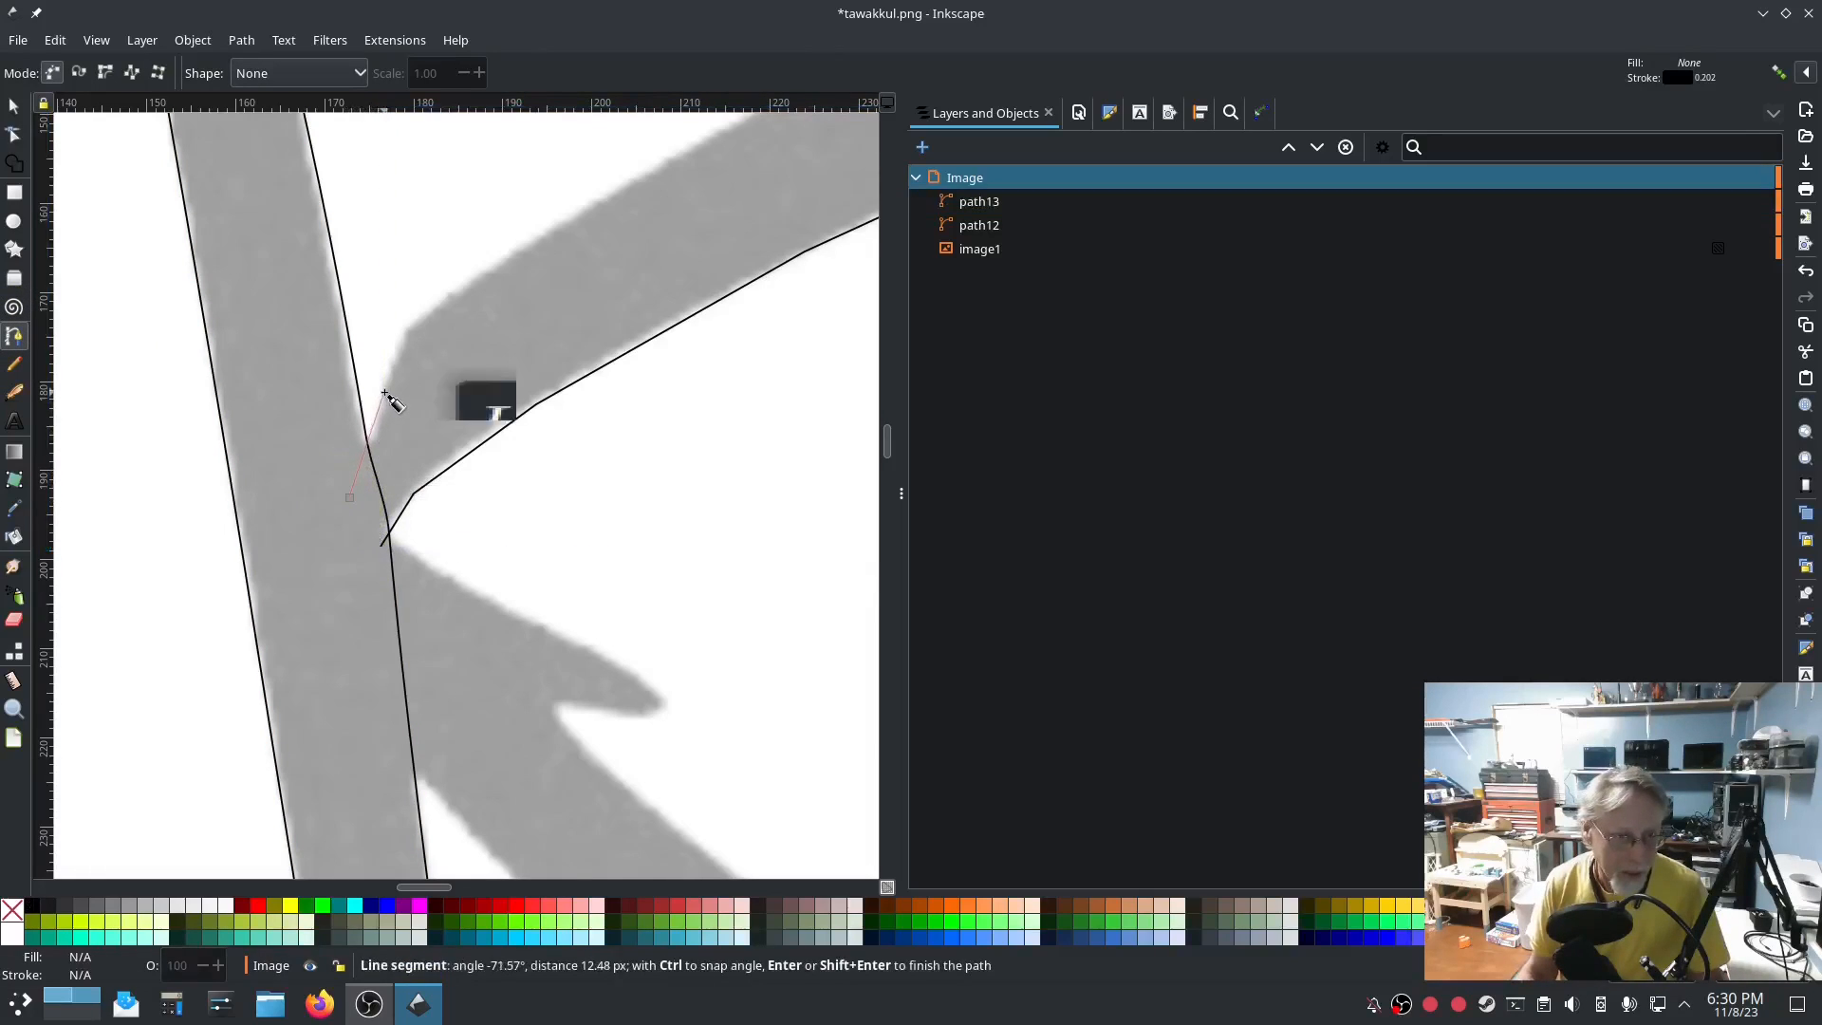
click(405, 327)
click(580, 211)
drag(581, 213, 294, 578)
scroll(397, 579, down, 3)
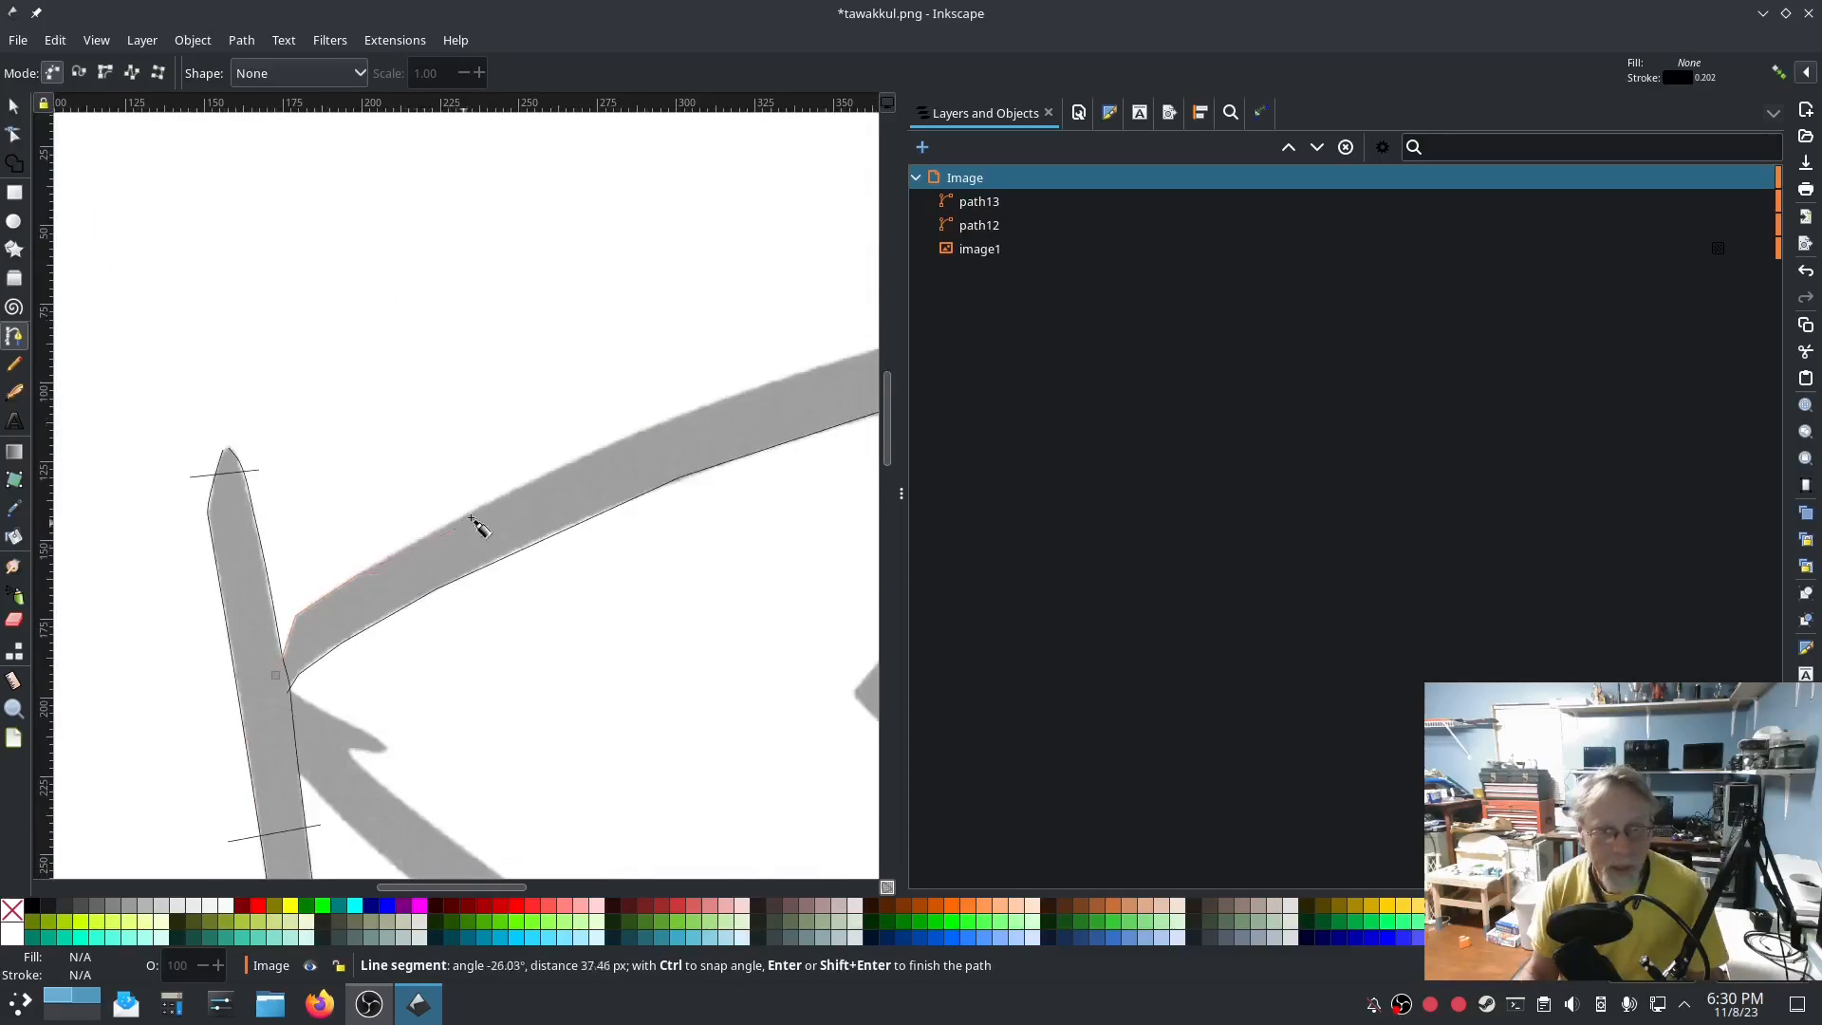
click(566, 467)
click(740, 393)
Continue the upper-edge path over the crest of the arch and around its rounded outer bend.
drag(725, 403, 210, 576)
click(349, 518)
click(470, 492)
click(540, 486)
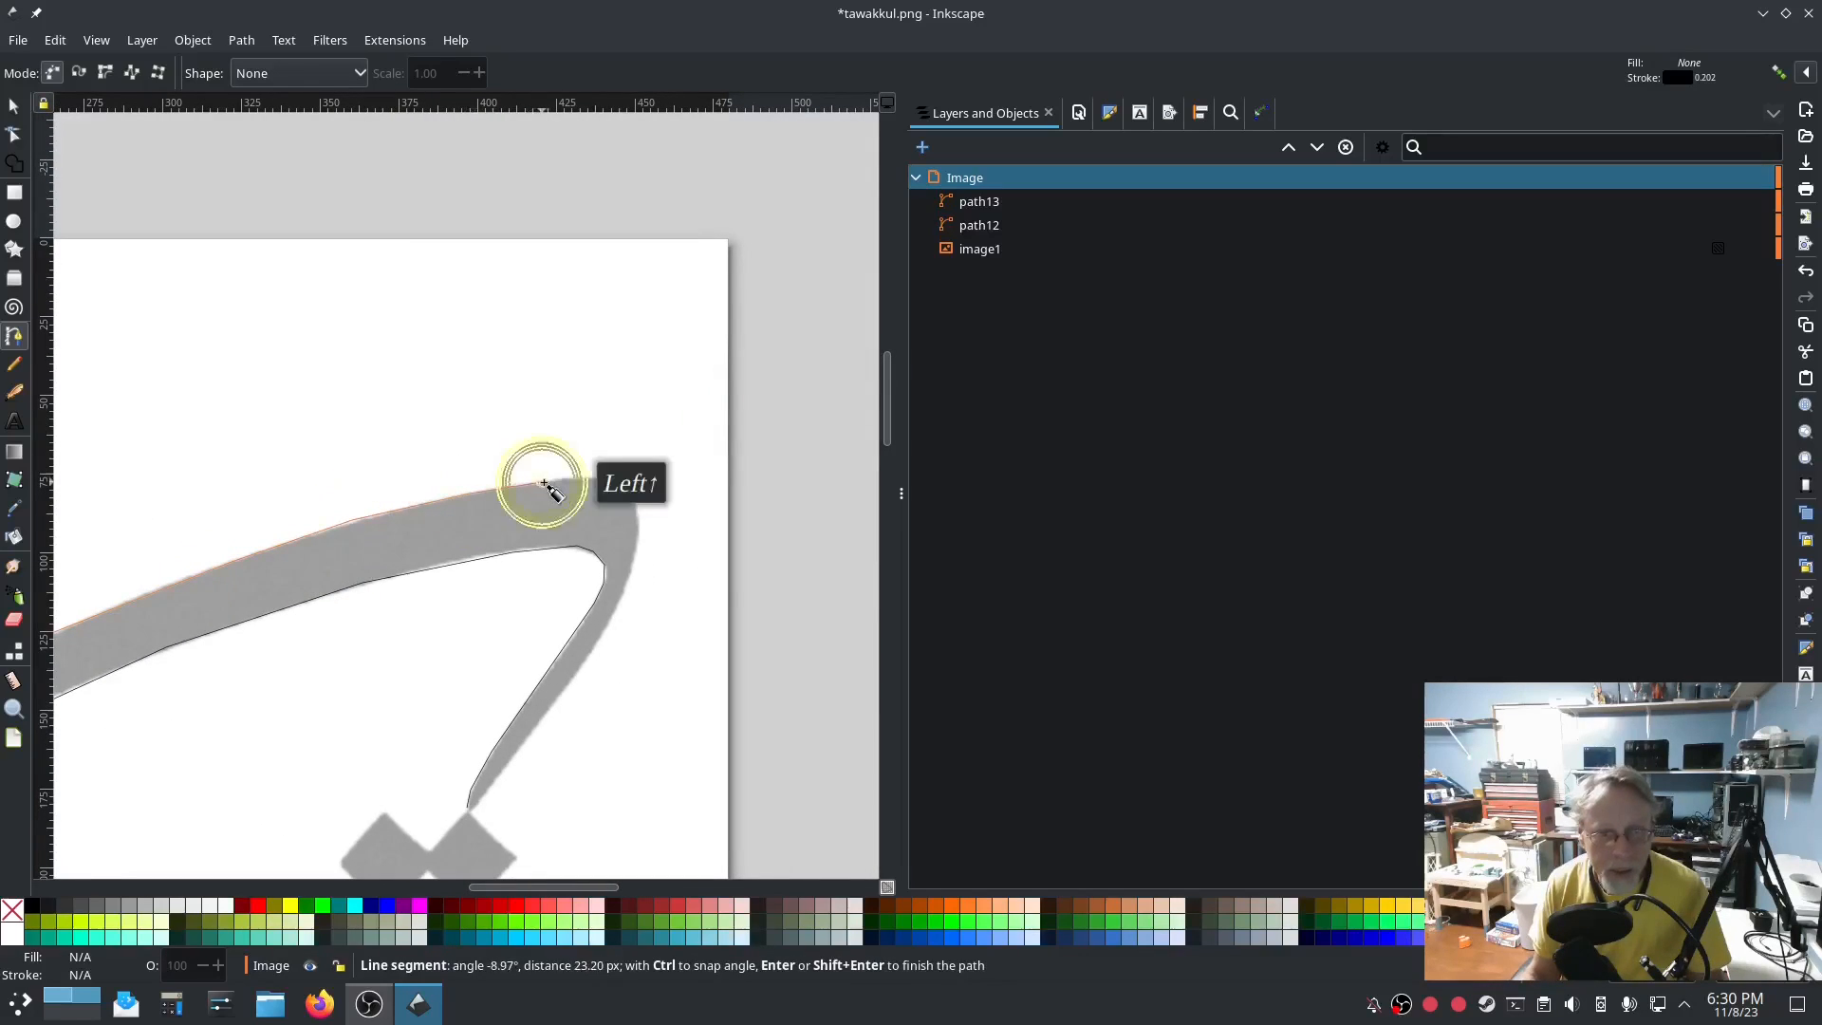
click(590, 477)
click(613, 479)
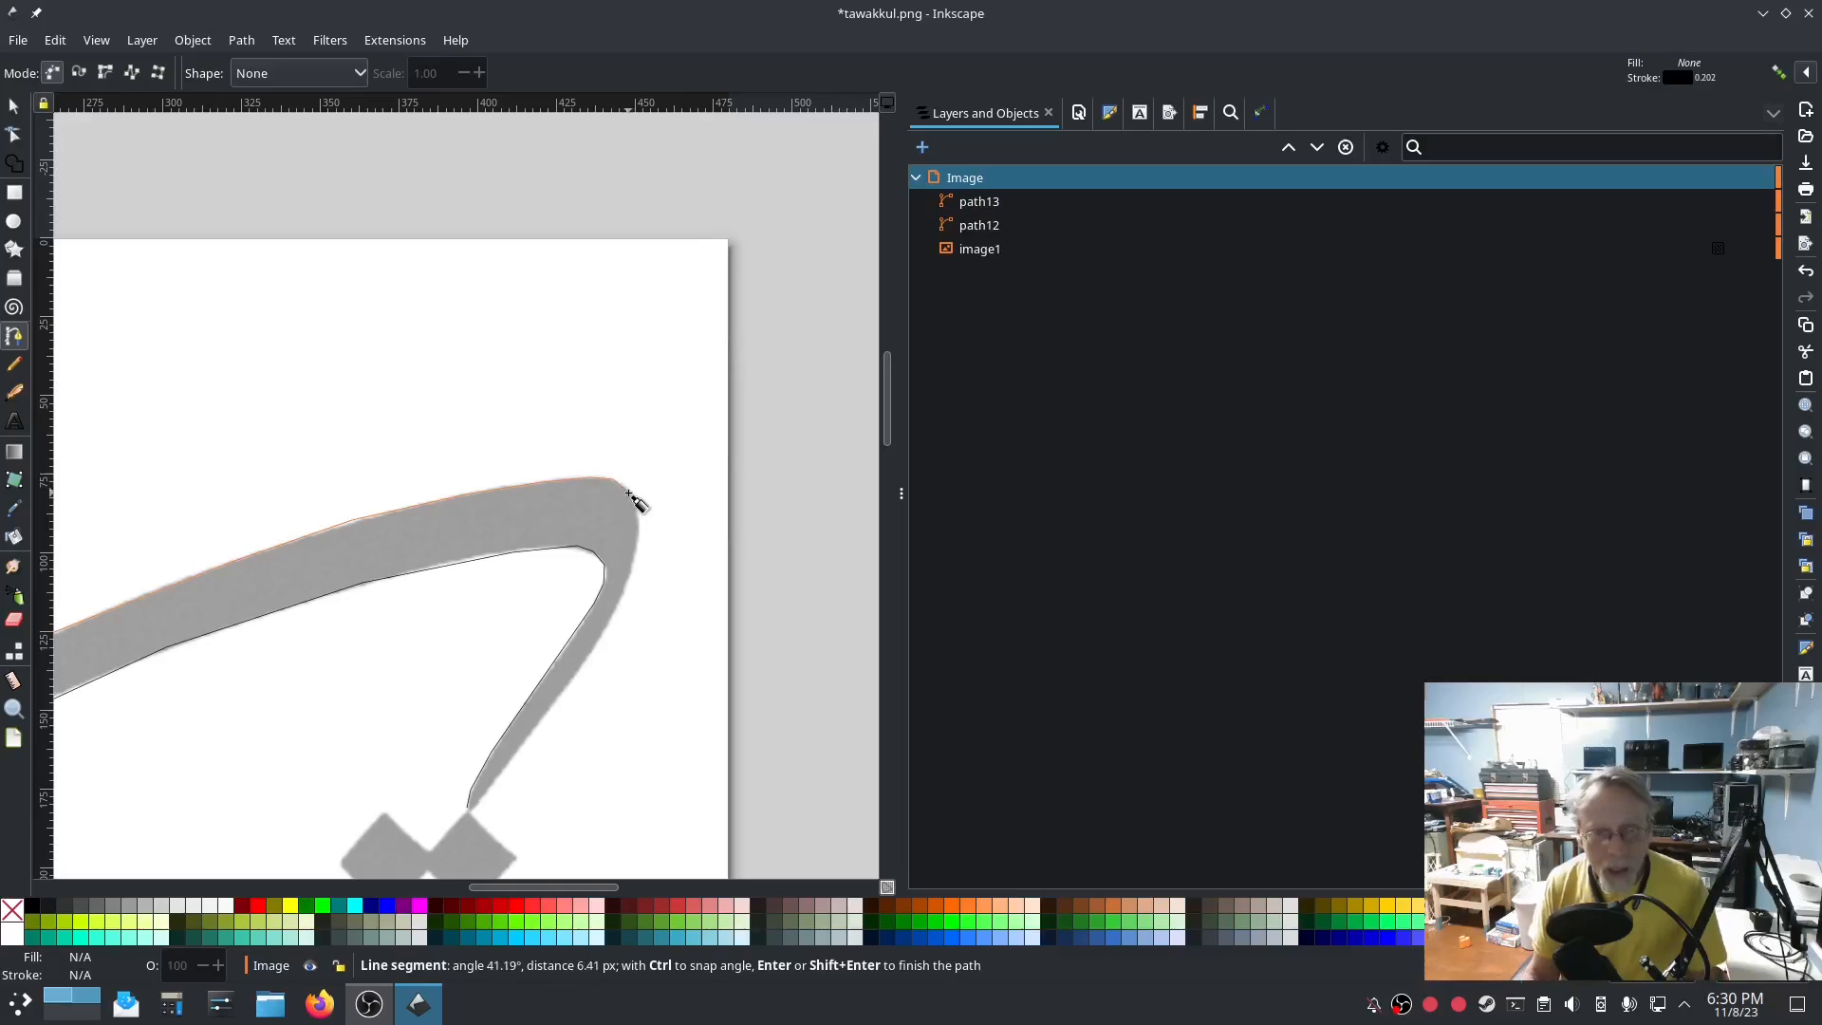
scroll(634, 501, up, 3)
click(630, 492)
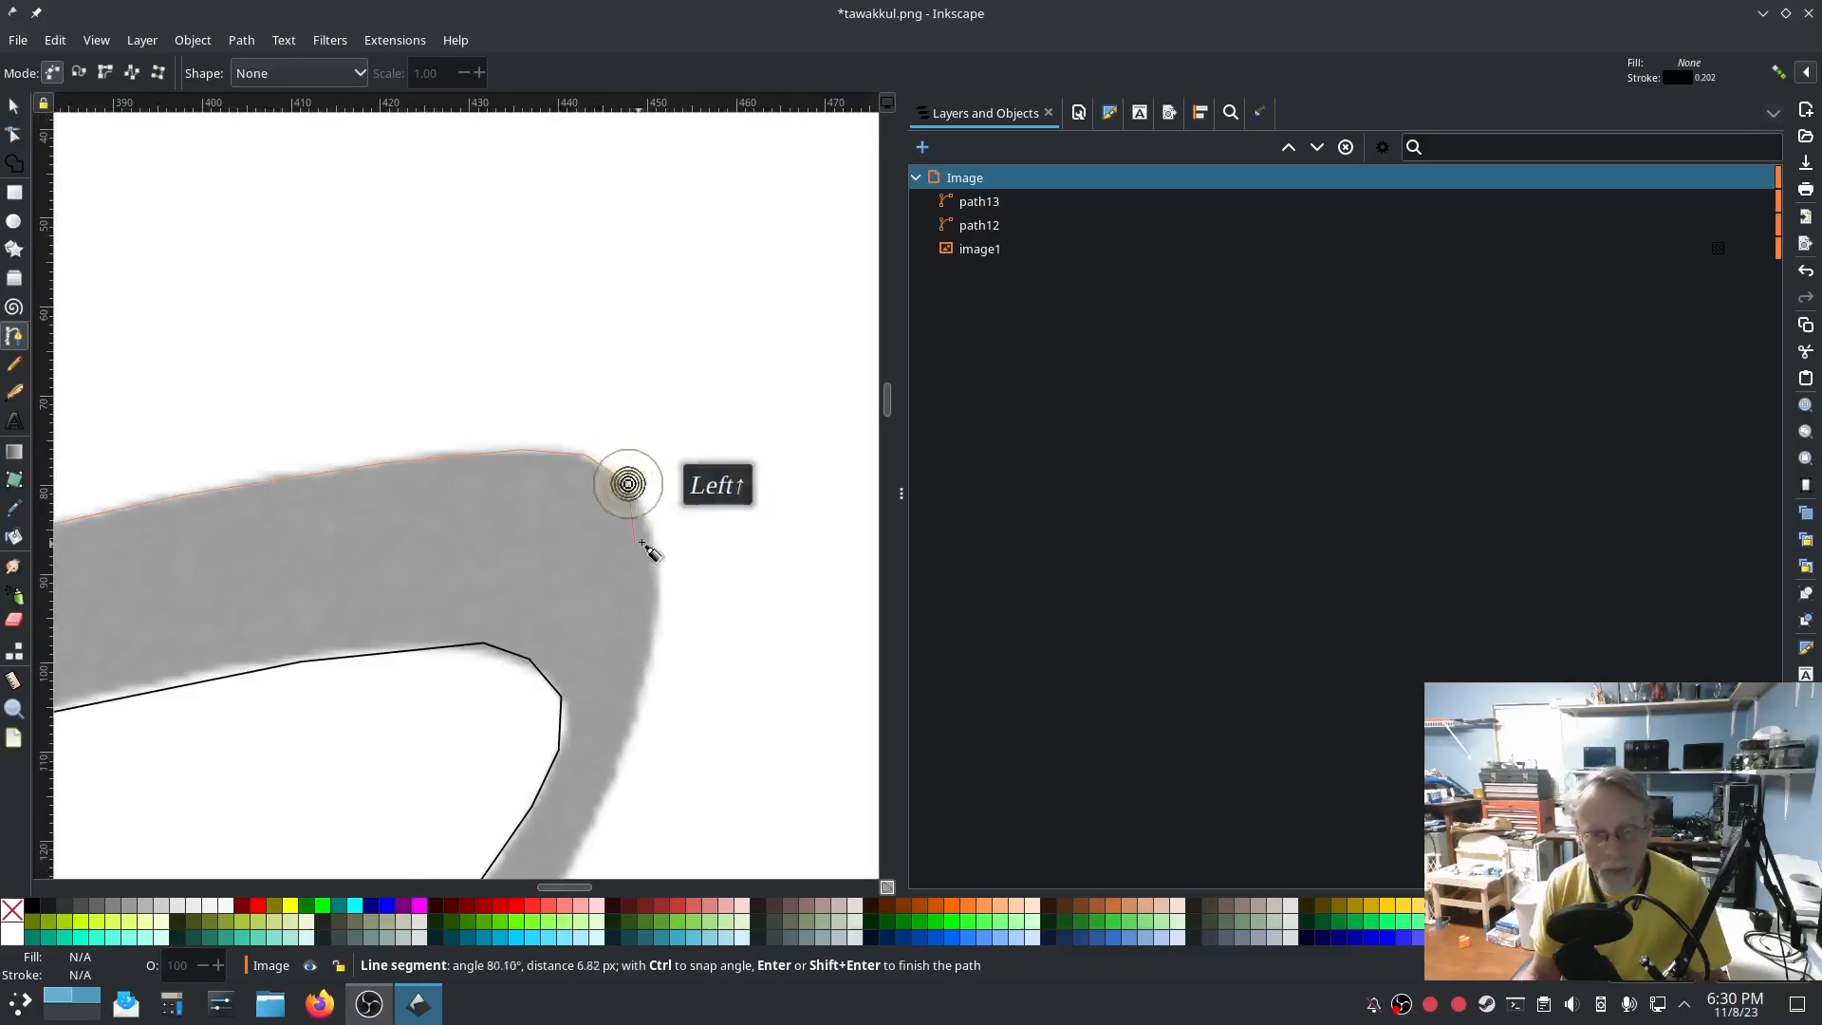
click(655, 548)
click(659, 608)
click(630, 699)
Trace the outer edge of the arch's narrowing tail down to the tip above the diamonds and finish the path.
scroll(626, 759, down, 3)
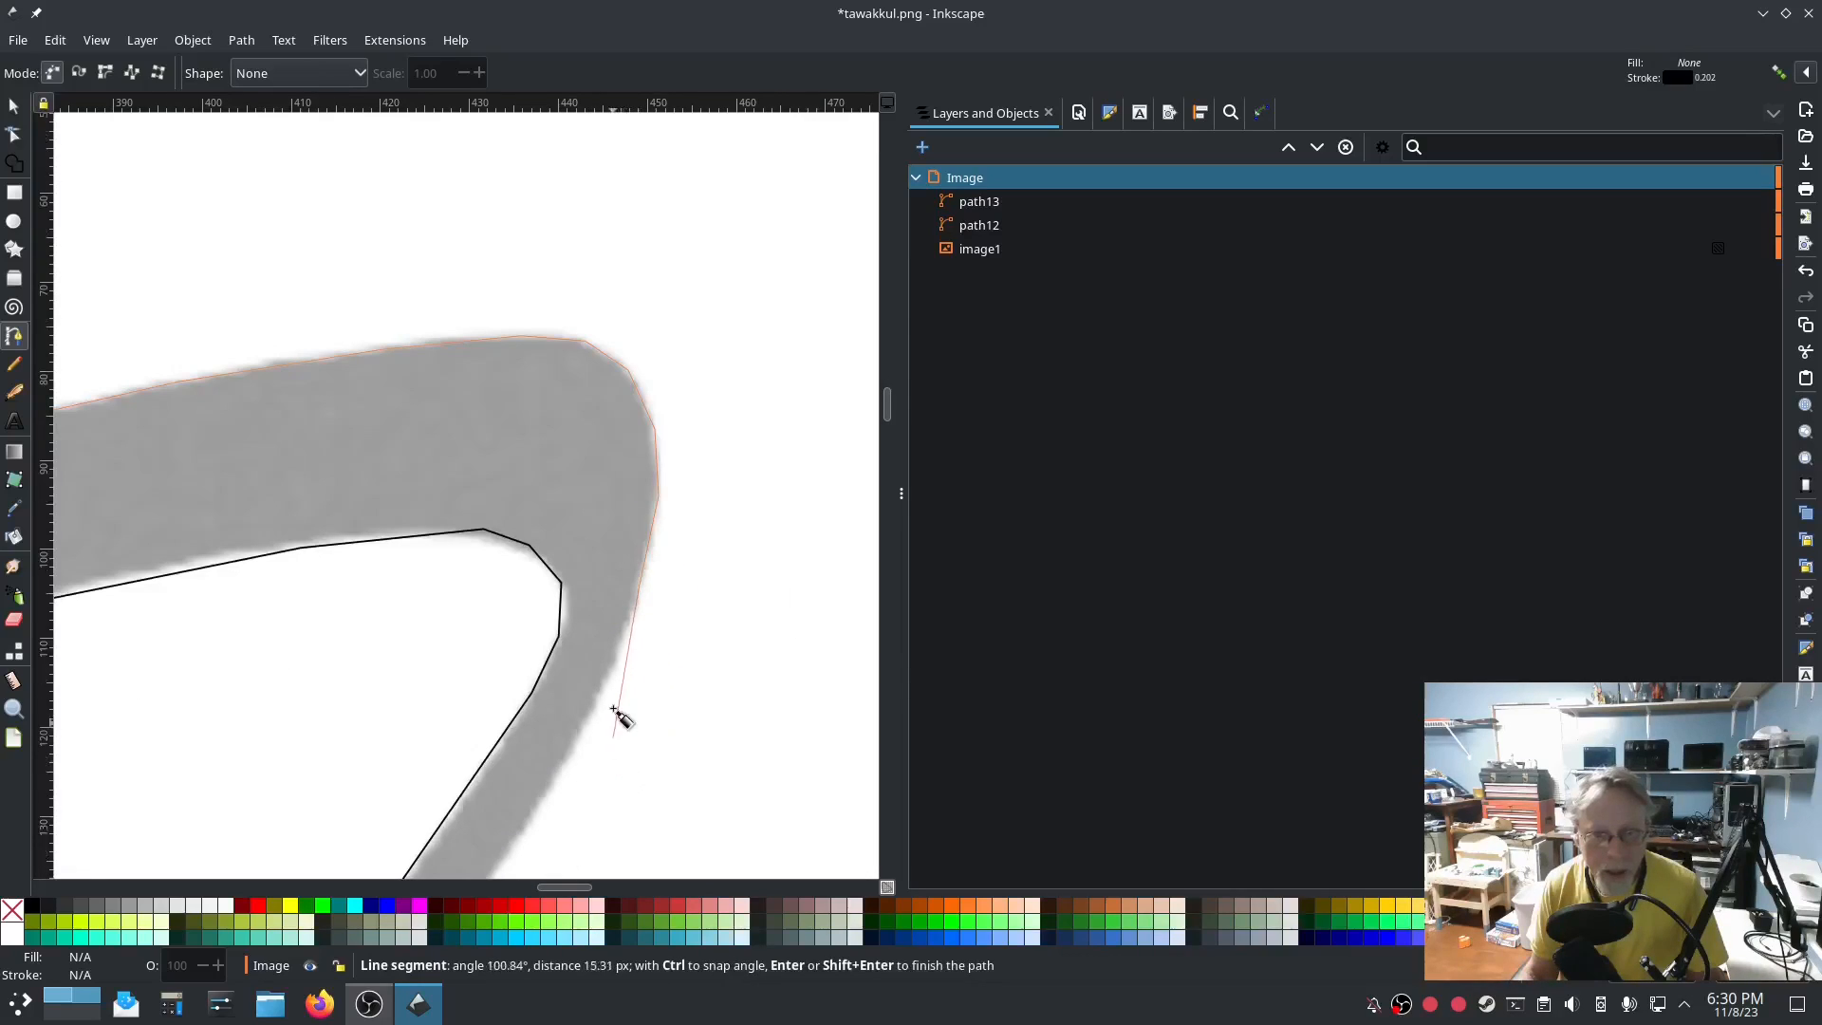
click(599, 700)
scroll(601, 721, down, 3)
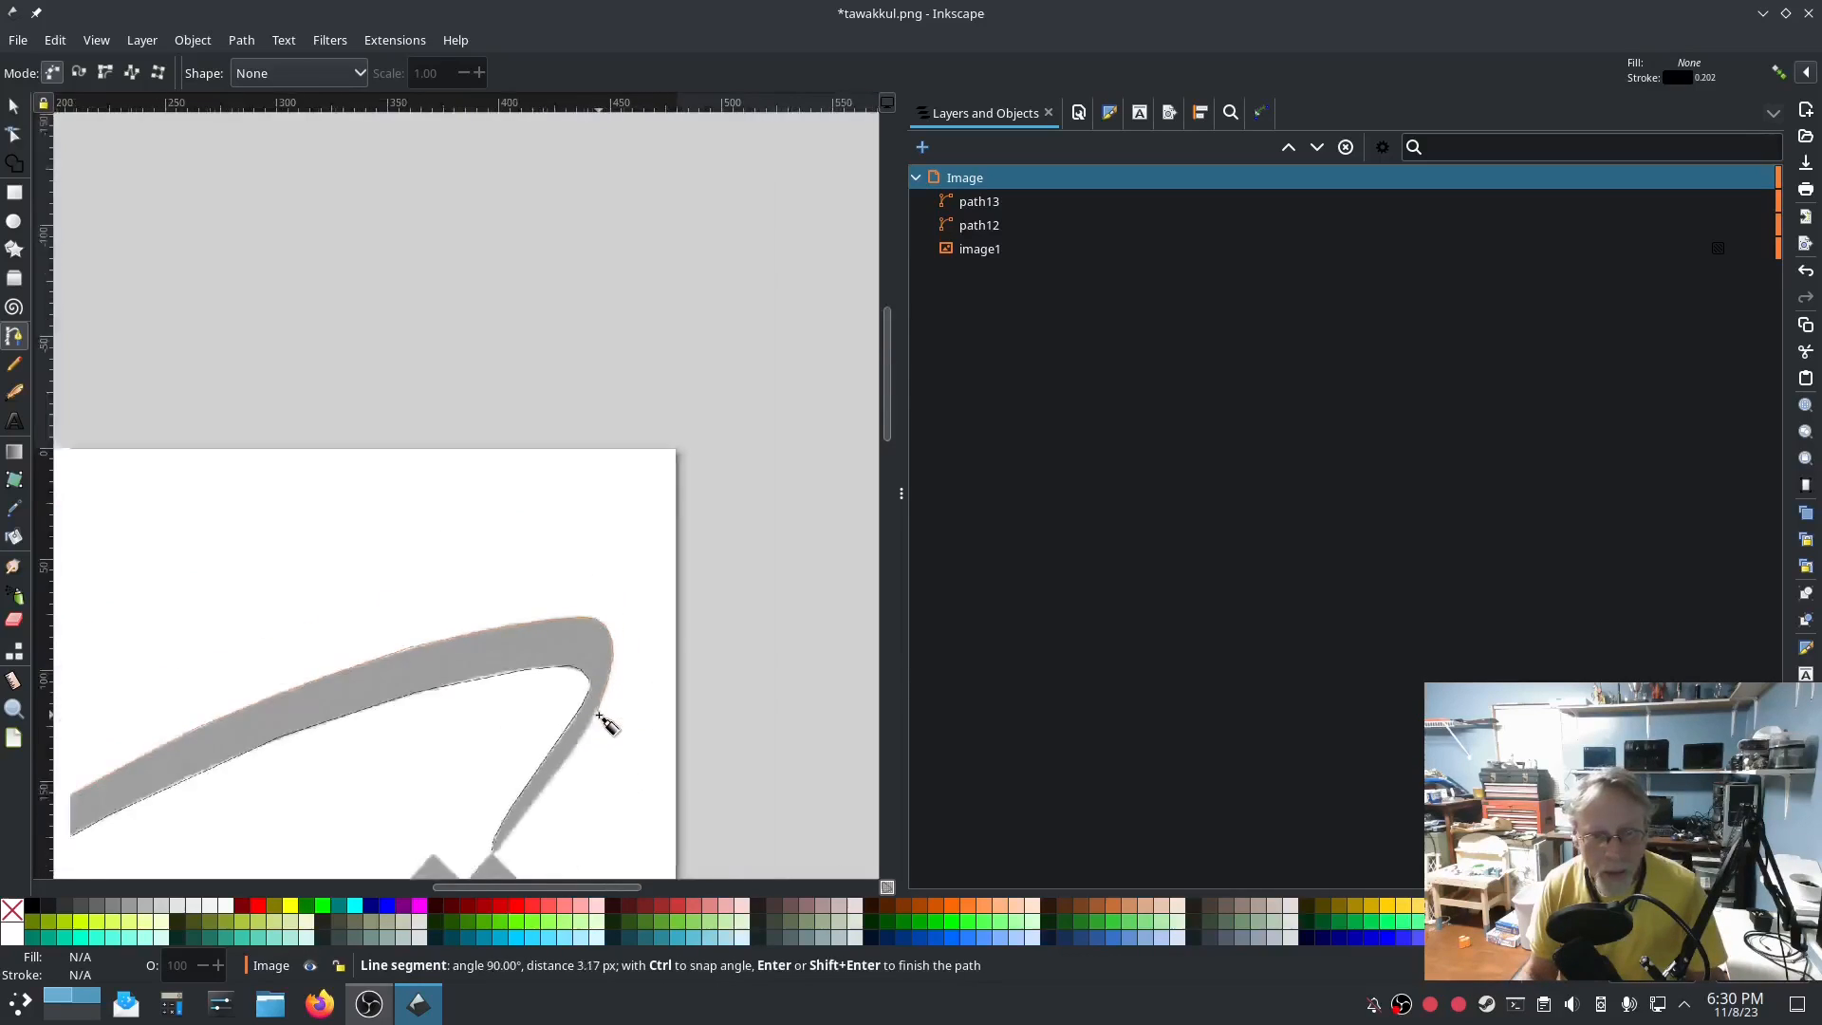
scroll(594, 750, down, 3)
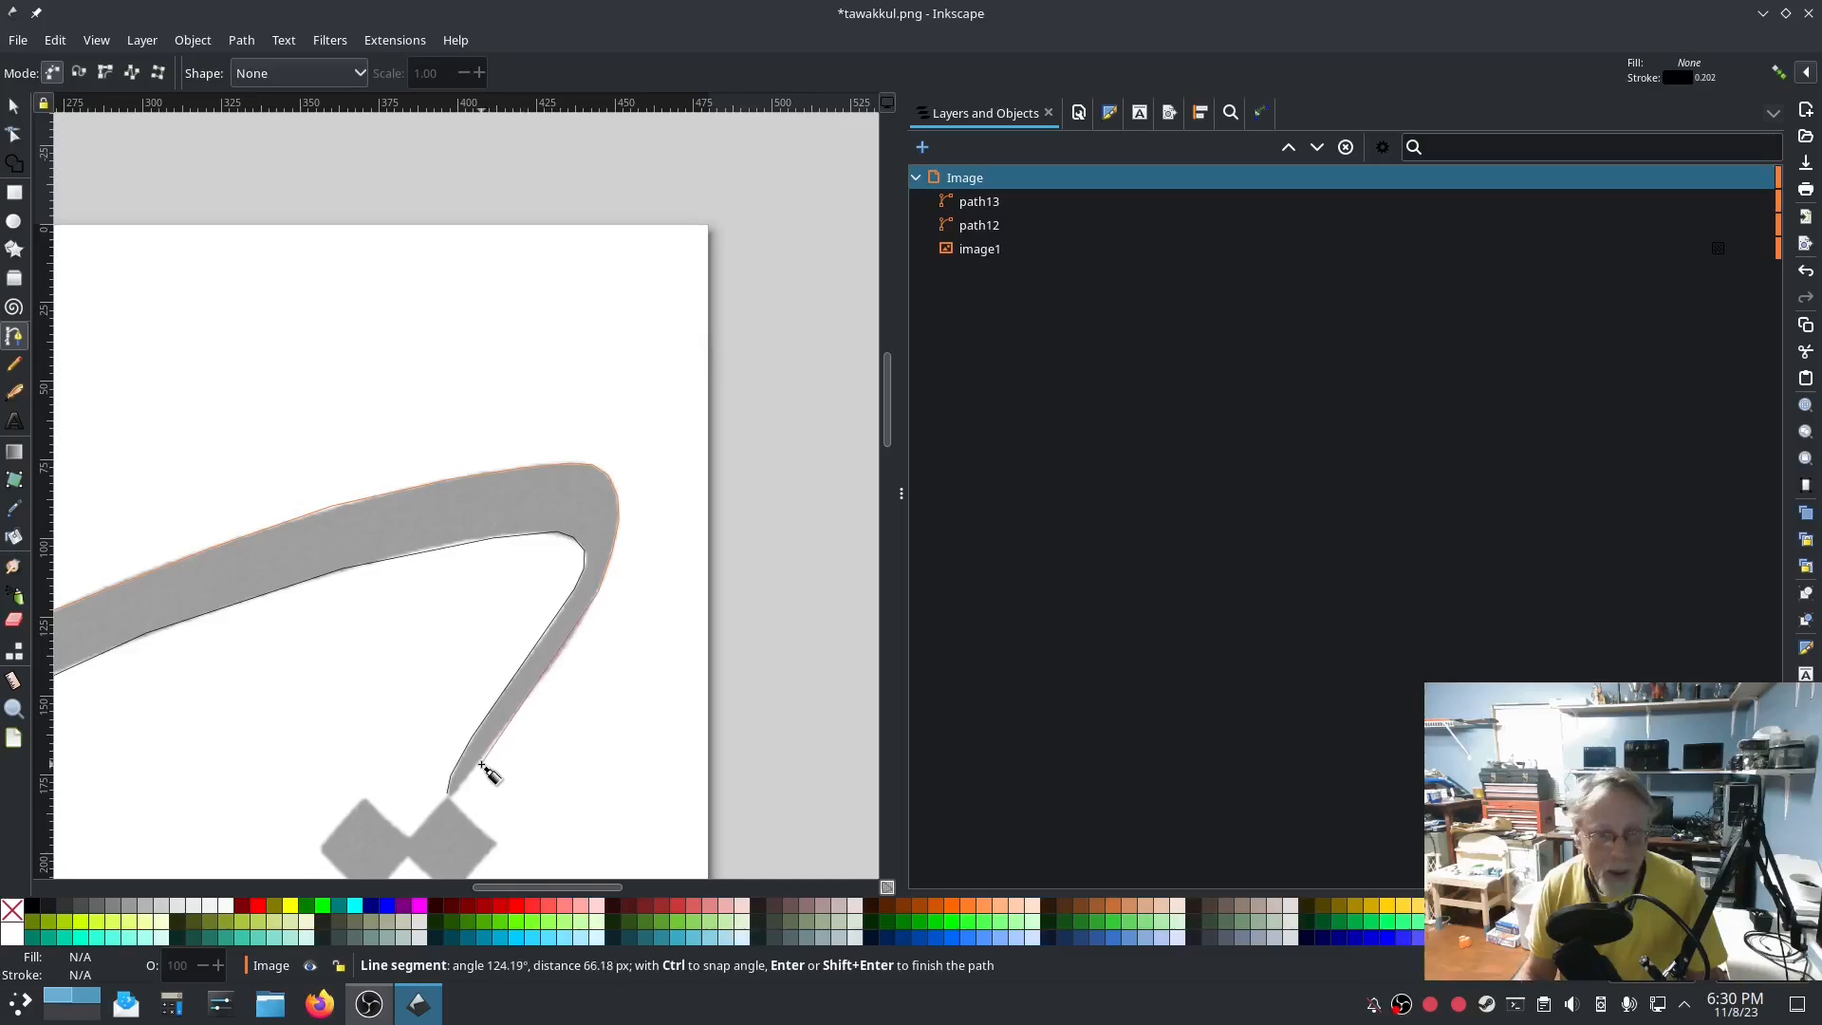
click(559, 658)
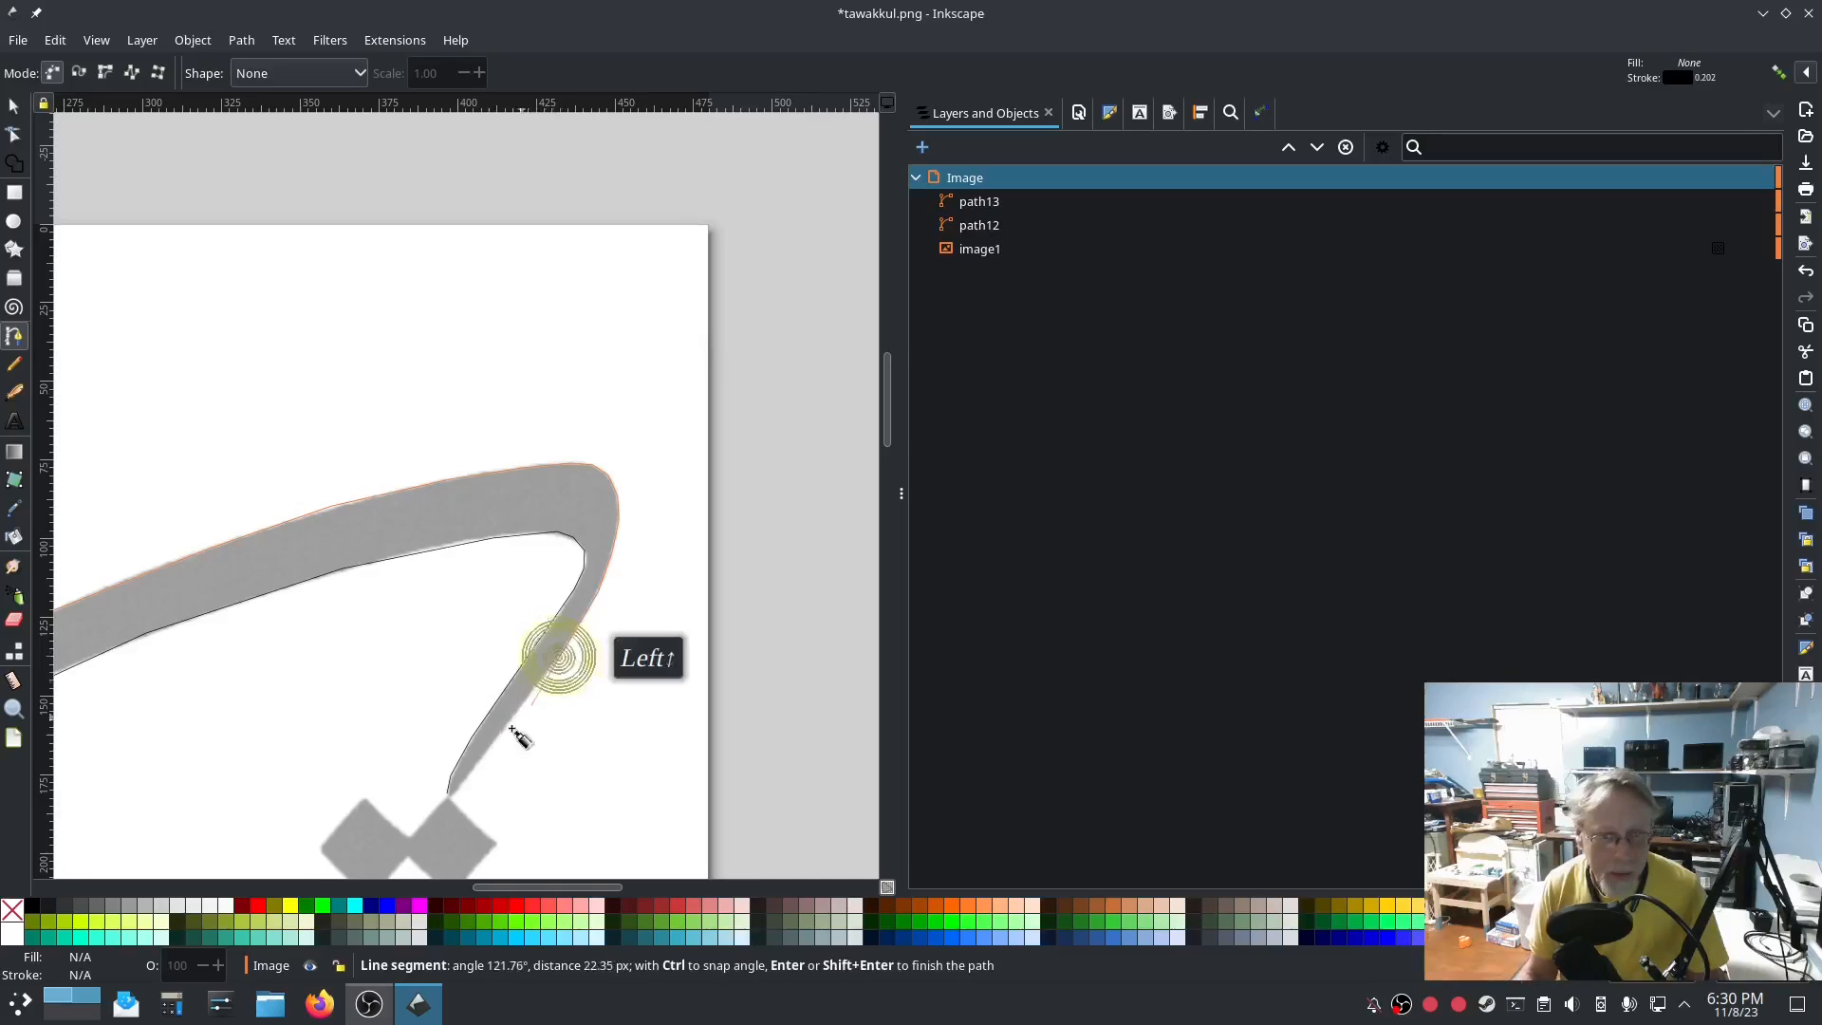
click(454, 787)
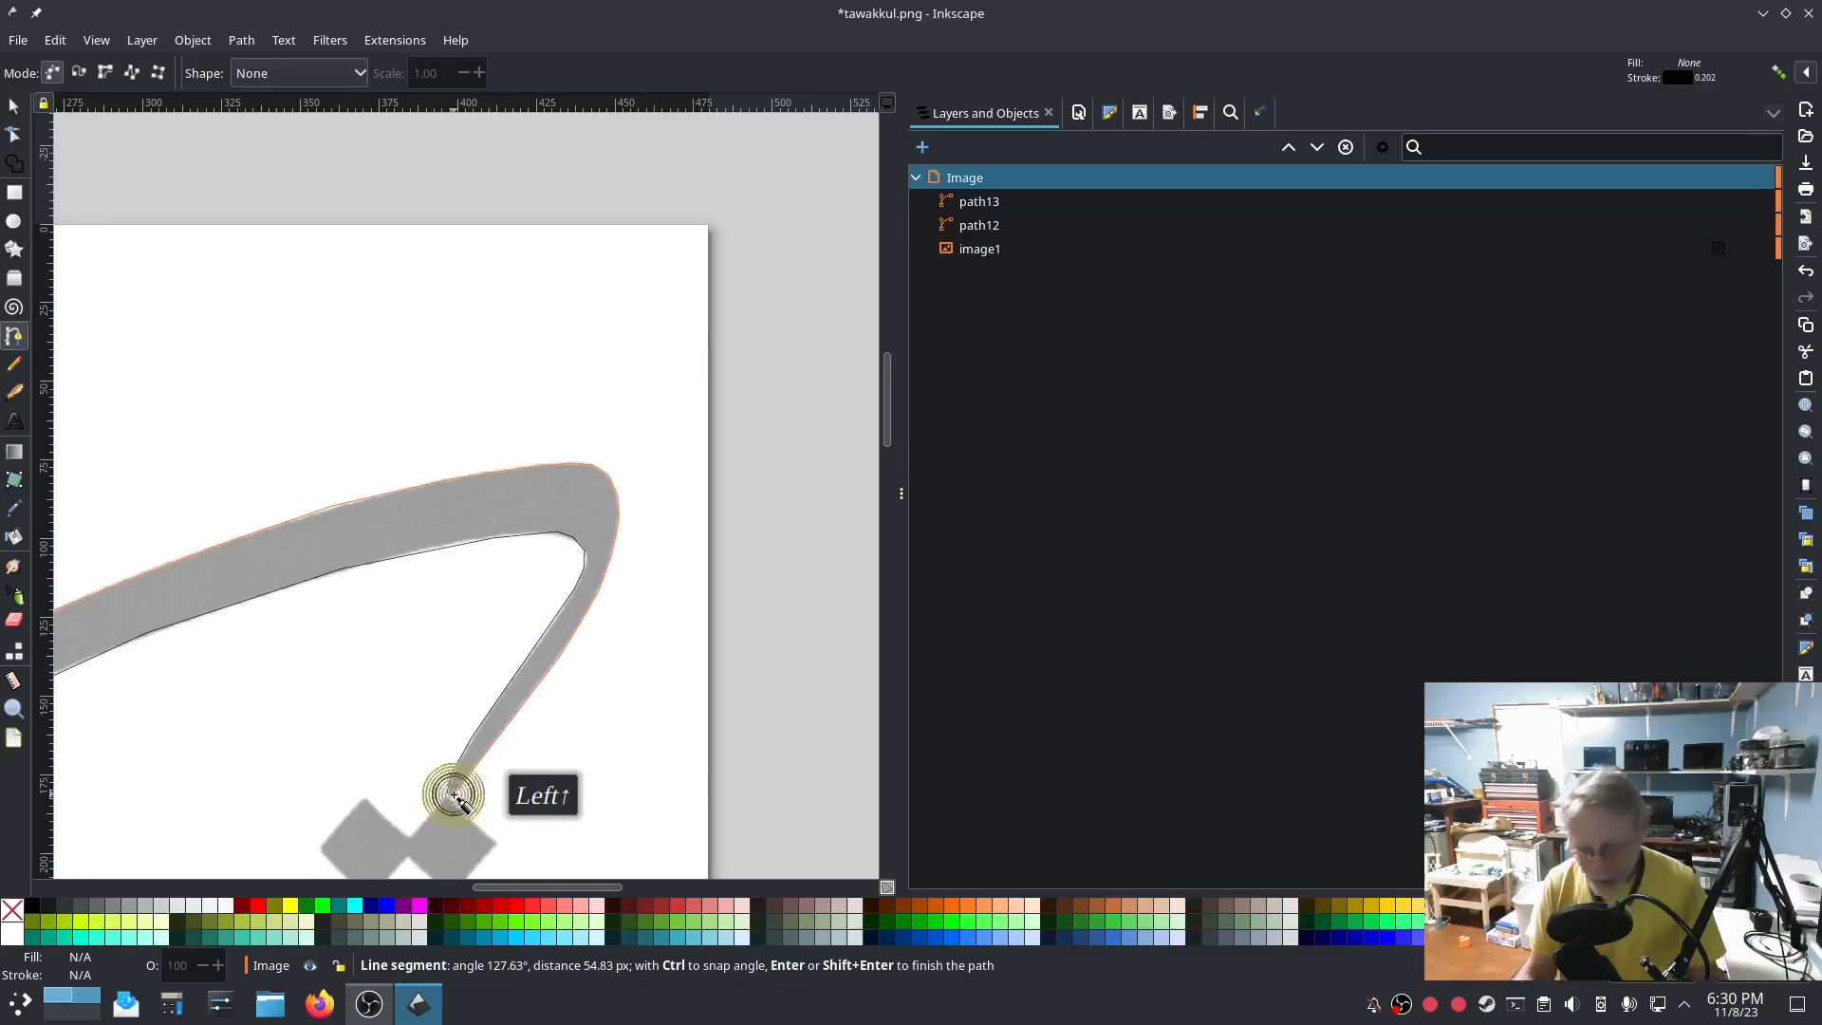
key(Return)
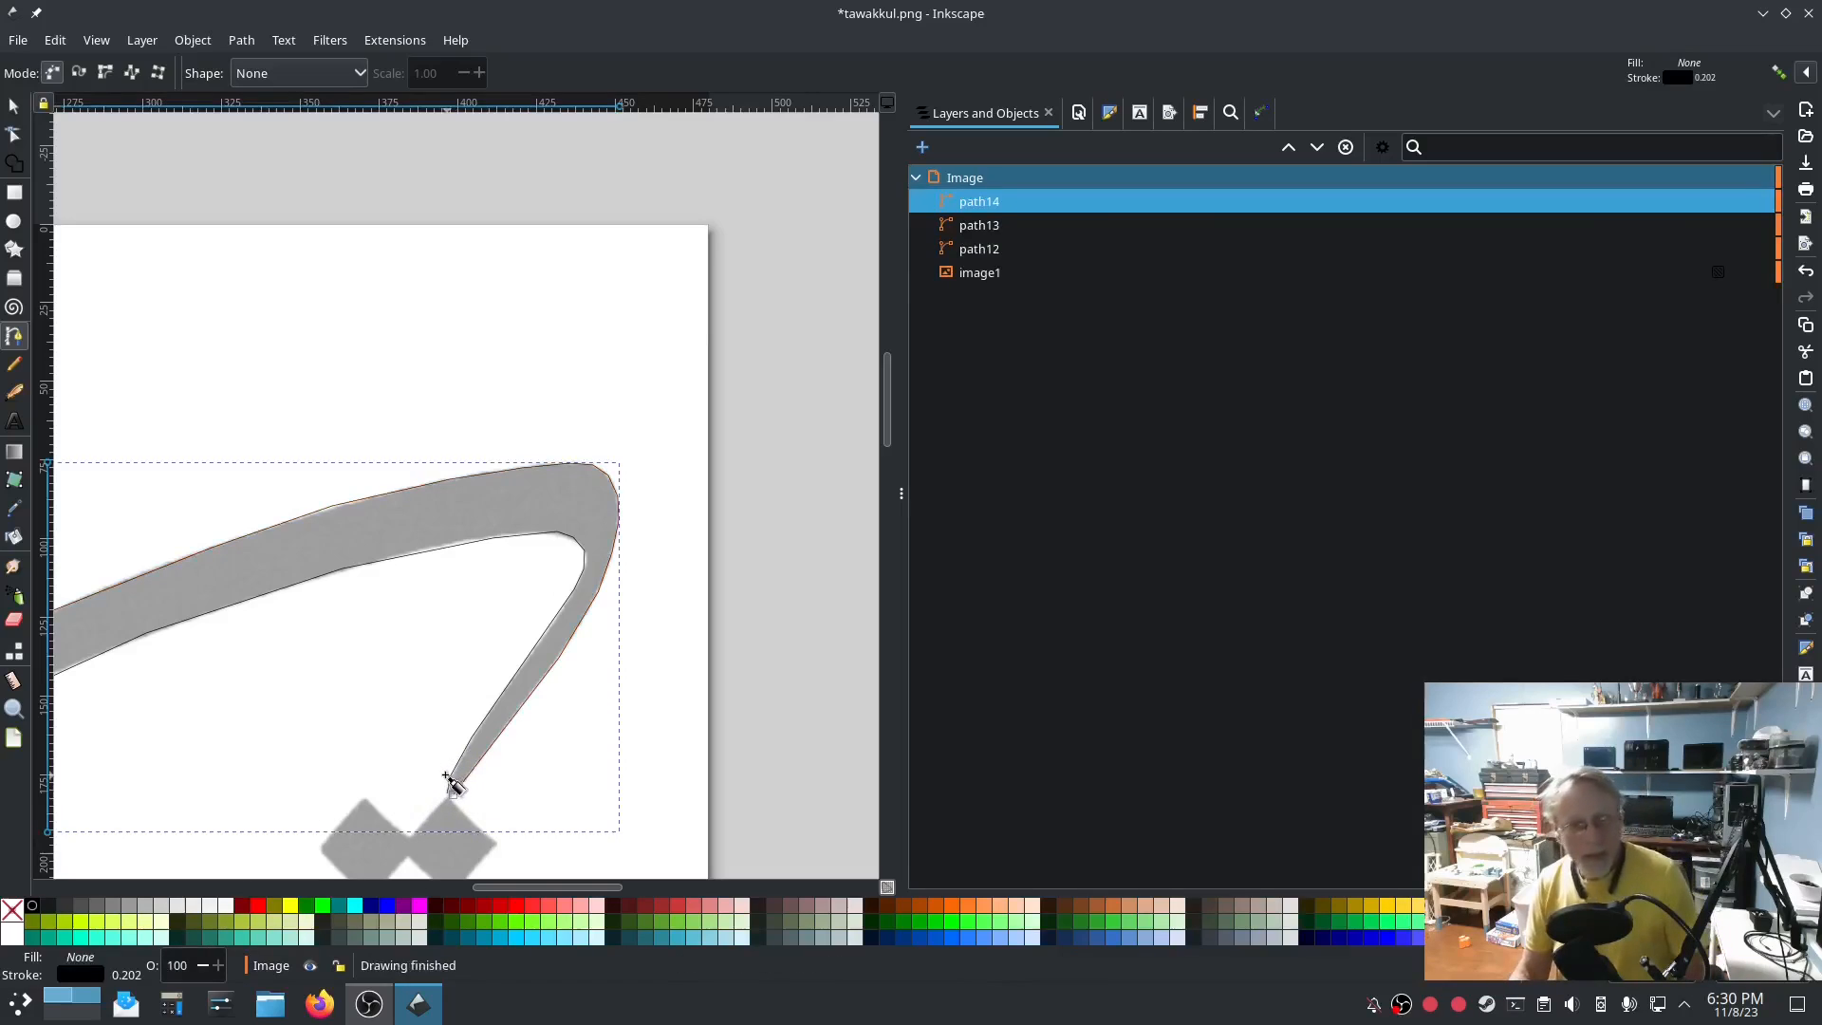
Make the nodes of path13 and path14 auto-smooth, leaving out their end nodes and the sharp corner near the stem.
click(15, 139)
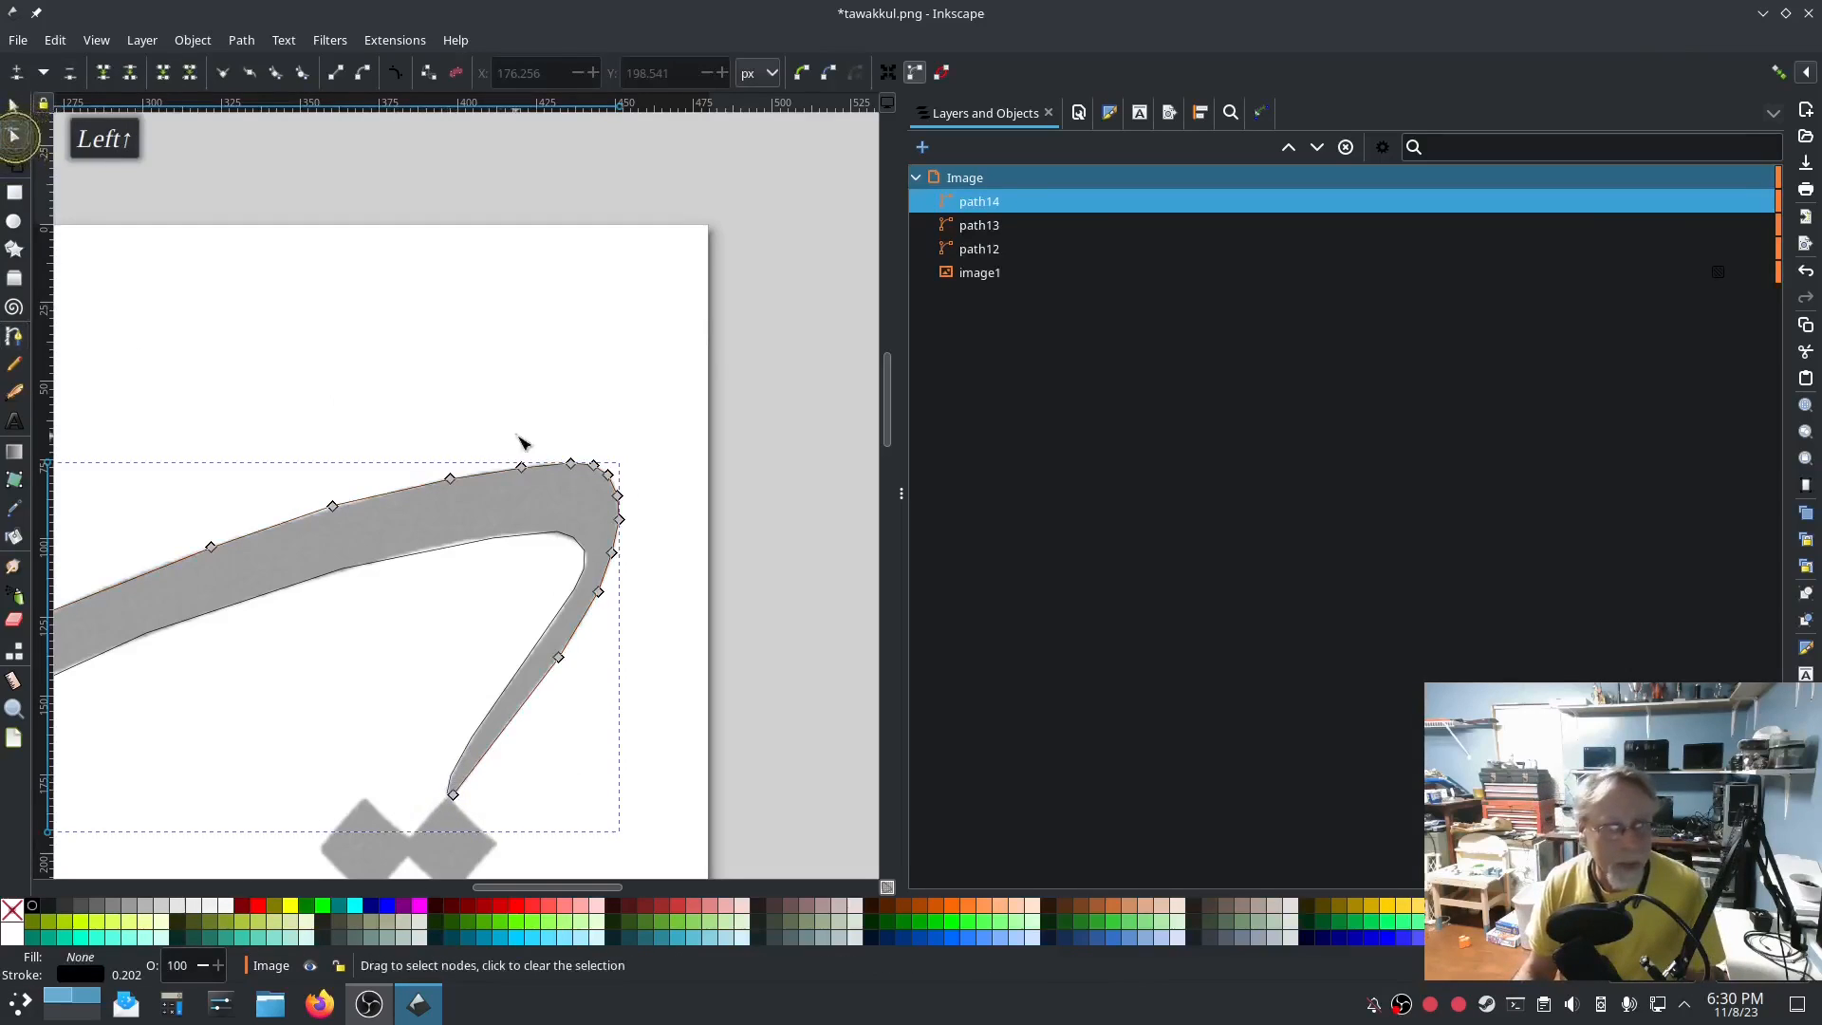
shift+click(457, 539)
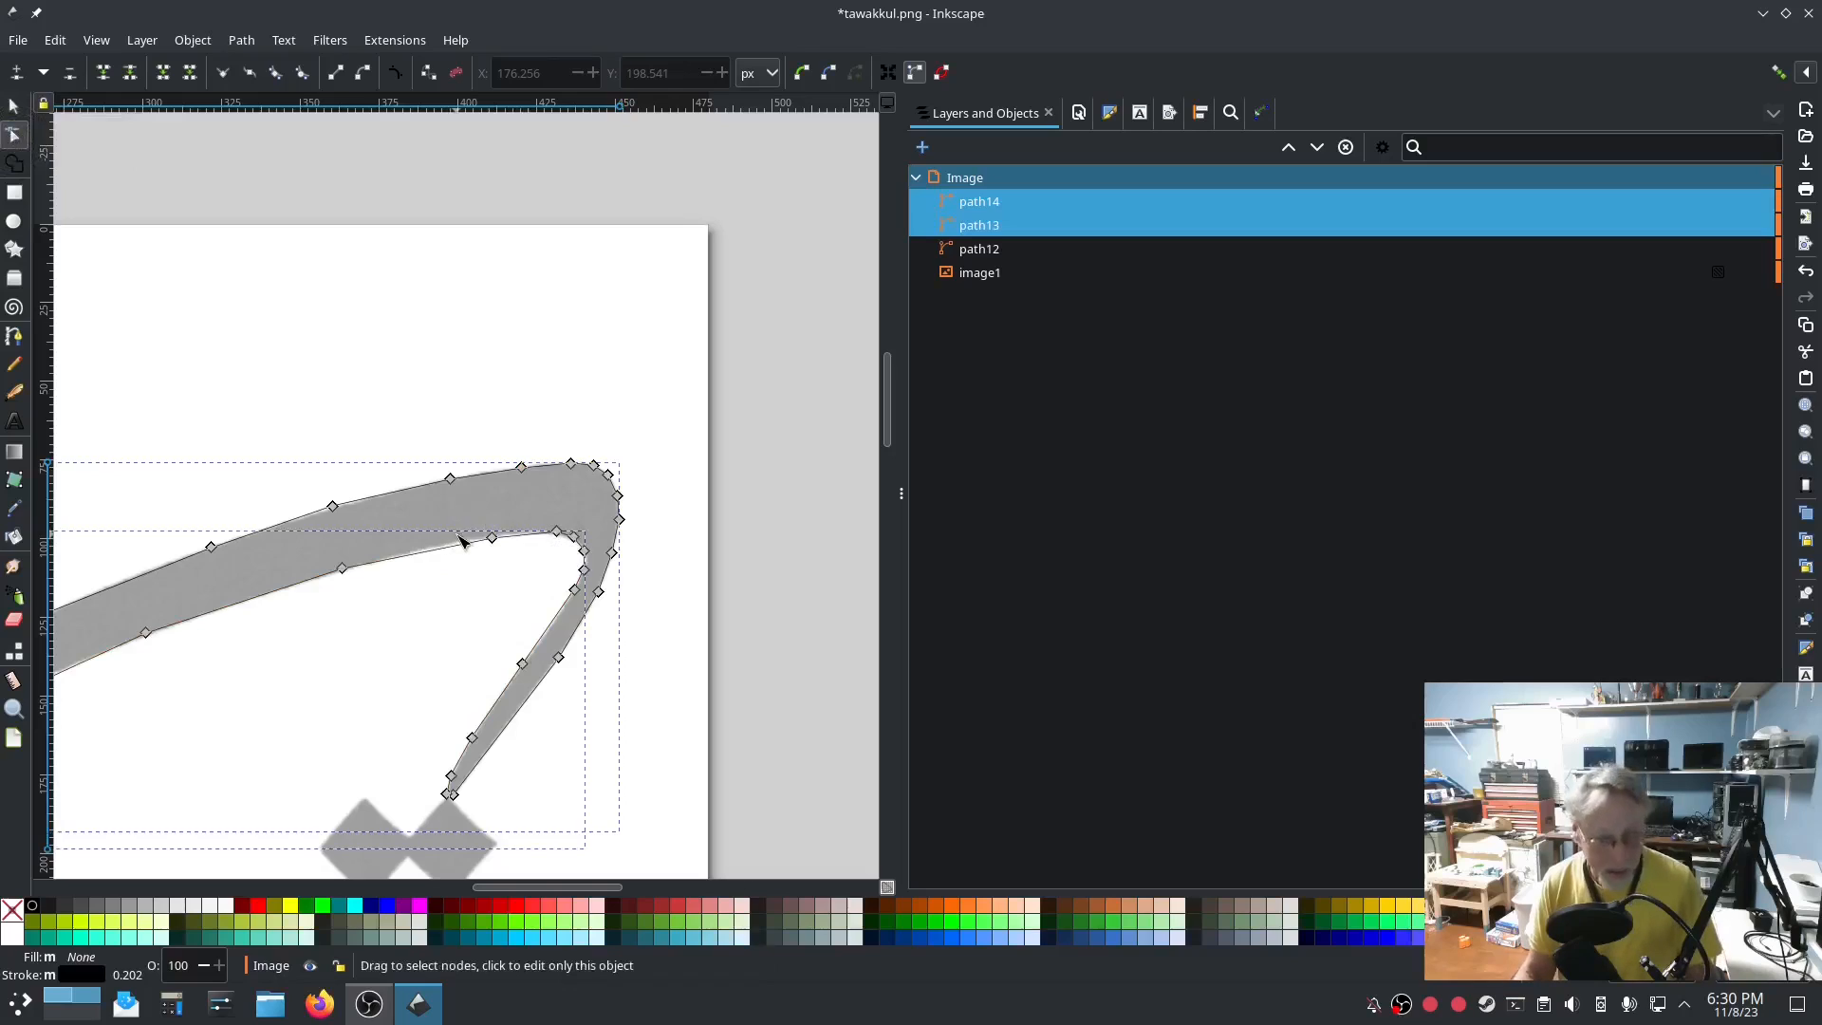
key(ctrl+a)
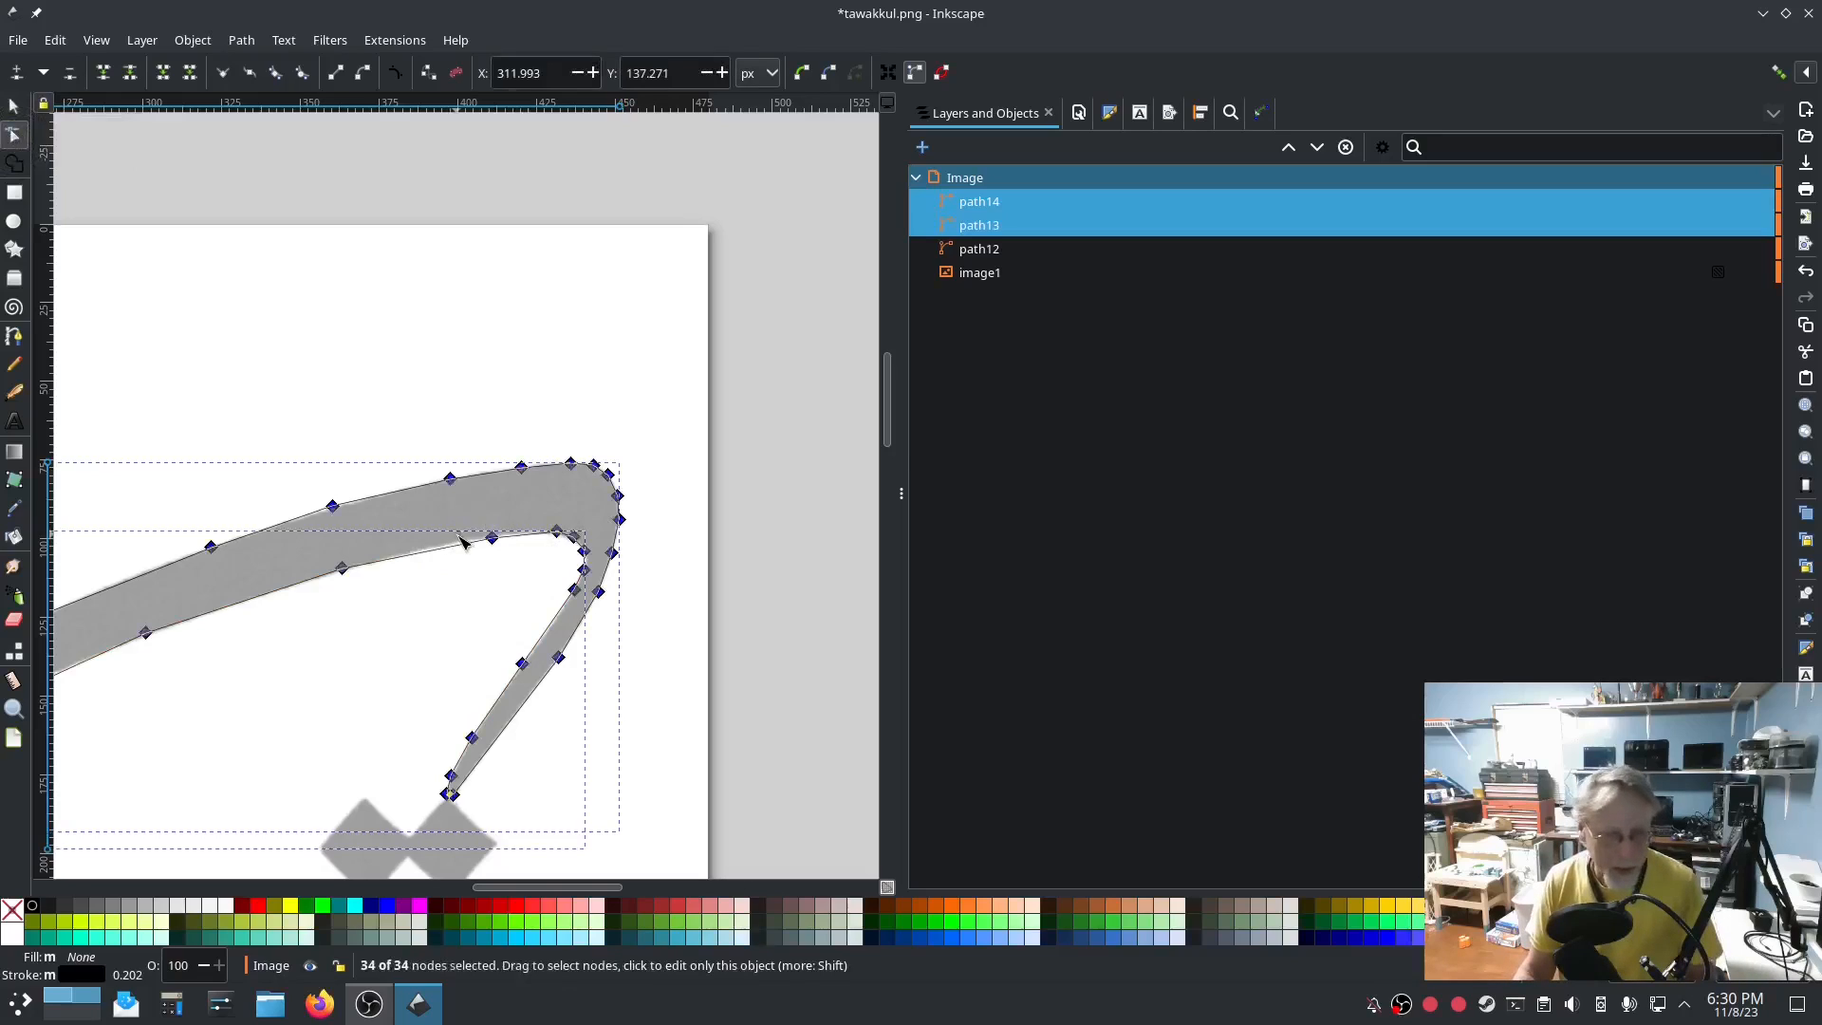
shift+click(445, 795)
shift+click(454, 795)
drag(264, 752, 771, 598)
shift+click(243, 679)
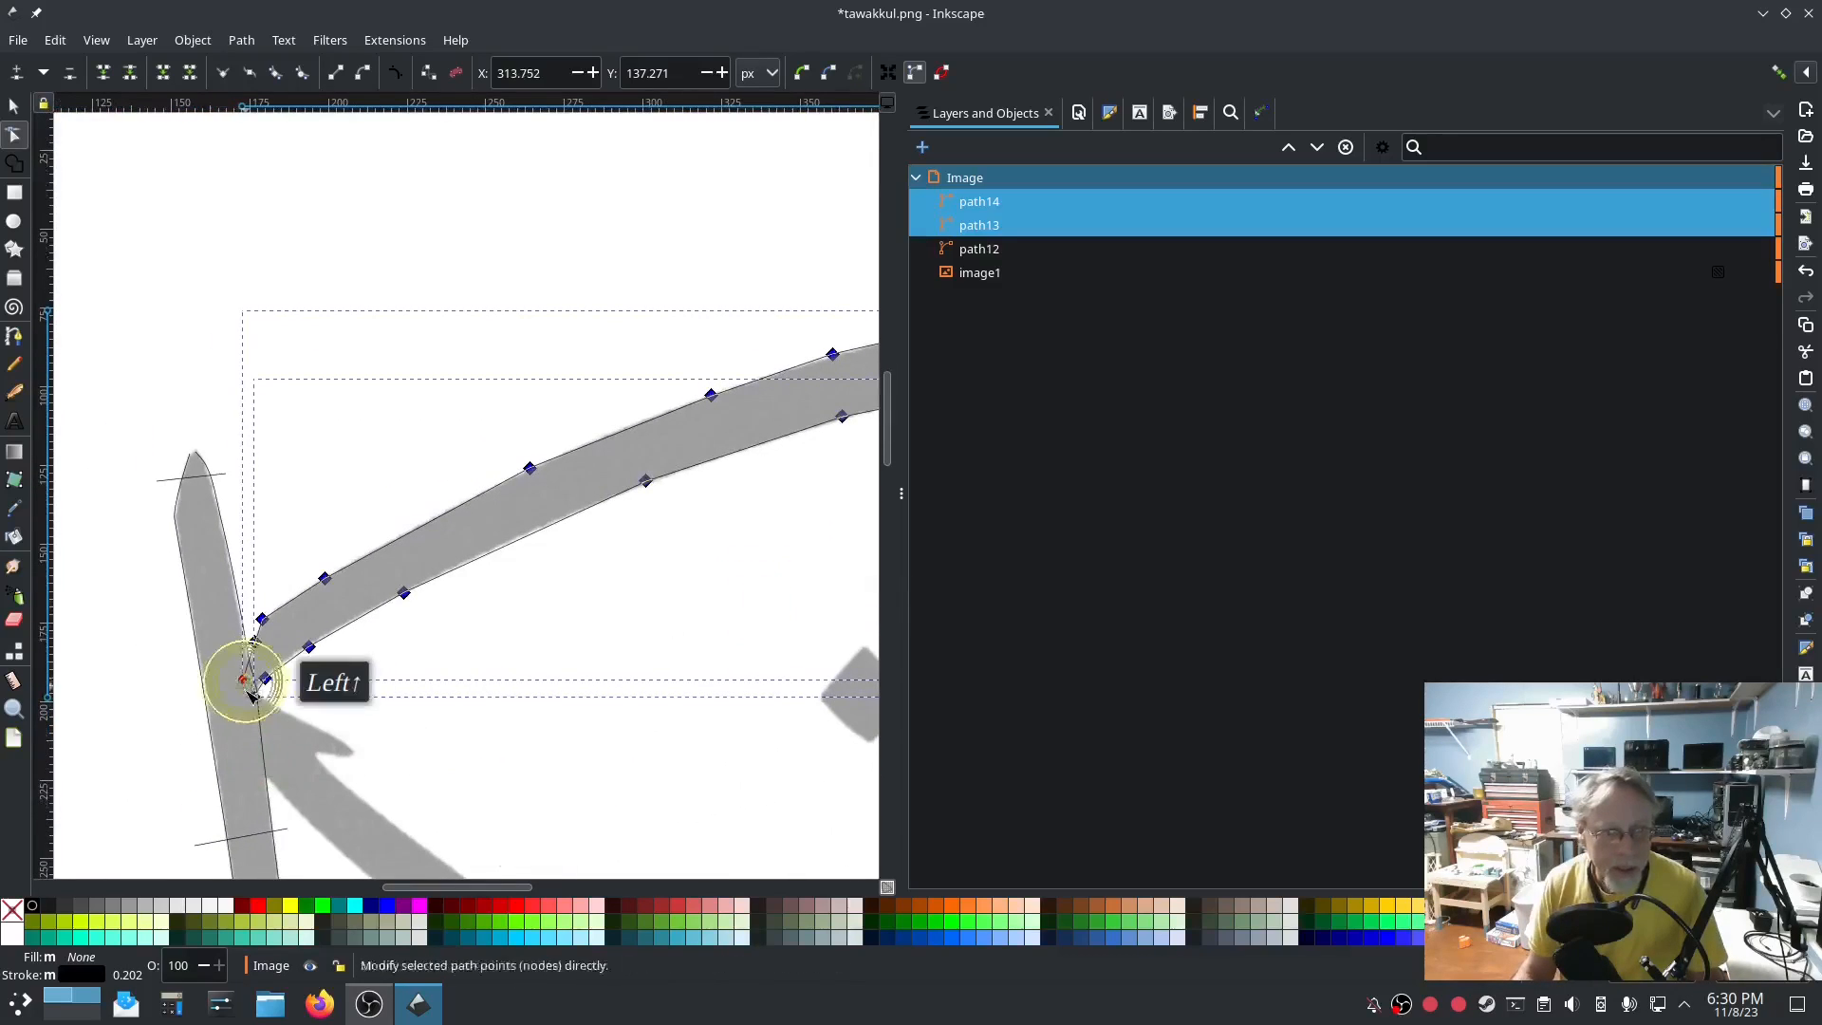
shift+click(255, 698)
shift+click(262, 615)
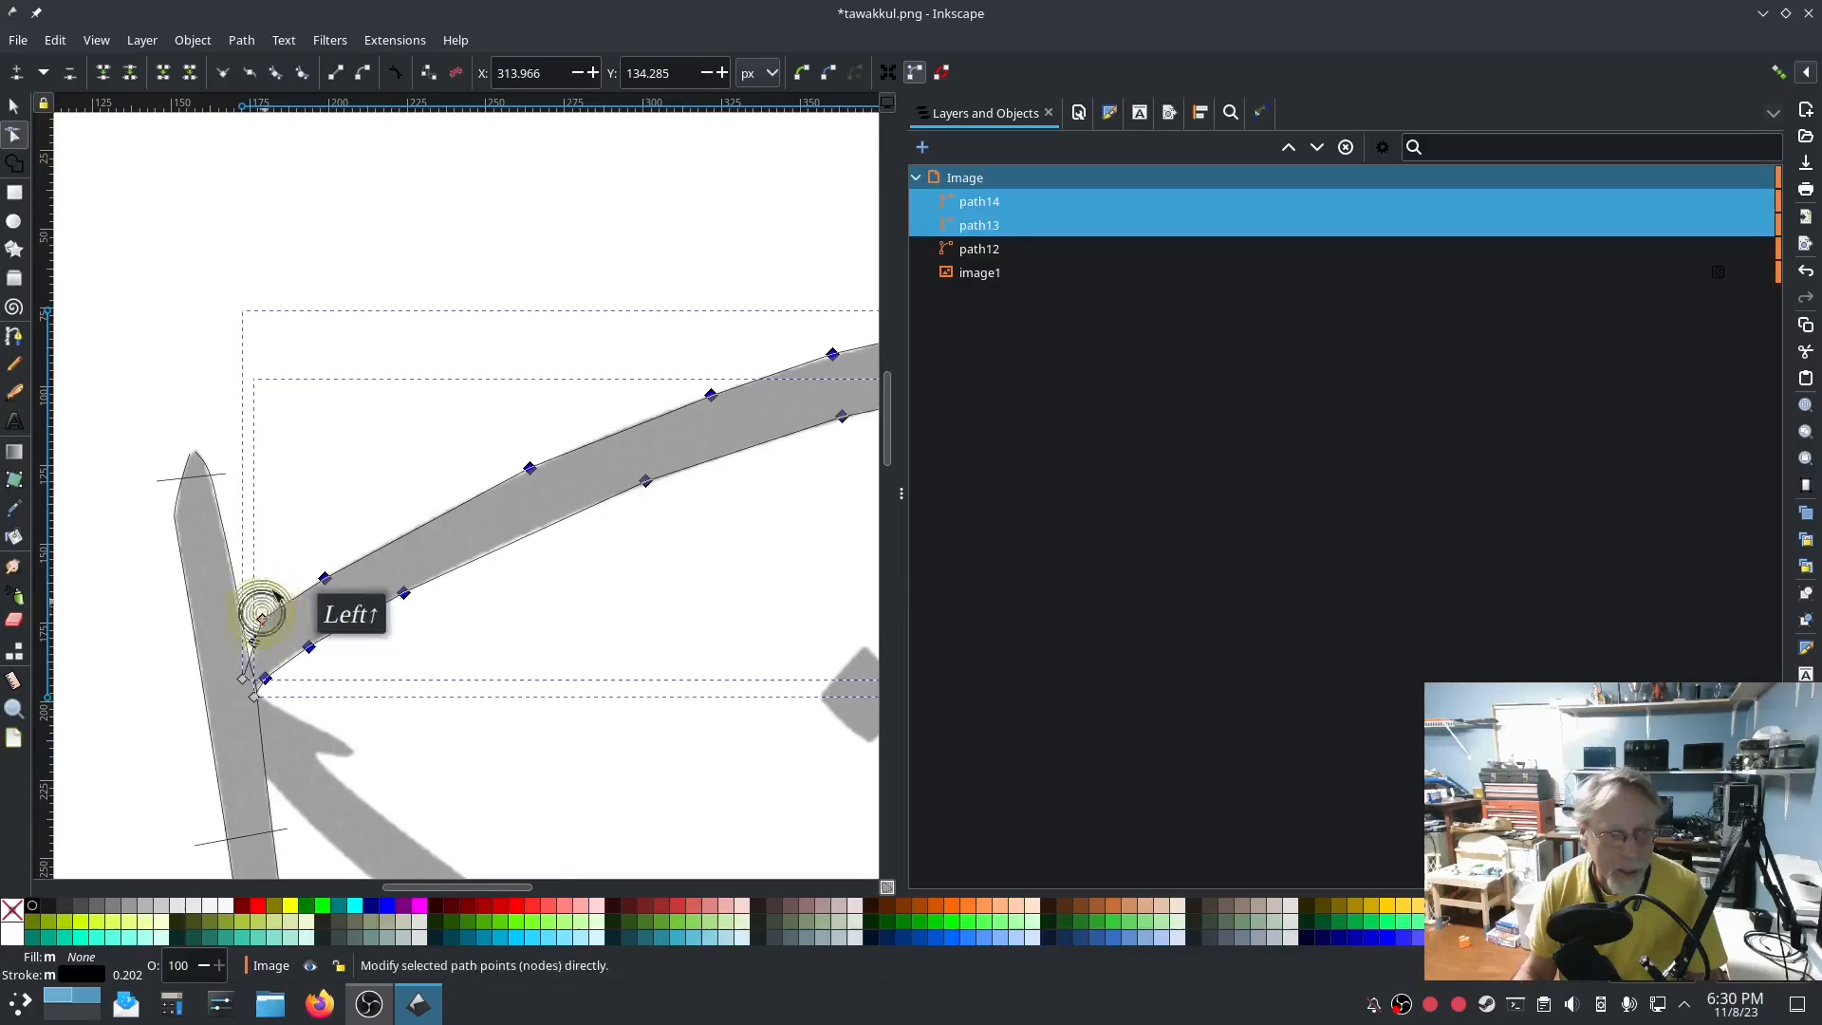
click(302, 74)
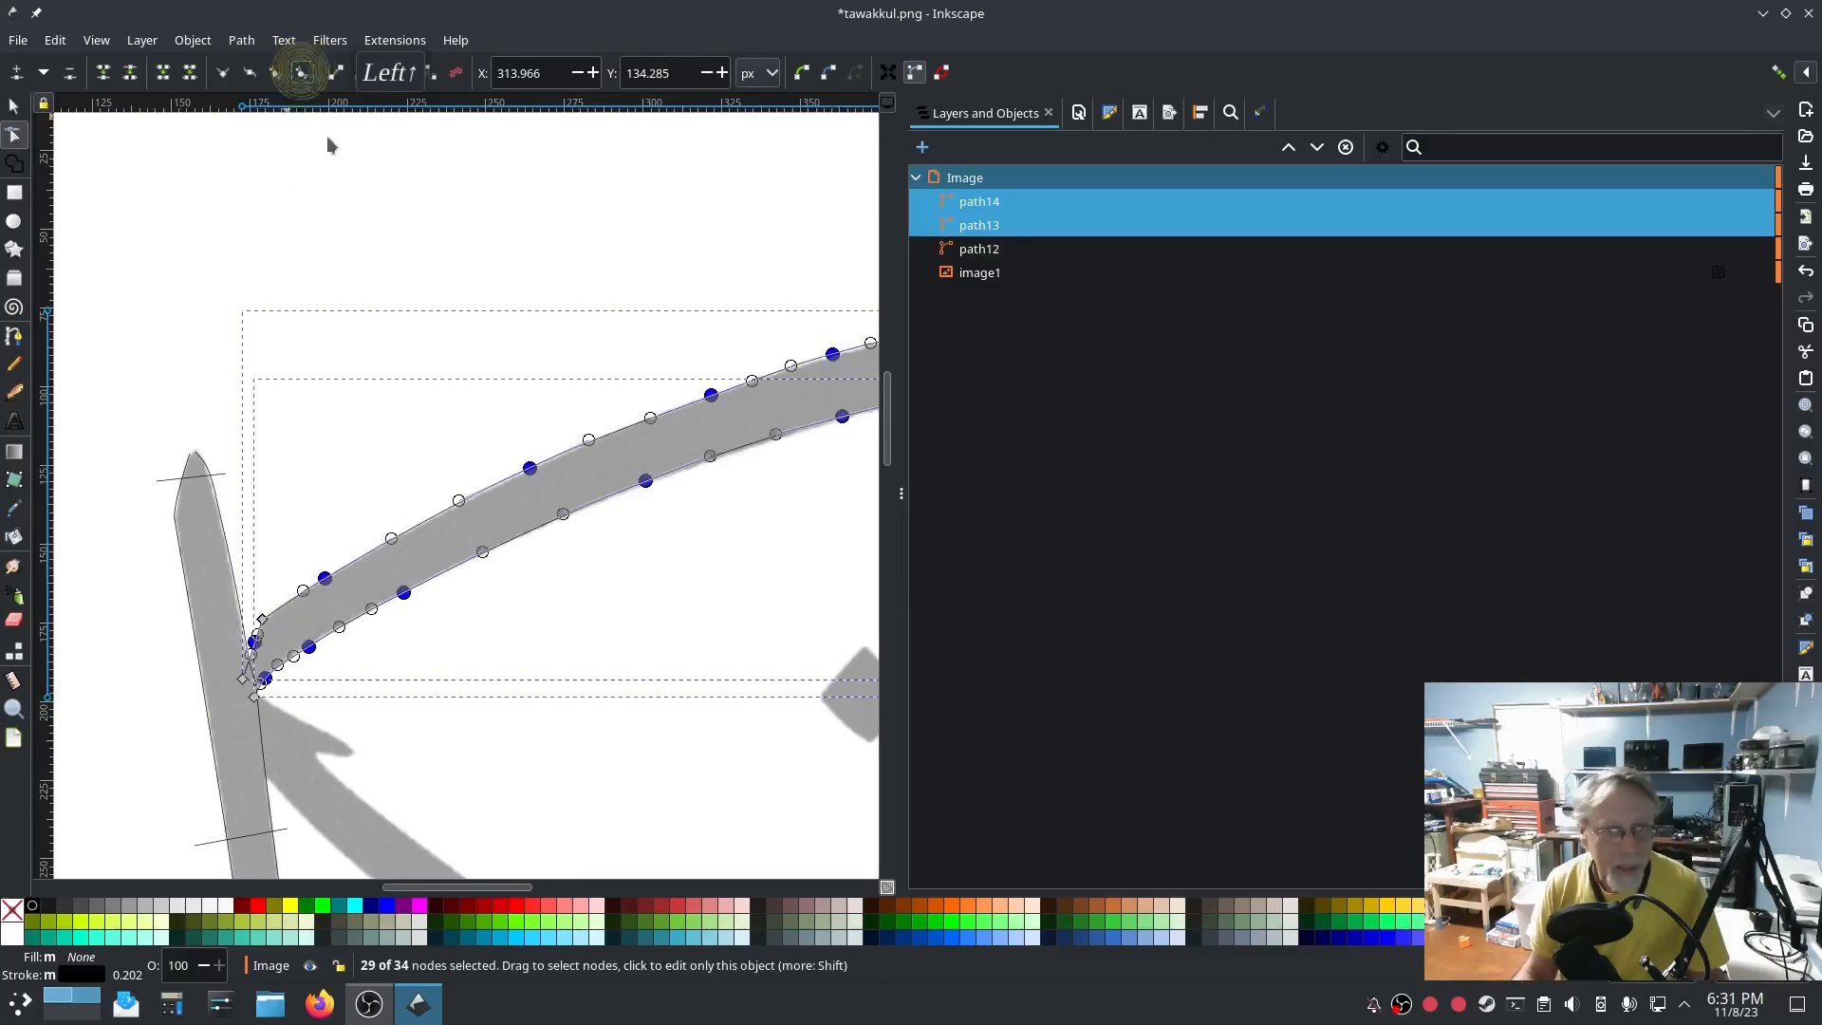
Draw a straight rung with the Pencil tool across the arched stroke near its start at the stem.
drag(664, 521, 268, 553)
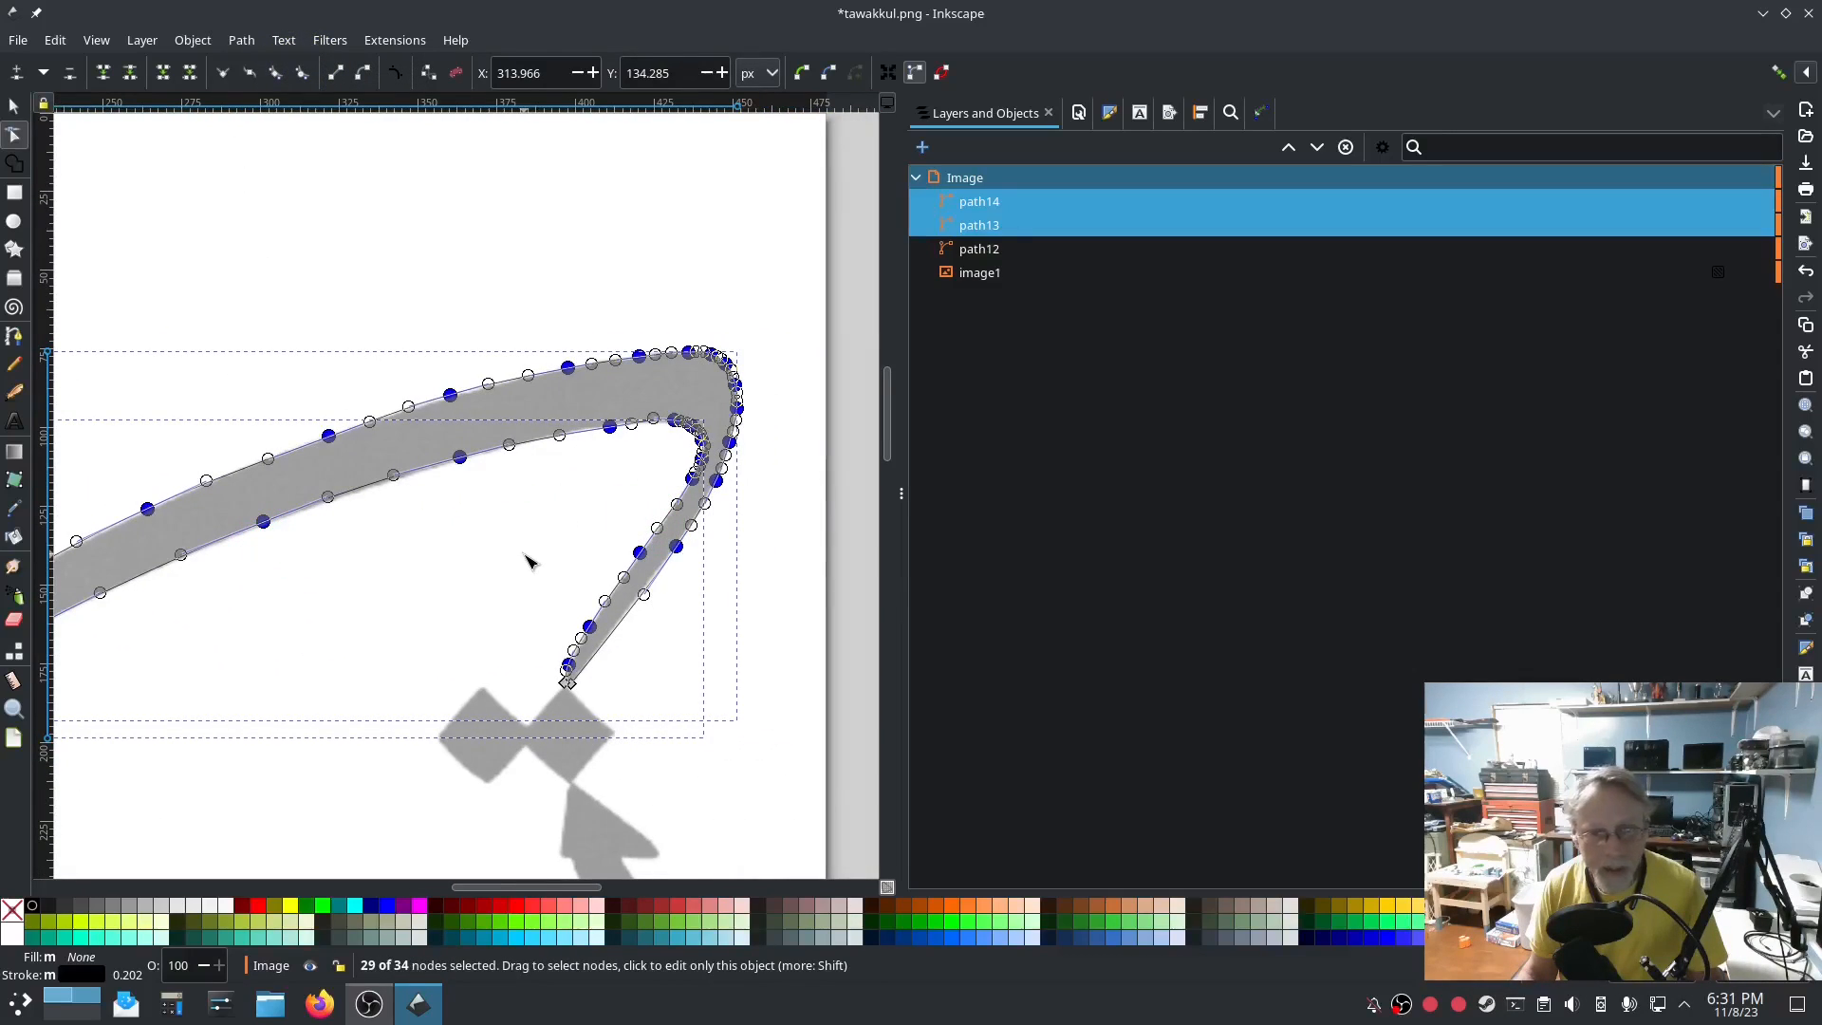
drag(487, 565, 744, 492)
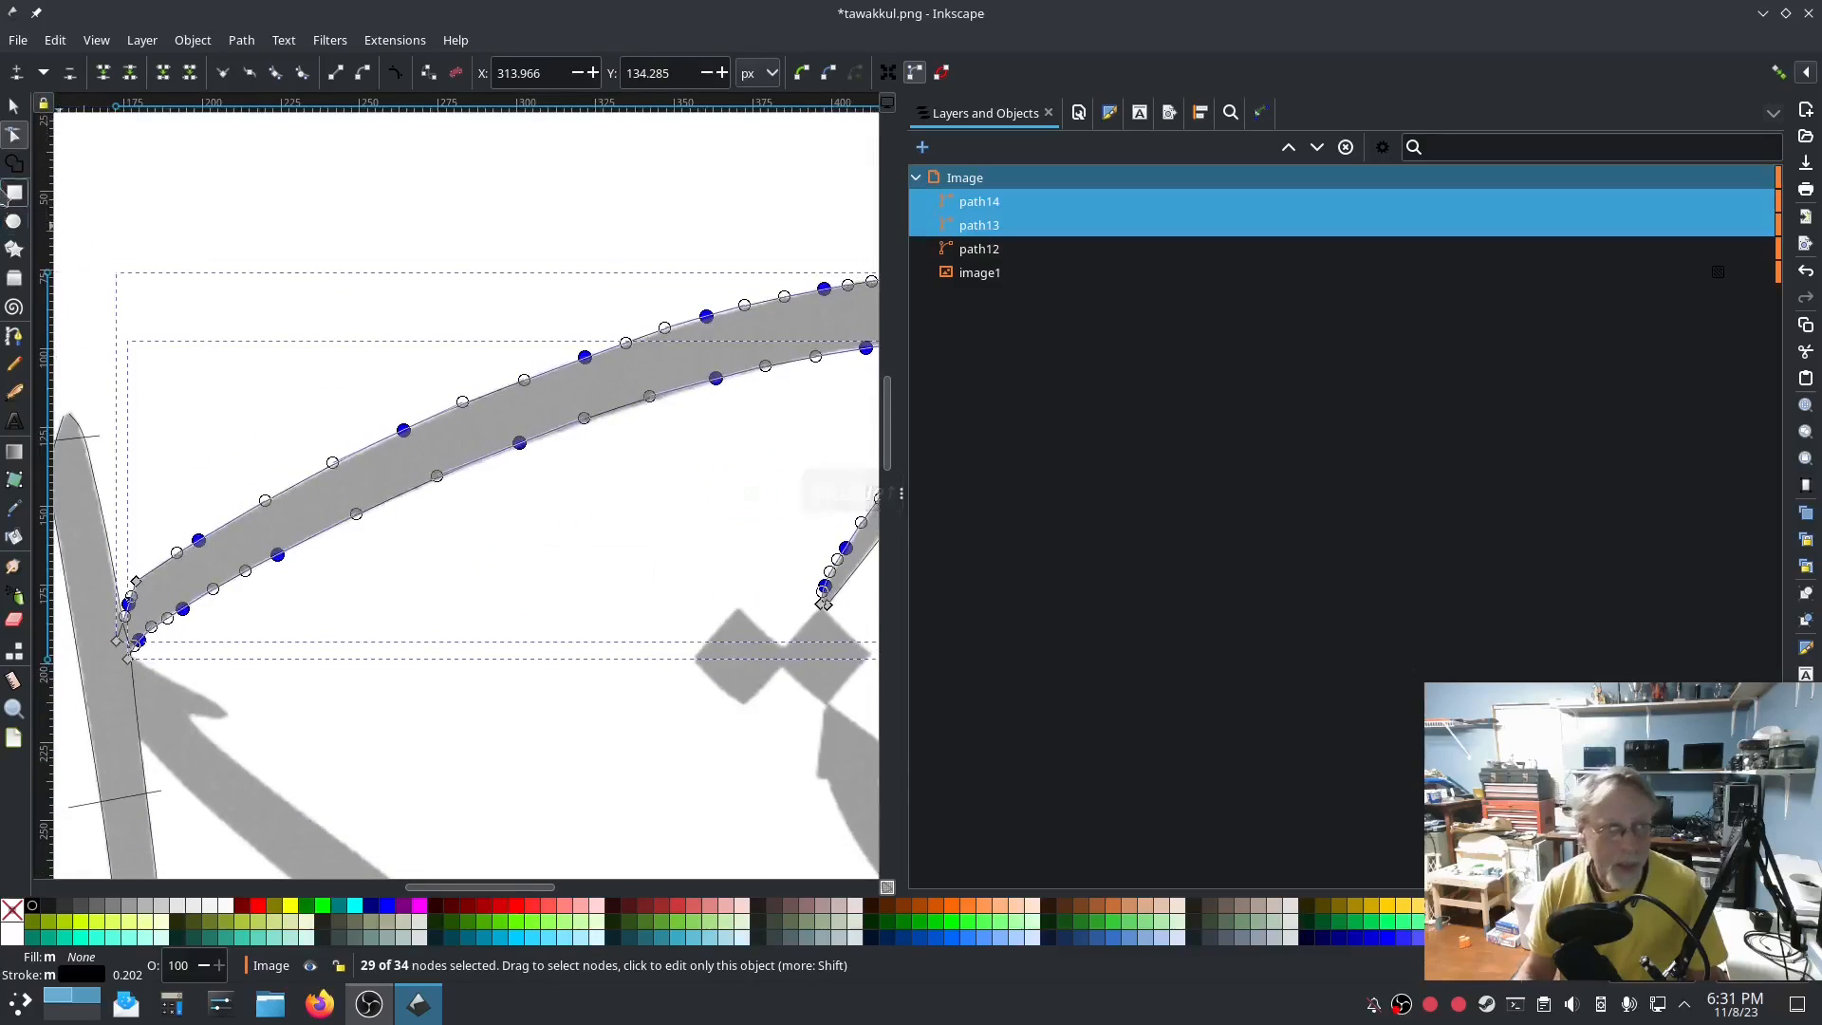
click(15, 106)
click(14, 362)
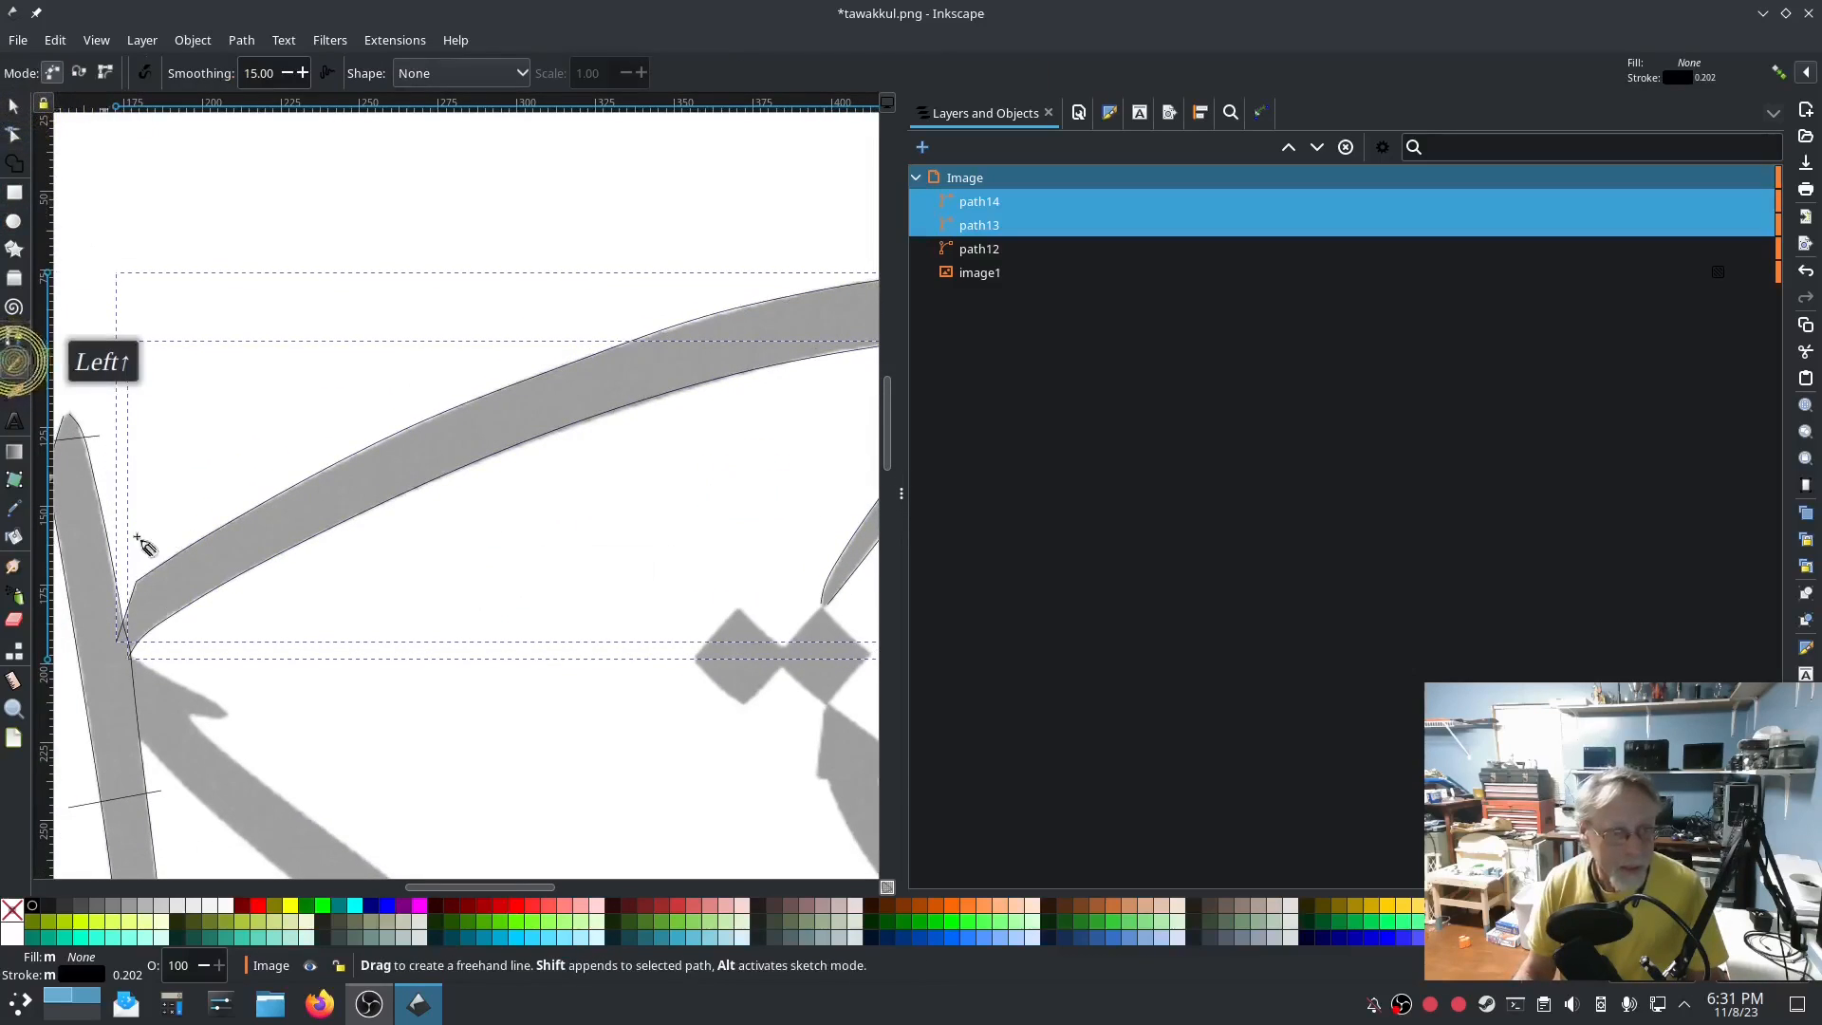
drag(171, 628, 124, 566)
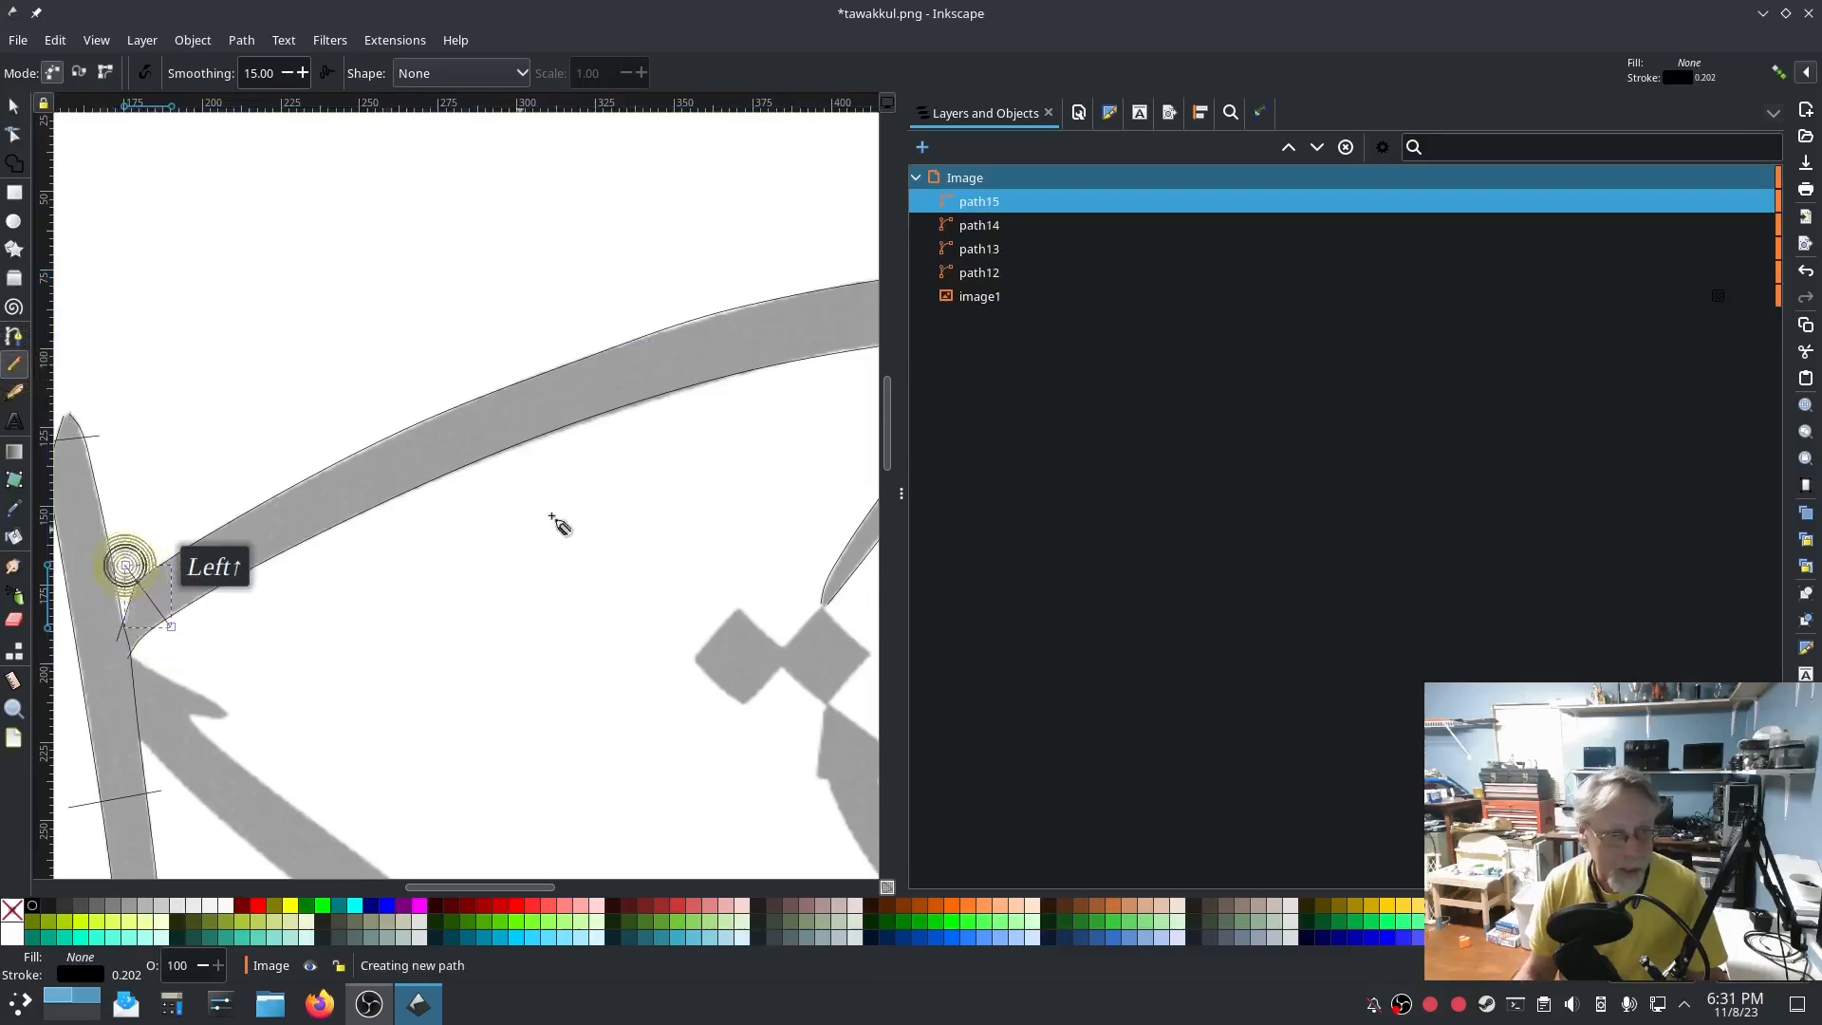
Draw two straight rungs across the arched stroke, midway and near the crest, and tilt the crest rung's upper end towards the outer bend.
drag(538, 453, 501, 362)
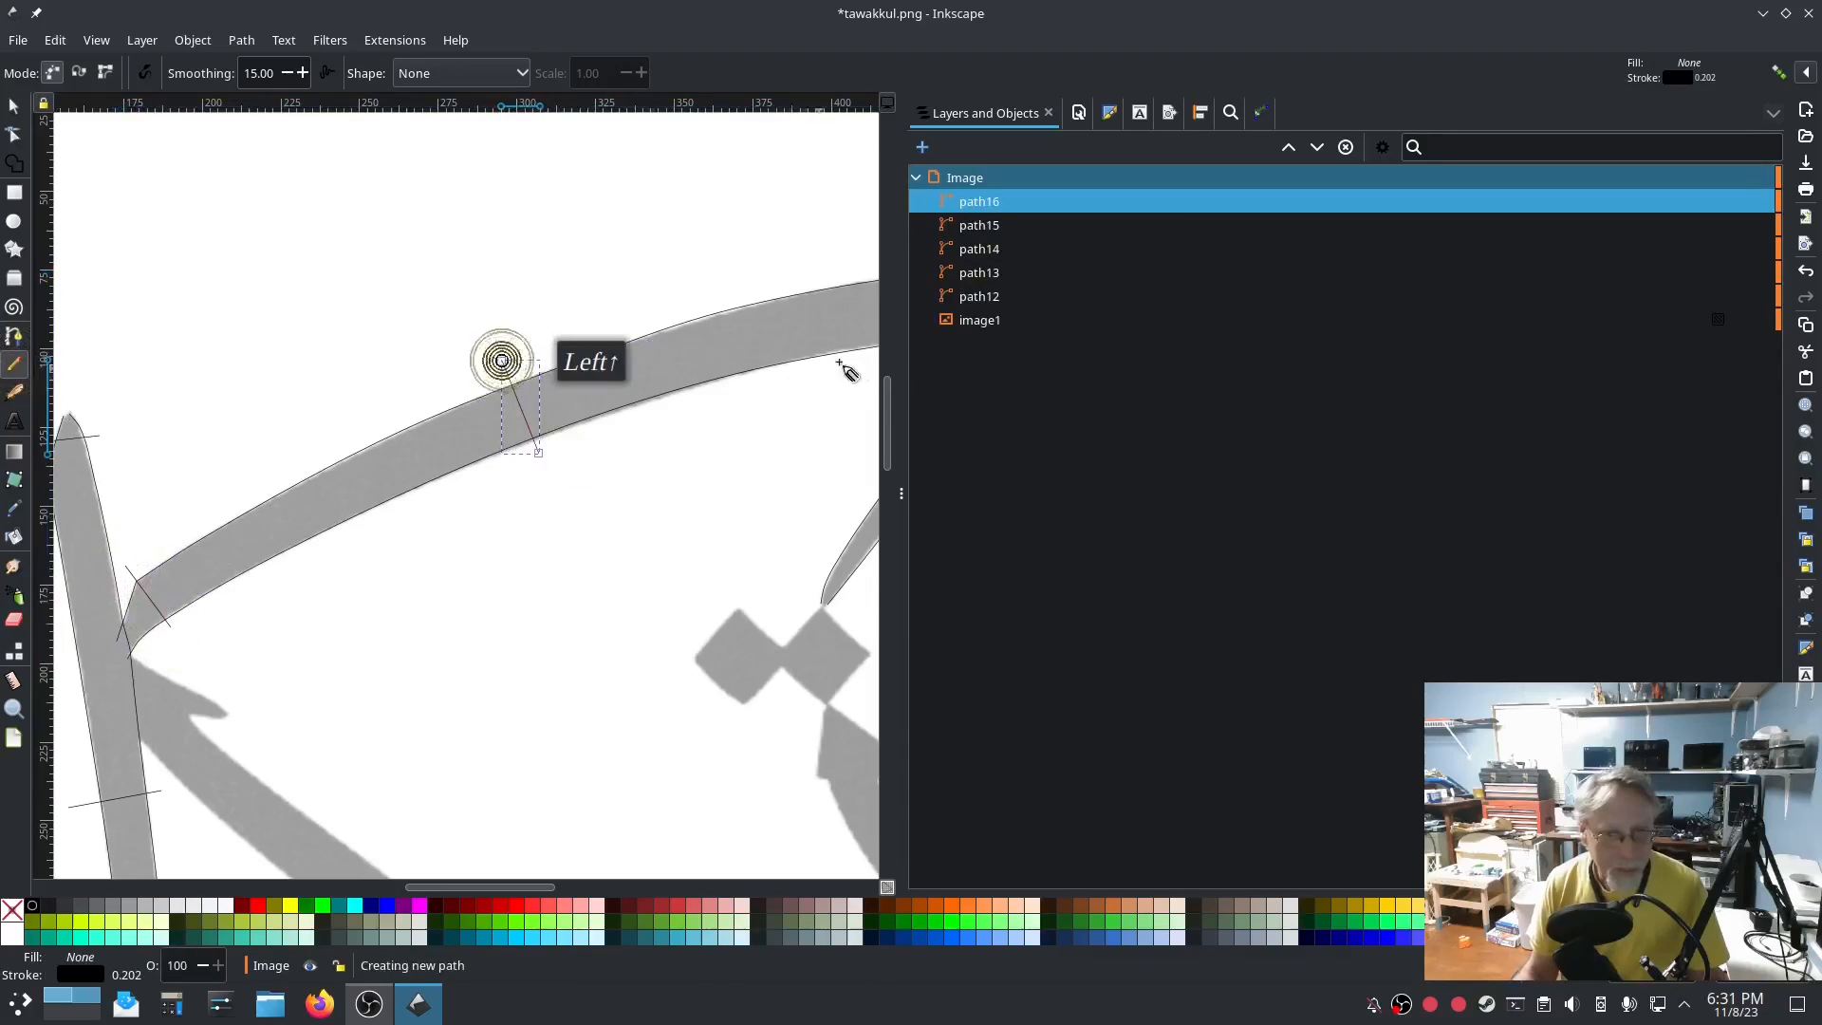
drag(859, 366, 837, 254)
drag(797, 454, 326, 589)
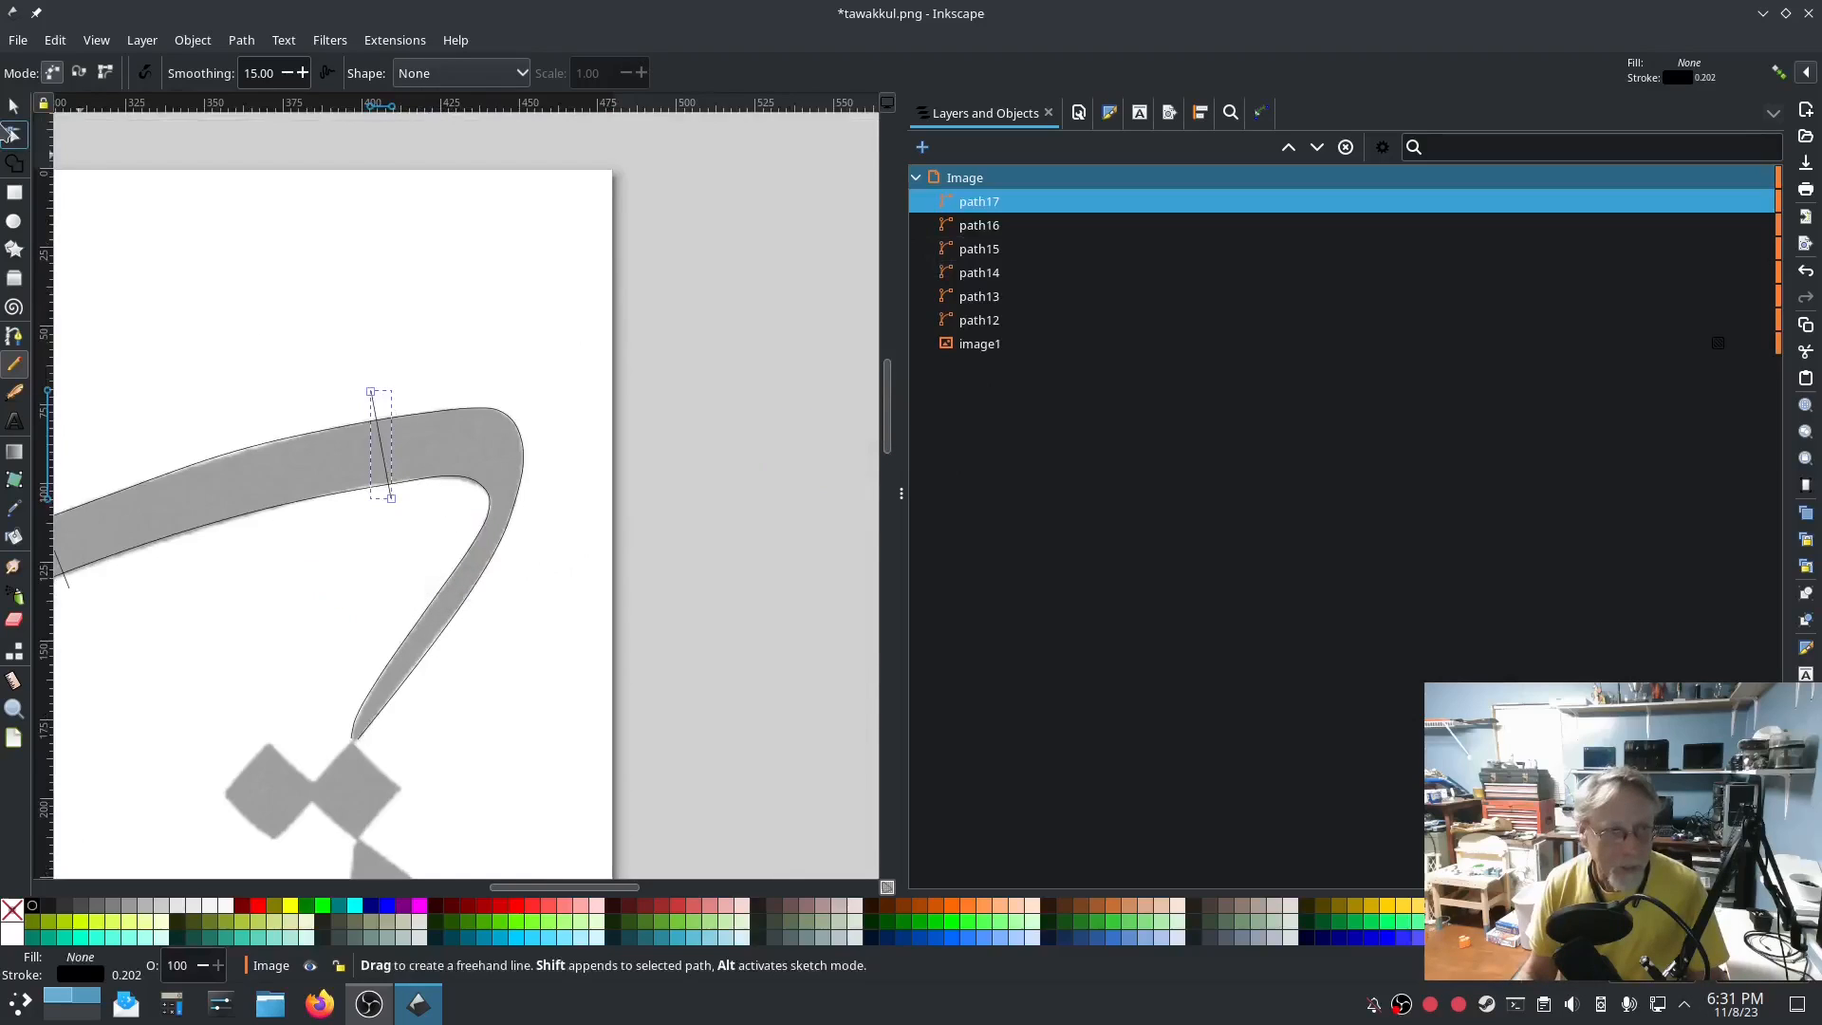
click(14, 136)
drag(371, 390, 421, 382)
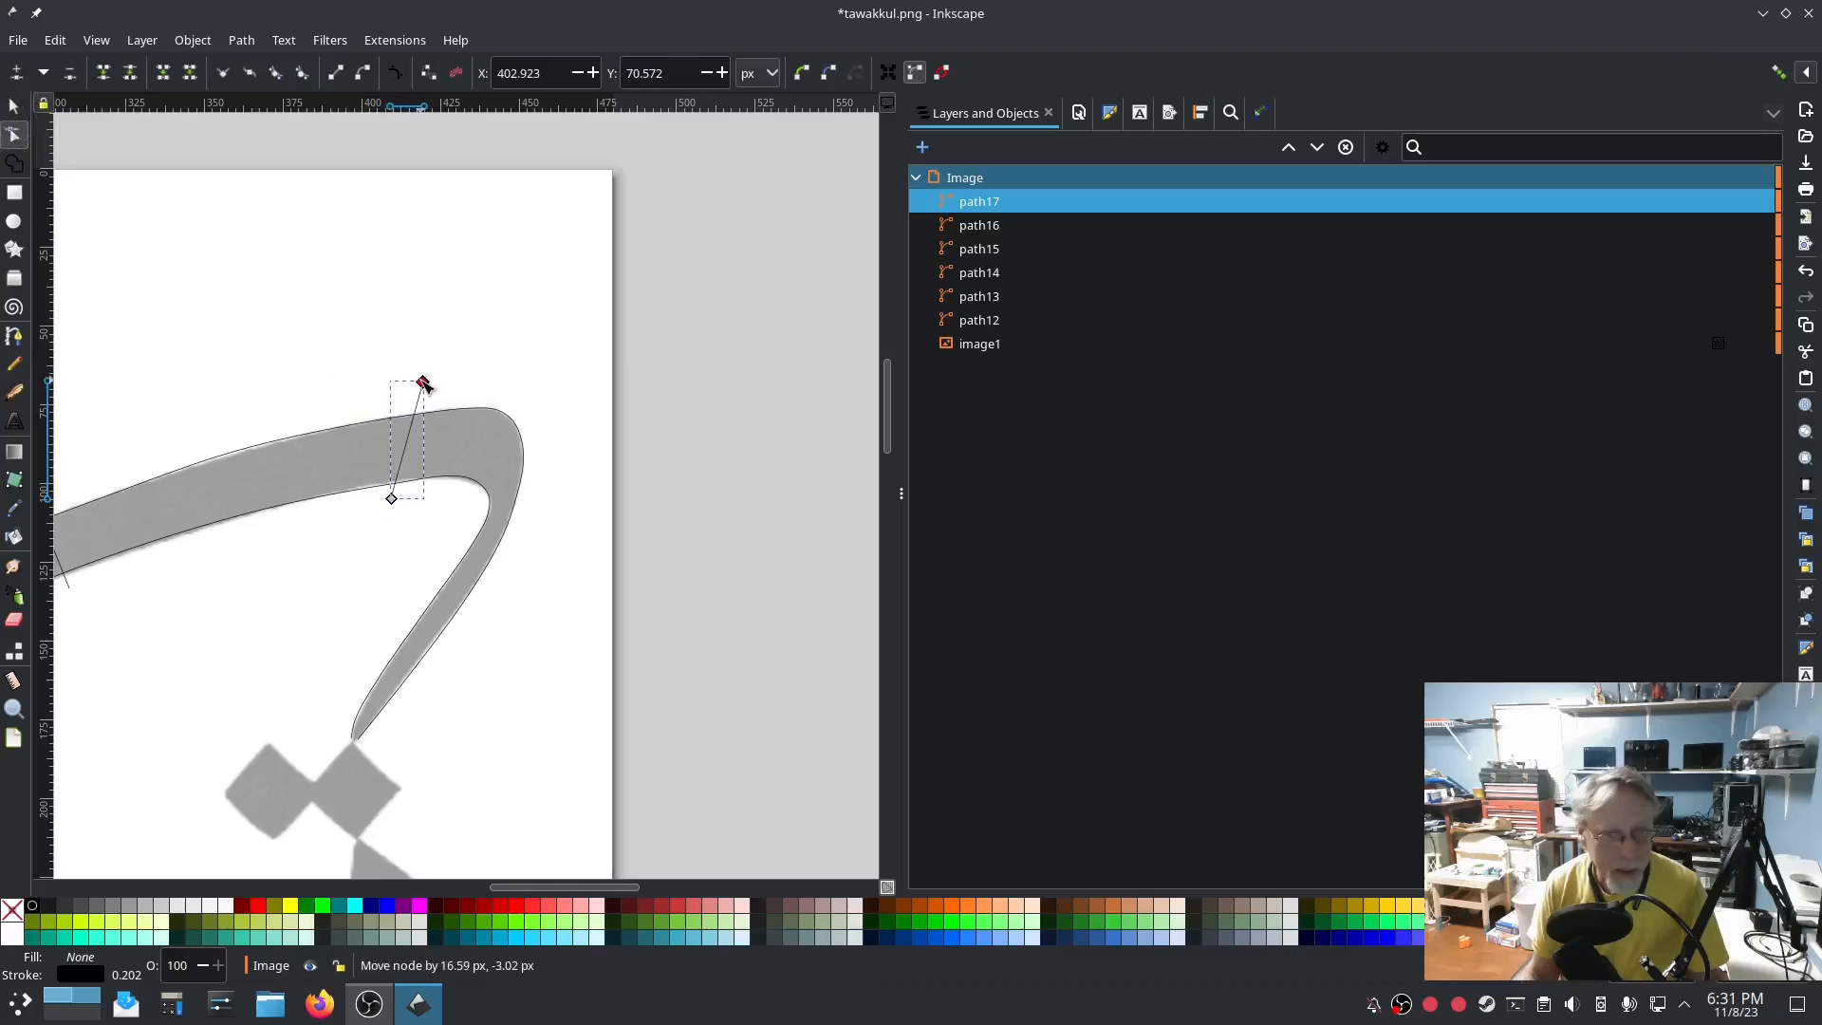
drag(429, 383, 428, 382)
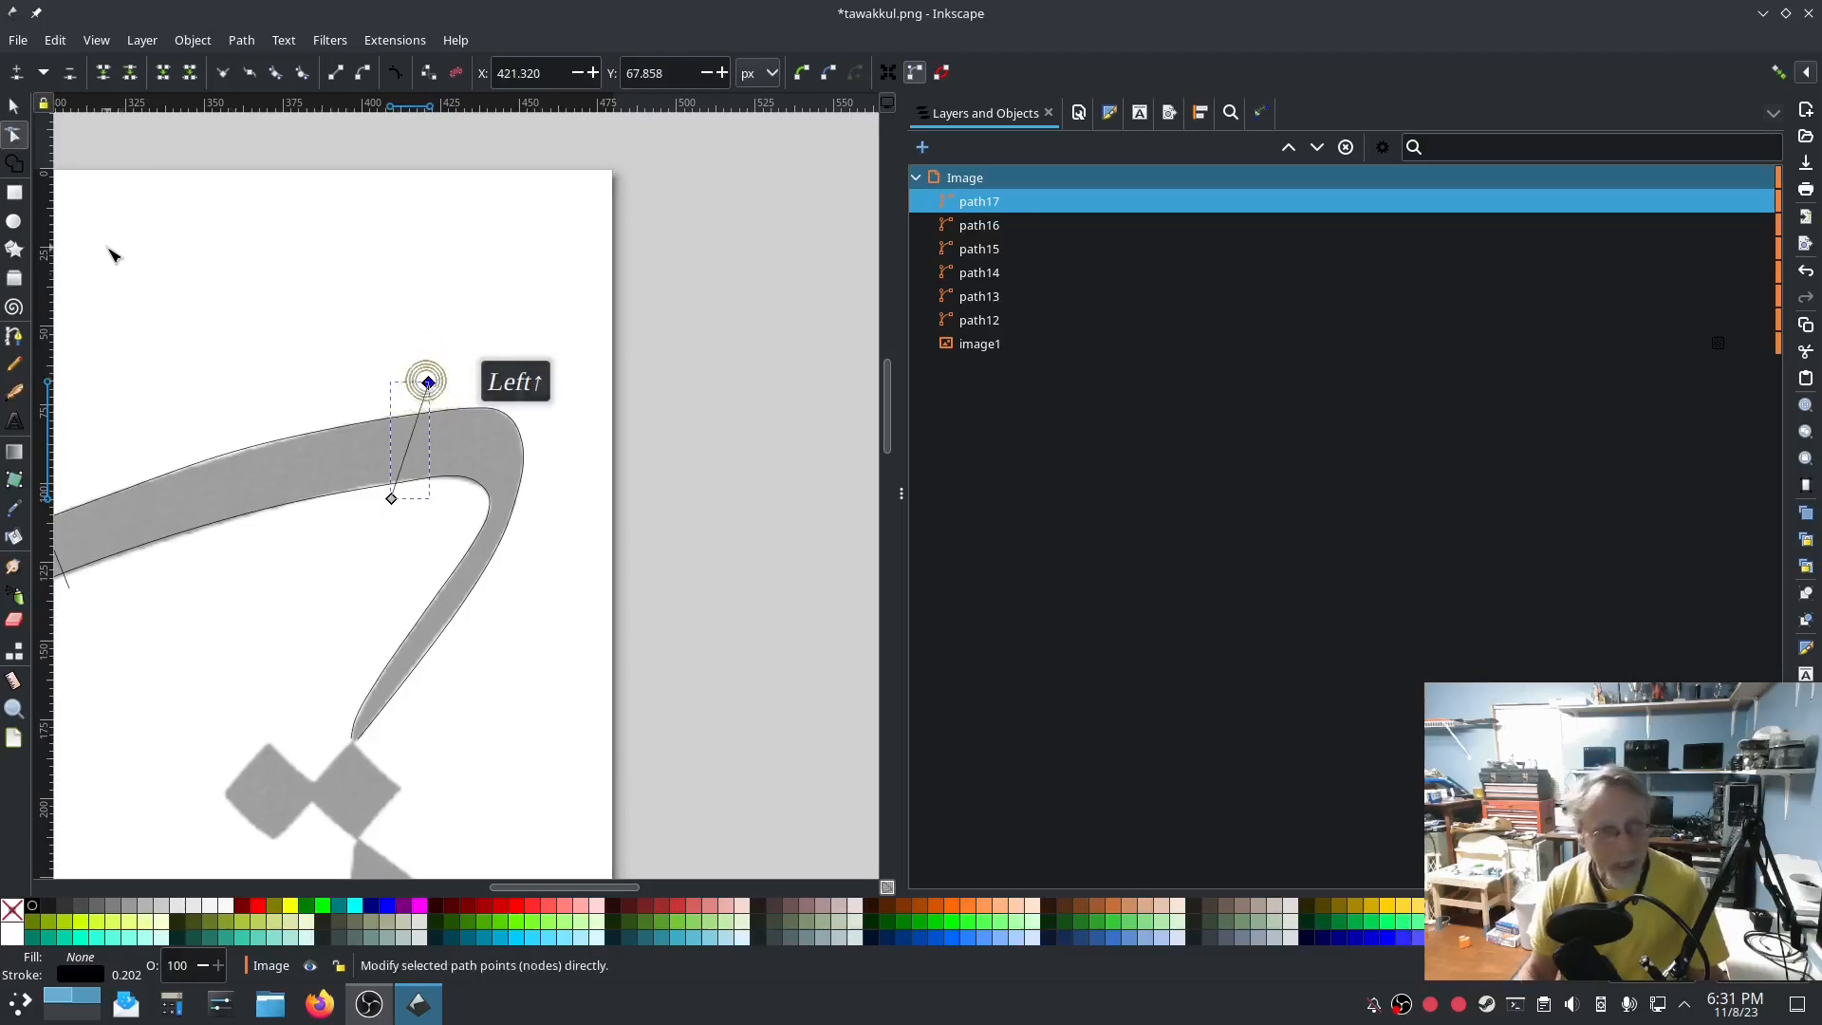
Draw a straight two-point rung with the Pen tool across the stroke just below the arch's outer bend.
click(13, 336)
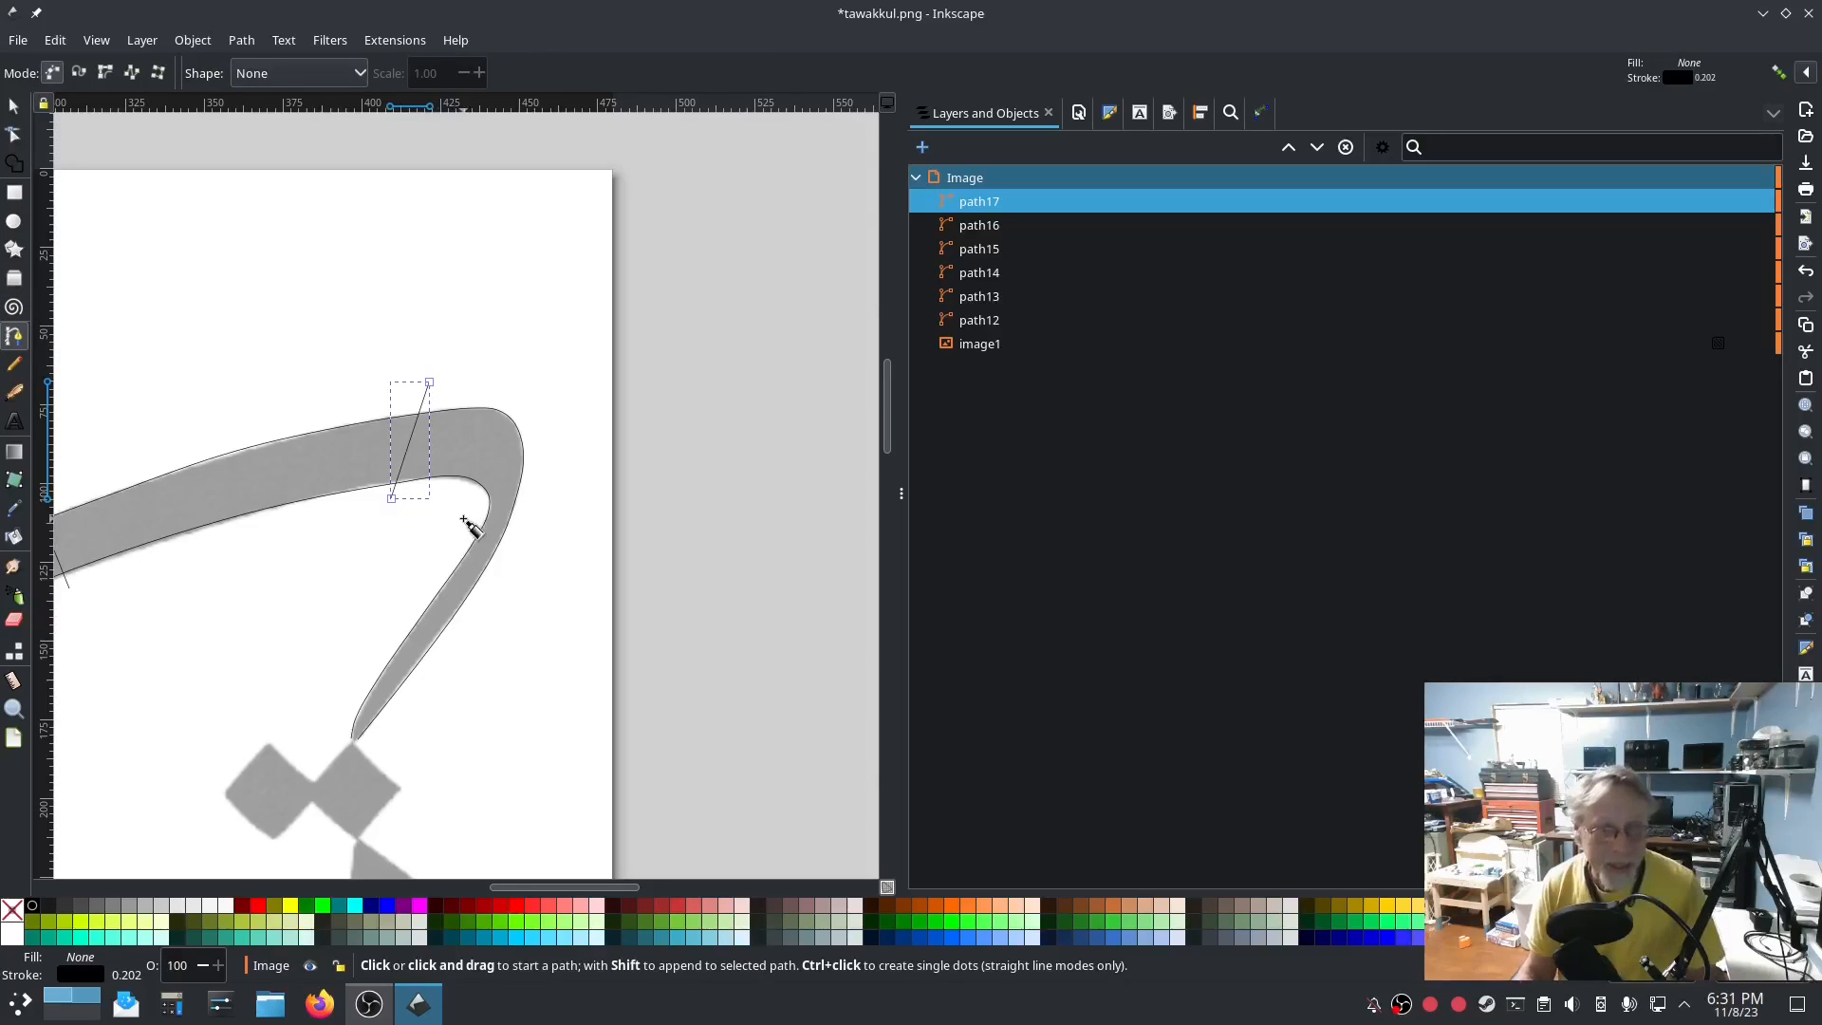
click(464, 537)
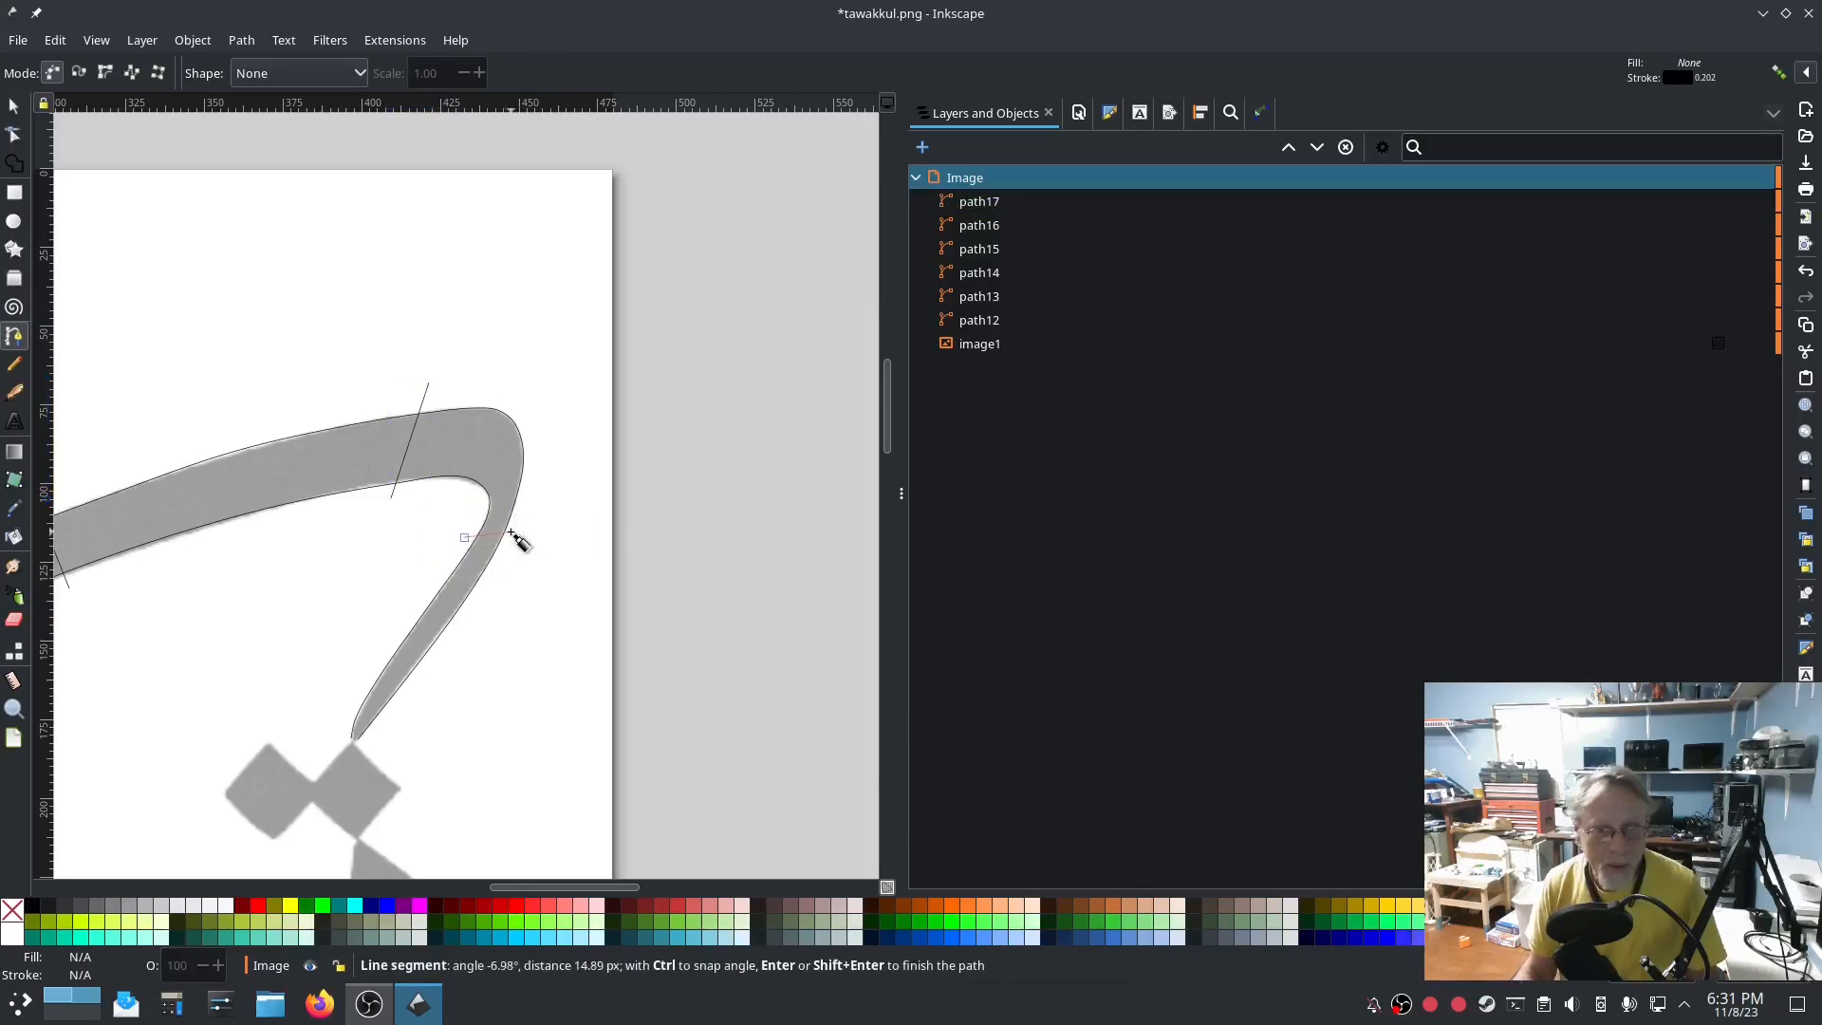
click(527, 522)
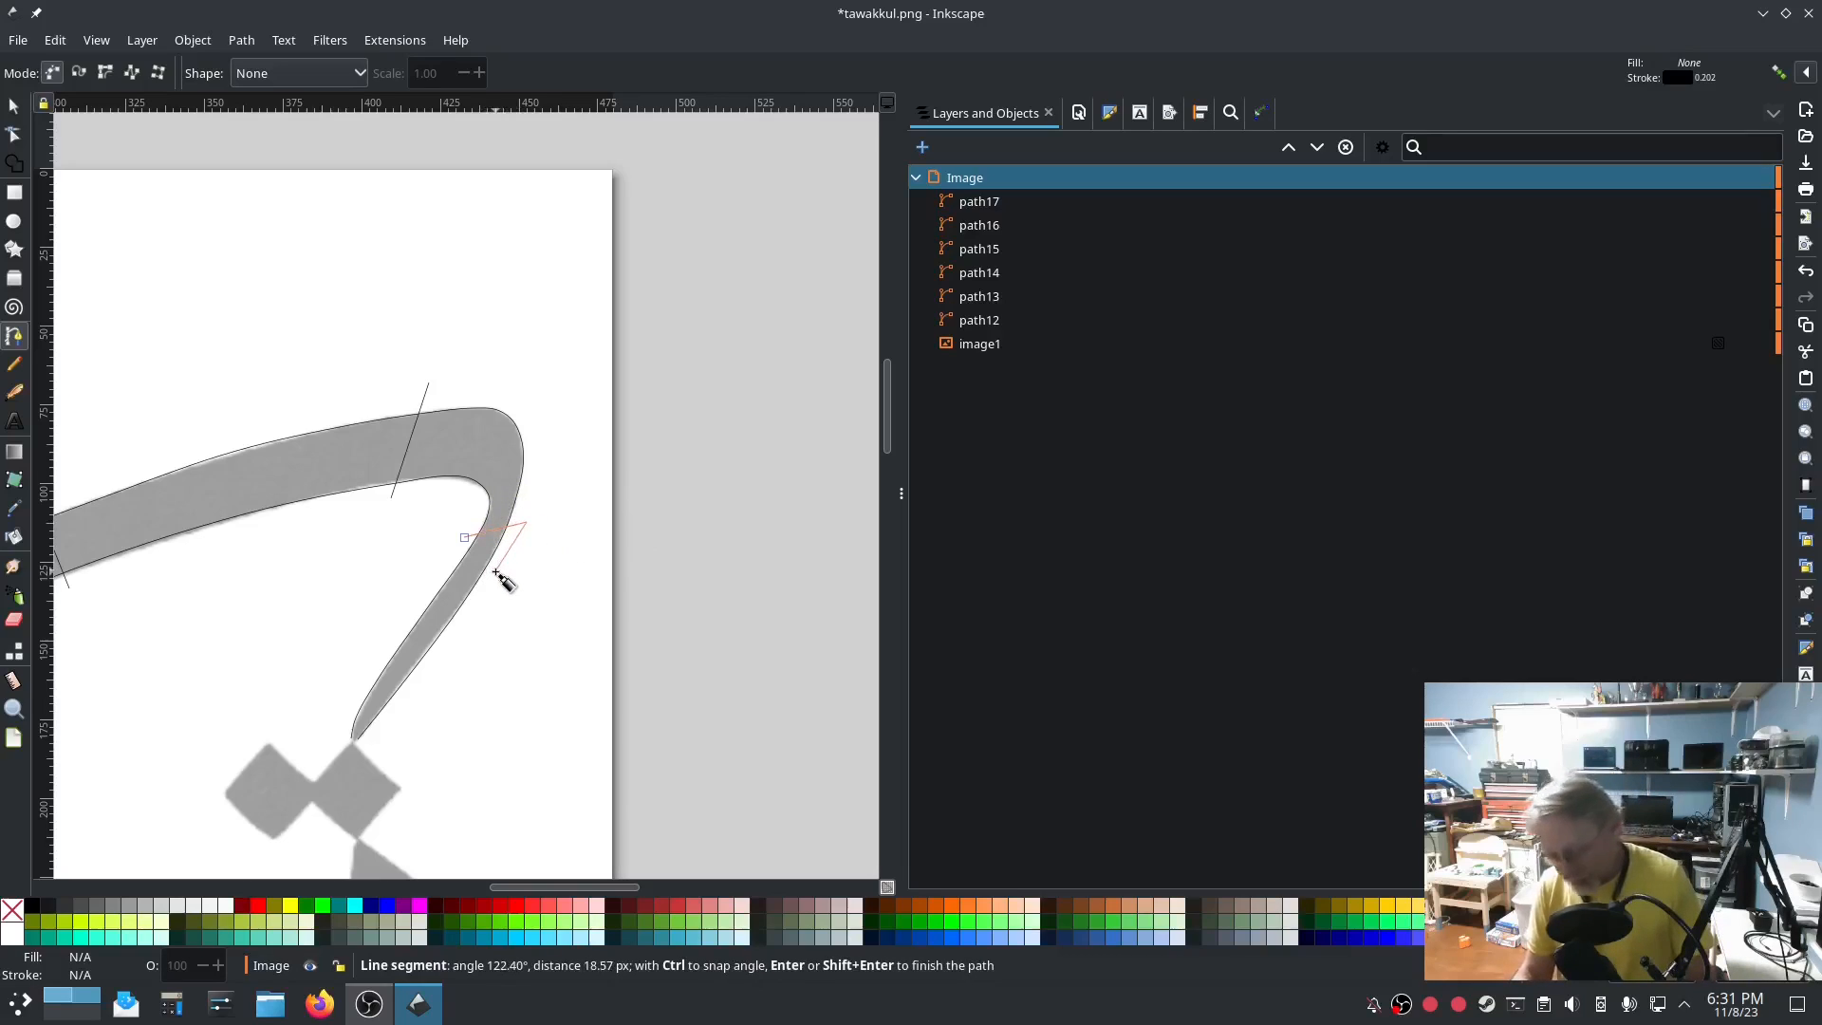
key(Return)
Draw two straight rungs with the Pencil tool across the arch's narrowing tail, one halfway down and one just above the tip.
click(14, 363)
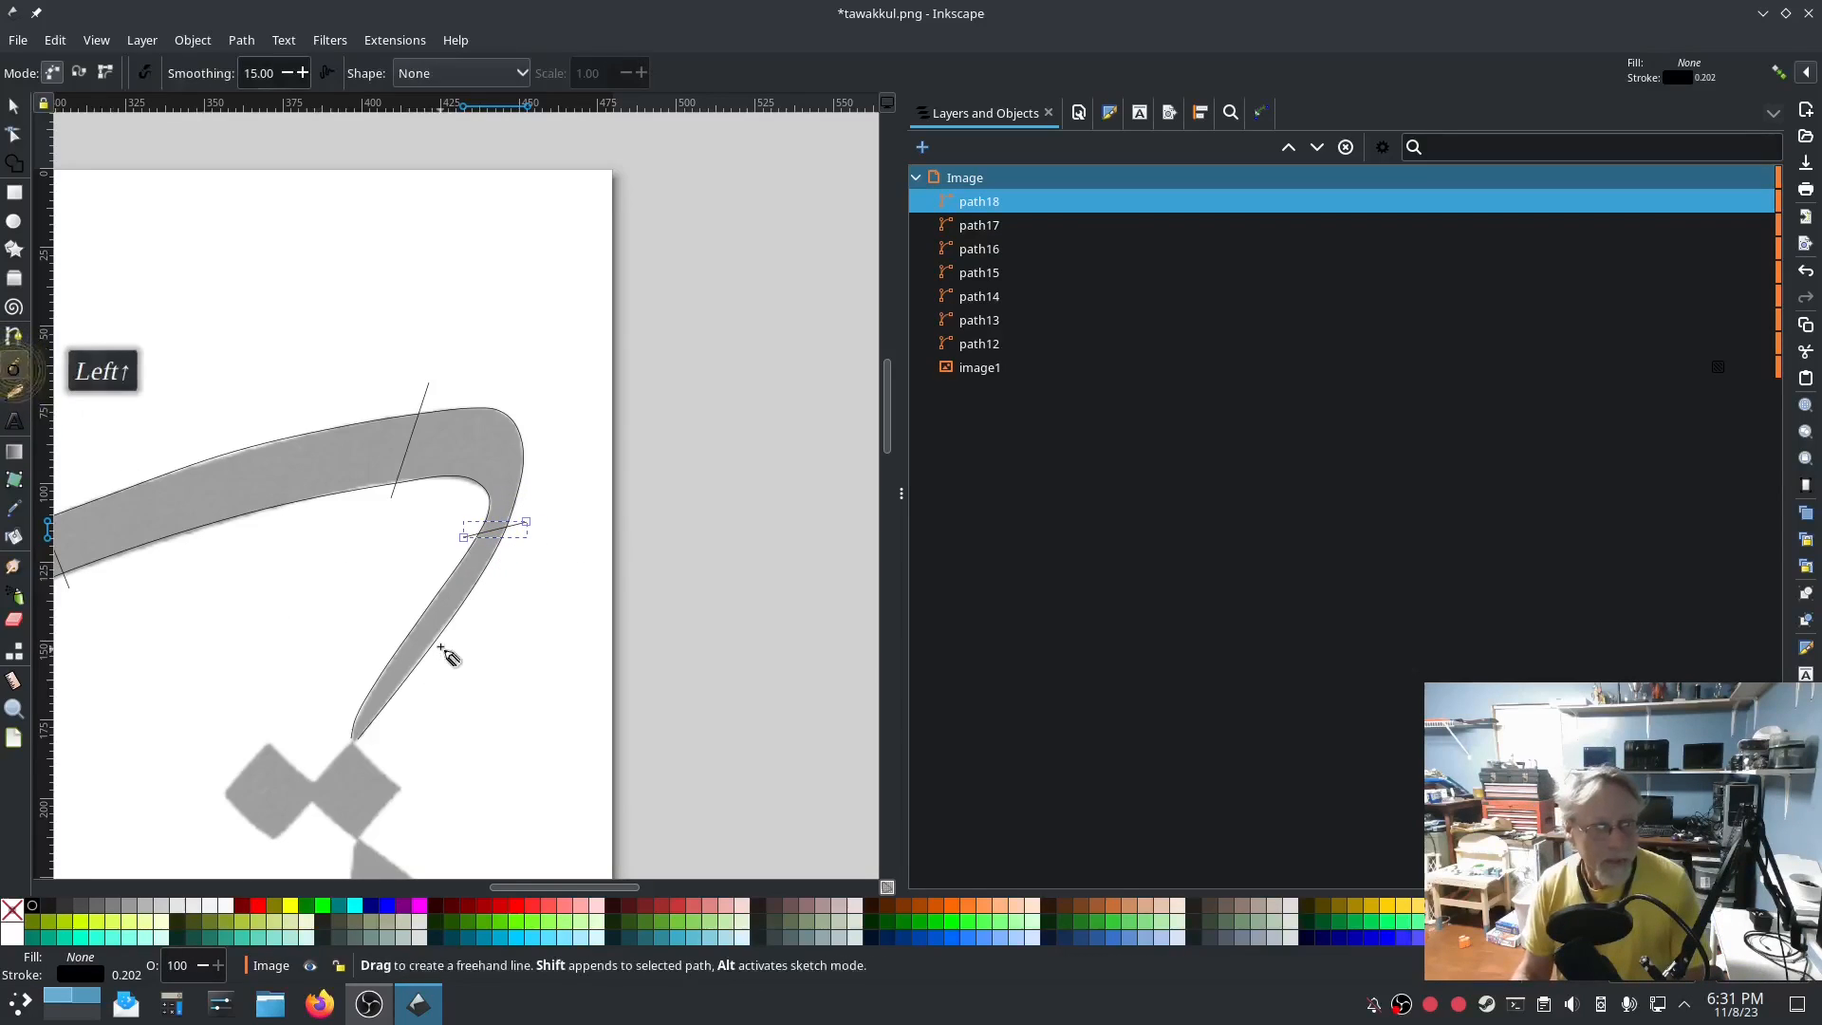
click(417, 612)
click(461, 639)
click(345, 707)
click(375, 723)
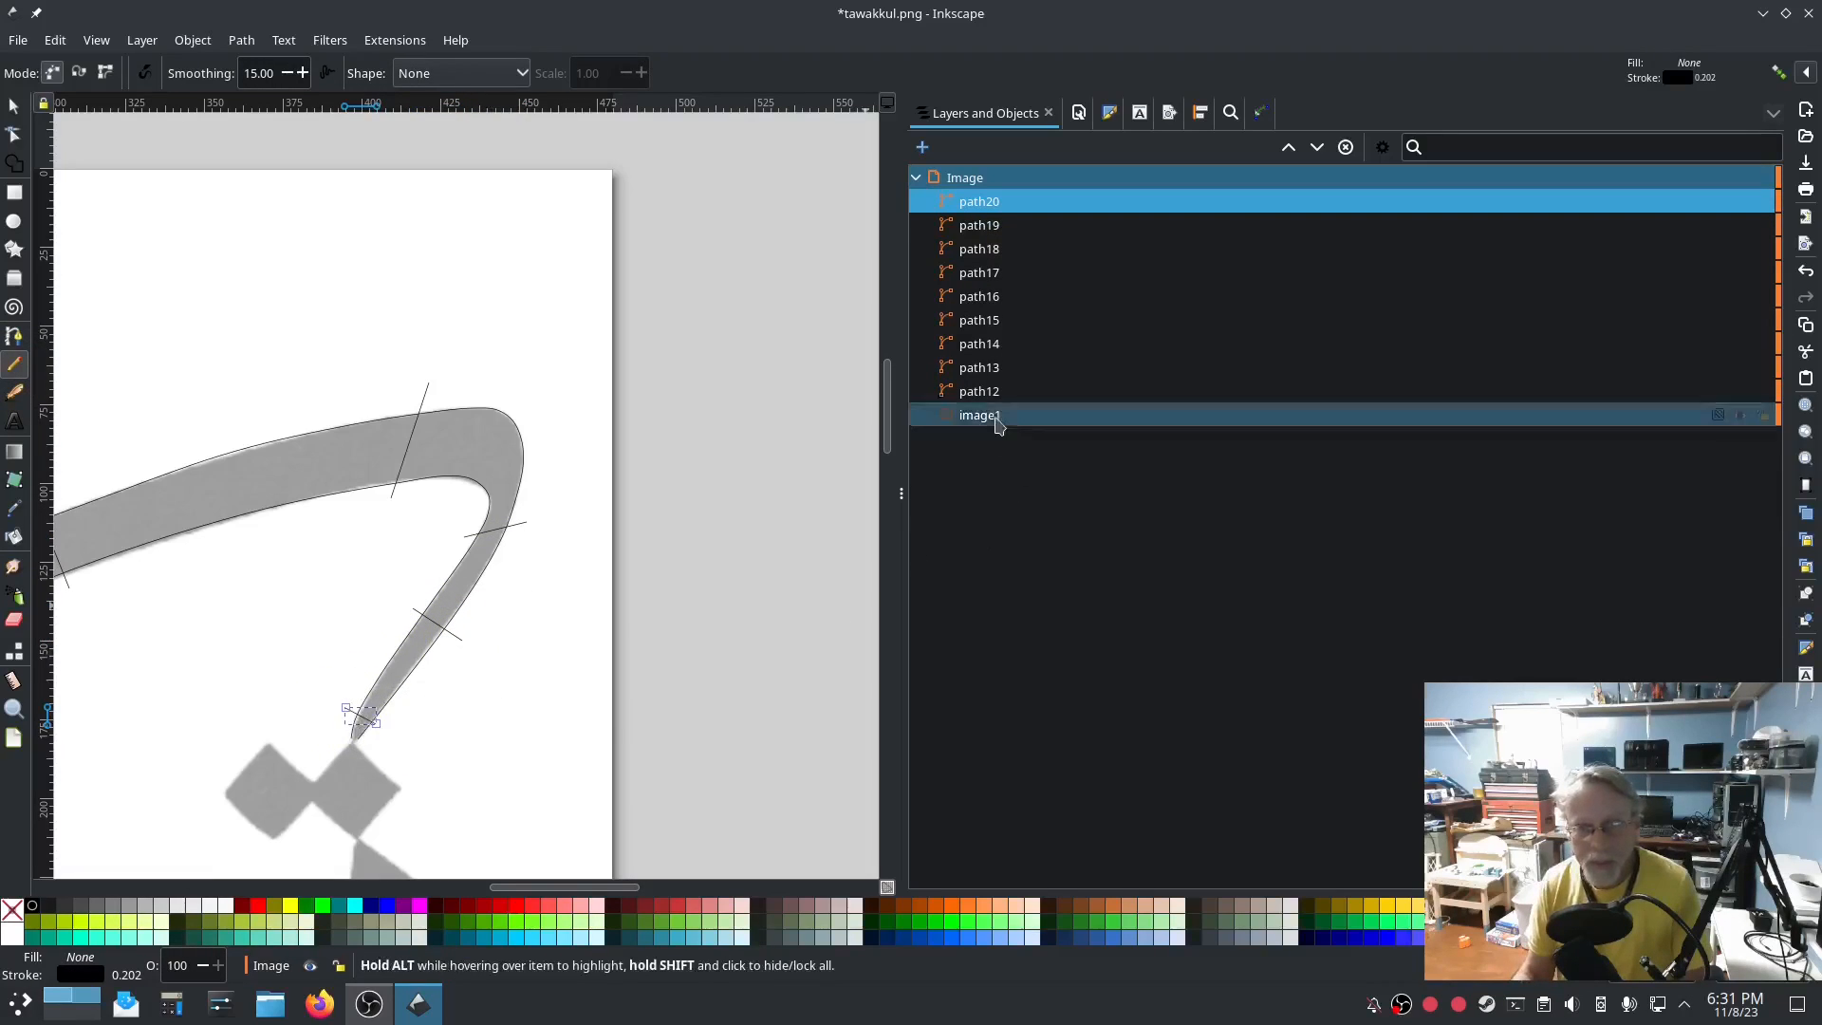
Combine path13 through path20, the arch's two edges and its rungs, into a single path.
click(979, 368)
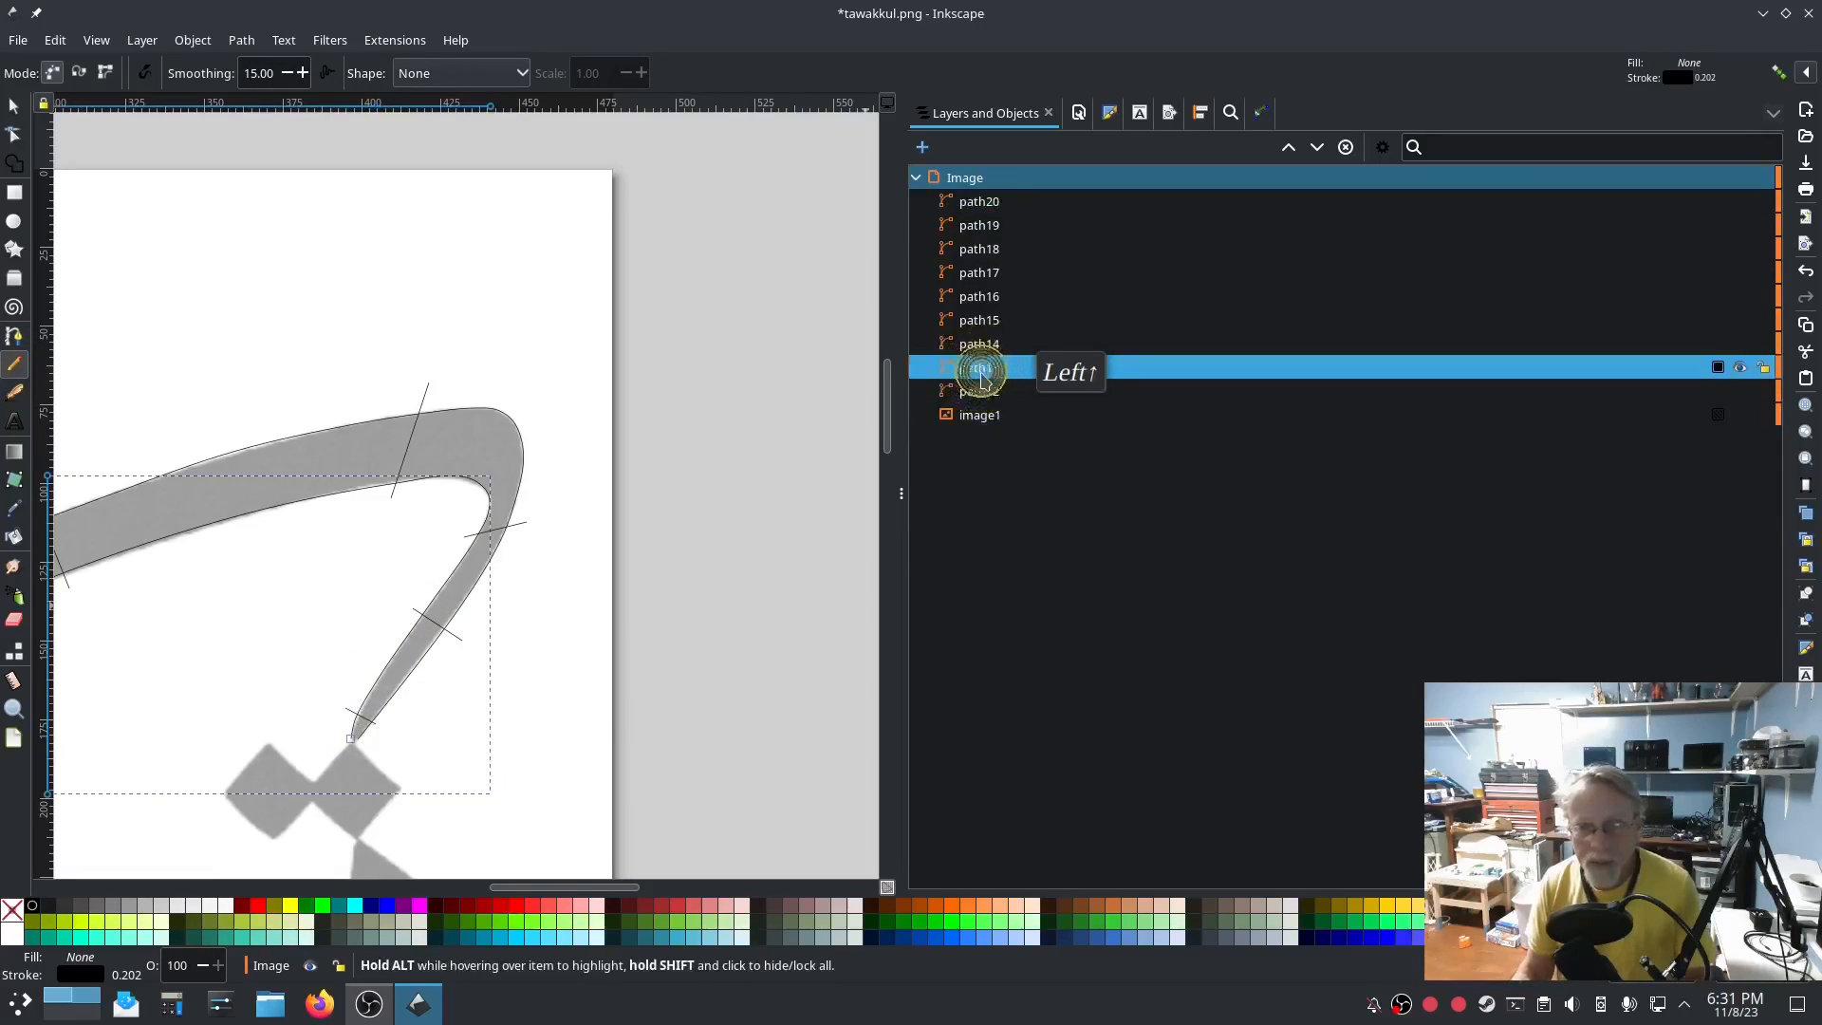
shift+click(984, 201)
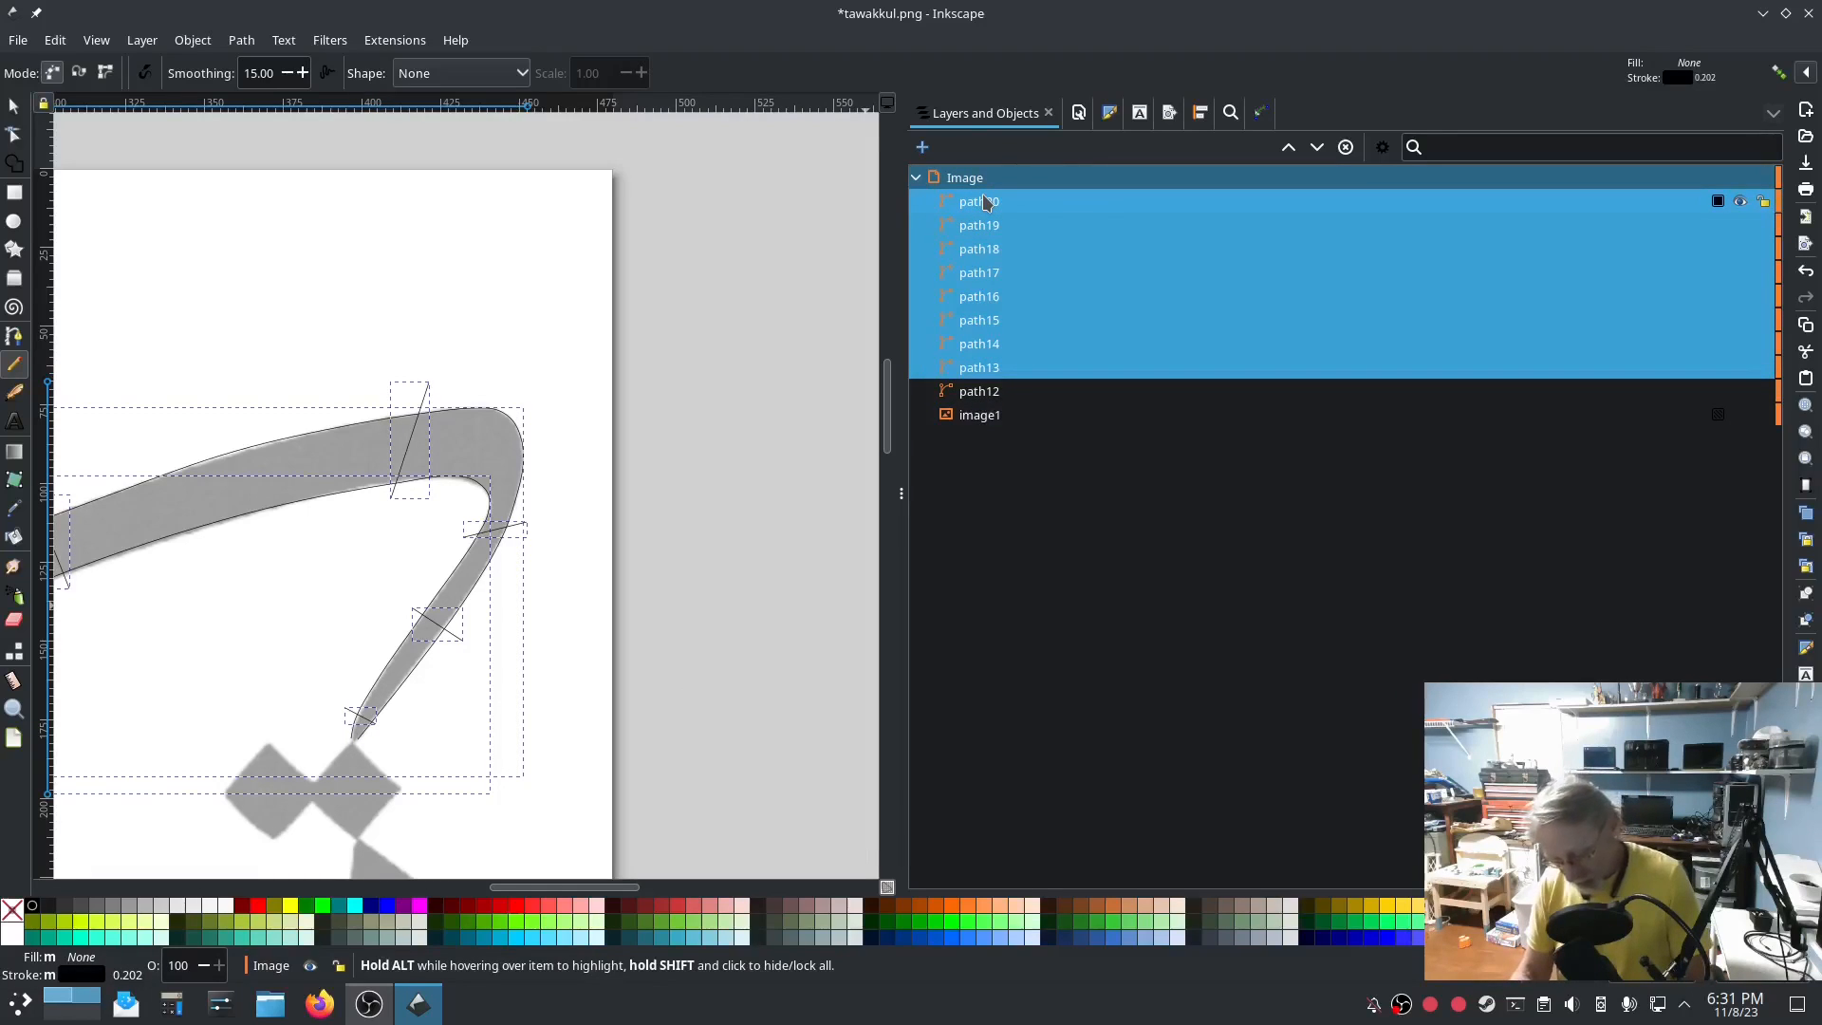
key(ctrl+k)
Enable Custom satin column for the combined arch path in the Ink/Stitch Params and apply it.
click(414, 40)
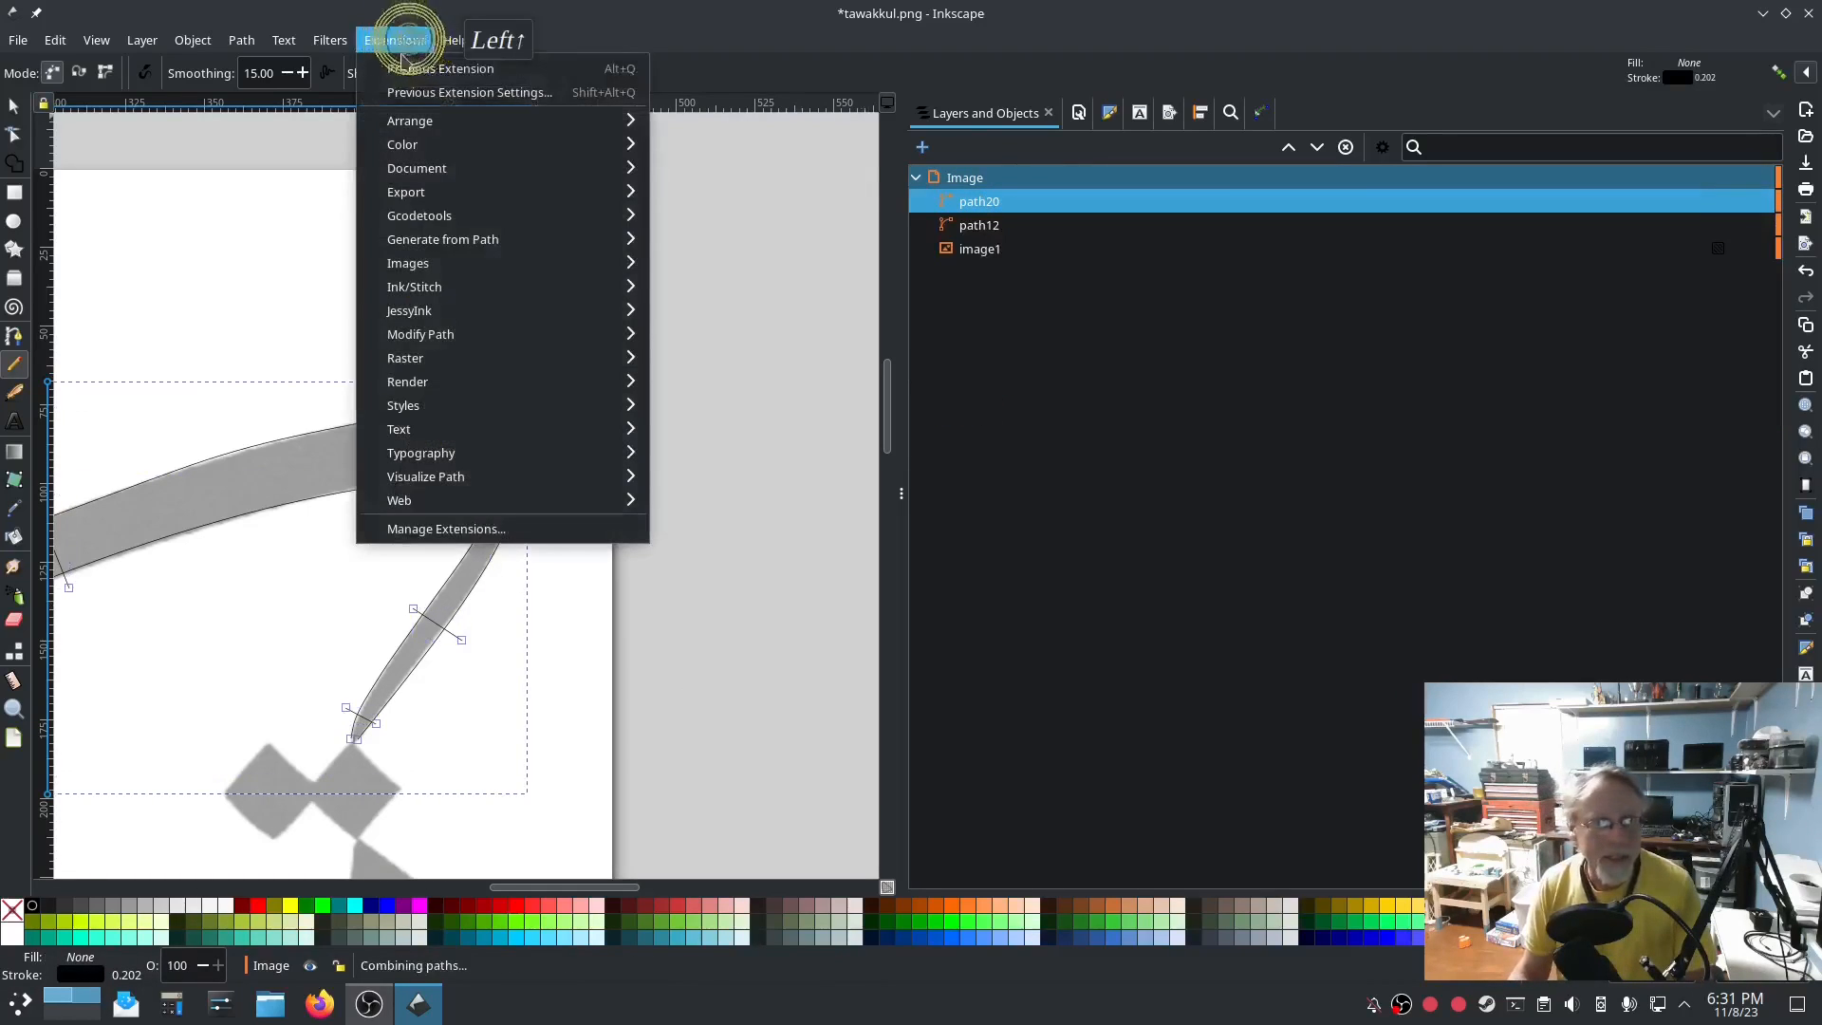
mouse_move(427, 286)
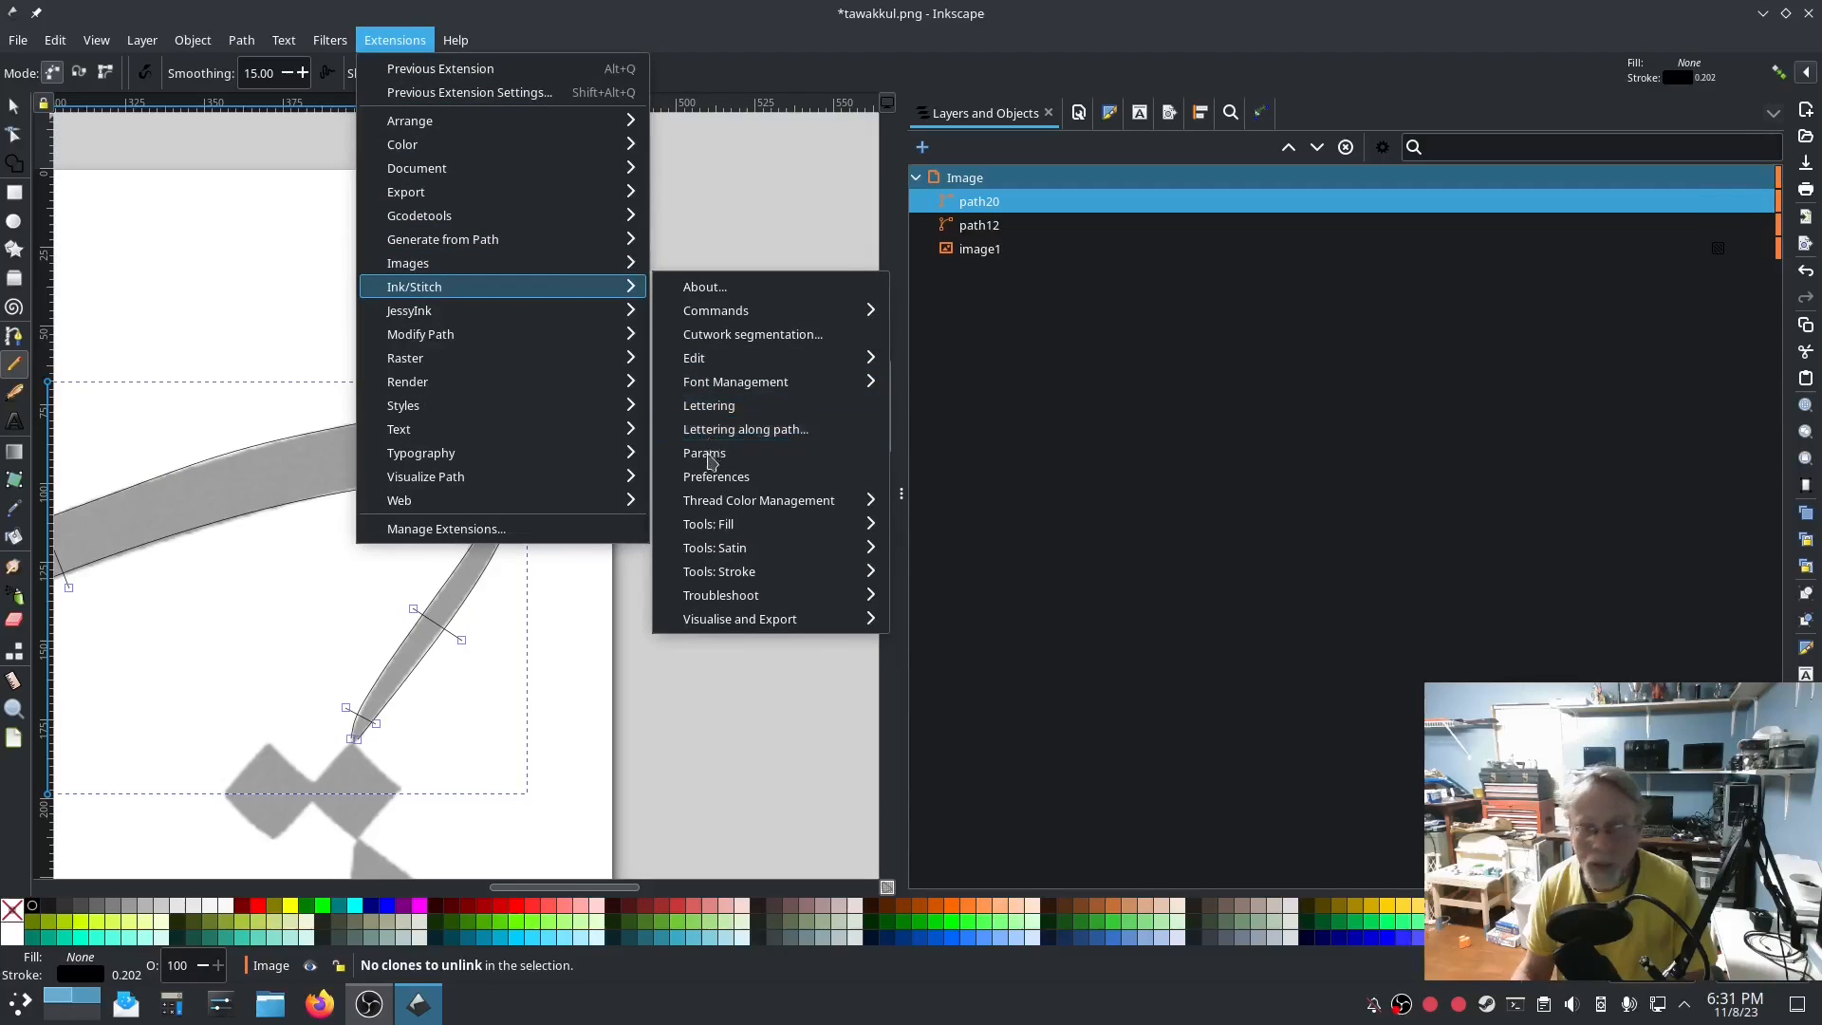
click(704, 453)
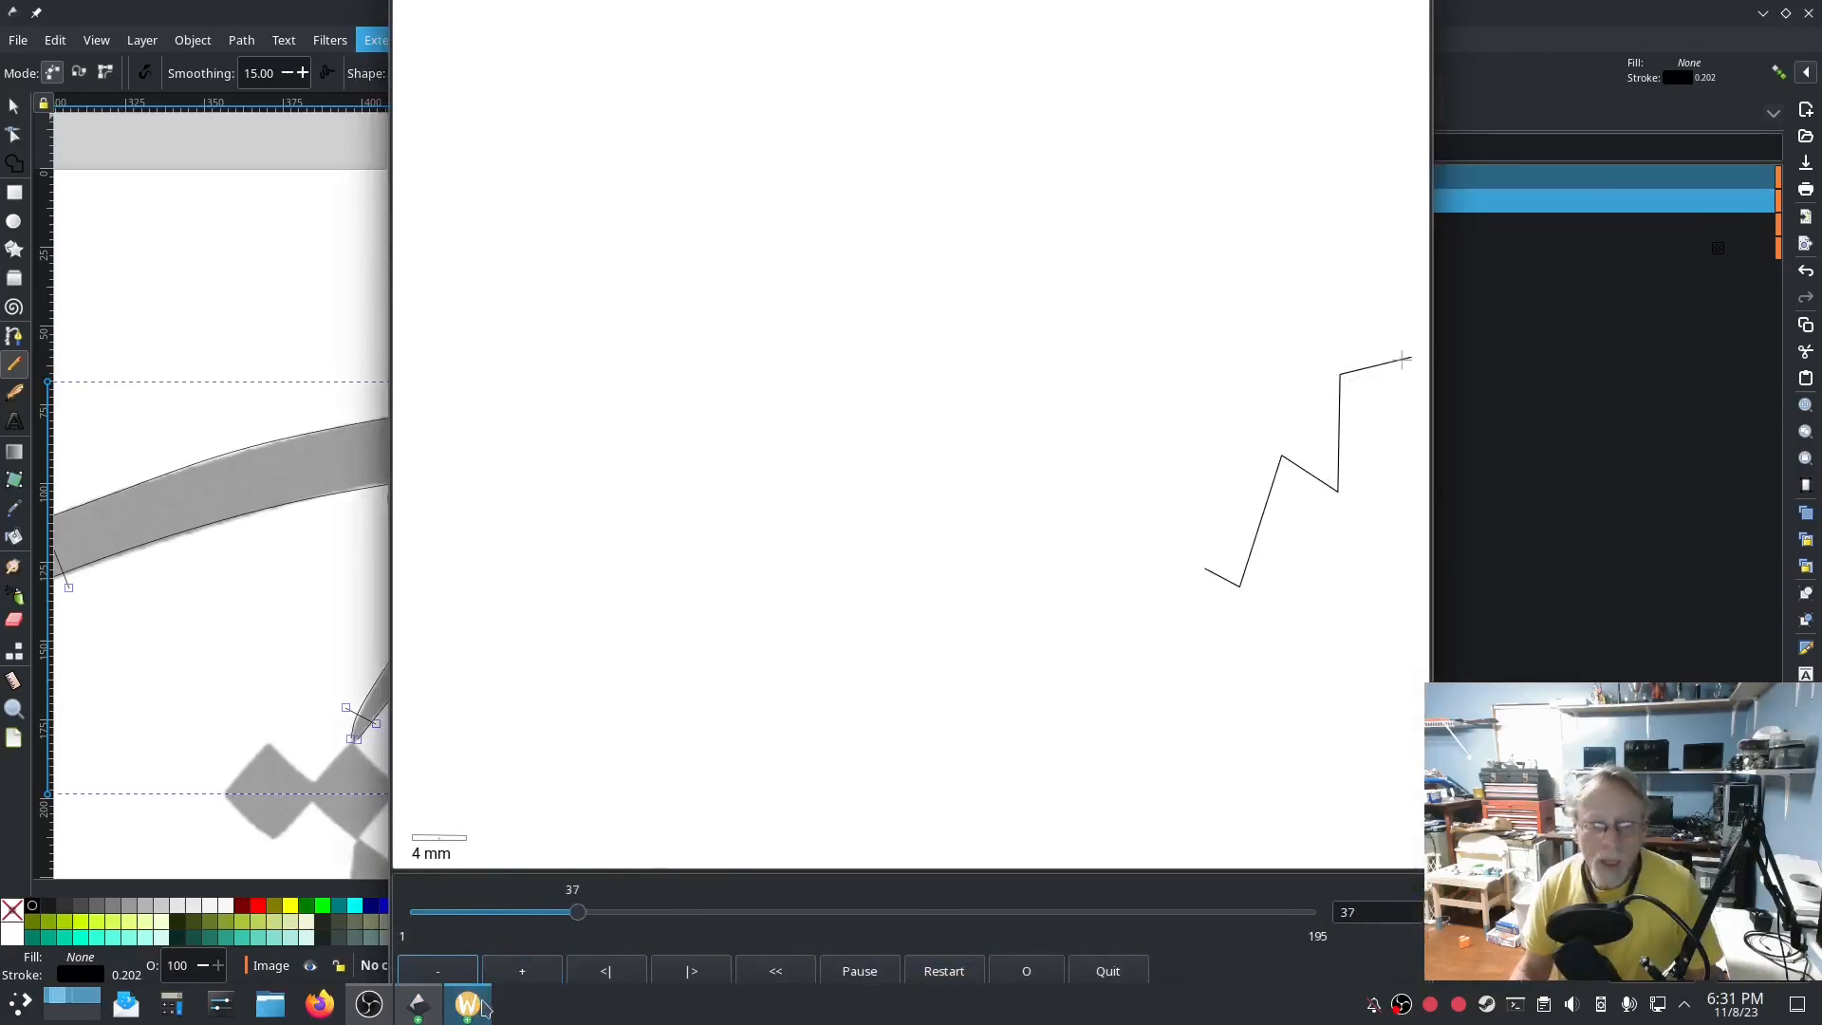
click(482, 1006)
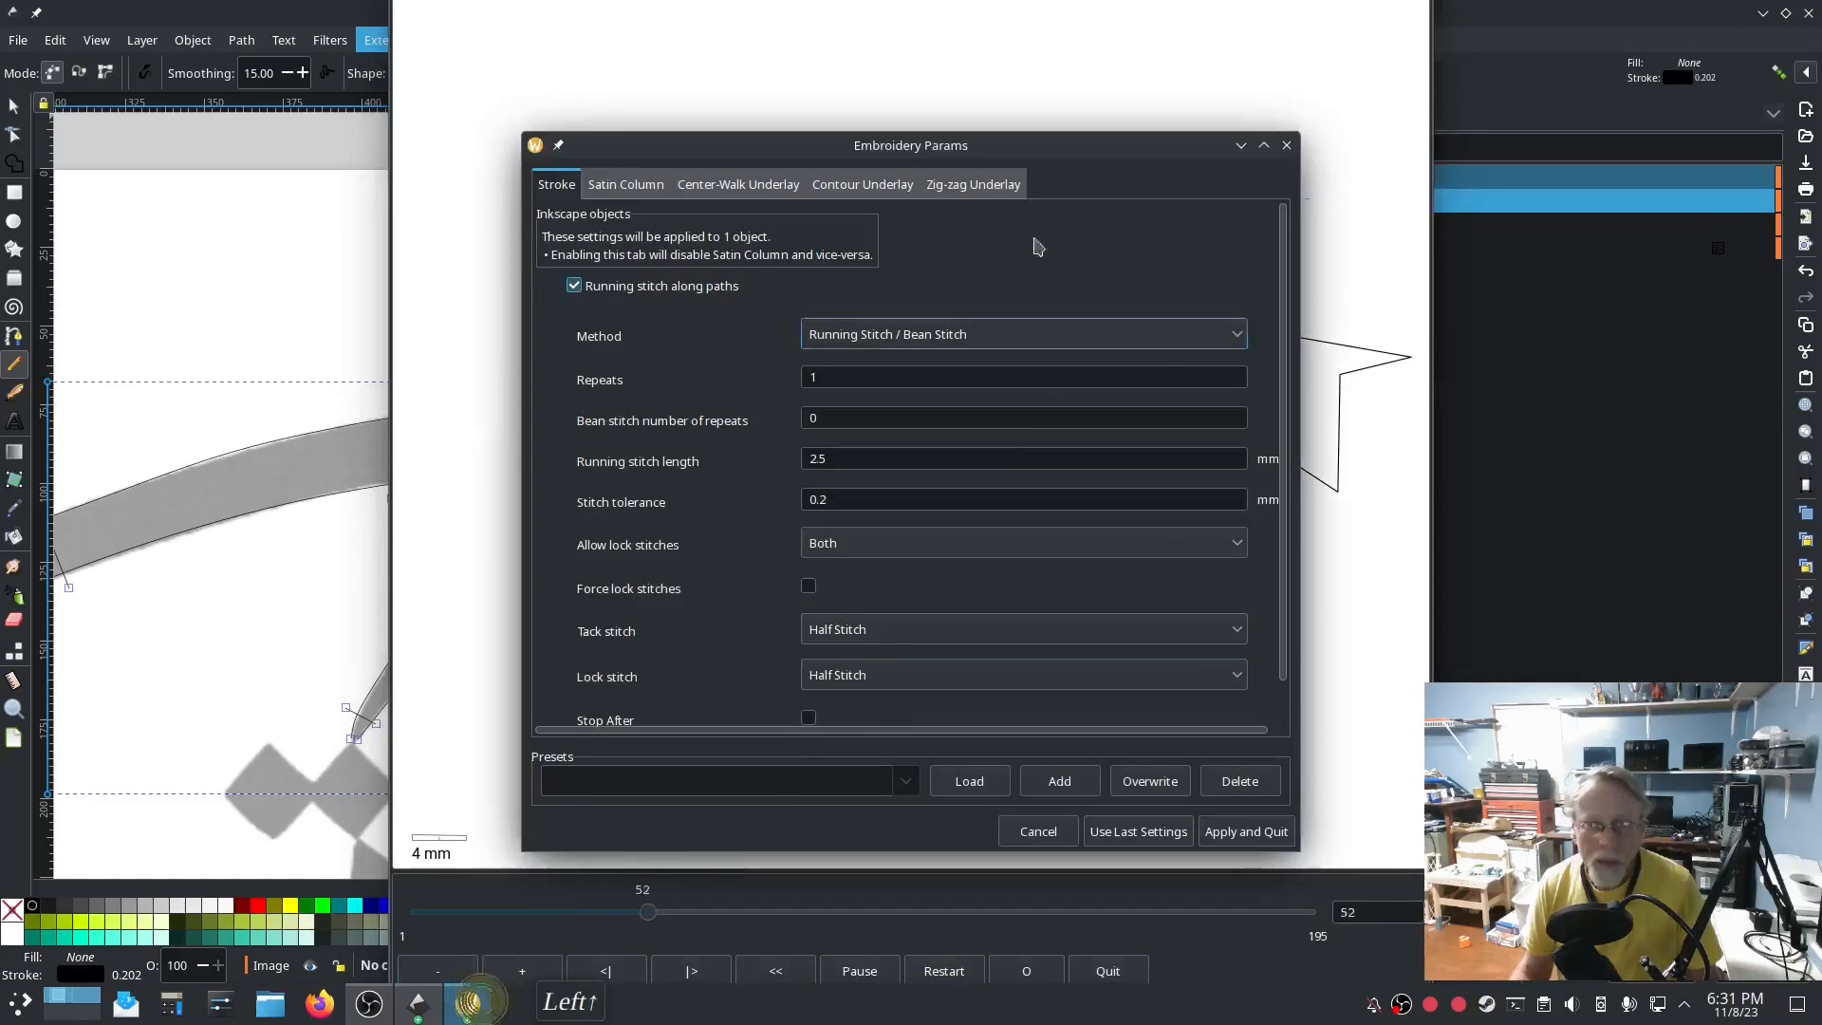
click(634, 186)
click(574, 304)
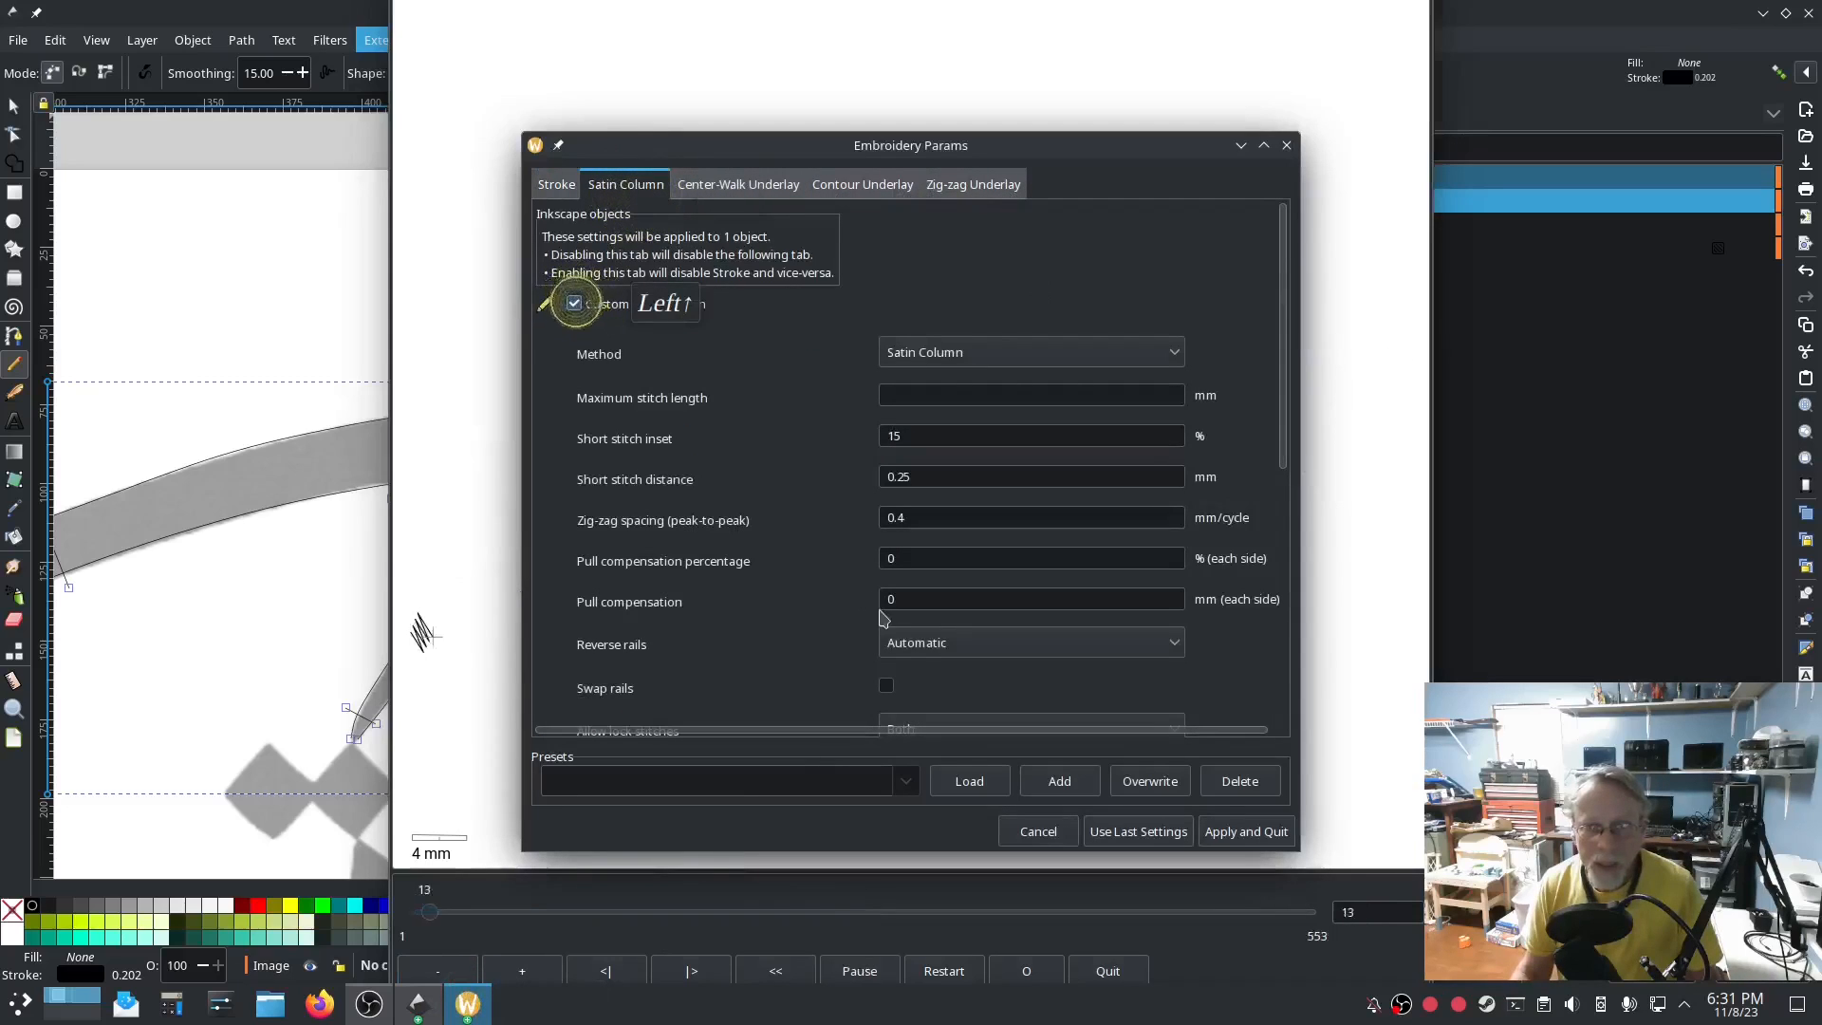
drag(902, 147, 377, 147)
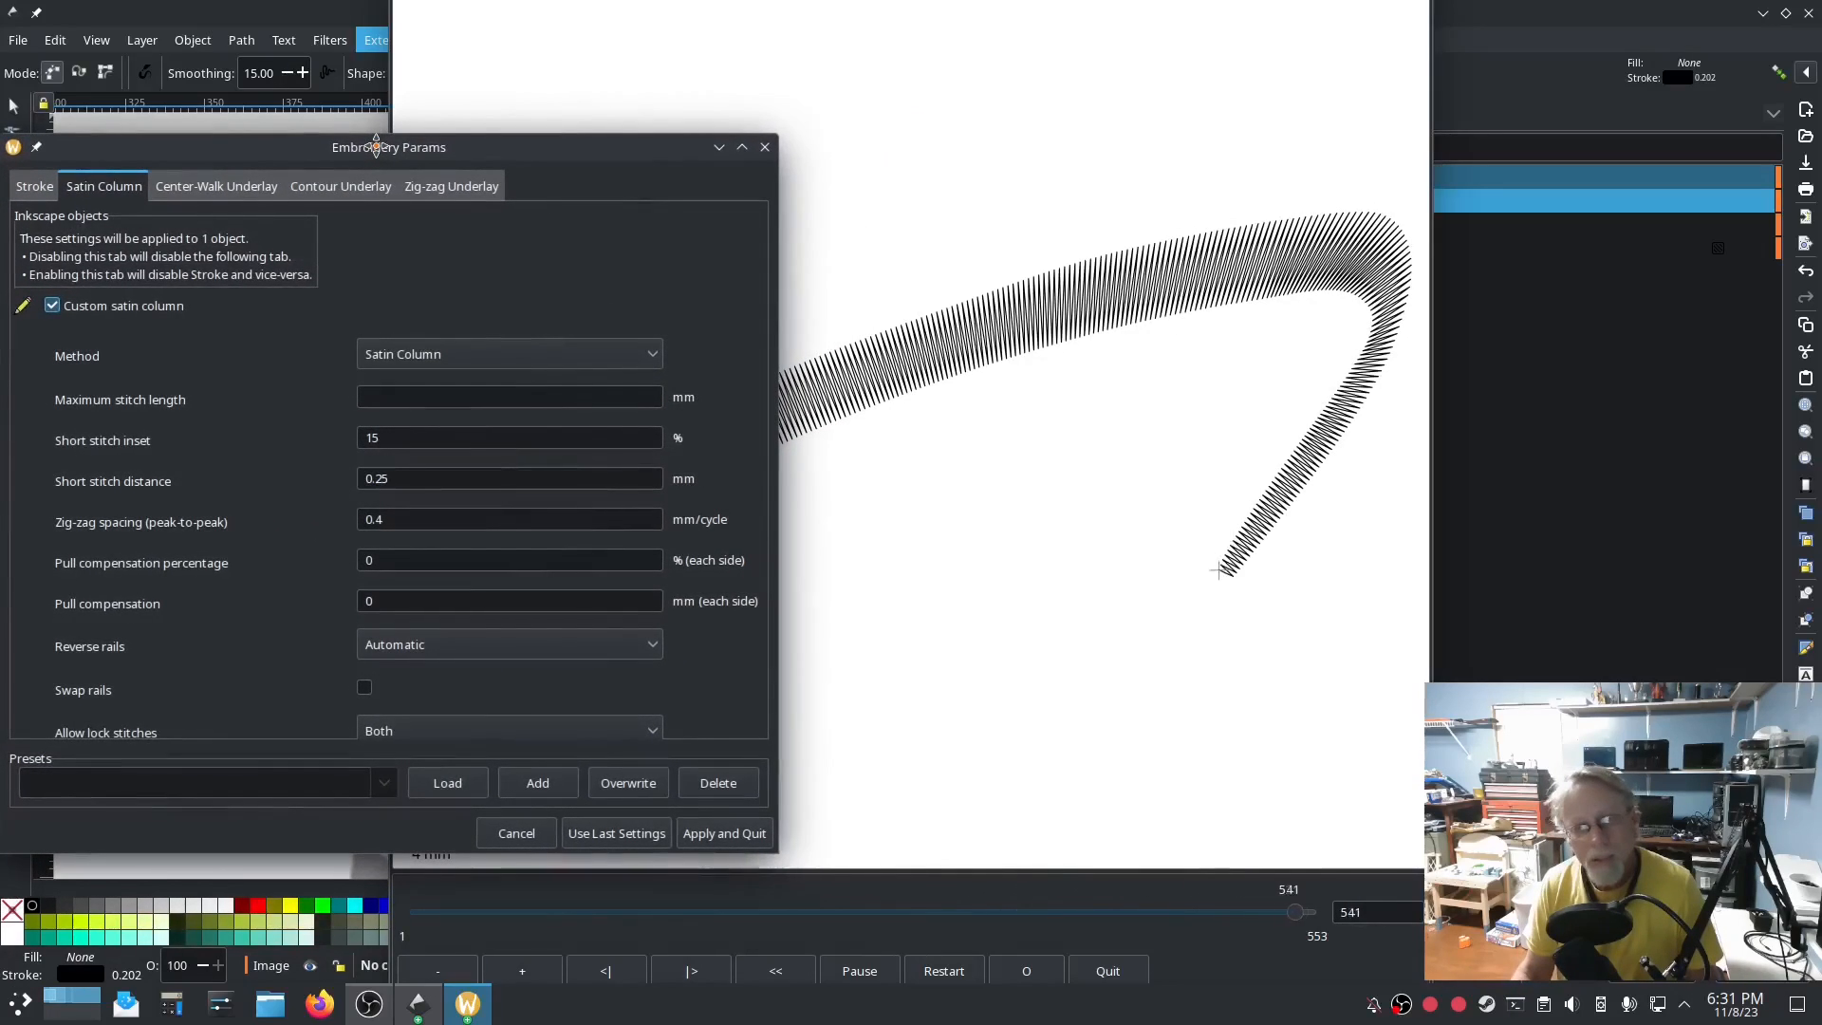
drag(376, 147, 501, 123)
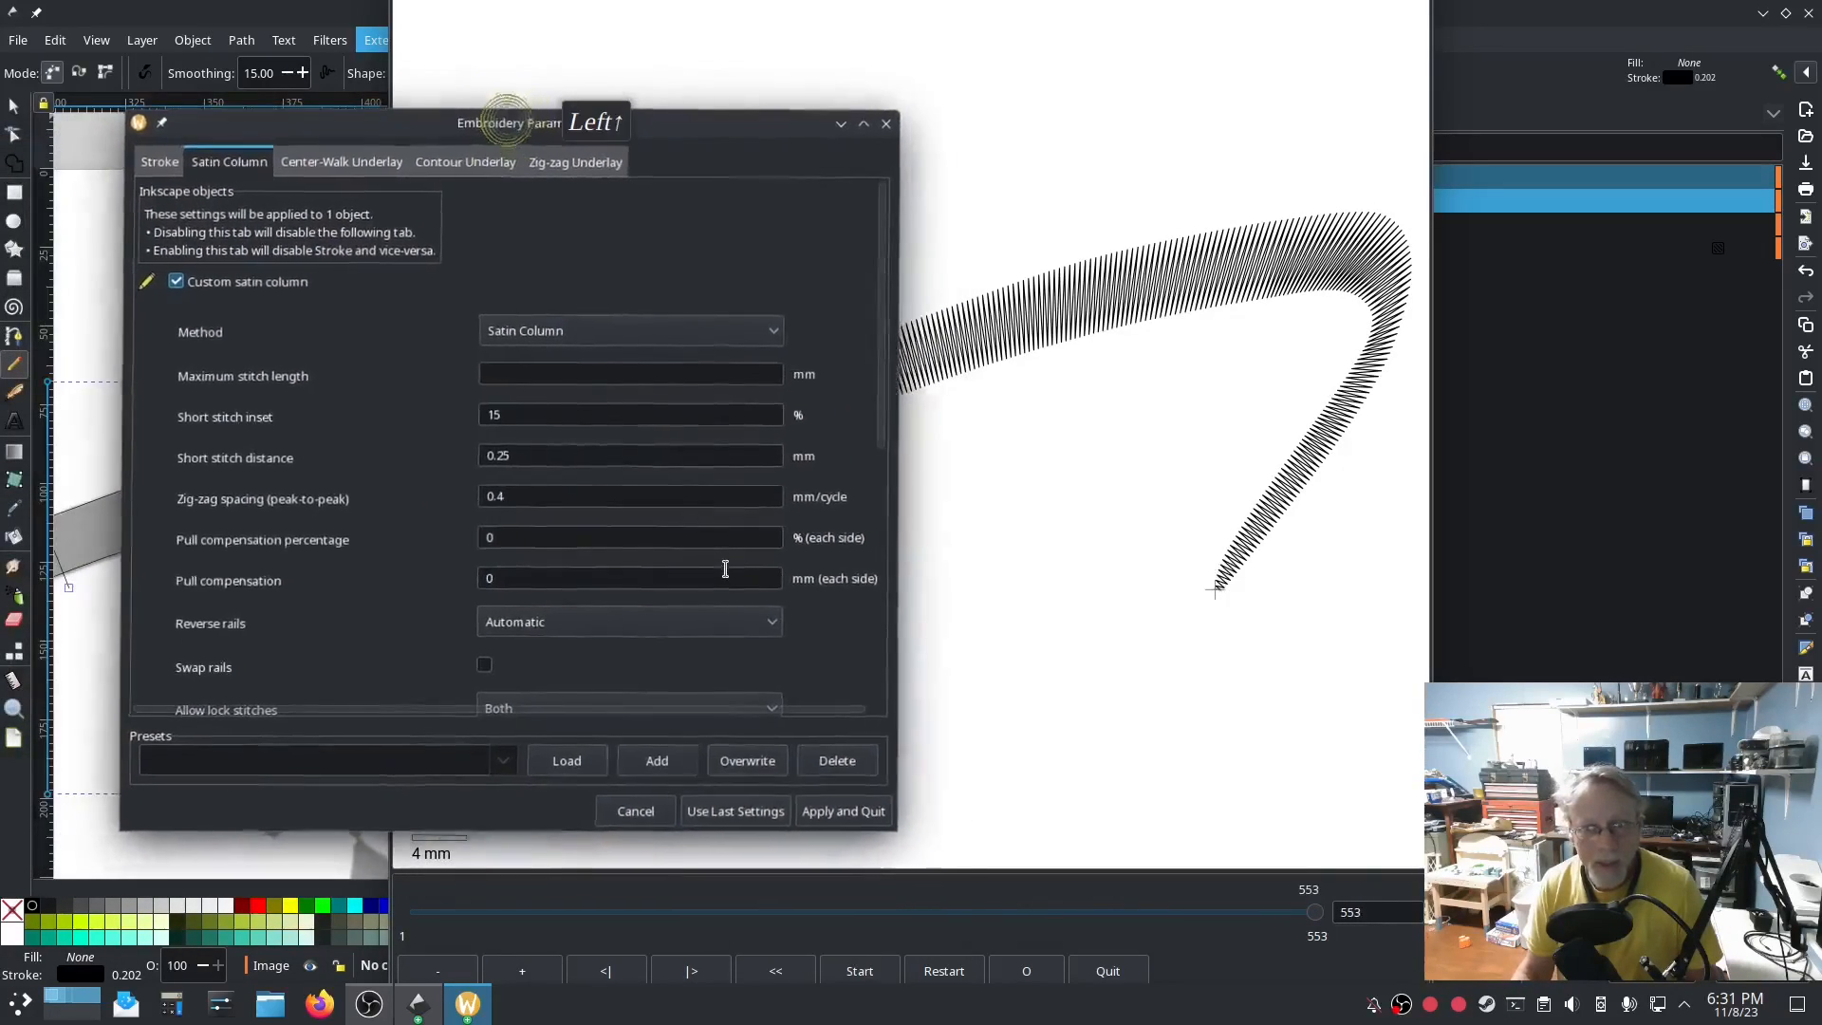
click(841, 808)
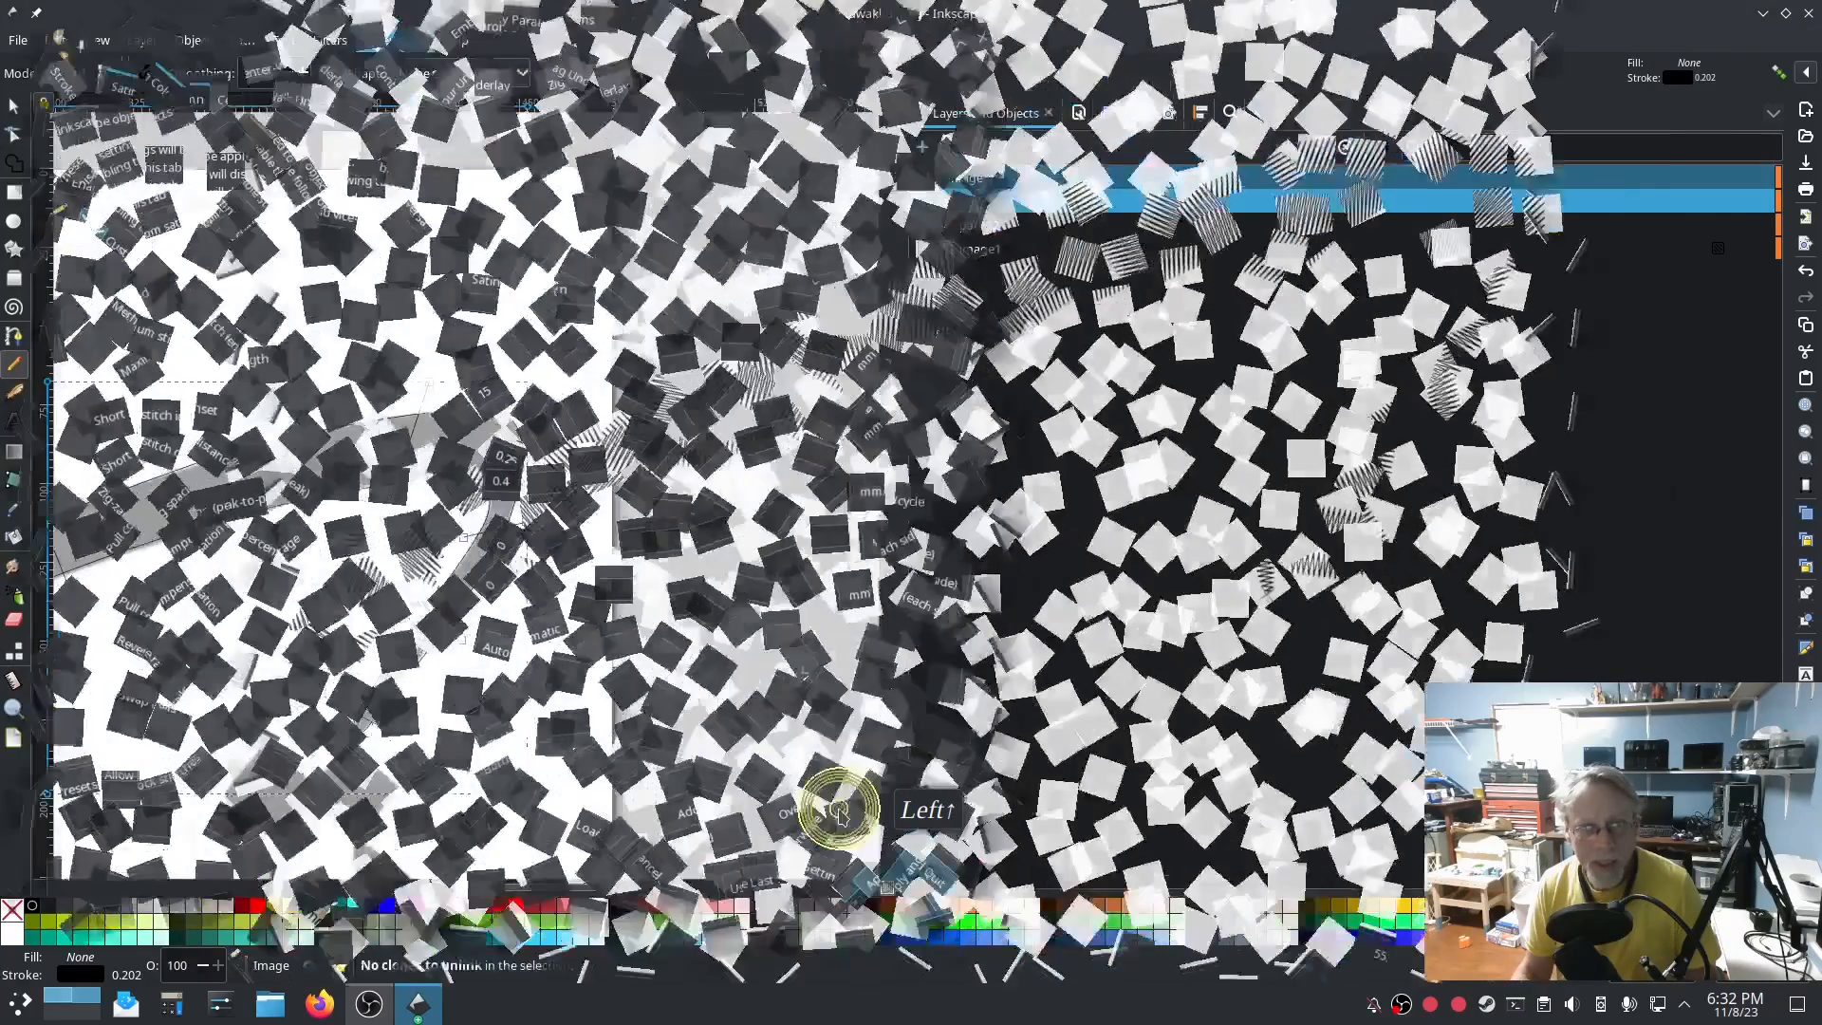
Start a Pen path where the triangular bowl leaves the stem's inner edge and trace its inside curve down towards the bottom.
middle_click(667, 631)
drag(868, 251, 870, 244)
drag(342, 581, 634, 474)
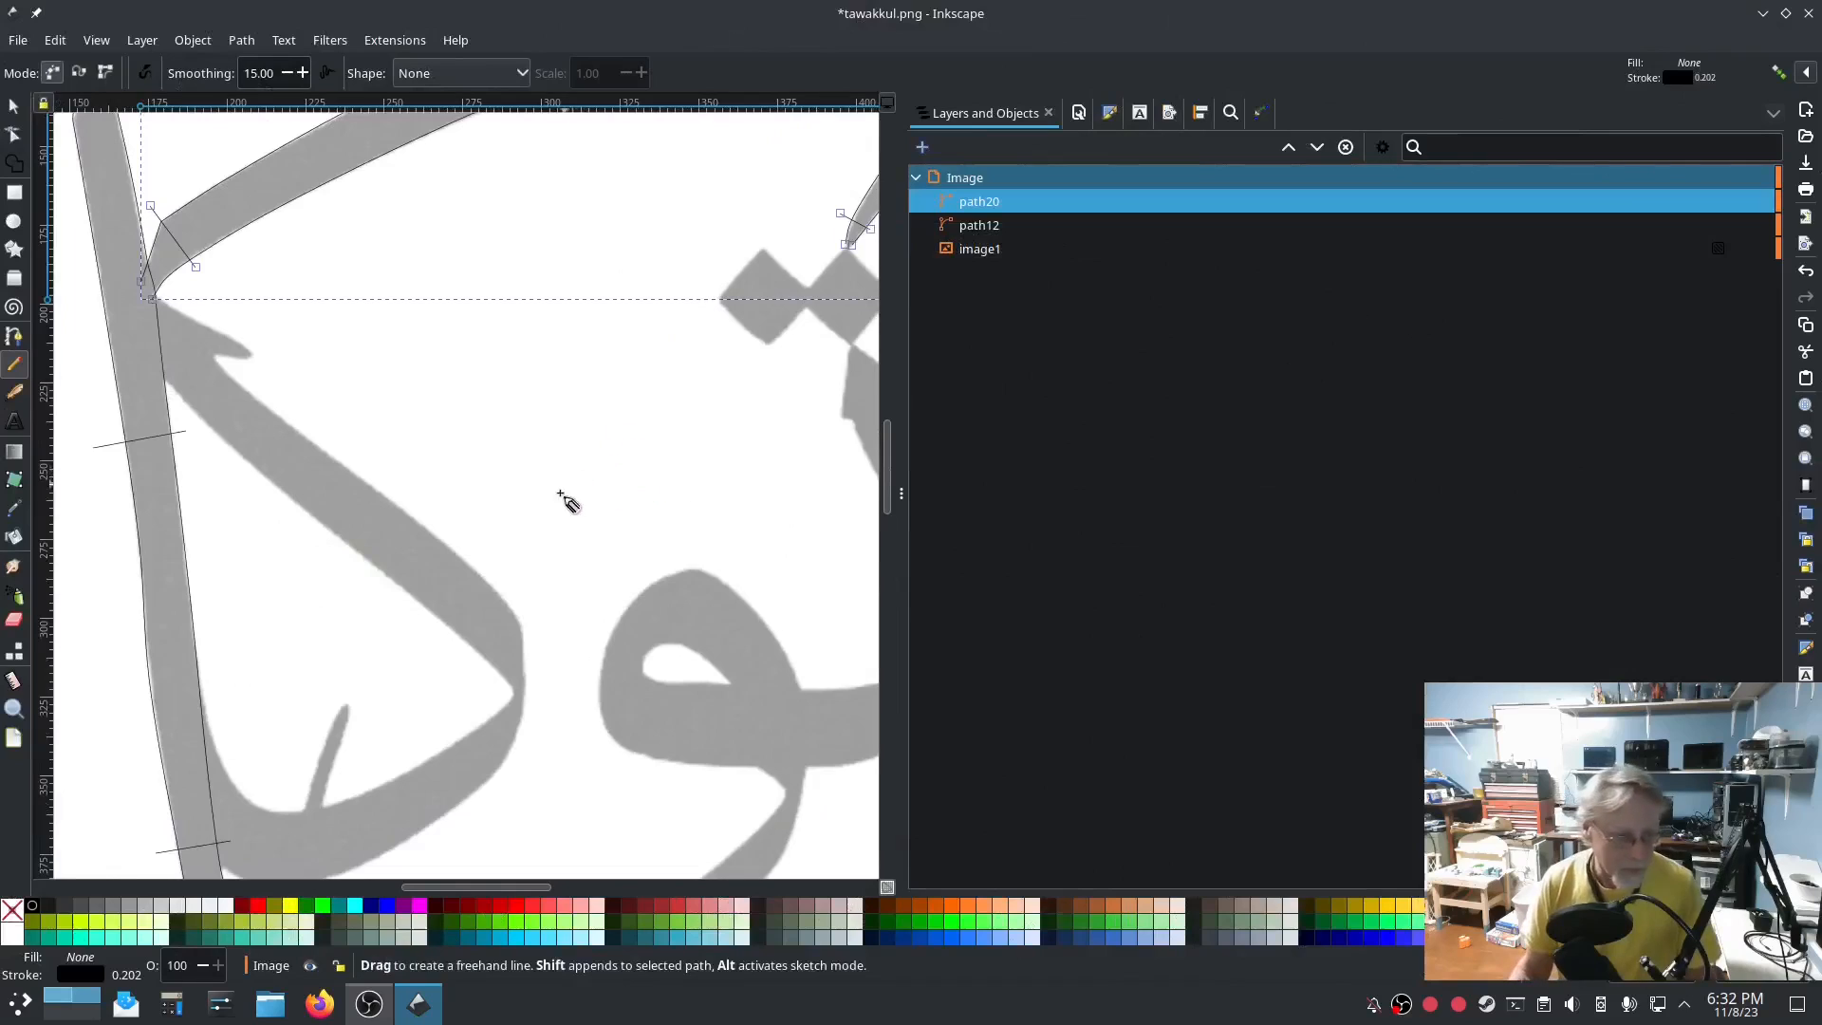
drag(381, 626, 597, 471)
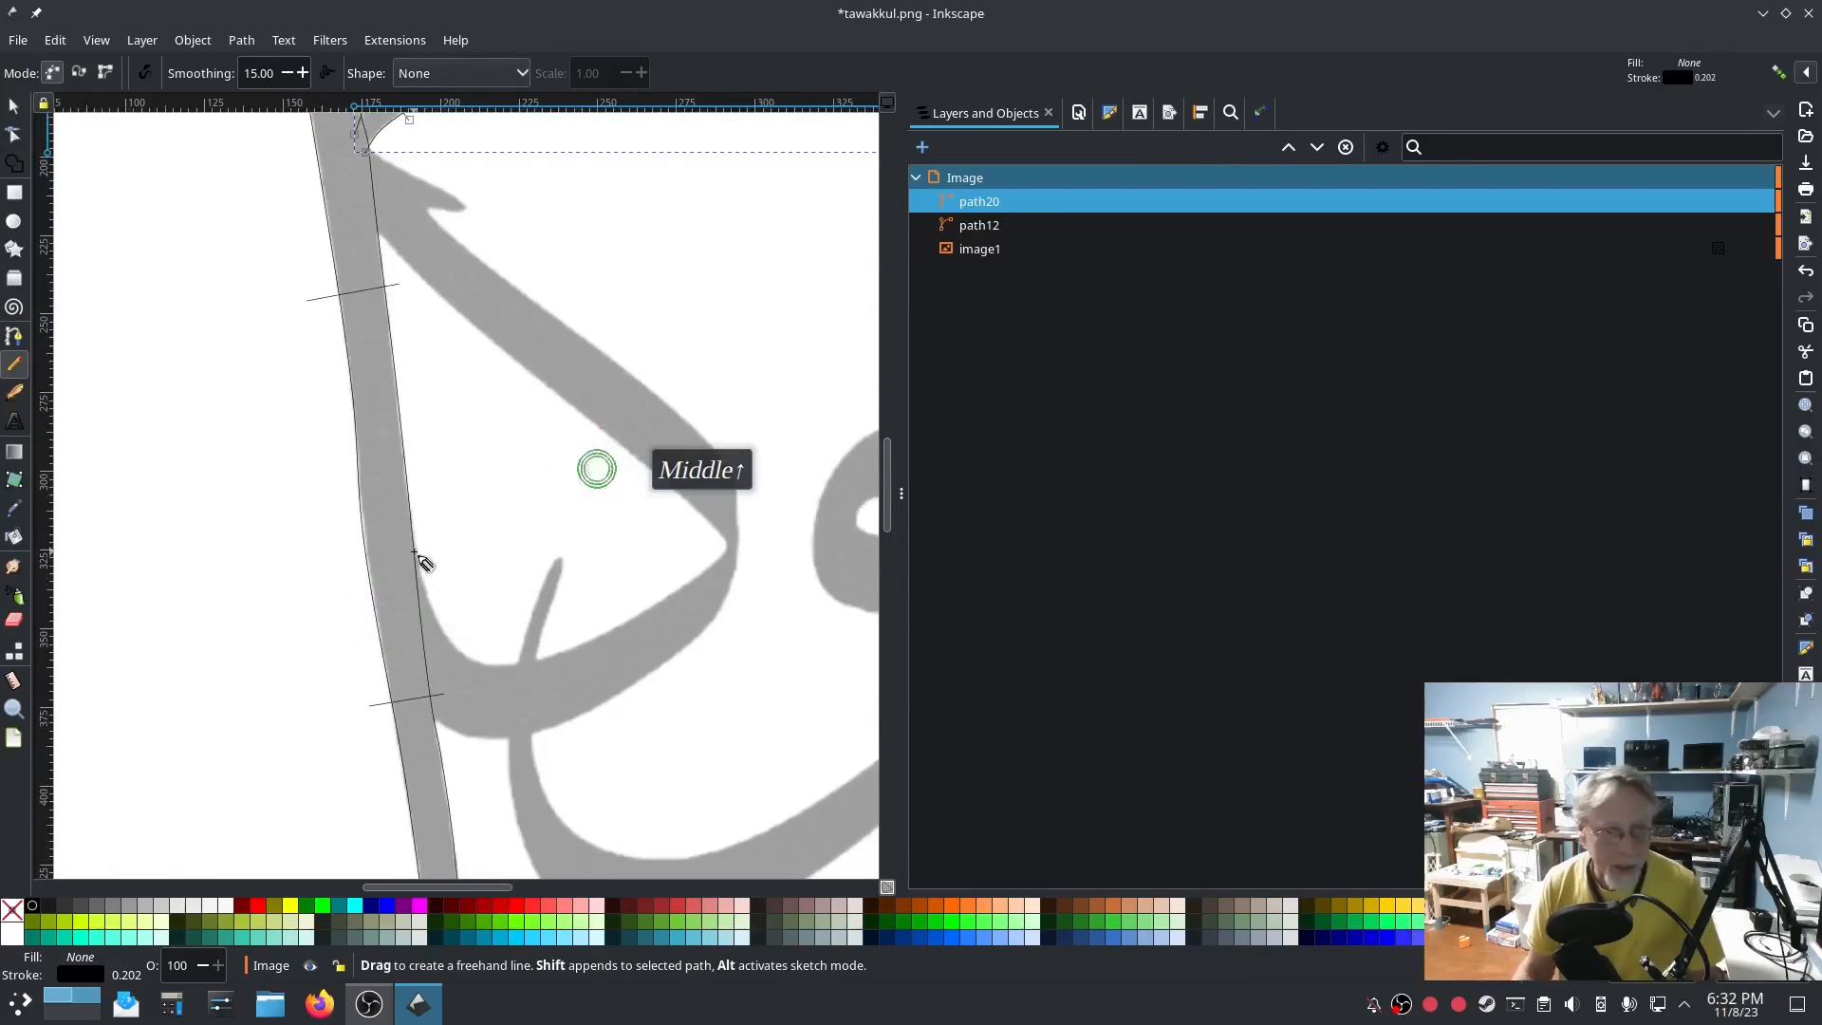
click(15, 337)
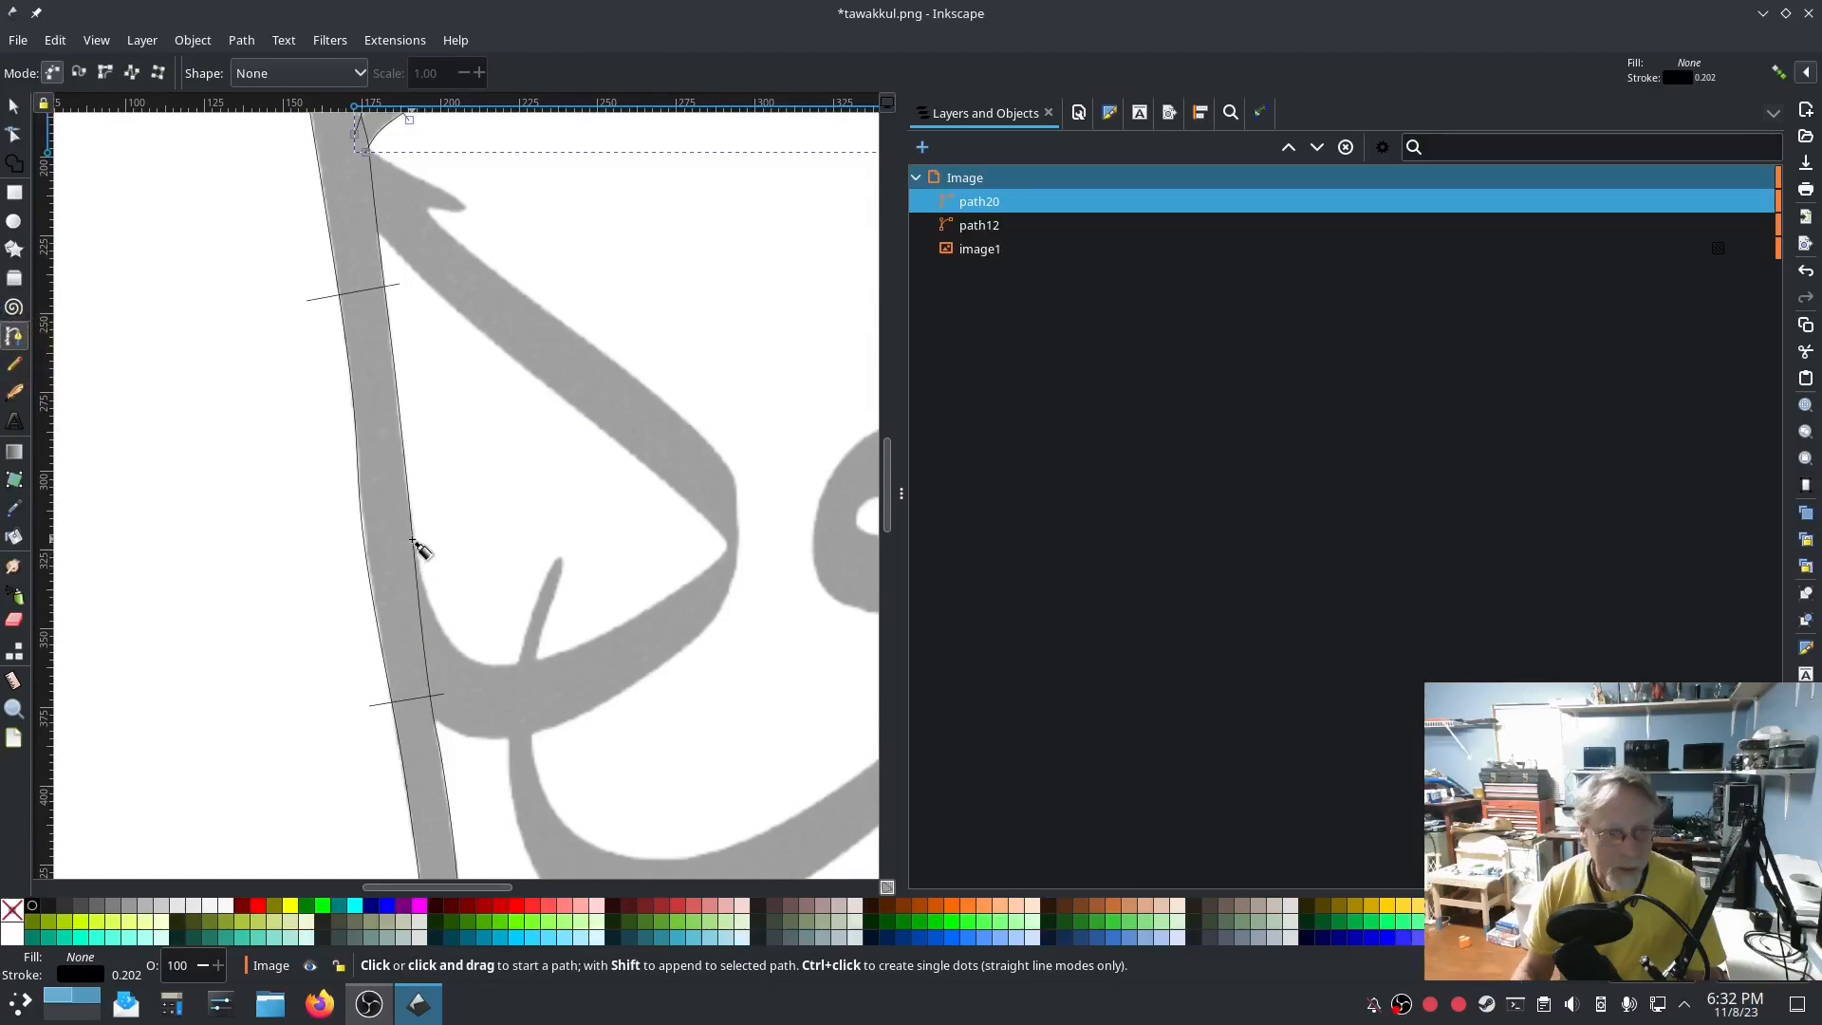
scroll(418, 545, up, 3)
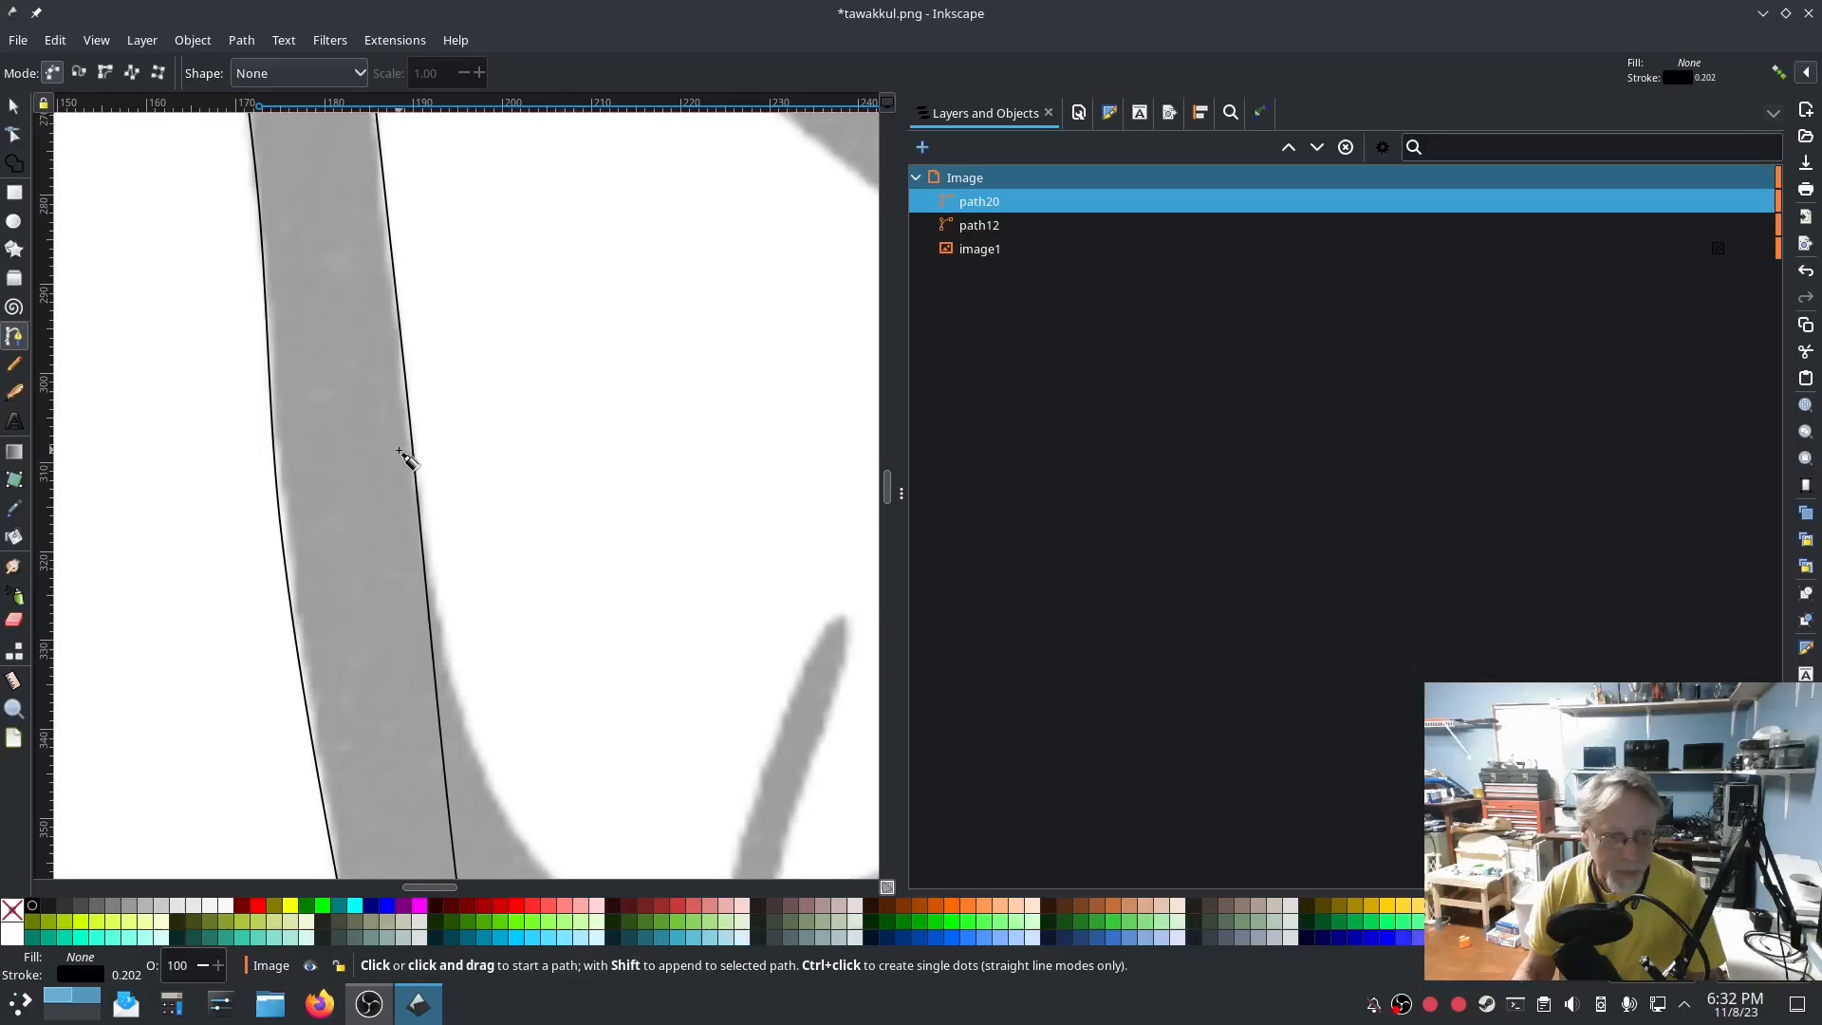
click(411, 502)
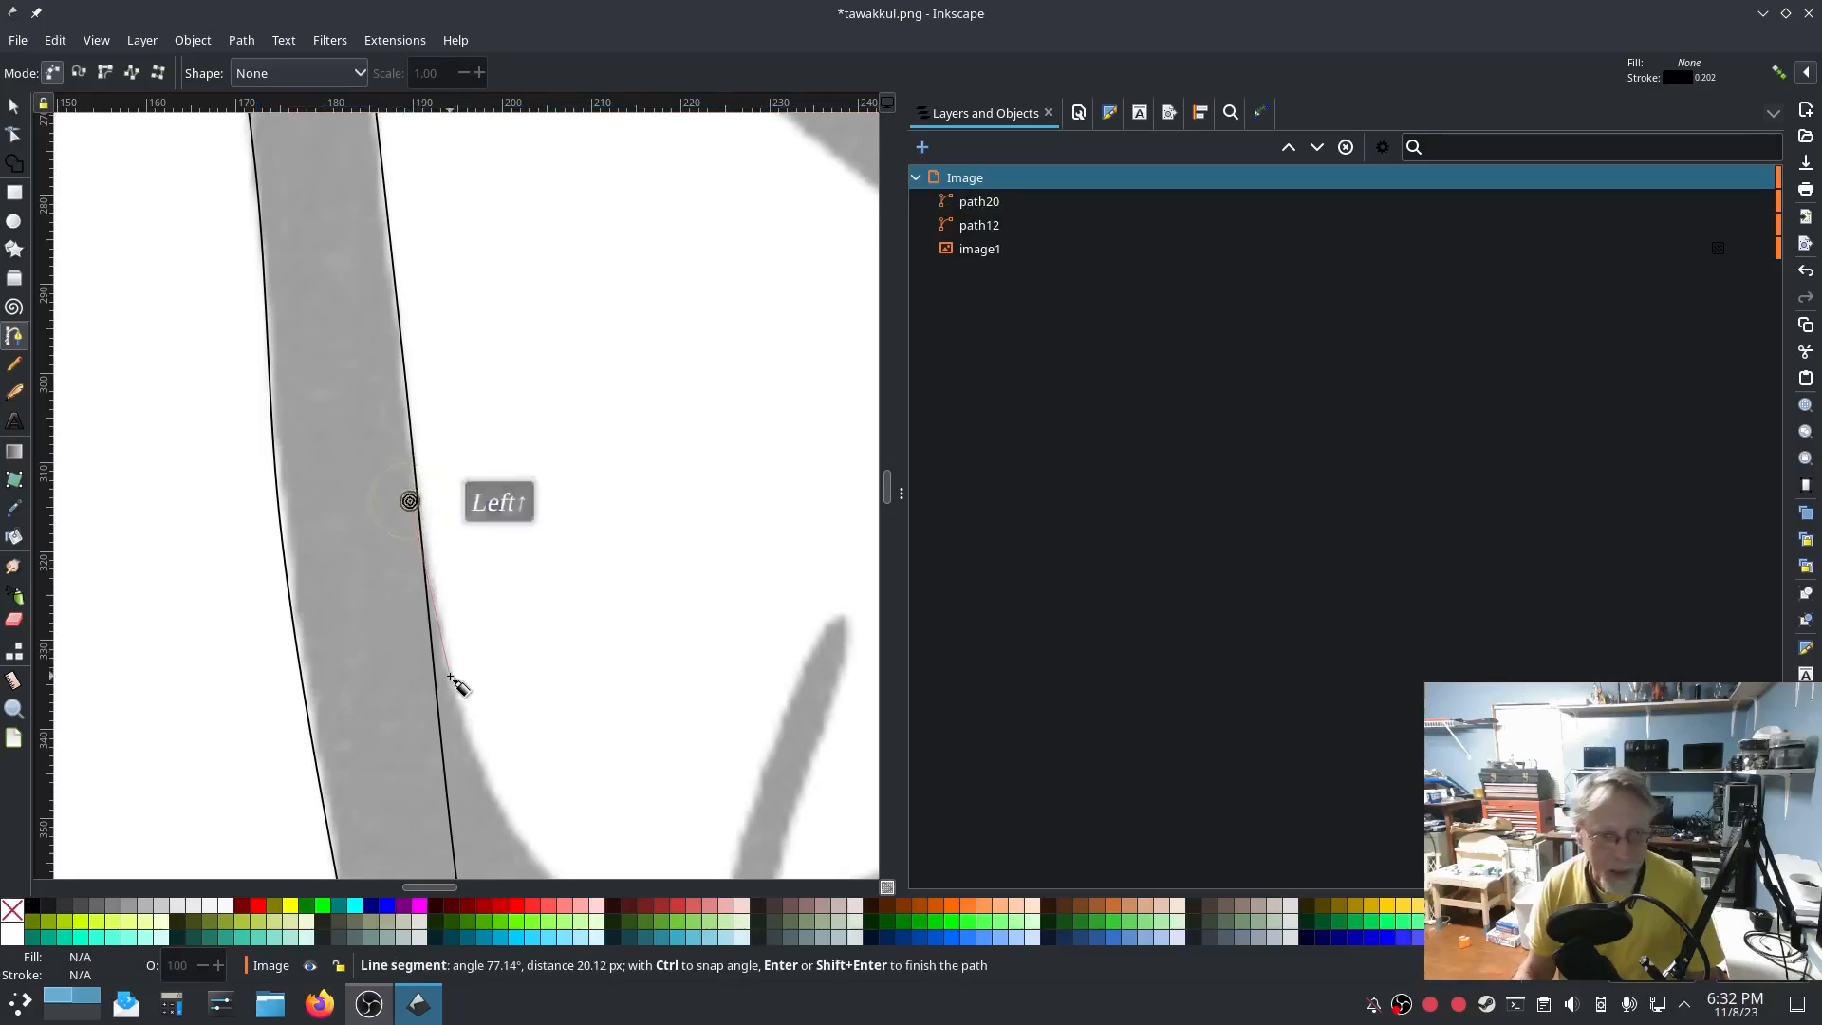
click(452, 678)
click(490, 792)
drag(487, 784, 304, 398)
click(327, 438)
click(365, 481)
click(409, 507)
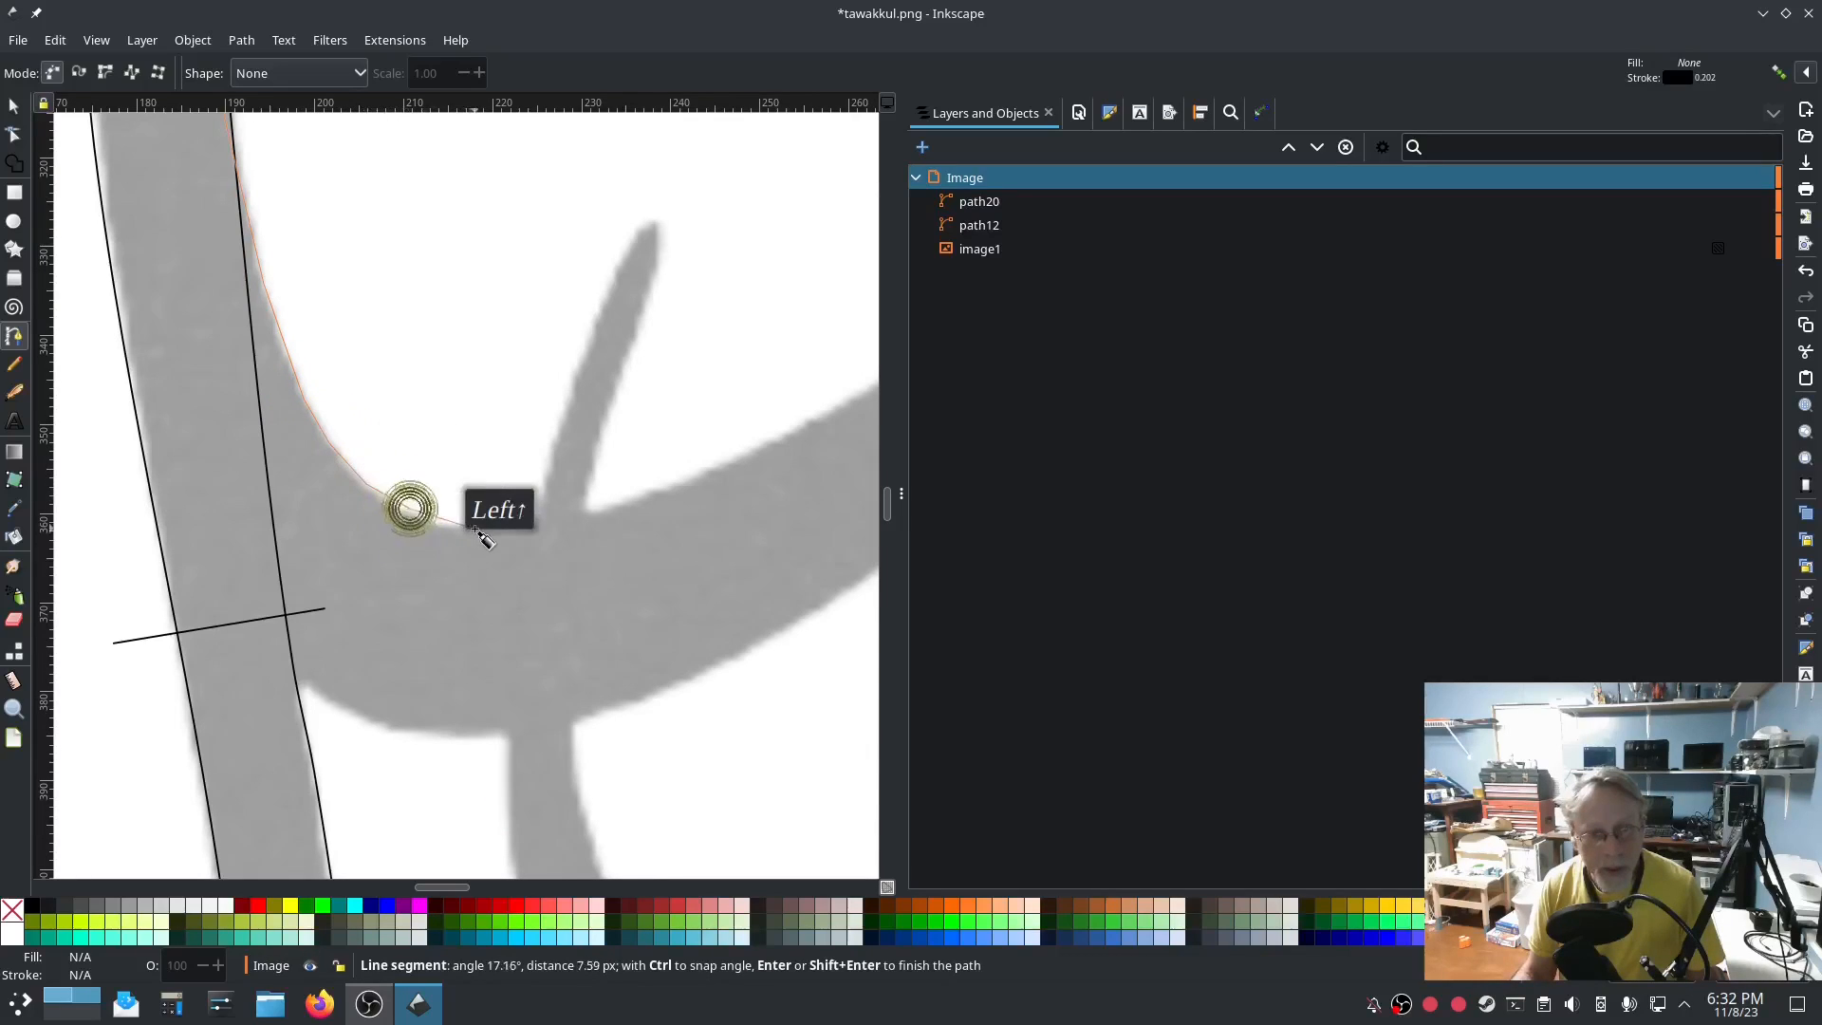
Continue the inner-edge path along the bowl's bottom, past the thin upright stroke, and around the sharp inner corner.
click(451, 523)
click(522, 524)
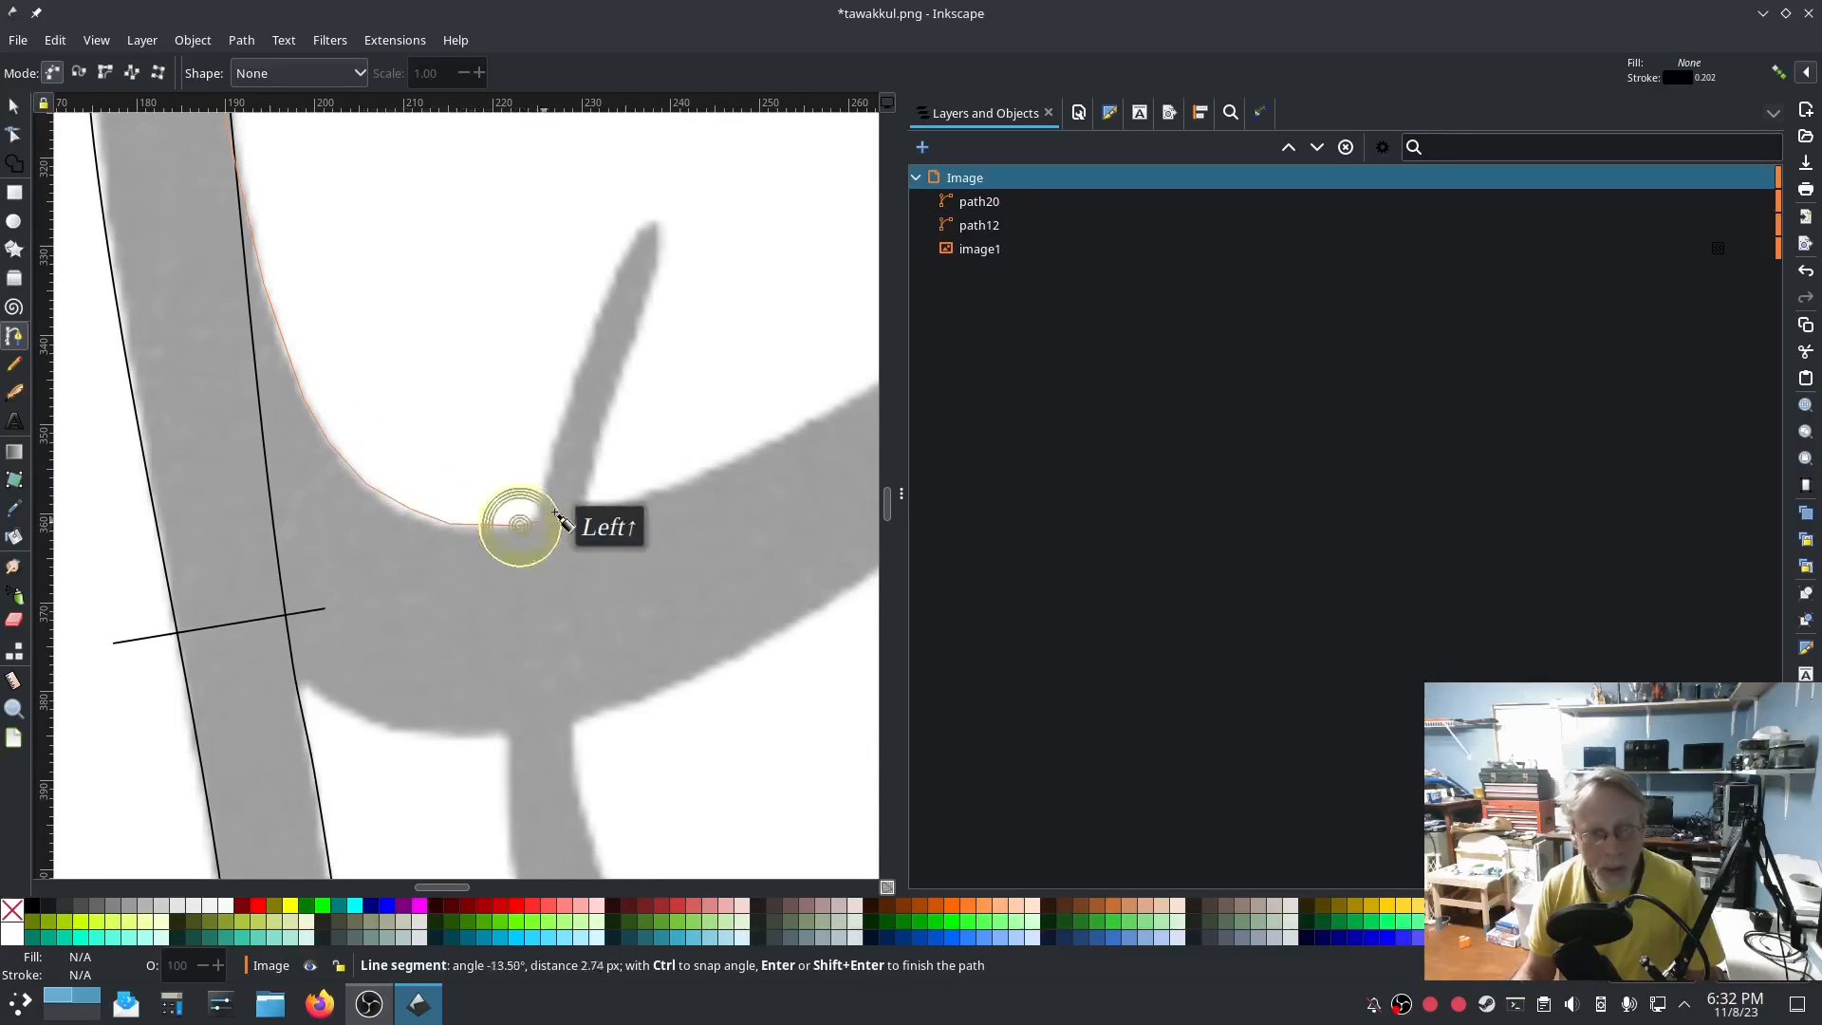
click(621, 505)
click(793, 435)
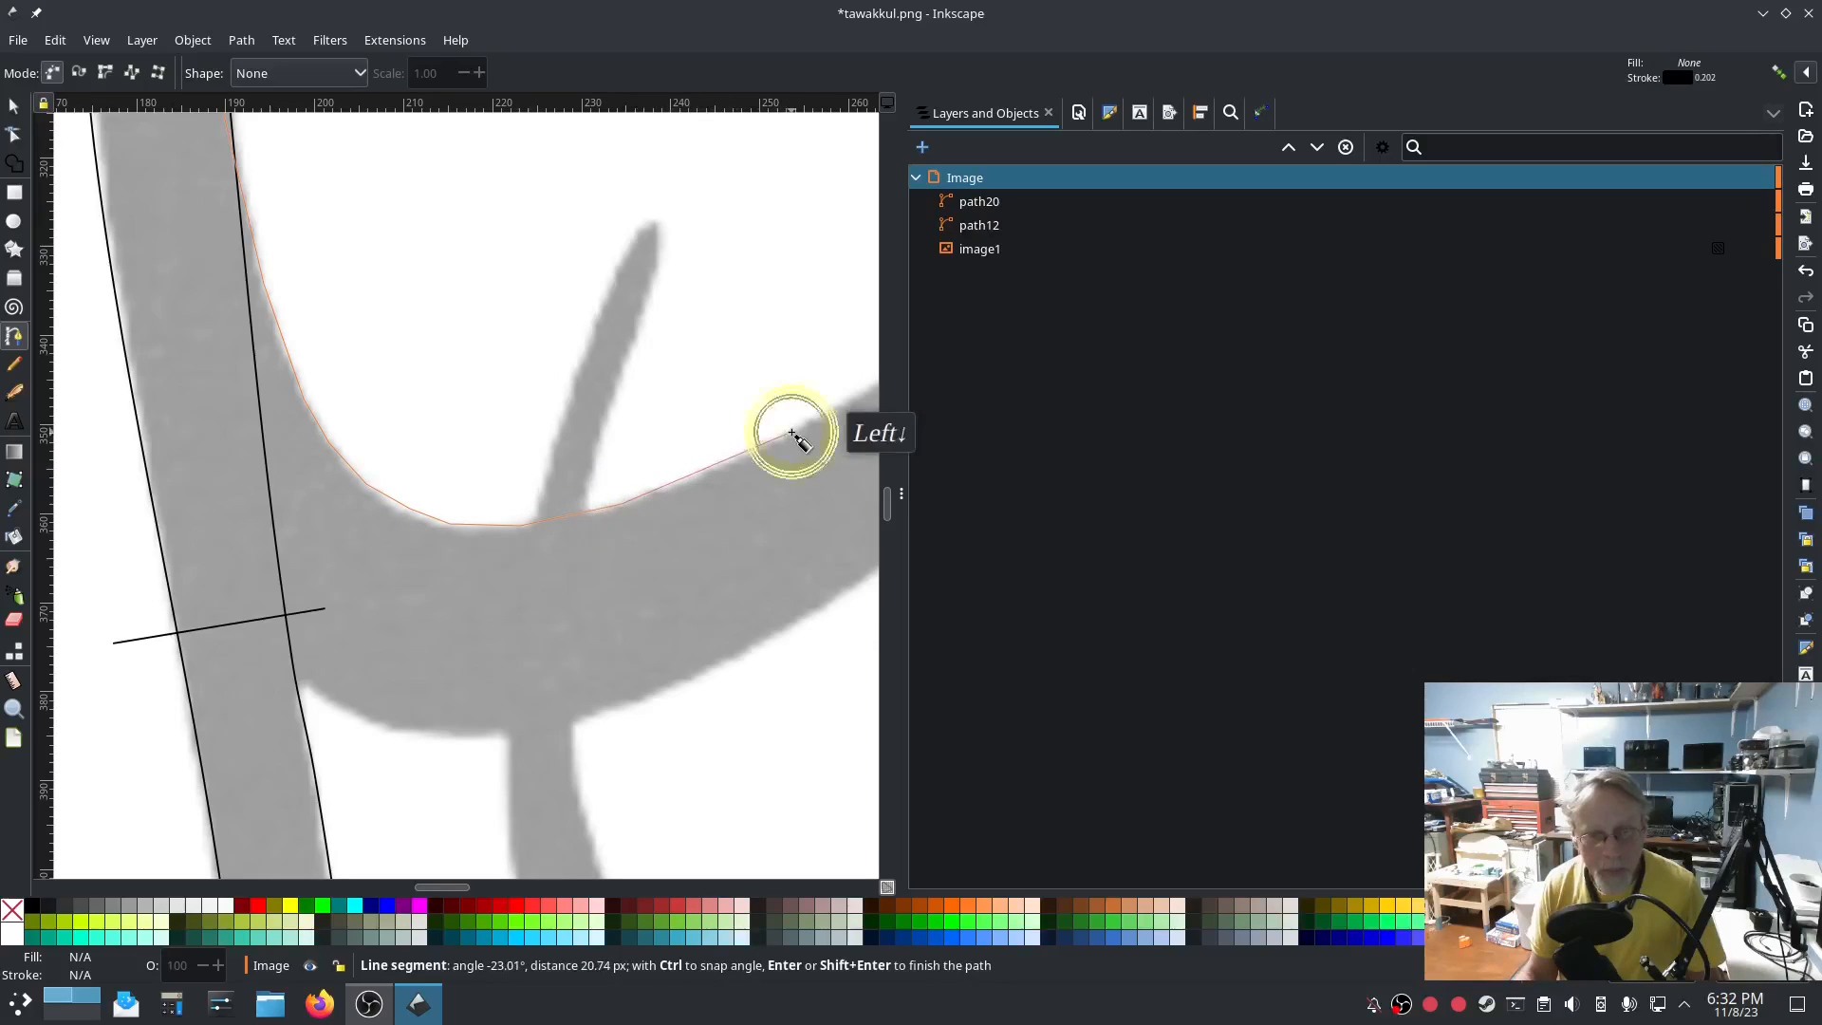
scroll(787, 435, right, 10)
scroll(786, 435, up, 5)
click(456, 571)
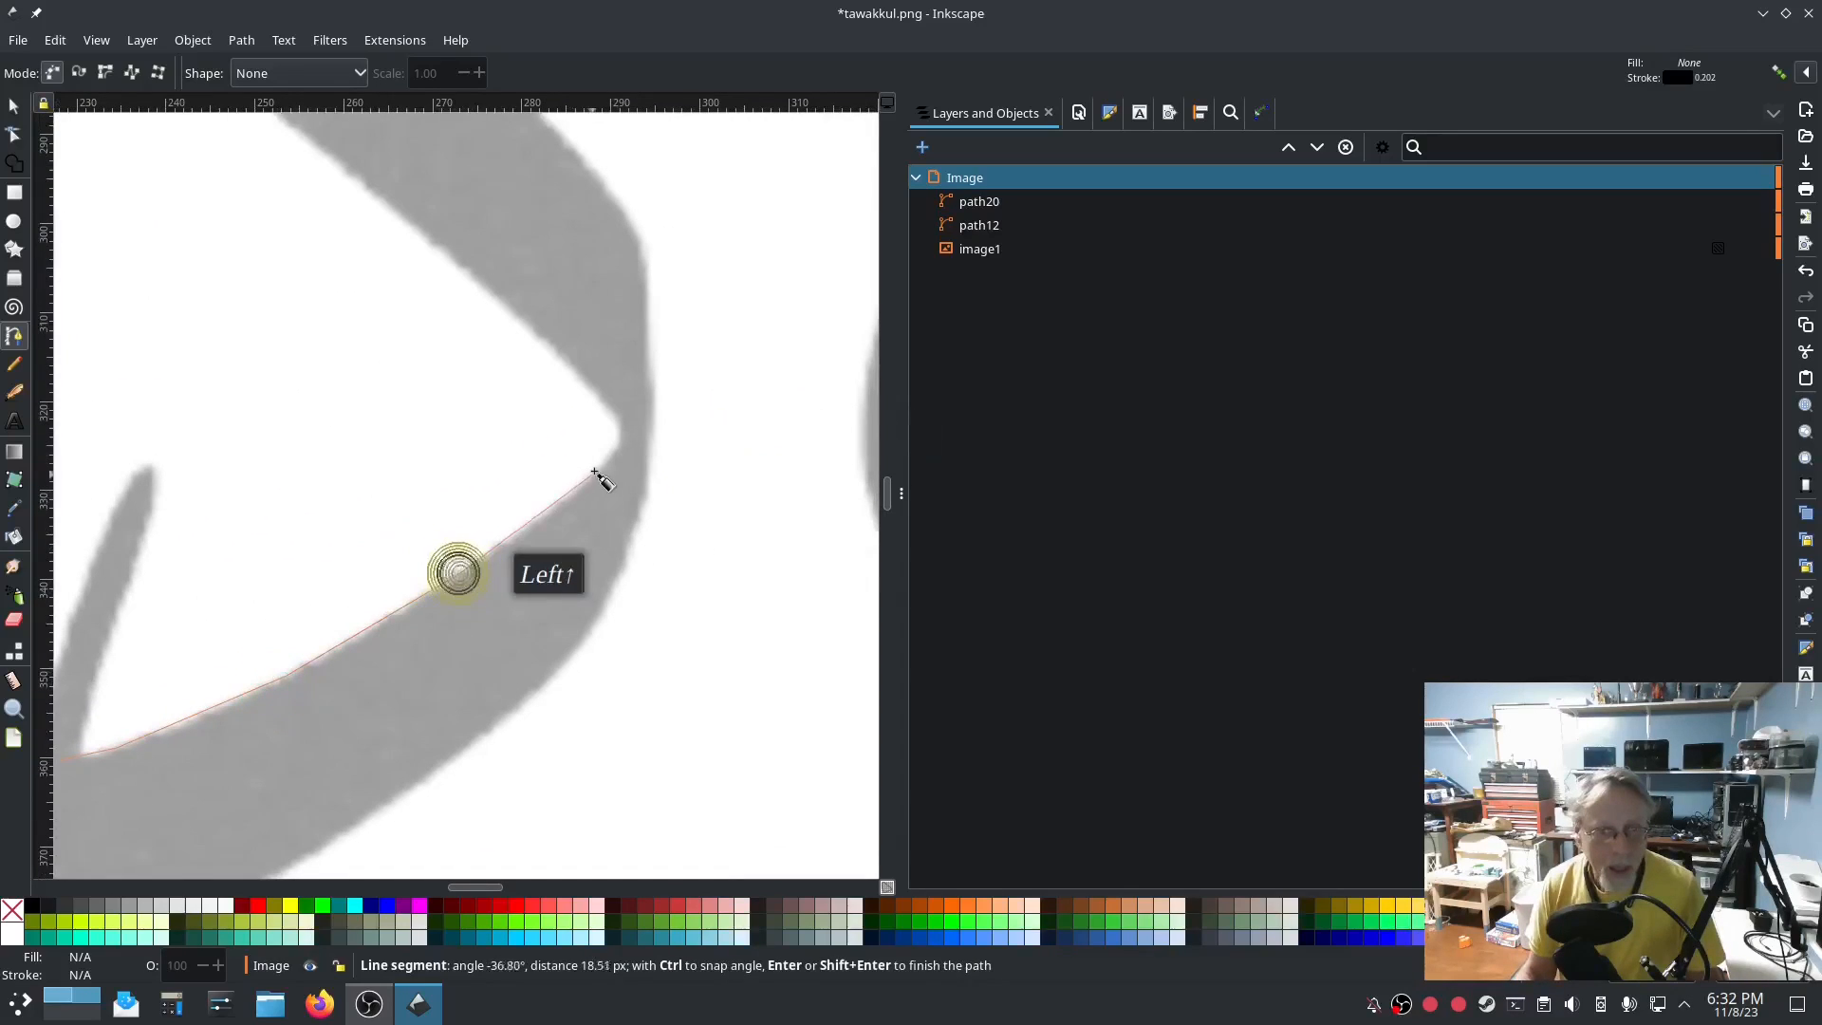
click(600, 464)
click(612, 441)
click(602, 408)
click(569, 366)
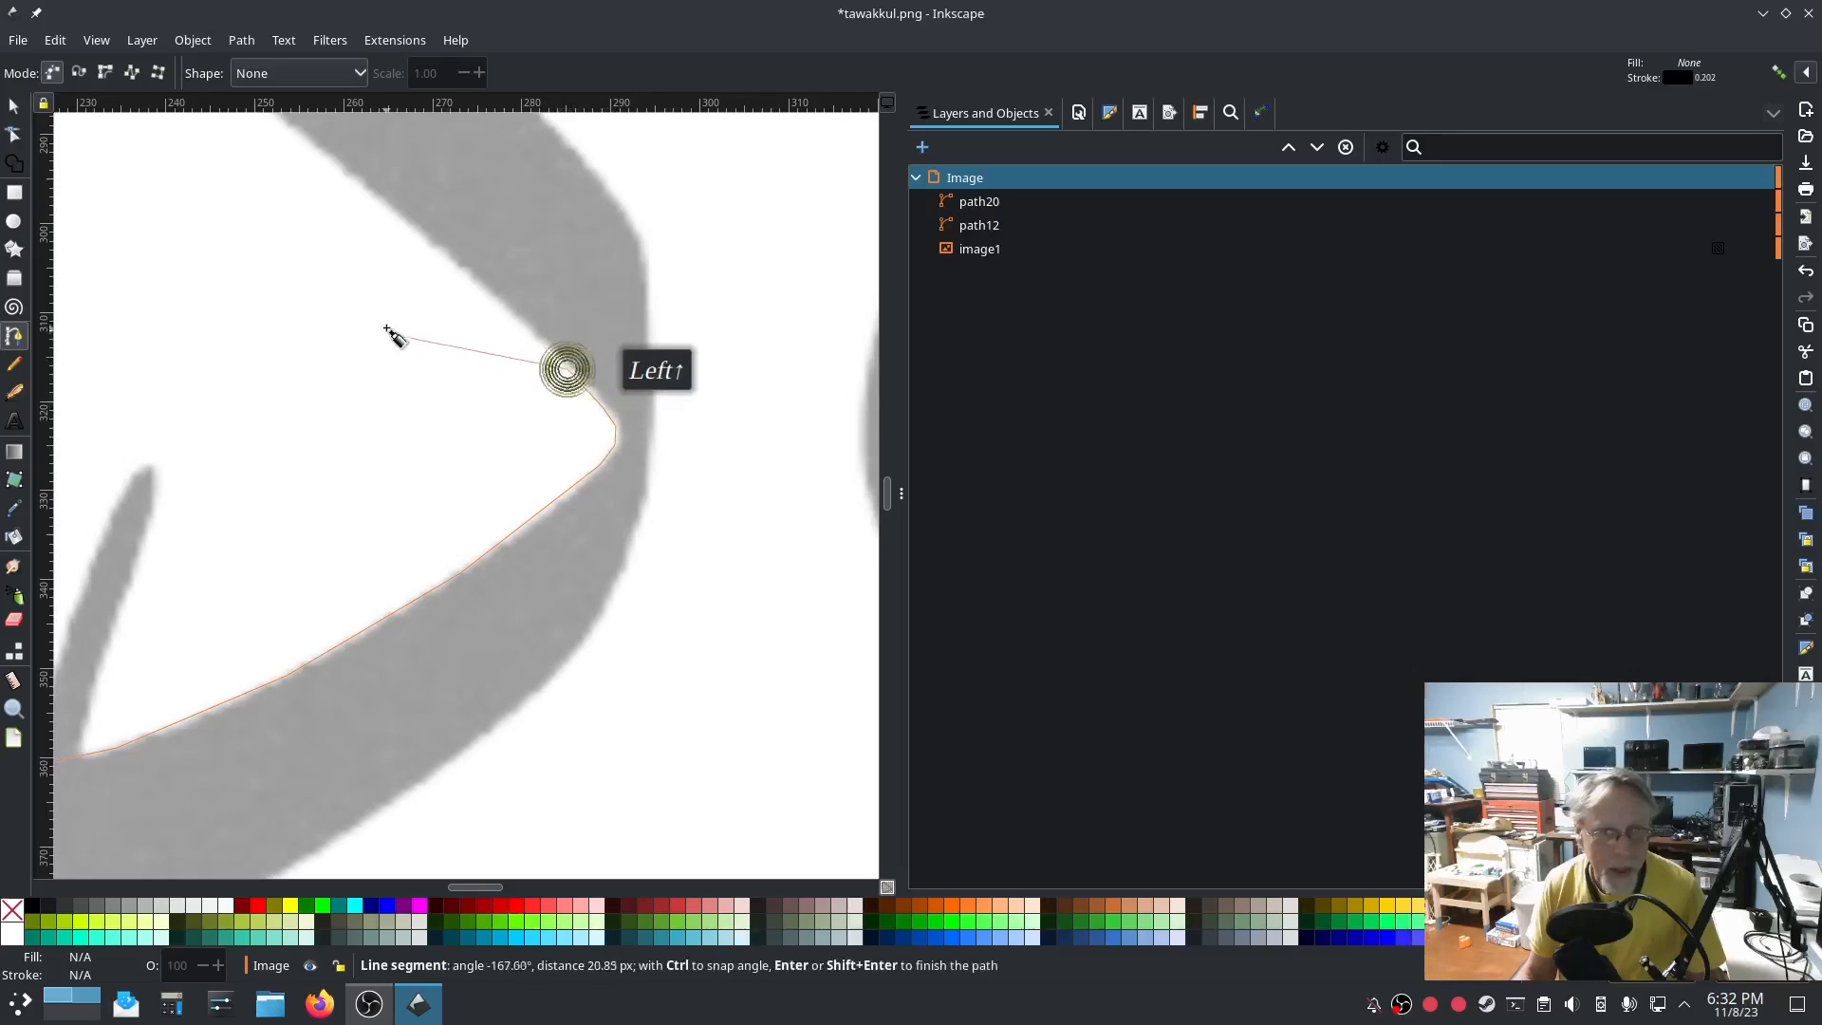
Trace the lower edge of the diagonal stroke back up to the stem and finish the path inside the stem.
scroll(390, 333, left, 5)
scroll(390, 334, up, 4)
scroll(813, 675, left, 5)
scroll(813, 674, up, 4)
scroll(601, 511, down, 2)
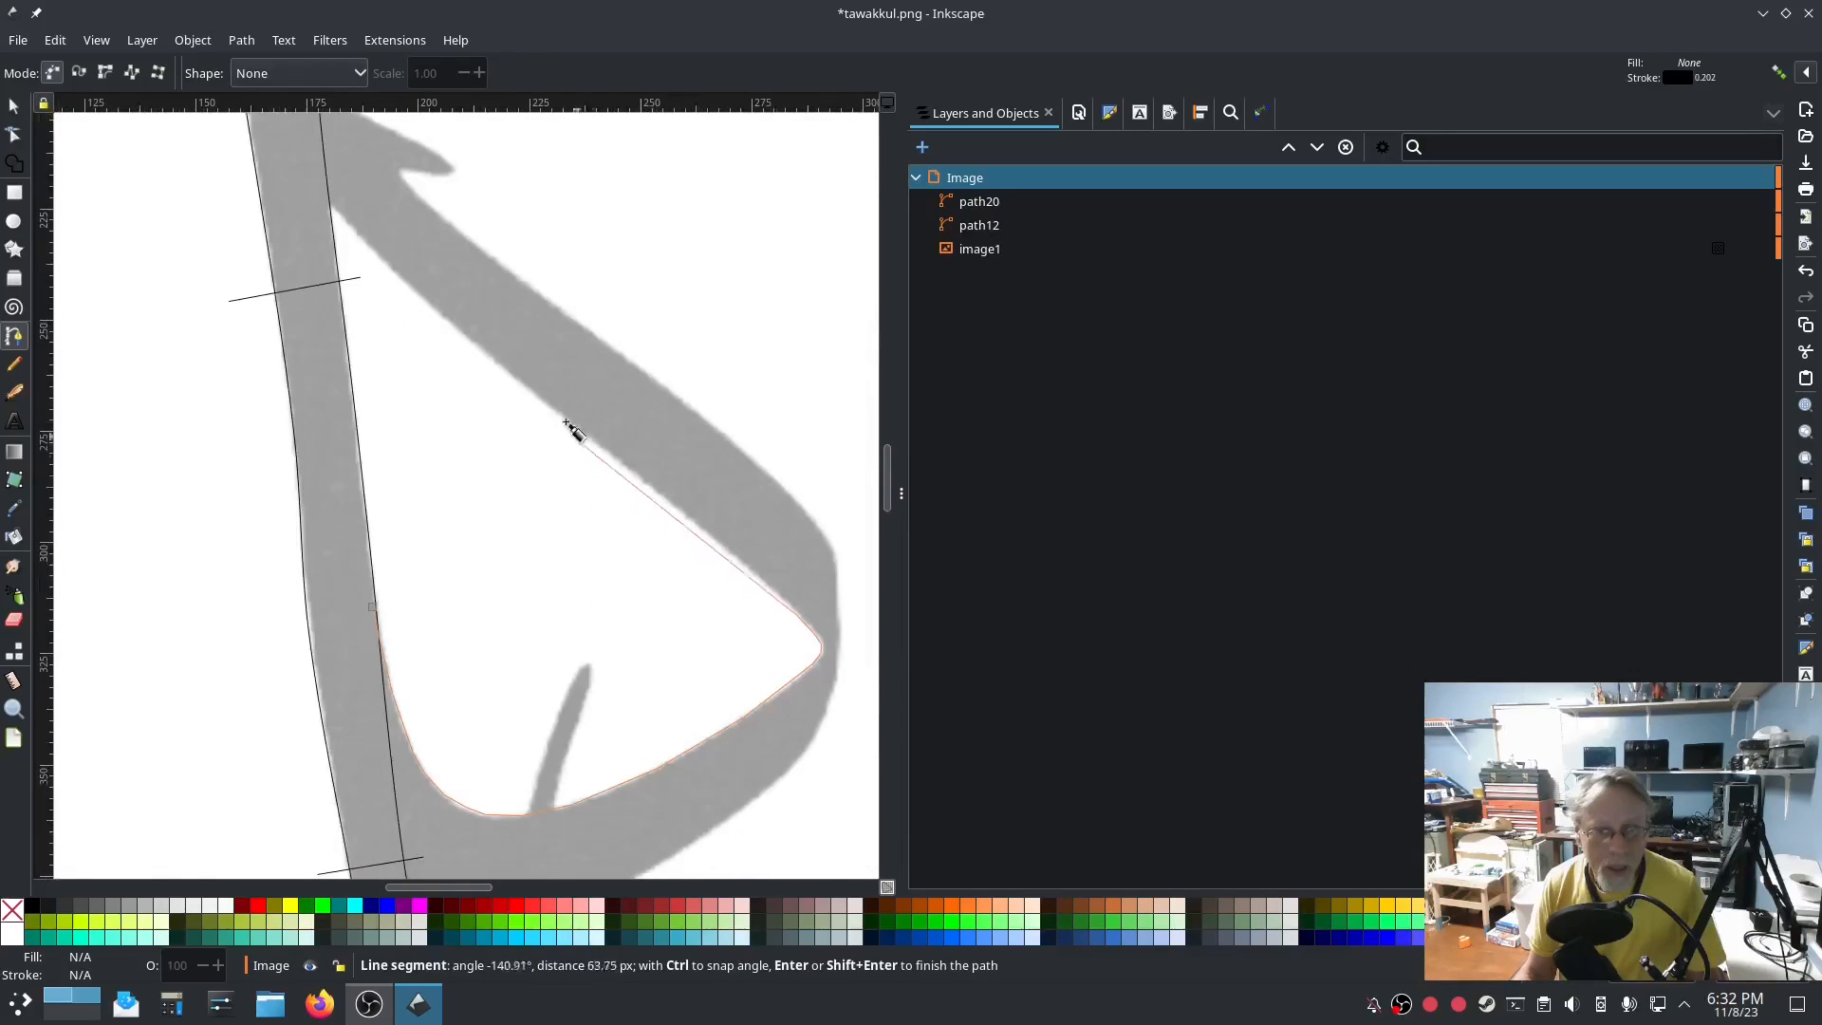
click(601, 449)
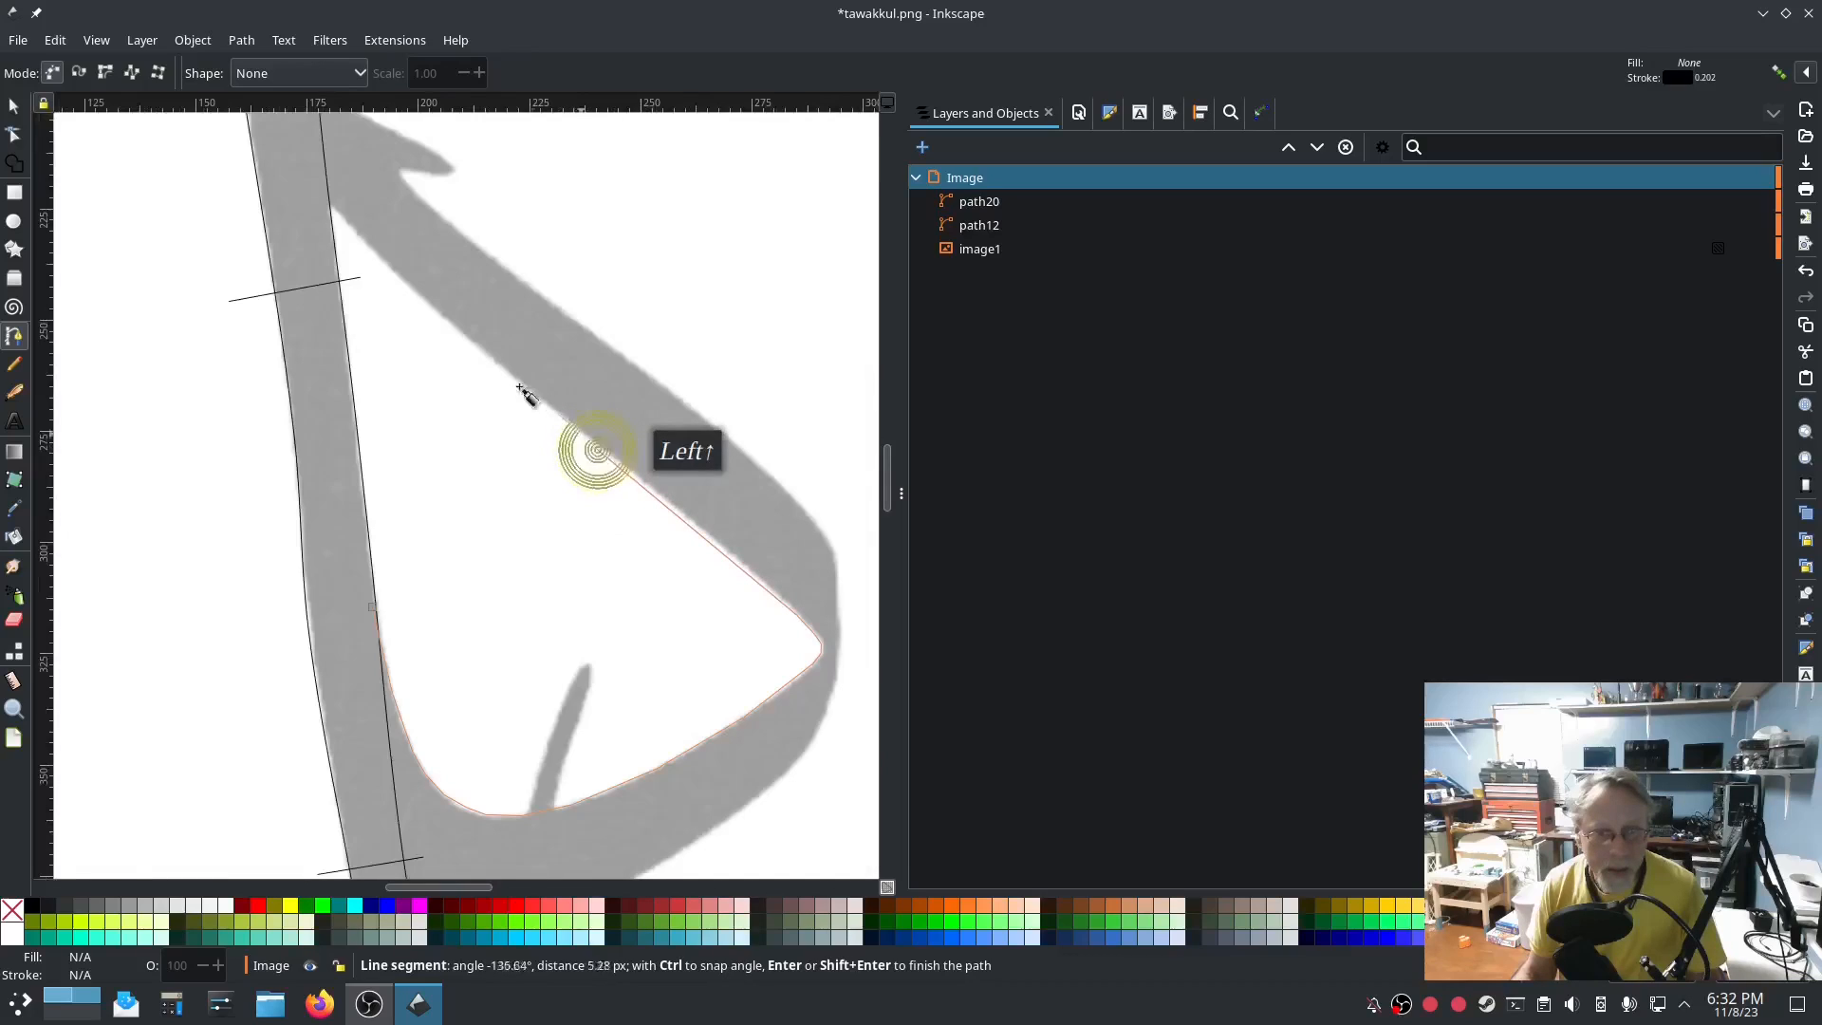
click(427, 304)
click(347, 224)
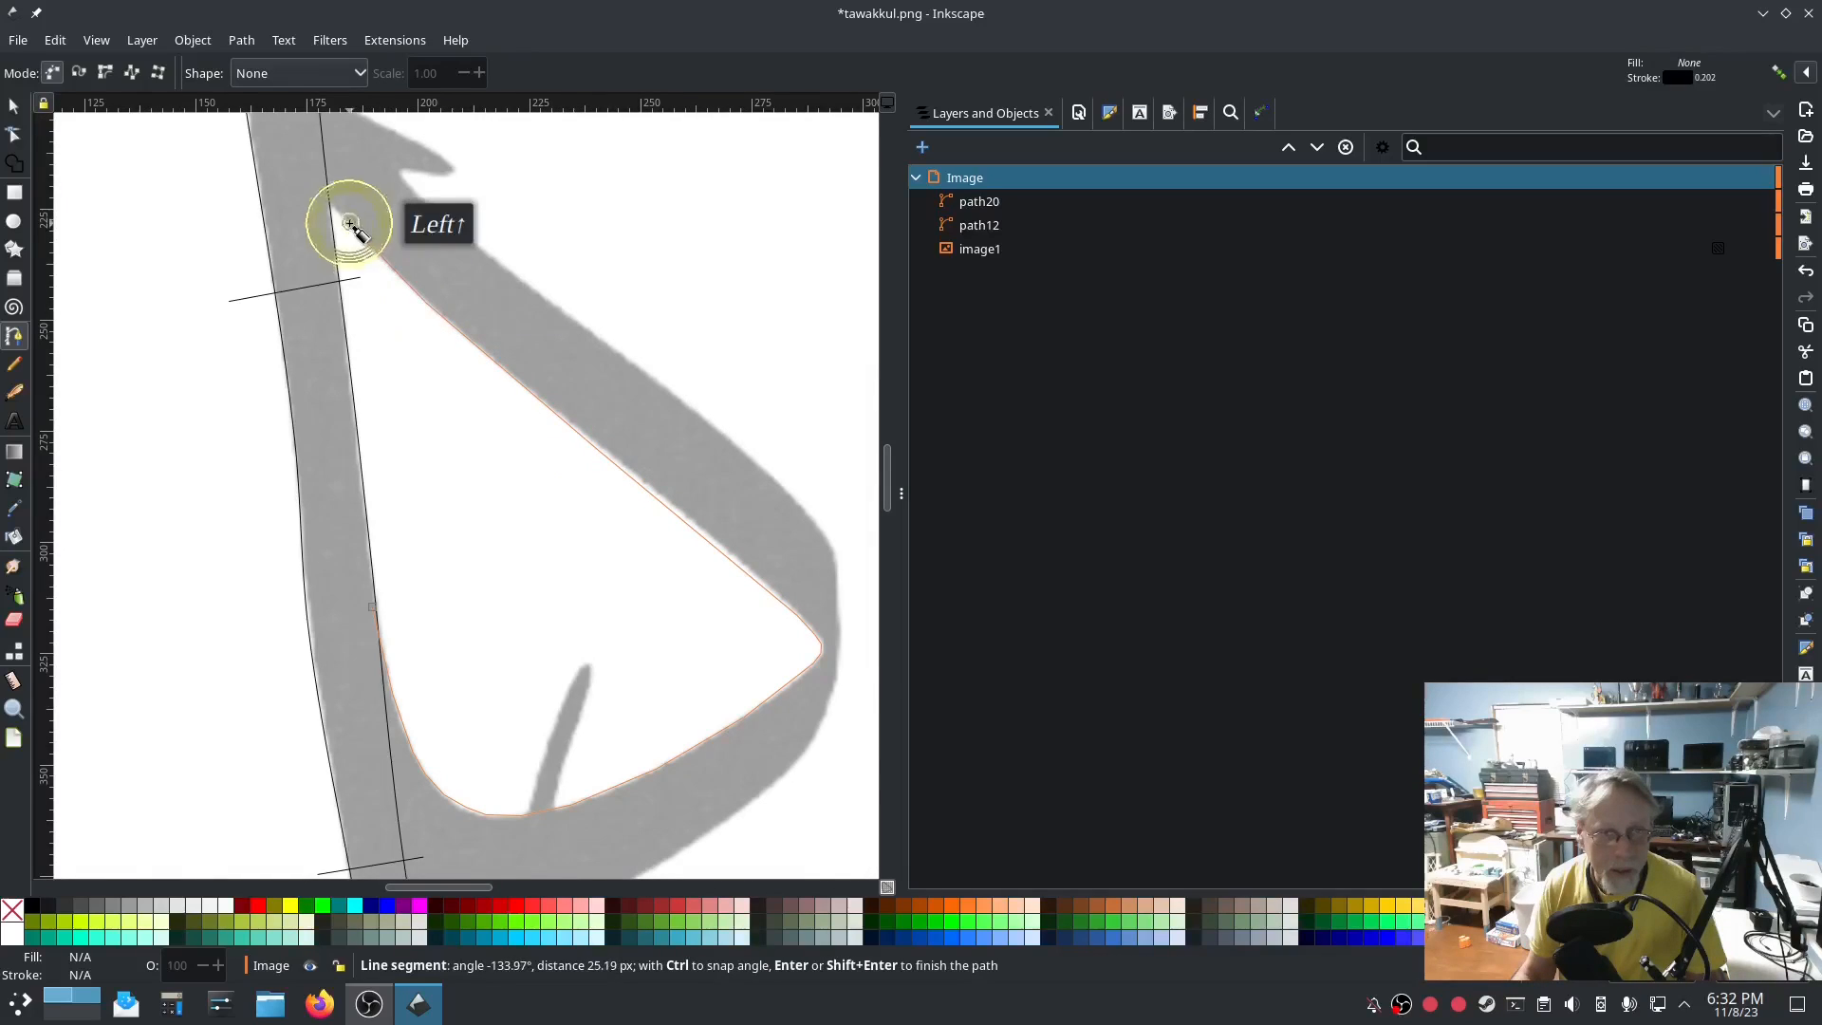
drag(338, 216, 386, 365)
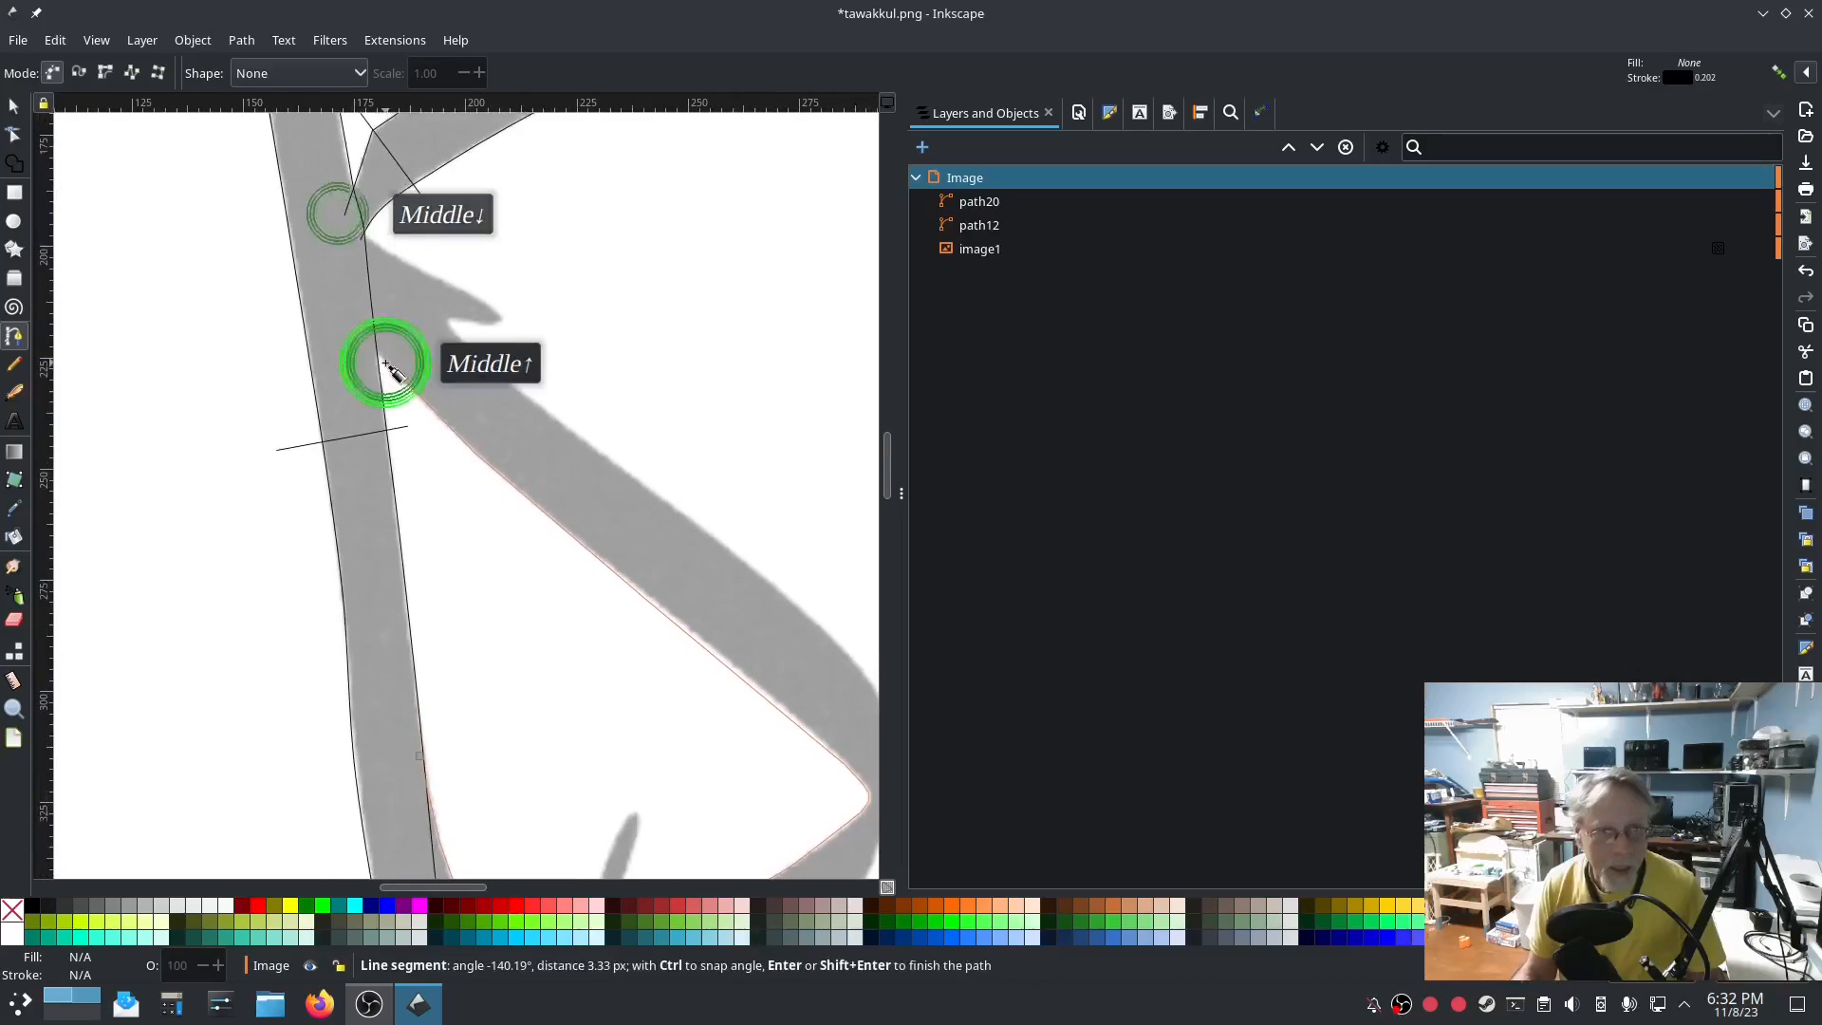
click(345, 313)
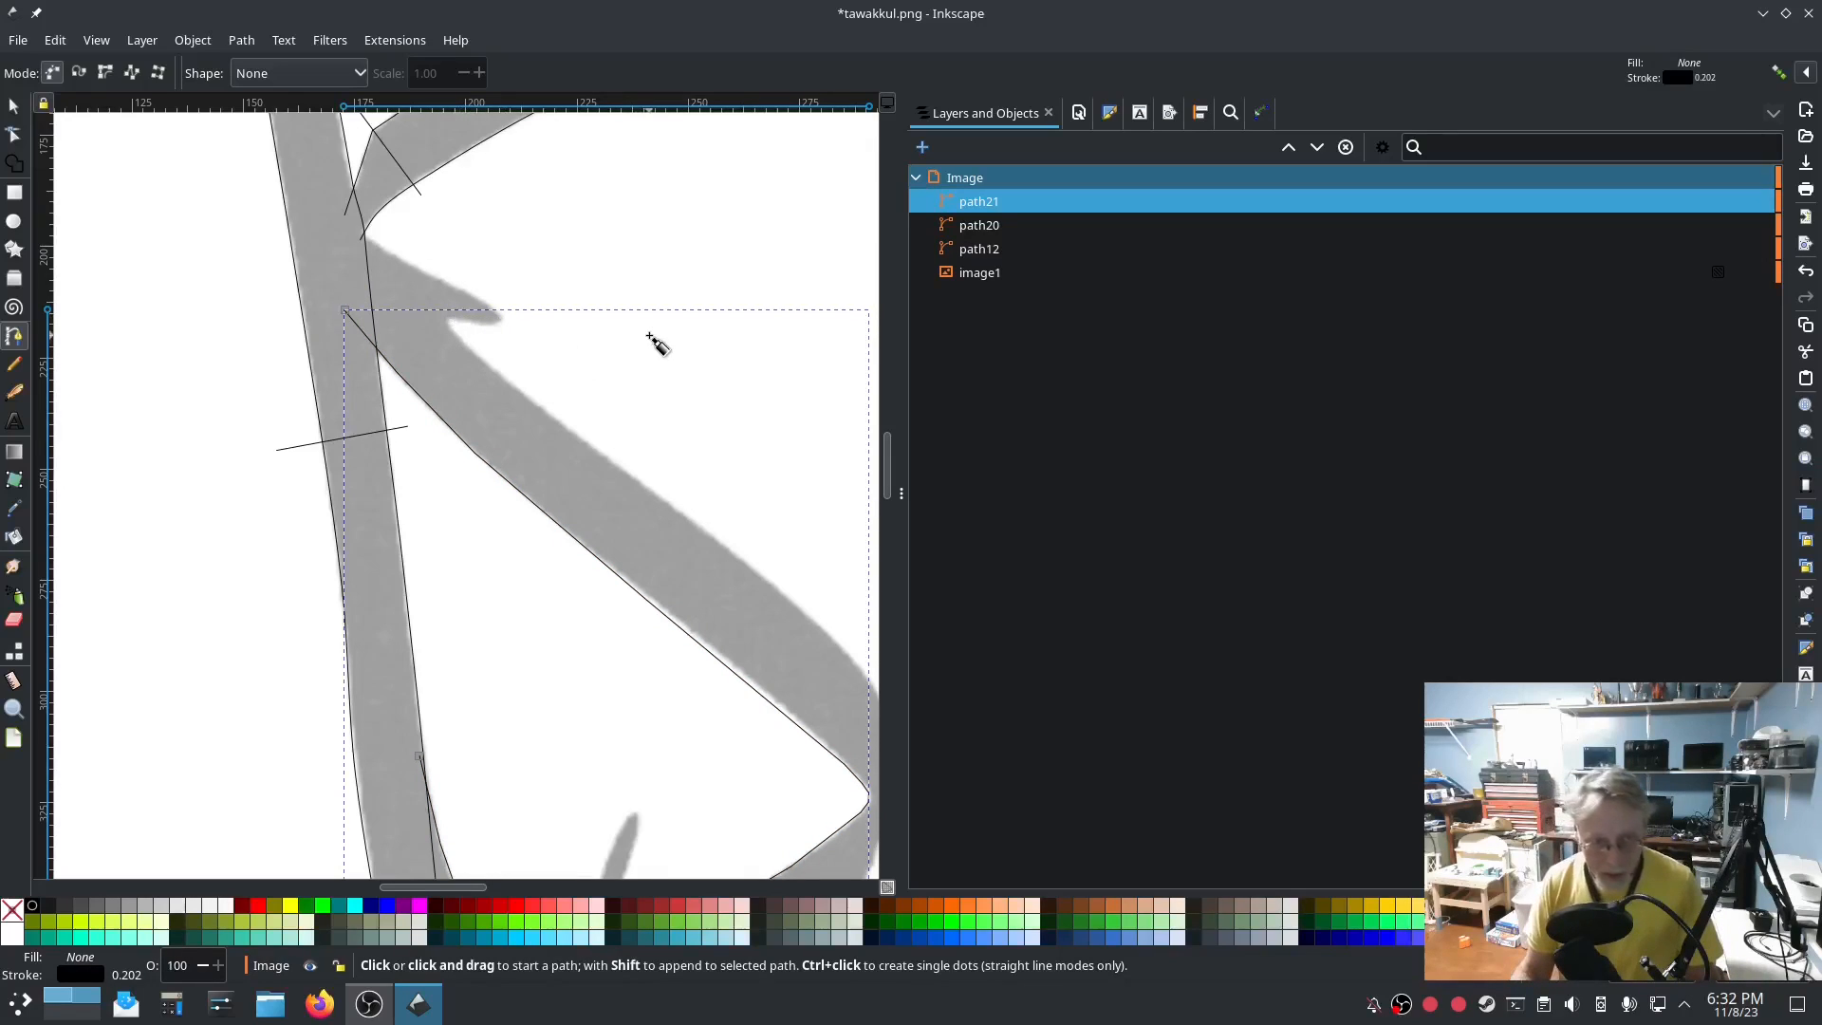
scroll(575, 668, down, 5)
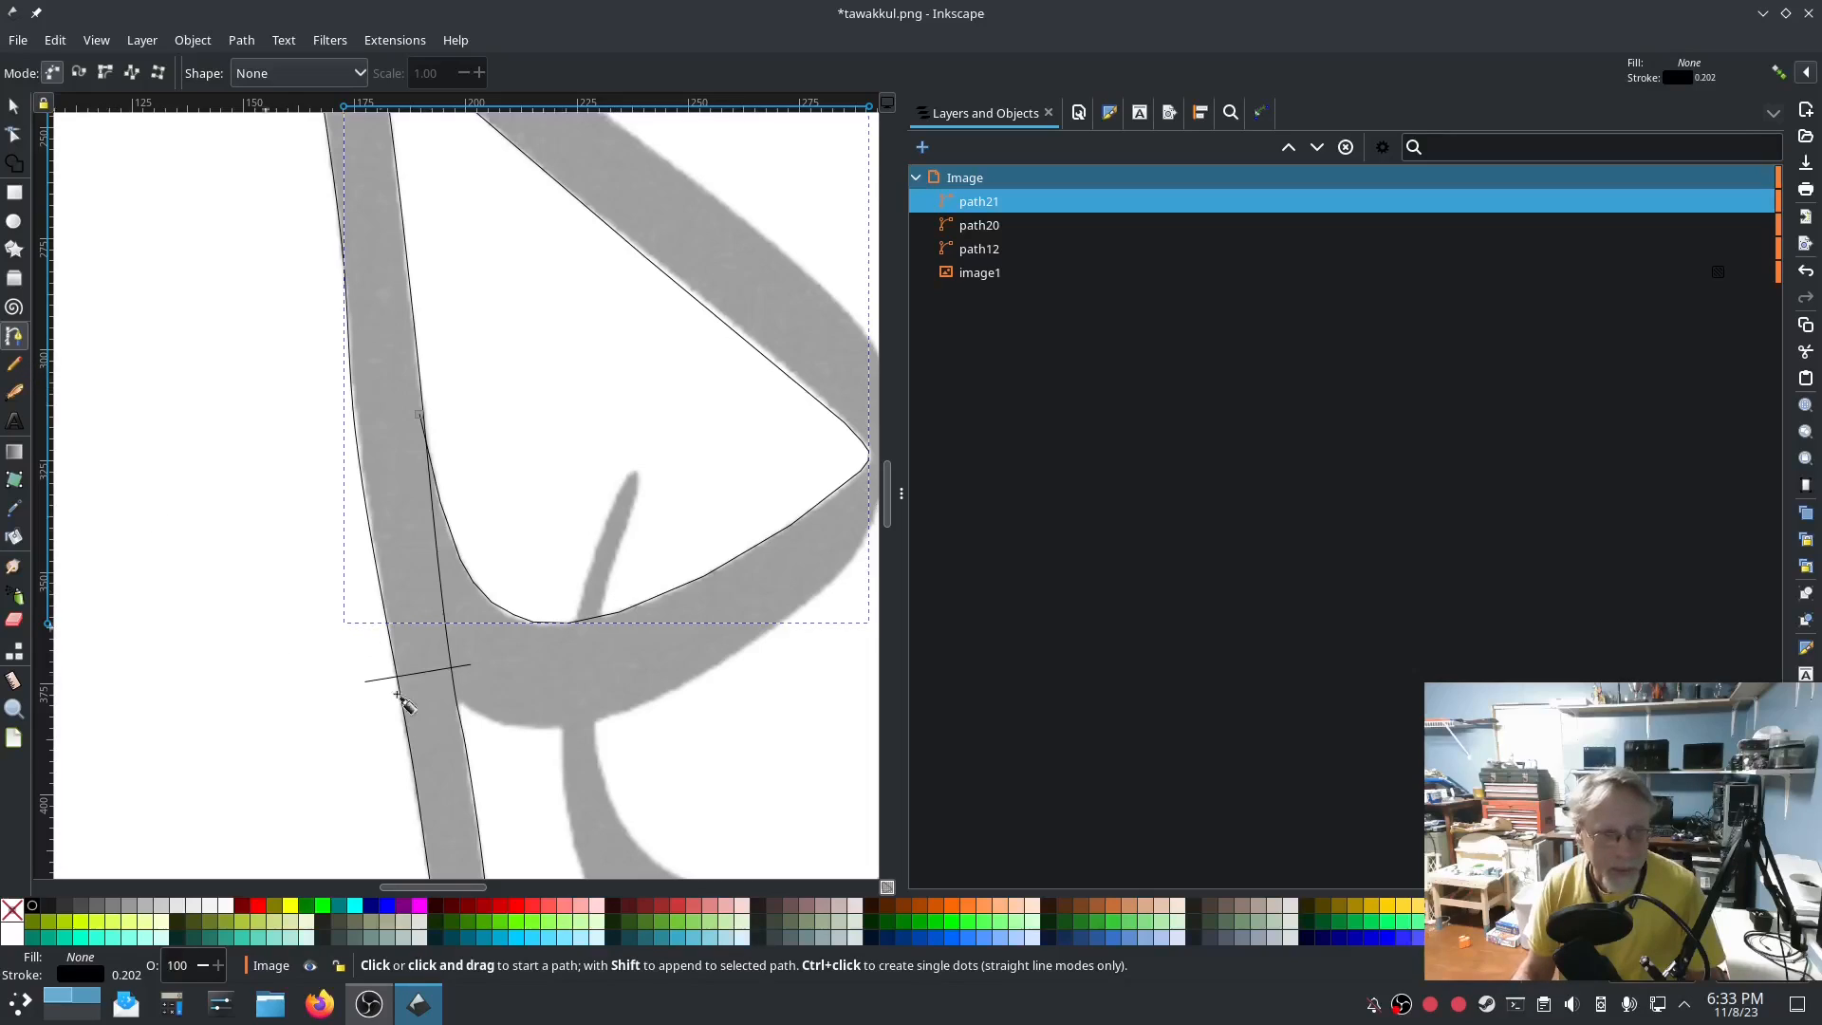
Start a Pen path inside the stem and trace the bowl's outer edge around its lower corner and along the bottom.
click(399, 418)
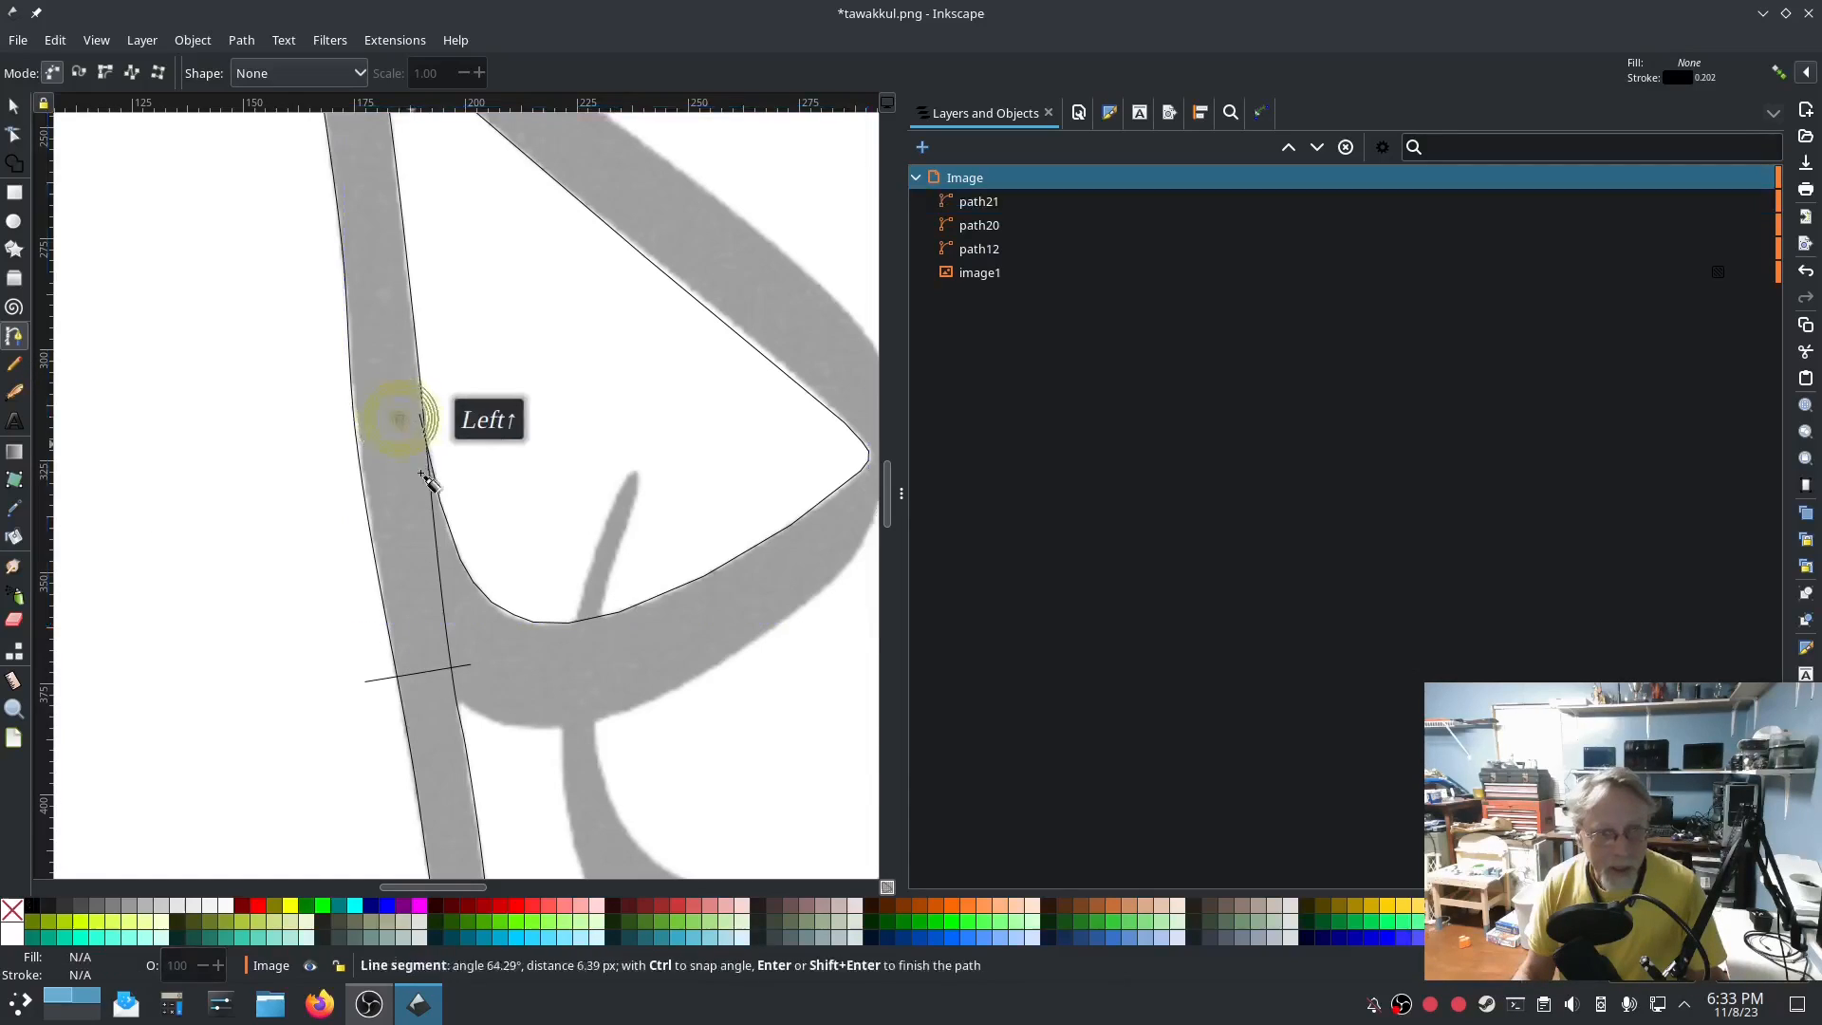
click(455, 702)
click(484, 718)
click(554, 730)
click(653, 700)
click(750, 651)
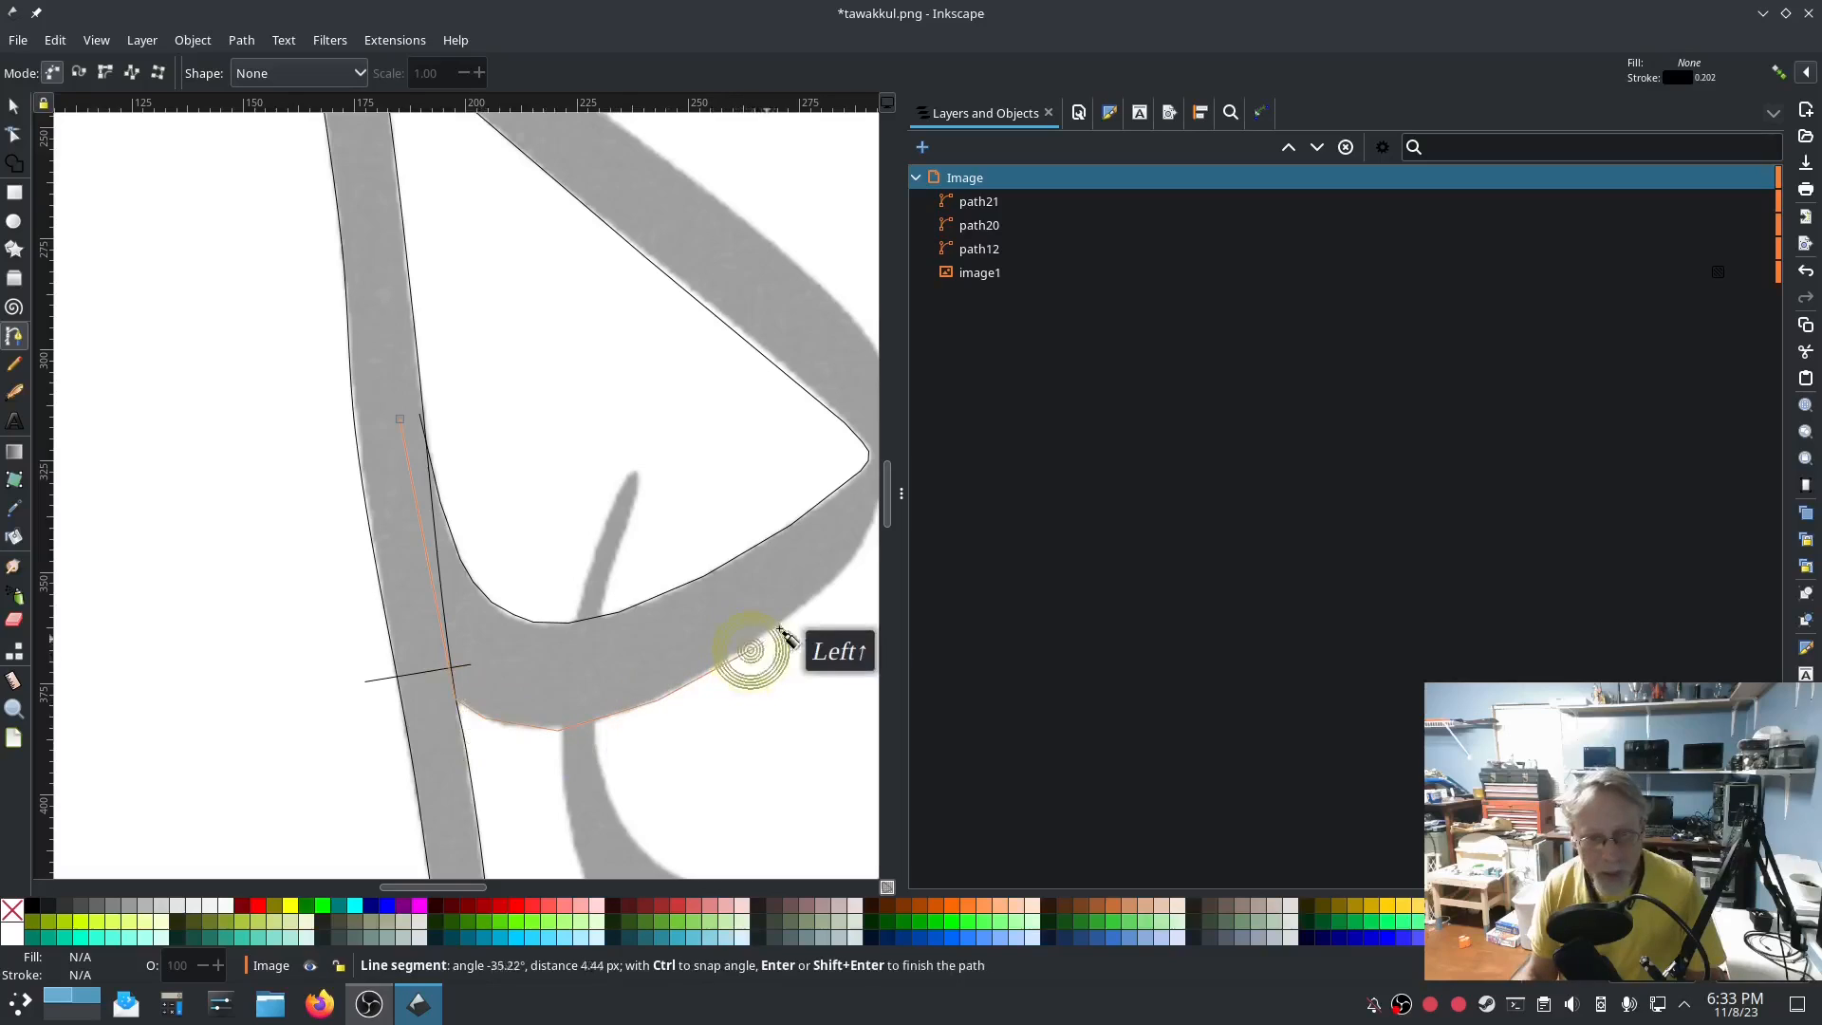
Continue the outer-edge path up around the outside of the bowl's sharp corner to where the diagonal stroke begins.
click(826, 588)
drag(850, 566, 765, 648)
click(774, 611)
click(797, 541)
click(800, 514)
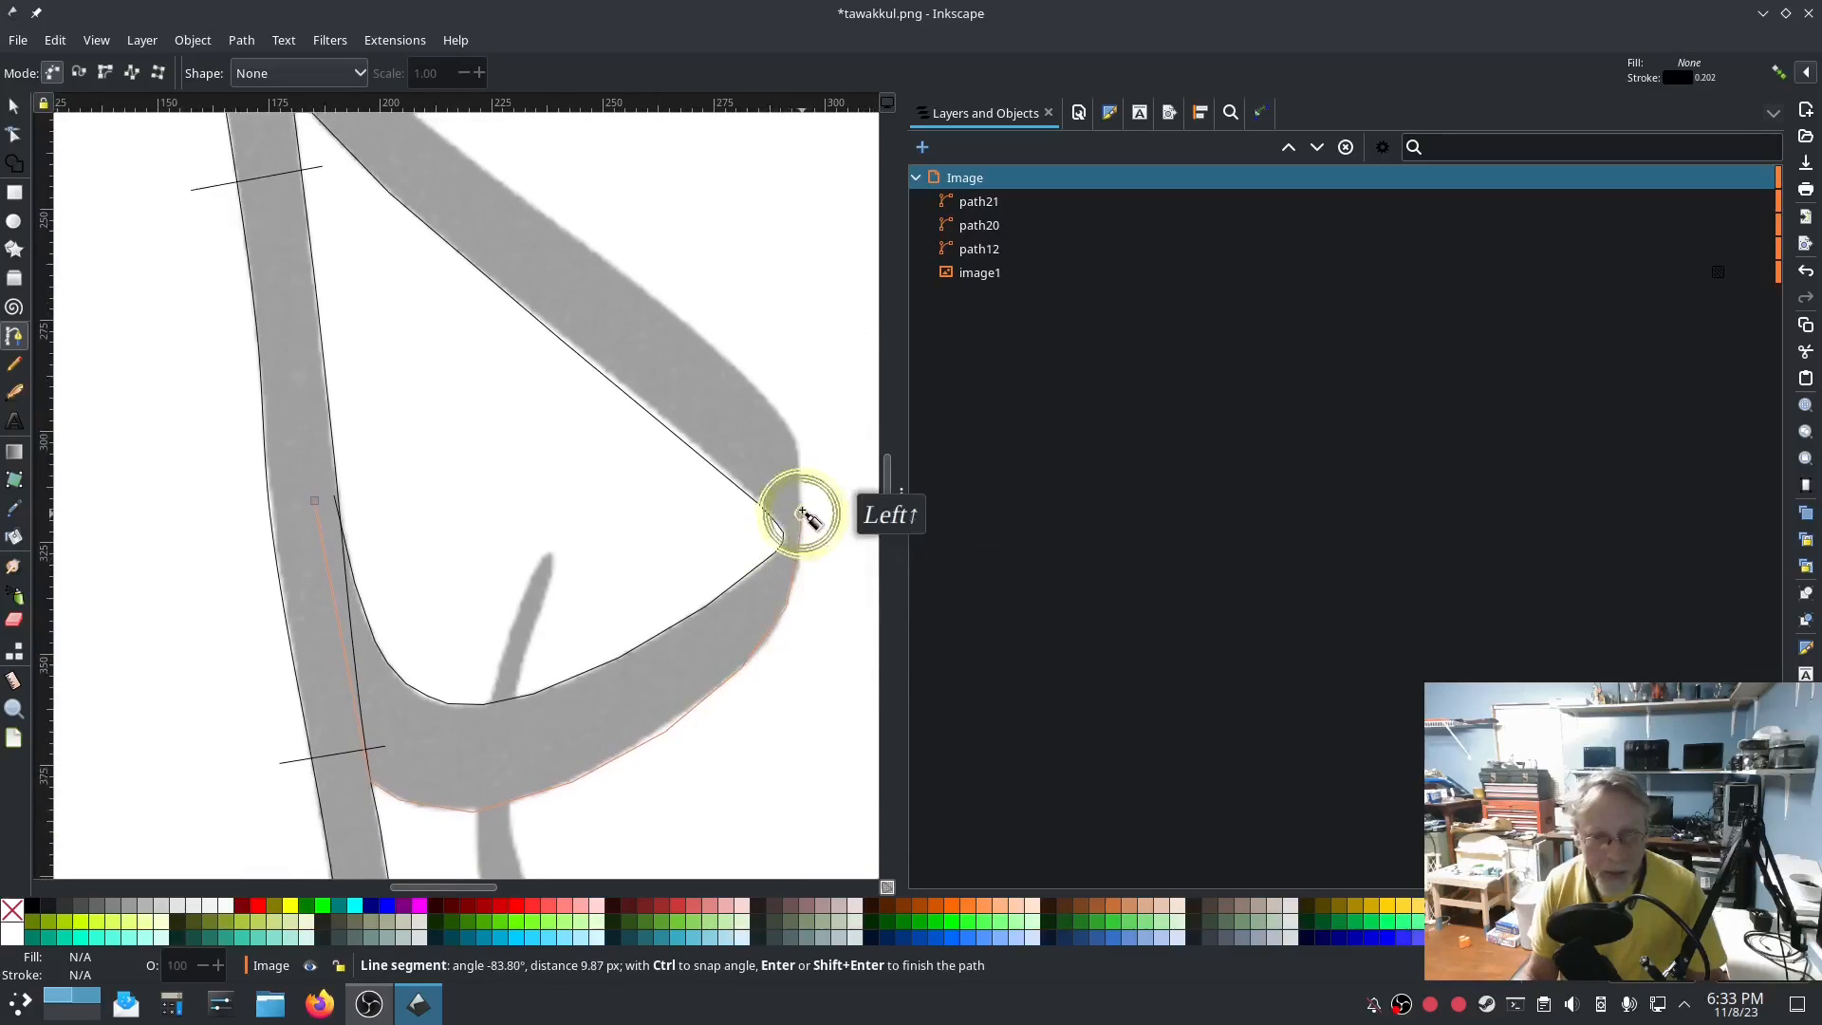
click(800, 446)
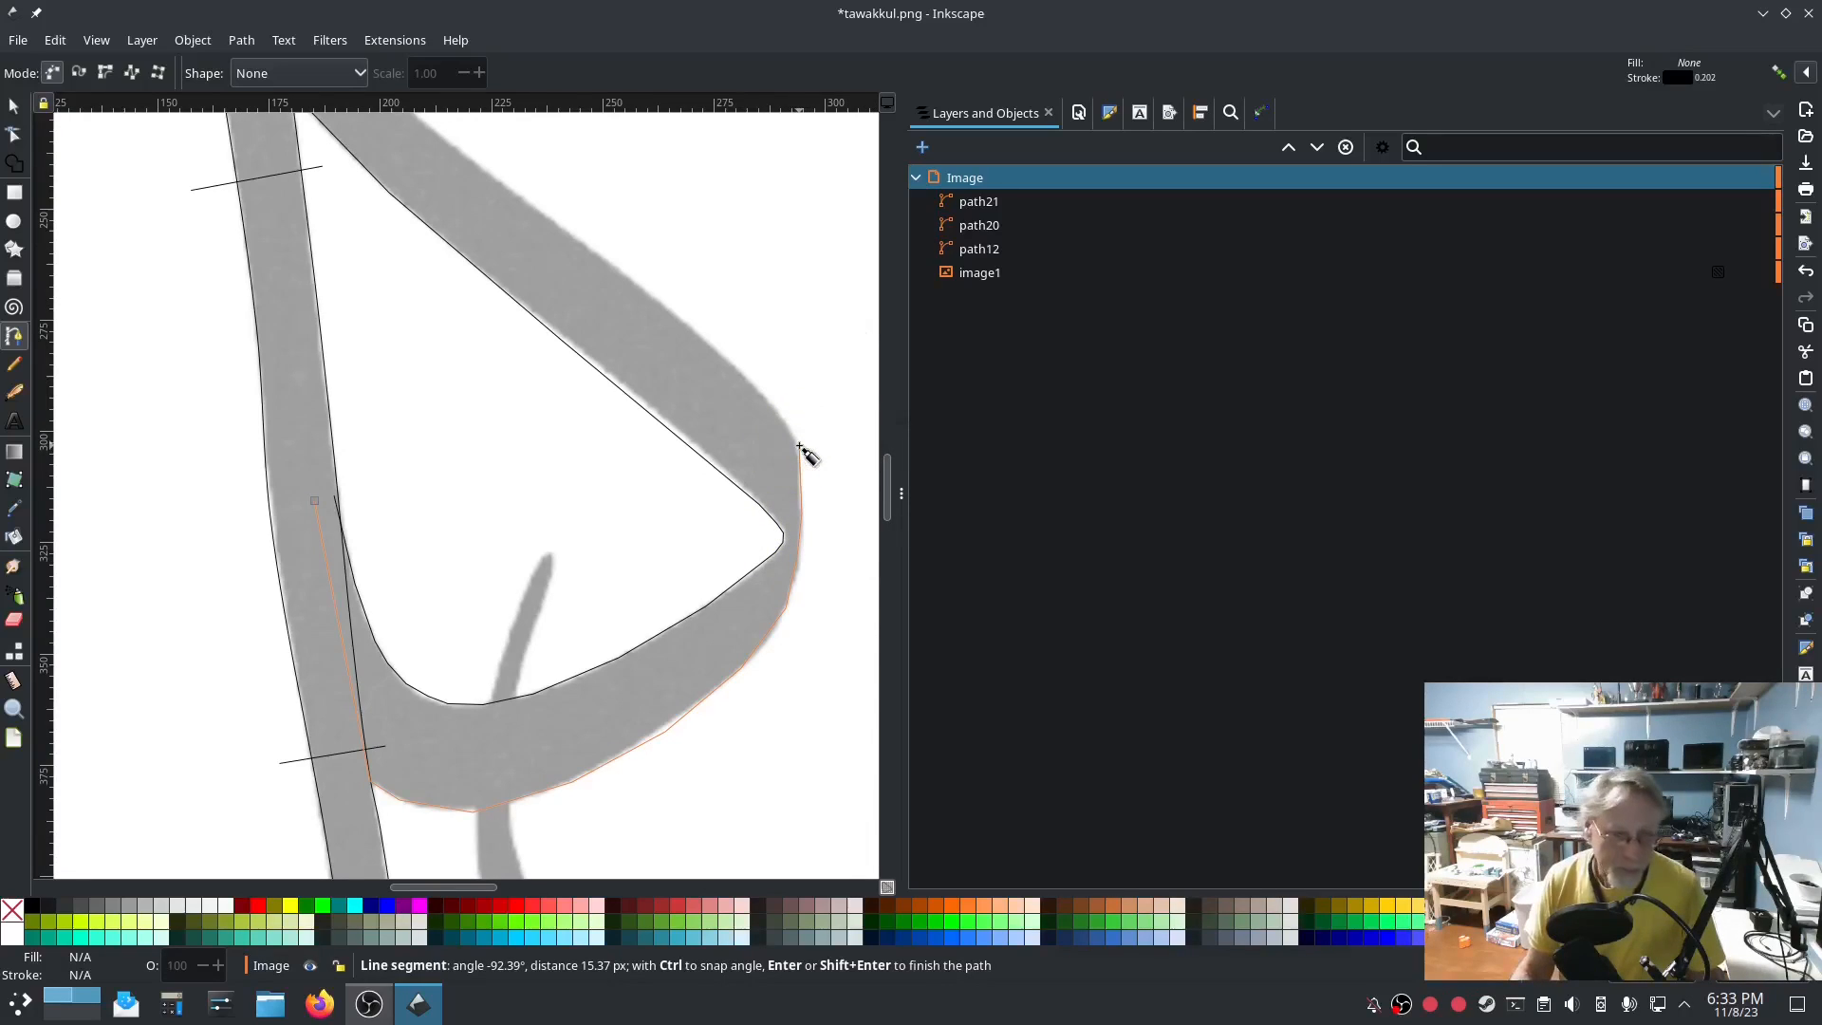
Trace the upper edge of the diagonal stroke back to the stem, cutting past the small spur, and finish the path.
click(778, 409)
click(677, 314)
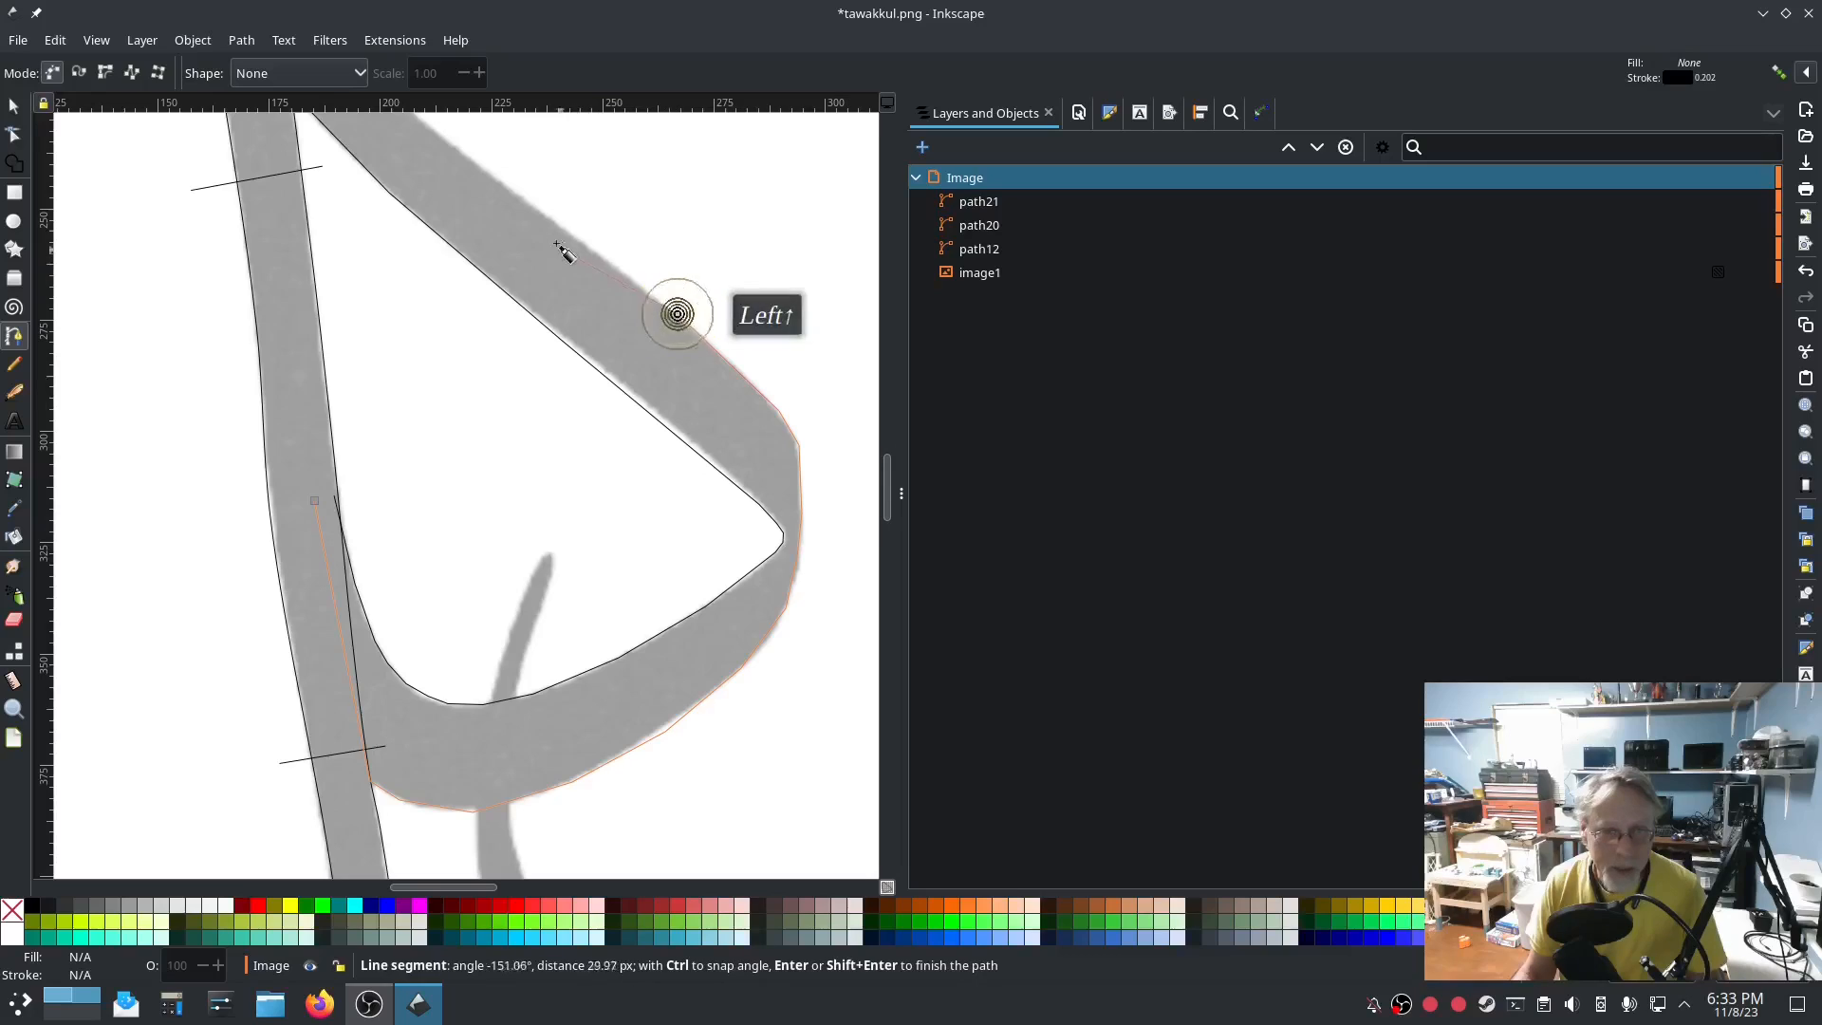
click(530, 210)
scroll(529, 210, up, 6)
scroll(529, 210, left, 3)
click(497, 325)
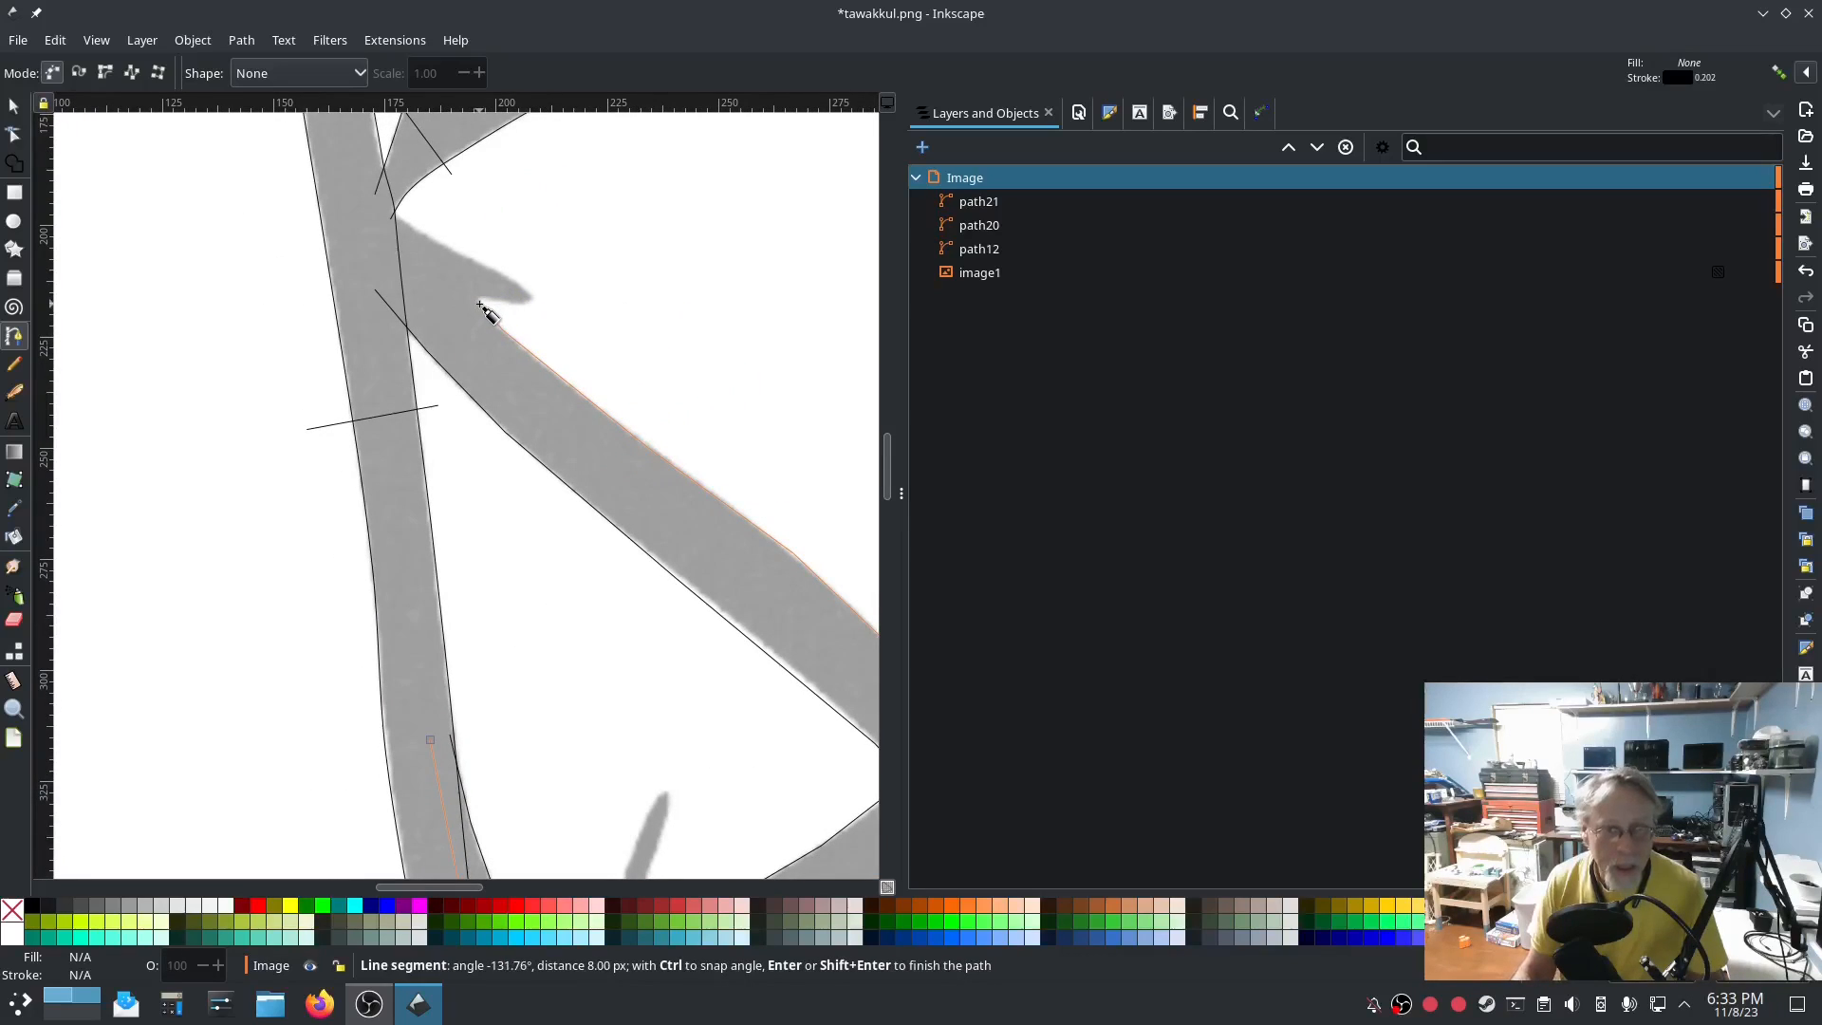
click(477, 301)
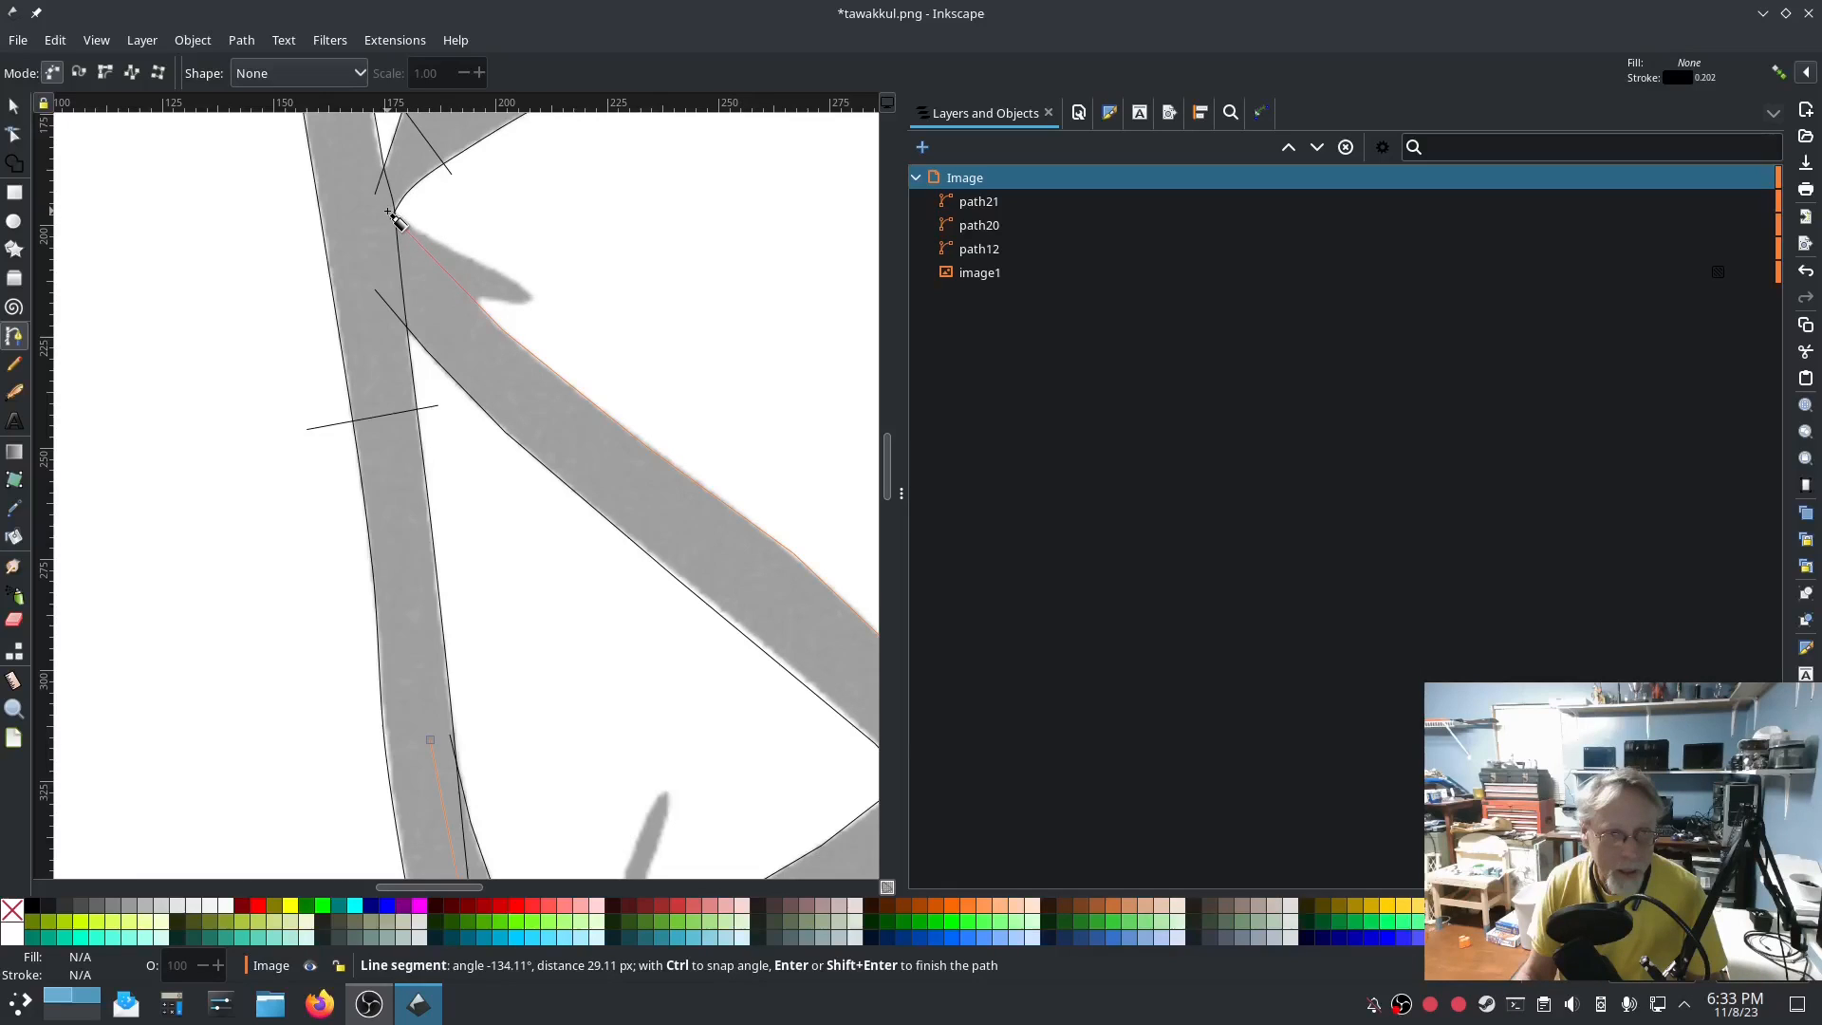
double_click(391, 216)
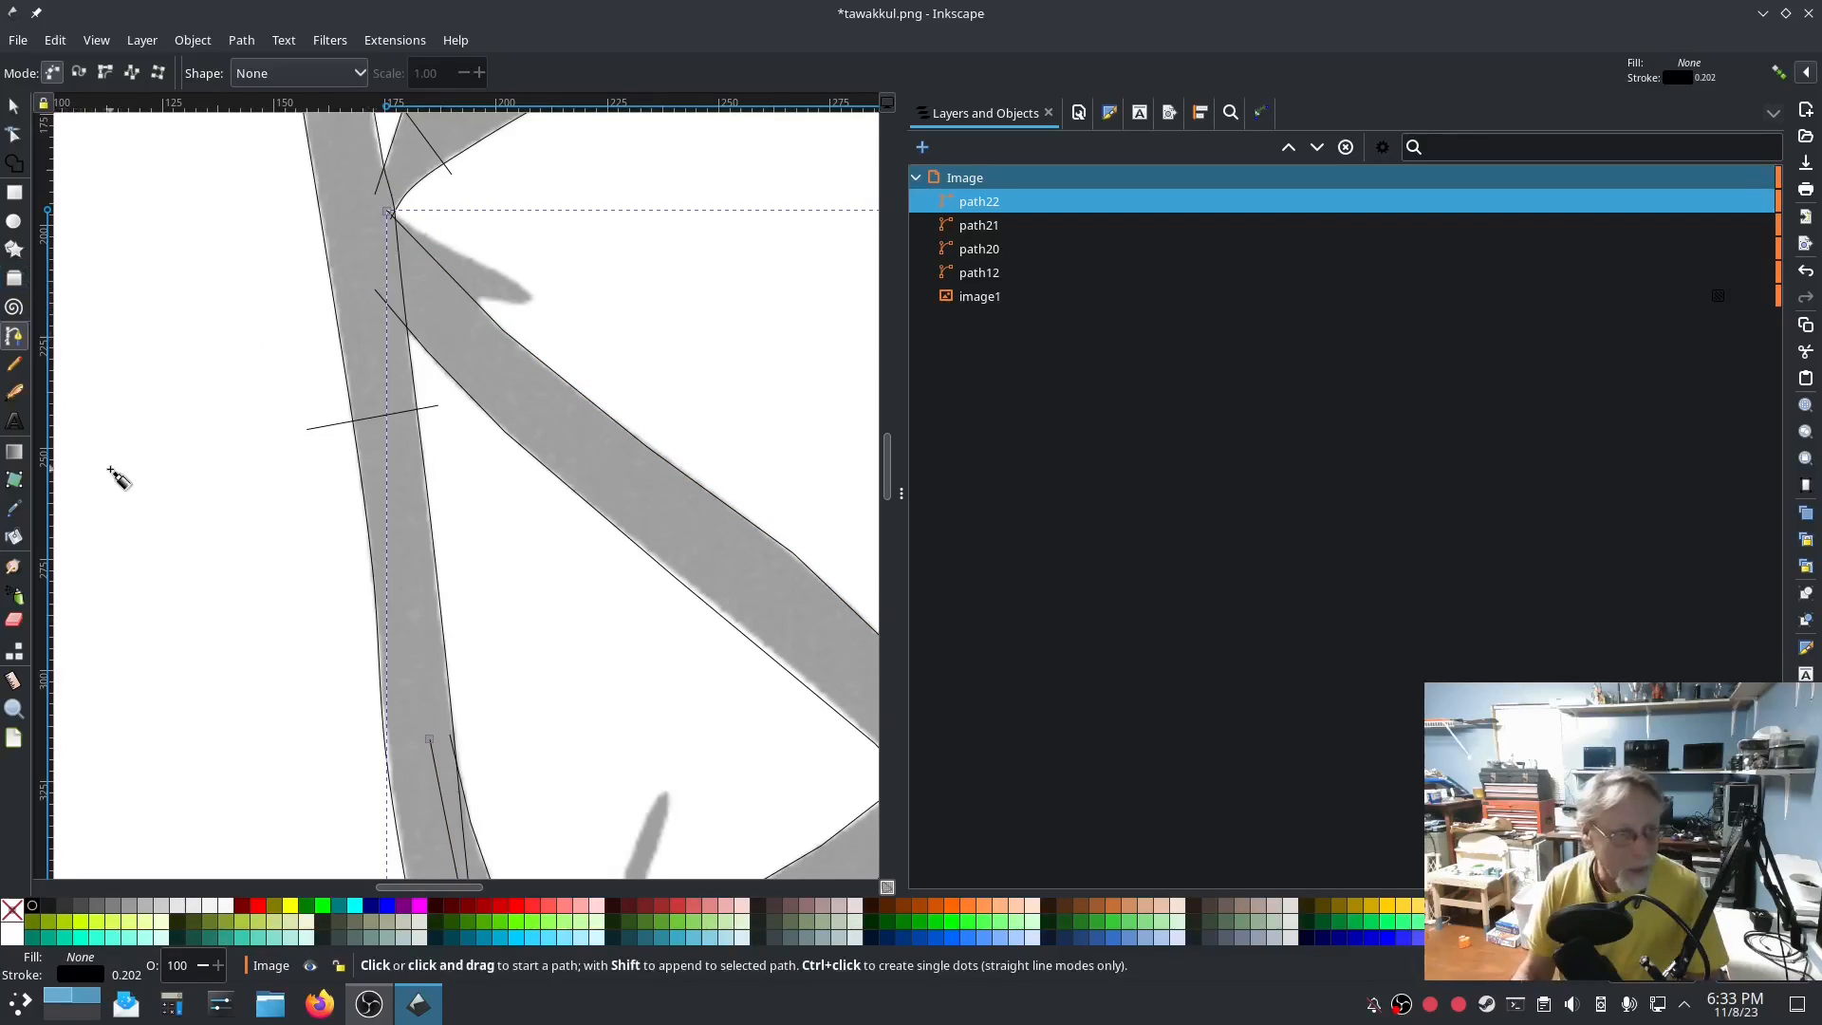
Make the nodes of both bowl edge paths auto-smooth, leaving out the end nodes and the outer path's lower corner node at the stem.
click(21, 139)
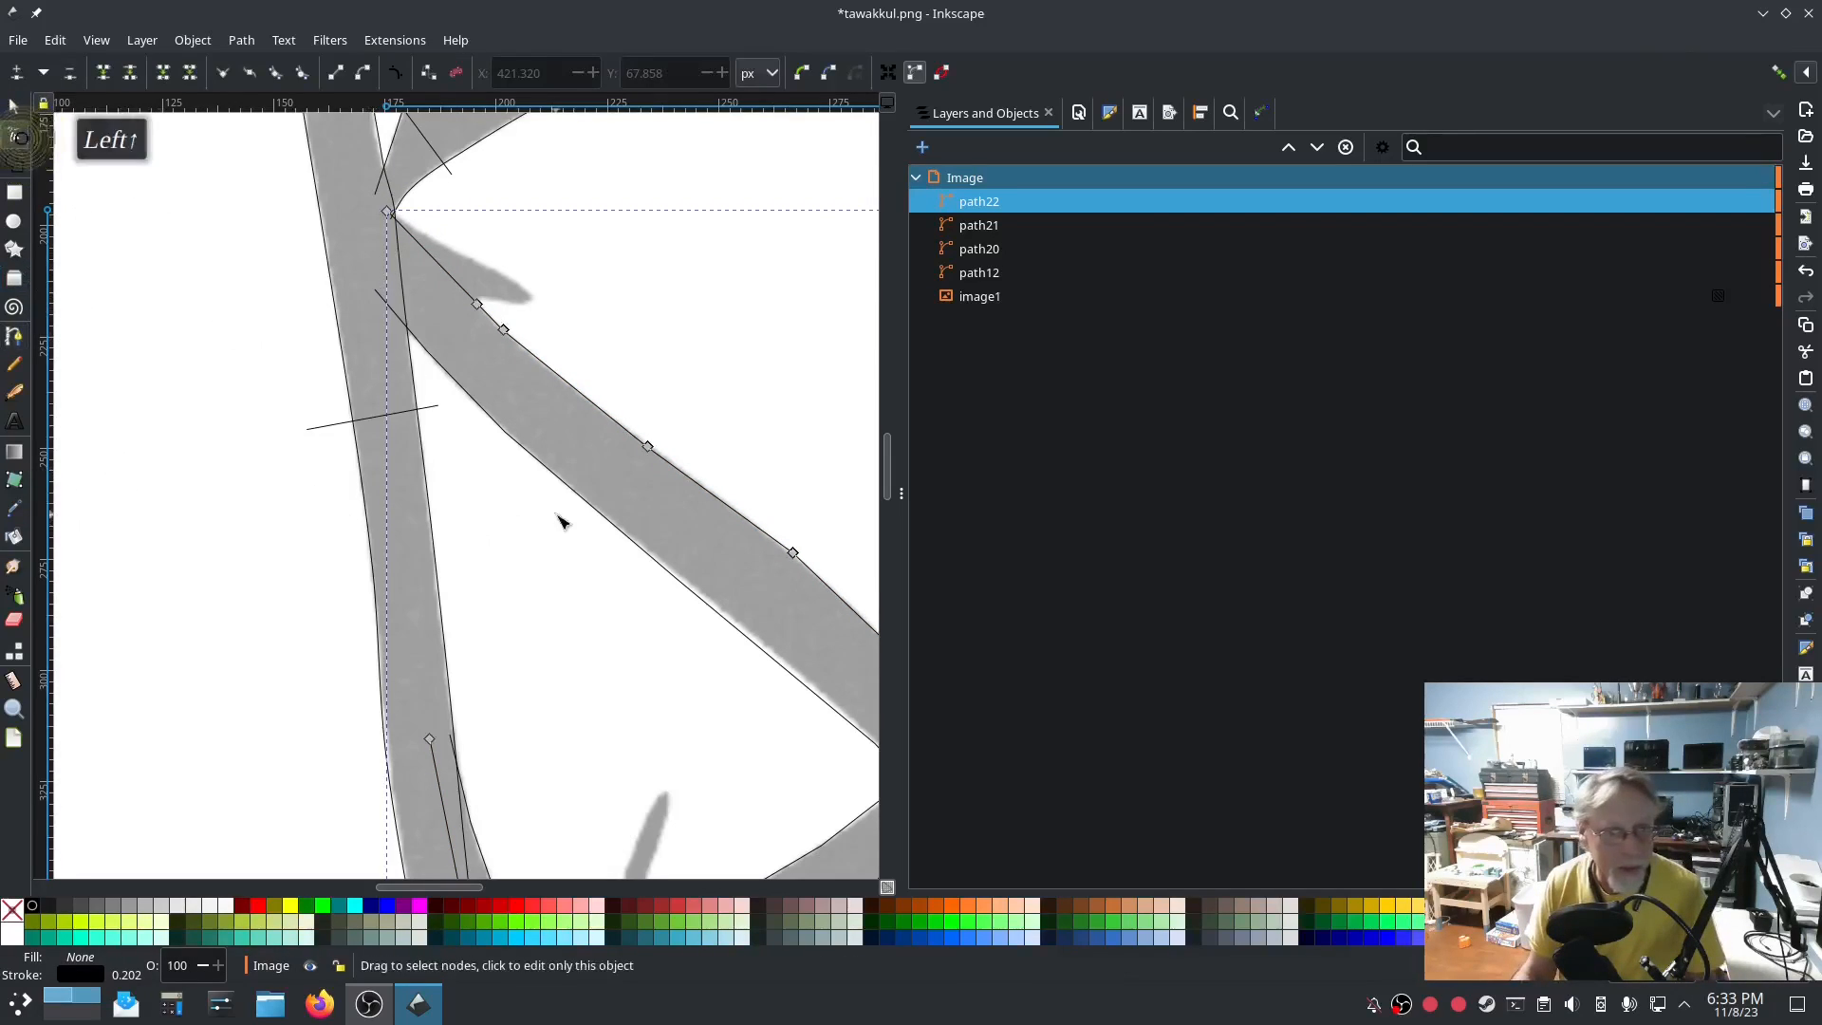
shift+click(577, 497)
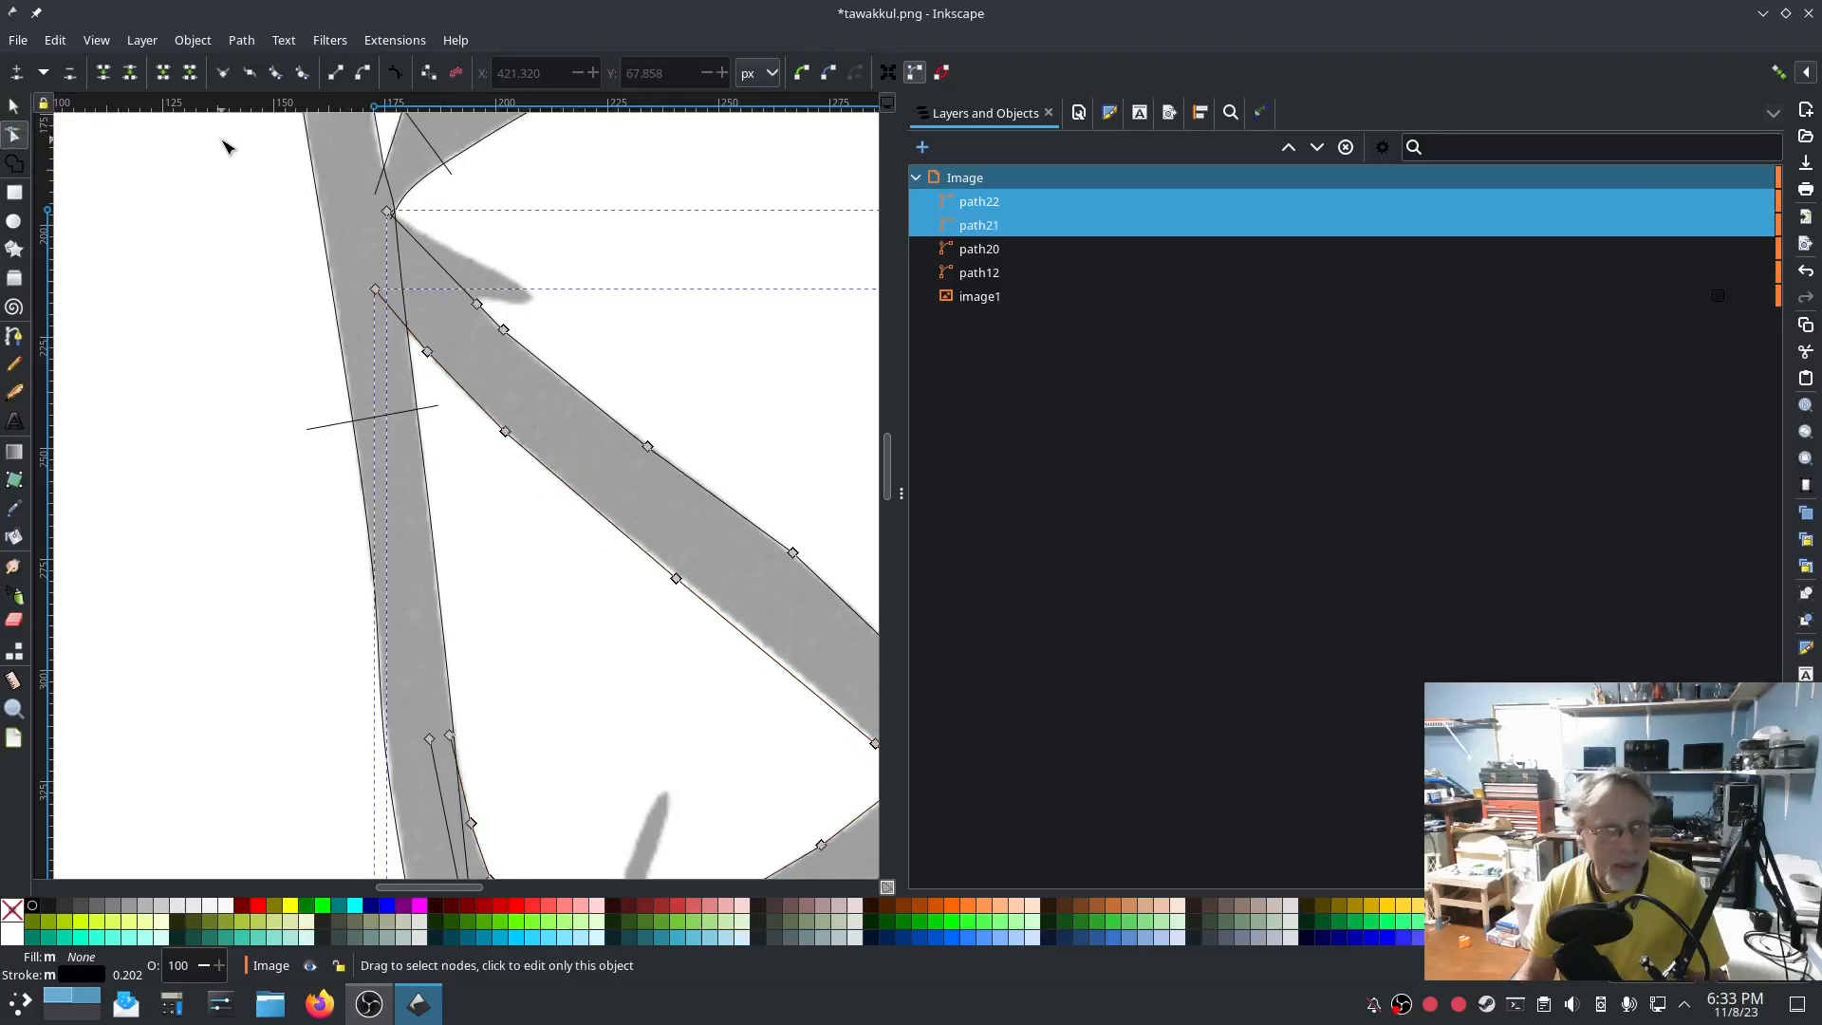
key(ctrl+a)
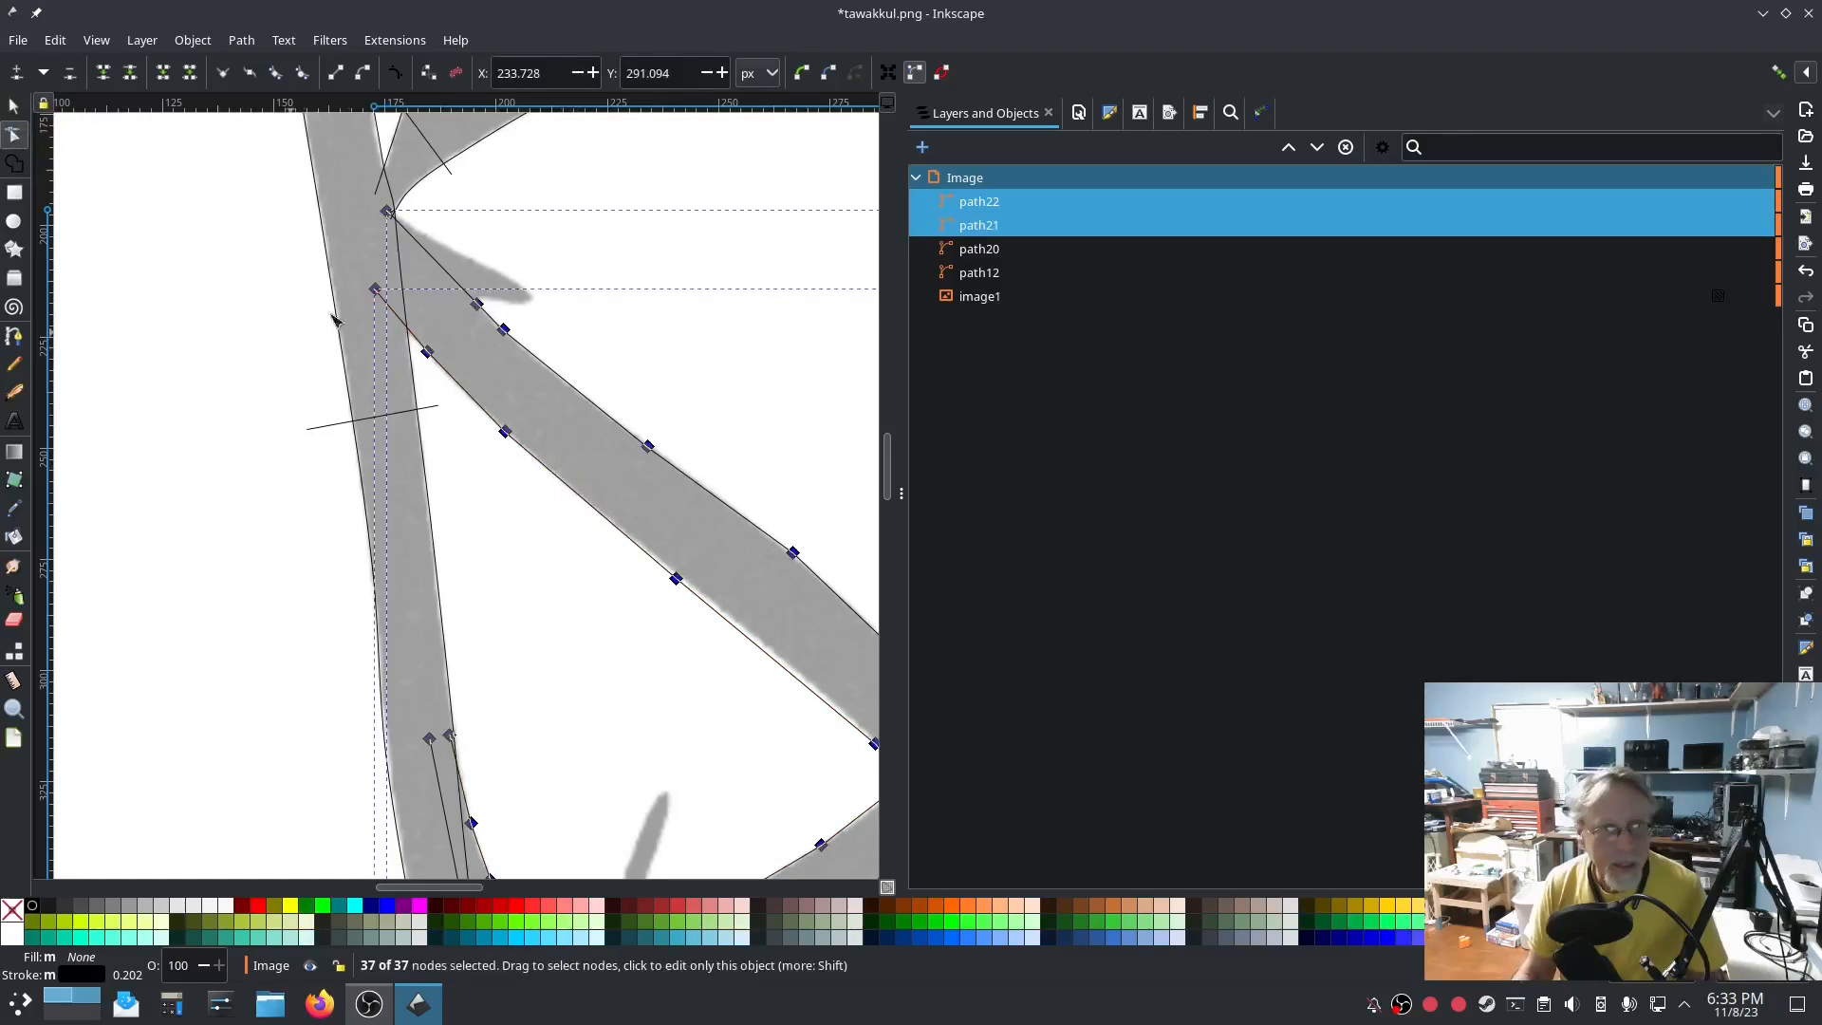
click(386, 210)
drag(626, 619, 281, 285)
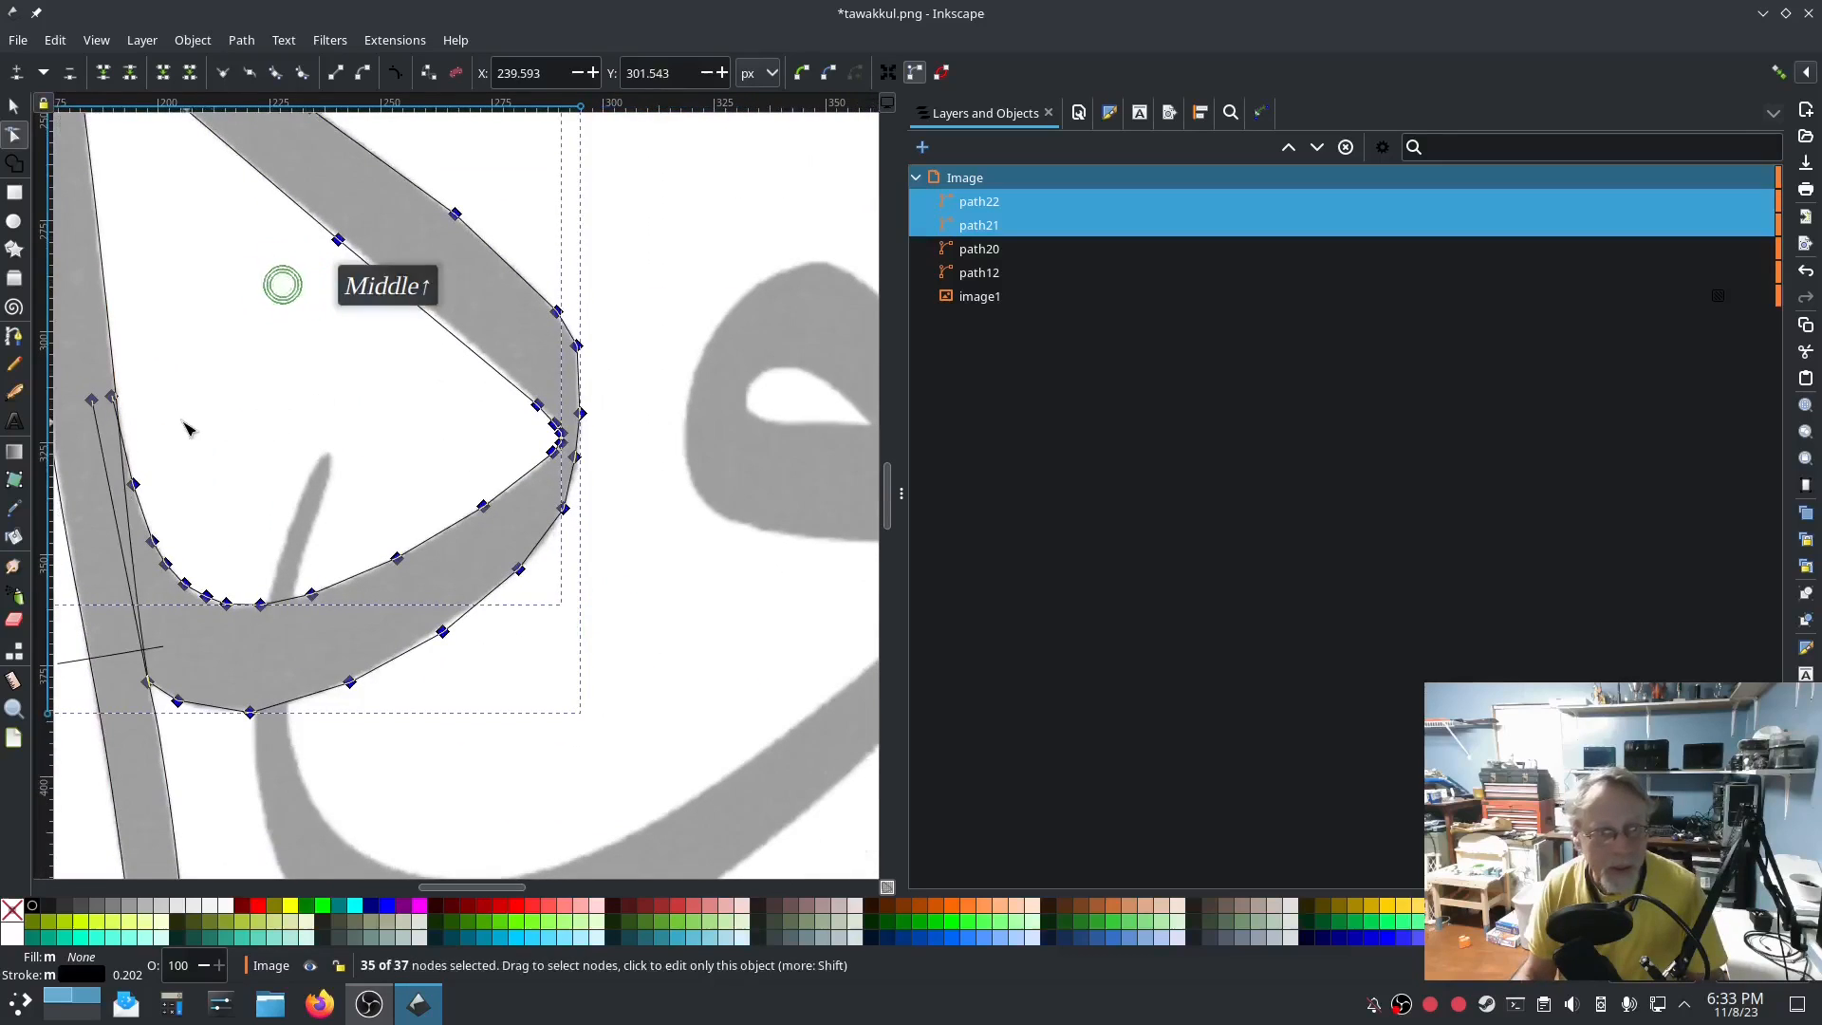
click(92, 400)
click(110, 397)
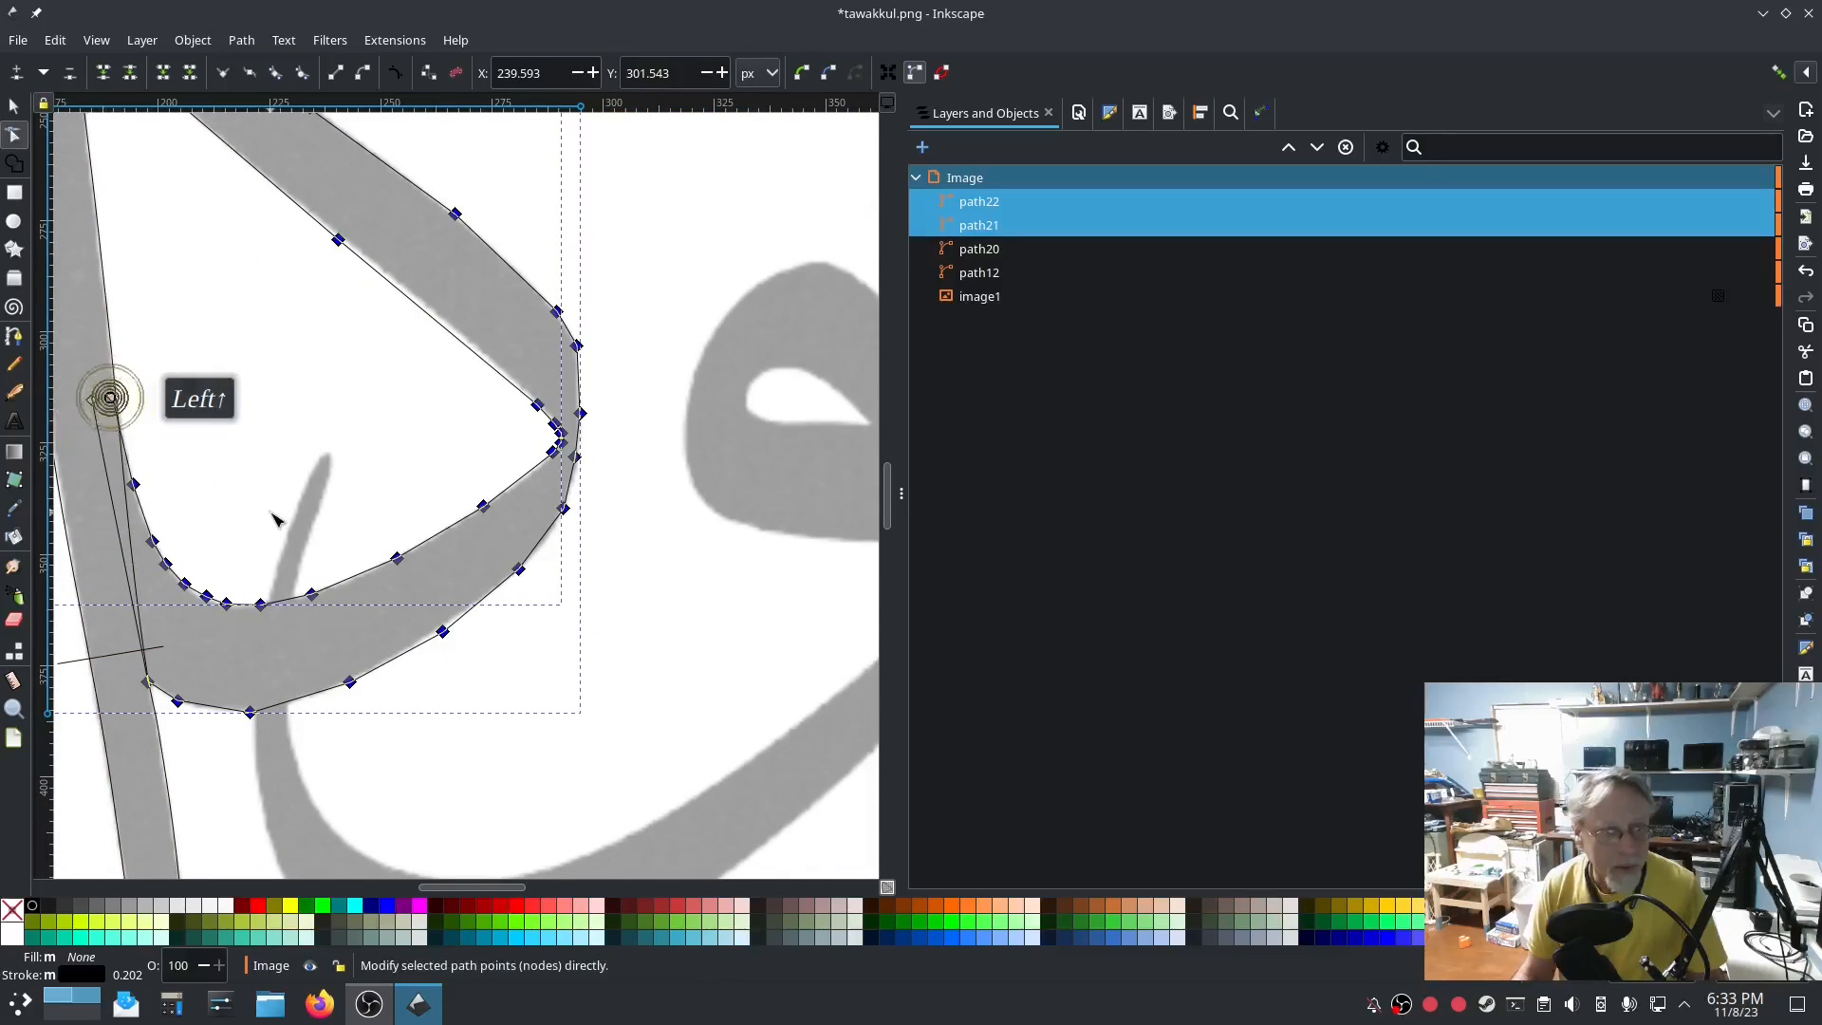
click(147, 680)
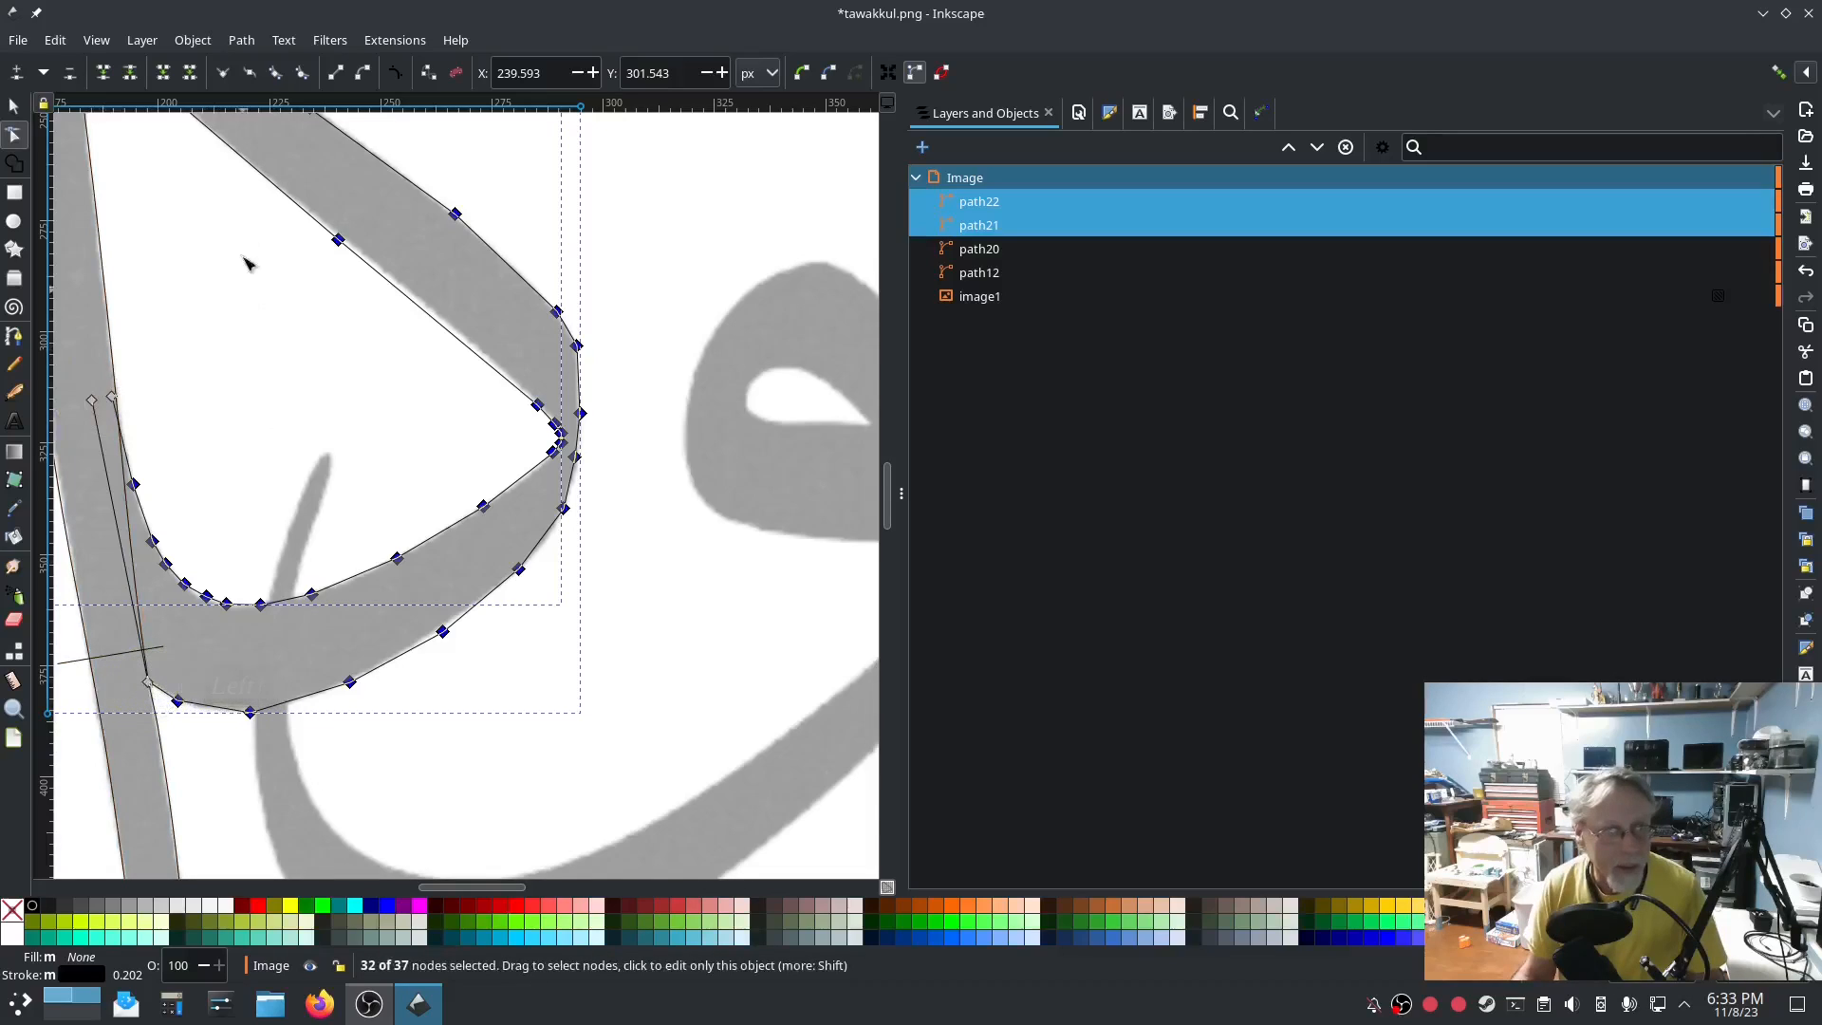
click(300, 74)
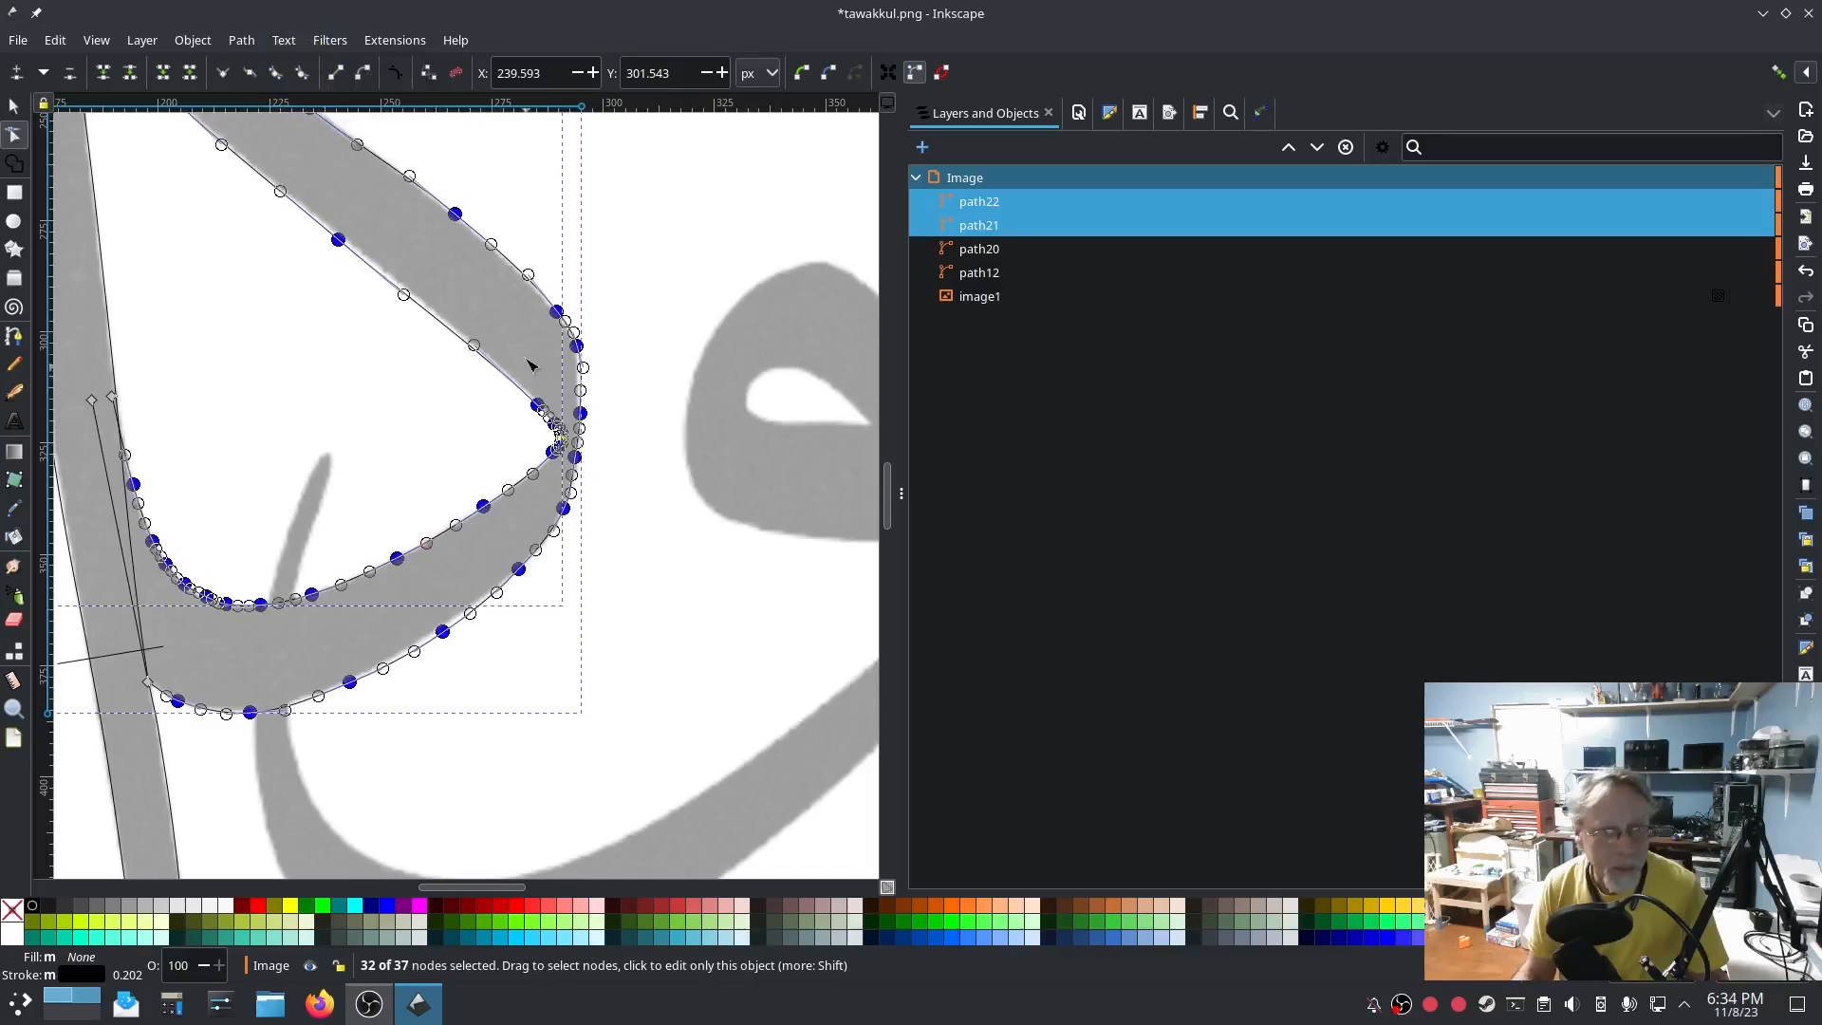
Draw two straight Pencil rungs across both bowl edges, one near their start at the stem and one diagonally at the lower corner.
drag(253, 332, 460, 559)
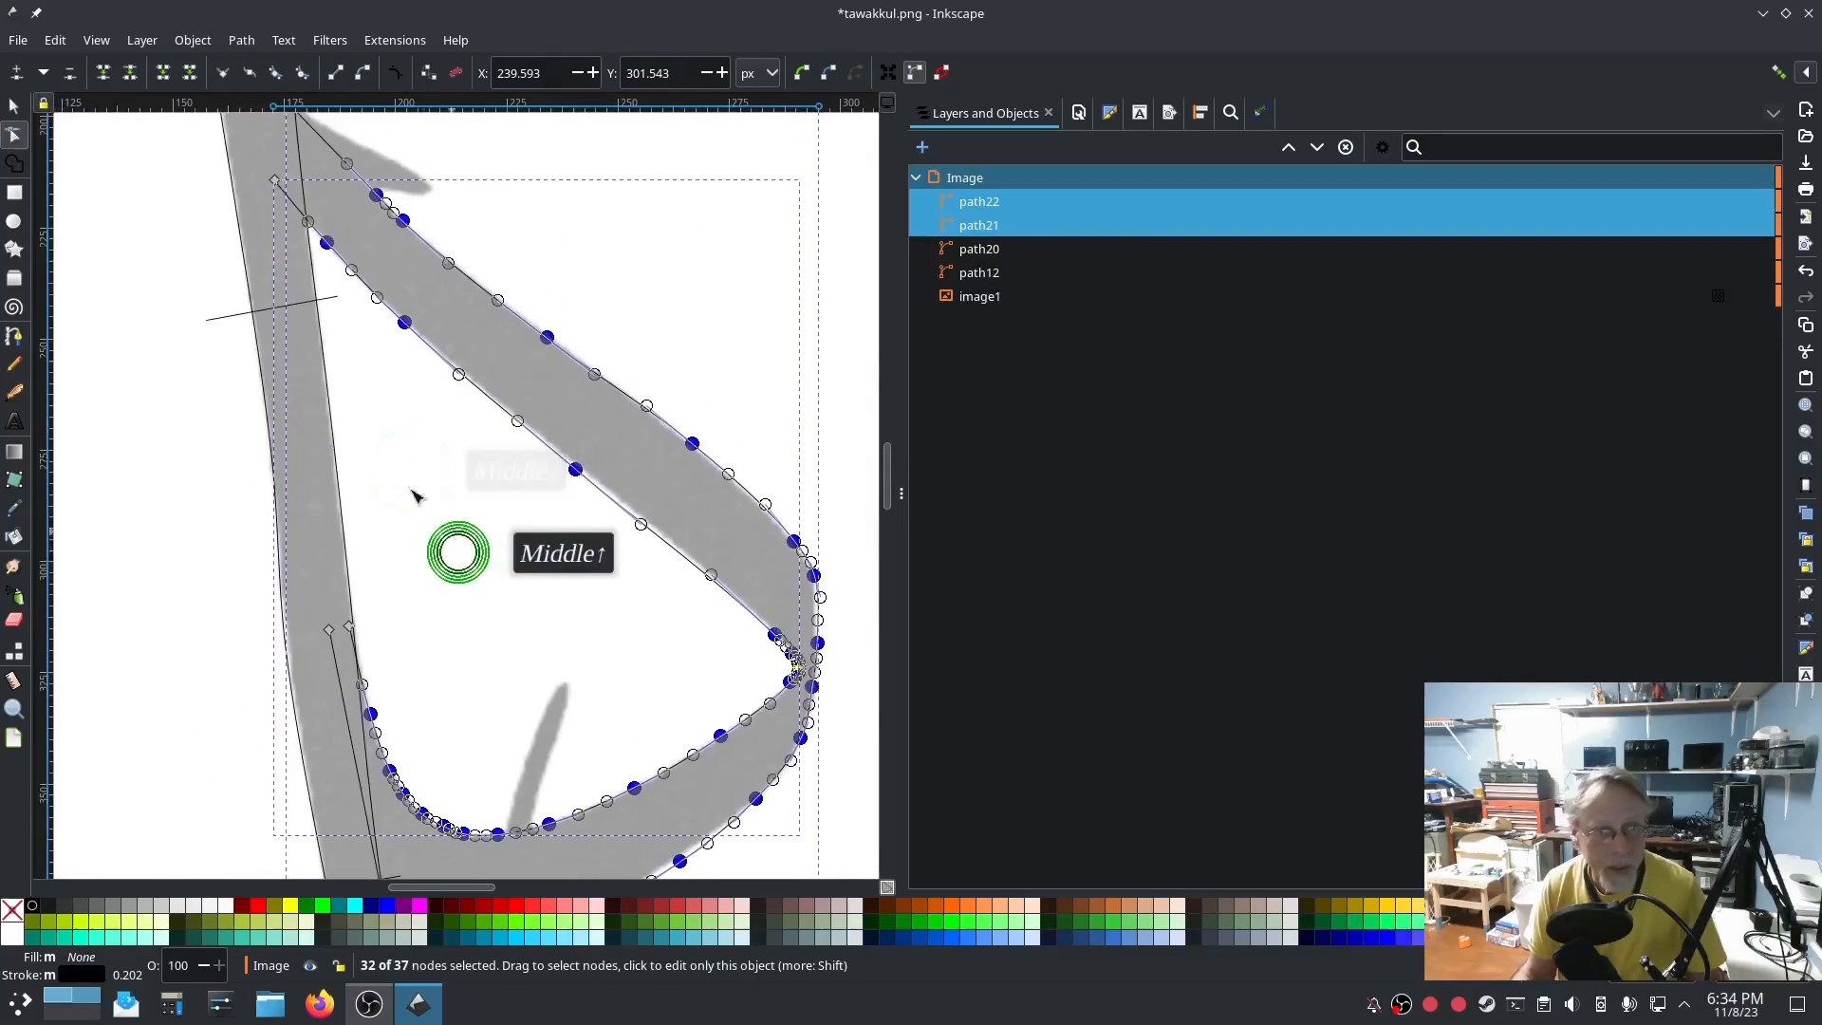
click(13, 366)
click(327, 681)
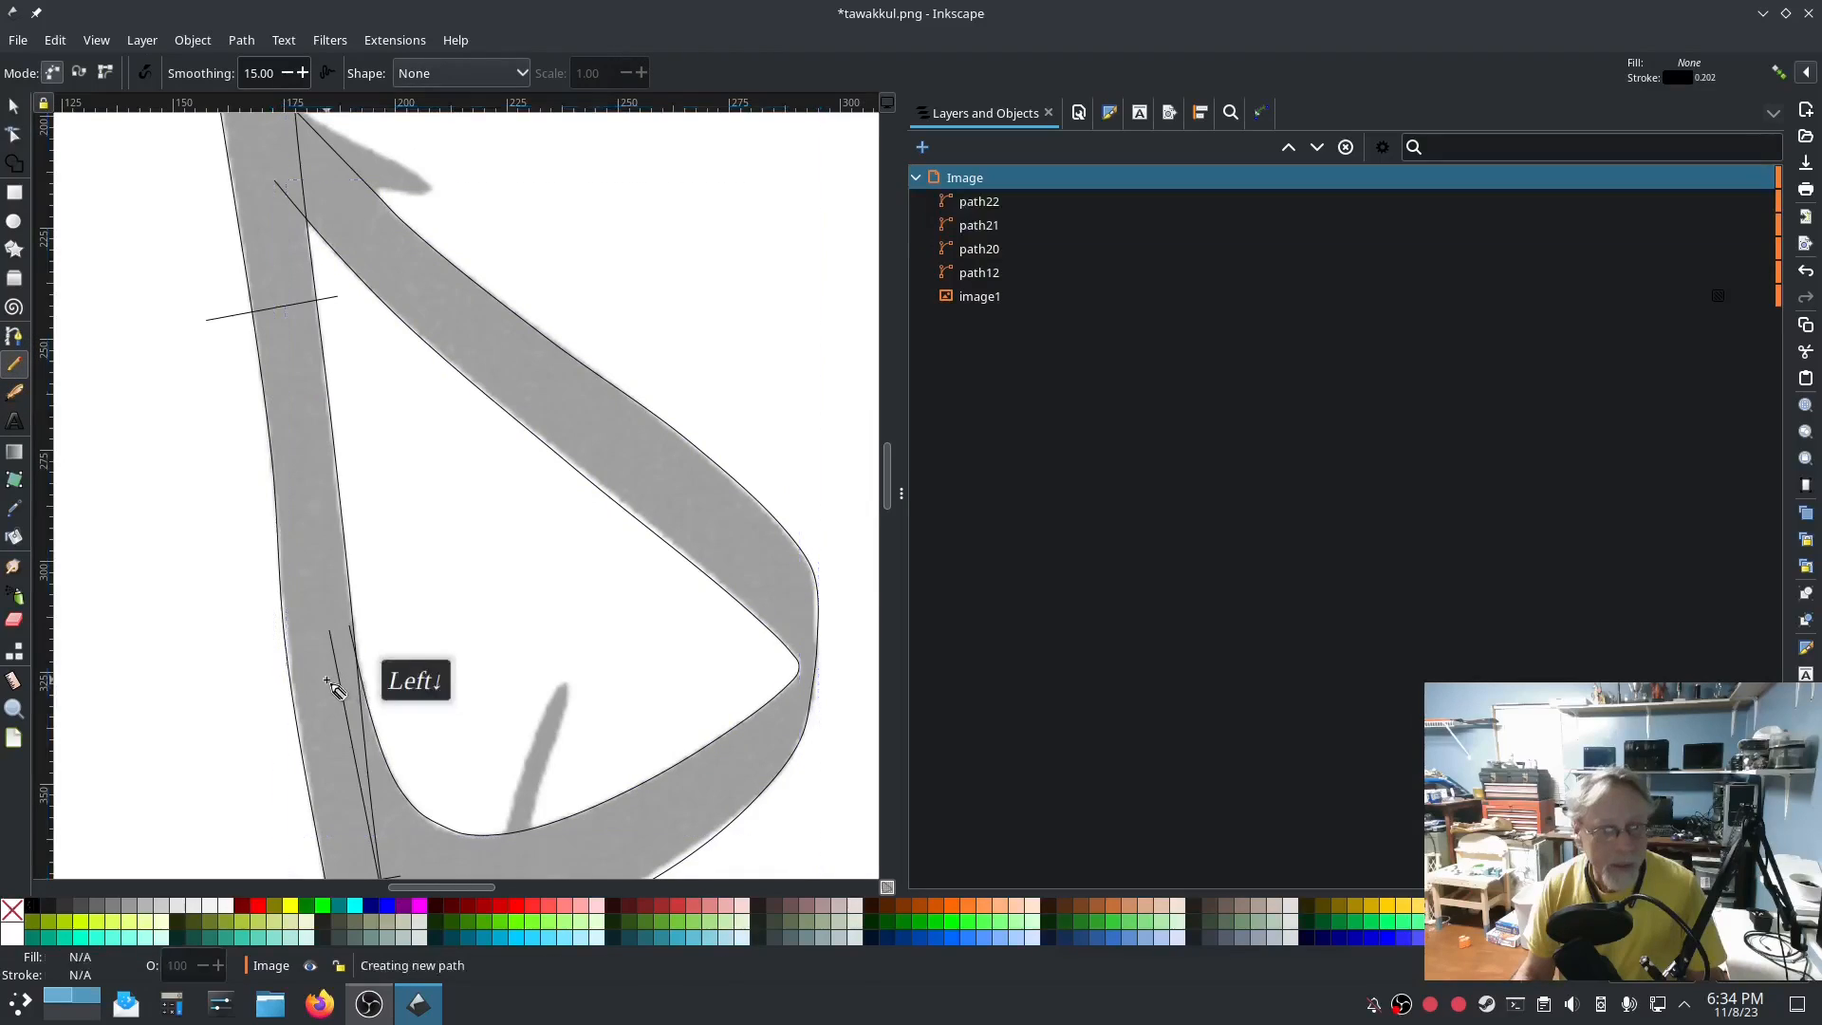
click(406, 662)
middle_click(408, 756)
scroll(475, 687, down, 3)
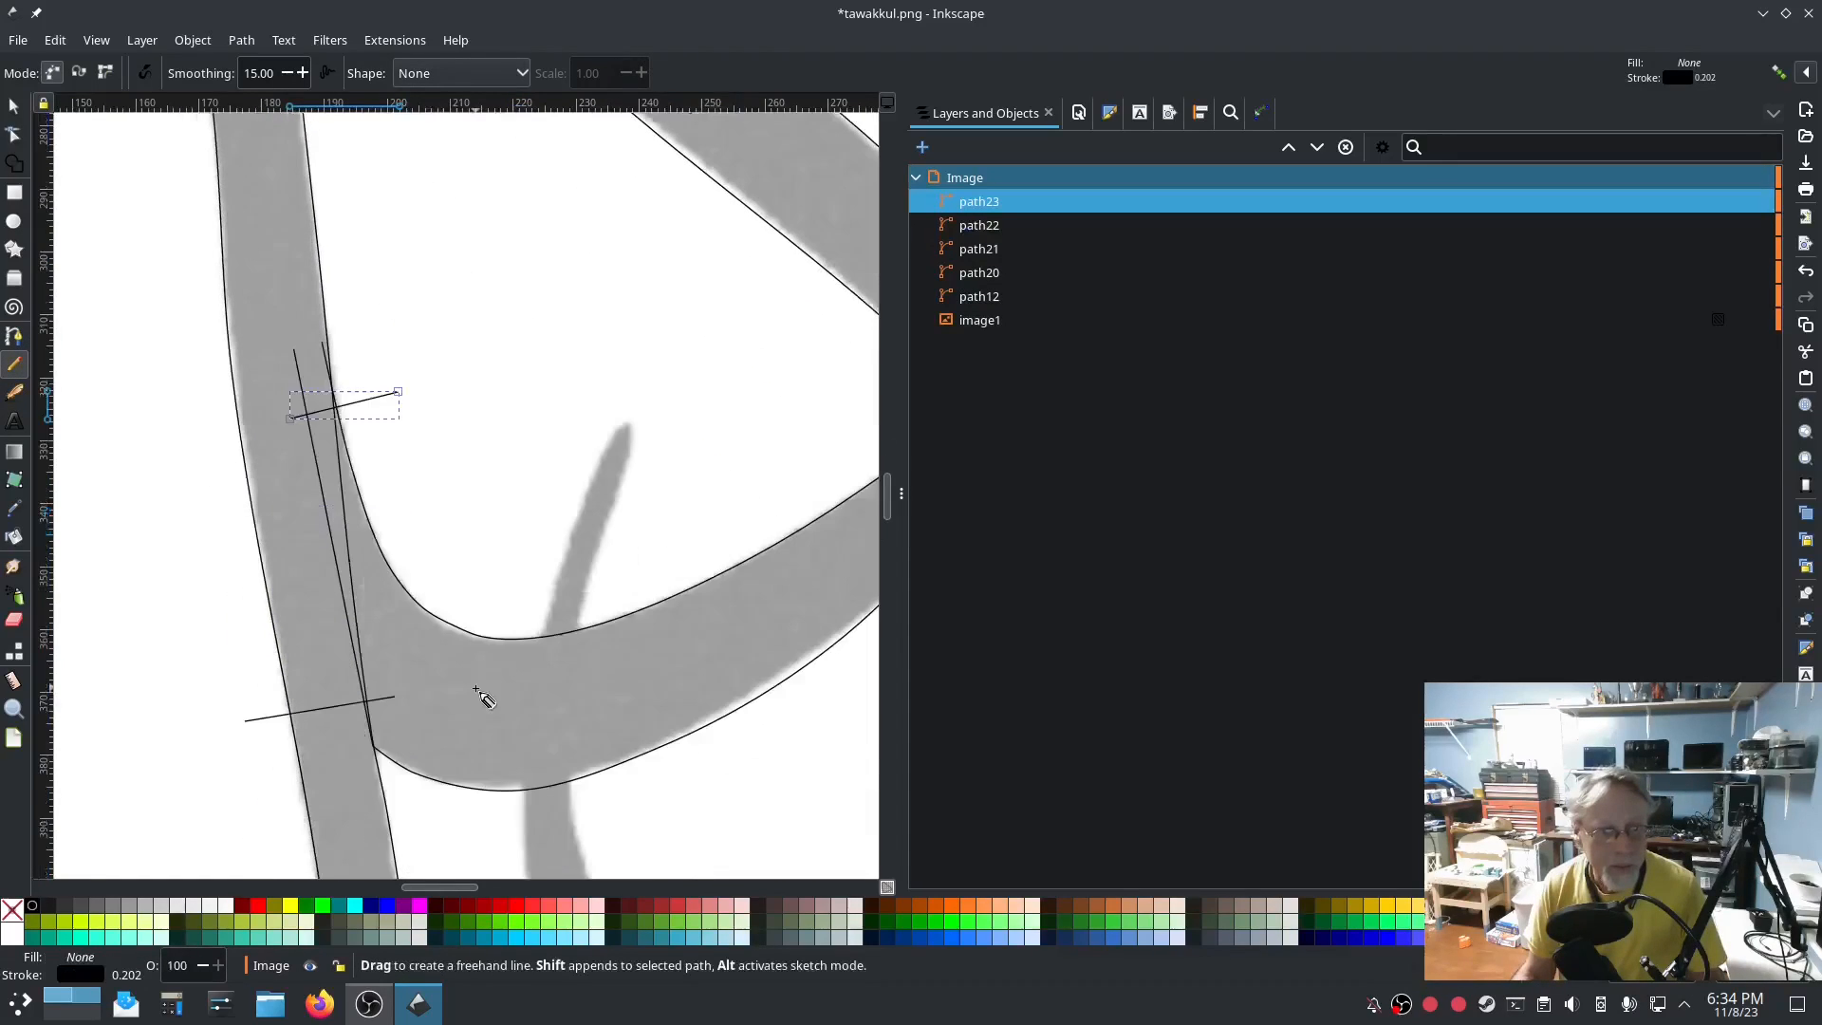
scroll(528, 721, down, 2)
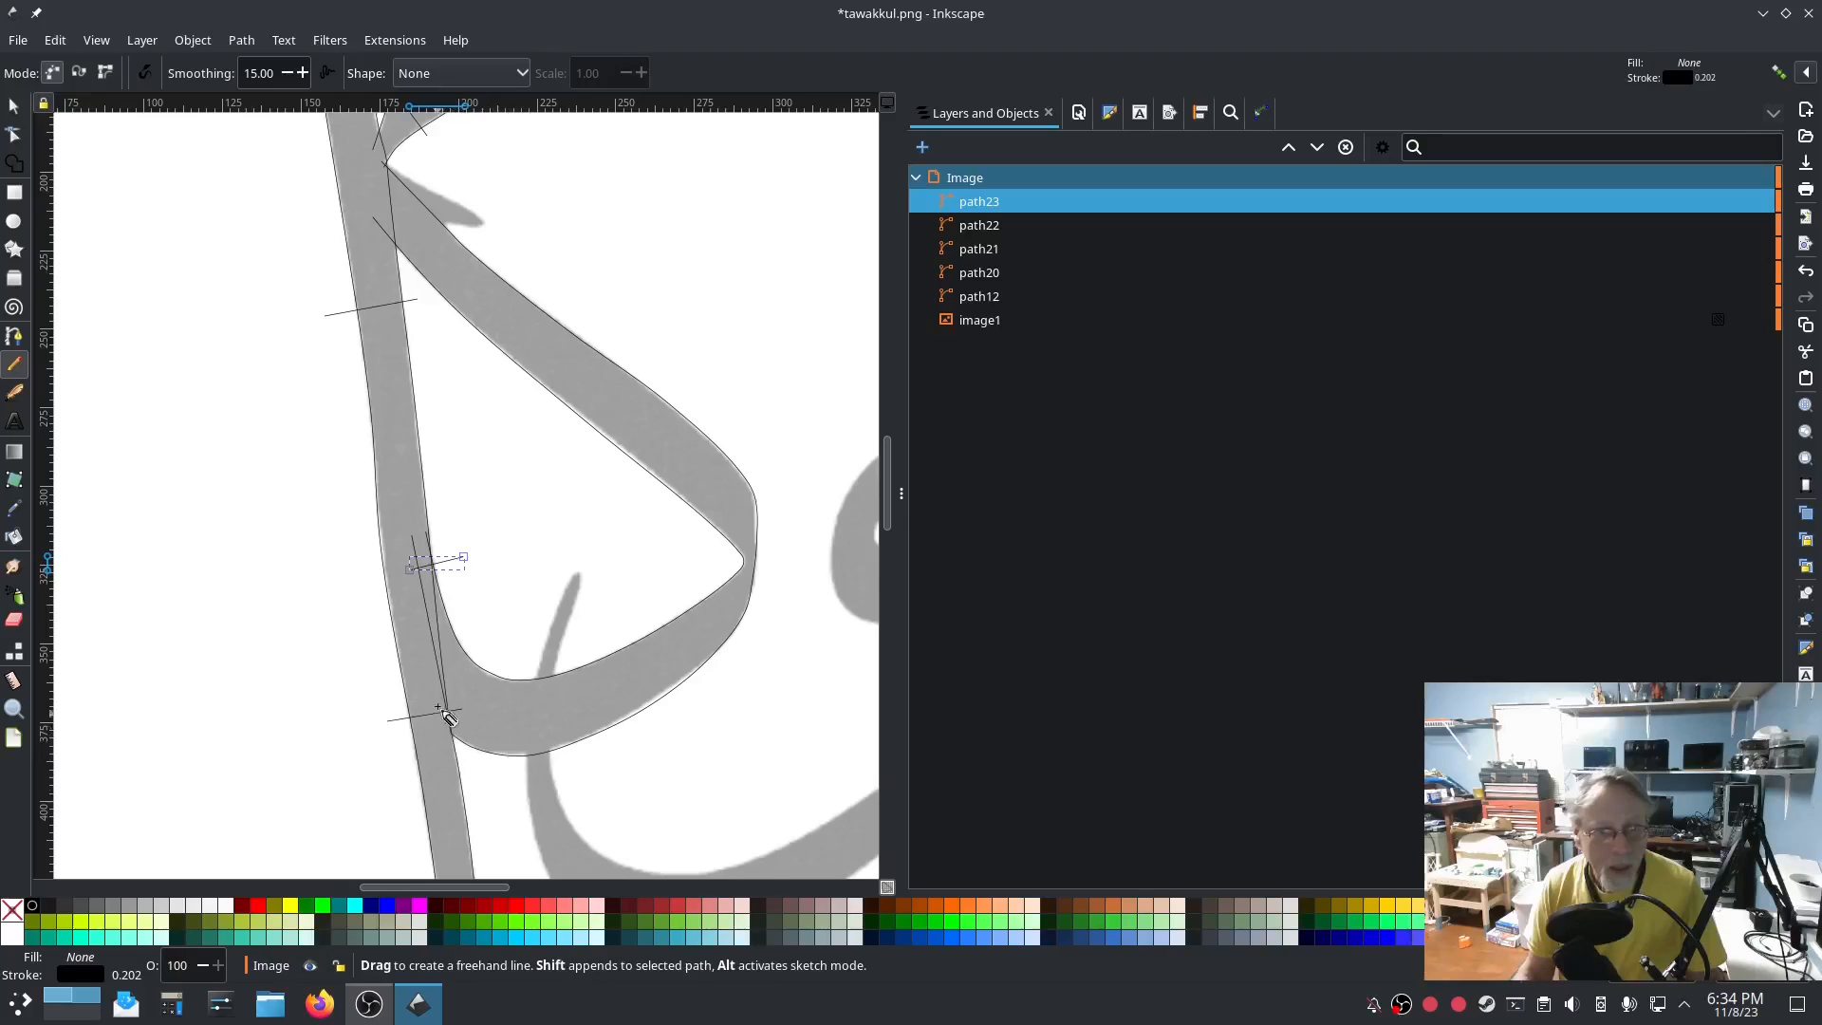
click(470, 630)
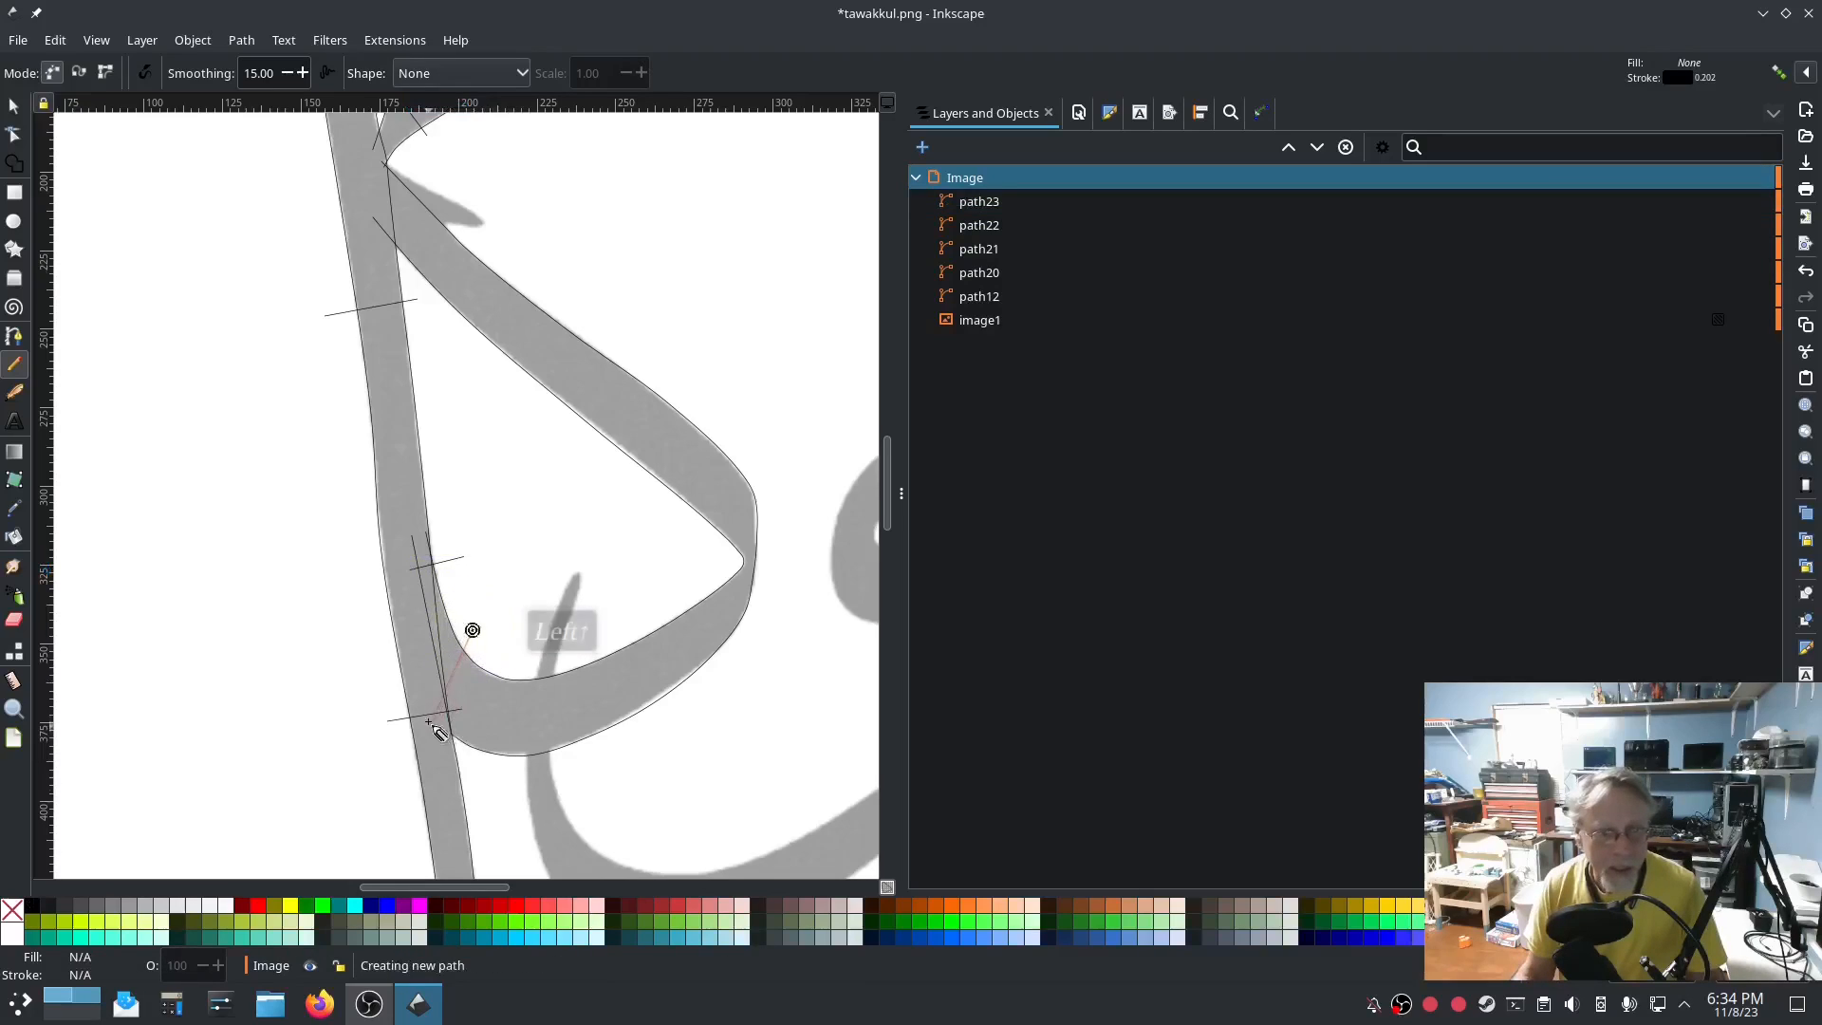
click(436, 705)
Add three straight rungs across the bowl: at its bottom, along its rising lower side, and at the sharp corner.
click(521, 663)
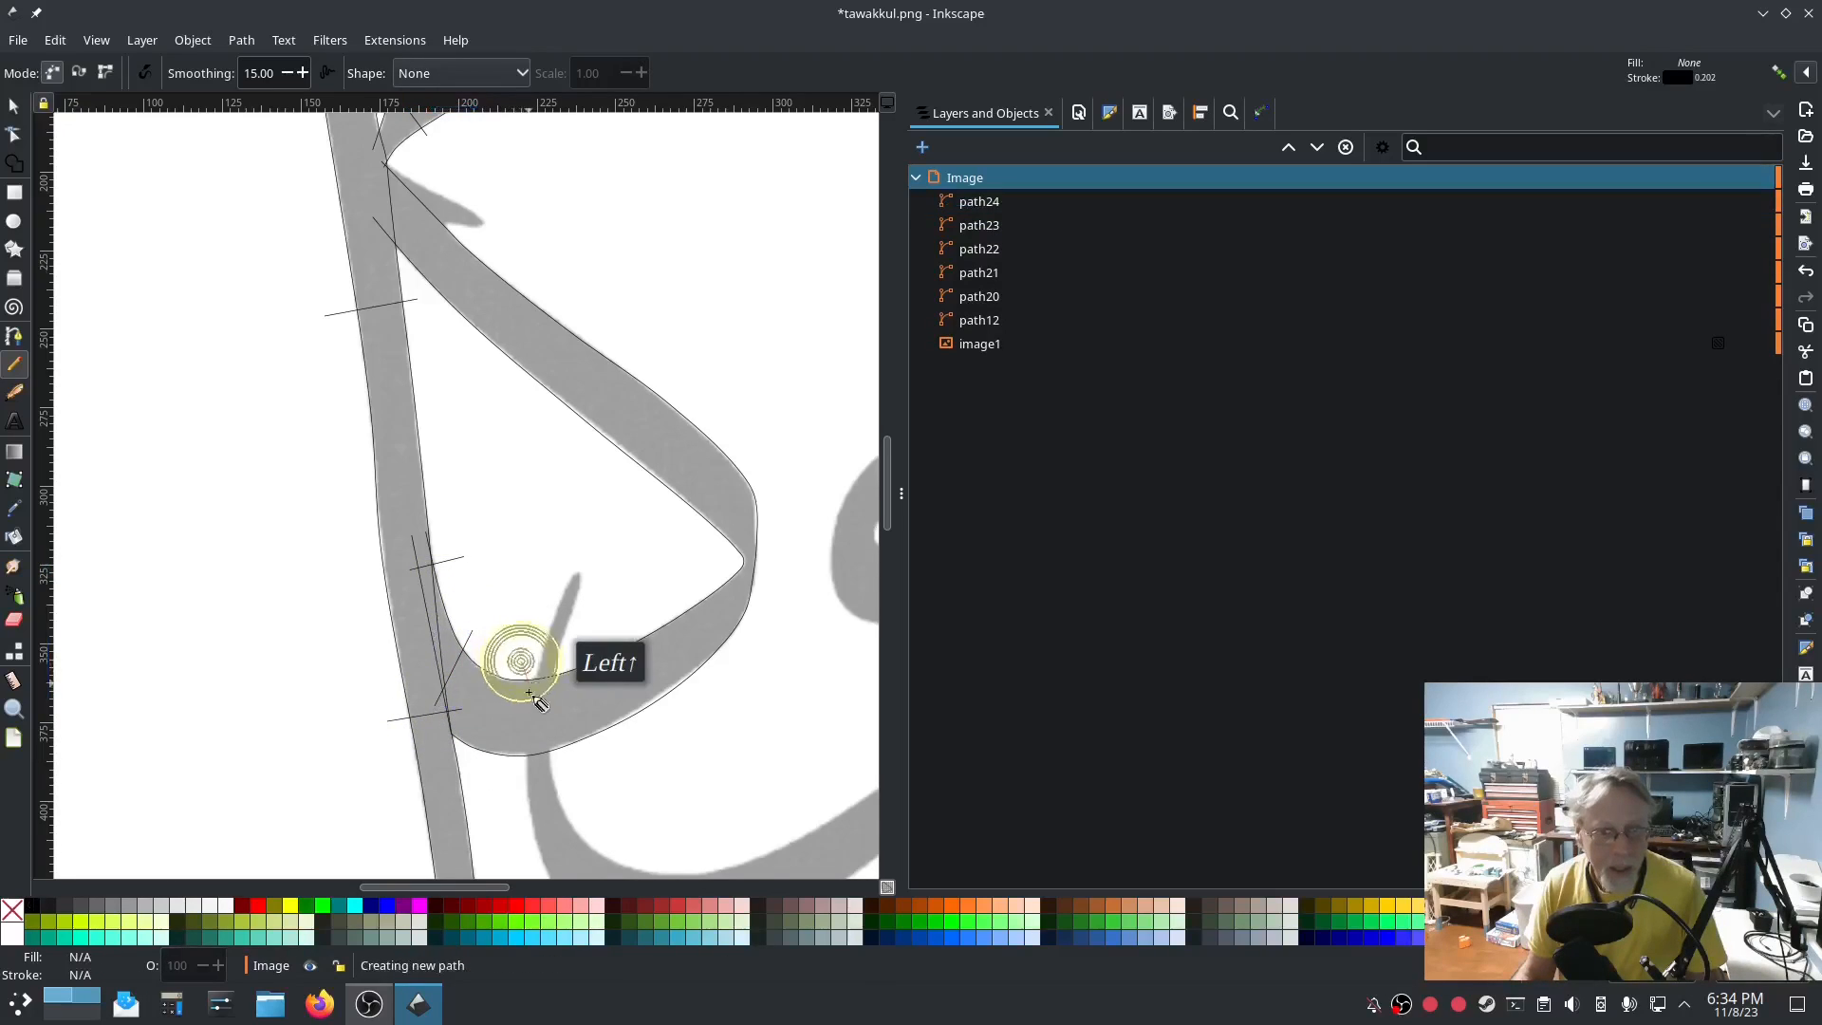
click(555, 763)
click(641, 617)
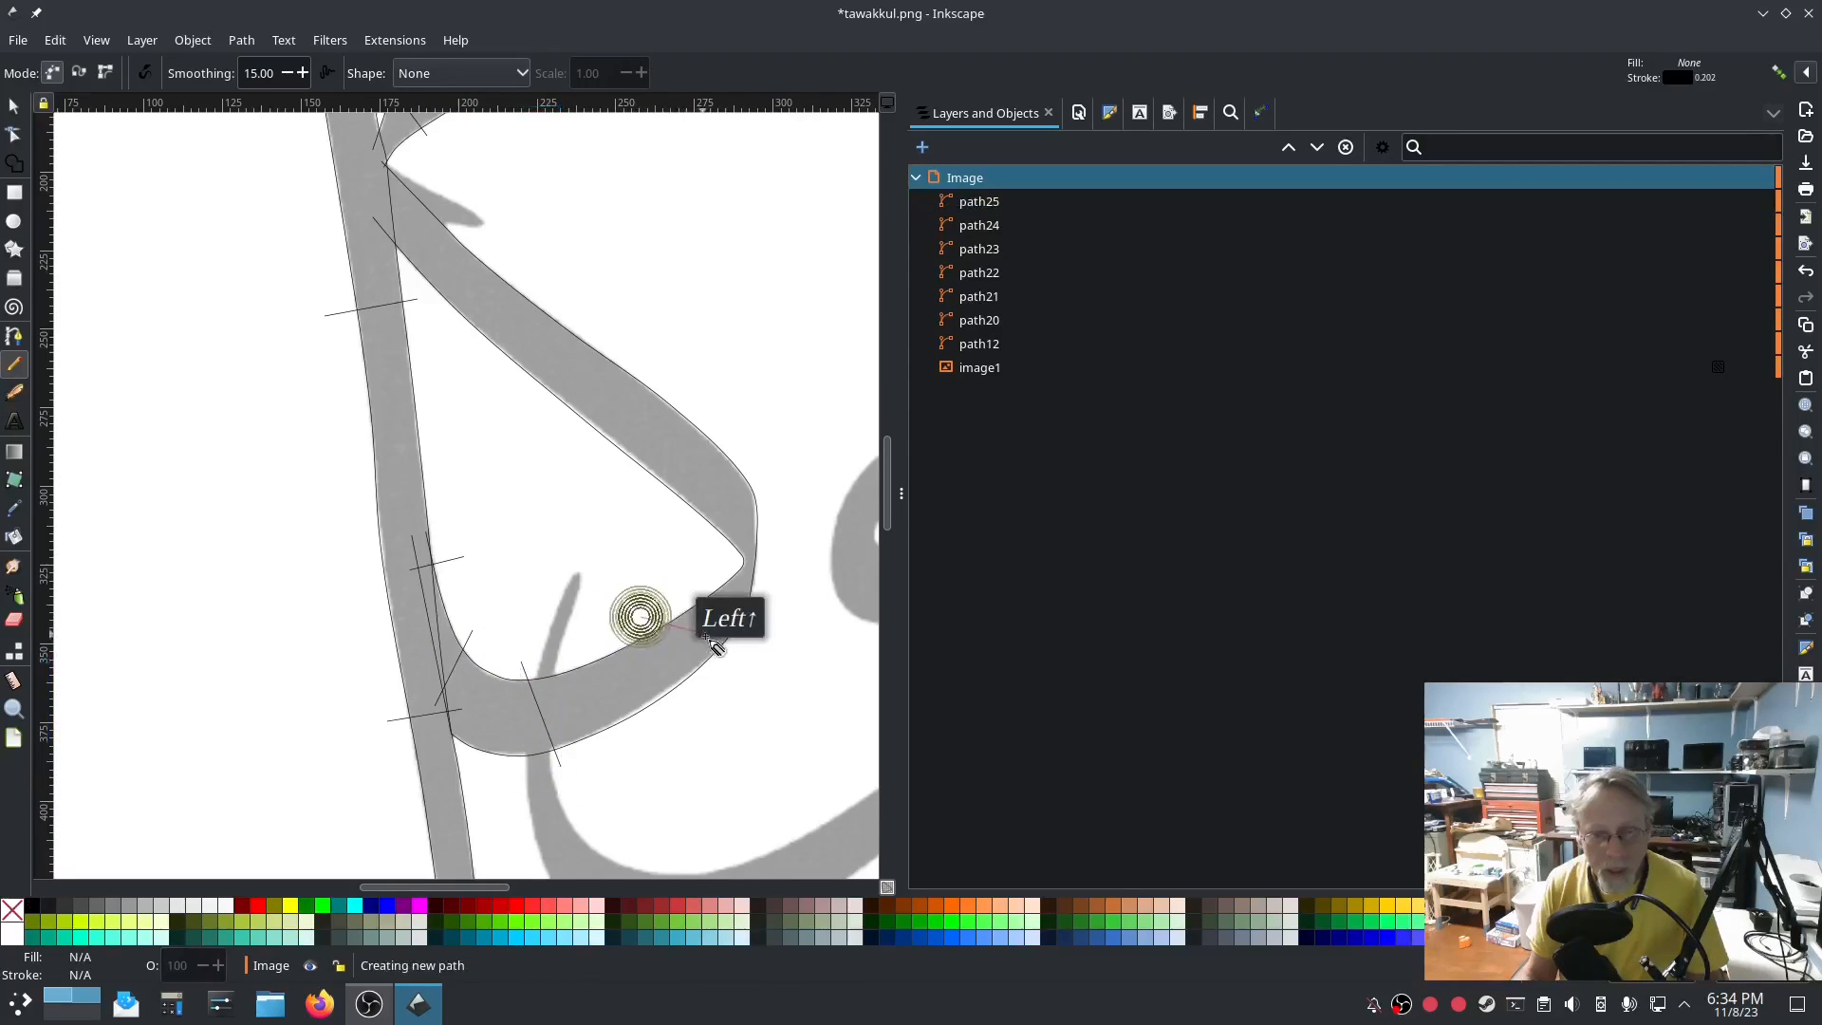
click(734, 657)
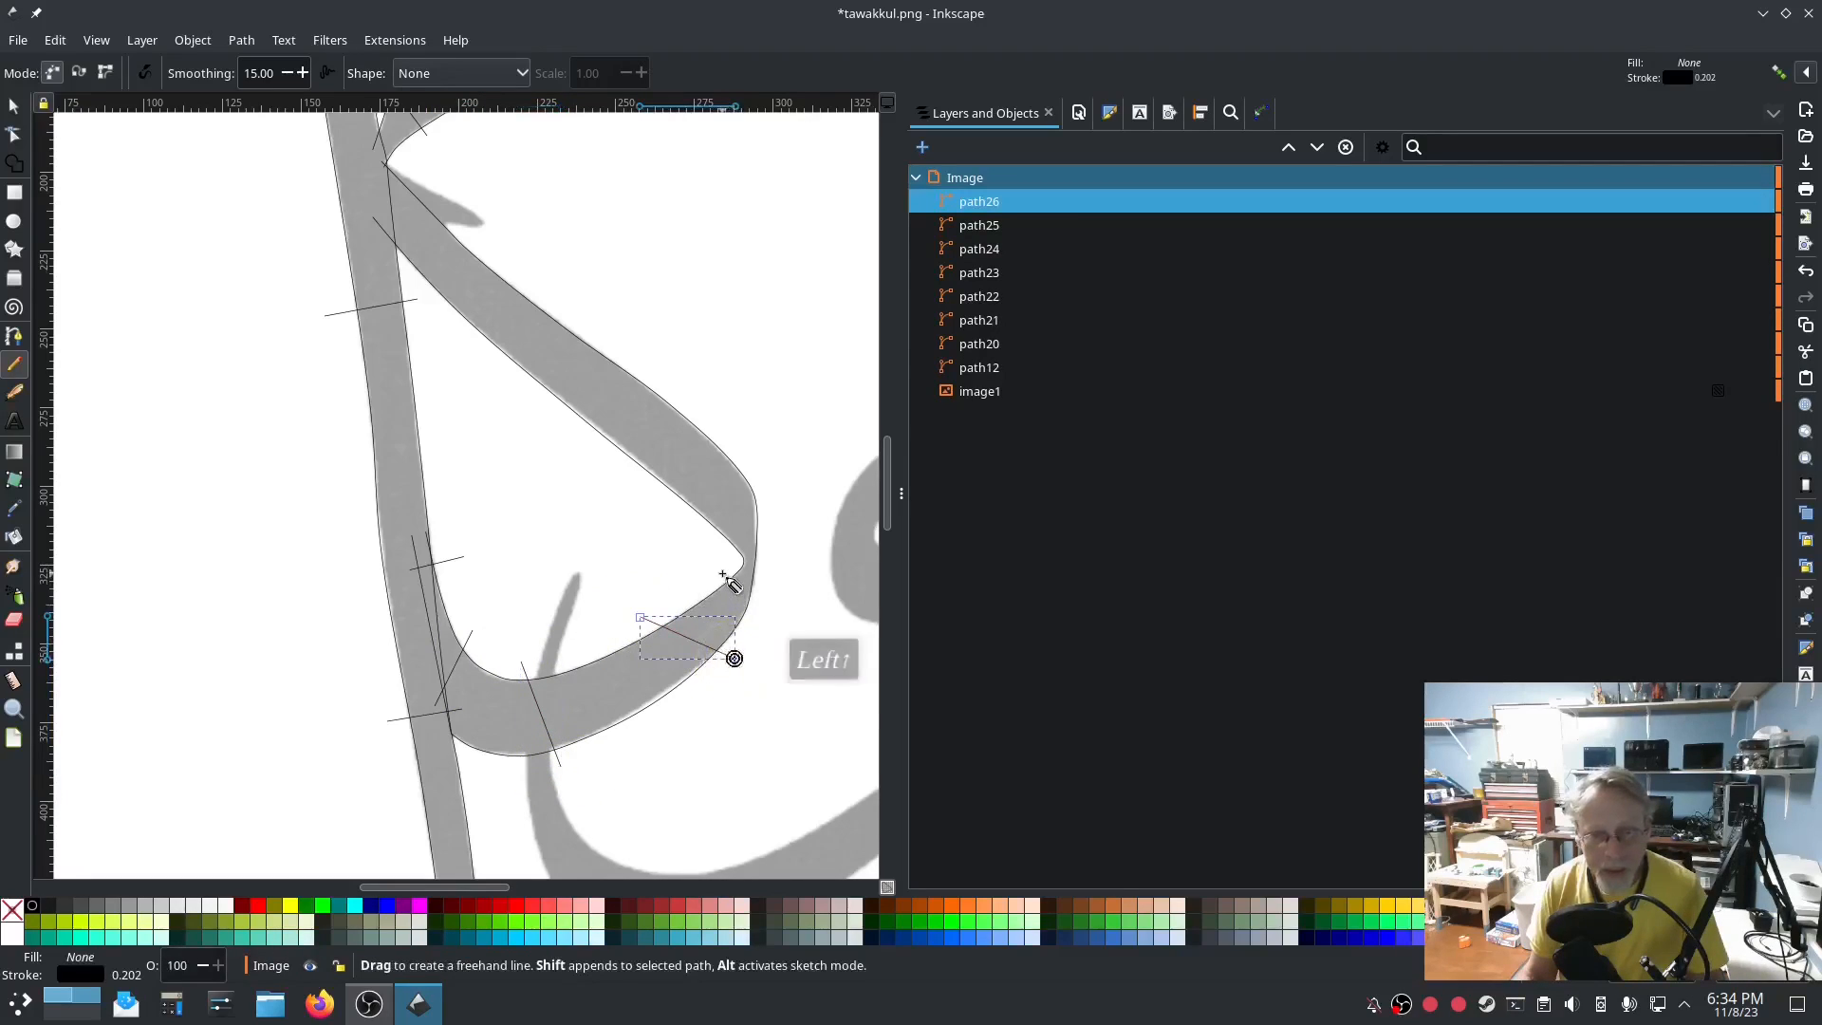
drag(719, 561, 773, 558)
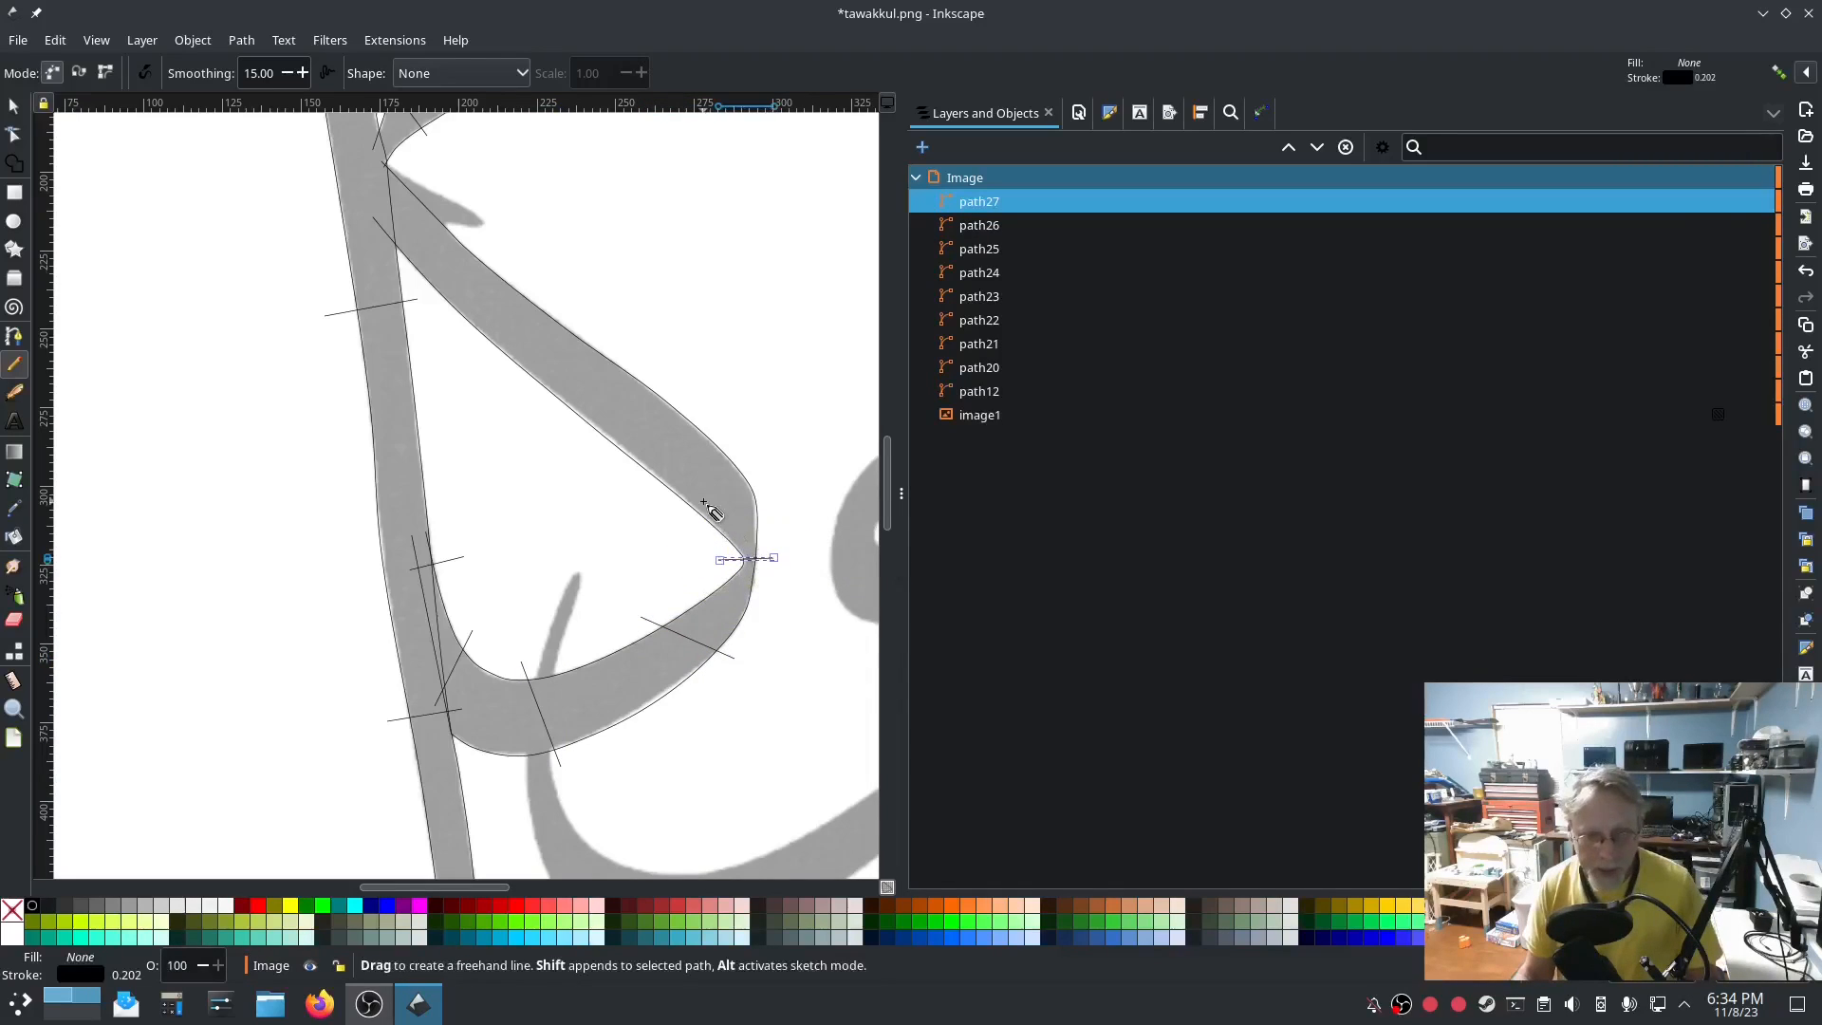
Add three straight rungs across the diagonal stroke: just above the sharp corner, partway up, and at the stem end.
click(676, 508)
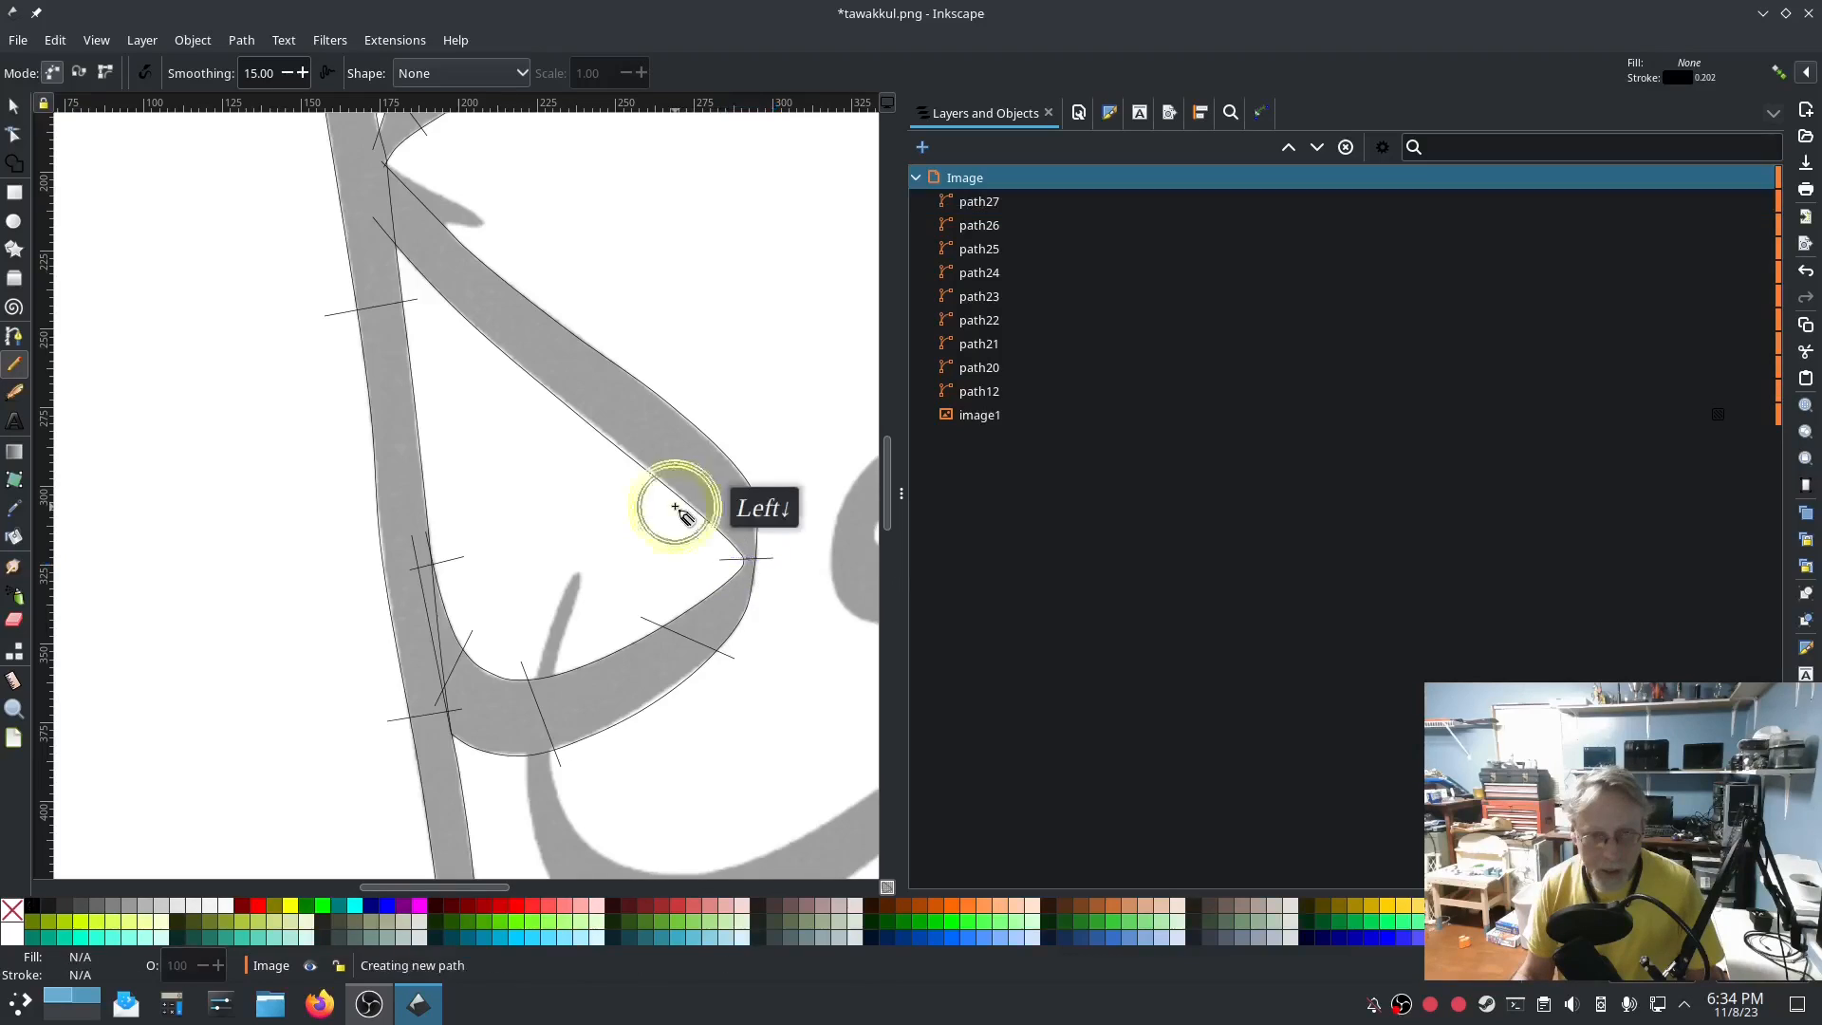
click(756, 462)
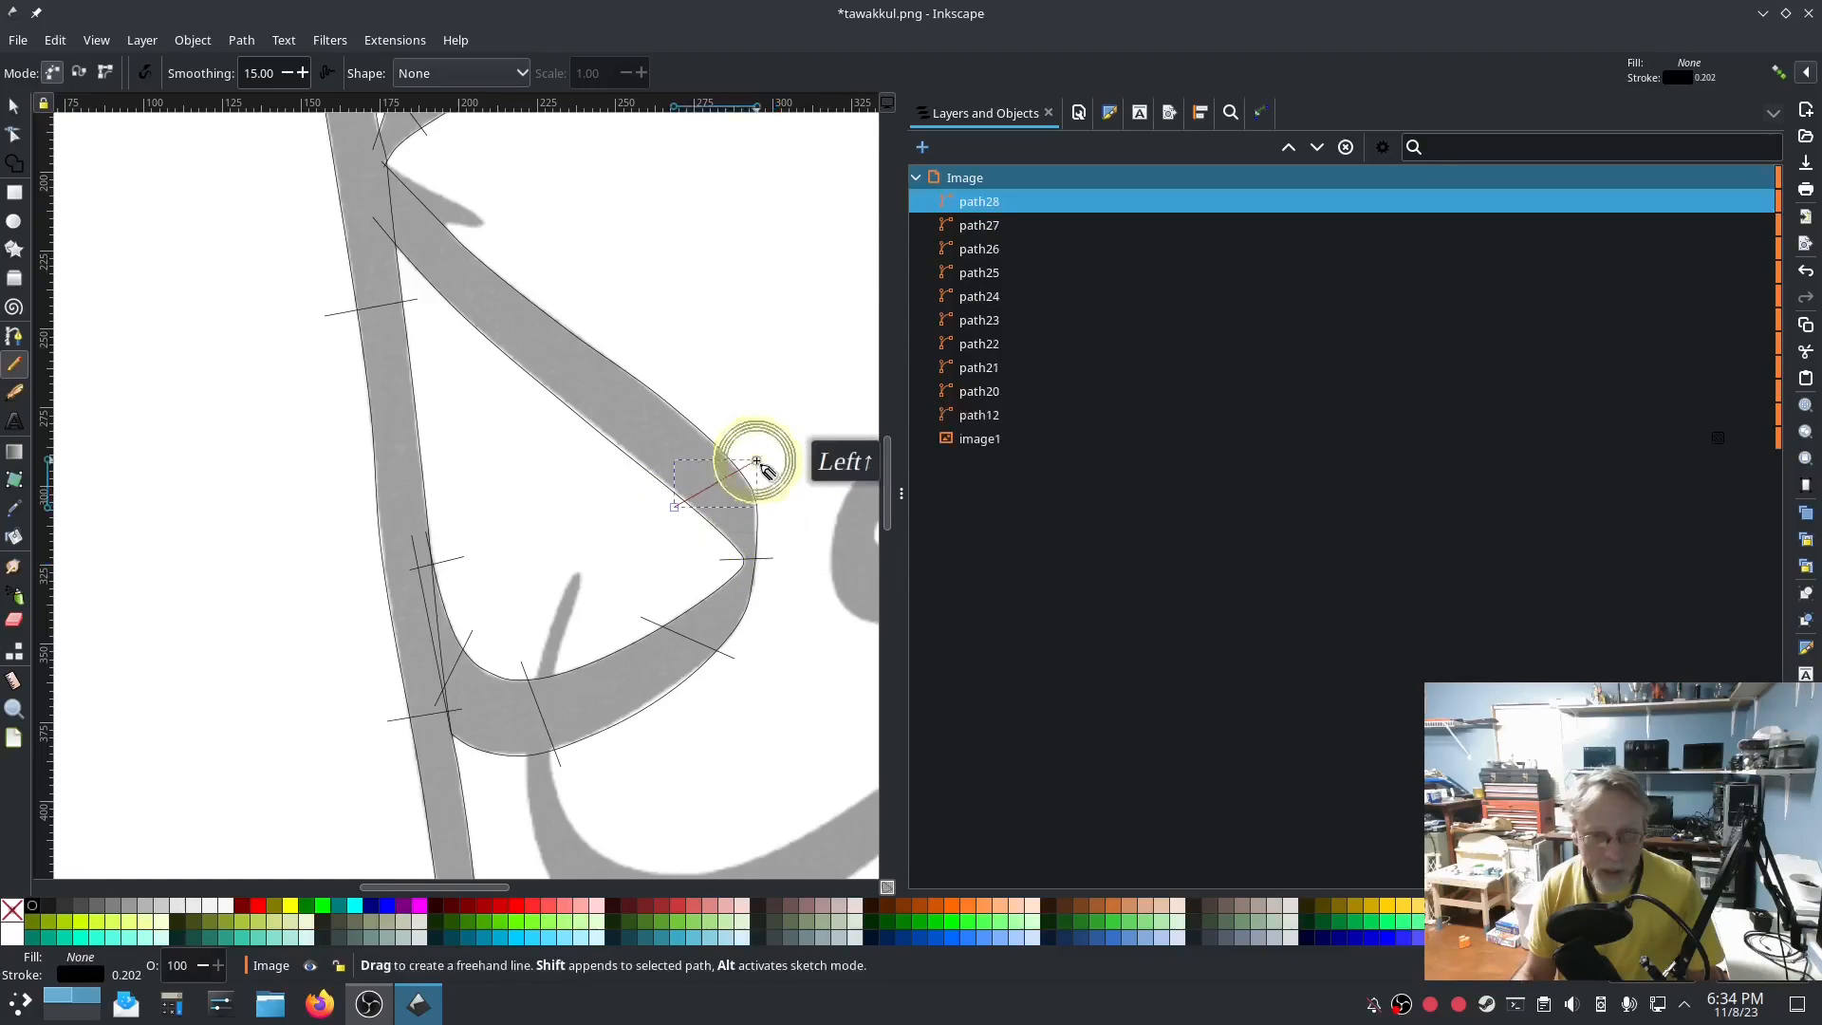
click(503, 363)
click(562, 287)
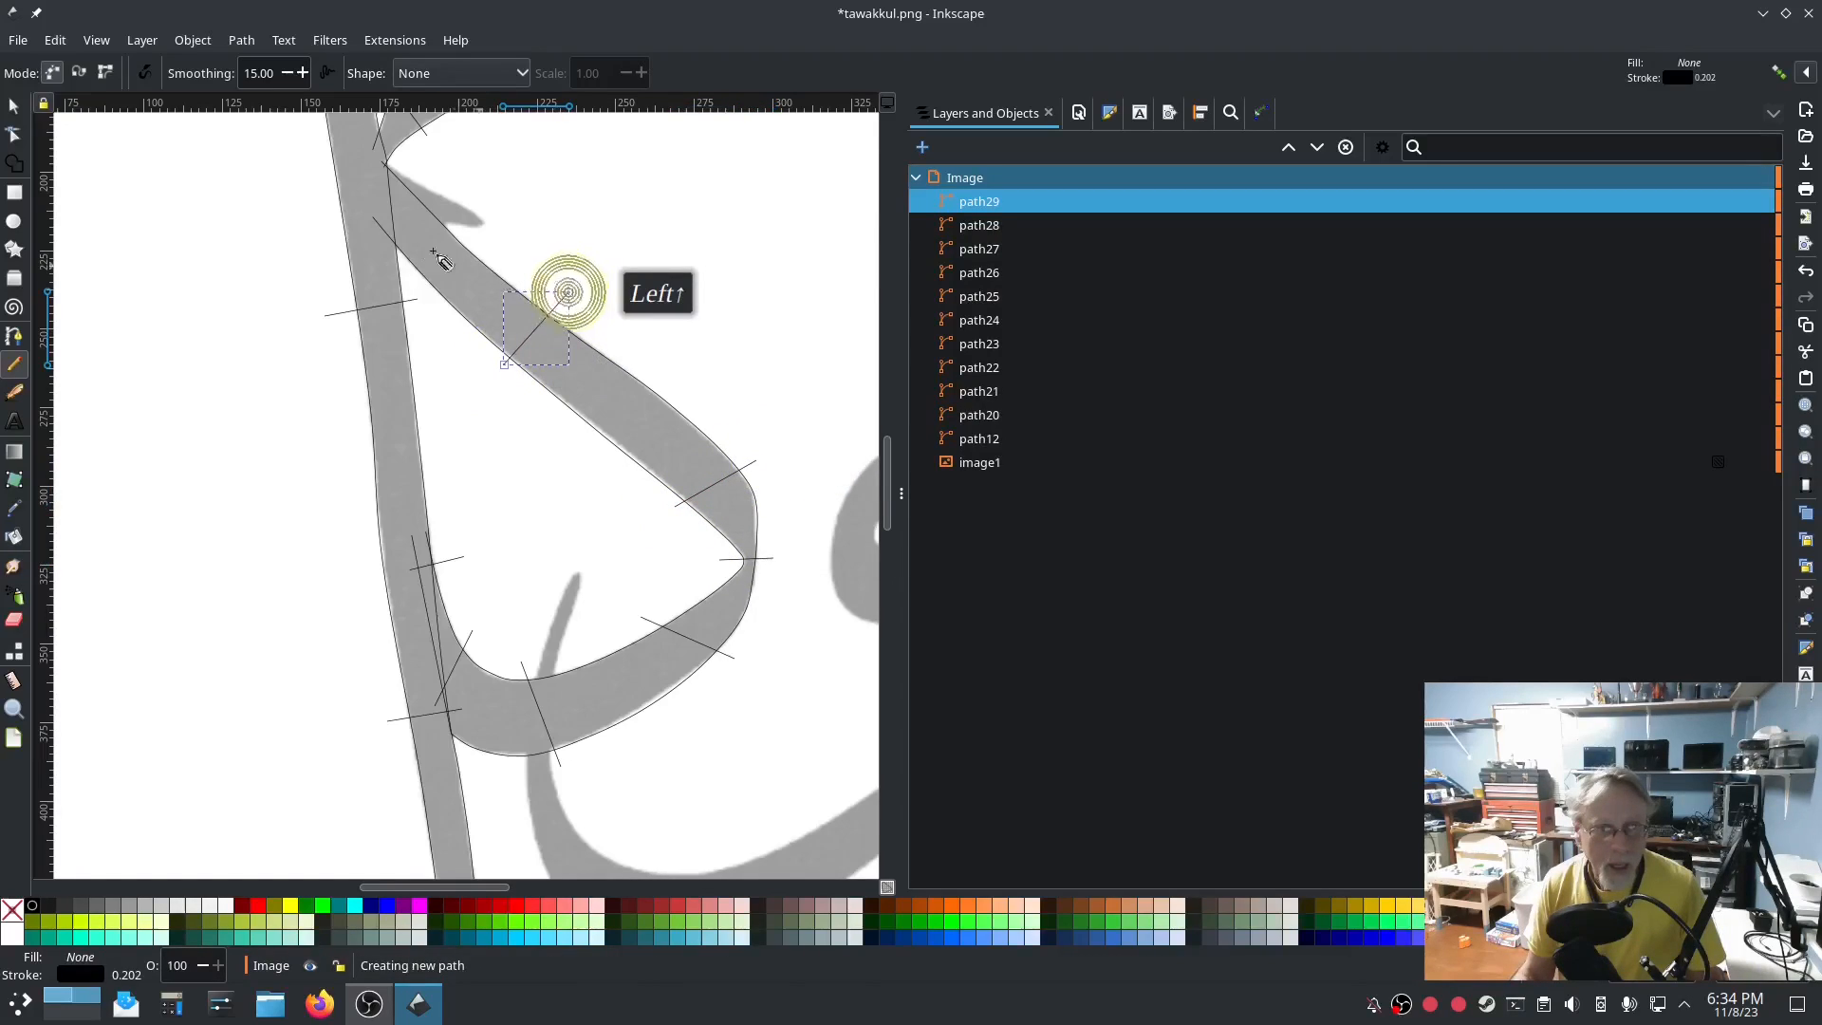
click(382, 245)
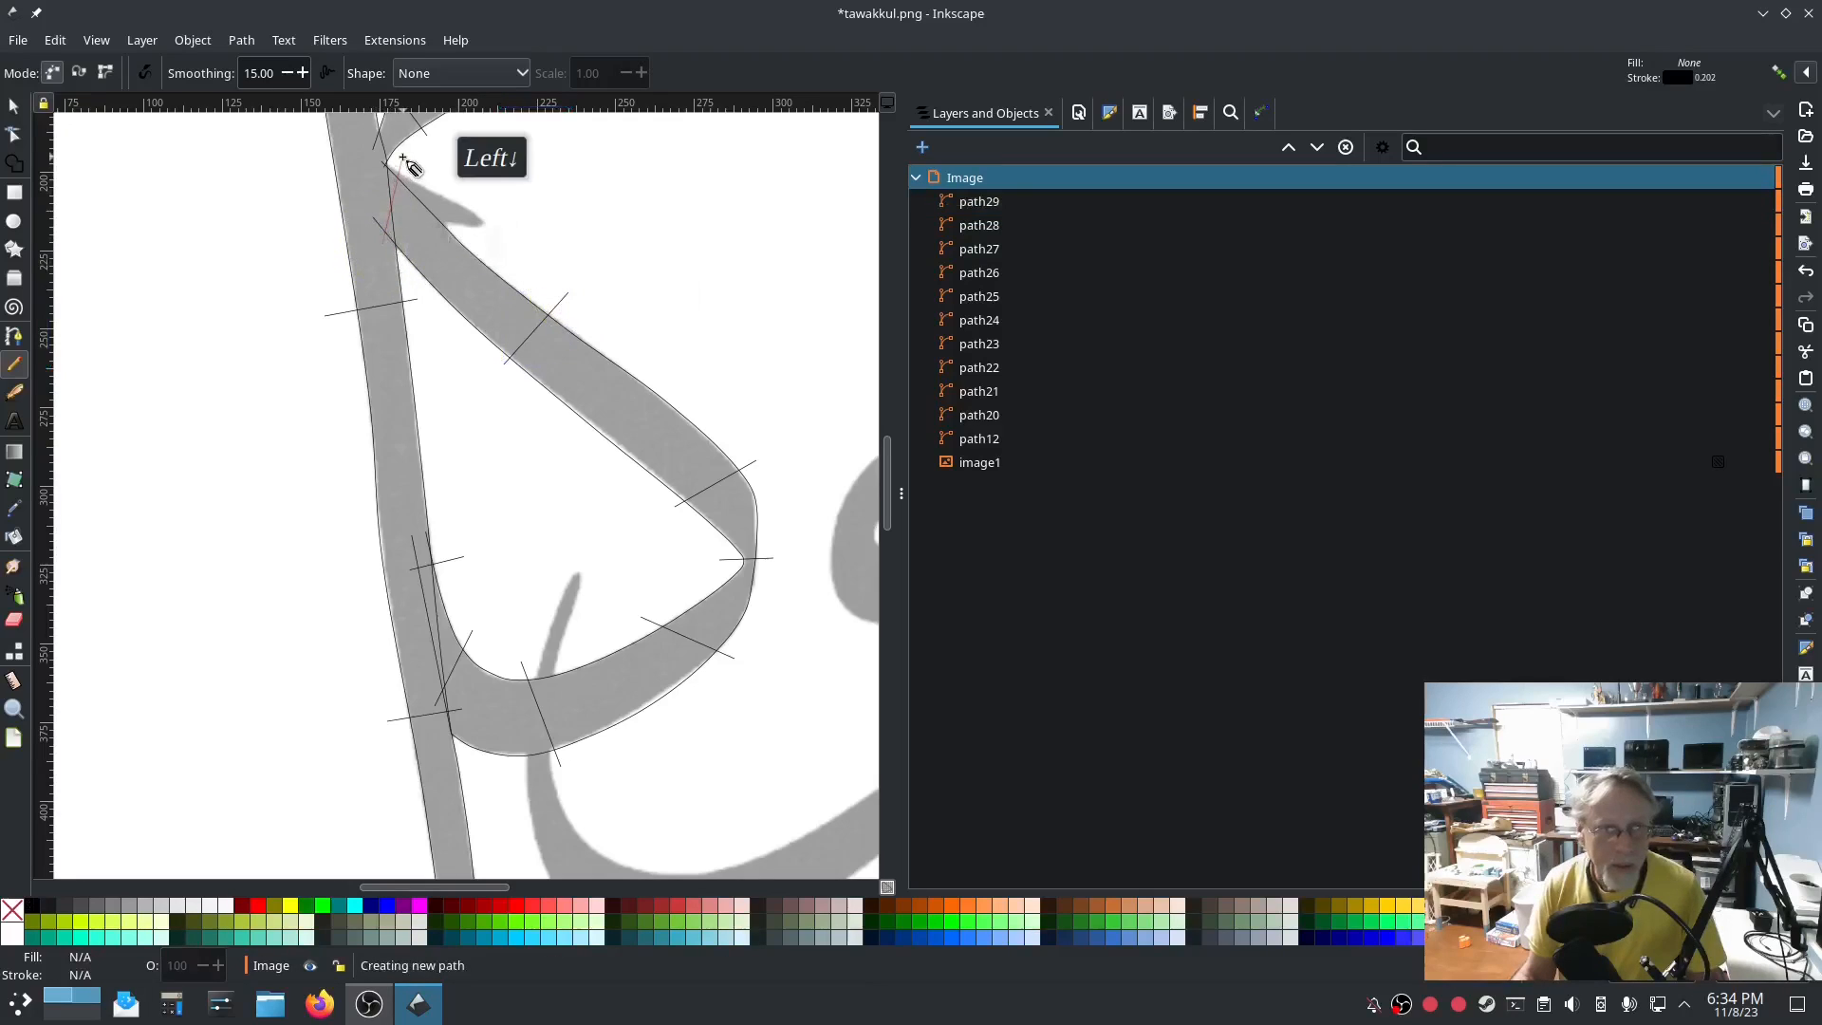
click(401, 157)
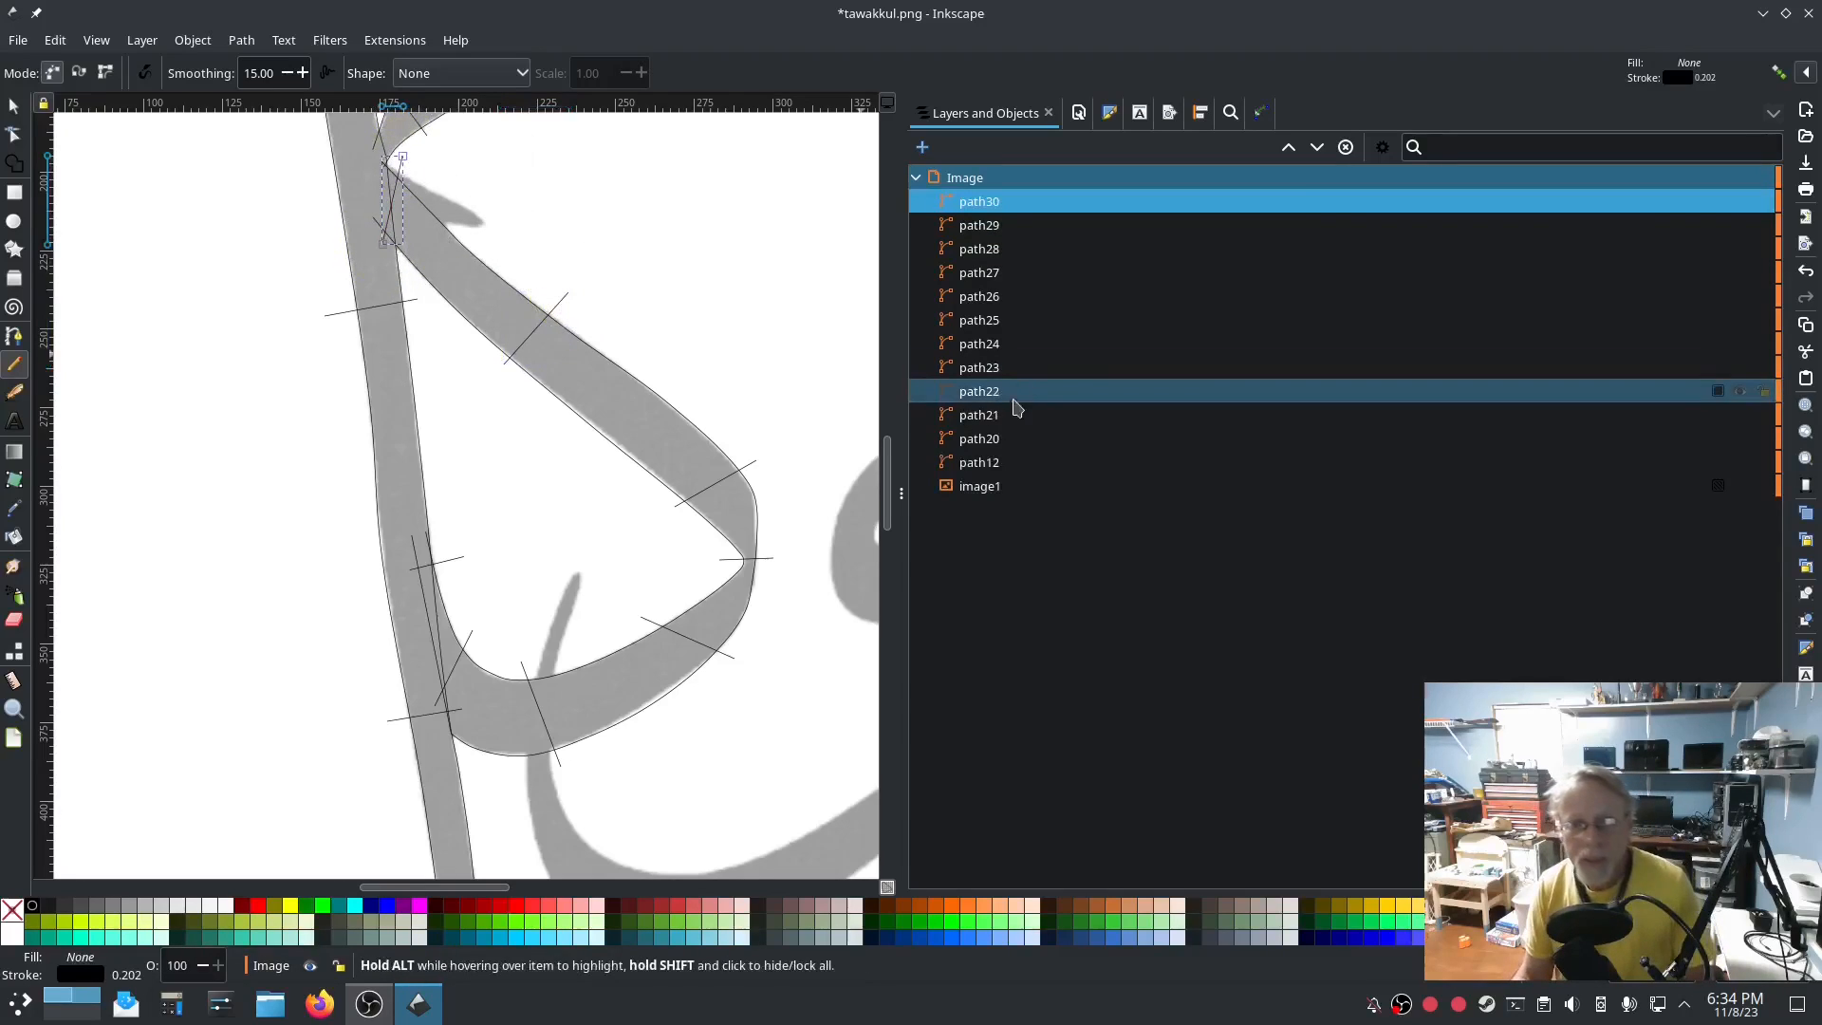
Select the two bowl edge paths together with all their rungs, path21 through path30.
click(990, 439)
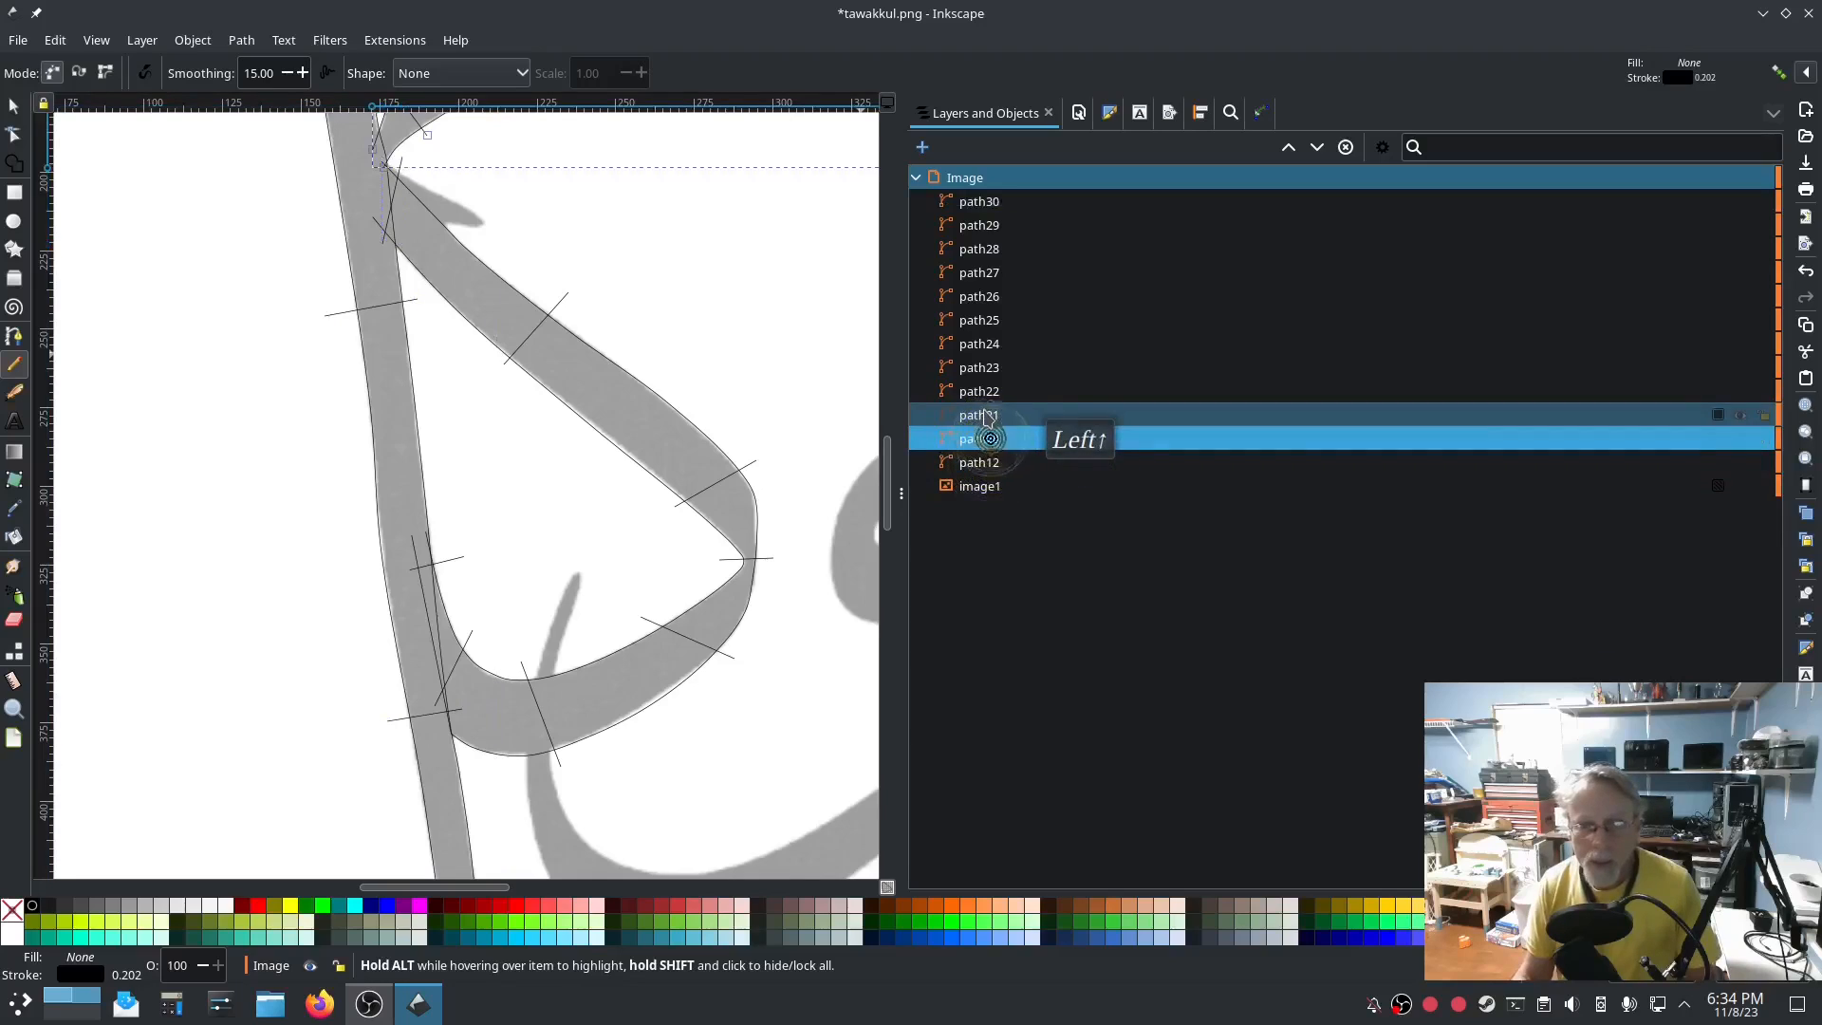
click(984, 414)
shift+click(988, 202)
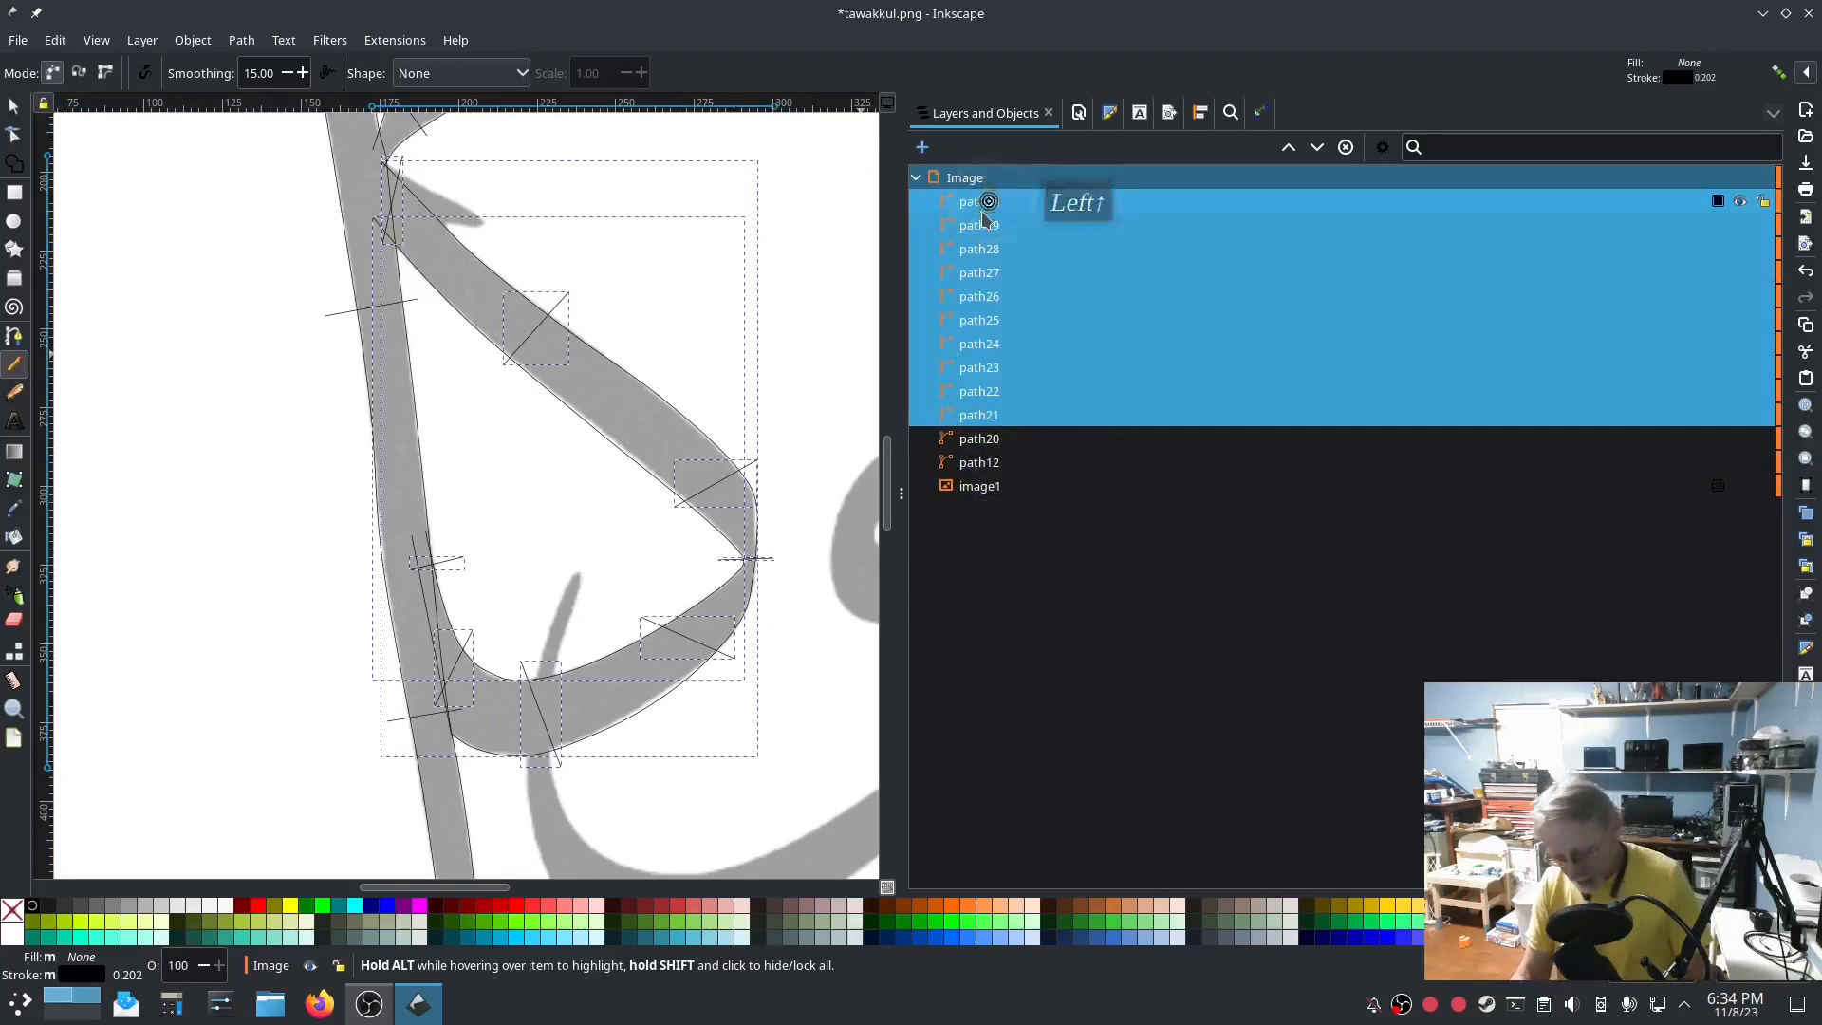
click(395, 40)
mouse_move(424, 295)
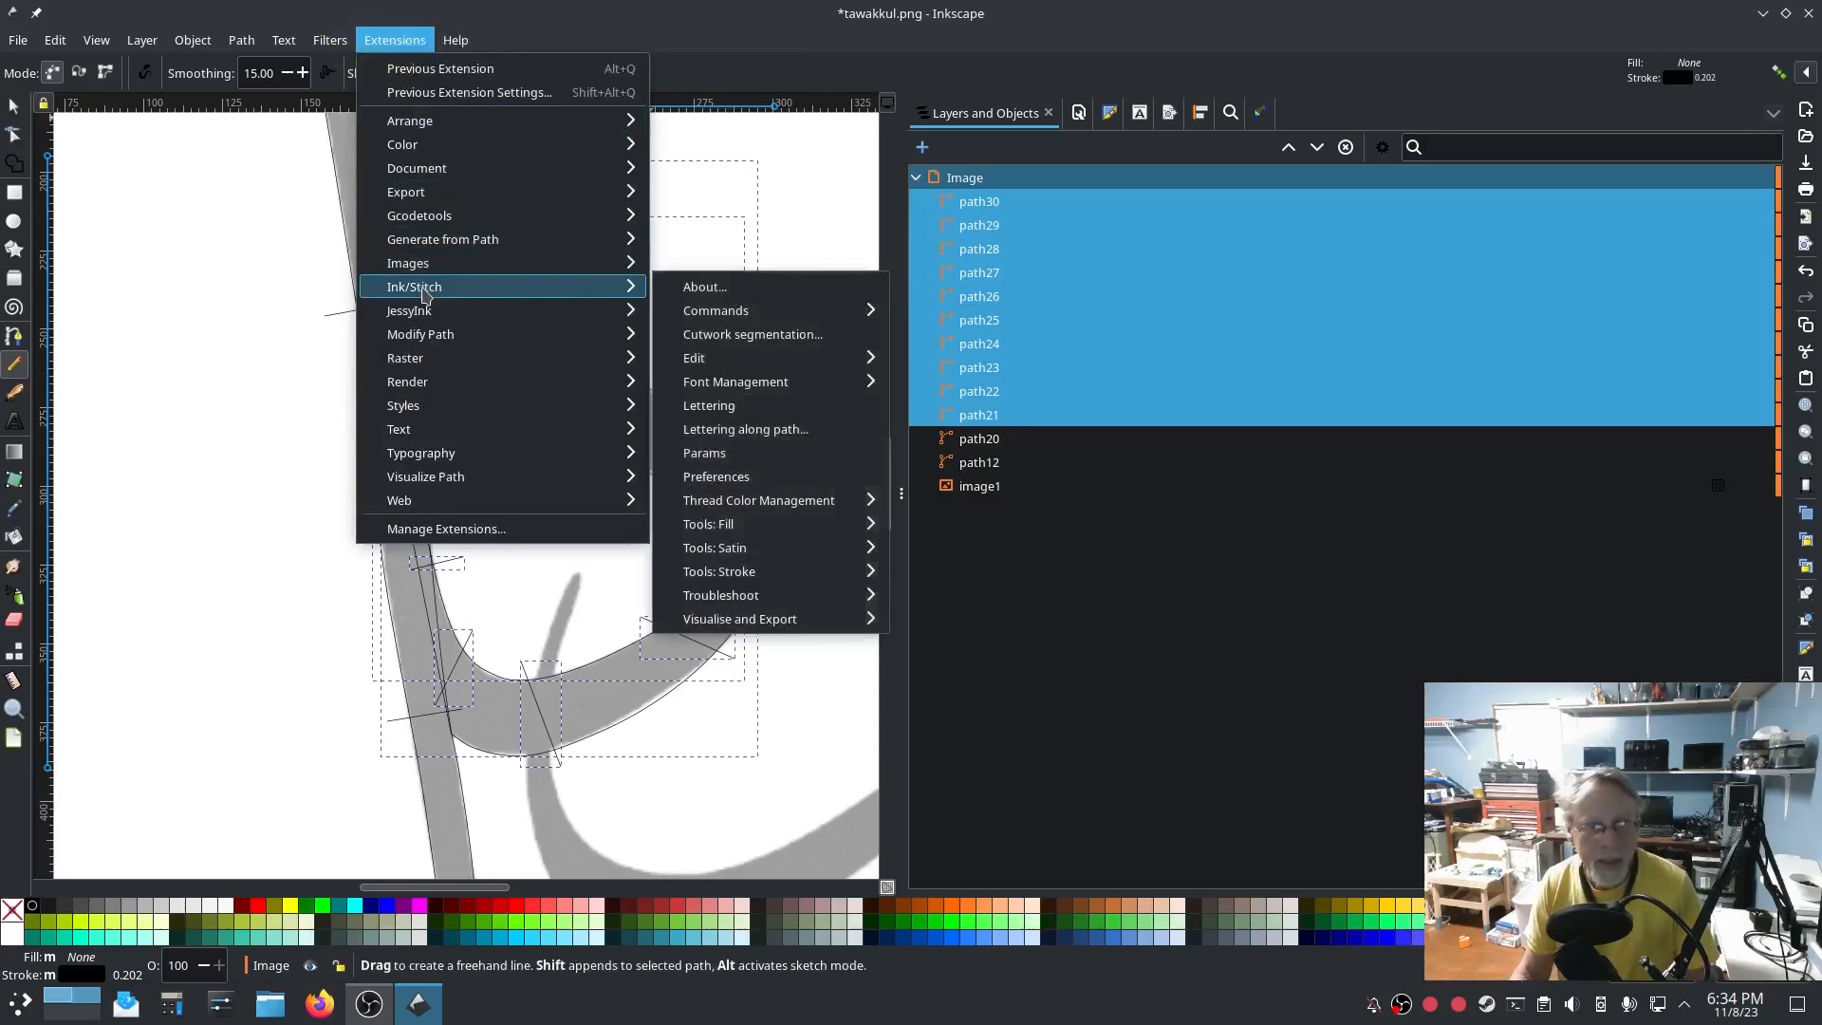
click(704, 452)
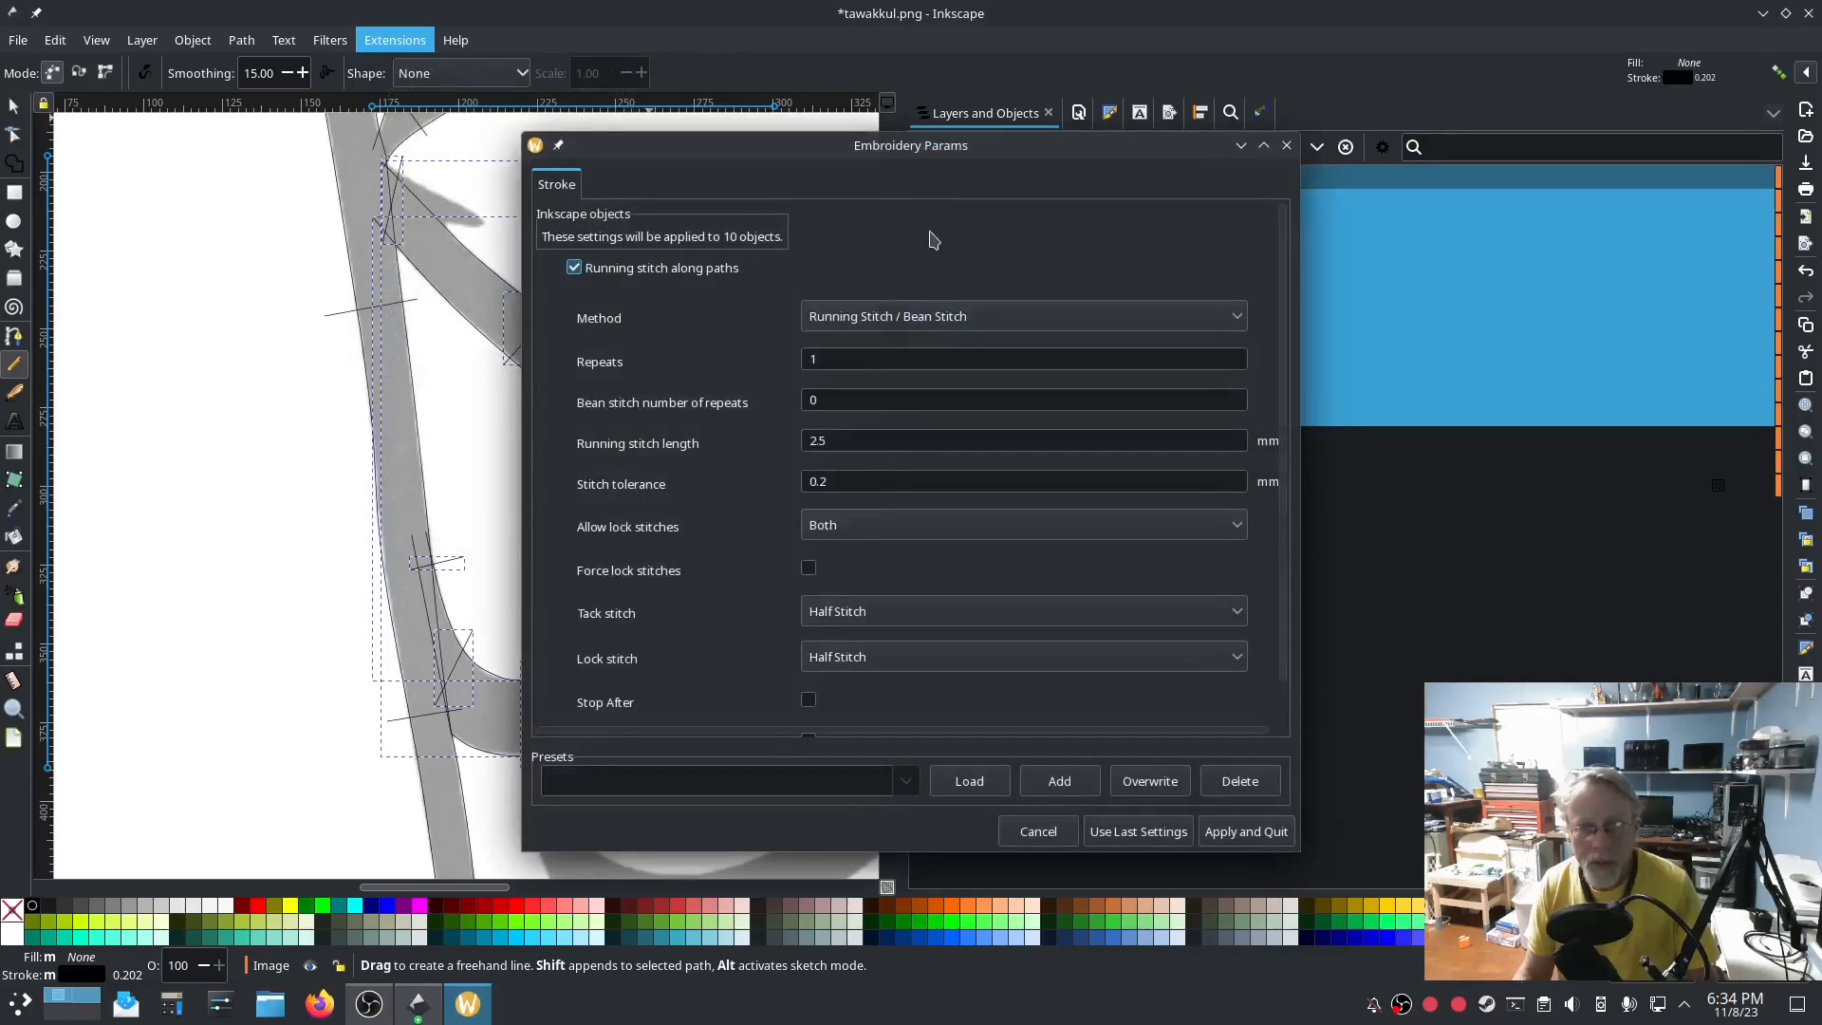
drag(910, 144, 484, 123)
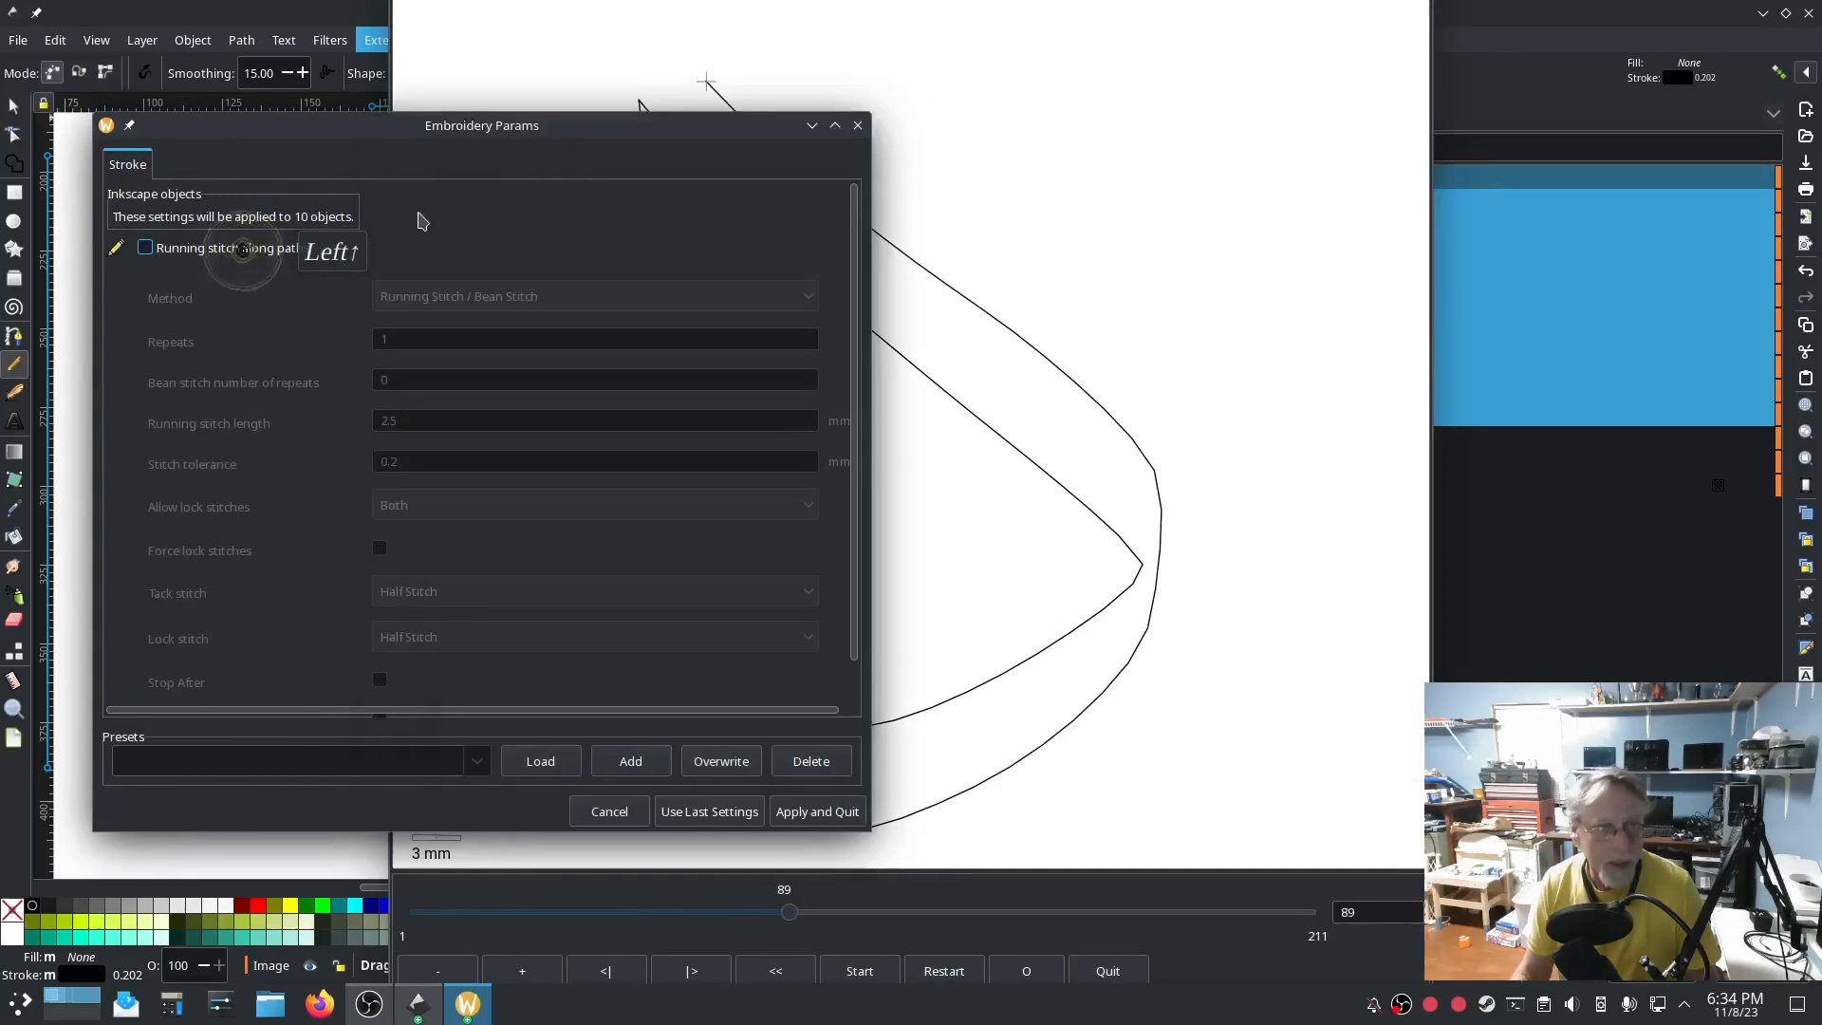
click(856, 126)
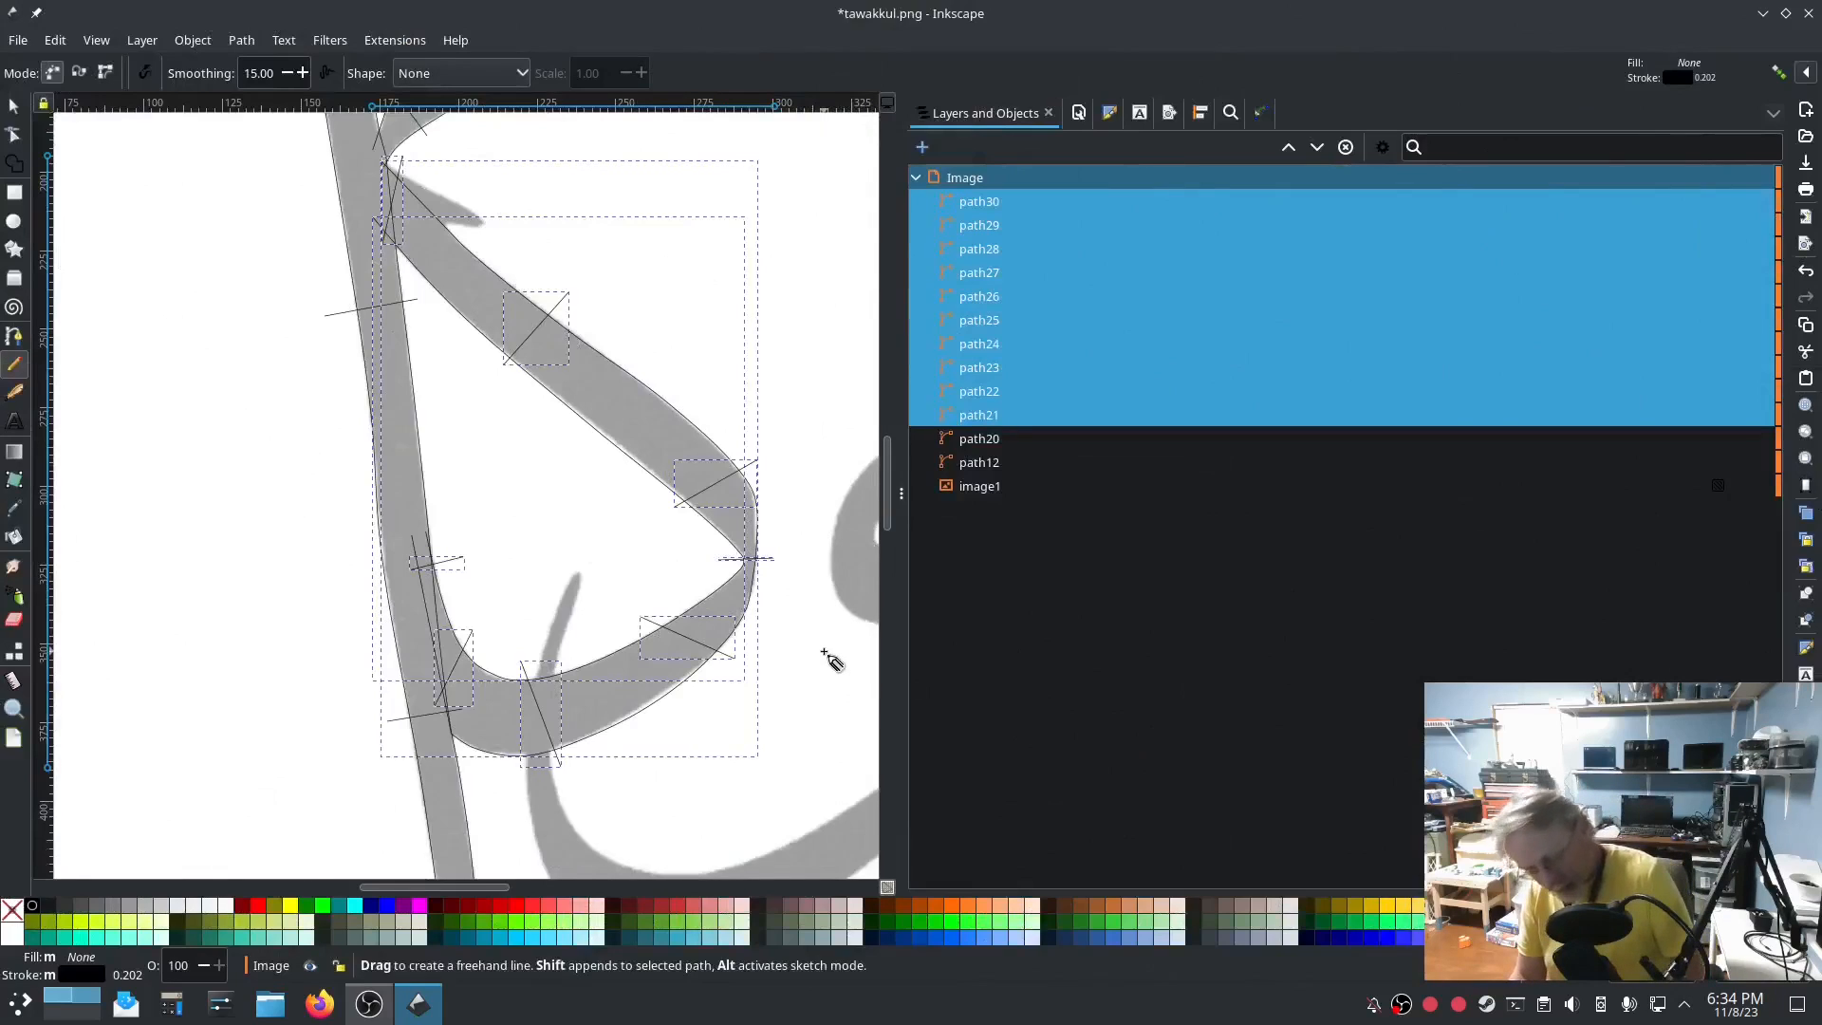
Combine the selected bowl edges and rungs into one path and apply Ink/Stitch custom satin column parameters to it.
key(ctrl+k)
click(395, 40)
mouse_move(437, 287)
click(713, 455)
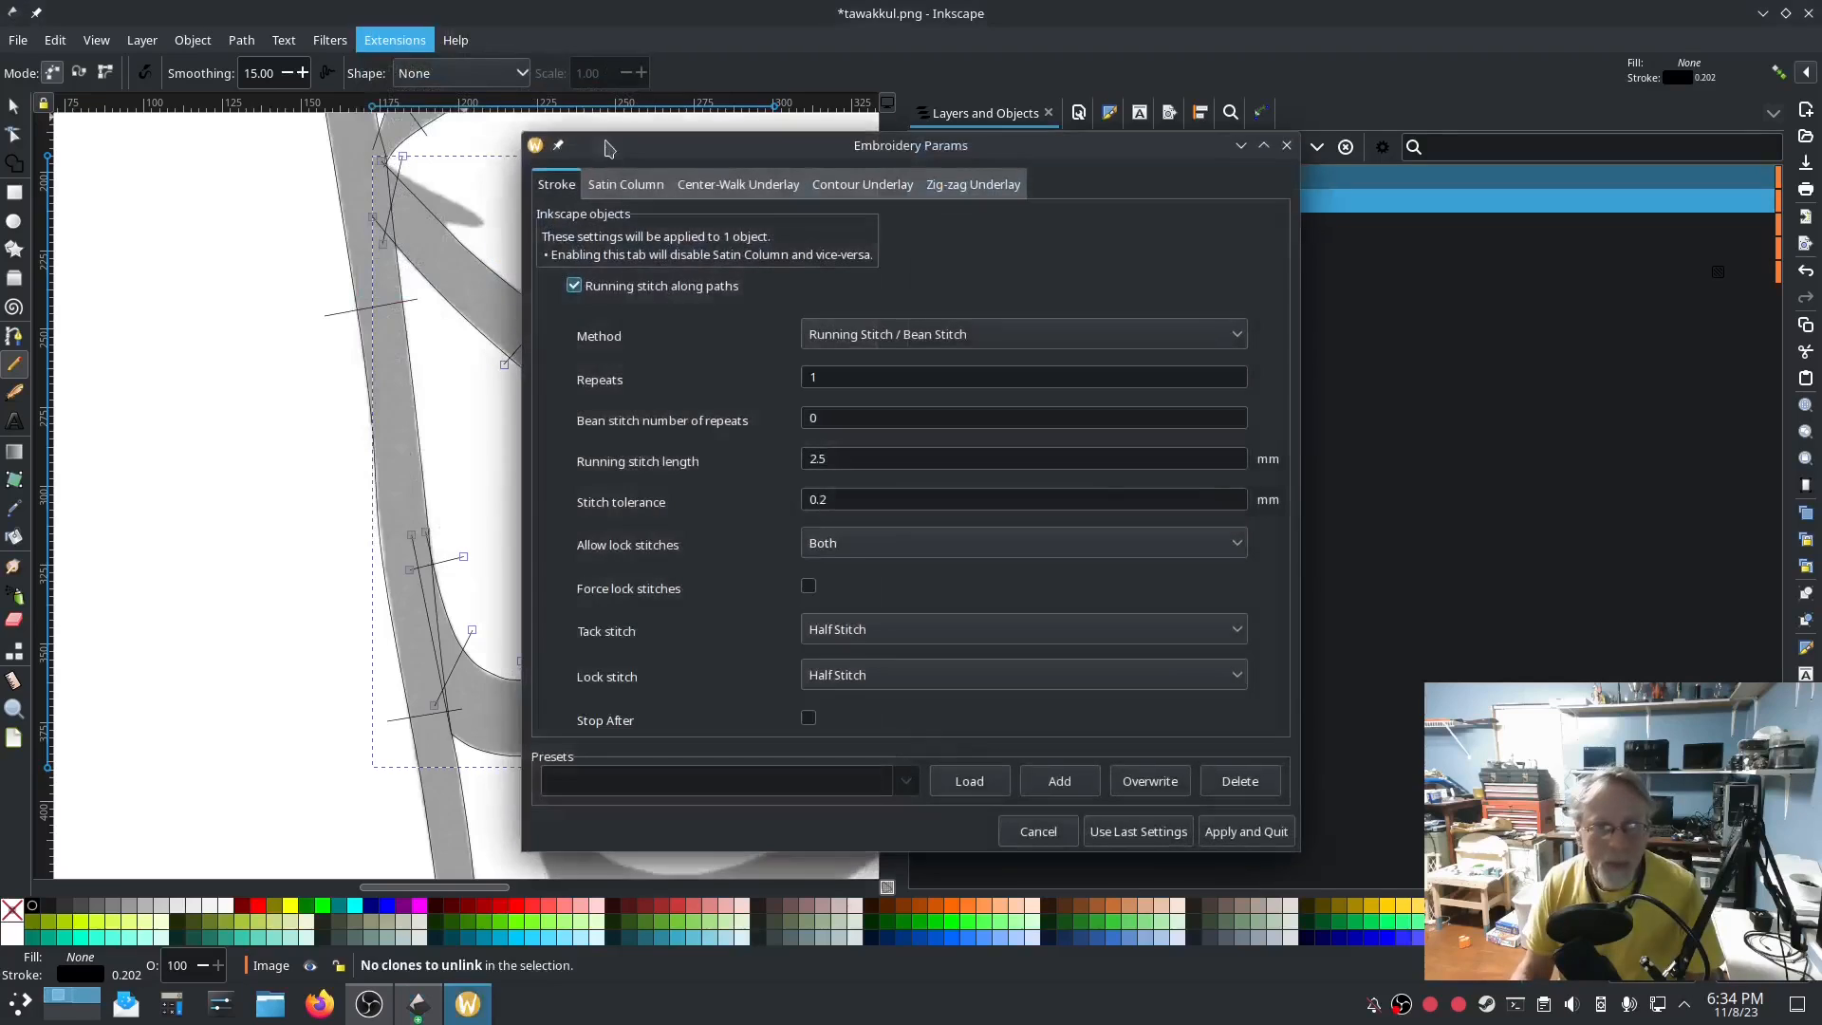
drag(620, 151, 101, 169)
click(112, 202)
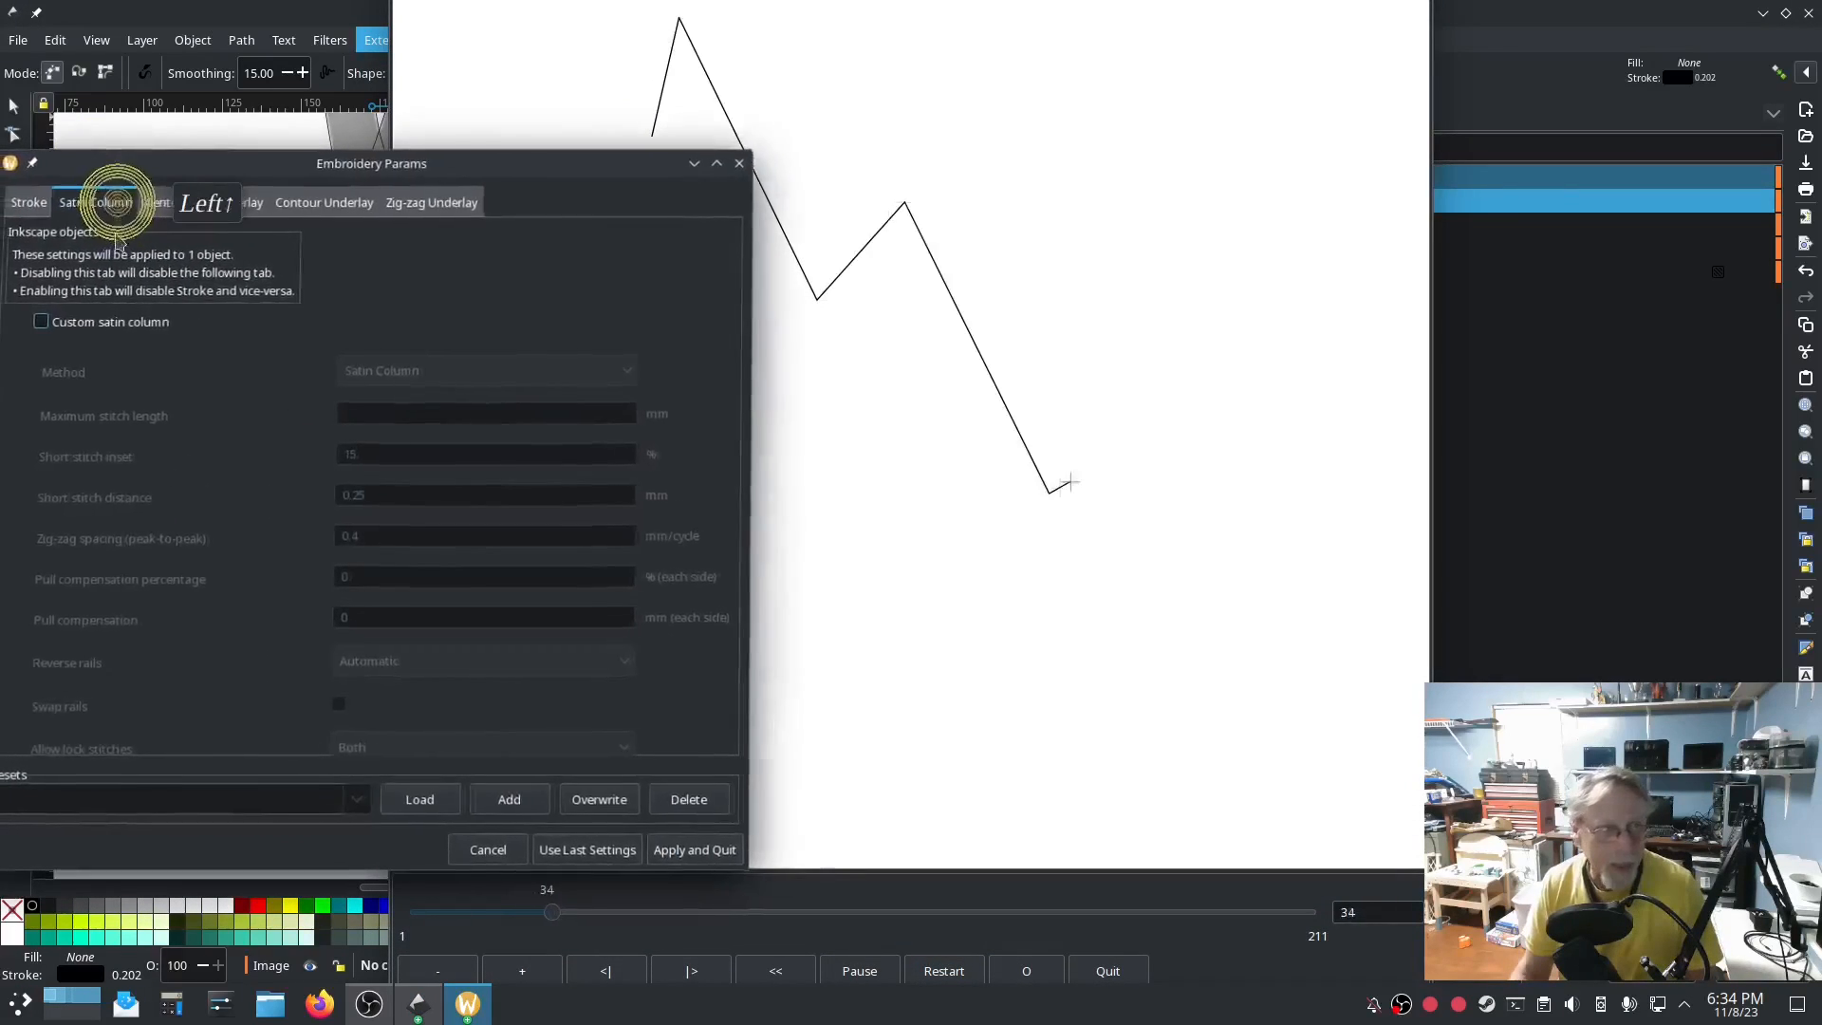
click(72, 324)
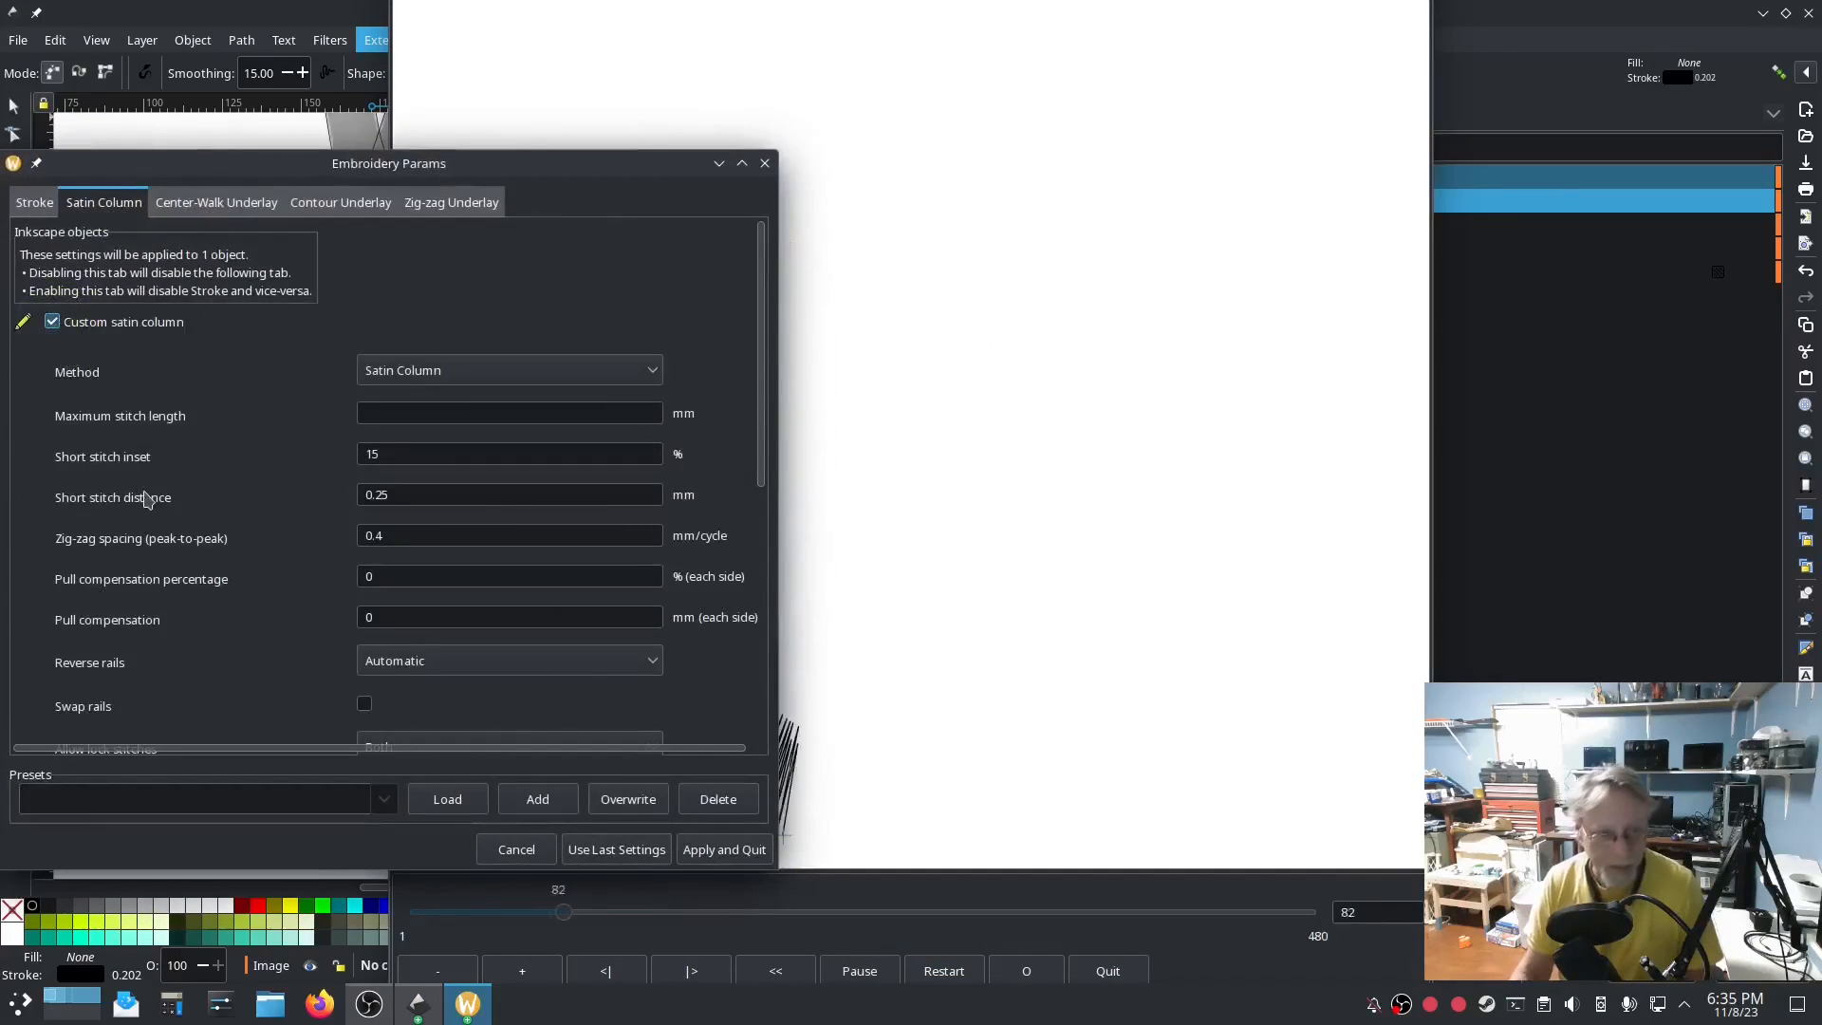
click(1251, 797)
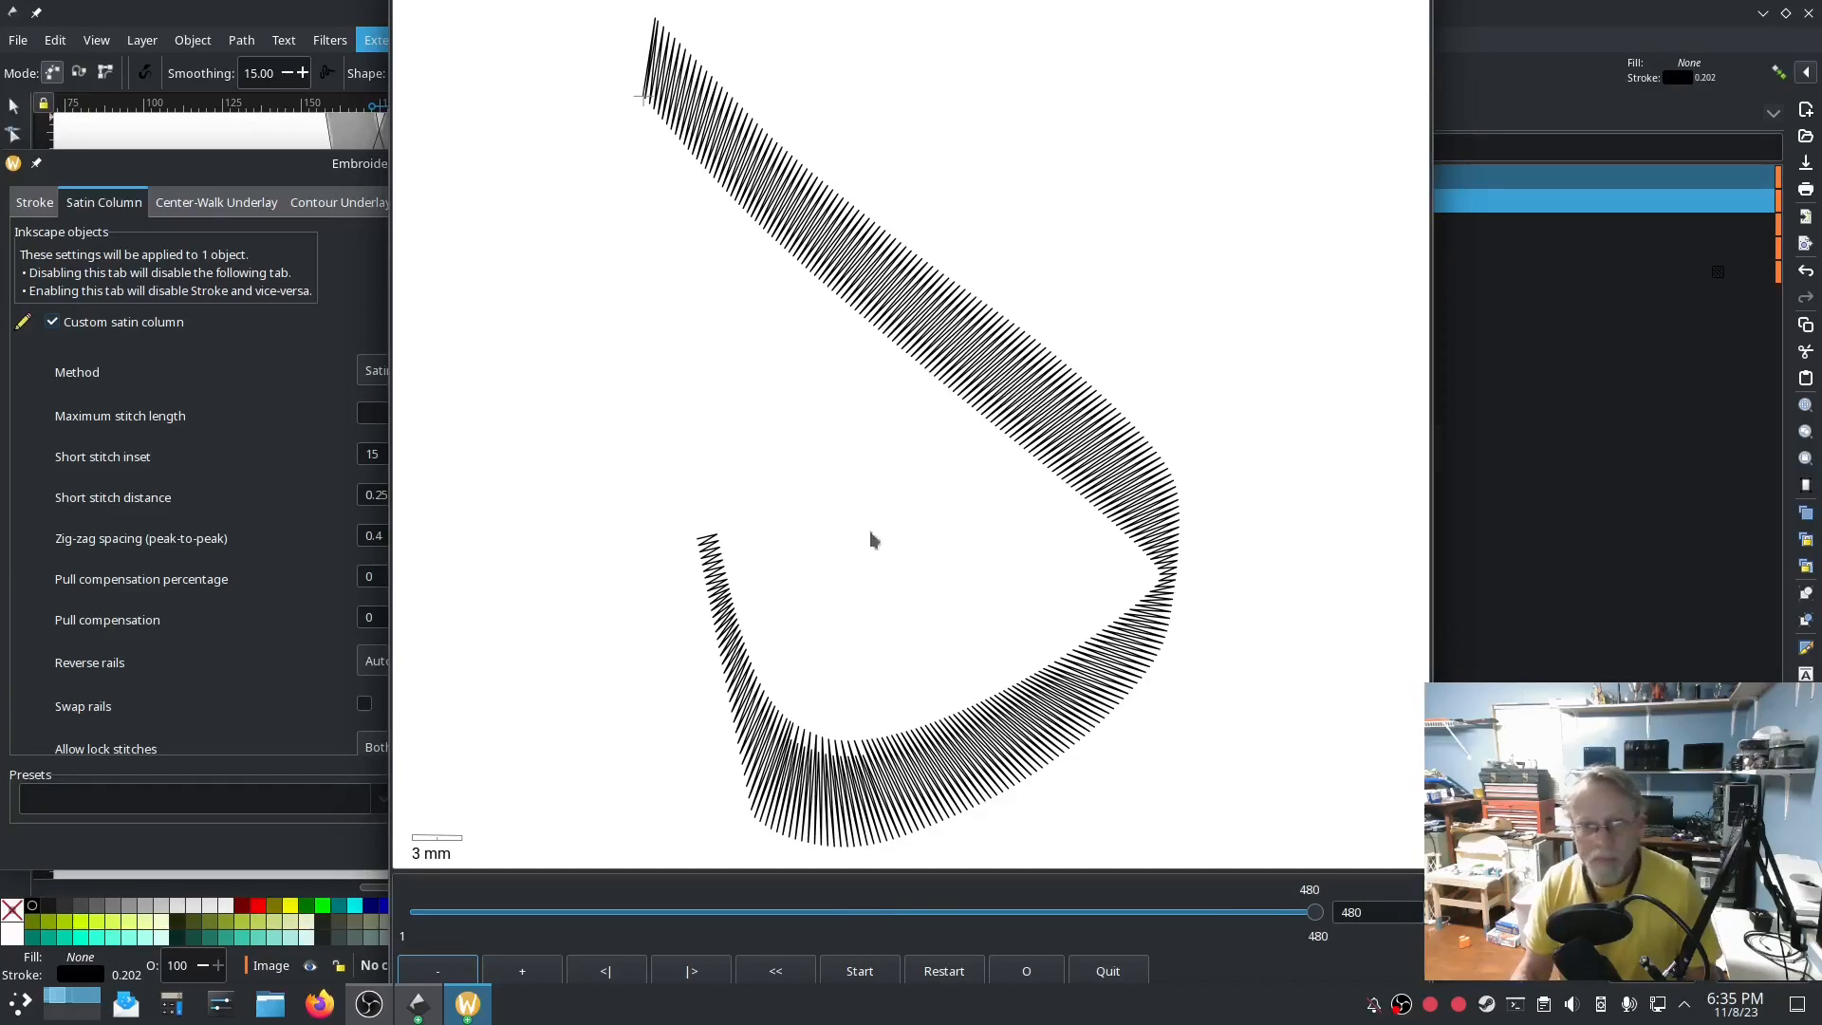
click(316, 572)
click(724, 846)
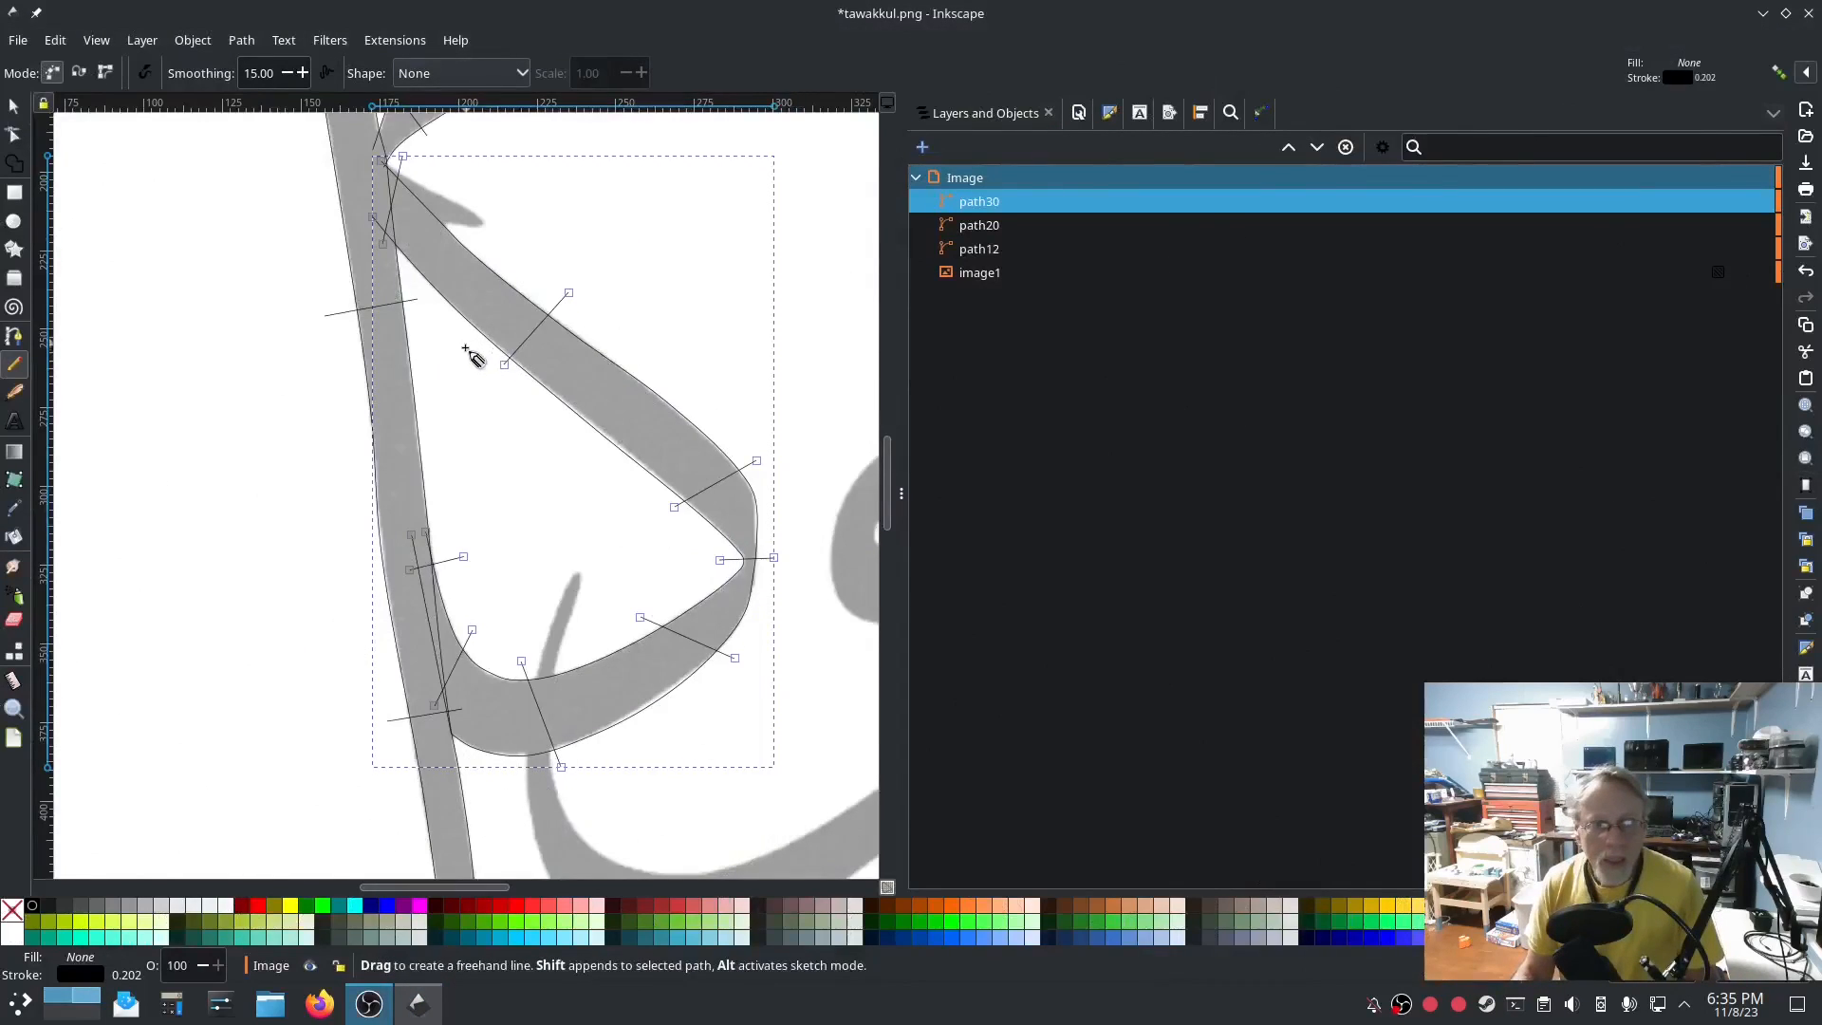
Trace the upper edge of the small spur beside the stem with a Pen path from its tip back to the stem.
drag(465, 355, 578, 650)
scroll(560, 497, up, 4)
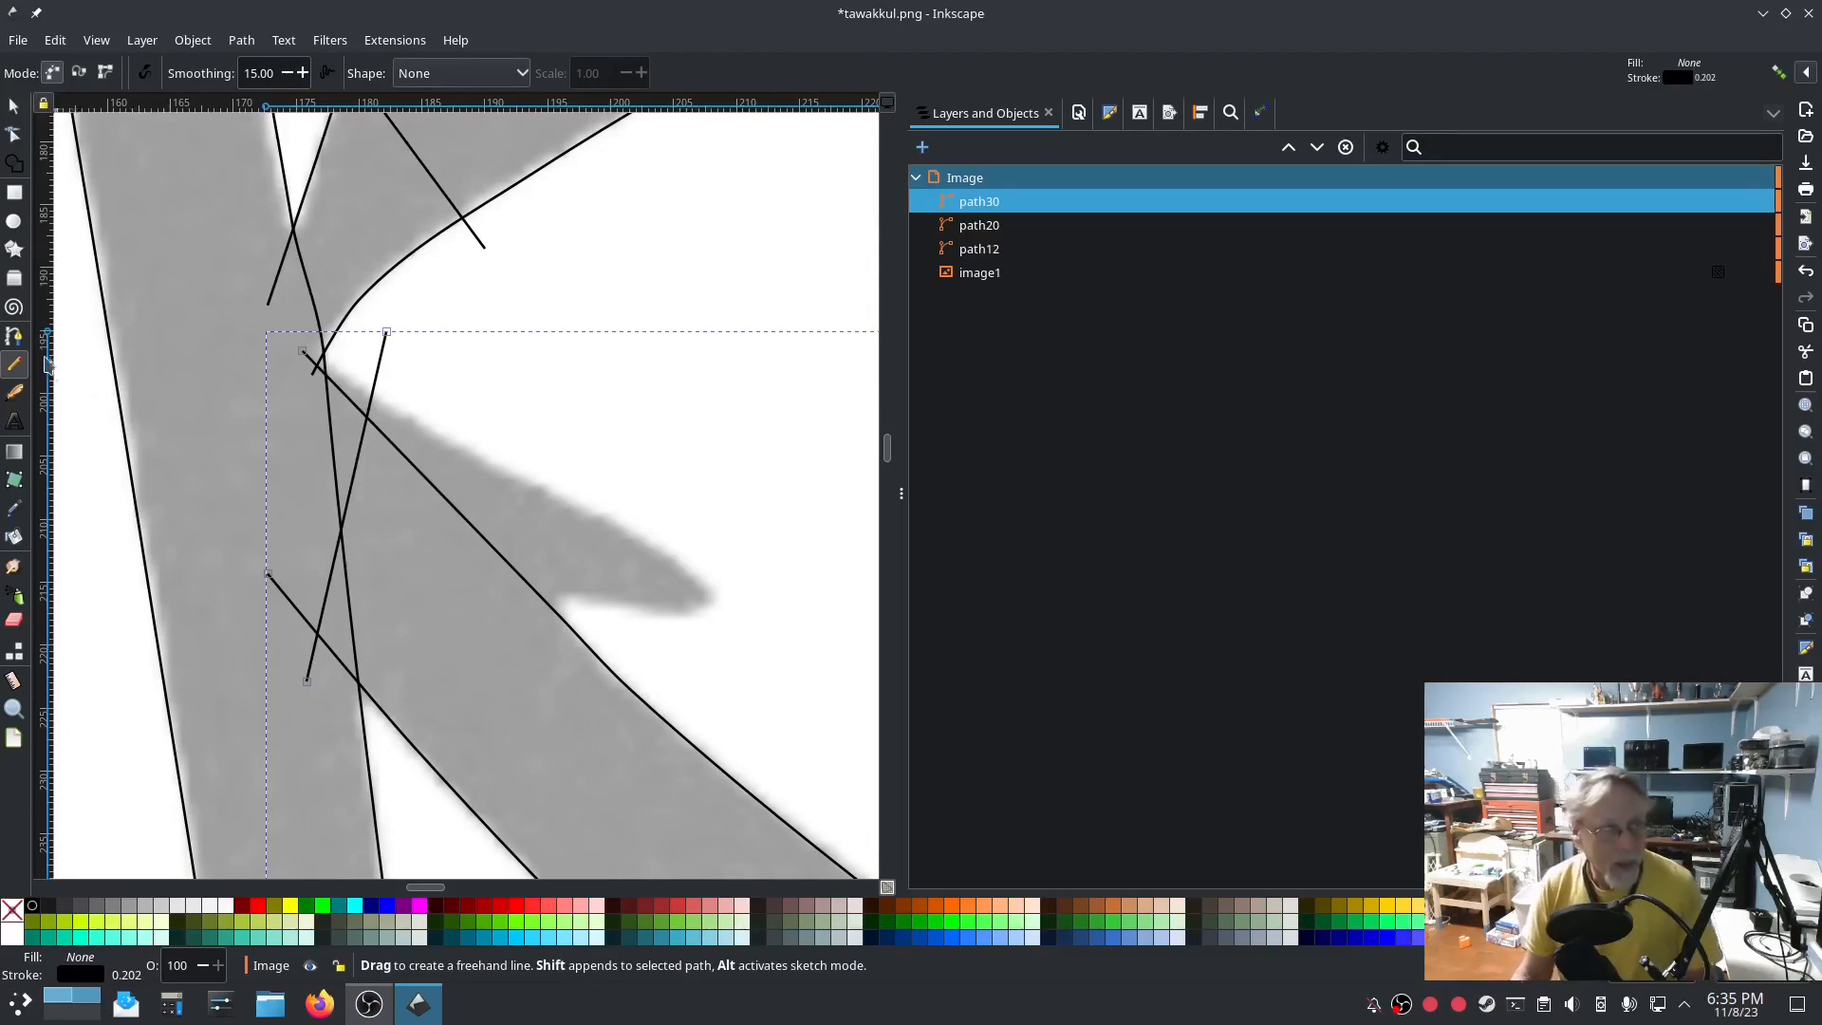
click(13, 335)
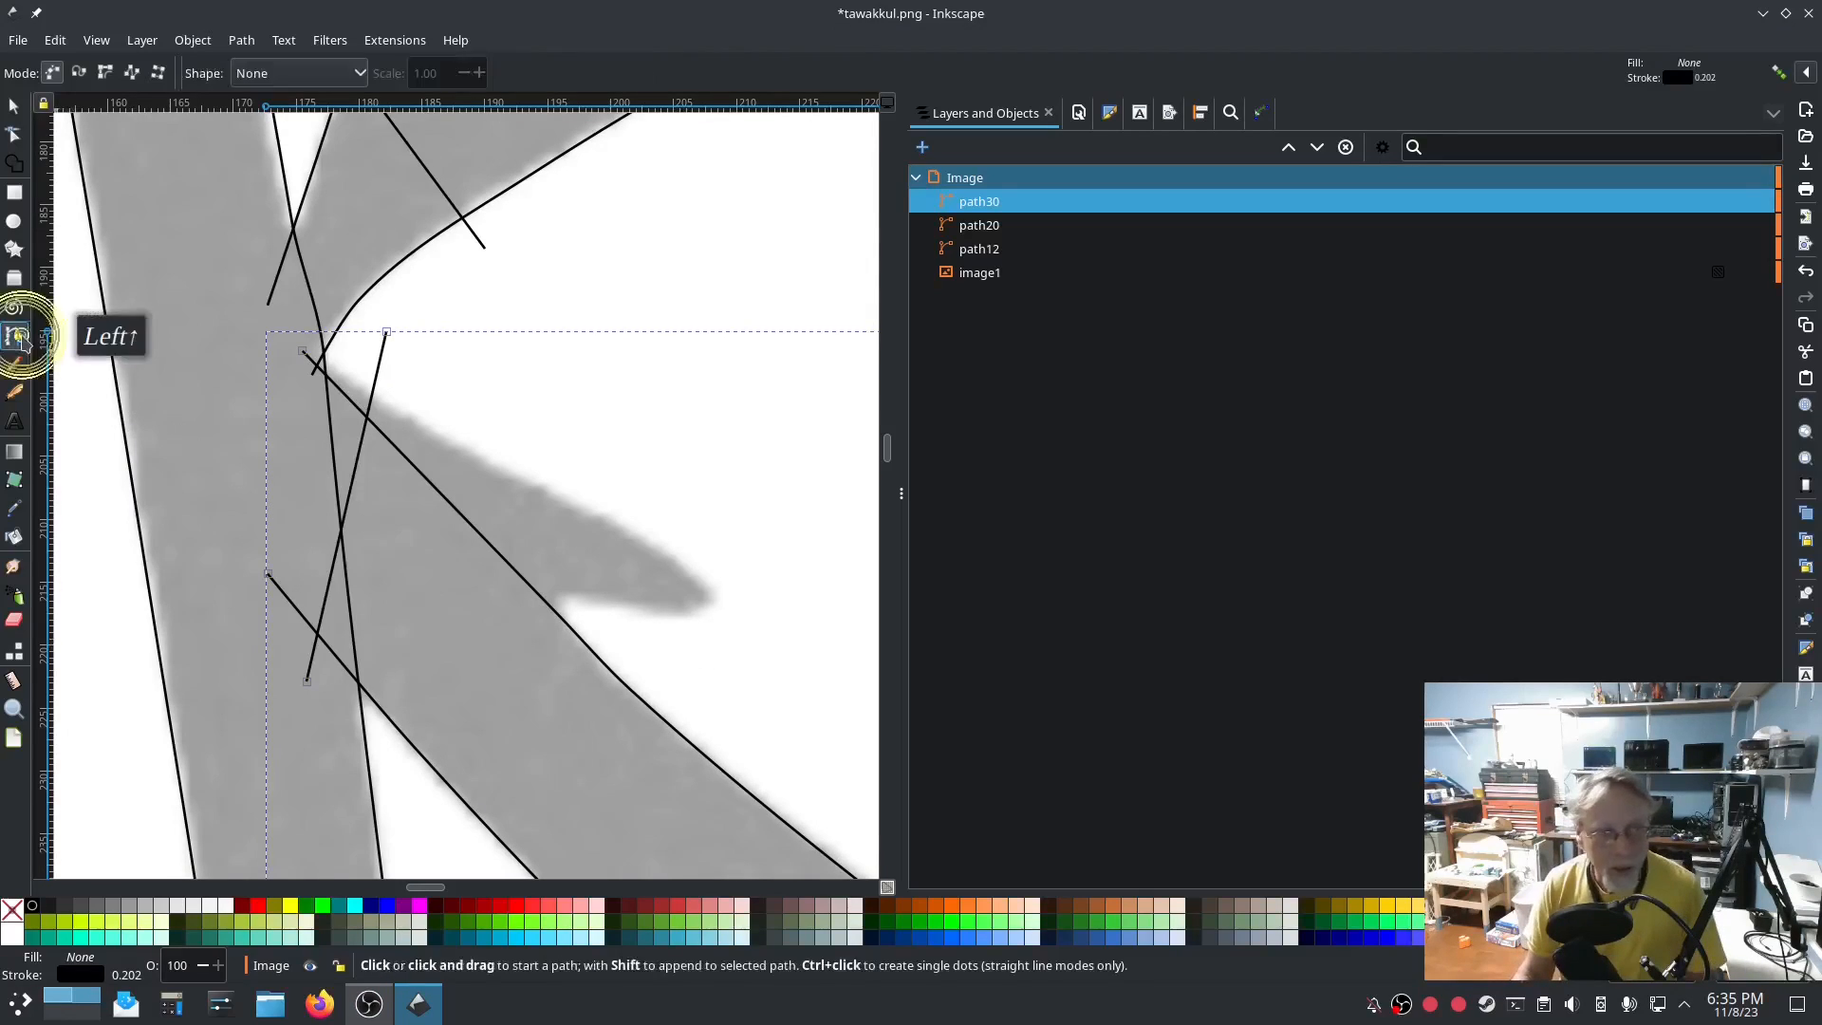
click(720, 595)
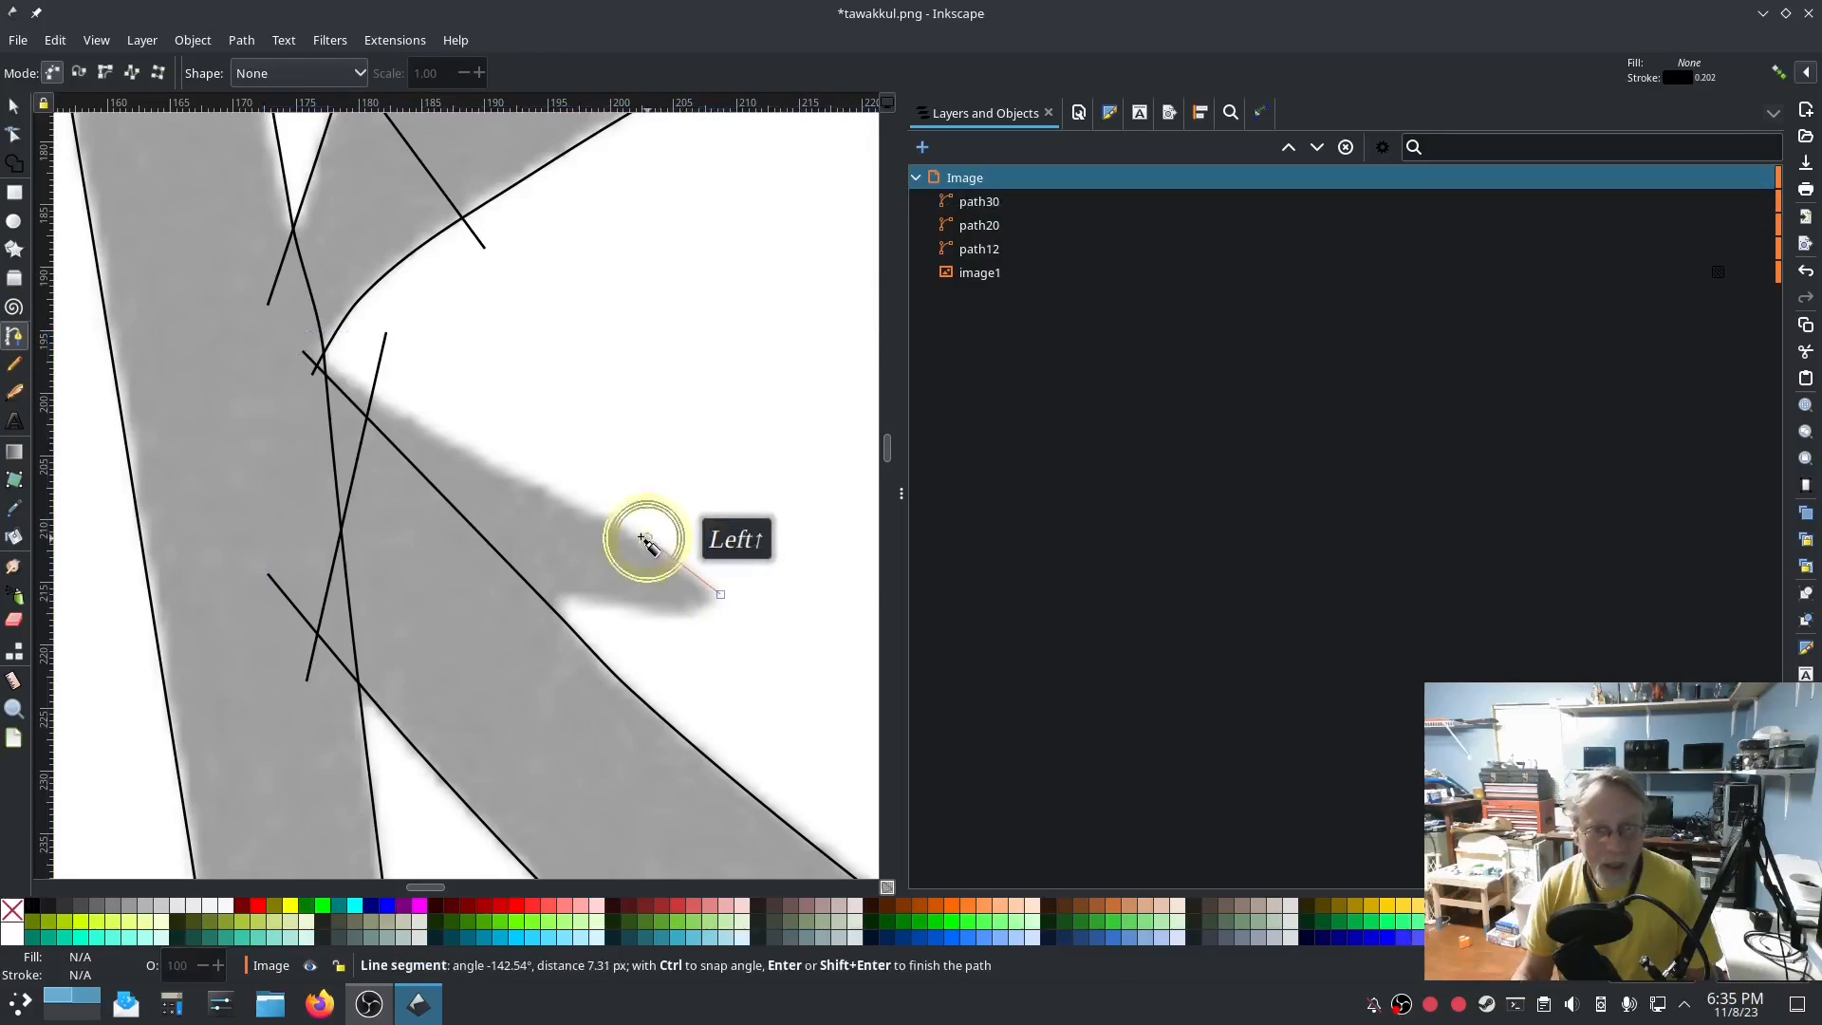
click(558, 490)
click(411, 410)
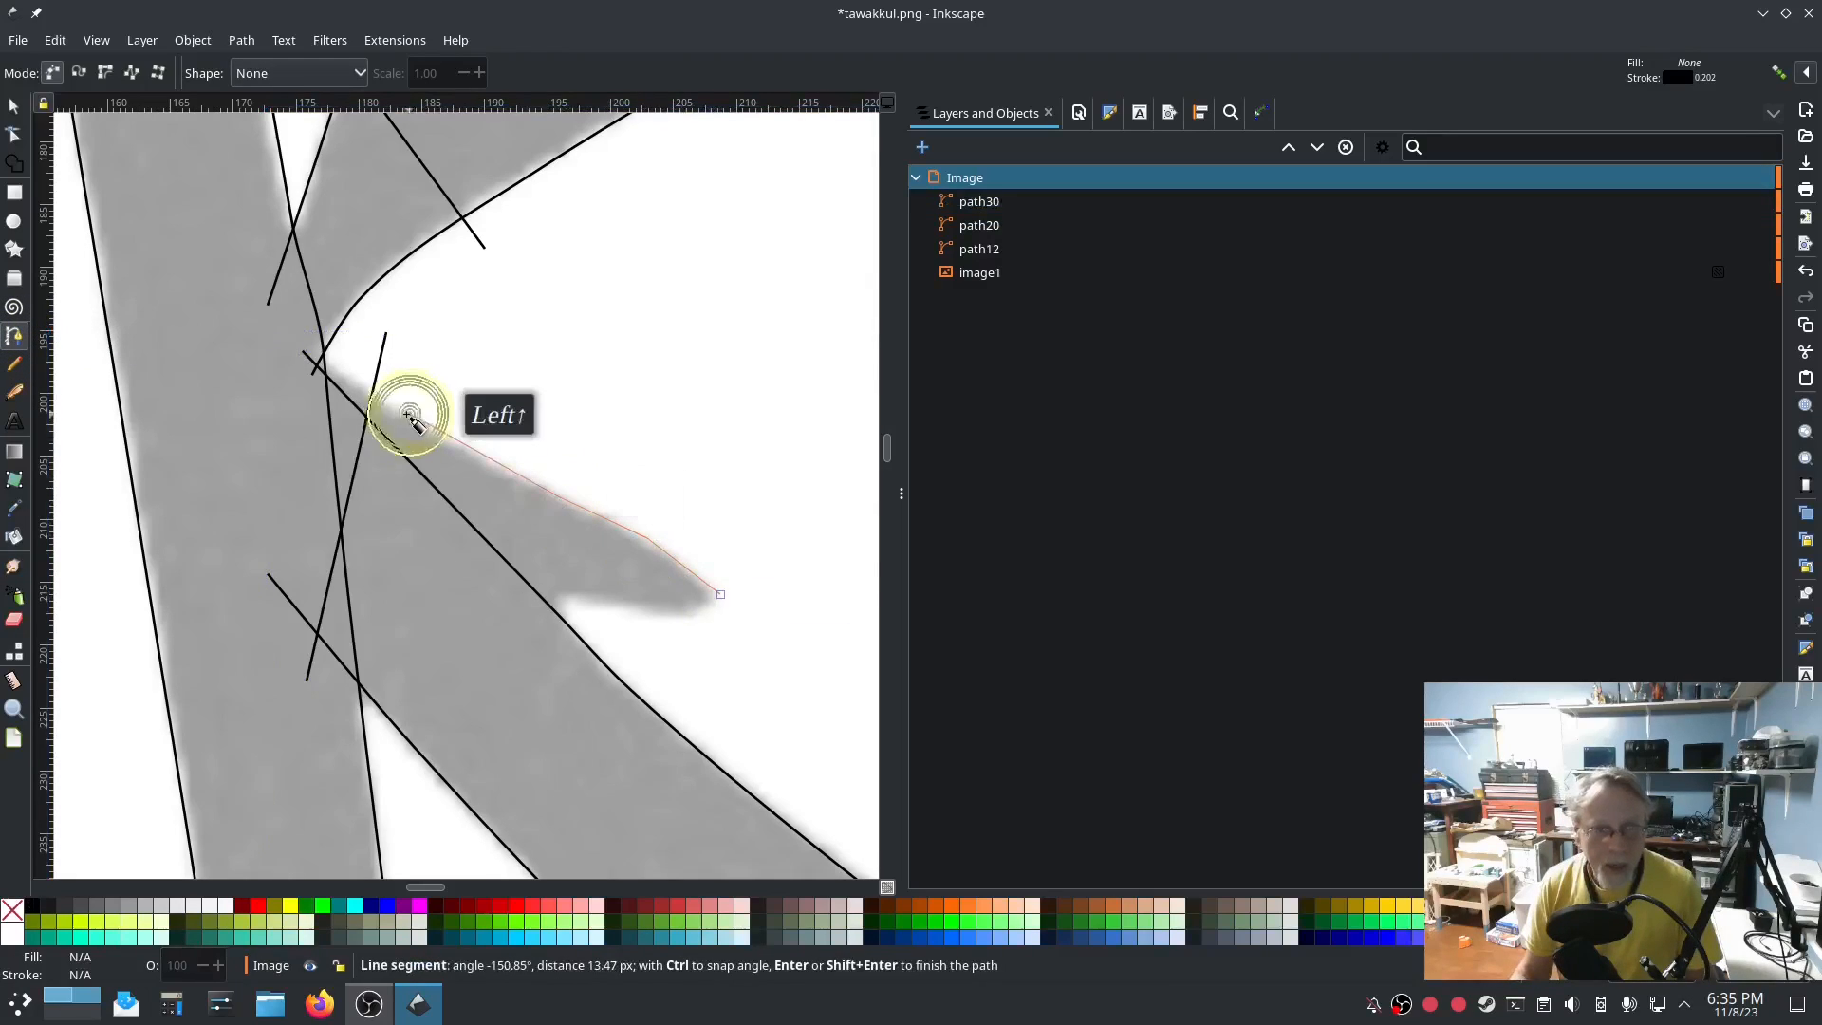
click(315, 358)
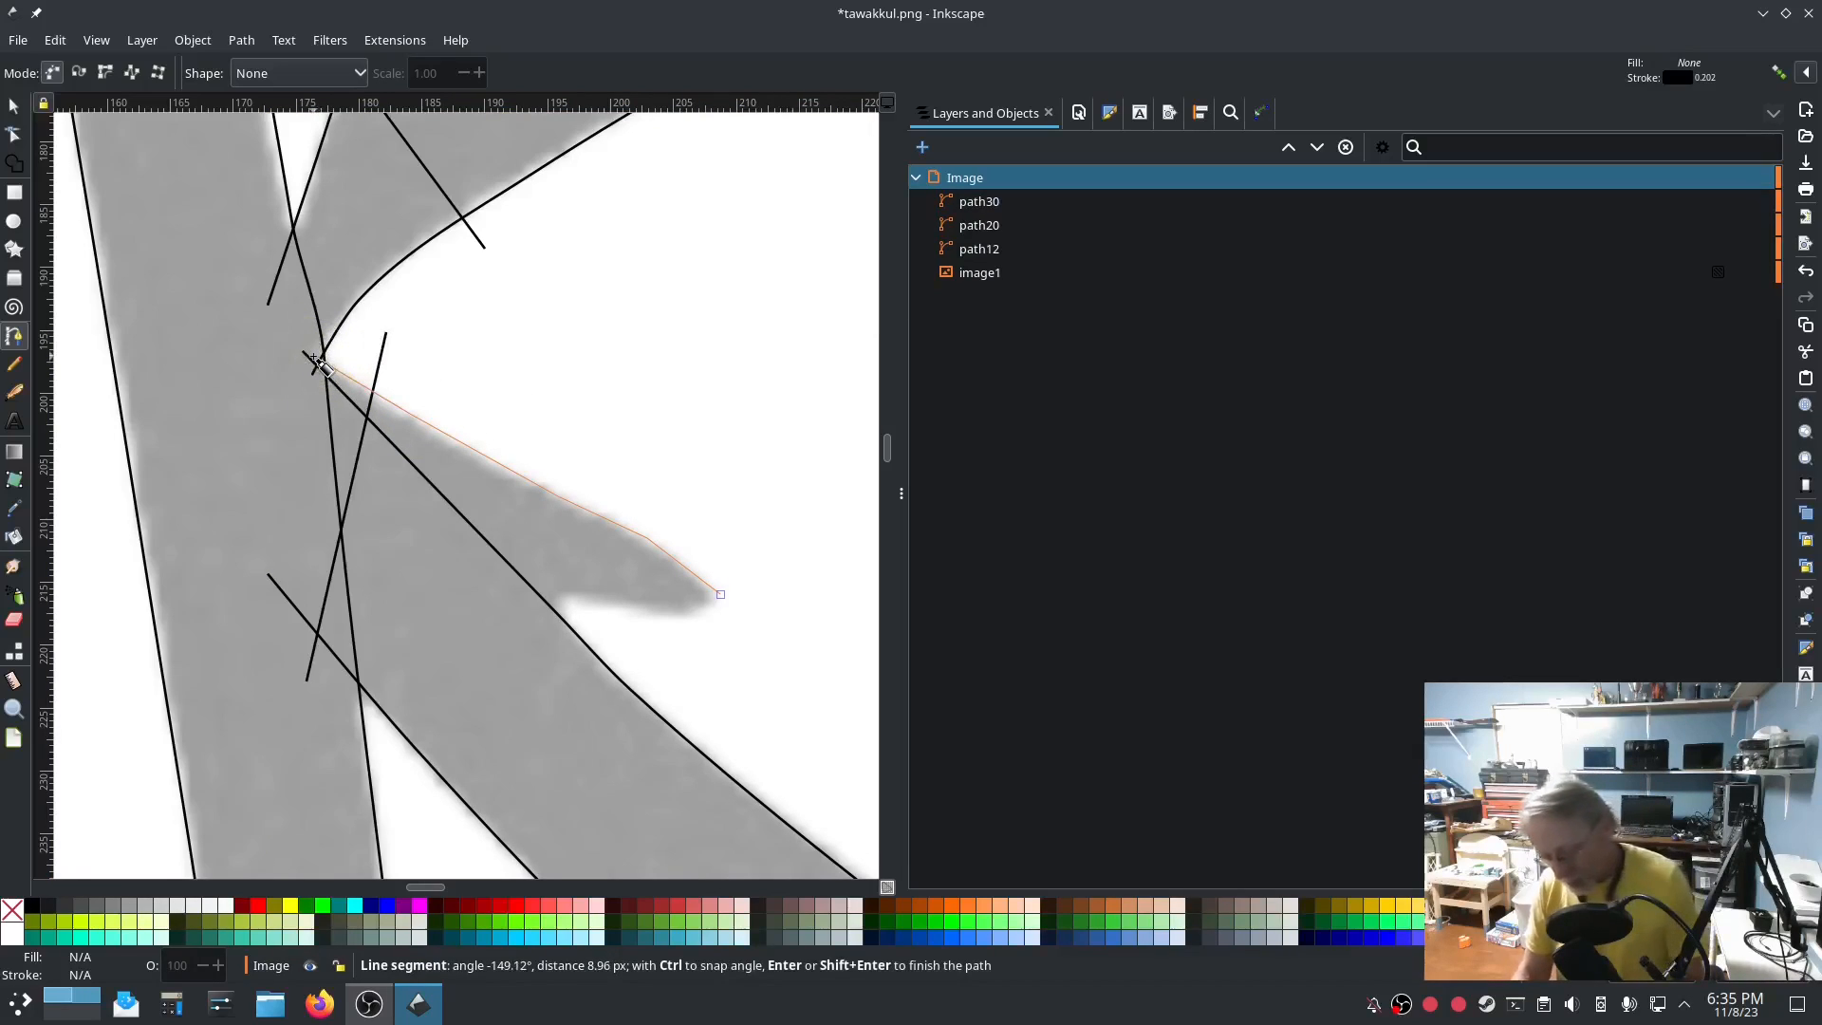
key(Return)
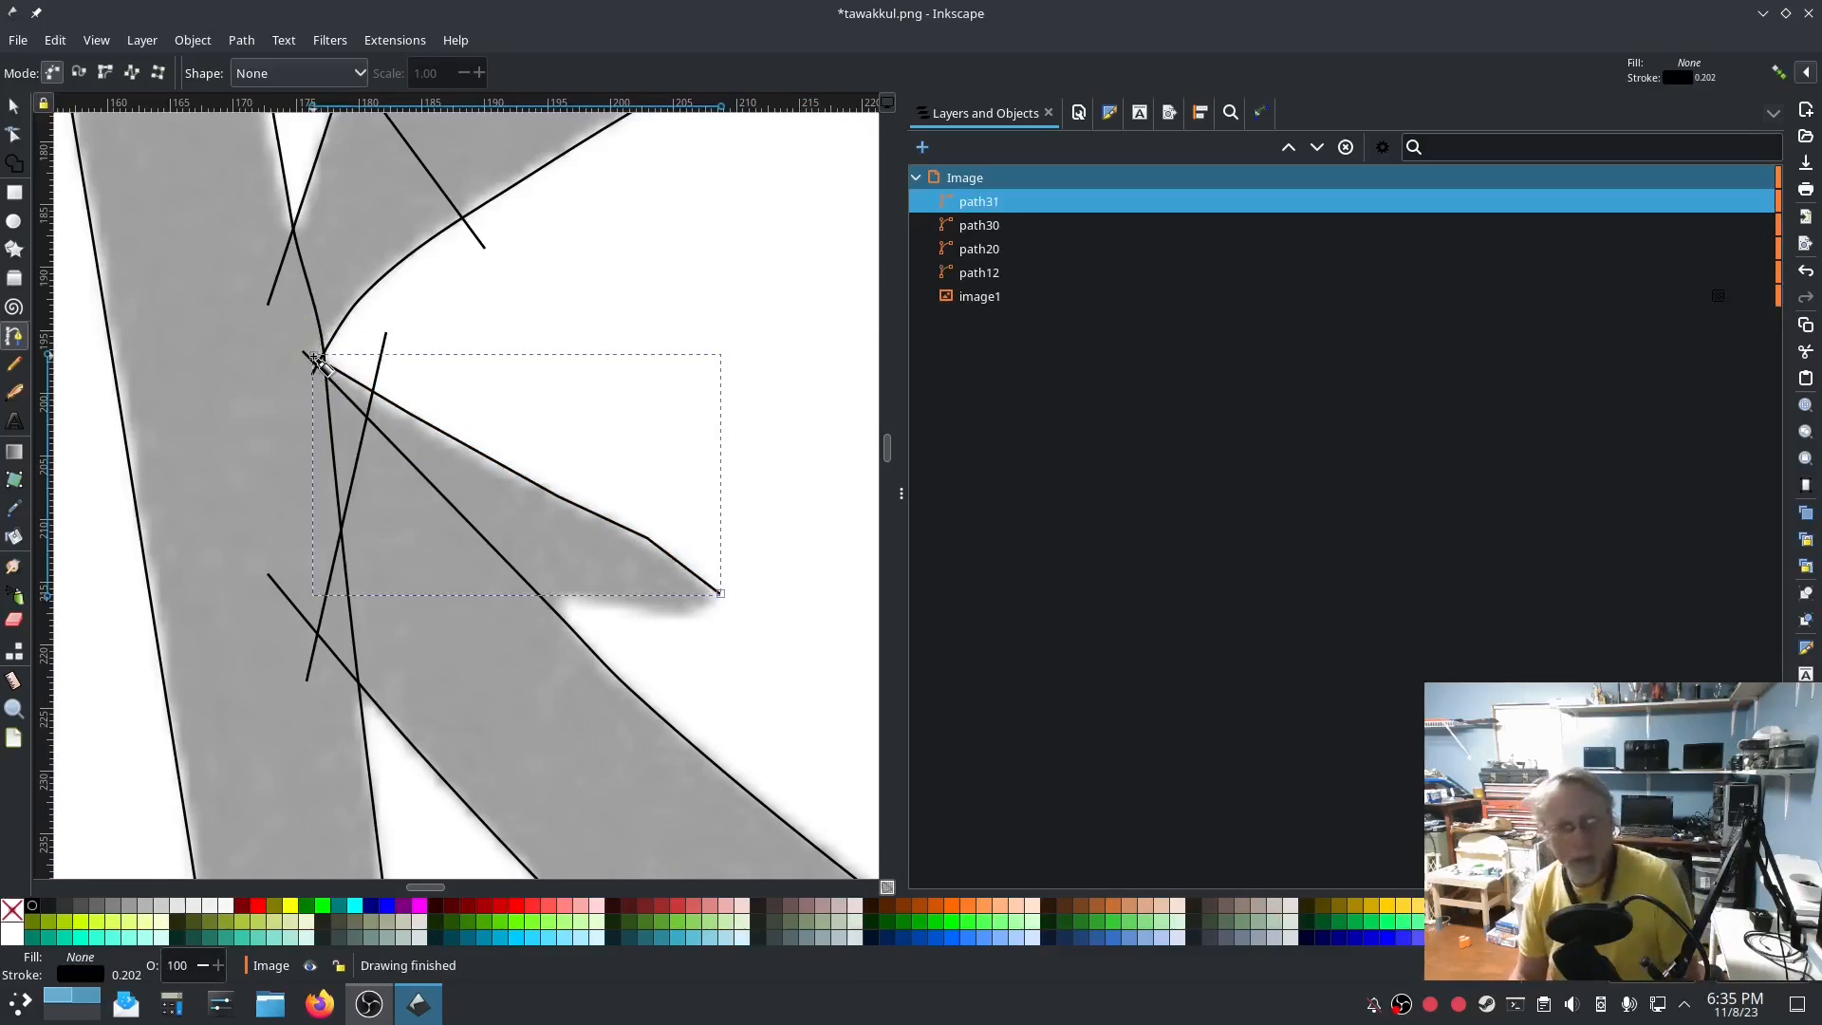
Trace the spur's lower edge with a second Pen path from its tip, around the notch and back to the stem.
click(707, 615)
click(654, 619)
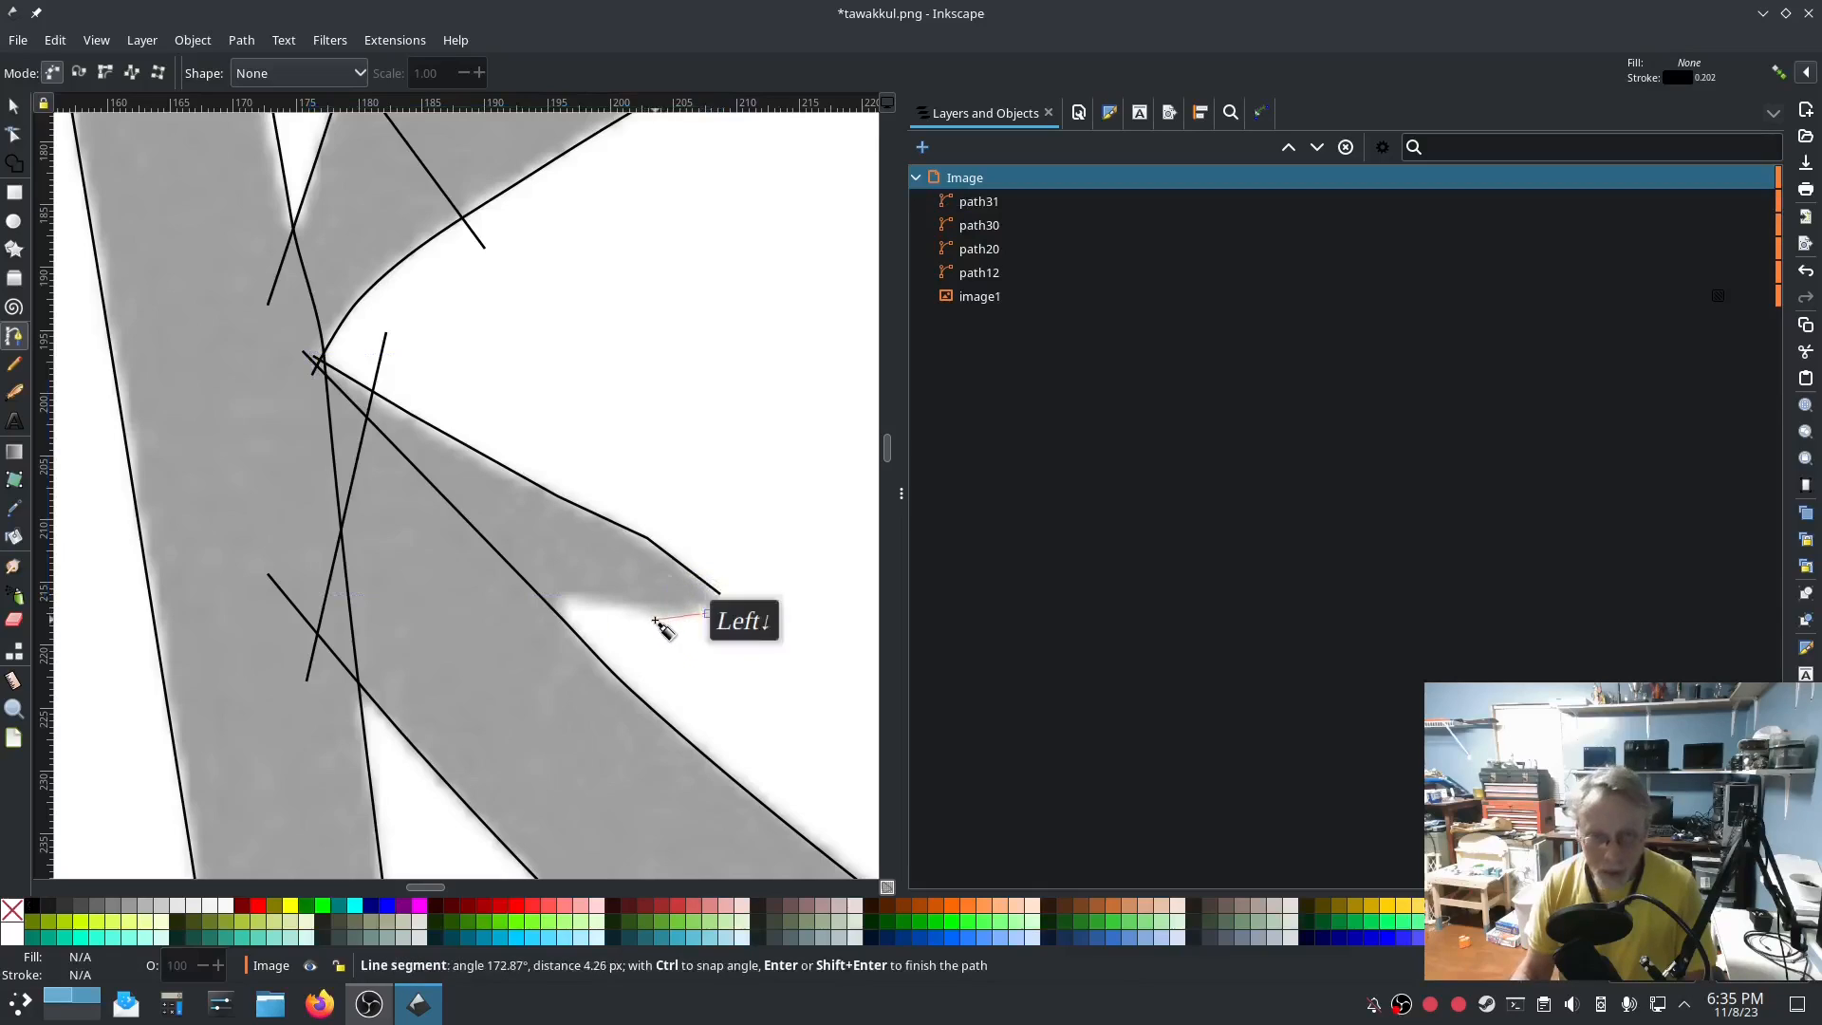
click(587, 607)
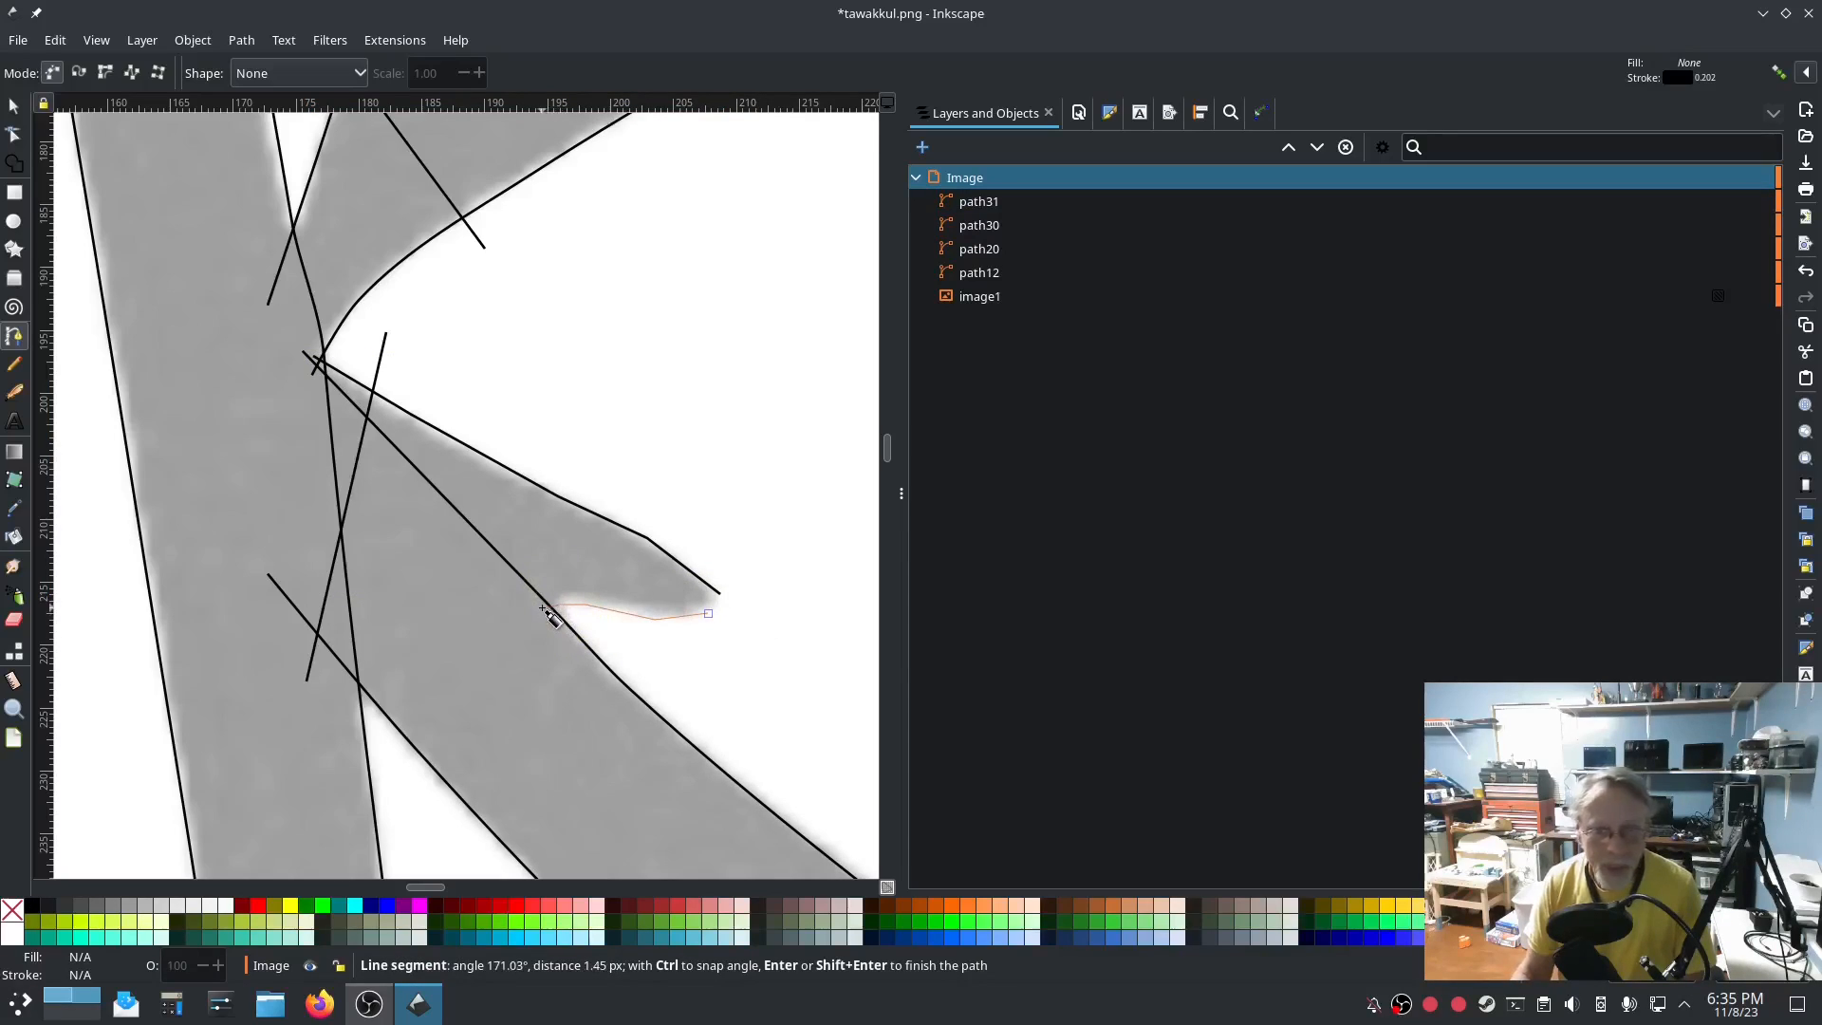
click(543, 609)
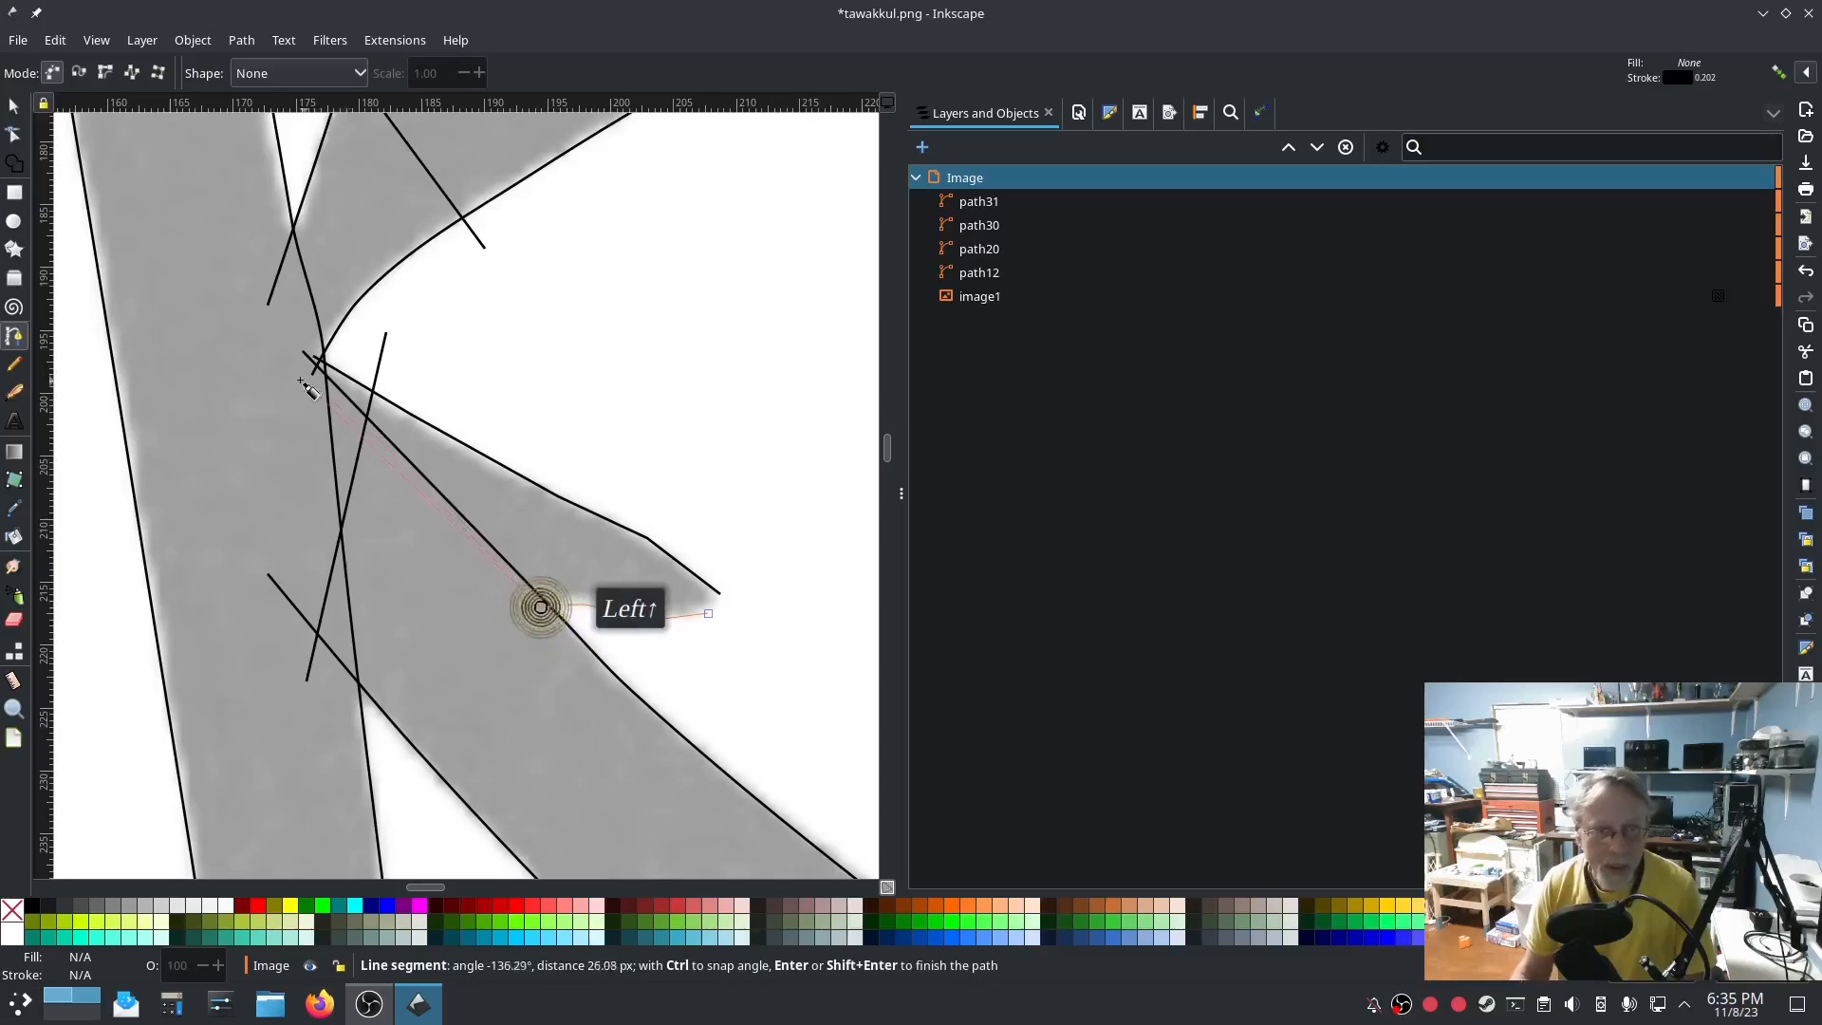
double_click(313, 381)
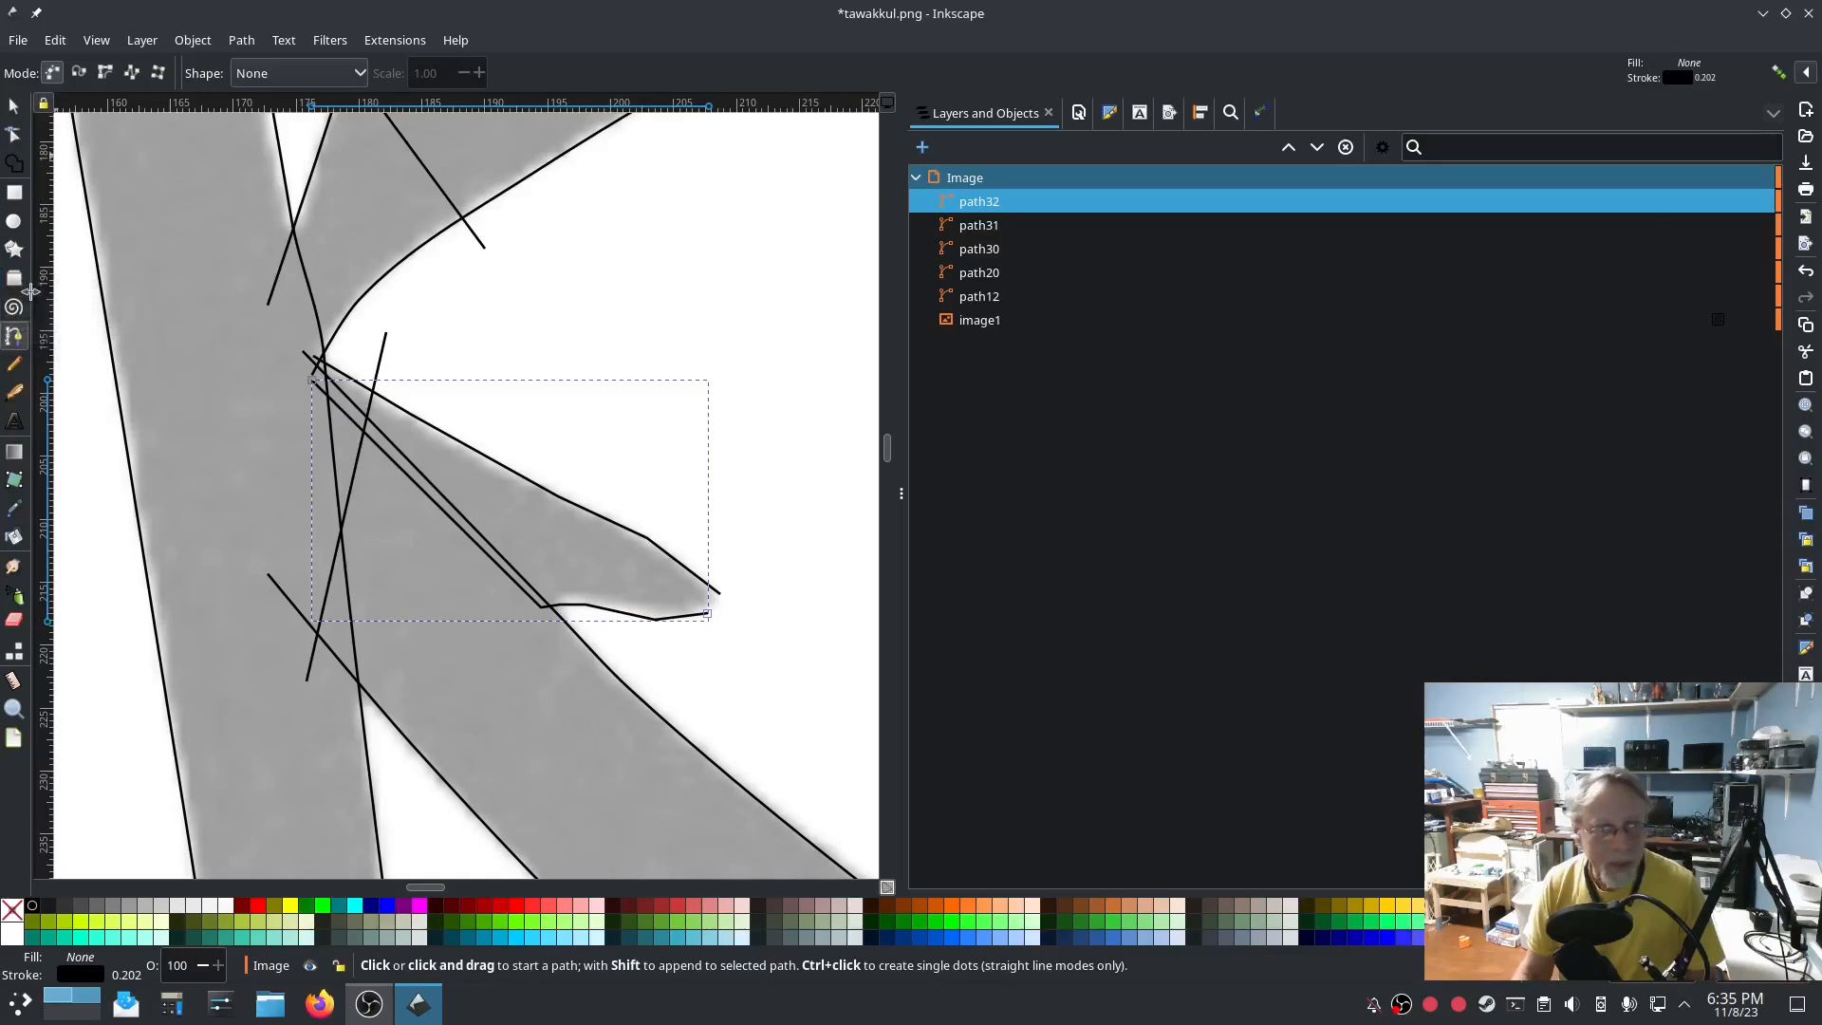
click(14, 364)
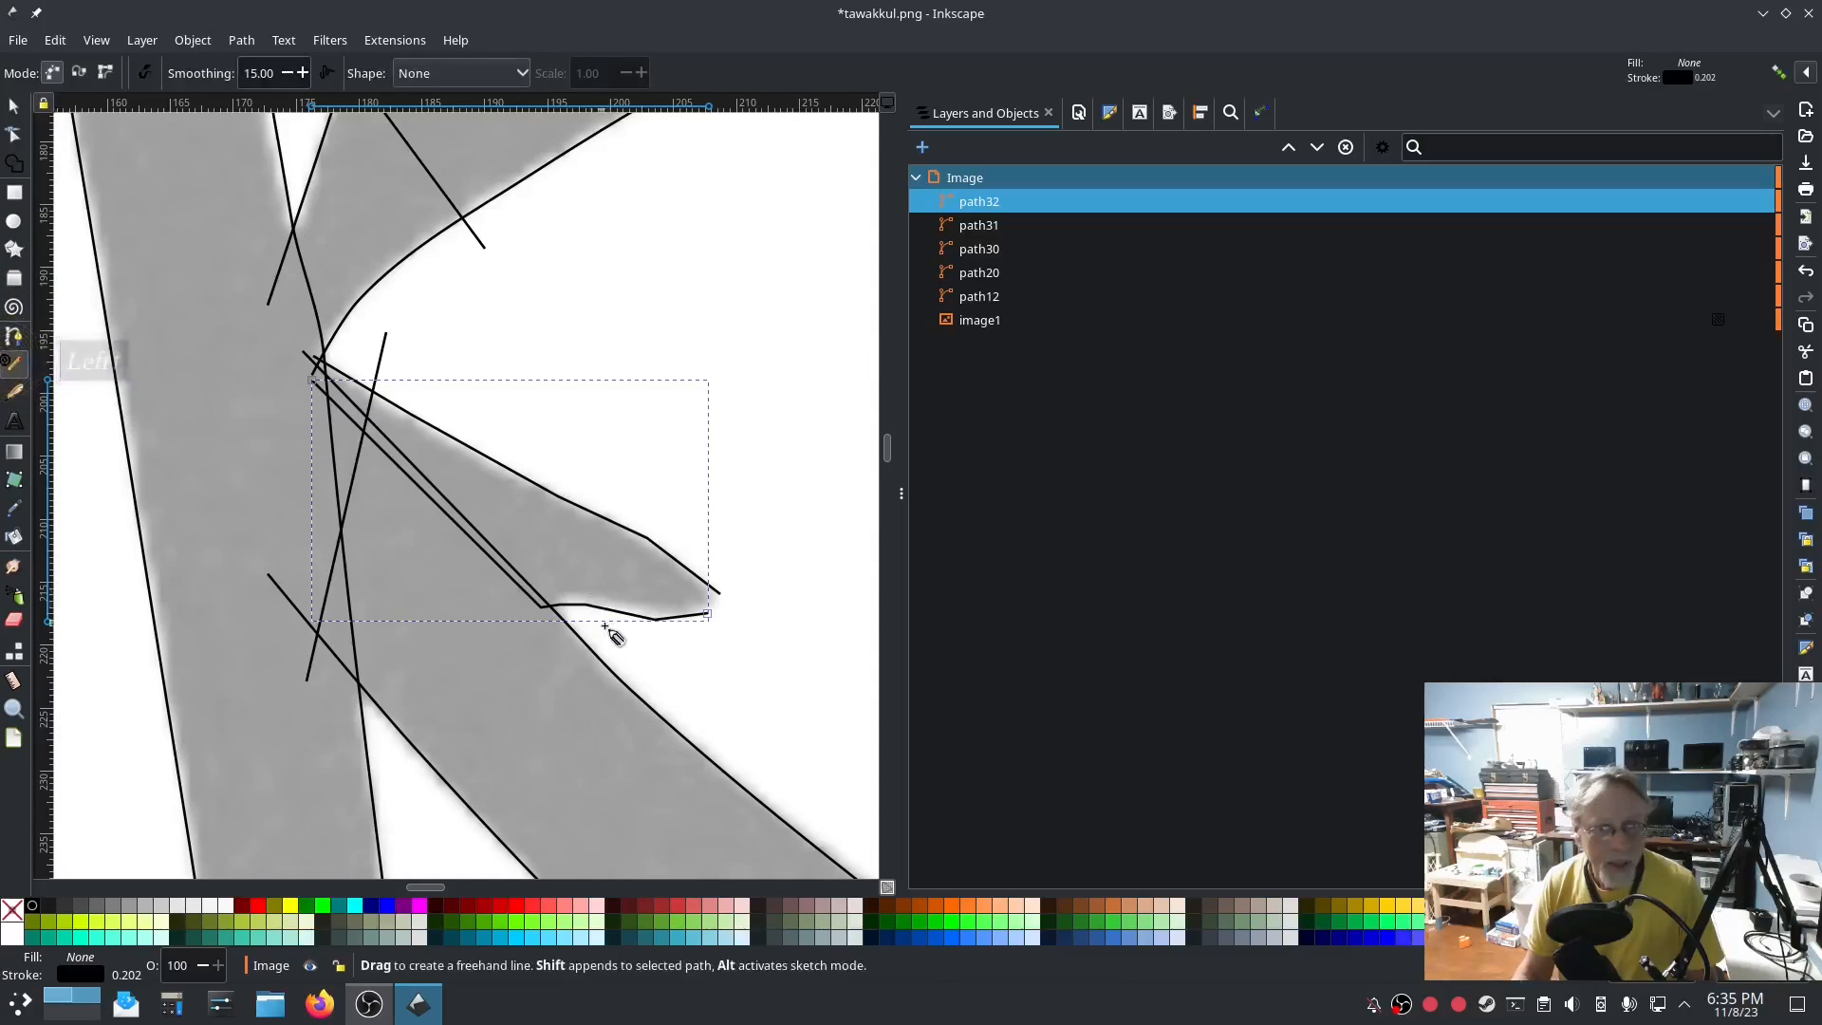
key(5)
click(638, 637)
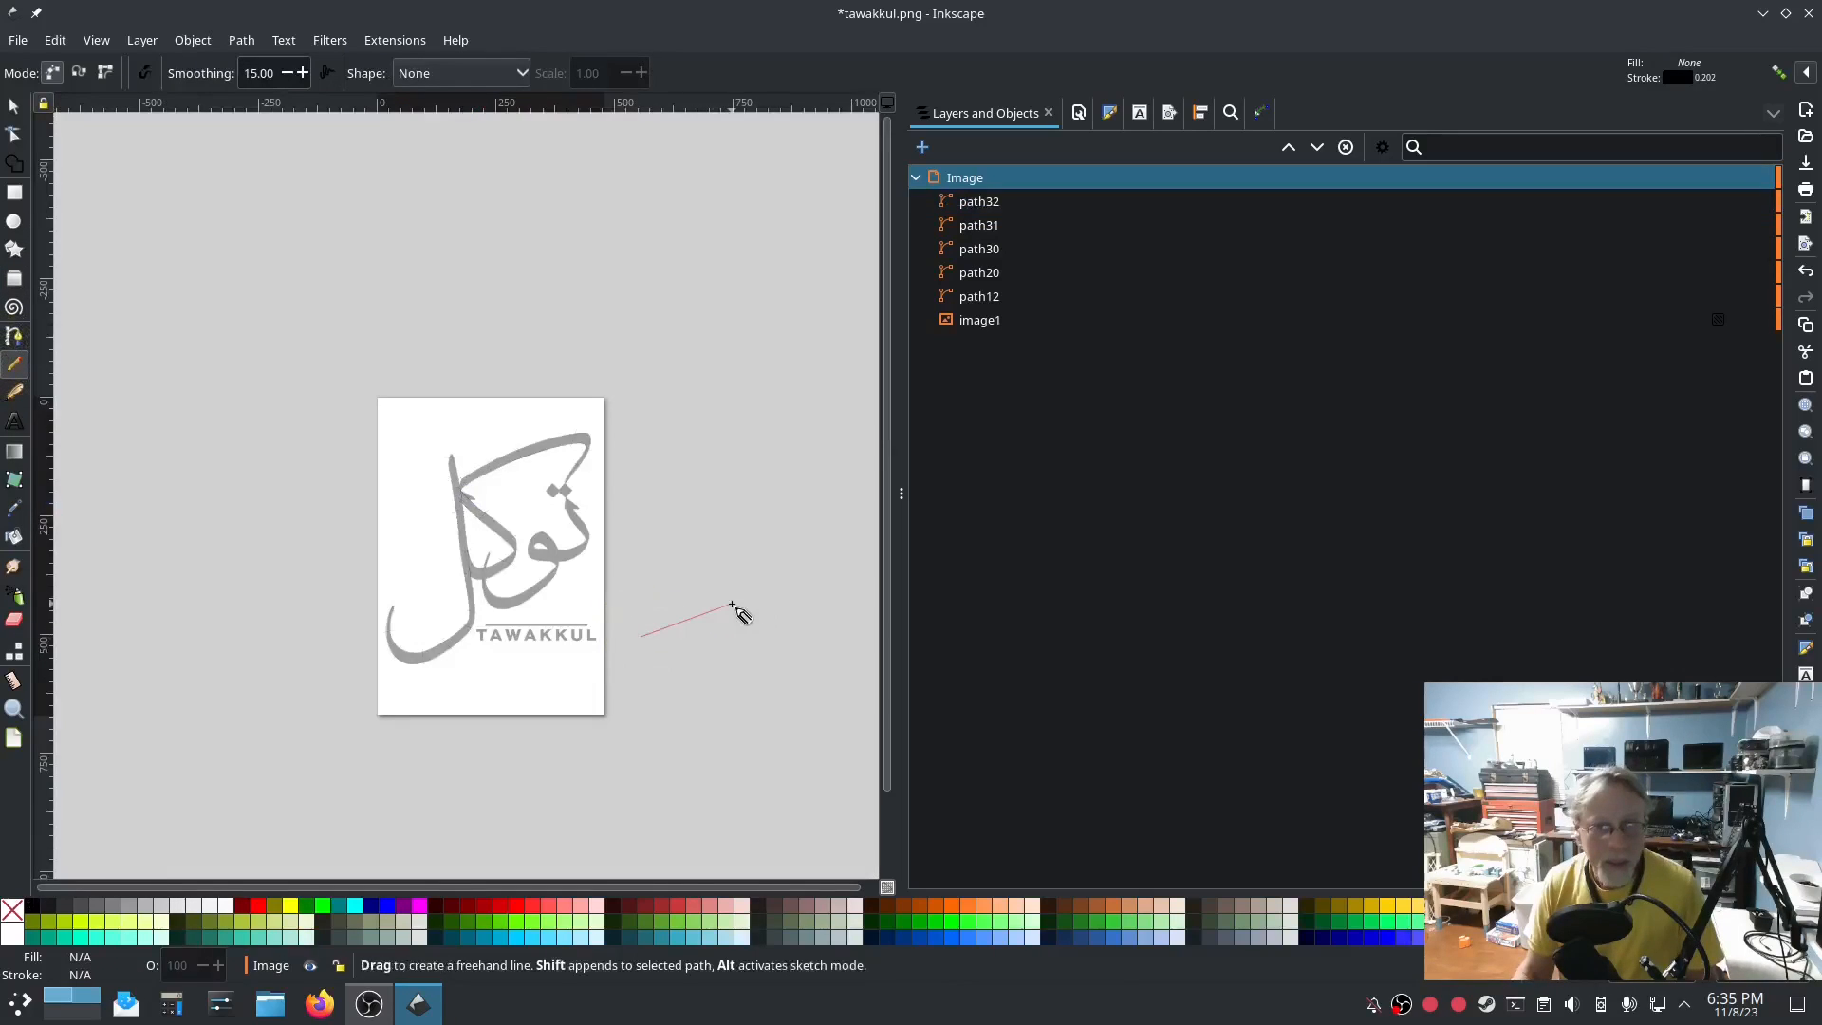
click(984, 202)
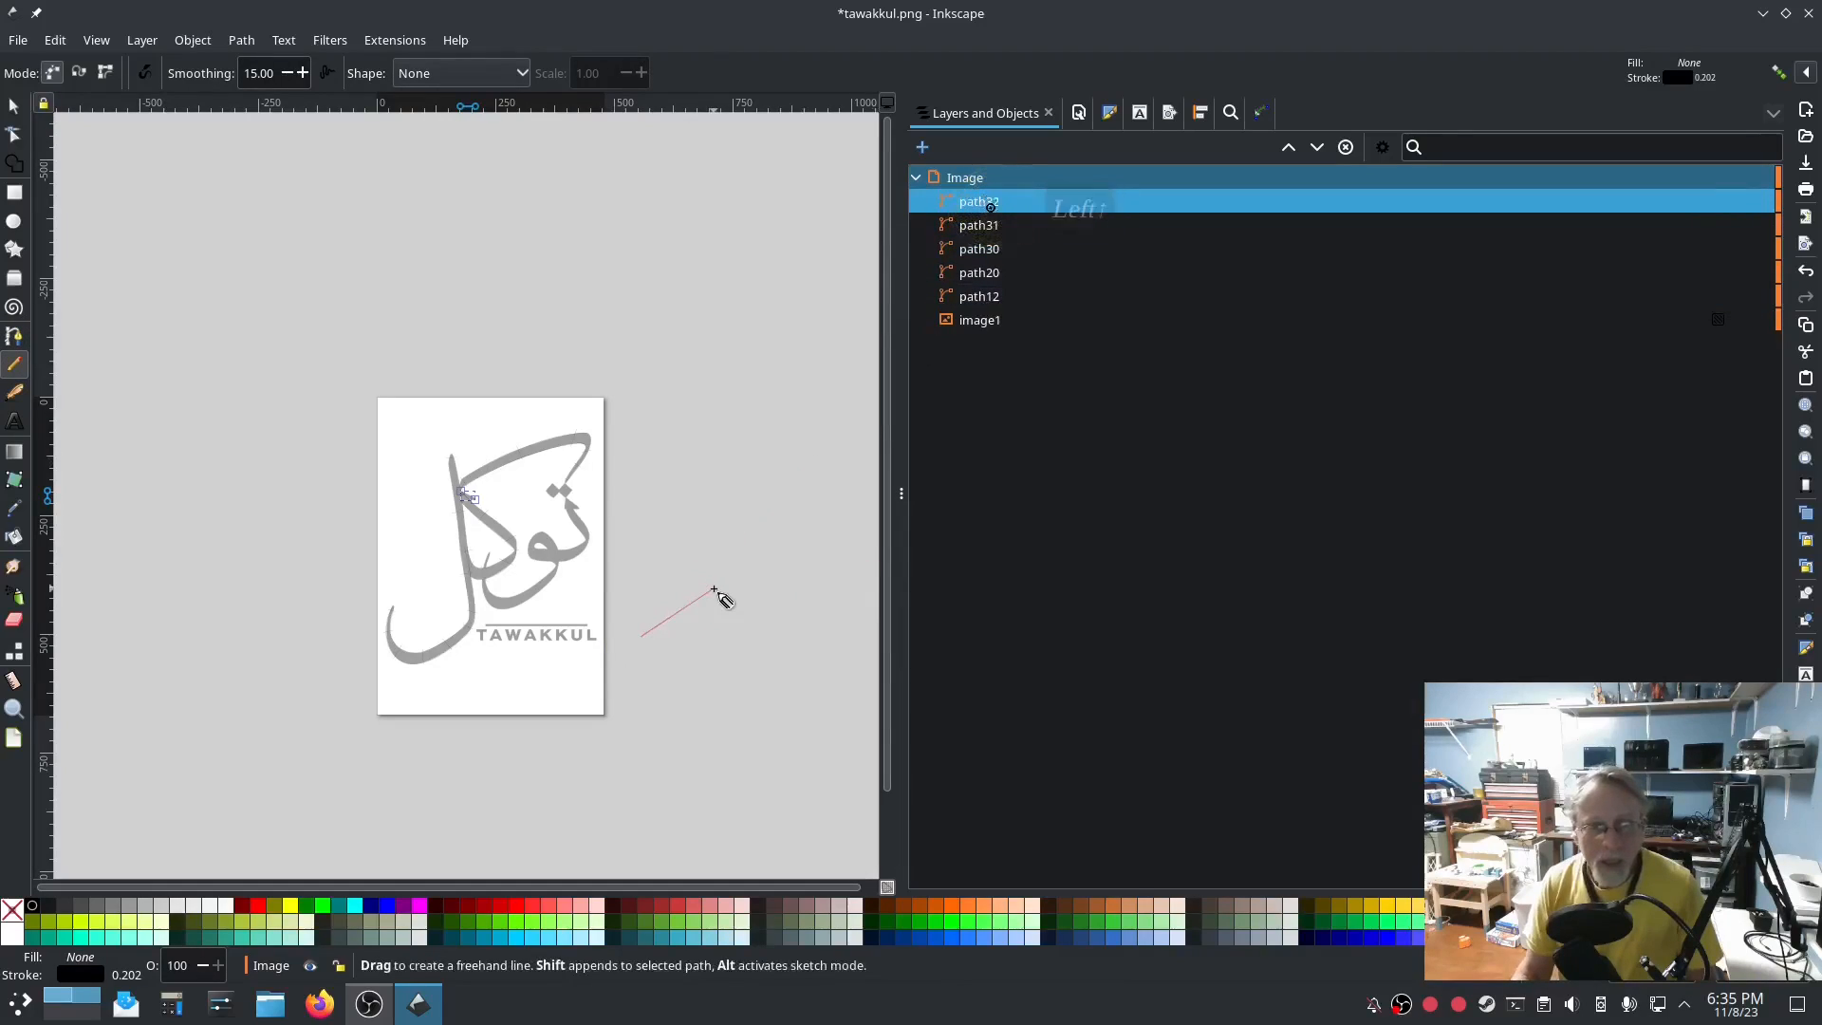
click(978, 297)
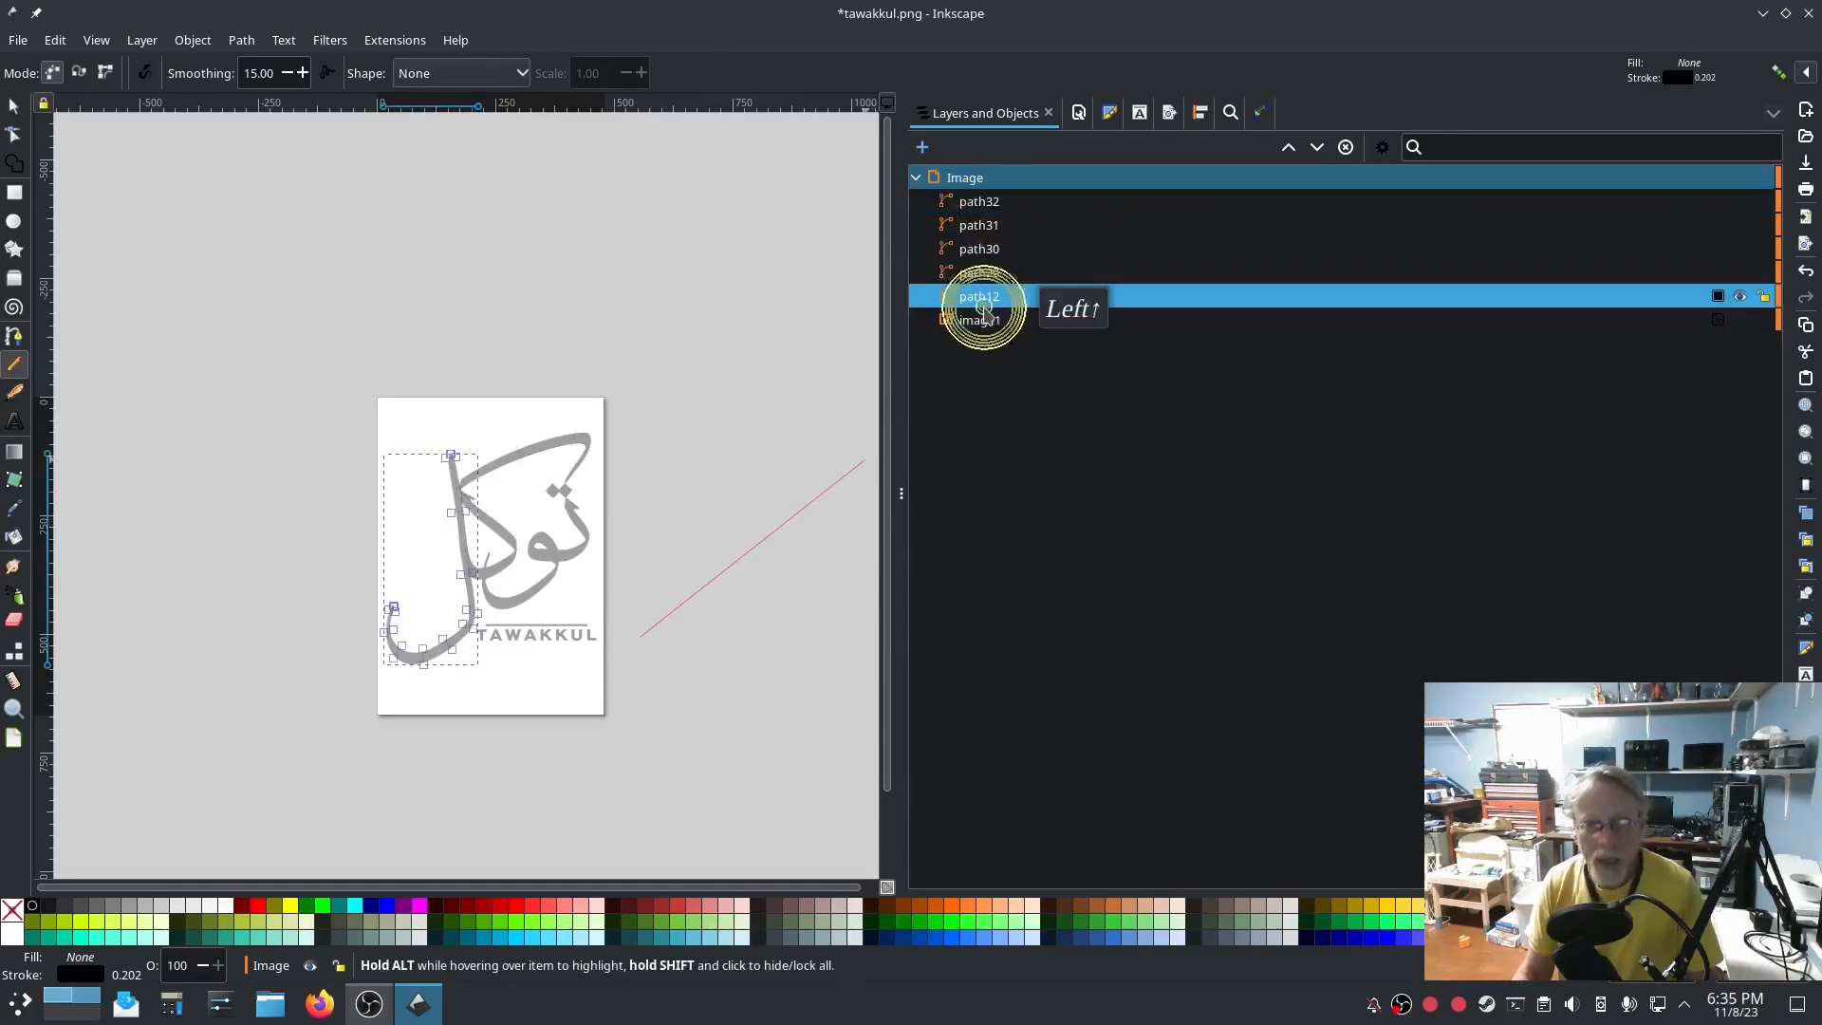
click(986, 202)
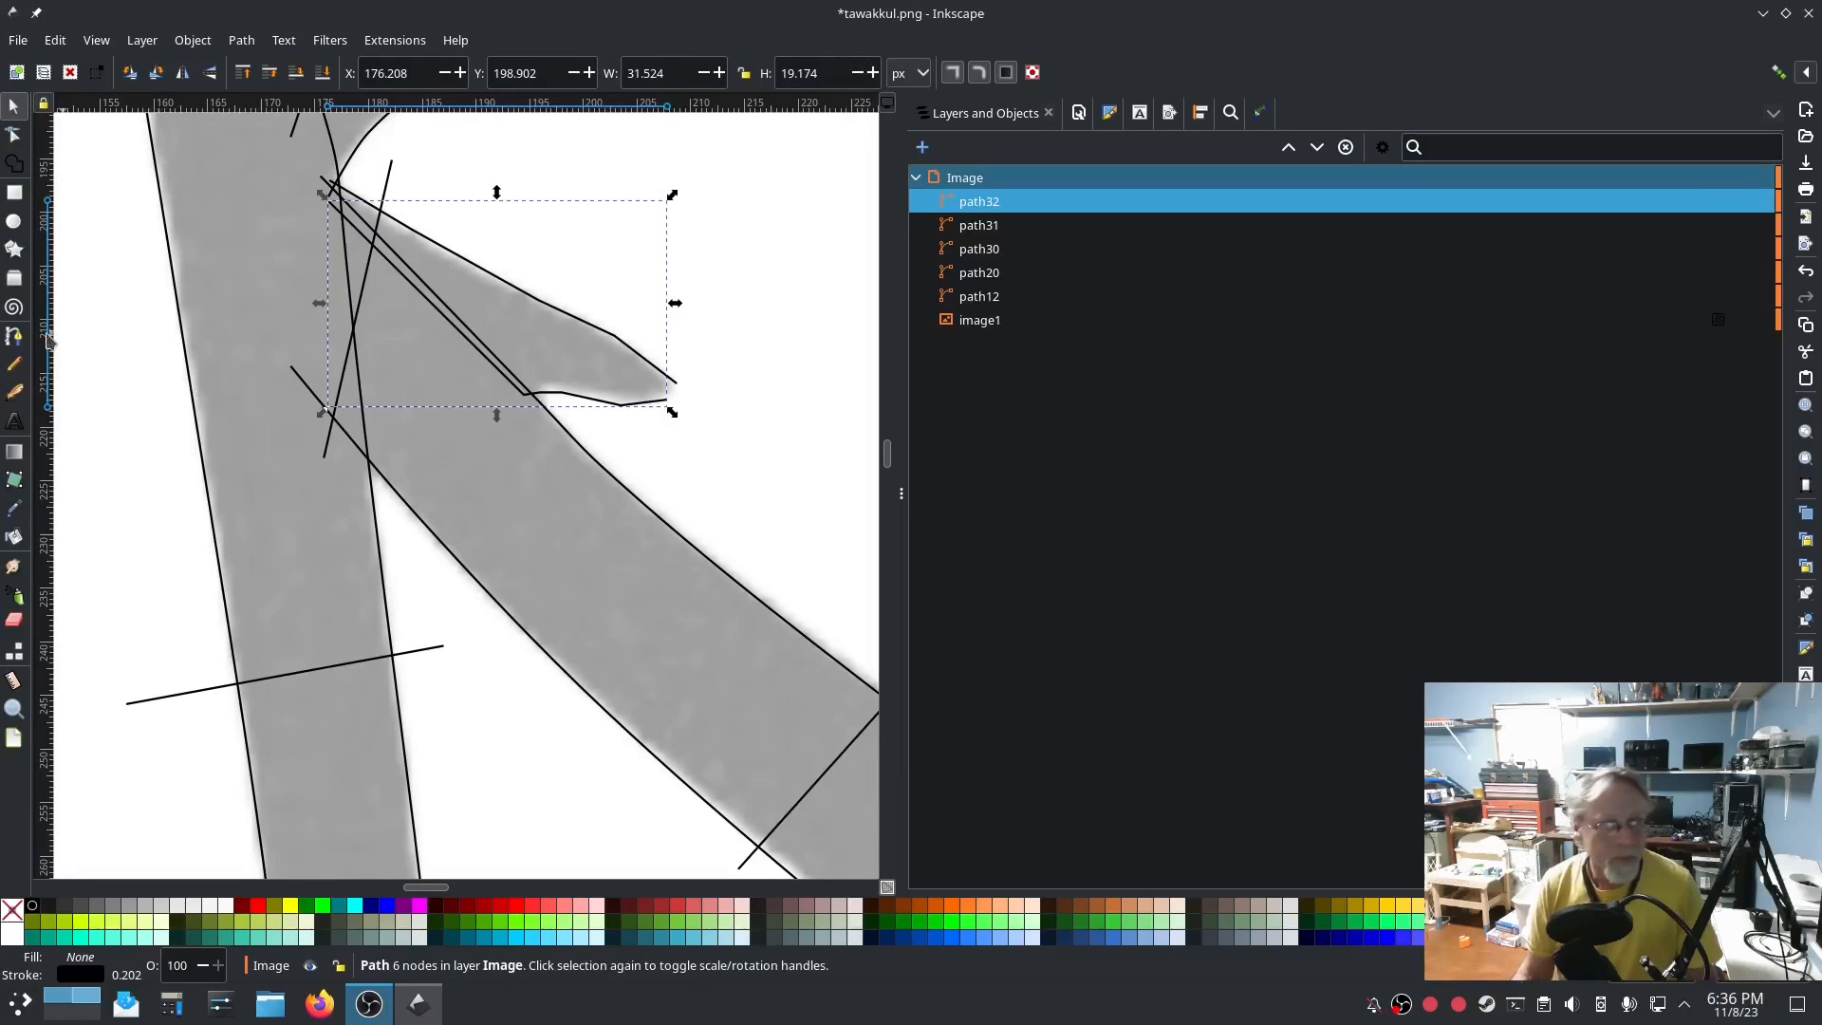
Draw three straight Pencil rungs across both spur edges: near the tip, at the notch, and at the stem end.
click(13, 368)
drag(634, 415, 669, 358)
click(498, 388)
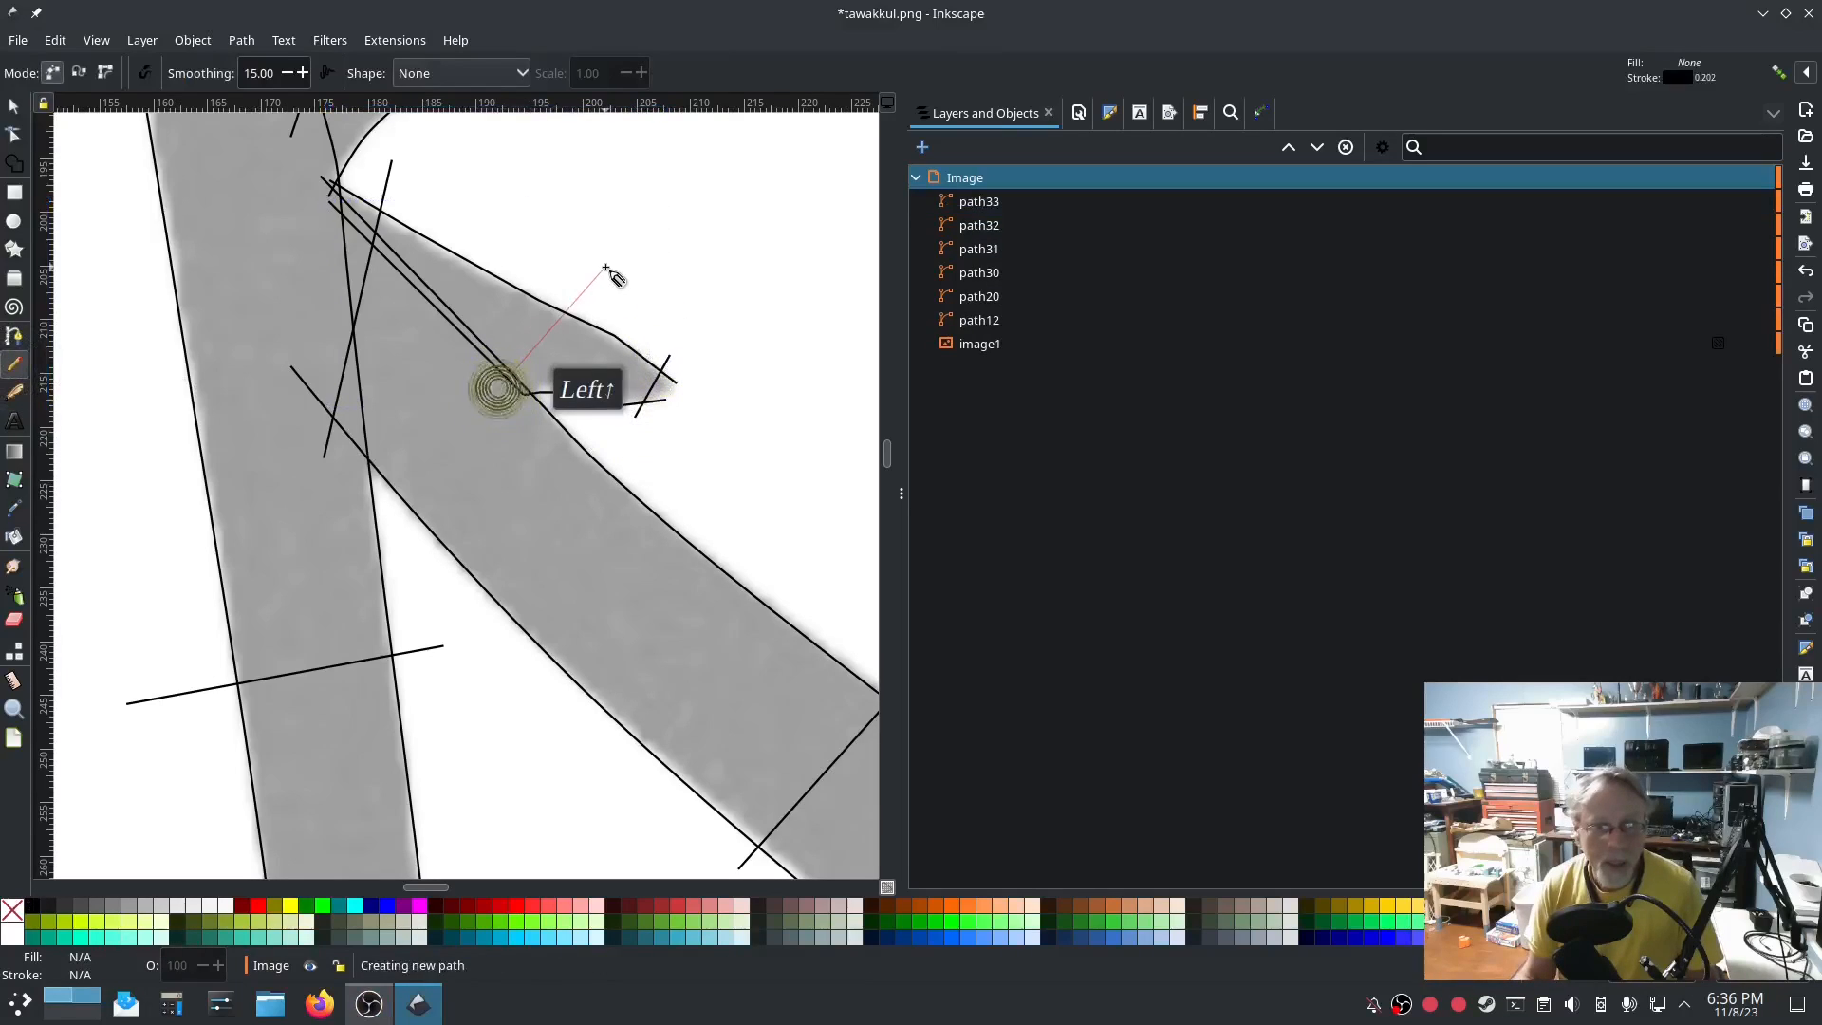
click(581, 280)
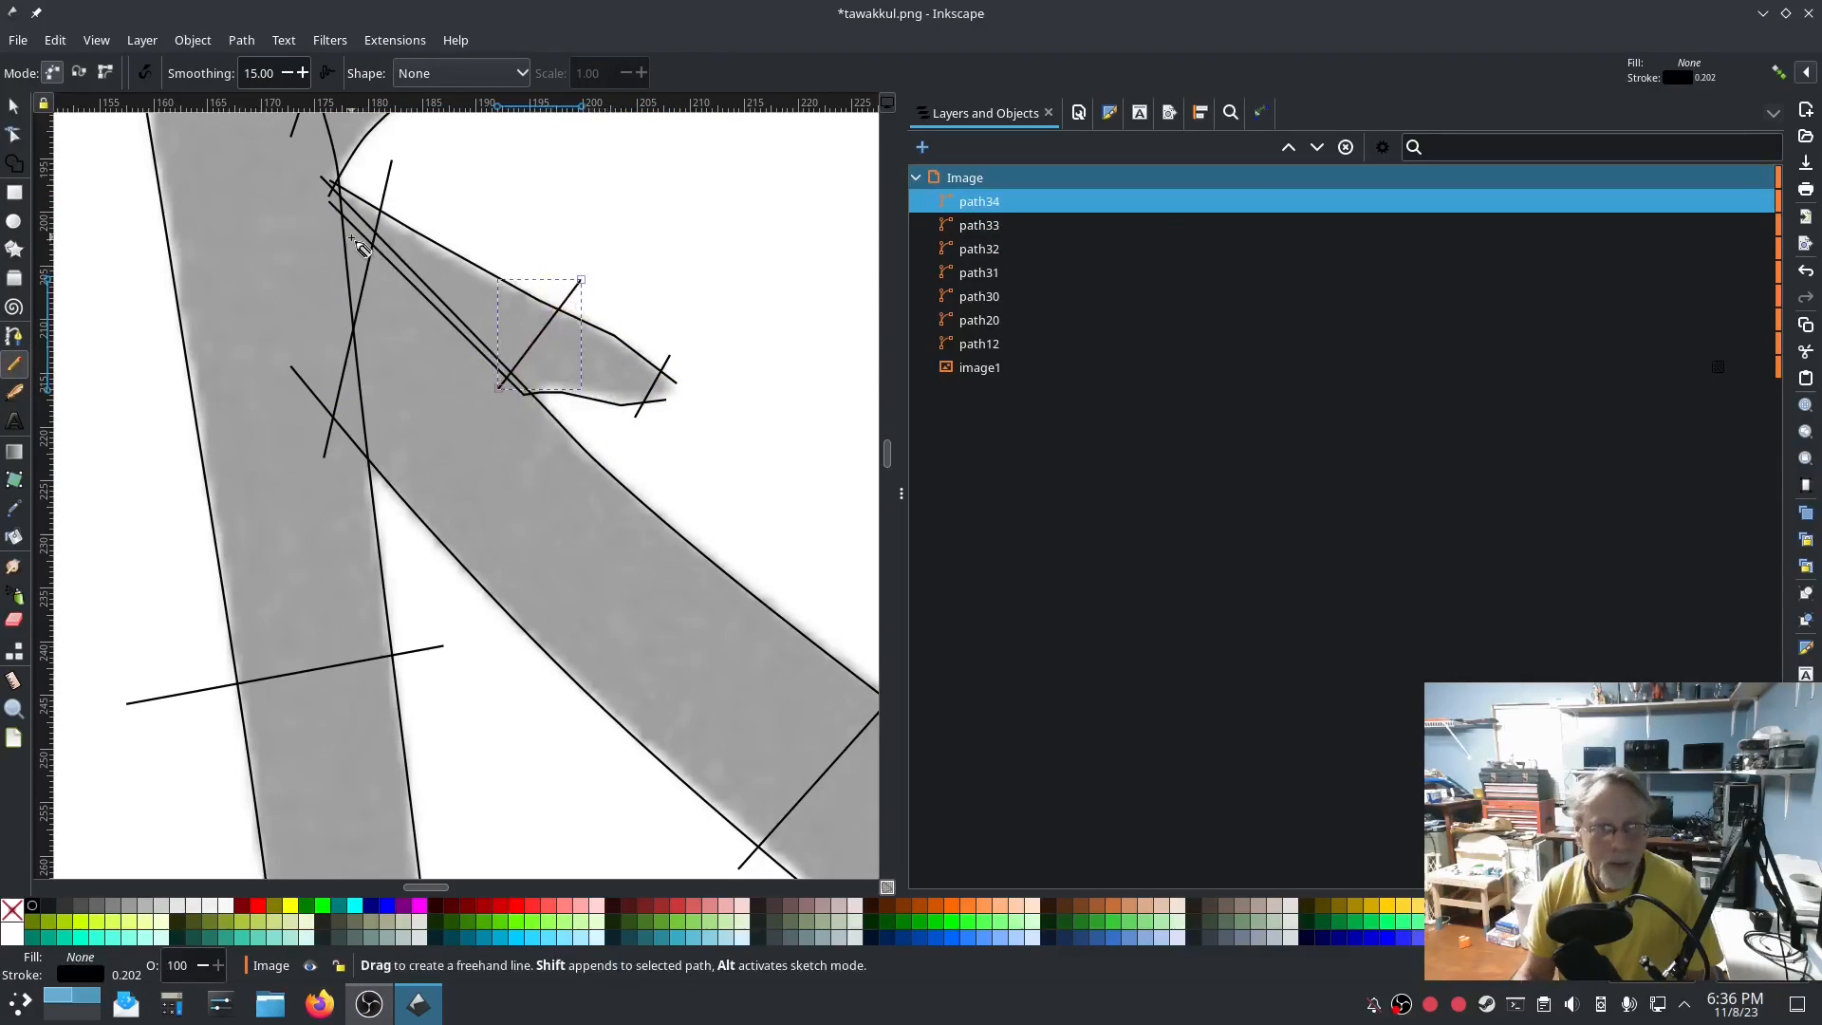
click(351, 237)
click(368, 188)
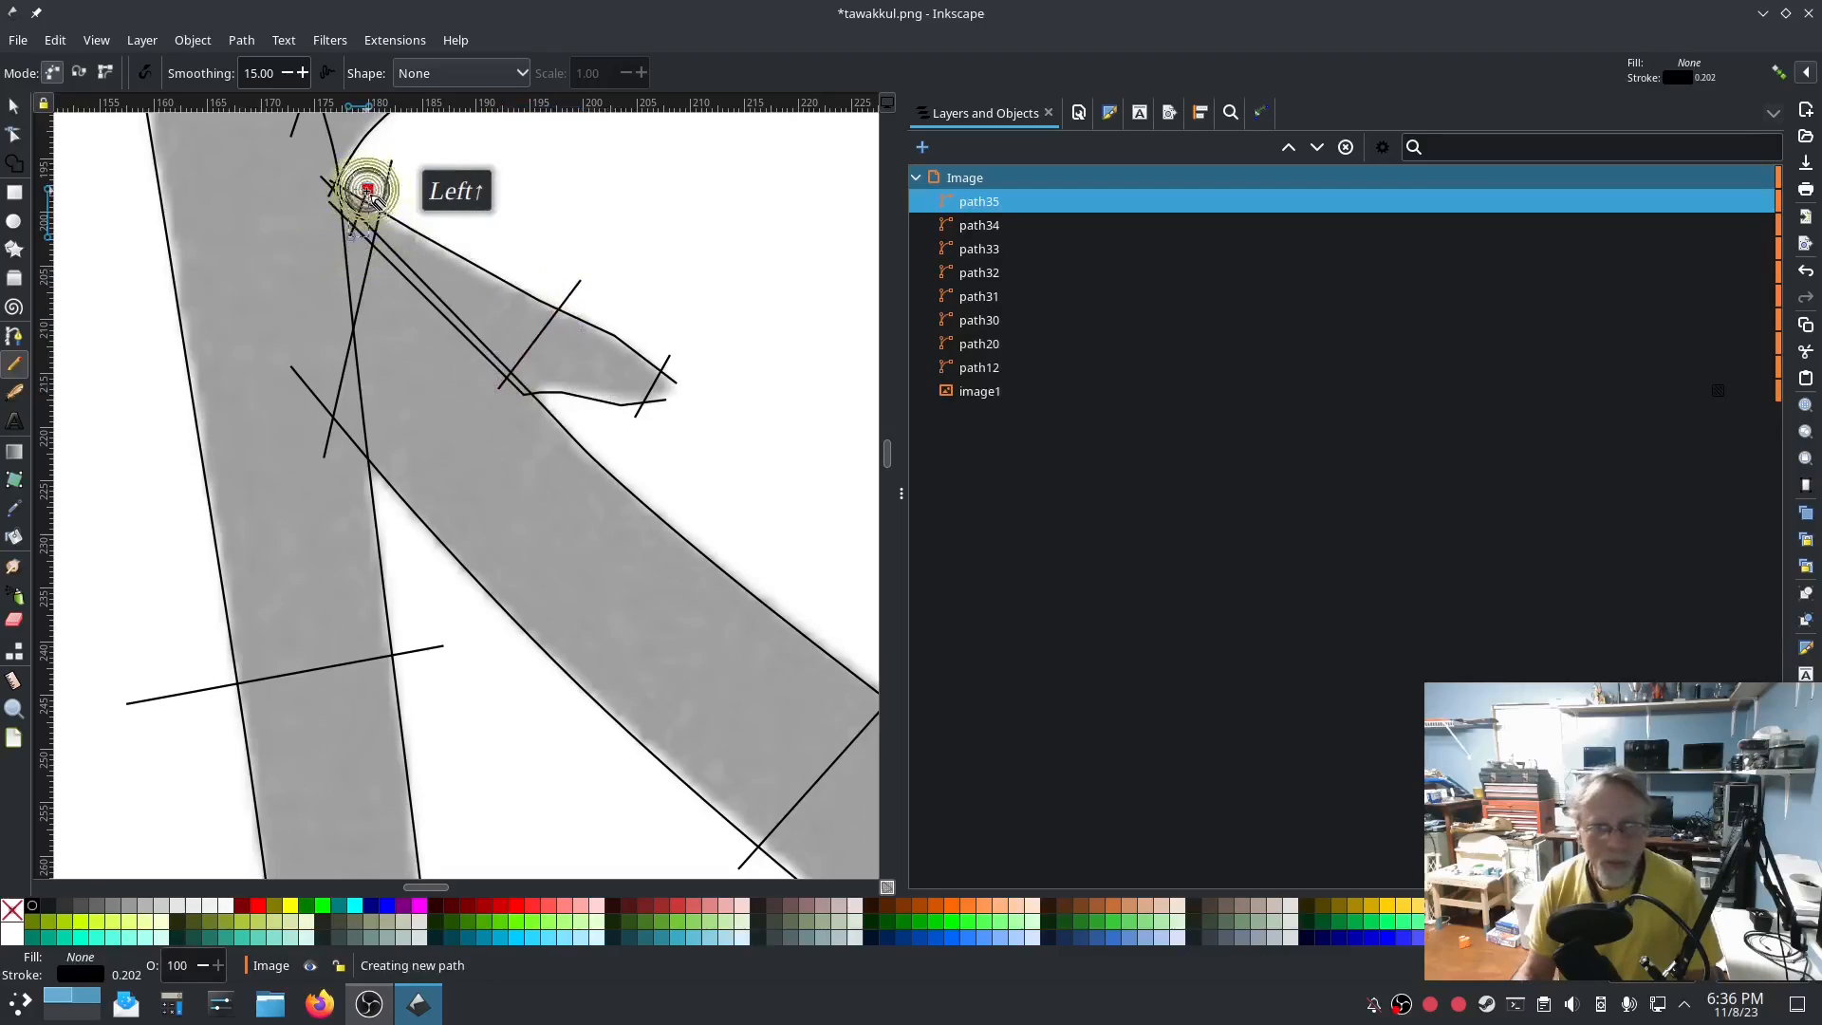
Select the spur's two edges and three rungs, path31 through path35, and combine them into one path.
click(977, 295)
click(992, 319)
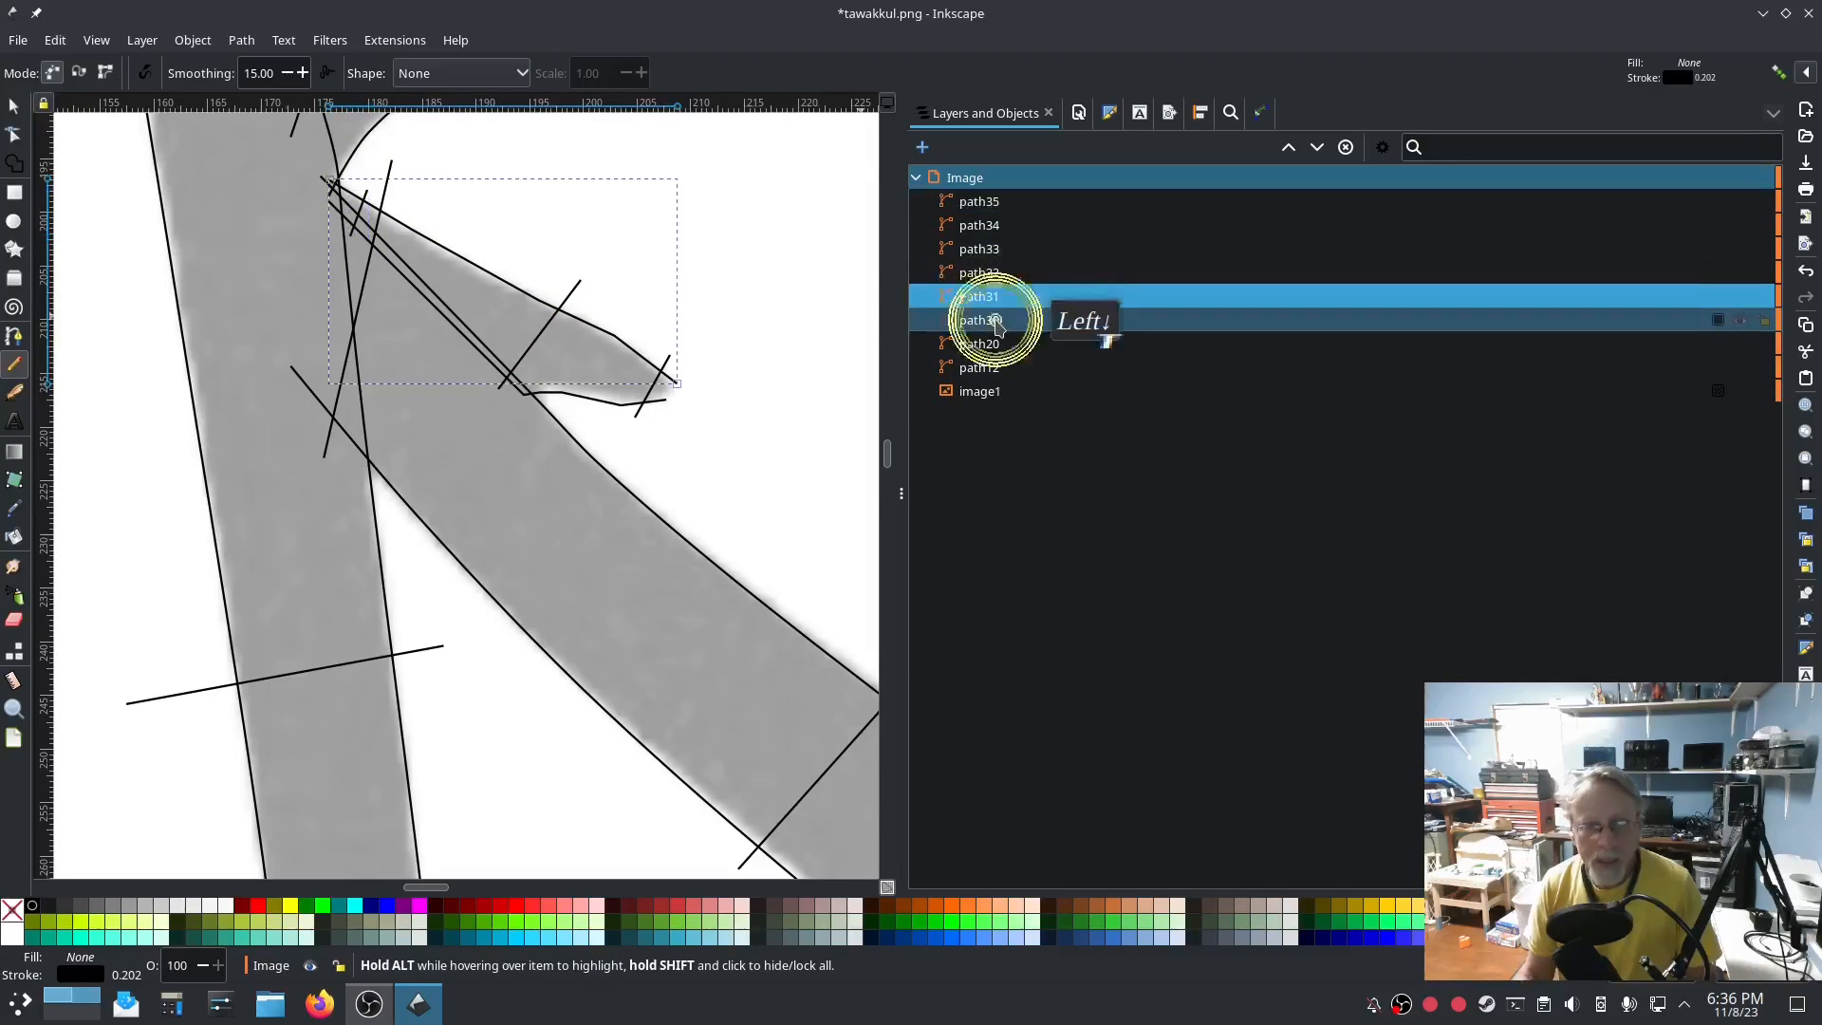
click(977, 295)
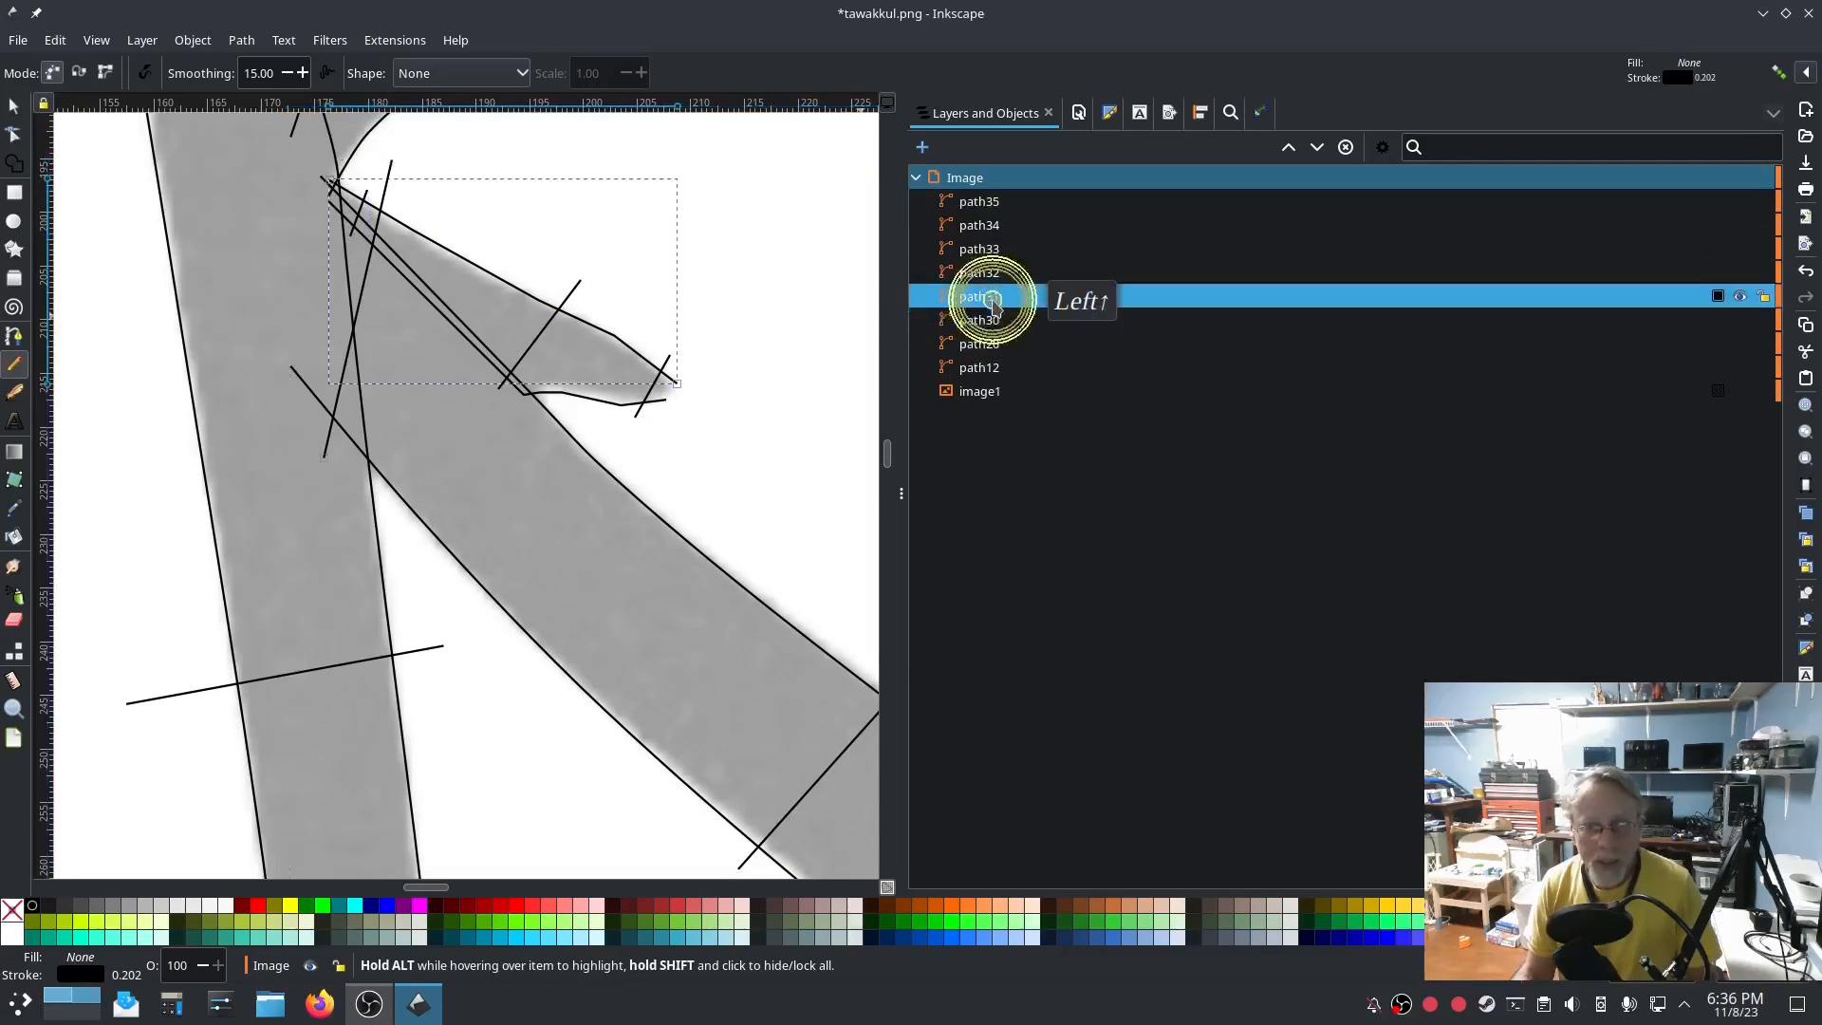
shift+click(983, 204)
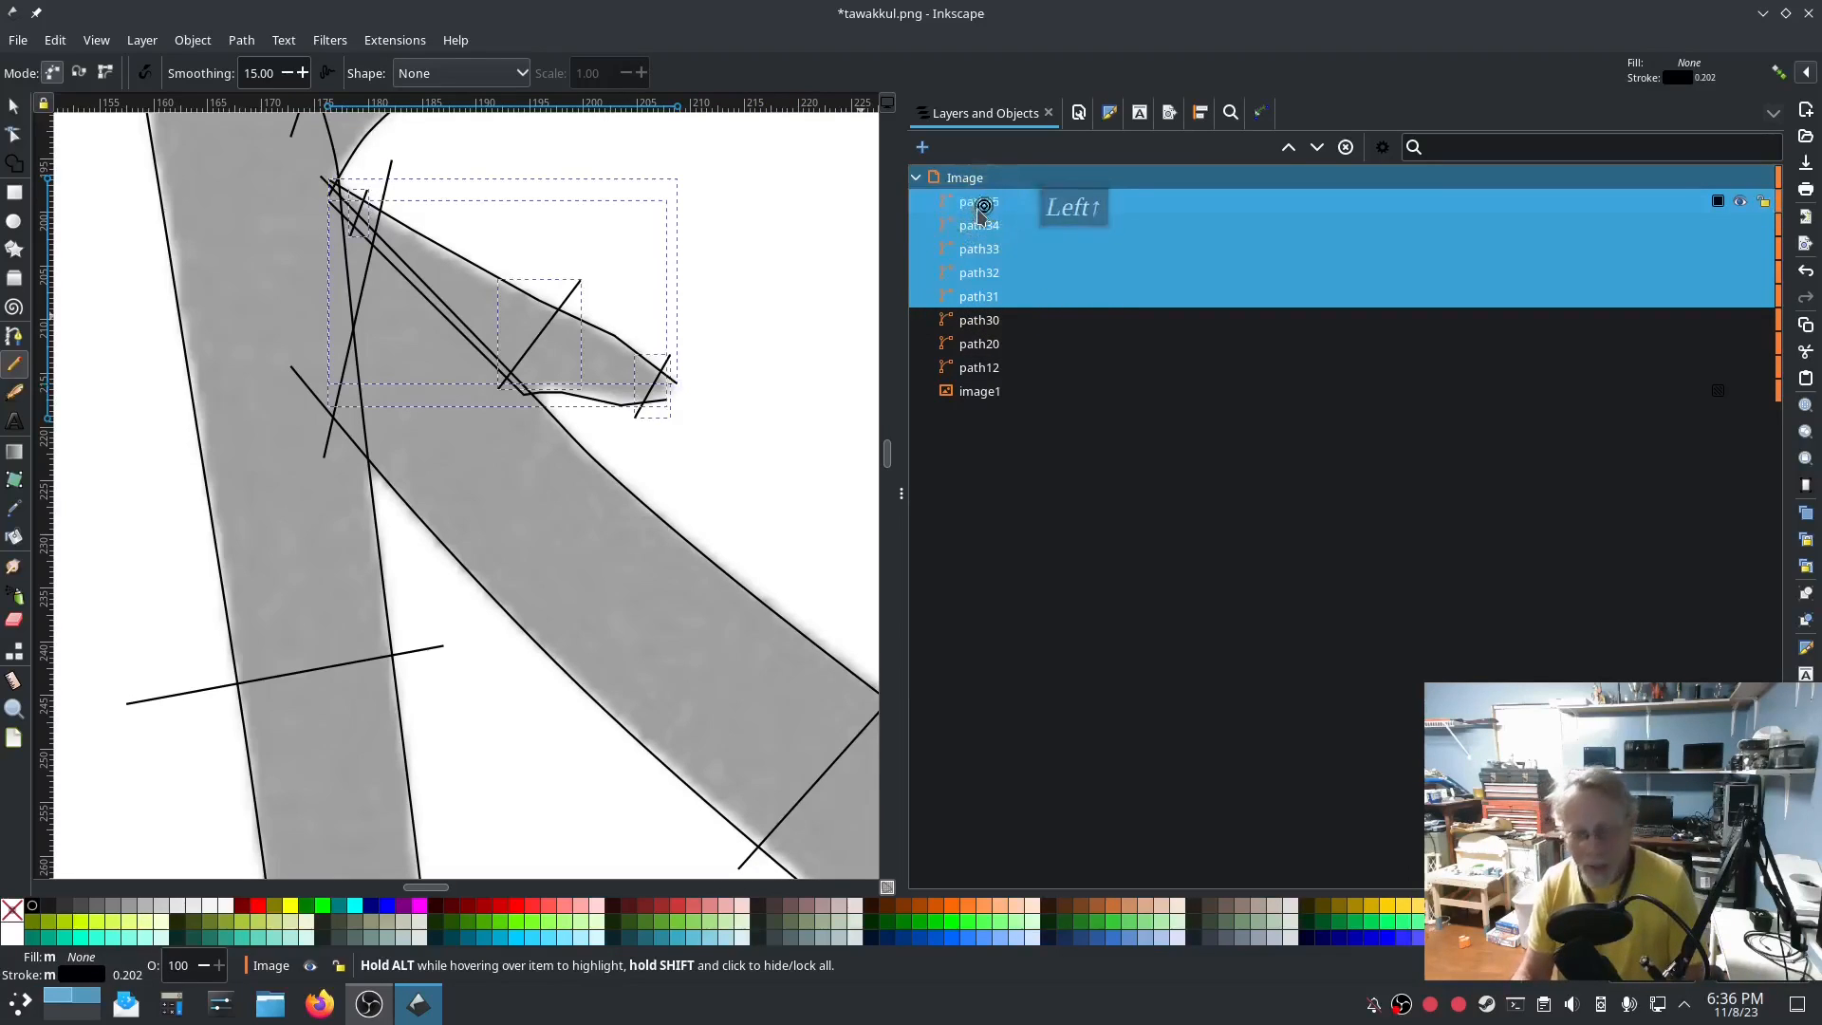
key(ctrl+k)
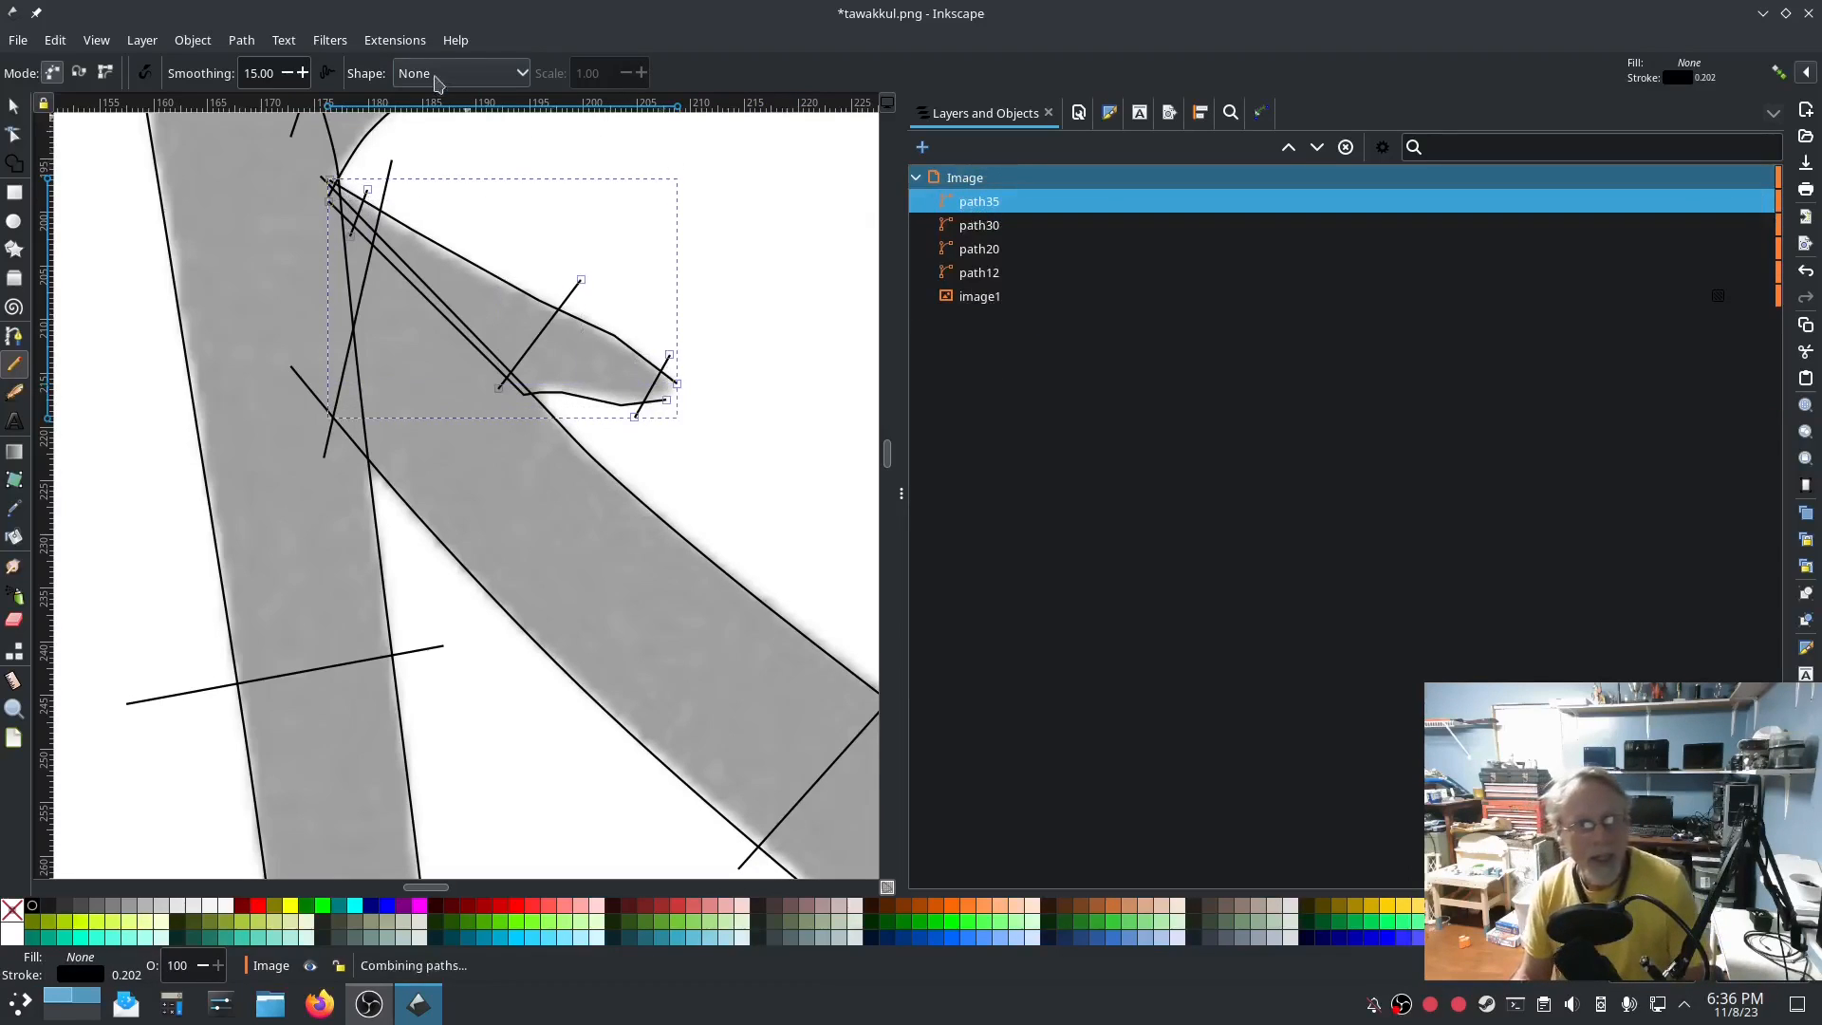
Enable the custom satin column for the combined spur path in the Ink/Stitch embroidery parameters and apply it.
click(396, 43)
mouse_move(474, 286)
click(699, 451)
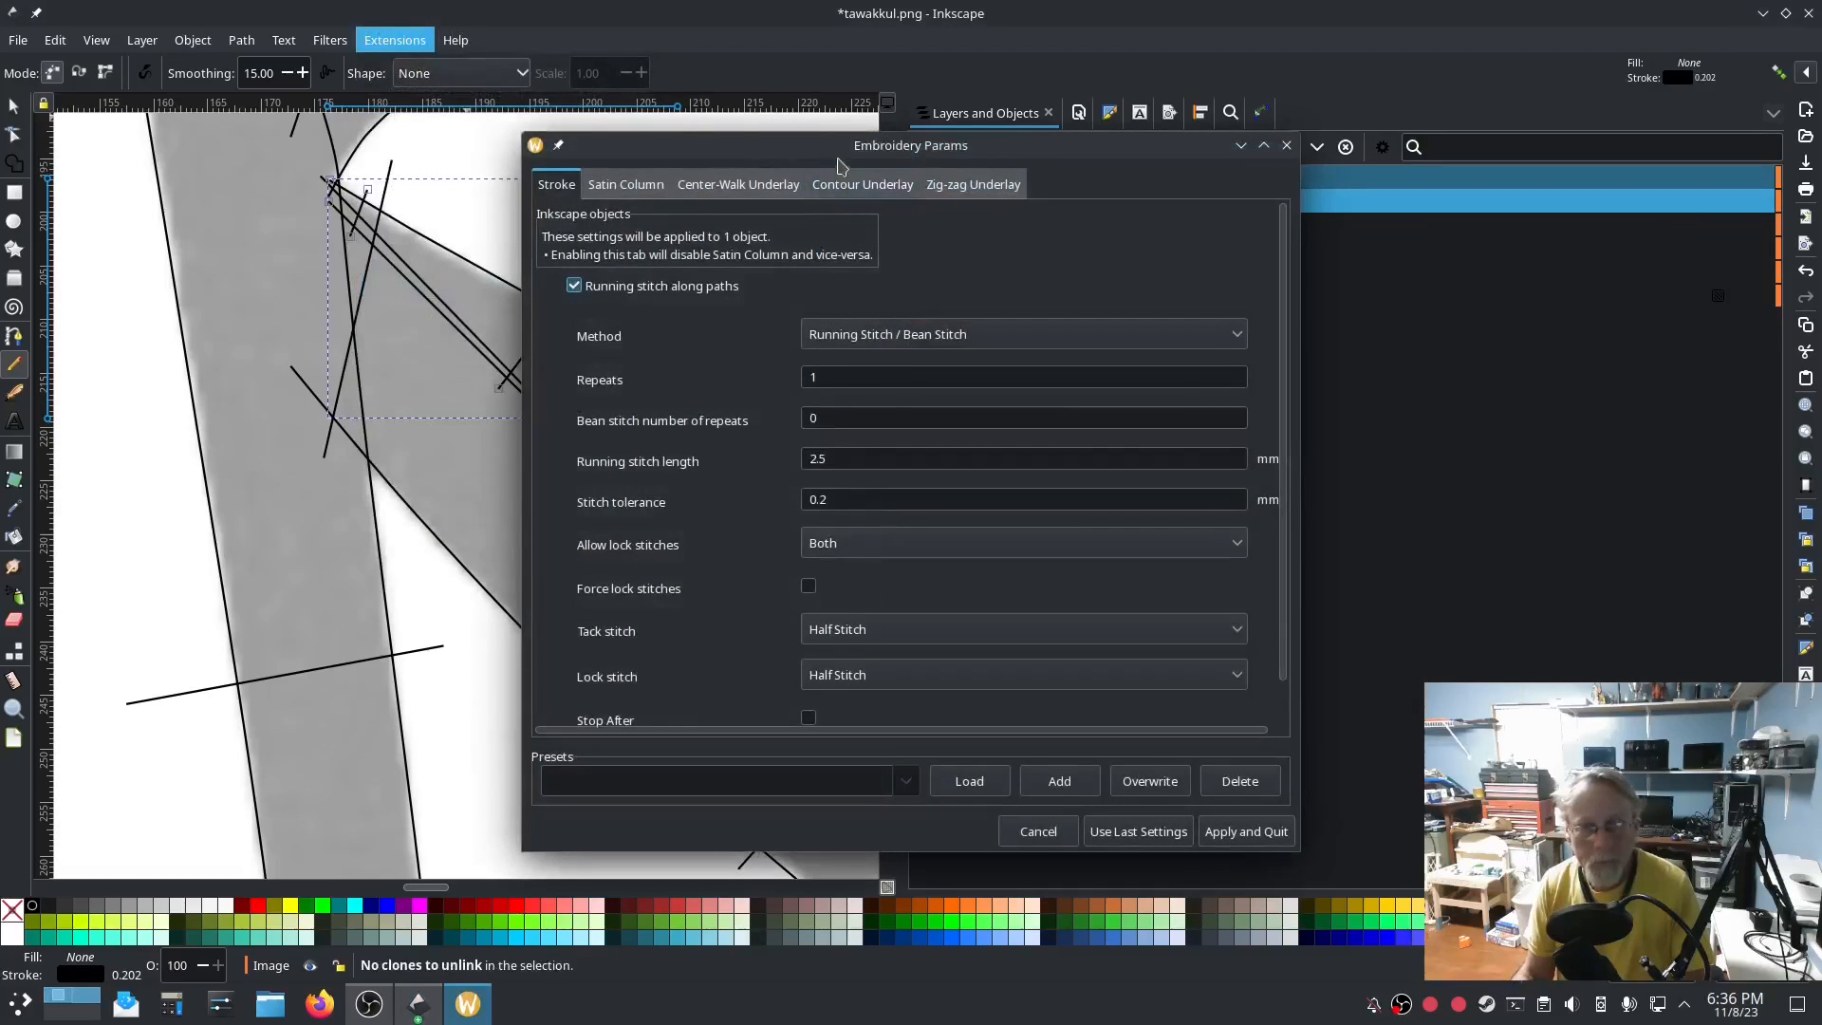
mouse_move(836, 147)
mouse_down()
mouse_move(508, 136)
mouse_move(432, 113)
mouse_up()
click(223, 159)
click(174, 278)
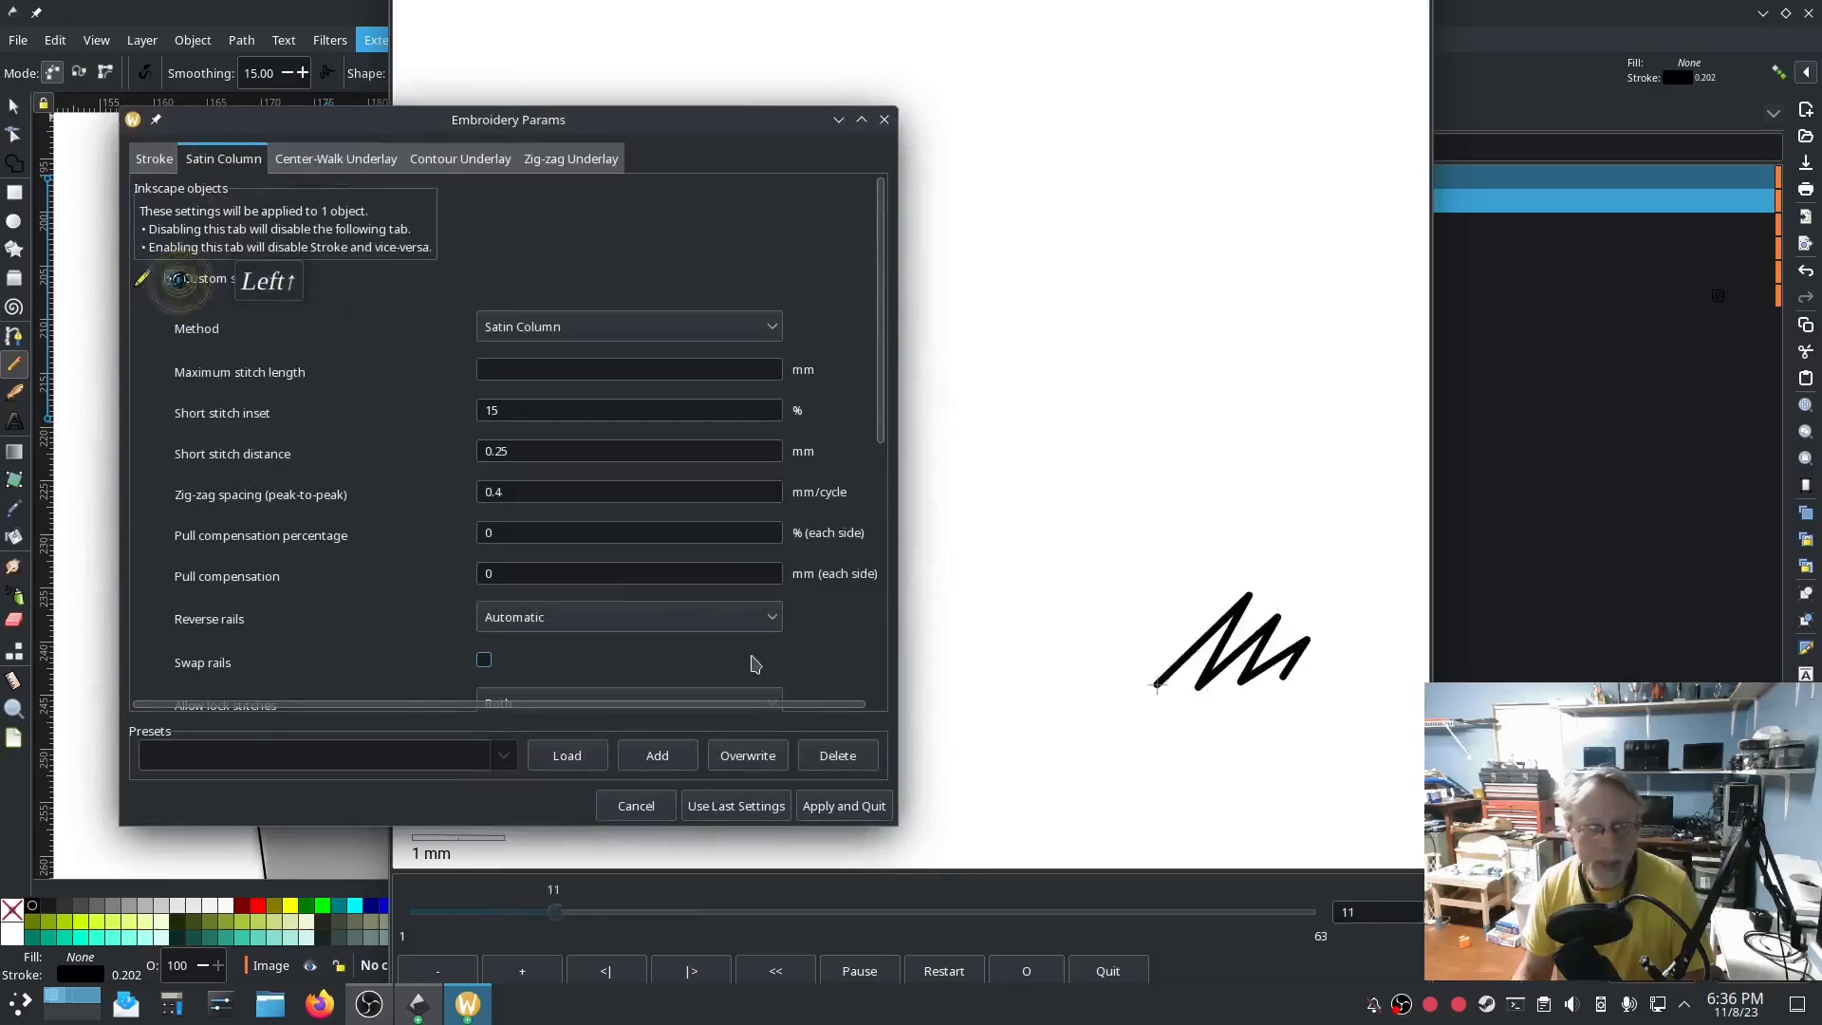
click(844, 807)
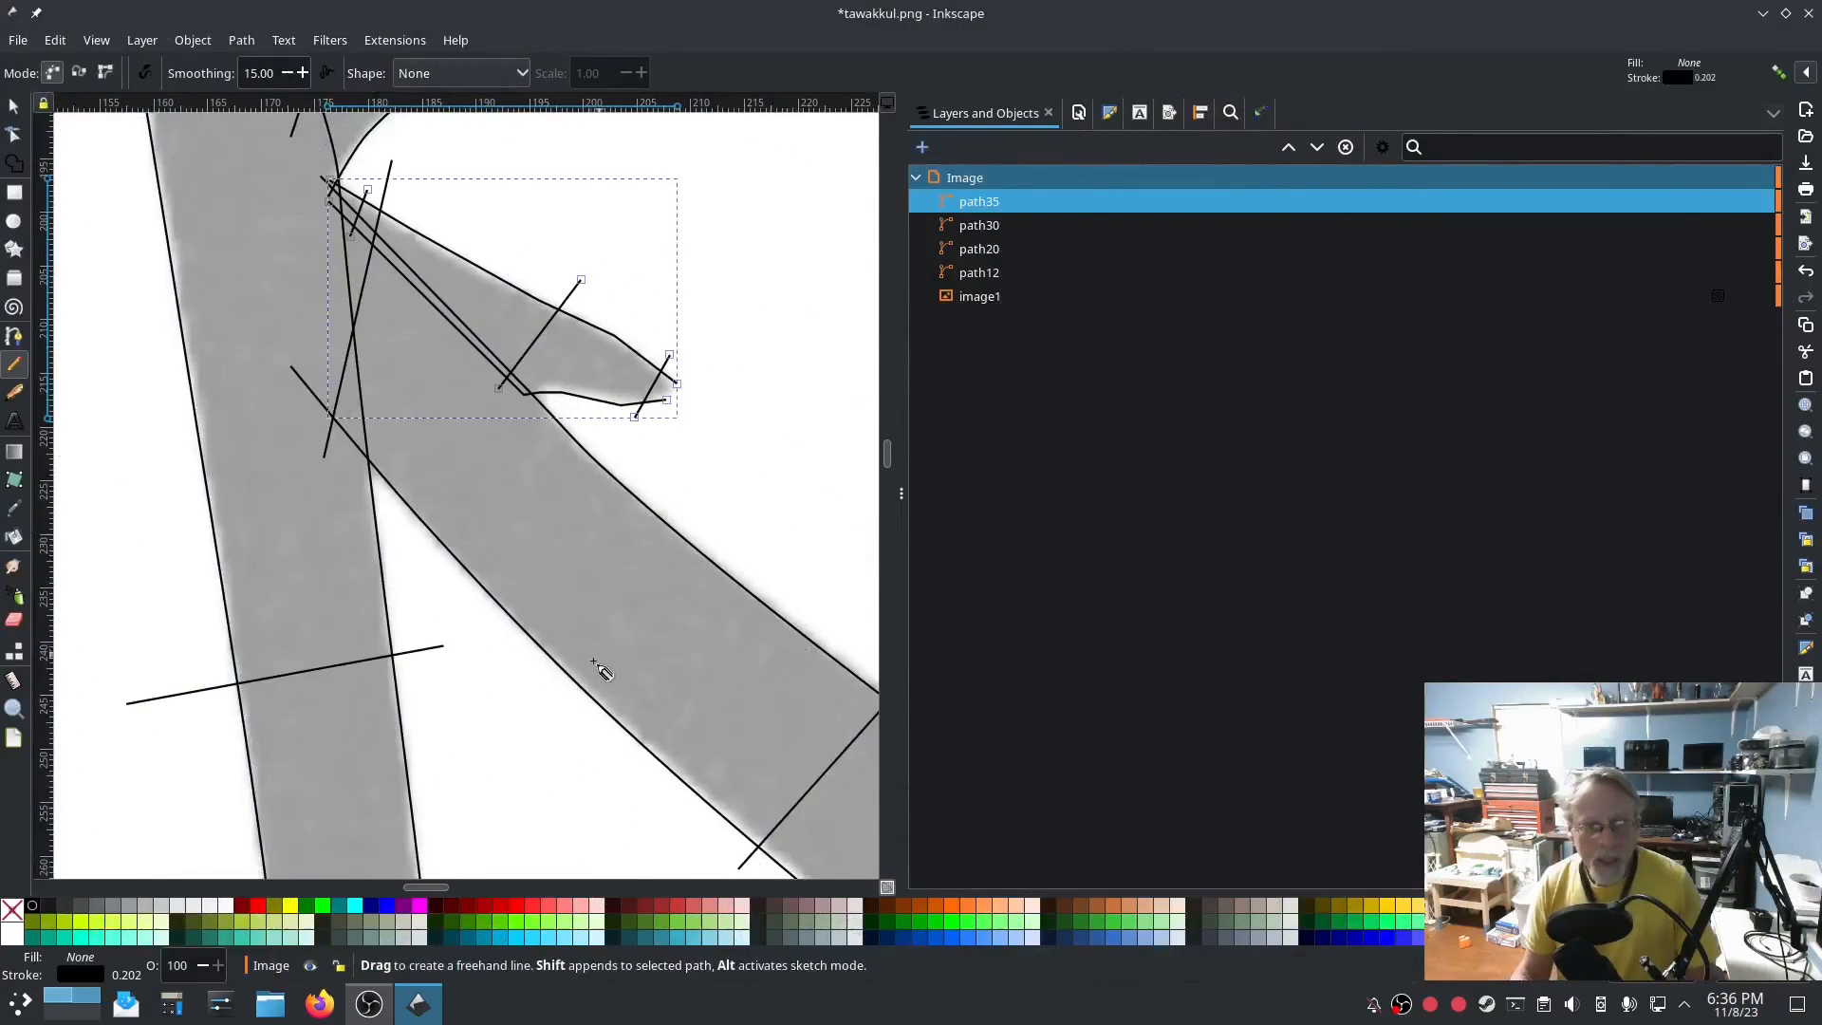
Start a Pen path along the outer edge of the waw's tail, from its thin tip down across the kaf stroke to the bowl's left side.
scroll(538, 715, down, 5)
drag(726, 664, 289, 388)
drag(505, 724, 728, 593)
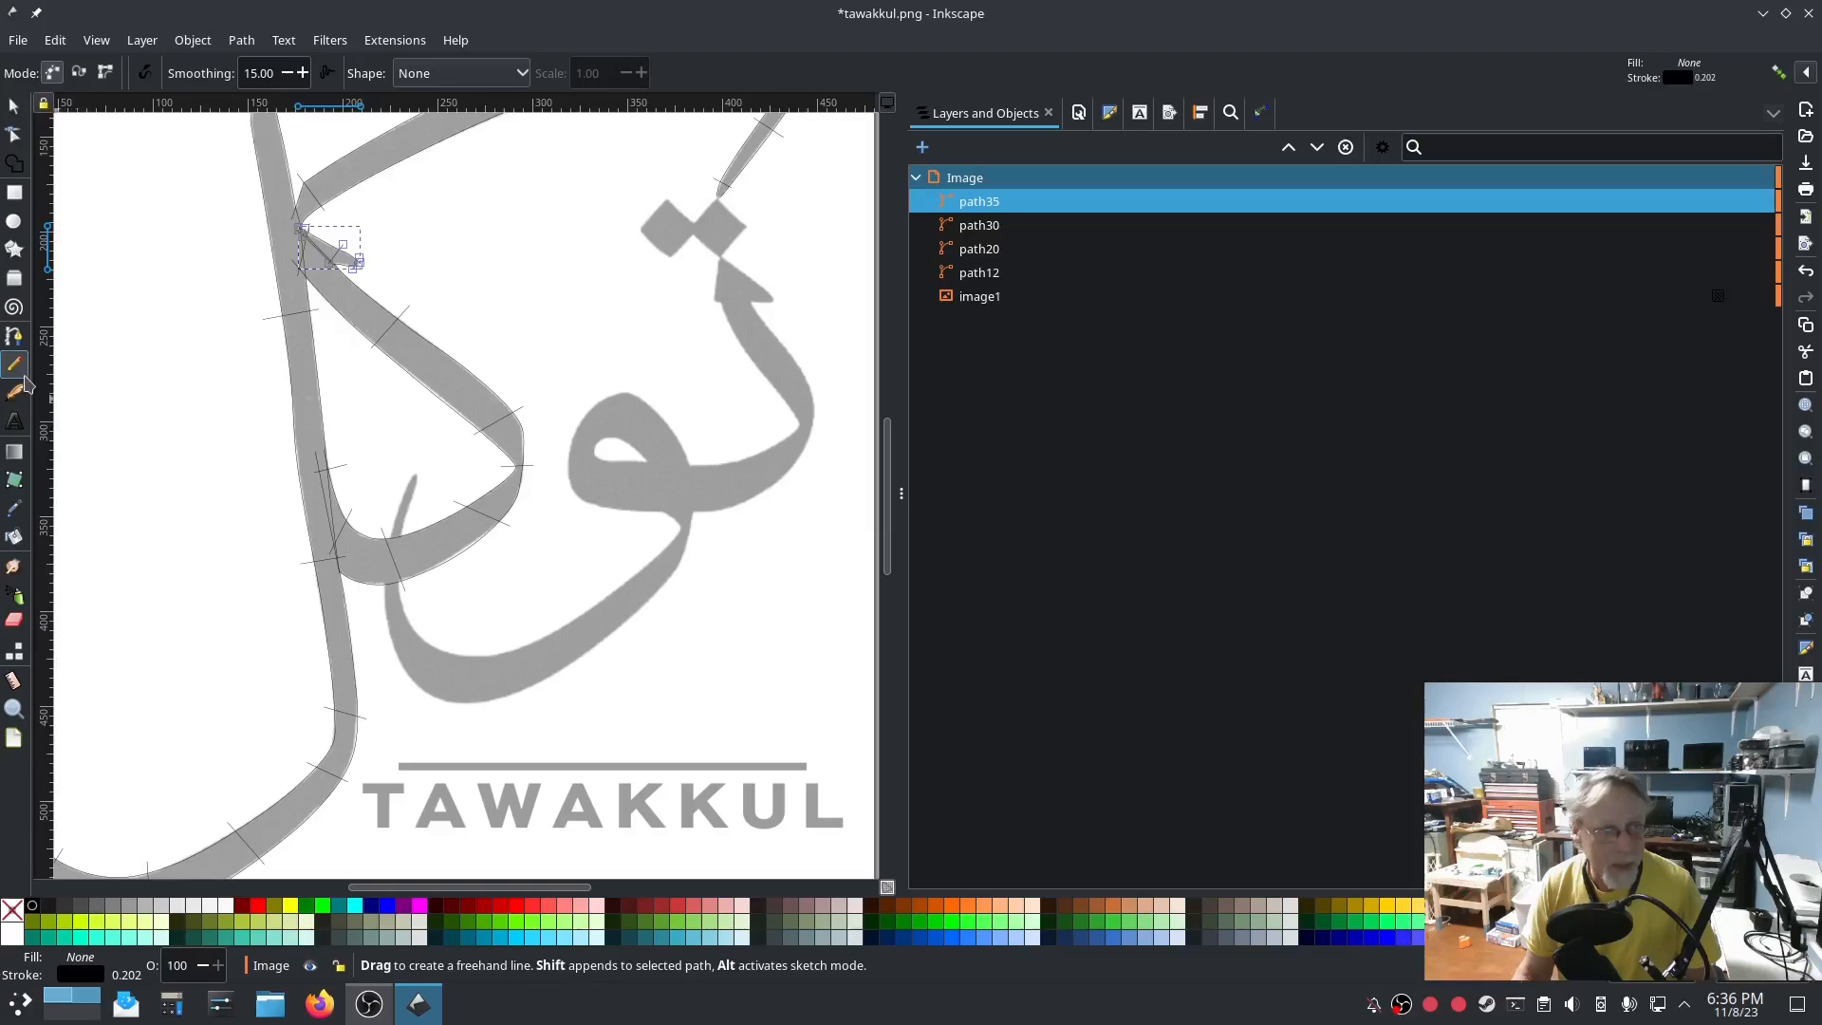
click(14, 335)
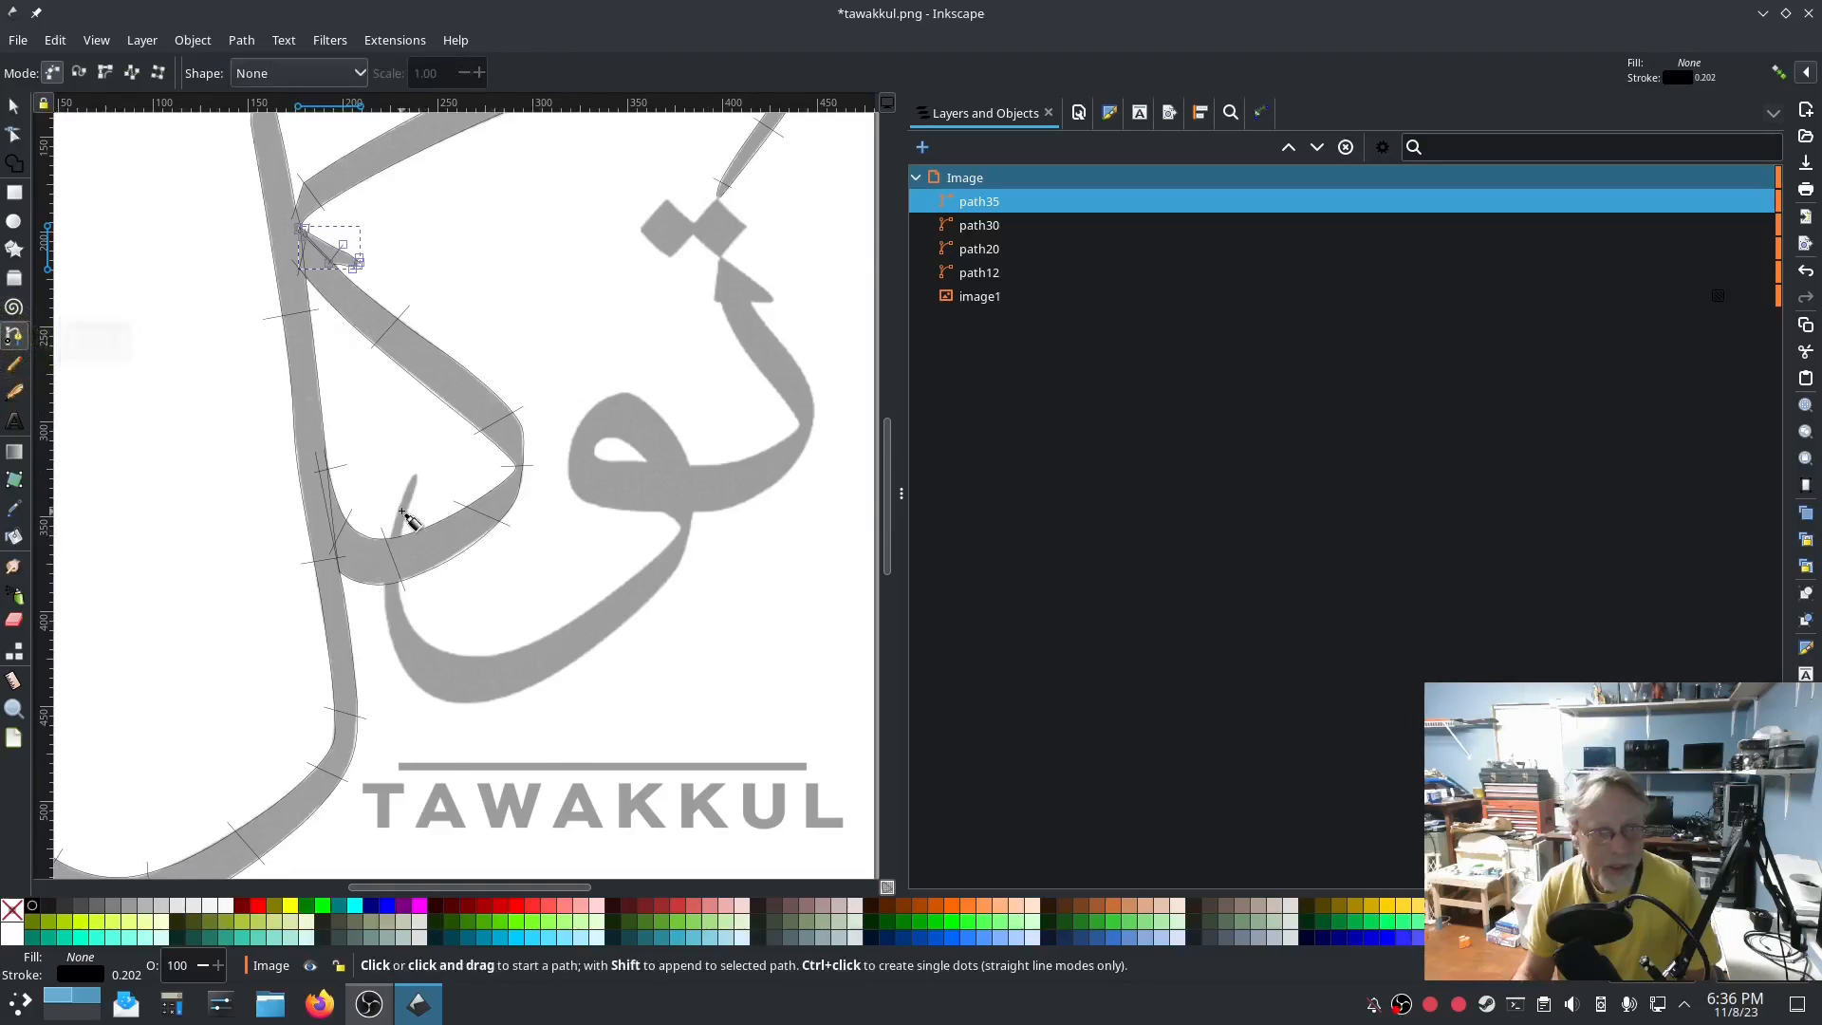
scroll(408, 517, up, 2)
click(445, 369)
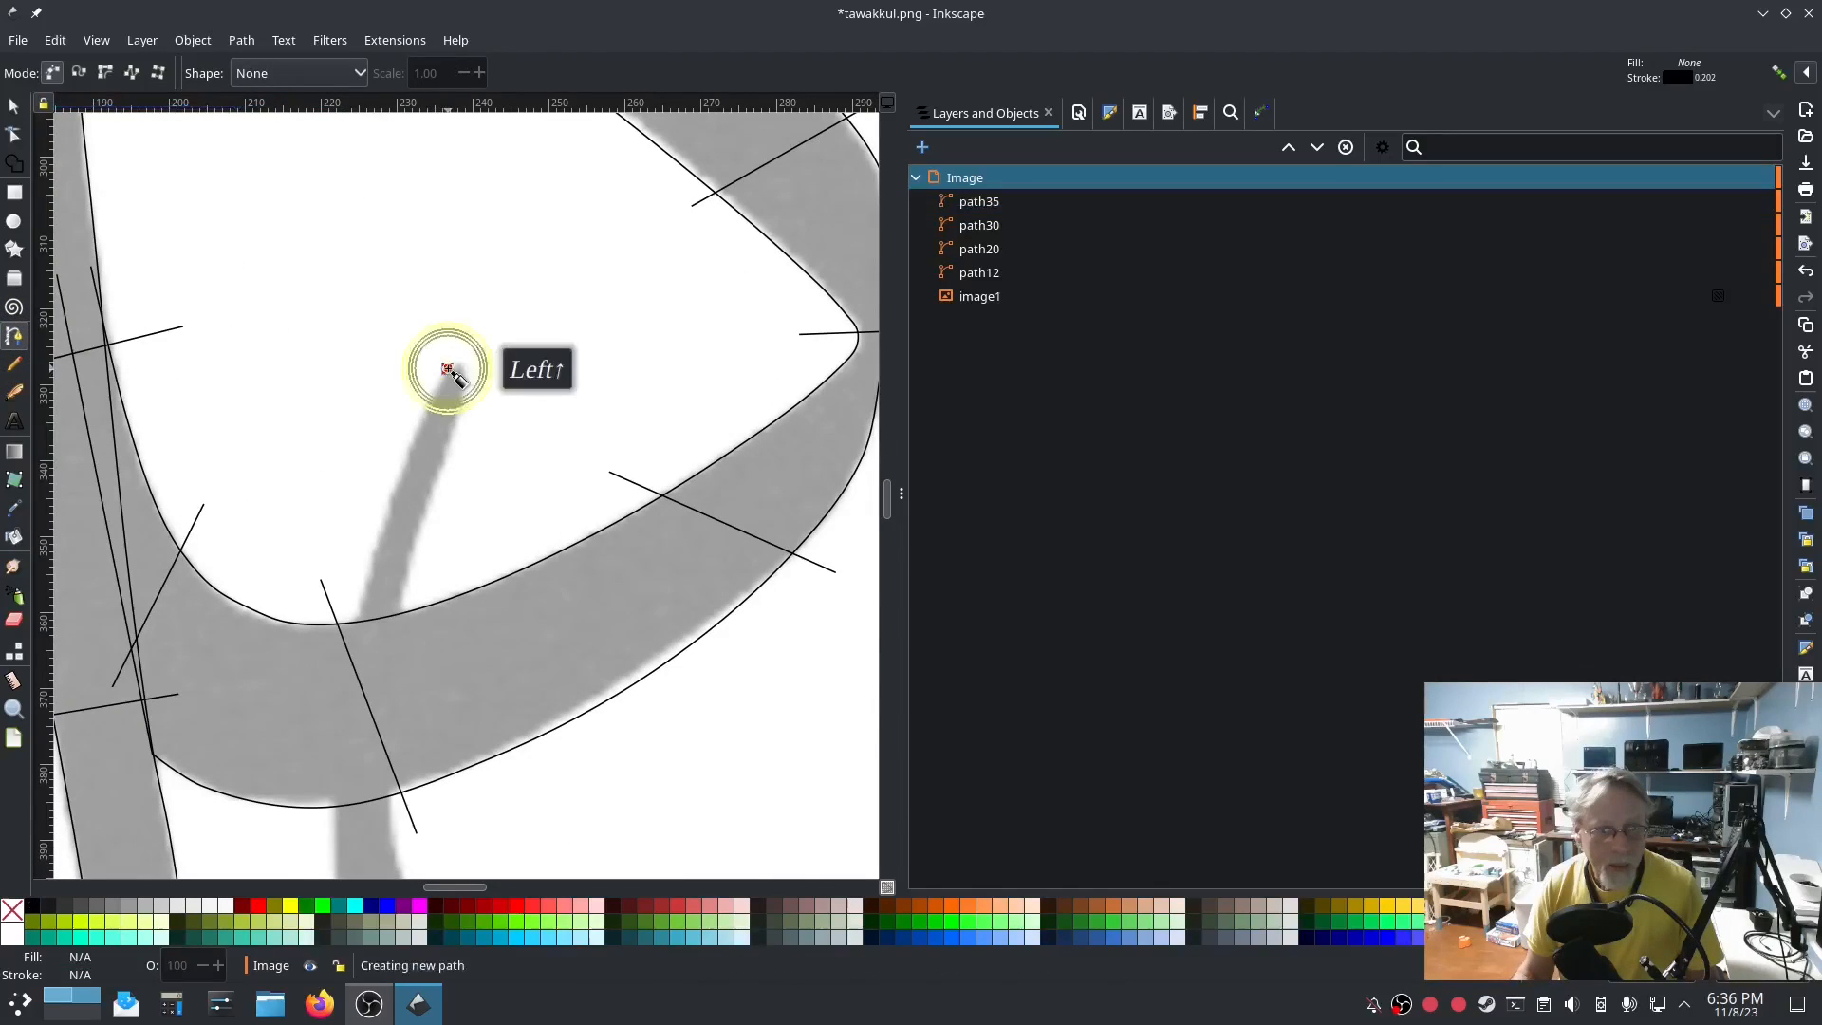
click(377, 537)
click(353, 622)
scroll(356, 624, down, 3)
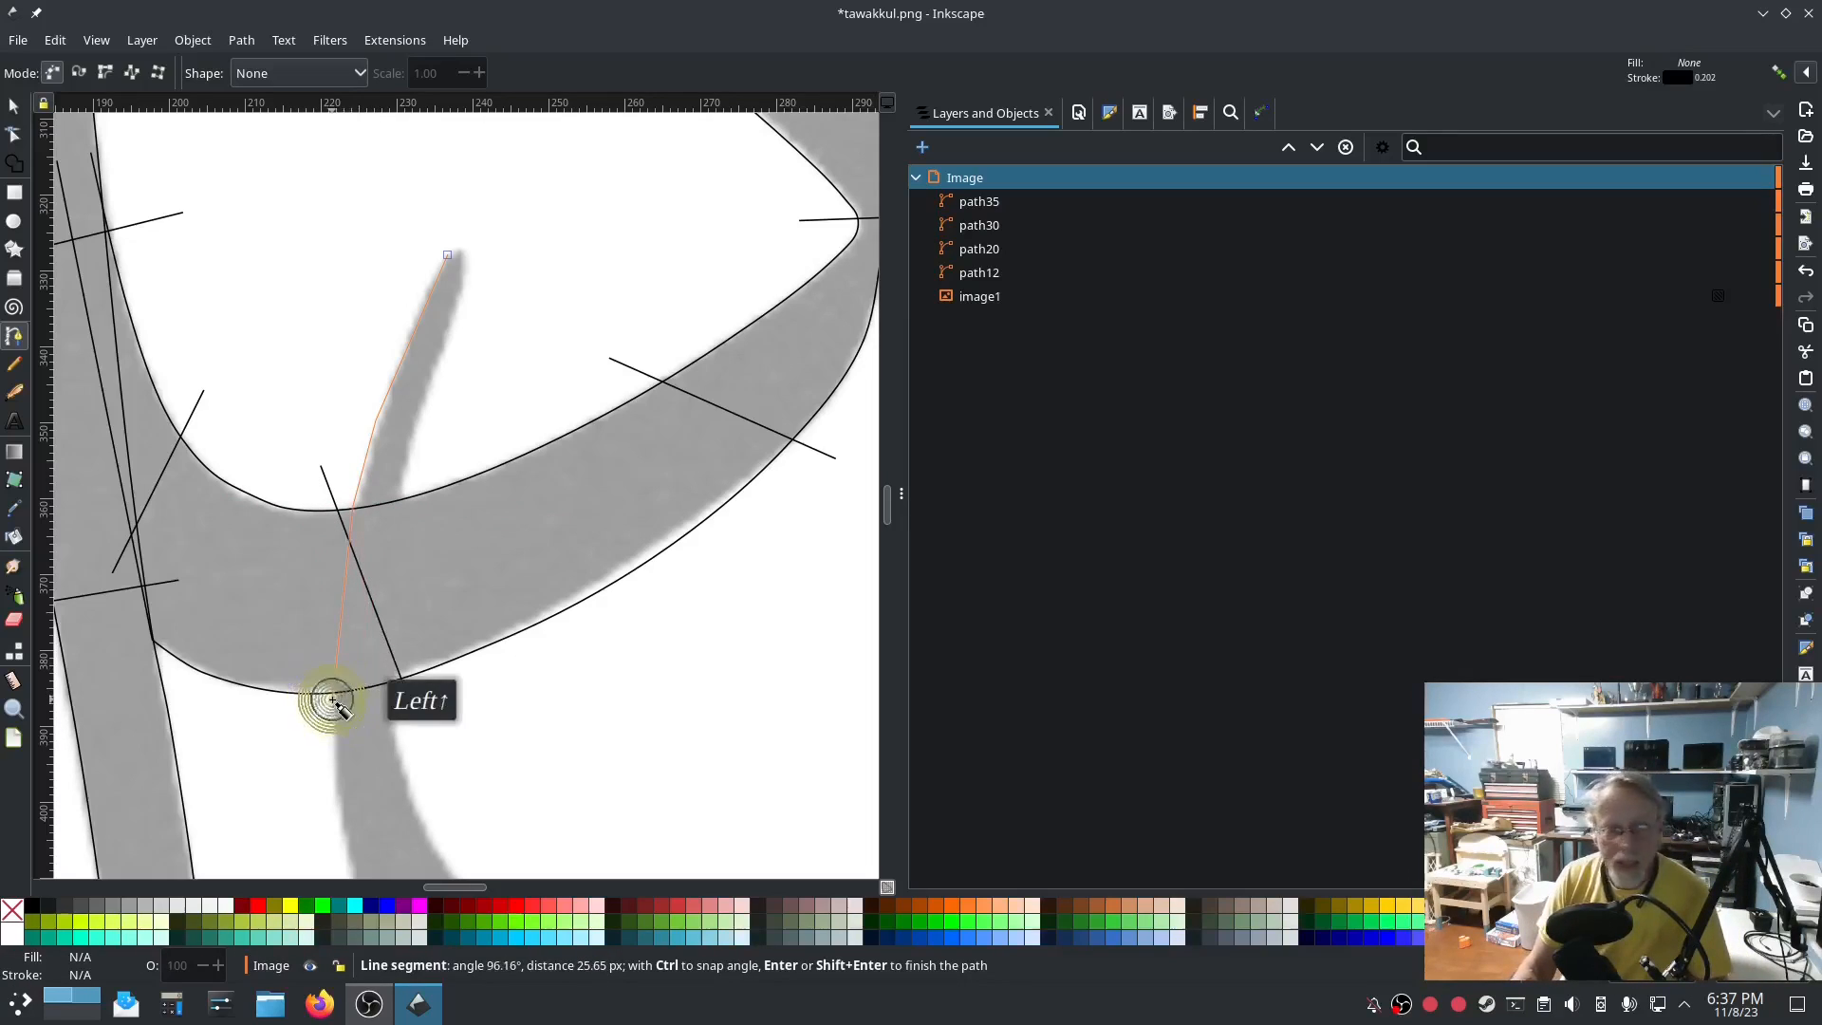
scroll(337, 701, down, 6)
click(344, 612)
click(365, 723)
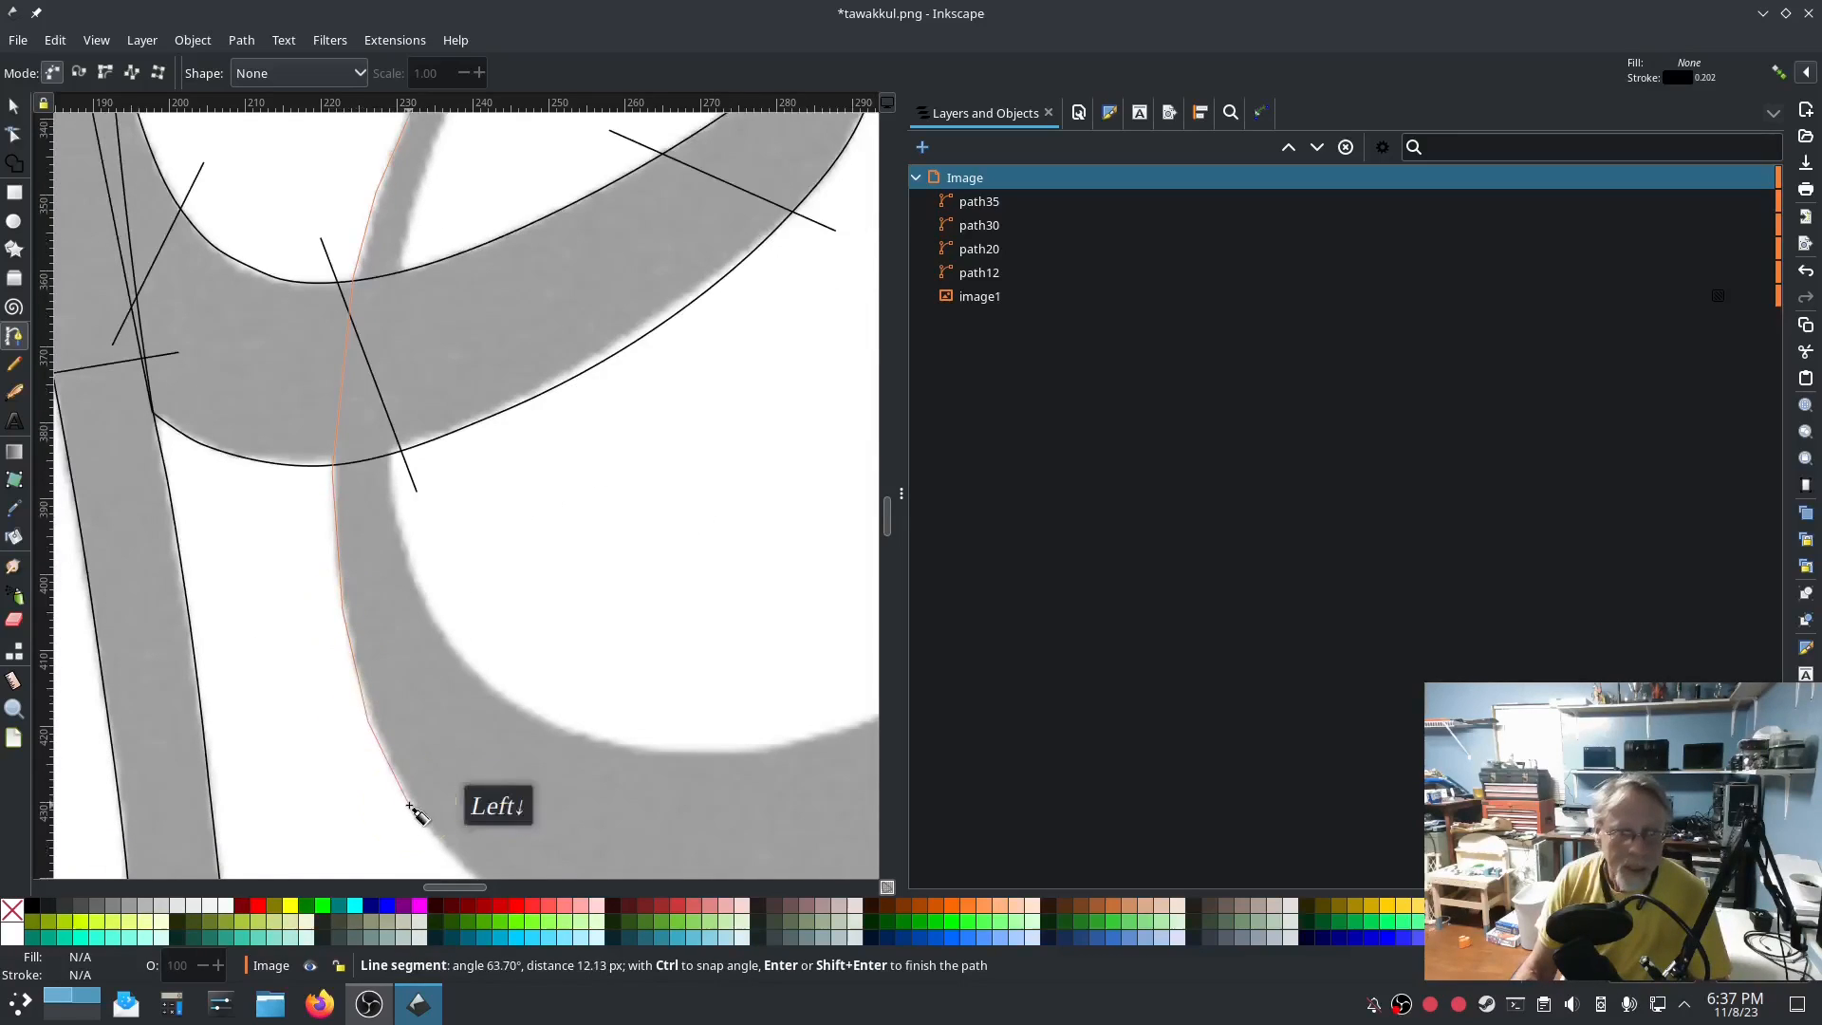
click(411, 805)
Continue the outer-edge path around the bottom of the tail's bowl and up the start of its rising arm.
scroll(411, 805, down, 3)
click(484, 771)
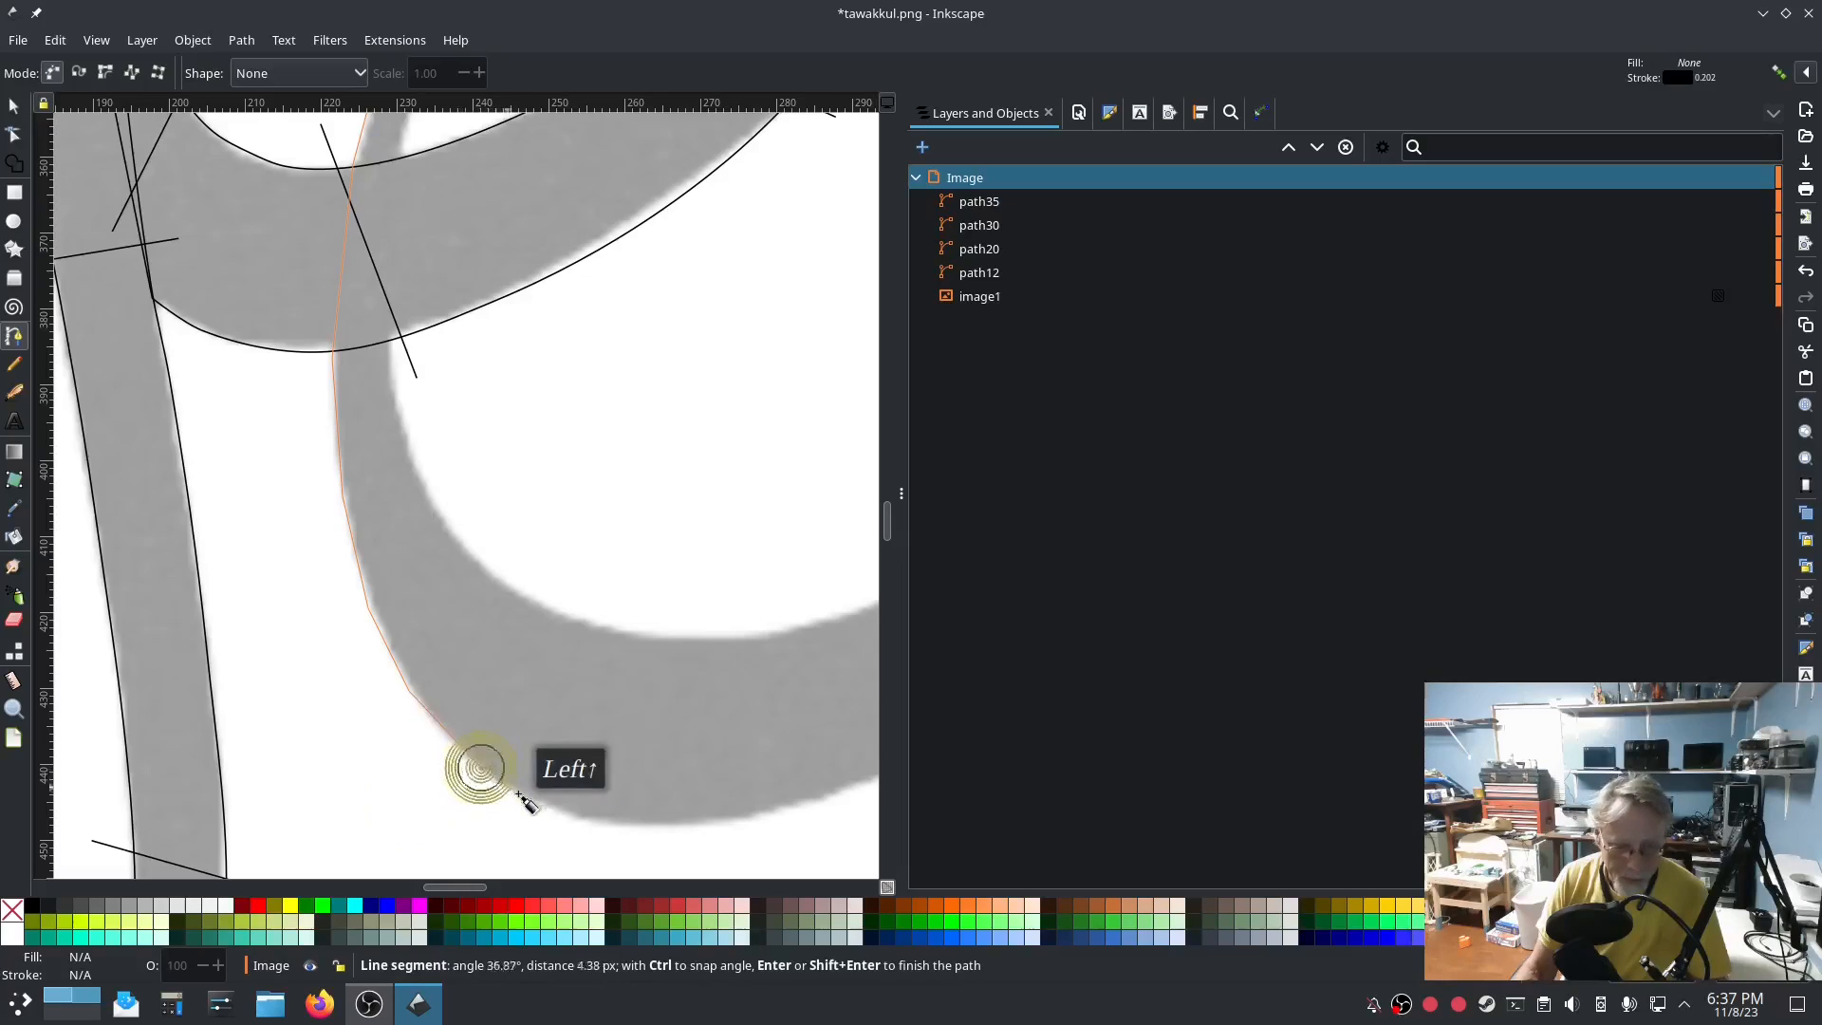
click(545, 808)
click(623, 823)
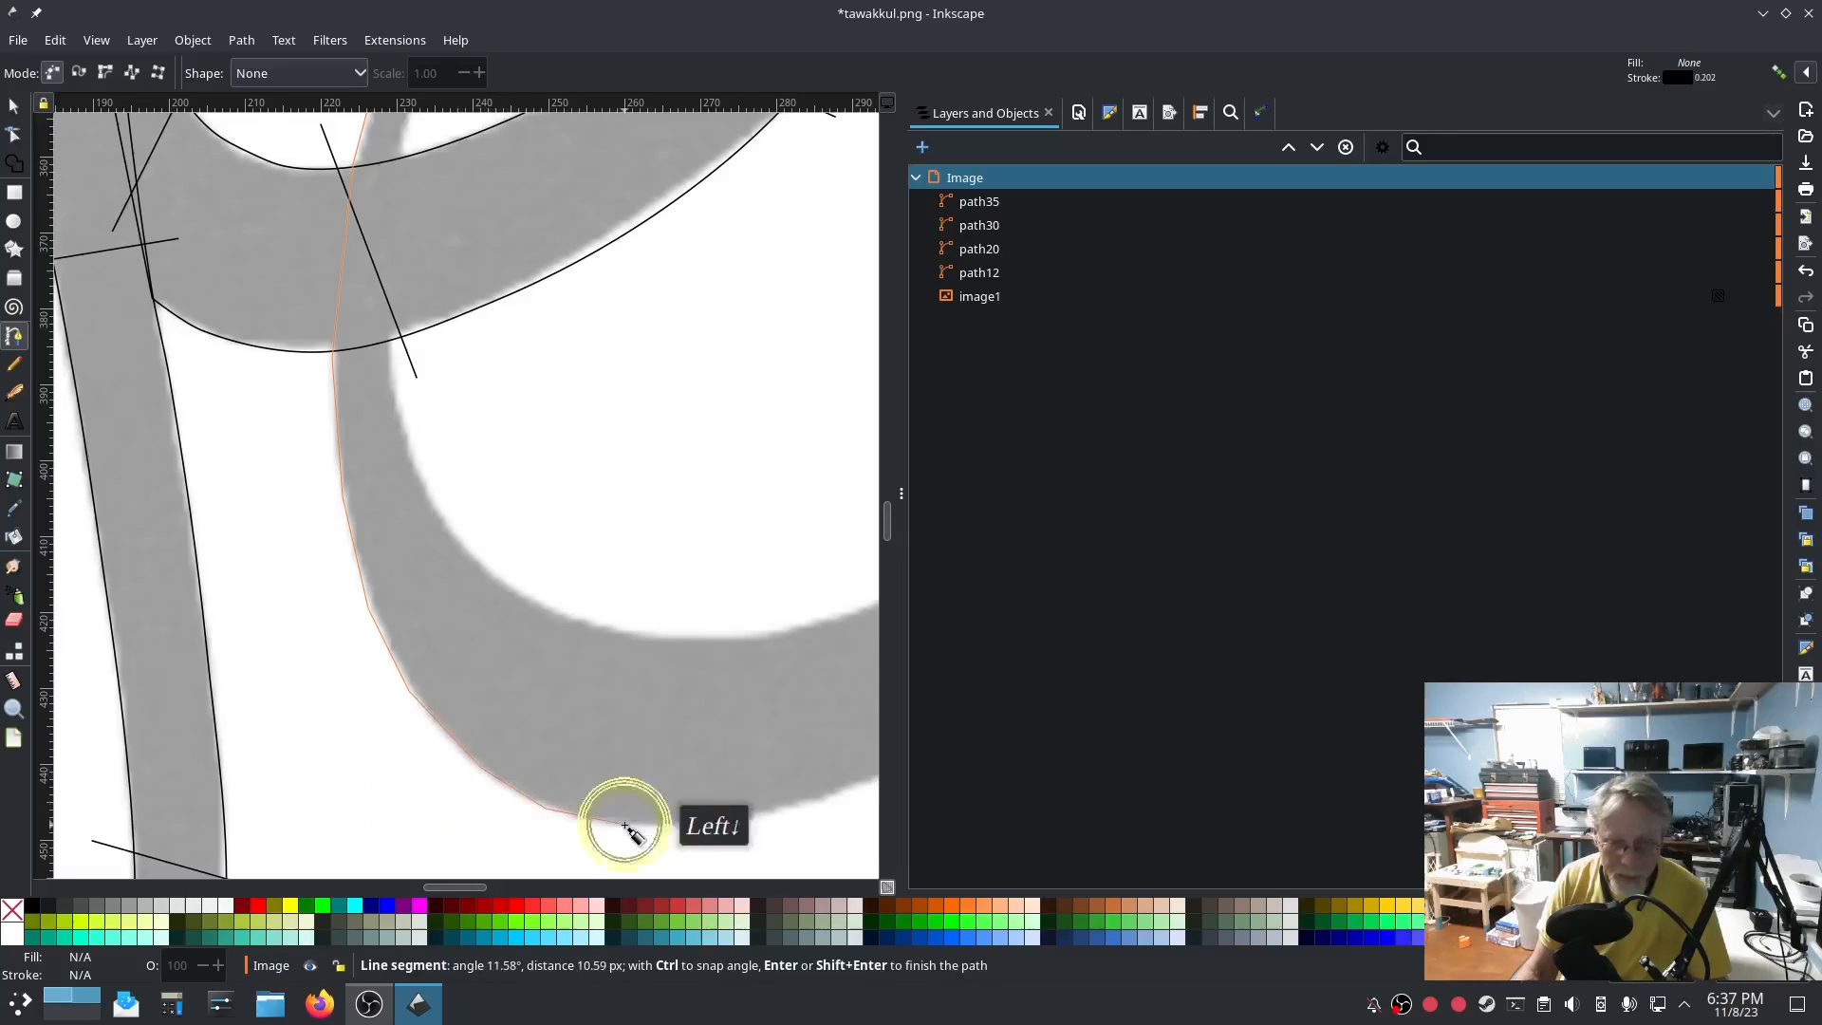
click(769, 814)
drag(768, 813, 451, 773)
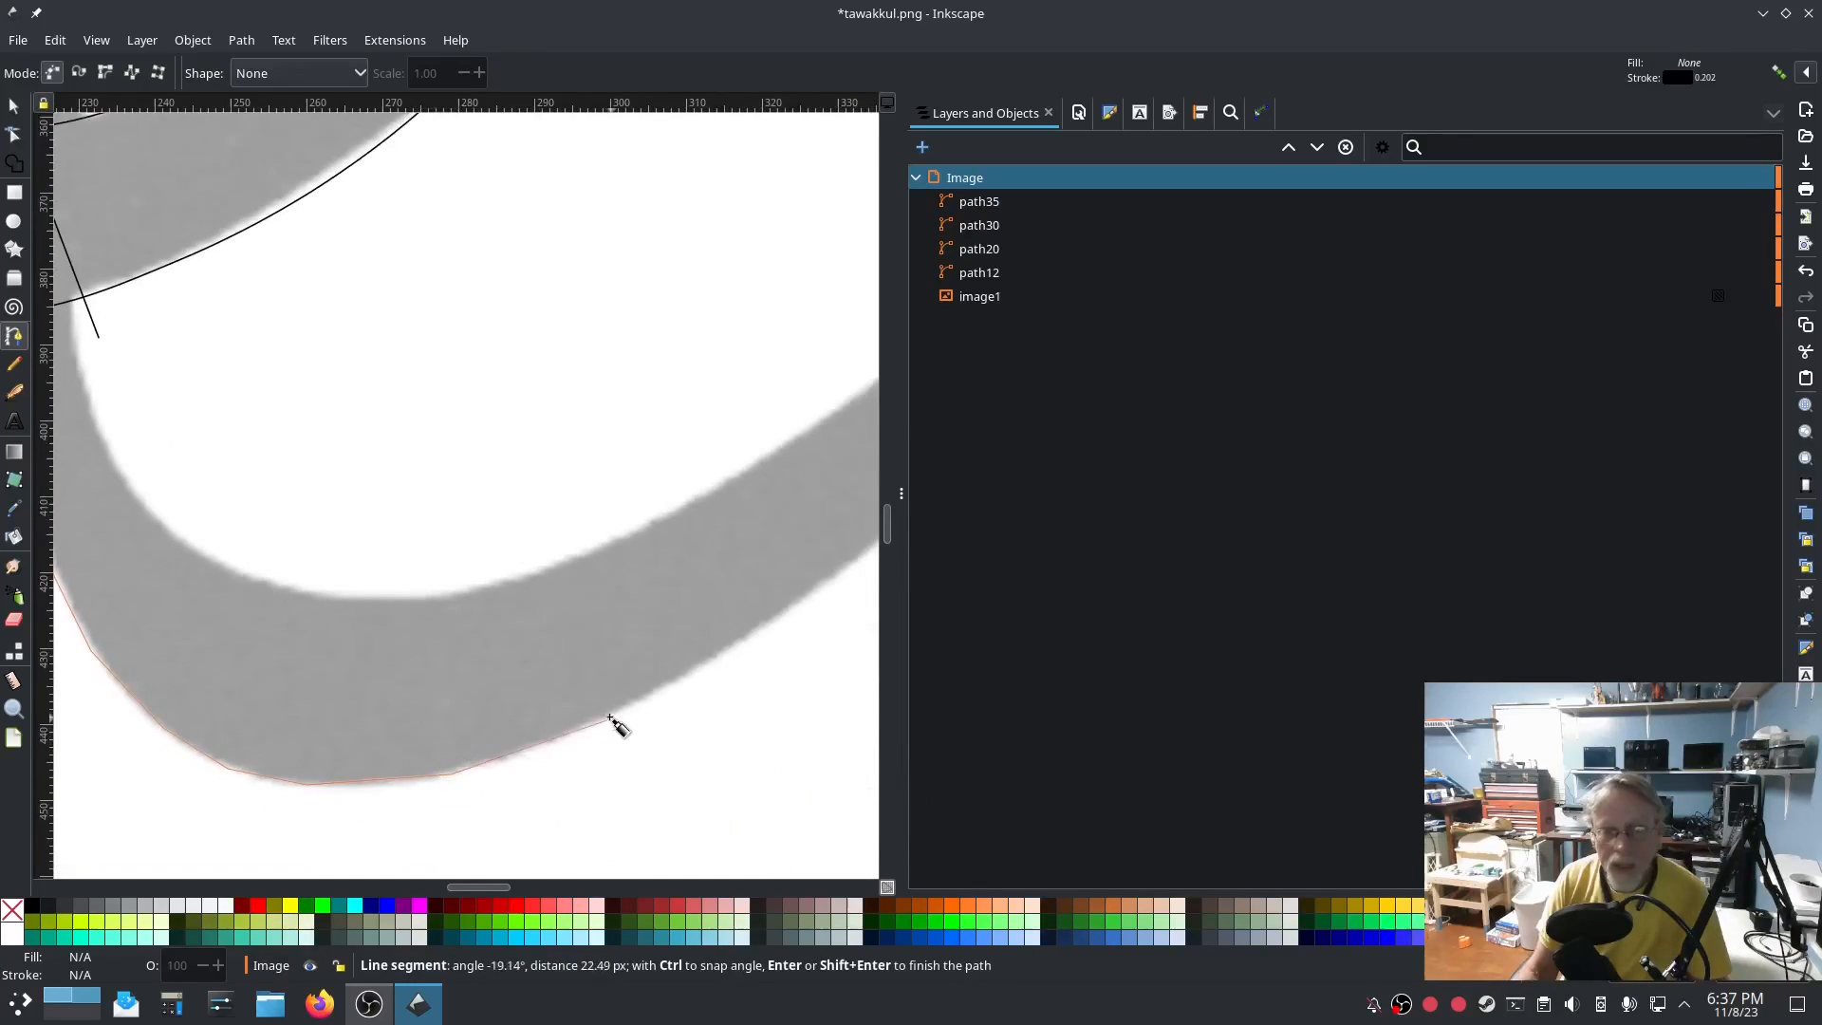
click(760, 633)
click(843, 566)
drag(845, 572, 439, 756)
Finish the outer-edge path up the rising arm, ending just inside the body of the waw.
click(605, 618)
scroll(604, 622, down, 1)
scroll(603, 621, down, 3)
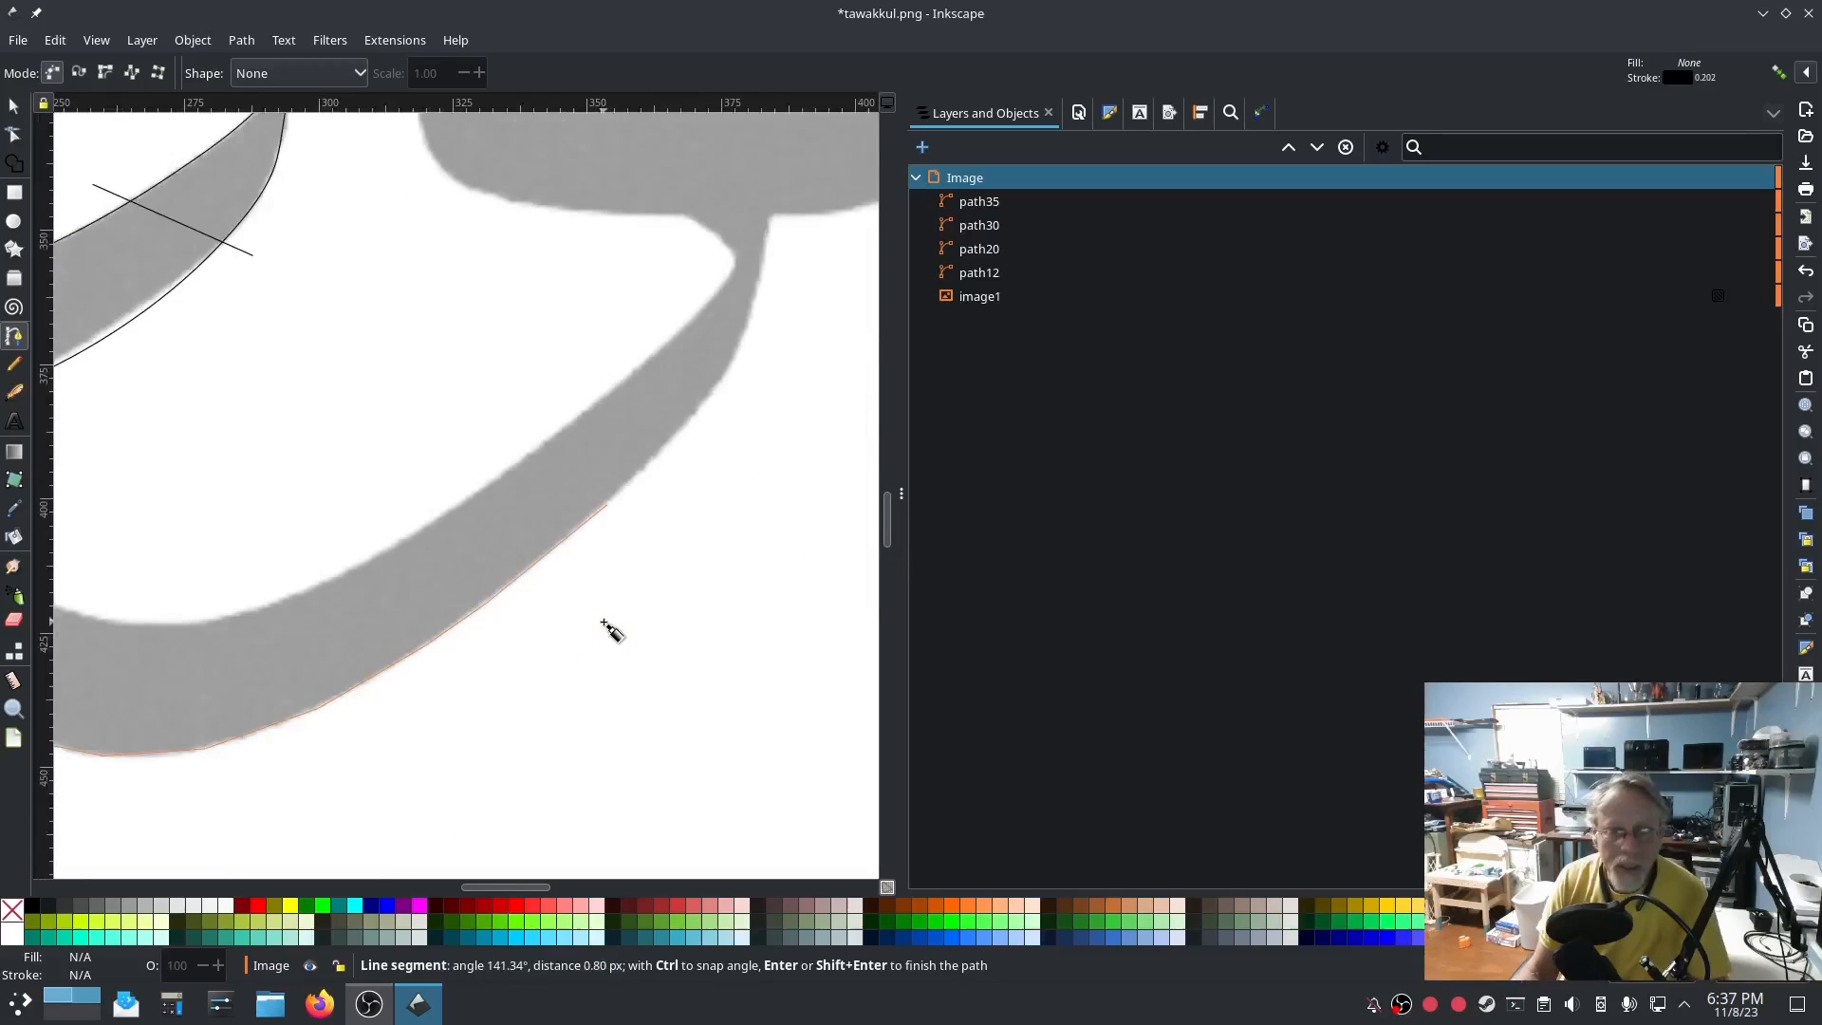
click(691, 414)
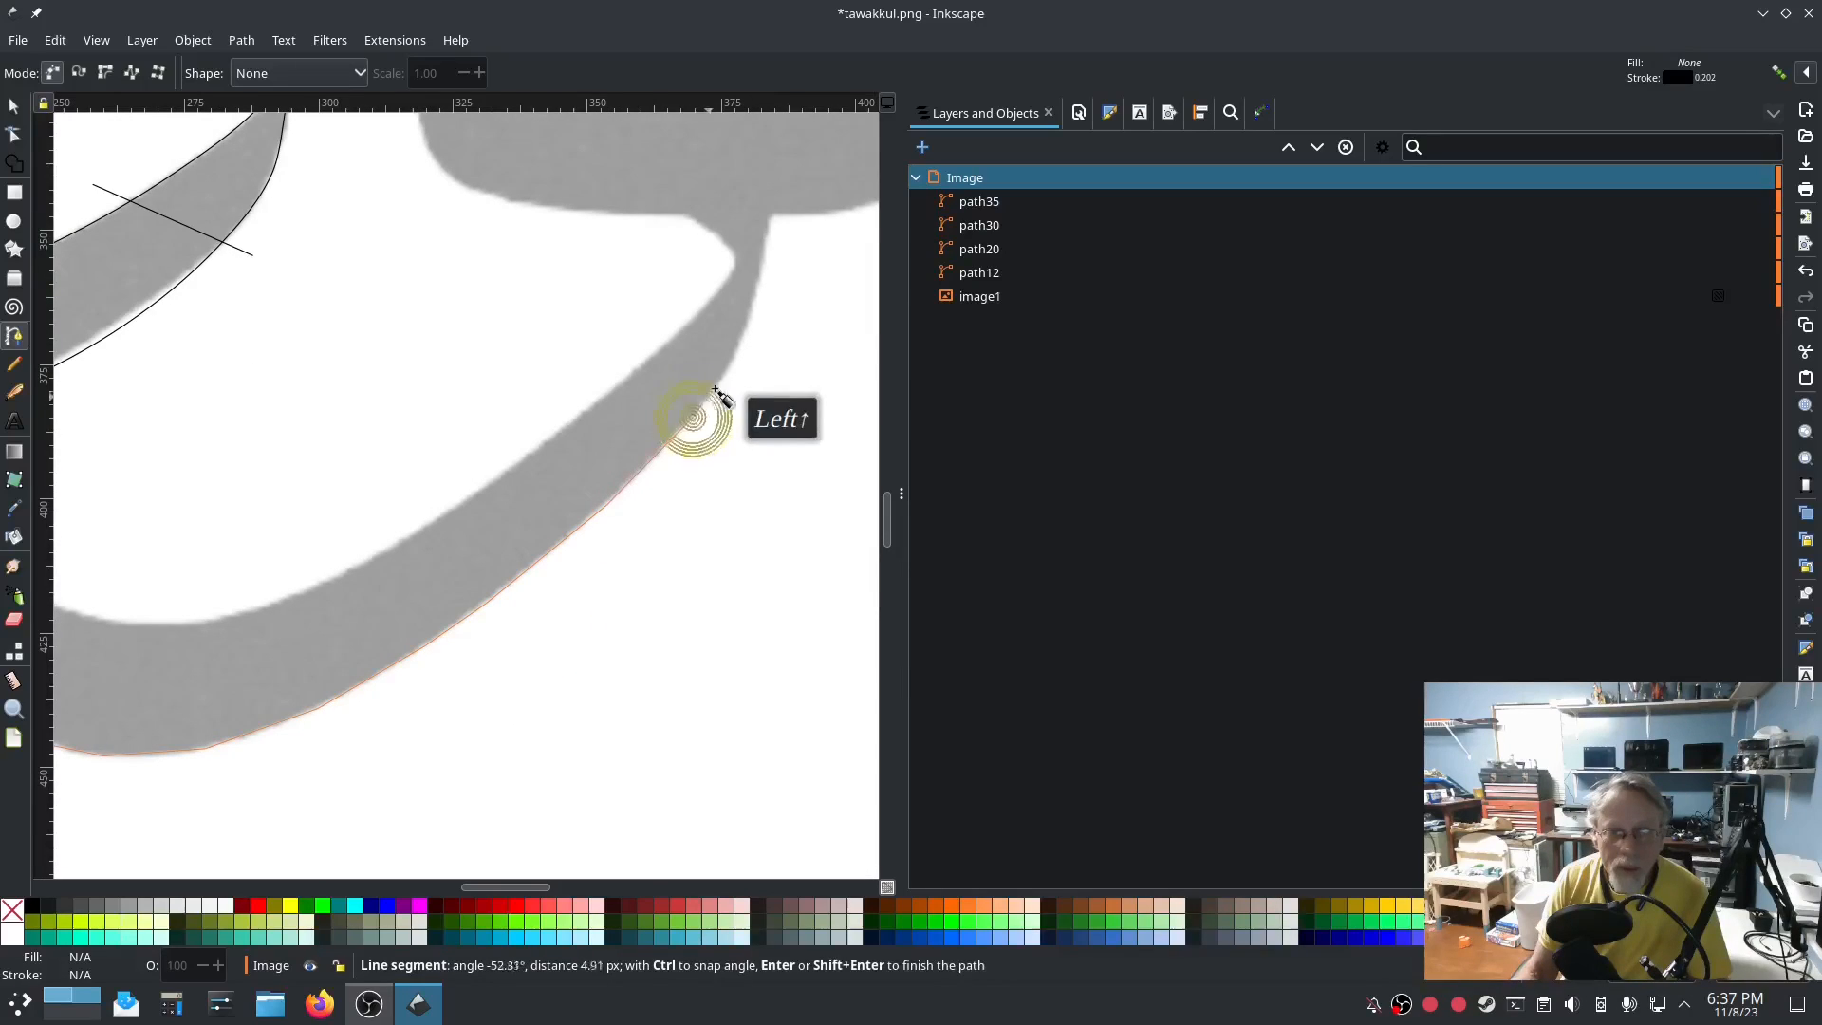
click(738, 352)
click(762, 263)
click(770, 218)
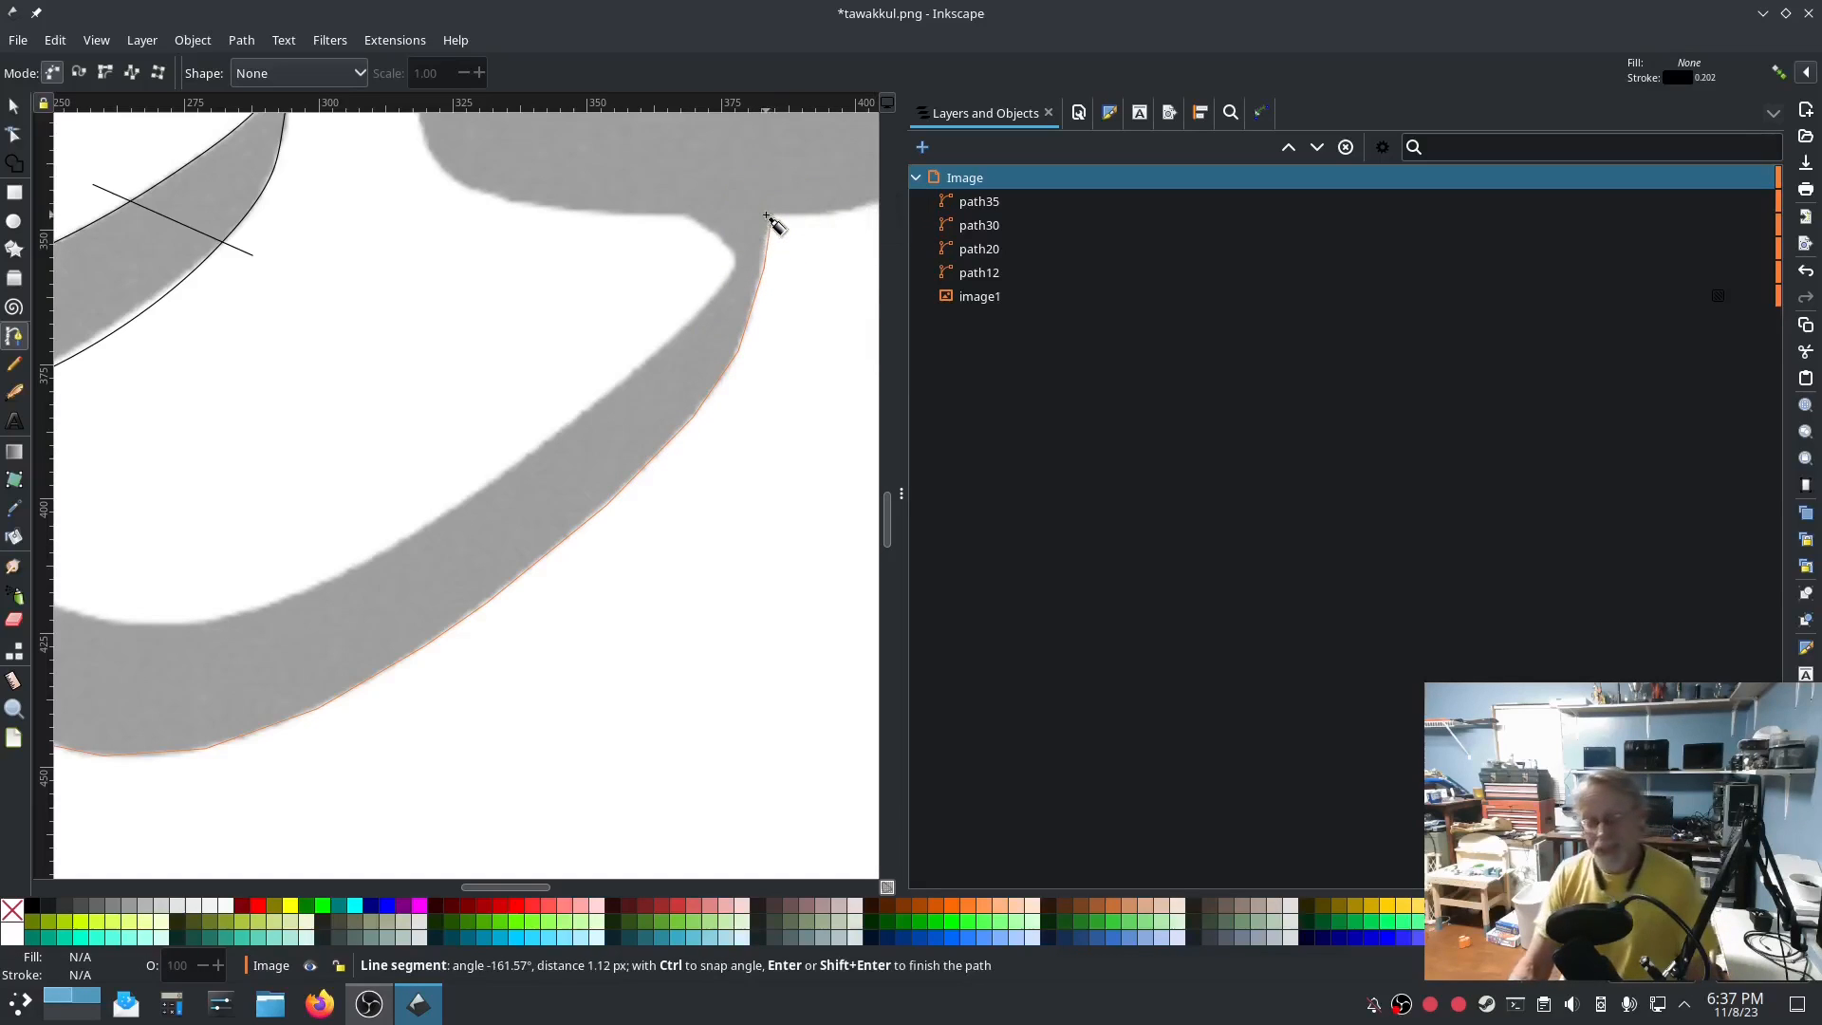
scroll(717, 496, down, 2)
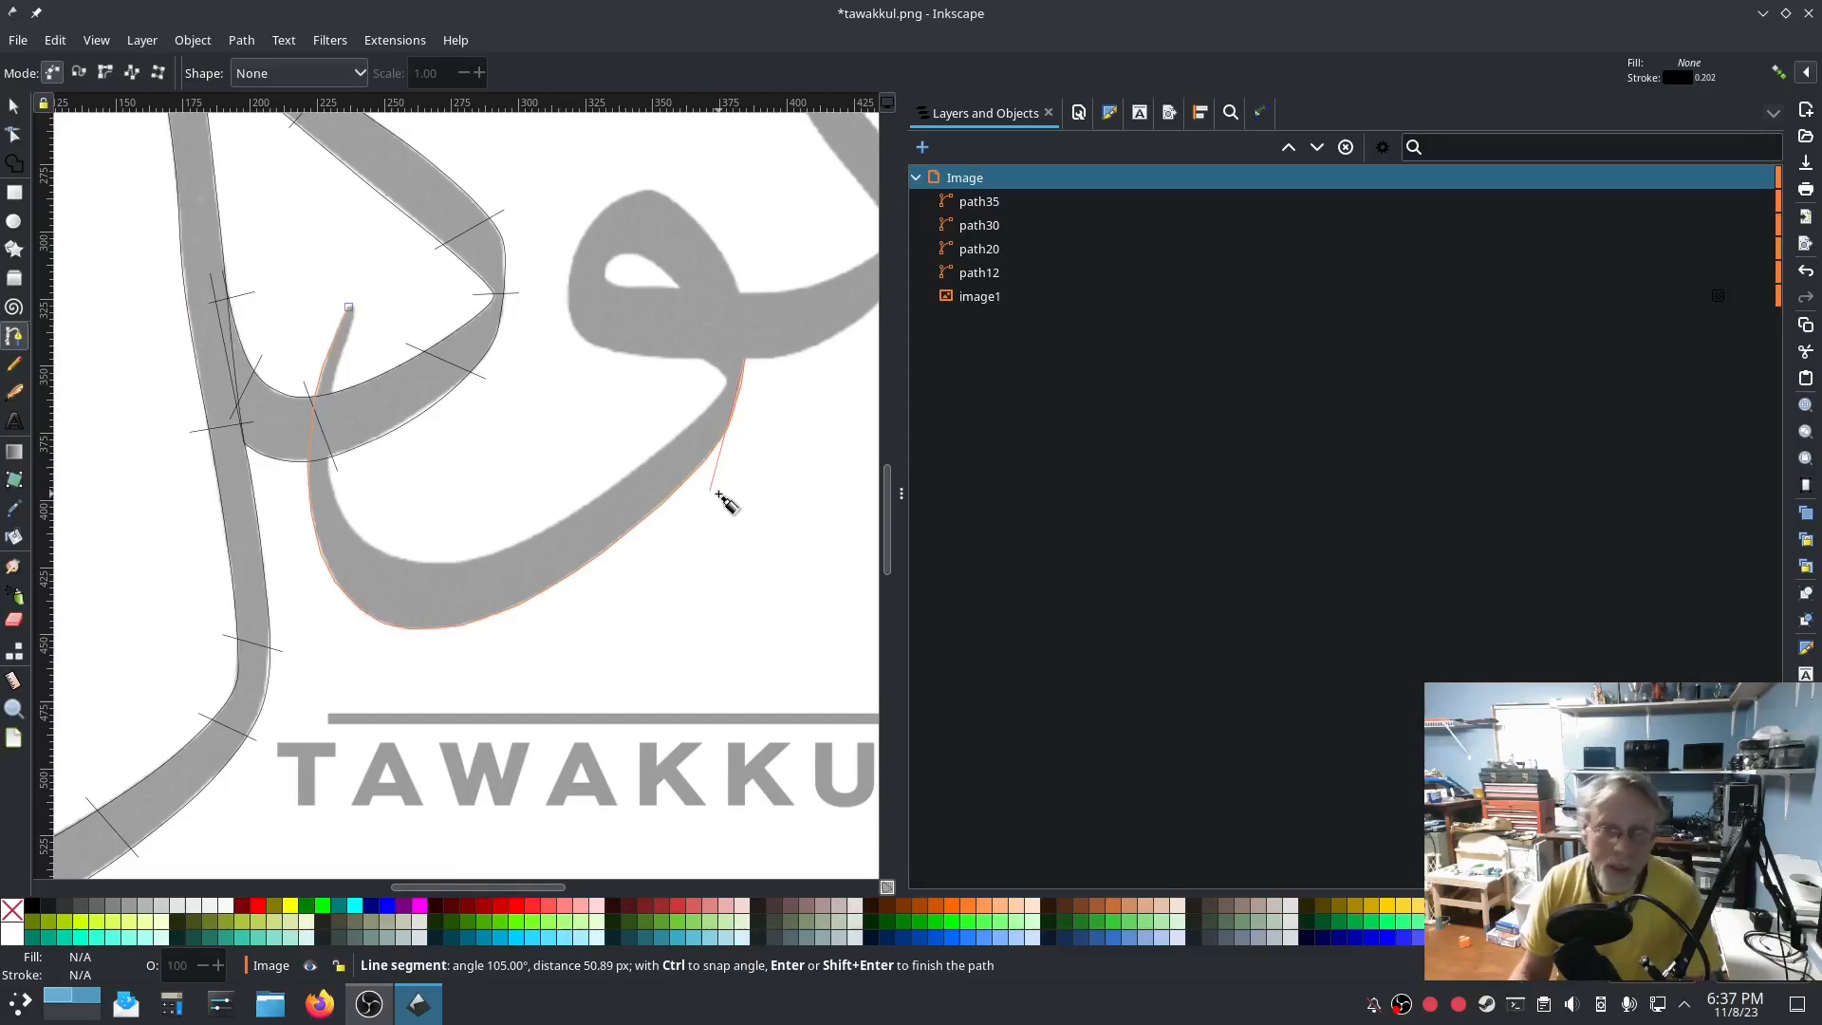
scroll(749, 382, up, 4)
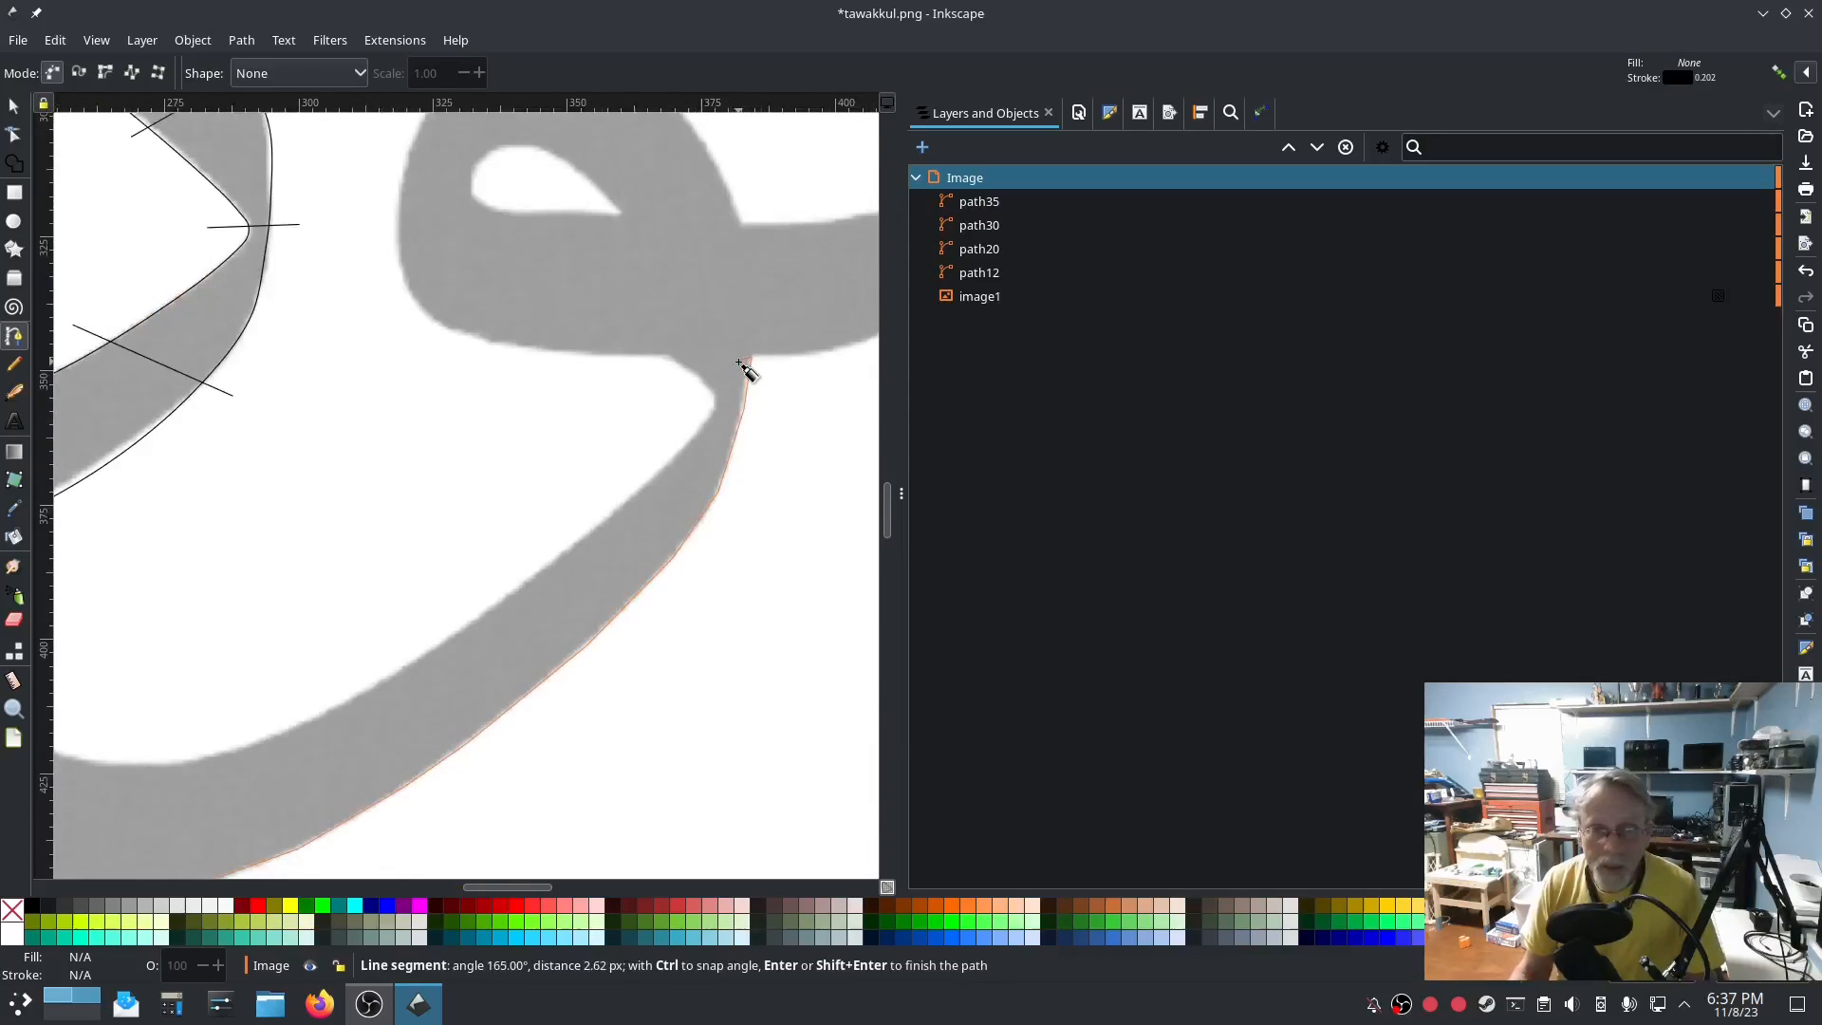
double_click(759, 341)
Start a second Pen path along the tail's inner edge, from the thin tip down past the crossing stroke into the bowl.
drag(224, 614, 620, 538)
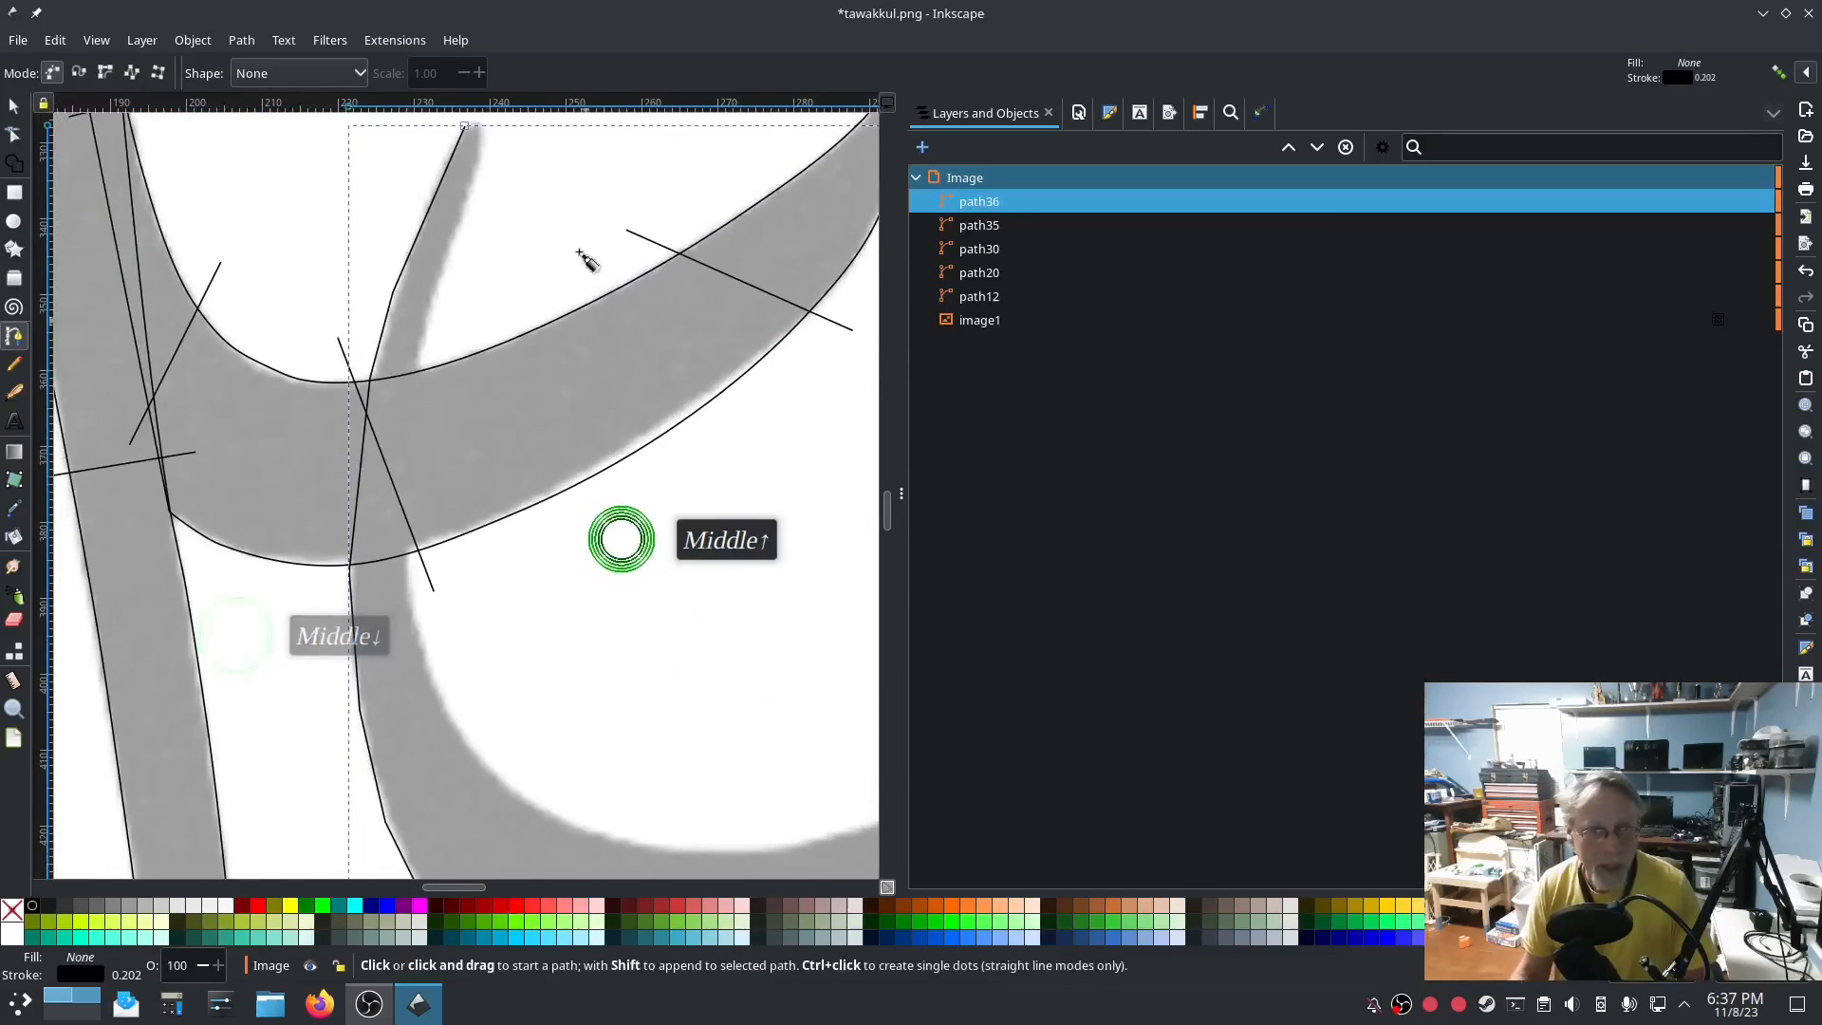
click(467, 128)
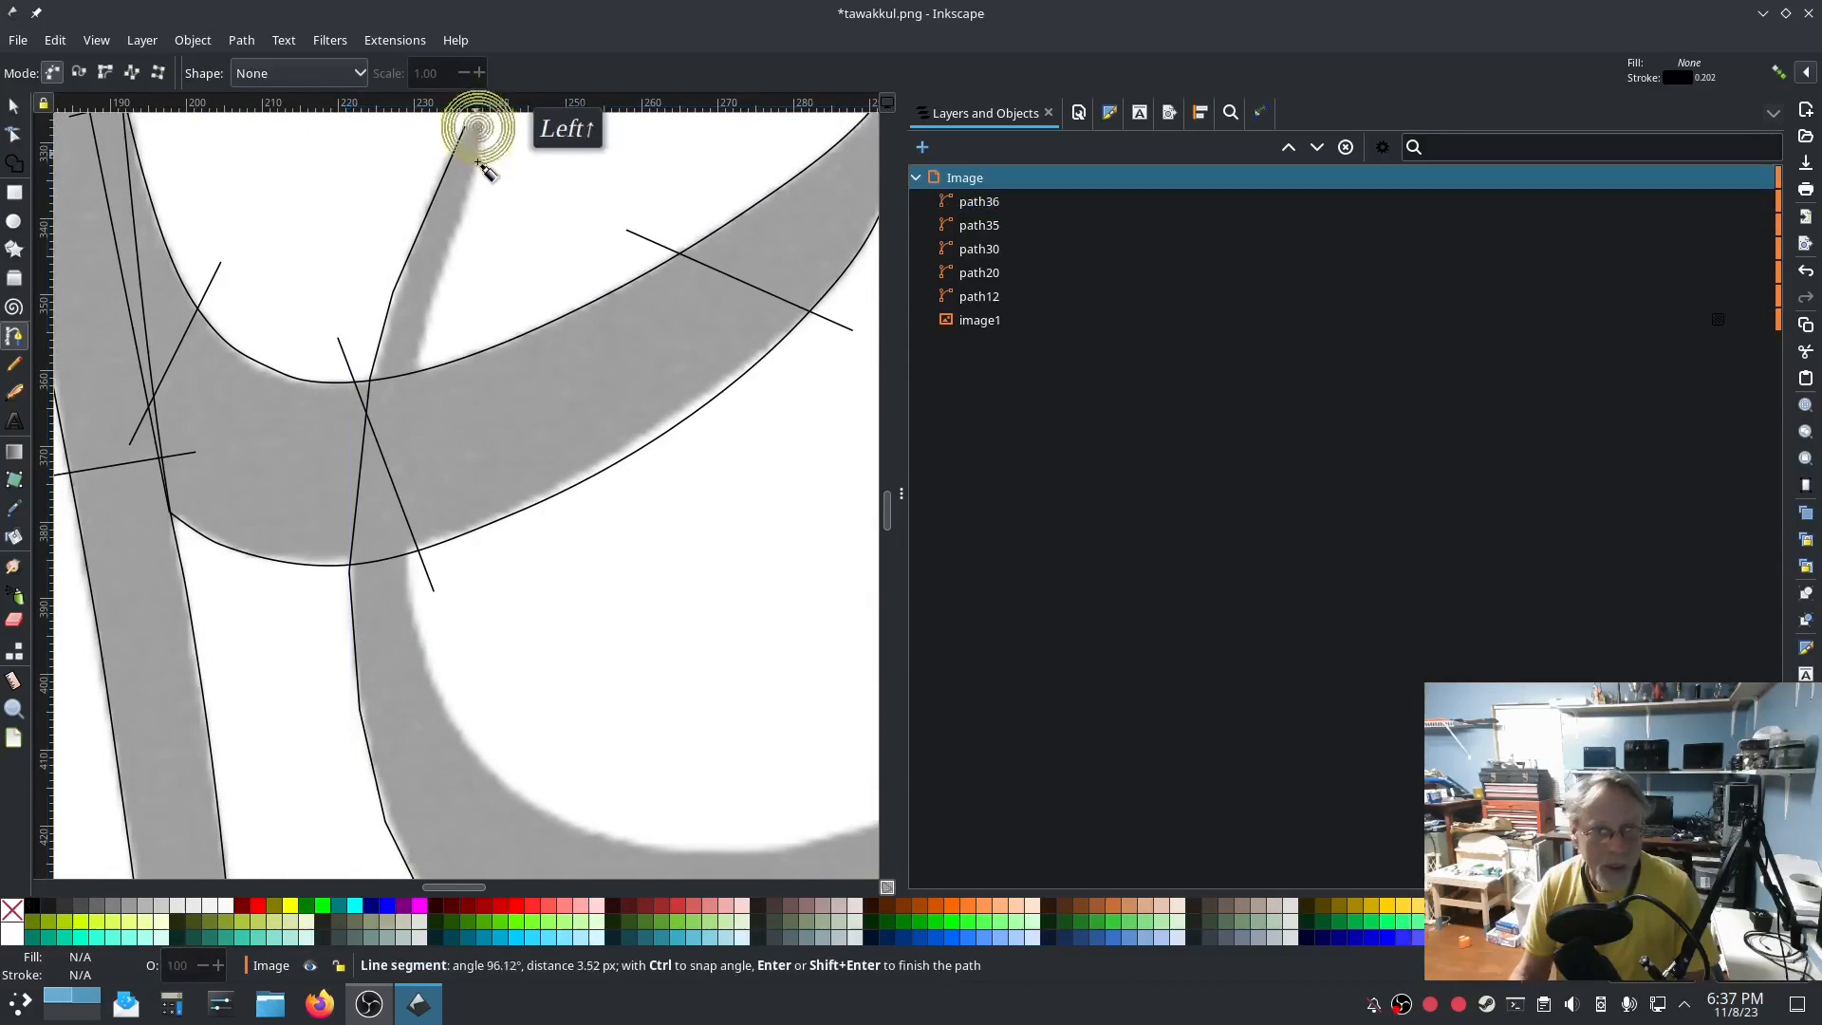
click(419, 315)
click(415, 367)
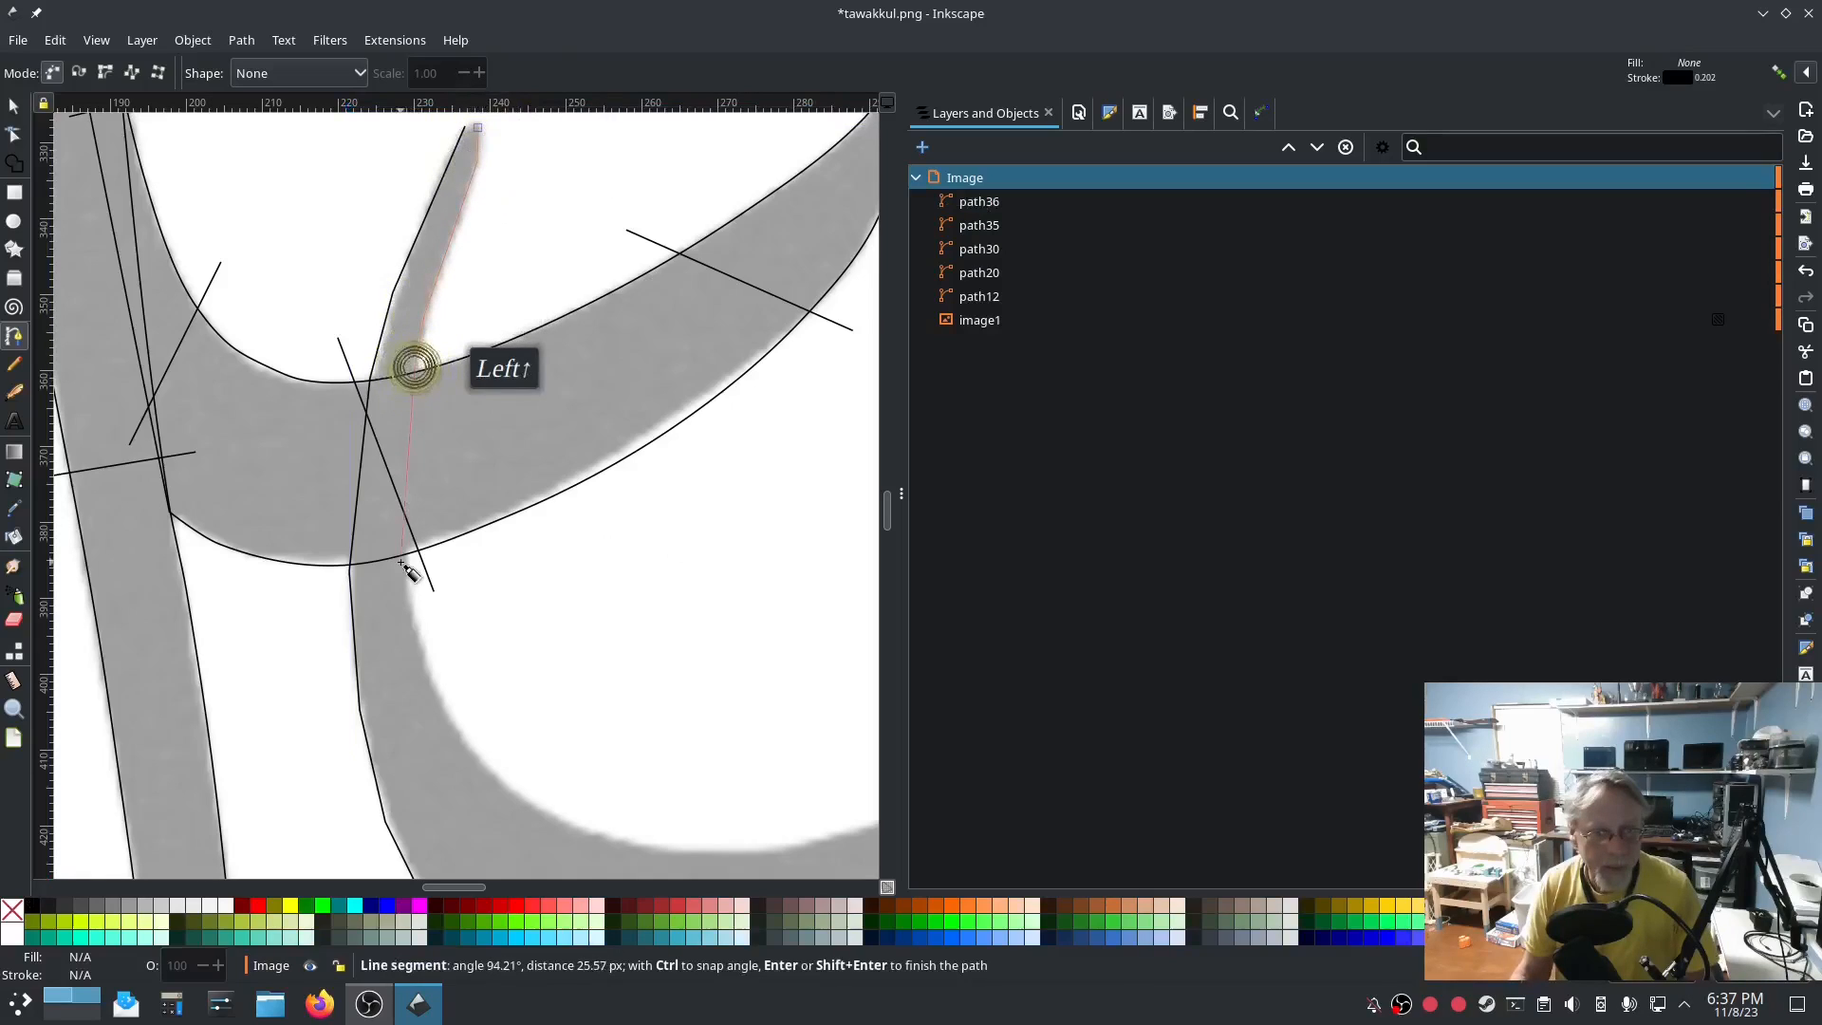
click(407, 563)
click(453, 724)
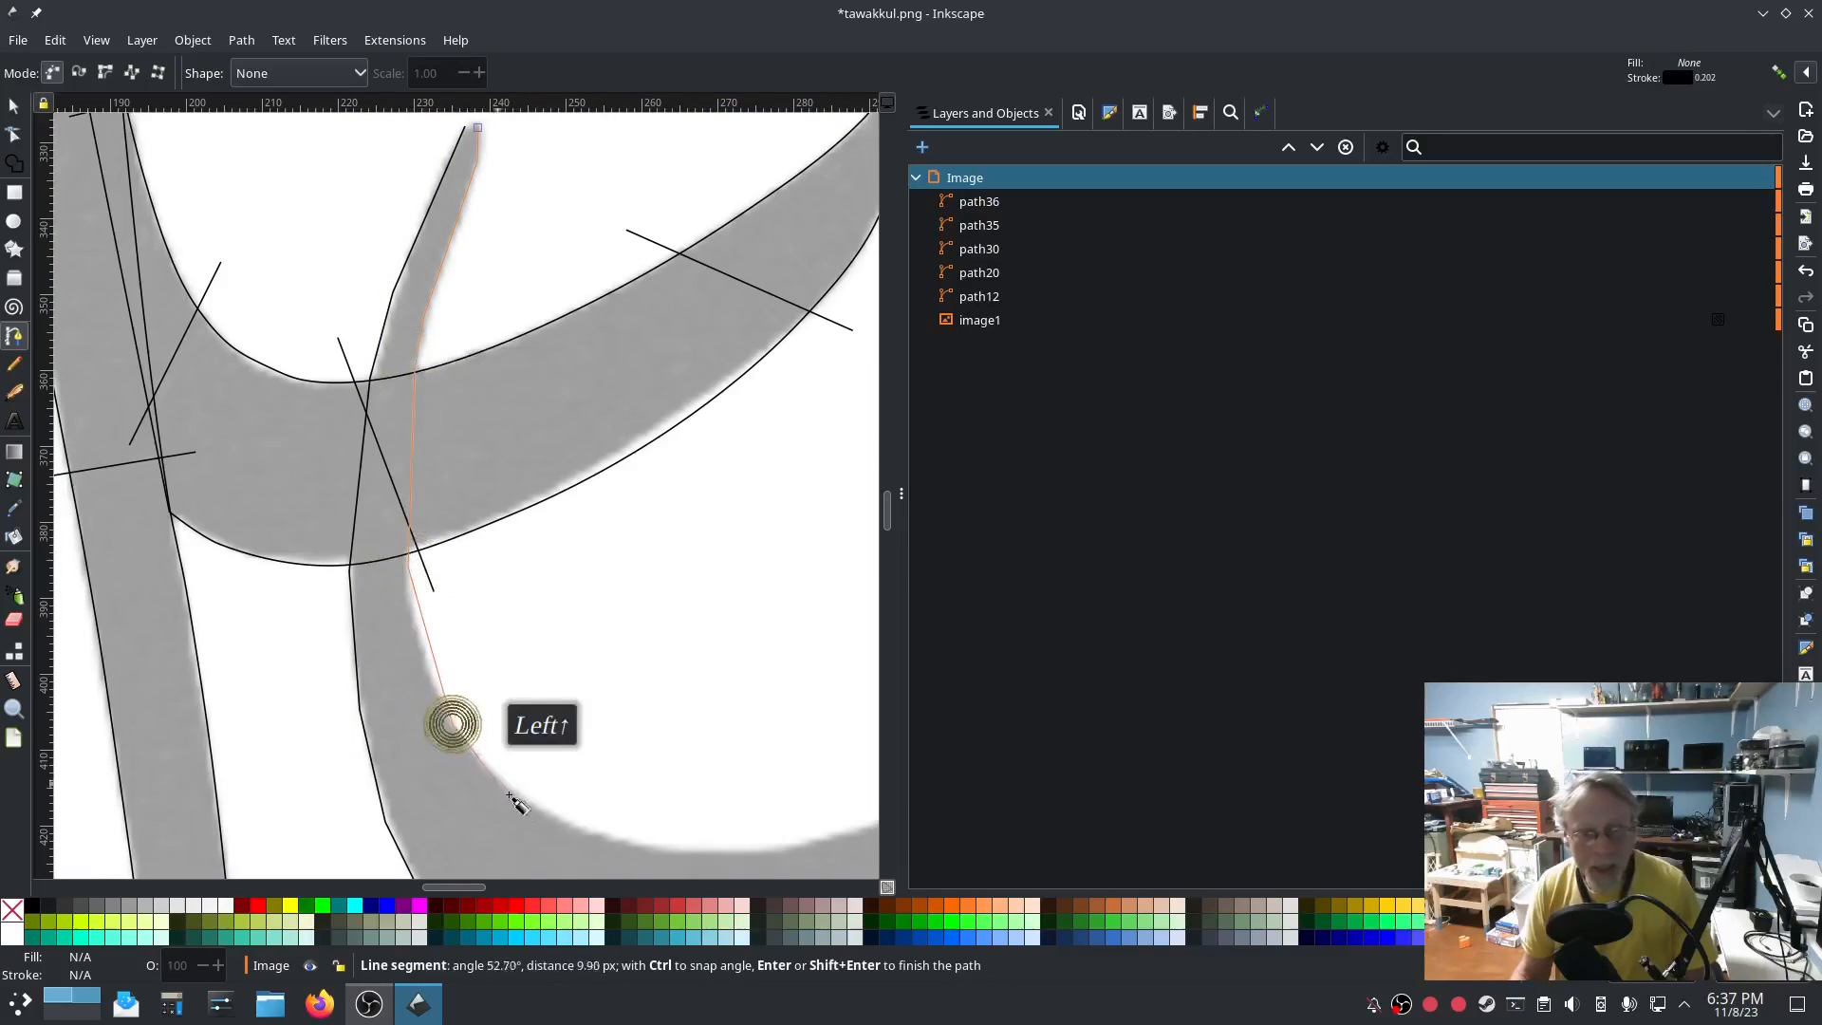
click(529, 798)
drag(533, 799, 324, 596)
Continue the inner-edge path along the bottom of the bowl and up the rising arm.
click(377, 622)
click(499, 642)
click(623, 625)
click(744, 576)
click(845, 521)
drag(847, 524, 447, 663)
click(594, 575)
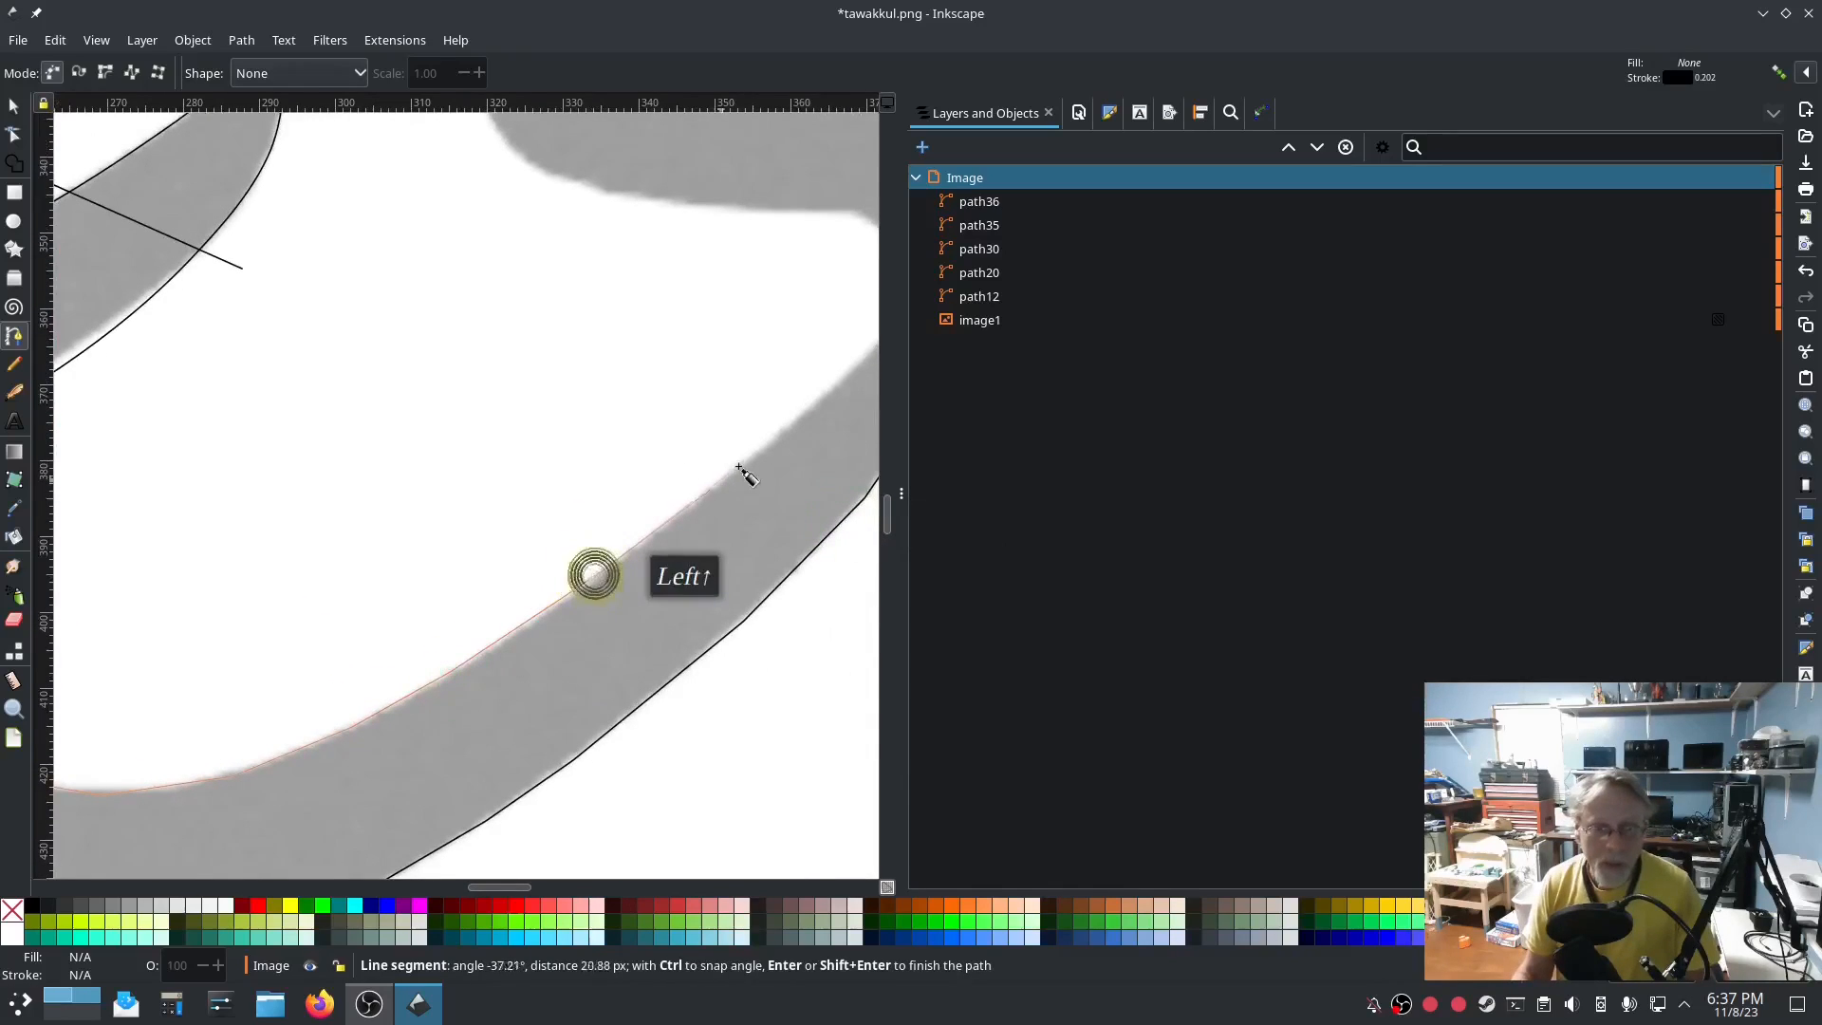
click(756, 443)
Finish the inner-edge path around the corner below the waw, ending just inside its body.
drag(757, 439, 484, 617)
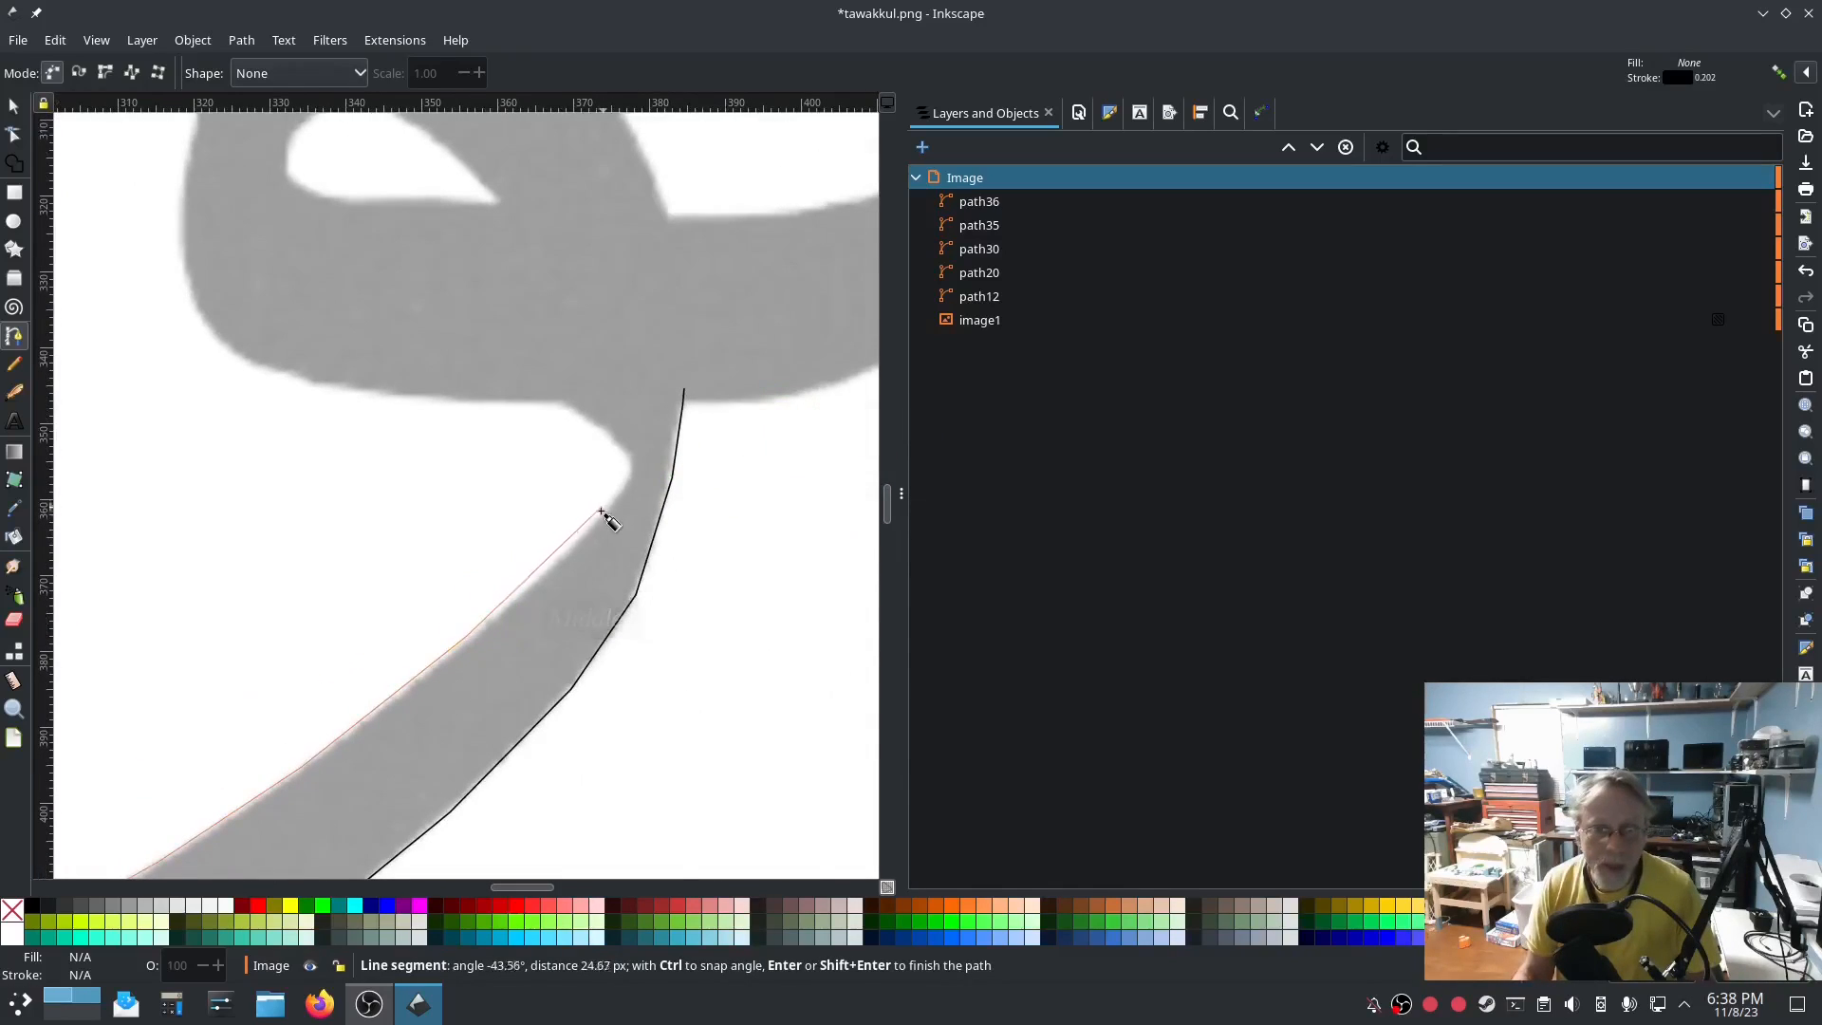
click(582, 533)
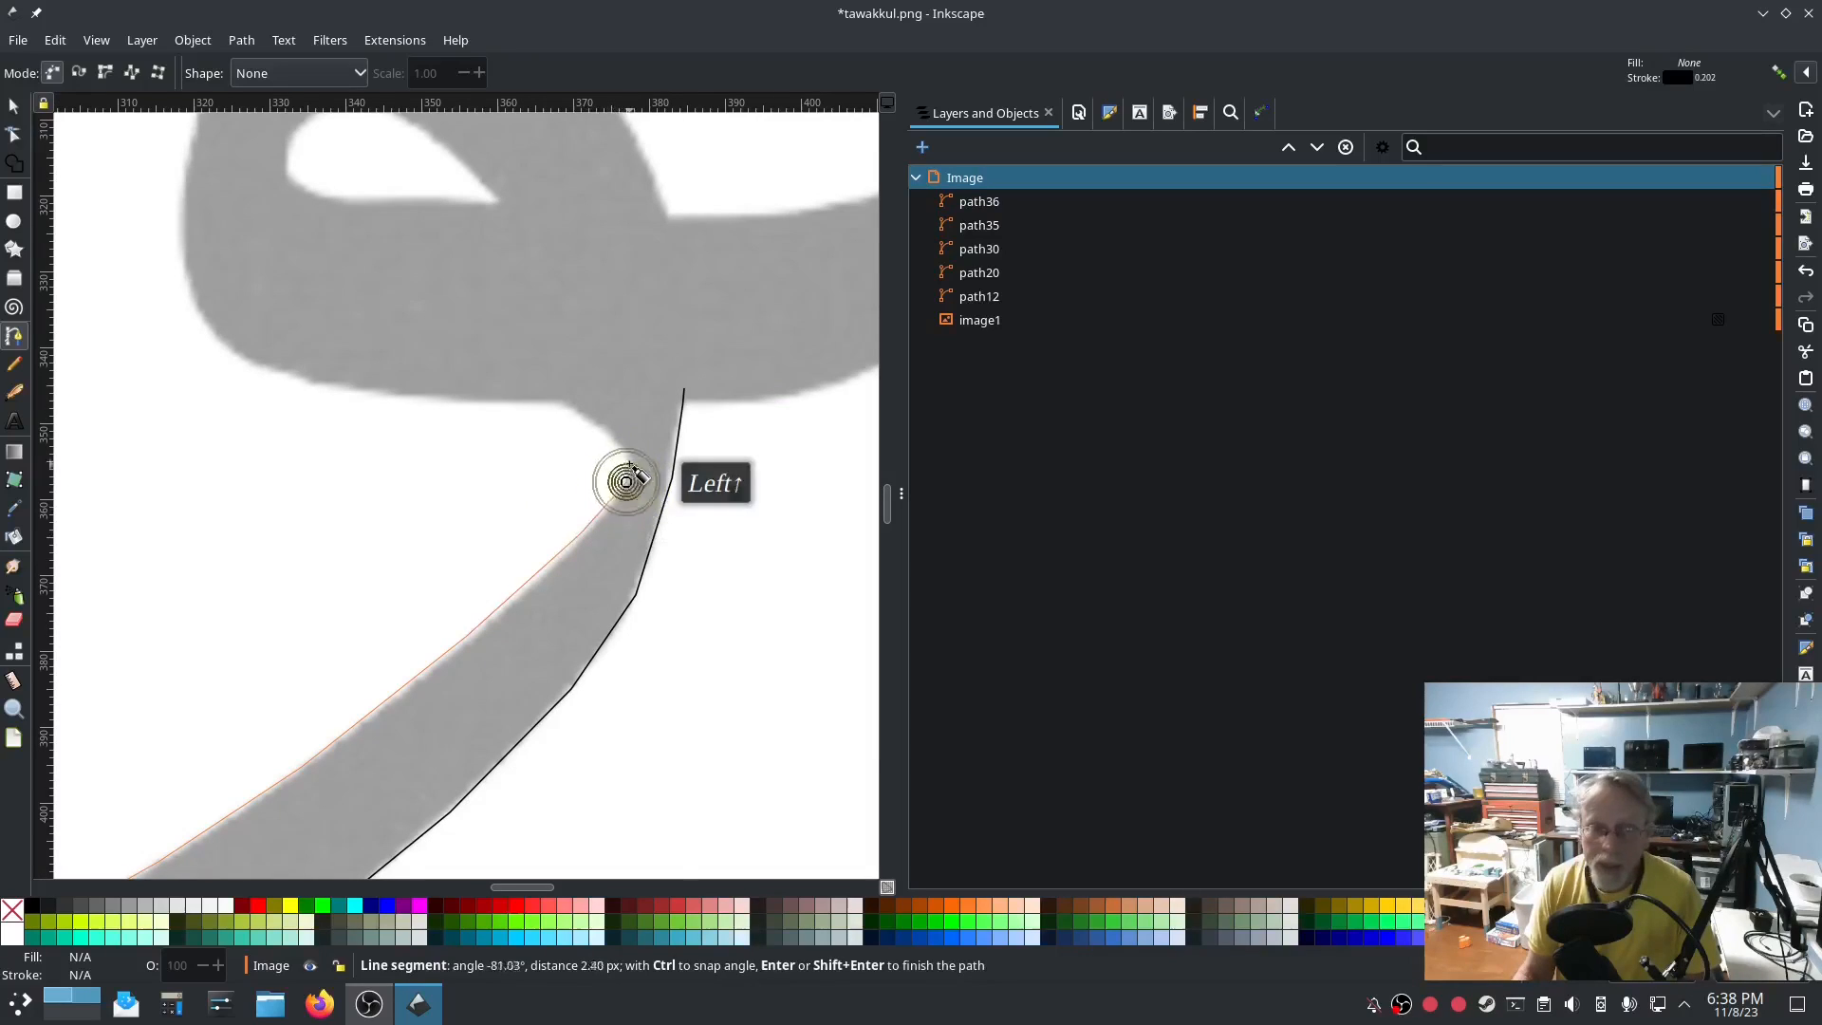
click(627, 453)
click(596, 427)
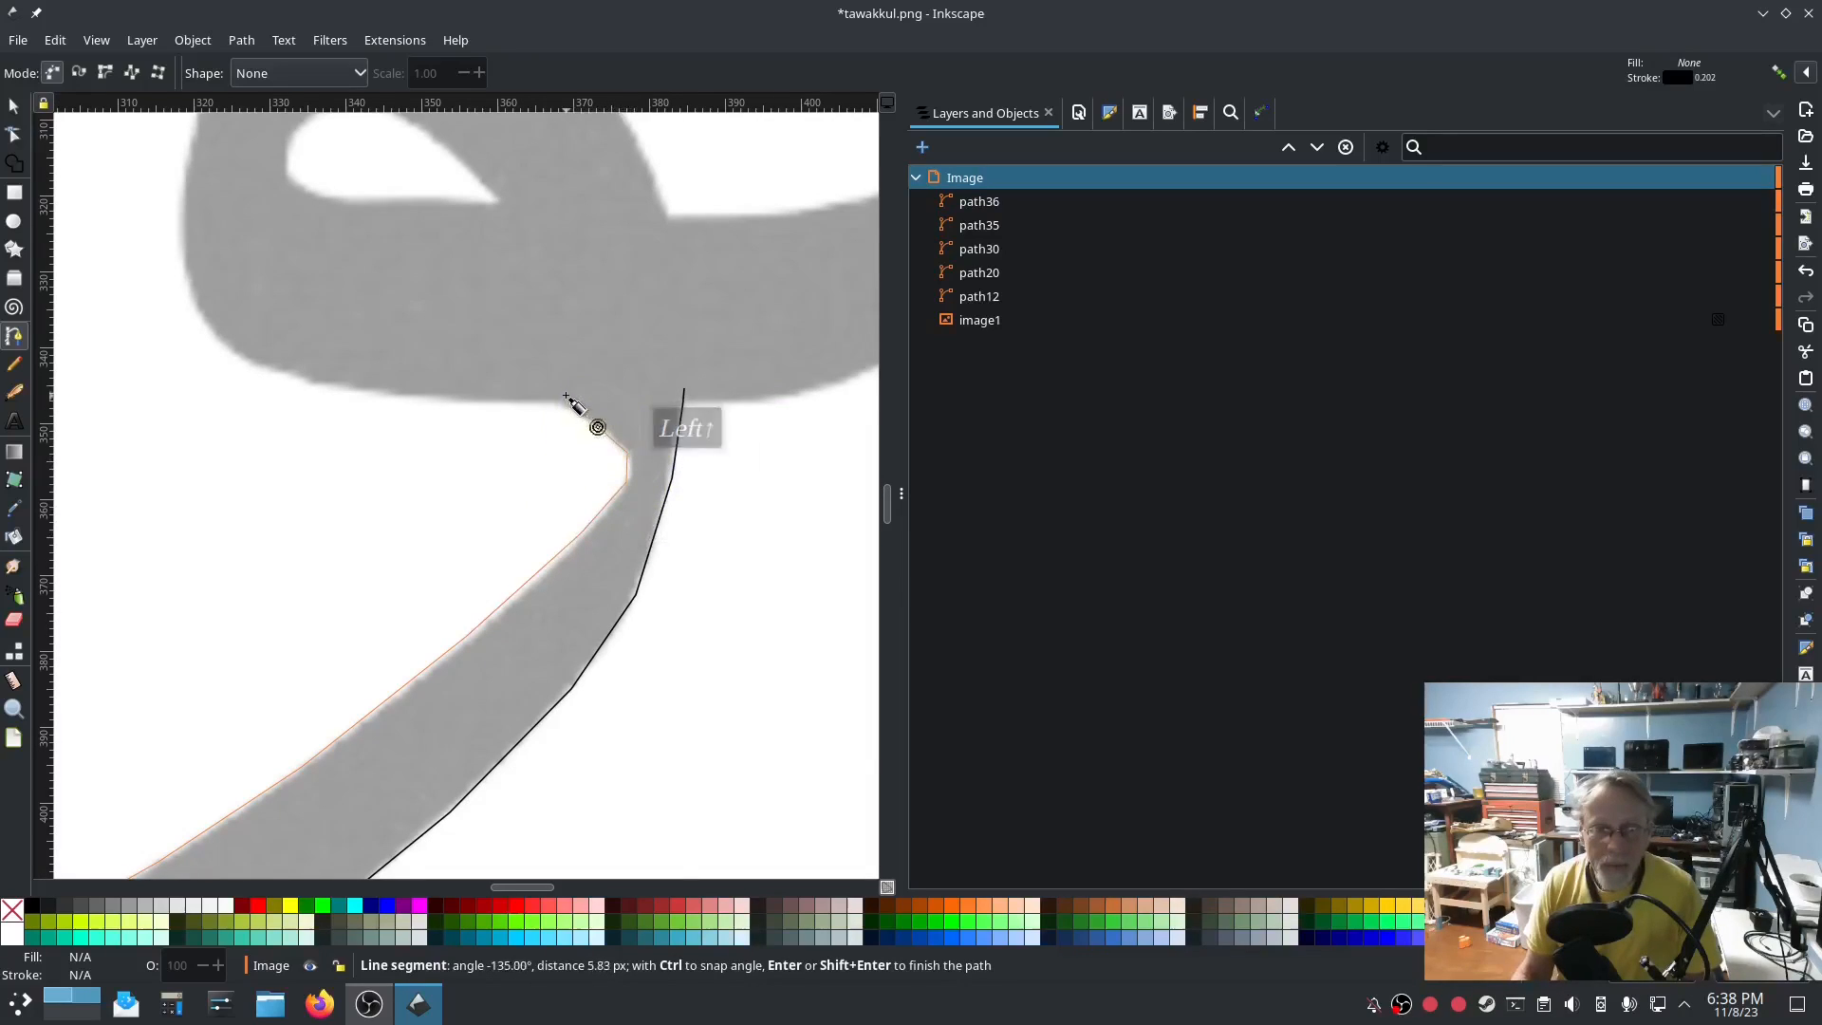
double_click(558, 387)
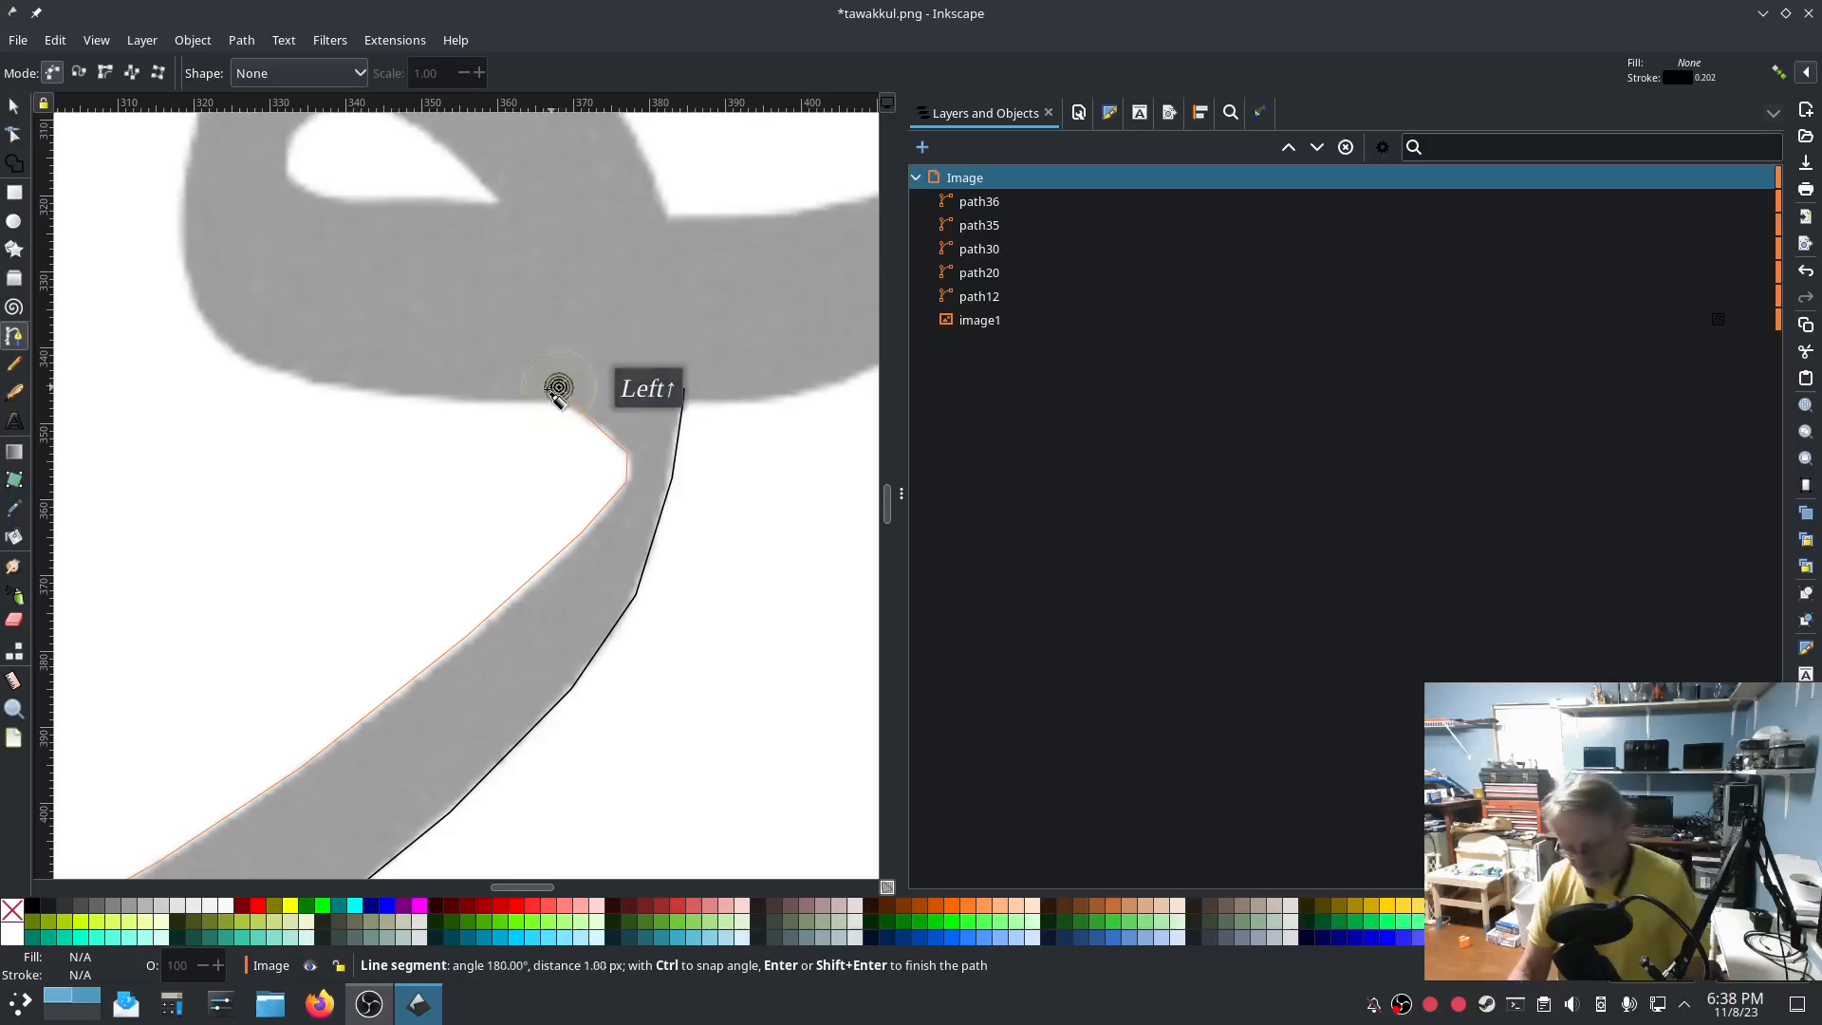
Make all nodes of both tail edges auto-smooth, except the end nodes at the waw and the three nodes at the thin tip.
click(14, 136)
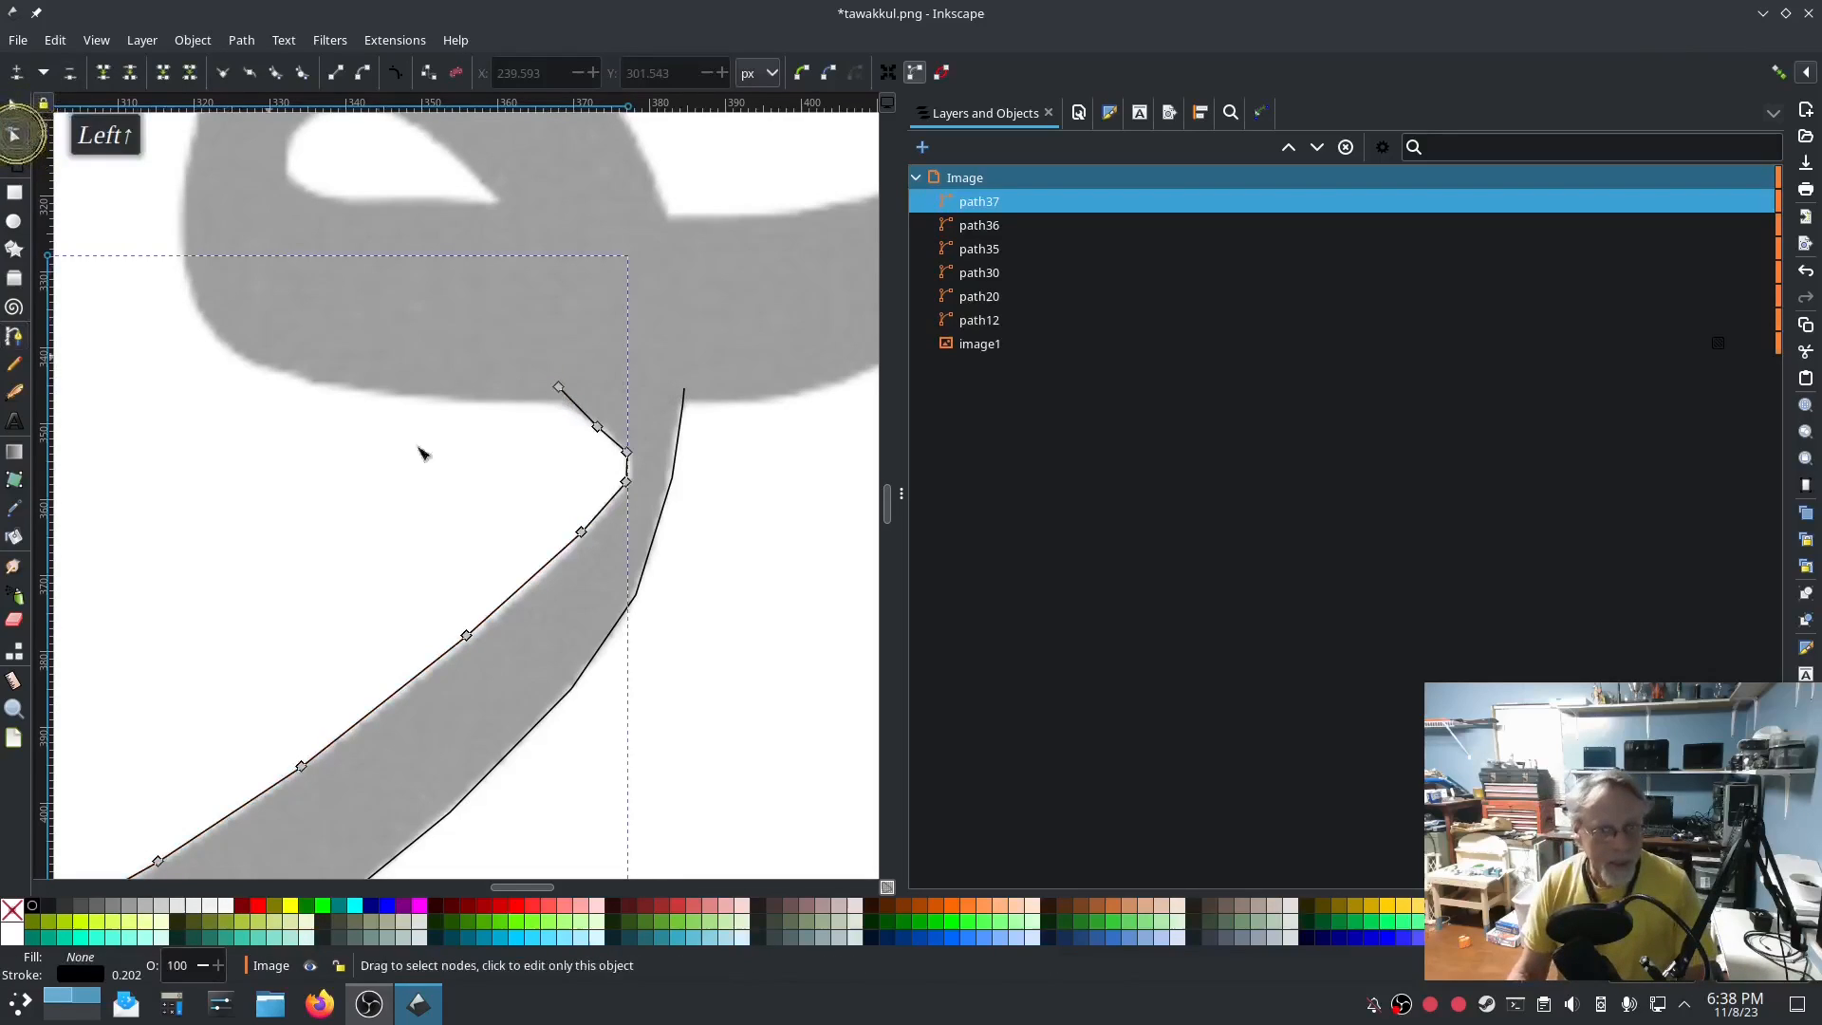
shift+click(676, 437)
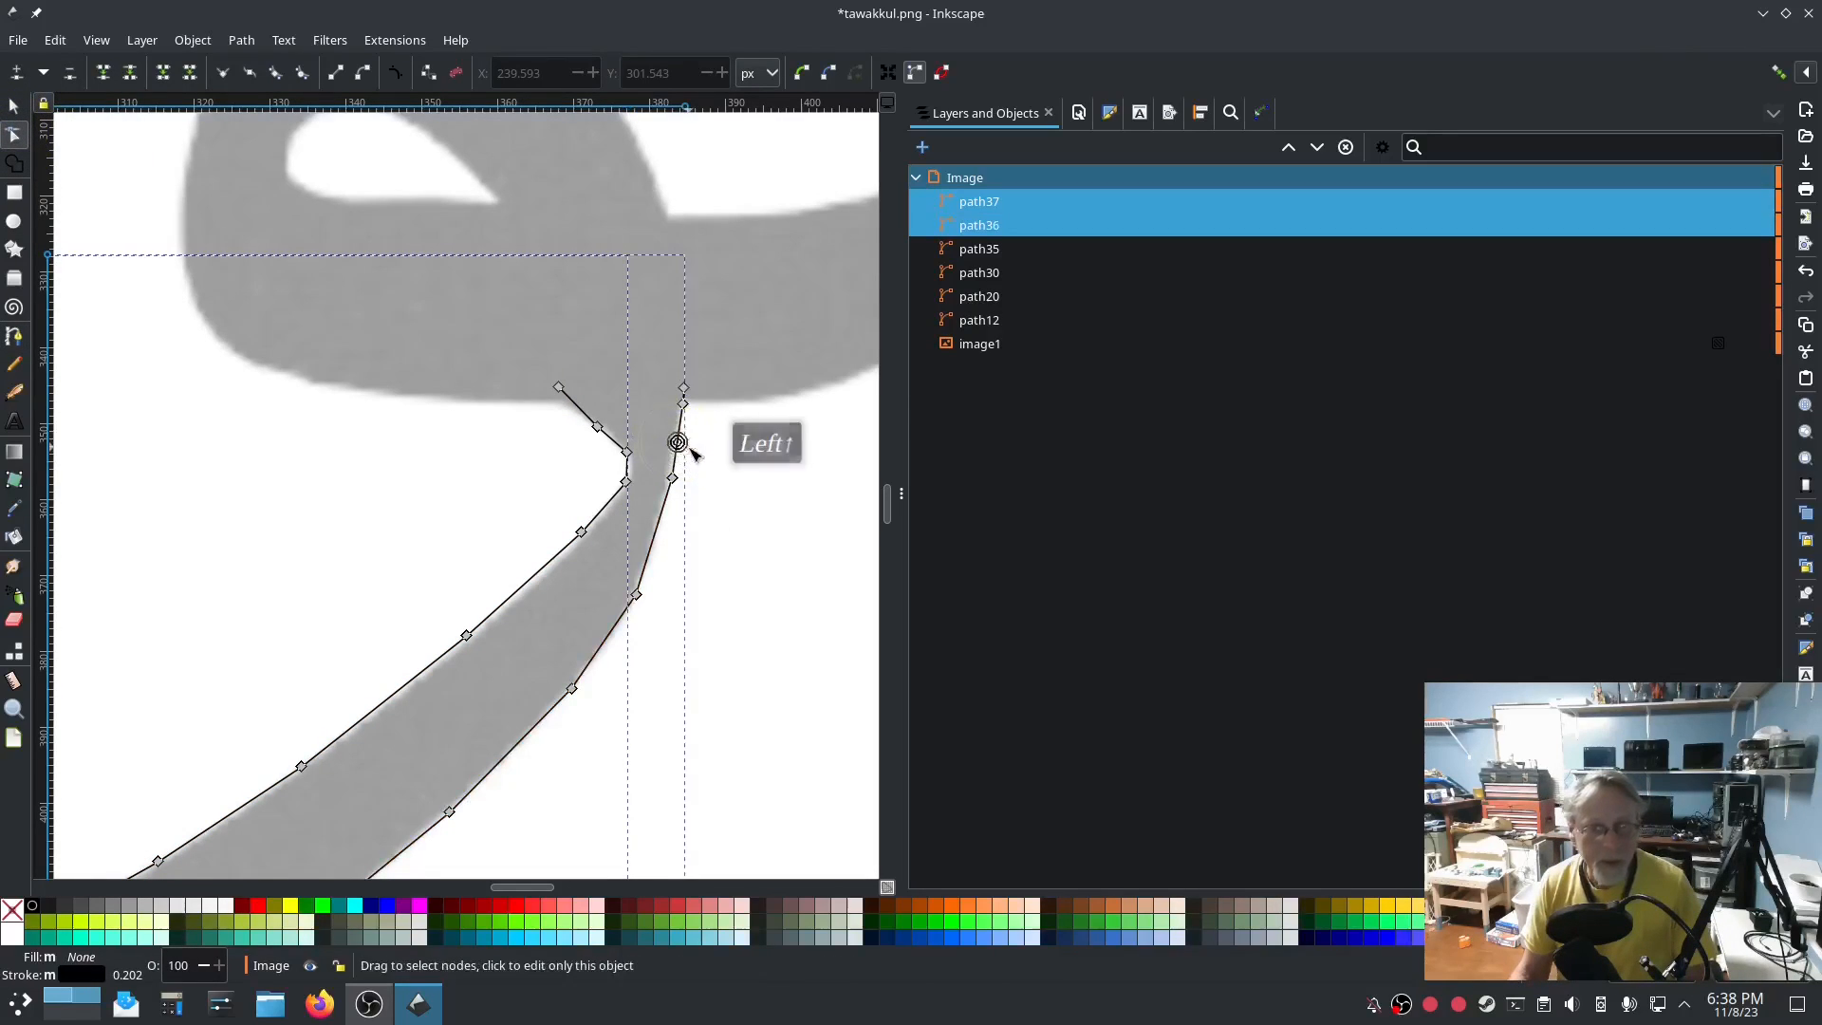
key(ctrl+a)
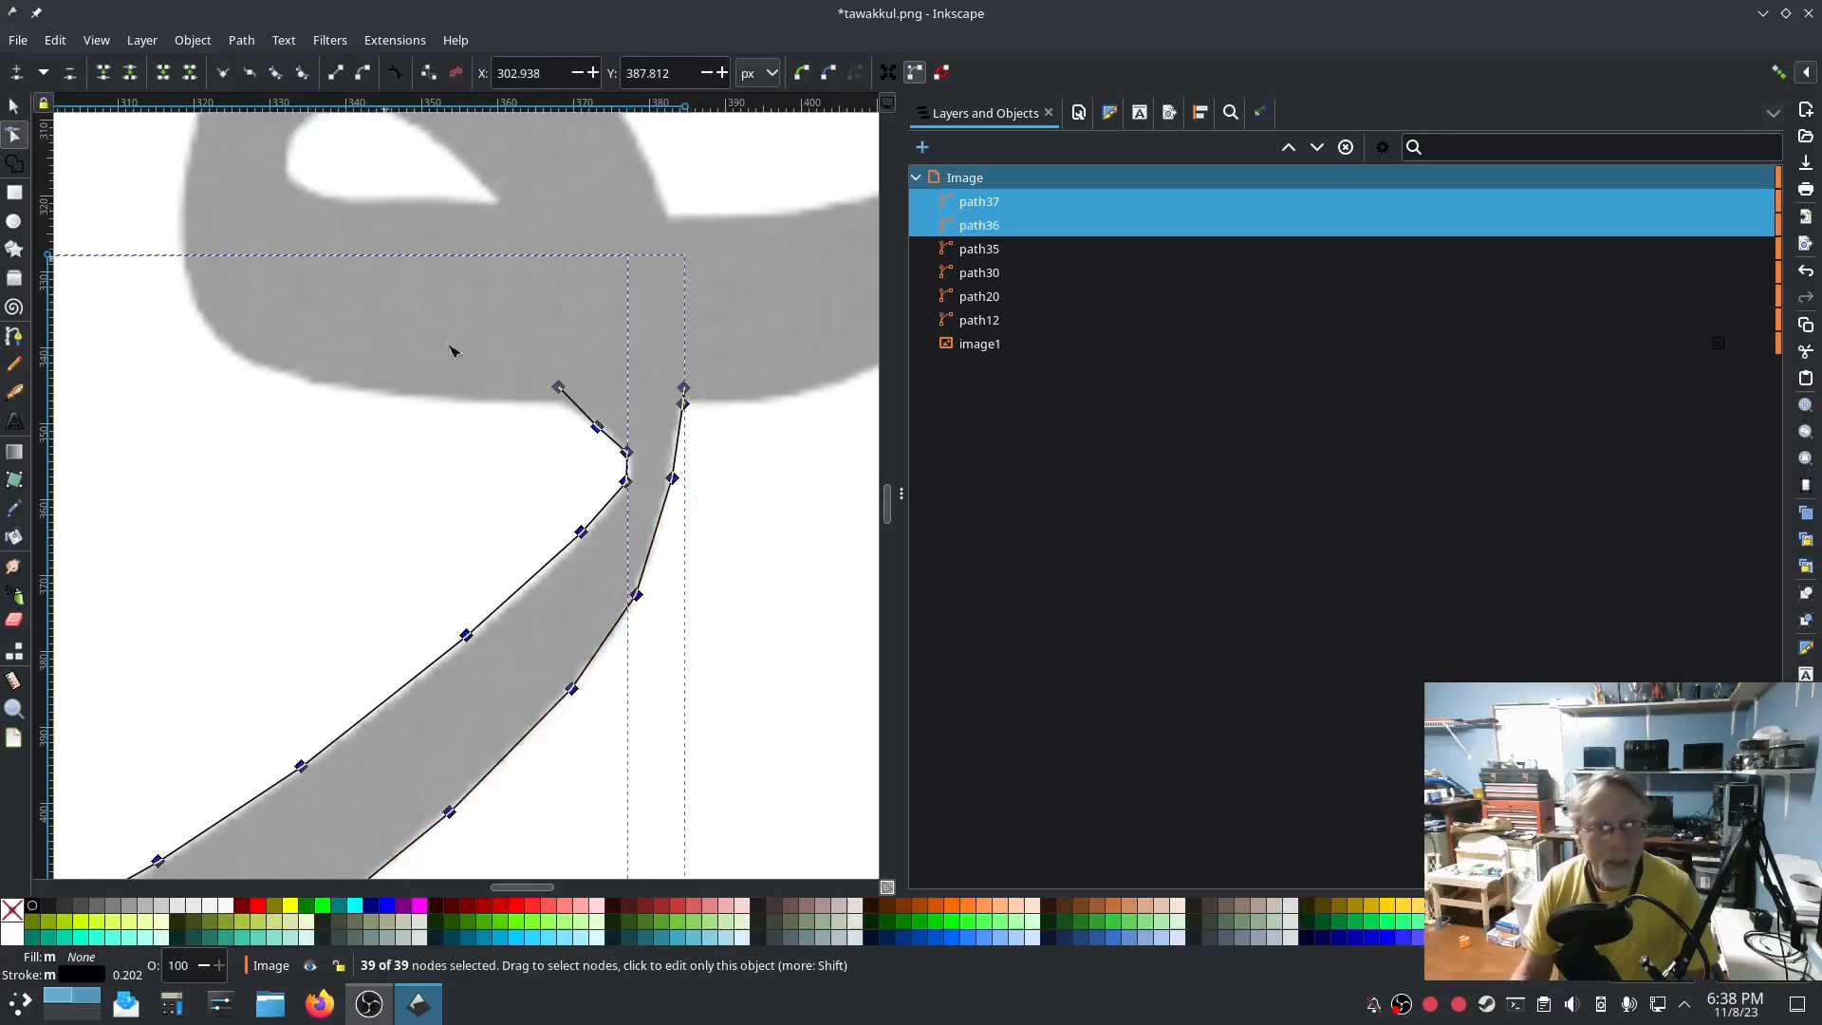
shift+click(558, 387)
shift+click(683, 388)
drag(160, 436, 623, 492)
drag(167, 541, 546, 538)
shift+click(417, 340)
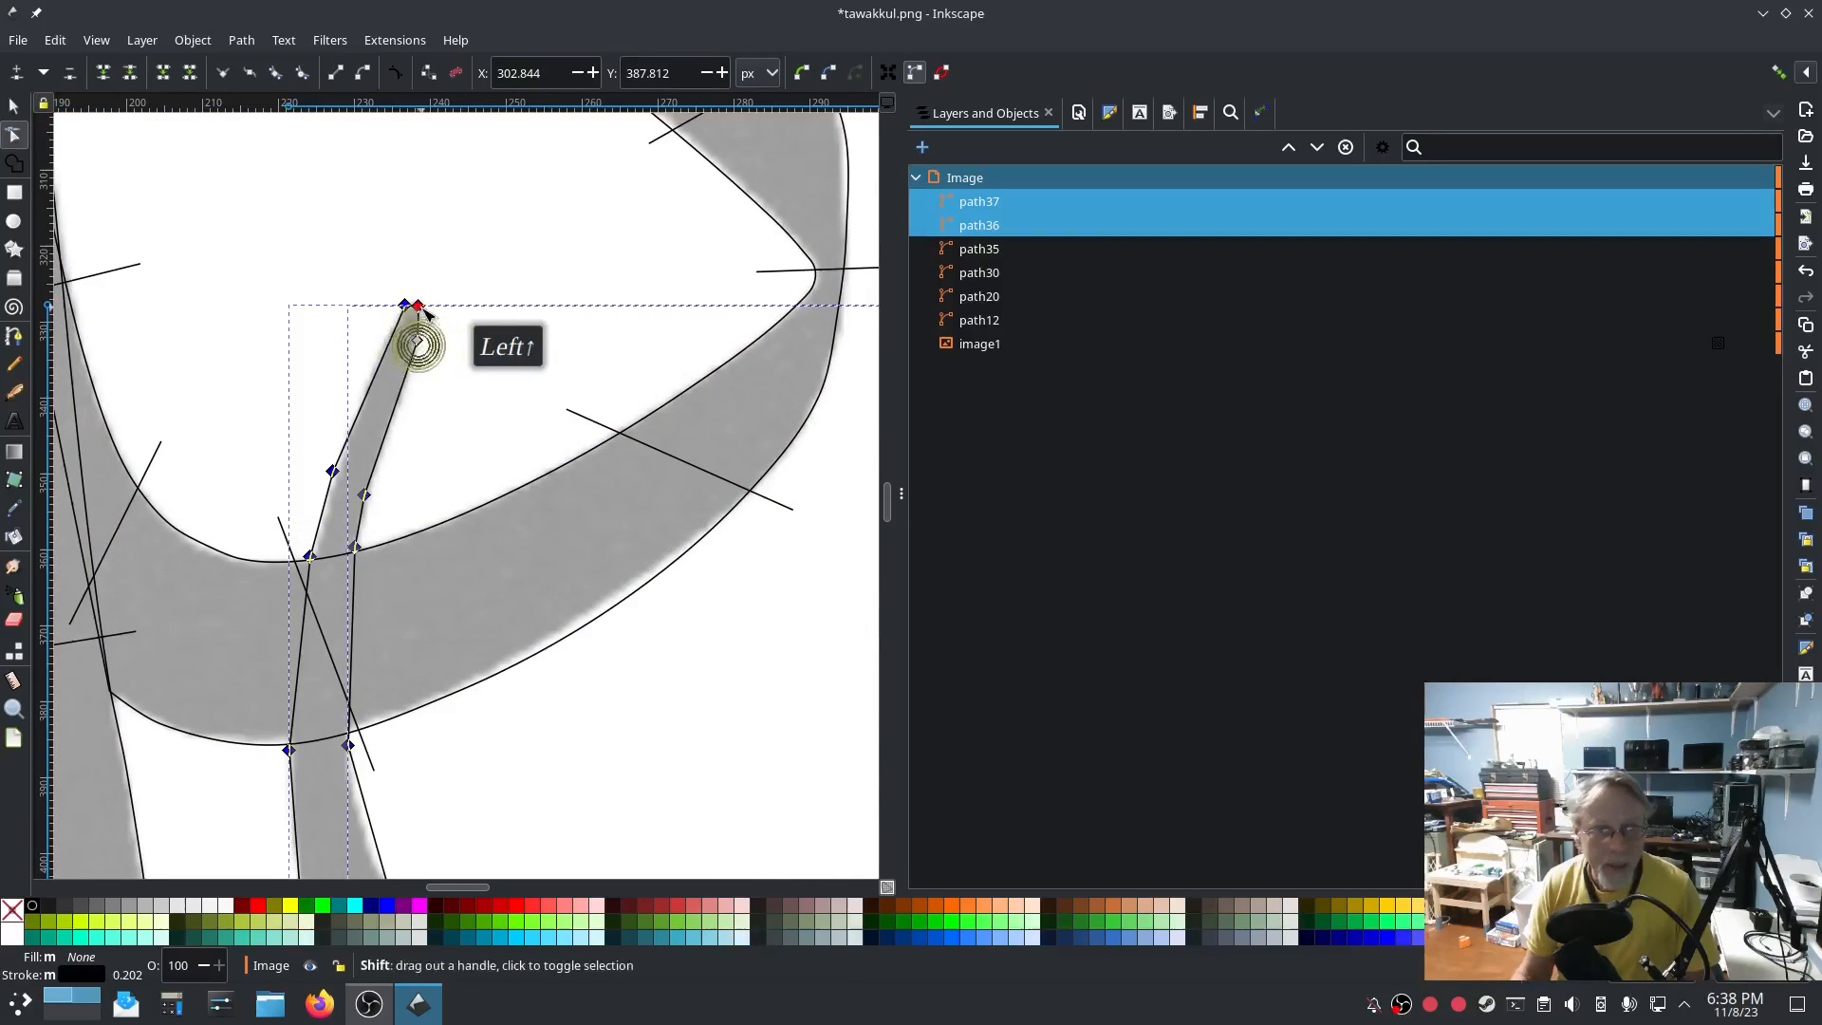
shift+click(418, 304)
shift+click(405, 305)
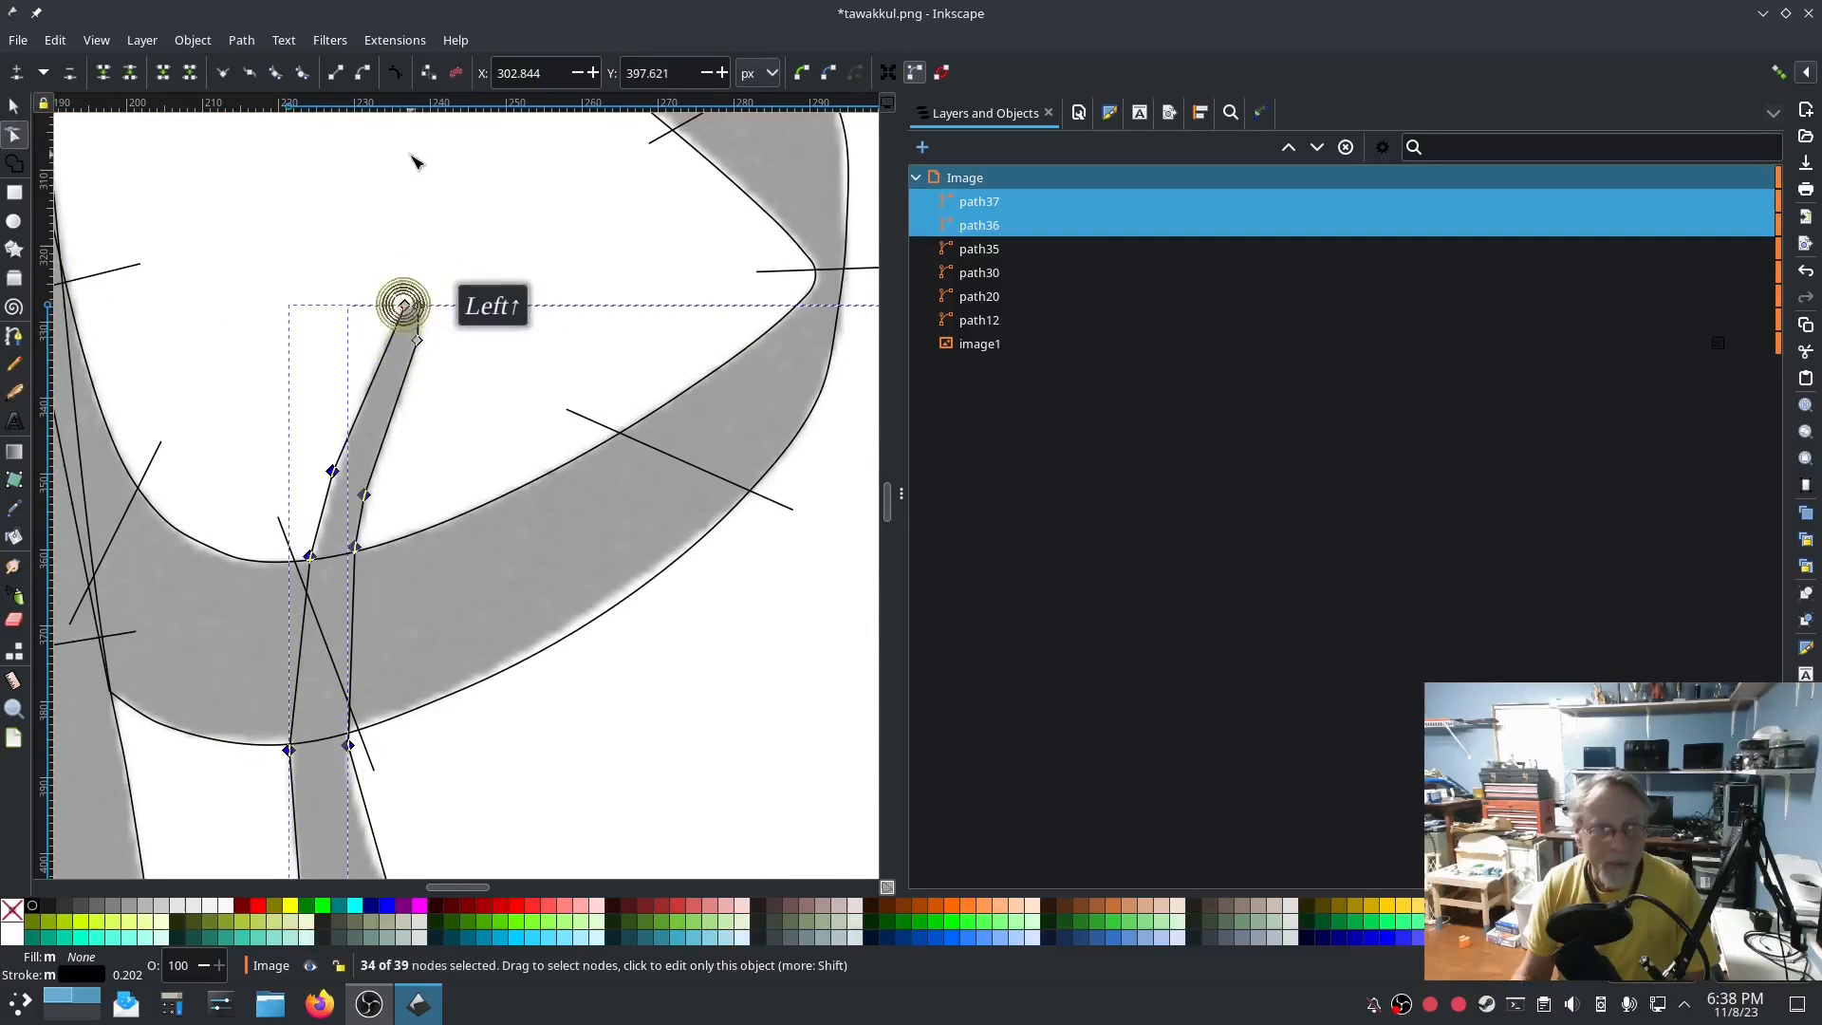
click(306, 74)
Draw three straight Pencil rungs across both tail edges: at the junction with the waw, midway along the rising arm, and at the bowl's bottom.
scroll(681, 749, down, 9)
drag(685, 671, 353, 434)
drag(692, 581, 459, 805)
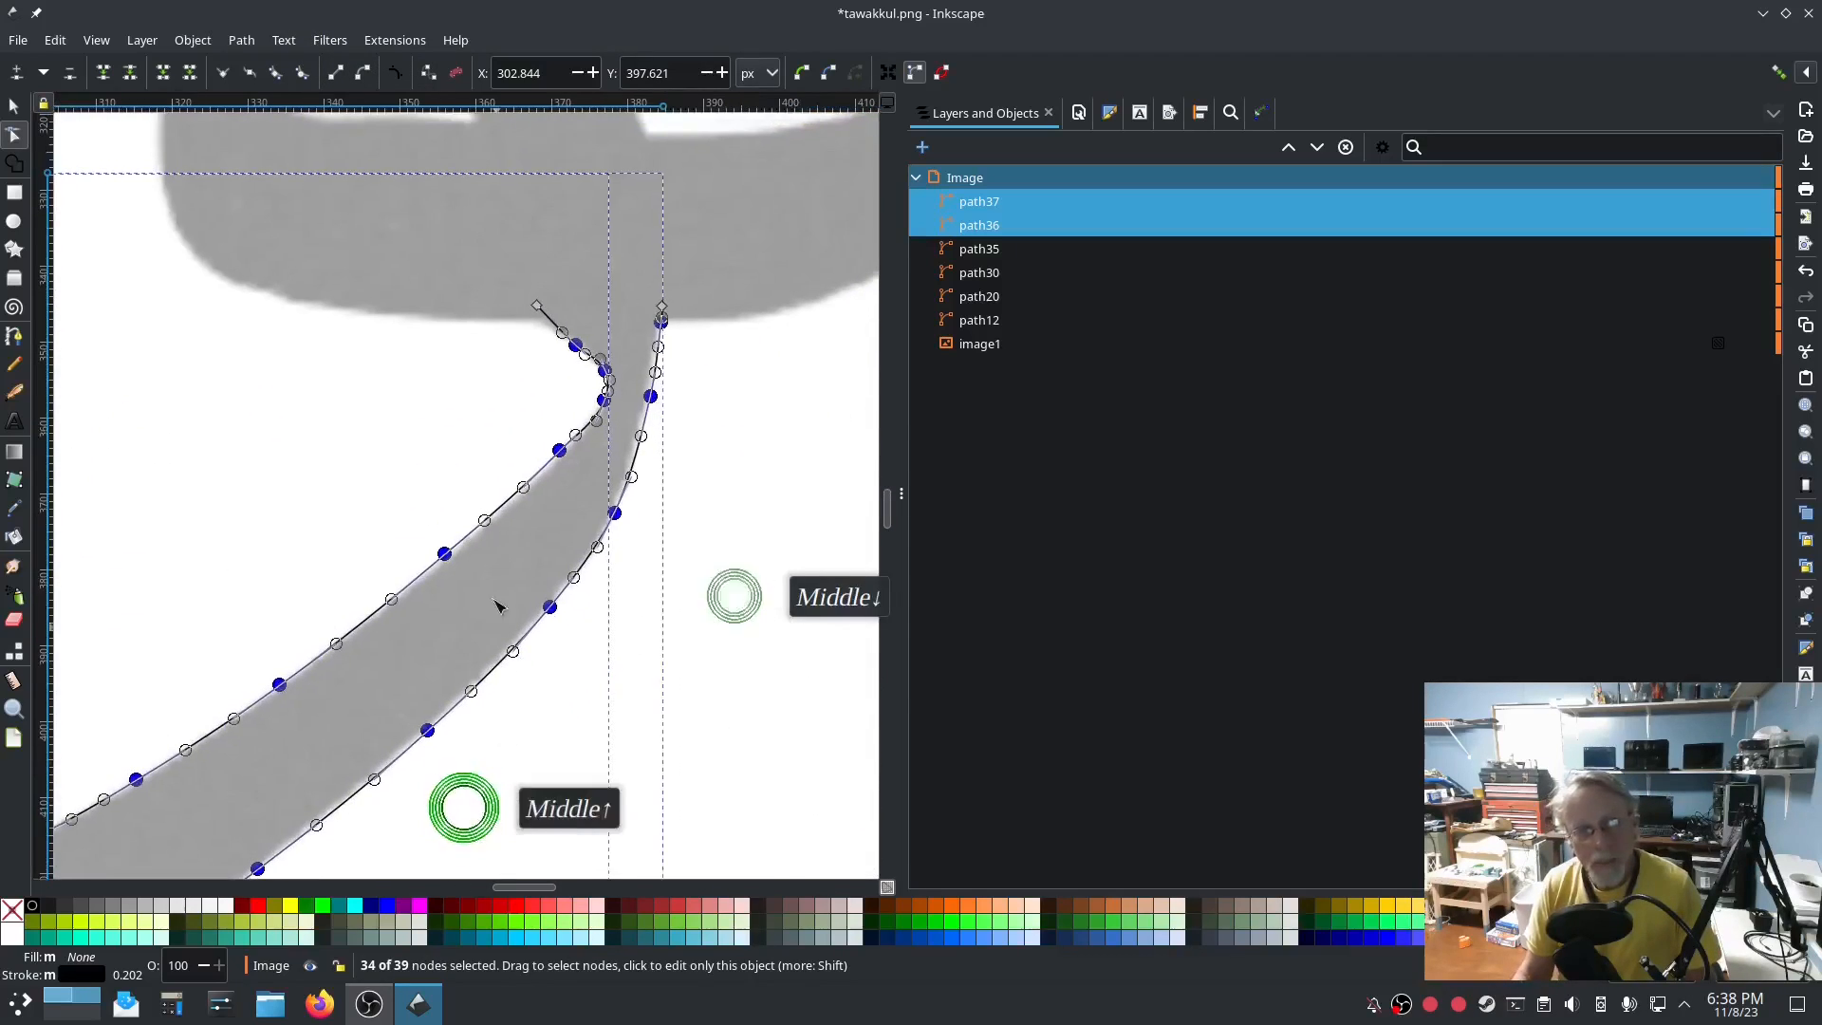
click(14, 365)
mouse_move(549, 380)
mouse_down()
mouse_move(683, 418)
mouse_move(690, 386)
mouse_up()
click(293, 638)
click(487, 772)
scroll(142, 643, down, 8)
scroll(142, 644, left, 15)
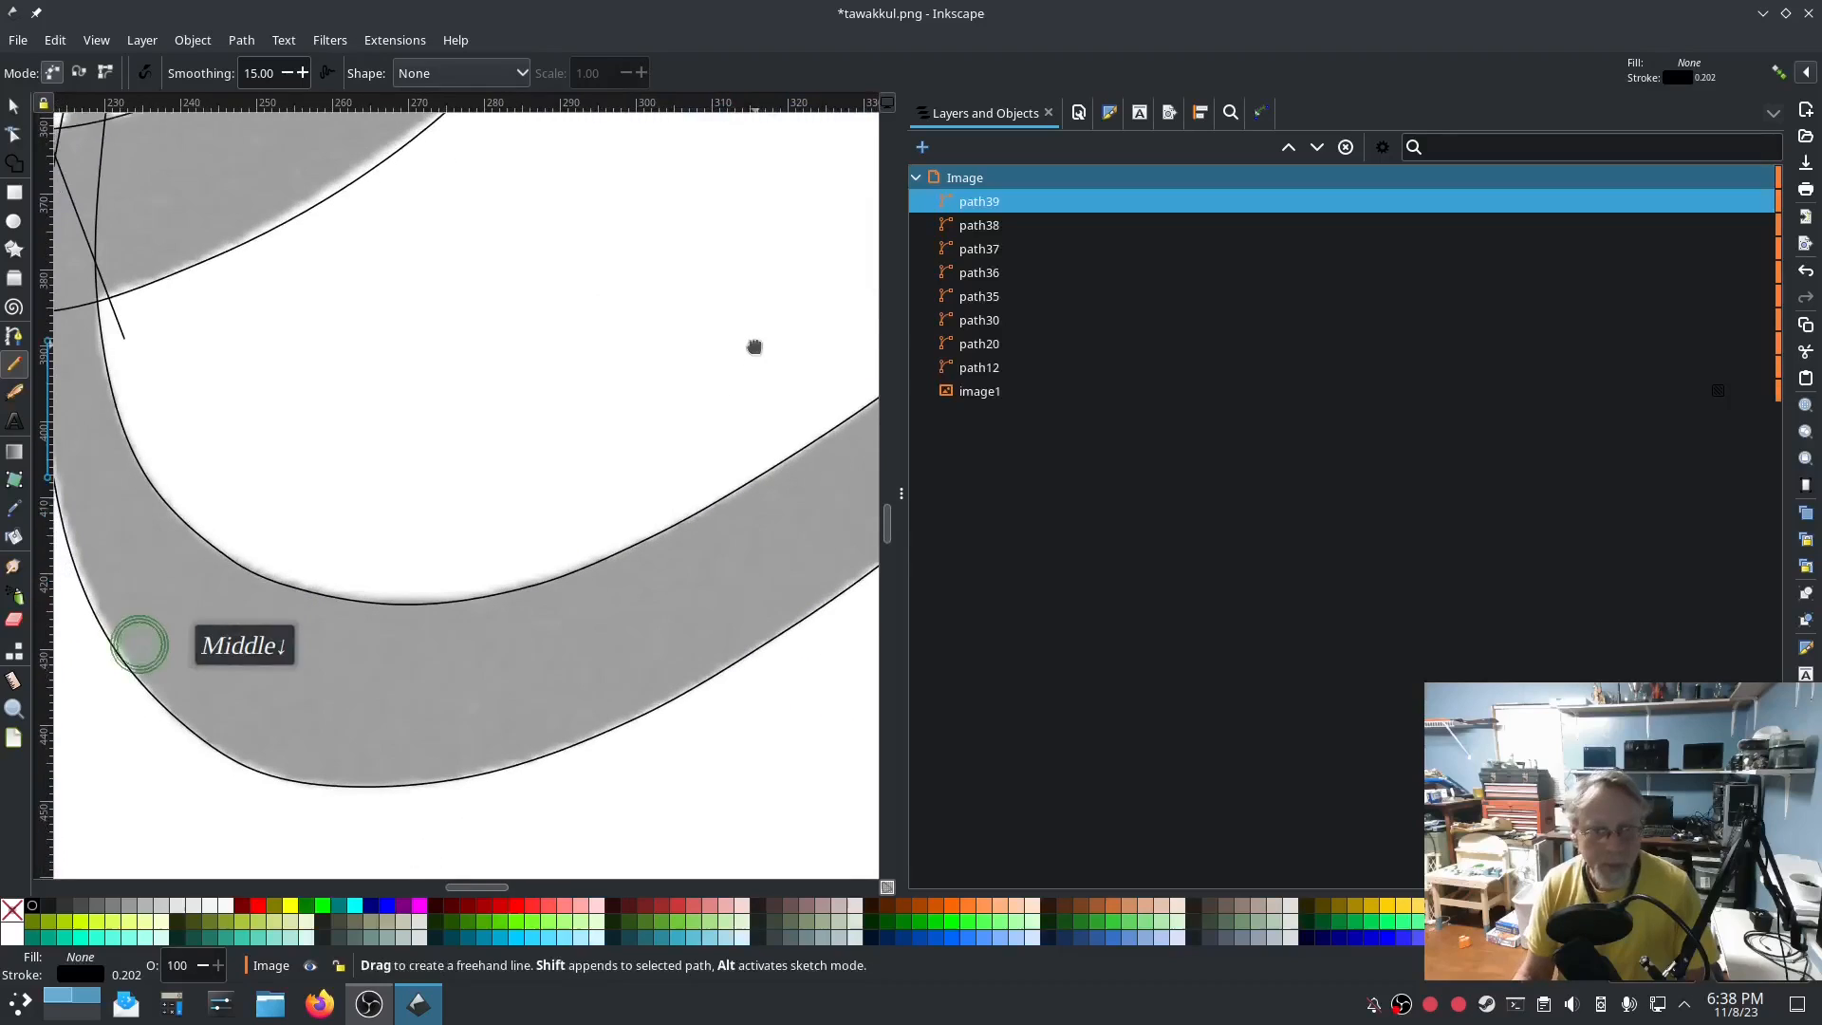
click(407, 579)
click(386, 807)
Draw two more straight rungs across the tail: just below the crossing stroke and near the thin tip.
scroll(217, 427, up, 4)
scroll(216, 427, left, 7)
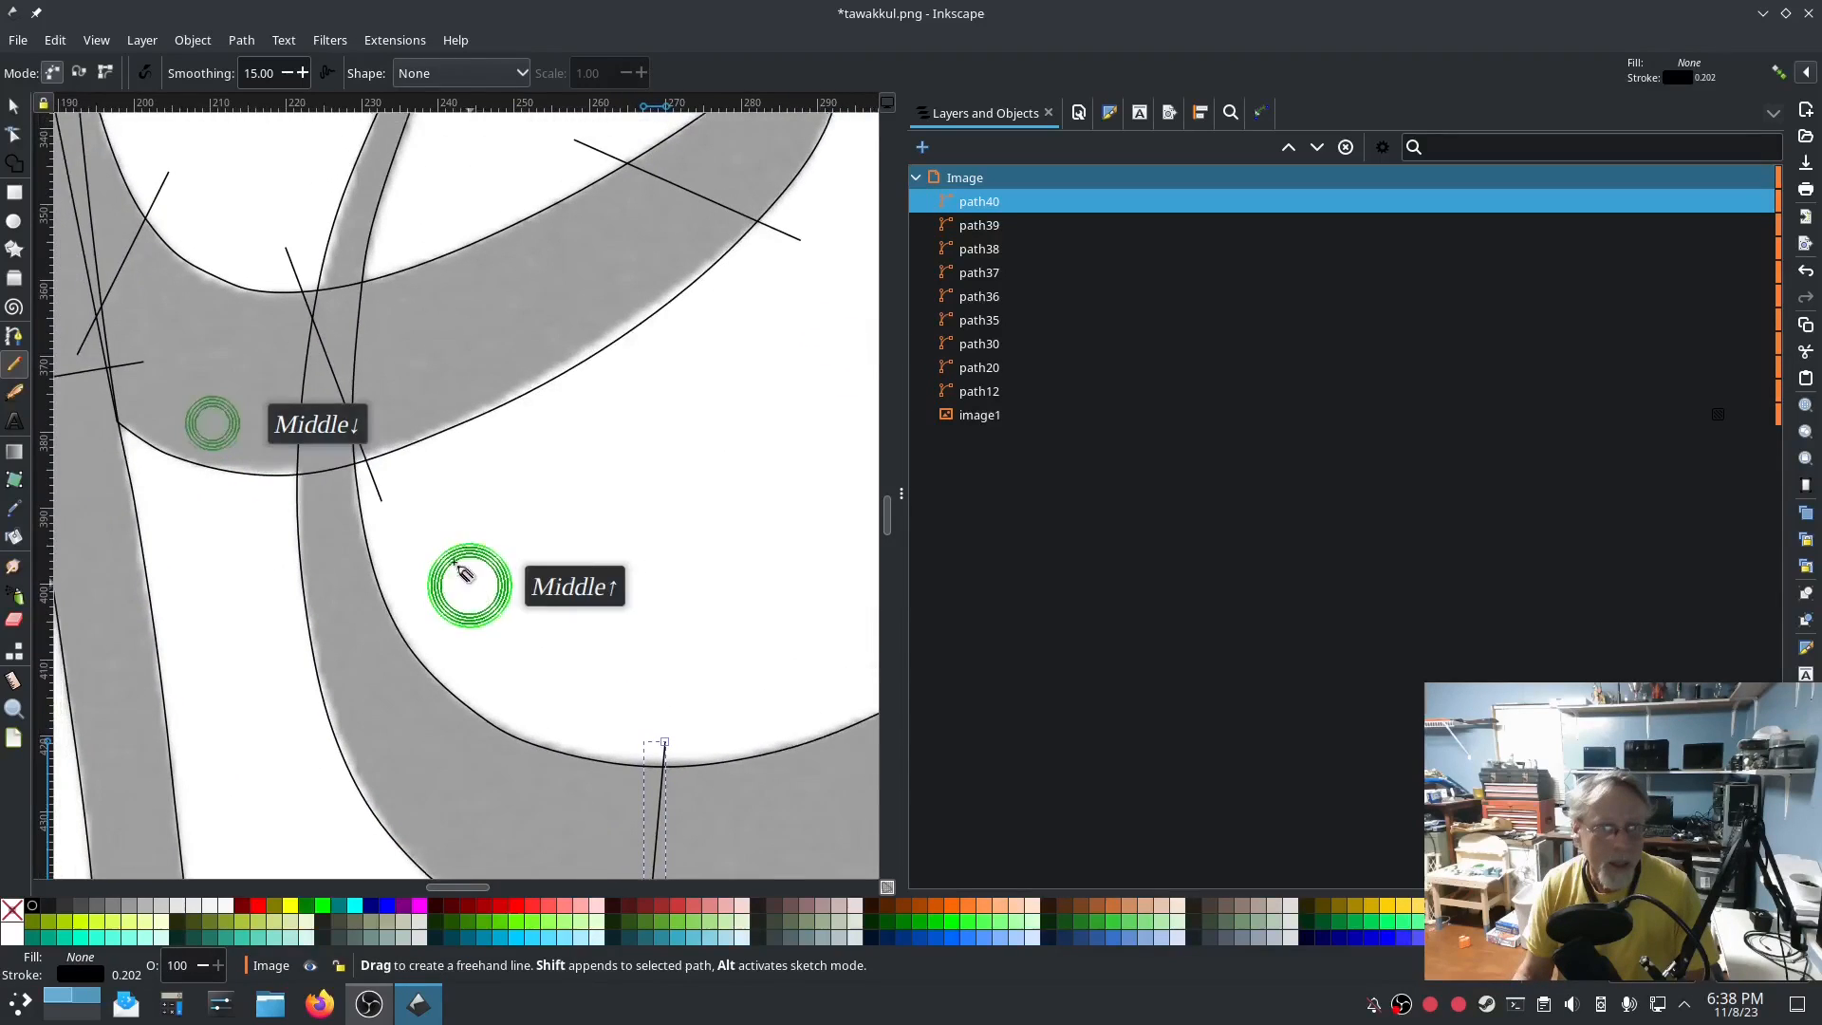
click(408, 516)
click(270, 541)
click(407, 143)
click(347, 141)
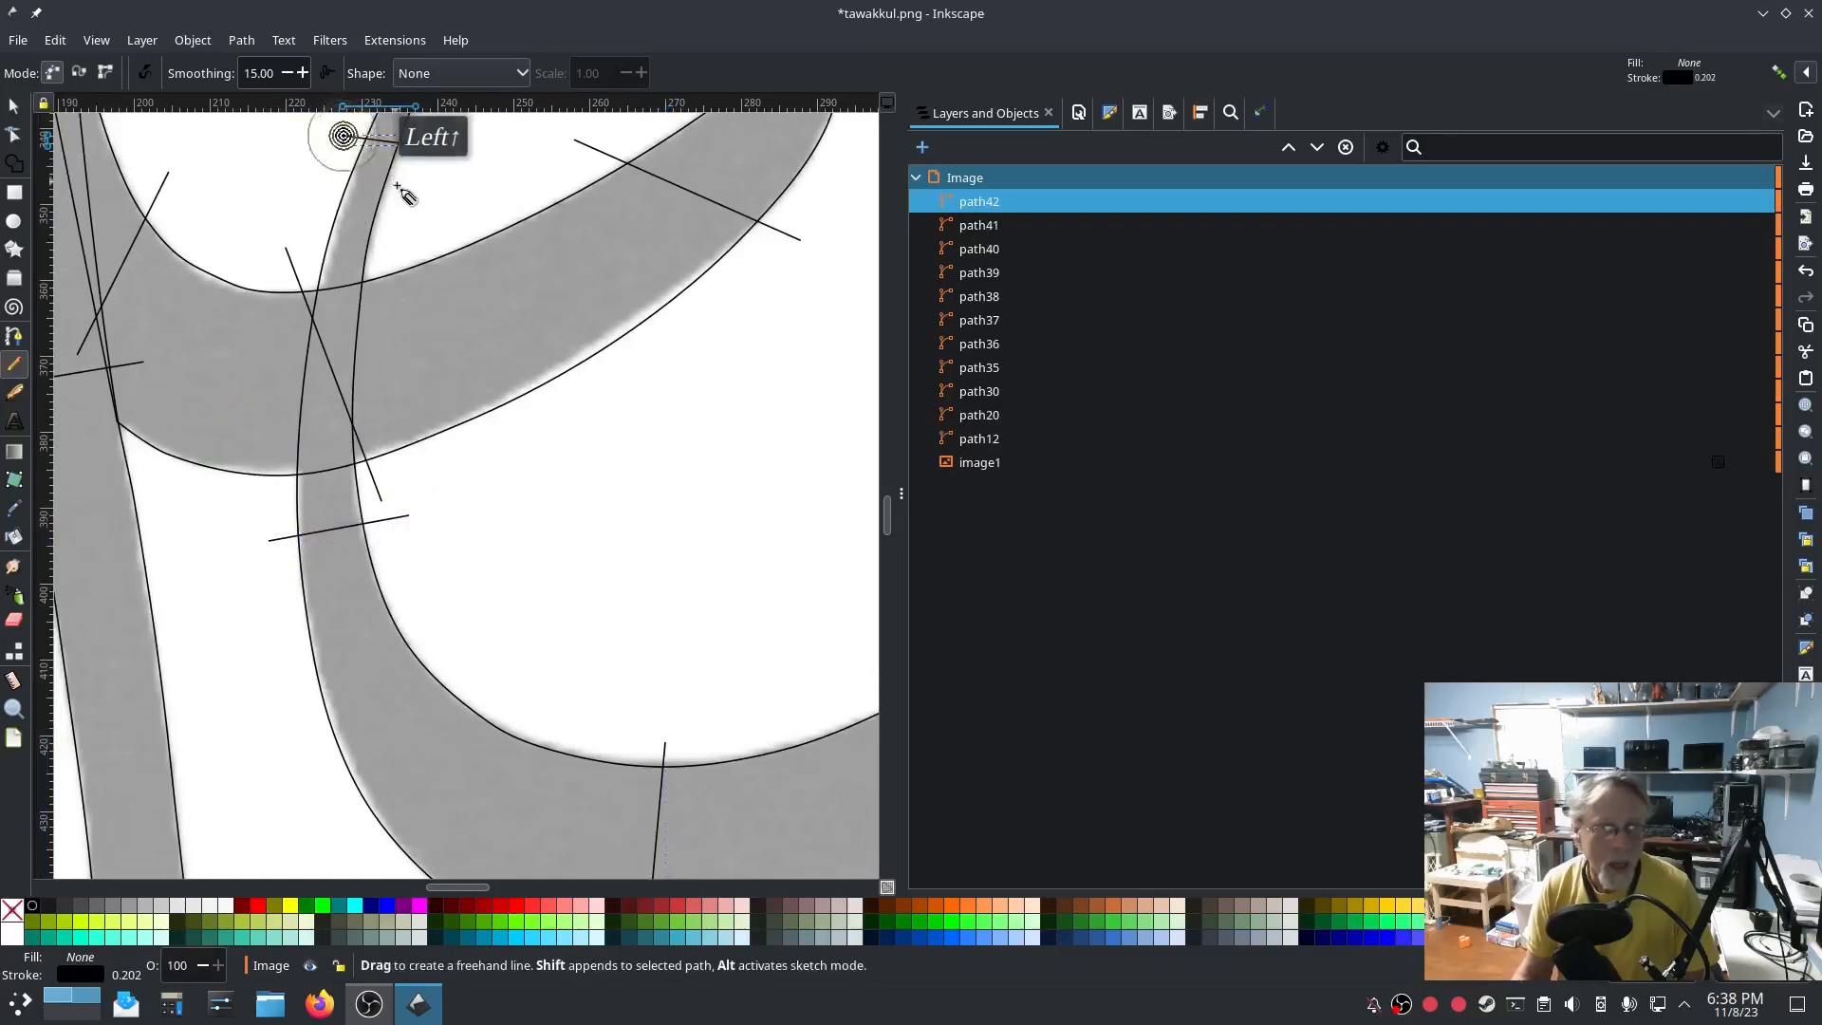
Select the tail's two edges and five rungs, path36 through path42, and combine them into one path.
scroll(398, 204, up, 5)
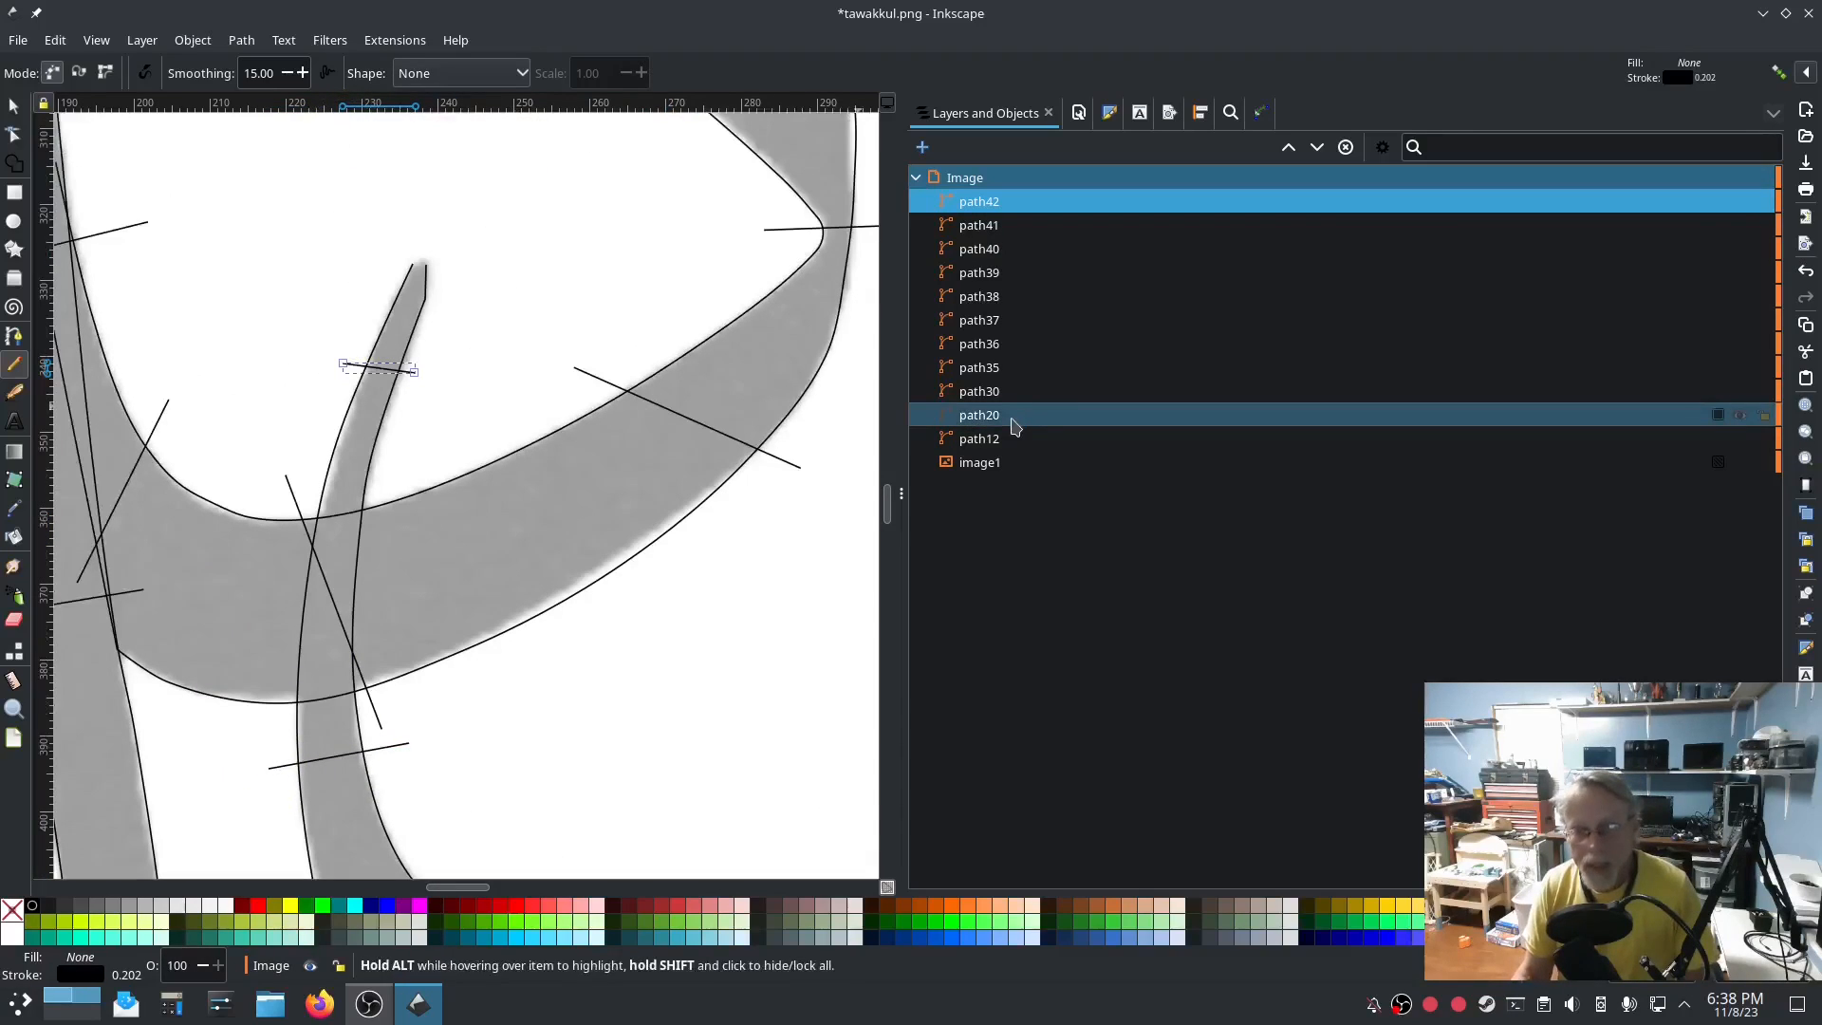
click(994, 367)
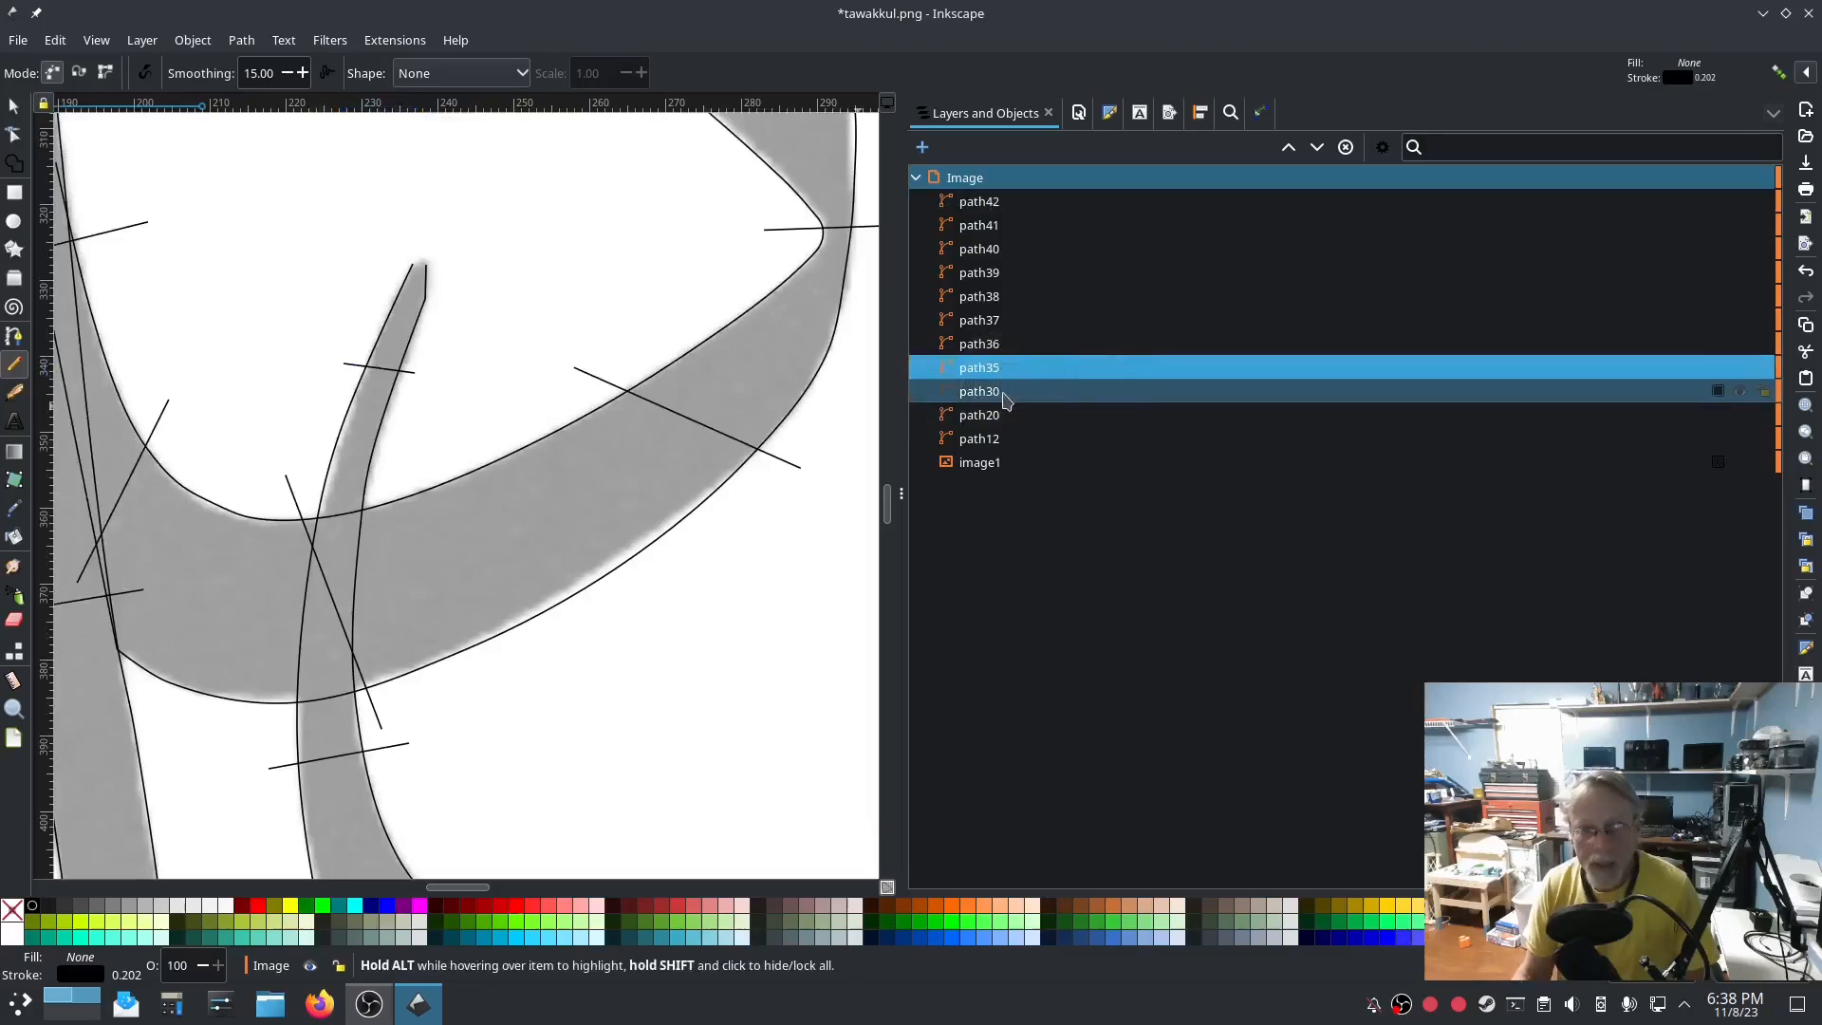
click(994, 347)
shift+click(989, 207)
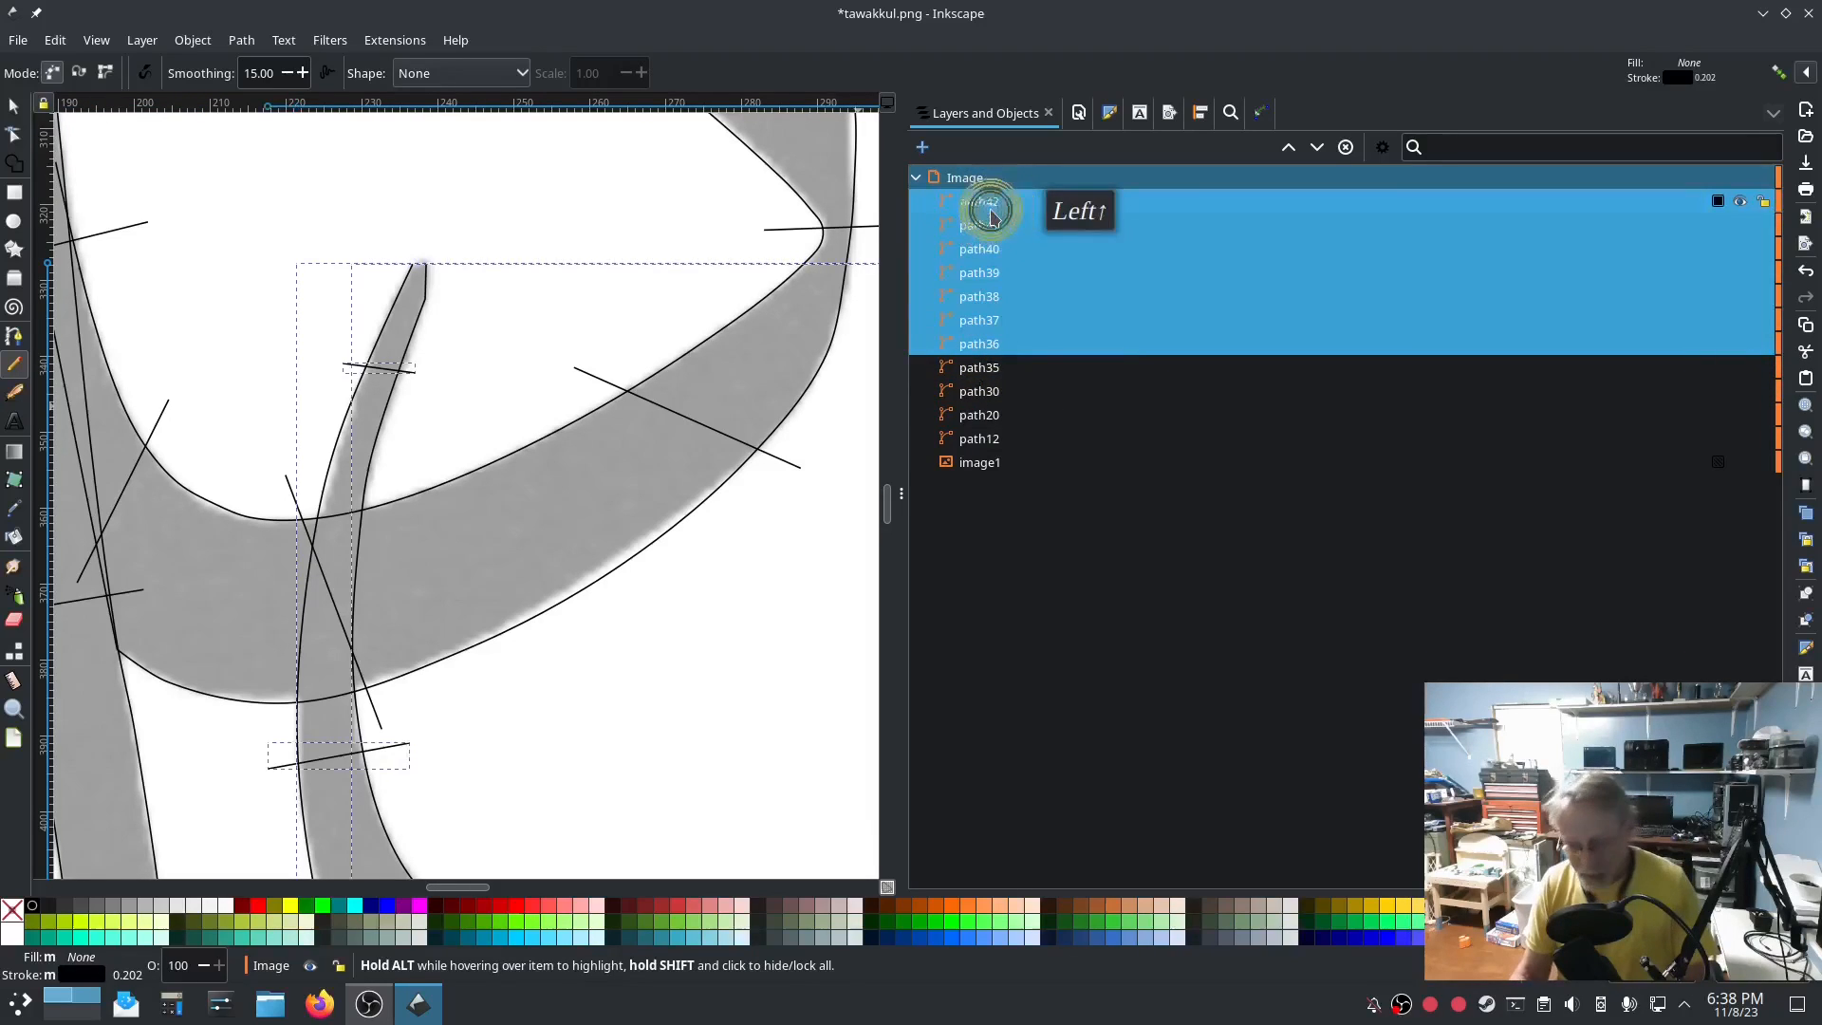
key(ctrl+k)
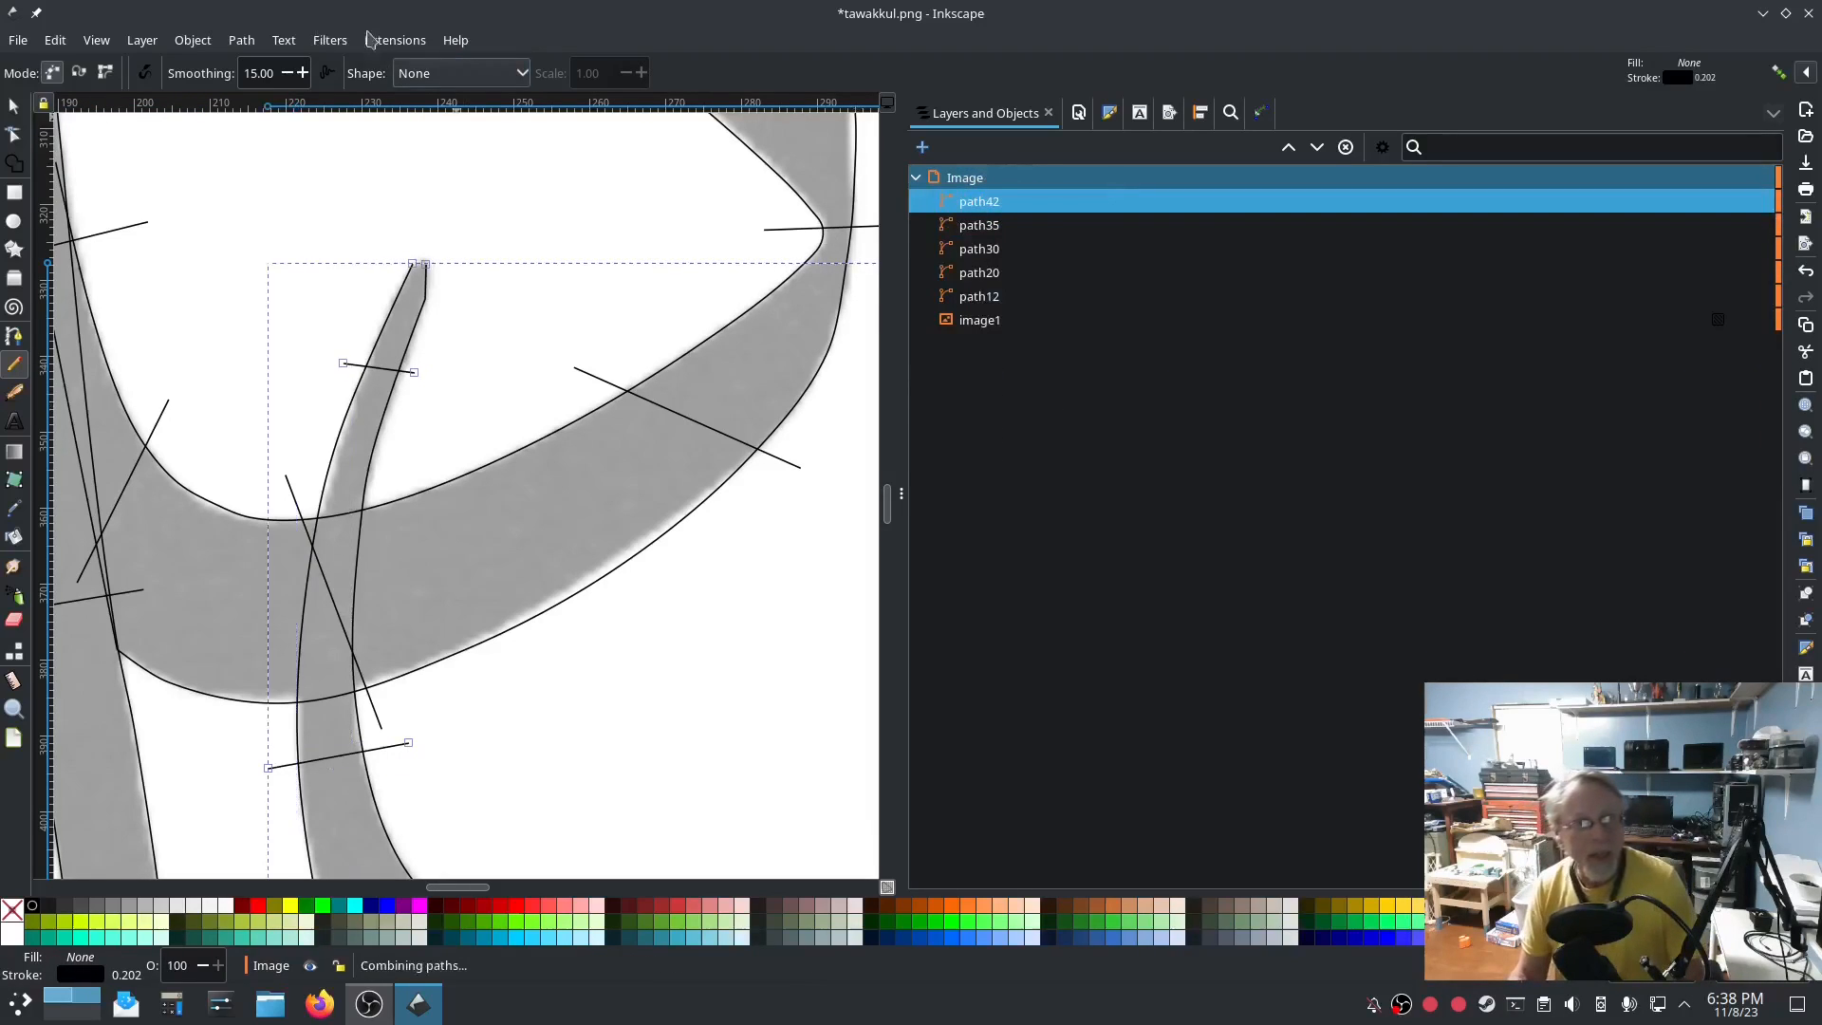
Enable the custom satin column for the combined tail path in the Ink/Stitch params and apply it.
click(394, 40)
mouse_move(408, 289)
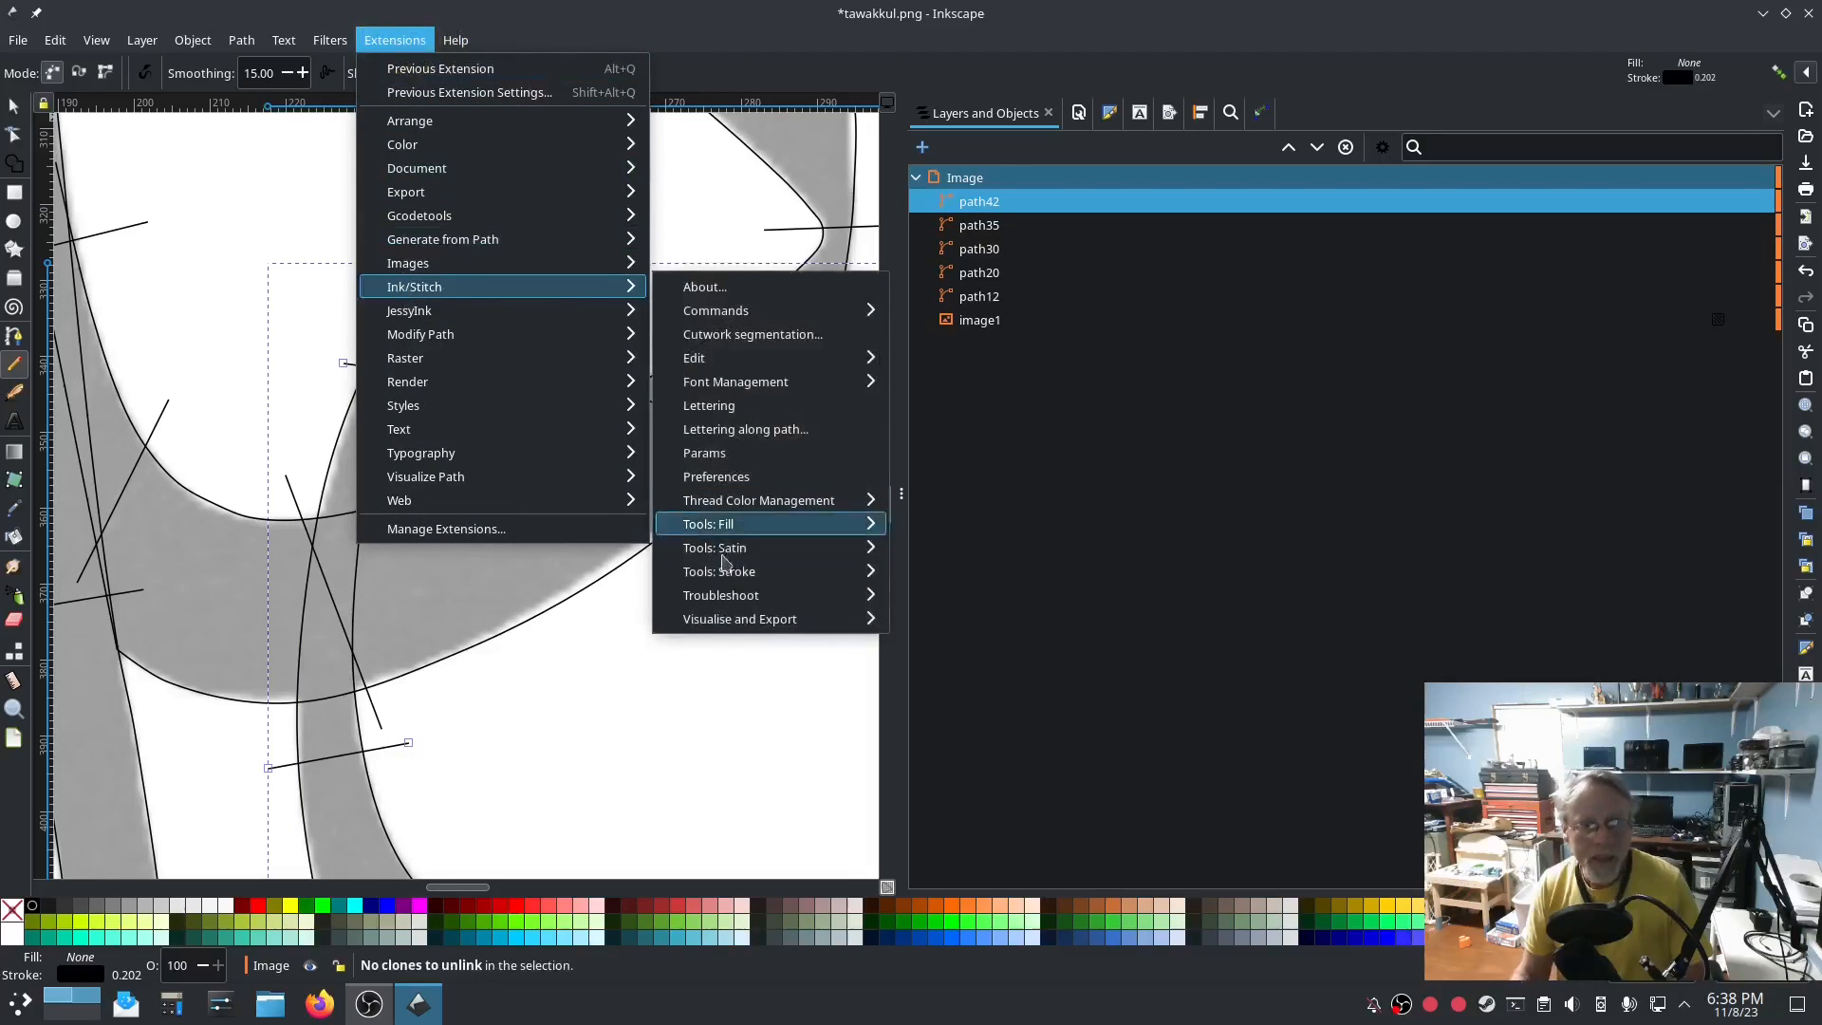
click(709, 453)
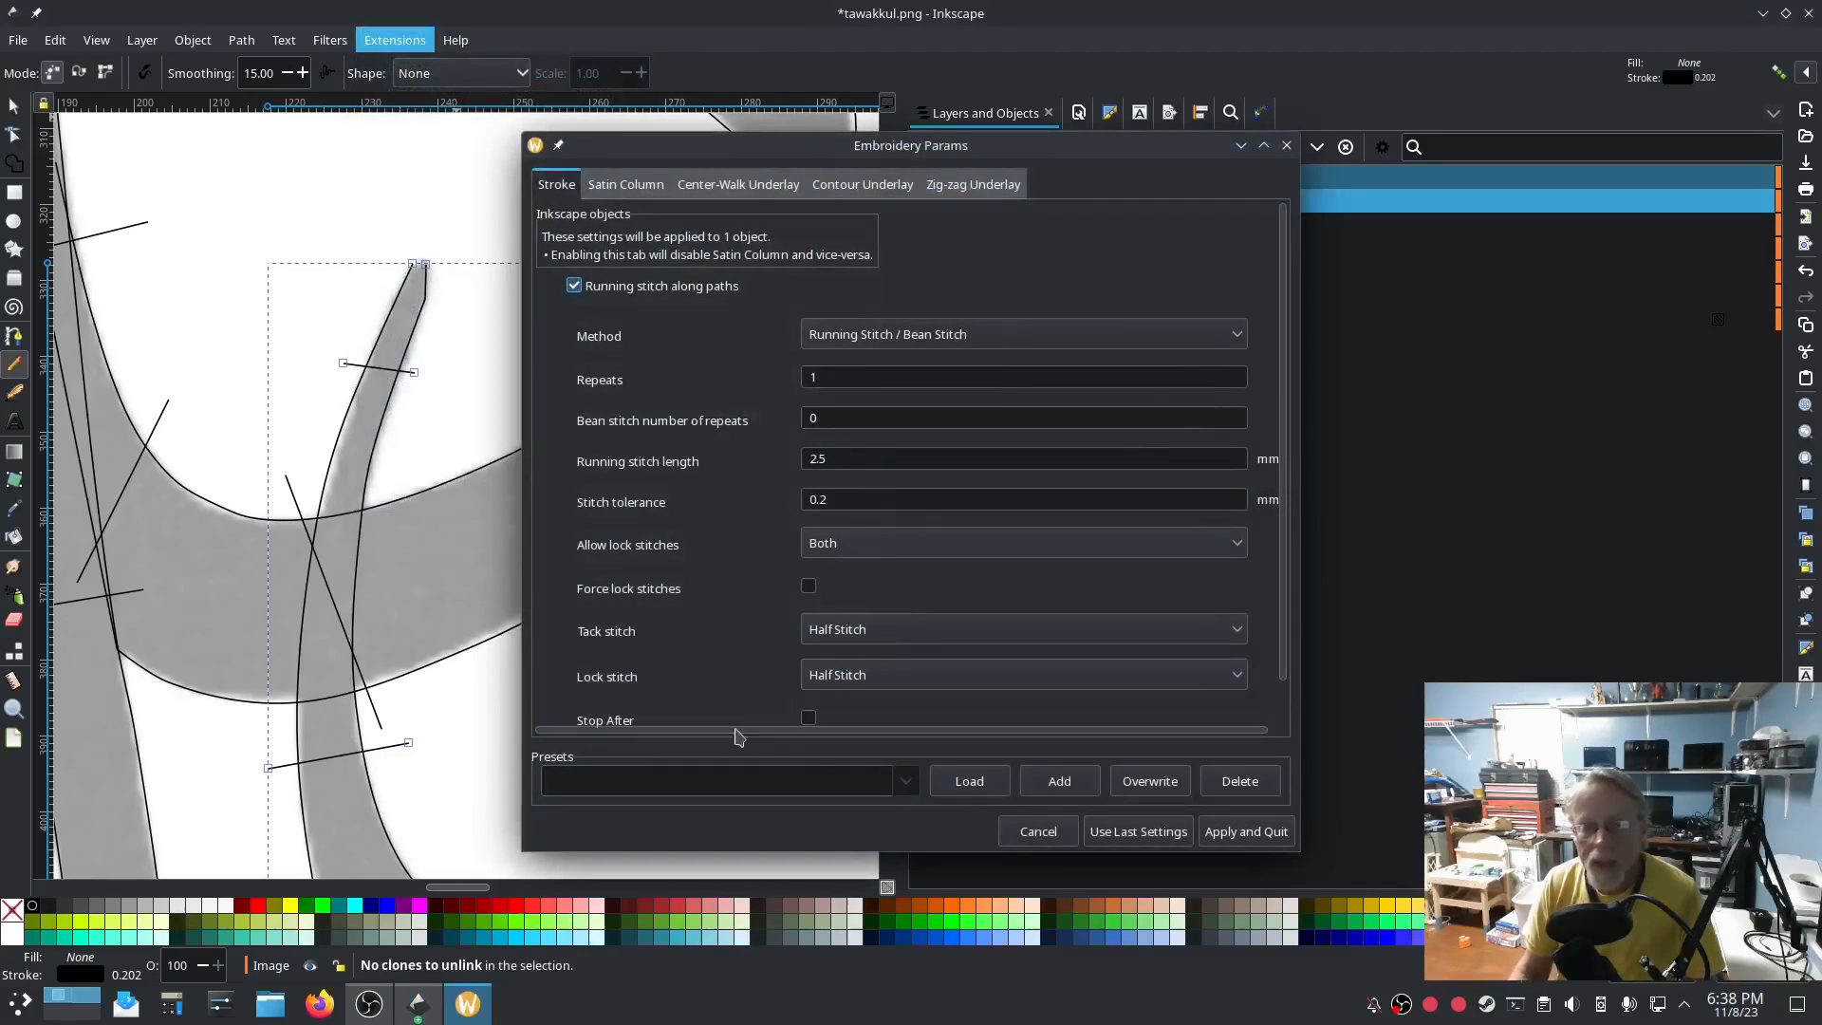
click(1224, 832)
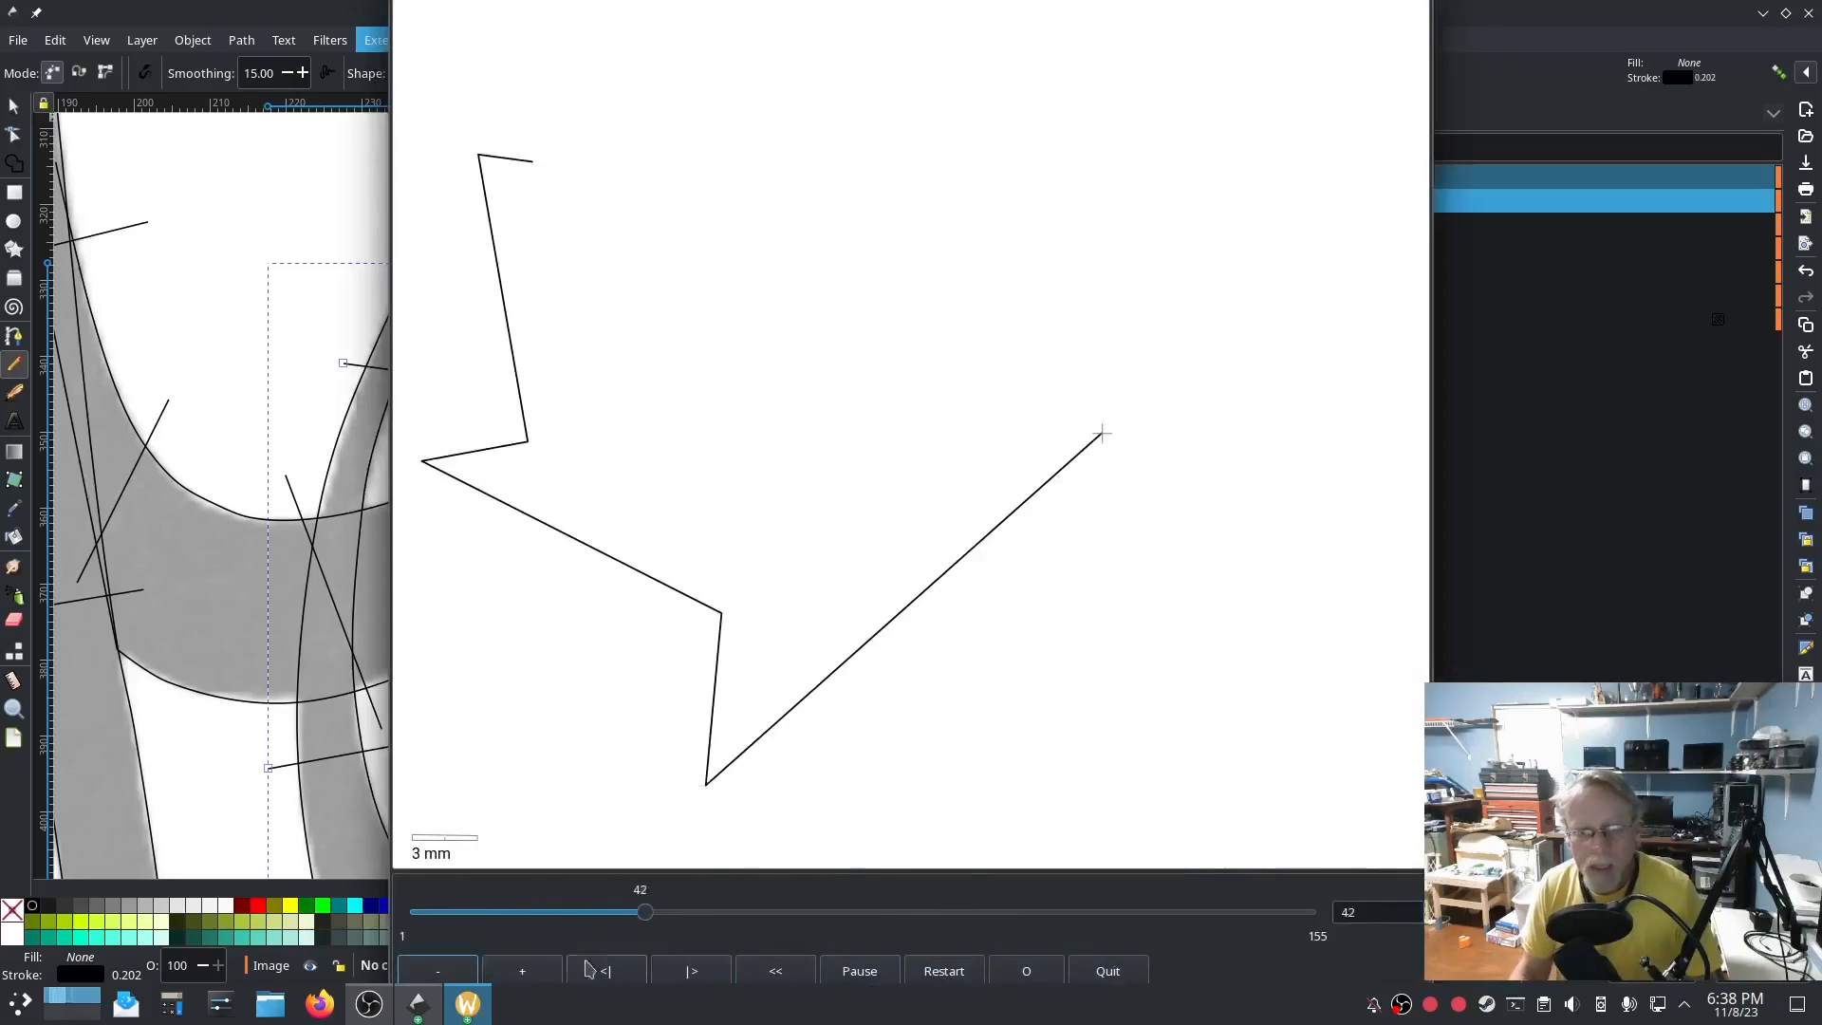
click(467, 1004)
click(625, 184)
click(574, 300)
drag(1019, 148, 1820, 227)
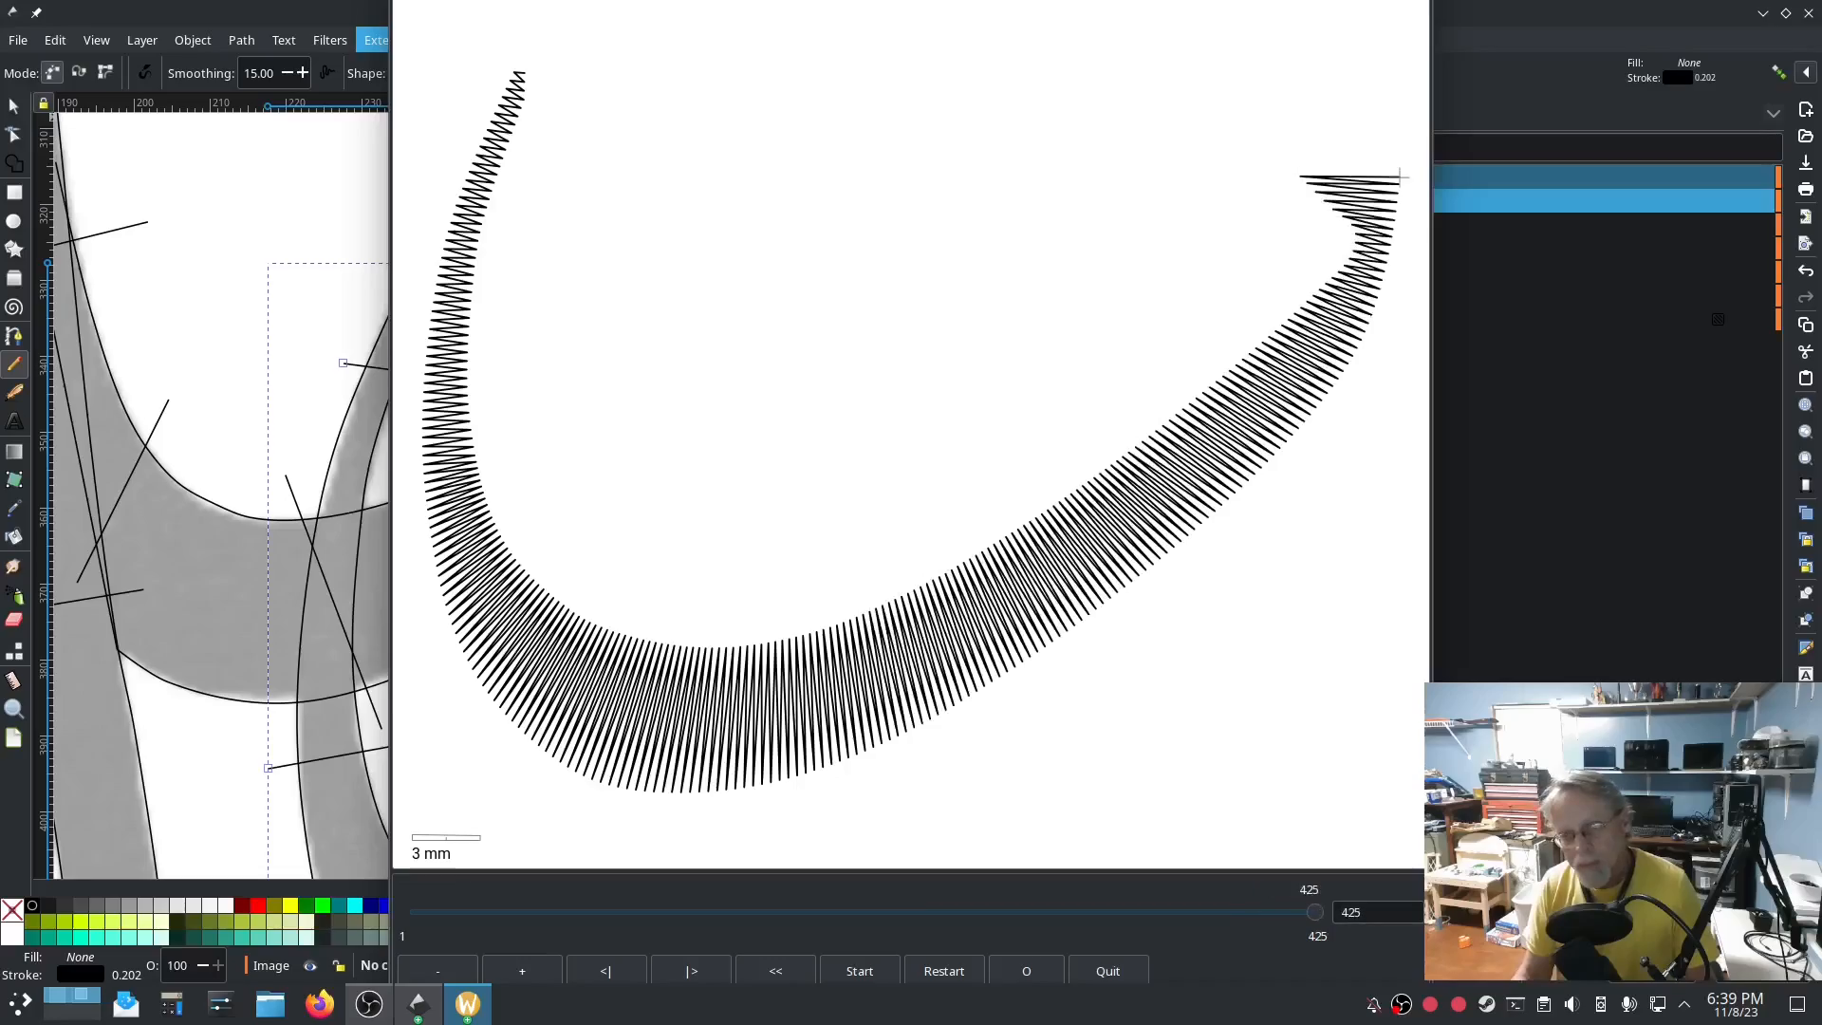
drag(1821, 123, 585, 100)
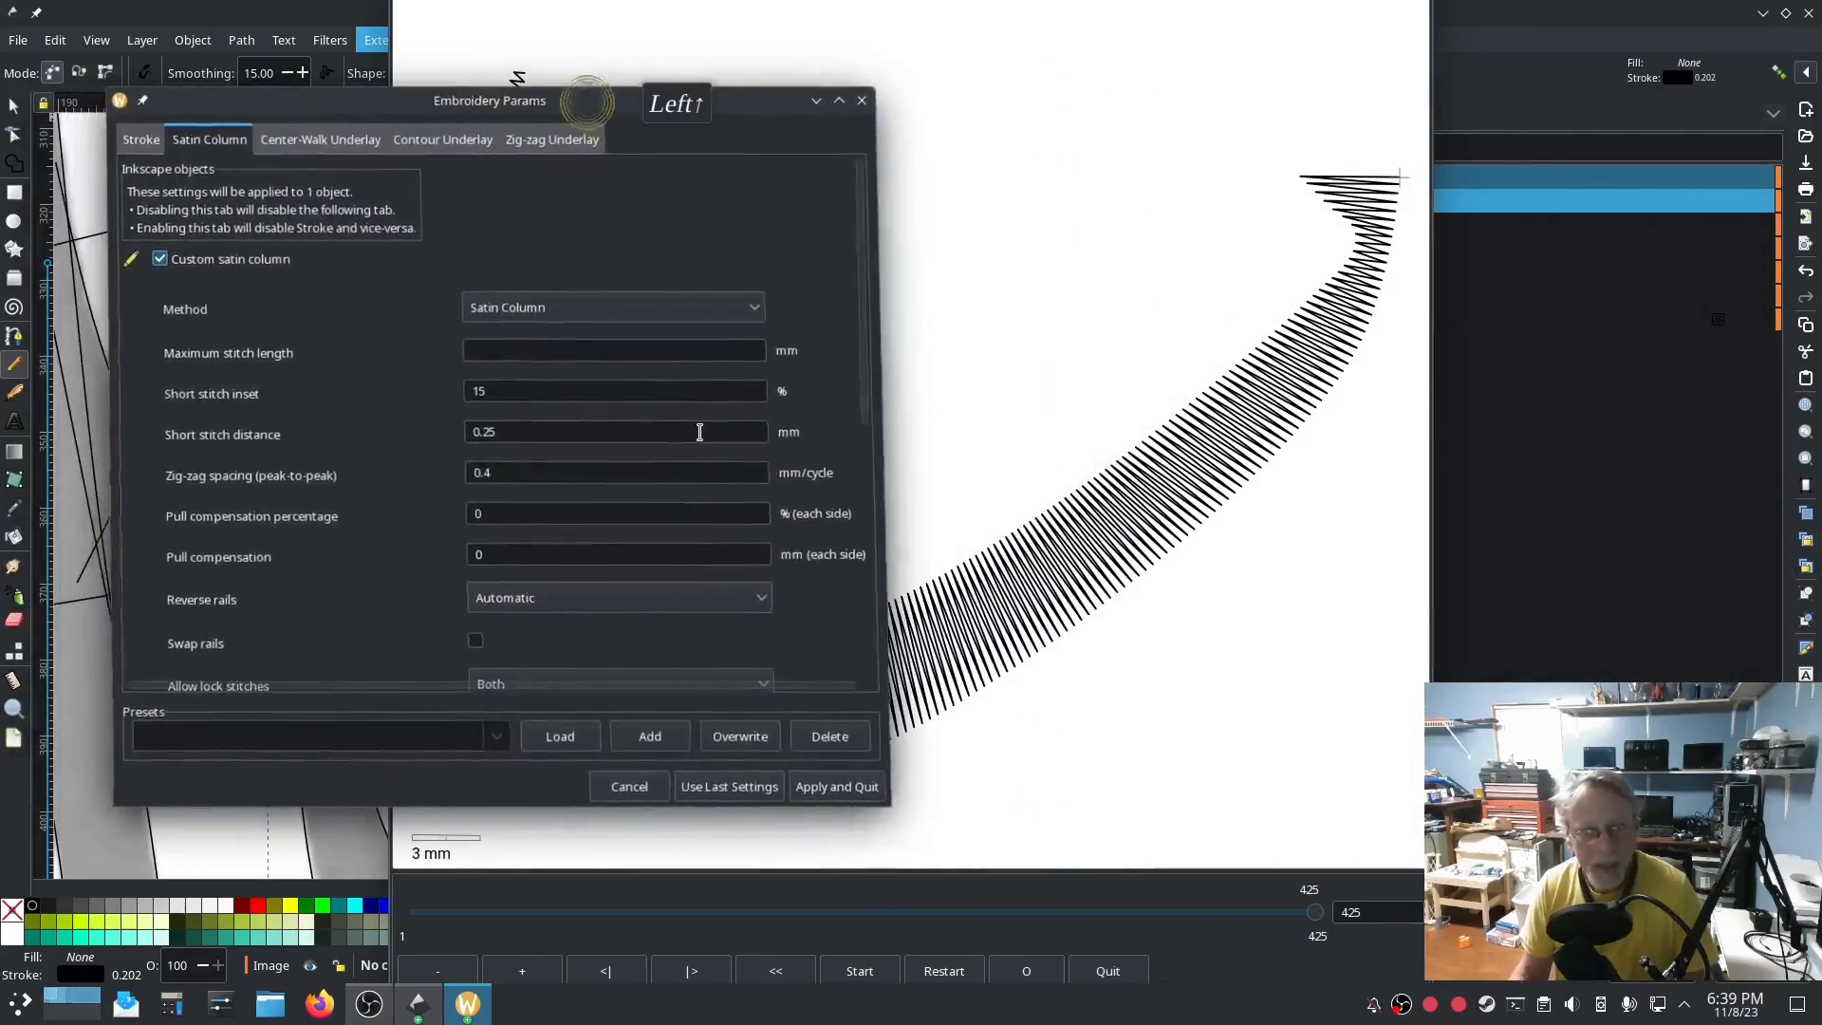
click(811, 787)
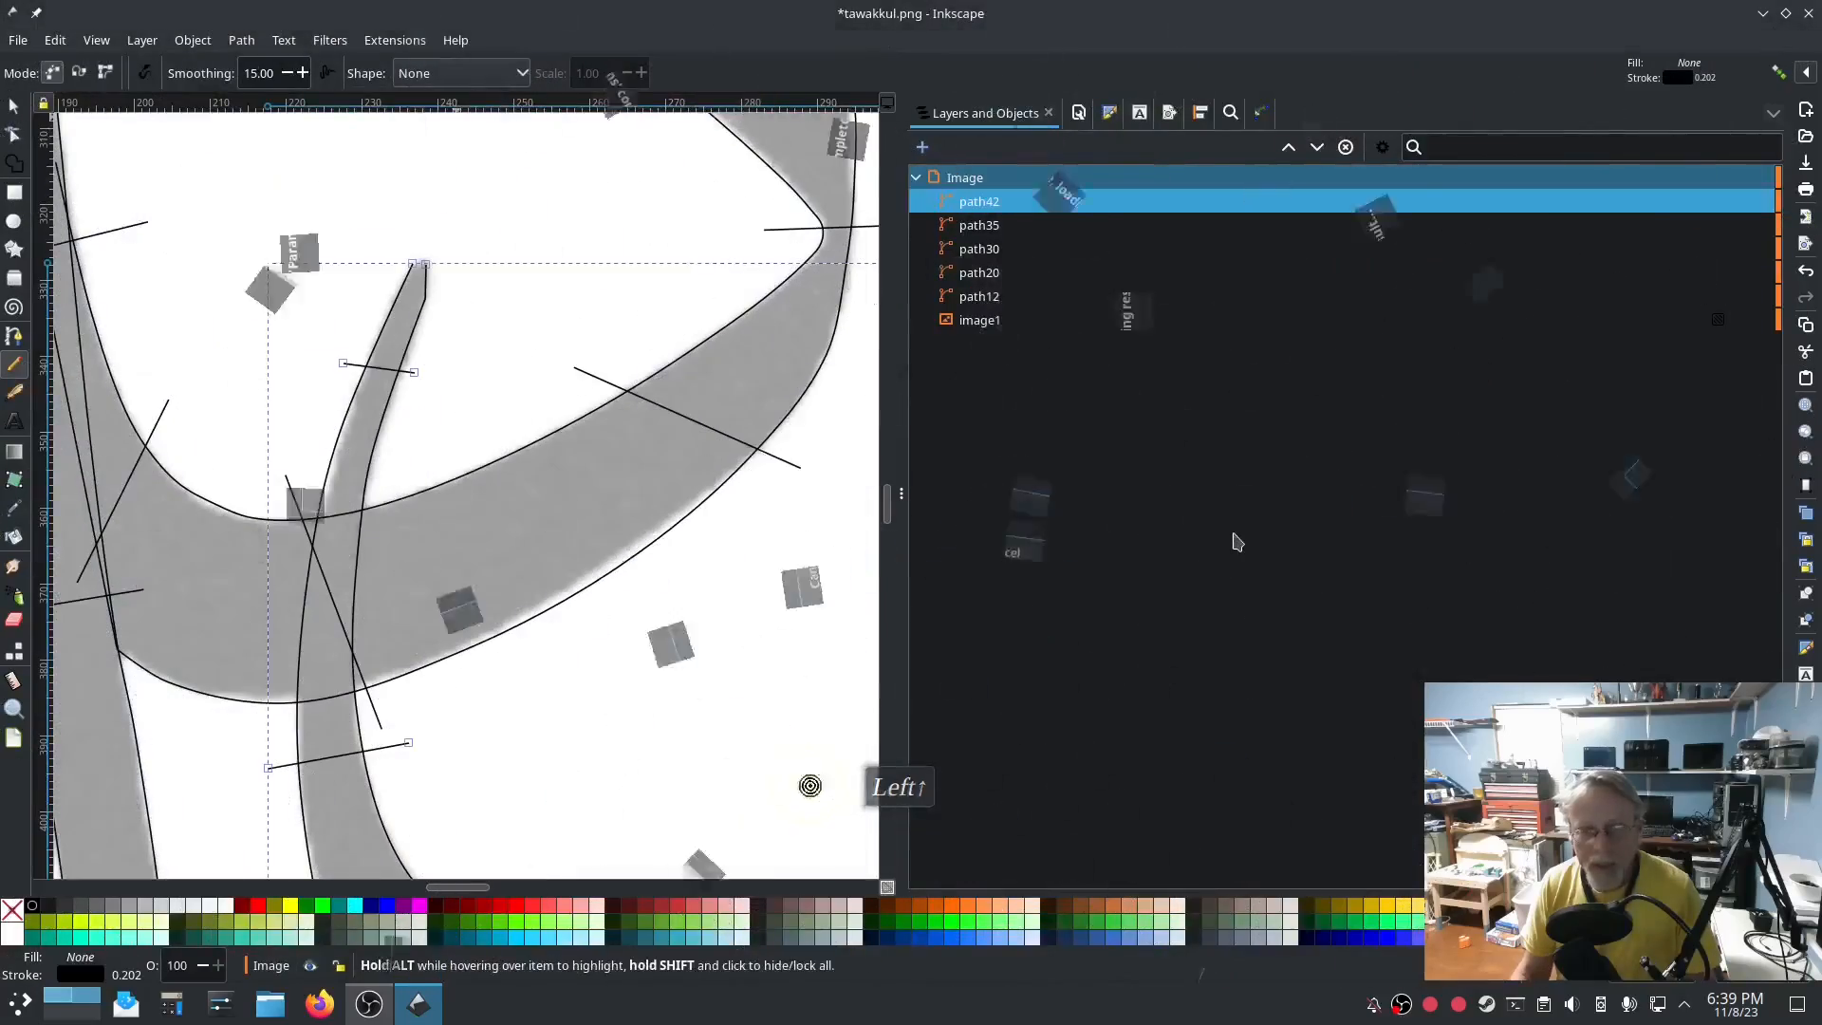
Start a Pen path inside the waw, trace around its eye, and carry it across to the connecting stroke's upper edge.
scroll(754, 641, down, 1)
drag(633, 371, 622, 700)
mouse_move(639, 277)
mouse_down()
mouse_move(602, 659)
mouse_move(578, 700)
mouse_up()
mouse_move(778, 451)
mouse_down()
mouse_move(378, 637)
mouse_move(548, 459)
mouse_move(447, 422)
mouse_up()
scroll(524, 770, down, 1)
scroll(524, 770, down, 1)
drag(500, 793, 607, 363)
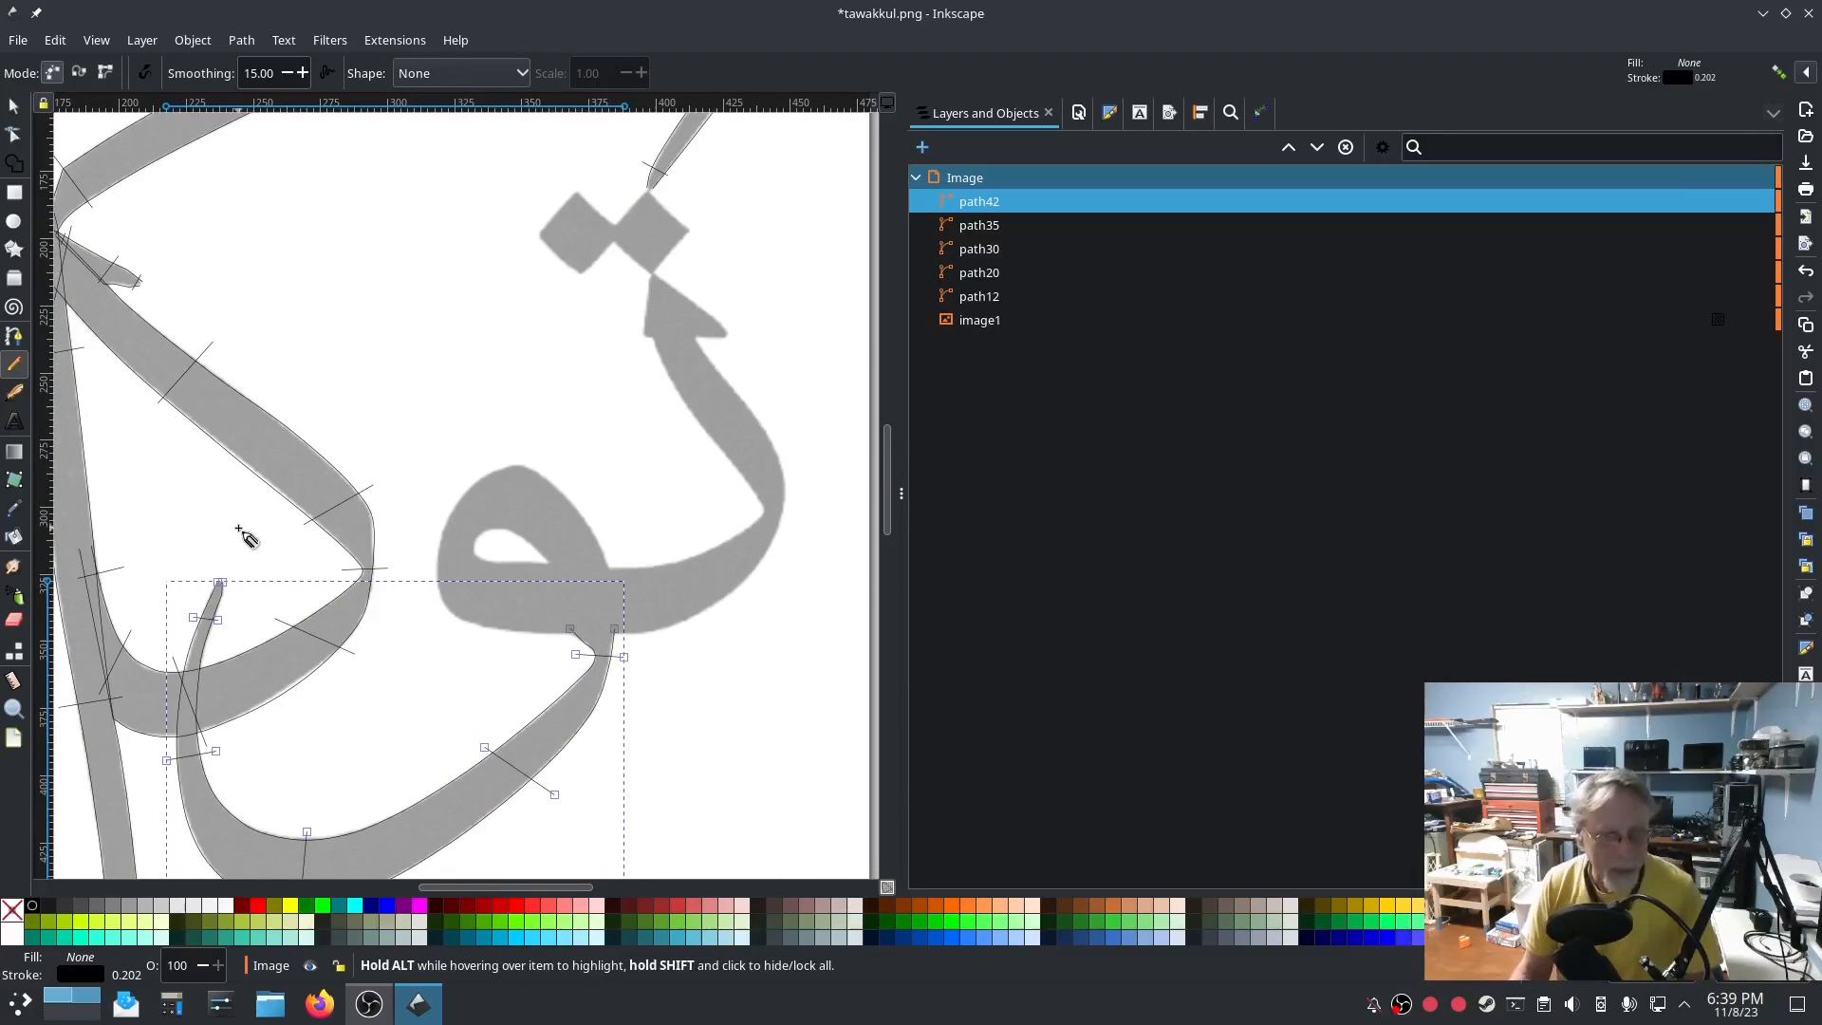
click(14, 337)
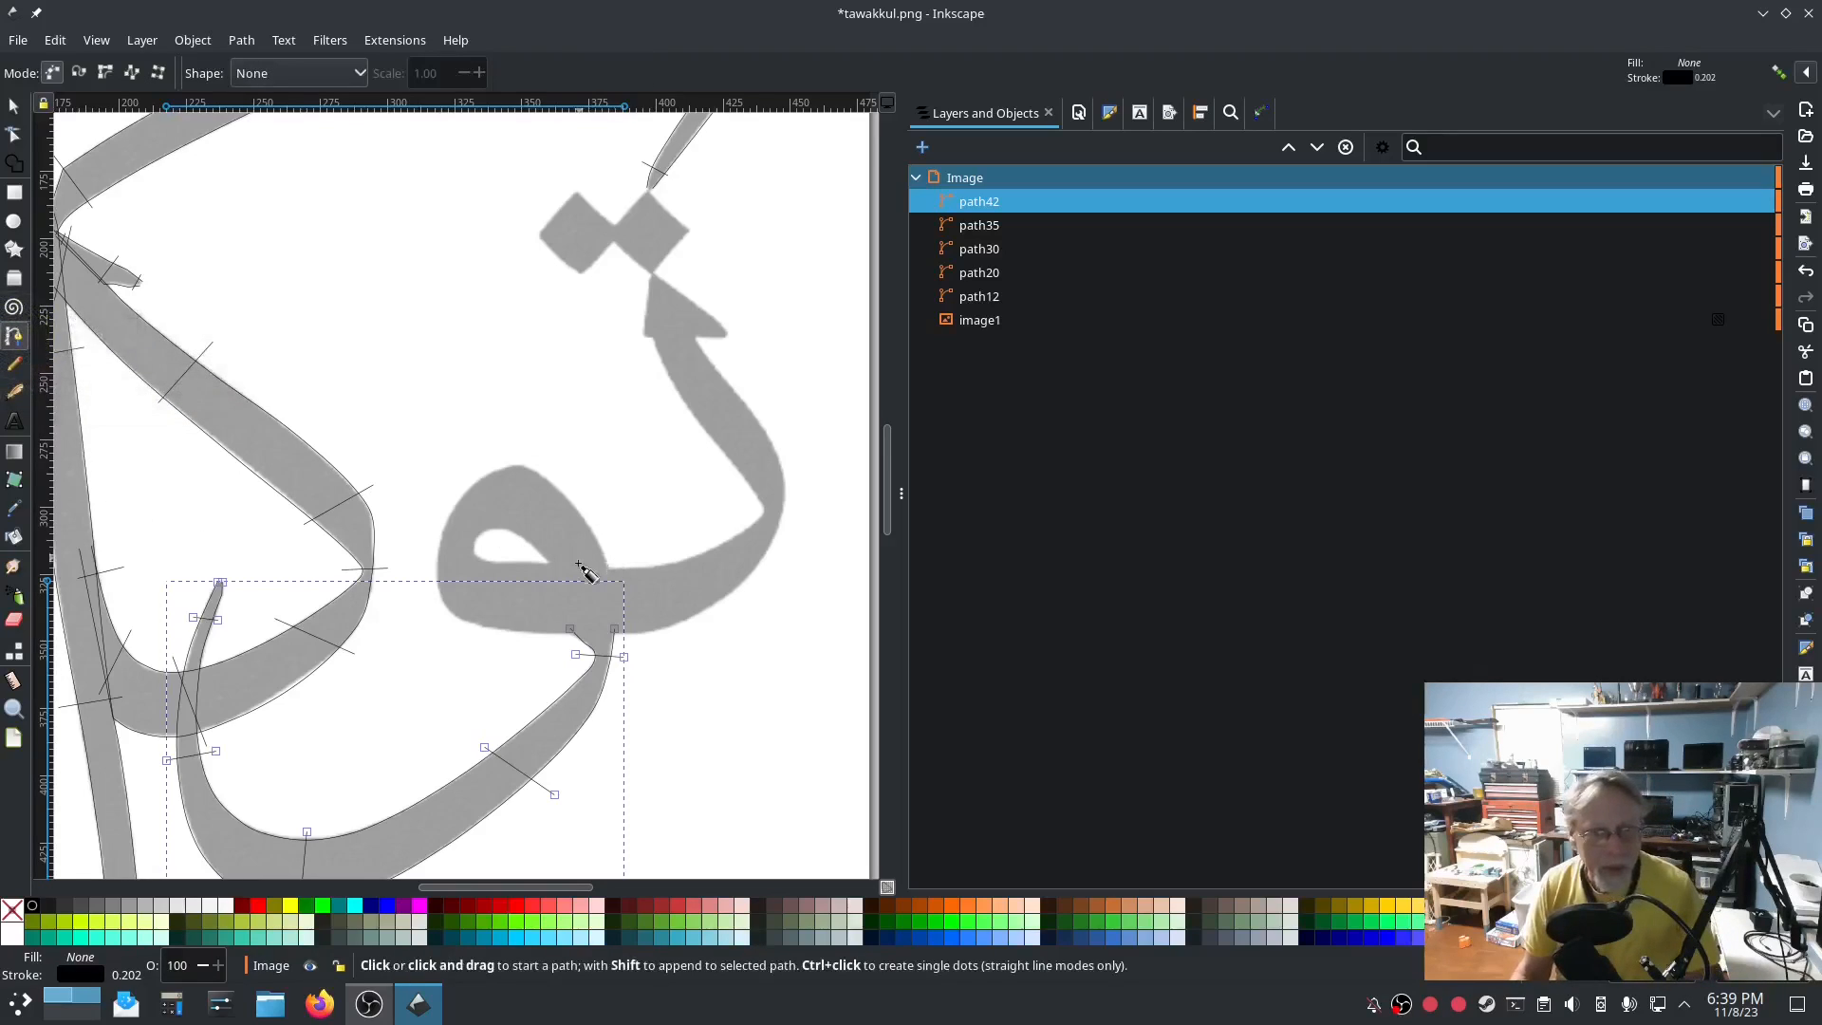
scroll(581, 580, up, 3)
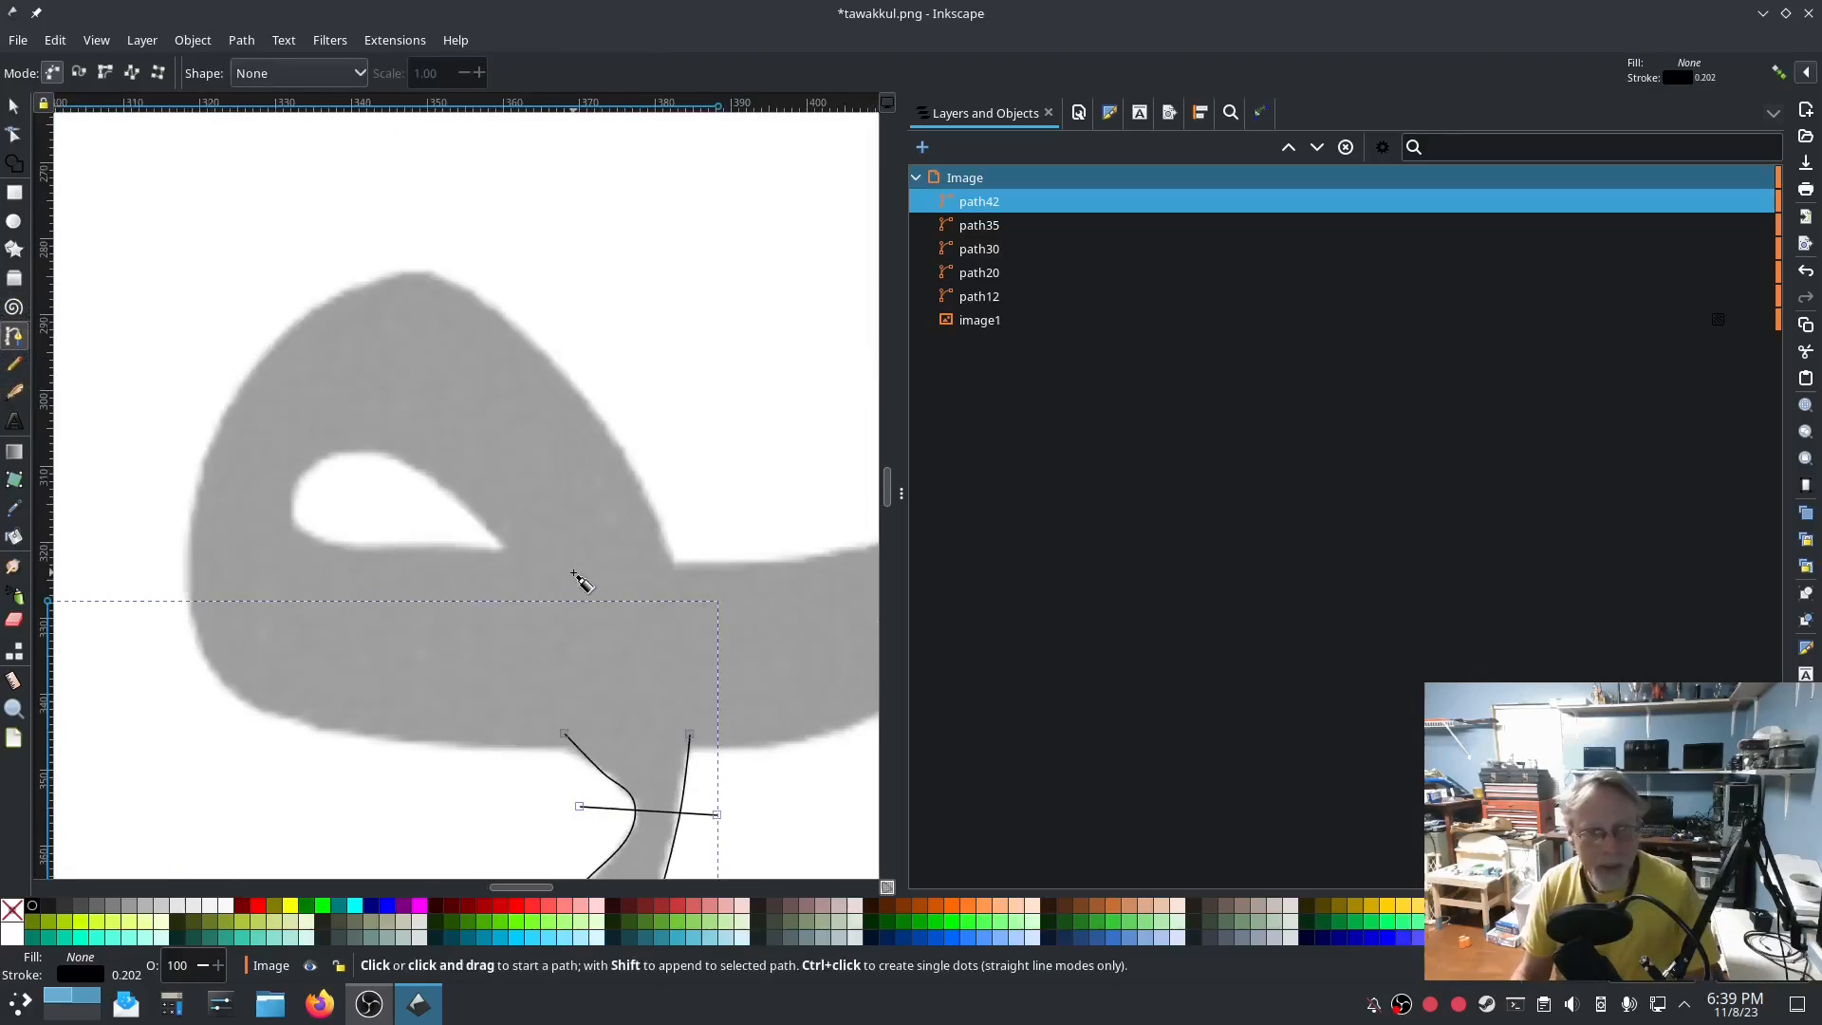
click(514, 567)
click(411, 465)
click(342, 456)
click(300, 477)
click(293, 501)
click(302, 530)
click(334, 537)
click(375, 541)
click(452, 550)
click(493, 549)
click(693, 562)
Continue the inner path along the connecting stroke's upper edge and around the sharp inner bend.
scroll(736, 555, right, 10)
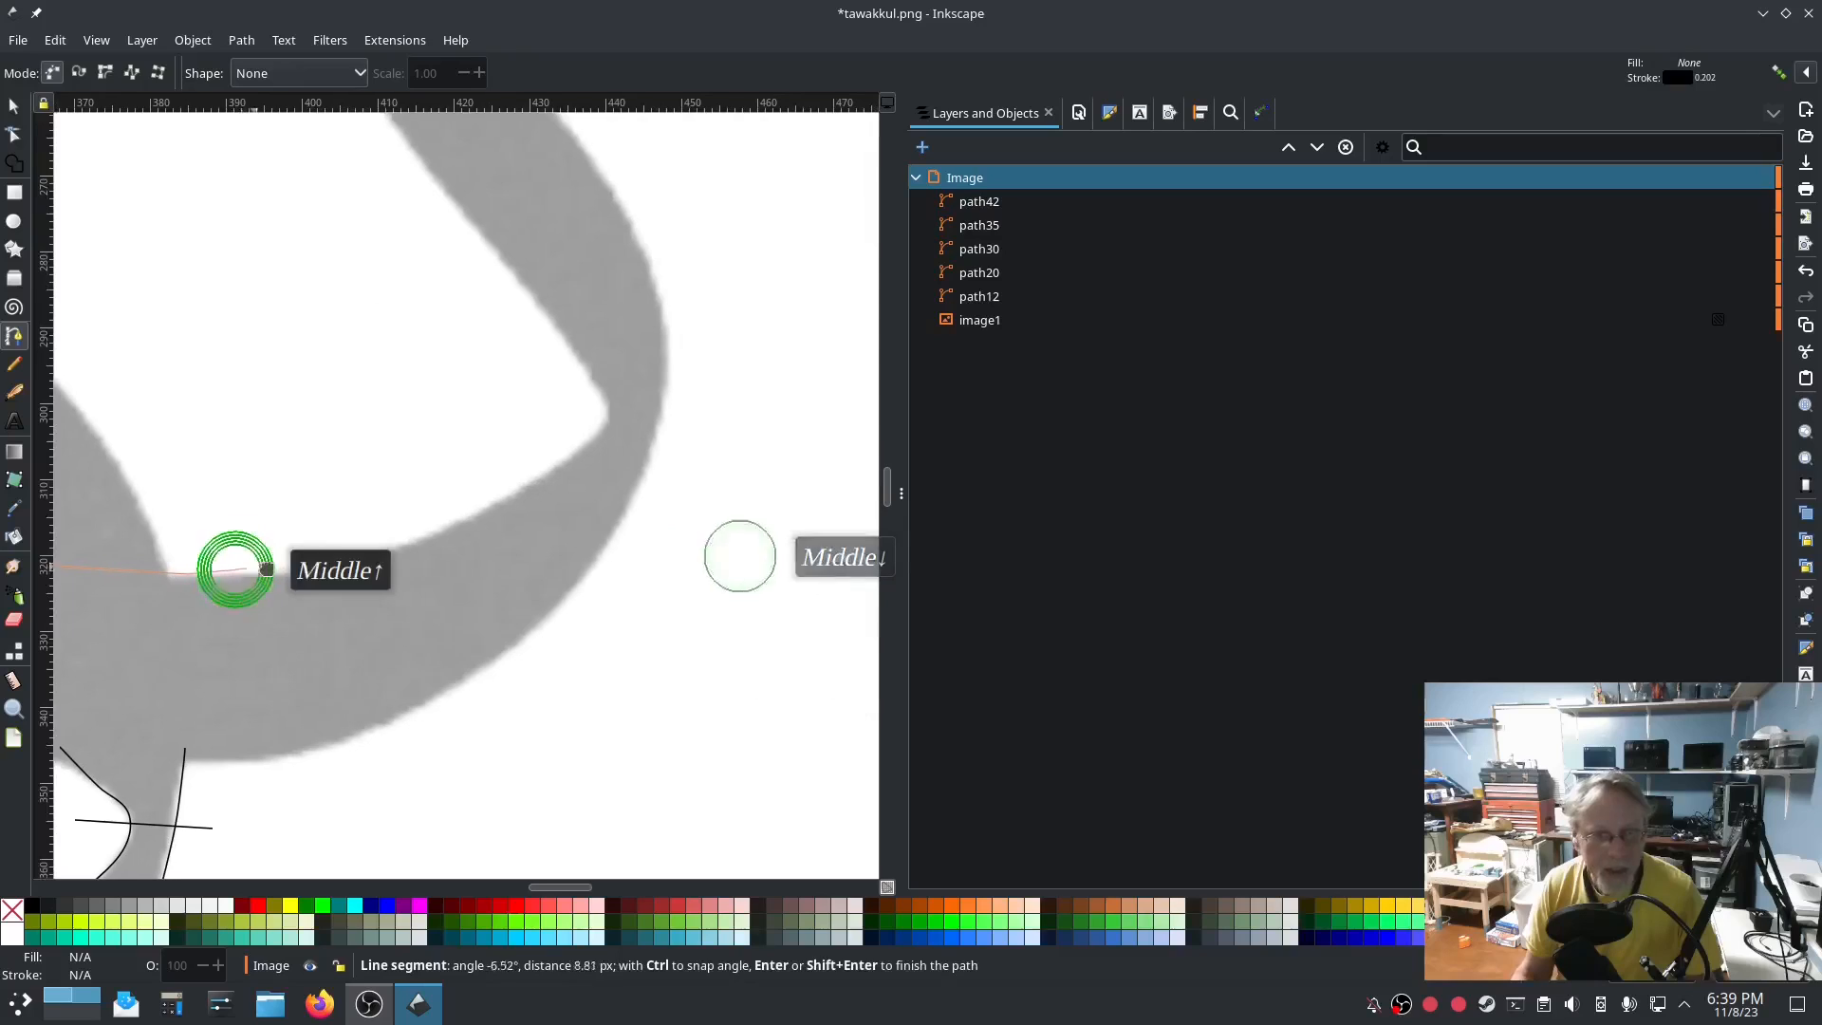
click(323, 567)
click(442, 527)
click(542, 478)
click(592, 426)
click(602, 407)
click(589, 381)
scroll(533, 375, up, 10)
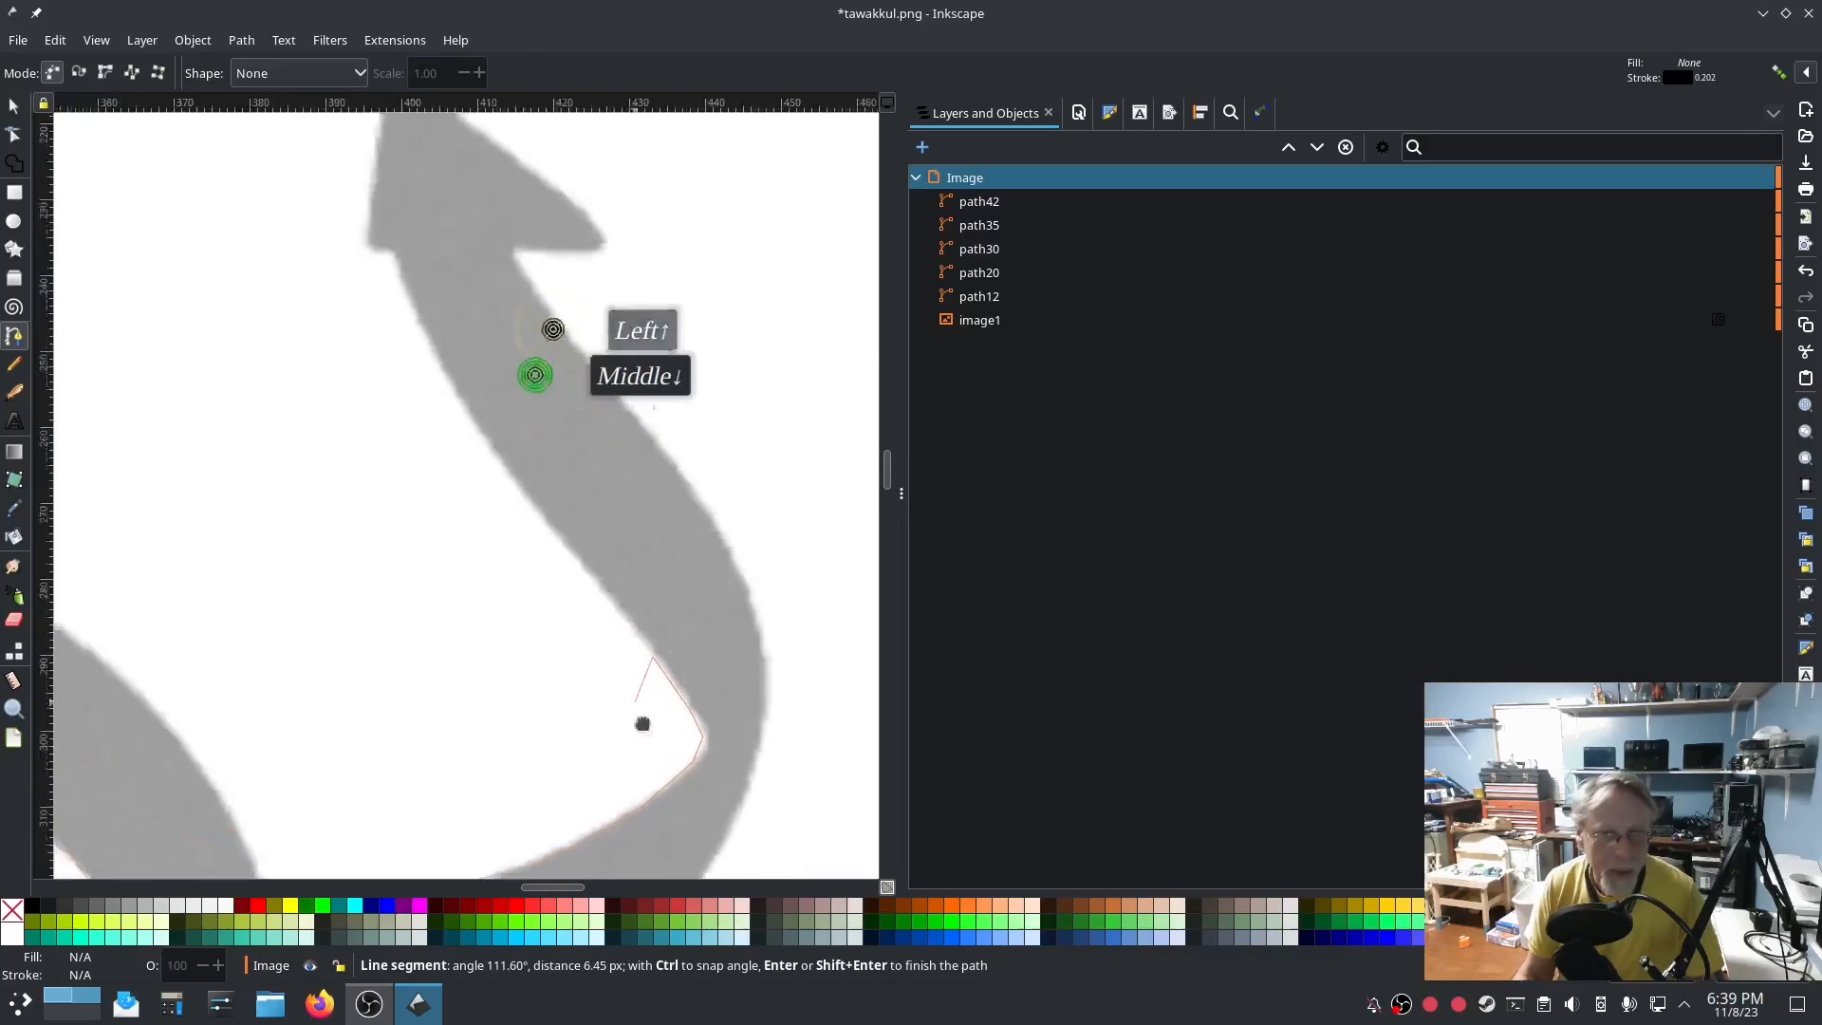
Trace the rising stroke's inner edge up around the left barb to the arrowhead's tip and finish the path.
click(499, 502)
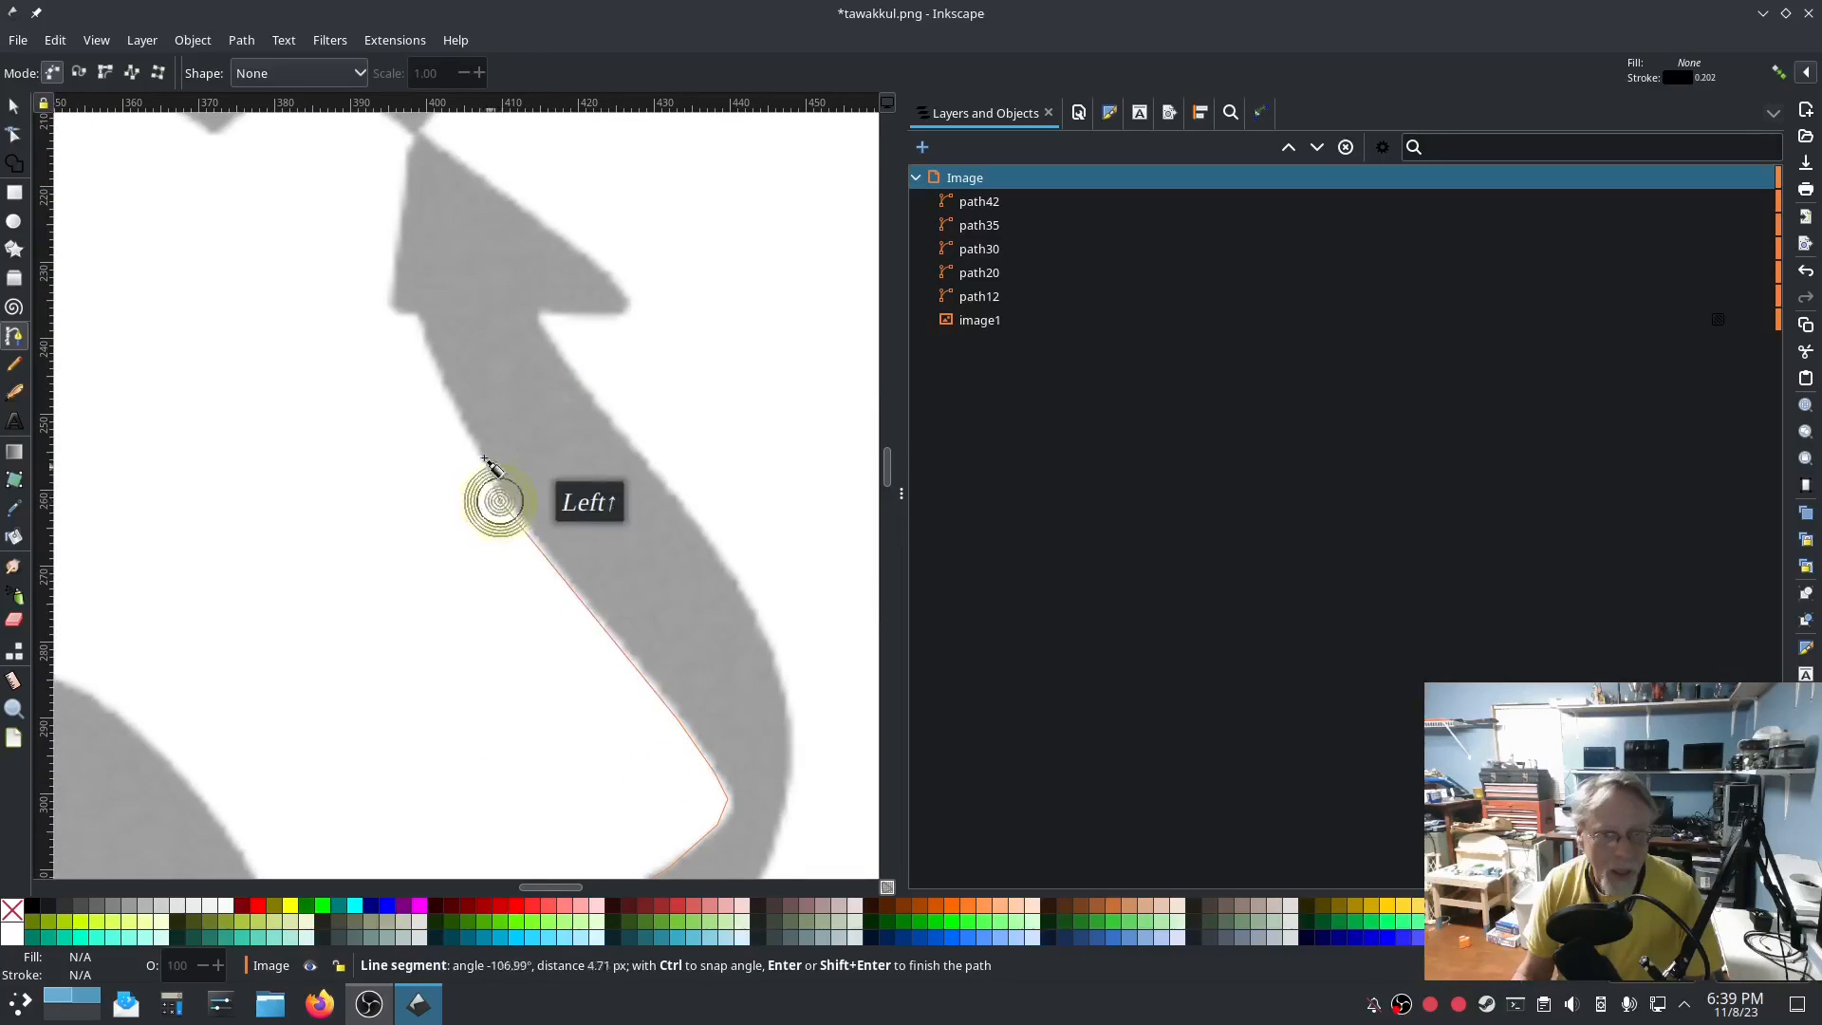
click(464, 426)
click(434, 365)
click(415, 314)
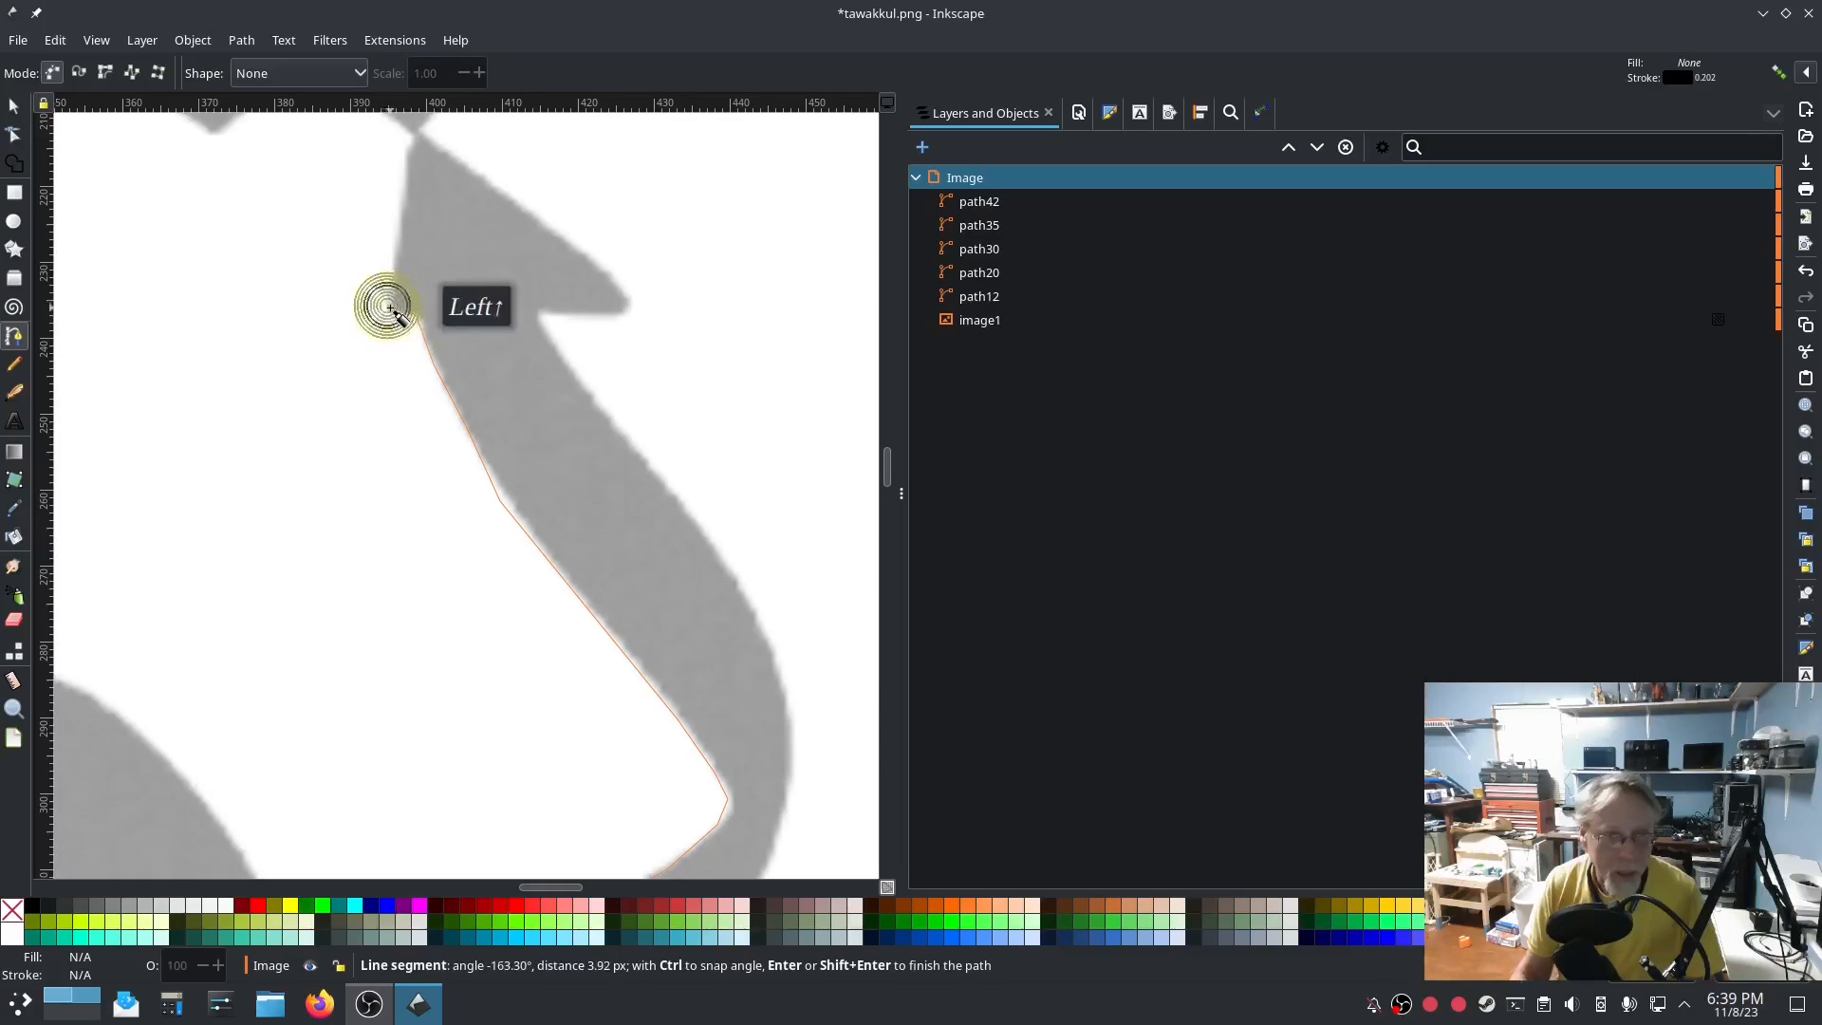
click(414, 137)
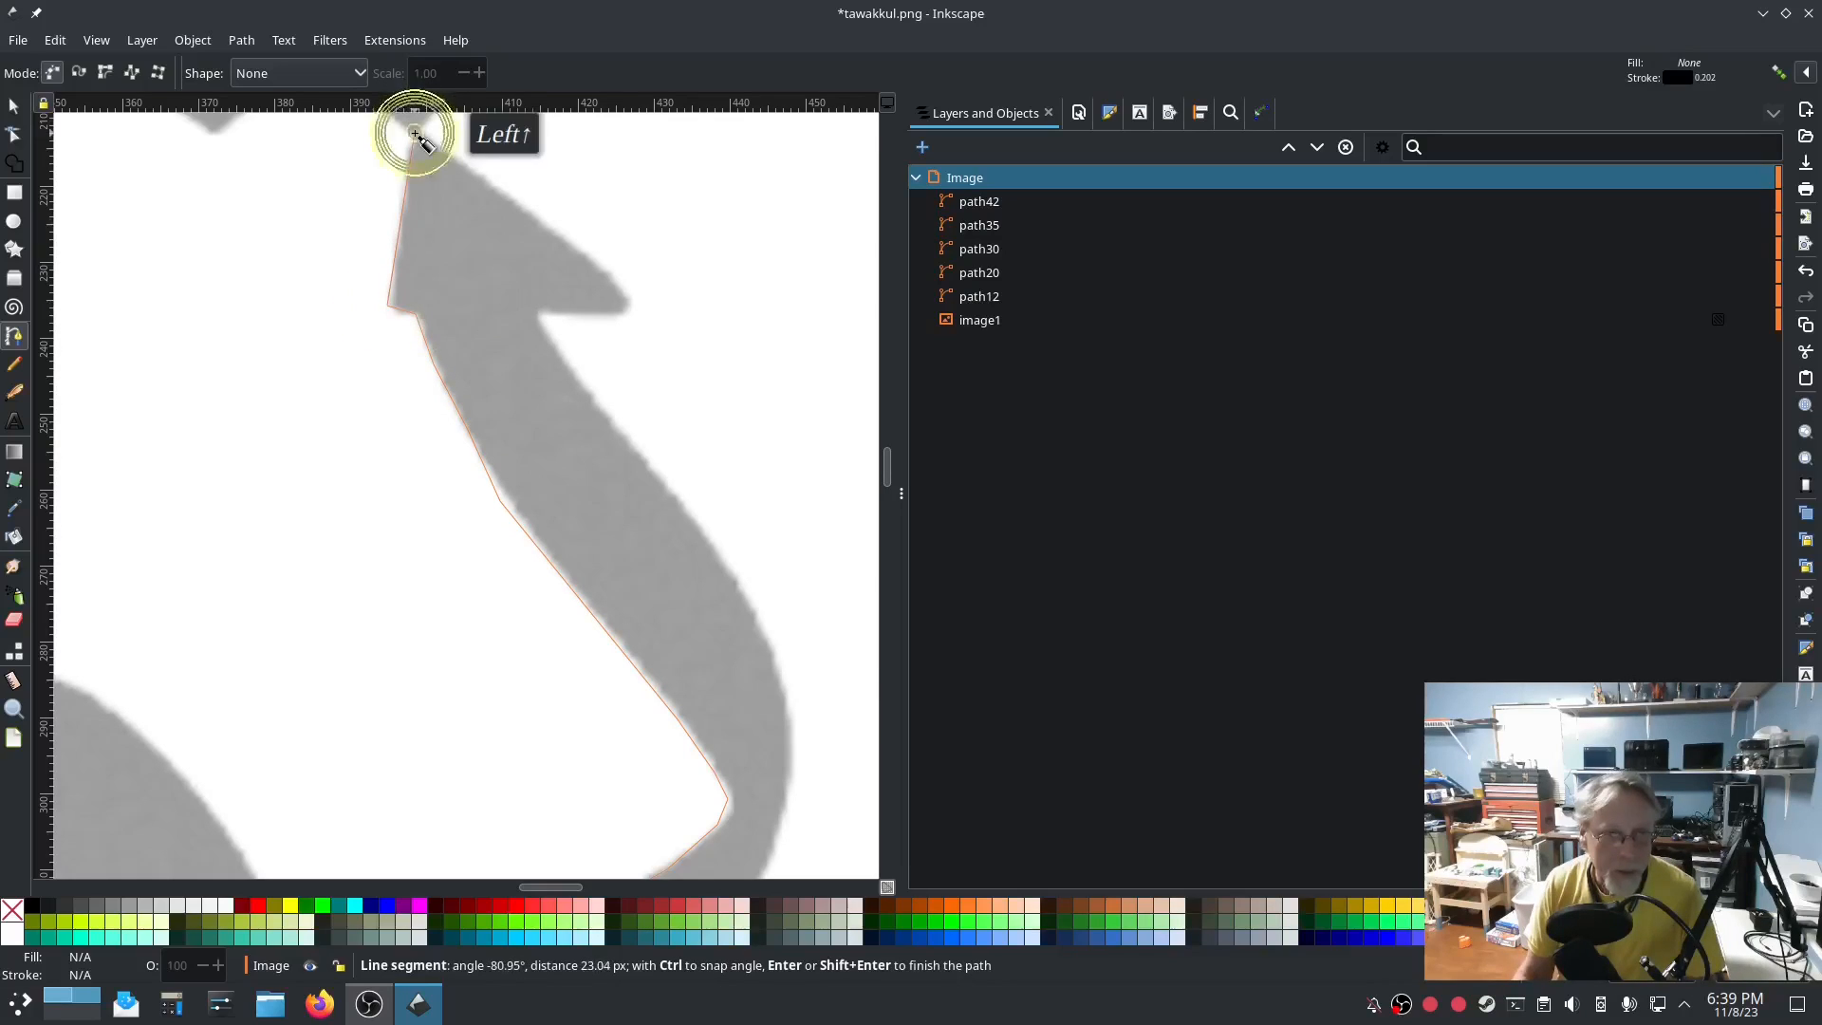
key(Return)
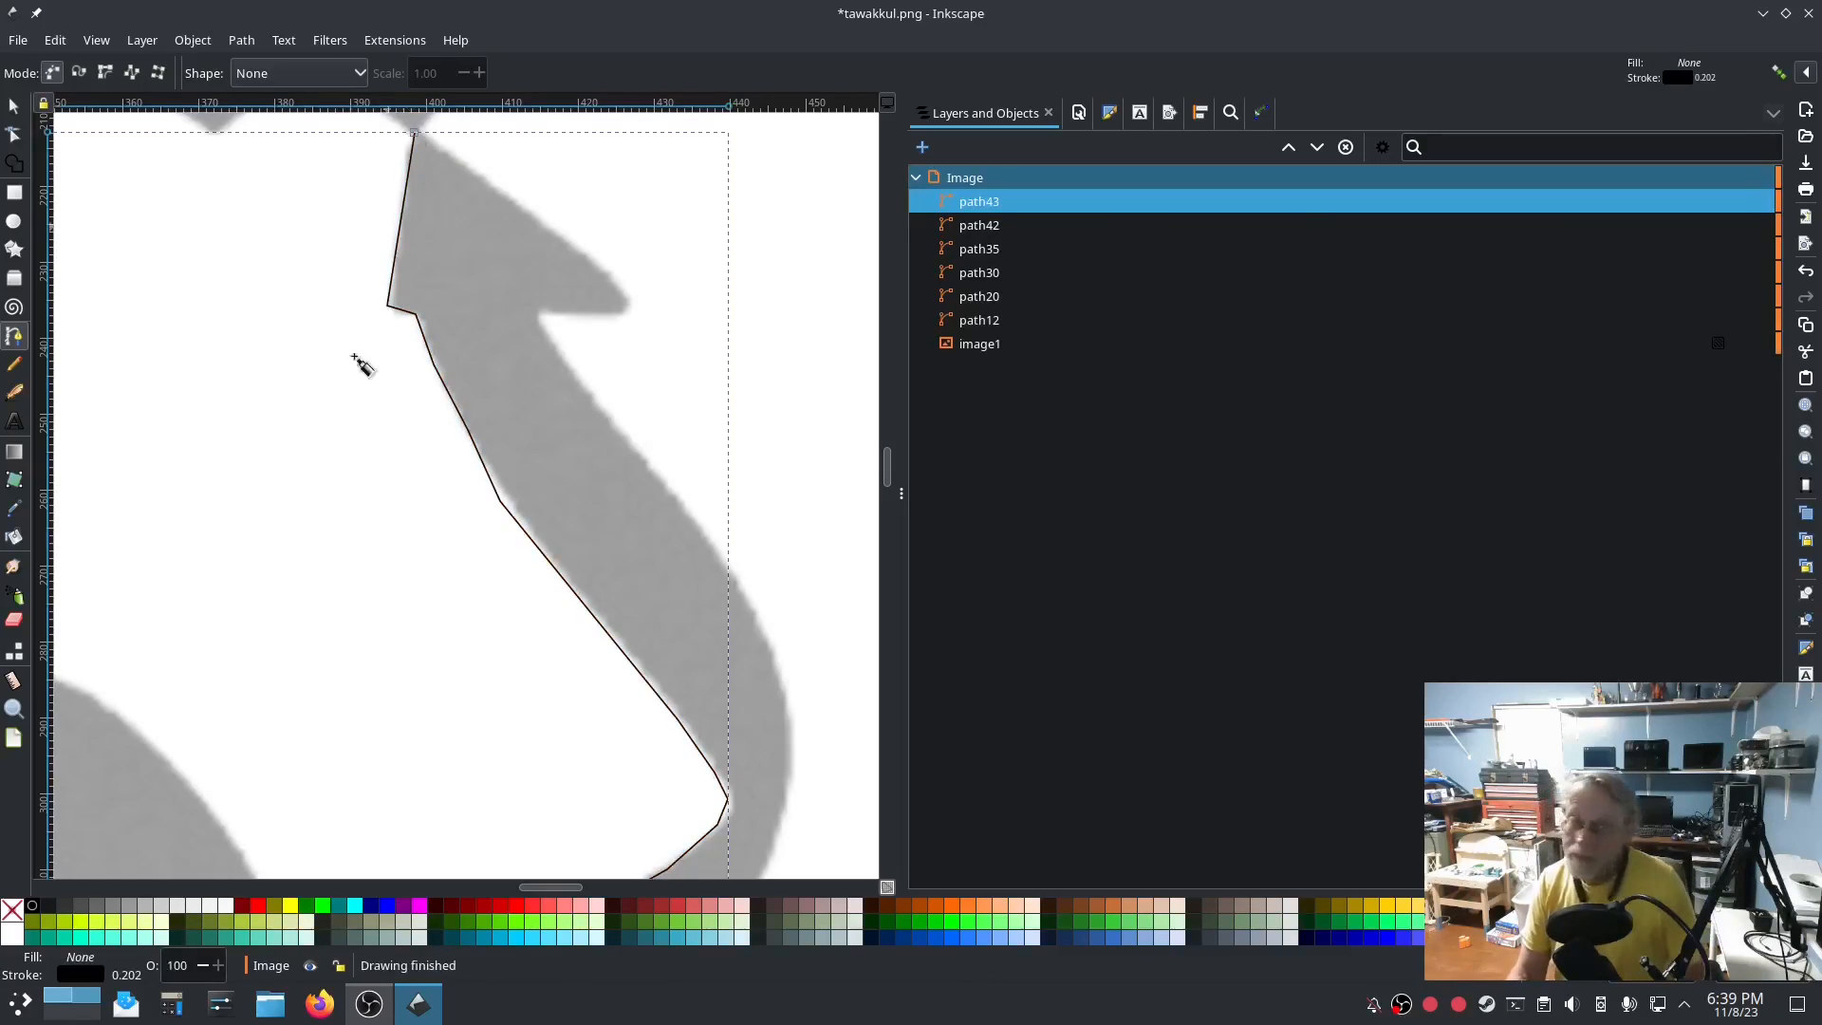
drag(274, 667, 764, 370)
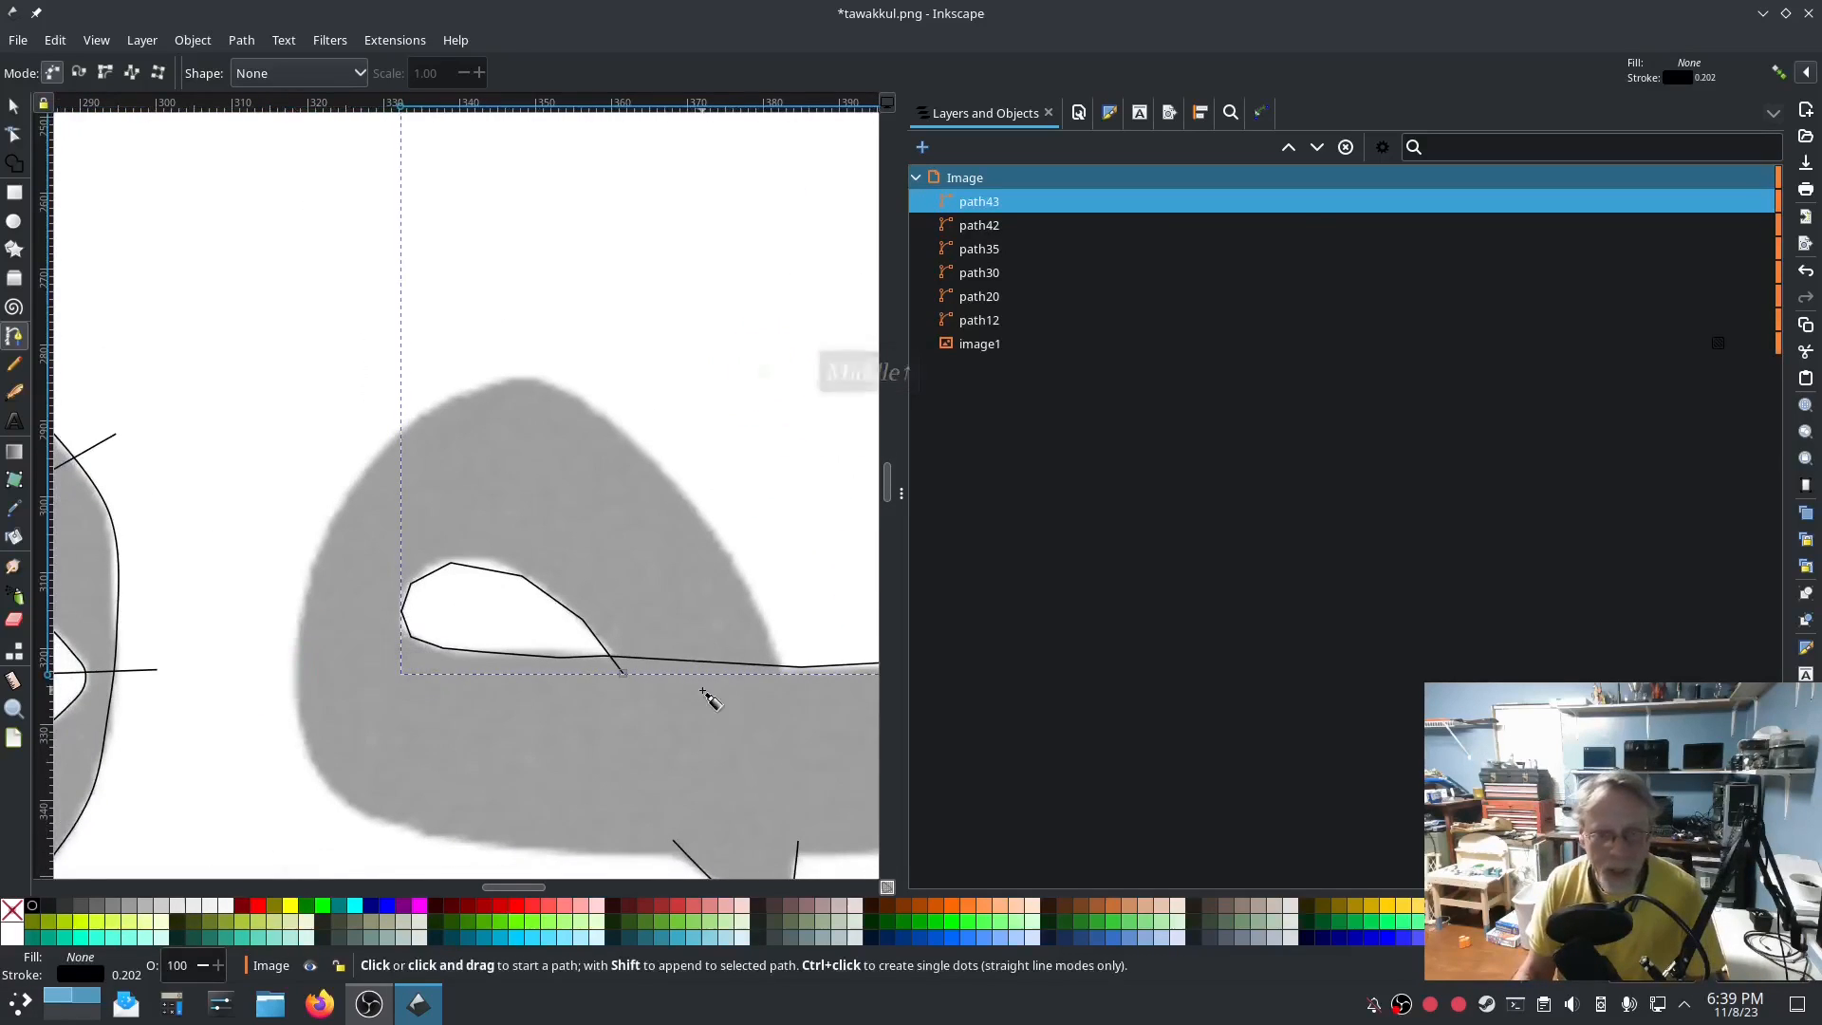
drag(698, 693, 572, 657)
click(656, 640)
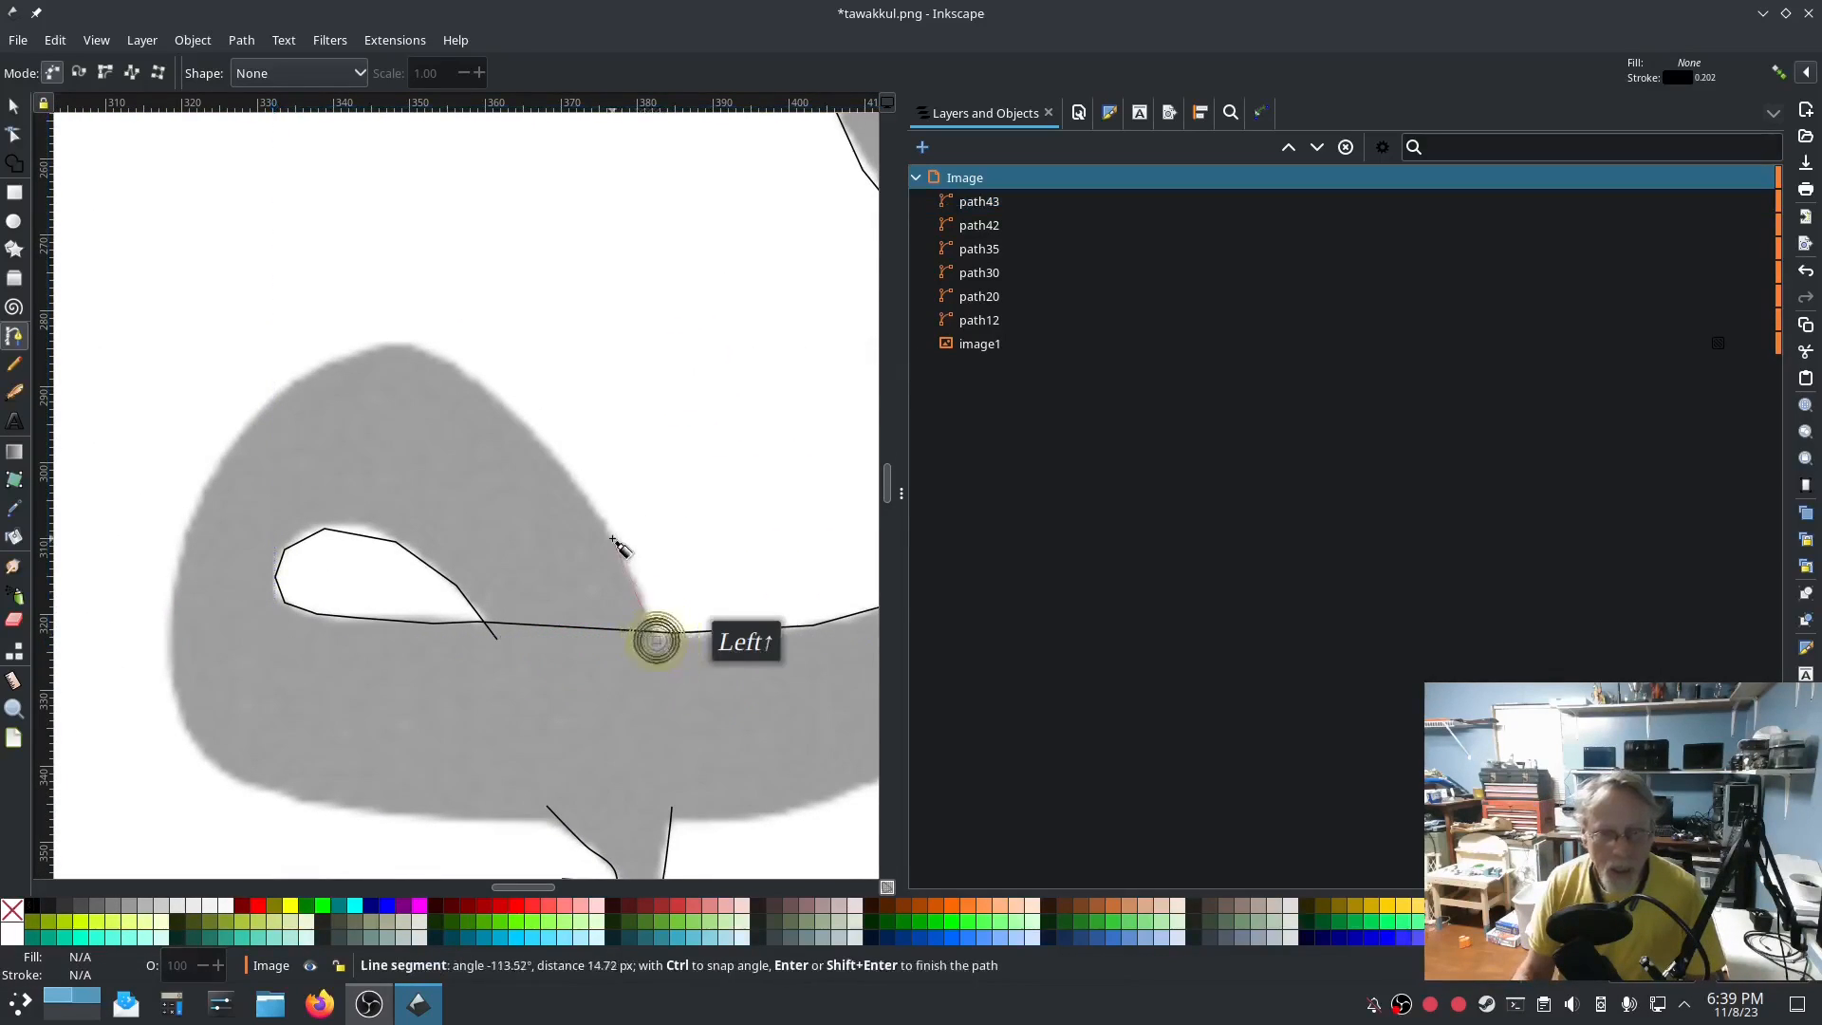
click(621, 544)
click(557, 428)
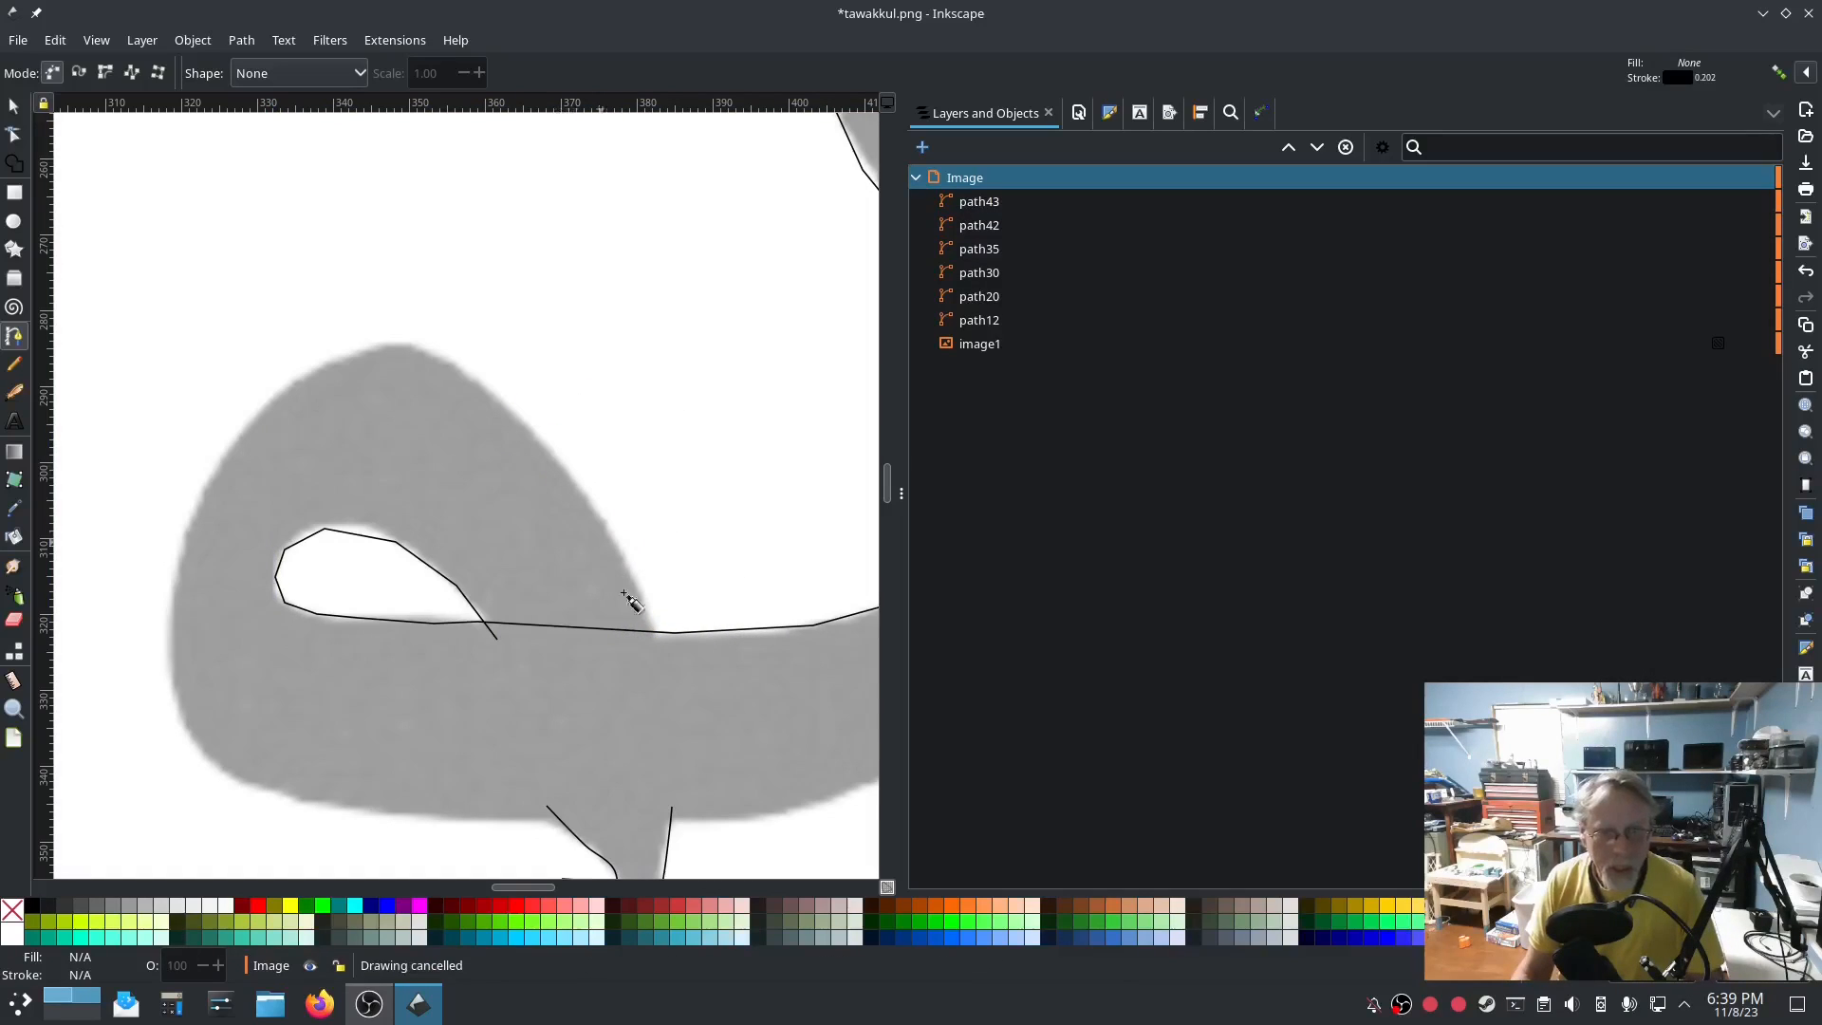
Start a Pen path where the waw's head meets the connecting stroke and trace its outer edge over the top to the far side.
click(657, 644)
click(629, 569)
click(587, 501)
click(521, 427)
click(459, 366)
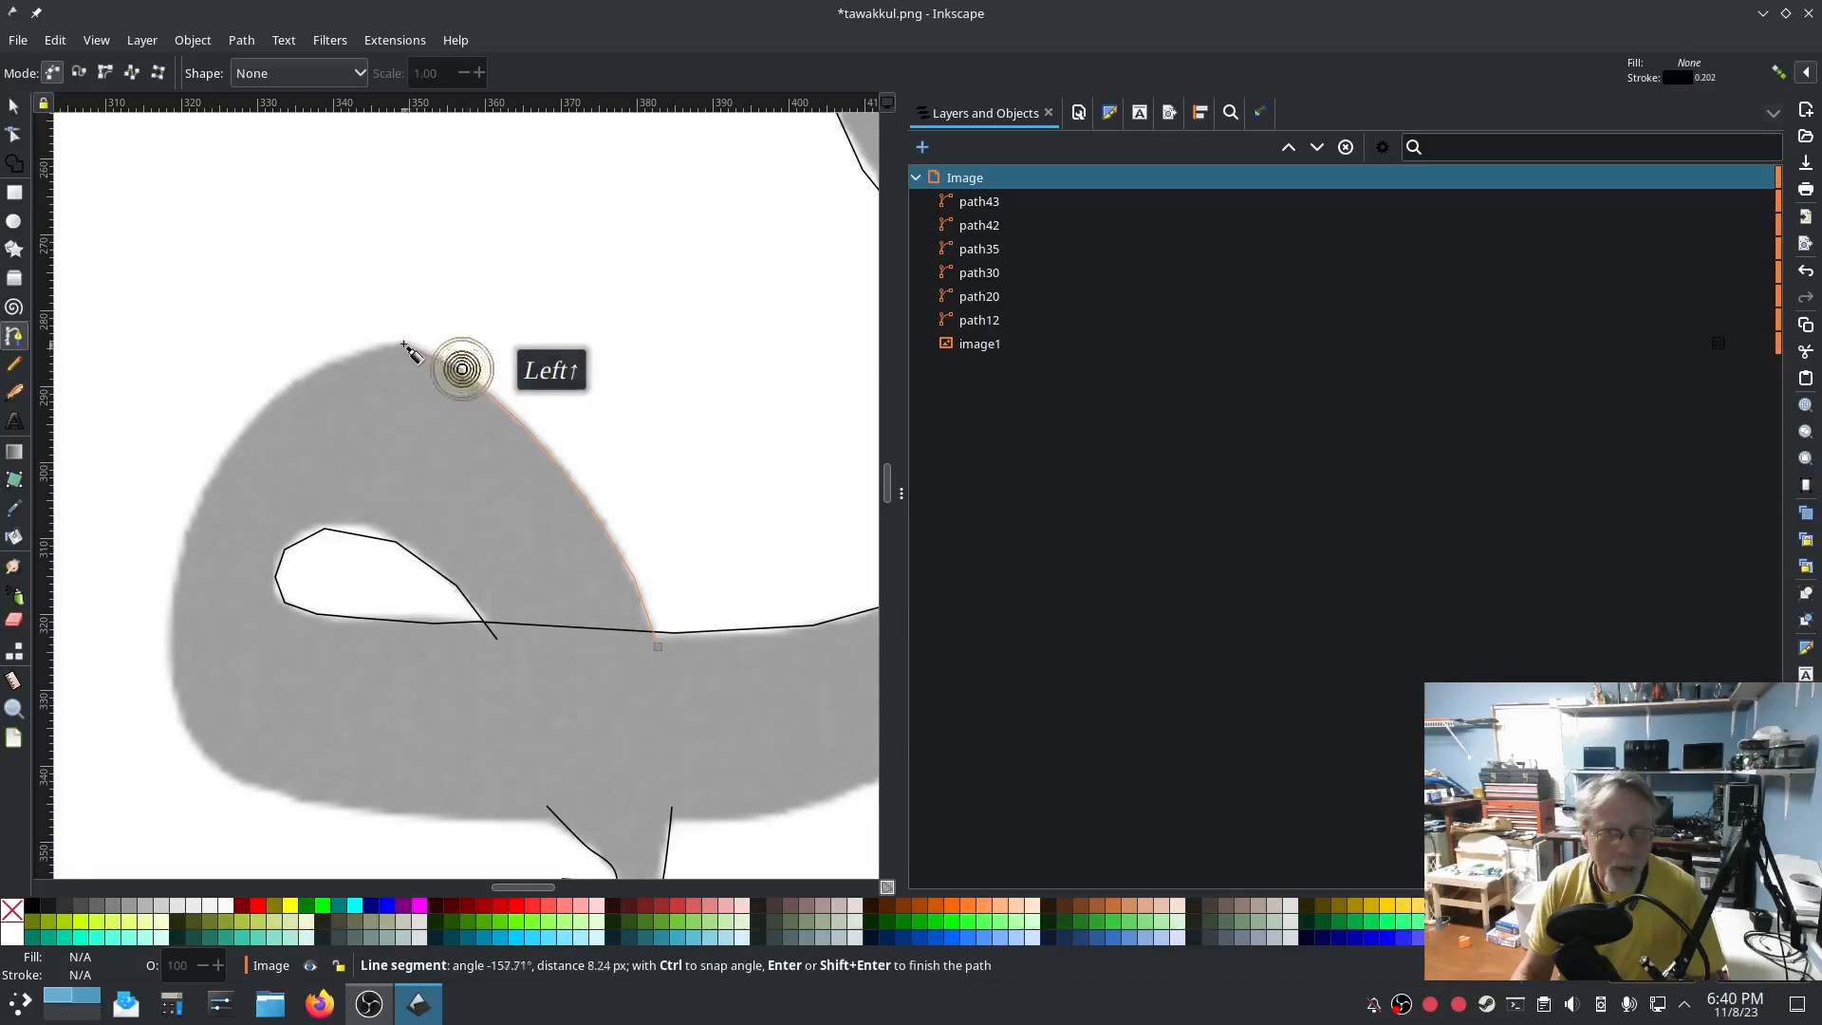
click(403, 339)
click(334, 359)
click(251, 414)
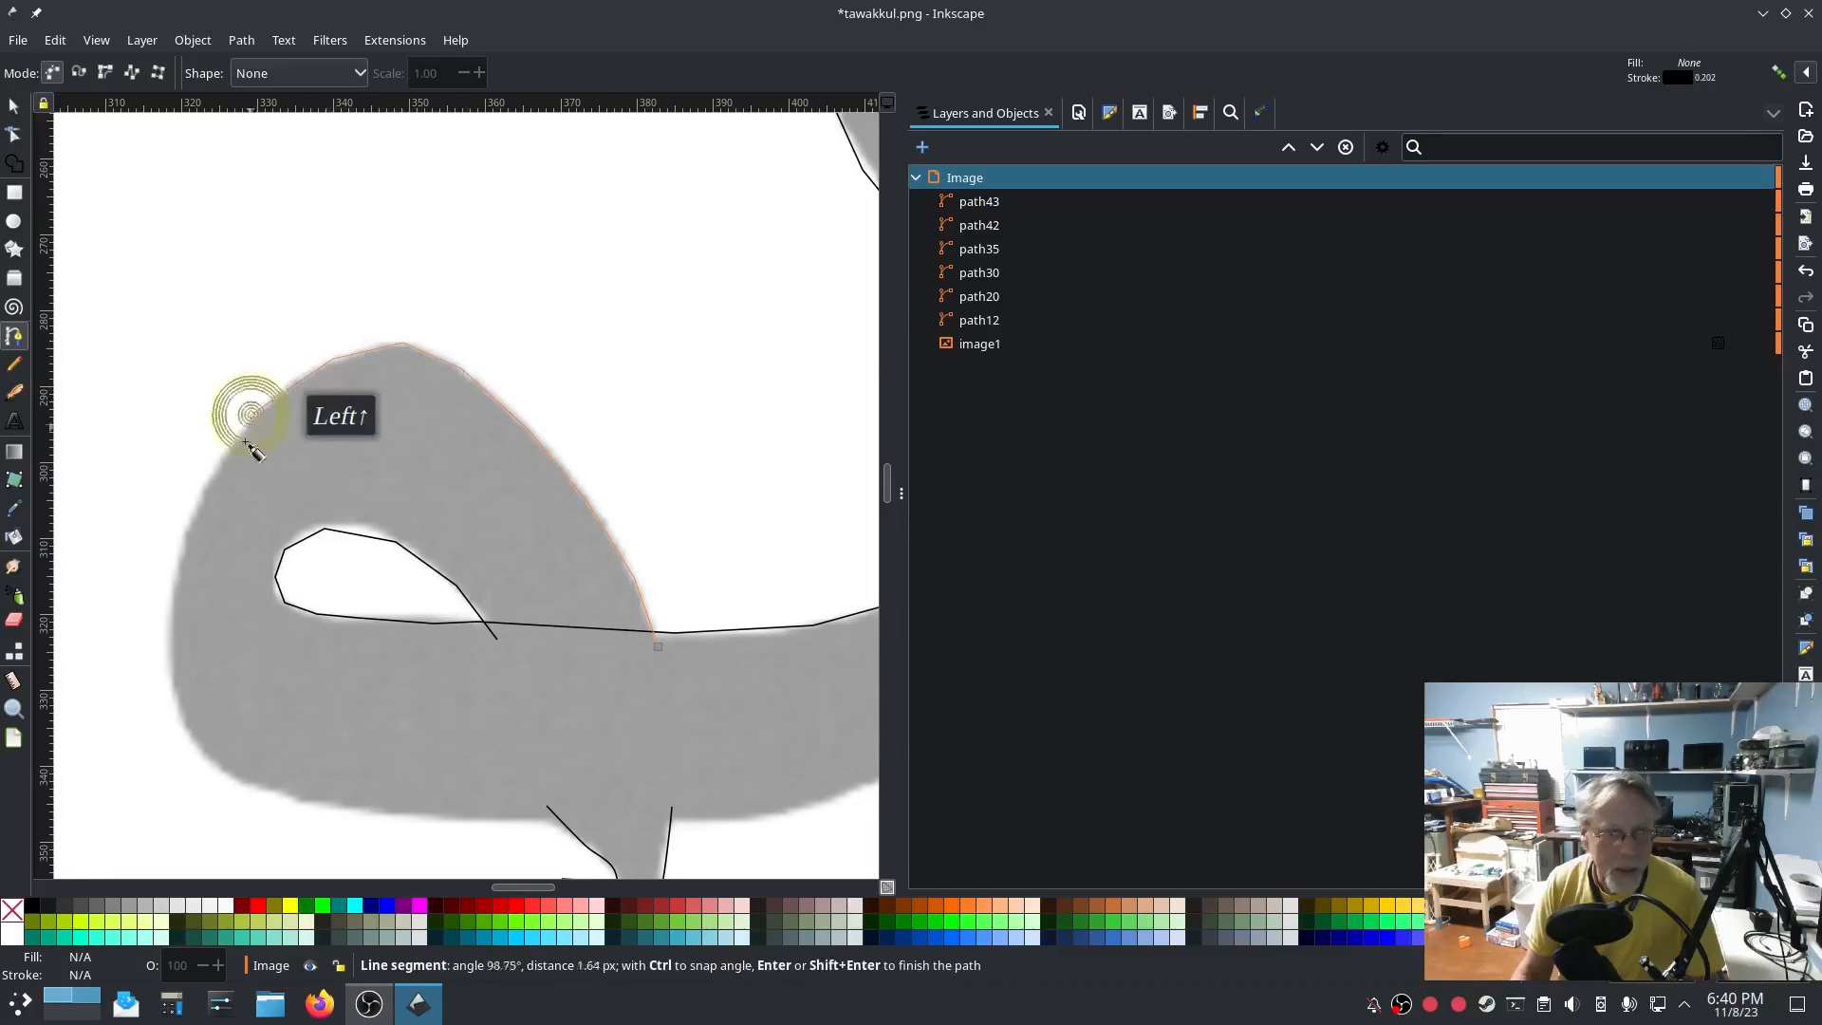
click(199, 494)
click(168, 596)
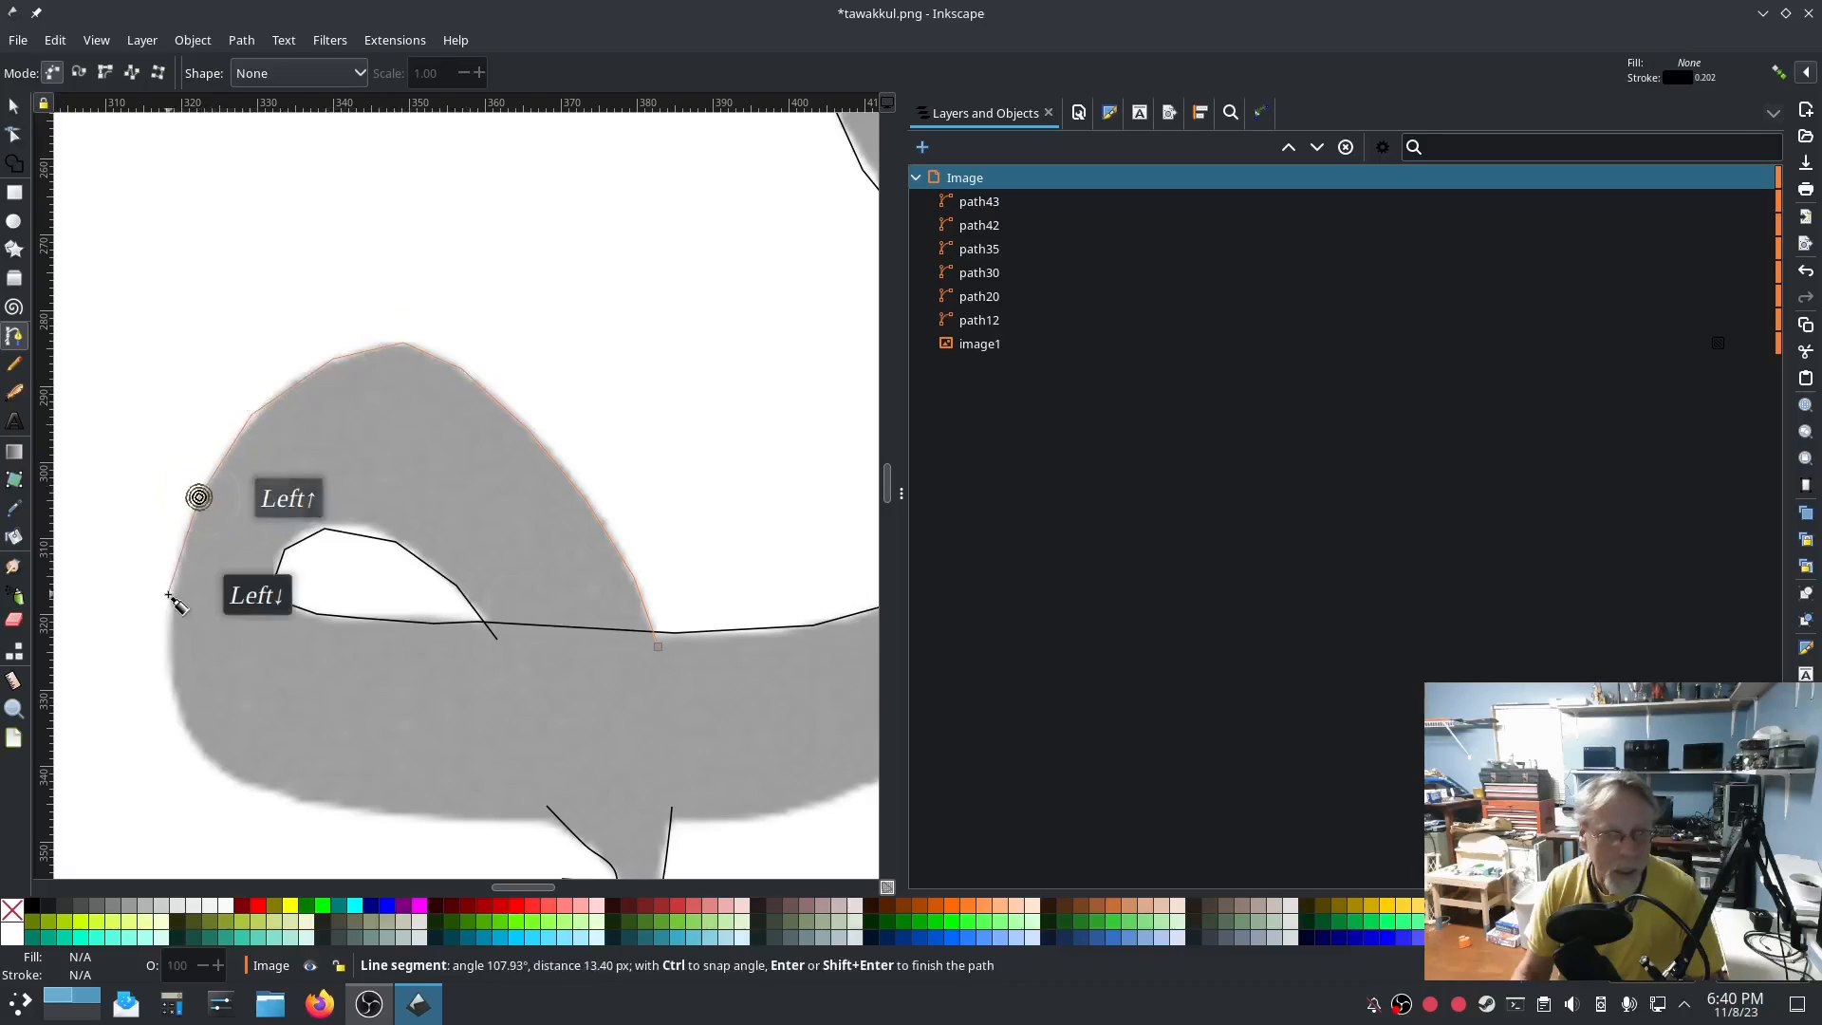
Continue the outer path around the waw's lower corner and along its underside past the tail junction.
click(165, 680)
click(187, 742)
click(239, 781)
click(307, 802)
click(445, 814)
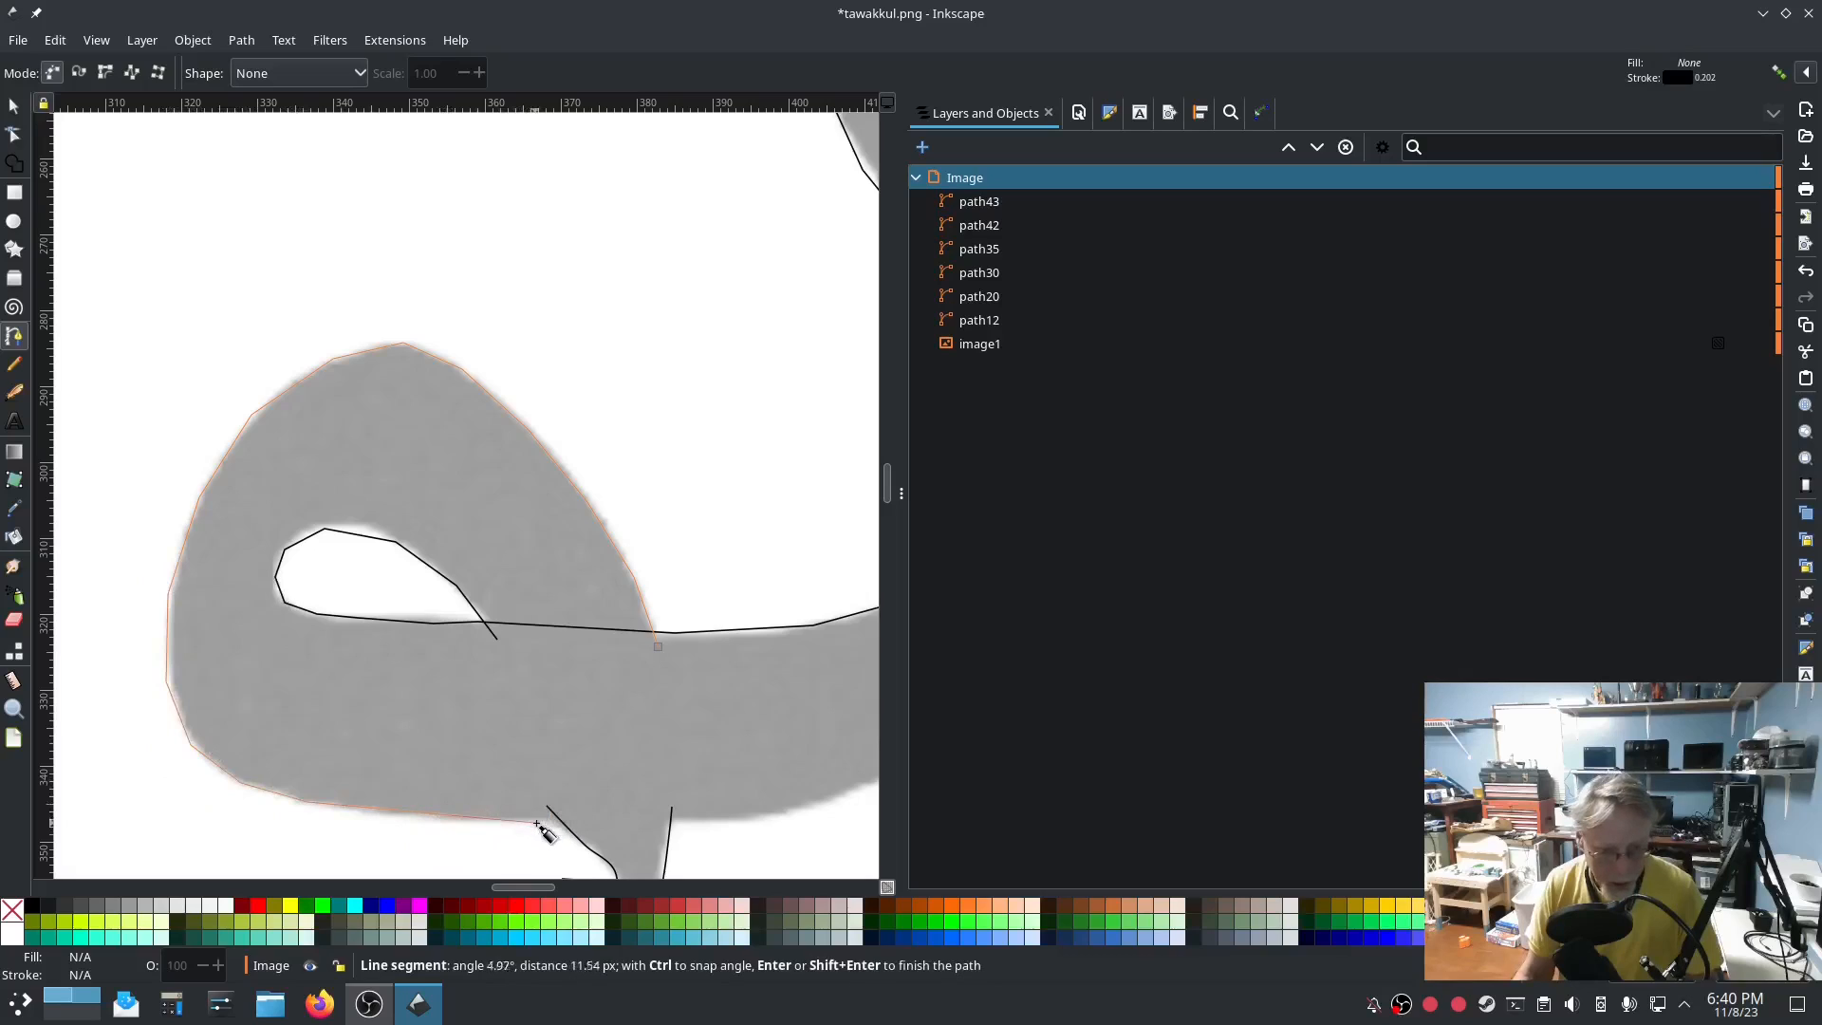
click(540, 822)
middle_click(746, 821)
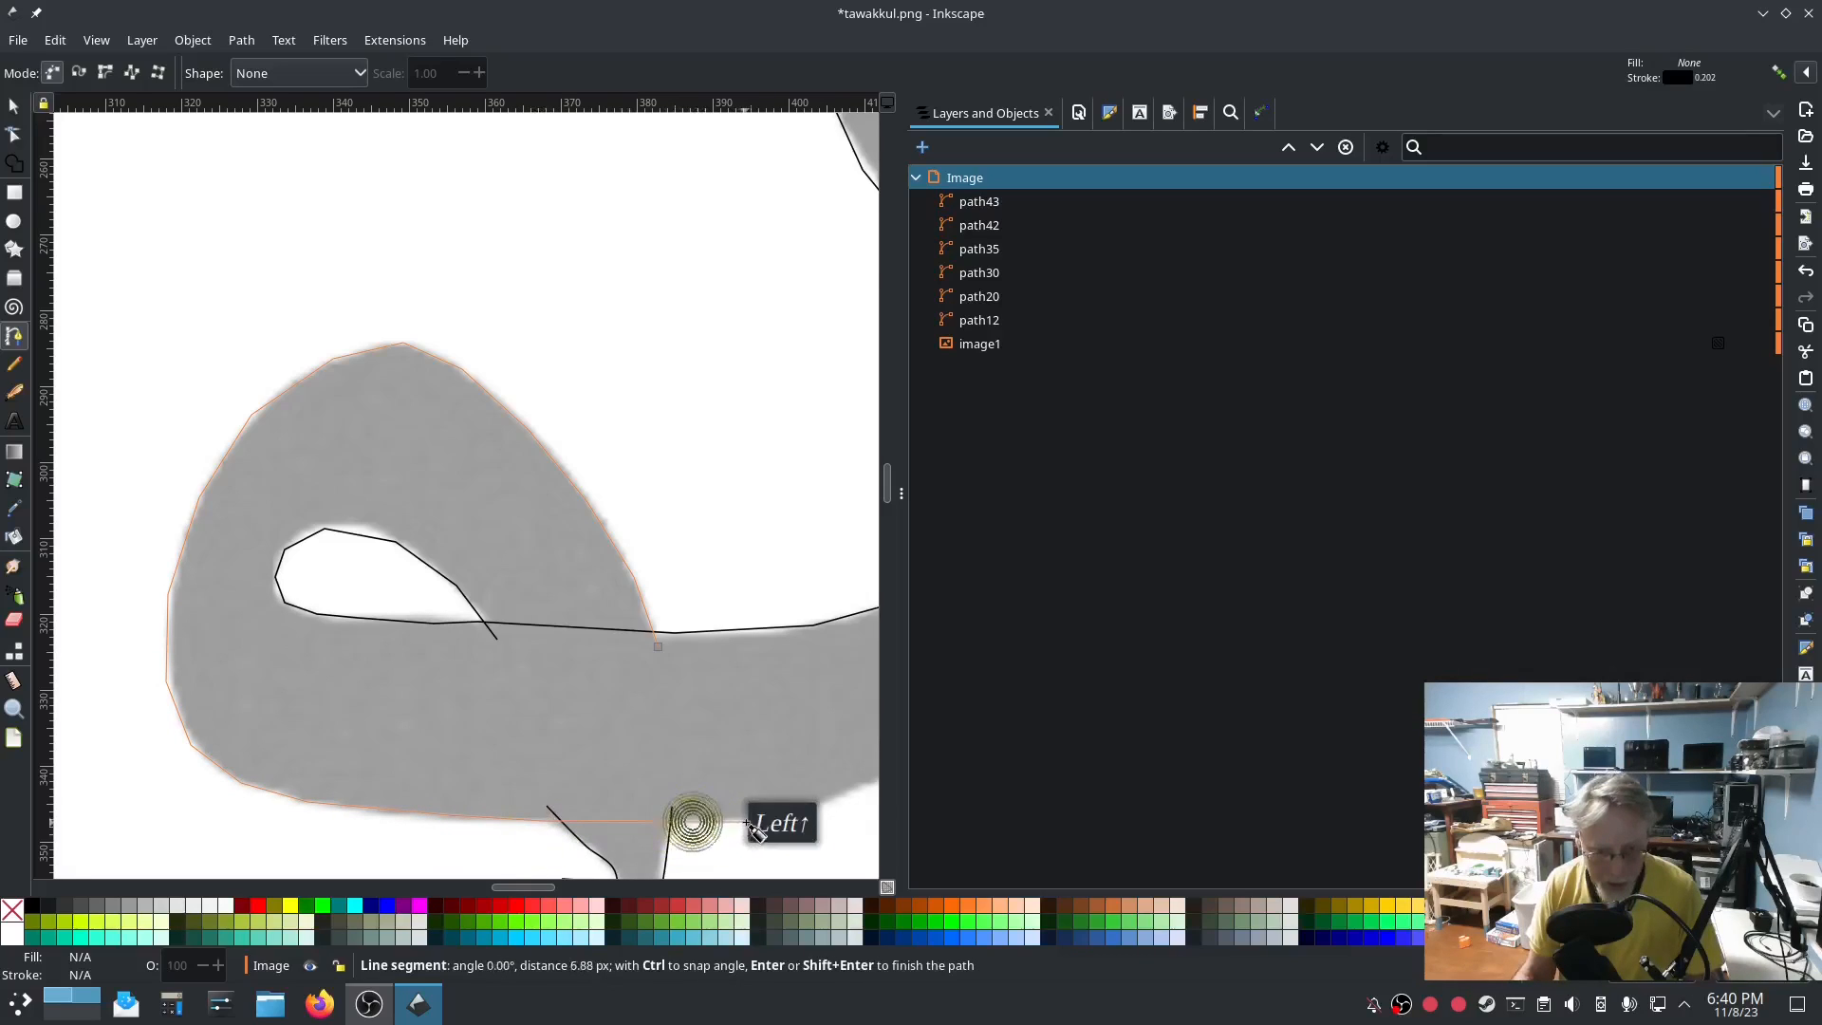
Trace the connecting stroke's lower edge onward around the outside of the large bend.
click(424, 799)
click(555, 756)
click(627, 700)
click(723, 617)
click(775, 521)
click(800, 443)
click(800, 365)
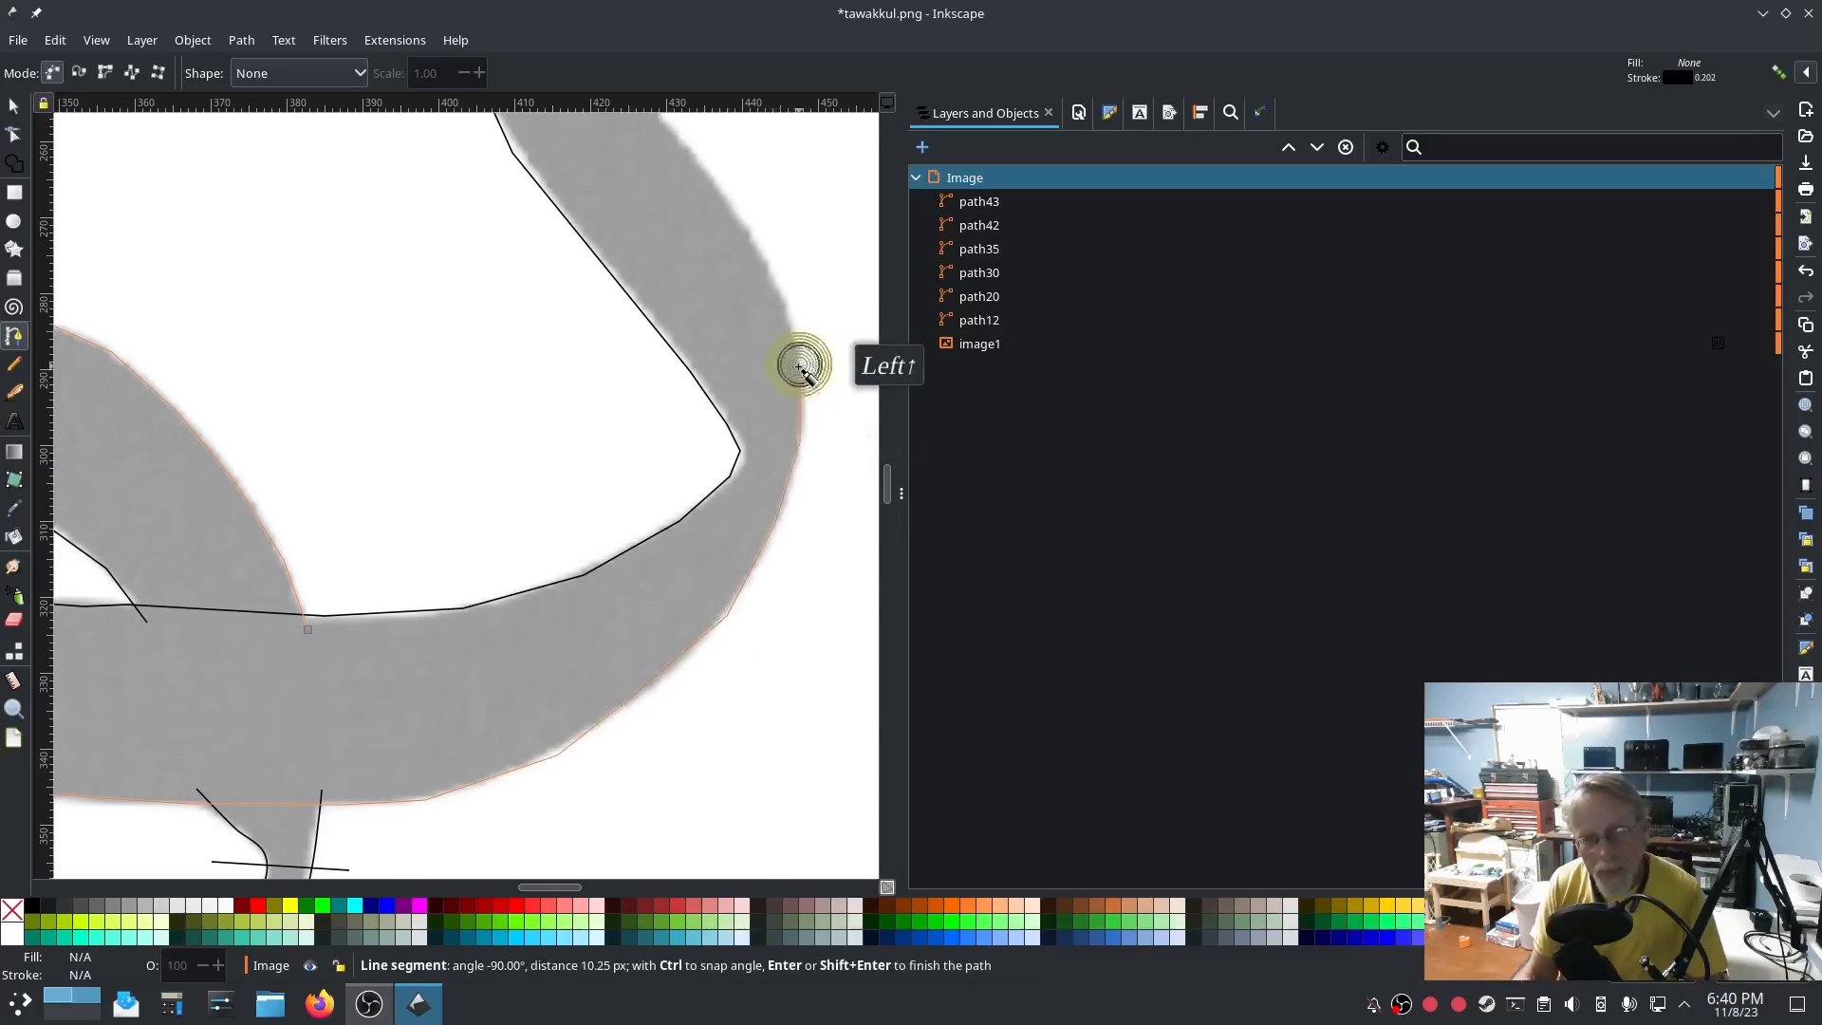
Finish the outer path up the rising stroke to the arrowhead's tip and nudge its node at the right barb's inner corner.
drag(798, 366, 790, 653)
click(697, 444)
click(633, 385)
click(589, 322)
click(553, 268)
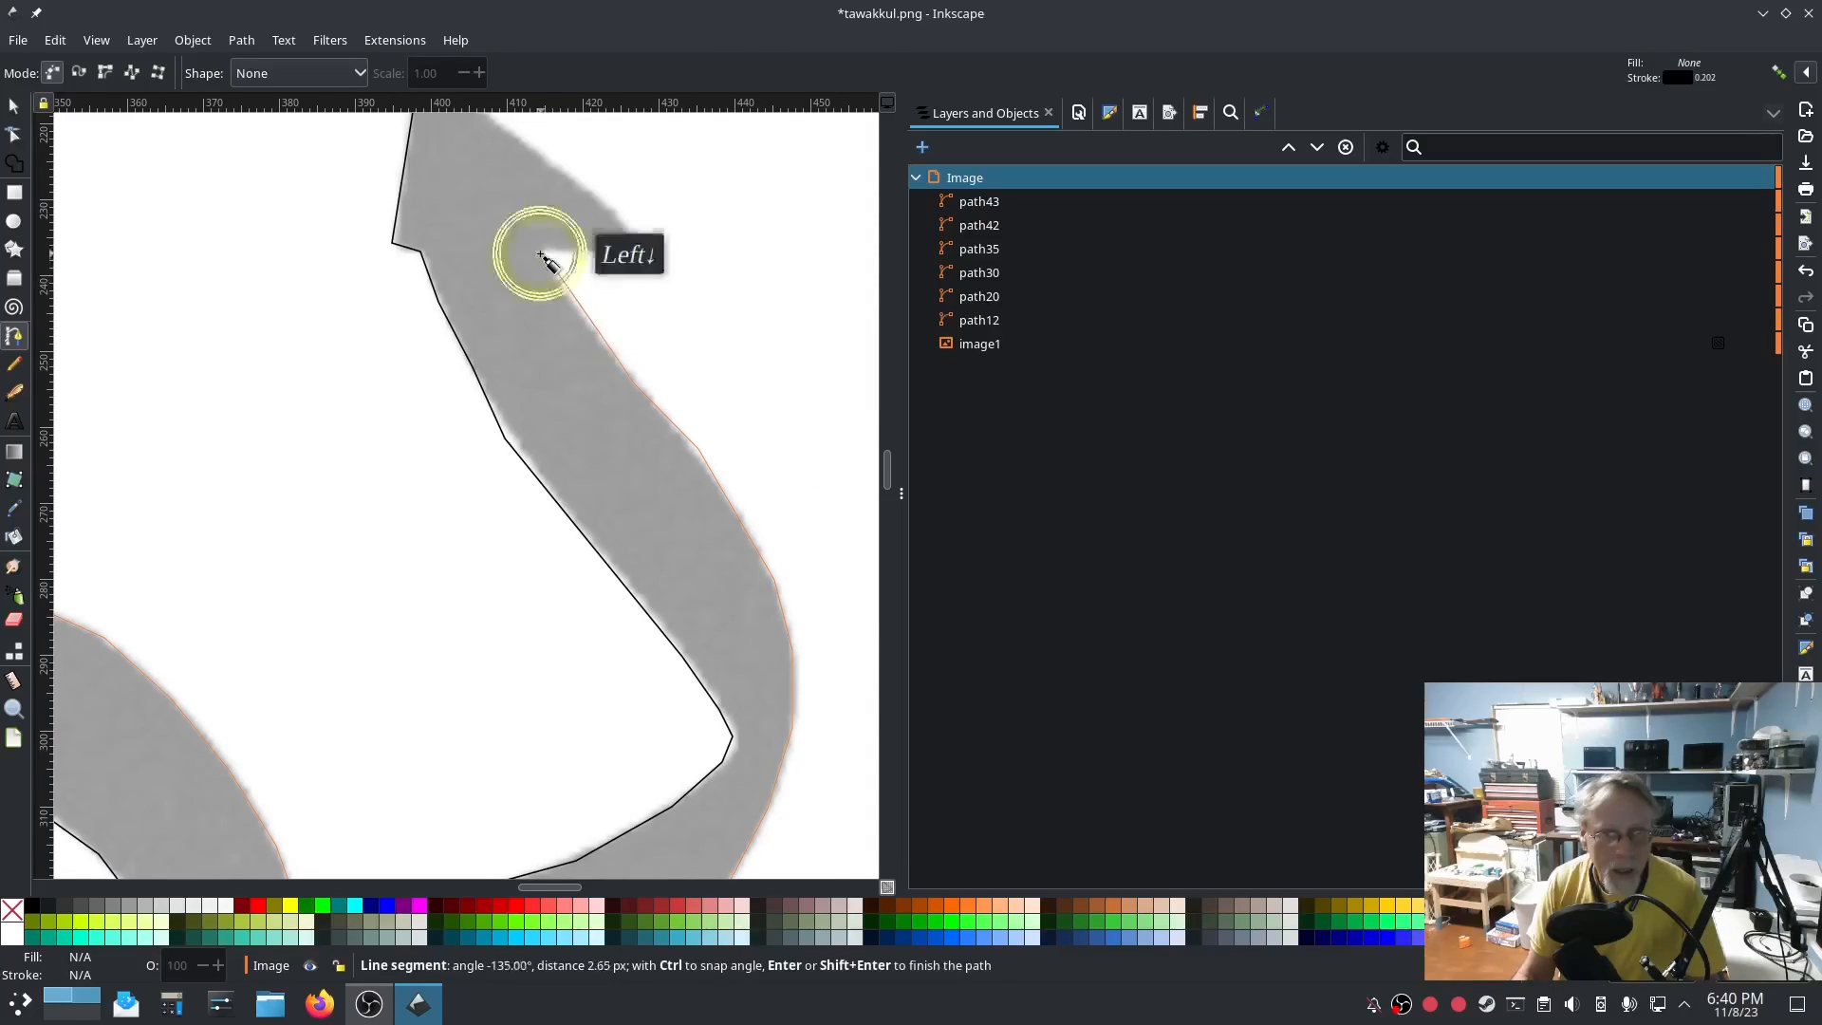
click(541, 256)
drag(589, 387, 590, 382)
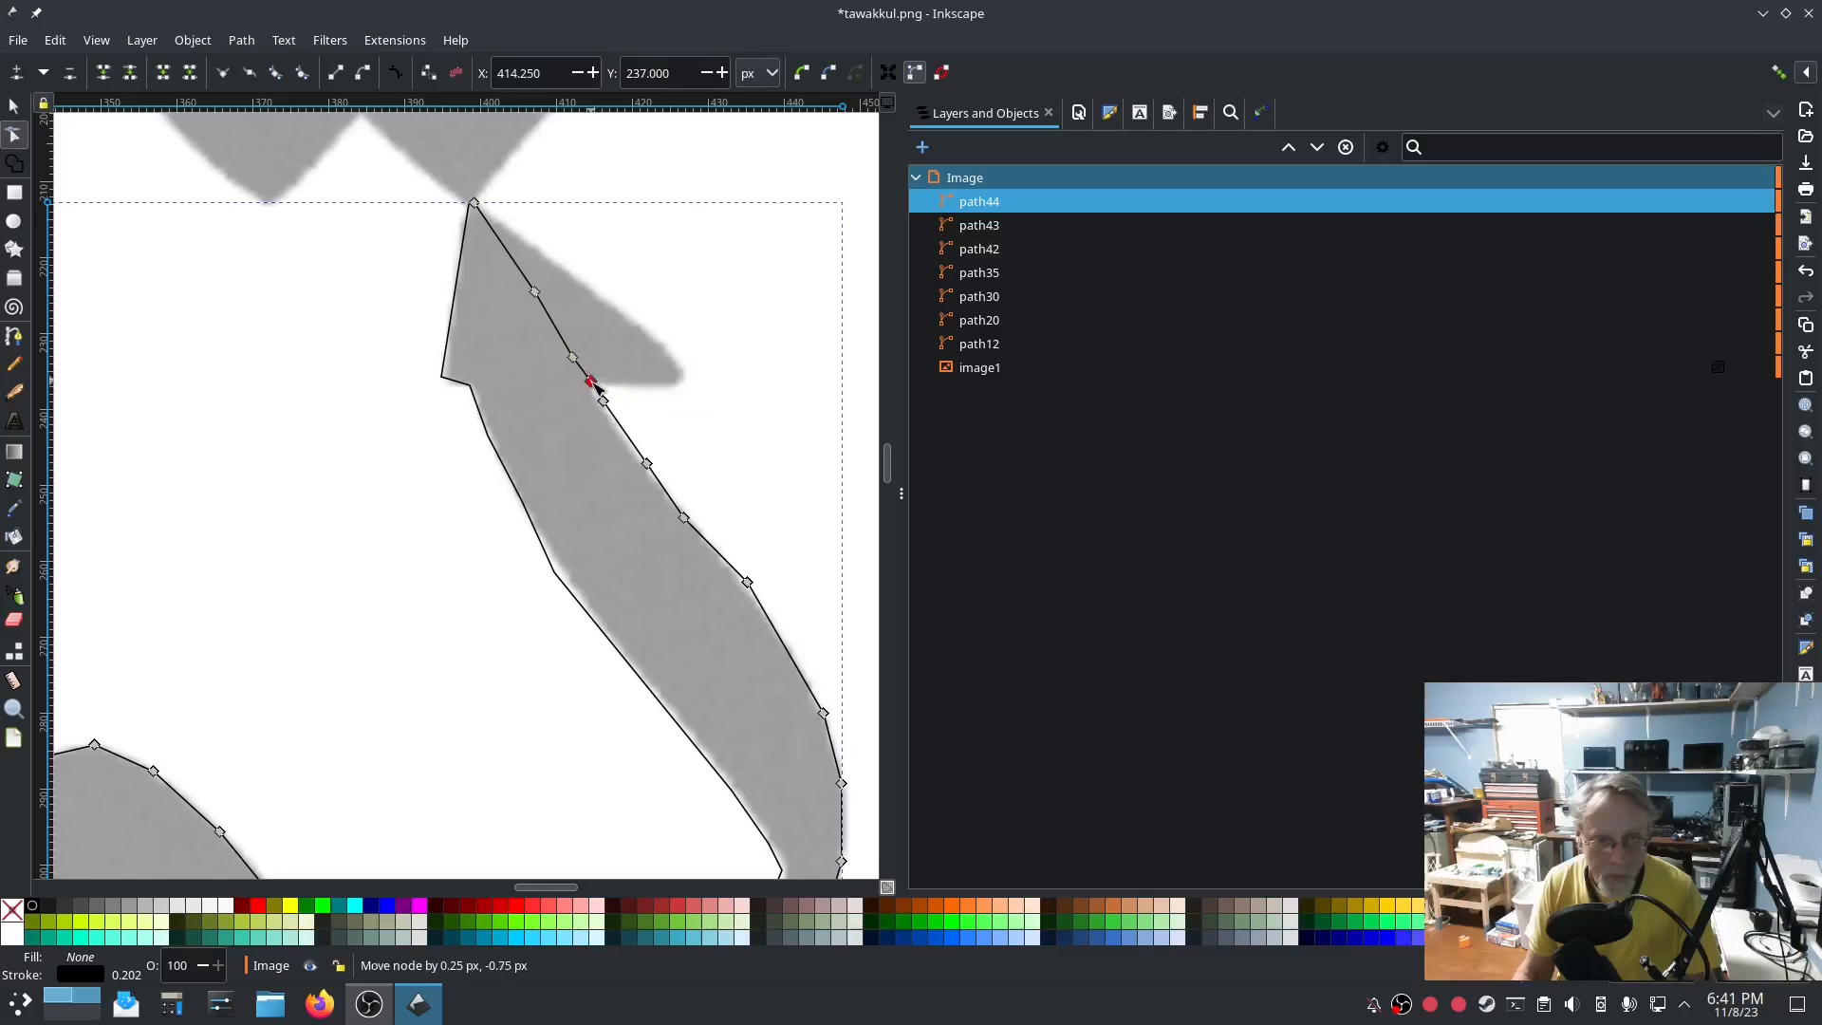
drag(596, 385, 597, 383)
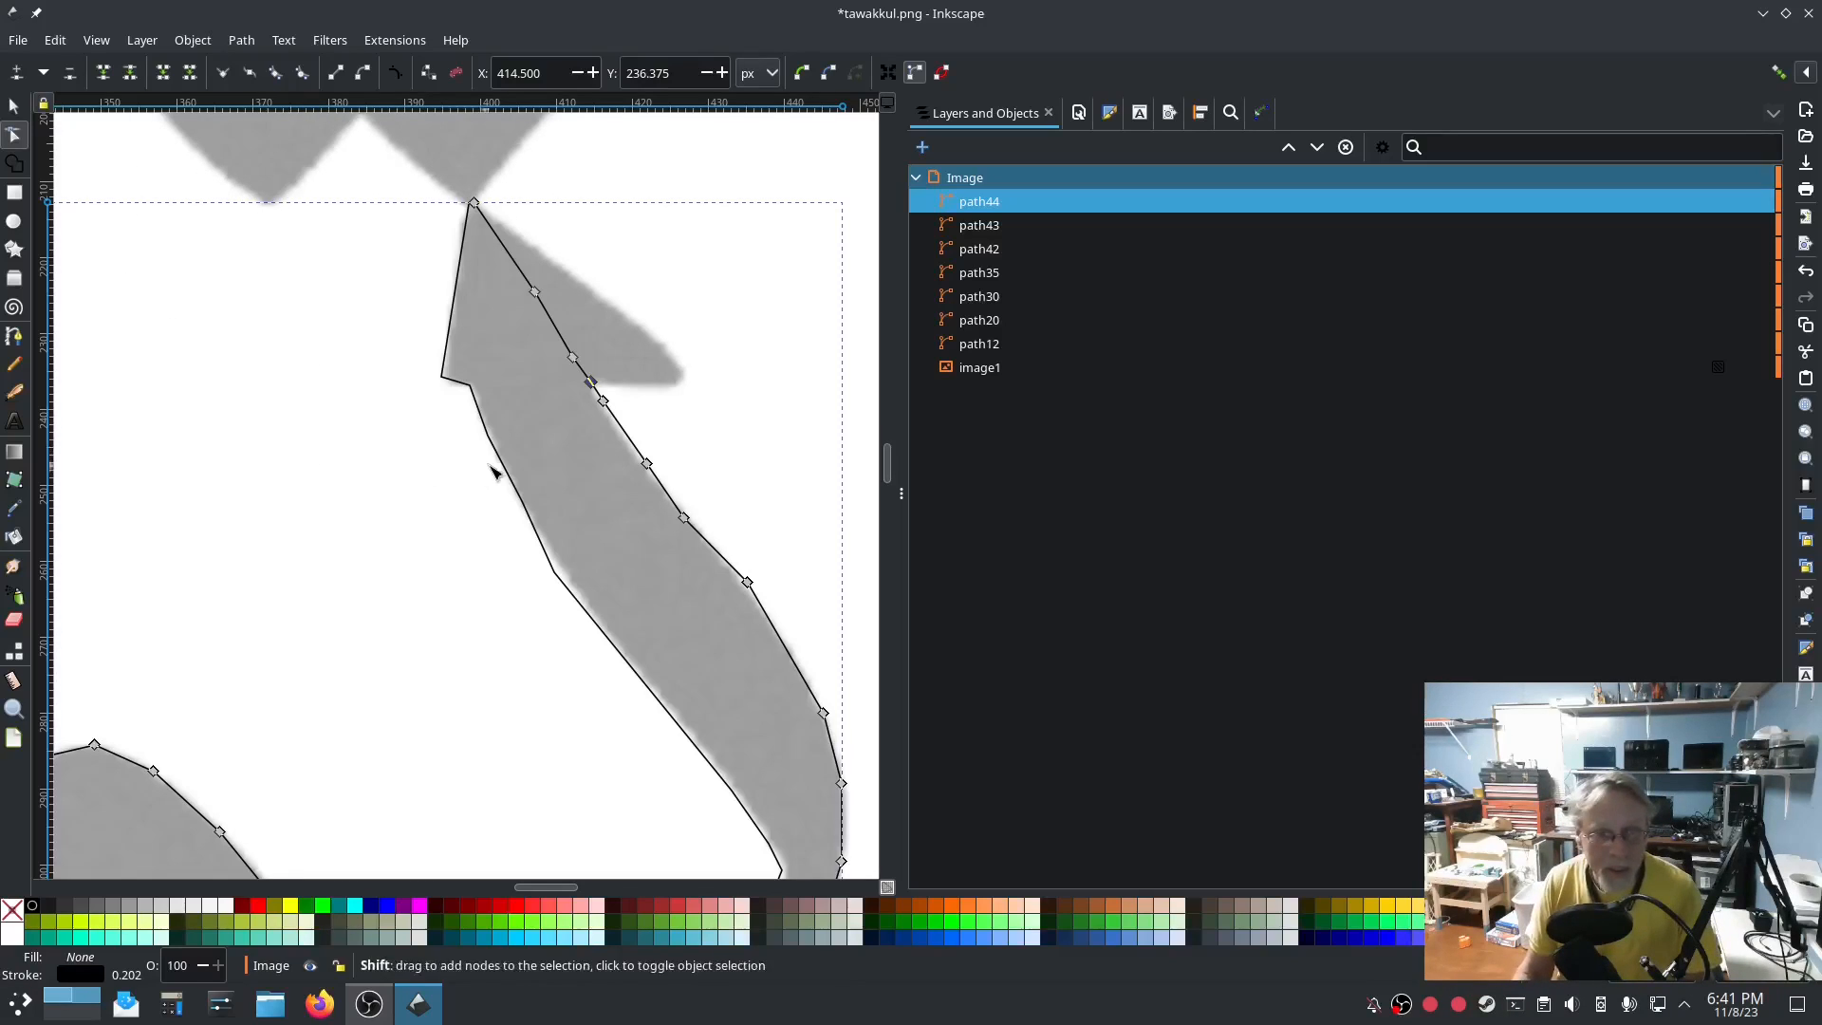
Make the nodes of both waw edges auto-smooth, except those at the arrowhead's tip and the left barb's corner.
shift+click(489, 450)
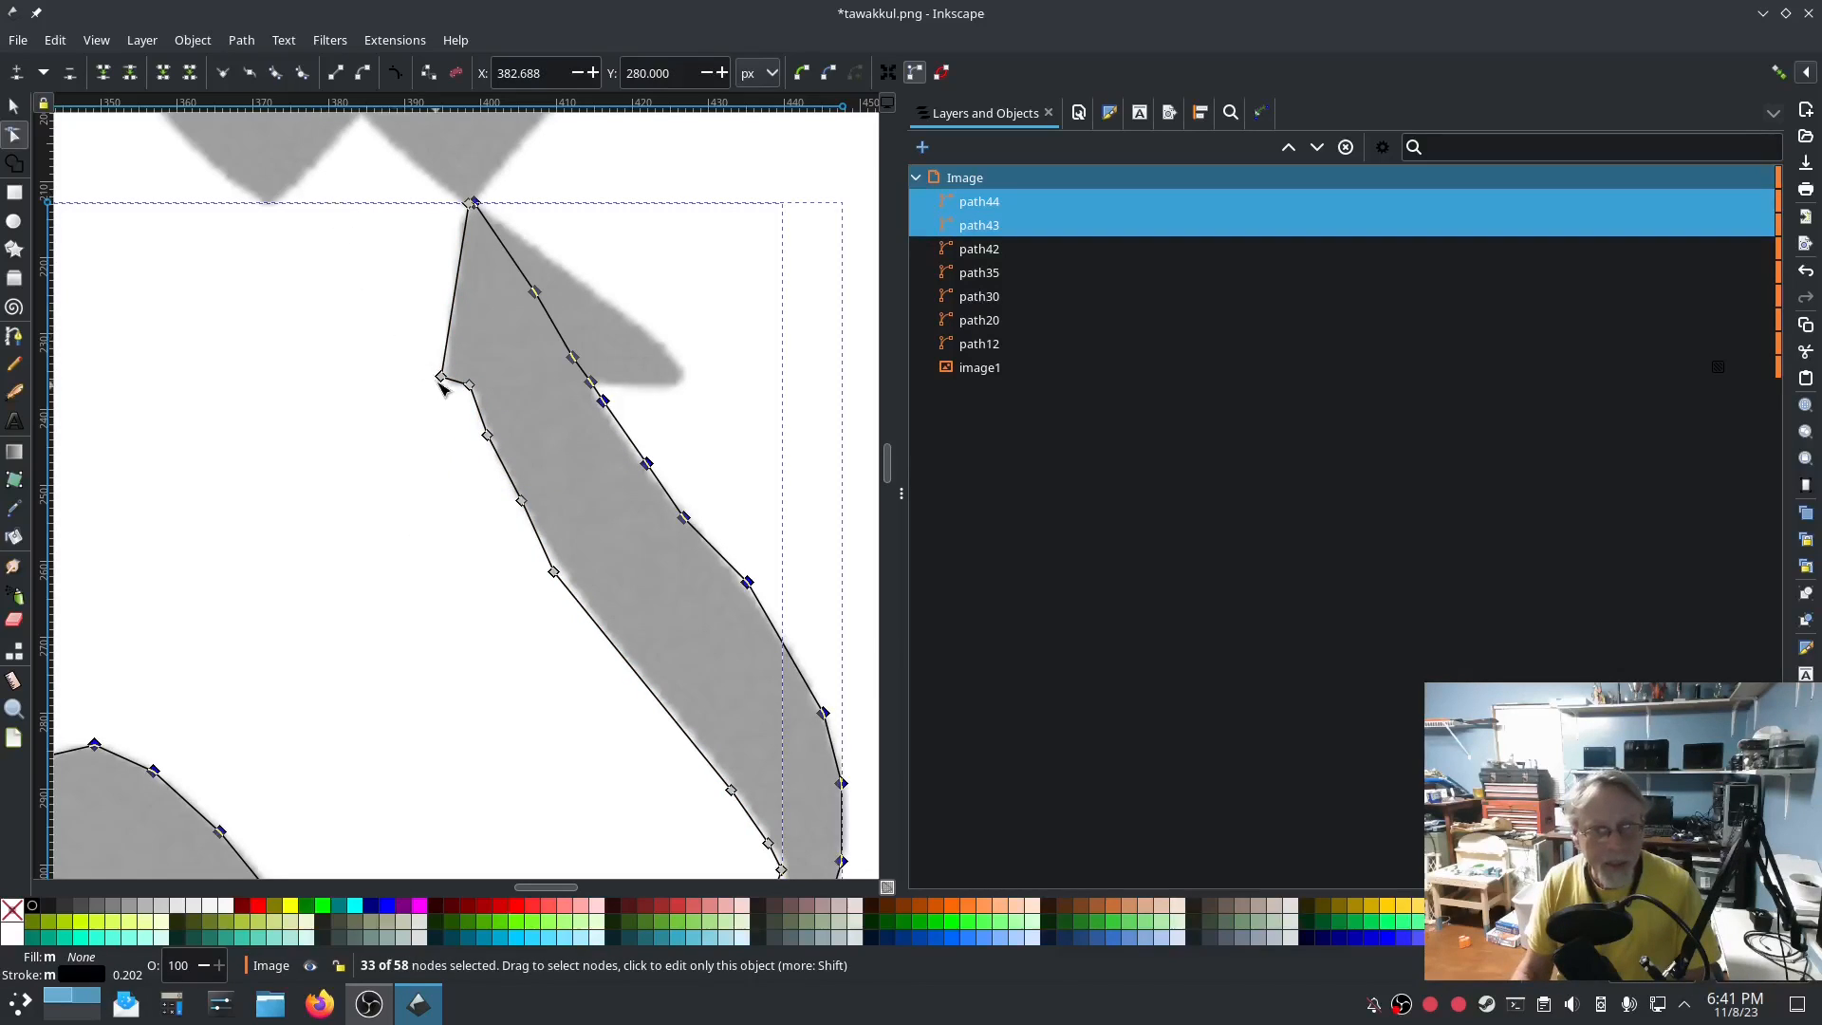
click(442, 344)
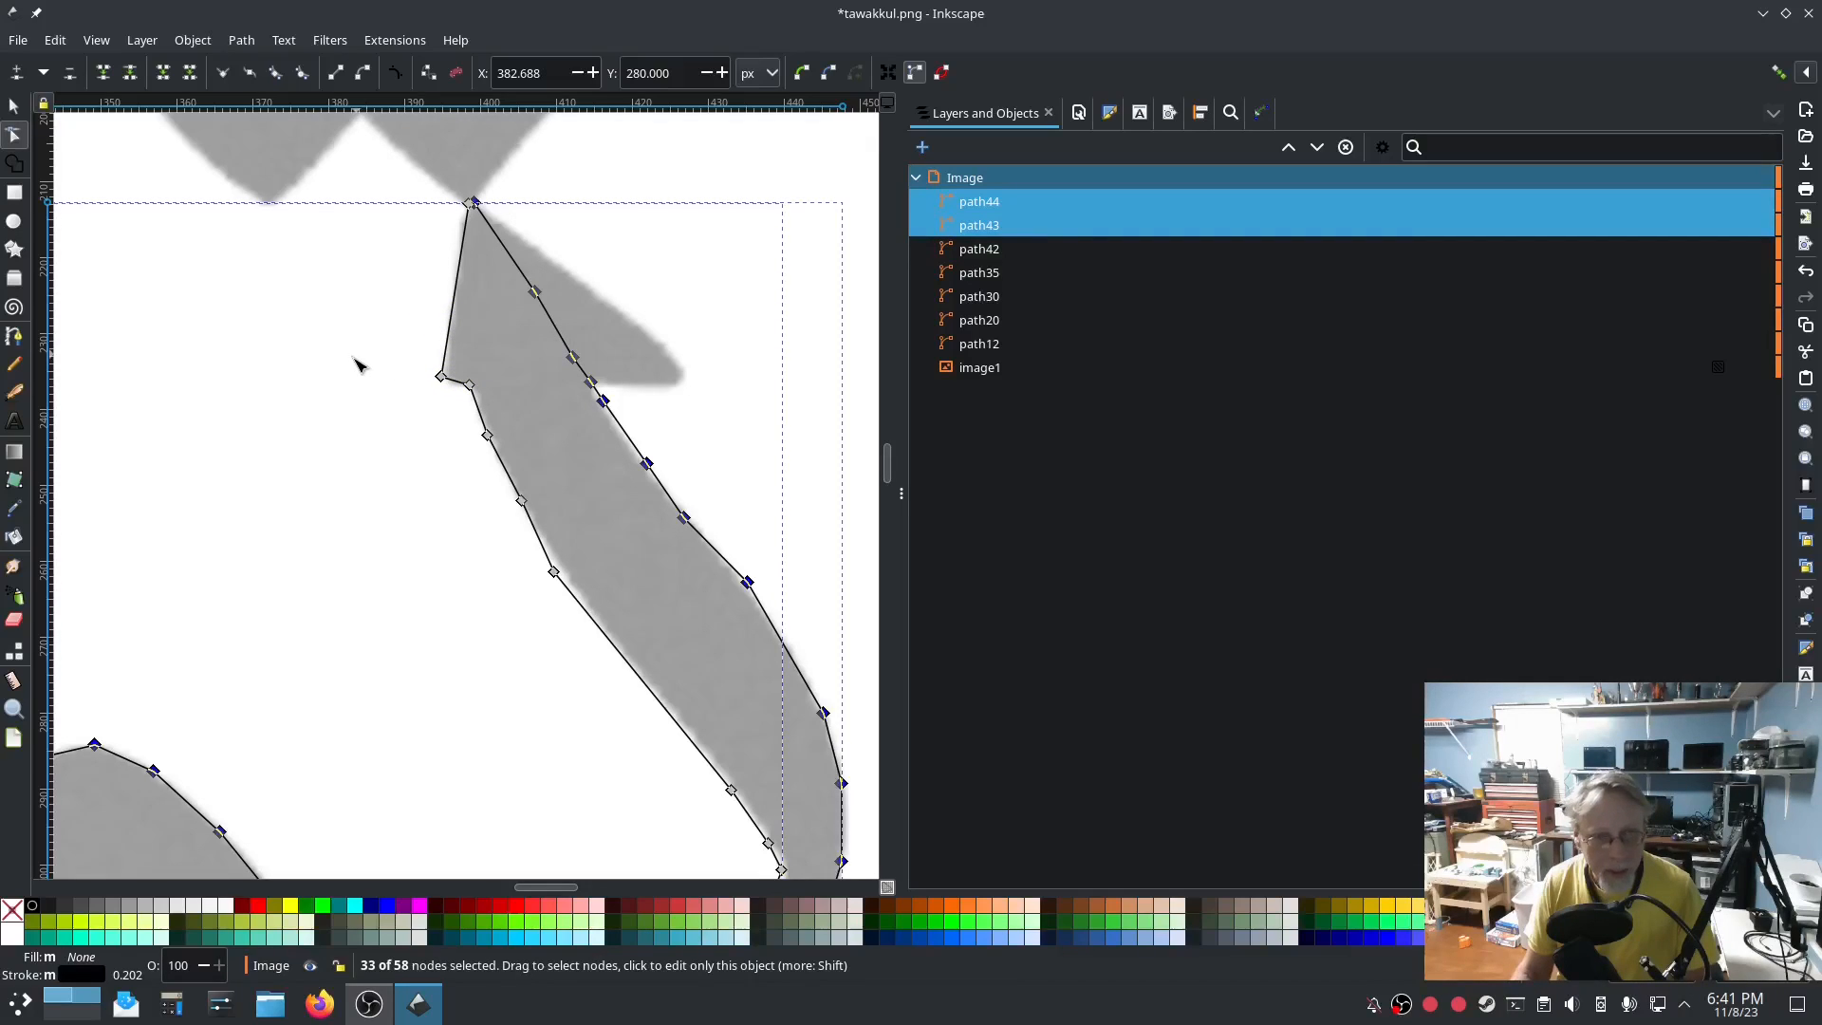
click(404, 533)
key(ctrl+a)
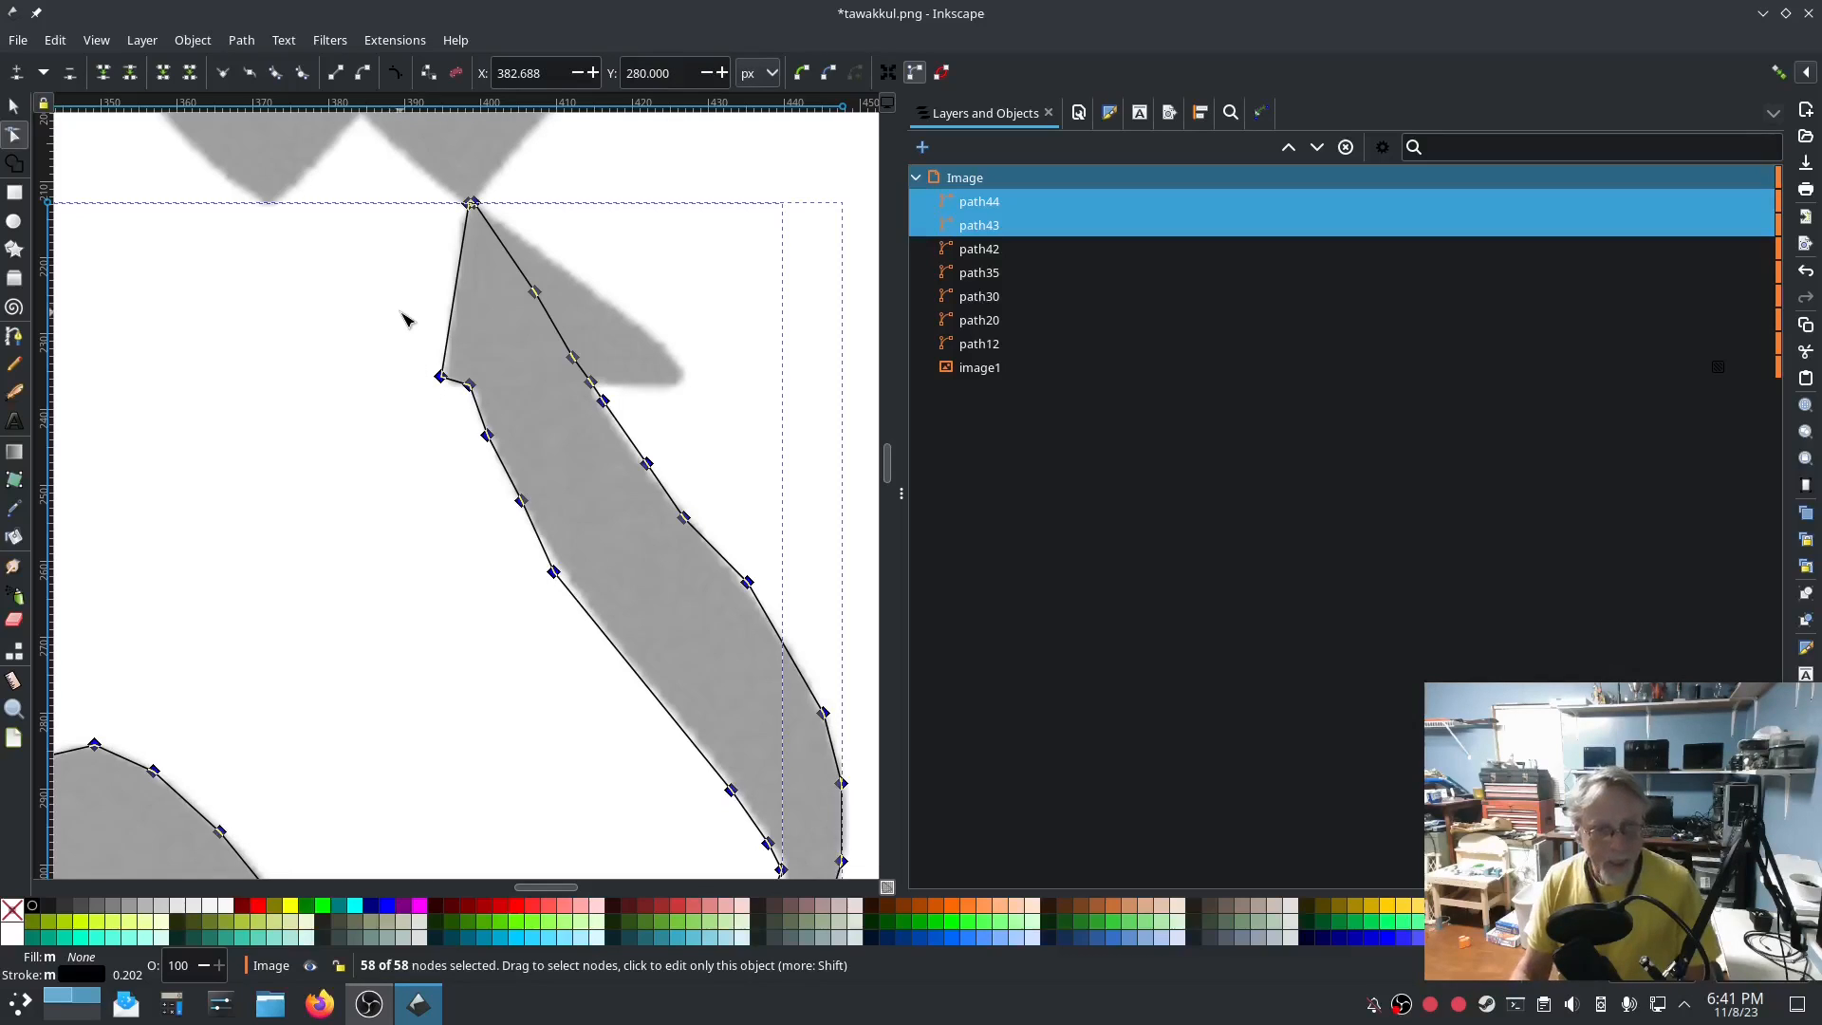
shift+click(471, 202)
shift+click(439, 375)
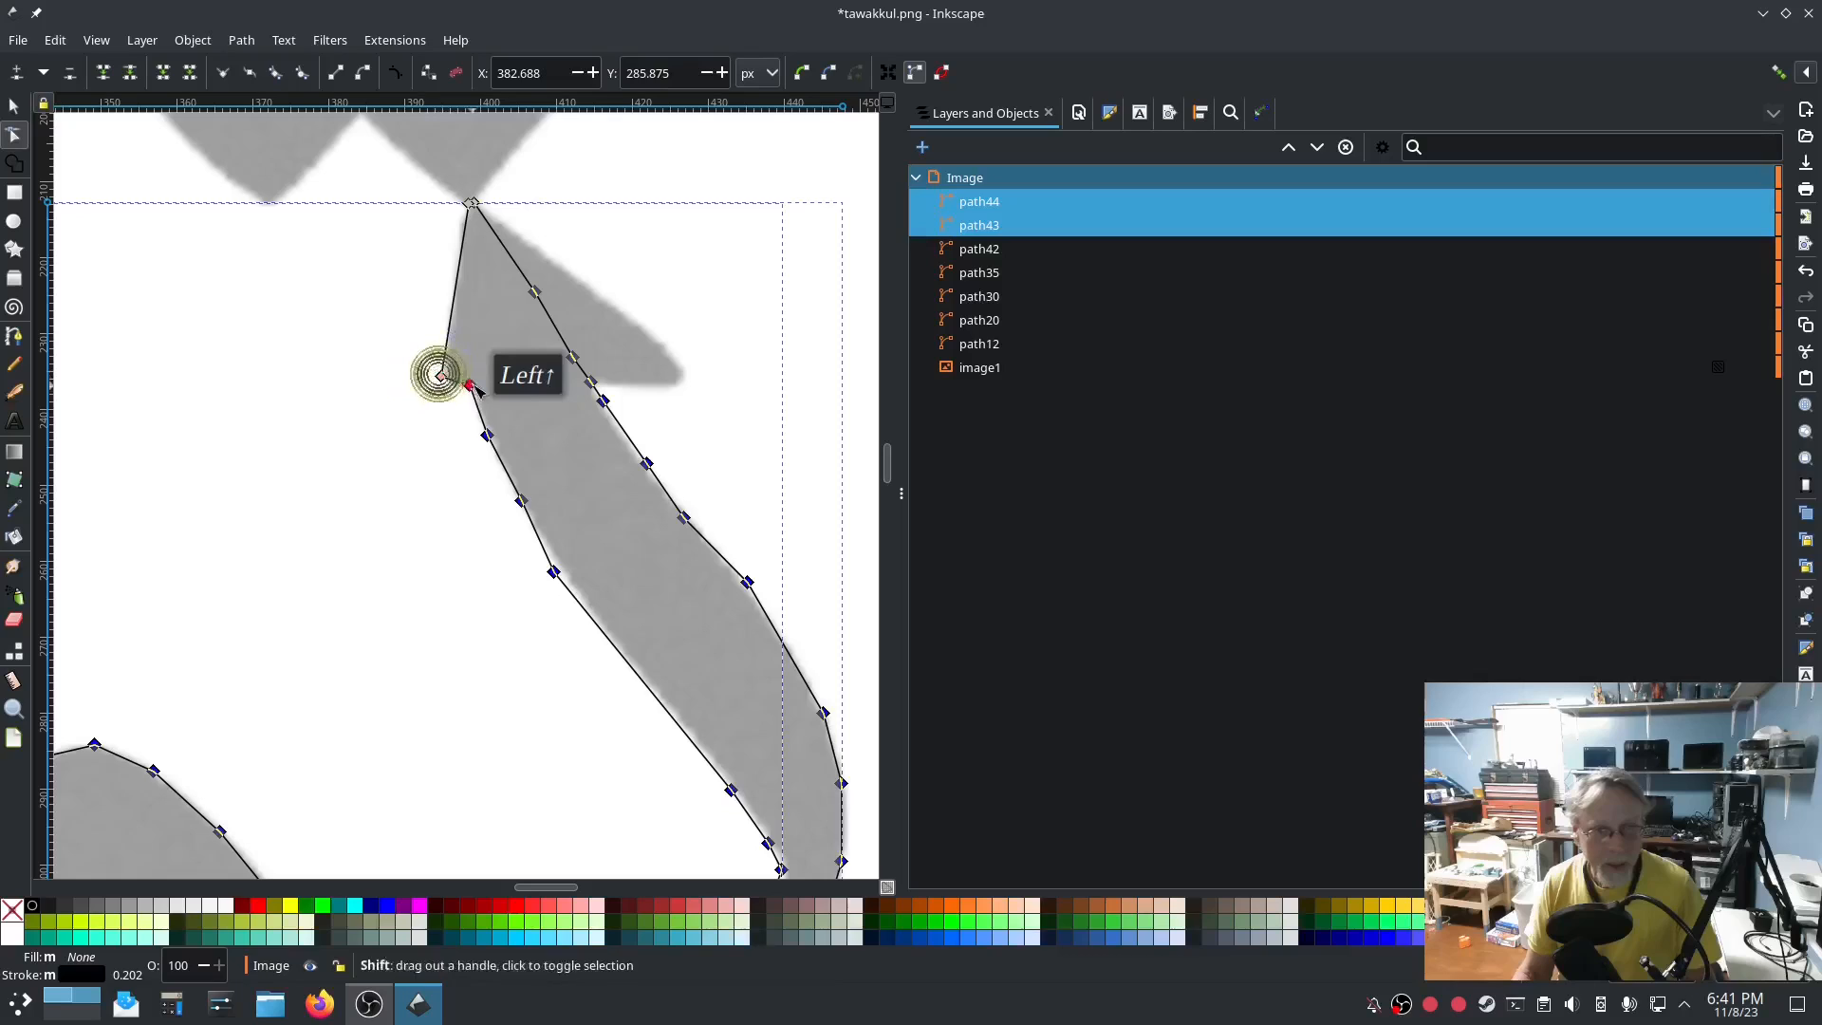
scroll(370, 633, down, 5)
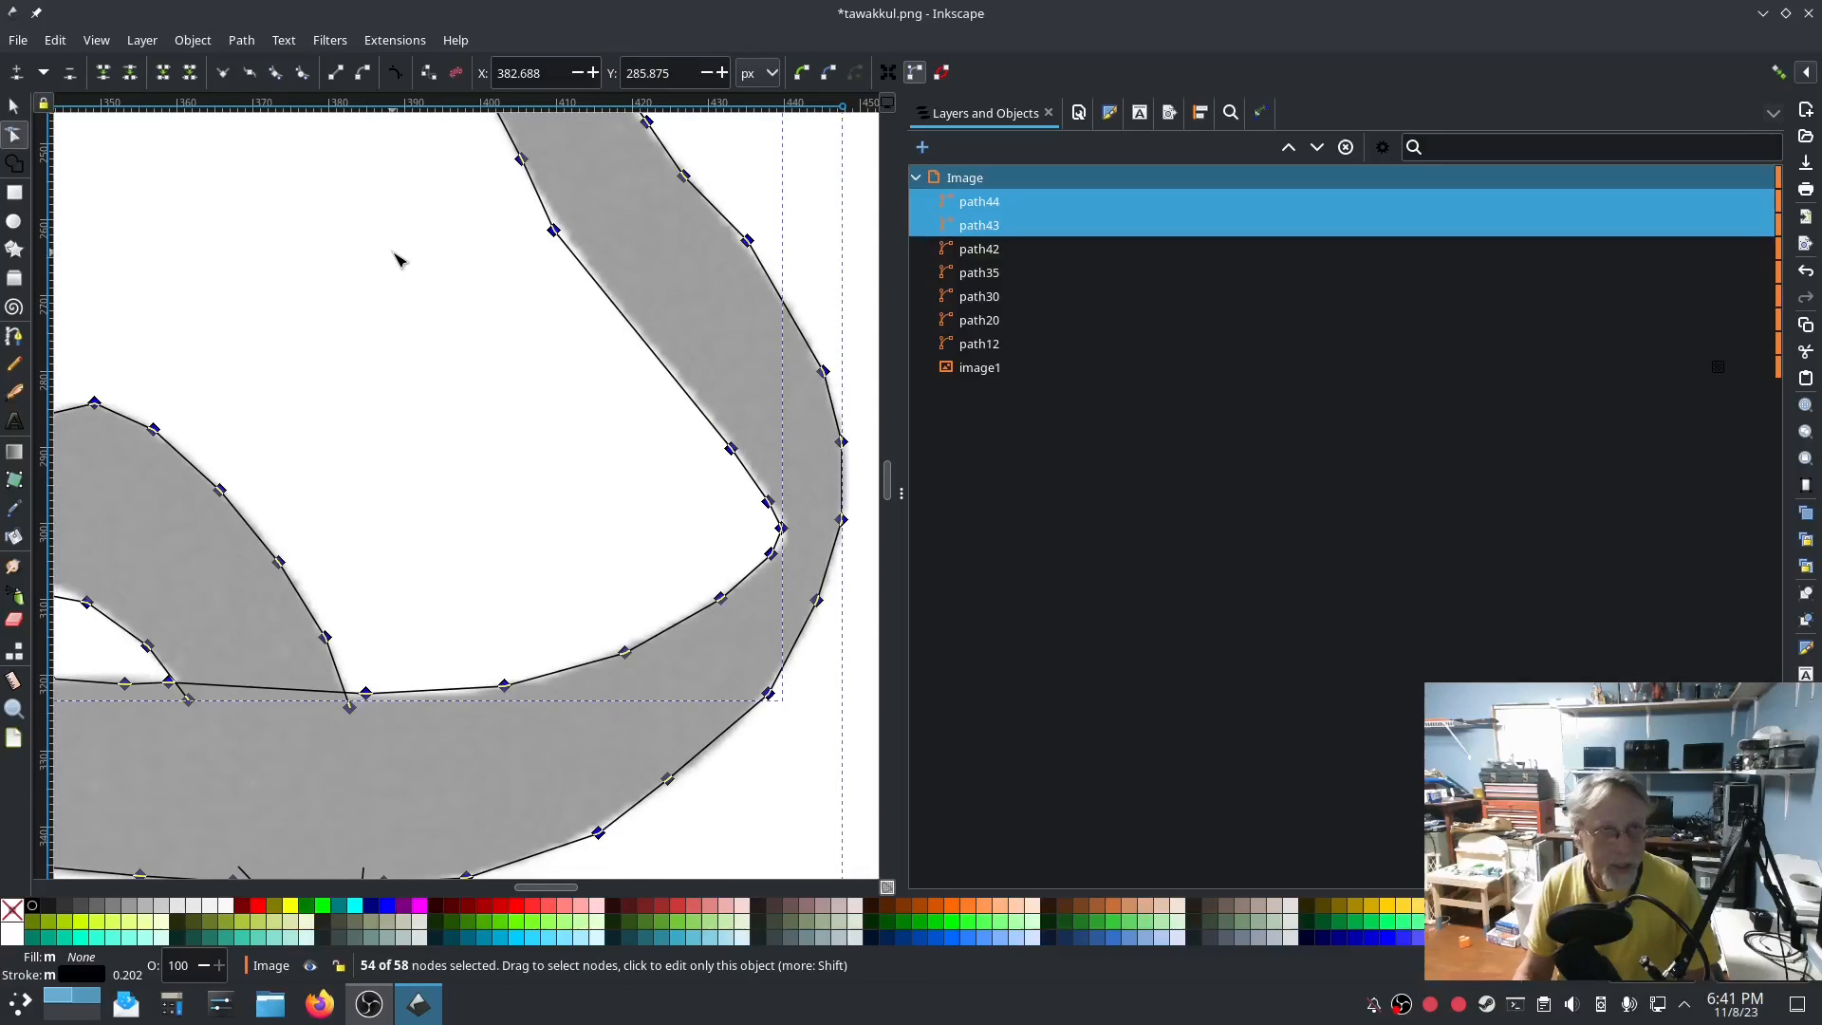
click(302, 73)
Nudge two nodes on the connecting stroke's lower outer curve so the path follows the lettering's edge.
drag(292, 391, 171, 309)
click(339, 521)
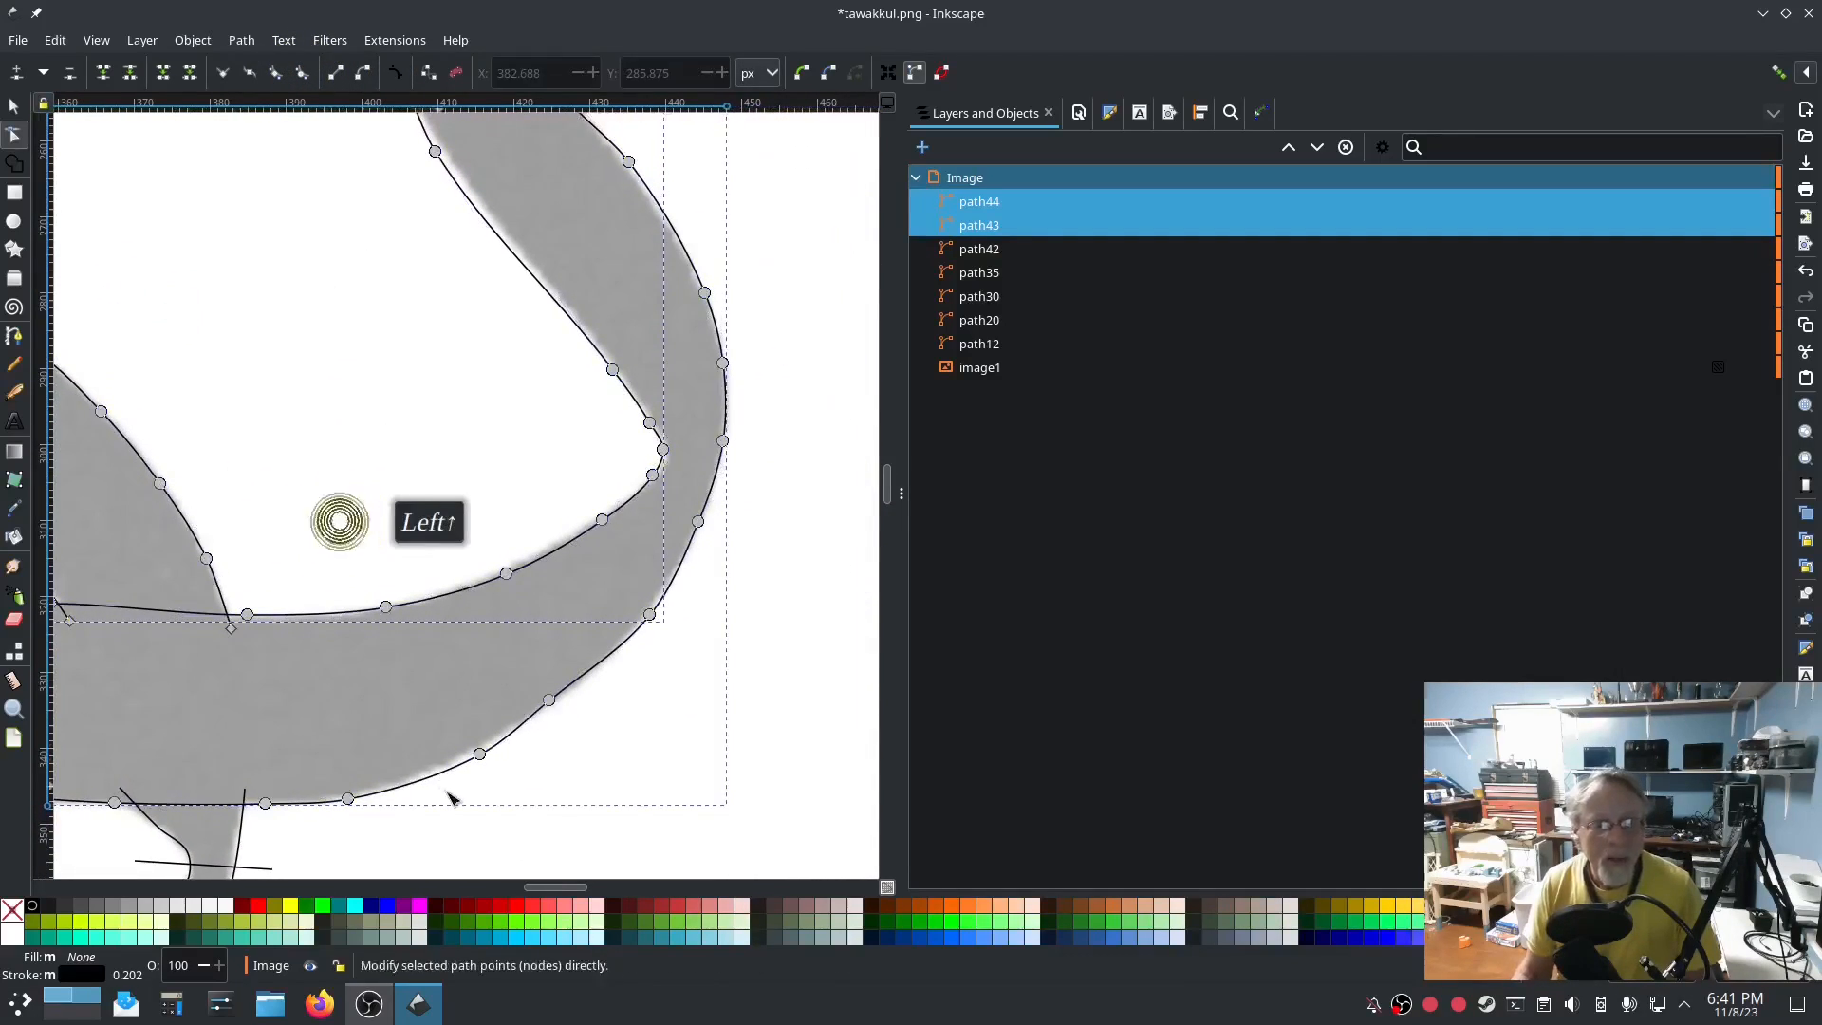
drag(481, 757, 471, 750)
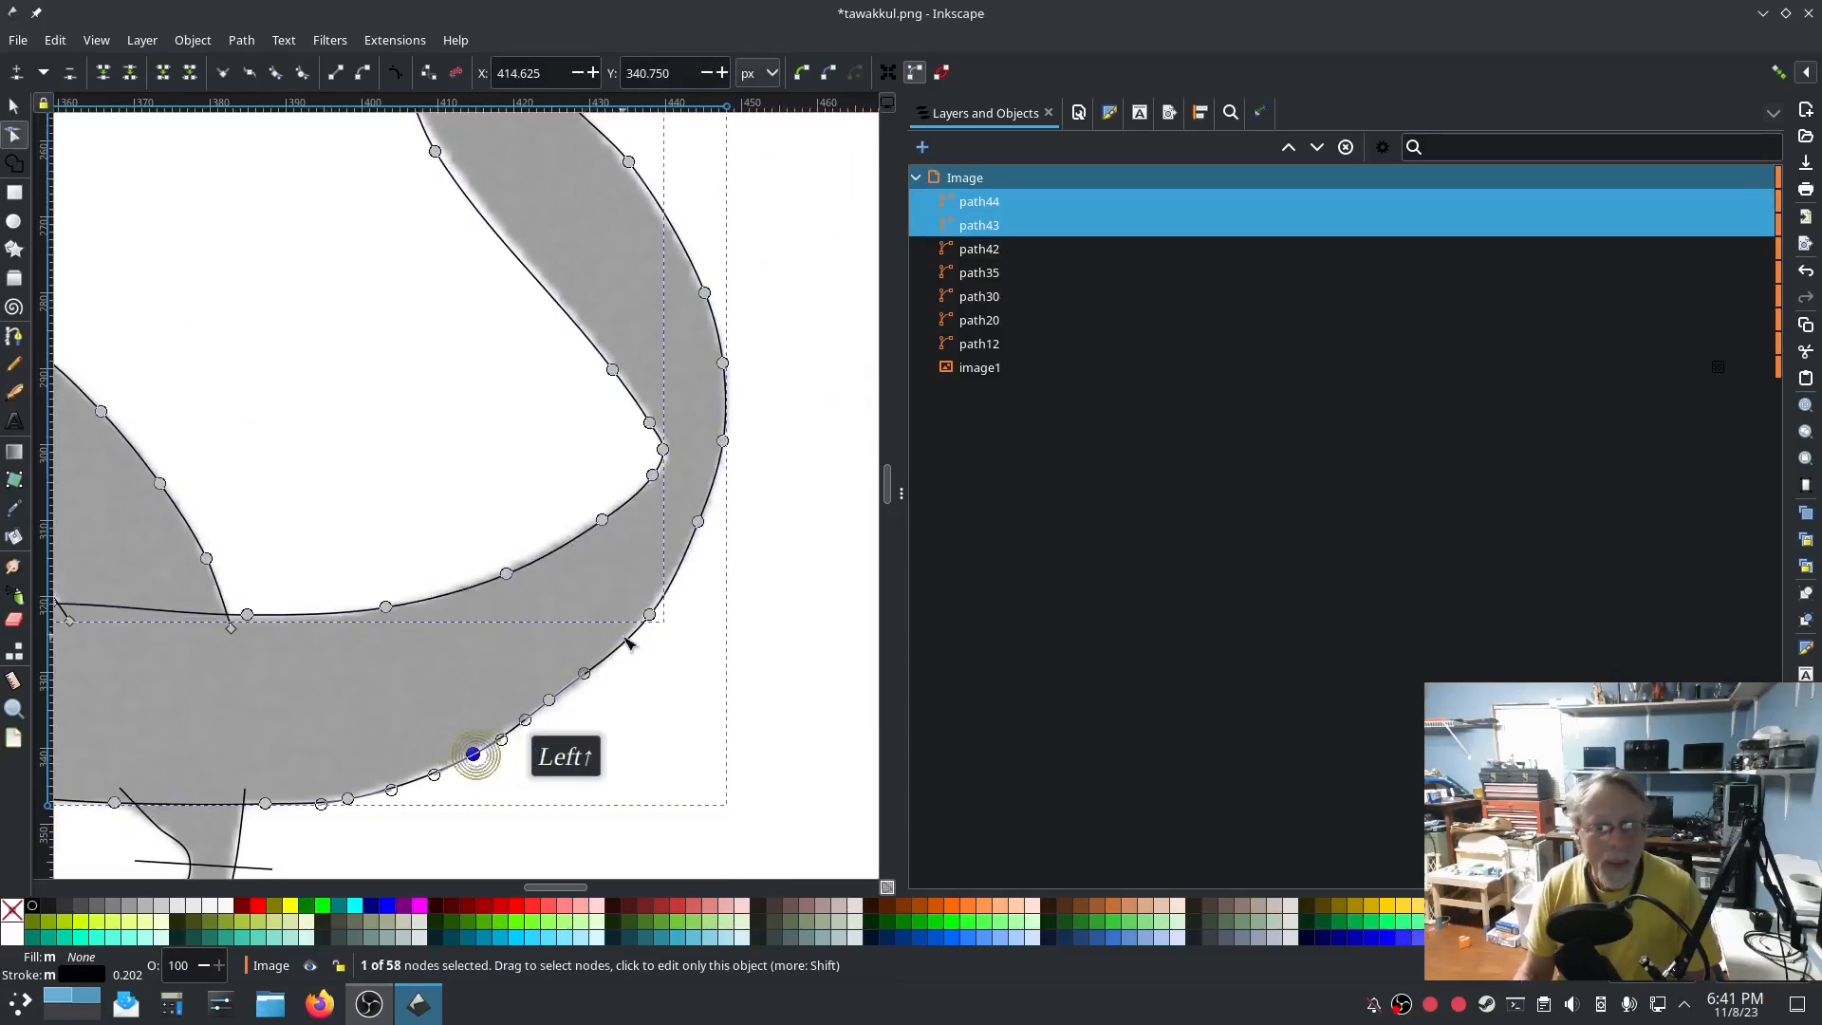
drag(651, 616, 654, 609)
drag(516, 386, 575, 602)
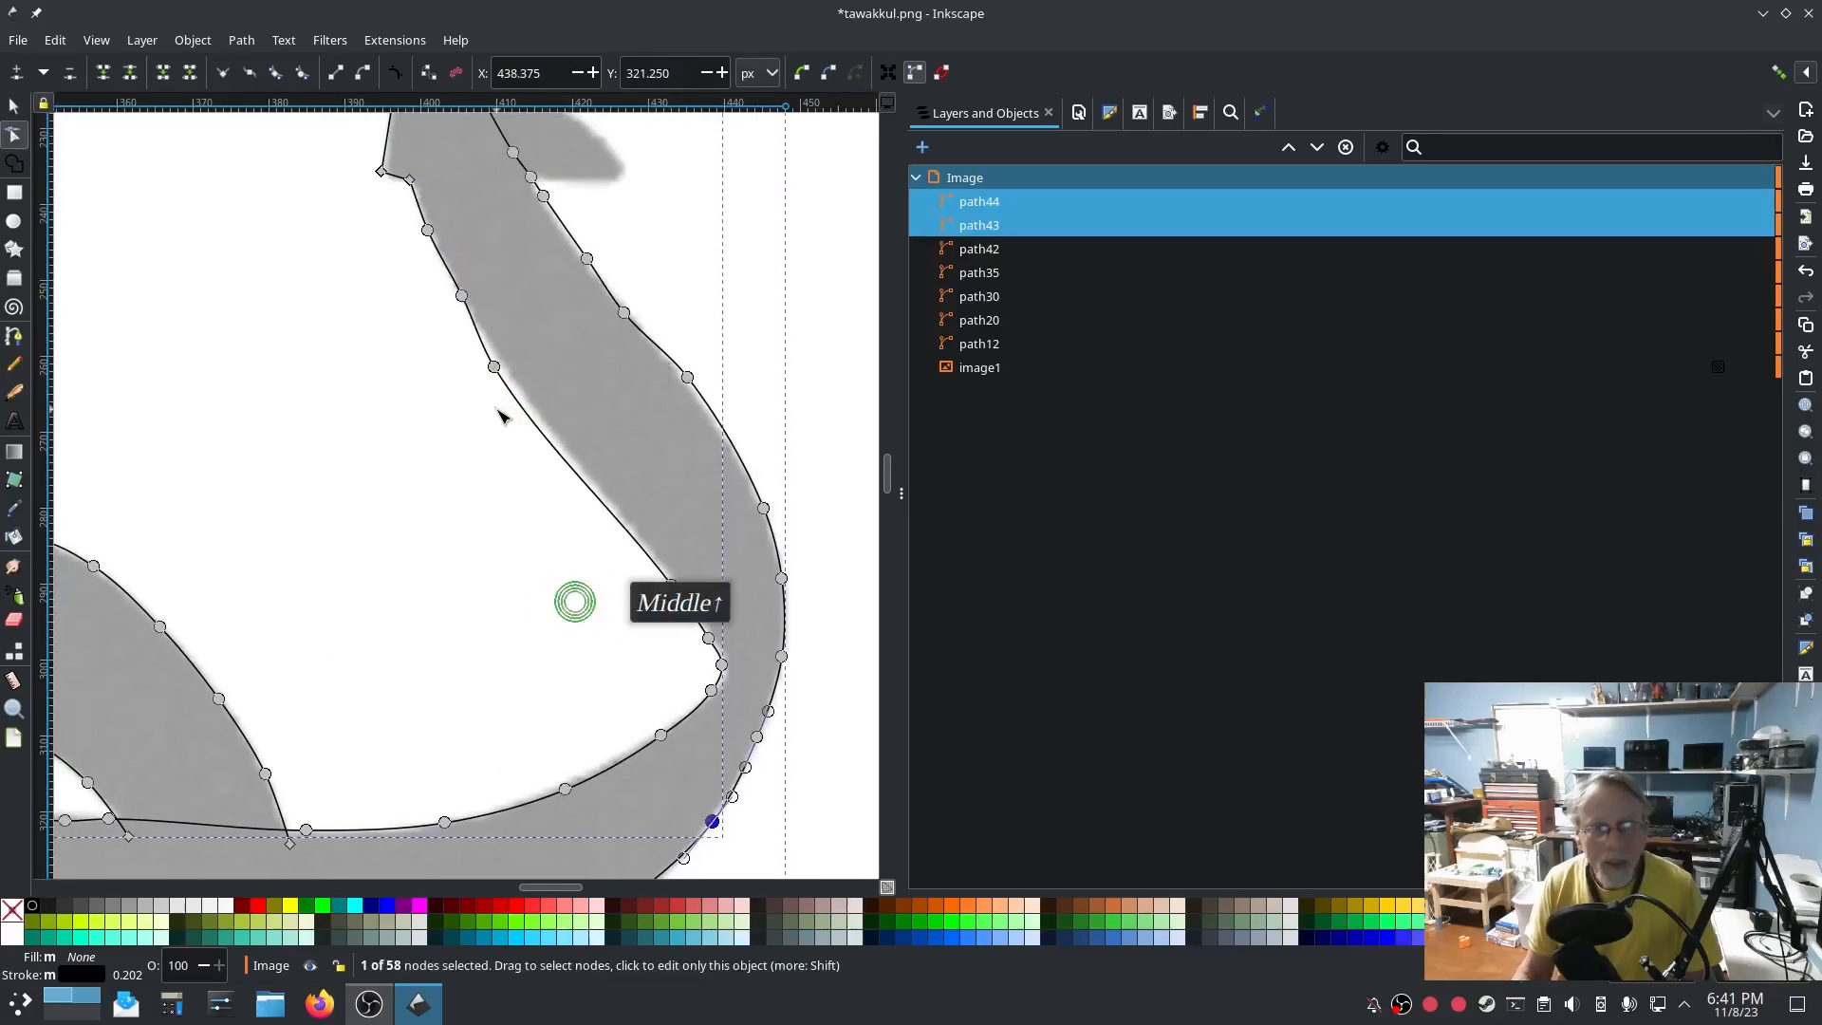
Nudge the node on the rising stroke's inner edge, midway between the inner bend and the left barb, onto the lettering's edge.
drag(497, 368, 507, 372)
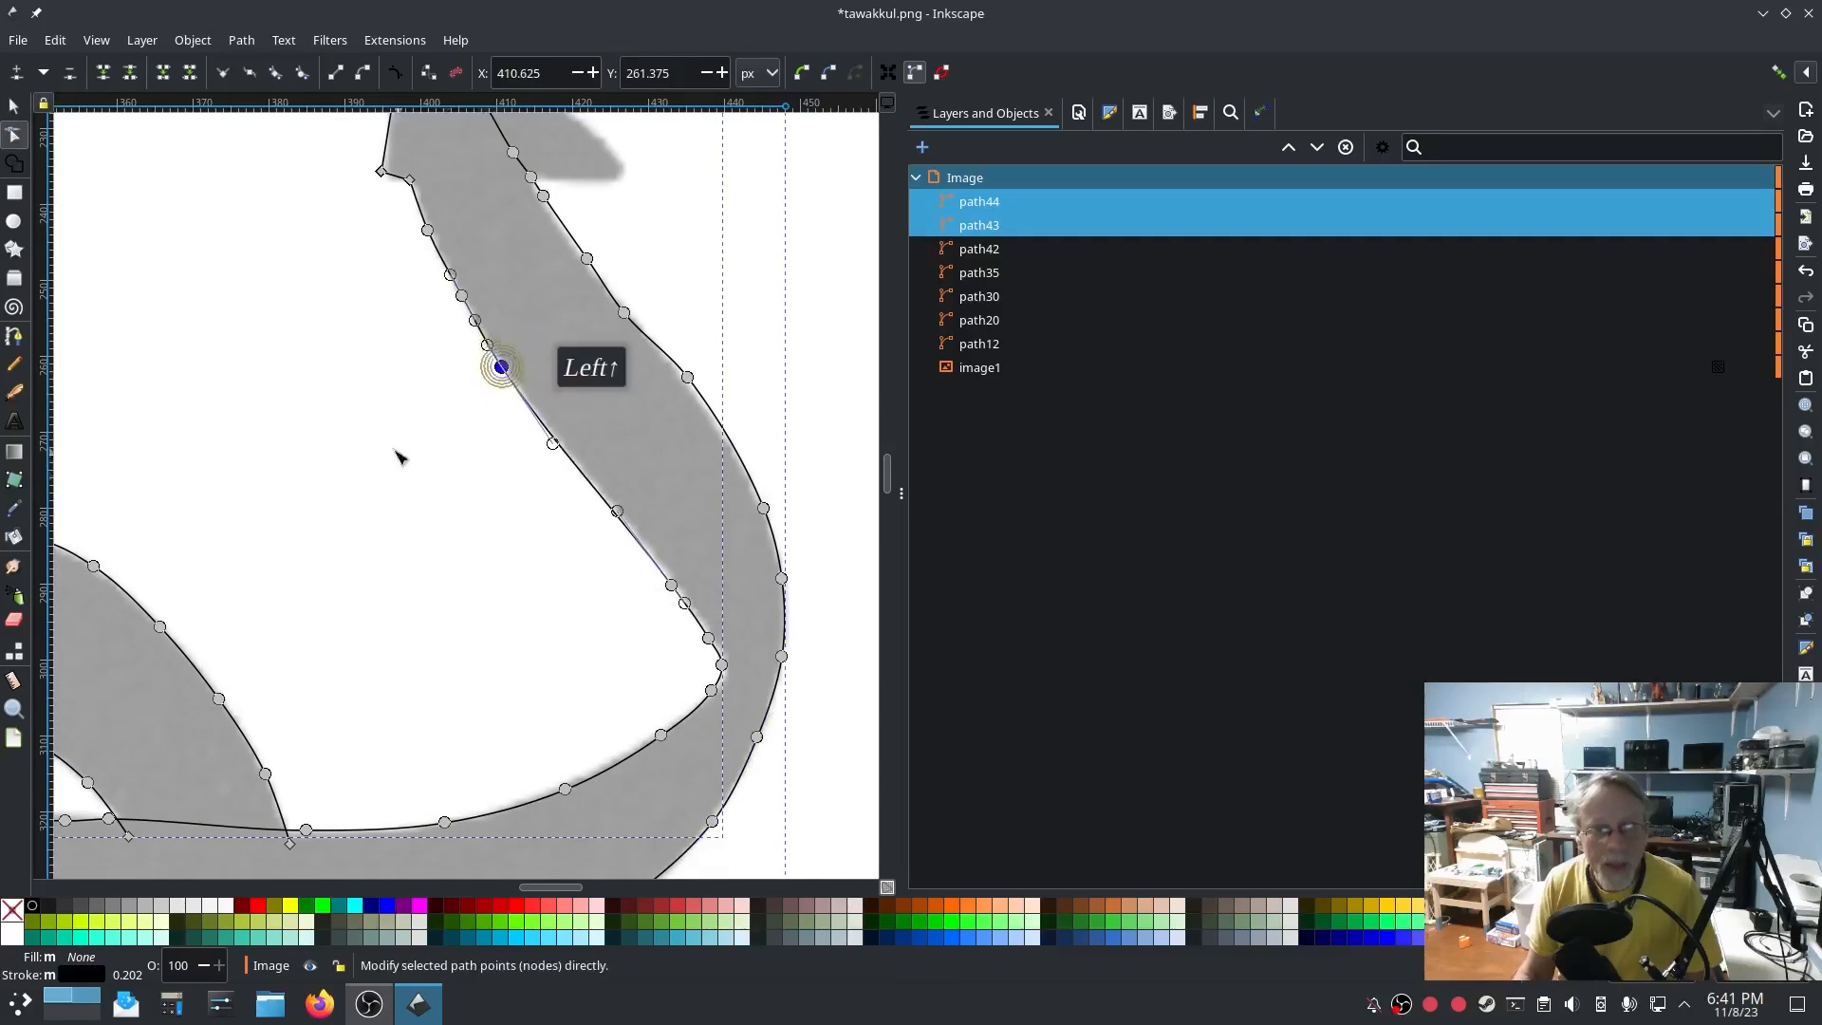
drag(390, 443, 439, 651)
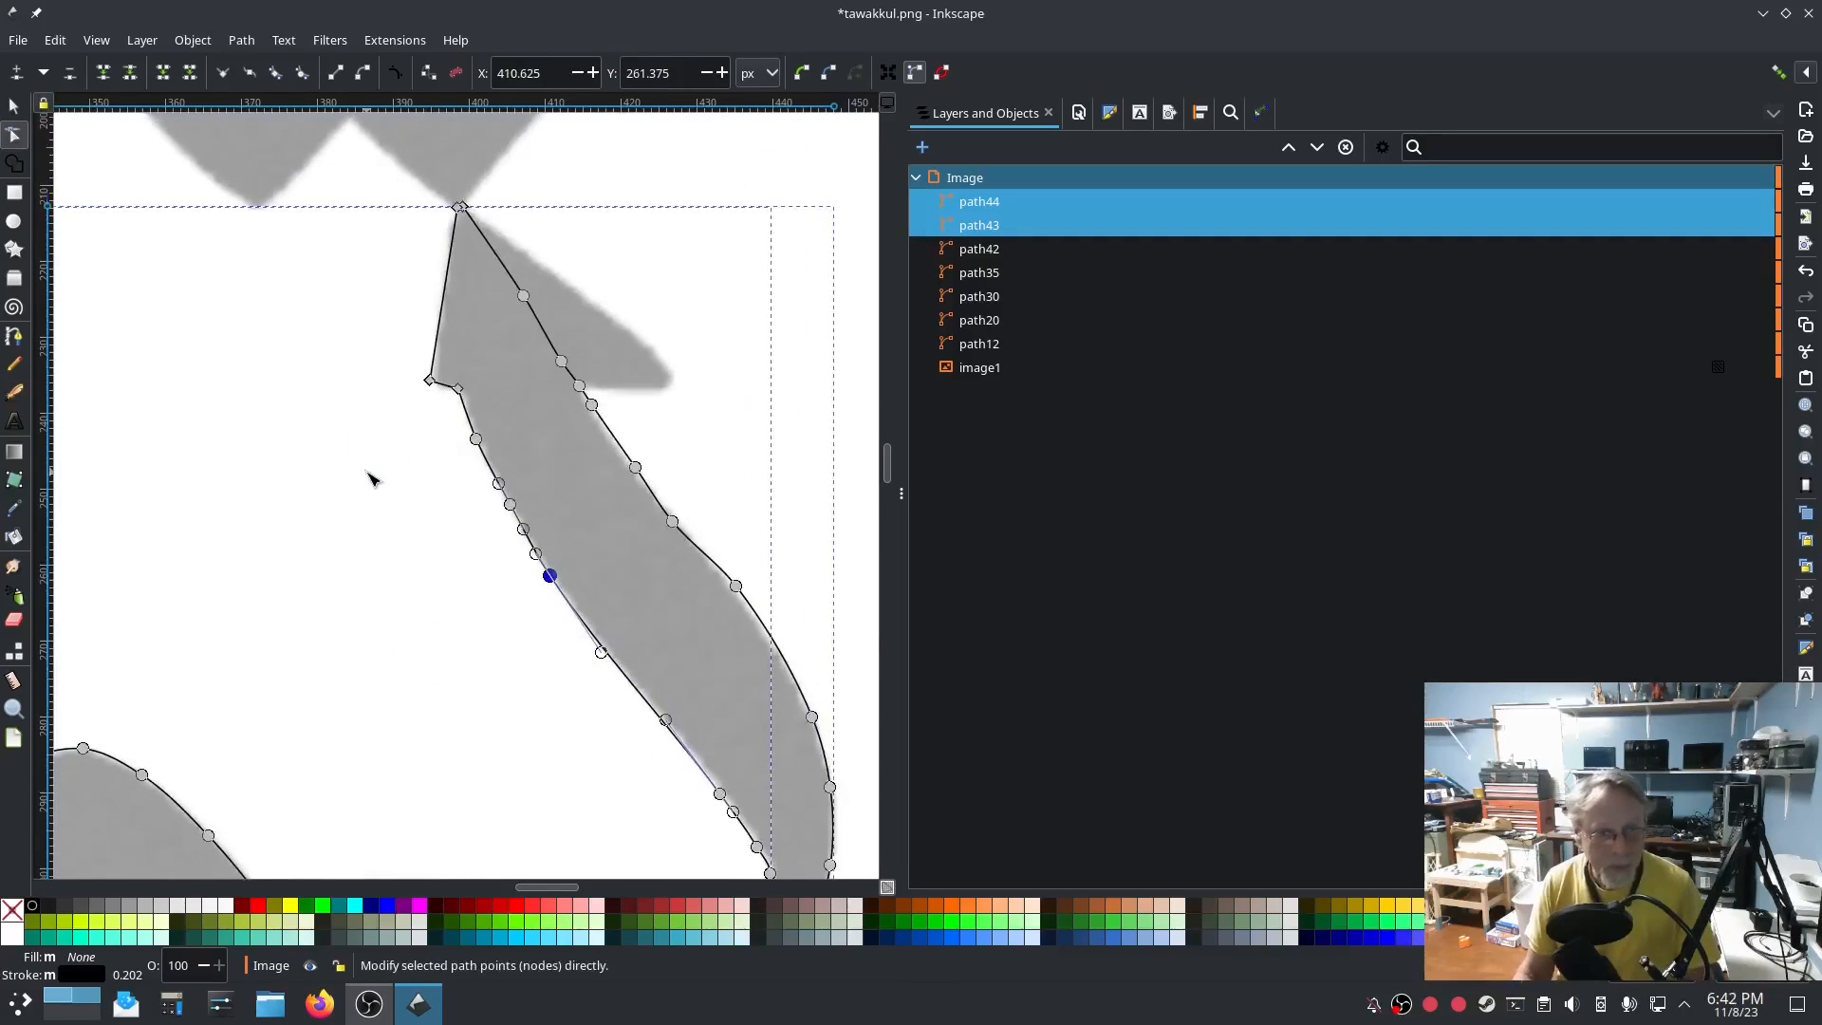
Draw two straight rungs with the Pencil tool across the waw loop's right arm, one near its lower end and one near the peak.
click(14, 367)
drag(297, 621, 537, 267)
click(380, 657)
click(578, 625)
click(319, 612)
click(437, 414)
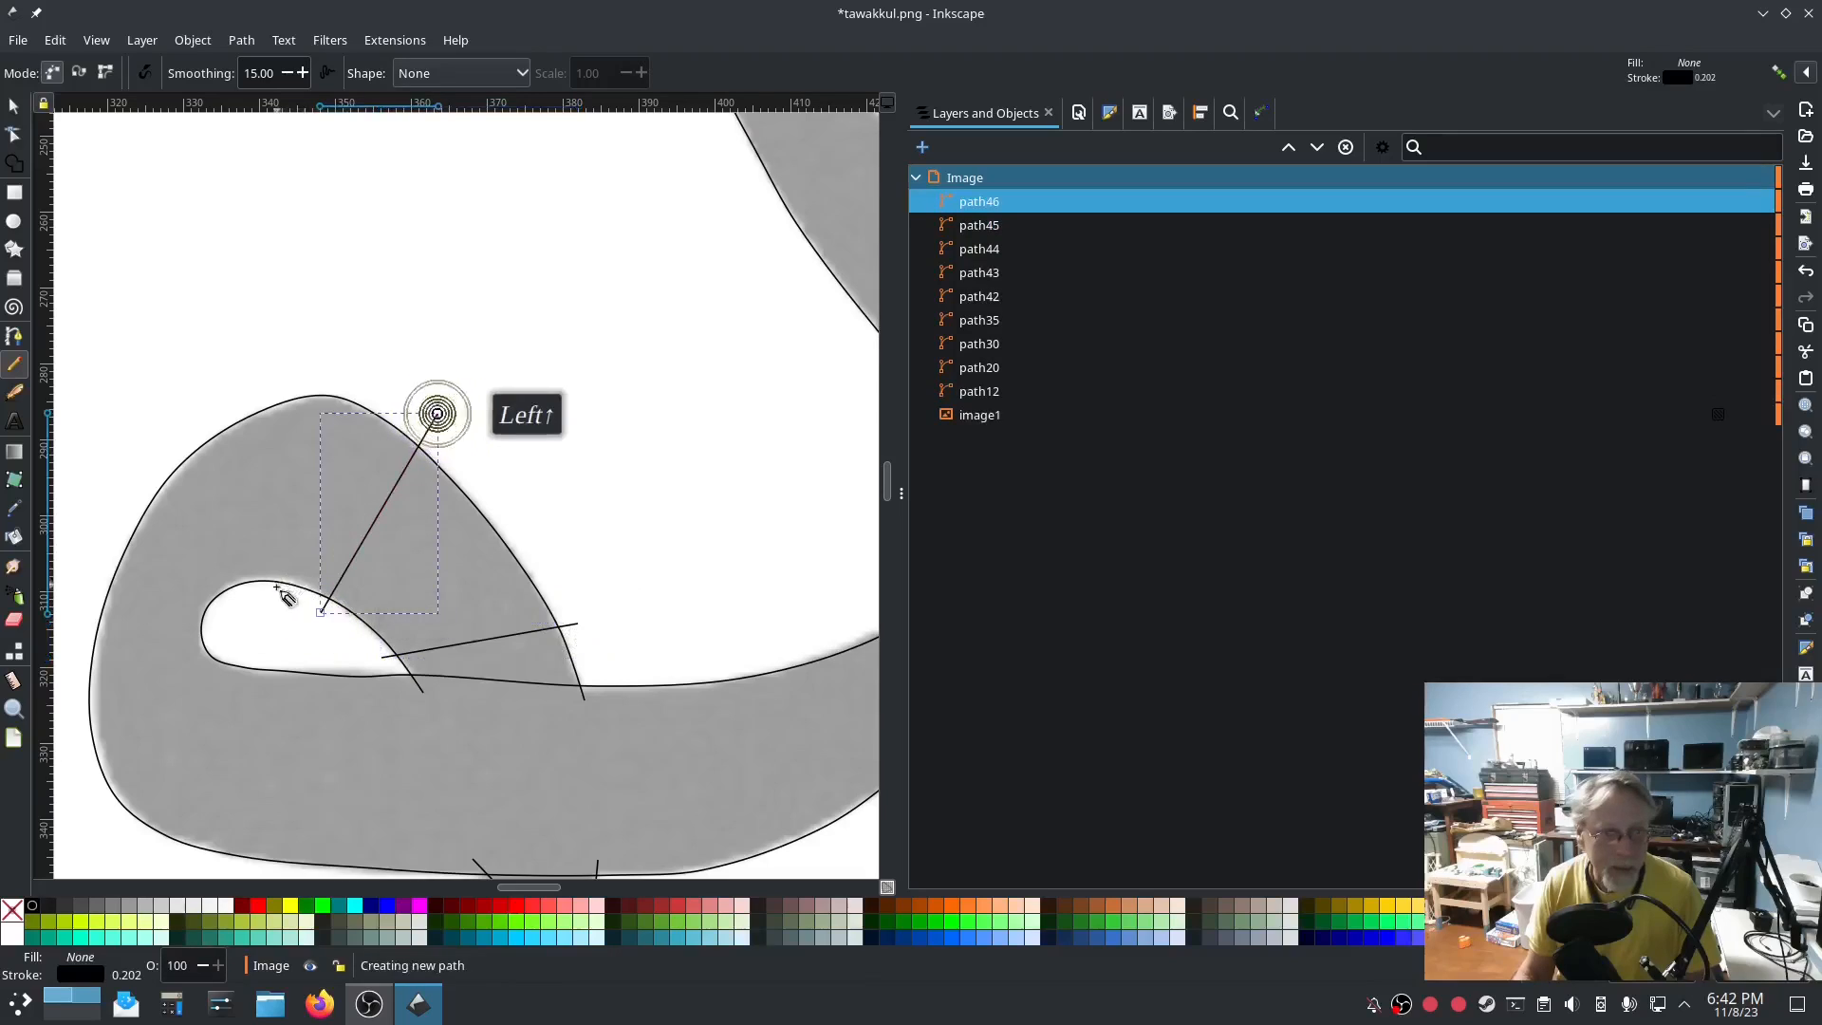
Draw three straight rungs around the waw loop's left end, across its upper-left shoulder, its left side and its lower-left curve.
click(228, 615)
click(116, 504)
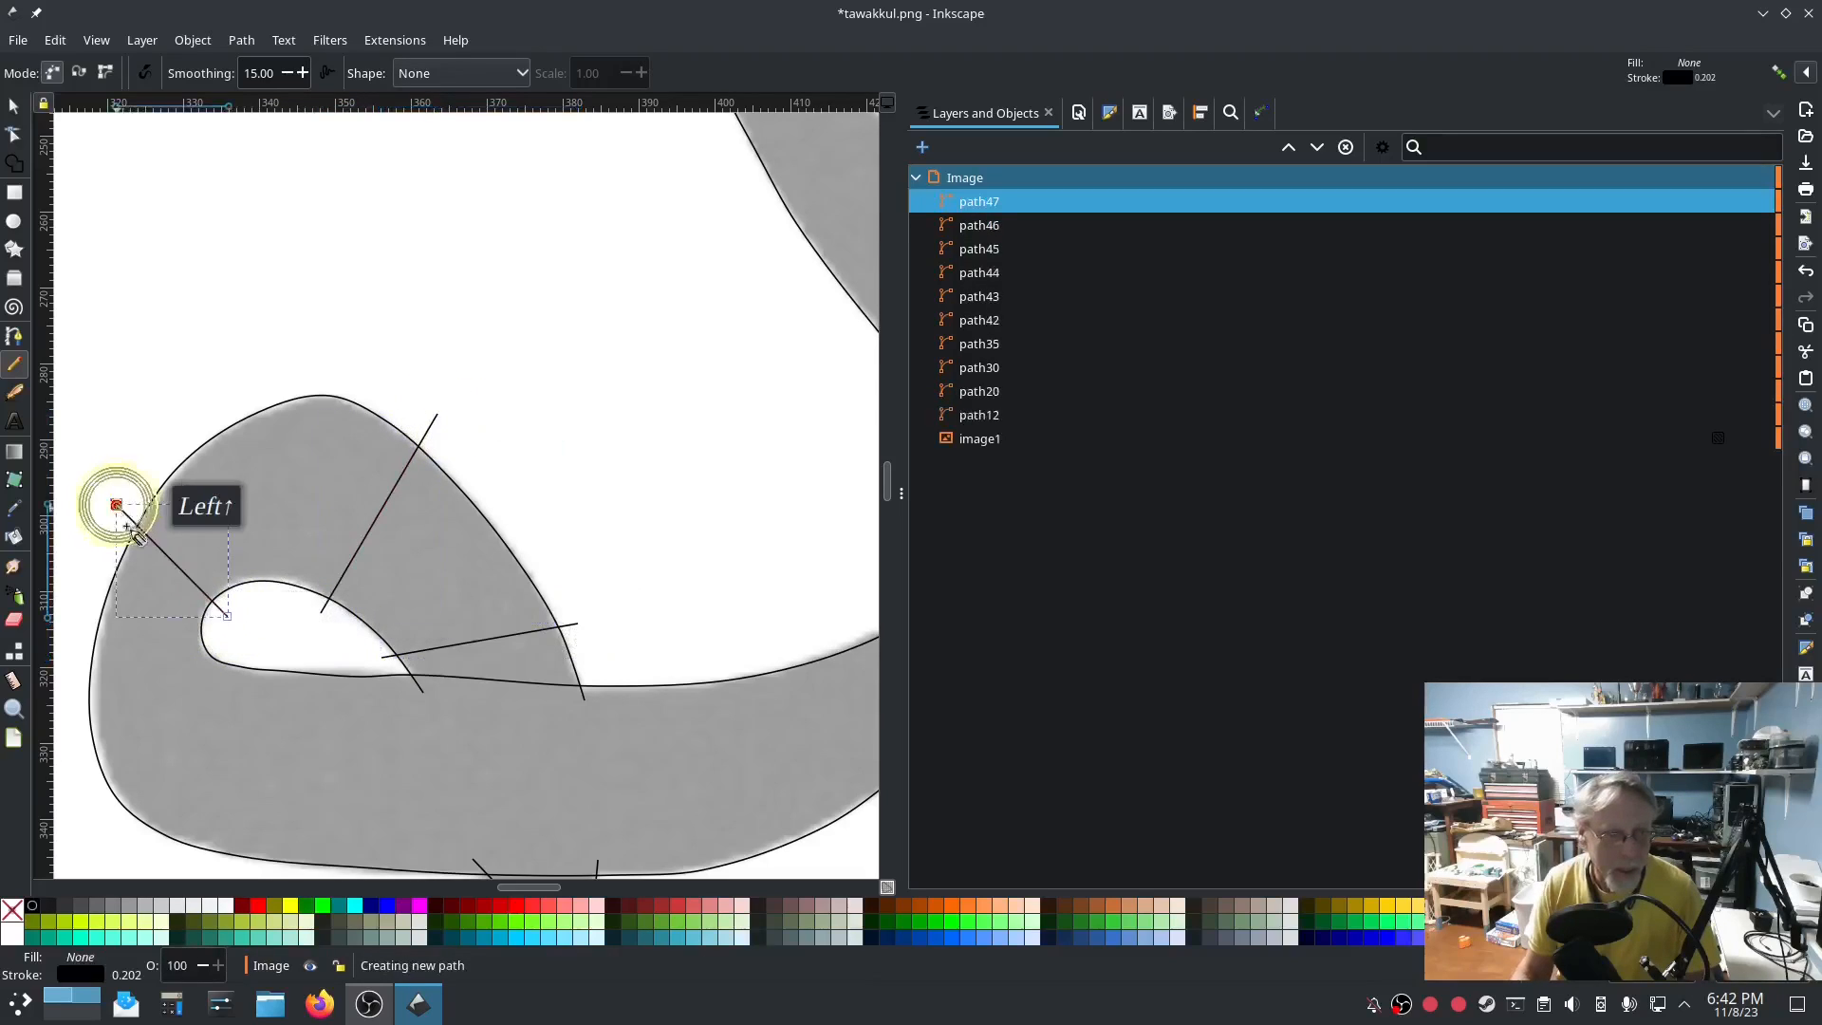
click(224, 648)
click(73, 727)
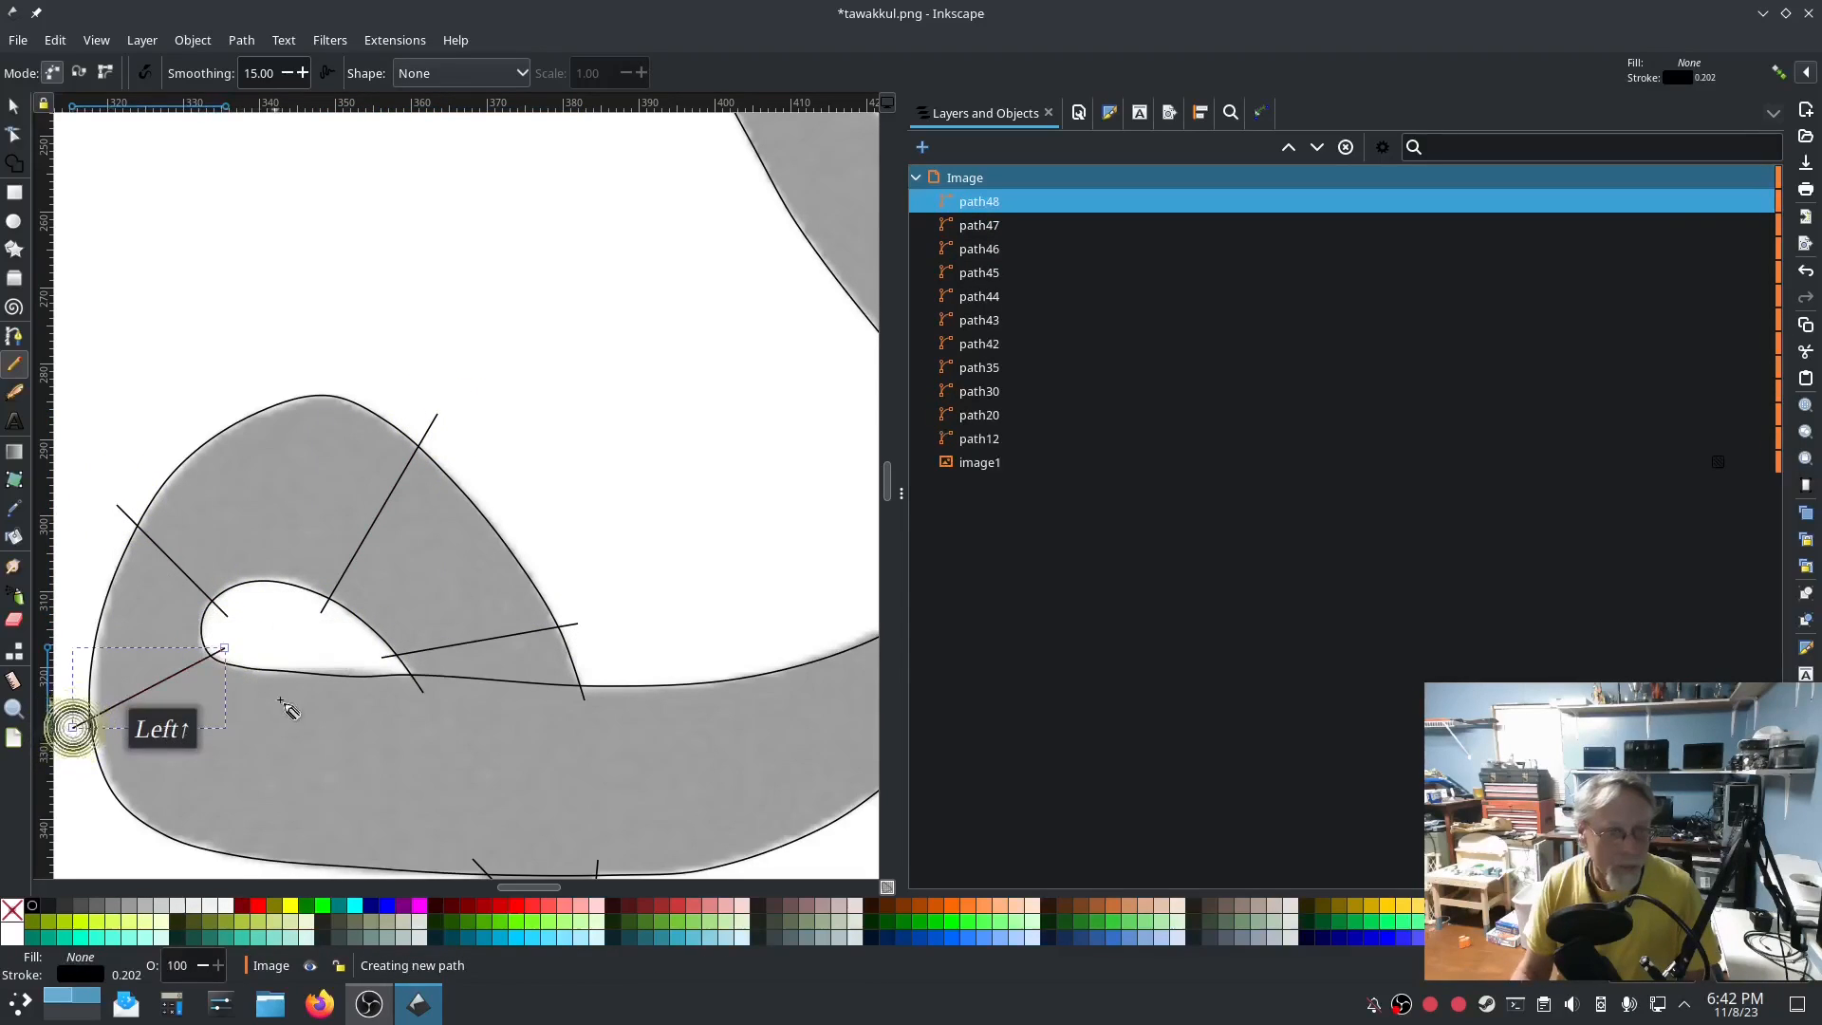
click(297, 660)
click(186, 863)
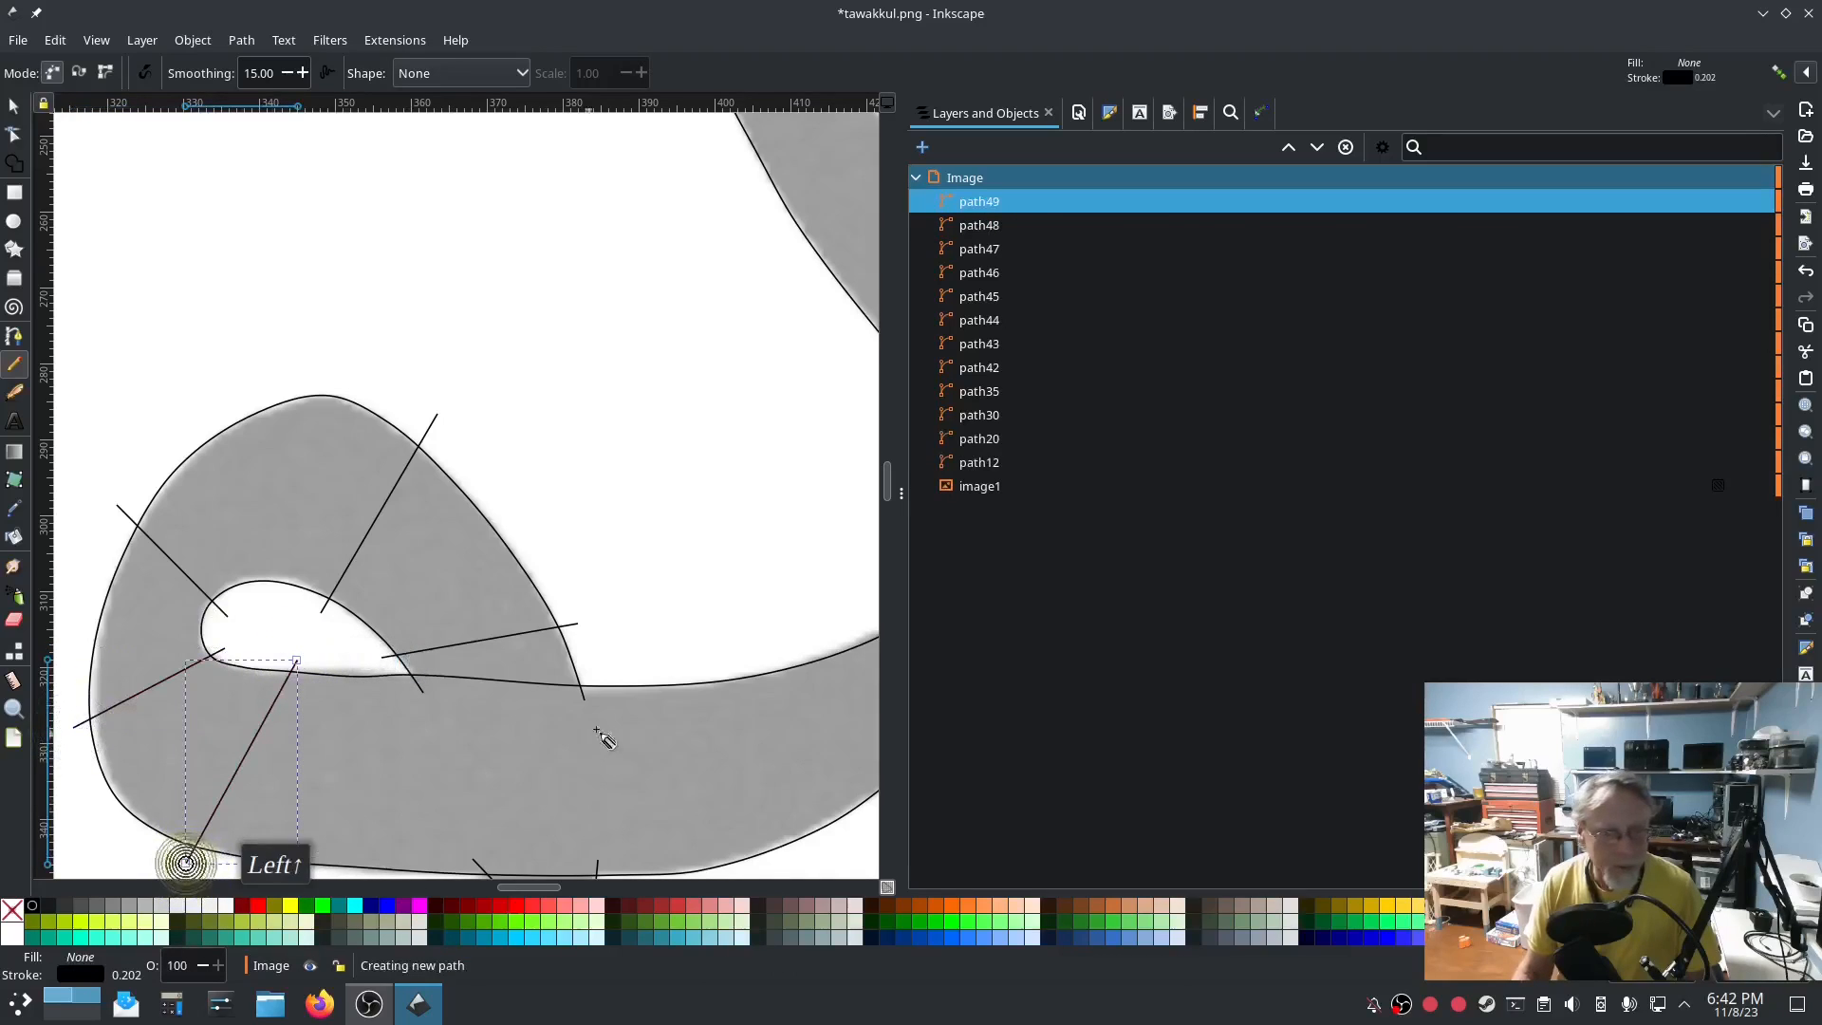
Add straight rungs across the connecting stroke just past the loop, before the large bend, and at the rising stroke's foot.
click(654, 667)
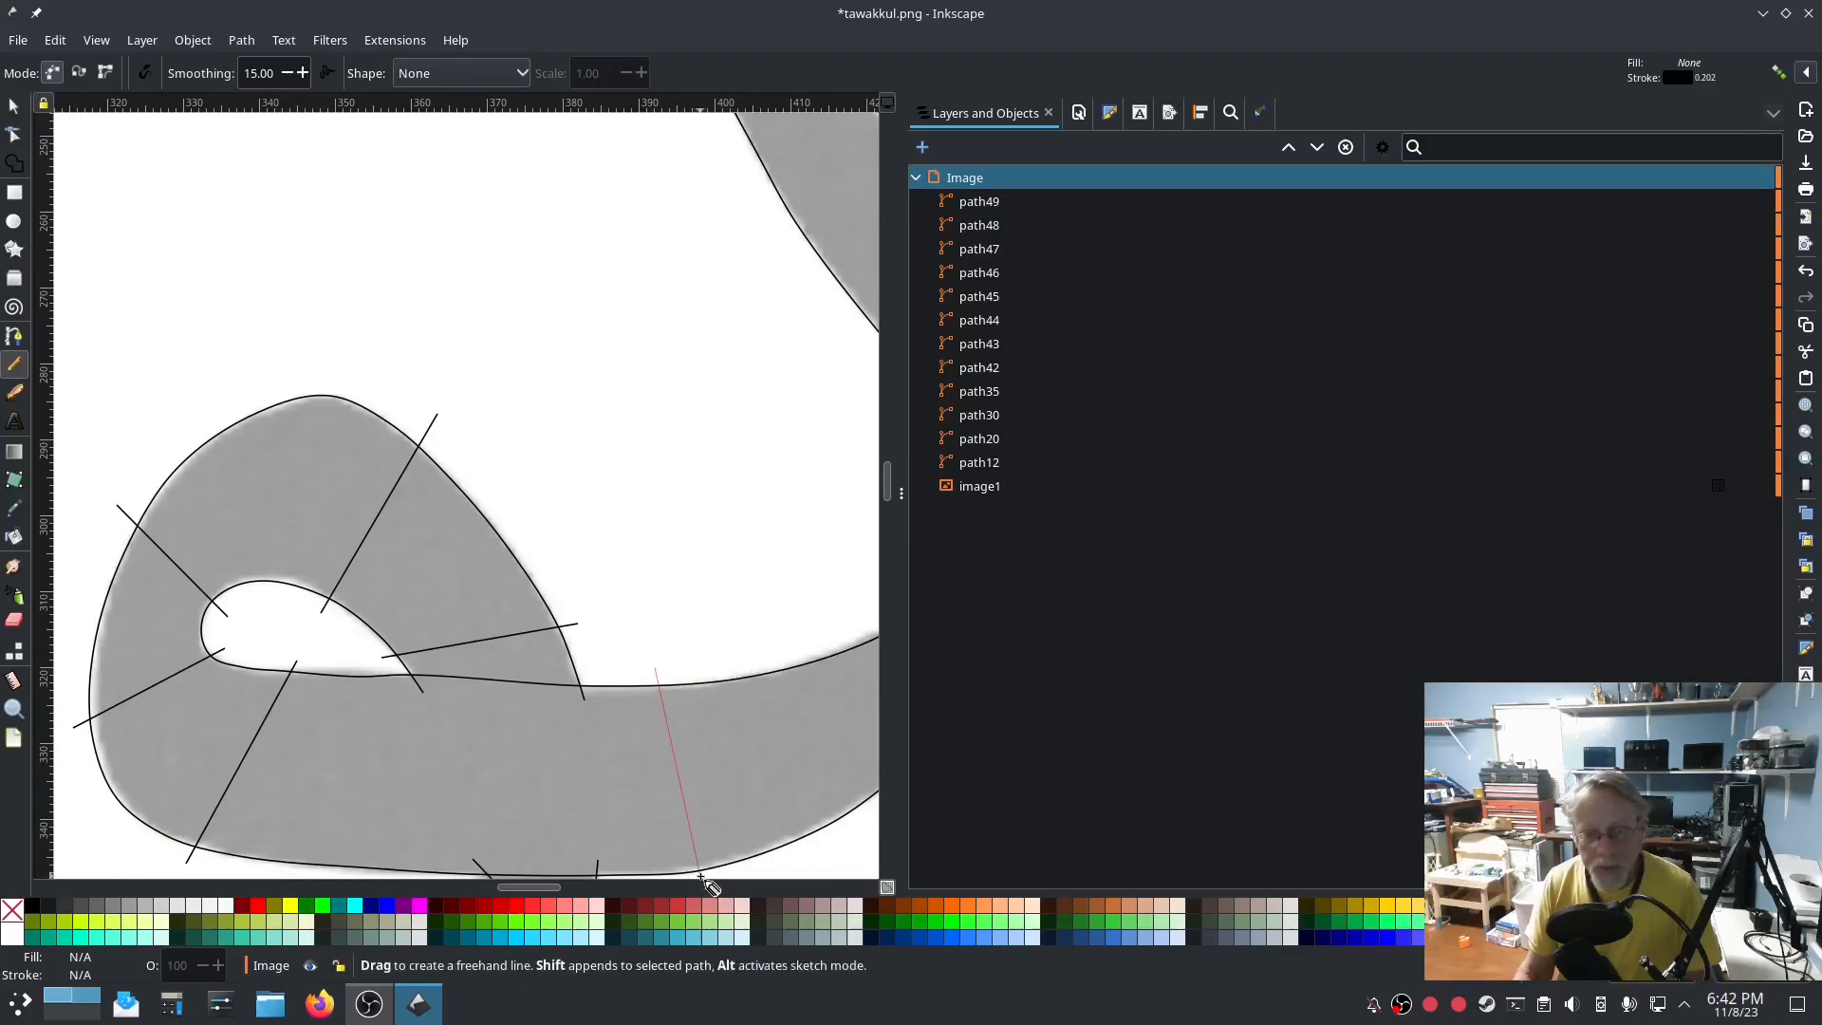
click(697, 875)
mouse_move(745, 818)
mouse_down()
mouse_move(460, 801)
mouse_move(337, 770)
mouse_up()
click(459, 564)
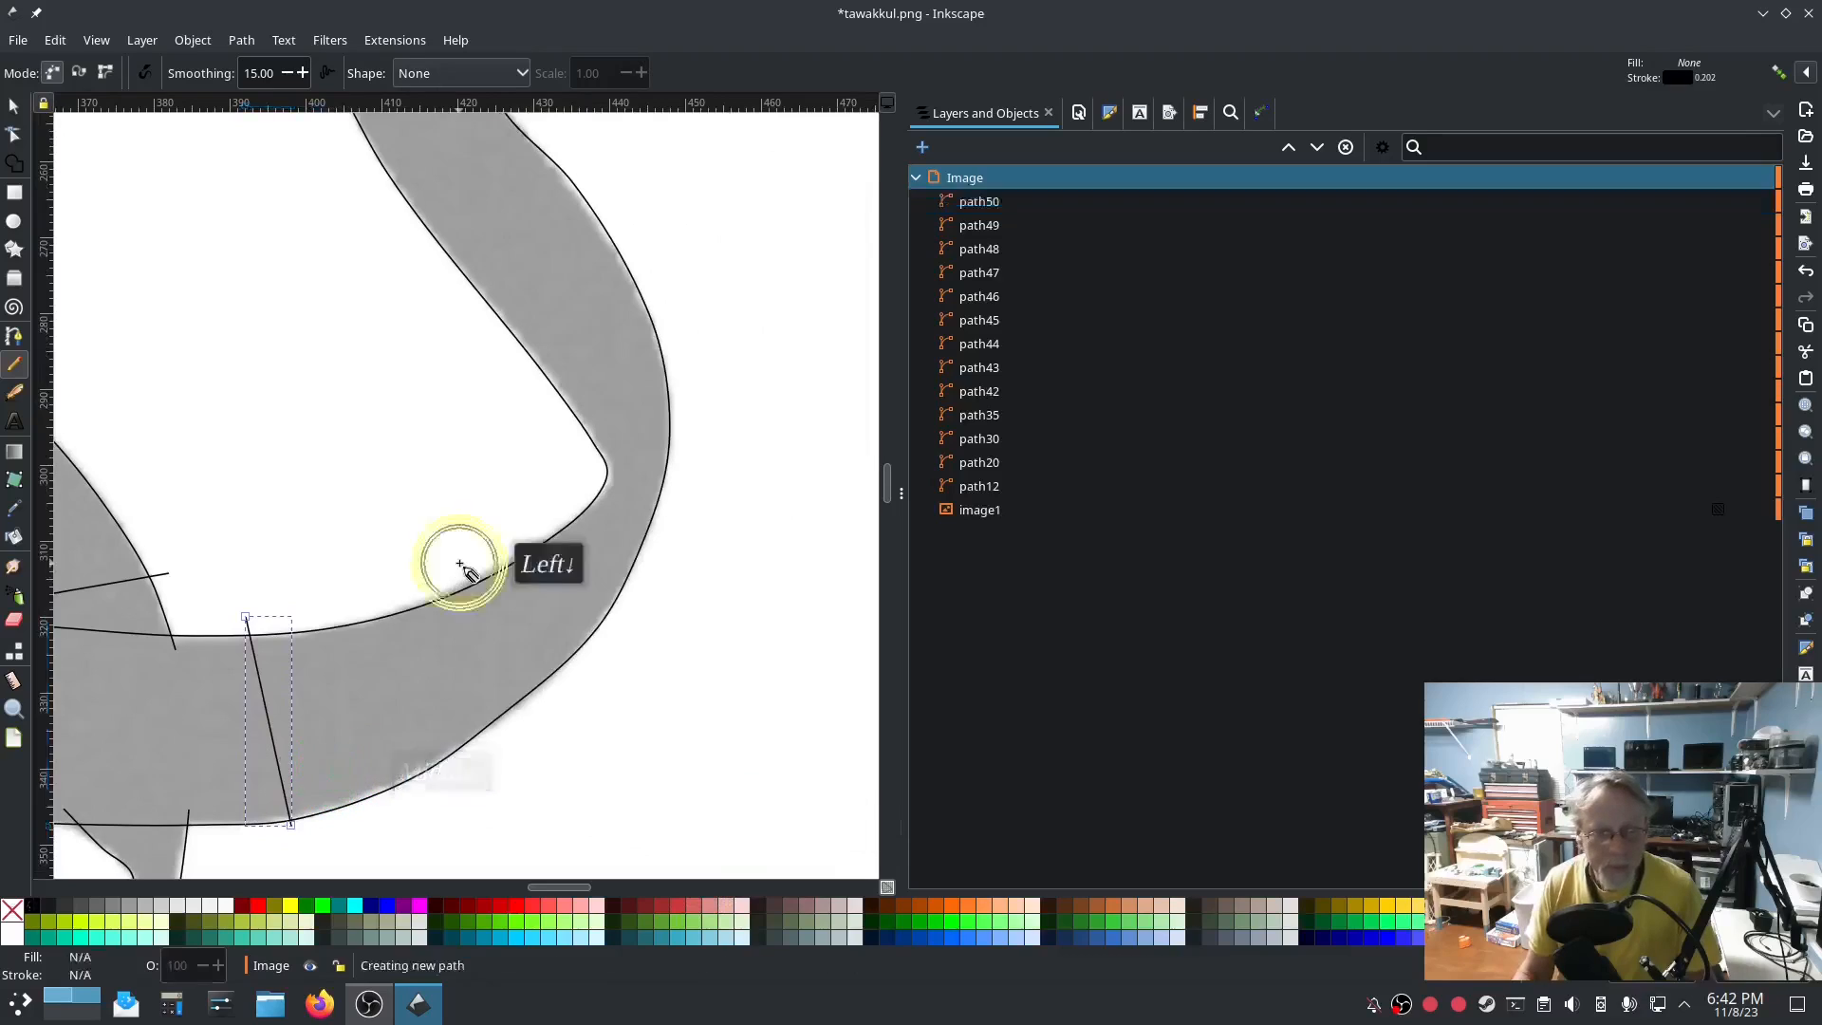
click(650, 600)
click(573, 440)
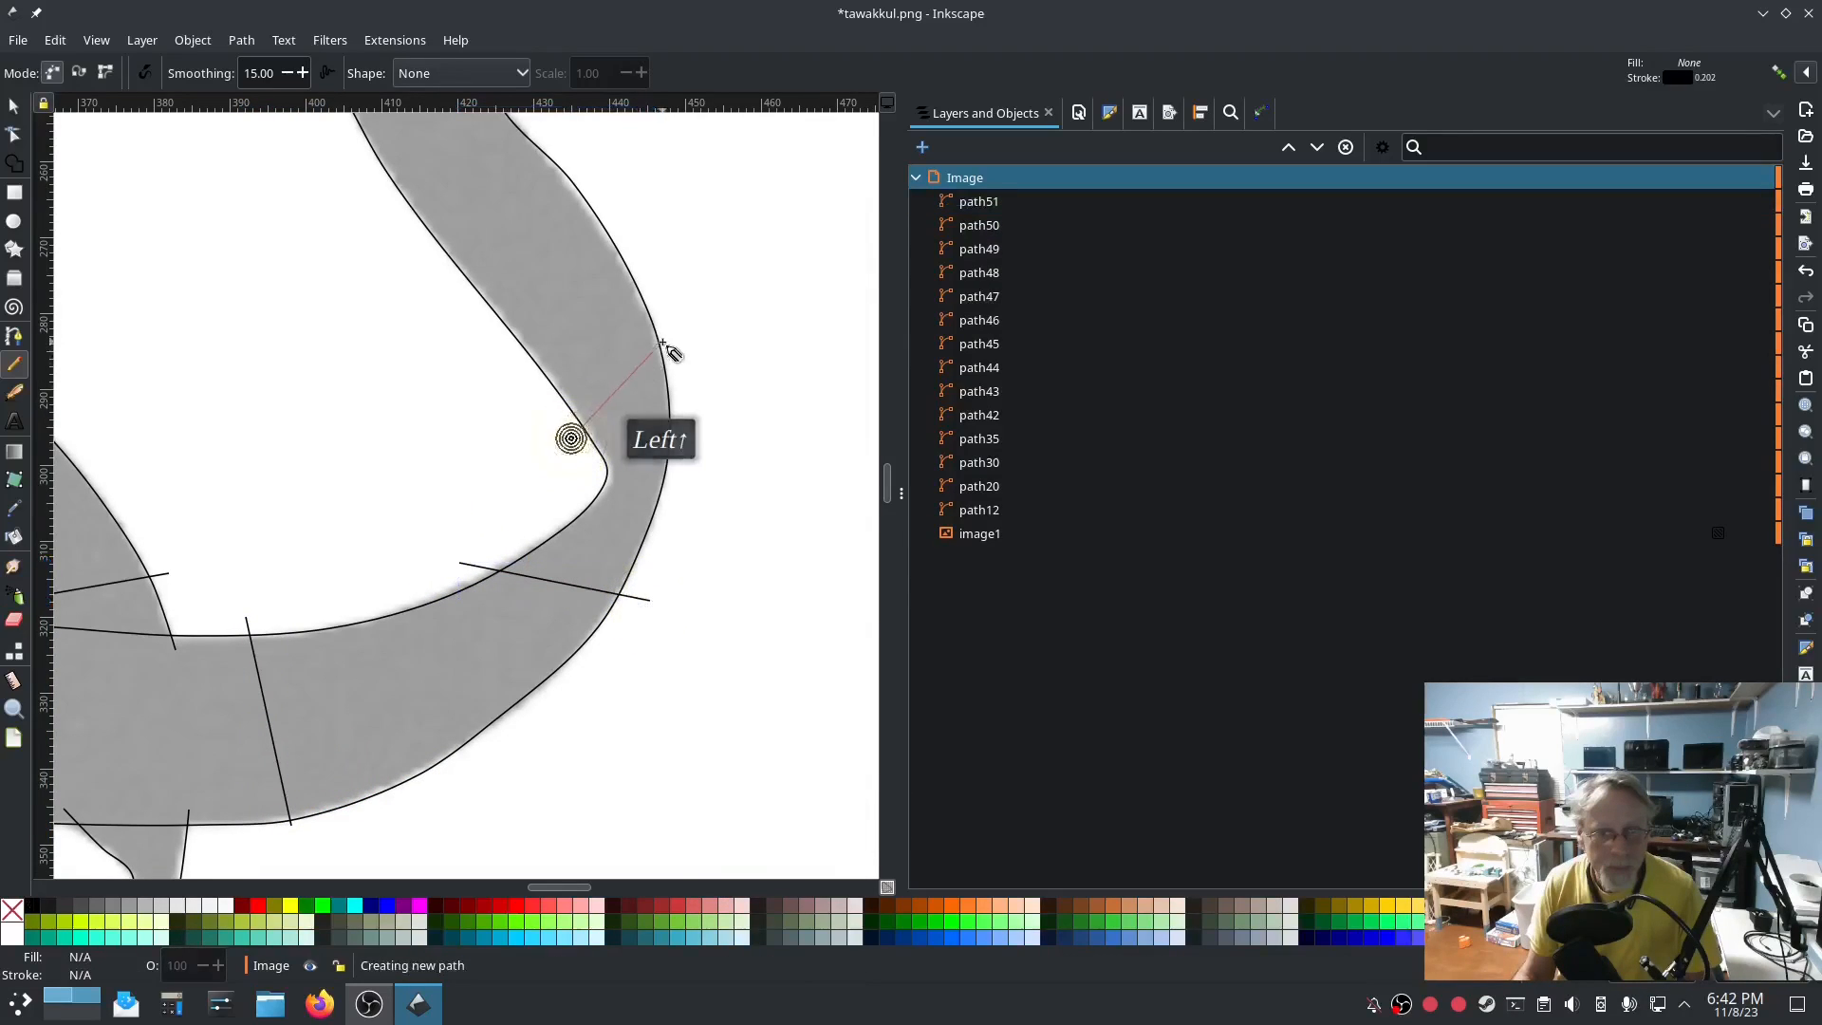
Draw three straight rung lines across the traced grey stroke, from its outer bend up to just below its pointed upper end.
click(536, 398)
click(701, 403)
click(435, 269)
click(597, 180)
scroll(614, 231, up, 5)
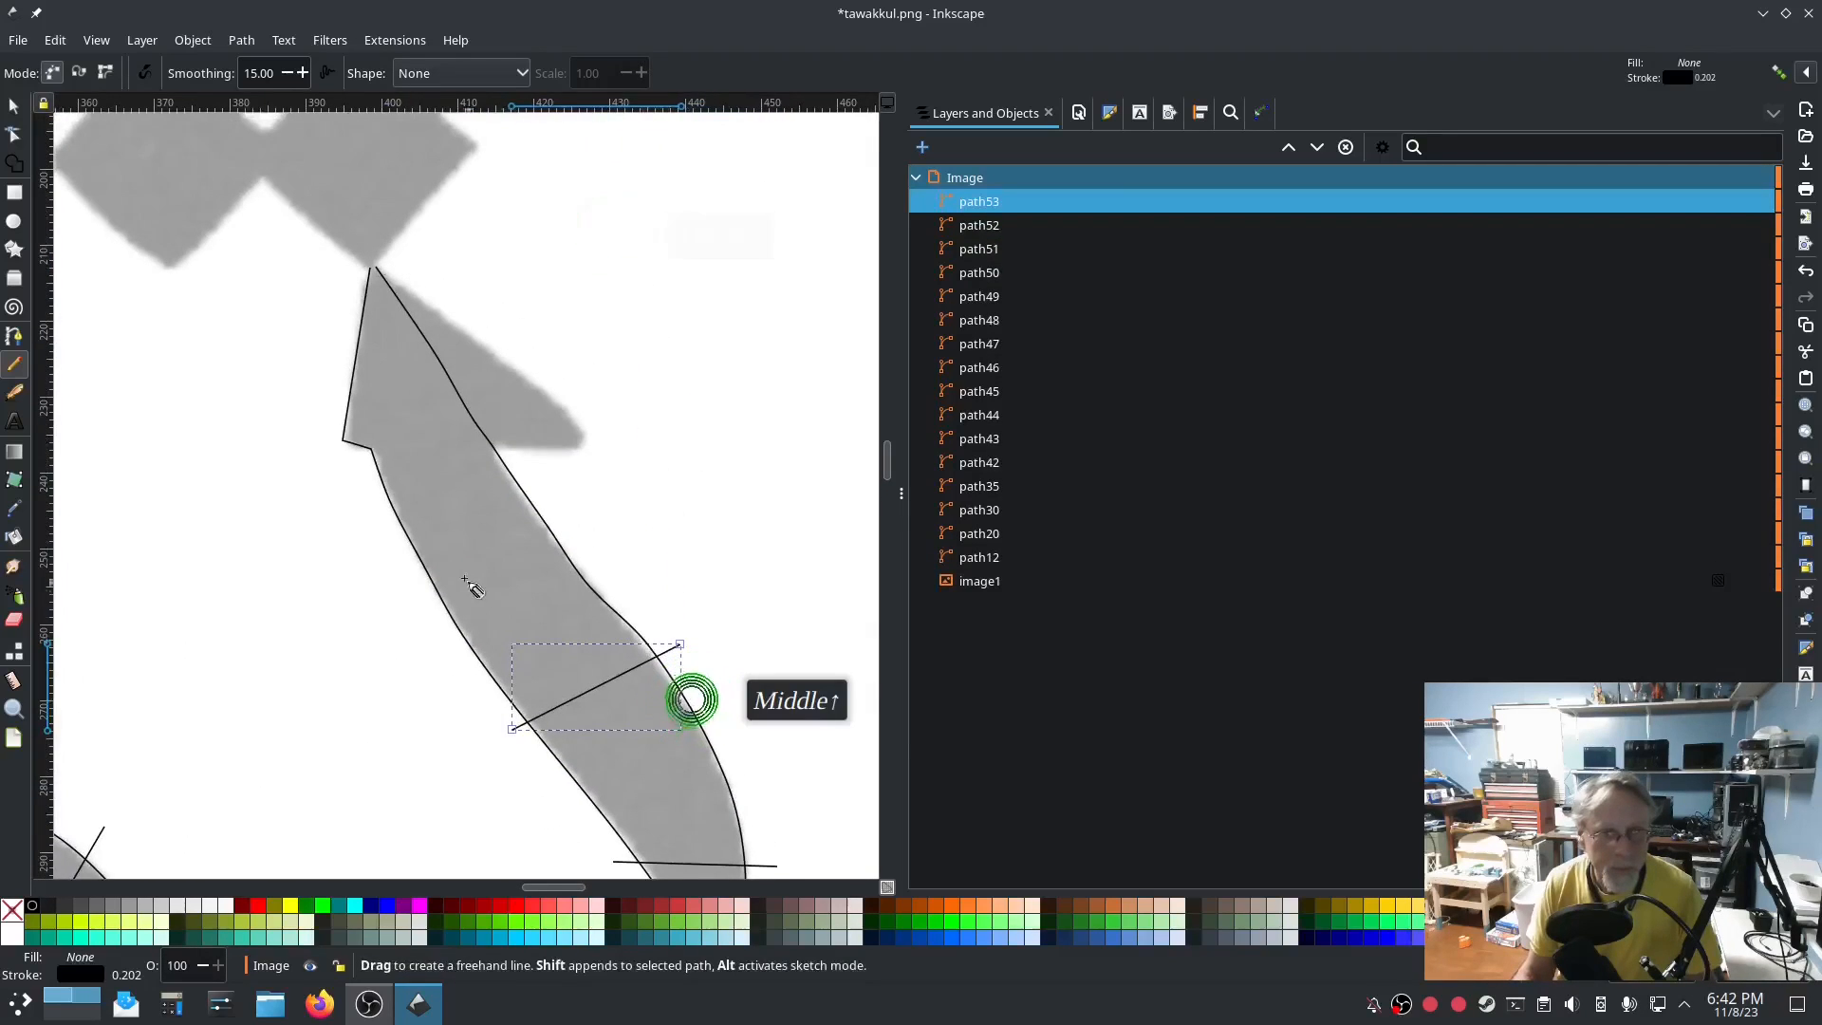
click(359, 467)
click(508, 408)
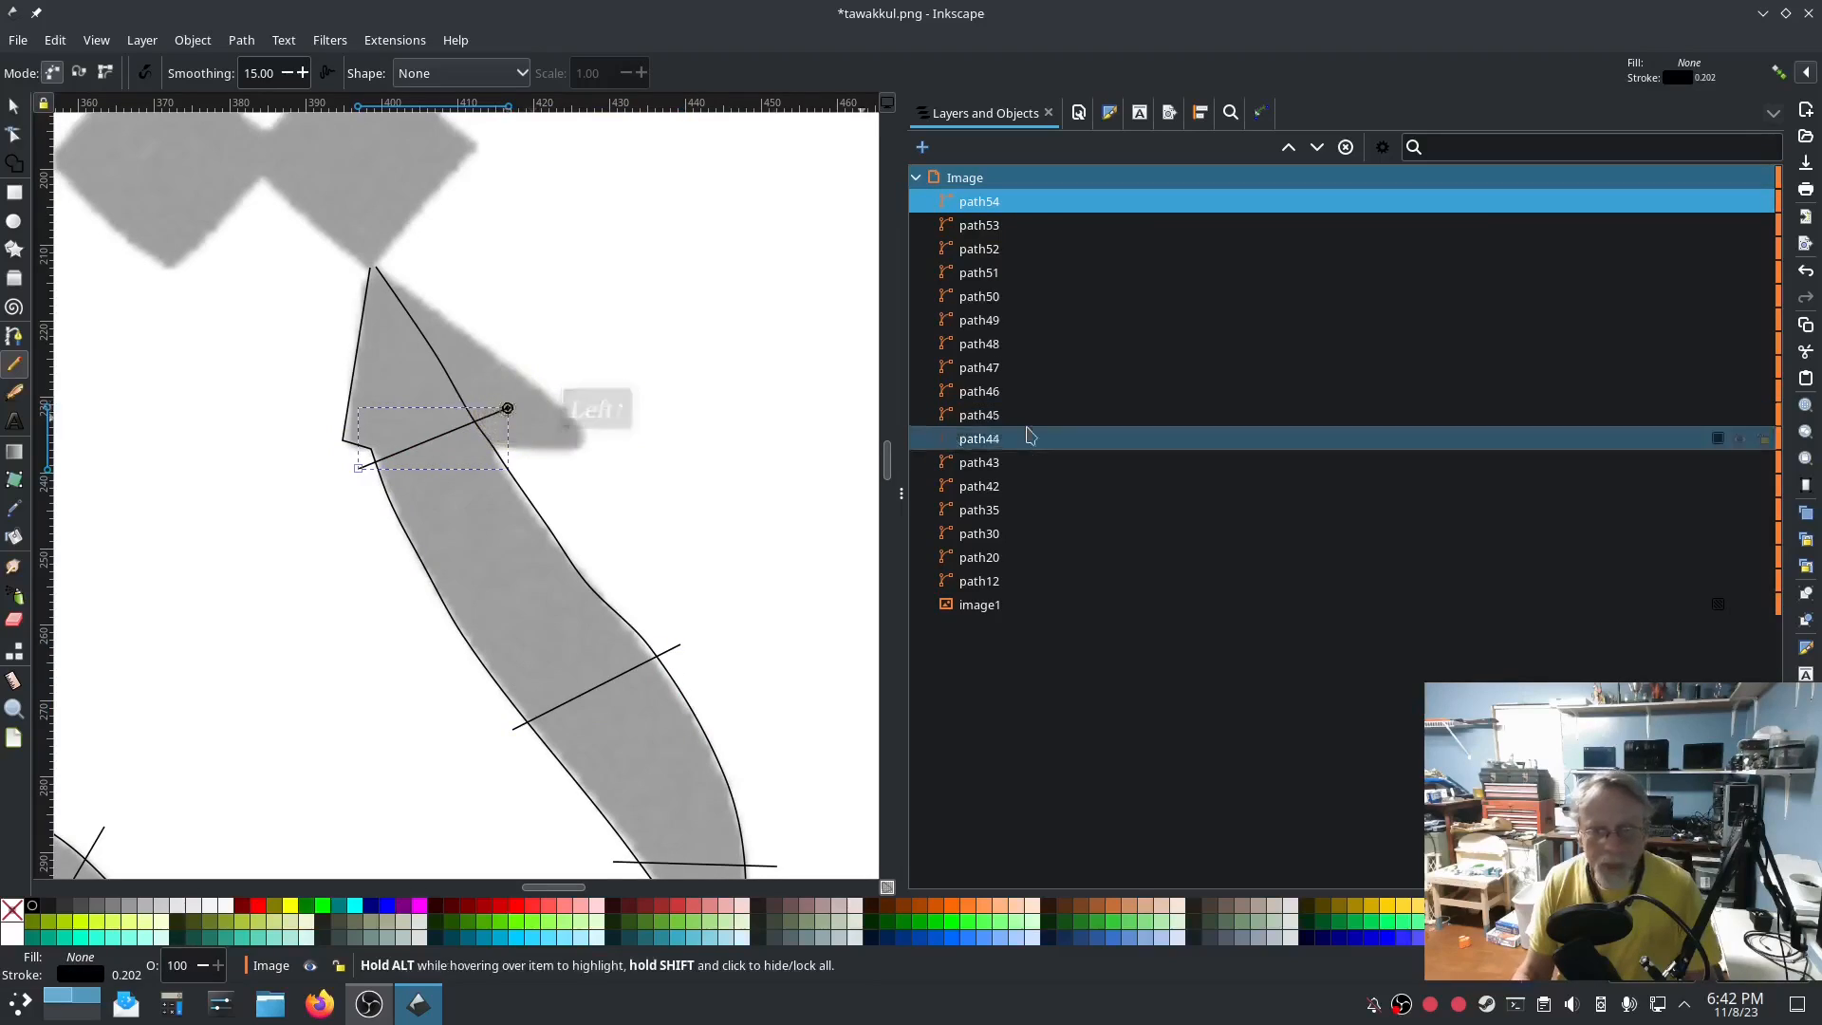
Select path43 through path54 and combine the rails and rungs into a single path.
click(992, 462)
click(991, 486)
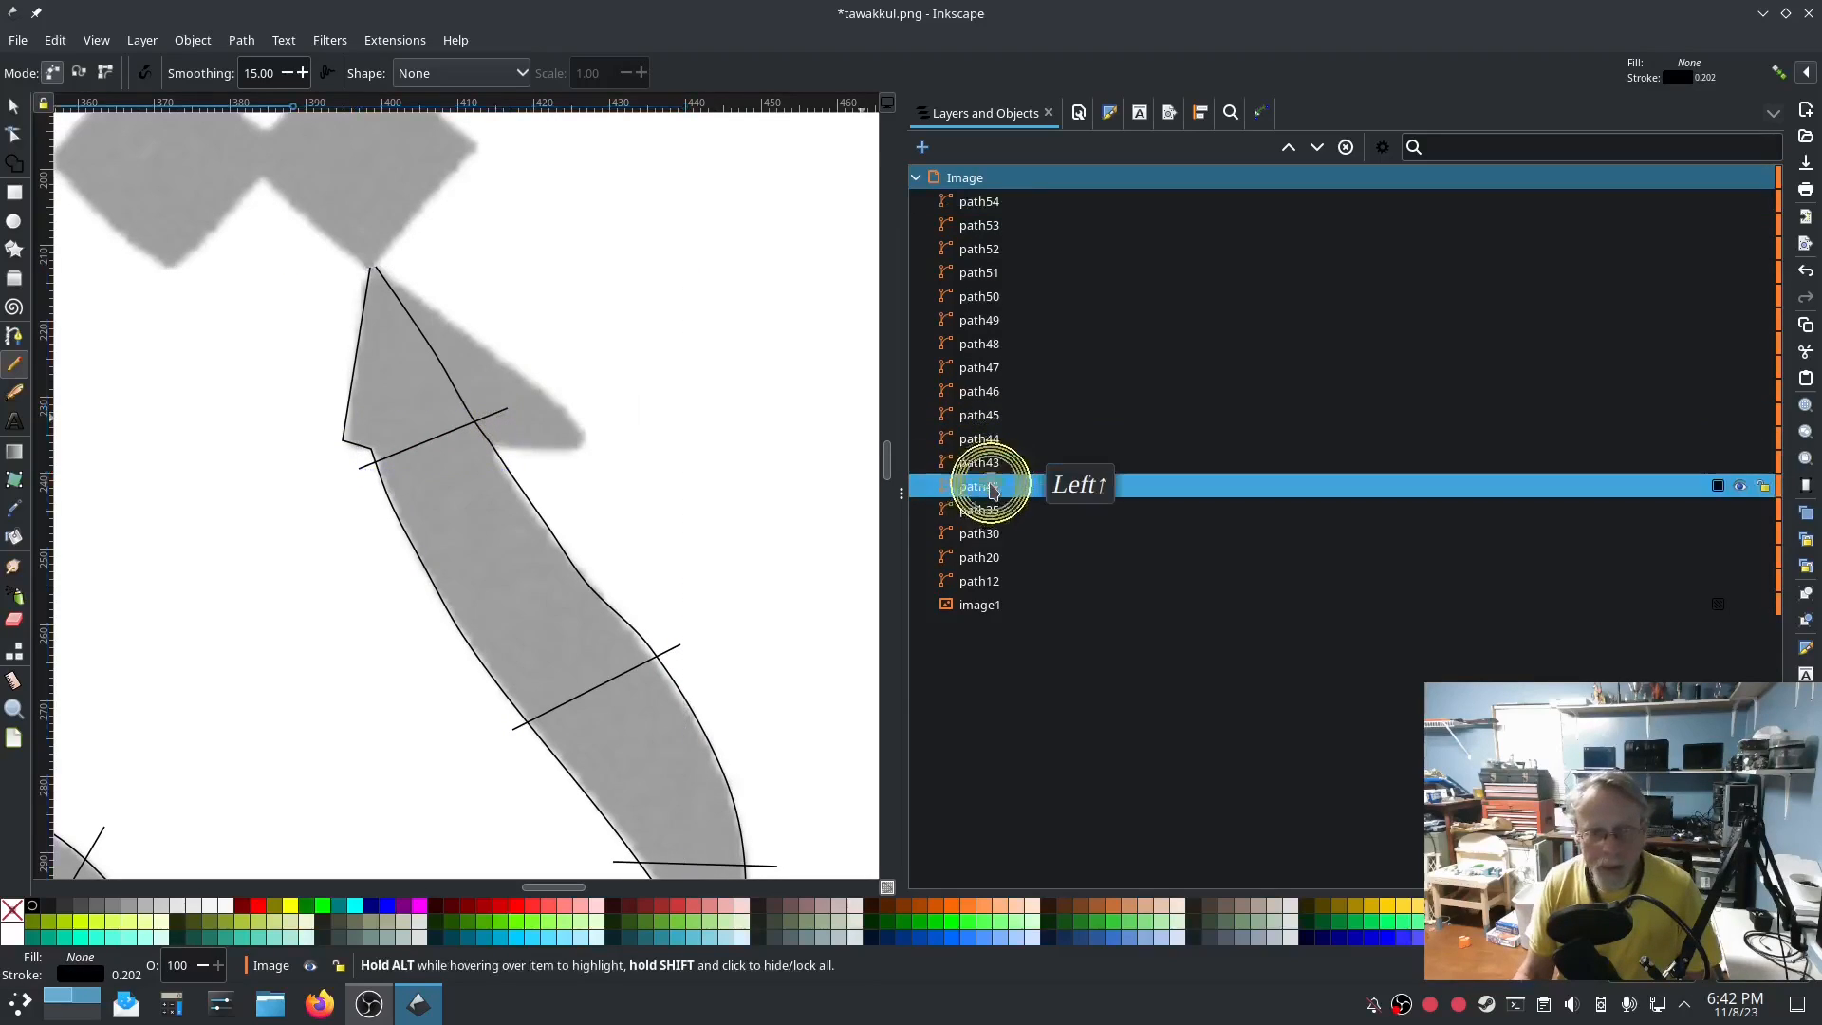
click(991, 462)
shift+click(993, 201)
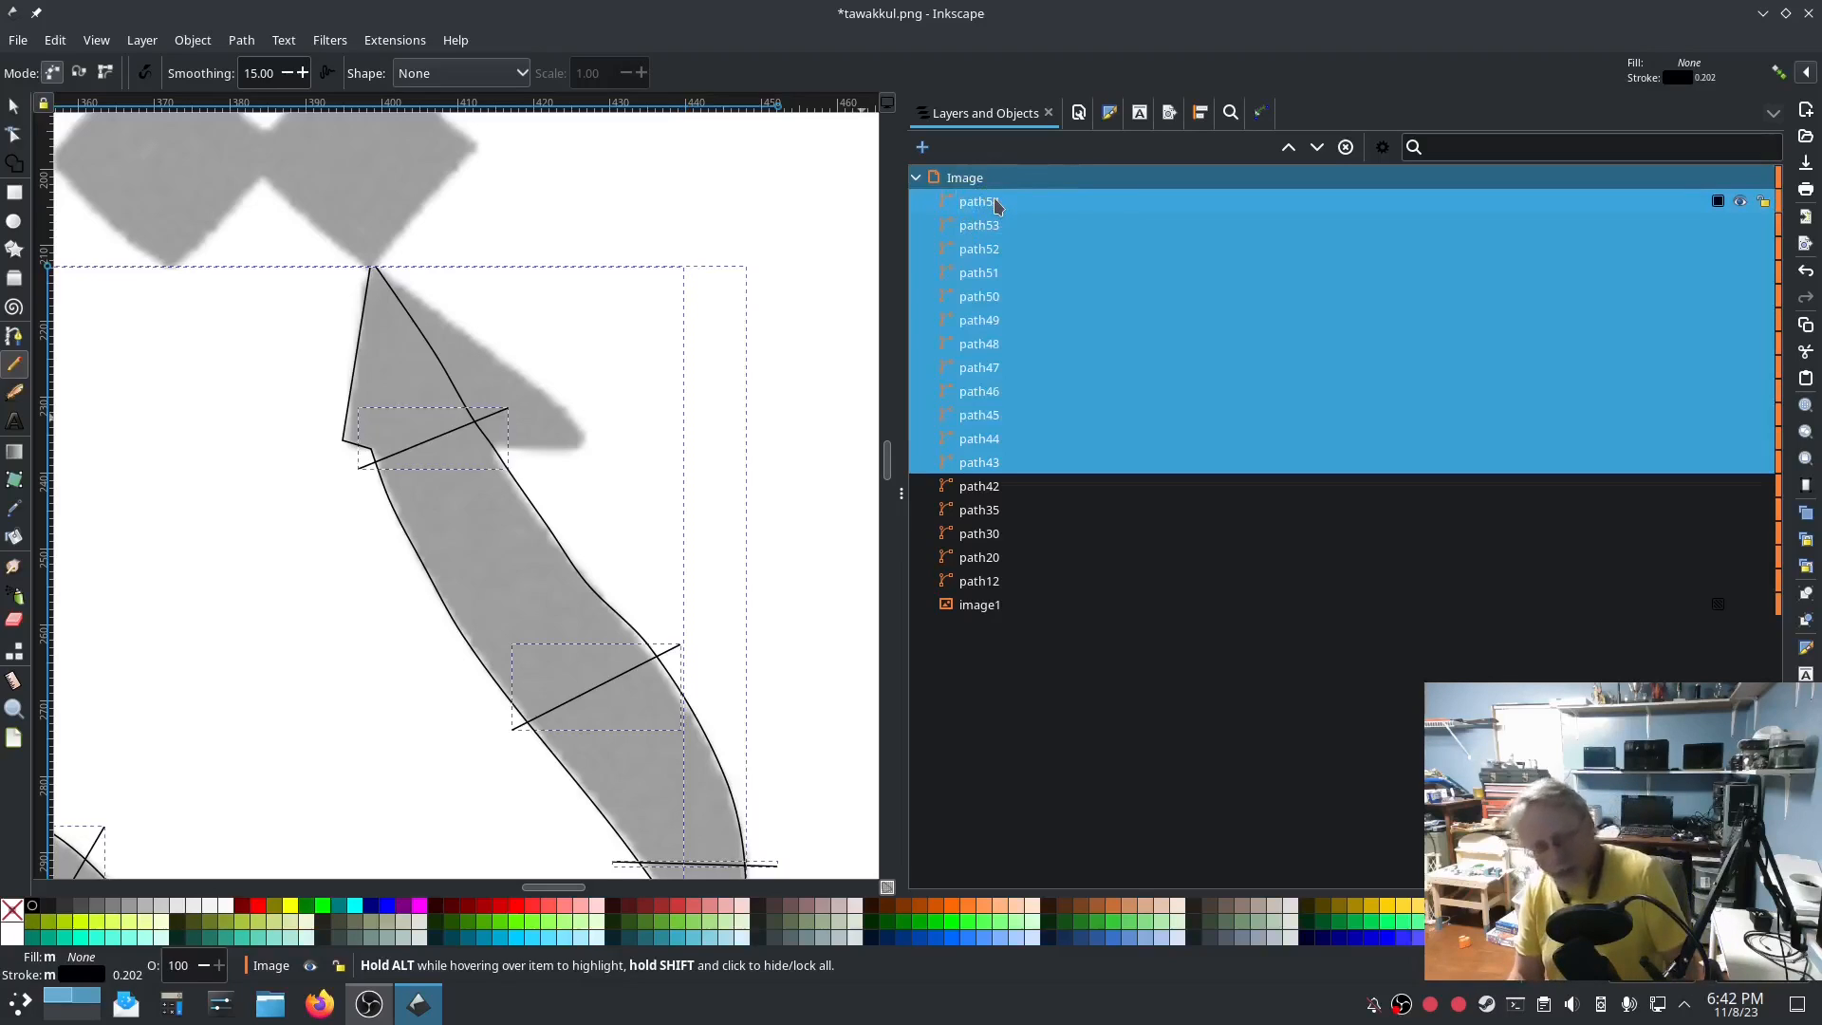
key(ctrl+k)
Open the Ink/Stitch Params for the combined path and enable Custom satin column.
click(377, 44)
mouse_move(399, 291)
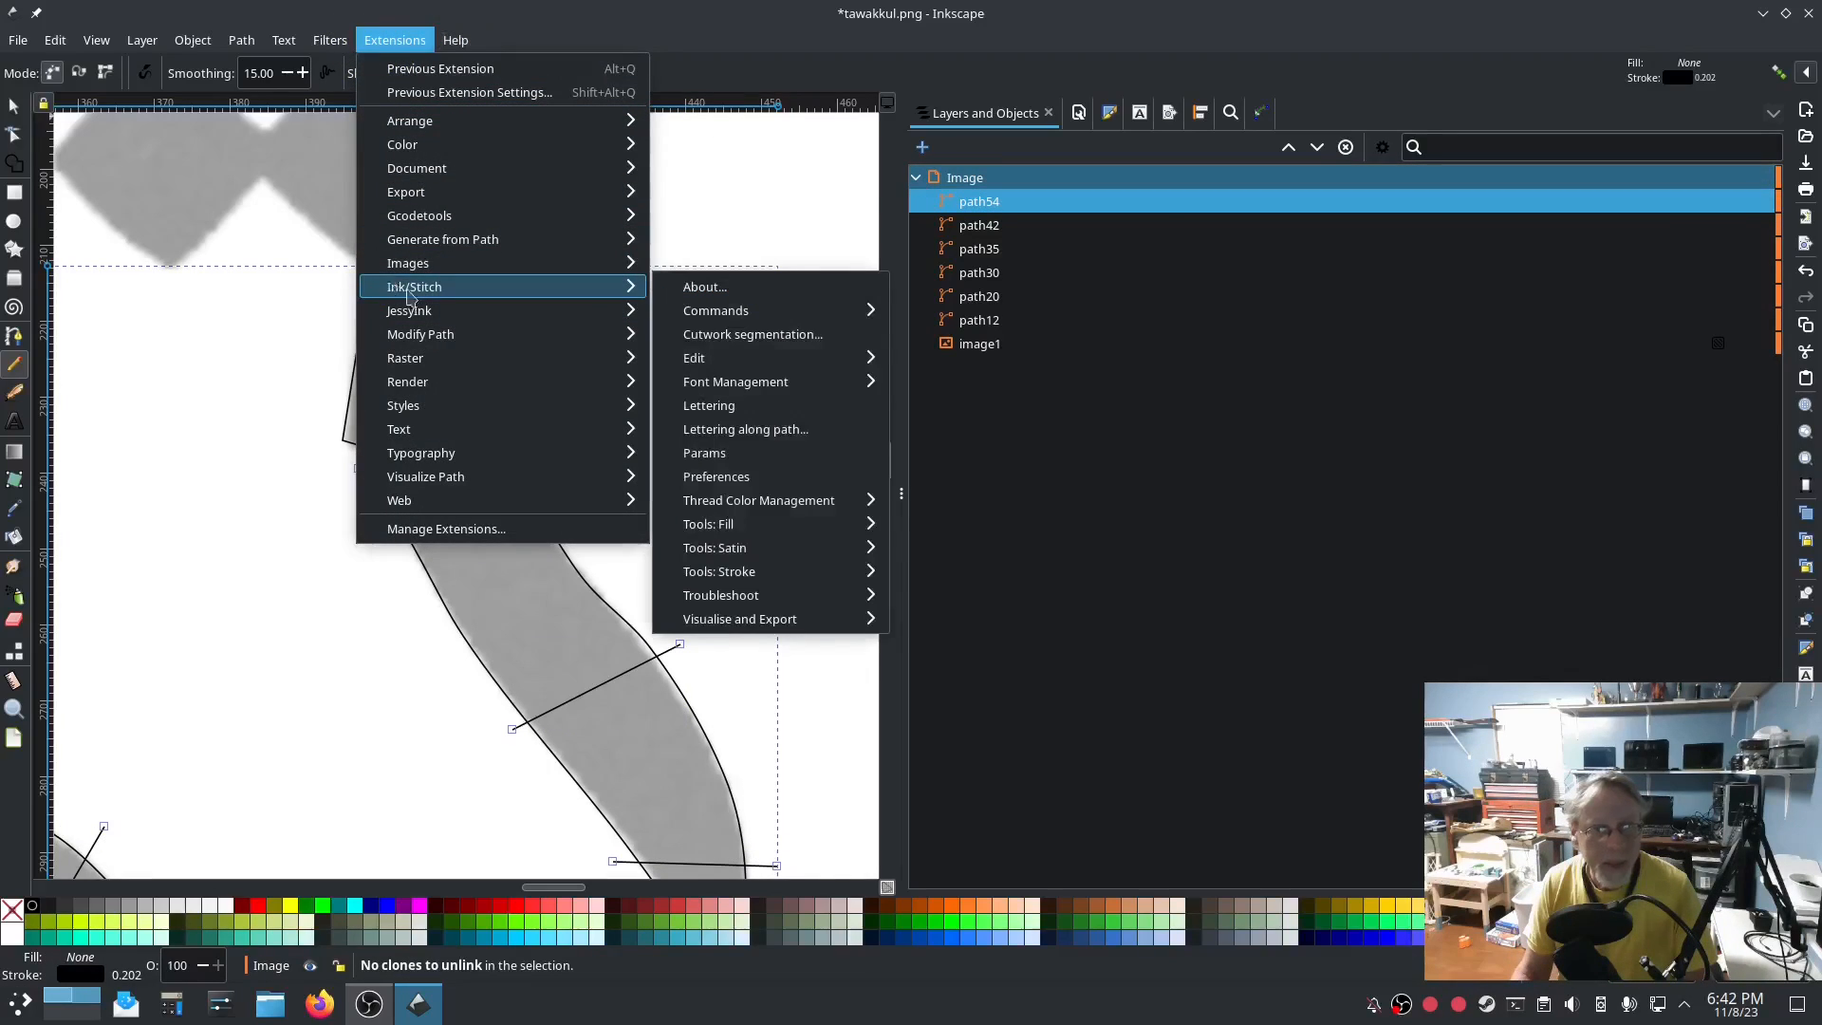
click(713, 456)
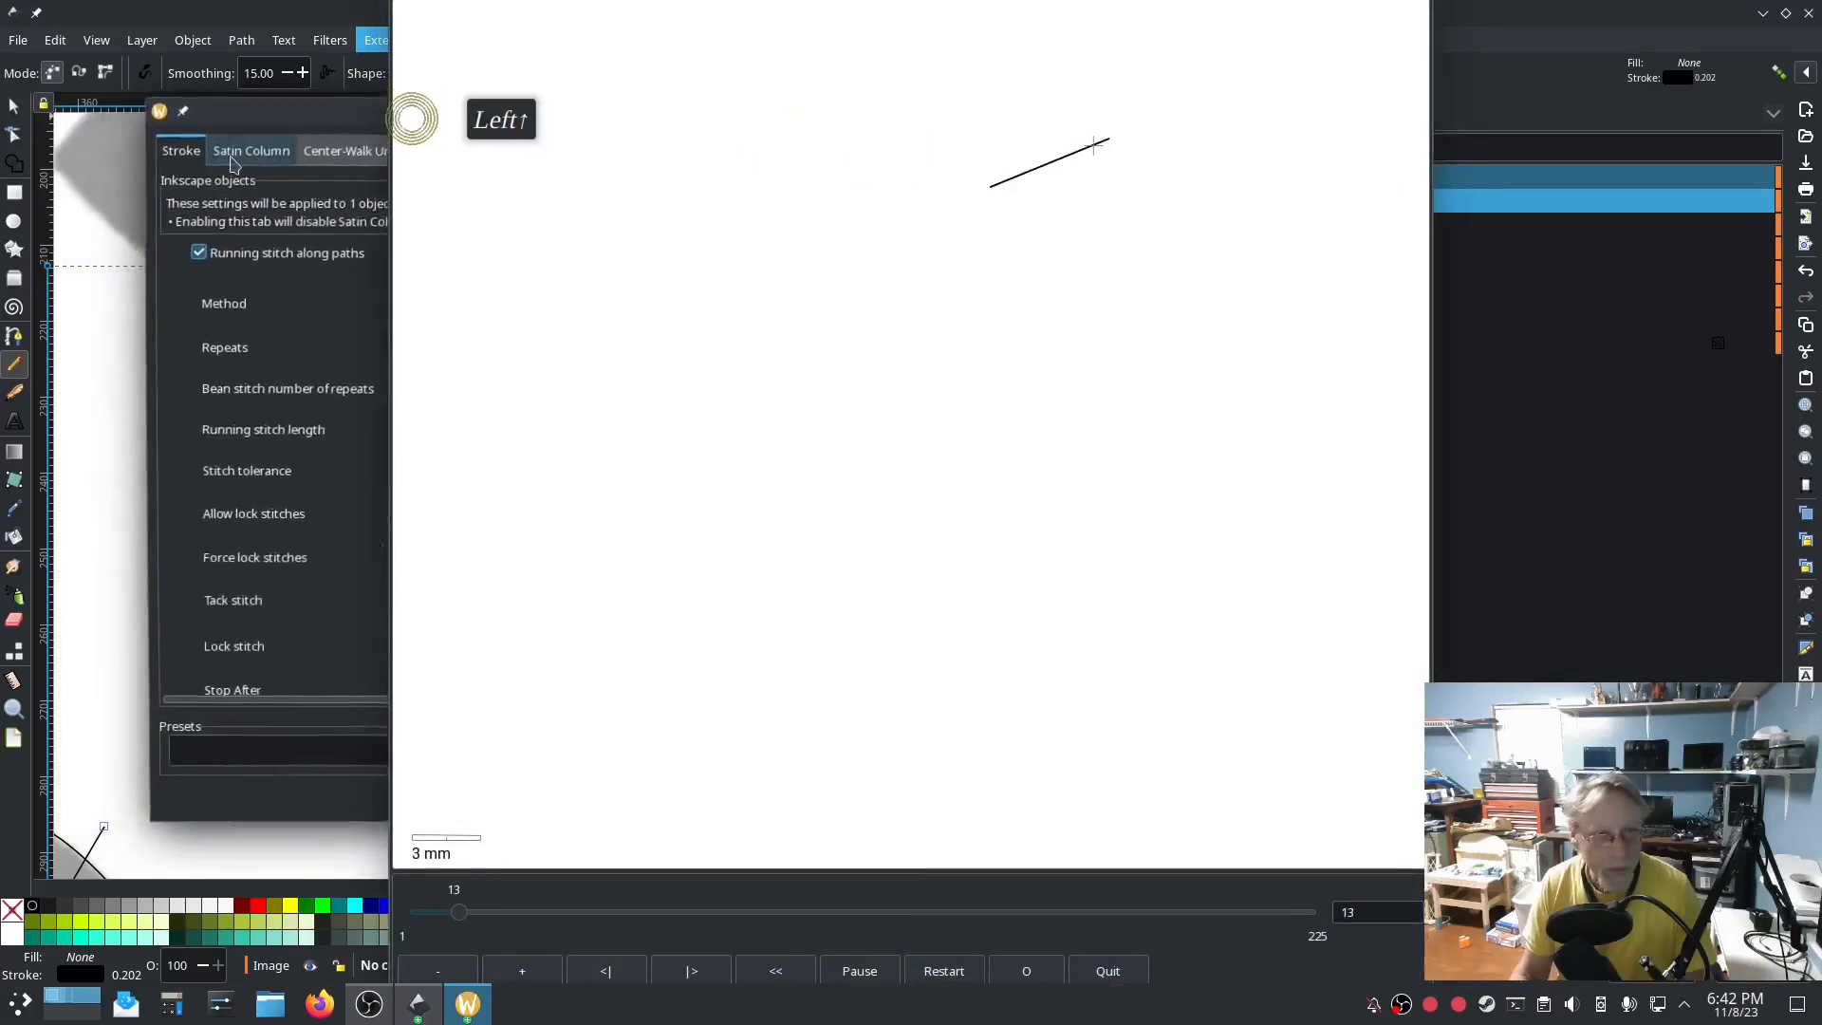
click(239, 152)
click(191, 269)
click(1258, 786)
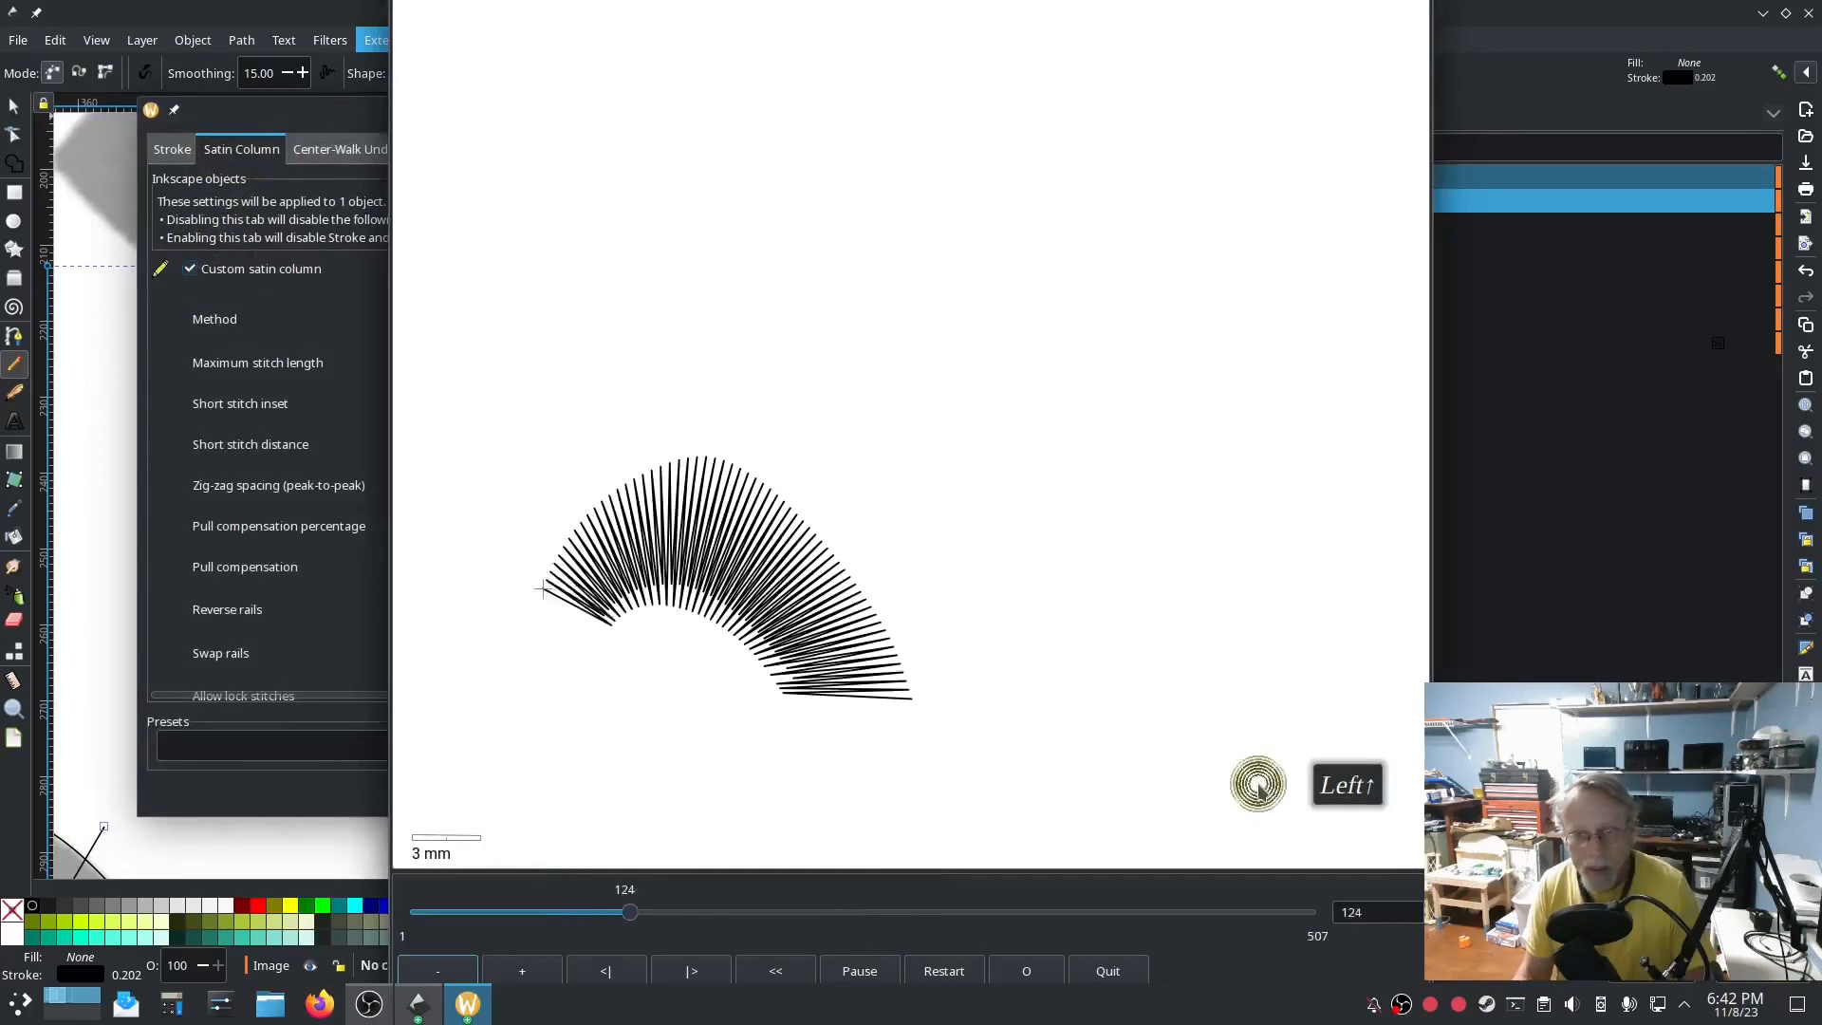
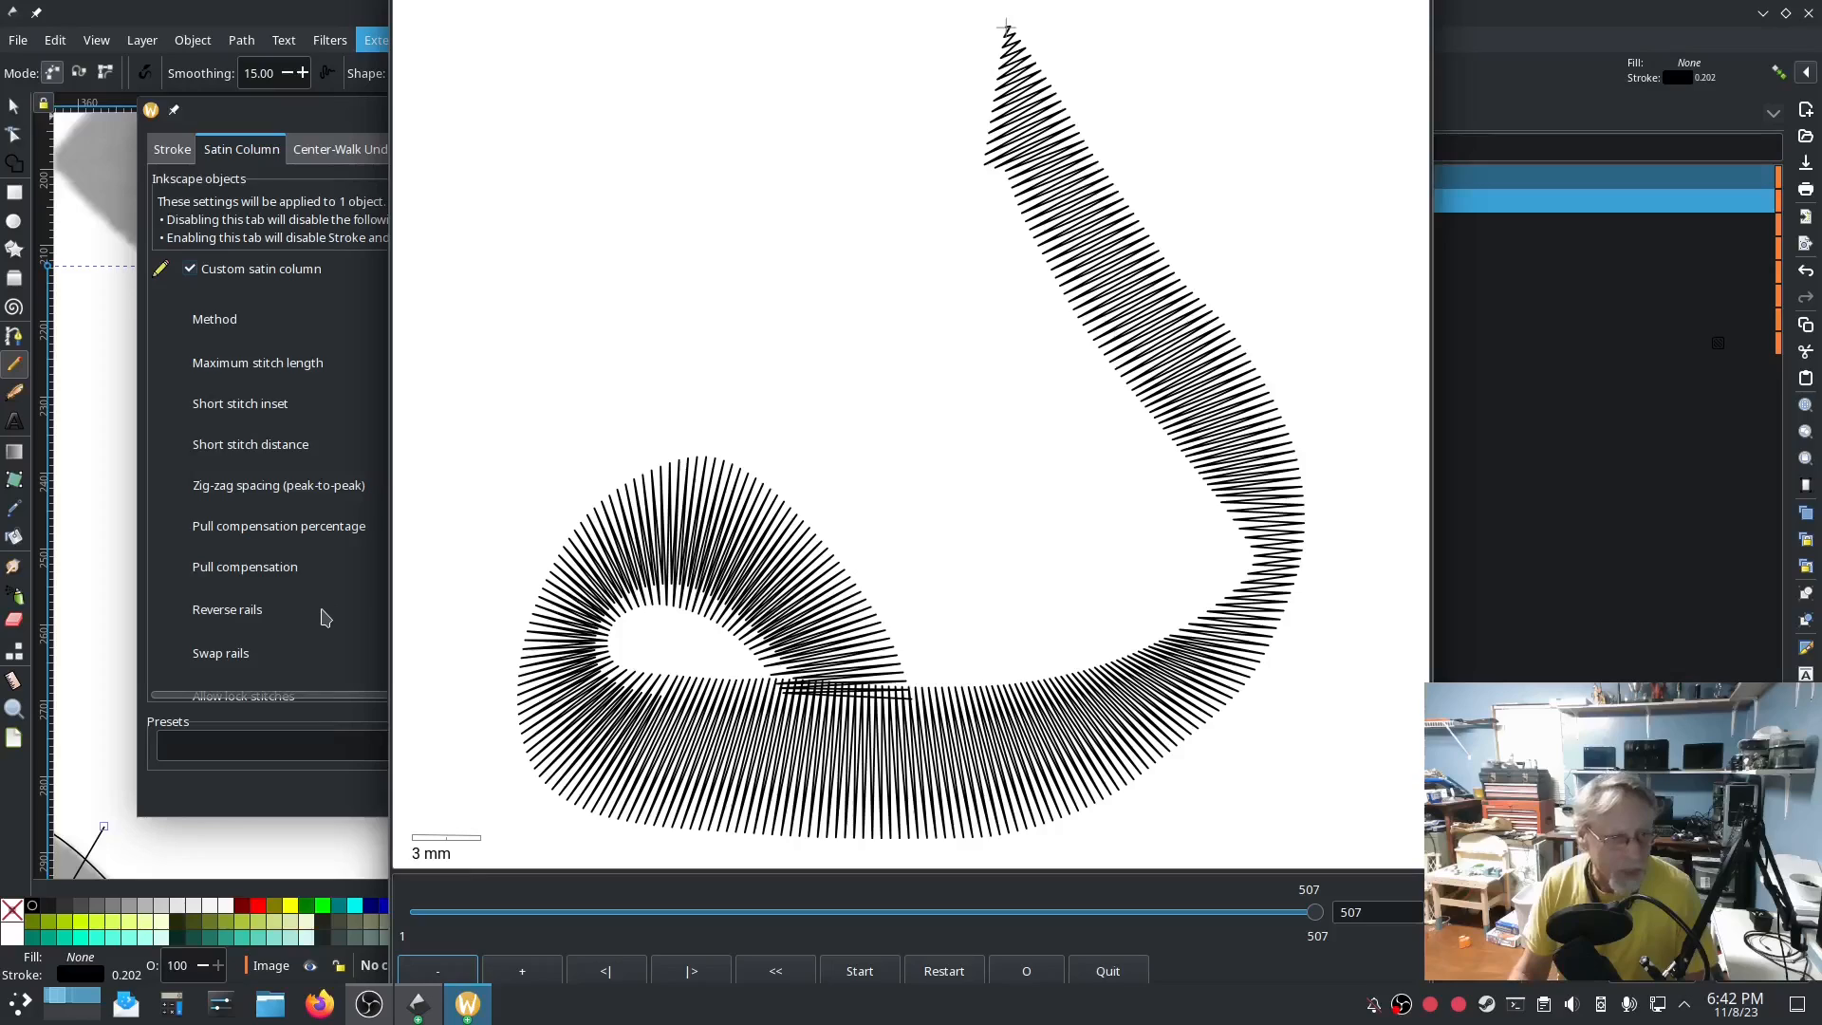
Review the satin column settings and the simulated stitches, and apply the parameters to the path.
scroll(325, 618, down, 6)
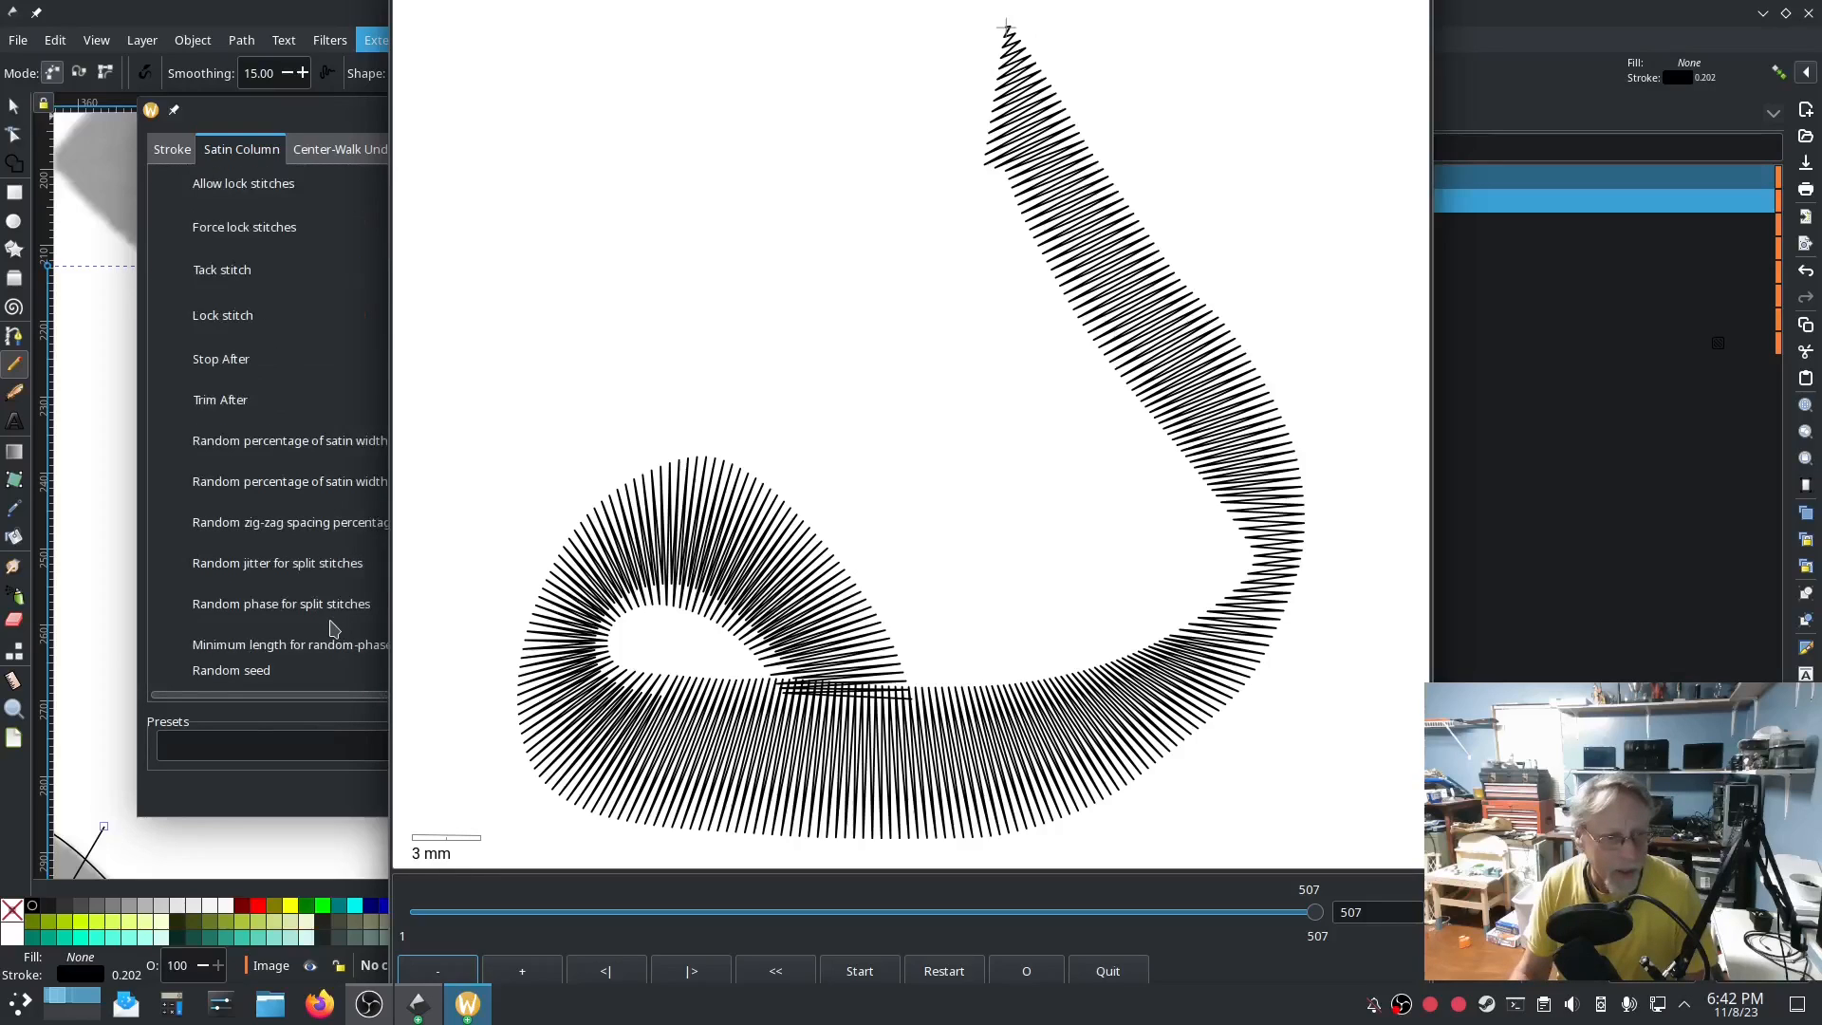
click(330, 665)
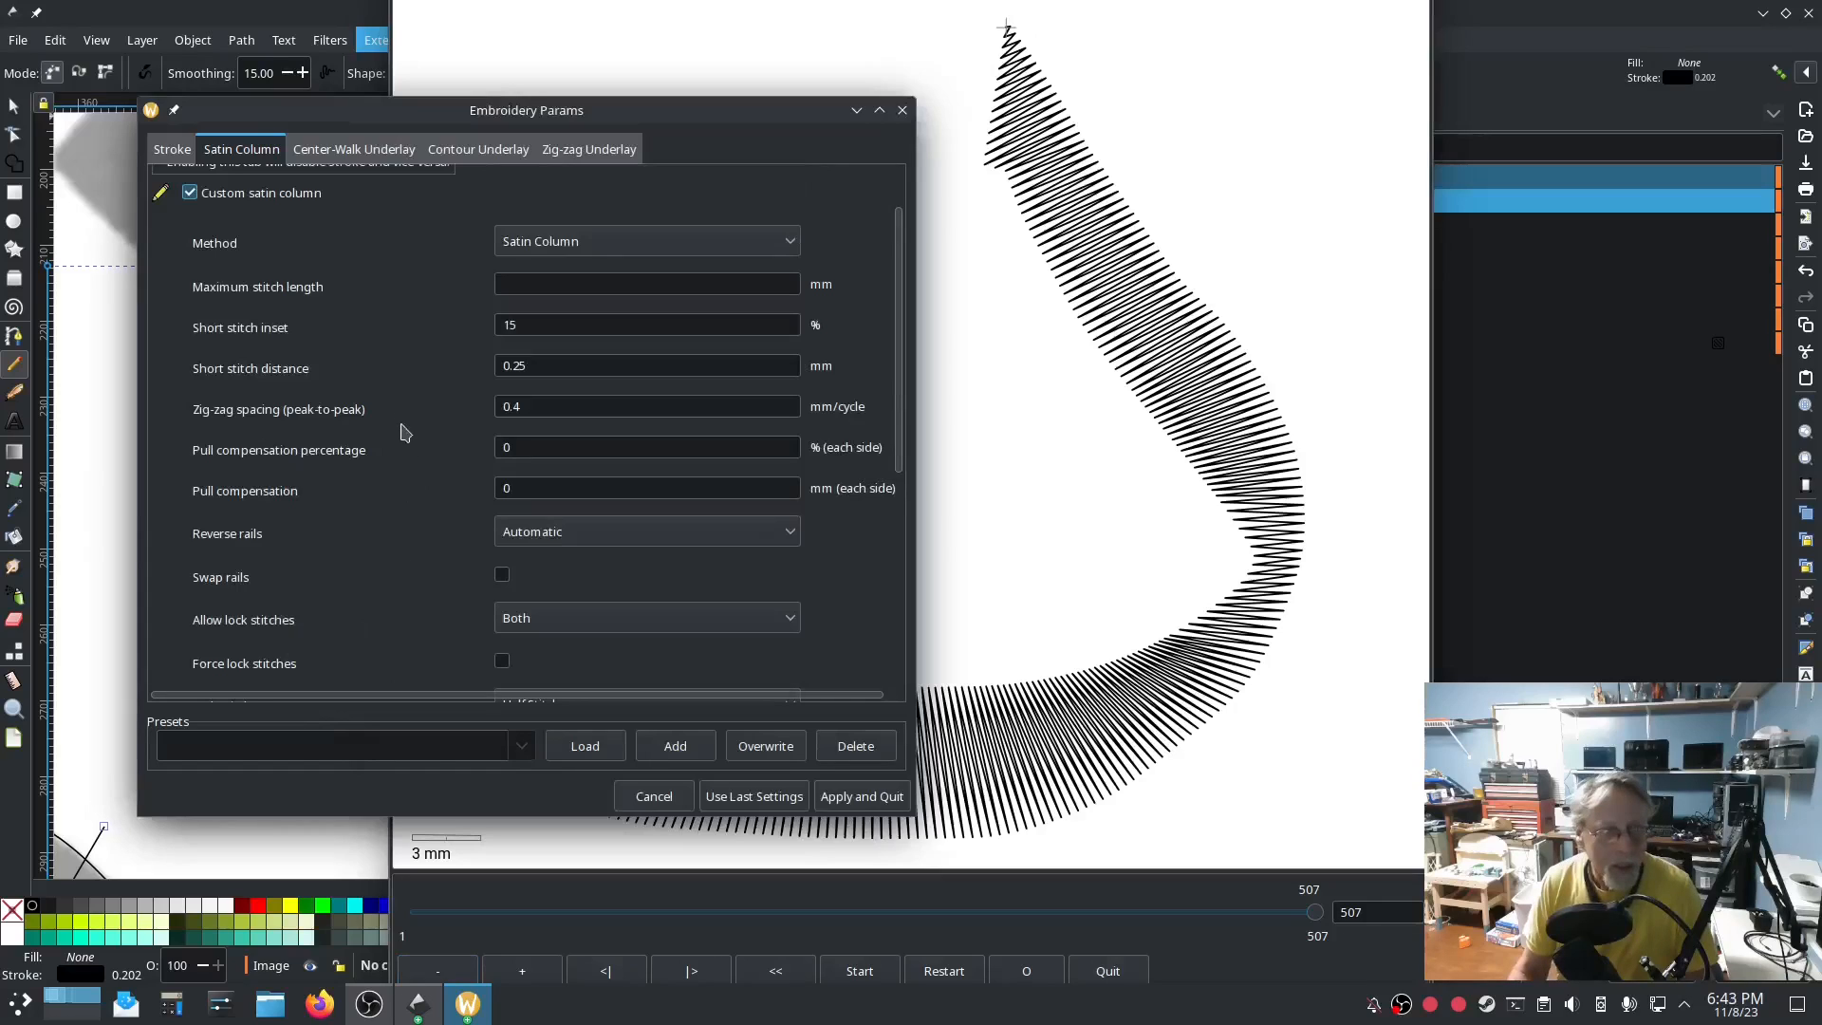
scroll(406, 436, down, 4)
scroll(411, 492, down, 4)
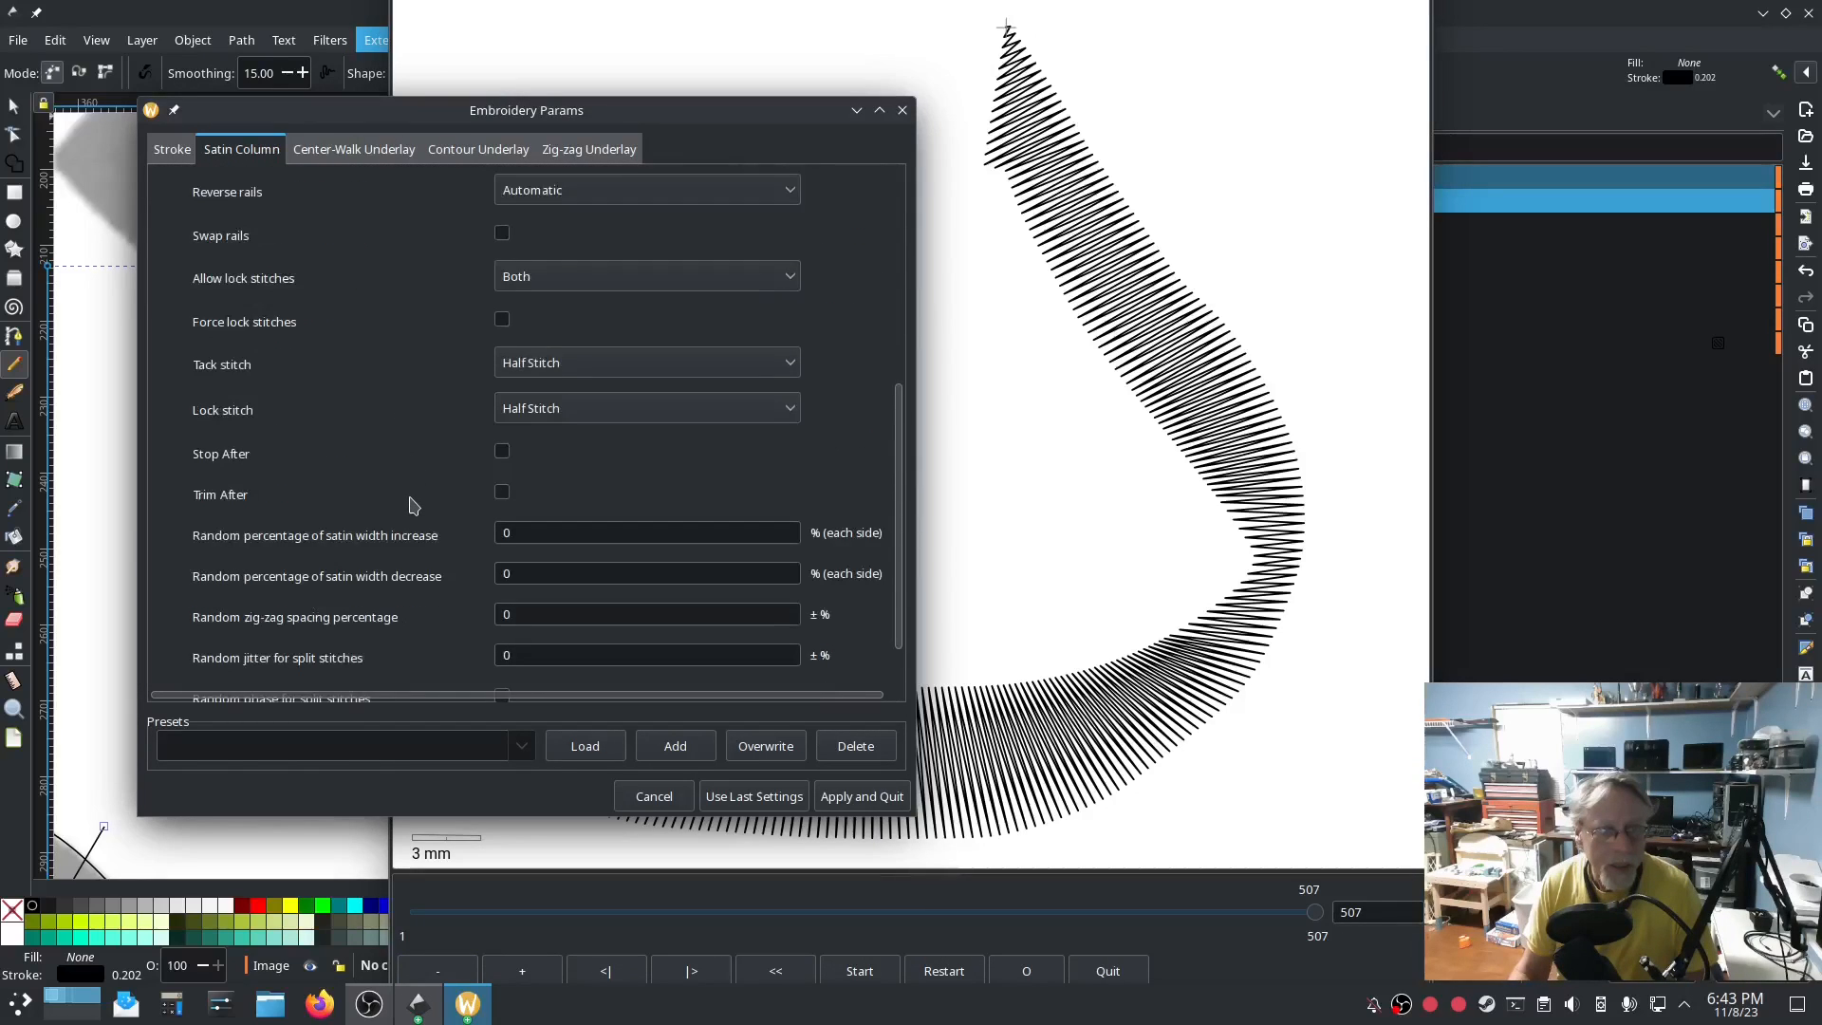
scroll(412, 506, down, 2)
scroll(410, 509, up, 10)
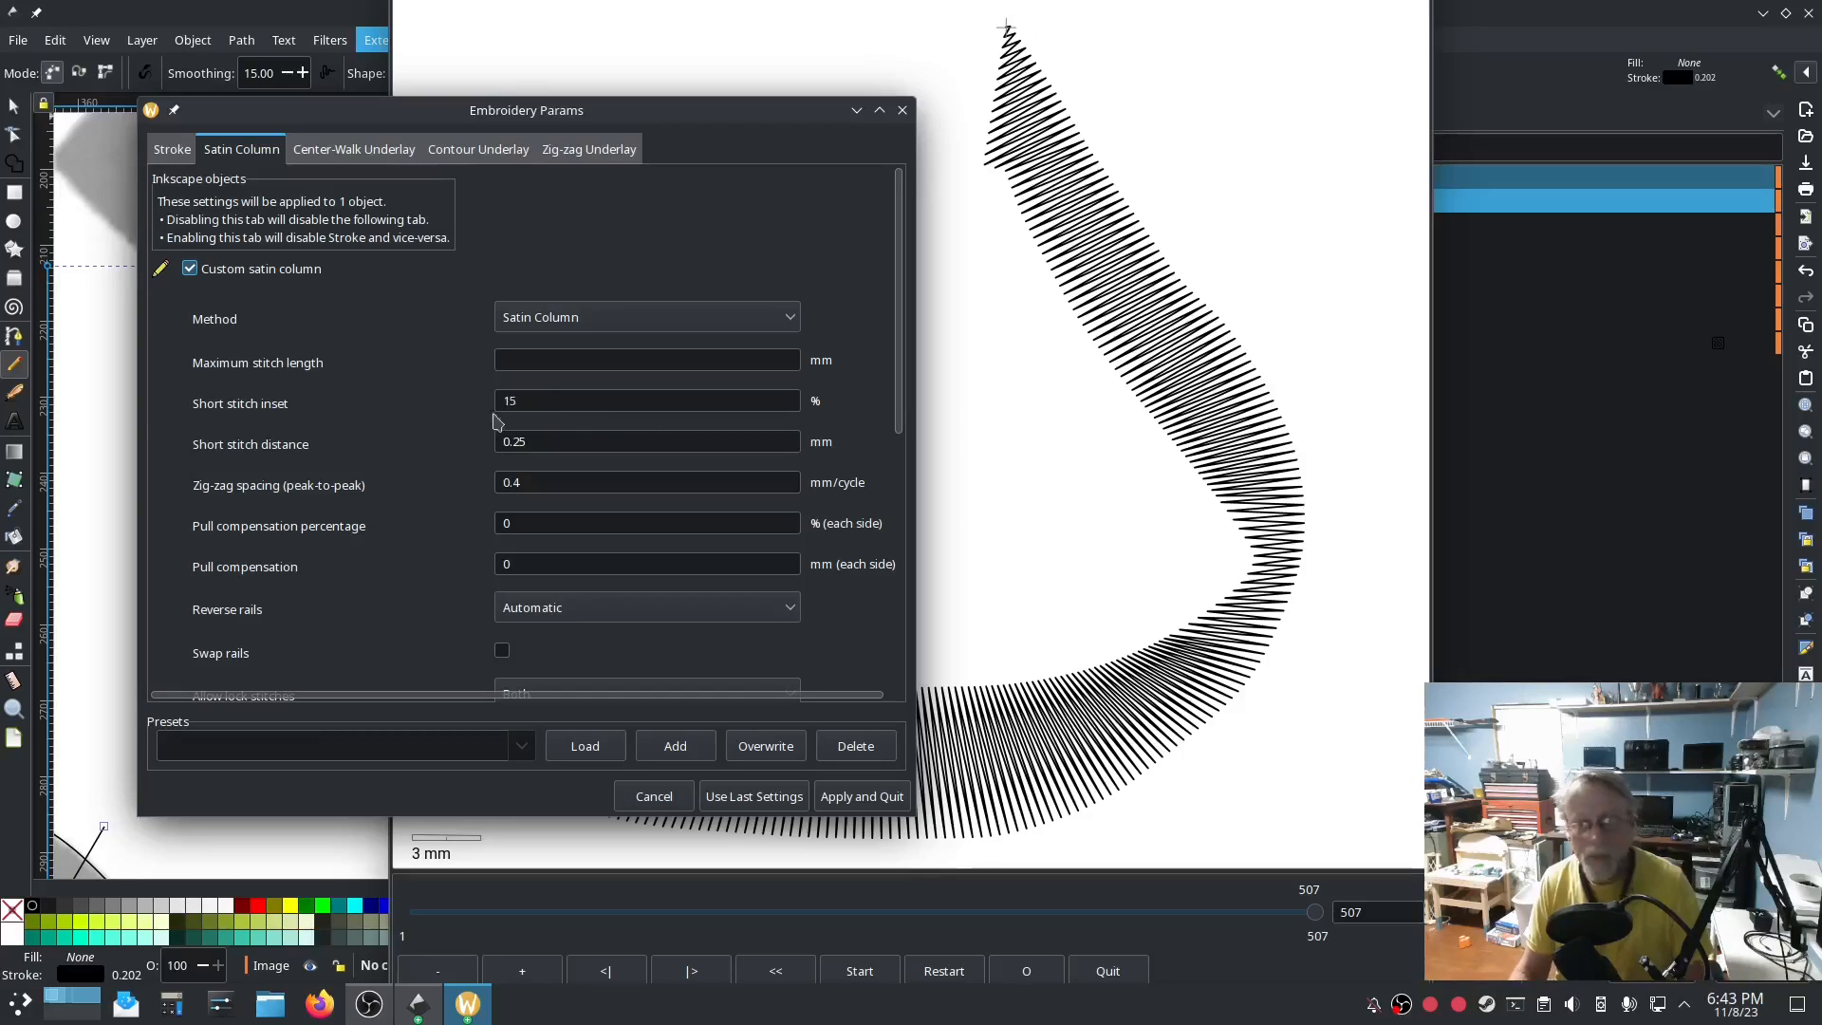
click(1011, 577)
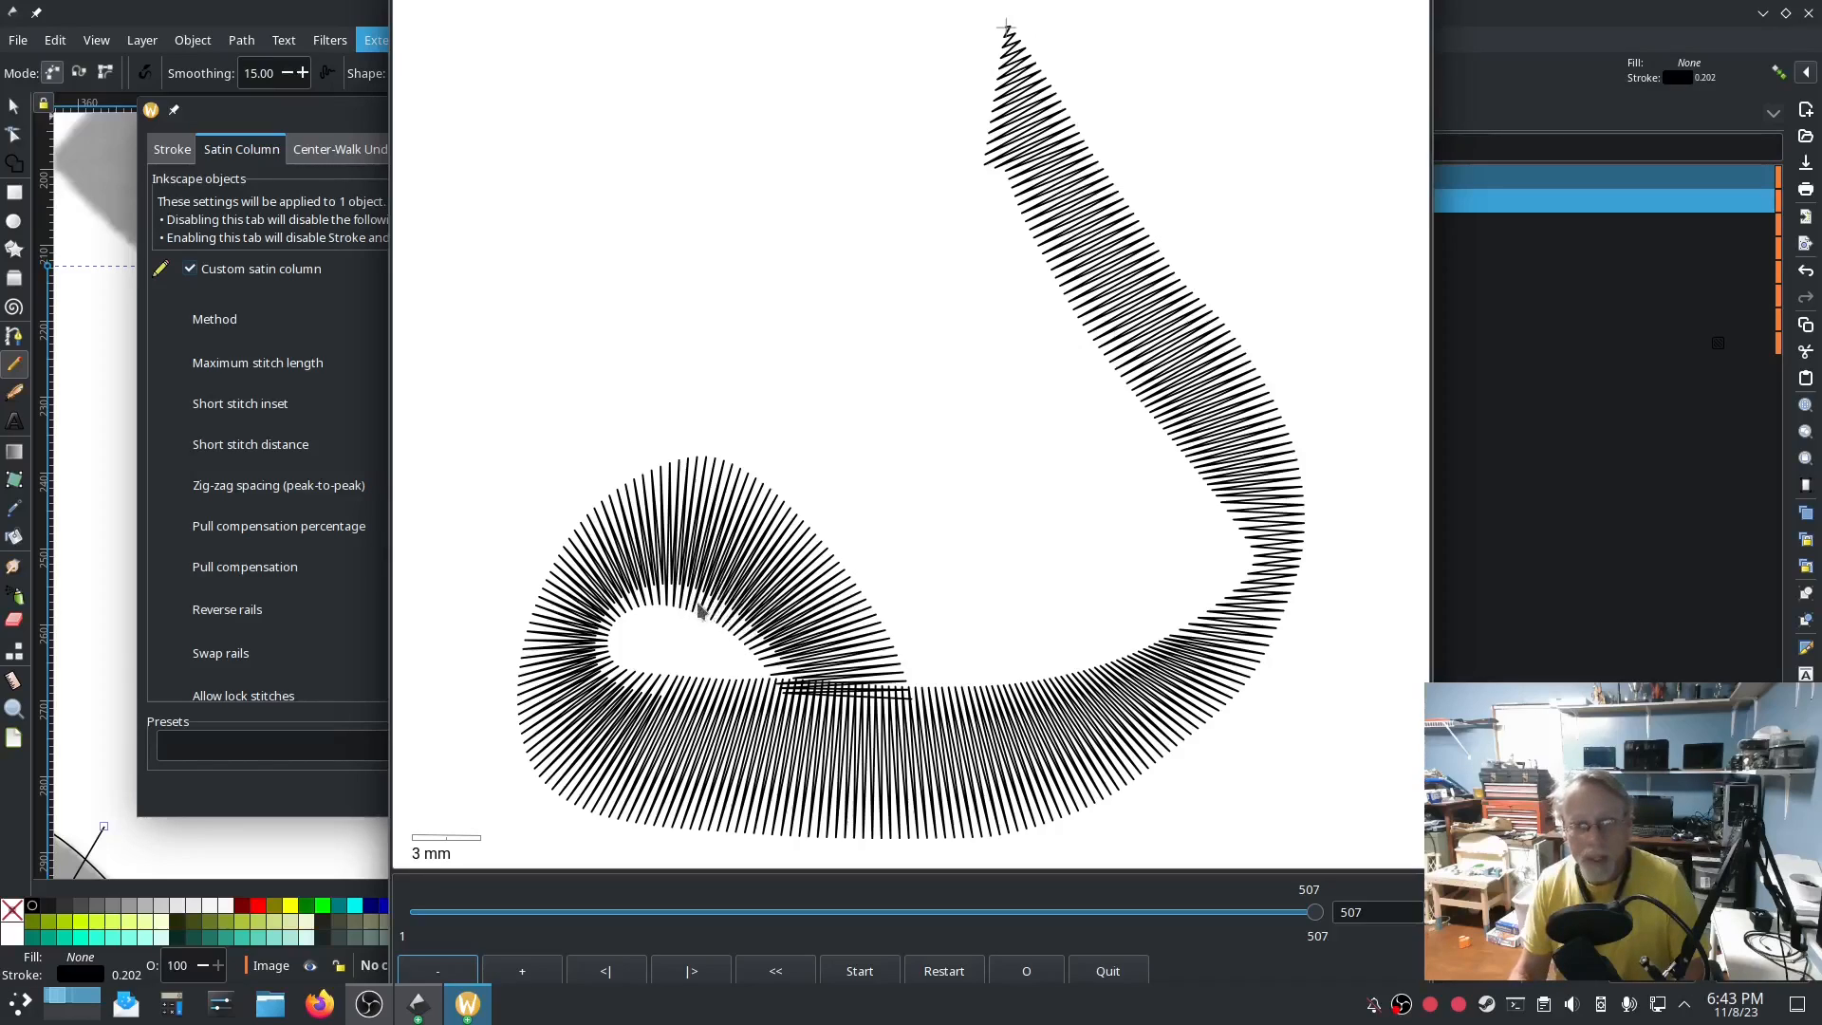
click(334, 319)
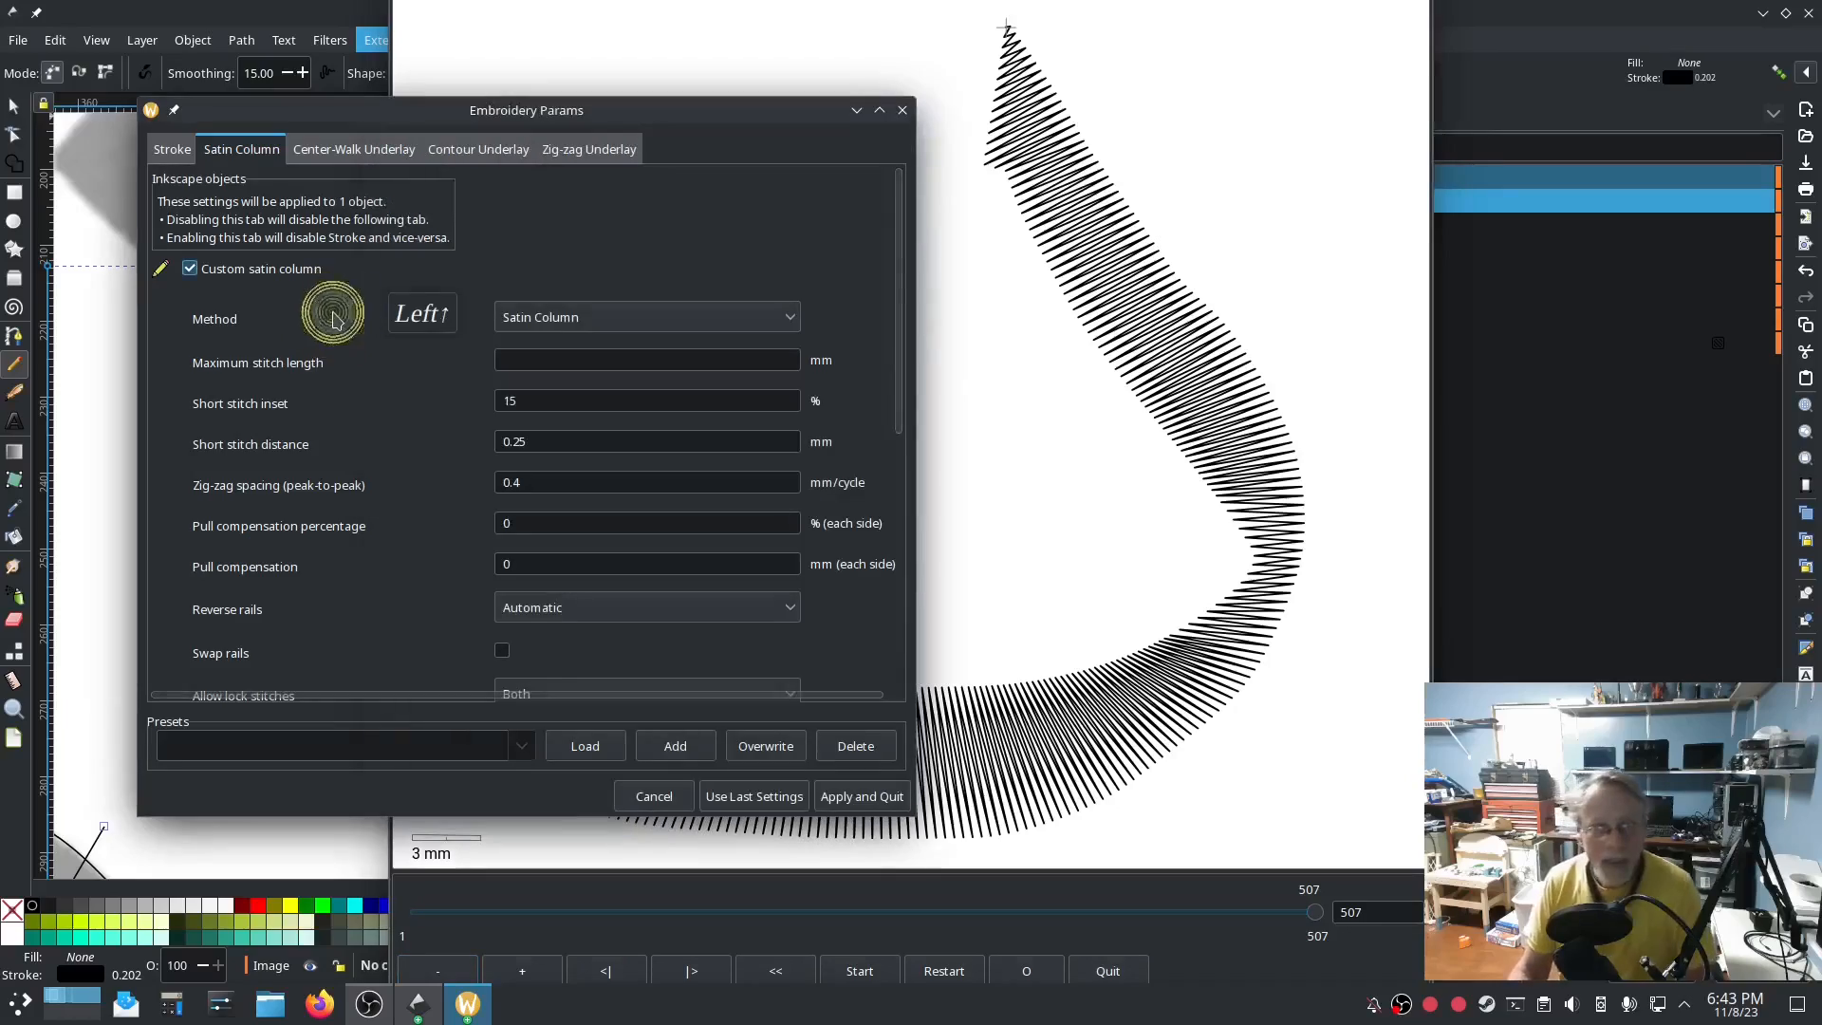
click(846, 792)
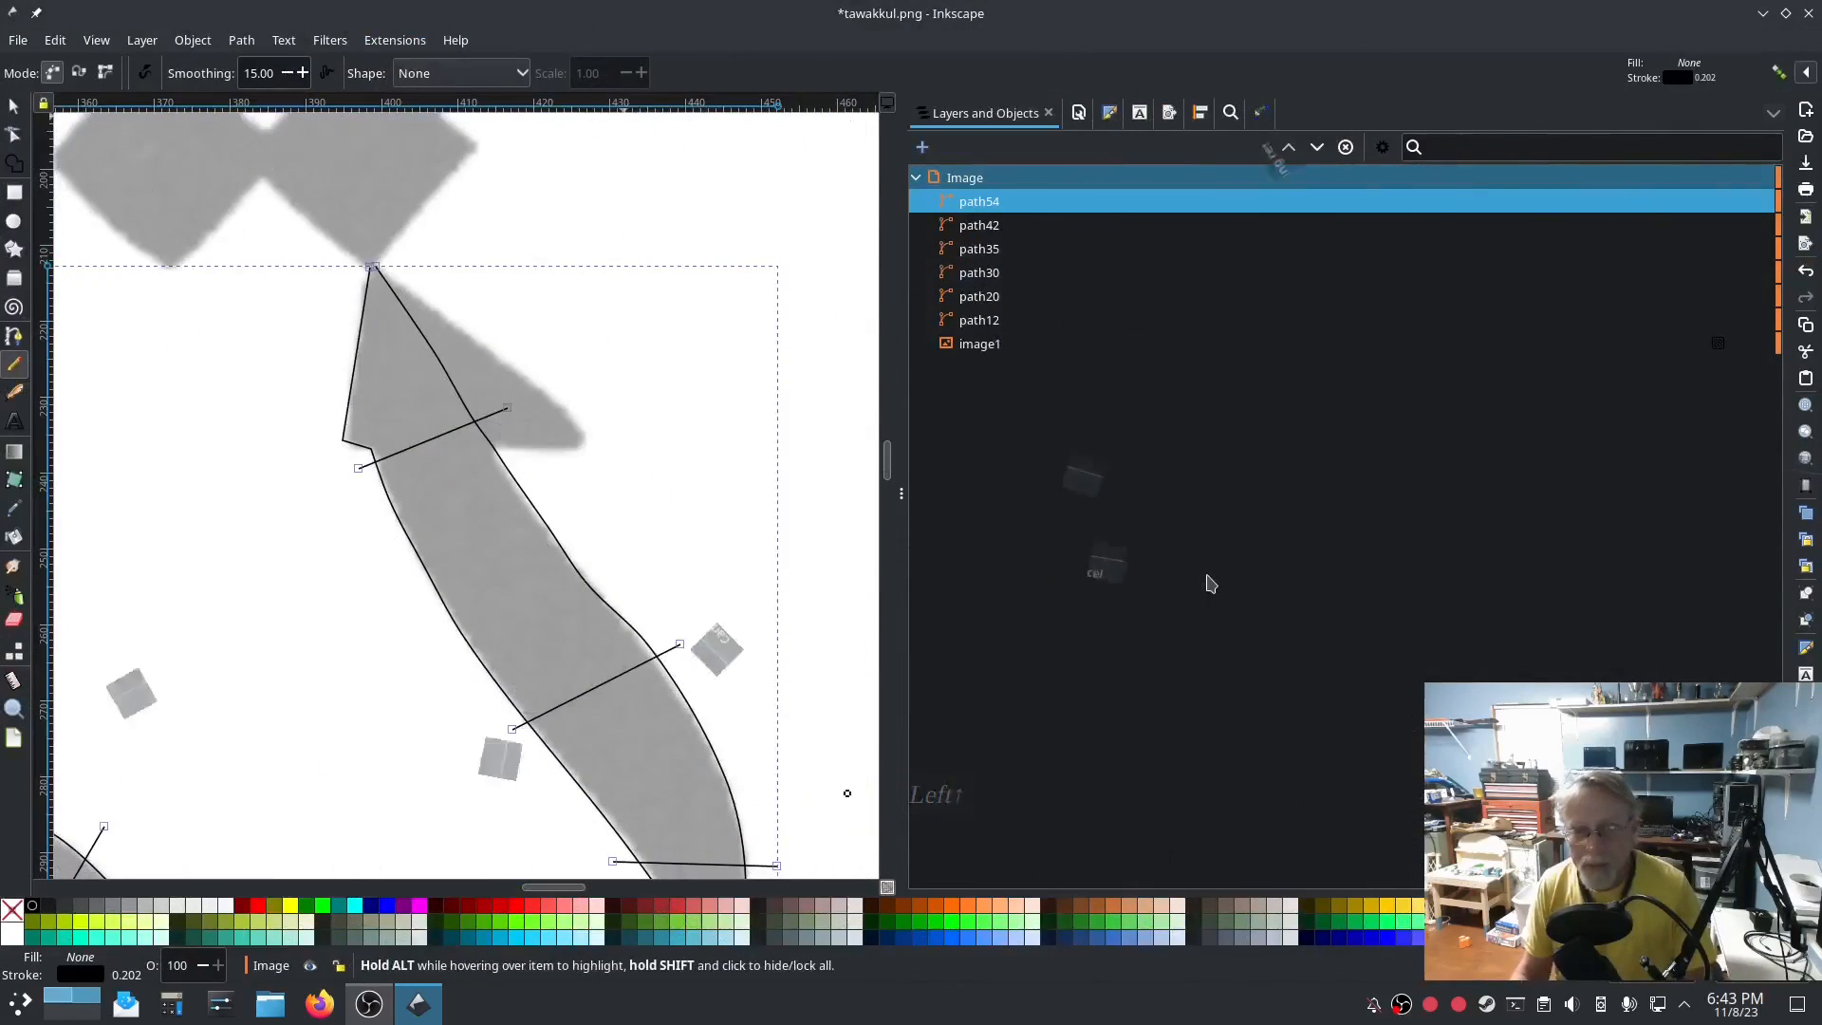
Draw two Bezier rails along the inner and outer edges of the triangular barb at the stroke's upper end.
click(15, 334)
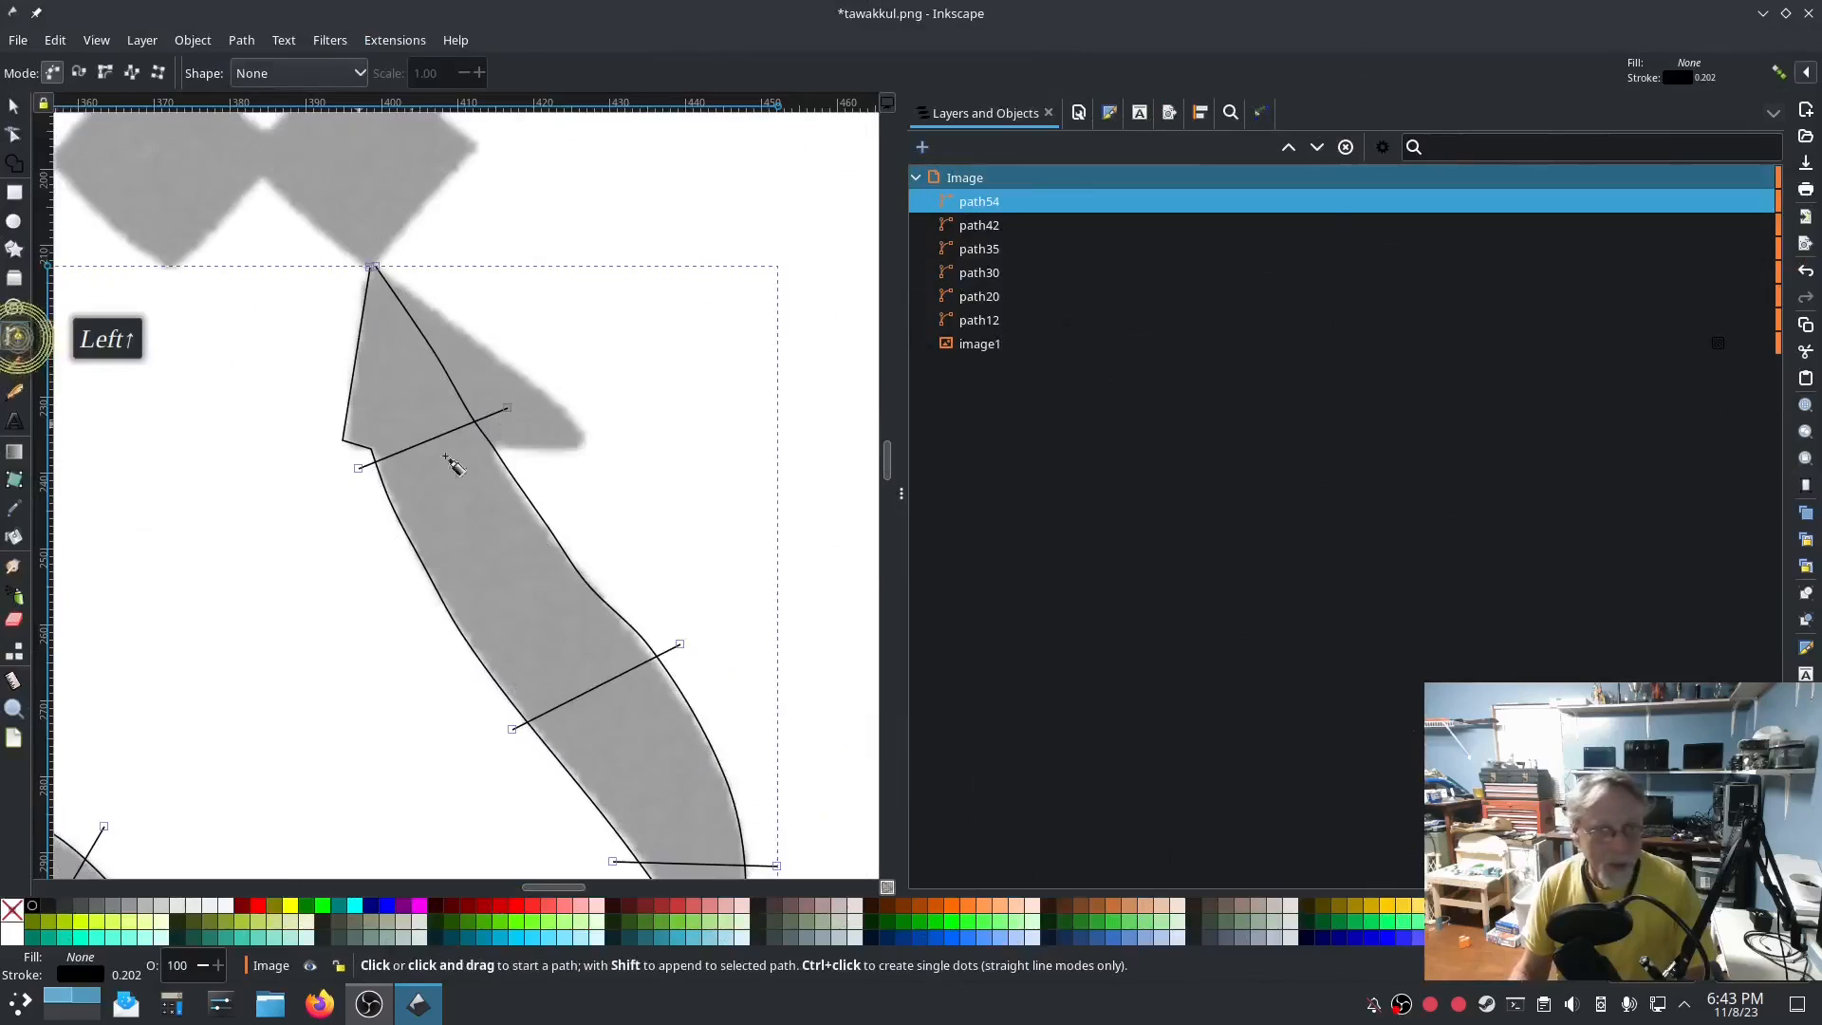
click(578, 451)
click(481, 448)
double_click(376, 275)
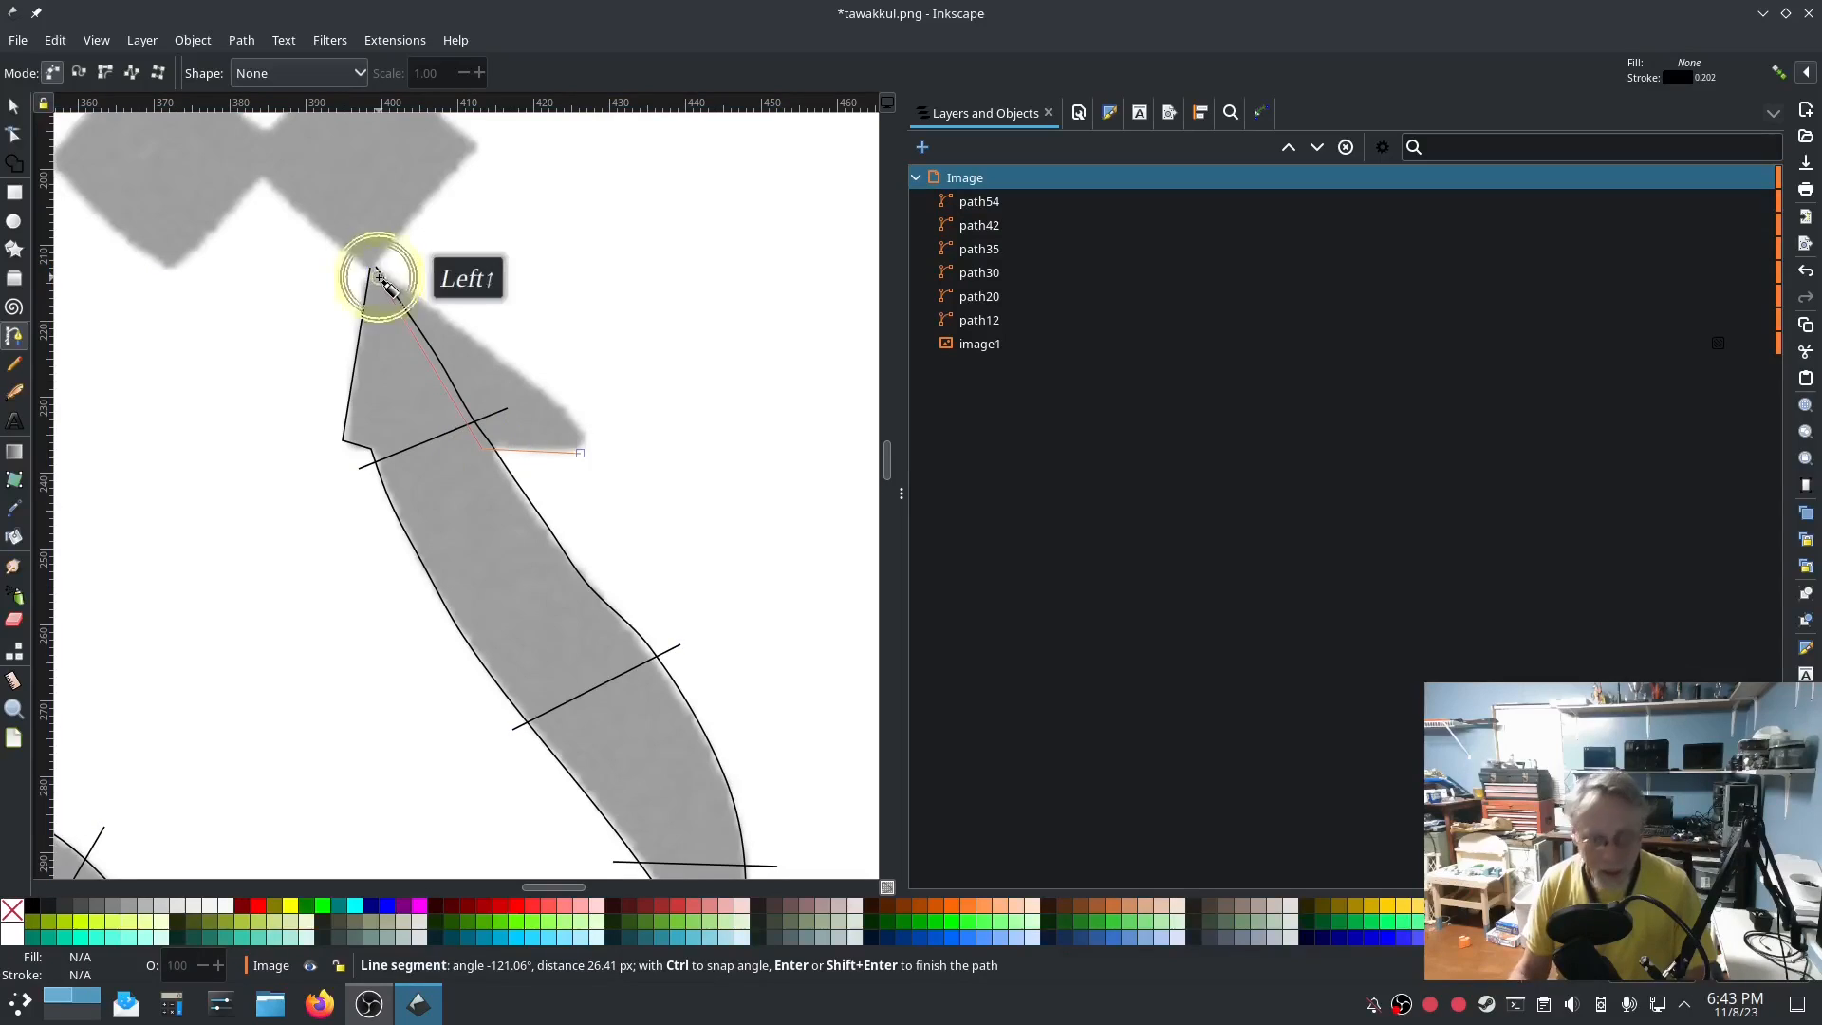
click(584, 433)
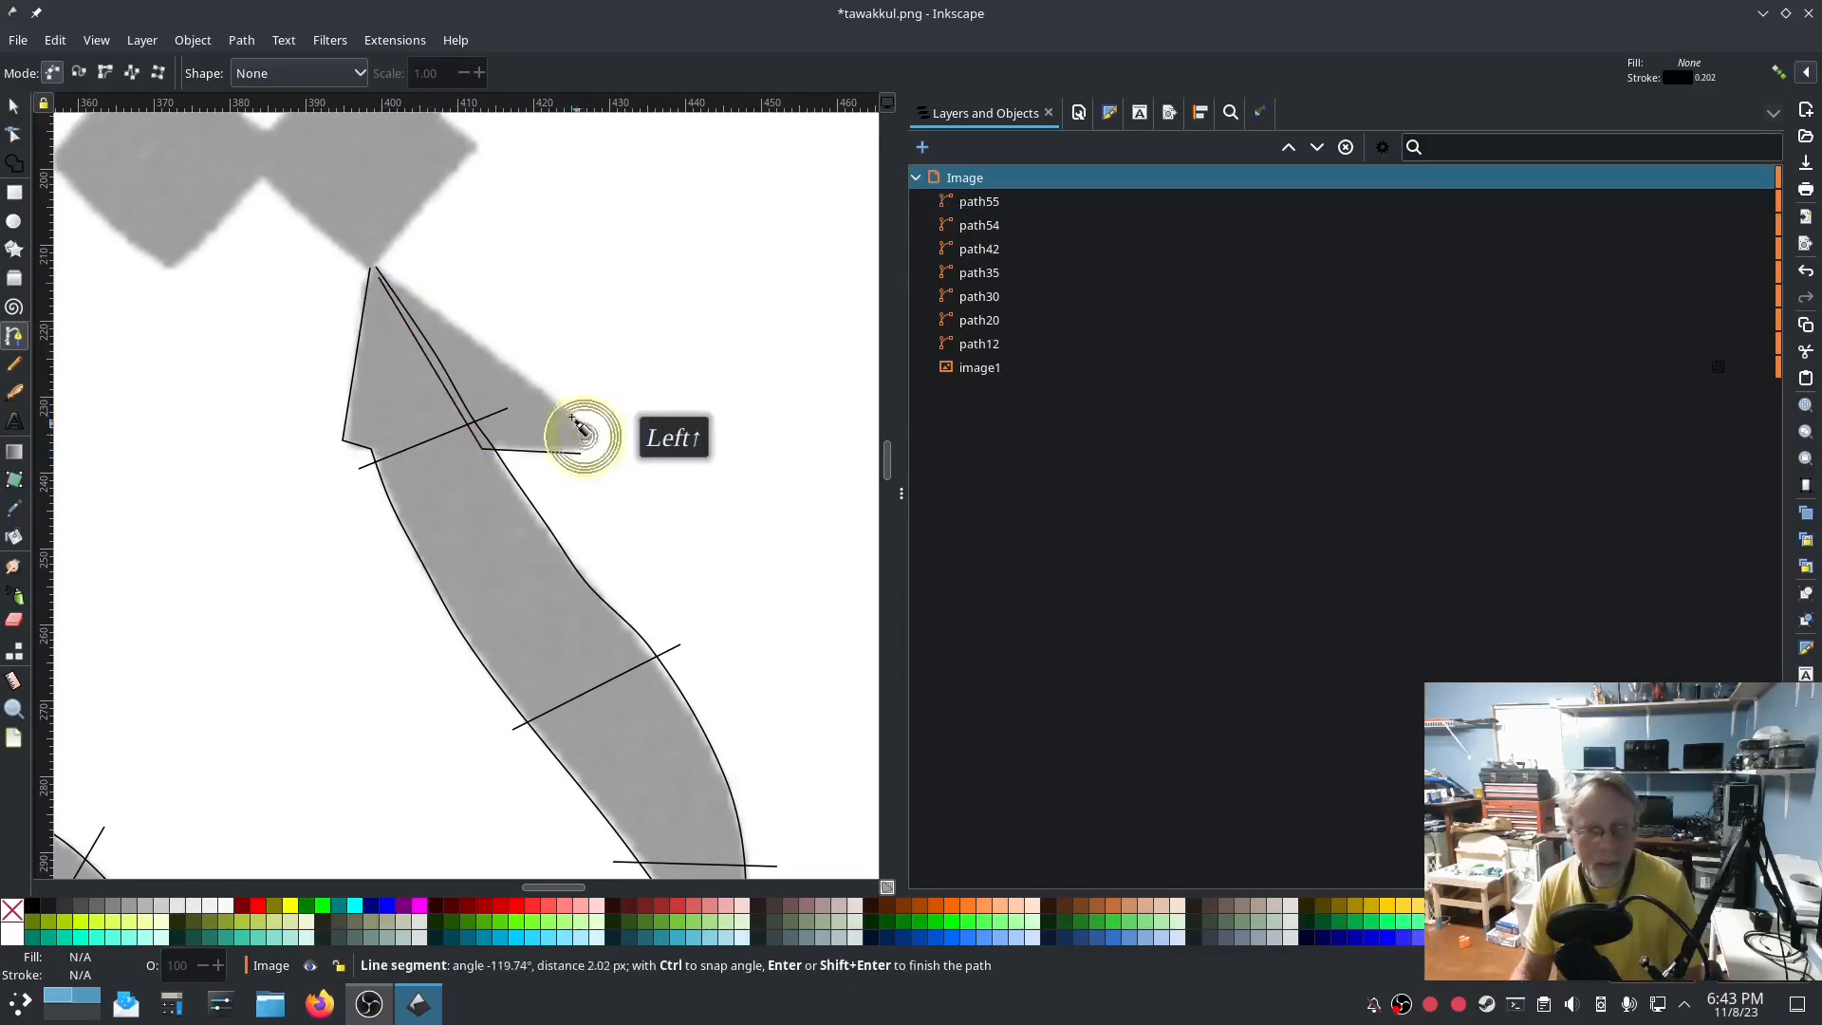
double_click(378, 267)
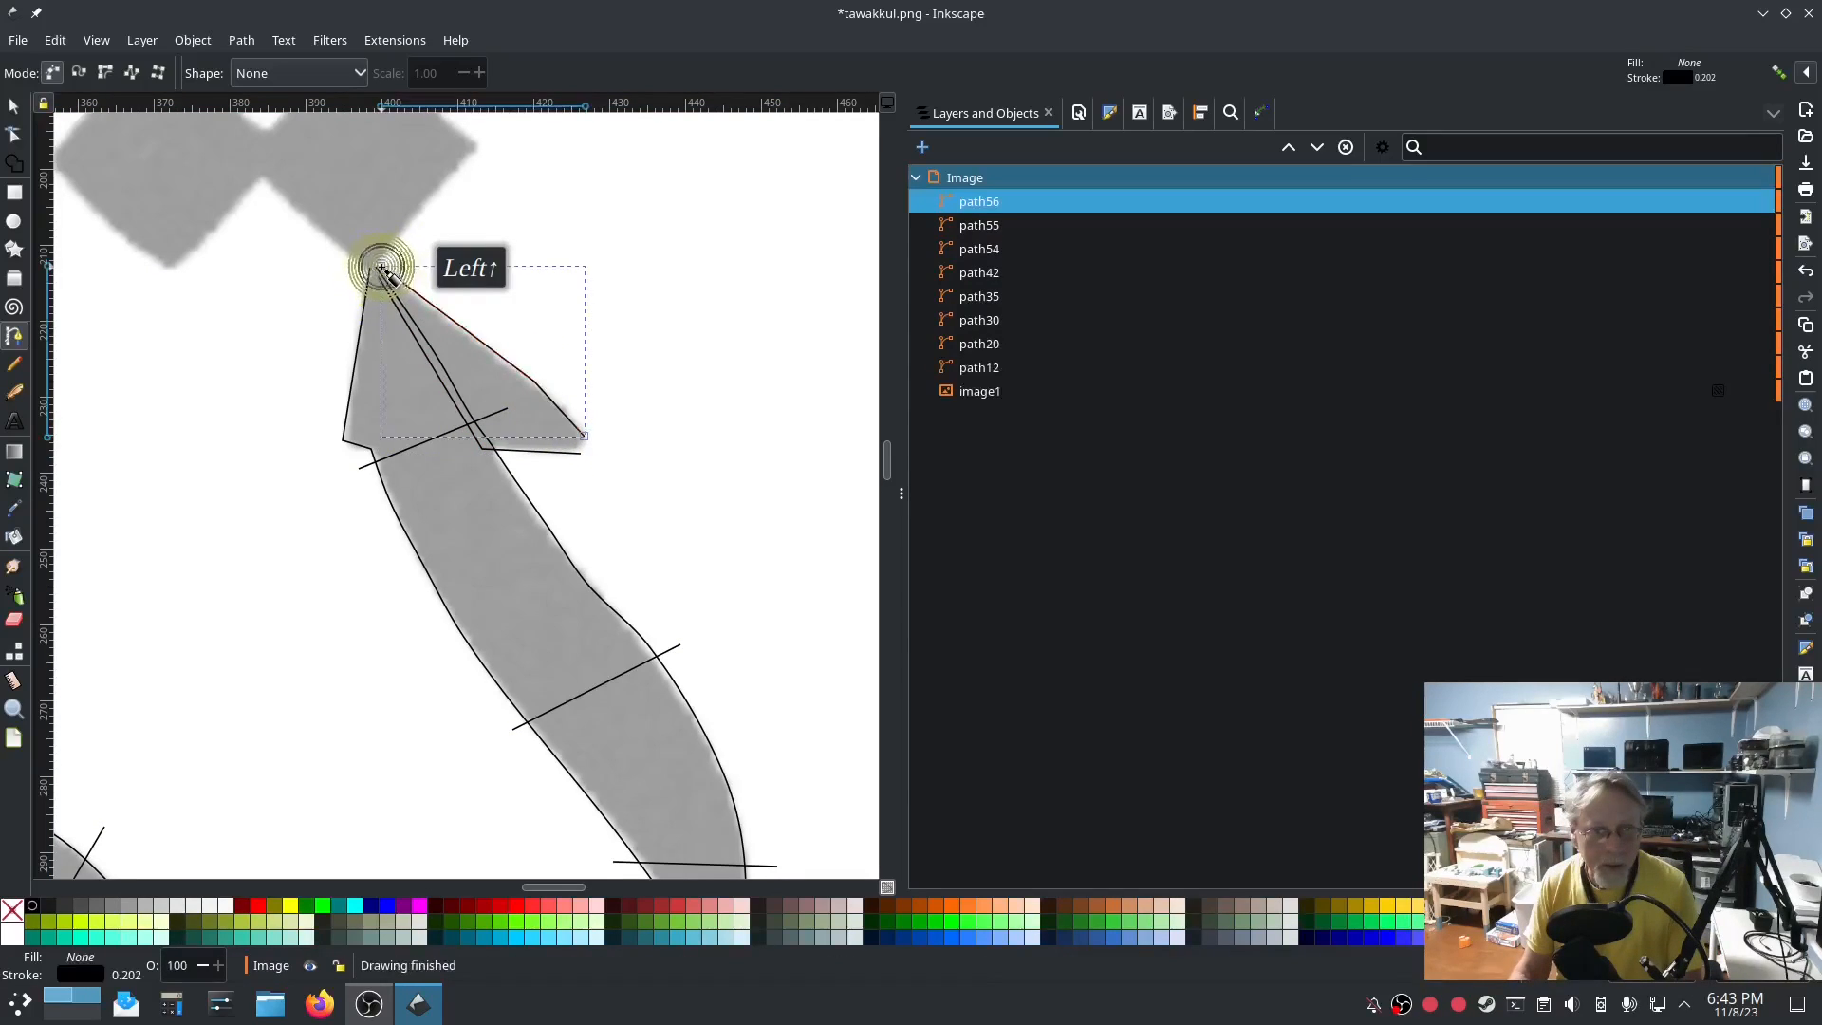
Draw three straight rungs across the barb's two rails, near the upper point, across the middle and near the outer tip.
click(15, 366)
drag(376, 297, 417, 277)
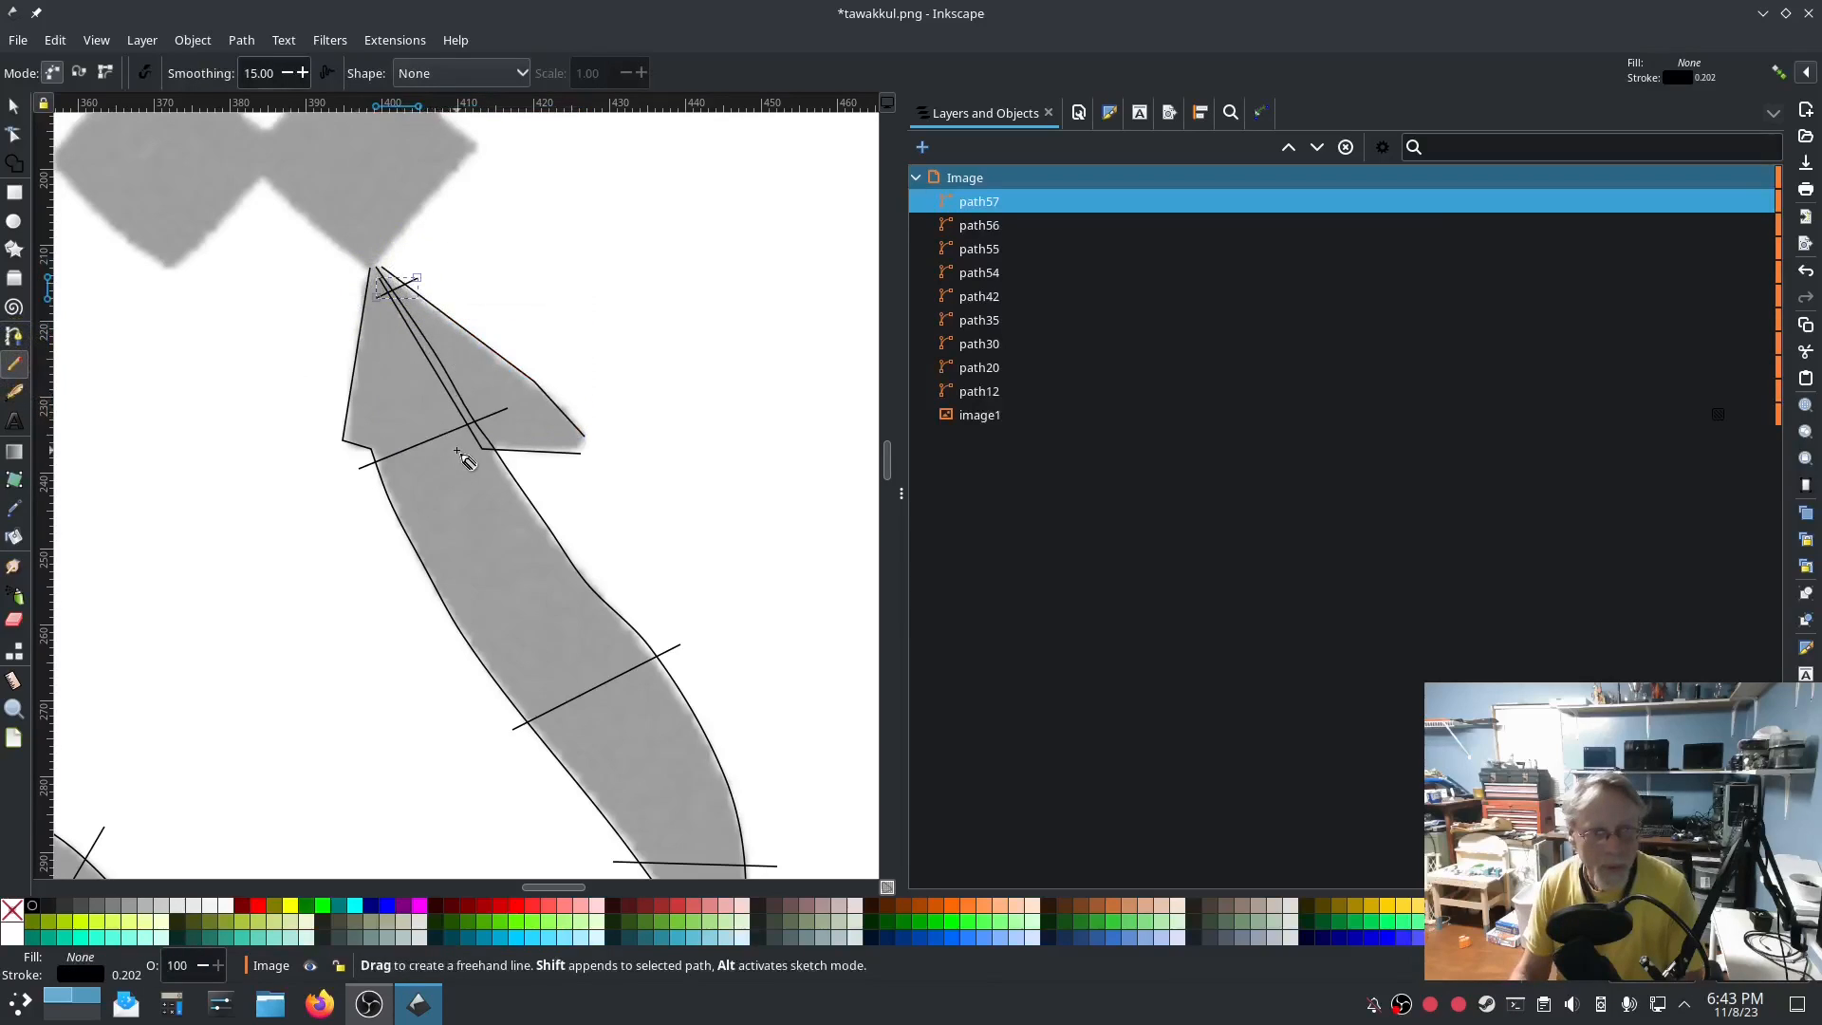
click(455, 448)
click(561, 372)
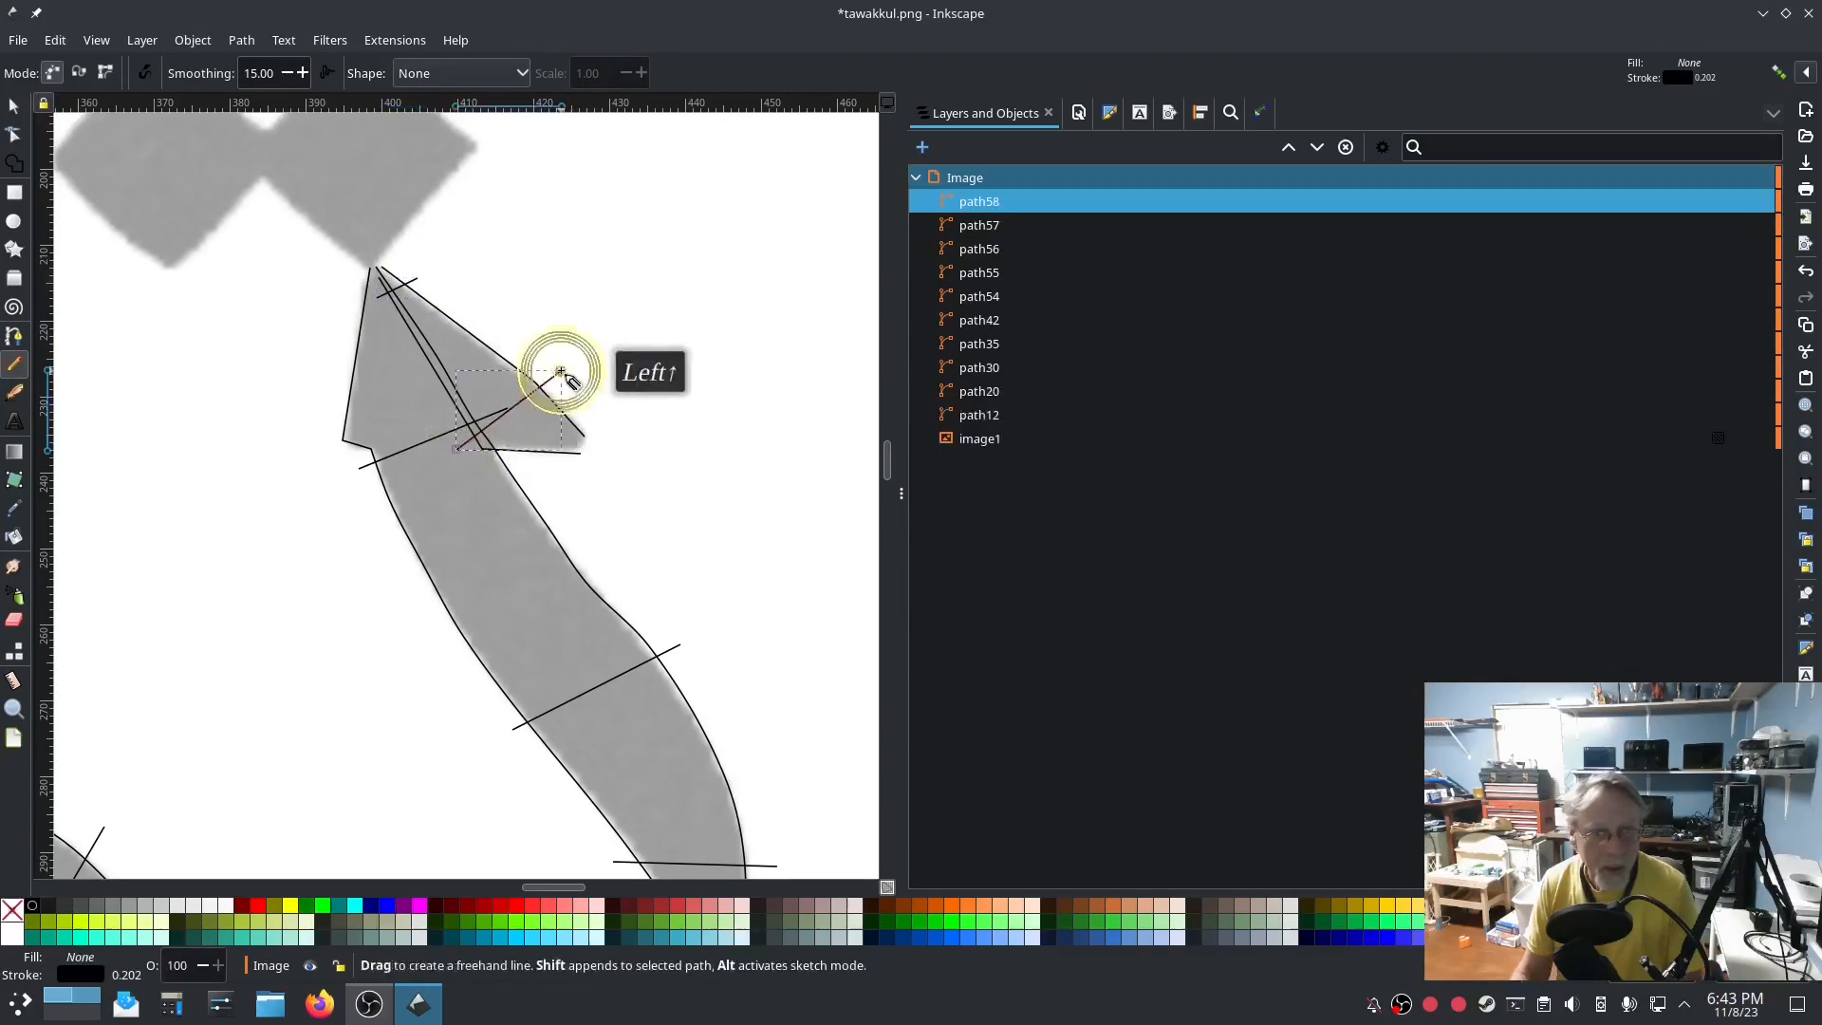
click(542, 462)
click(581, 420)
Select path55 through path59 and combine the barb's rails and rungs into a single path.
click(993, 344)
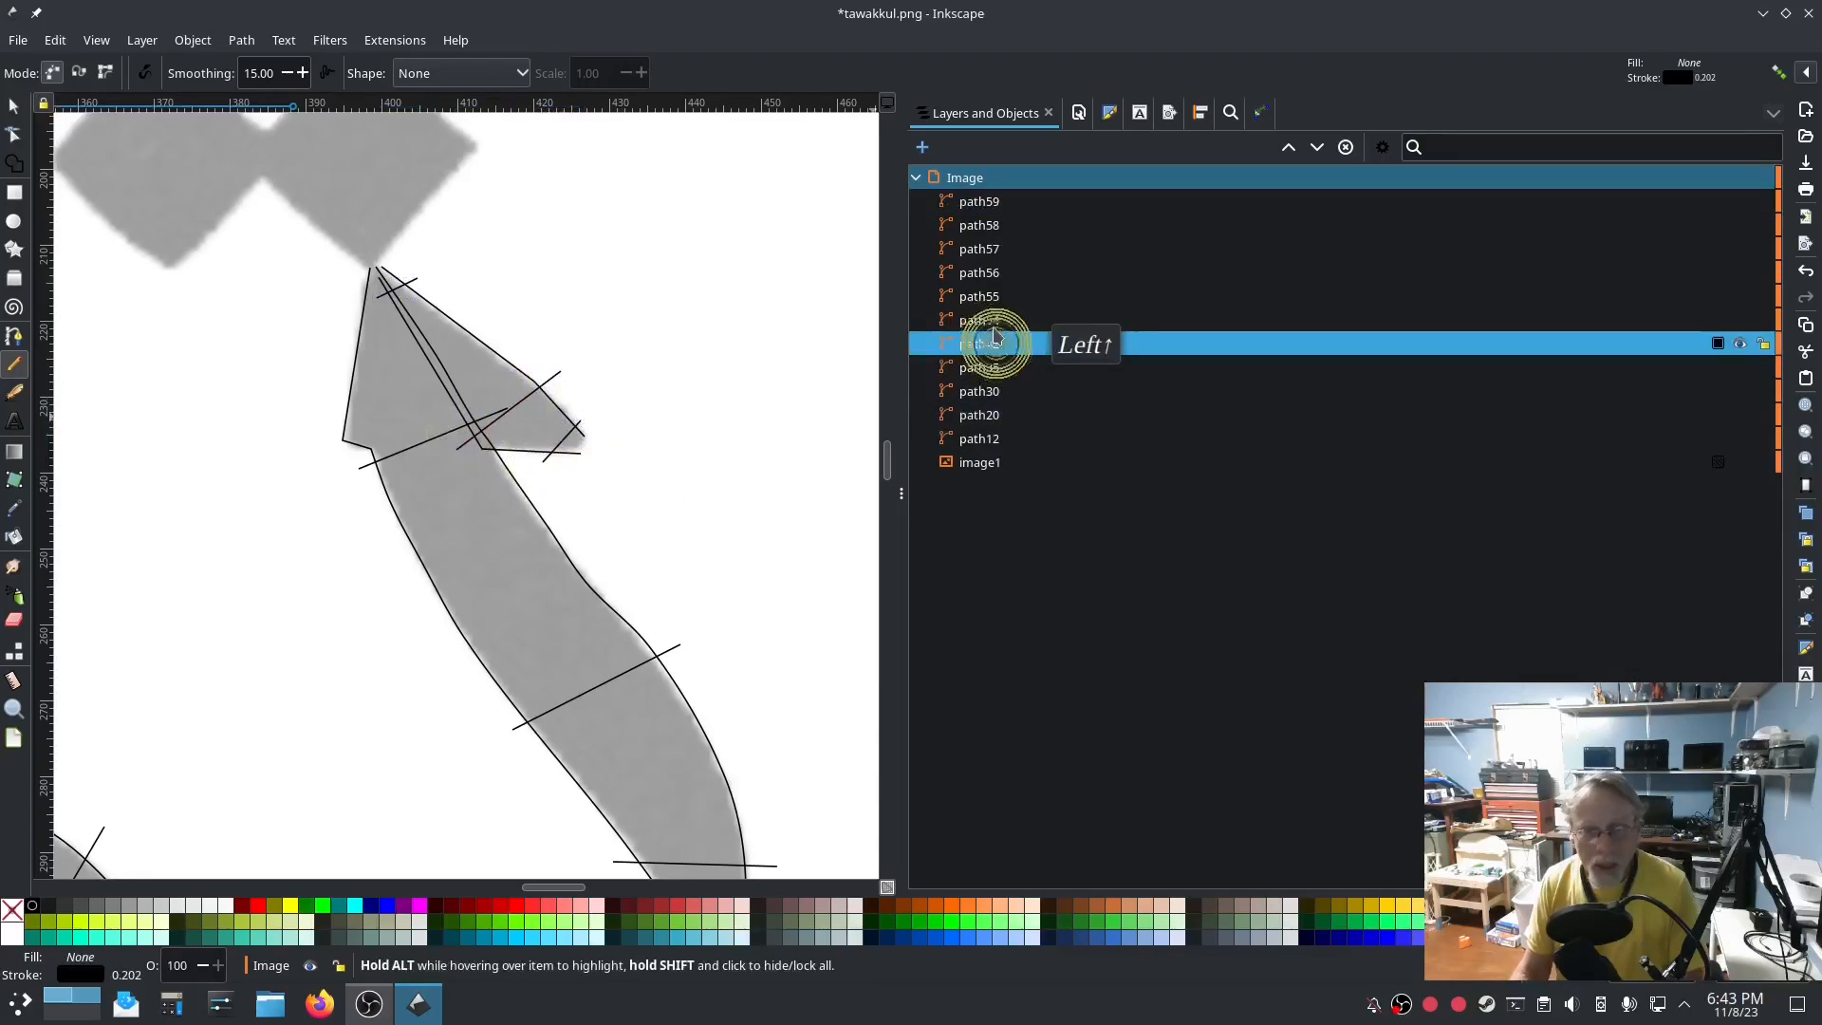
click(993, 319)
click(990, 297)
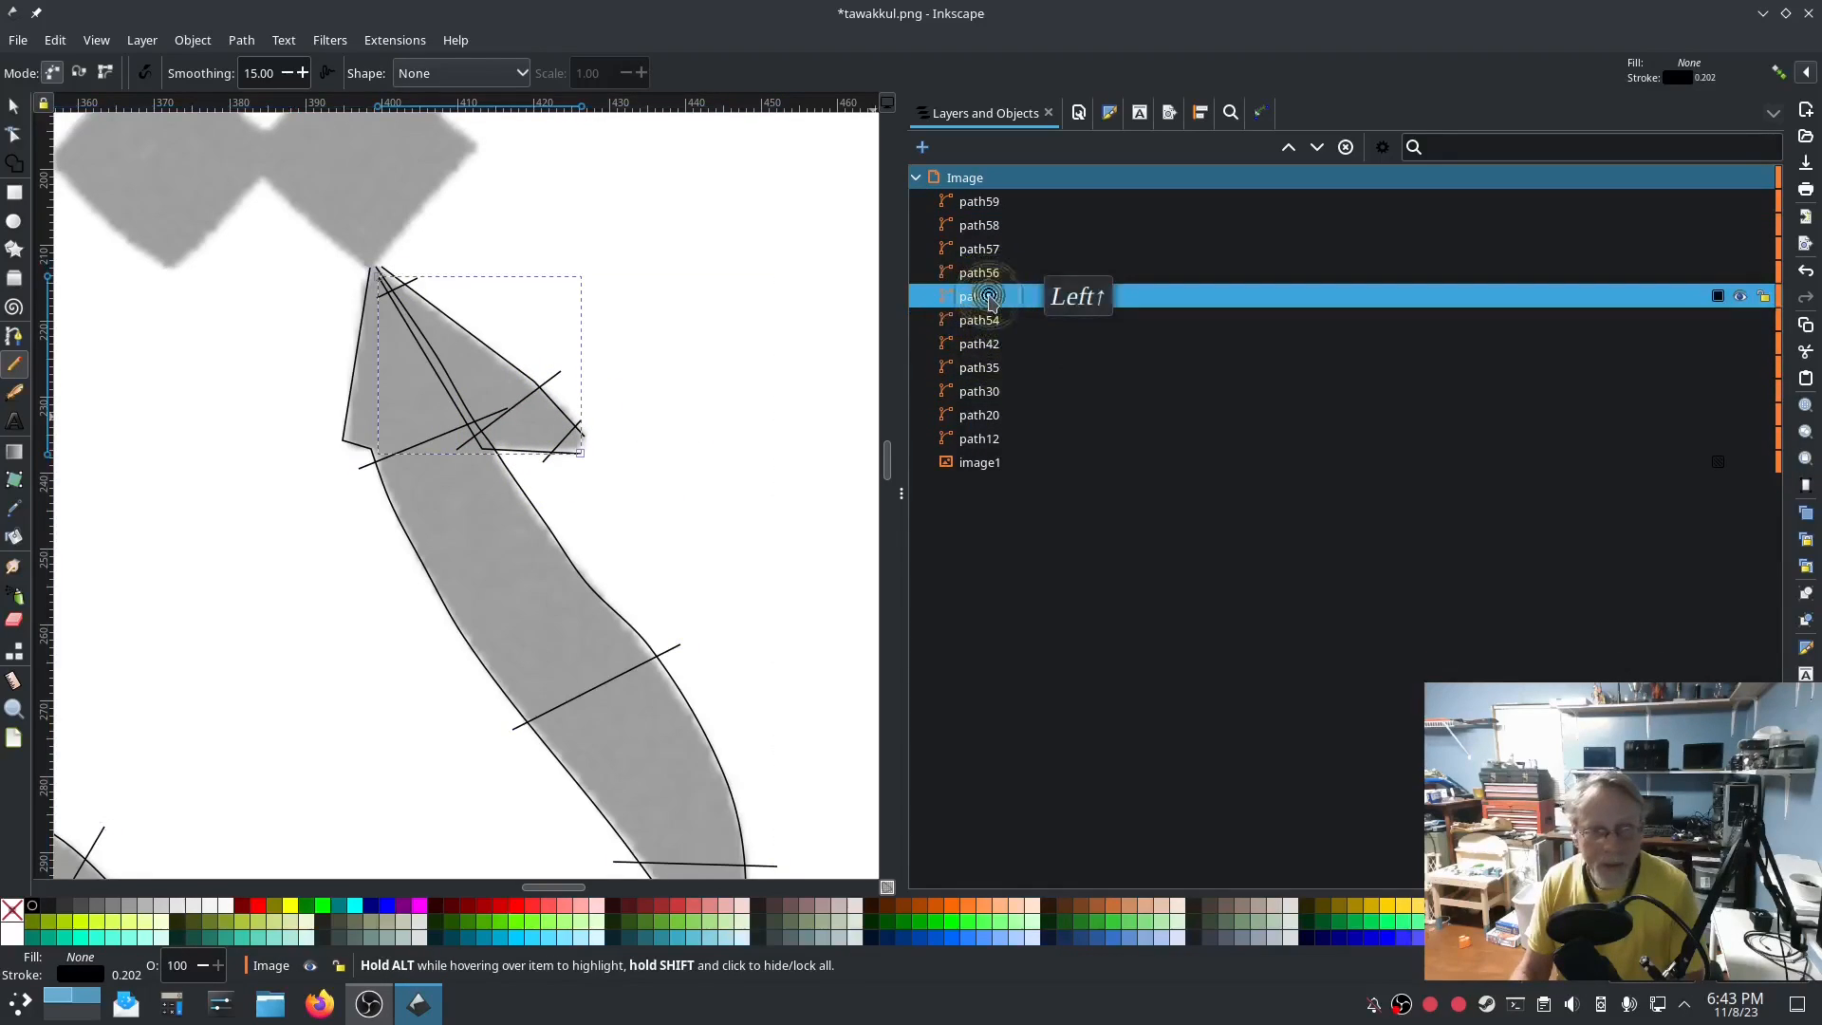
shift+click(980, 202)
key(ctrl+k)
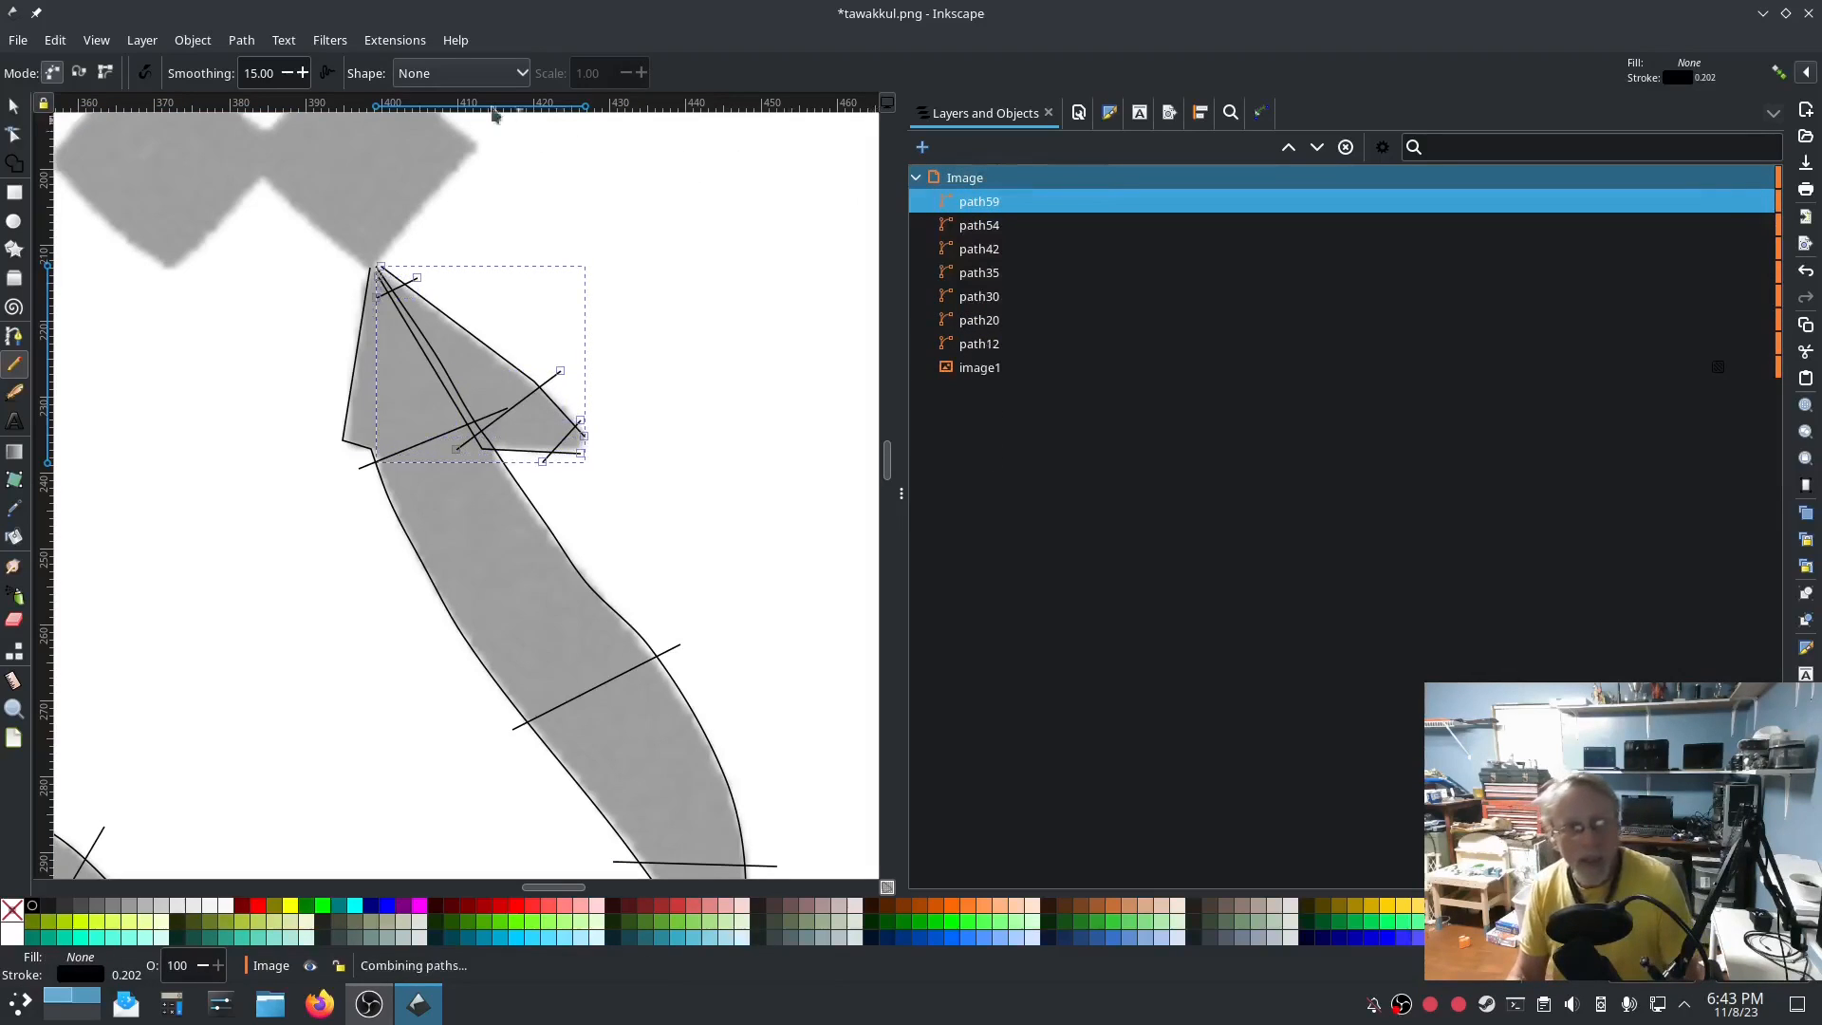
Enable Custom satin column for the barb path in the Ink/Stitch Params, preview its stitches and apply the parameters.
click(395, 40)
mouse_move(588, 287)
click(707, 454)
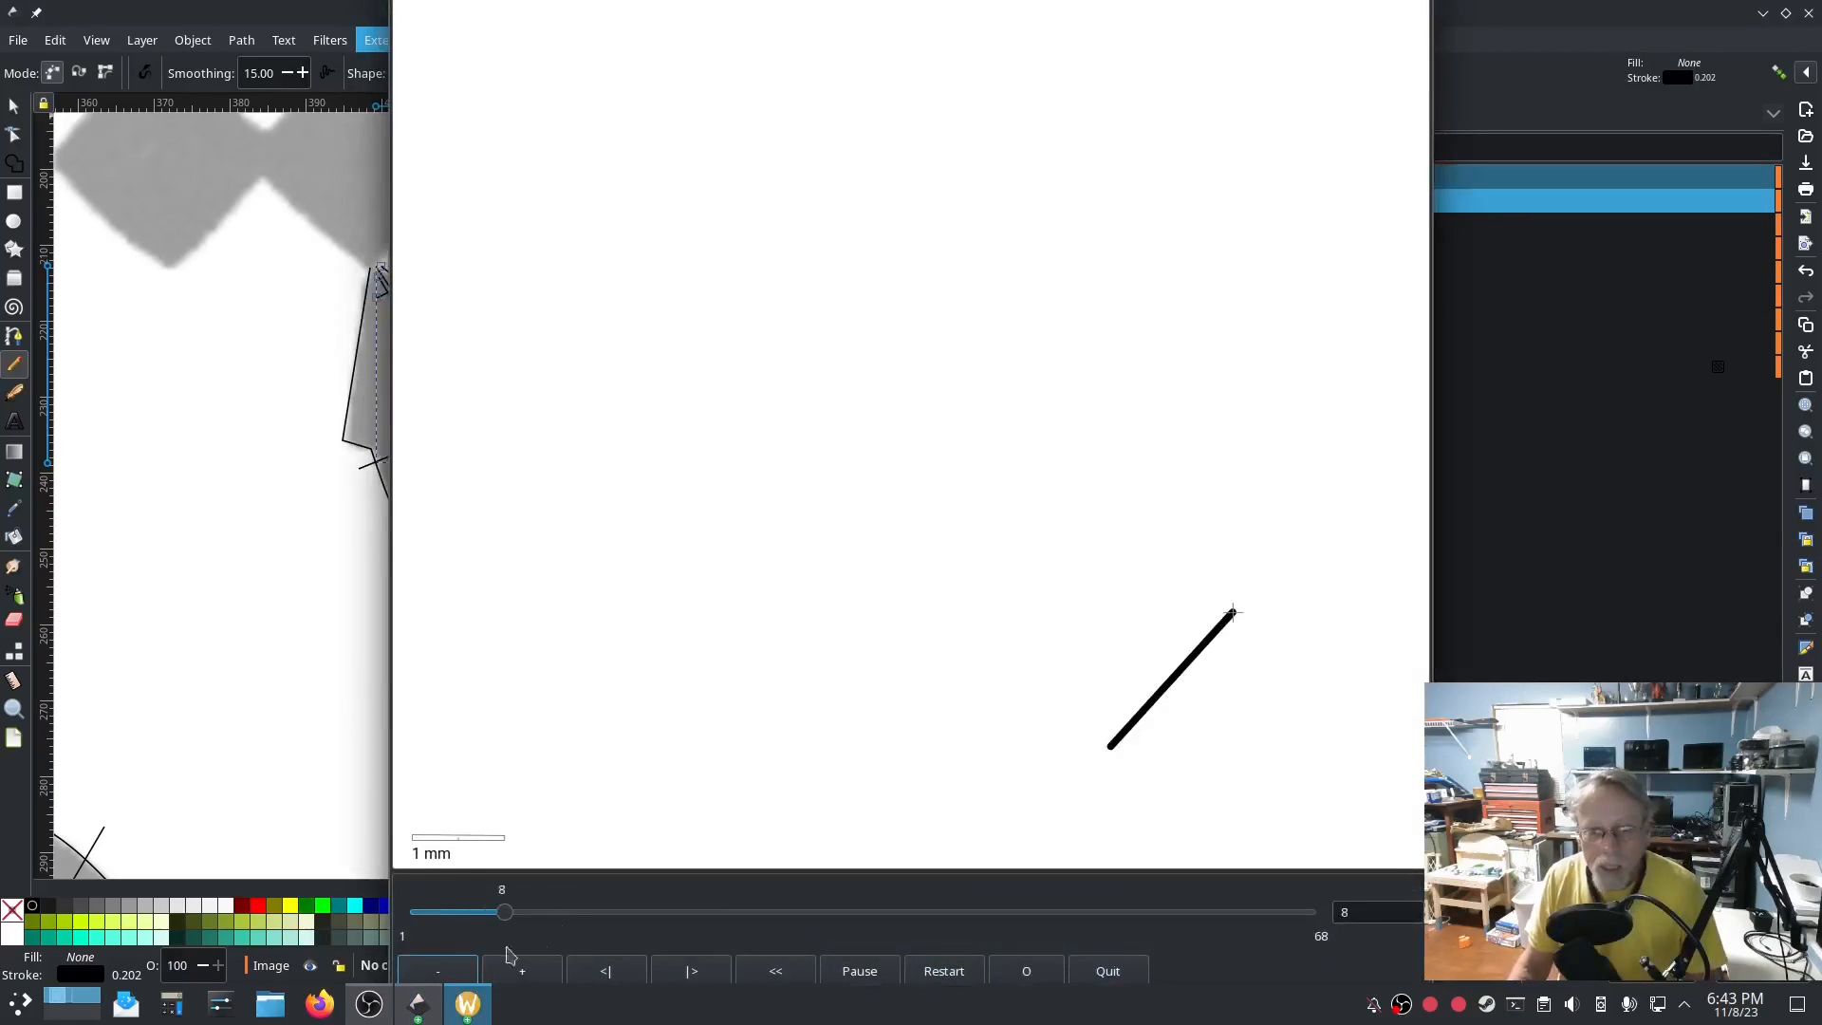
click(459, 999)
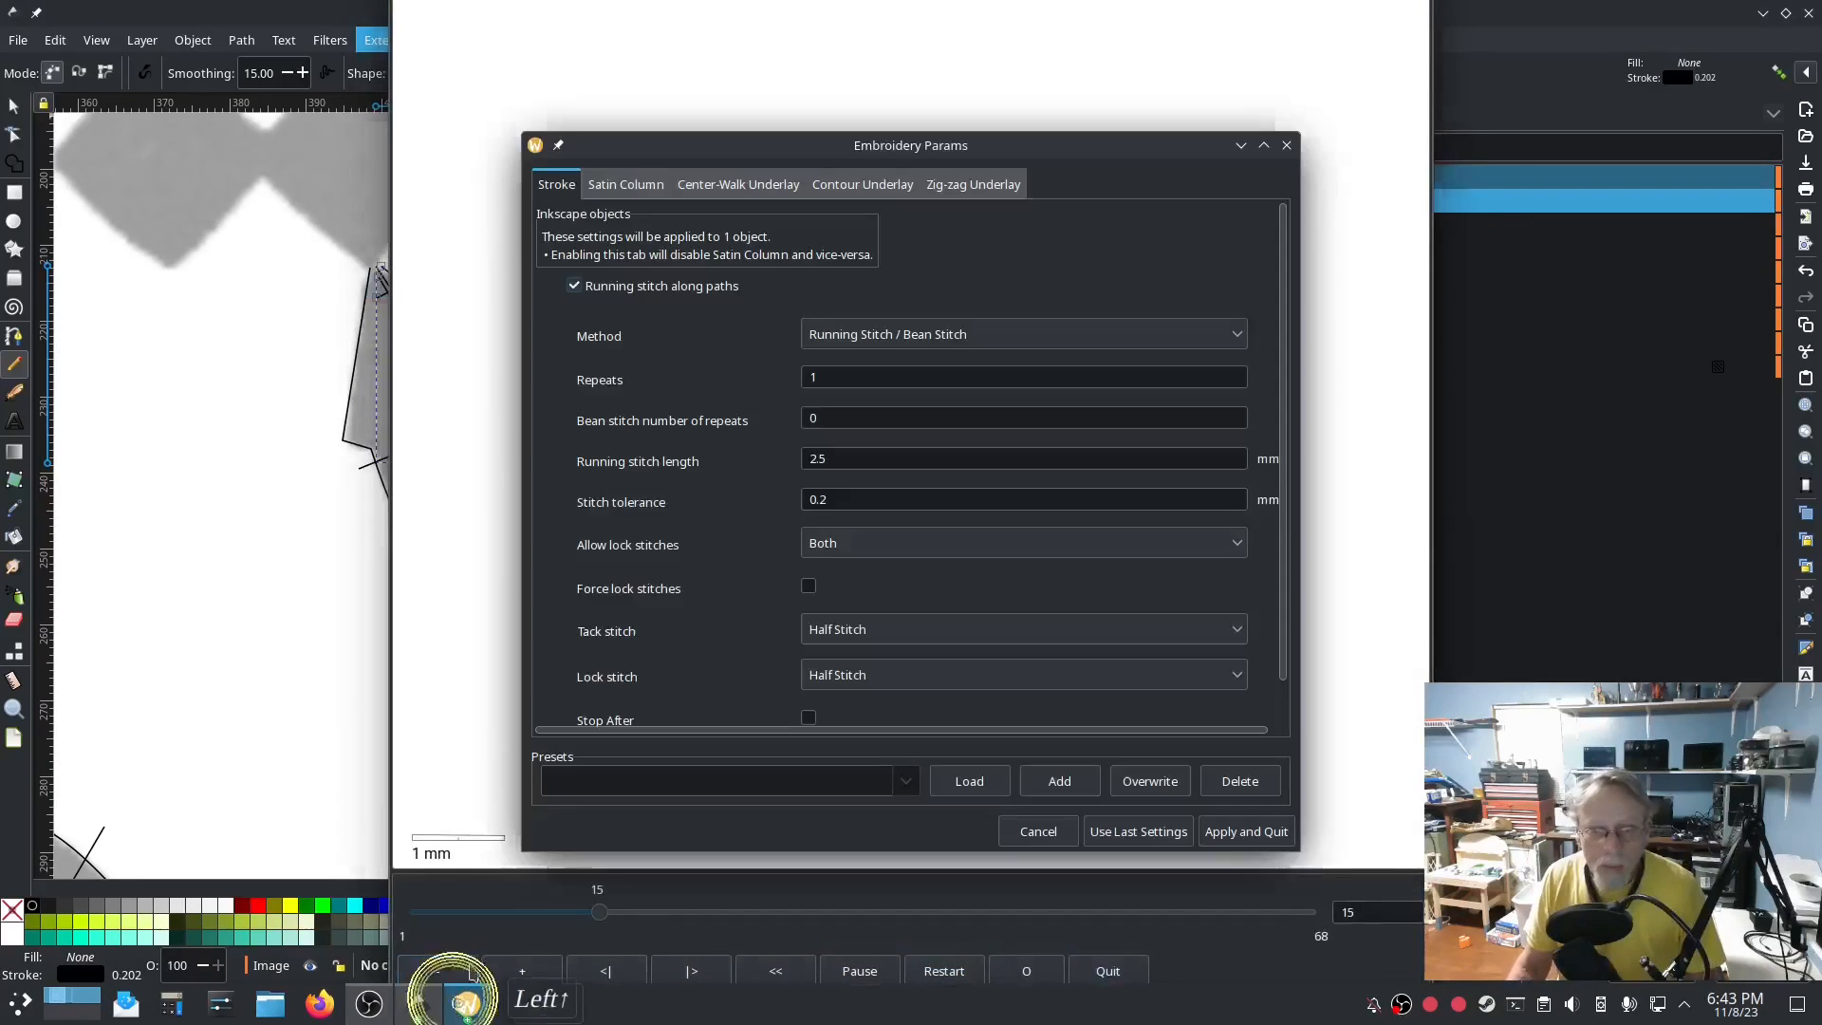
click(626, 184)
click(574, 303)
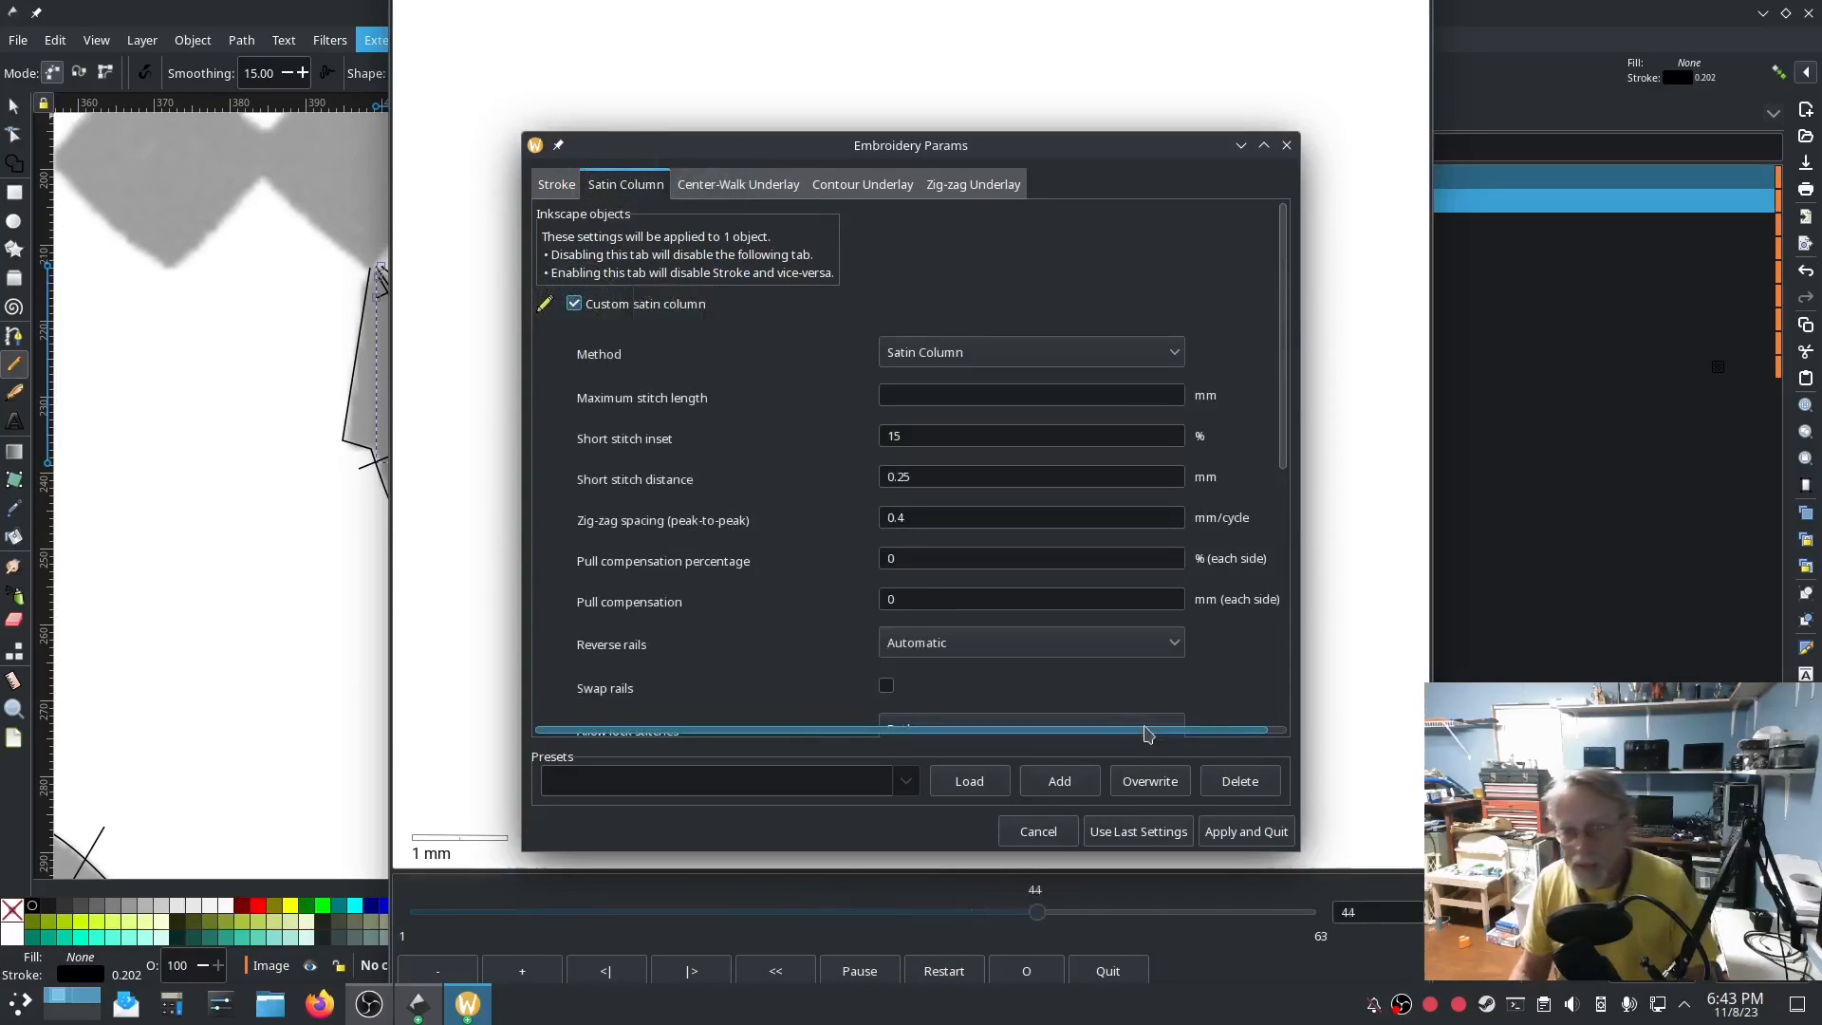
click(1342, 398)
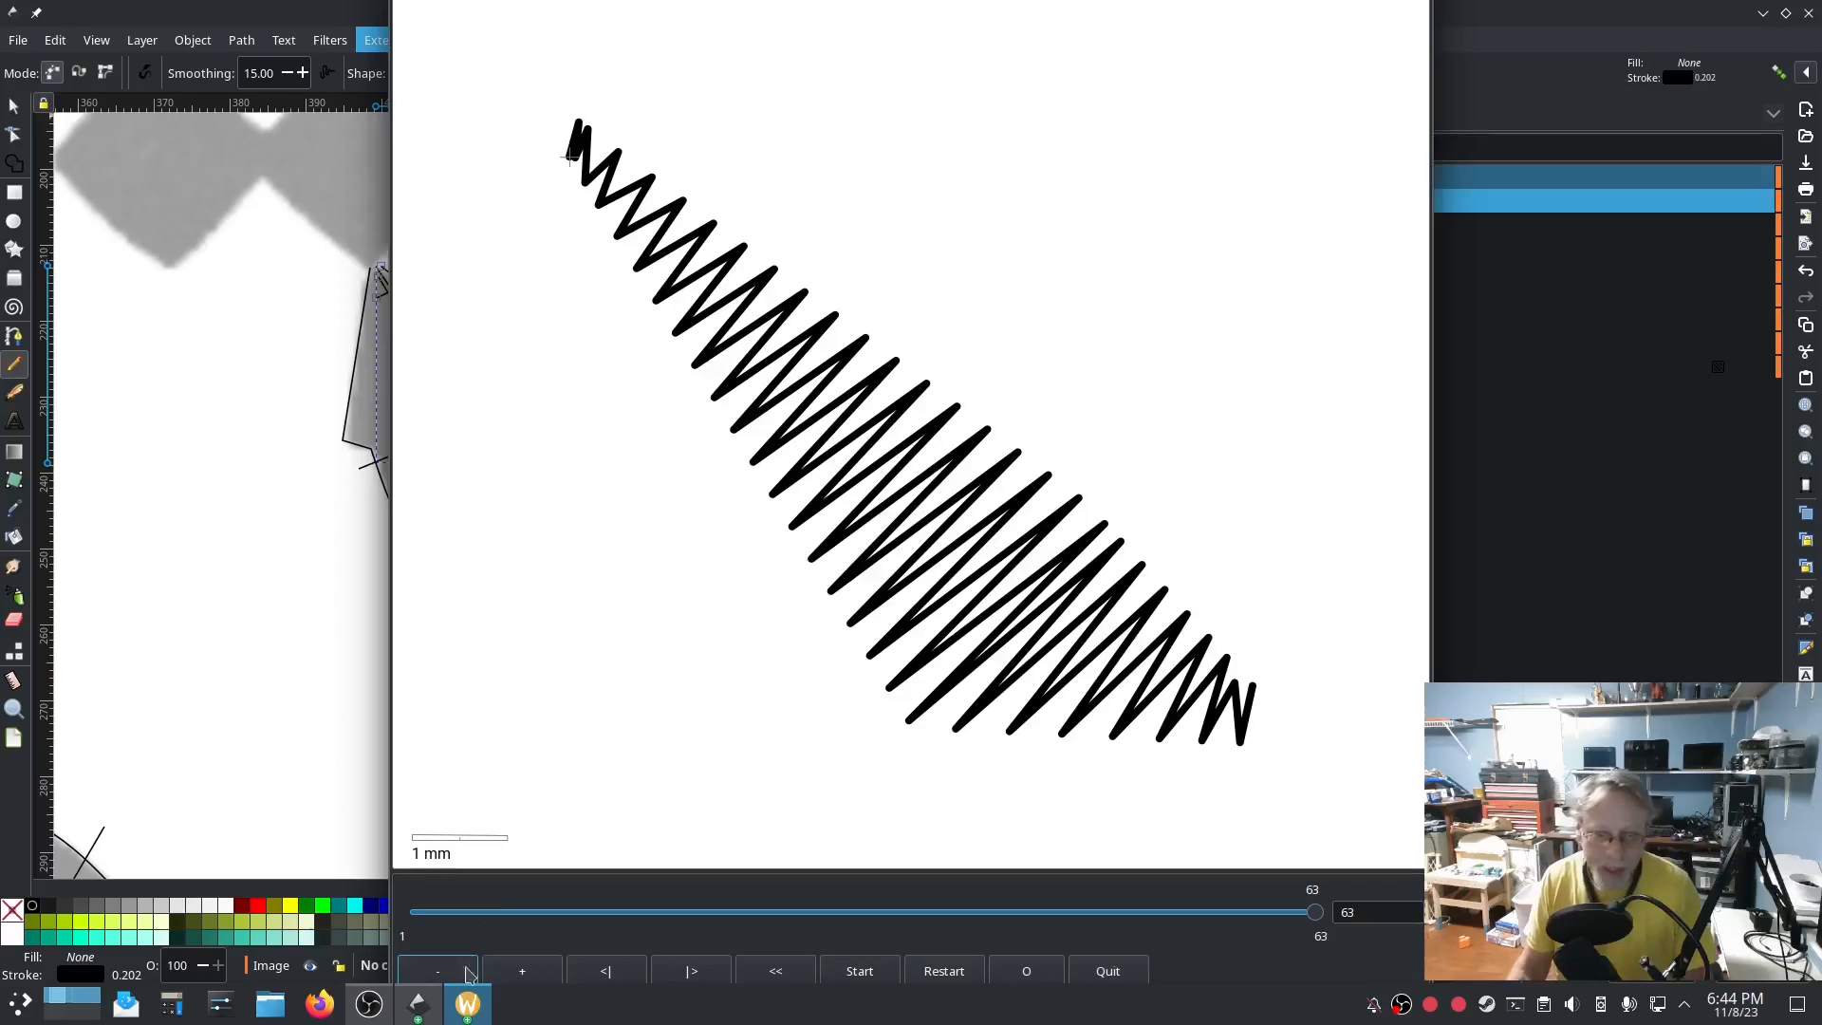
click(468, 1003)
click(1250, 825)
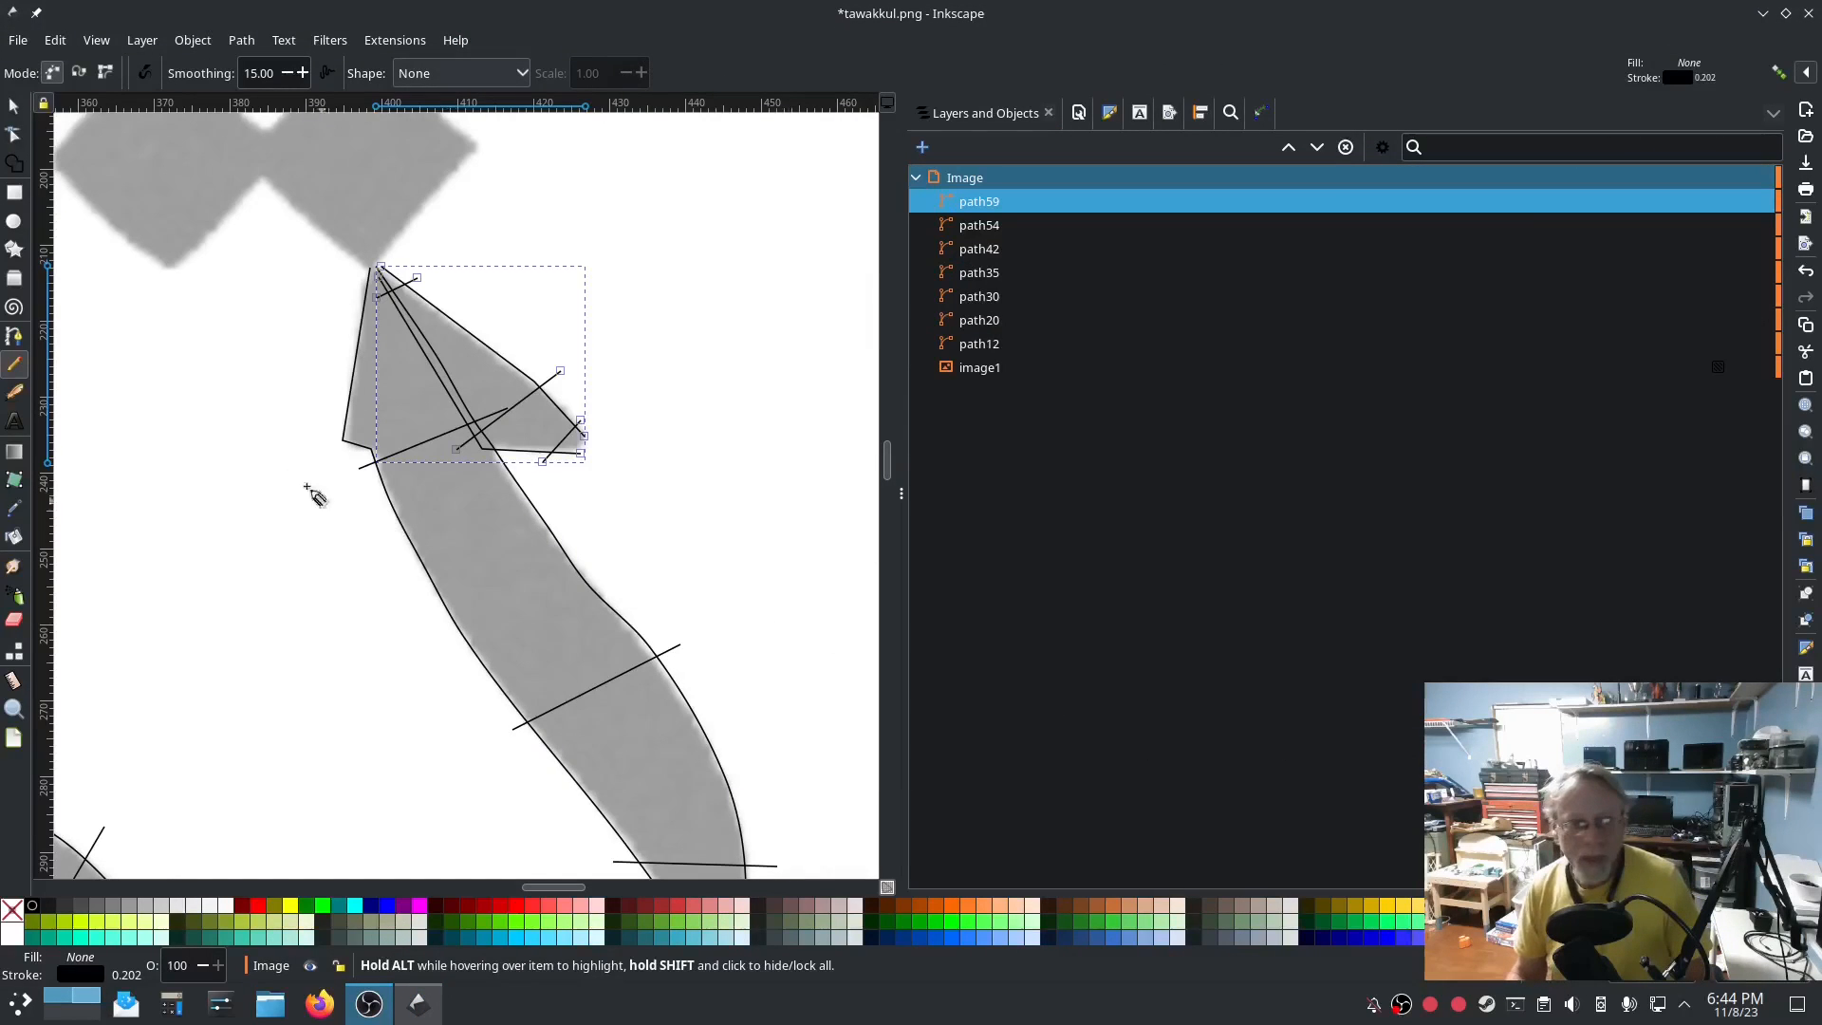
Deselect the barb path and look over the traced lettering and the untraced pair of diamonds.
scroll(278, 543, down, 5)
scroll(278, 543, down, 3)
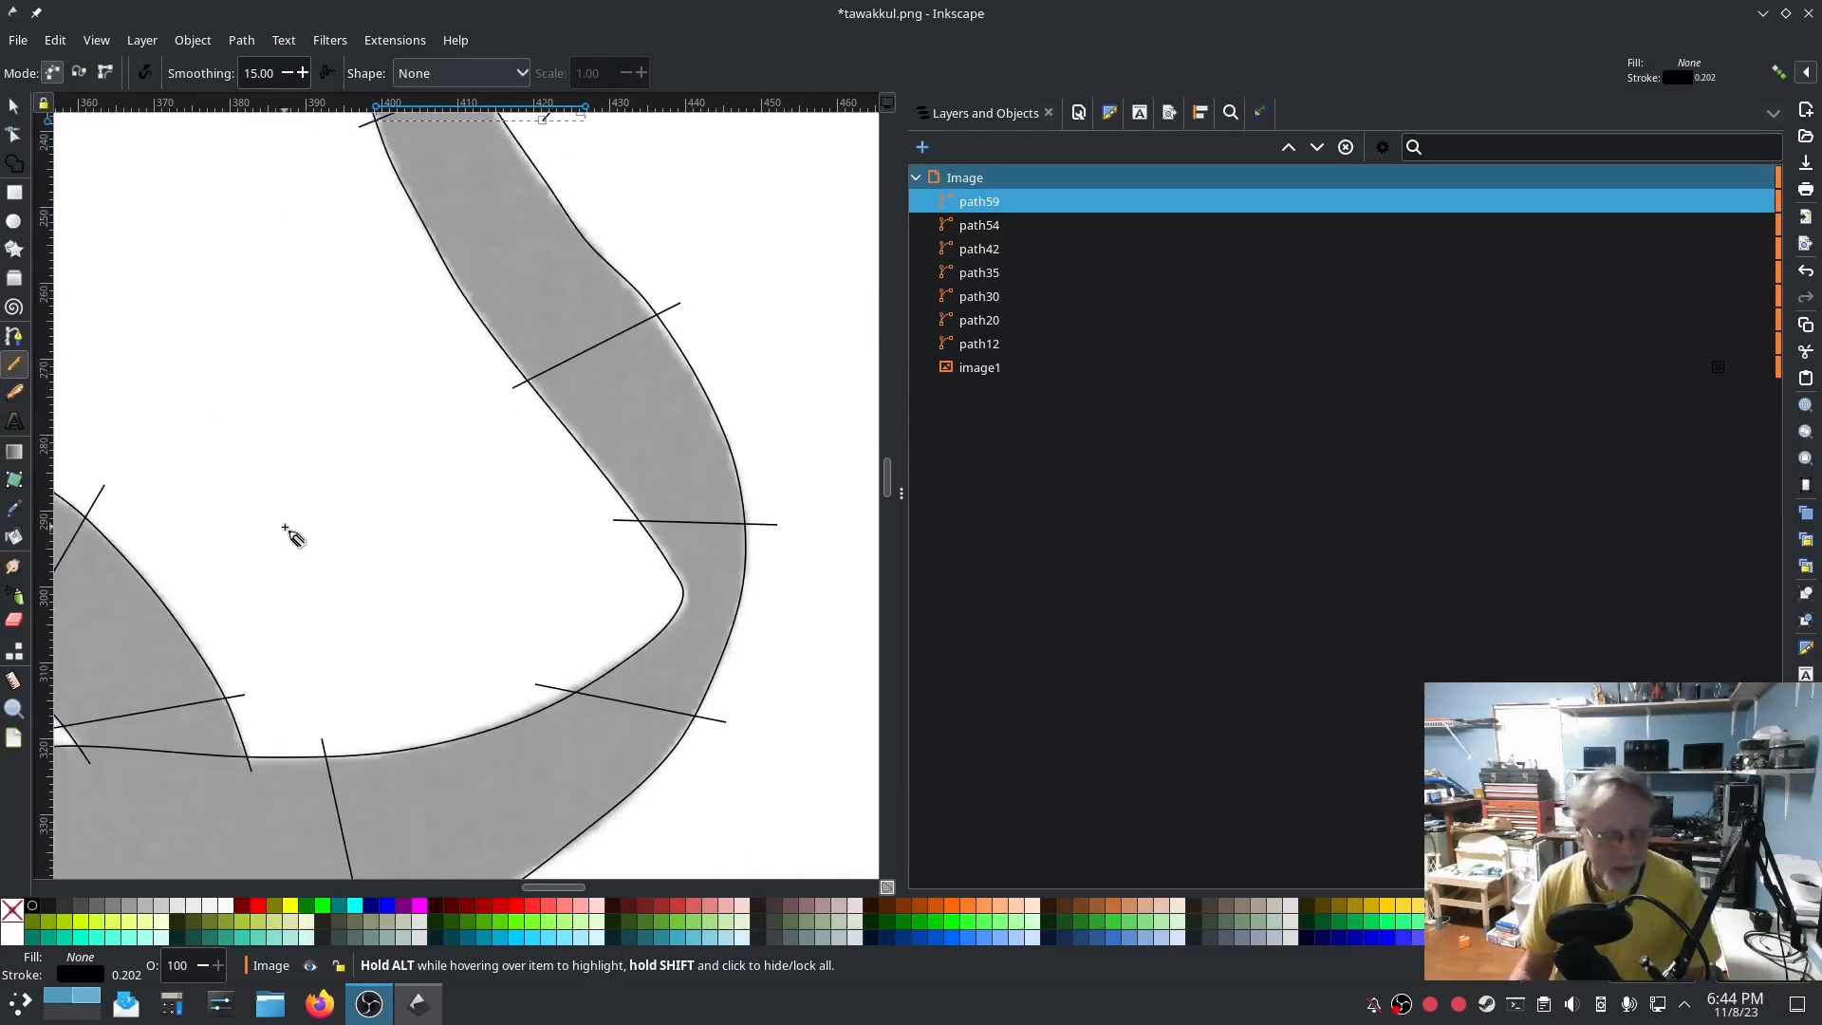
click(14, 106)
click(202, 335)
scroll(277, 447, down, 4)
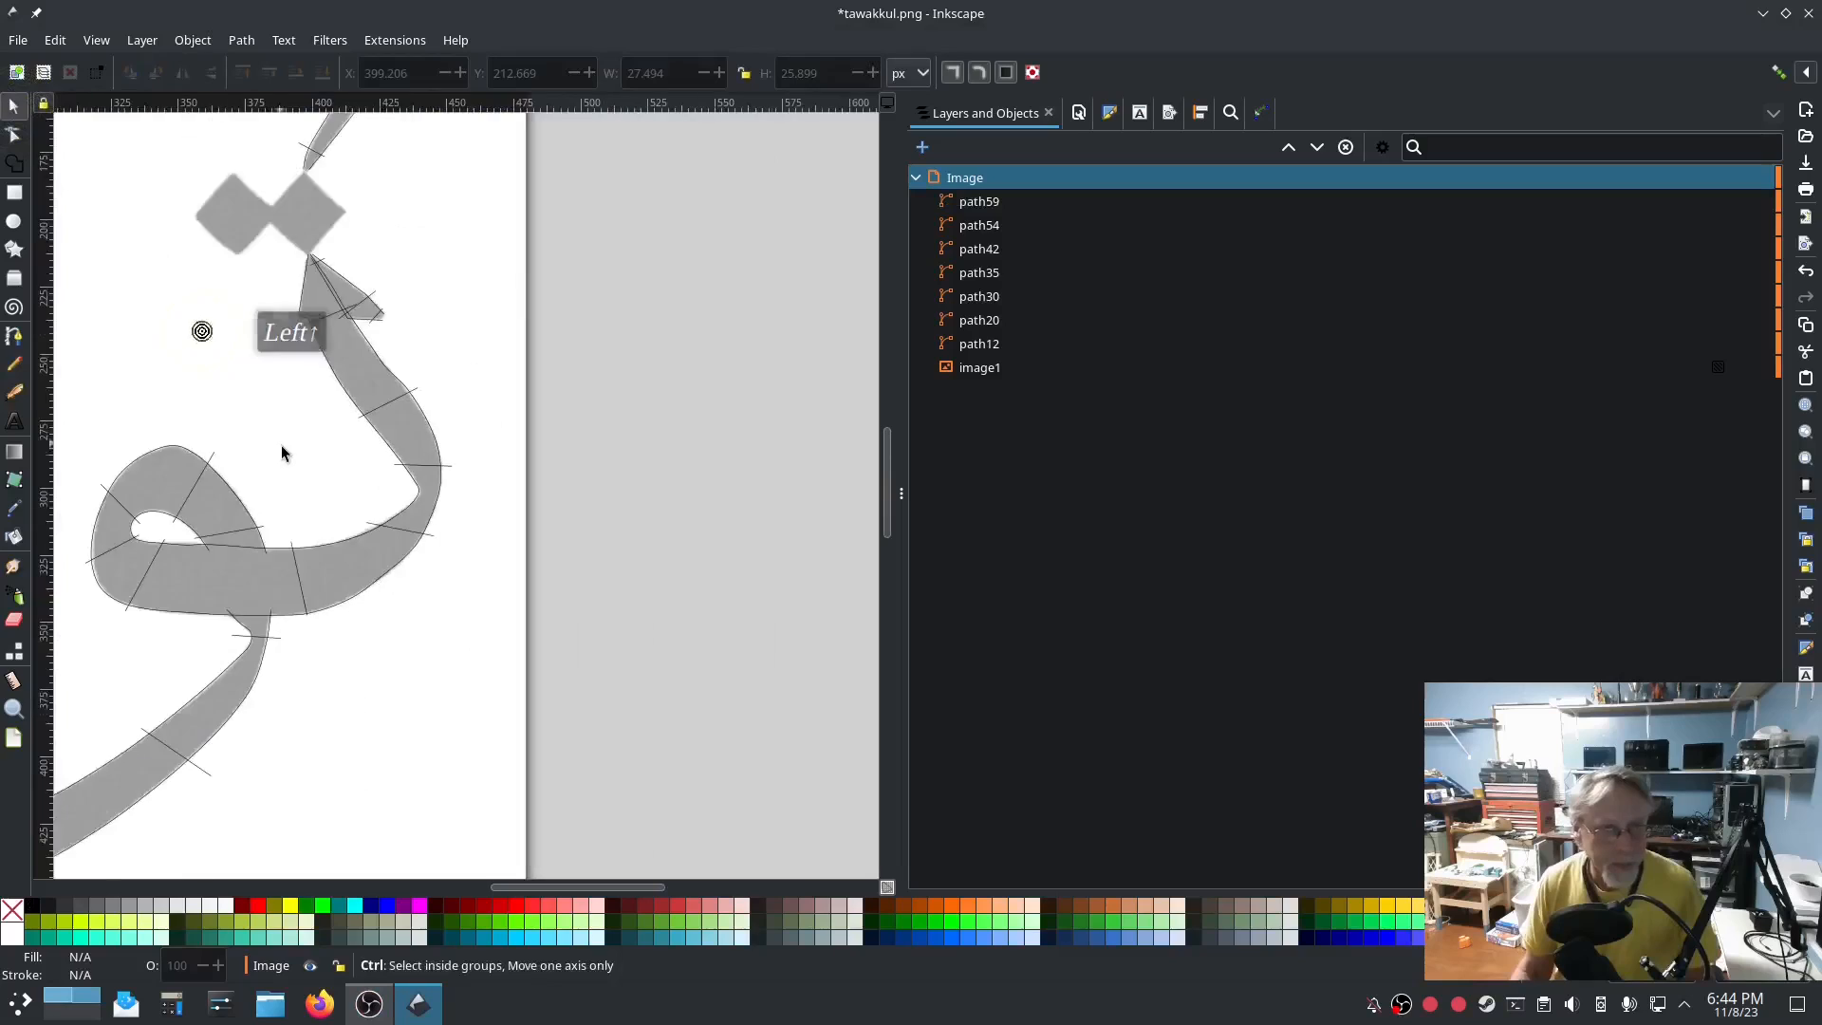
drag(271, 438, 635, 500)
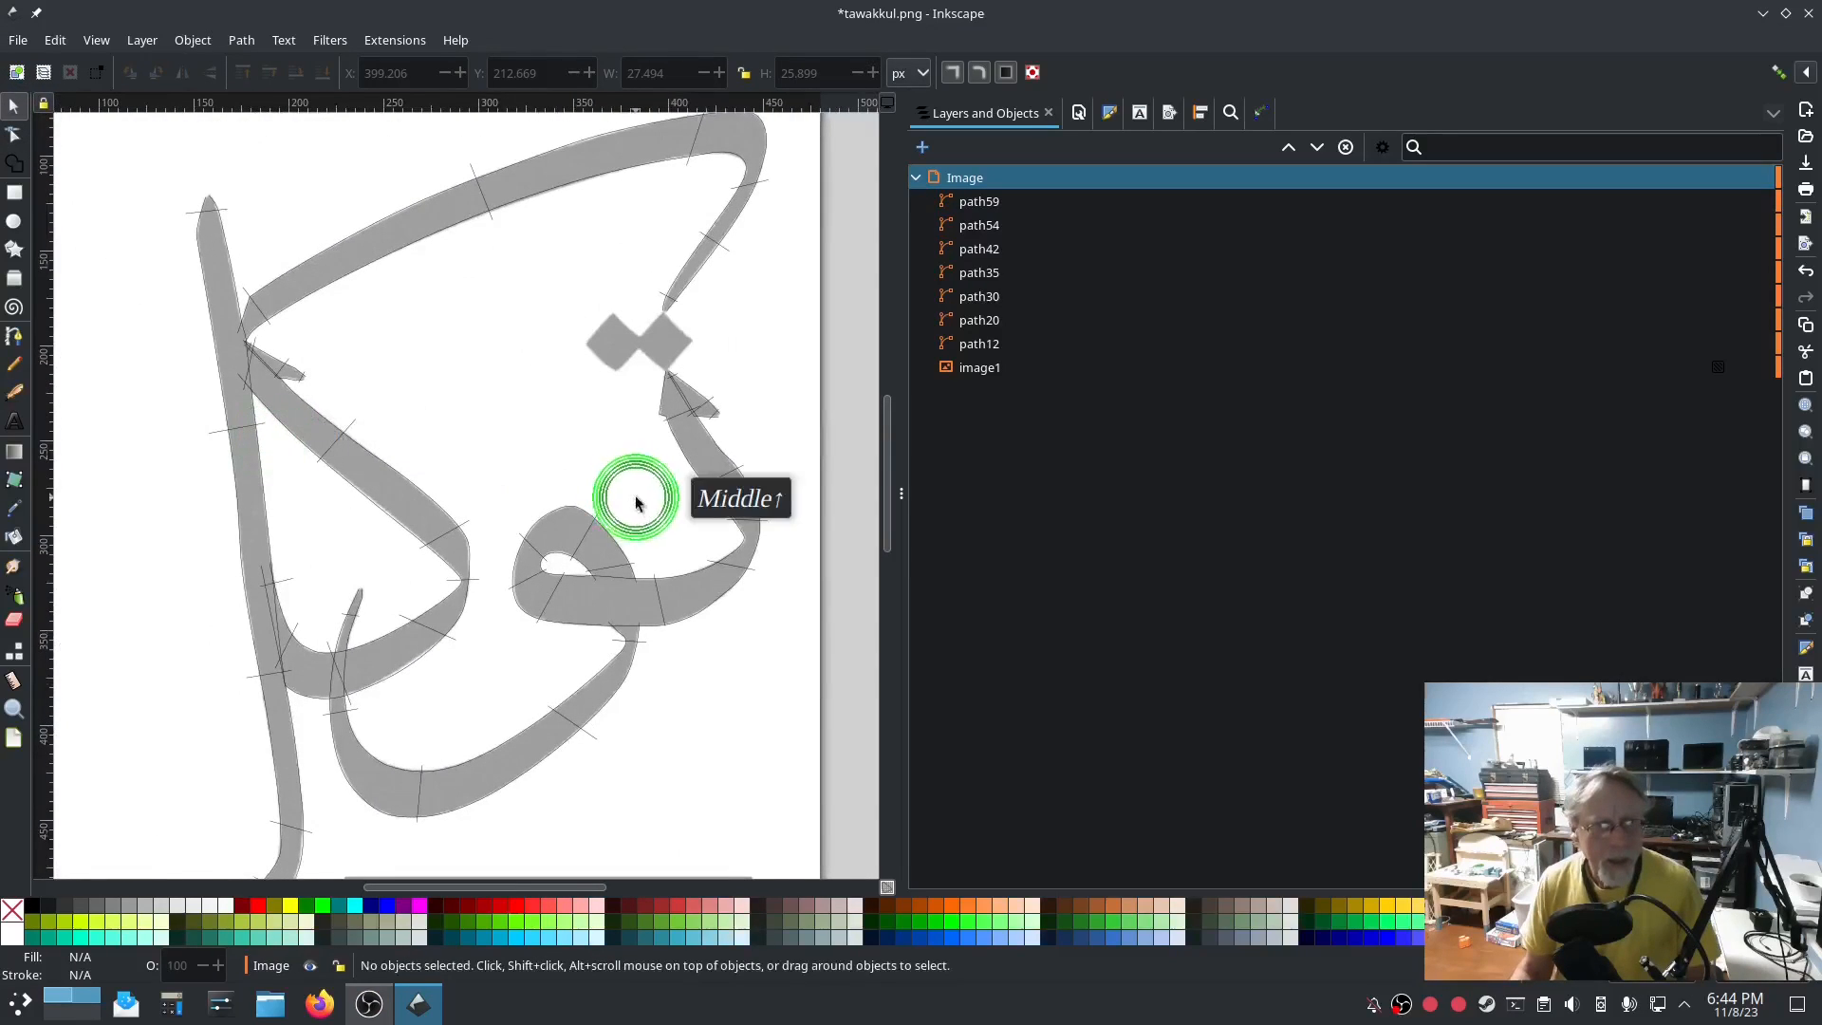
scroll(621, 362, up, 3)
mouse_move(659, 439)
mouse_down()
mouse_move(460, 638)
mouse_move(480, 546)
mouse_up()
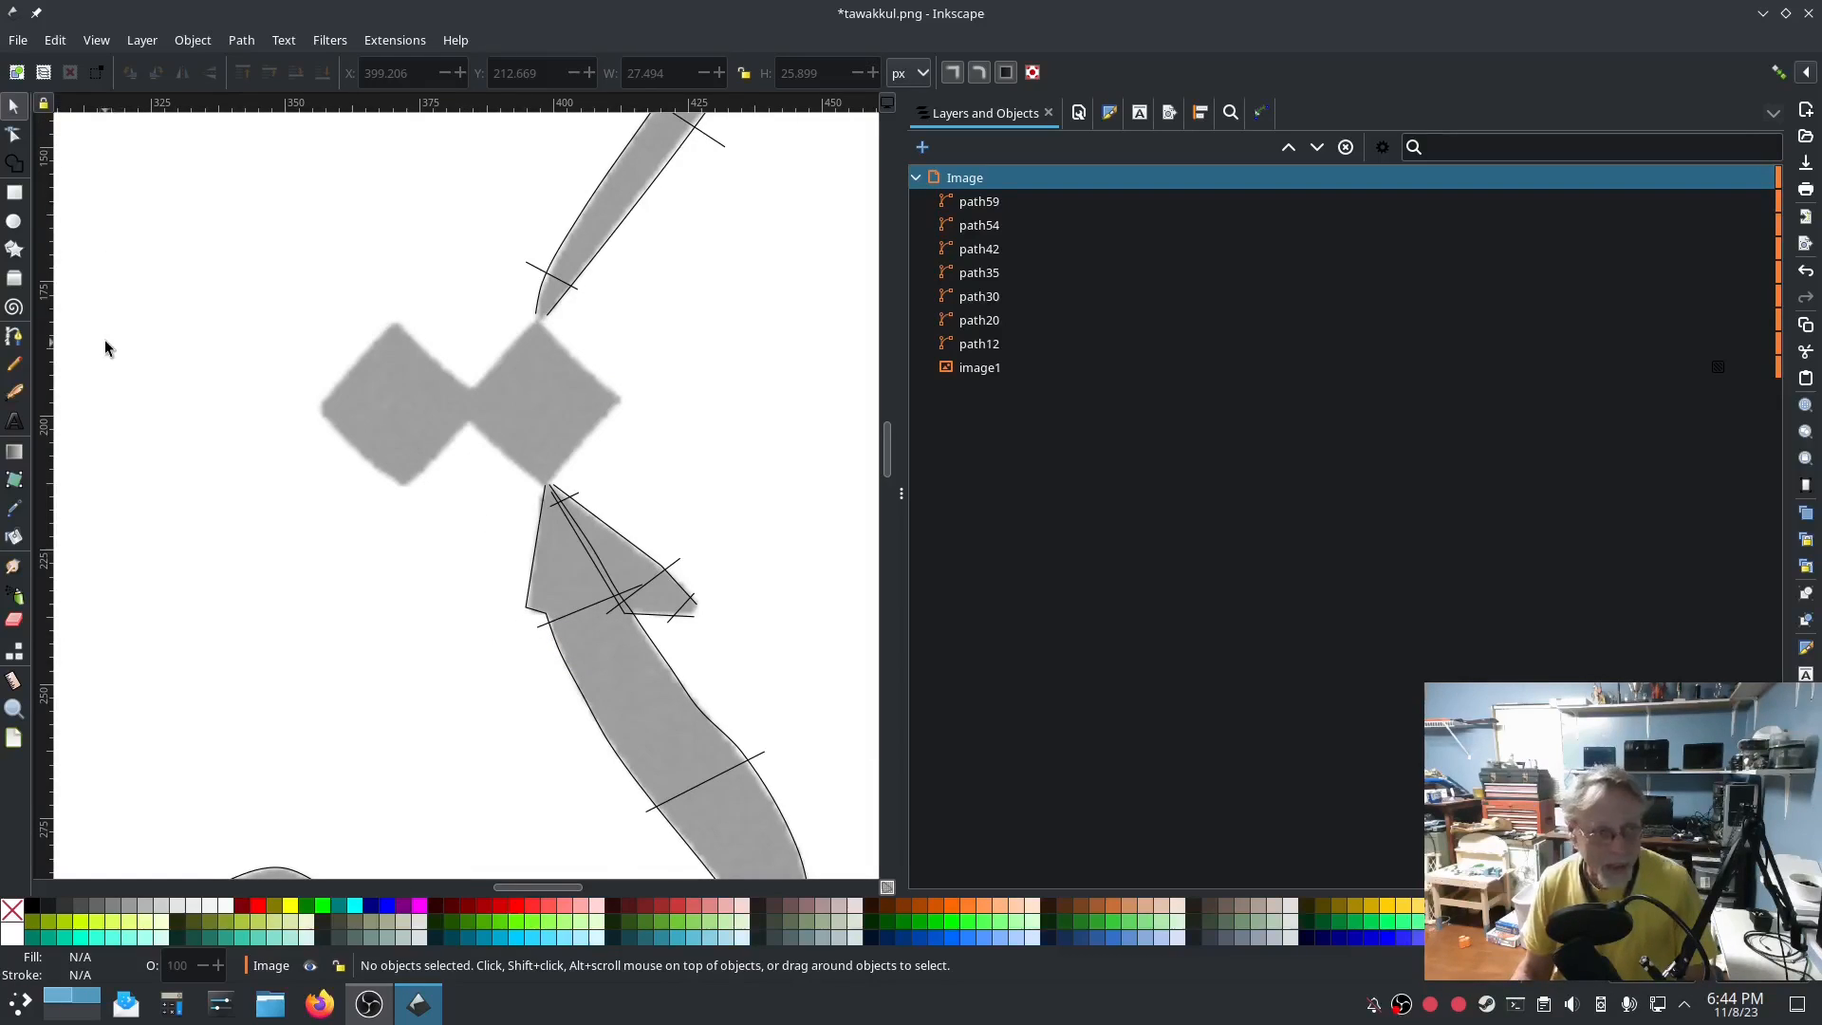
Draw an open five-node zigzag rail along the upper edges of the two diamonds, from the left corner to the right corner.
click(15, 336)
click(318, 408)
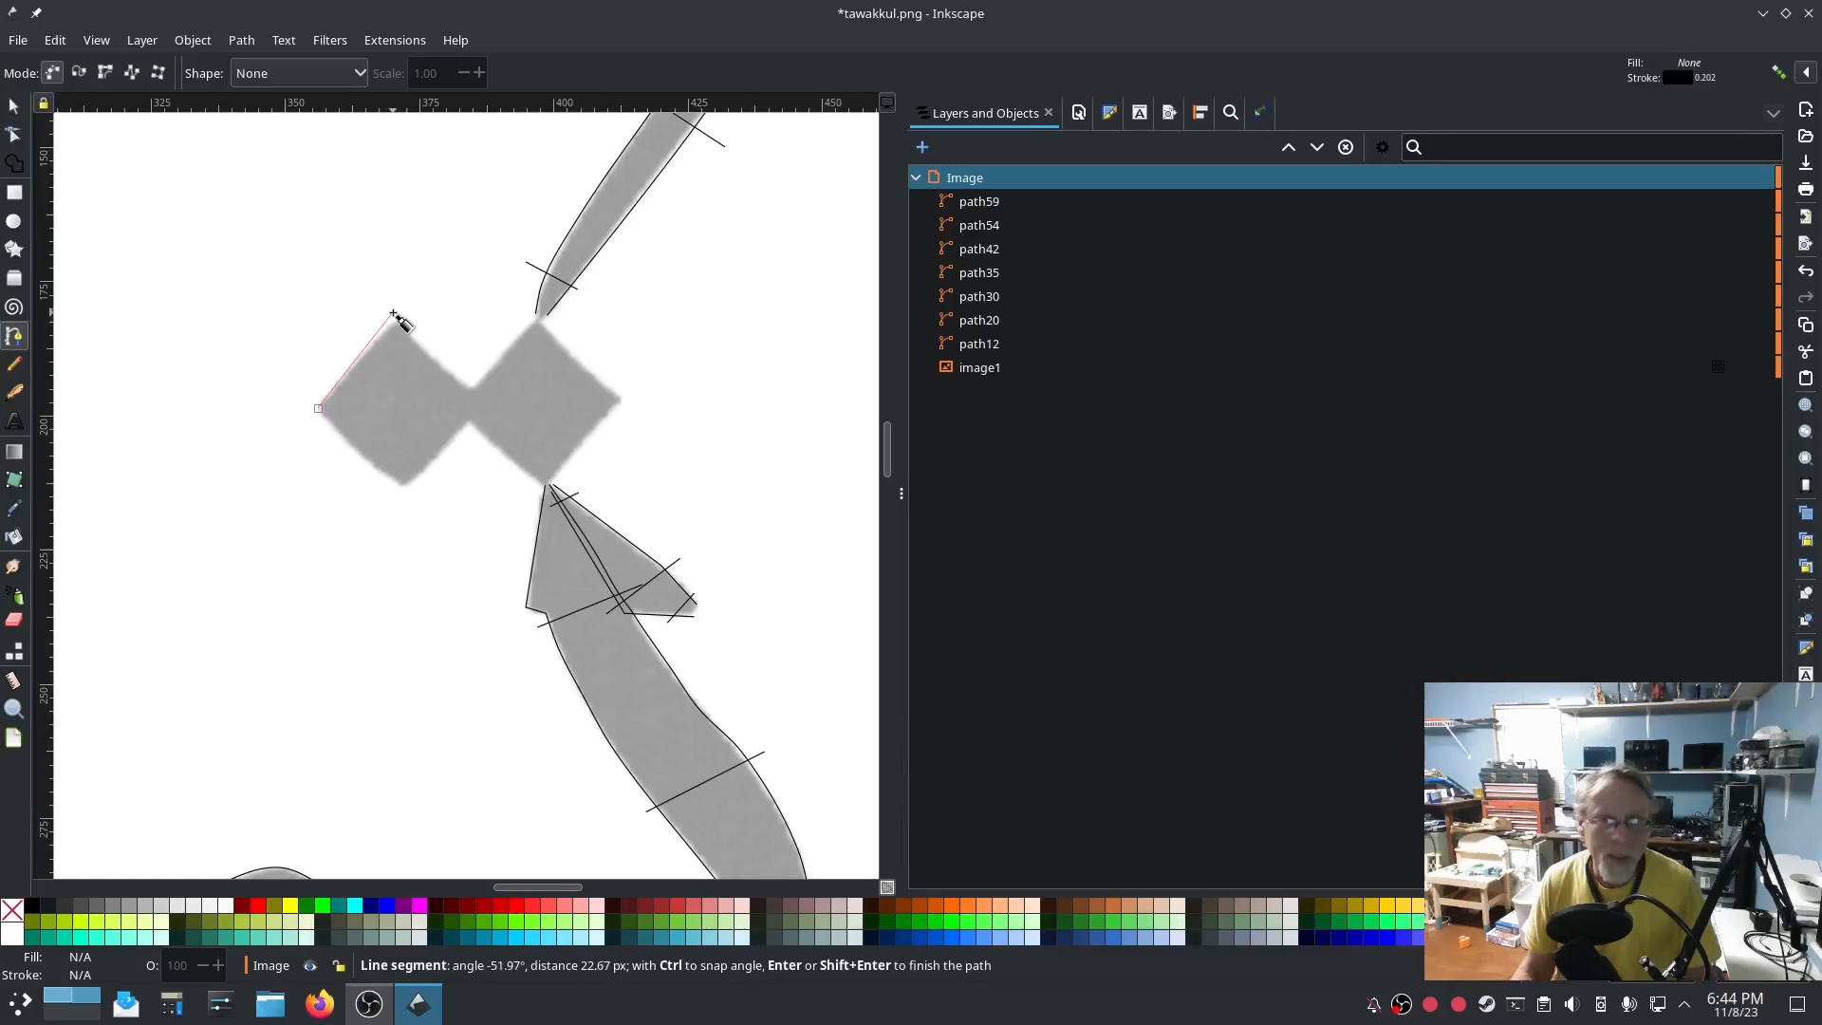
click(393, 313)
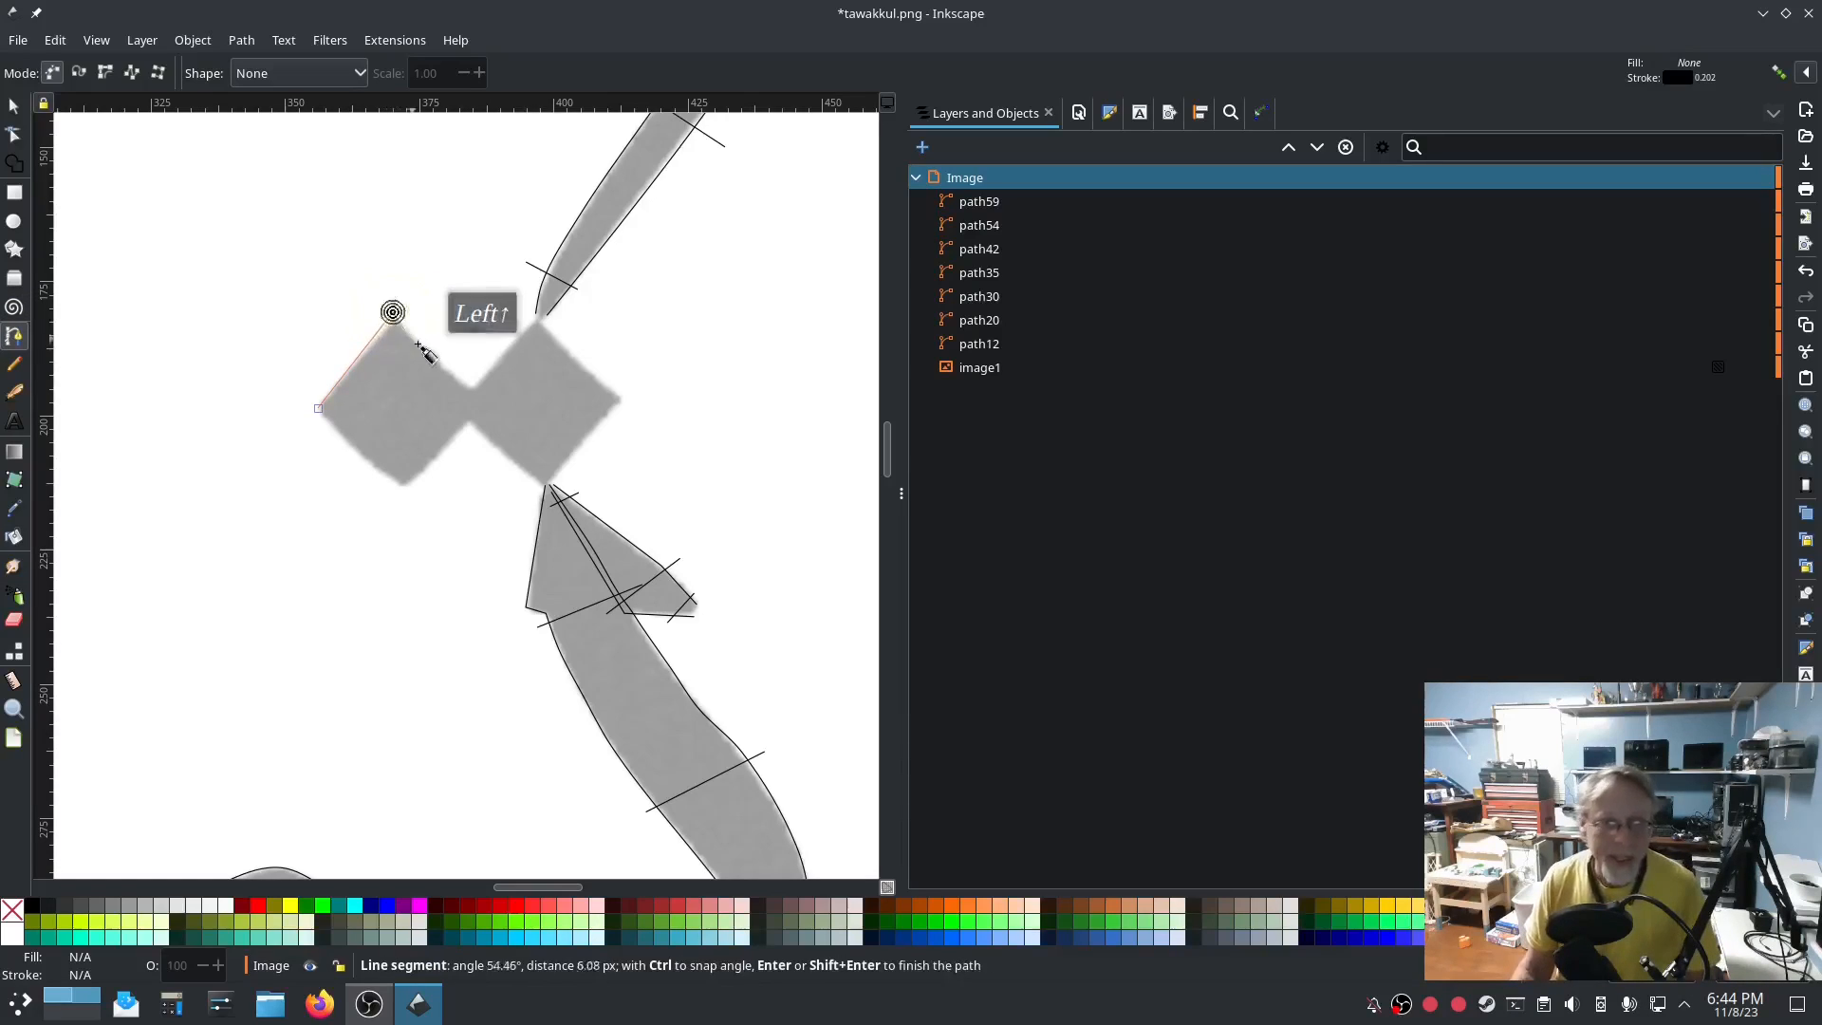
click(468, 388)
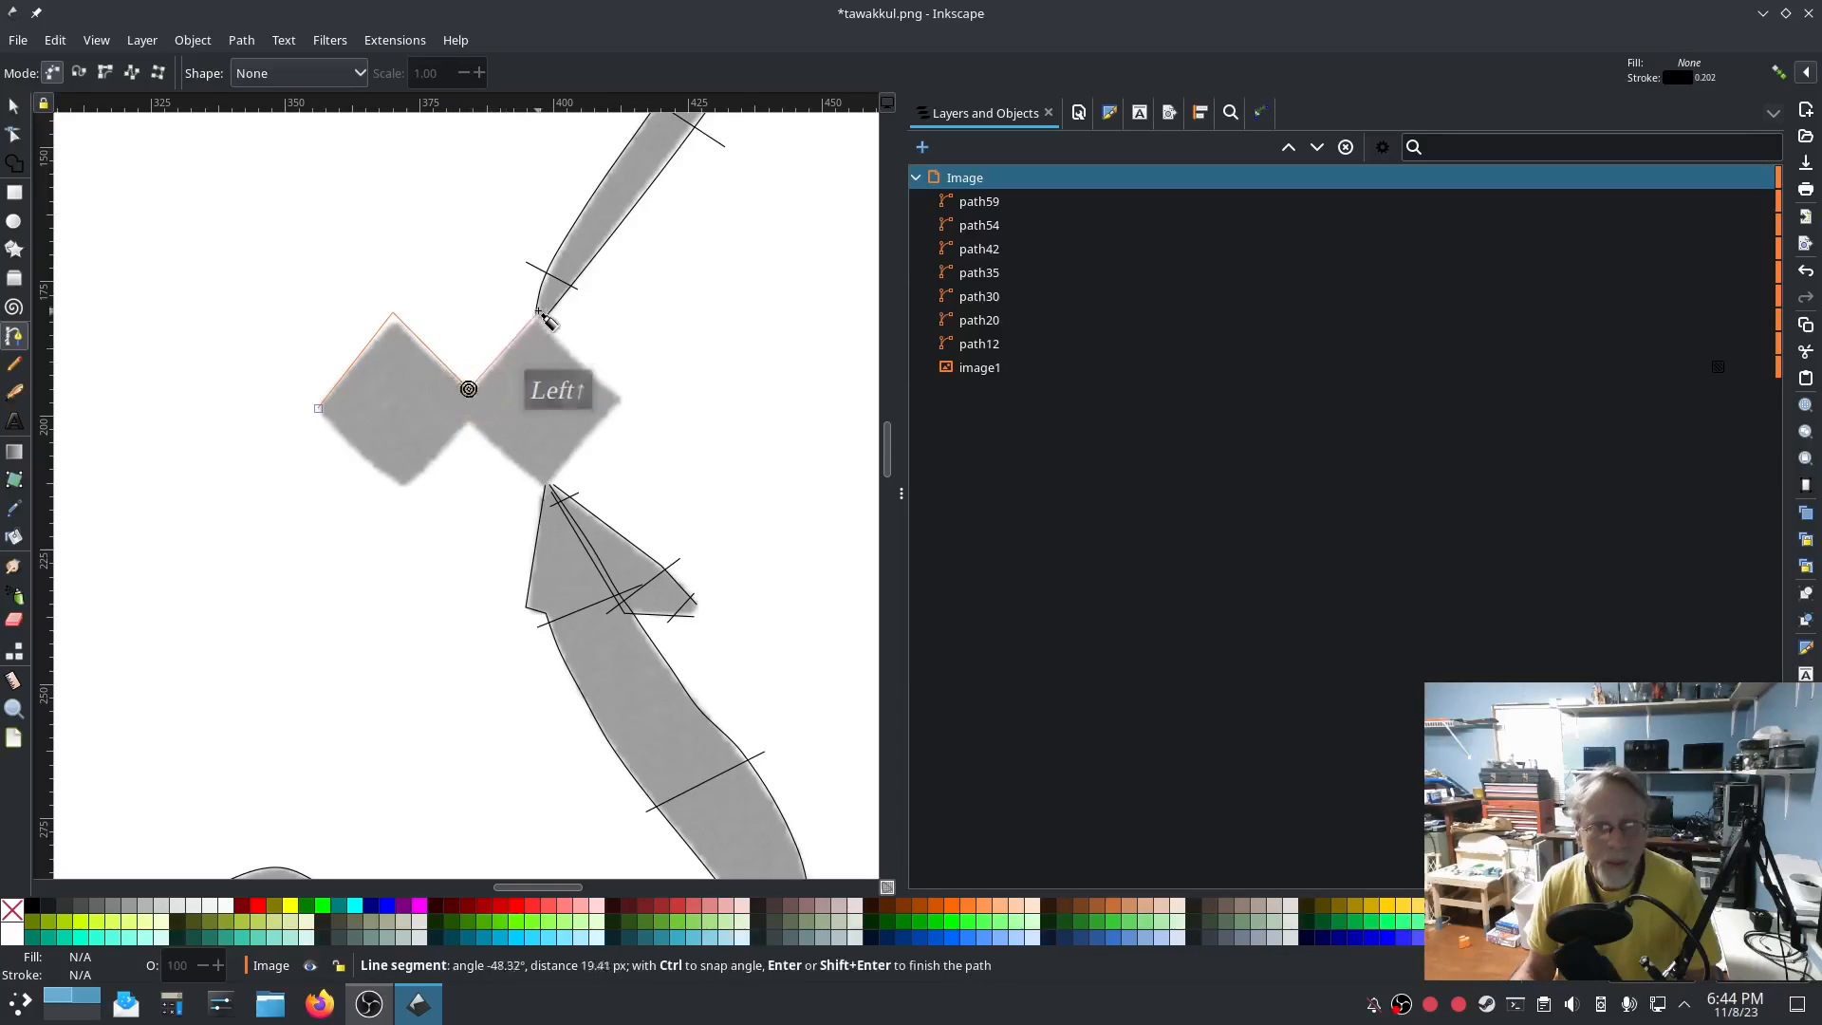
click(538, 306)
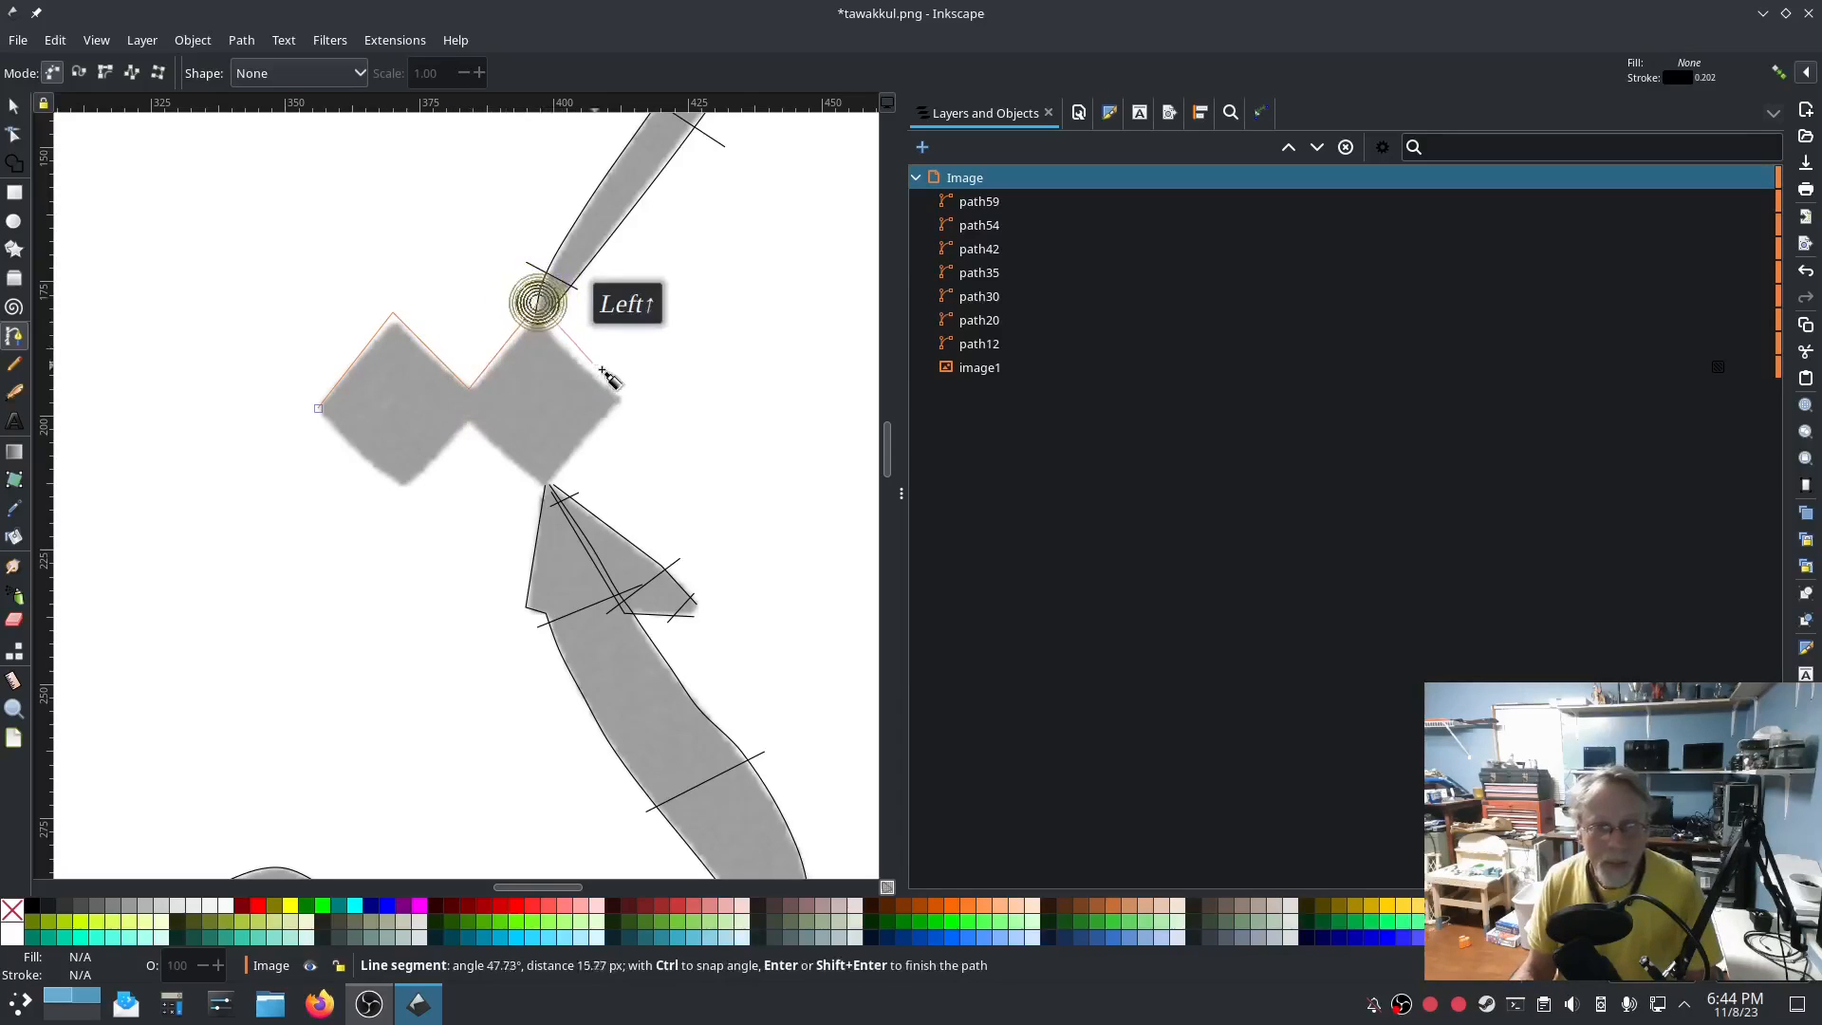
click(622, 398)
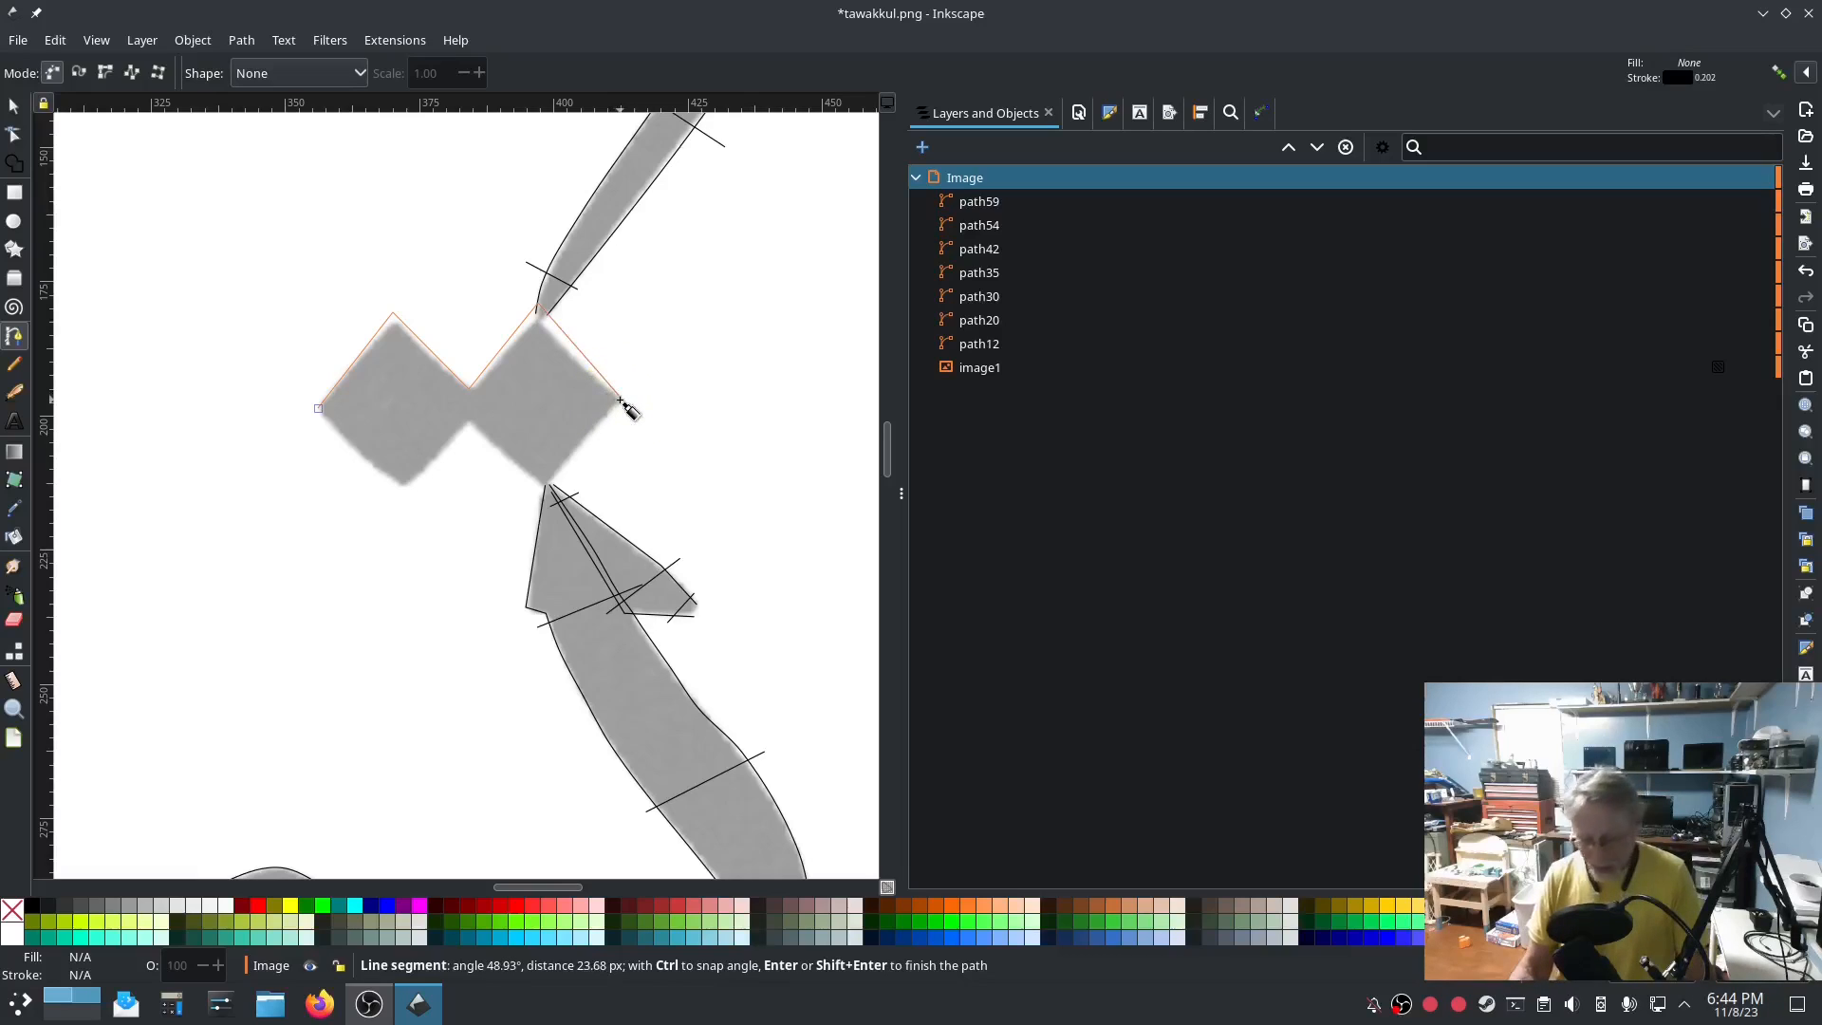
key(Return)
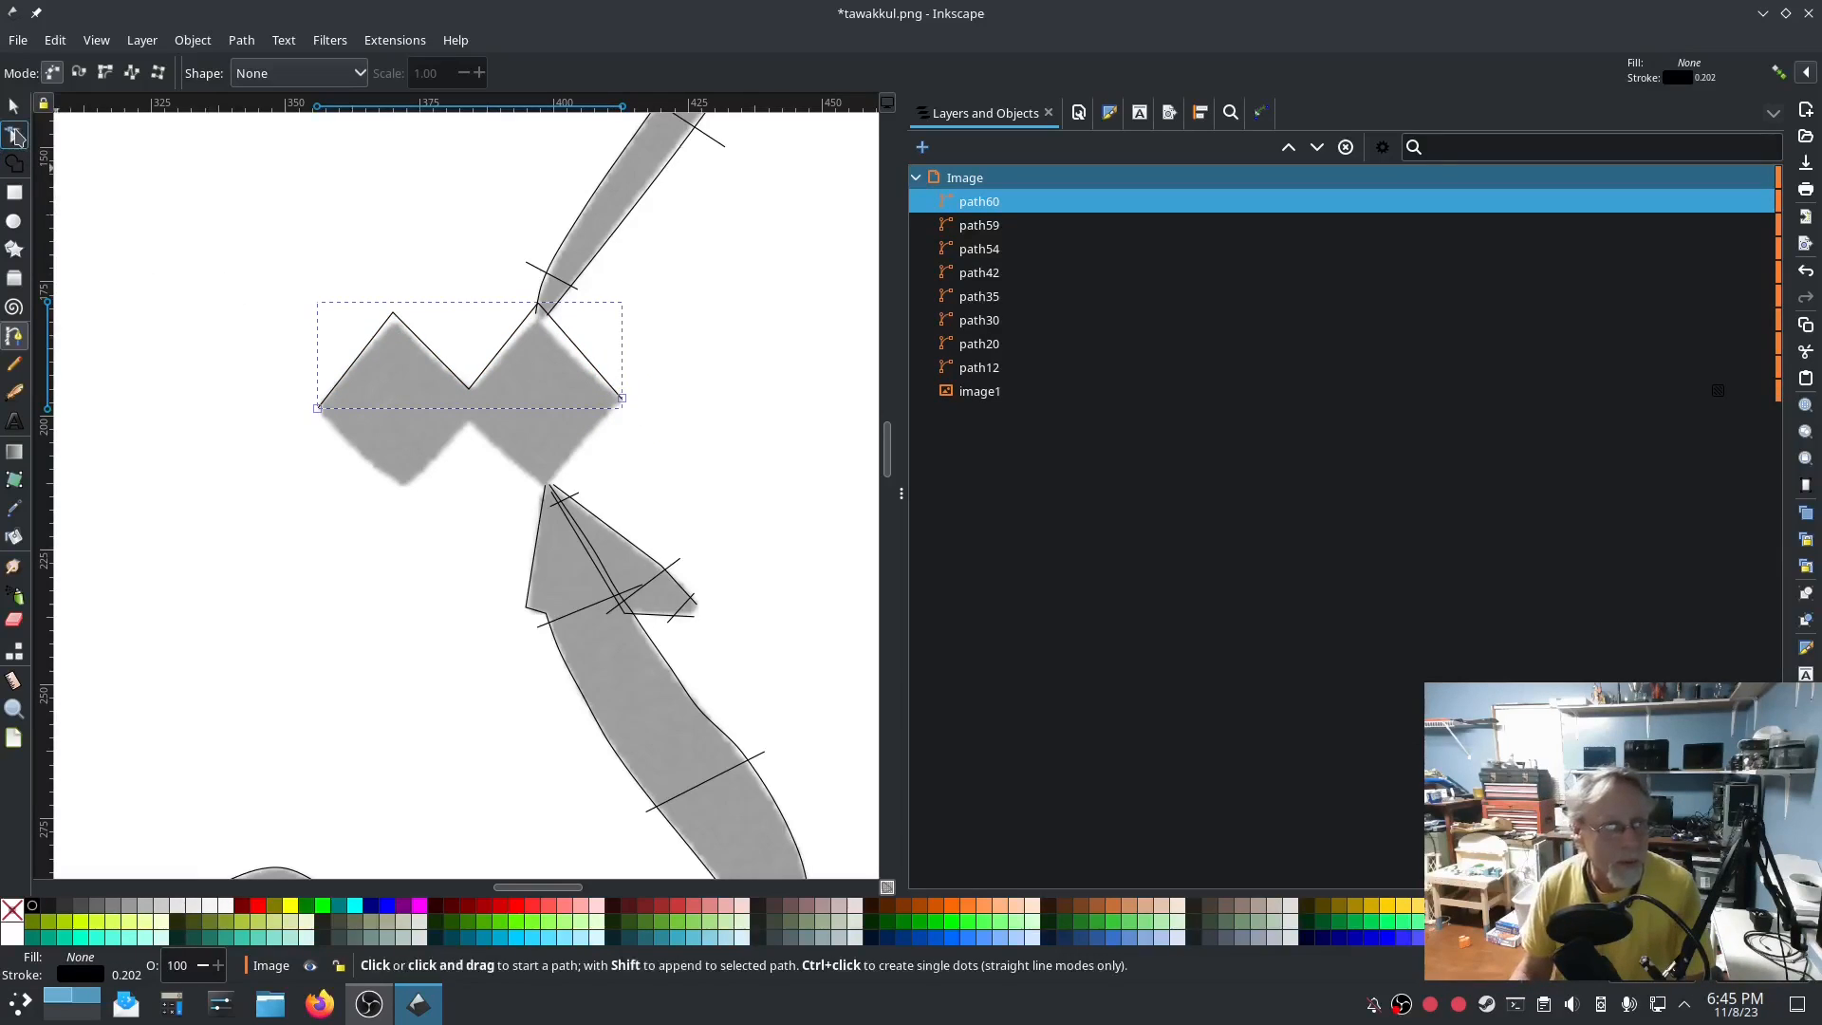
Nudge the node at the zigzag rail's left peak so it sits just above the left diamond's tip.
click(15, 136)
drag(393, 312, 397, 315)
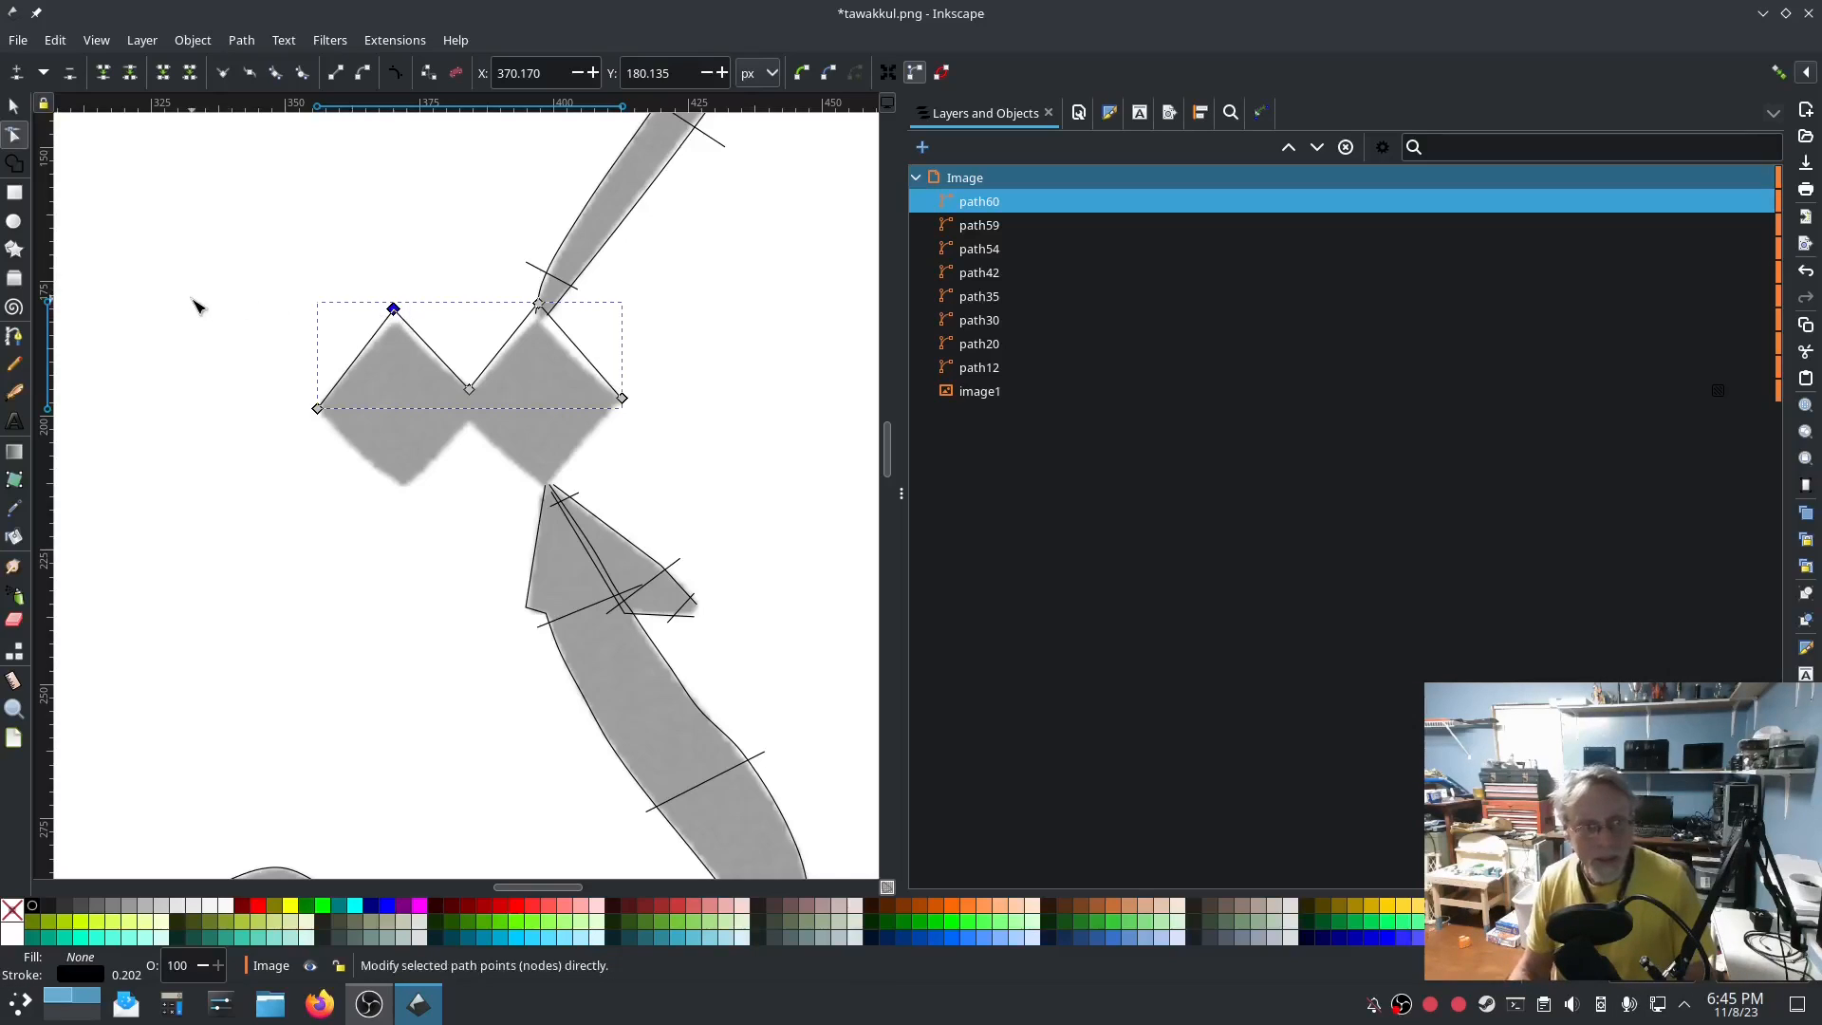
click(13, 105)
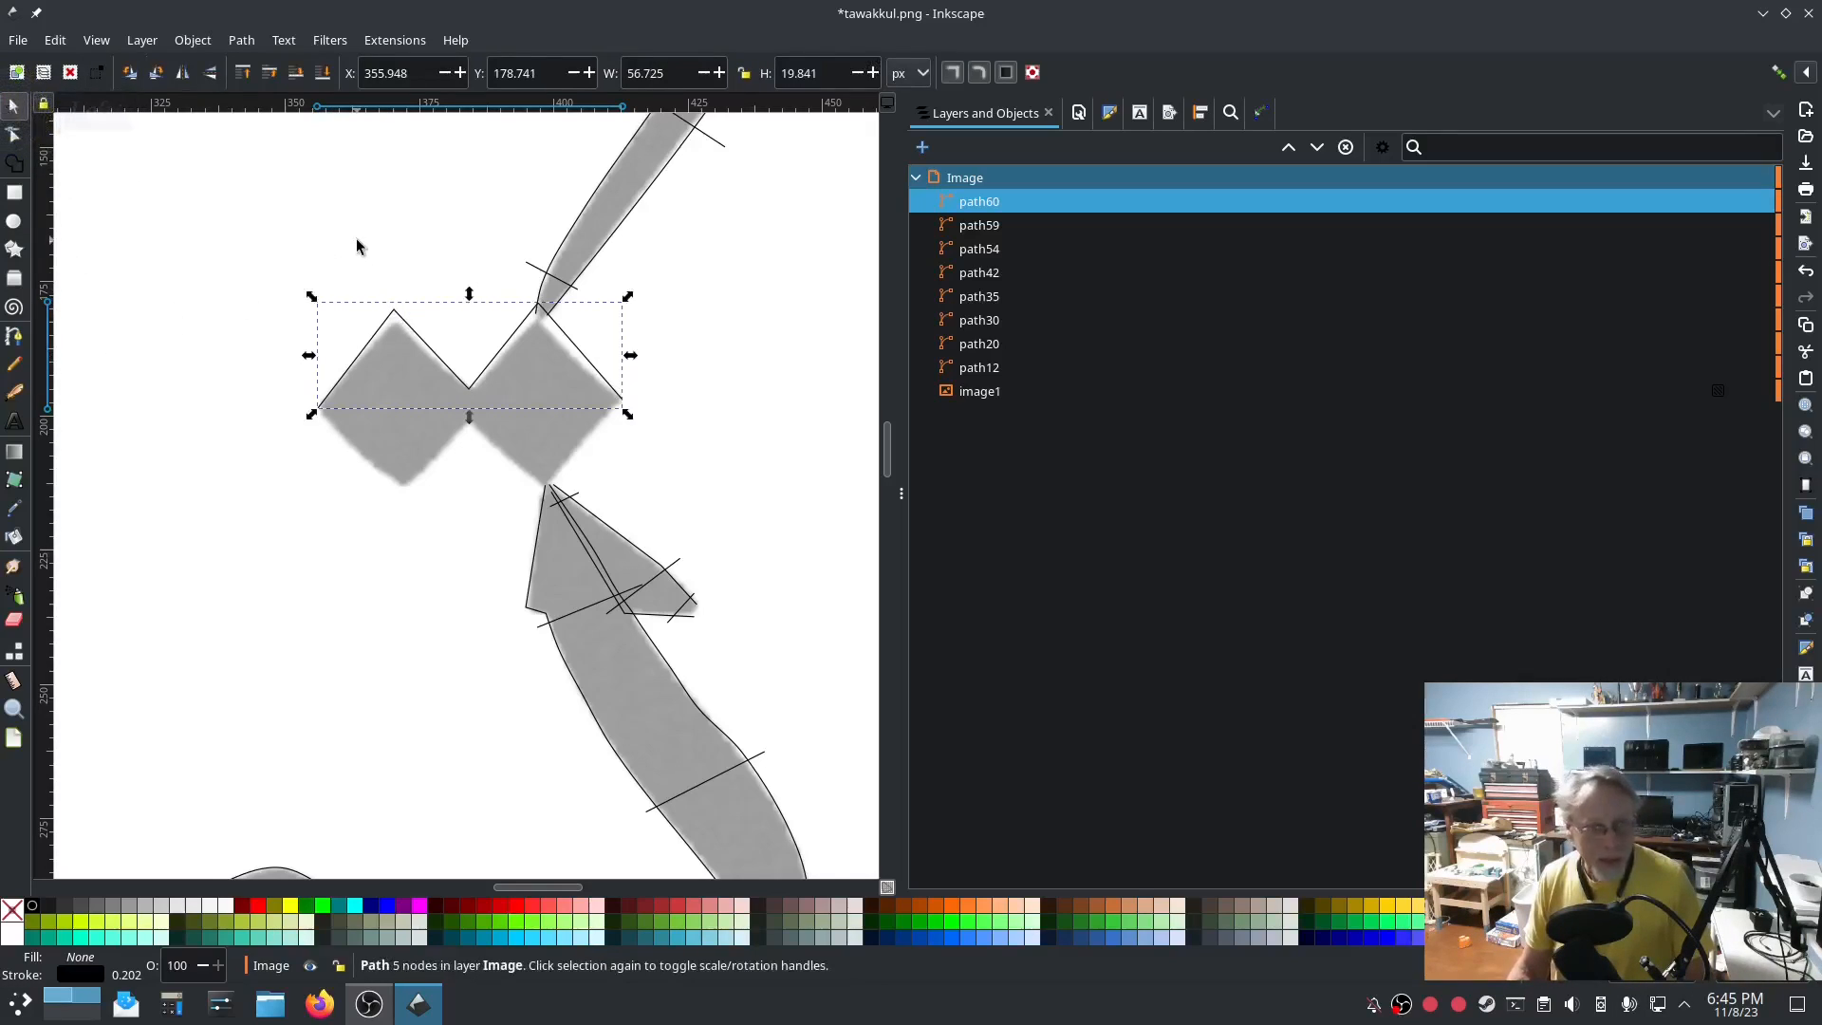
Duplicate the zigzag rail, flip the copy vertically, and move and slightly rotate it to follow the diamonds' lower edges.
key(ctrl+d)
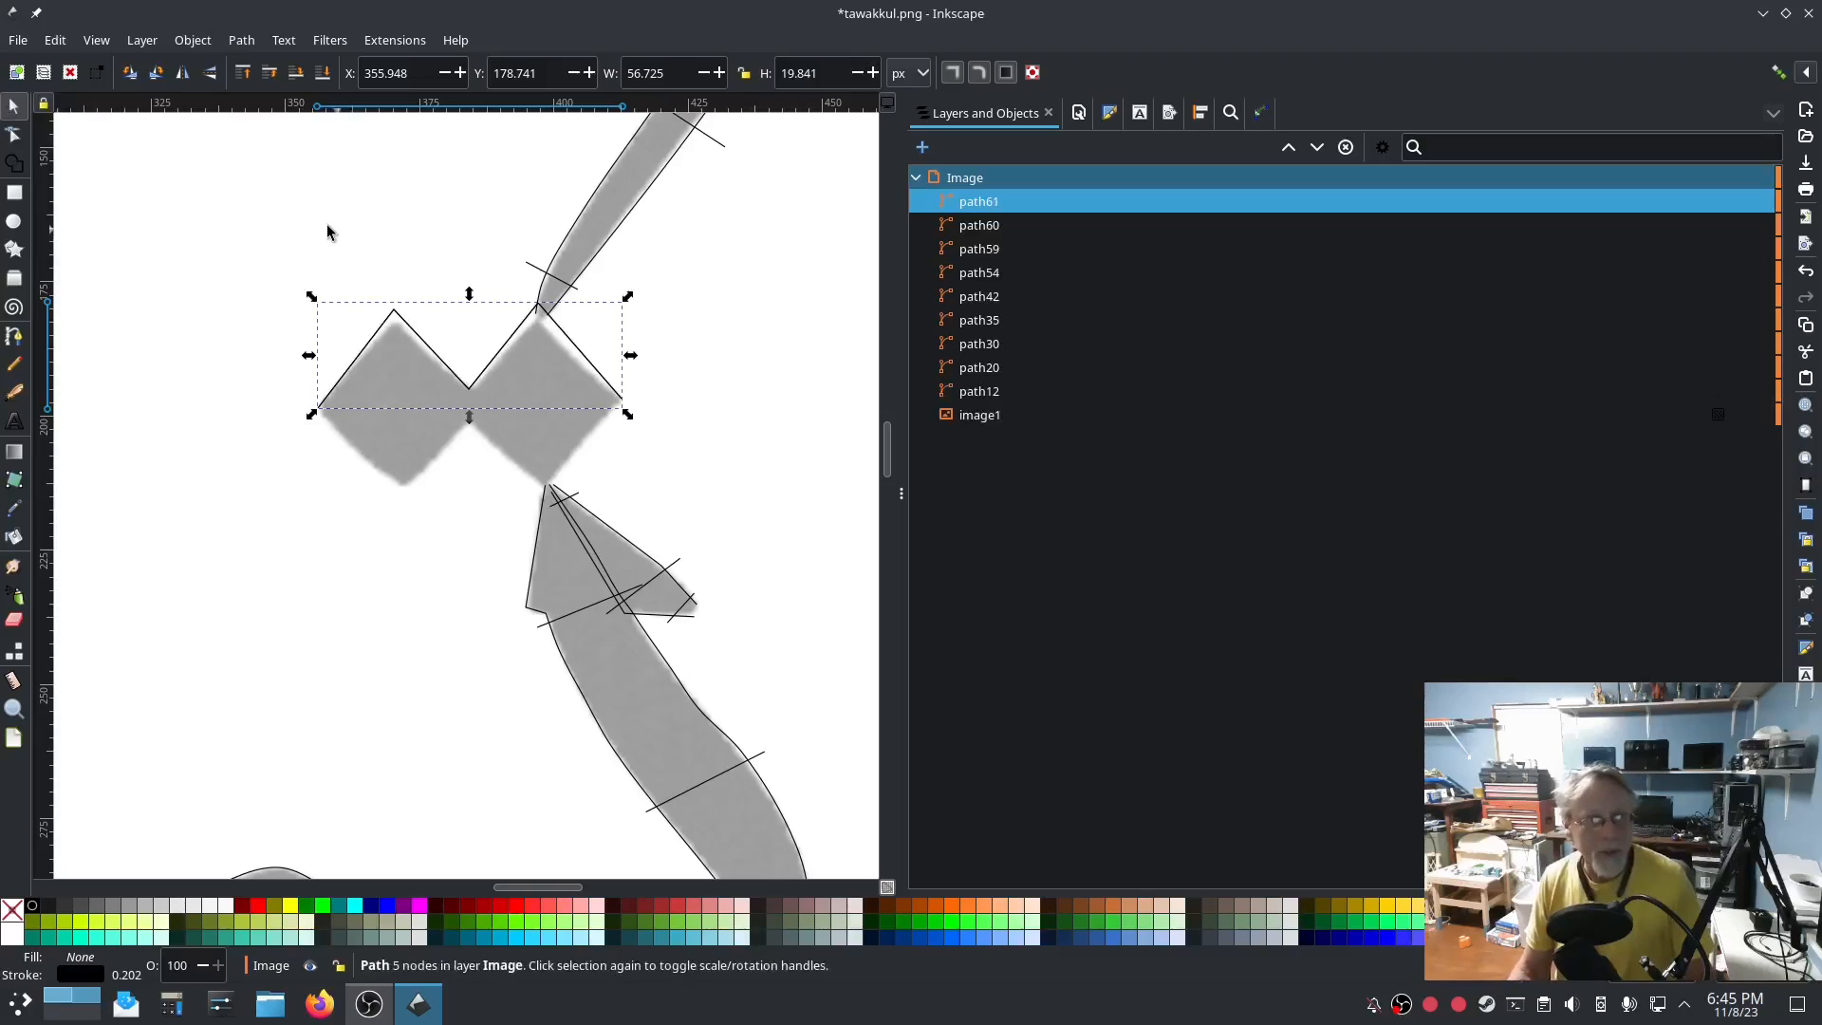
click(210, 72)
drag(410, 395, 402, 511)
click(592, 461)
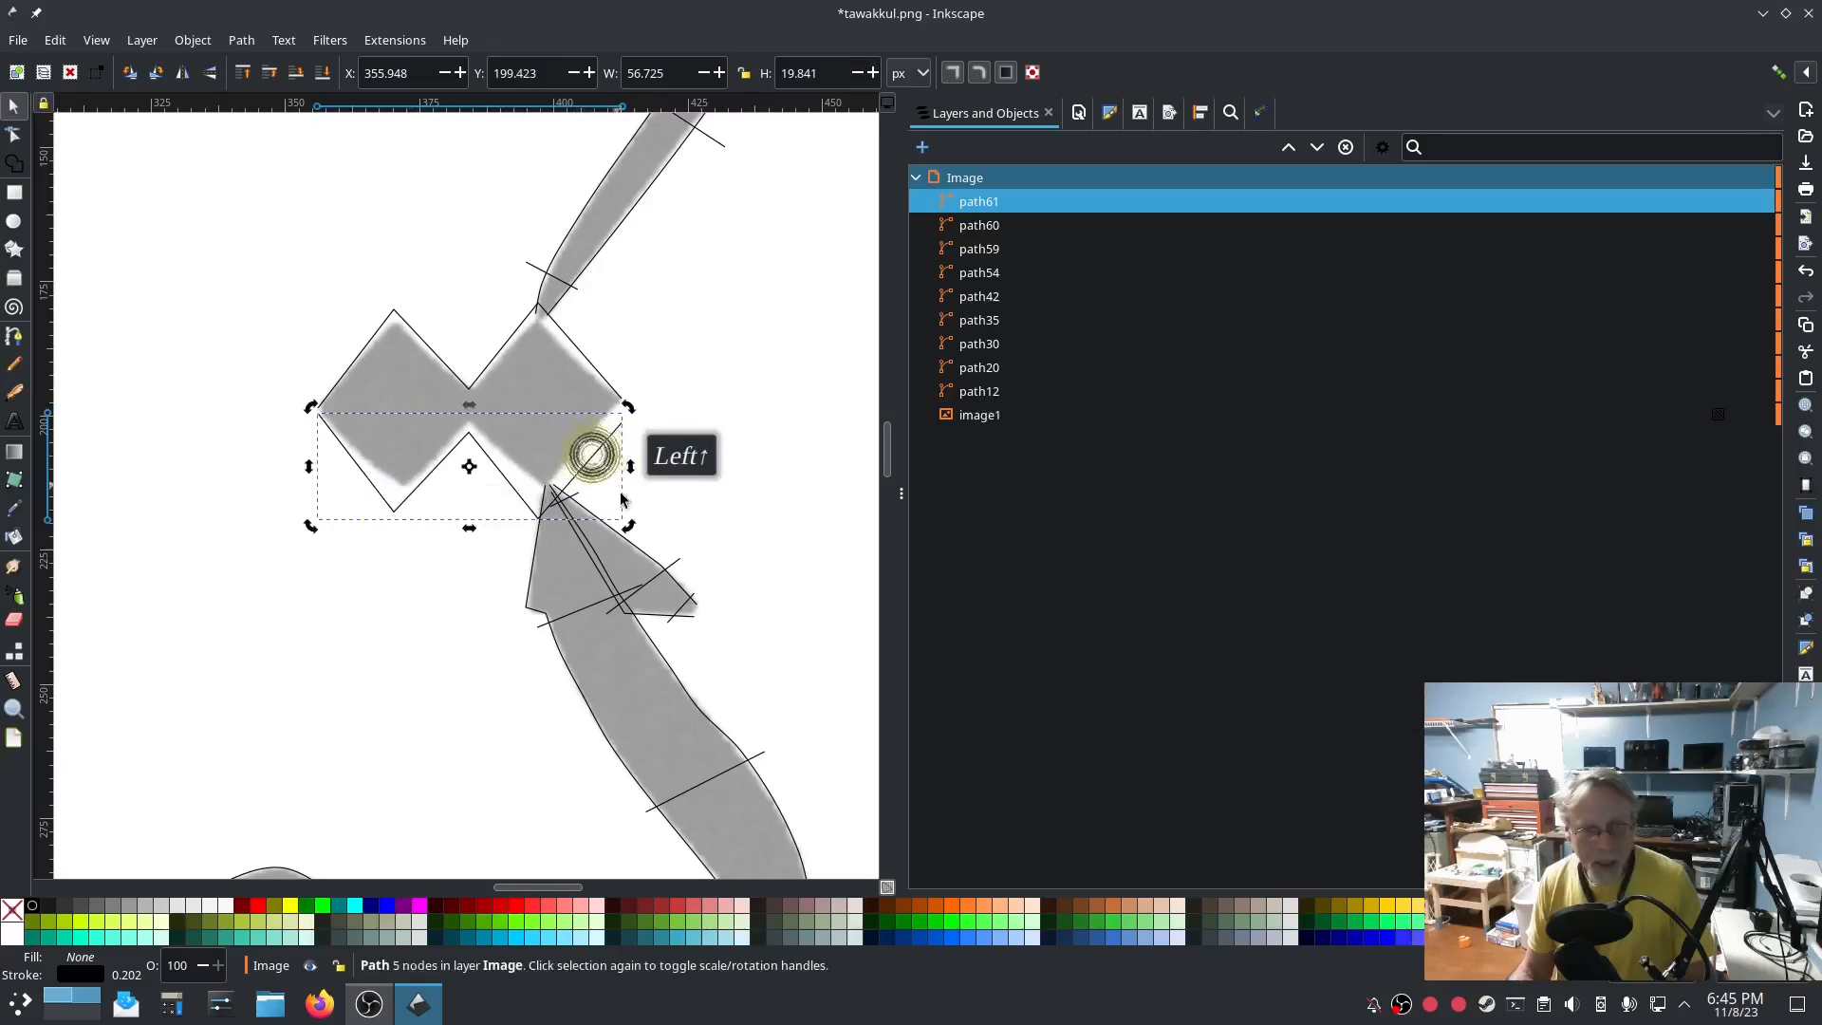
drag(627, 522, 634, 511)
drag(517, 488, 527, 482)
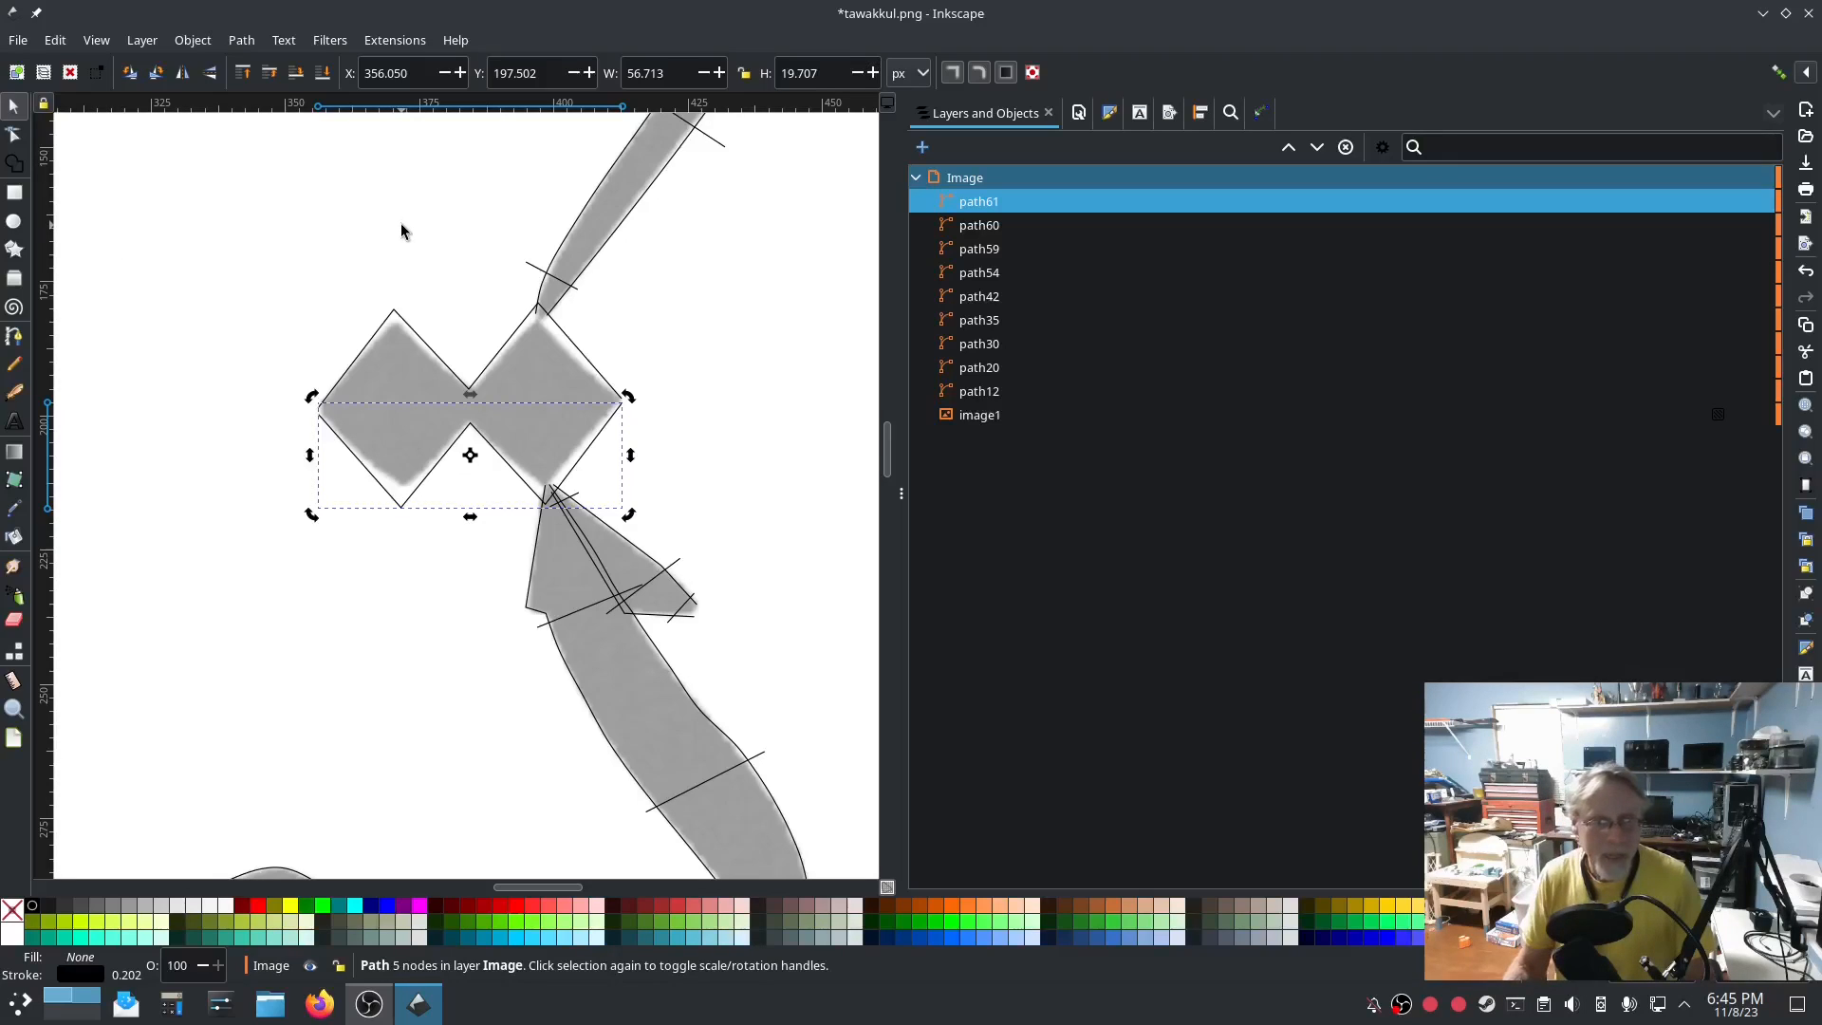
Select path60 together with path61 and combine the diamonds' upper and lower rails into a single path.
shift+click(978, 225)
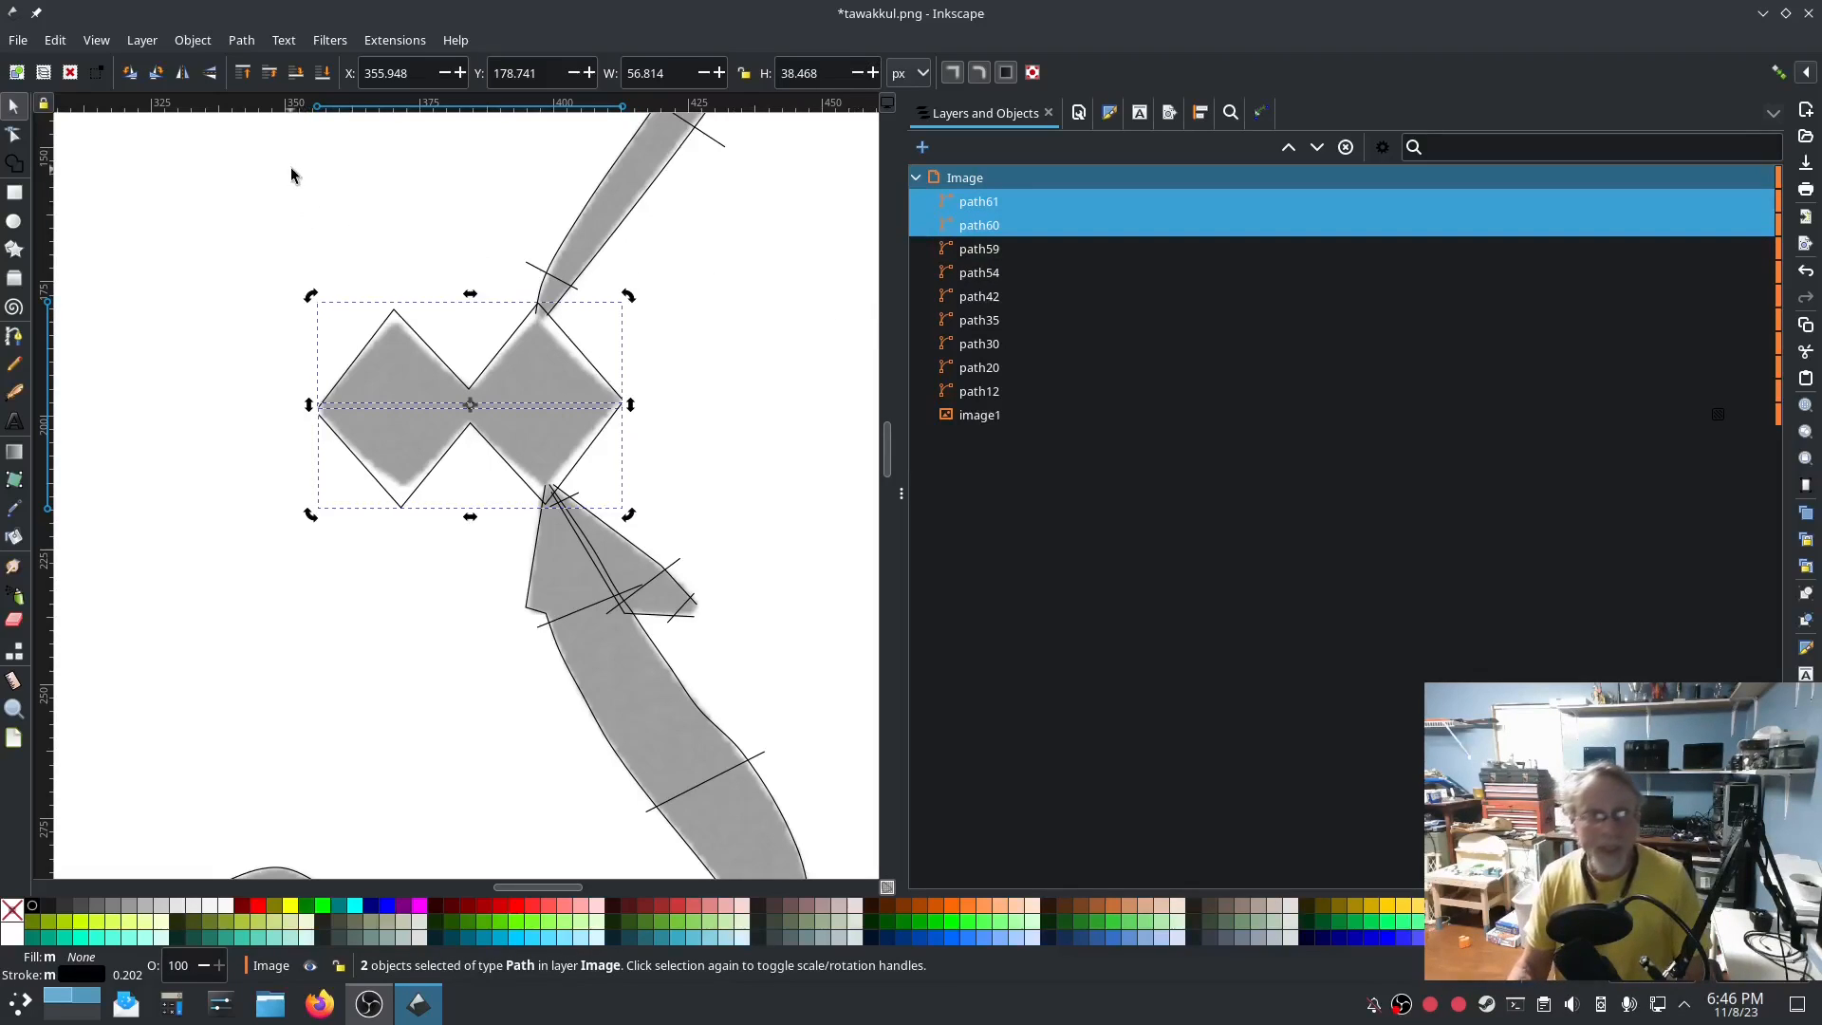
click(375, 40)
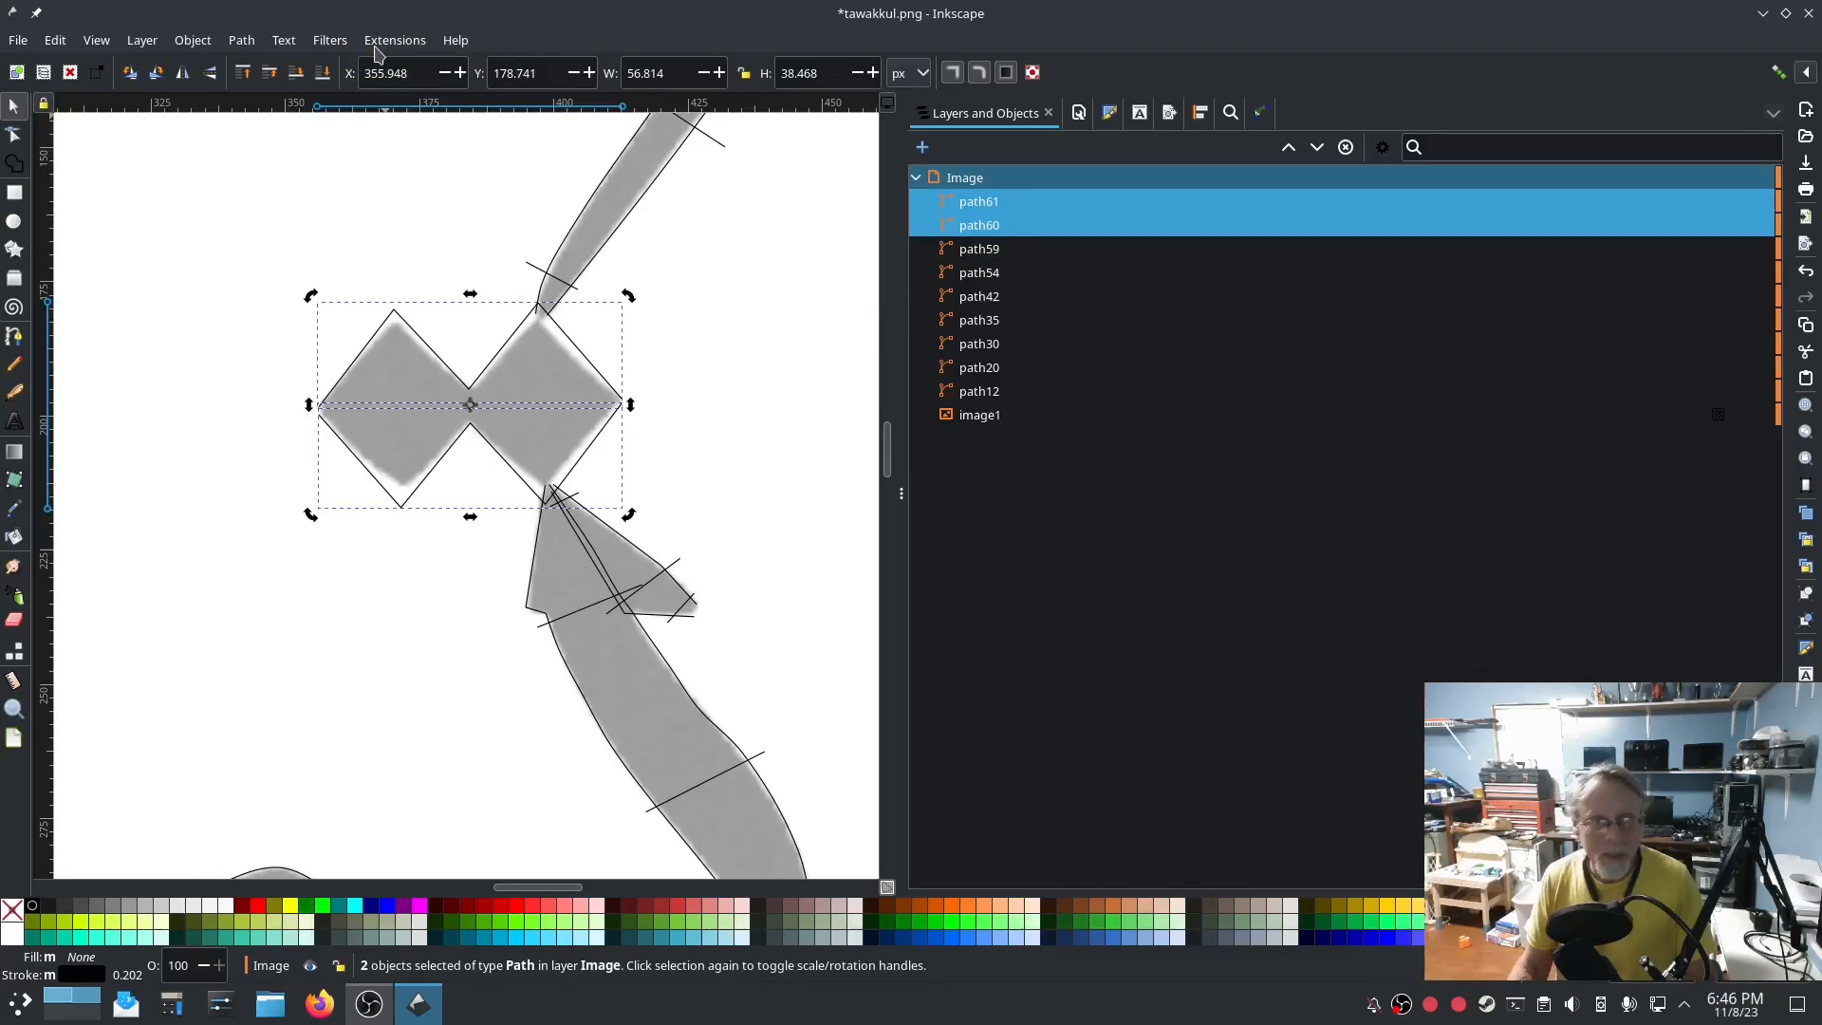
mouse_move(406, 290)
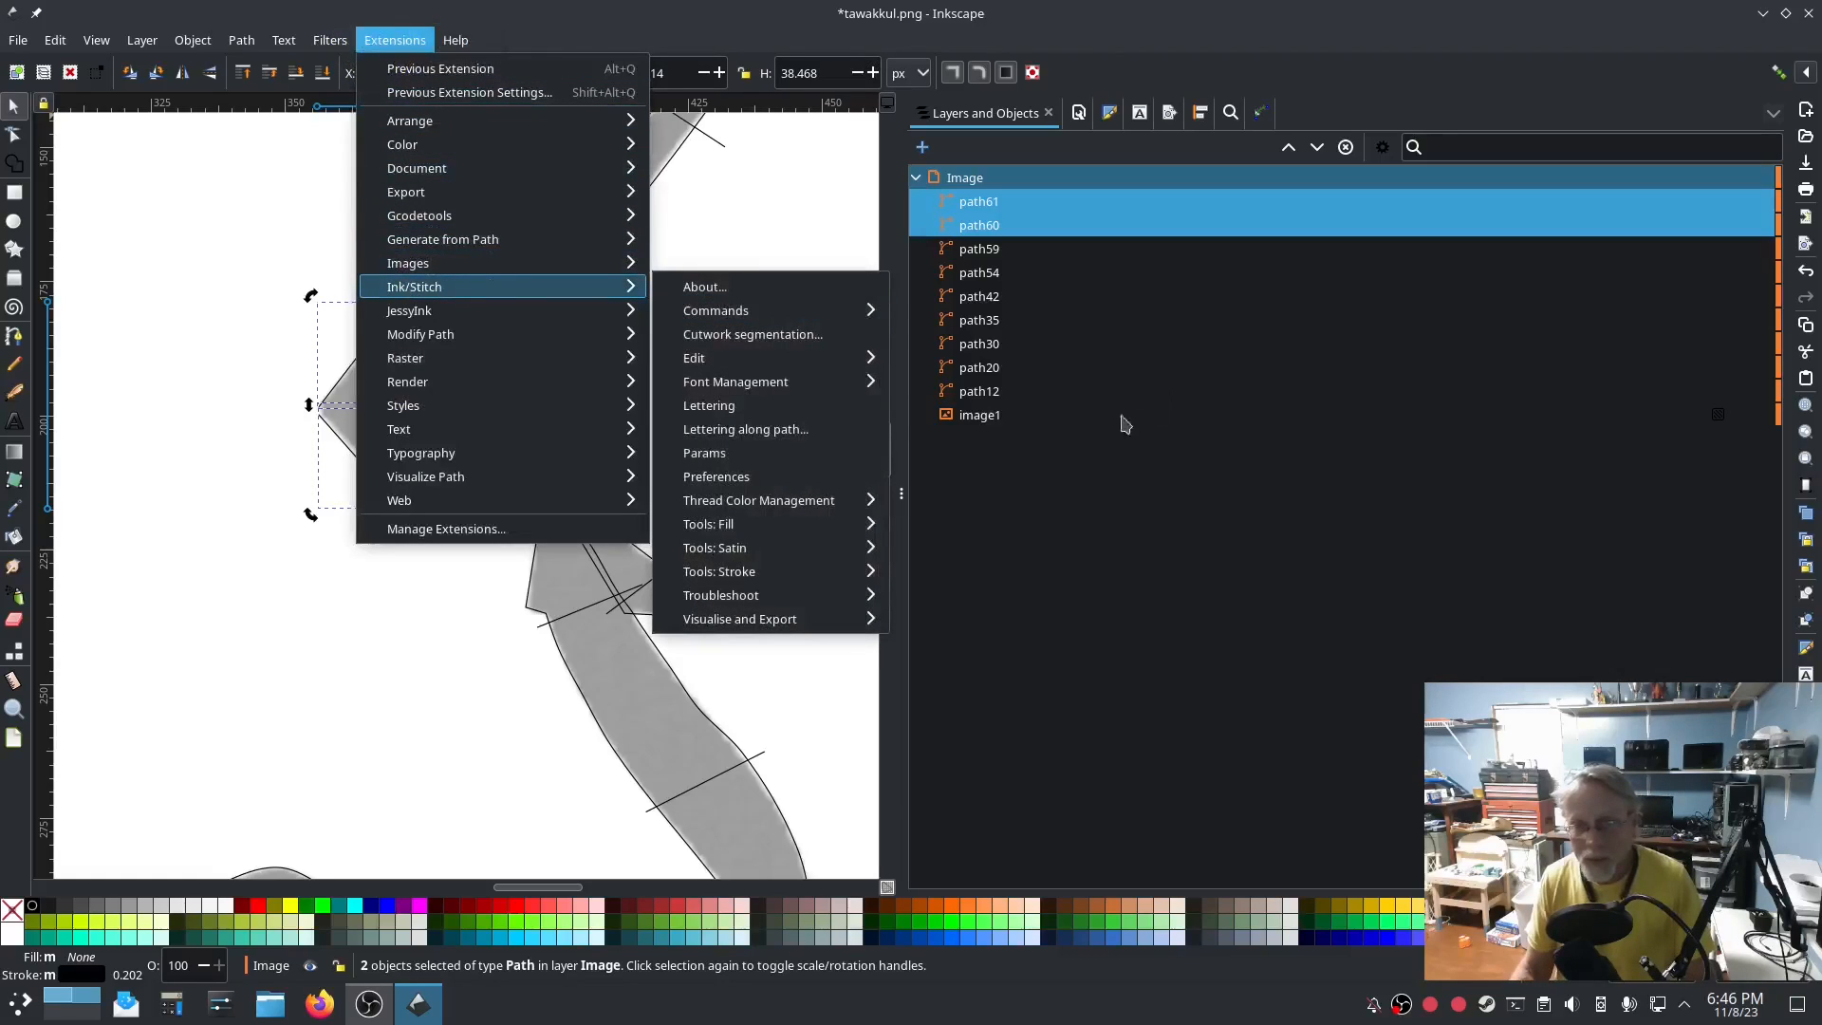
click(1051, 509)
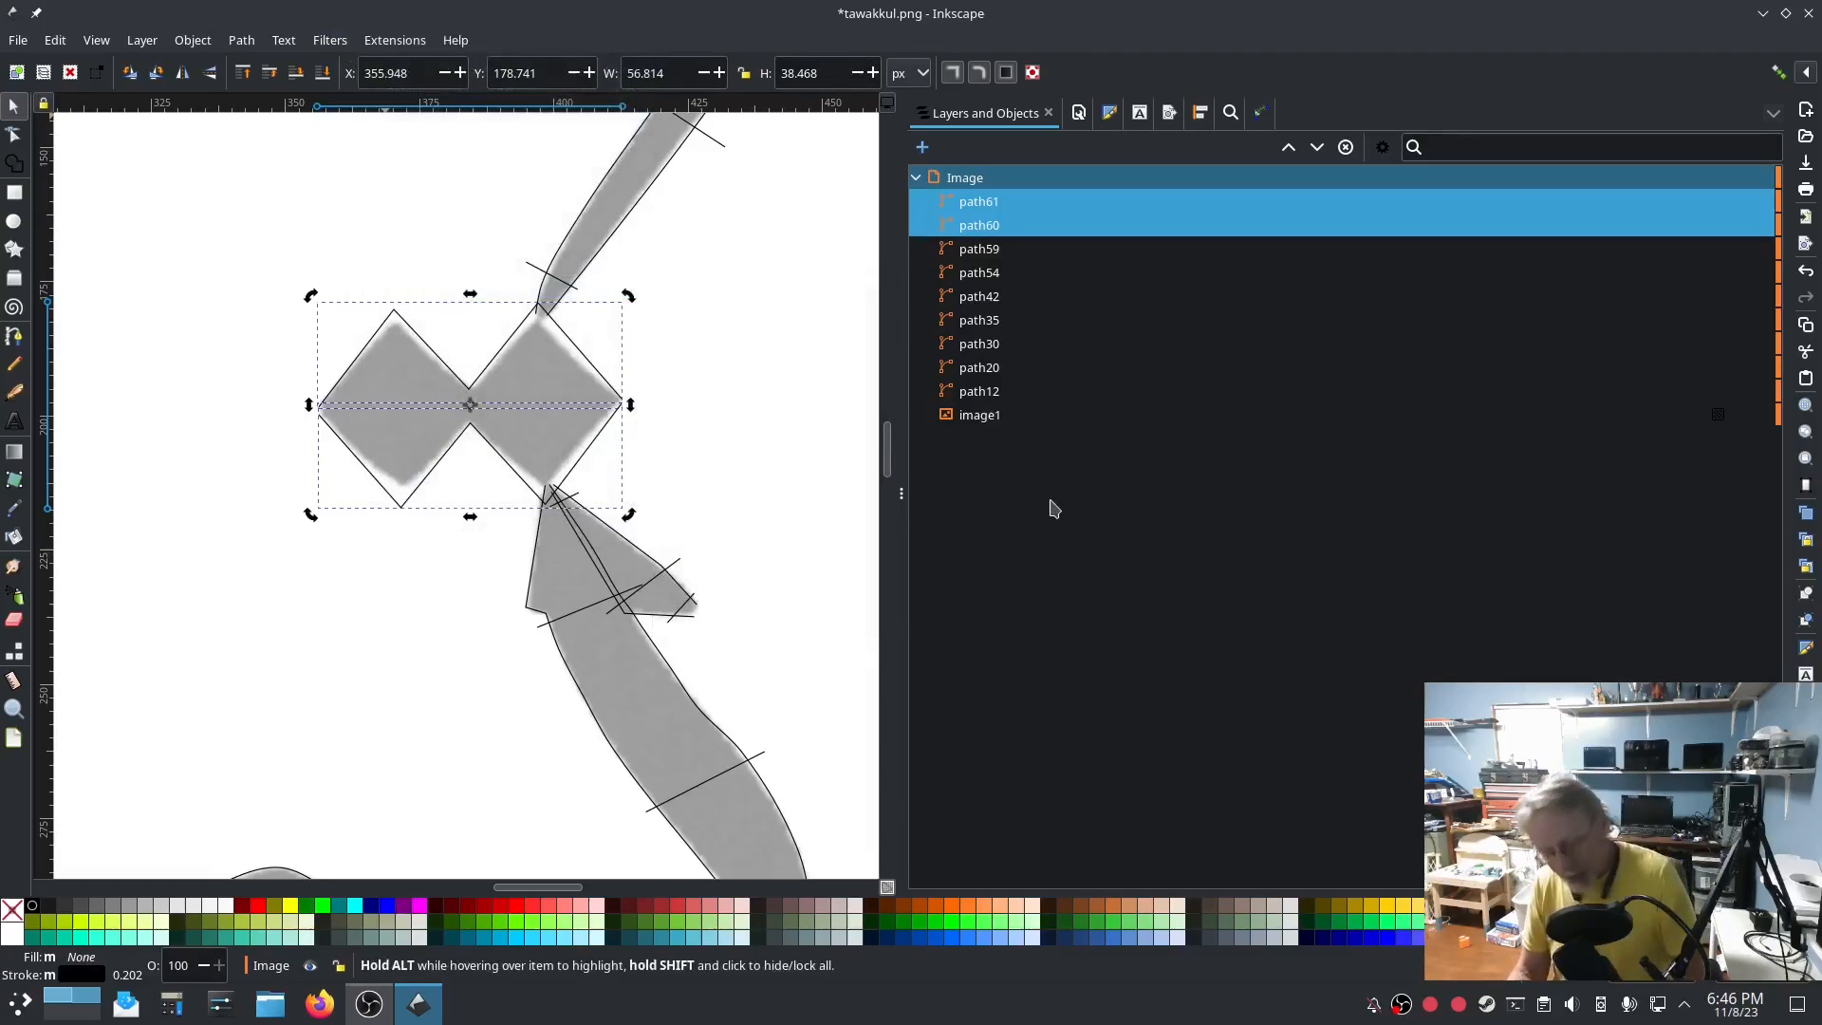
key(ctrl+k)
Enable Custom satin column for the combined diamond path in the Ink/Stitch Params, preview its stitches and apply the parameters.
click(386, 39)
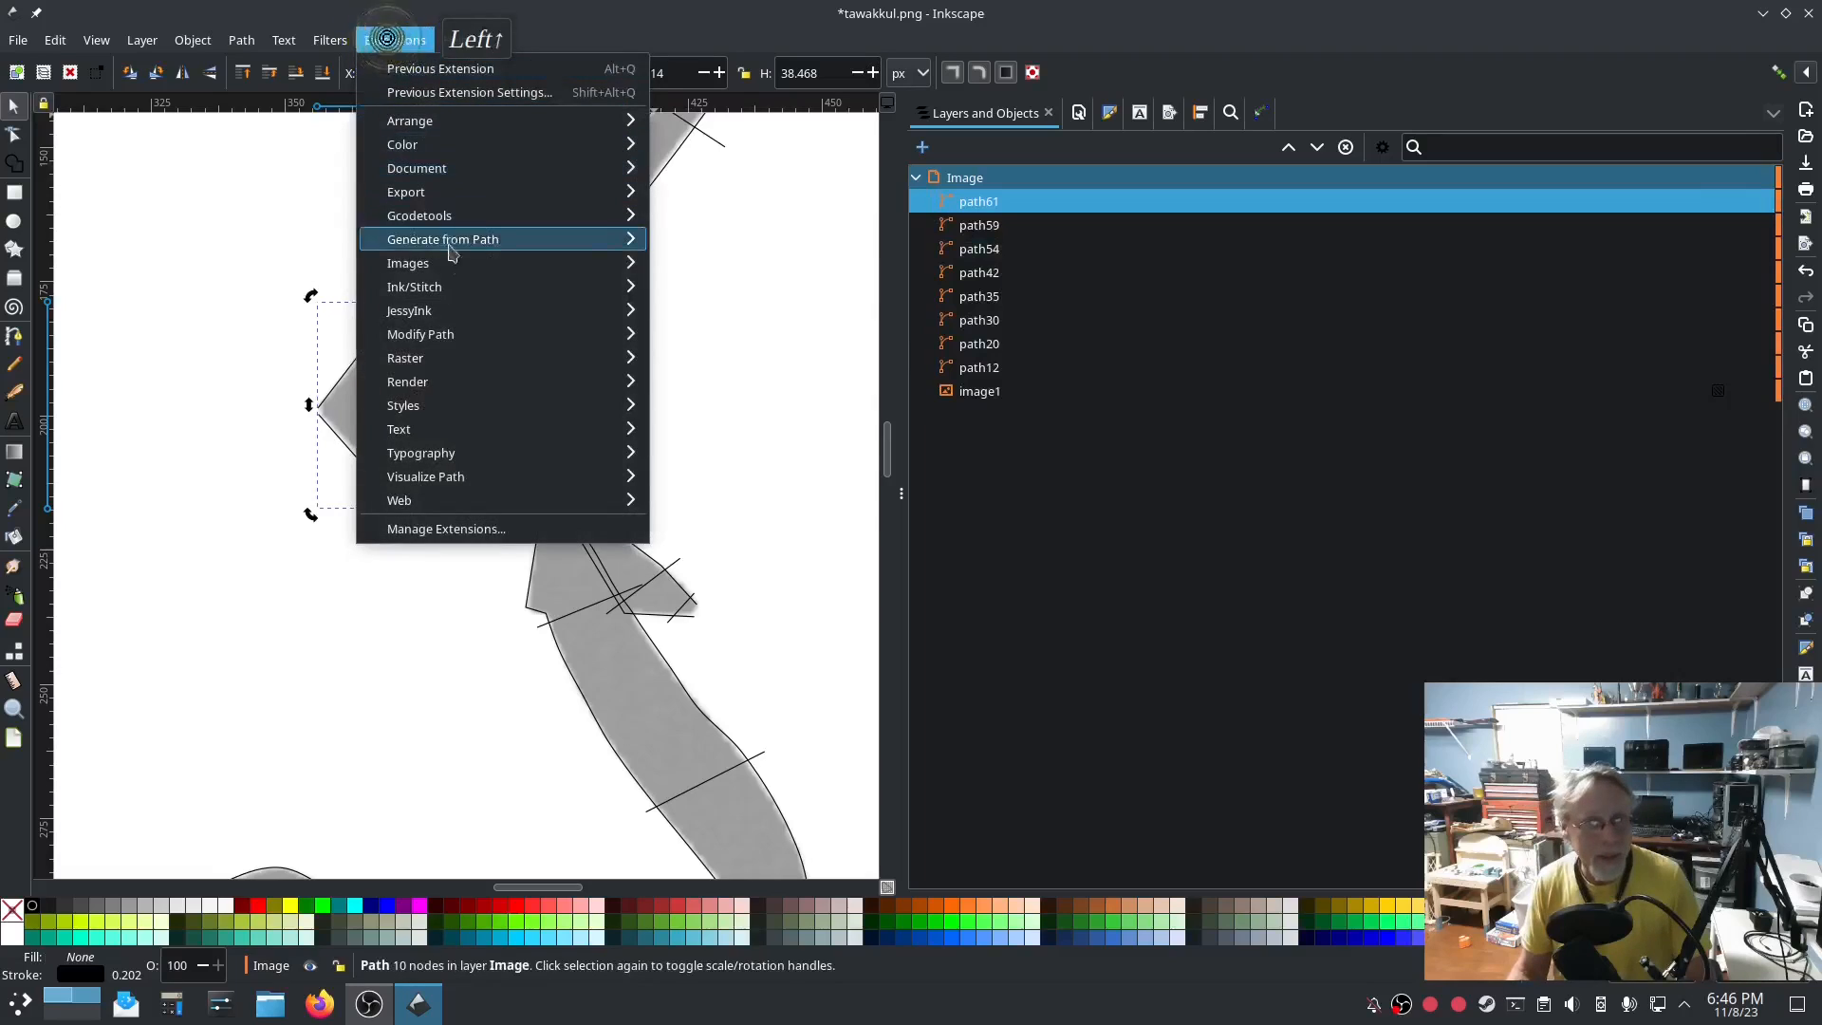
mouse_move(447, 287)
click(722, 455)
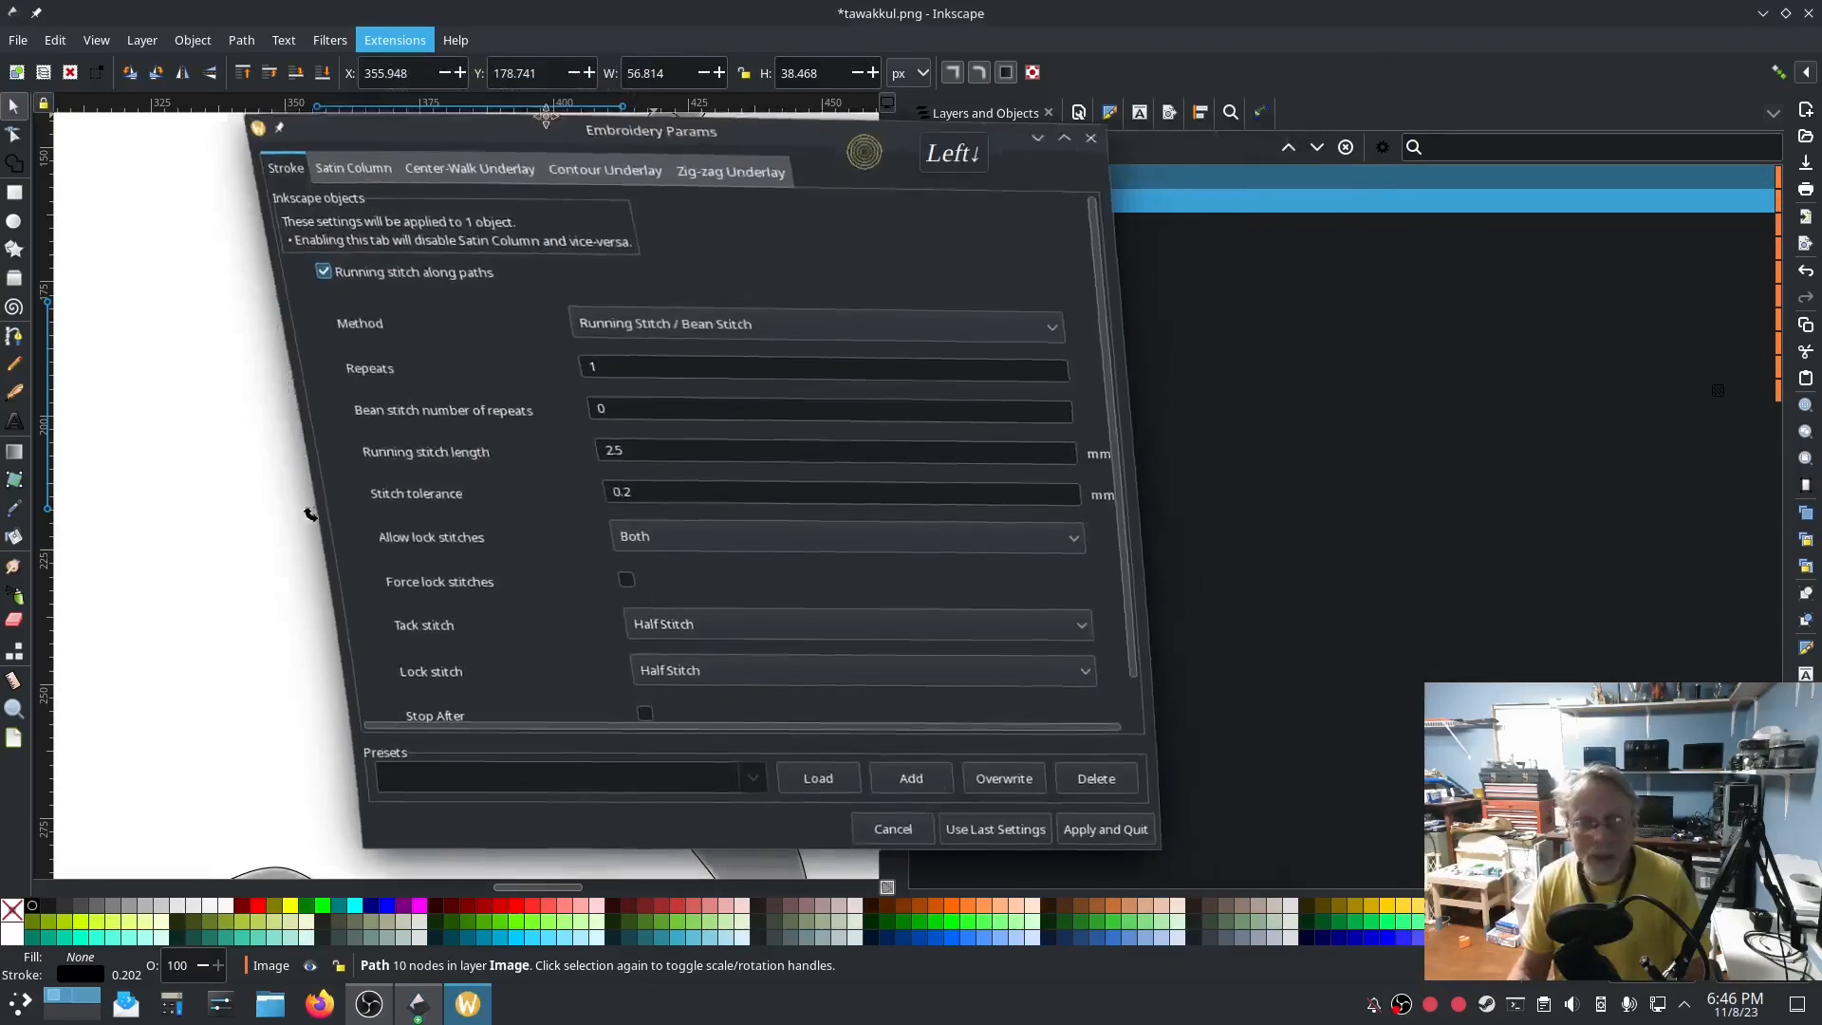
drag(865, 158, 438, 120)
click(194, 147)
click(152, 269)
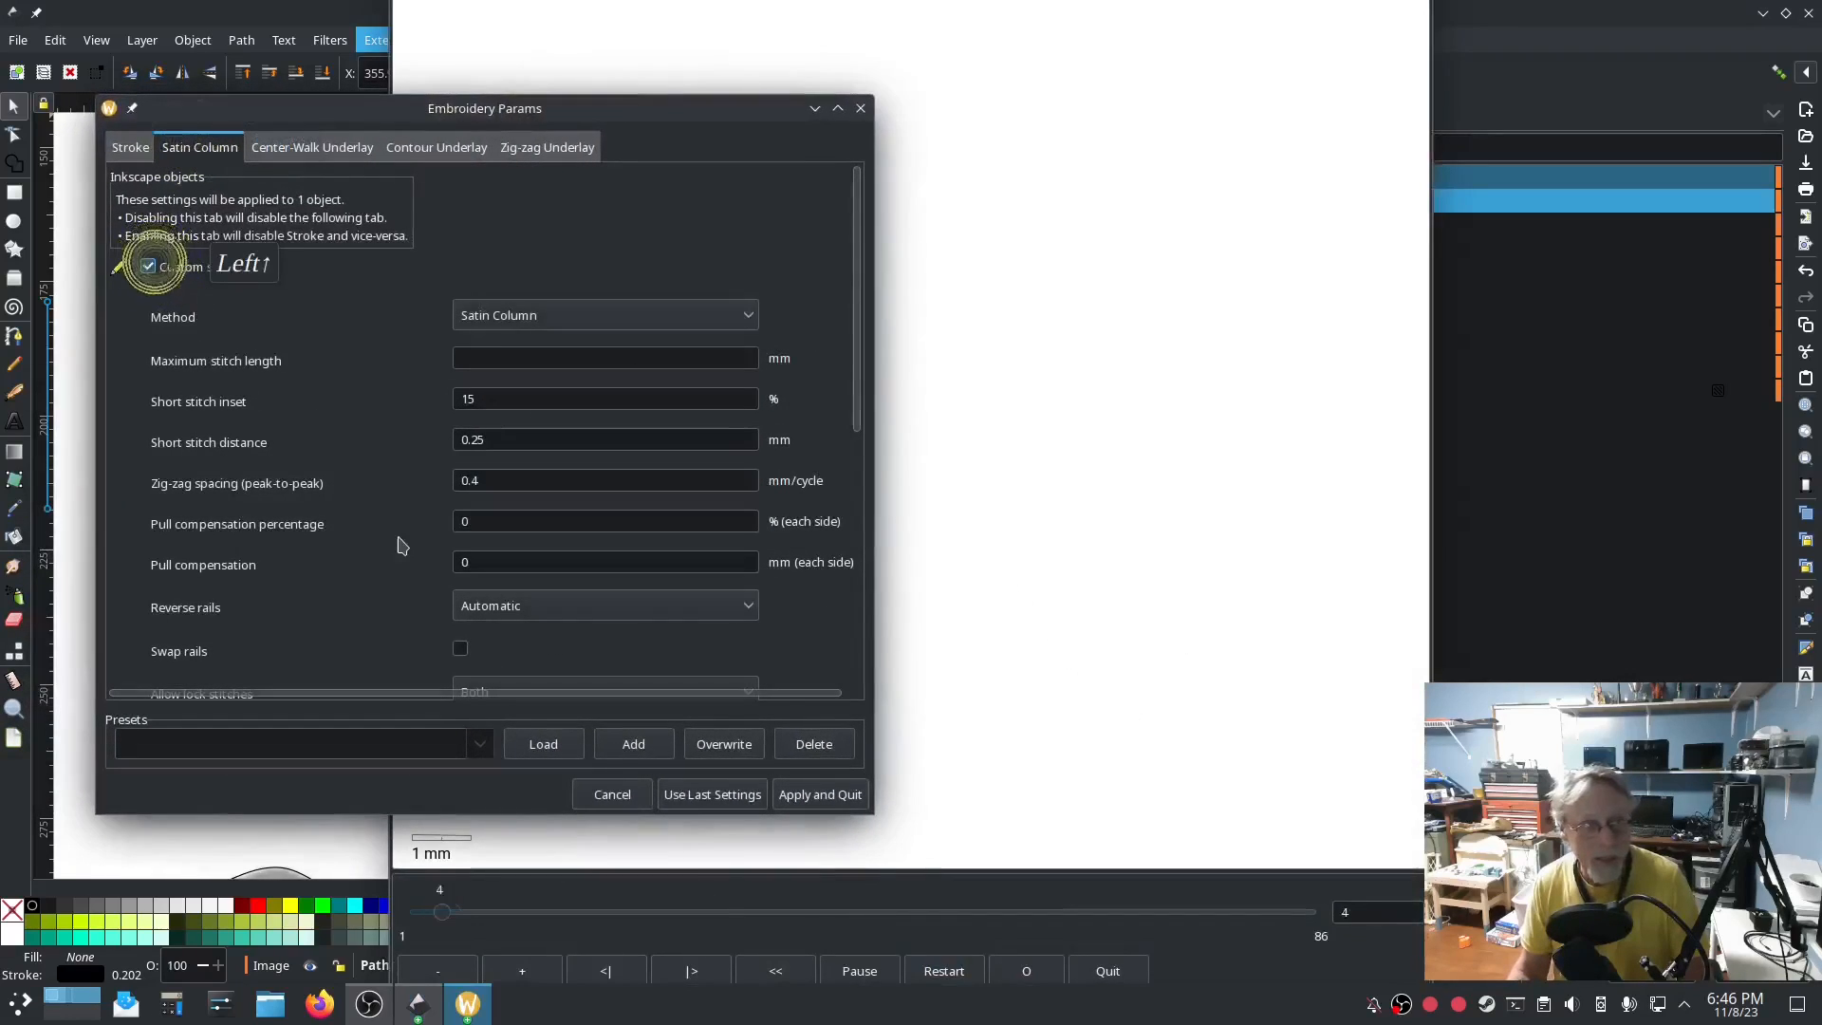
click(910, 681)
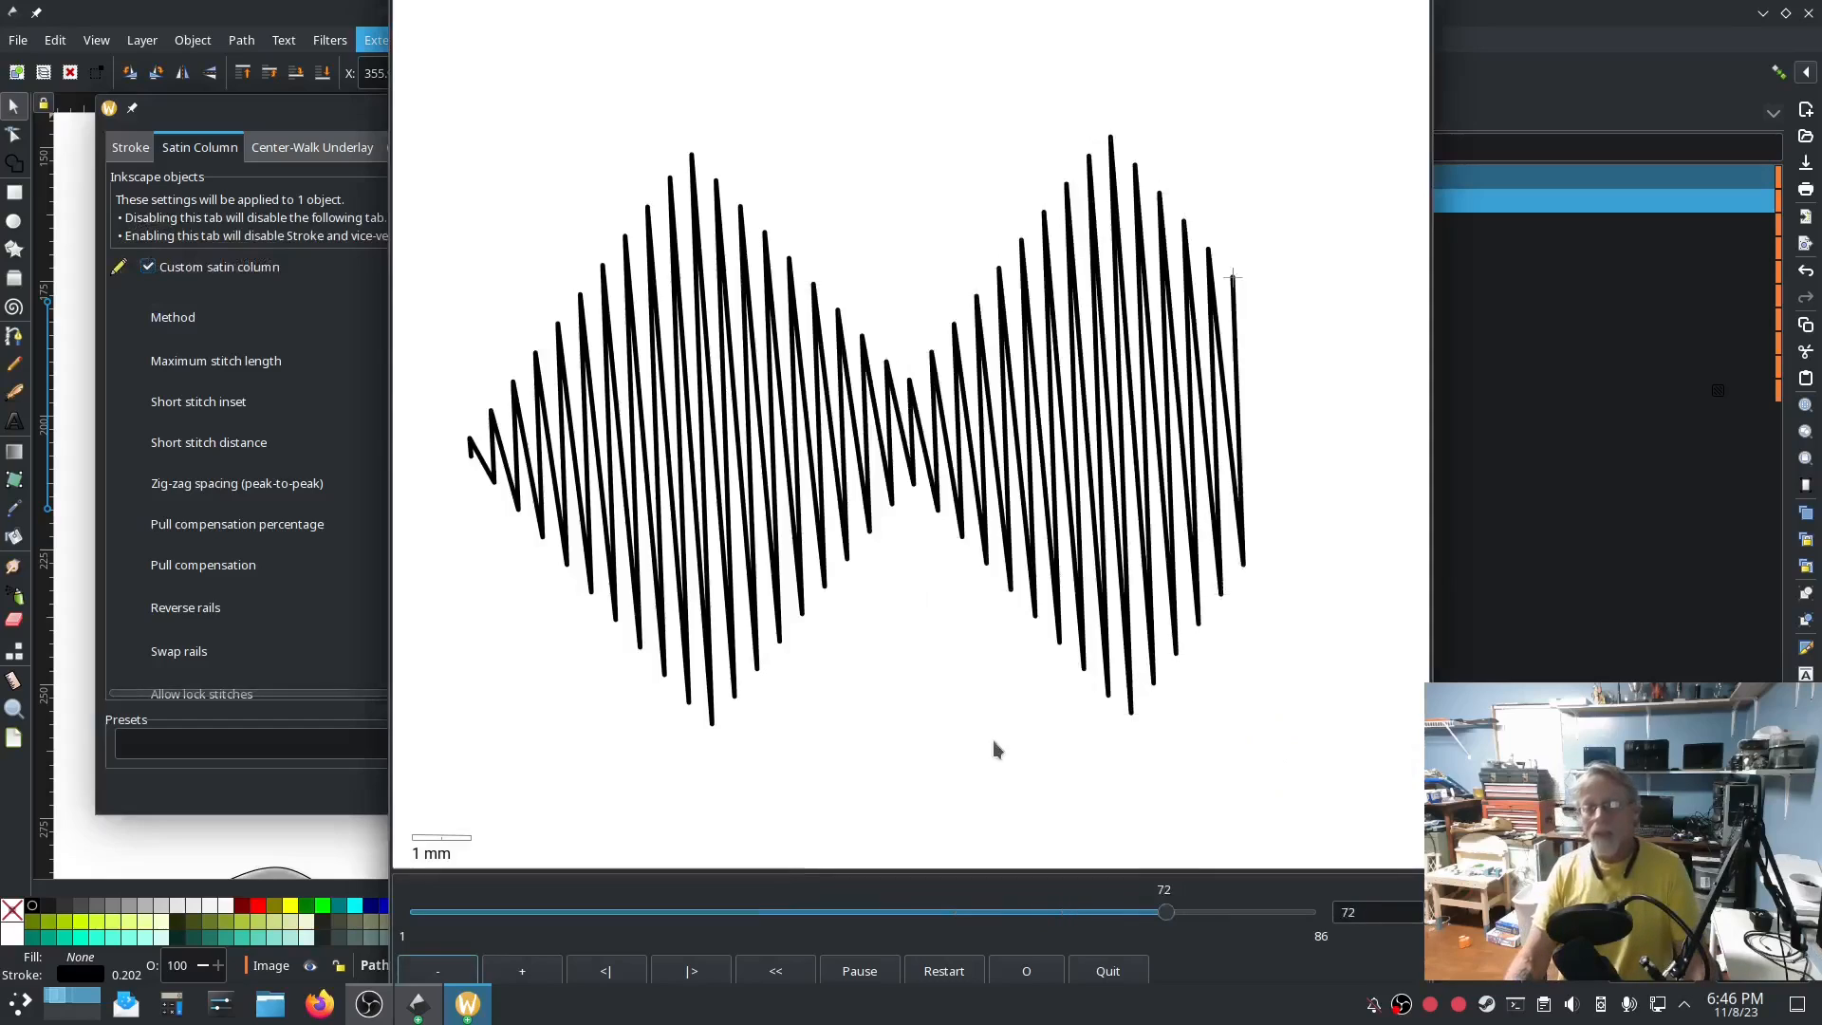
click(321, 792)
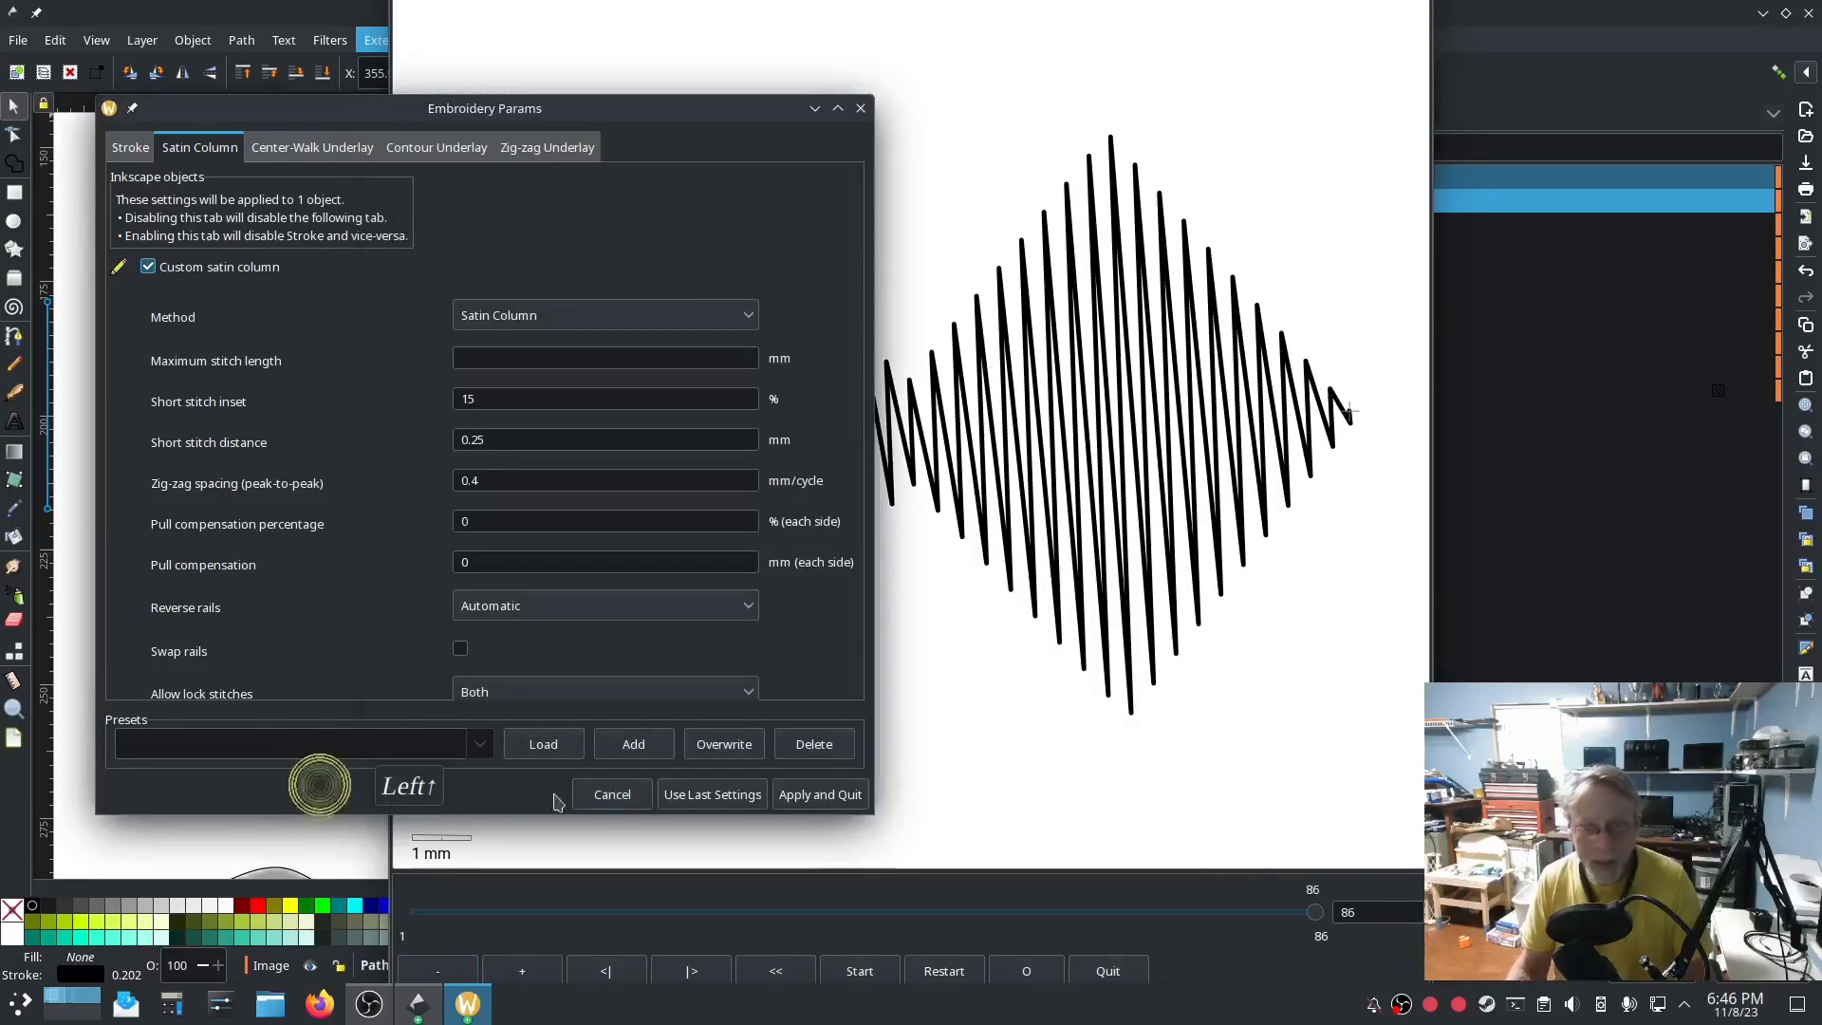
click(805, 787)
Hide the image1 reference picture so only the traced rails and rungs are shown.
scroll(773, 504, down, 4)
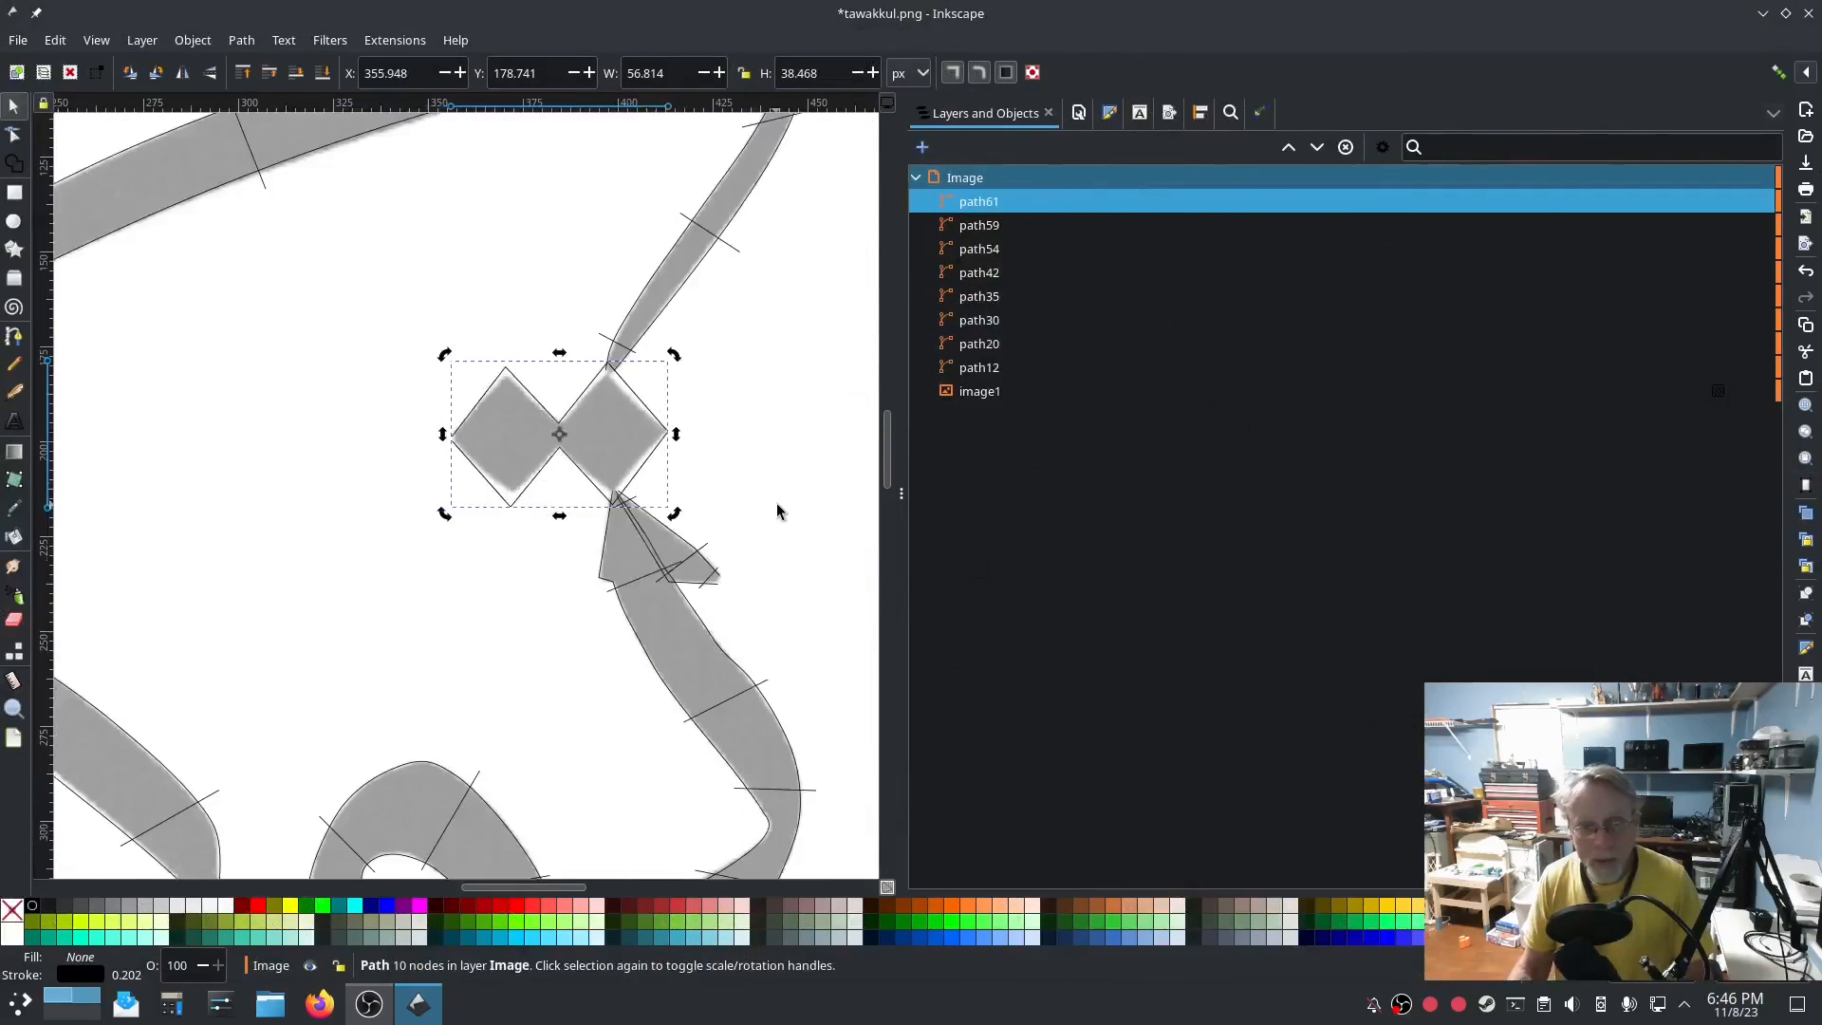
drag(775, 540, 753, 417)
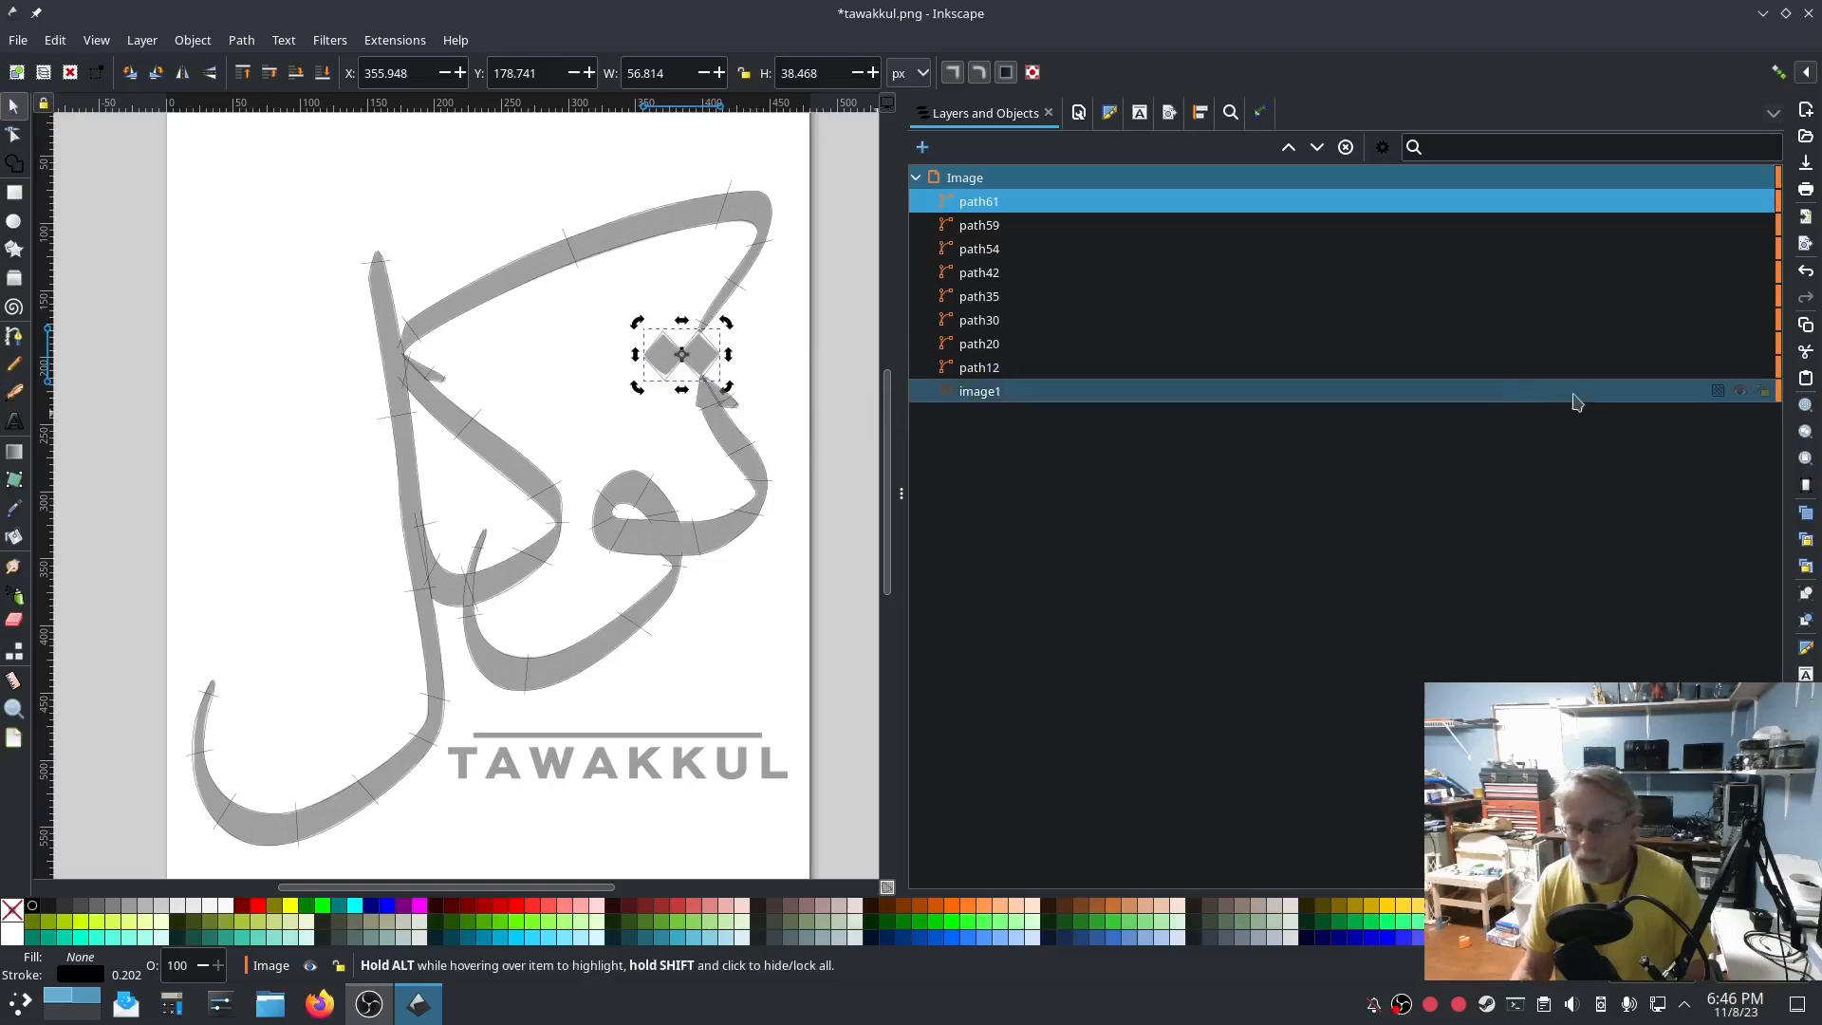
click(1739, 391)
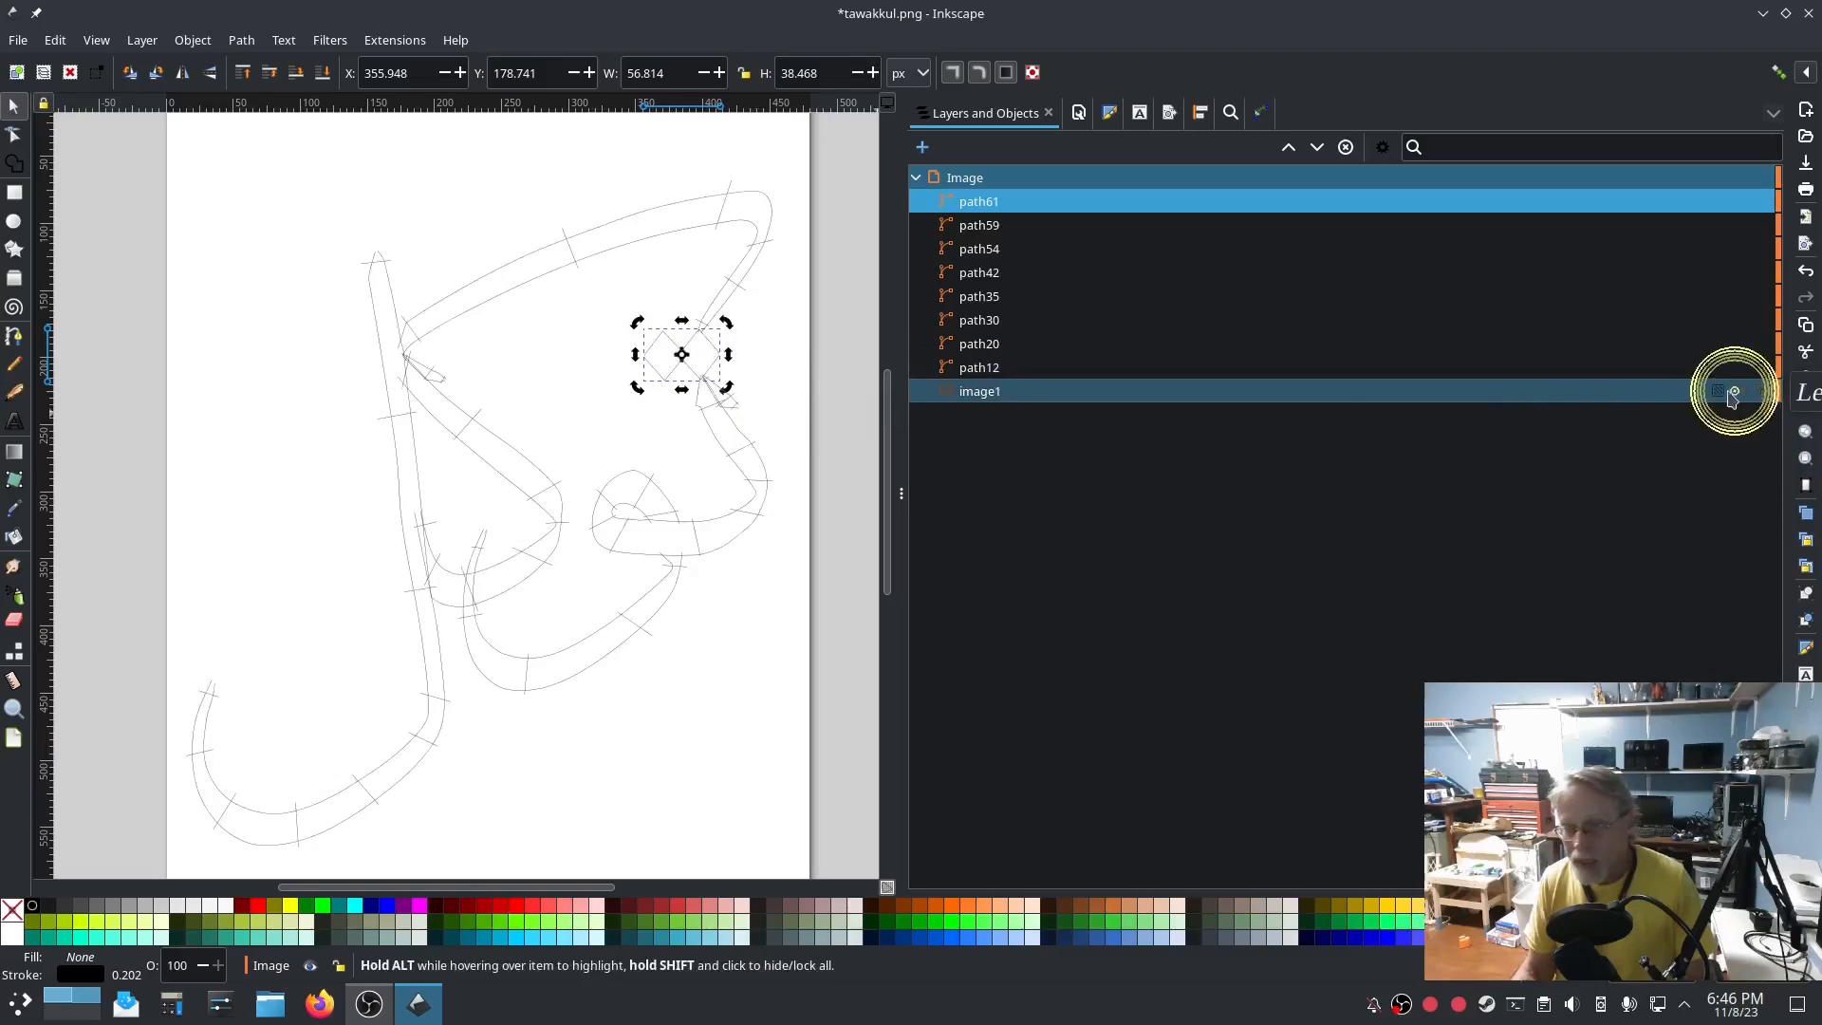
Run the Ink/Stitch simulator on the whole Image layer at 512 stitches/sec, check the stitch-out and jump stitches, and close it.
click(978, 180)
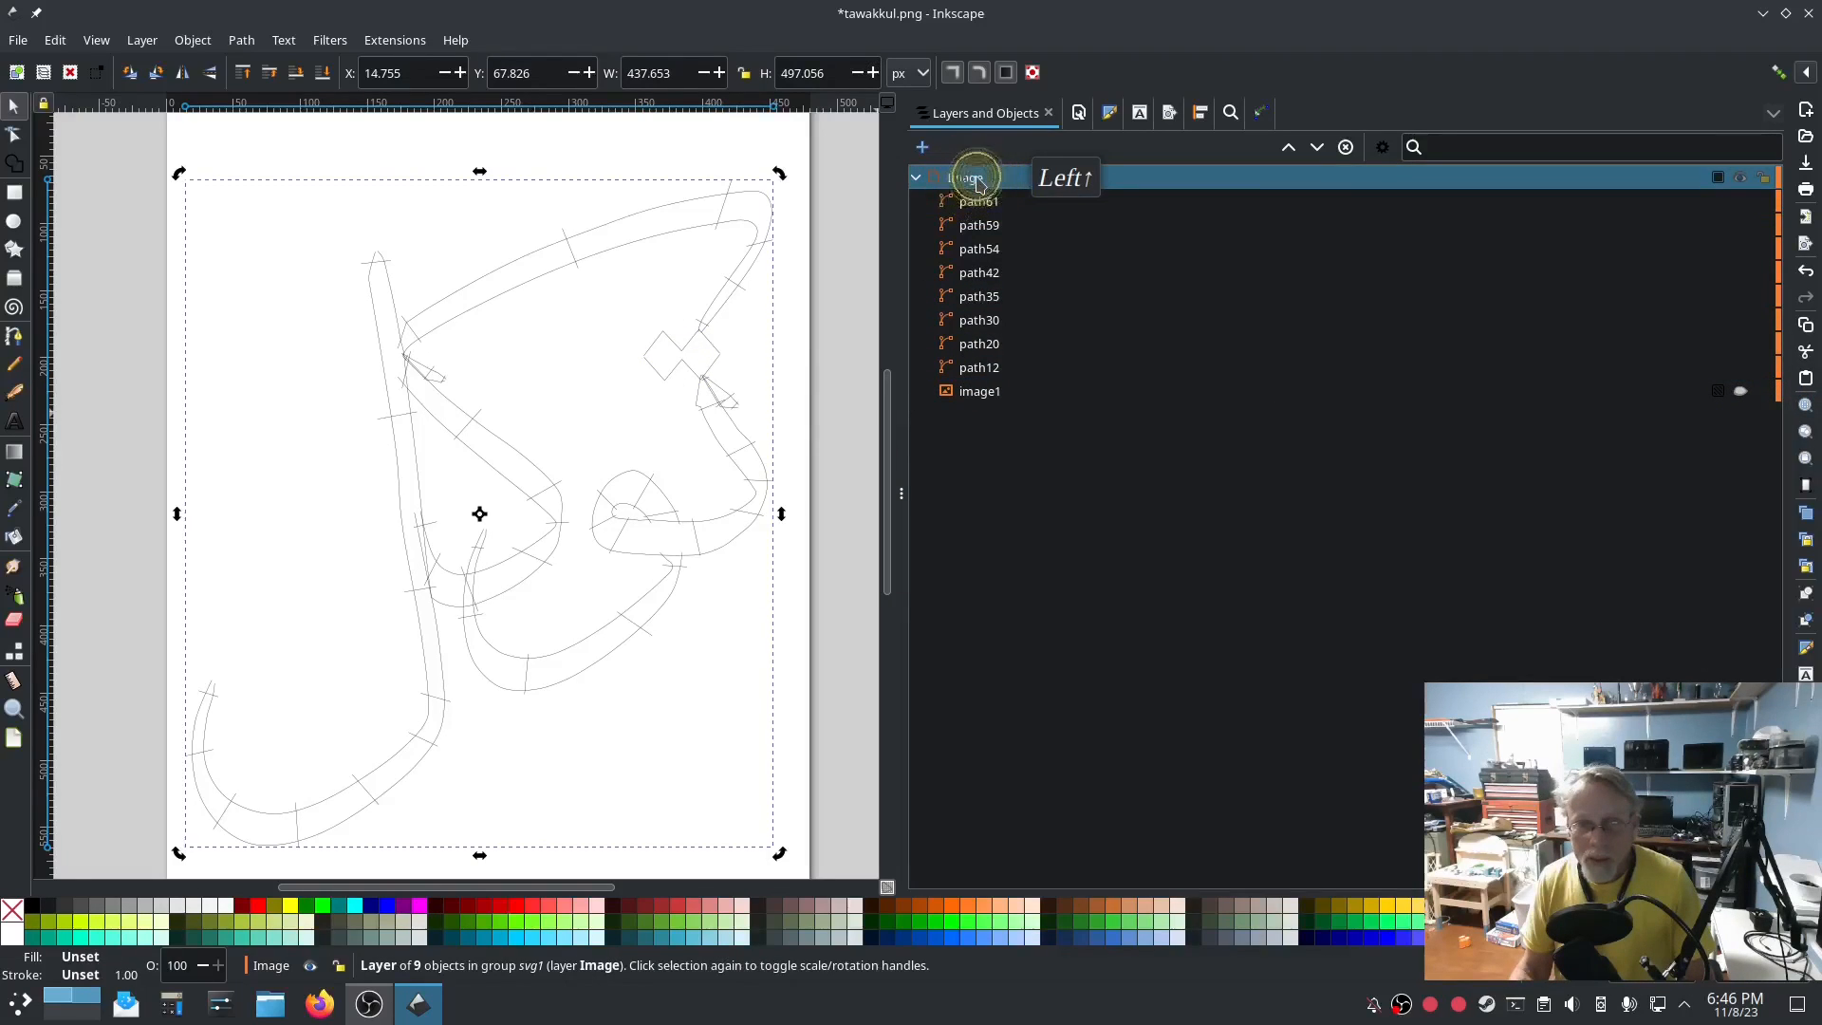
click(395, 42)
mouse_move(503, 287)
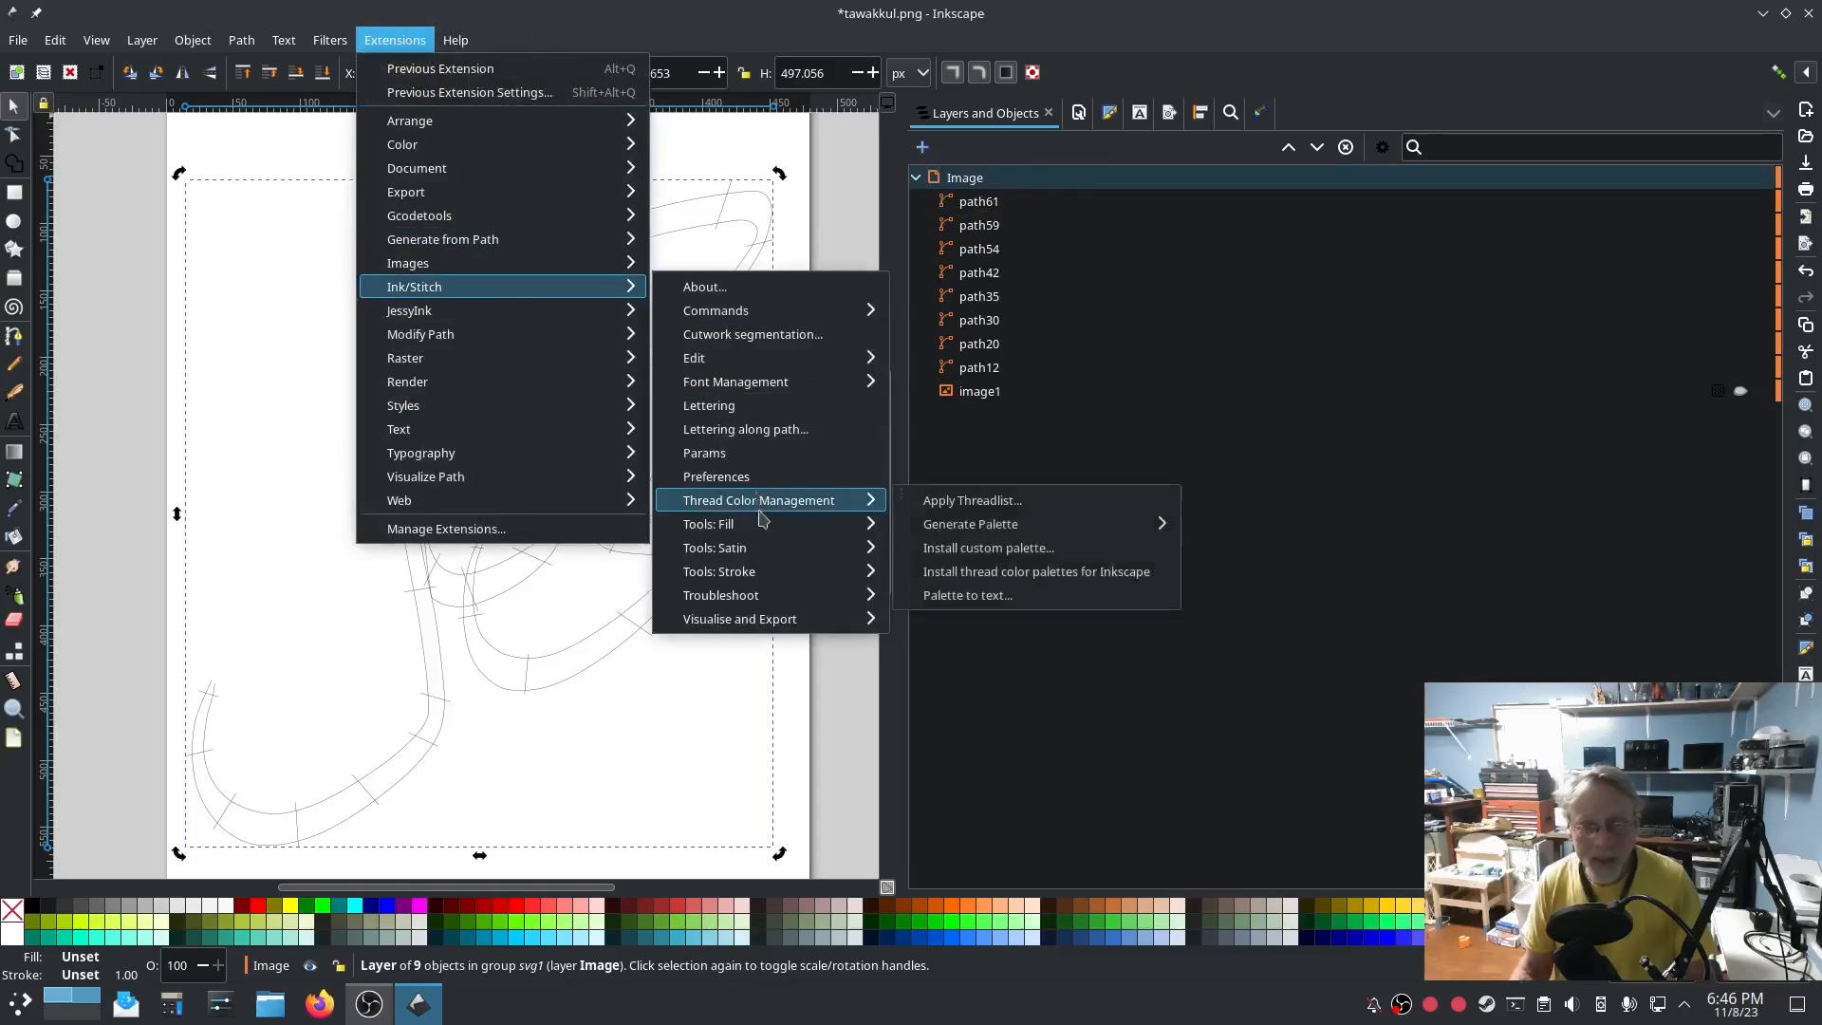
mouse_move(768, 598)
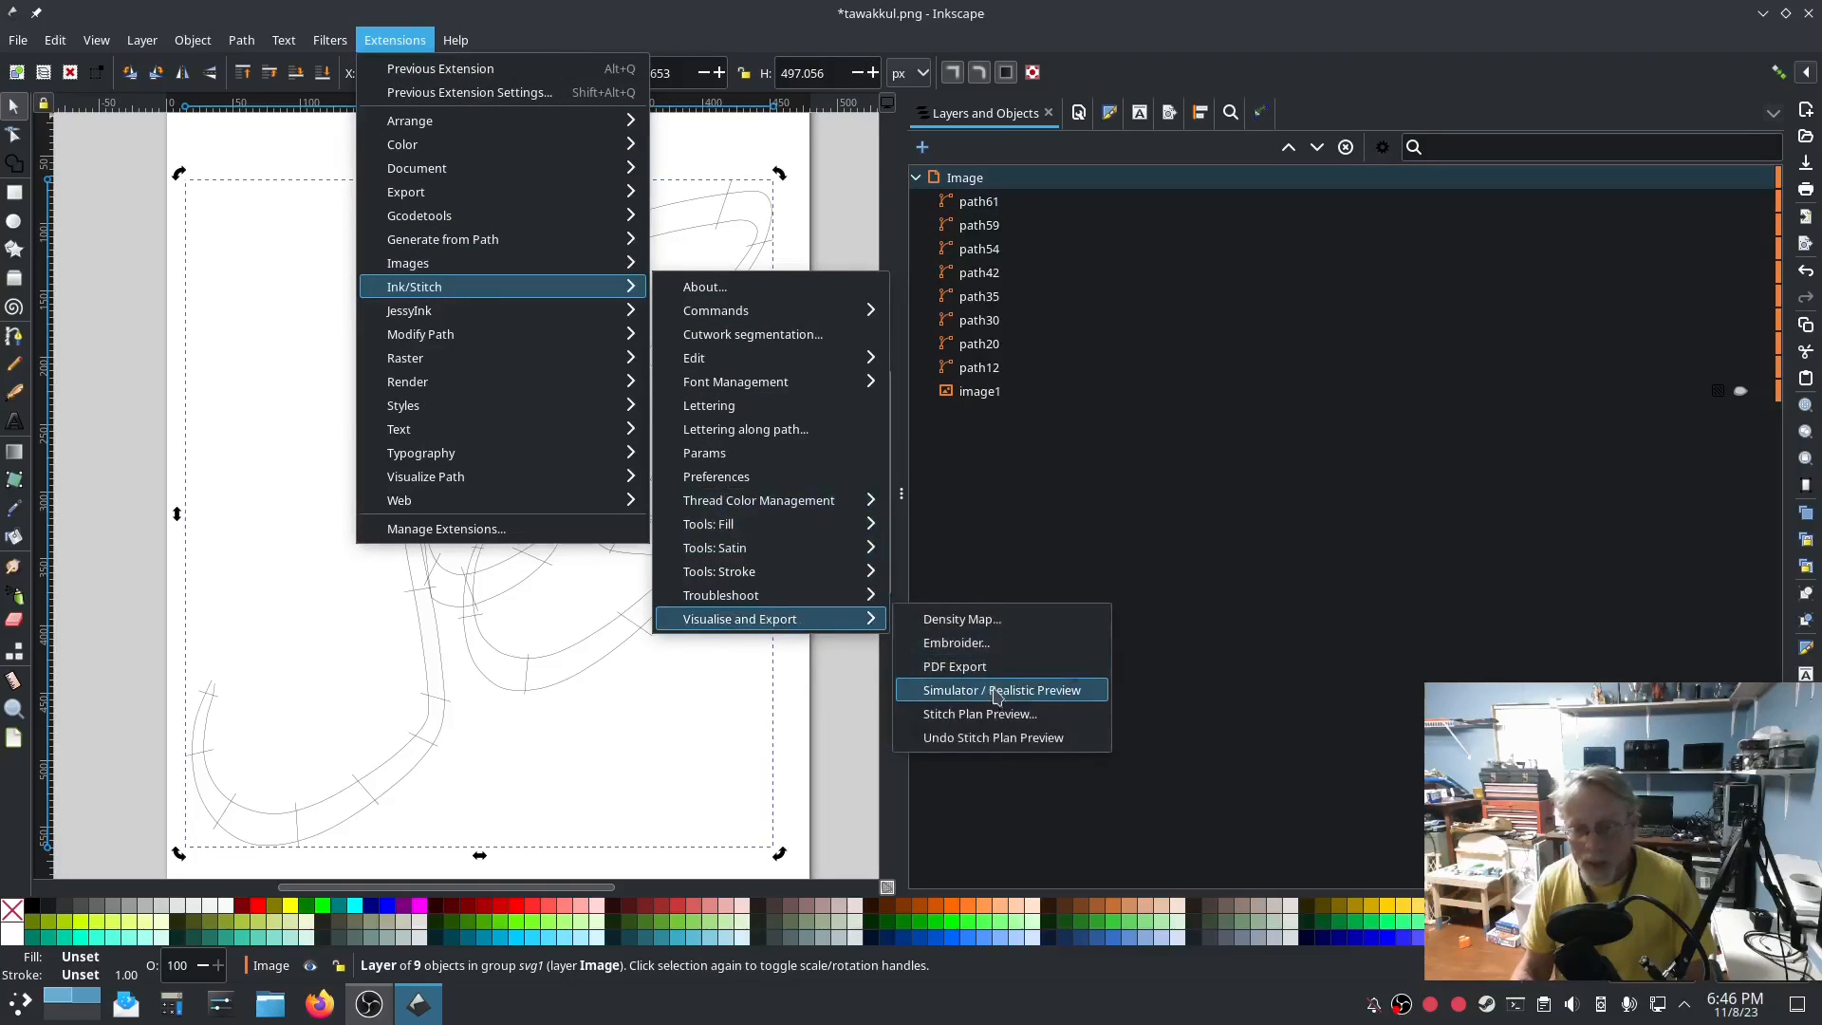
click(994, 689)
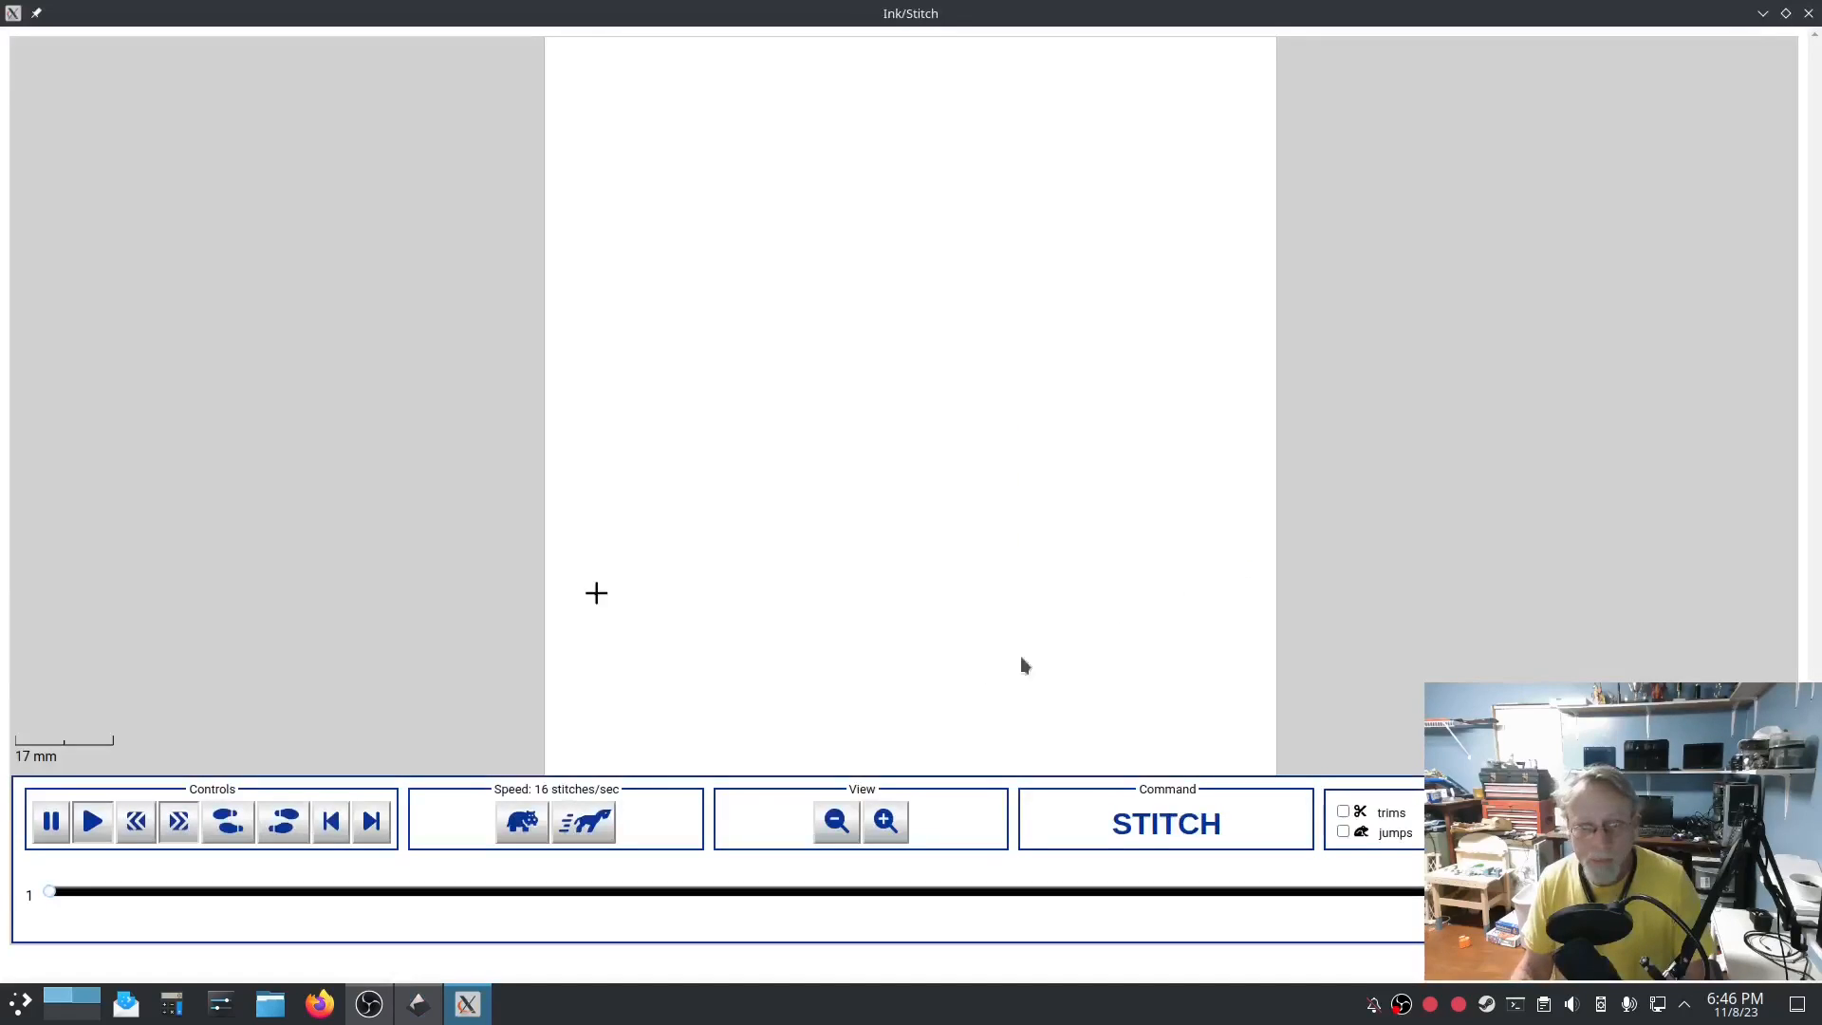
click(585, 819)
click(586, 819)
click(585, 819)
click(586, 818)
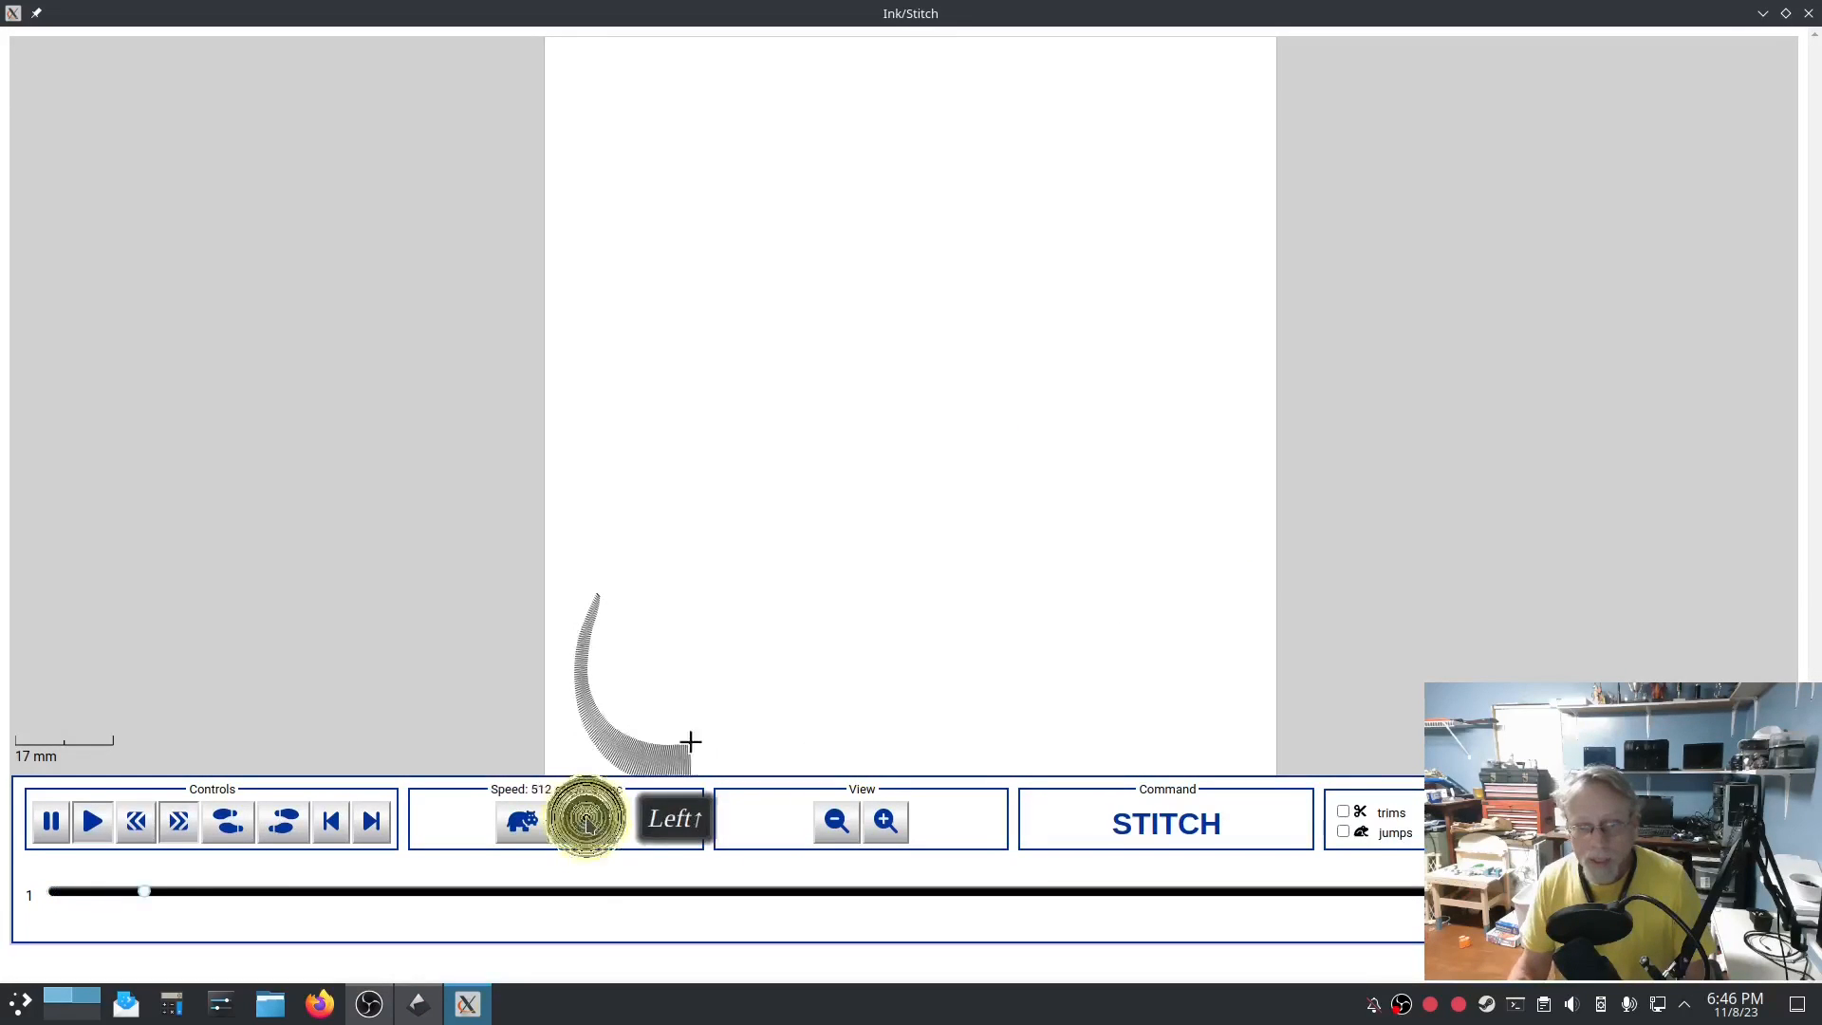
click(586, 819)
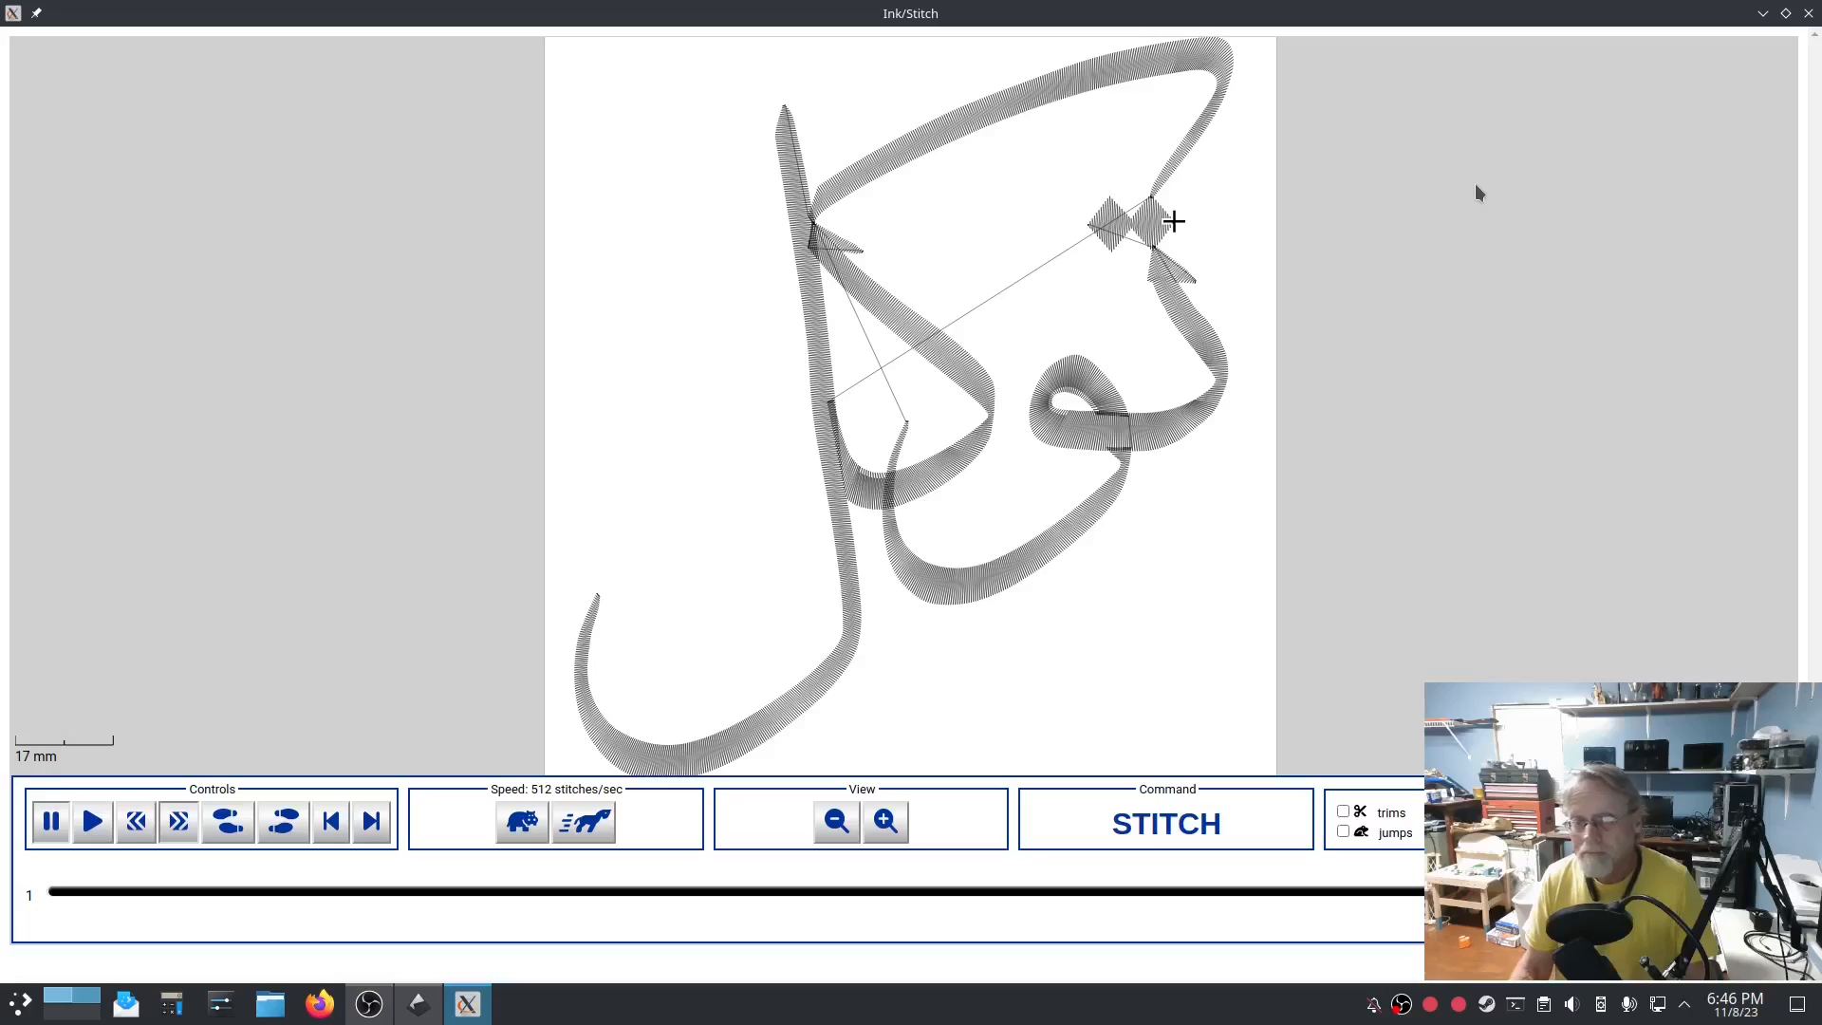
click(1808, 21)
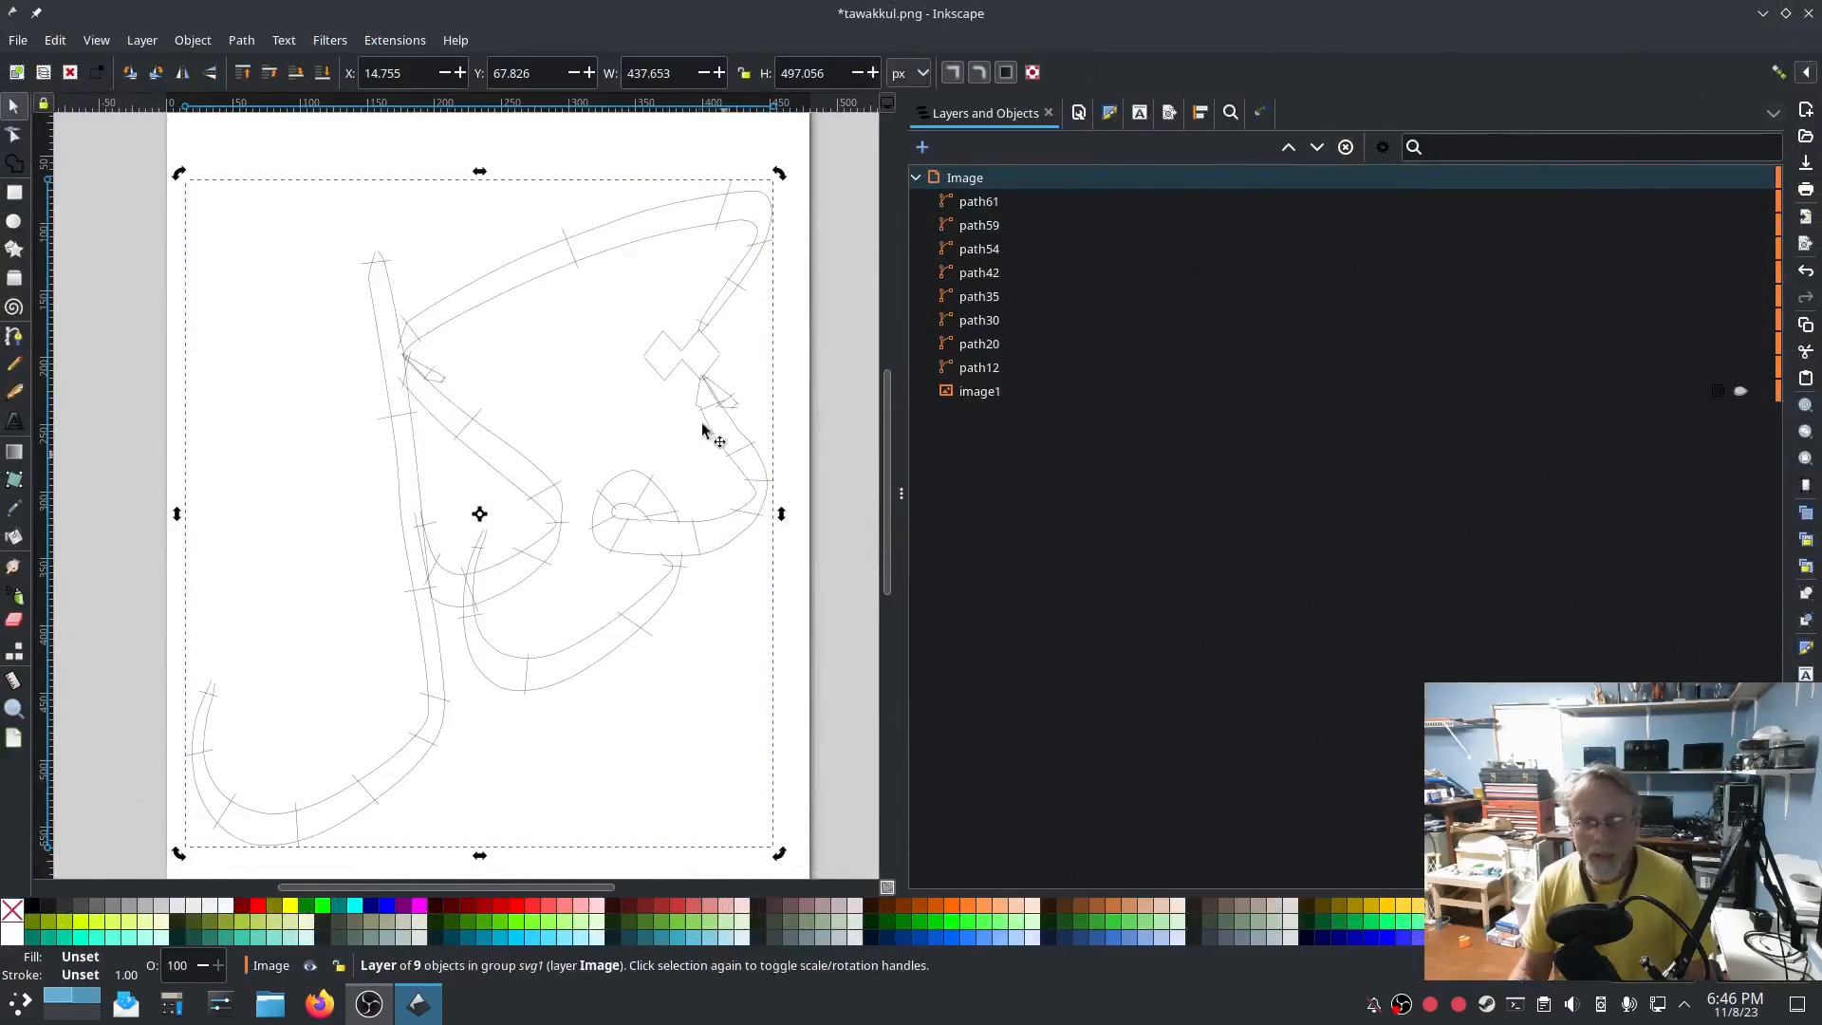
Select path61 through path12 and apply Auto-Route Satin Columns with Trim jump stitches and Preserve order of satin columns both off.
click(998, 202)
shift+click(996, 367)
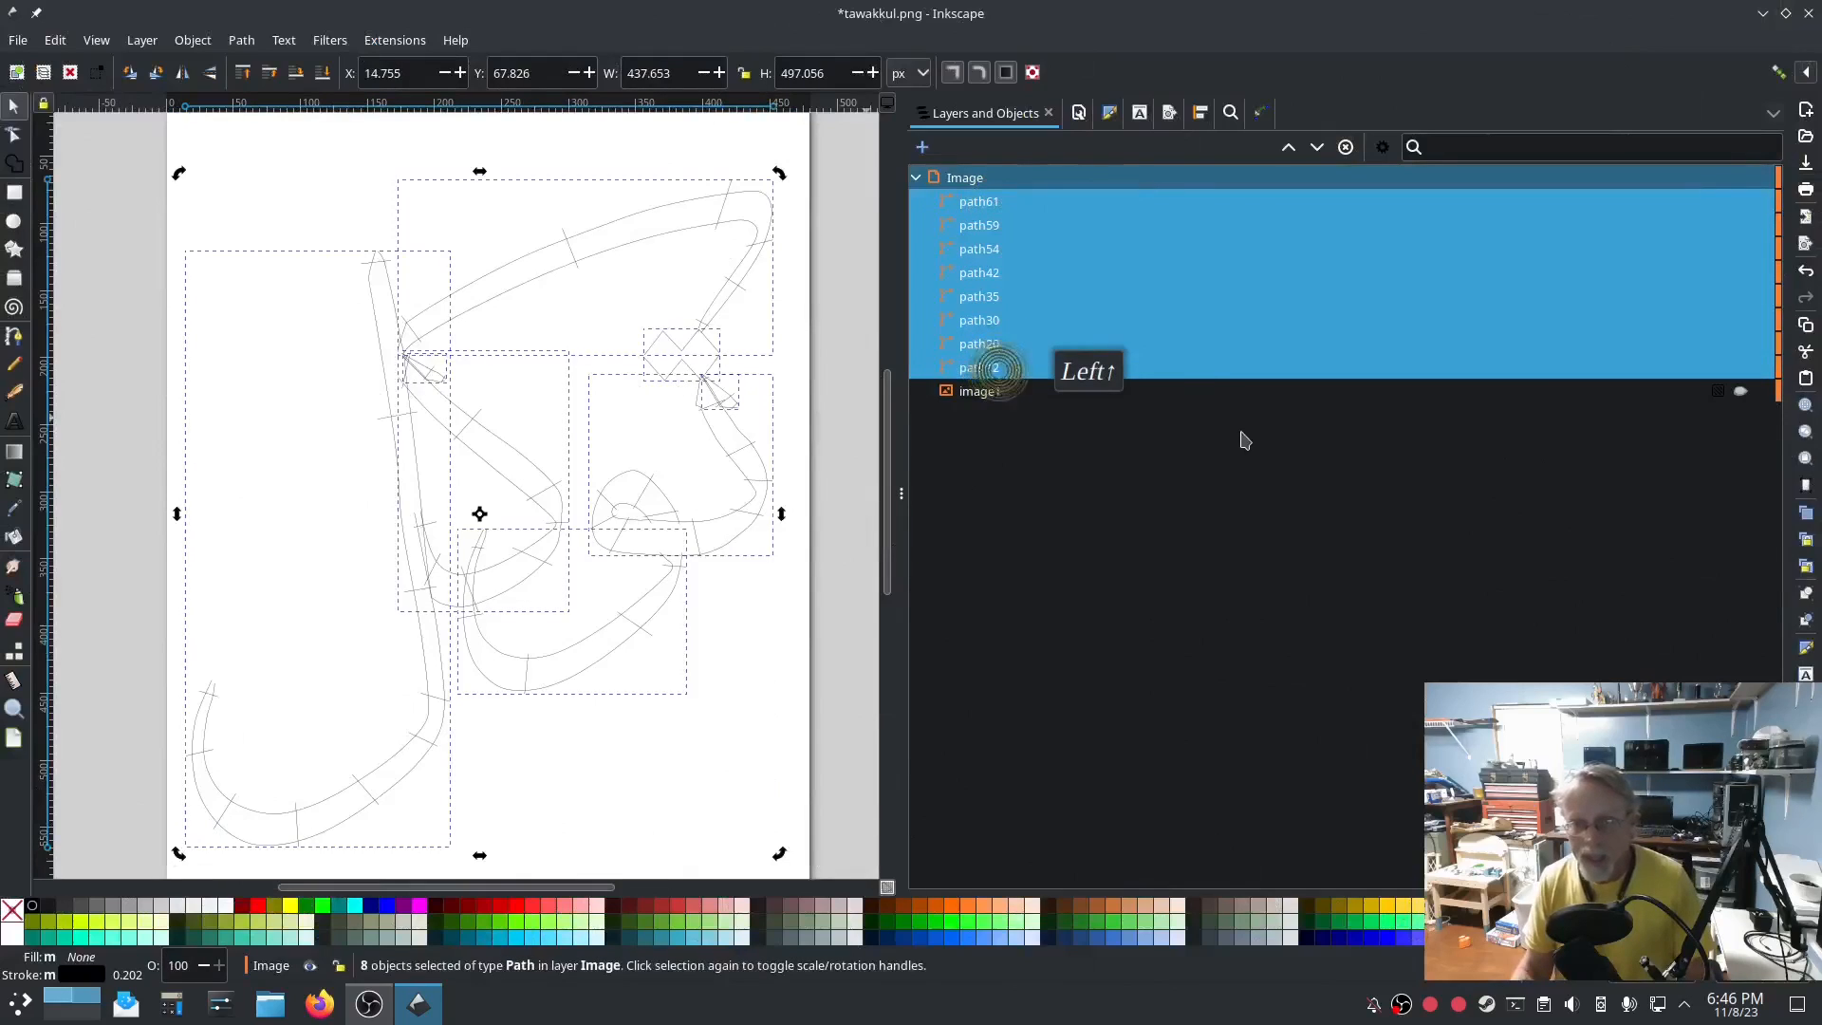
click(395, 40)
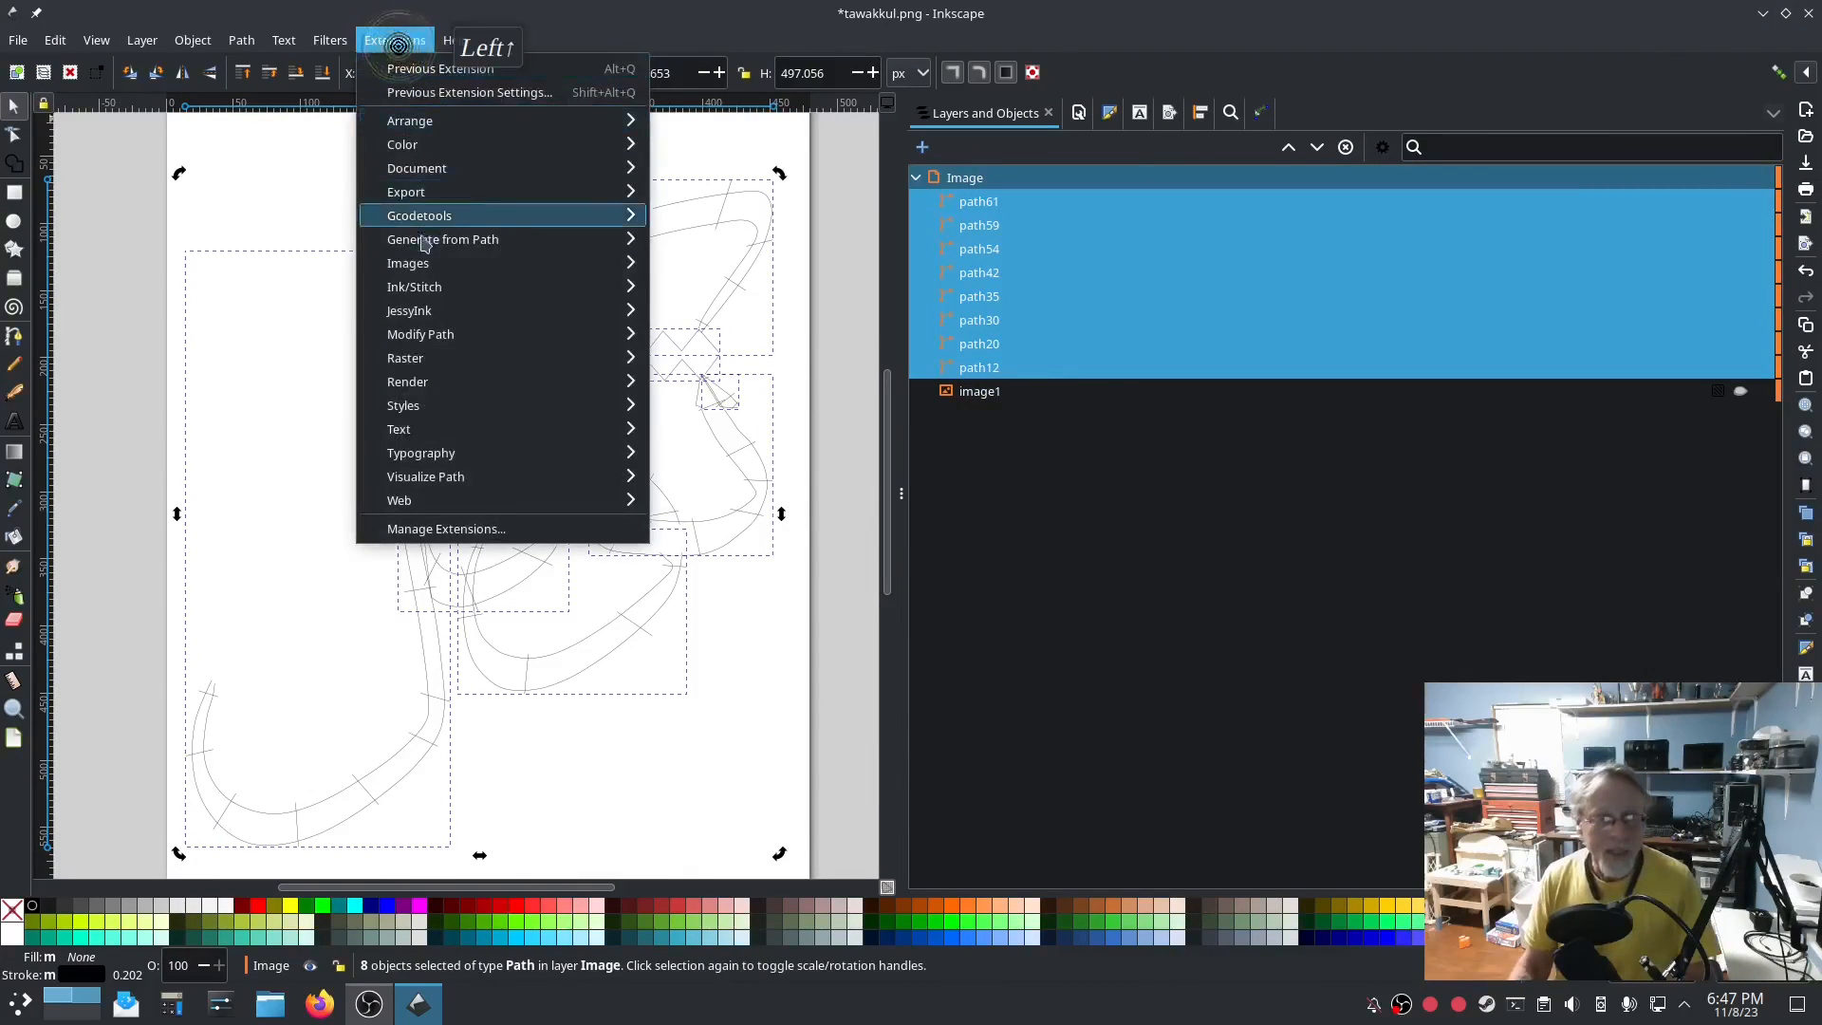
mouse_move(418, 288)
mouse_move(773, 557)
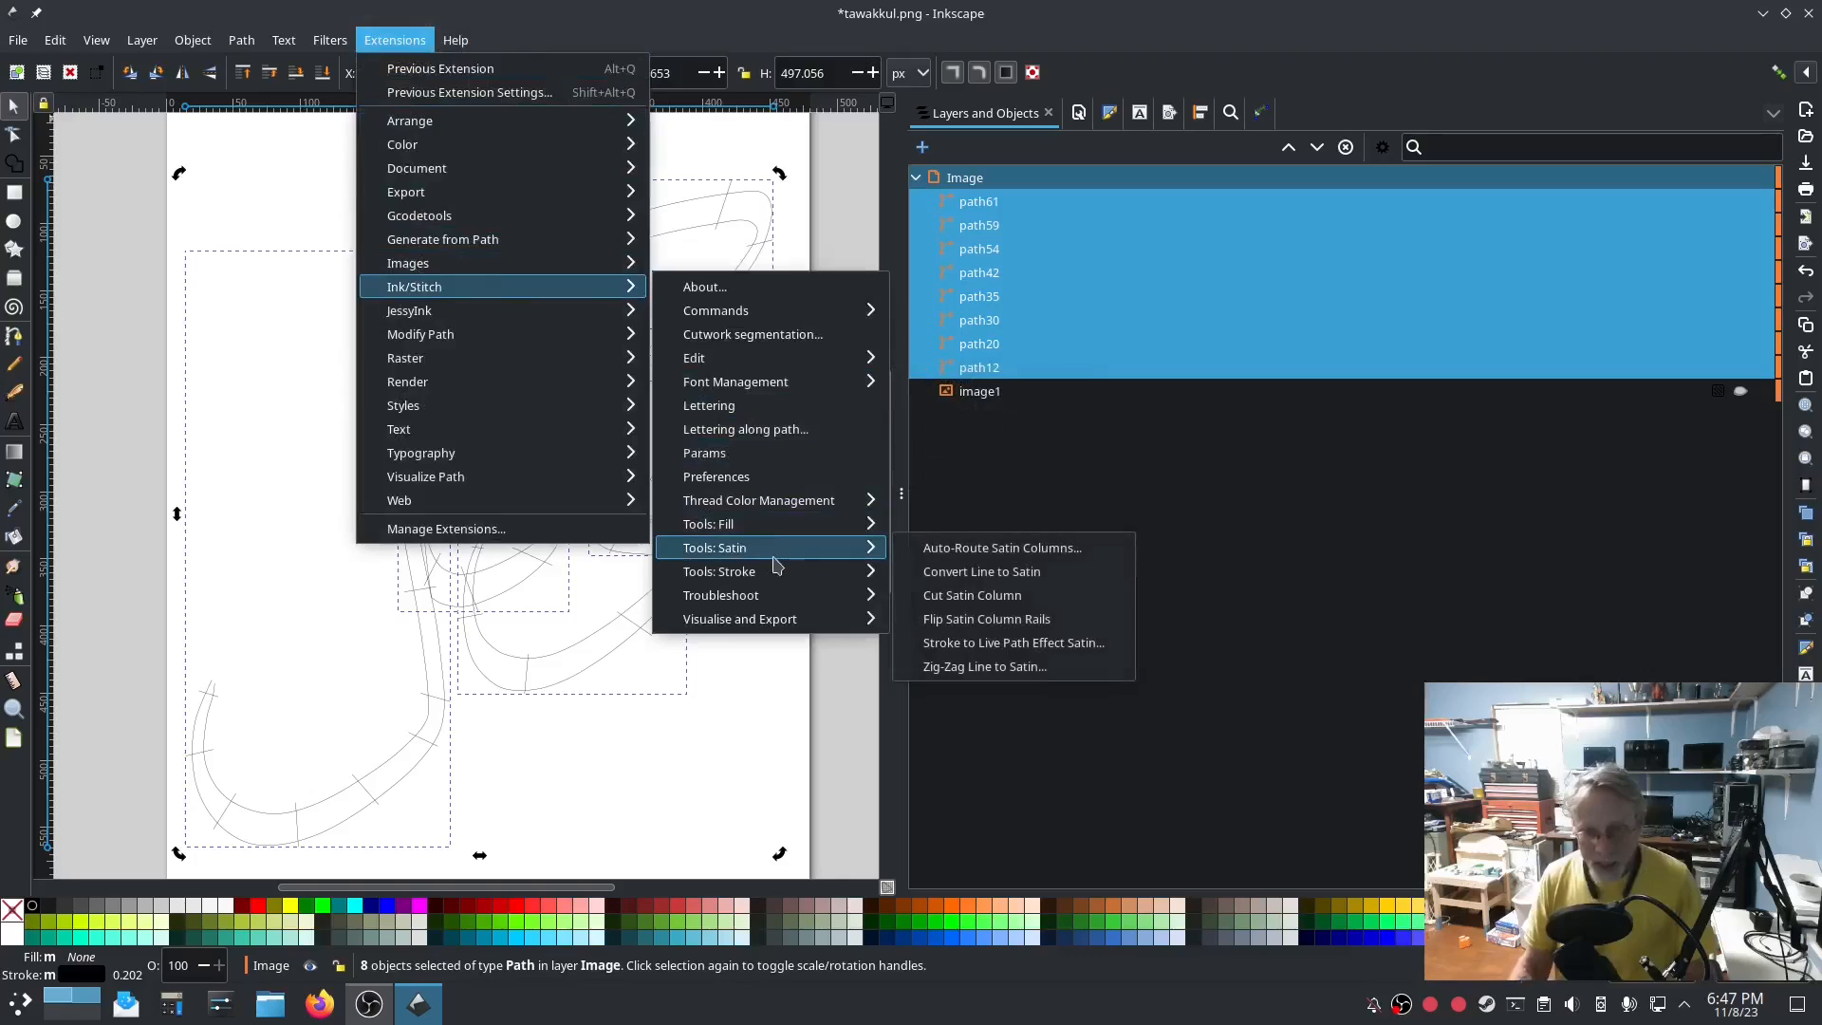
click(973, 548)
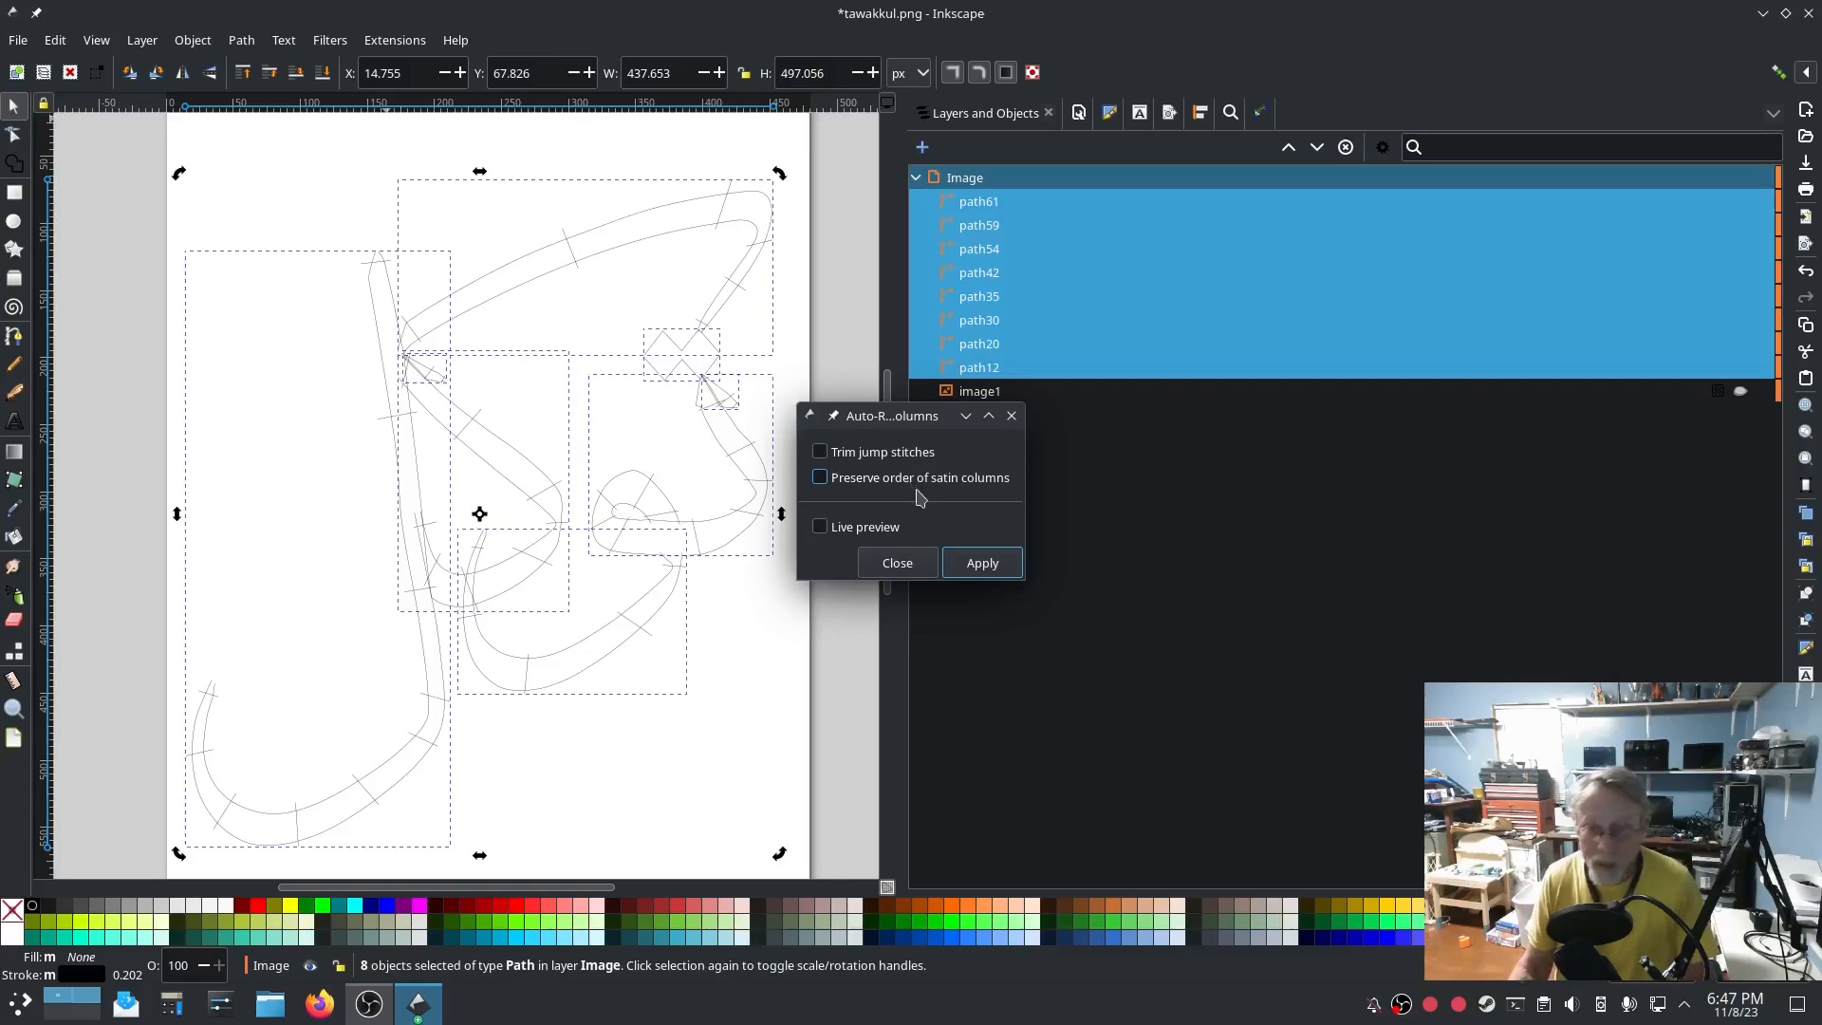
click(983, 565)
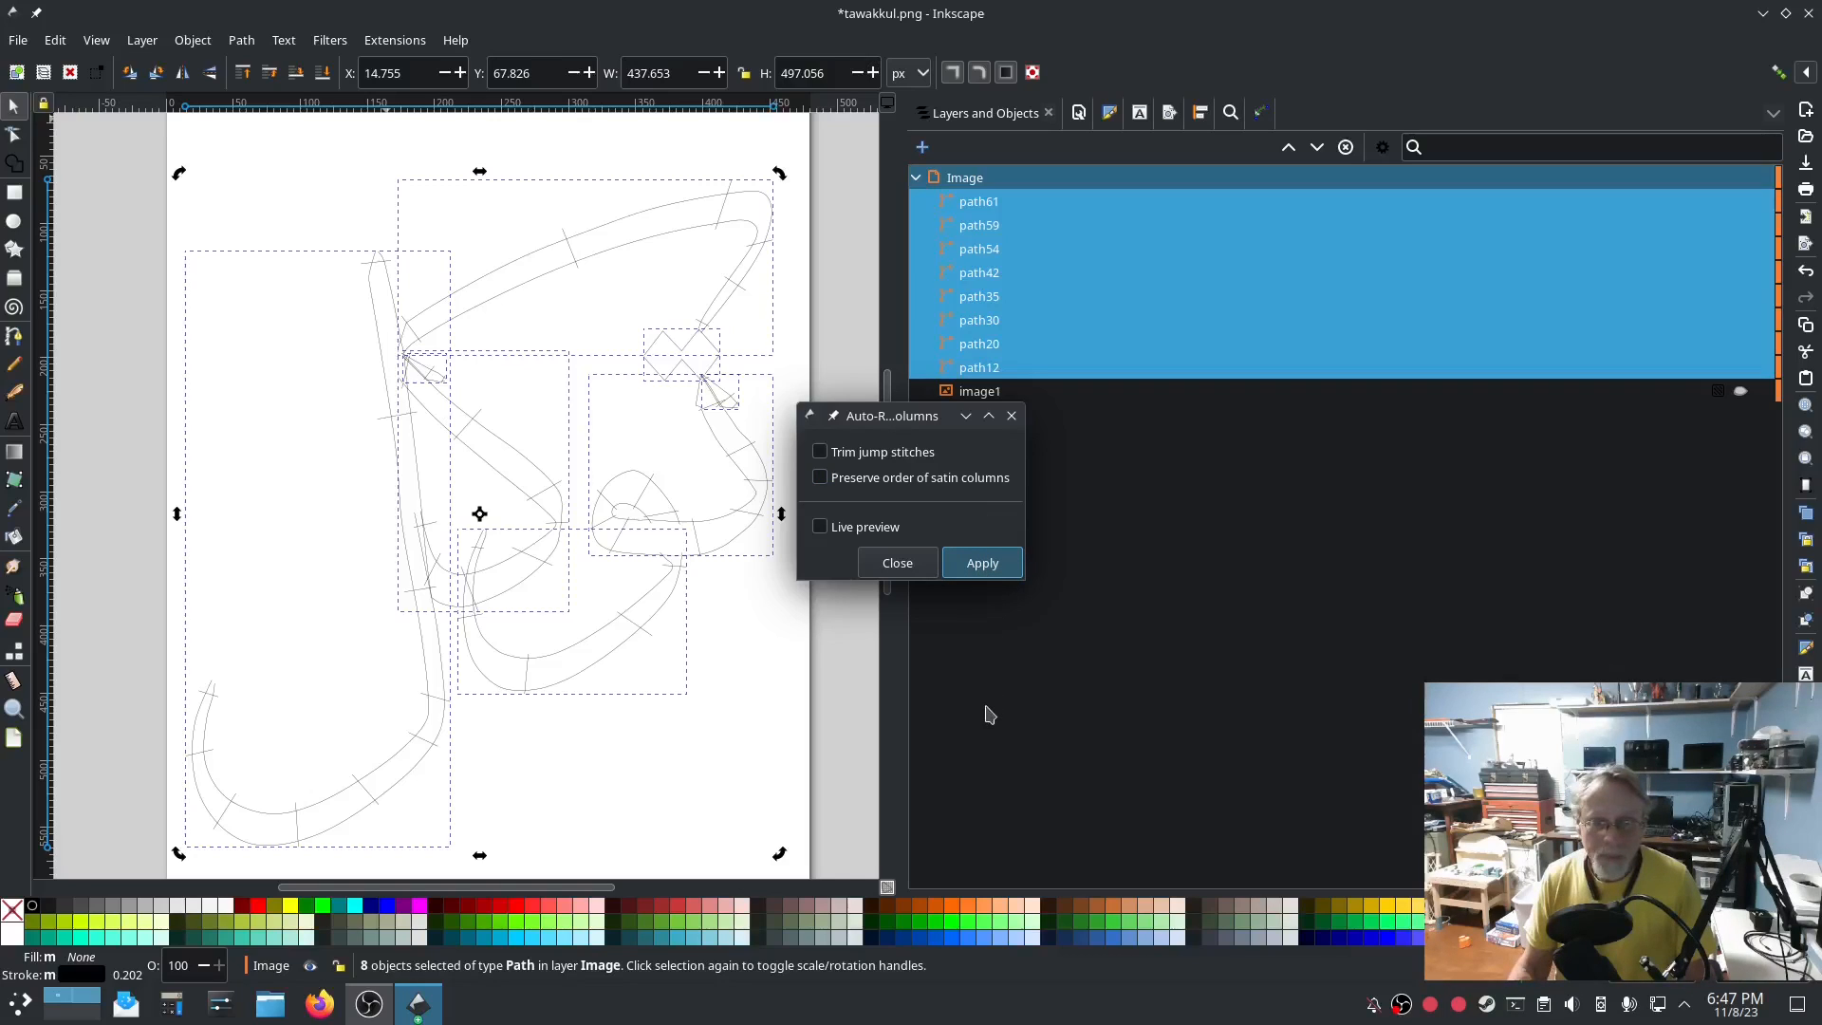
Close the auto-route dialog, run the Ink/Stitch simulator on the routed design at 256 stitches/sec, check the stitch-out and close it.
click(892, 568)
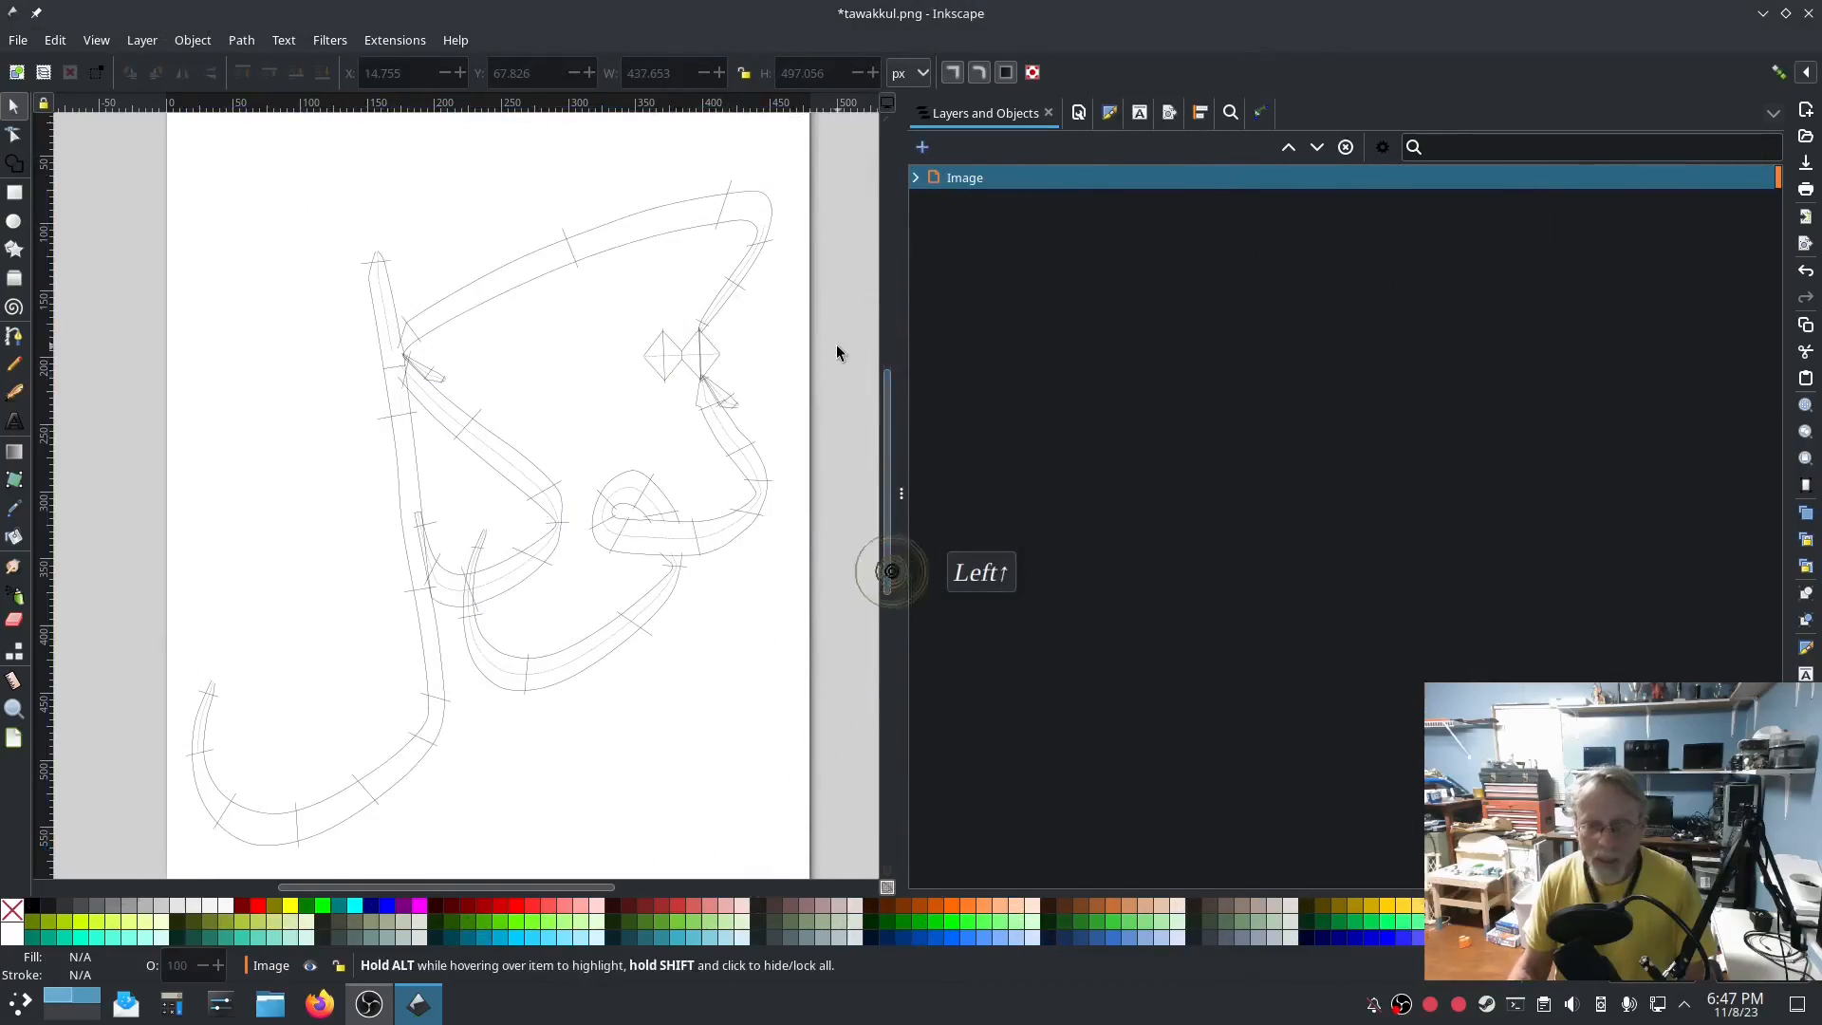
click(381, 41)
mouse_move(442, 296)
mouse_move(721, 621)
click(992, 698)
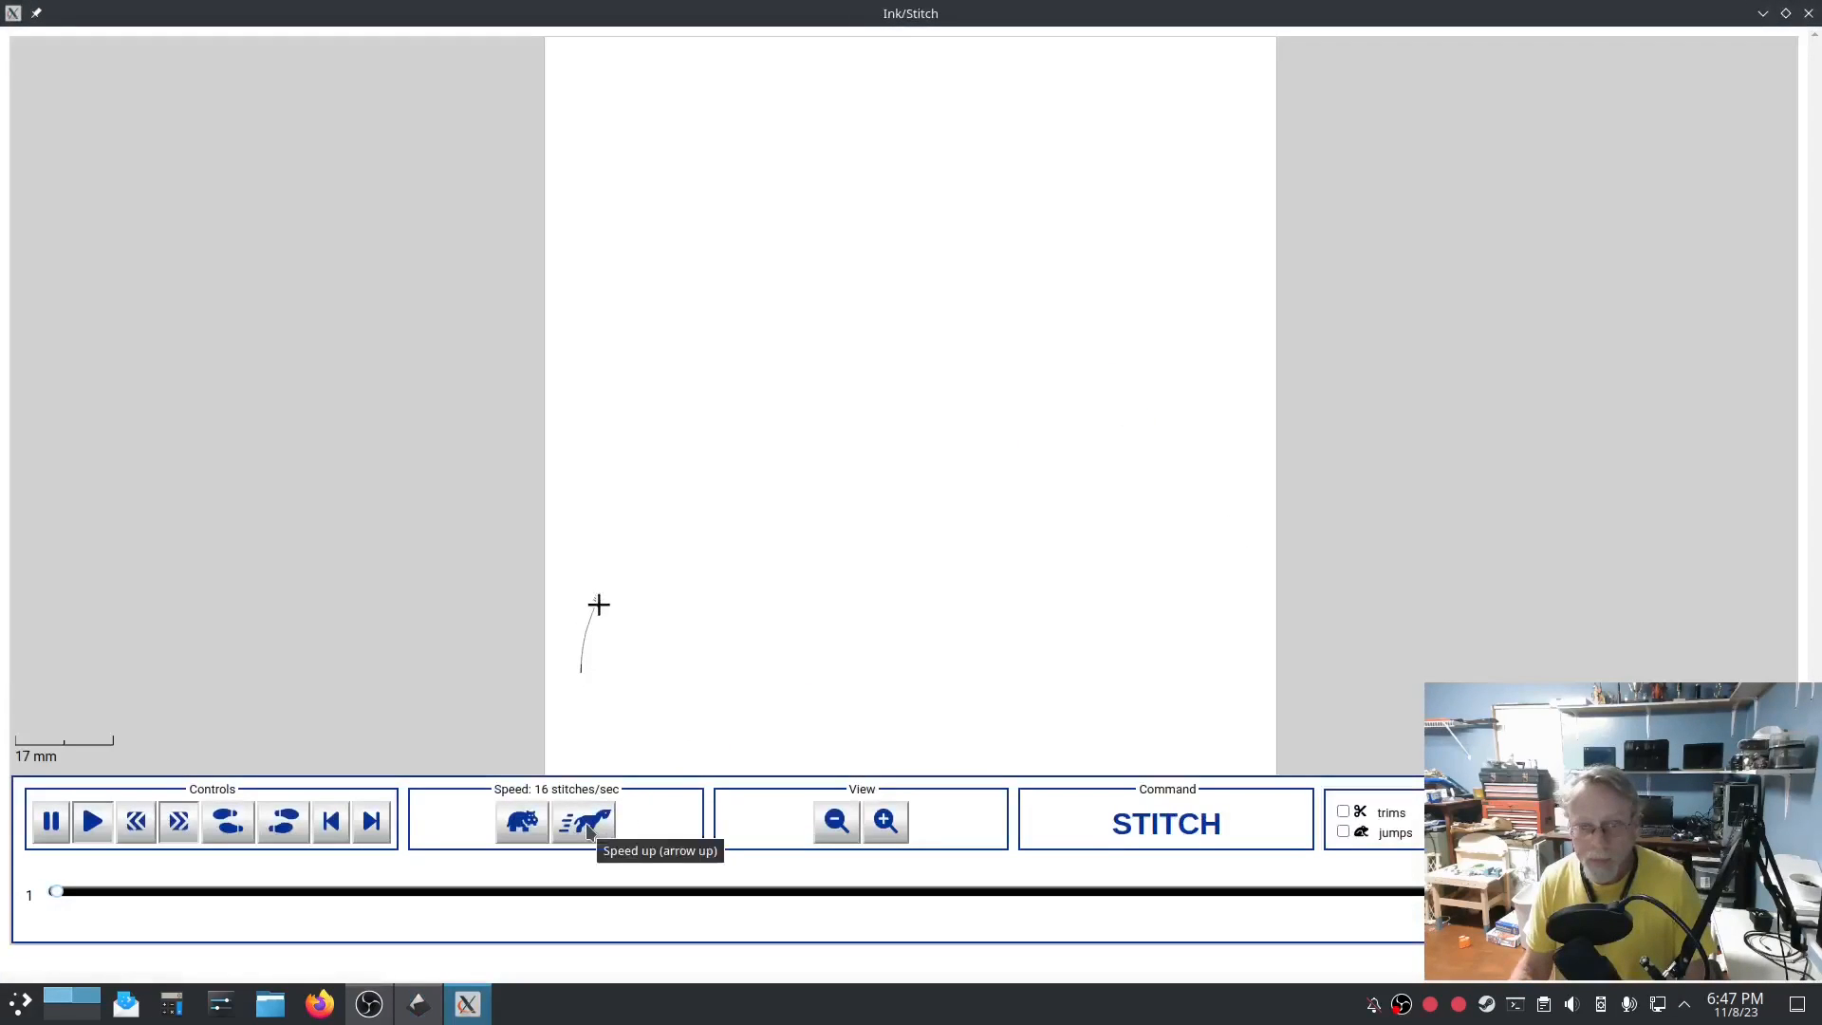
click(586, 822)
click(586, 821)
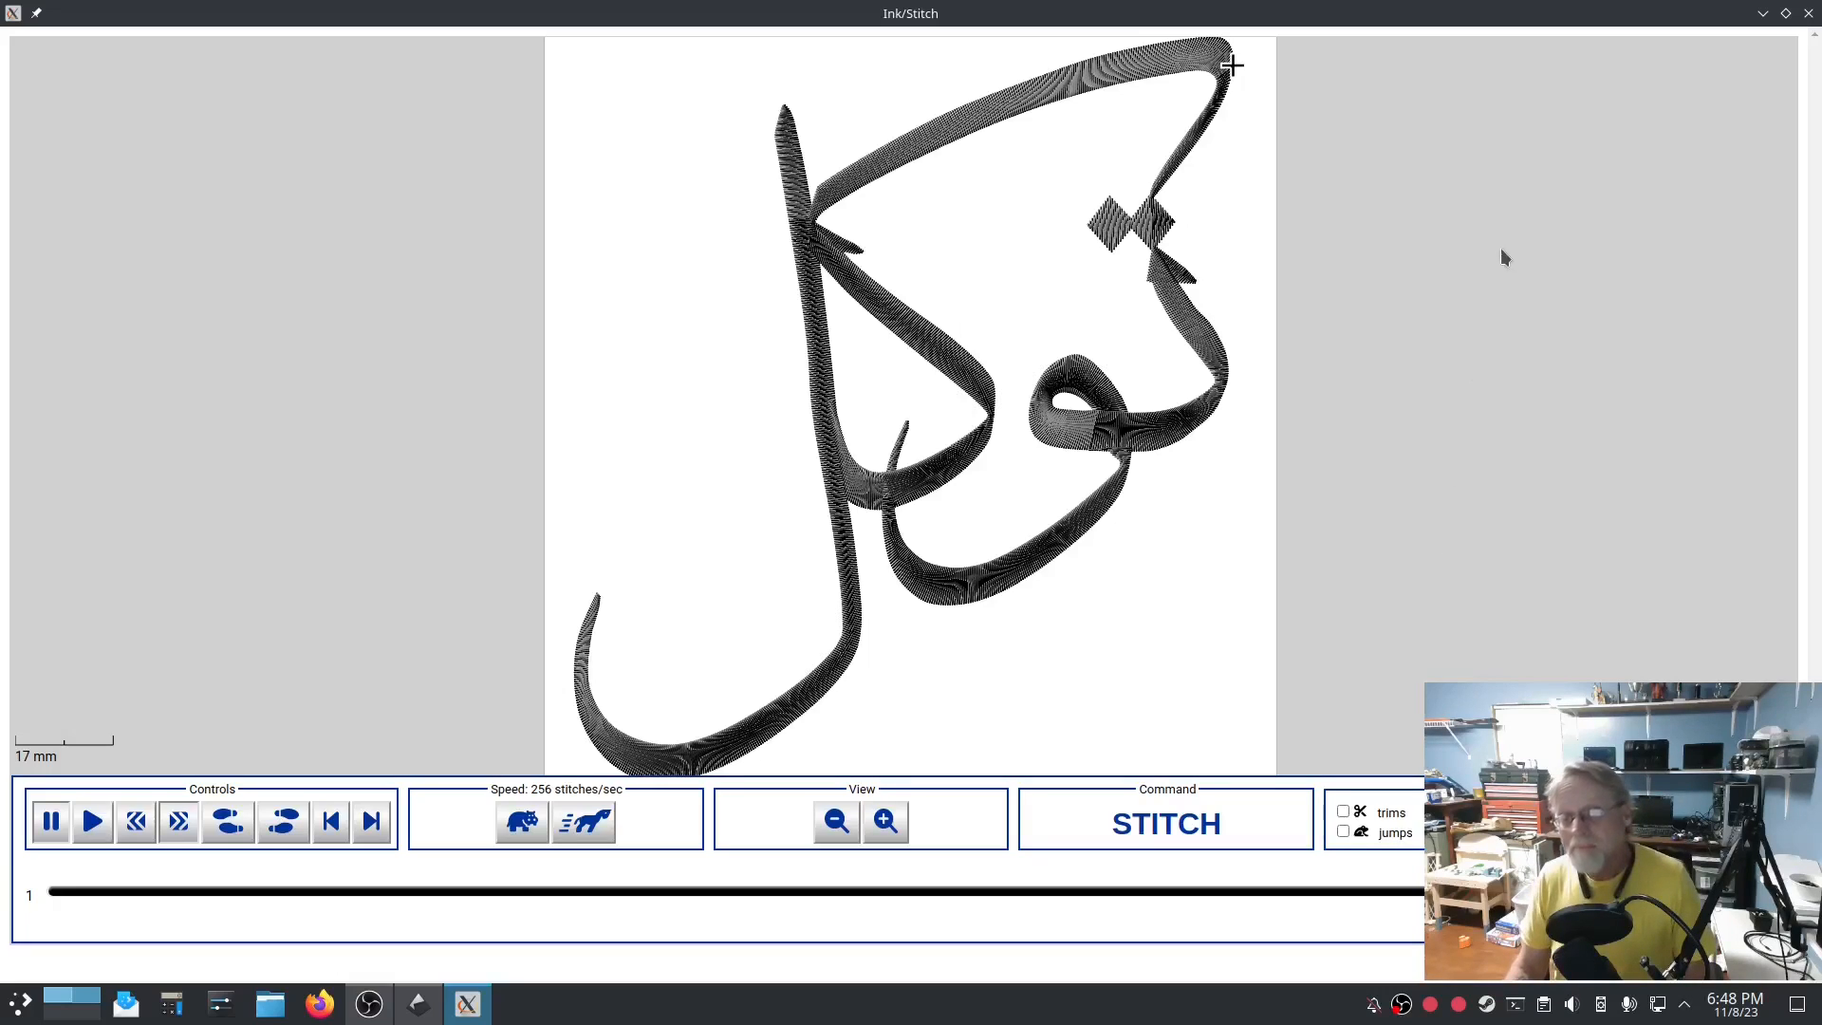
click(1807, 13)
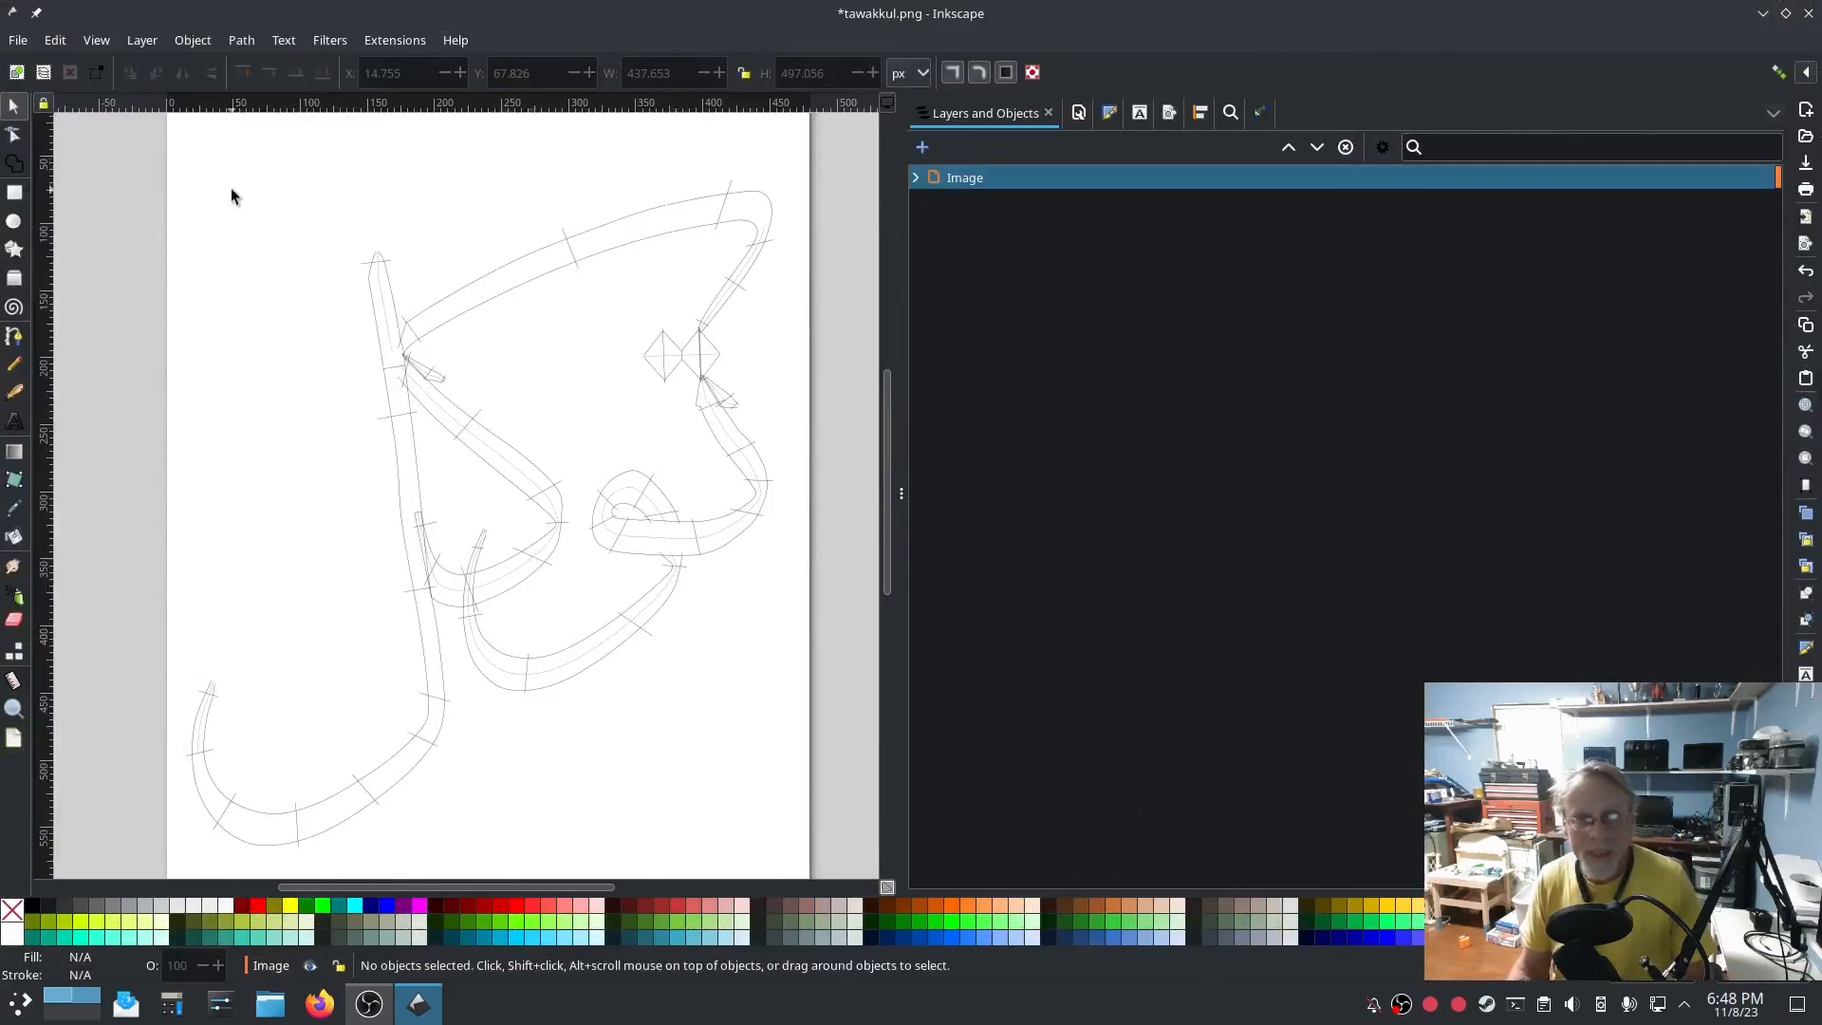
Save the document in the arabic folder as an Inkscape SVG named tawakkul_LTL.svg.
click(18, 40)
click(50, 215)
click(915, 95)
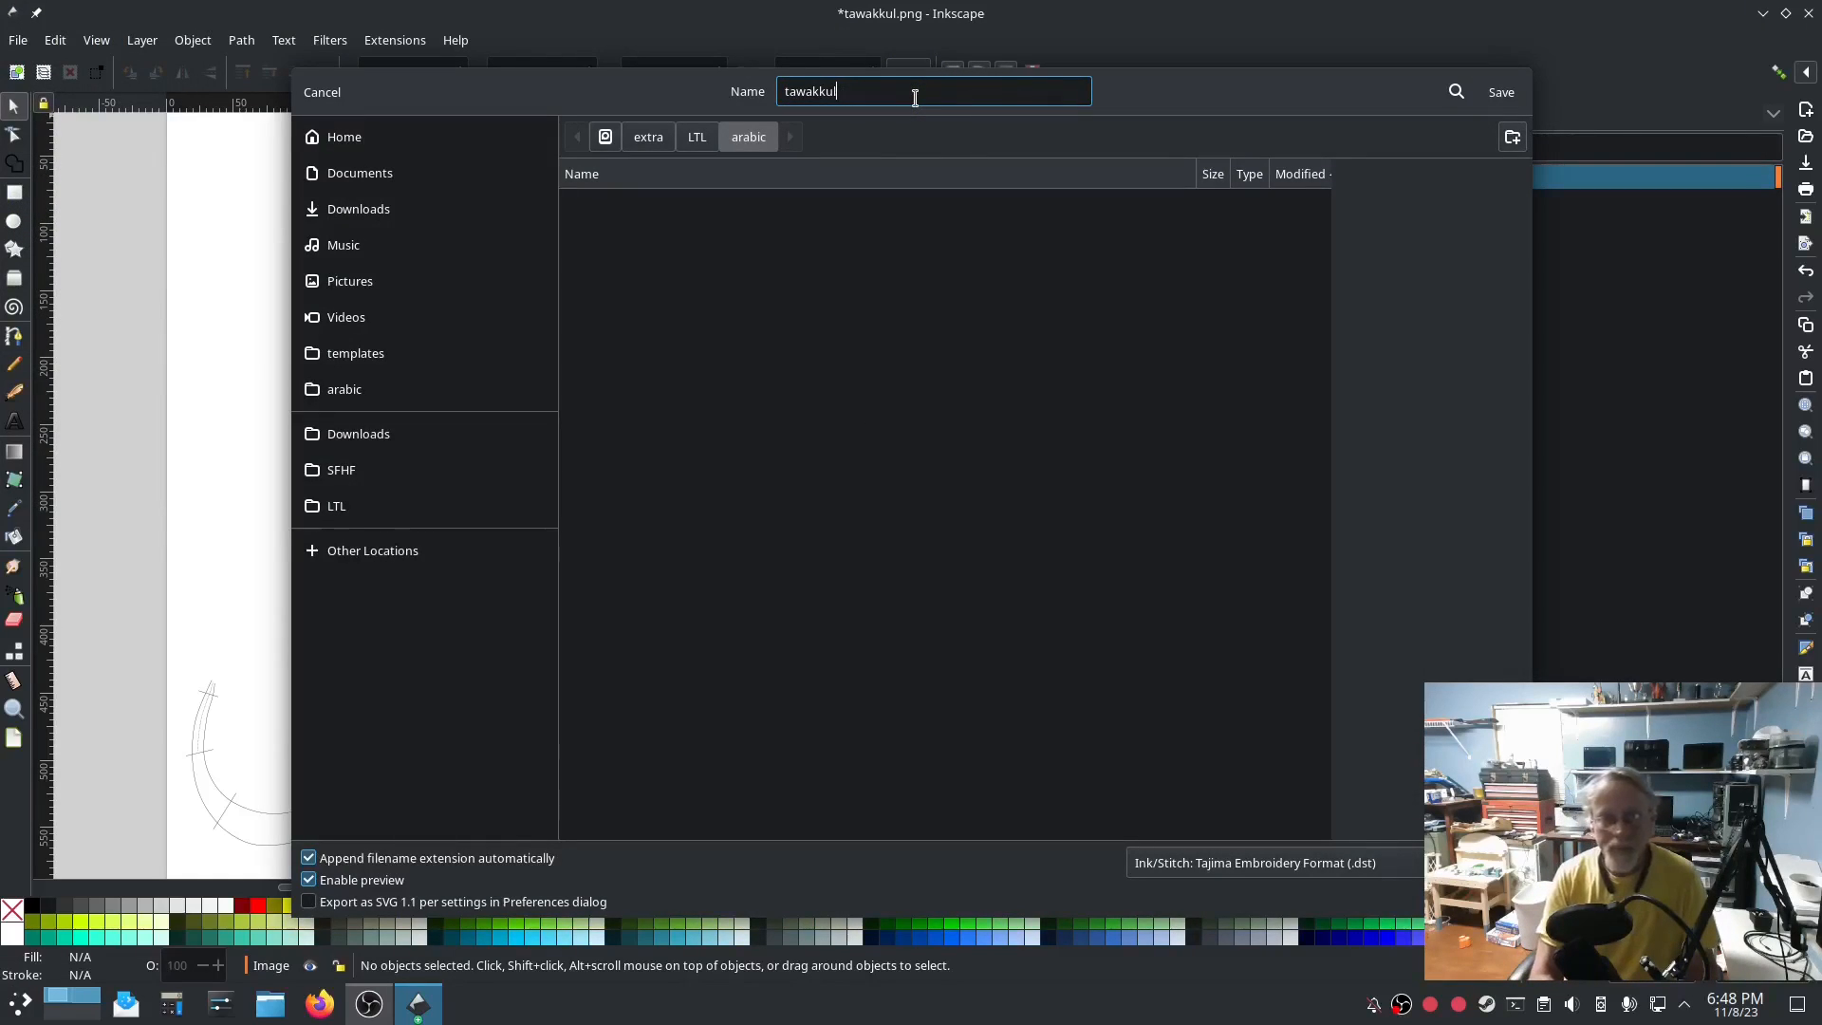
text(_LTL.svg)
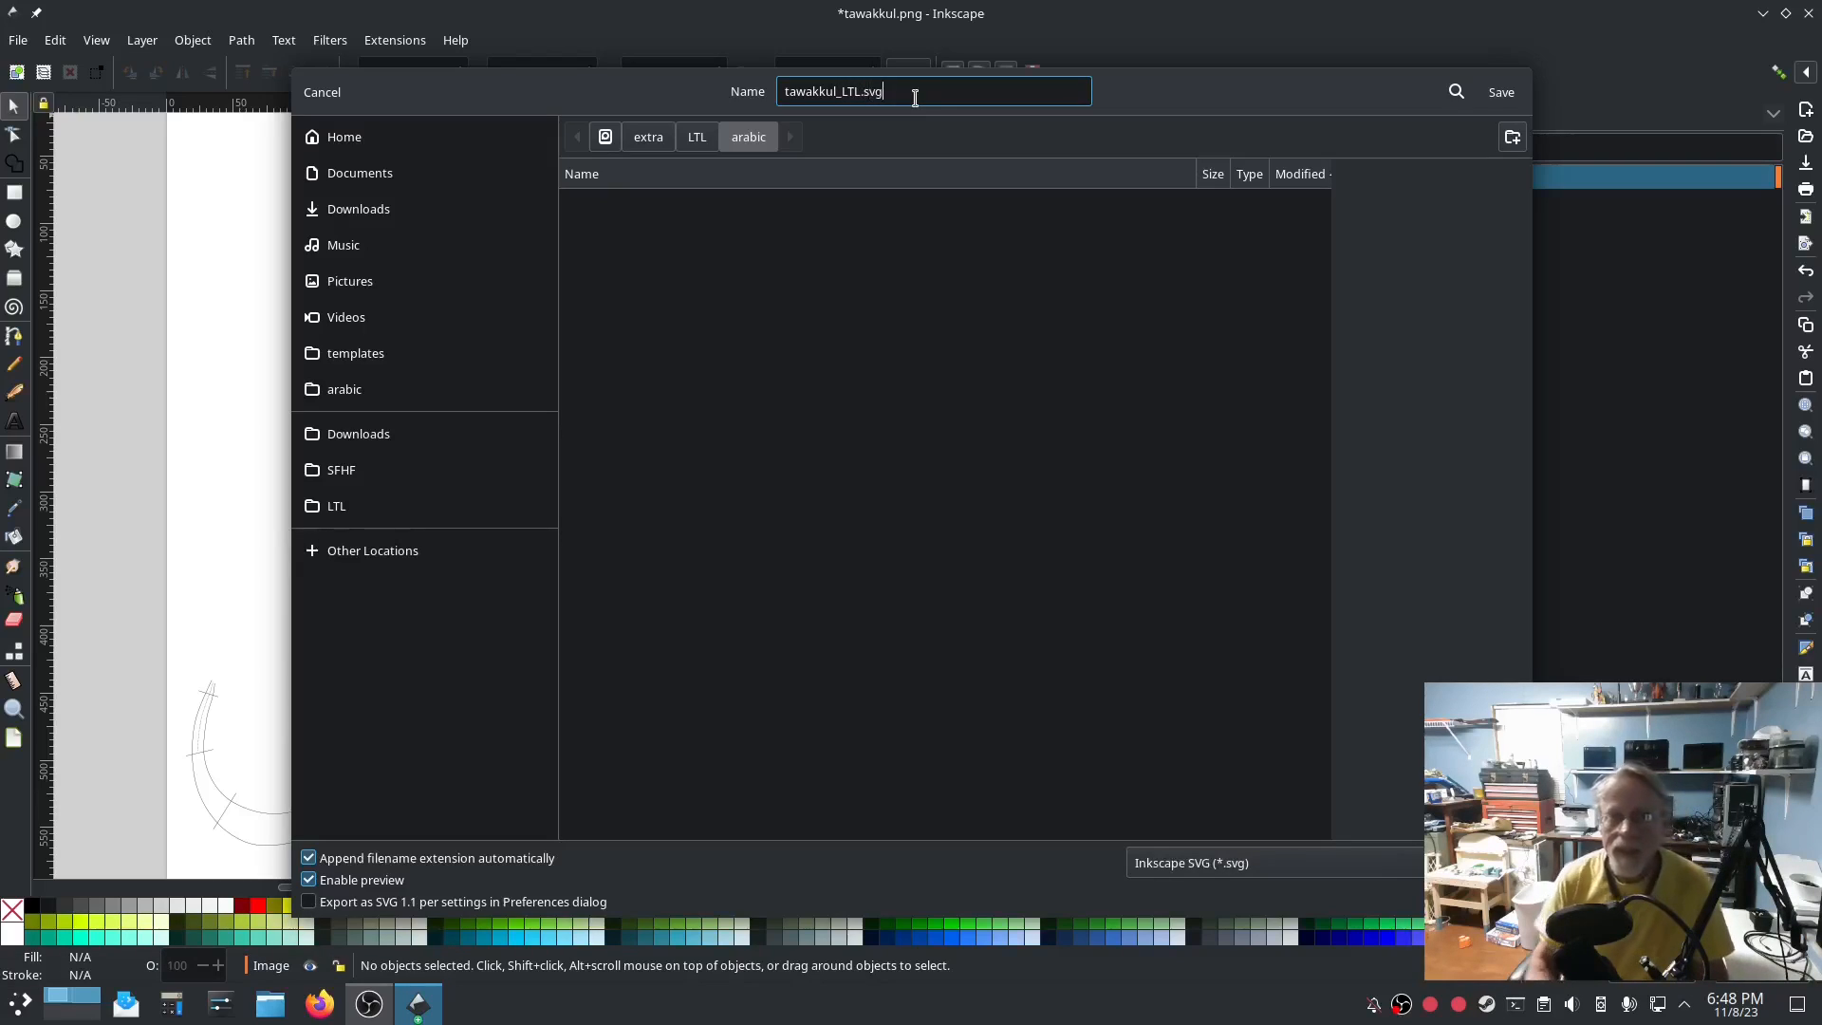
click(1501, 99)
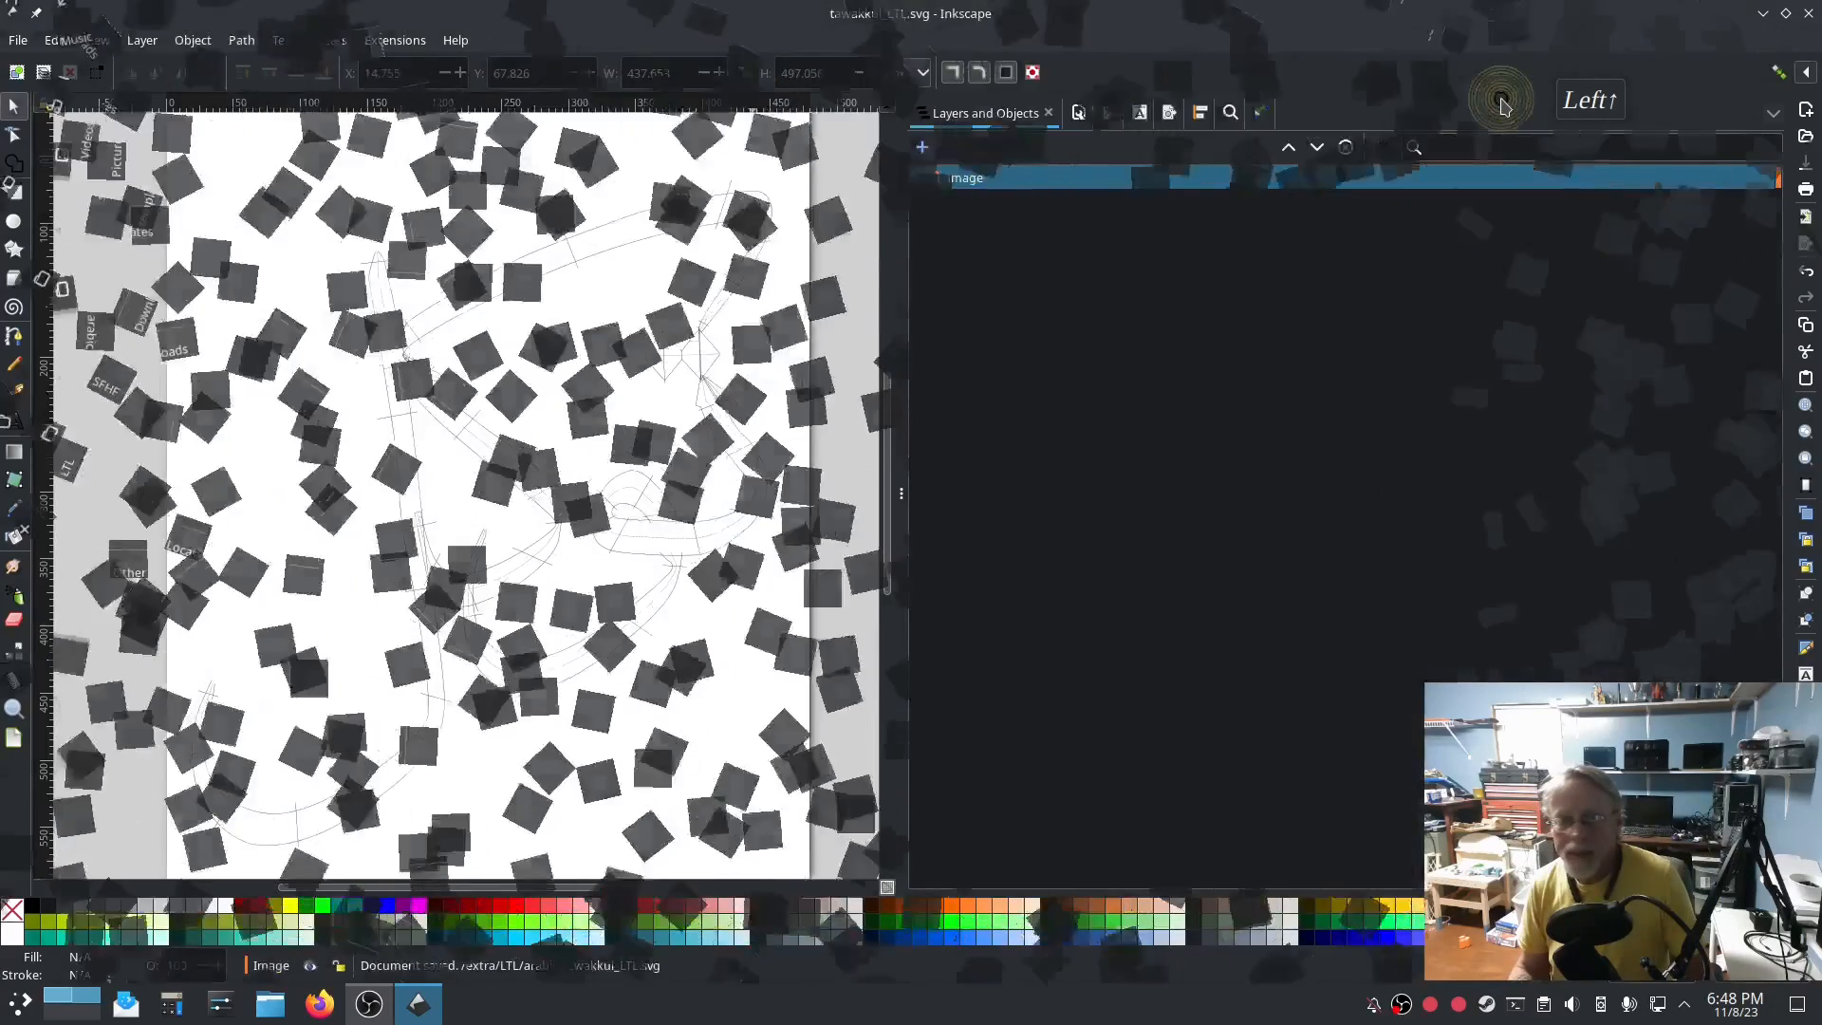
Dismiss the Image layer's options unchanged and close the saved tawakkul_LTL.svg document.
scroll(825, 653, down, 1)
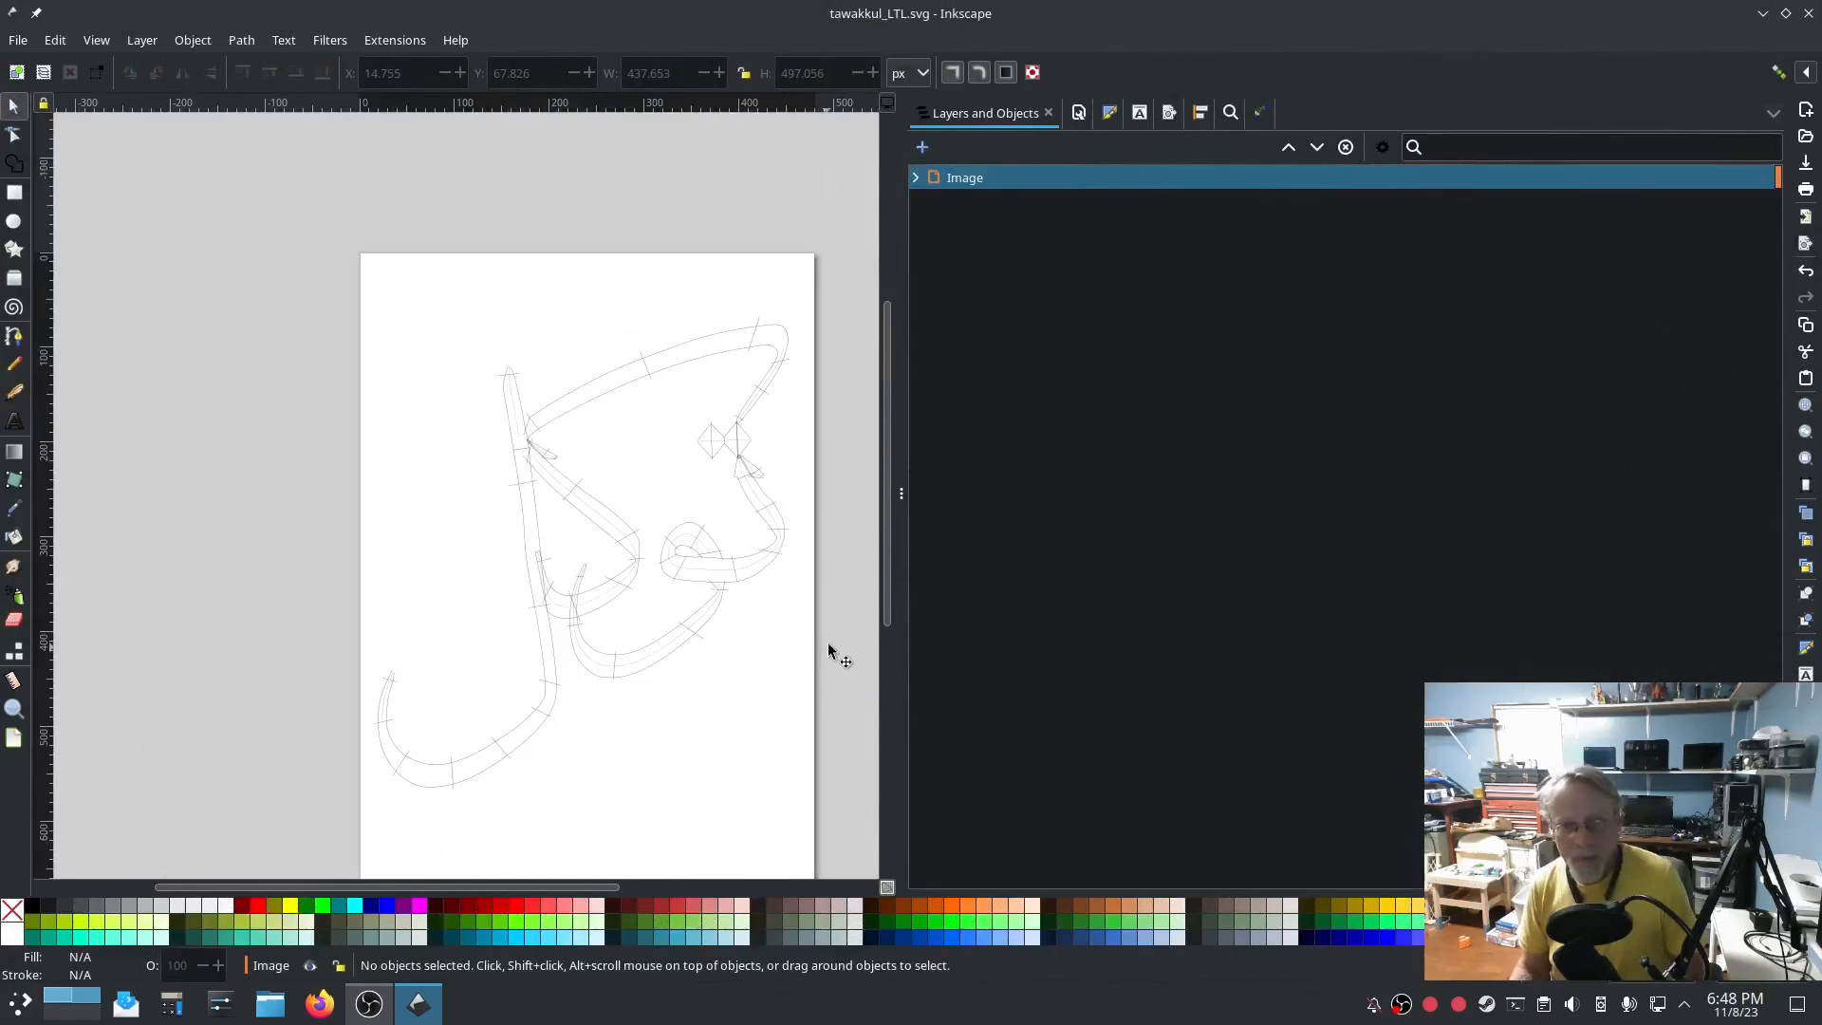
right_click(967, 179)
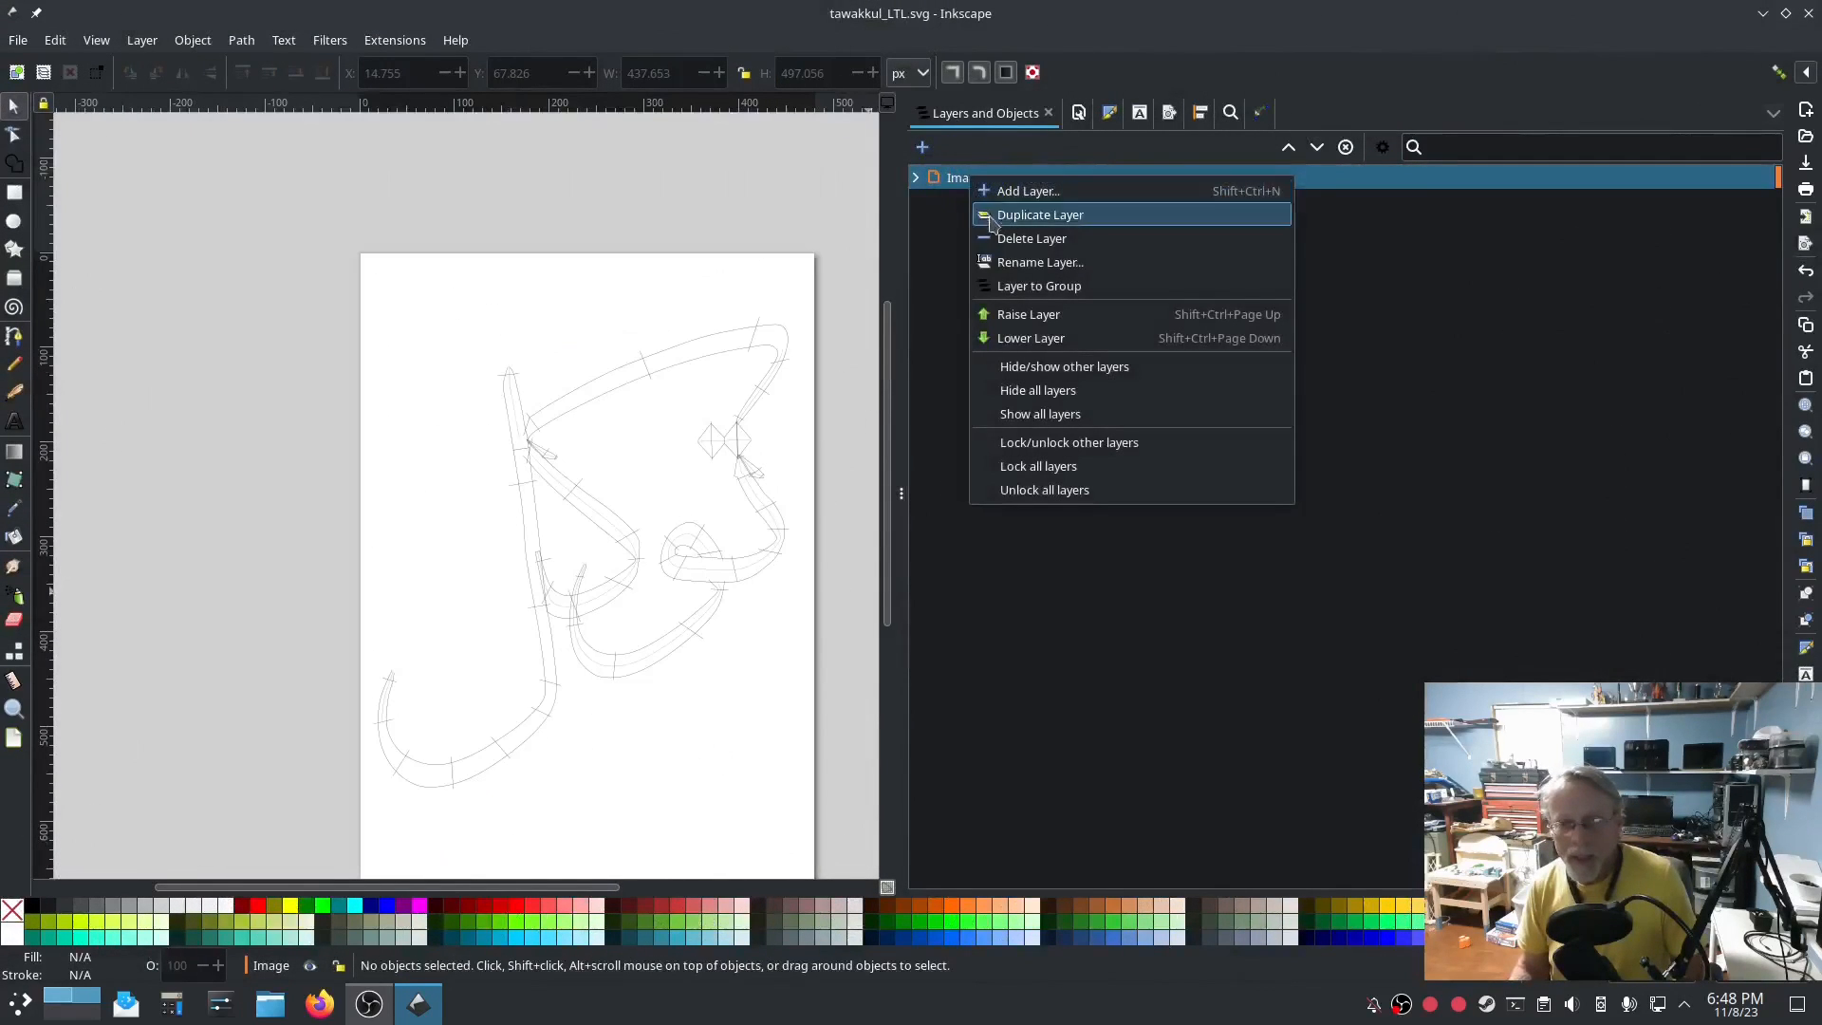
click(1806, 13)
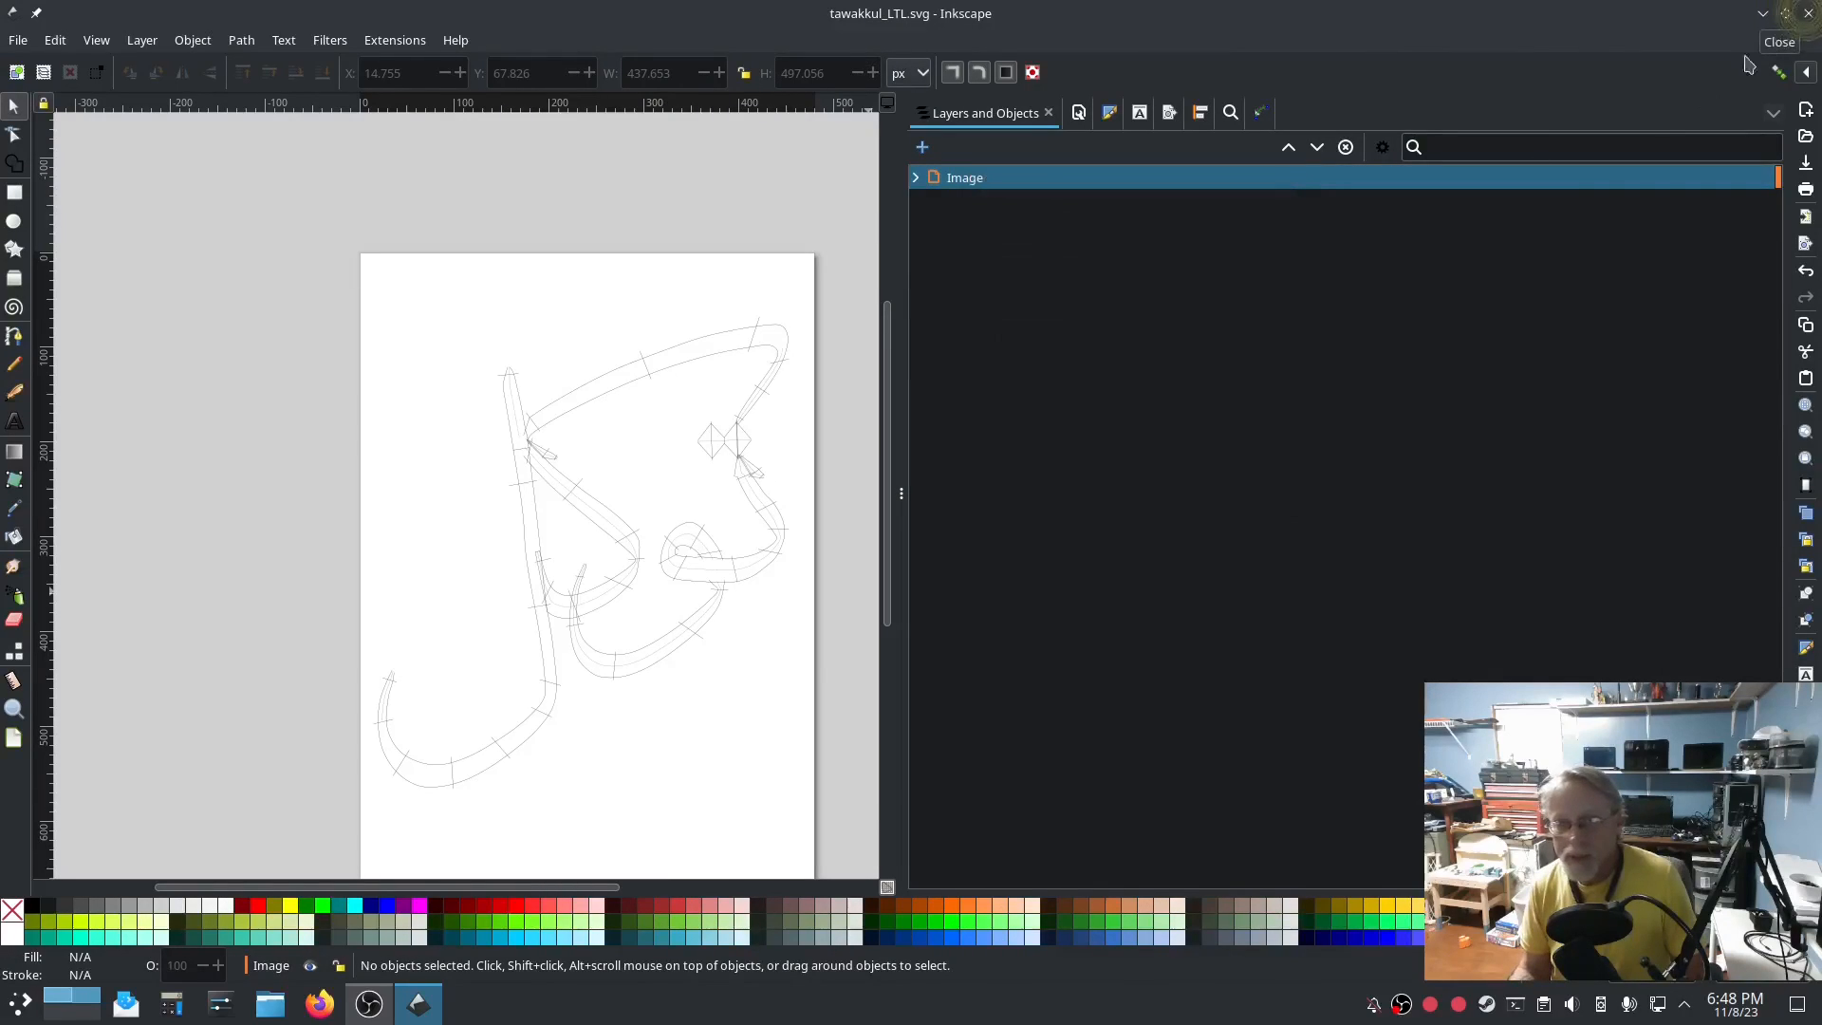
click(1809, 16)
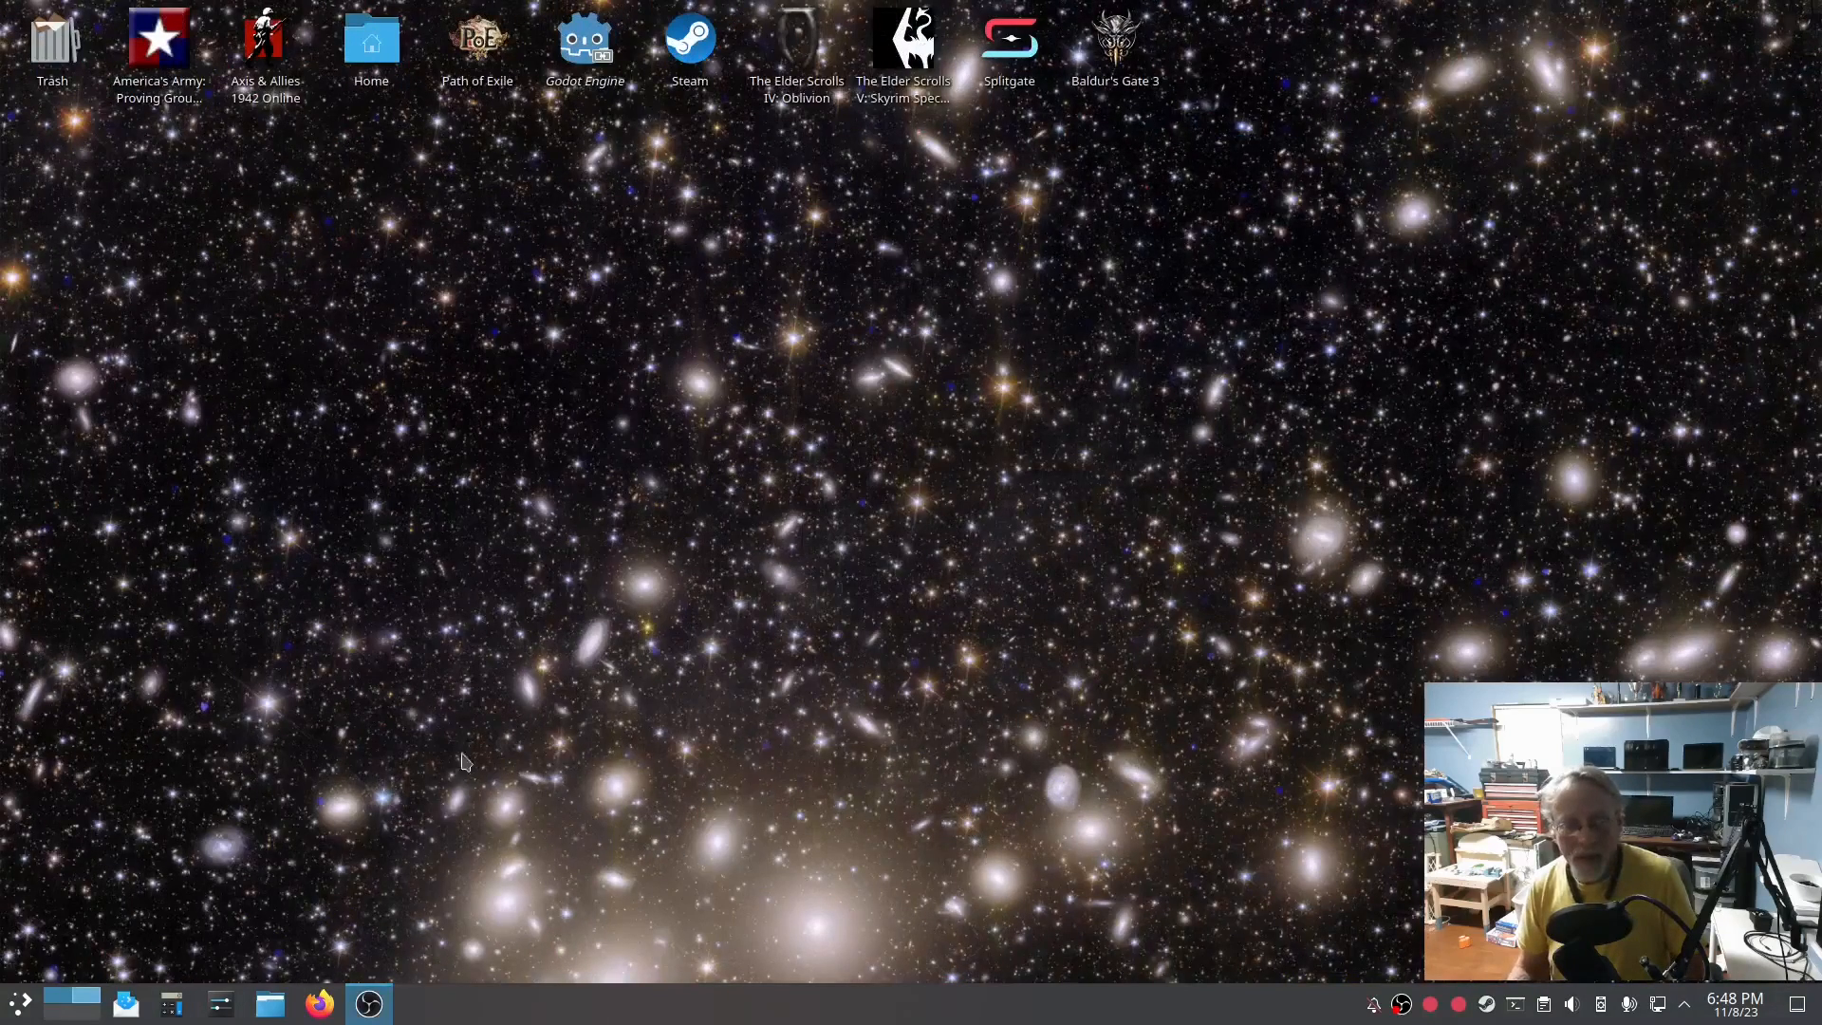
Switch to Dolphin, view onesie.png from the arabic folder enlarged in Gwenview, and close the viewer.
click(270, 1003)
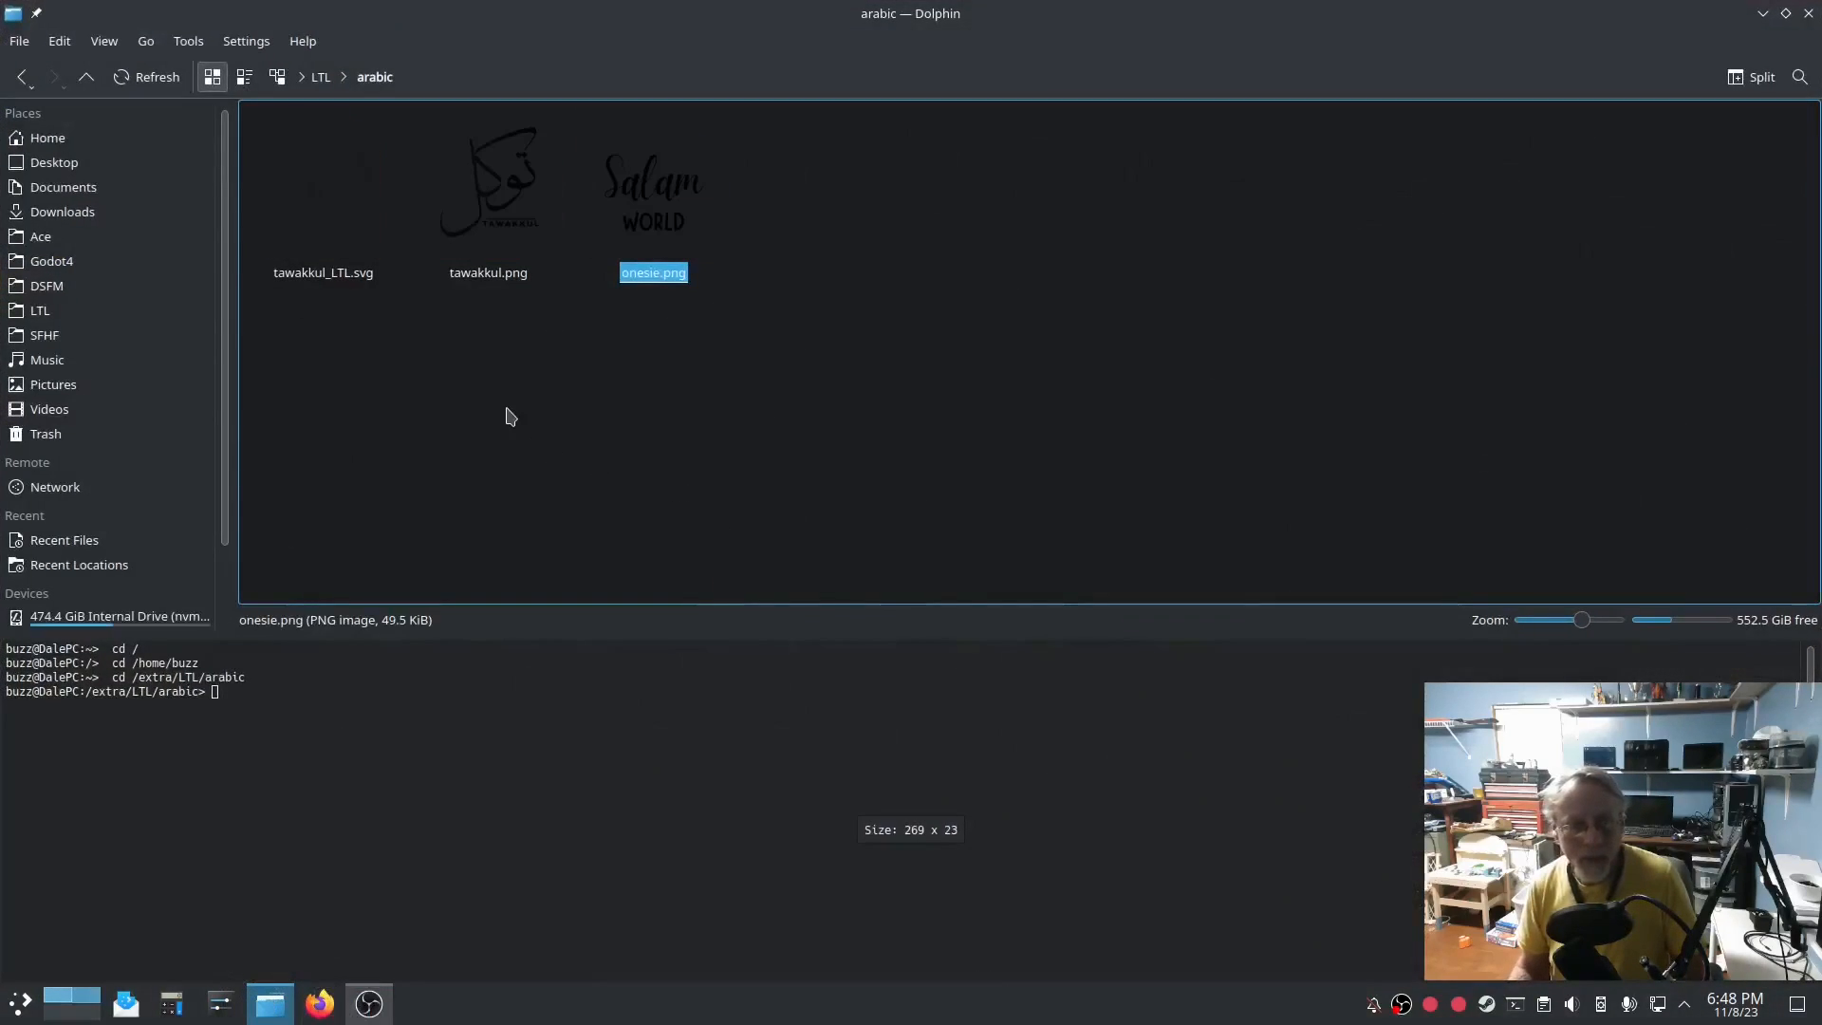
double_click(630, 212)
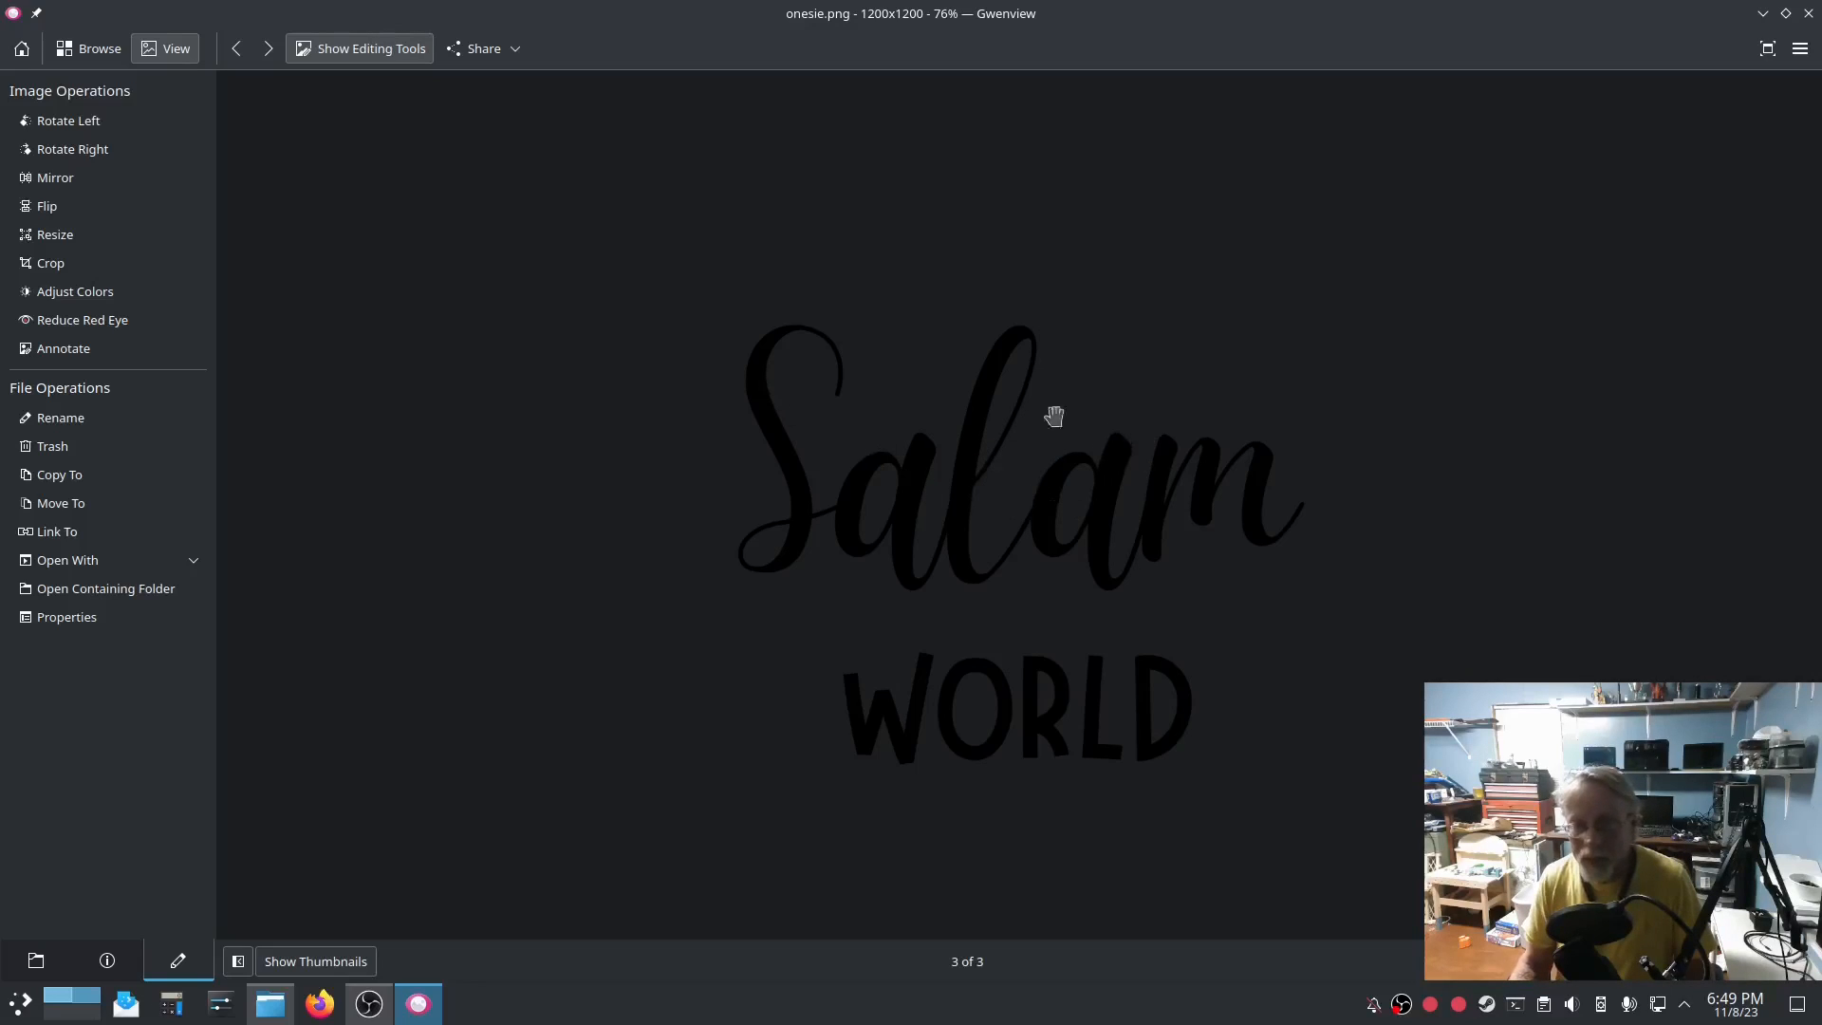
scroll(967, 495, up, 3)
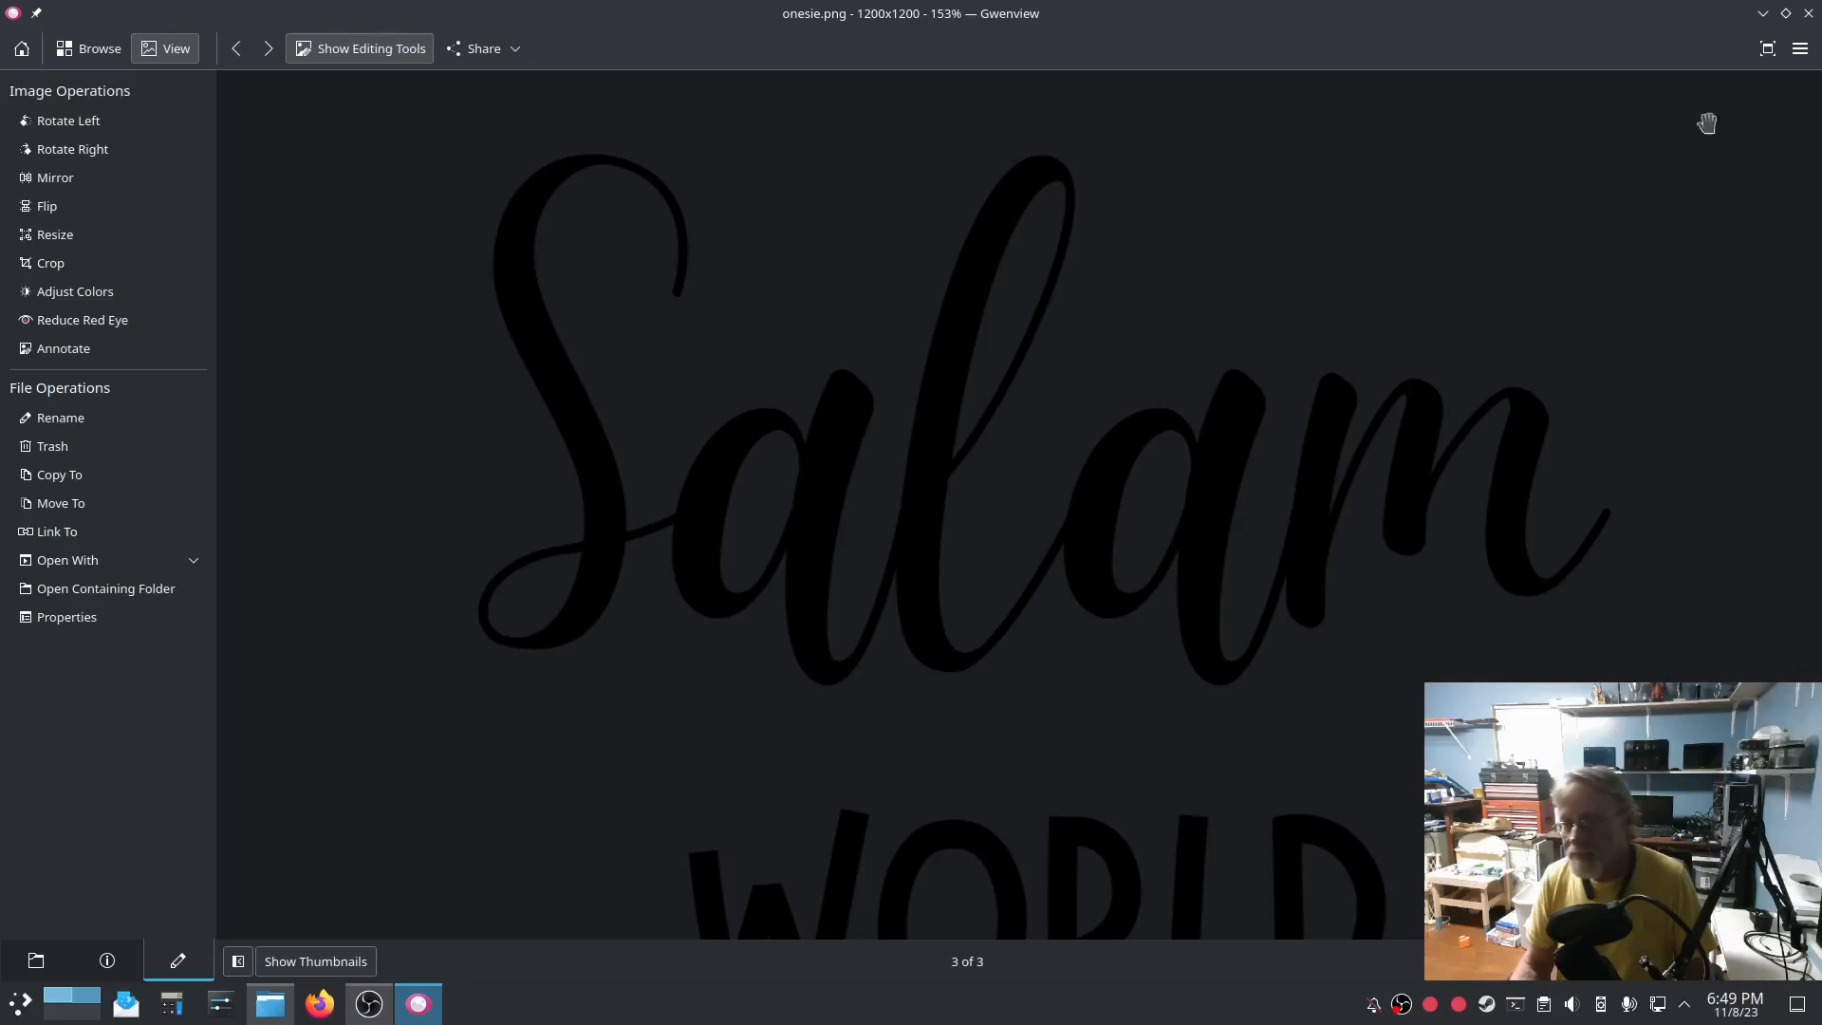
click(1808, 13)
Open onesie.png from the arabic folder in Inkscape and confirm its import.
right_click(649, 205)
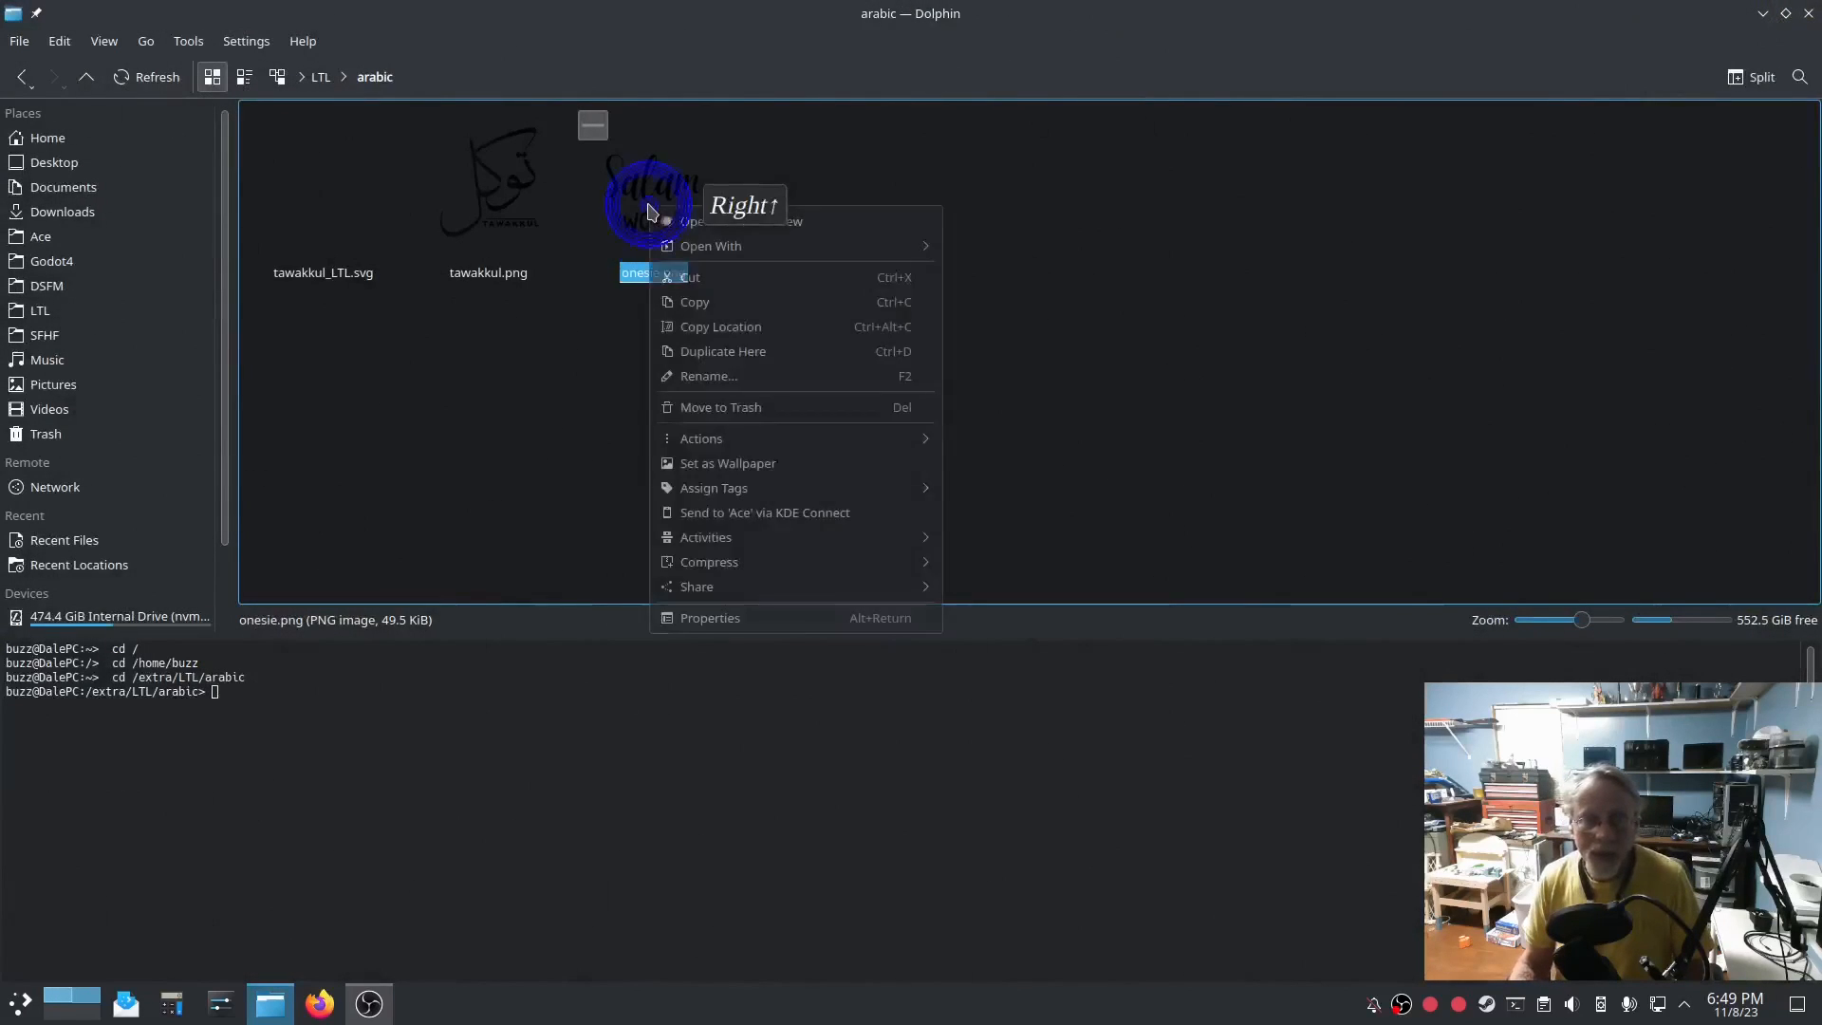
mouse_move(692, 252)
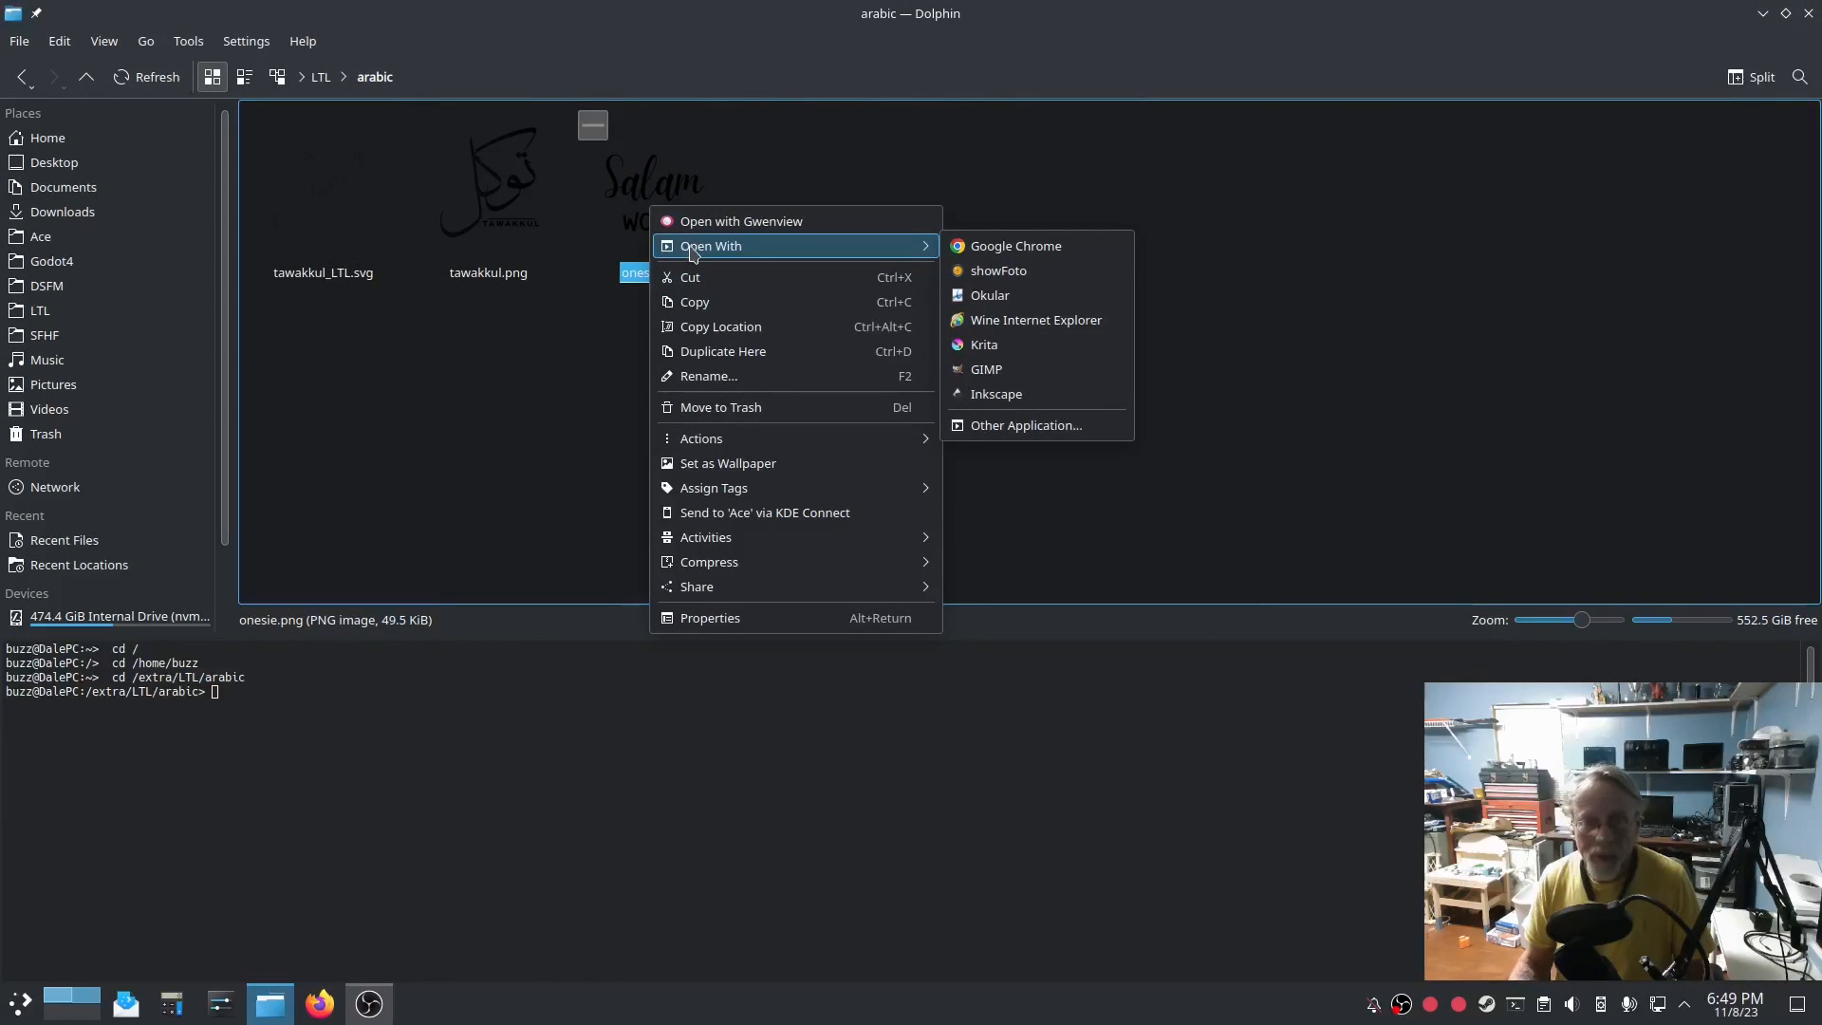
click(1006, 395)
click(1042, 602)
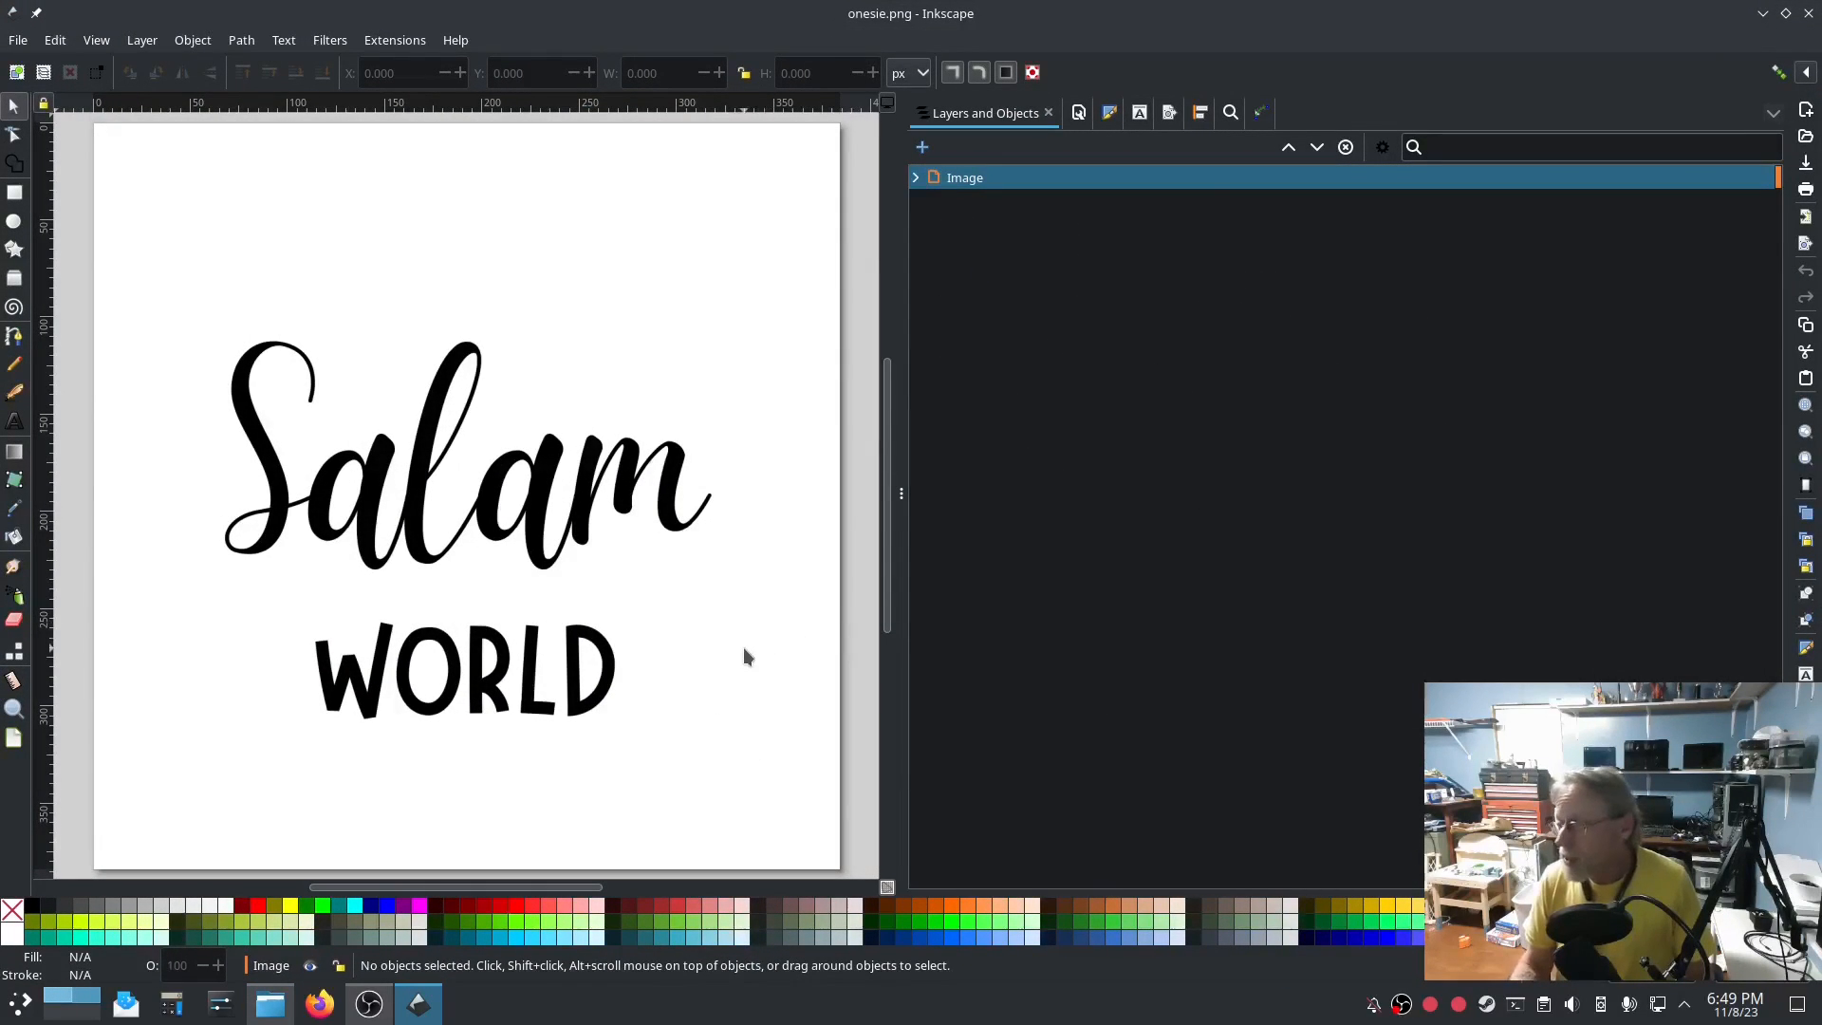
Measure the width of the thick diagonal stroke of the S in Salam.
middle_click(676, 668)
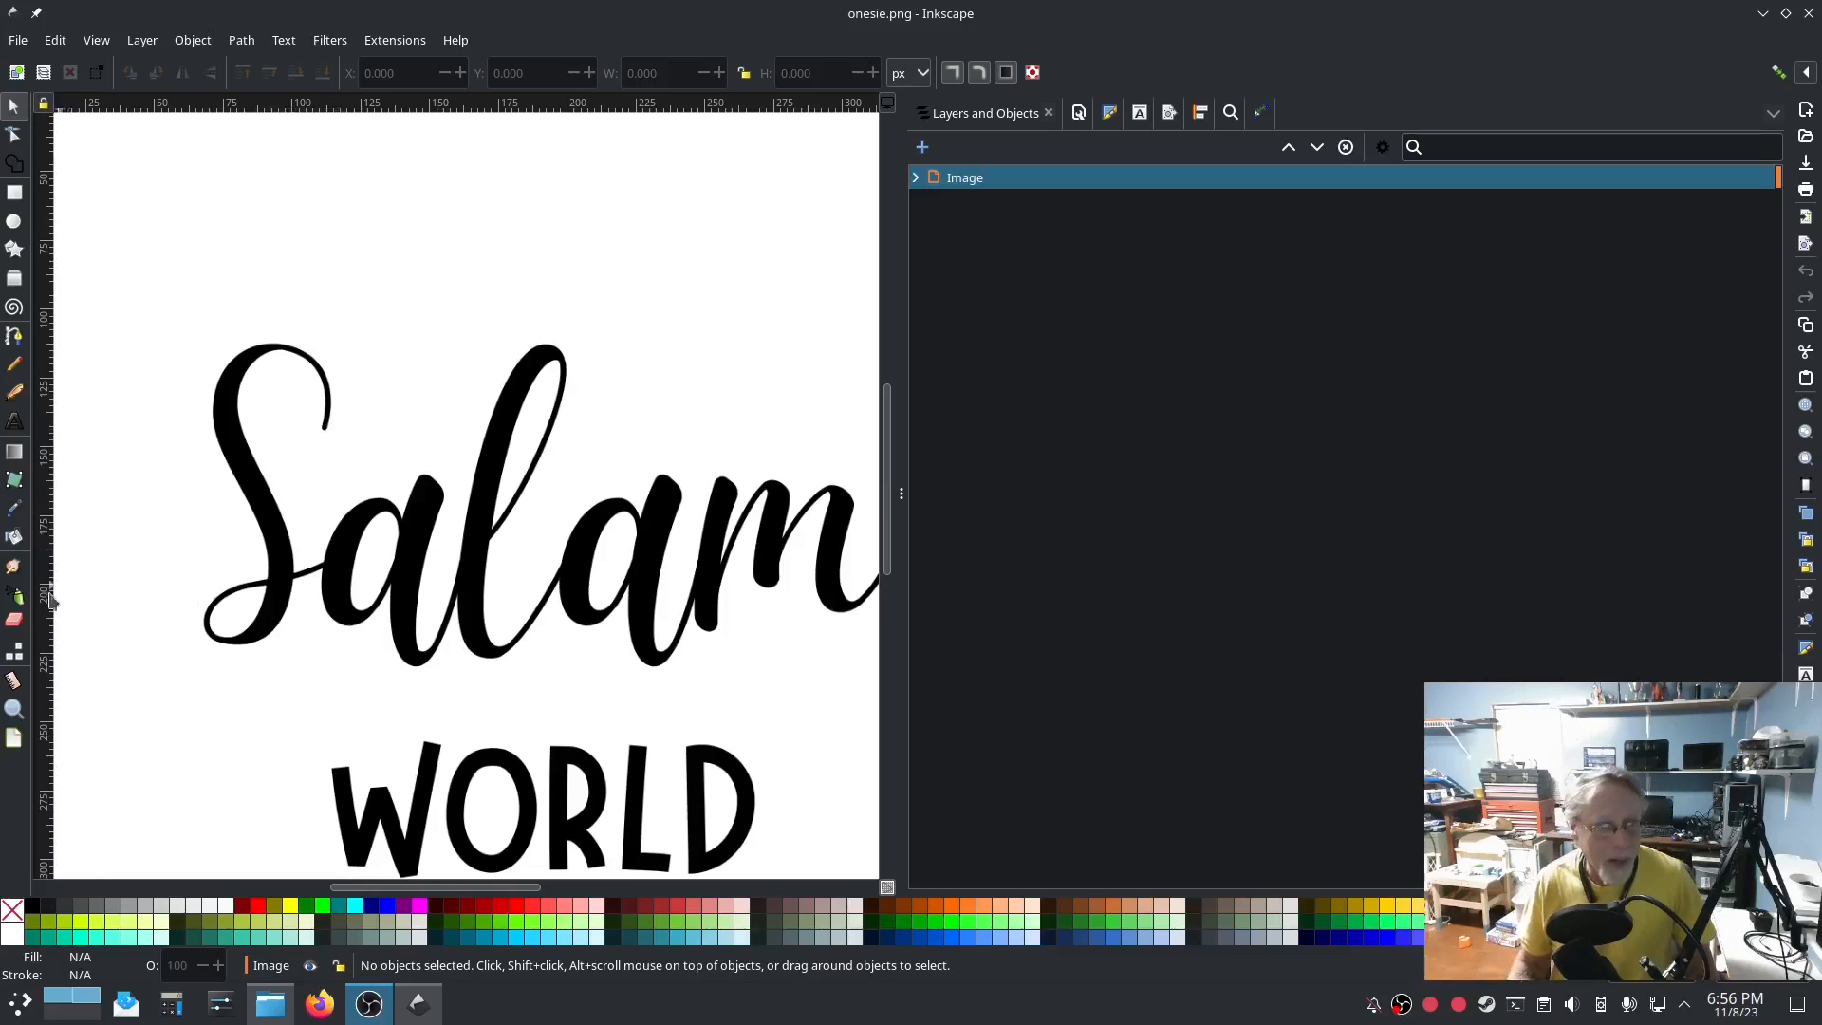
click(14, 677)
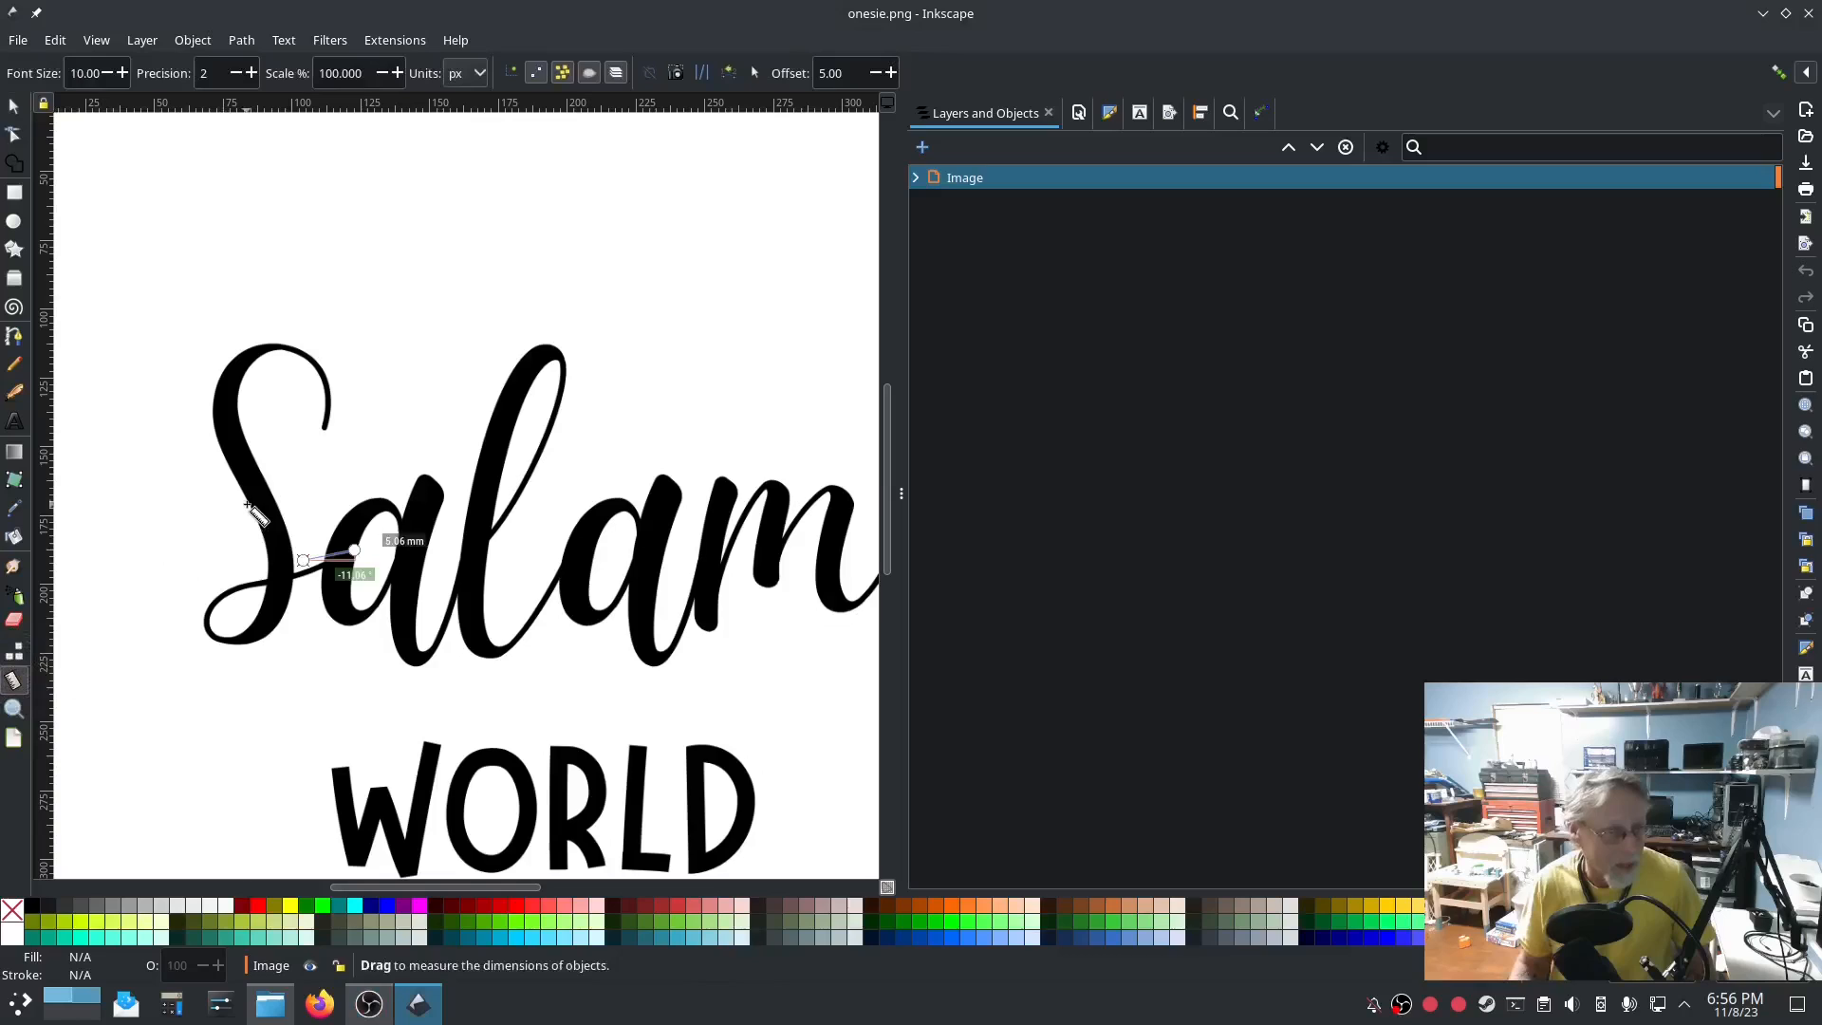
drag(245, 503, 274, 497)
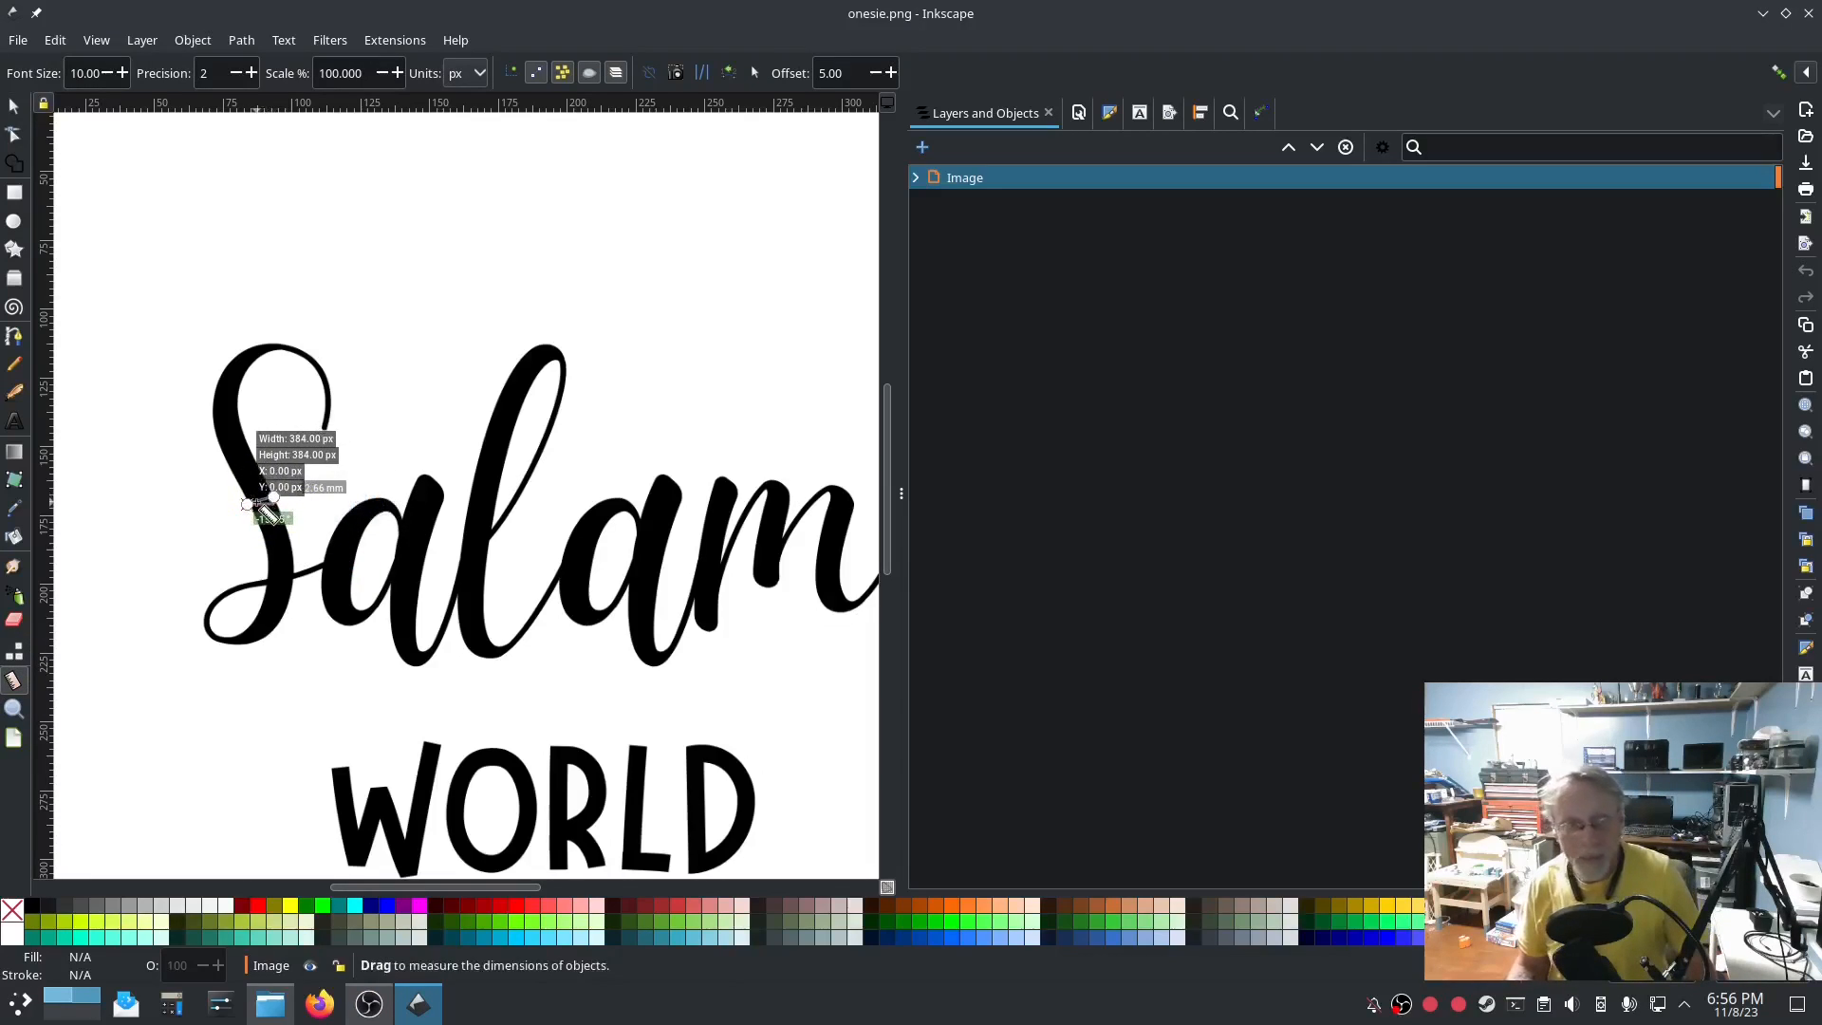
key(s)
Measure the width of the thin upper tail of the S near its tip.
scroll(330, 435, up, 5)
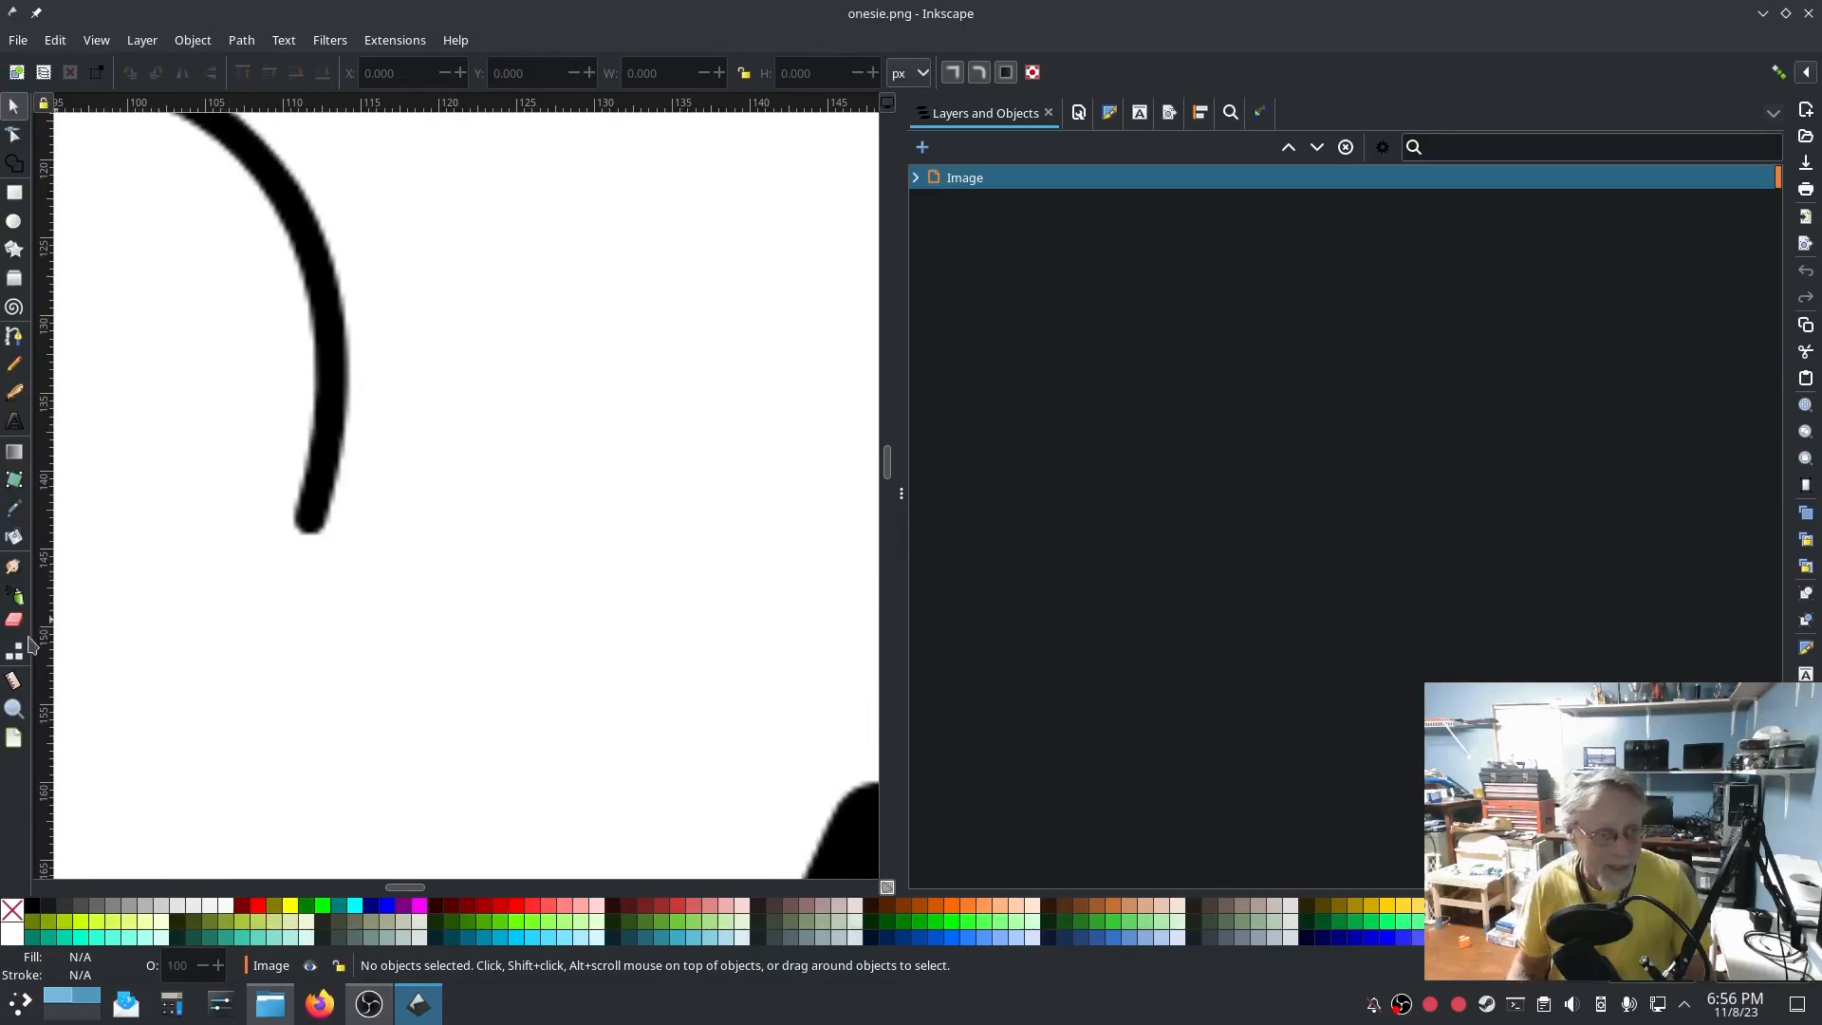
click(14, 680)
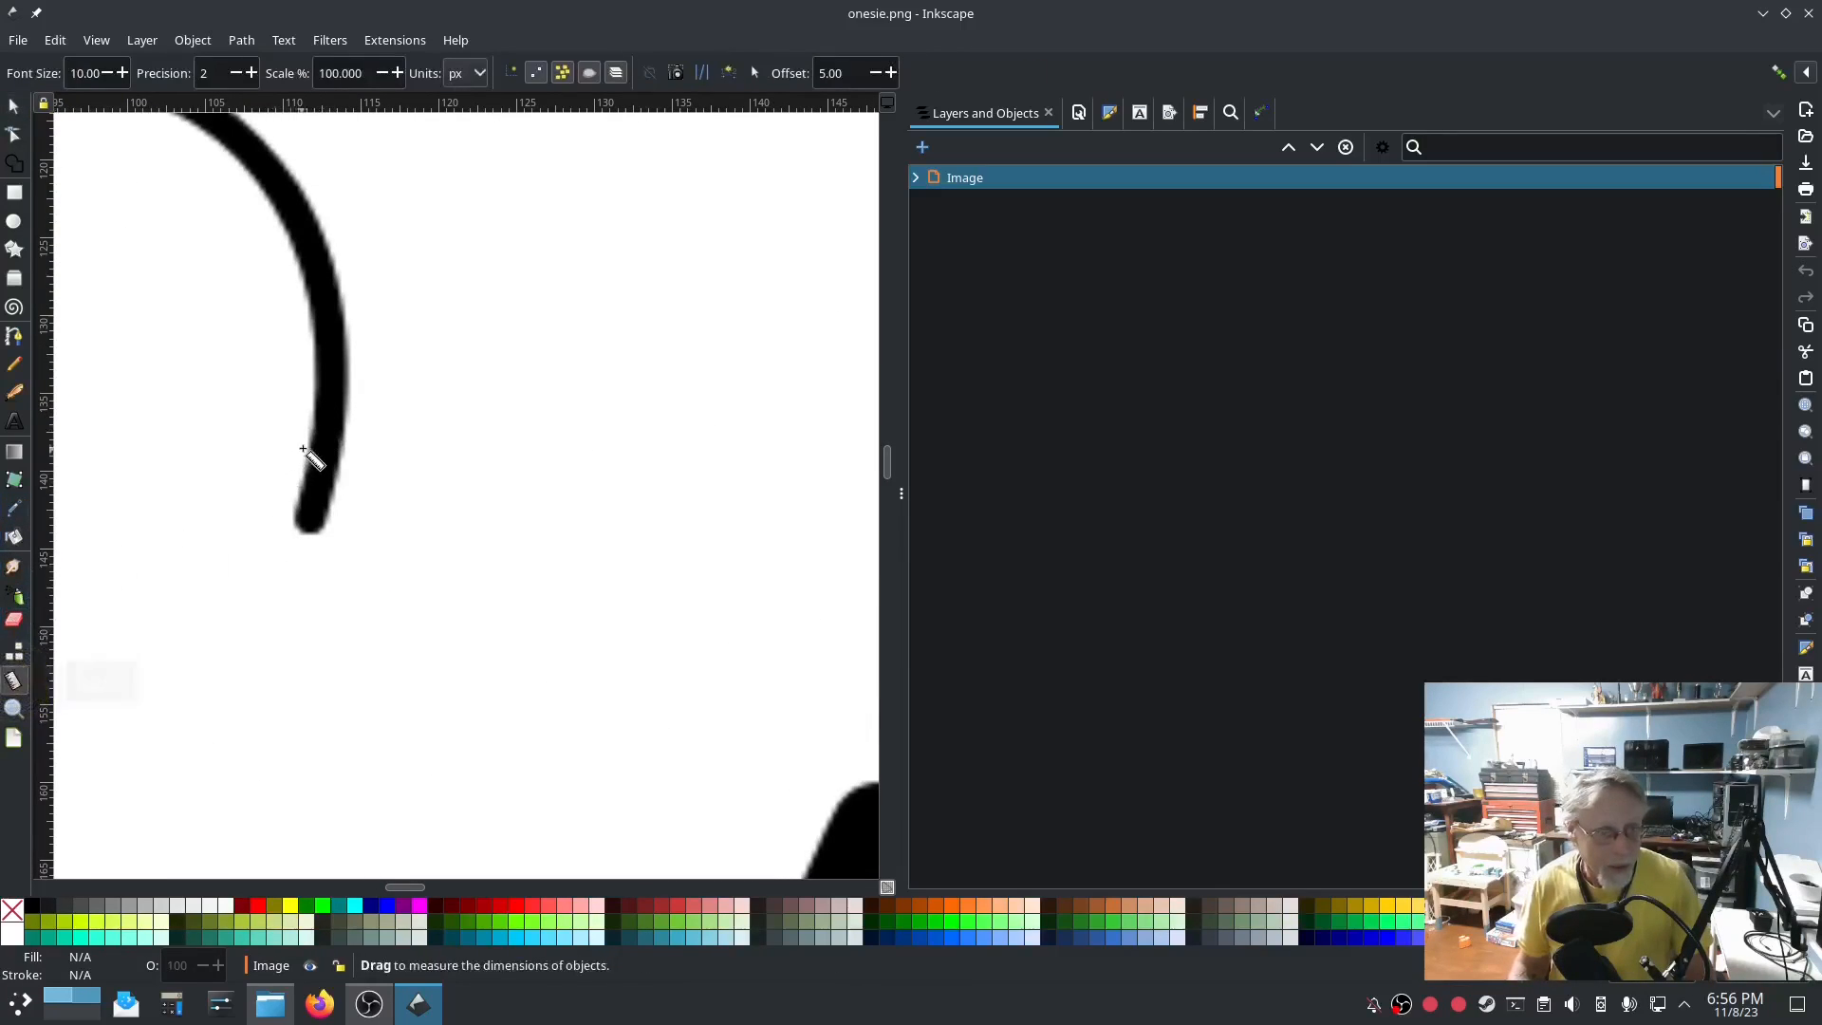
drag(305, 441, 346, 448)
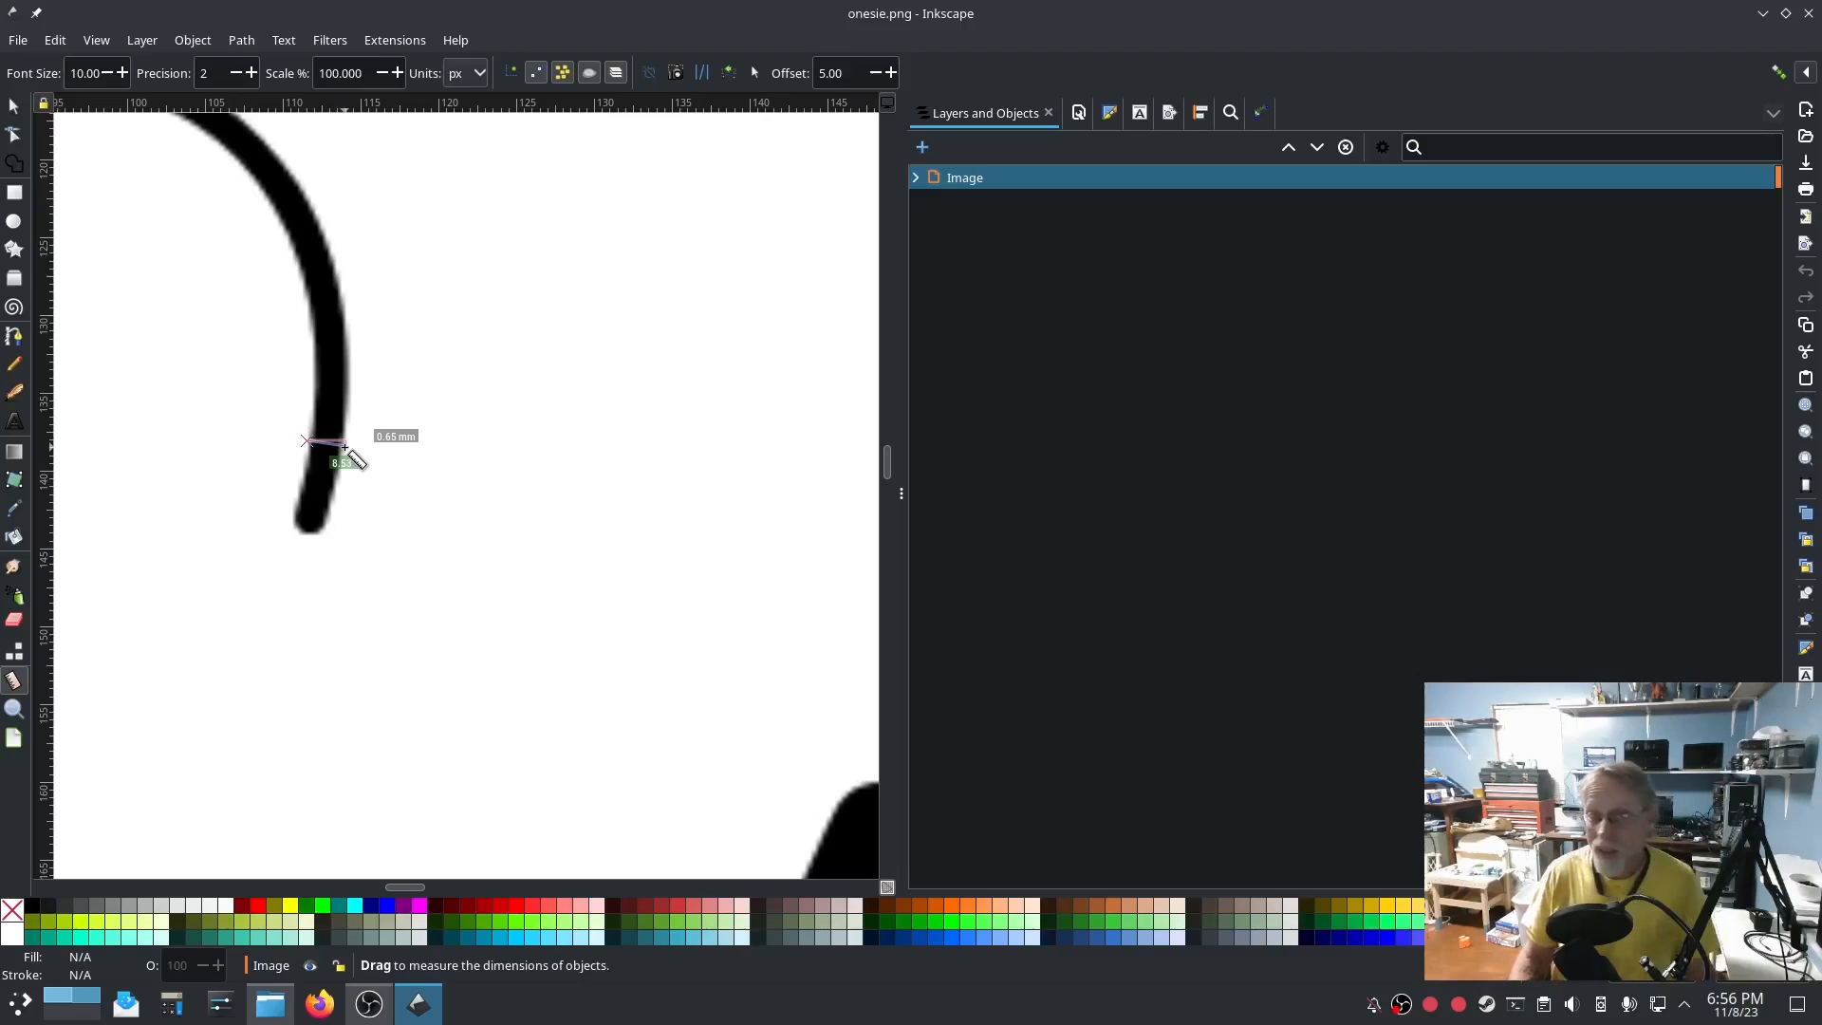
click(346, 448)
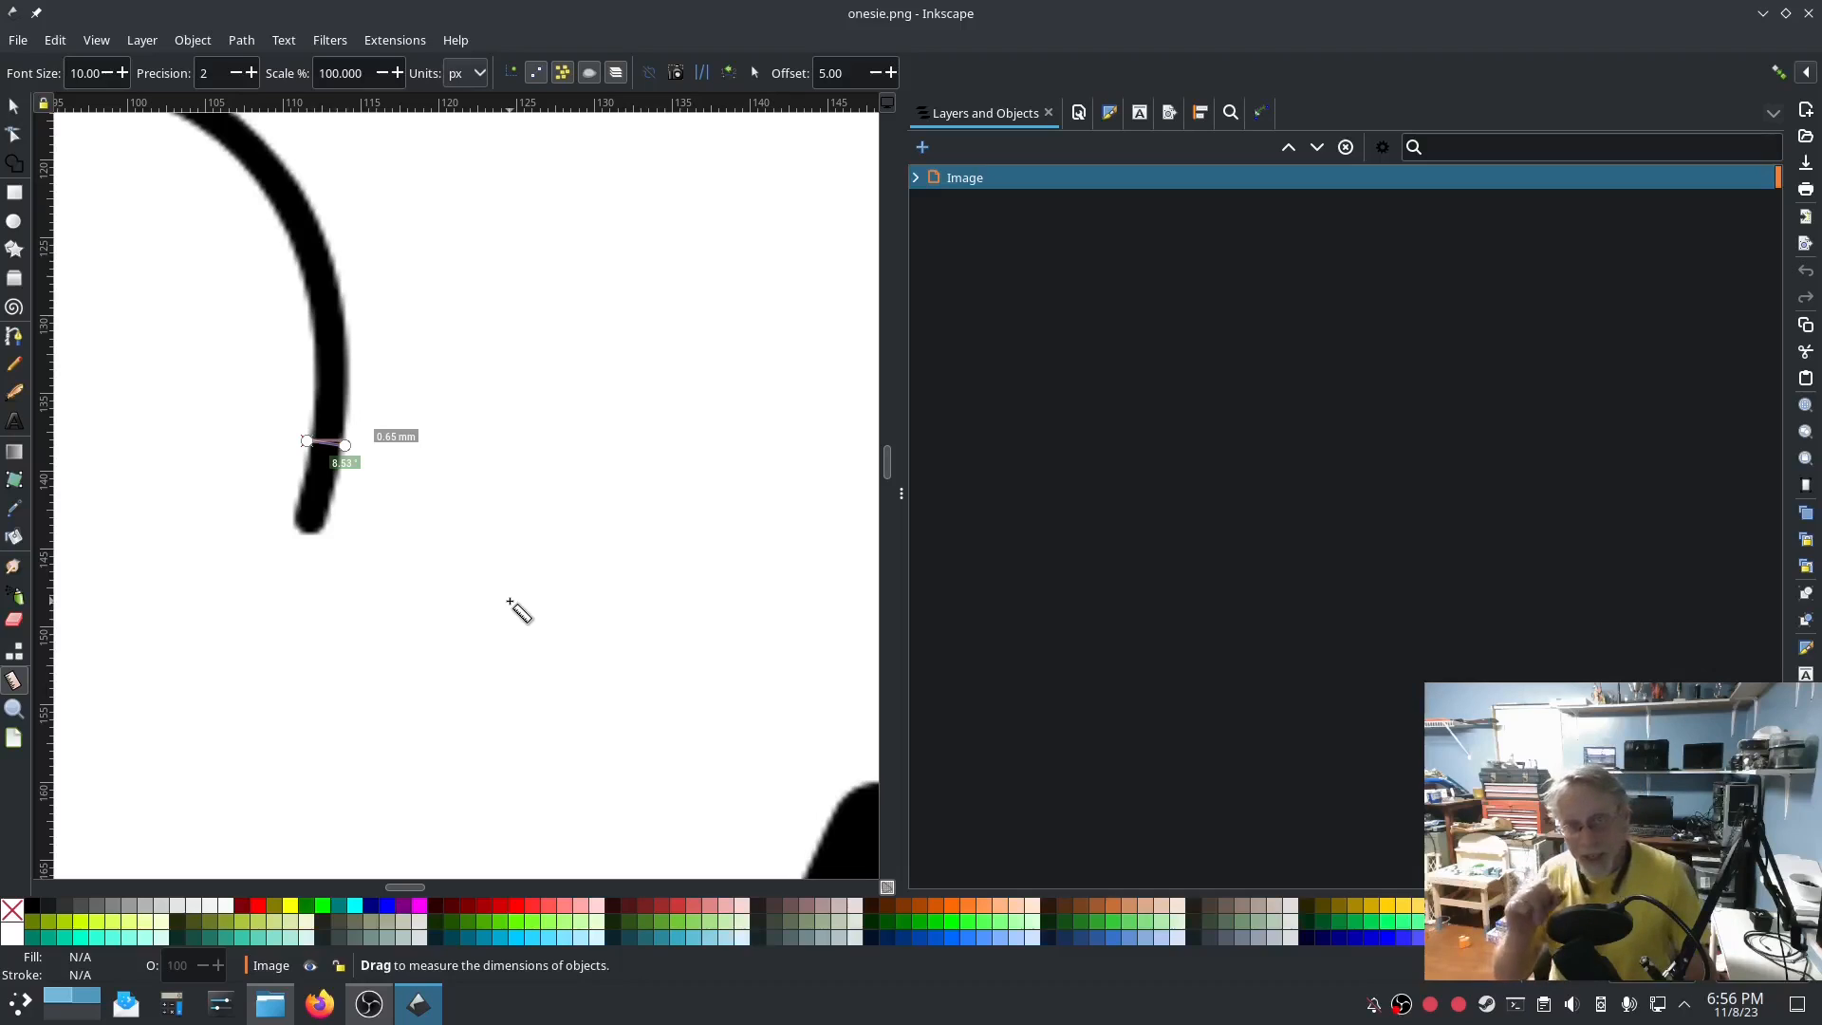
key(s)
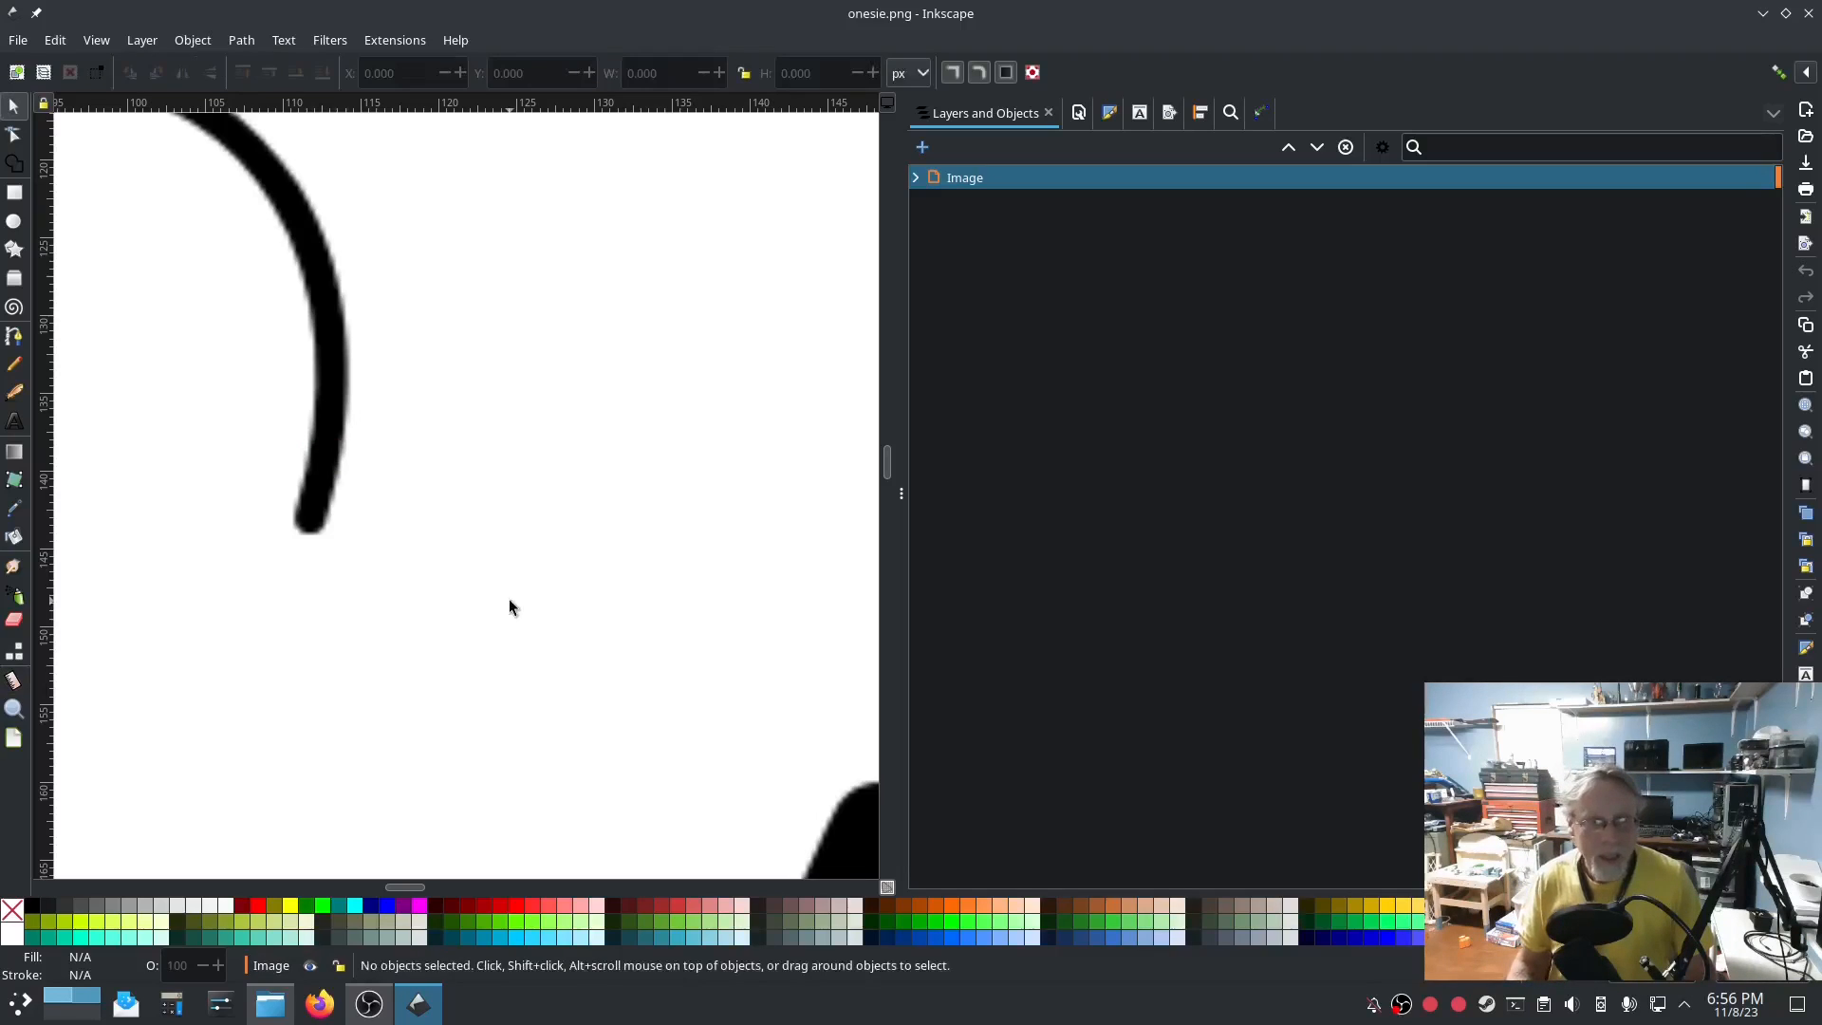
Draw a short, straight slanted line just outside the upper tail of the S with the Pen tool.
scroll(448, 556, down, 3)
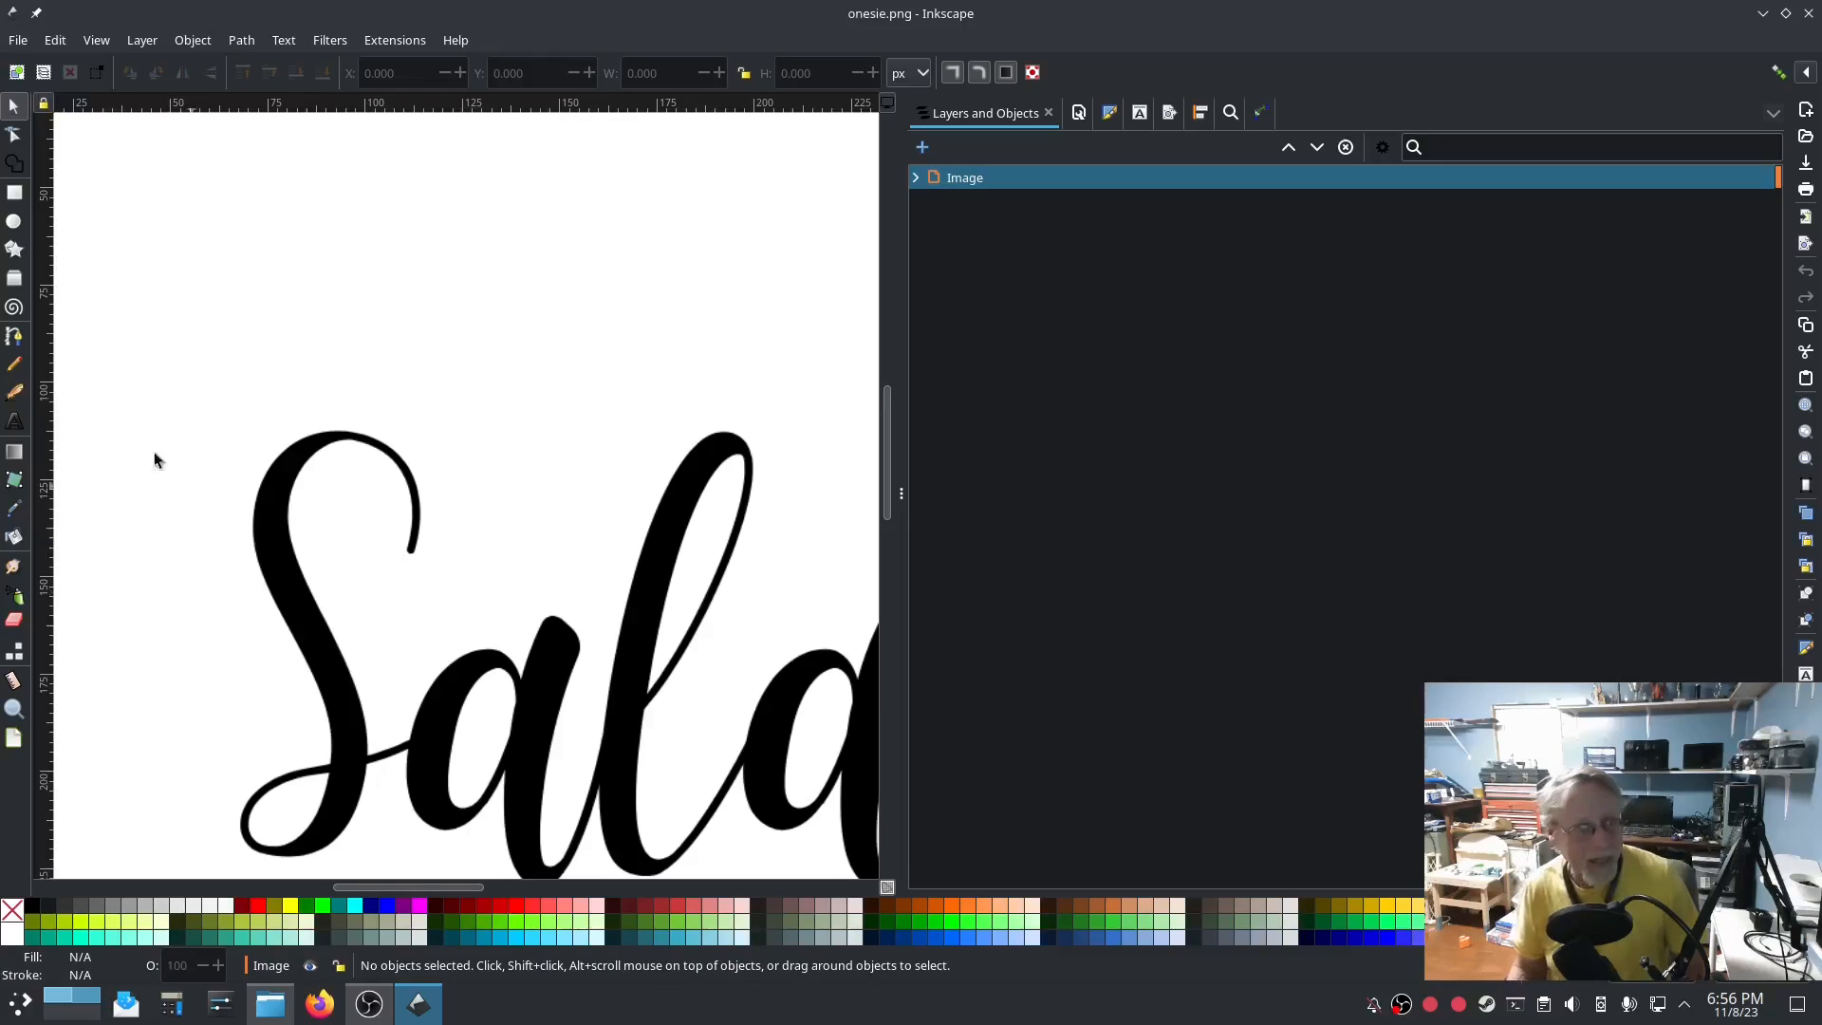
click(13, 336)
scroll(453, 562, up, 2)
scroll(454, 562, up, 1)
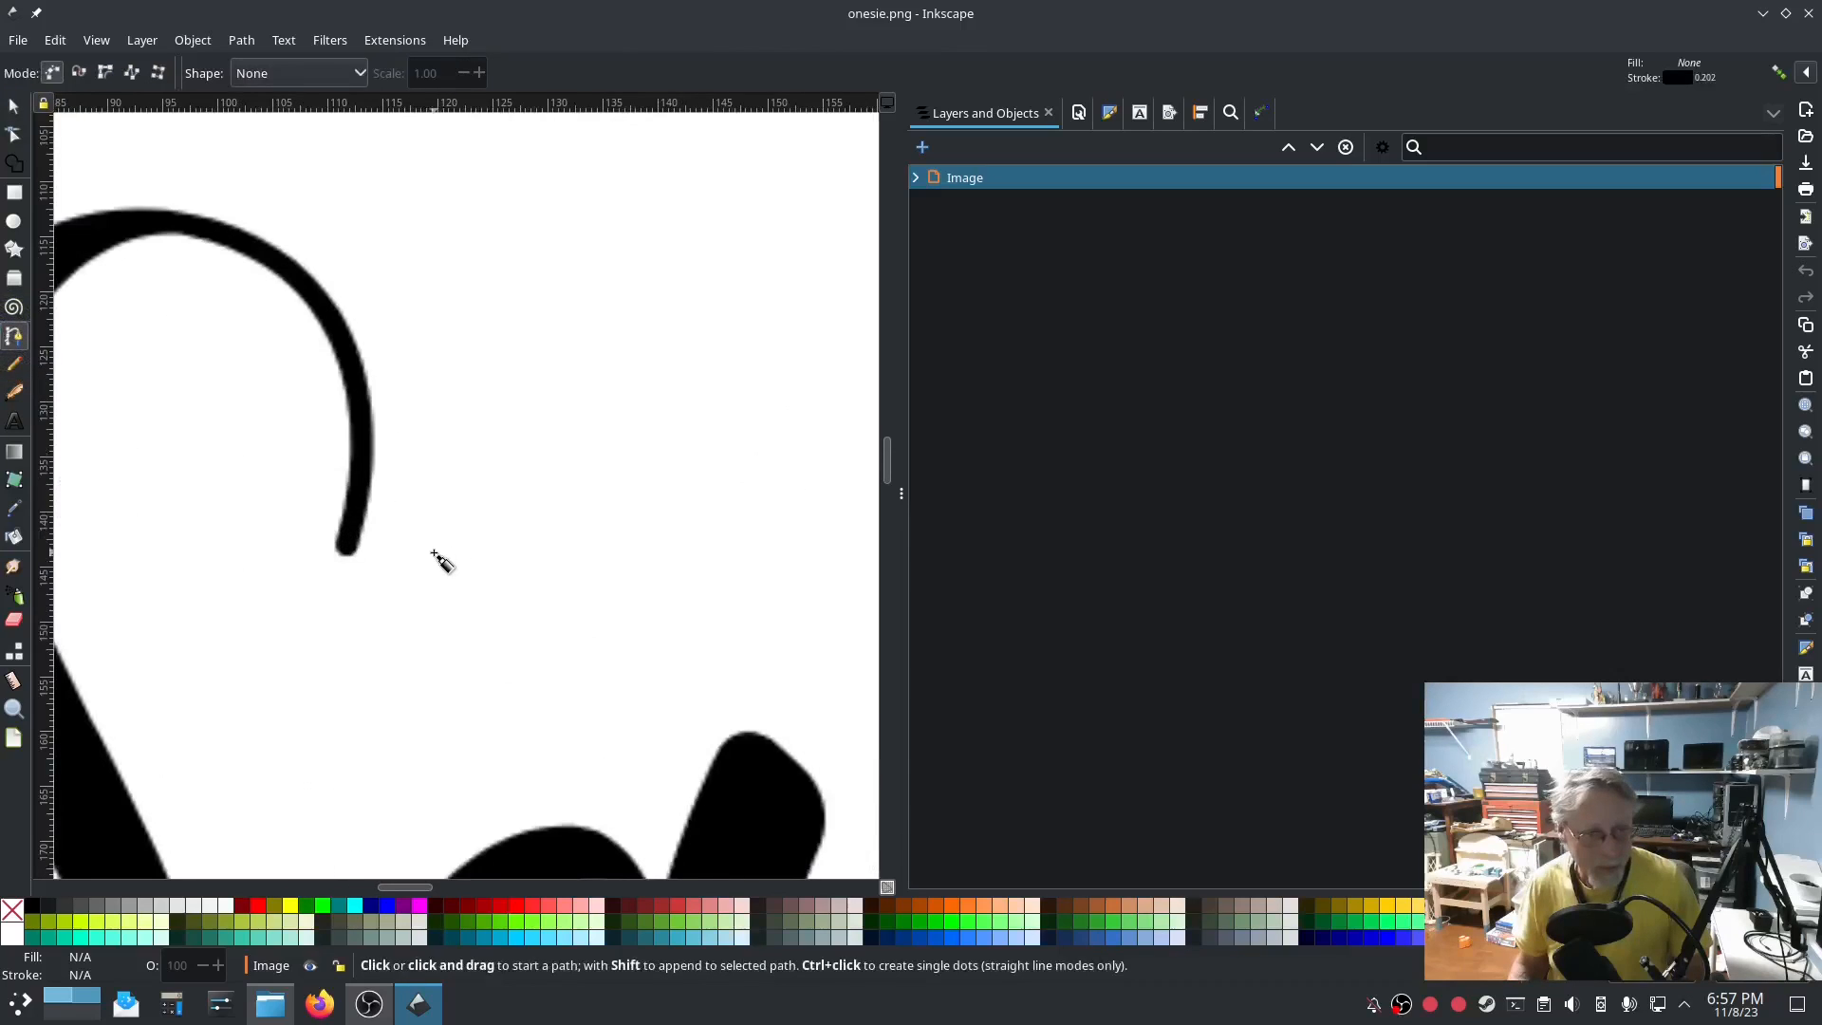
click(387, 553)
double_click(415, 437)
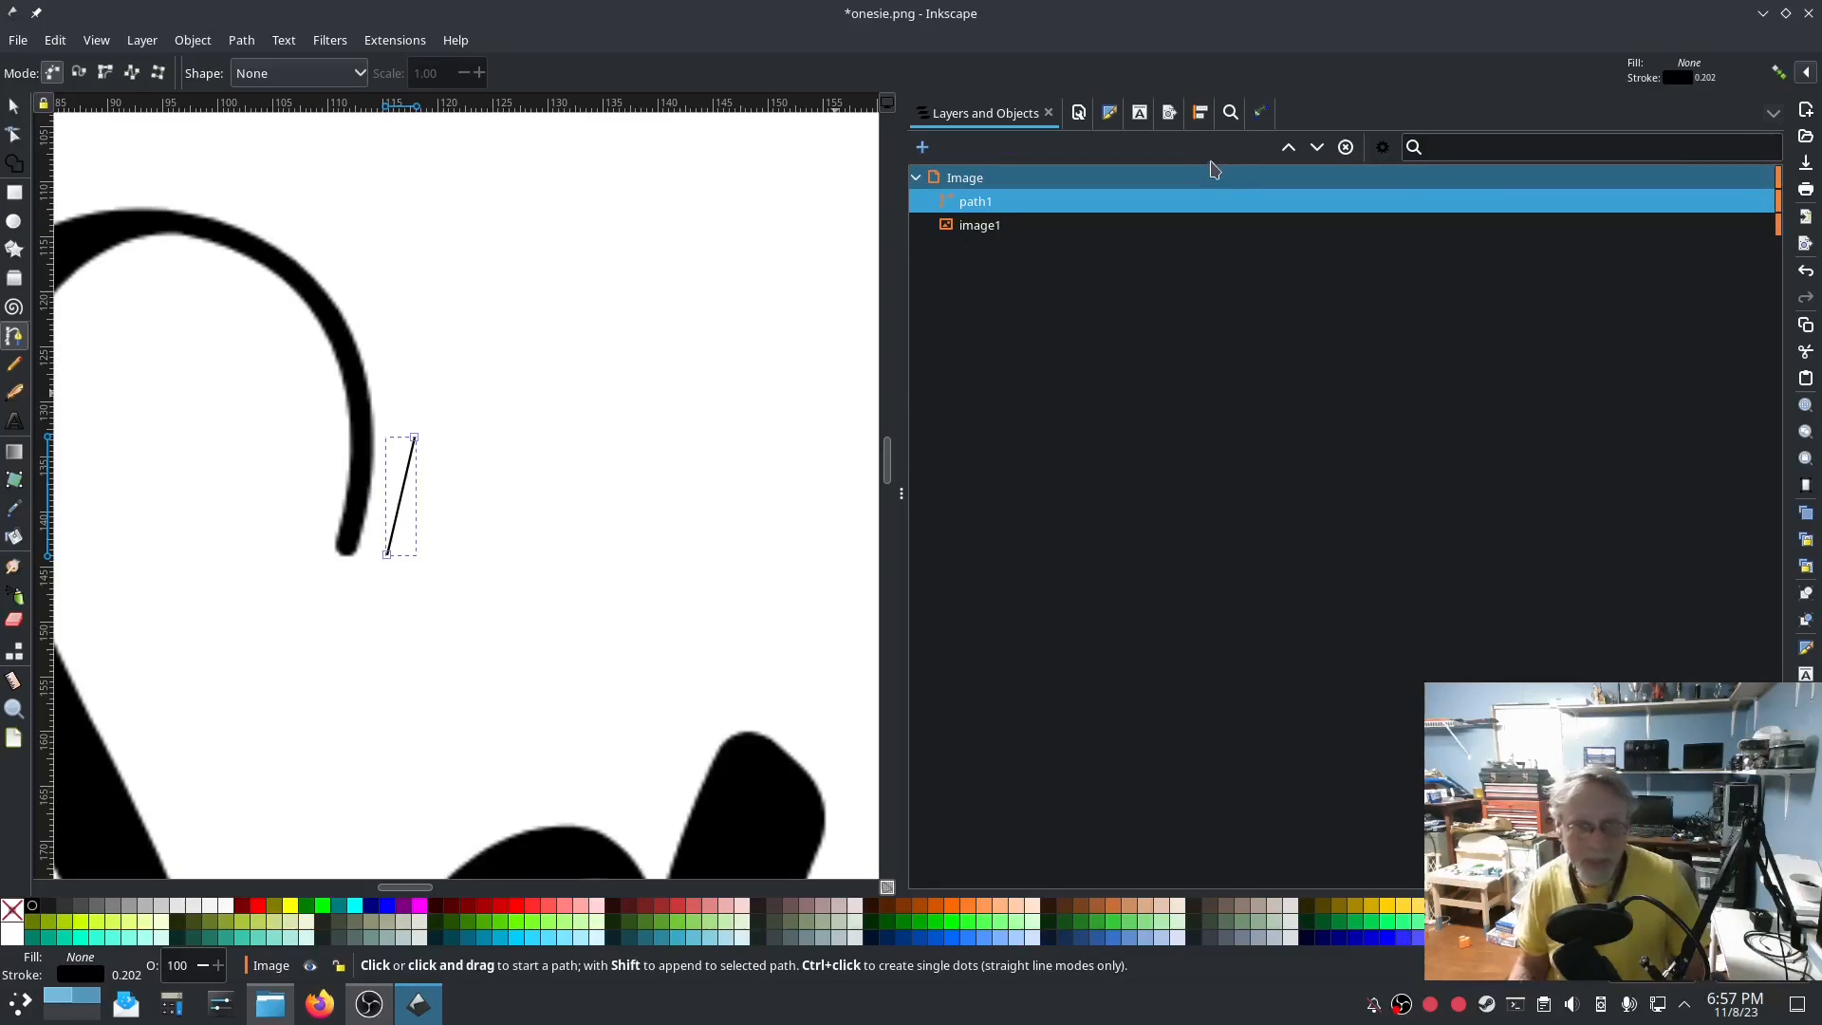
Set the short line's stroke width to 1 mm to compare it with the S's tail, and delete the line.
click(1110, 114)
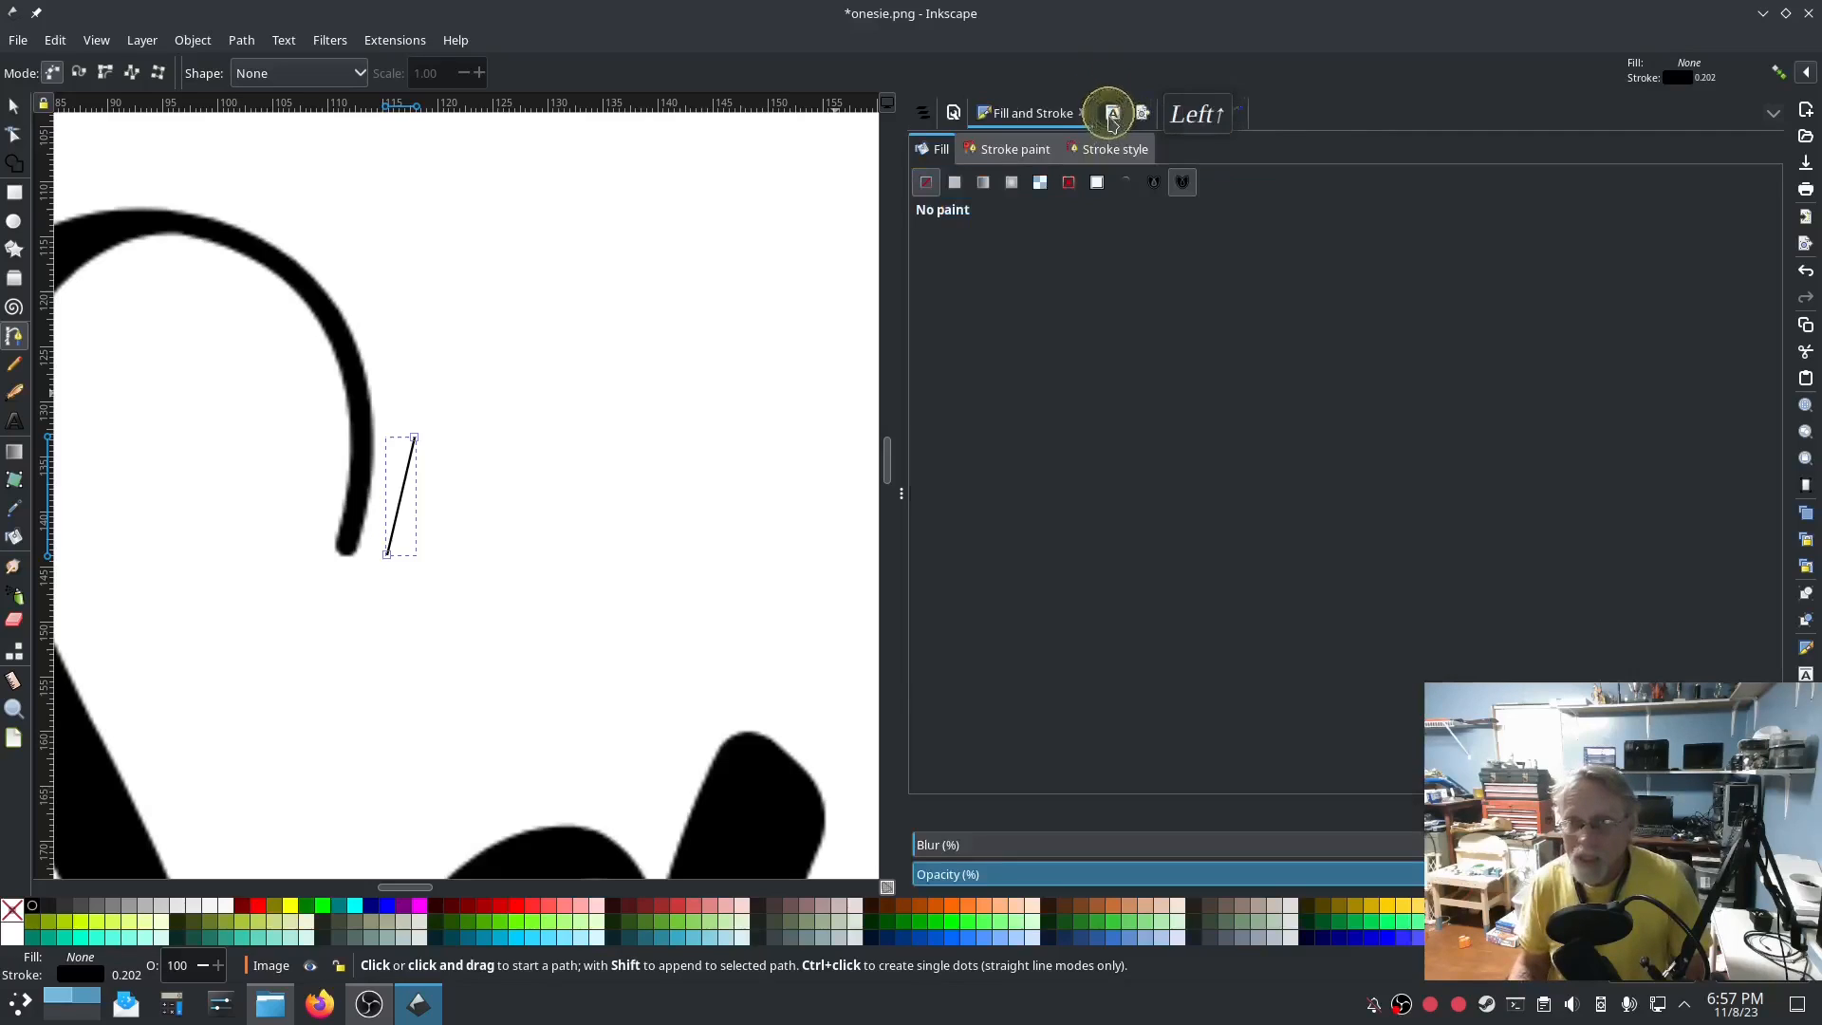
click(1120, 149)
double_click(987, 188)
text(1)
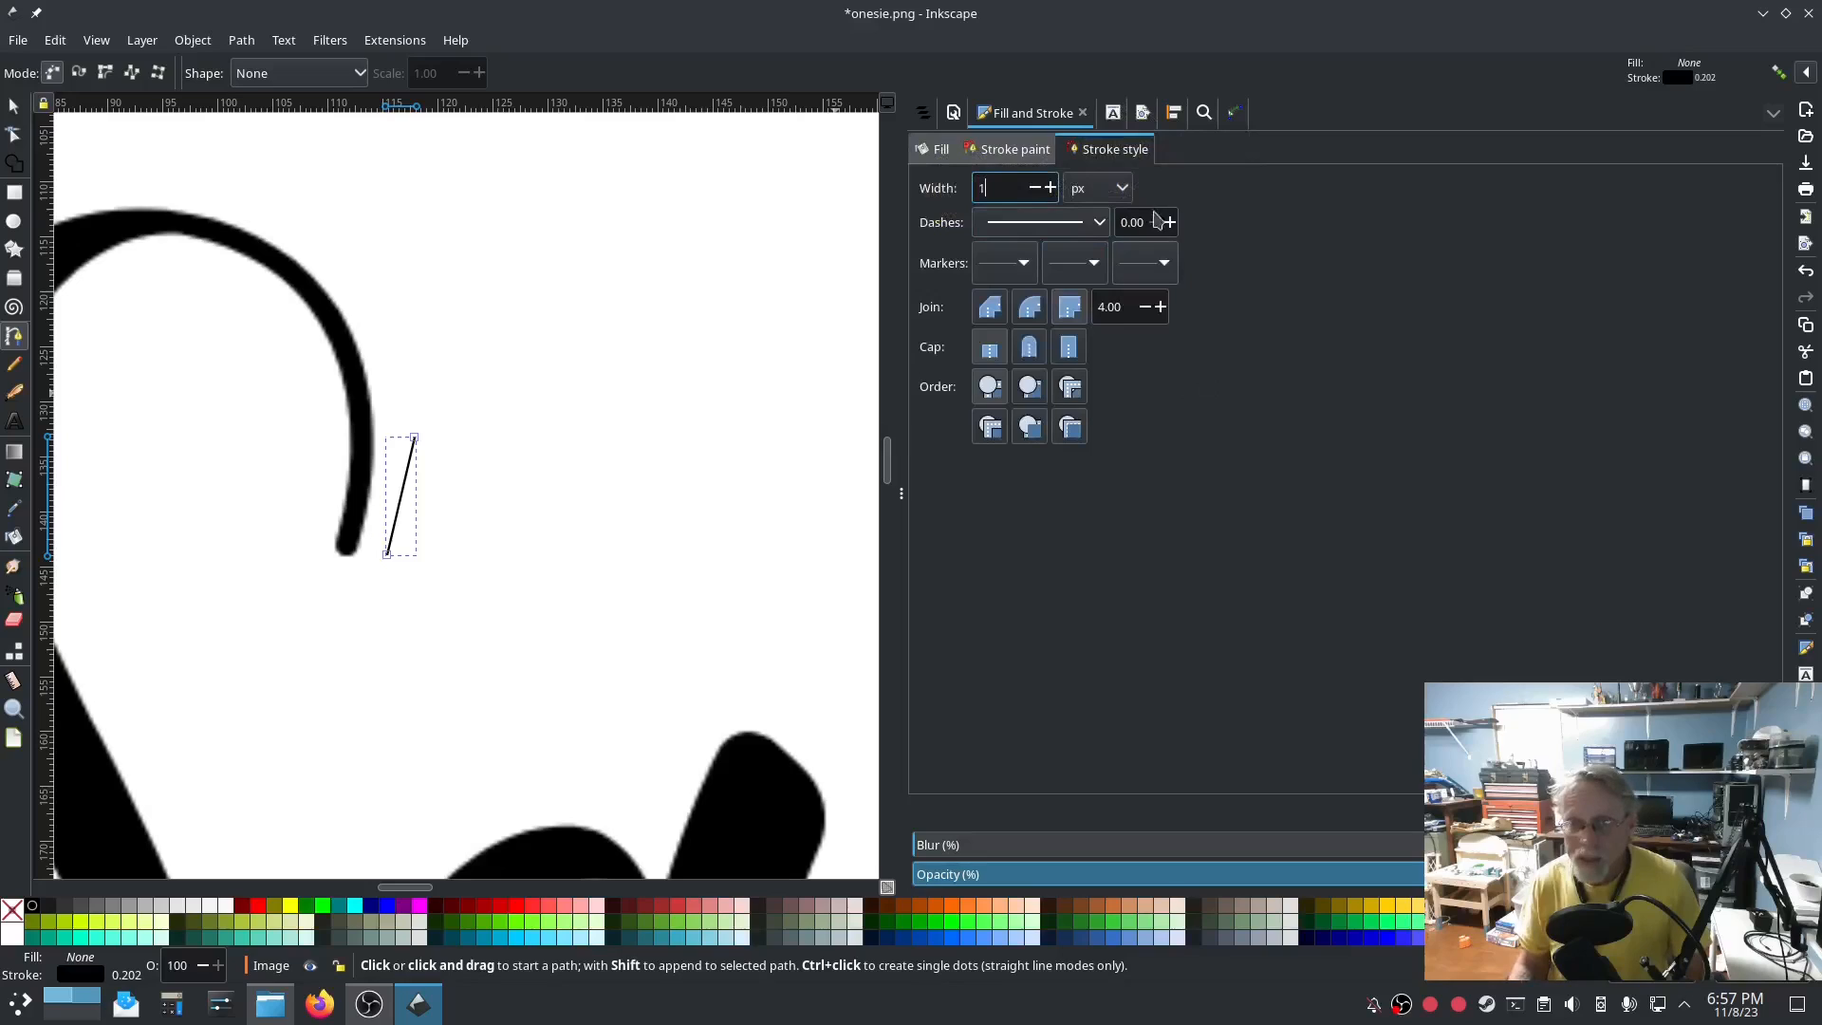
click(1101, 186)
click(1100, 165)
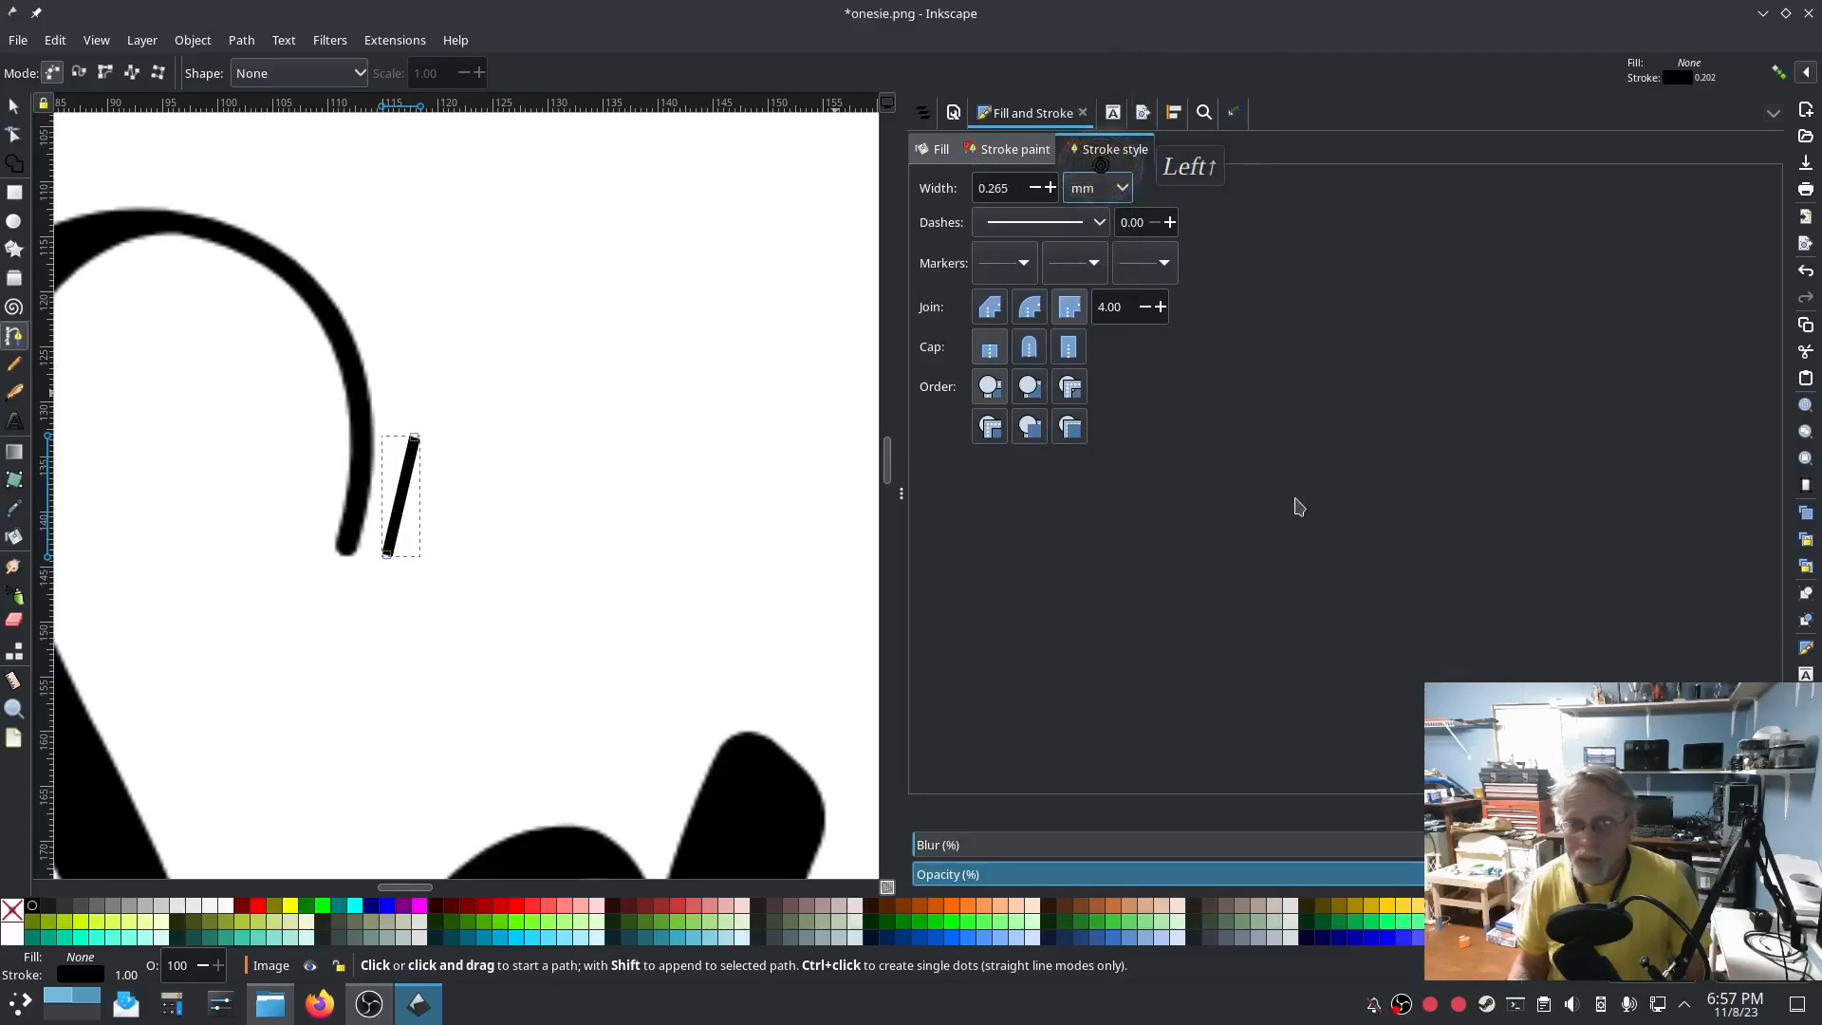
key(Tab)
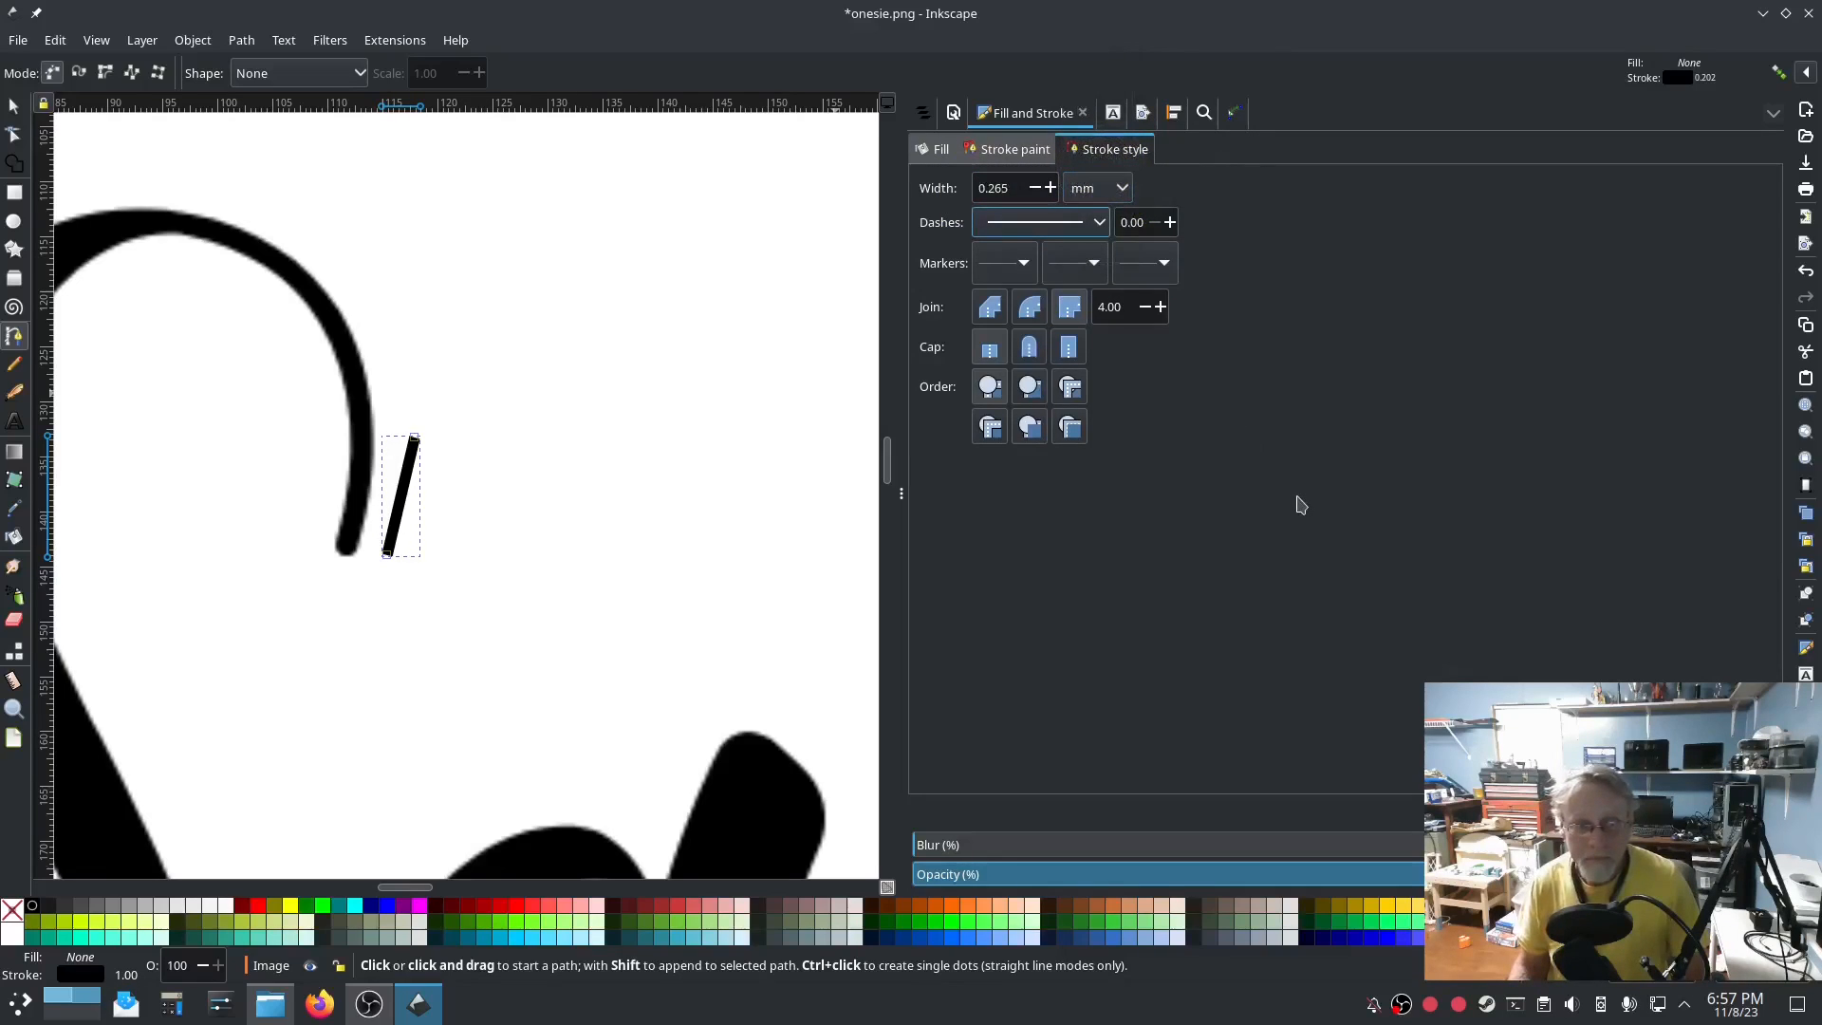
double_click(979, 183)
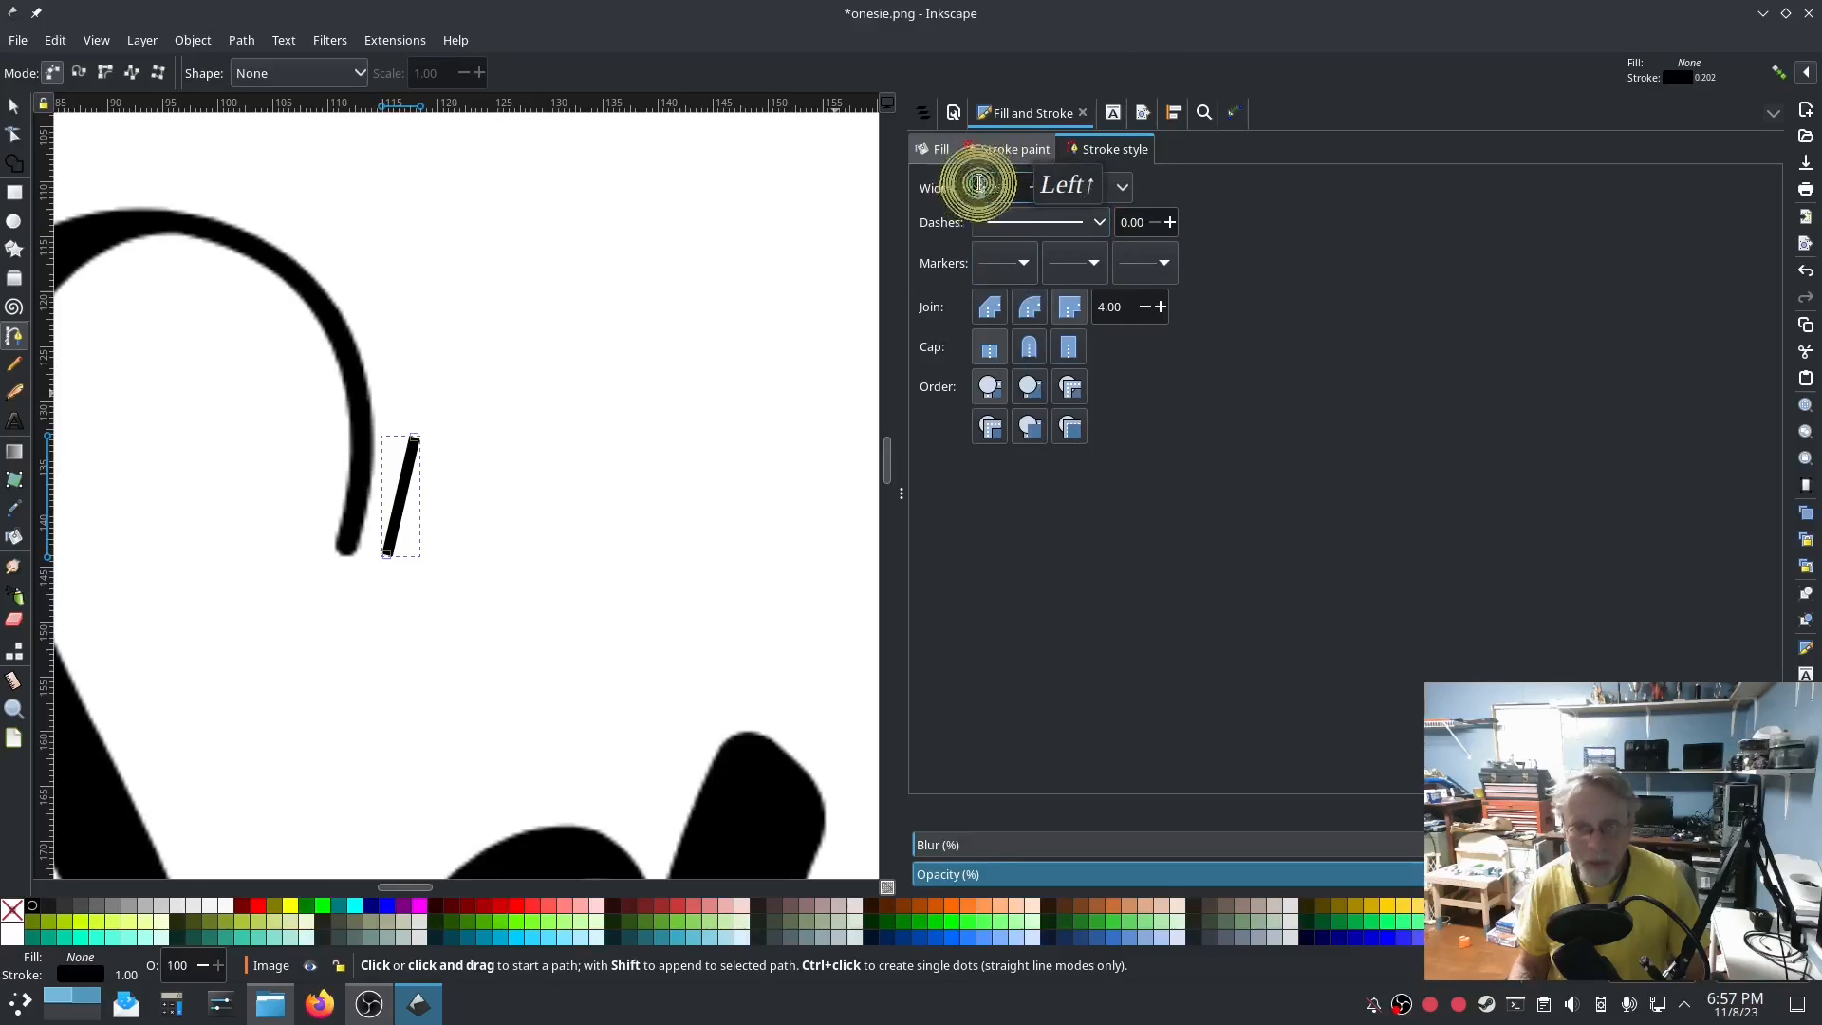
triple_click(993, 187)
text(1)
key(Tab)
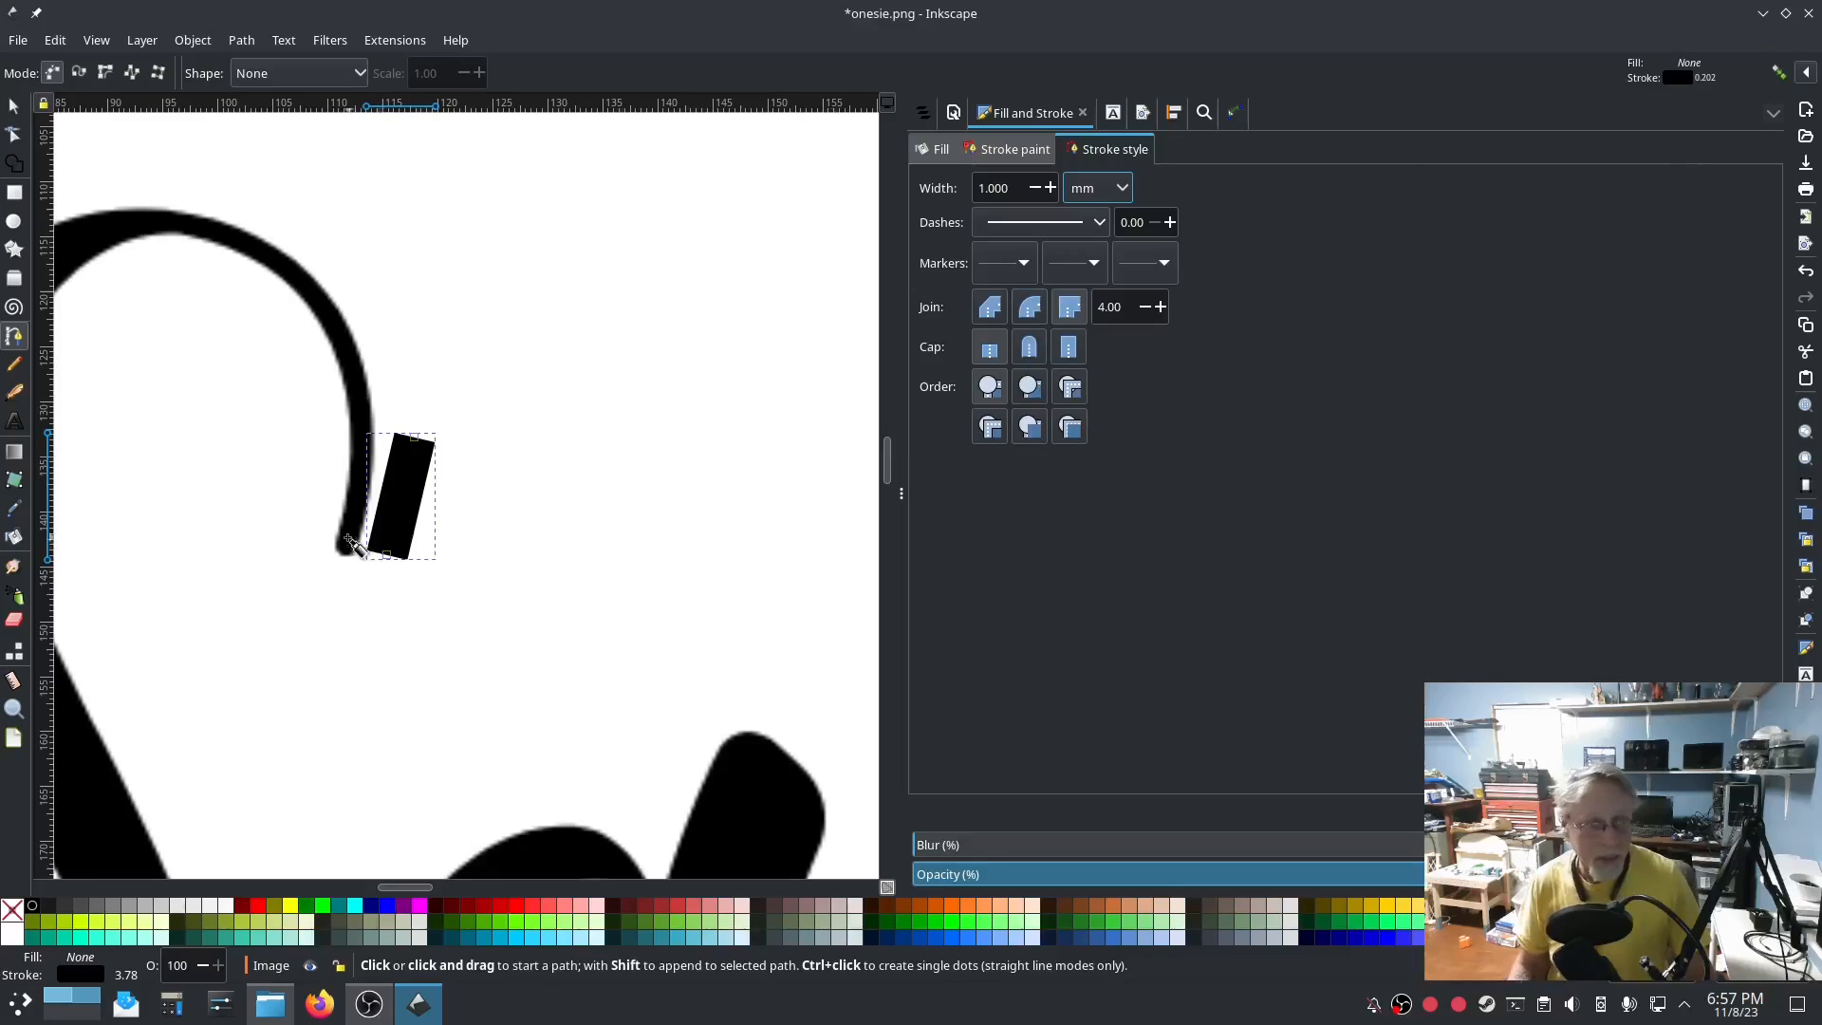
key(Delete)
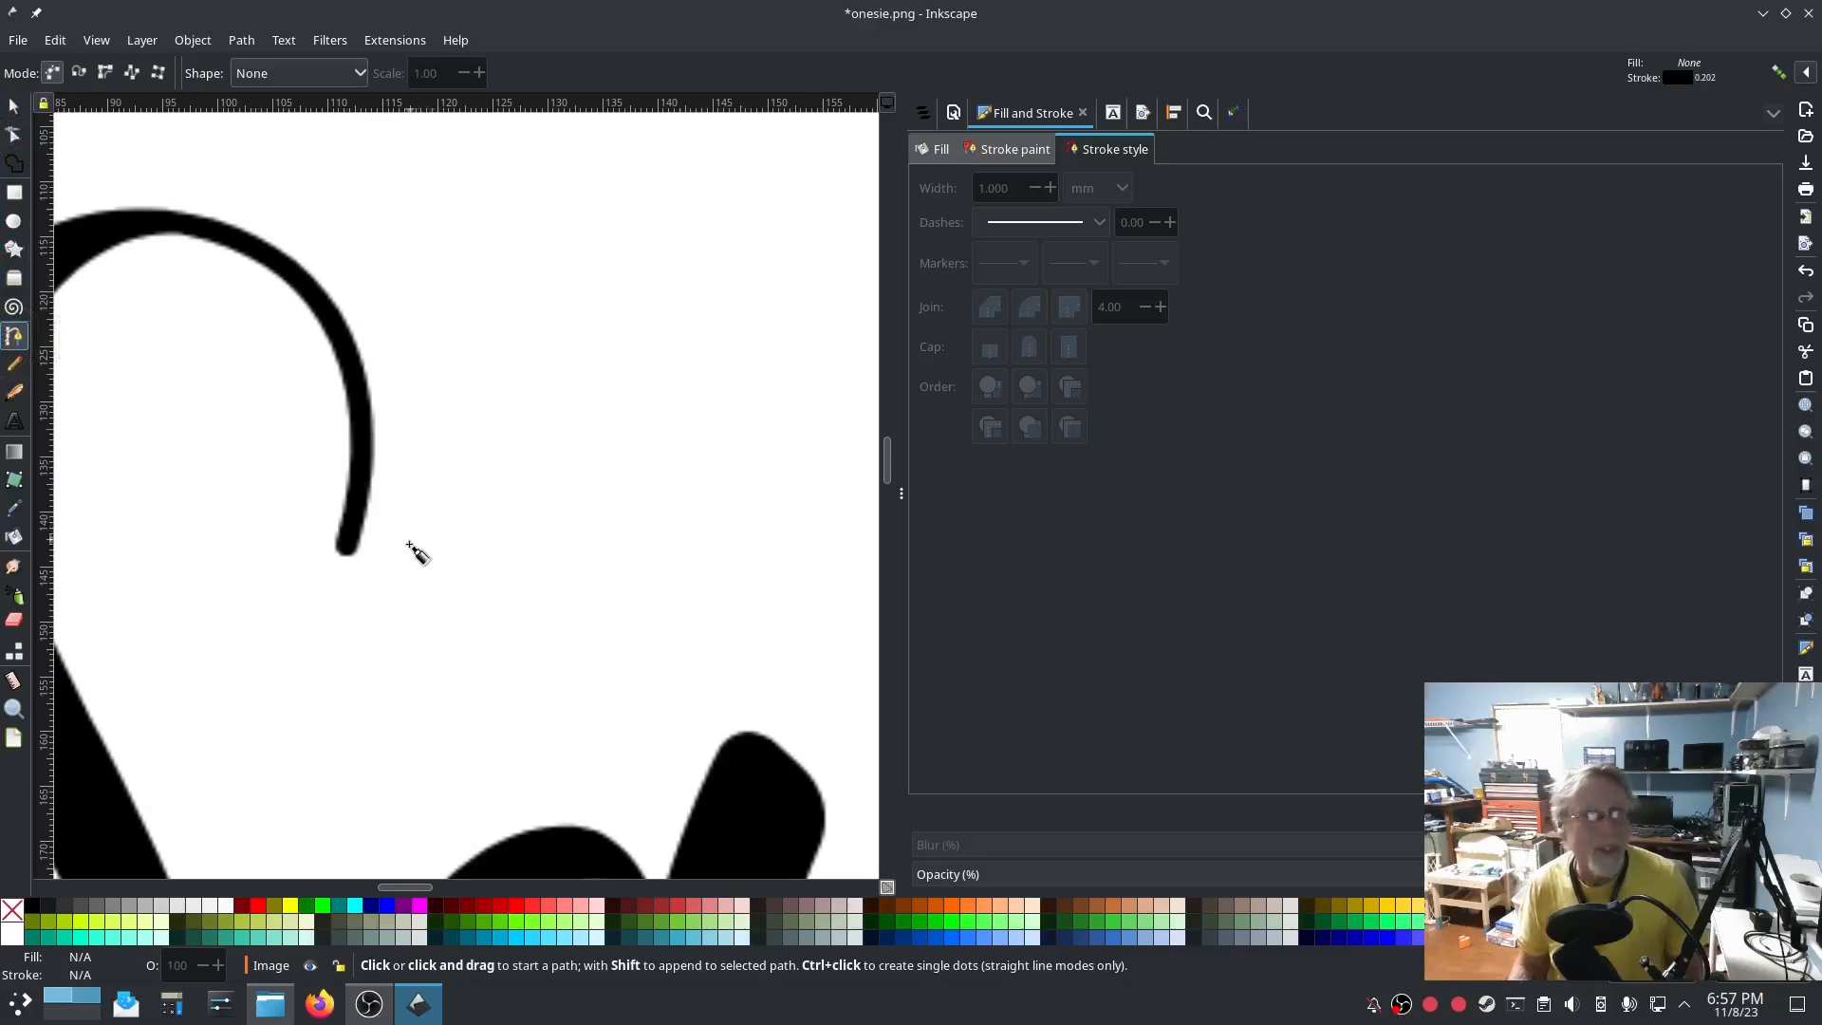
Start a Pen path at the tip of the S's upper tail and trace up just outside the tail's outer edge with straight segments.
scroll(410, 542, down, 2)
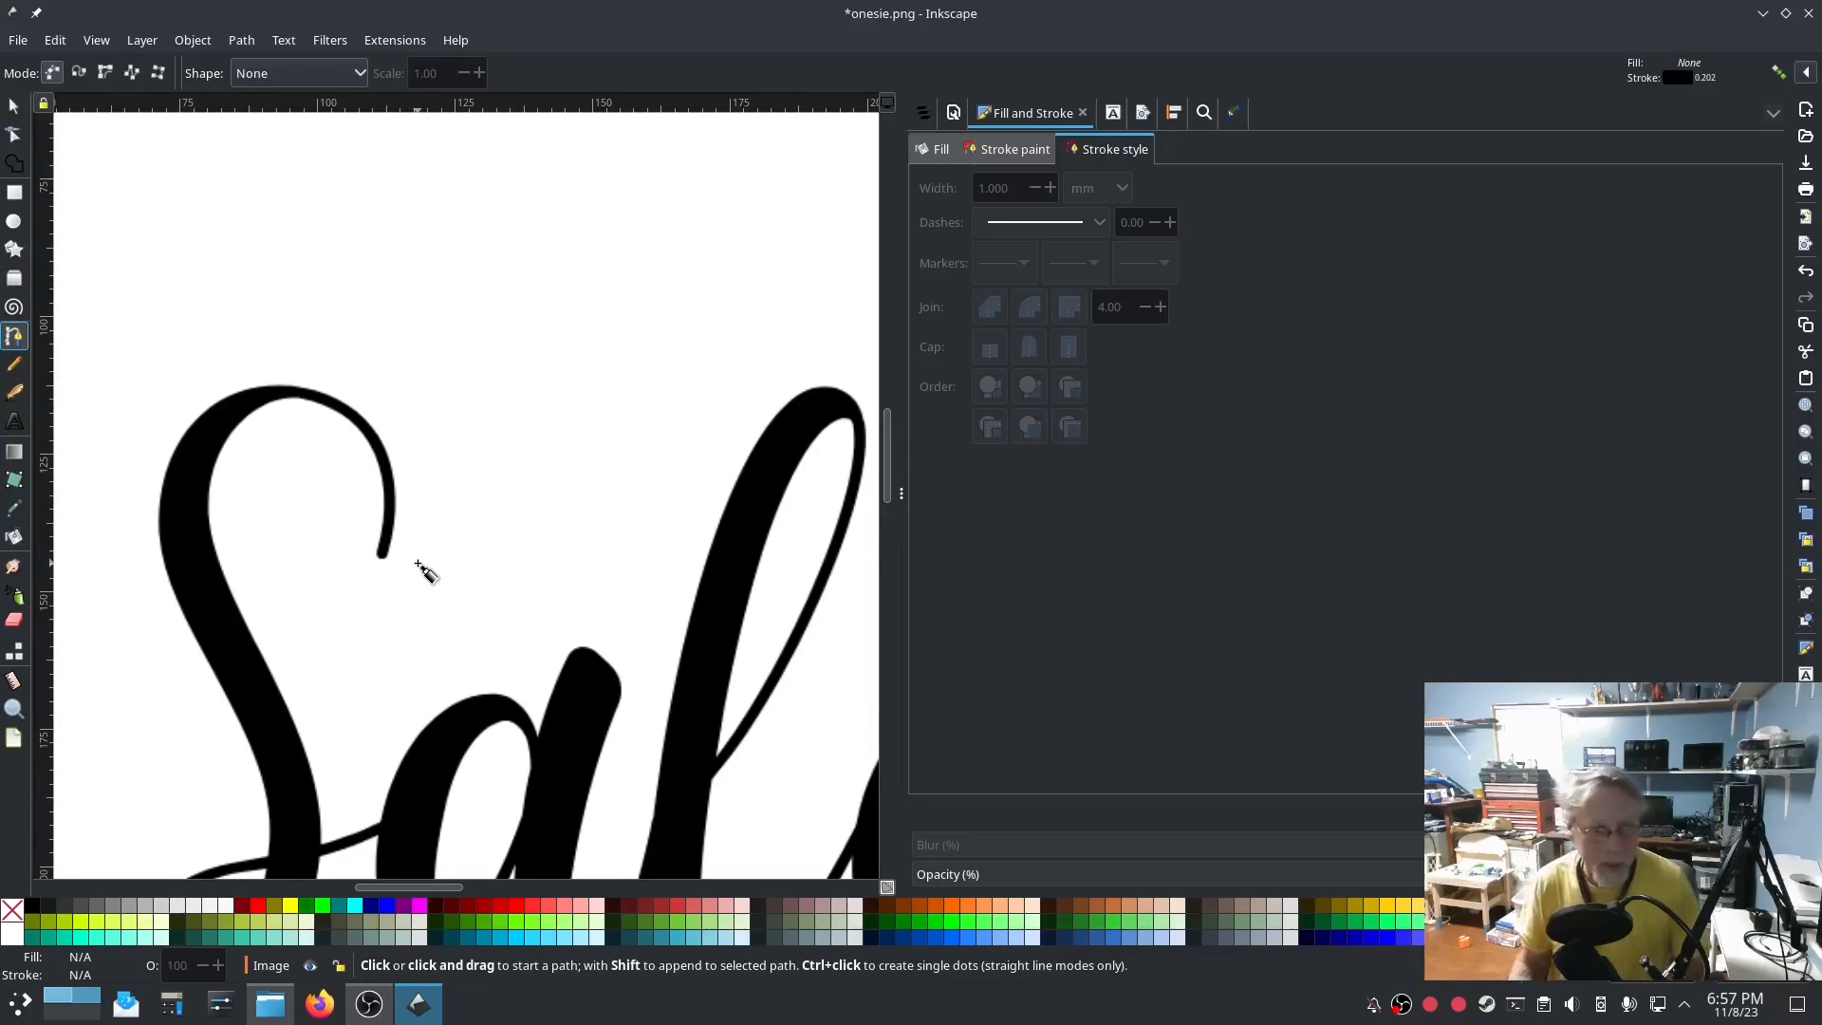
scroll(423, 568, down, 3)
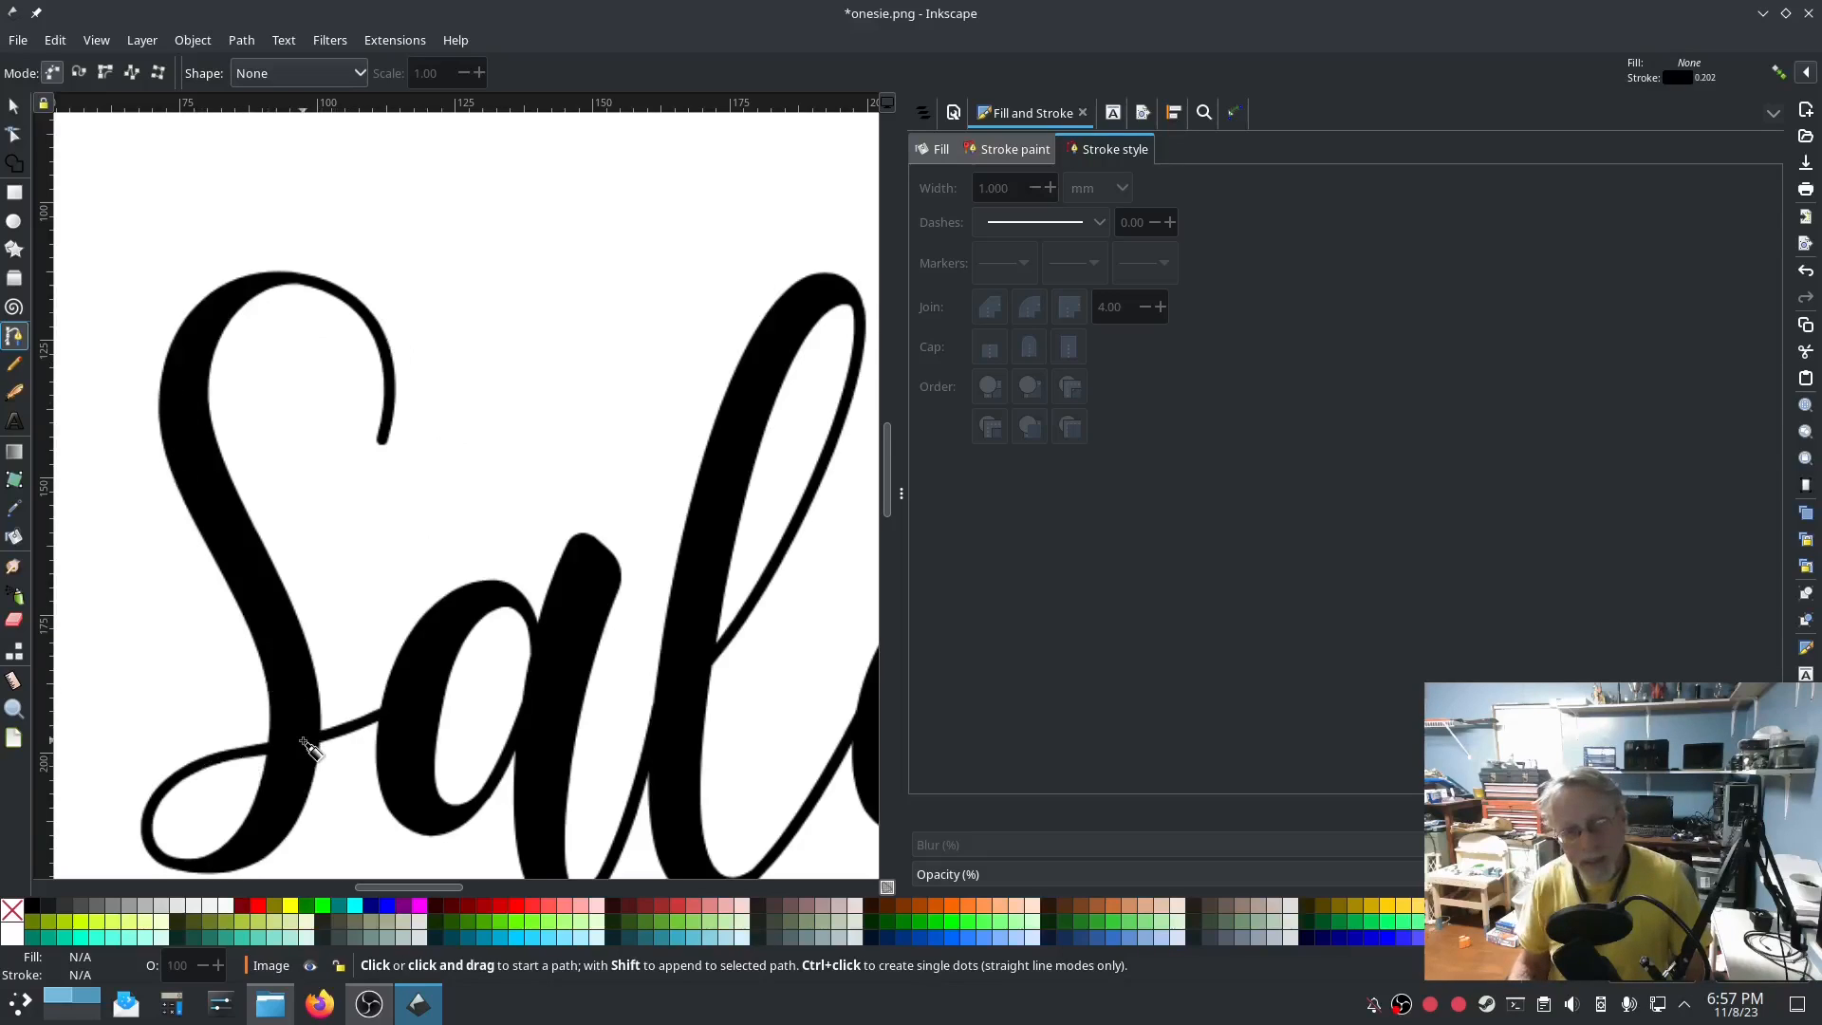
scroll(387, 442, up, 3)
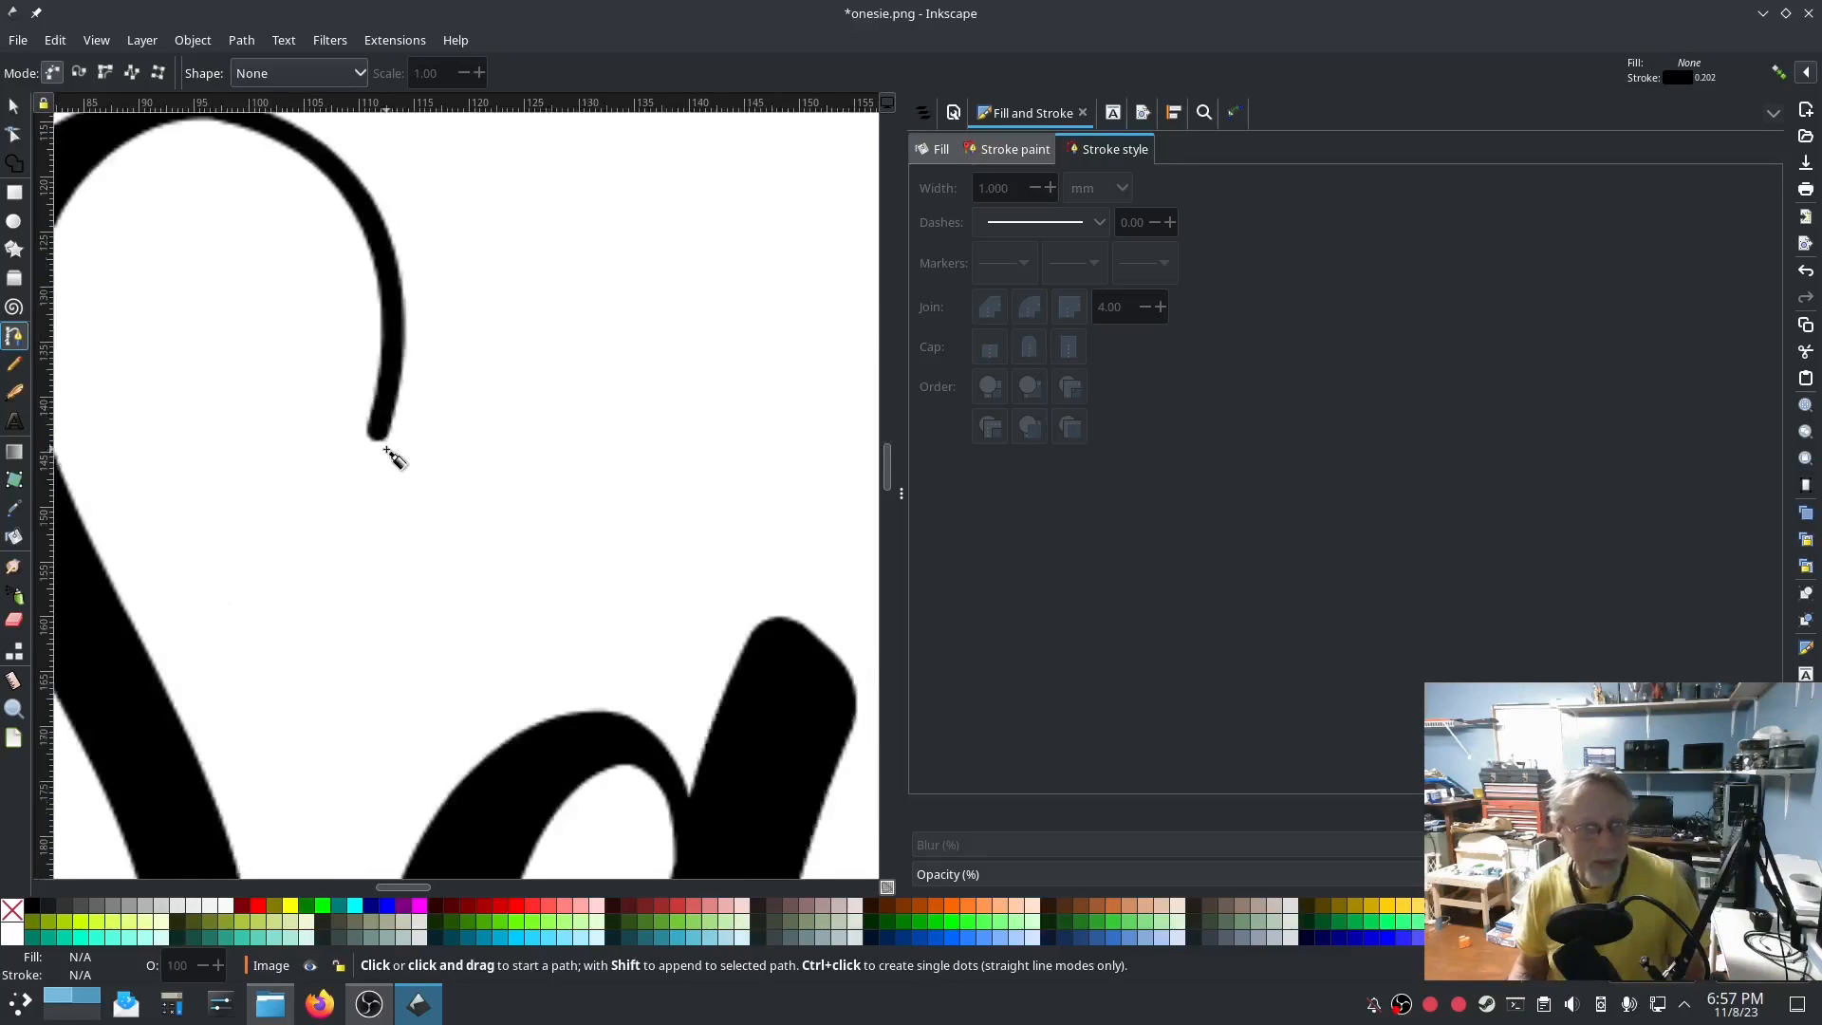
click(395, 438)
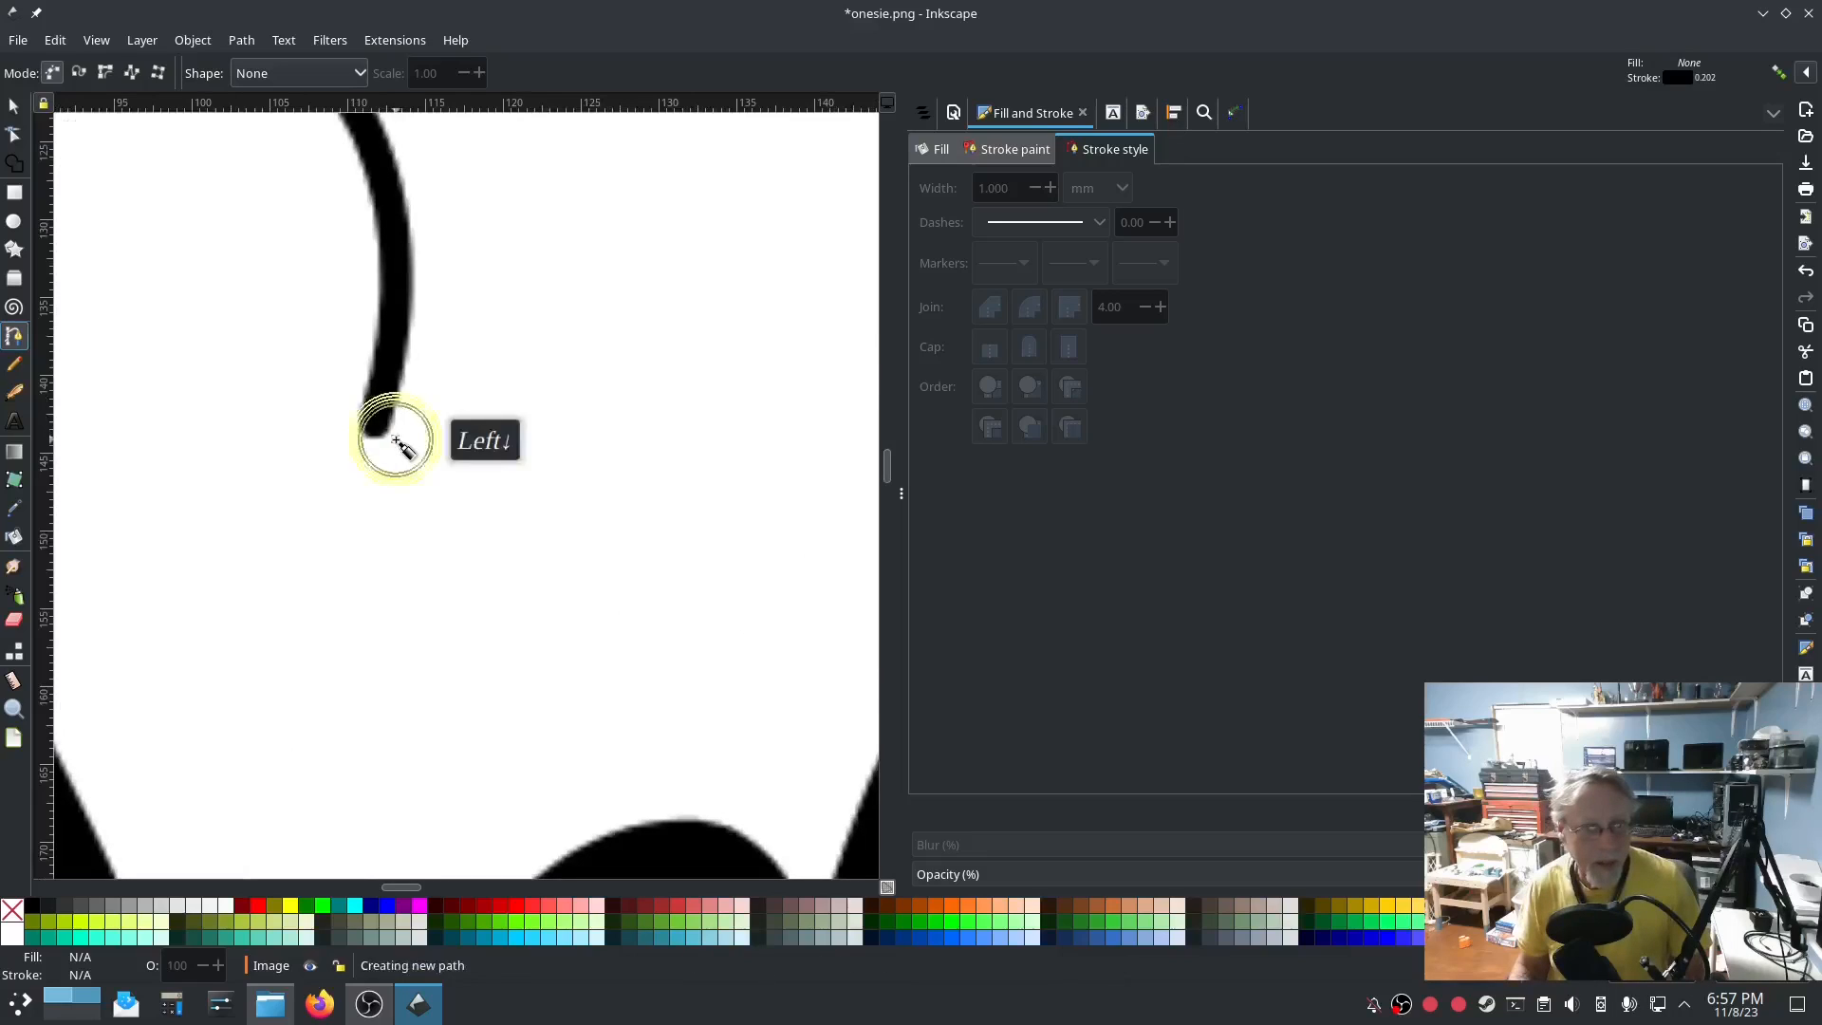
click(414, 368)
click(423, 273)
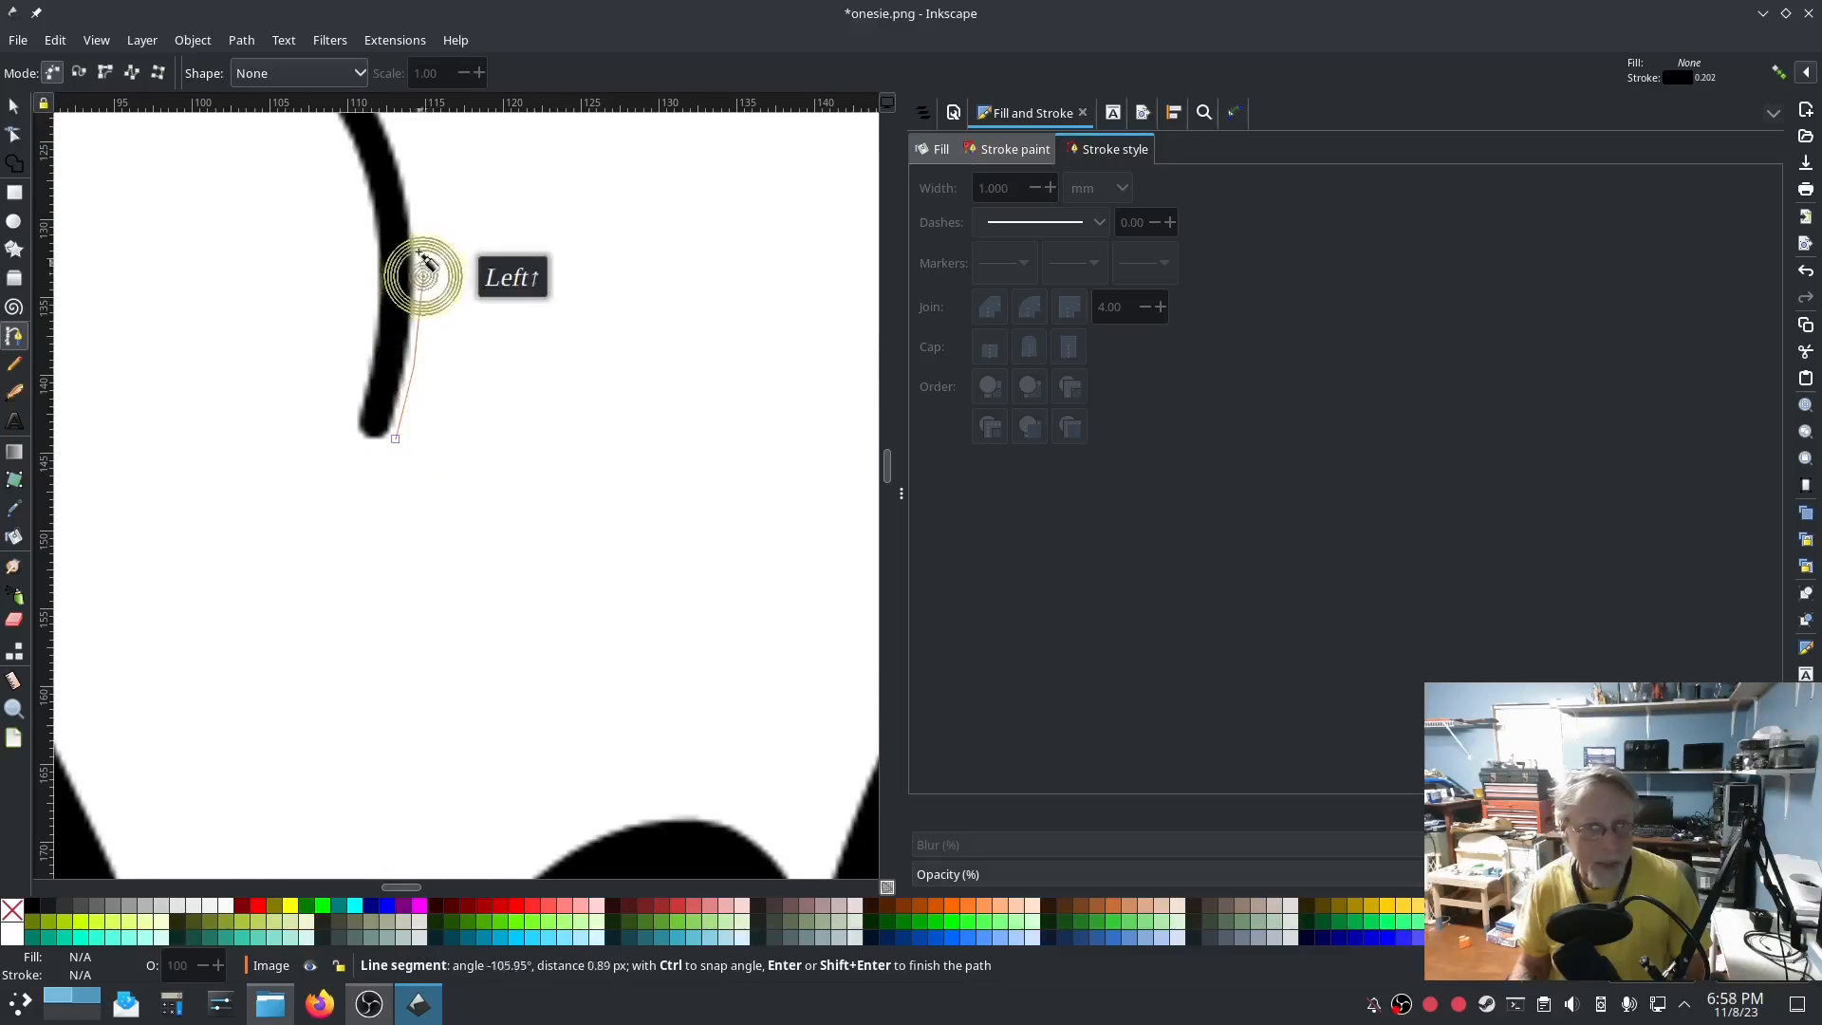
click(413, 197)
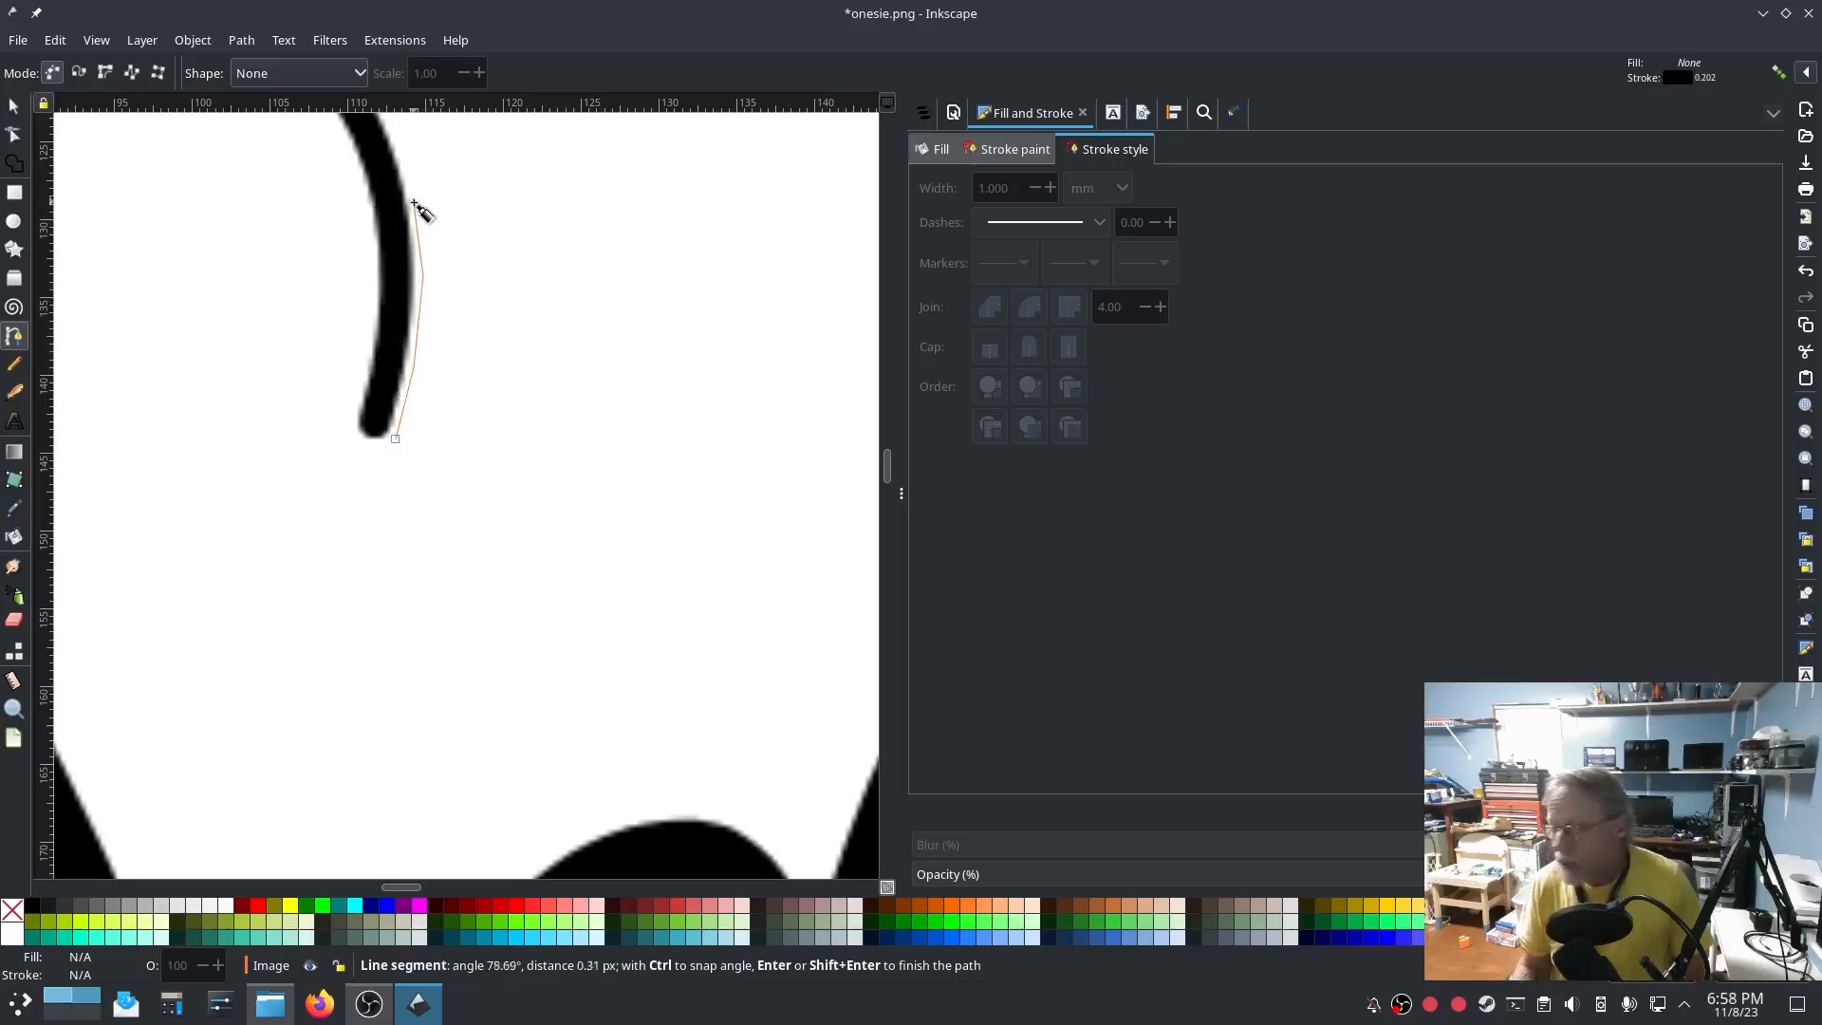
scroll(414, 203, up, 3)
click(380, 217)
ctrl+scroll(384, 222, down, 1)
ctrl+scroll(385, 223, down, 1)
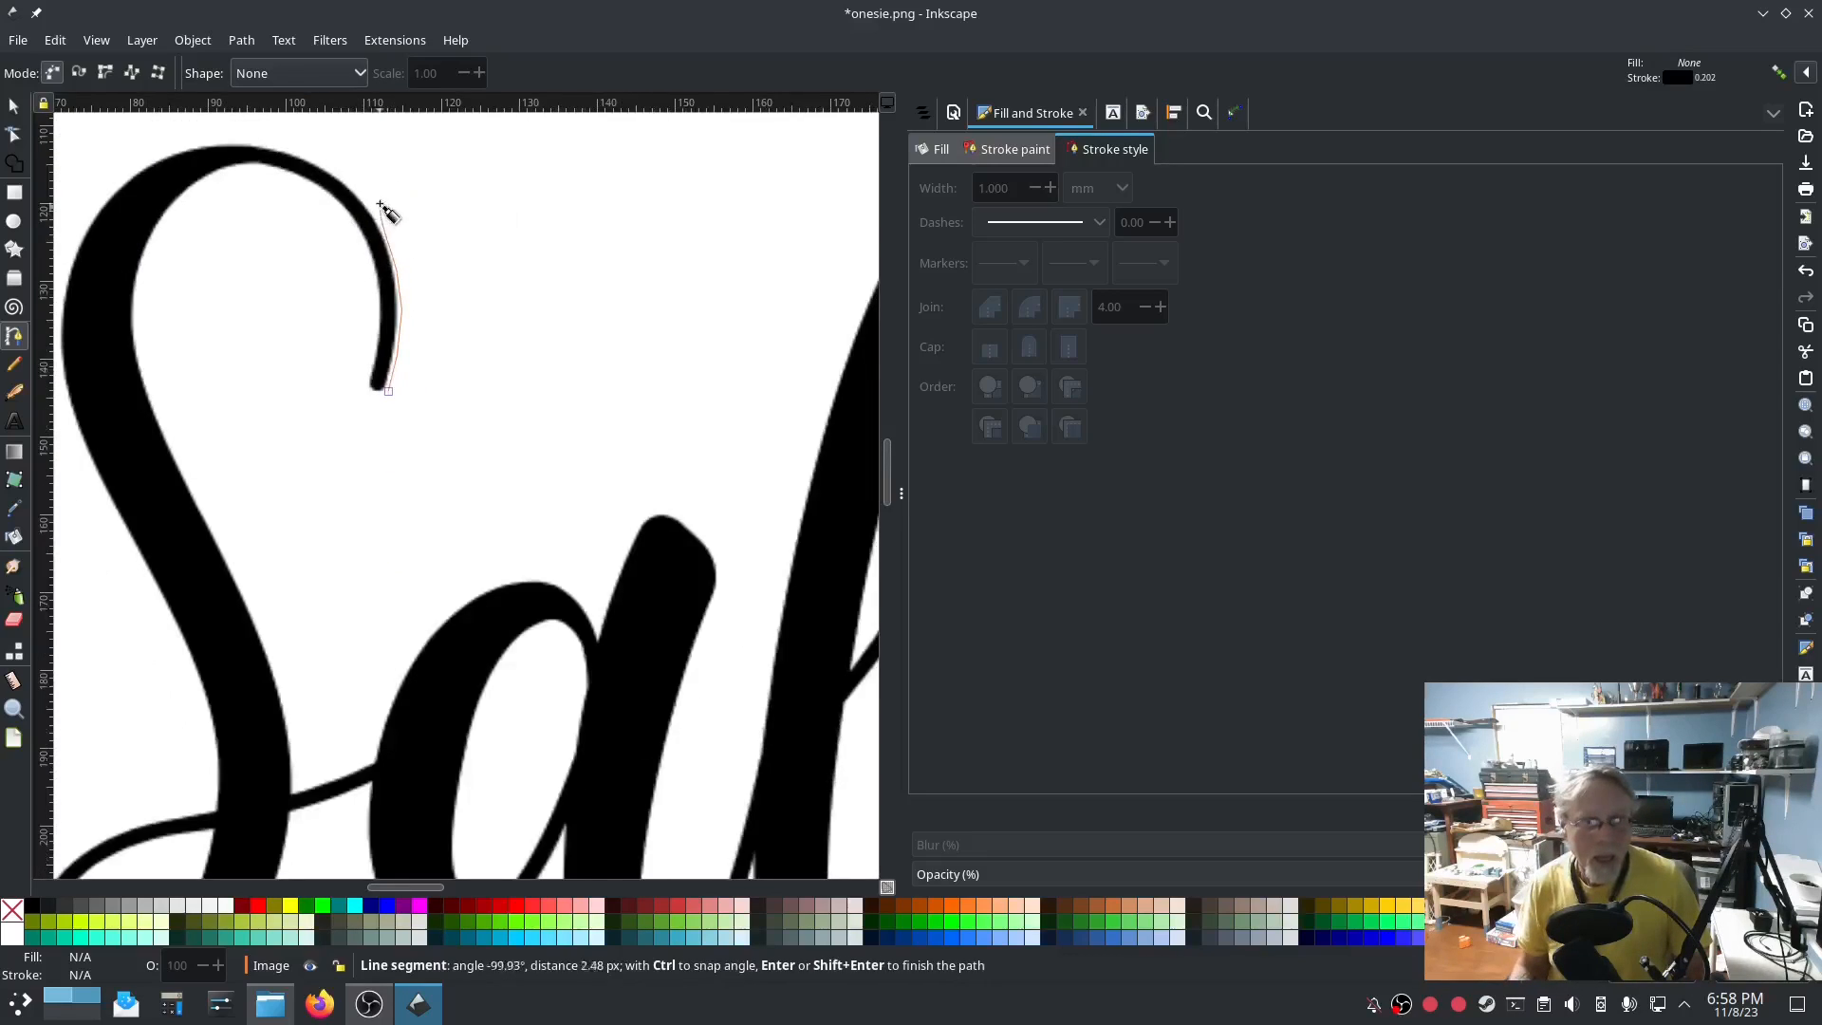
Continue the path over the outside of the S's top curve and down to the start of the thick diagonal.
click(361, 191)
click(318, 162)
click(265, 143)
click(205, 137)
click(165, 156)
click(116, 171)
click(85, 232)
click(62, 277)
click(62, 365)
click(89, 464)
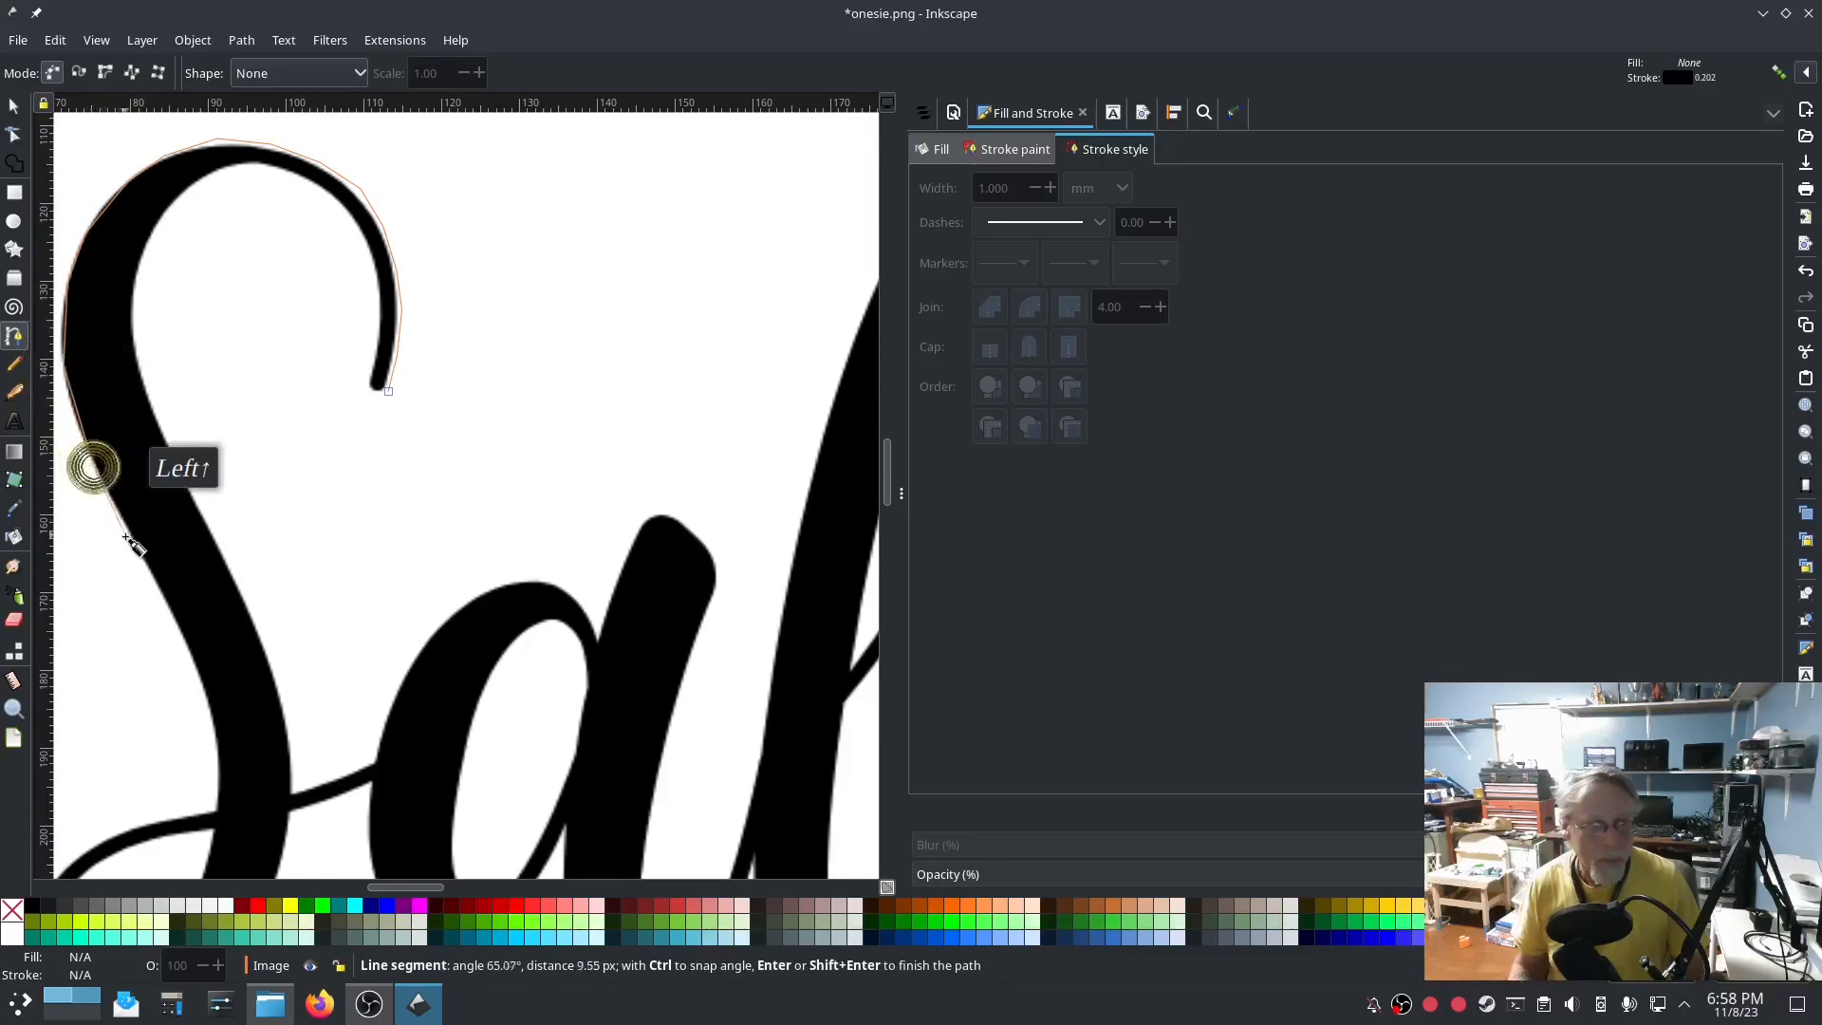
Trace the outer edge of the S's diagonal down to its junction with the thin crossing stroke and finish the path.
click(138, 548)
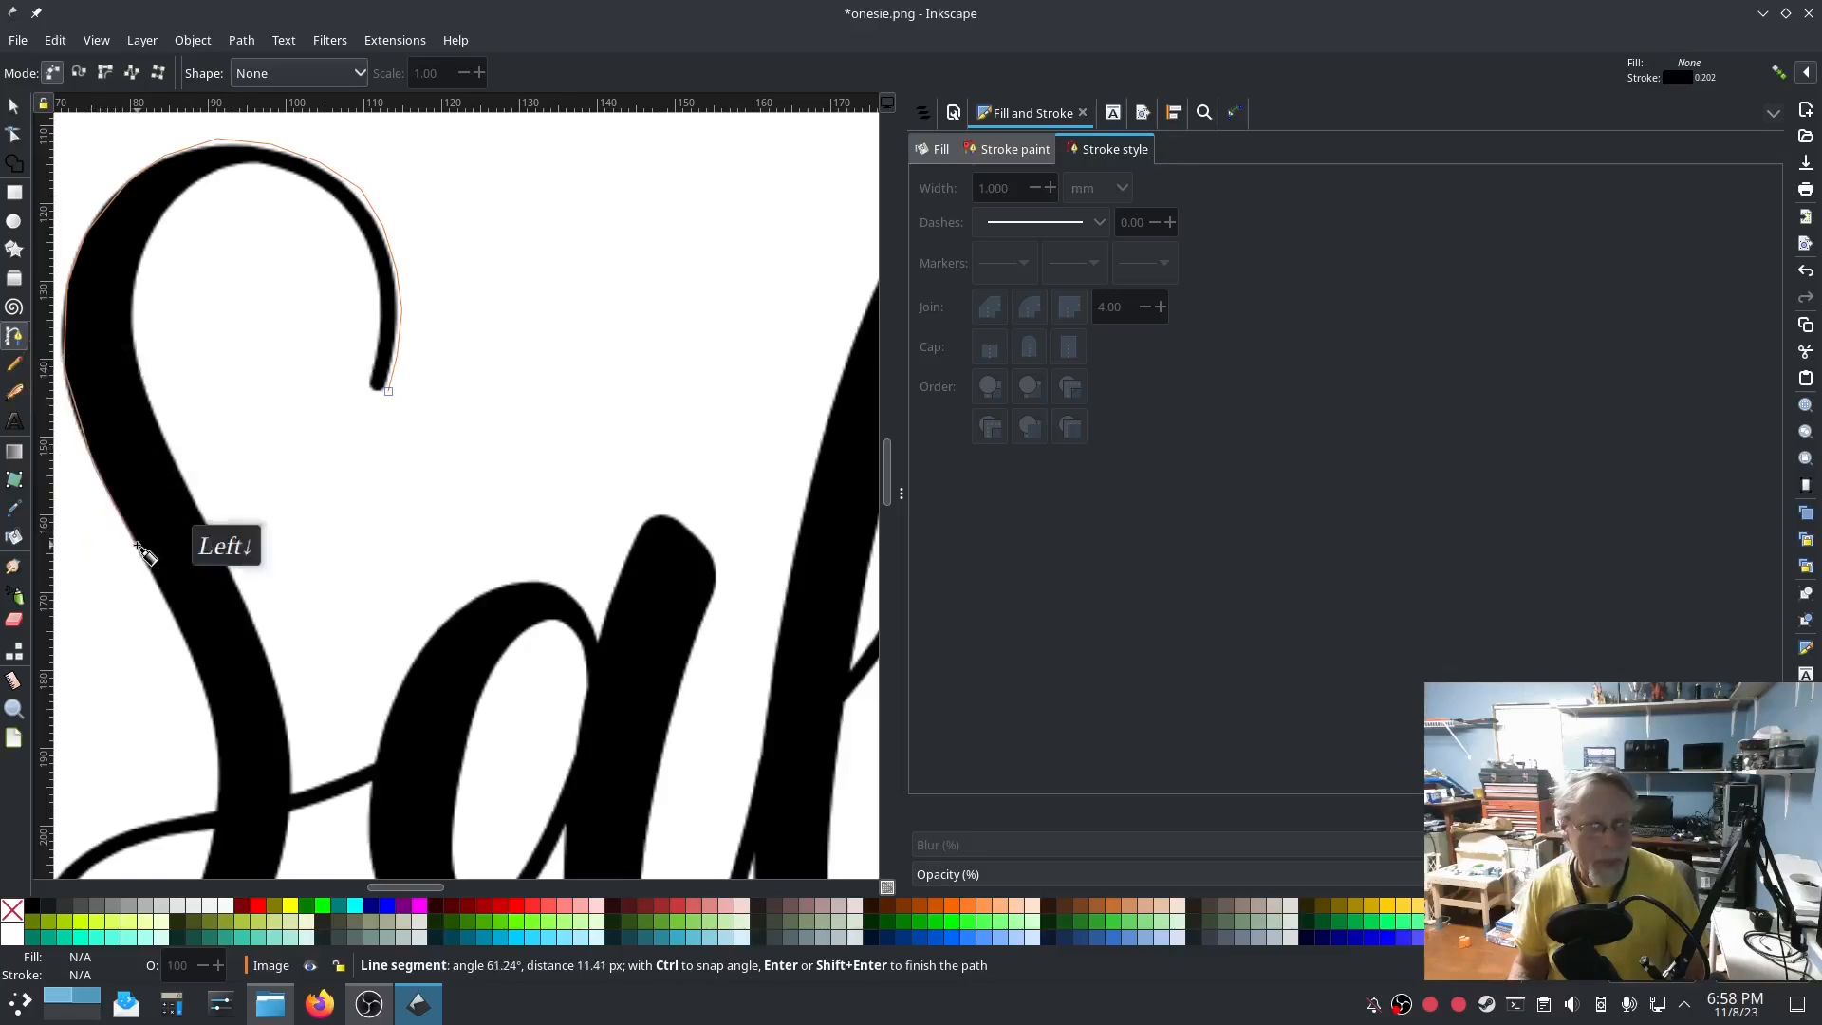
click(180, 631)
click(204, 711)
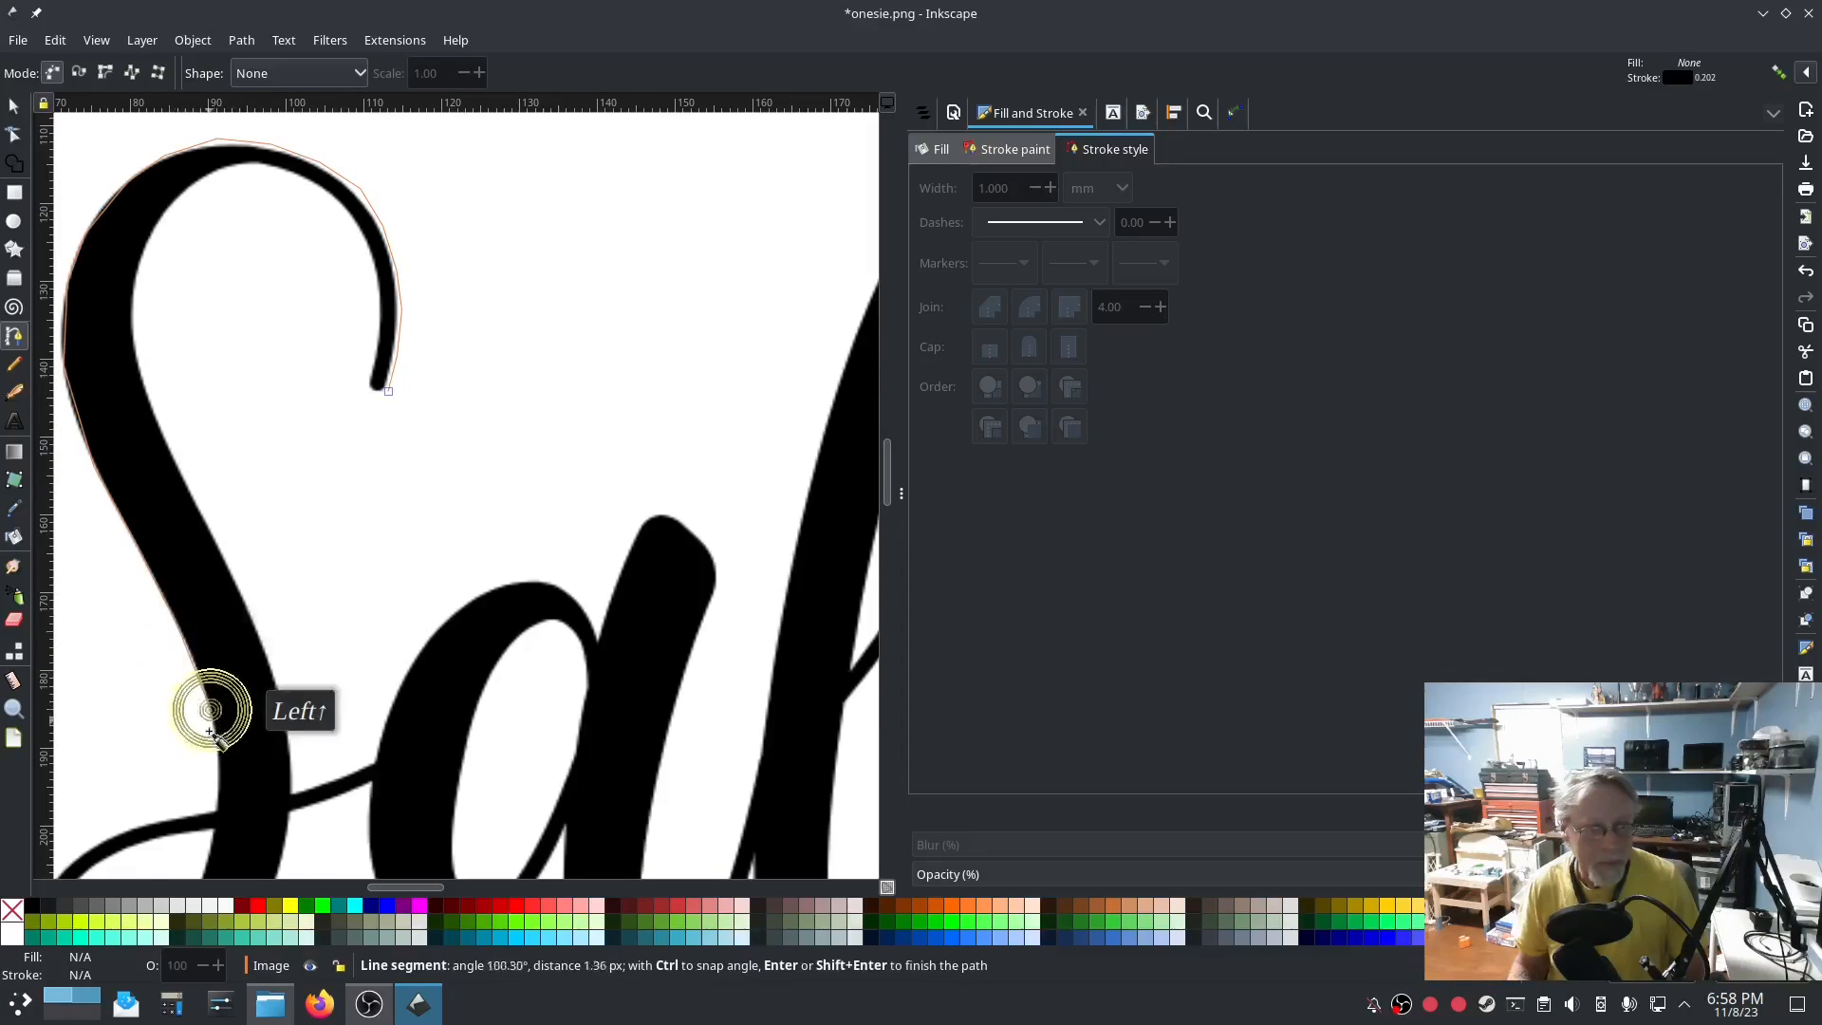
click(218, 783)
scroll(213, 764, up, 1)
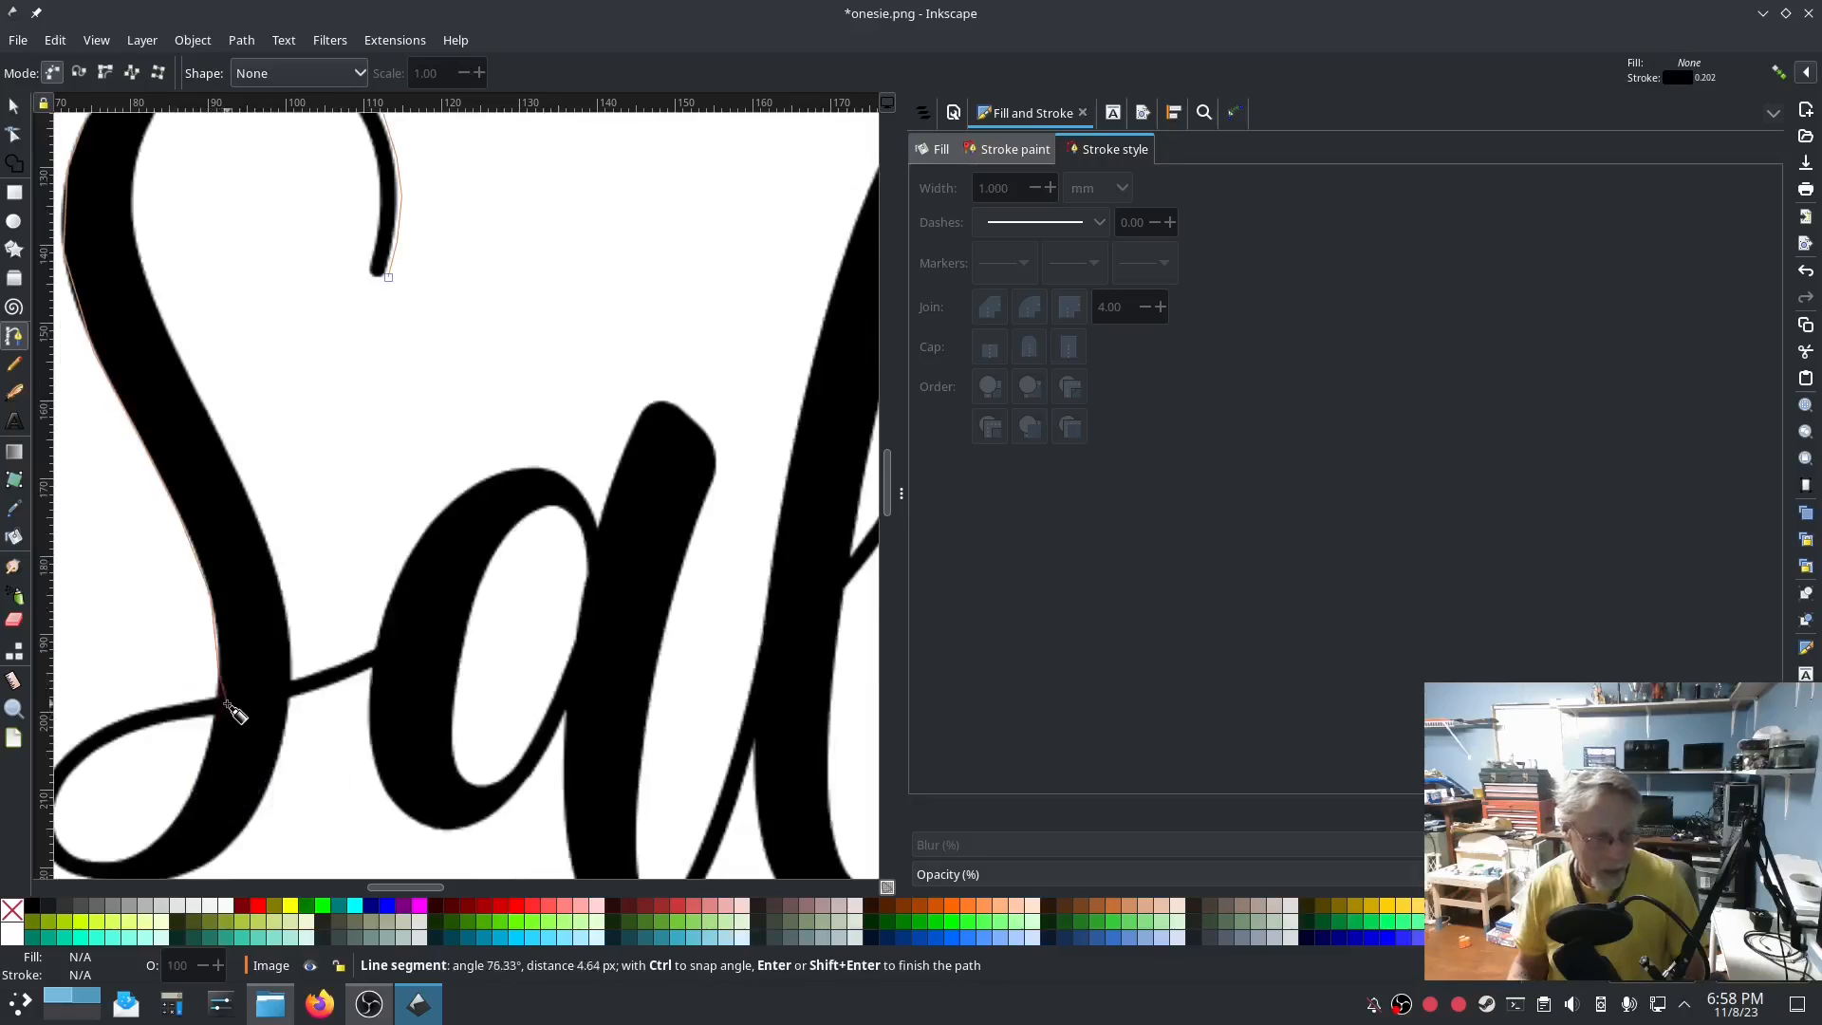
scroll(228, 714, up, 4)
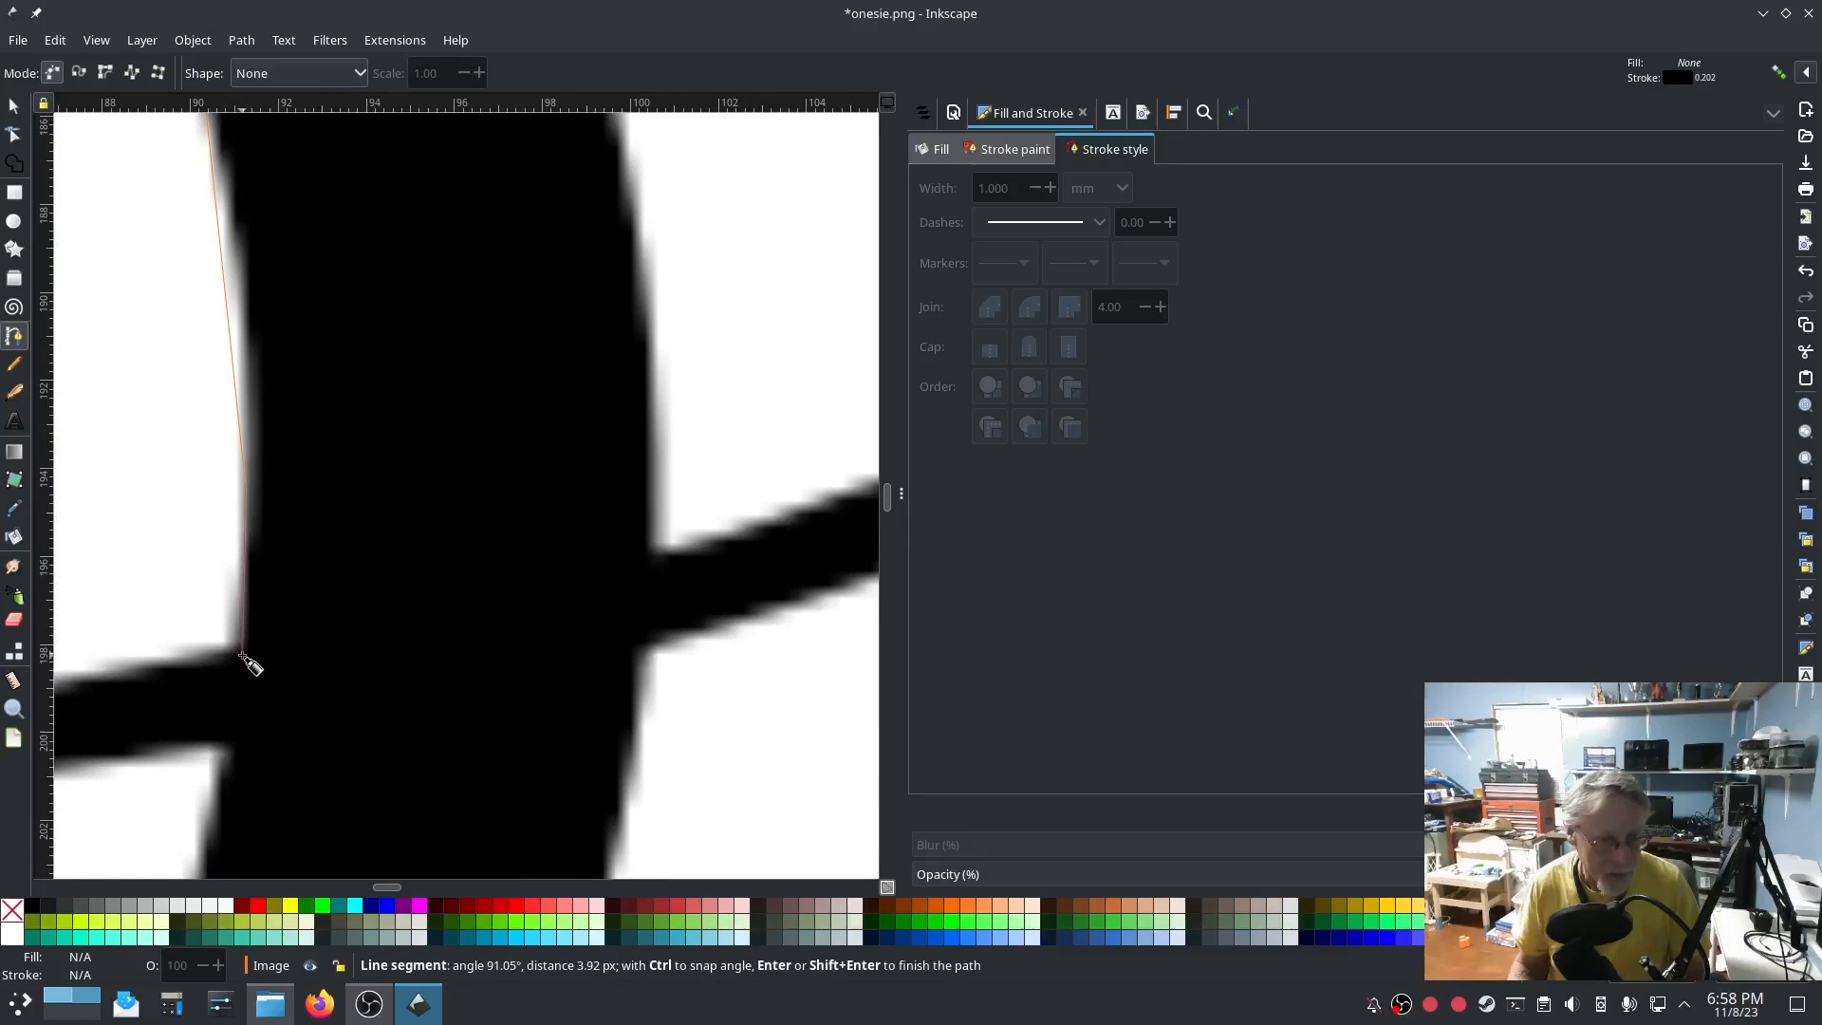
click(243, 656)
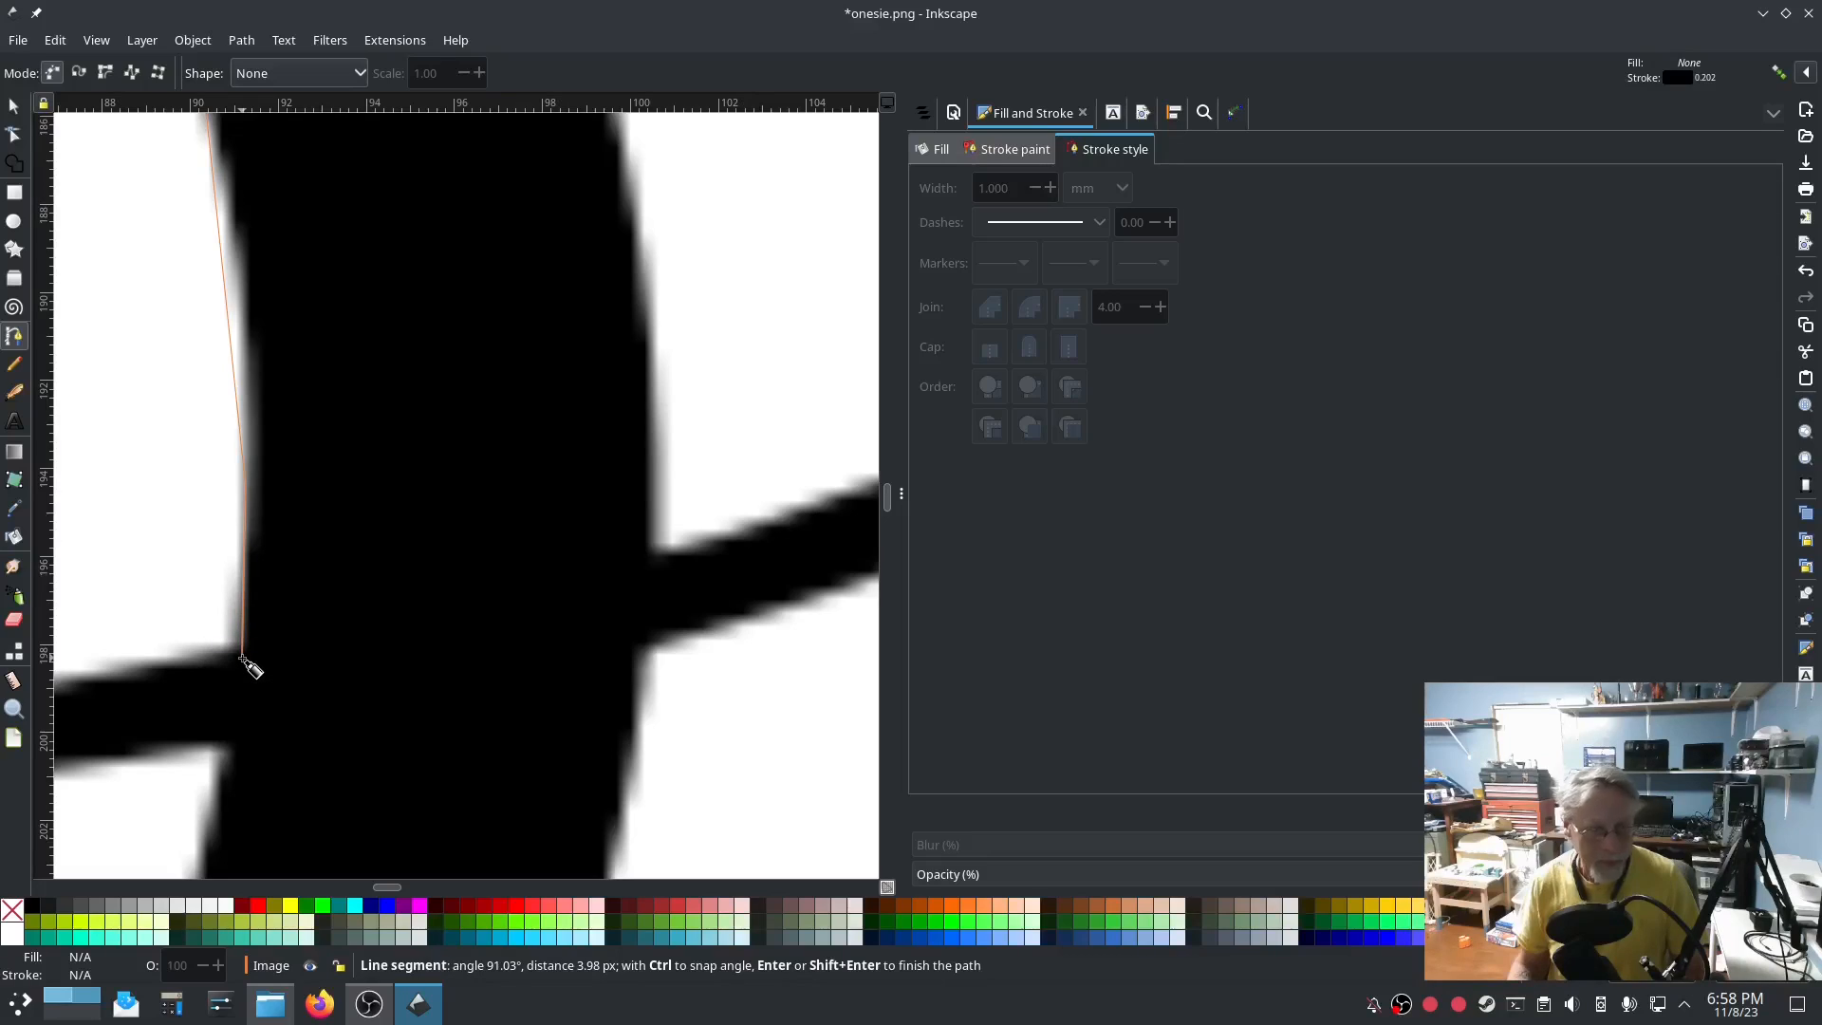
key(Return)
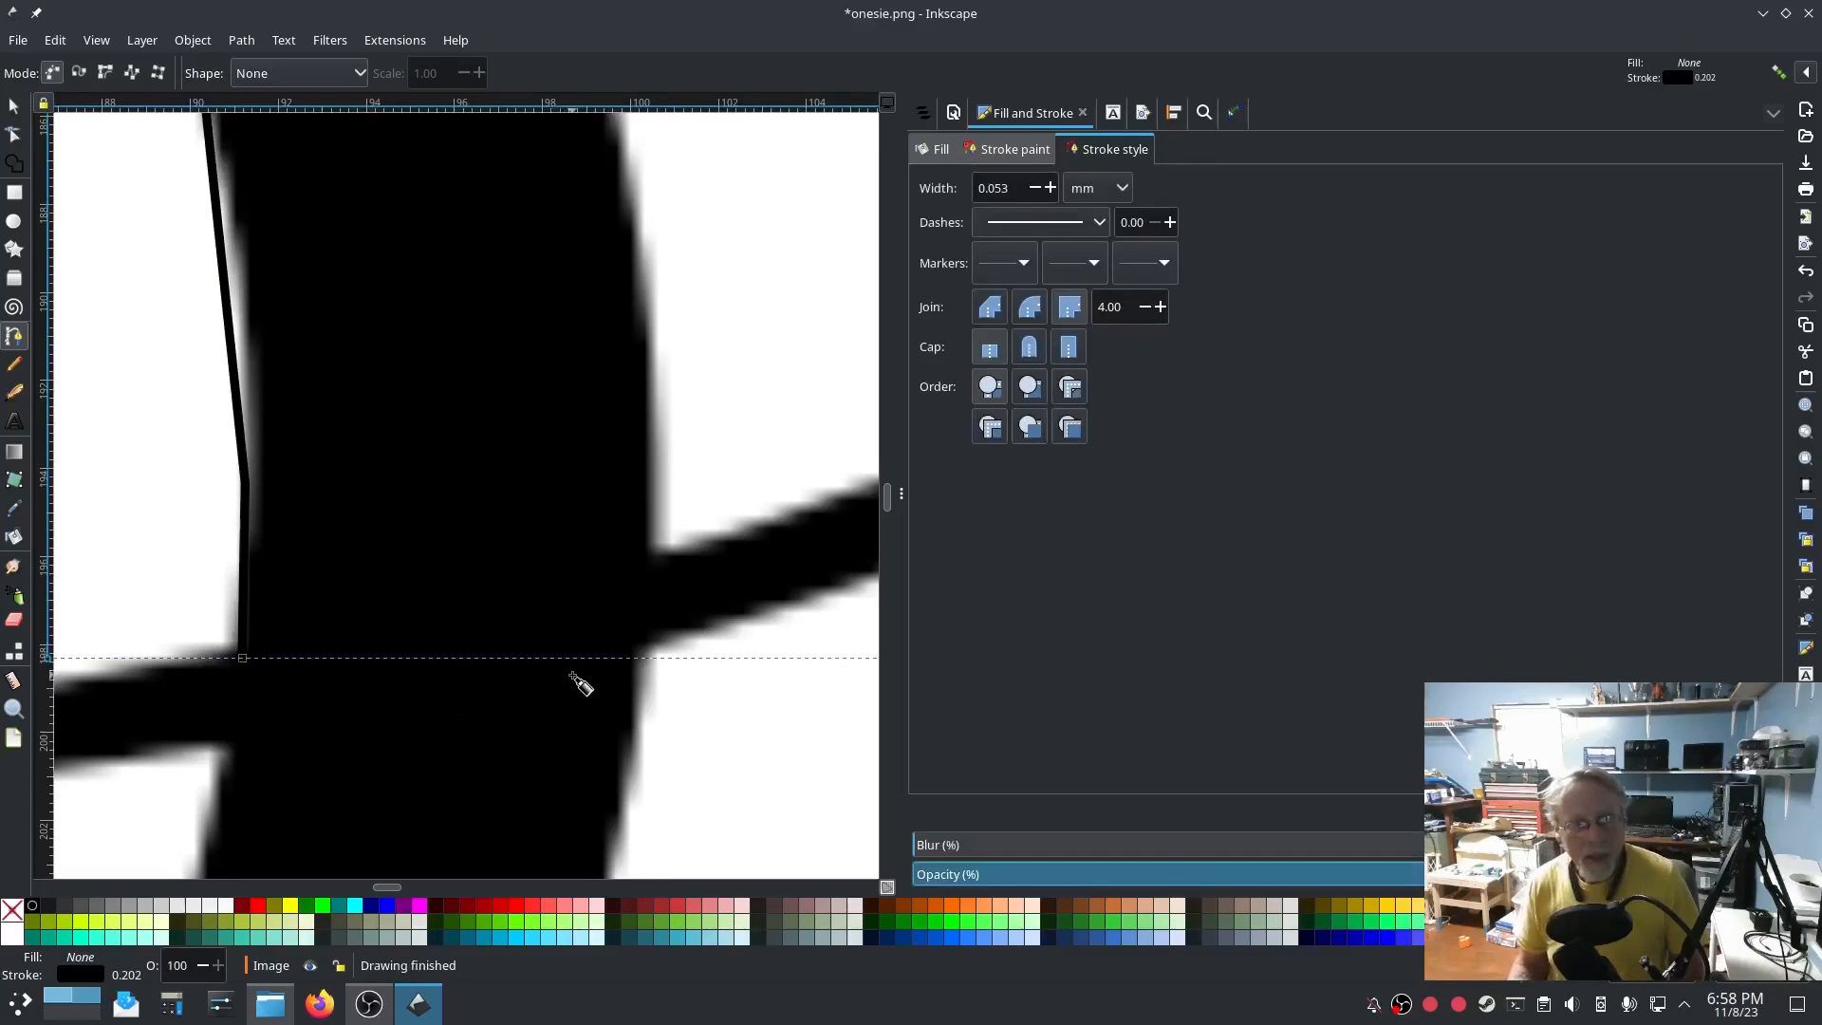
Set the lettering image's opacity to 25% so the traced path stands out.
scroll(581, 683, down, 6)
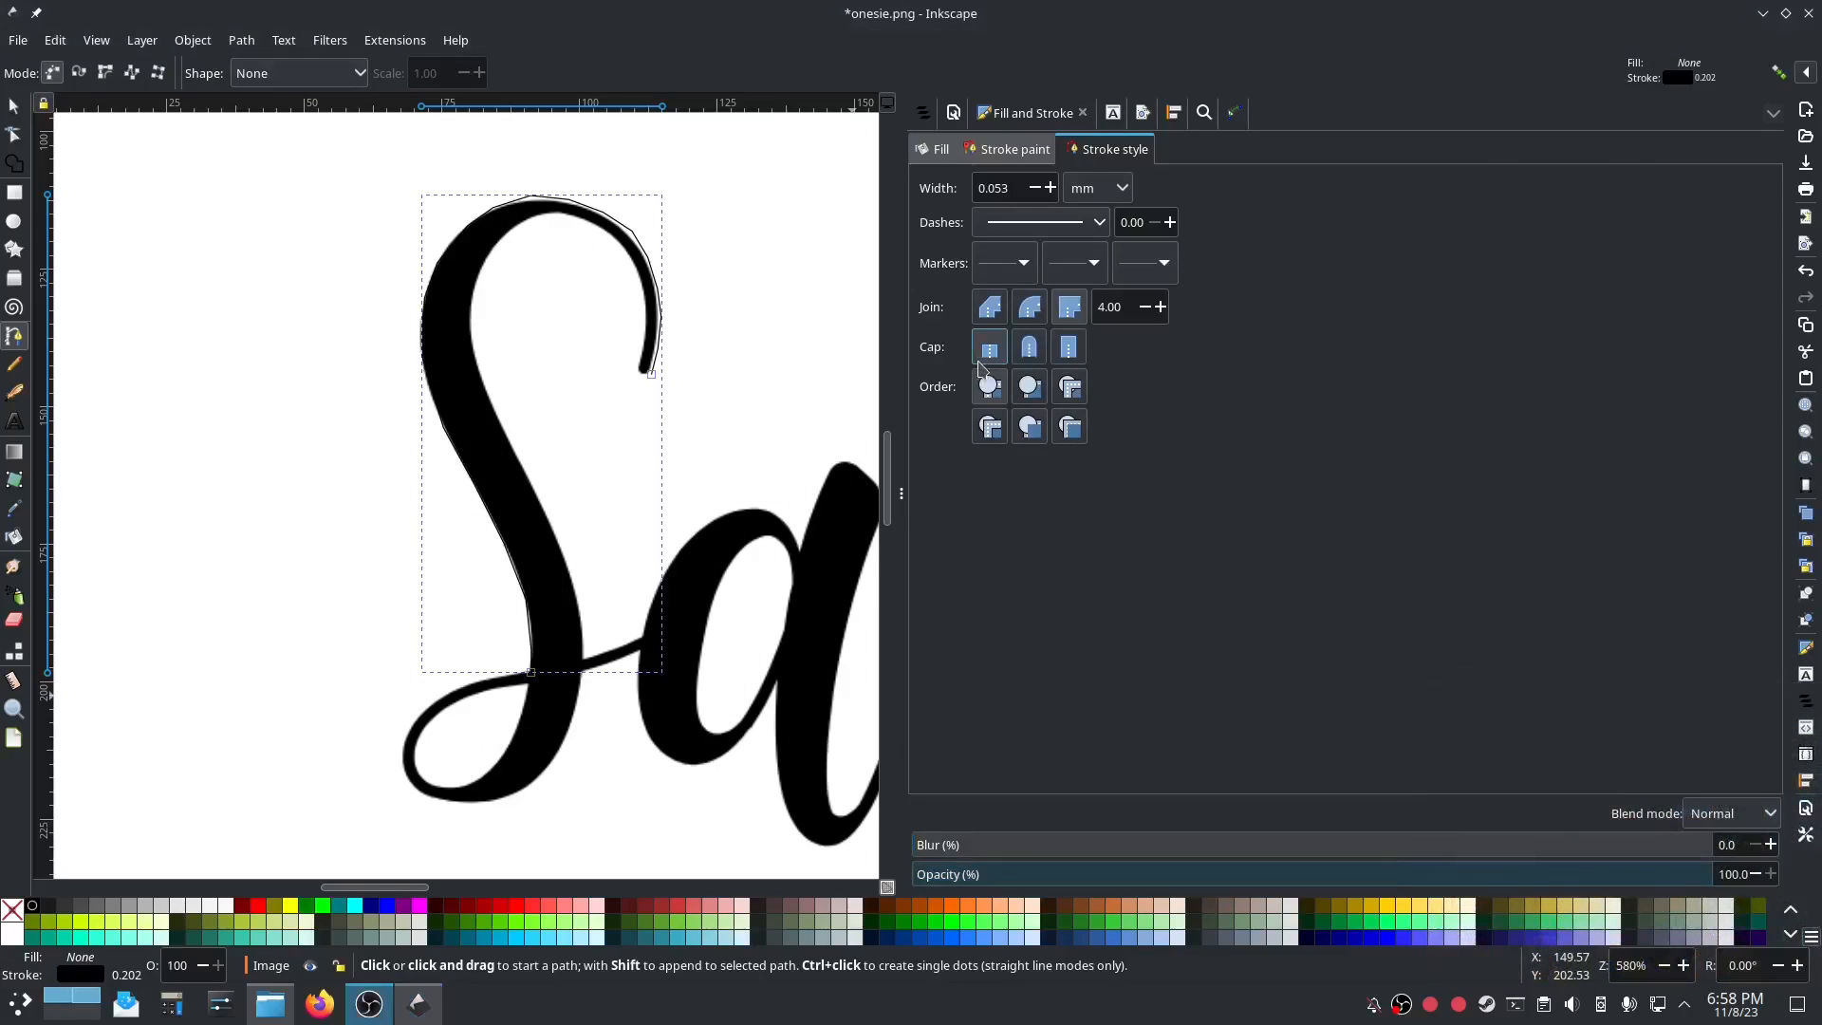
click(13, 106)
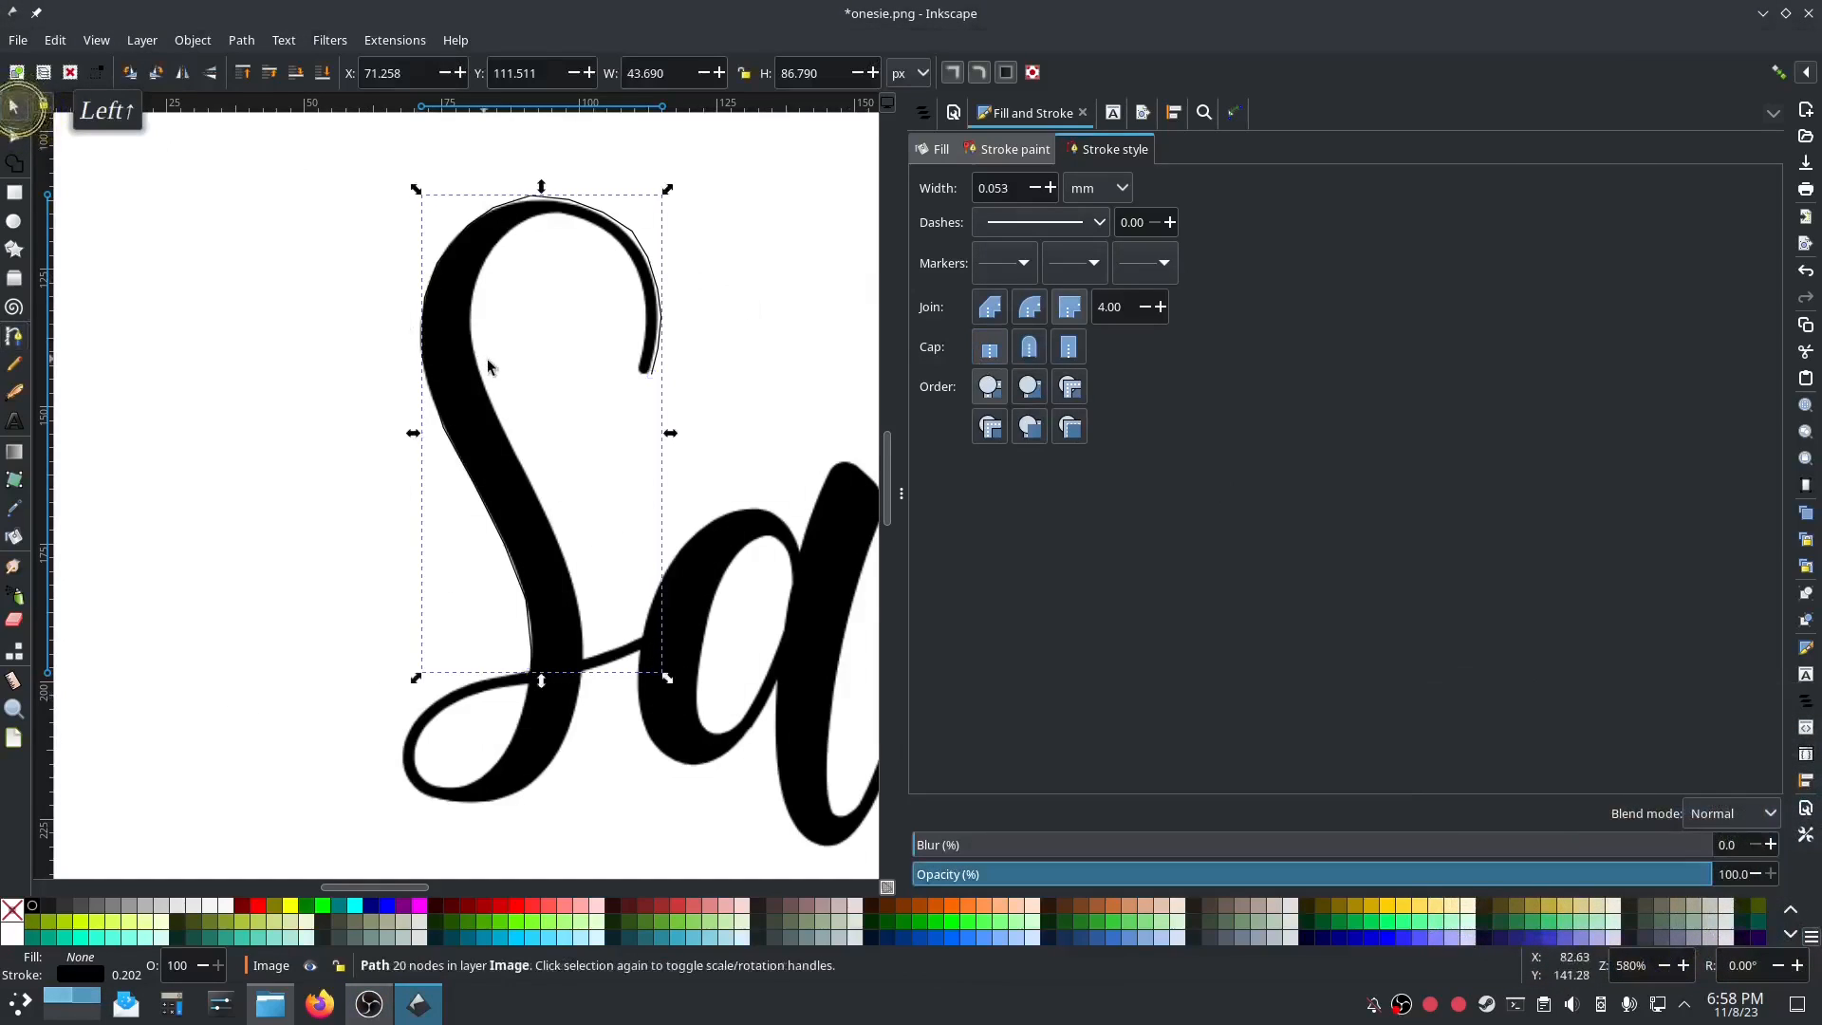
click(814, 603)
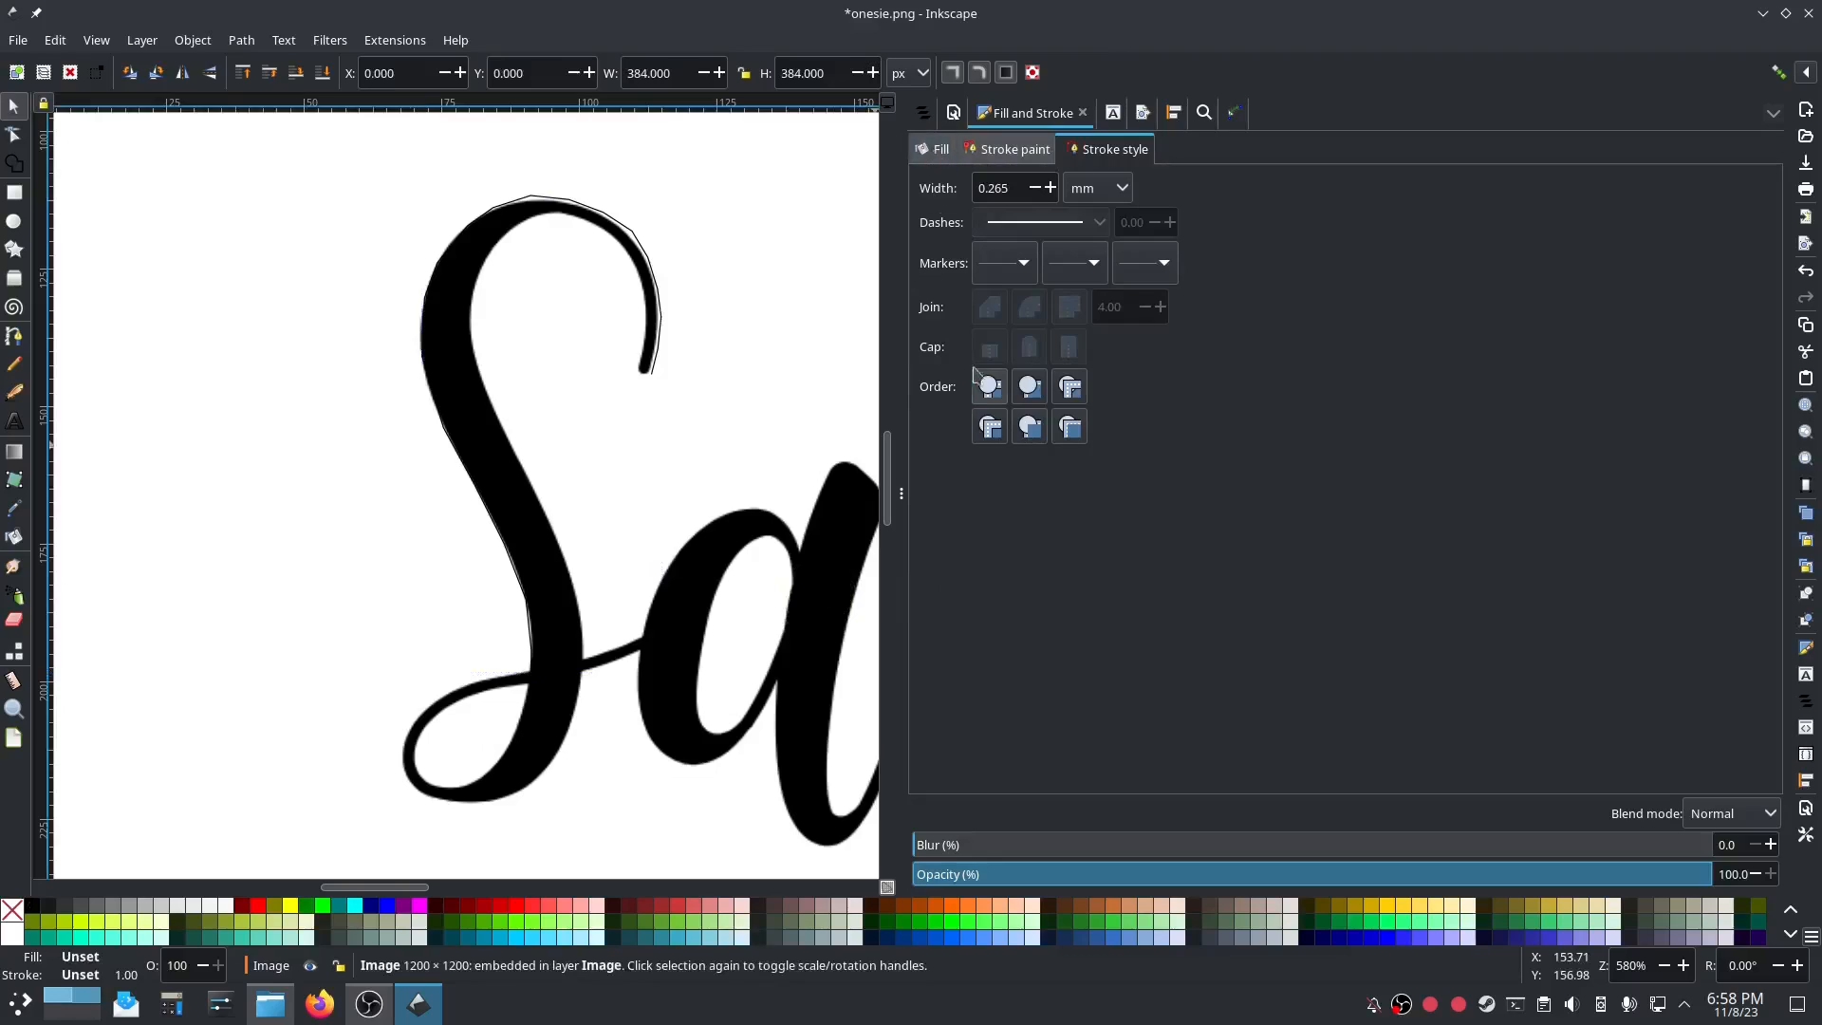
click(1112, 875)
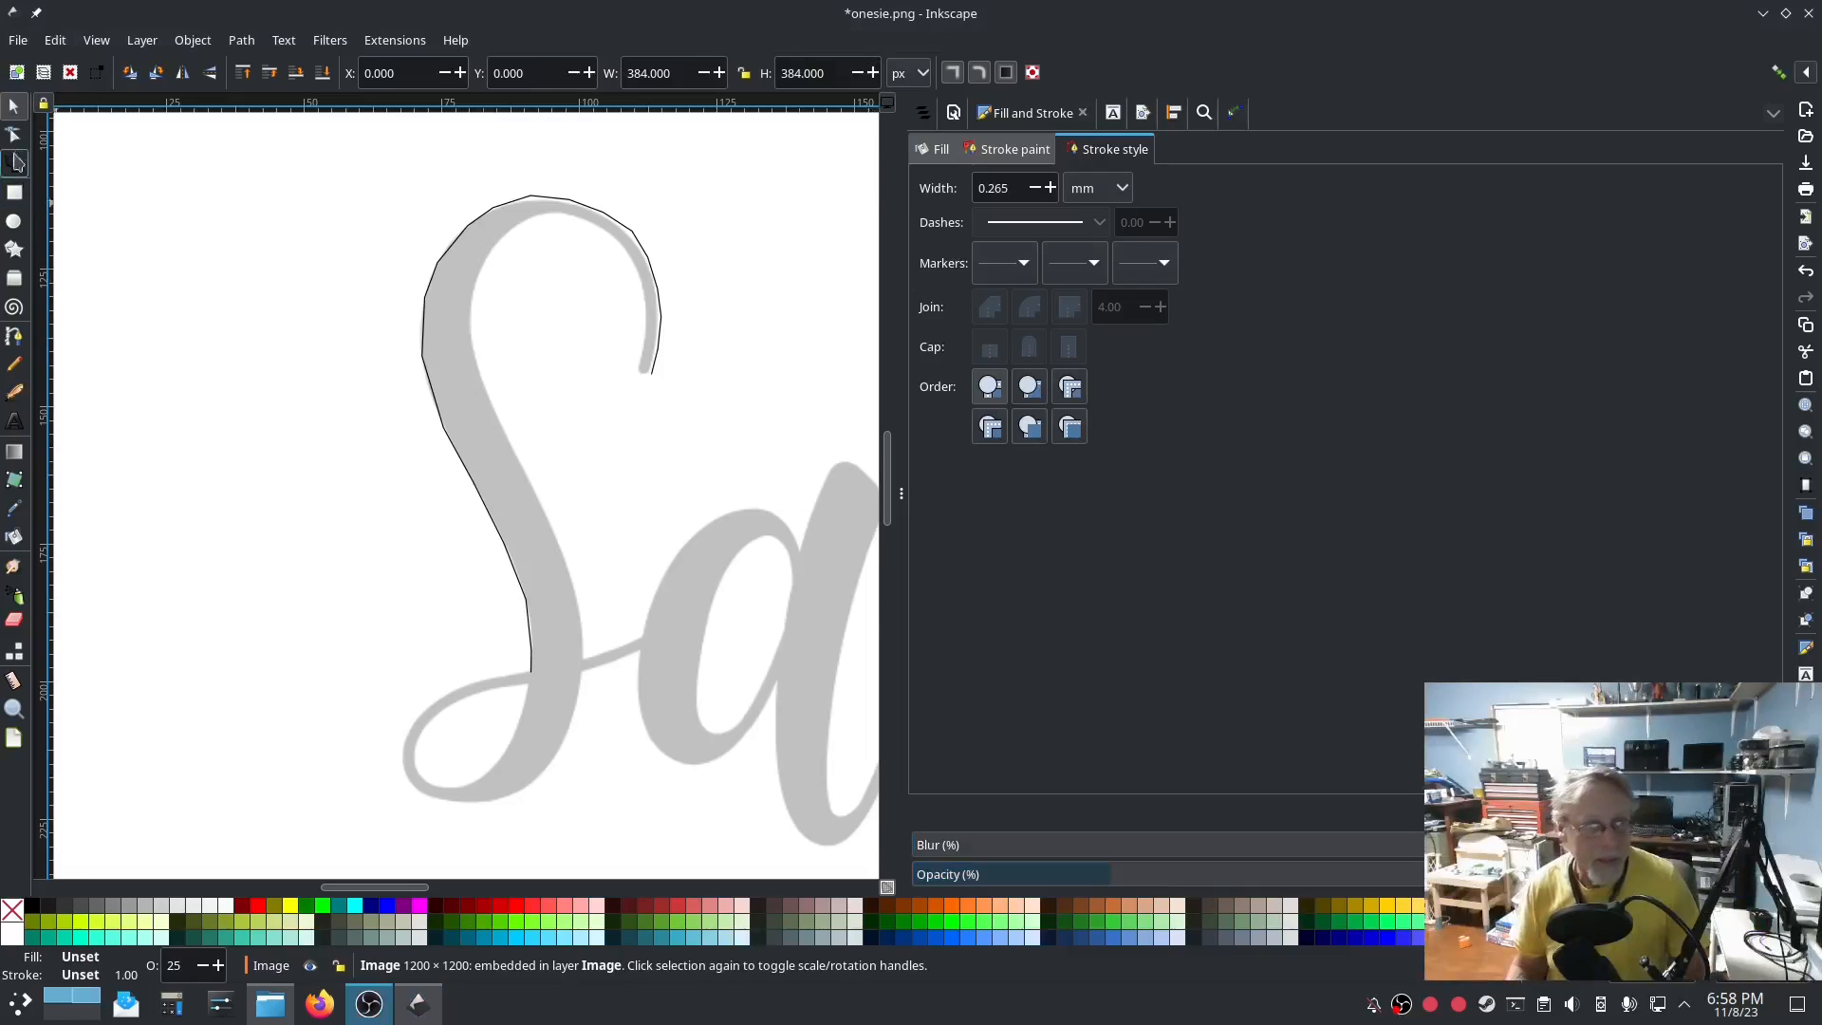
Start a second Pen path at the S's tail tip and trace up the tail's inner edge toward the top curve.
click(14, 337)
scroll(644, 396, up, 2)
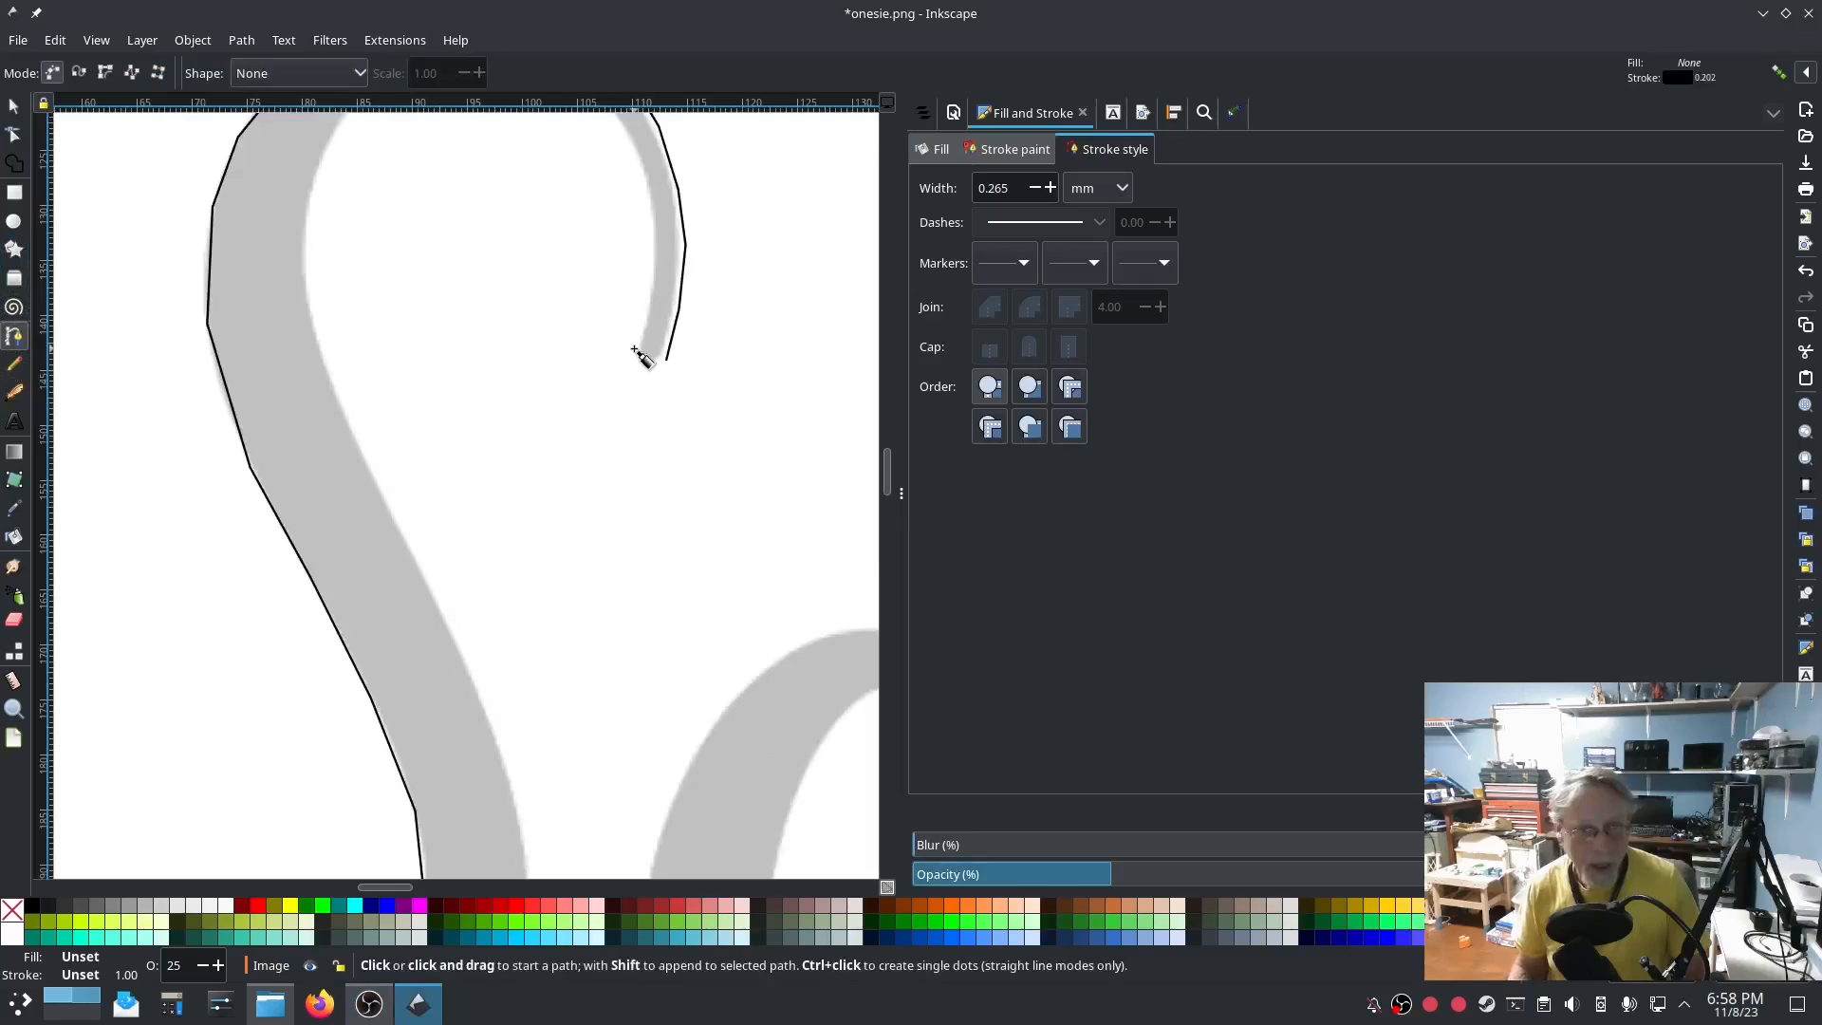
click(636, 347)
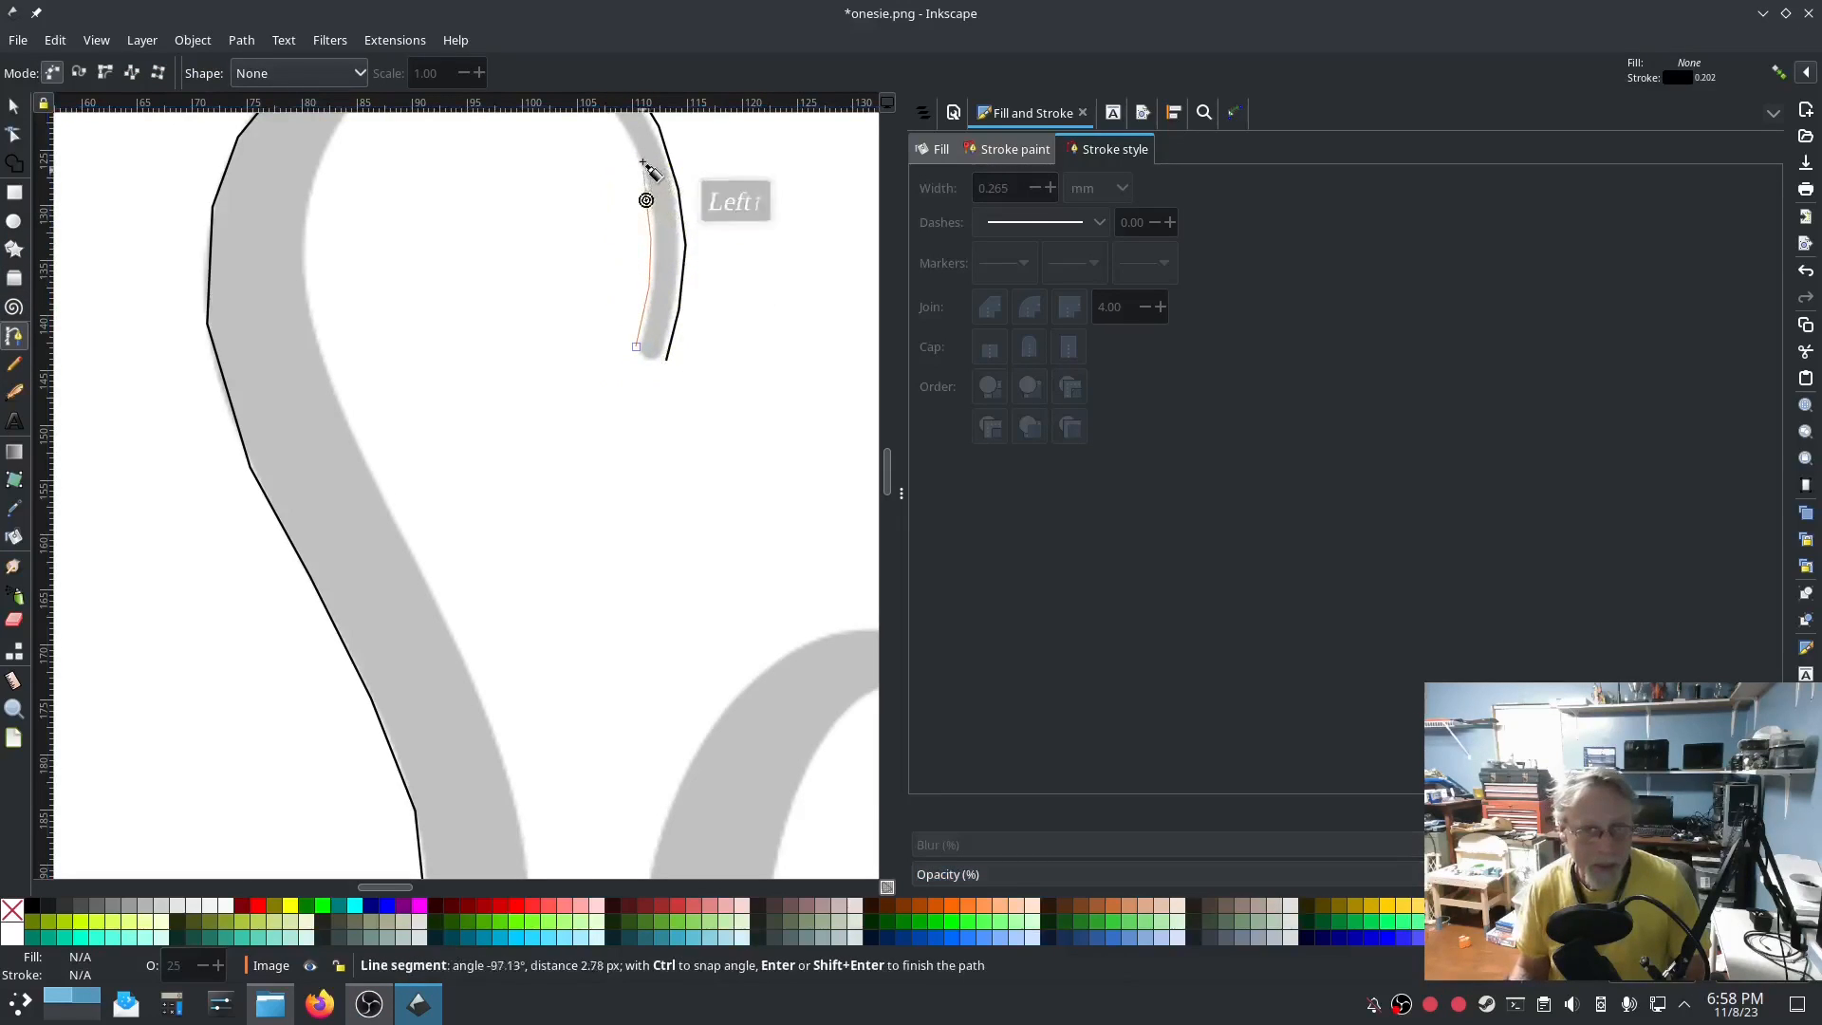
scroll(636, 185, up, 6)
click(636, 389)
click(608, 339)
click(572, 300)
click(533, 285)
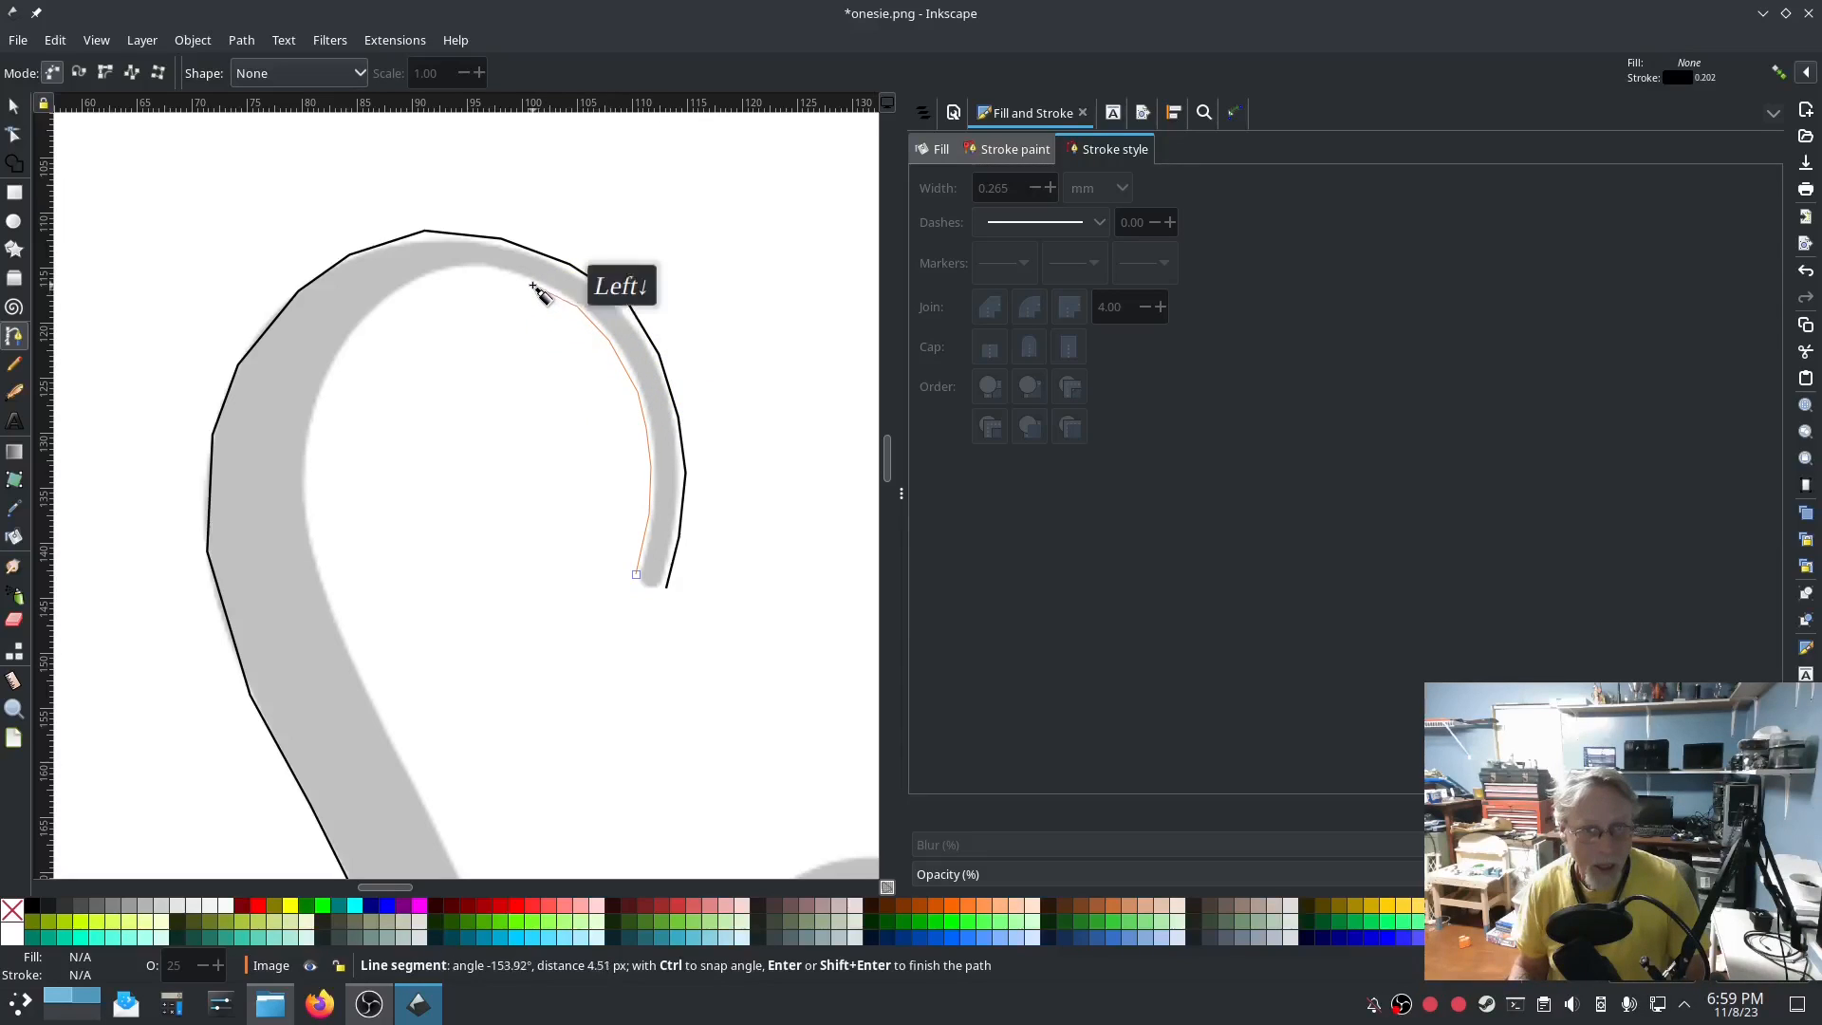
Continue the second path around the inside of the S's top curve to the start of the thick diagonal.
click(481, 271)
click(423, 277)
click(391, 293)
click(354, 326)
click(315, 397)
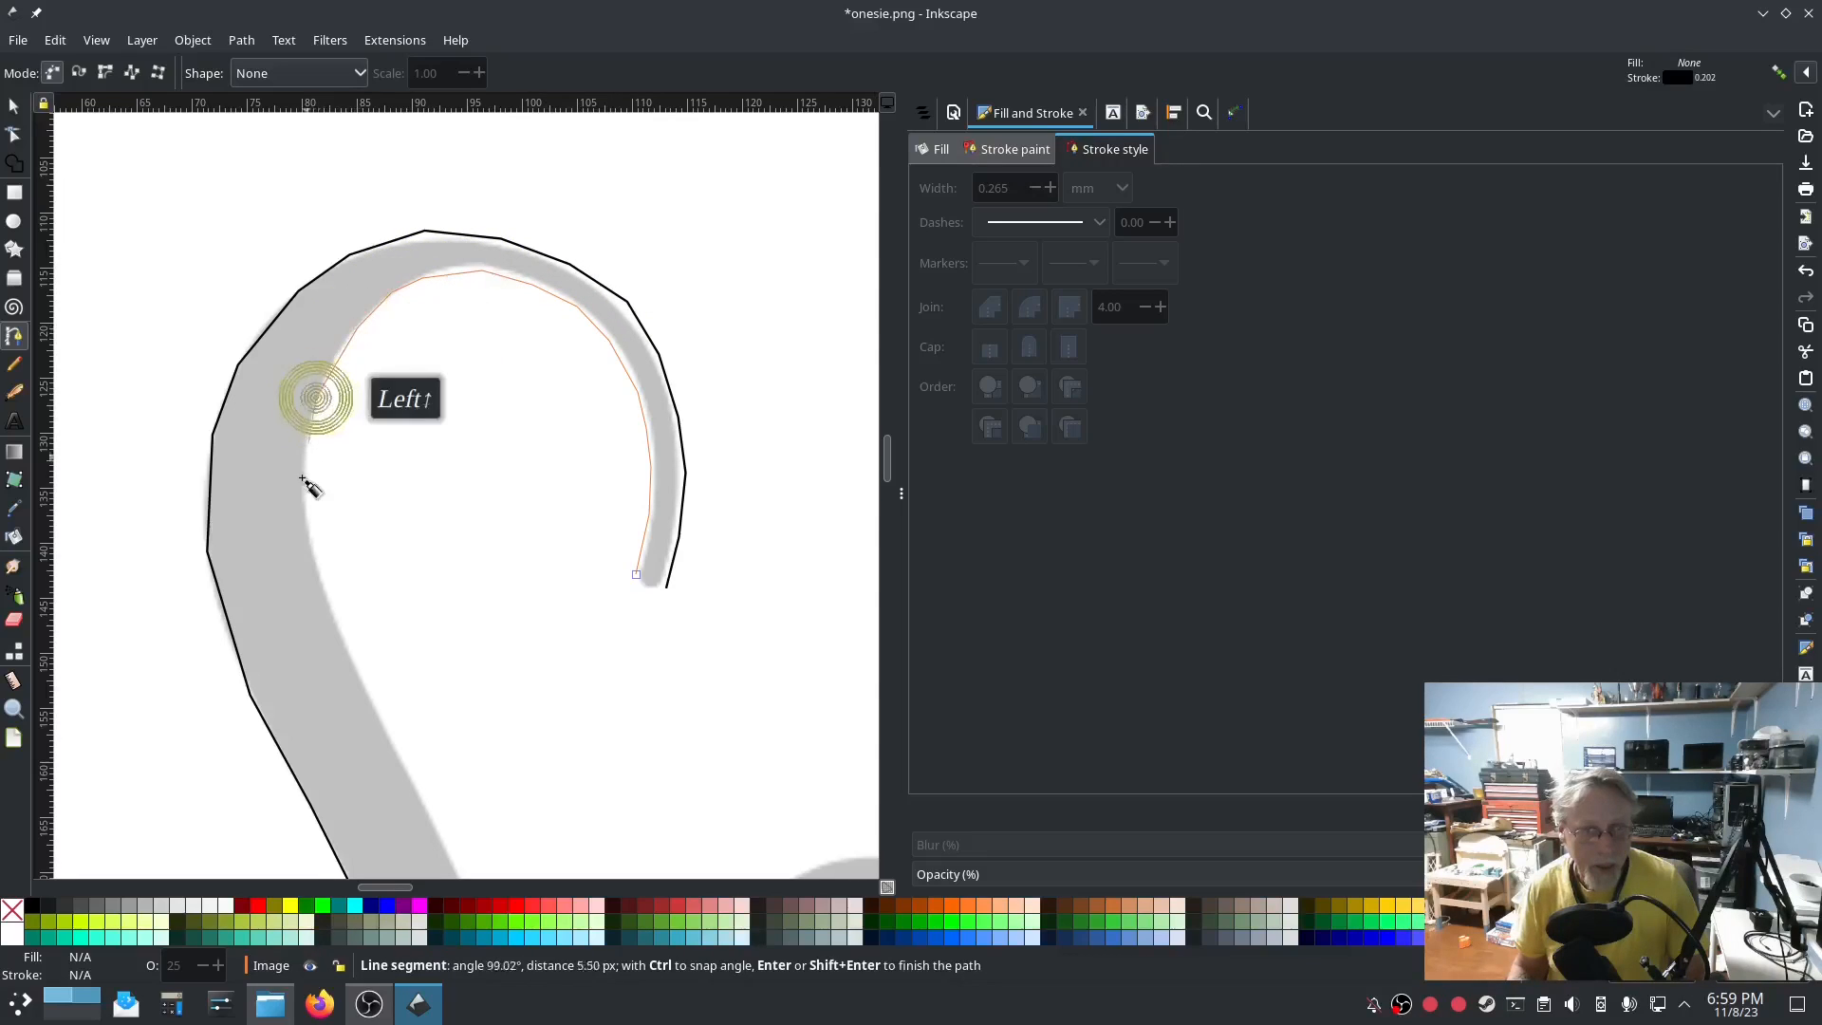
click(302, 489)
click(307, 538)
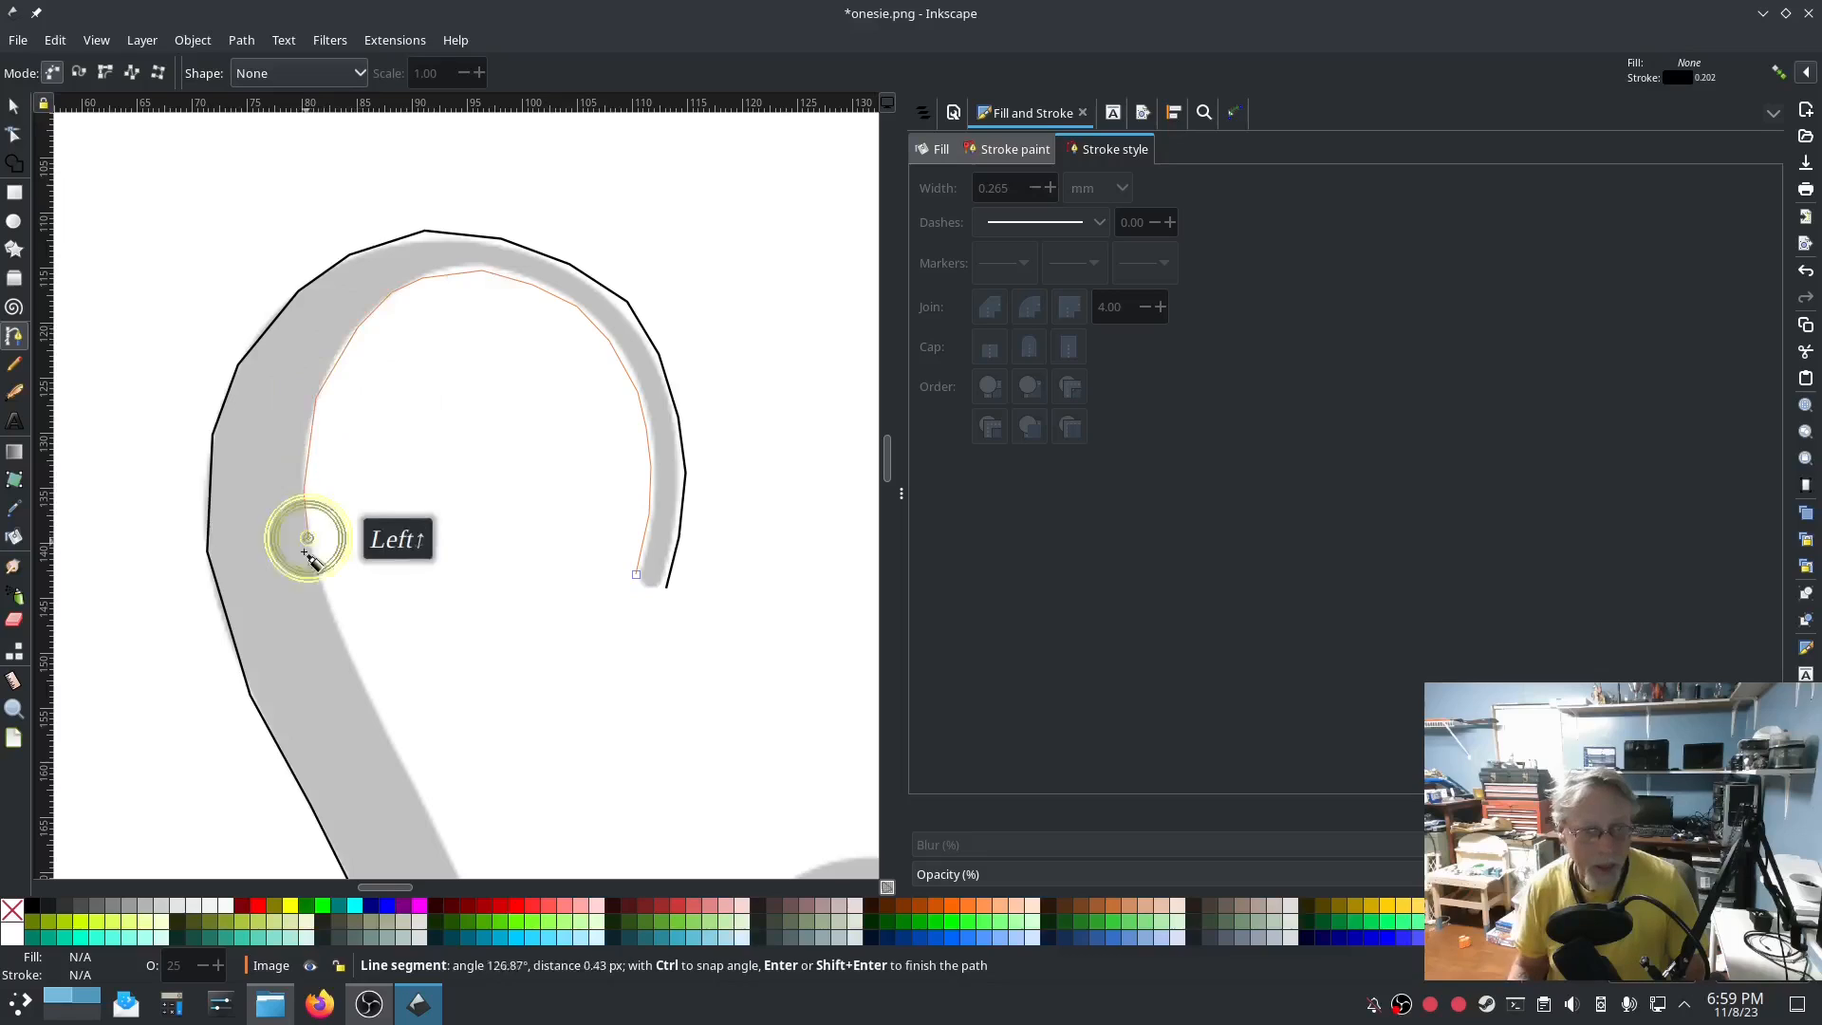
Trace the inner edge of the S's diagonal down to its junction with the thin crossing stroke and finish the second path.
click(343, 645)
click(391, 740)
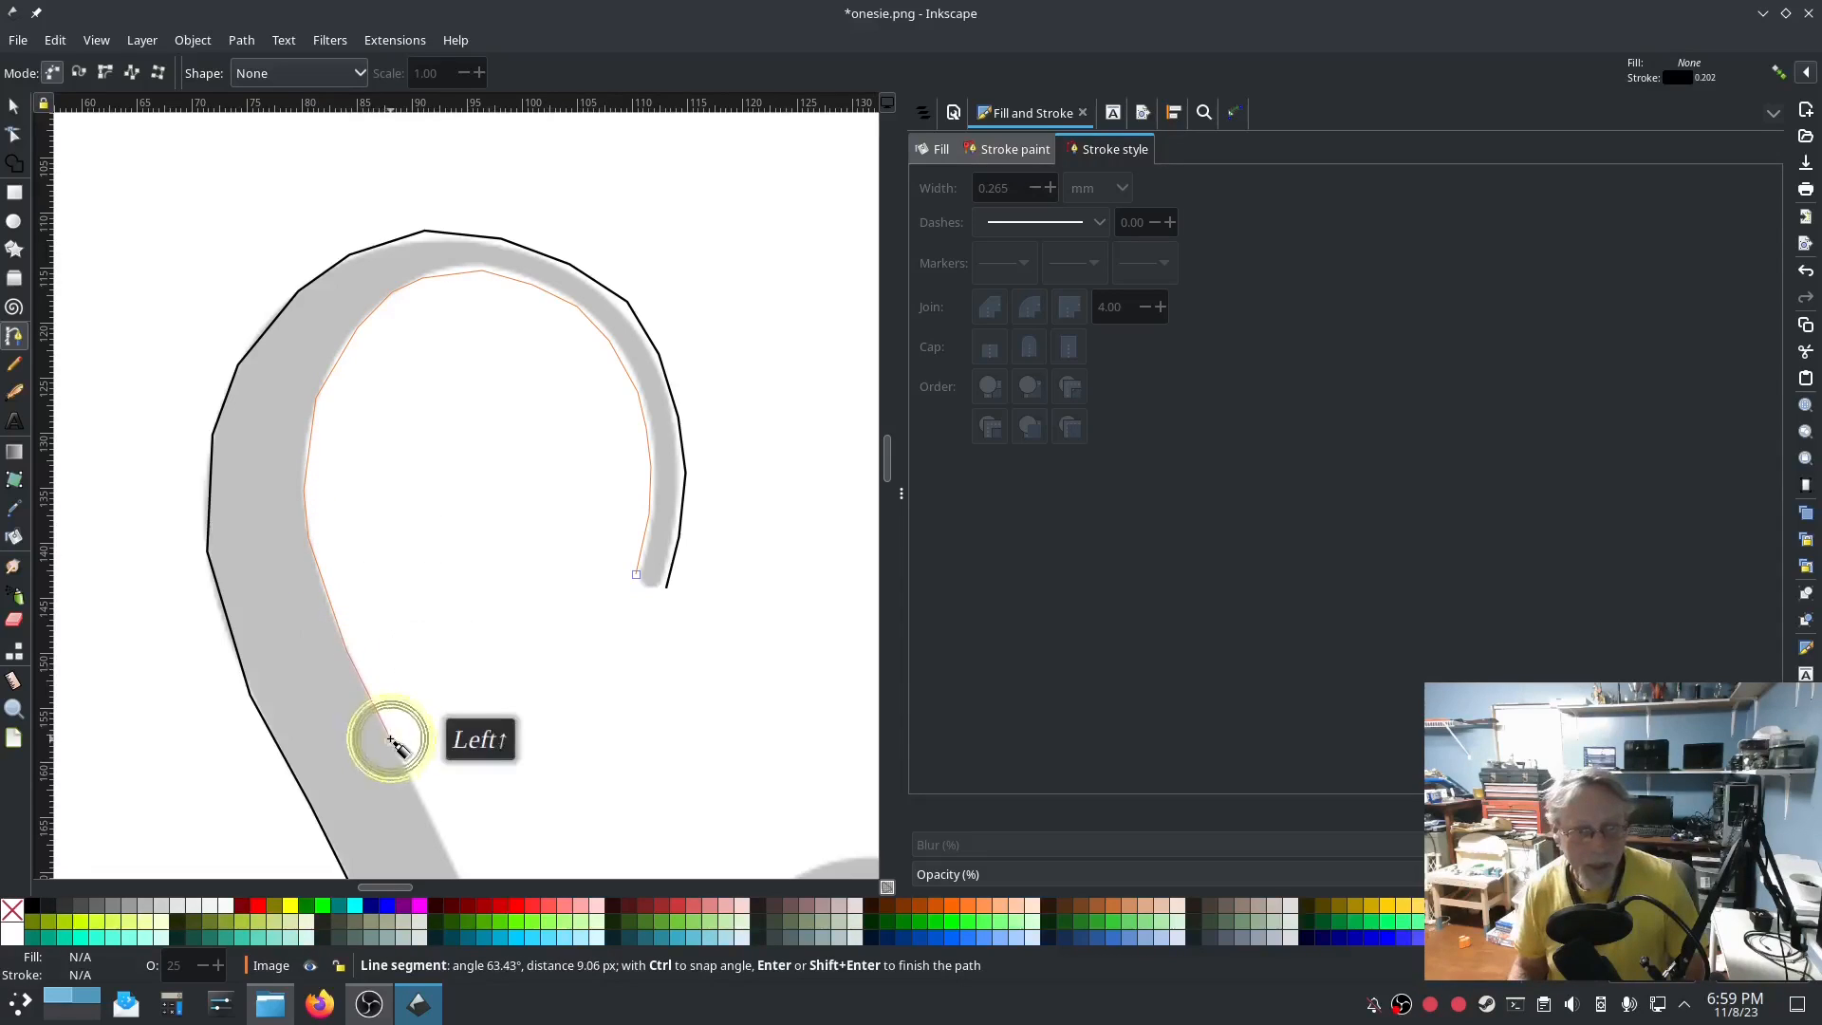
scroll(391, 740, down, 5)
click(469, 669)
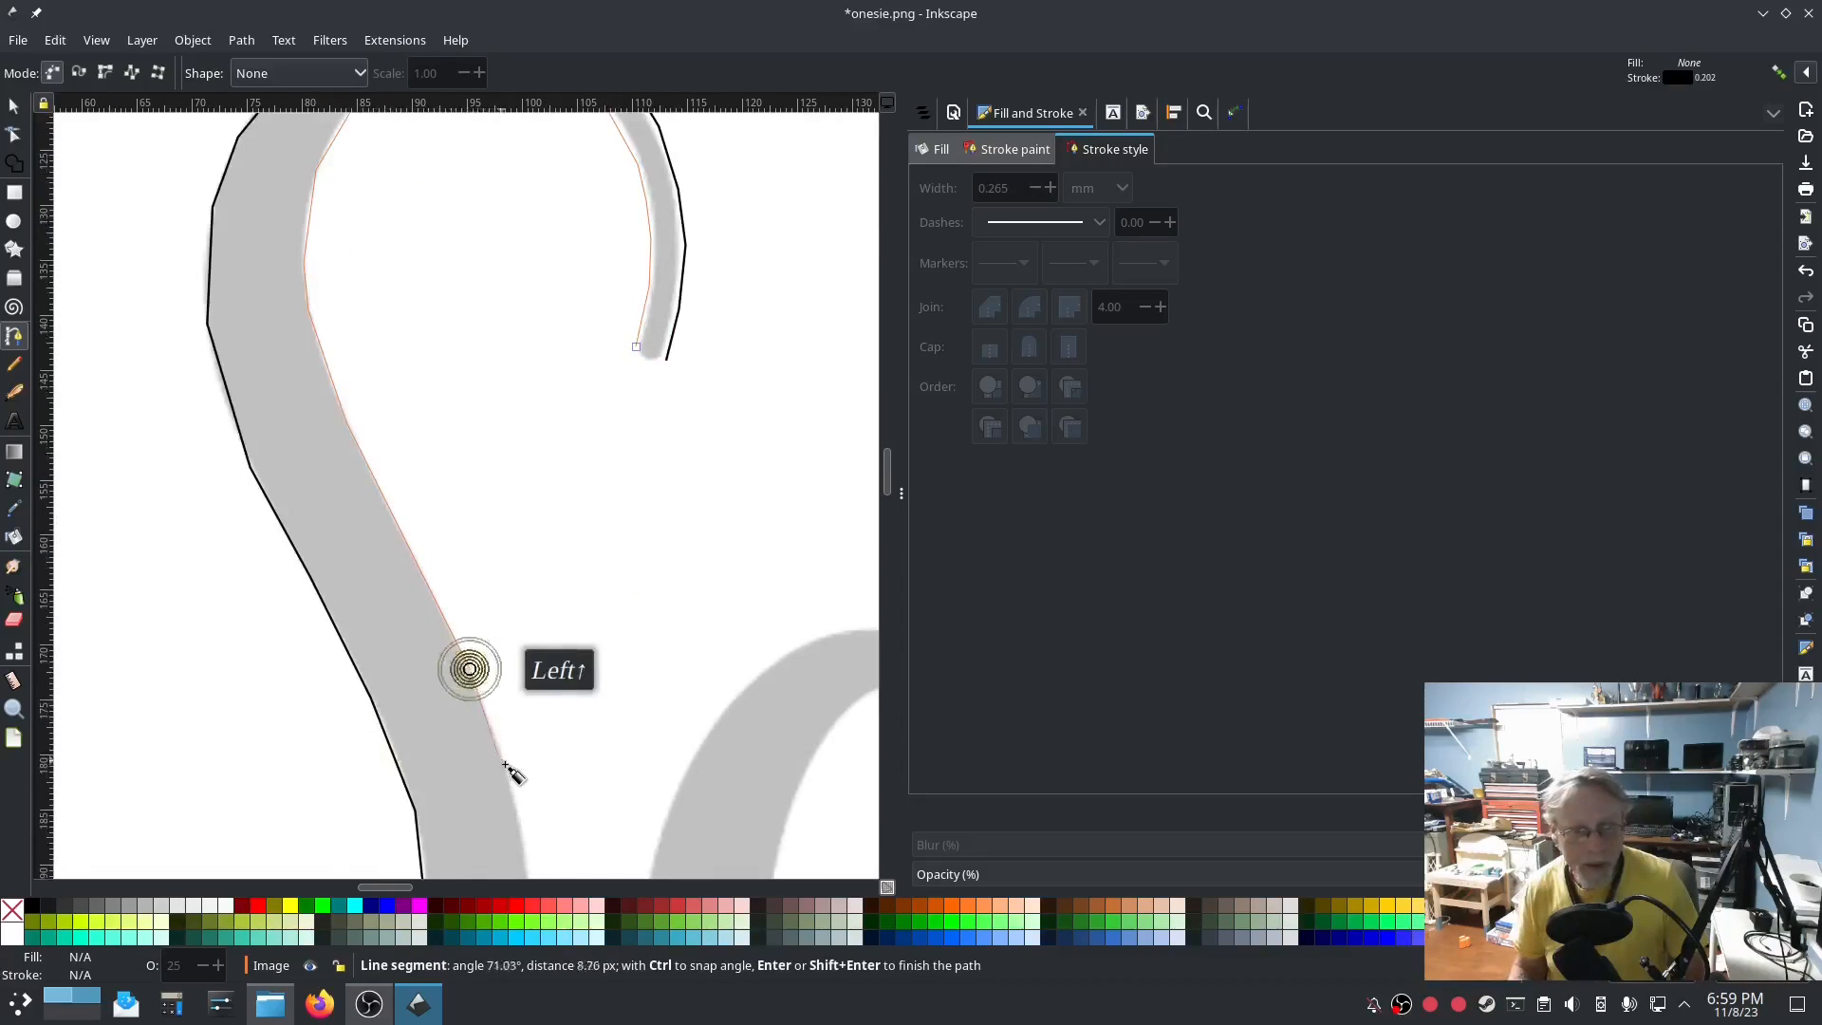
click(501, 757)
scroll(502, 760, down, 5)
click(520, 600)
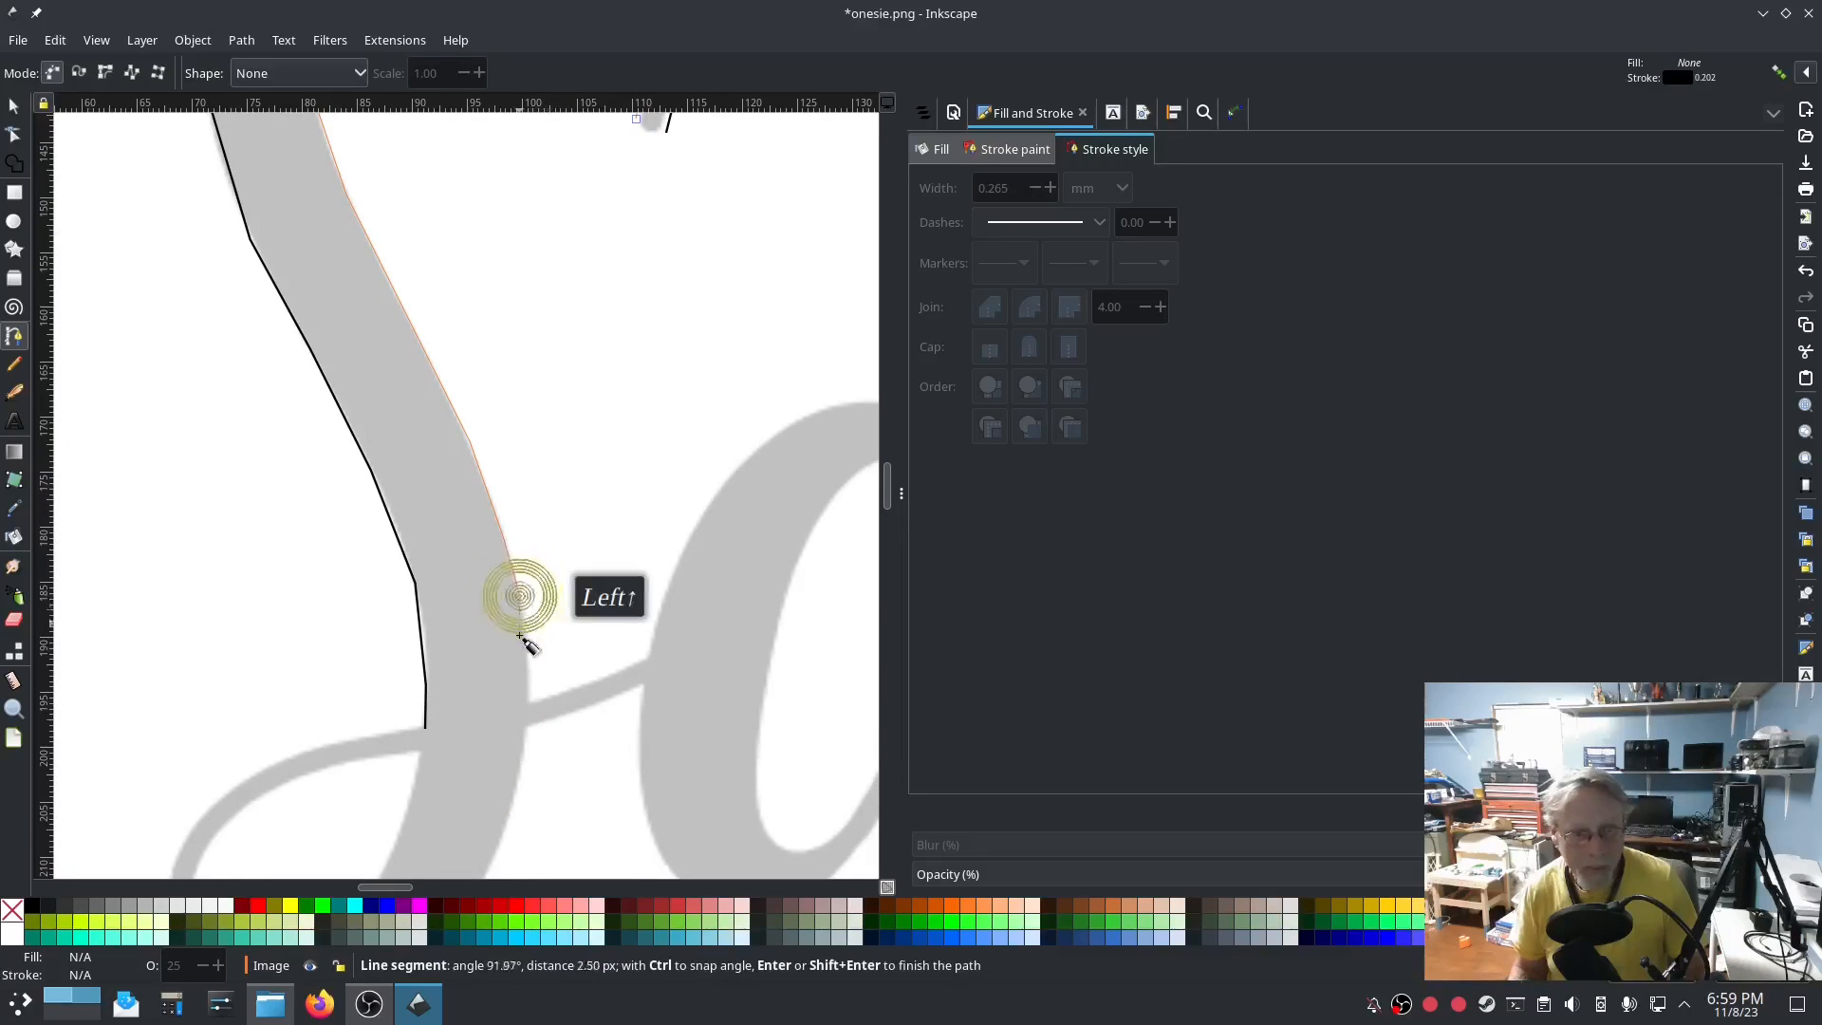
double_click(529, 703)
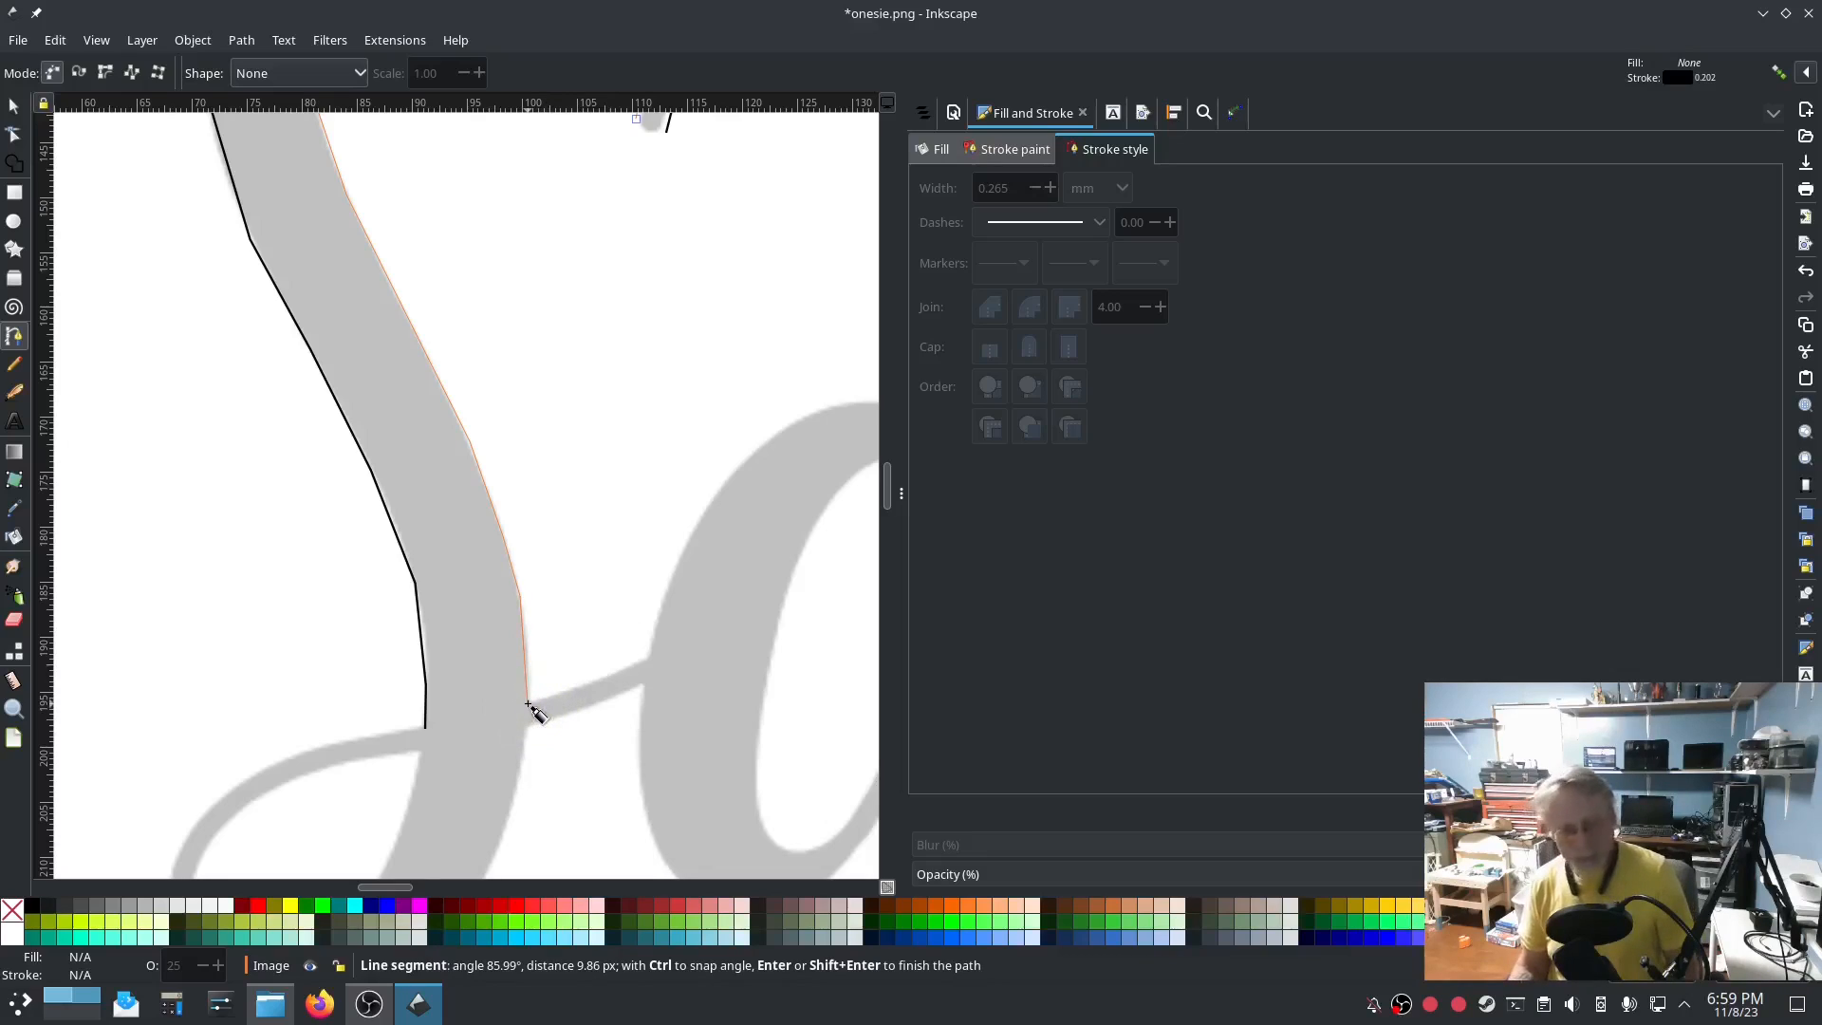
Measure the distance between the two traced paths near the tip of the S's upper tail.
click(14, 679)
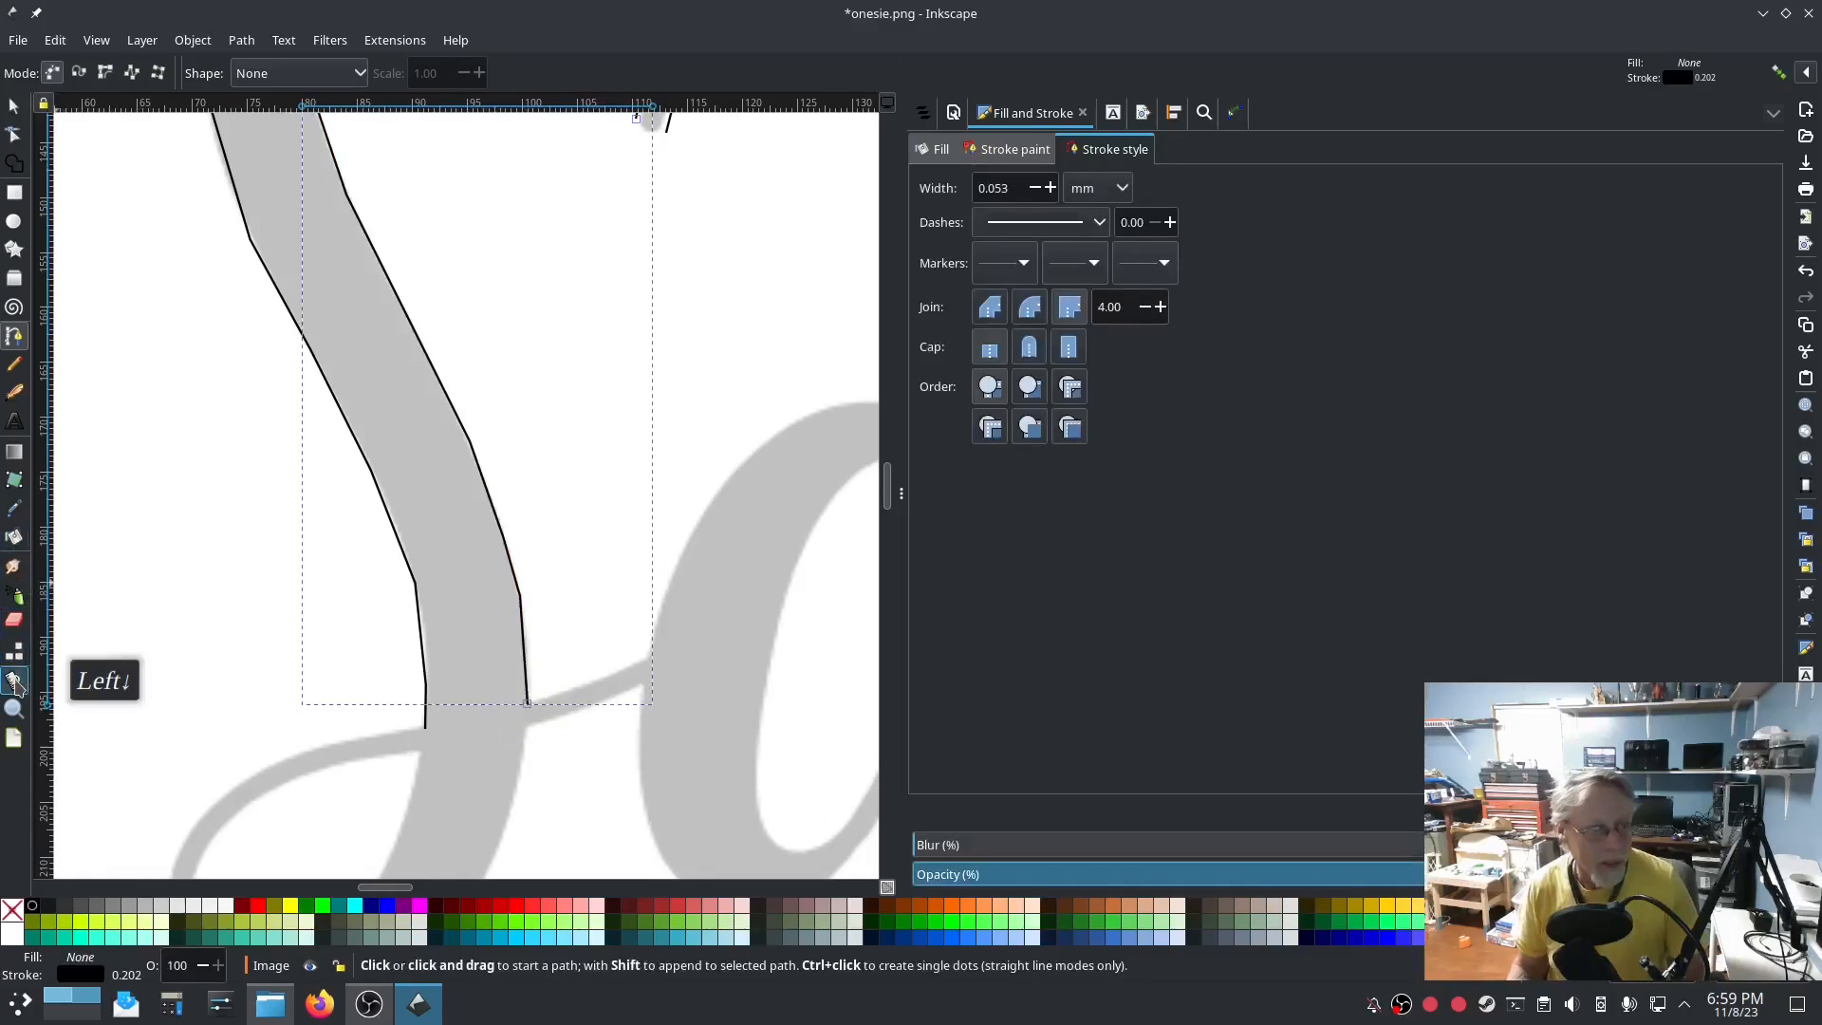
scroll(611, 362, up, 5)
drag(649, 294, 675, 297)
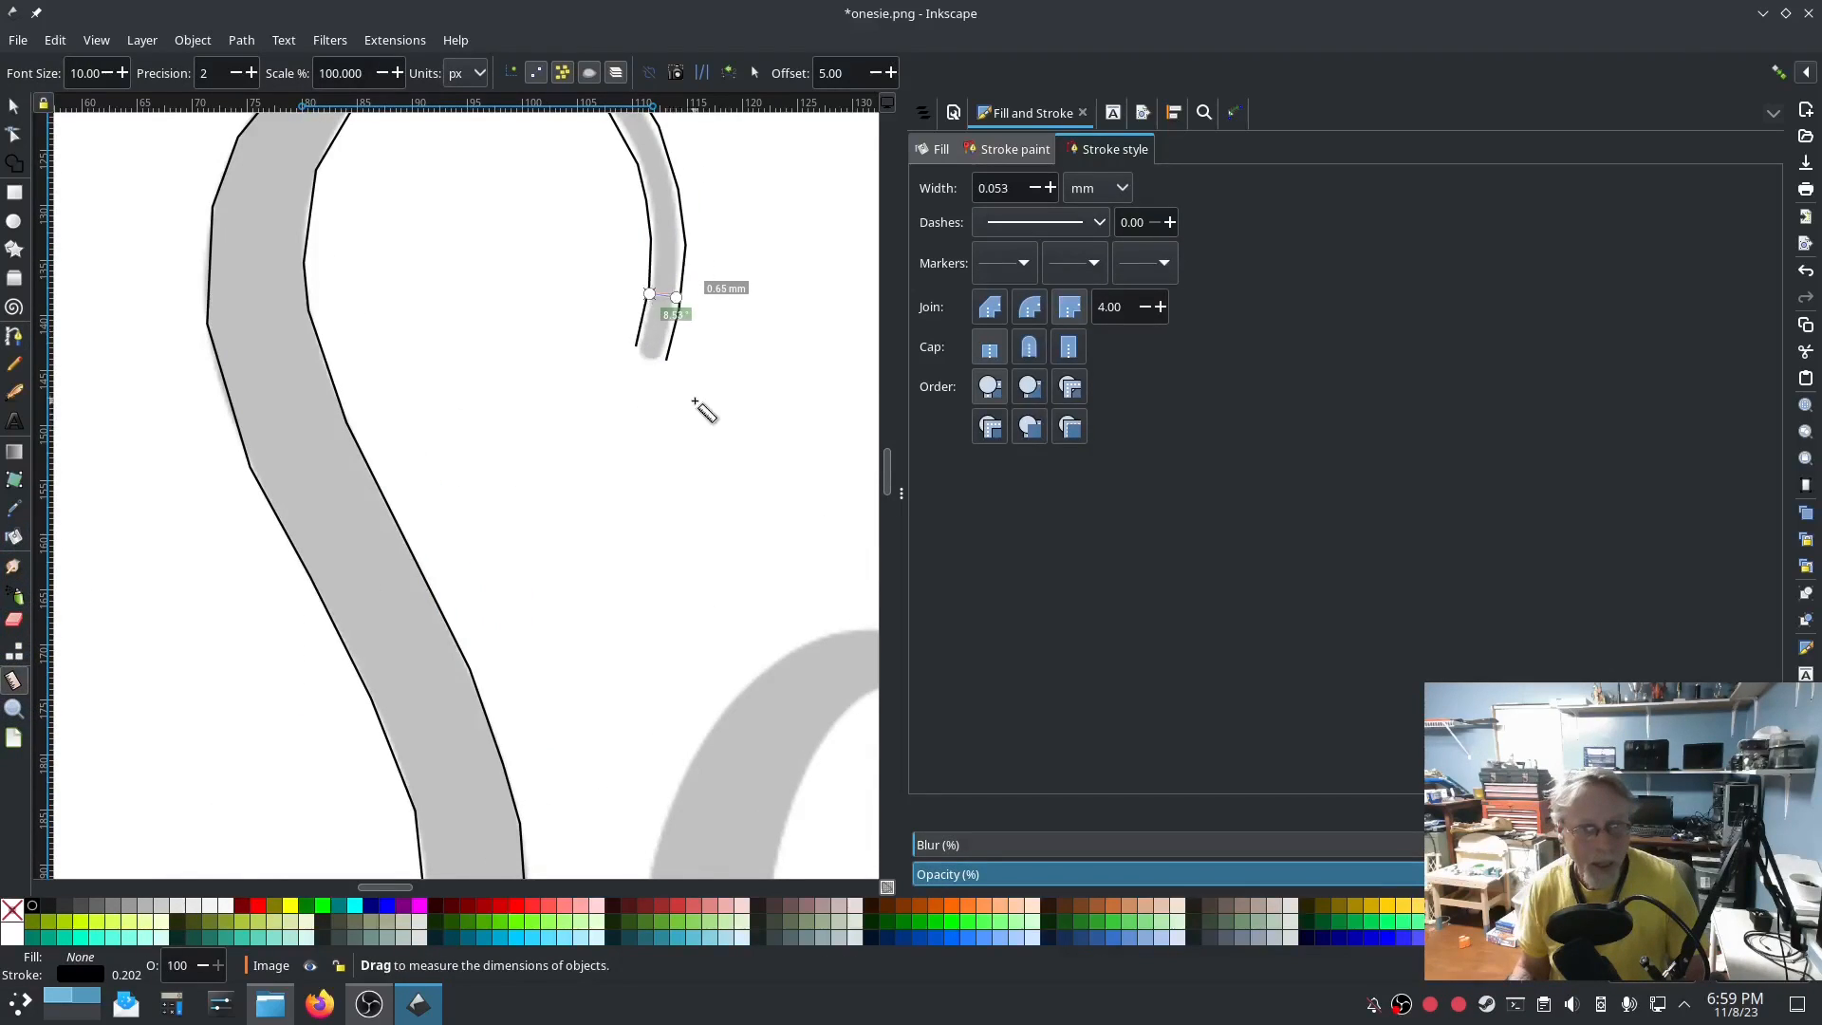
scroll(706, 328, up, 3)
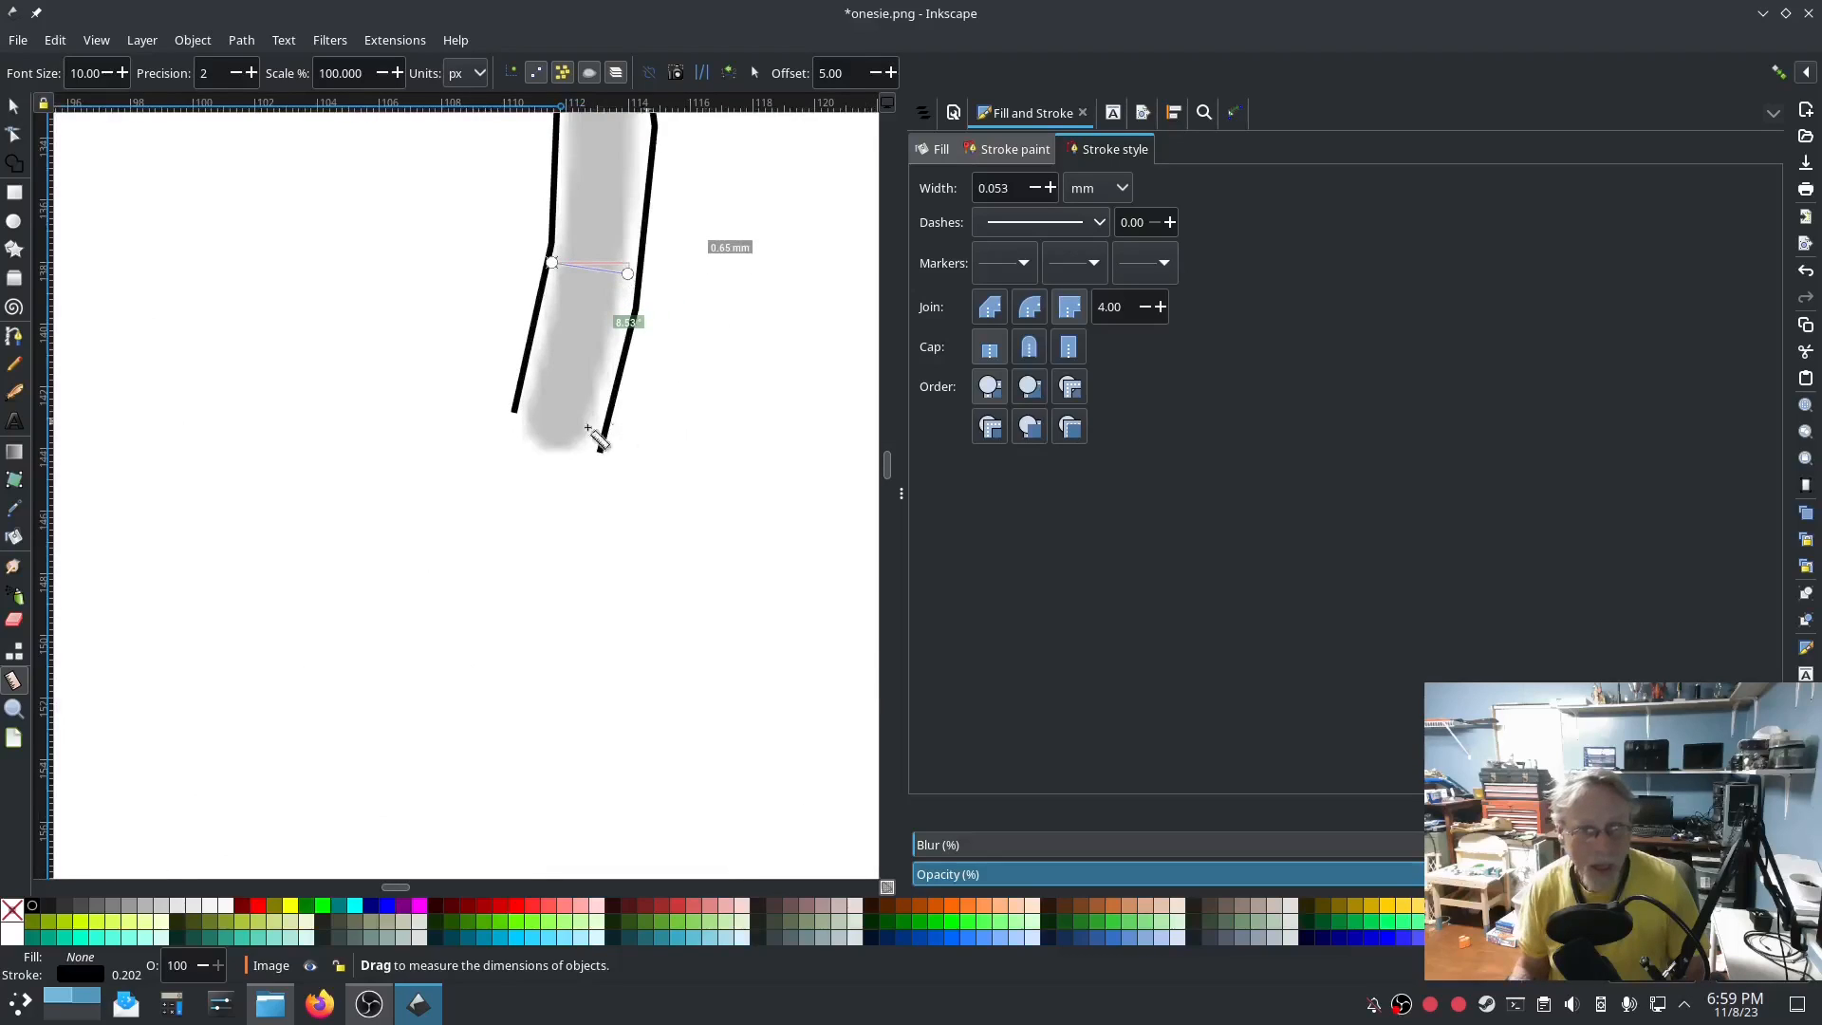
drag(522, 380, 611, 407)
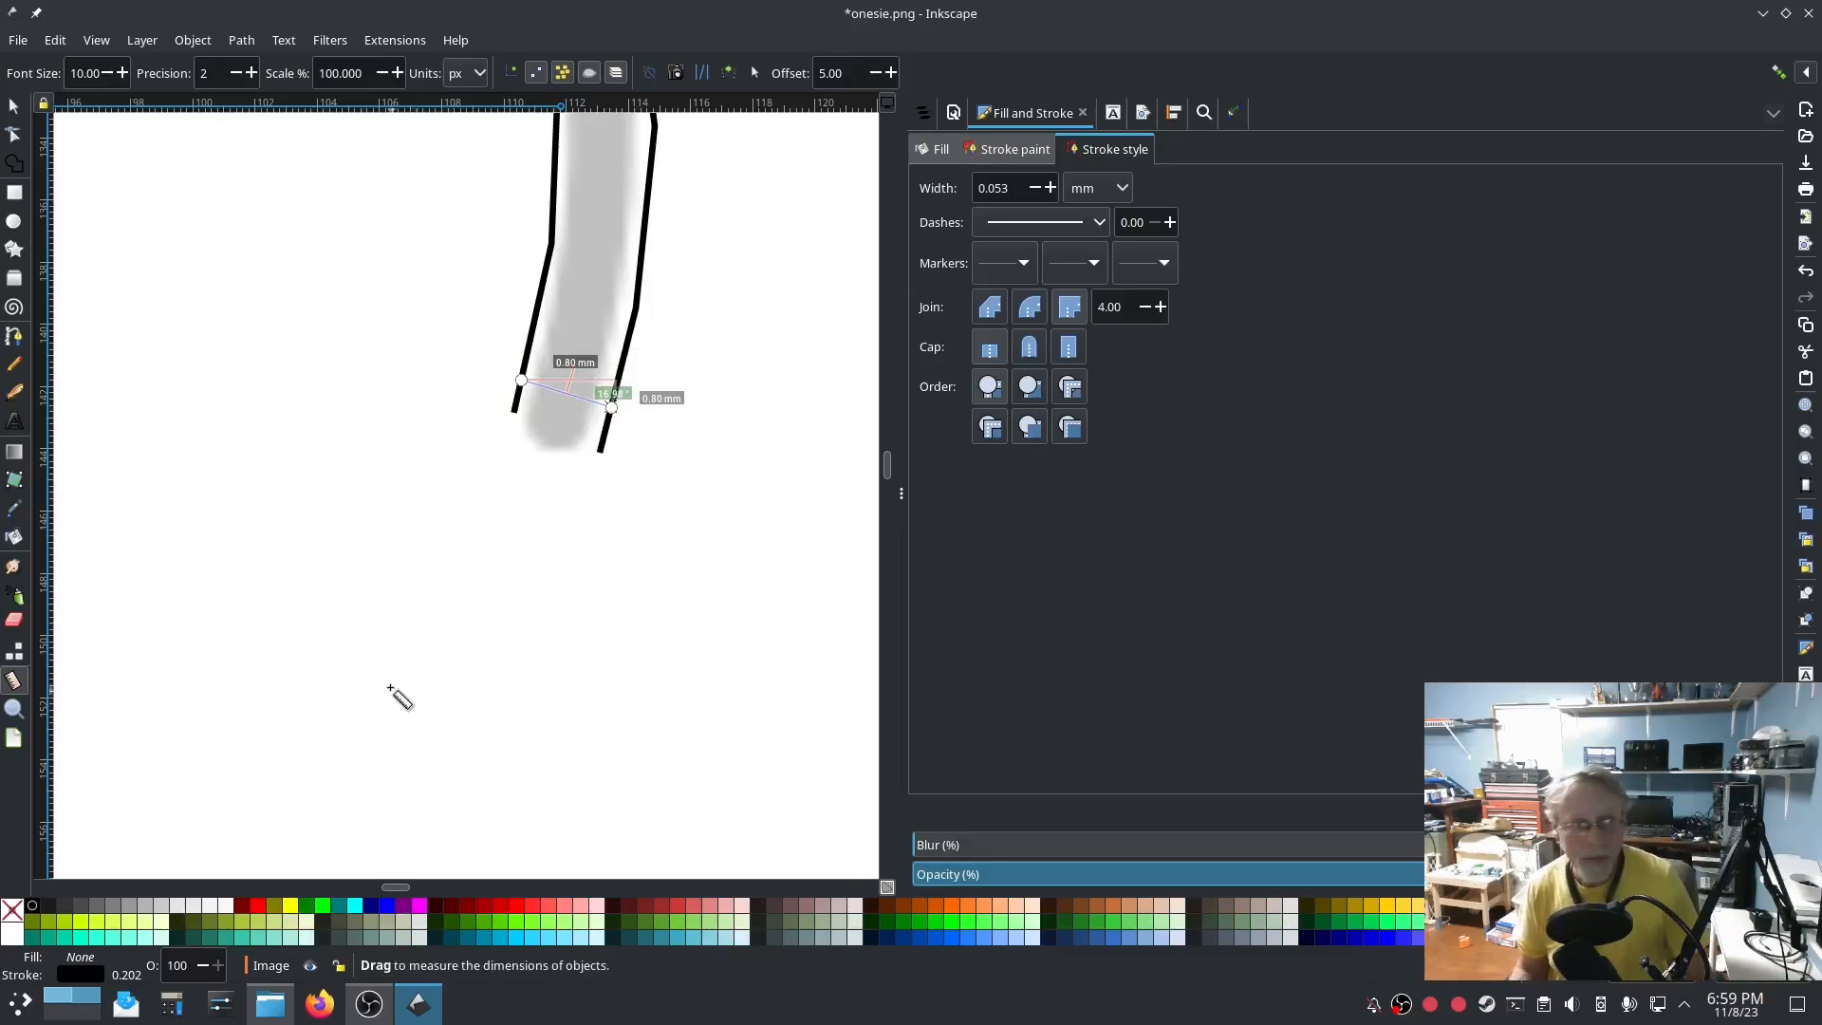
Make all nodes of both traced S outline paths auto-smooth.
click(14, 105)
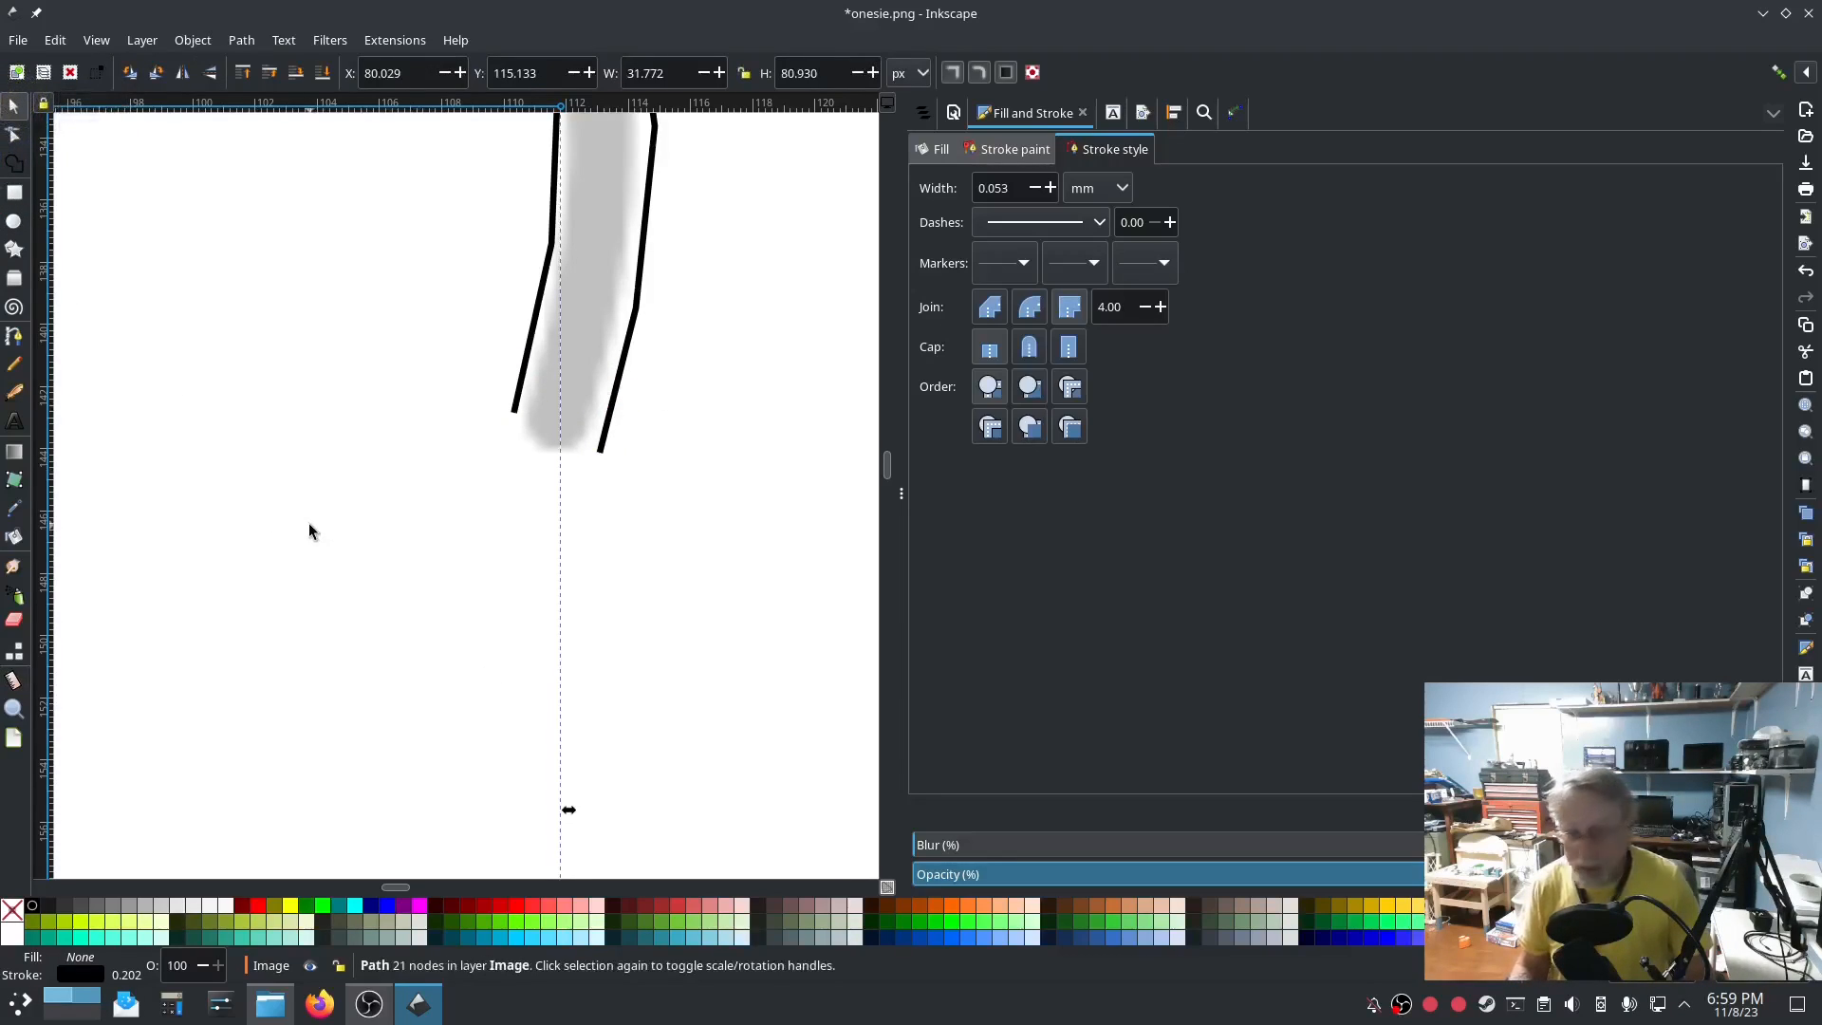
scroll(214, 666, down, 3)
drag(218, 669, 617, 420)
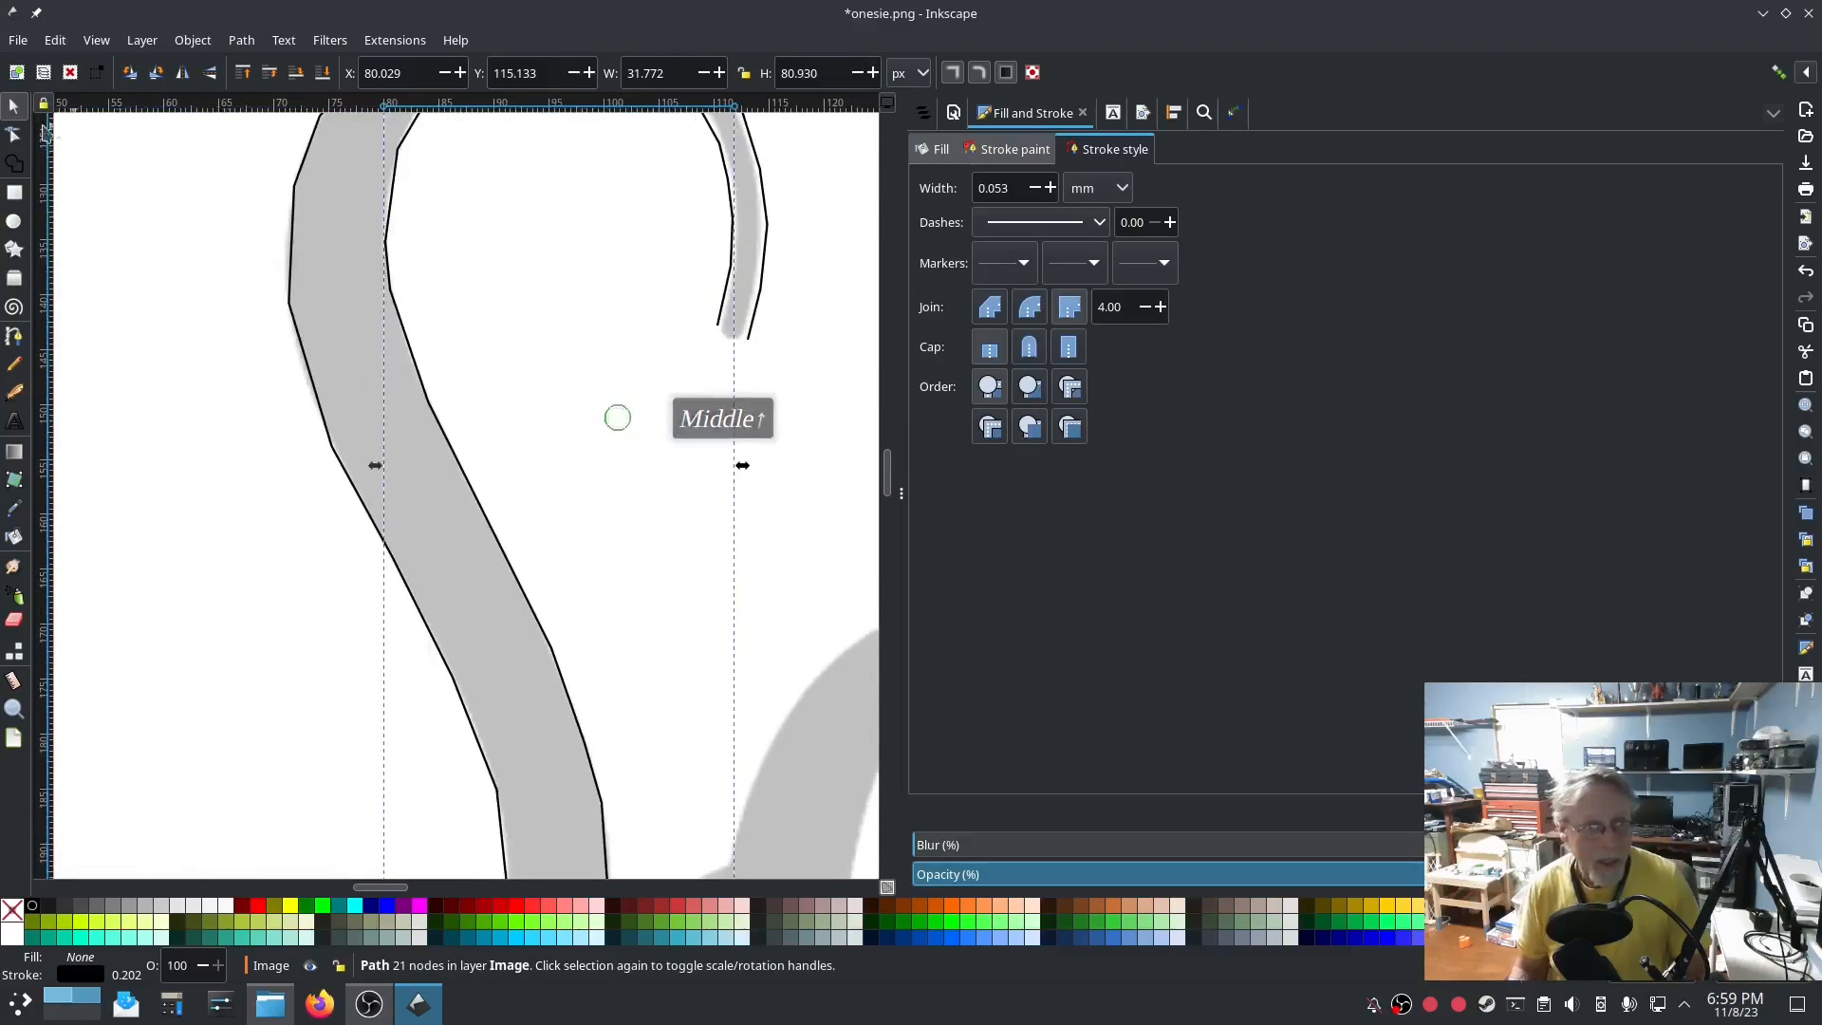
click(14, 135)
click(320, 417)
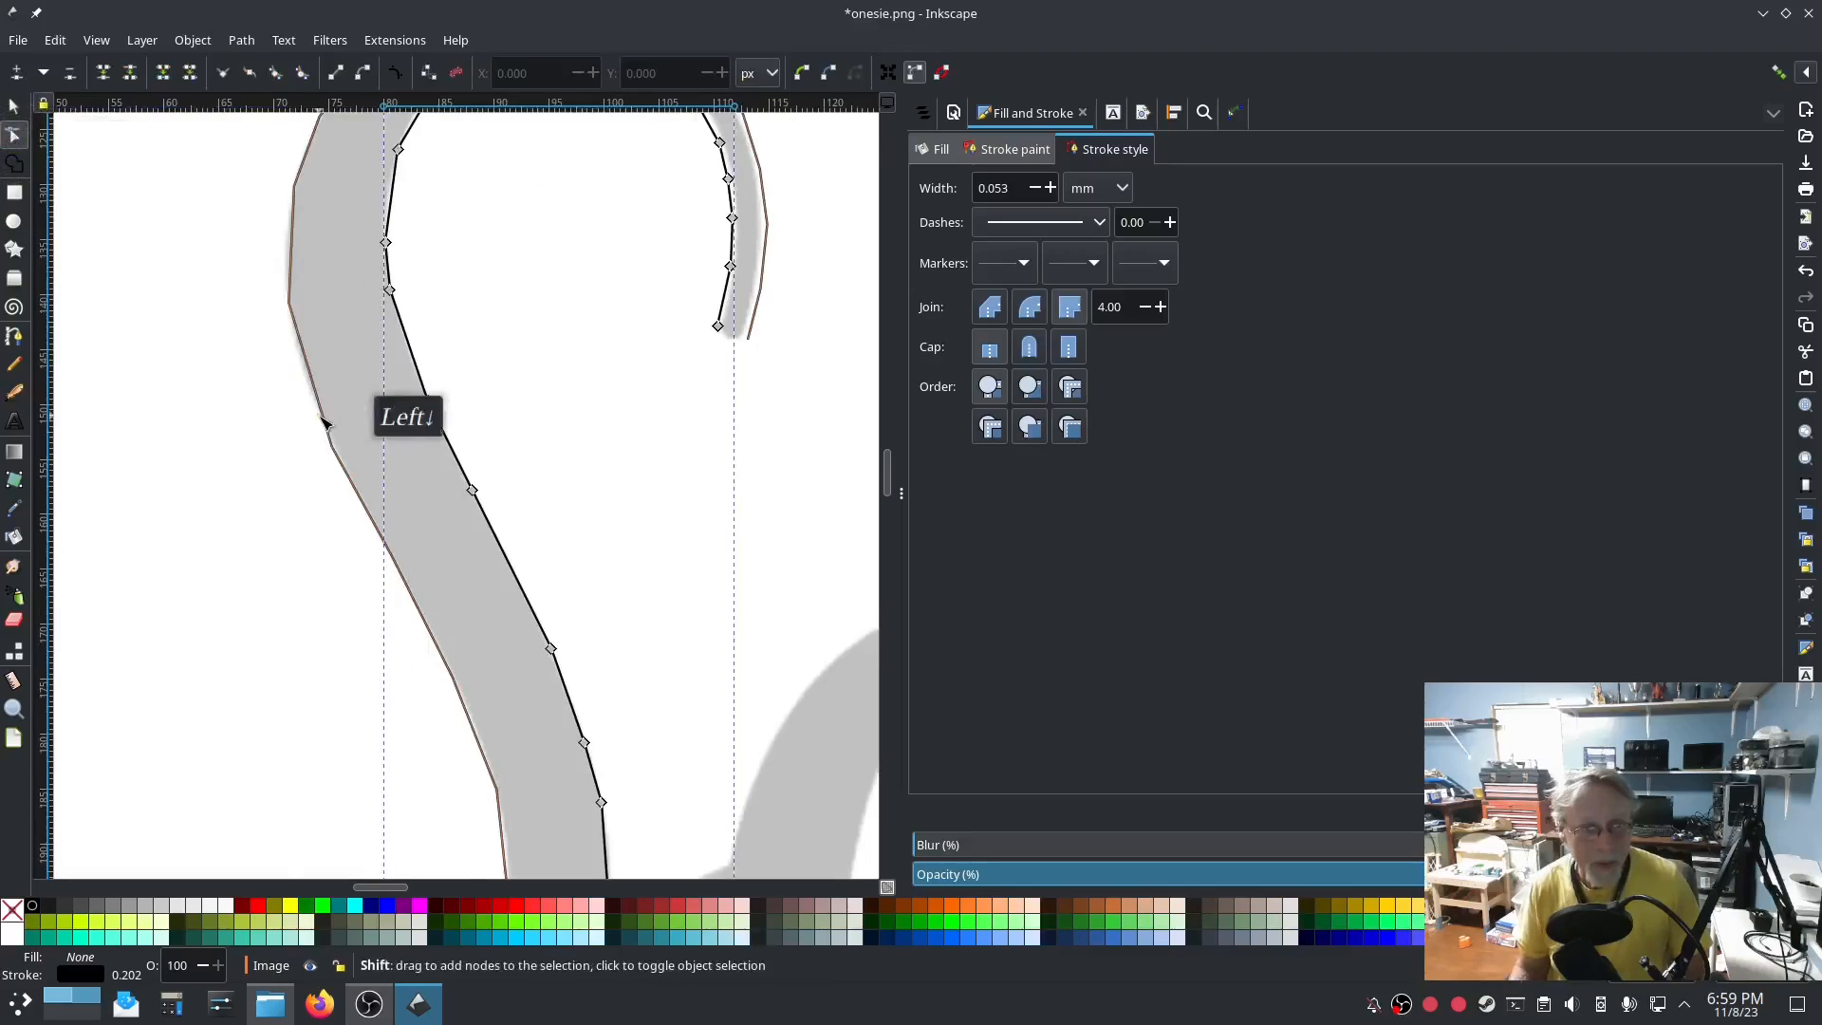
key(ctrl+a)
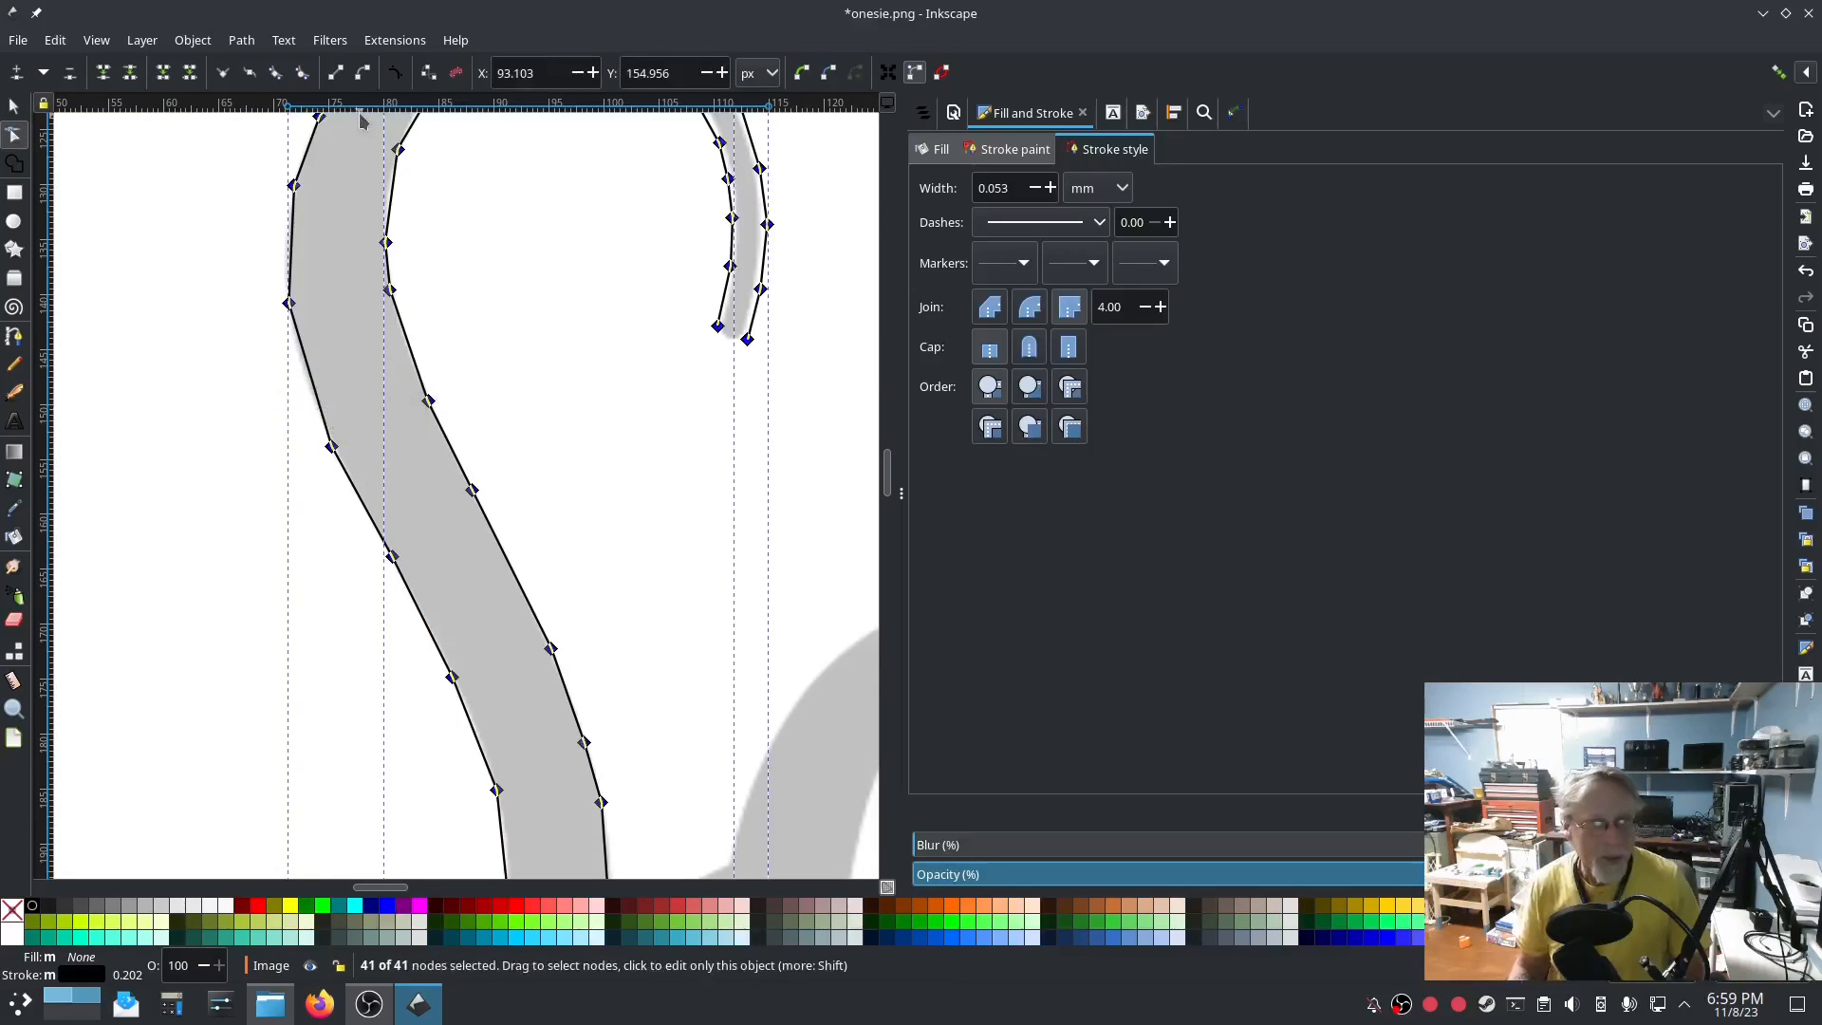
scroll(607, 410, up, 1)
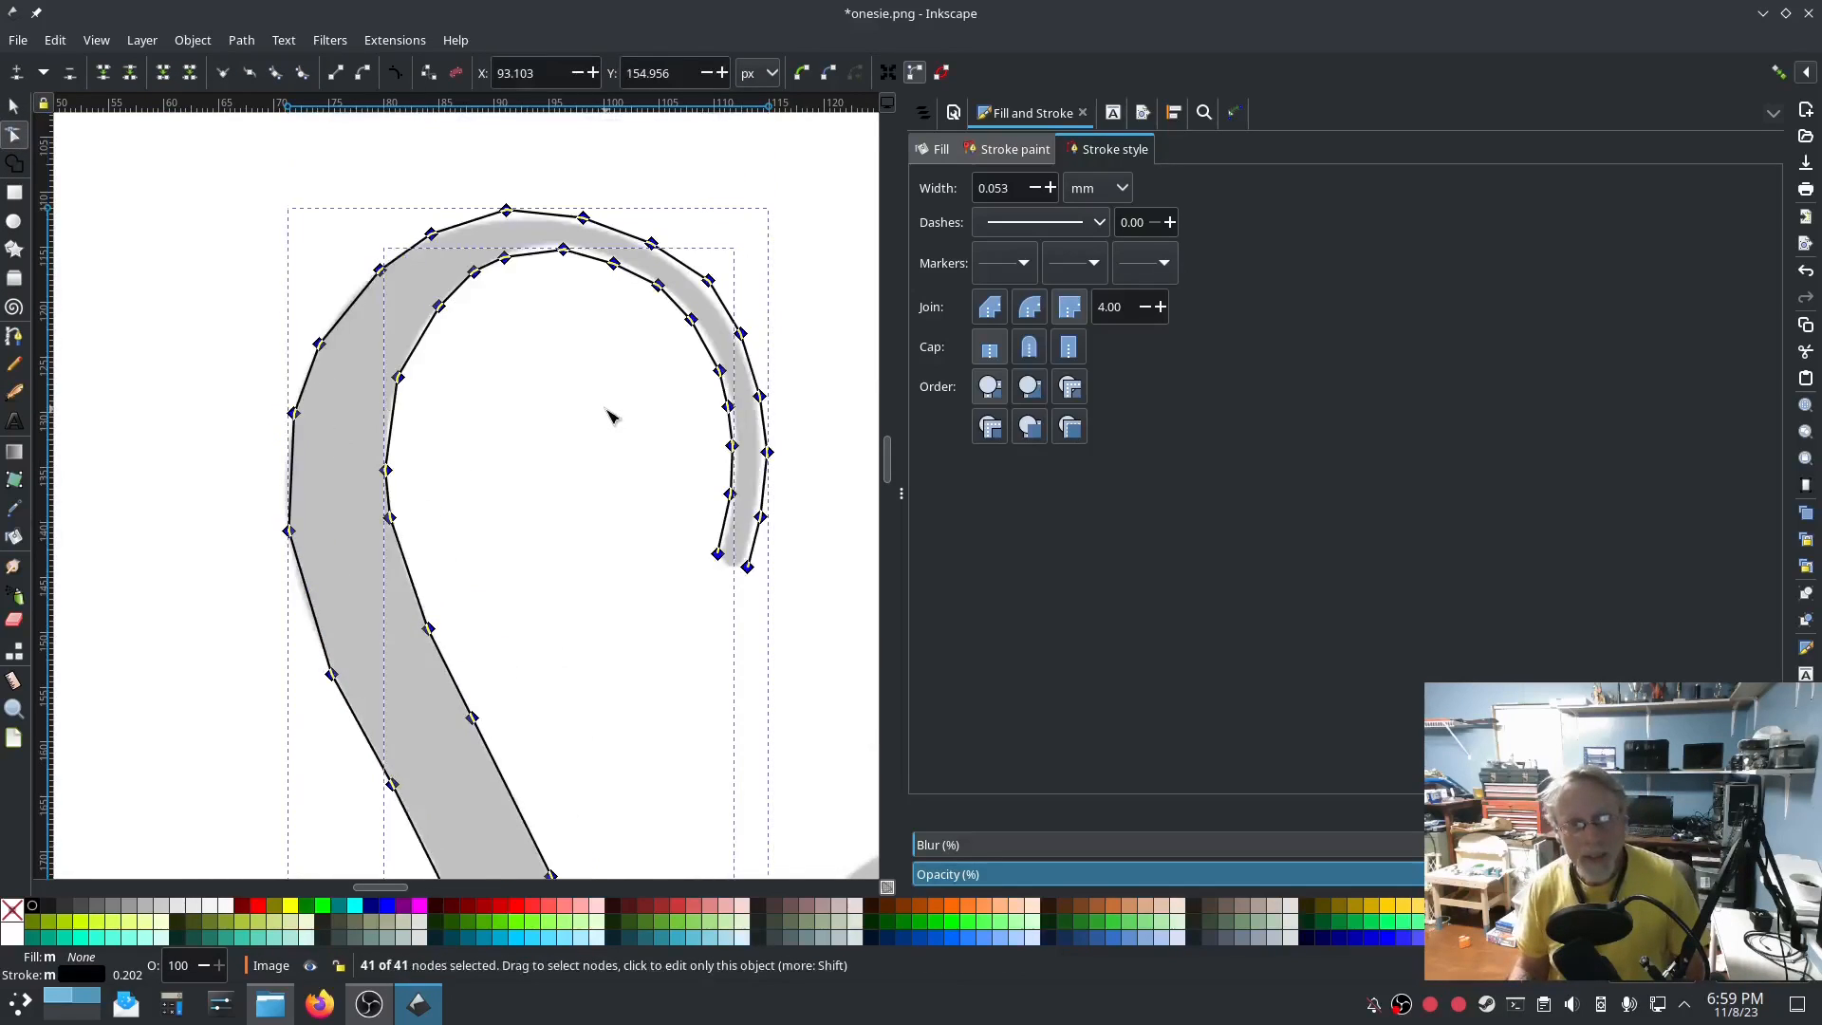
scroll(610, 410, down, 4)
scroll(630, 415, up, 2)
scroll(634, 420, up, 2)
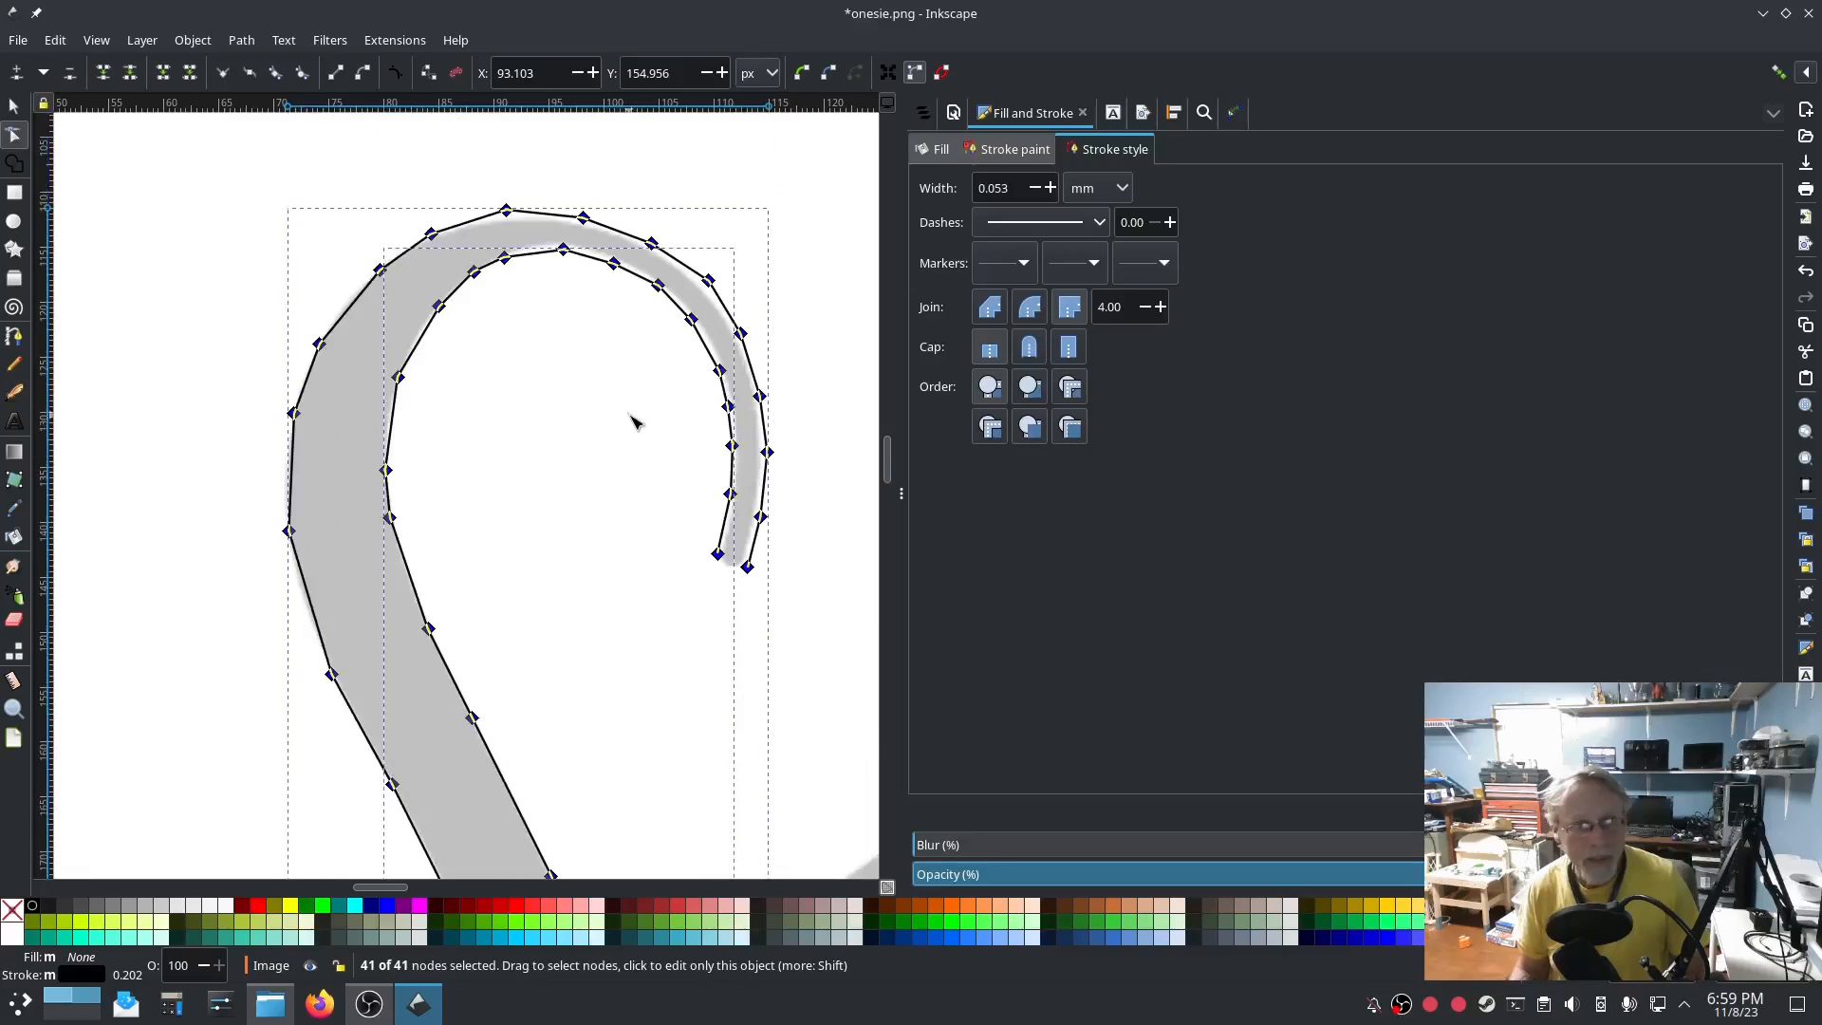
click(303, 76)
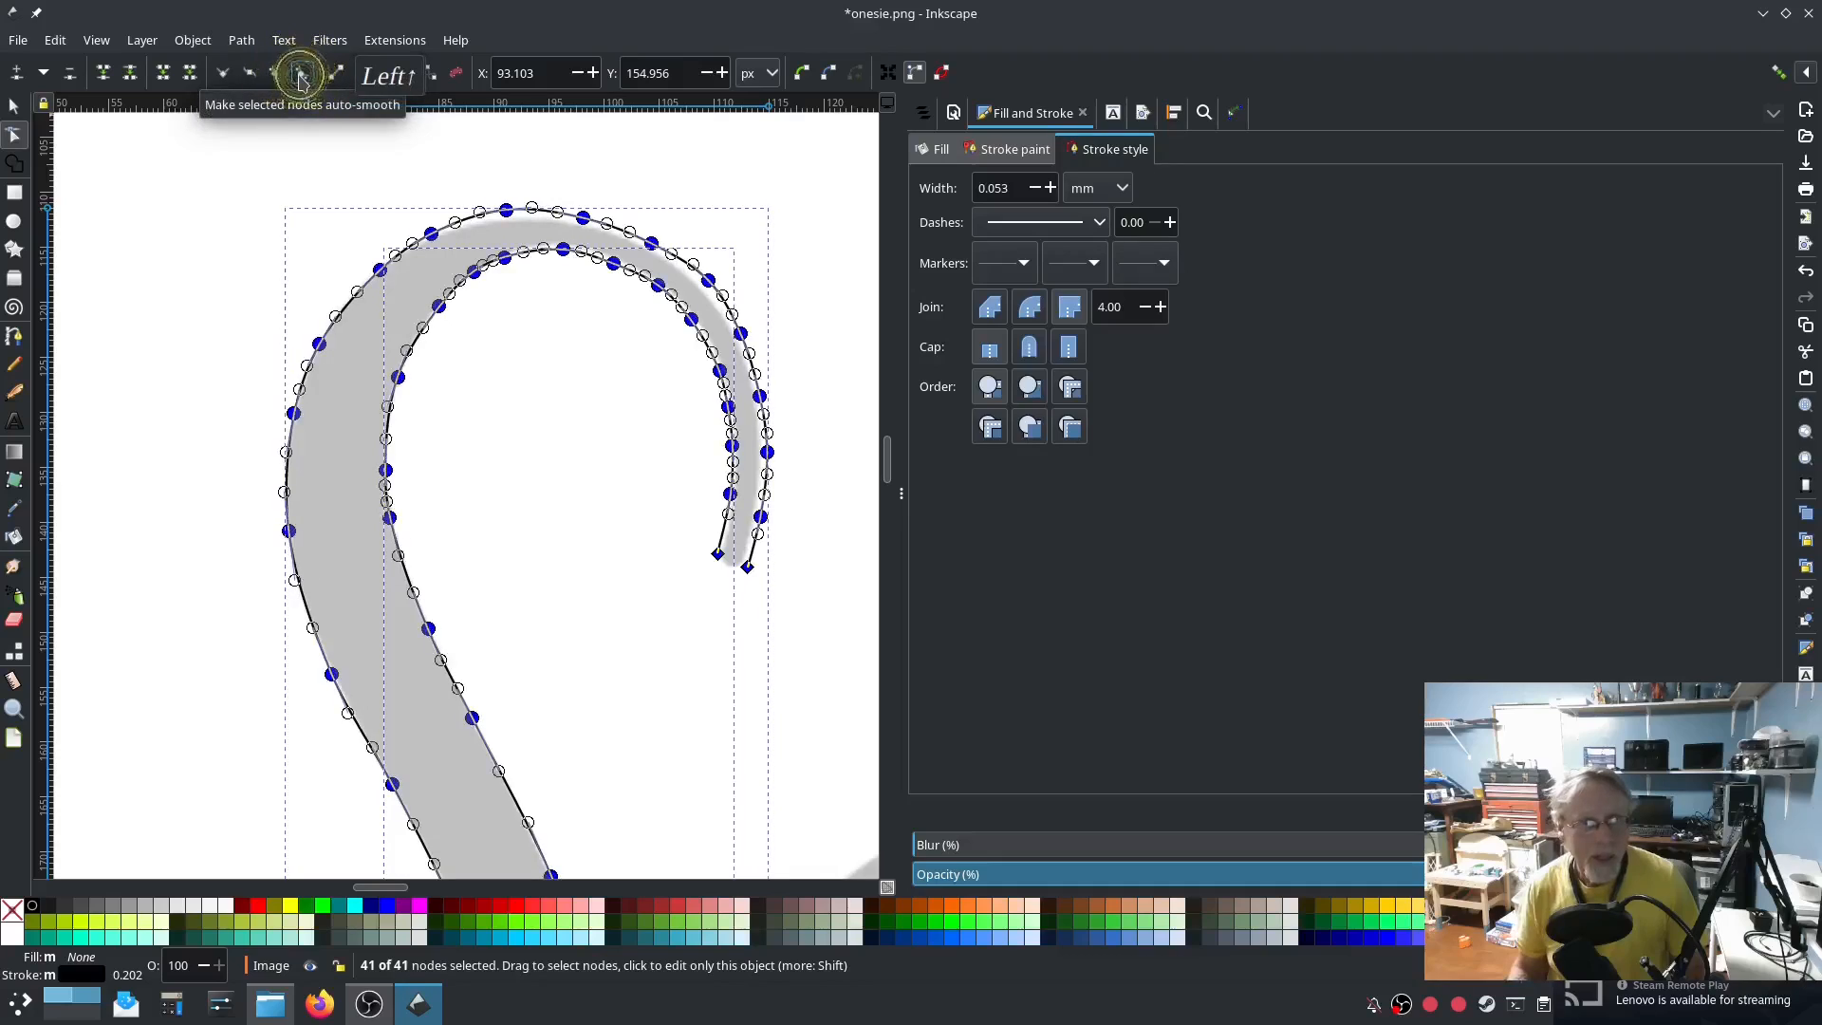
Pull two nodes of the outer path slightly inward along the S's top curve to hug the lettering more closely.
click(549, 370)
drag(509, 215, 511, 219)
click(510, 216)
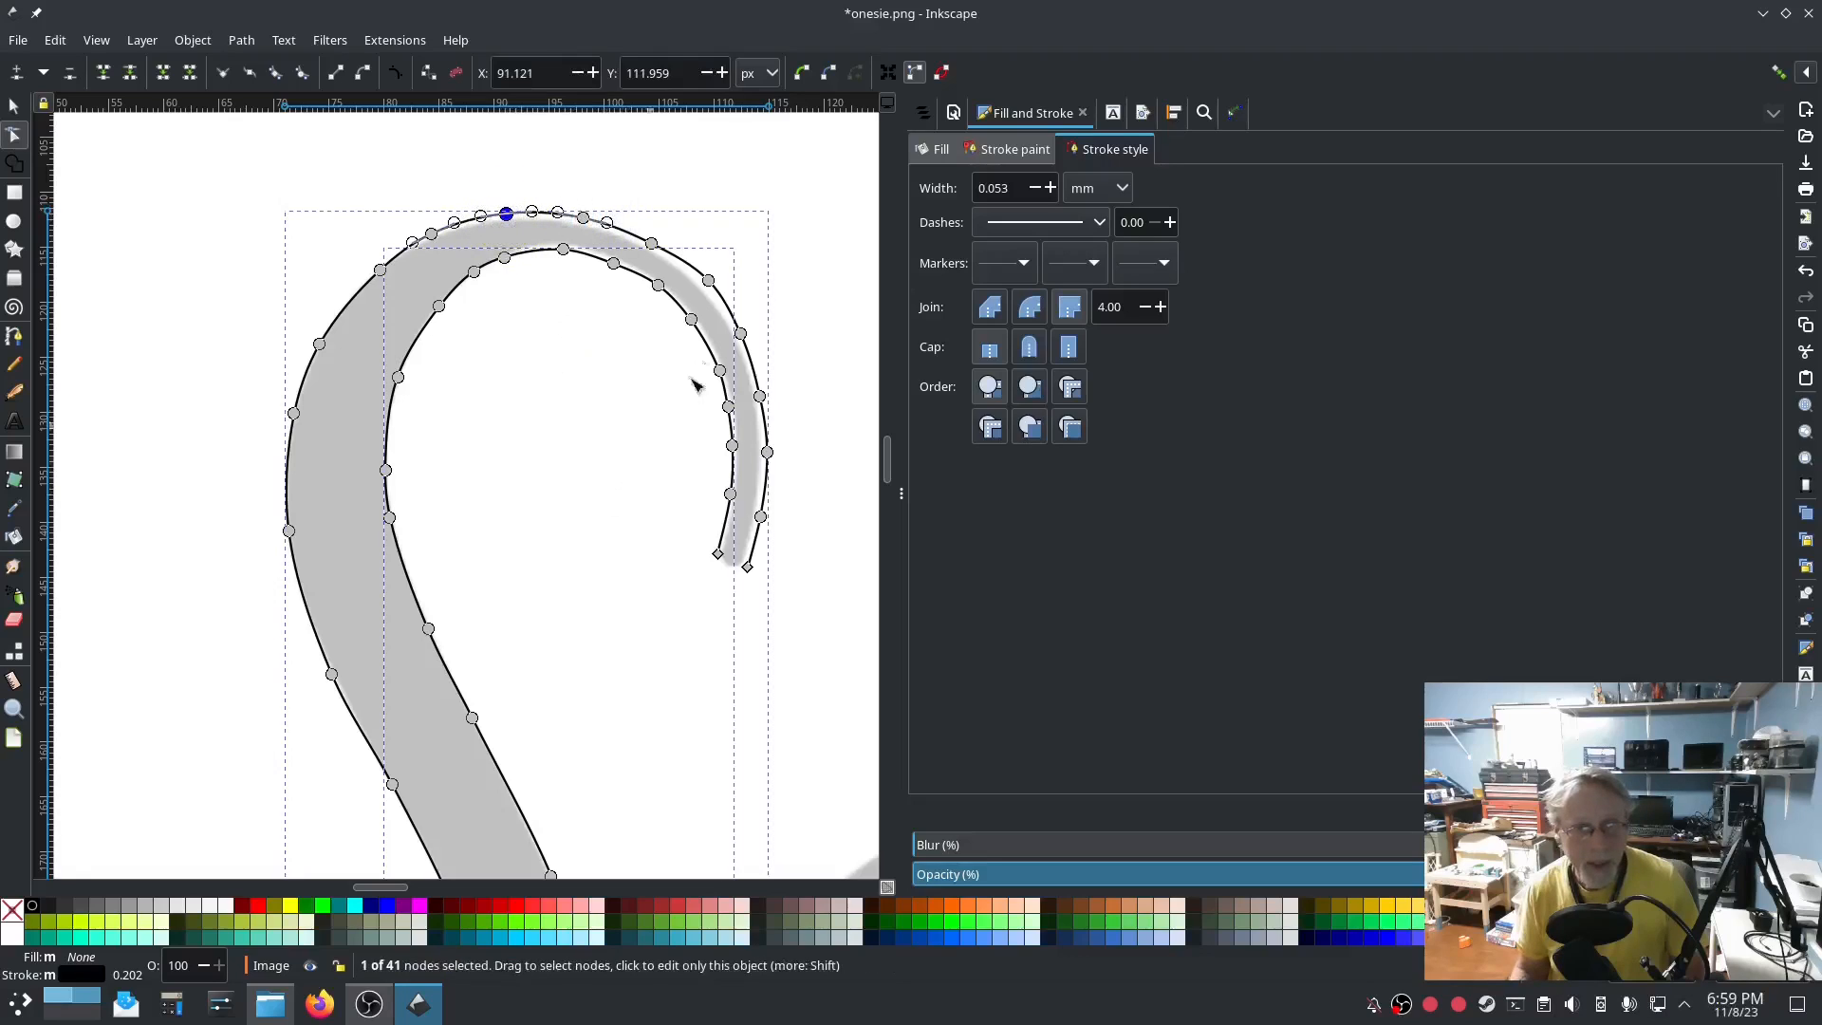
drag(712, 284, 707, 287)
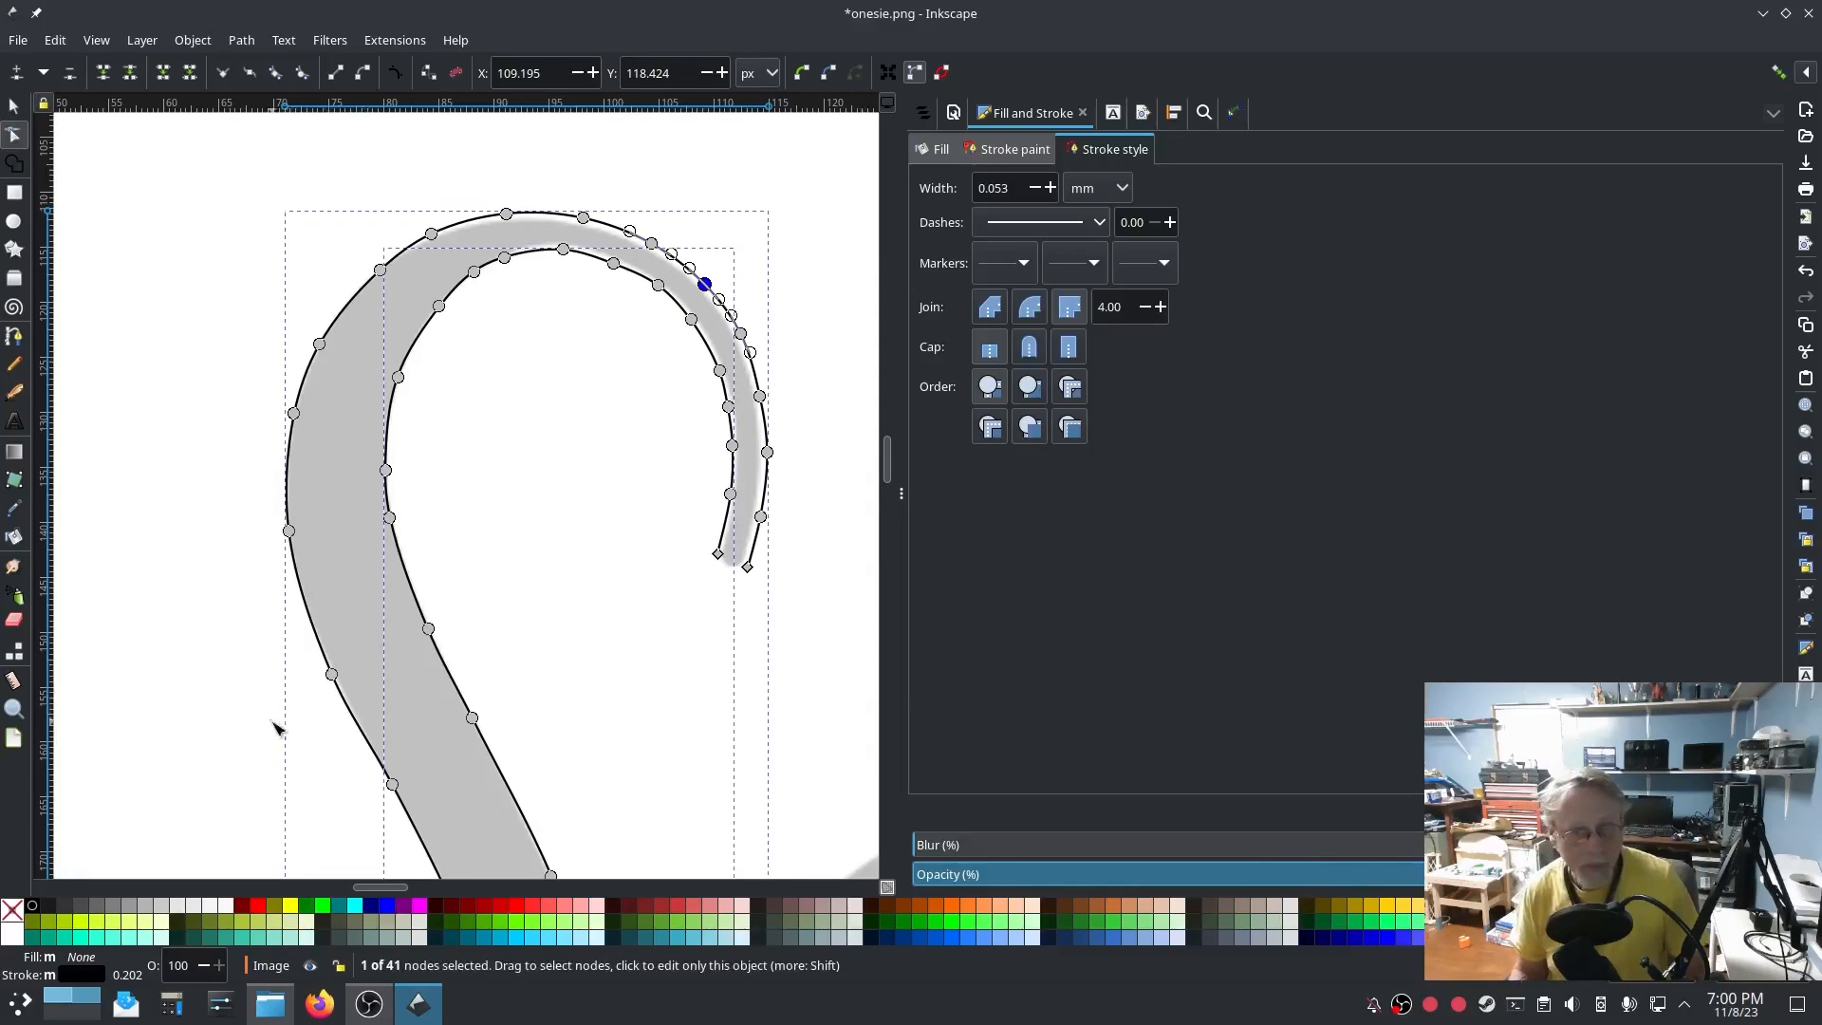
Draw three straight Pencil rungs across both outlines: just above the thin-stroke junction, midway along the diagonal and where the top bend begins.
scroll(275, 729, down, 10)
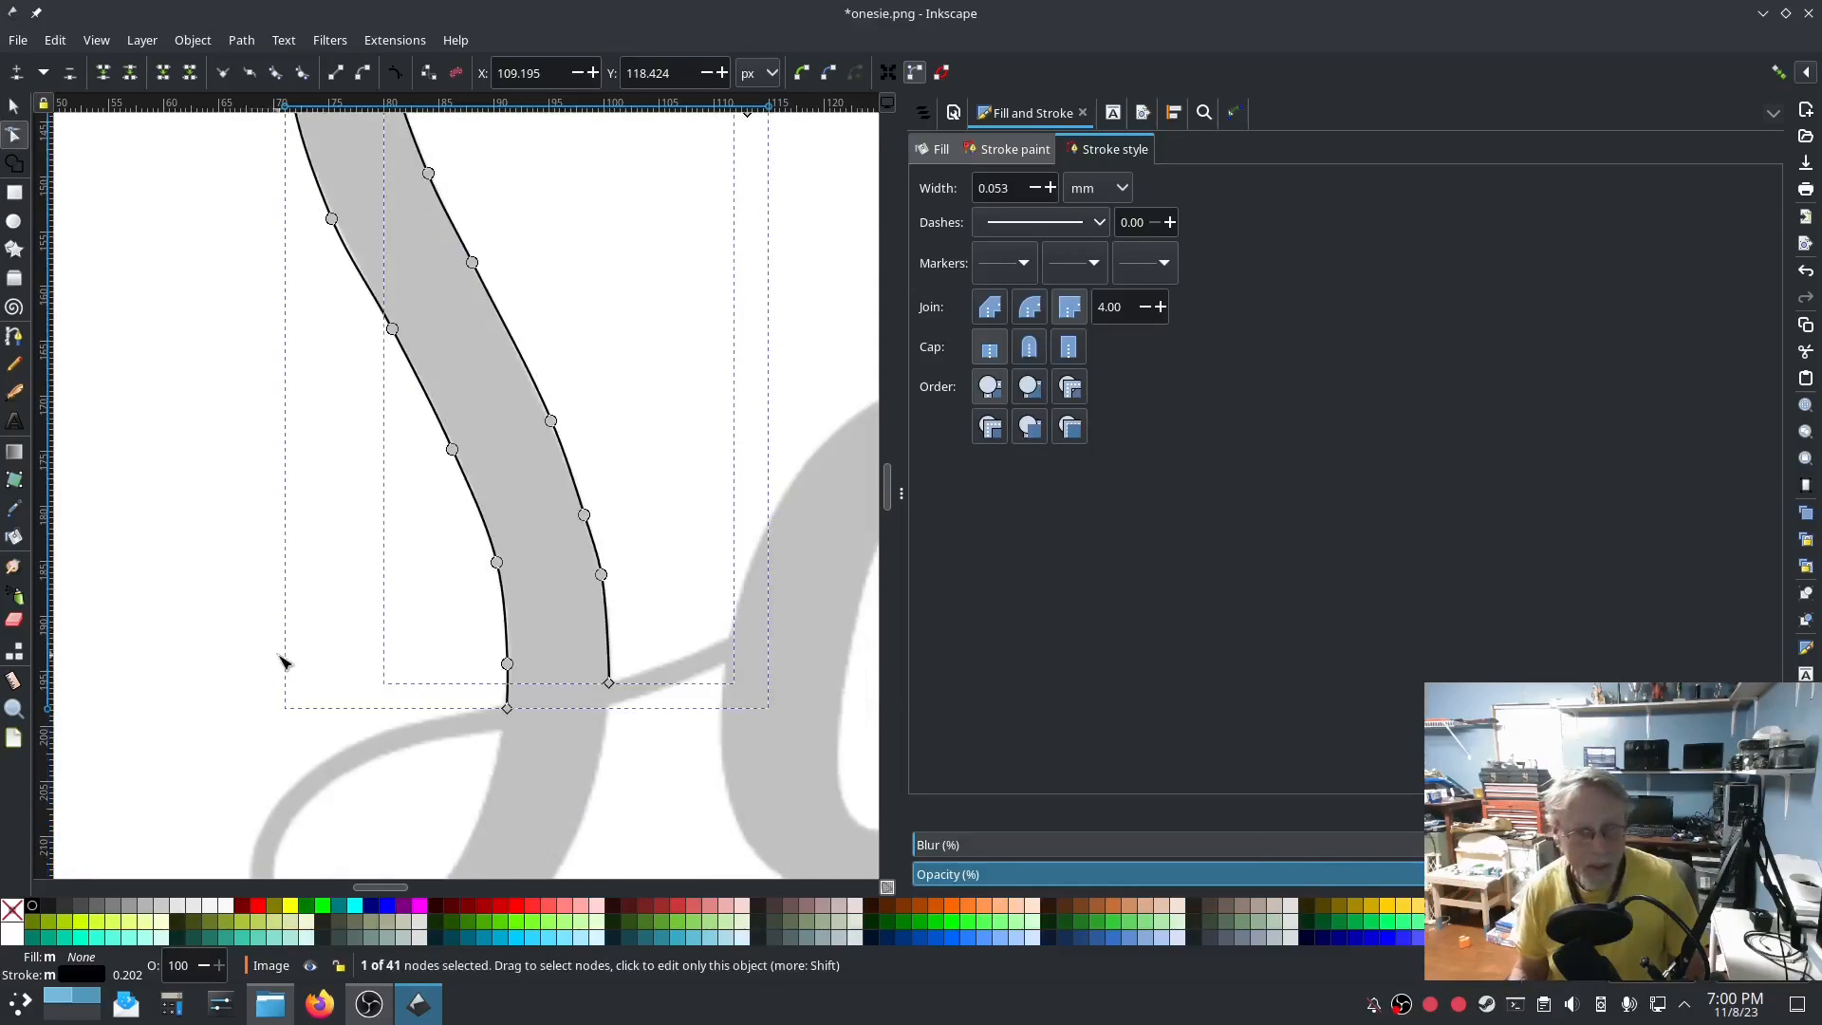
click(14, 364)
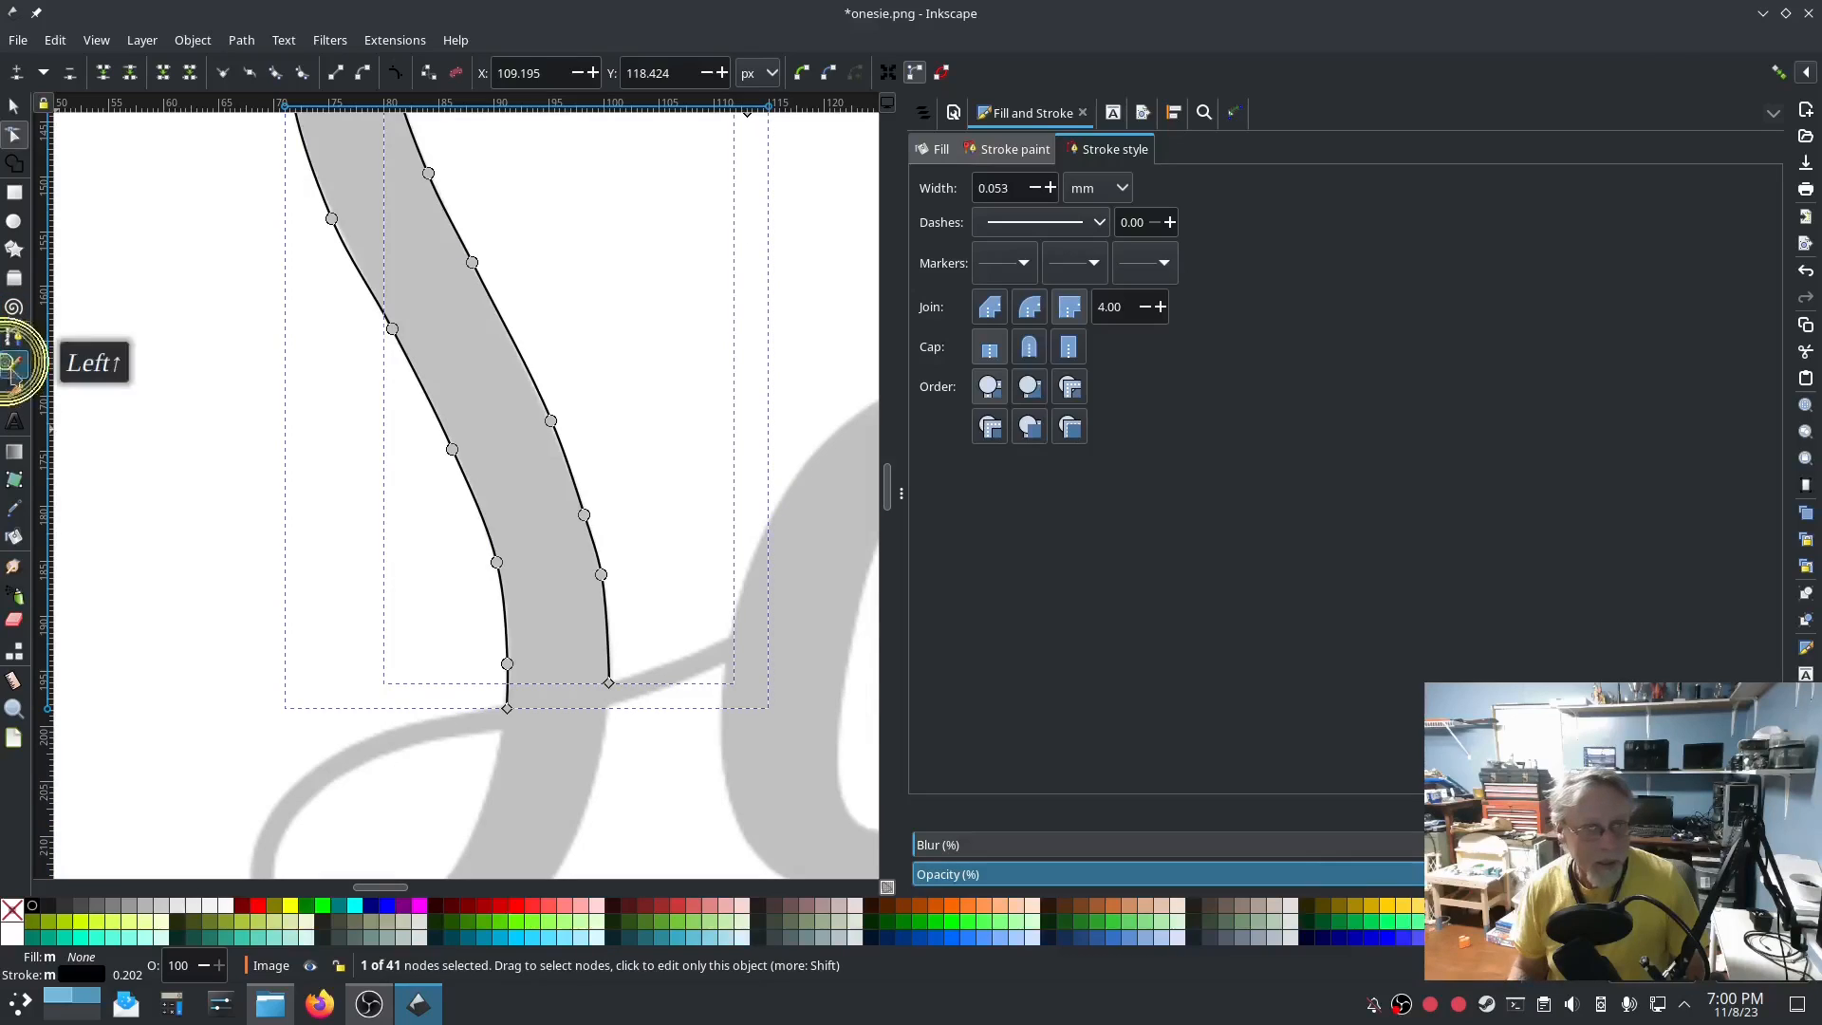
click(496, 665)
click(612, 633)
click(407, 407)
click(536, 356)
scroll(517, 365, up, 7)
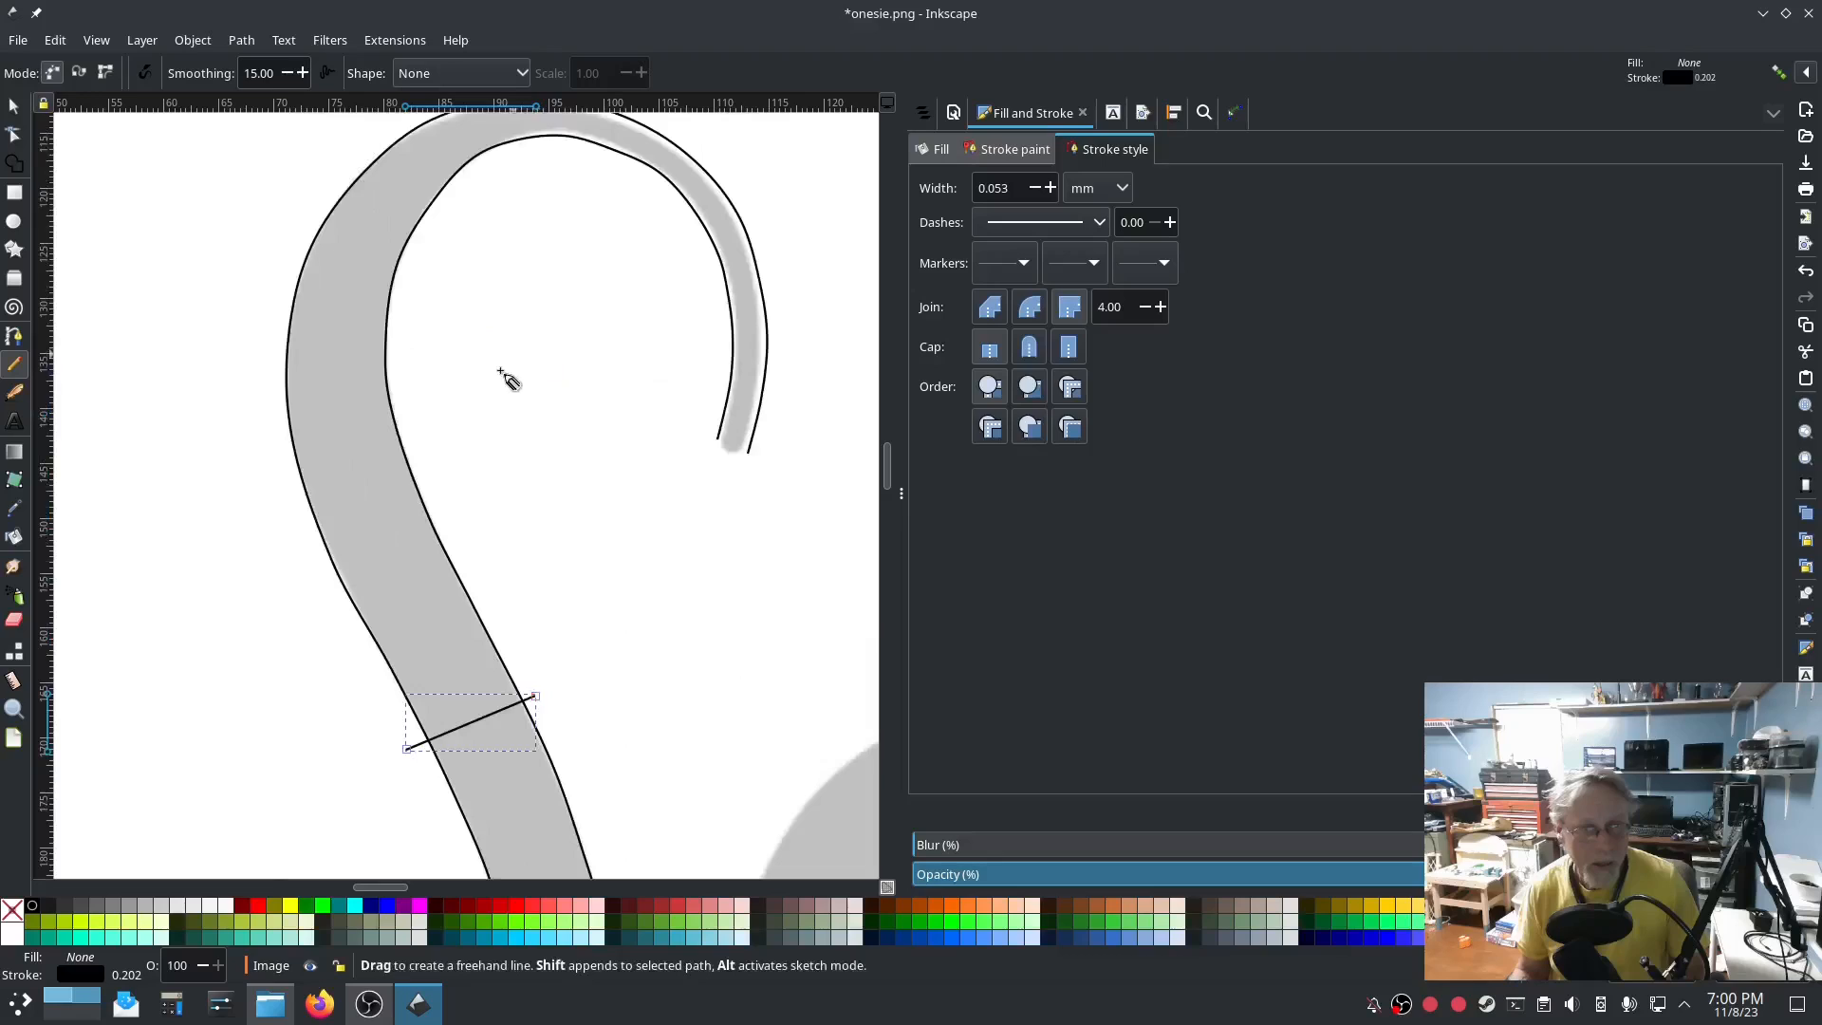
click(402, 379)
click(270, 354)
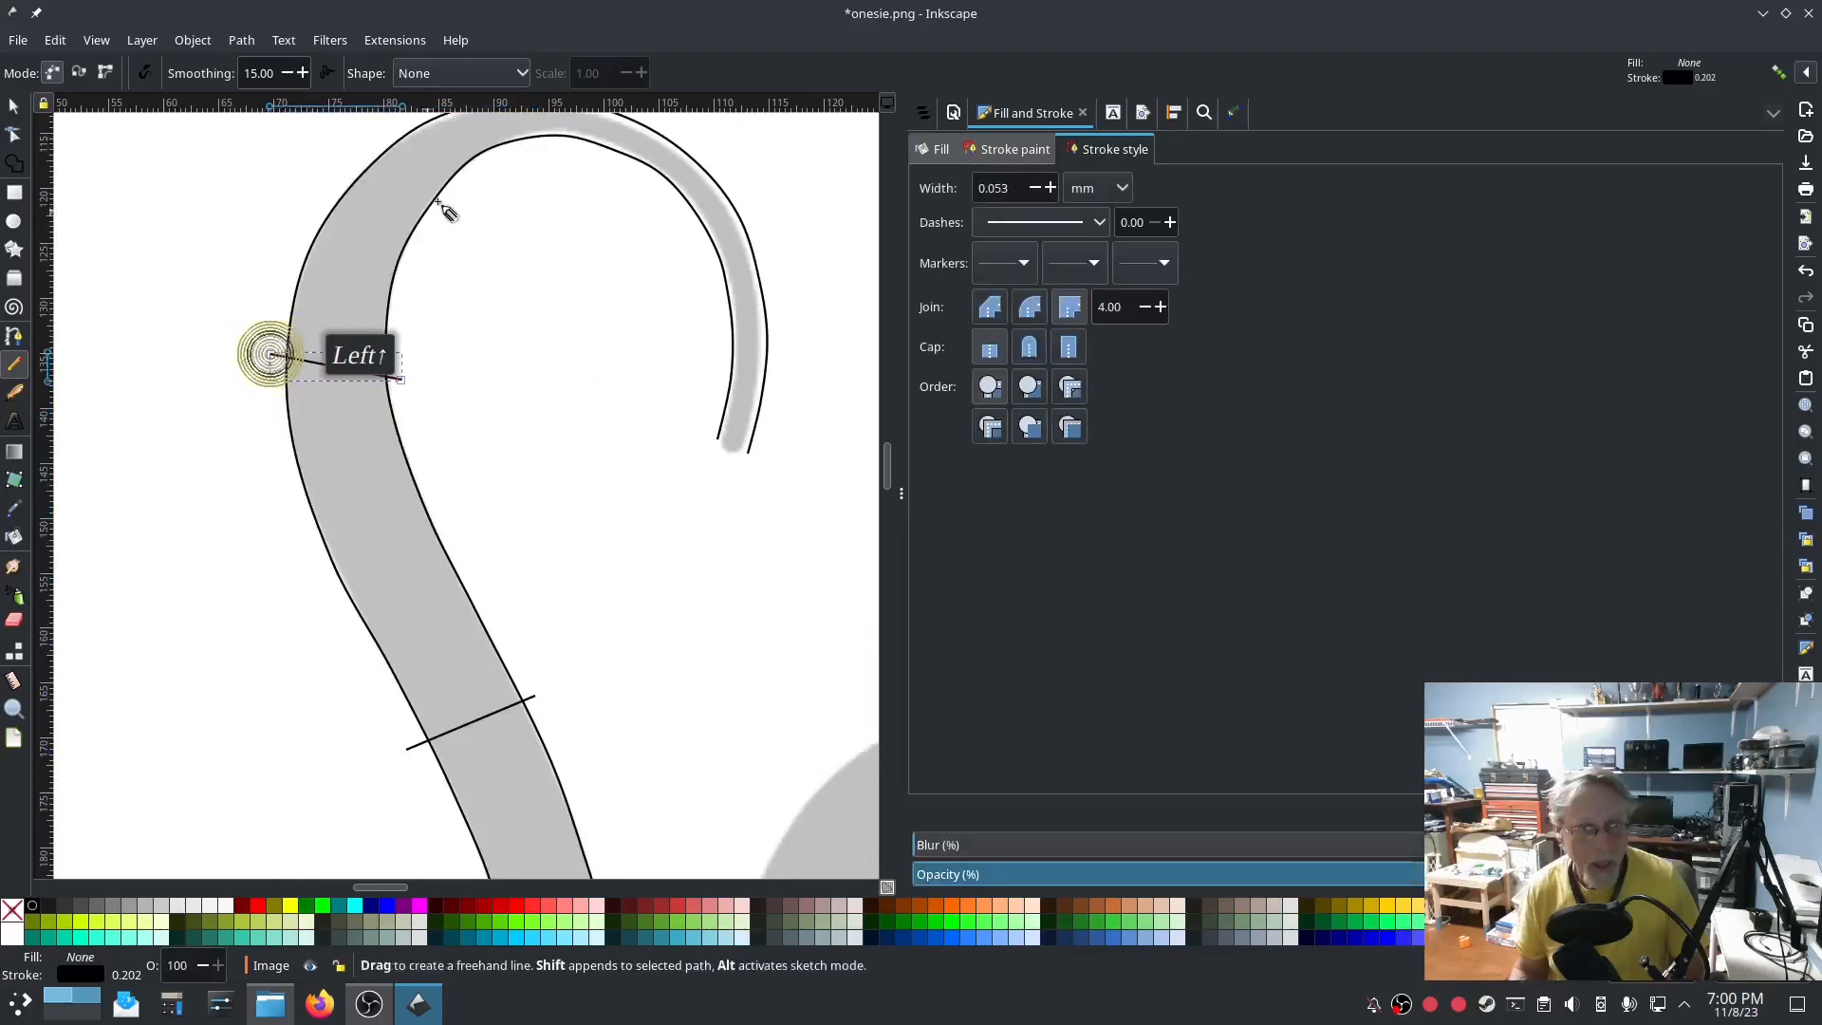
Draw three more straight rungs across both outlines along the S's top curve and down its thin tail.
click(490, 164)
scroll(474, 190, up, 2)
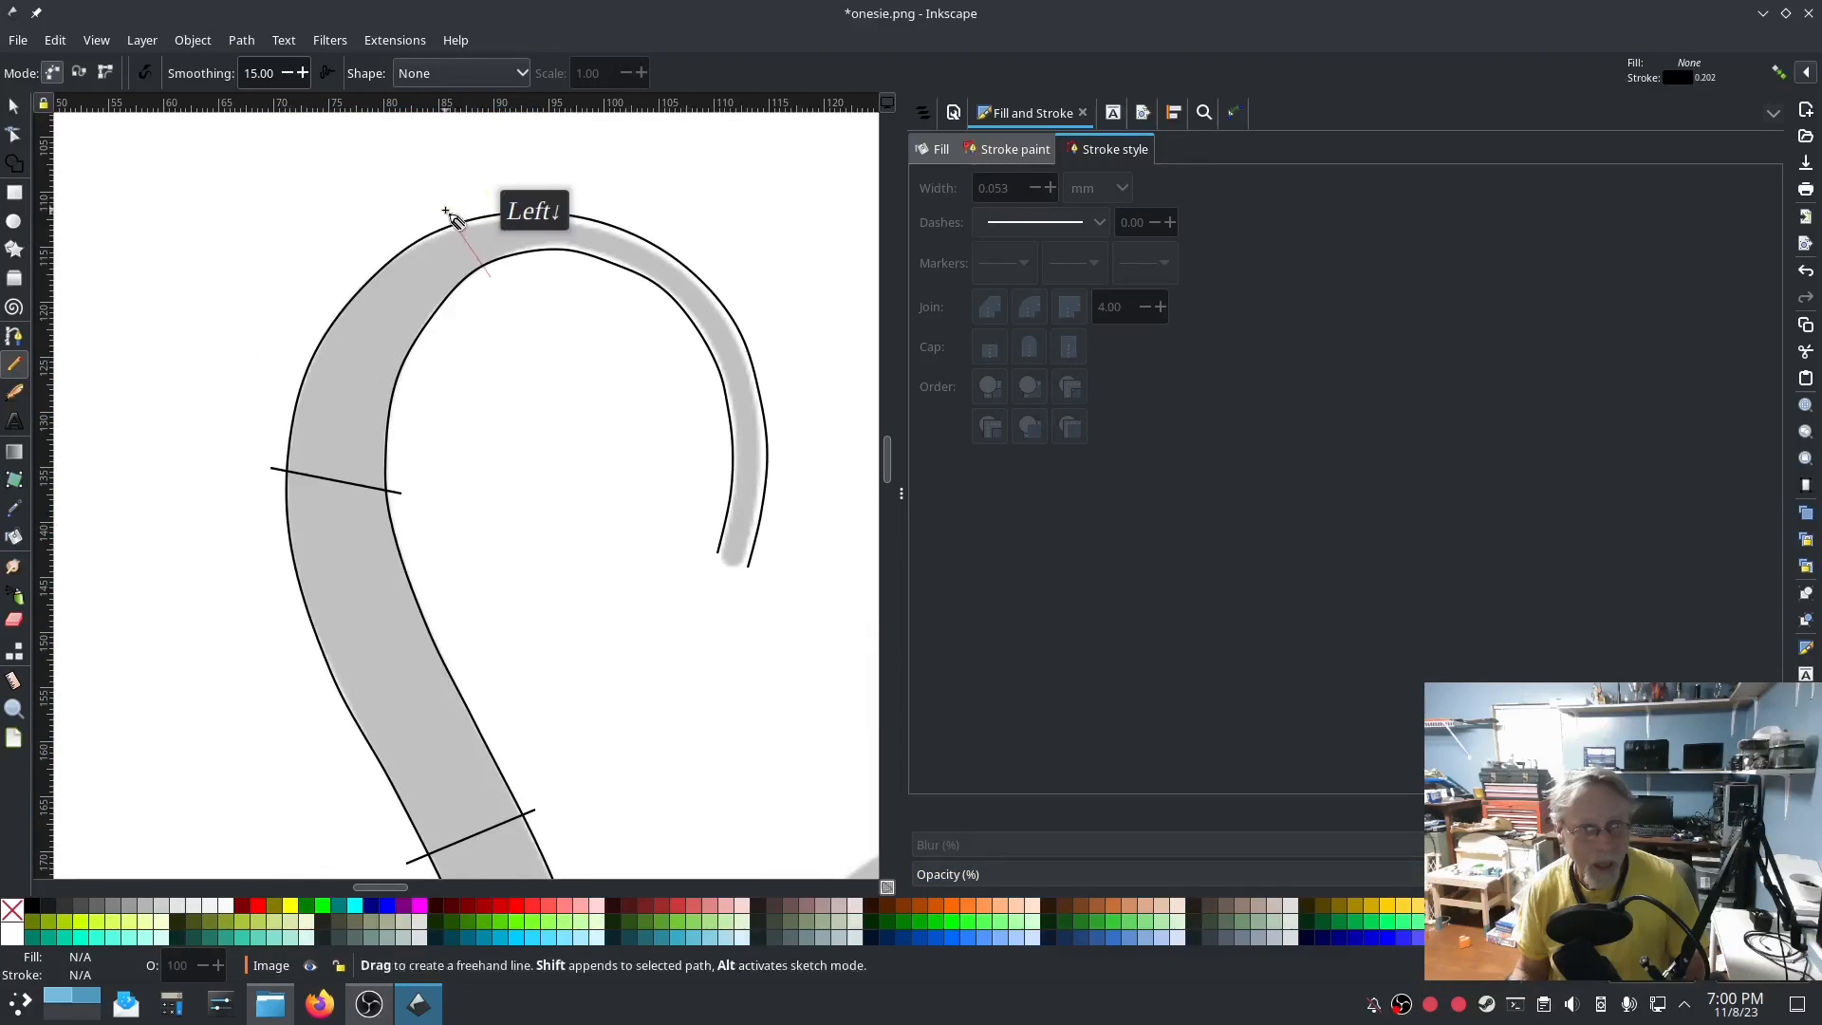
click(446, 210)
click(653, 290)
click(683, 247)
click(718, 475)
click(771, 482)
Select the two outline paths and all six rungs, path1 to path8, and combine them into one path.
click(922, 112)
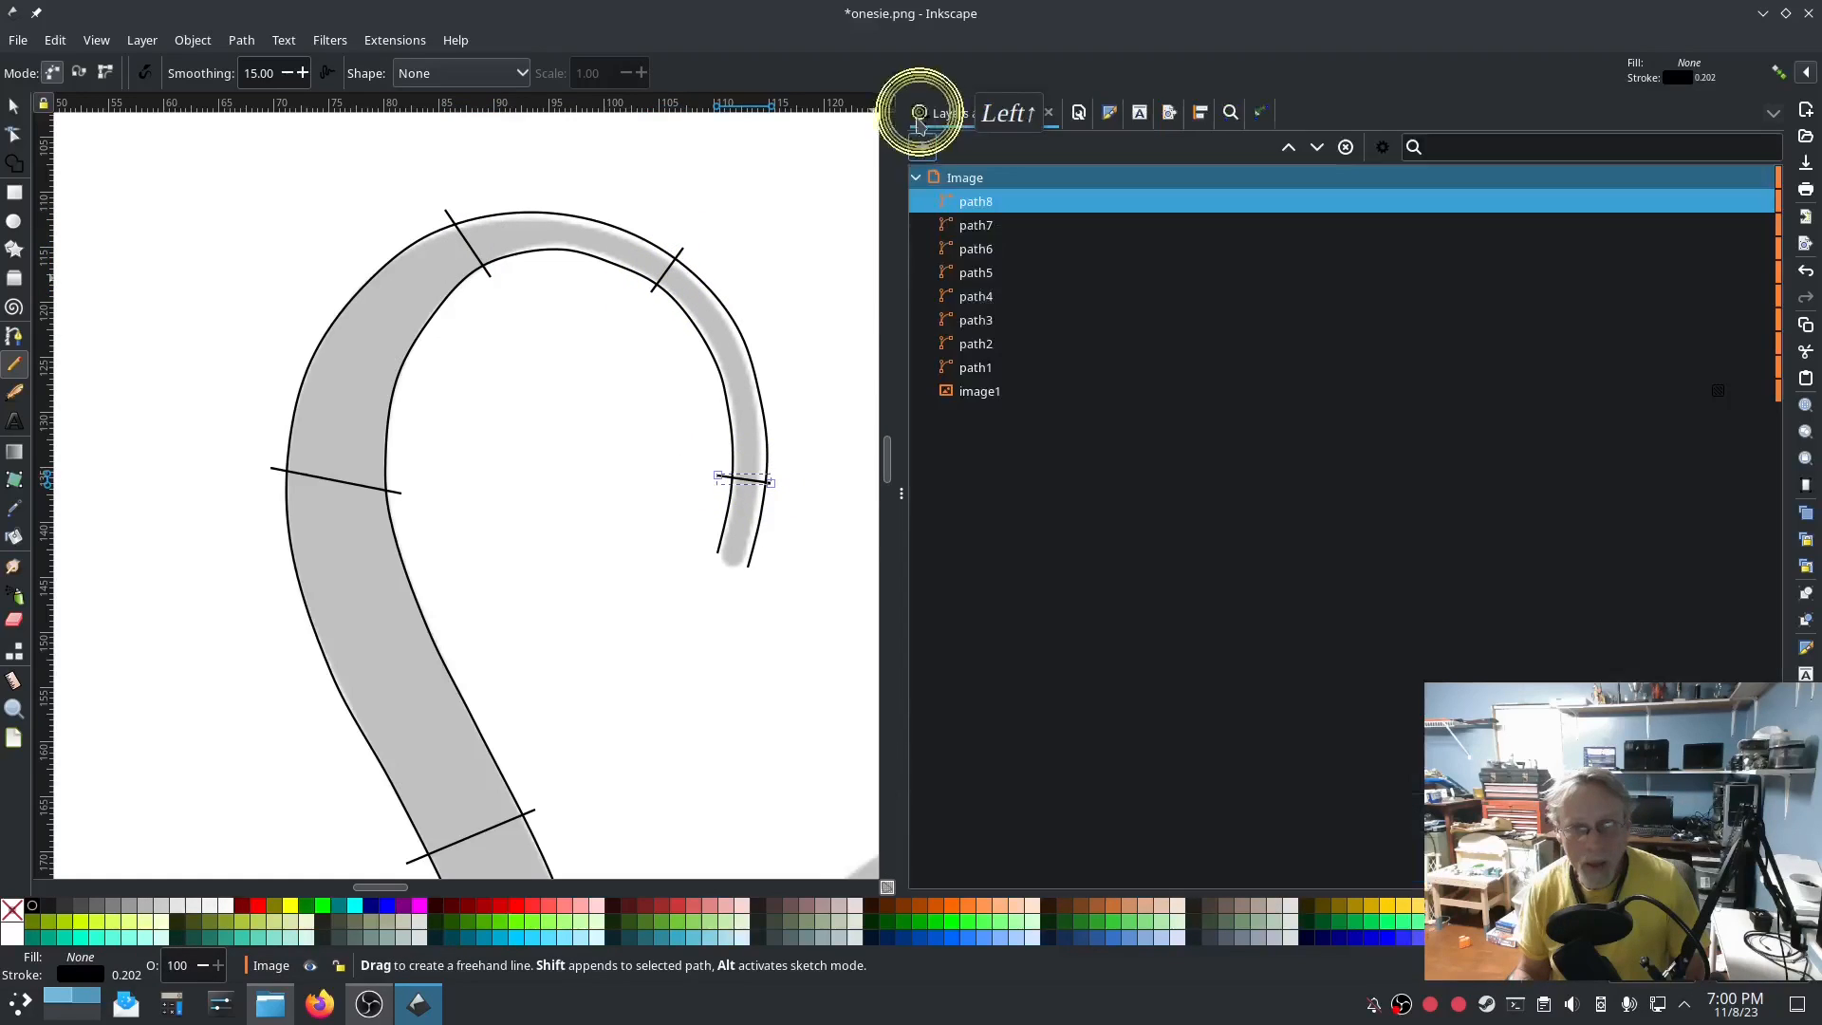
shift+click(1016, 366)
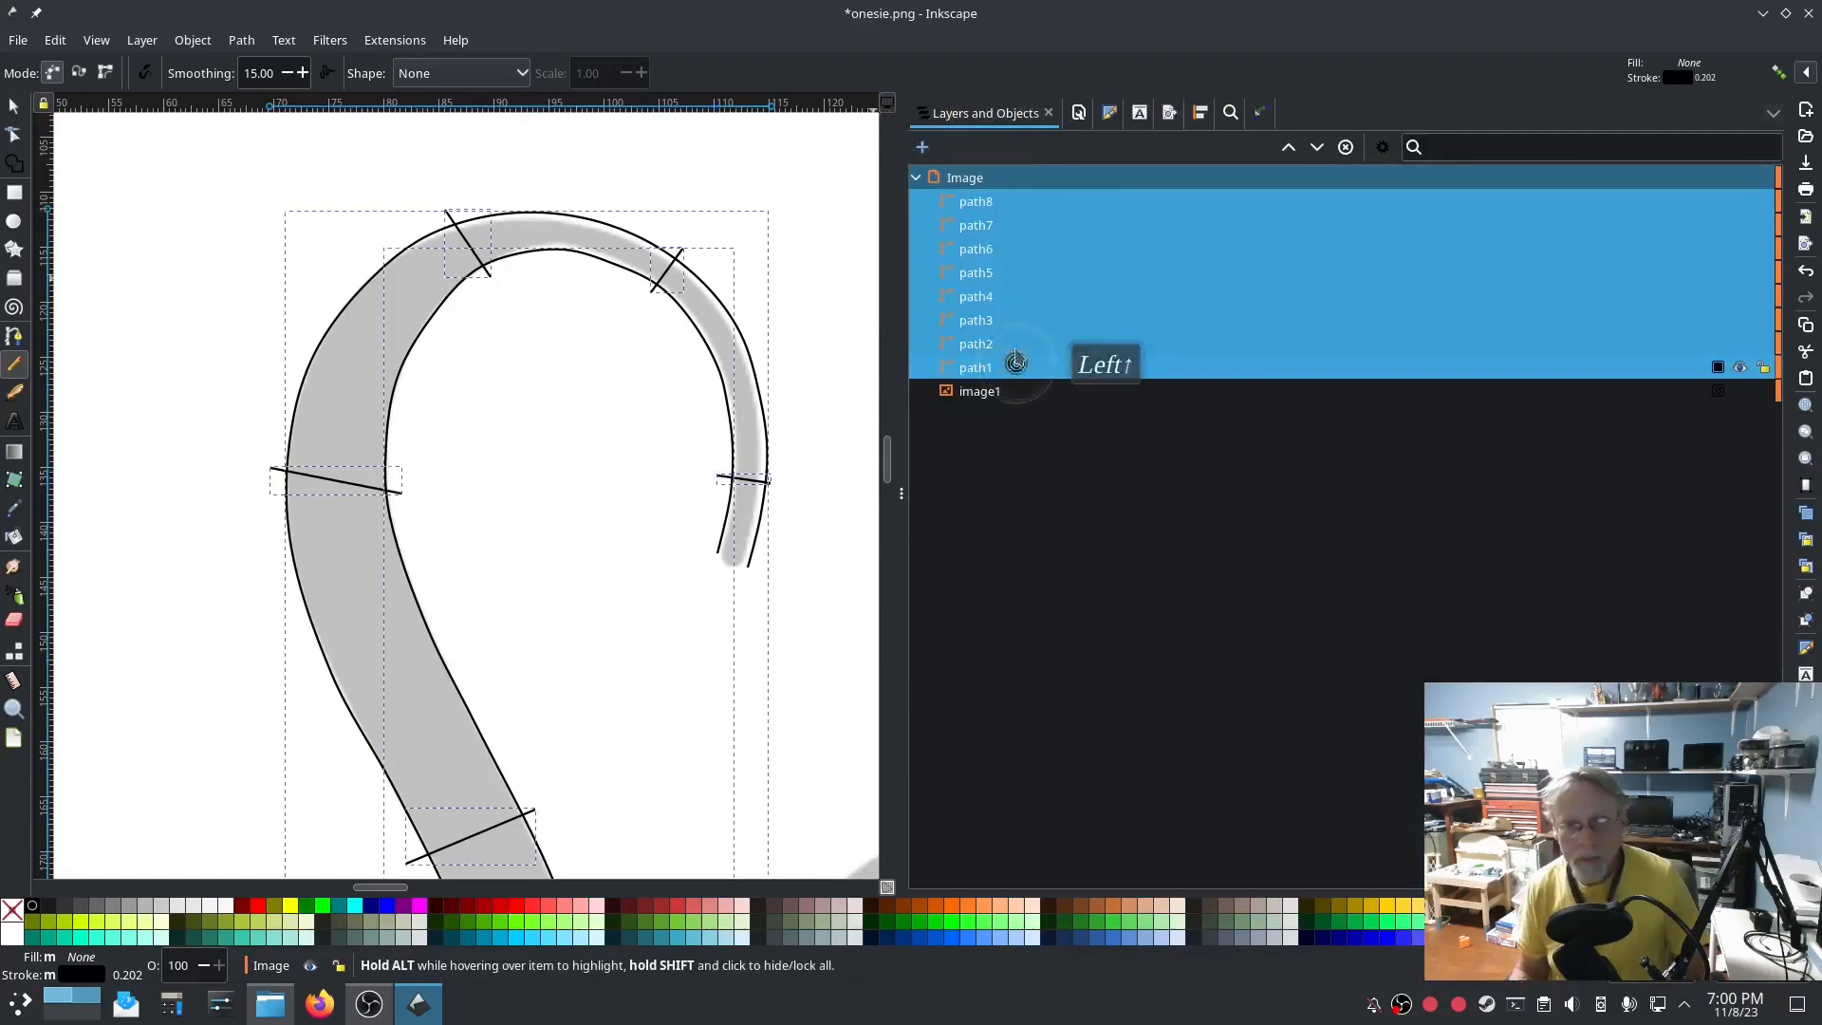
click(987, 202)
click(992, 366)
shift+click(1001, 207)
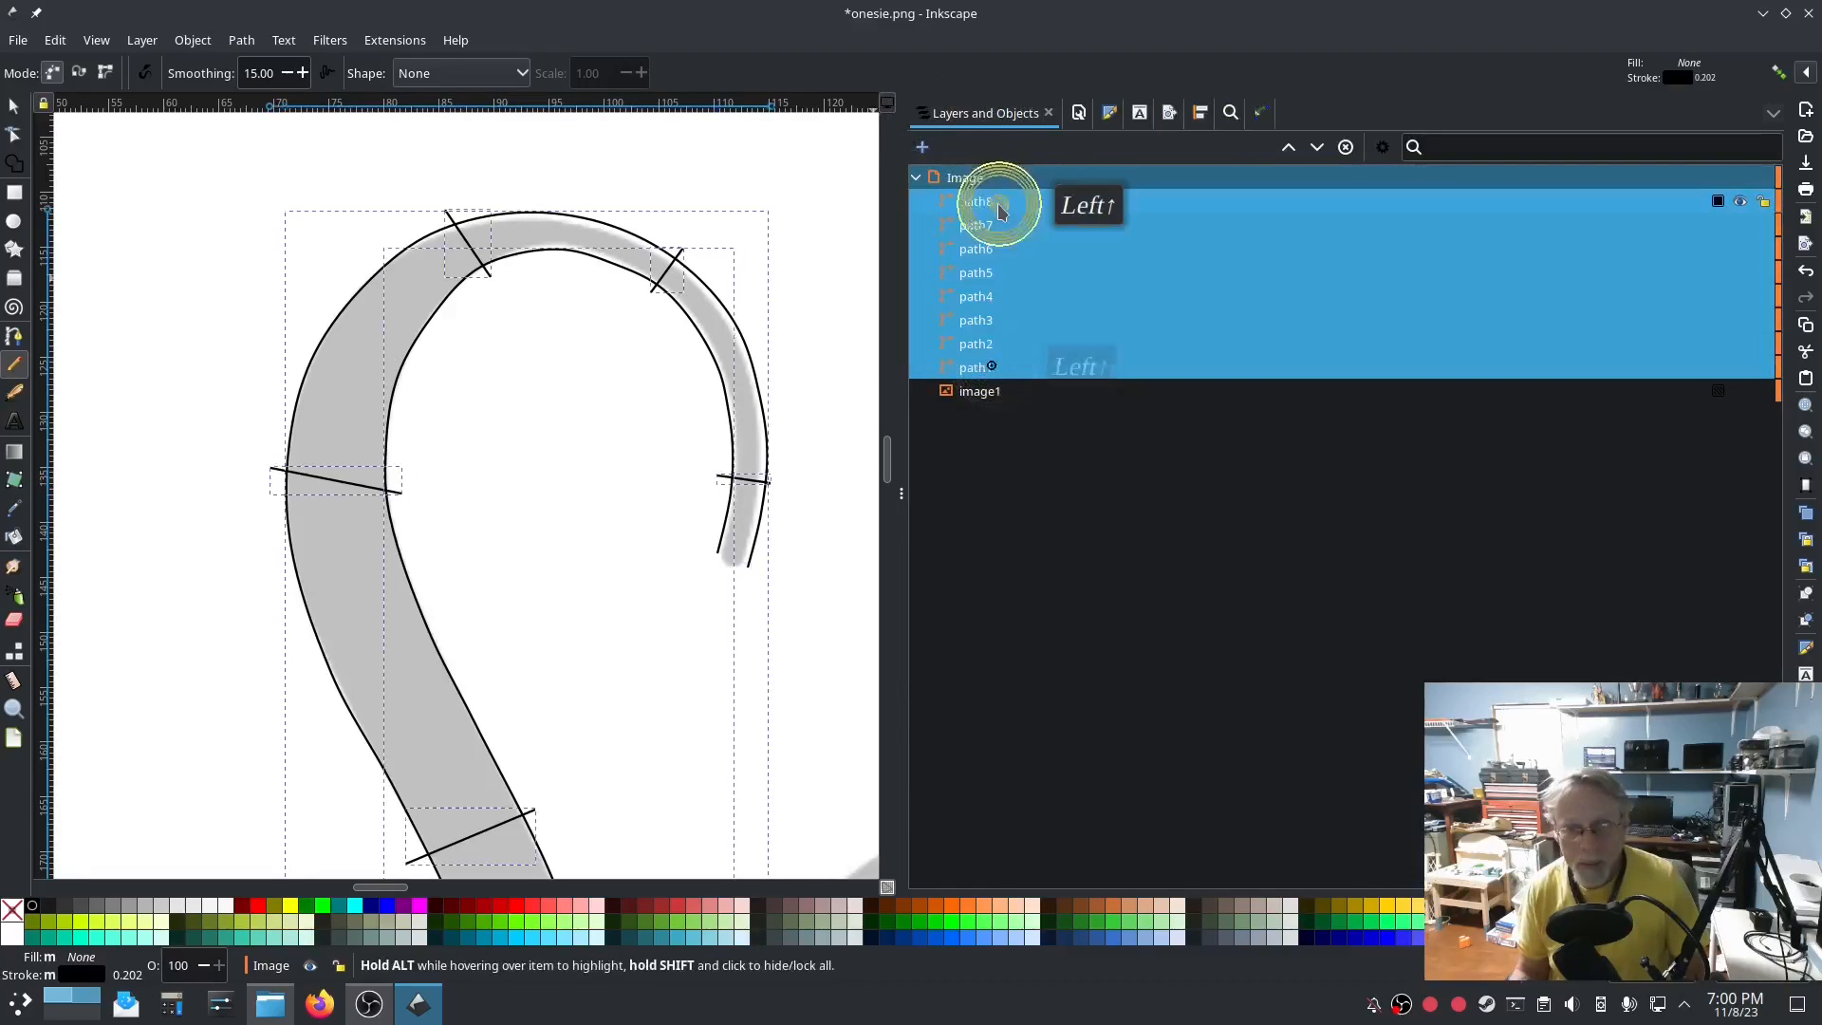
key(ctrl+k)
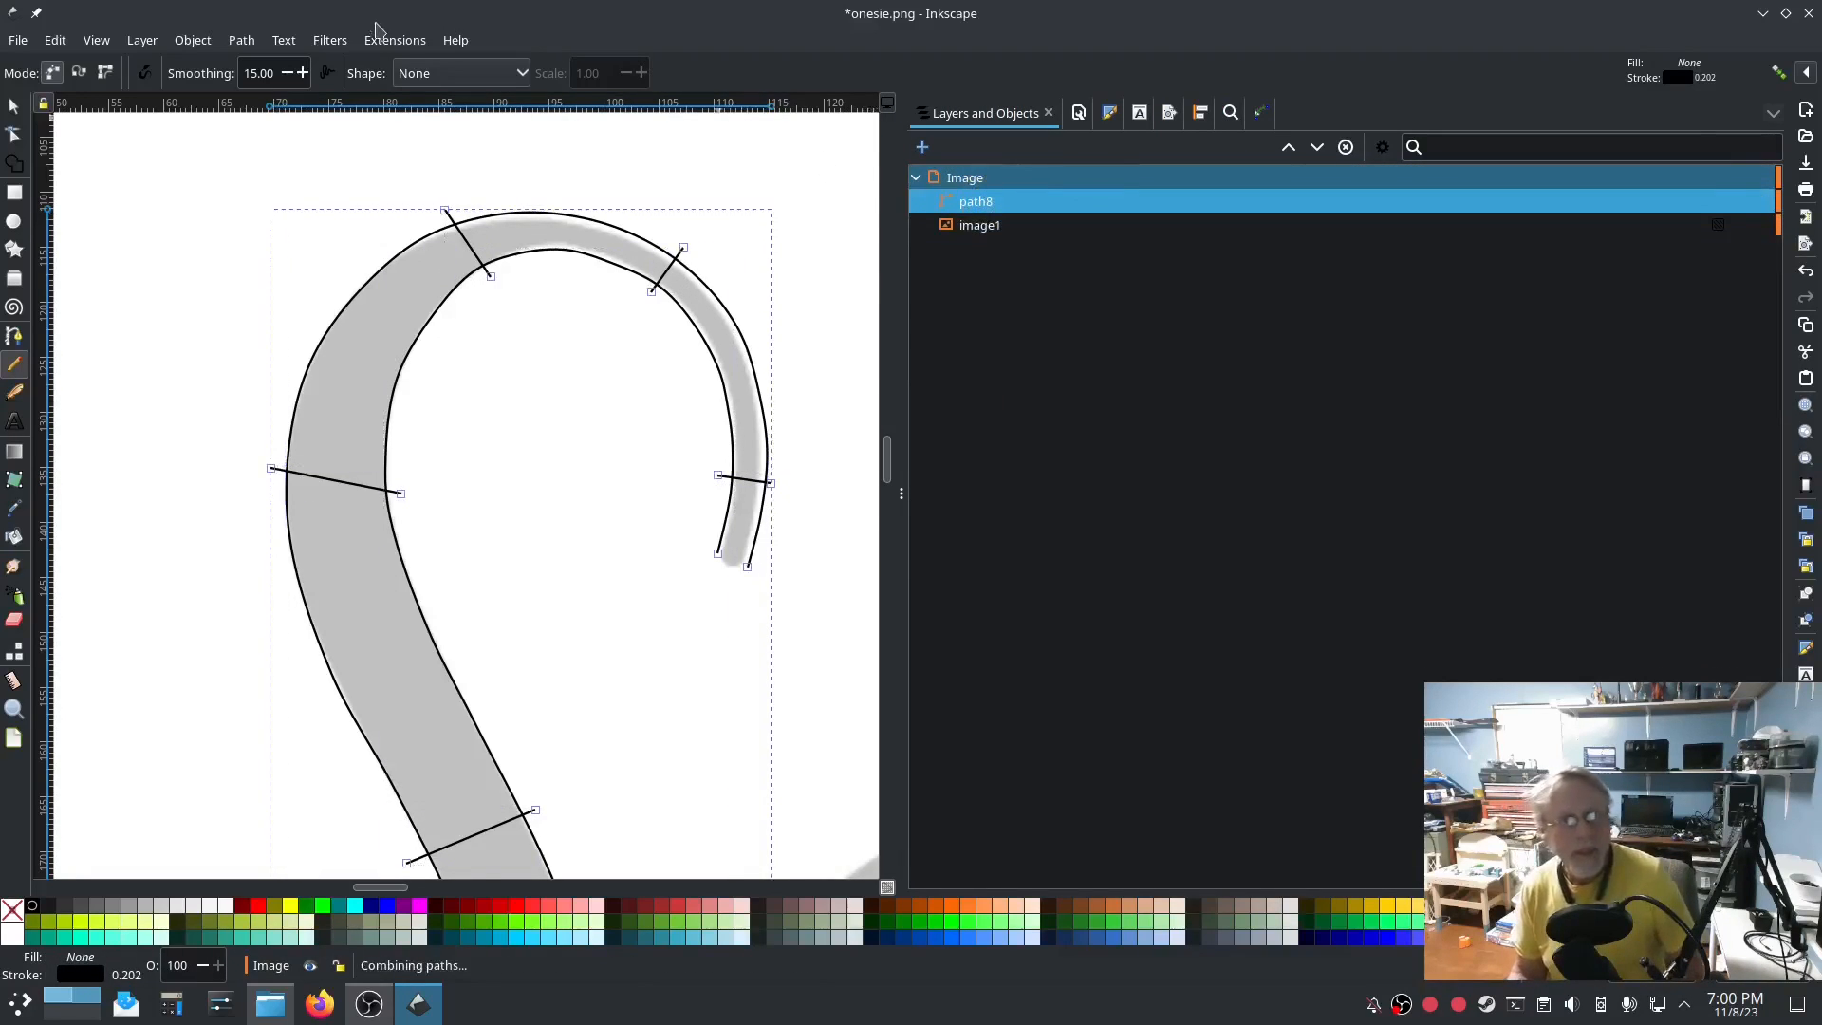
Enable Custom satin column for the combined S path in Ink/Stitch Params and apply the setting.
click(394, 40)
mouse_move(569, 286)
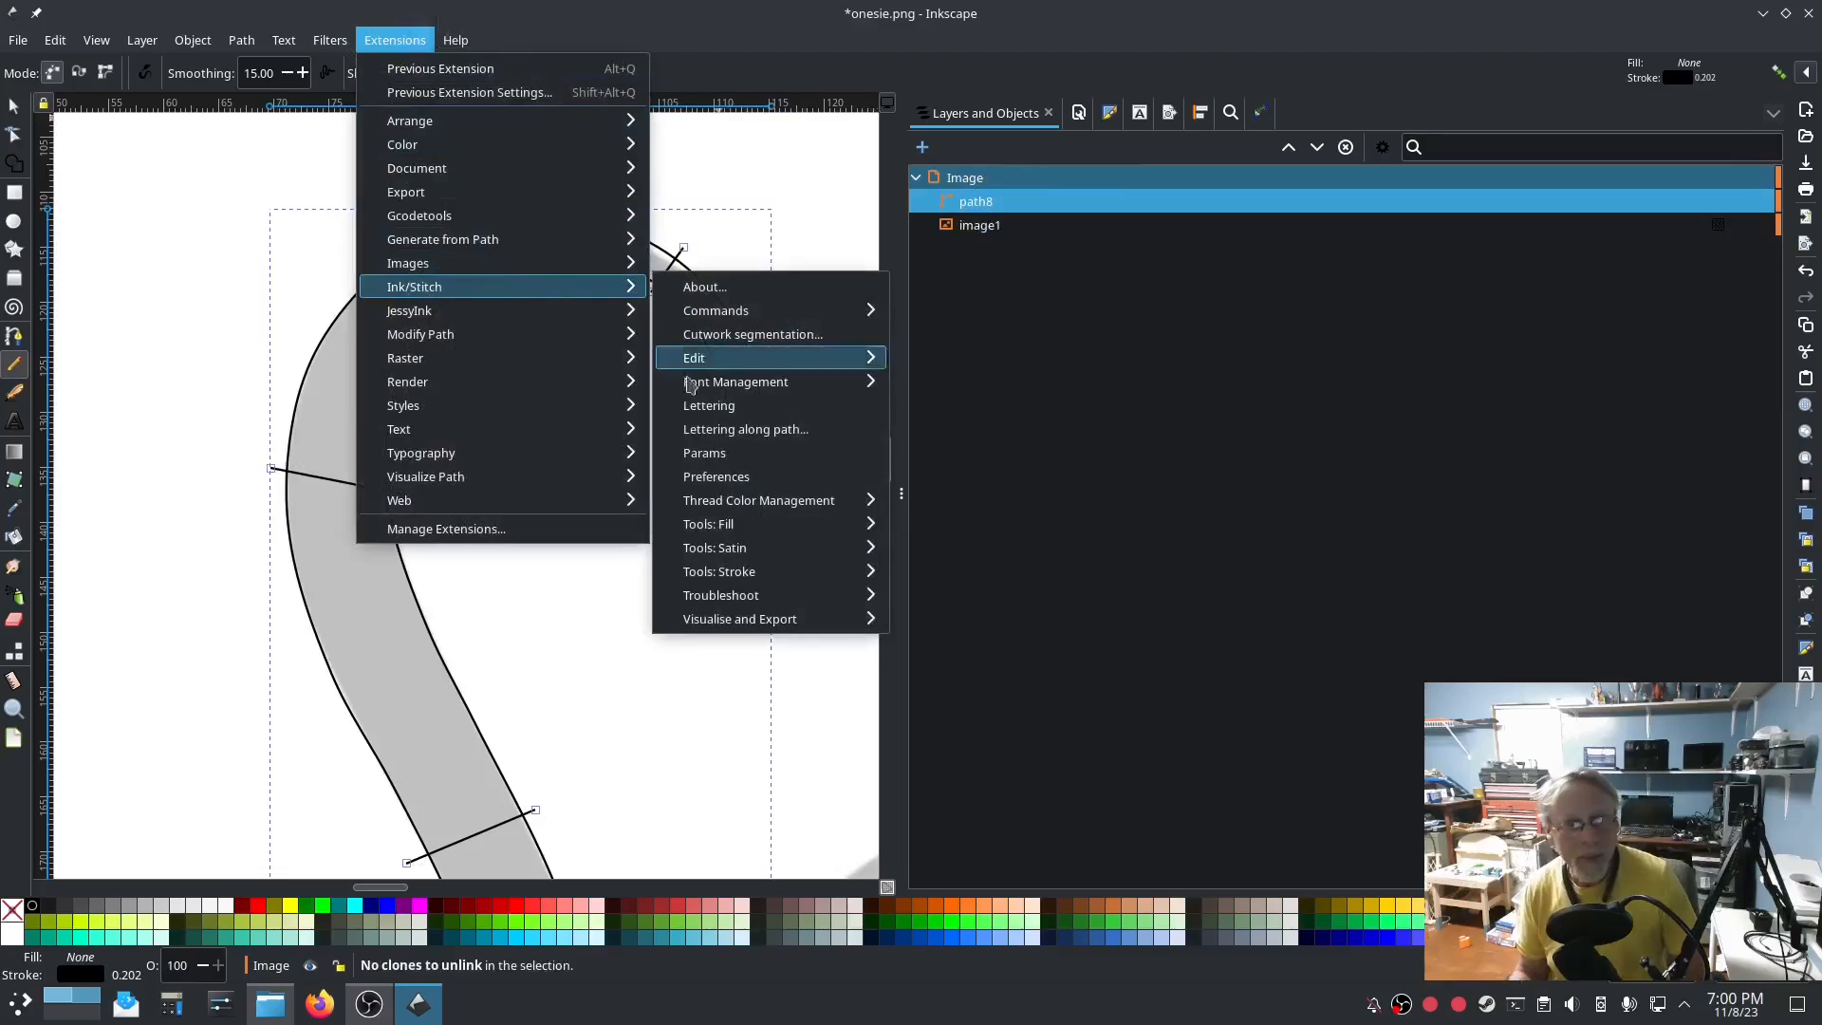
click(712, 452)
drag(631, 150, 284, 121)
click(265, 165)
click(228, 284)
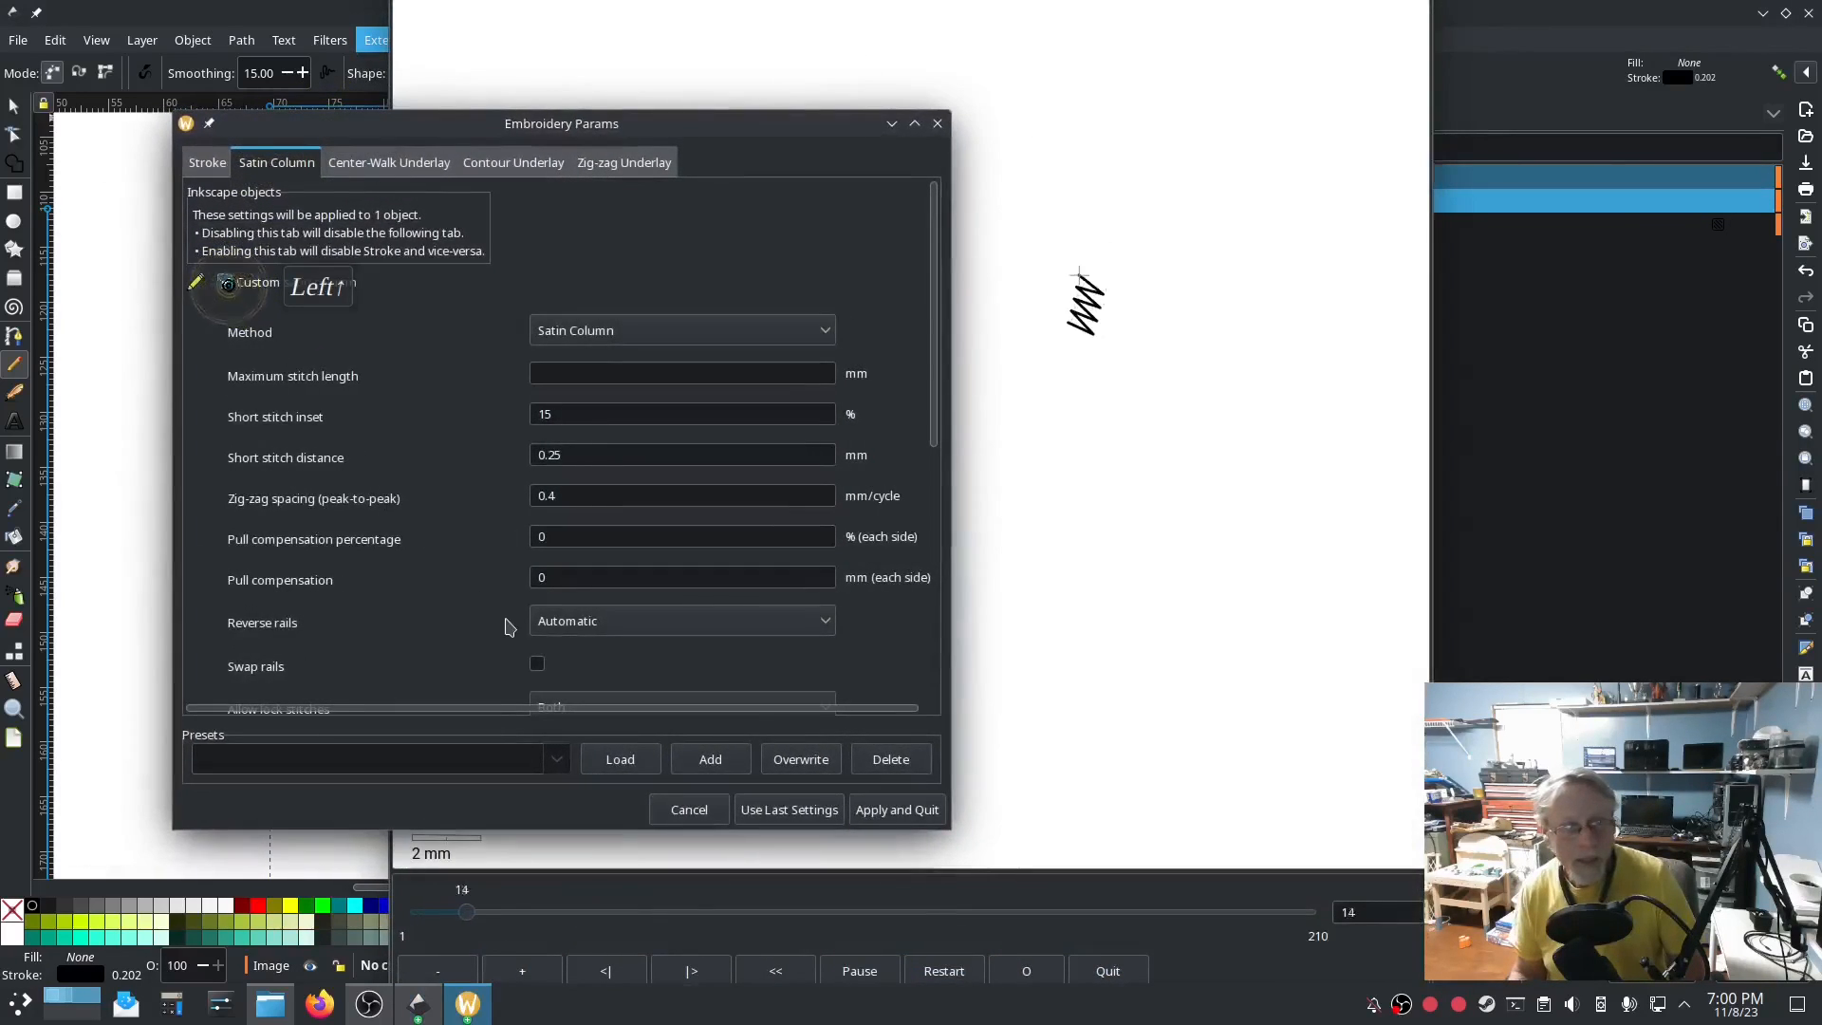
click(1226, 702)
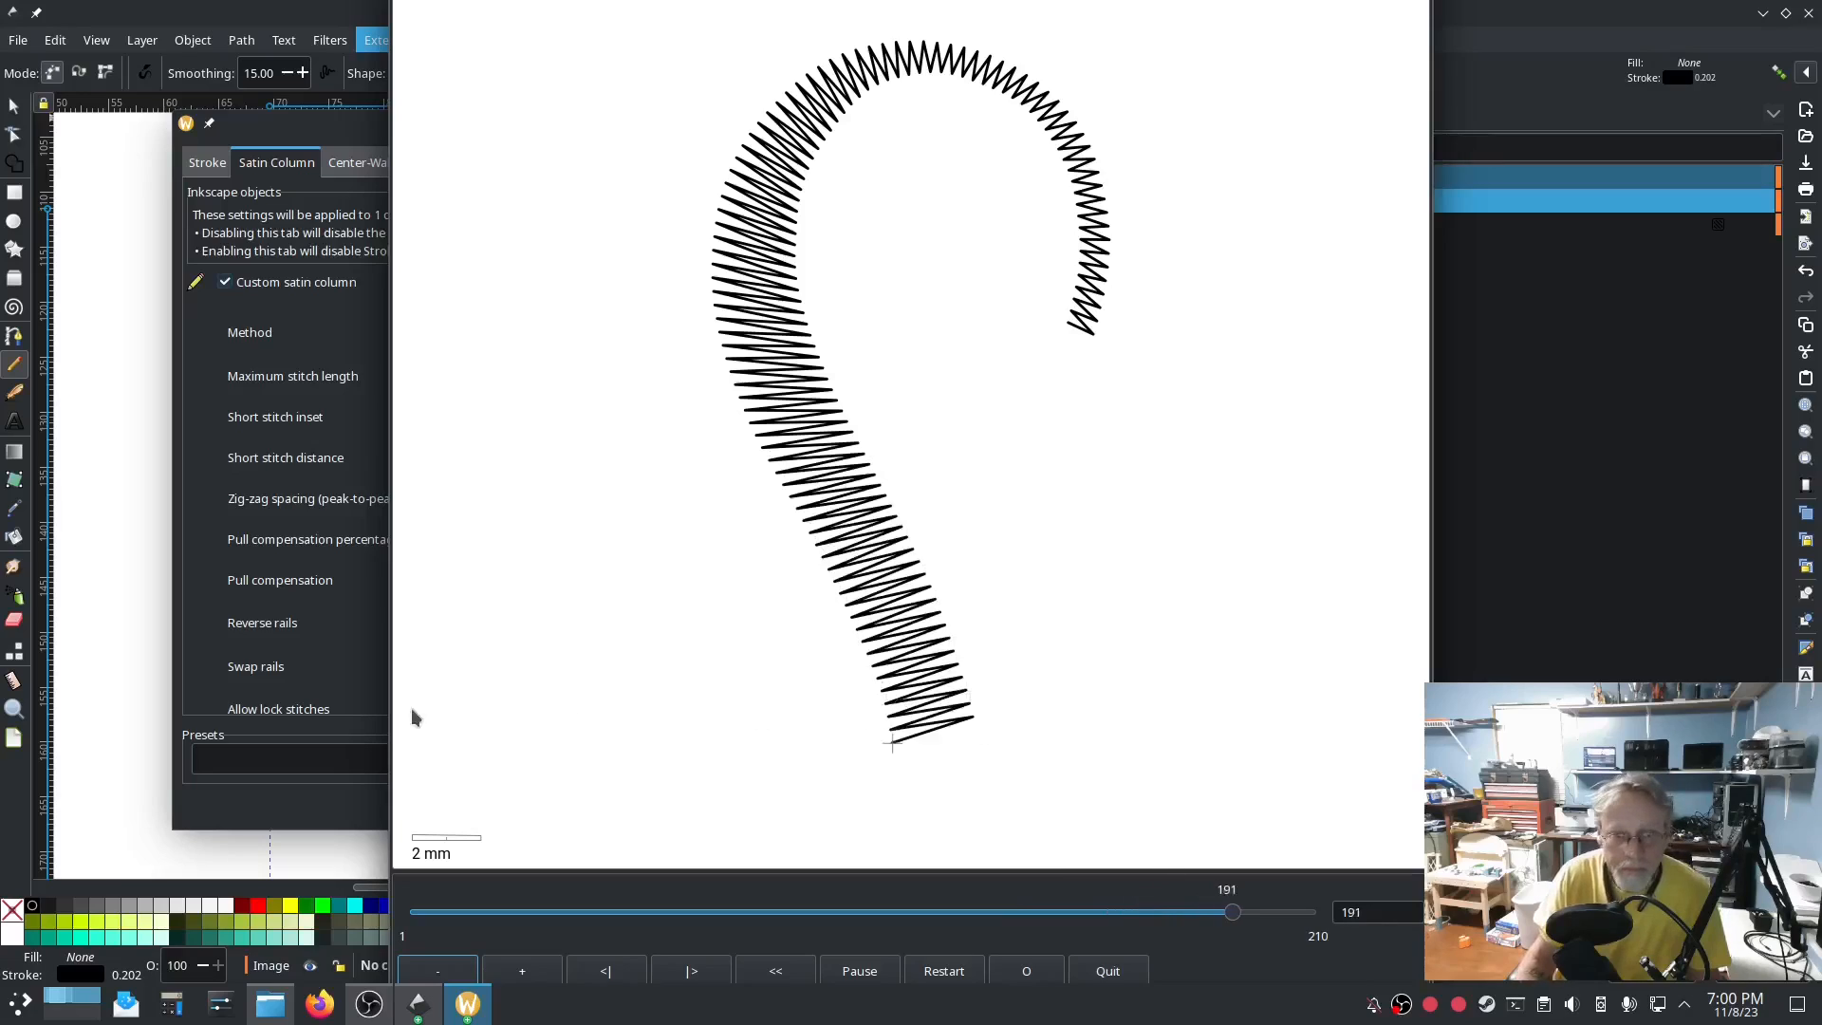
click(335, 709)
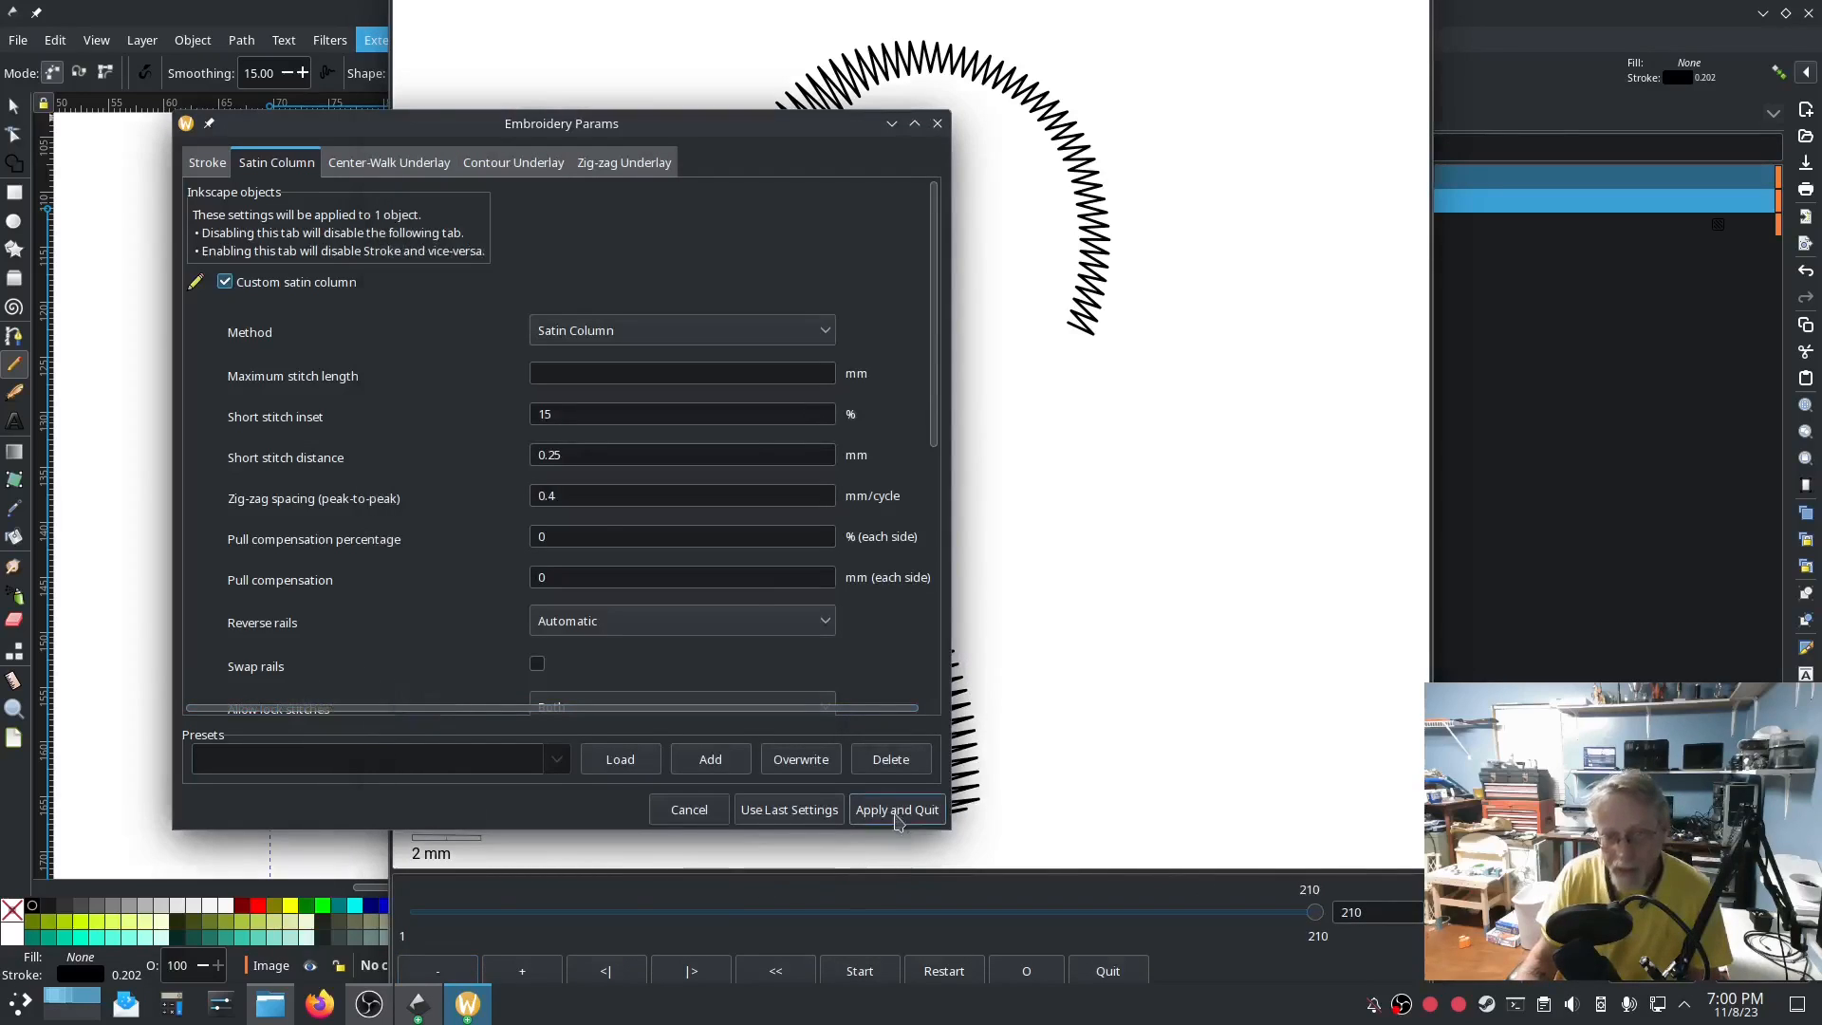
click(897, 807)
Reopen Ink/Stitch Params for the S path and examine the satin column's stitch simulation through to its end.
scroll(580, 767, down, 15)
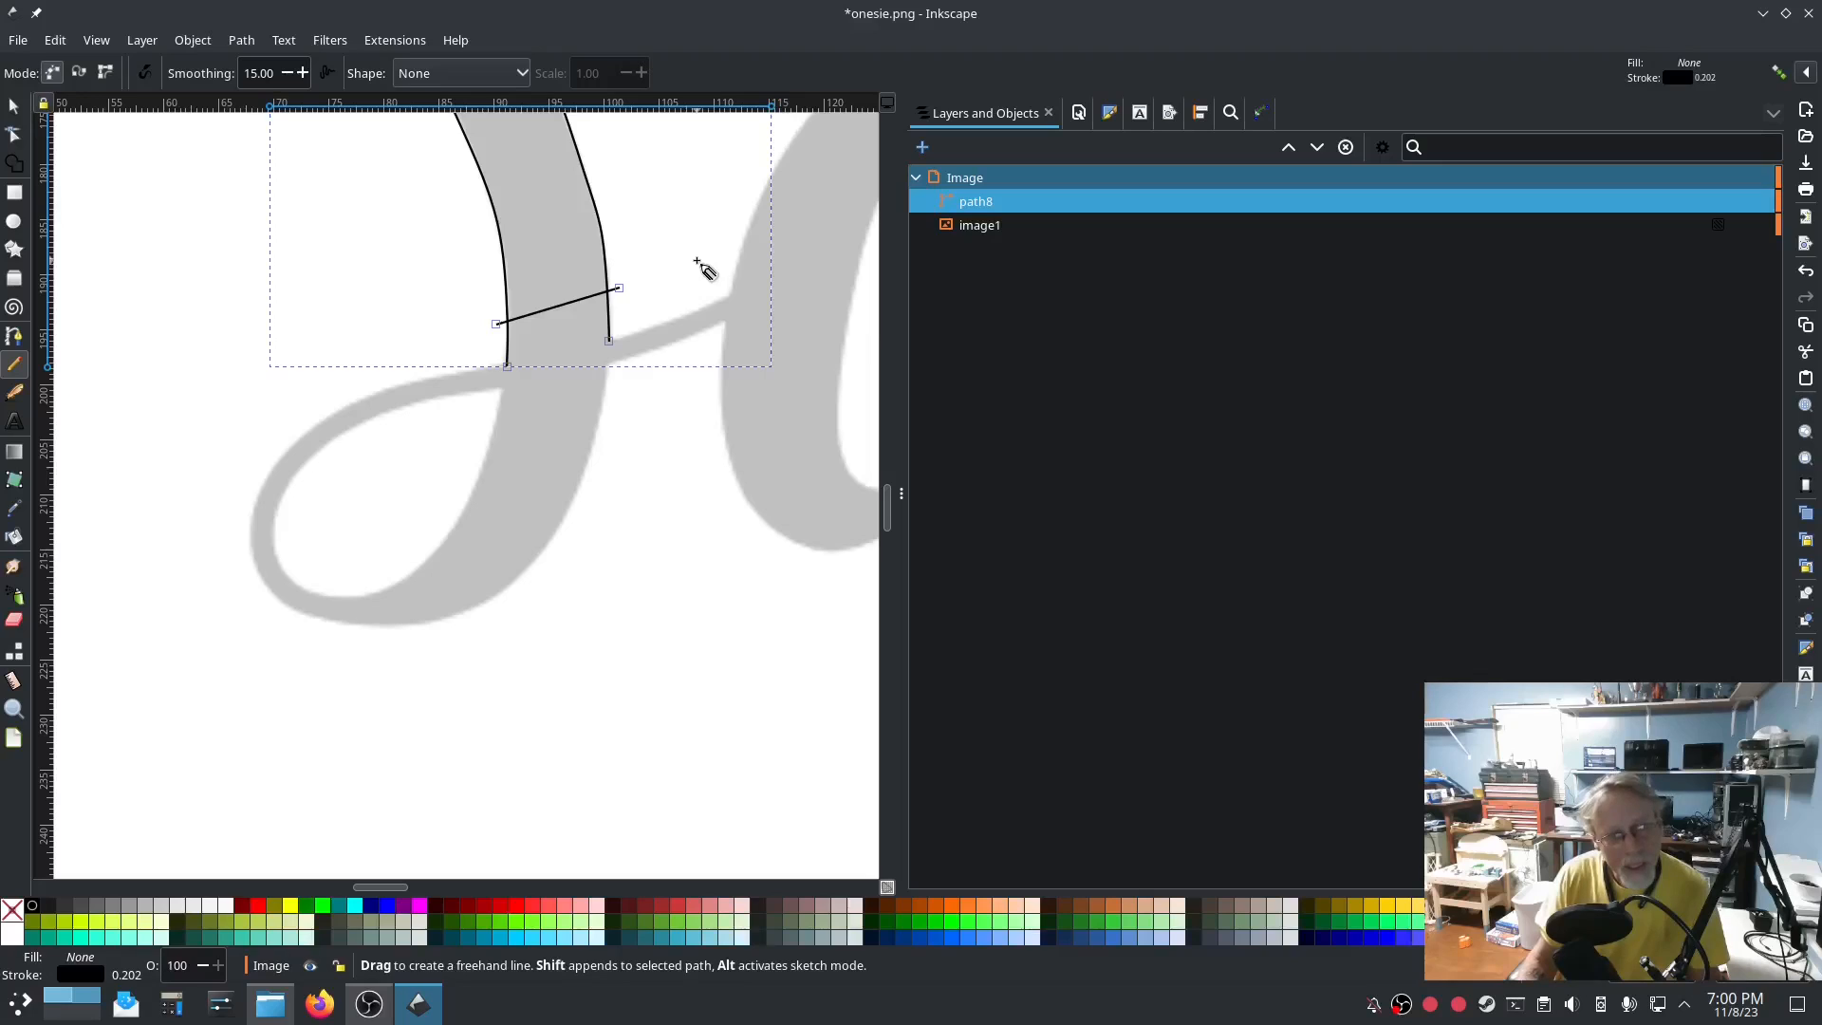
click(399, 41)
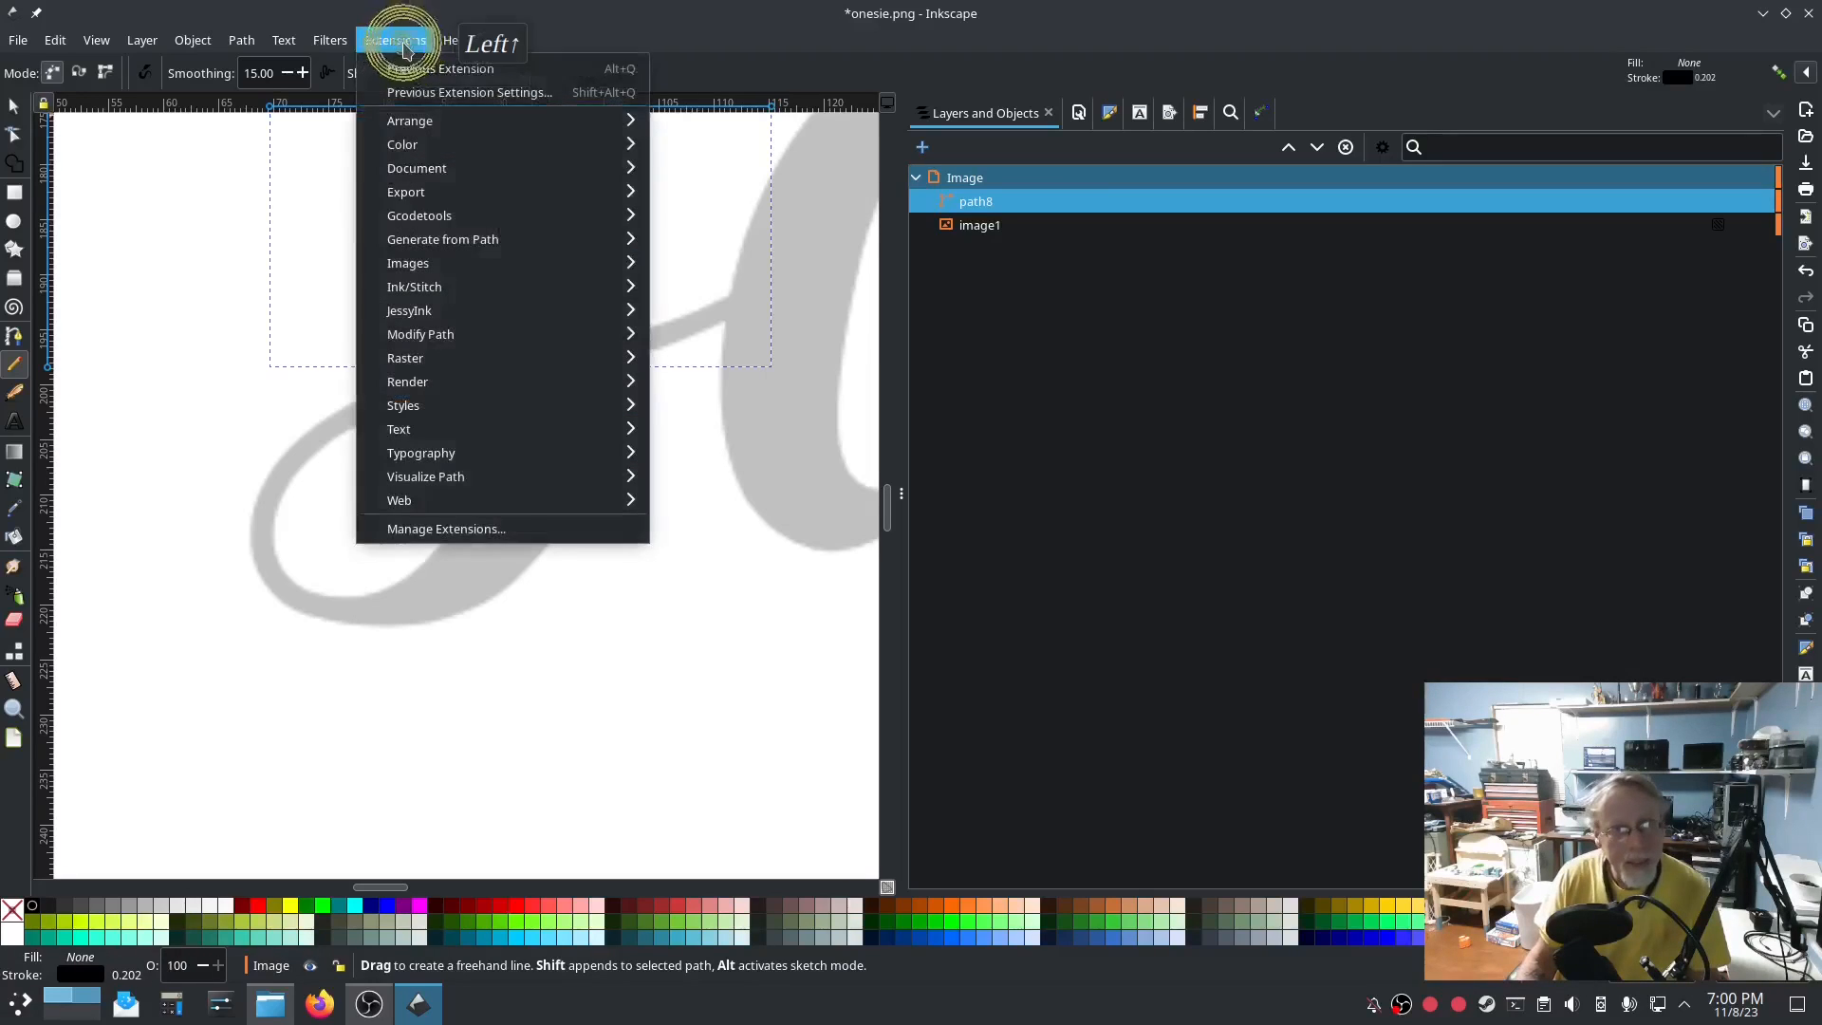
mouse_move(446, 288)
click(787, 453)
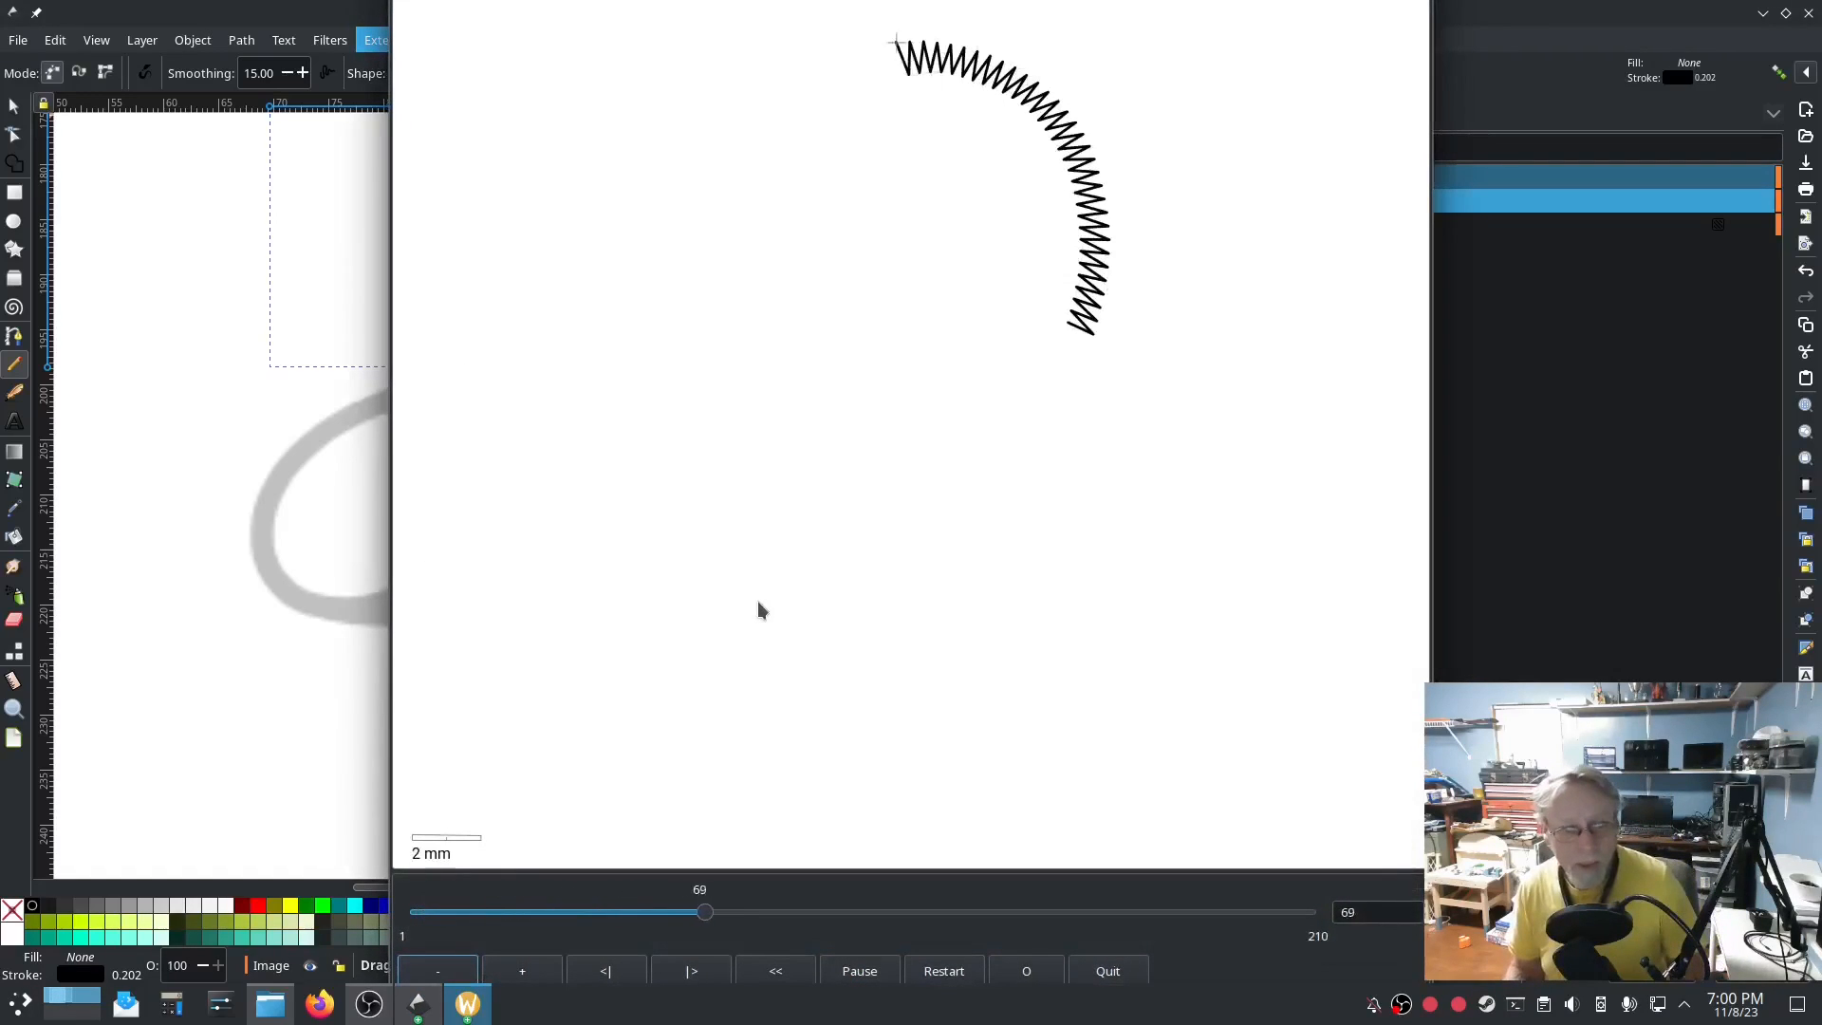
click(470, 993)
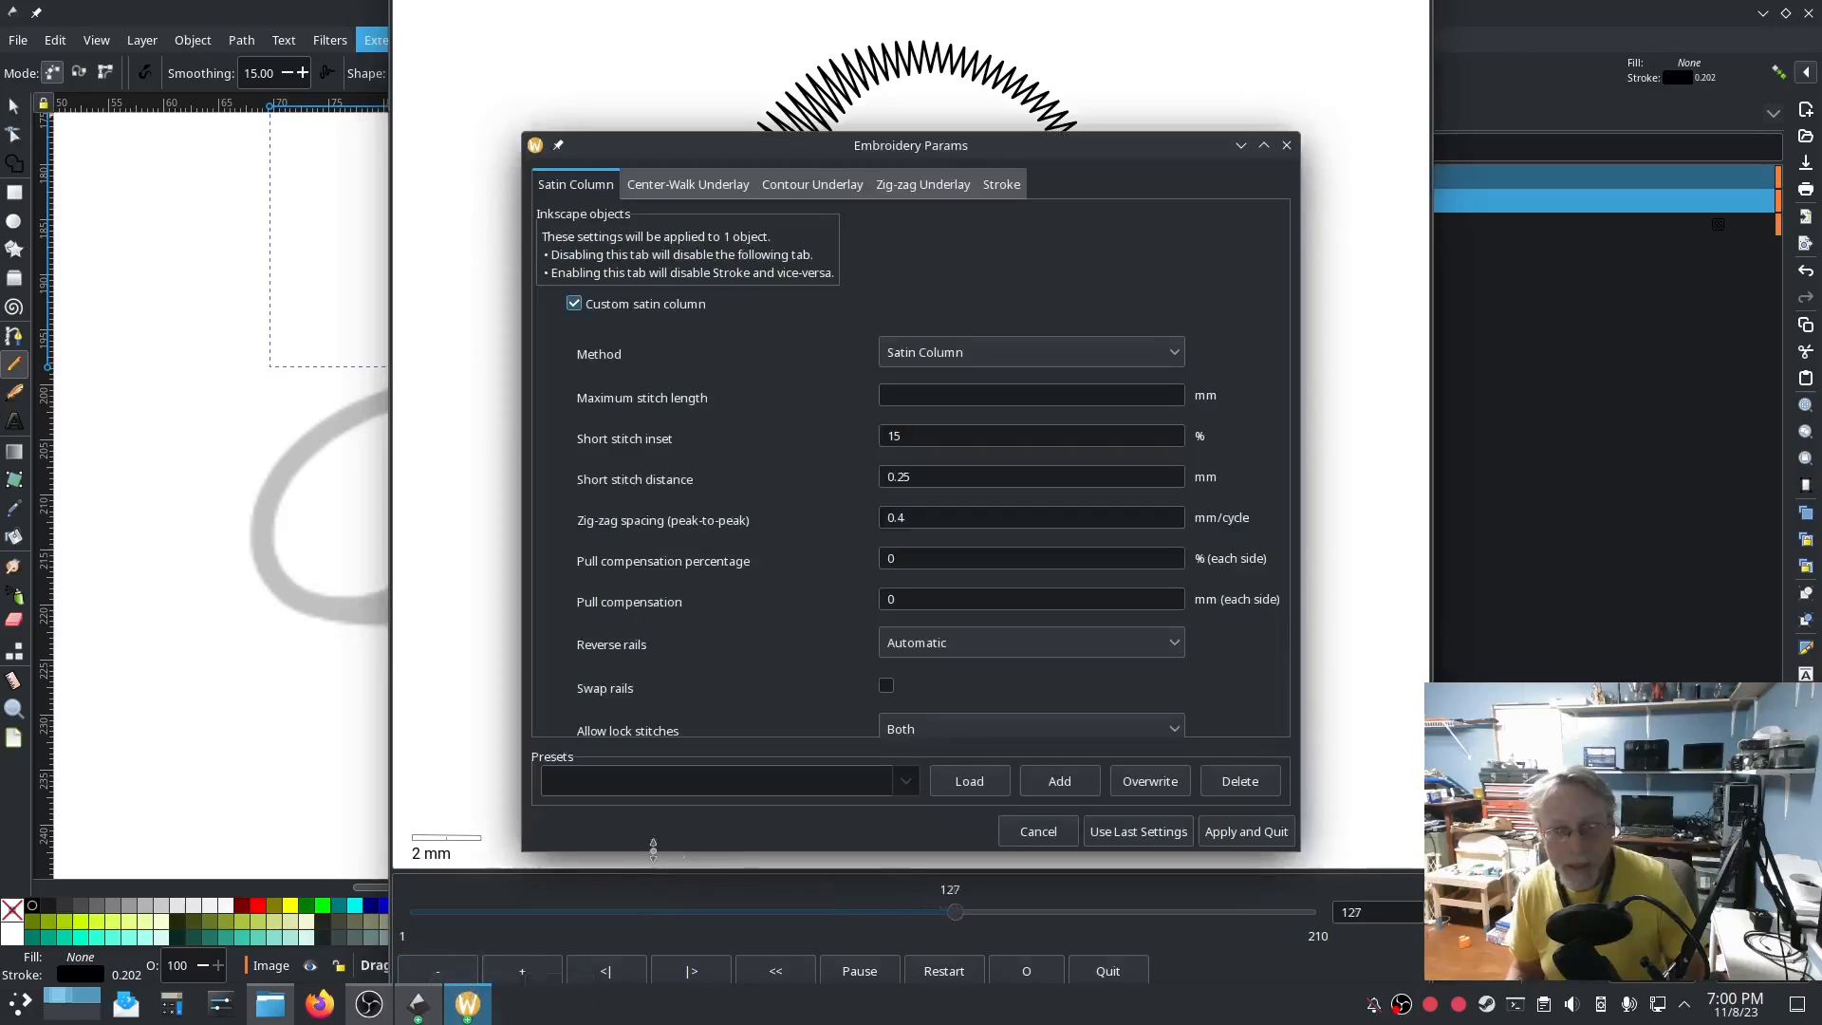
click(480, 1009)
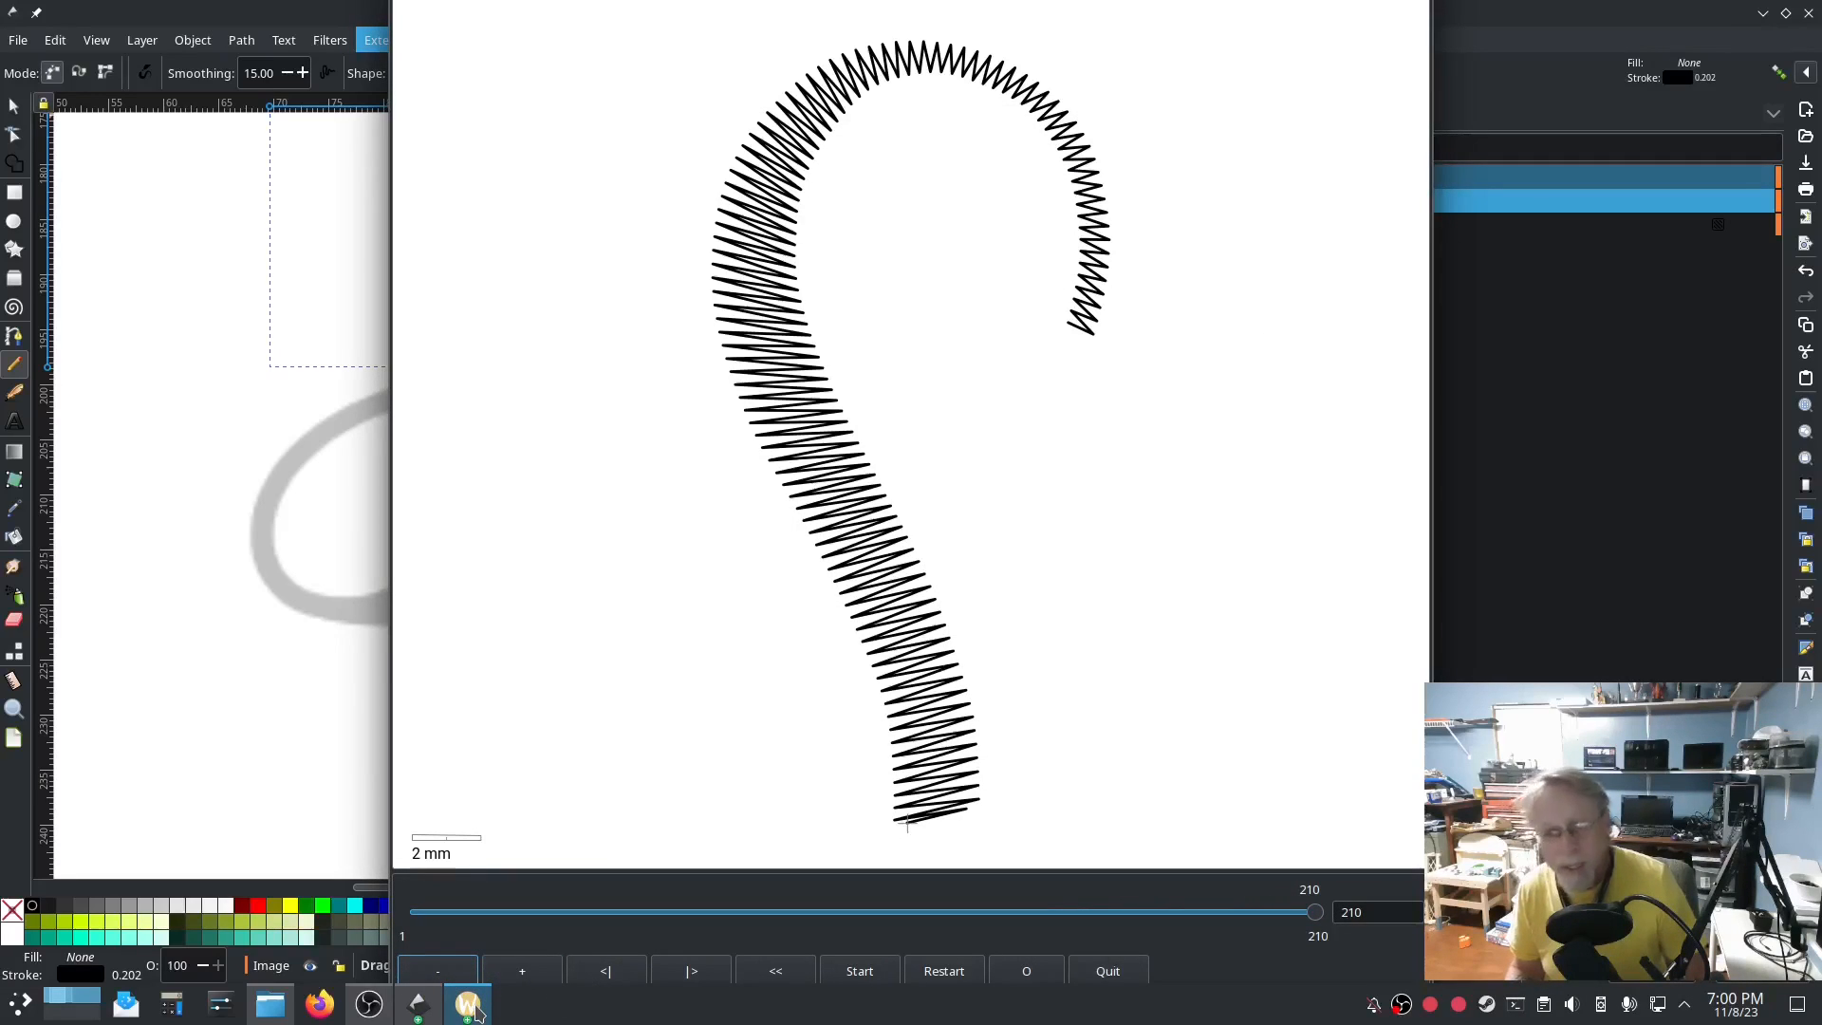
click(478, 1013)
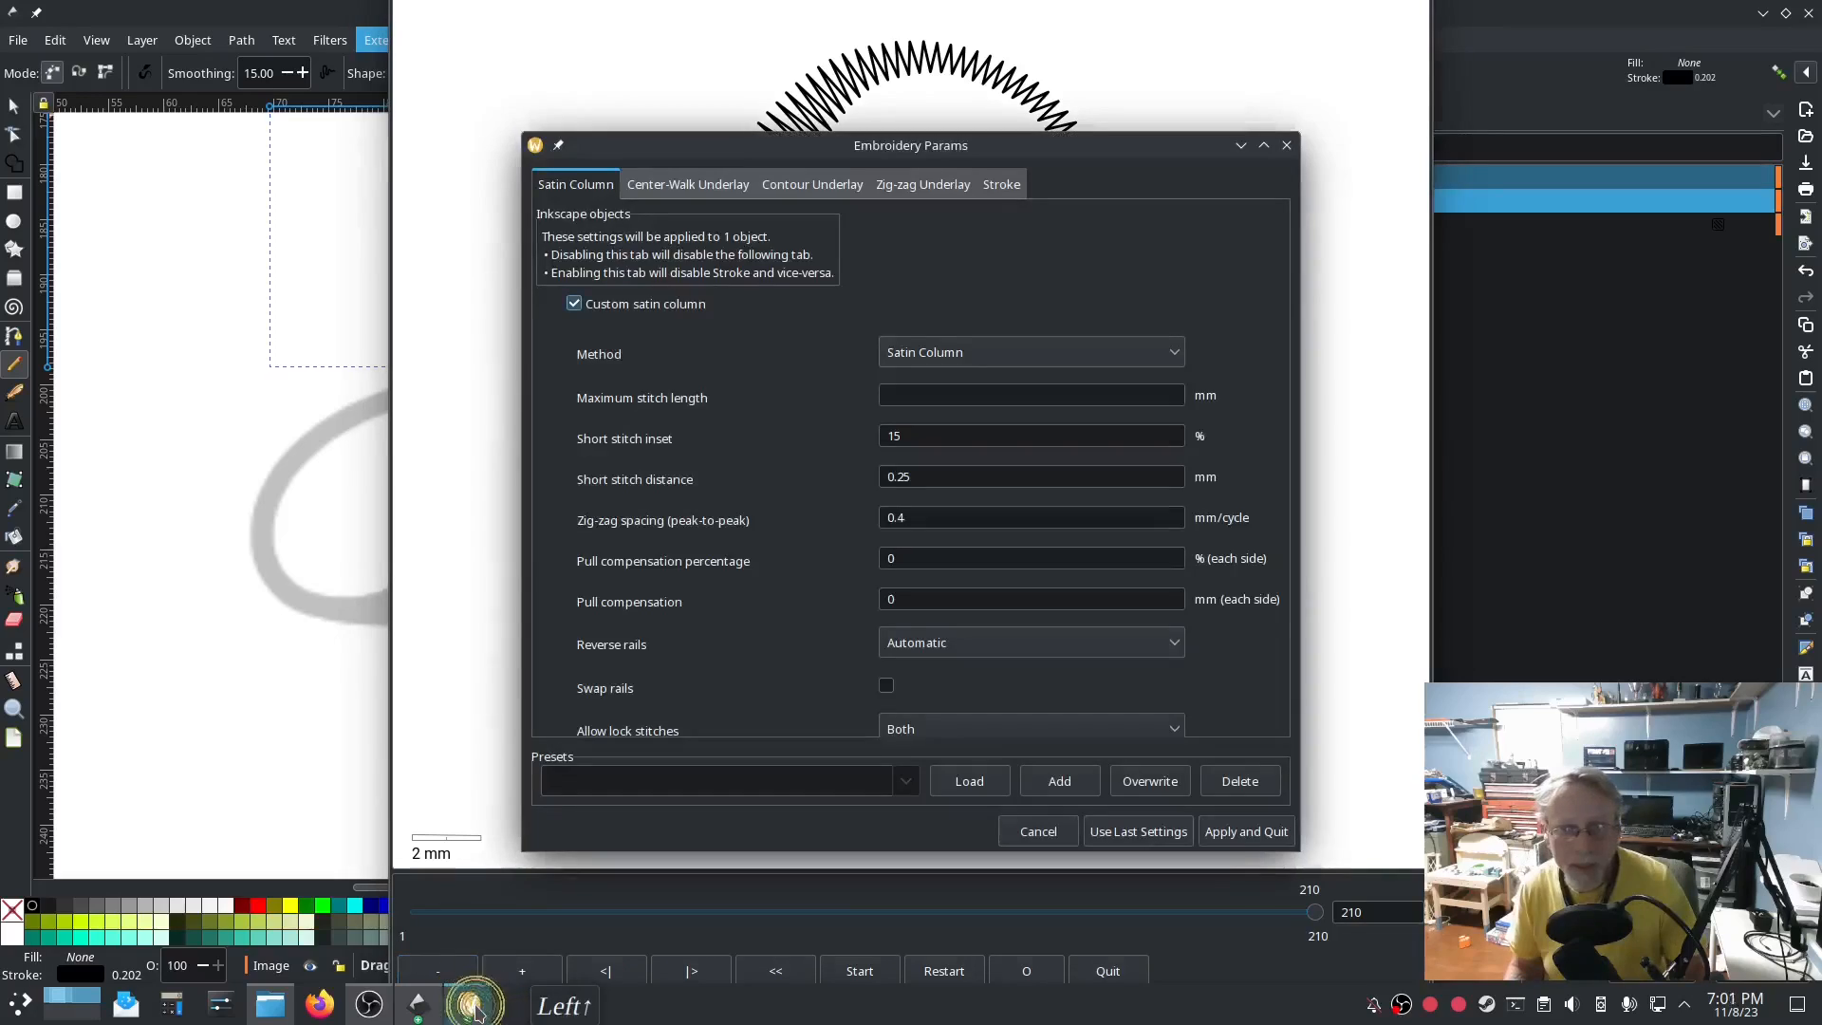
click(1246, 833)
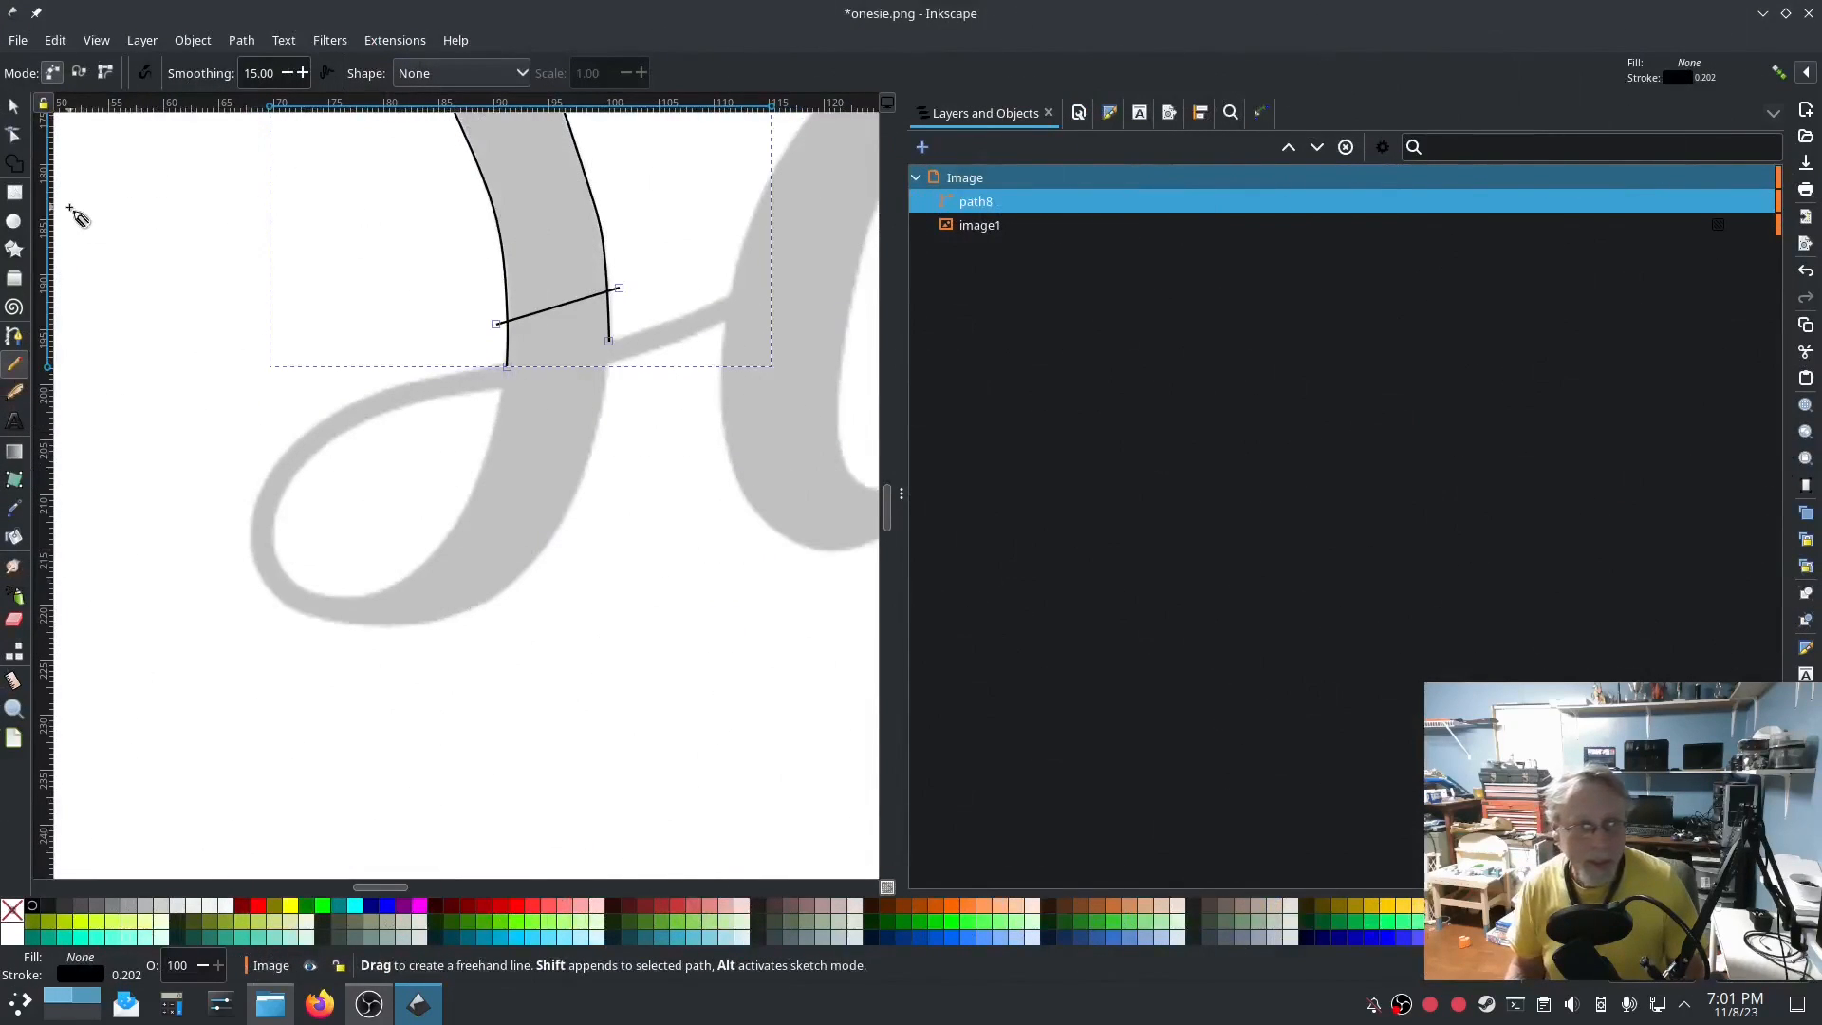
Start a new Pen path at the satin column's lower end and trace the upper edge of the S's thin crossing stroke.
click(14, 336)
scroll(510, 373, up, 3)
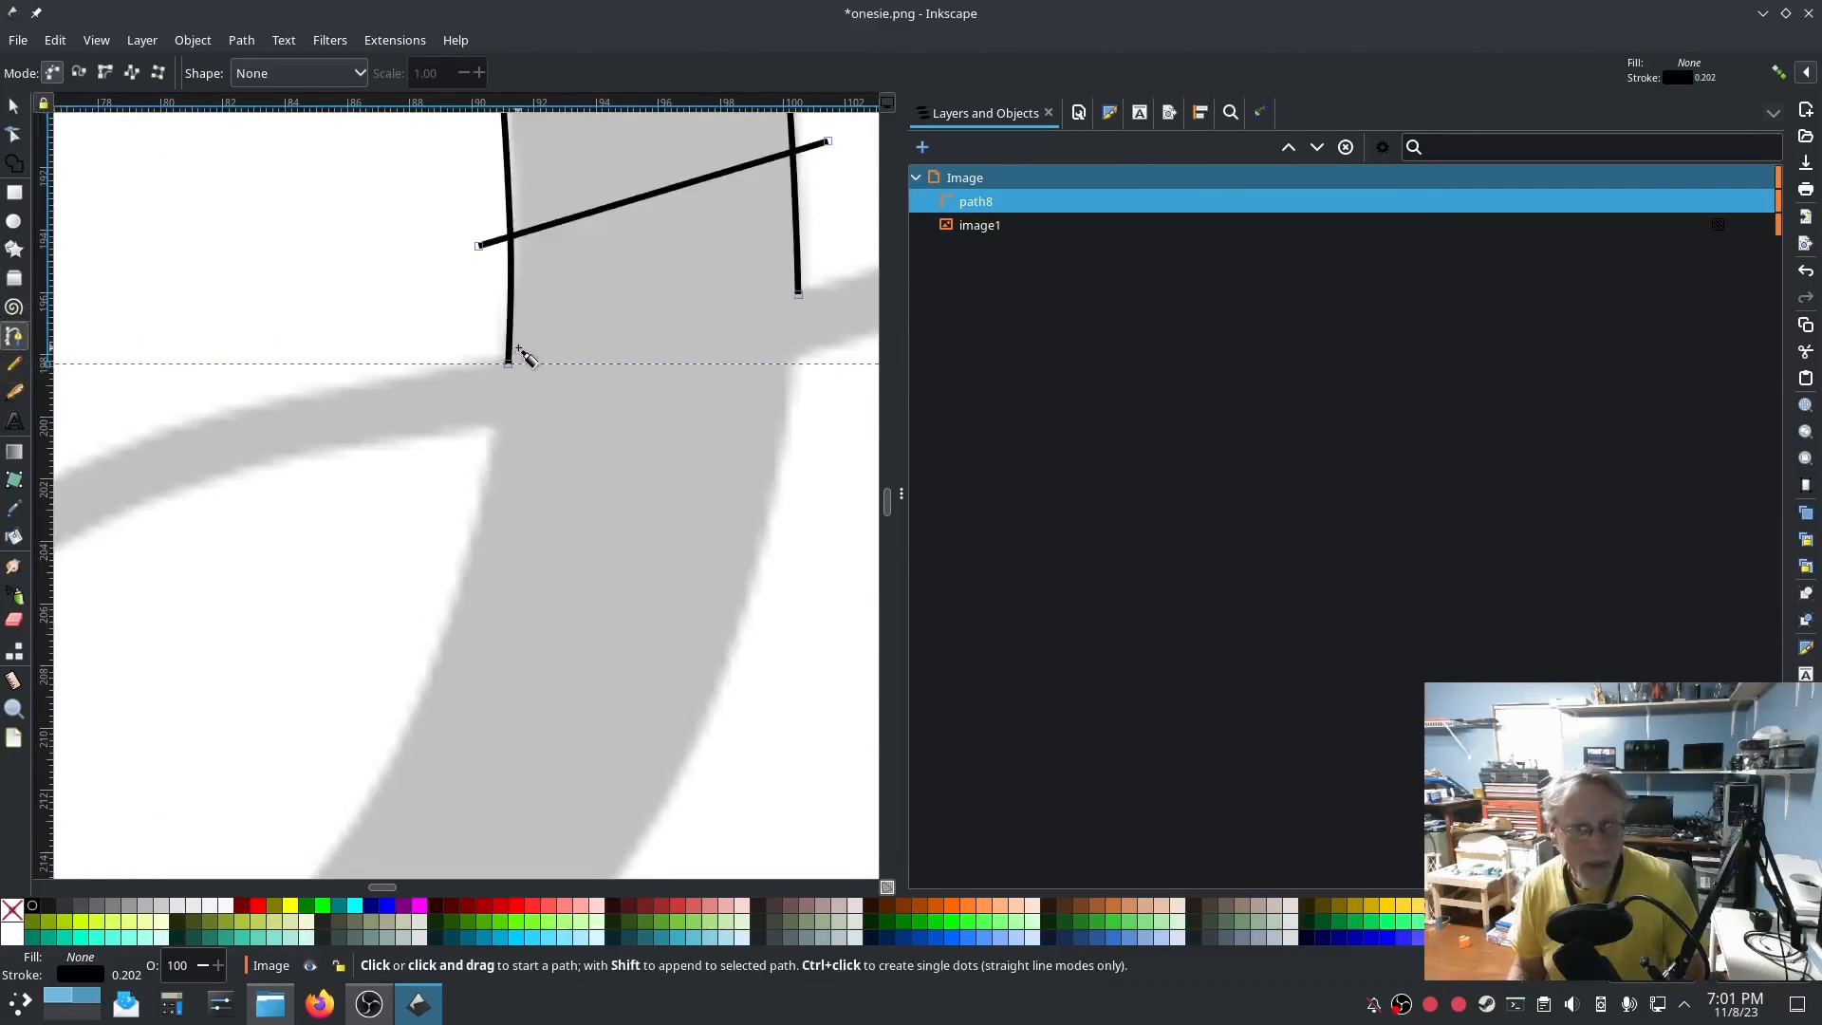
click(519, 347)
click(337, 374)
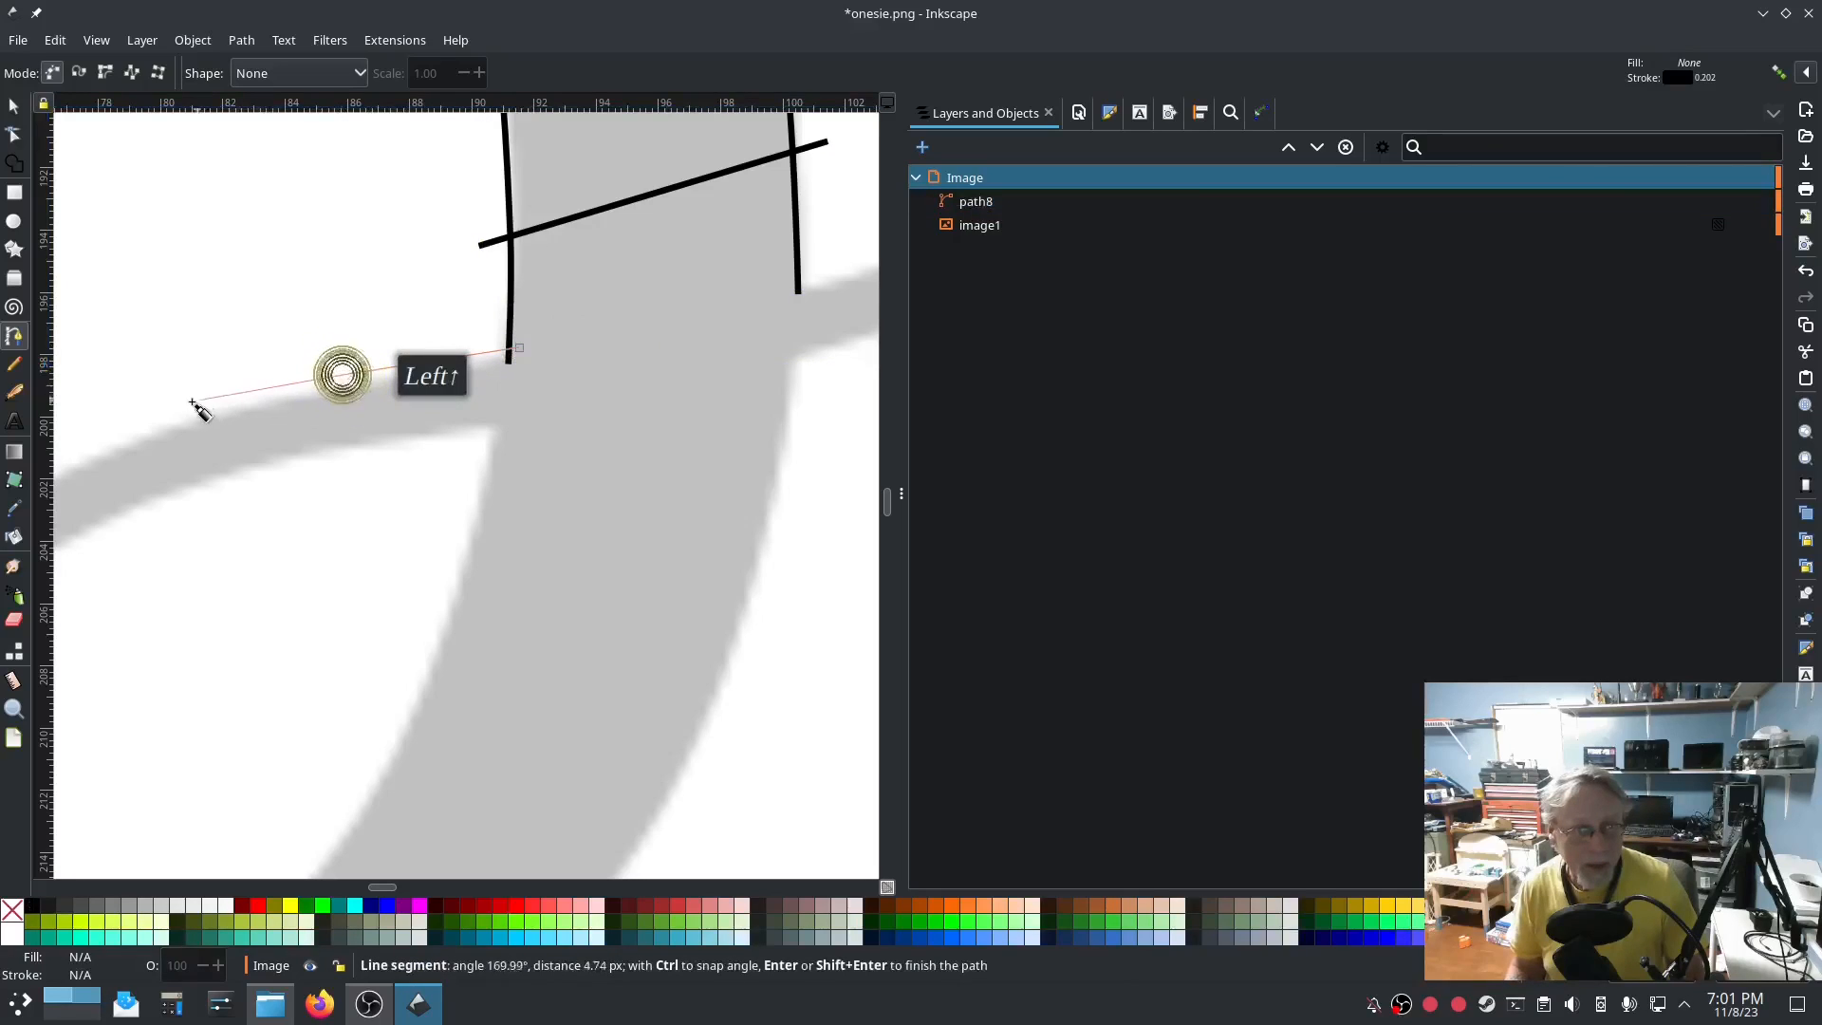
click(161, 413)
scroll(161, 412, down, 3)
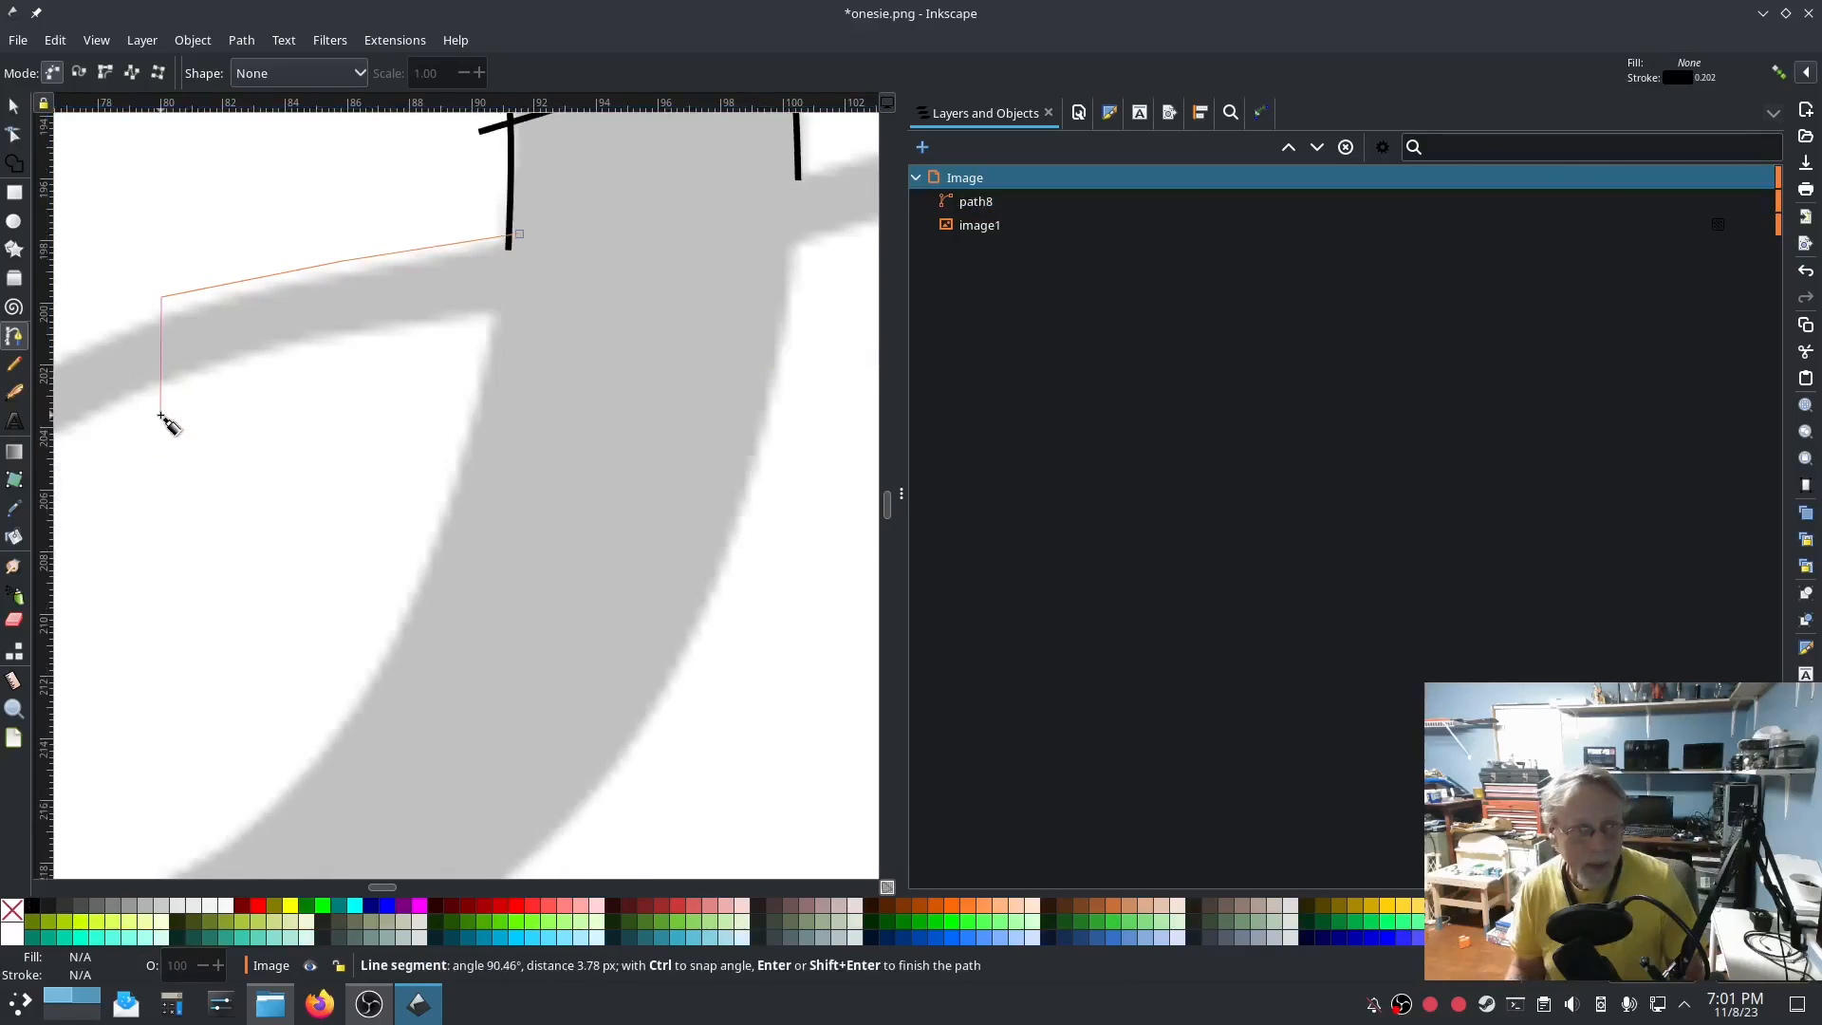
scroll(161, 415, down, 1)
Continue the path down around the outer far side of the S's lower loop.
drag(162, 414, 529, 354)
click(395, 339)
click(324, 395)
click(273, 474)
click(251, 546)
click(254, 614)
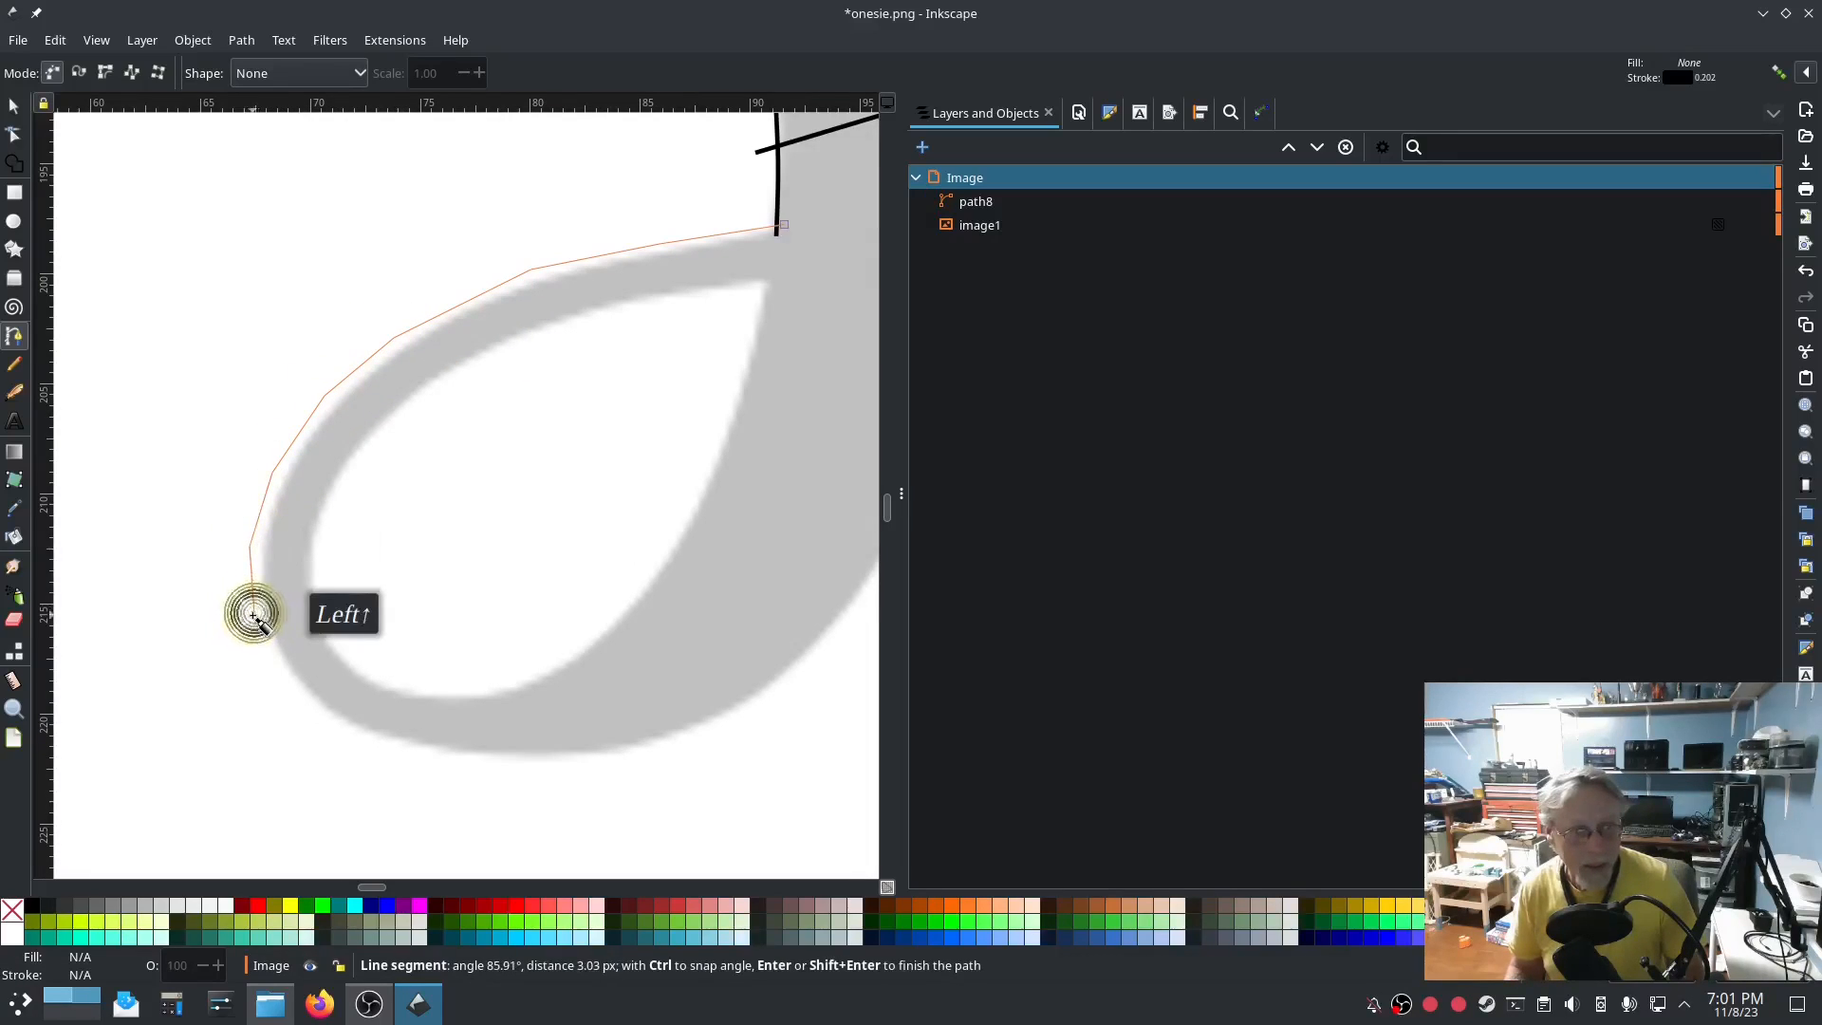
Continue the path around the bottom of the S's lower loop along its outer edge to the start of the wide stroke's rise.
click(283, 686)
click(342, 739)
click(440, 759)
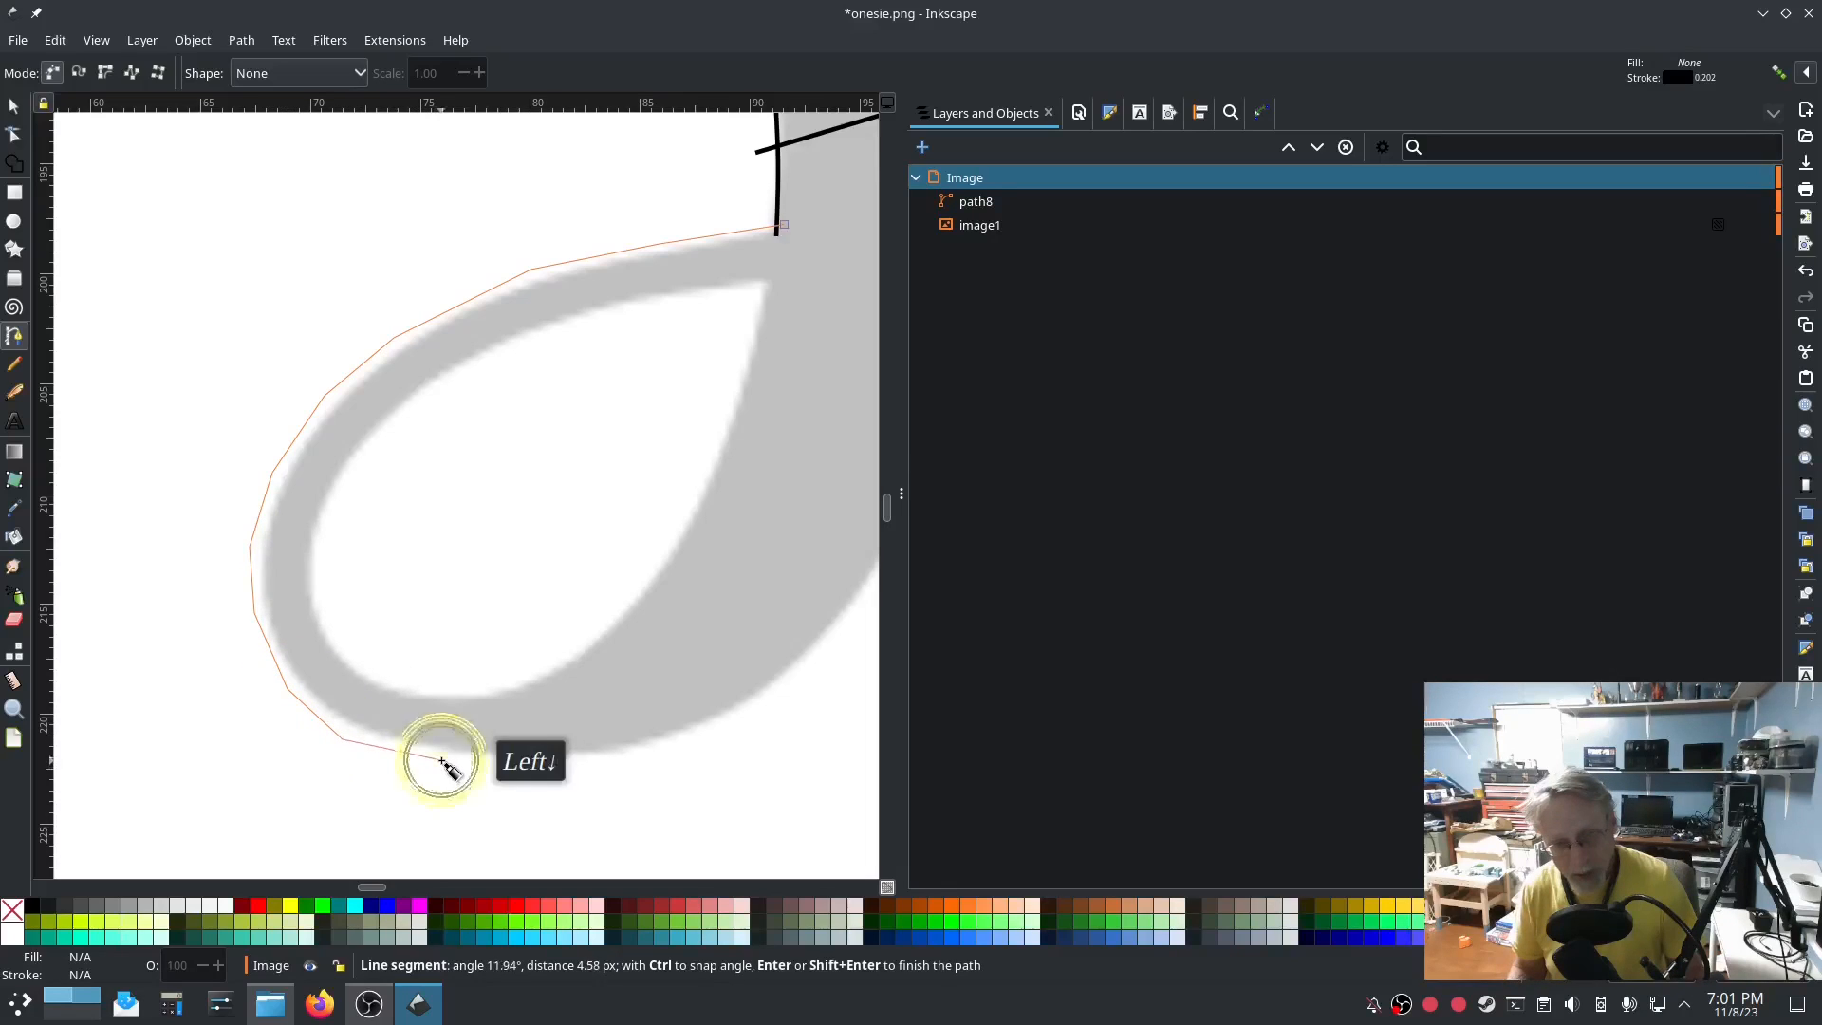
click(541, 759)
click(640, 748)
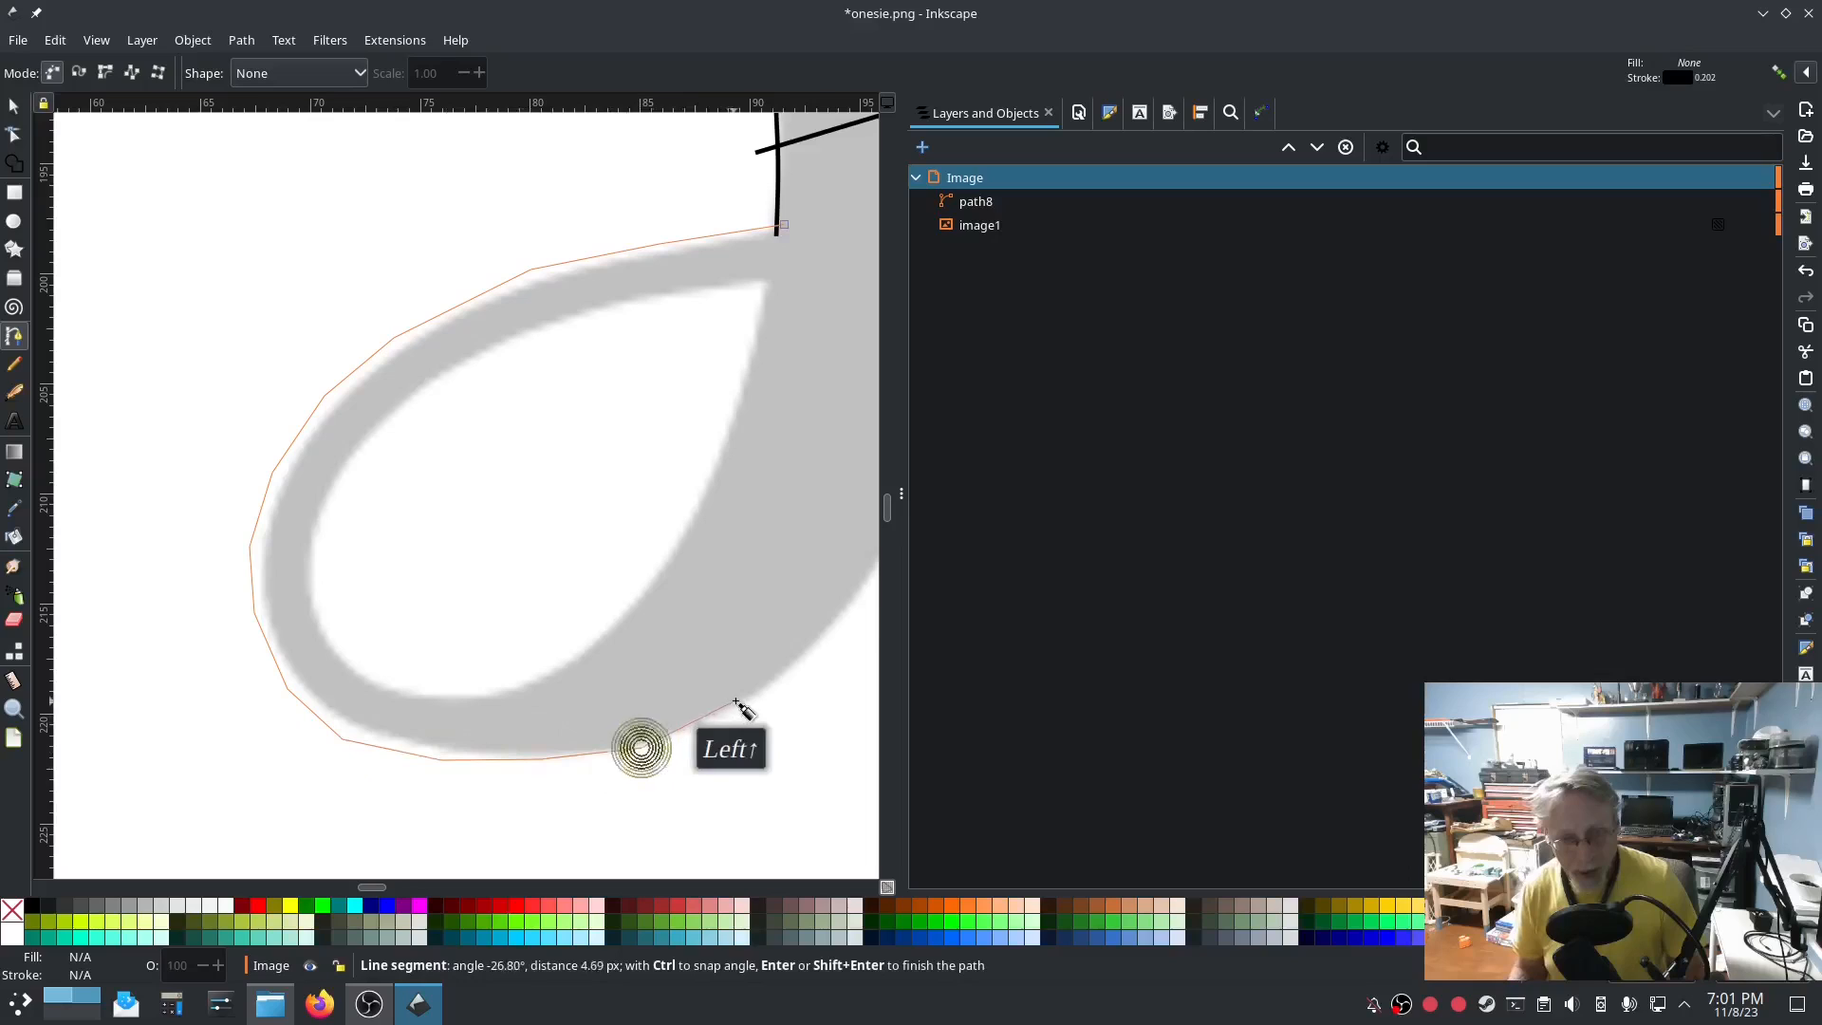
click(748, 699)
click(835, 612)
Trace the wide stroke's outer edge up to the existing satin column's lower end and finish the path there.
drag(779, 663, 396, 800)
click(525, 651)
click(560, 542)
click(587, 444)
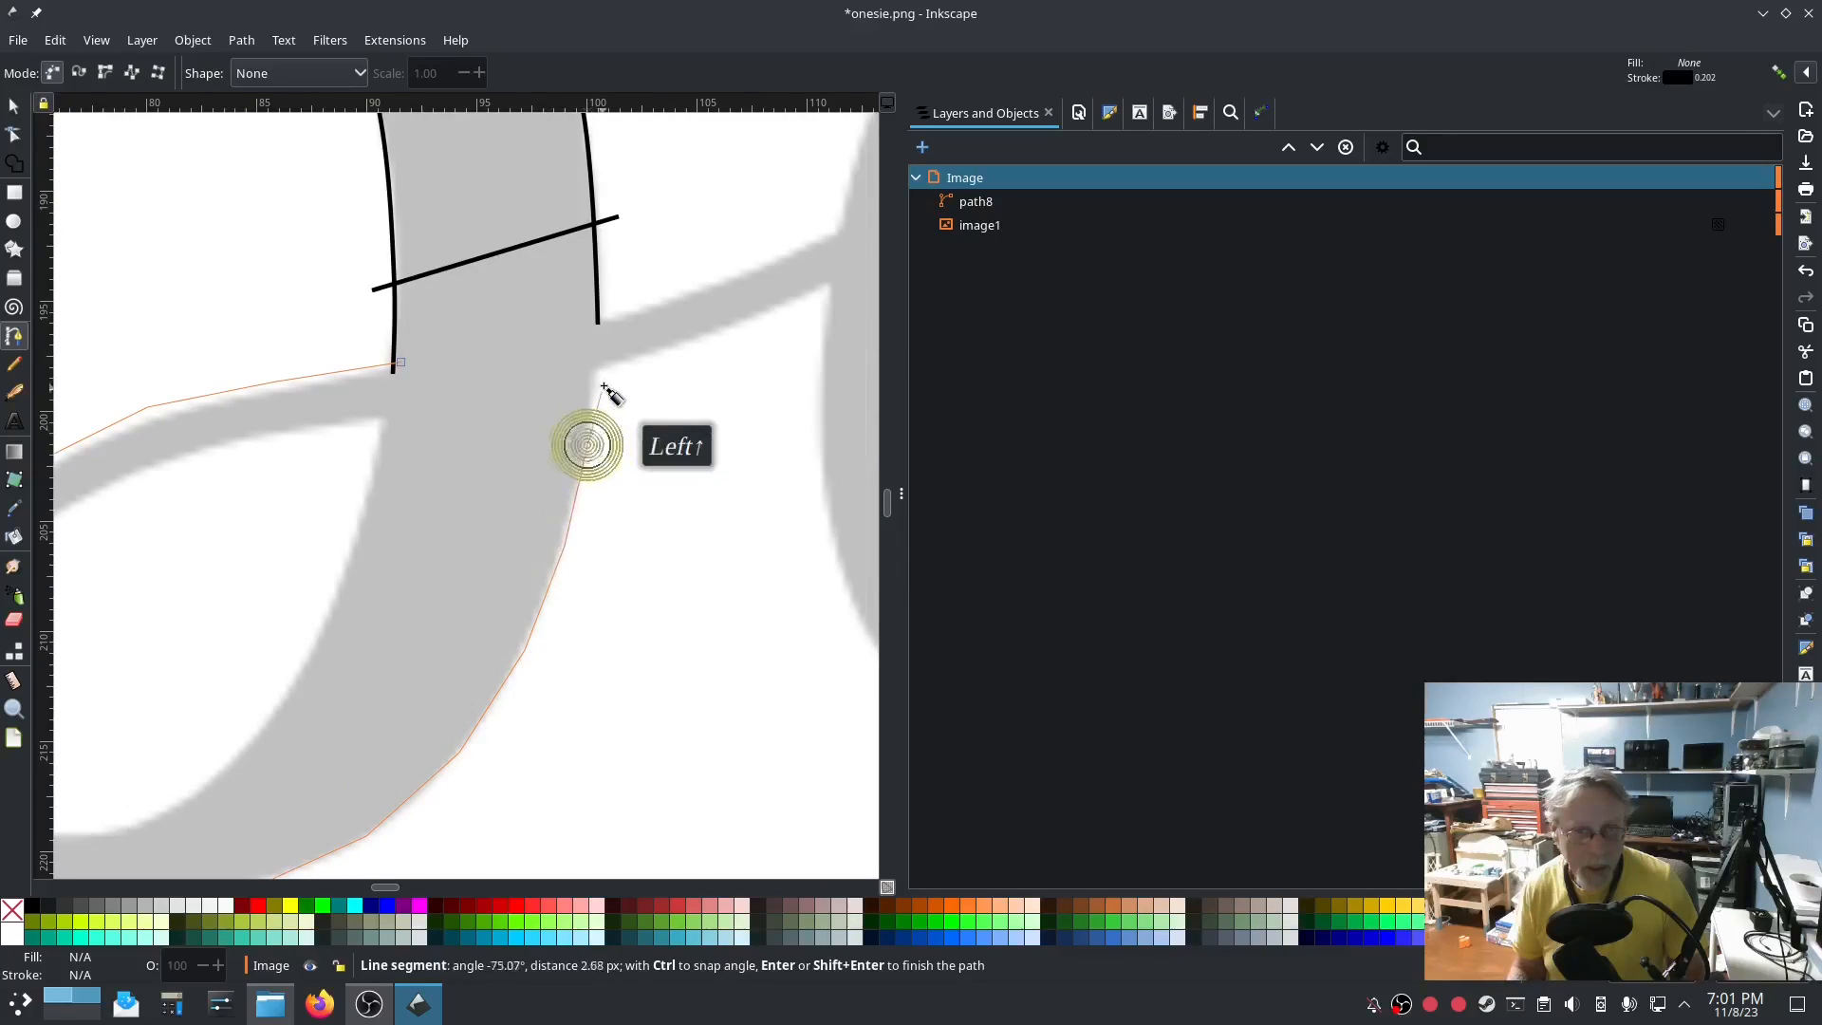
click(596, 373)
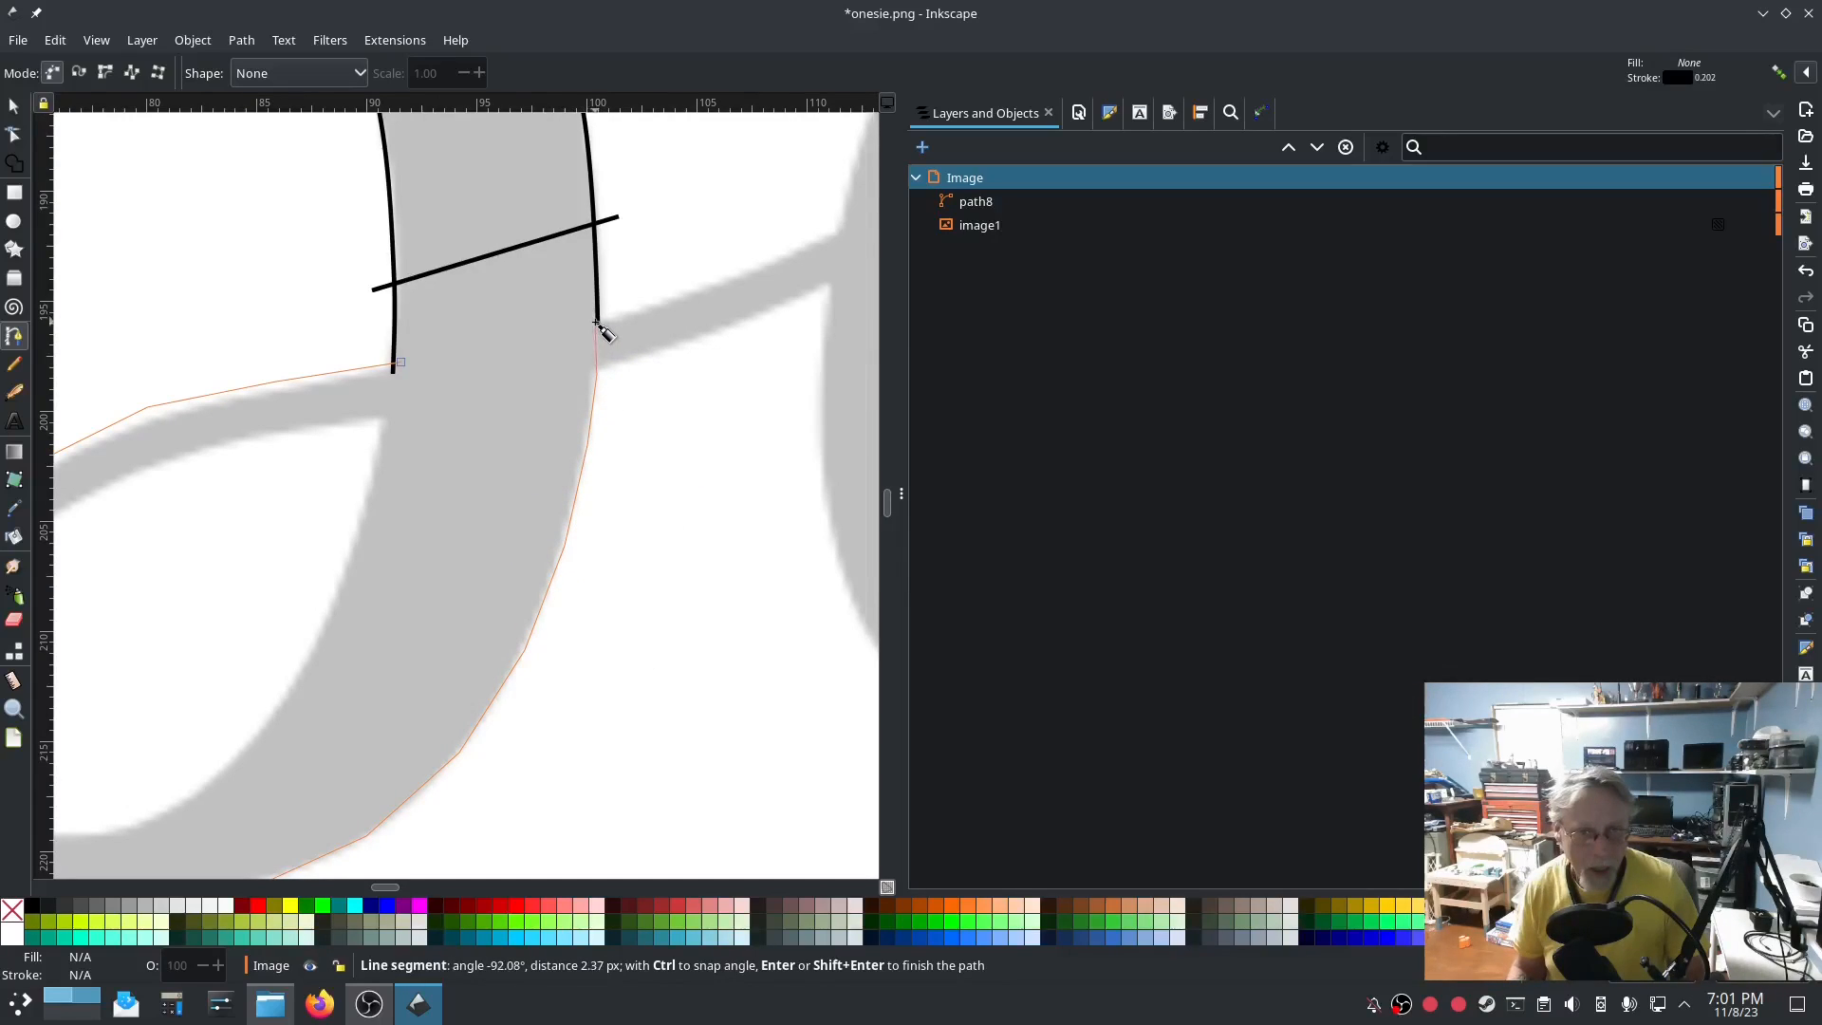
click(598, 320)
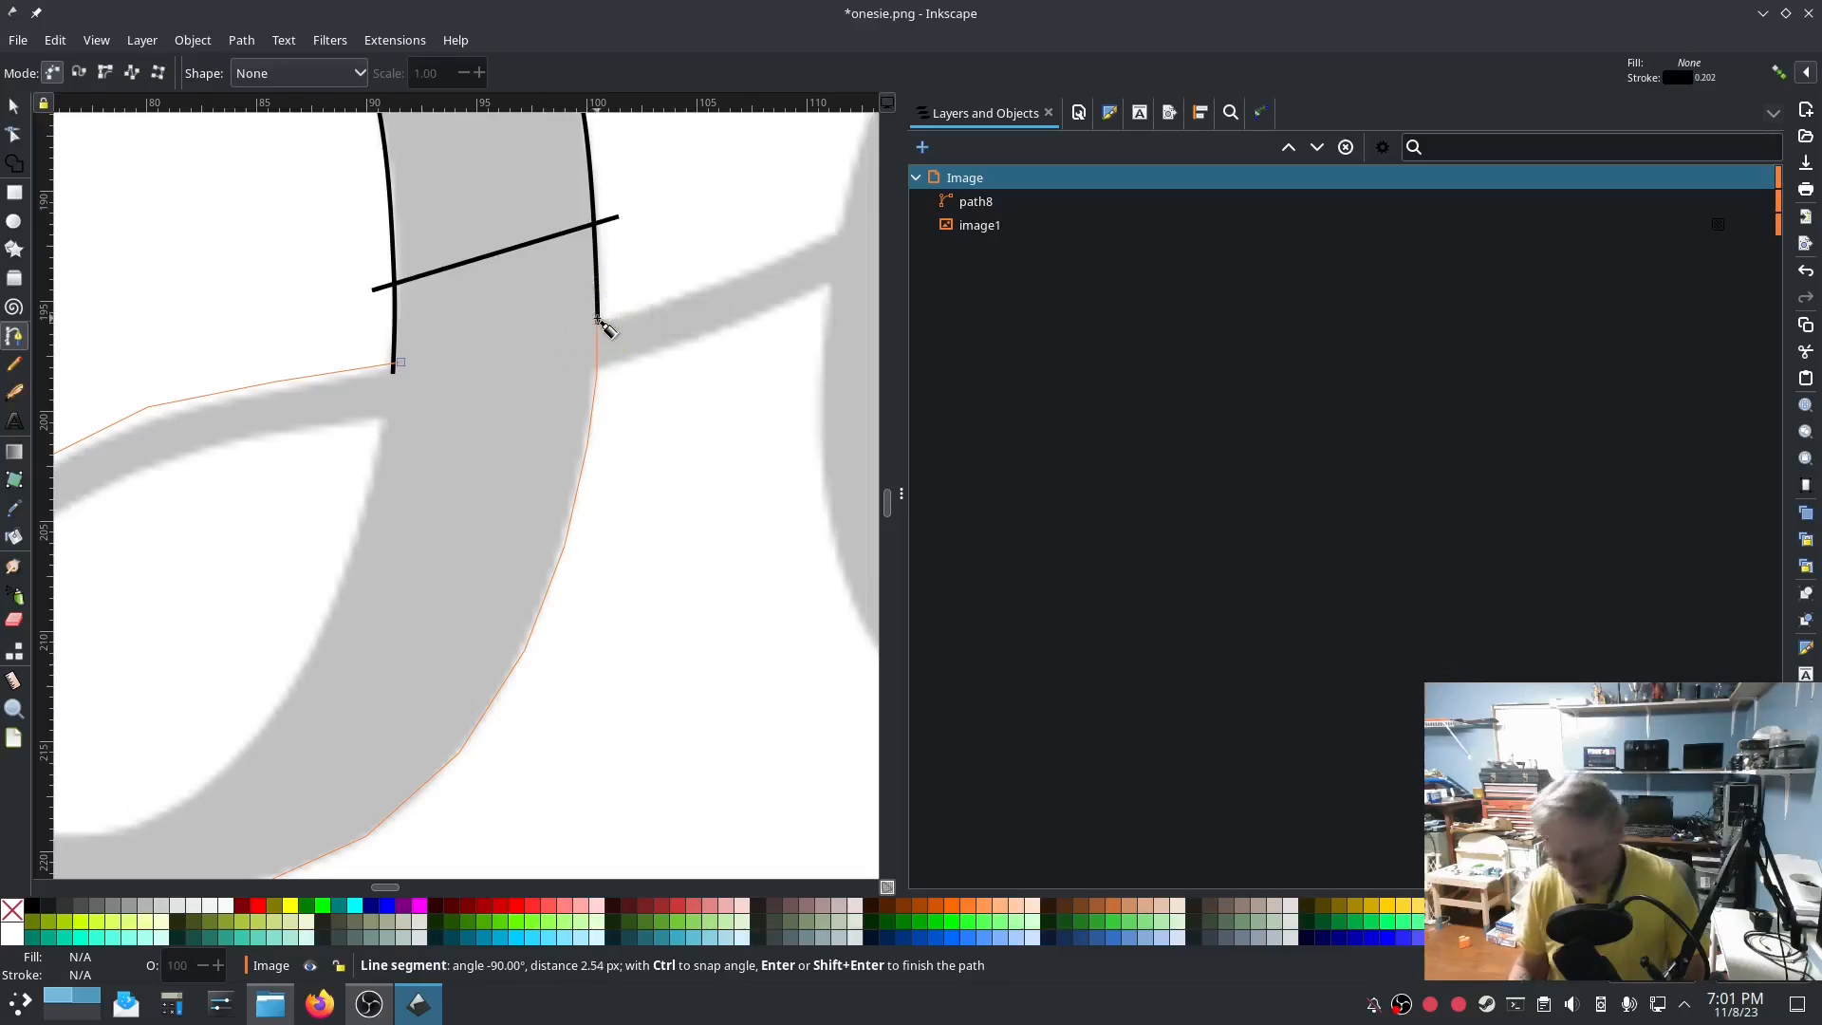
key(Return)
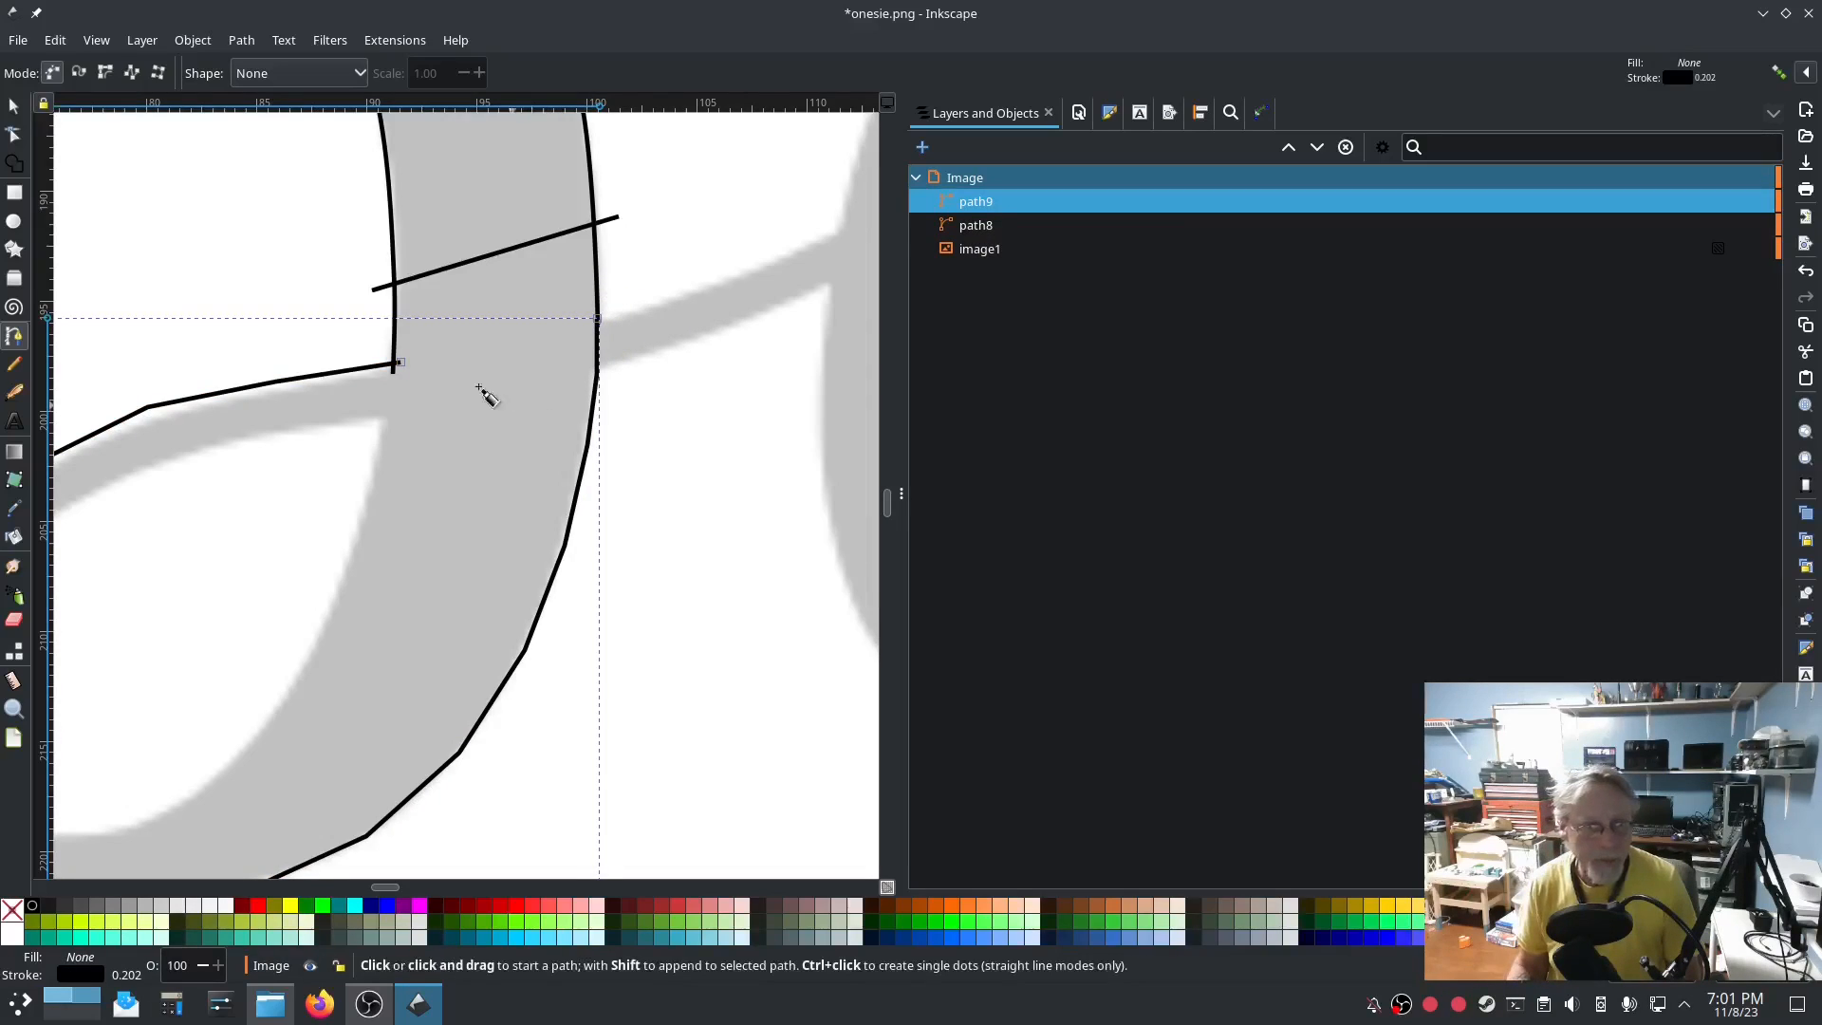
Adjust the new outer outline's end node so it meets the end of the existing satin column's outer rail.
click(14, 136)
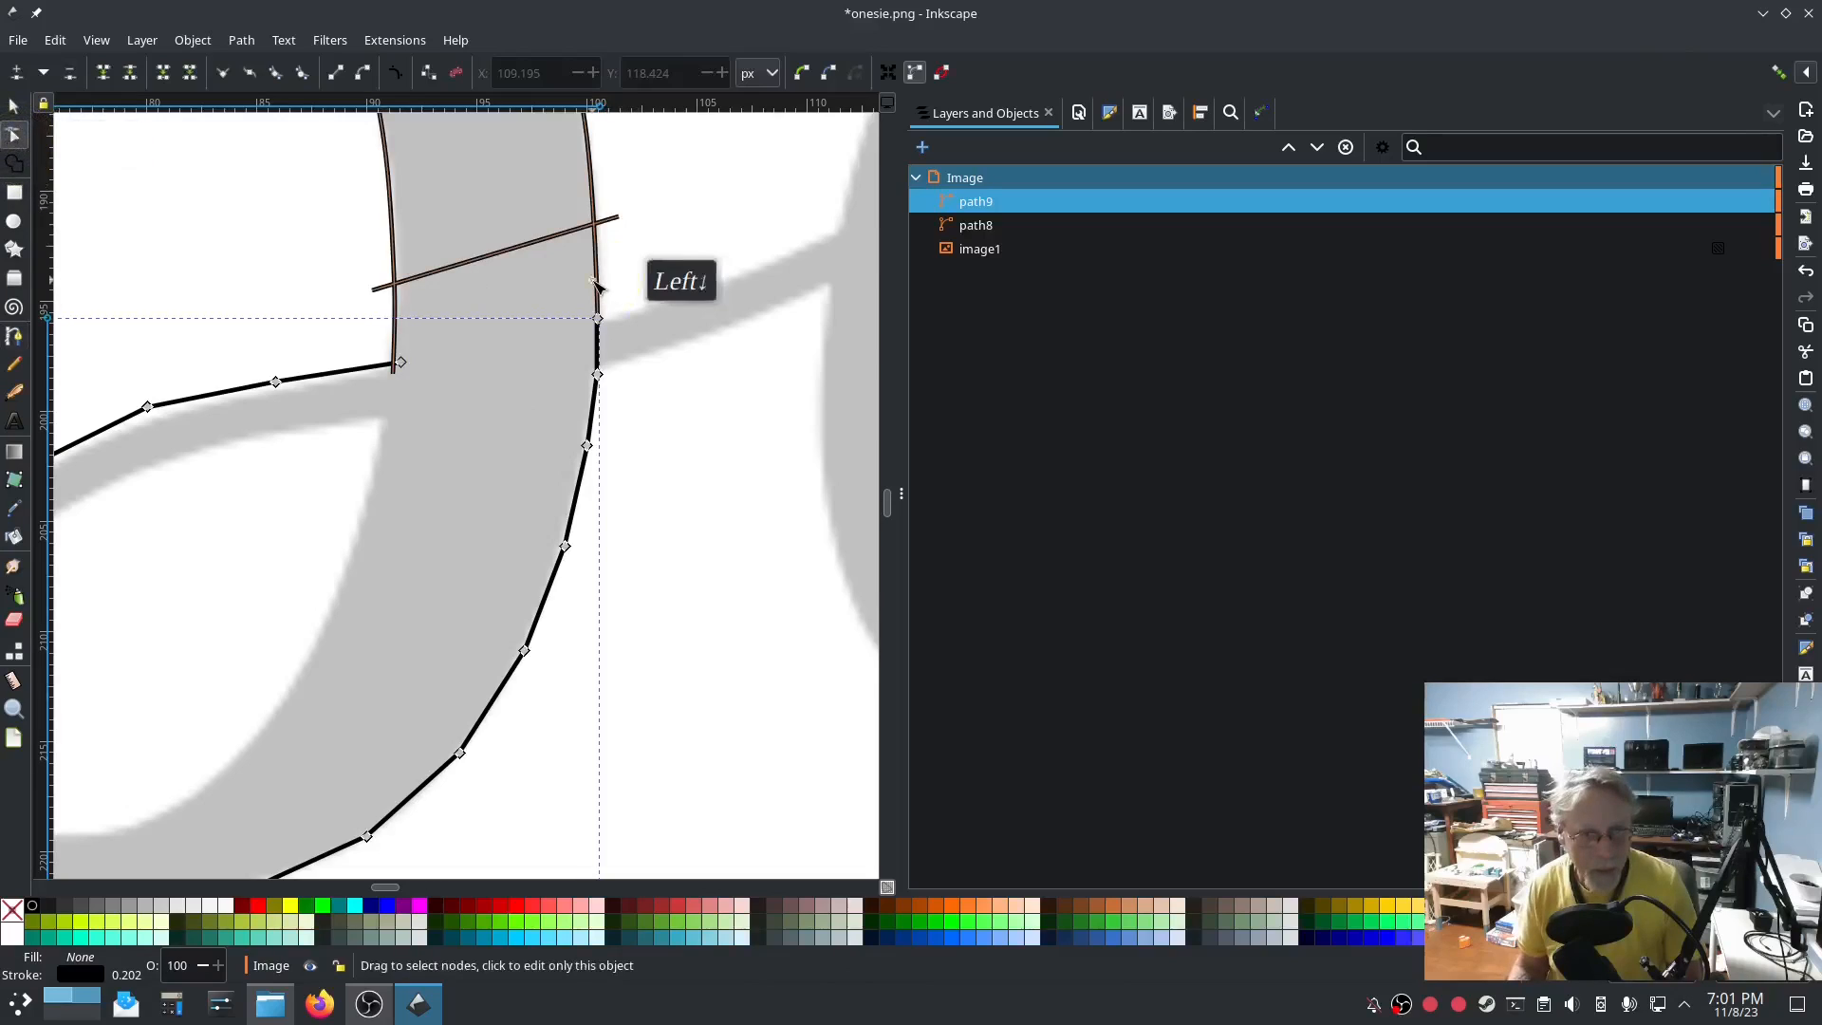
click(593, 283)
scroll(629, 362, up, 2)
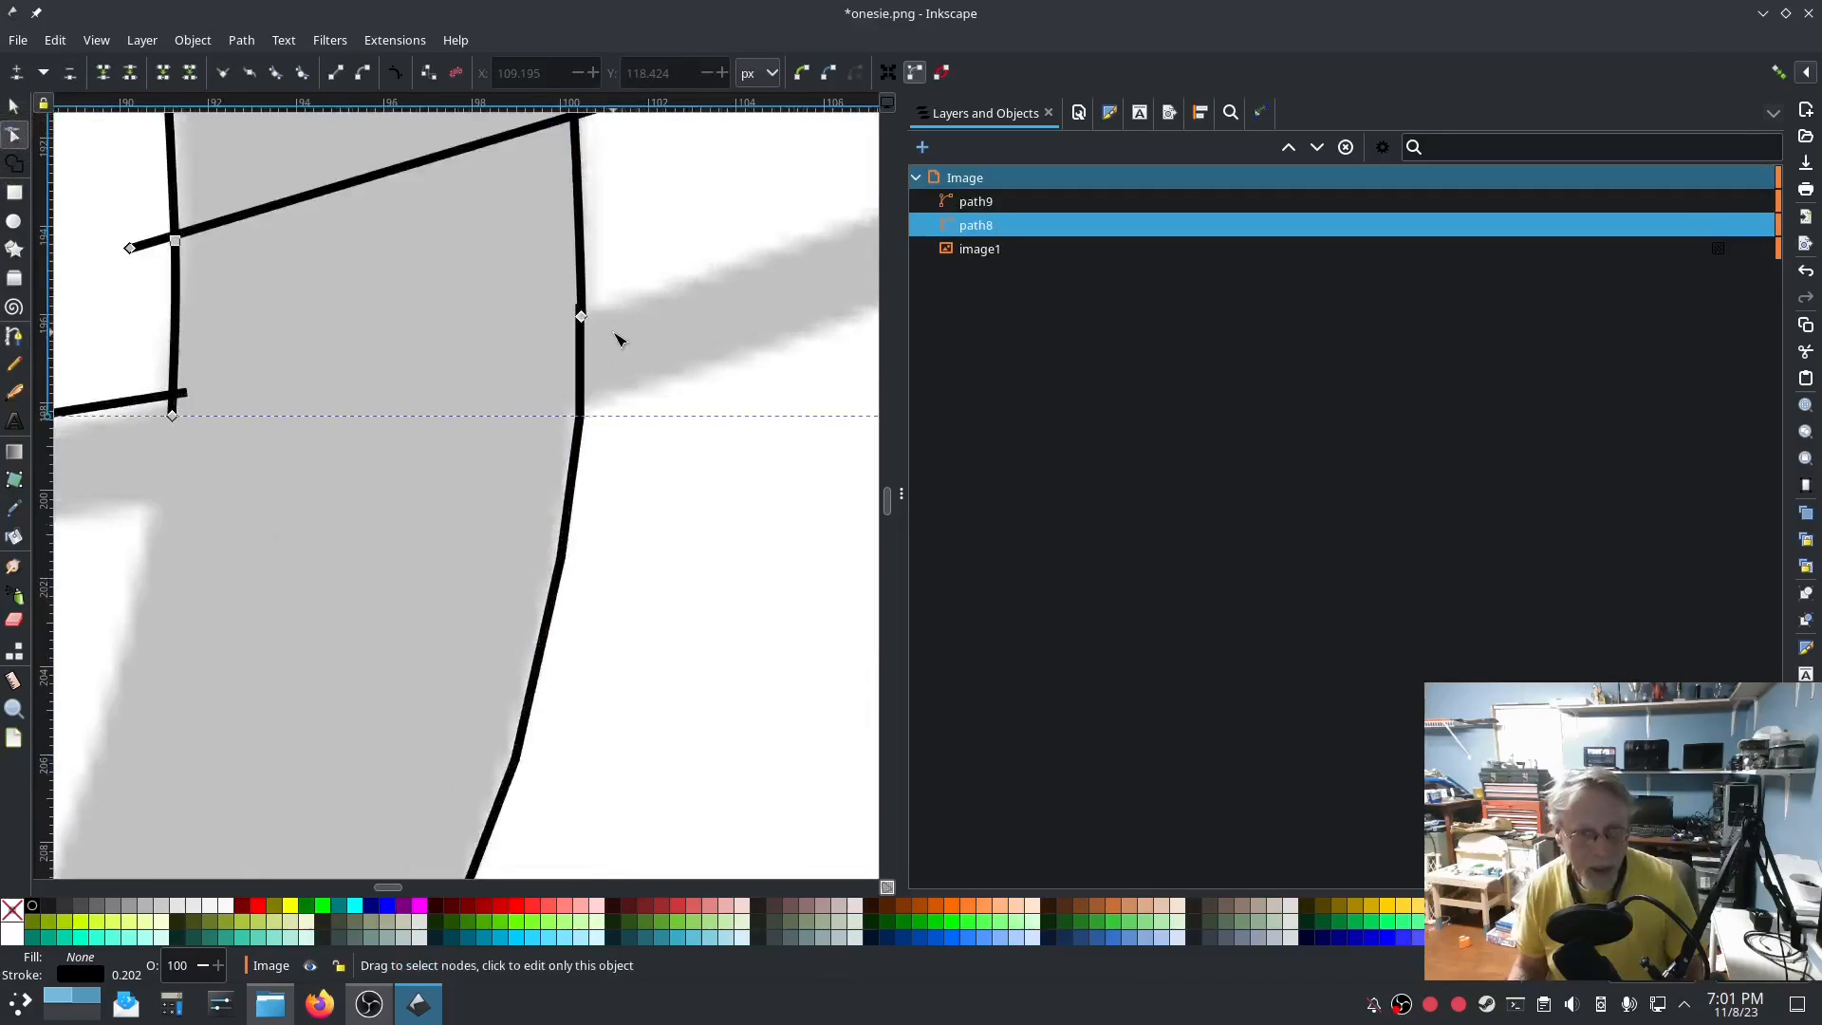
mouse_move(581, 317)
mouse_down()
mouse_move(583, 341)
mouse_move(580, 315)
mouse_up()
click(581, 378)
click(580, 306)
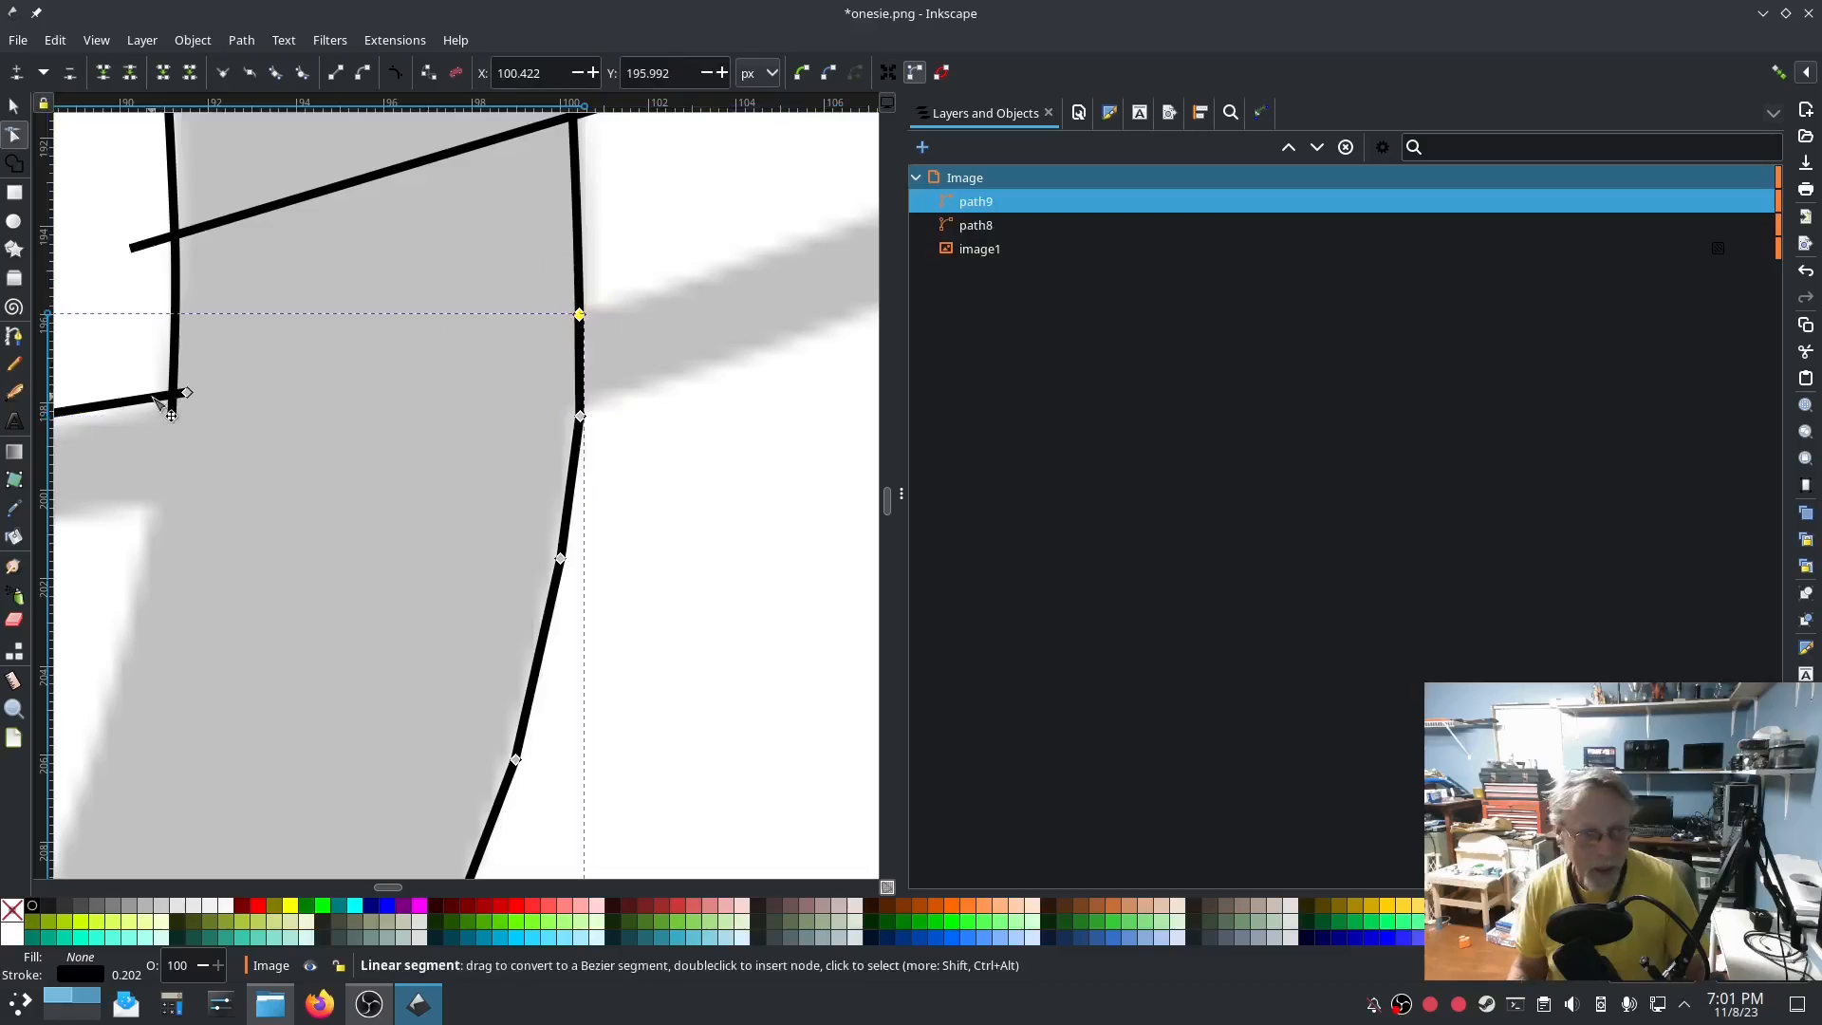
scroll(228, 497, down, 3)
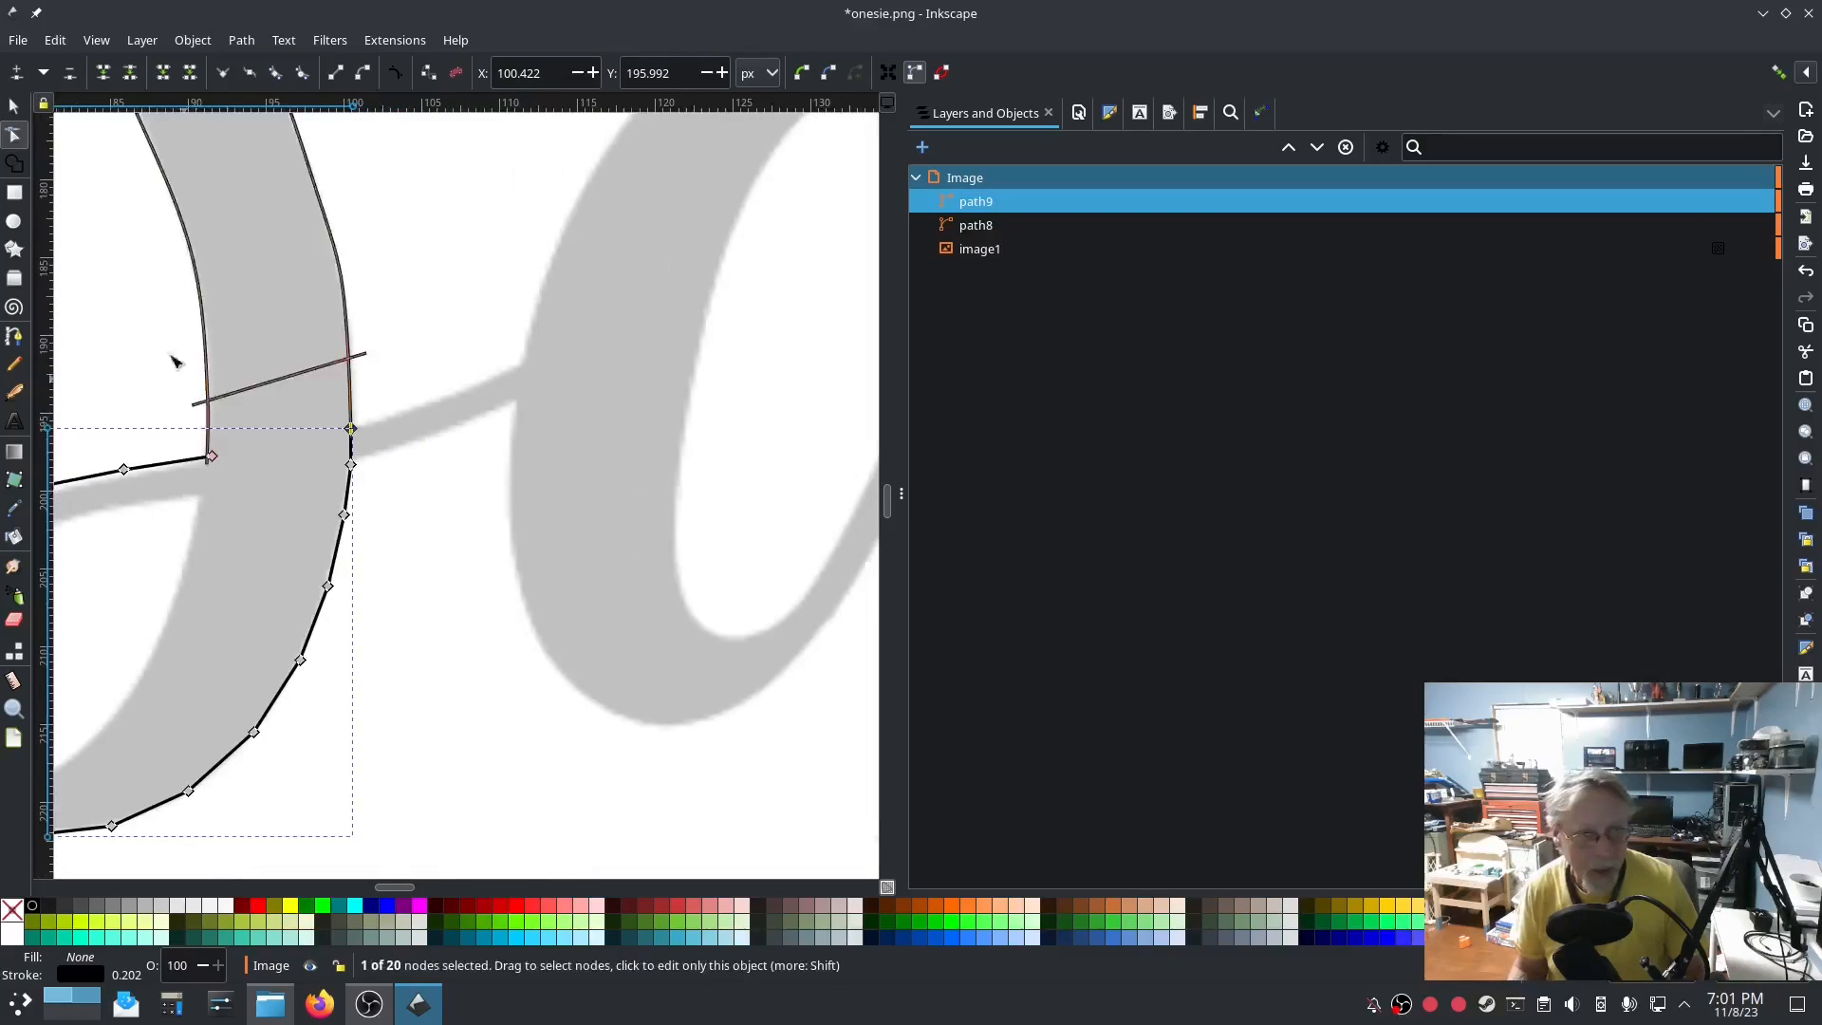
click(12, 104)
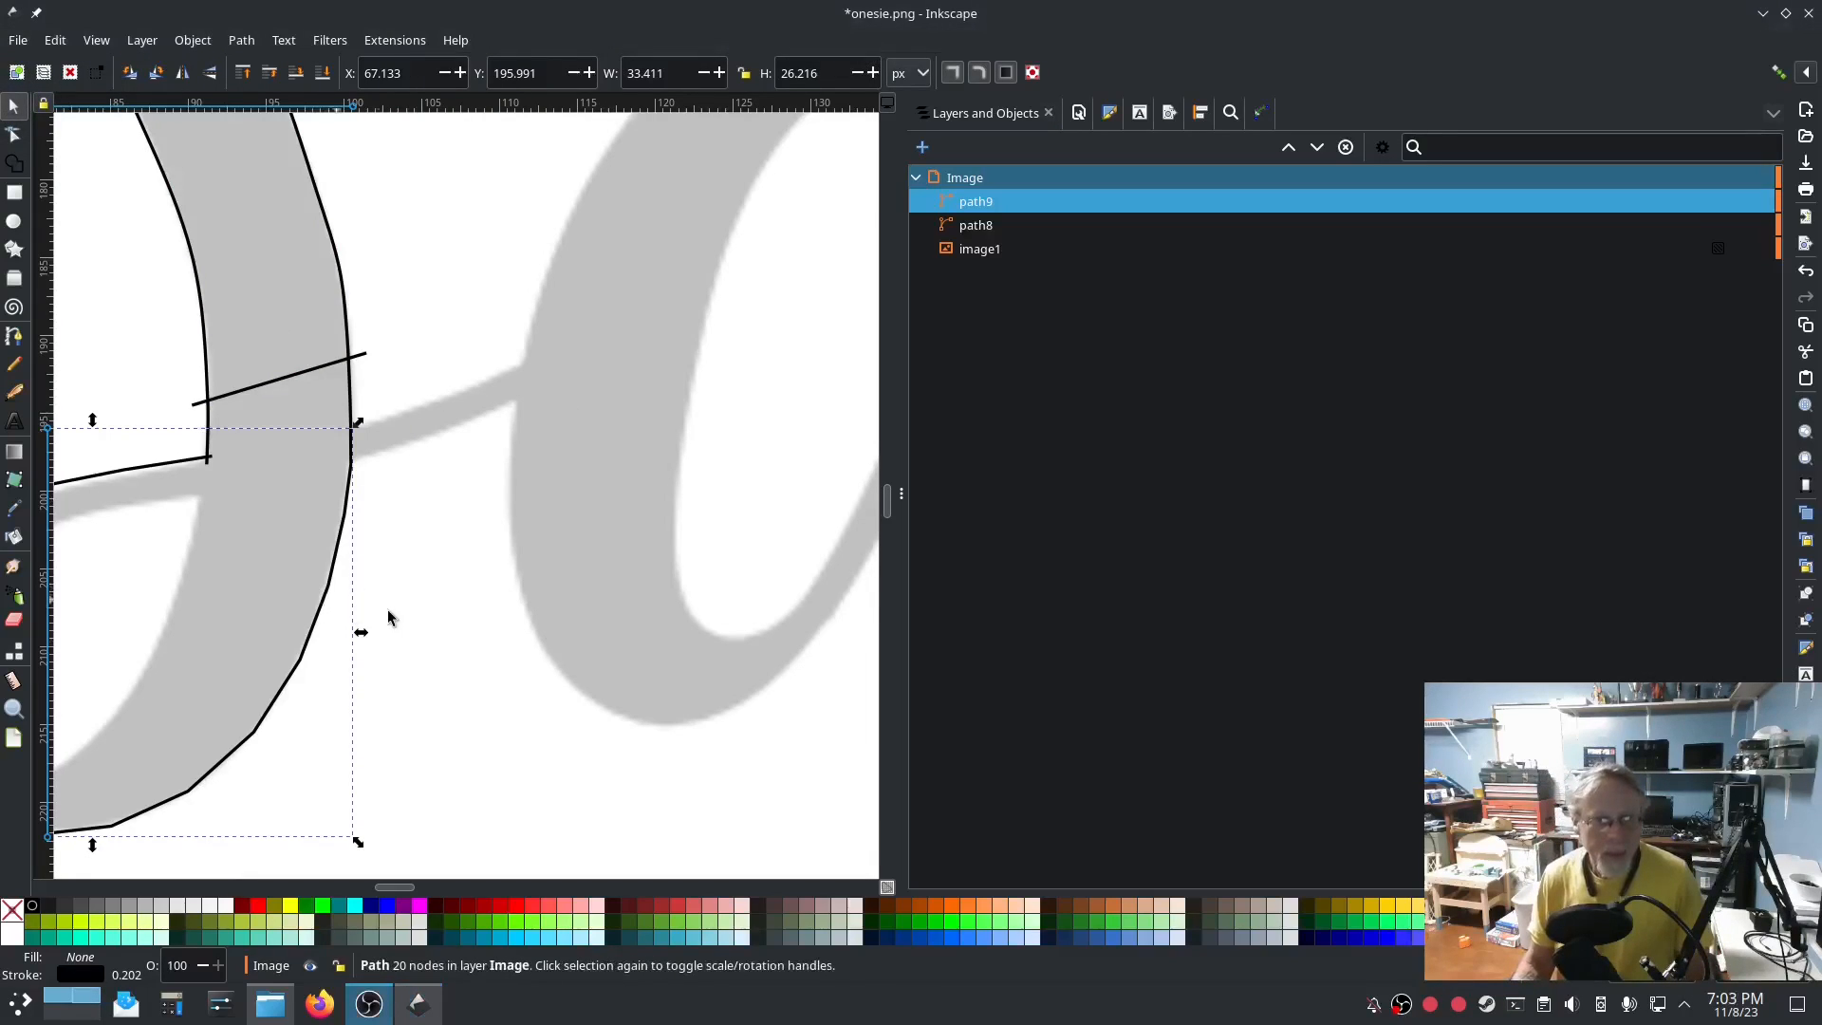
Start a second Pen path at the thin stroke's lower edge and trace the loop's inner edge to its far side.
drag(388, 618, 775, 535)
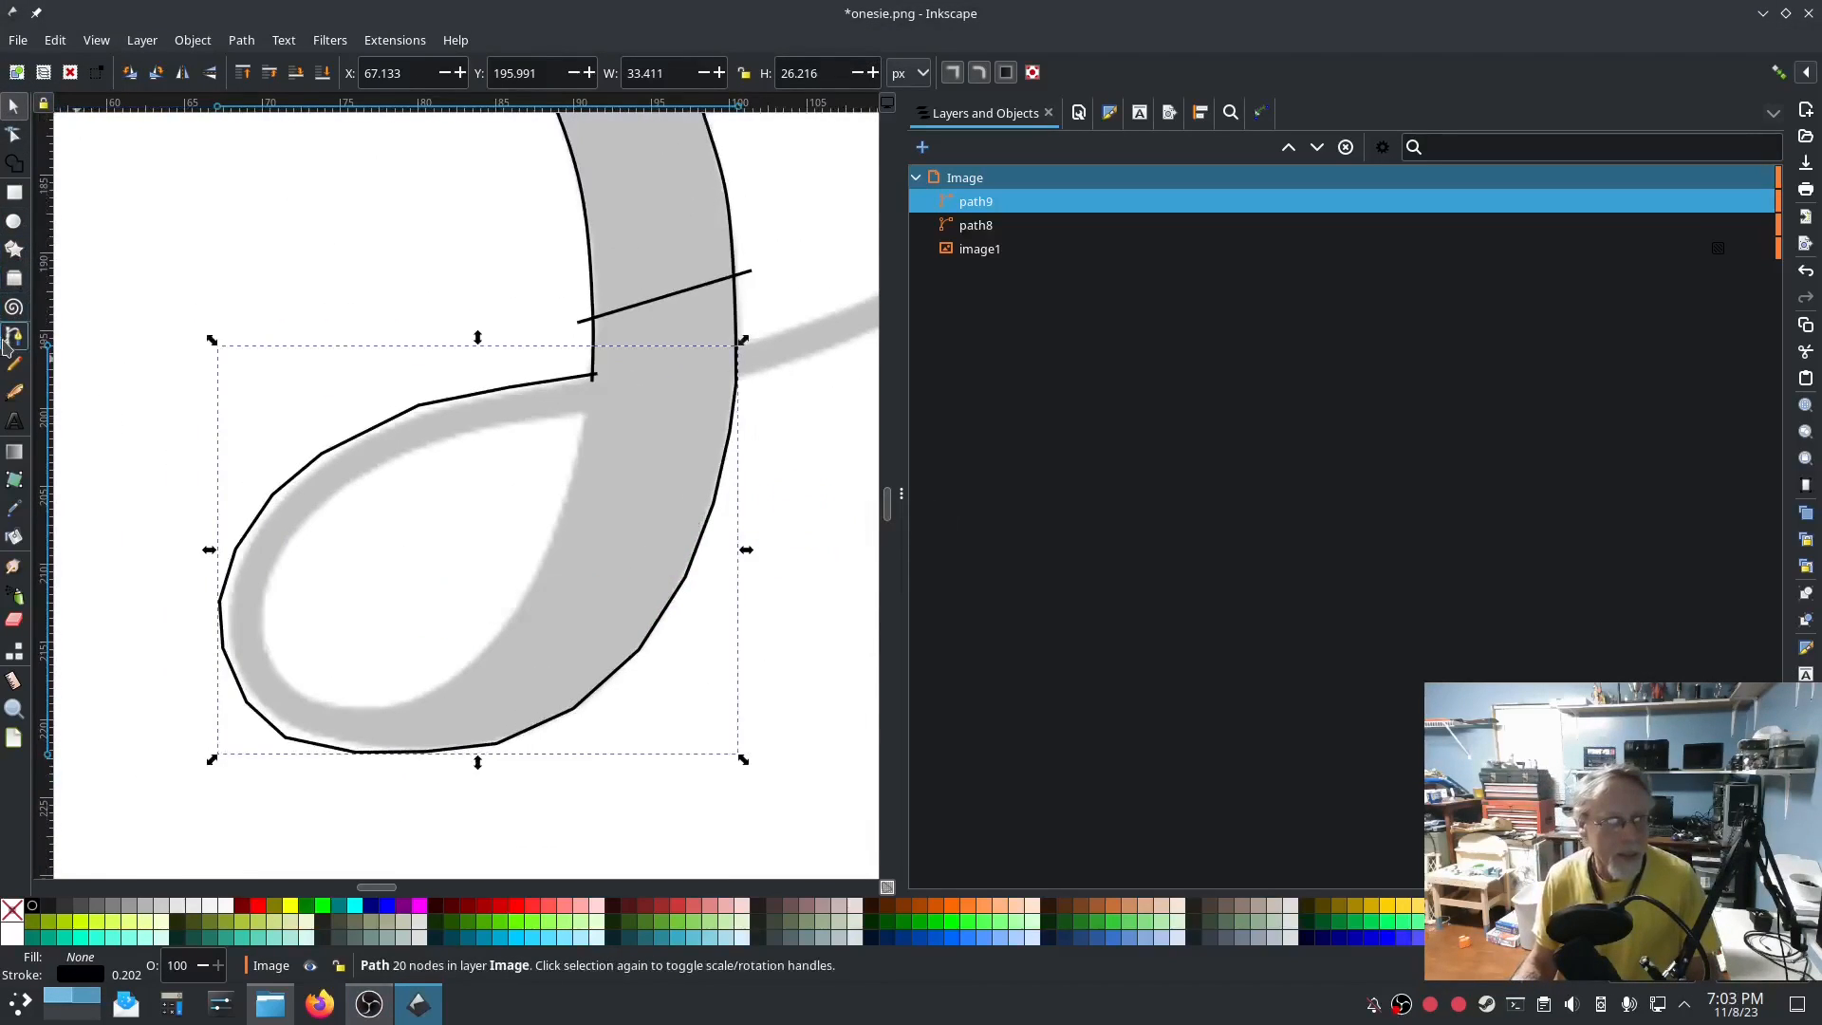
click(12, 337)
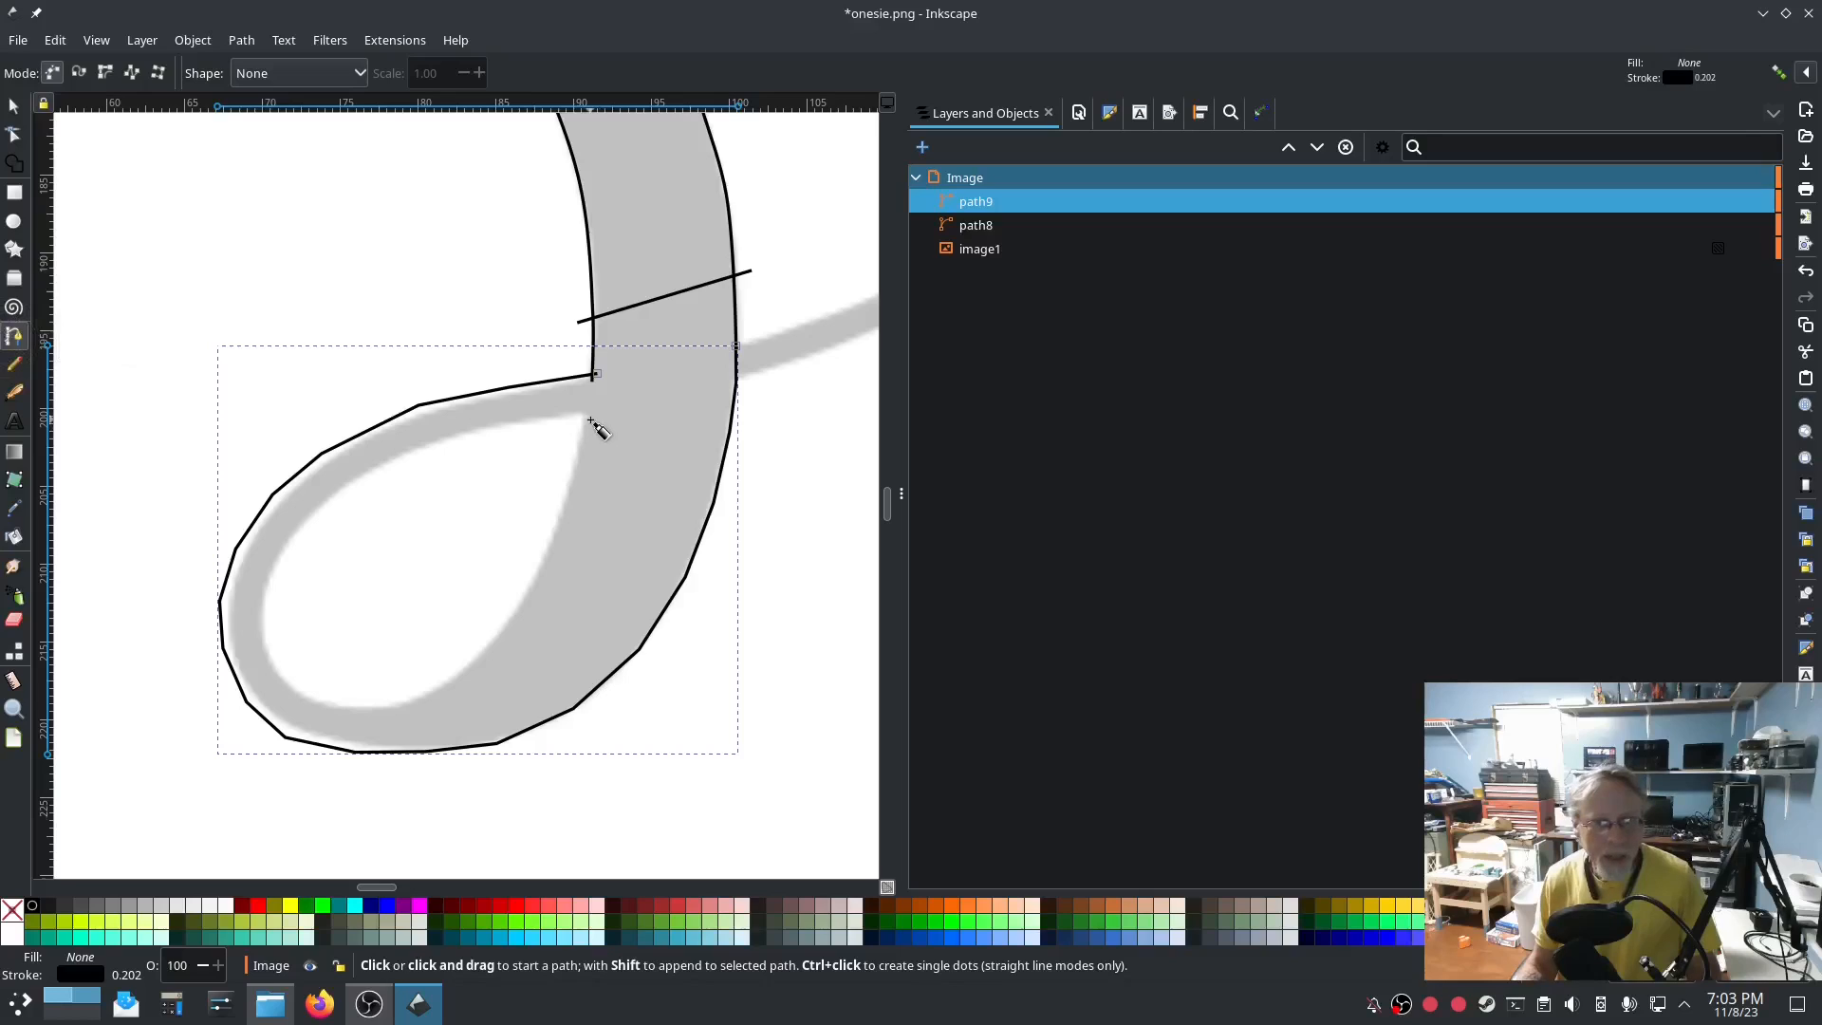
click(593, 417)
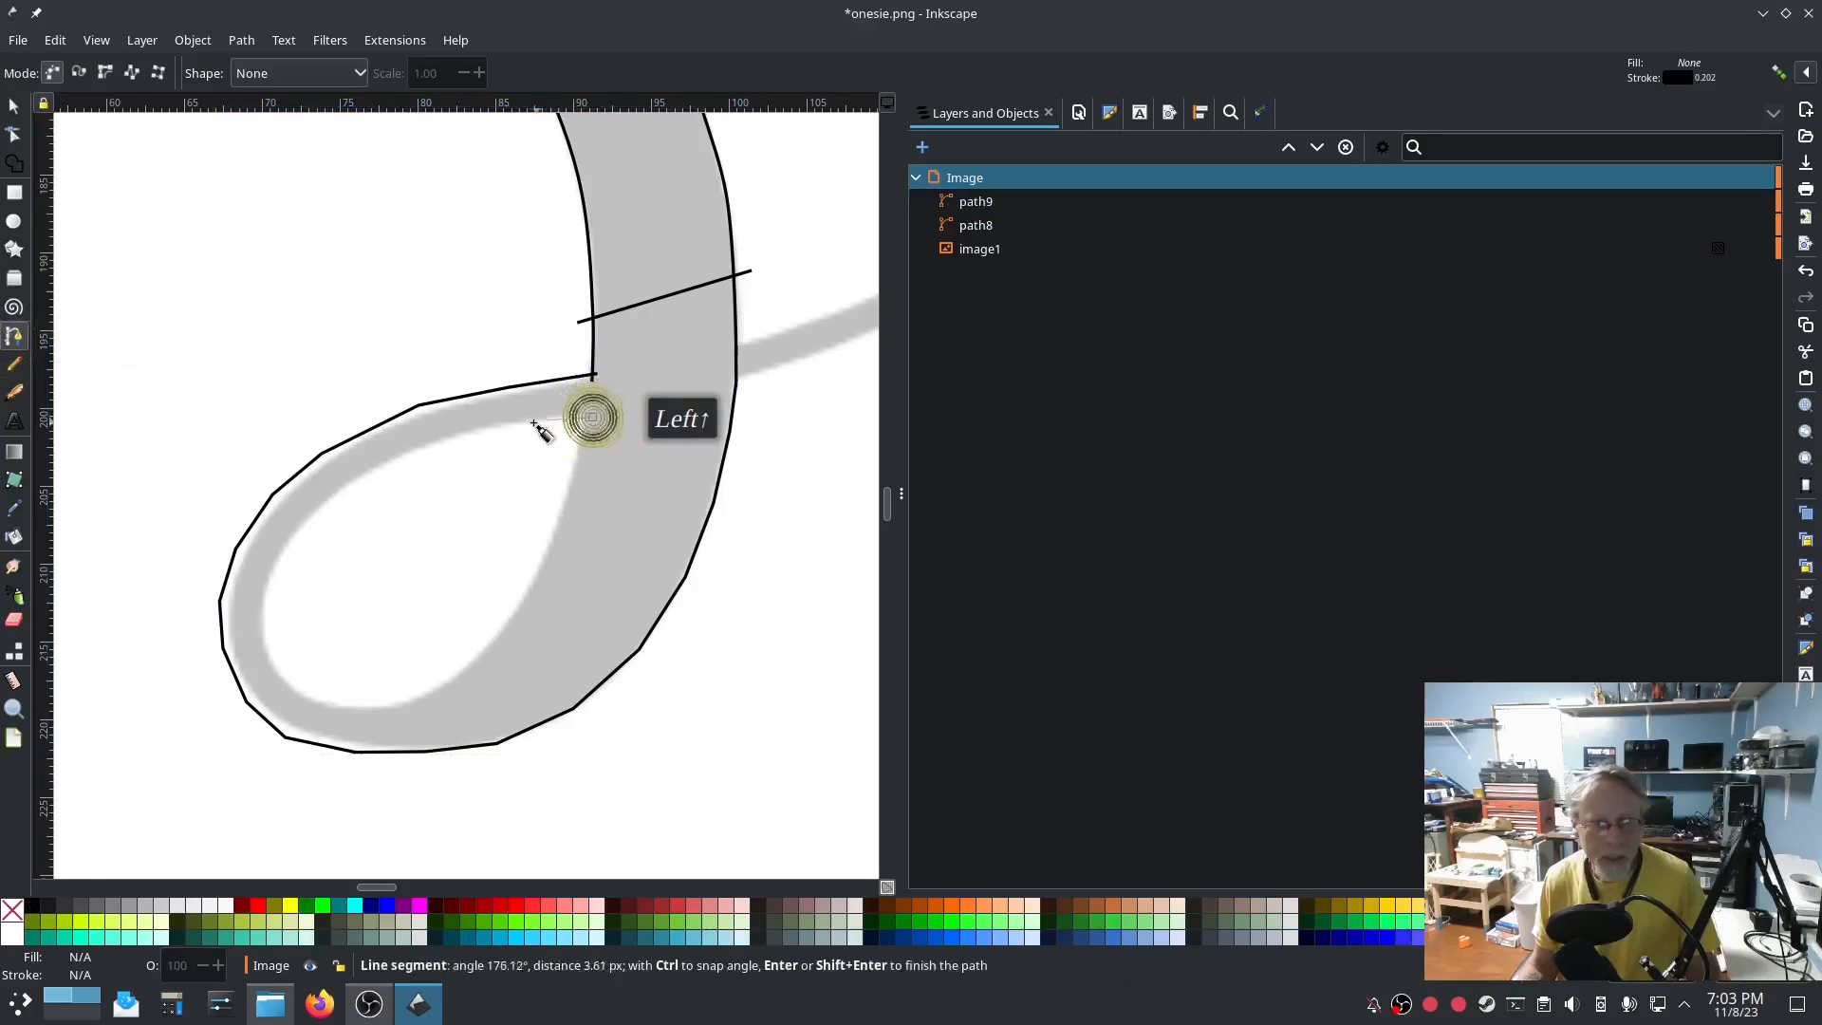
click(524, 428)
click(477, 438)
click(429, 452)
click(362, 481)
click(328, 515)
click(292, 549)
click(273, 588)
click(271, 630)
Continue the inner path around the loop's bottom and up the wide stroke, finishing at the existing satin column's inner rail.
click(278, 661)
click(310, 685)
click(357, 699)
click(411, 697)
click(459, 668)
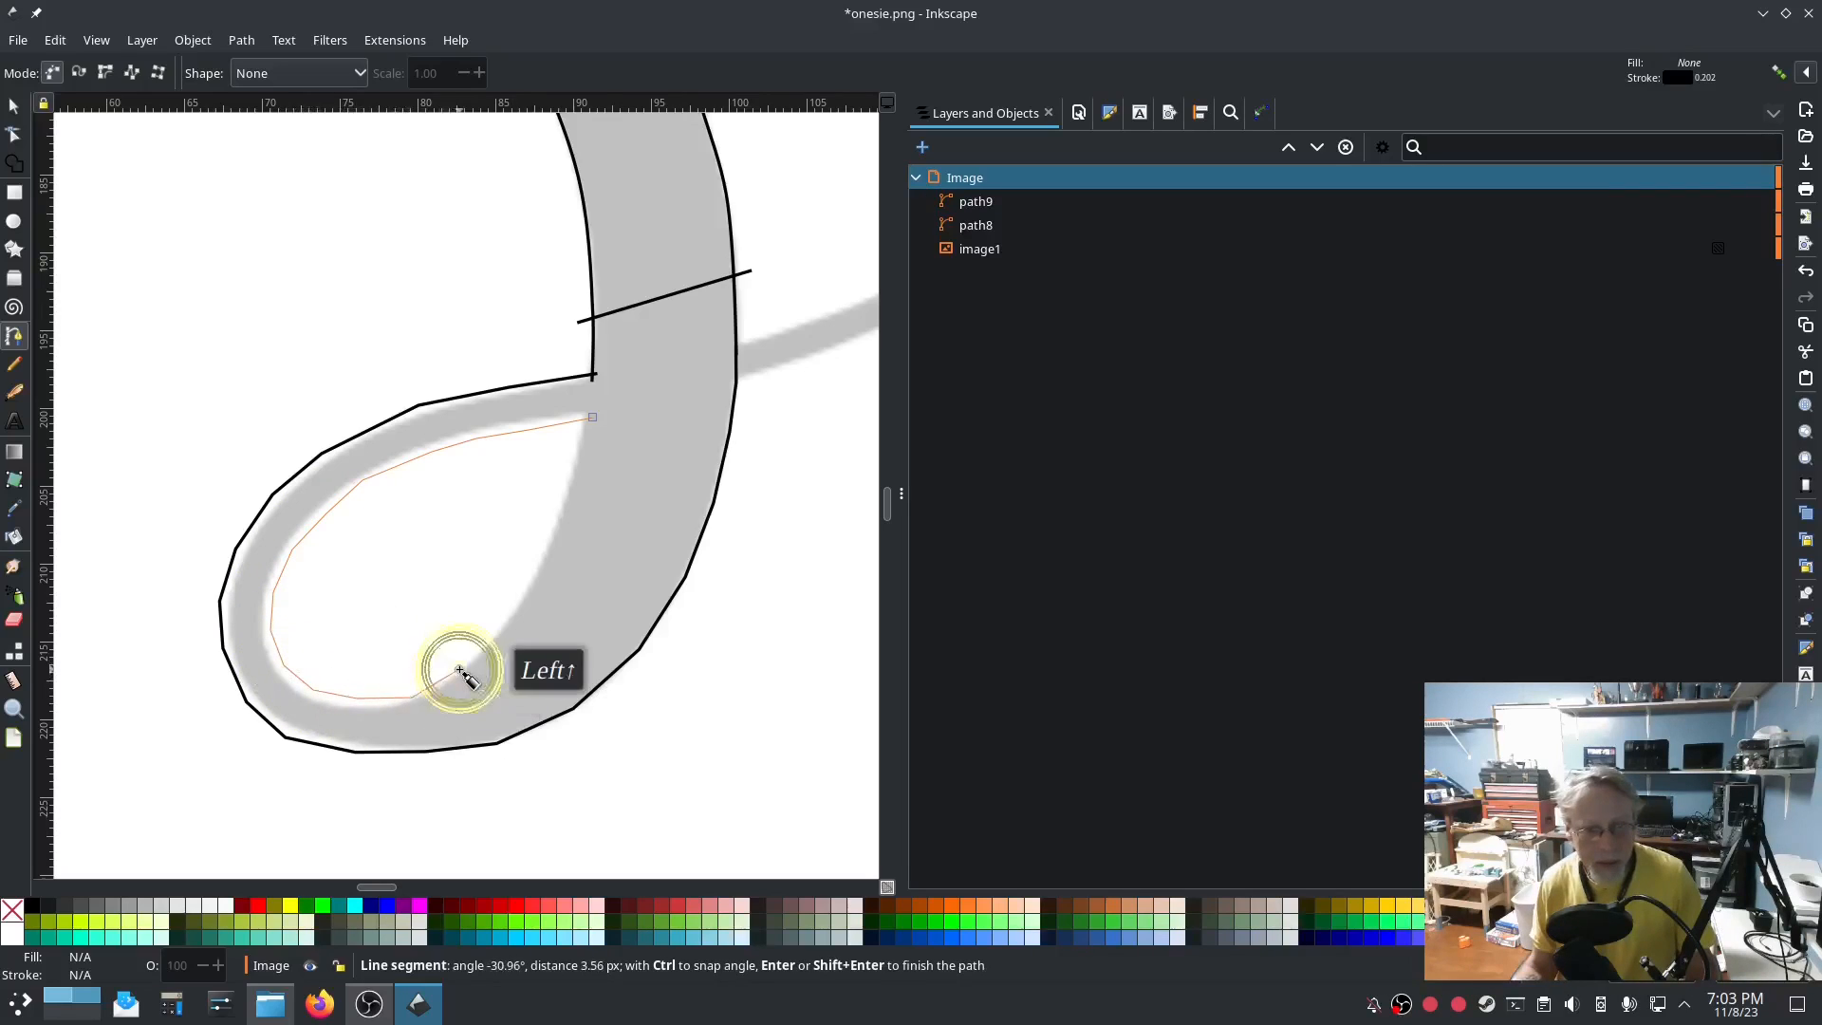
click(510, 617)
click(549, 543)
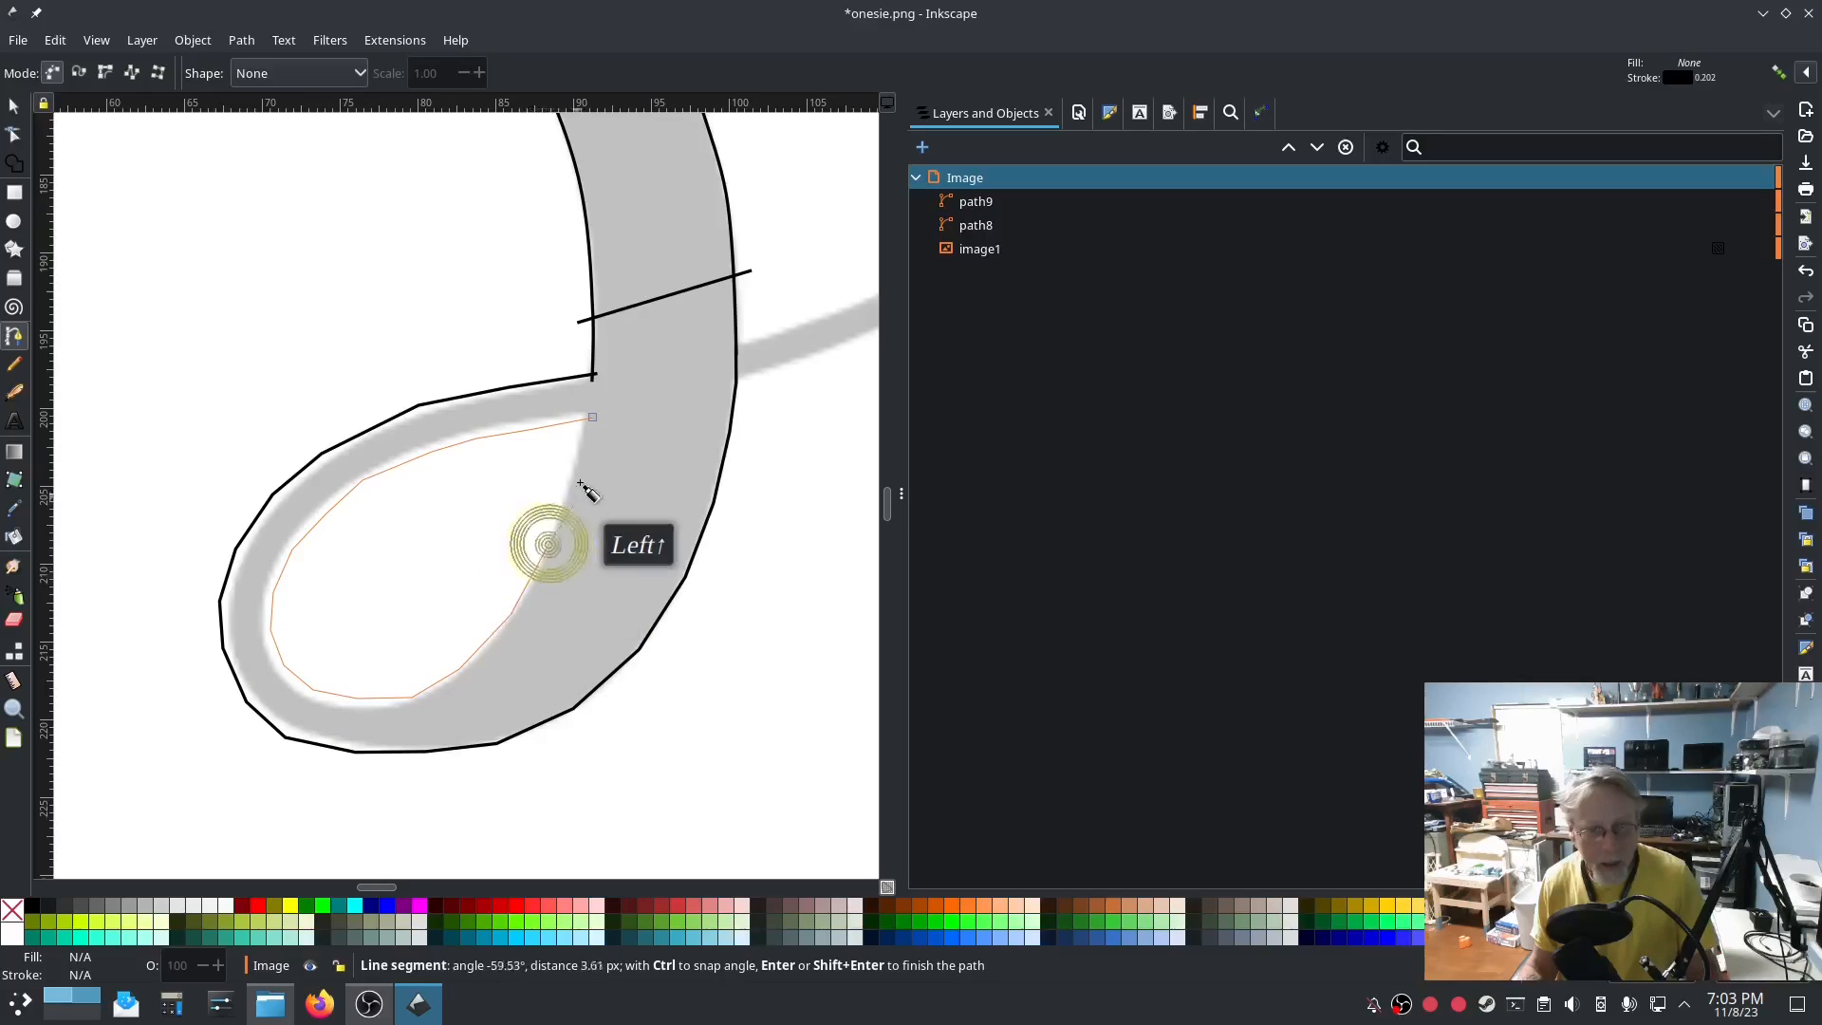
click(580, 459)
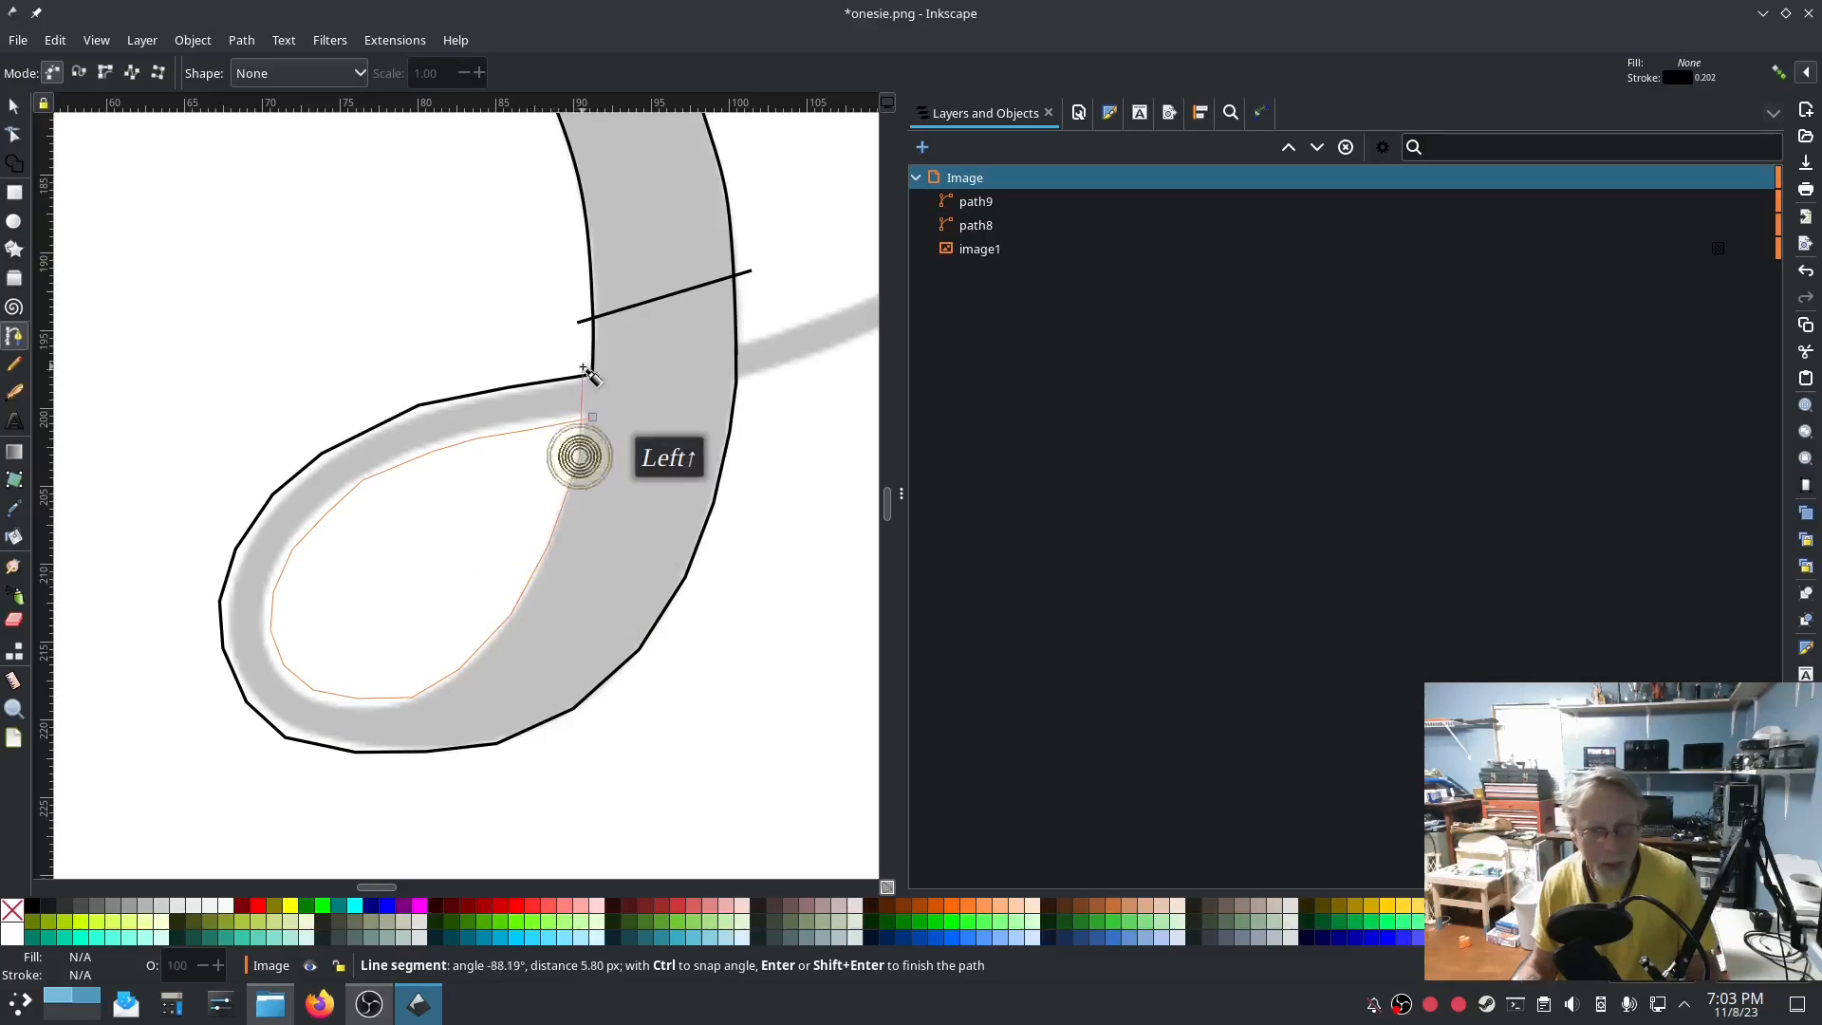
click(590, 373)
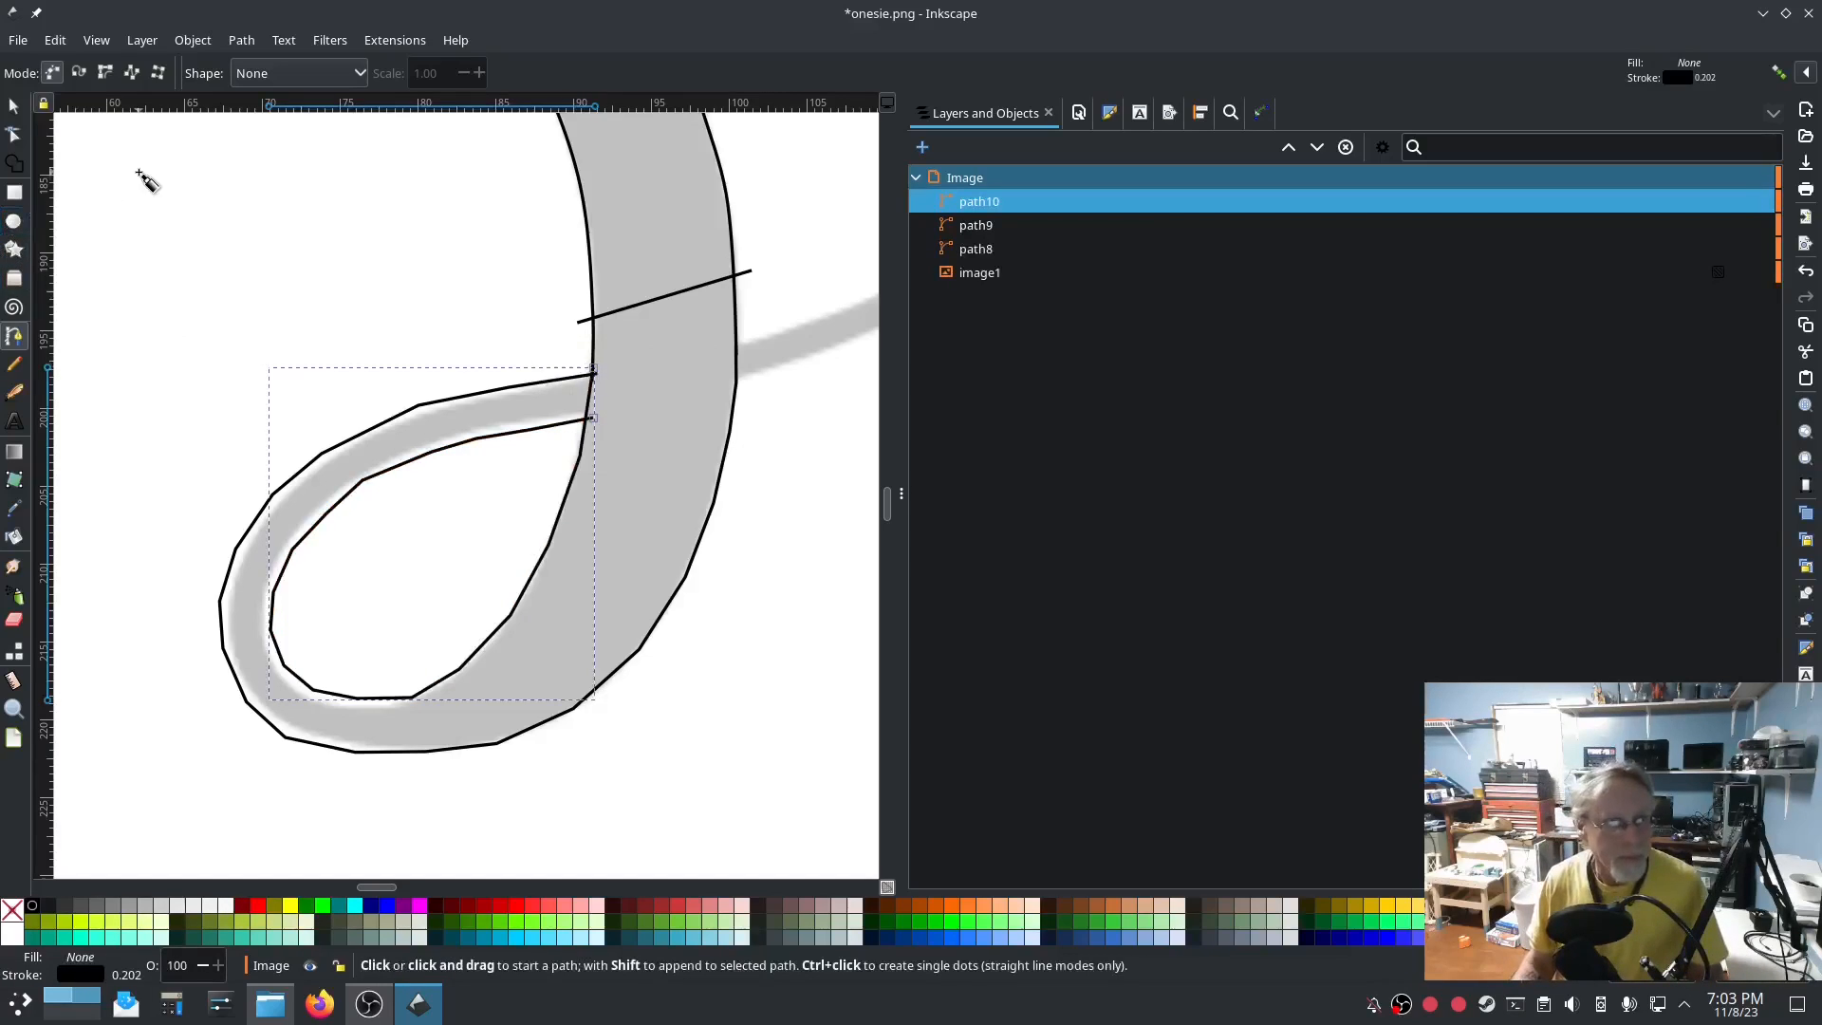
Make all nodes of the loop's inner and outer outlines auto-smooth.
click(15, 138)
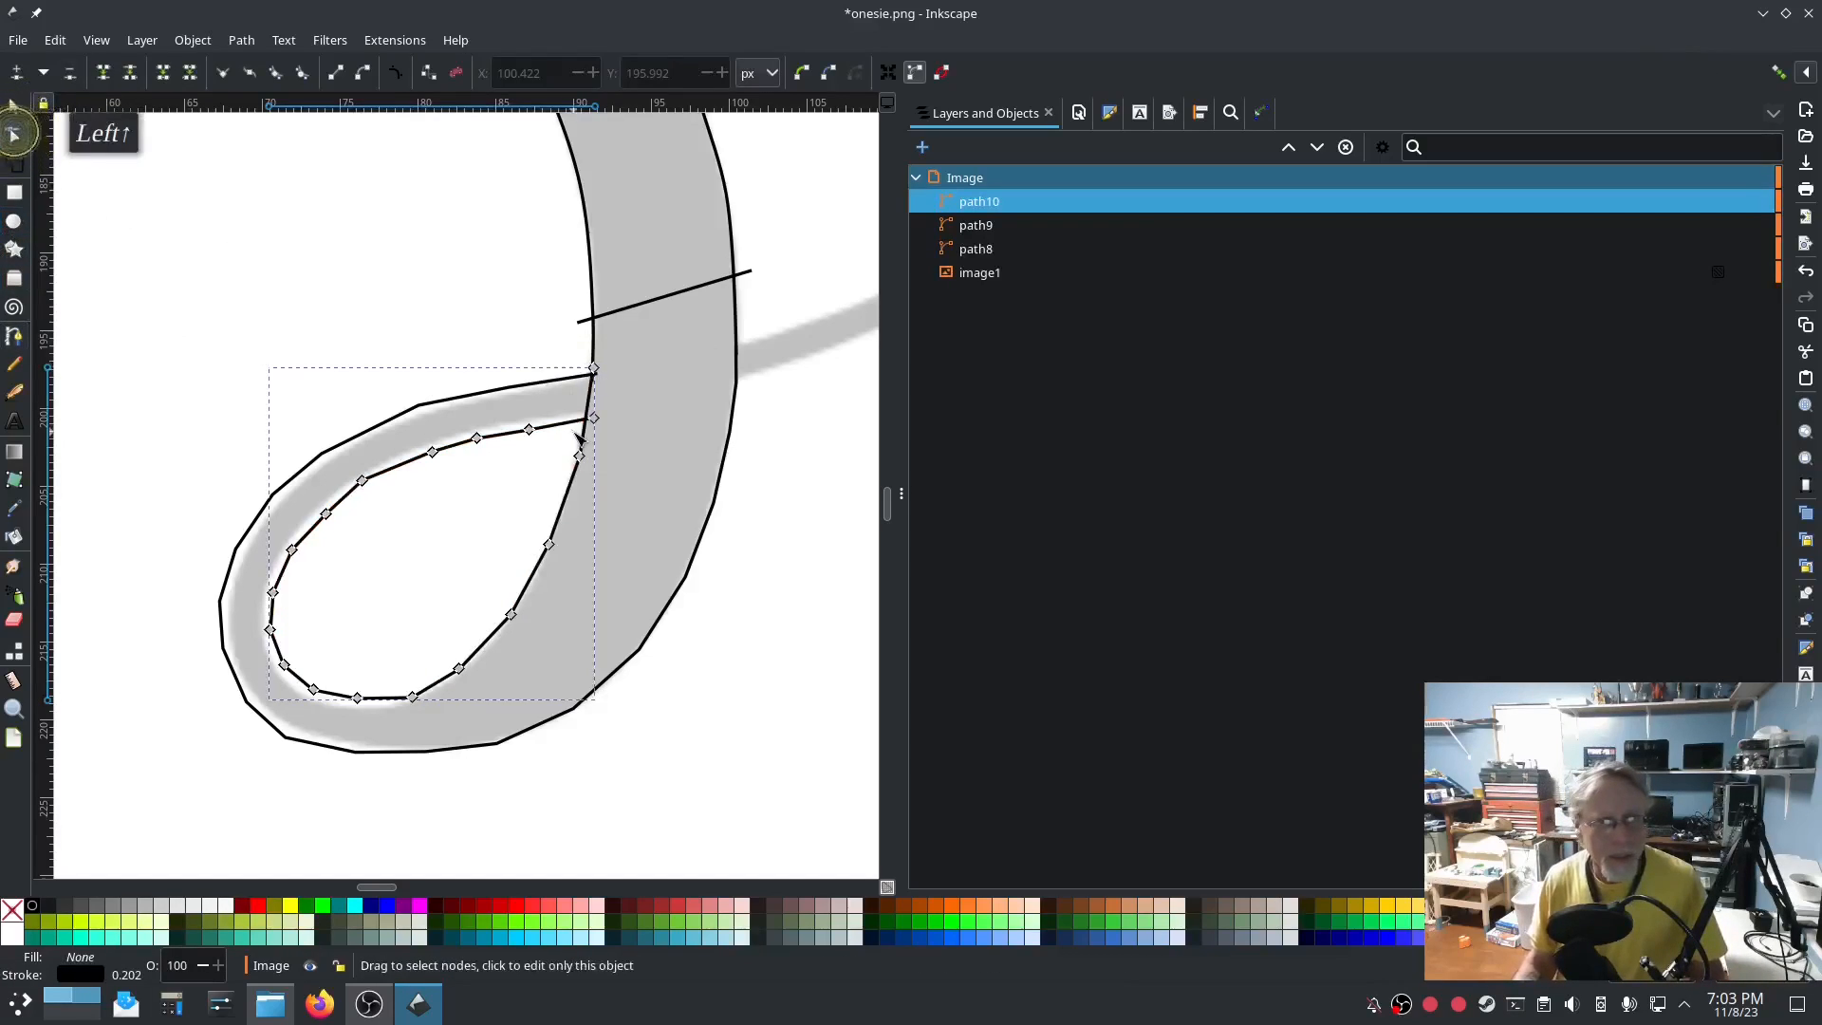
shift+click(520, 386)
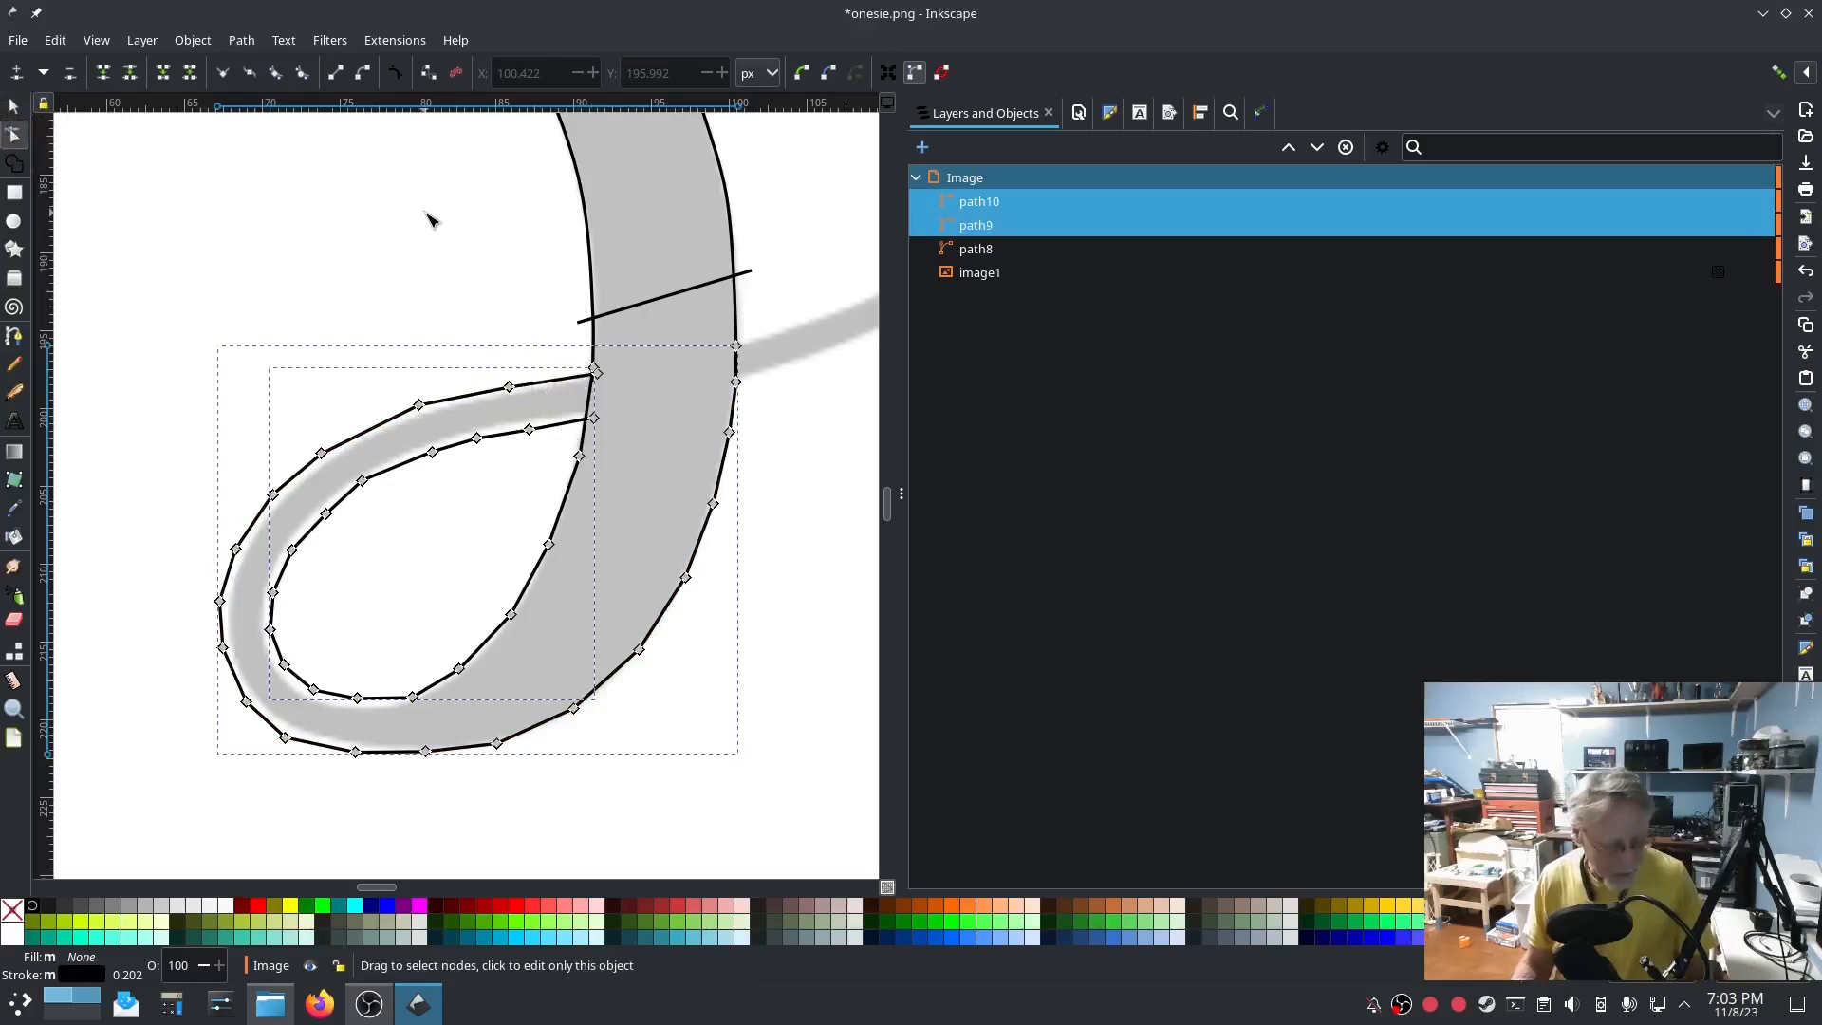
key(ctrl+a)
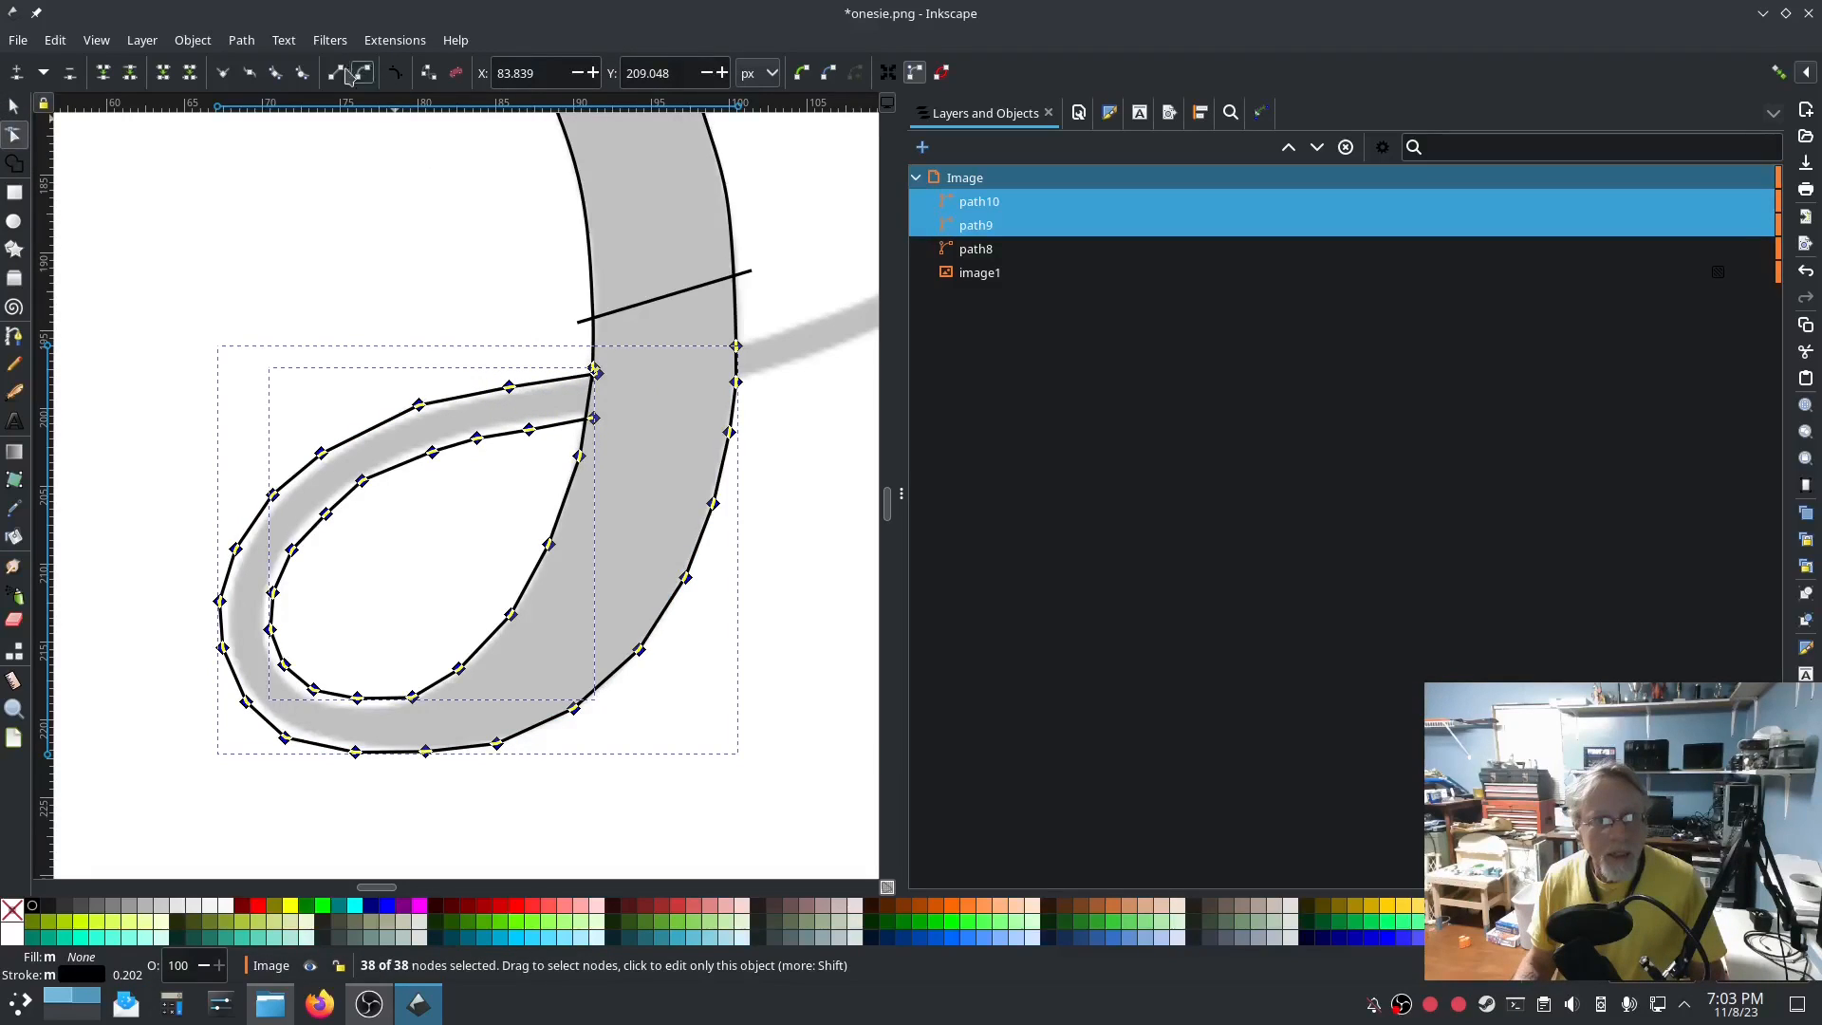
click(303, 74)
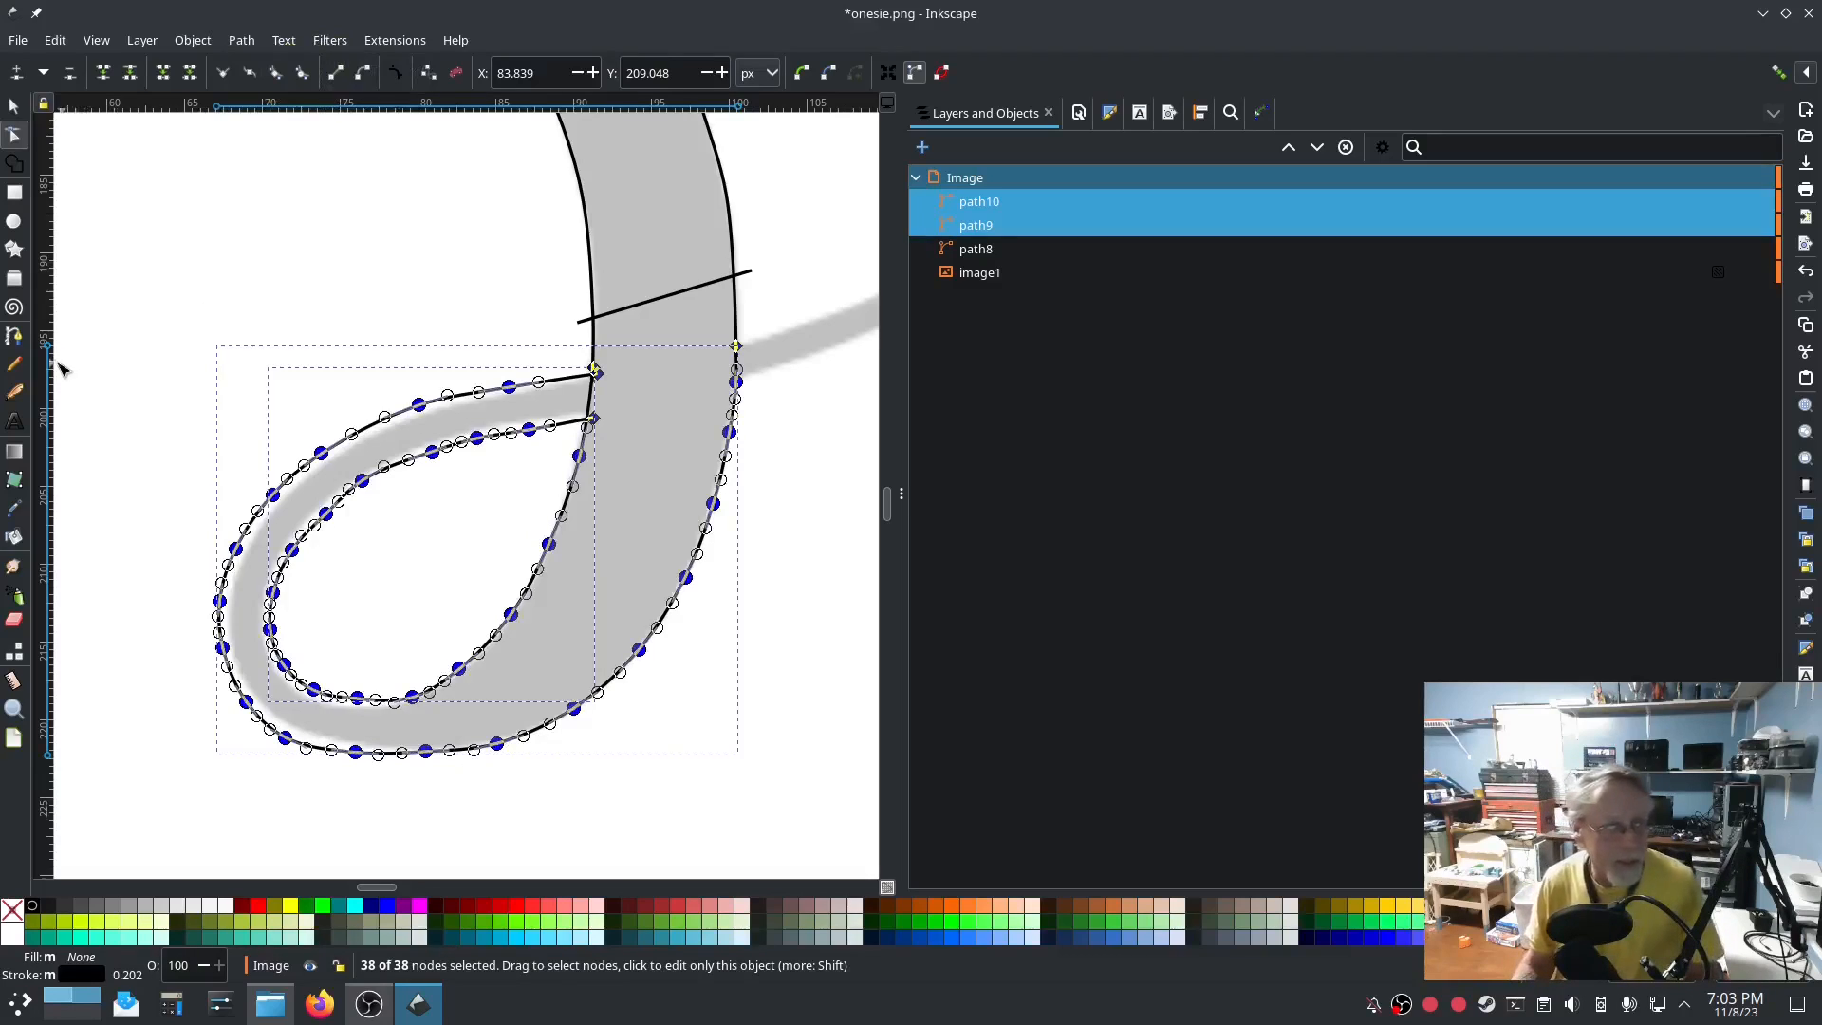
Draw seven freehand rungs across both outlines, from the thin stroke around the loop to the top of the wide stroke.
click(15, 364)
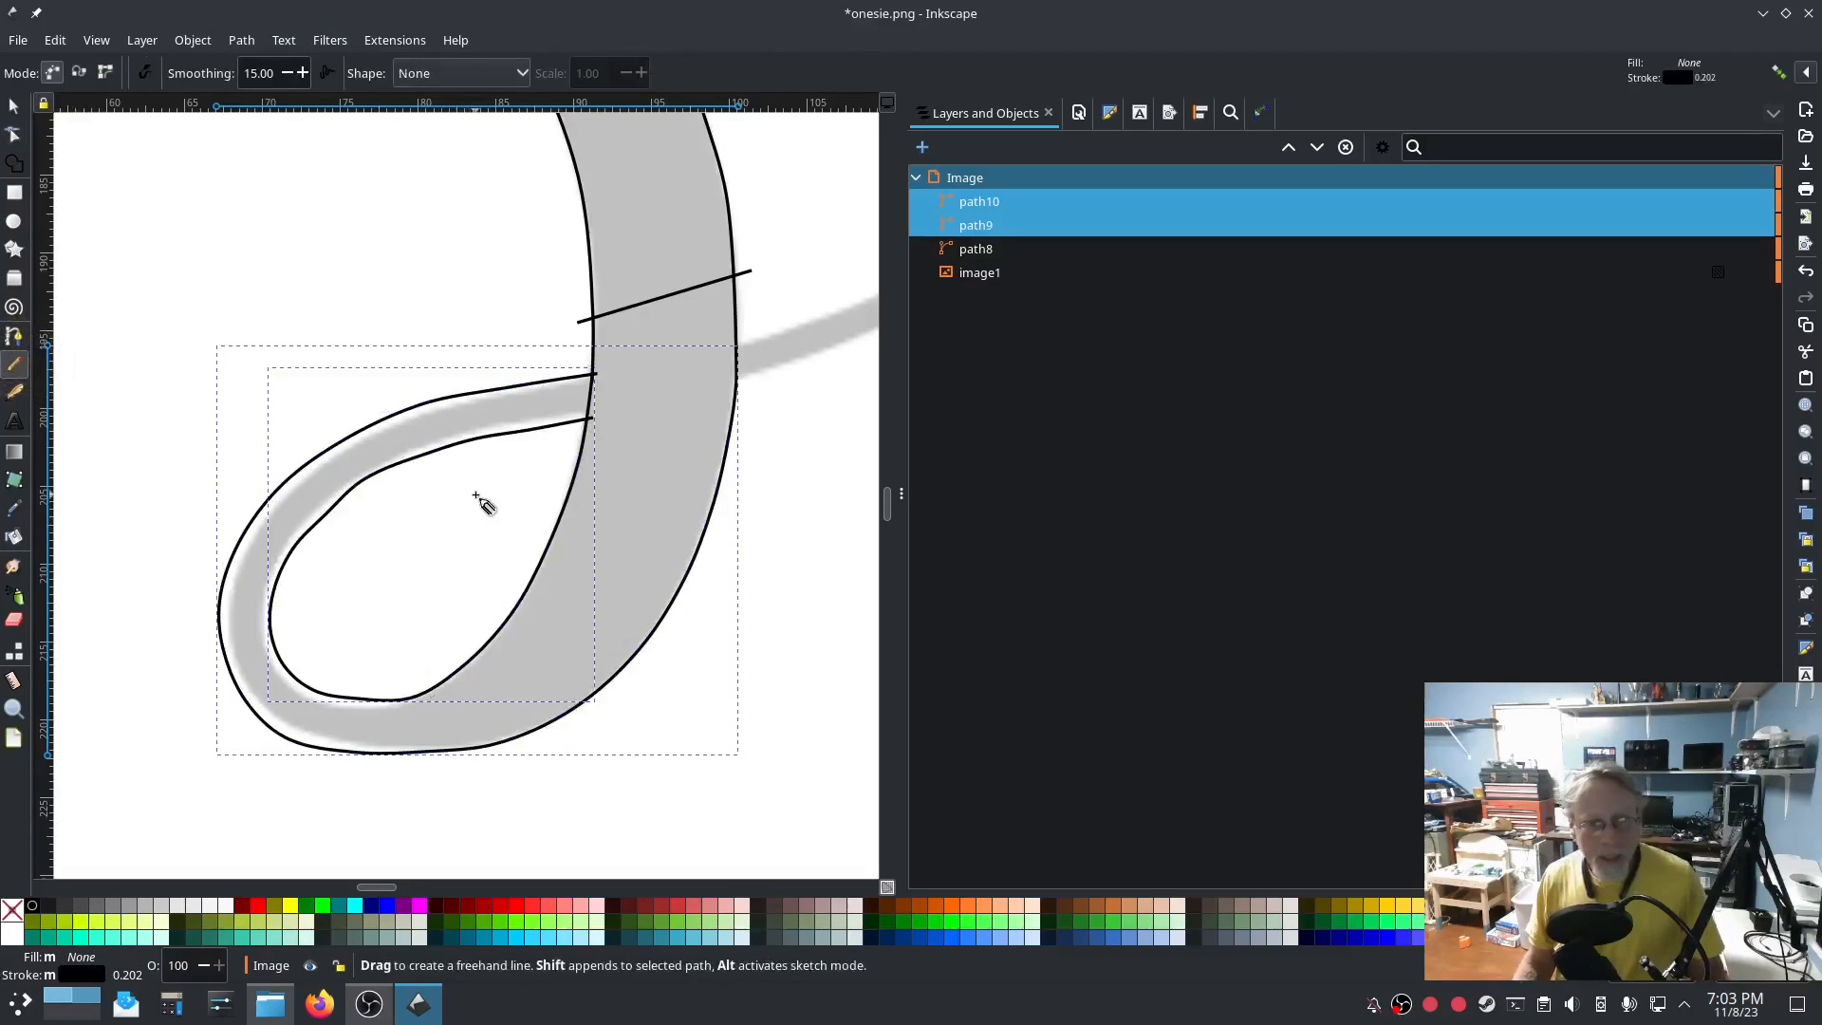
drag(555, 438, 537, 368)
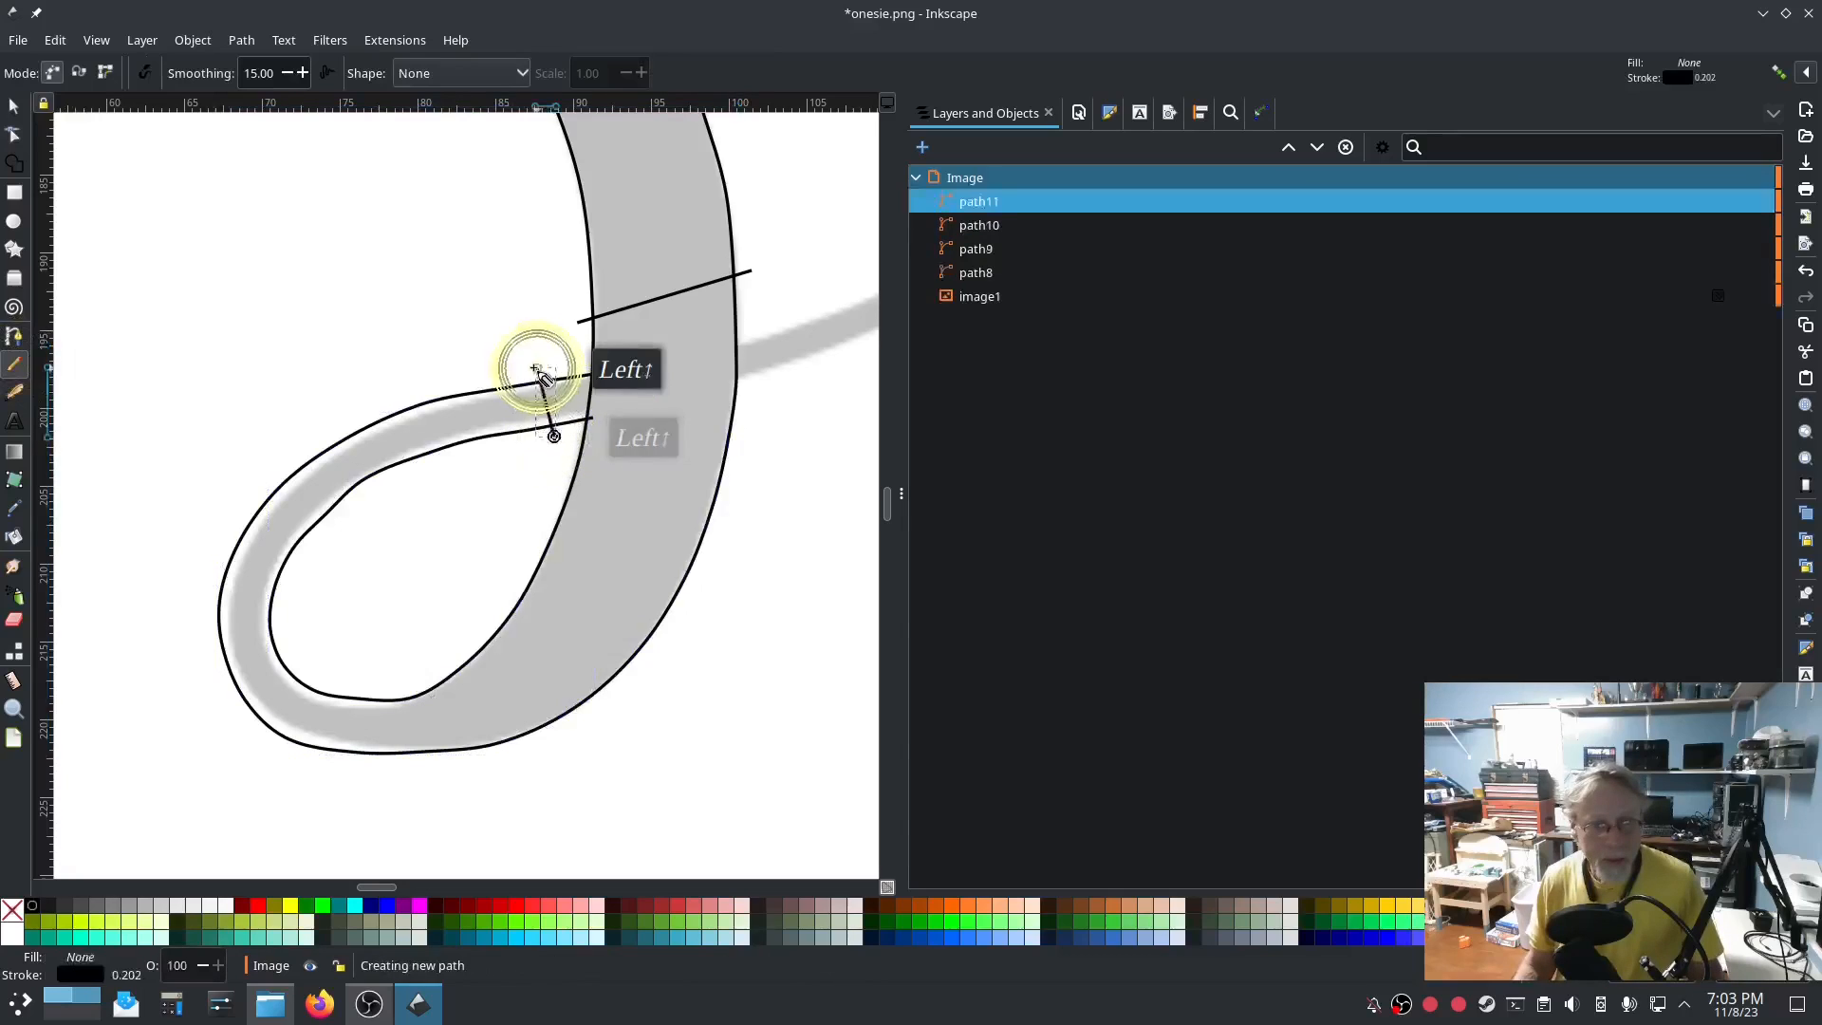
click(361, 522)
drag(361, 522, 256, 480)
drag(285, 620, 210, 649)
drag(348, 681, 331, 764)
drag(469, 642, 535, 748)
drag(534, 521, 728, 588)
drag(575, 401, 758, 399)
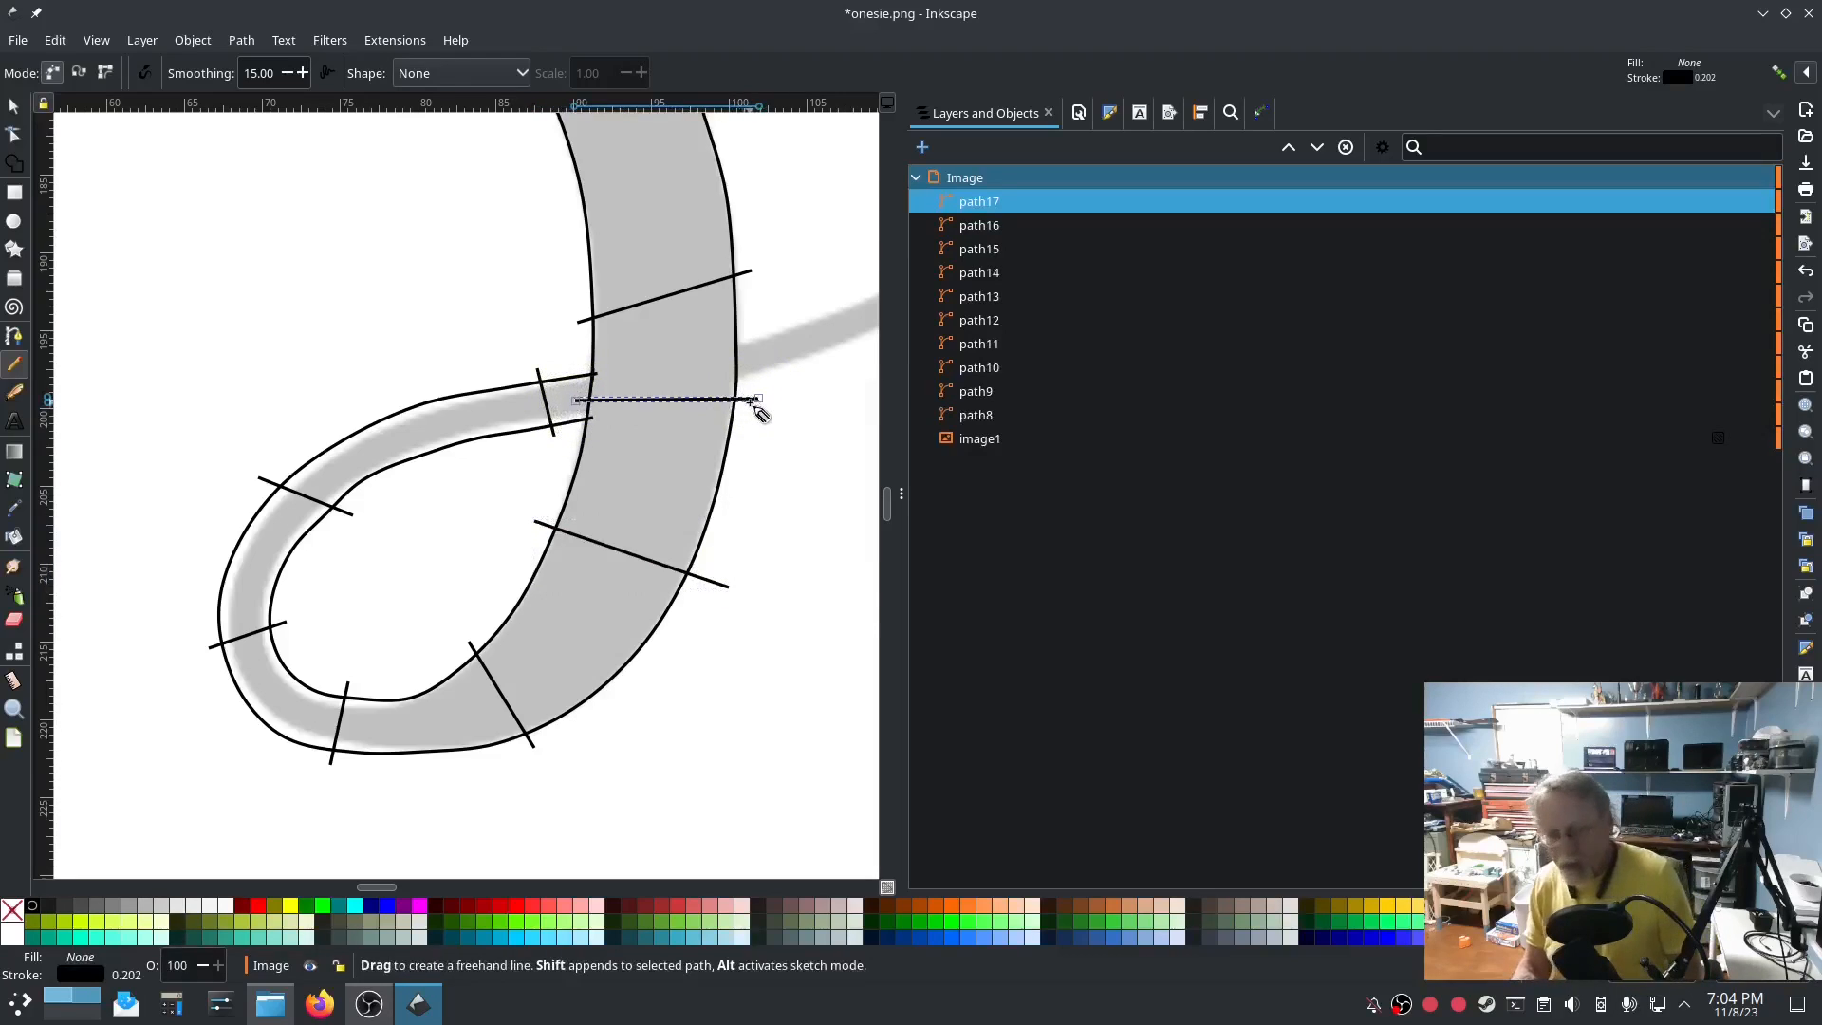
Combine the loop's two outlines and seven rungs, path9 through path17, into a single path.
click(977, 370)
click(985, 386)
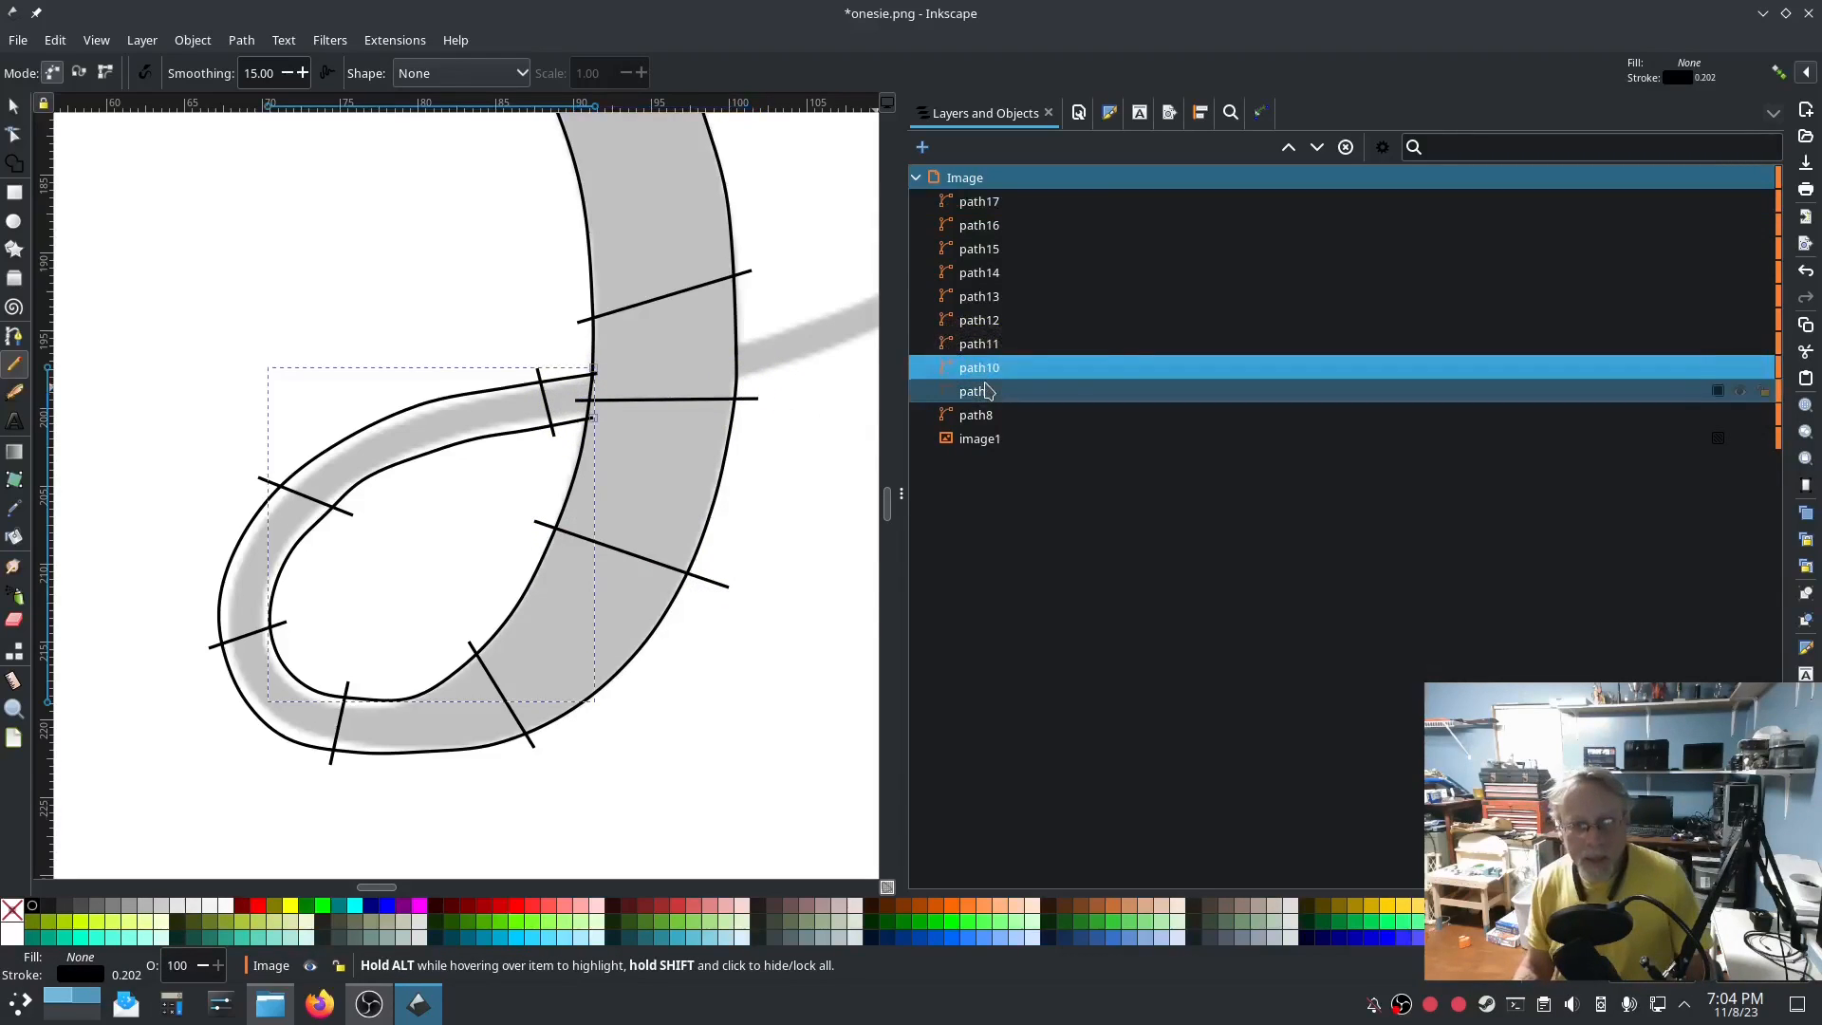
click(986, 390)
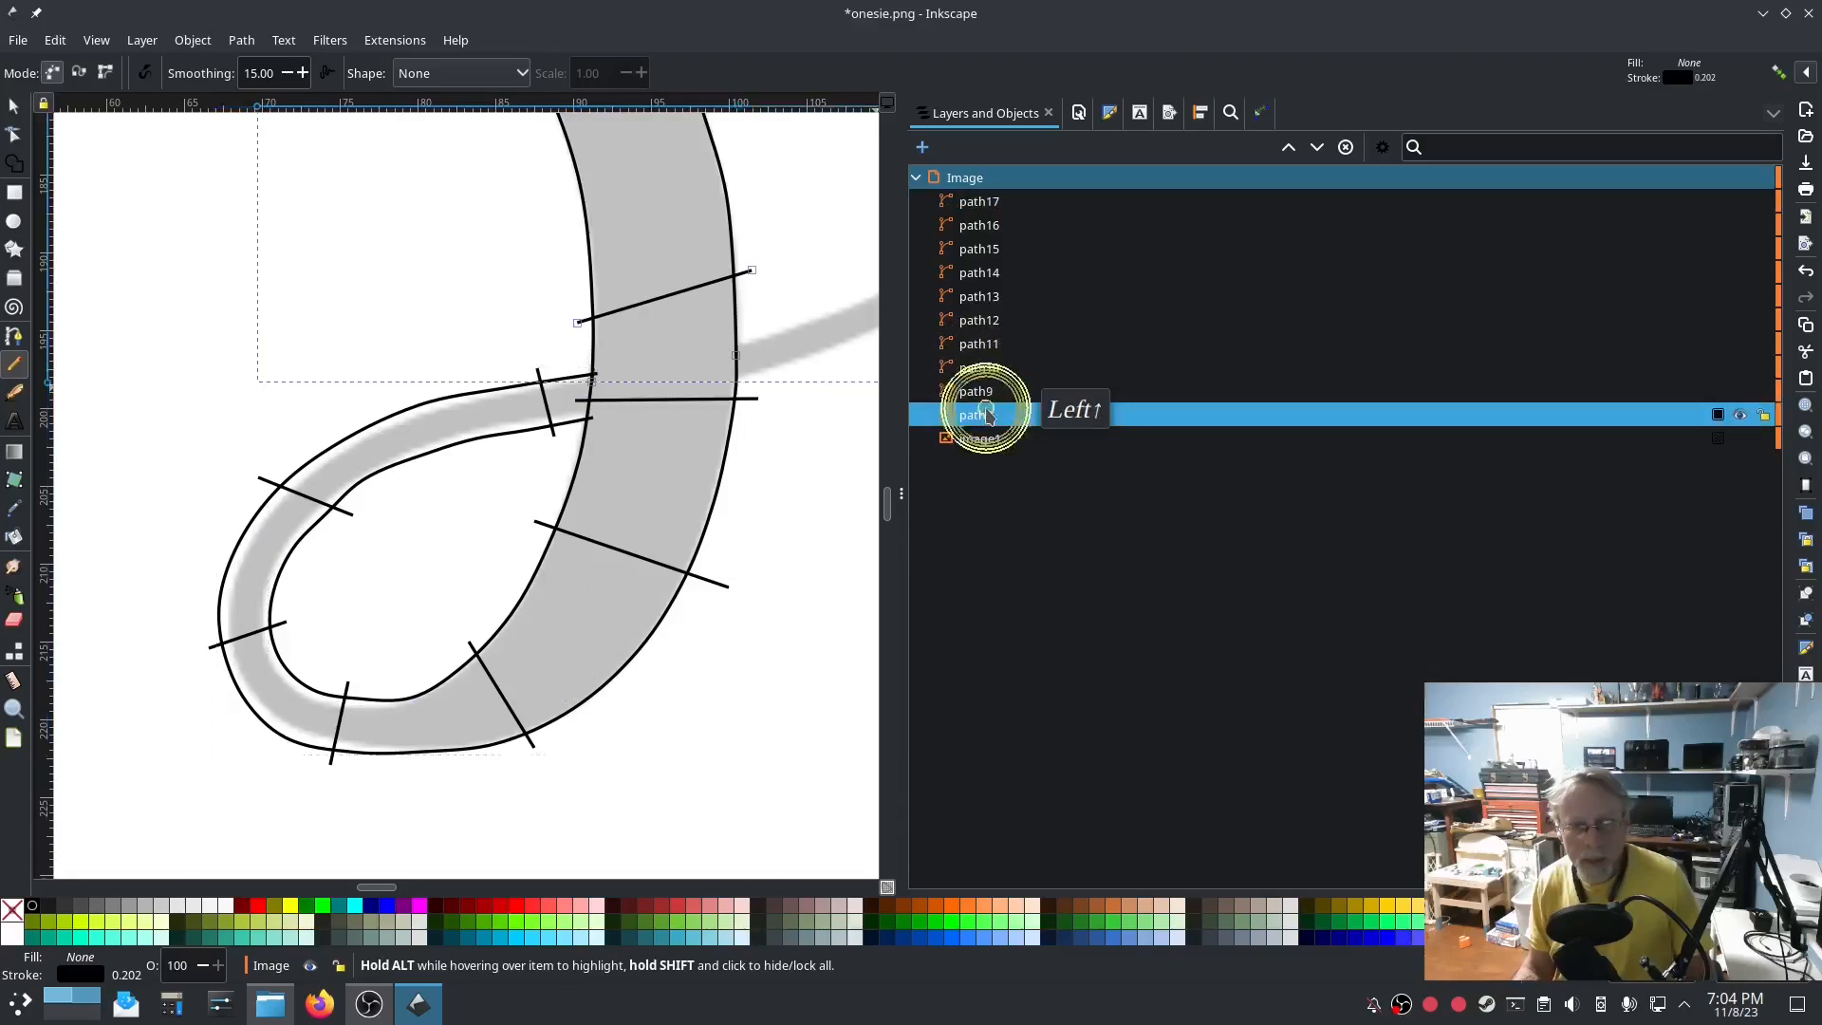
shift+click(978, 203)
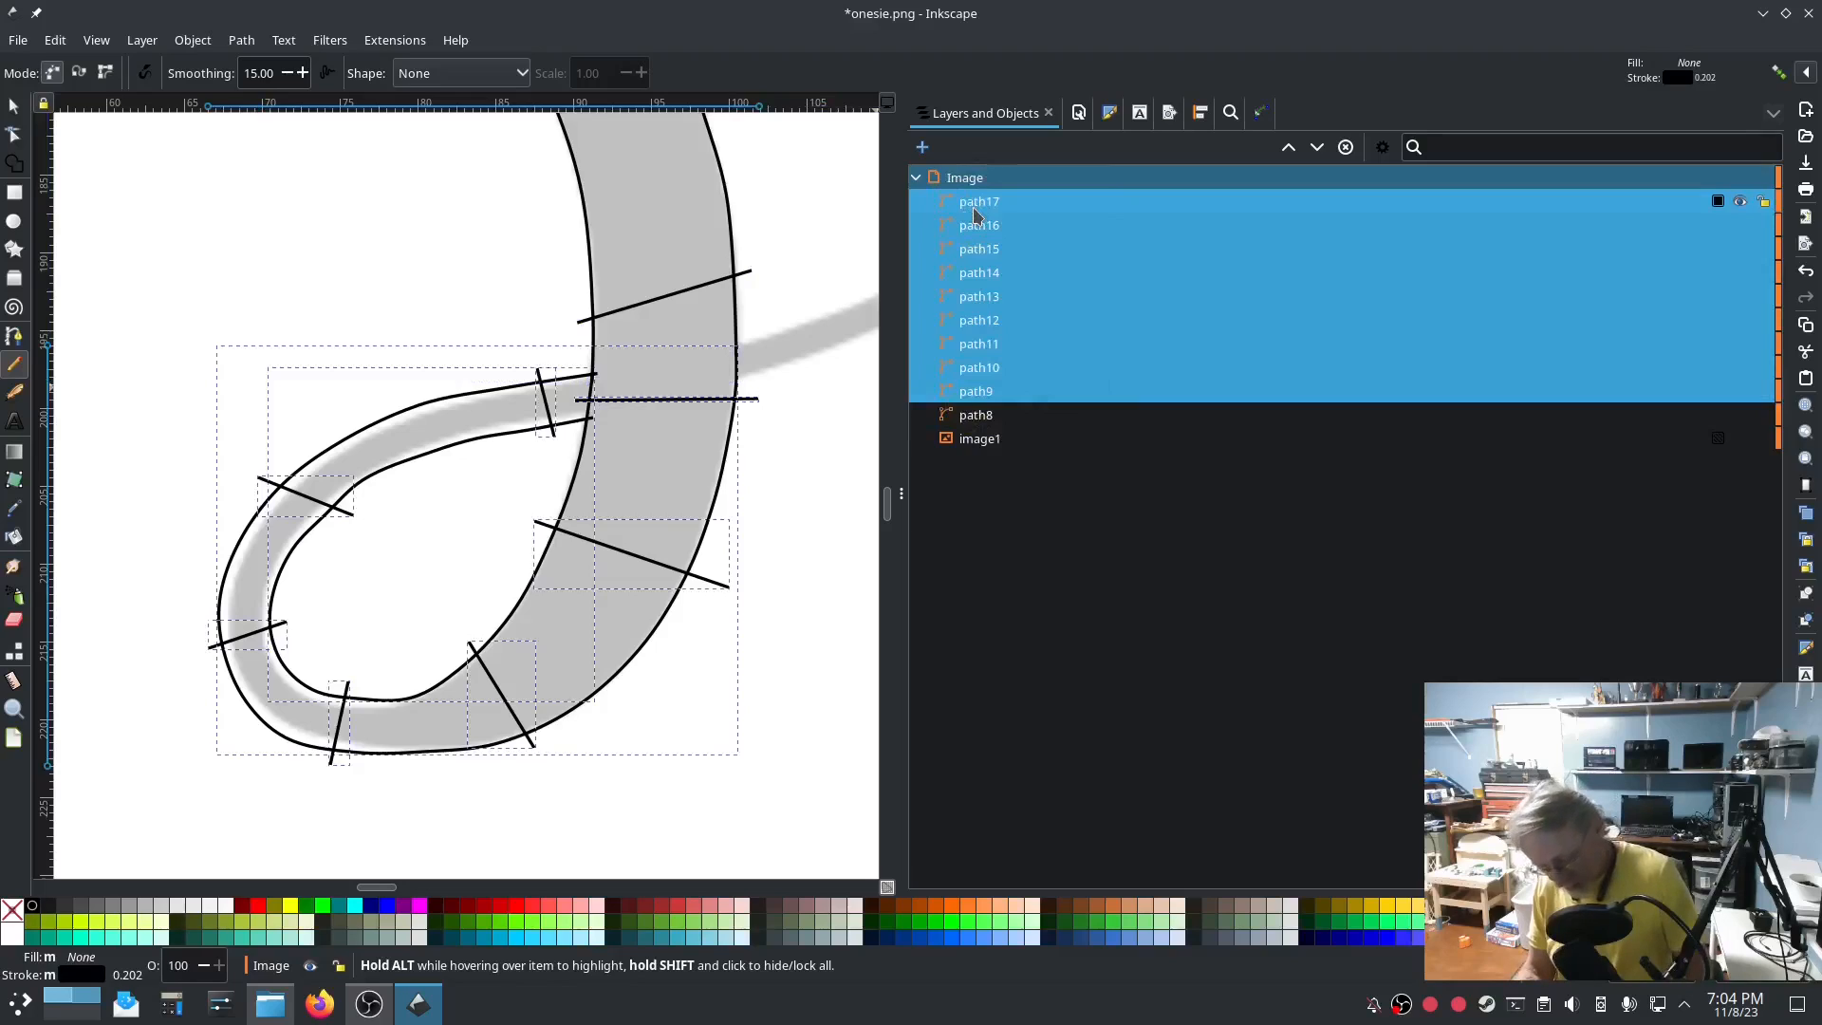
key(ctrl+k)
Open Ink/Stitch Params for the combined loop path and enable Custom satin column.
click(394, 40)
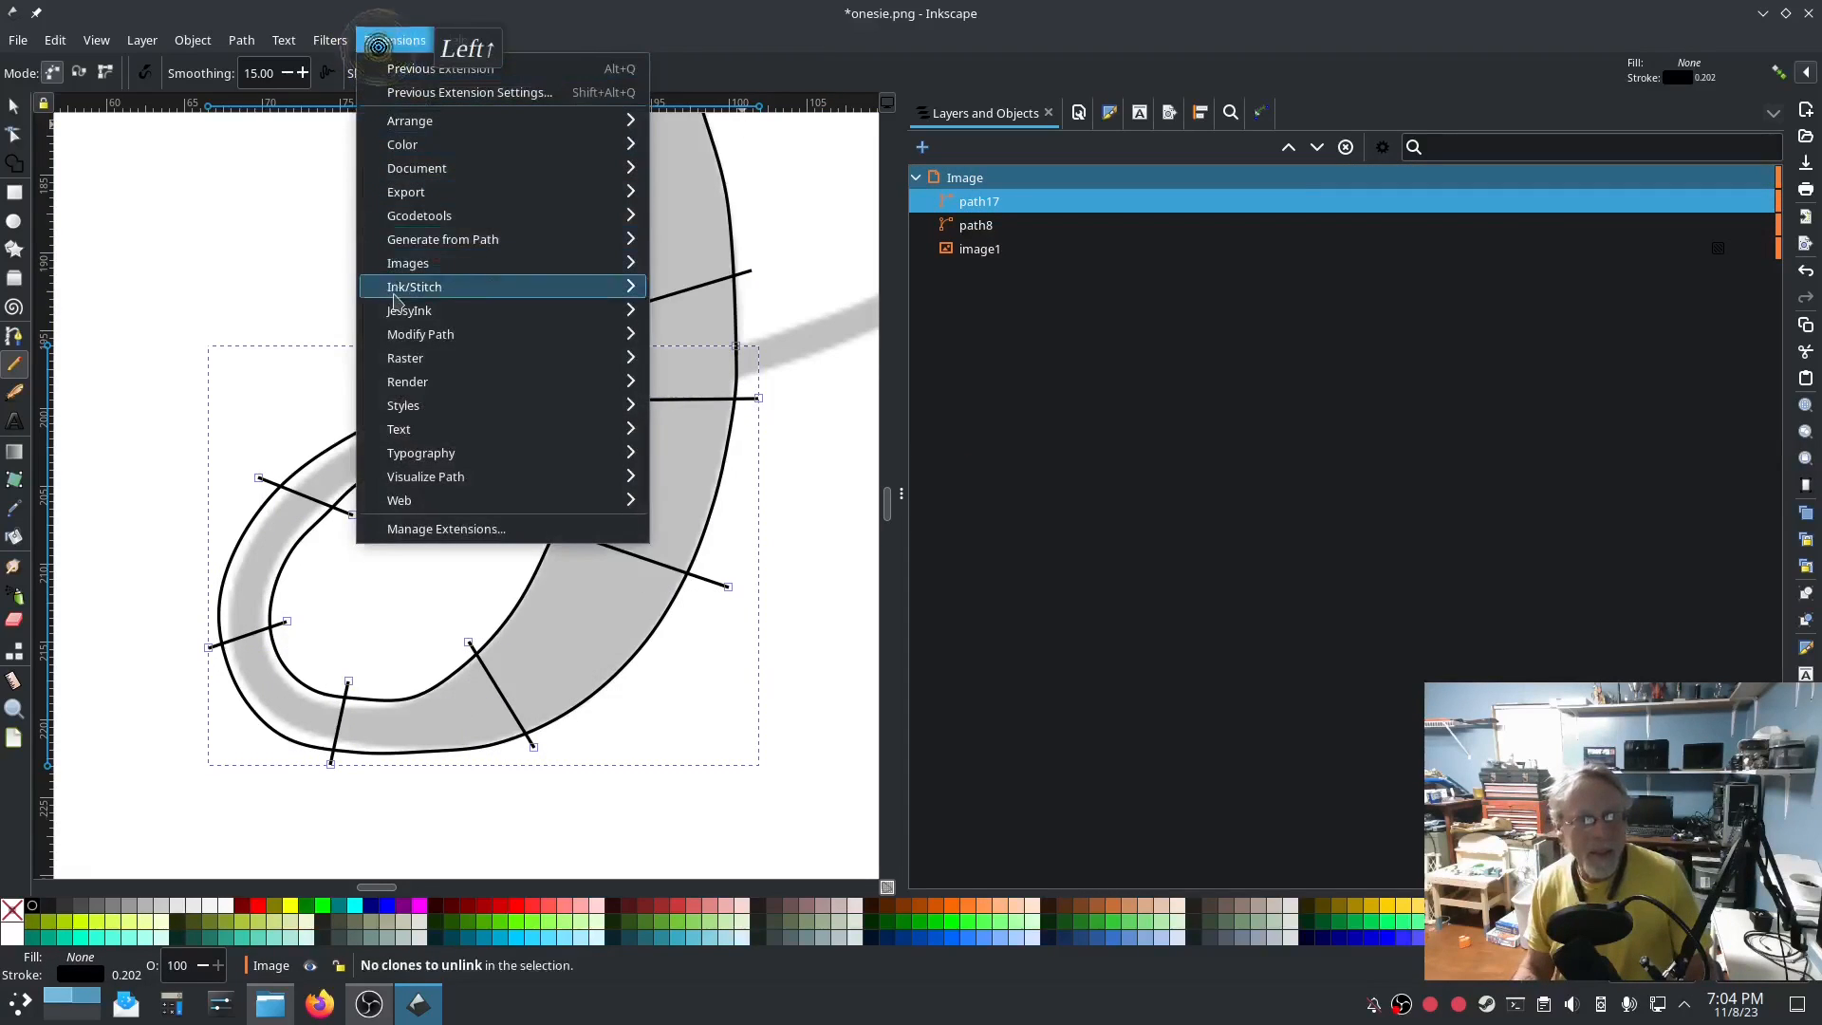
mouse_move(484, 287)
click(718, 457)
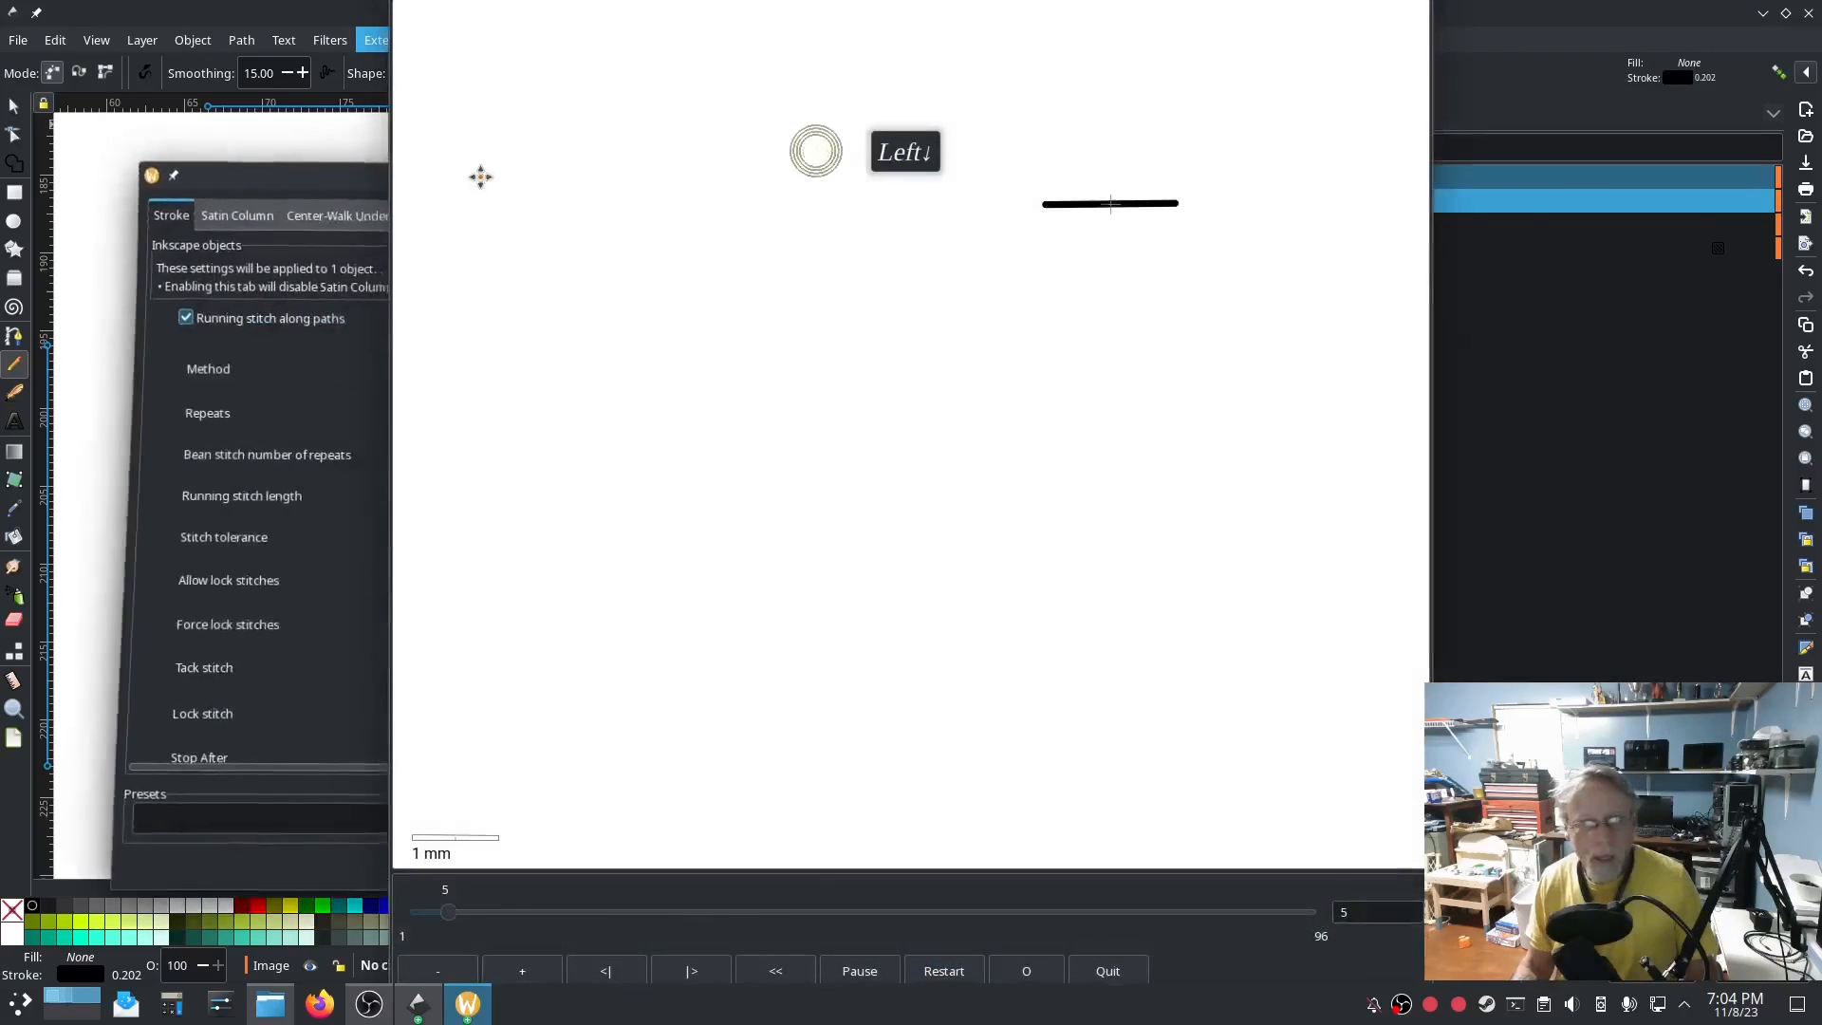
drag(481, 176, 472, 178)
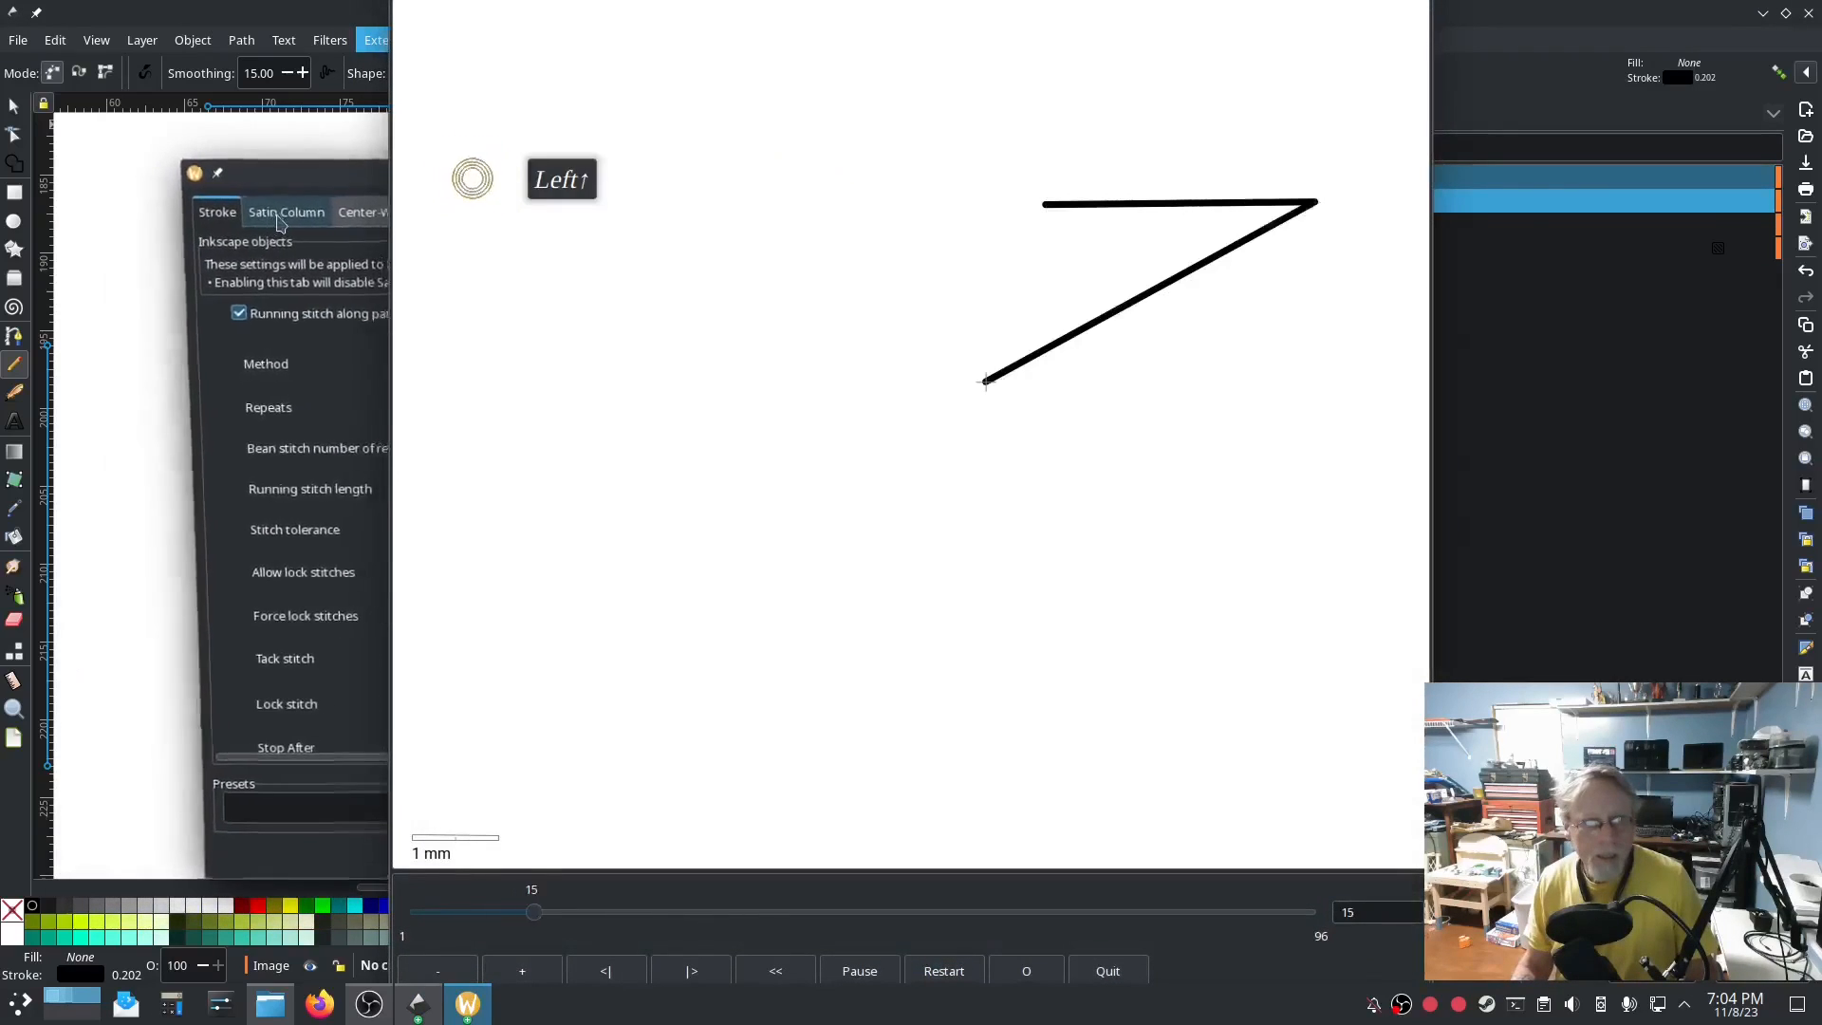
click(276, 212)
click(227, 331)
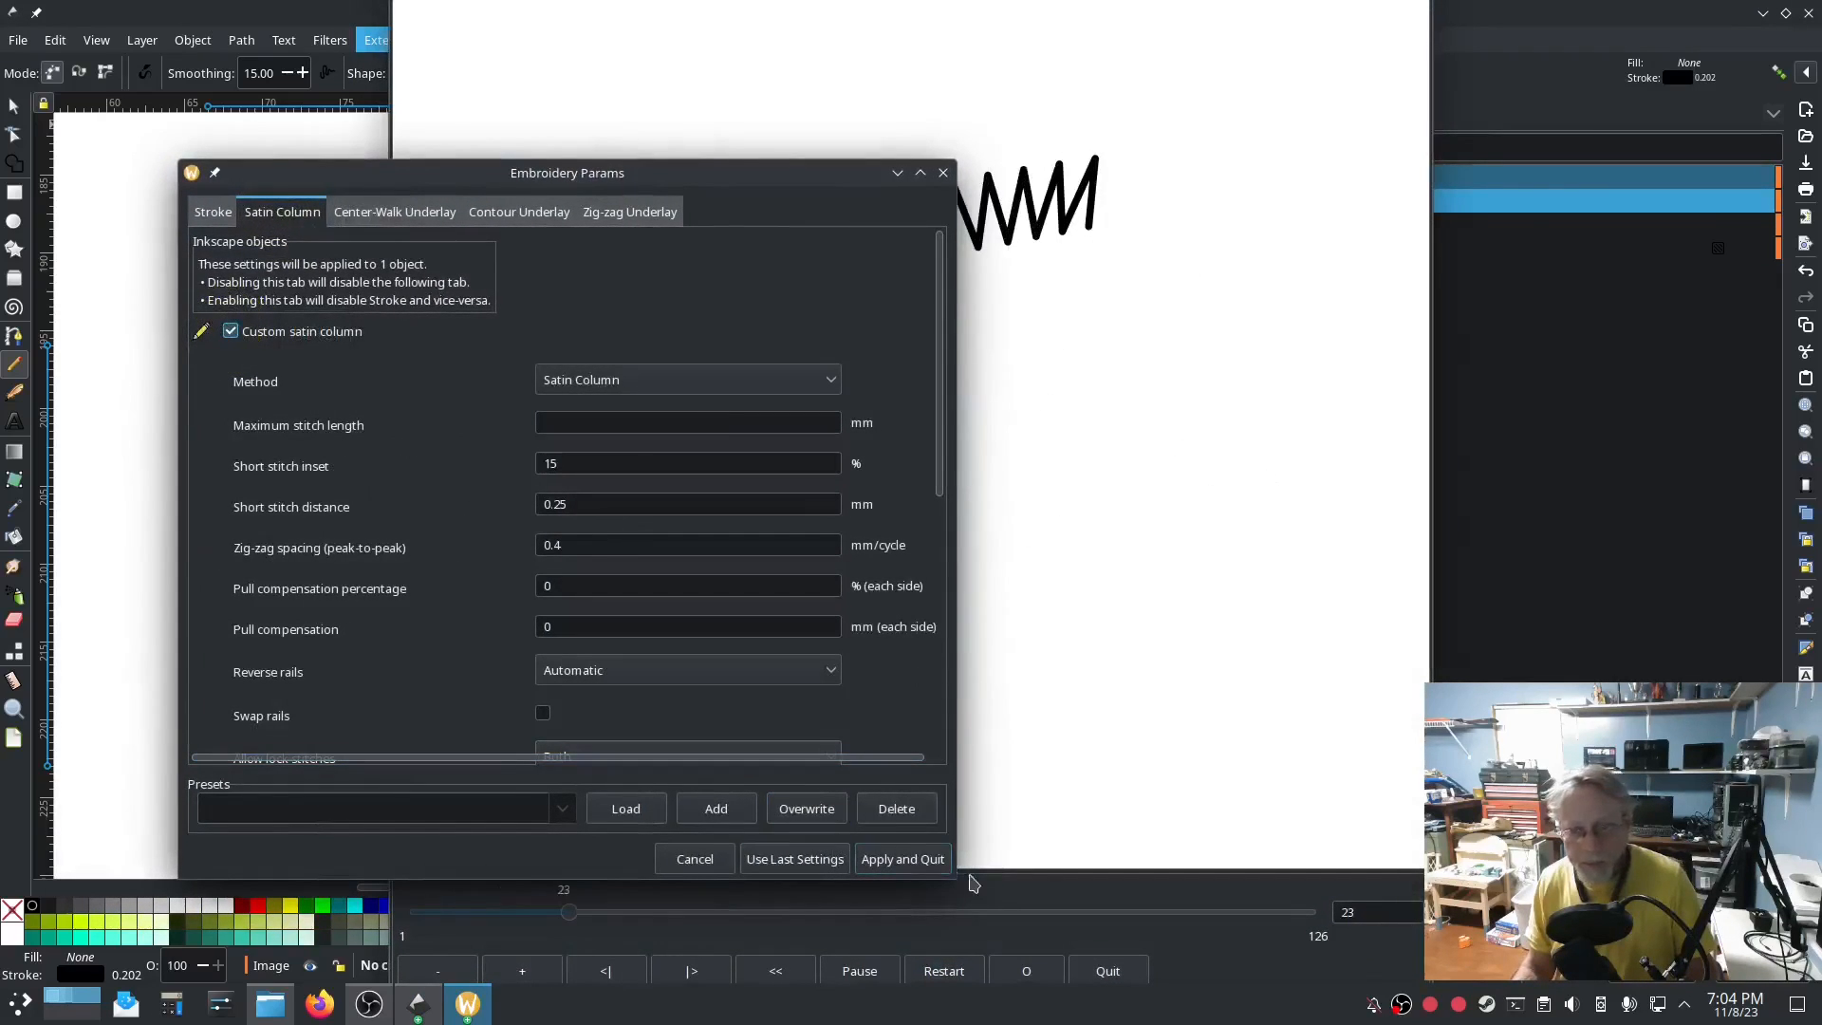
Check the loop's stitch simulation through to its end and apply the satin column settings.
click(1247, 830)
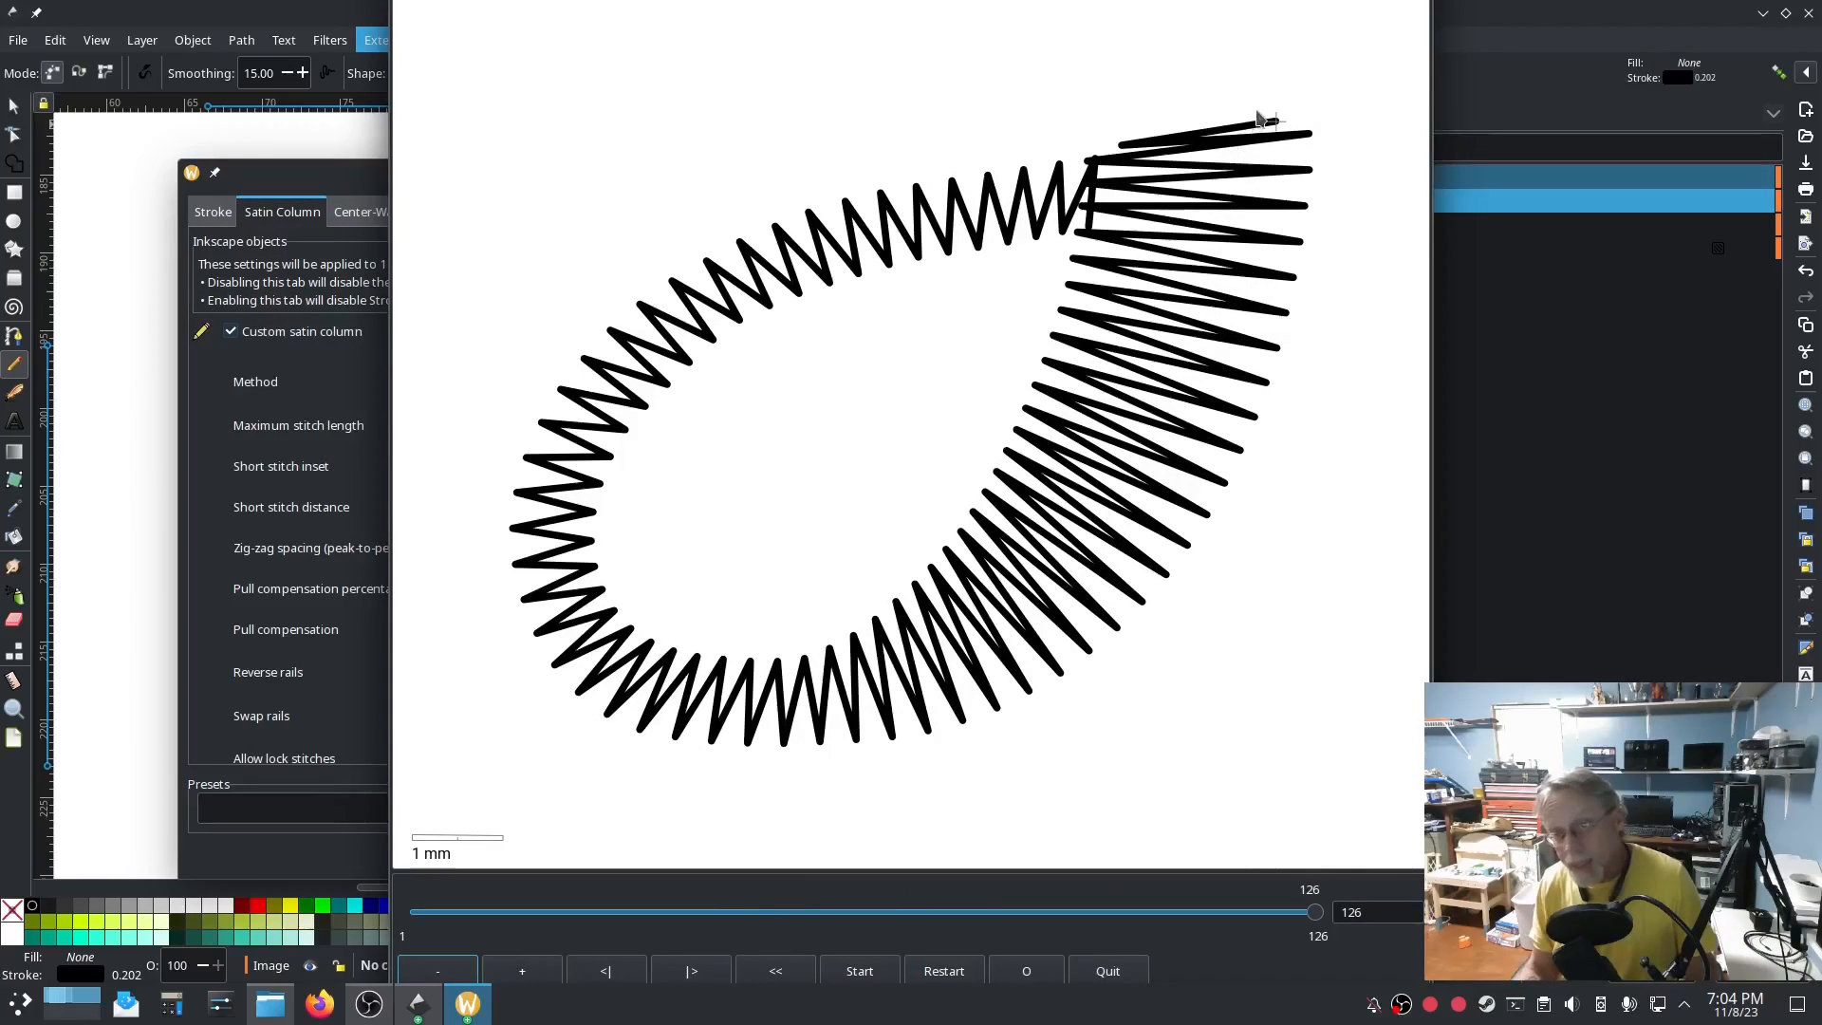
click(316, 713)
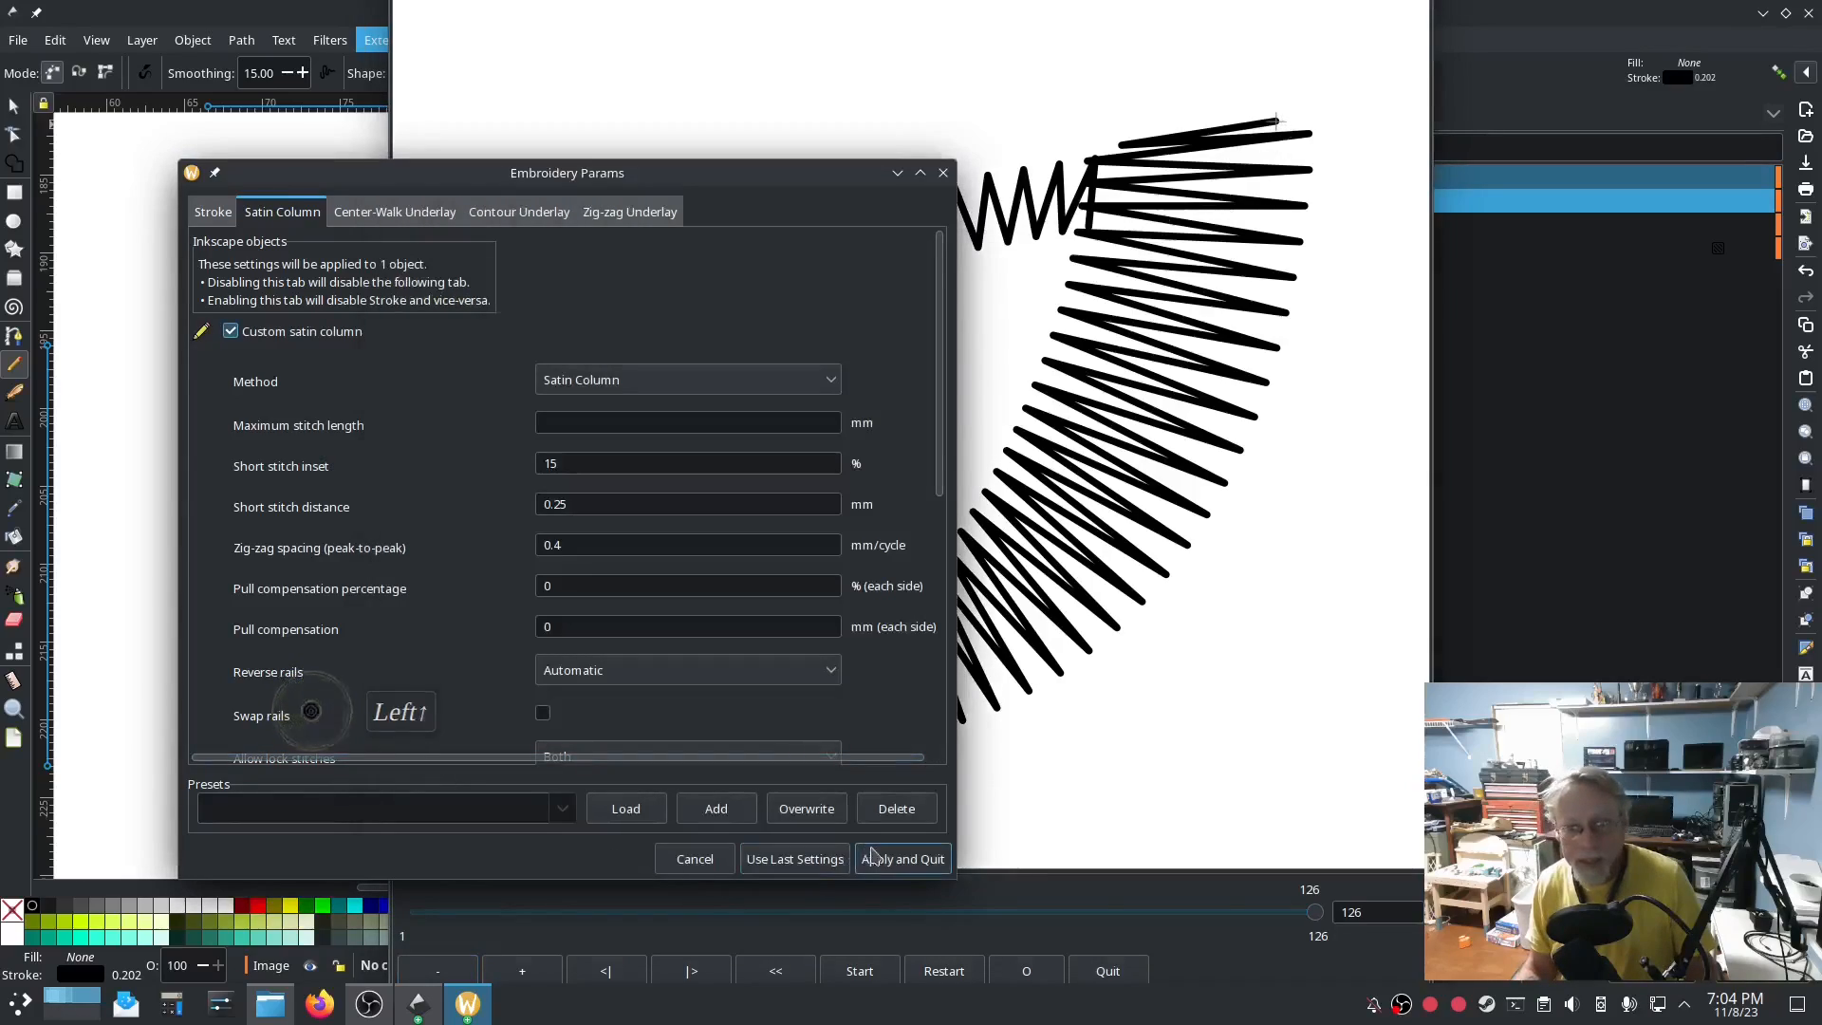
click(903, 856)
Trace the upper outline of the thin connecting stroke from the S's wide stroke to the edge of the a.
drag(827, 477, 529, 630)
click(14, 335)
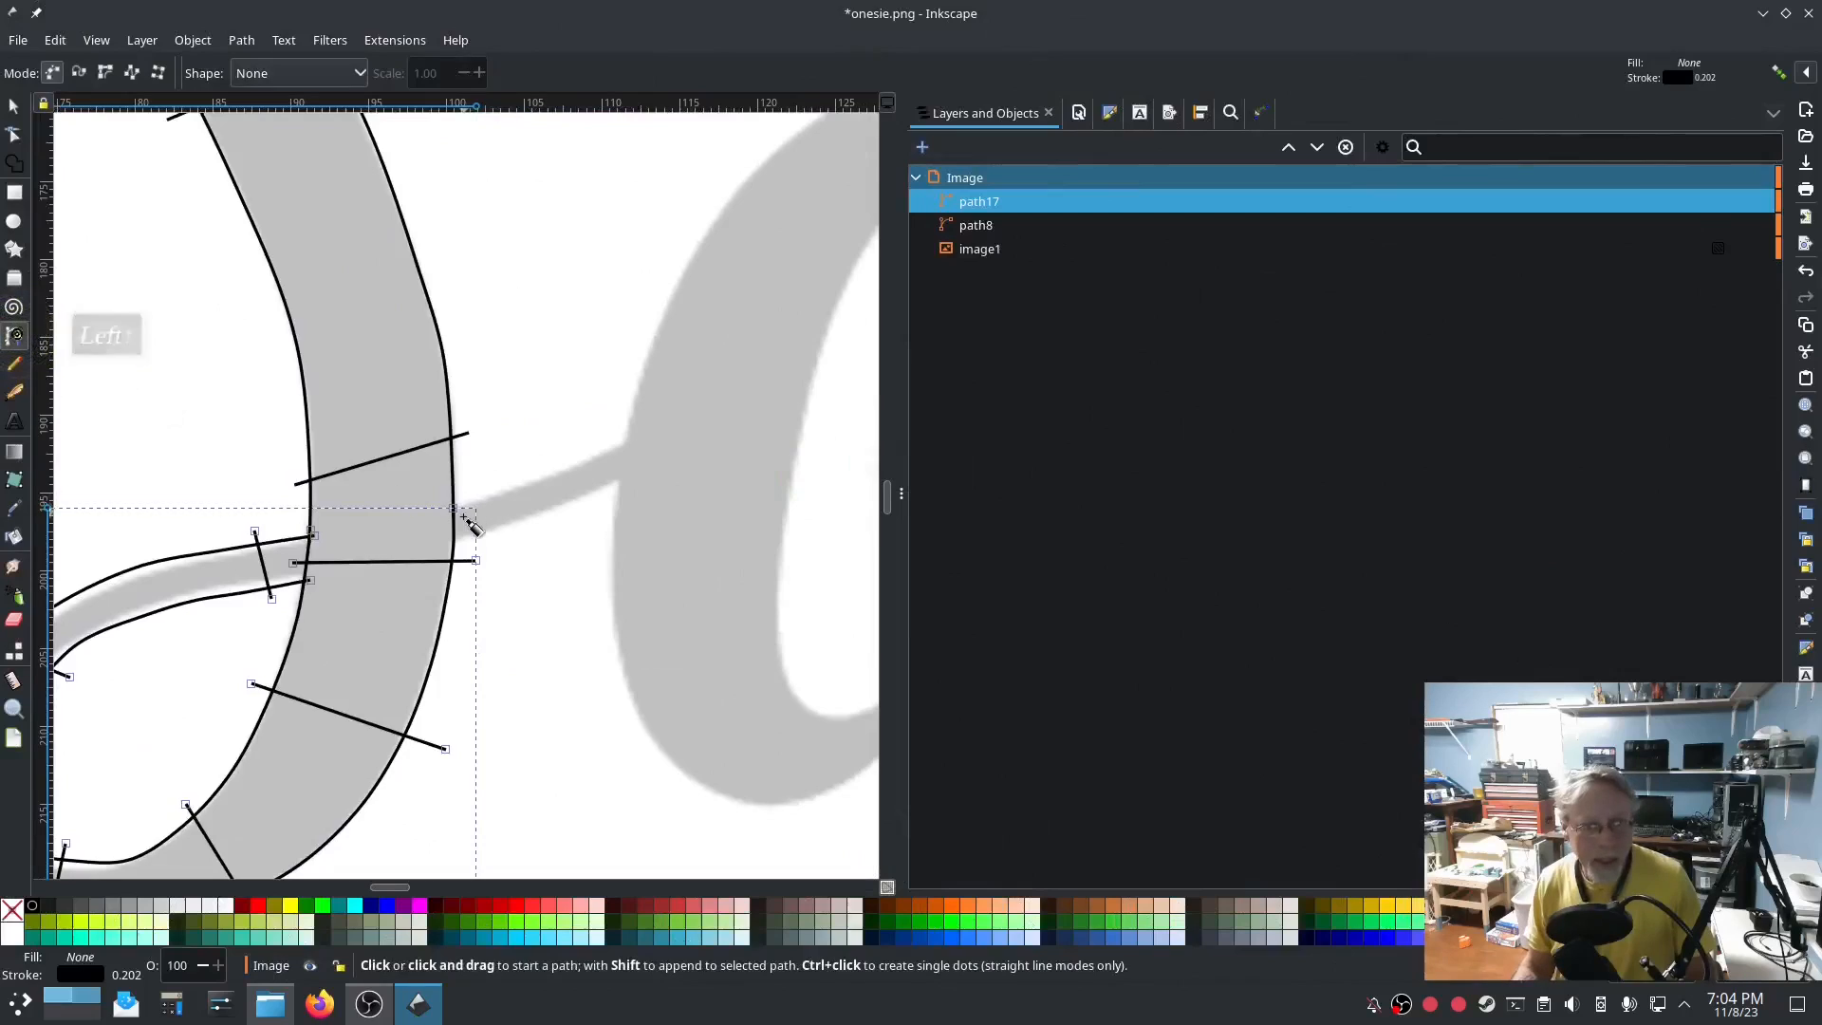
scroll(455, 513, up, 4)
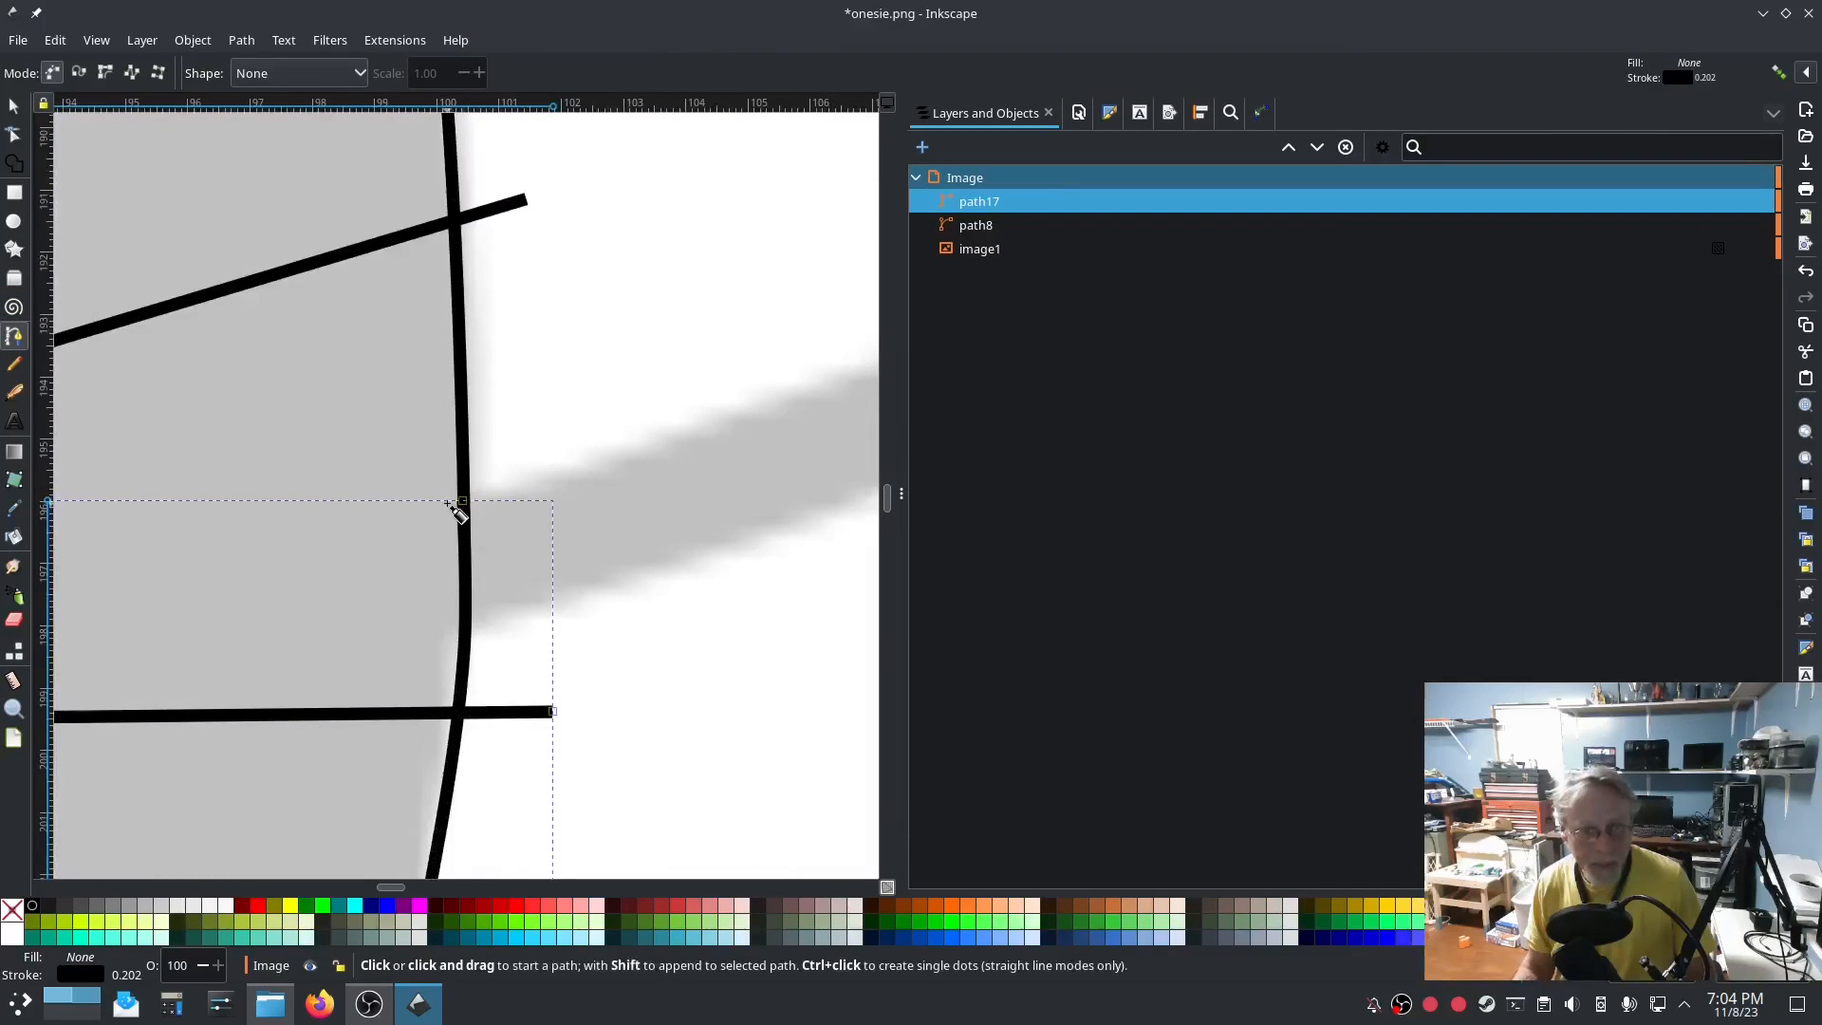
click(446, 484)
click(707, 400)
drag(721, 413, 305, 532)
scroll(387, 530, down, 3)
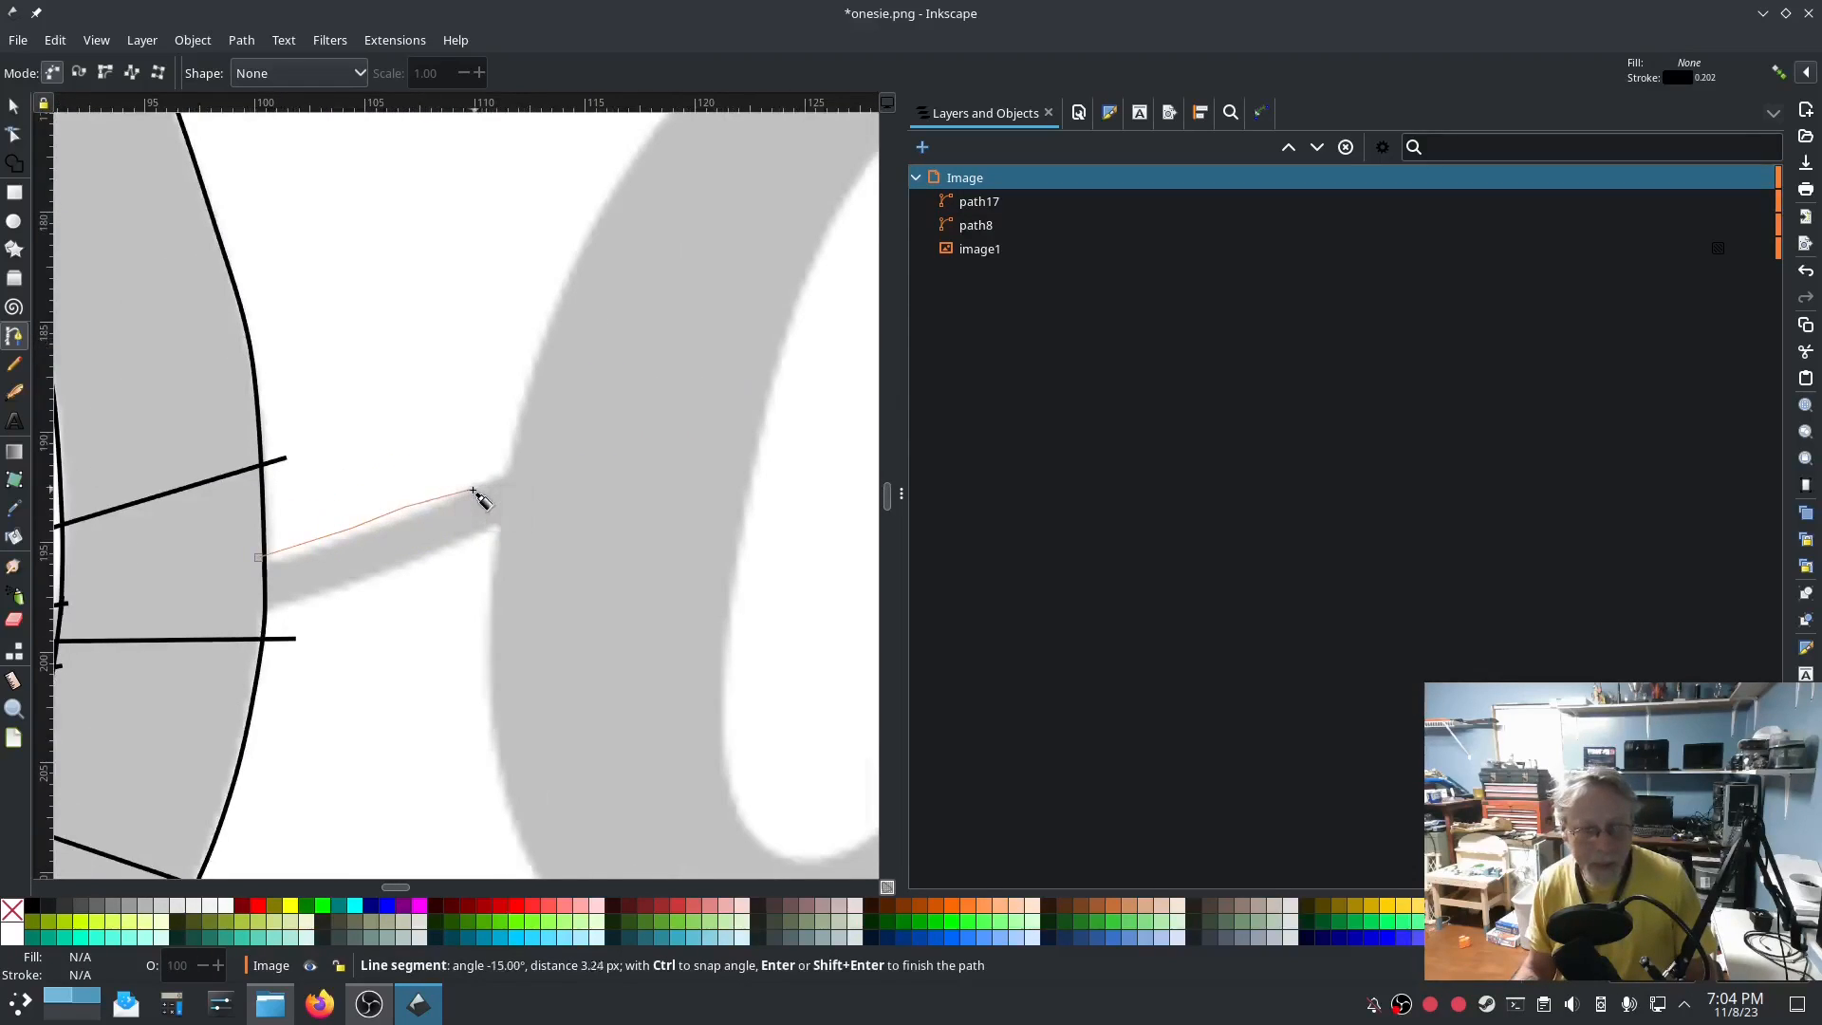
scroll(475, 495, down, 3)
drag(528, 496, 387, 456)
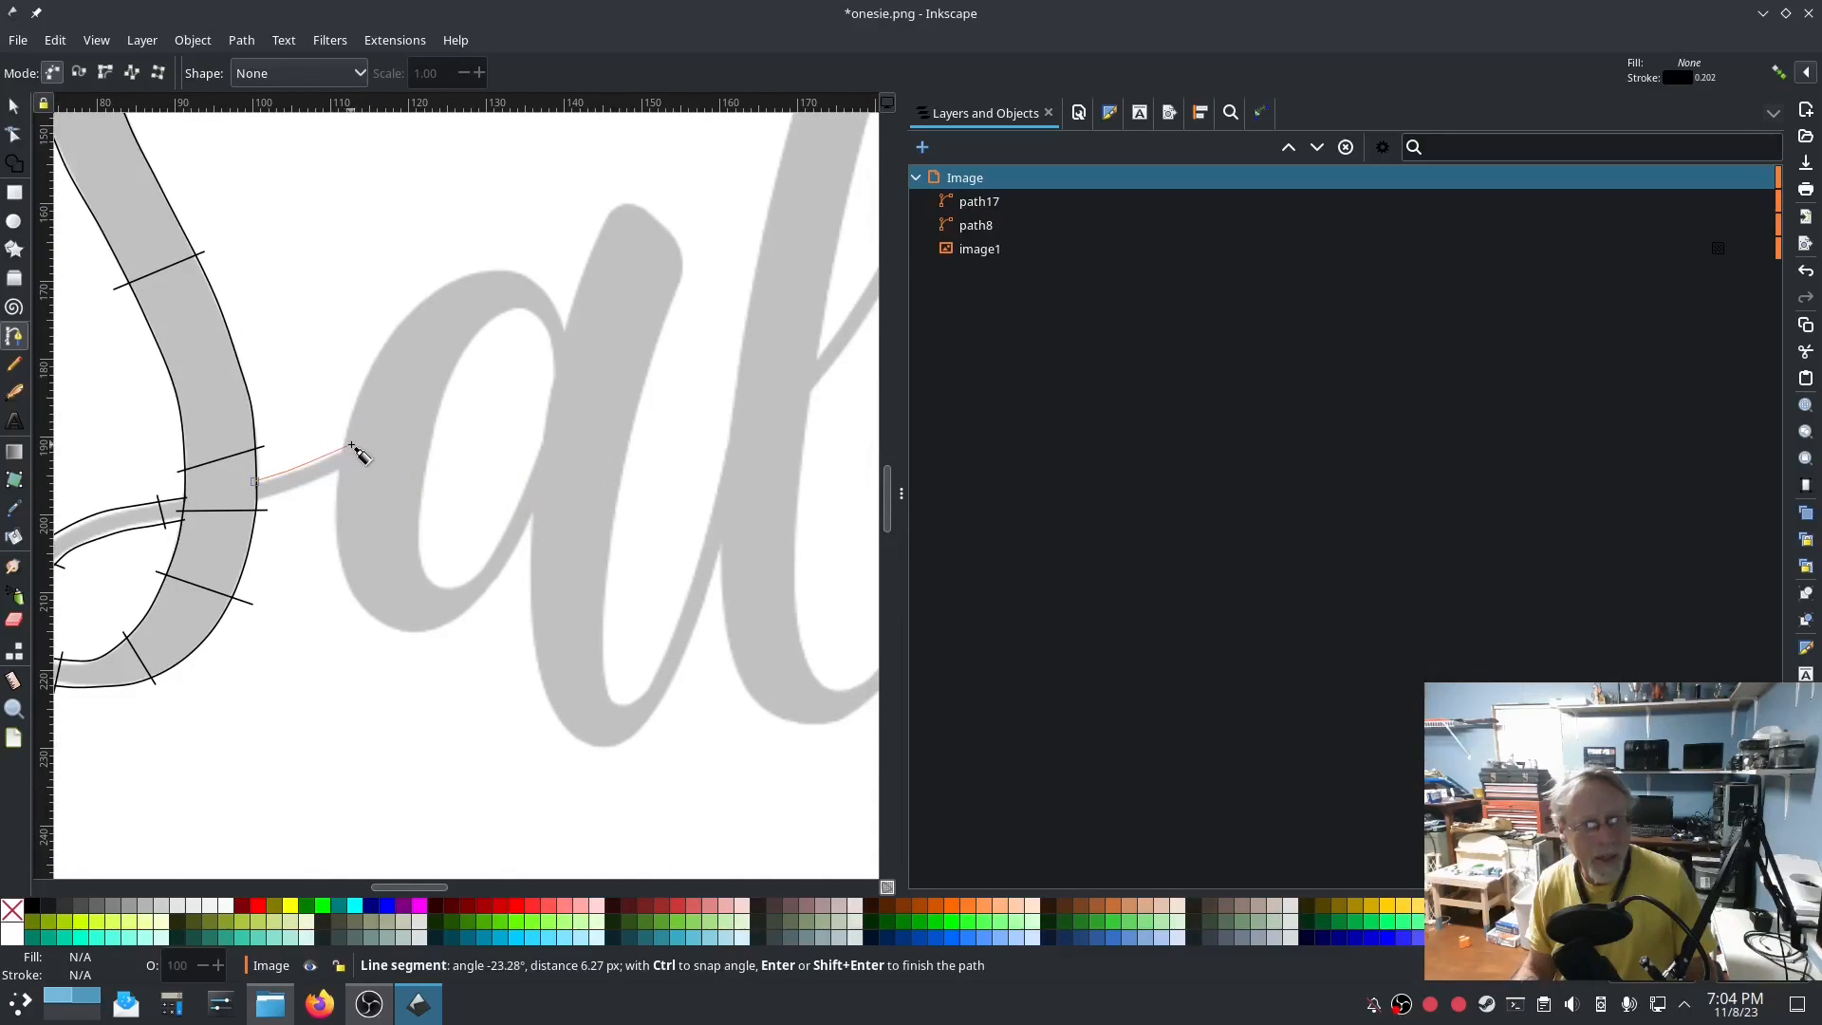
double_click(349, 445)
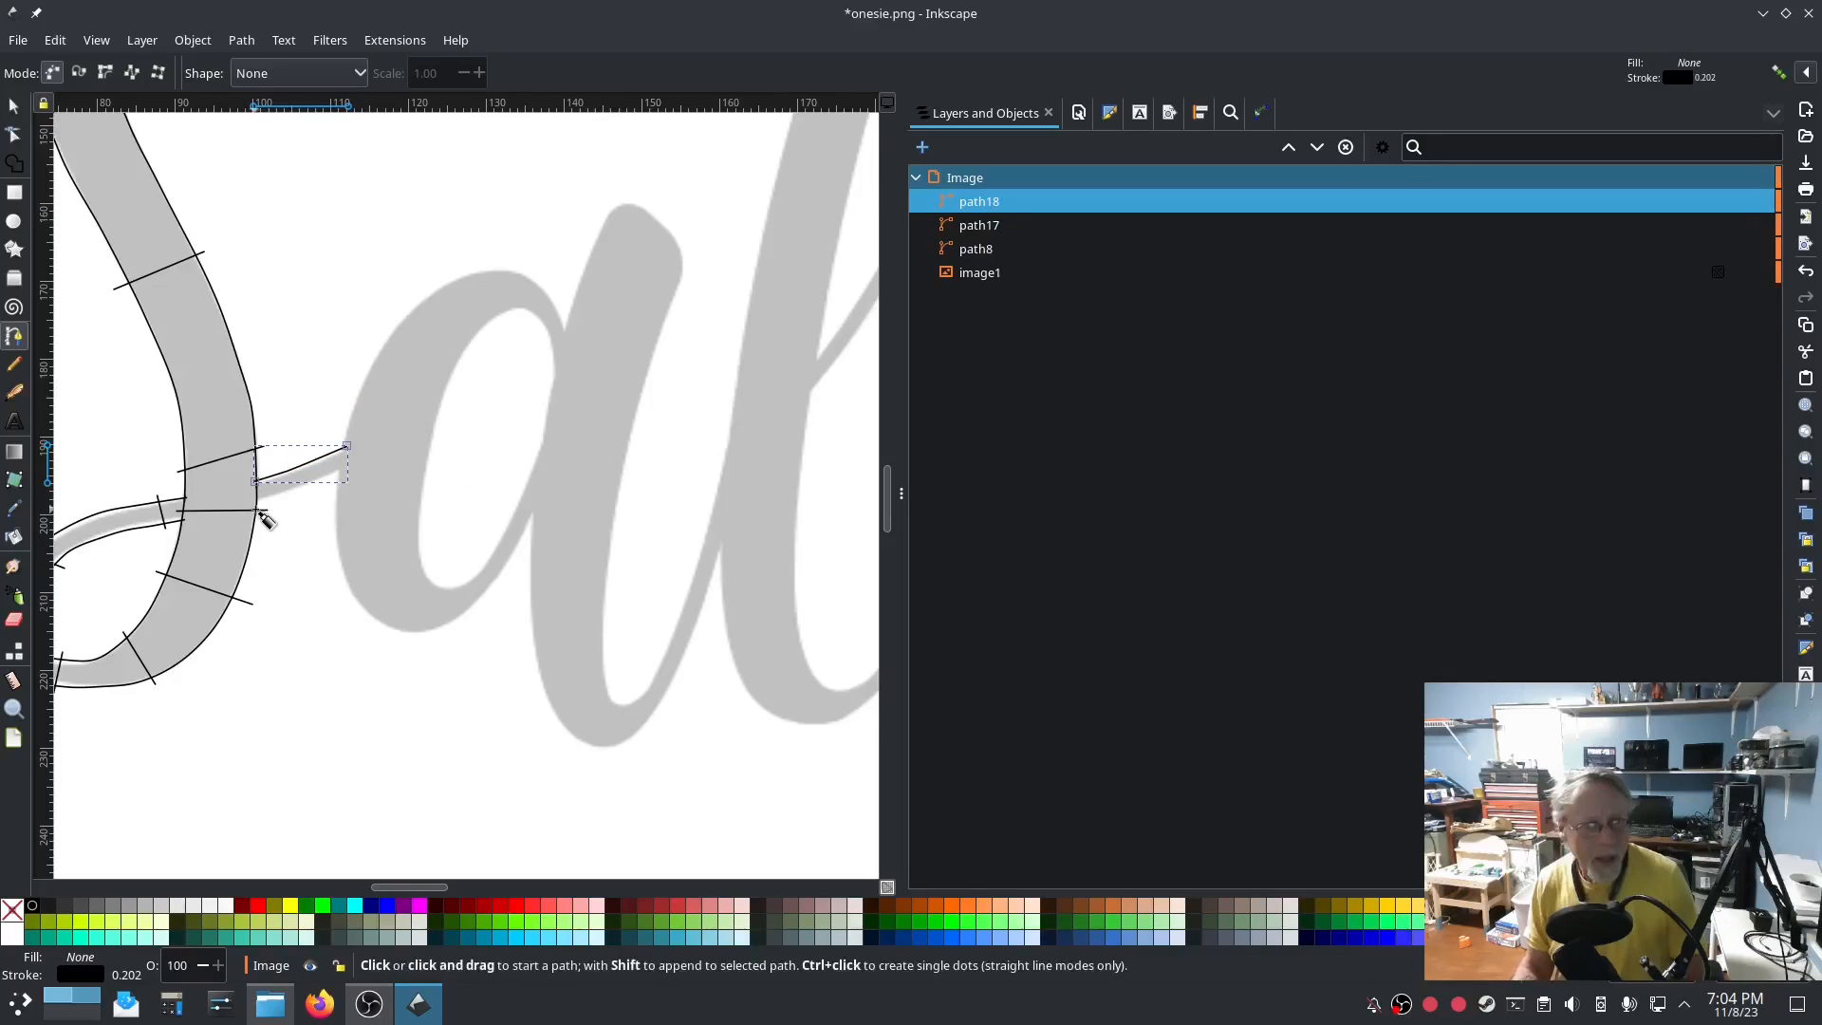
Trace the lower outline of the connecting stroke between the S and the a with one middle point.
scroll(272, 515, up, 2)
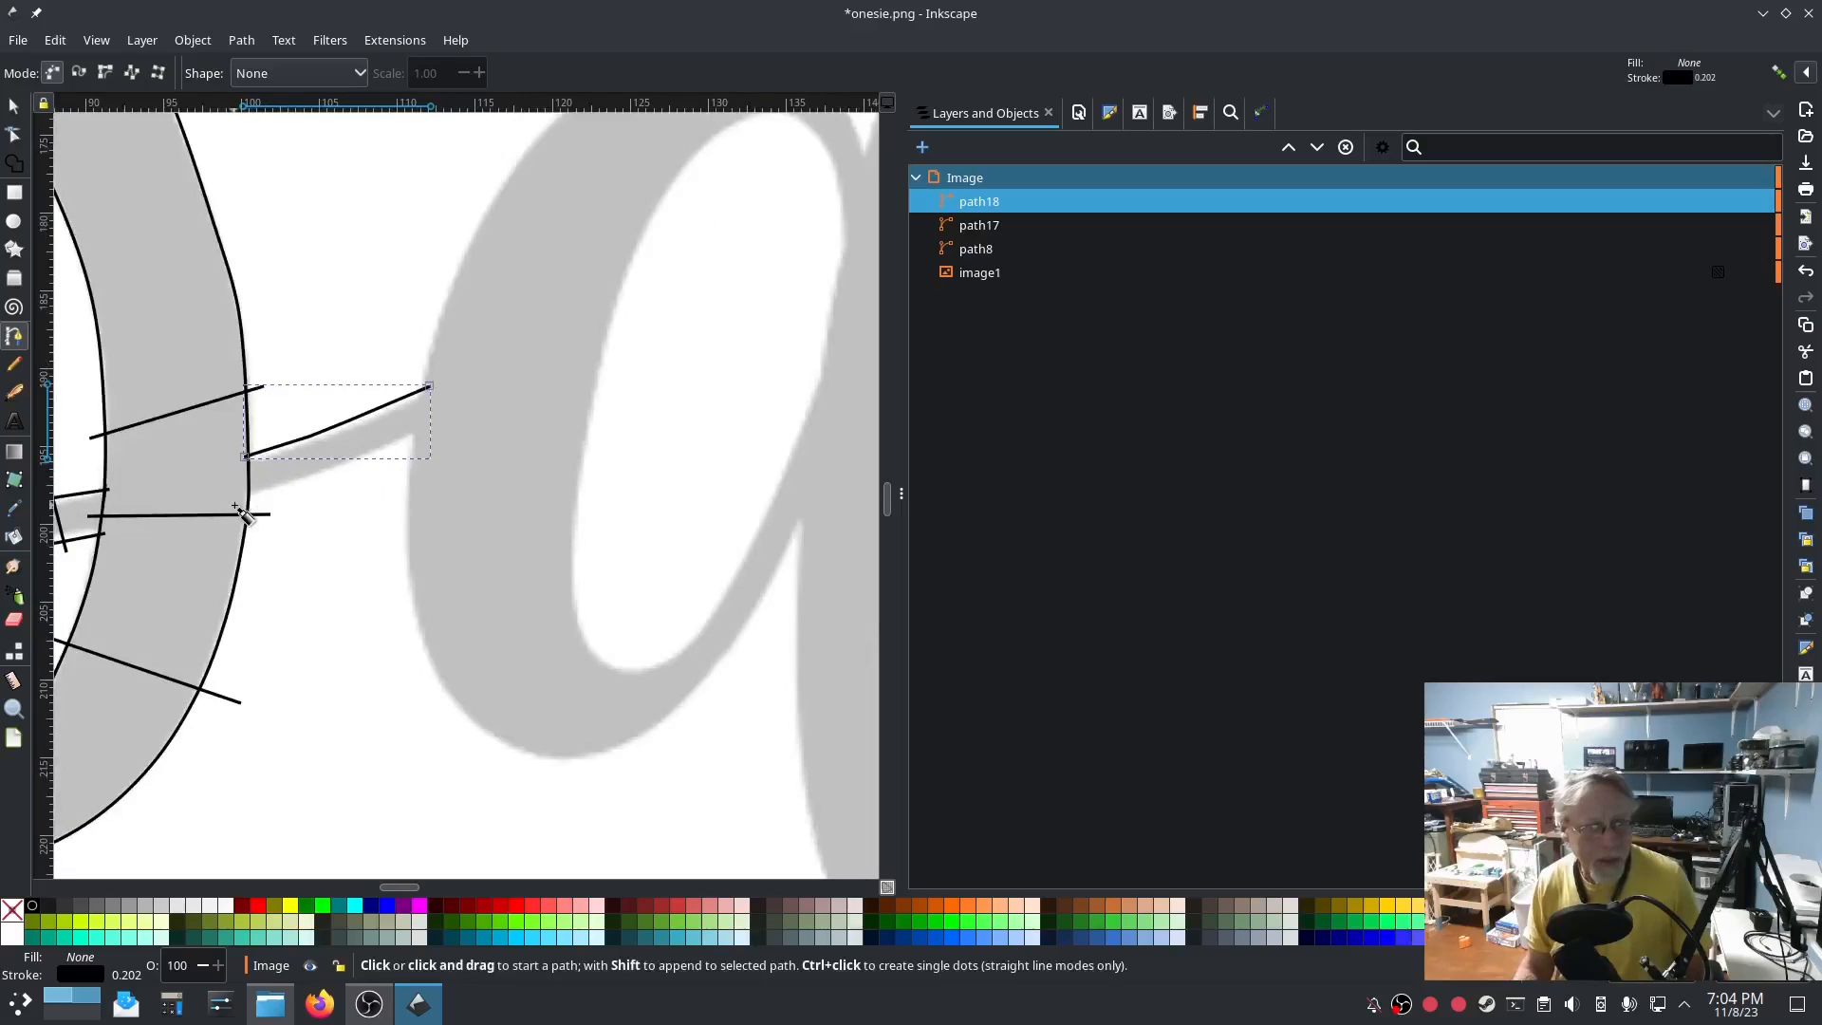
click(237, 501)
click(361, 467)
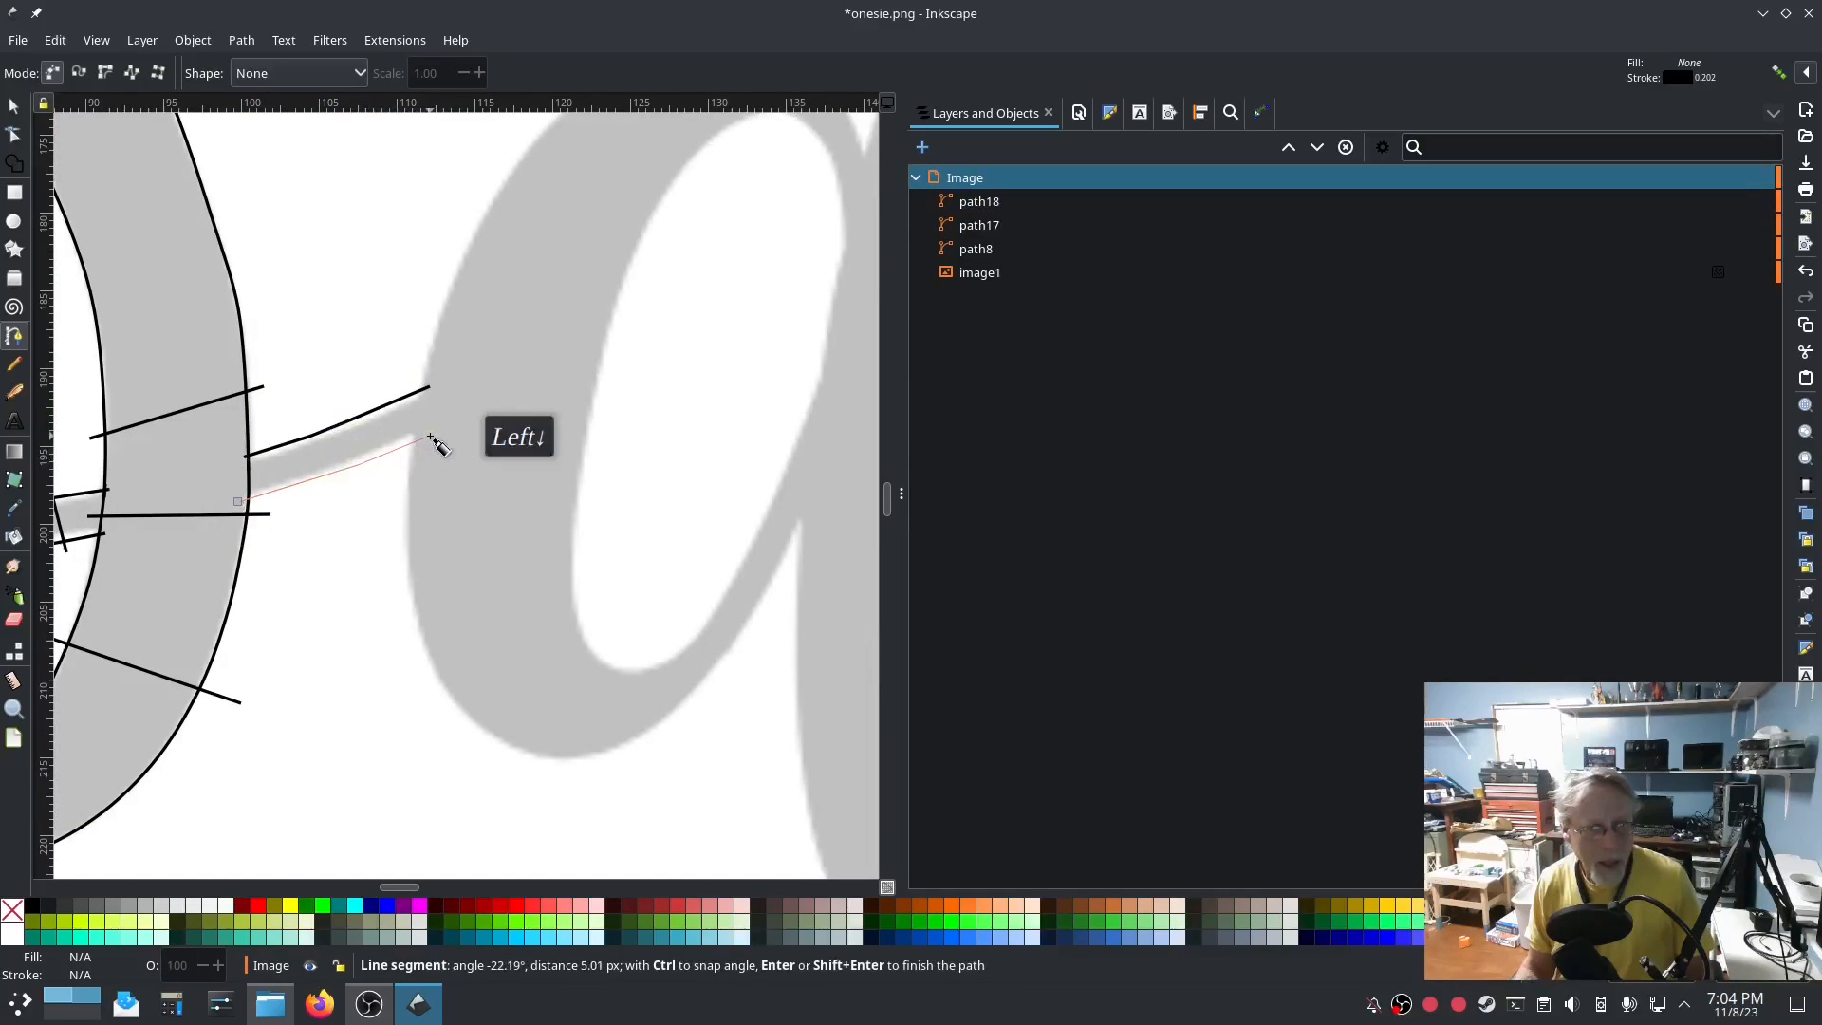
key(Return)
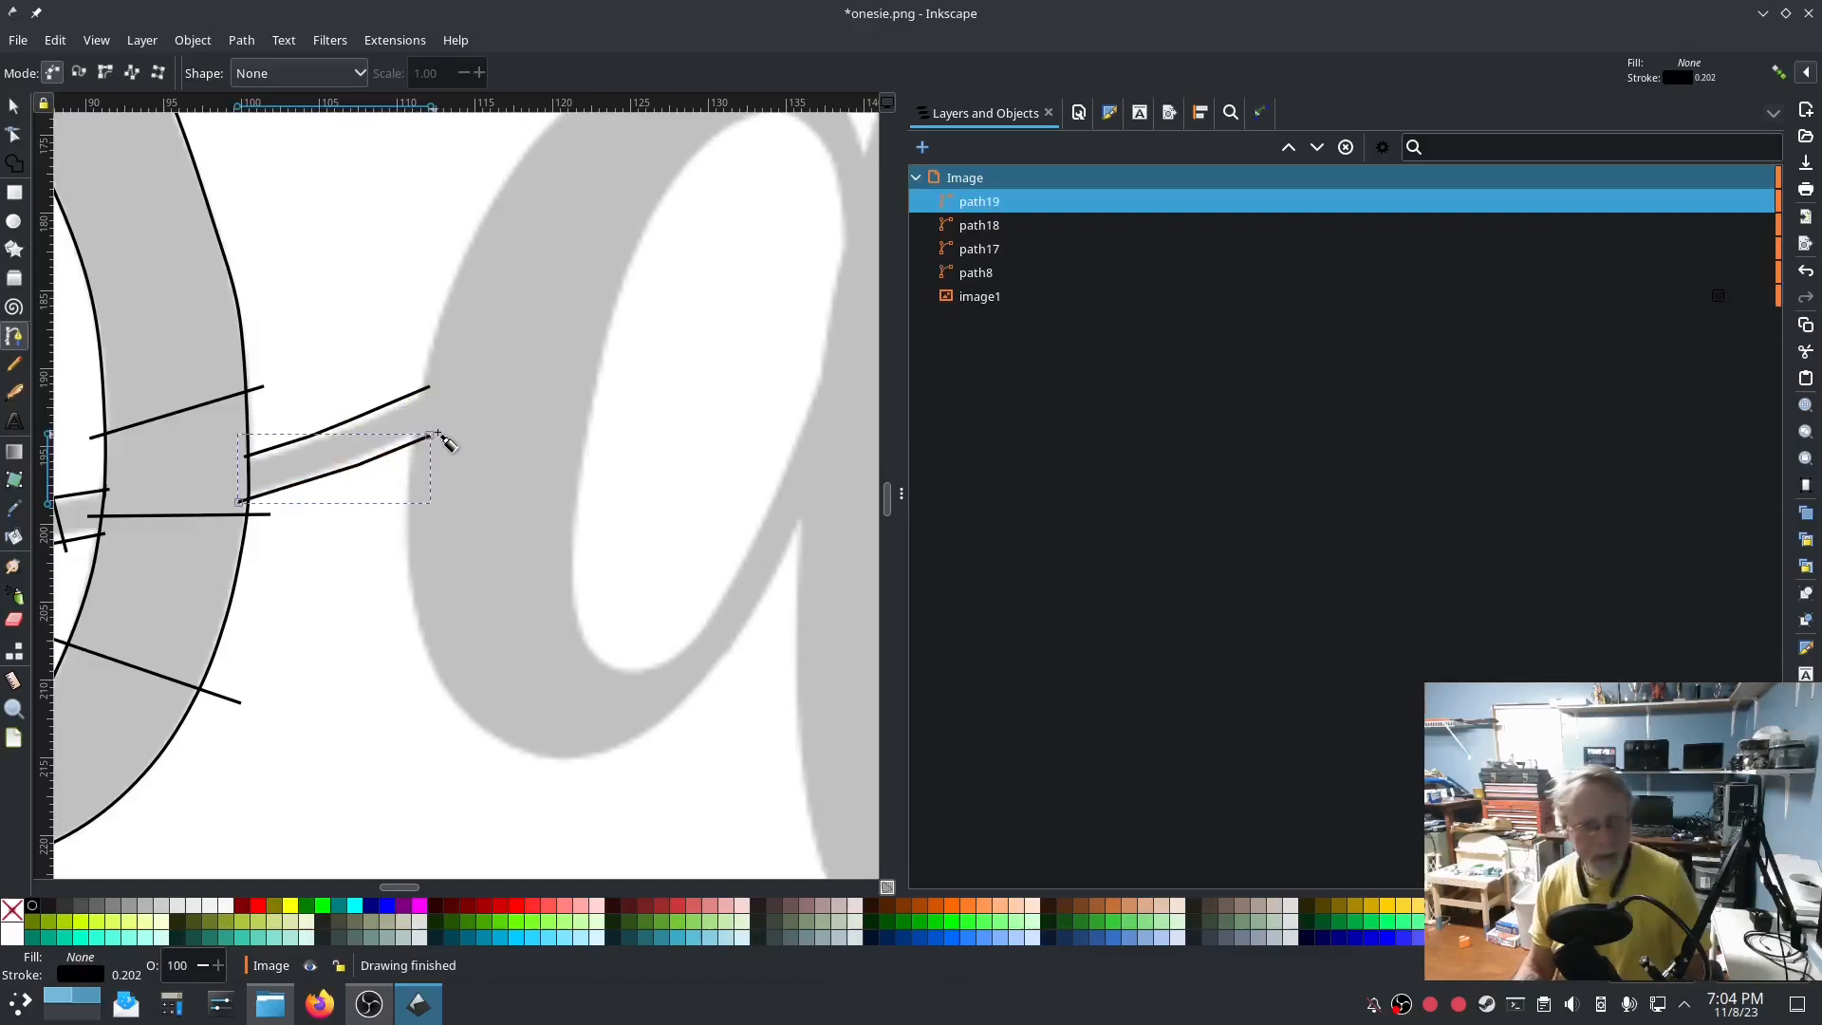
Combine the connecting stroke's two outlines, path18 and path19, into a single path.
click(15, 107)
shift+click(393, 403)
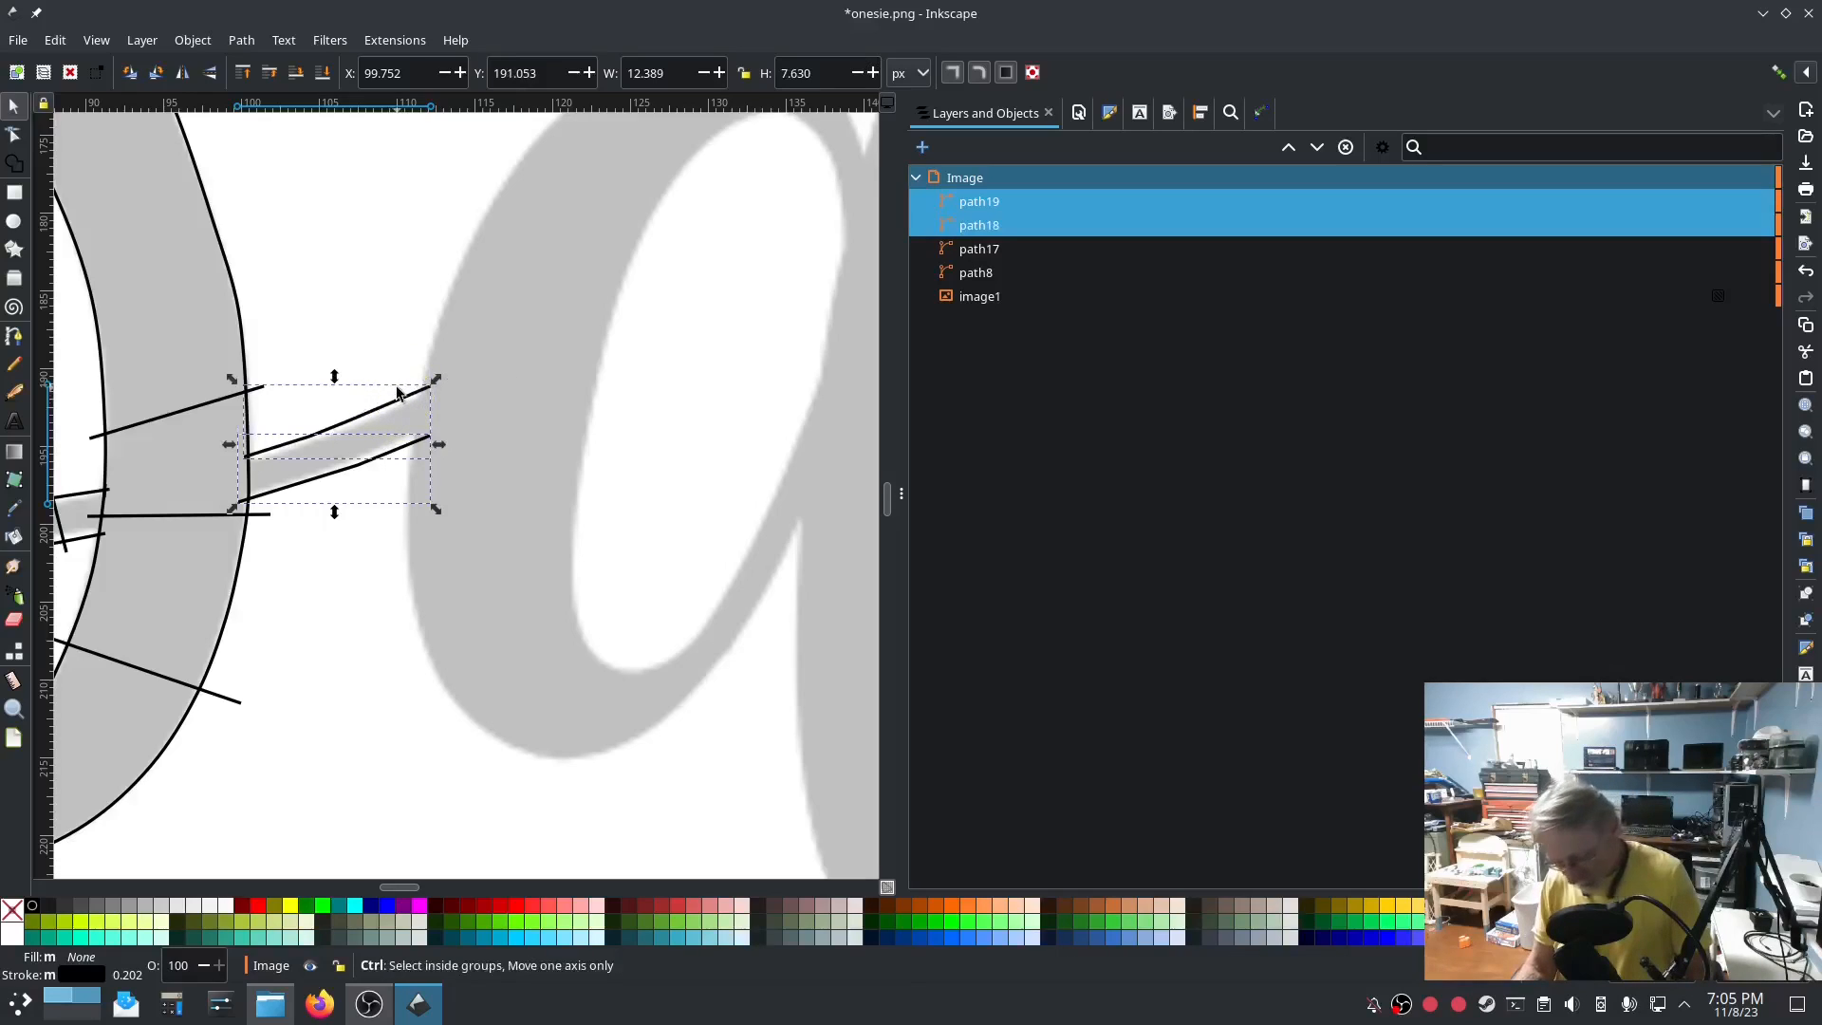
key(ctrl+k)
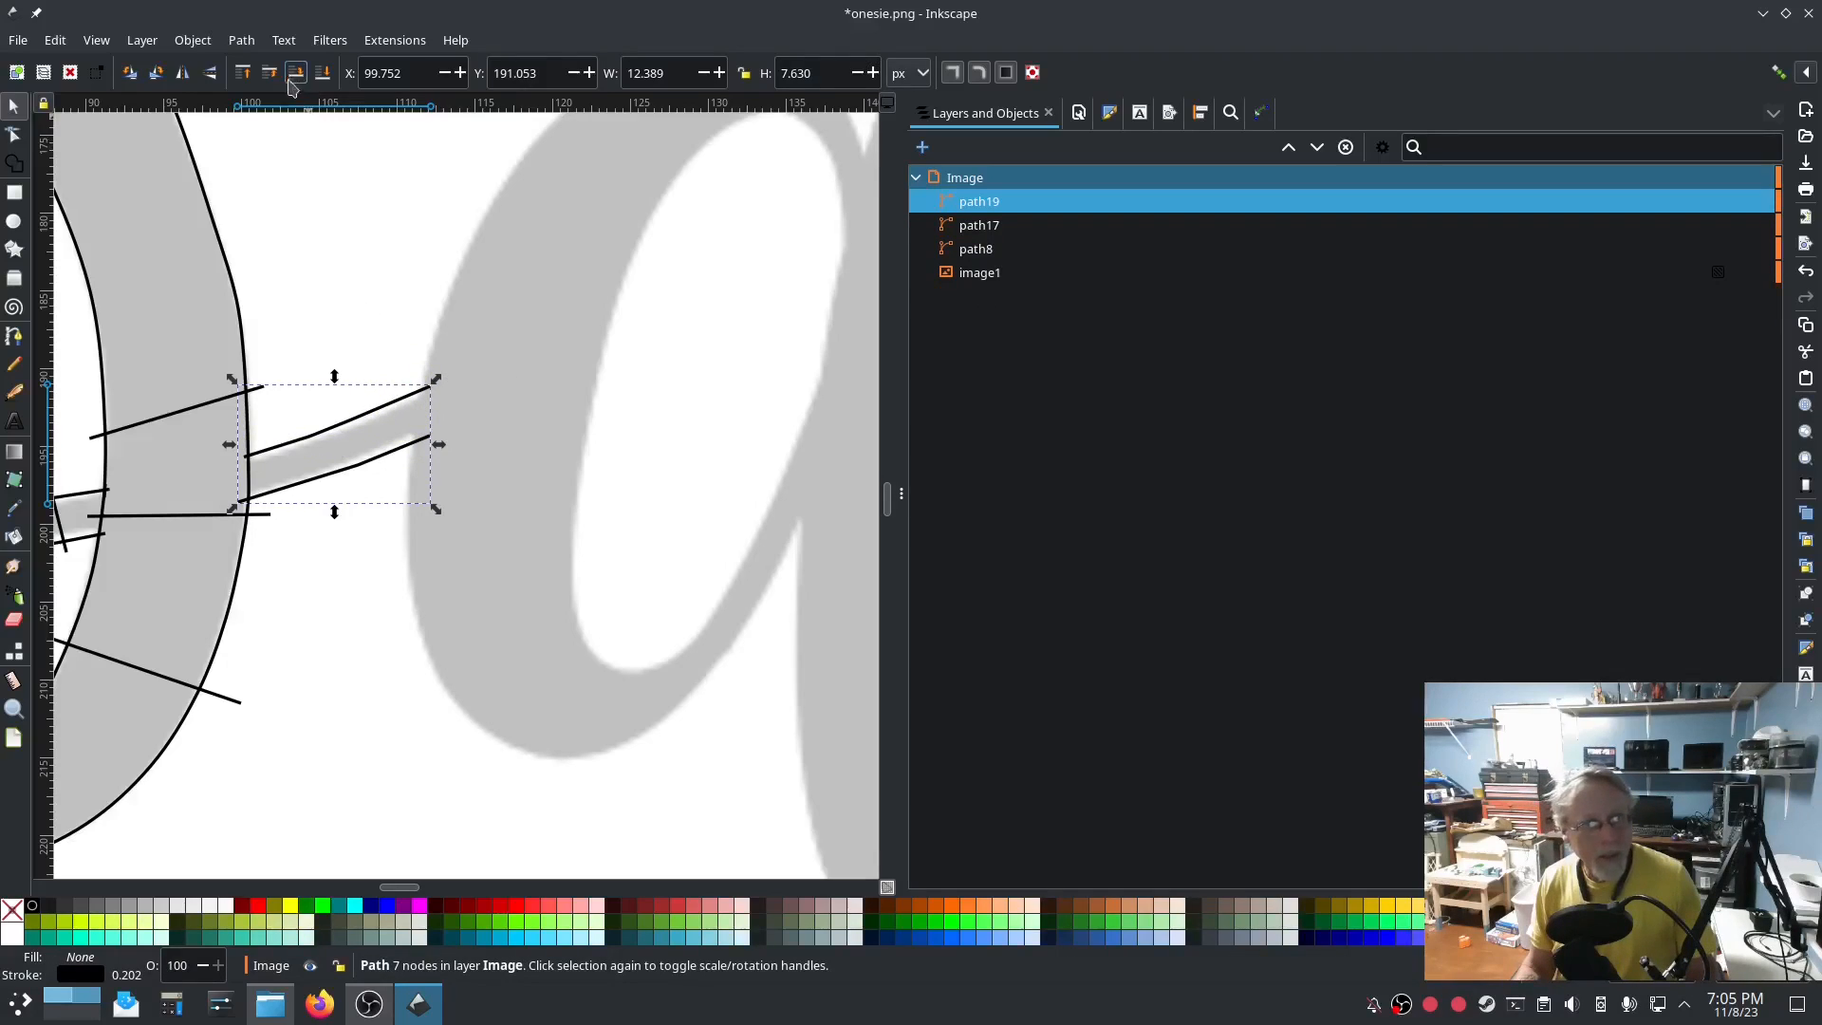
click(242, 41)
click(276, 287)
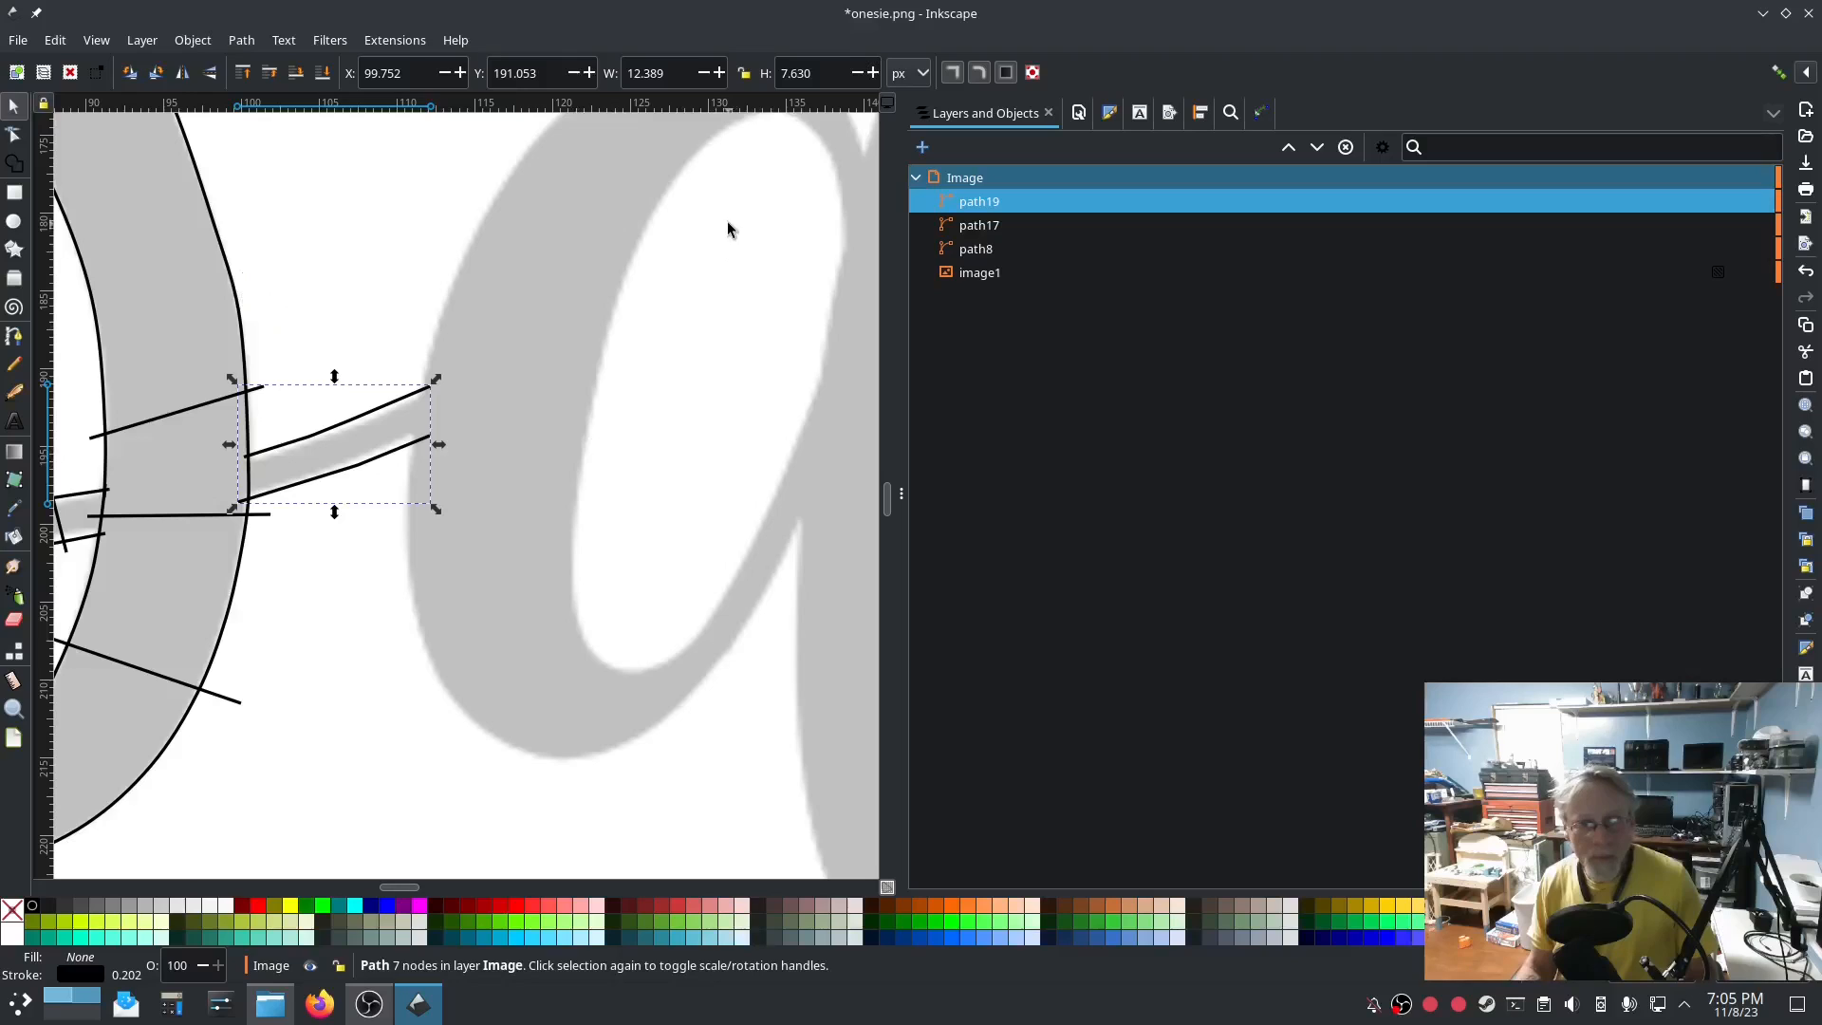
Preview the connecting stroke as a Custom satin column in Ink/Stitch Params, then cancel the settings.
click(364, 42)
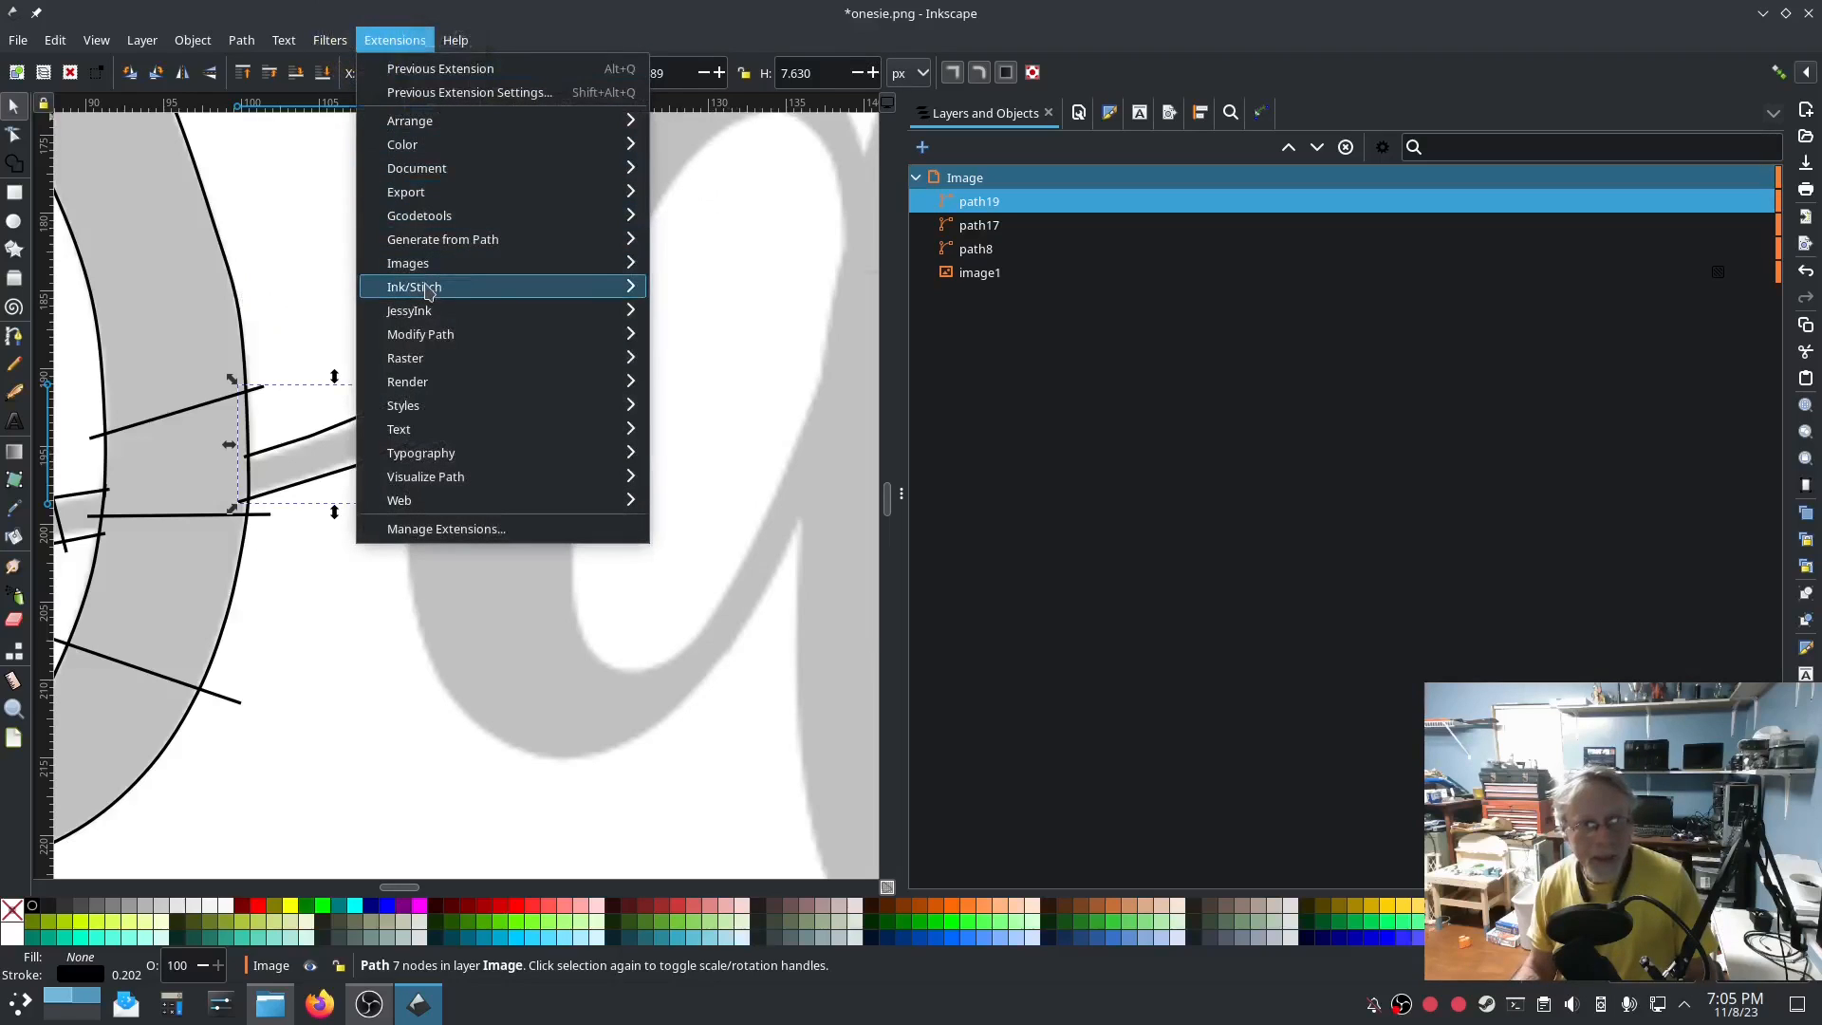
mouse_move(513, 286)
click(728, 456)
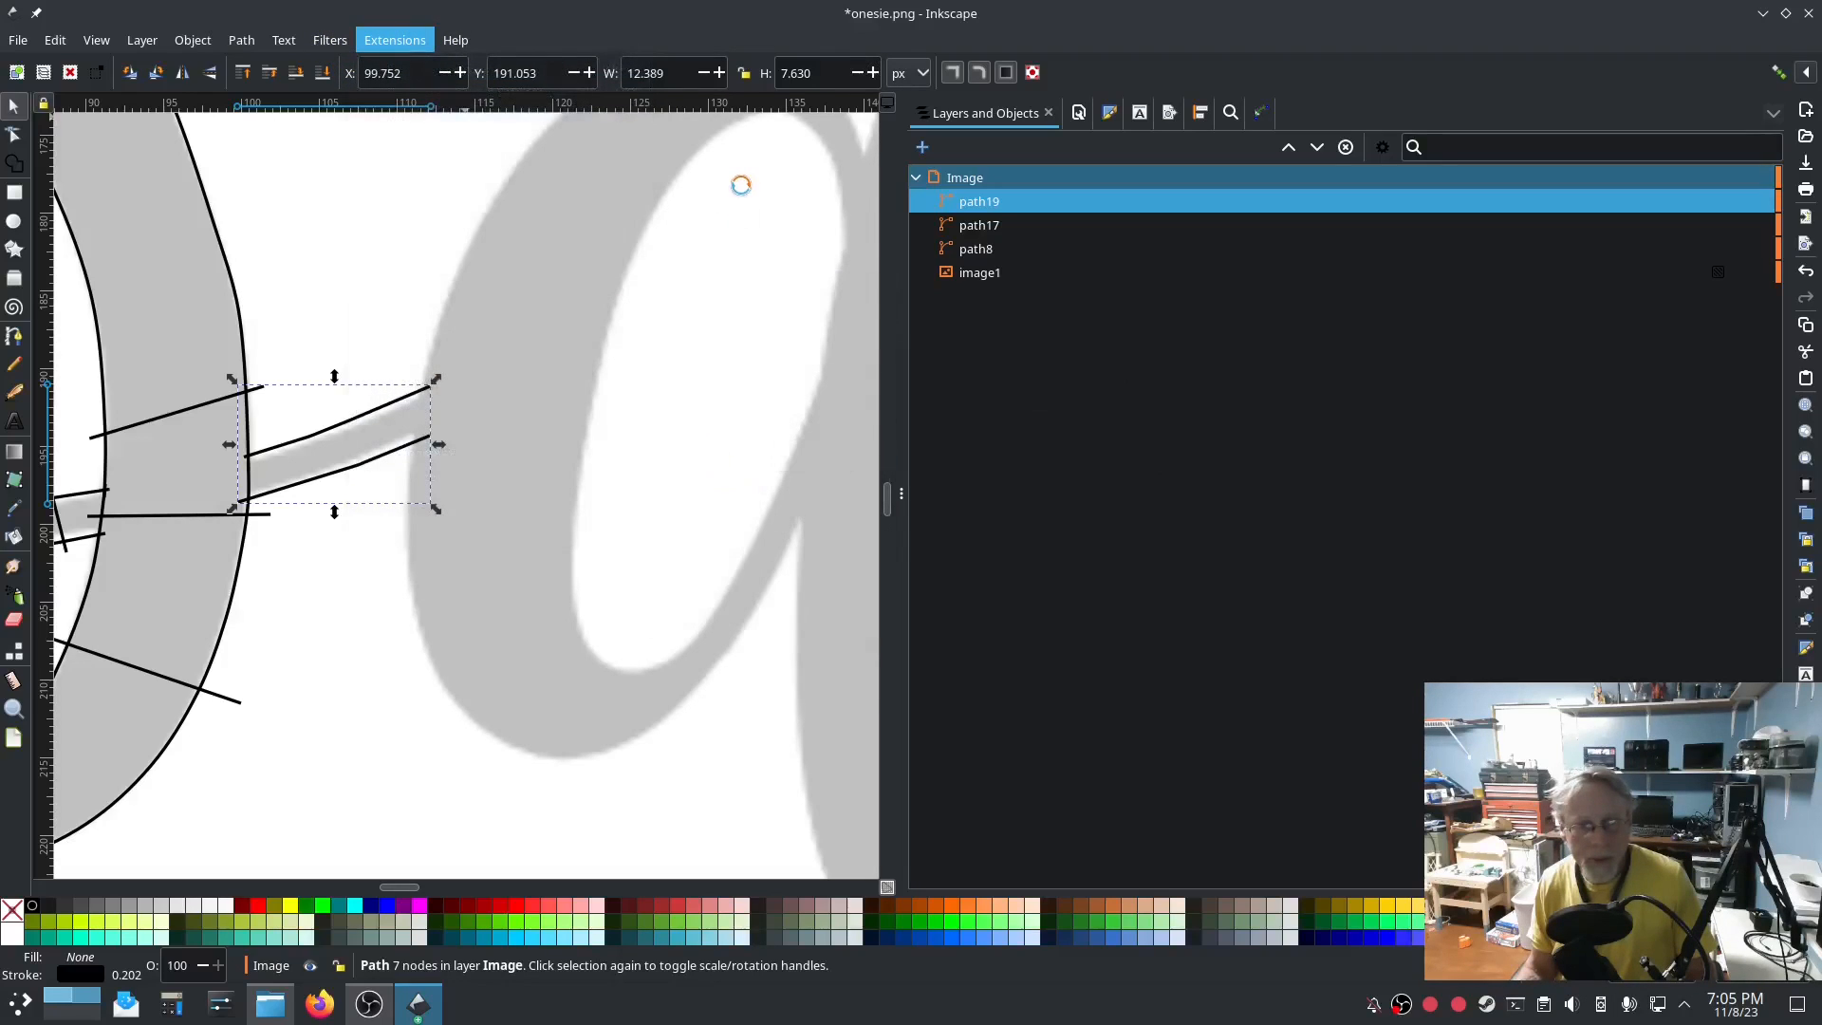
drag(769, 164, 380, 116)
click(244, 156)
click(194, 274)
click(1126, 618)
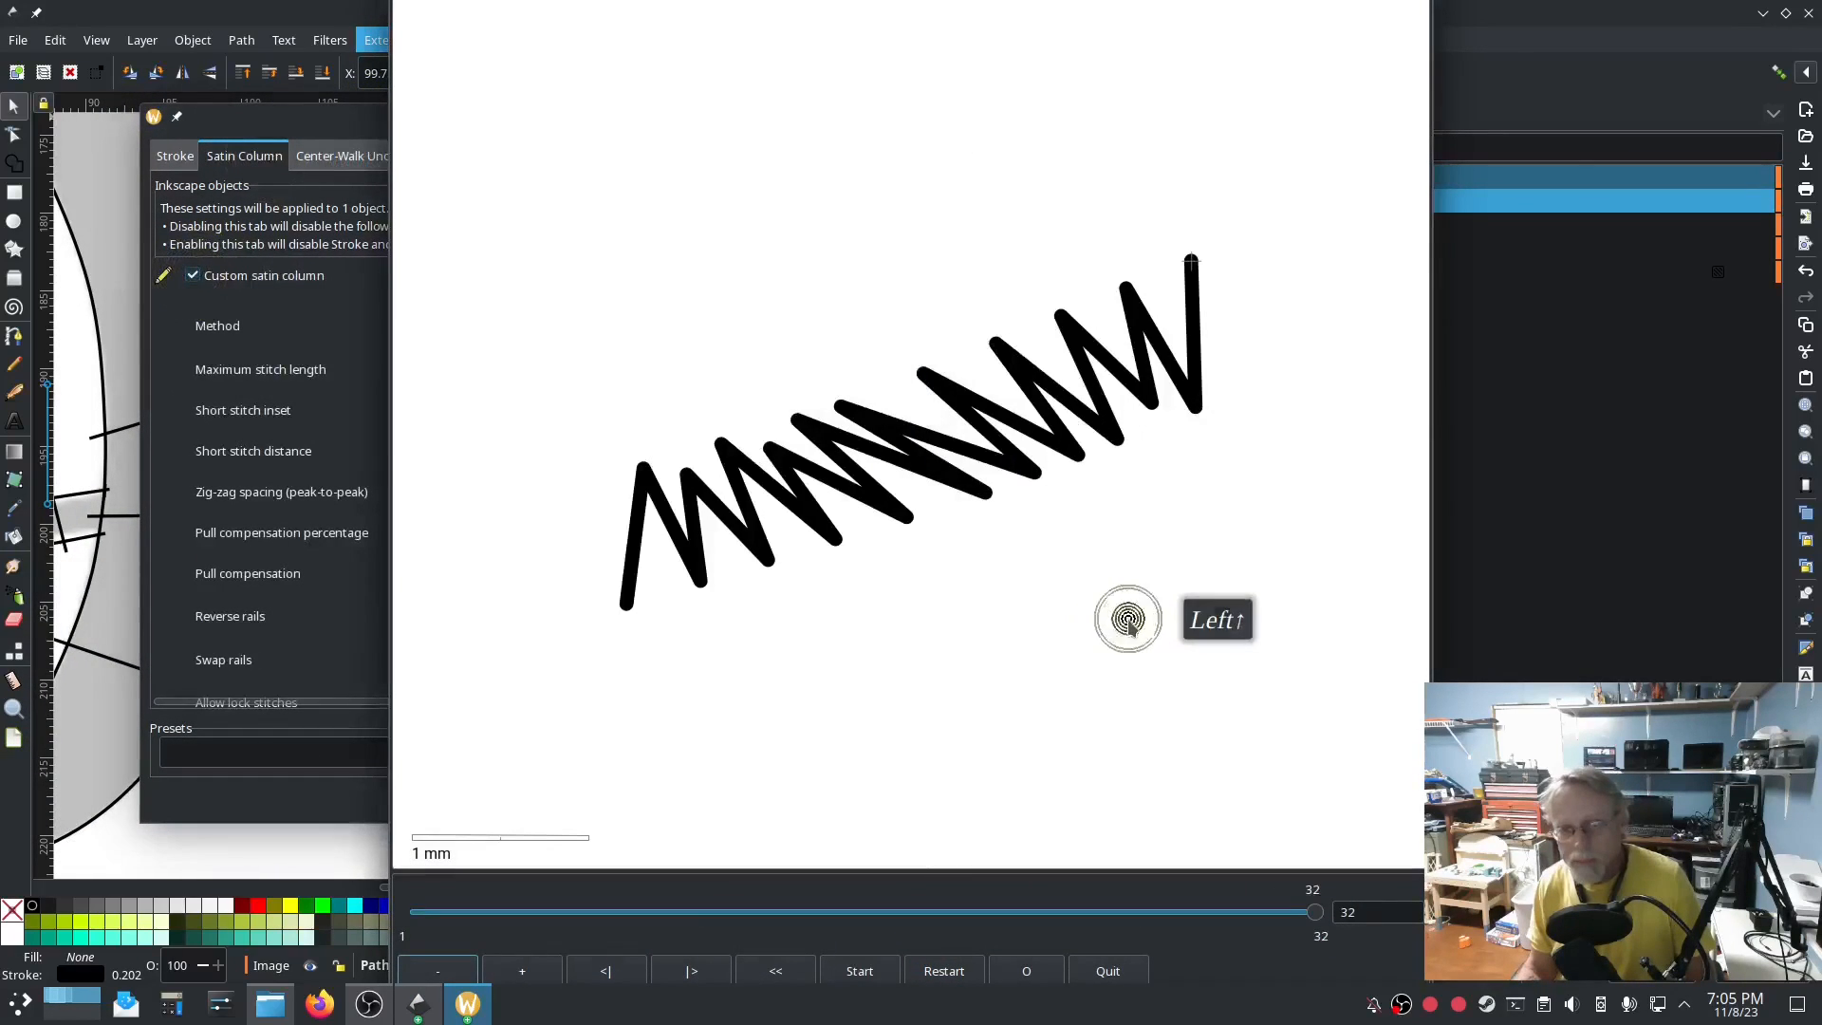
click(341, 653)
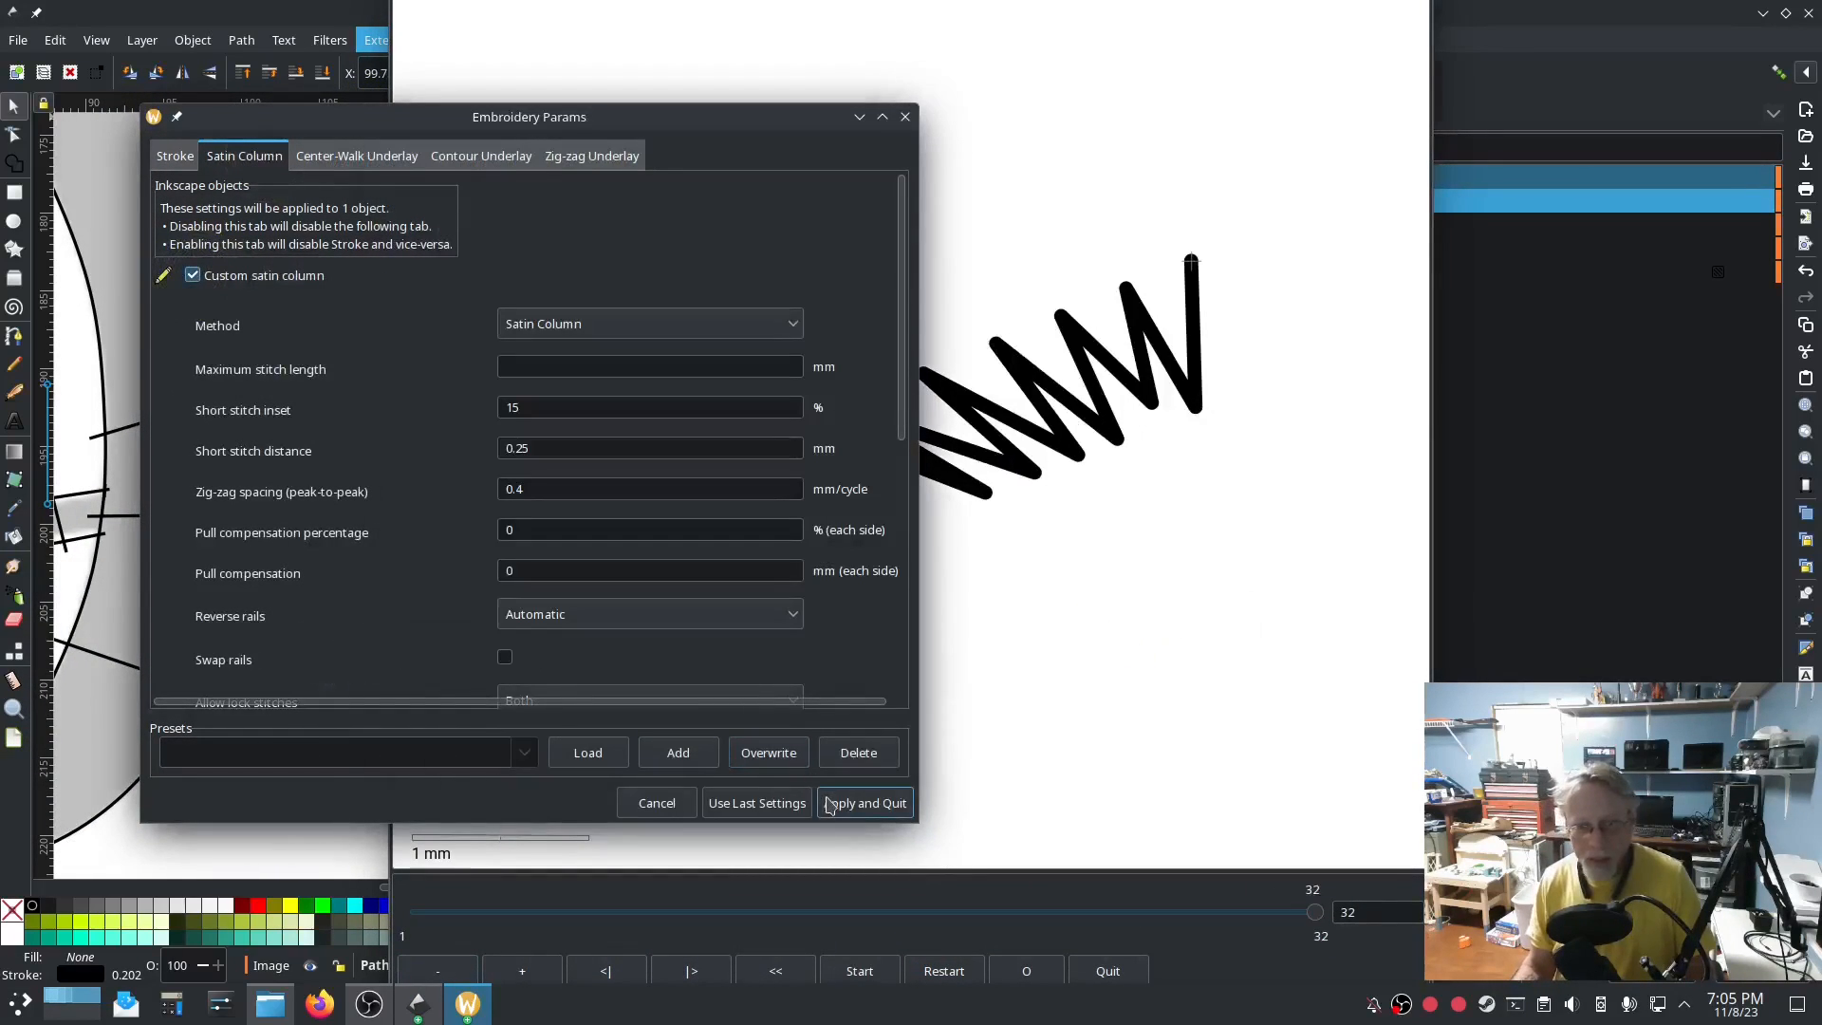
click(665, 801)
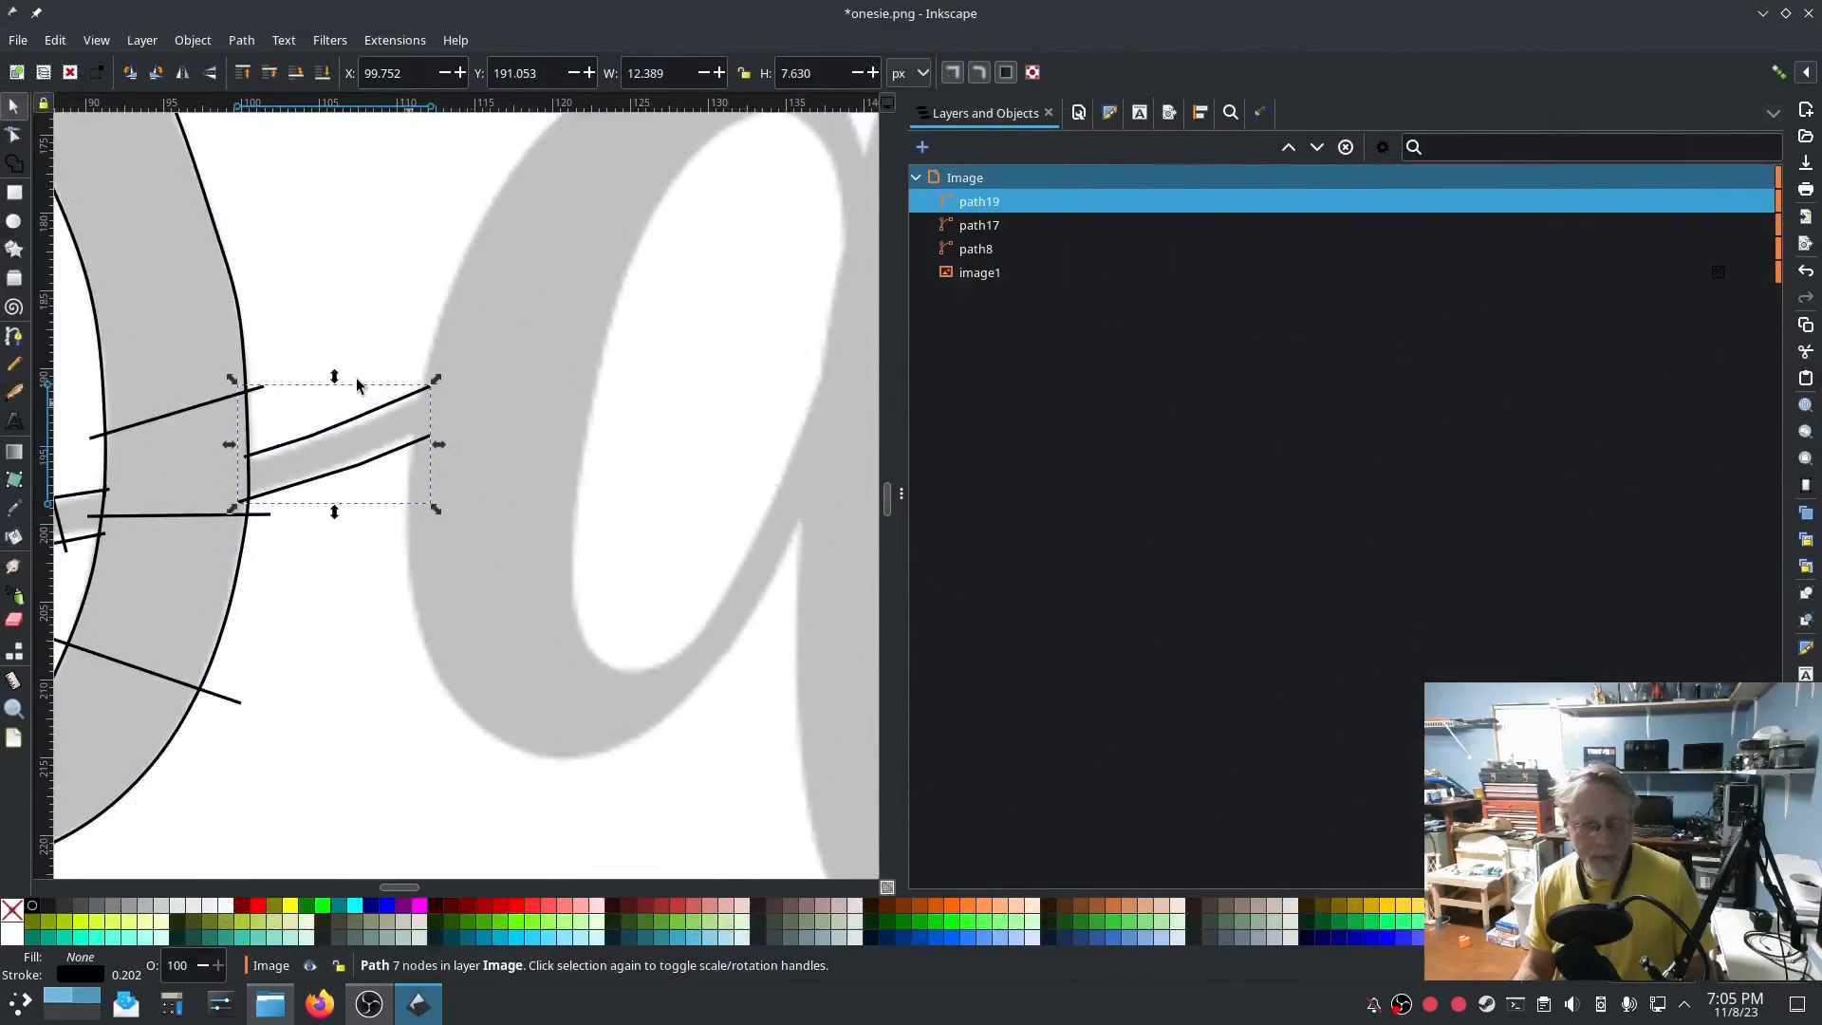
Reduce the connecting stroke's upper outline to one middle node and align the middle nodes of both outlines opposite each other.
click(16, 137)
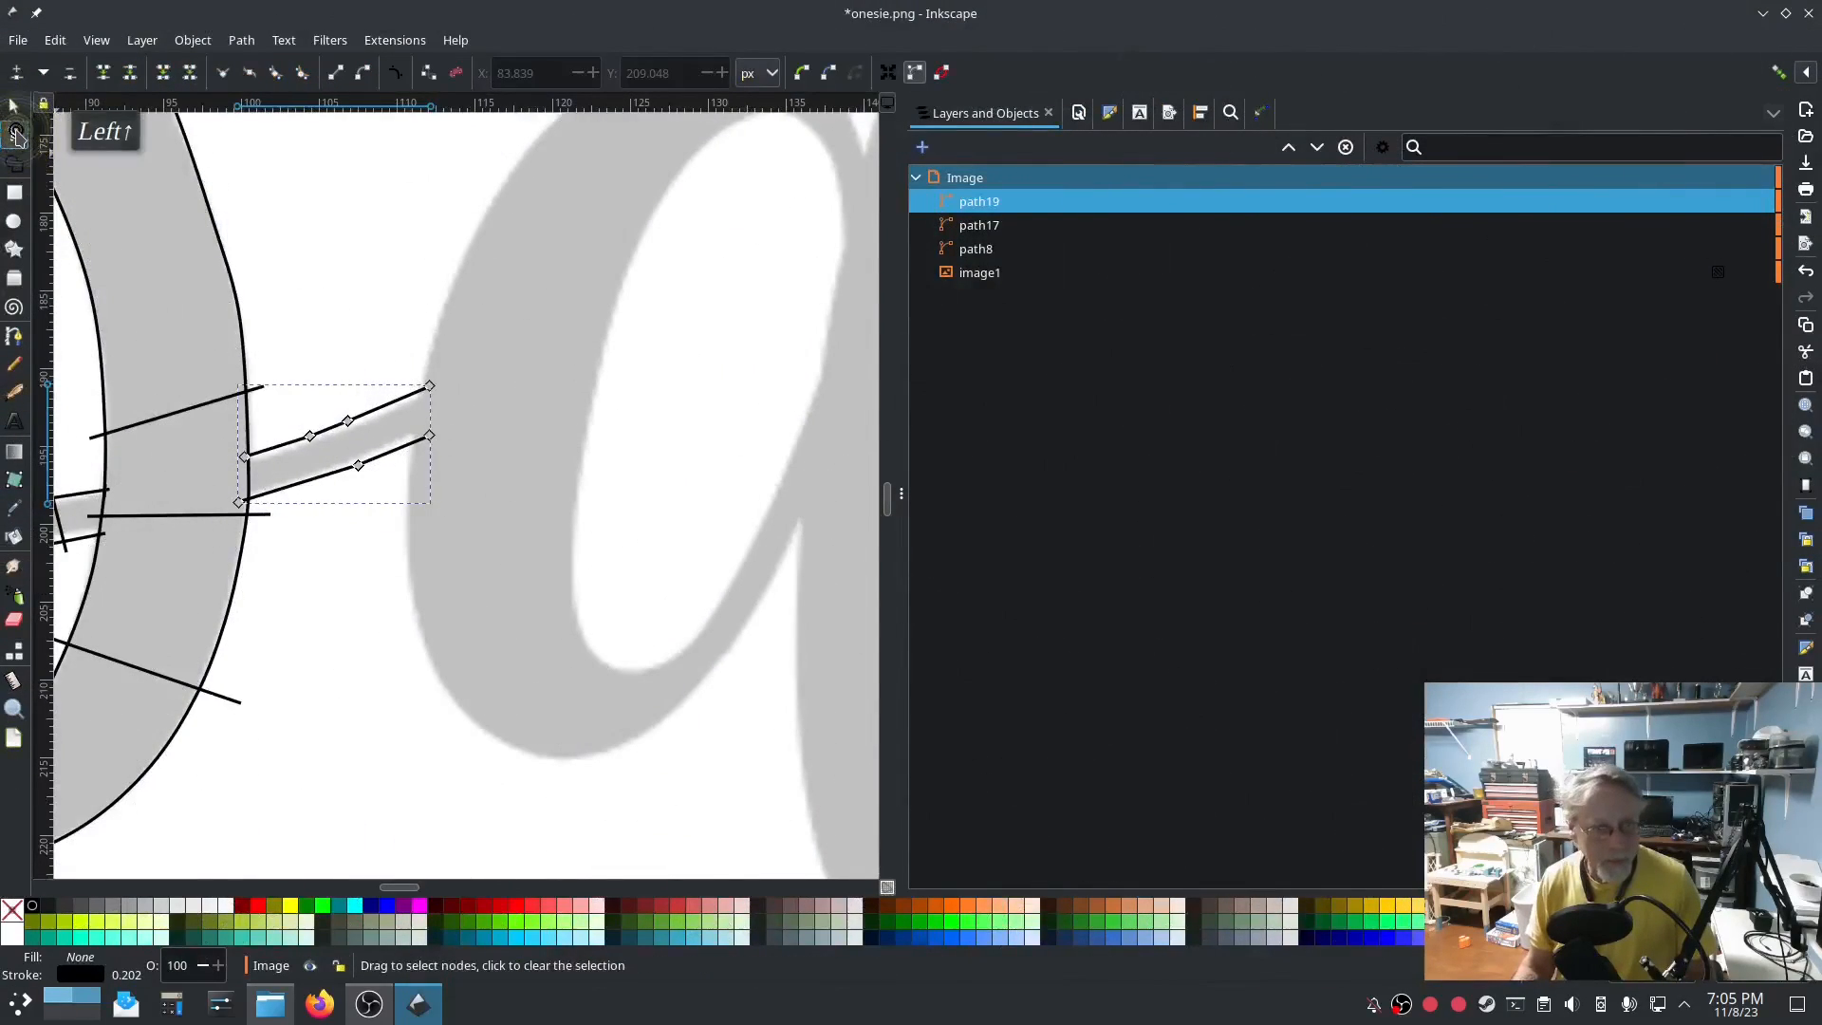
click(312, 437)
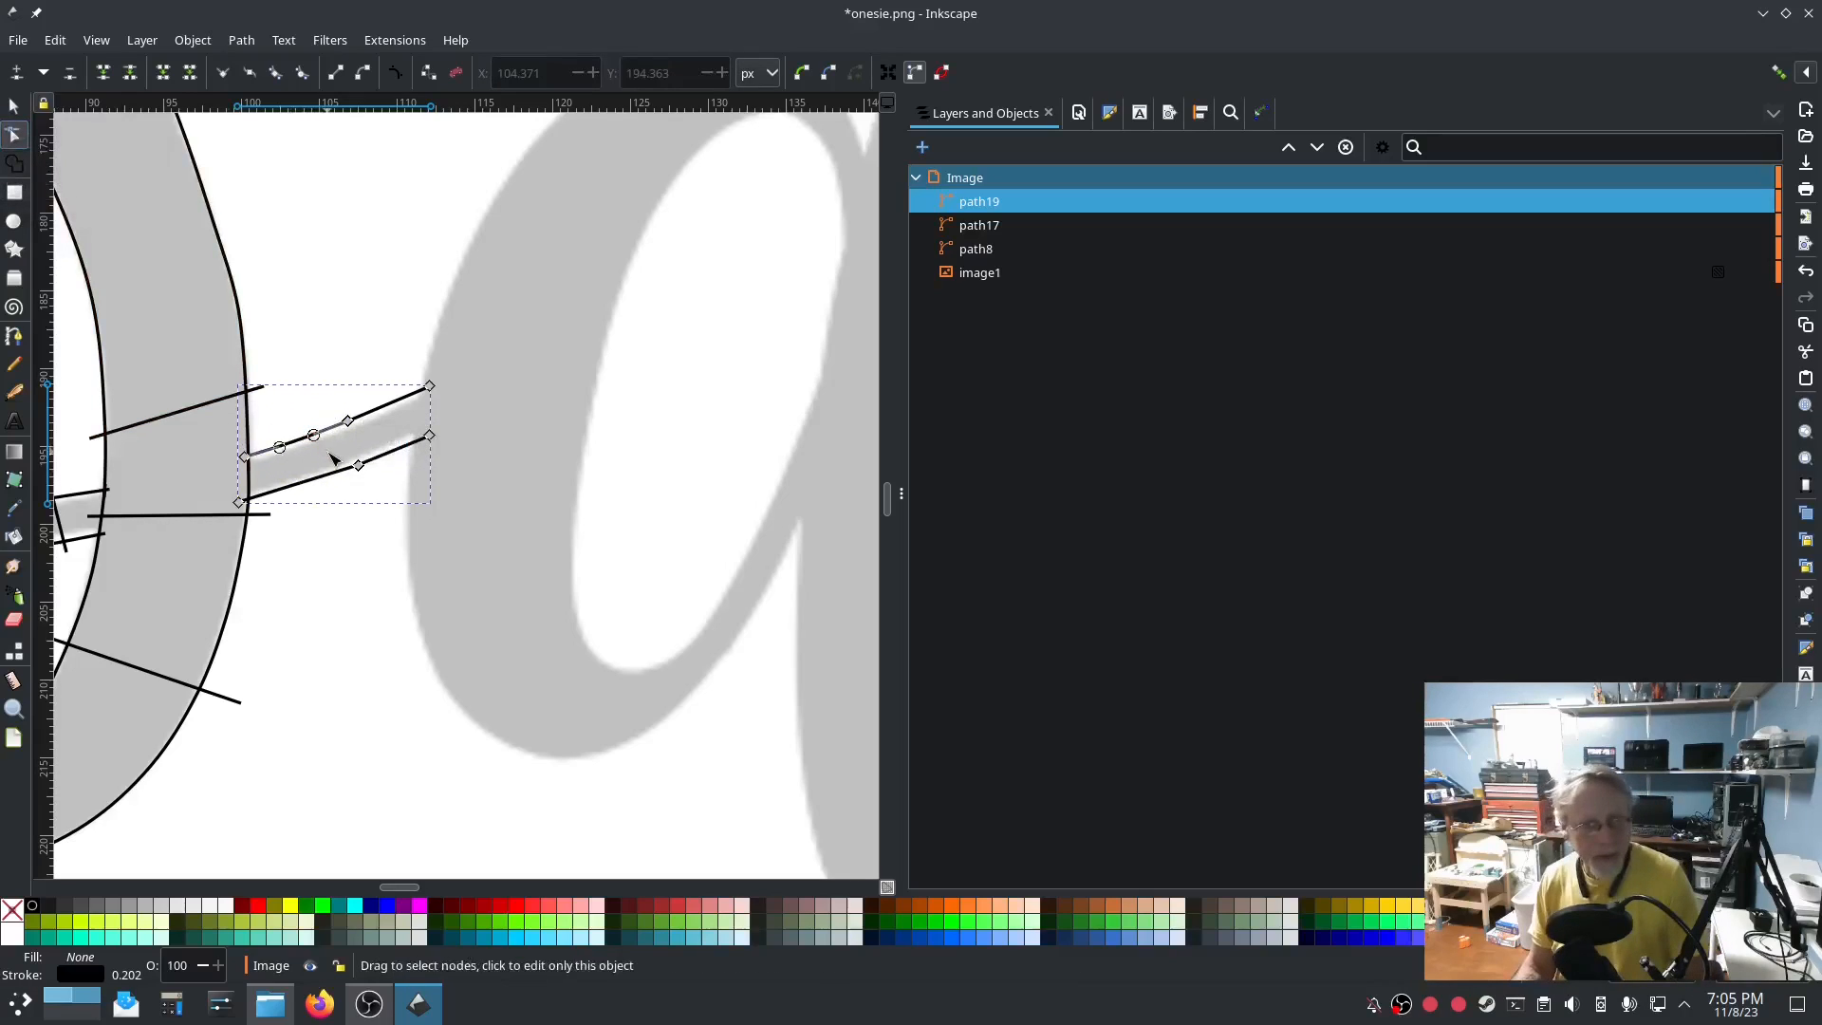
drag(349, 424, 343, 473)
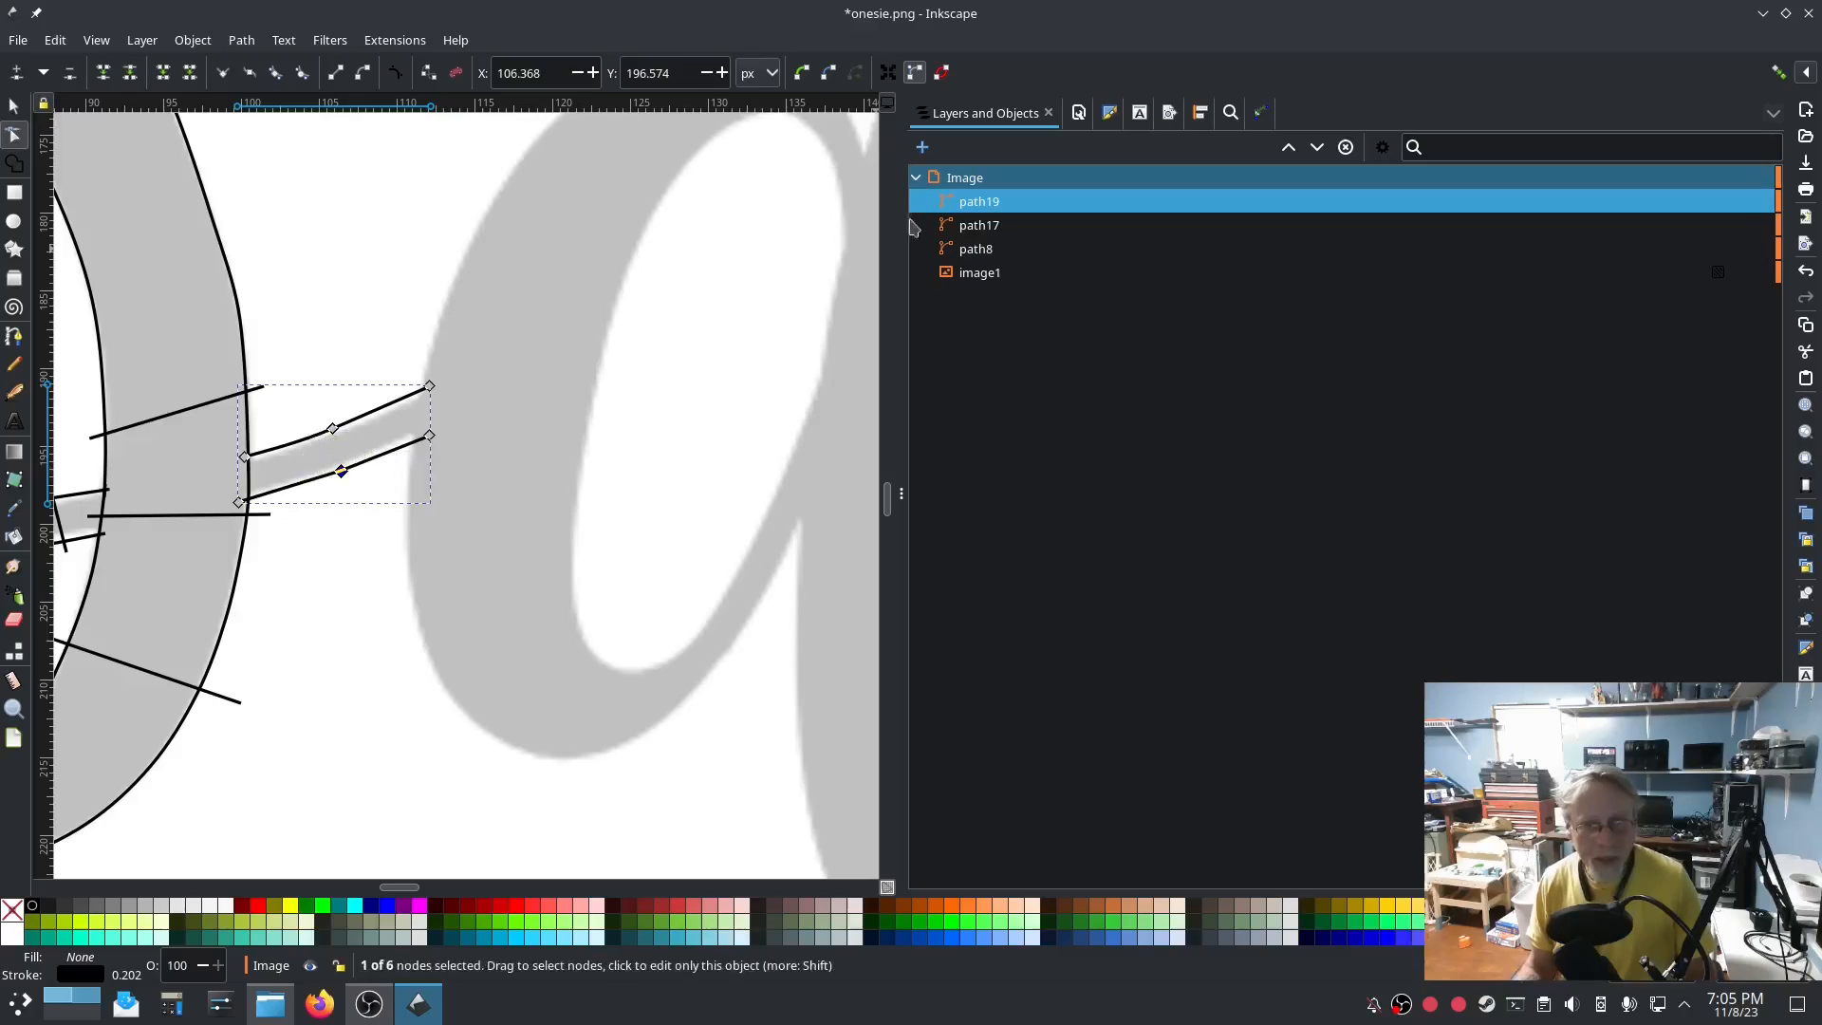
Open Ink/Stitch Params for the edited connecting stroke, path19, and enable Custom satin column.
click(967, 225)
click(959, 209)
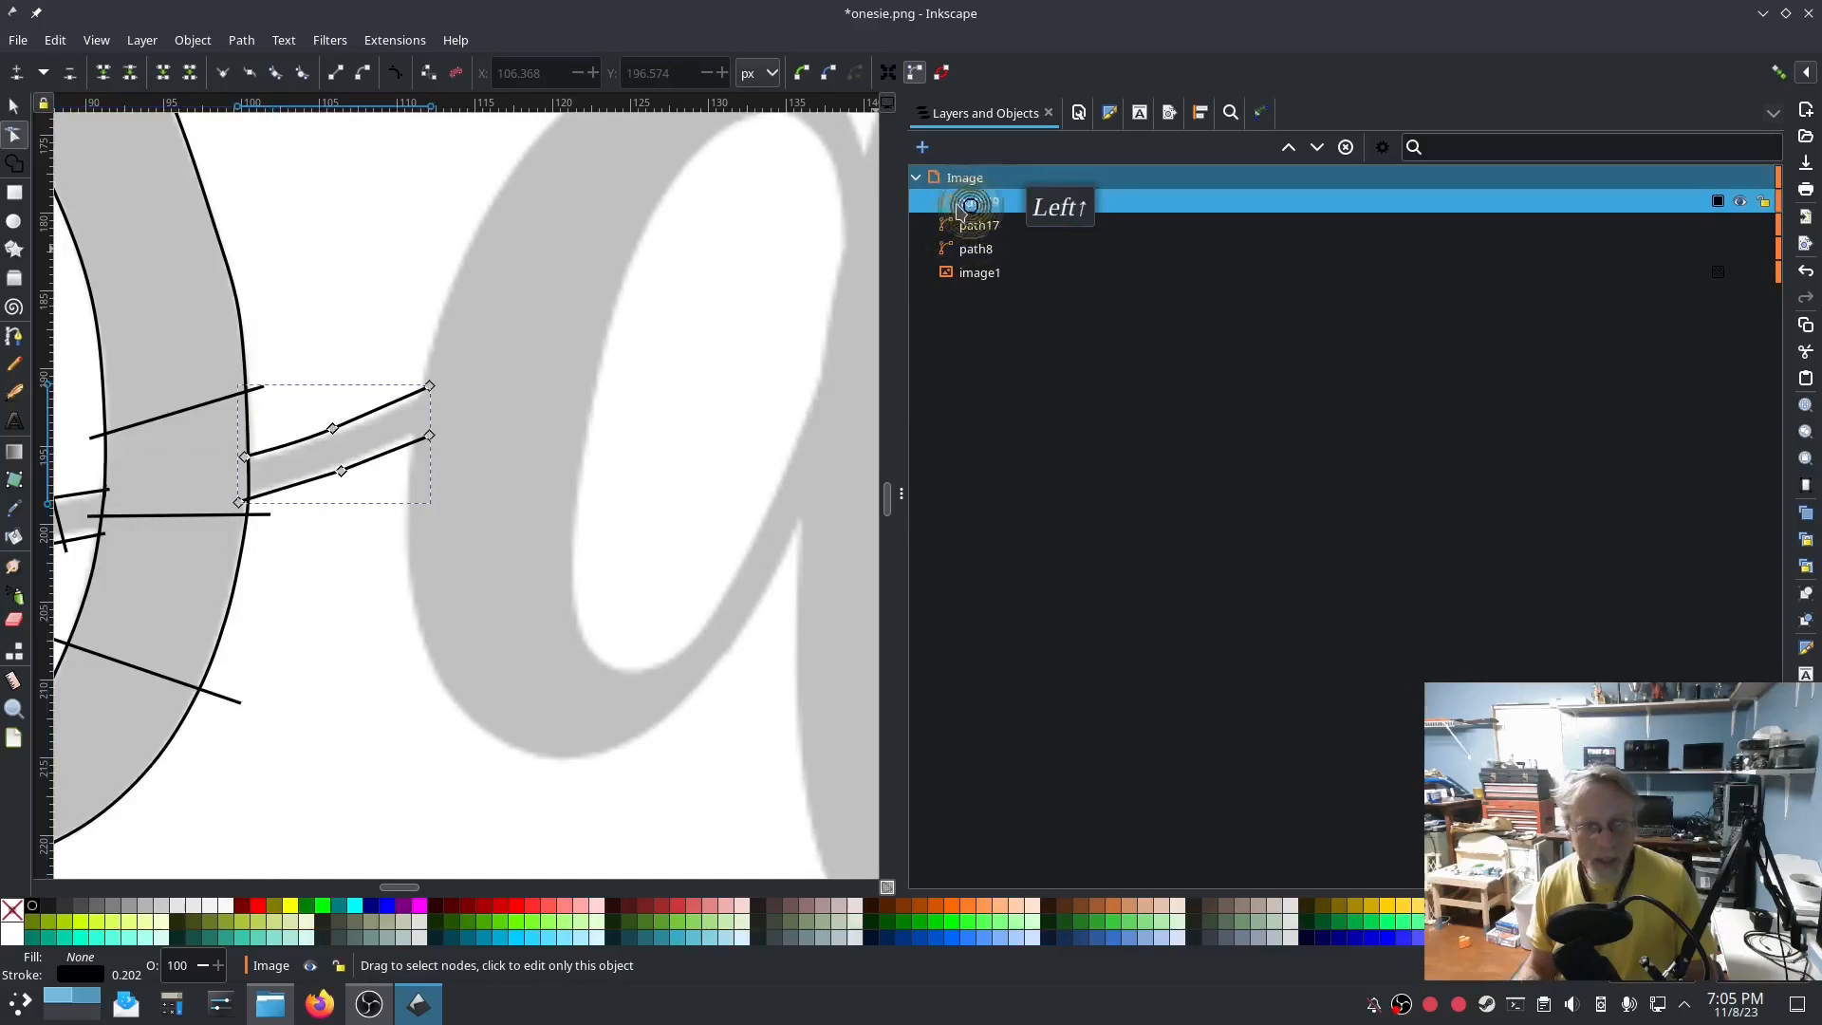
click(394, 40)
mouse_move(532, 286)
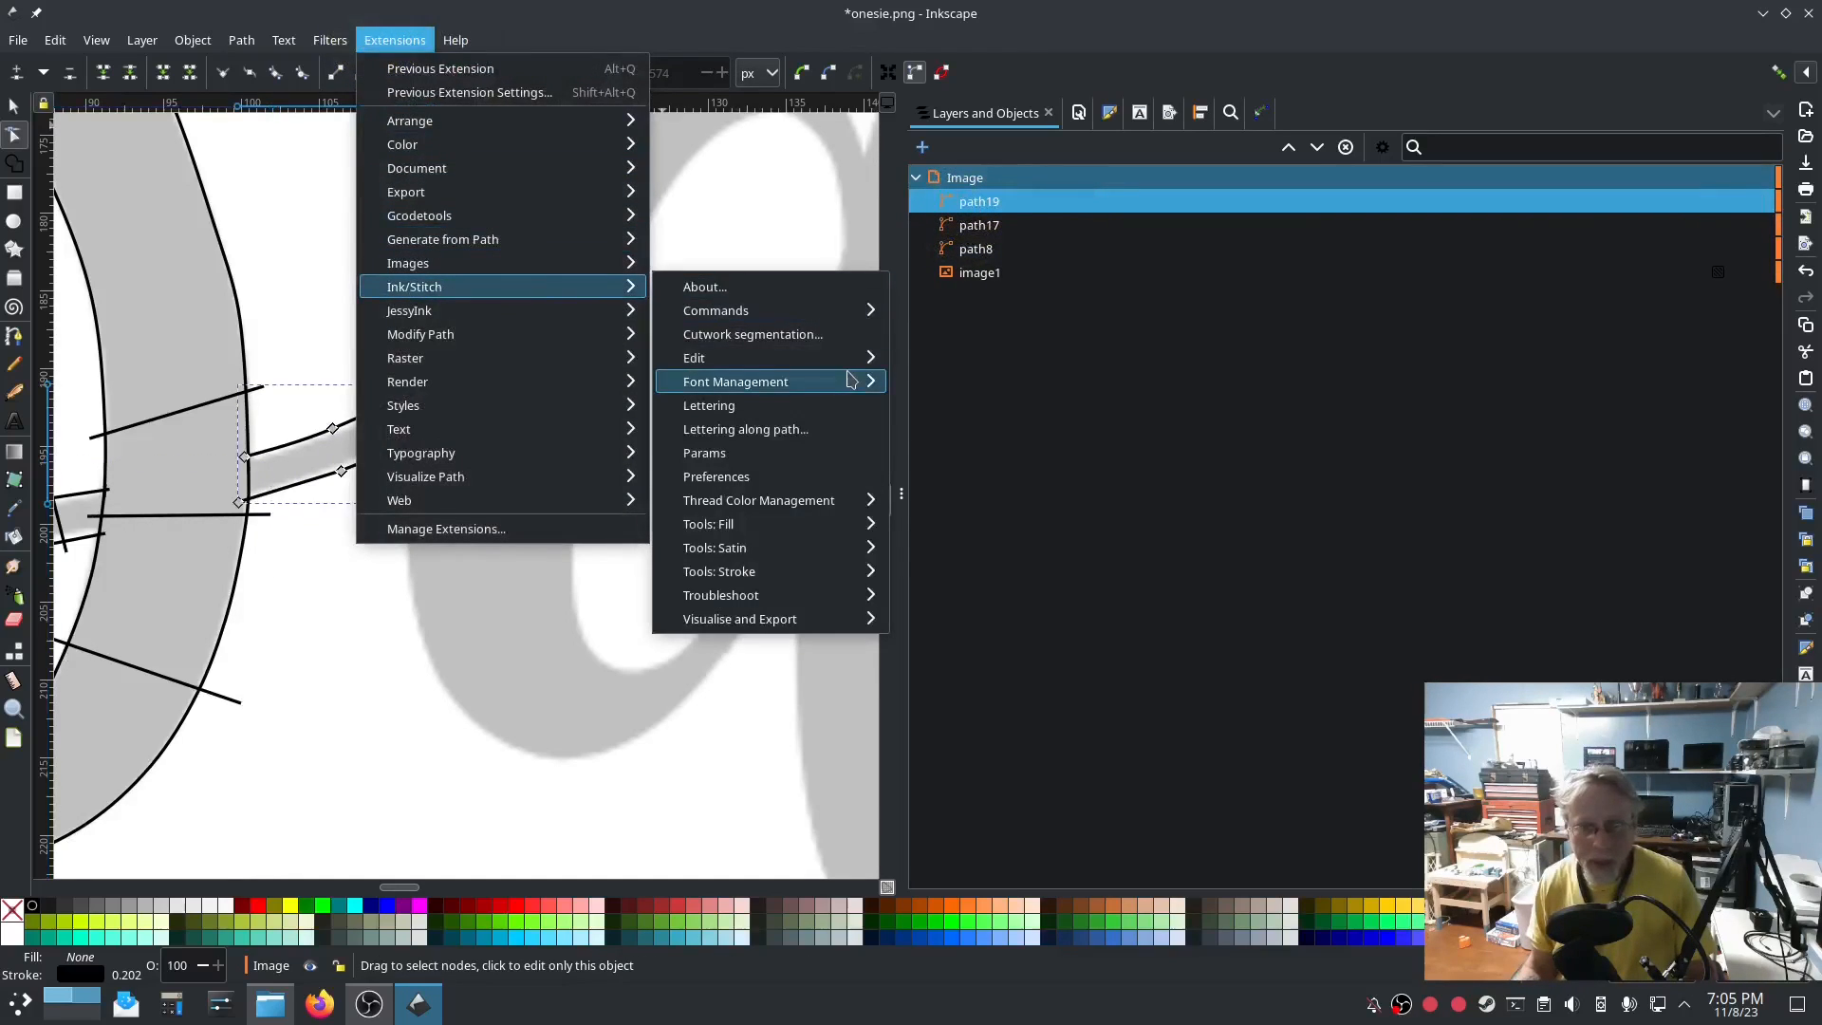
click(759, 453)
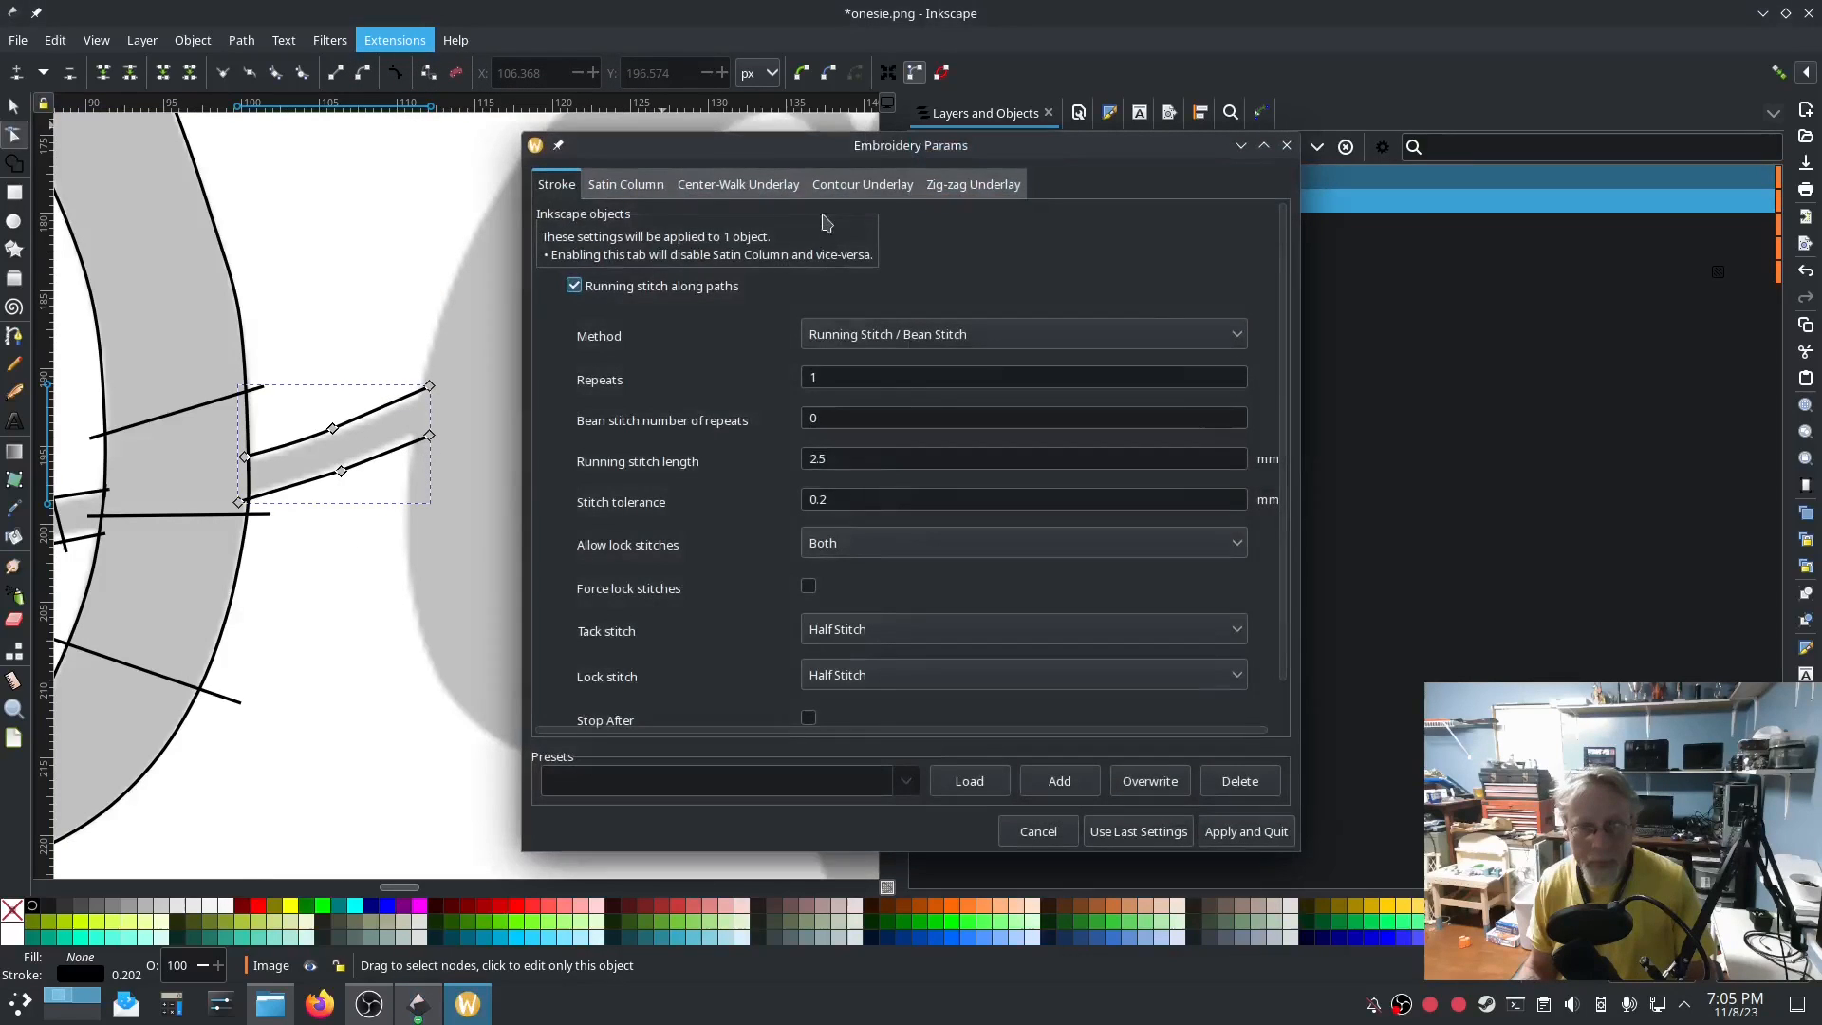
drag(825, 145, 502, 120)
click(318, 160)
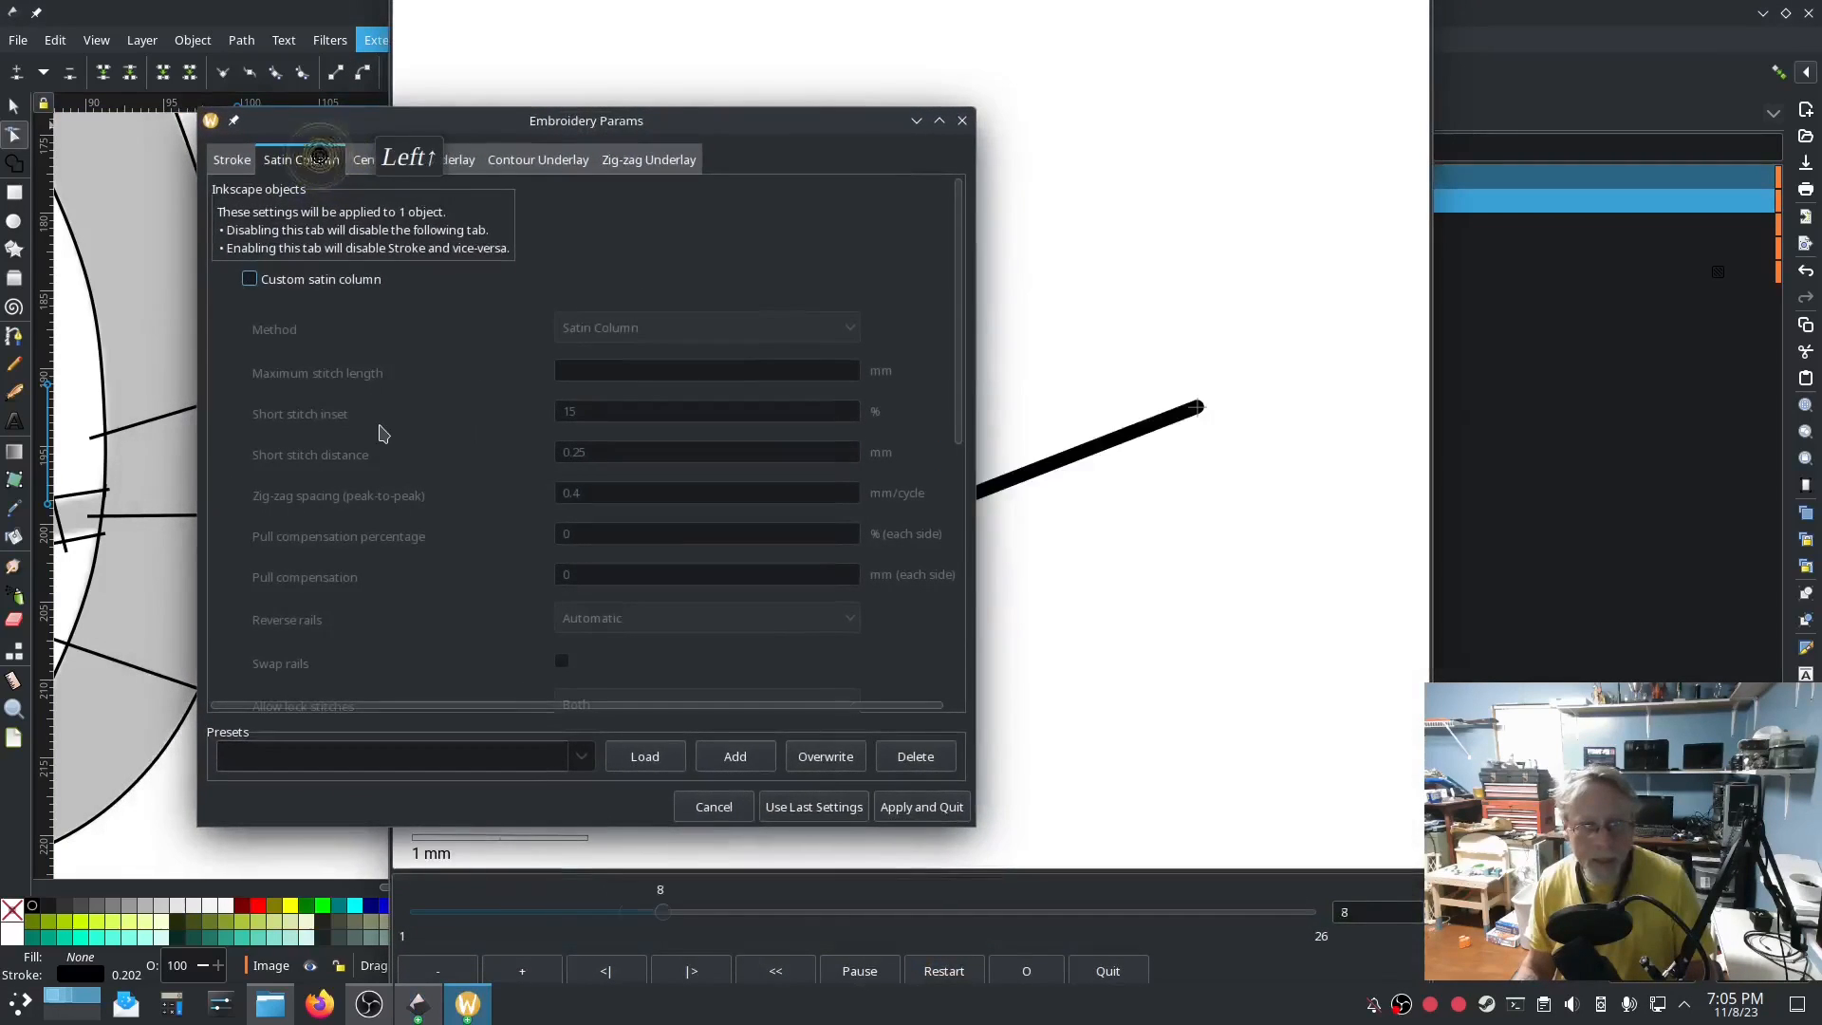
click(249, 279)
Check the connecting stroke's stitch simulation through to its end and apply the satin column settings.
click(1328, 745)
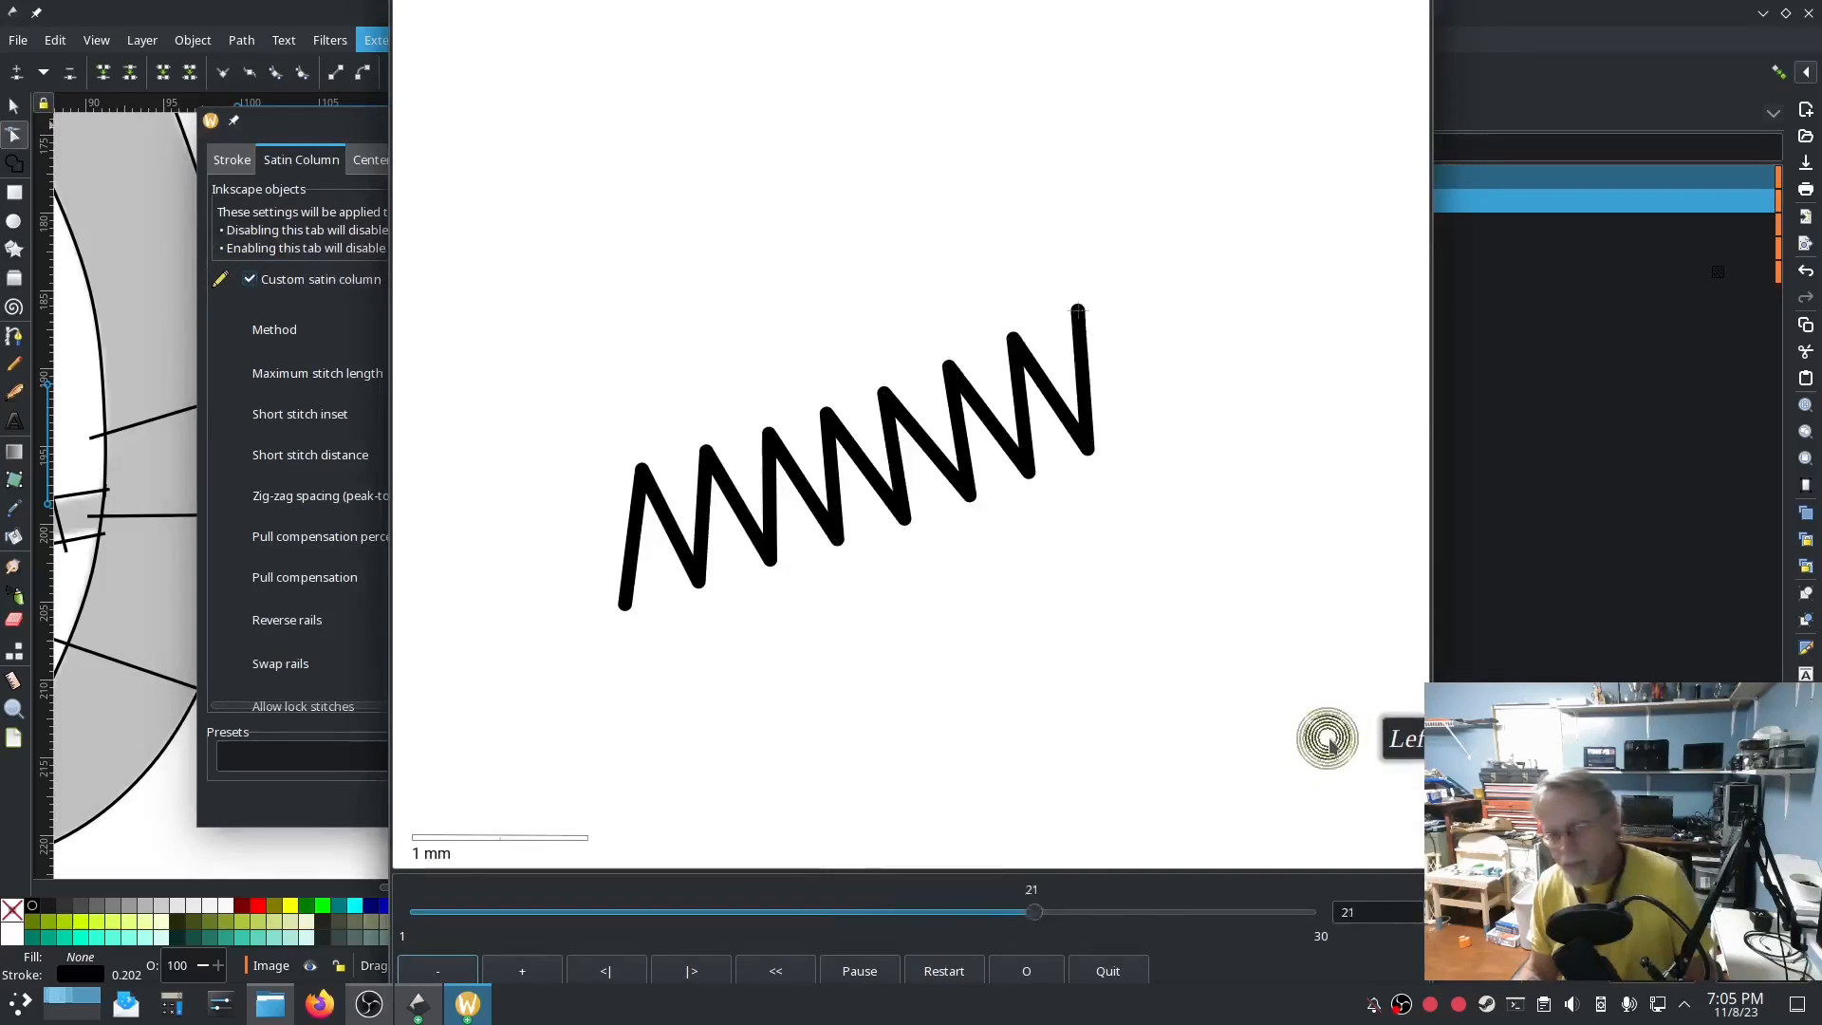
click(349, 685)
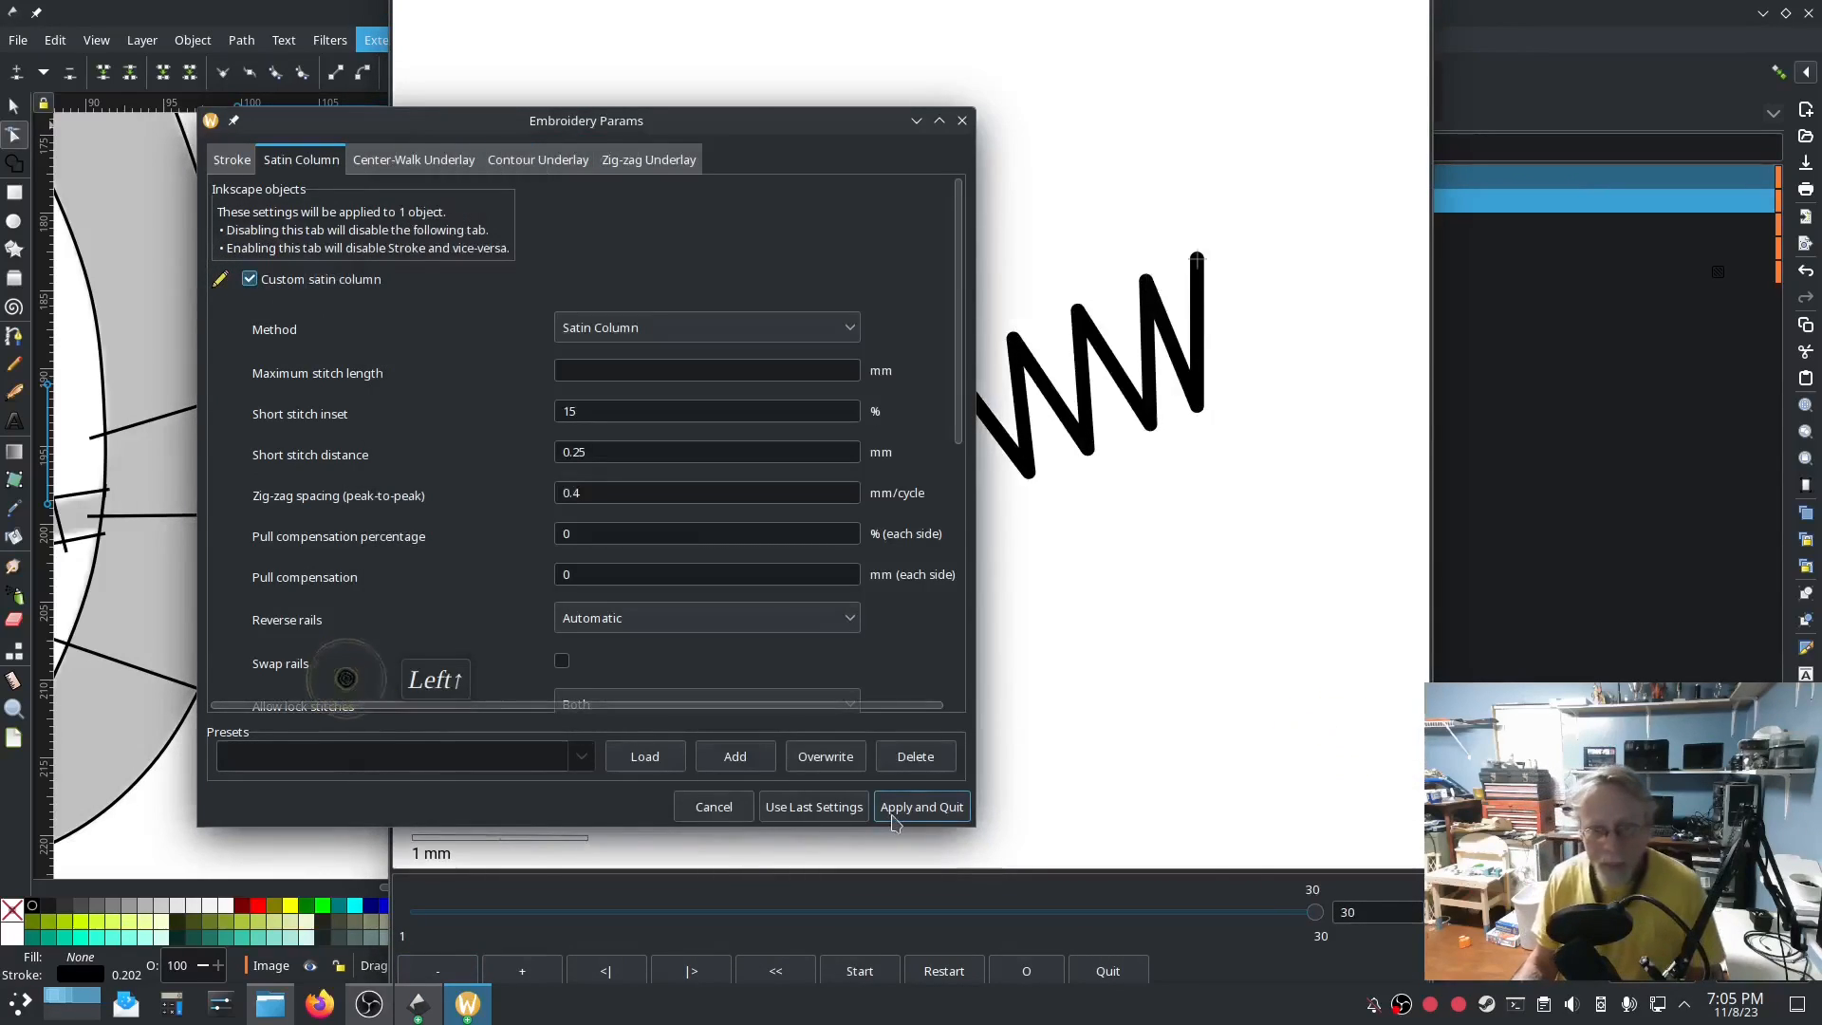
click(923, 692)
Draw a seven-point open line inside the a's upper arch, from the connecting stroke's end to where the arch meets the stem.
scroll(527, 493, down, 2)
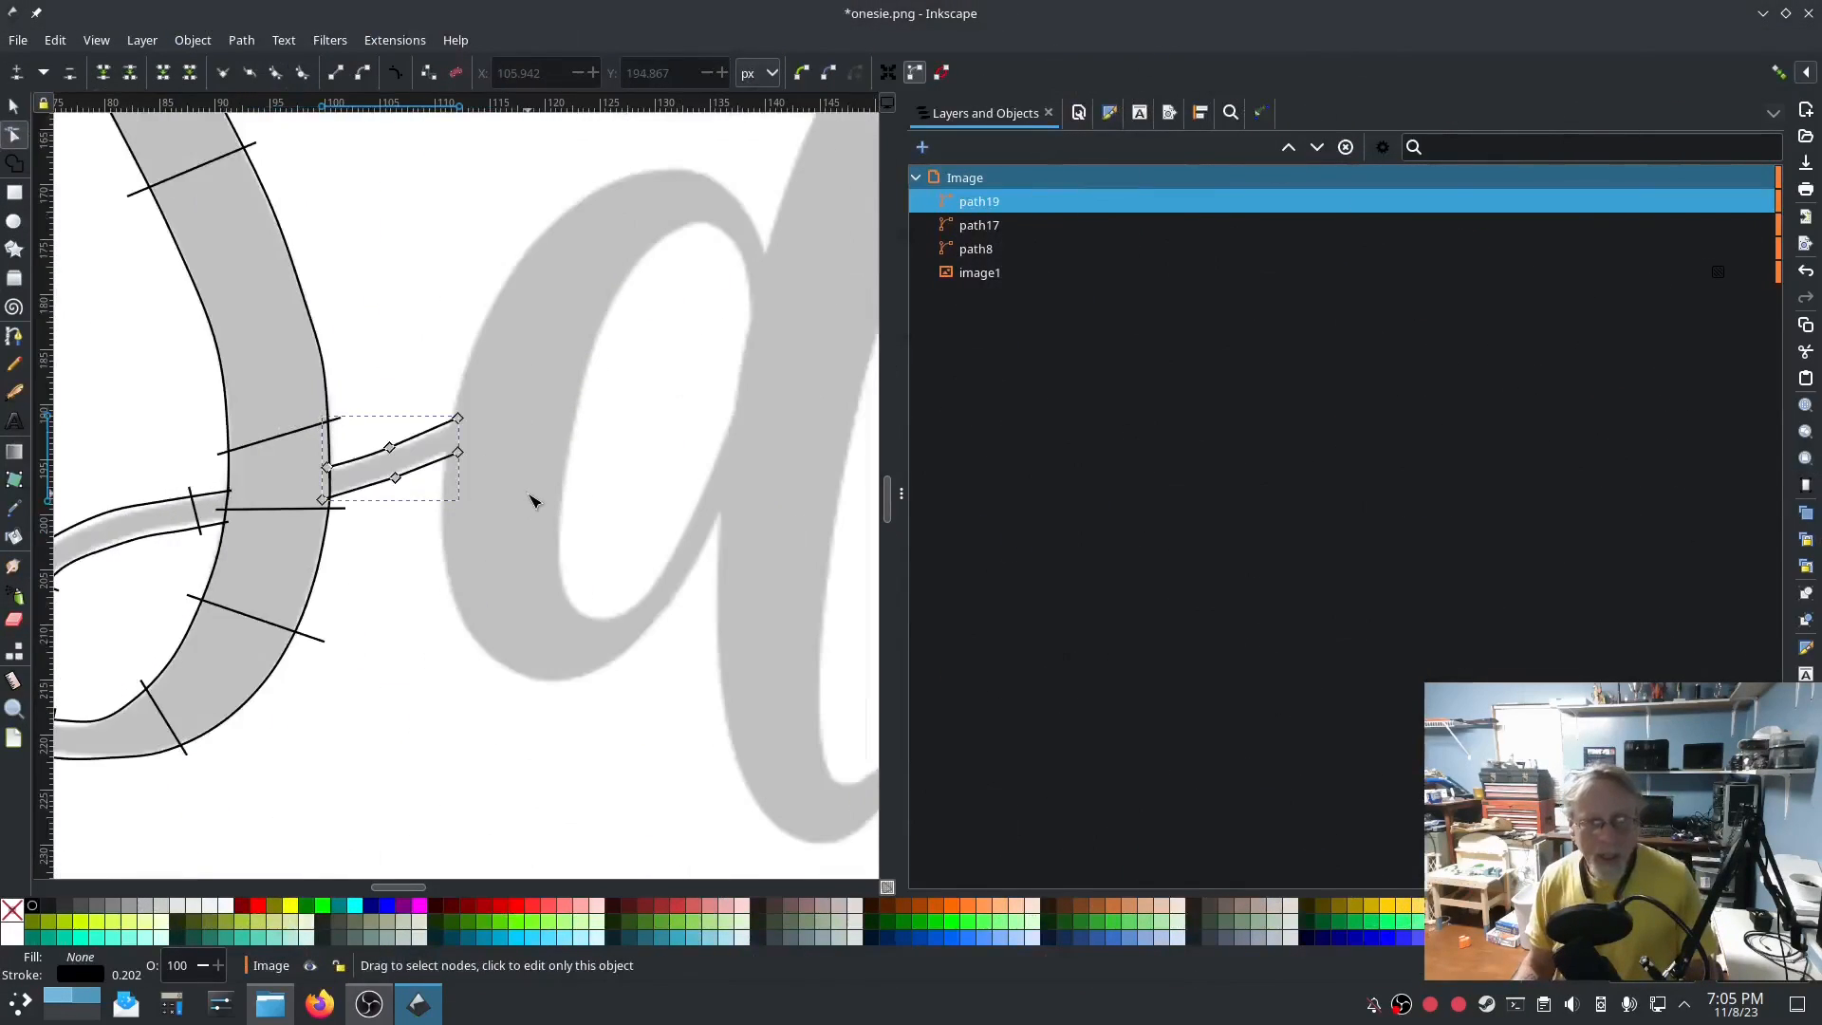
drag(553, 509, 244, 567)
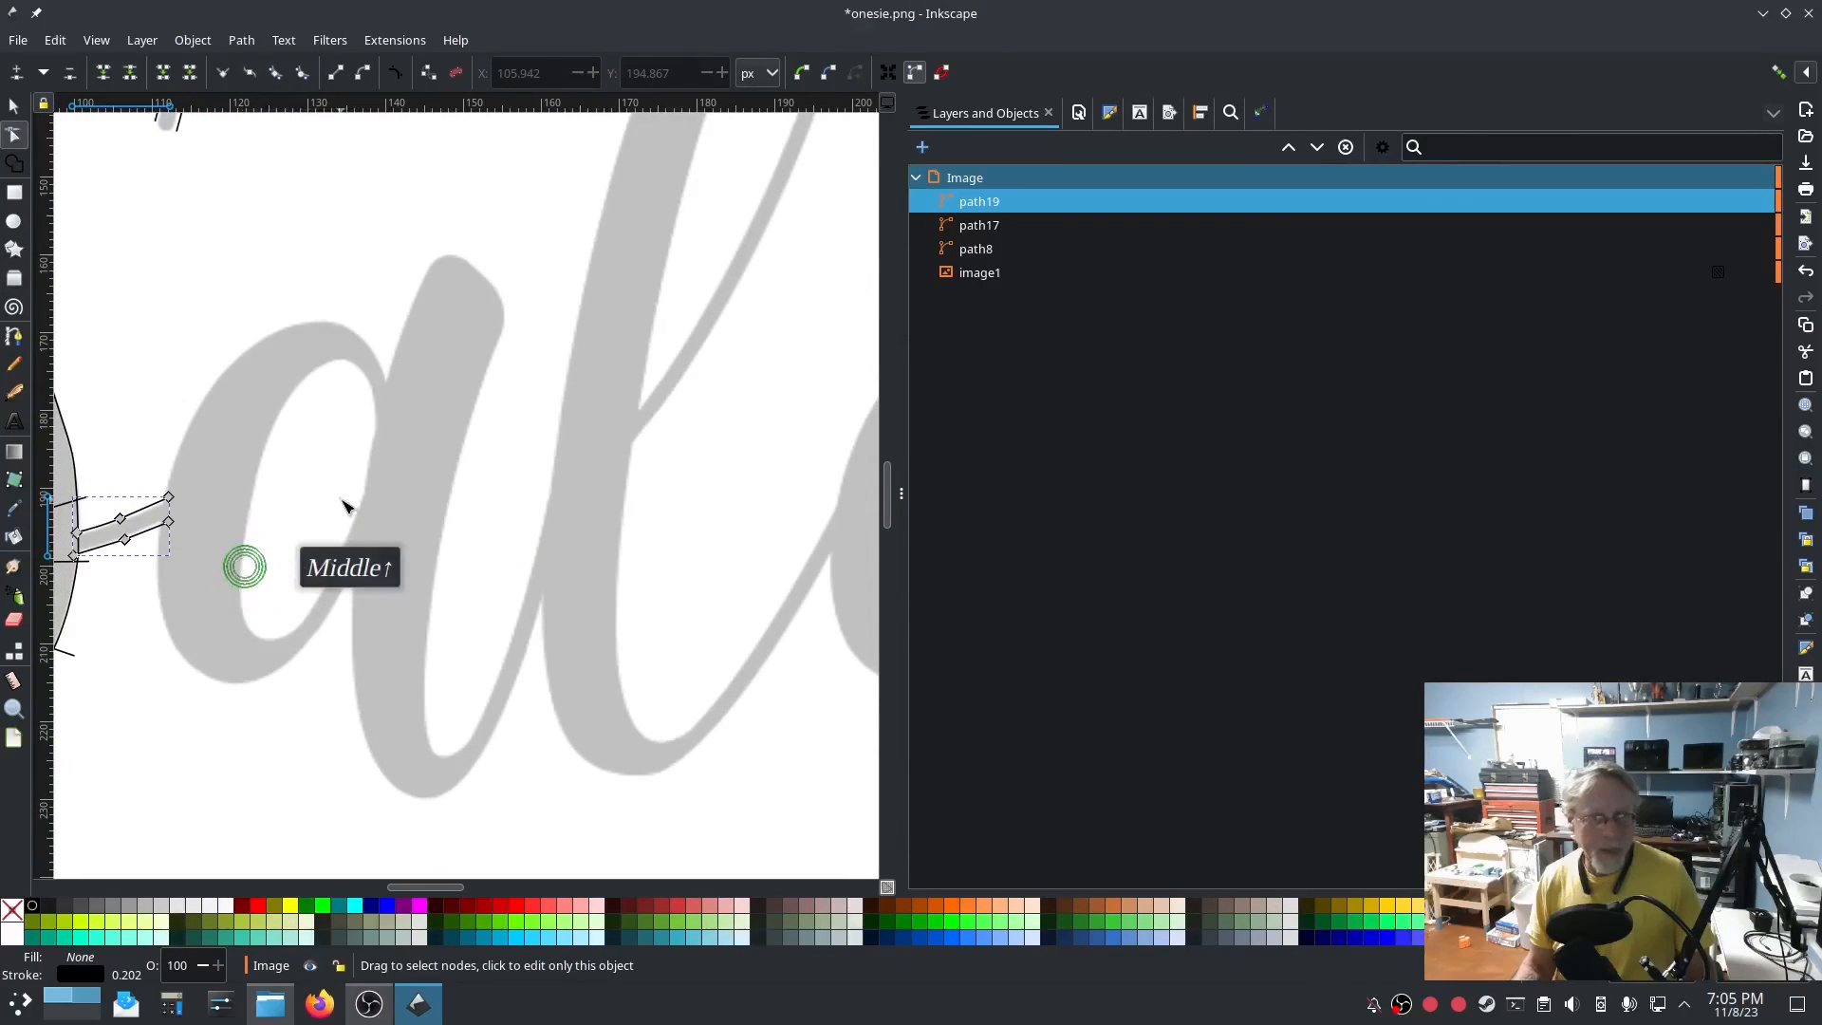
click(16, 337)
click(171, 504)
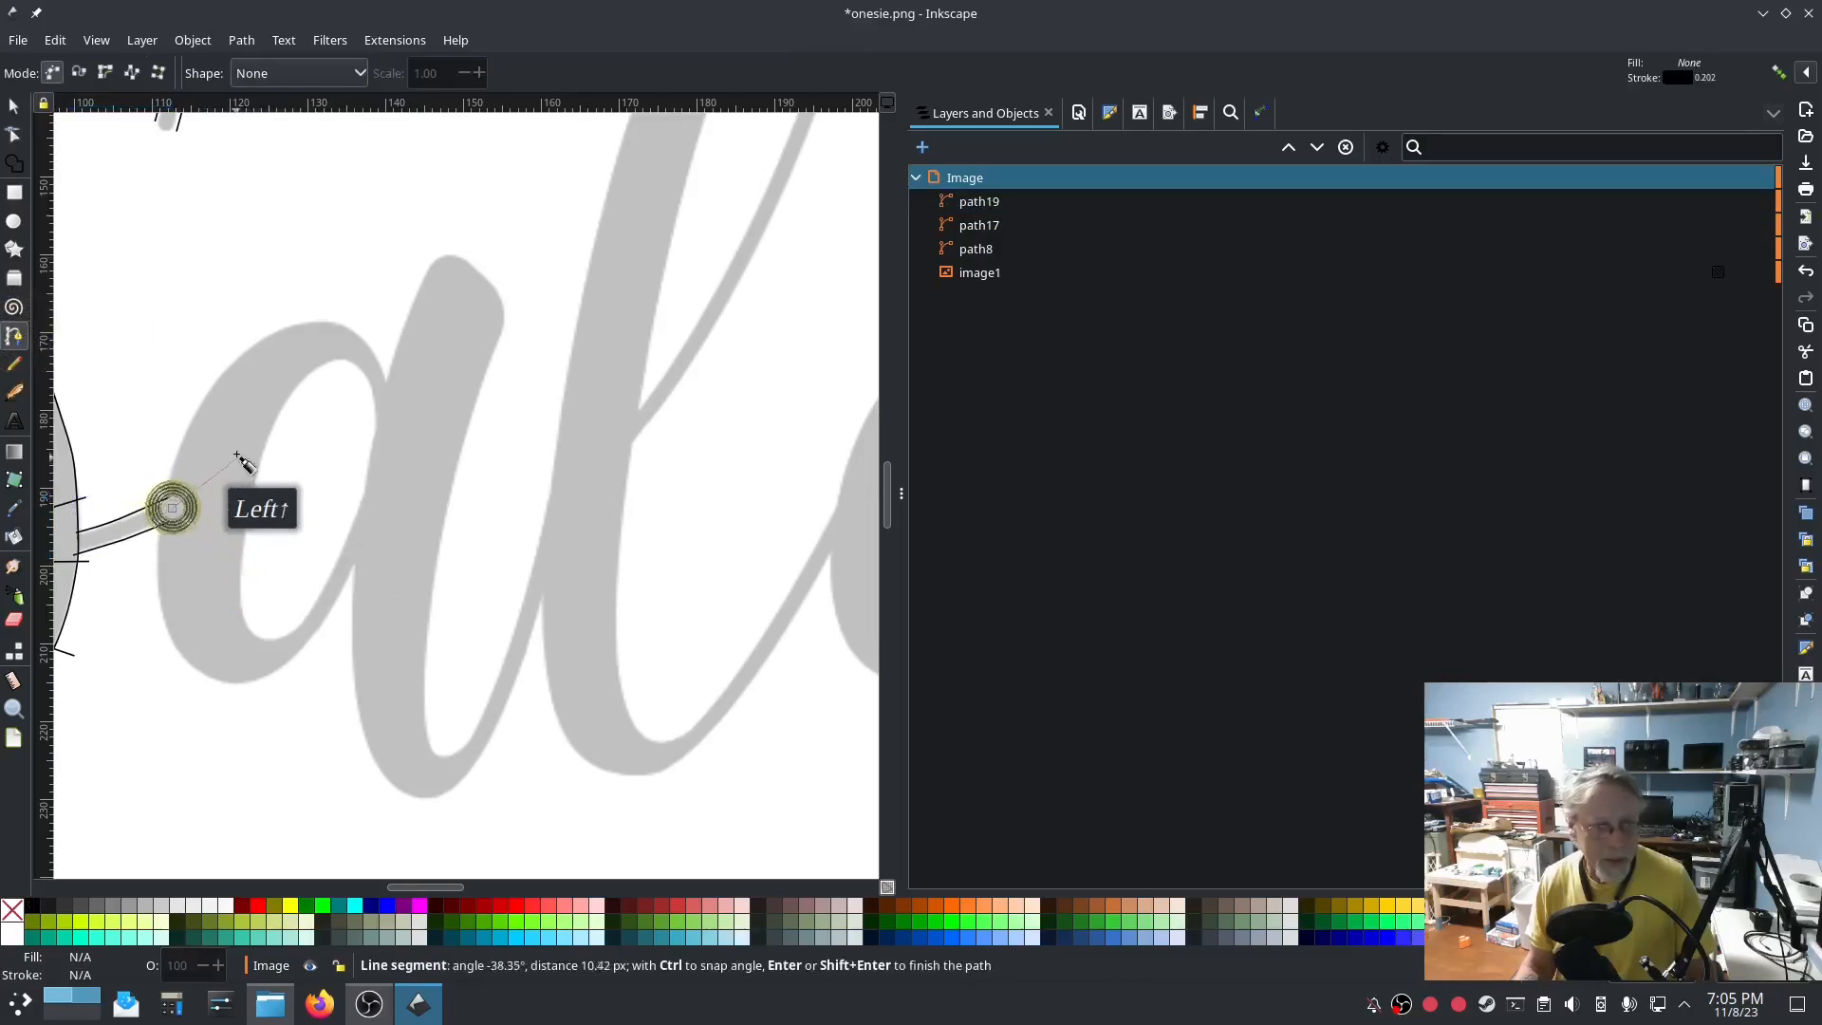
scroll(297, 386, up, 2)
click(235, 380)
click(302, 328)
click(377, 307)
click(446, 337)
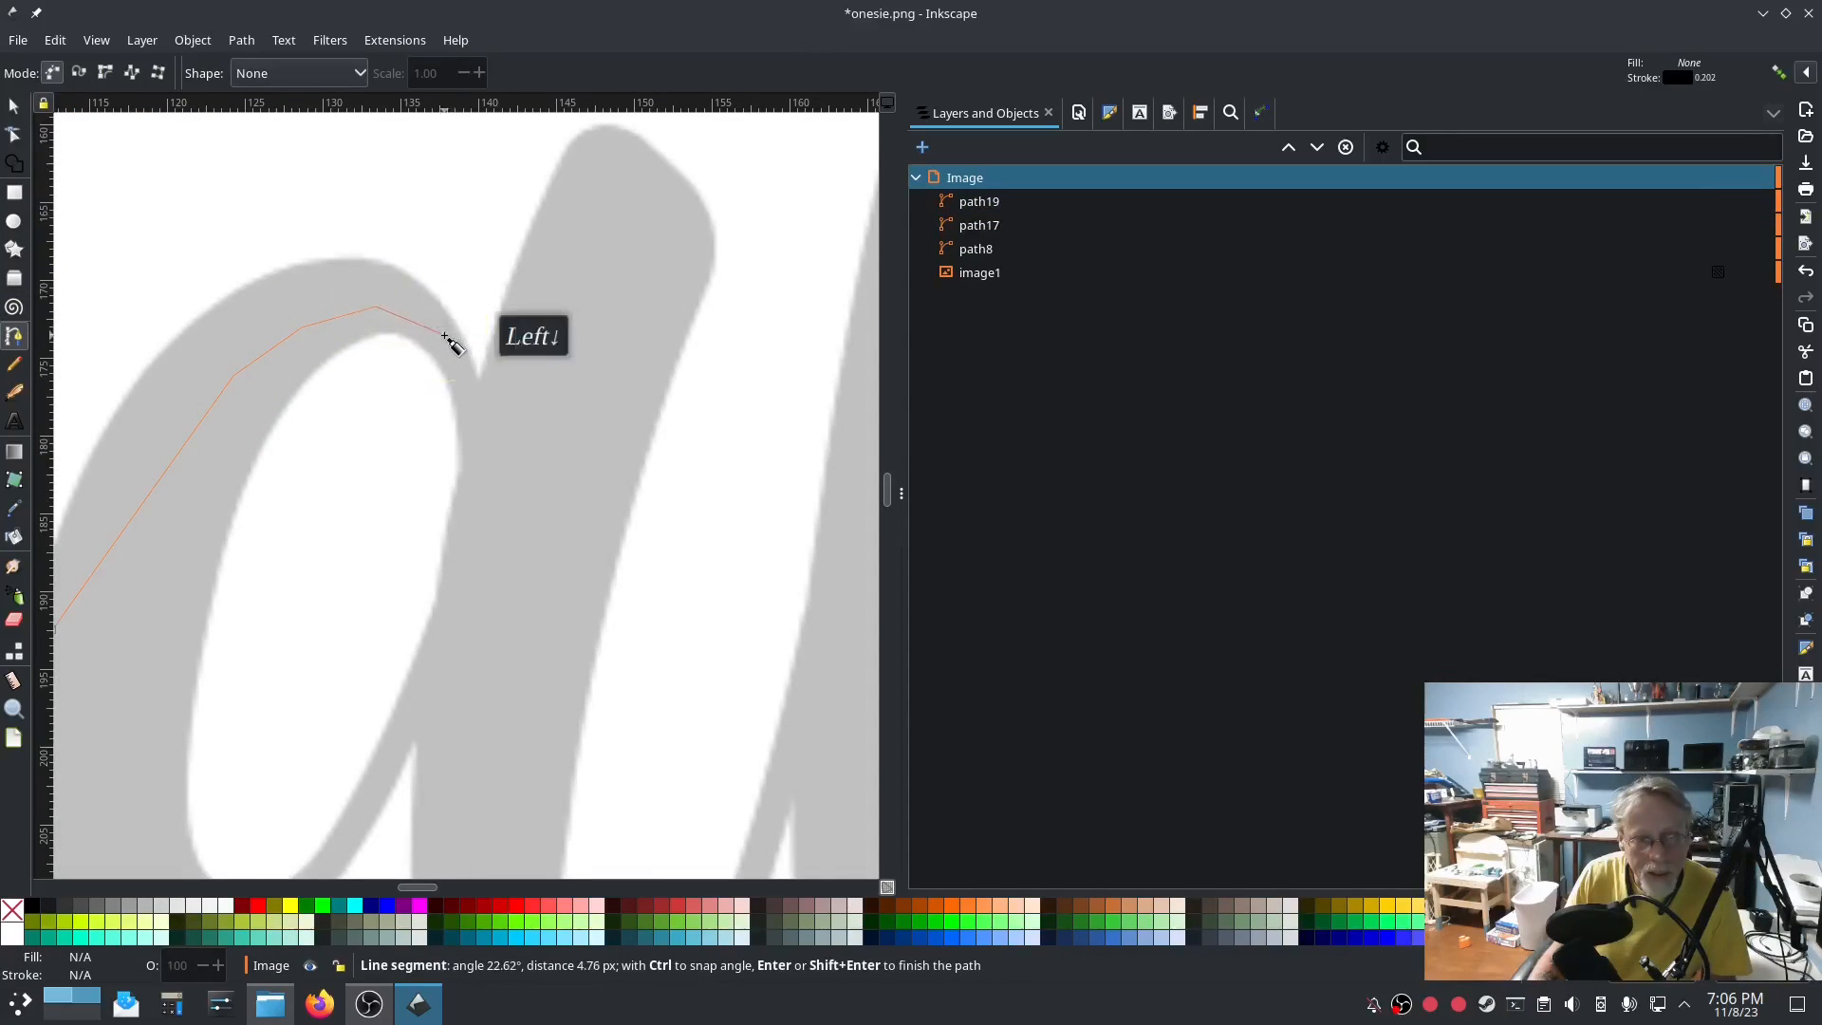
click(463, 385)
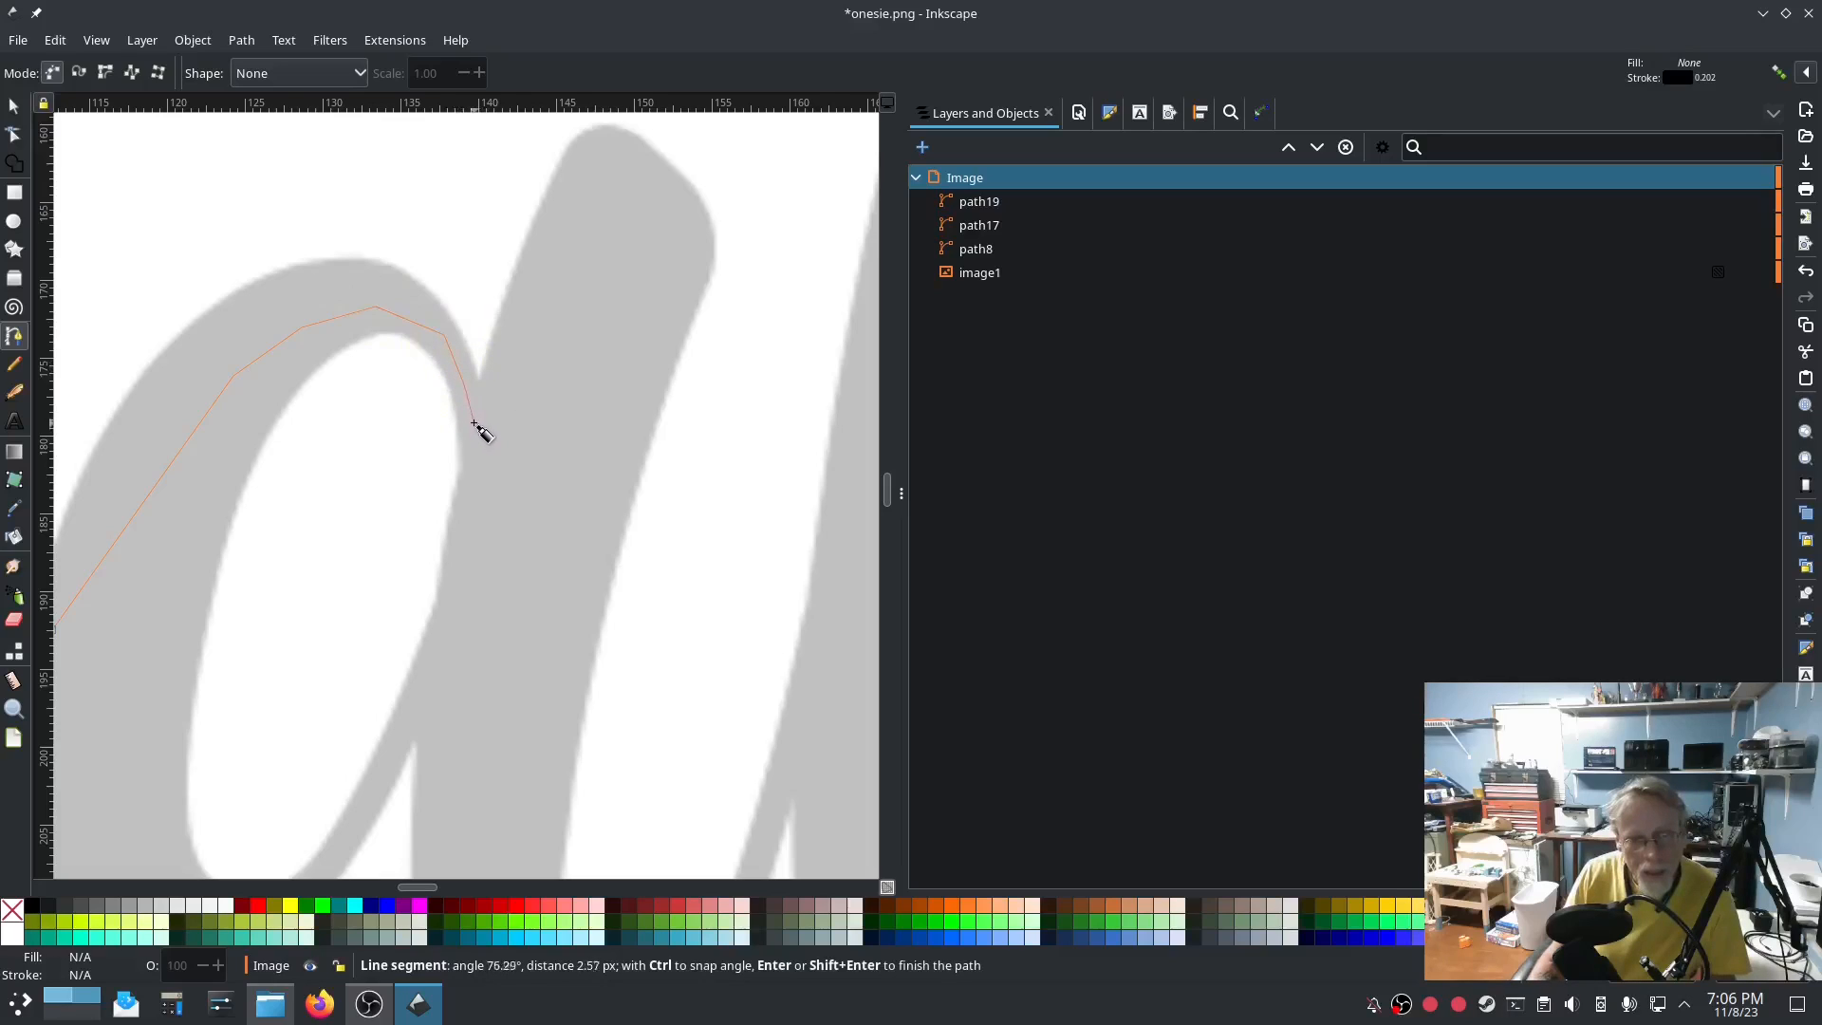
click(478, 422)
key(Return)
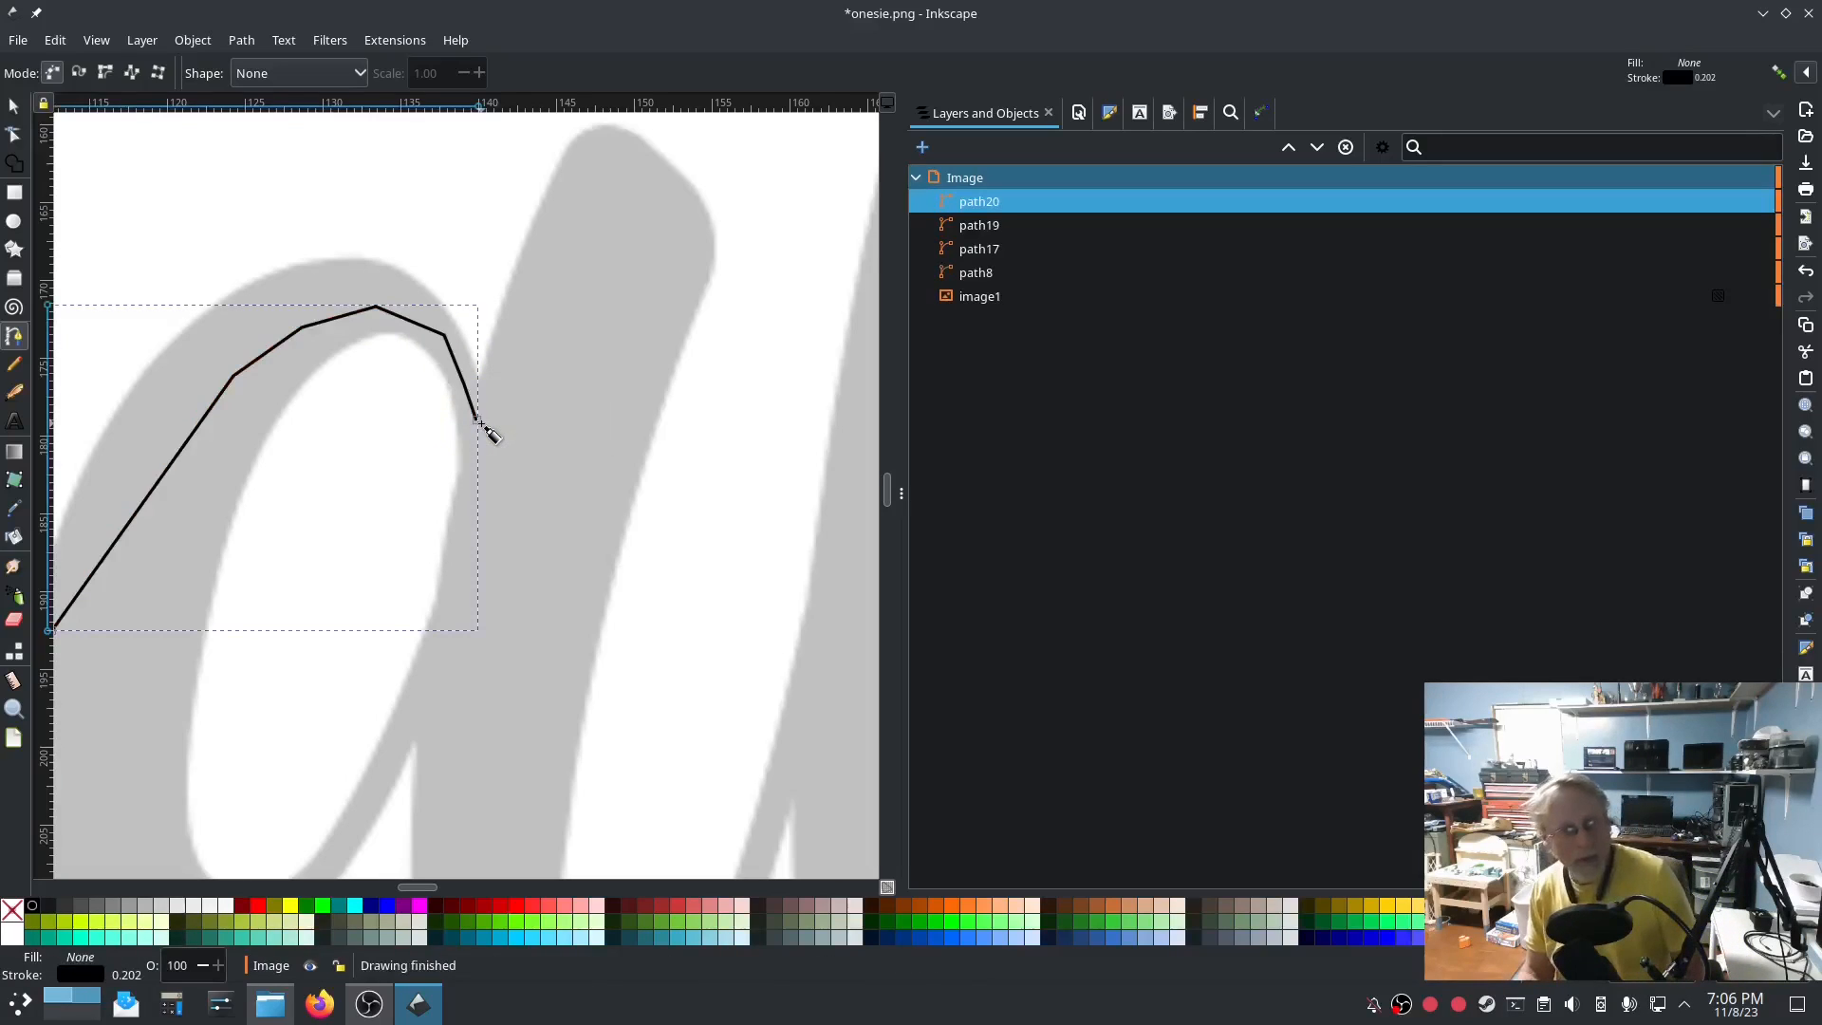
Open Ink/Stitch Params for the a's travel line, path20, preview its stitching and apply the running stitch settings.
click(395, 40)
mouse_move(493, 287)
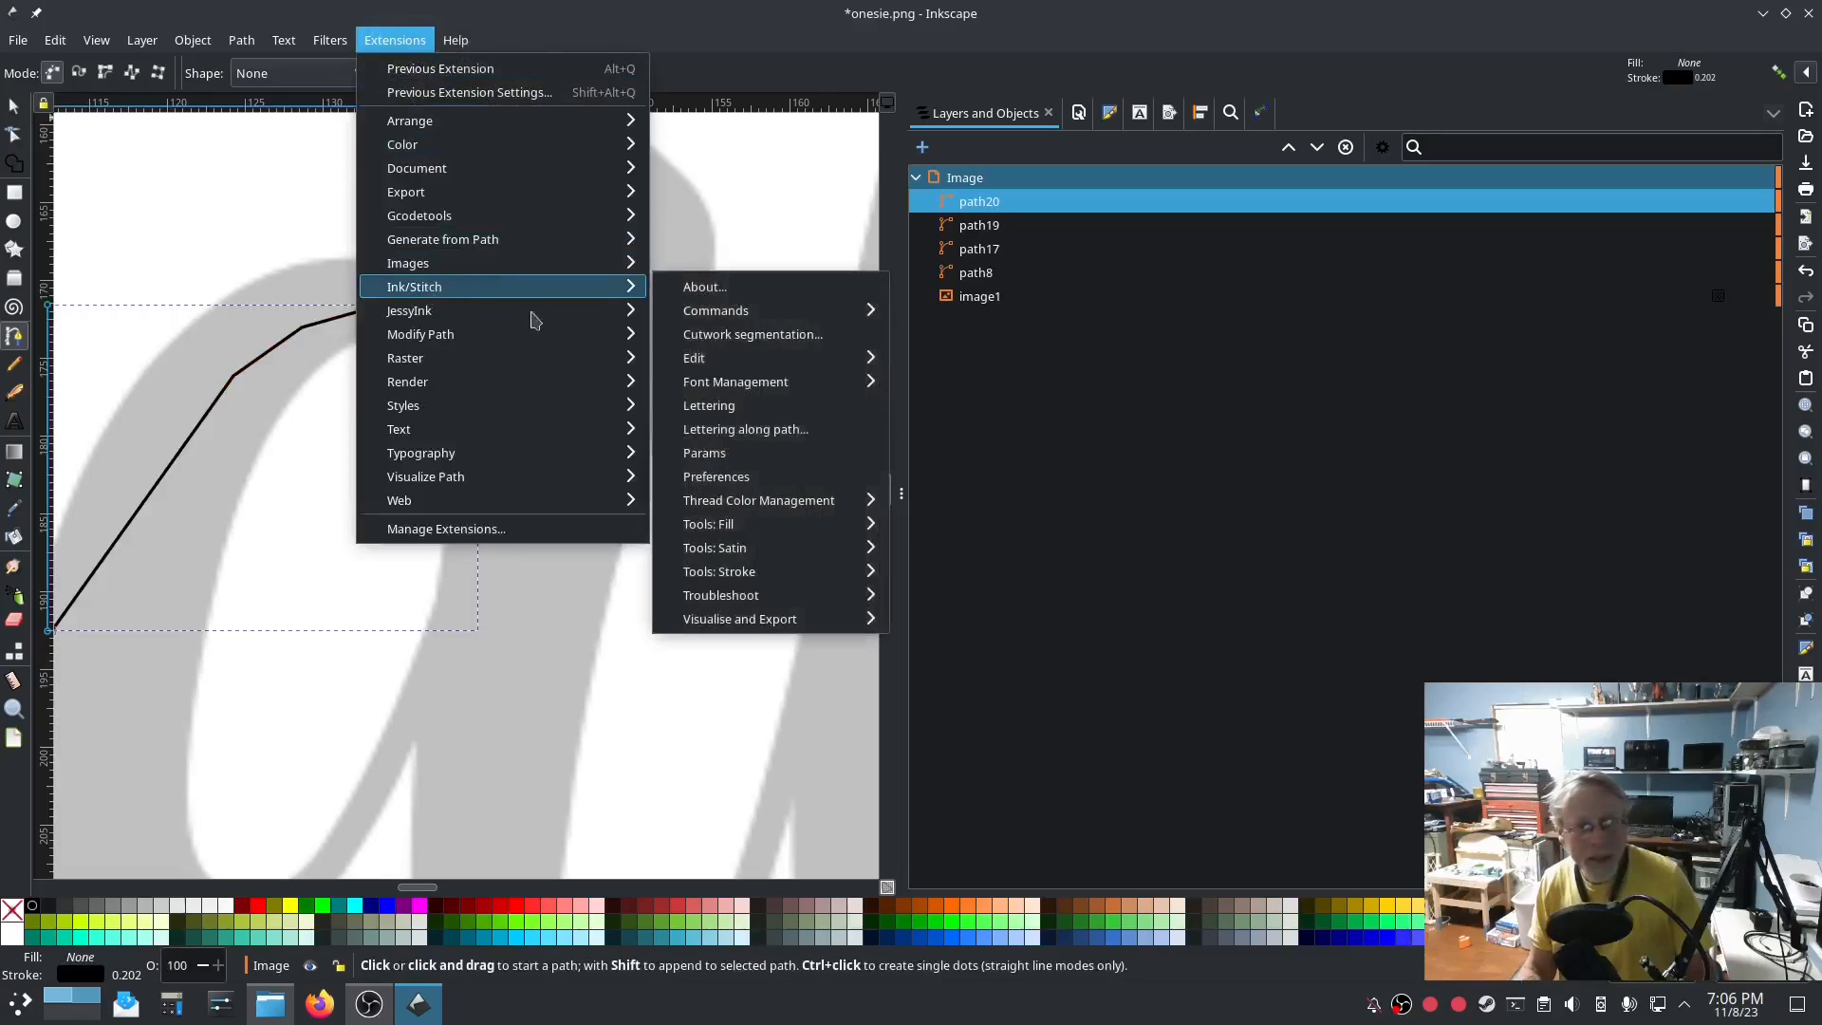
click(711, 460)
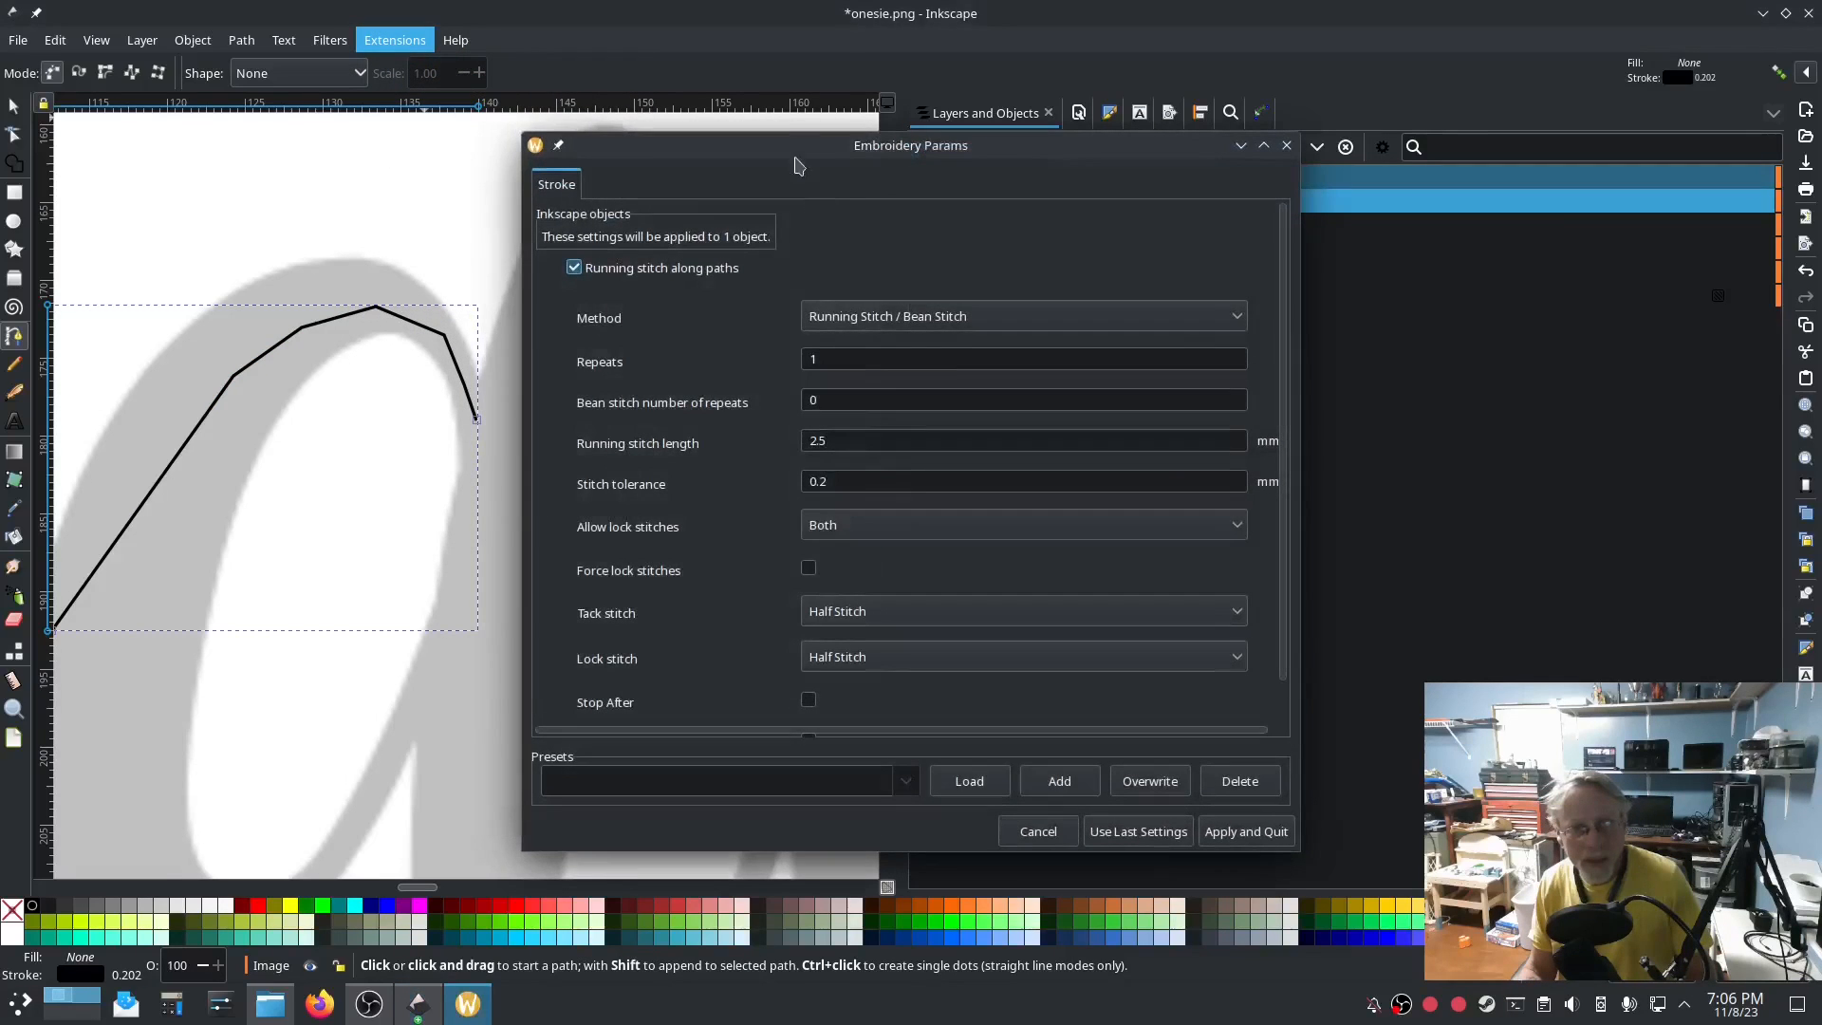
drag(792, 144, 357, 101)
click(241, 306)
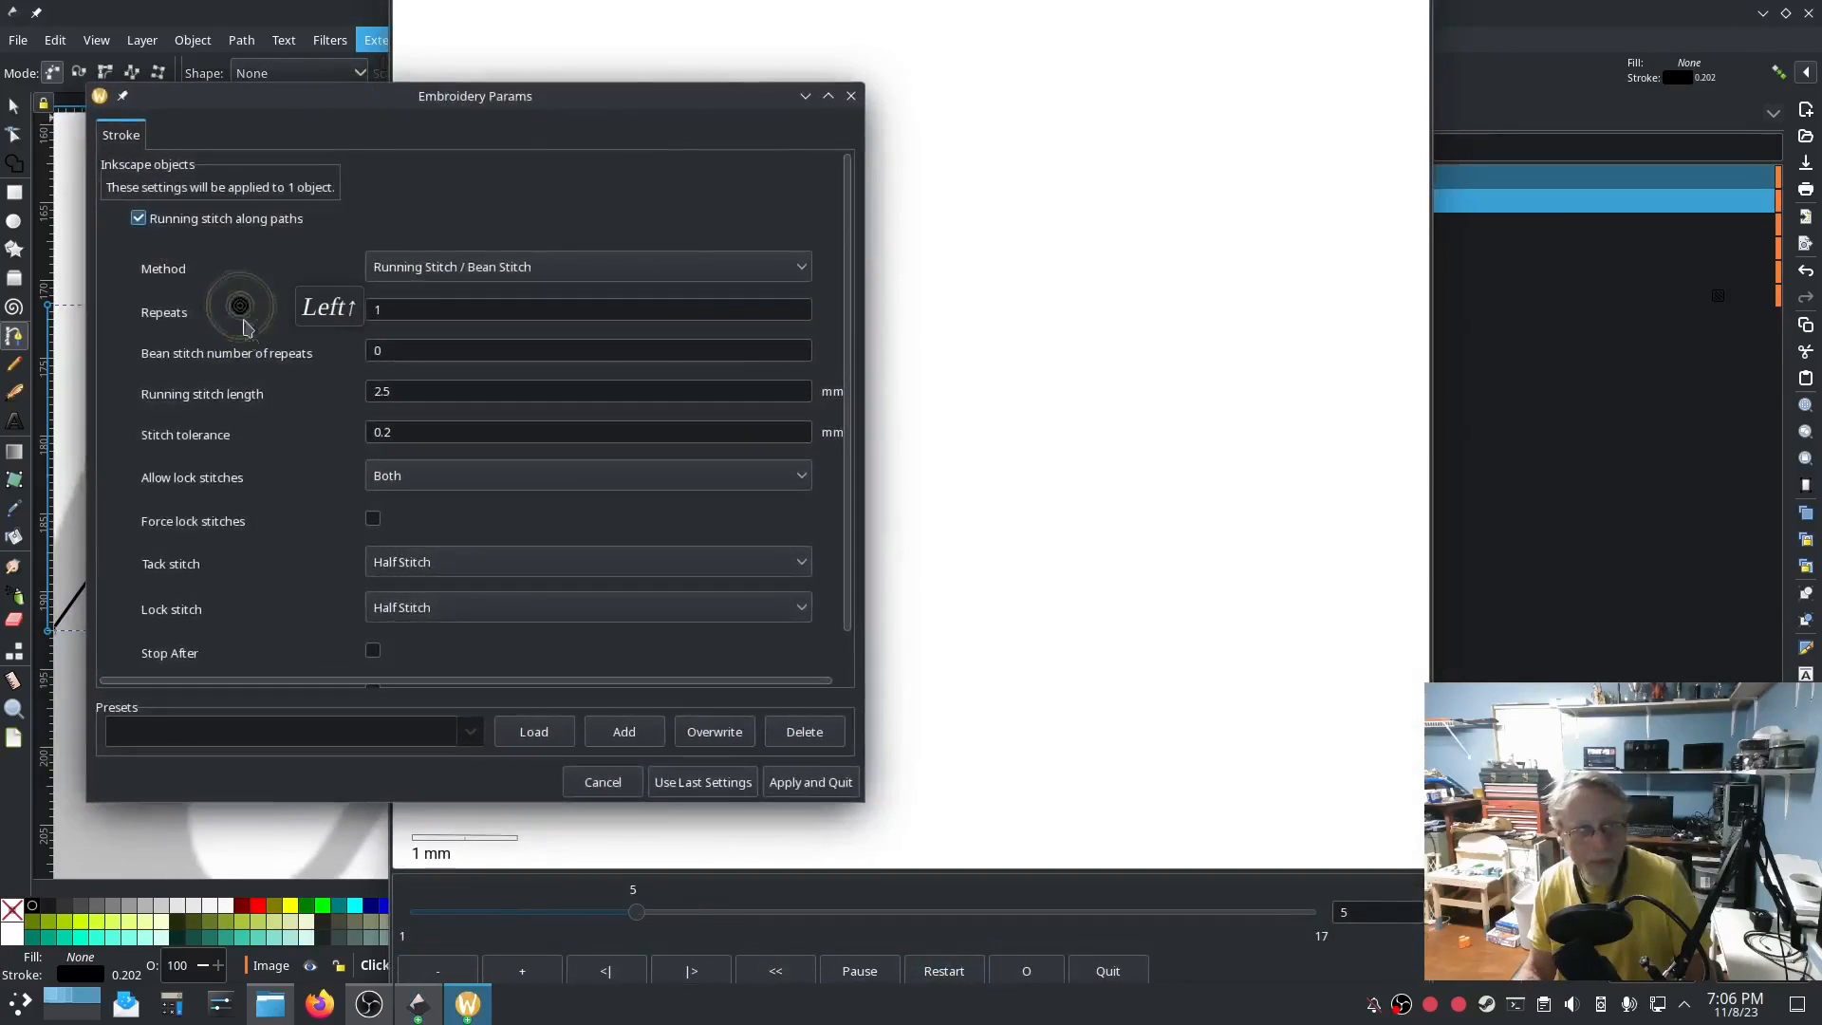
click(1158, 645)
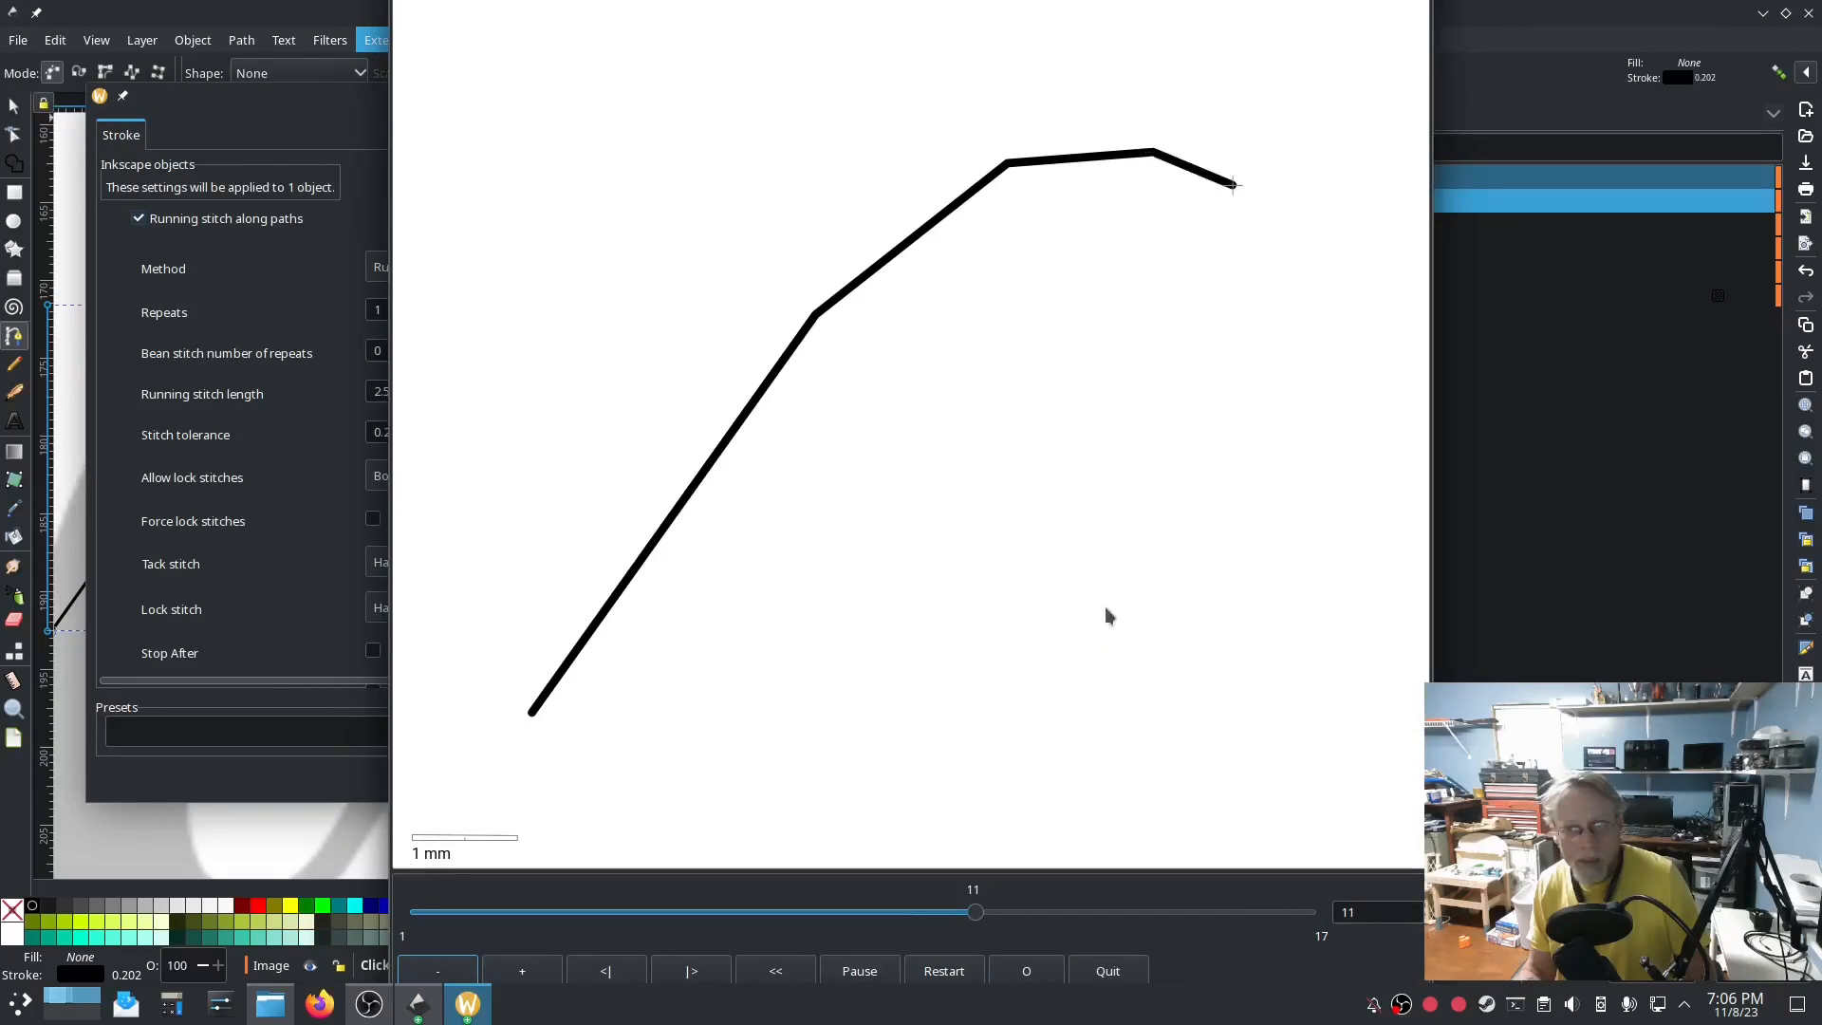
click(317, 765)
click(802, 780)
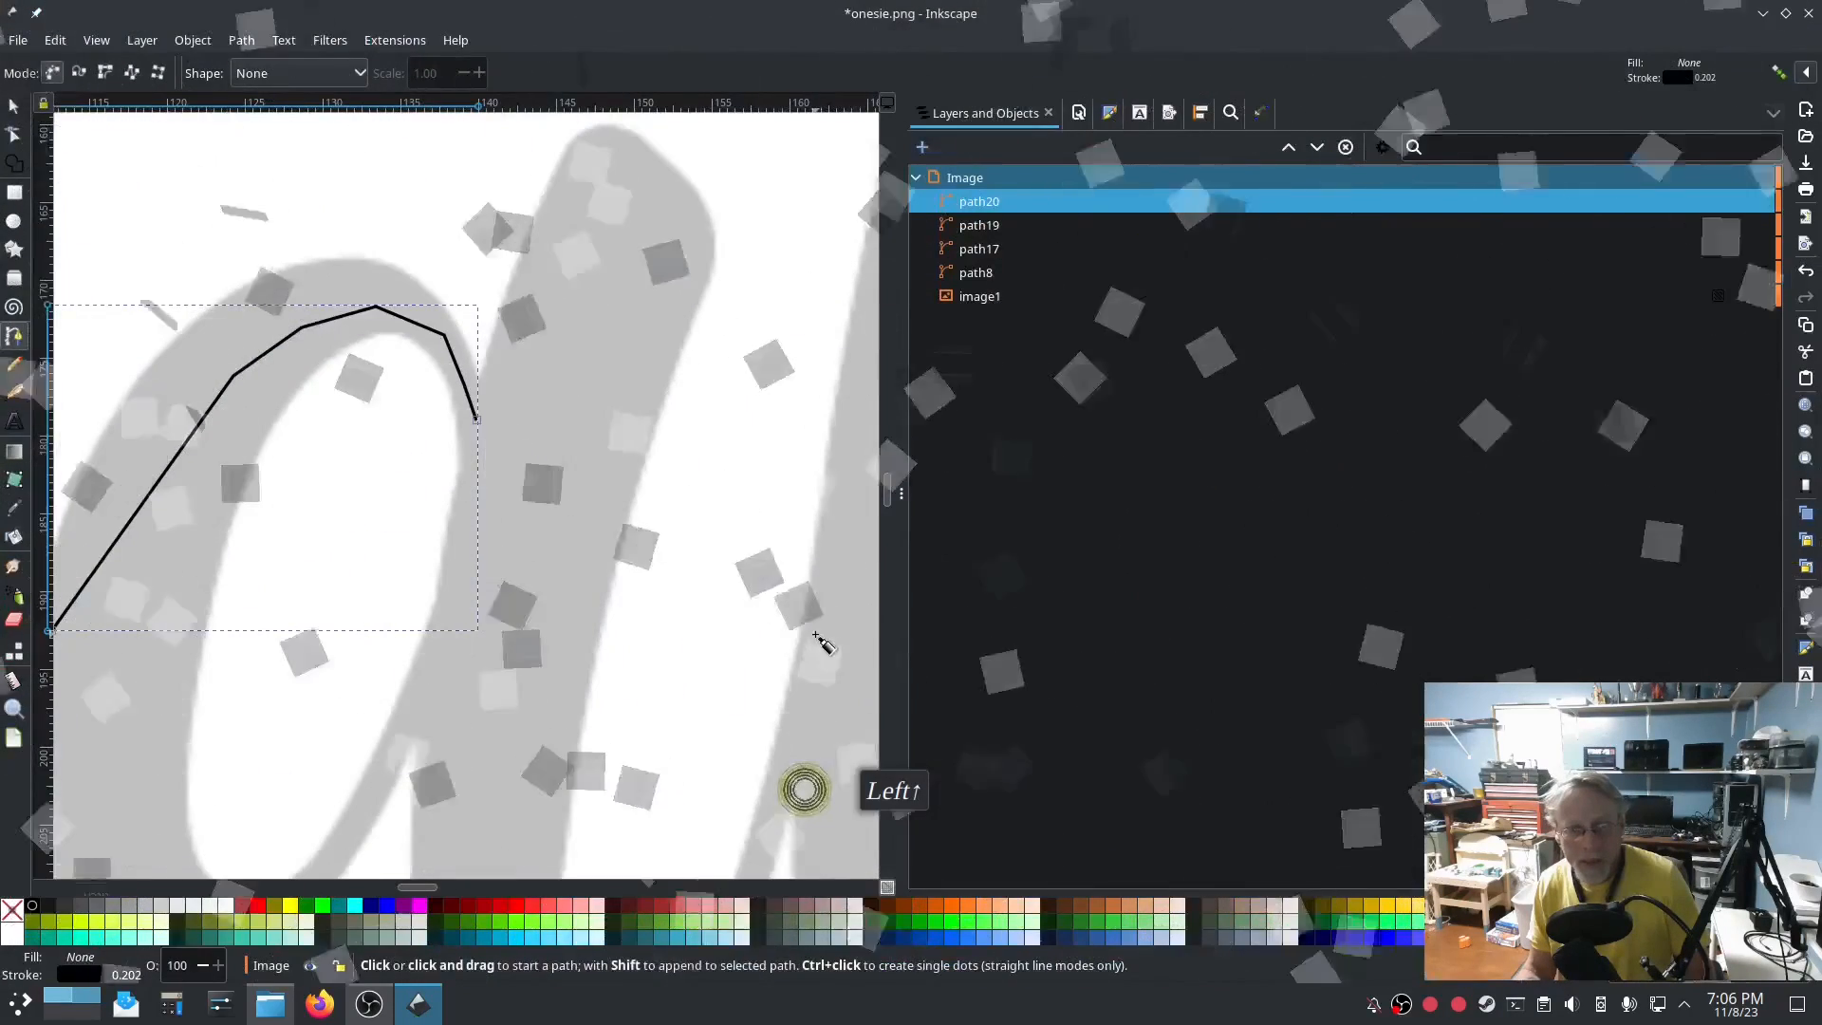
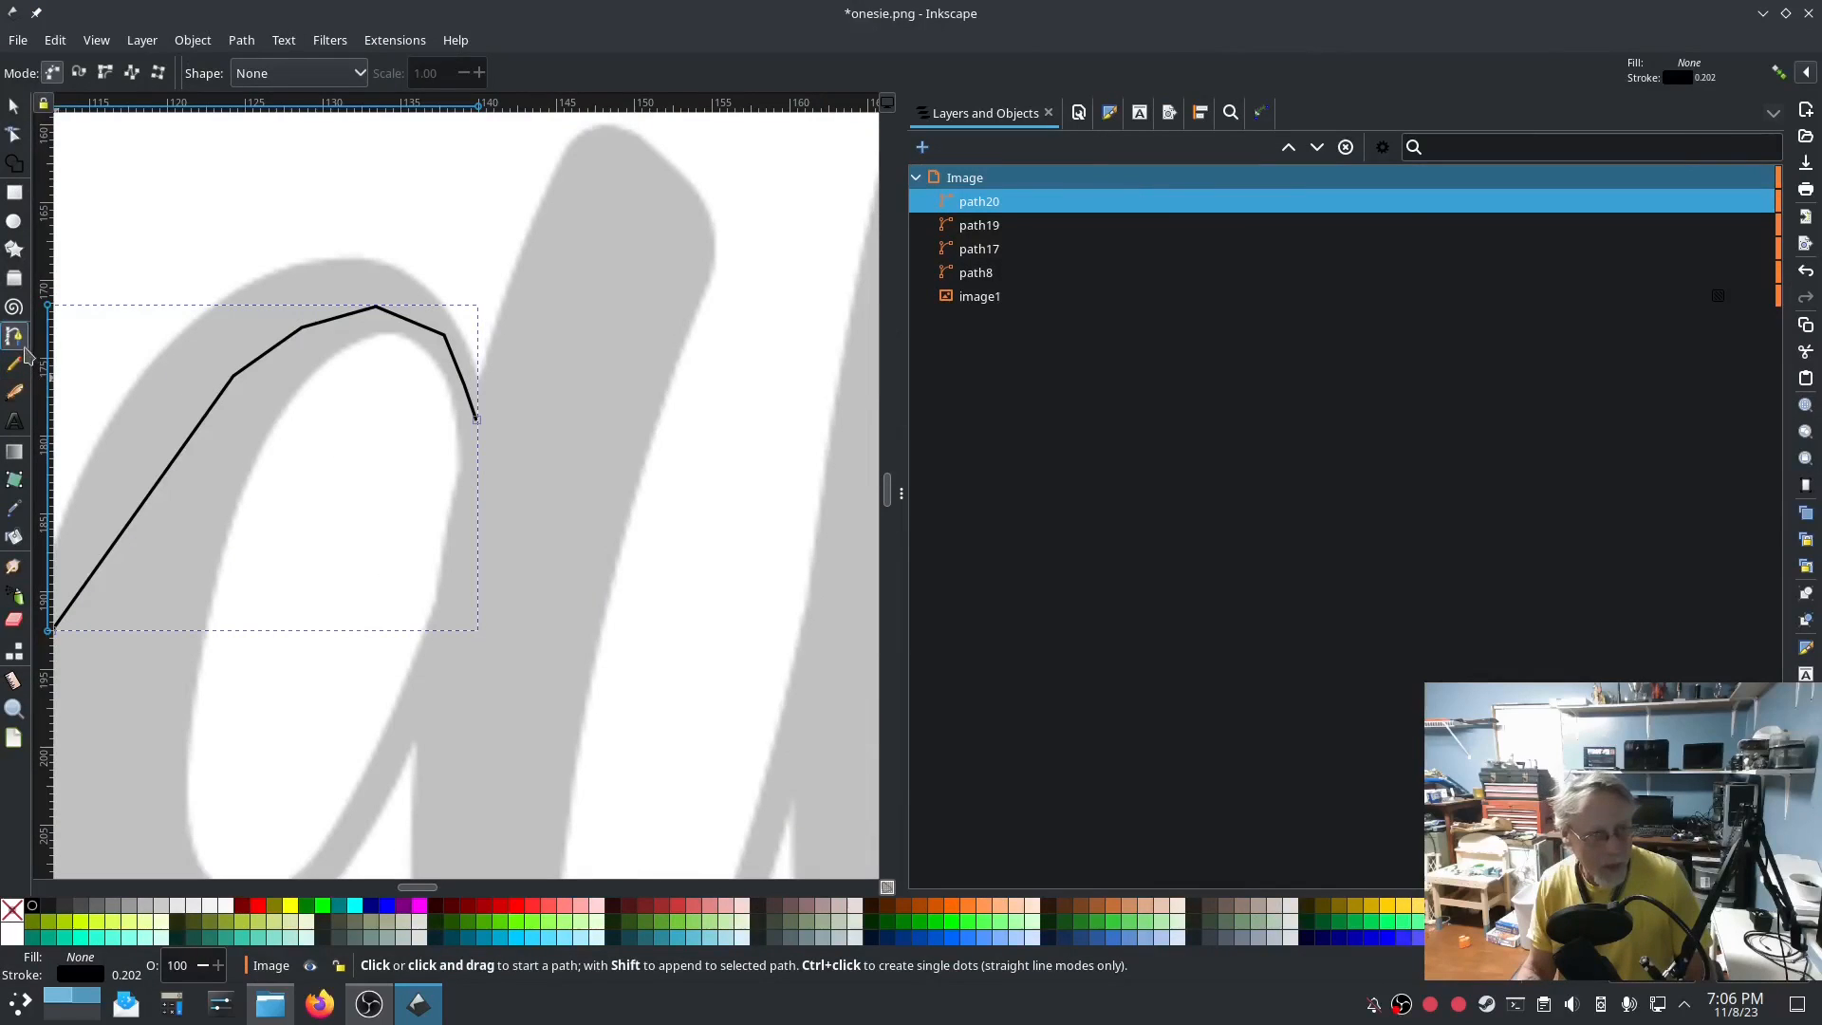
Draw a 17-point open line around the outer edge of the a's bowl, from the upper arch at the stem counterclockwise to the lower stem junction.
click(488, 390)
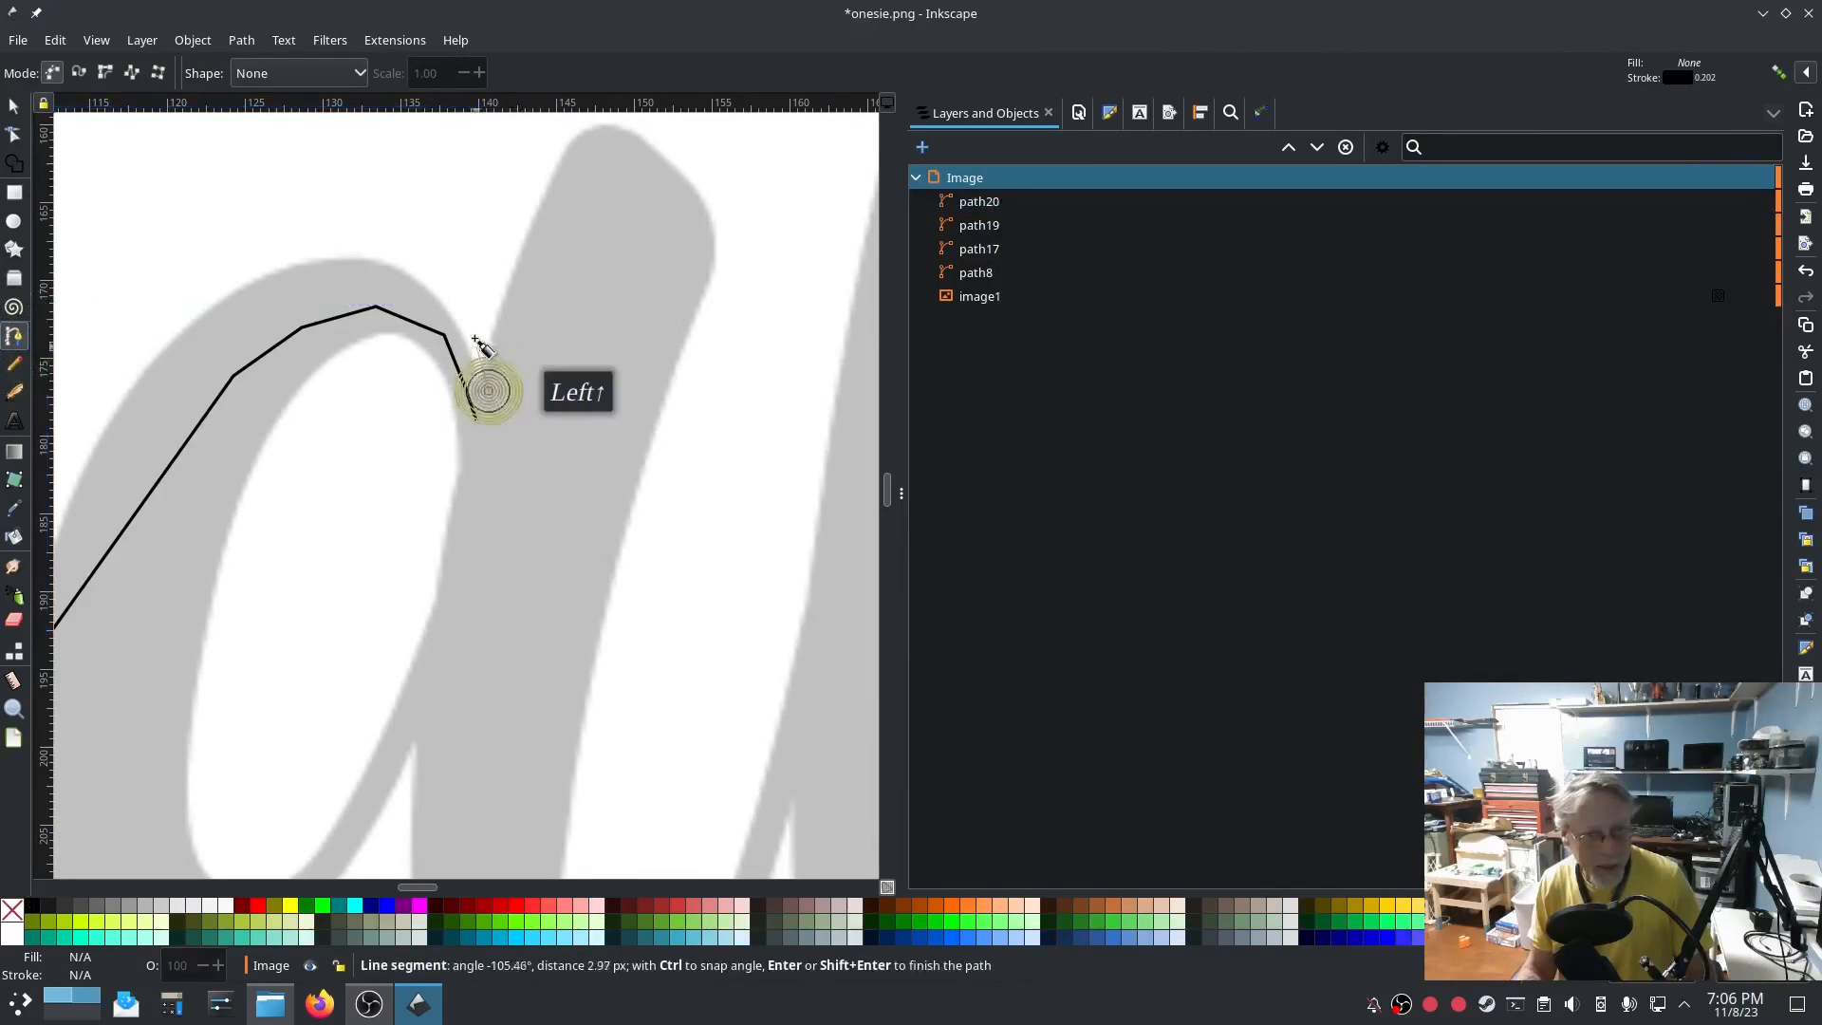
click(472, 332)
click(432, 283)
click(341, 252)
click(225, 293)
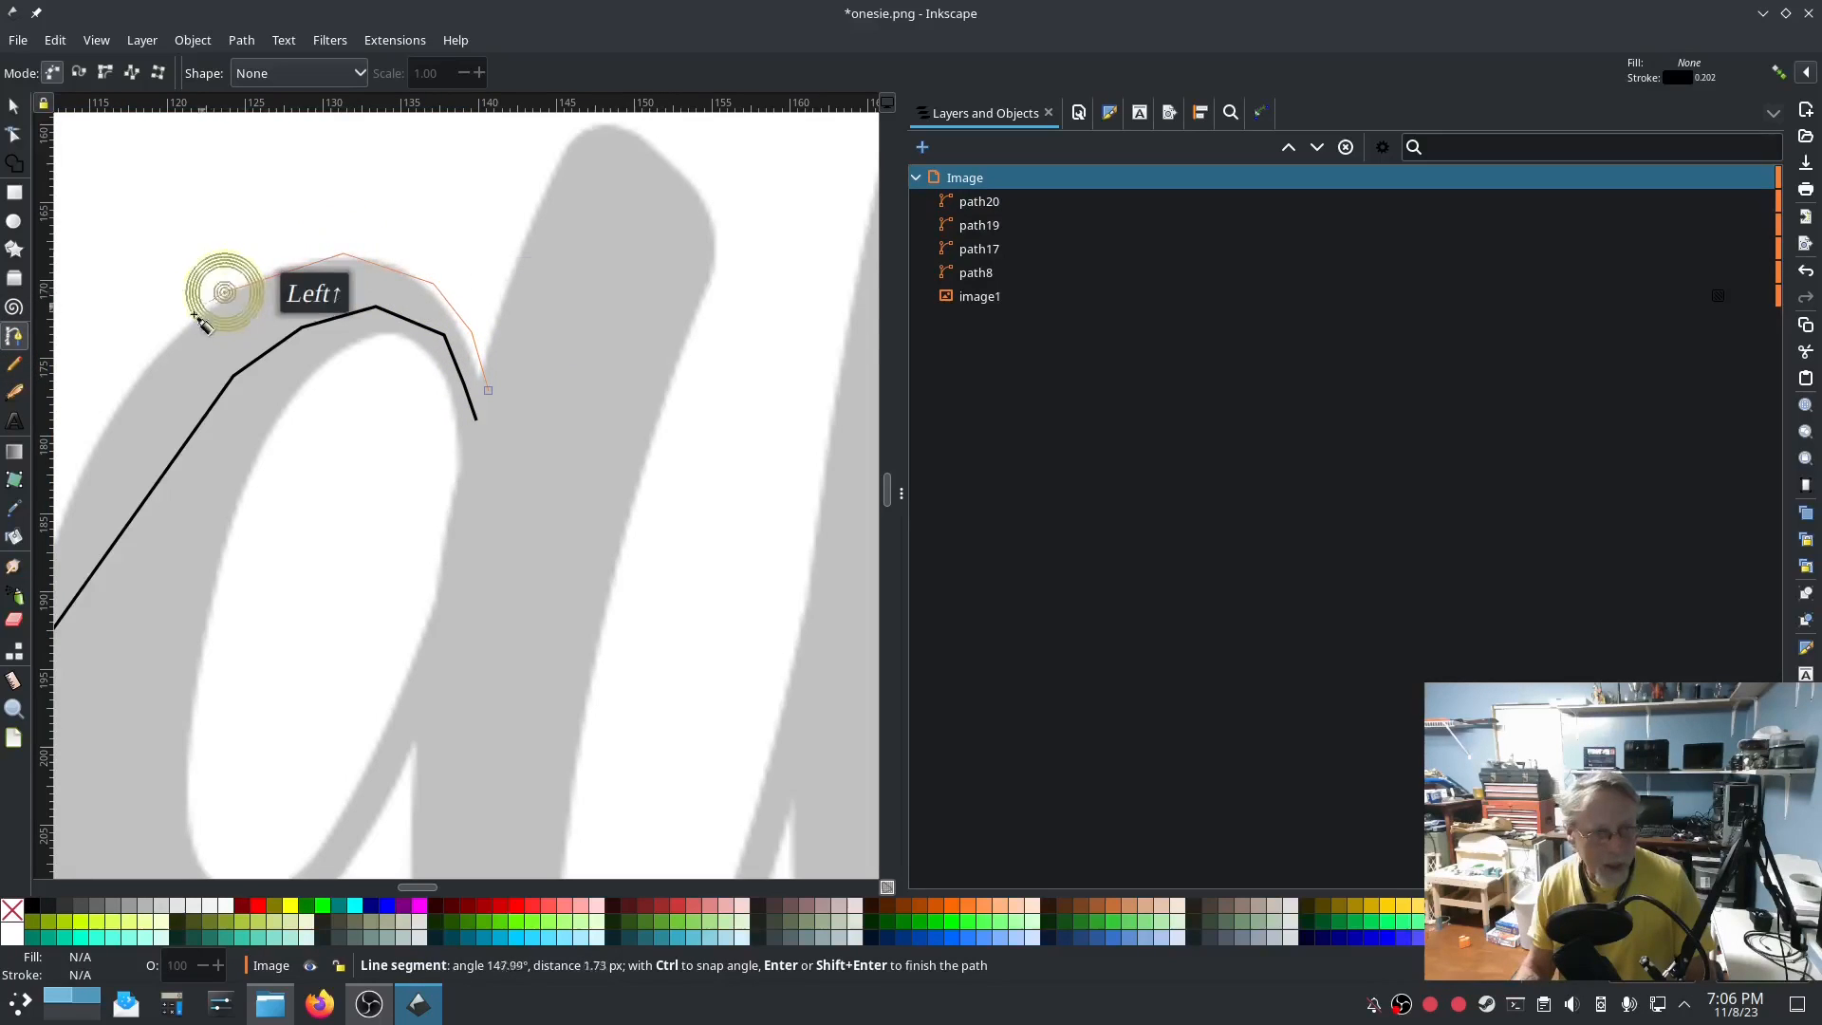
click(121, 391)
middle_click(121, 390)
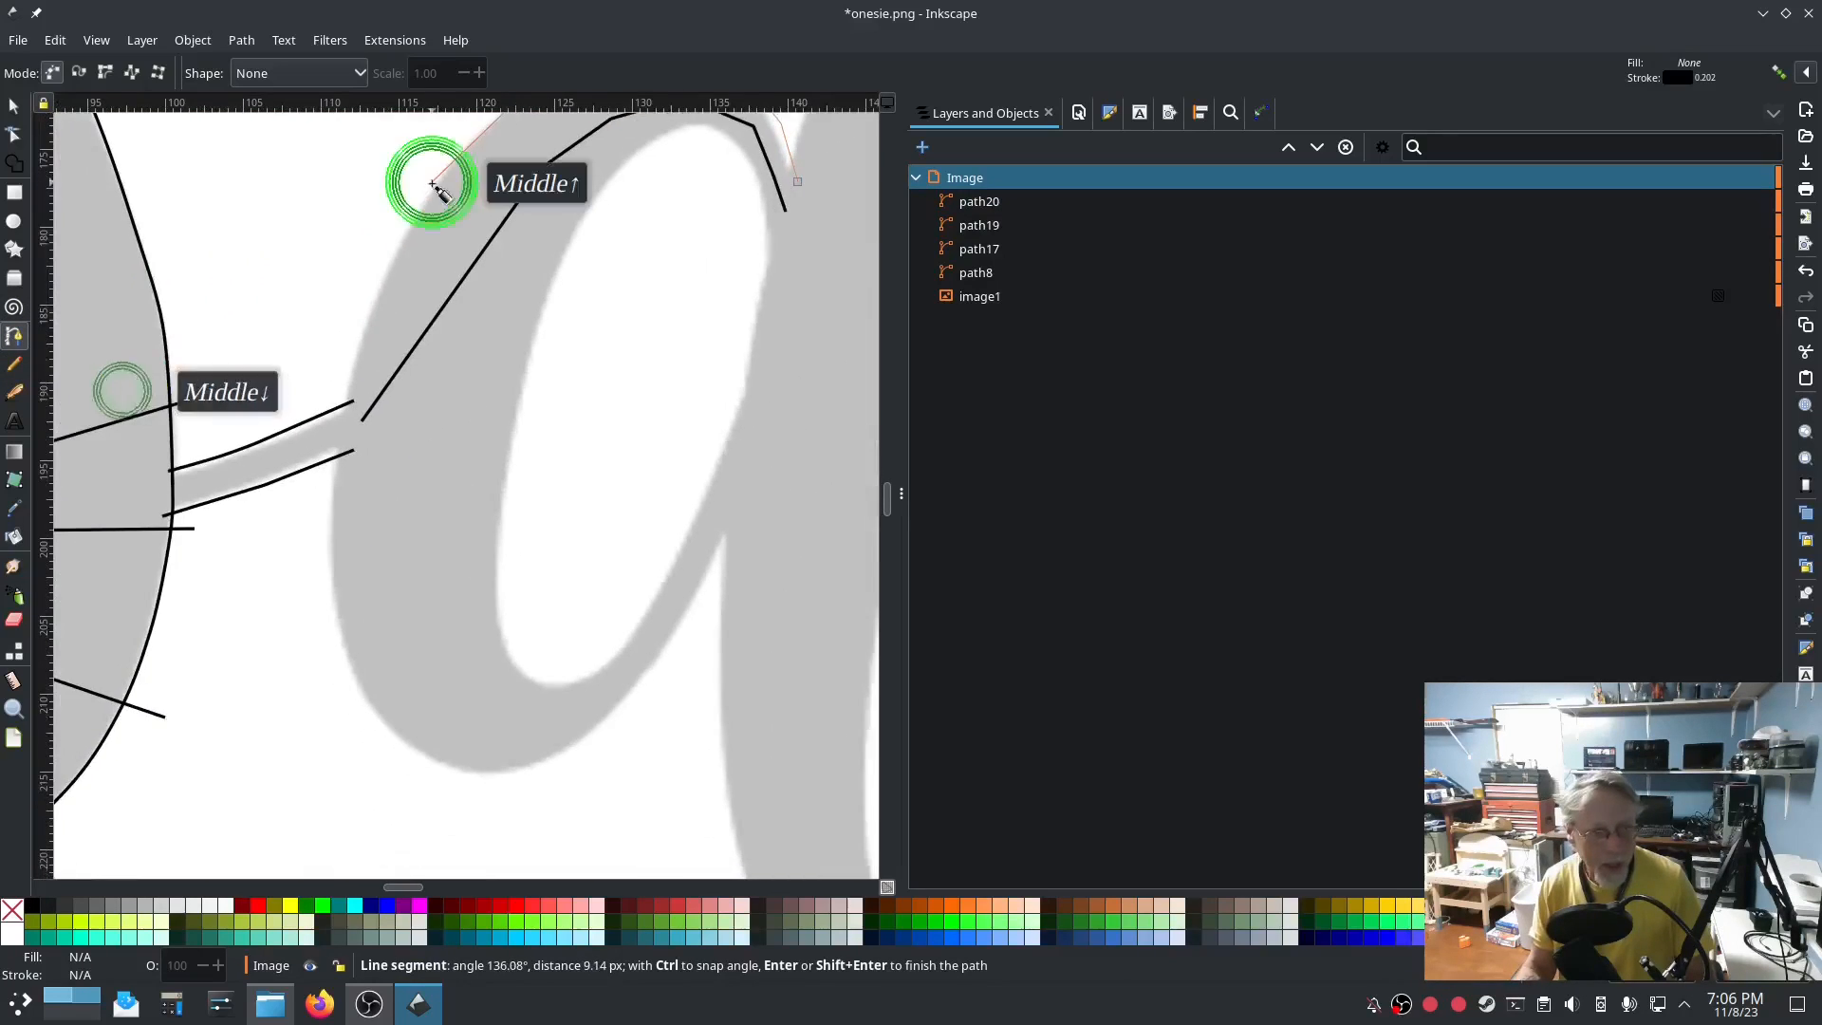
click(370, 297)
click(347, 379)
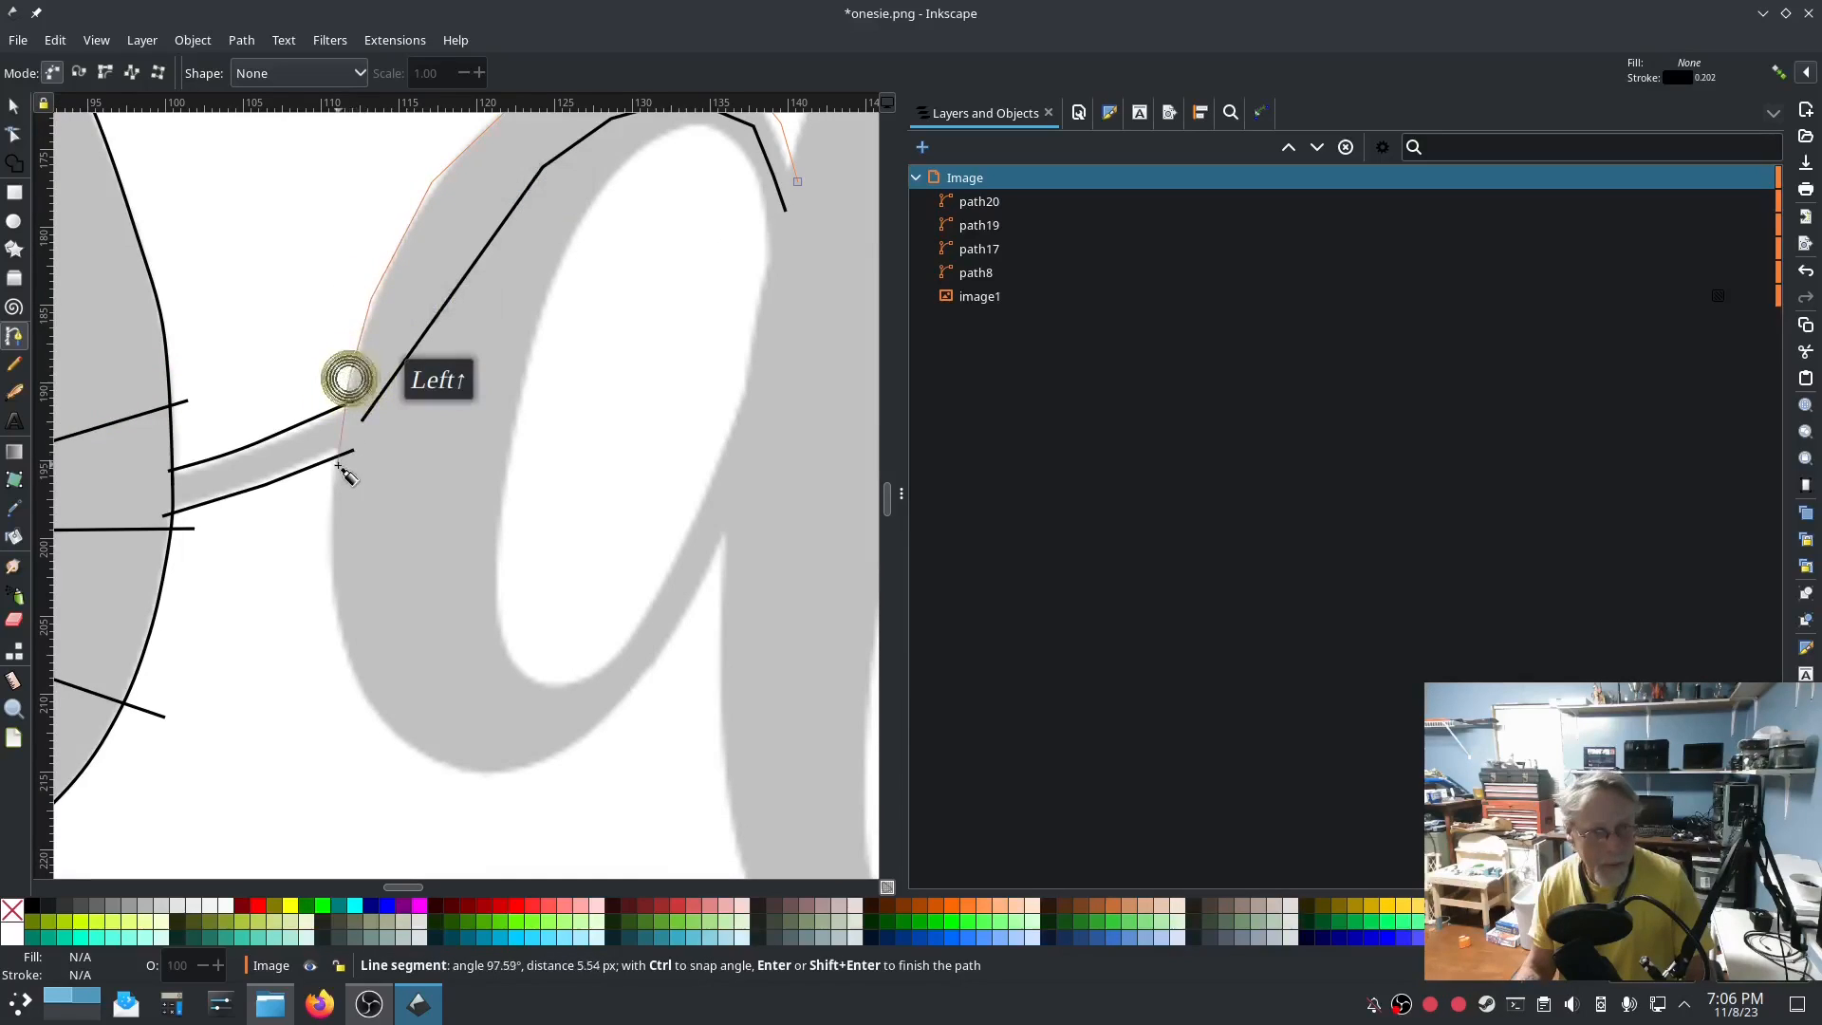
click(337, 476)
click(333, 606)
click(362, 693)
click(420, 750)
click(475, 768)
click(564, 755)
click(626, 699)
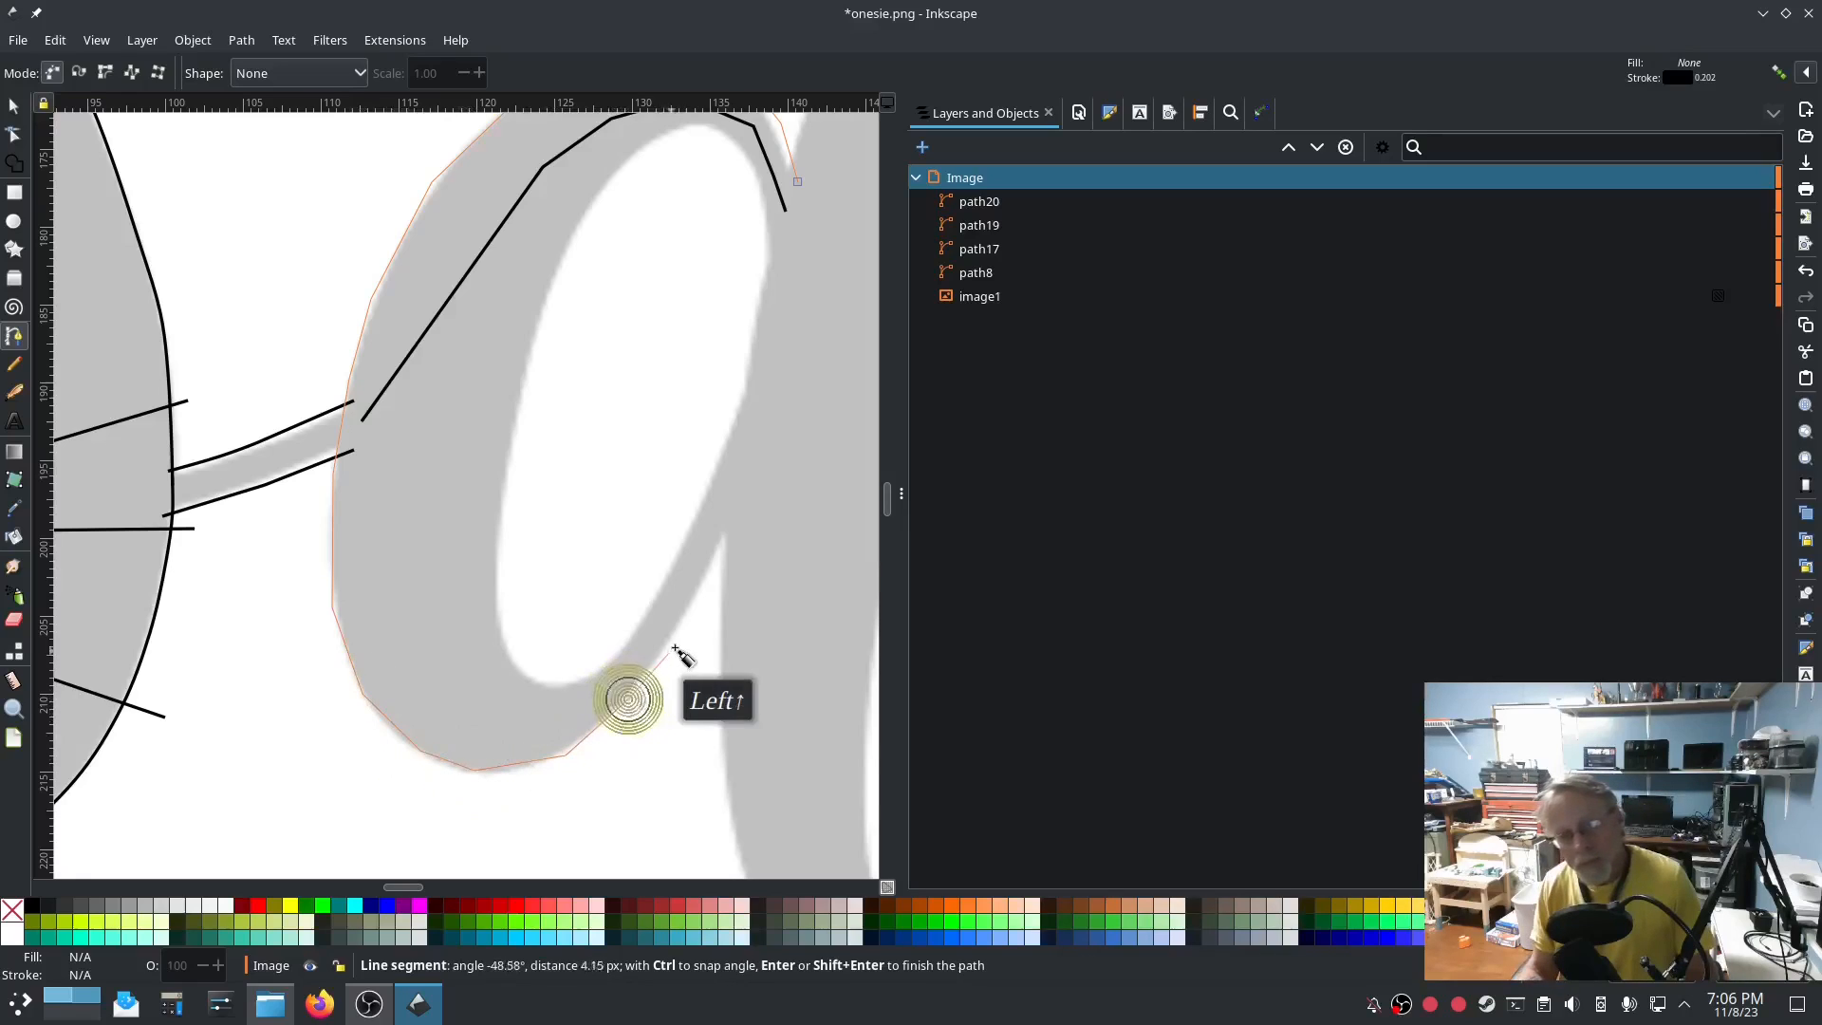
click(682, 626)
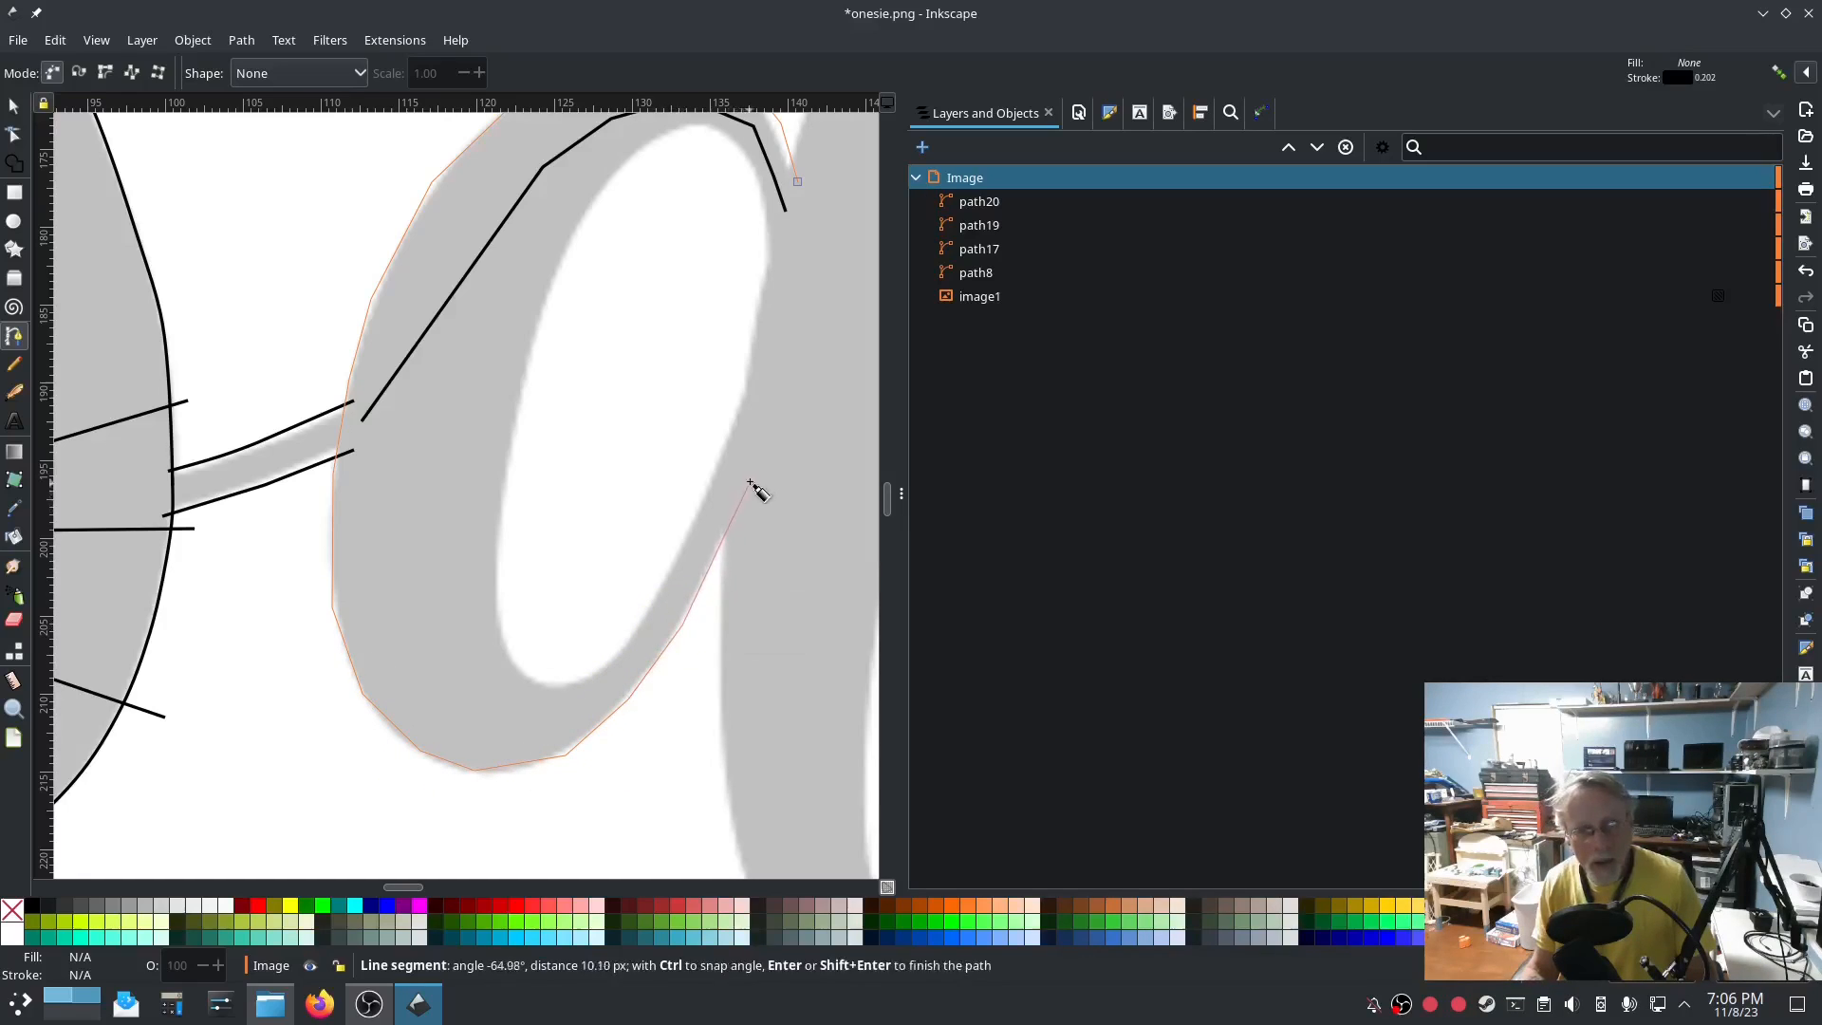
click(771, 448)
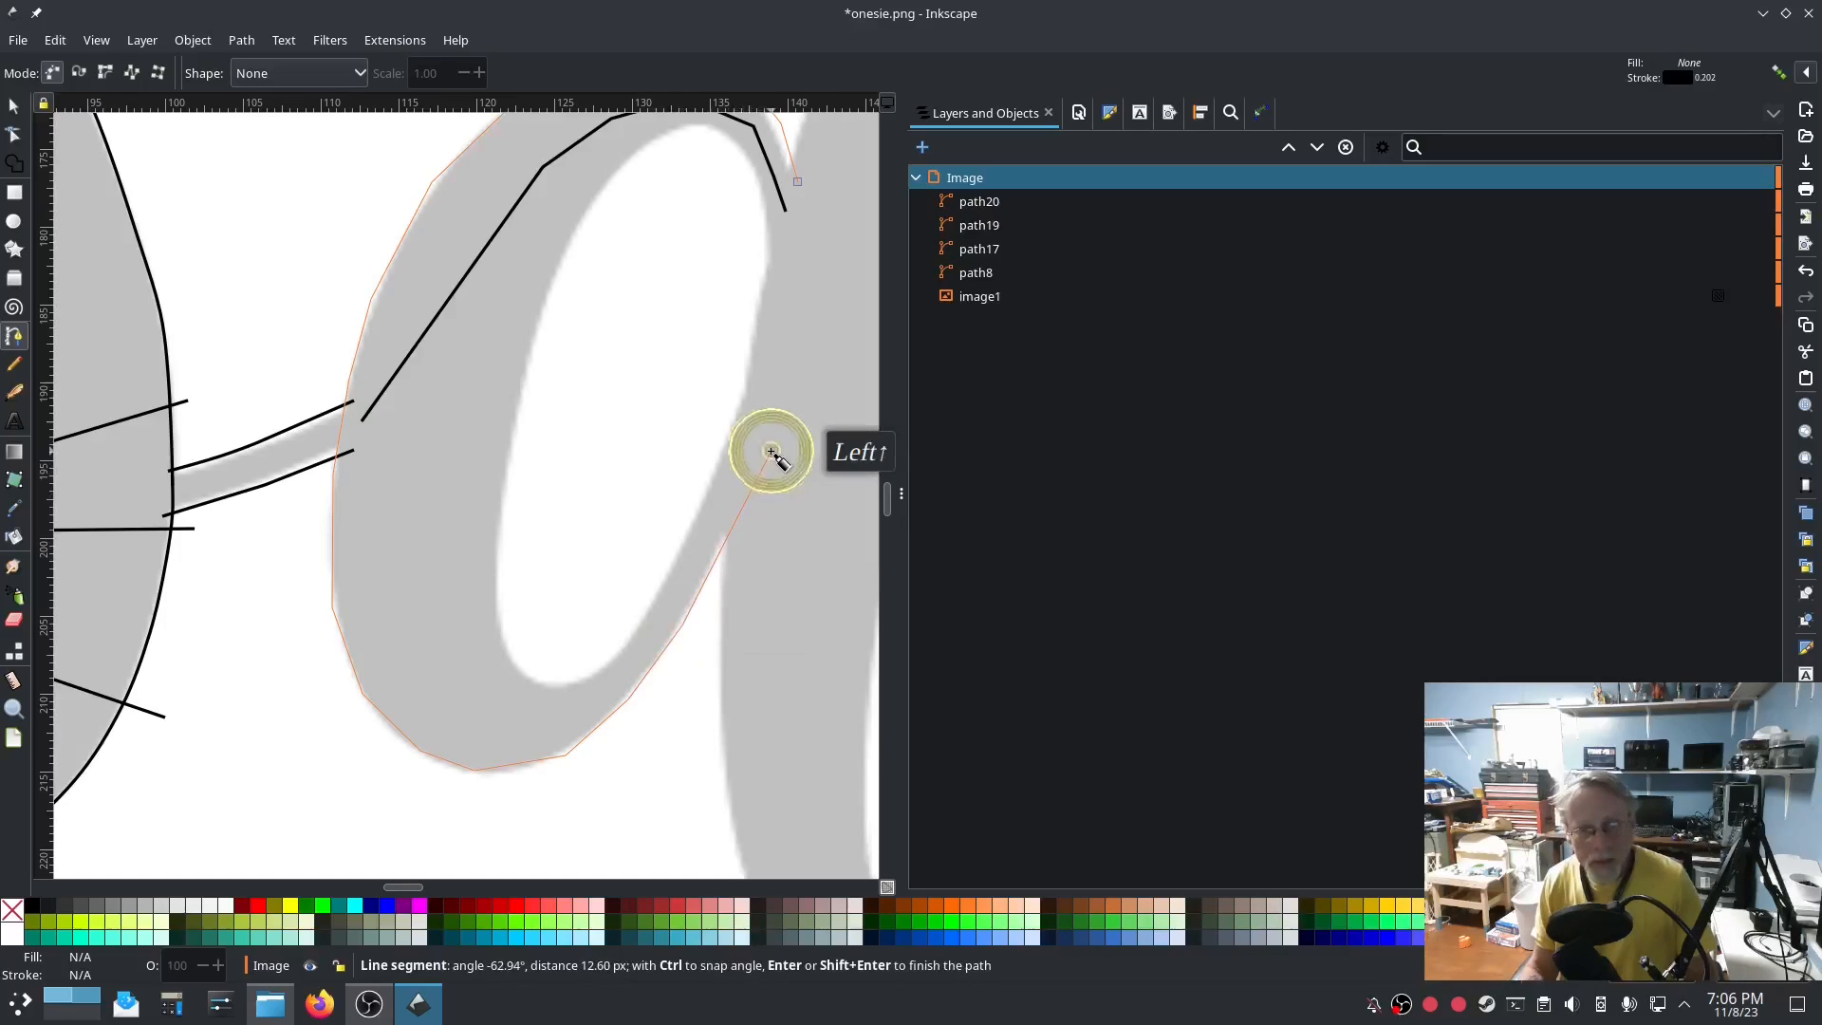
key(Return)
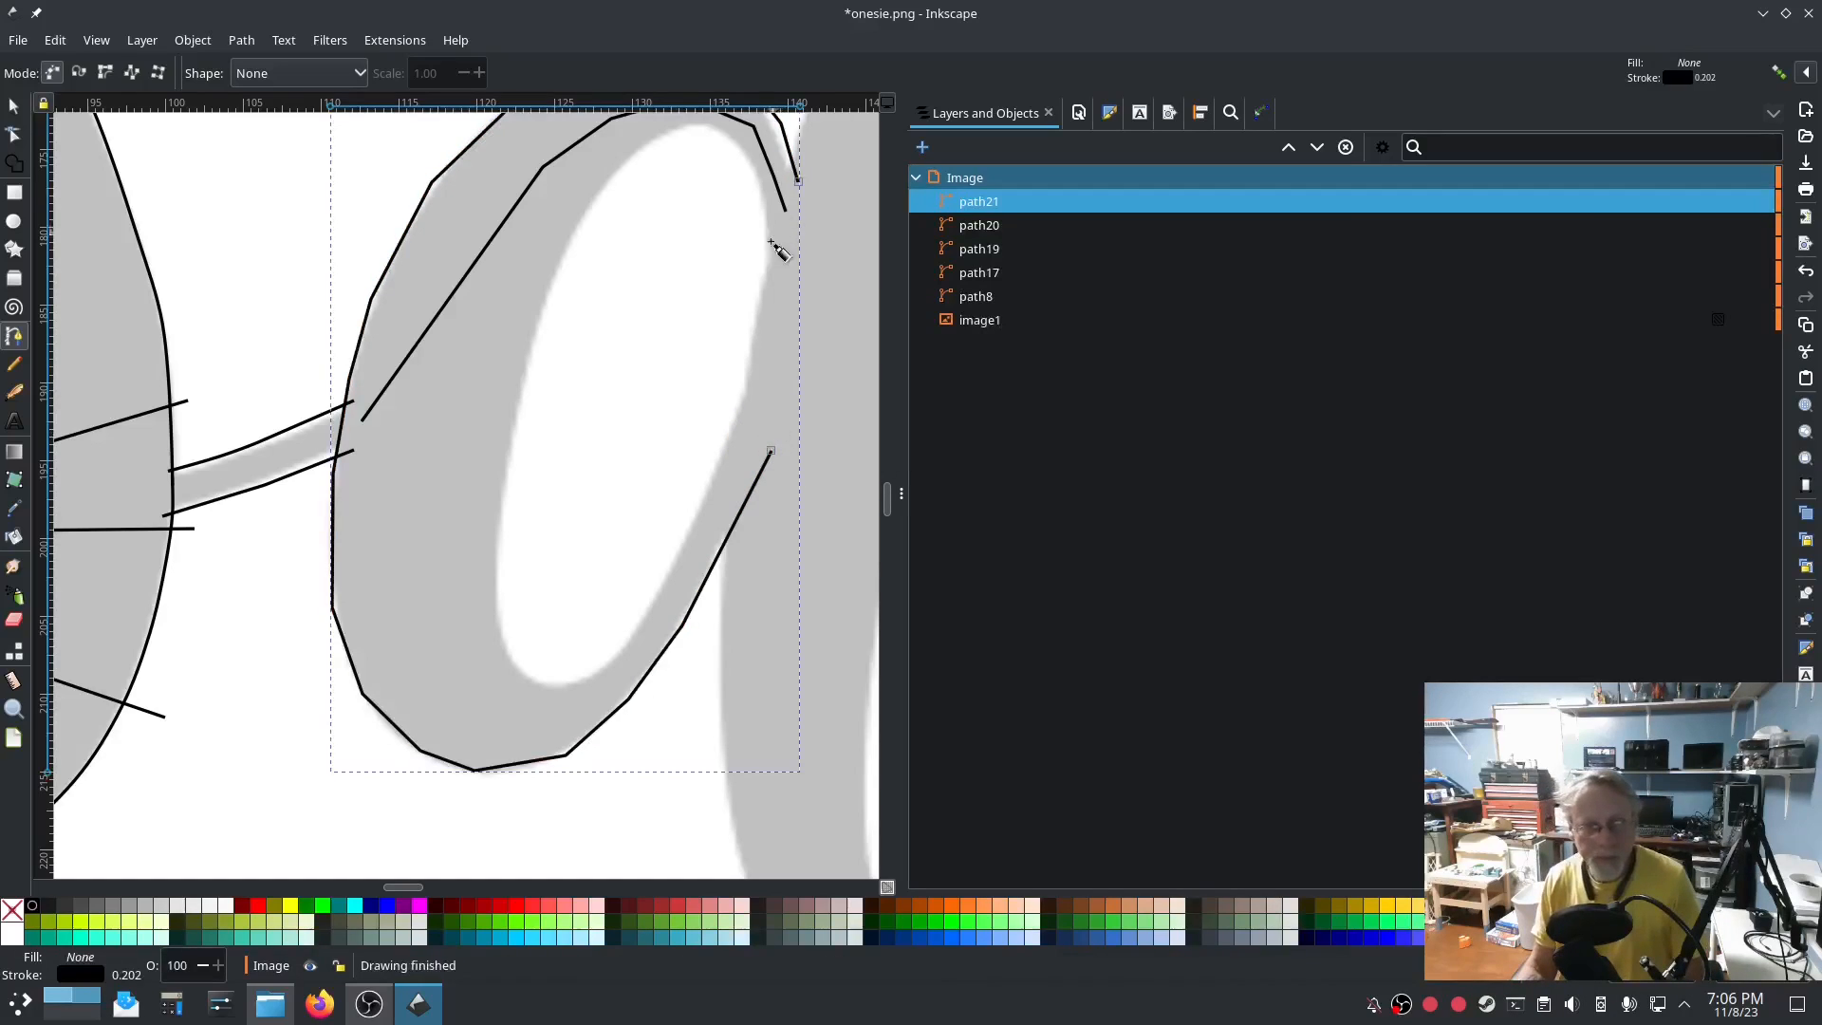
Draw a 16-point open line around the inner edge of the a's bowl, from the upper stem junction counterclockwise to the lower one.
scroll(780, 249, up, 3)
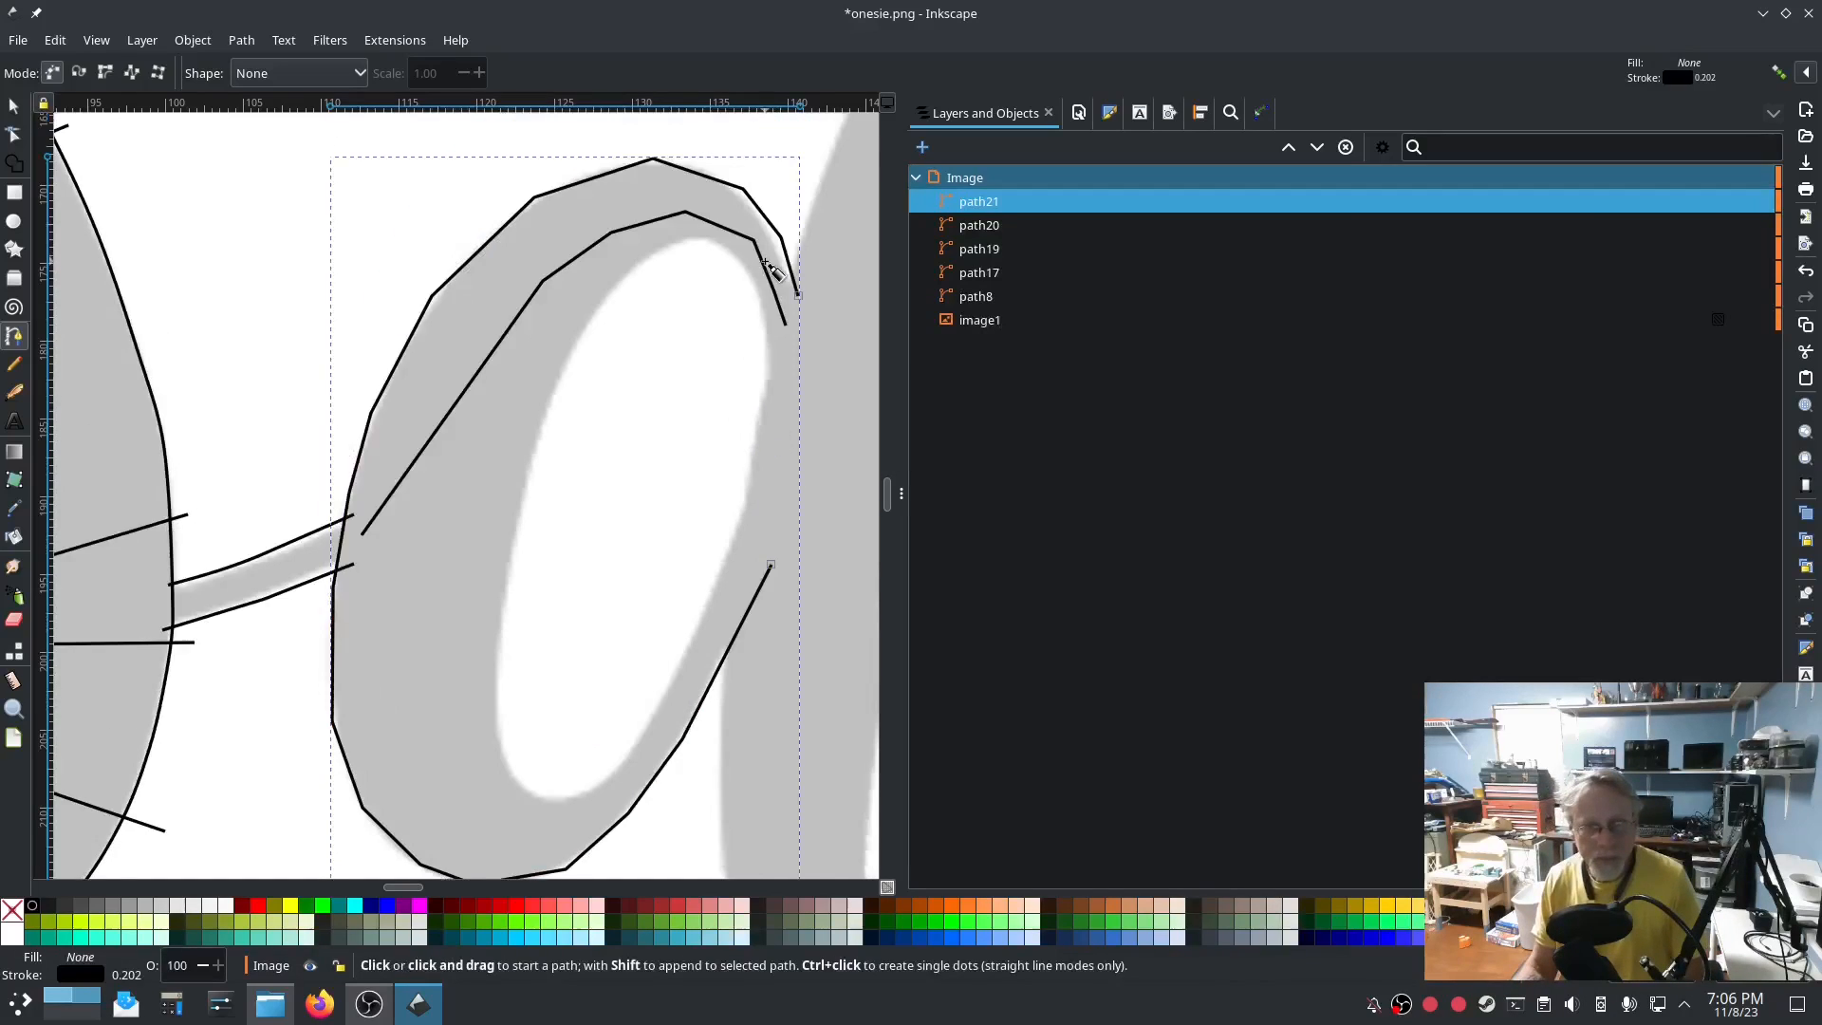
click(772, 384)
click(767, 310)
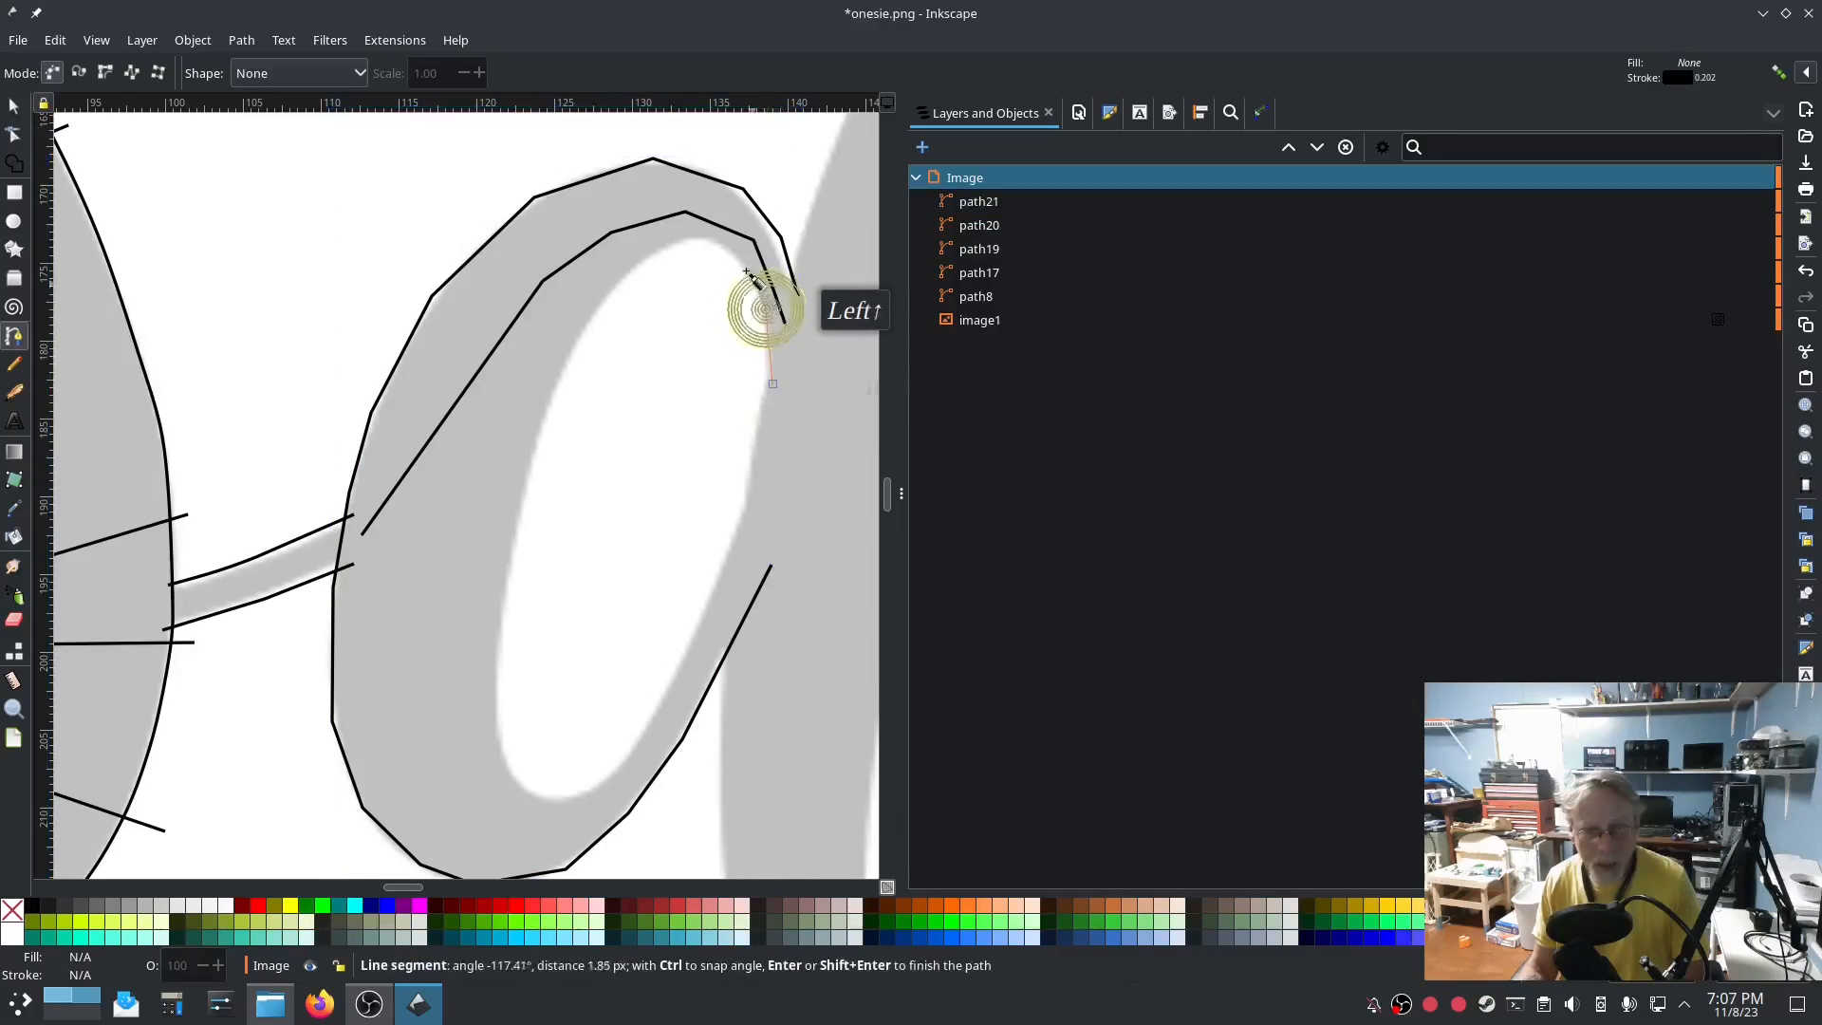
click(738, 260)
click(697, 240)
click(641, 262)
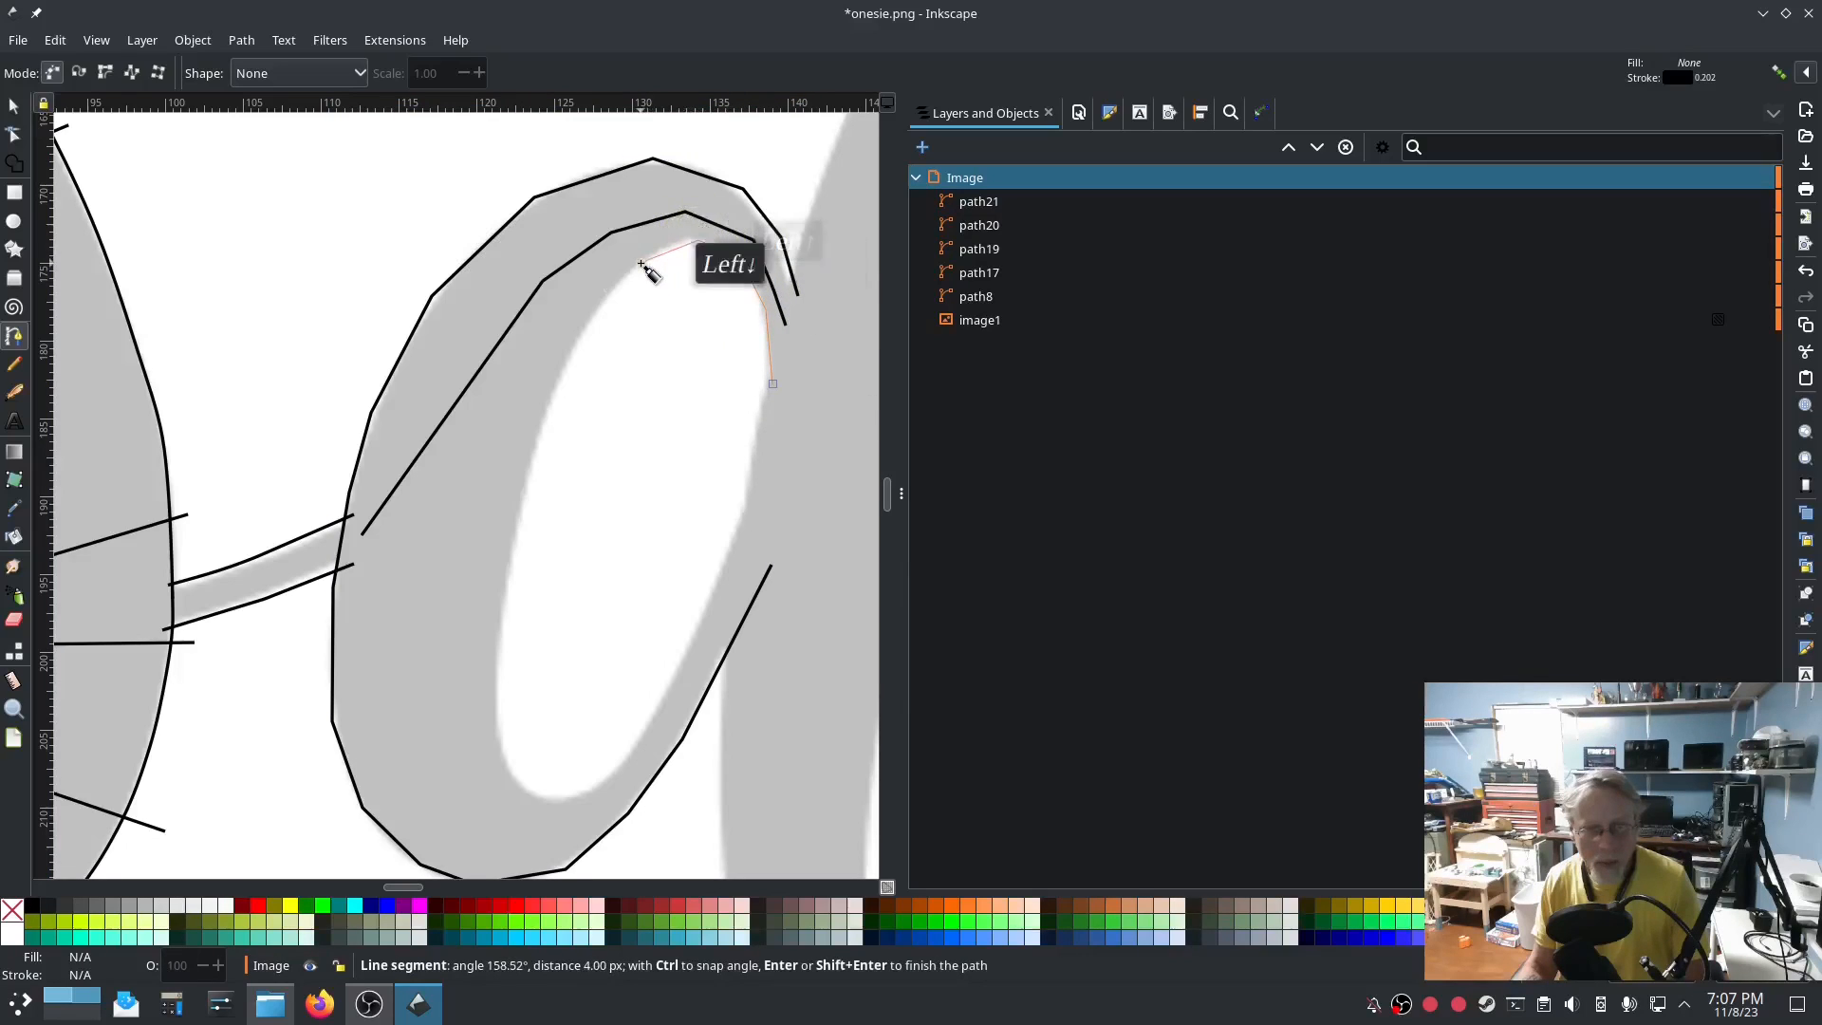
click(580, 337)
click(527, 476)
click(498, 626)
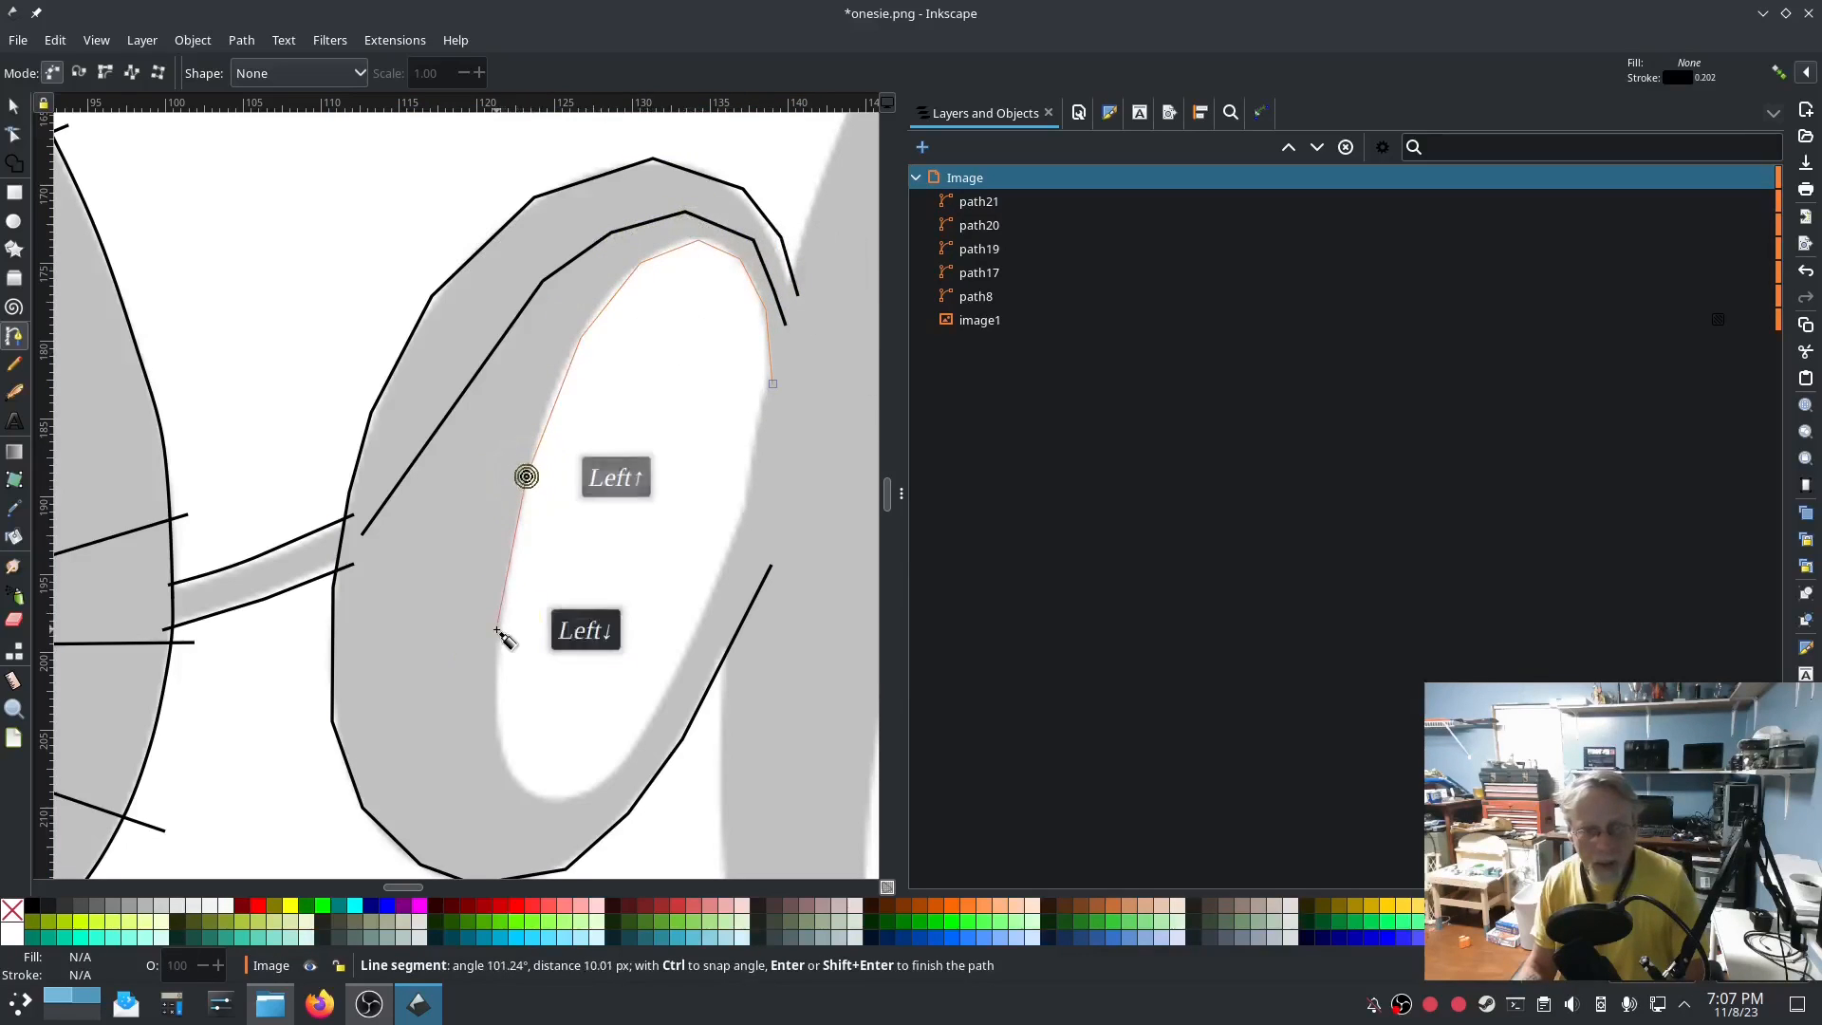
click(499, 729)
click(512, 784)
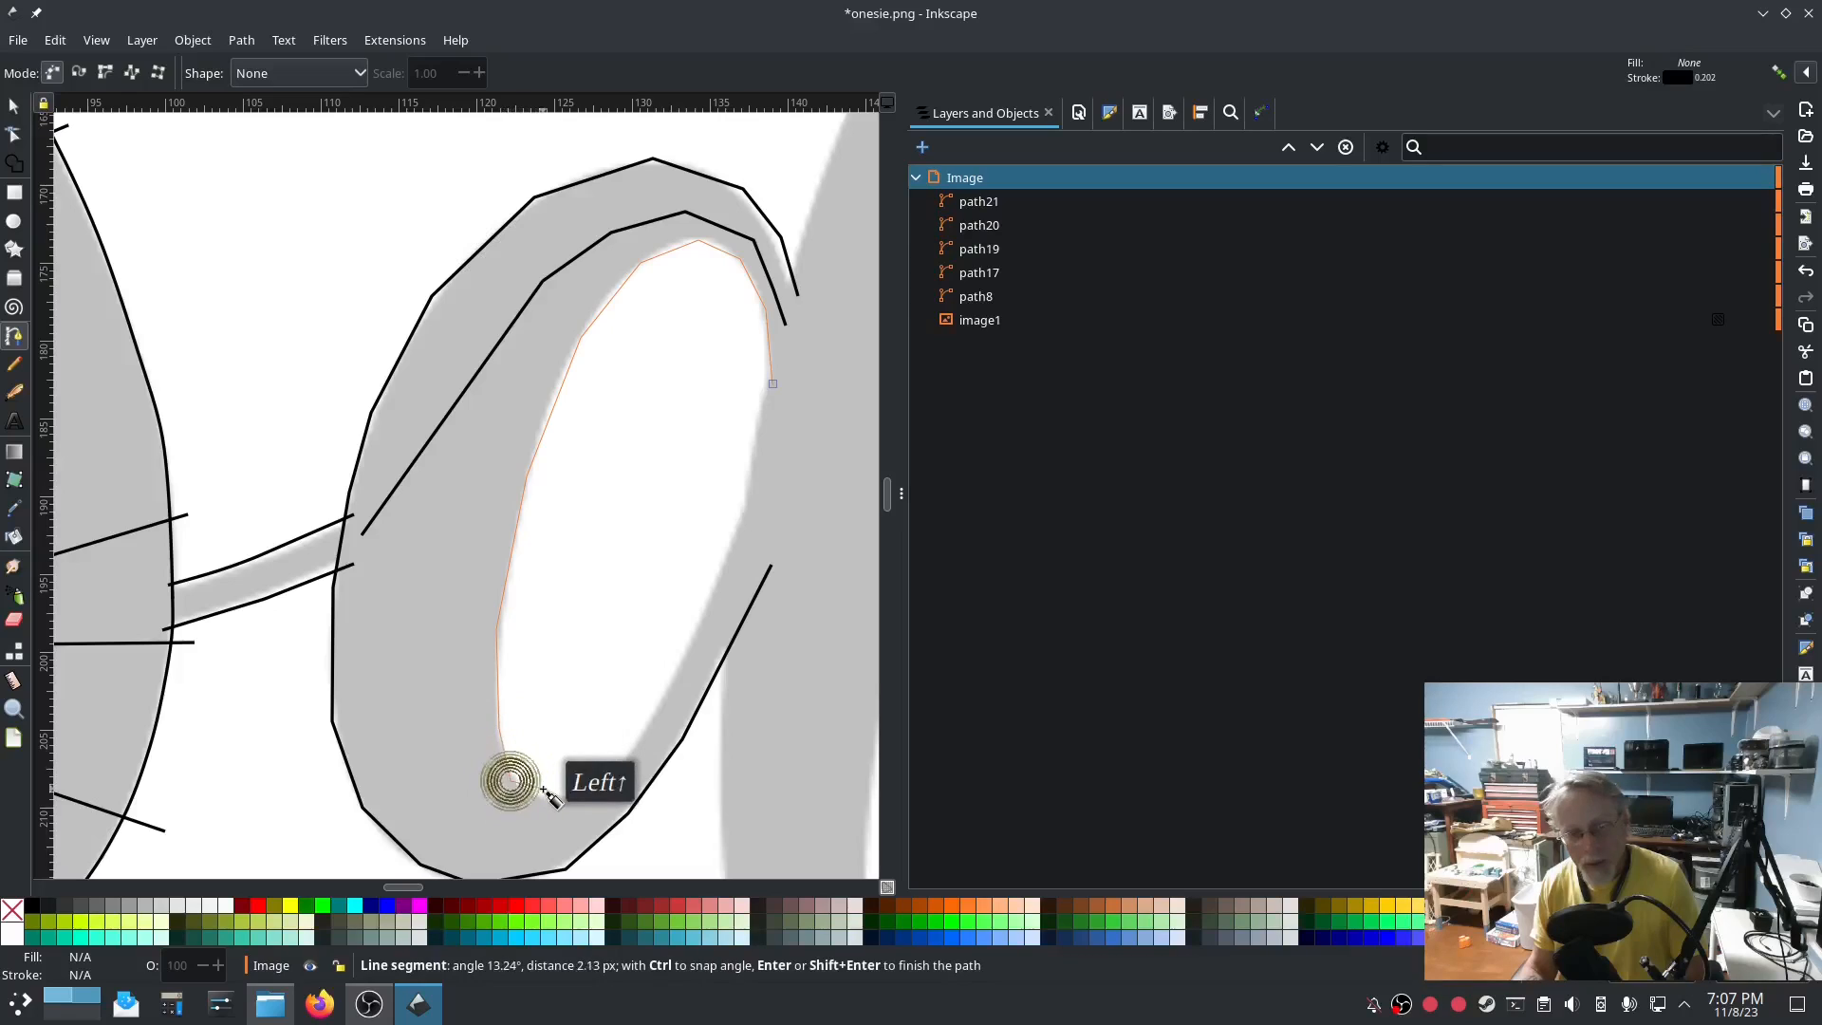
click(540, 798)
click(574, 795)
click(608, 765)
click(640, 740)
click(691, 654)
double_click(755, 506)
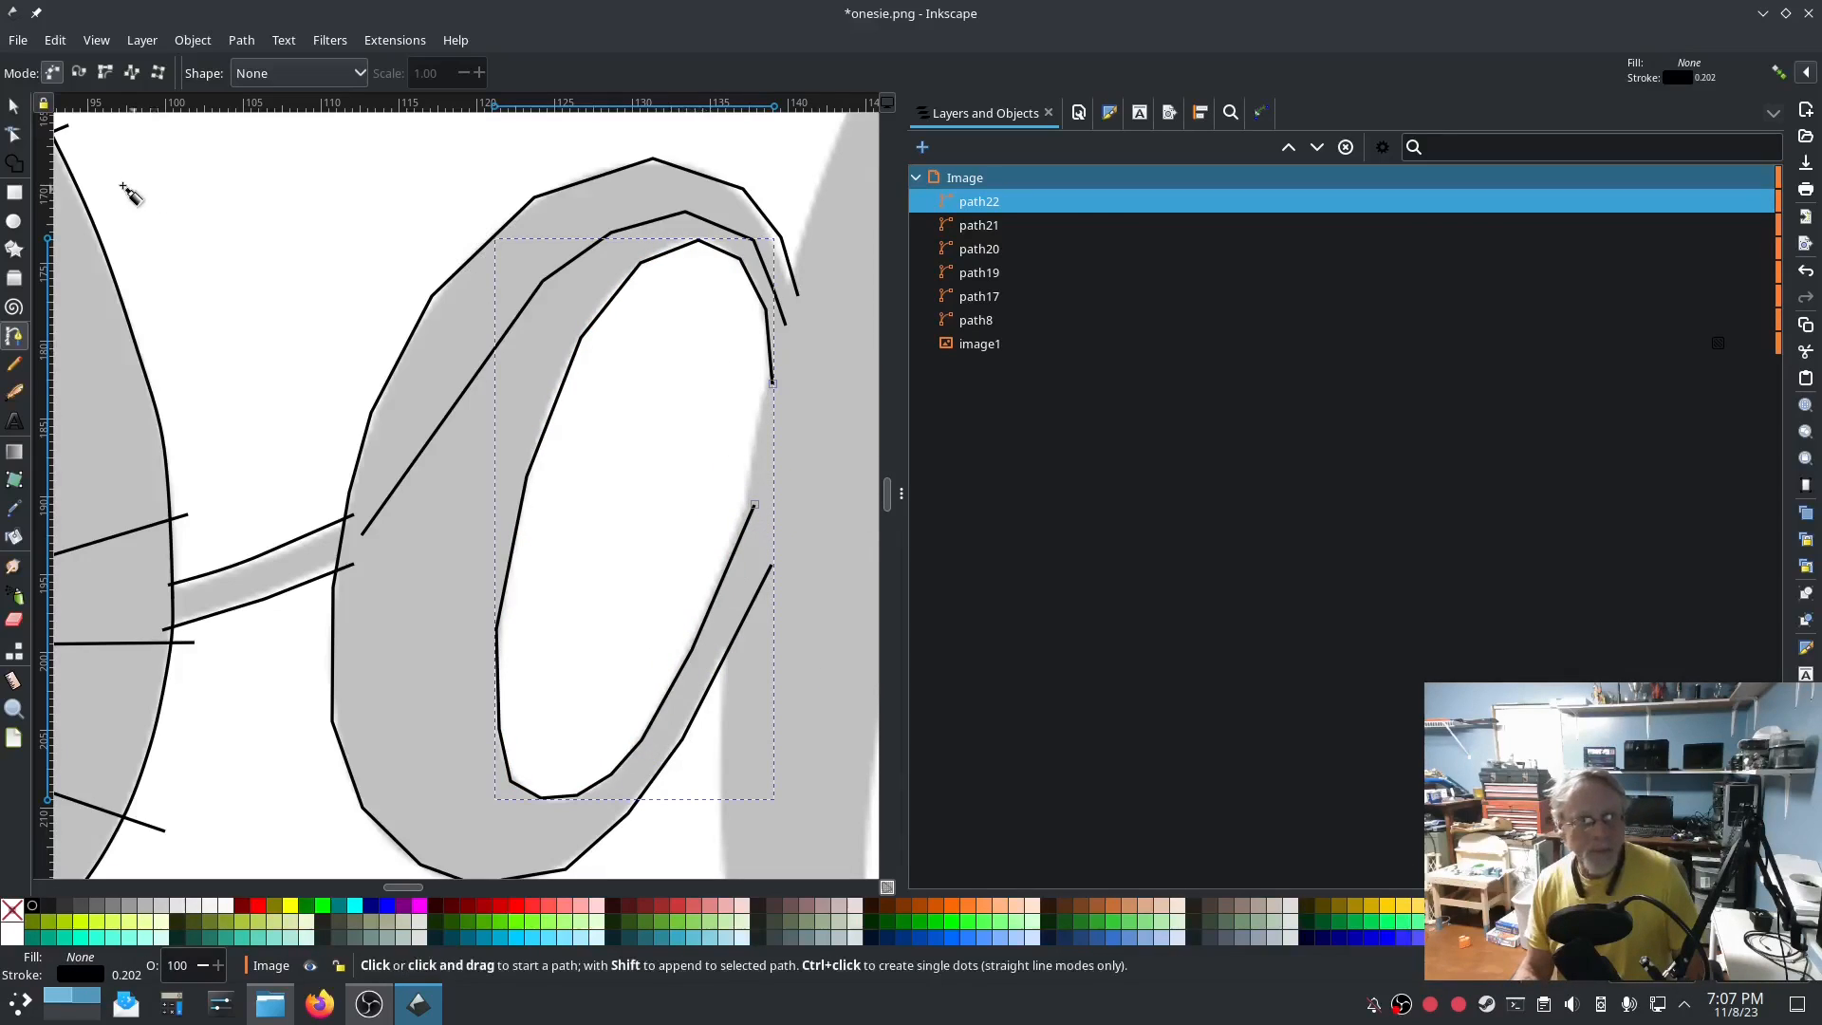
Make all nodes of the a bowl's outer and inner outlines smooth.
click(13, 135)
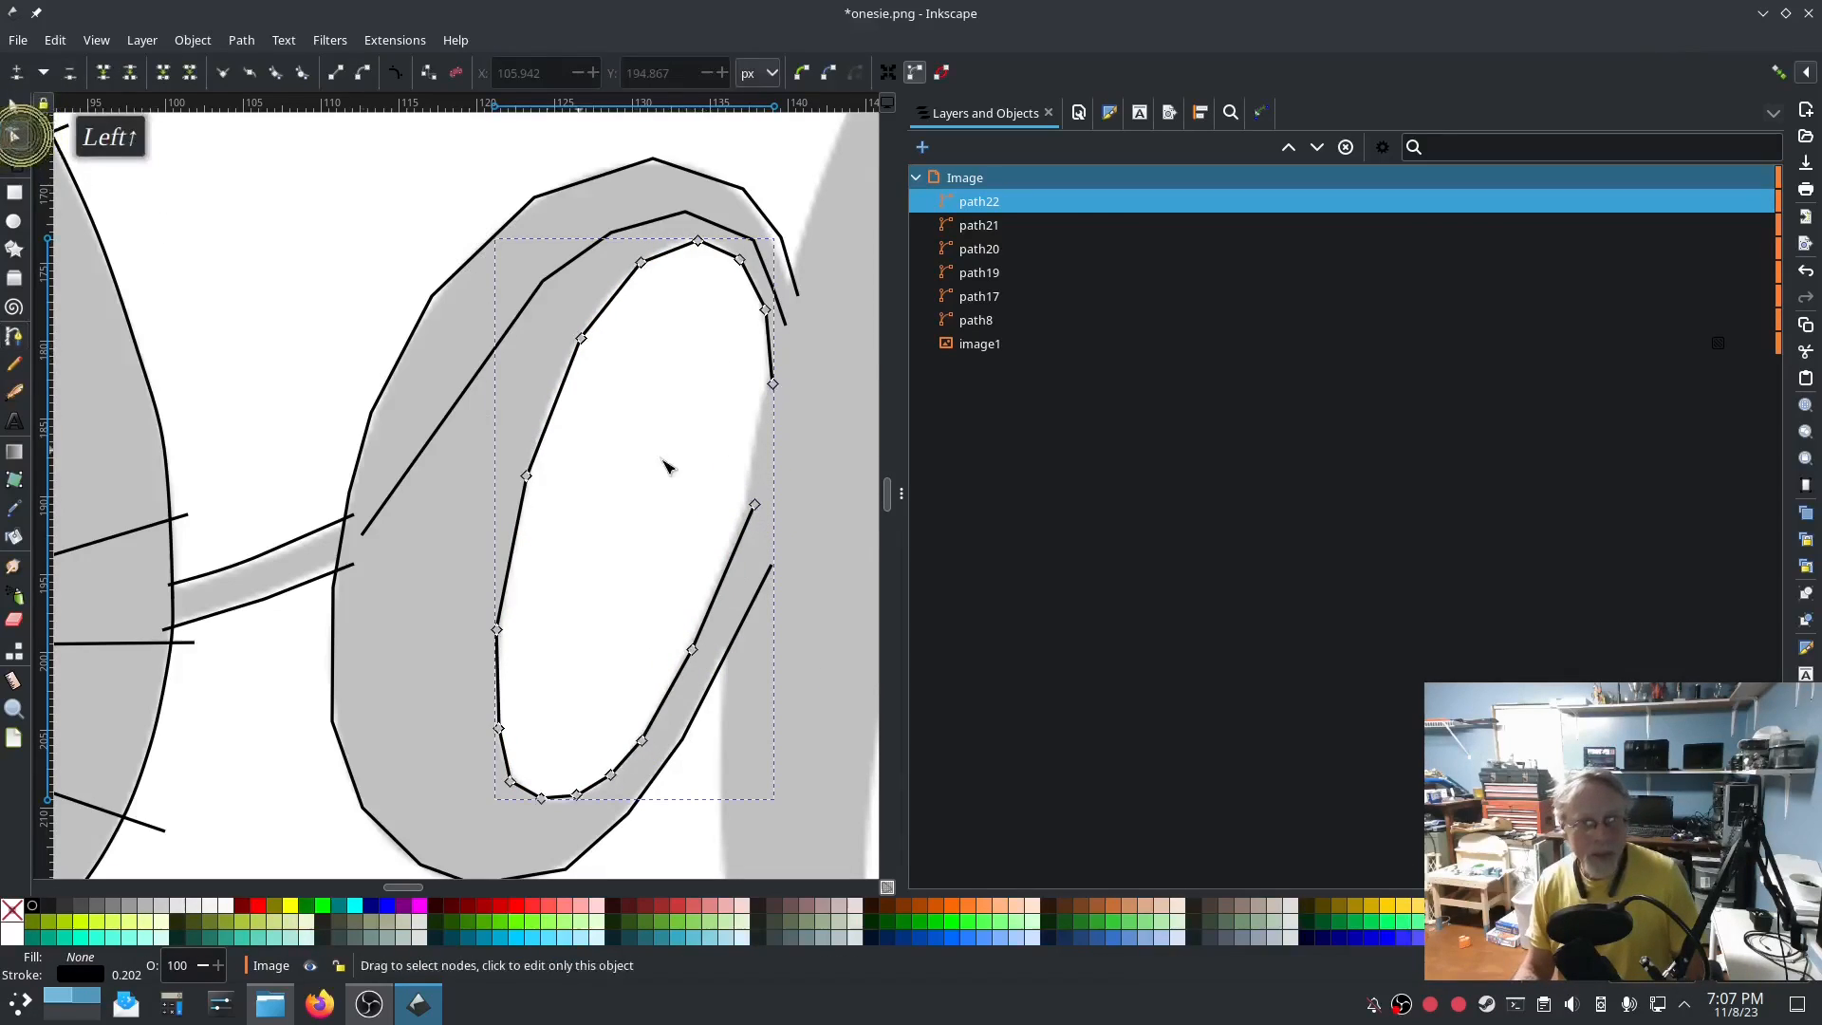
shift+click(453, 287)
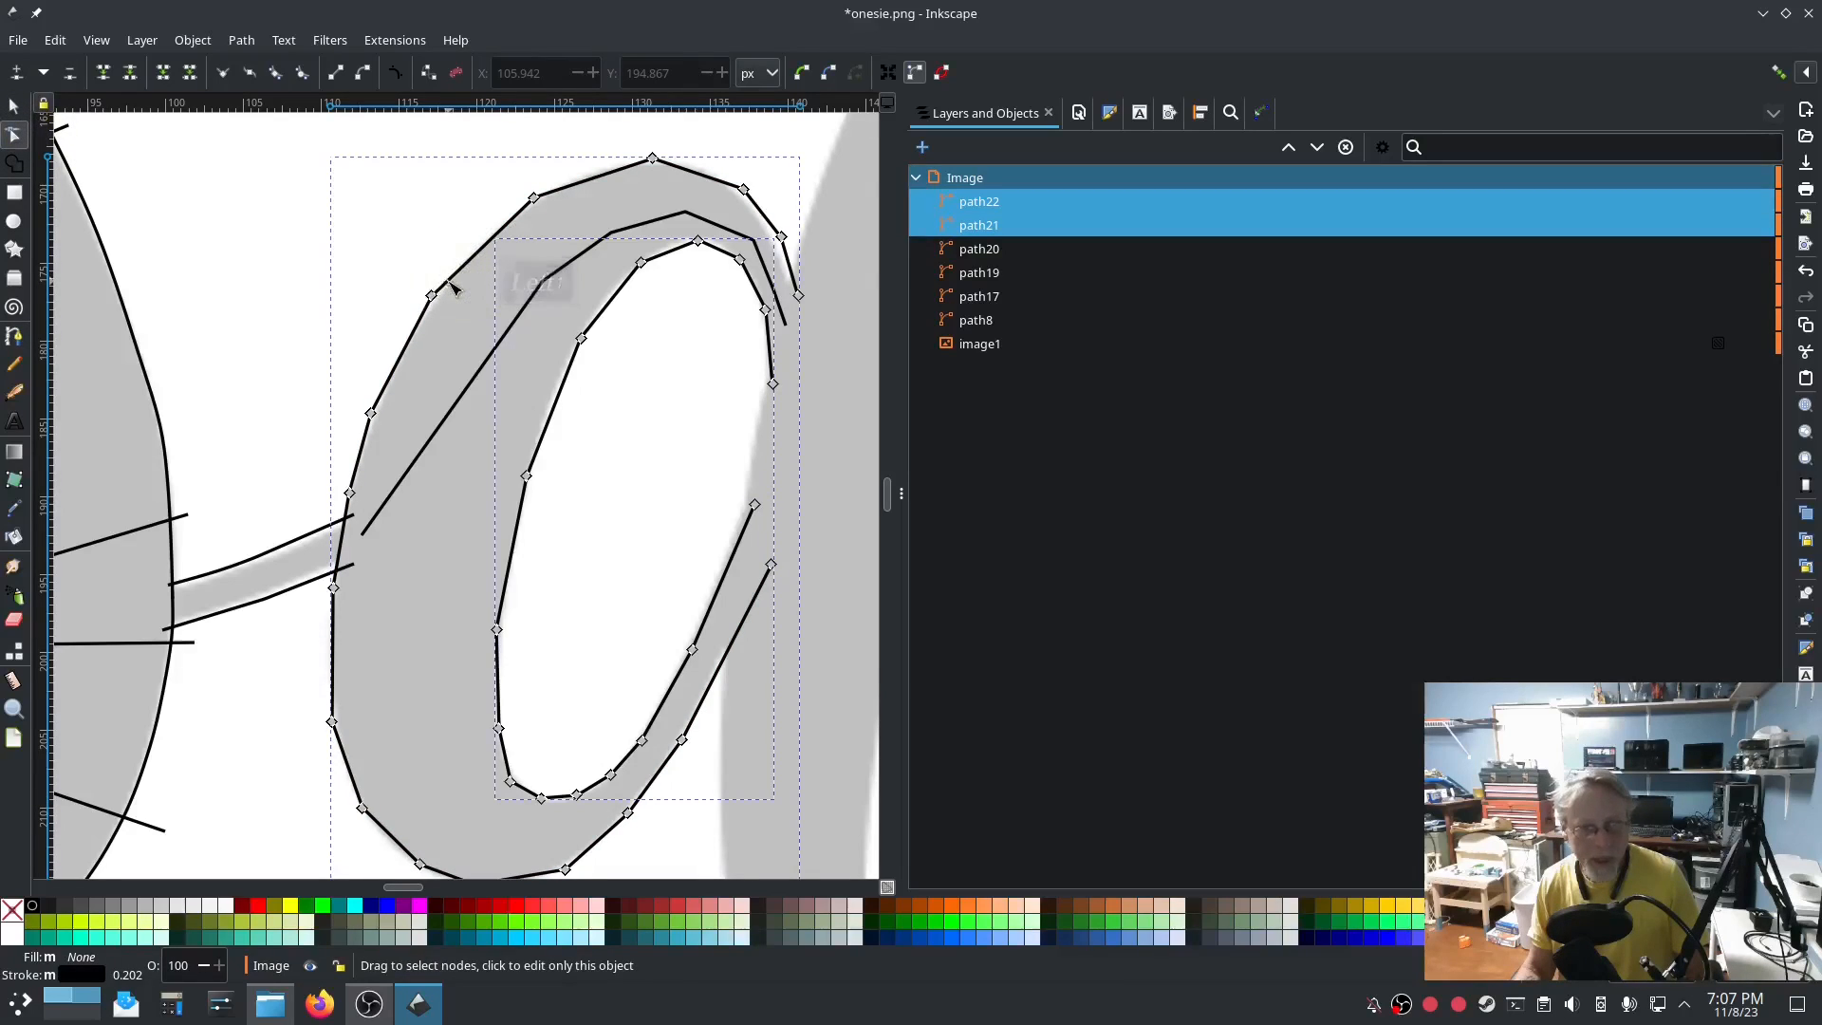
key(ctrl+a)
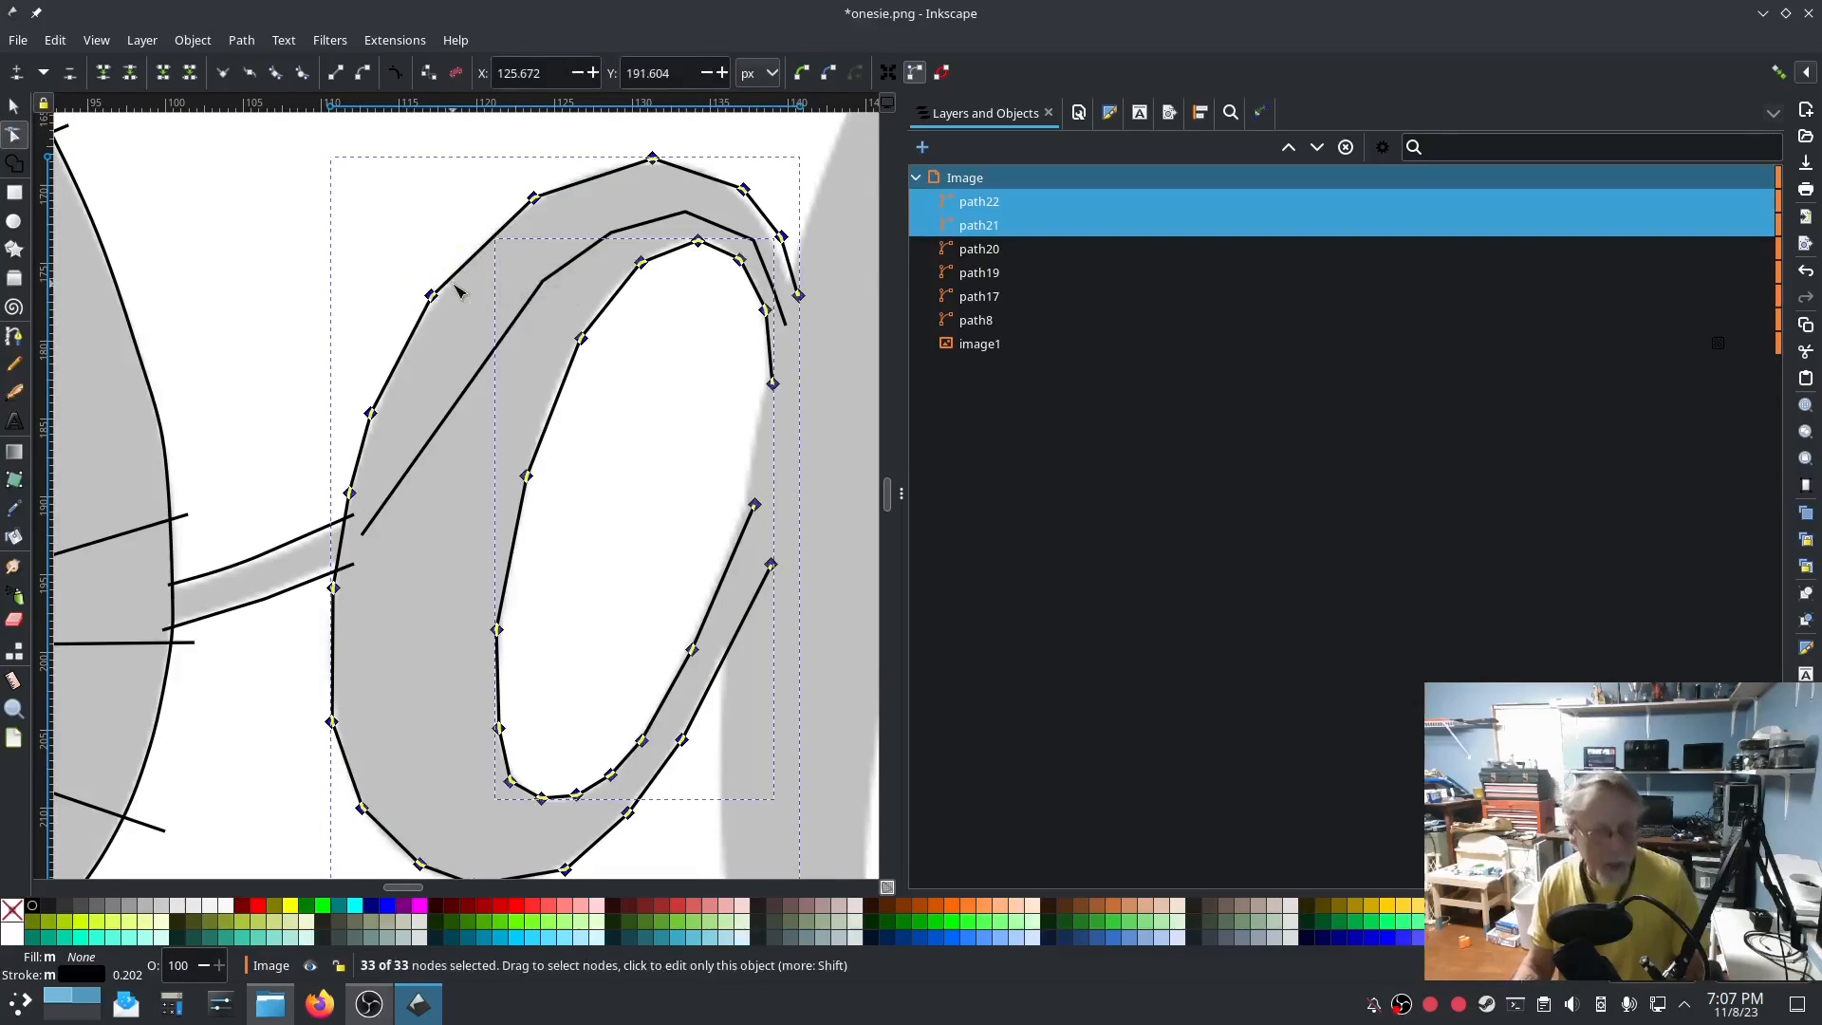
click(303, 73)
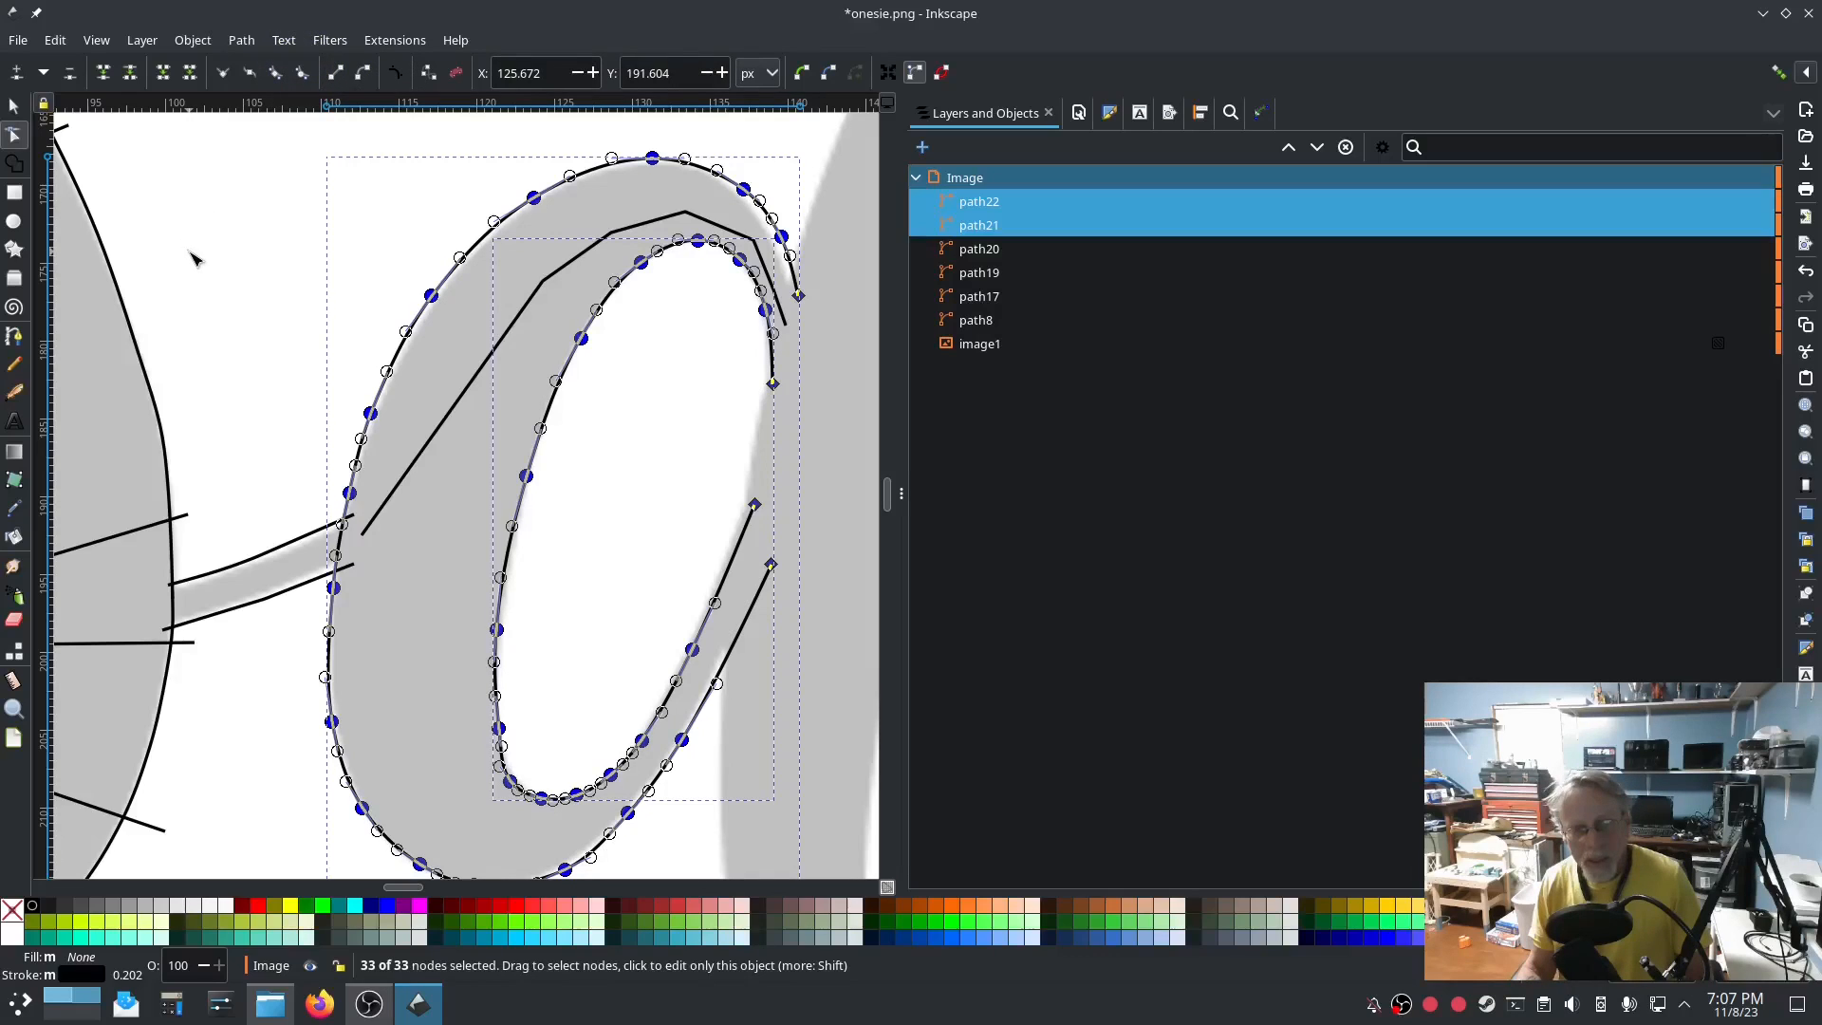
Draw eight straight rungs across both outlines of the a's bowl, spaced from the upper arch's end around to the lower stroke's end.
click(14, 363)
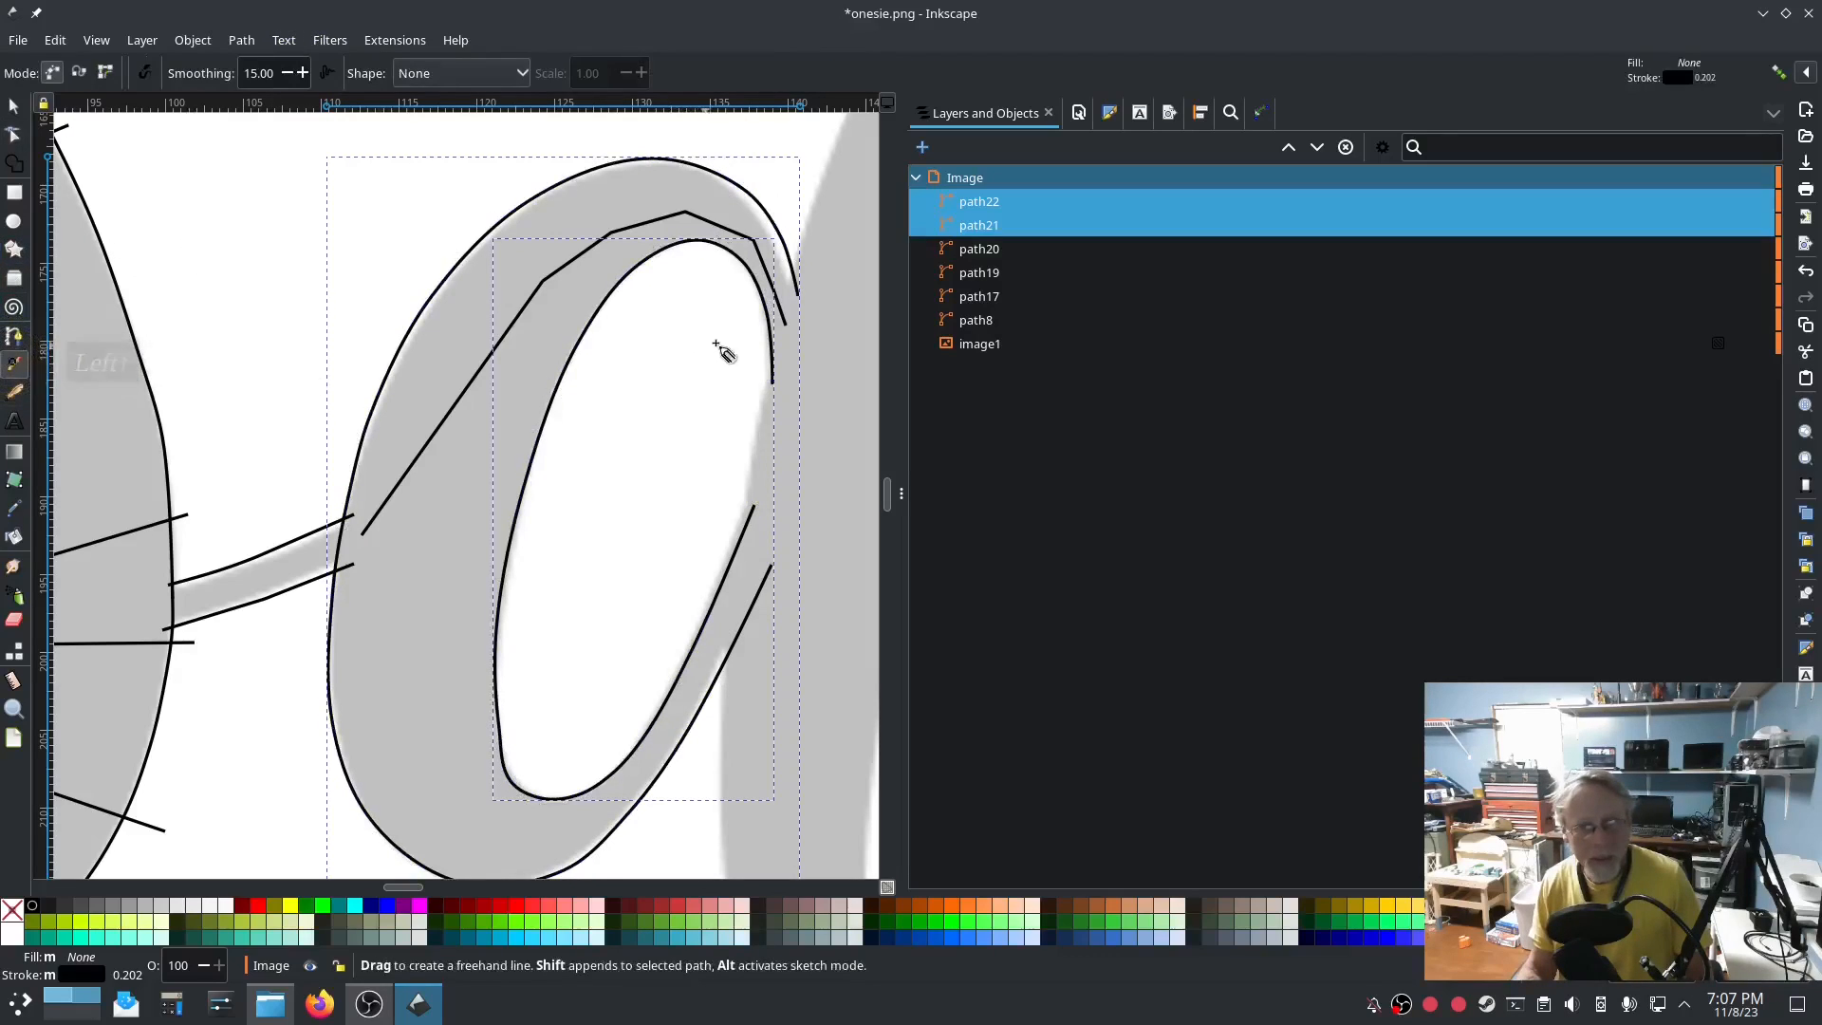
click(749, 329)
click(802, 277)
click(700, 256)
click(717, 154)
click(616, 321)
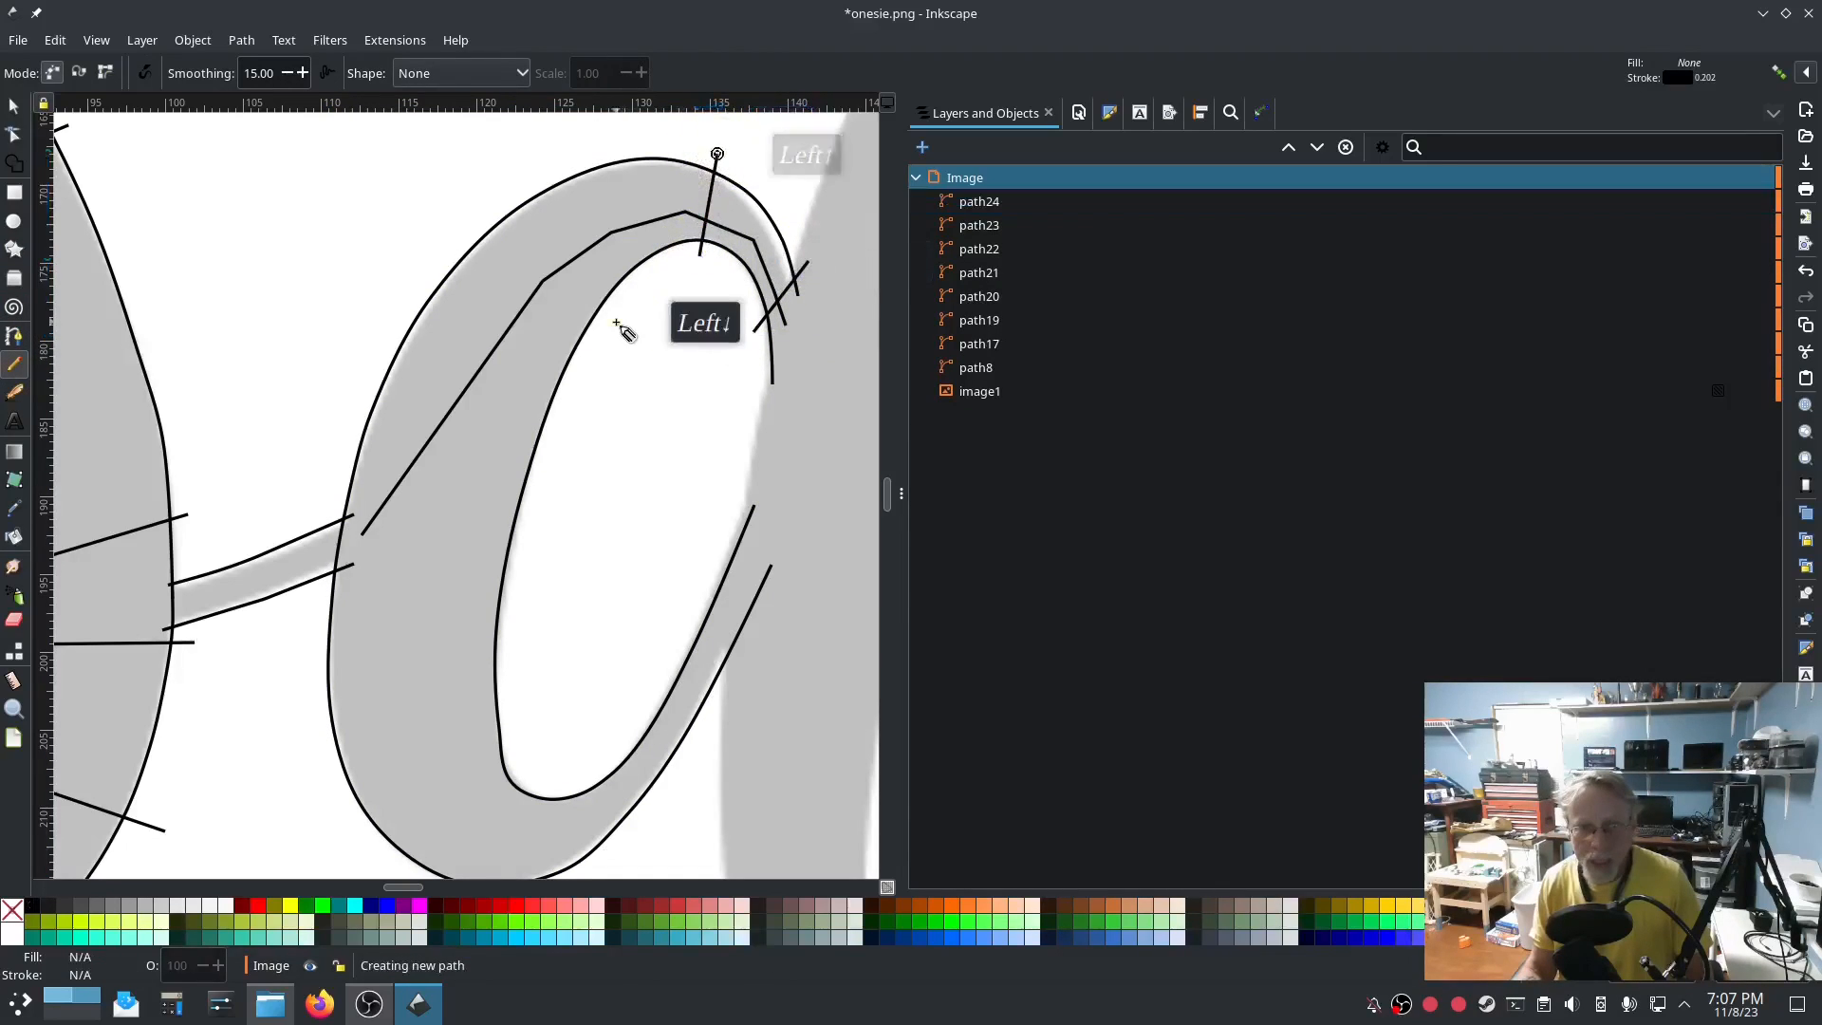
click(484, 202)
click(546, 525)
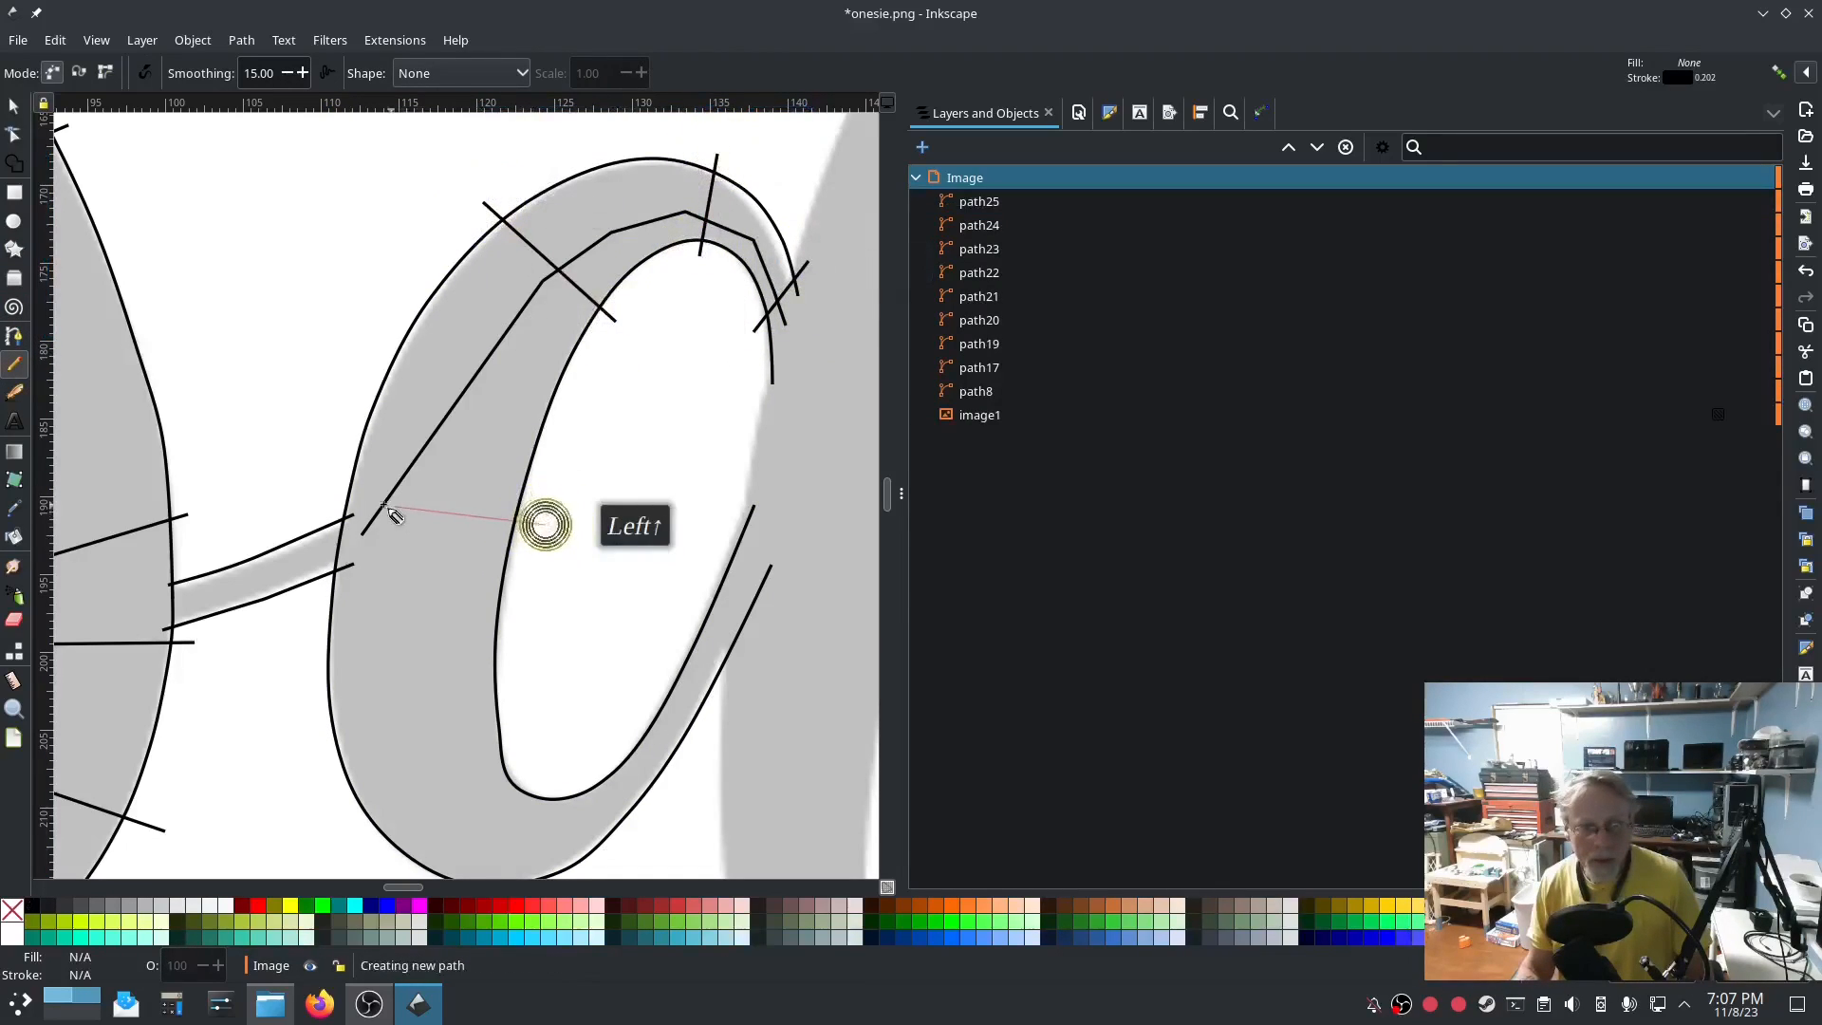
click(334, 501)
click(521, 655)
click(317, 786)
click(554, 741)
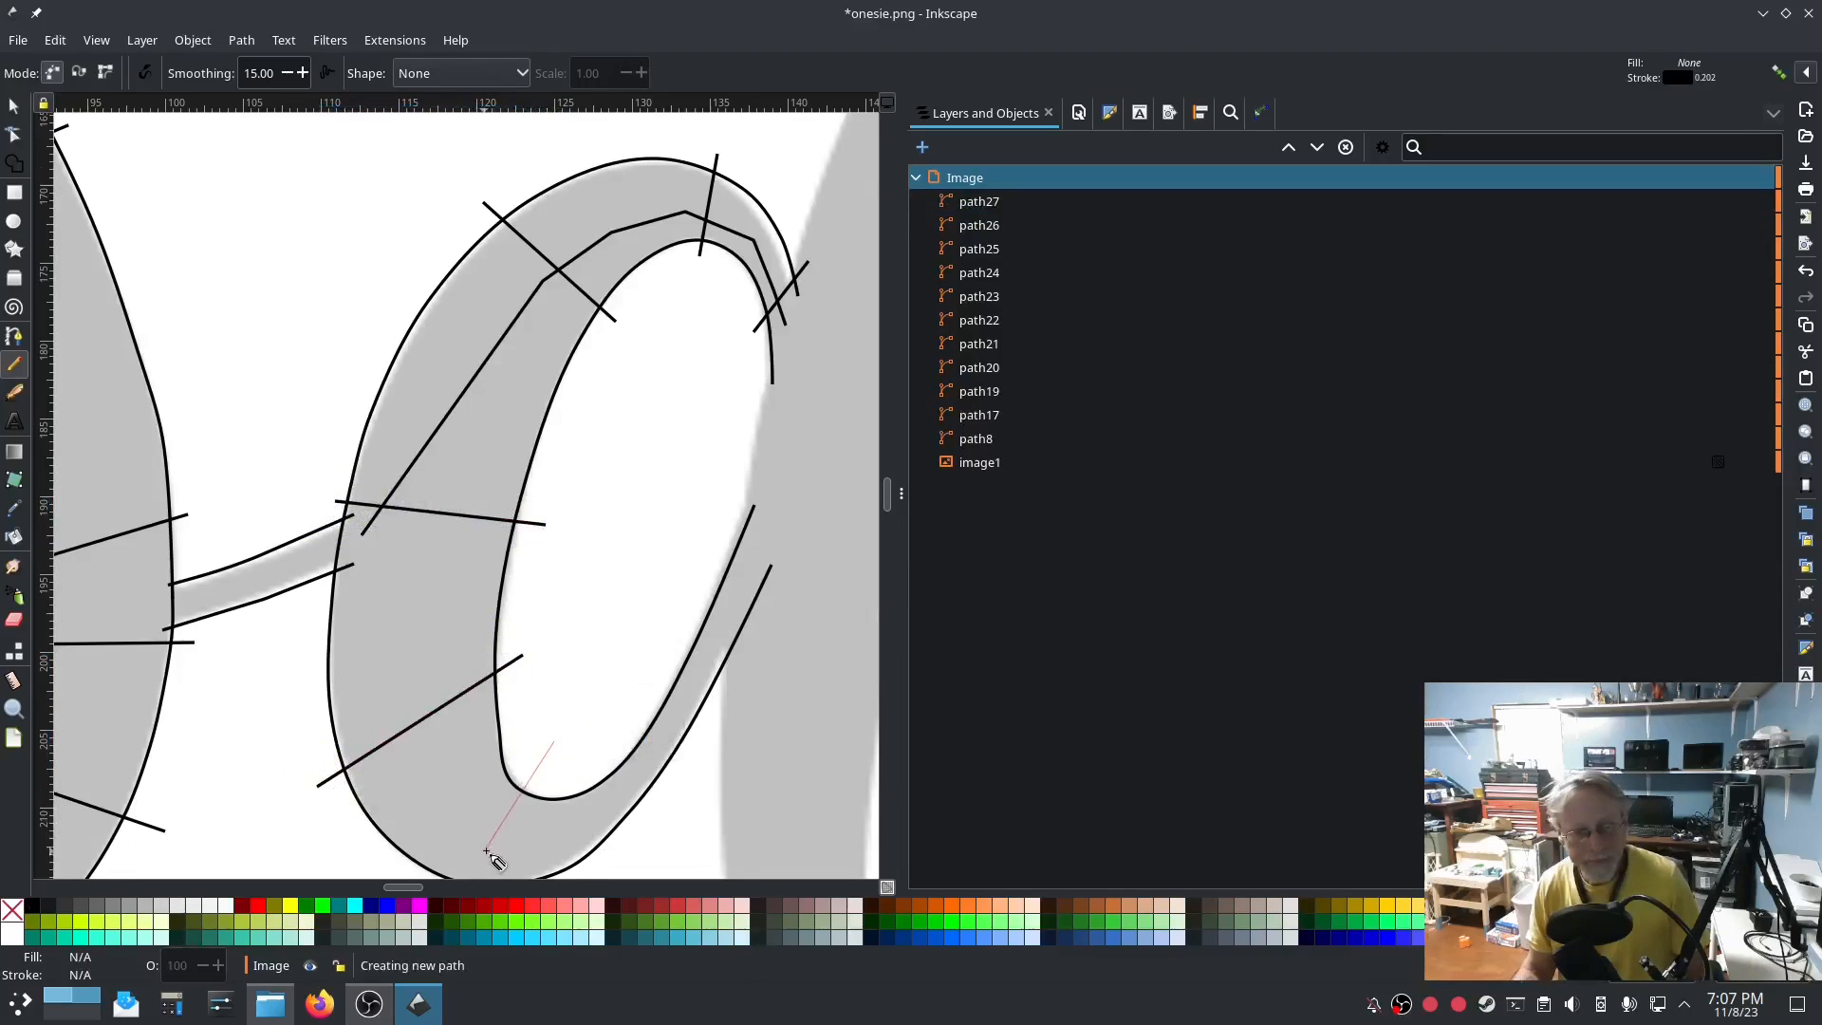
scroll(503, 835, down, 3)
click(533, 793)
click(663, 529)
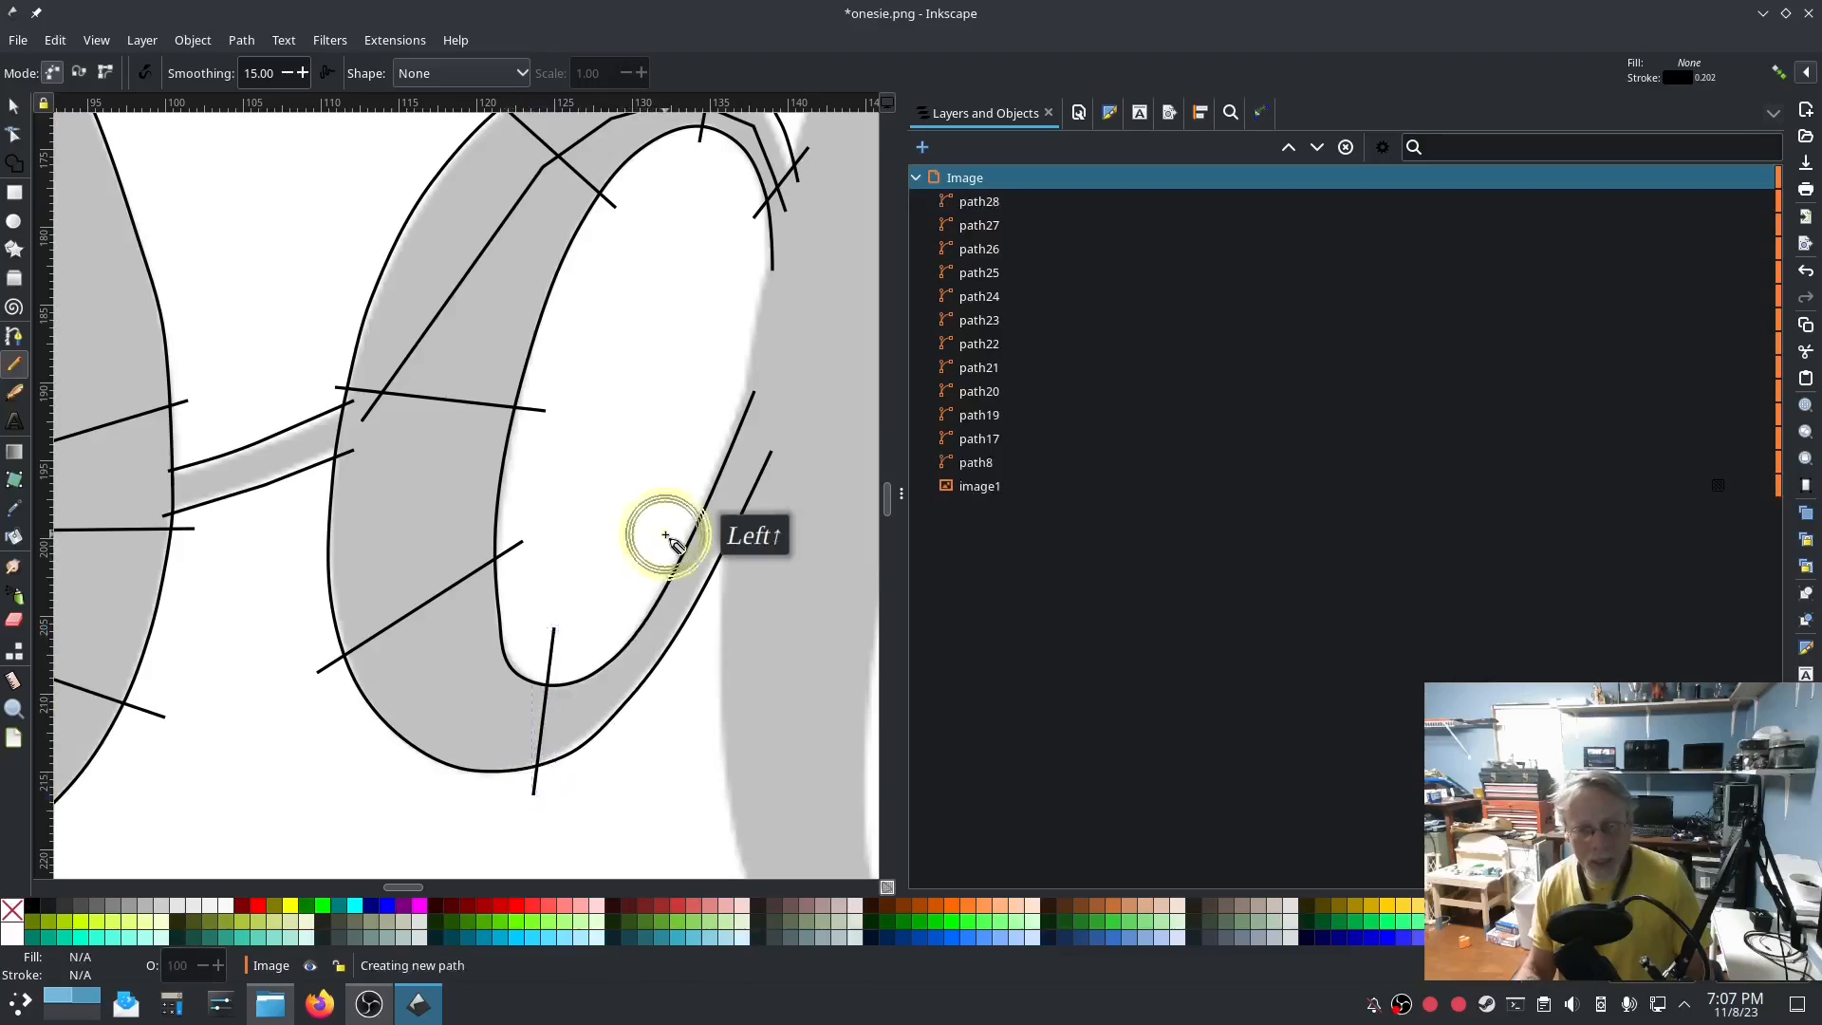
click(709, 622)
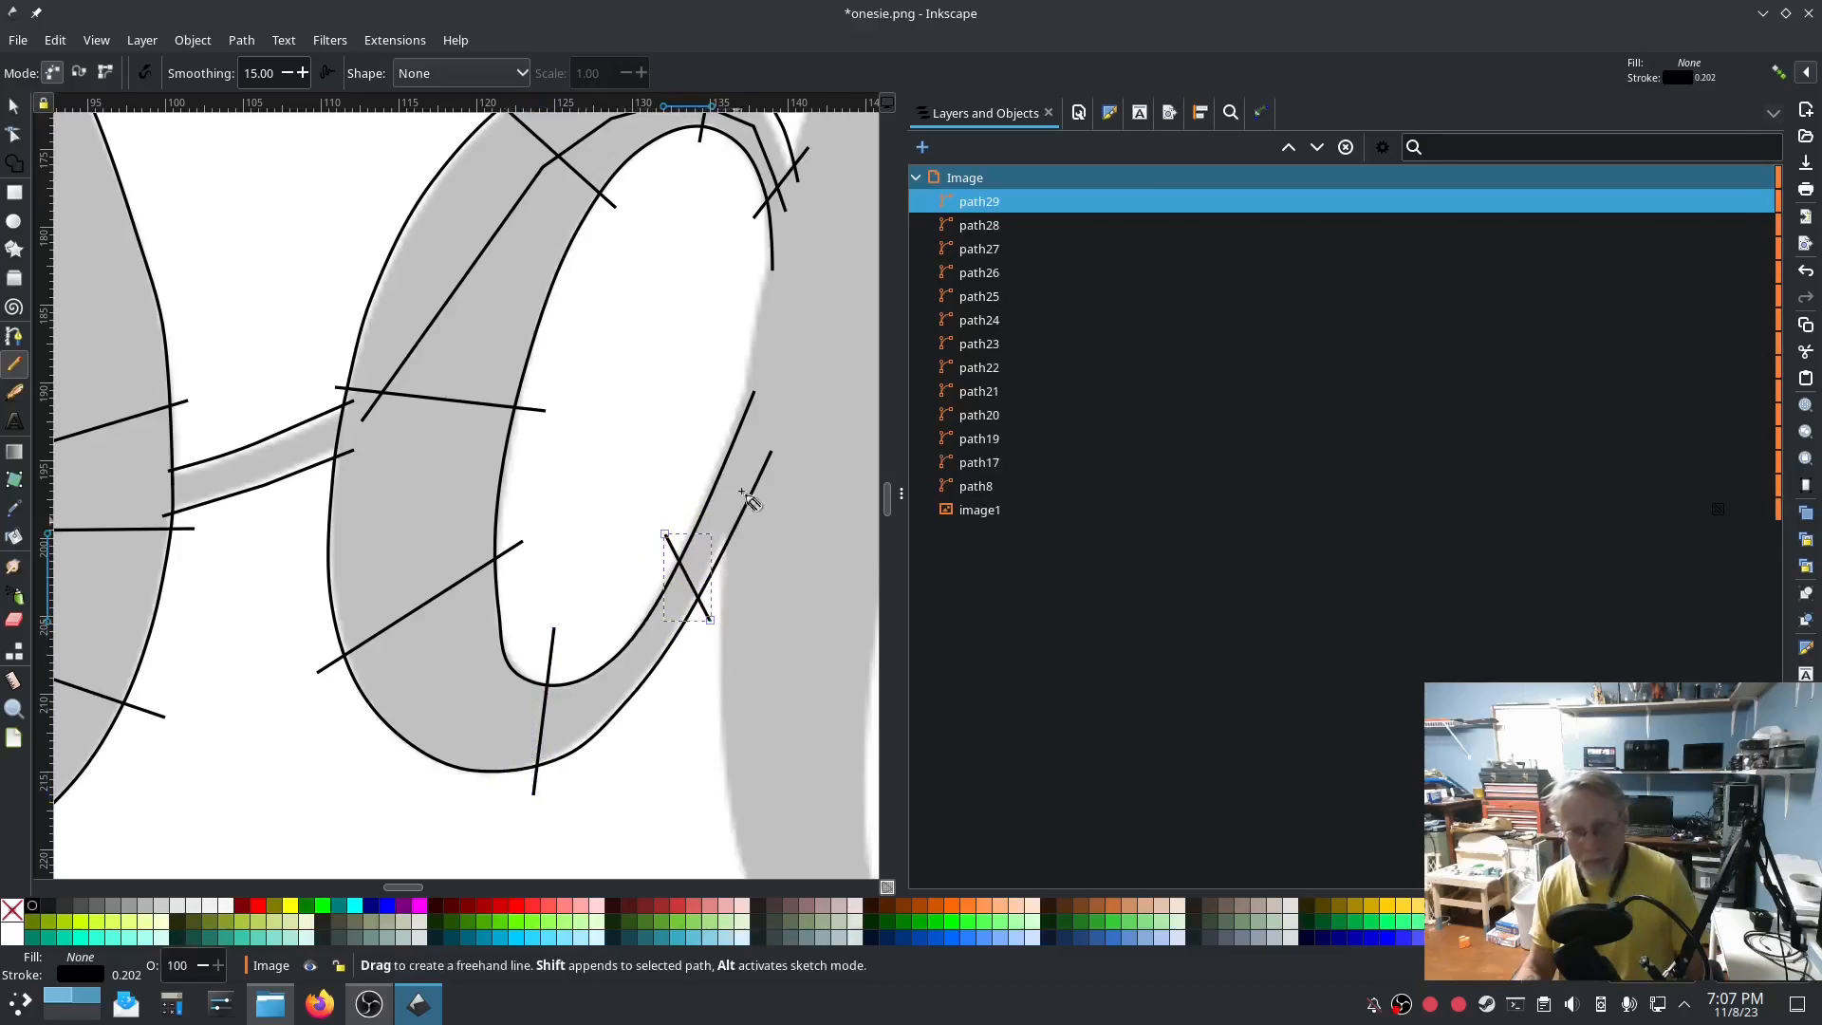
click(738, 396)
click(777, 488)
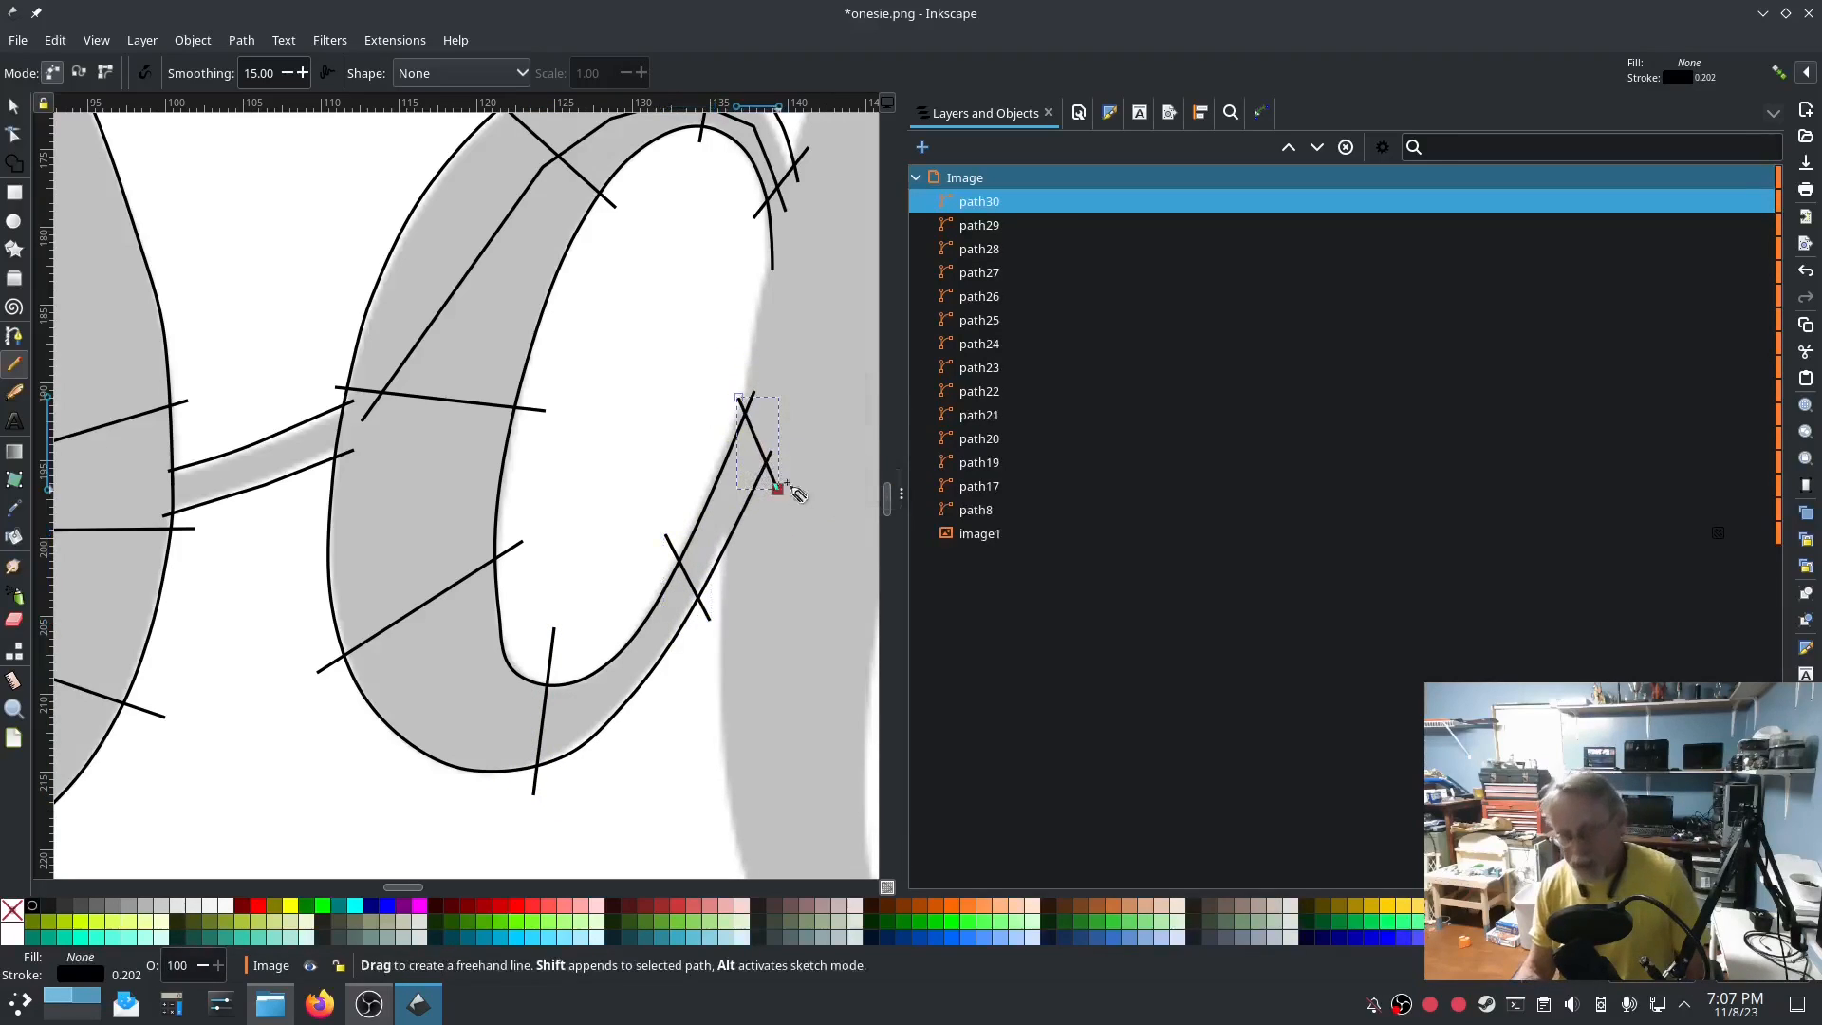
Combine the a bowl's two outlines and eight rungs, path21 through path30, into a single path.
click(980, 438)
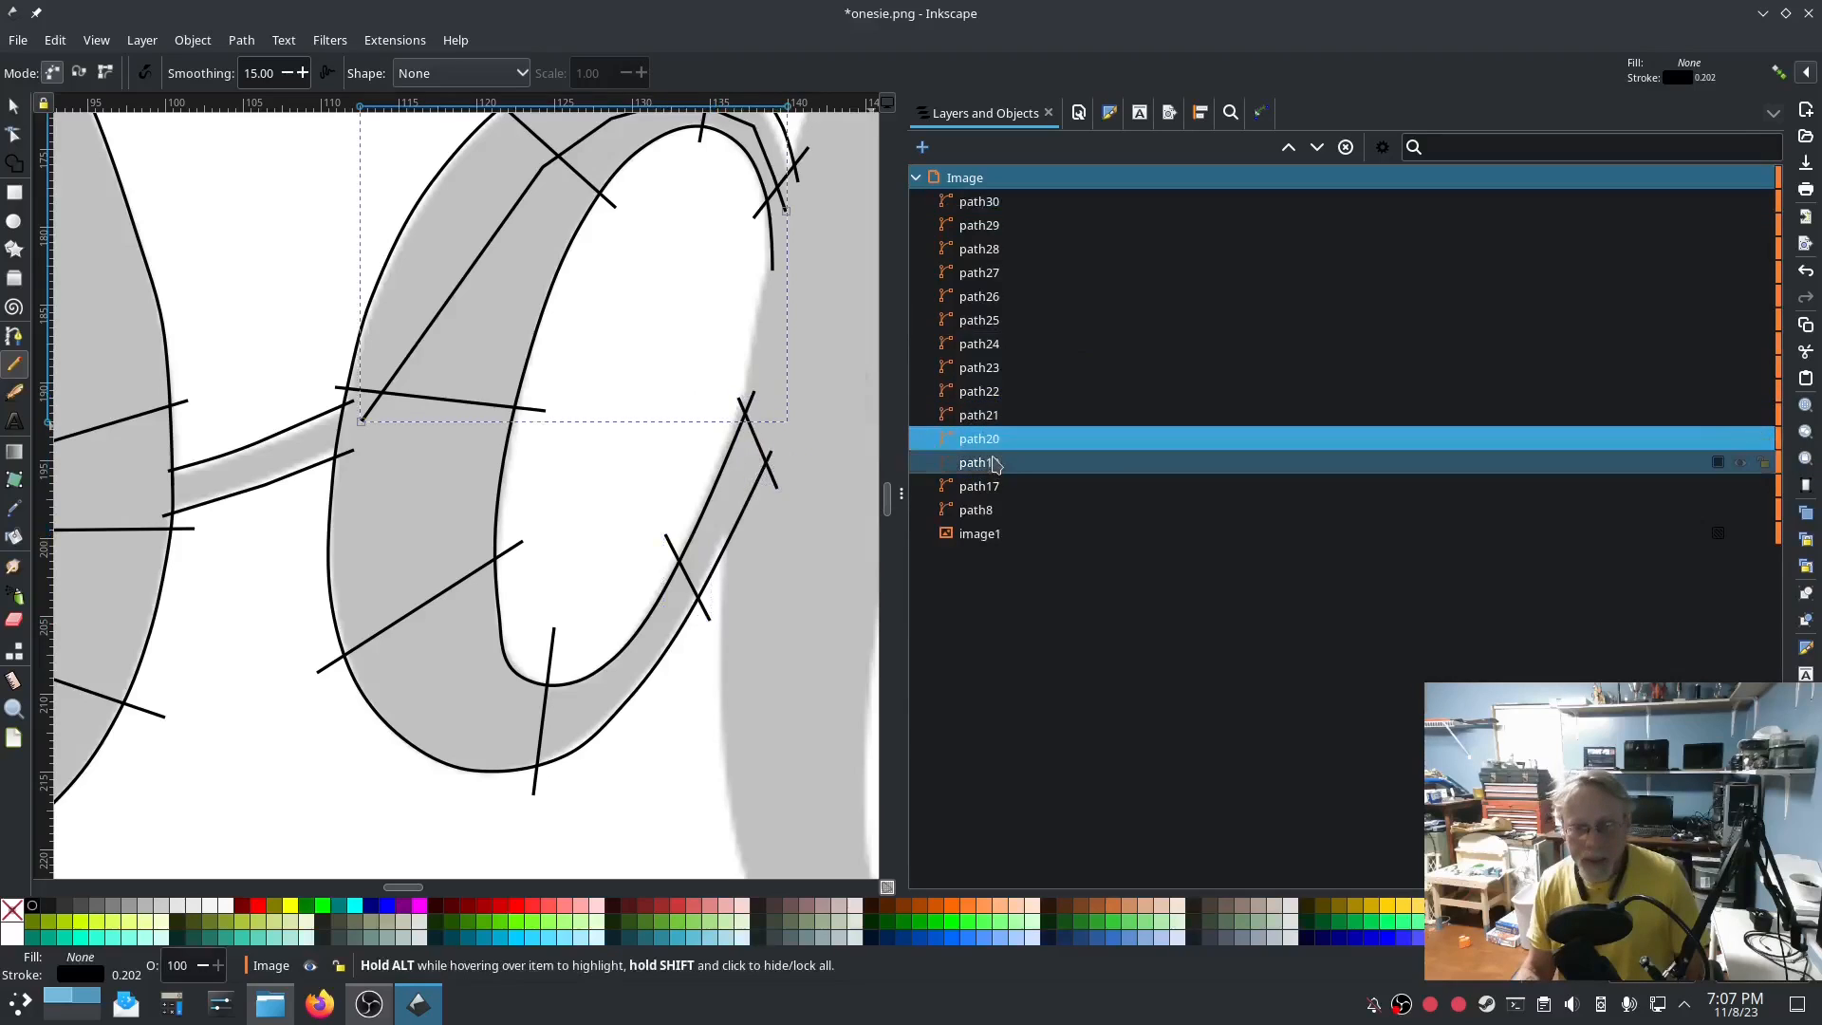
click(990, 465)
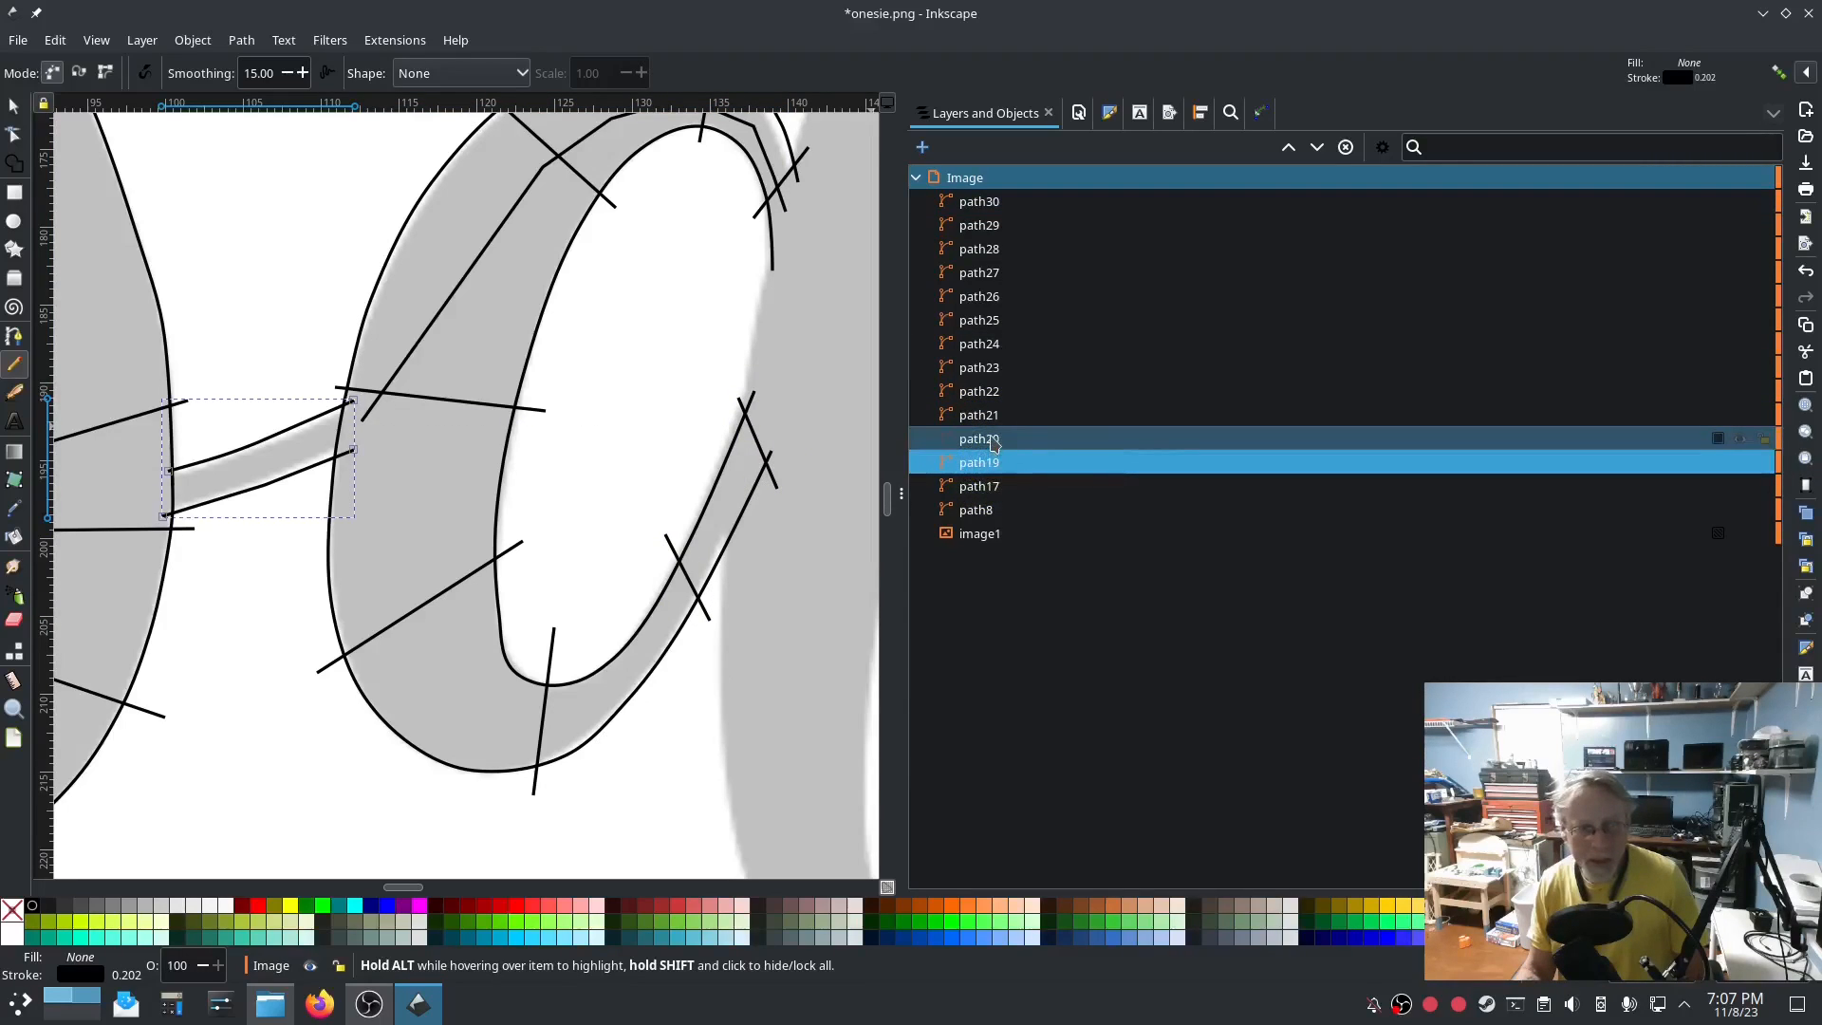
click(992, 441)
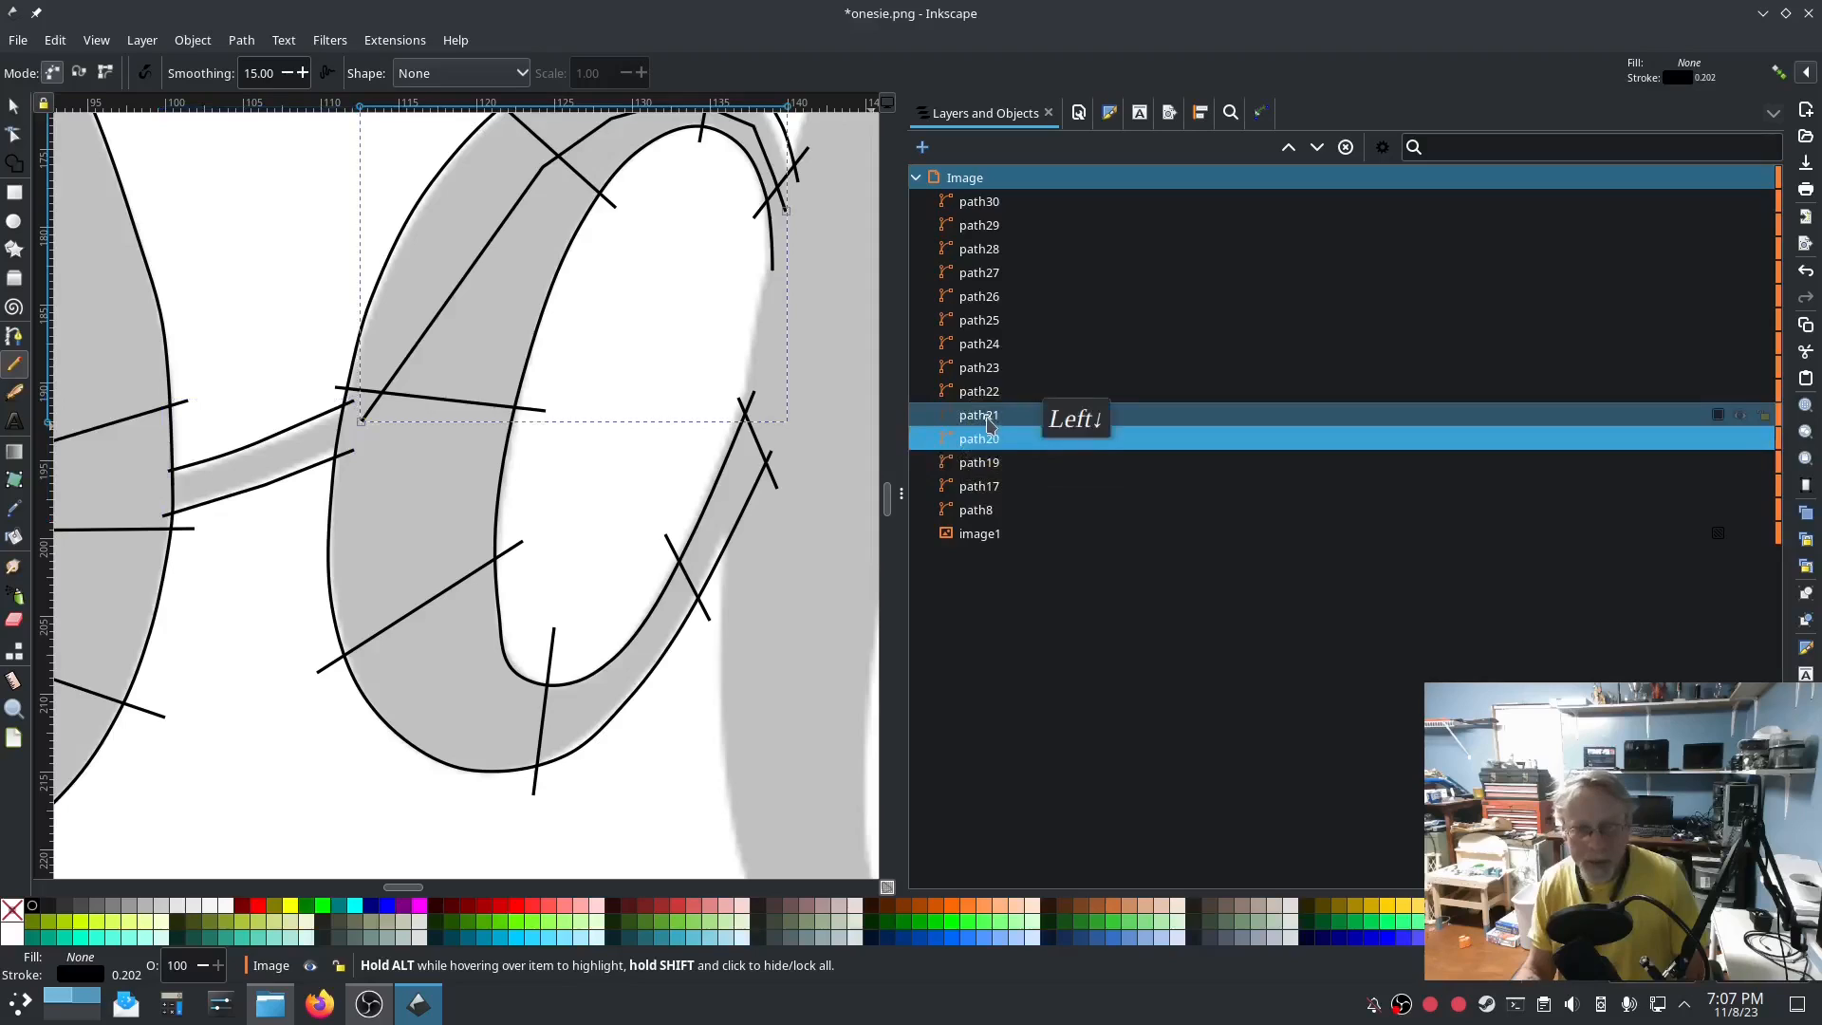
click(990, 417)
shift+click(987, 204)
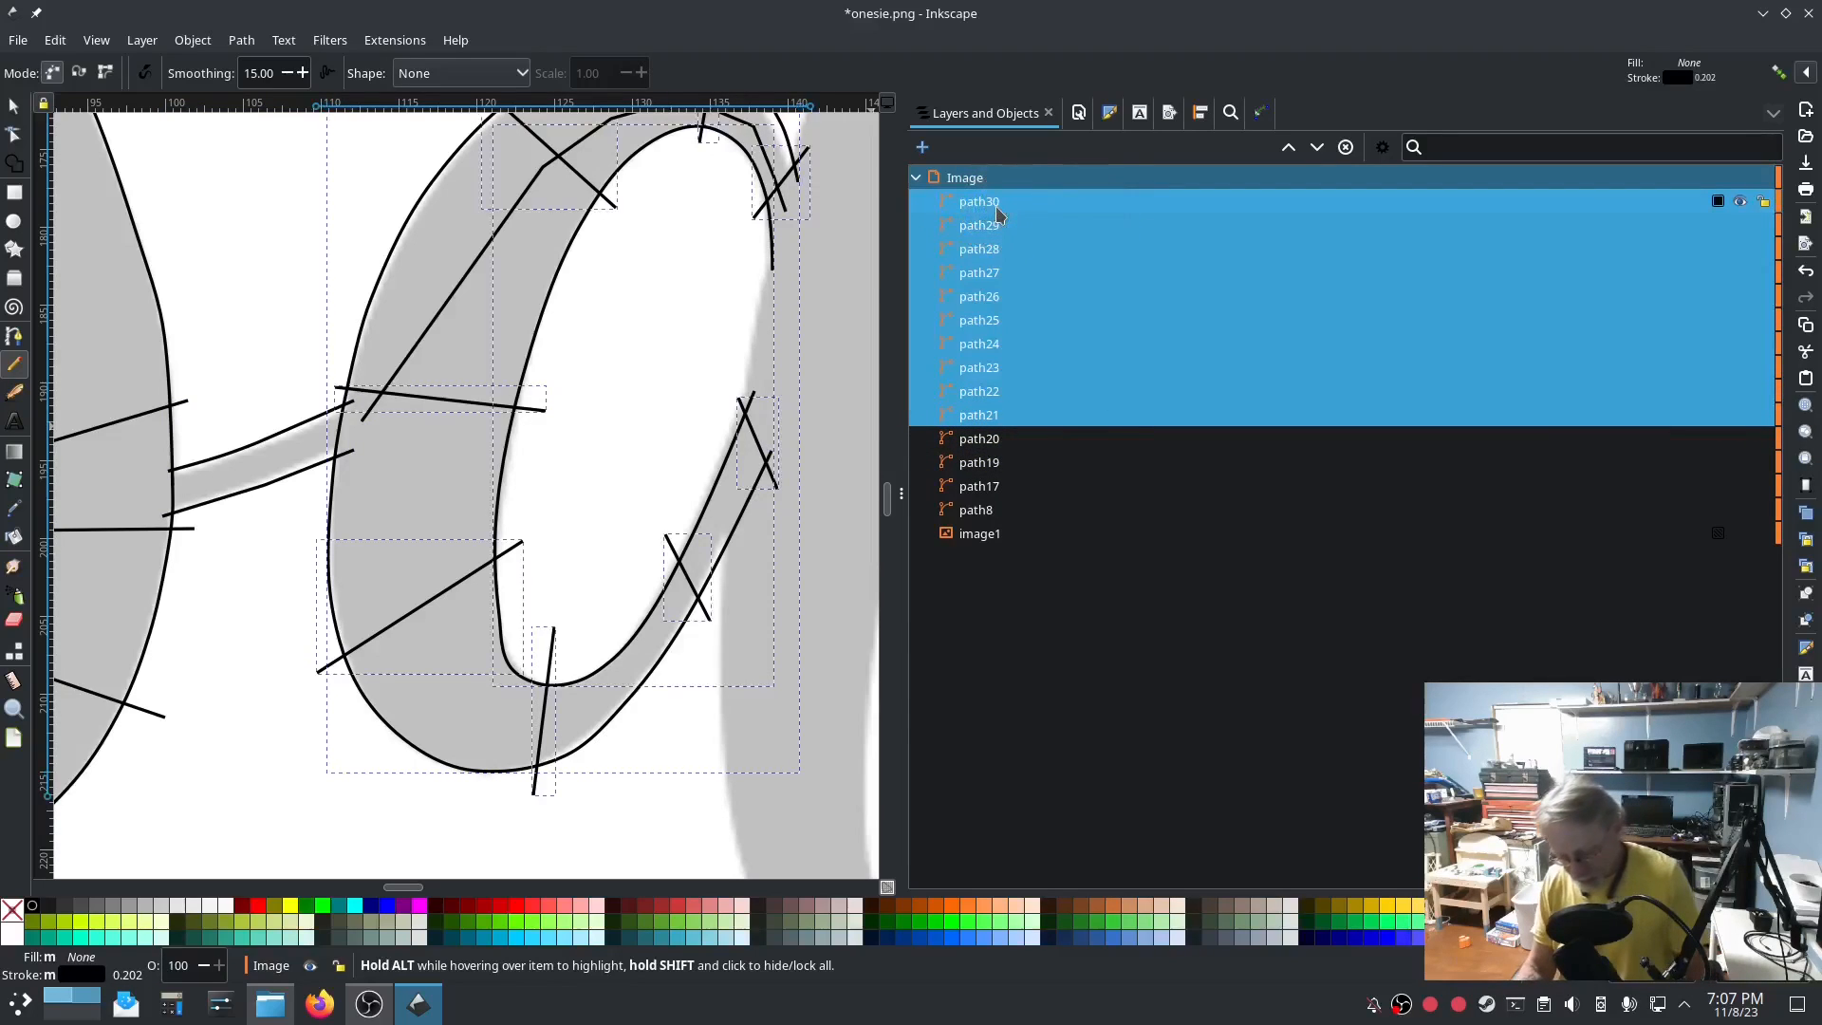
key(ctrl+k)
Enable Custom satin column for the combined a bowl path in Ink/Stitch Params, preview its stitches, and apply the settings.
click(382, 43)
mouse_move(603, 294)
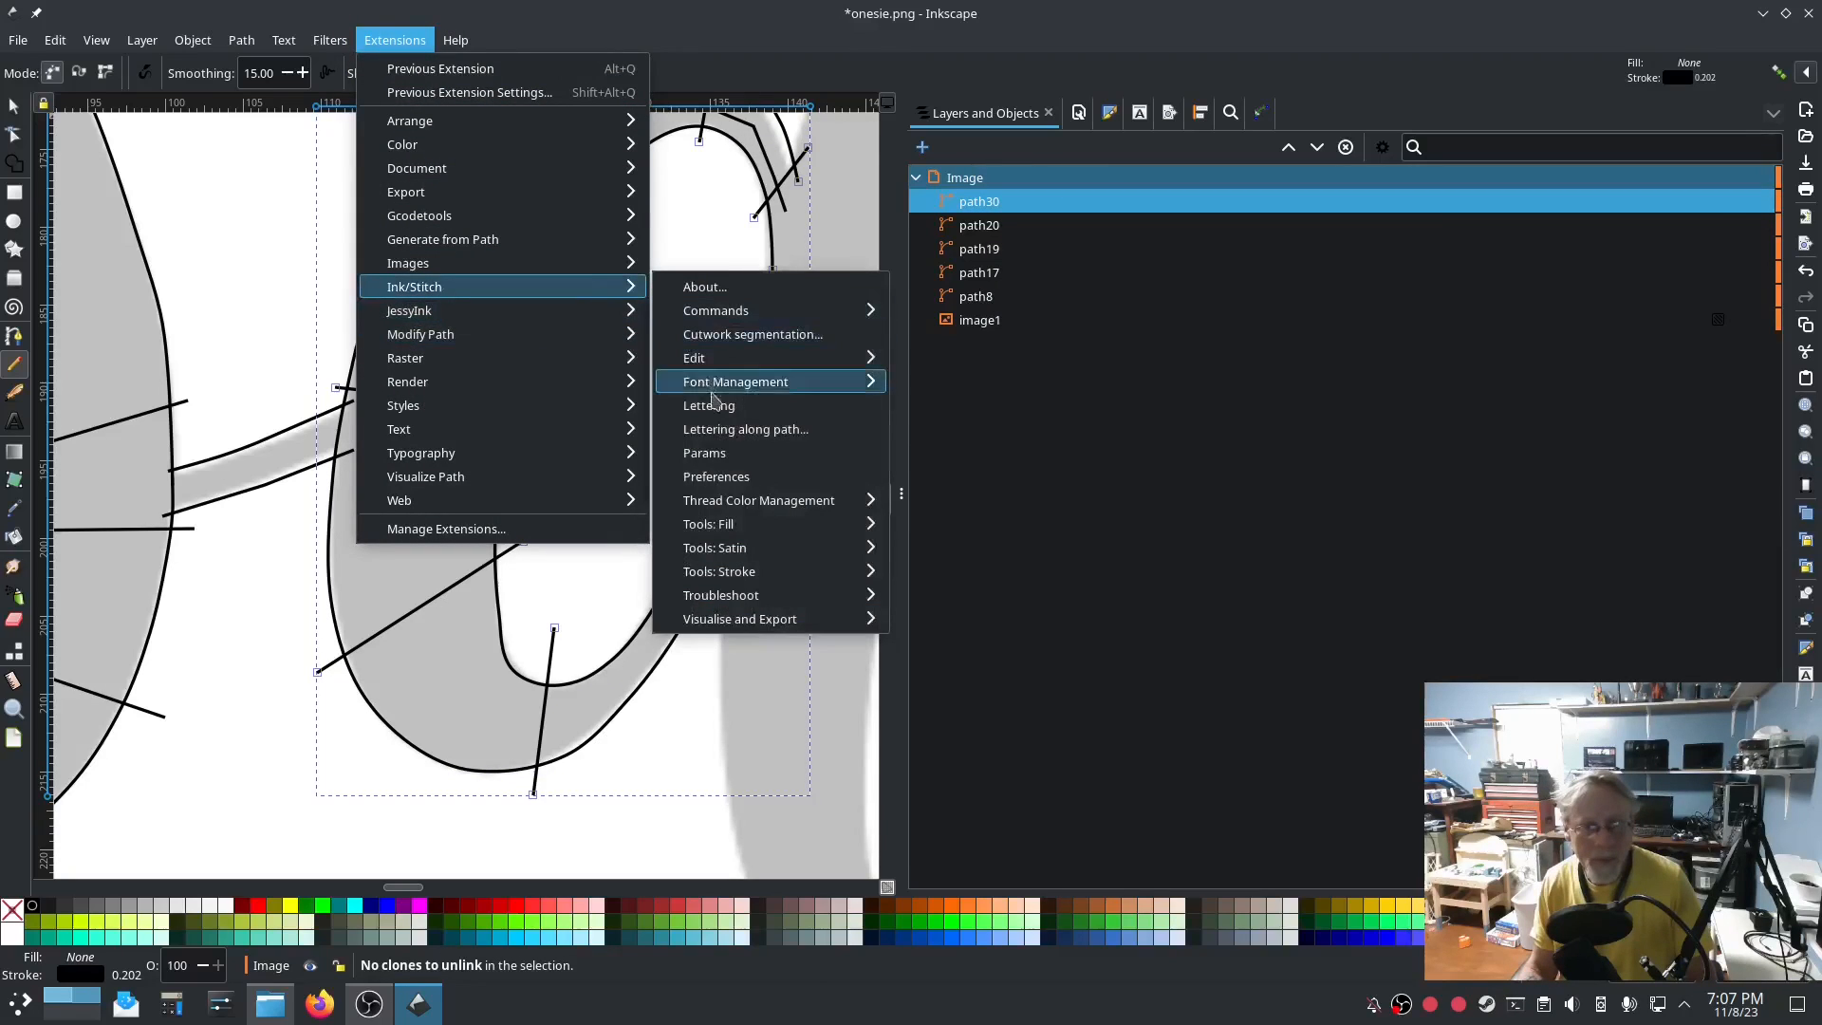
click(711, 453)
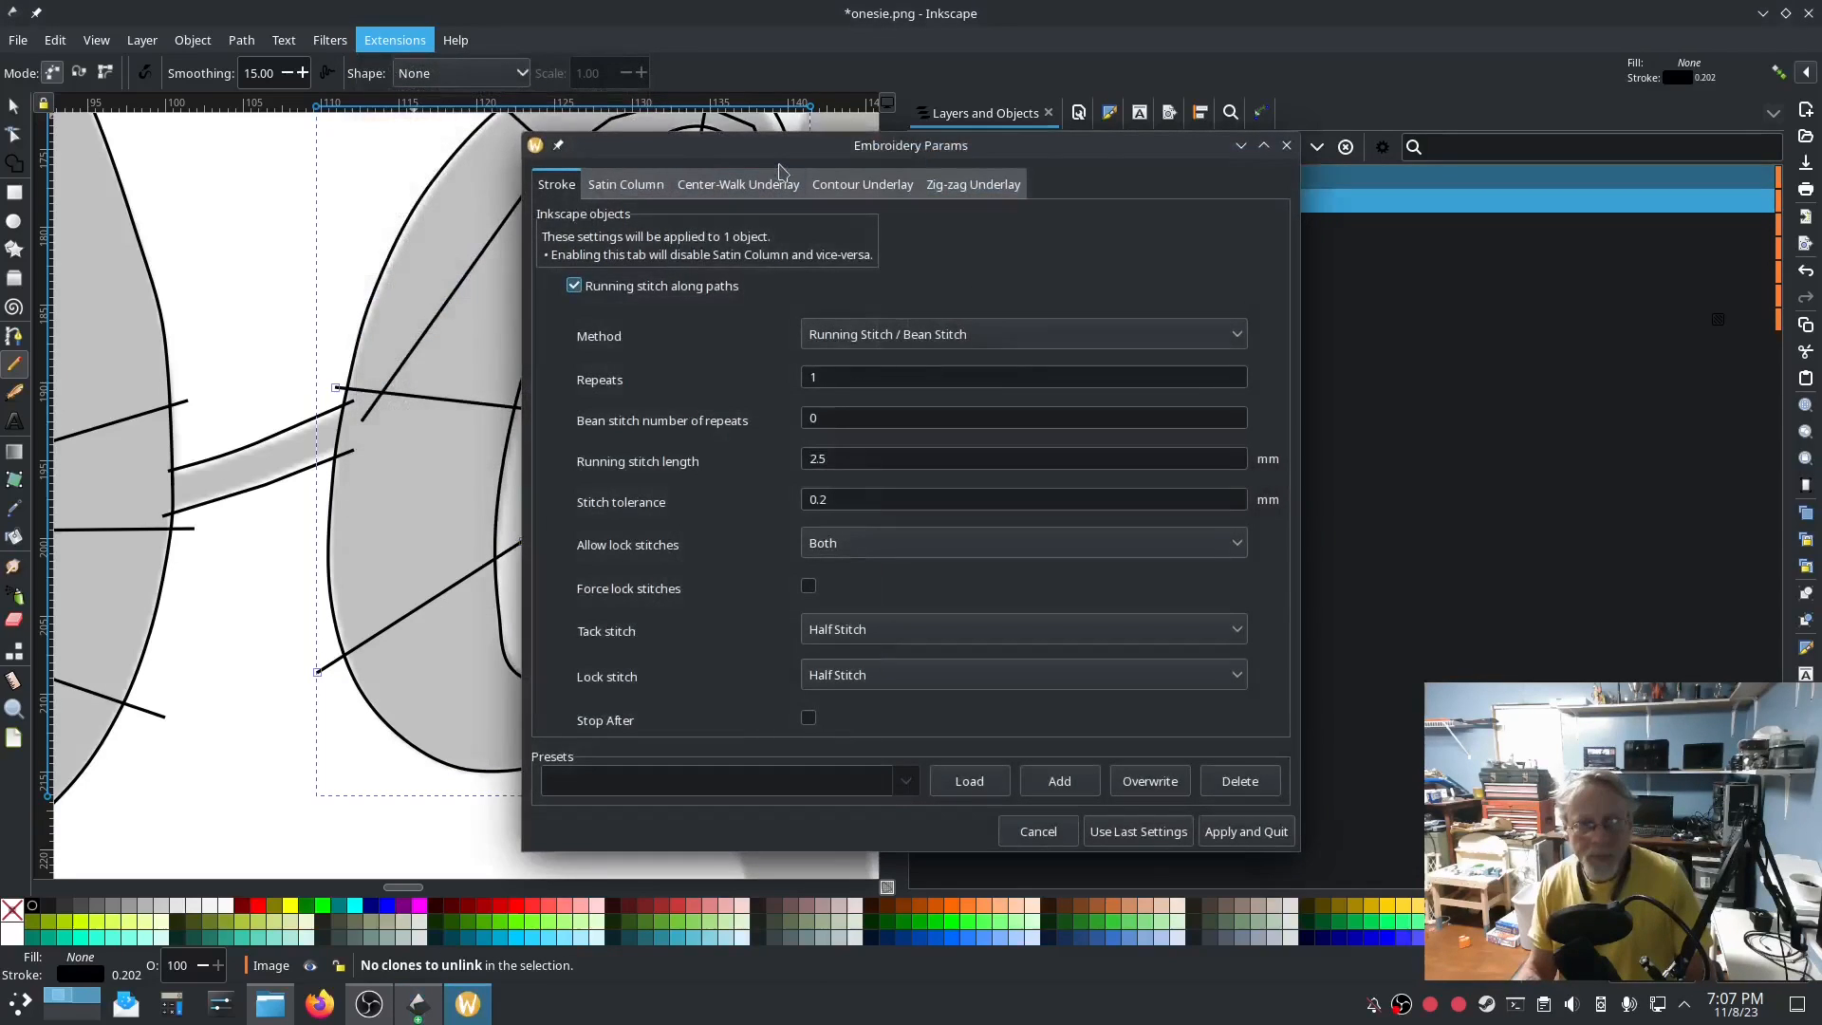
drag(779, 147, 406, 130)
click(271, 163)
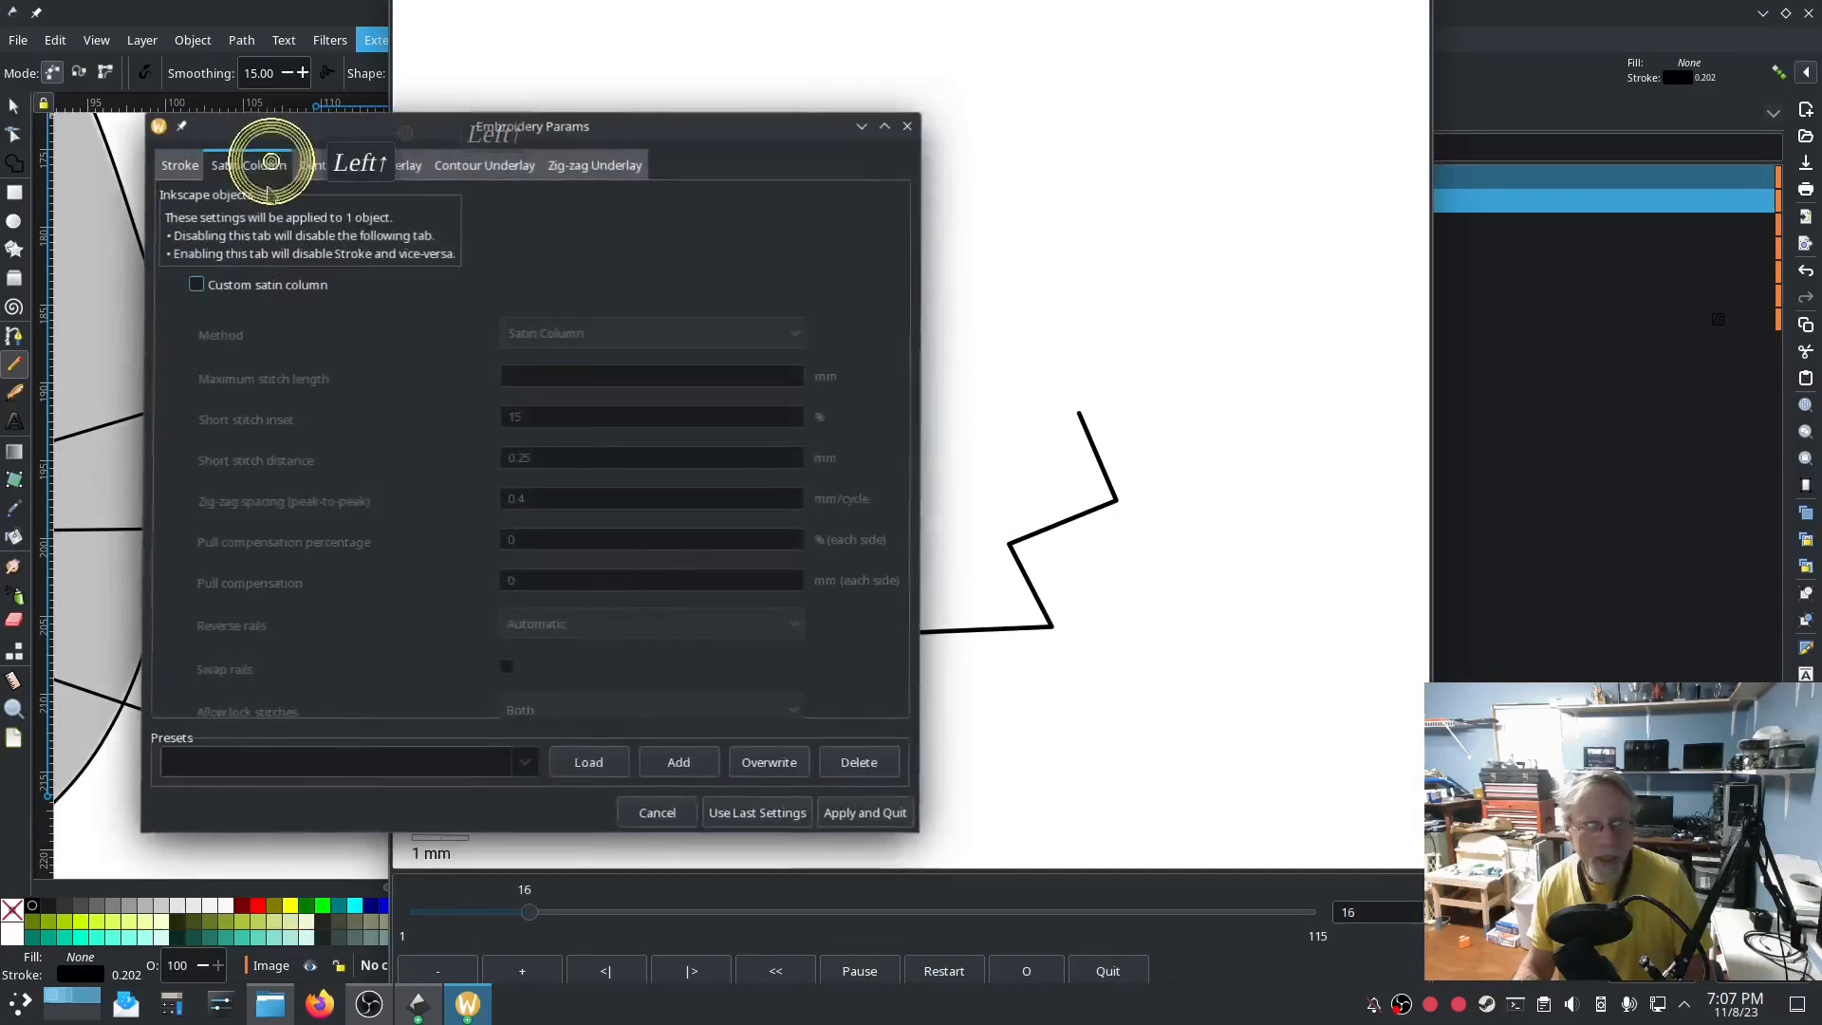
click(201, 285)
click(1185, 738)
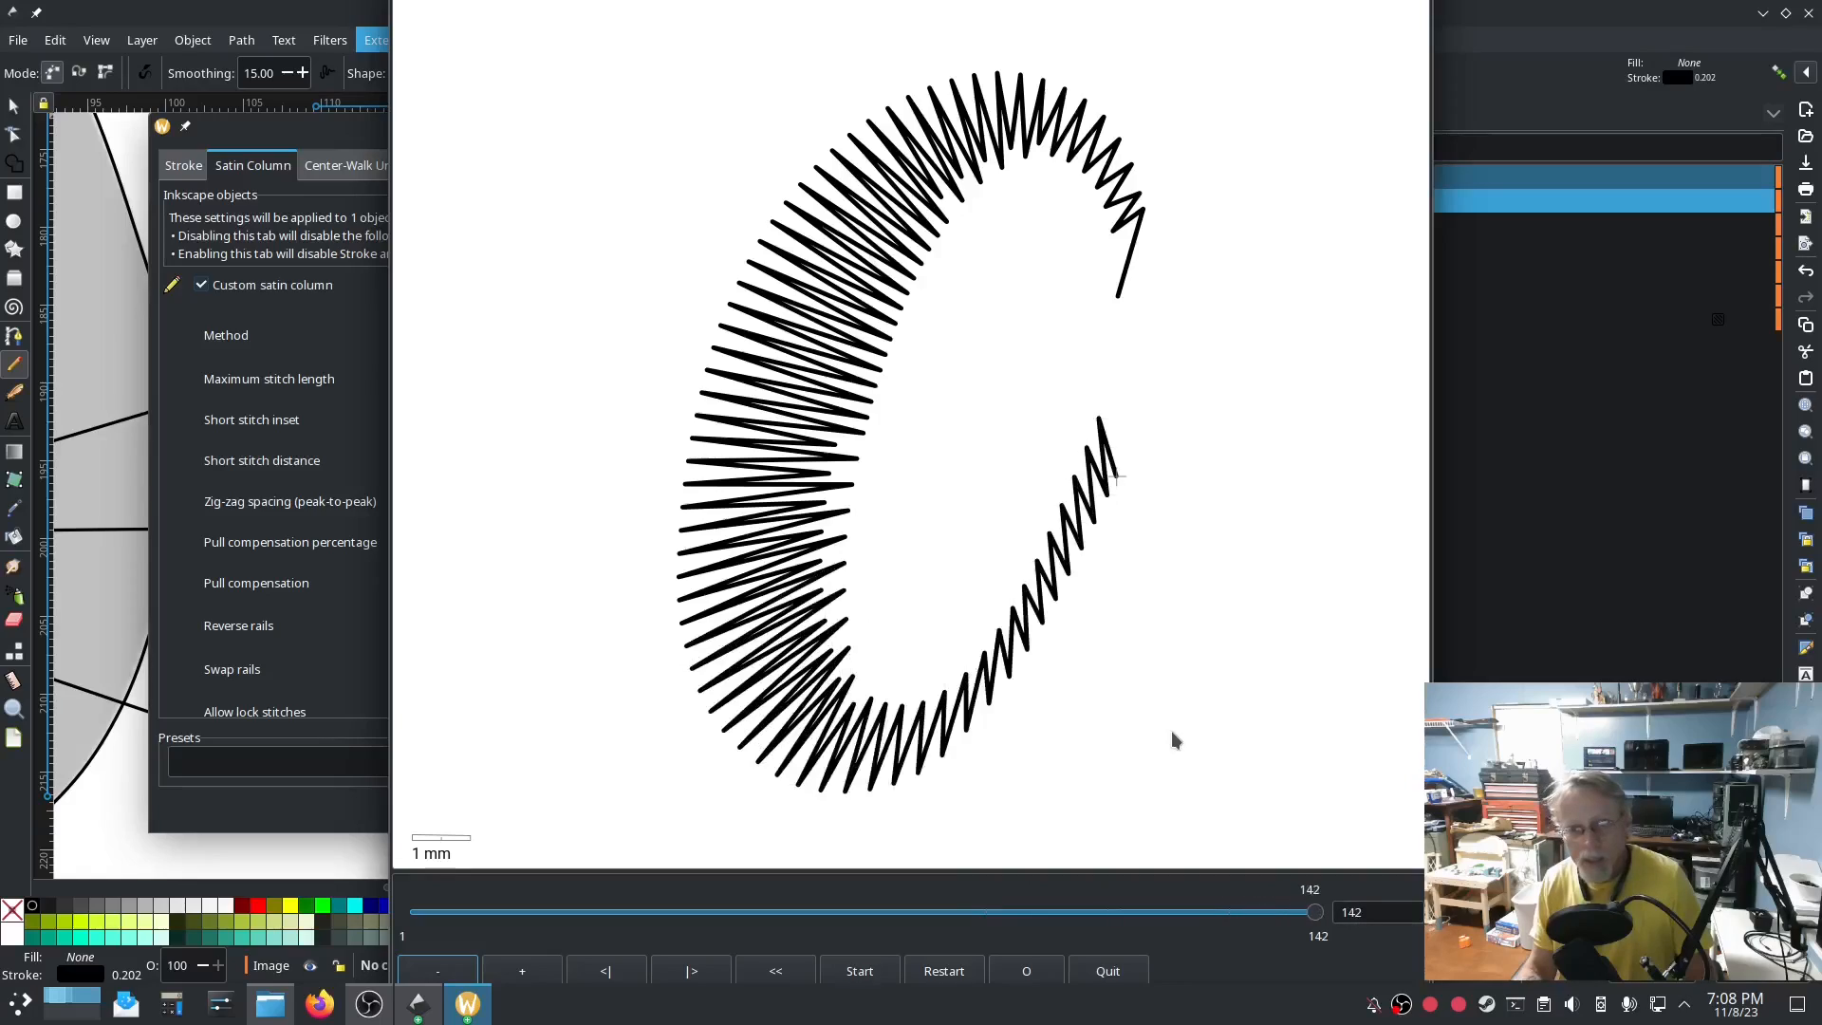
click(316, 802)
click(874, 809)
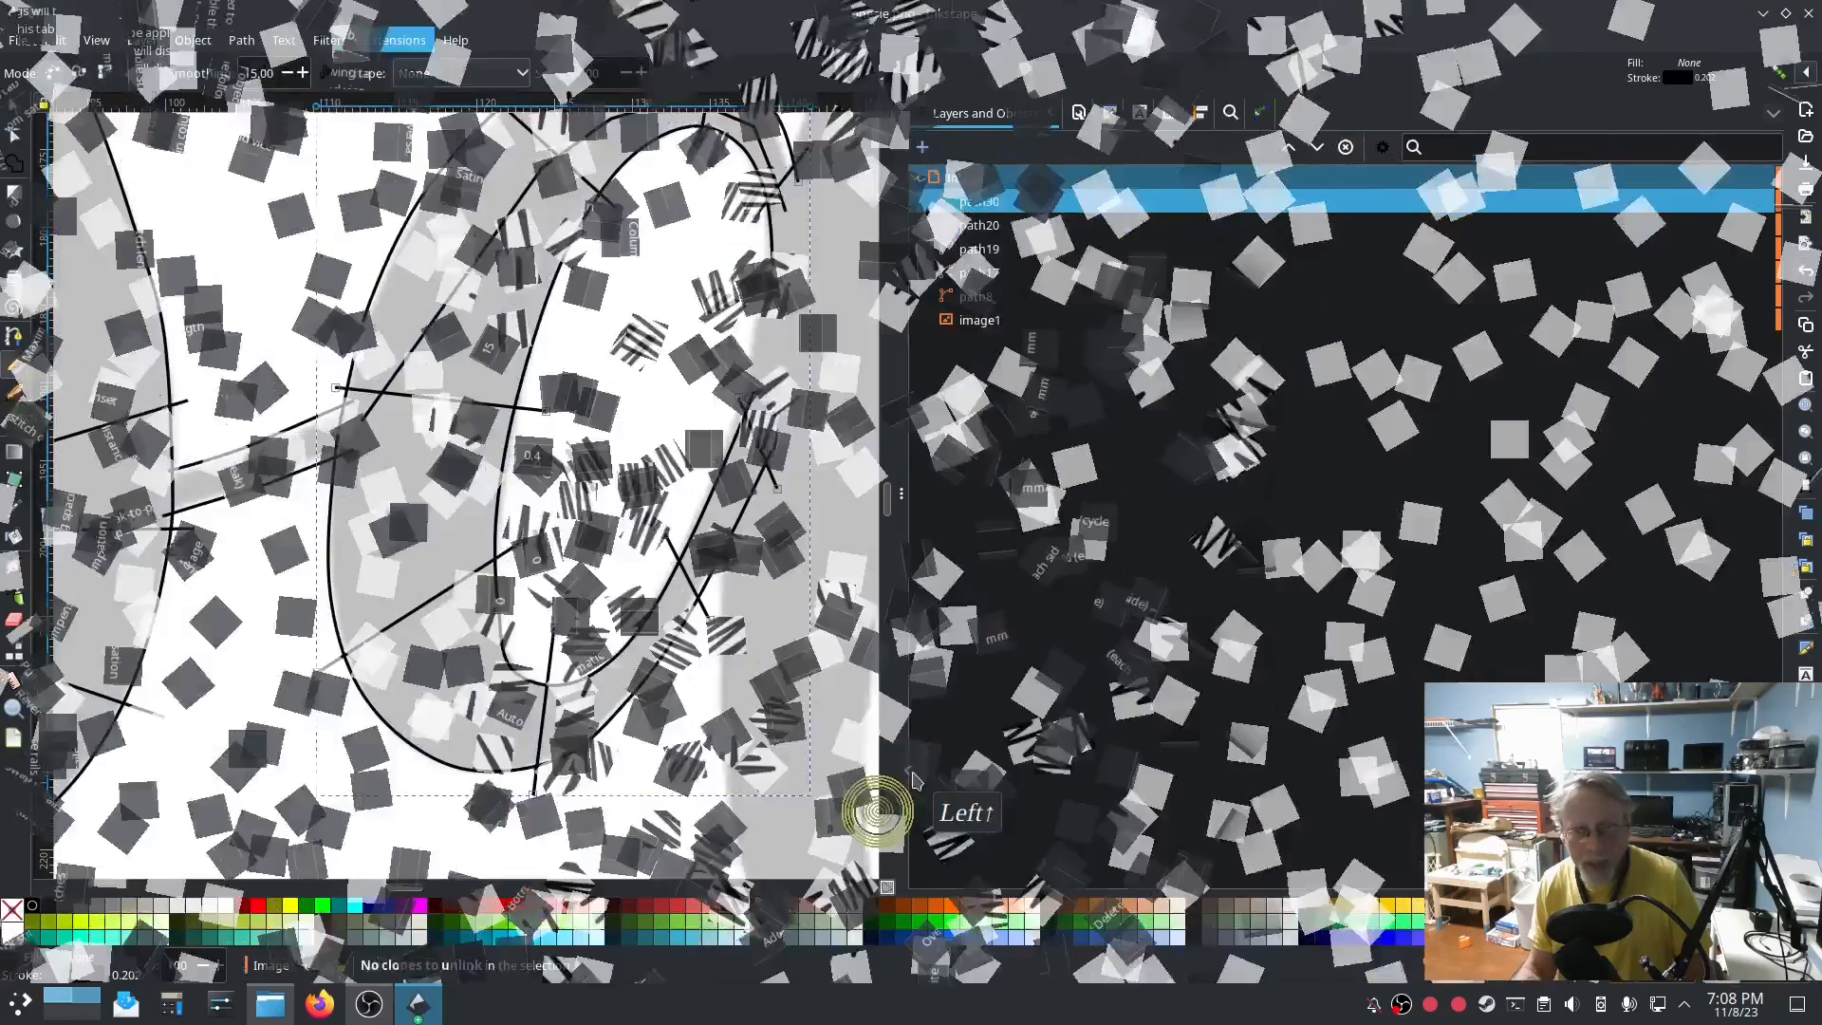
Draw a three-point open travel line from the a bowl's lower stem junction up through the stem to its top.
drag(826, 522, 583, 663)
scroll(583, 664, down, 2)
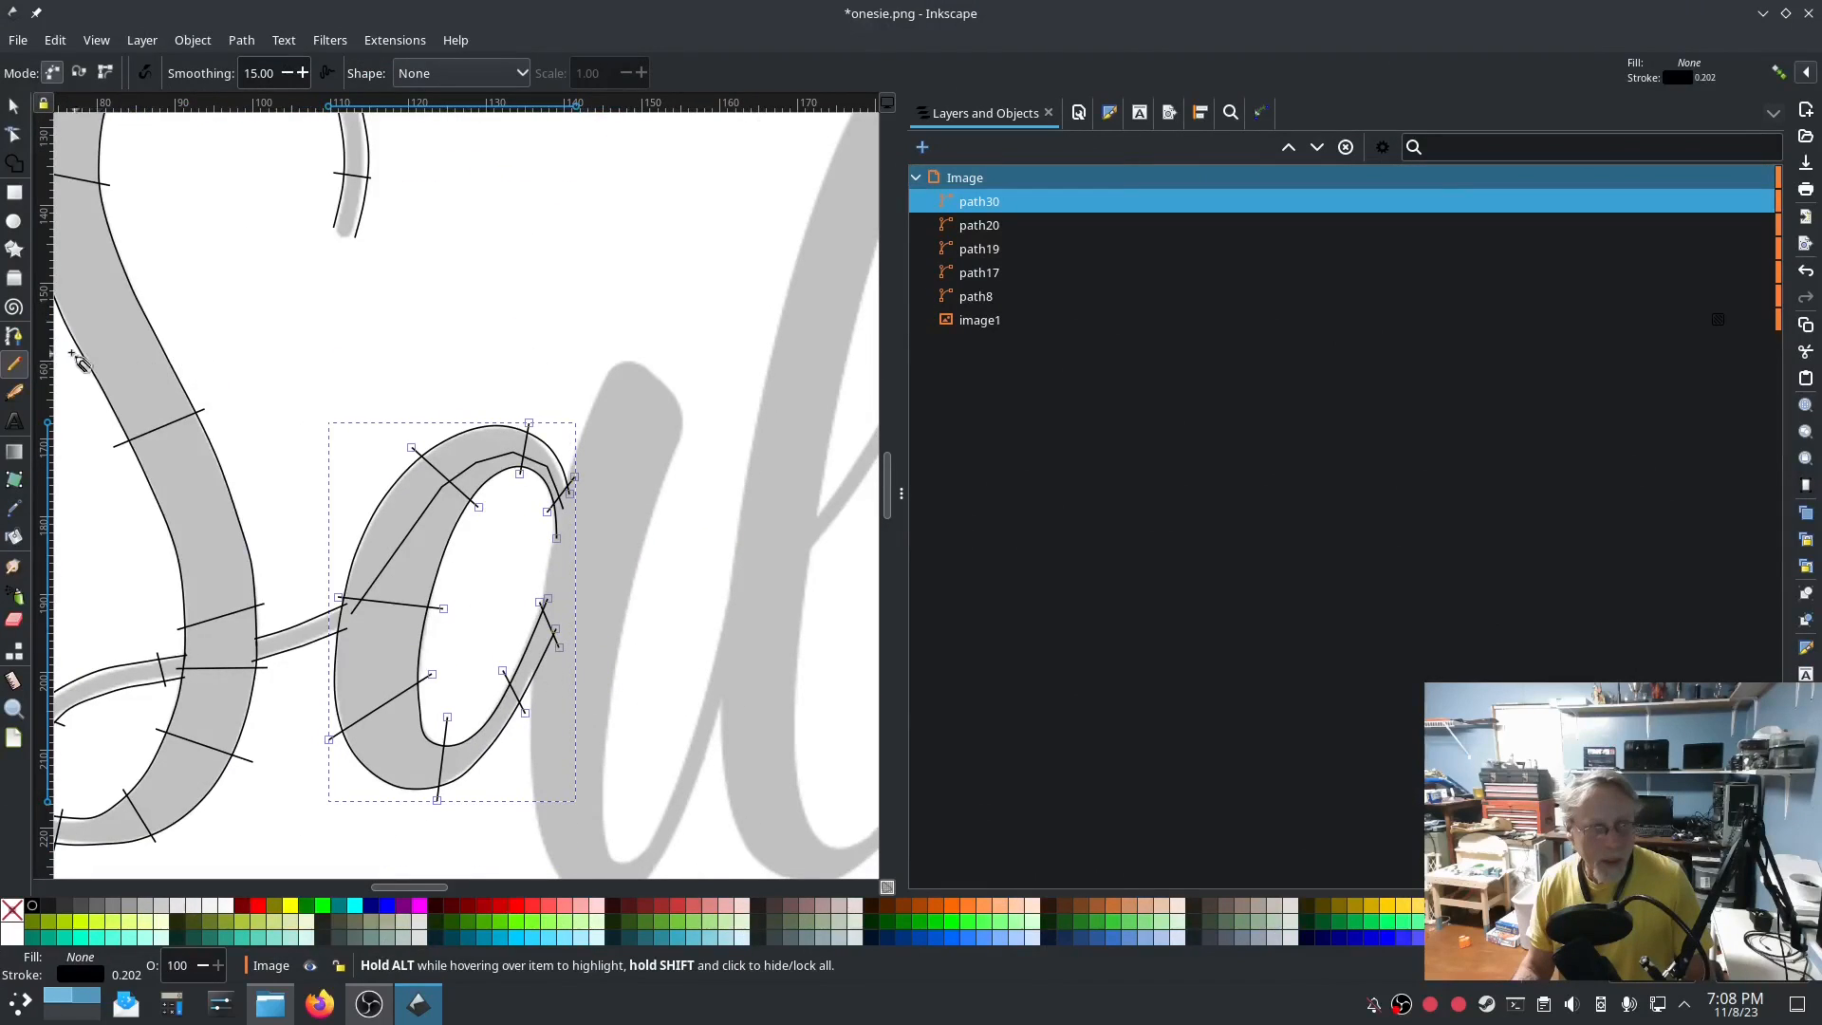
click(16, 338)
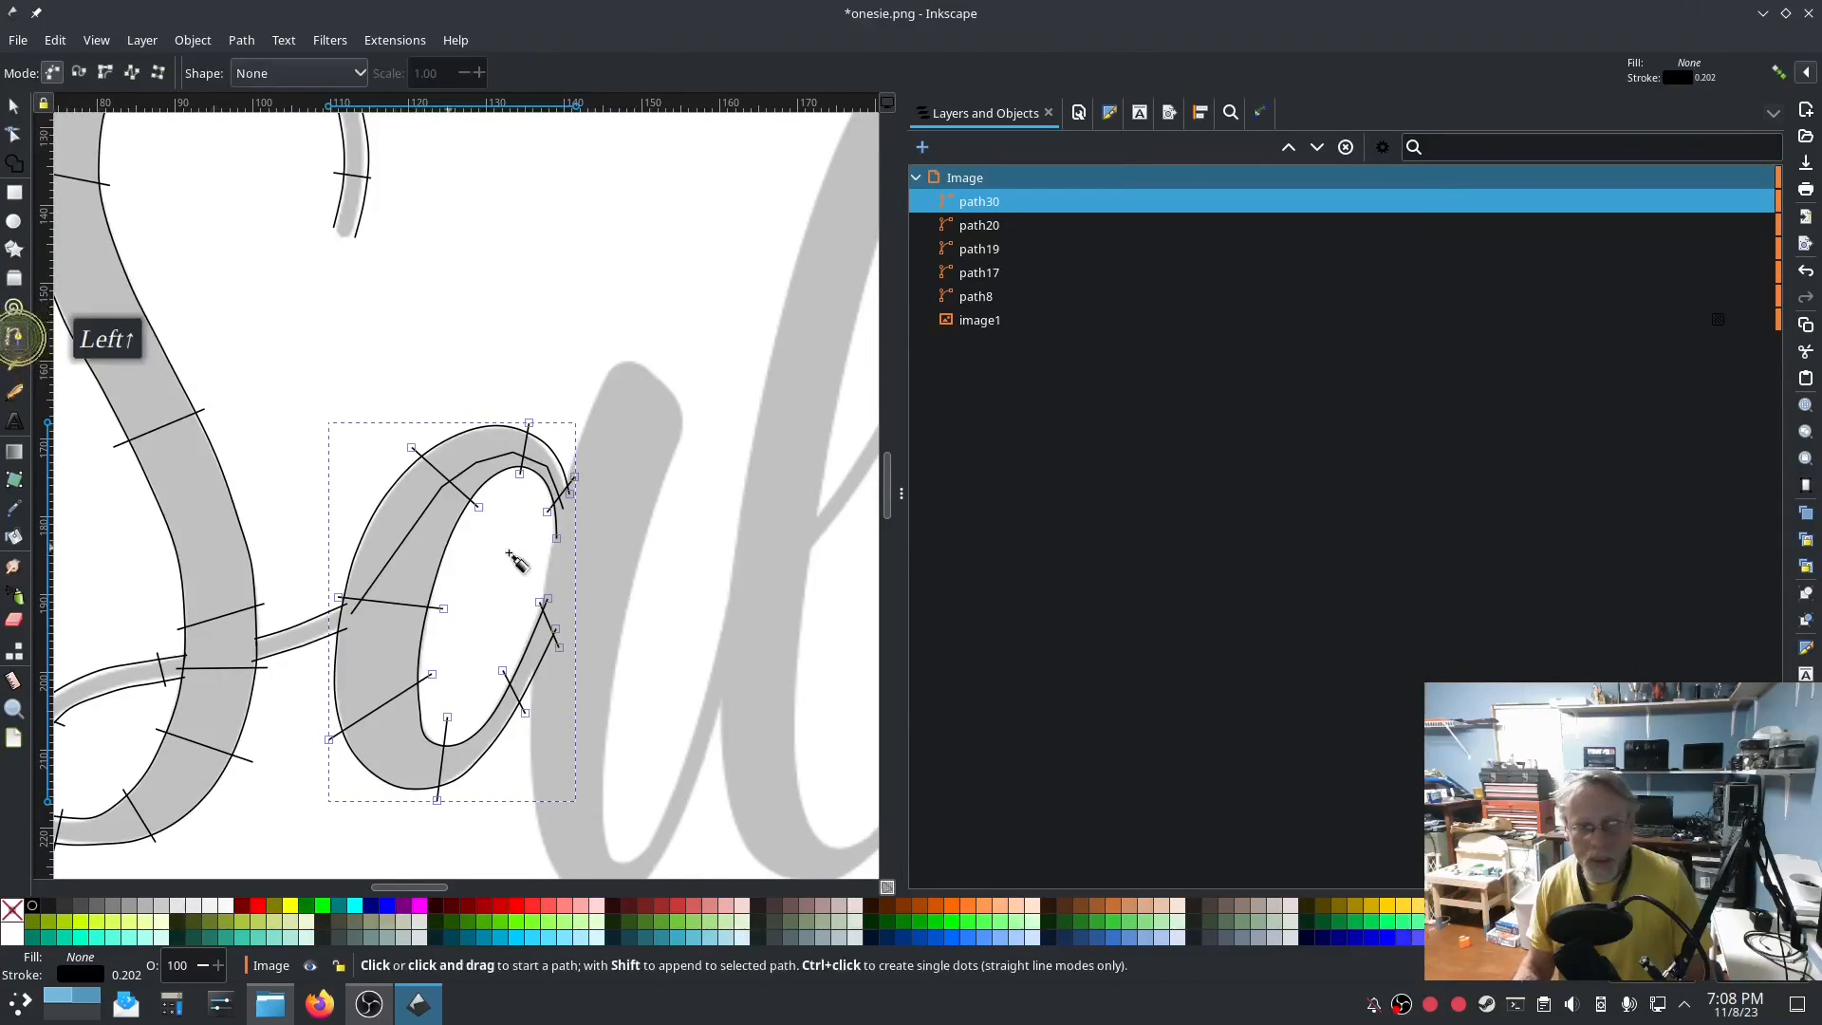
click(557, 611)
click(616, 495)
double_click(624, 369)
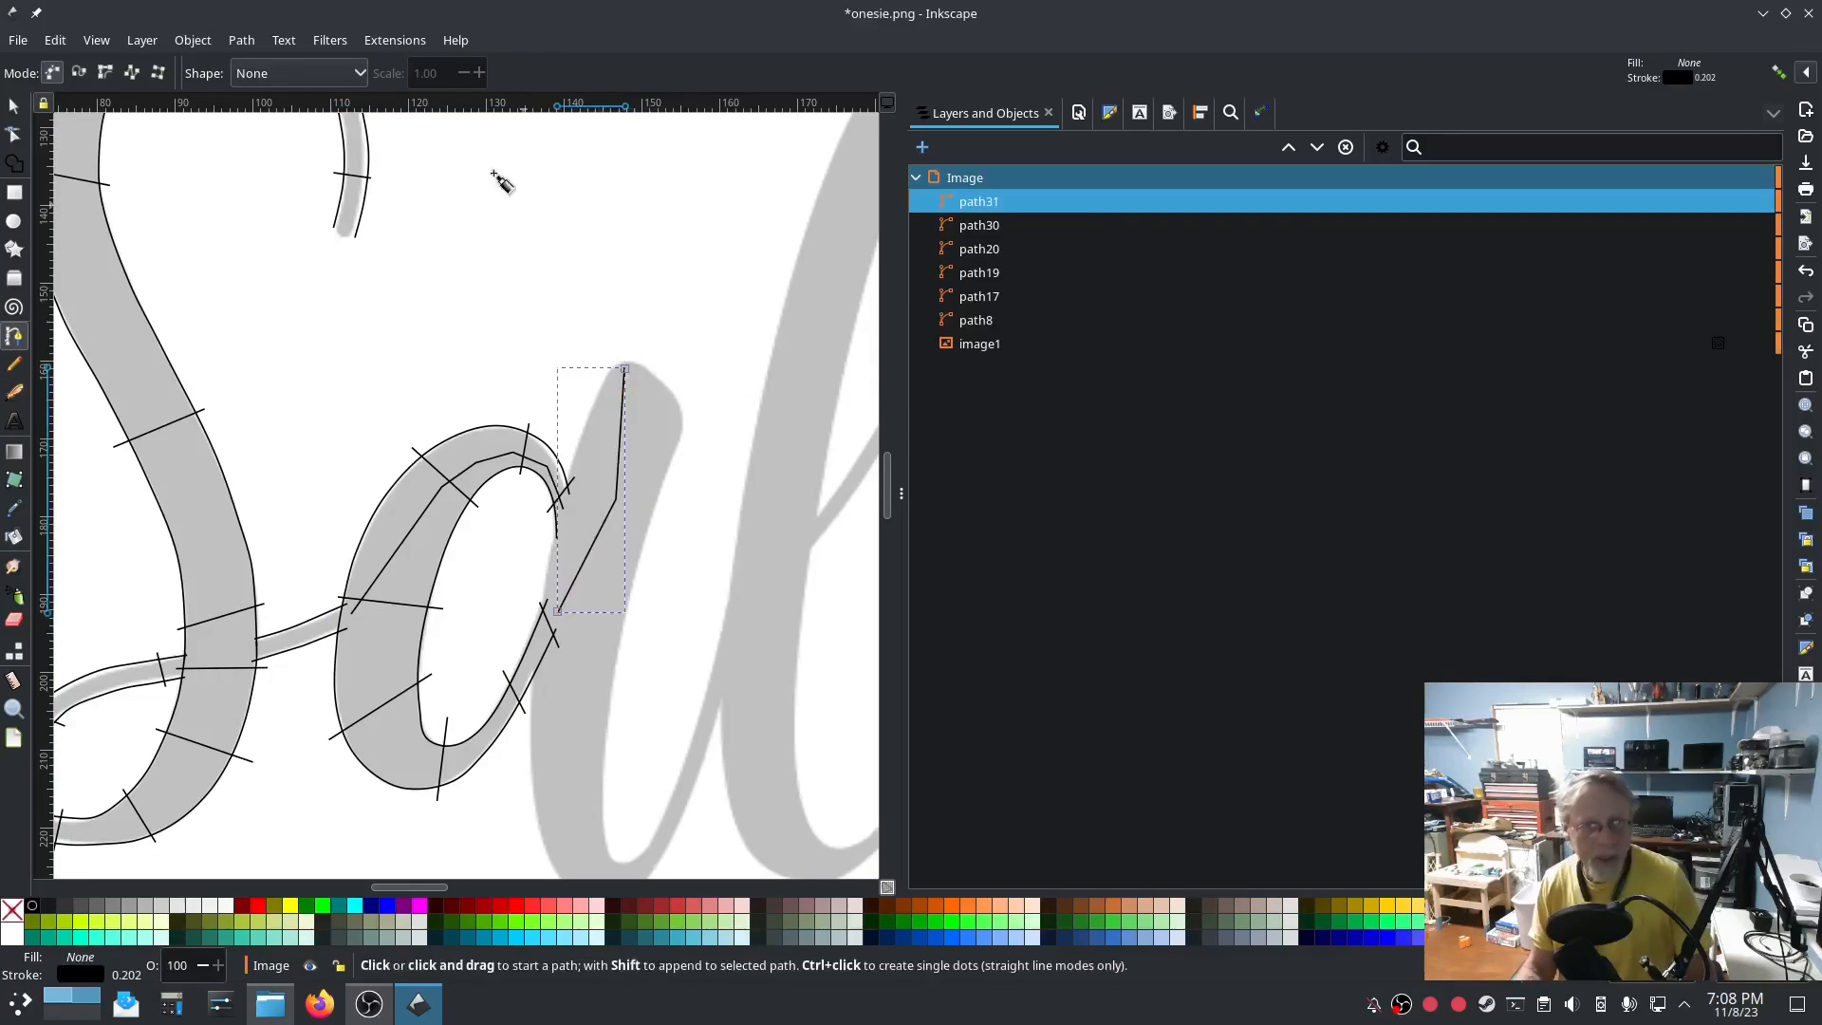
Apply Ink/Stitch running stitch parameters to the new travel line with a 2.5 mm stitch length and 0.2 mm tolerance.
click(382, 40)
mouse_move(531, 285)
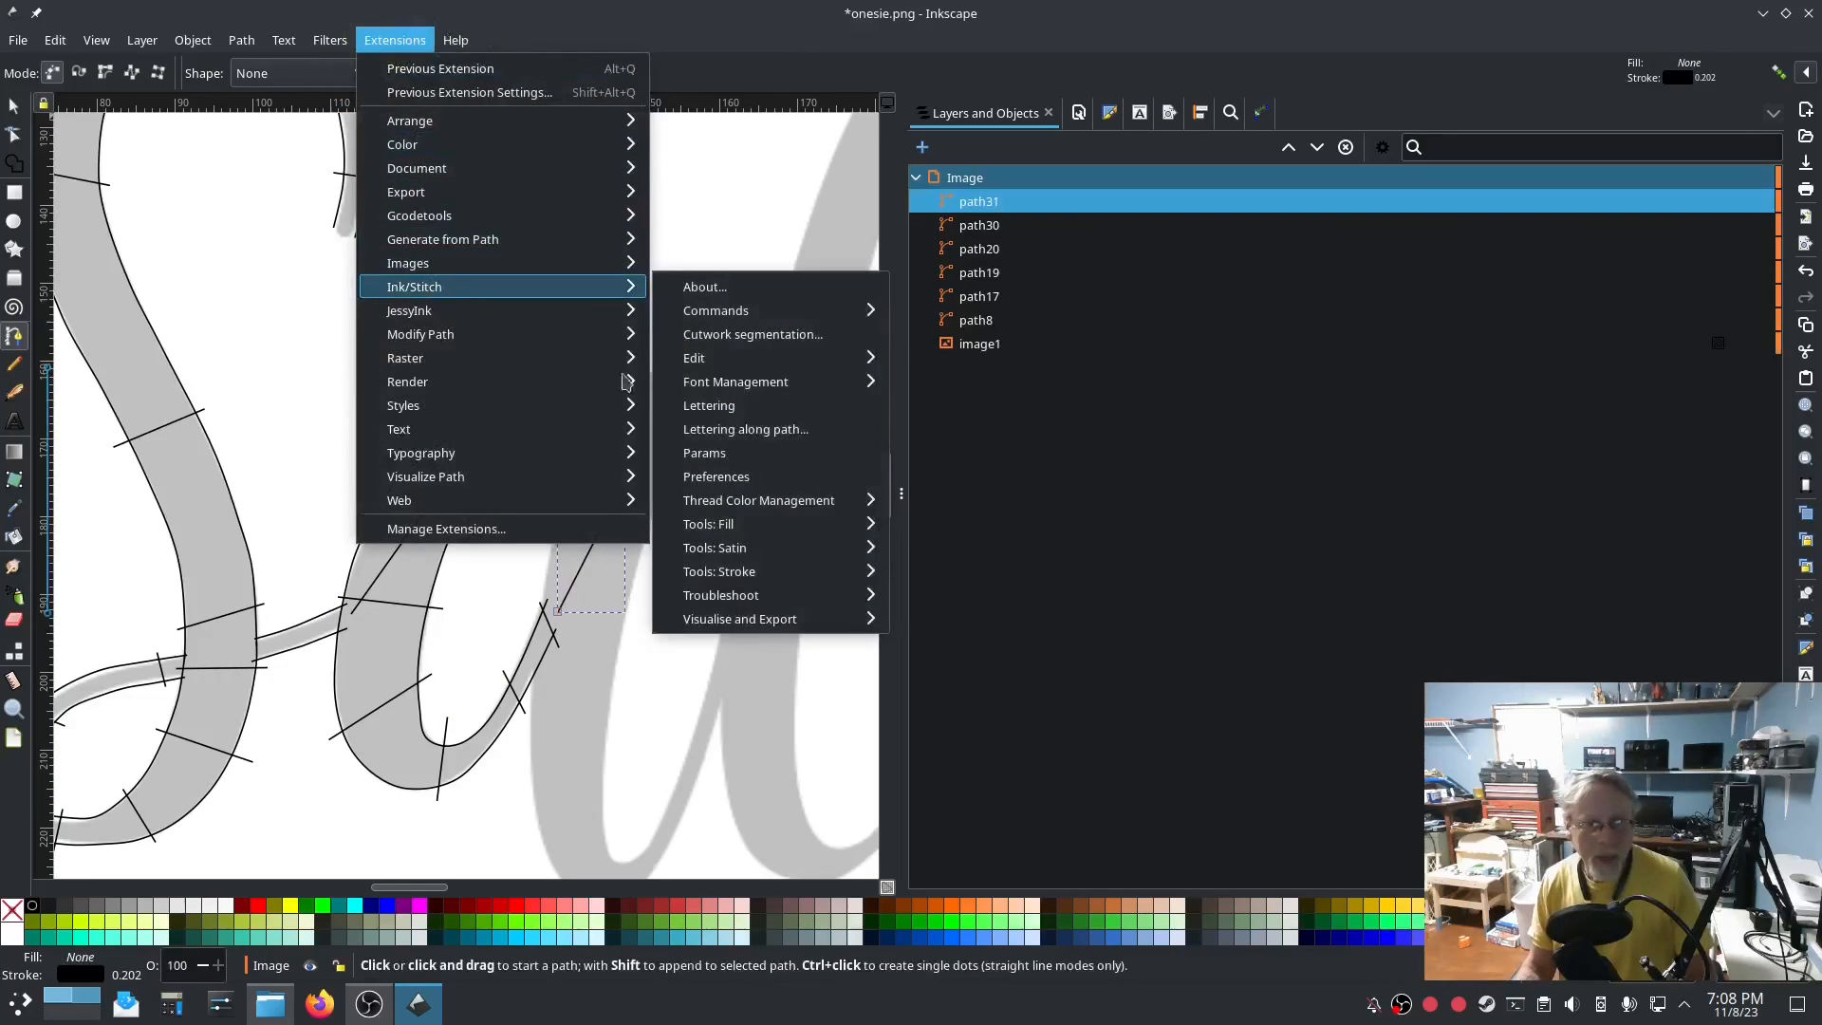
click(702, 456)
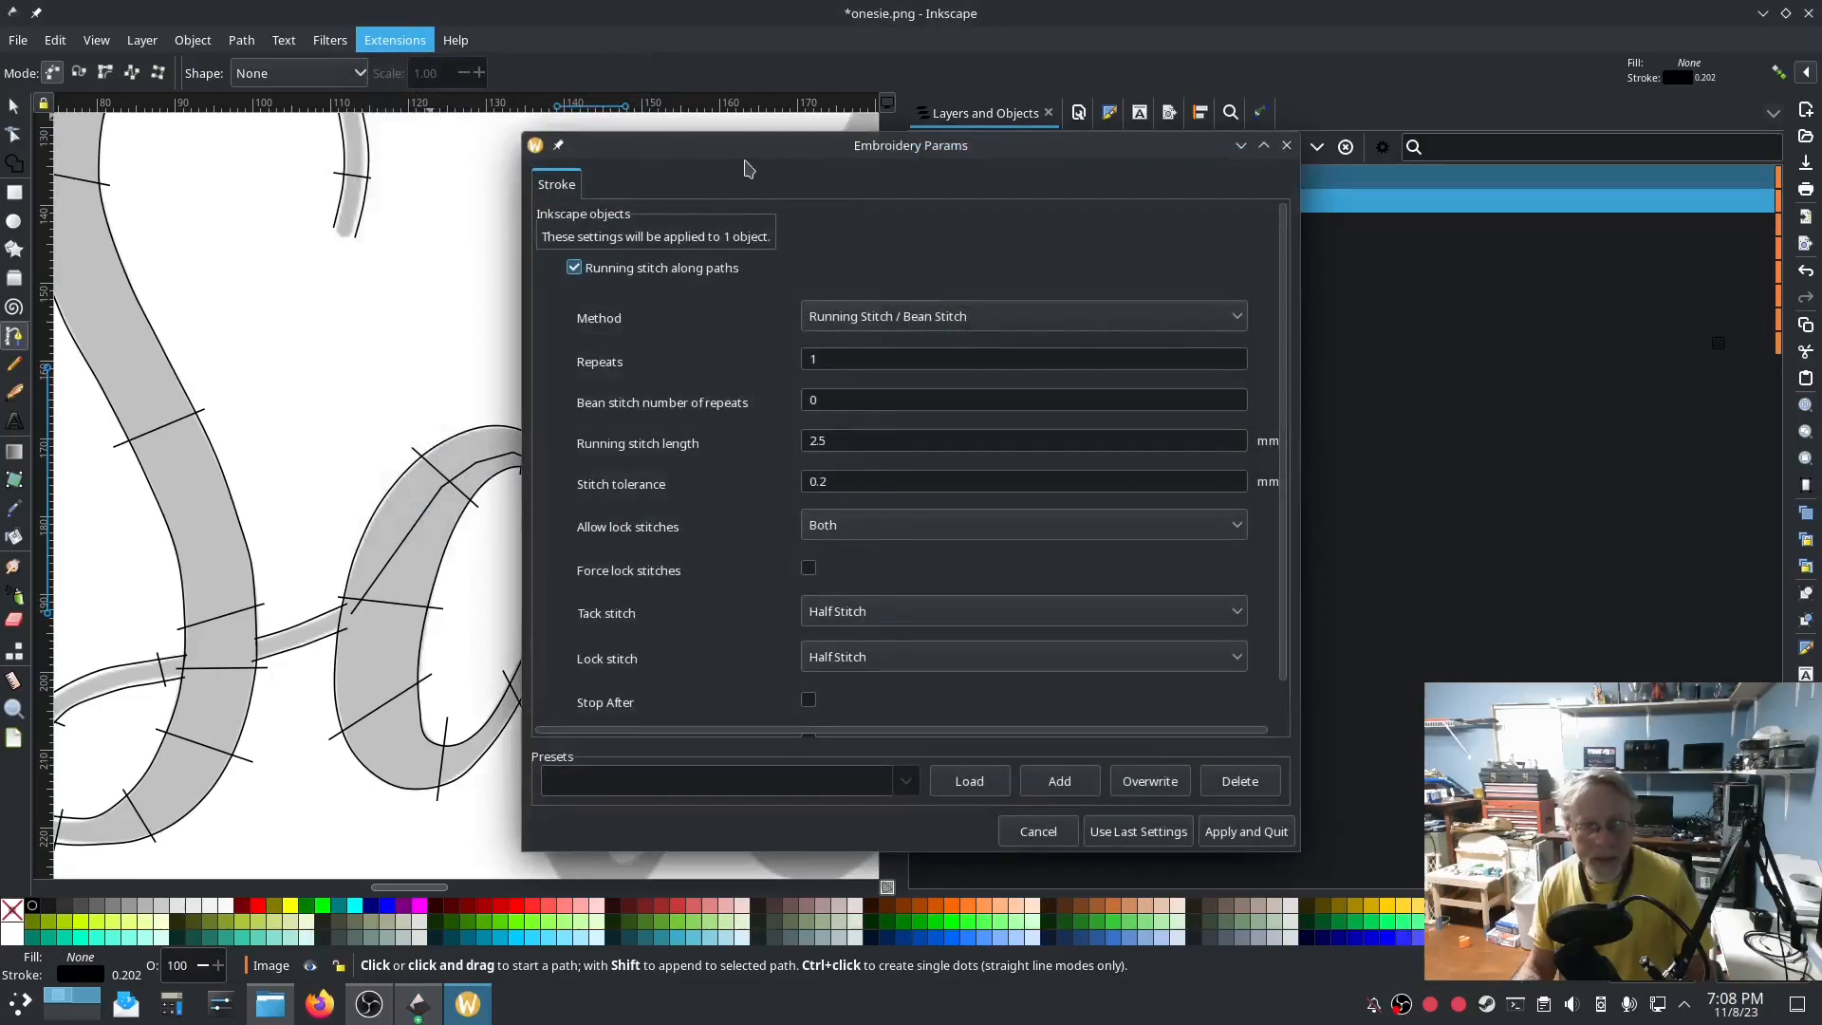
drag(744, 156, 245, 177)
click(189, 647)
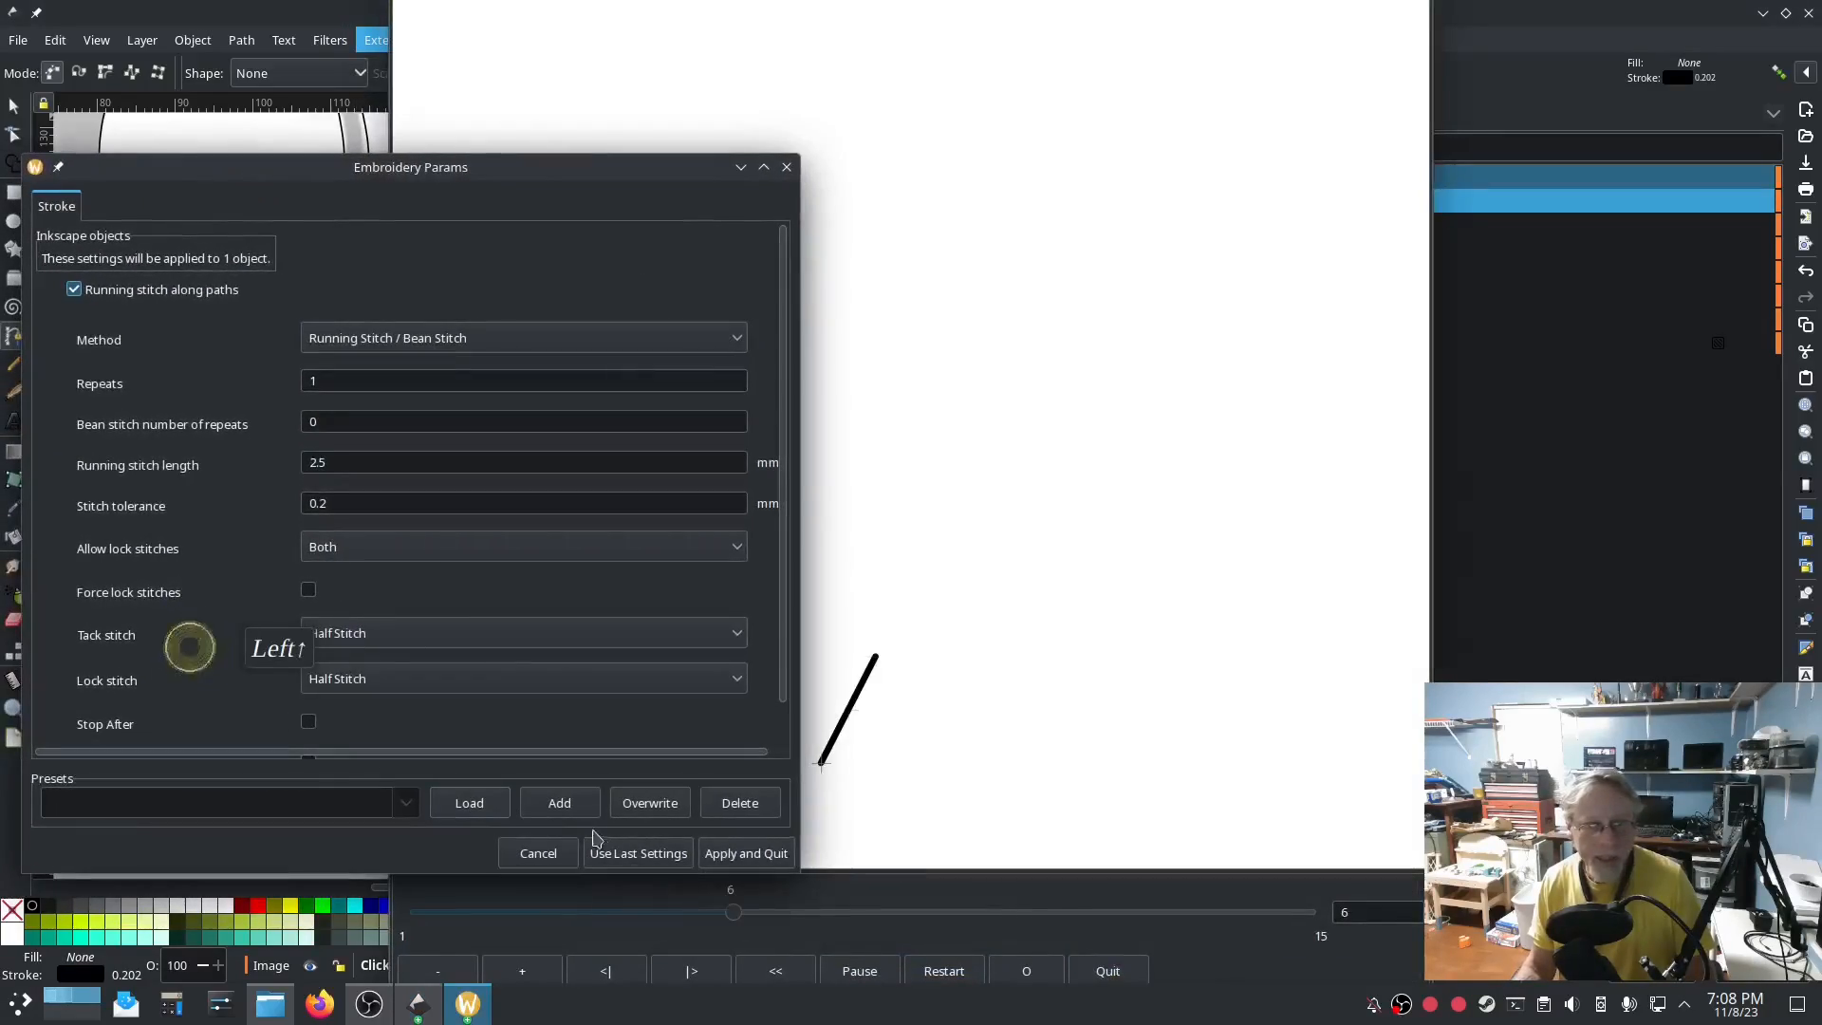
click(721, 853)
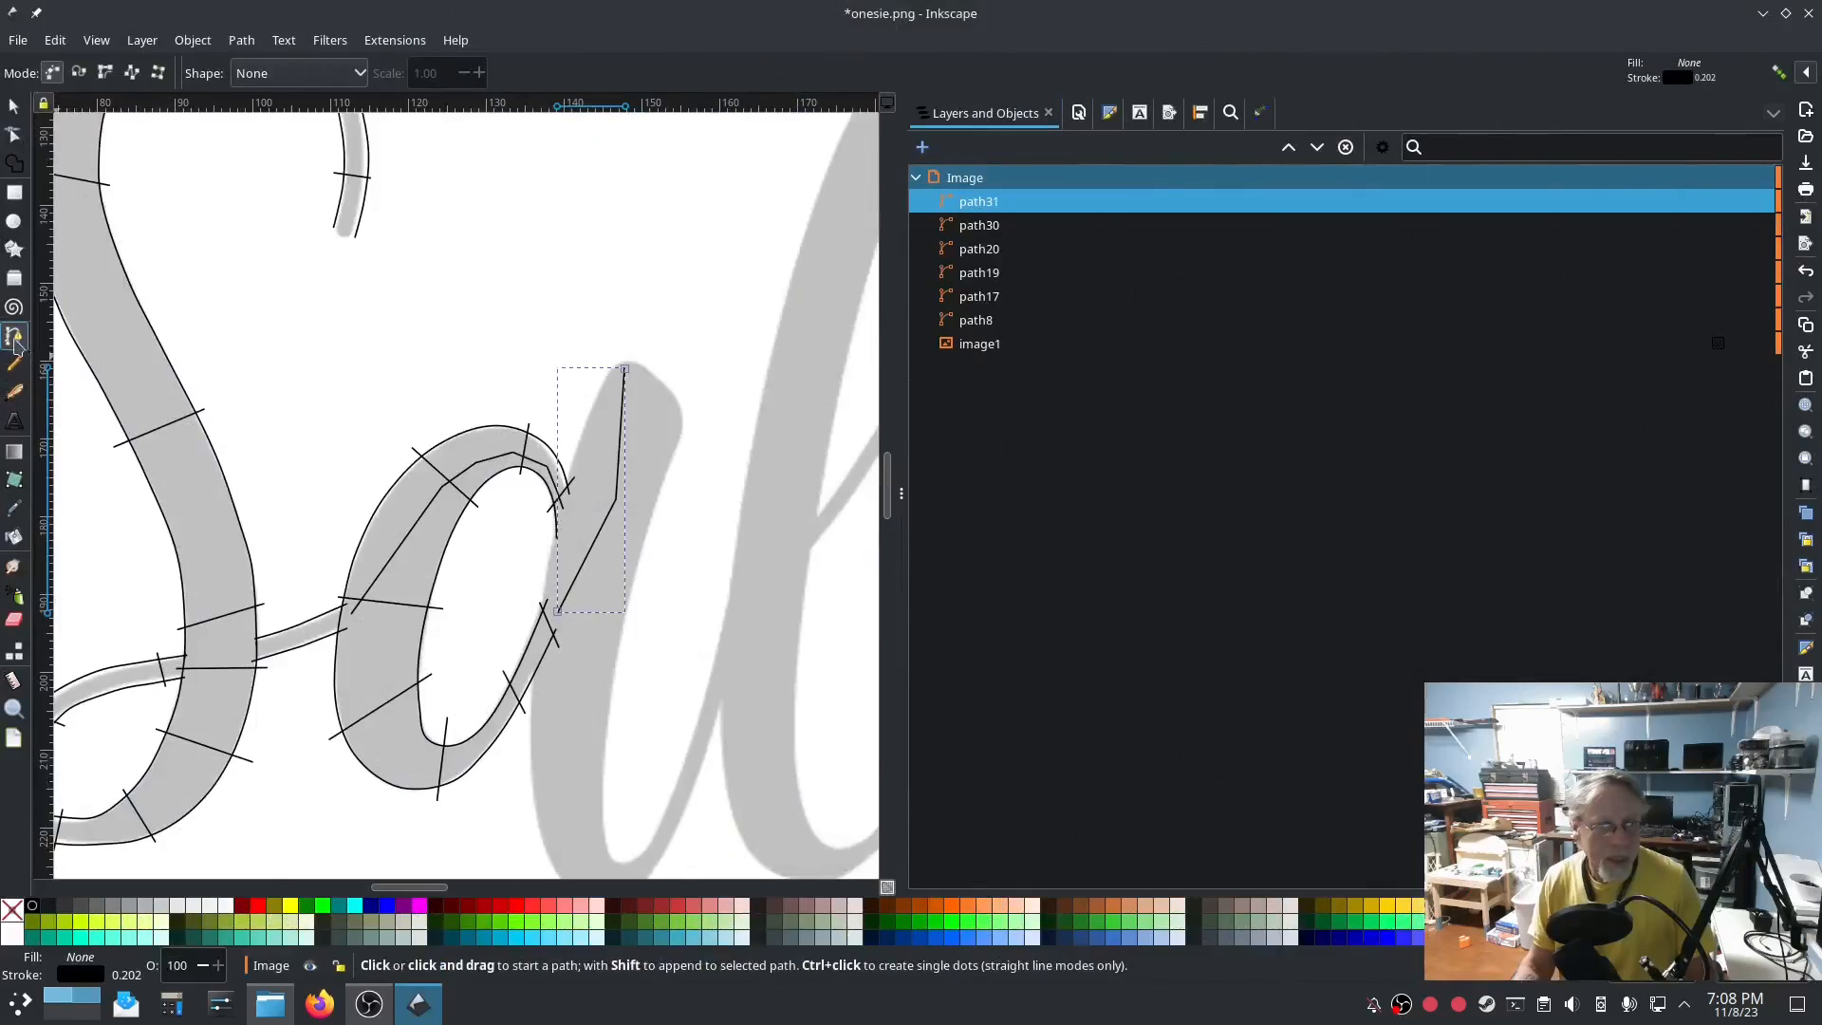
Start a straight-segment Pen path at the top of the letter a's stem and trace down its left outer edge.
scroll(621, 367, up, 1)
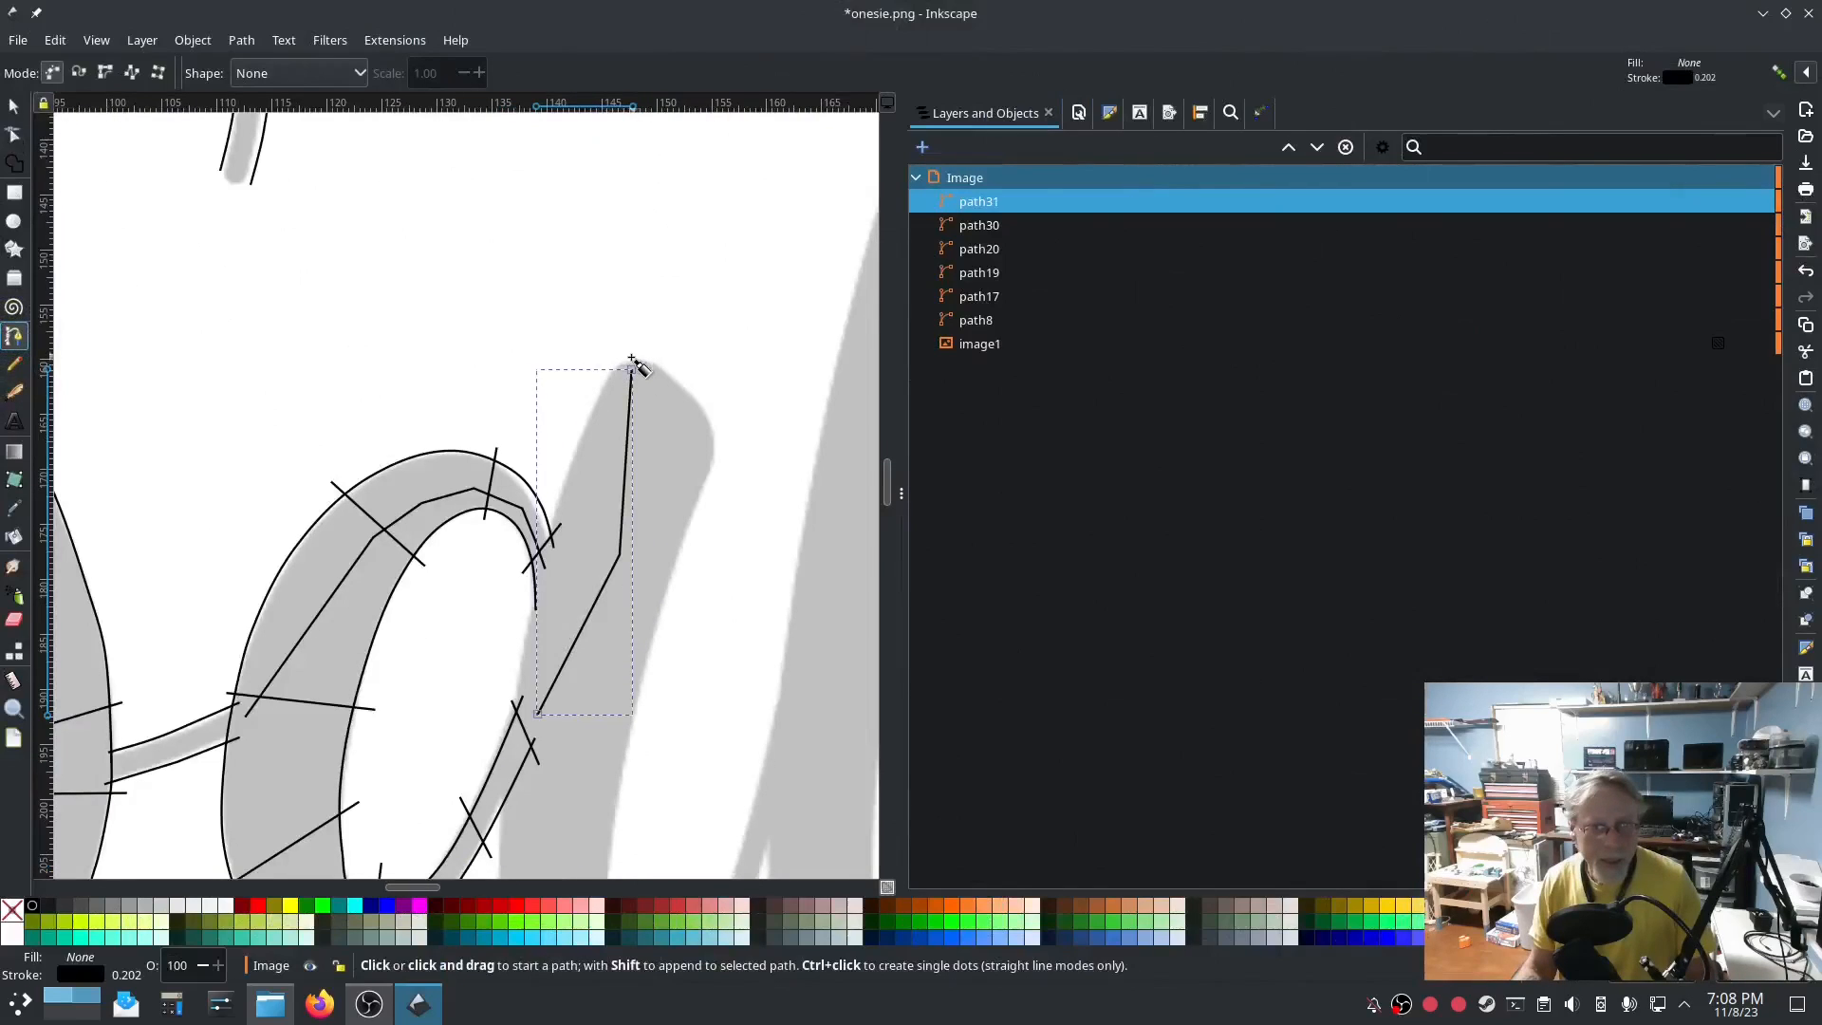
click(626, 362)
click(599, 381)
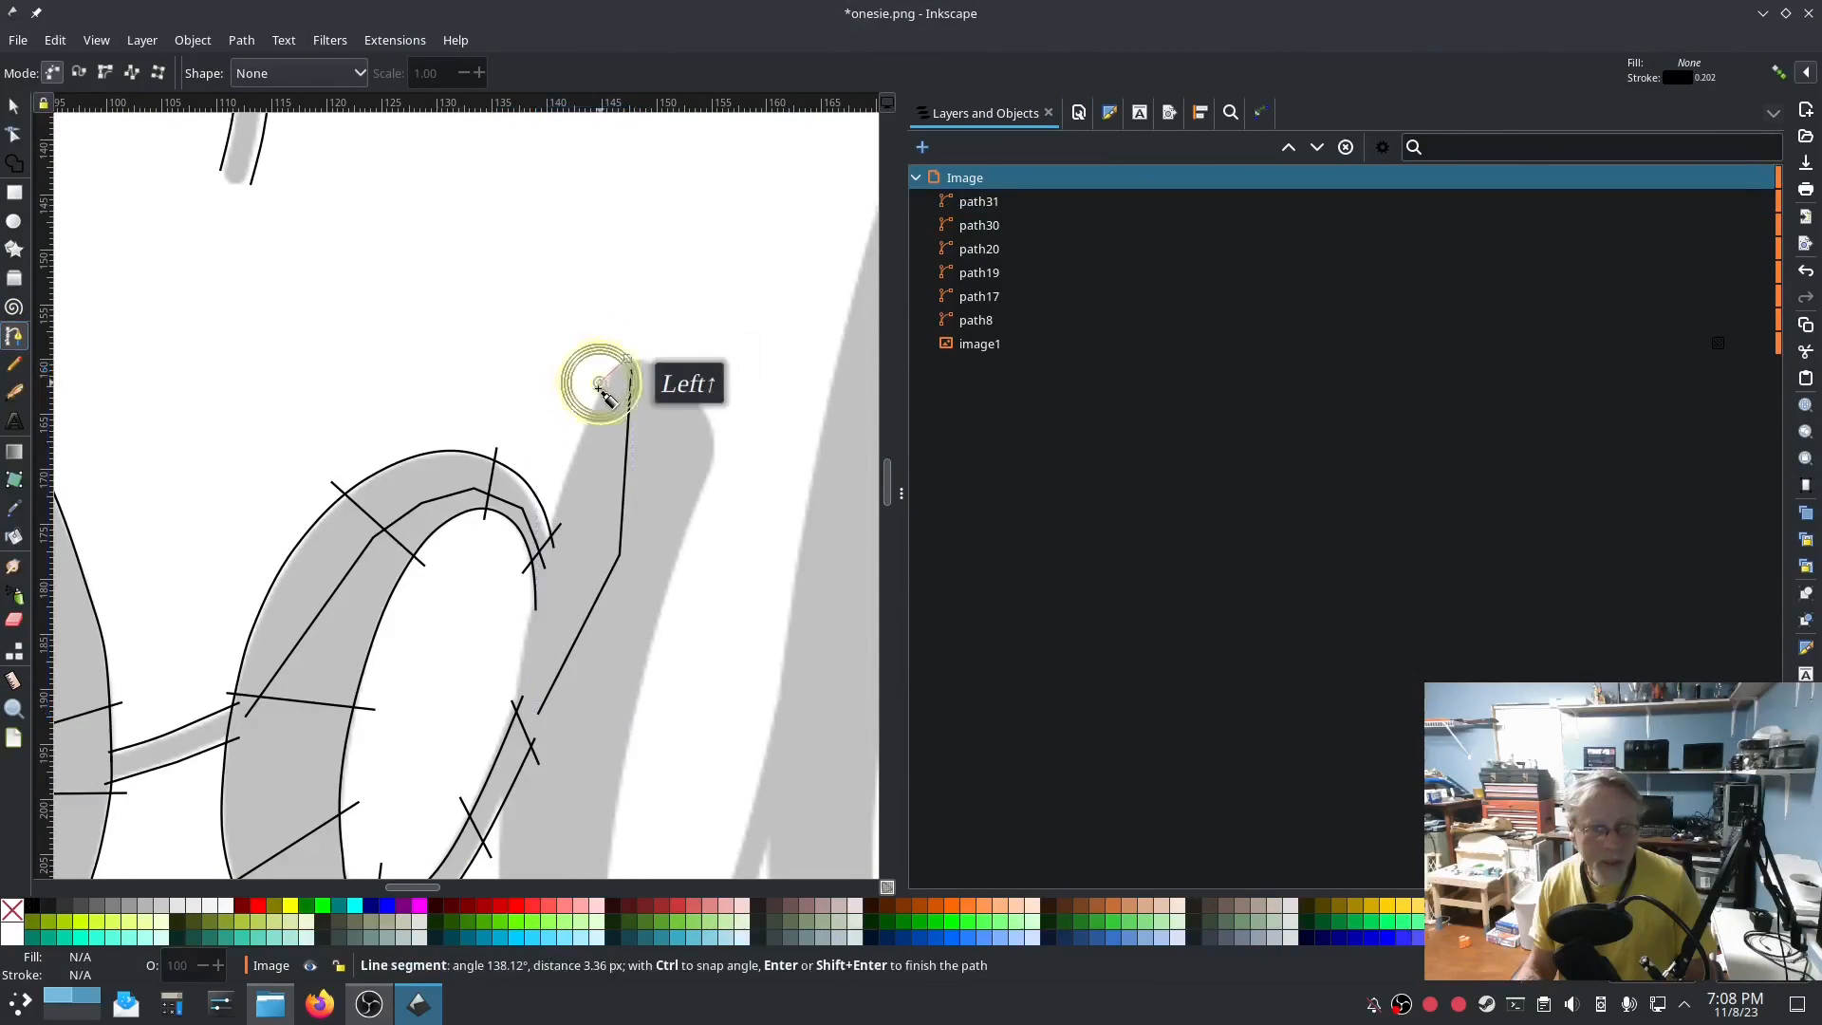
click(574, 437)
click(551, 512)
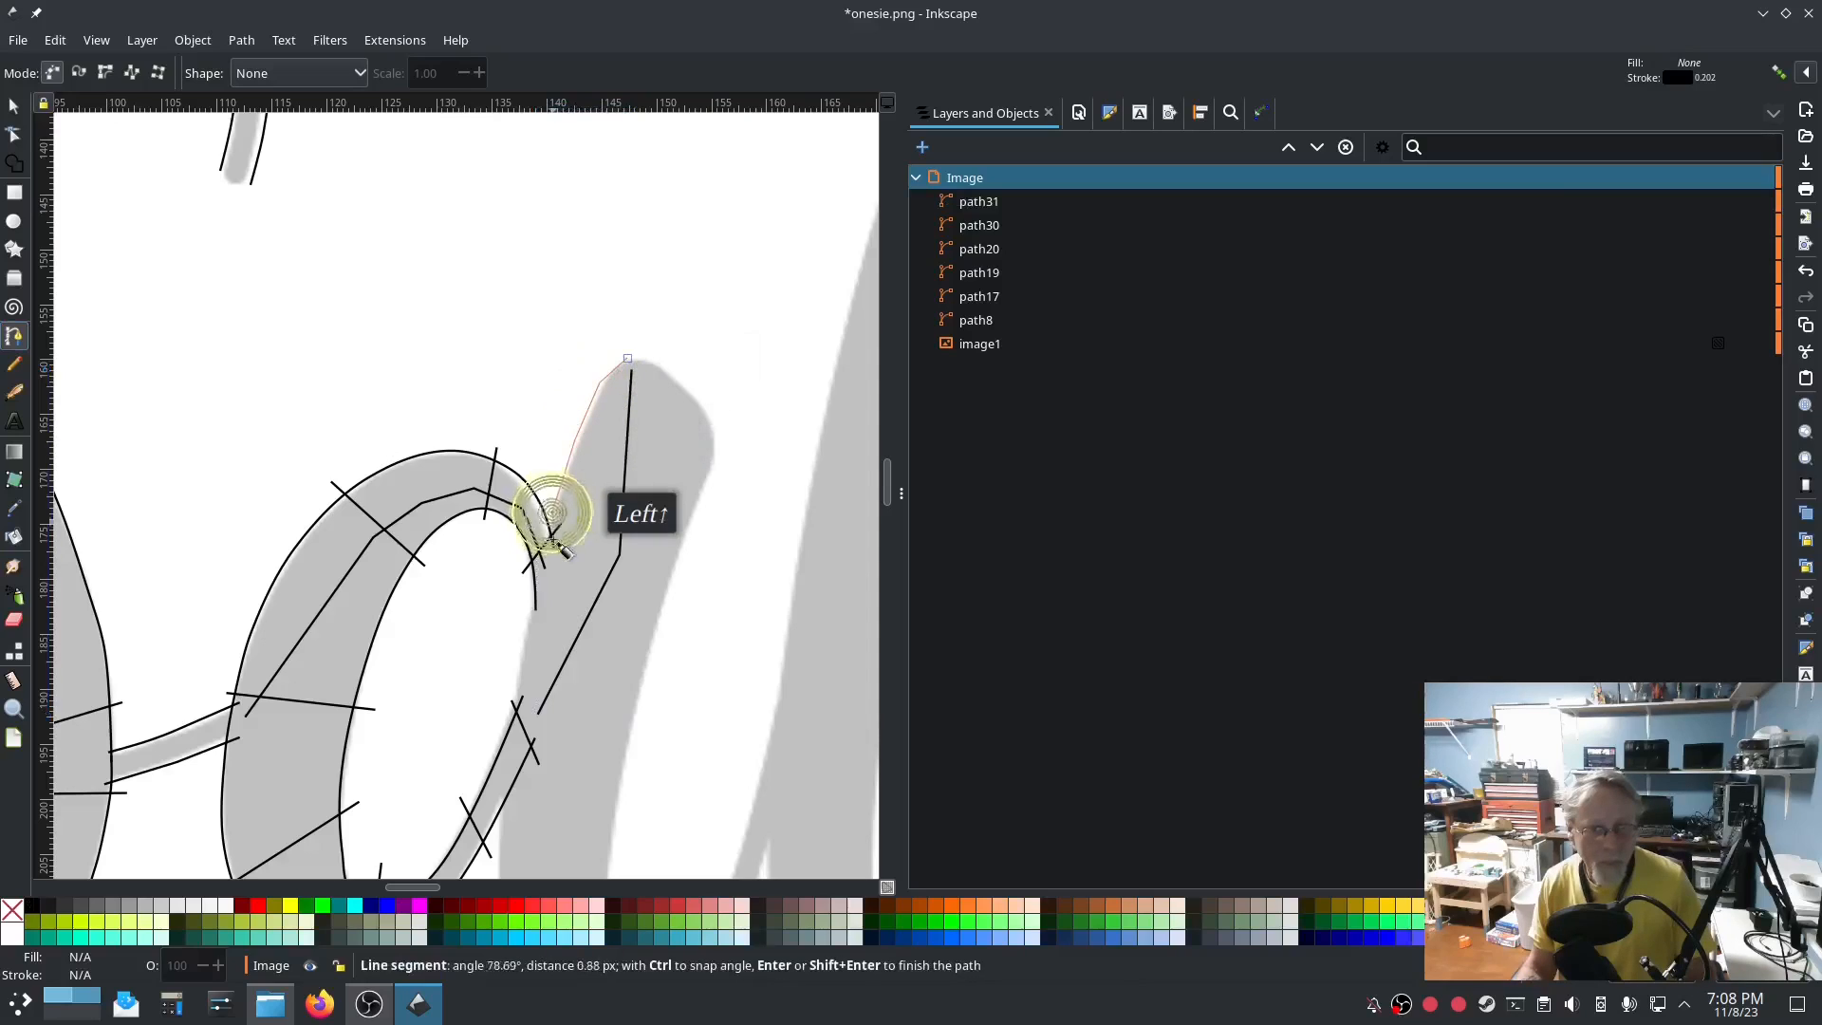
click(531, 630)
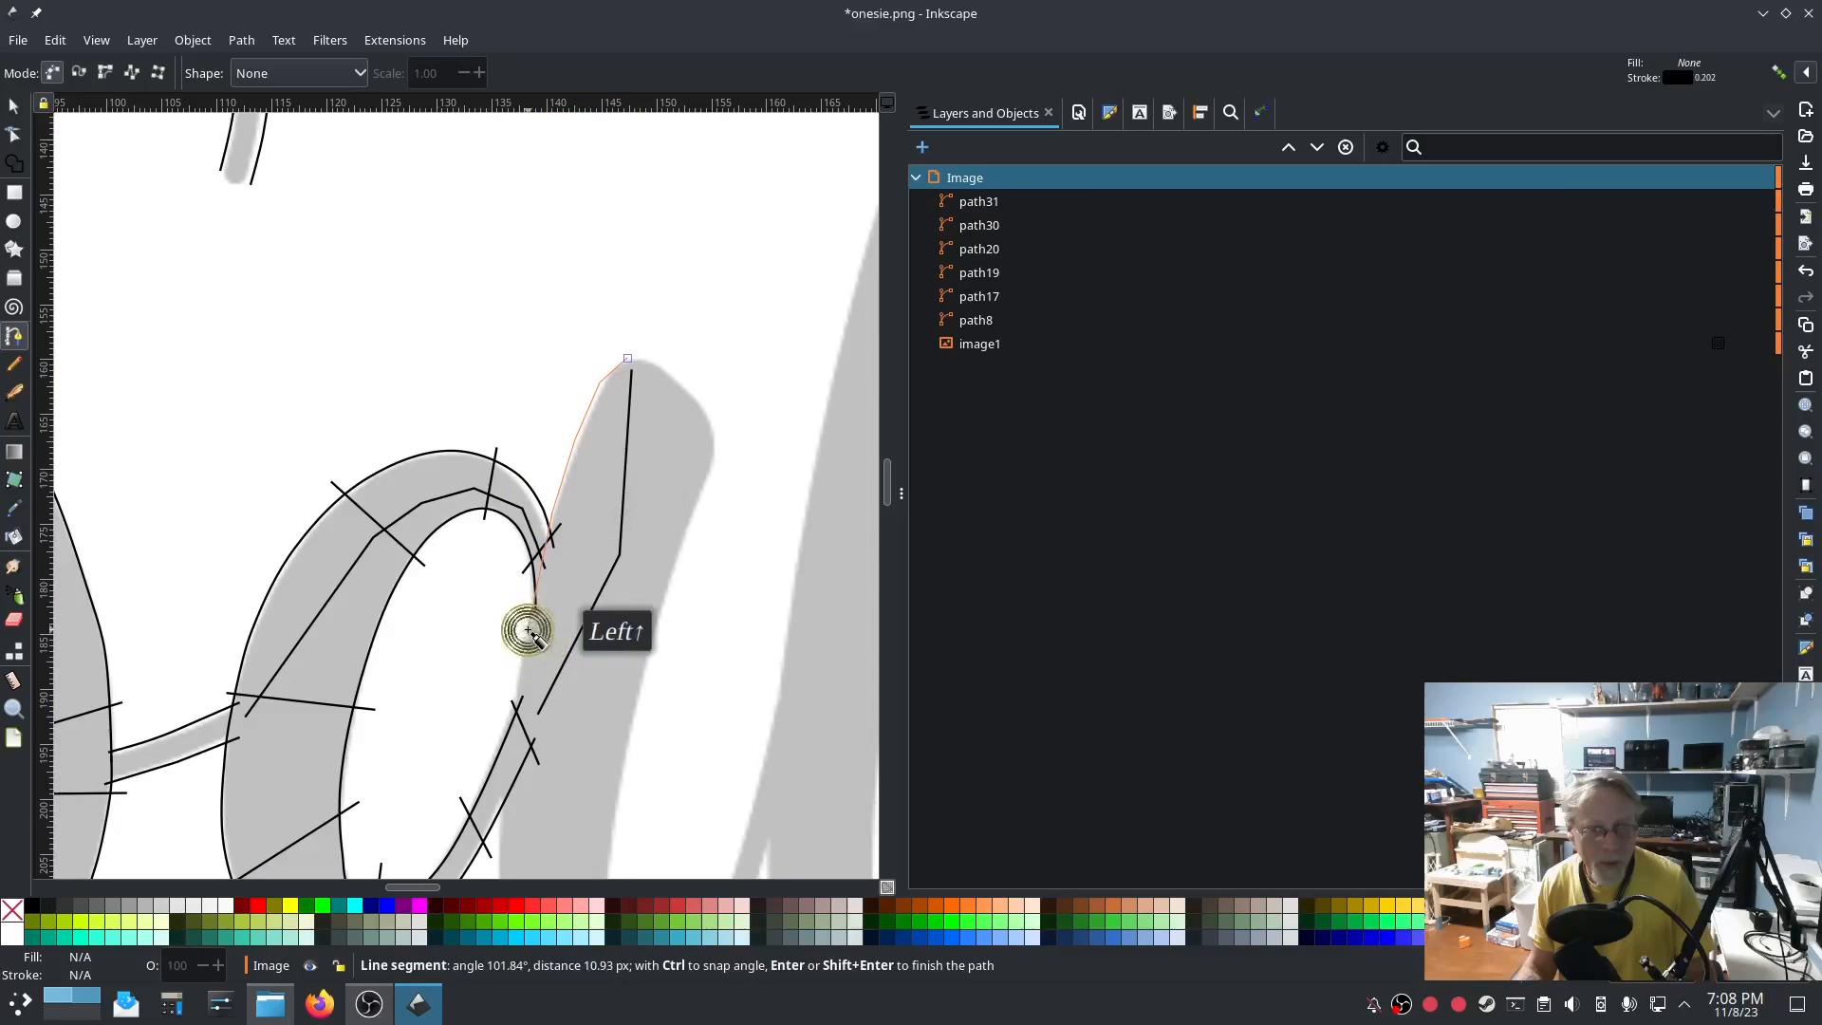
click(517, 689)
scroll(517, 692, down, 6)
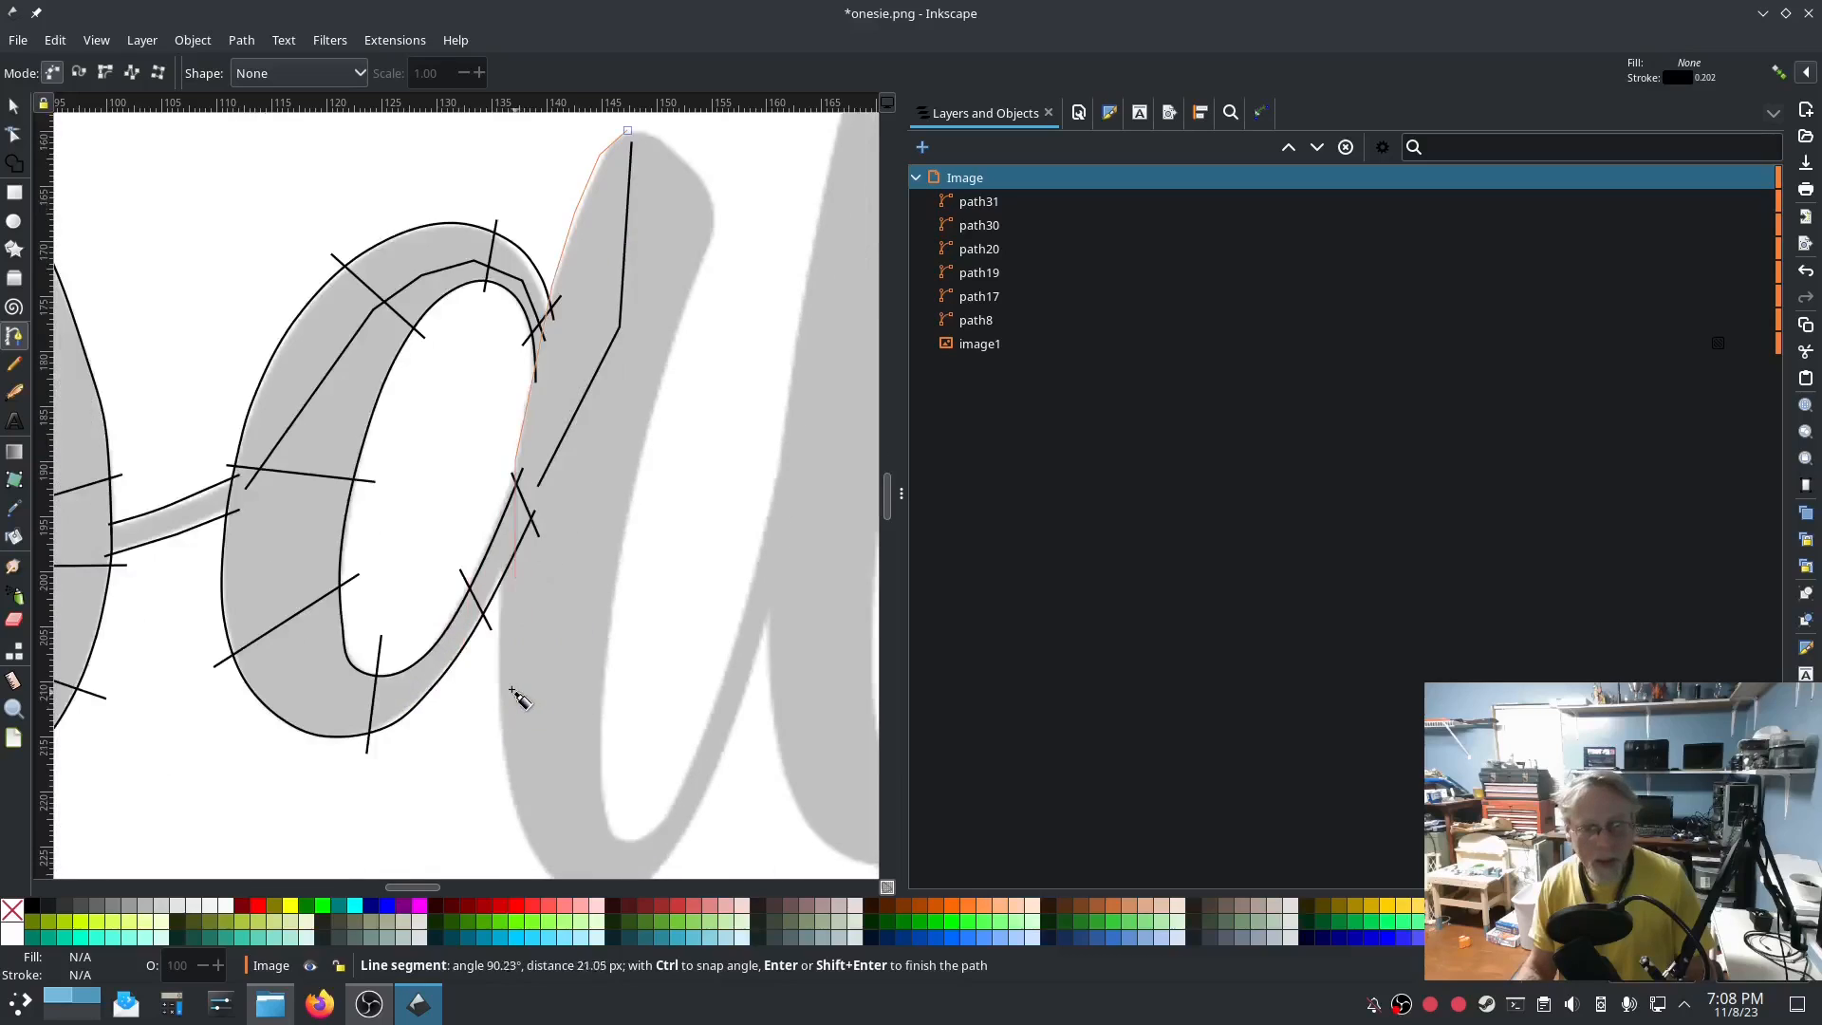
click(494, 635)
click(497, 721)
click(512, 822)
Continue the path around the outside of the stem's bottom curve and up the thin connecting stroke, then finish it.
scroll(514, 826, down, 3)
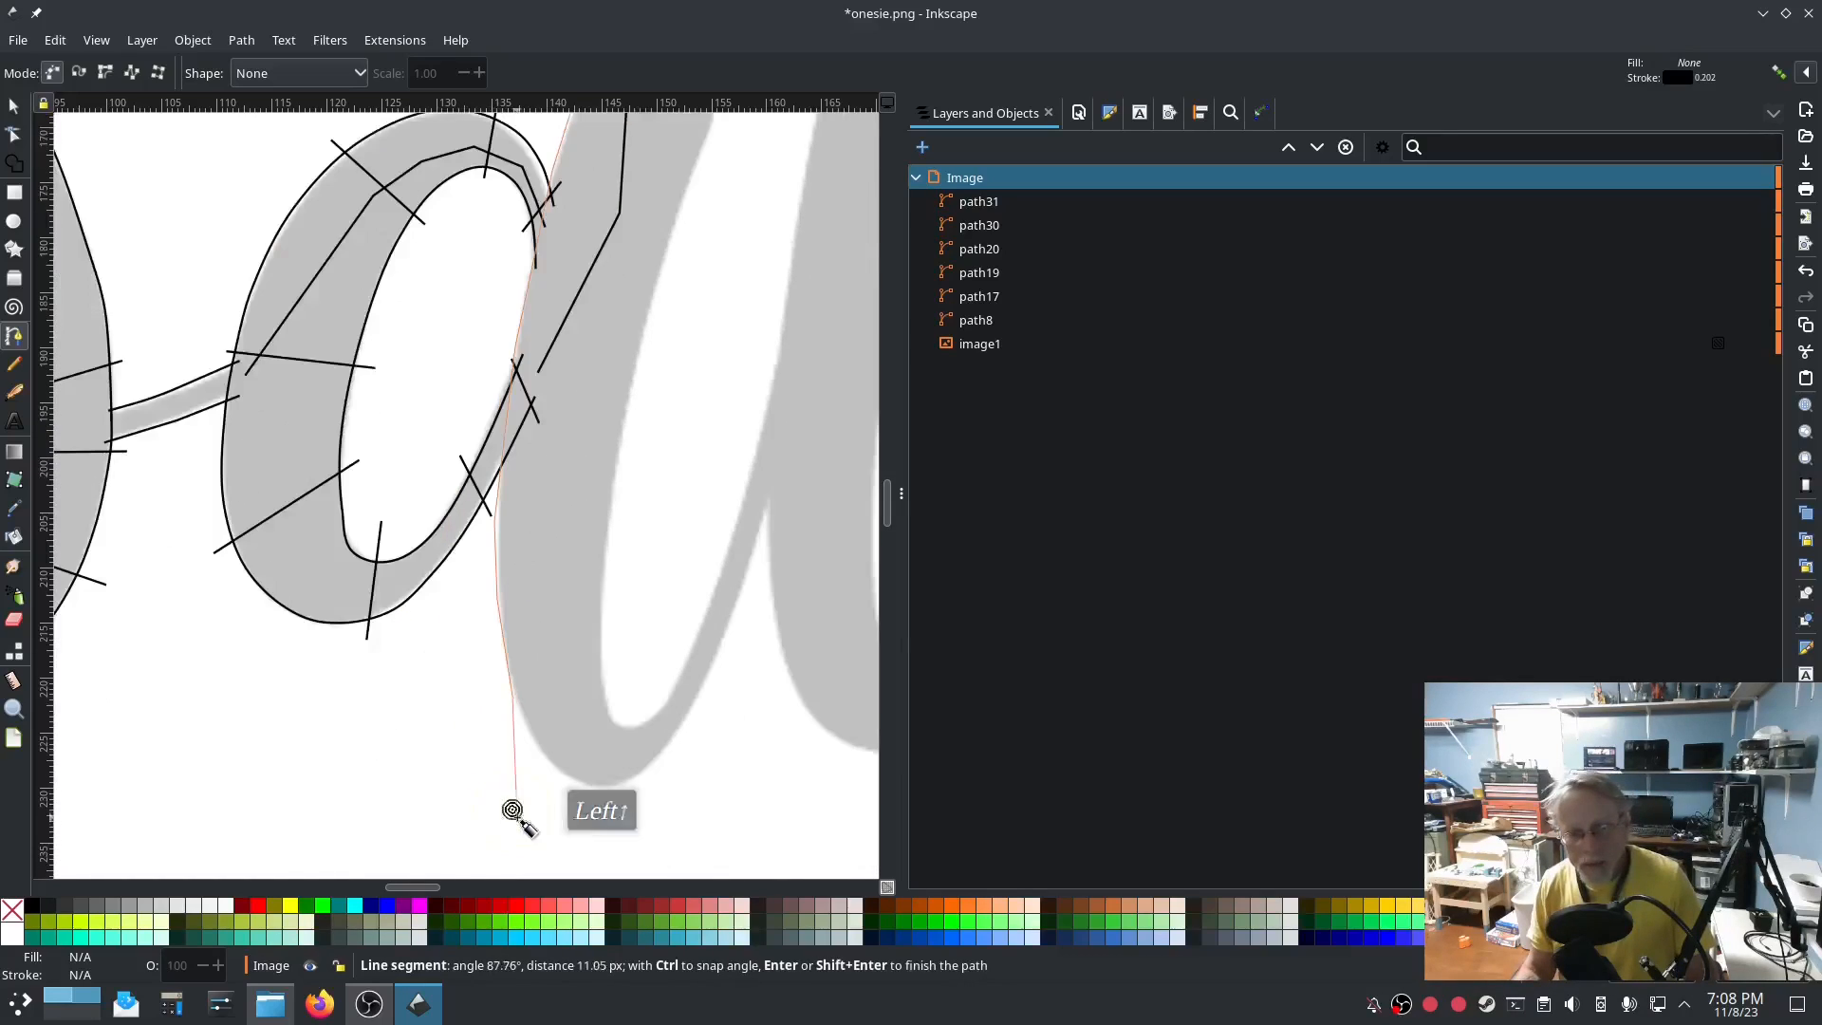
click(537, 752)
click(570, 778)
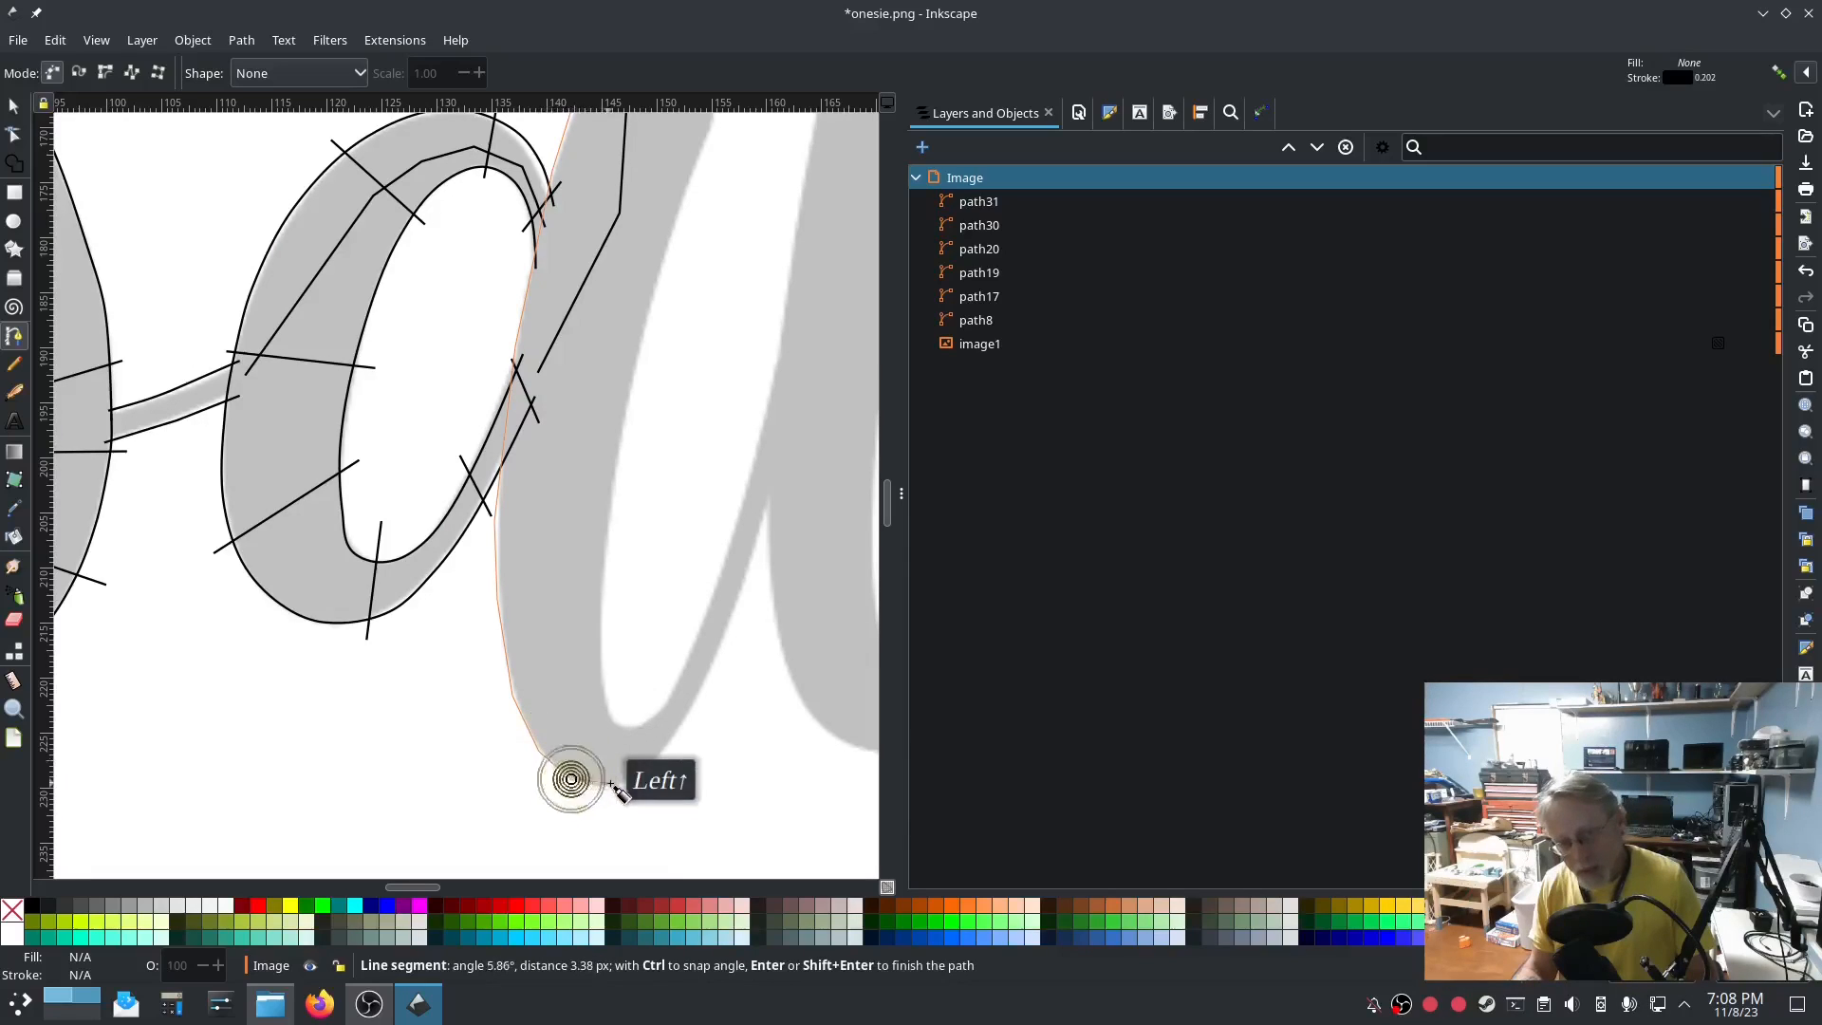
click(612, 784)
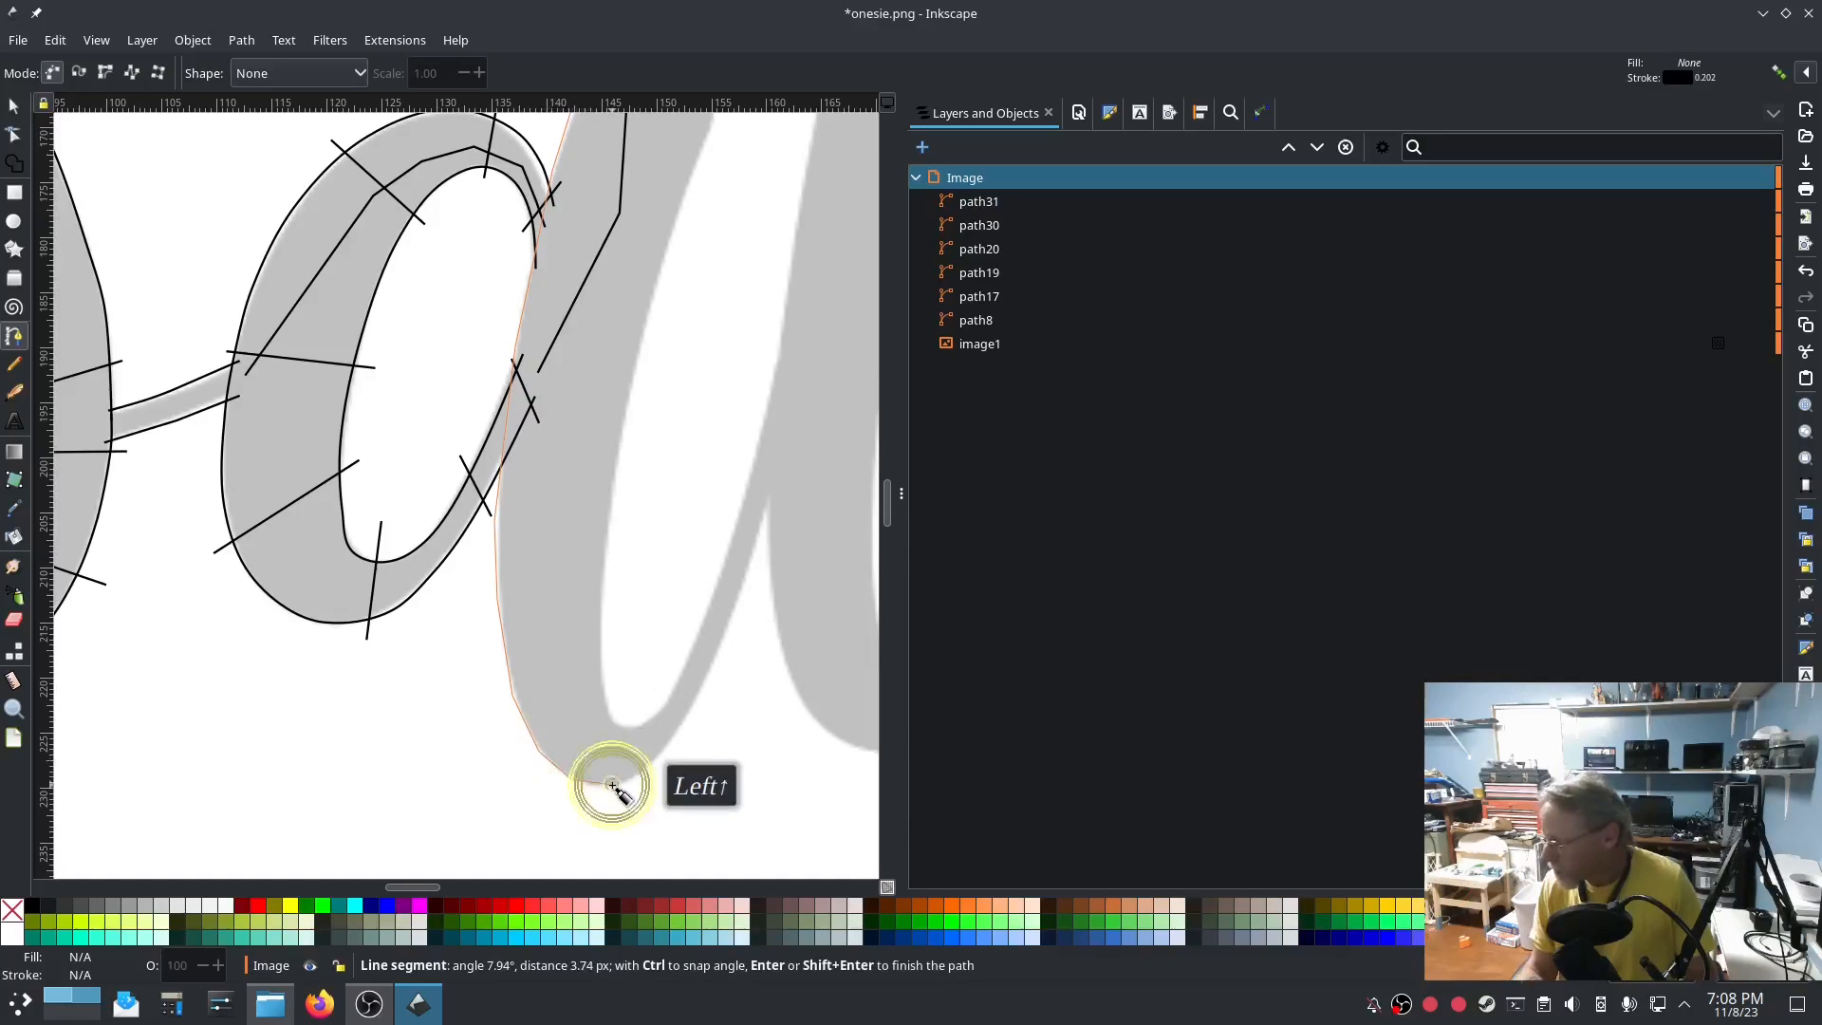
click(644, 769)
click(675, 739)
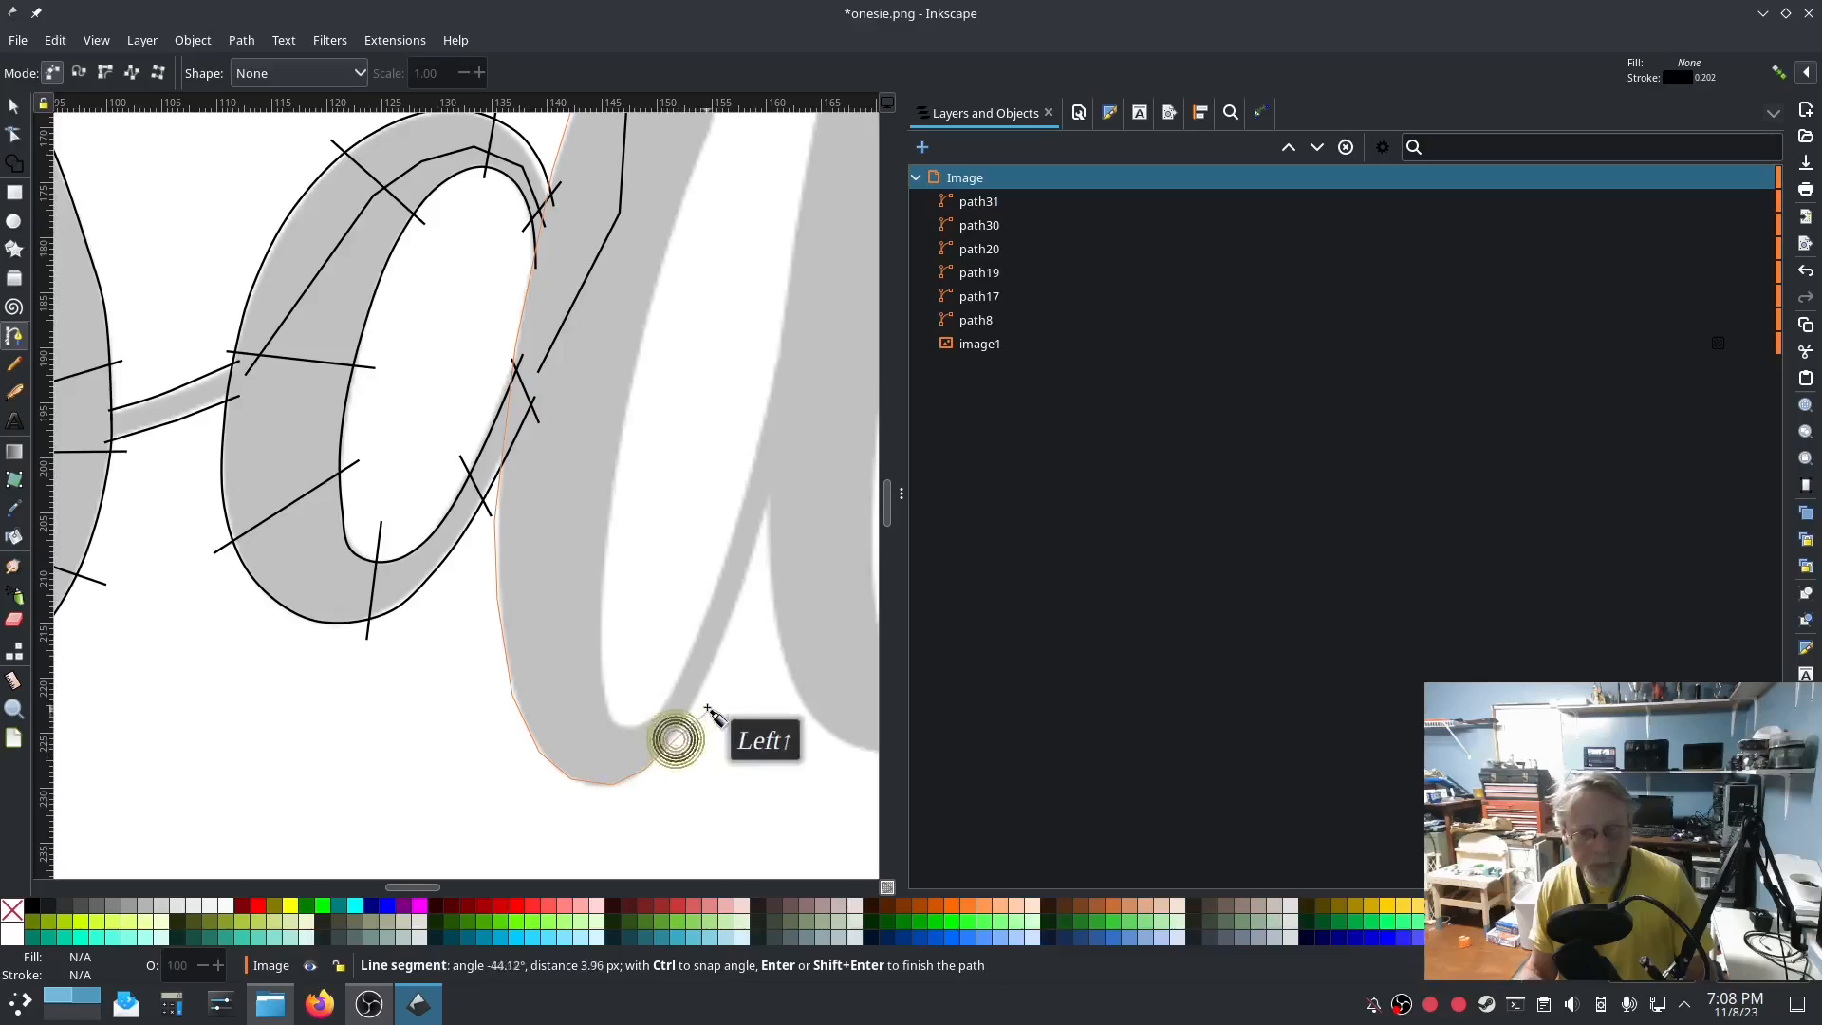
click(712, 697)
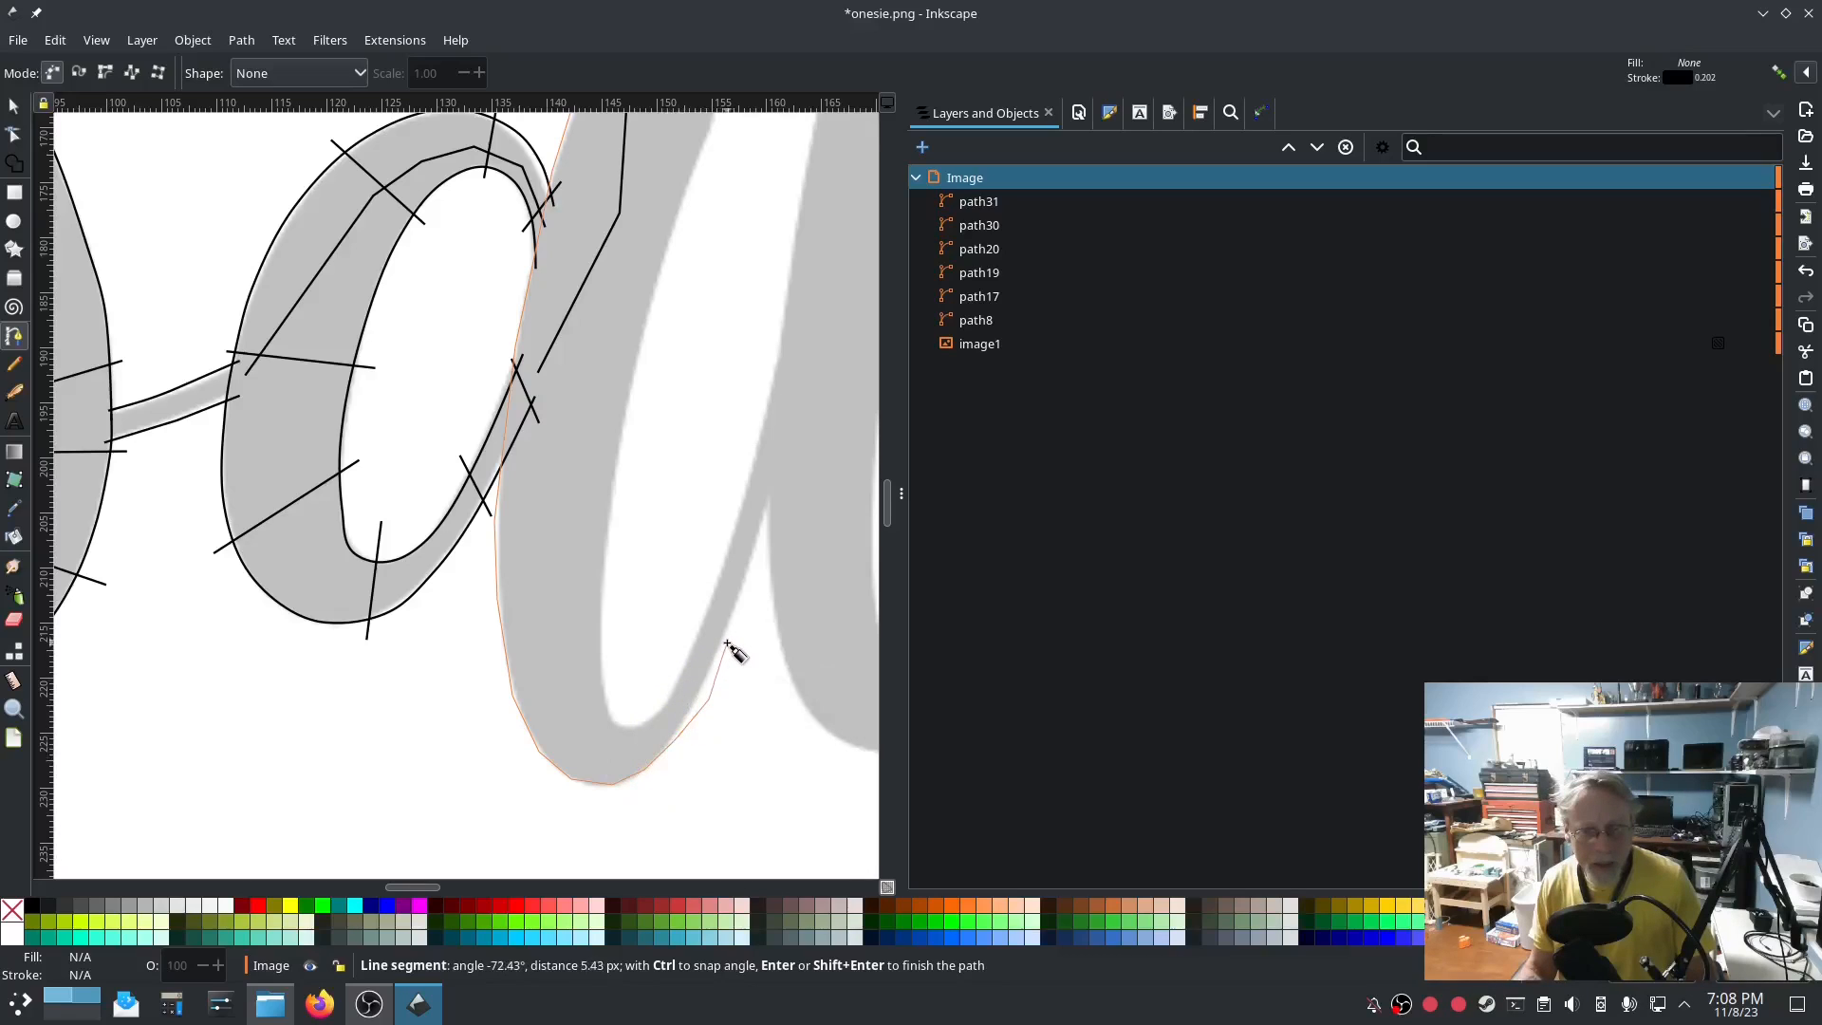
click(730, 641)
click(759, 553)
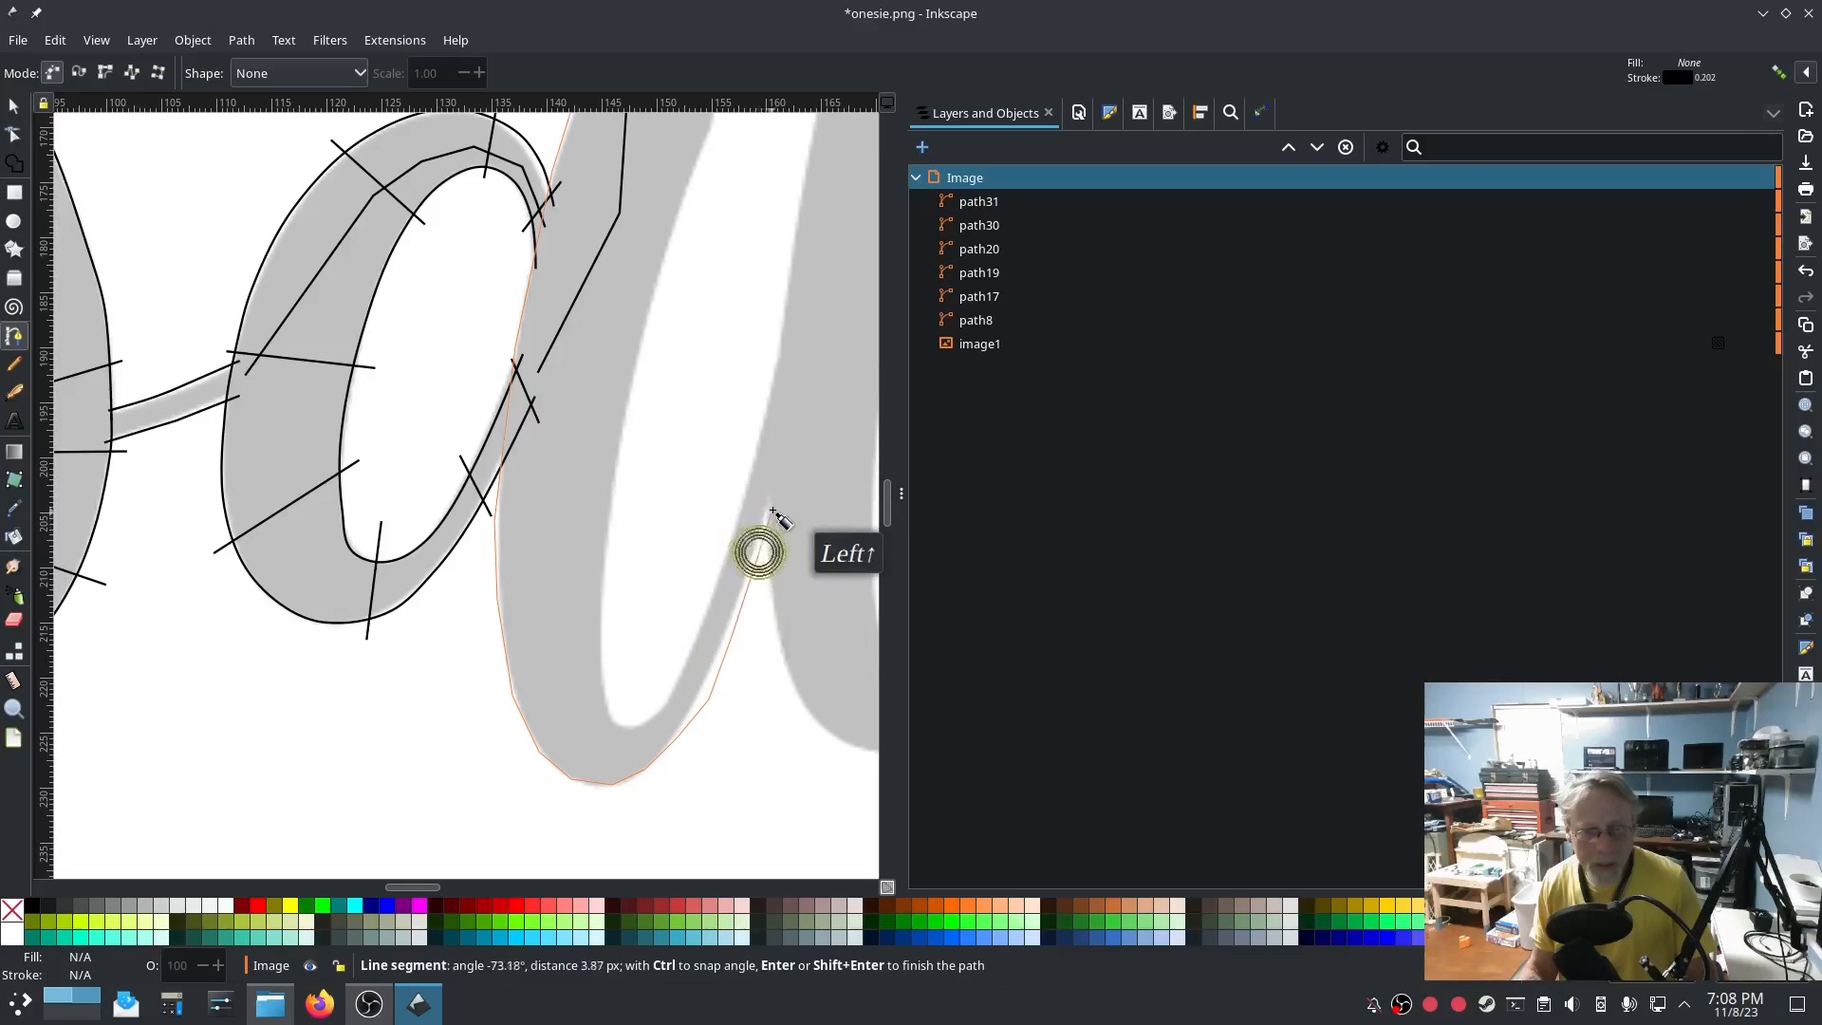
click(776, 494)
double_click(797, 445)
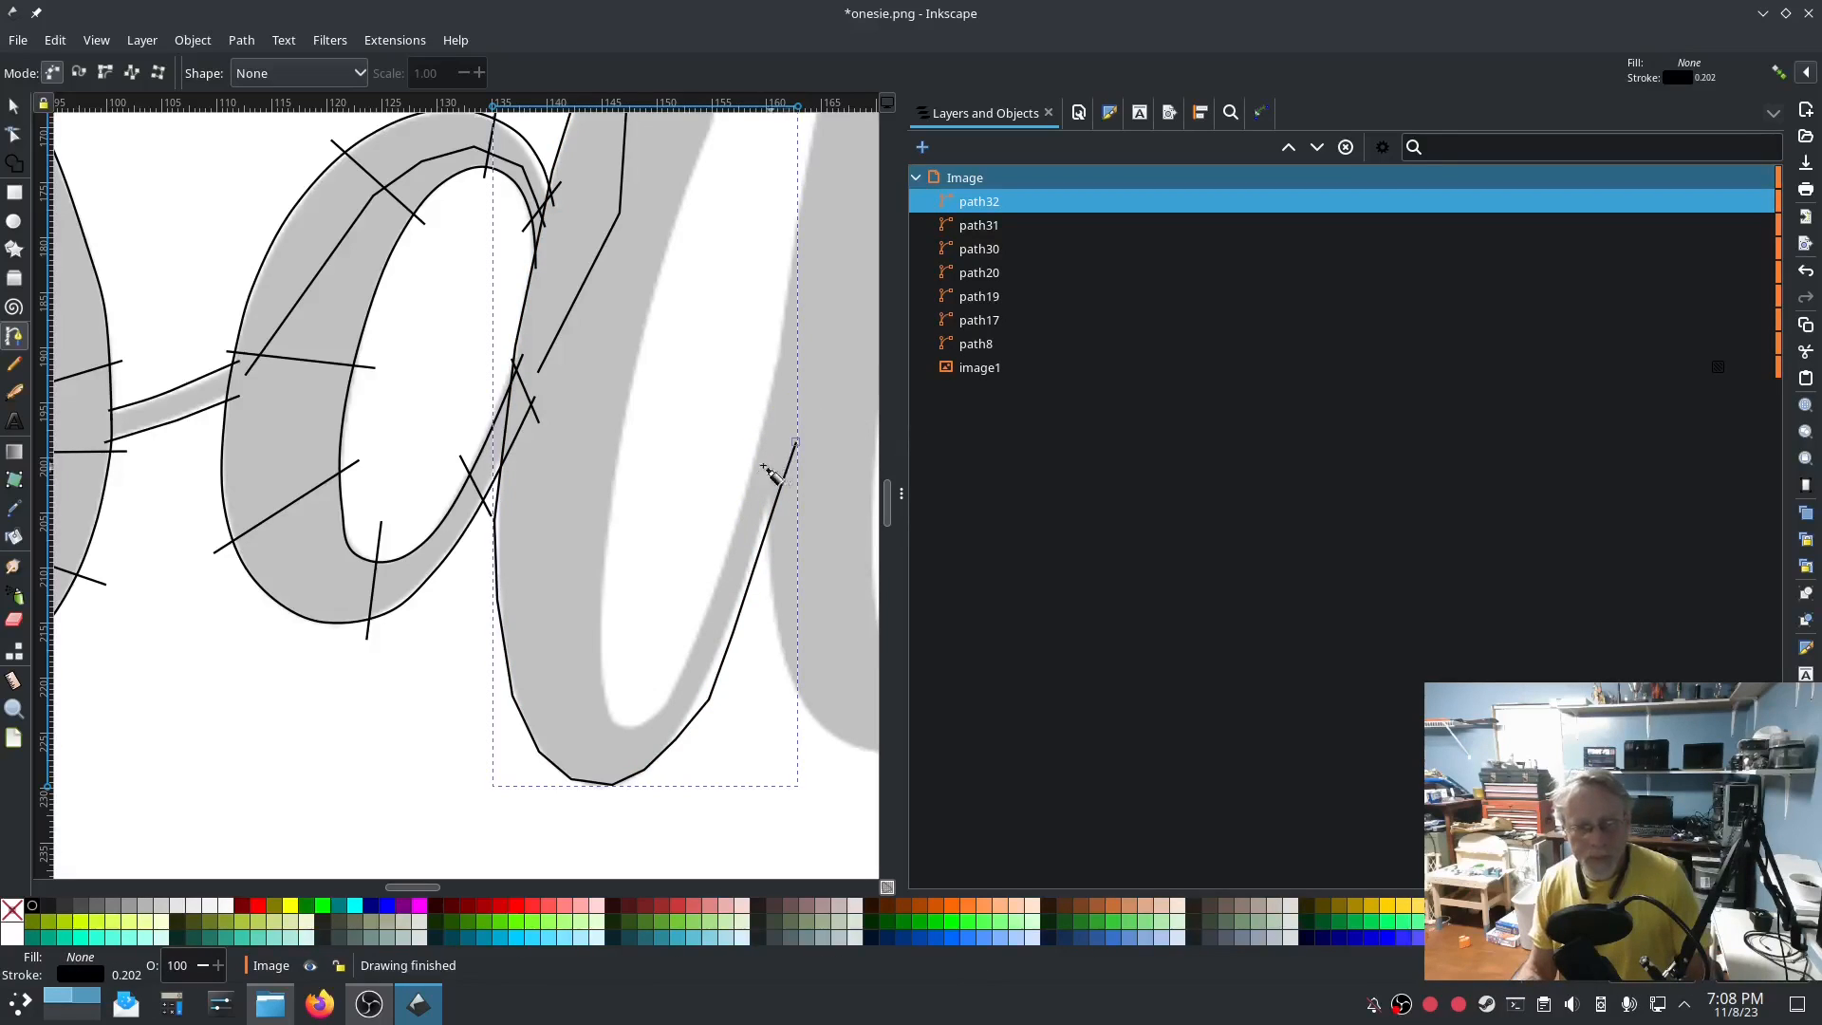
Start a second straight-segment path at the stem's upper right corner and trace down its right inner edge.
scroll(716, 327, up, 3)
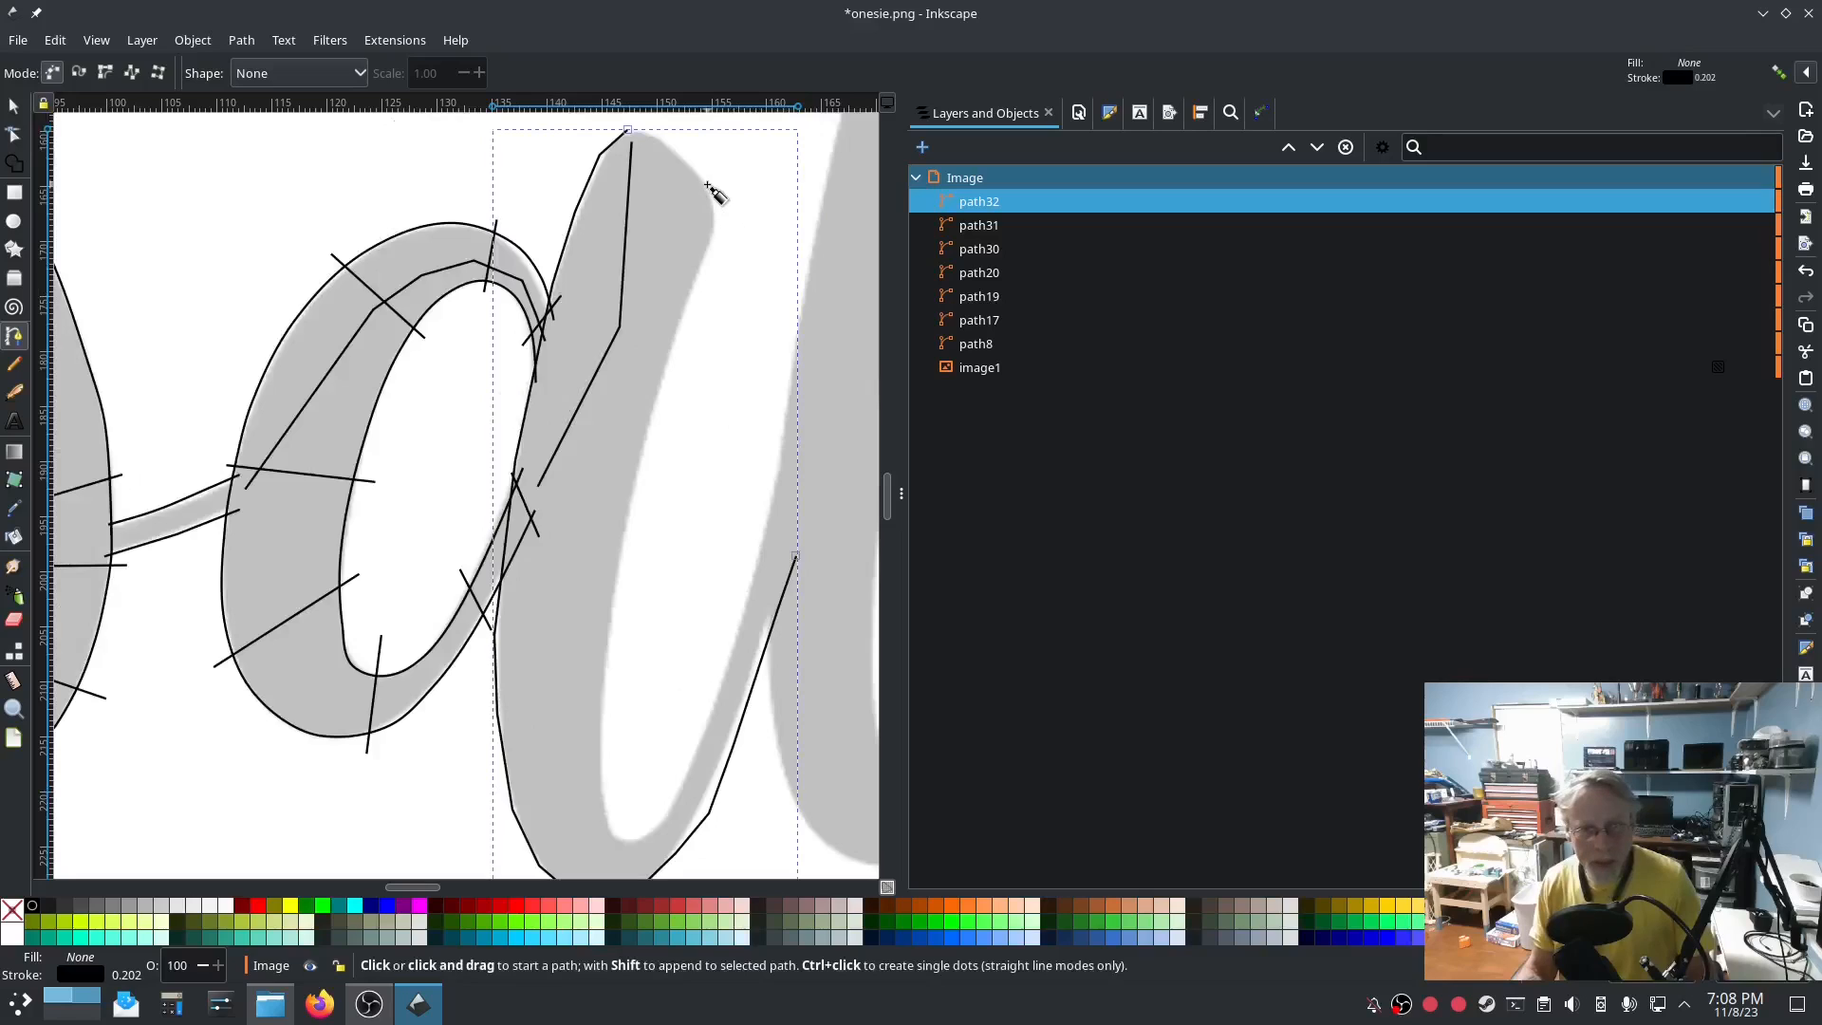
drag(710, 192, 715, 224)
click(701, 267)
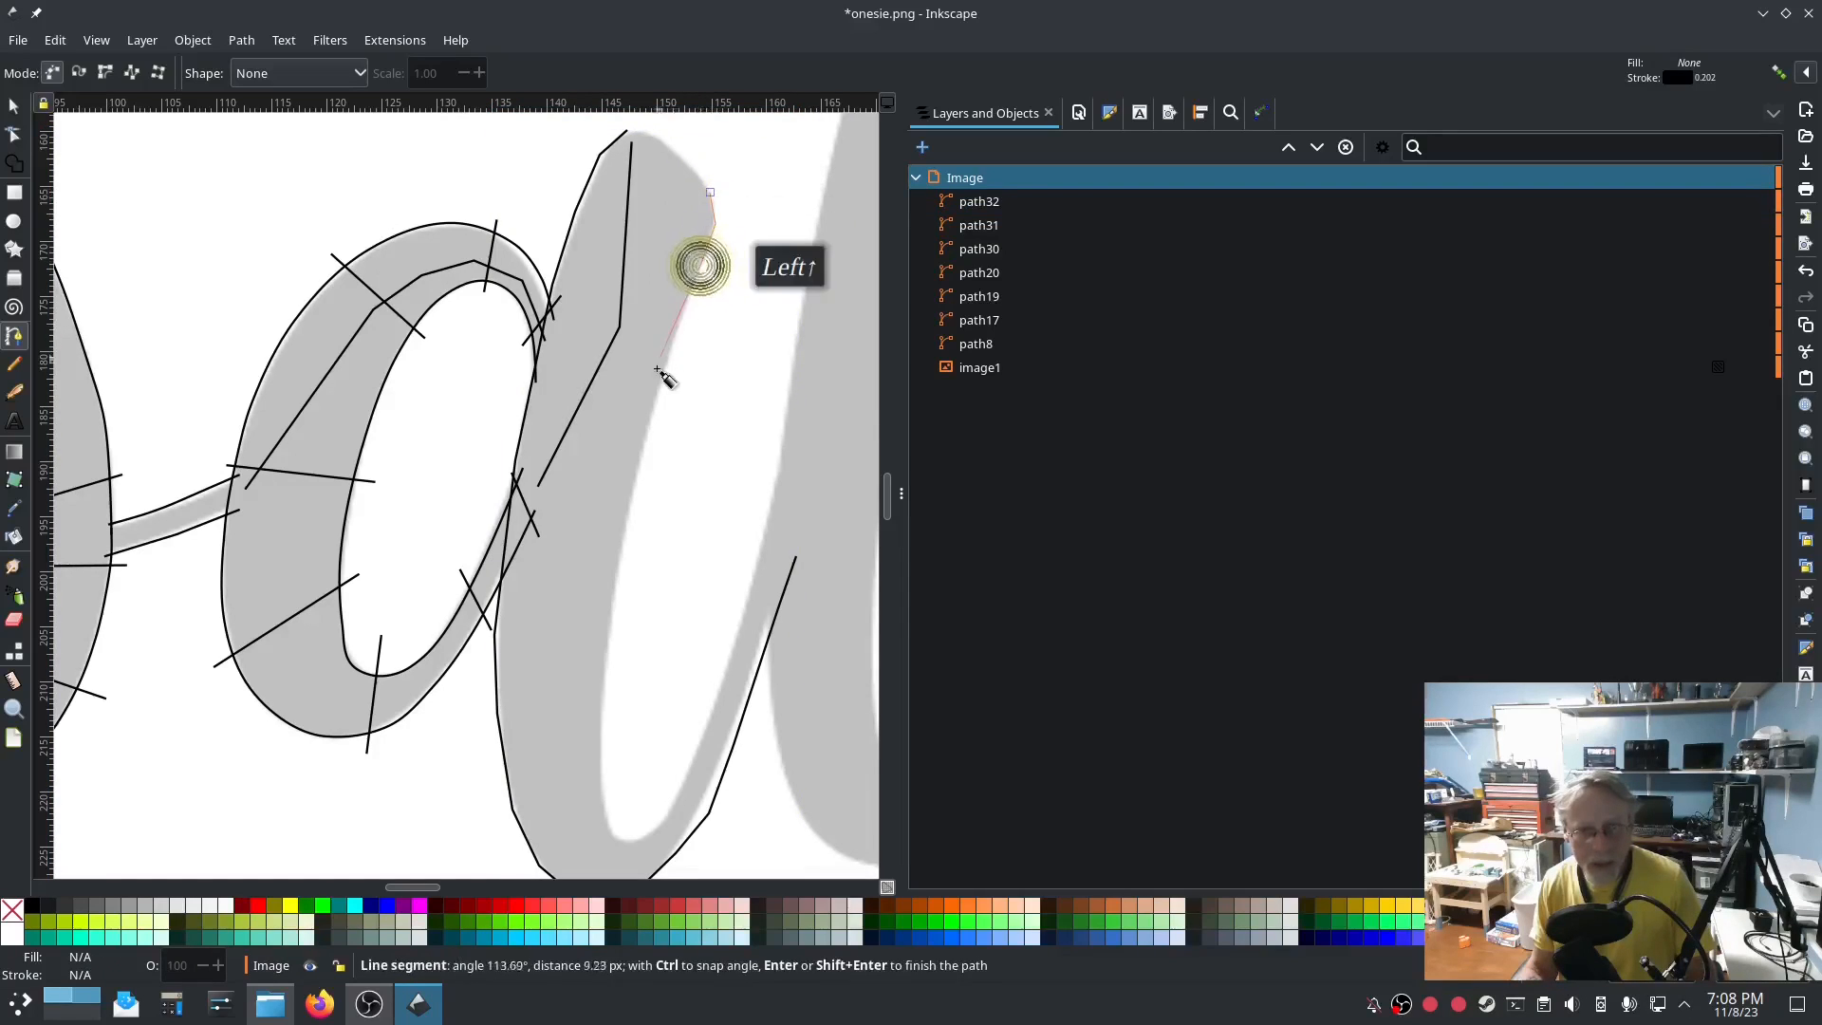
click(661, 381)
click(624, 555)
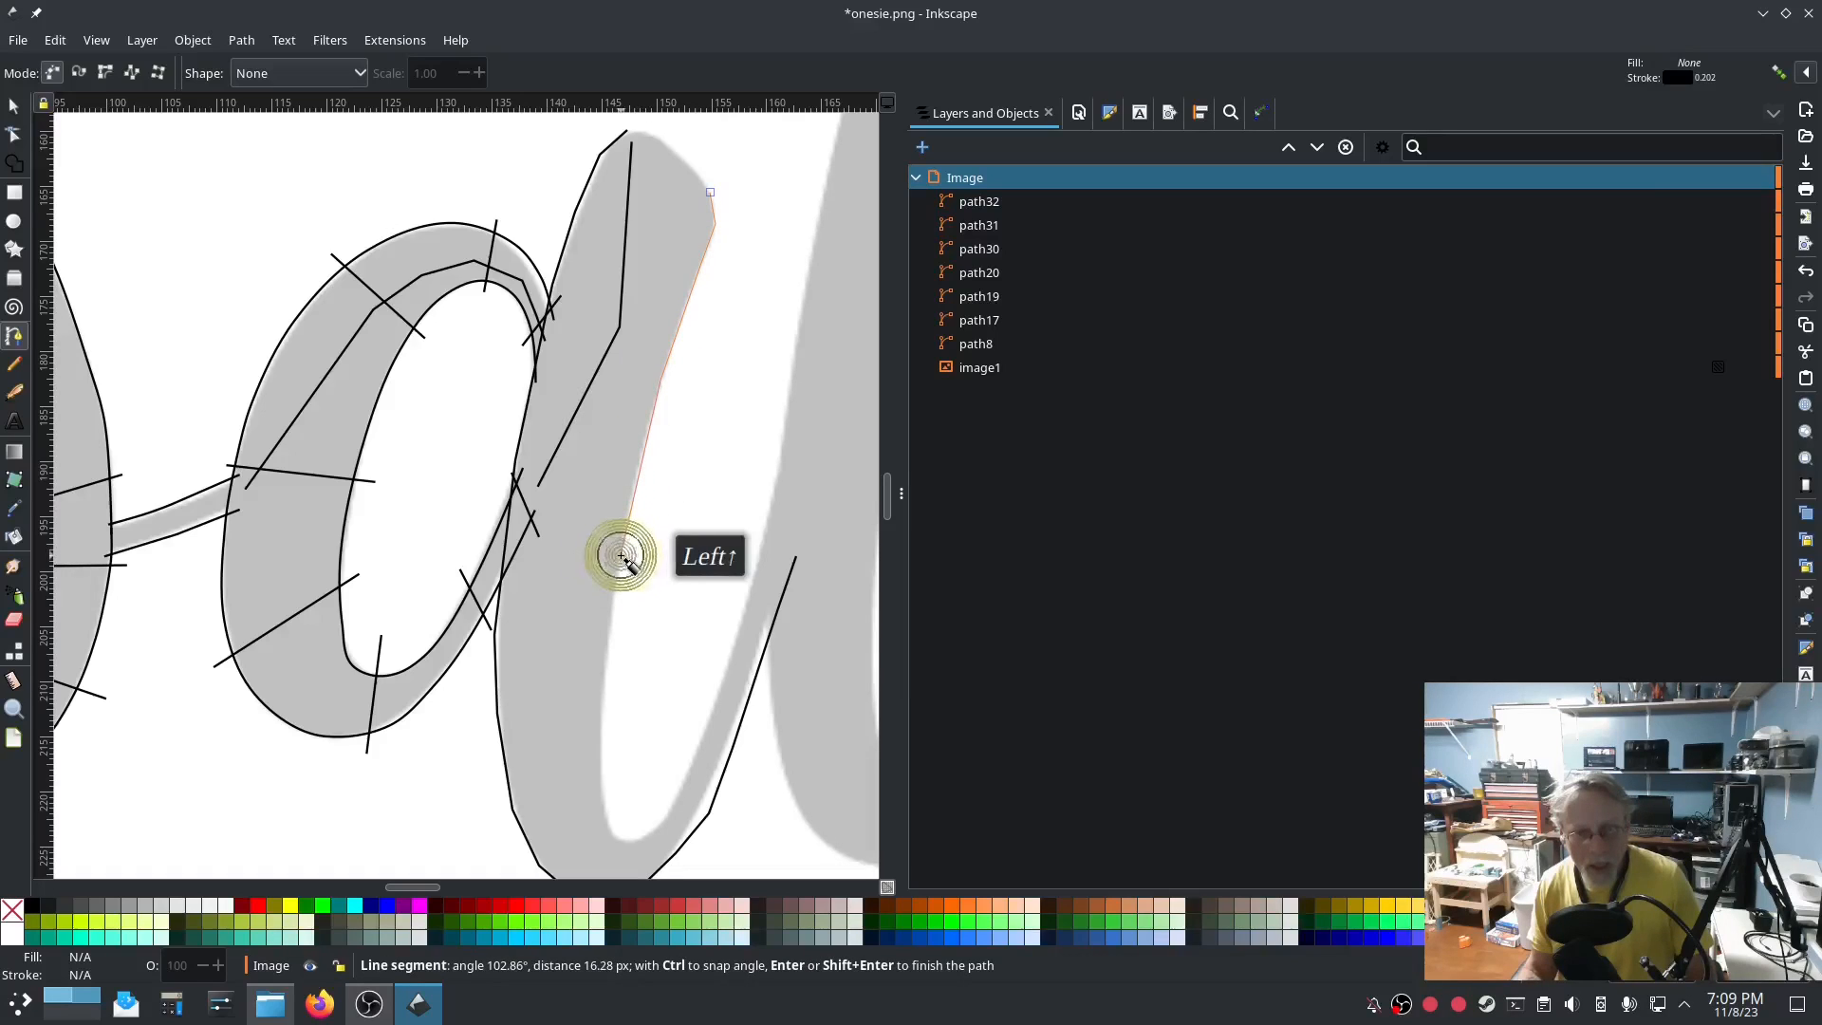
click(610, 630)
click(604, 719)
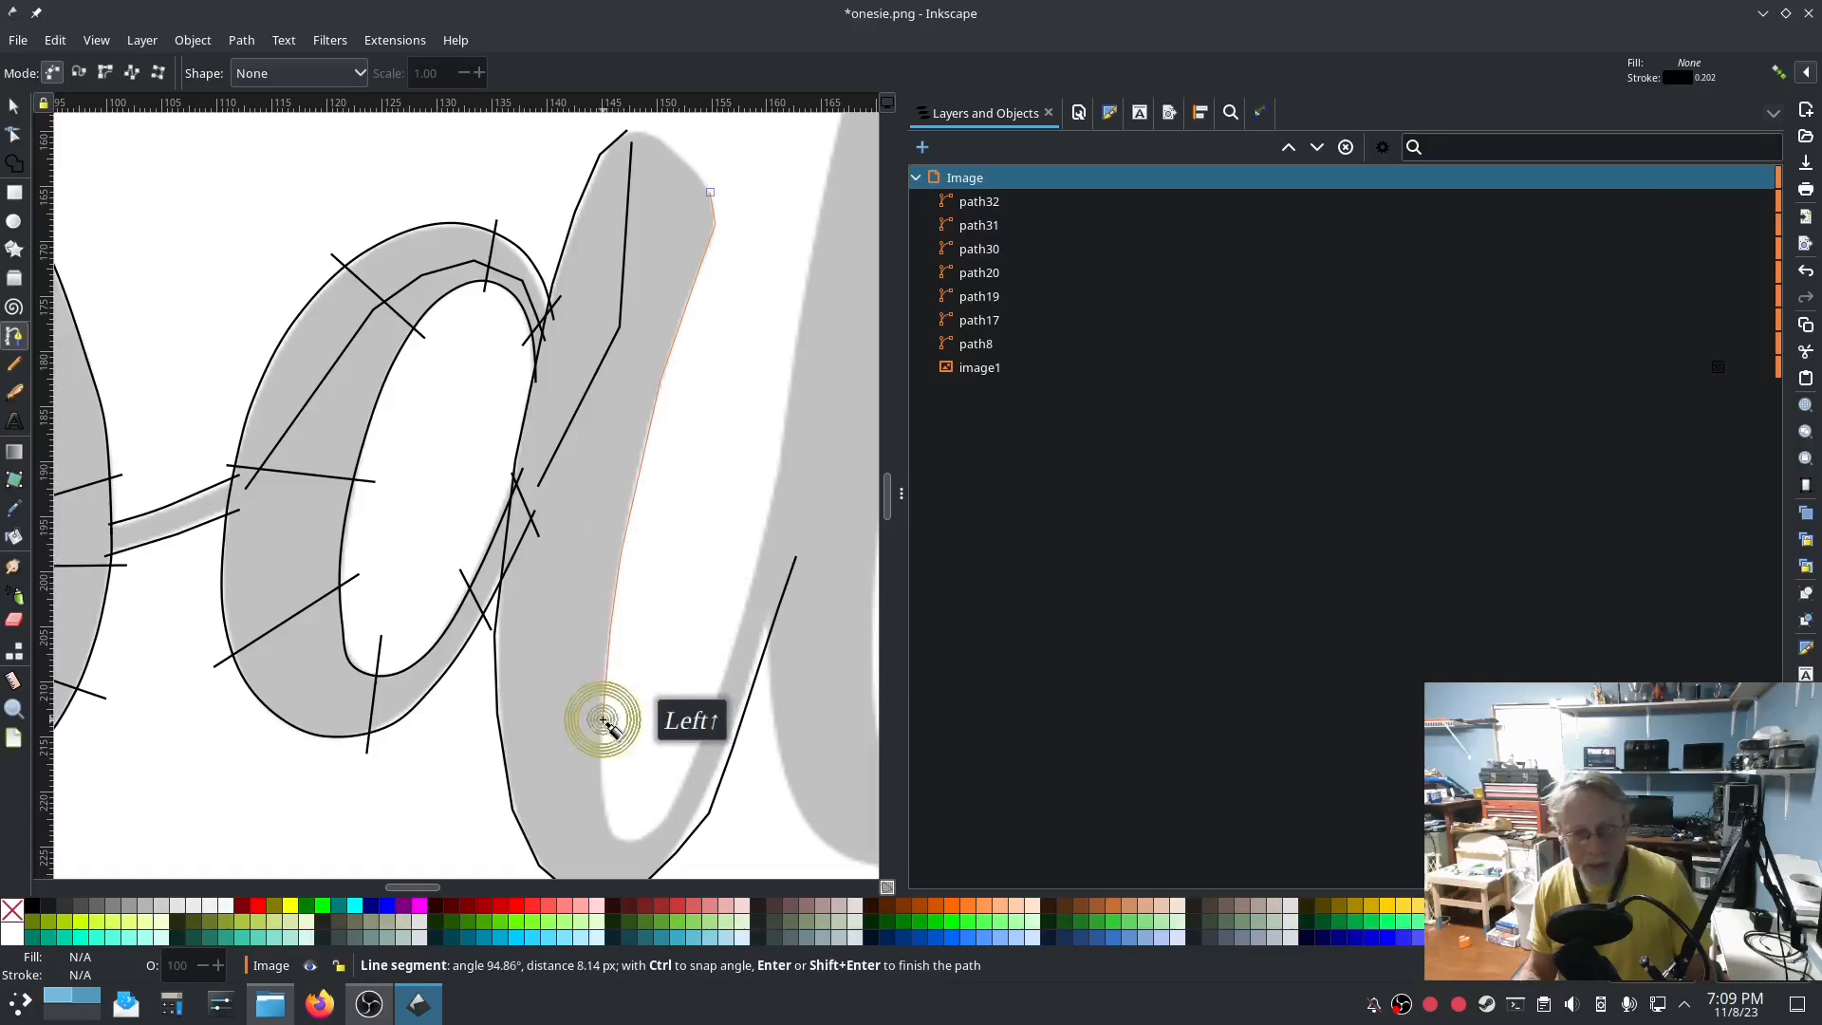
Continue the inner path around the inside of the bottom curve and up the thin connecting stroke, then finish it.
scroll(604, 721, down, 3)
click(602, 677)
click(607, 709)
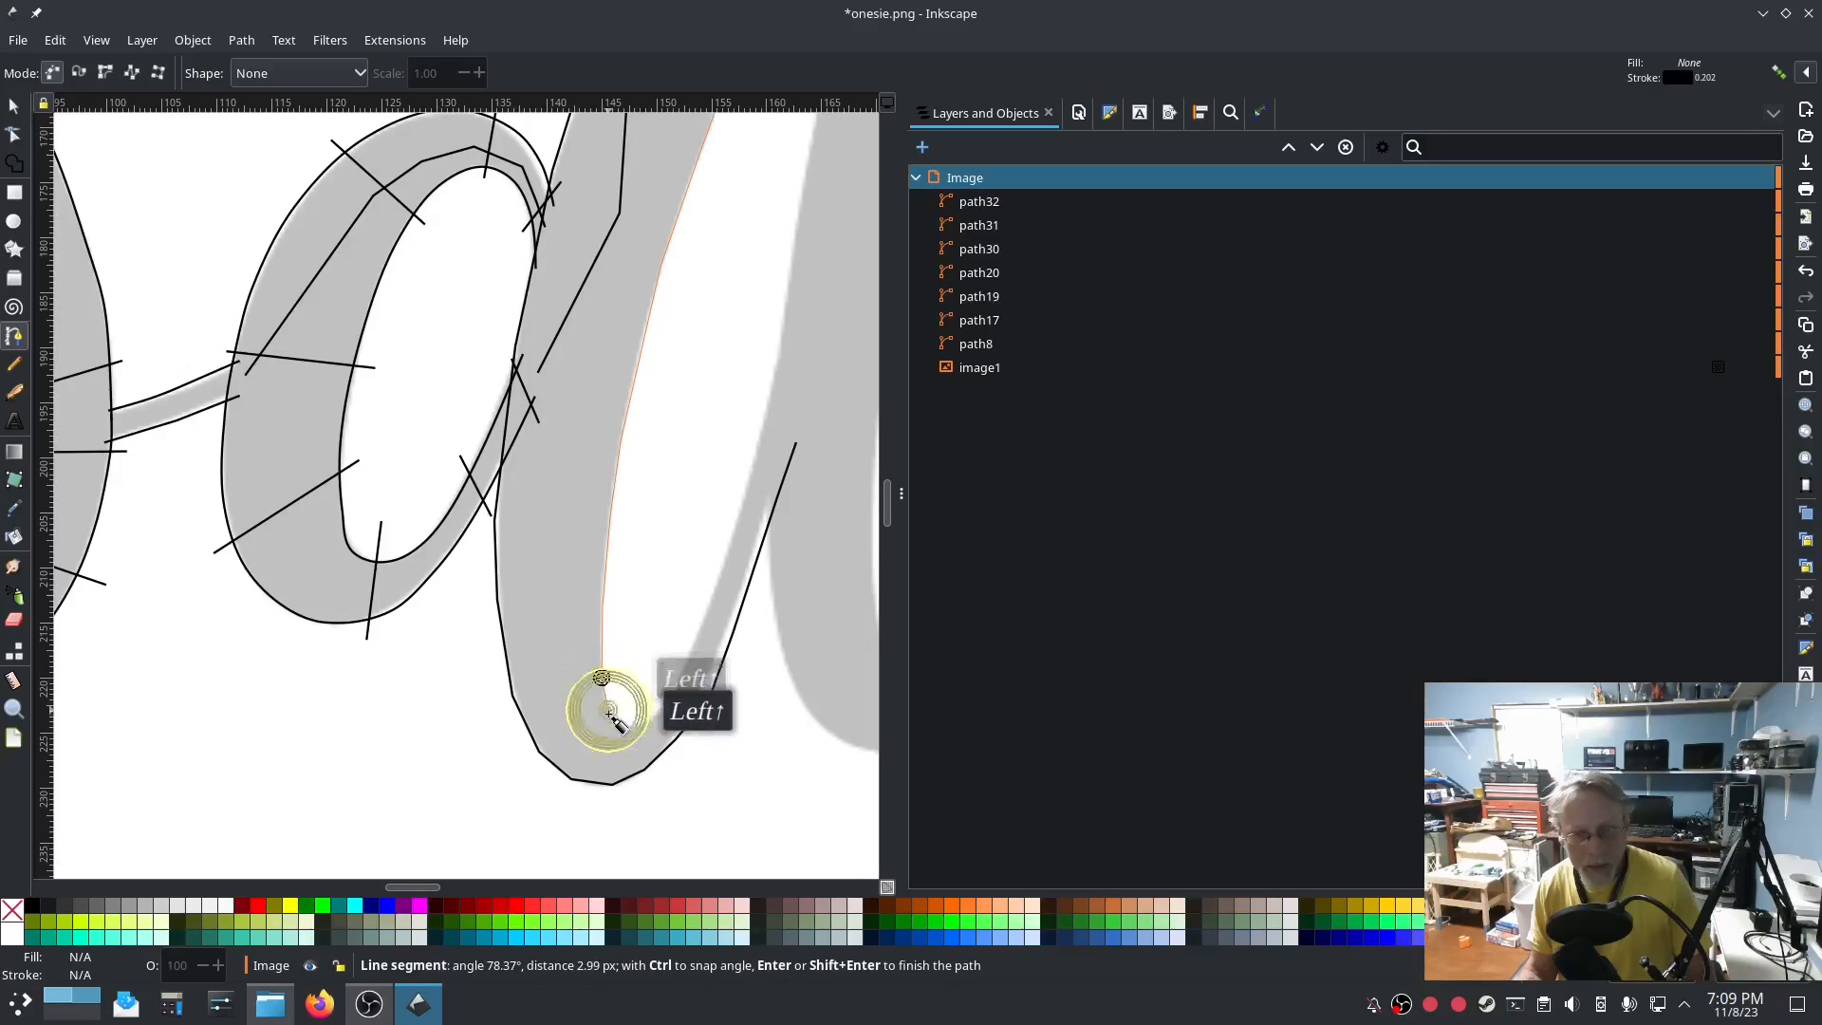
click(617, 721)
click(649, 721)
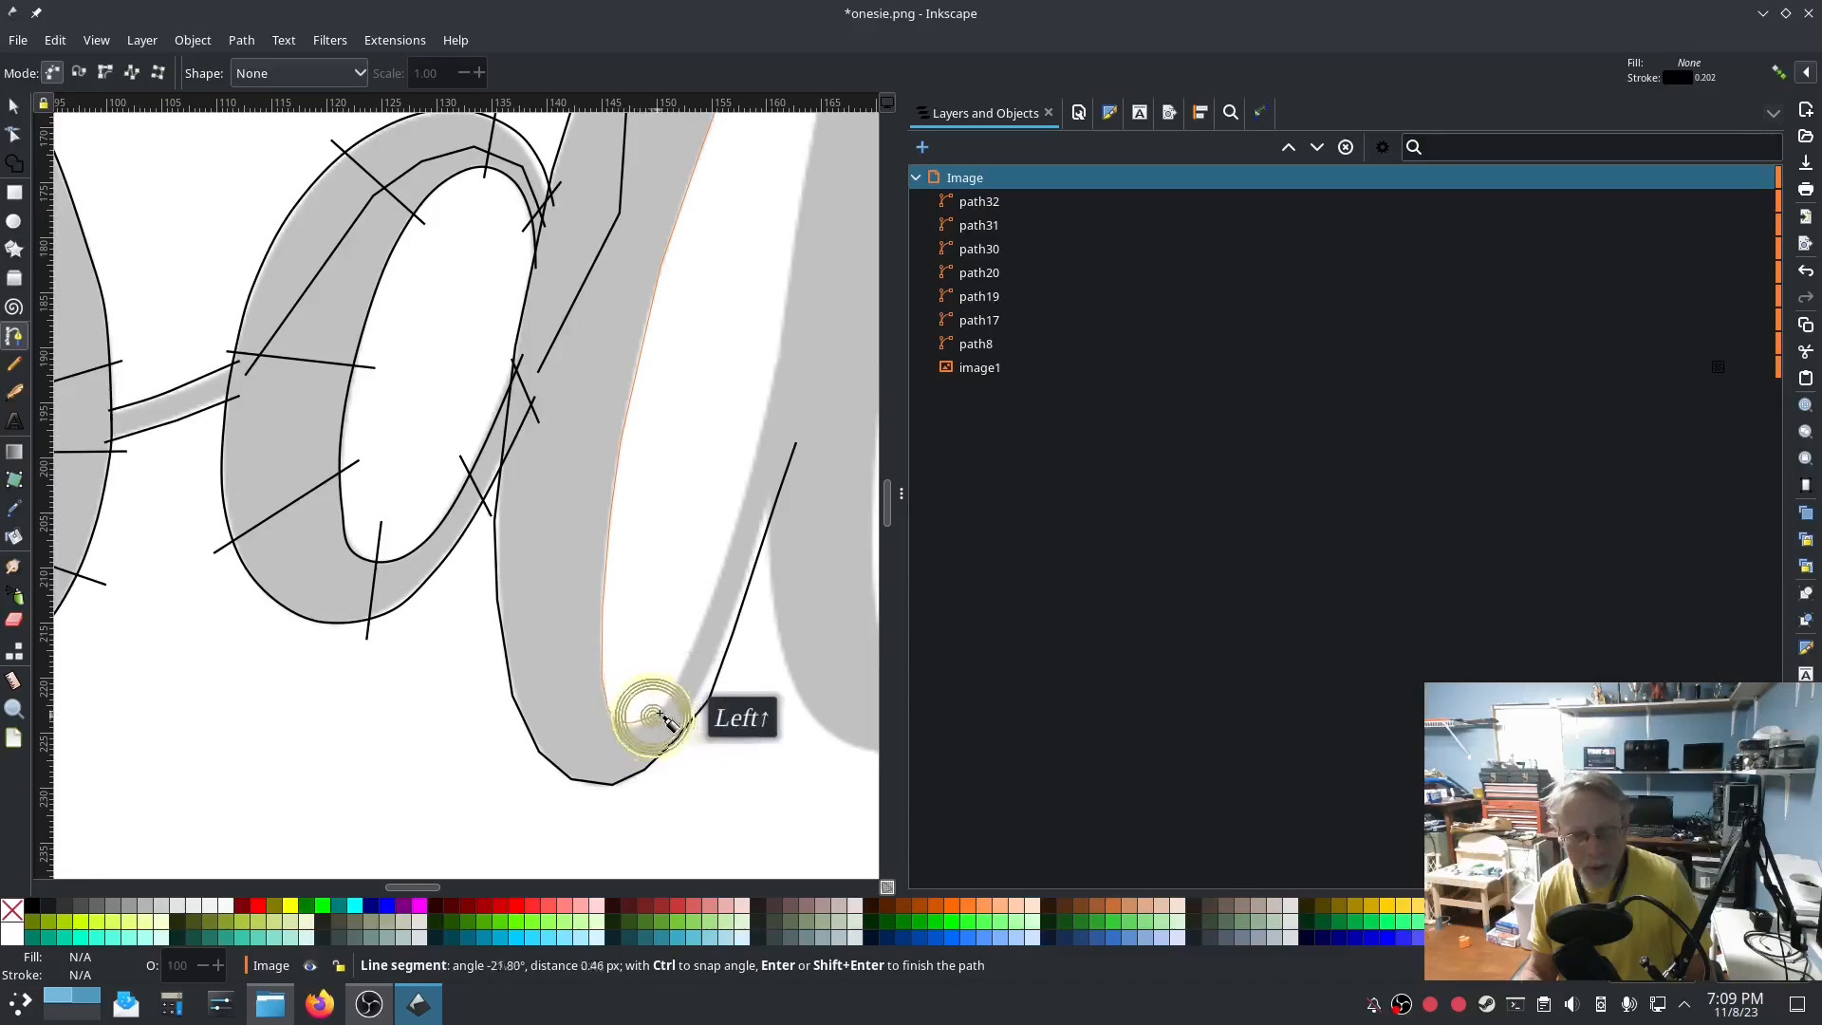
click(669, 699)
click(677, 673)
click(717, 592)
click(748, 473)
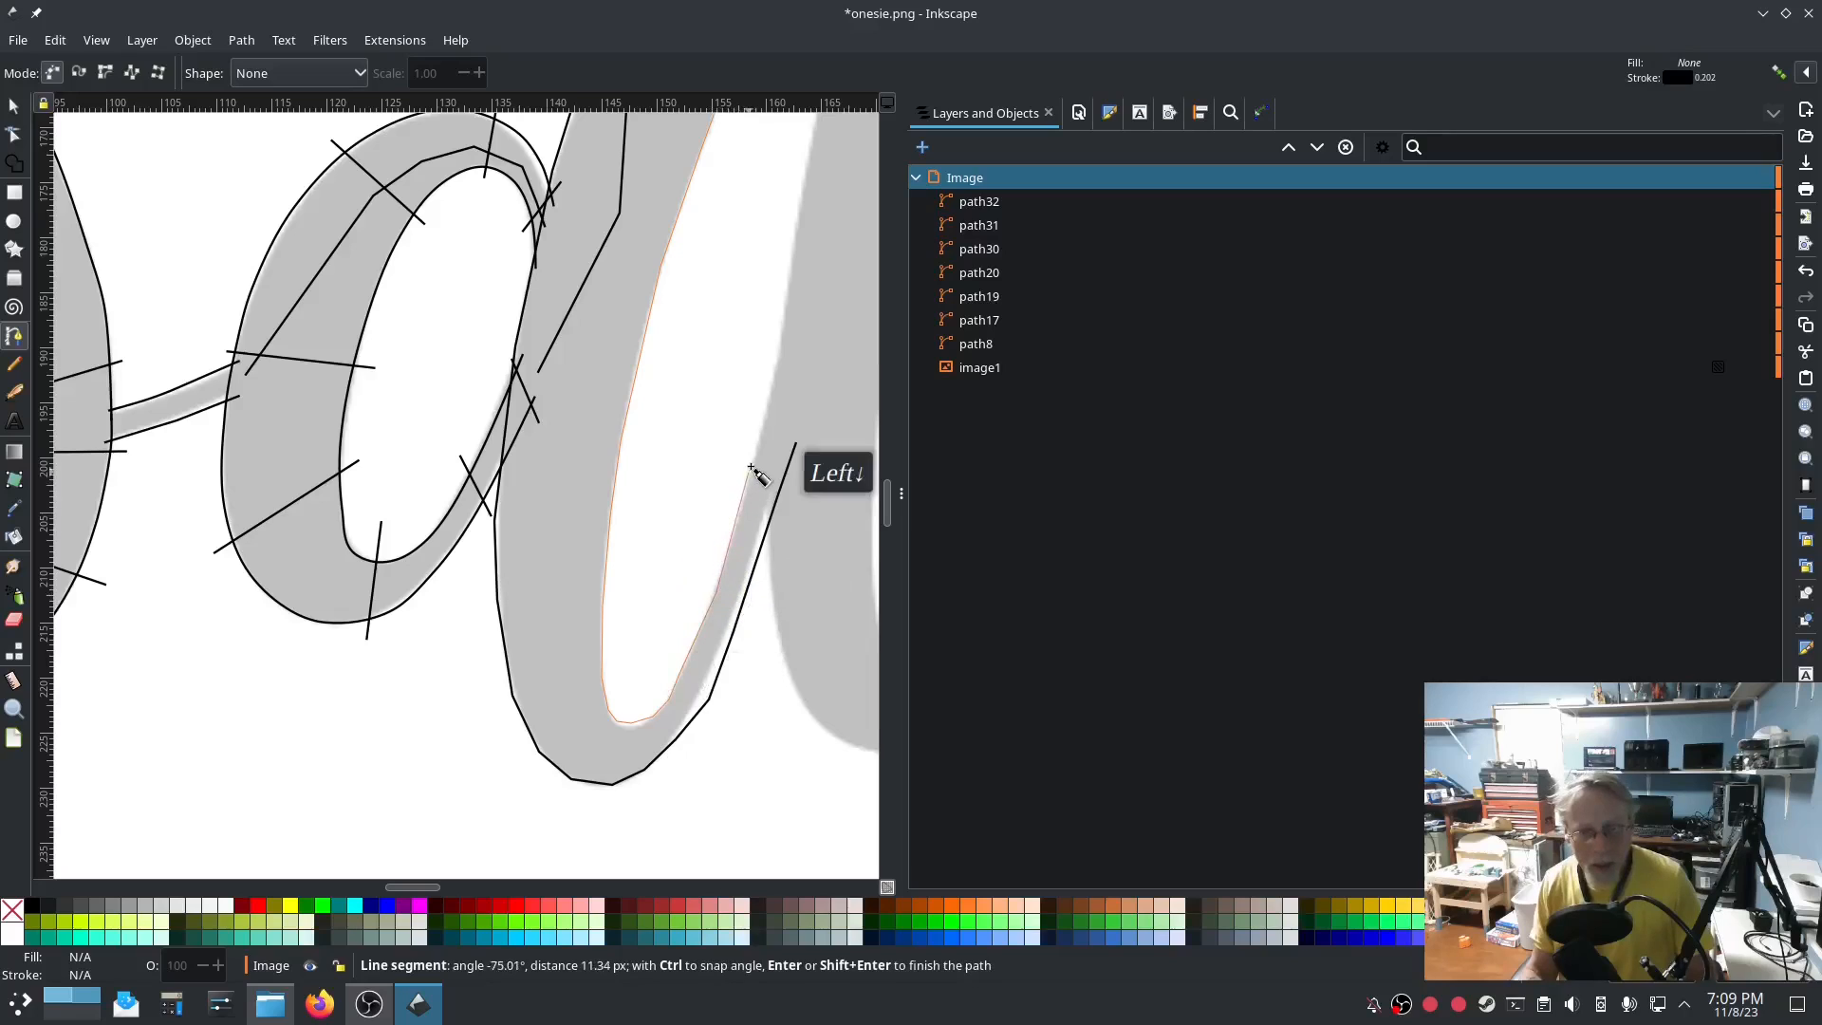
click(783, 370)
key(Return)
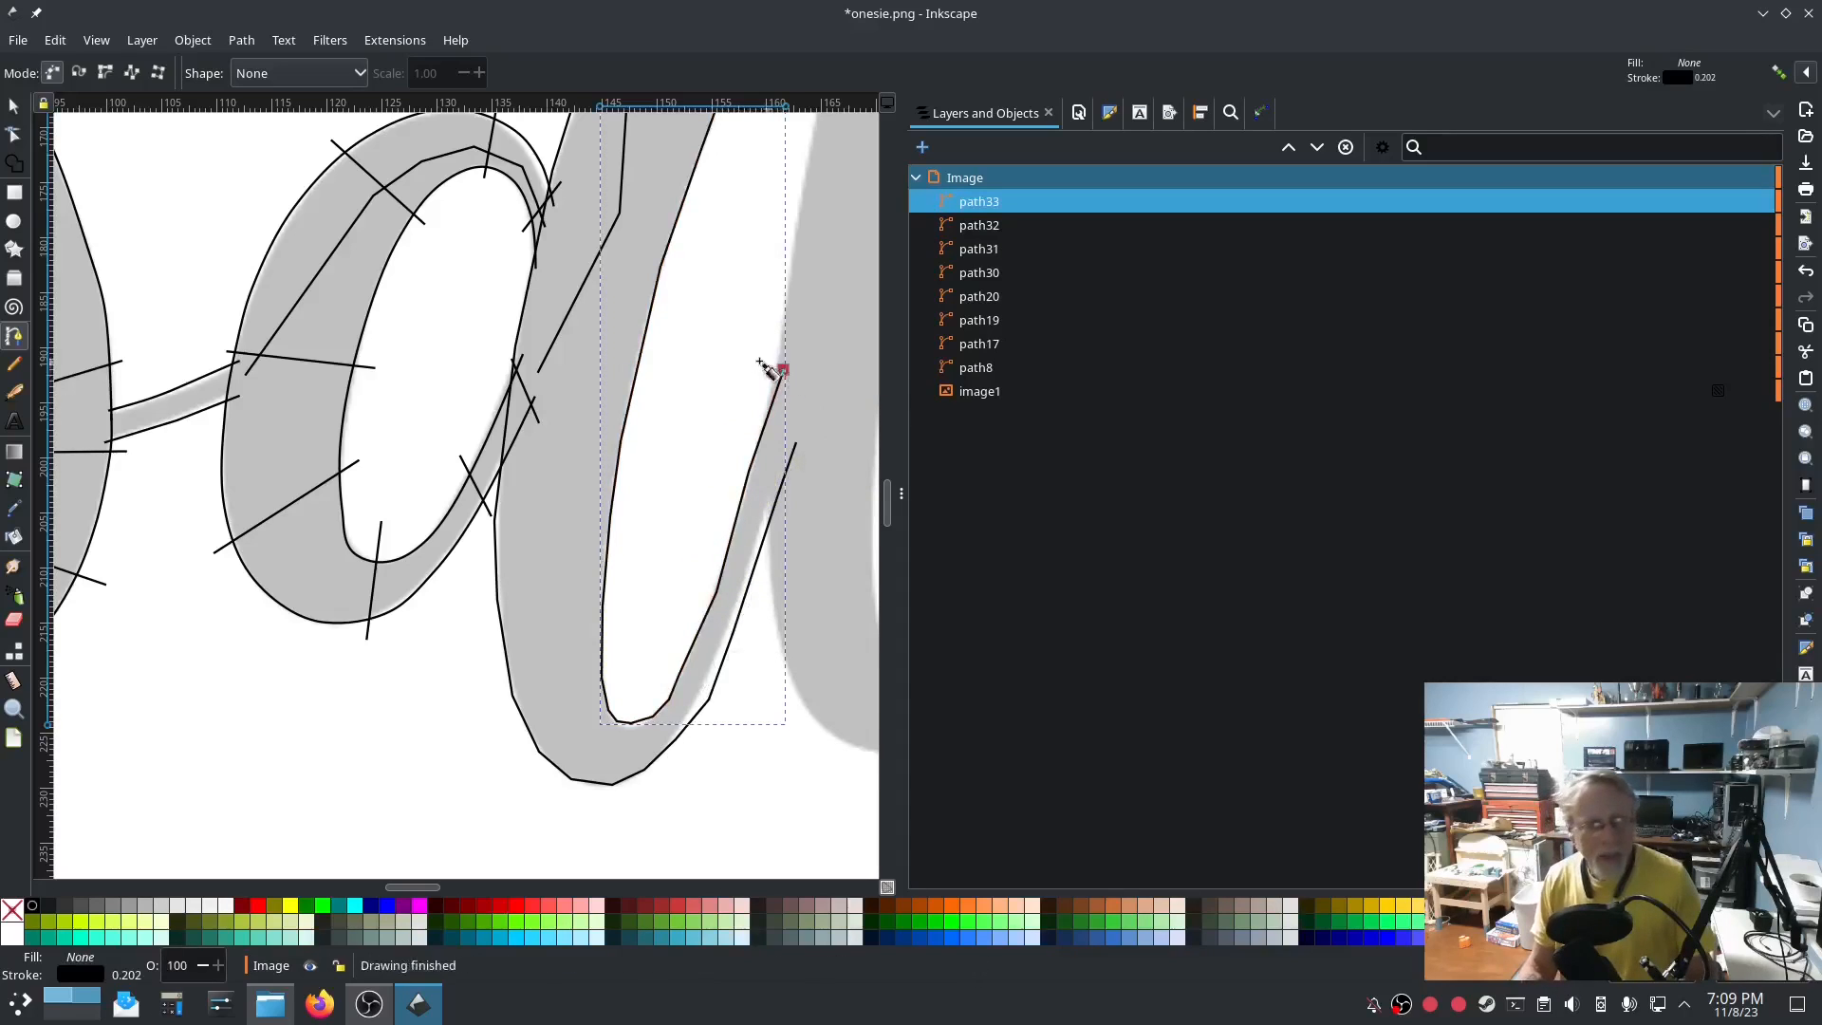
Open both stem paths for node editing and nudge the outer path's lower-right node by about -0.35 px, -0.52 px onto the letter edge.
click(13, 134)
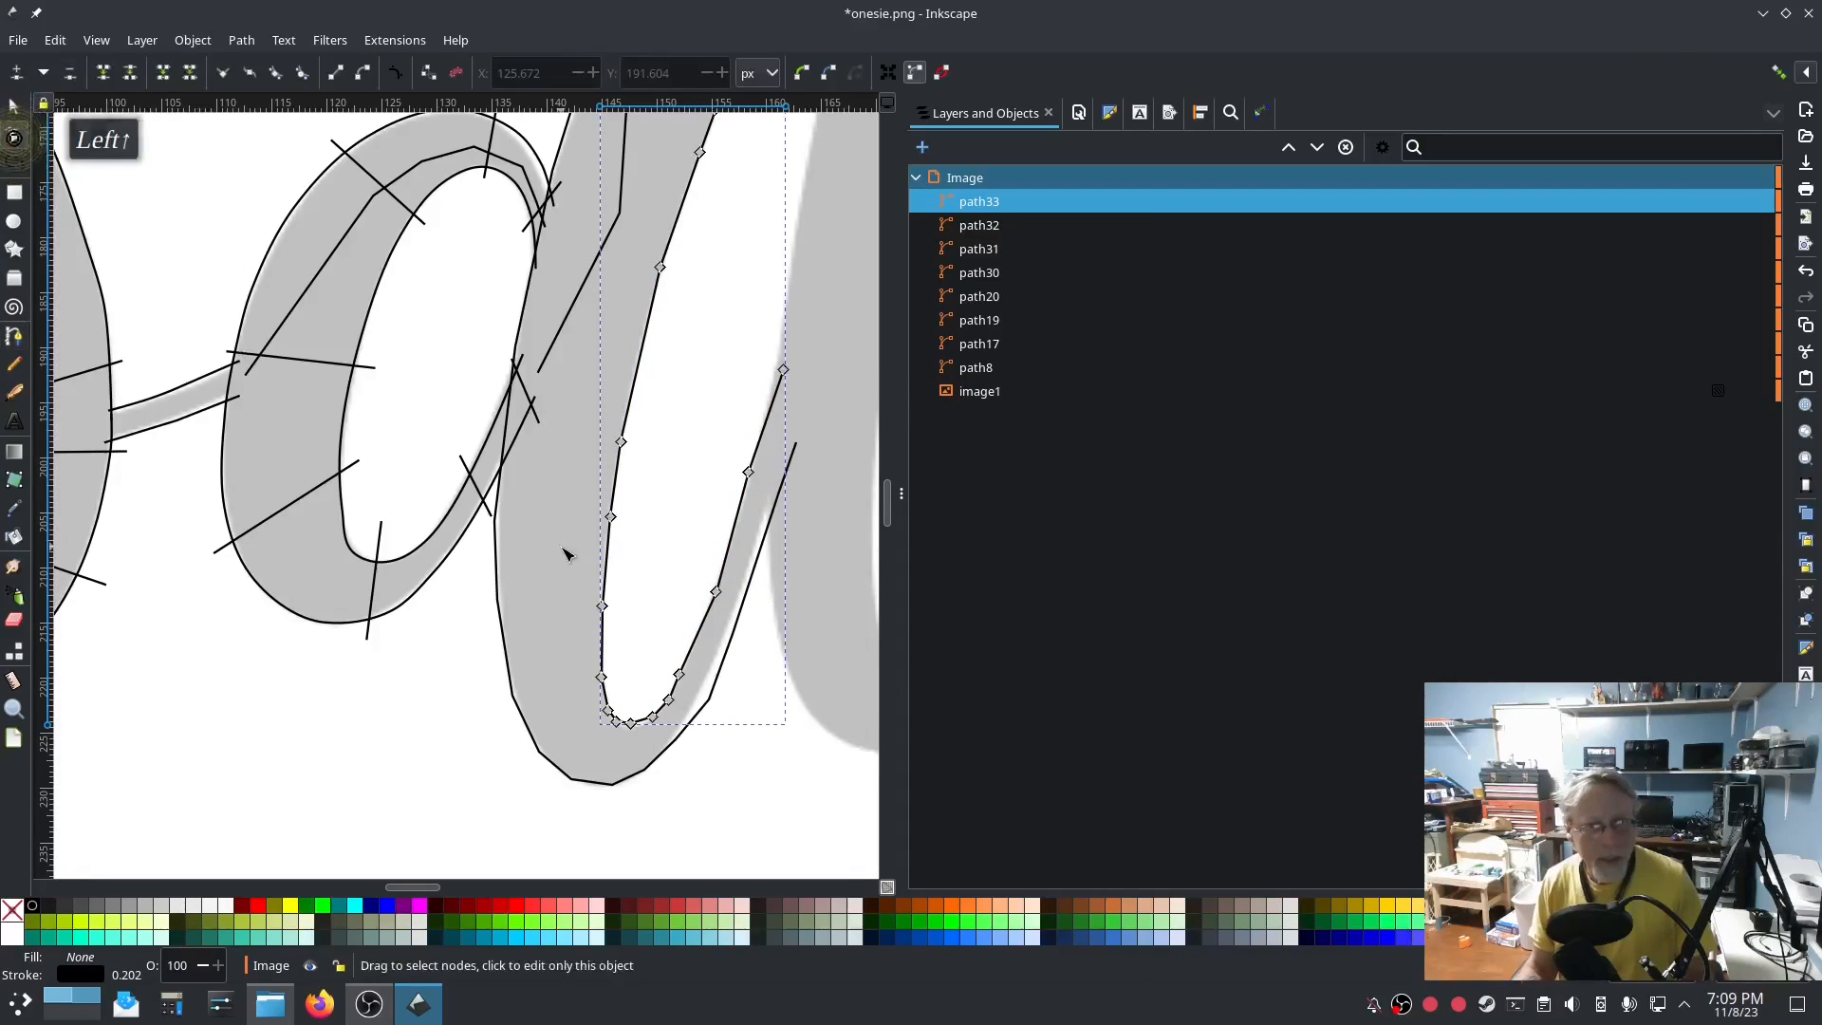
shift+click(713, 685)
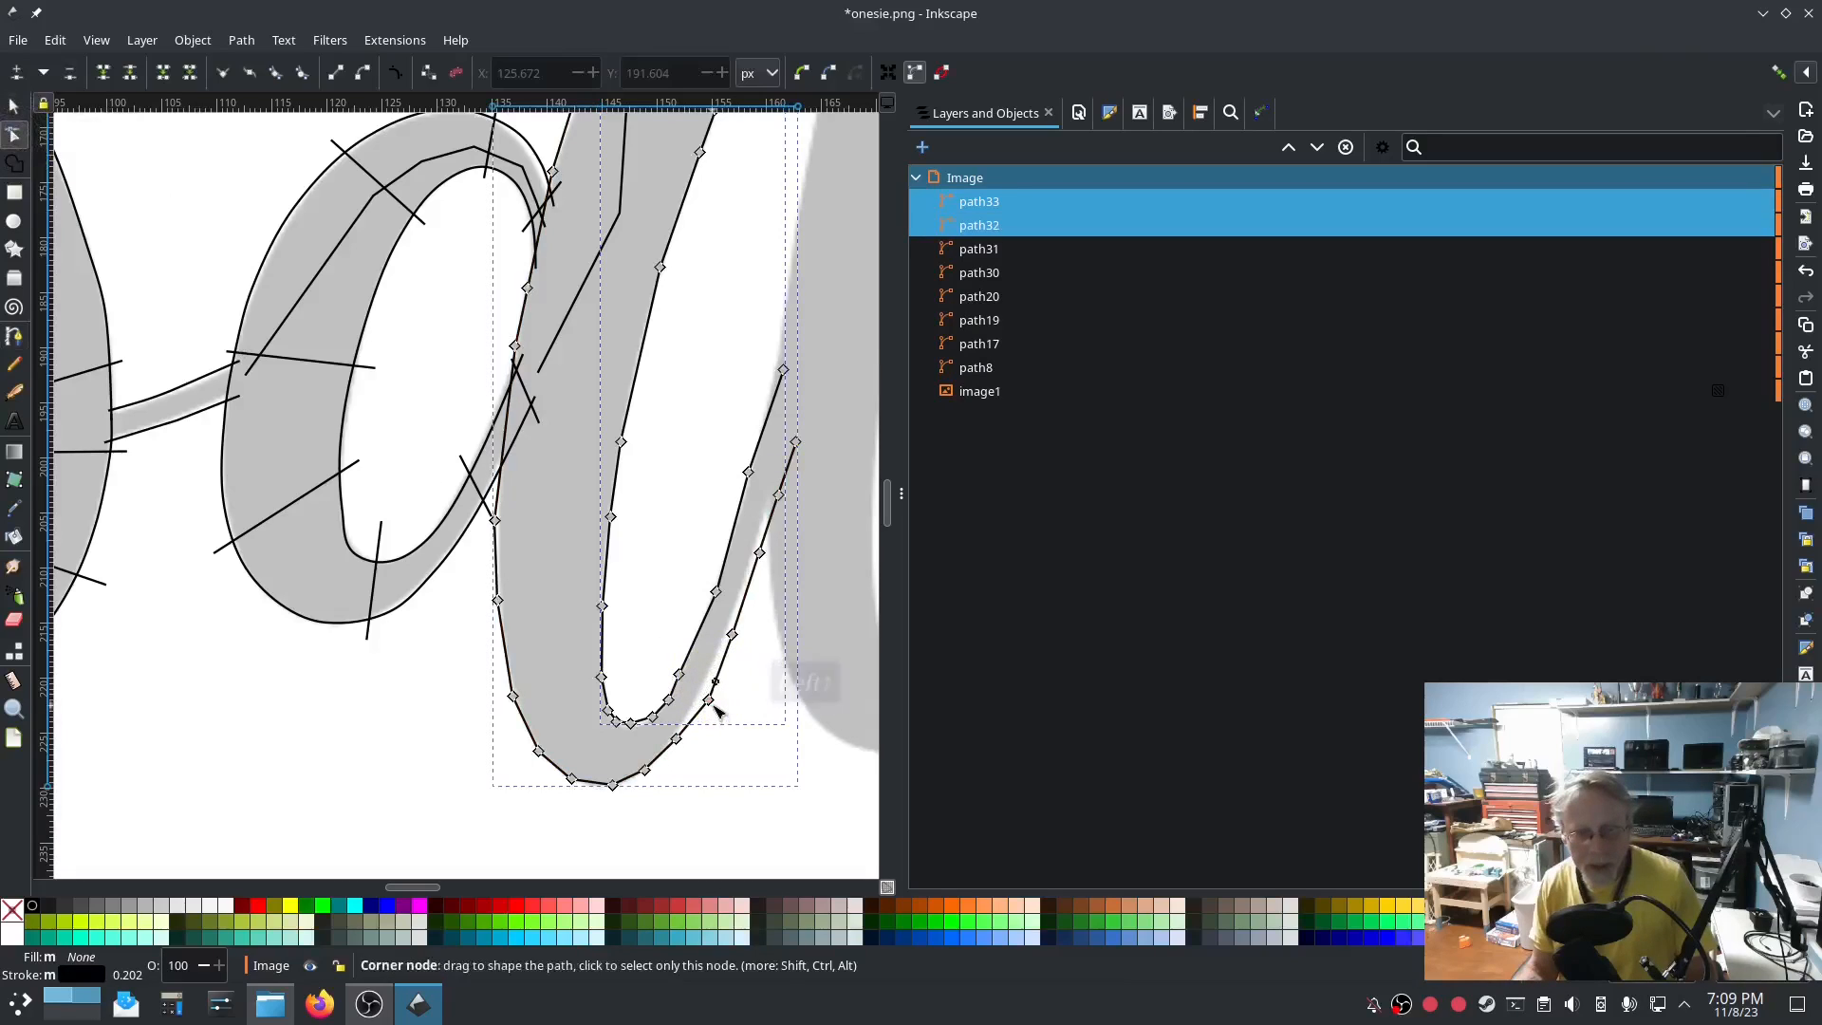
drag(708, 700, 706, 696)
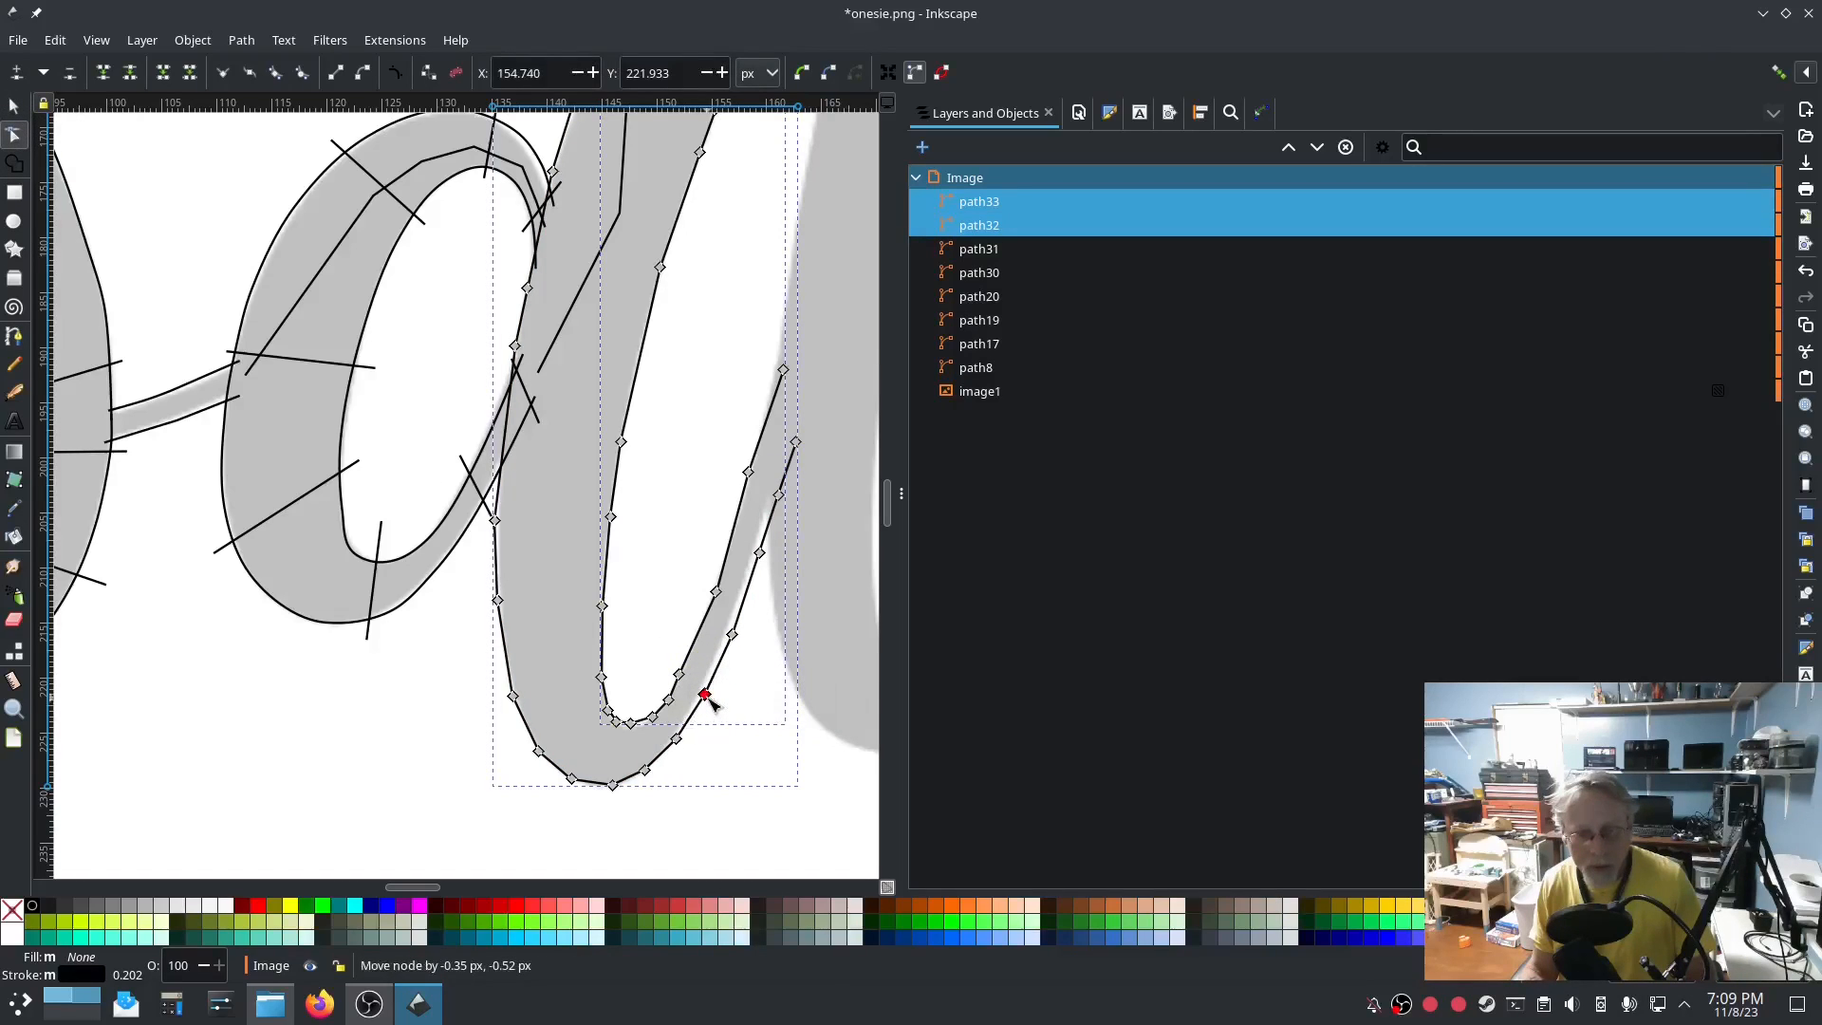
Make all nodes of the outer stem path auto-smooth, then do the same for the inner stem path.
click(710, 700)
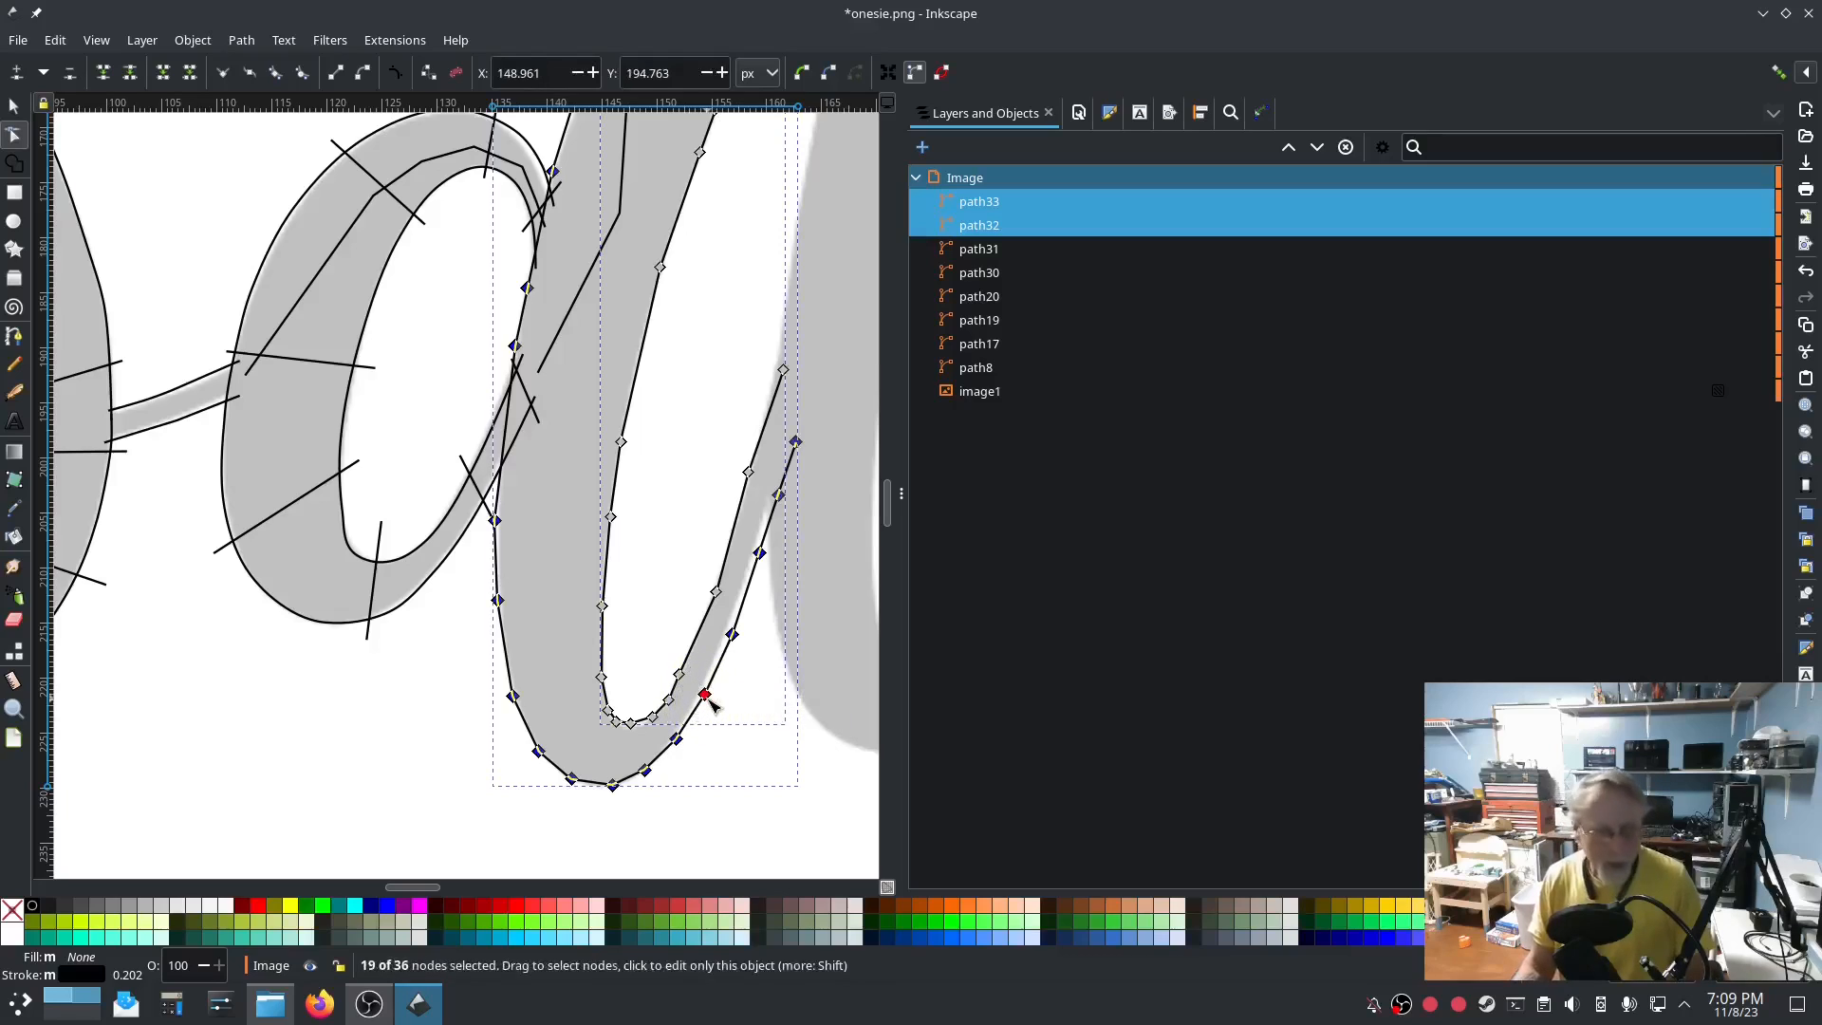
click(302, 73)
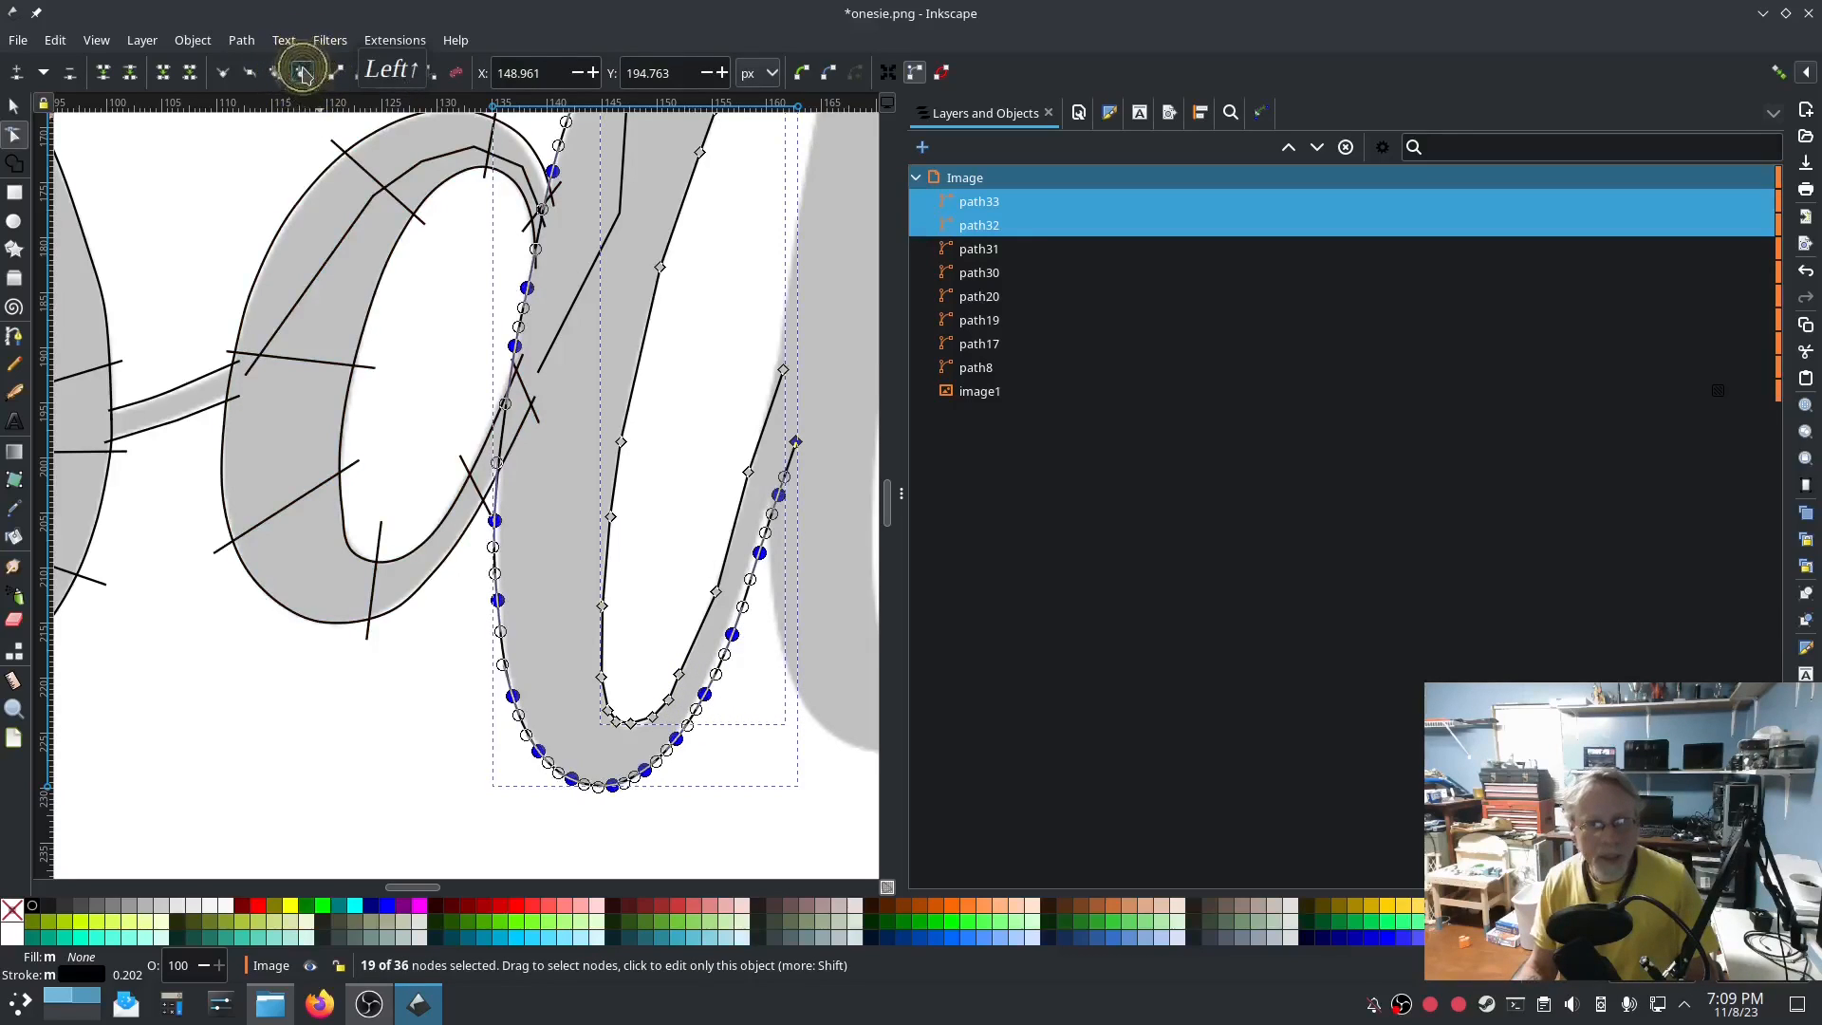
click(638, 368)
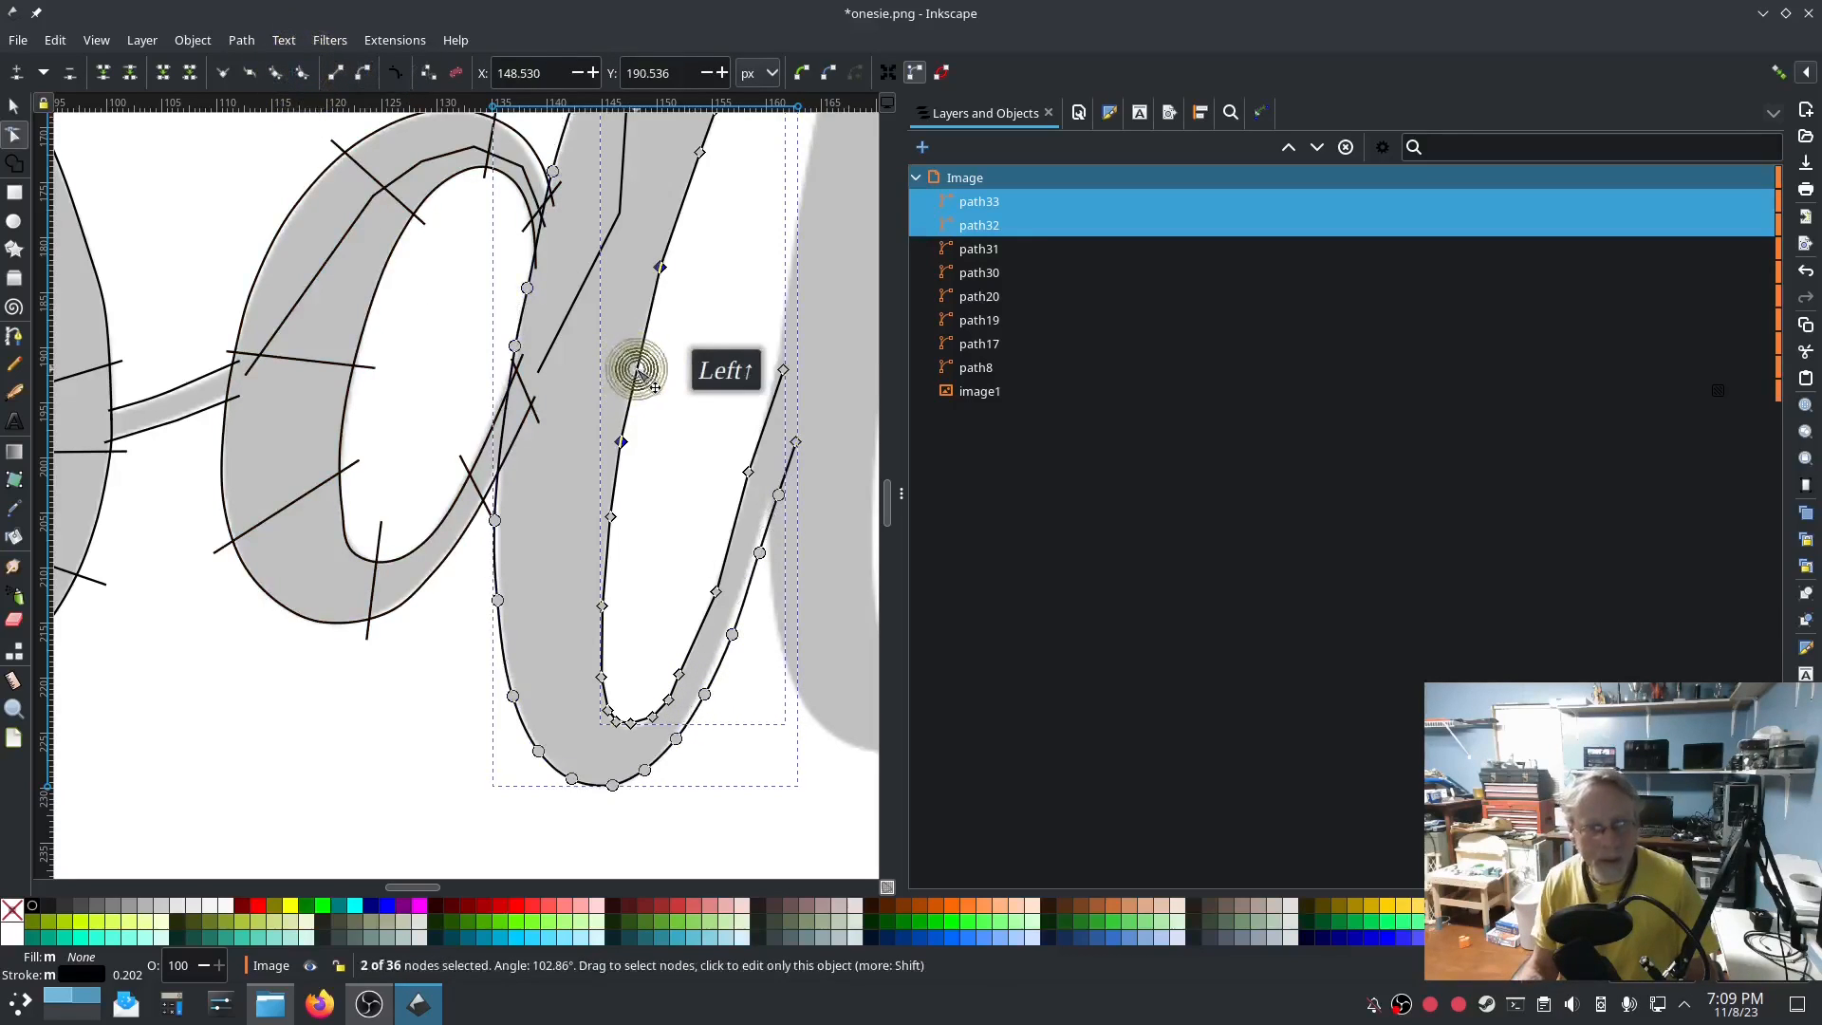
click(303, 73)
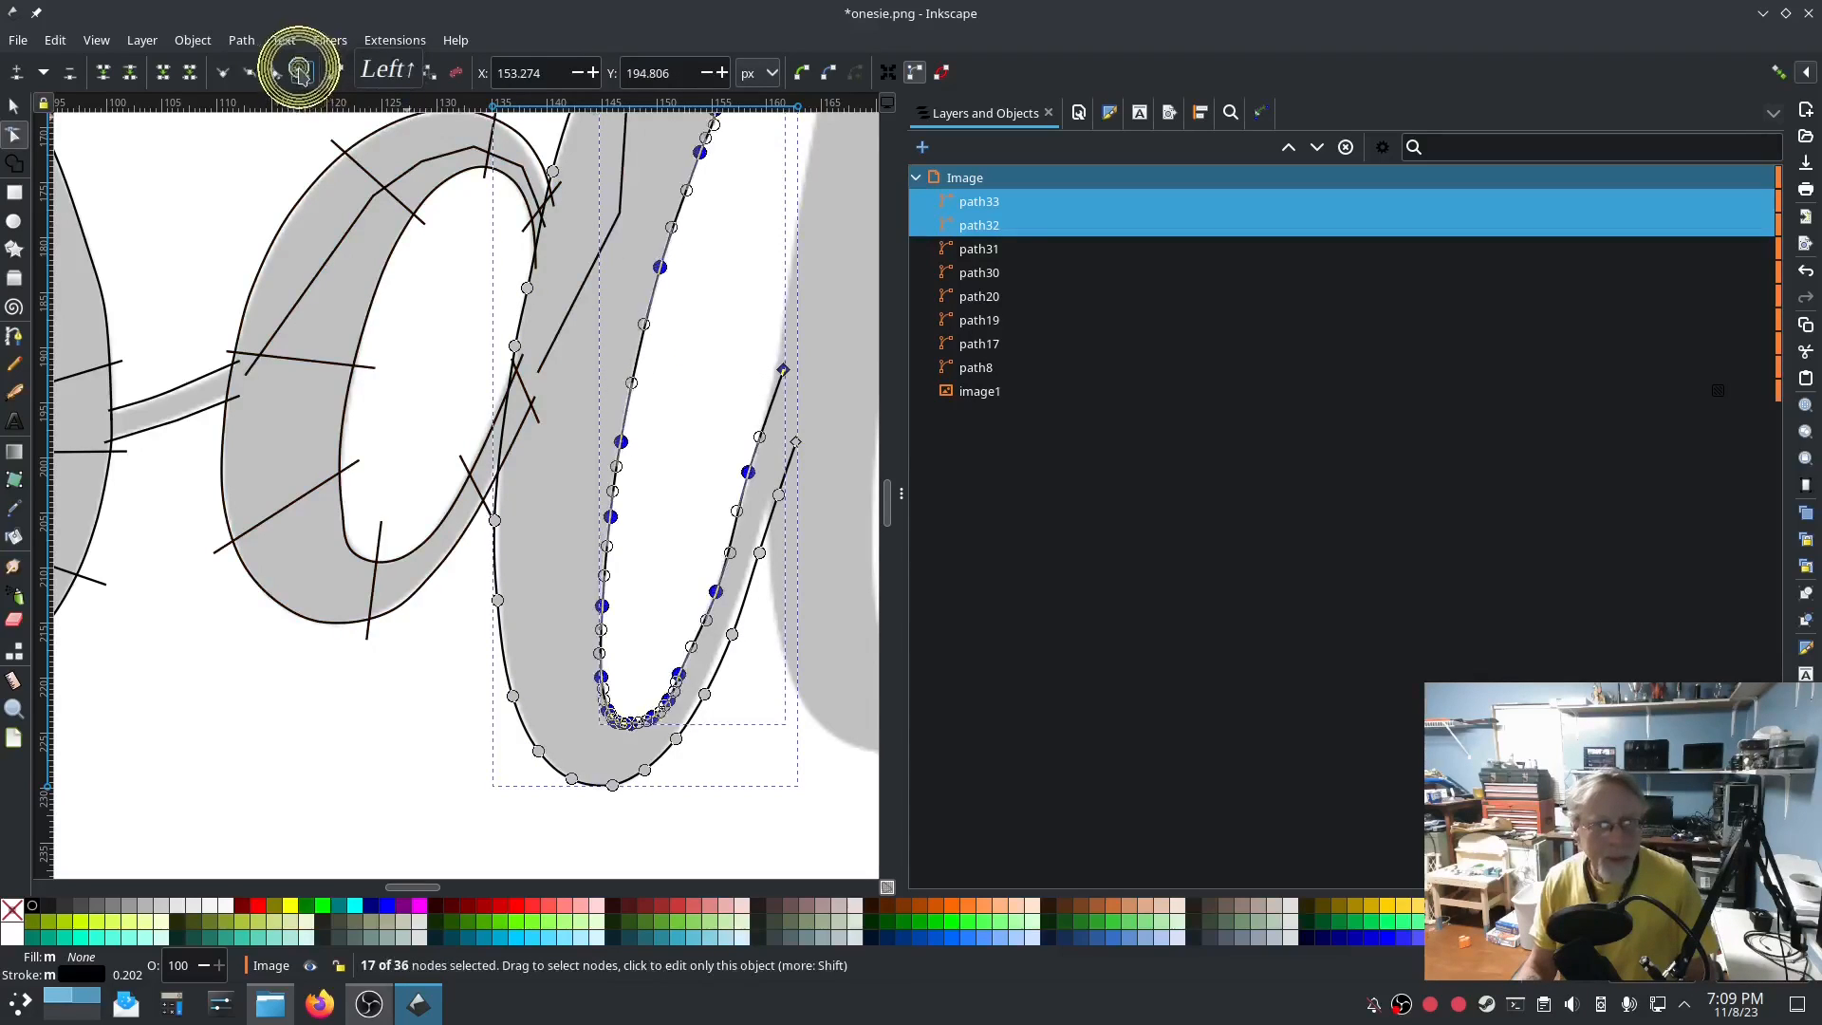
click(355, 744)
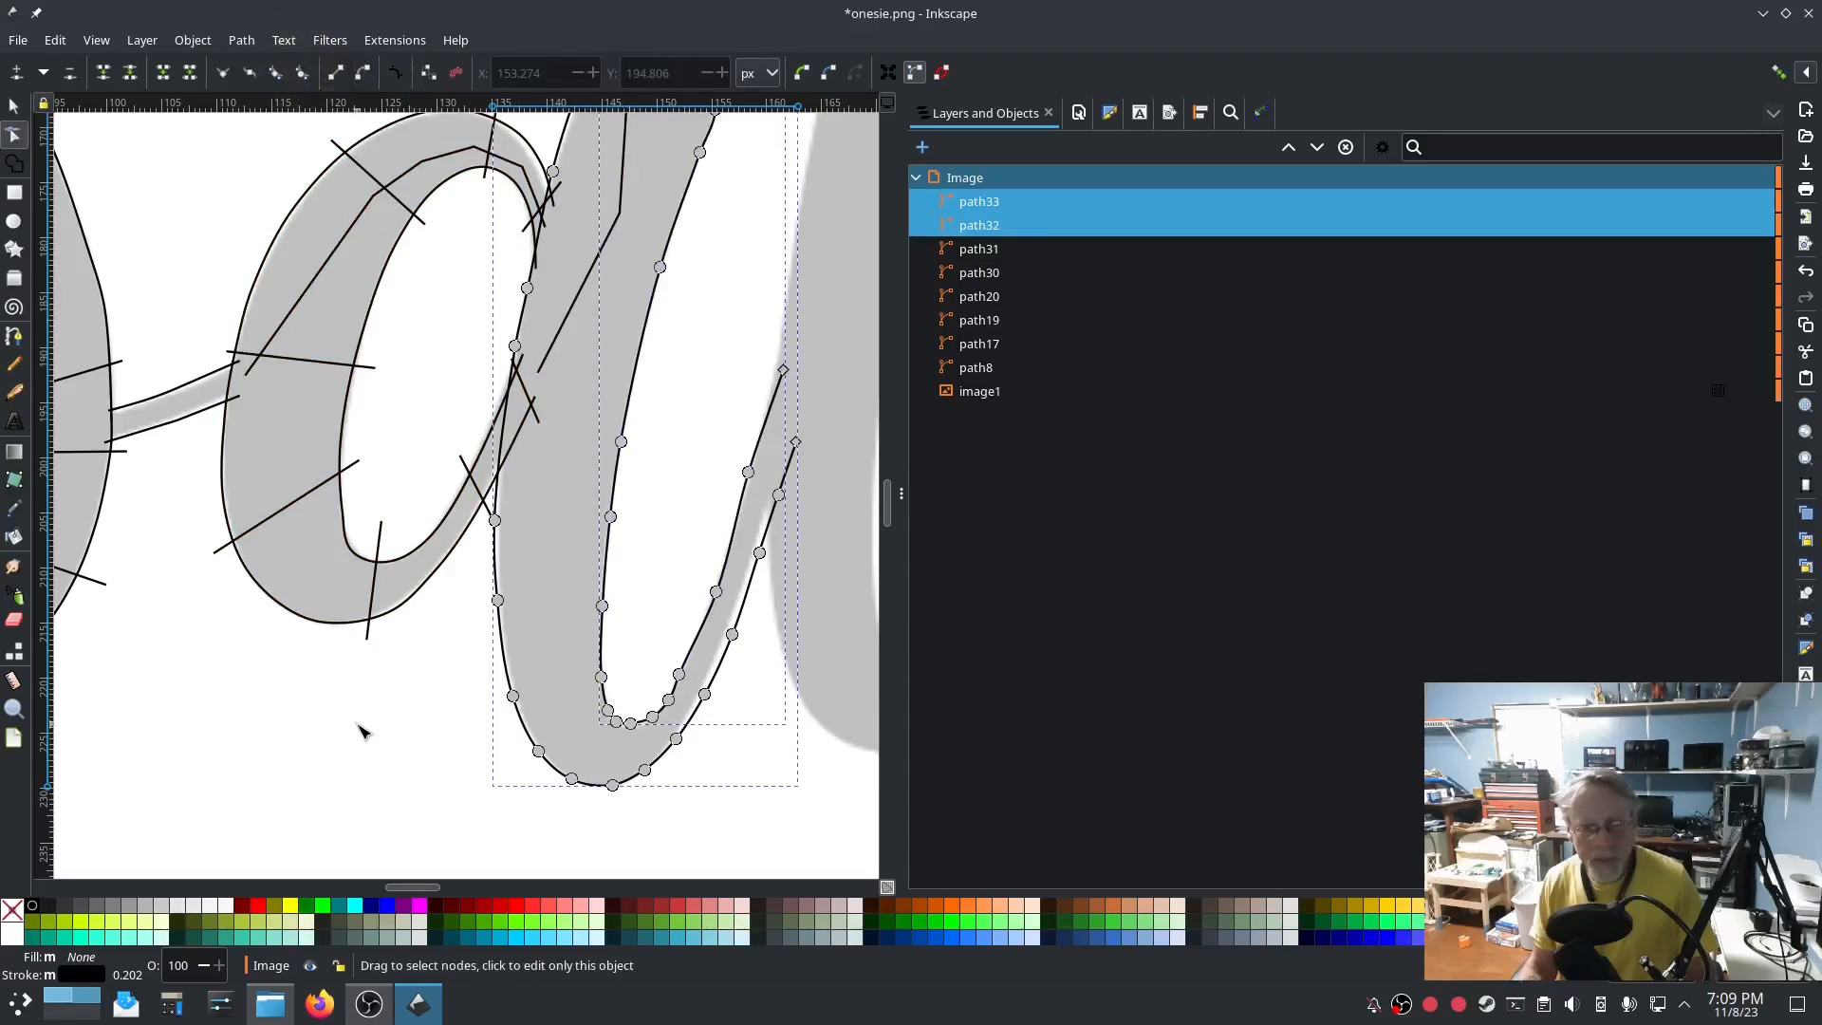
Draw three straight crossing lines over the stem's outlines with the Pencil tool, near its top, middle and lower part.
scroll(422, 764, up, 3)
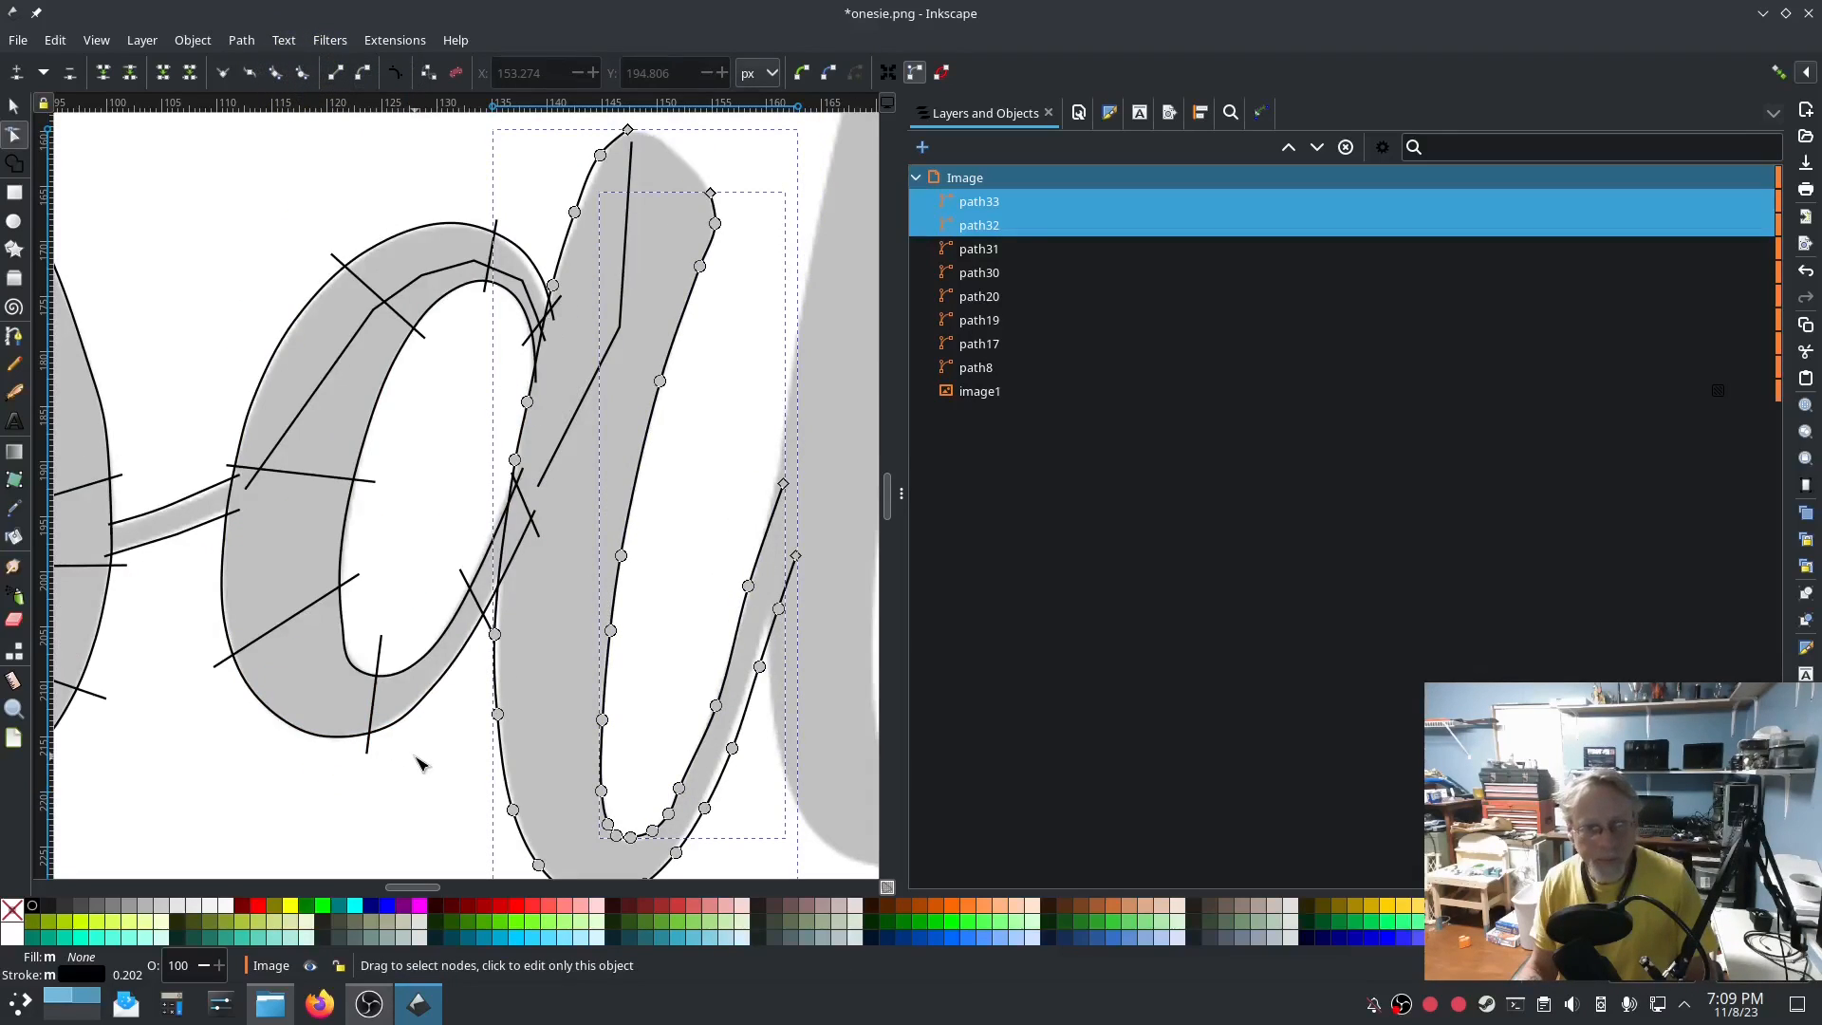
click(15, 363)
click(577, 149)
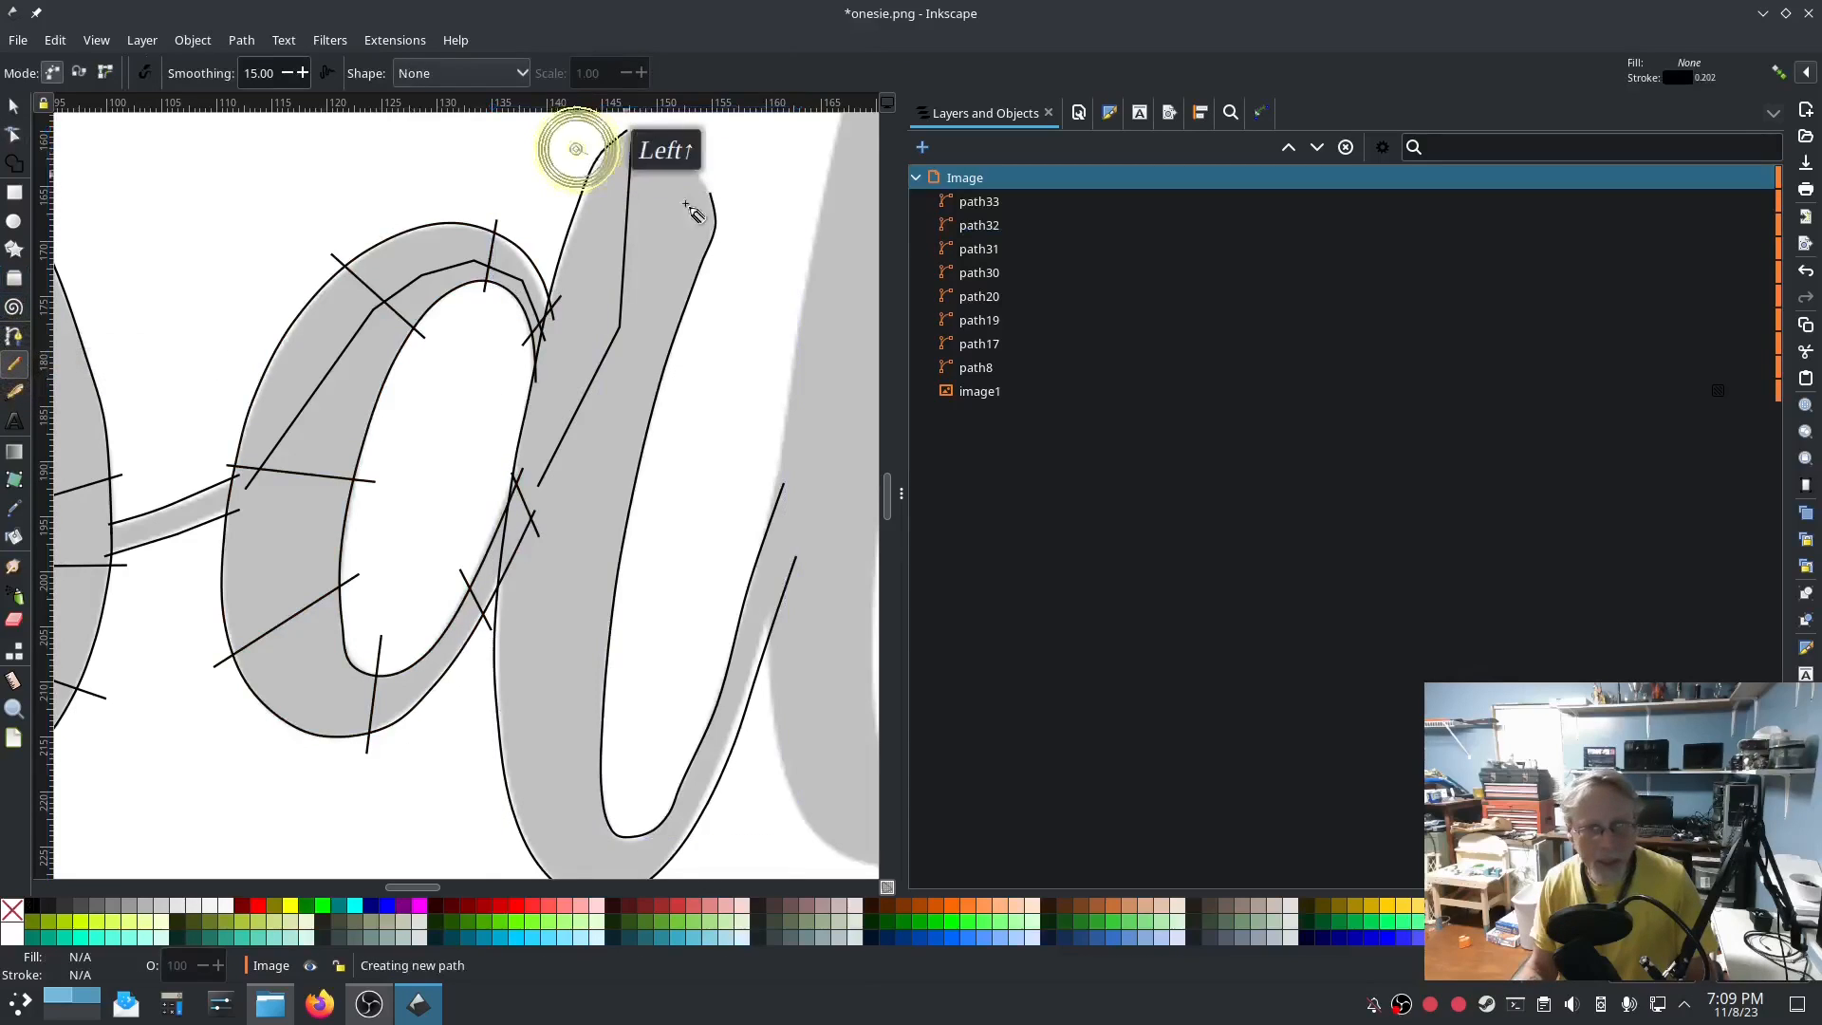
click(743, 231)
click(512, 417)
click(658, 454)
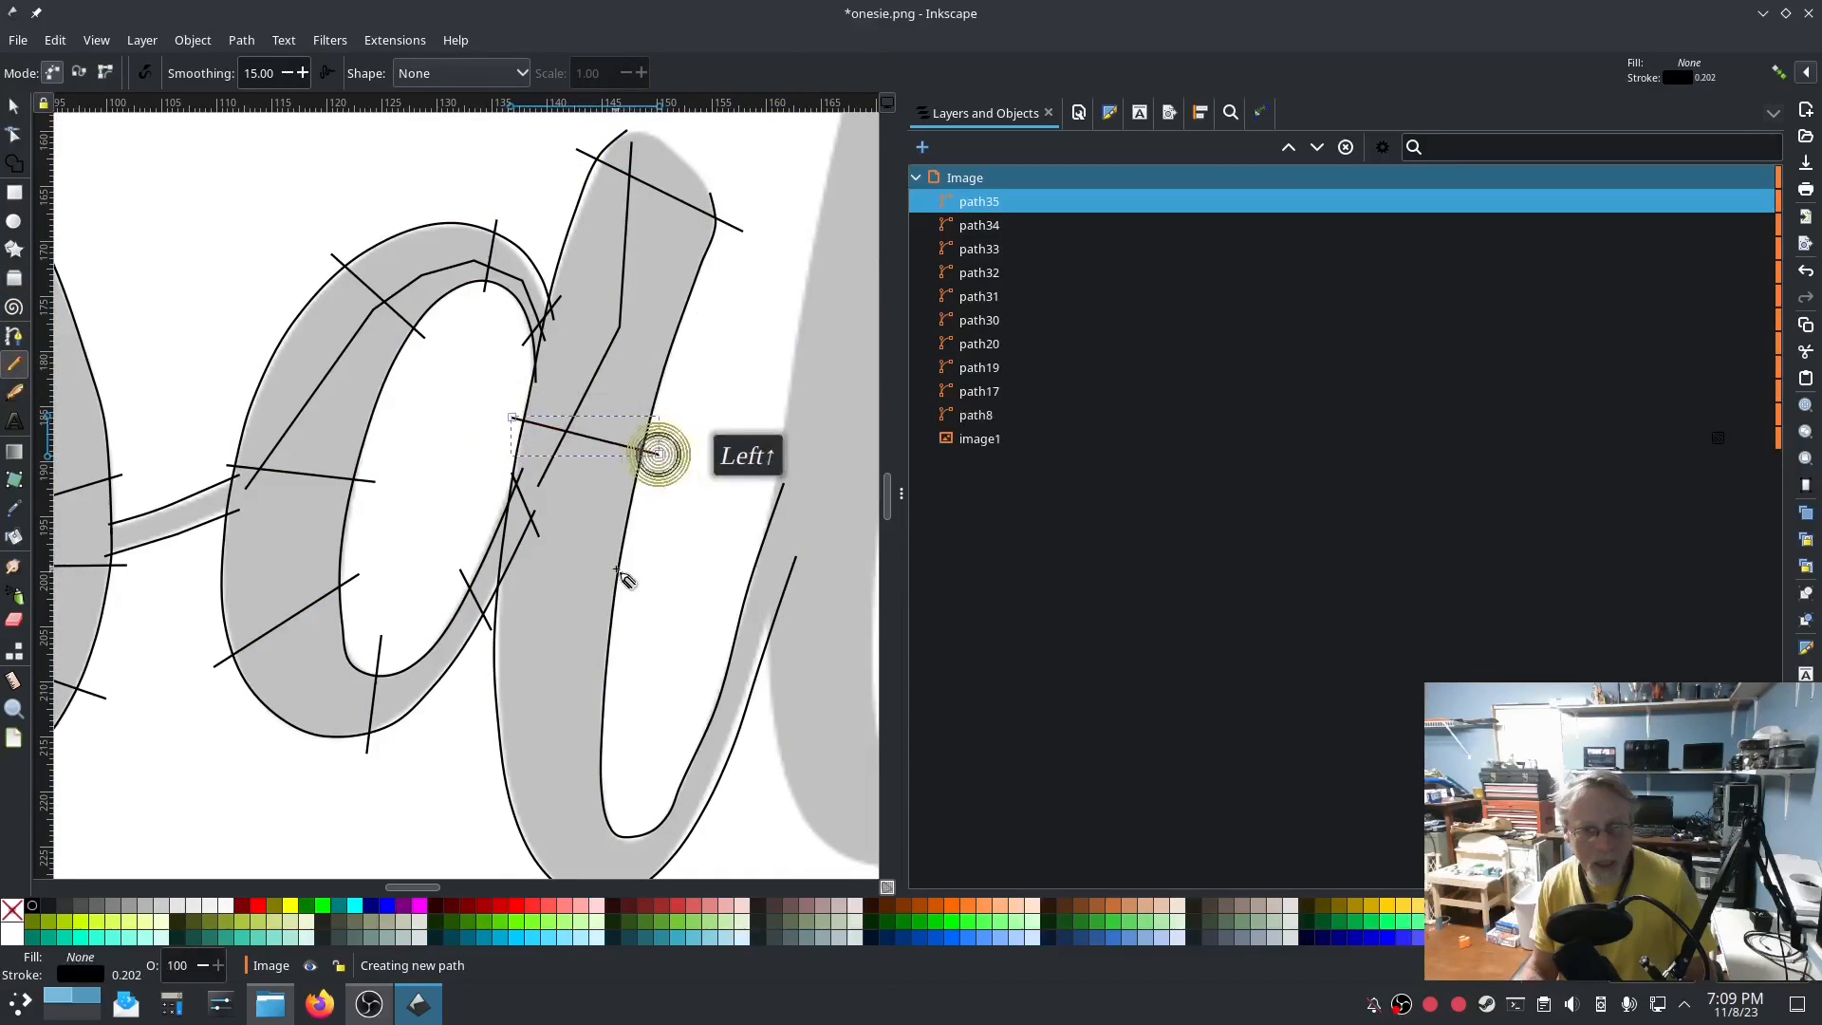
click(481, 761)
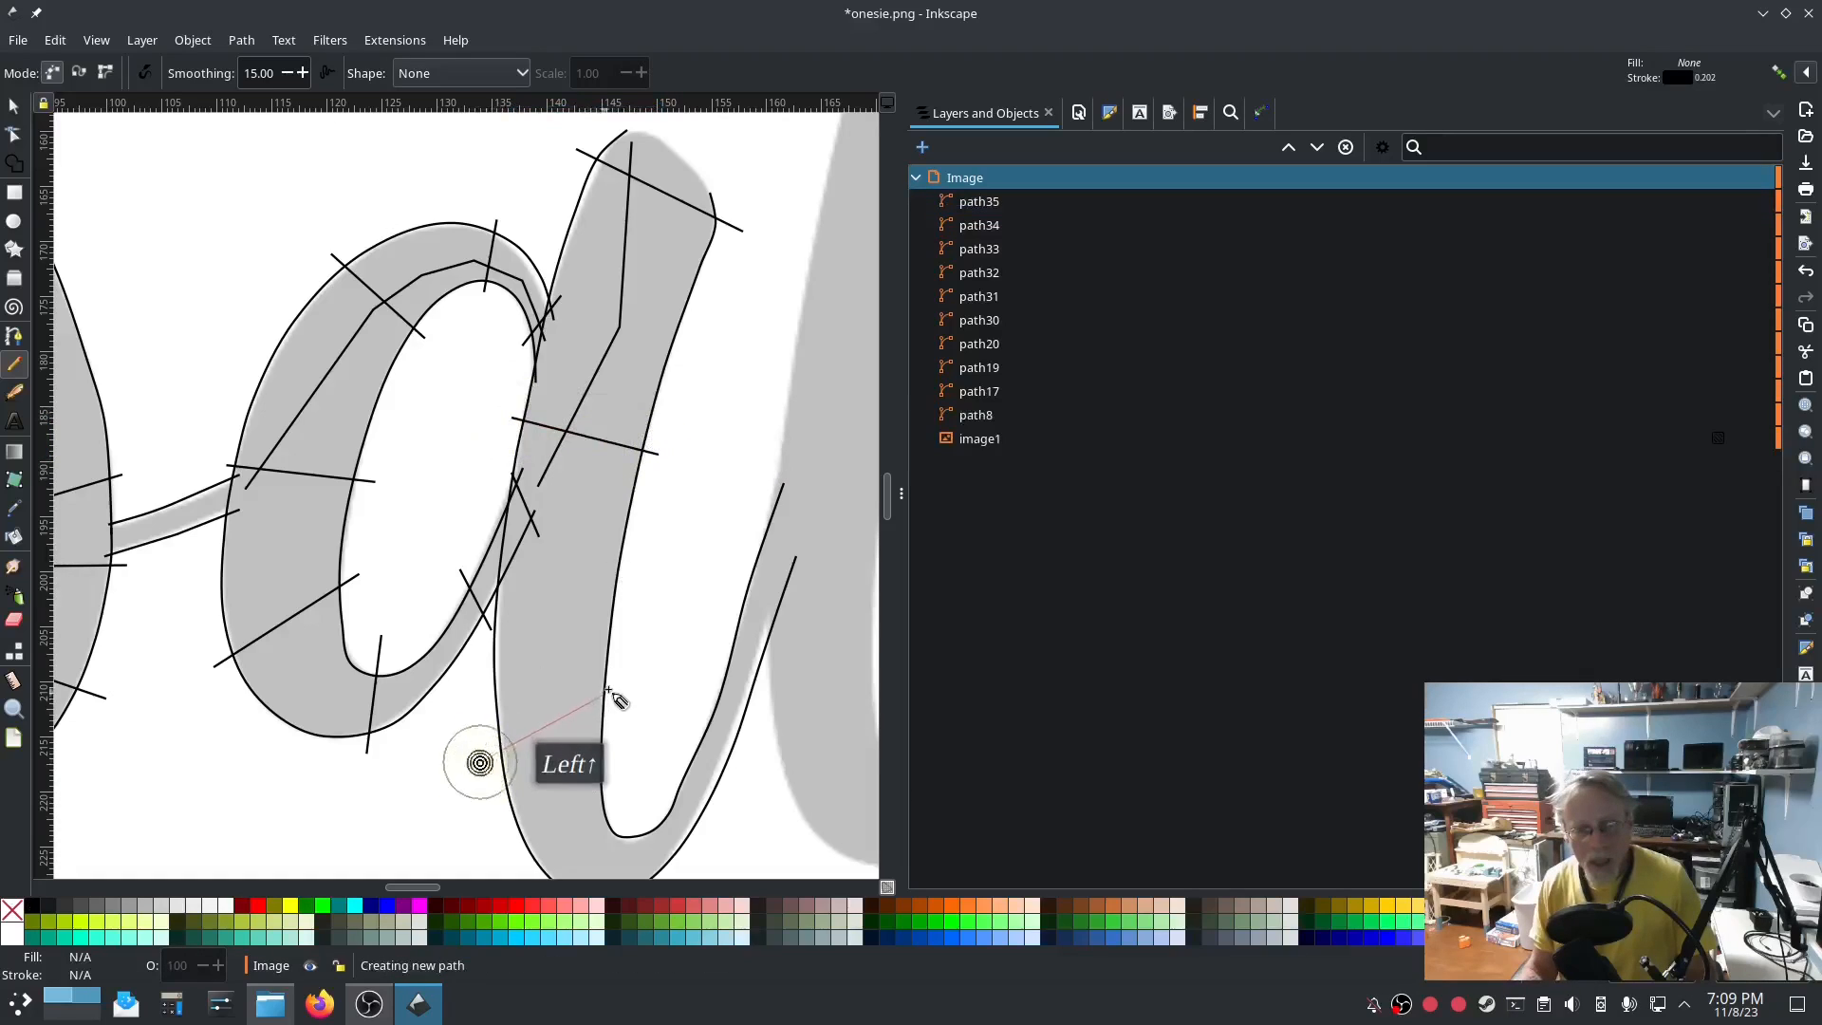
click(623, 662)
Draw four more straight crossing lines over the stem's outlines, around its bottom curve and up the thin connecting stroke.
scroll(624, 662, down, 3)
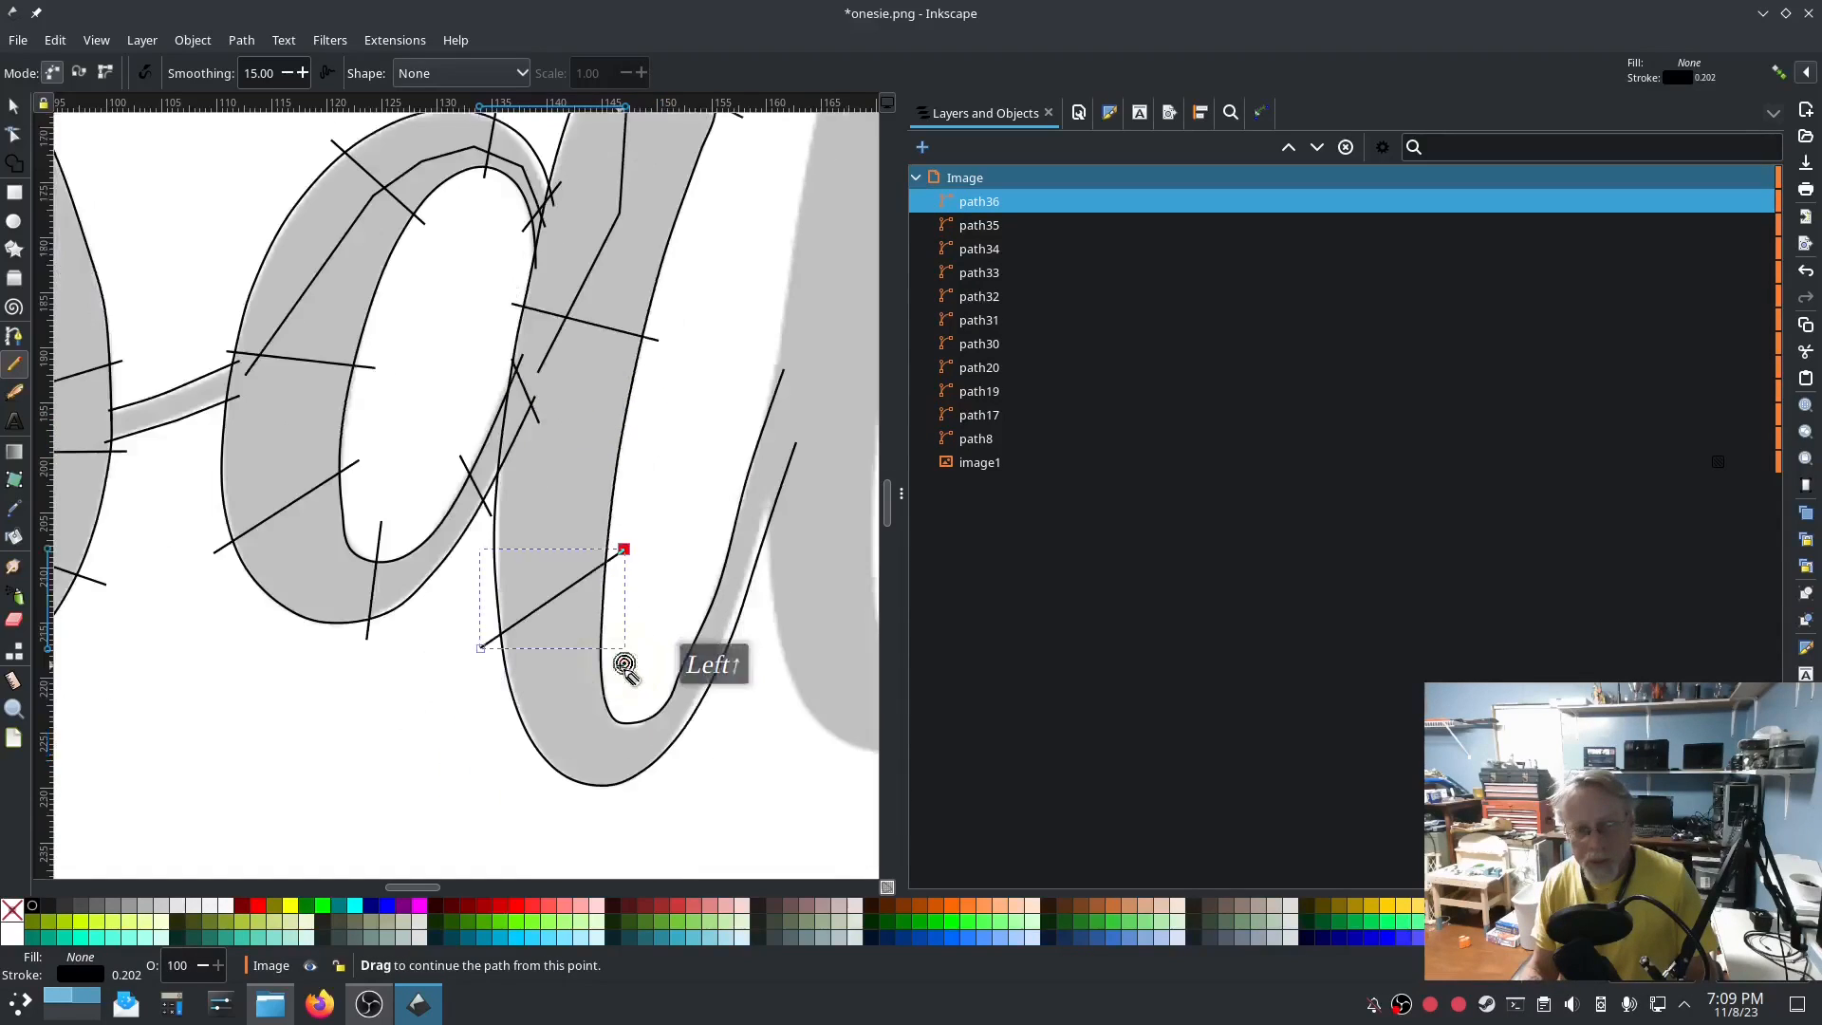
click(540, 782)
click(617, 677)
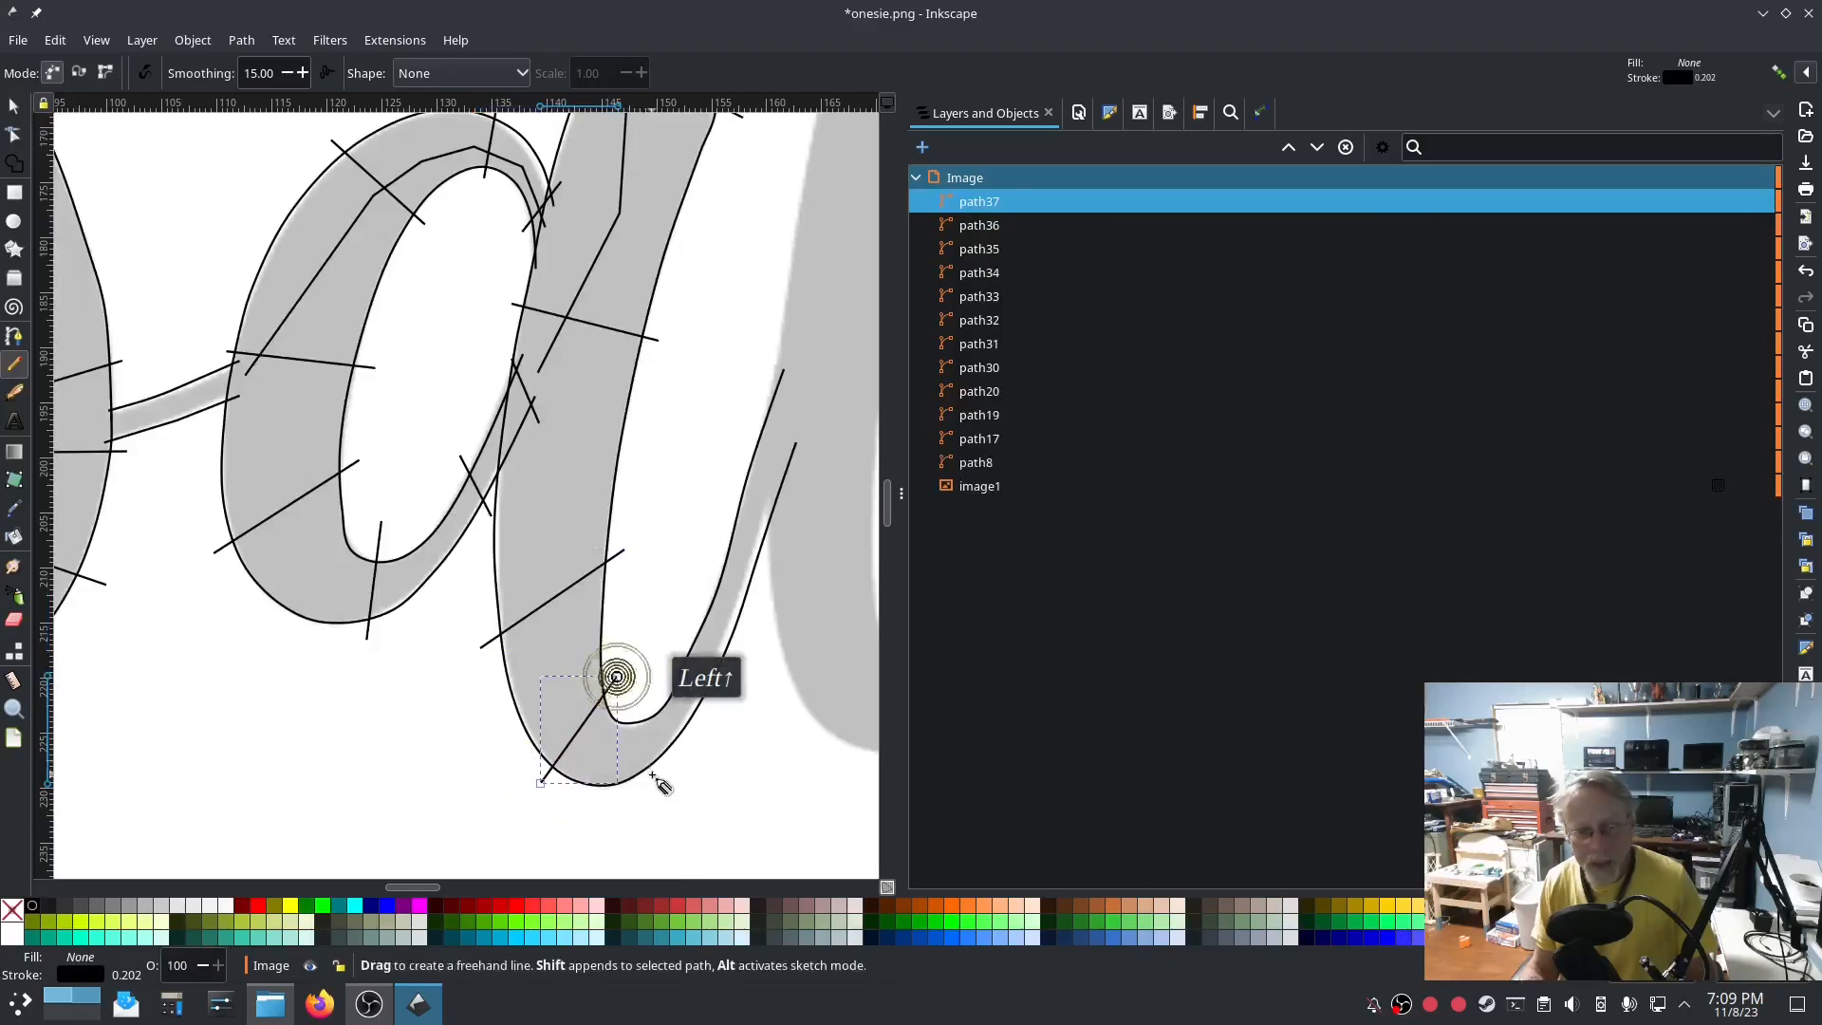
click(685, 759)
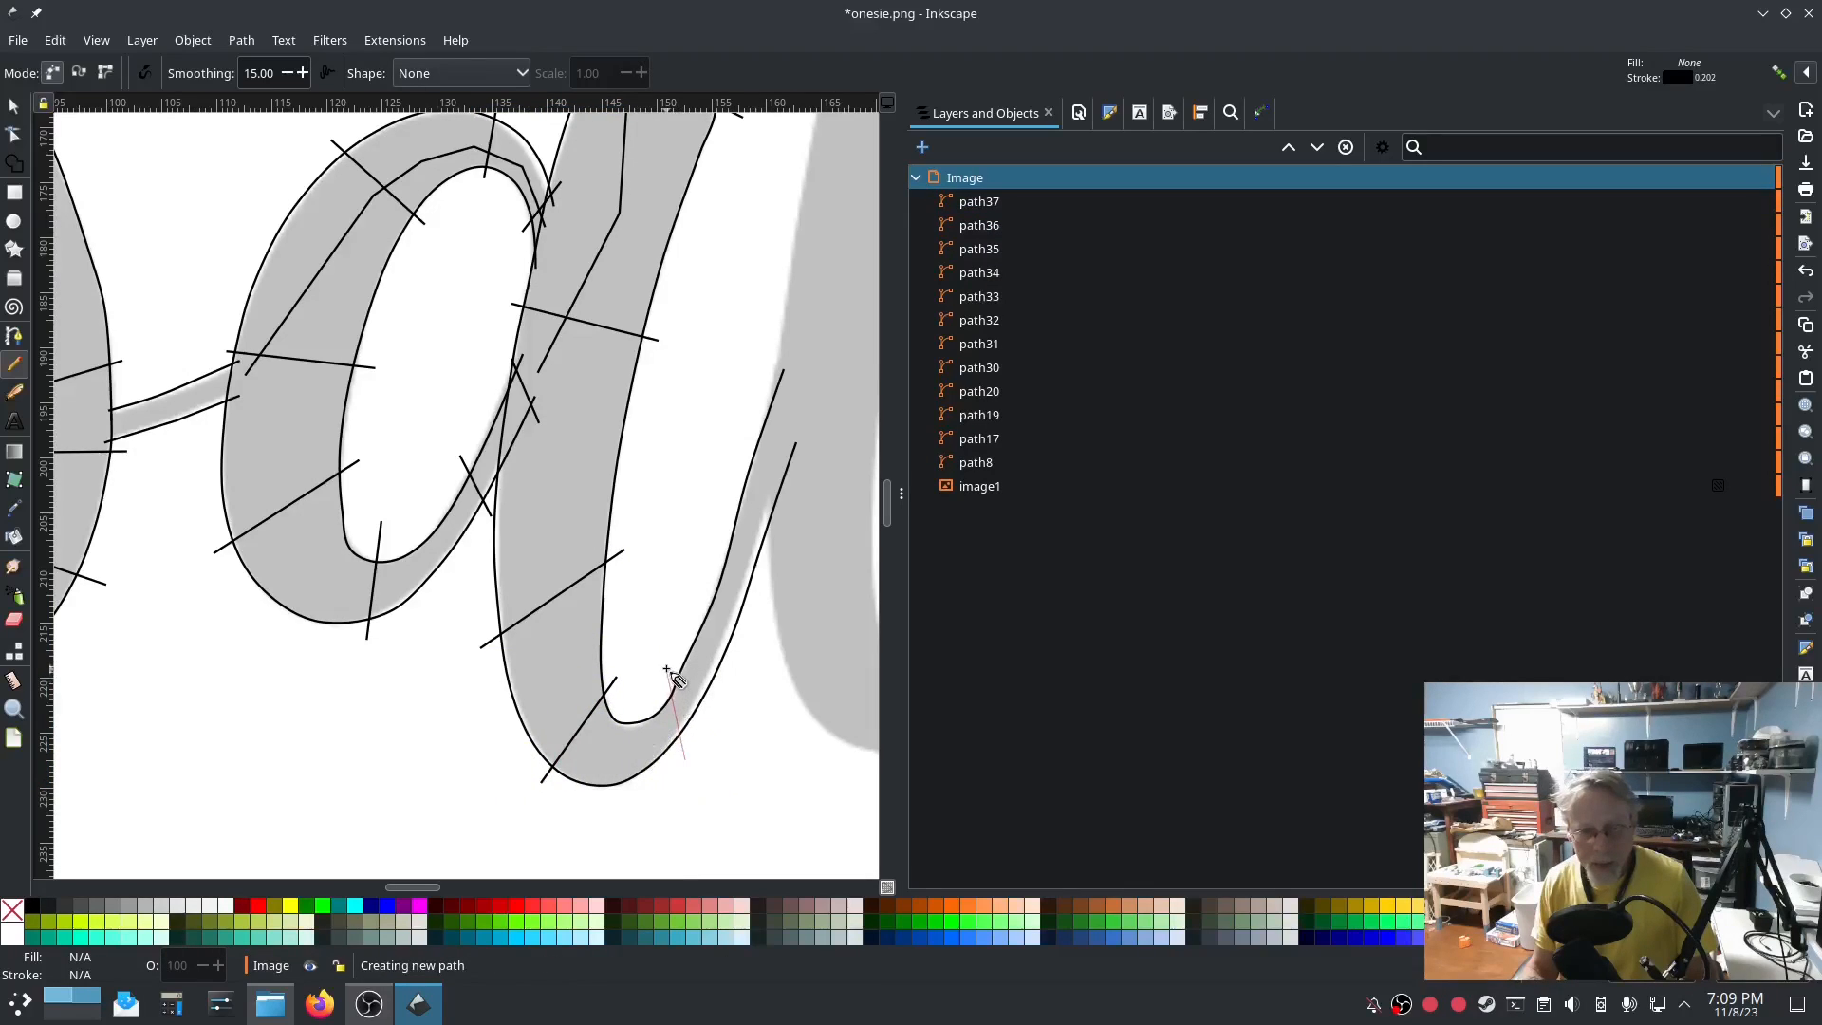
click(671, 662)
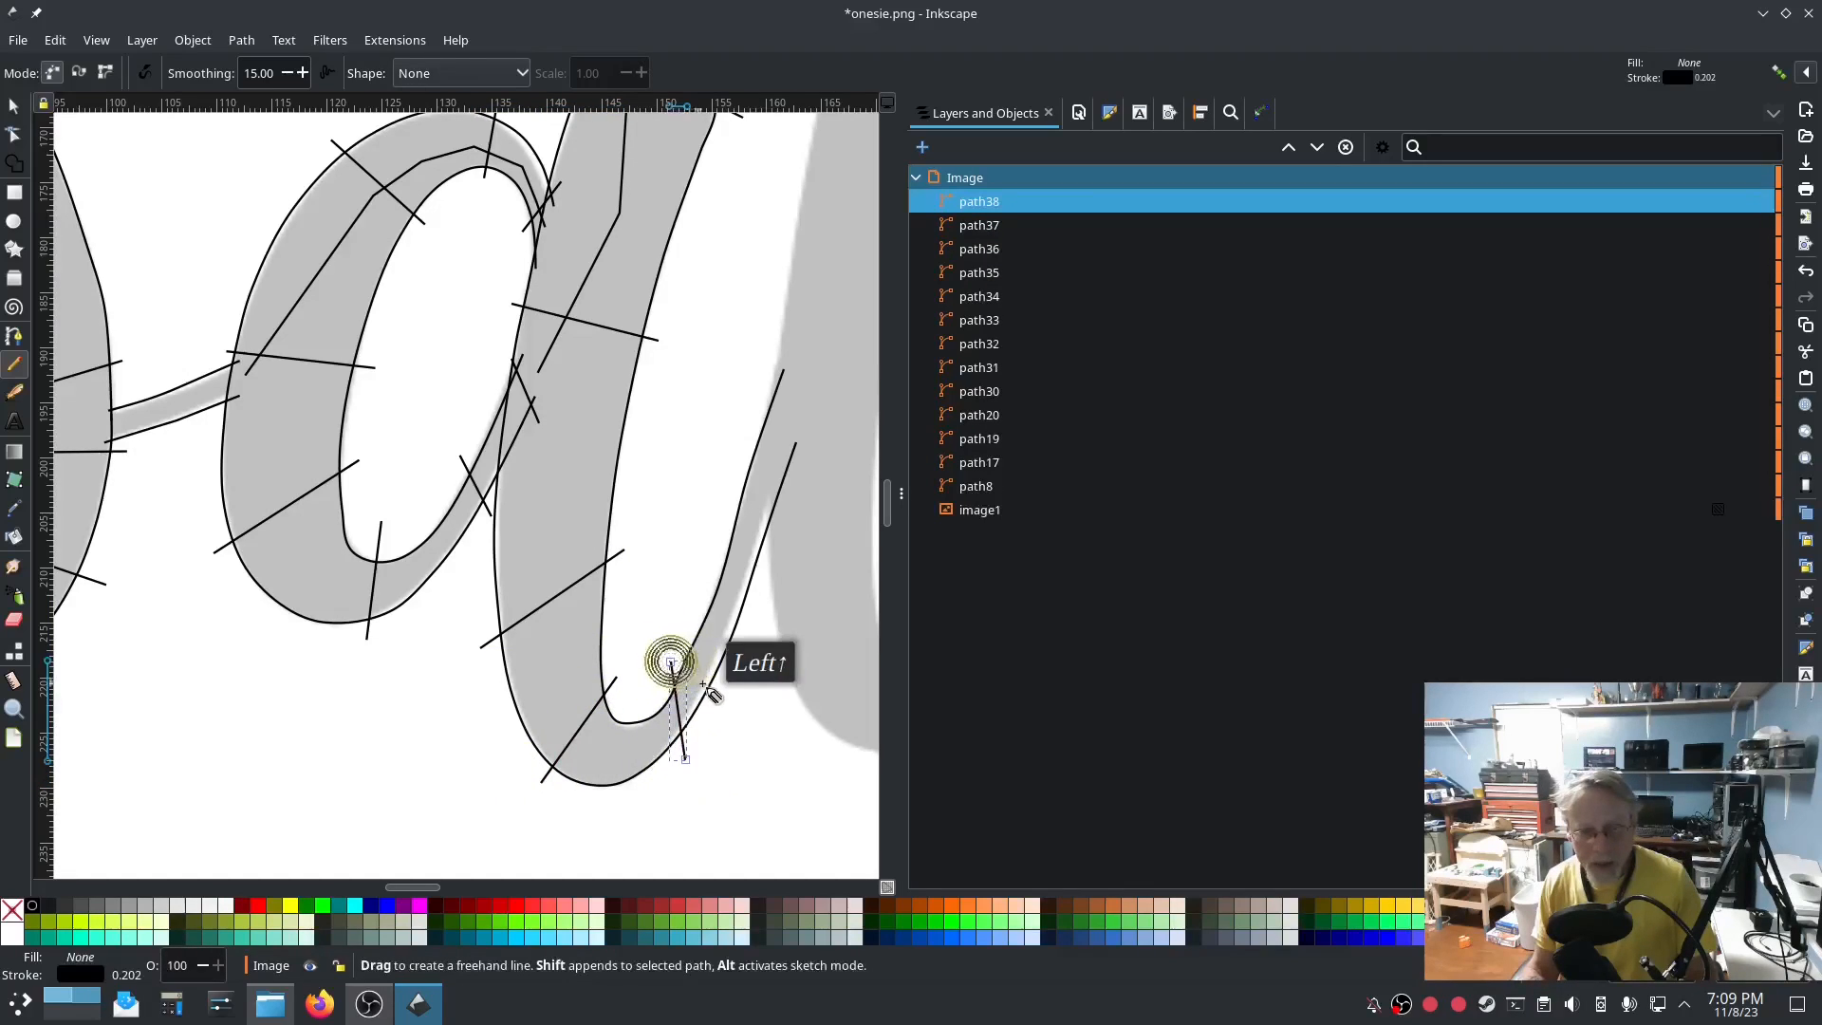
click(741, 636)
click(706, 588)
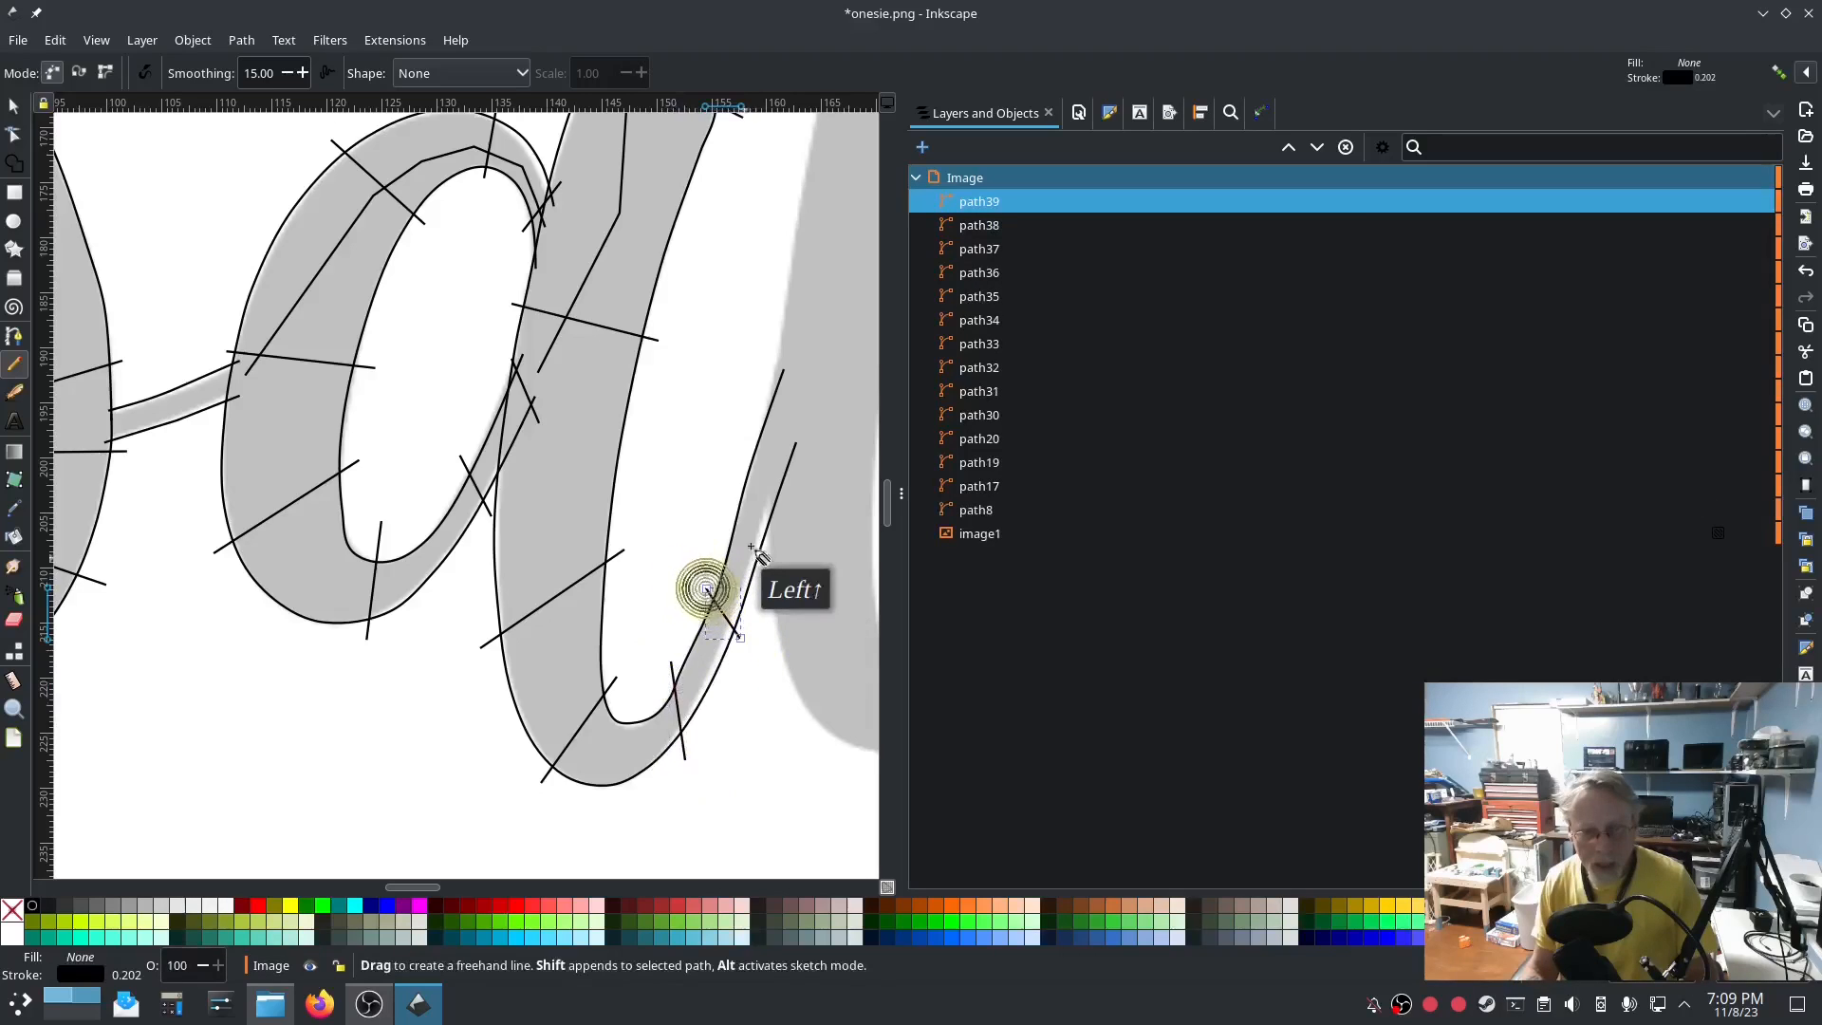
click(782, 478)
click(752, 419)
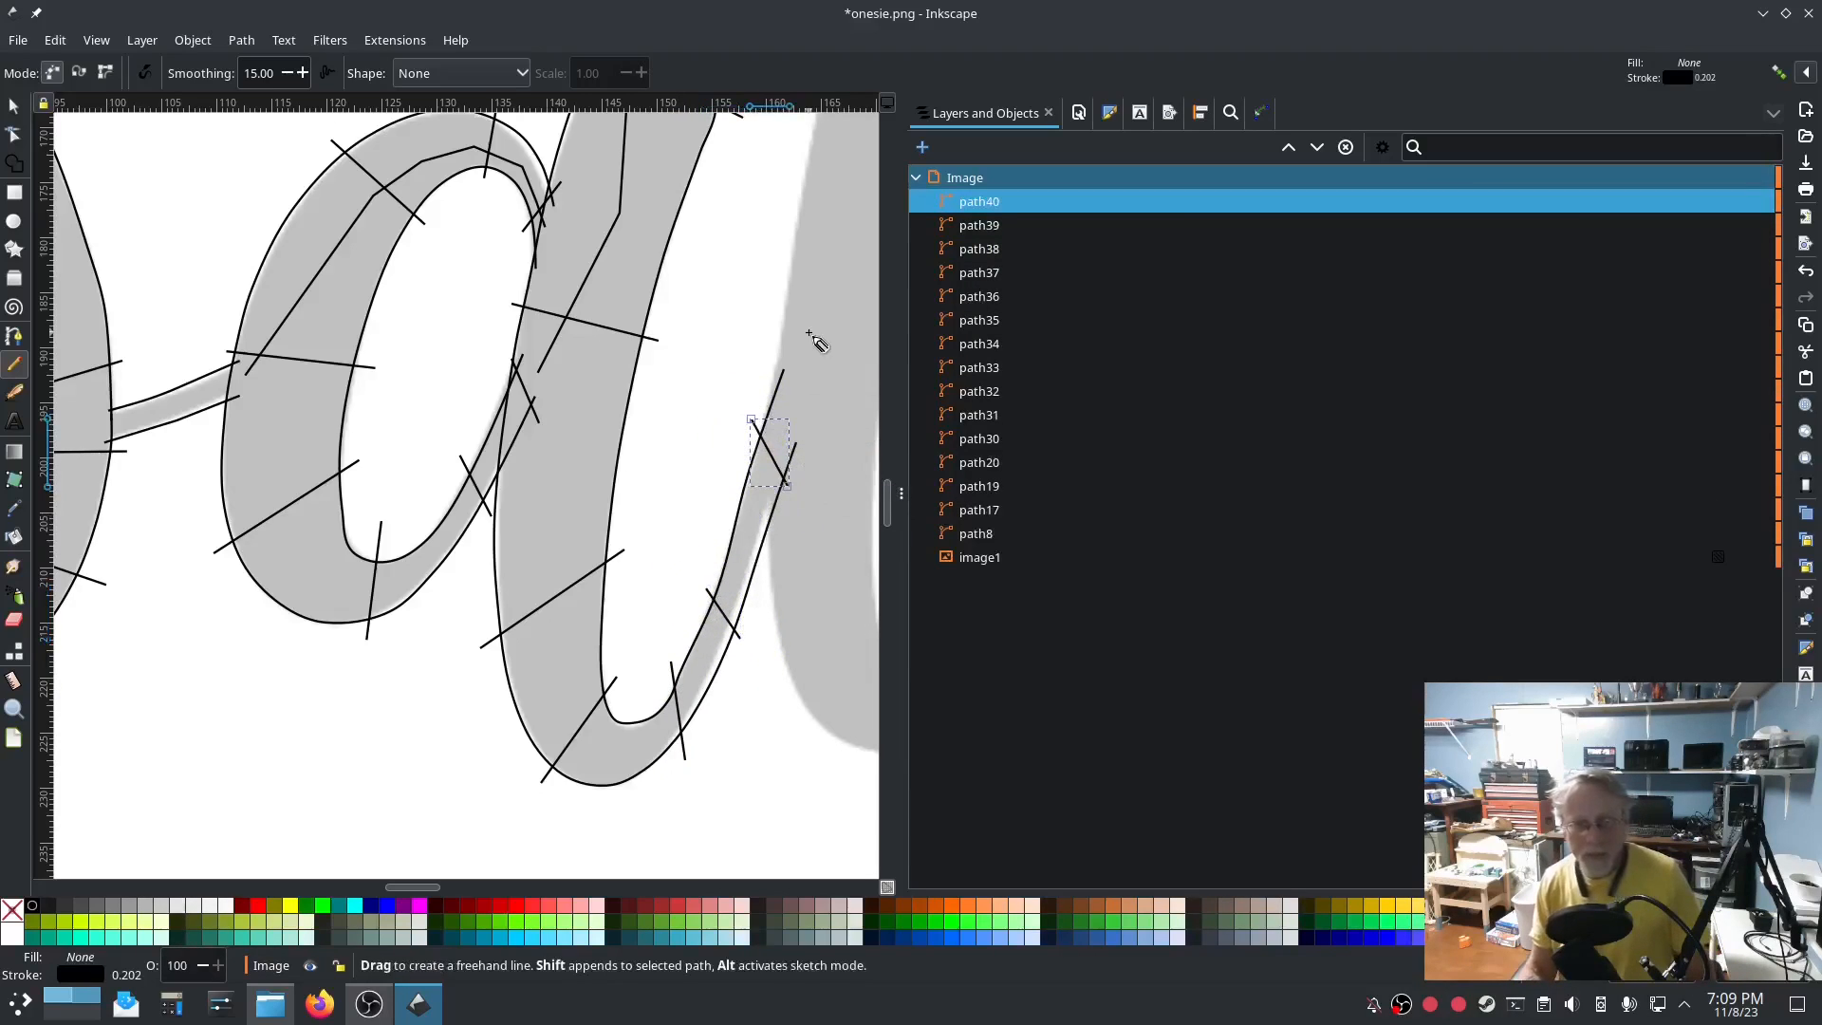
Combine the stem's two outline paths and its seven crossing lines into one path.
click(1001, 438)
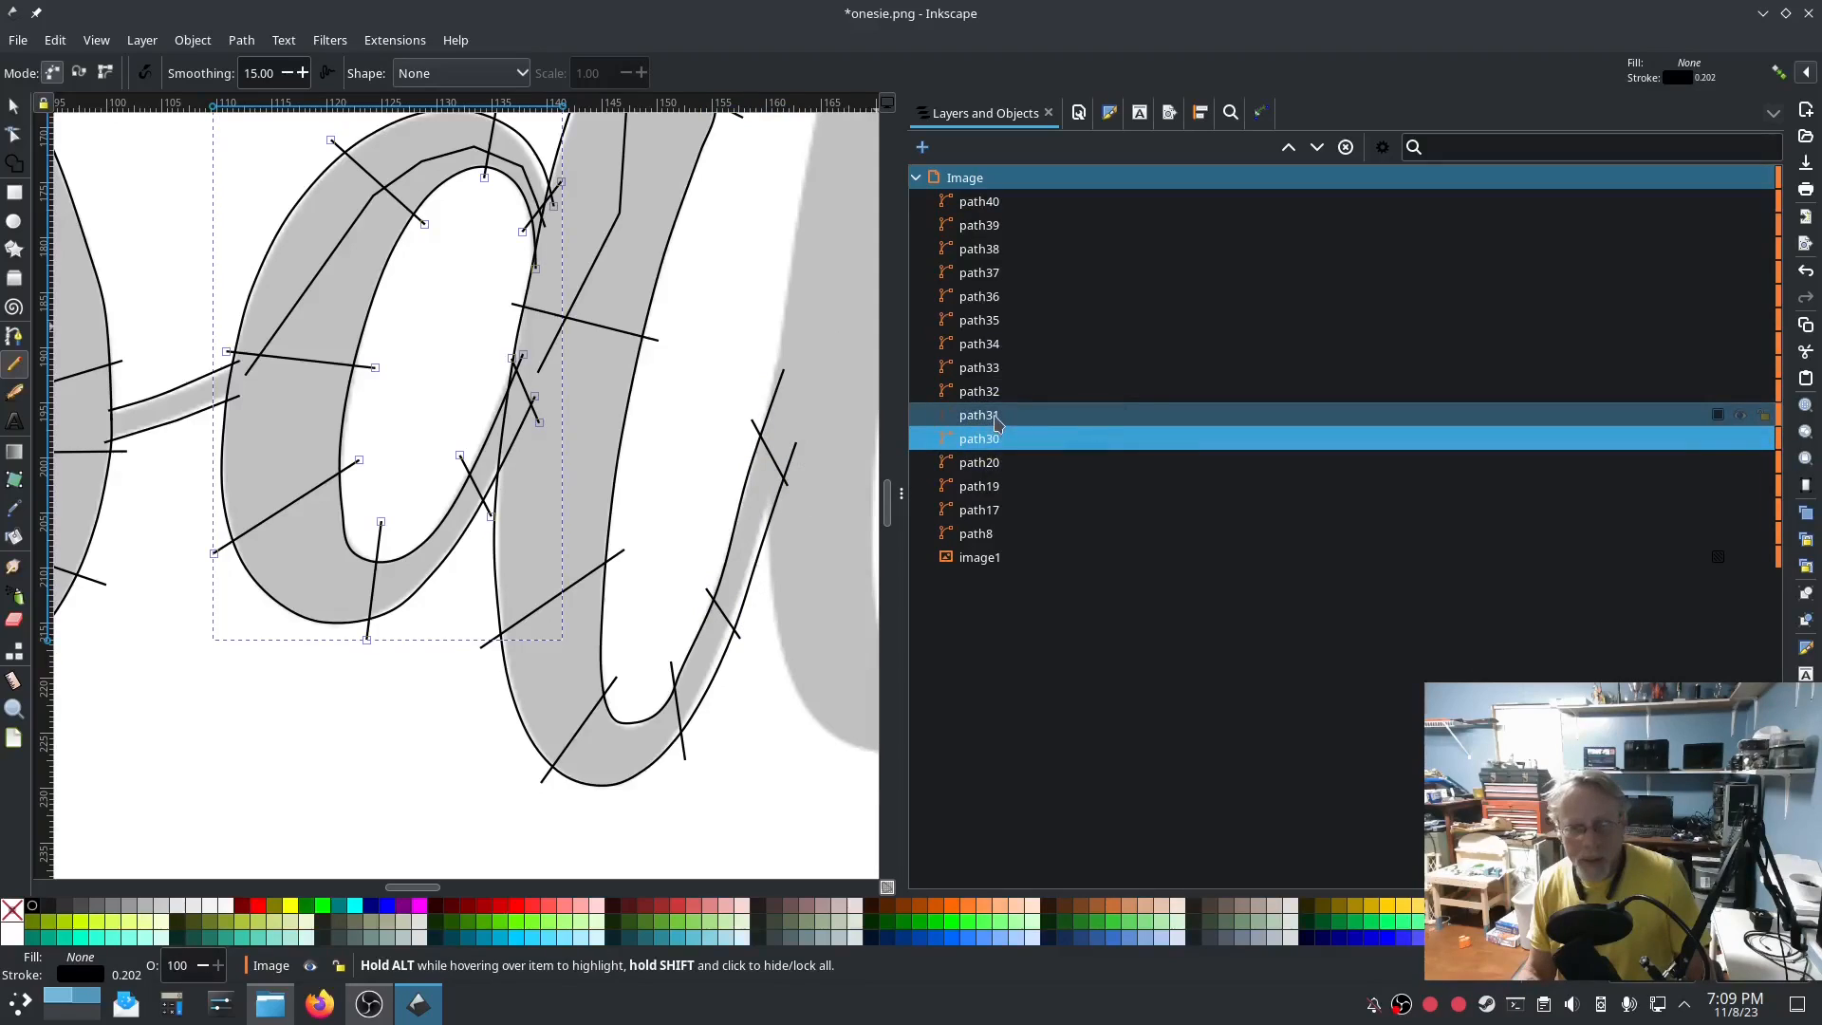
click(989, 414)
drag(989, 396, 989, 197)
key(ctrl+k)
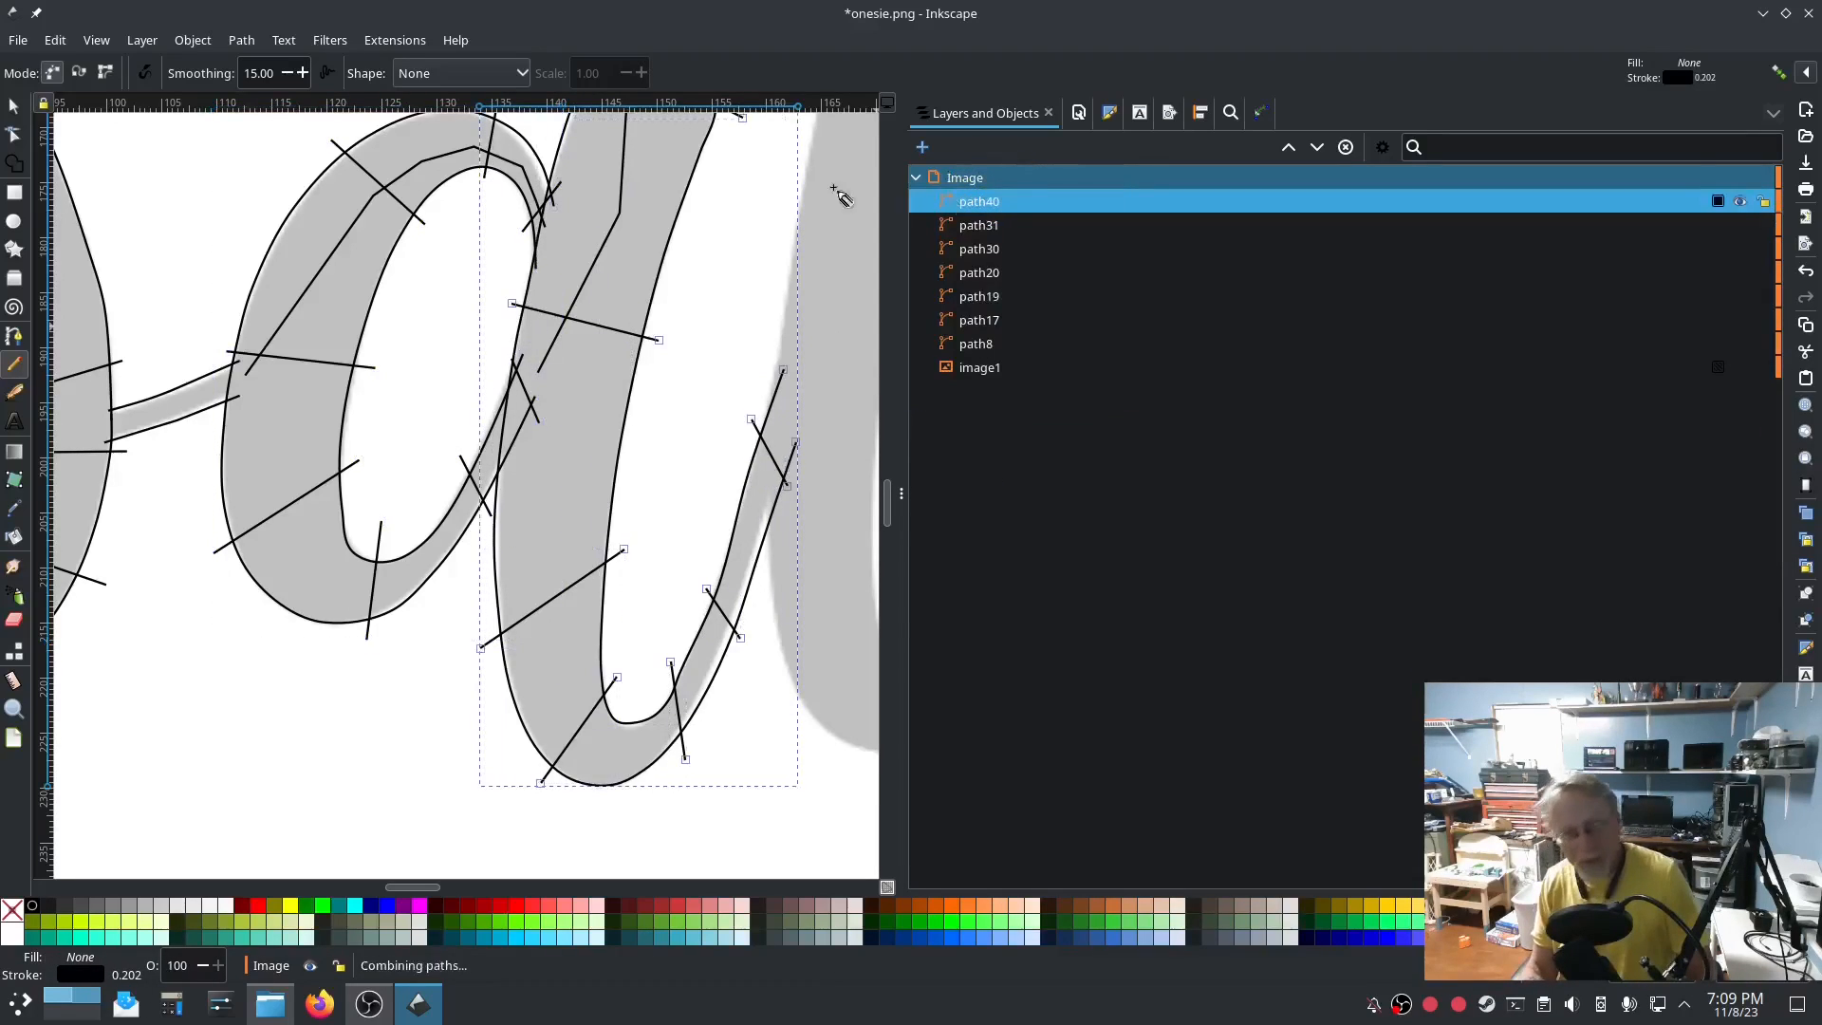
Enable Custom satin column for the combined stem path in Embroidery Params, preview the stitching and apply the settings.
click(411, 42)
mouse_move(480, 289)
click(721, 455)
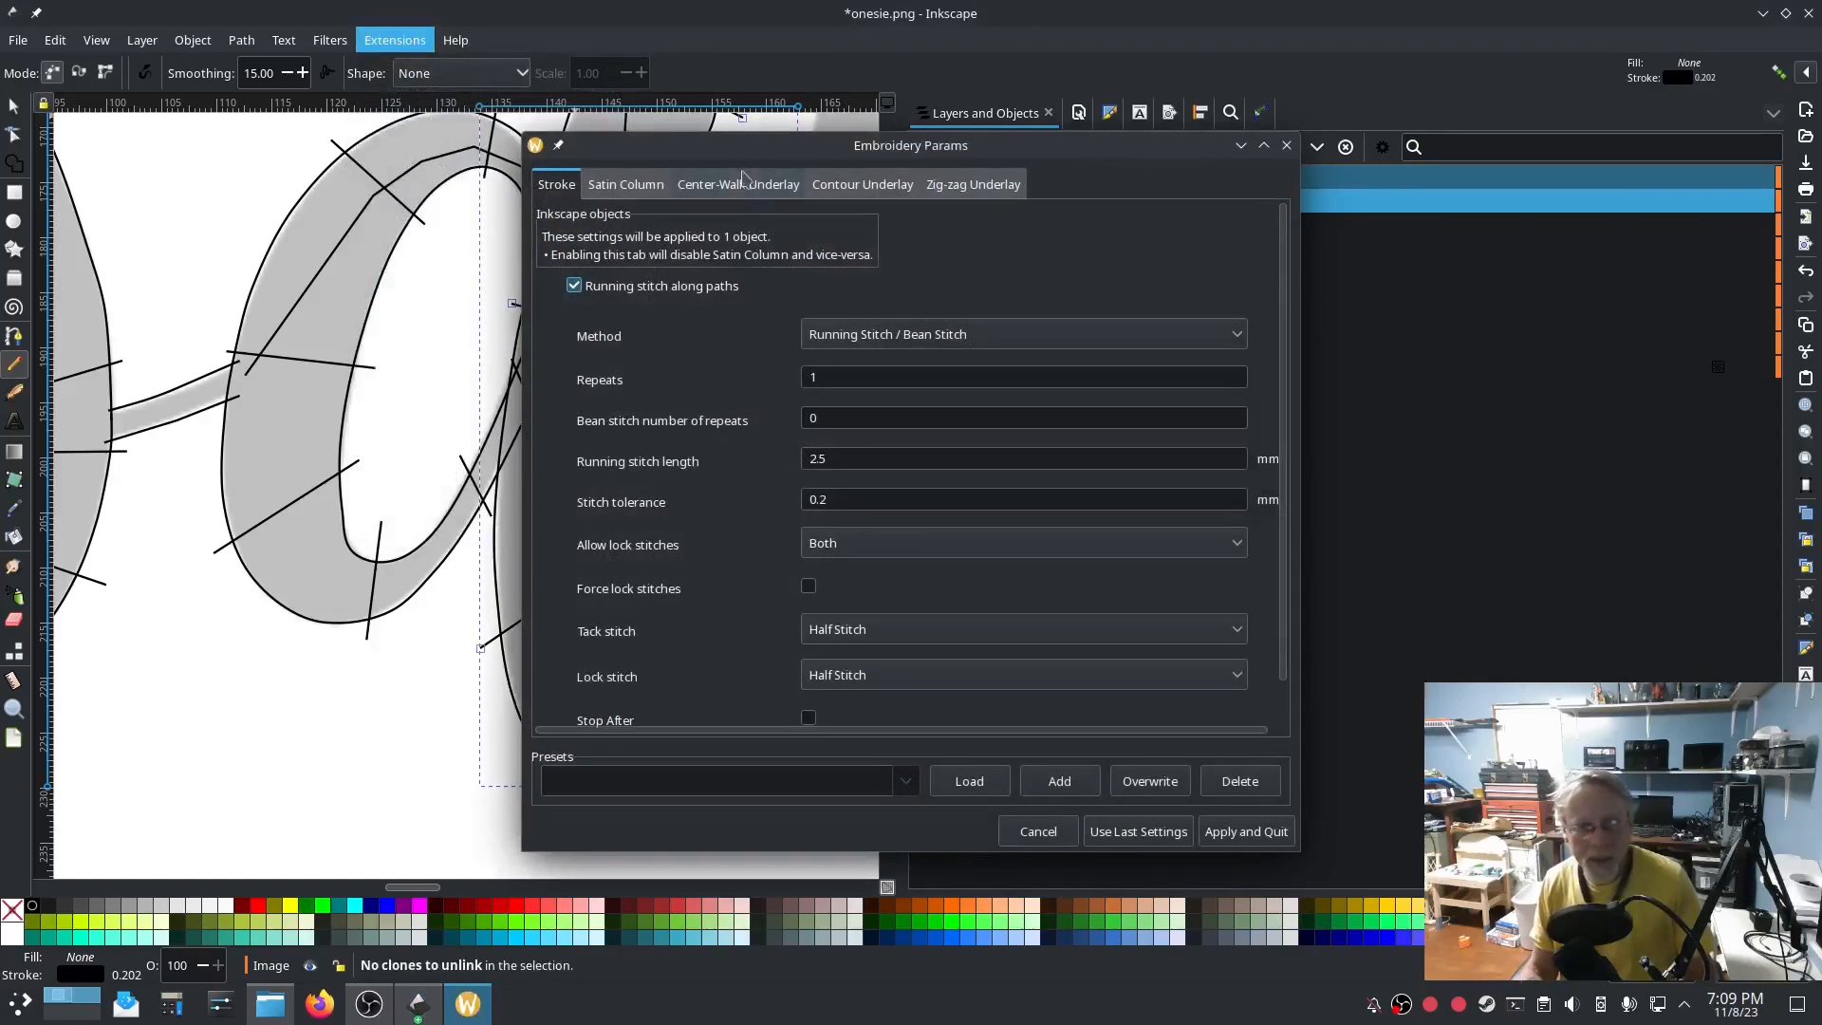
drag(731, 153, 331, 149)
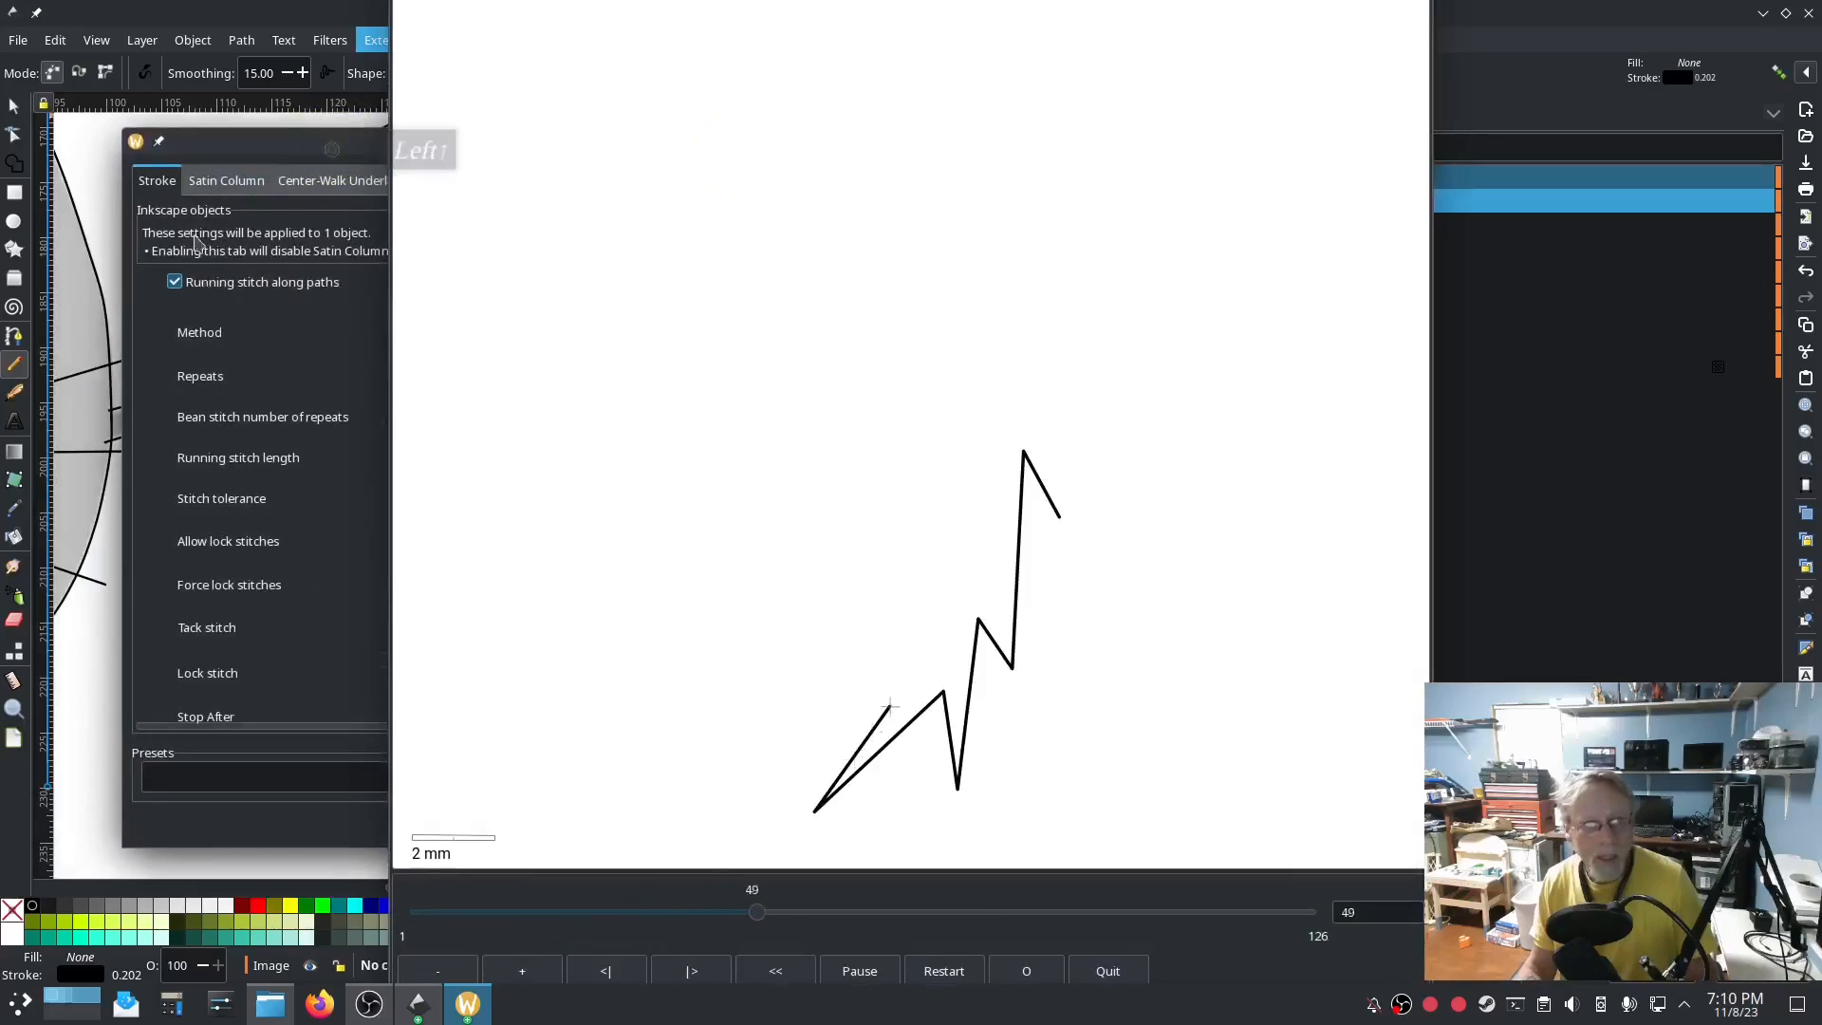
click(226, 180)
click(174, 300)
click(1205, 673)
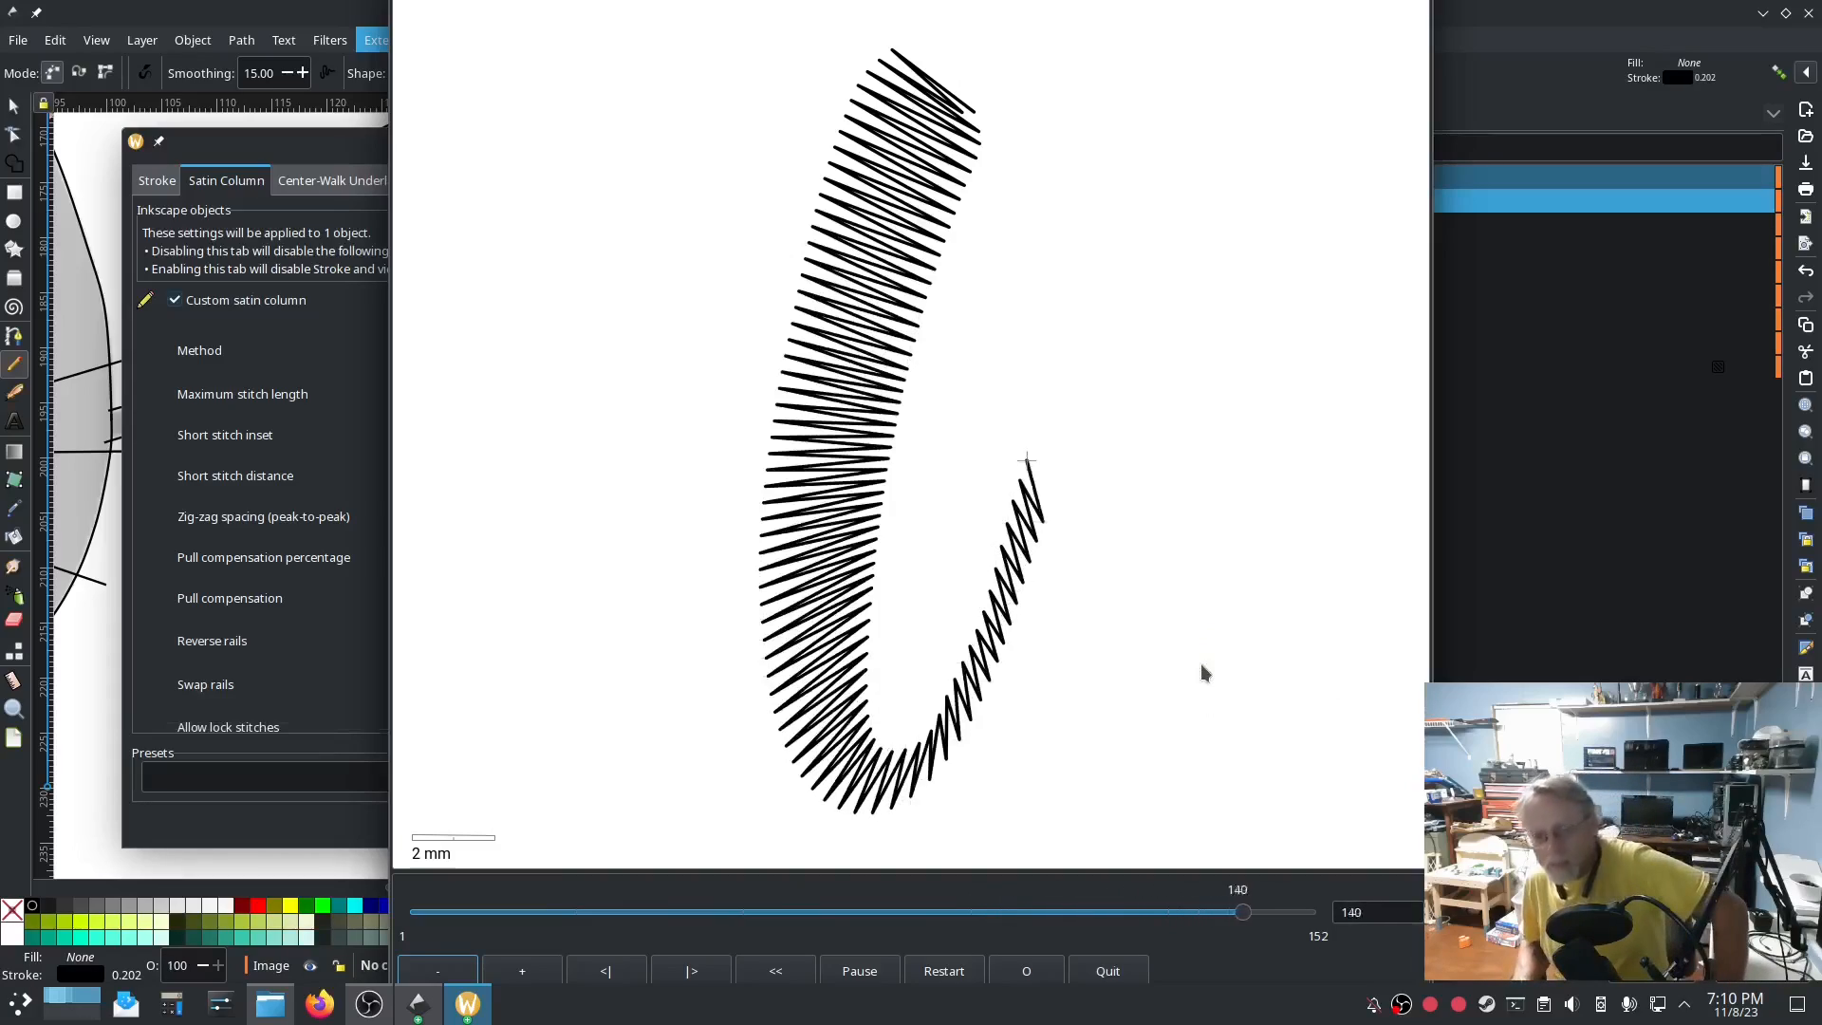
click(319, 807)
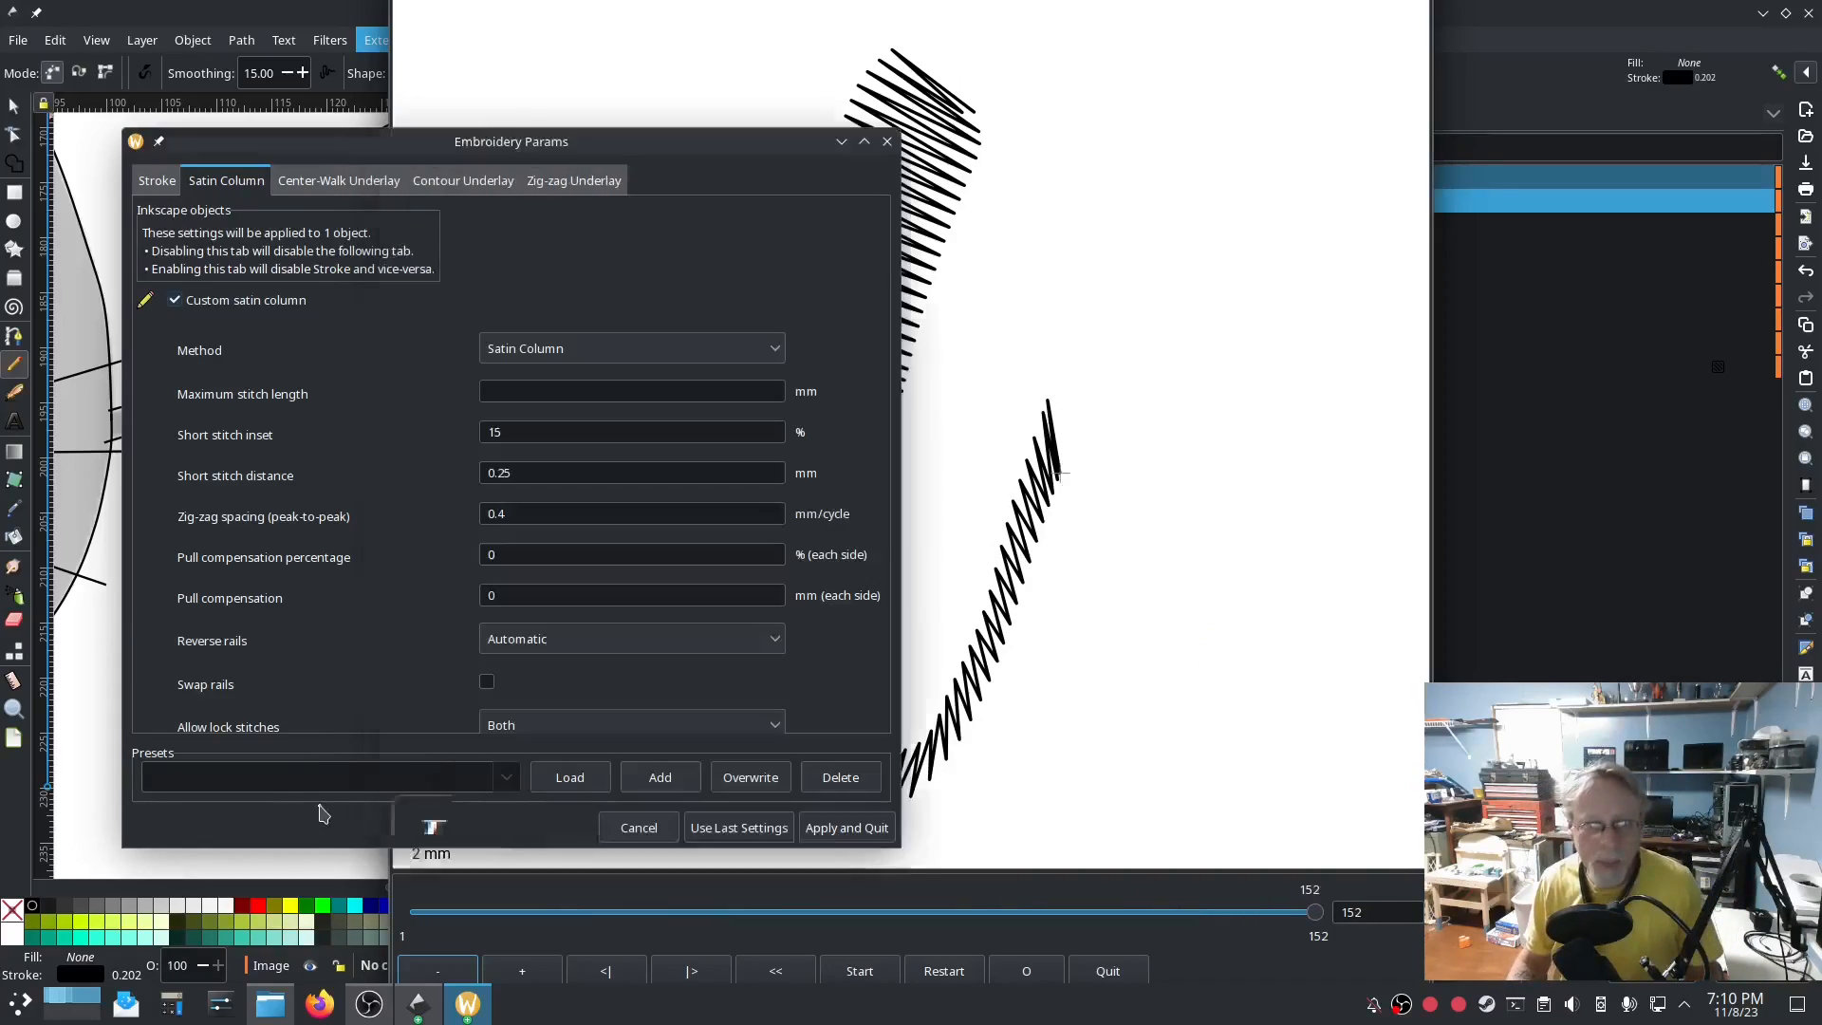
click(807, 831)
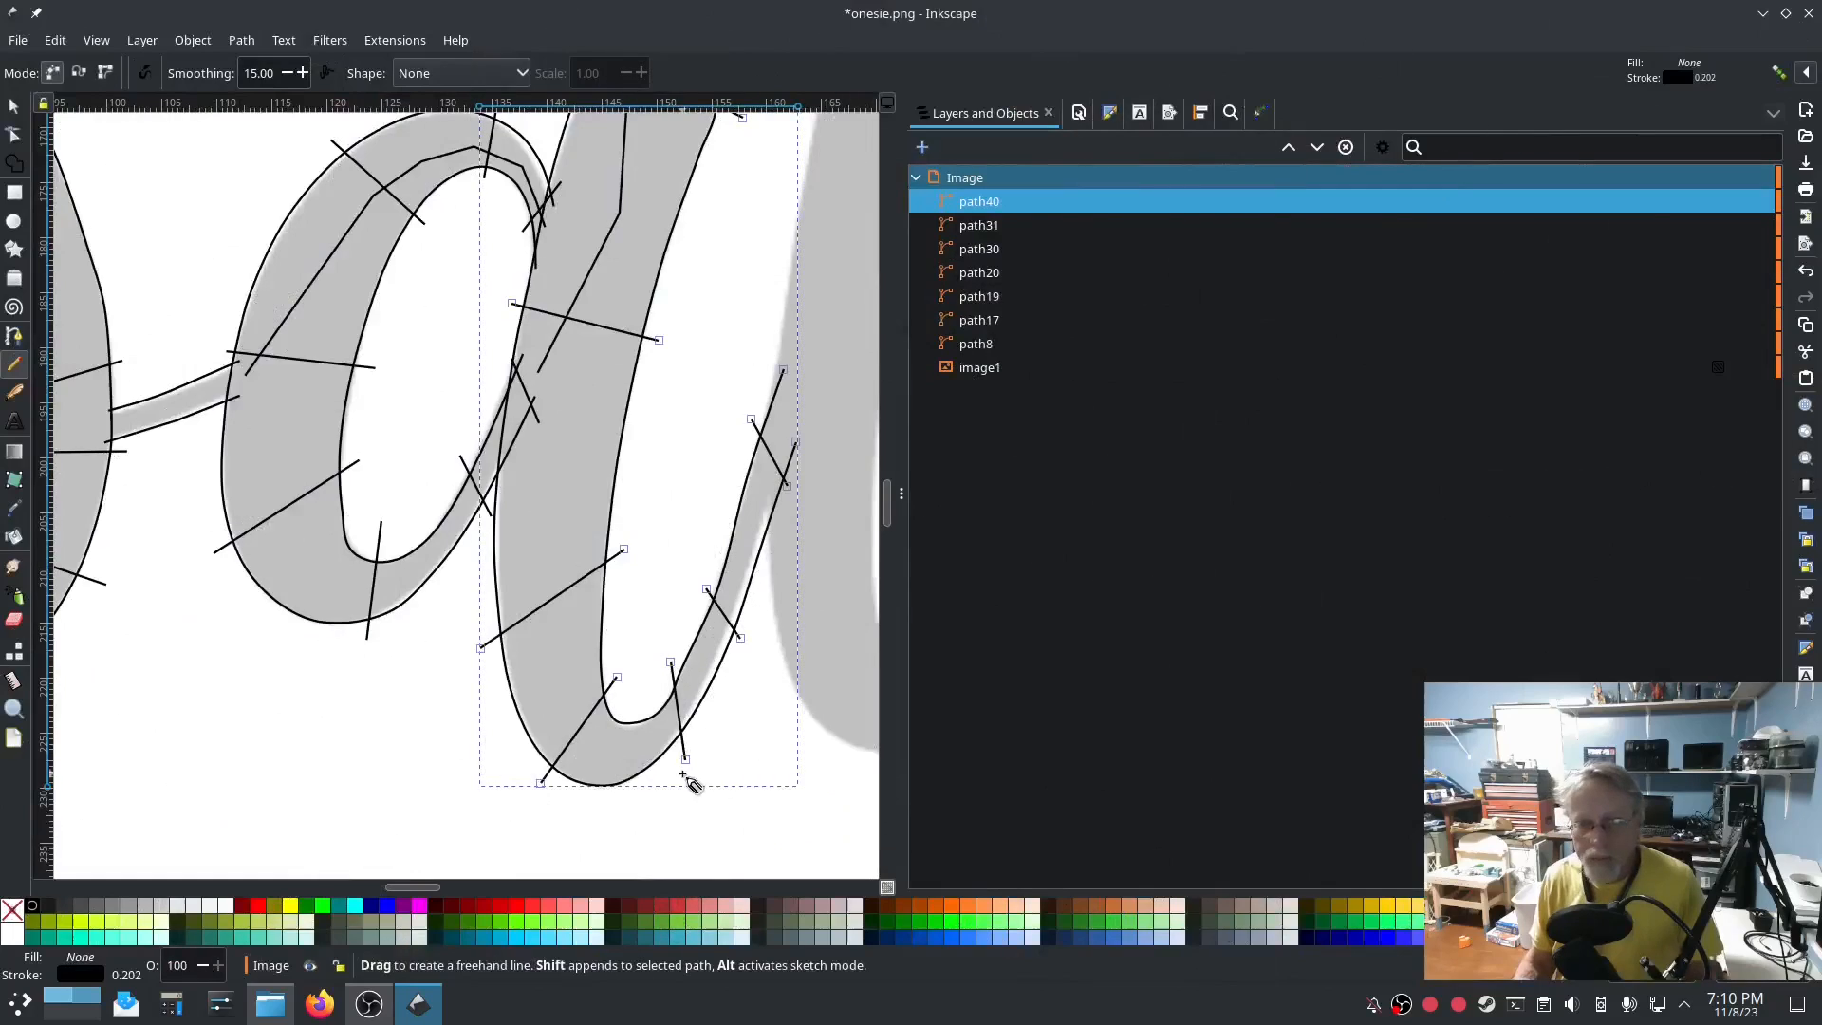
Draw a single straight Pen line across the l's stem, from the a's connecting stroke to the l's thin upstroke.
drag(805, 732, 384, 754)
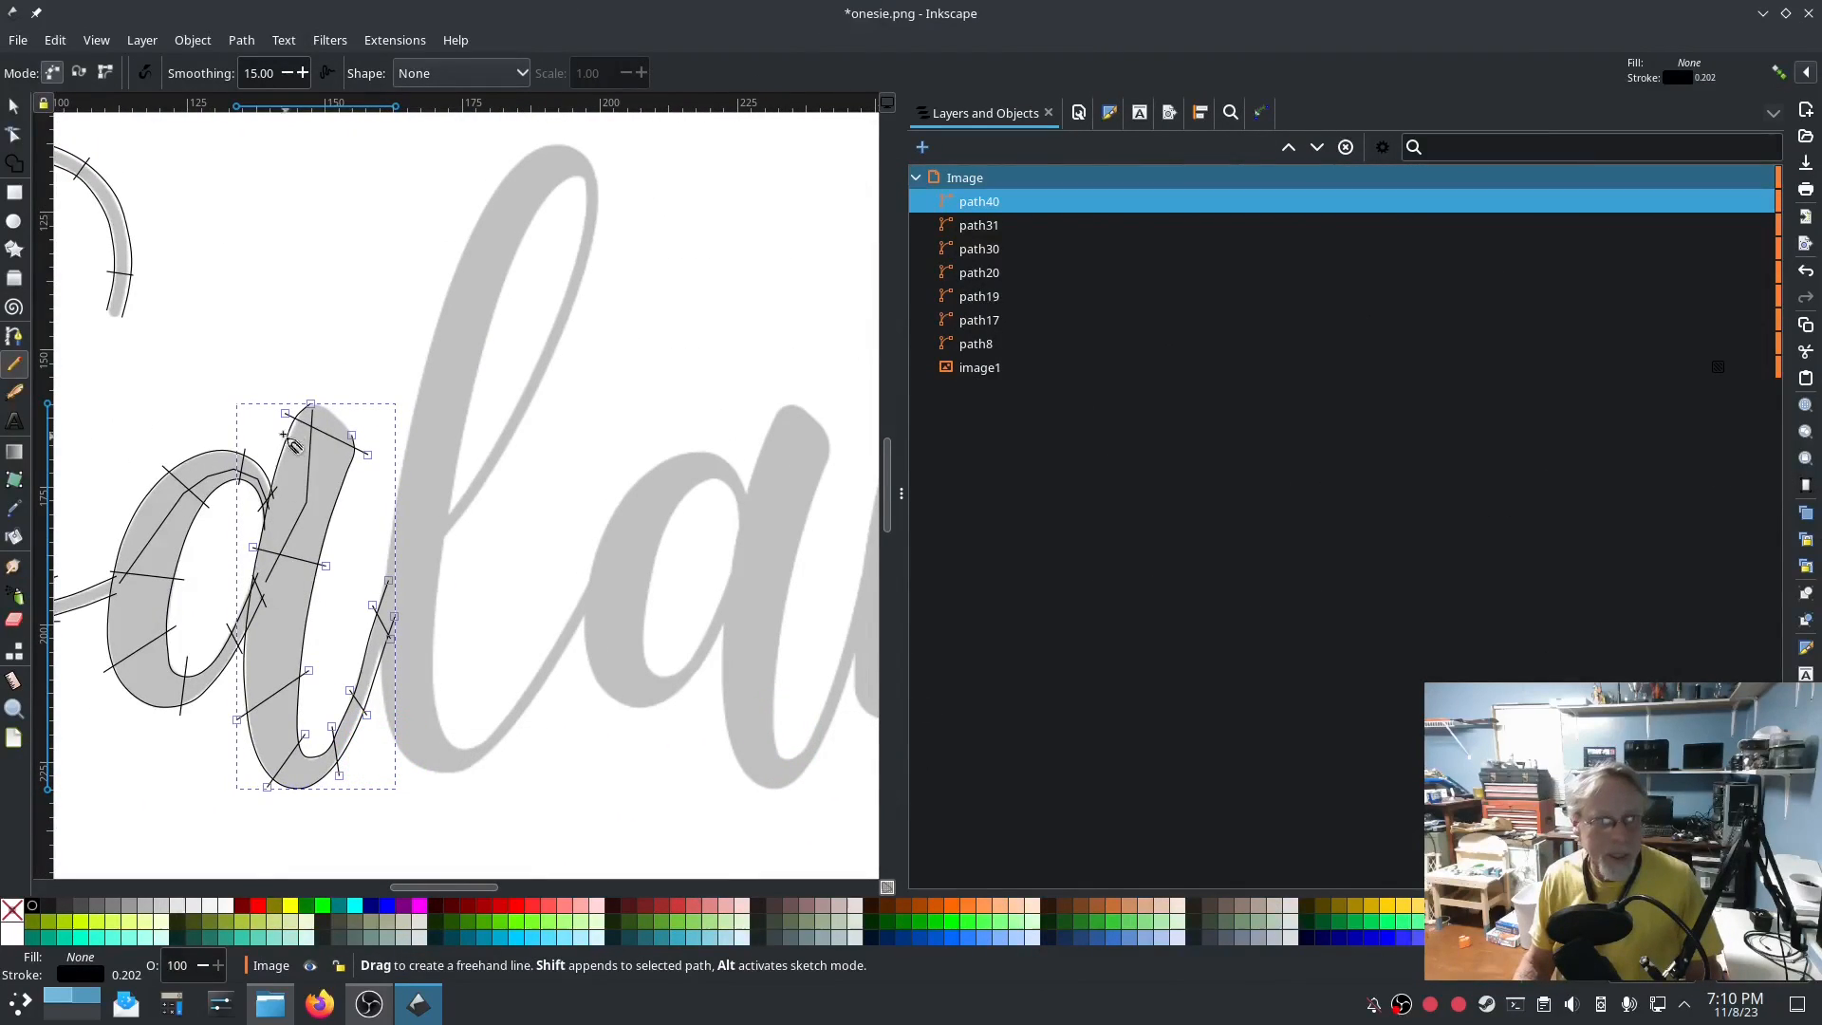
click(15, 337)
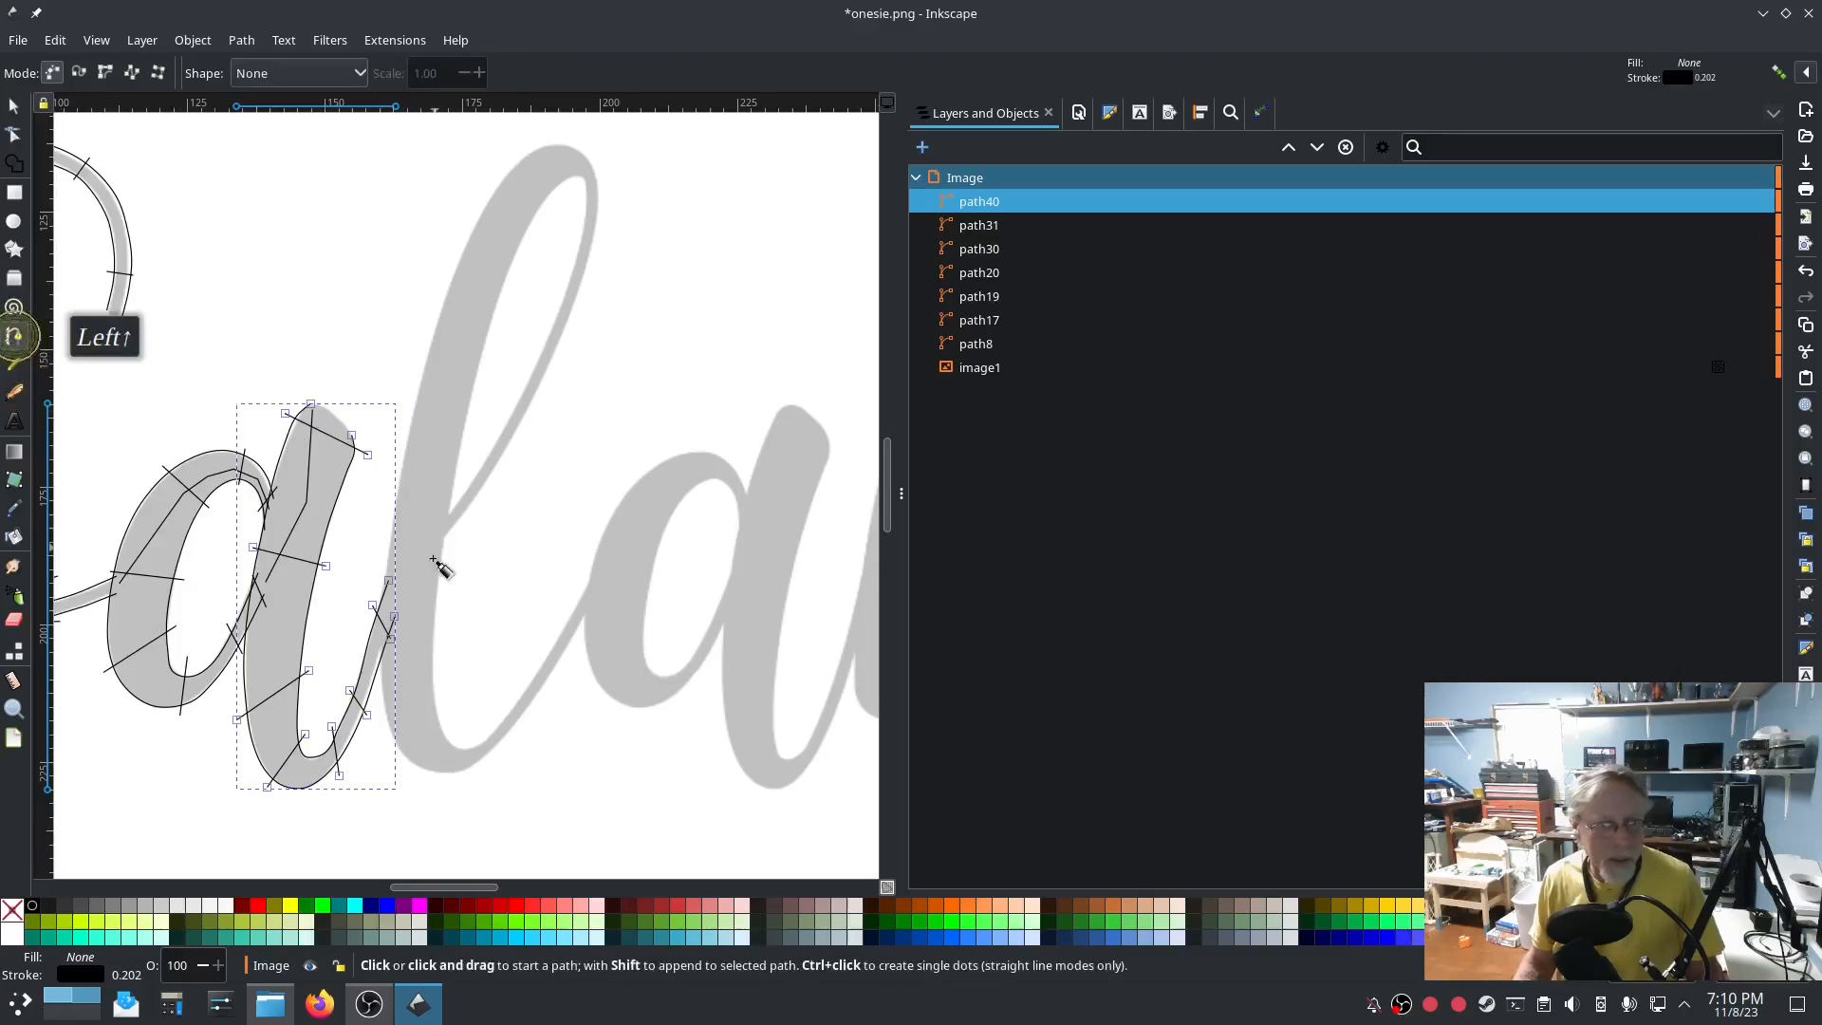
click(389, 598)
click(451, 525)
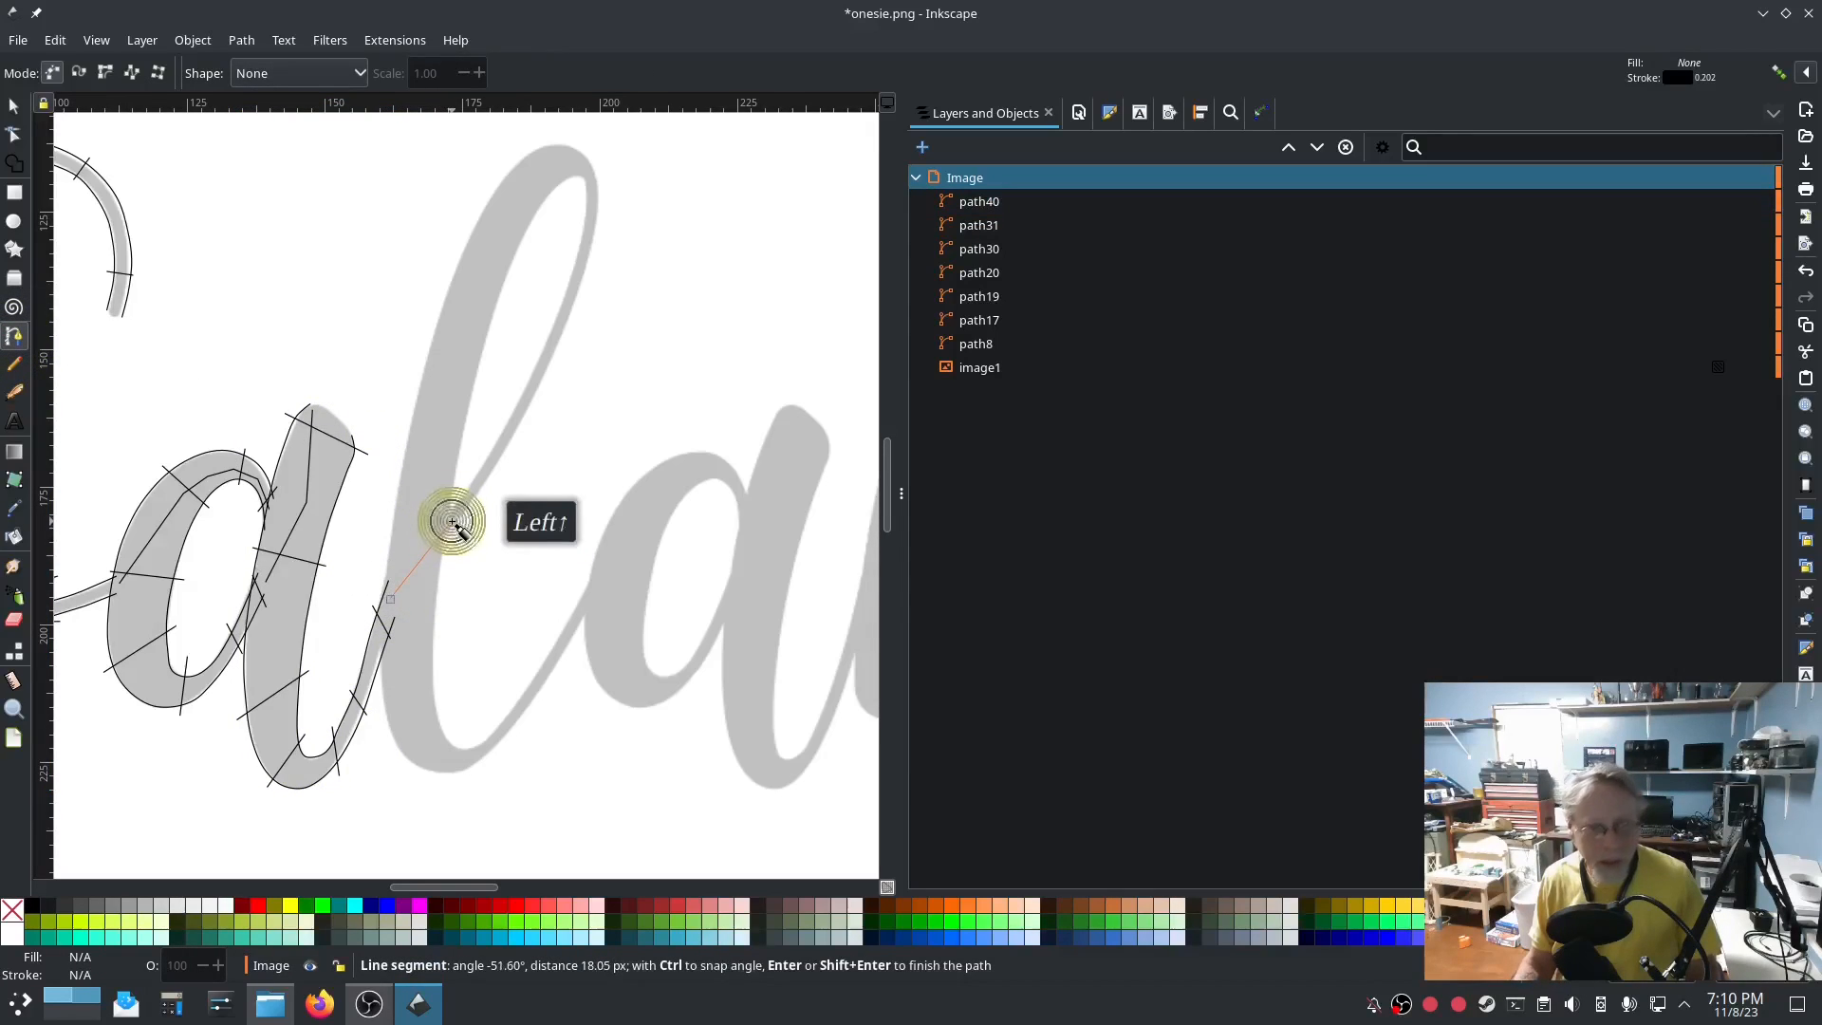
key(Return)
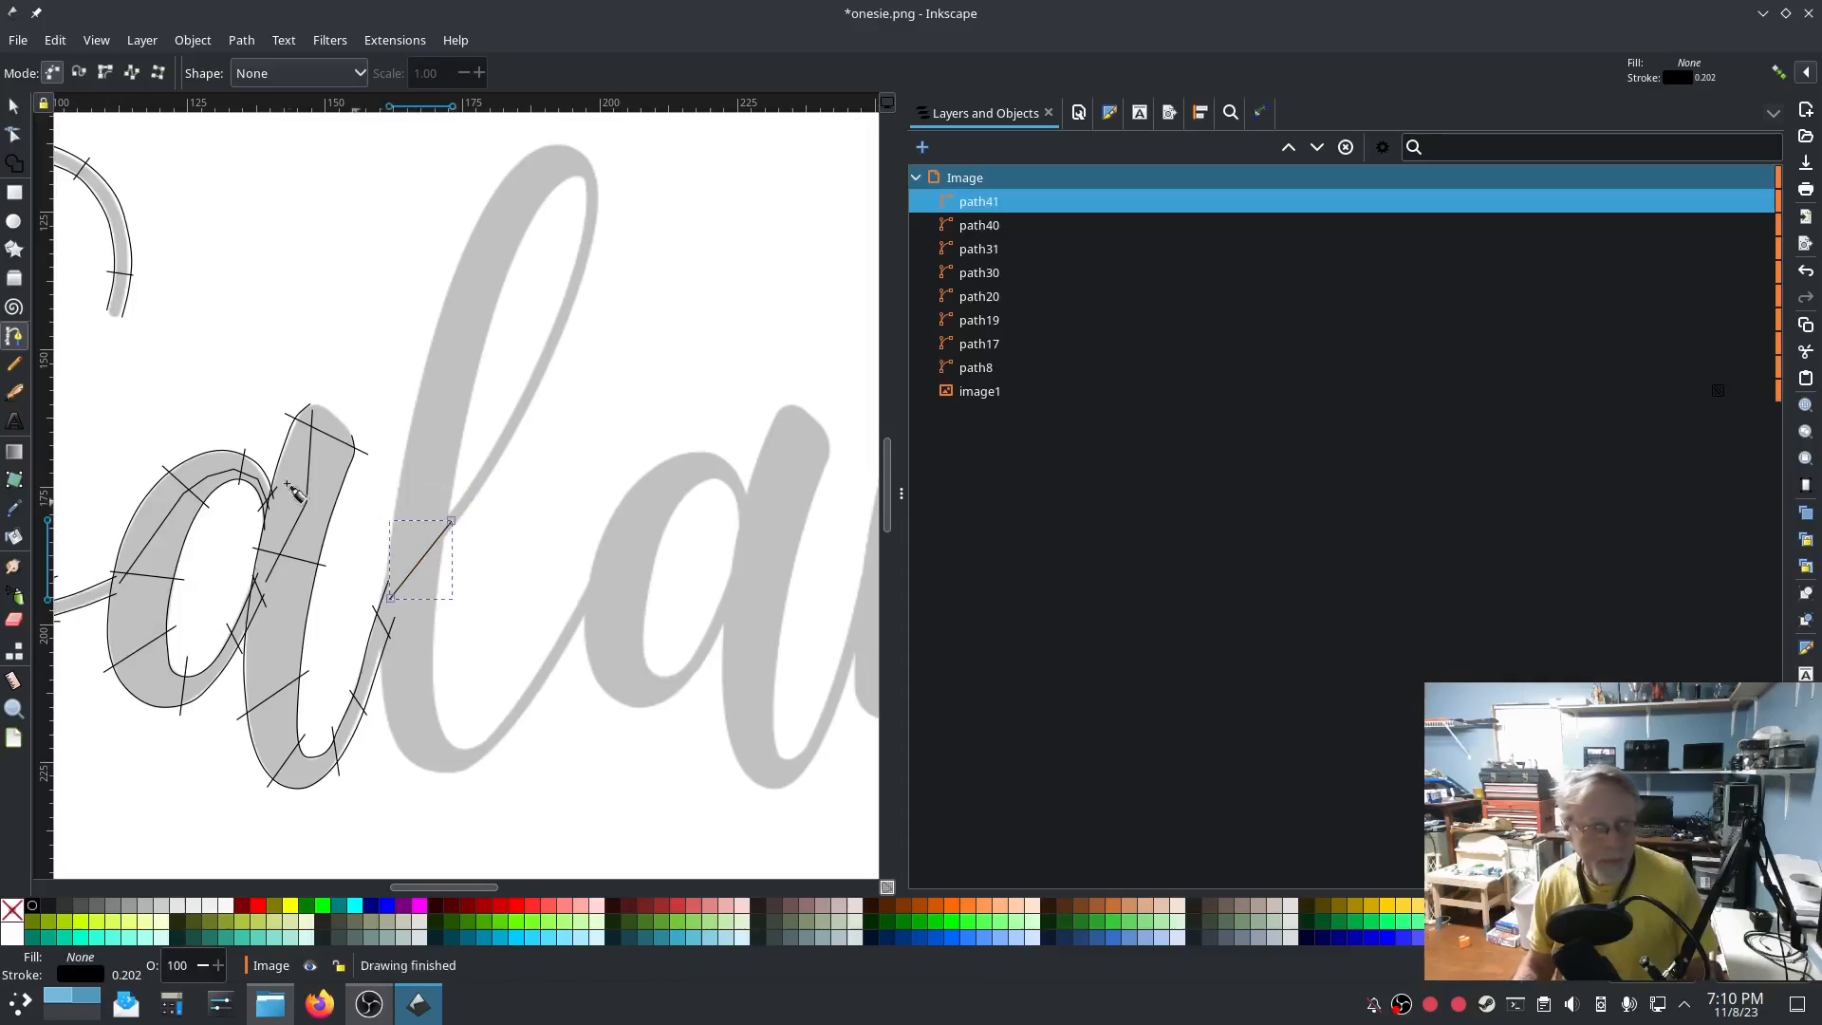
Start the l's outer outline with the Pen tool inside the stem and trace up the outer edge of the thin upstroke.
ctrl+scroll(485, 533, up, 3)
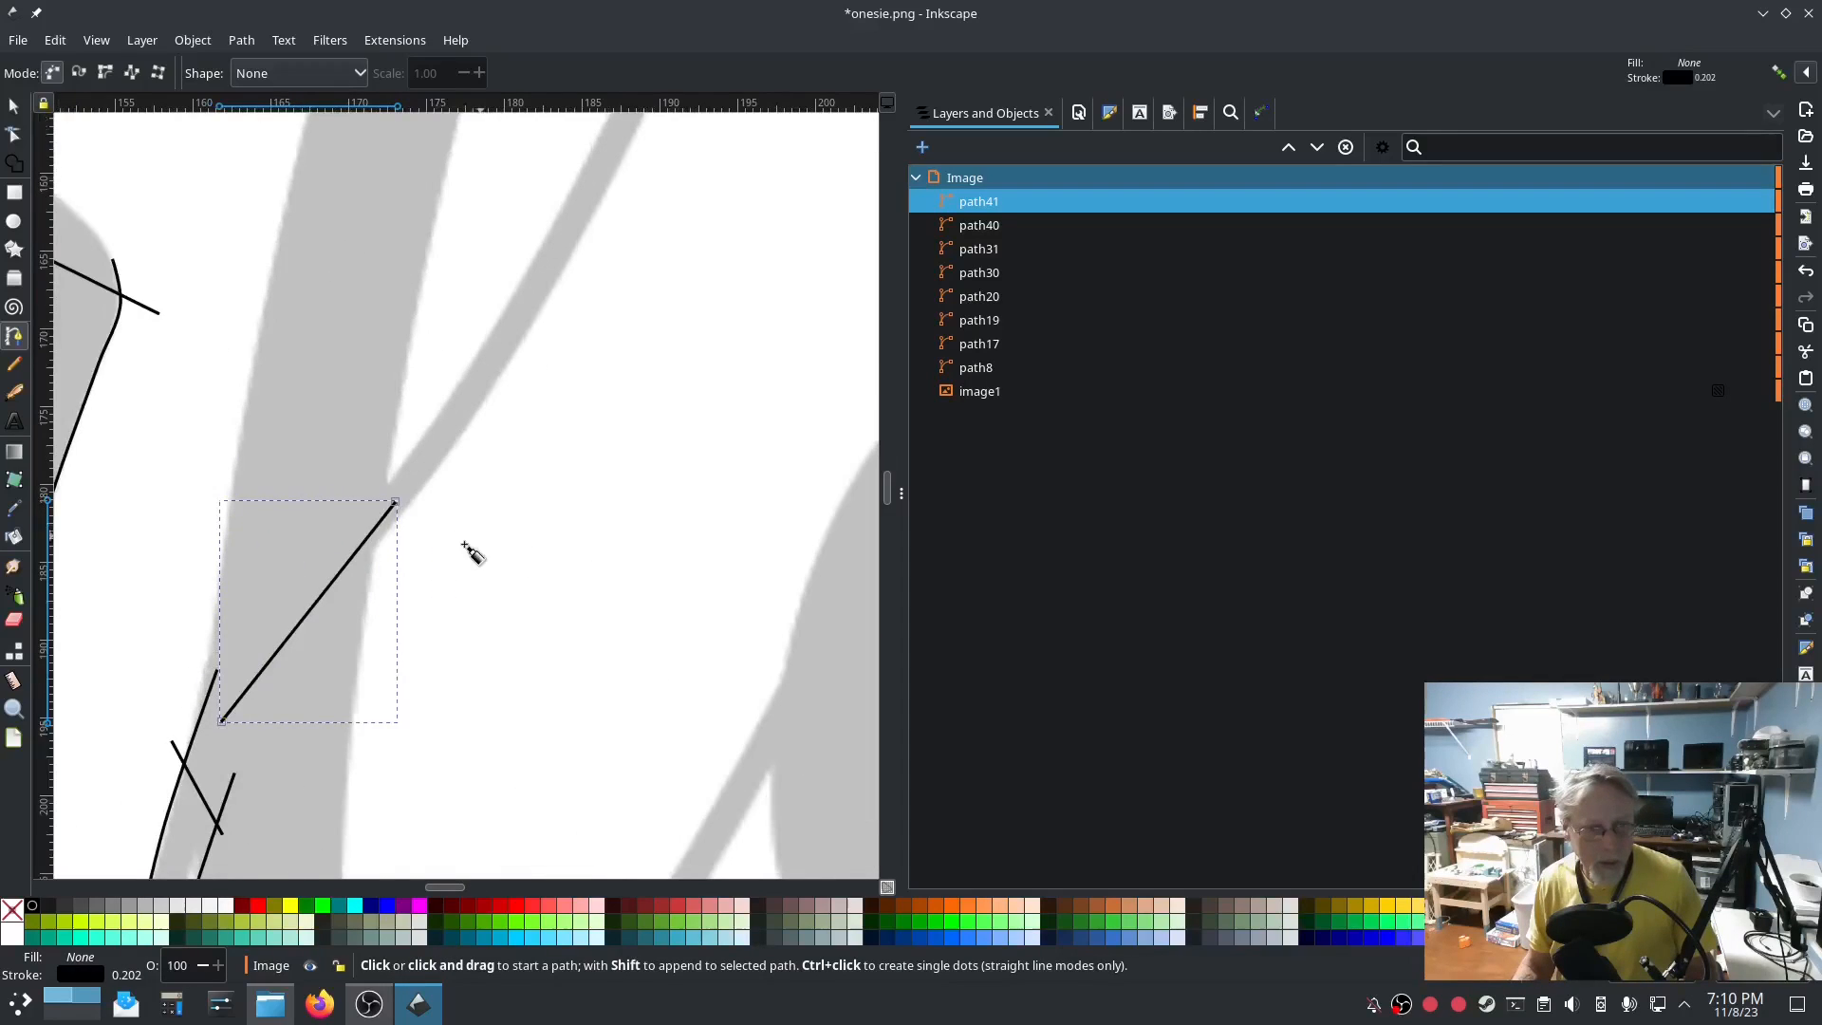
click(355, 579)
click(494, 414)
click(597, 228)
scroll(626, 242, up, 3)
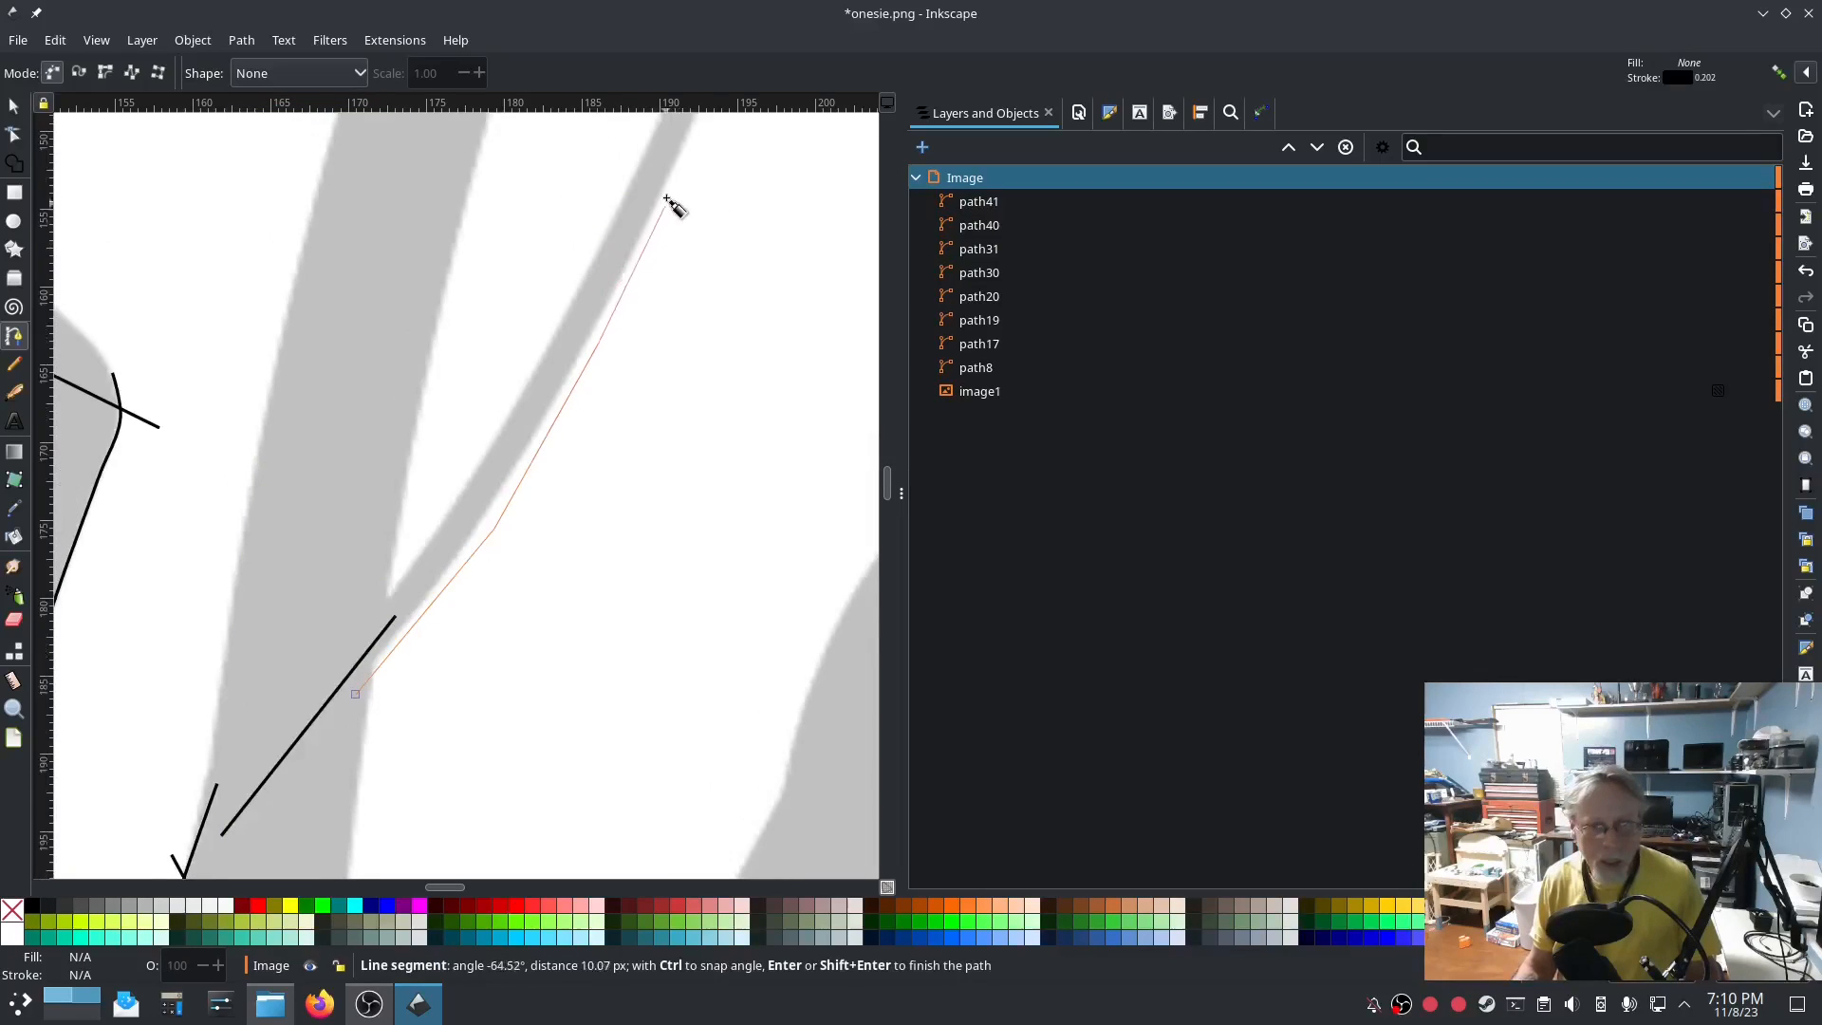
click(692, 150)
drag(692, 150, 557, 525)
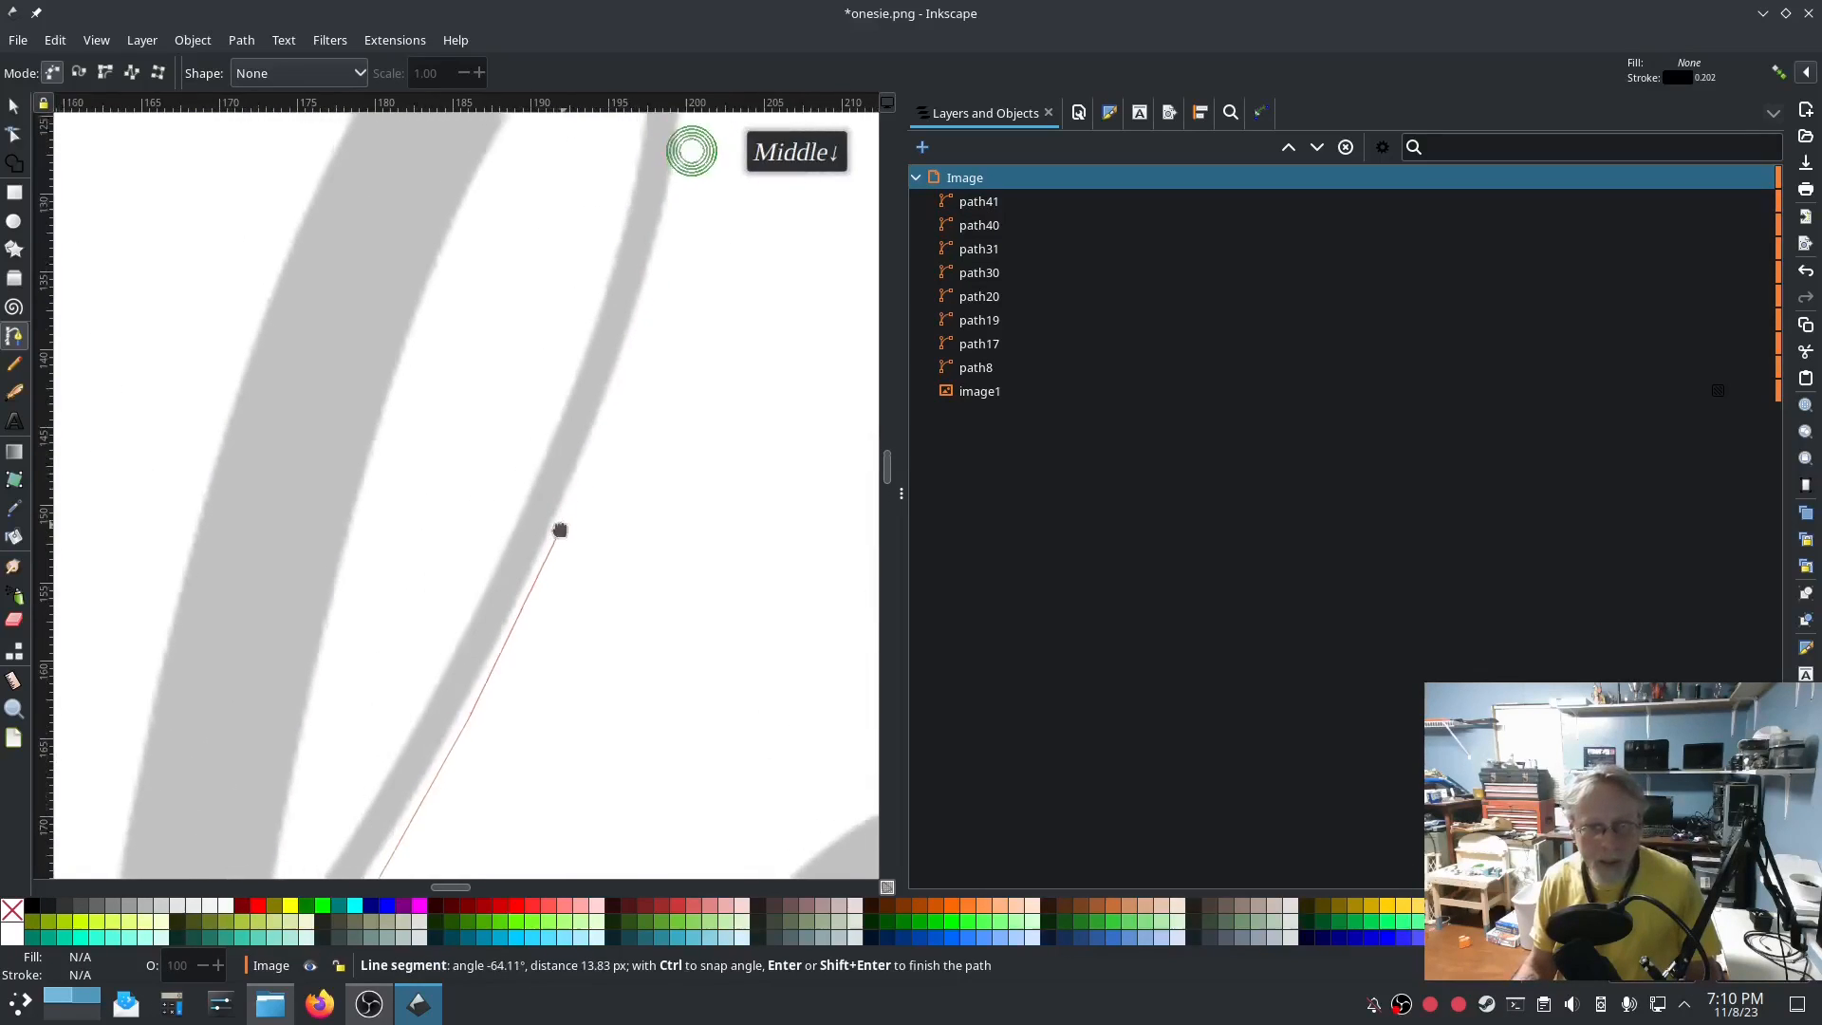
click(633, 357)
click(675, 202)
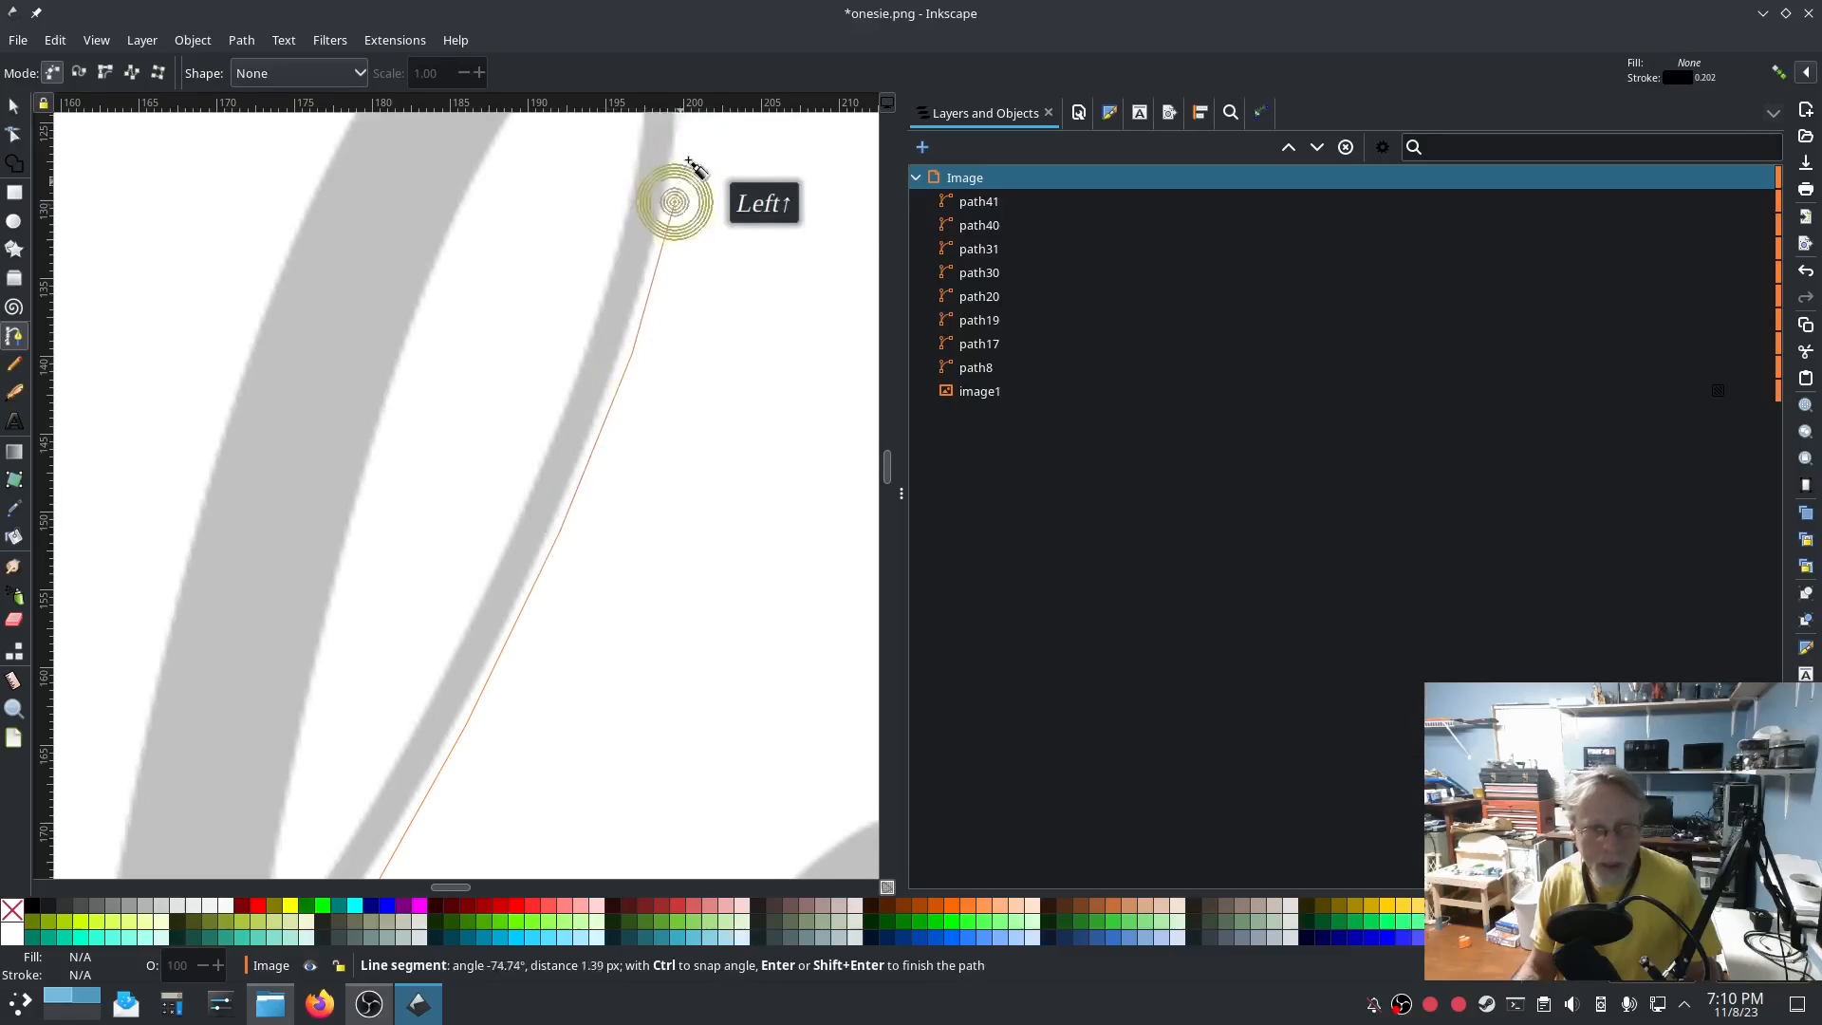
click(686, 132)
Continue the outer path over the top of the l's loop and onto the outer edge of its thick downstroke.
drag(692, 134, 643, 583)
click(642, 489)
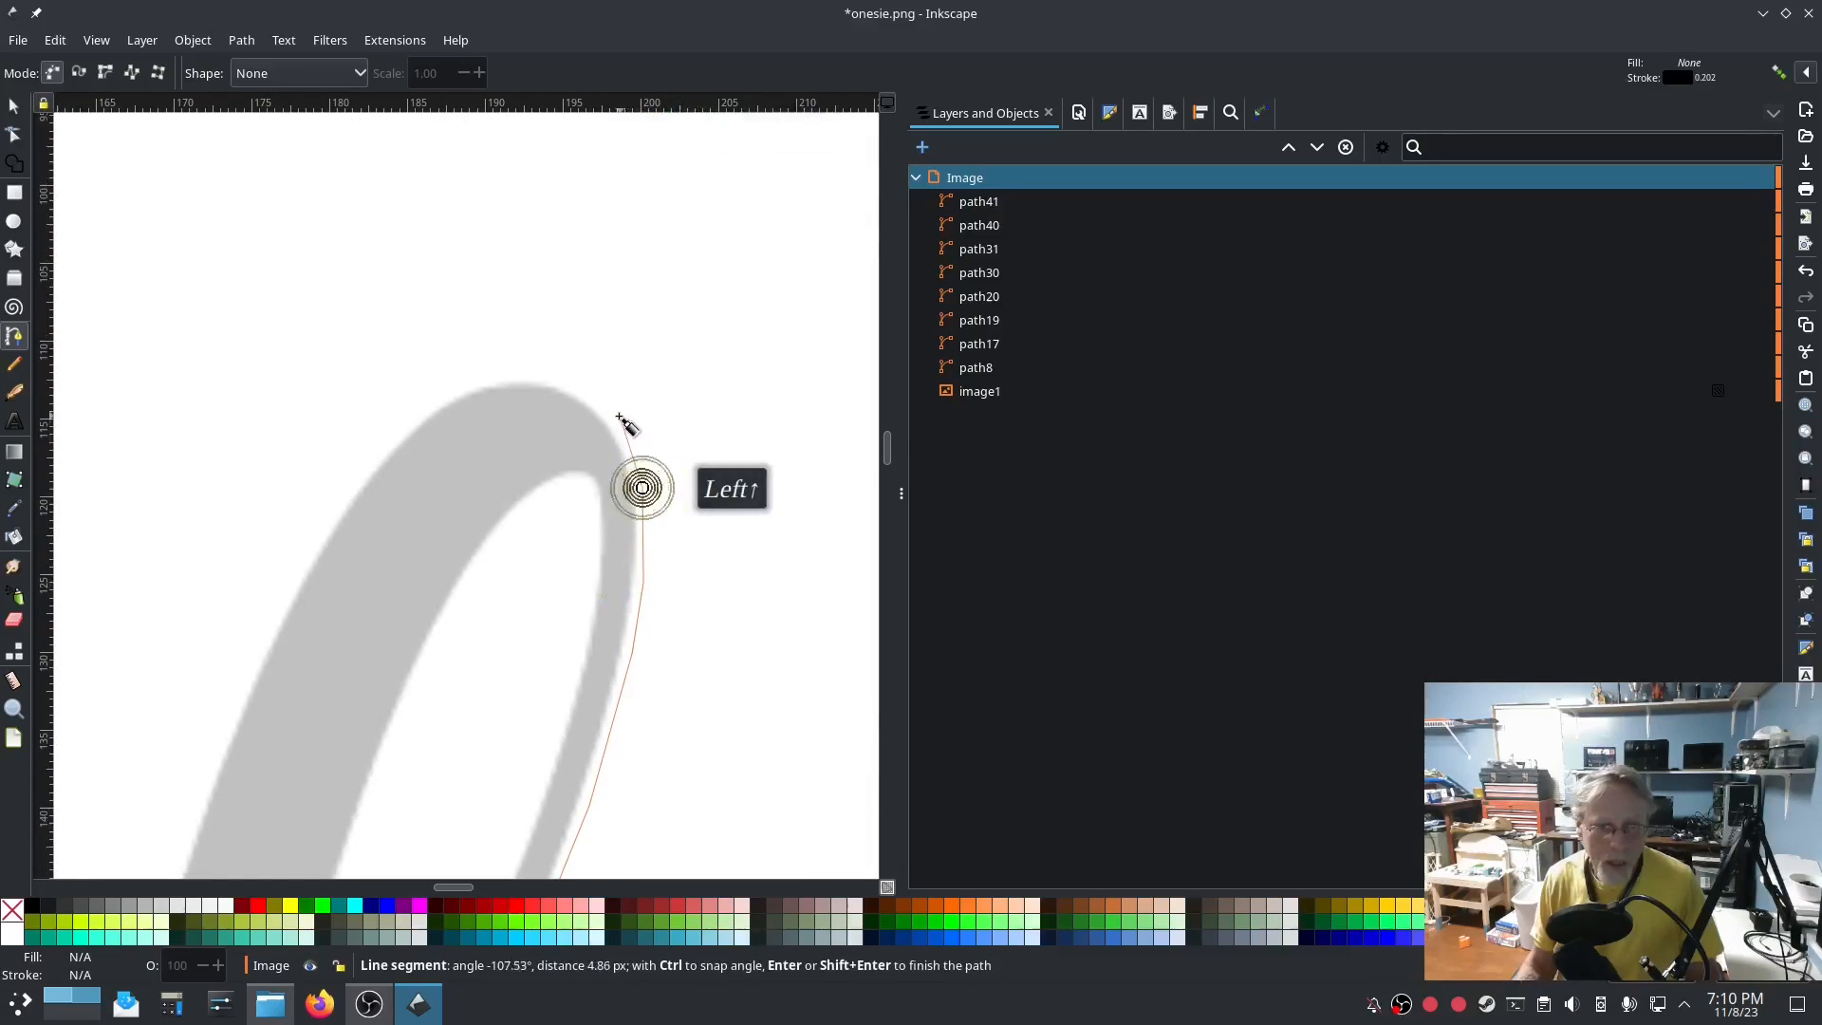
click(617, 416)
click(574, 384)
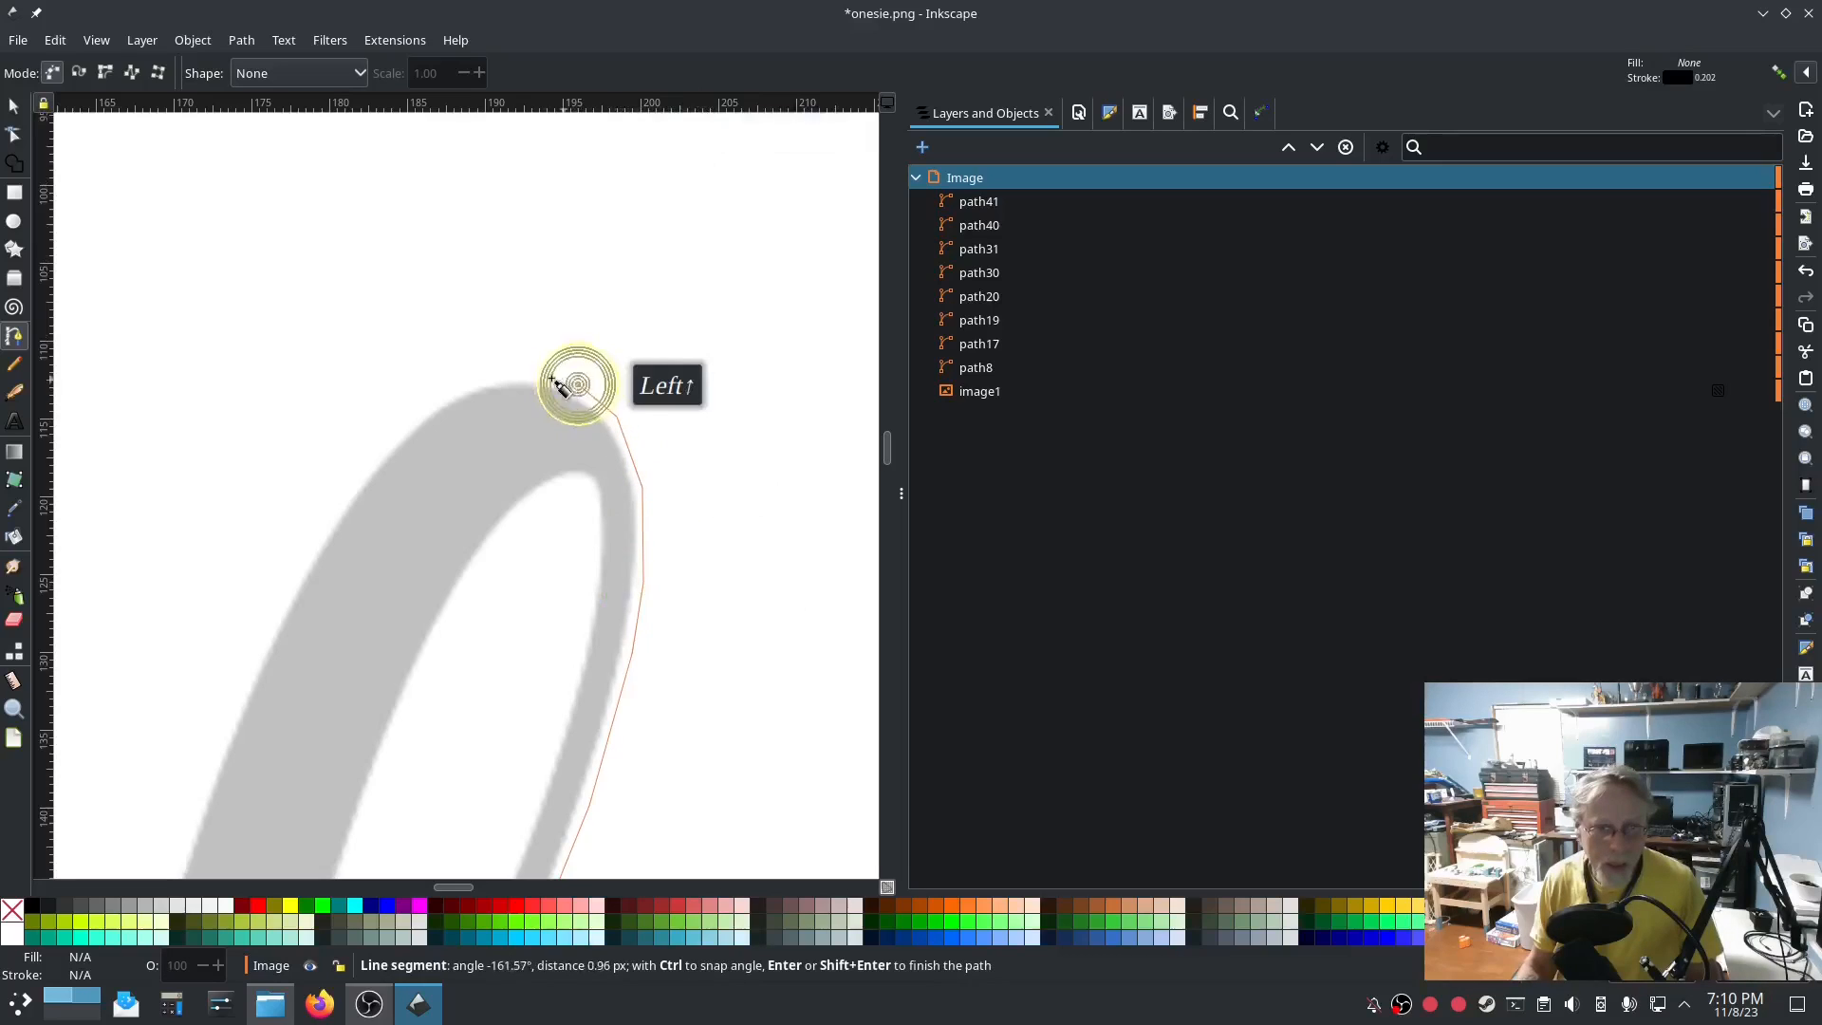
click(513, 377)
click(459, 392)
click(400, 437)
click(347, 510)
click(285, 606)
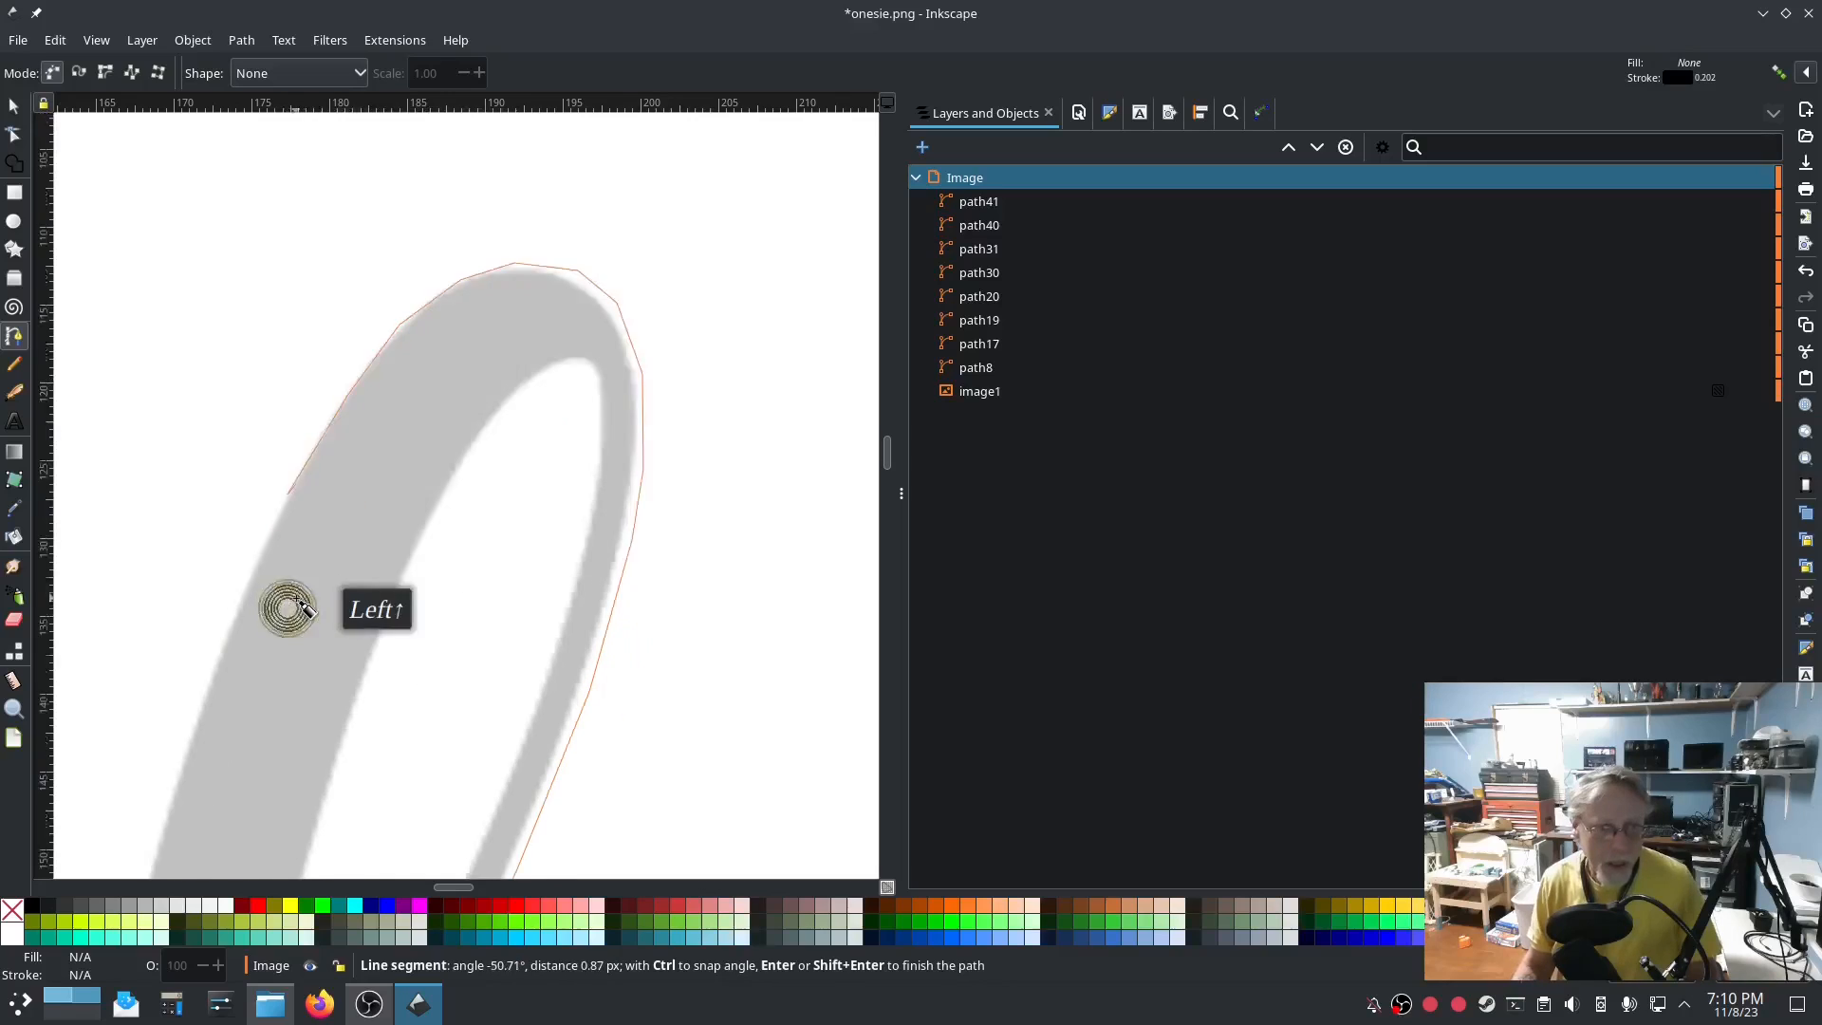
Continue the outer path down the outer edge of the l's thick stem, past the a's connecting stroke.
scroll(266, 603, down, 8)
click(167, 576)
click(127, 744)
scroll(152, 712, down, 6)
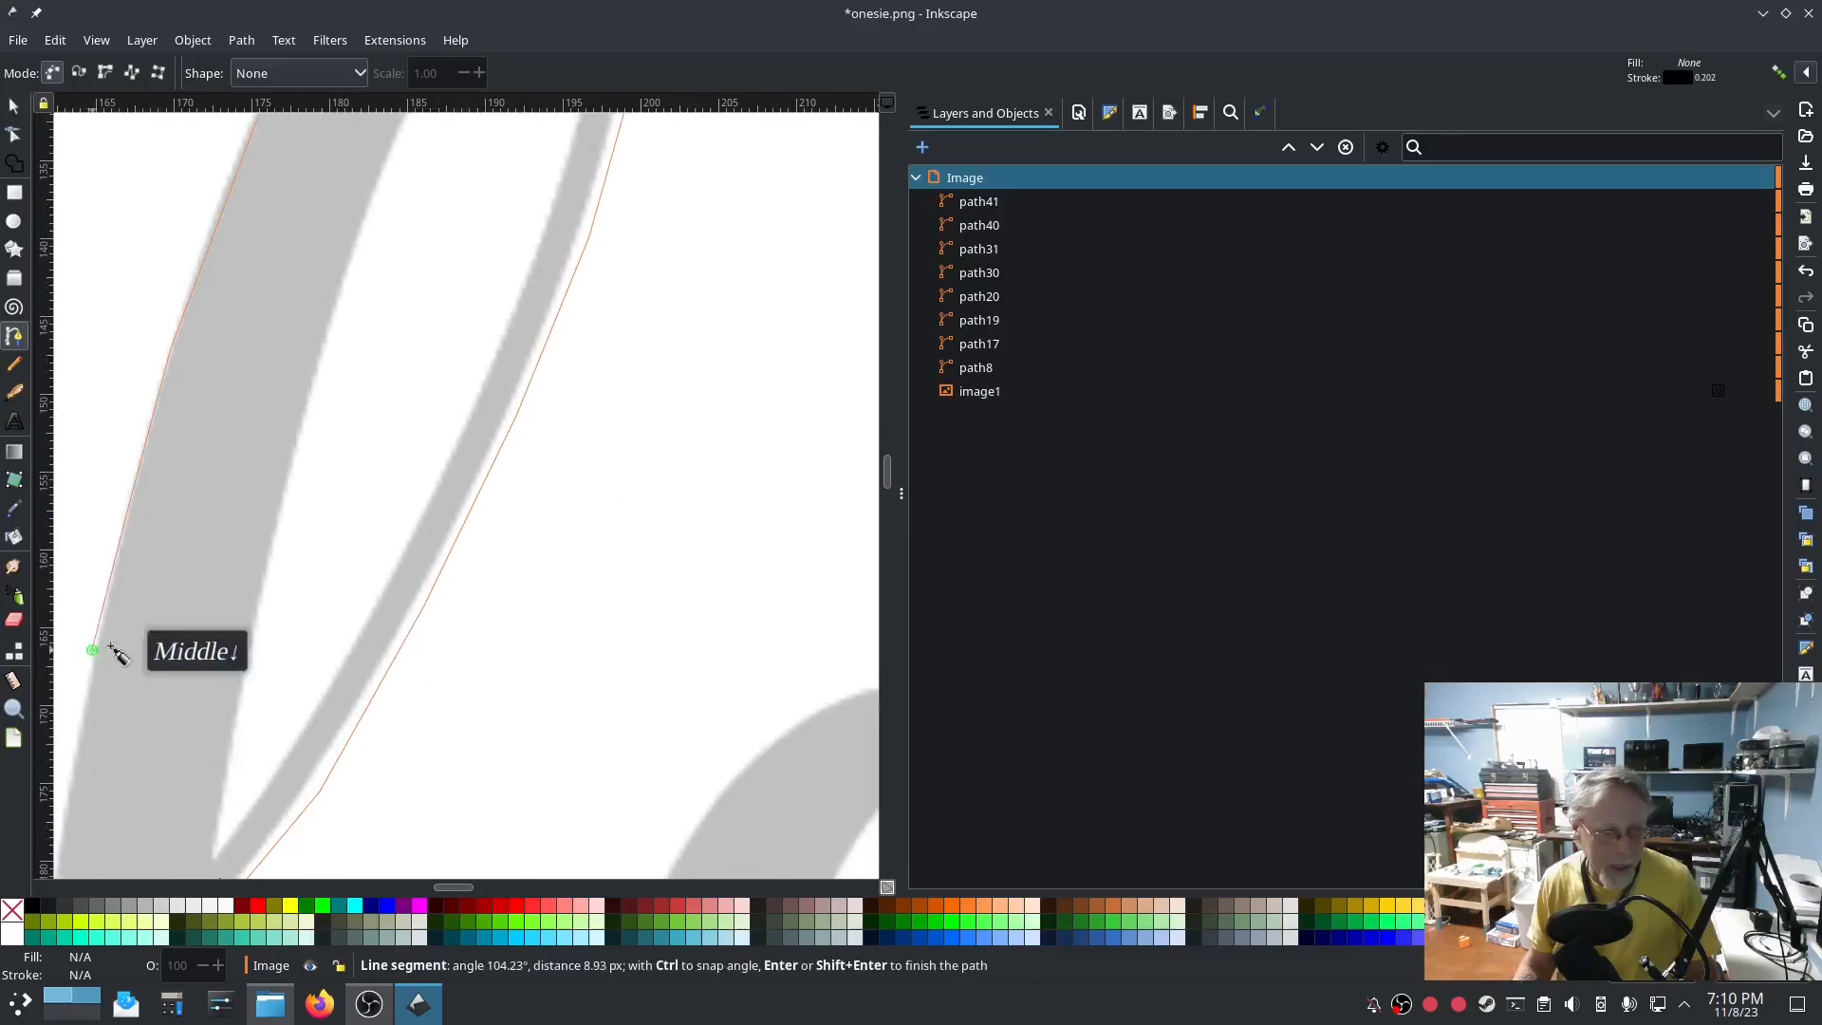
drag(92, 649, 441, 295)
click(418, 406)
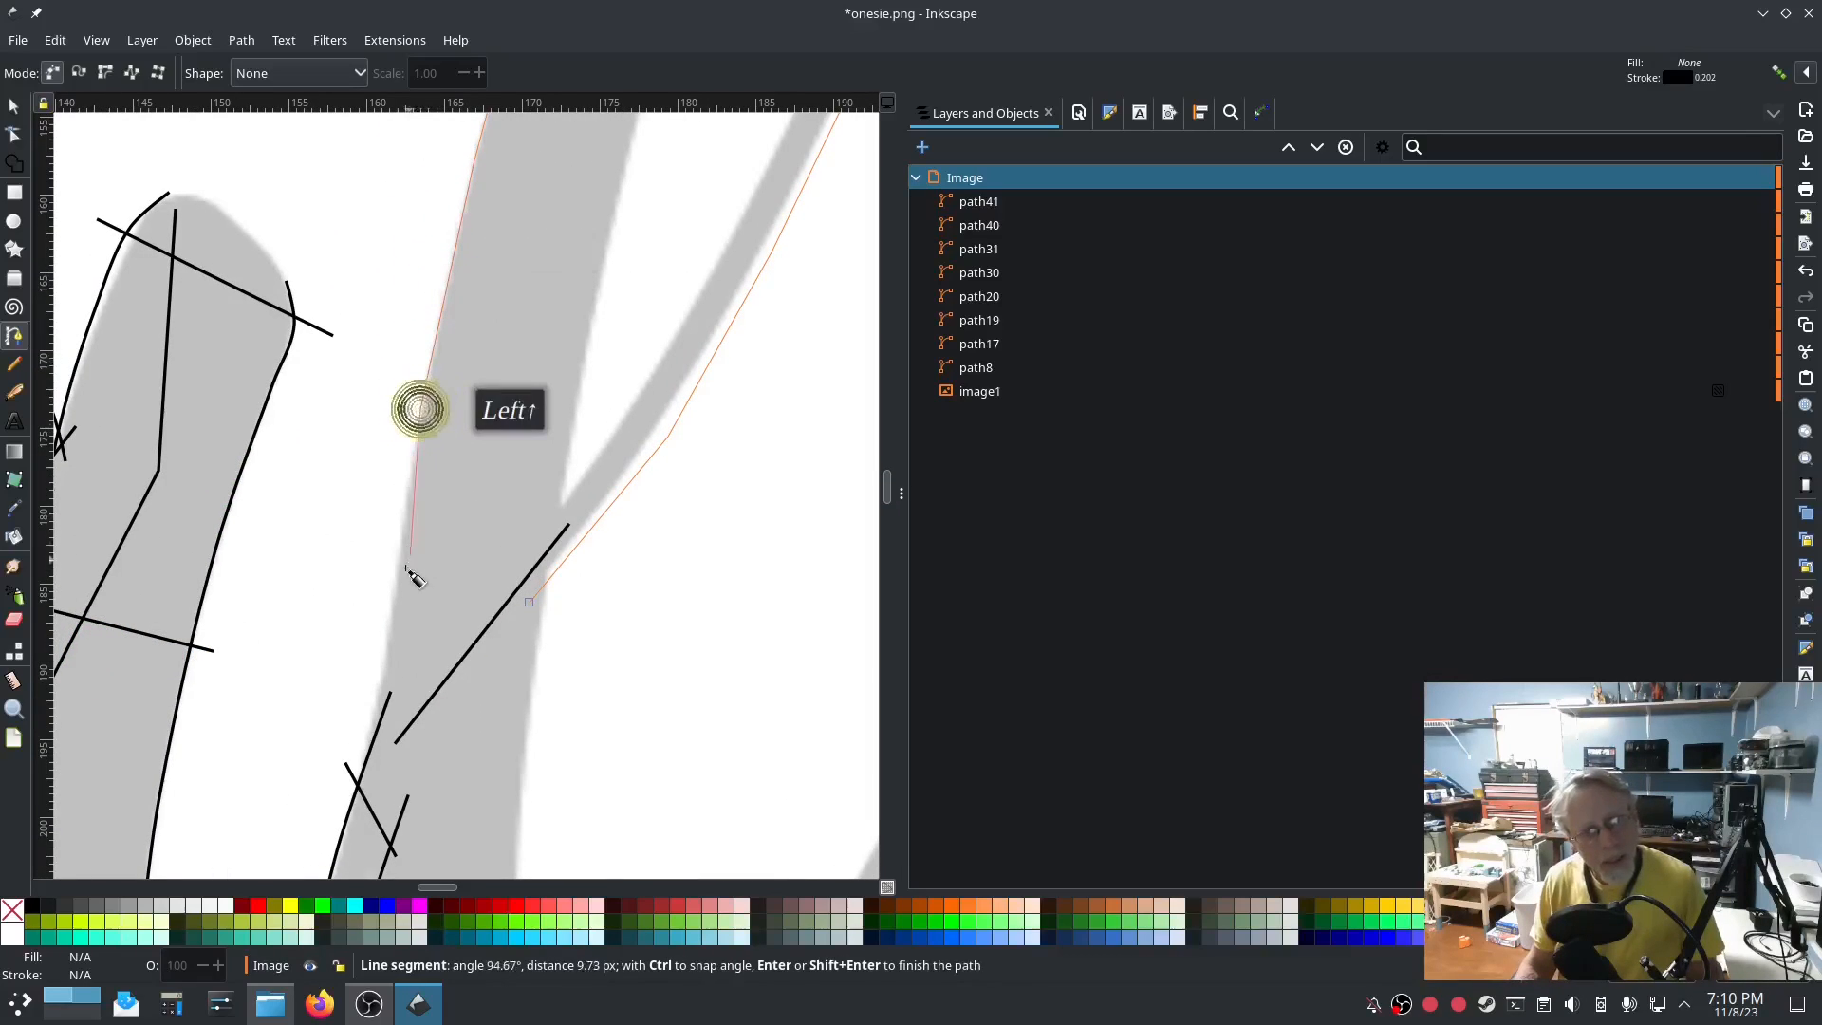
click(393, 593)
scroll(391, 597, down, 3)
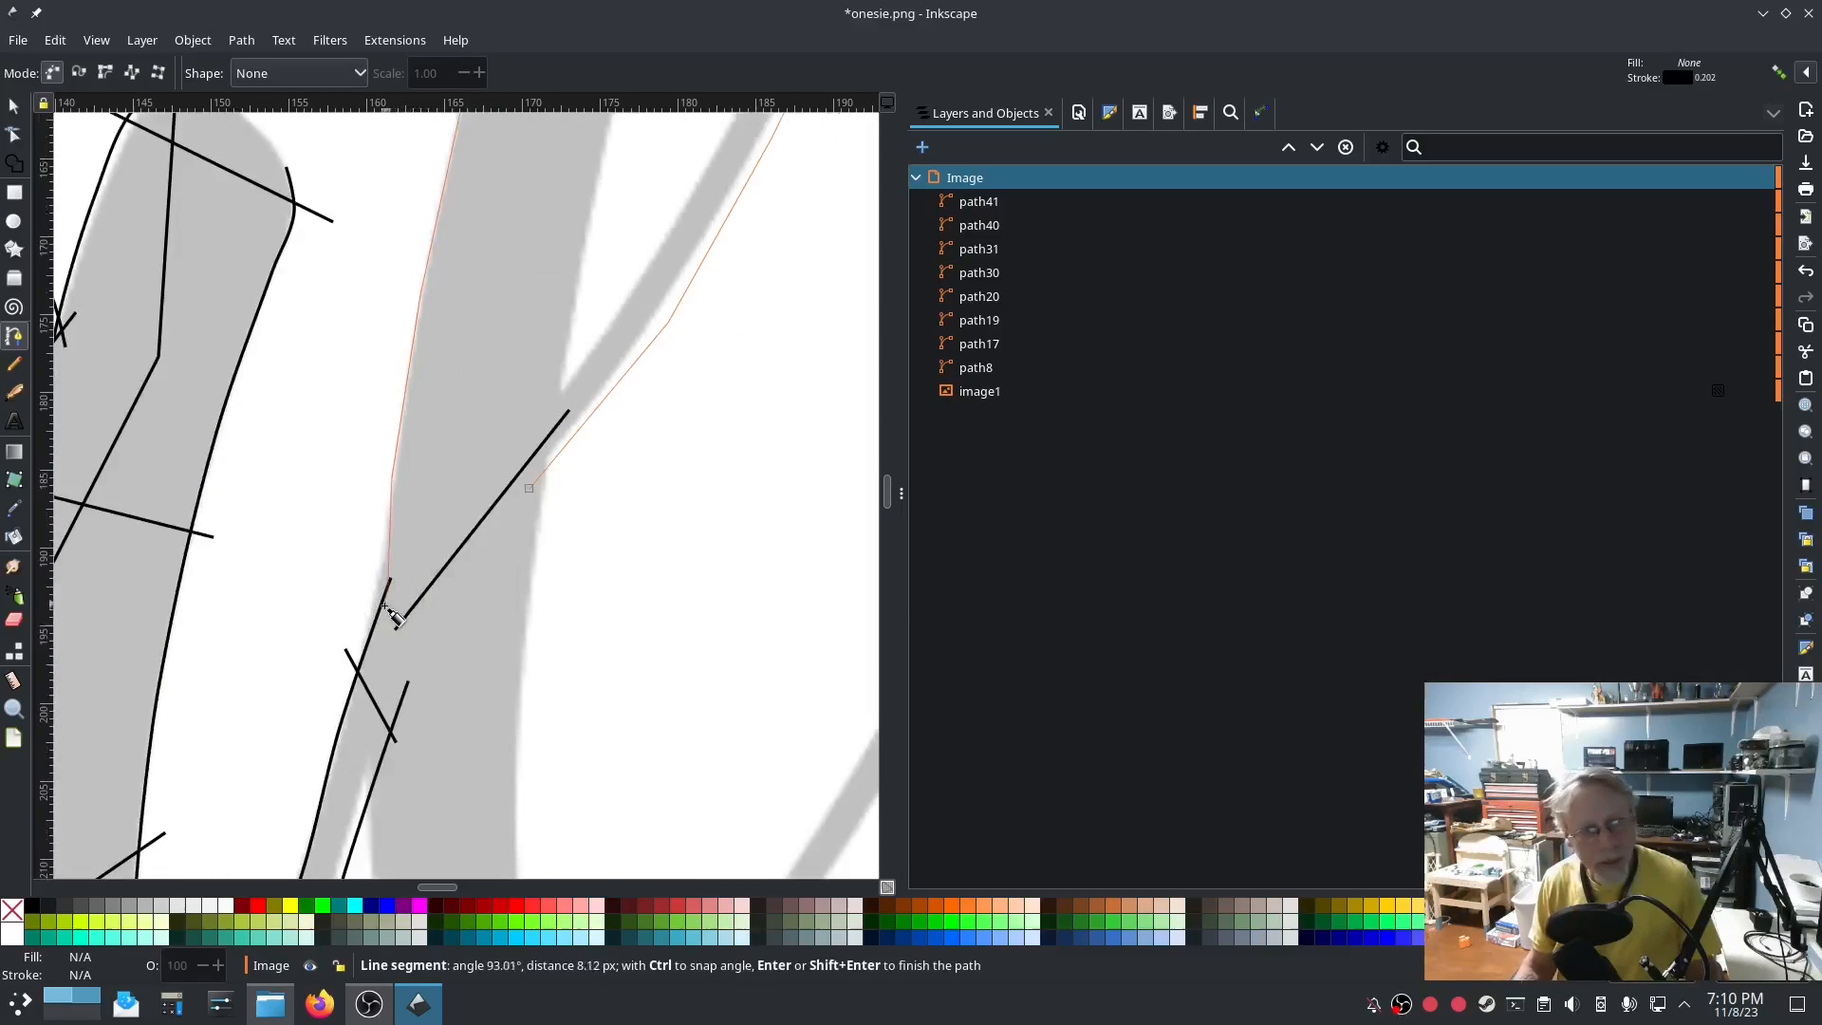
click(377, 603)
Trace the outer path along the lower stem and around the outside of the l's bottom curve.
scroll(377, 608, down, 6)
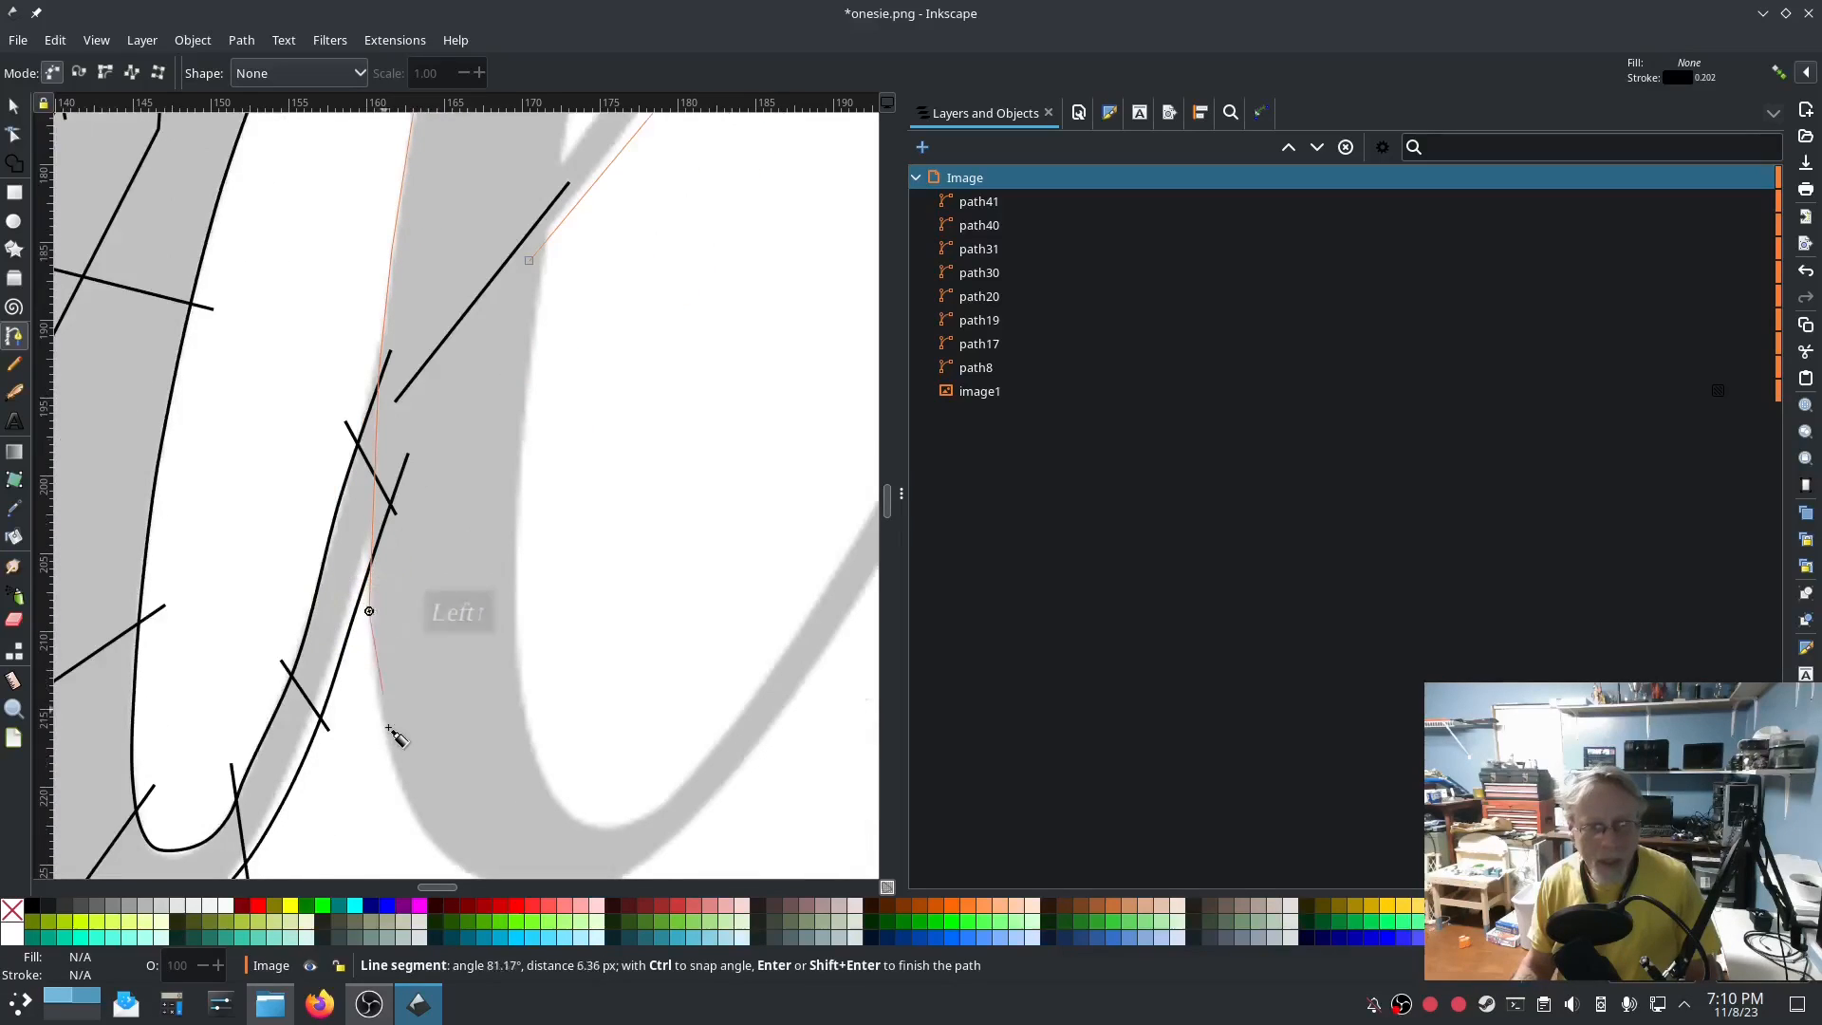
click(384, 742)
scroll(385, 742, down, 3)
click(408, 685)
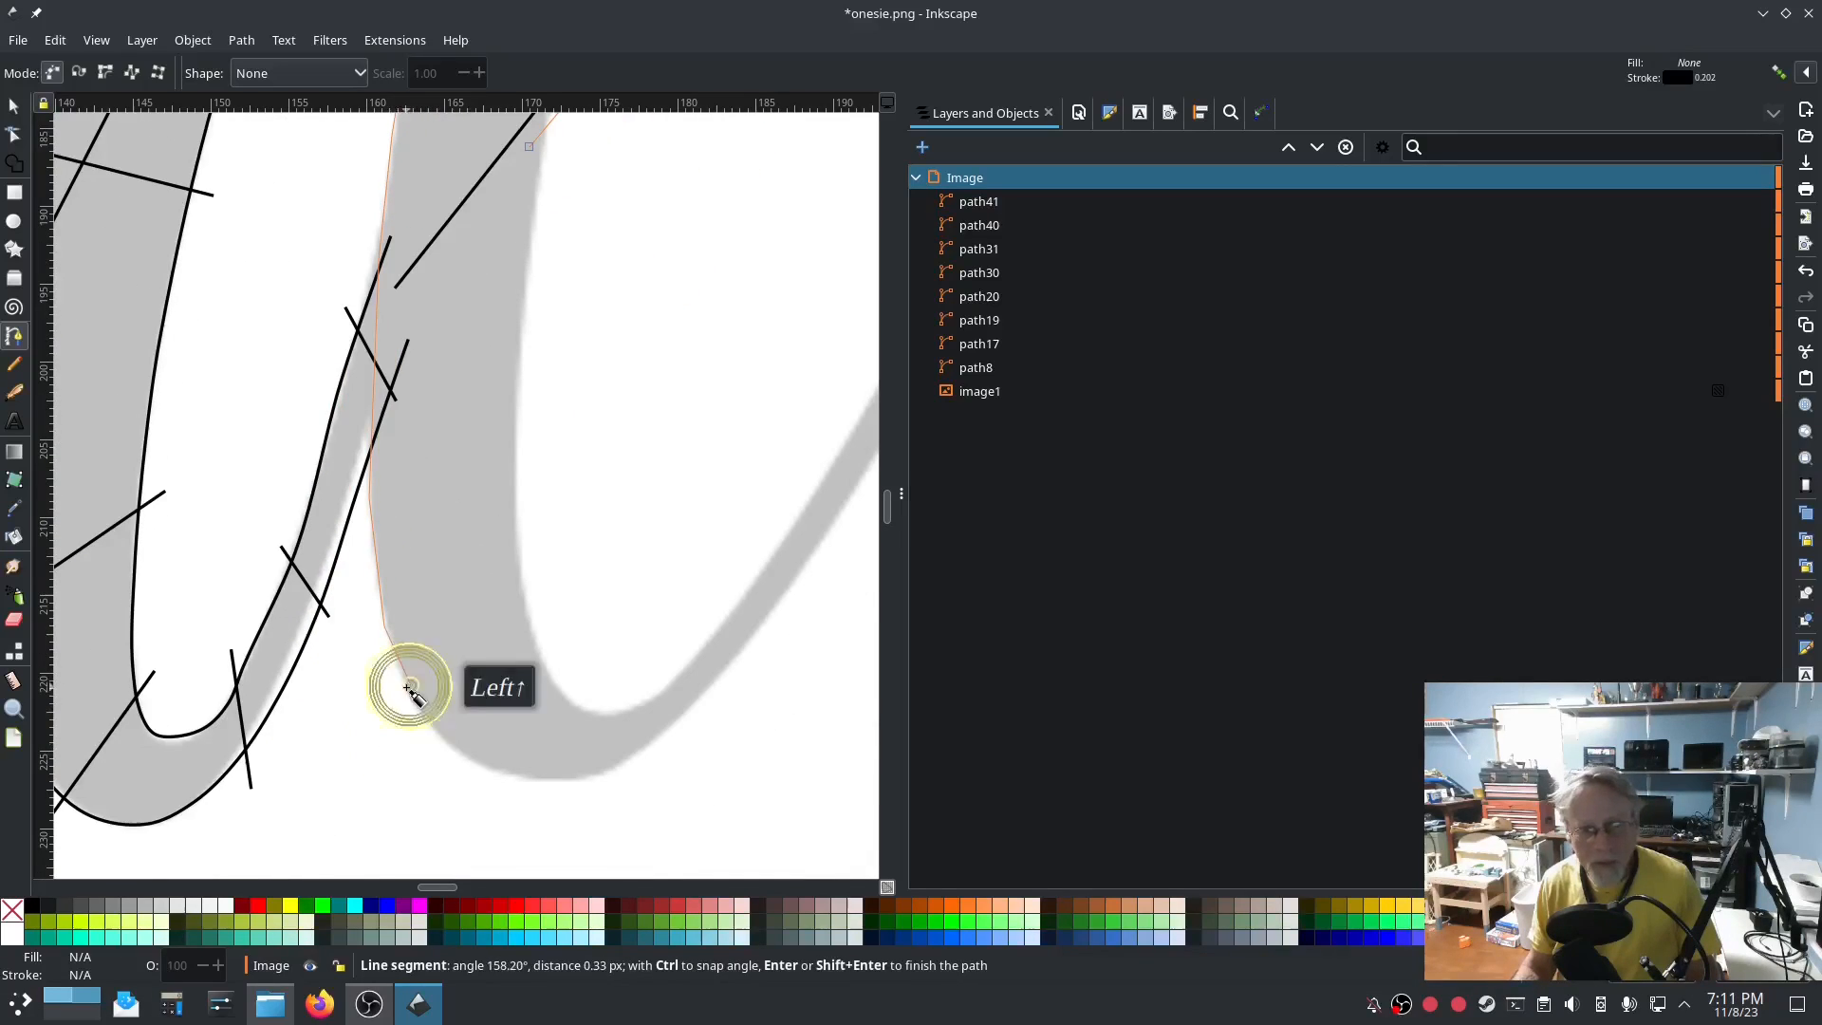
click(458, 755)
click(517, 778)
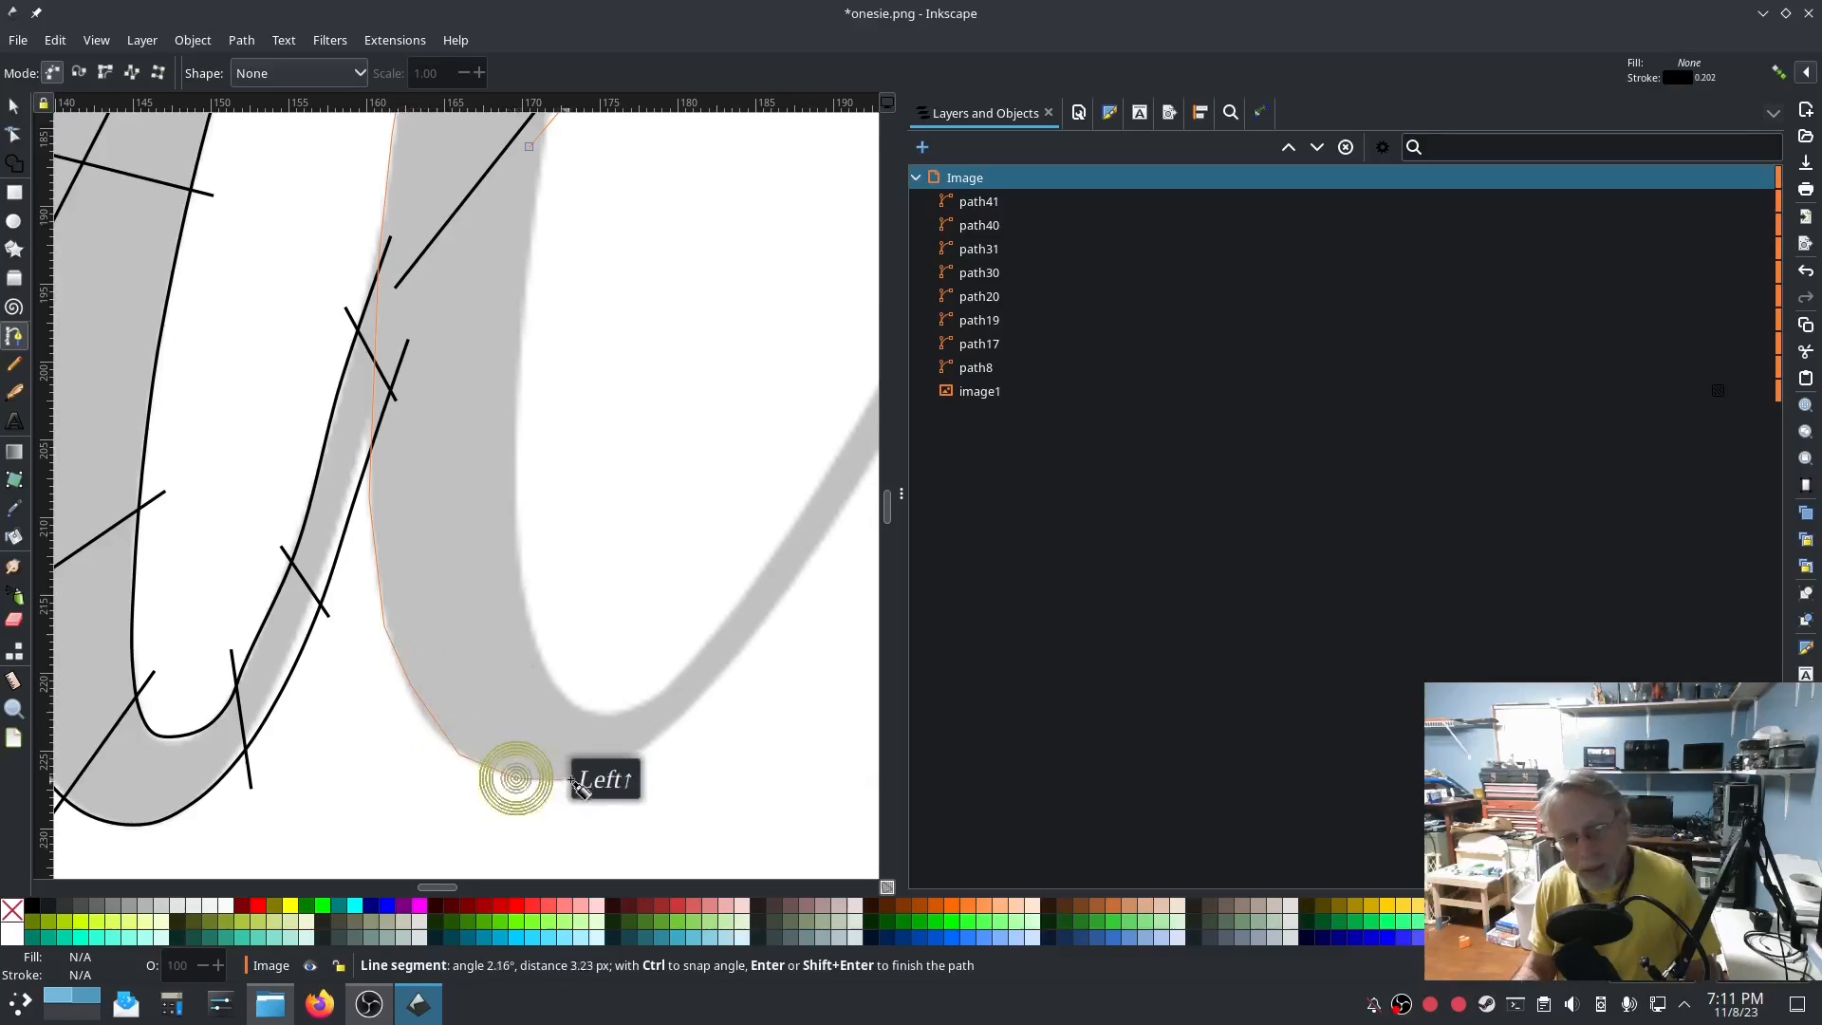
click(584, 775)
Continue the outer path up the l's thin connecting stroke to the edge of the next a, then finish it.
click(649, 744)
click(731, 670)
click(793, 602)
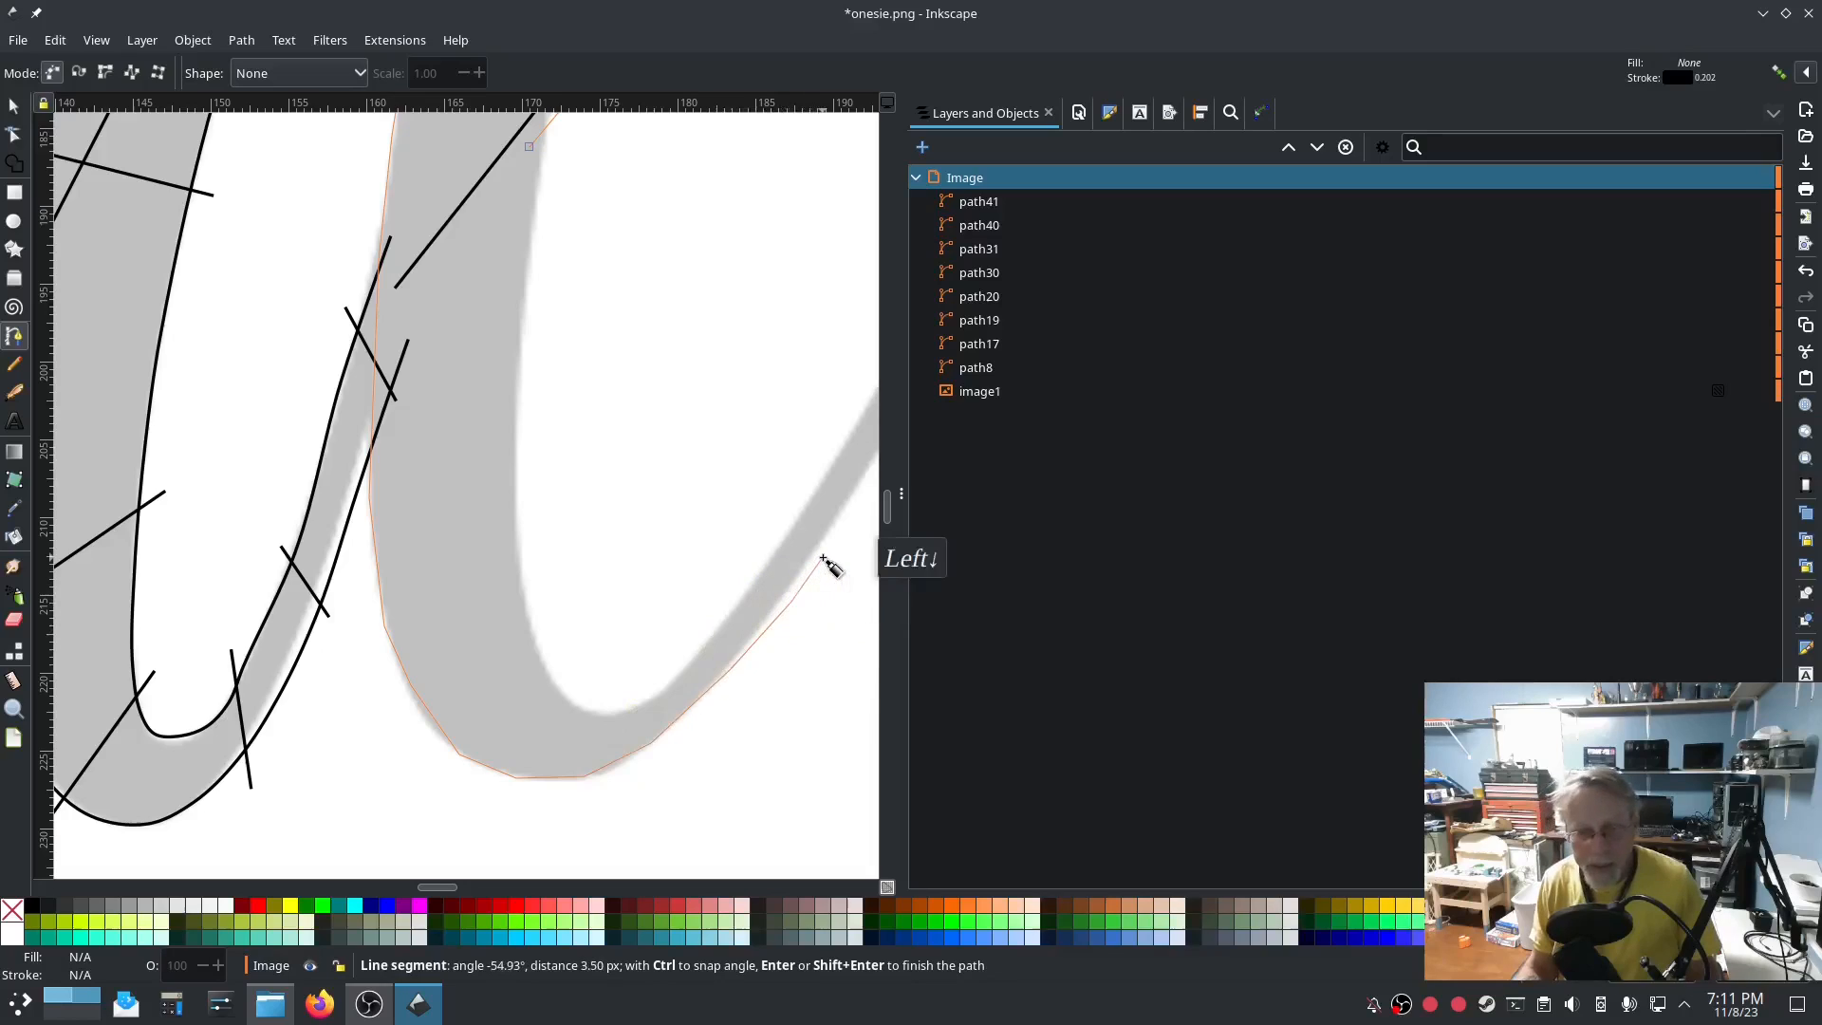
middle_click(822, 557)
click(577, 720)
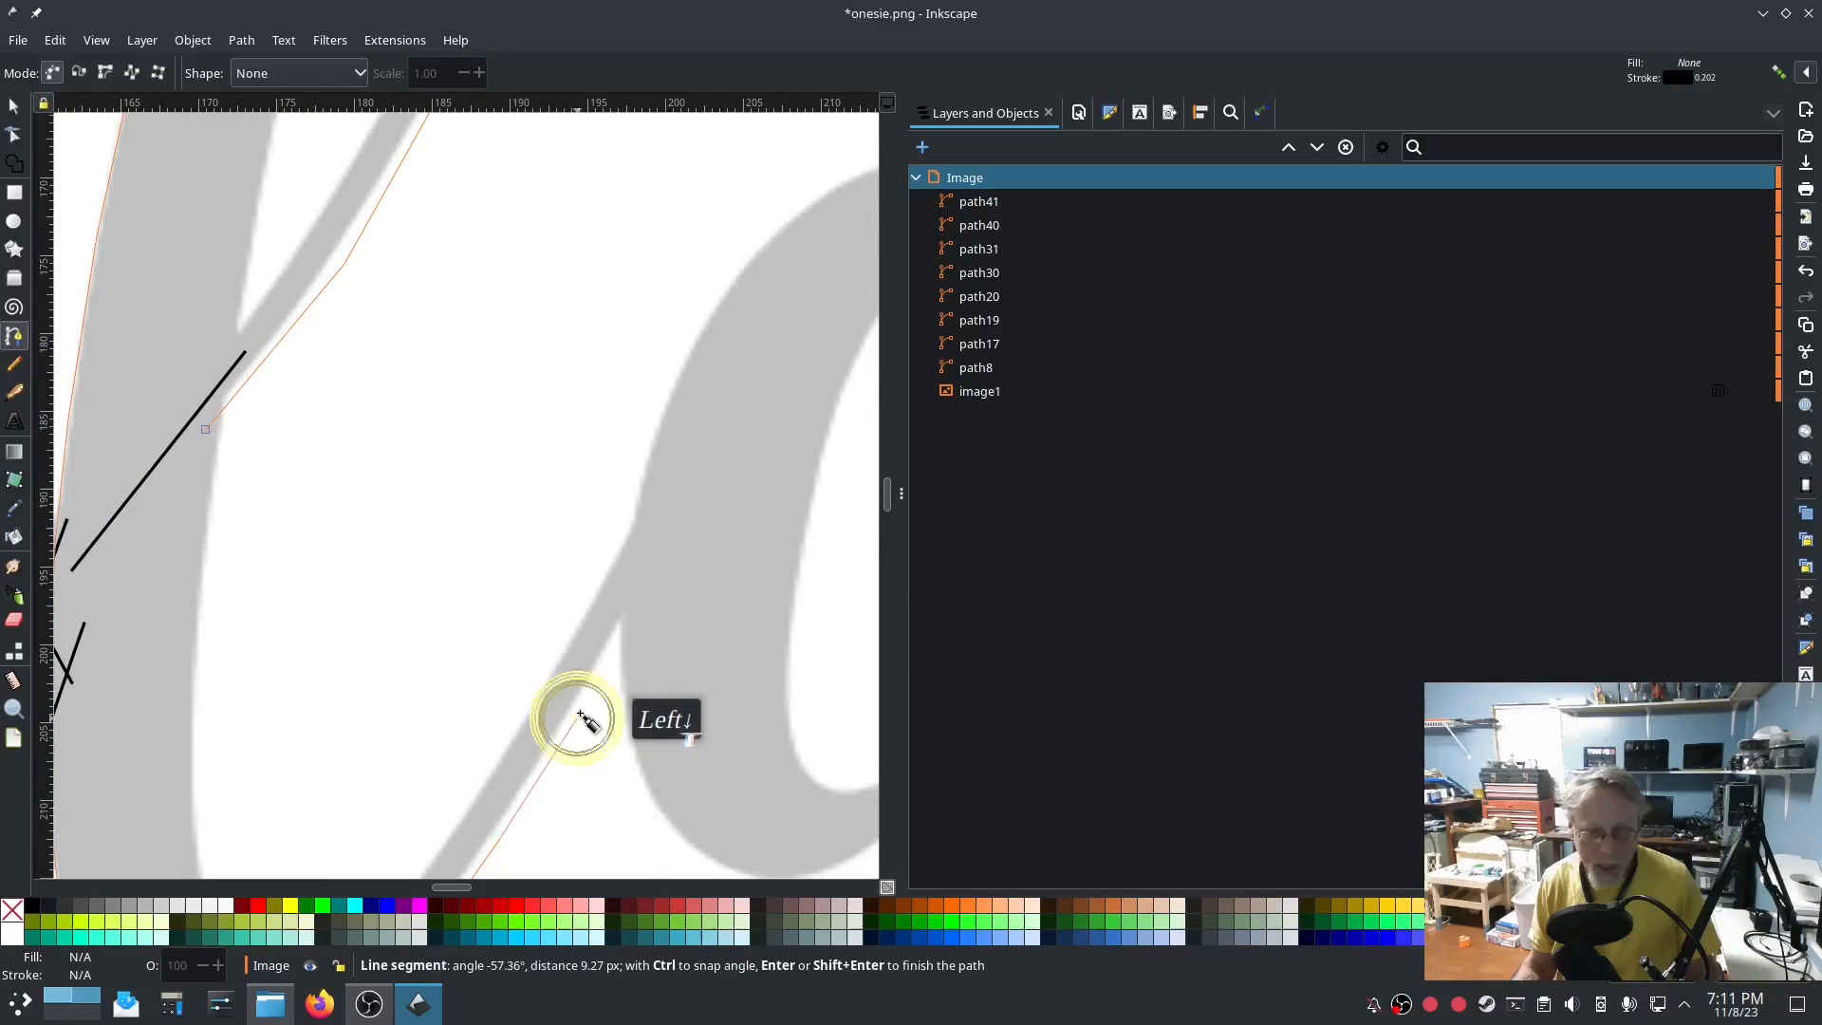
double_click(650, 594)
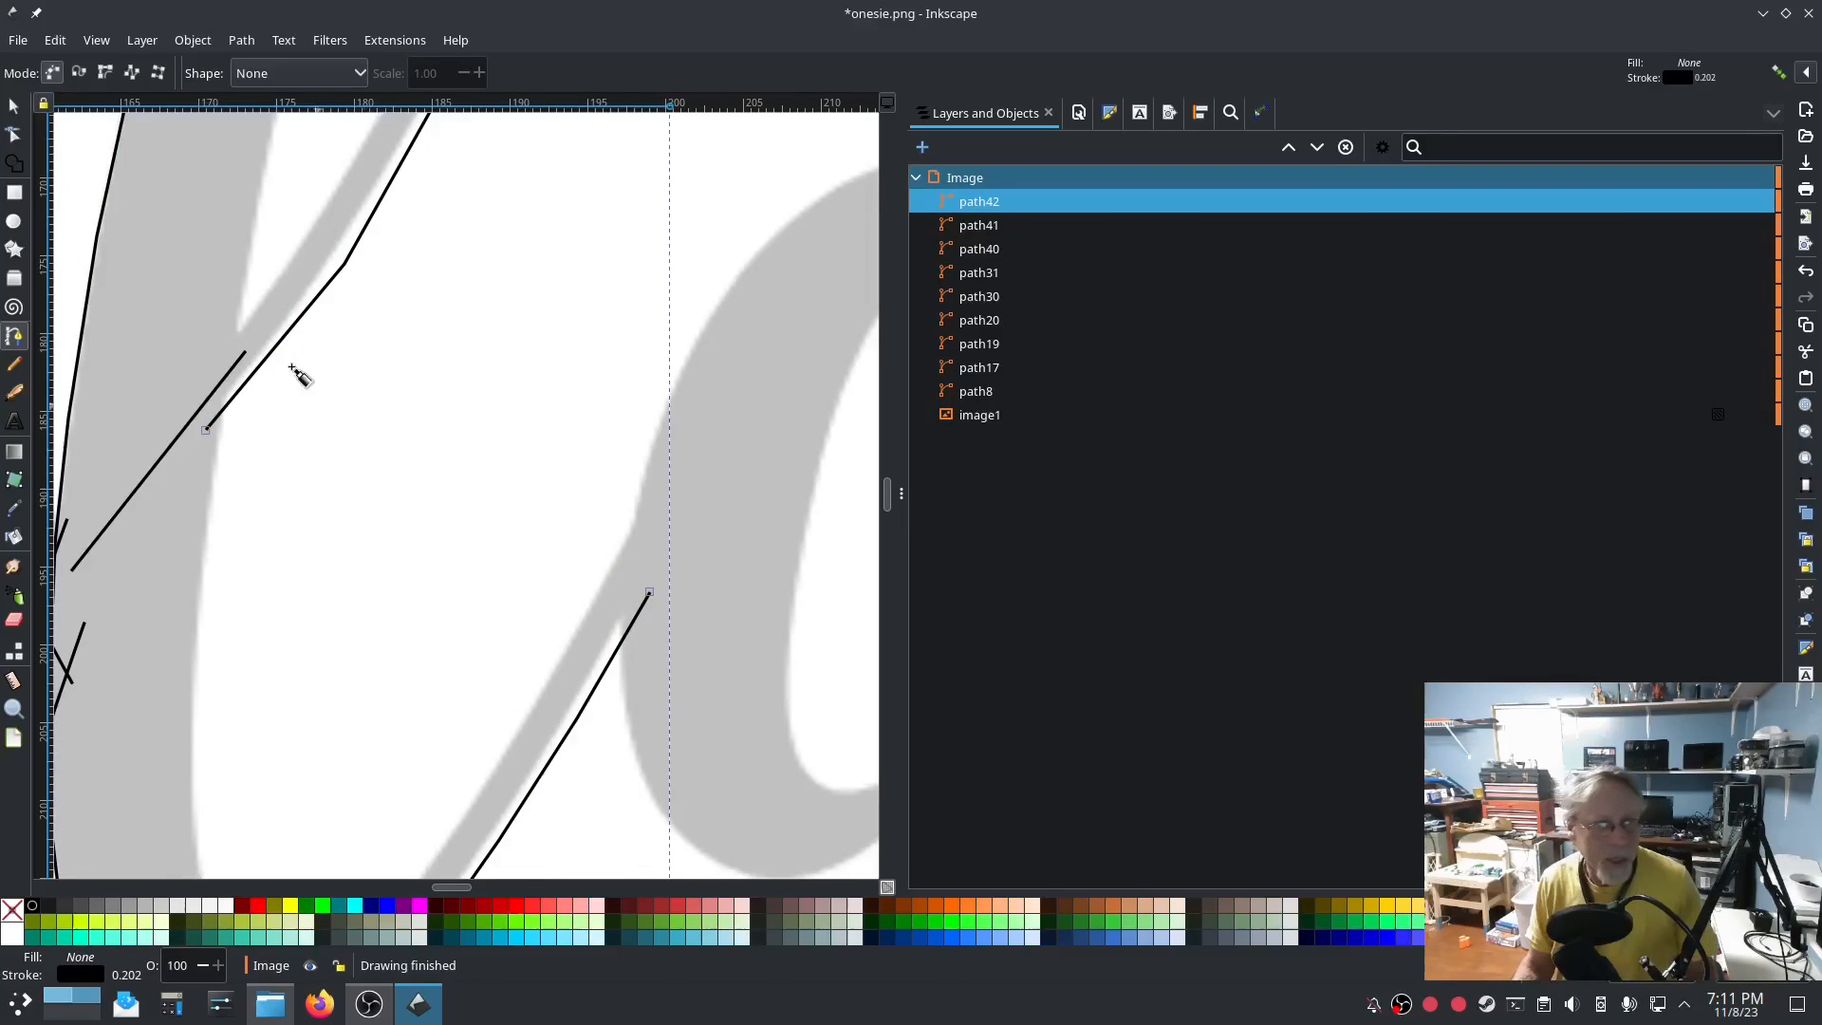
Start the l's inner path inside the stem at the crossing and trace up the inner edge of the thin upstroke.
scroll(248, 317, up, 3)
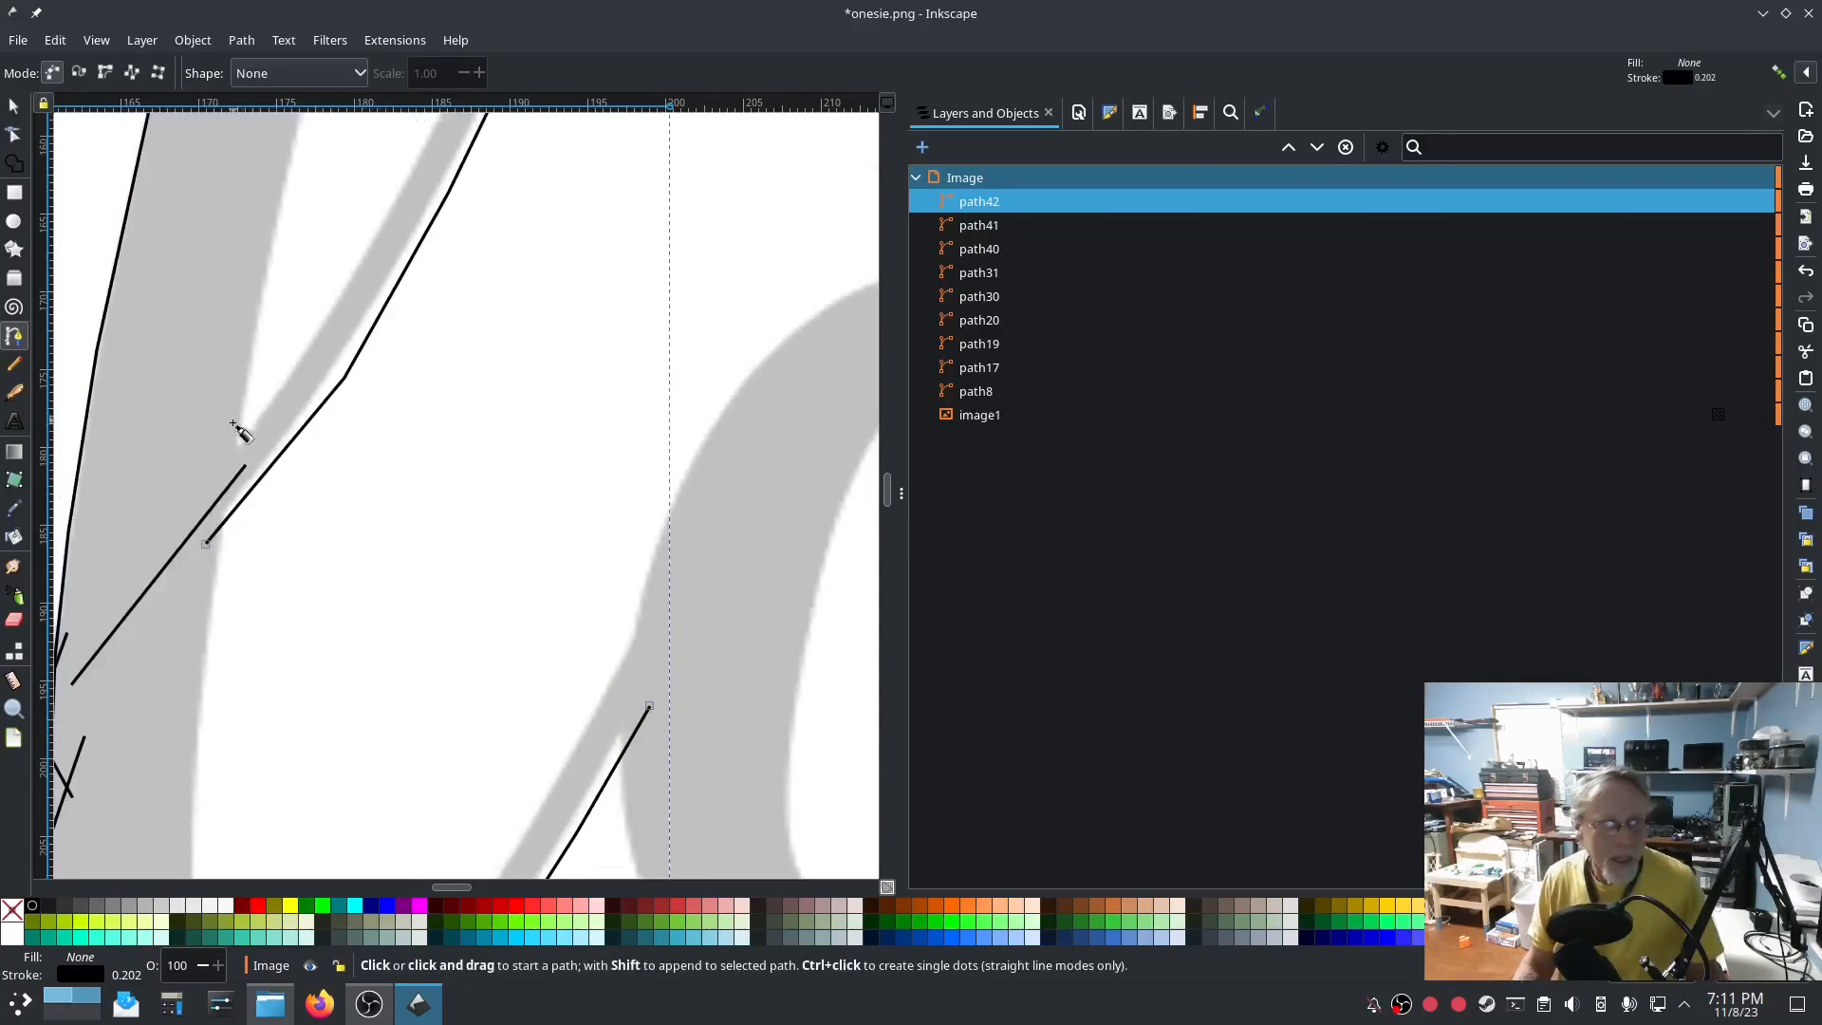
click(194, 472)
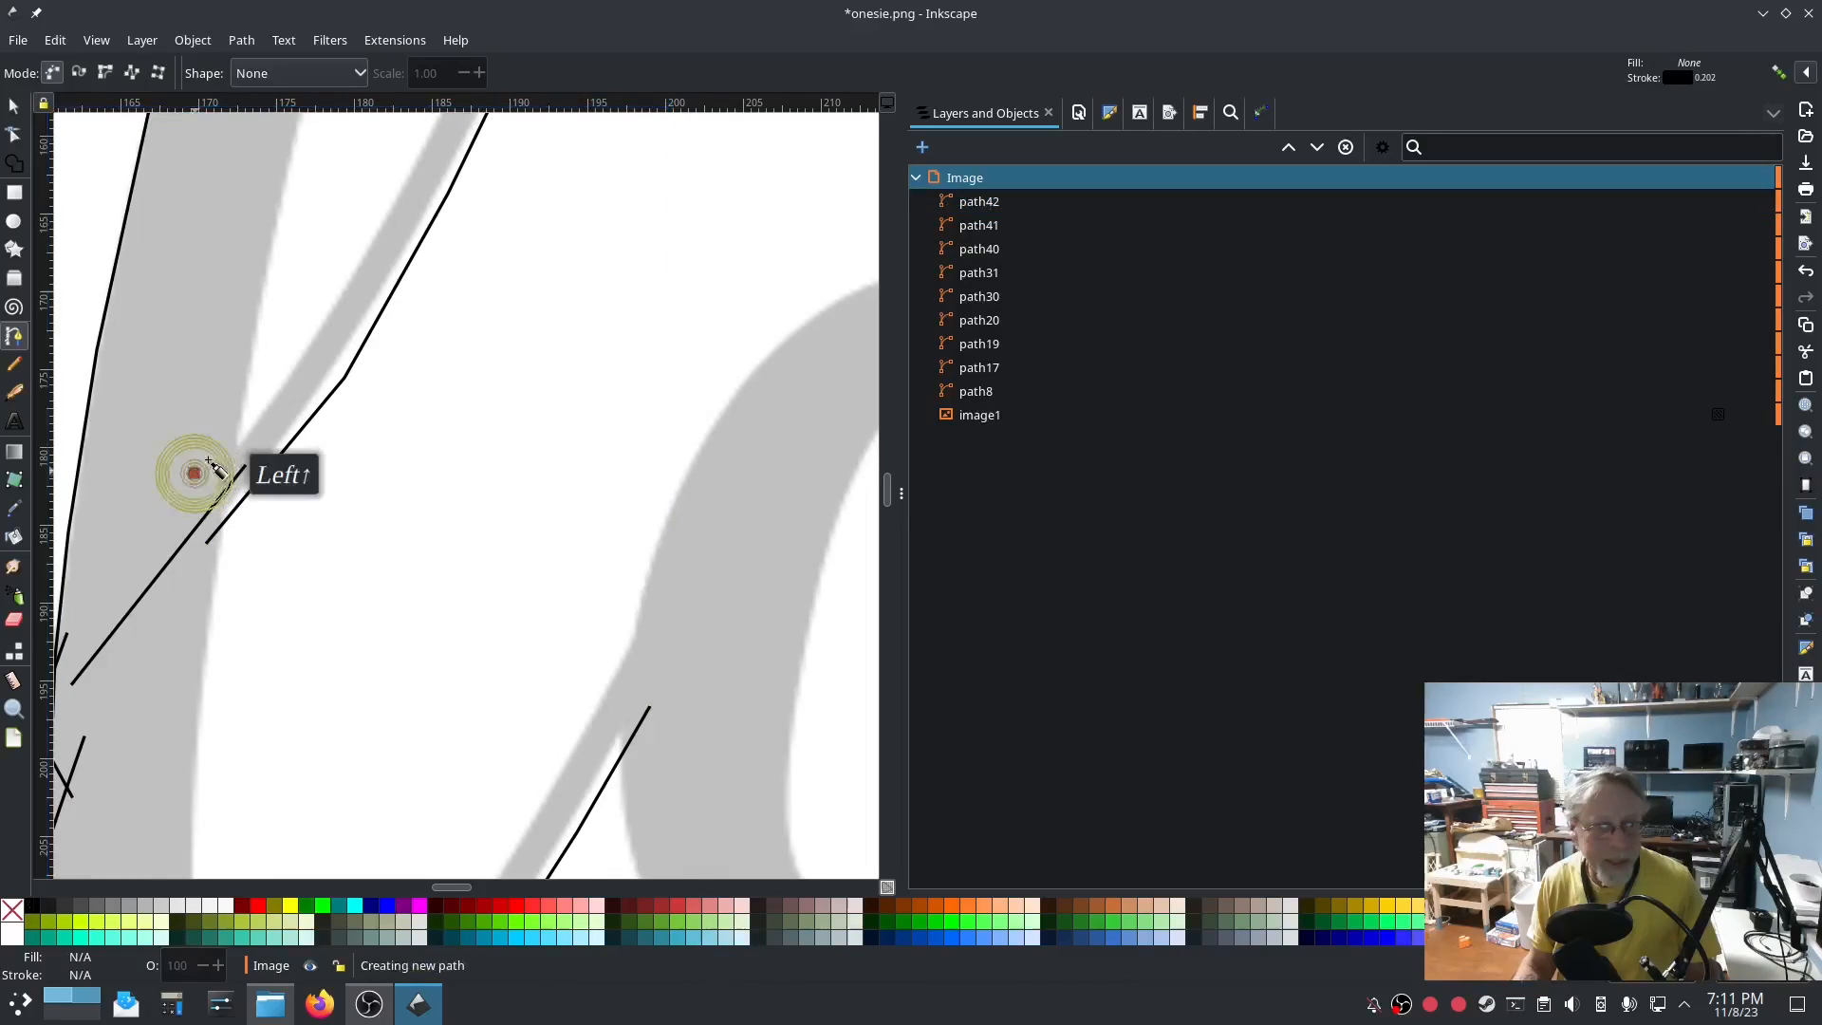
click(322, 306)
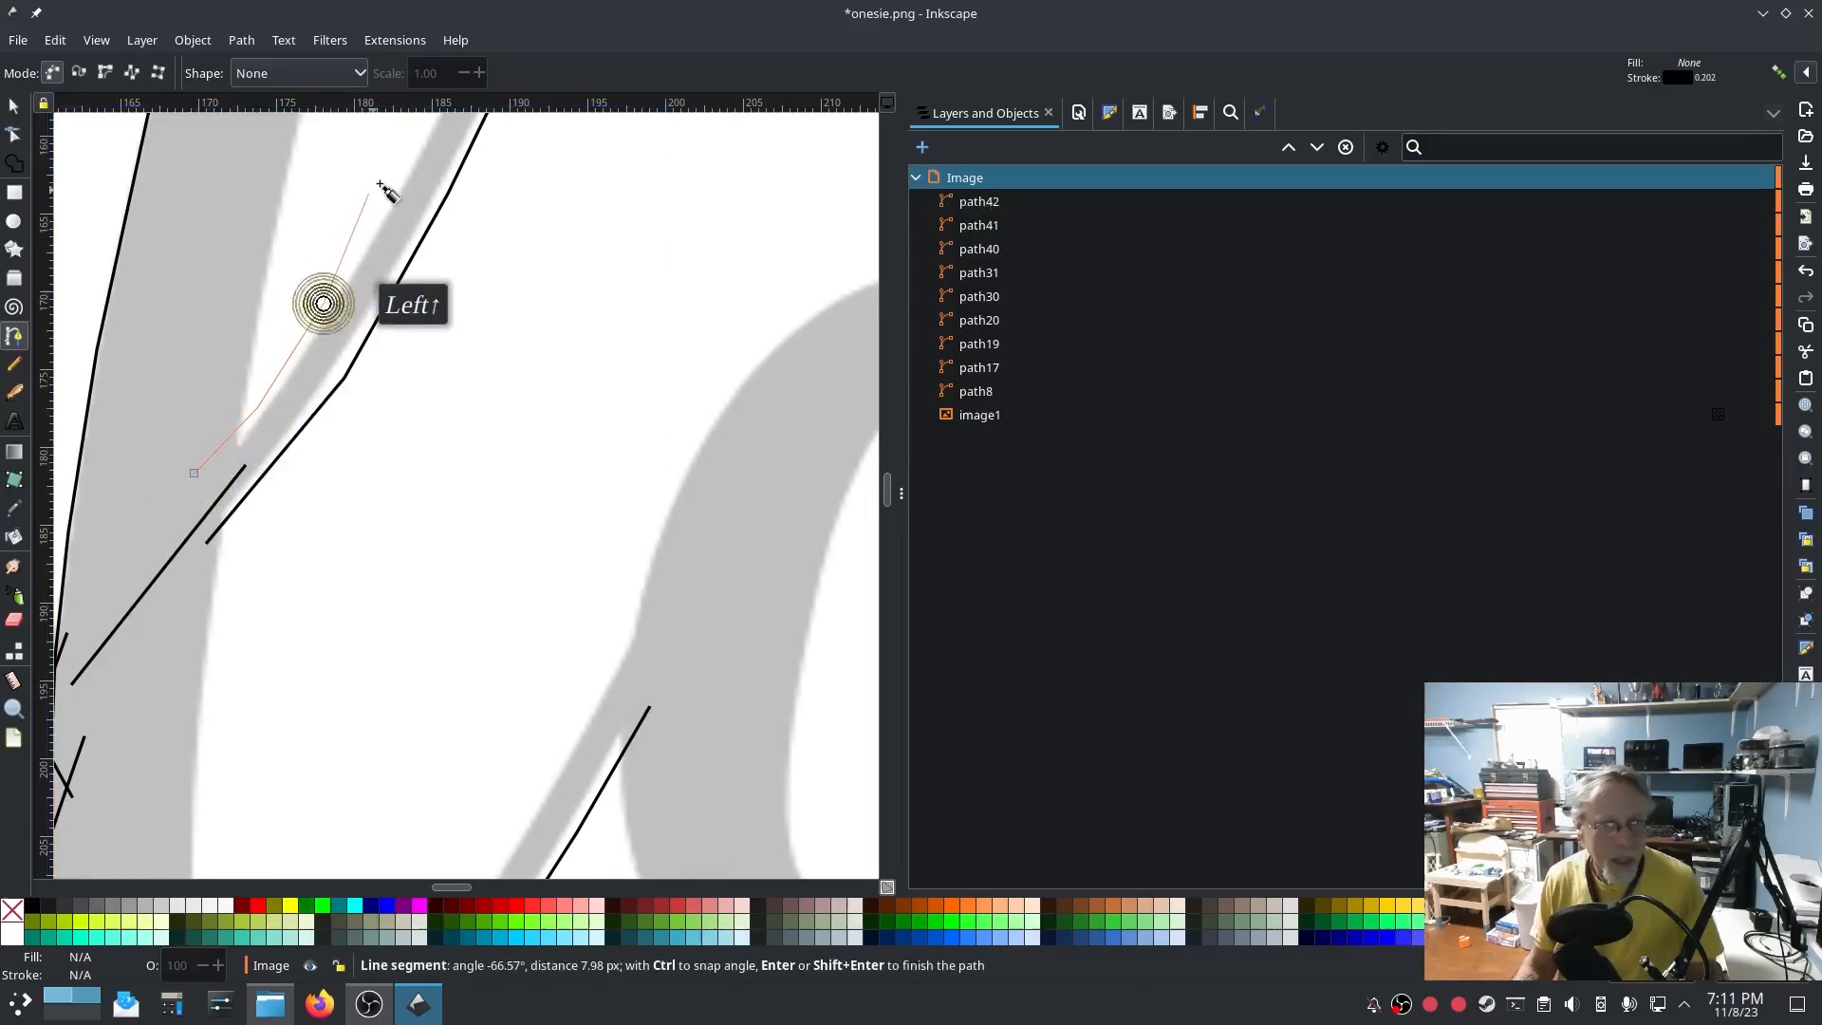
click(403, 172)
middle_click(400, 171)
drag(400, 171, 276, 480)
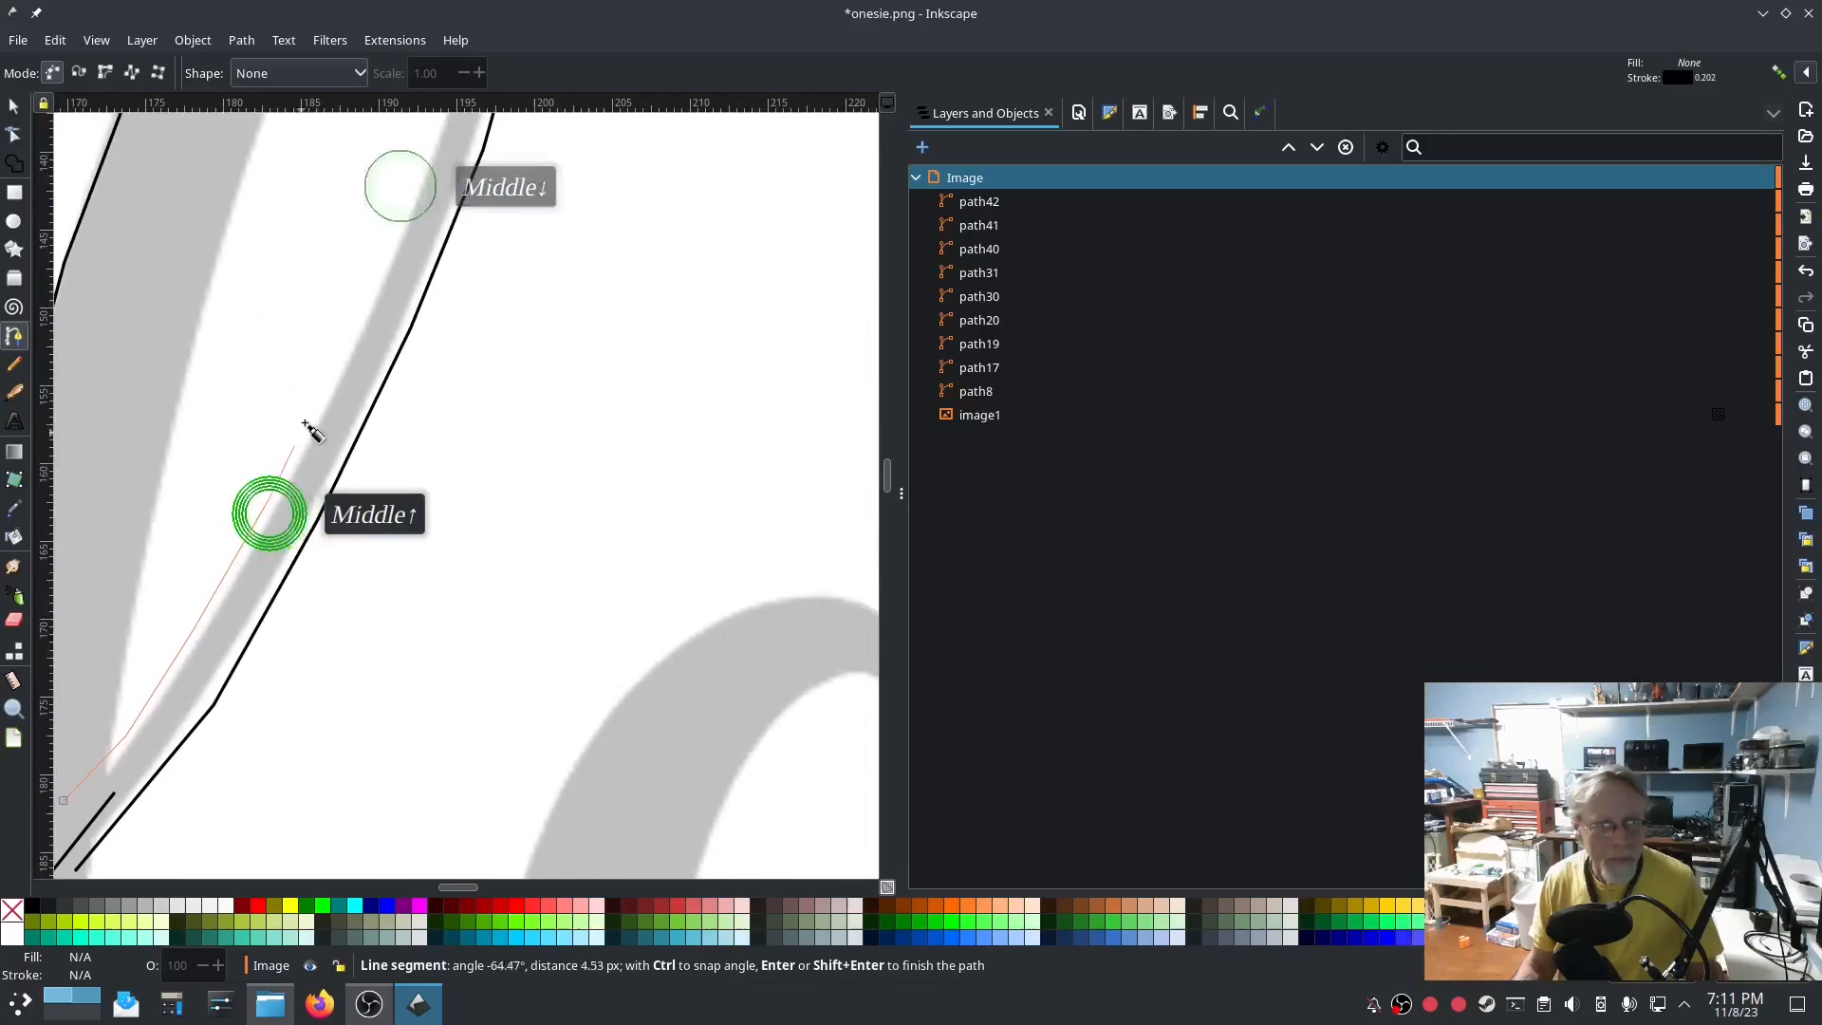
click(325, 370)
click(399, 222)
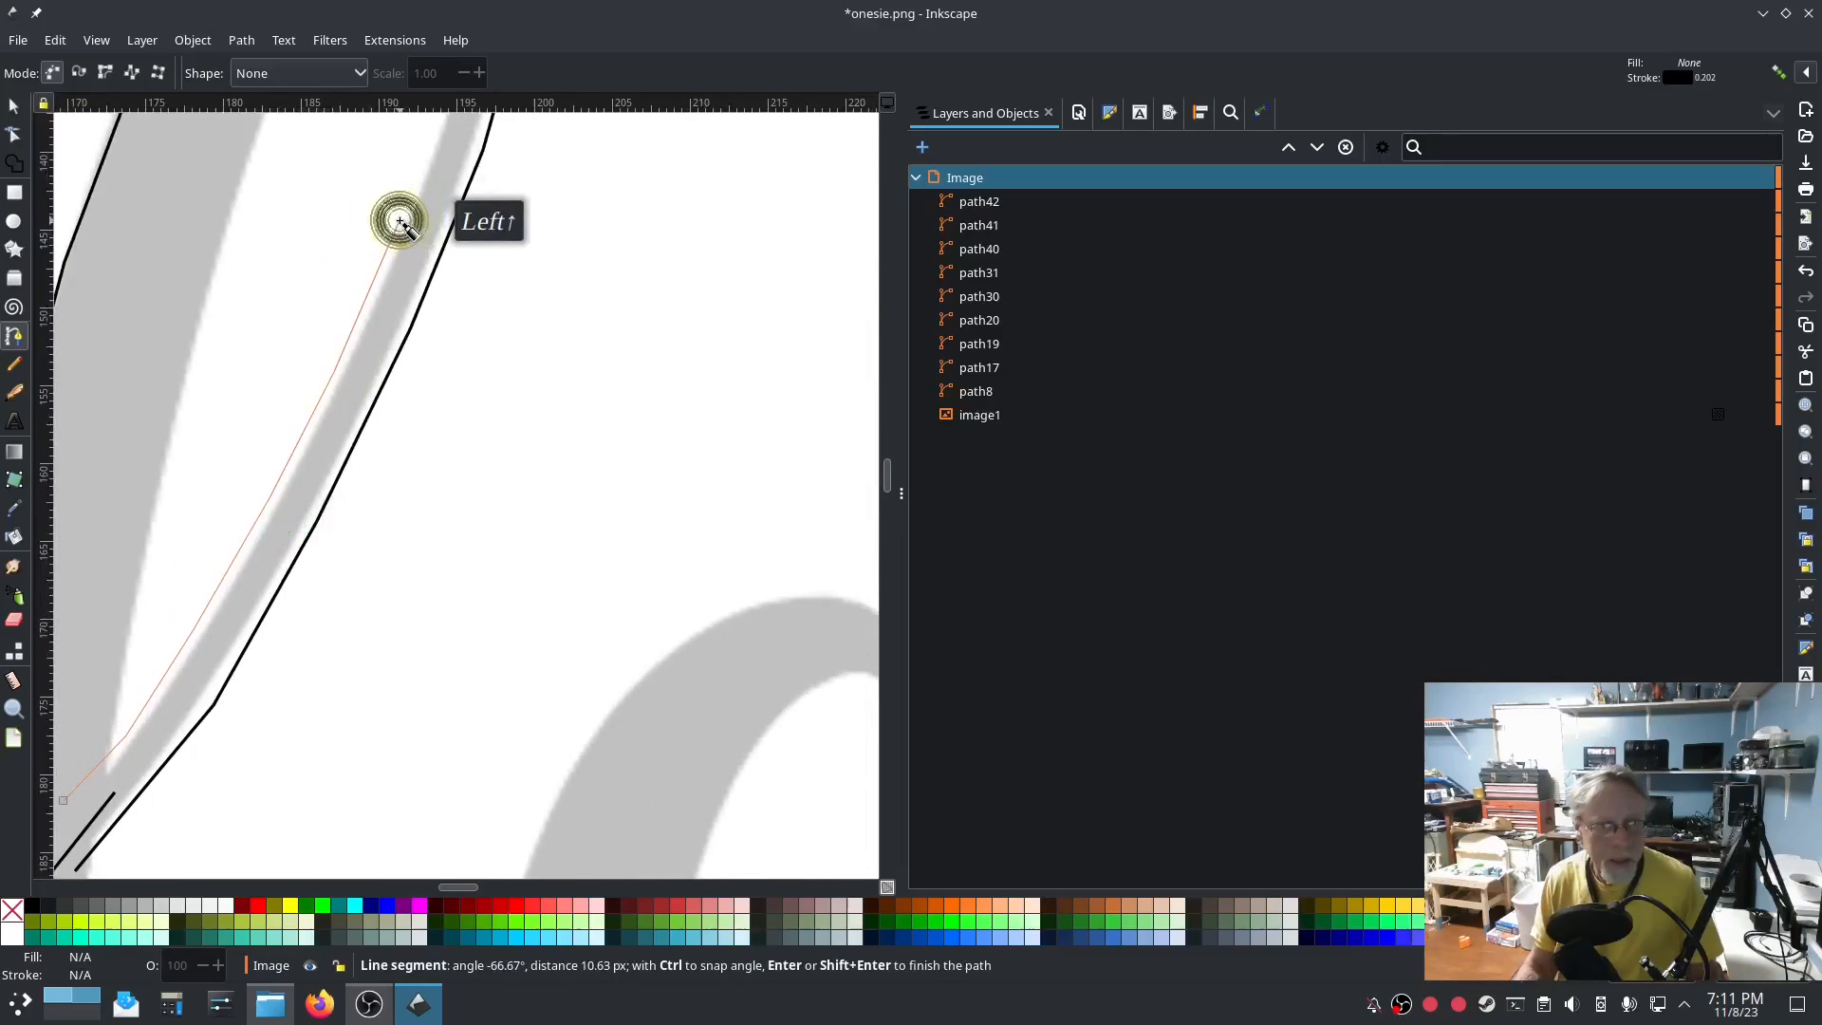
Continue the inner path up the upper part of the l's thin upstroke to just below the loop's top.
scroll(395, 244, up, 5)
click(435, 359)
click(471, 201)
scroll(474, 185, up, 5)
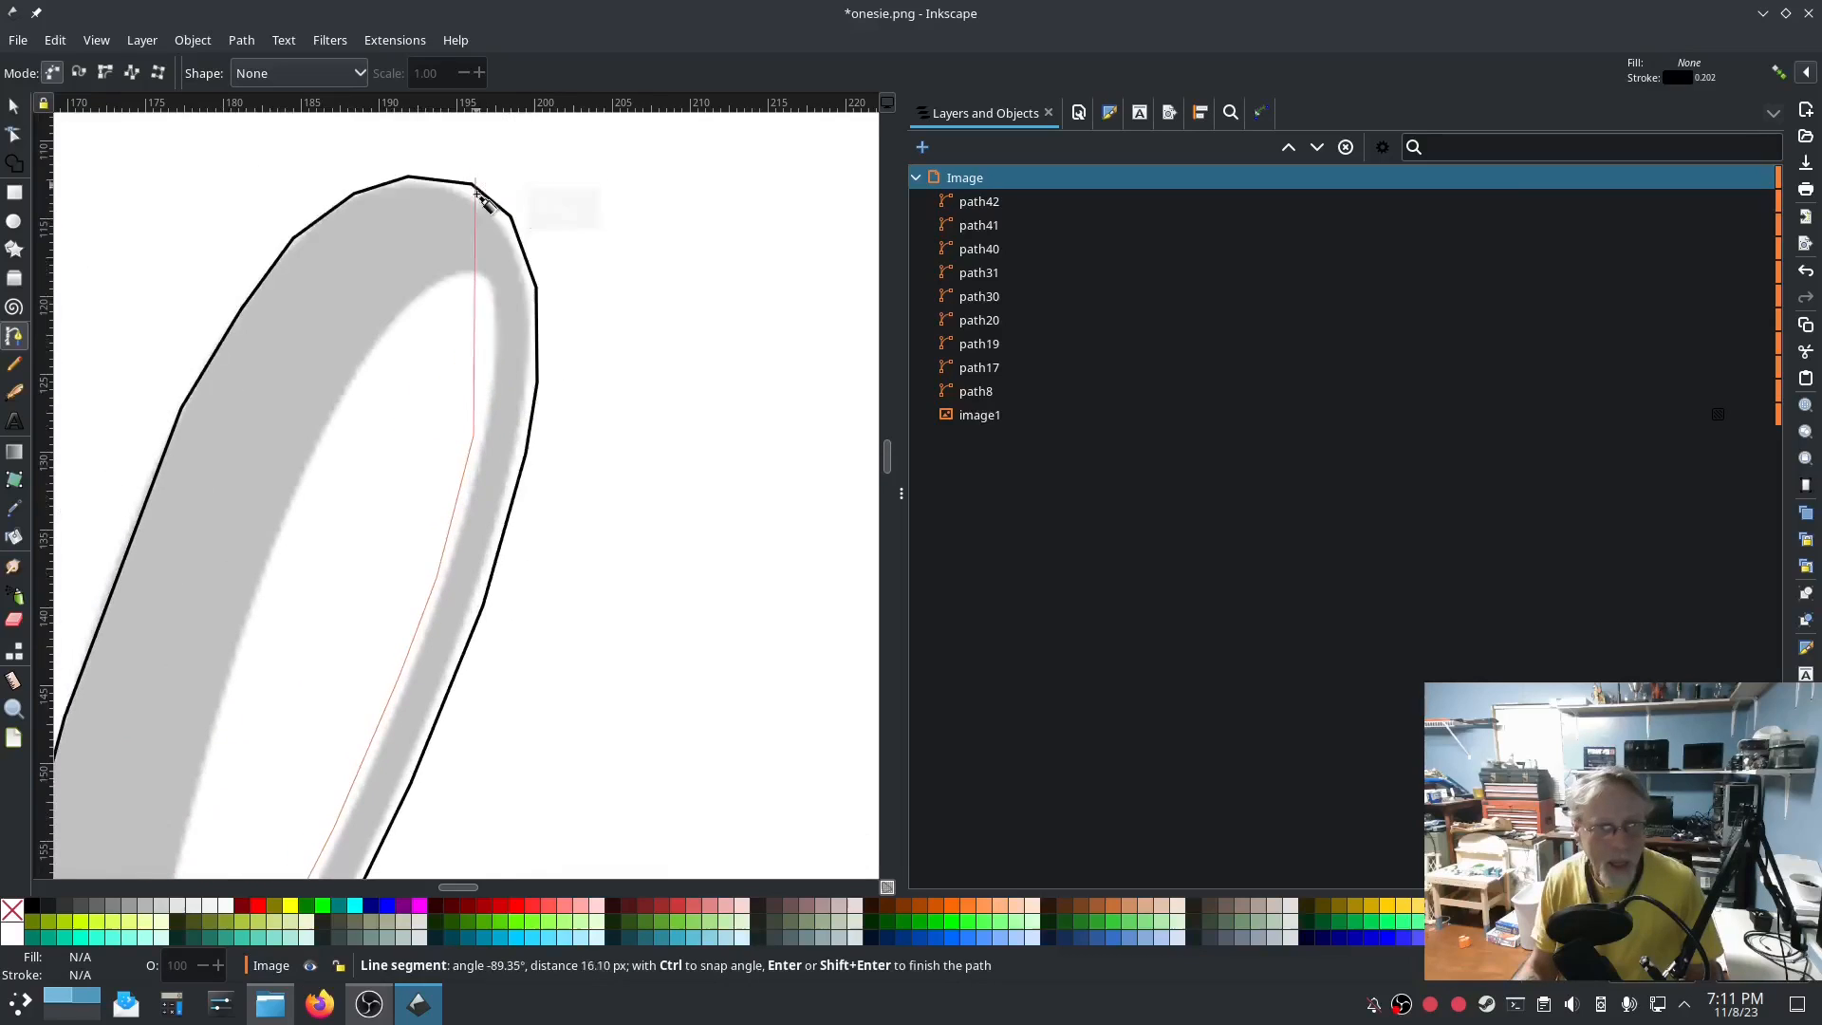
click(486, 337)
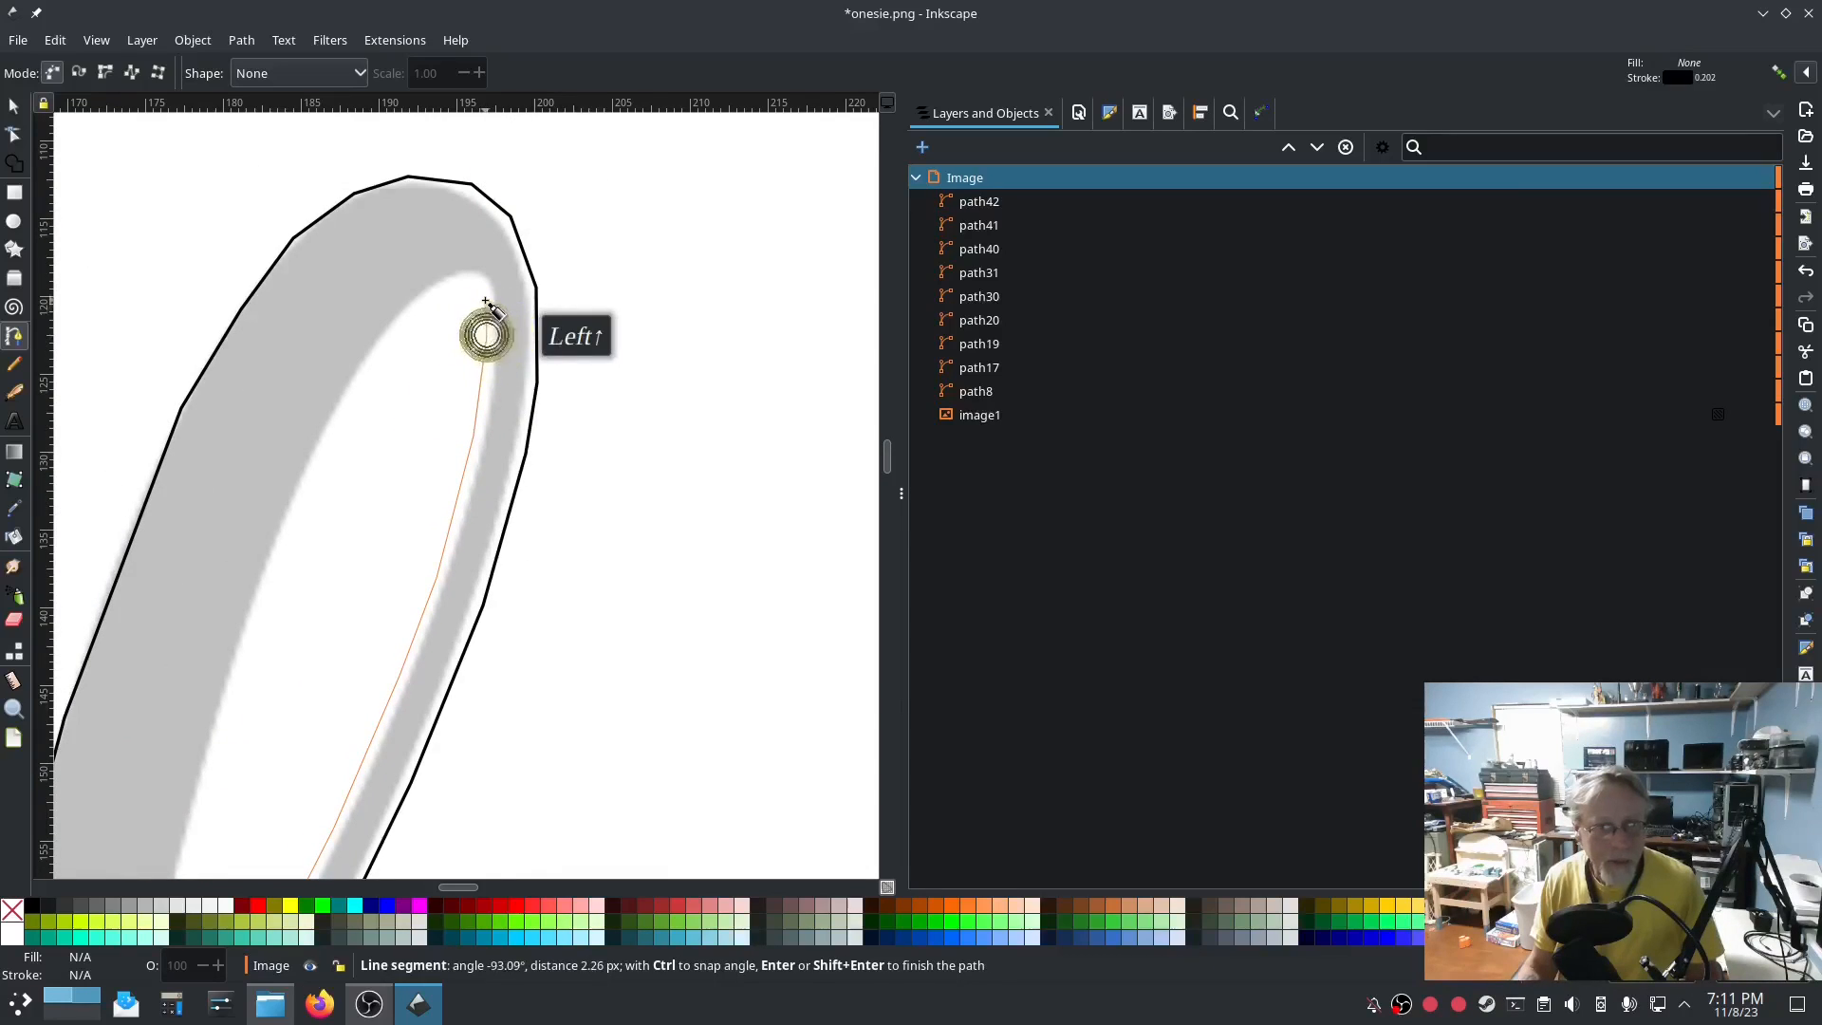
Trace the inner path around the tight curve inside the top of the l's loop.
click(483, 298)
click(477, 286)
click(469, 281)
click(452, 284)
click(442, 286)
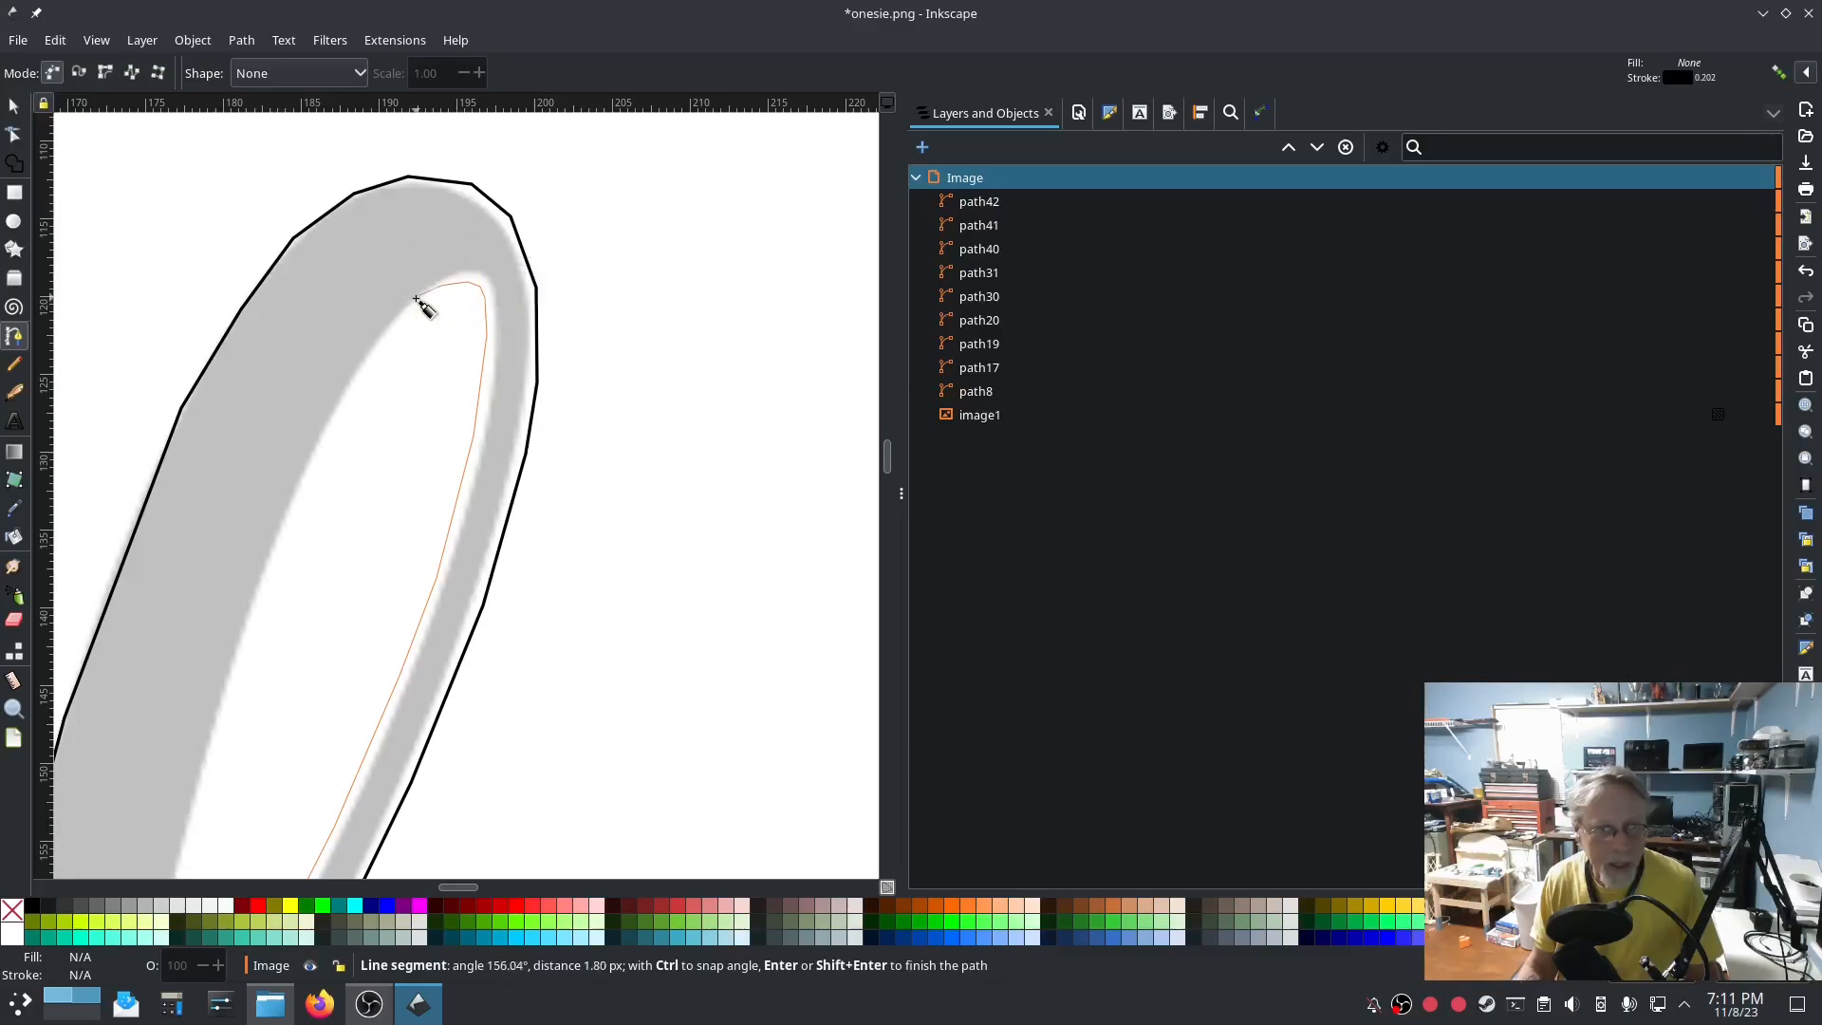
click(410, 299)
click(392, 319)
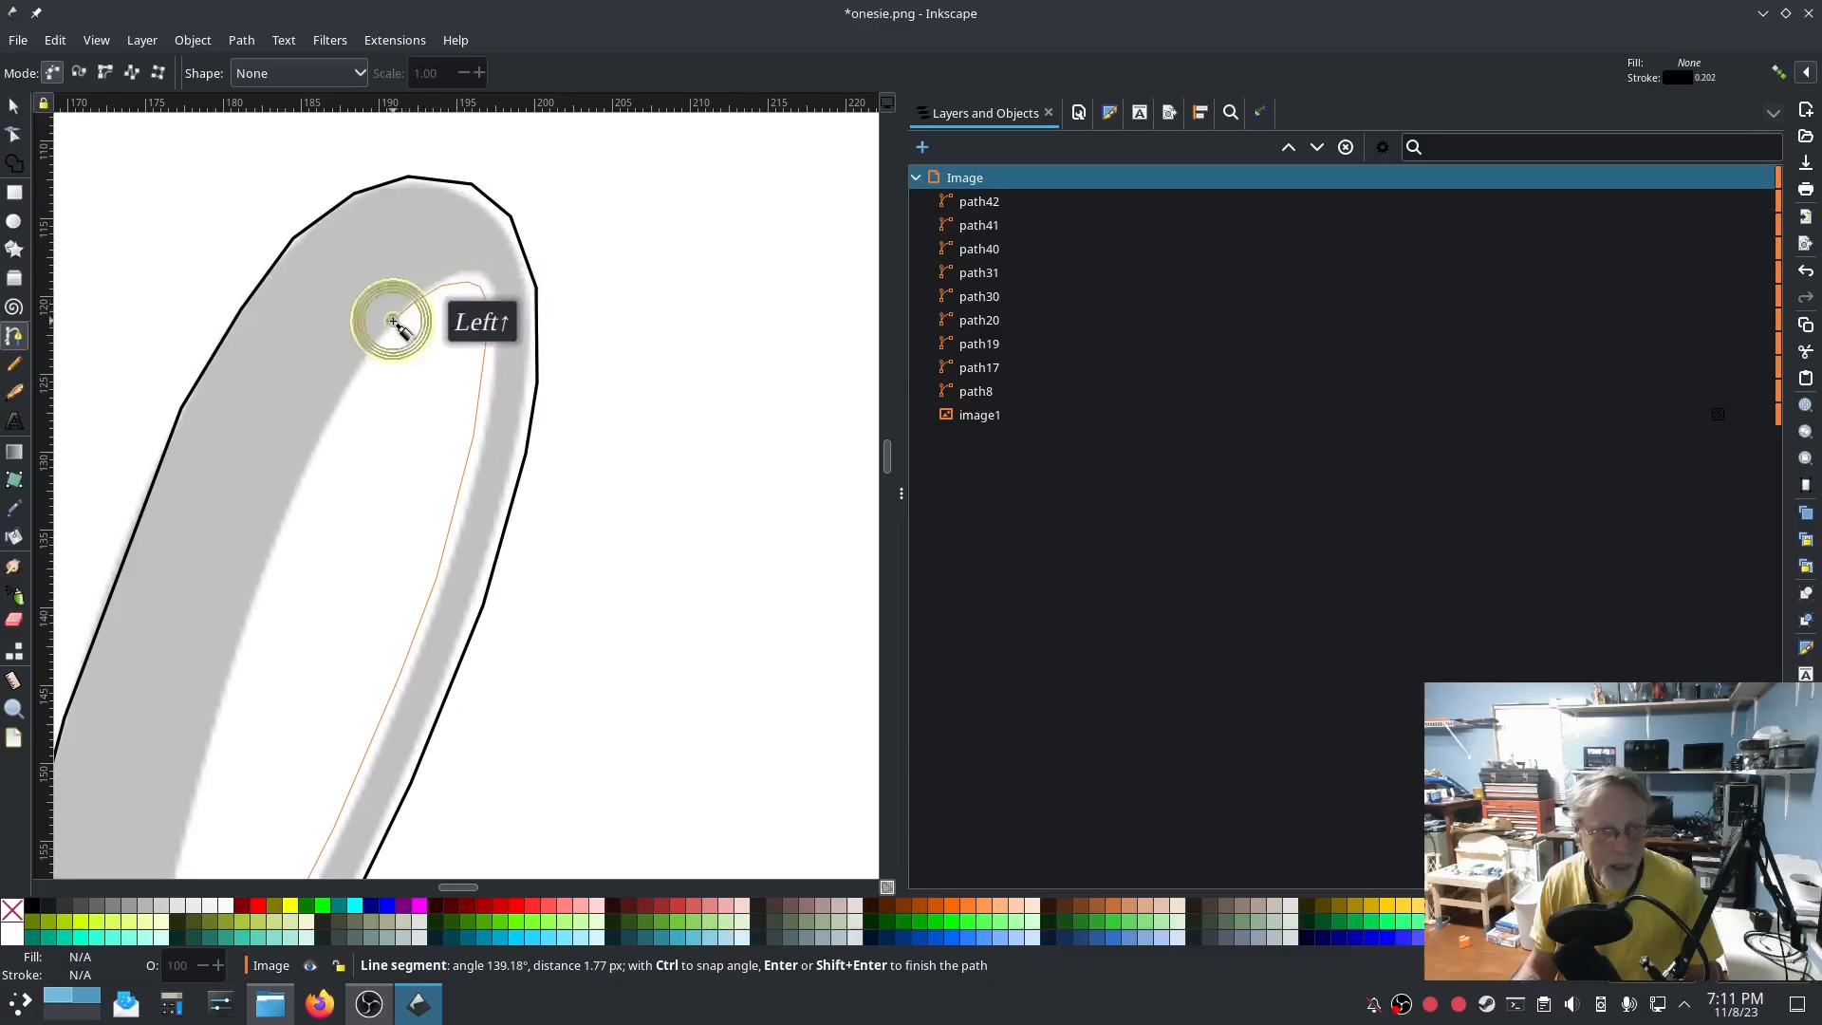
Continue the inner path down the inner edge of the l's thick downstroke, past where the thin upstroke crosses it.
click(307, 463)
click(224, 696)
scroll(224, 696, down, 5)
click(149, 536)
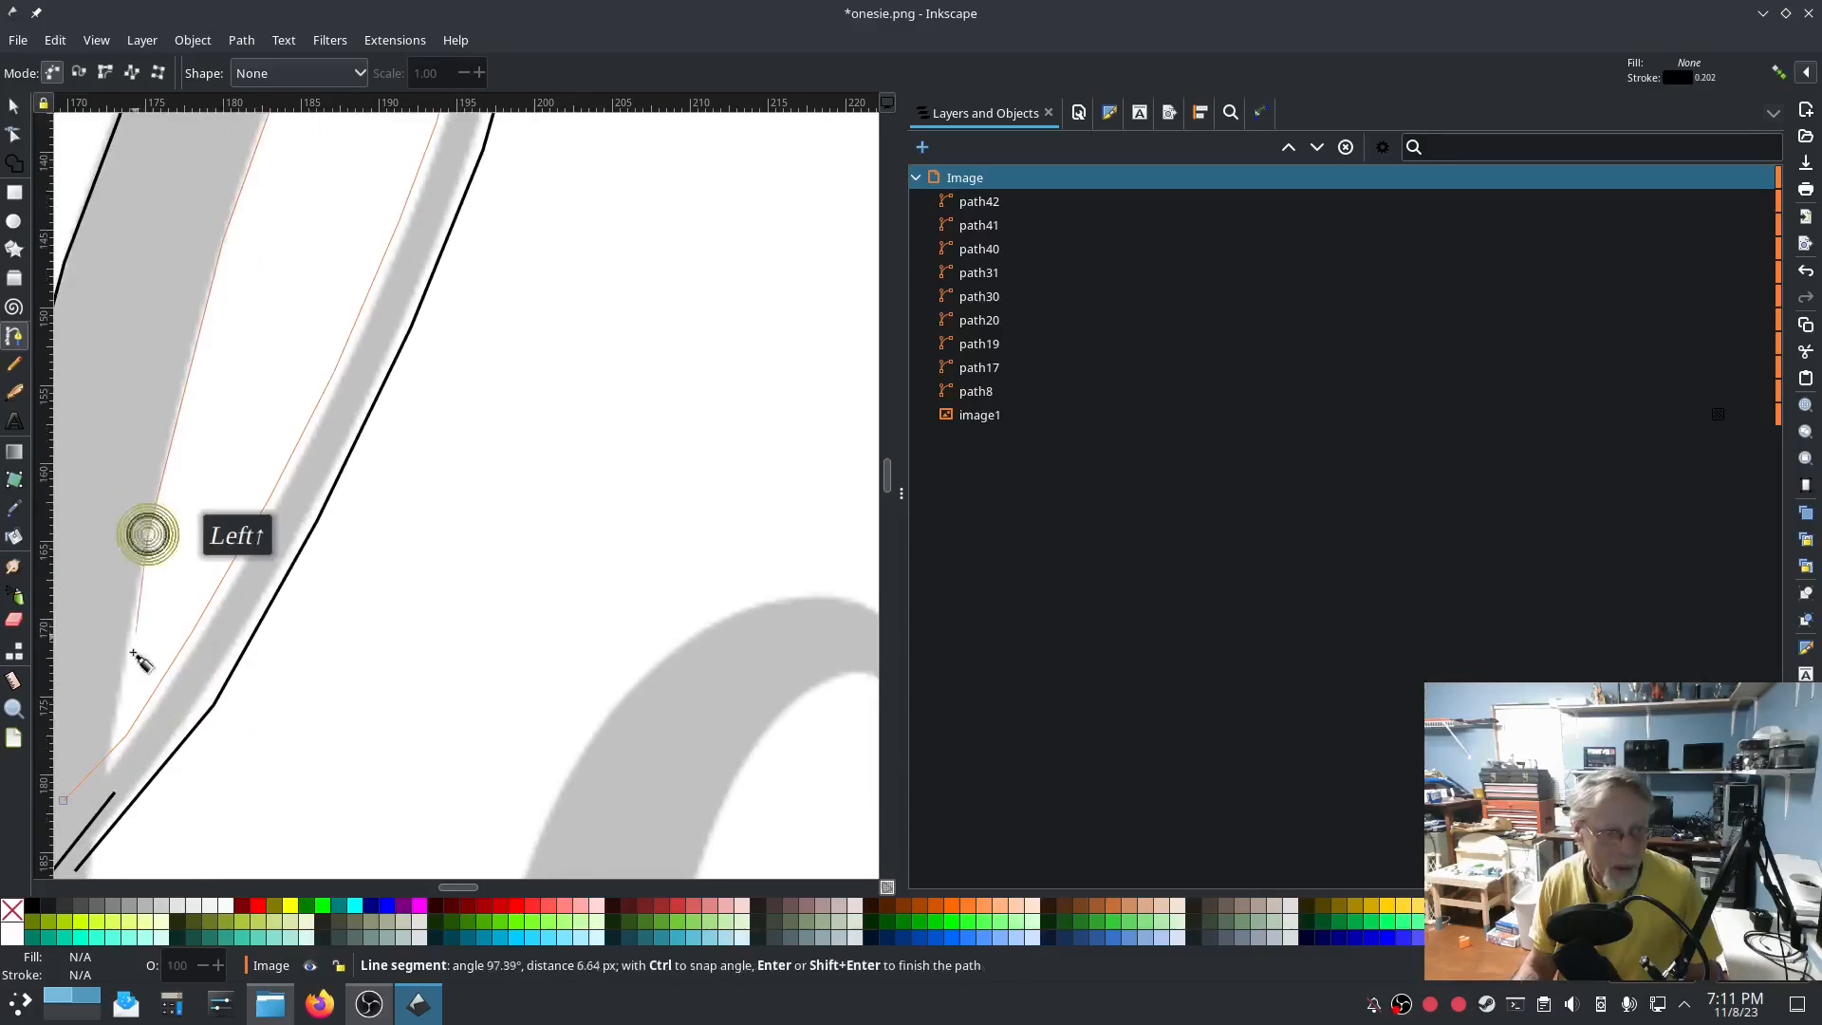
click(107, 774)
scroll(100, 760, down, 3)
click(76, 745)
Trace the inner path down the lower stem and into the inside of the l's bottom curve.
scroll(78, 743, down, 1)
drag(83, 738, 315, 401)
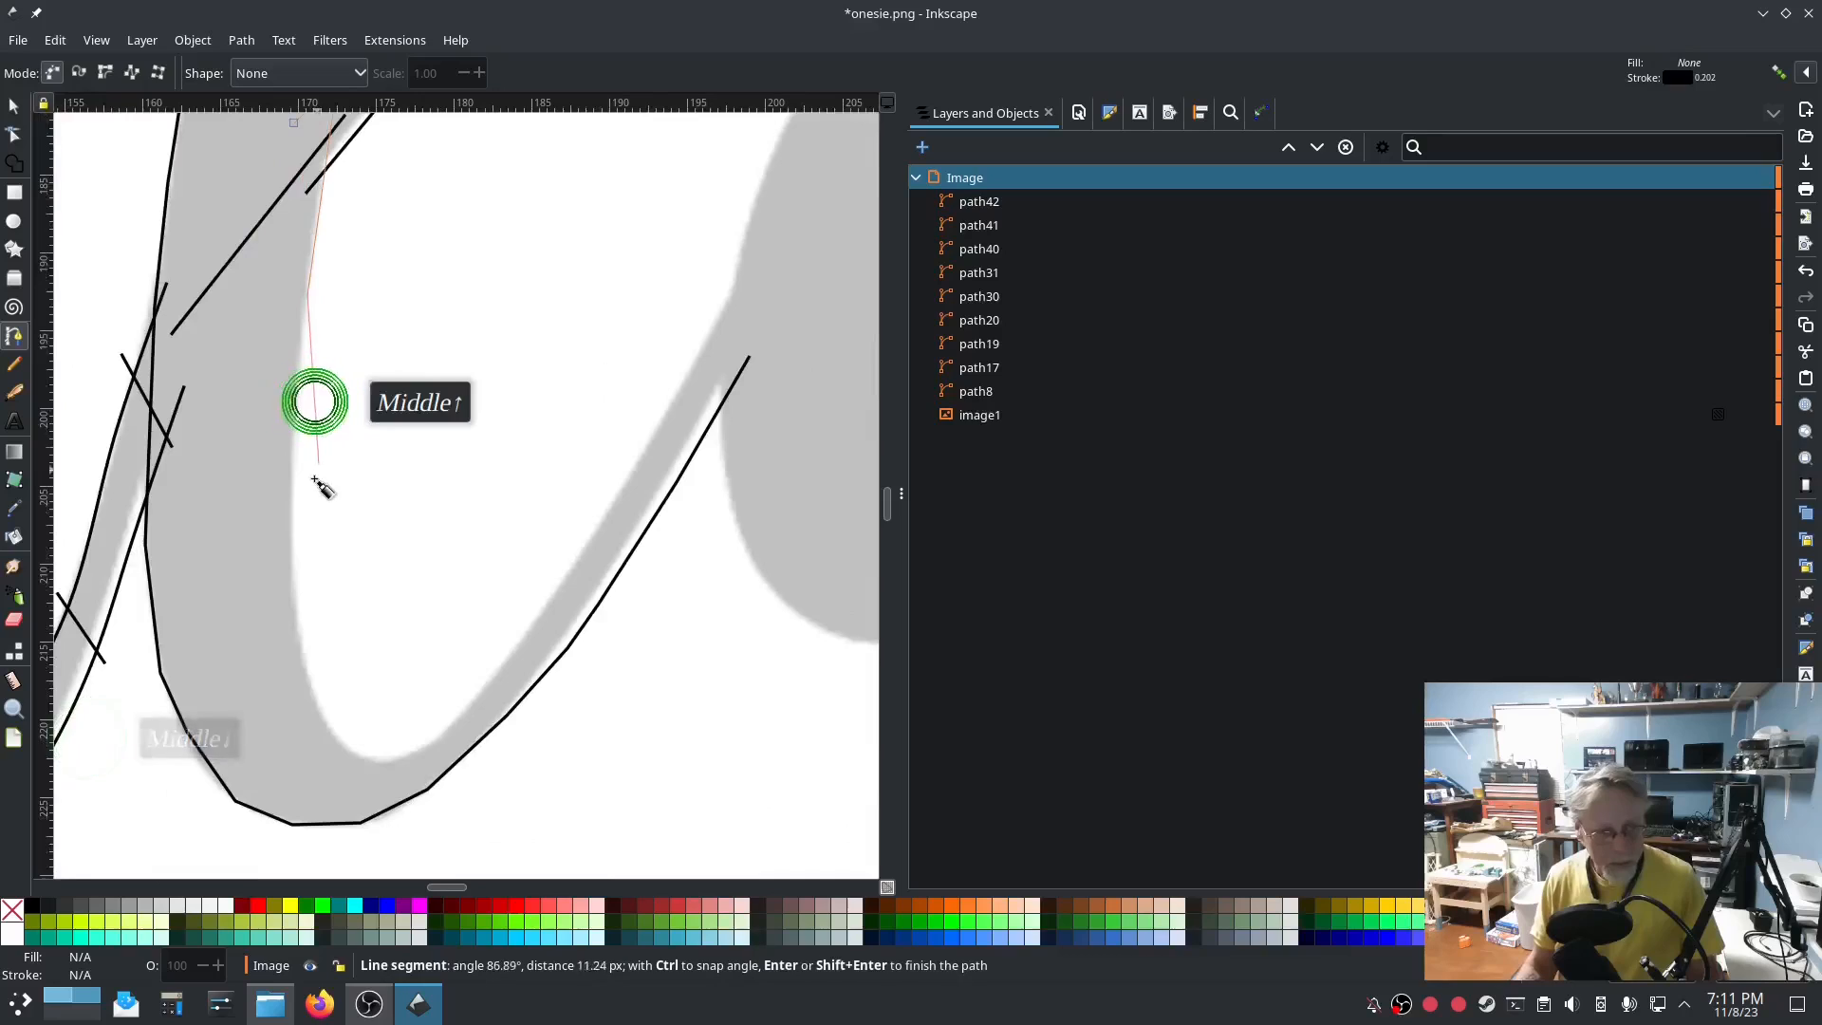
click(290, 533)
click(296, 641)
click(313, 715)
click(343, 744)
click(379, 756)
Continue the inner path up the l's thin connecting stroke to the edge of the next a, then finish it.
click(411, 744)
click(441, 727)
click(487, 668)
click(580, 553)
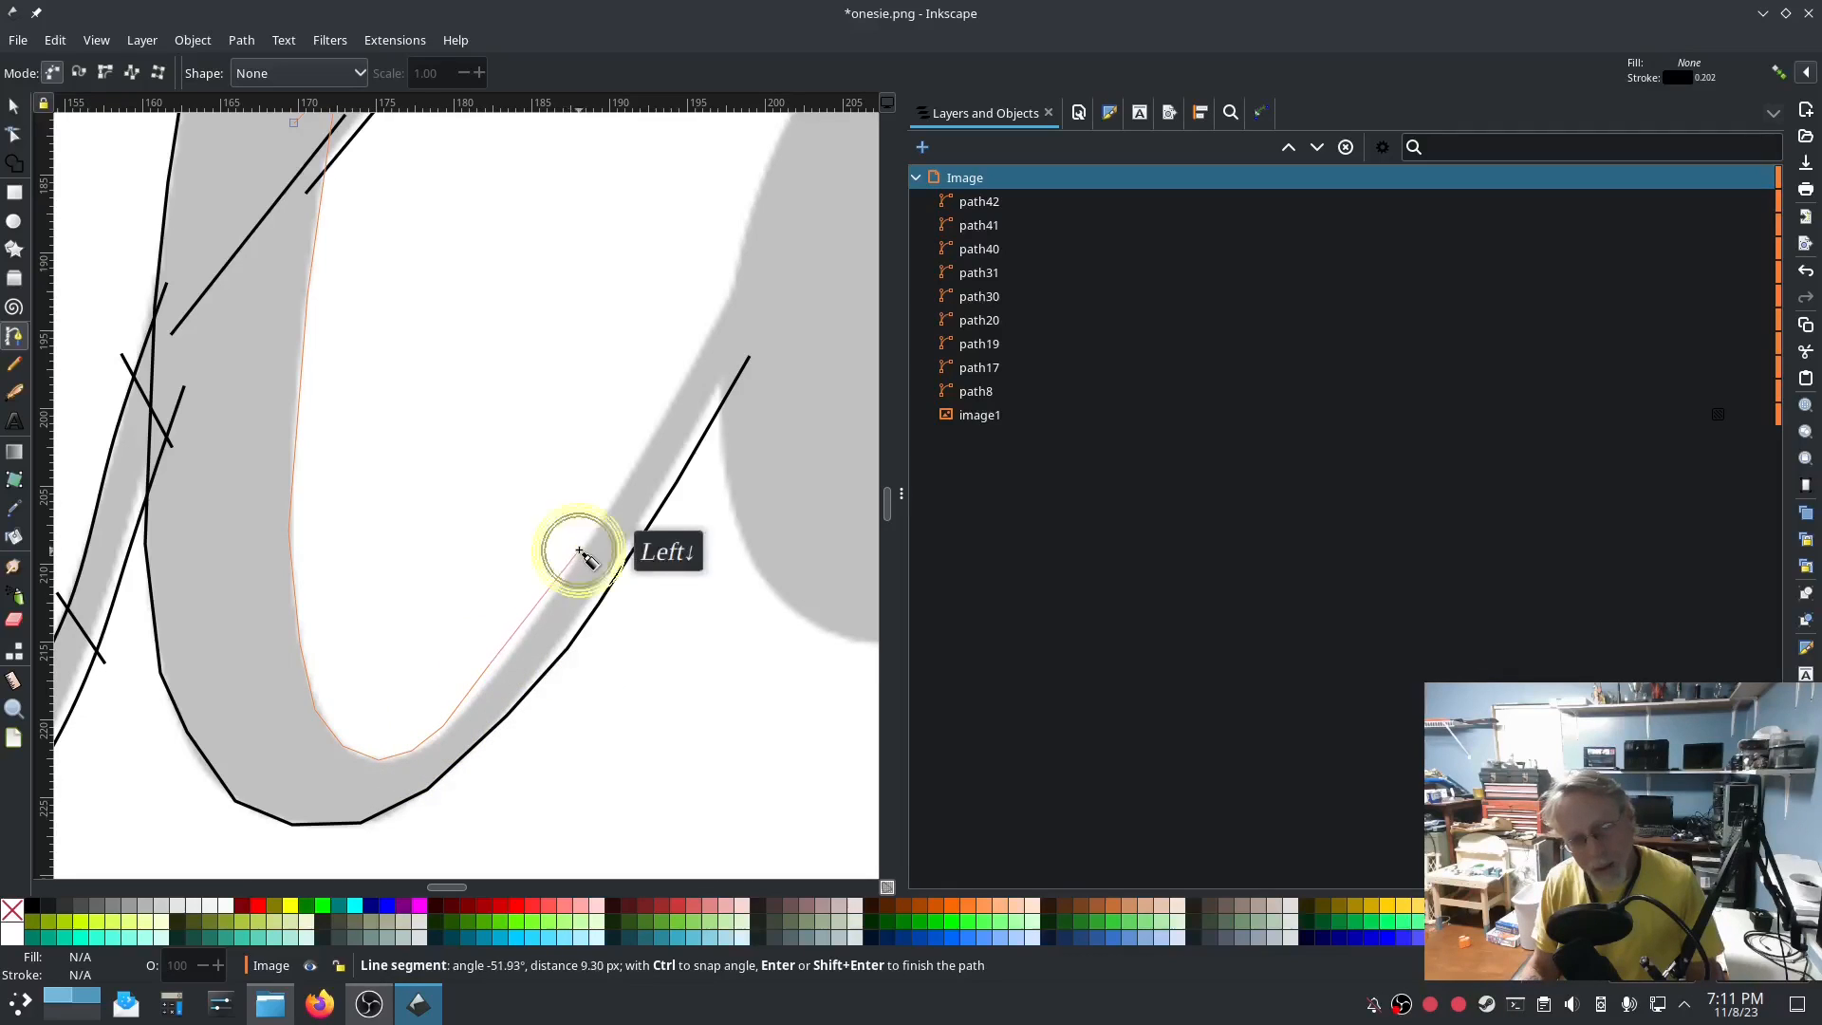
click(667, 397)
click(745, 269)
key(Return)
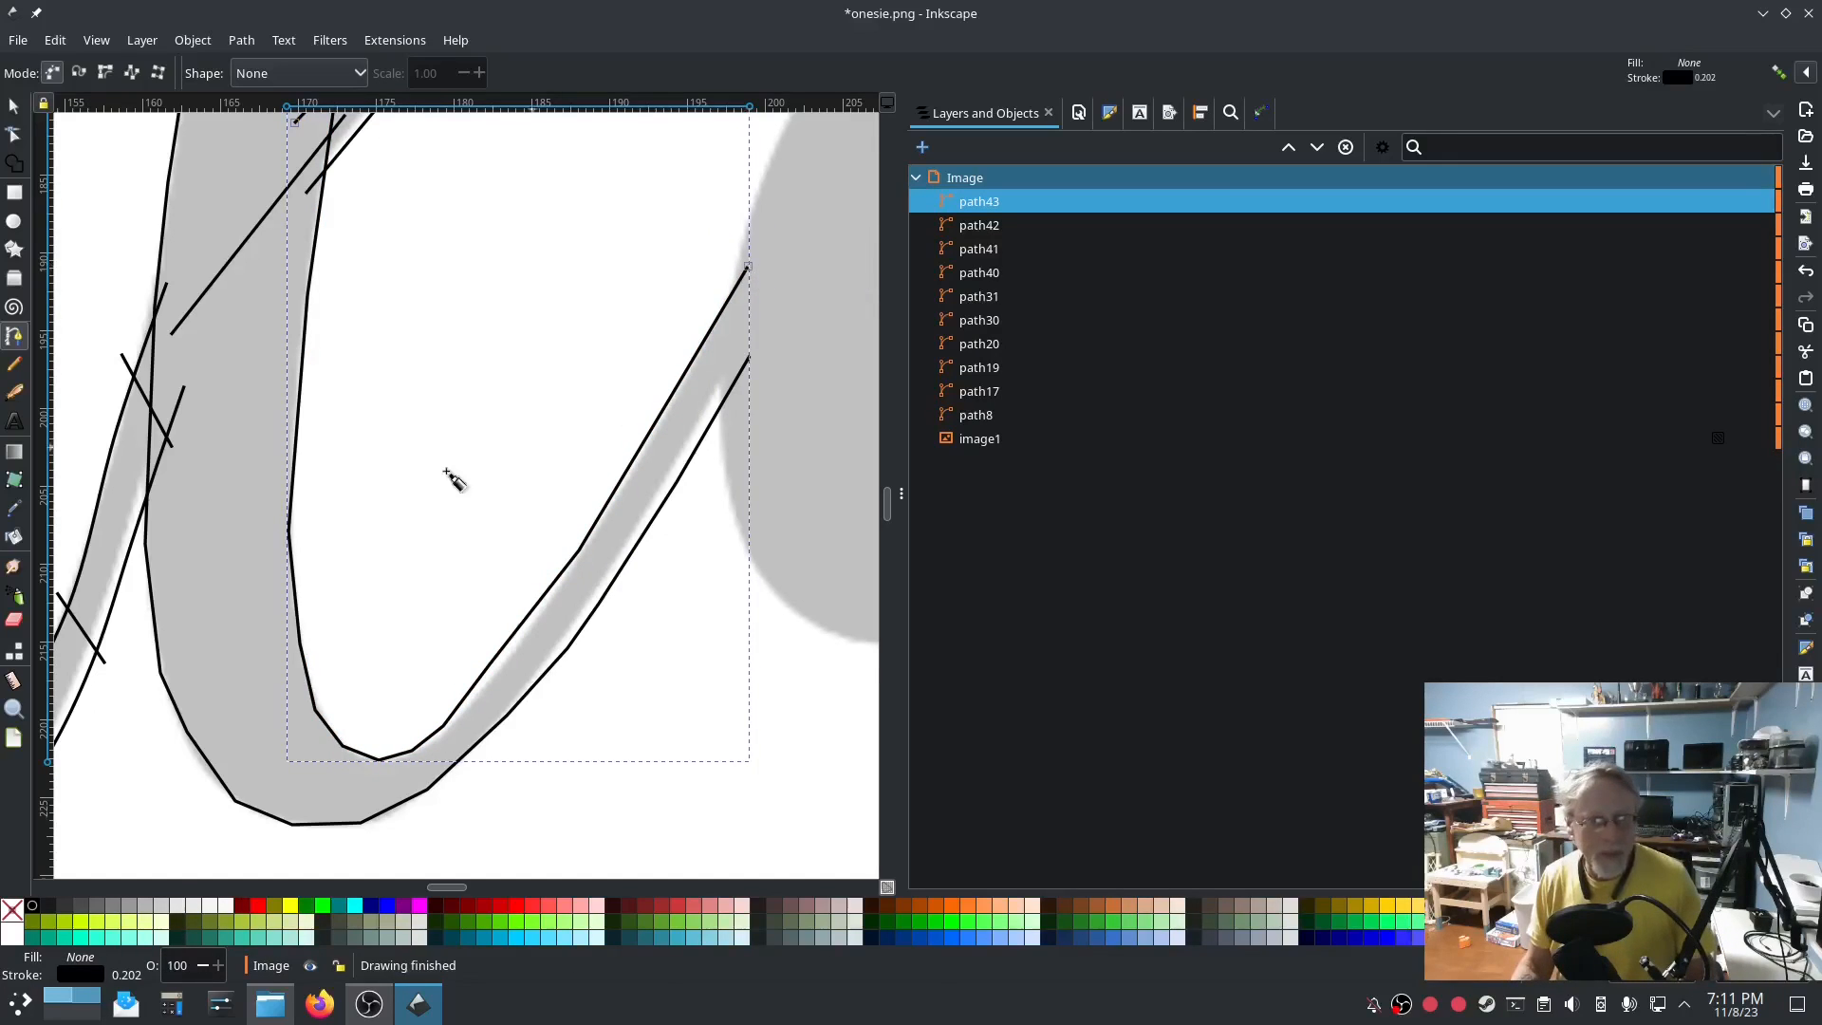
Select the l's inner and outer paths together and make all their nodes auto-smooth.
click(14, 133)
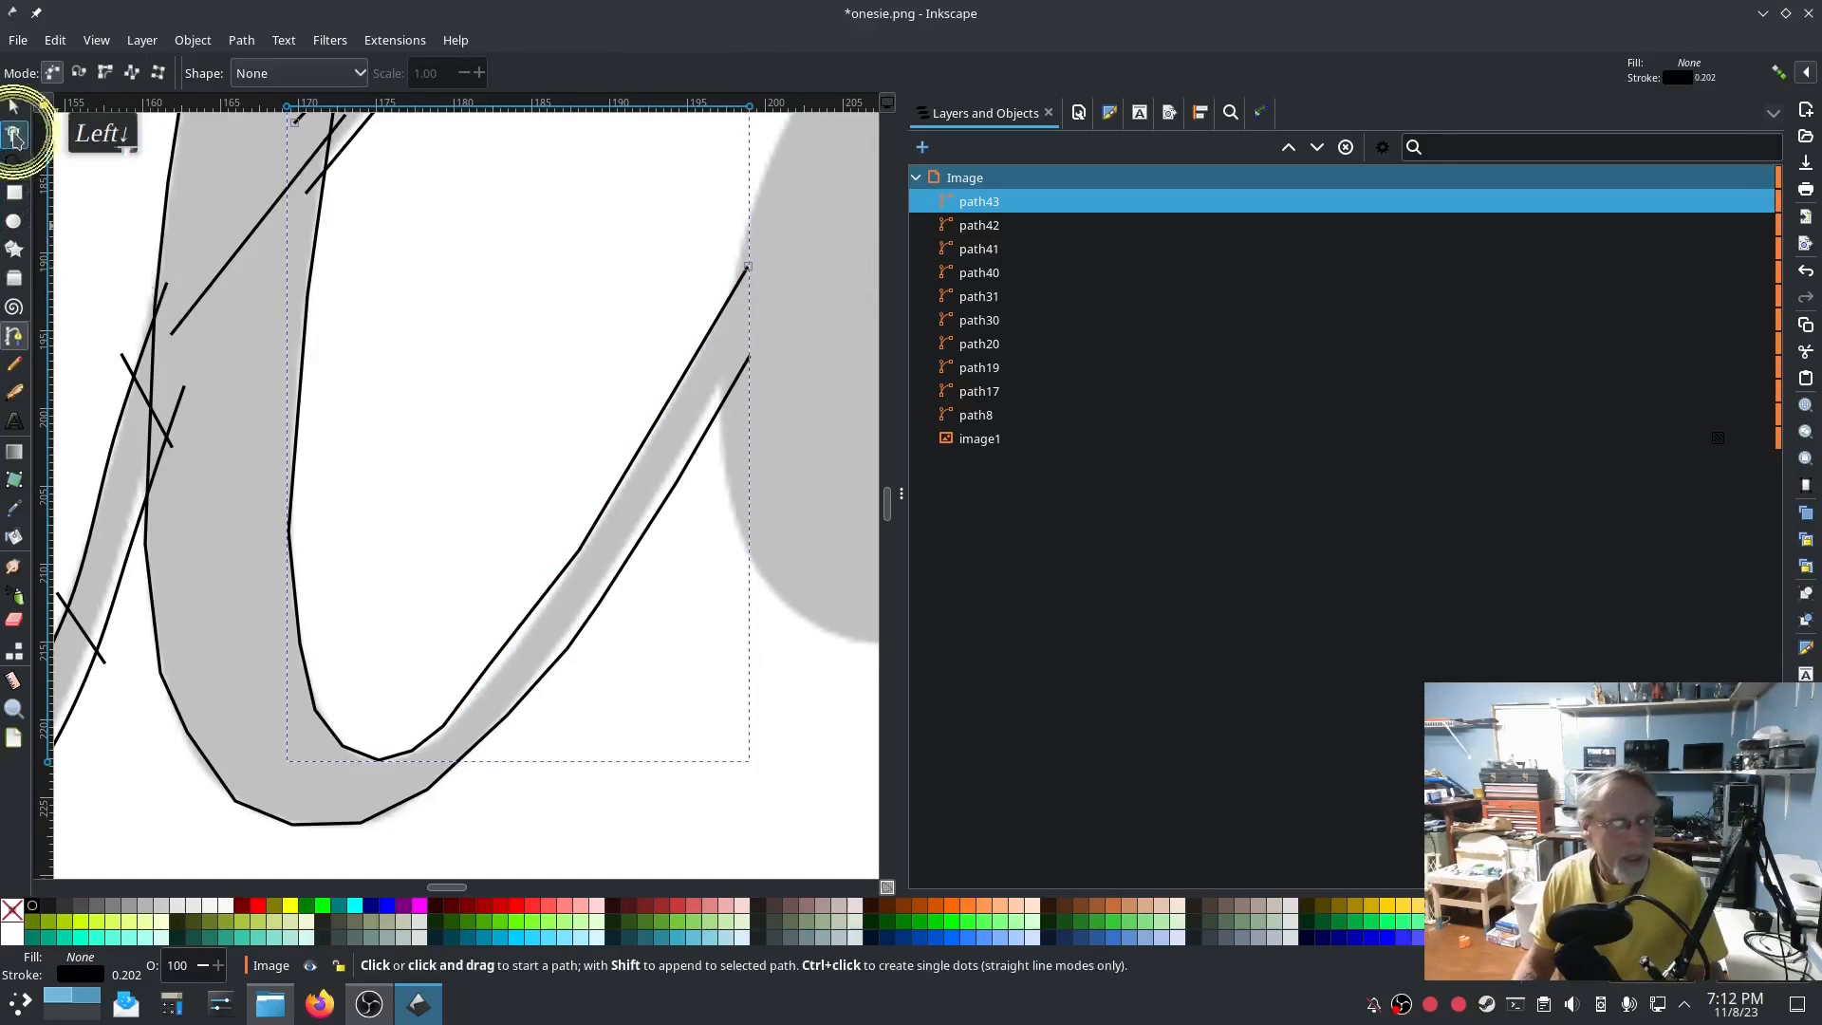
scroll(403, 334, up, 3)
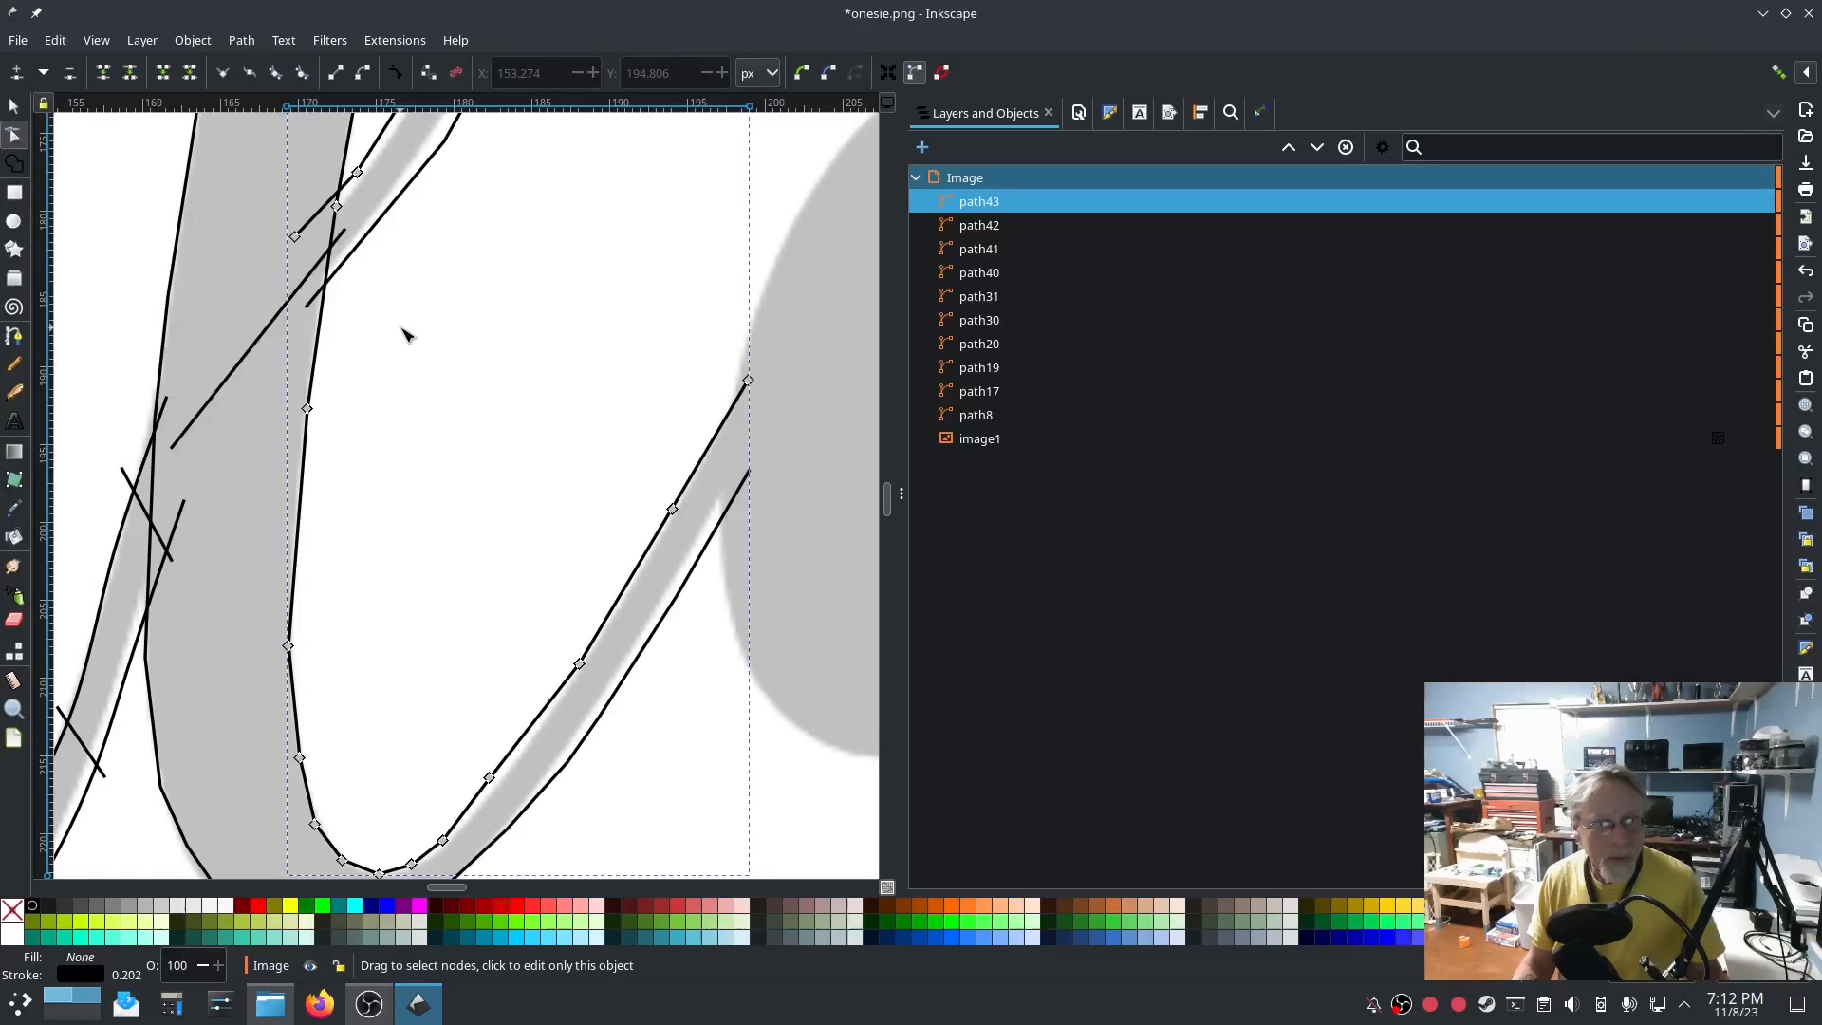
click(373, 219)
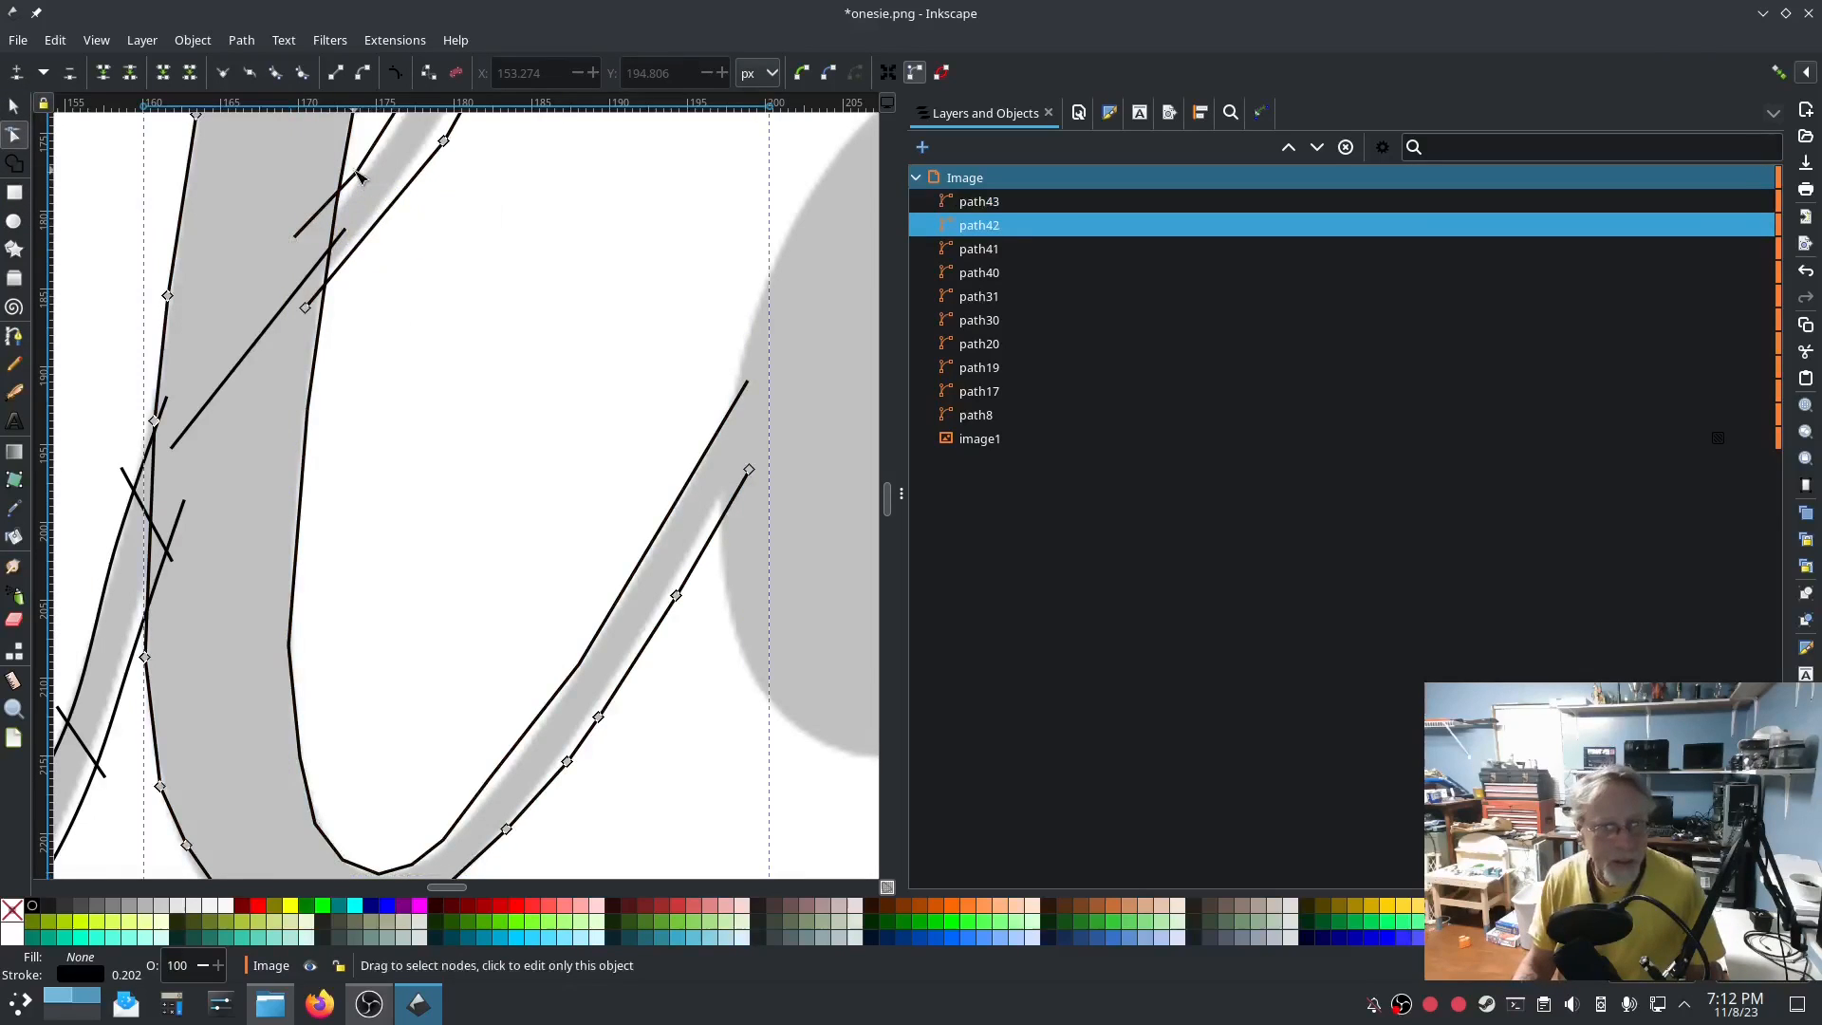
shift+click(359, 177)
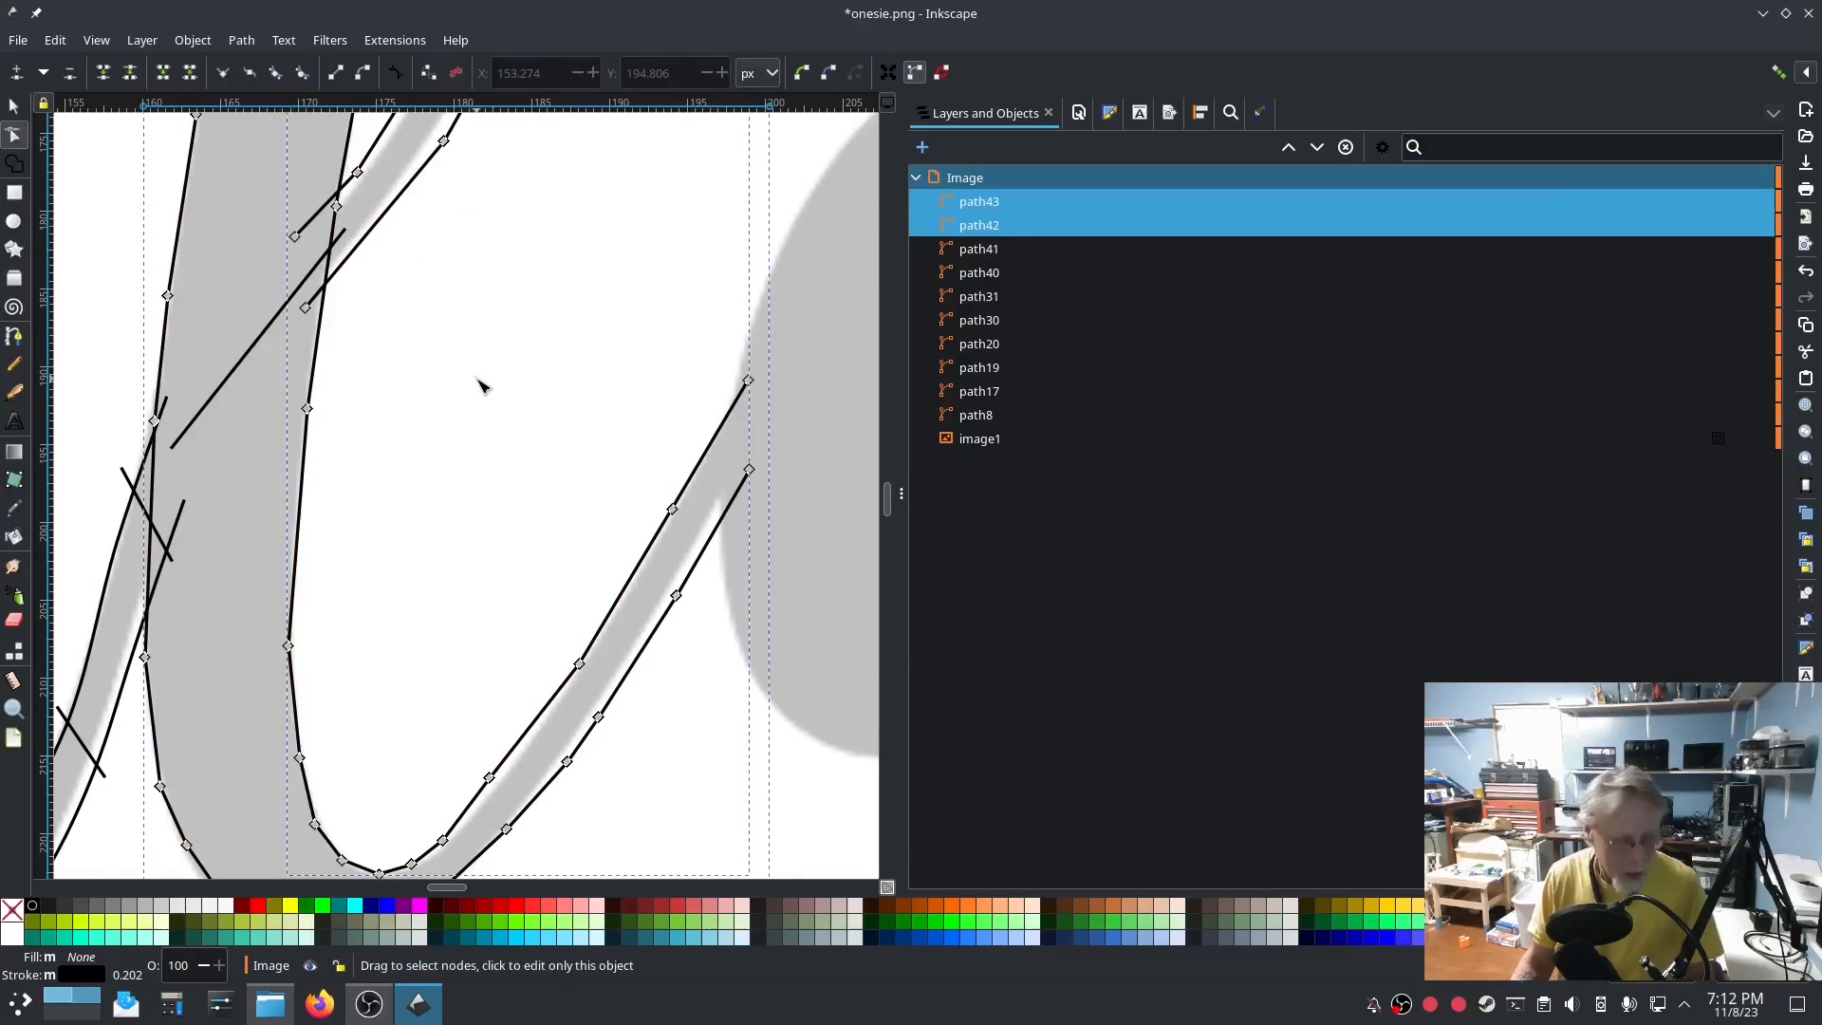
key(ctrl+a)
click(302, 73)
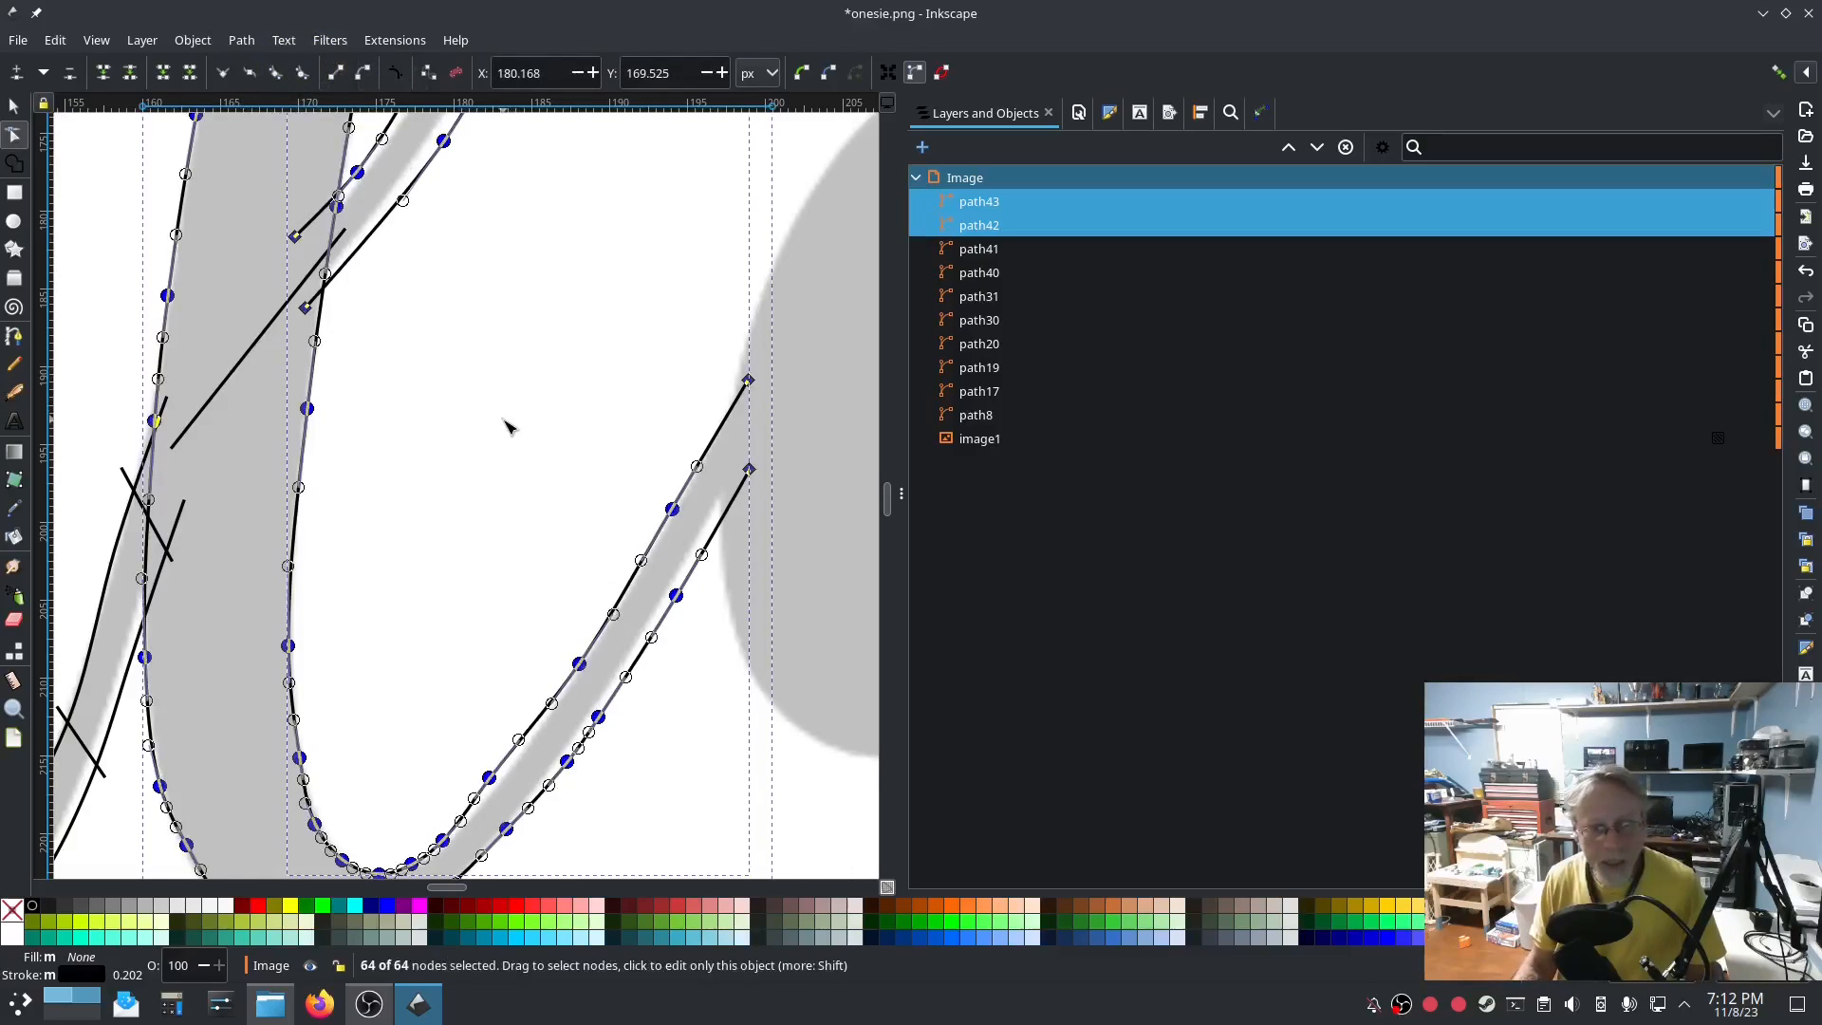
scroll(581, 471, up, 10)
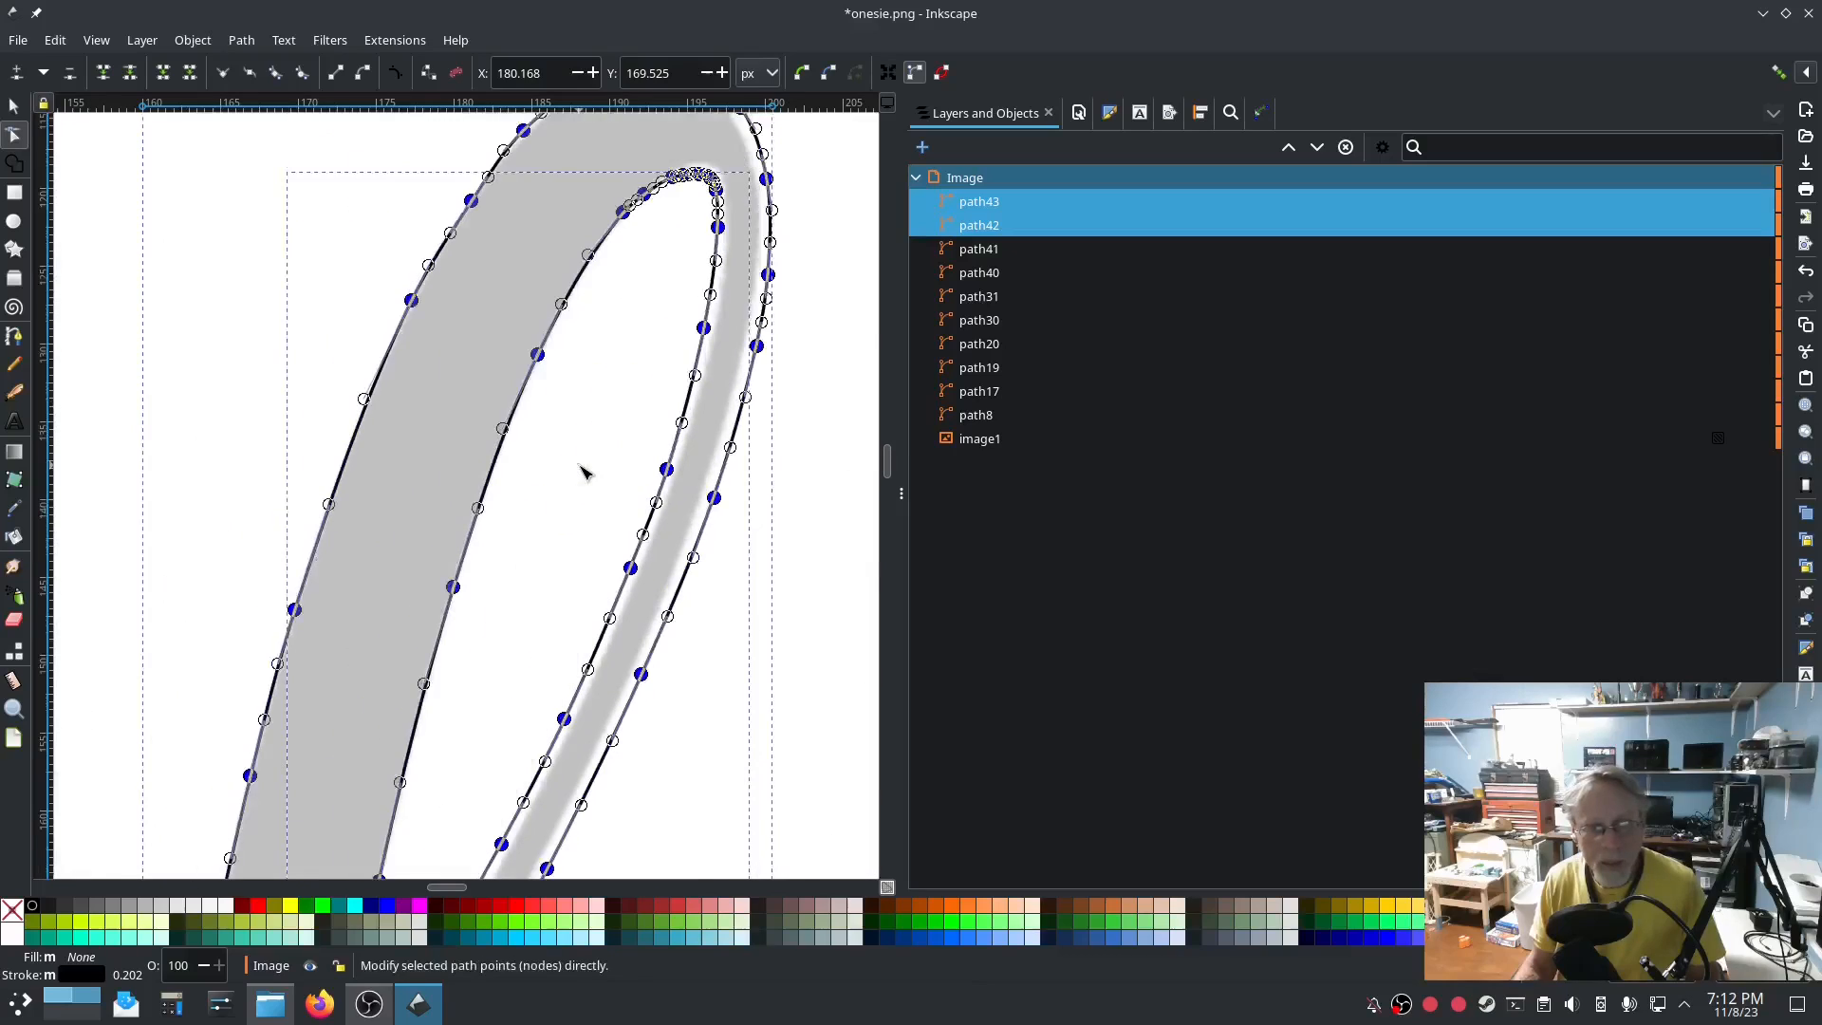
scroll(582, 472, down, 10)
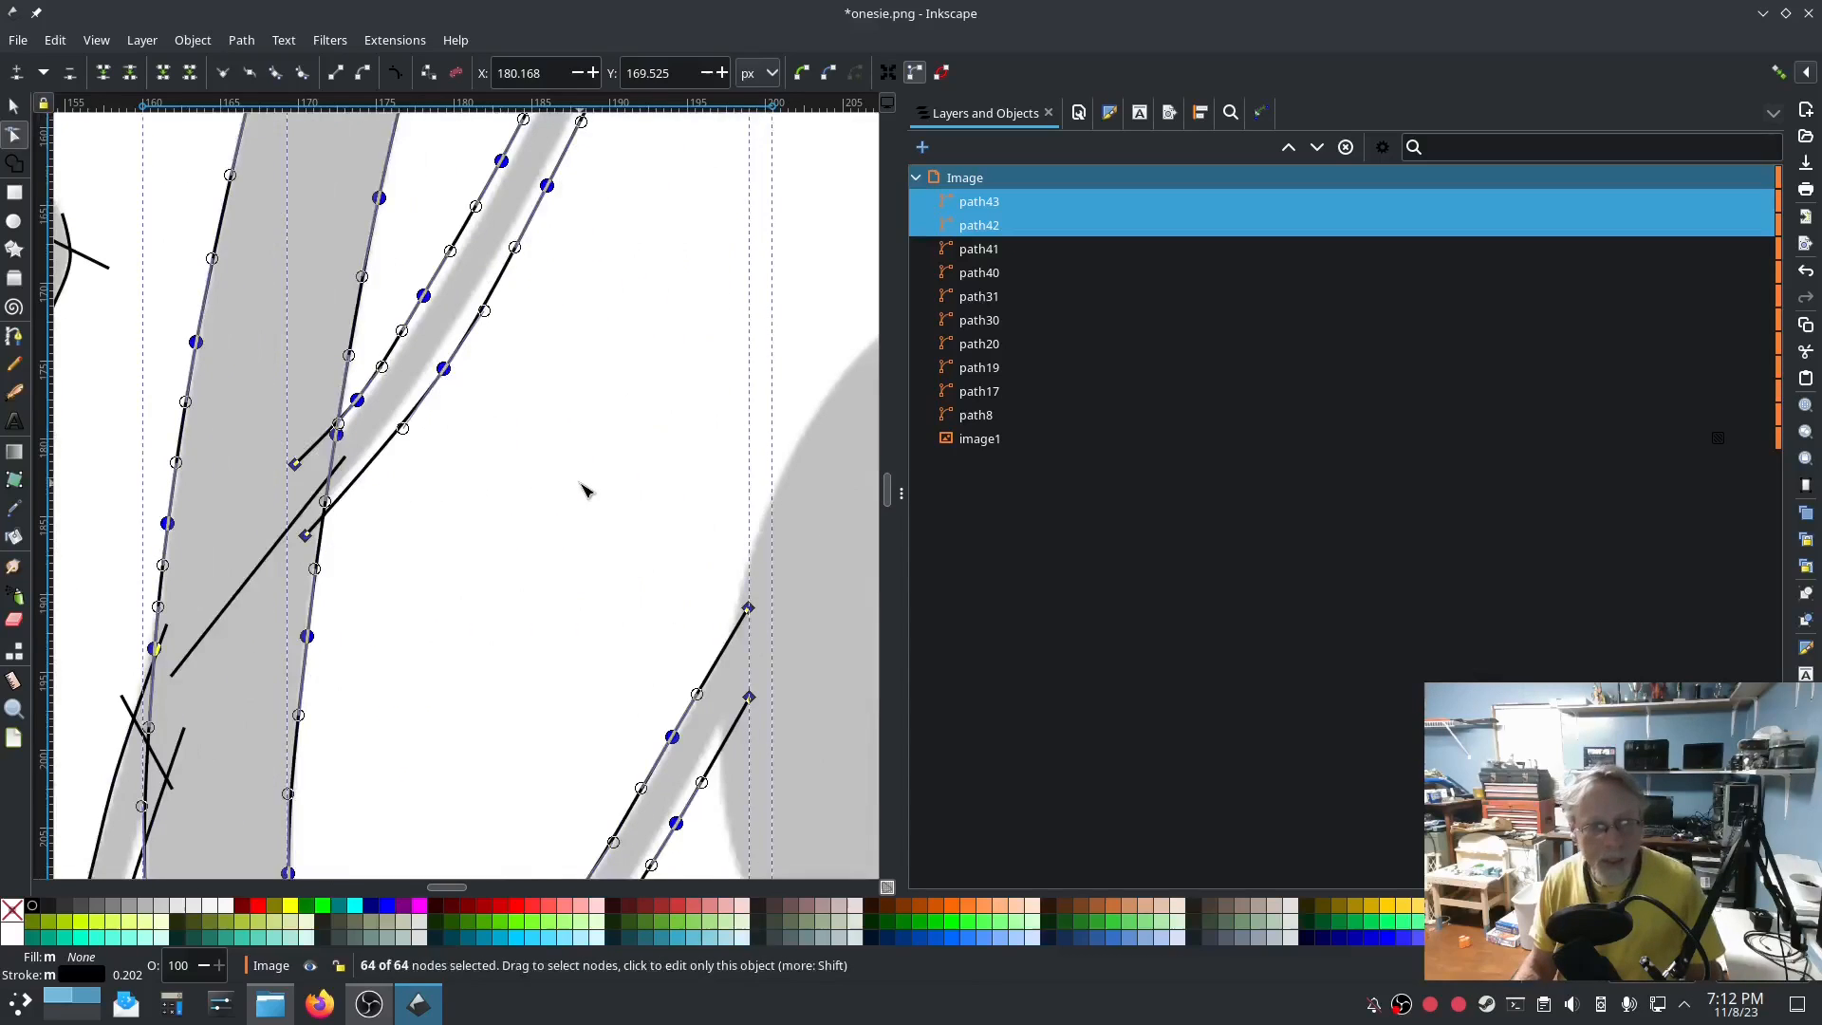
Draw three straight crossing lines over the l's thin upstroke: at its start, partway up, and near the loop's top.
click(15, 366)
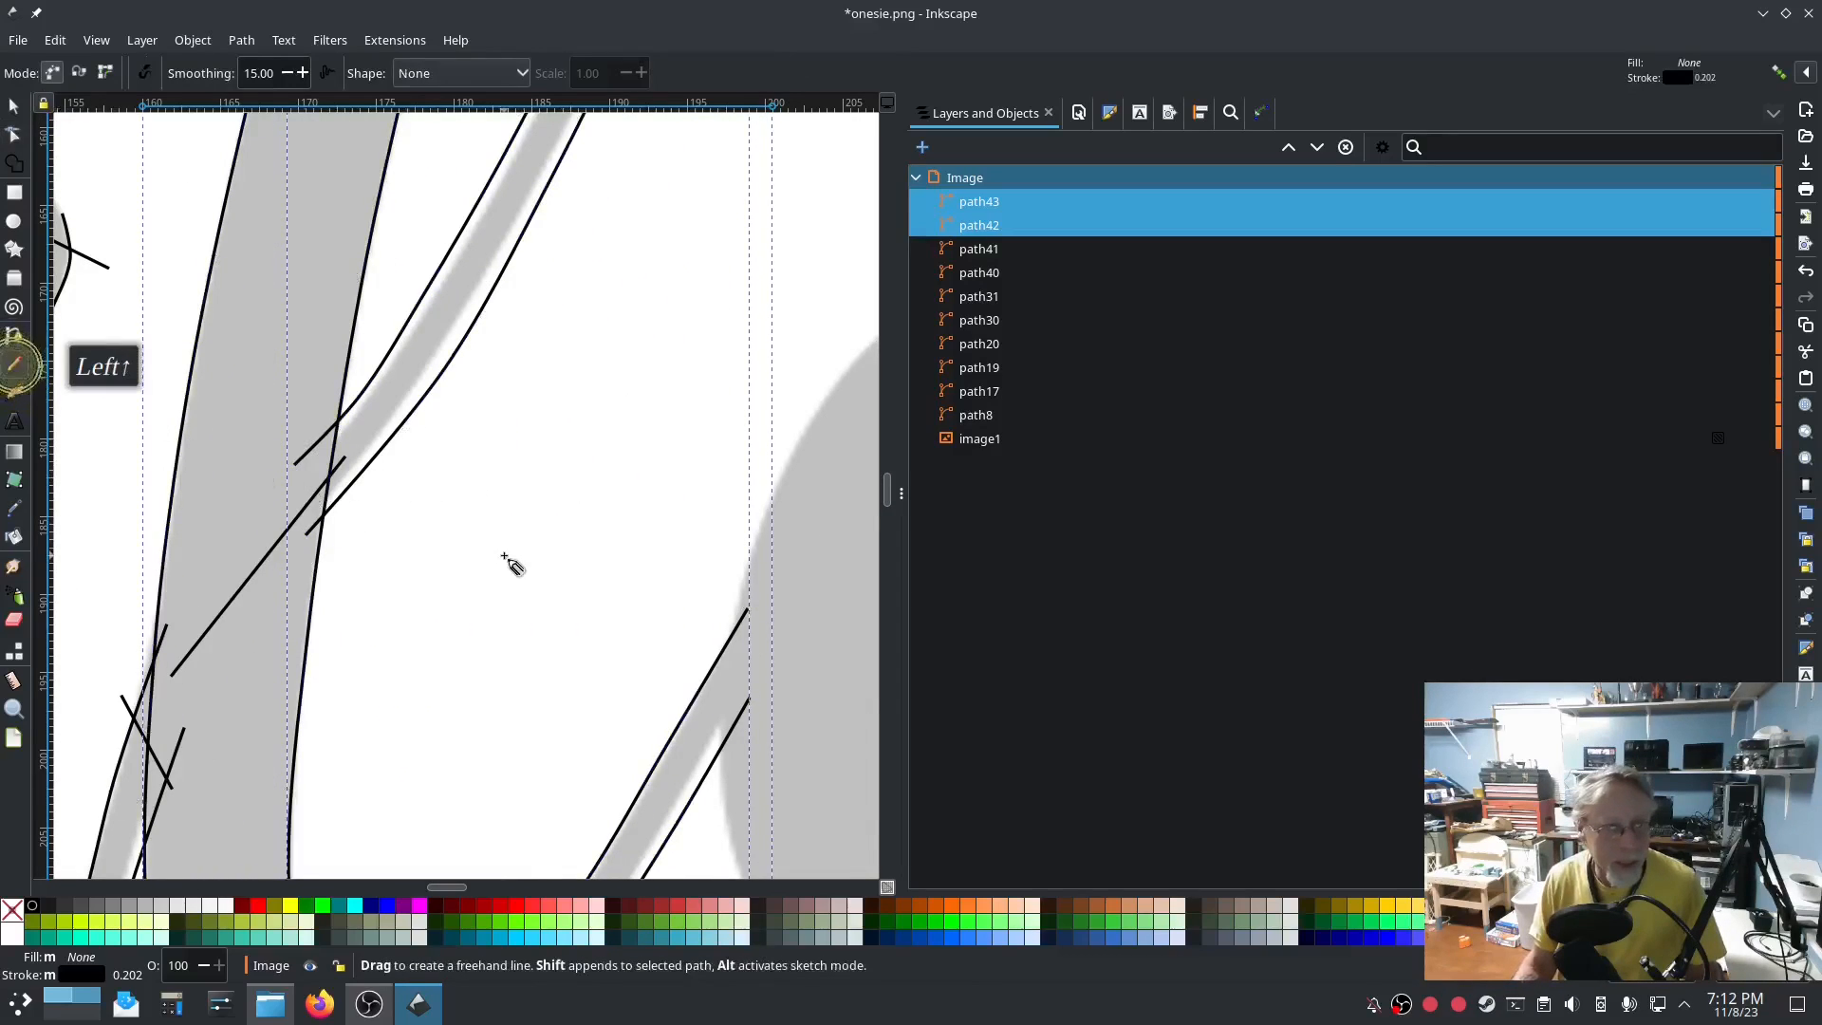
click(395, 466)
click(330, 404)
scroll(610, 335, up, 6)
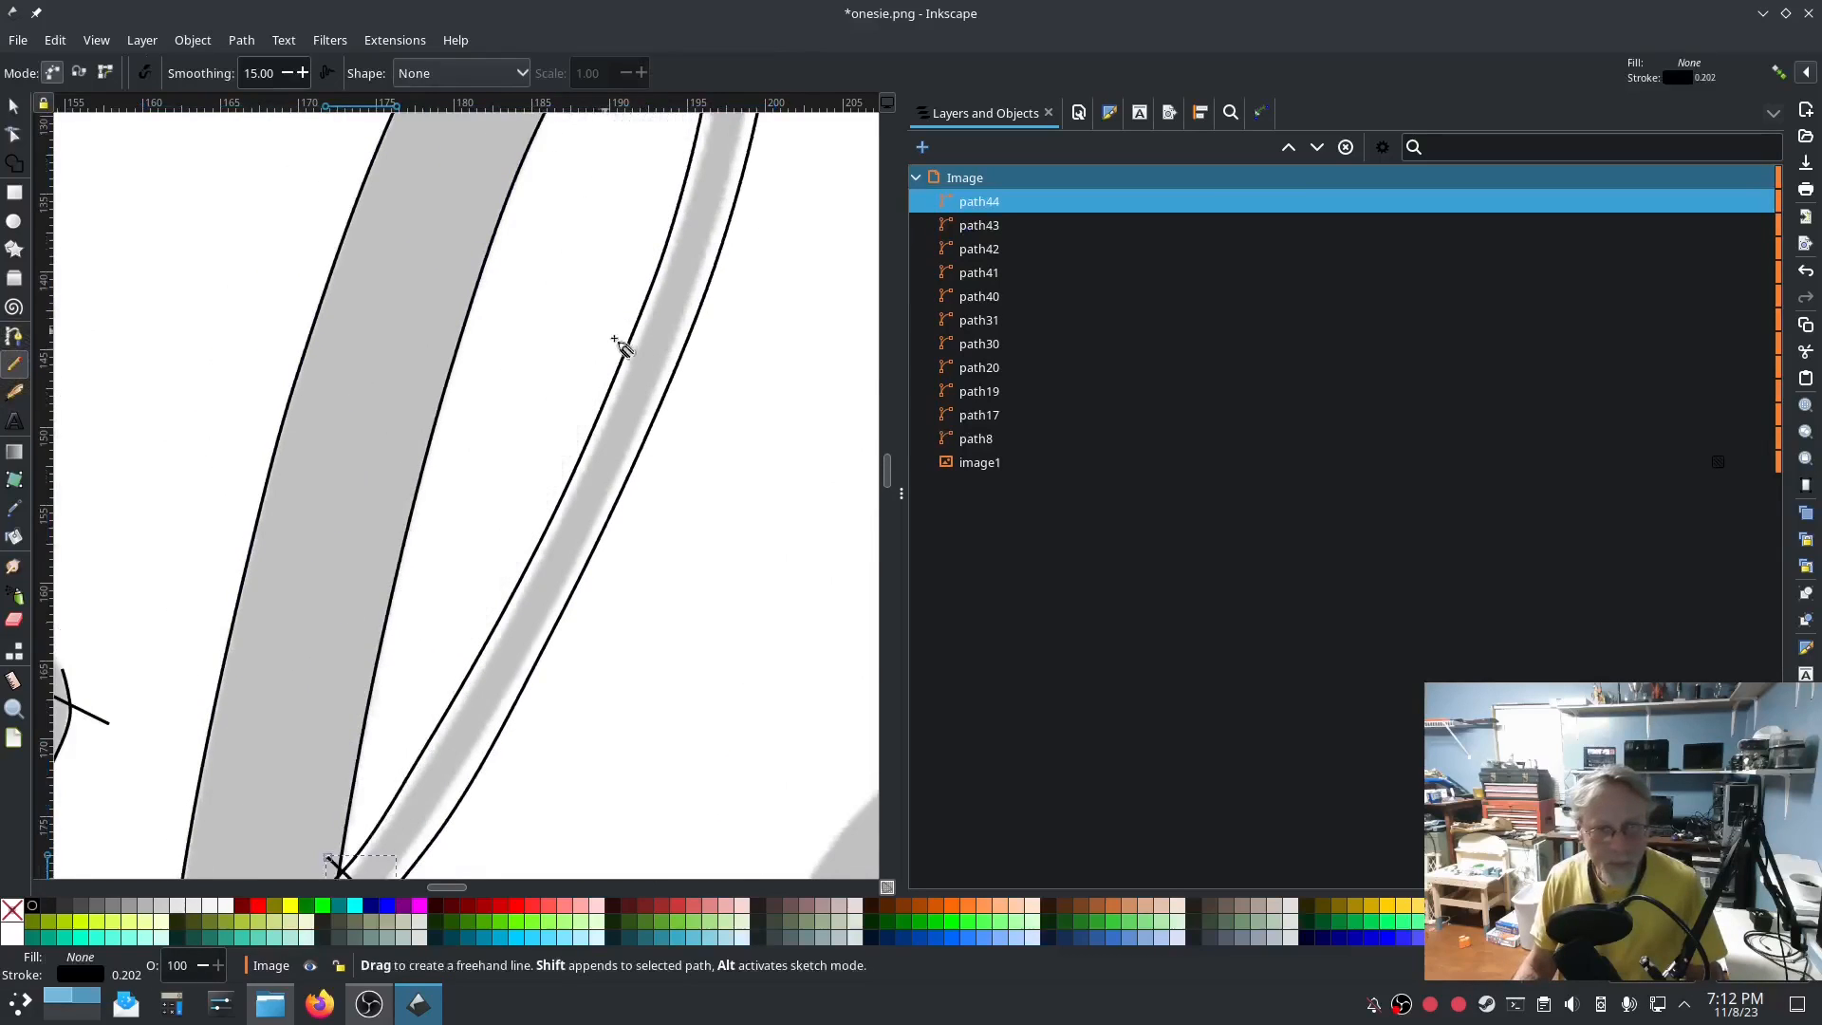
click(715, 340)
click(592, 310)
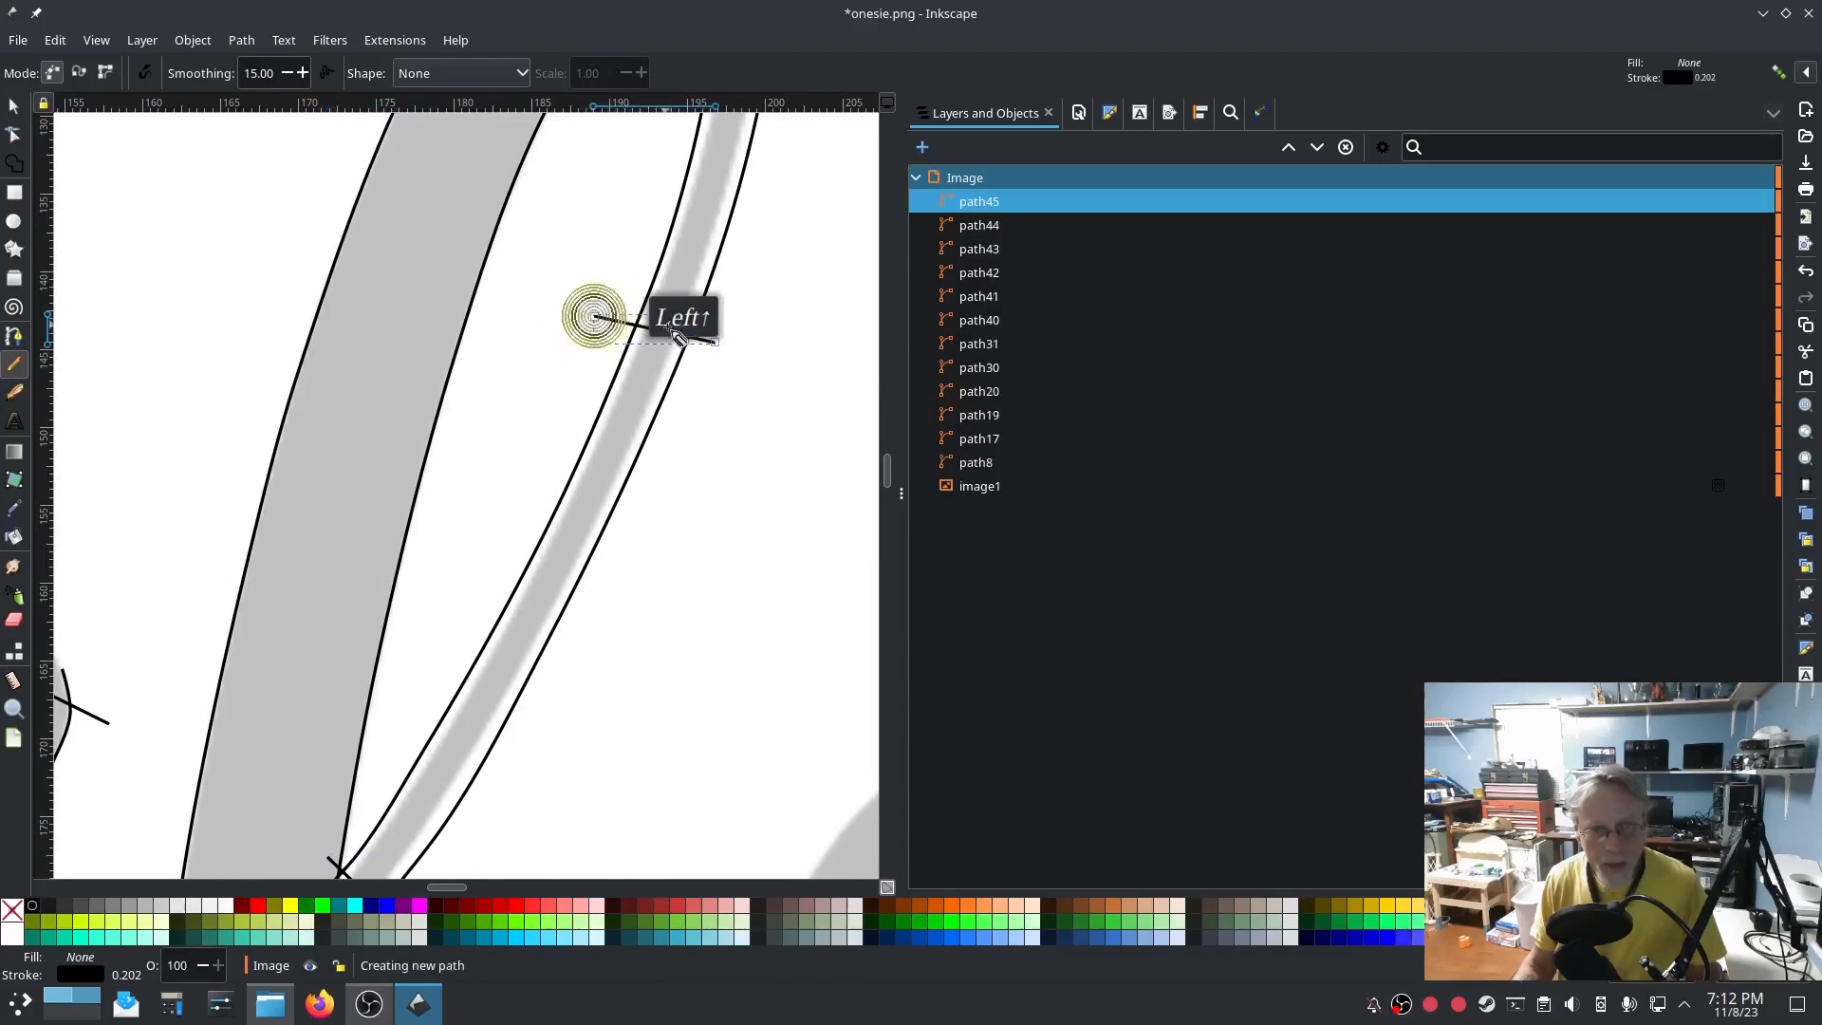
scroll(764, 446, up, 6)
click(685, 506)
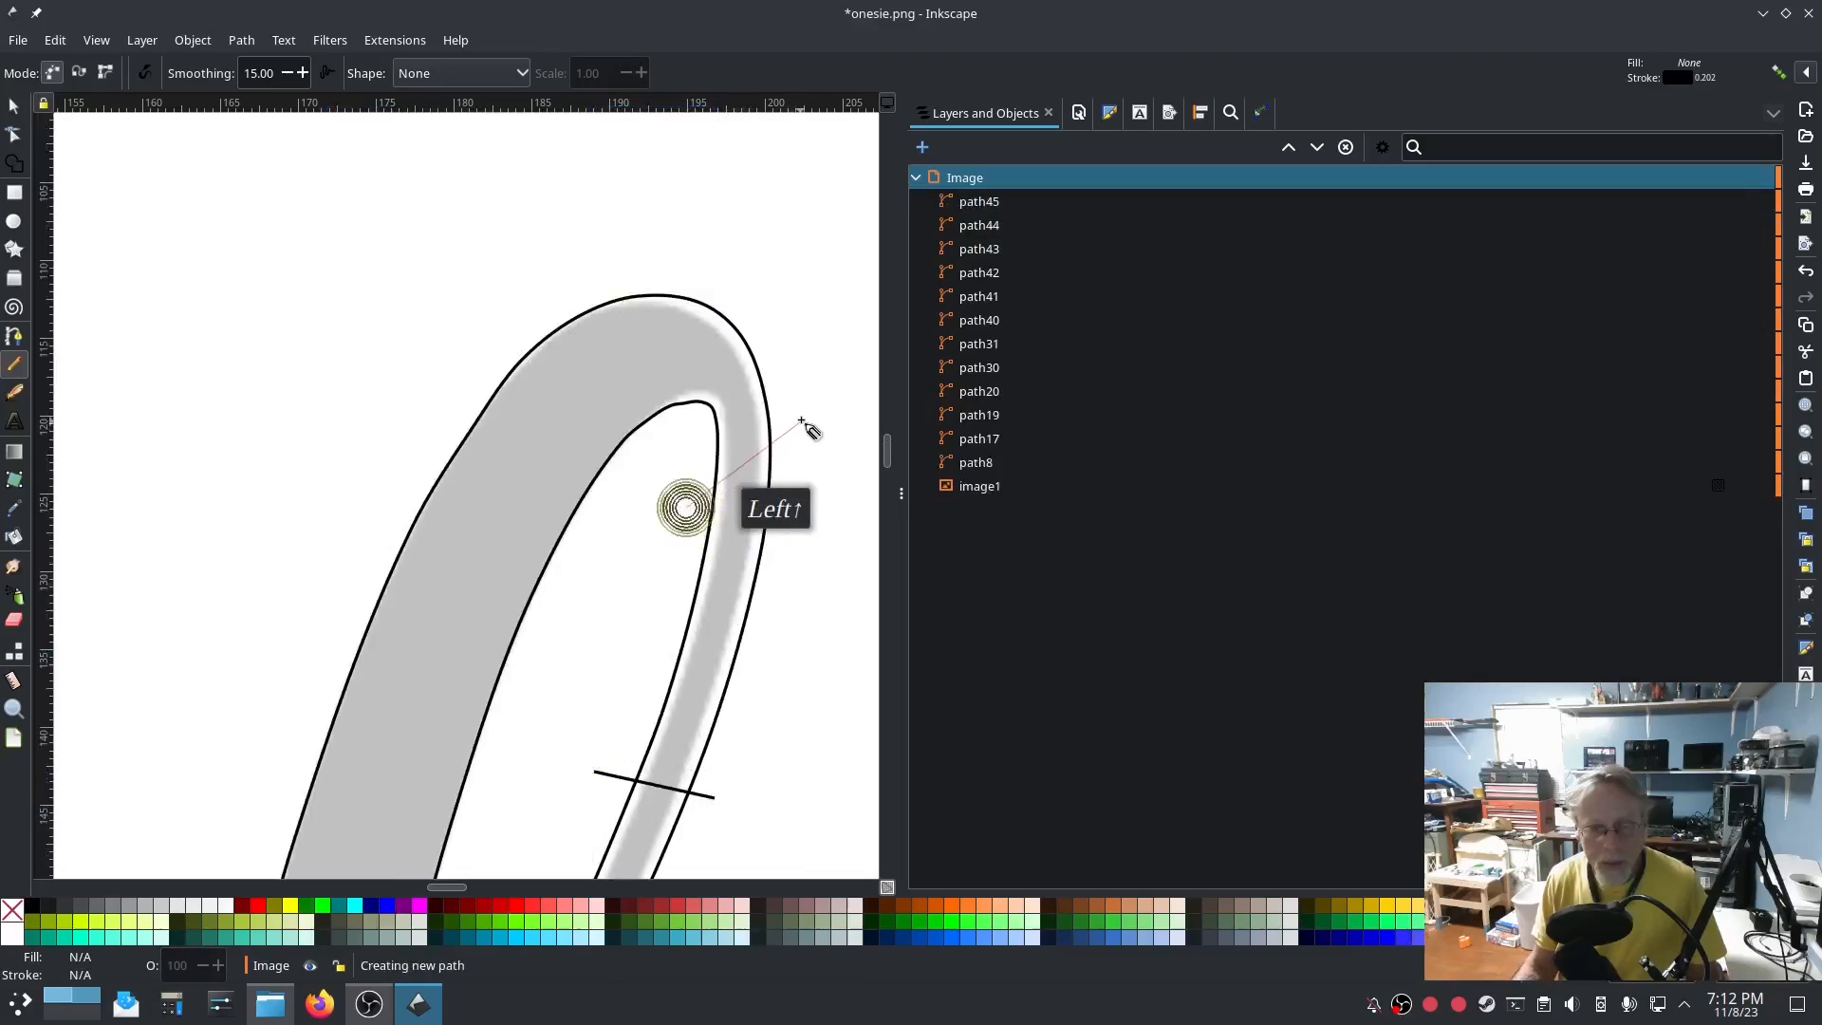
click(803, 411)
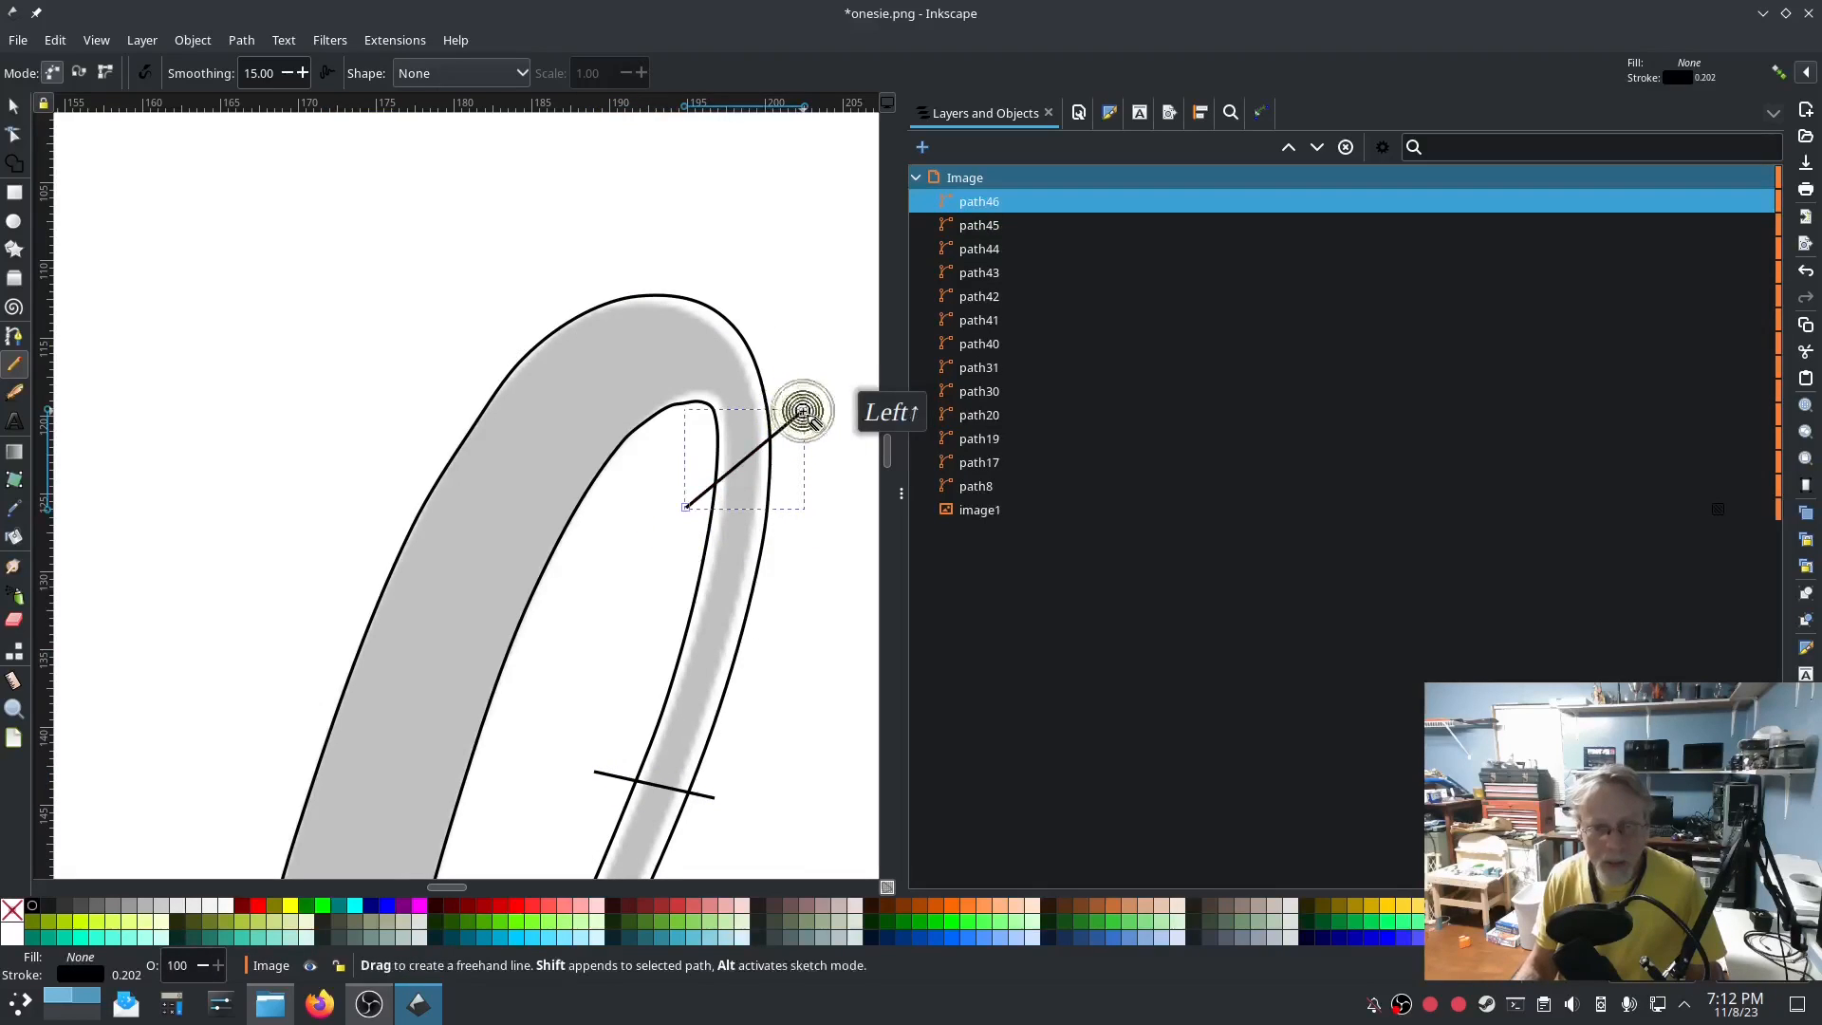
Draw three crossing lines over the l's thick downstroke: at the loop's shoulder, below it, and midway down.
click(622, 461)
click(562, 287)
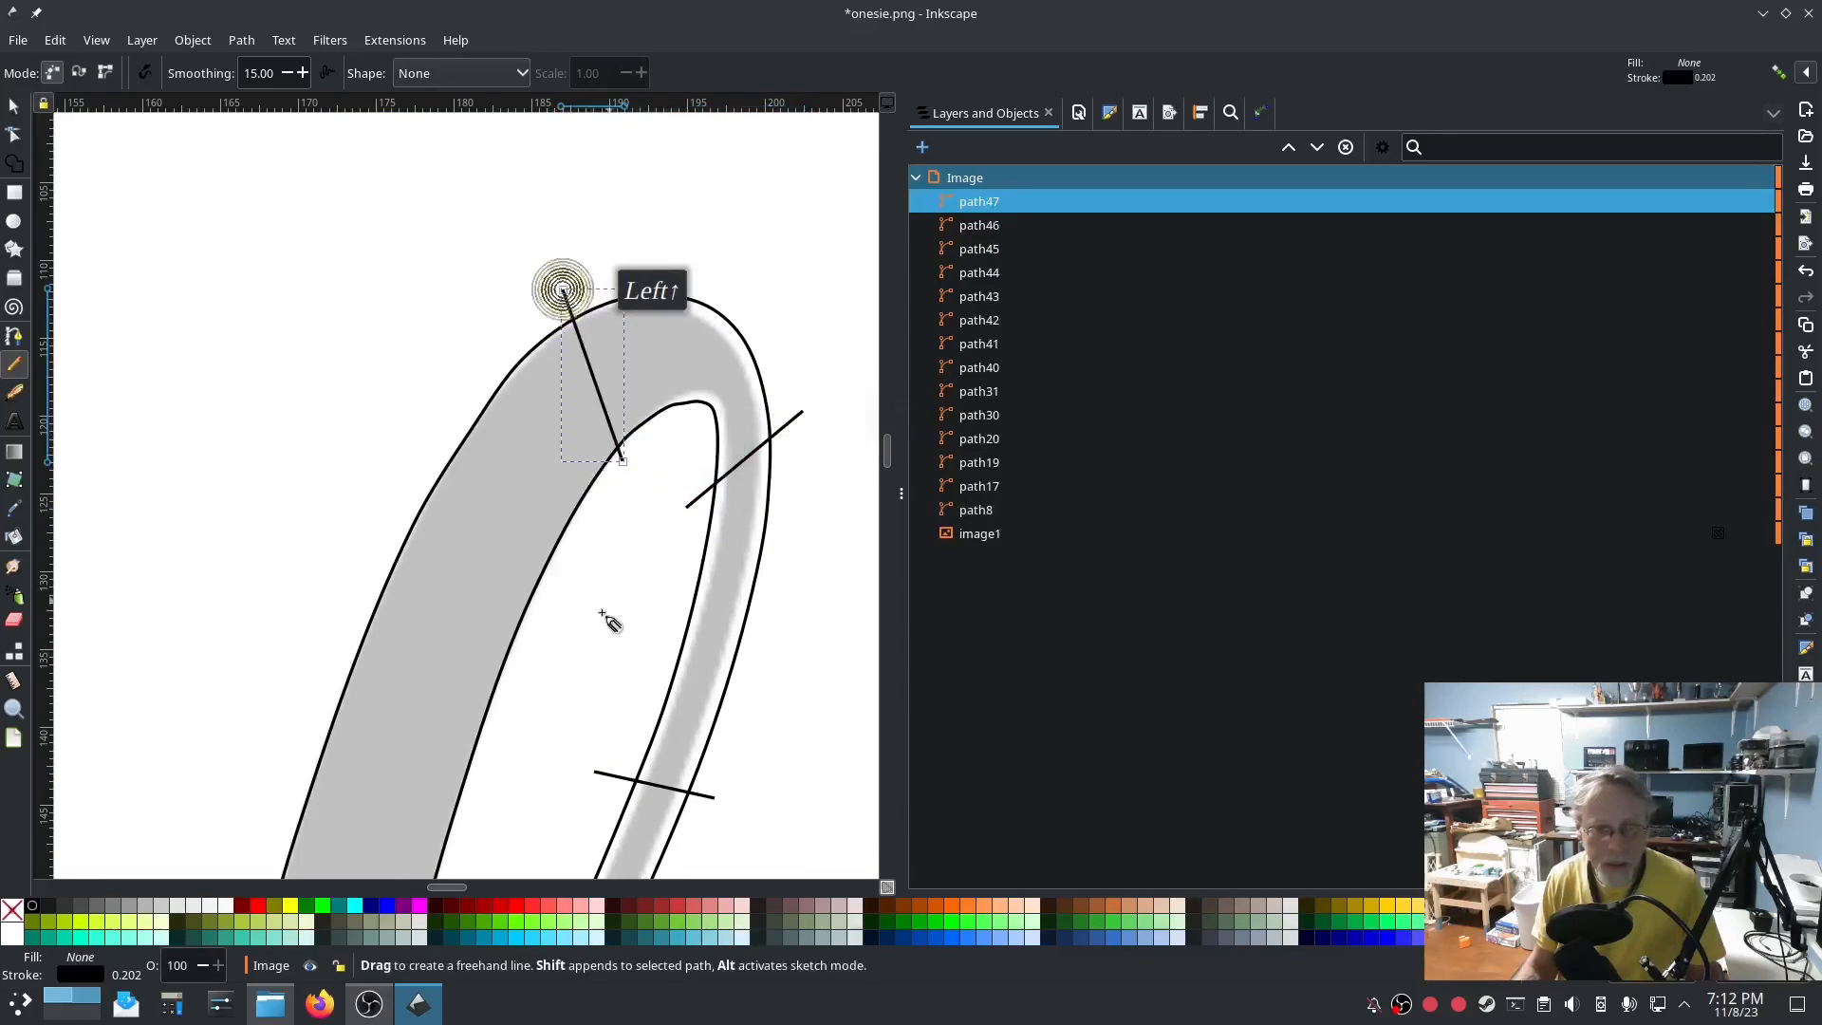
click(536, 615)
click(379, 536)
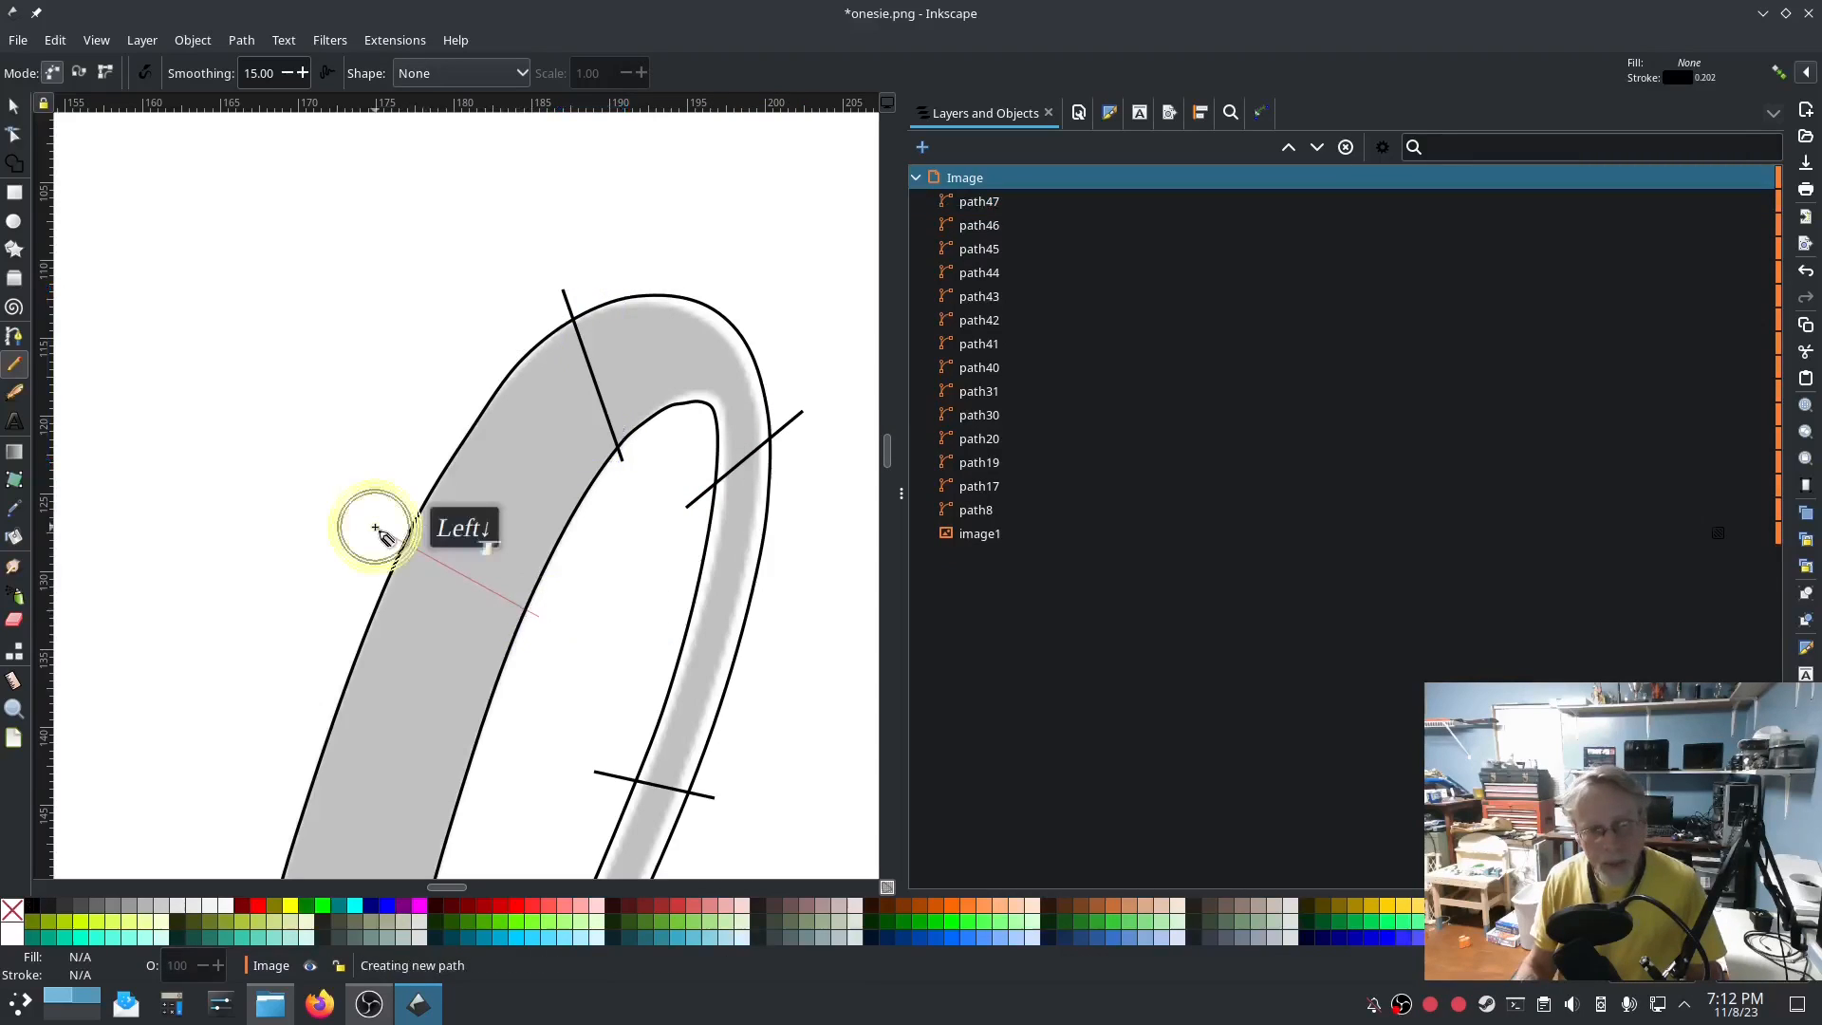
scroll(541, 651, down, 8)
click(446, 618)
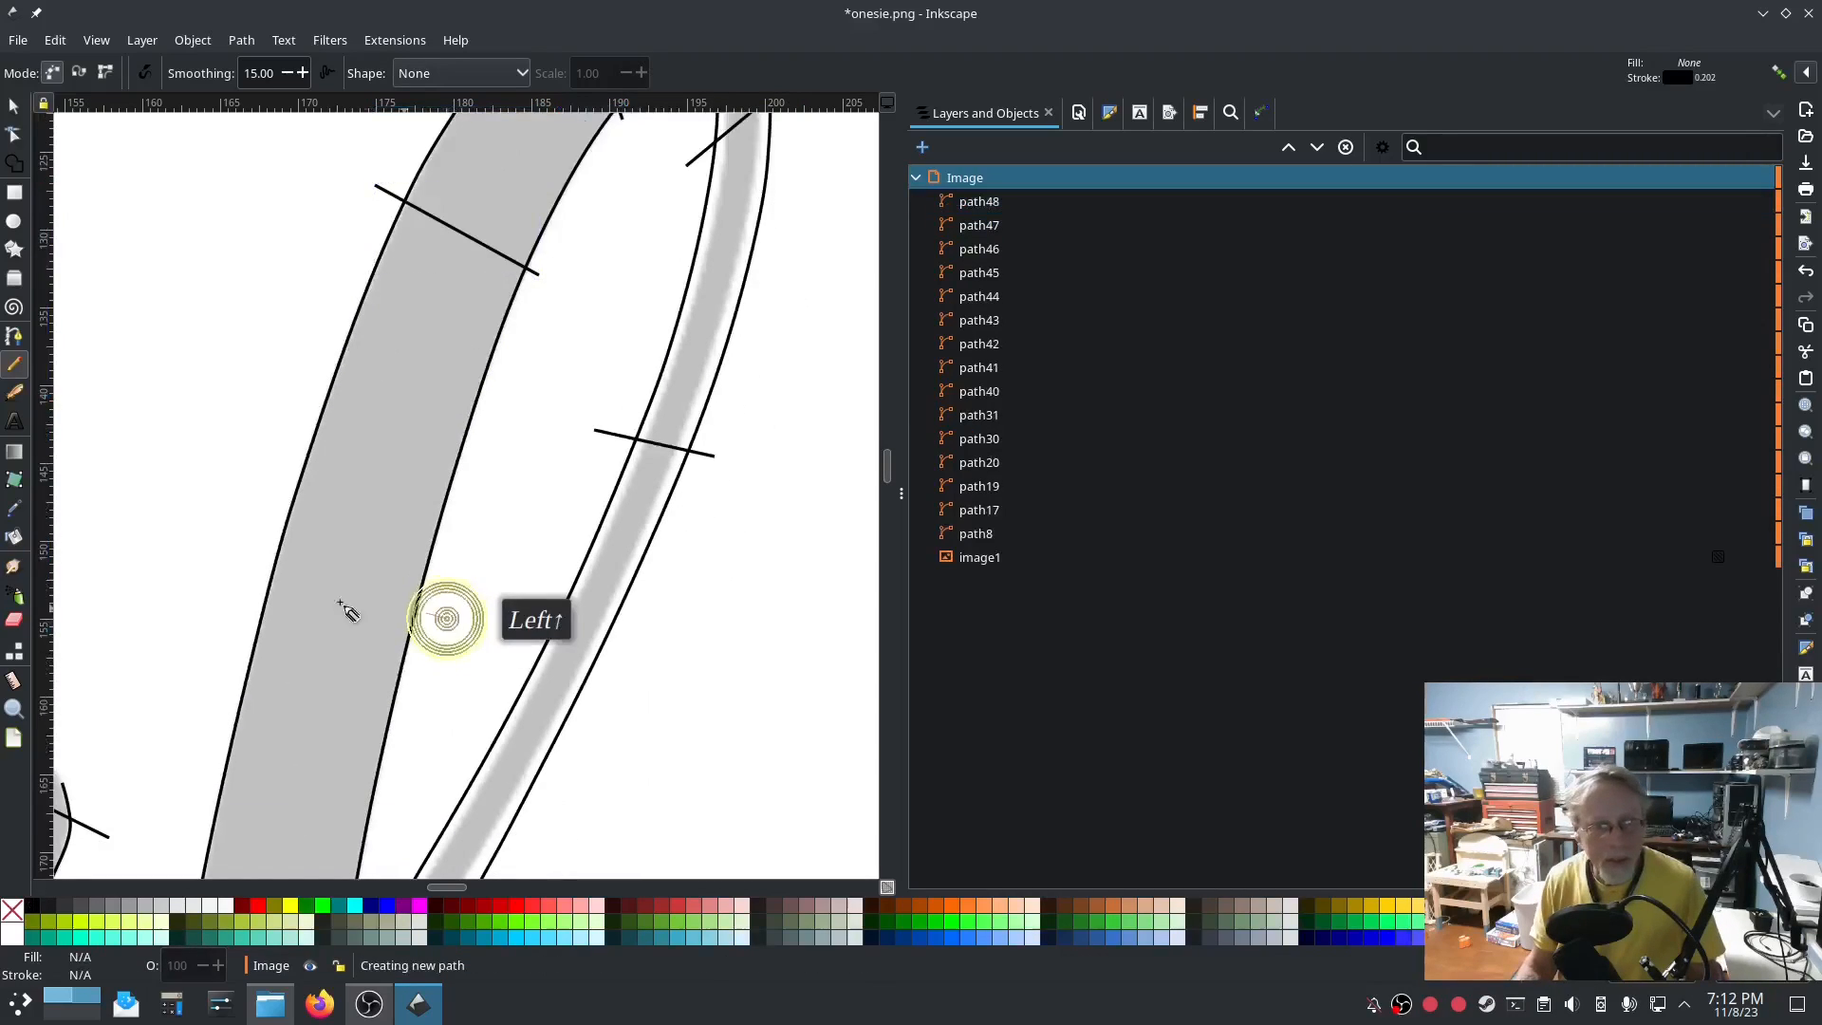
click(233, 587)
Draw a horizontal crossing line over the l's lower stem and a slanted one where the bottom curve begins.
scroll(384, 664, down, 13)
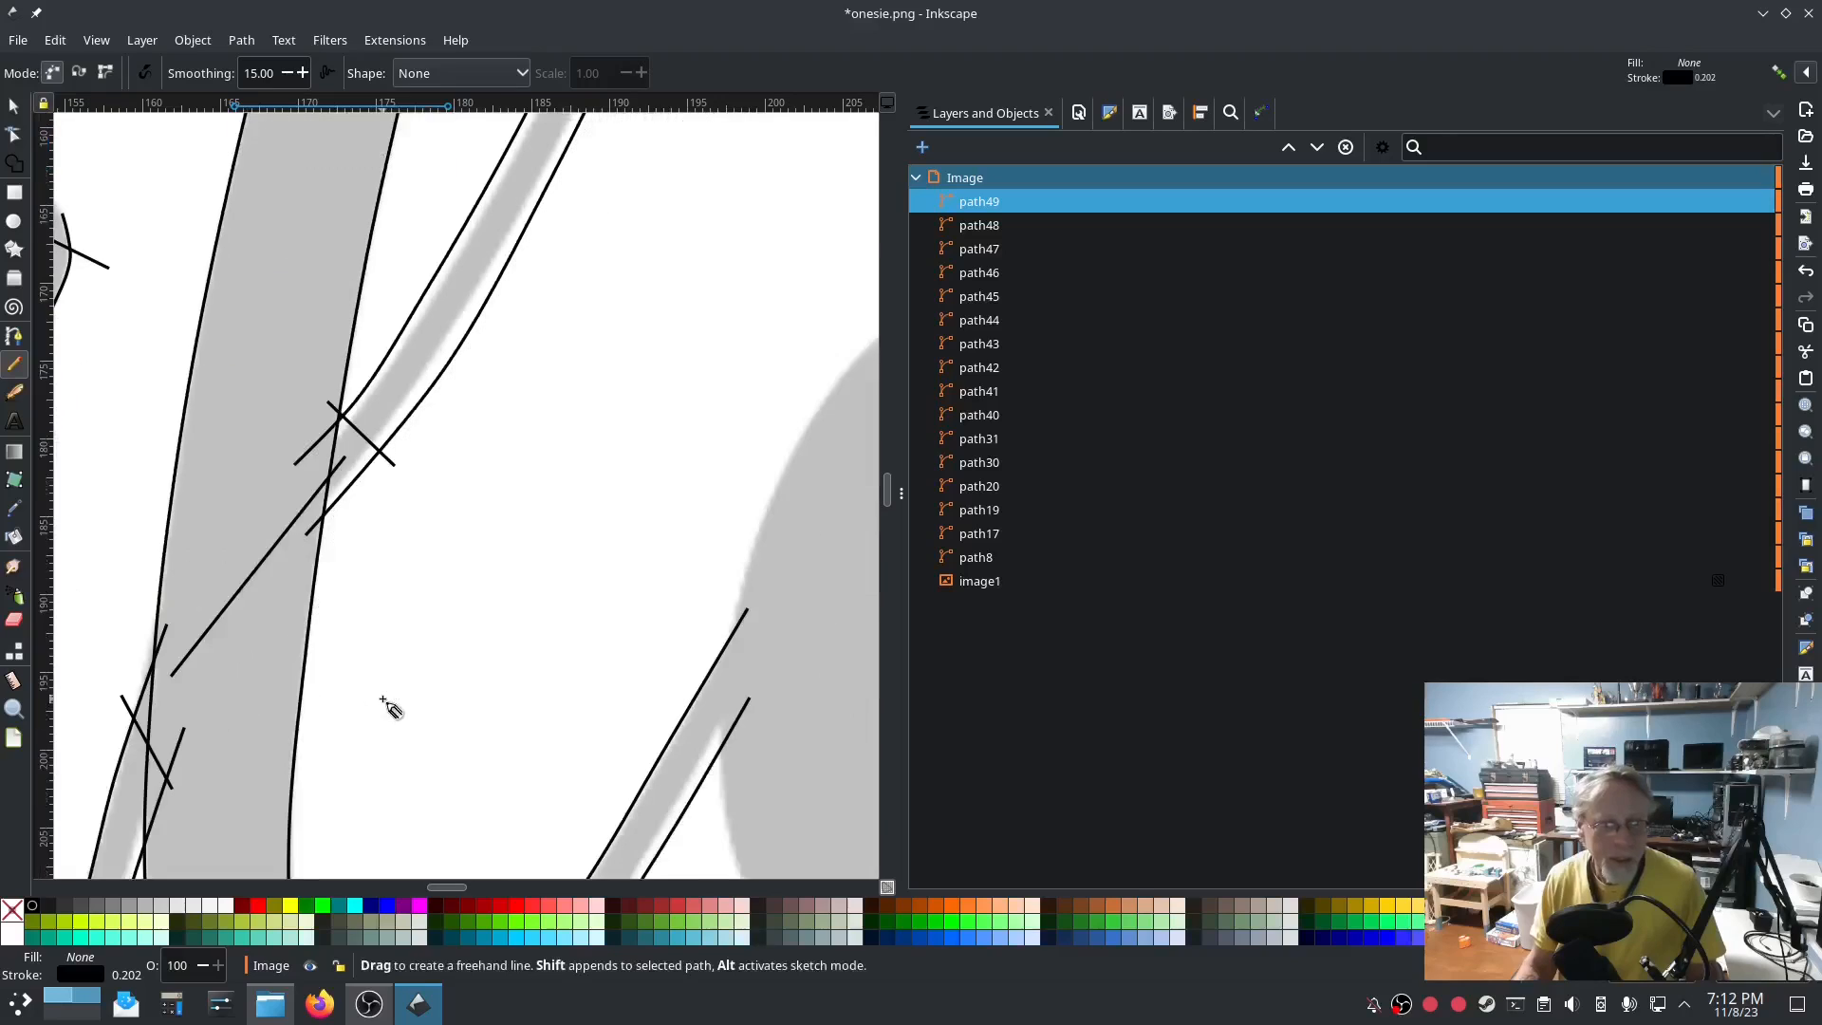
click(367, 648)
click(123, 646)
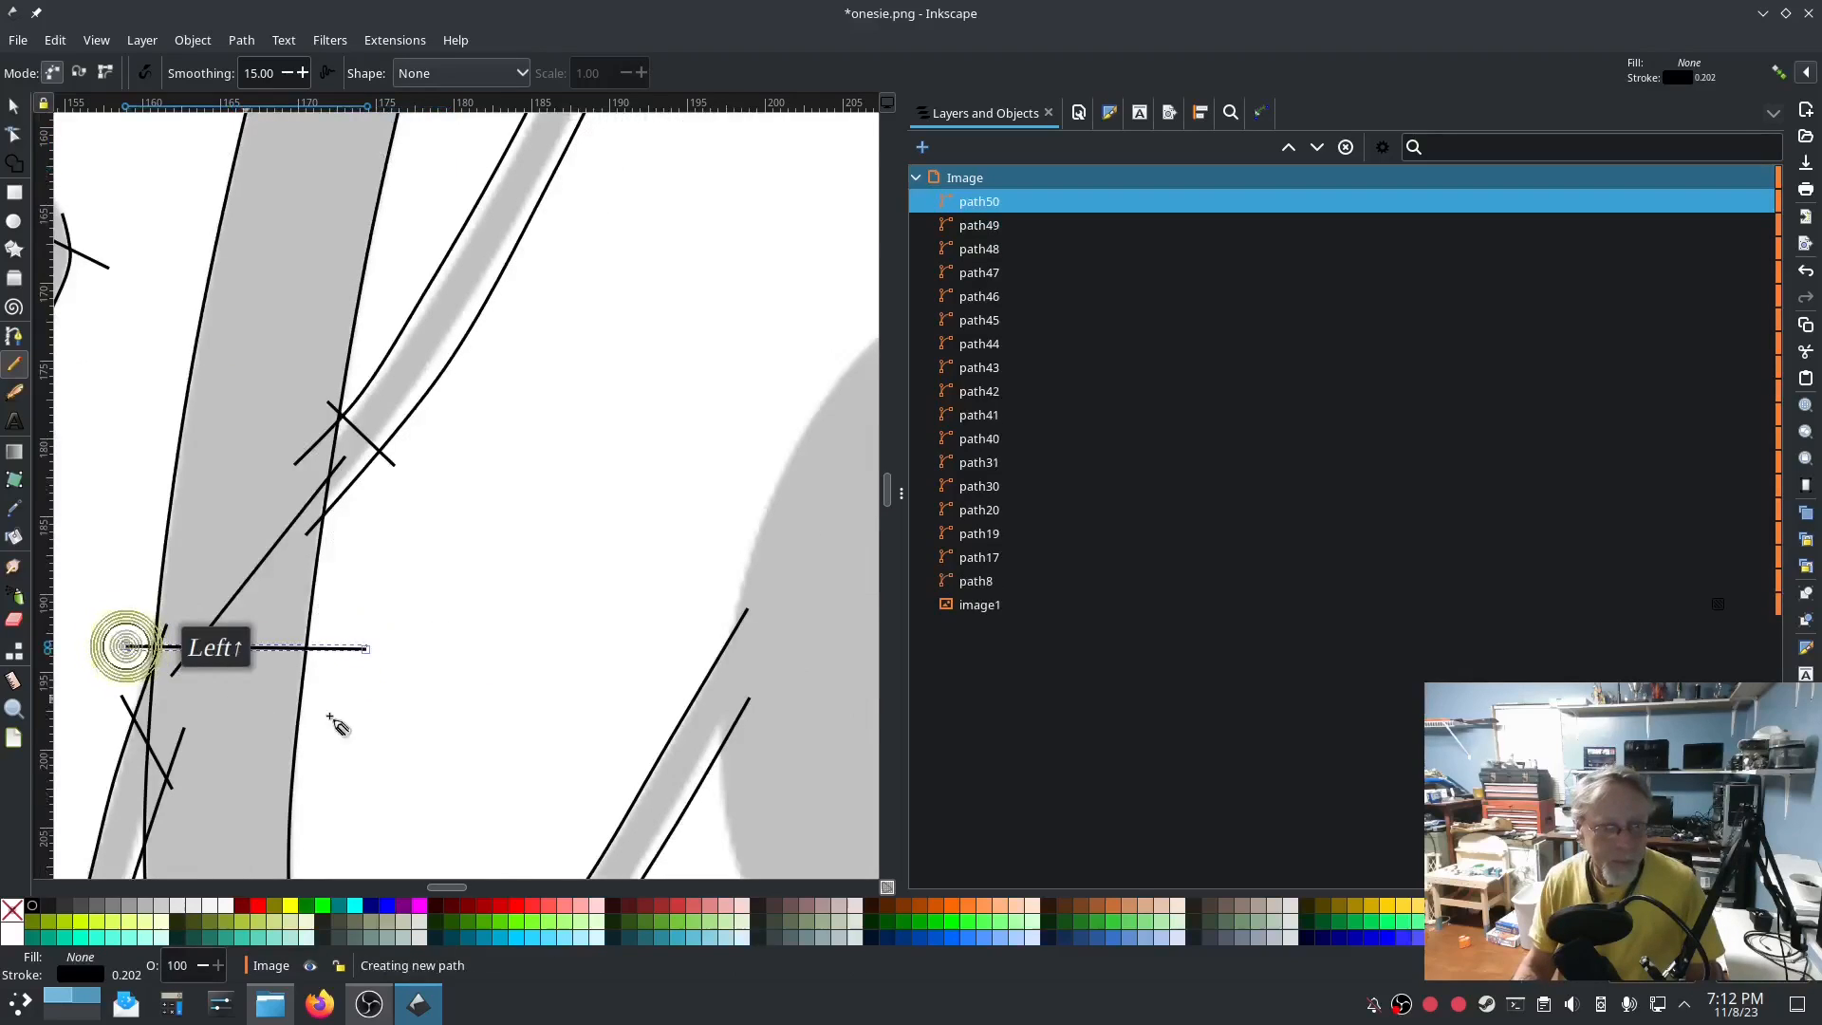
scroll(318, 724, down, 10)
click(308, 437)
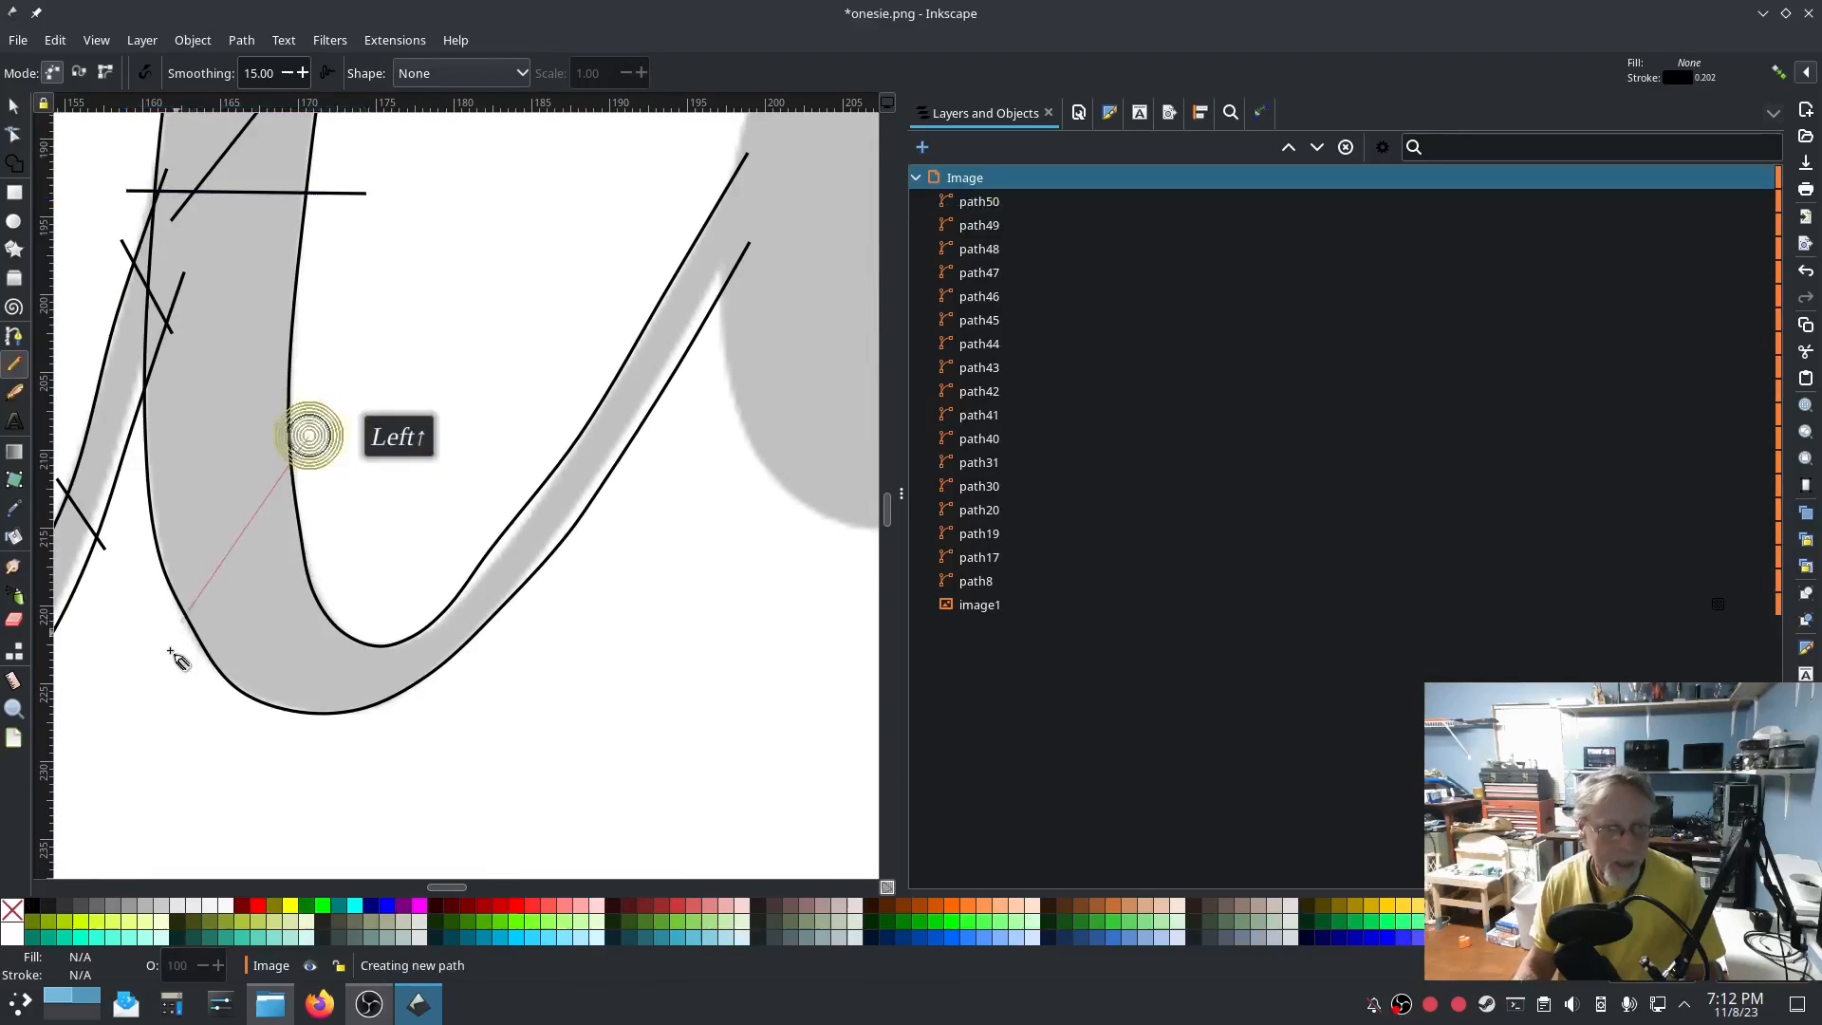
click(172, 684)
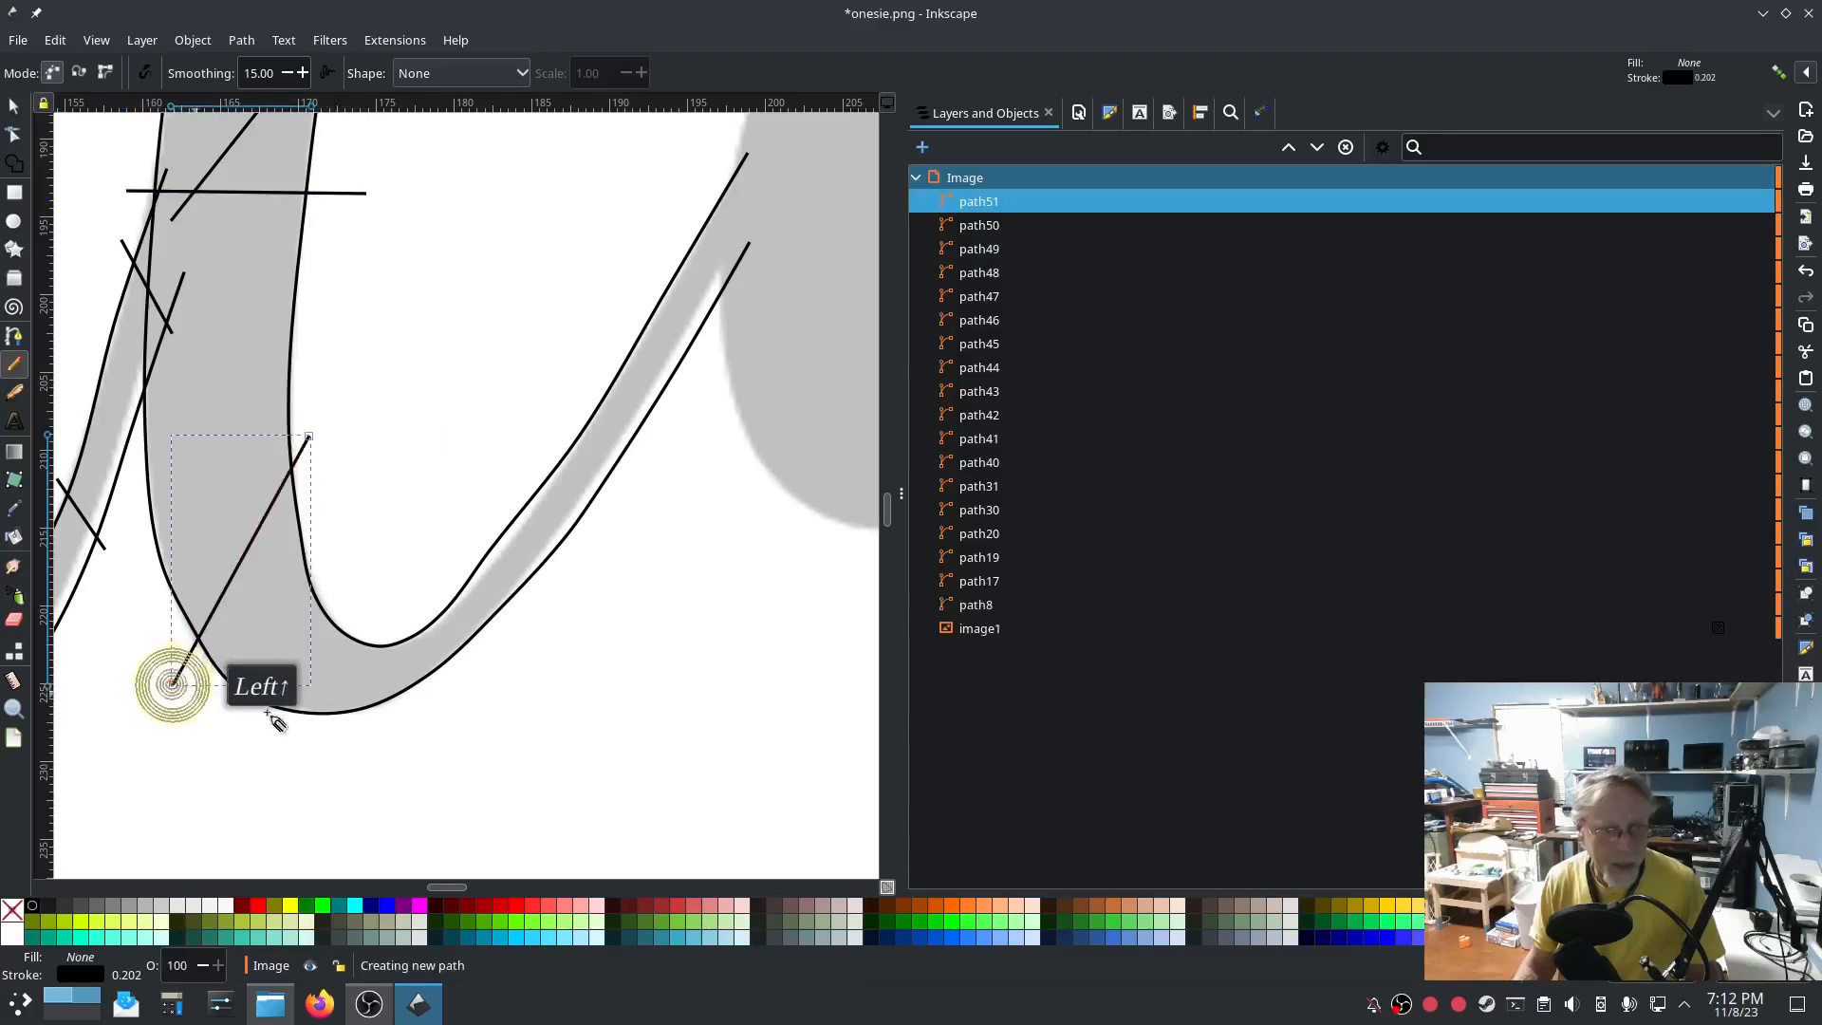
Draw three crossing lines over the l's connecting stroke: after the bottom curve, midway up, and near its end at the a.
click(487, 490)
click(513, 684)
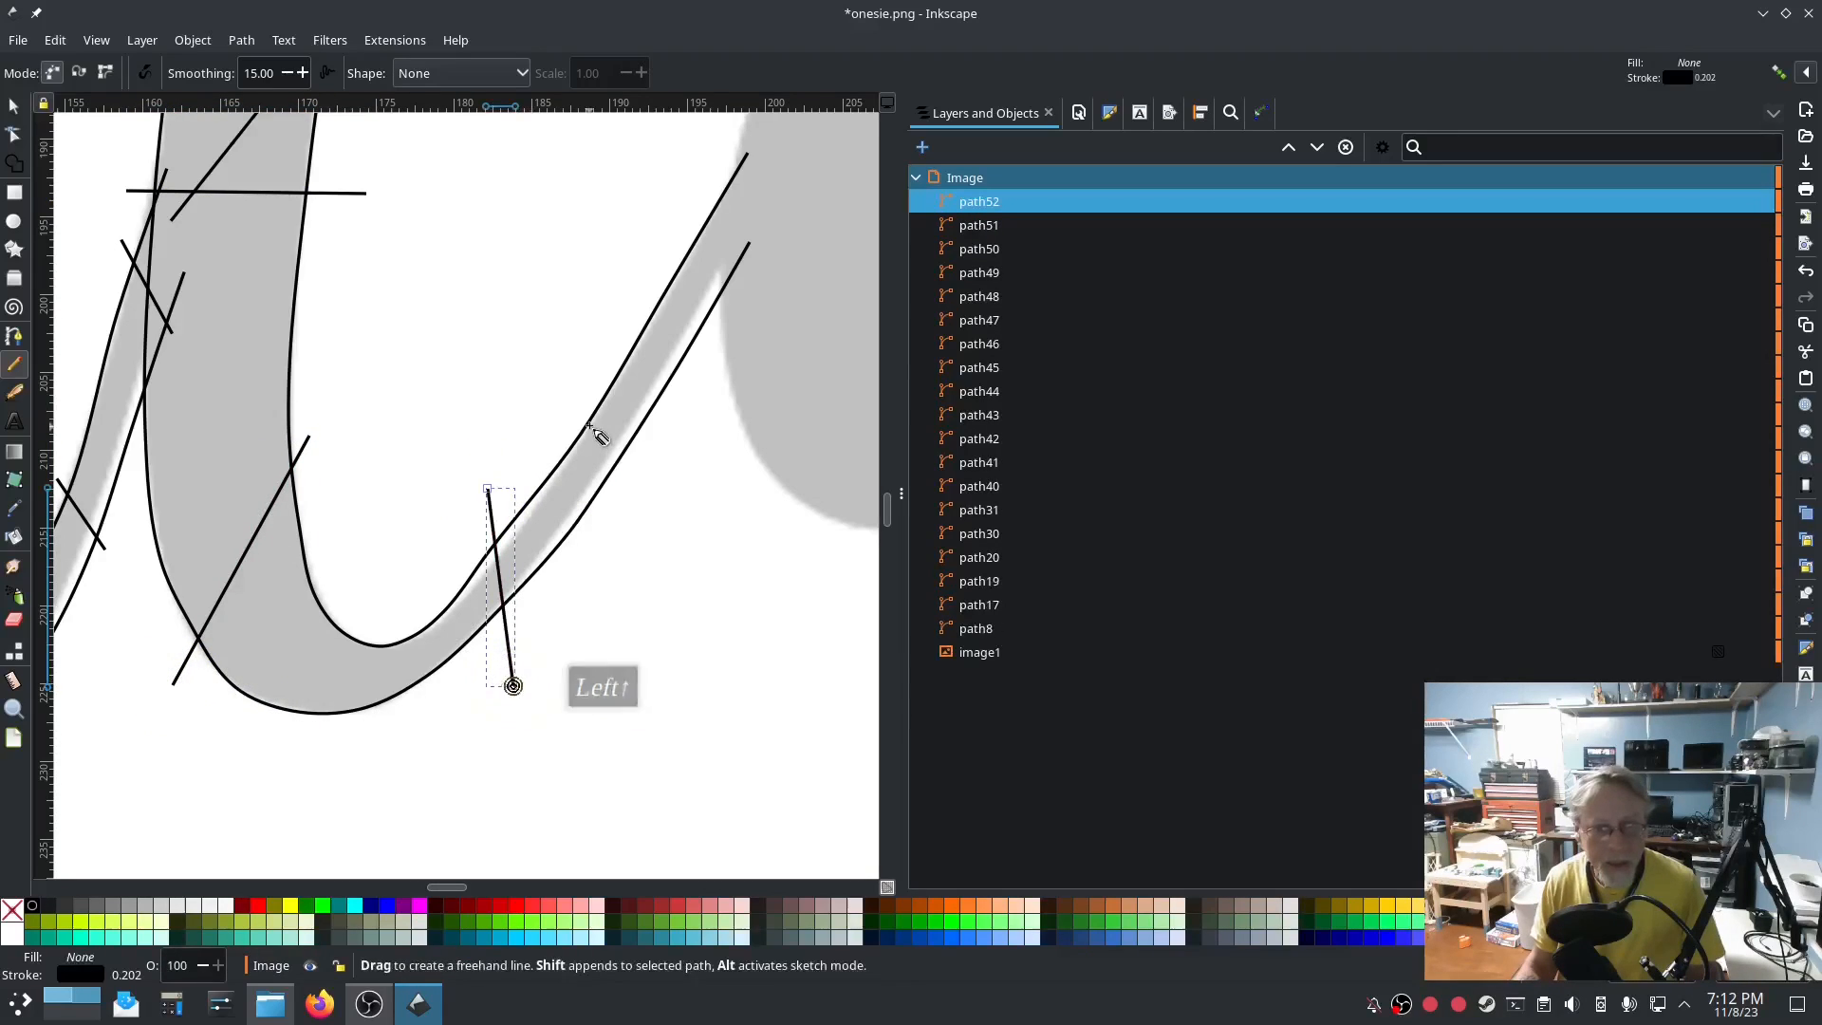
click(595, 358)
click(667, 472)
click(698, 196)
click(752, 304)
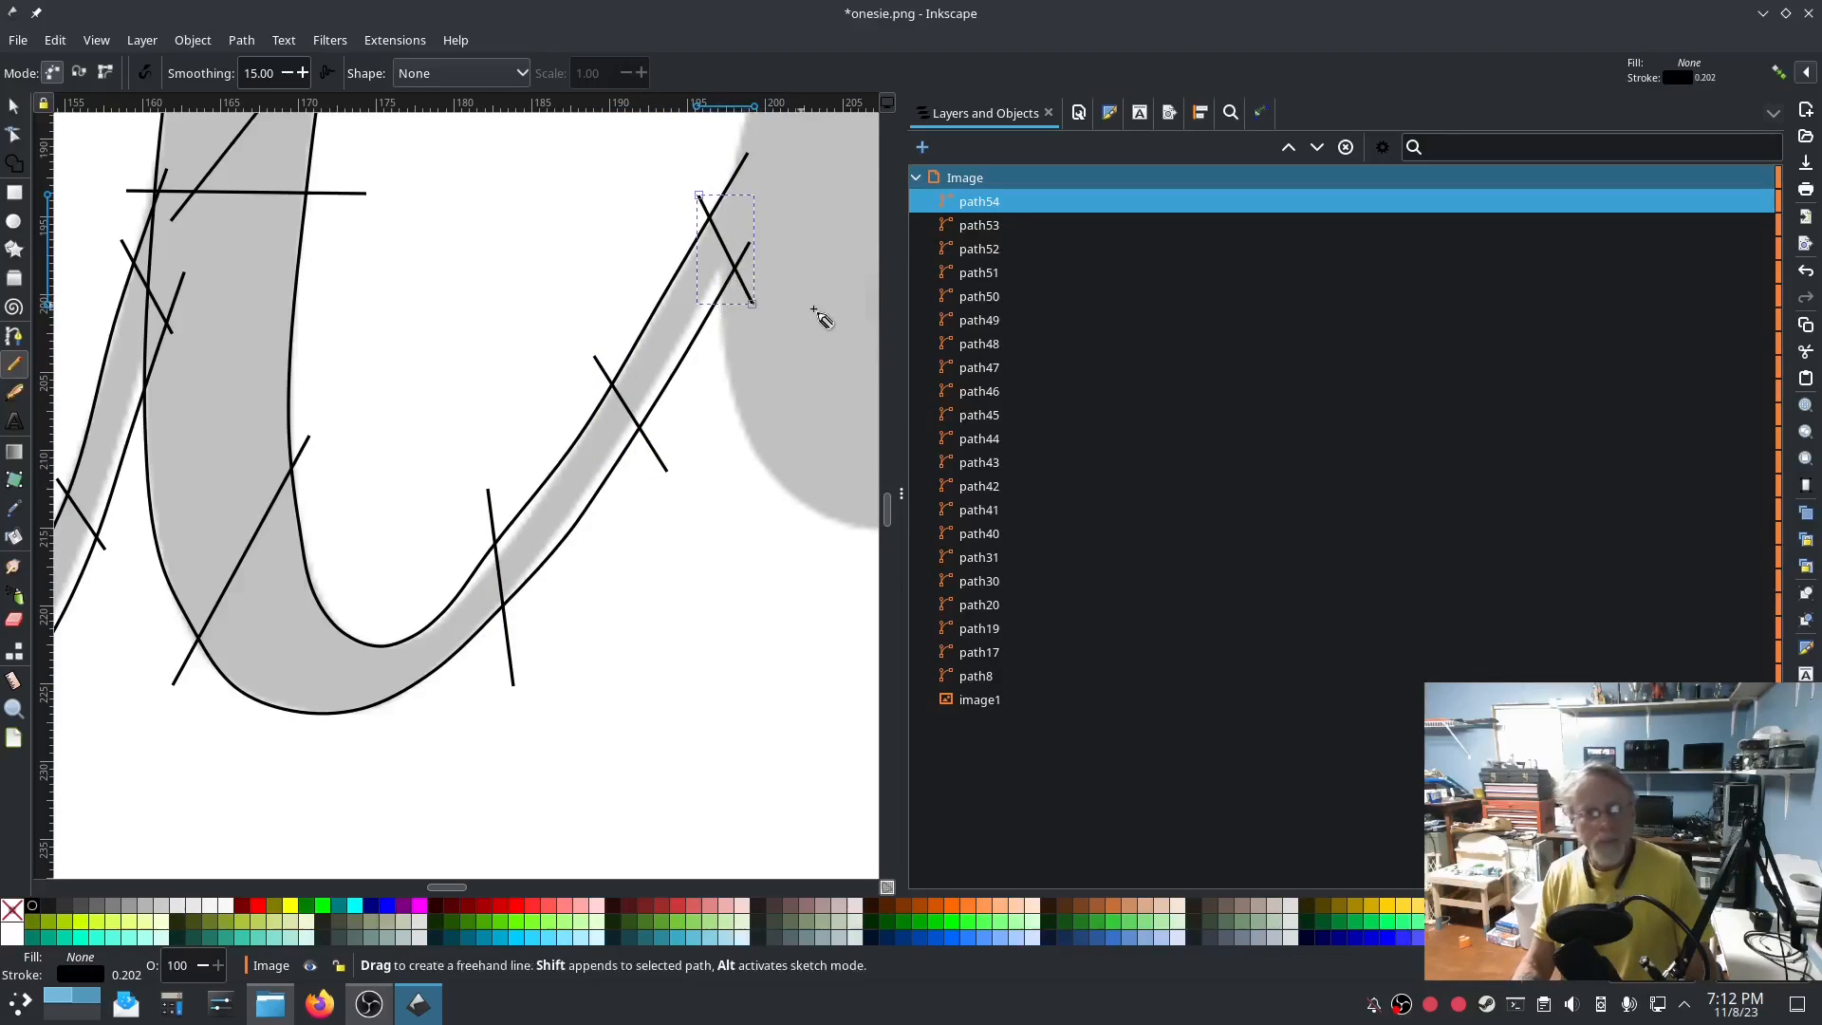
Combine the l's outlines and crossing lines, path42 through path54, into a single path.
click(1000, 489)
click(995, 511)
click(987, 488)
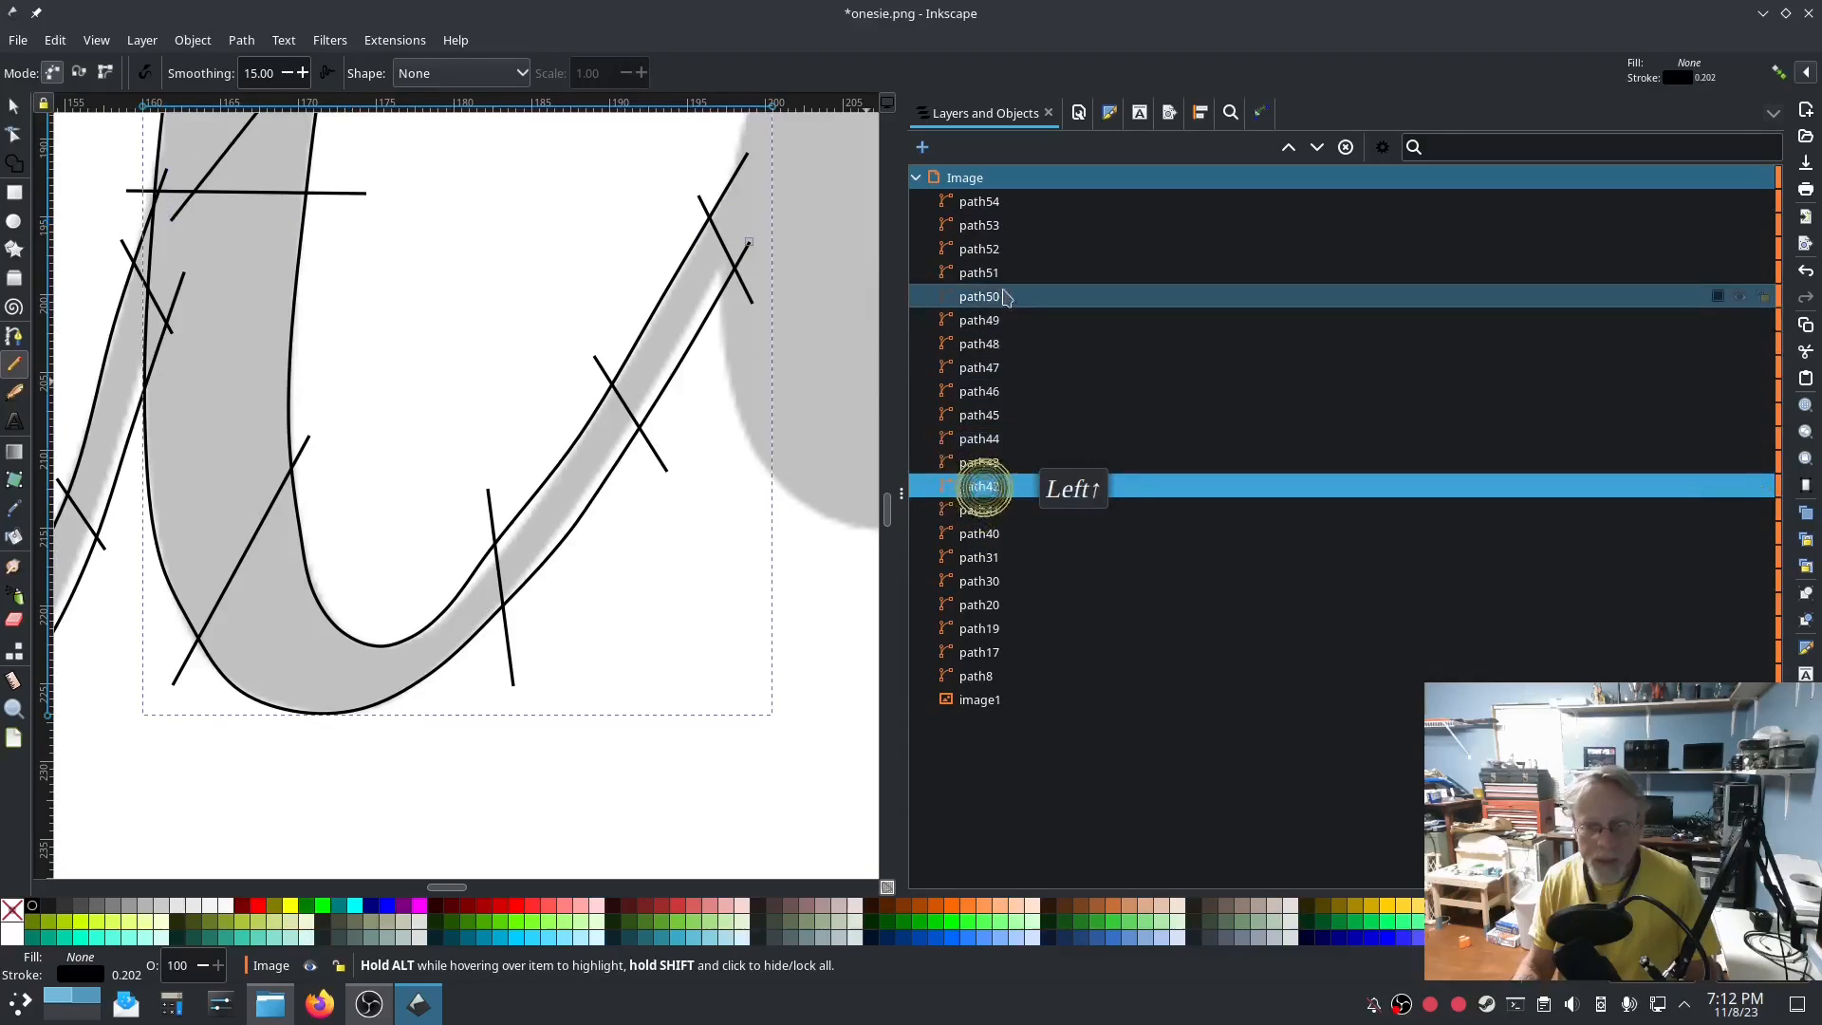
shift+click(994, 201)
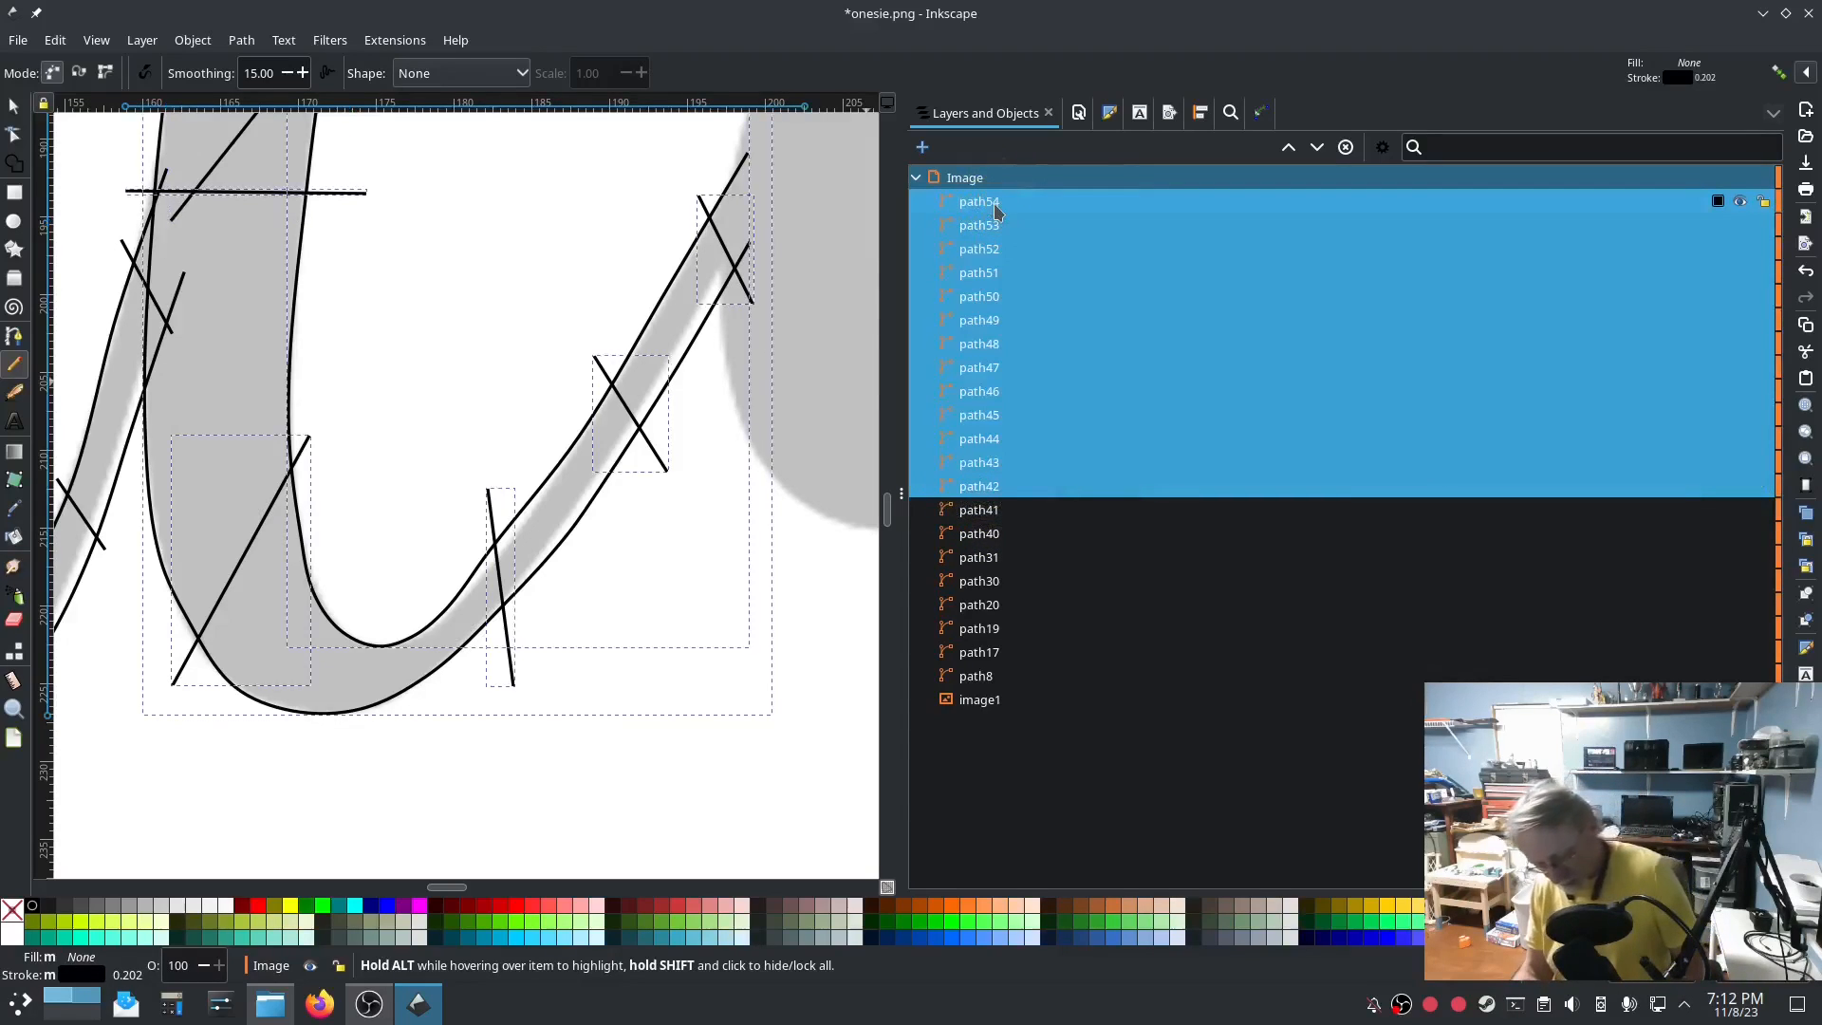
key(ctrl+k)
Enable Custom satin column in the embroidery parameters for the combined l path and apply the settings.
click(389, 40)
mouse_move(427, 286)
click(731, 452)
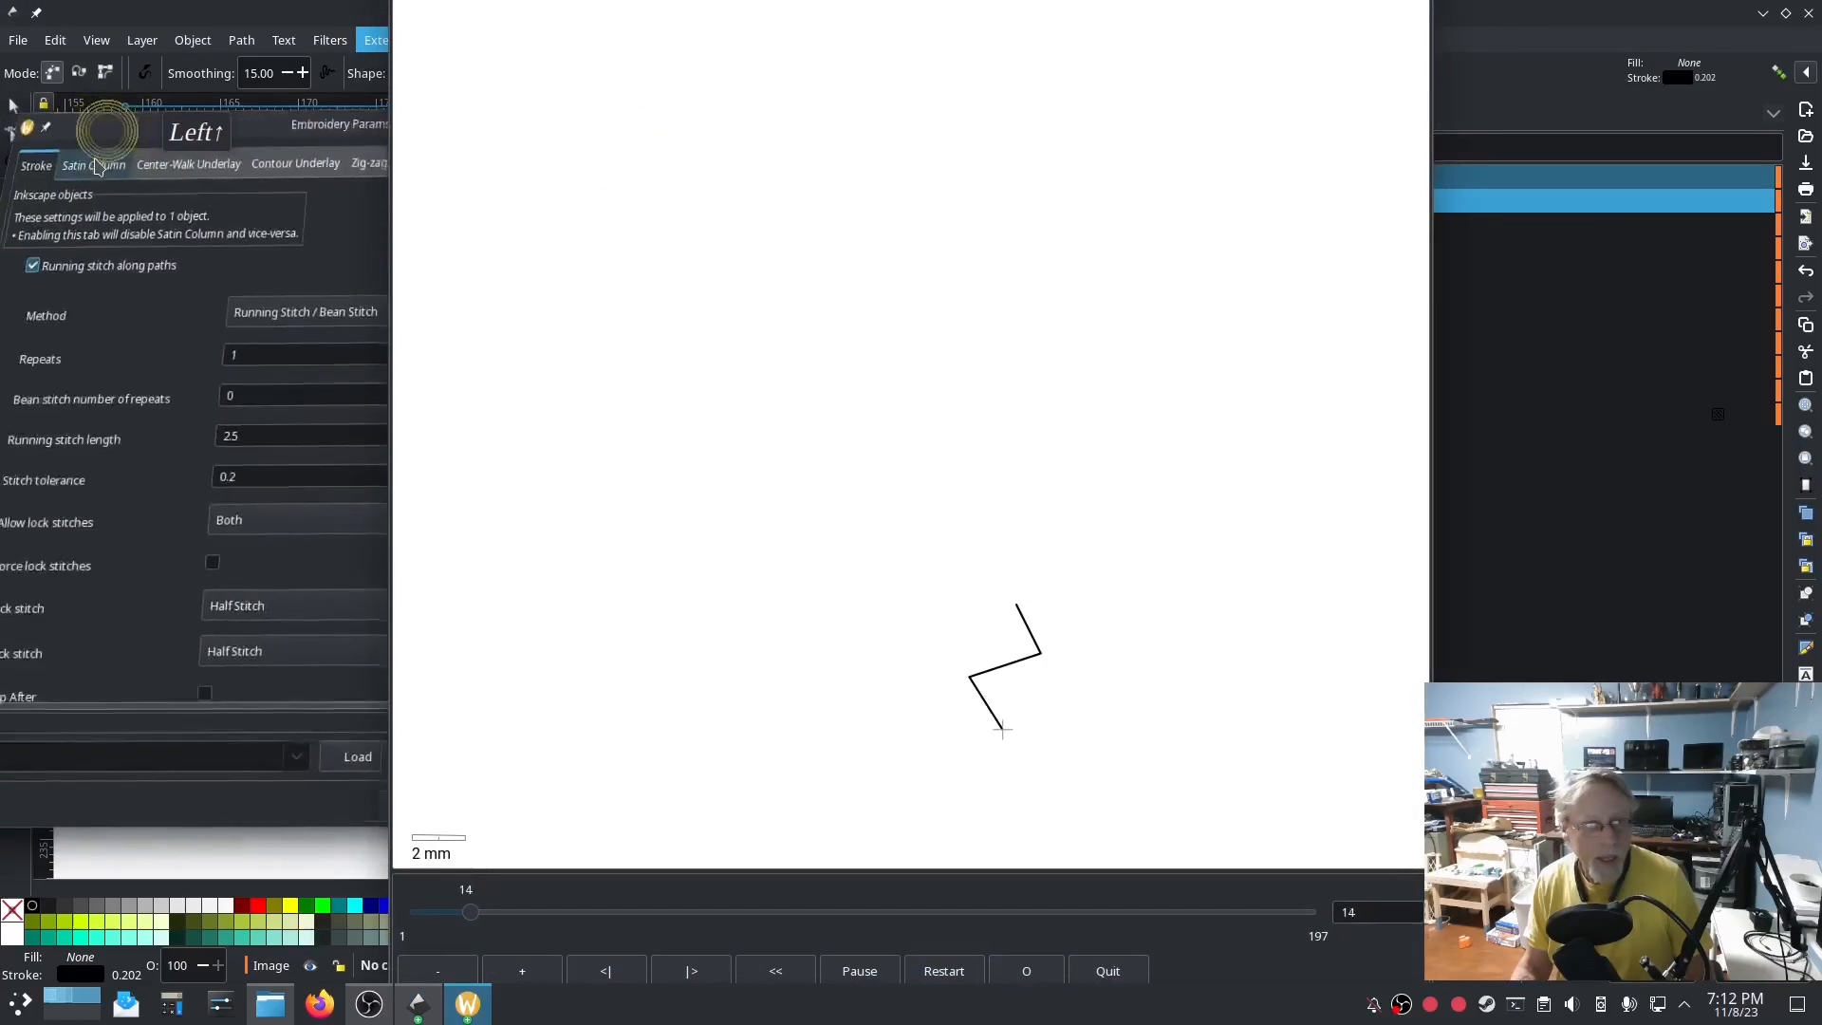
click(104, 169)
click(58, 286)
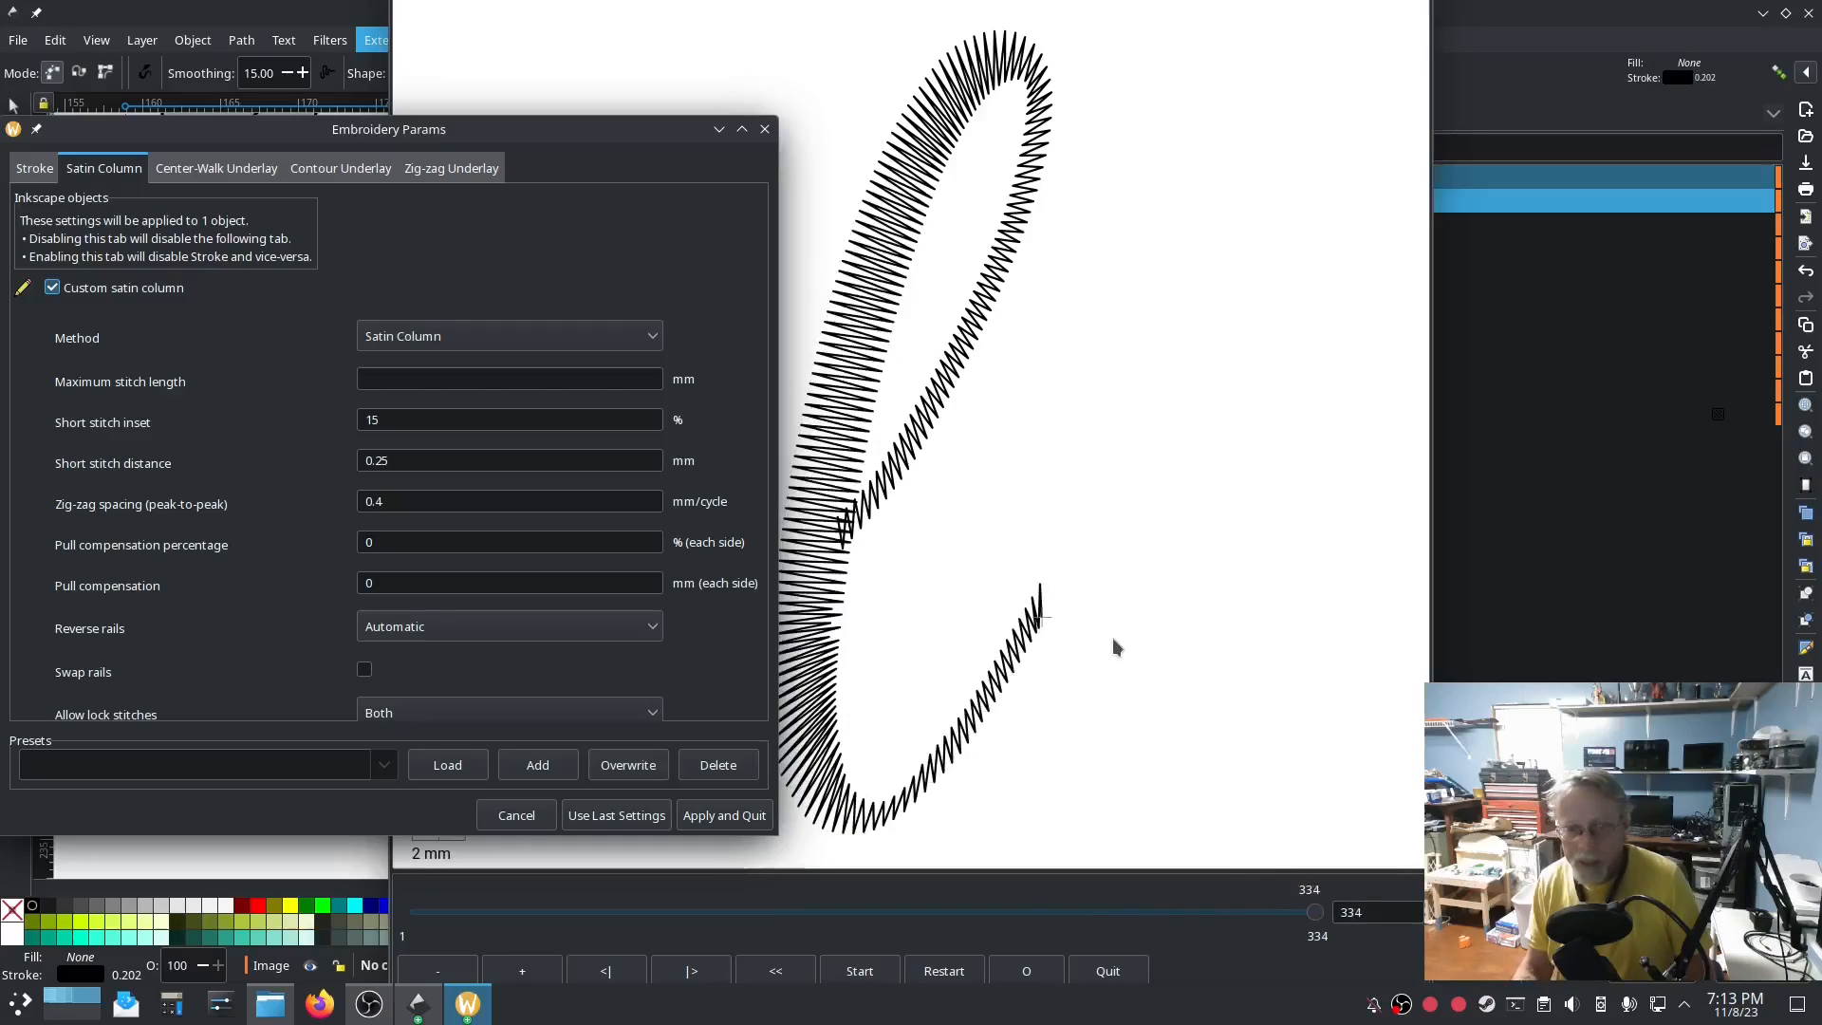
click(724, 815)
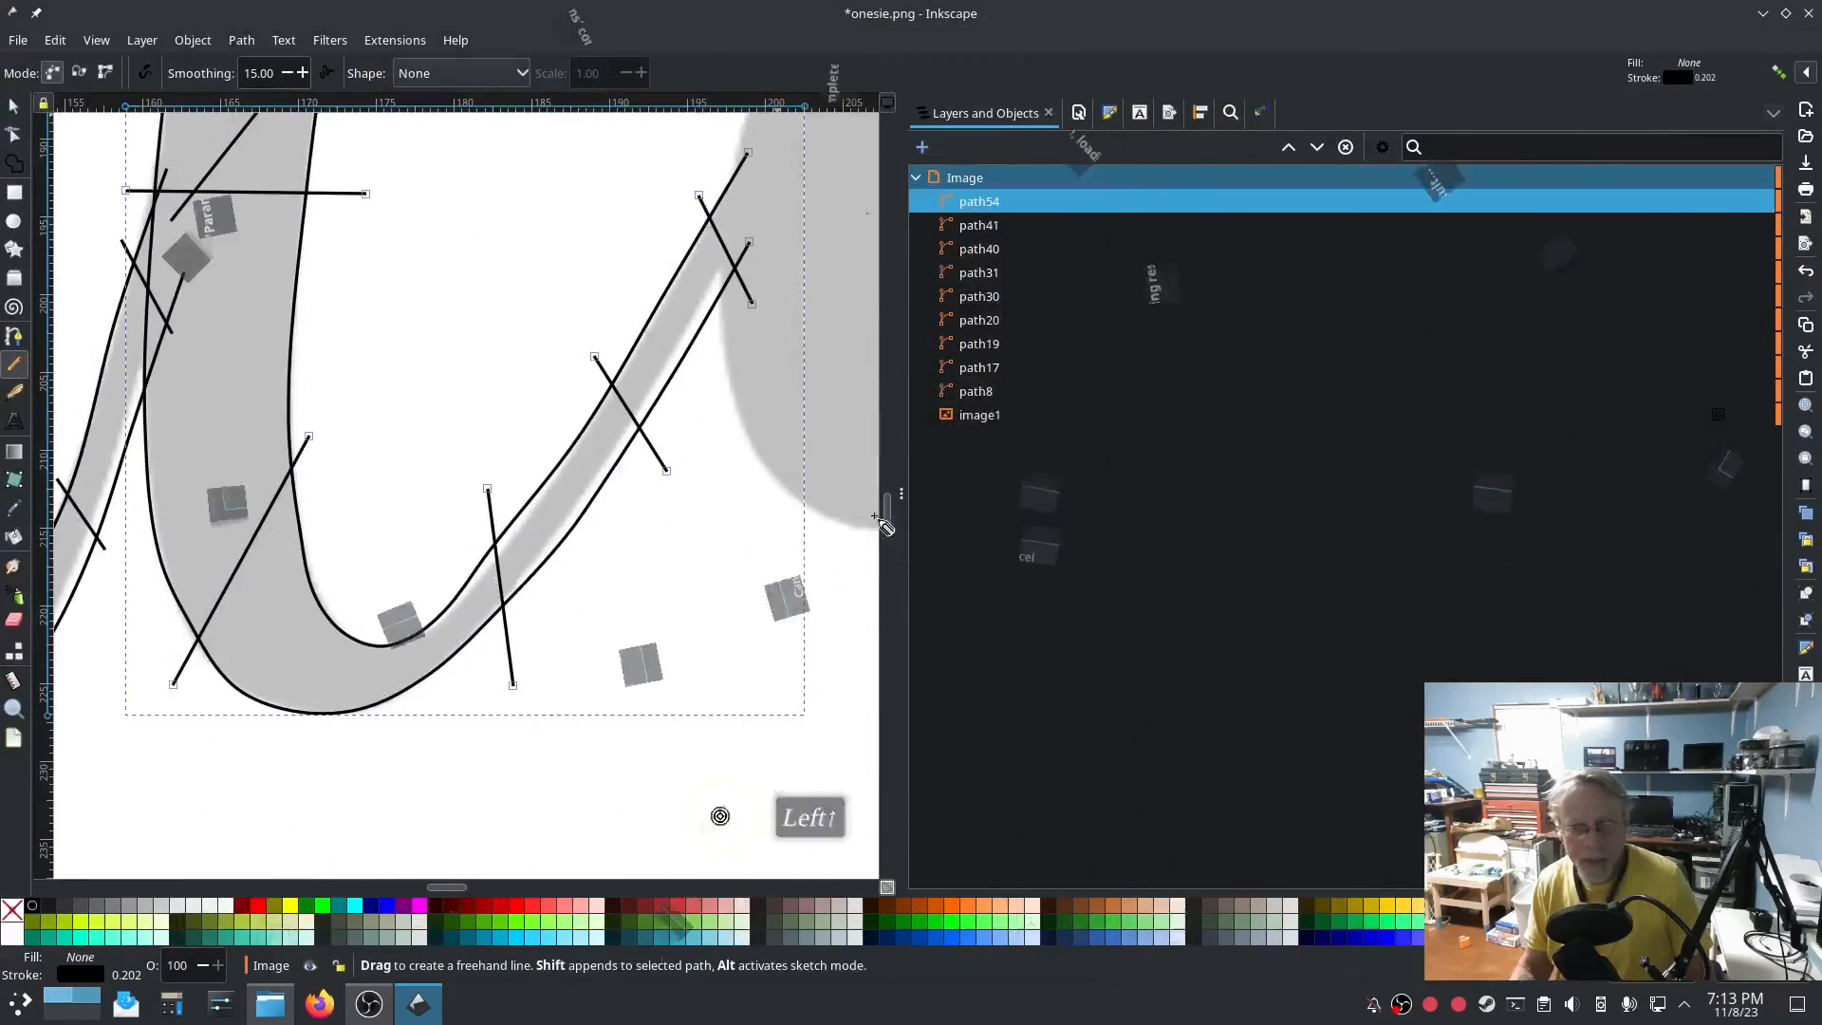
Move the upper end of the straight line leading into the l to about X 170.3, Y 182.0 px, inside the thick stem.
middle_click(720, 528)
middle_click(324, 378)
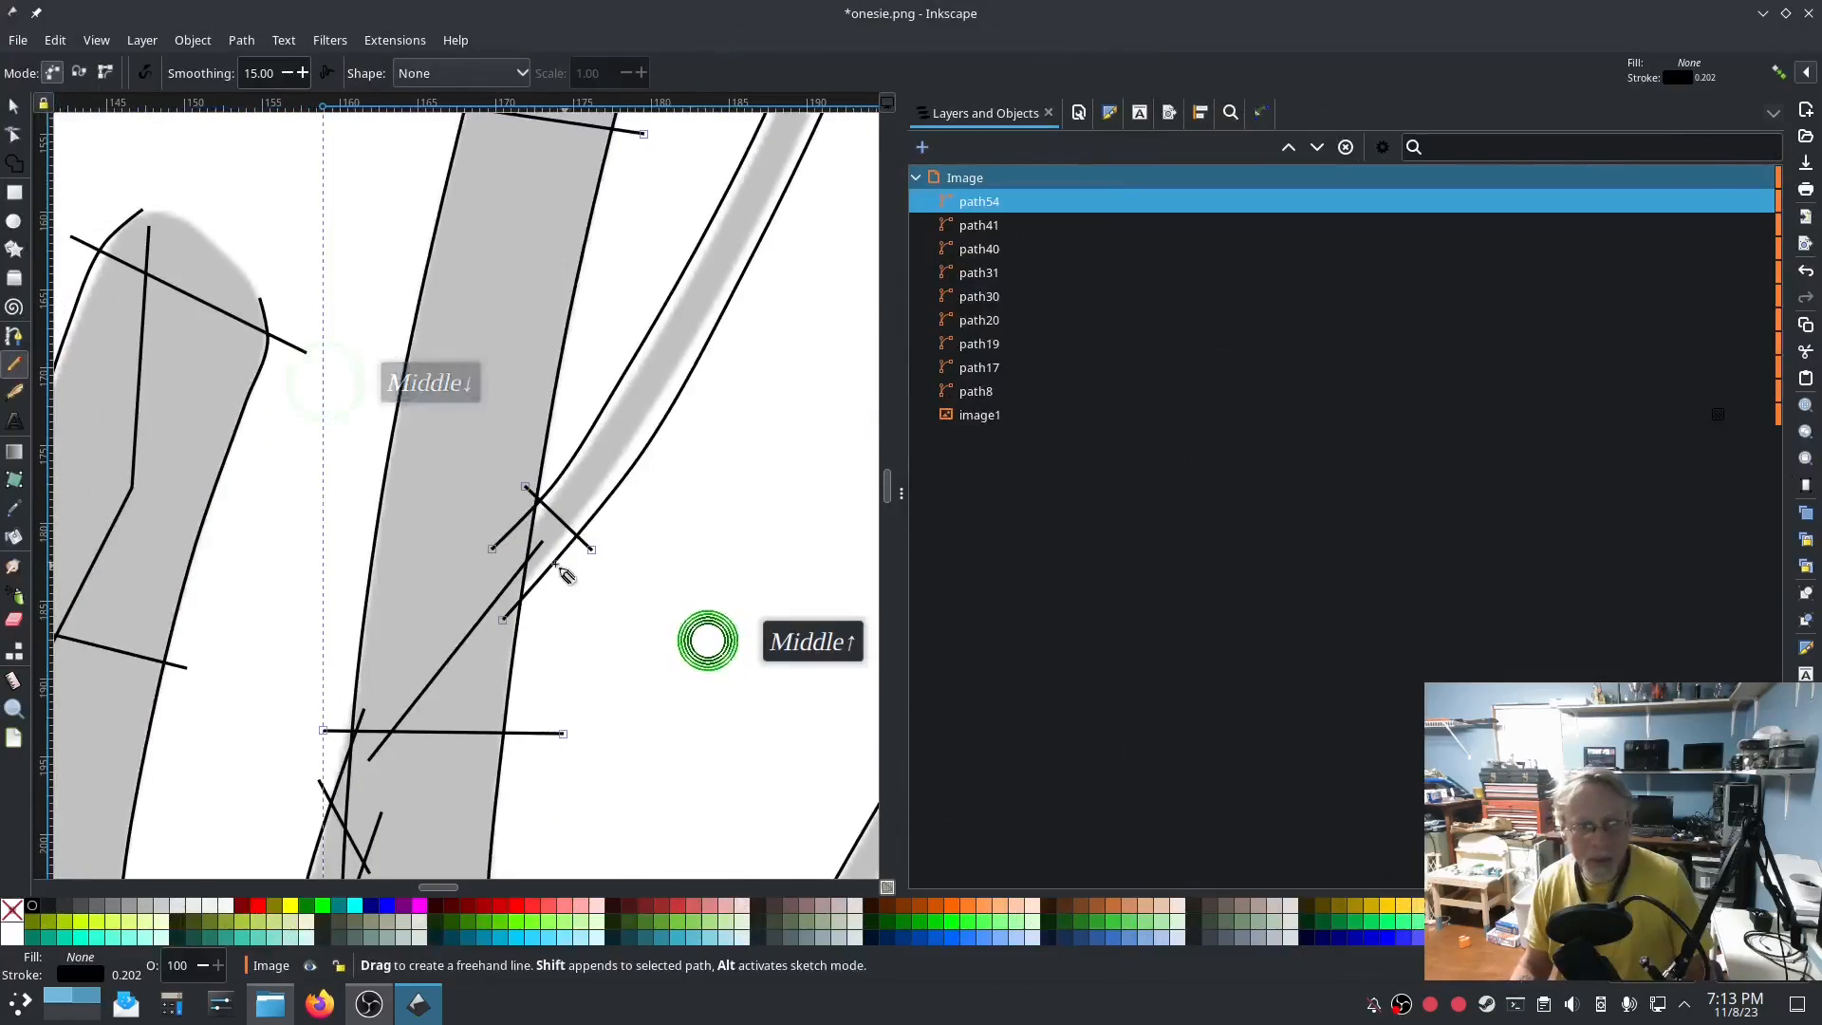
click(14, 134)
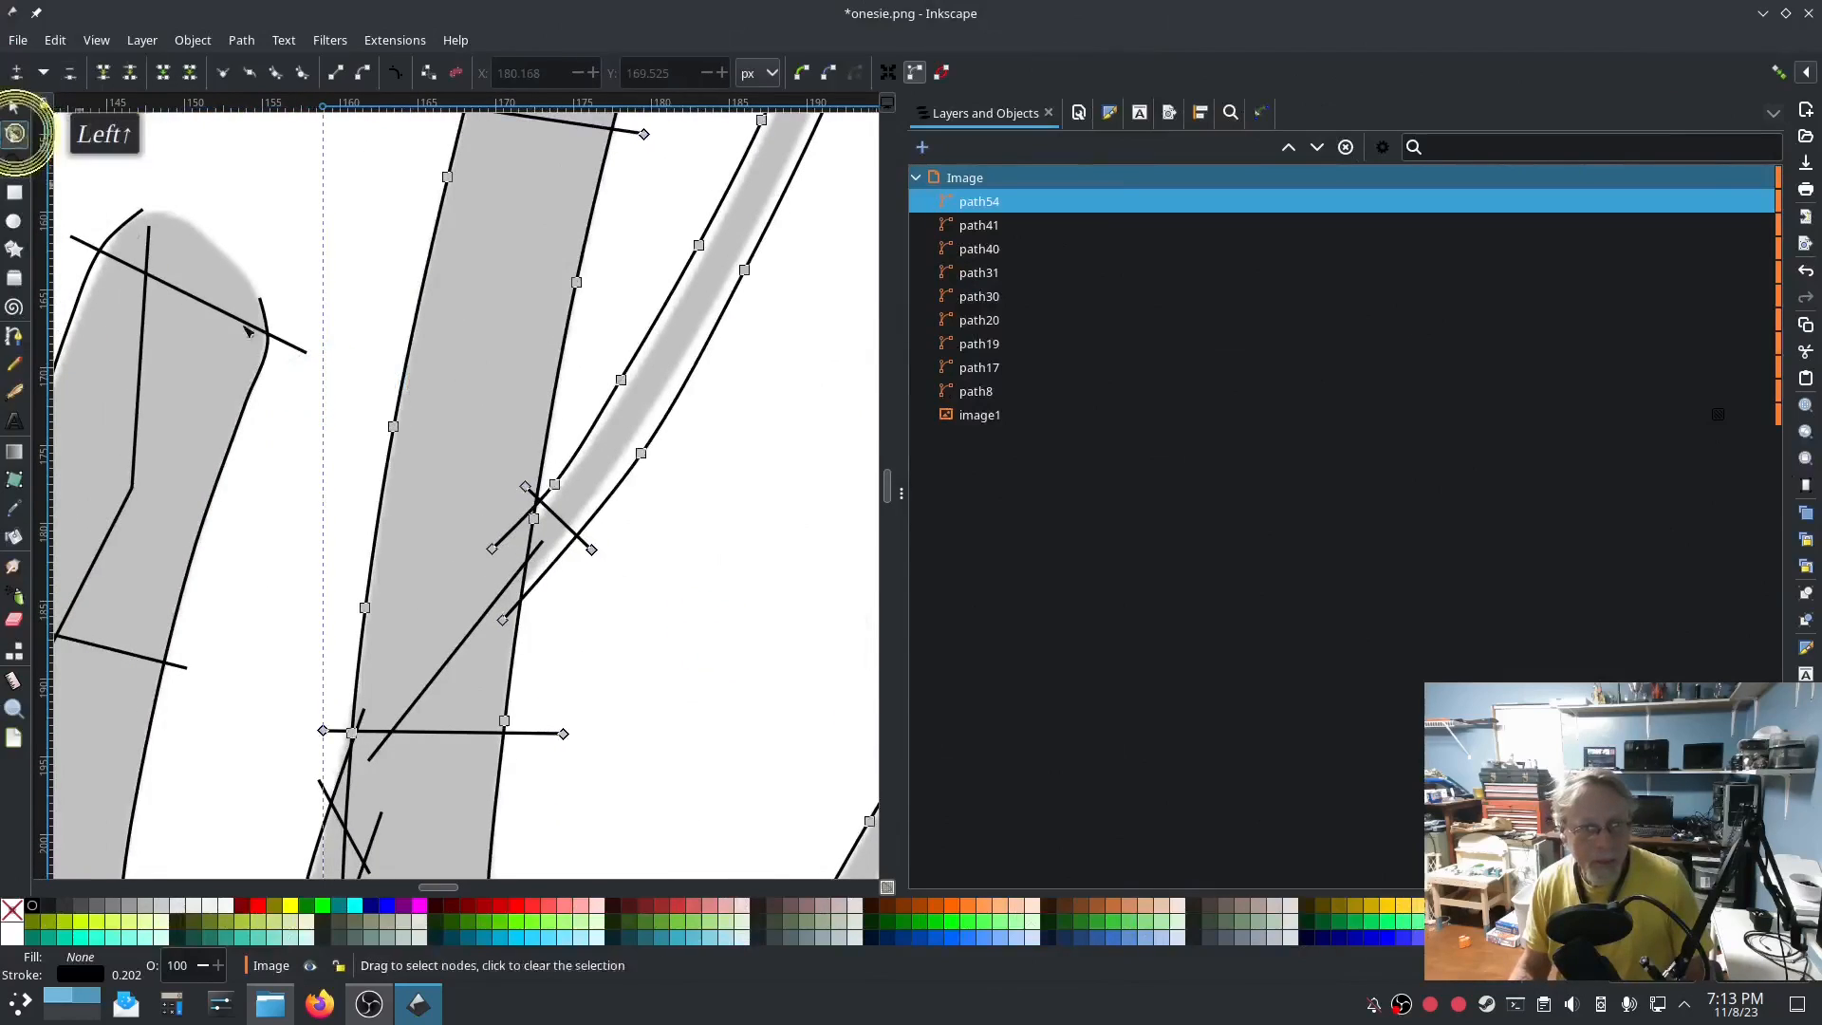
click(519, 560)
click(510, 578)
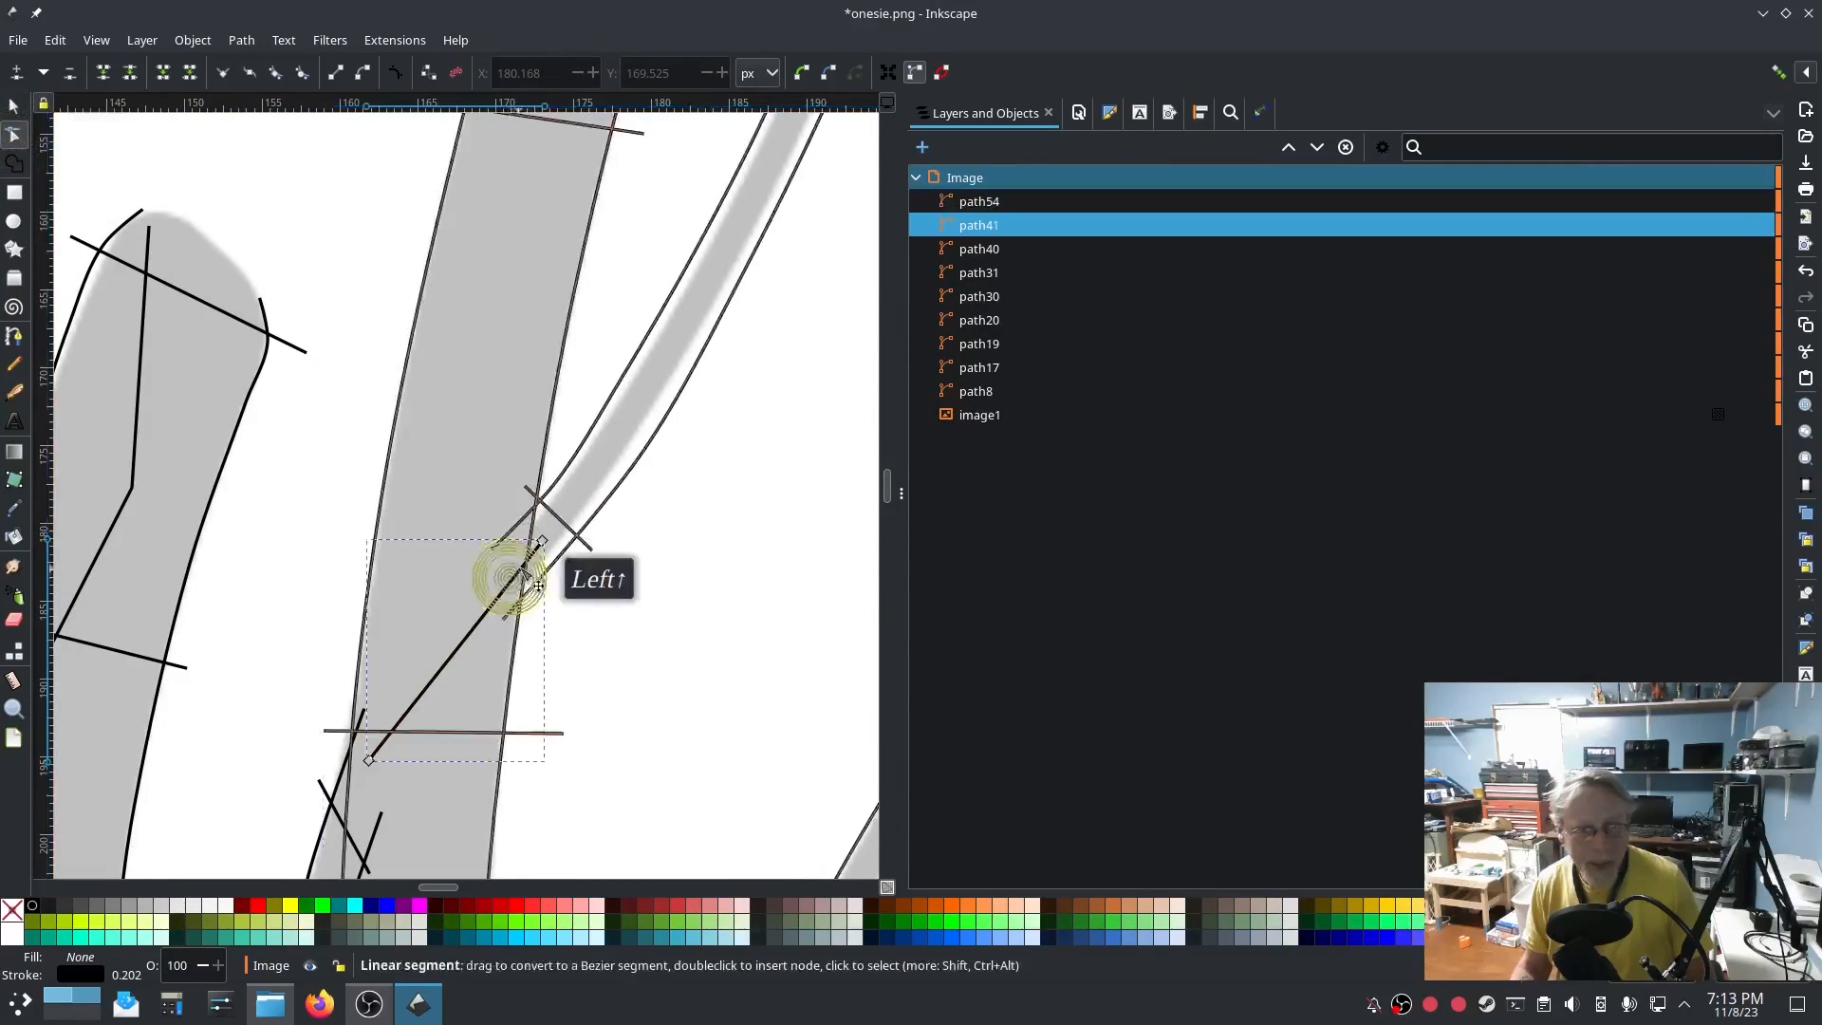
drag(541, 541, 499, 558)
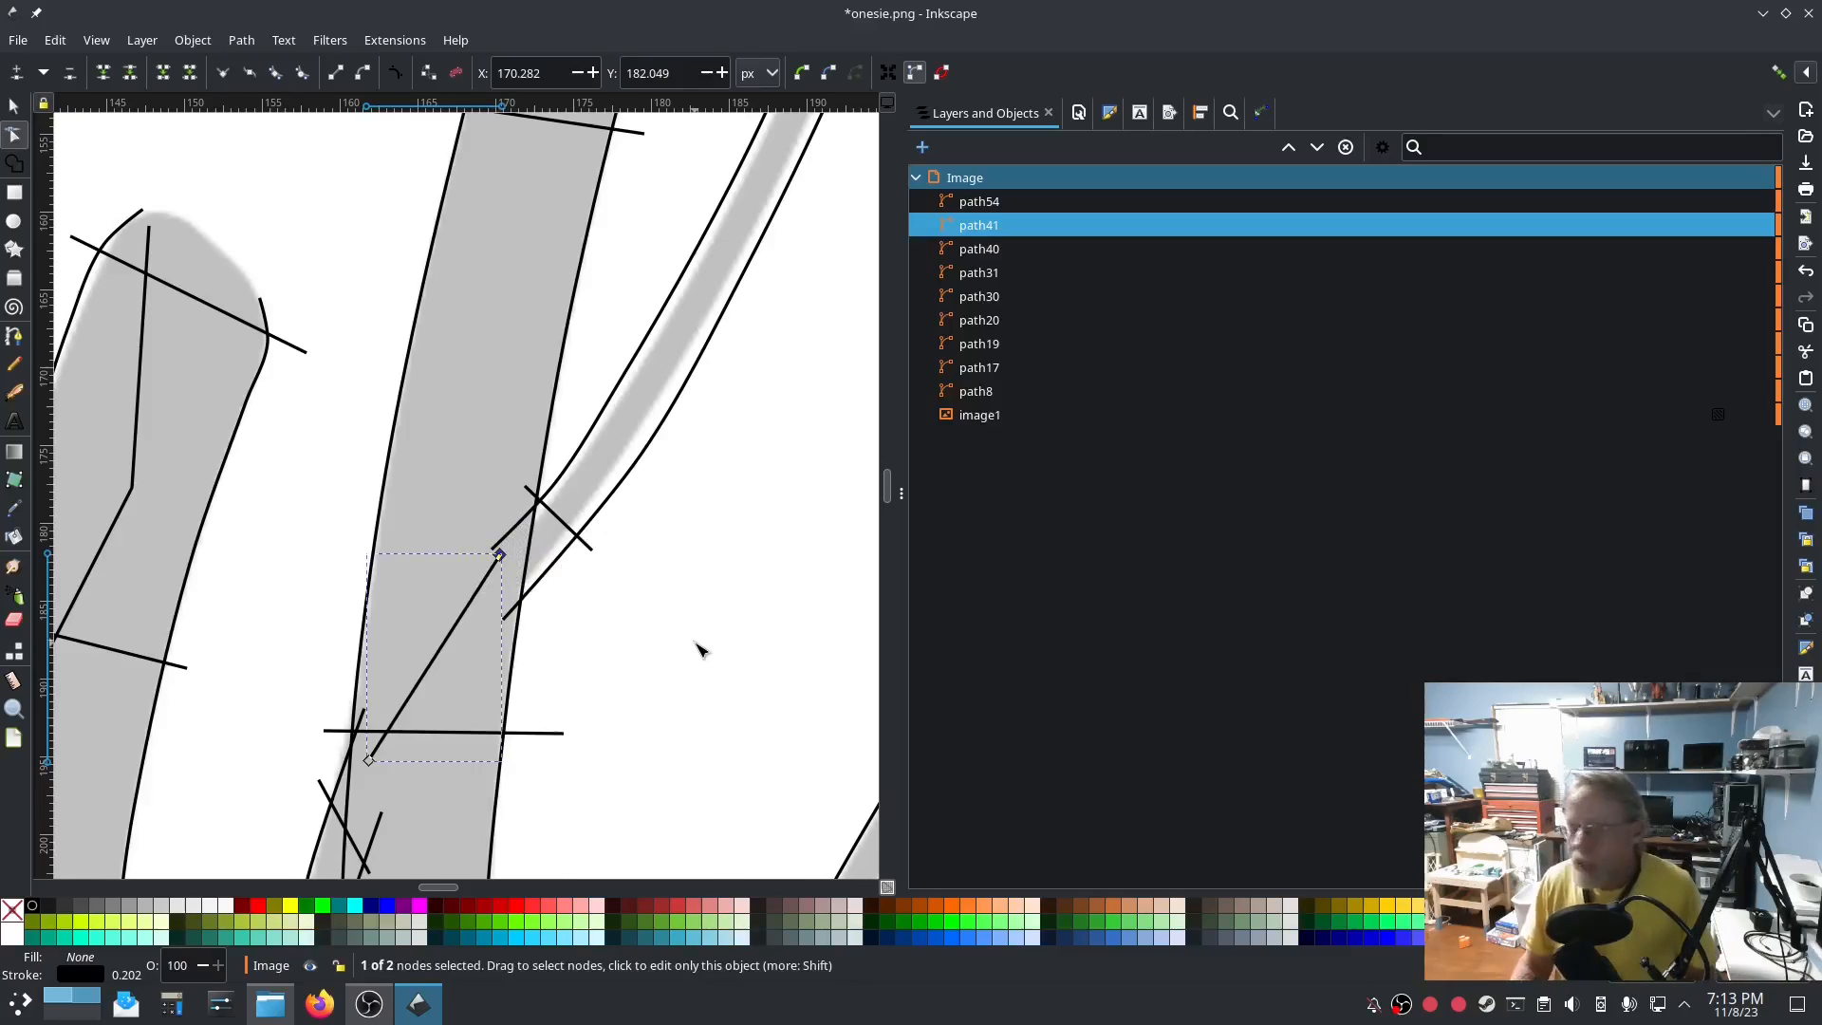
Go through the objects in stitching order and duplicate the first a's four paths, path20, path30, path31 and path40, in place.
ctrl+scroll(699, 650, down, 4)
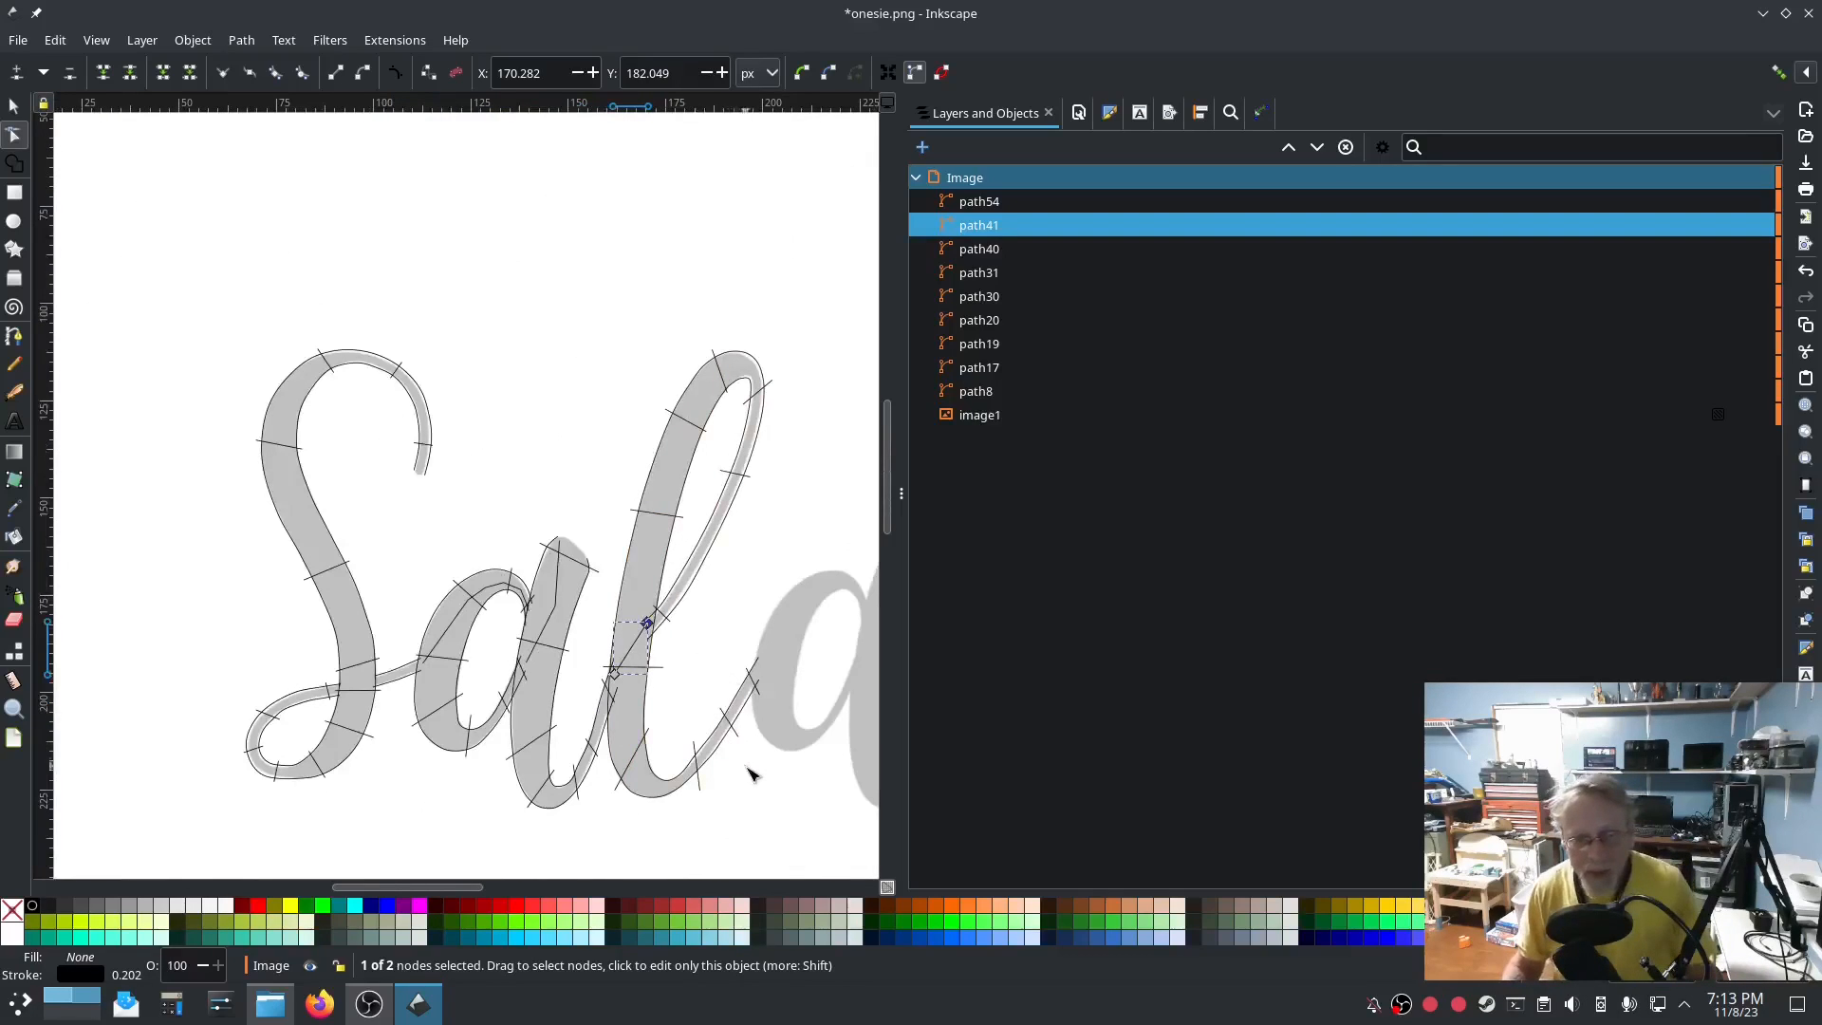
drag(750, 776, 435, 699)
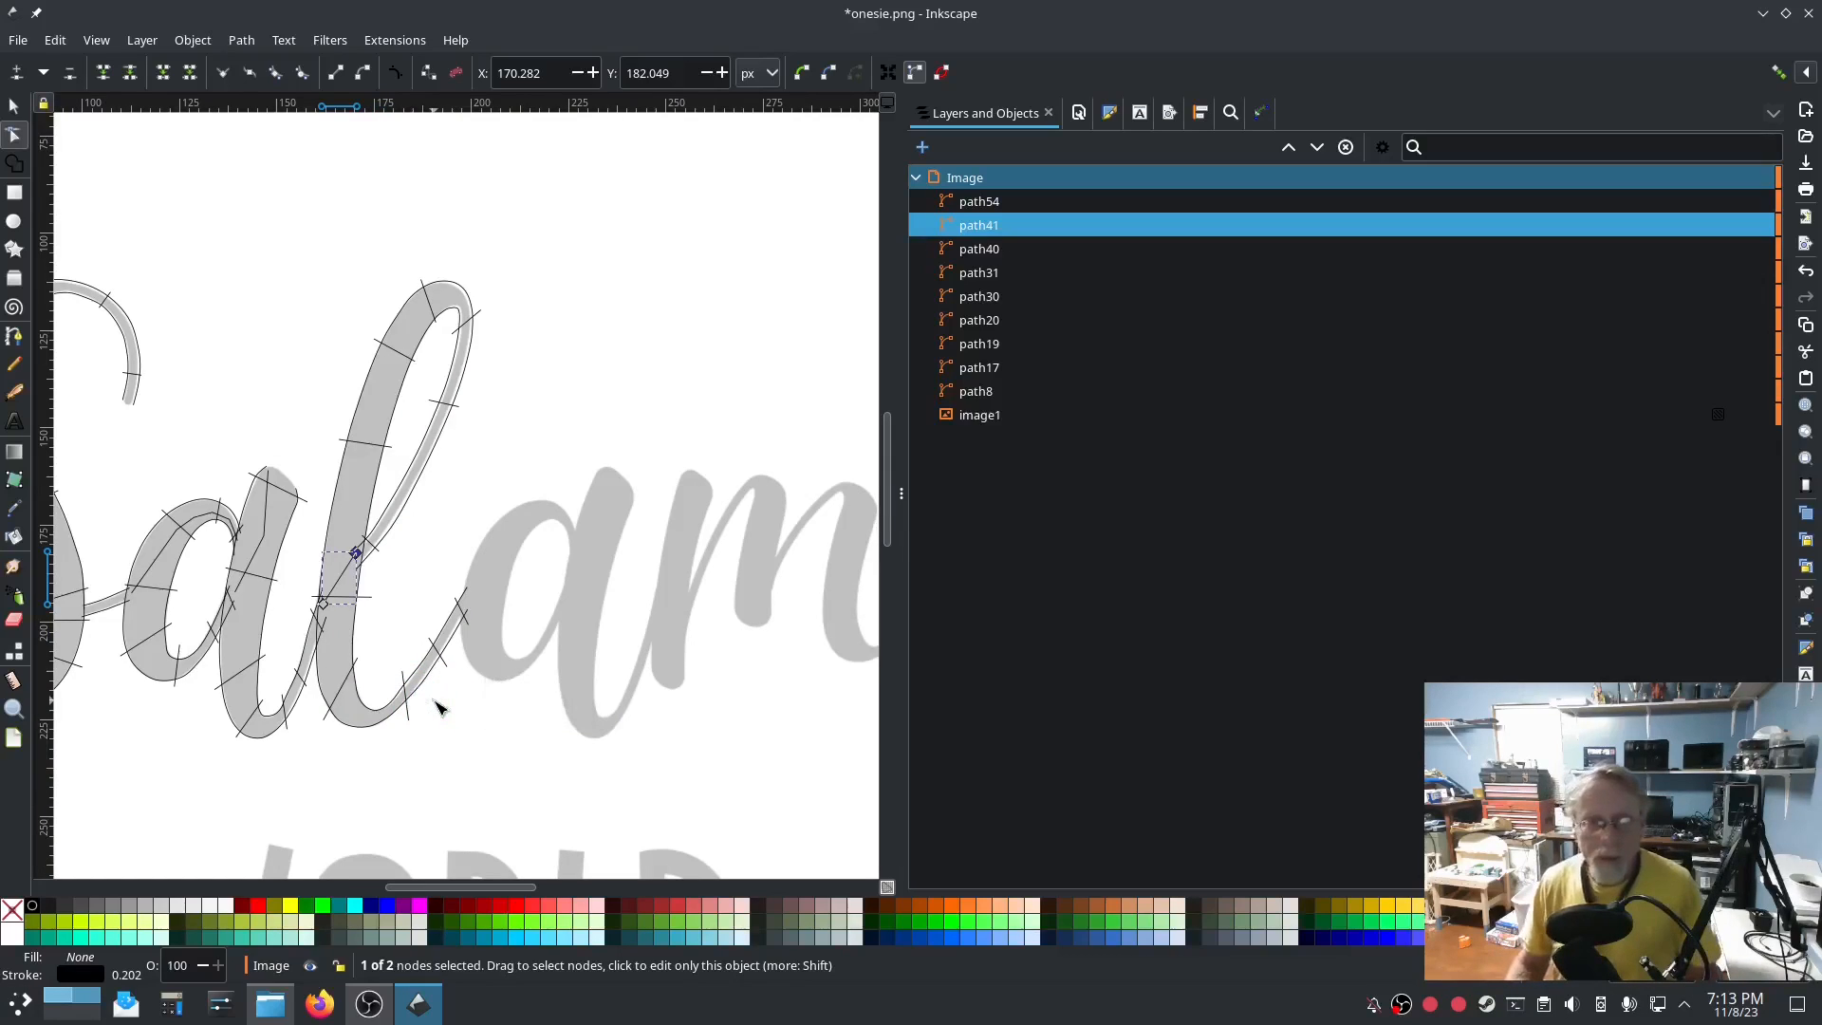
click(1012, 390)
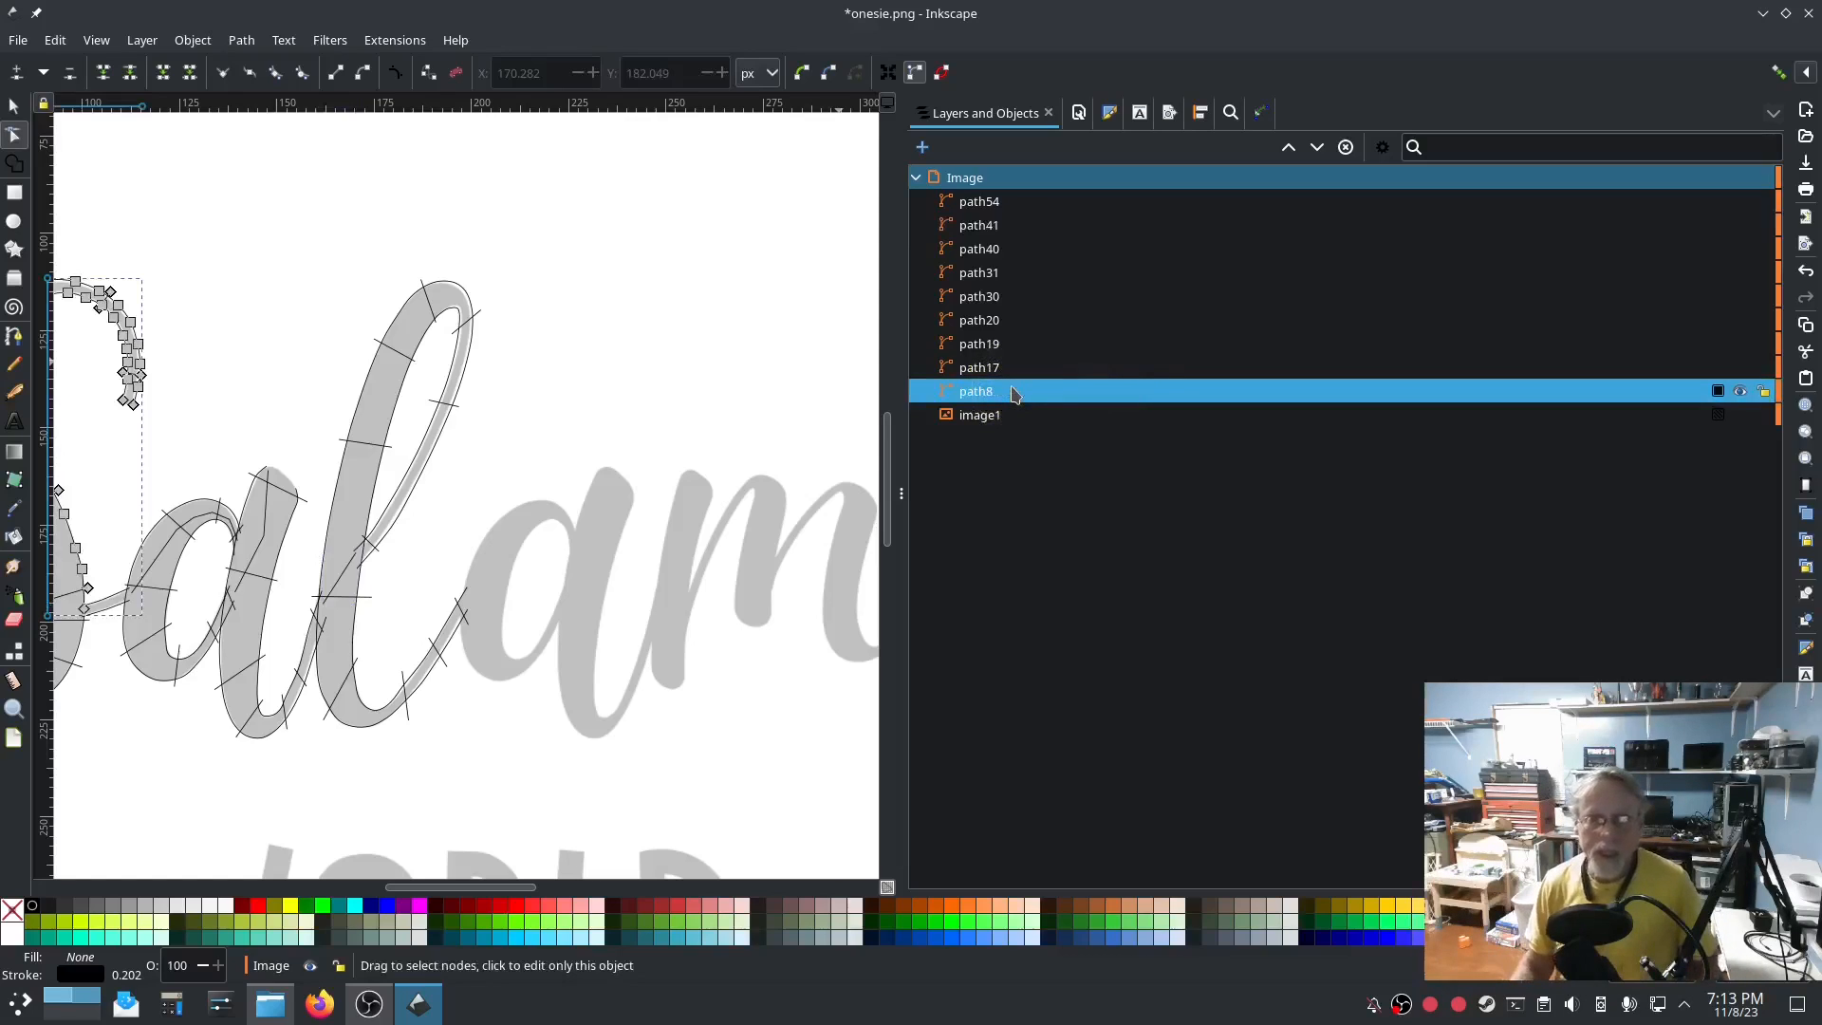
click(1000, 368)
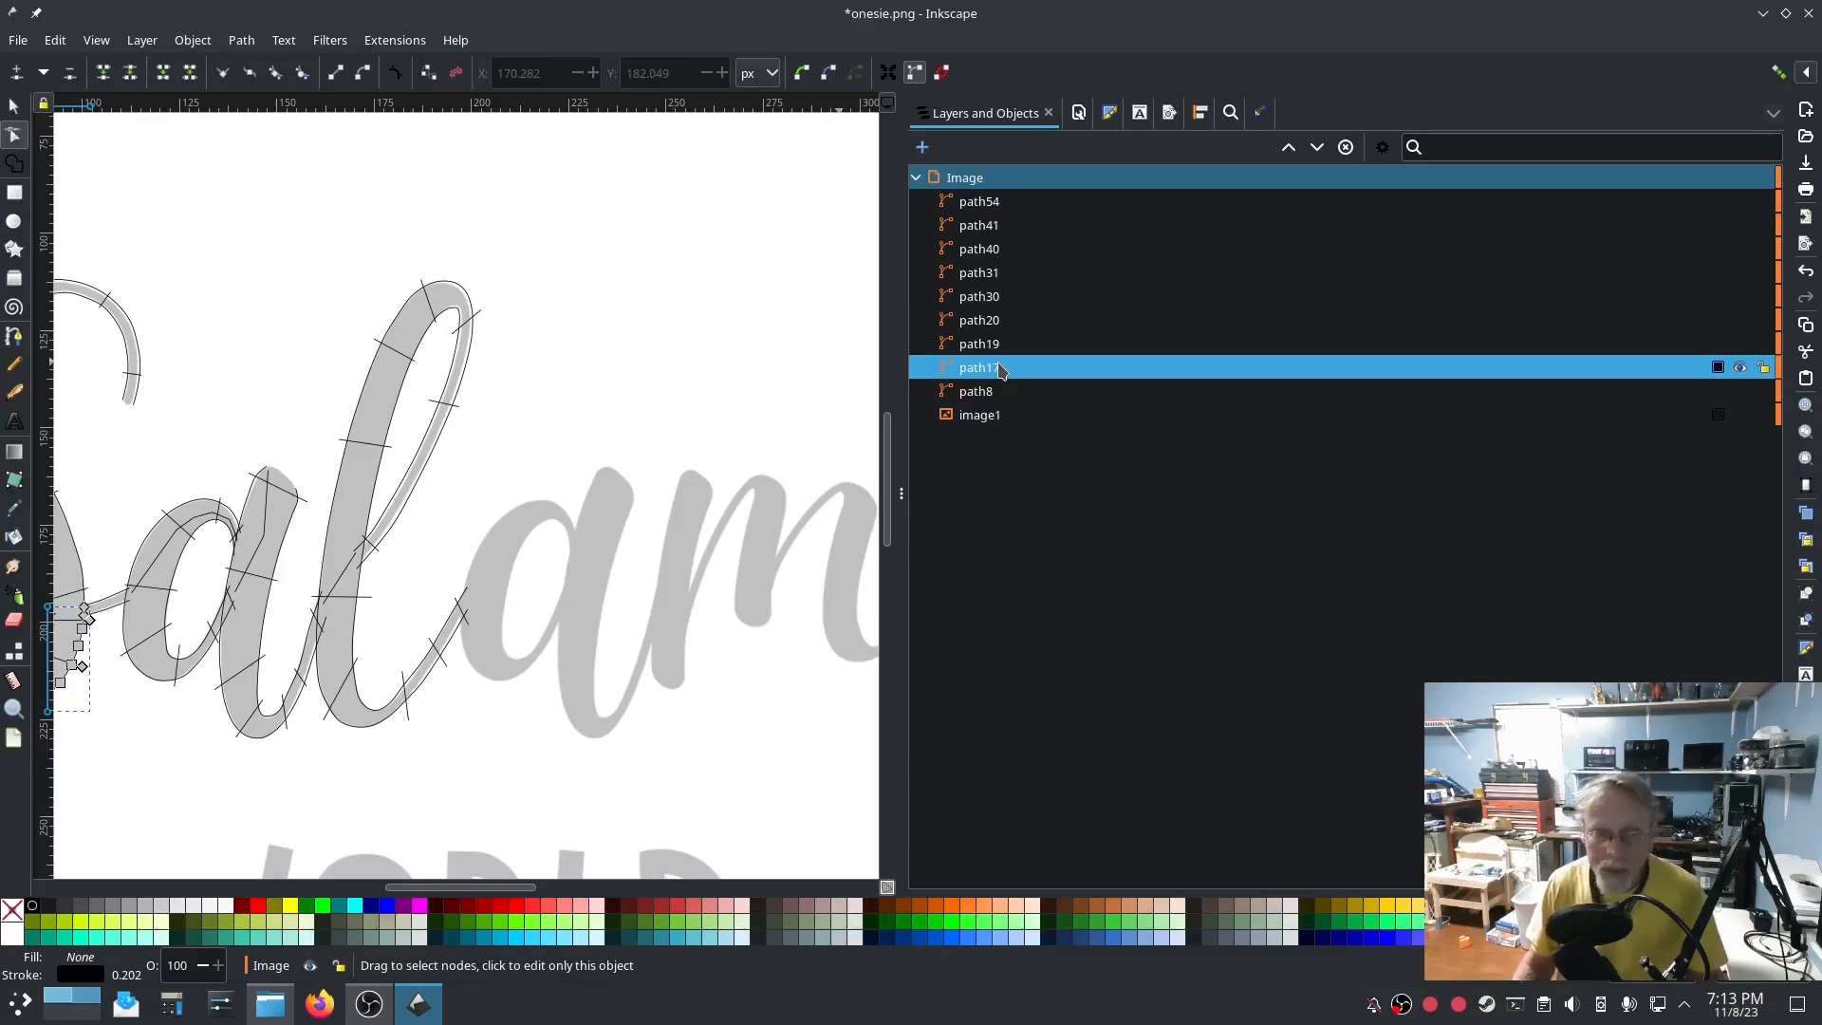
click(999, 345)
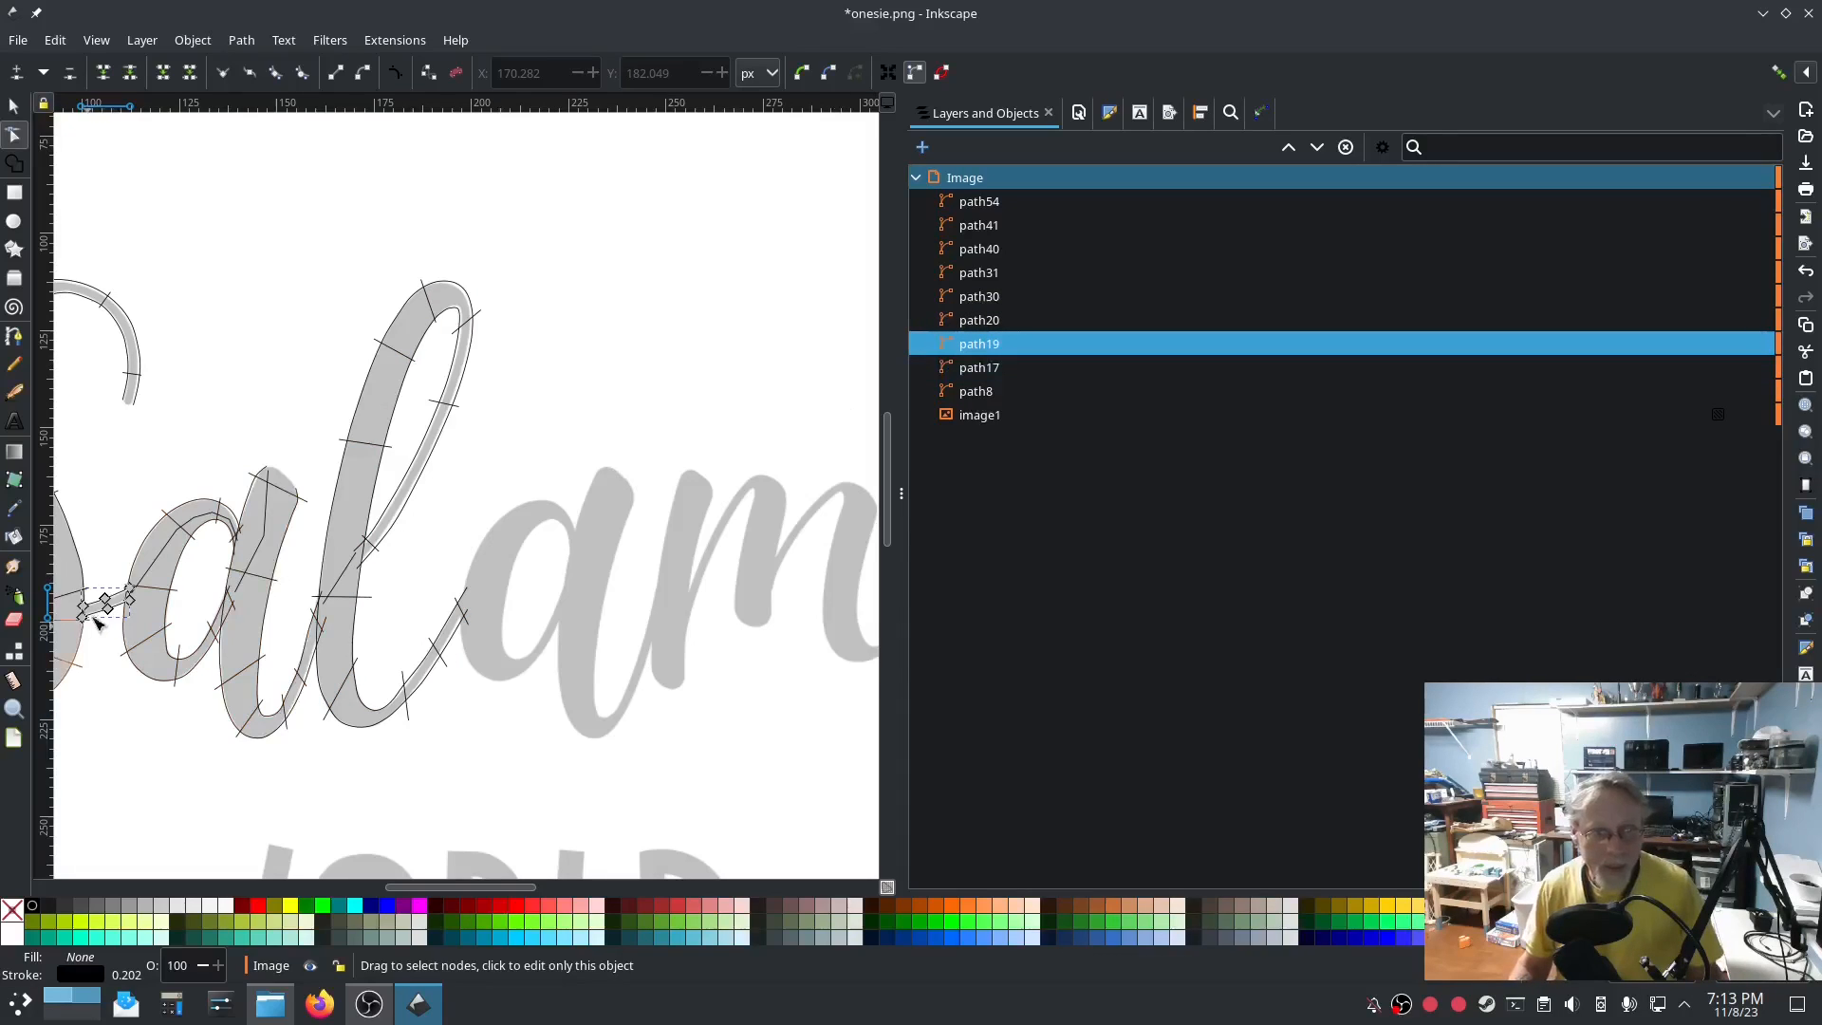
click(998, 321)
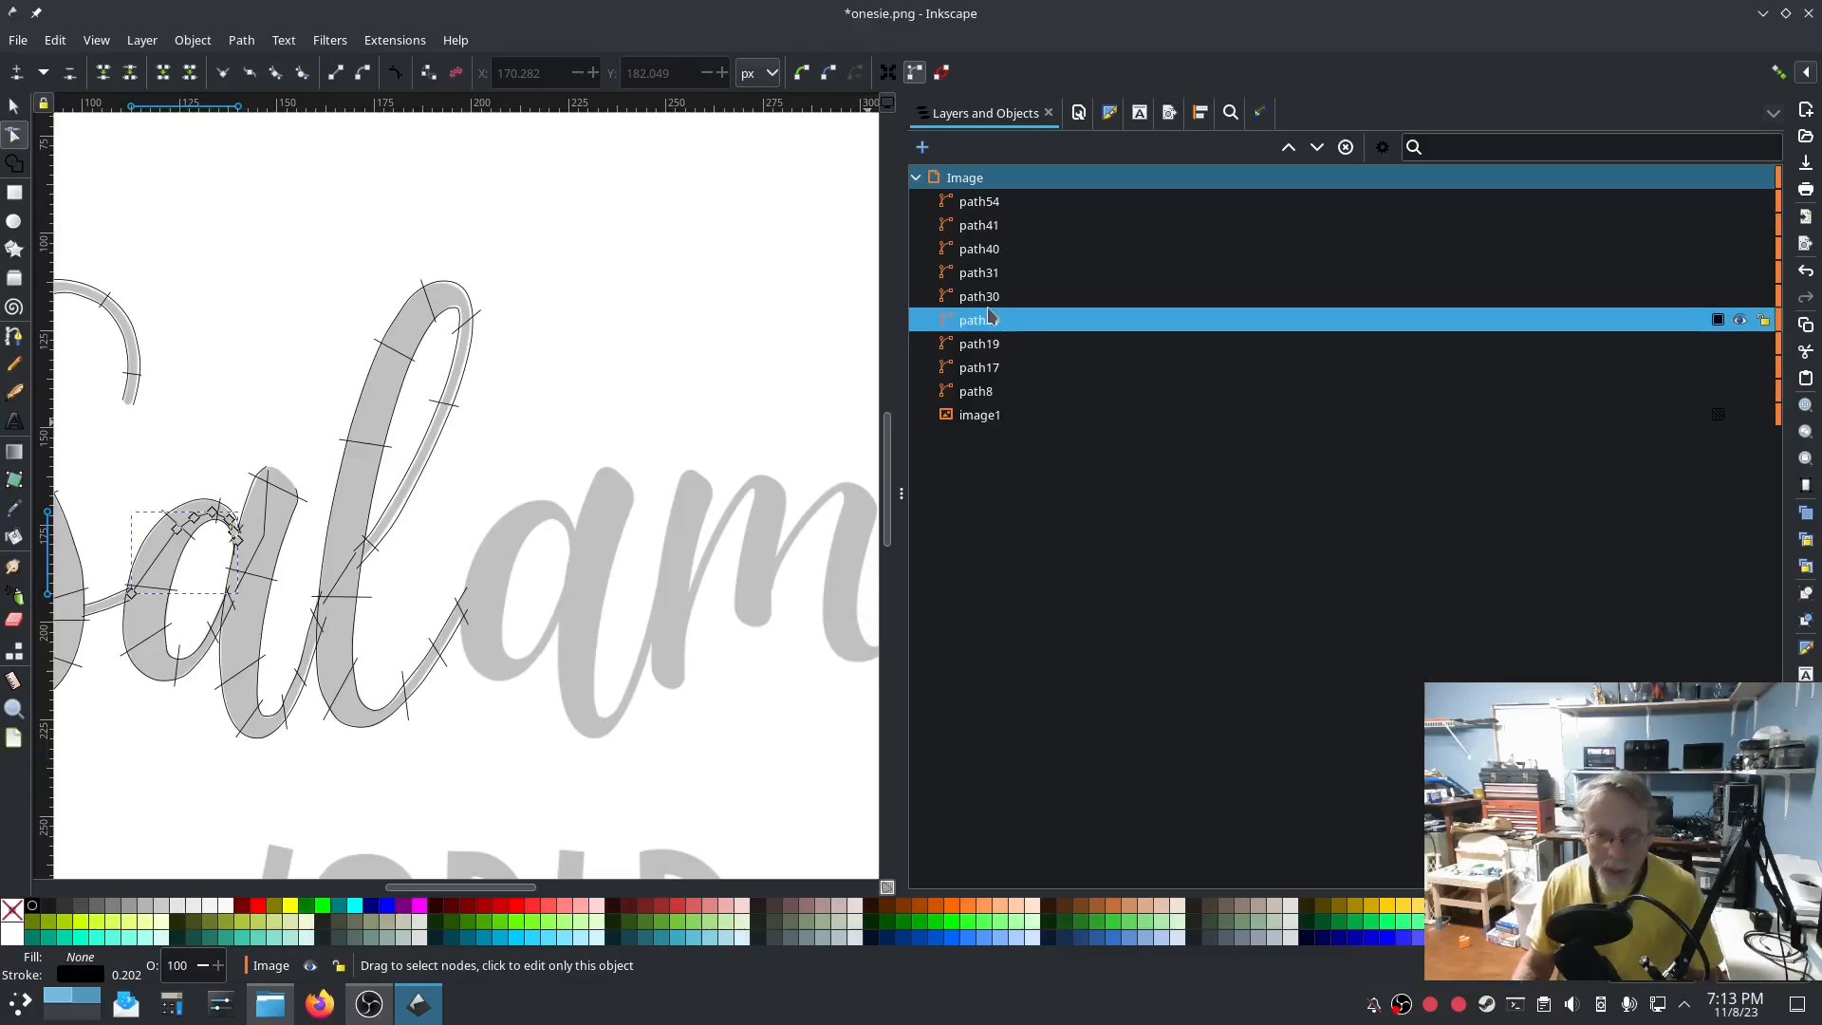
drag(985, 302, 982, 253)
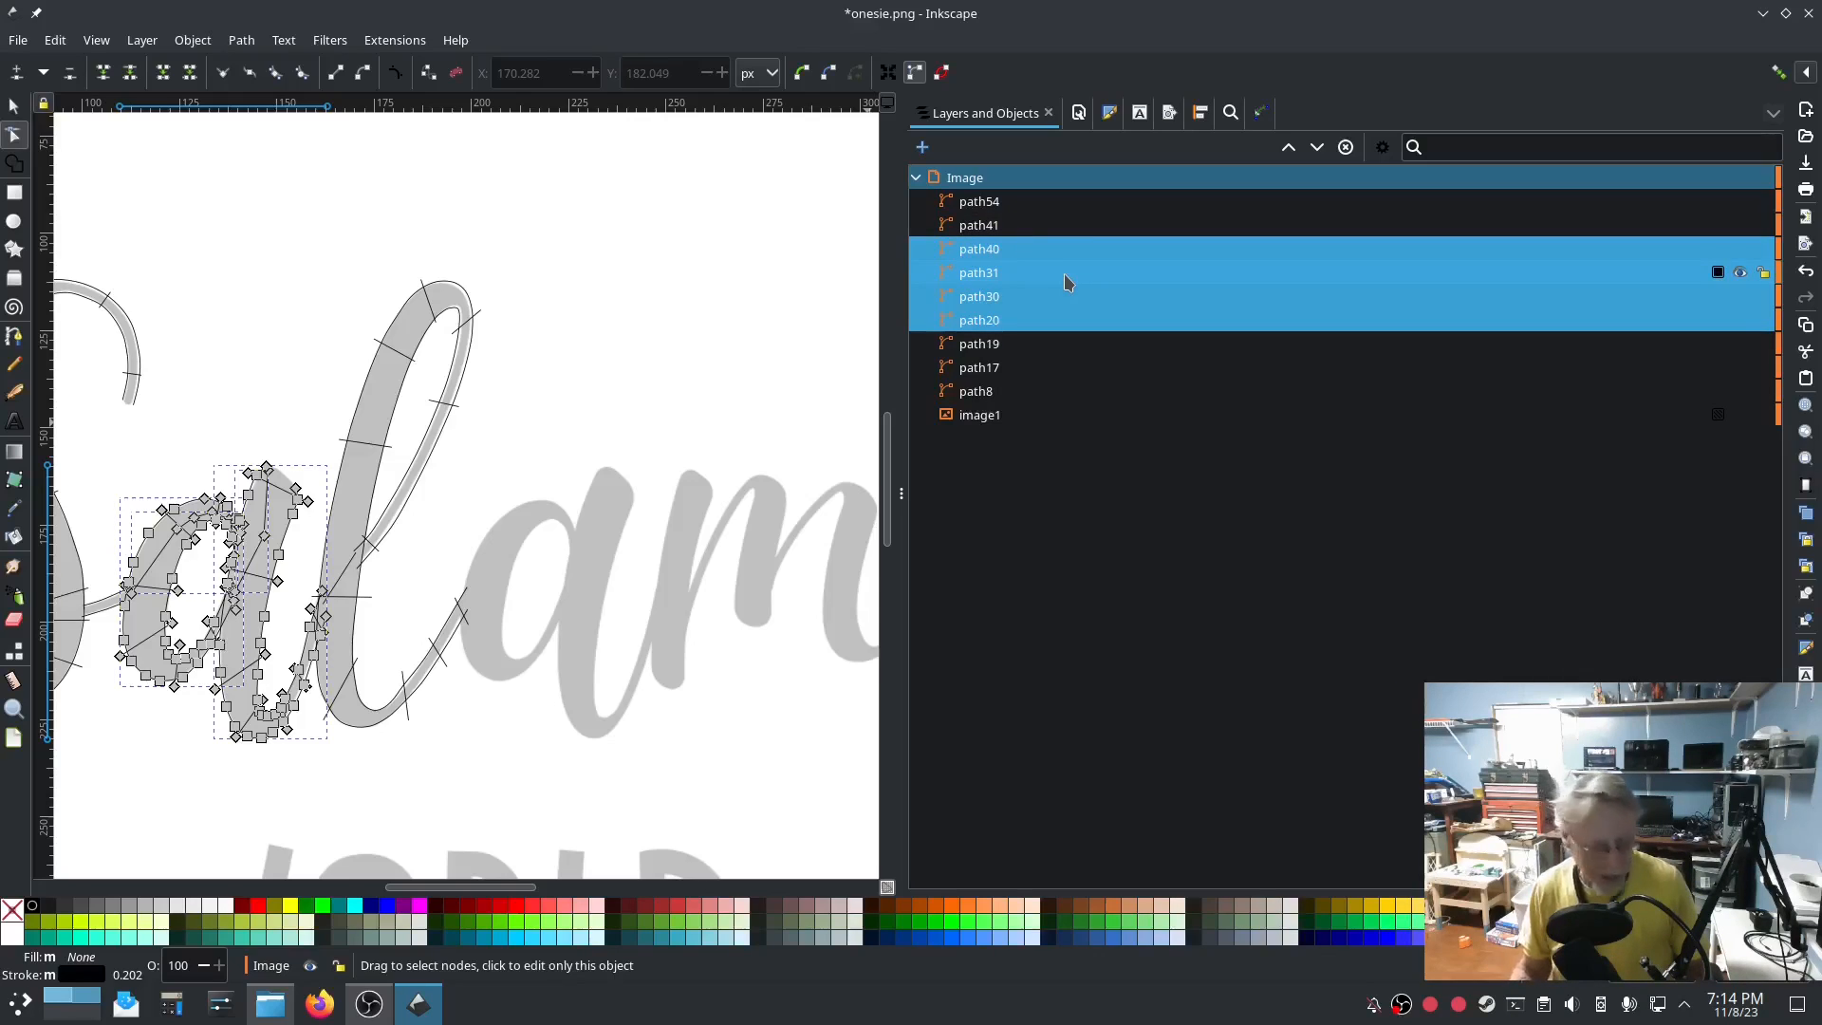
key(ctrl+alt+v)
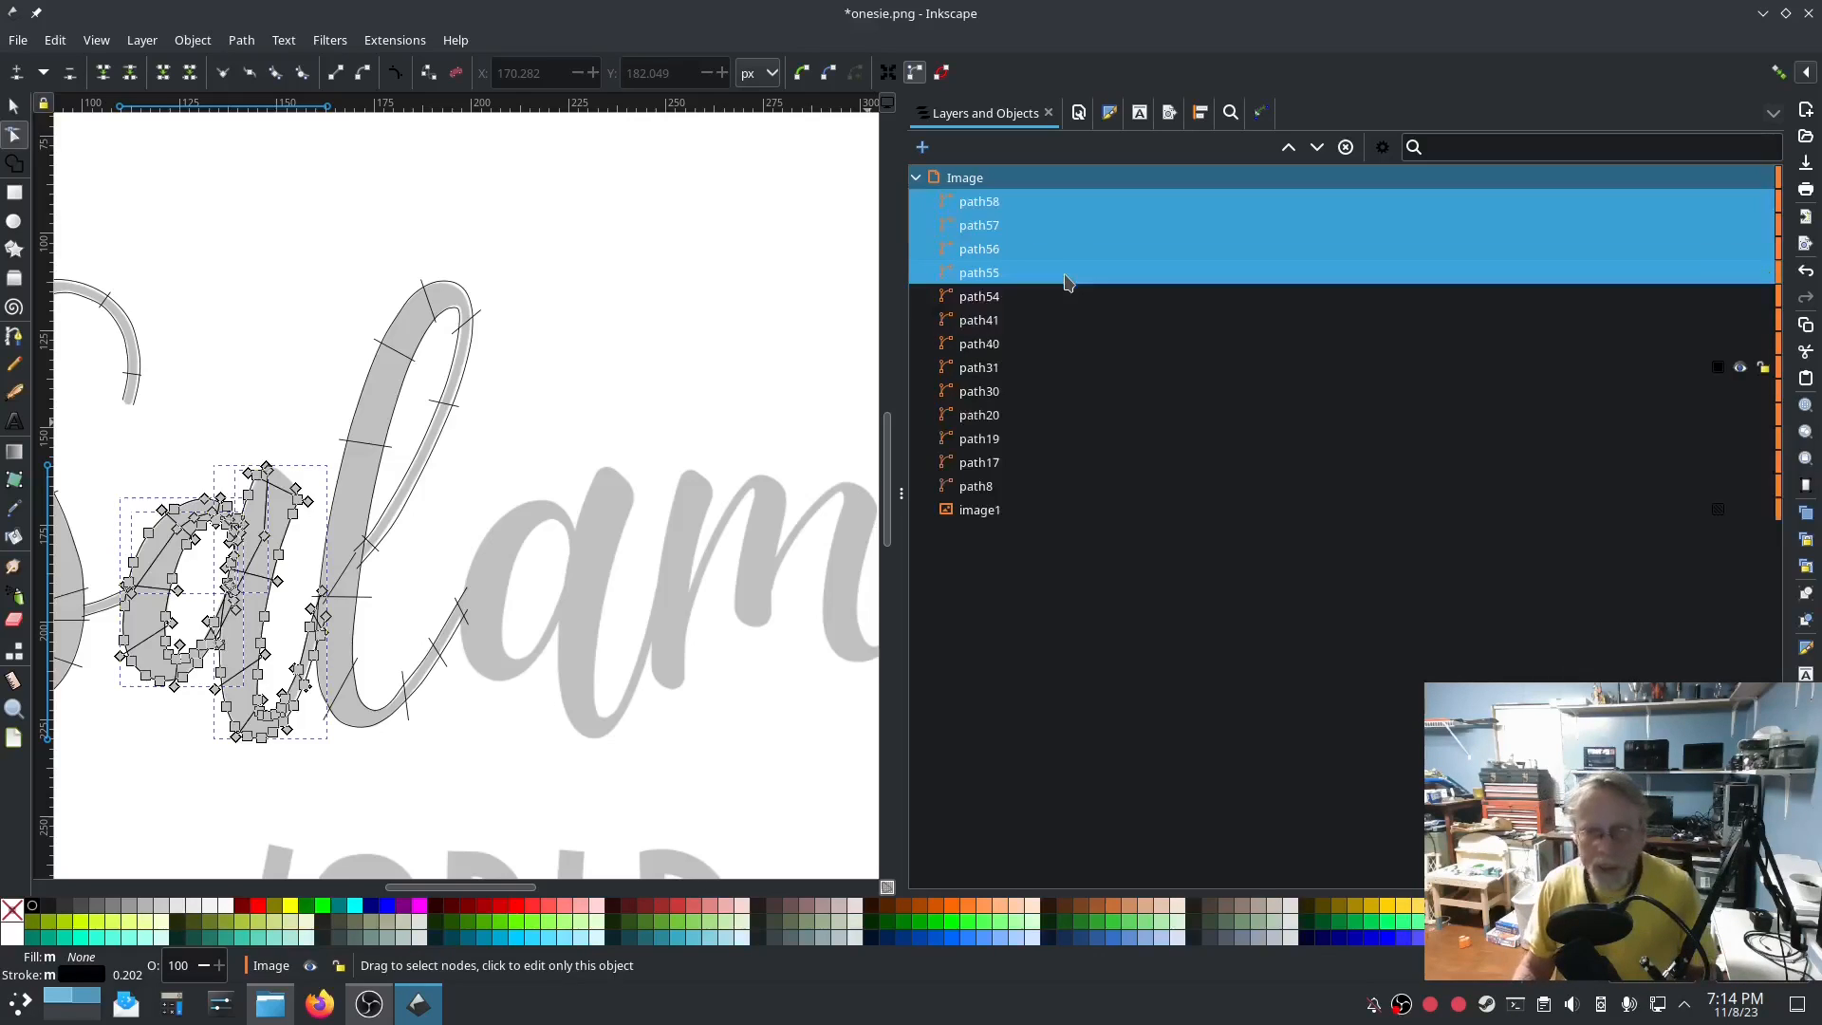
Move the copied a paths about 86.4 px horizontally onto the second grey a and deselect them.
click(11, 110)
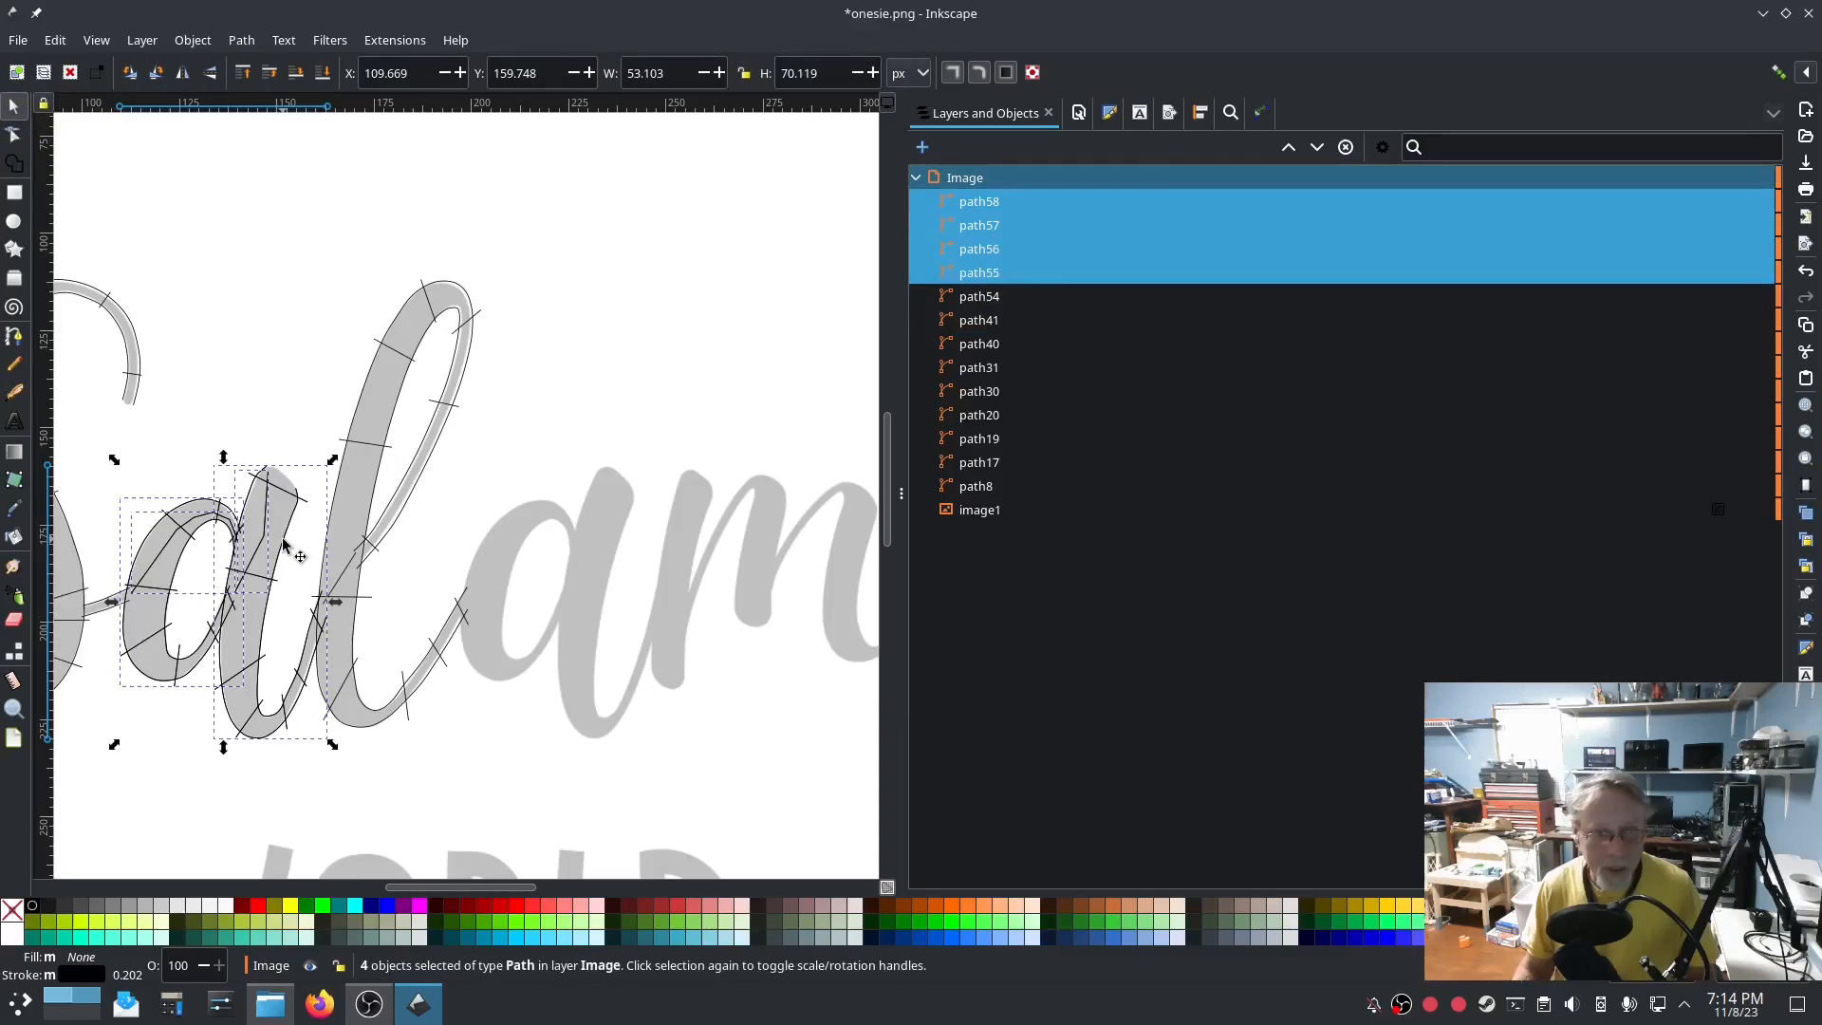
drag(310, 554, 625, 556)
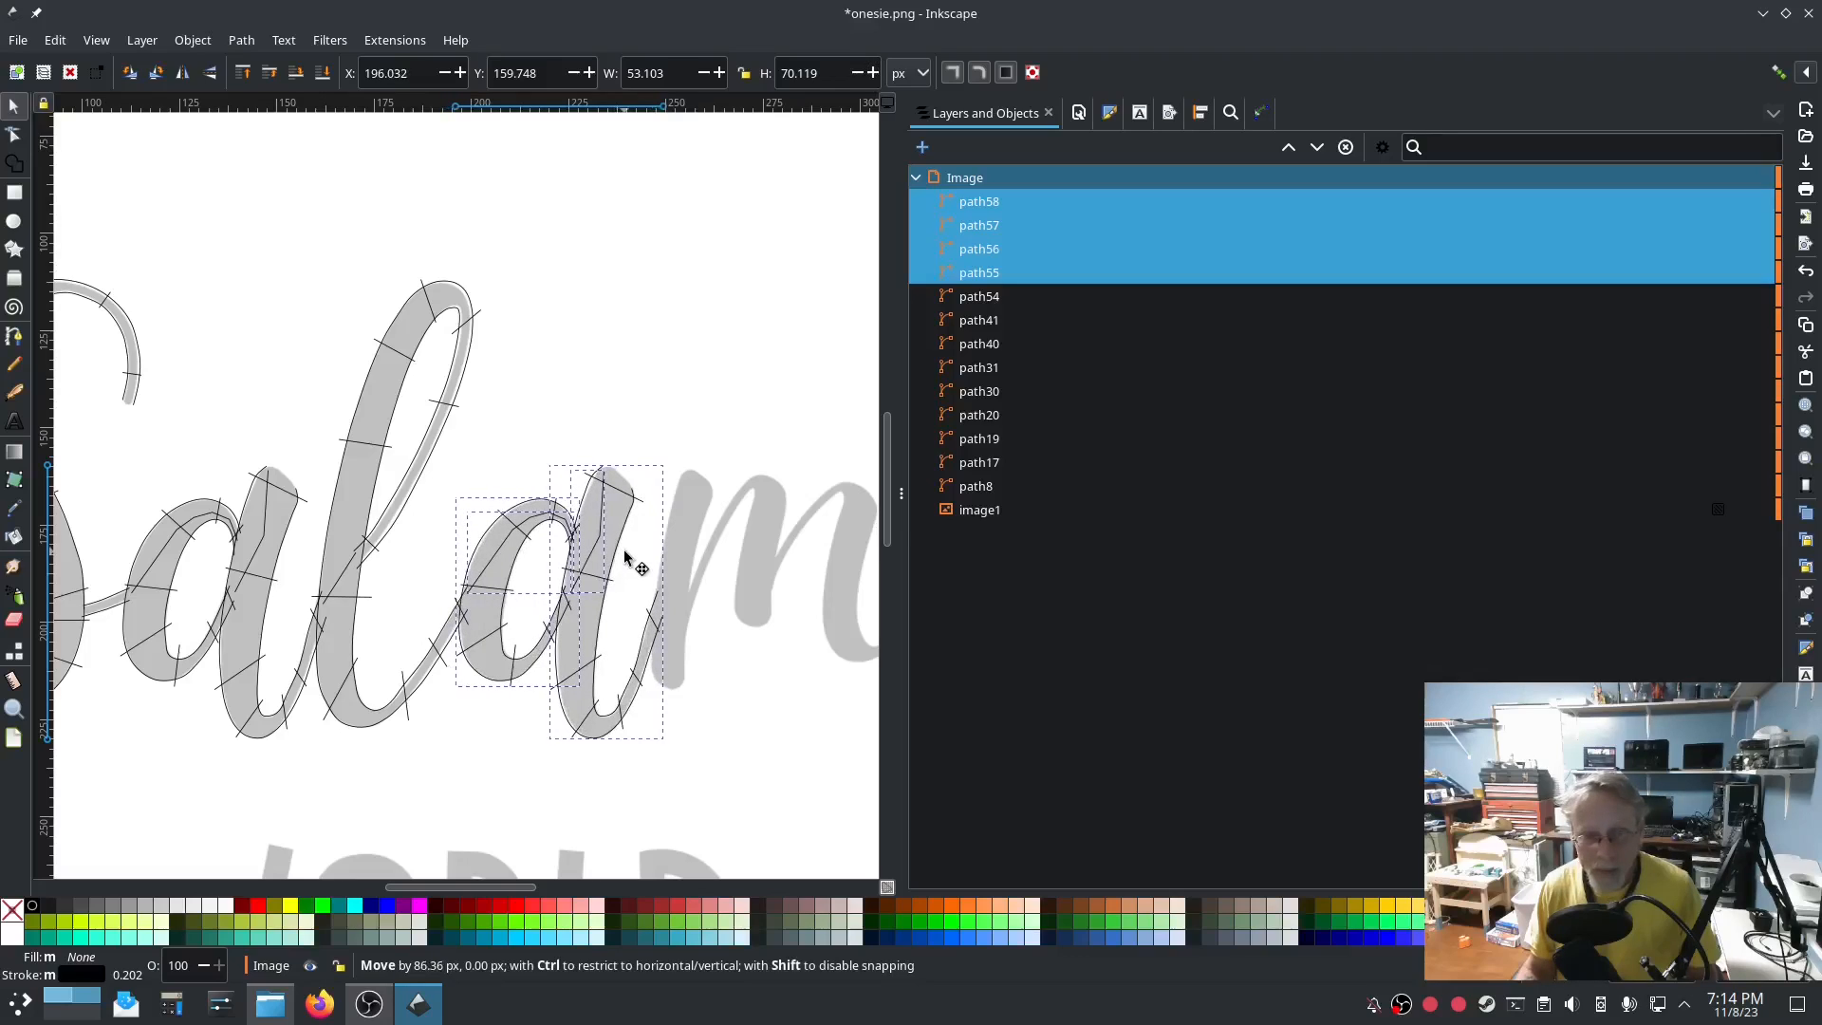
drag(625, 556, 625, 556)
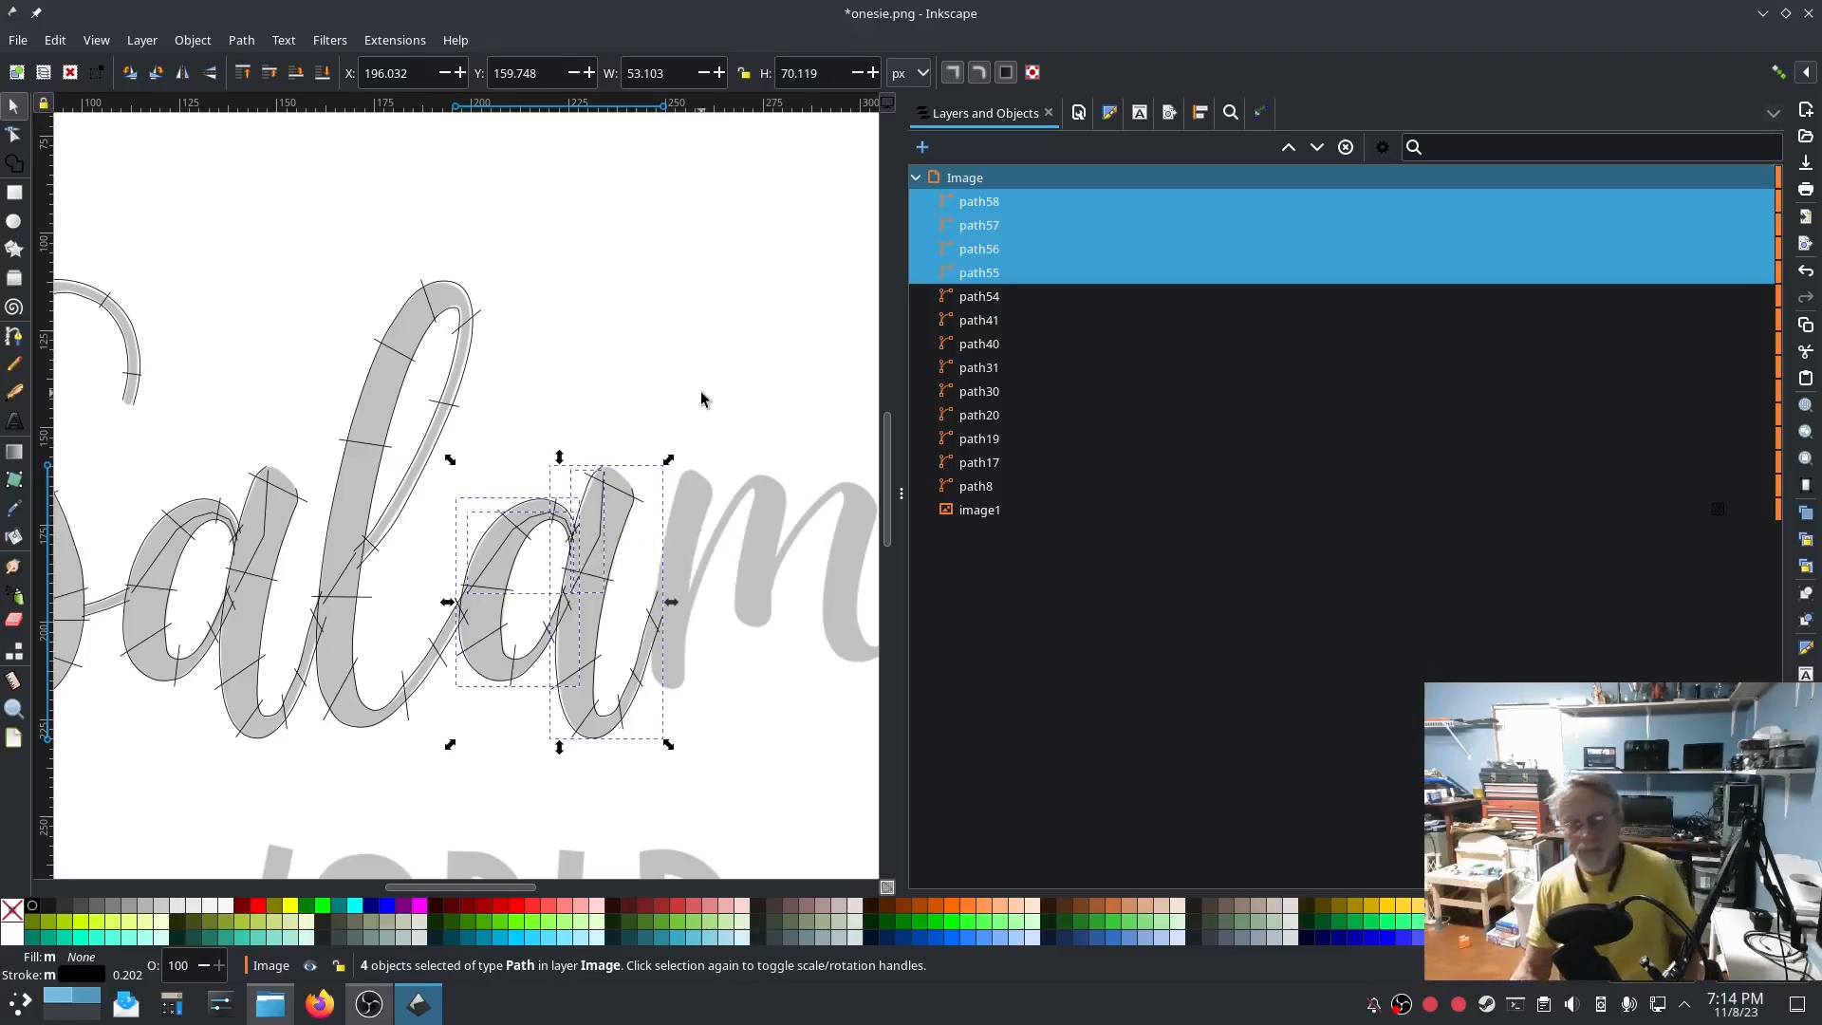
drag(764, 685, 597, 656)
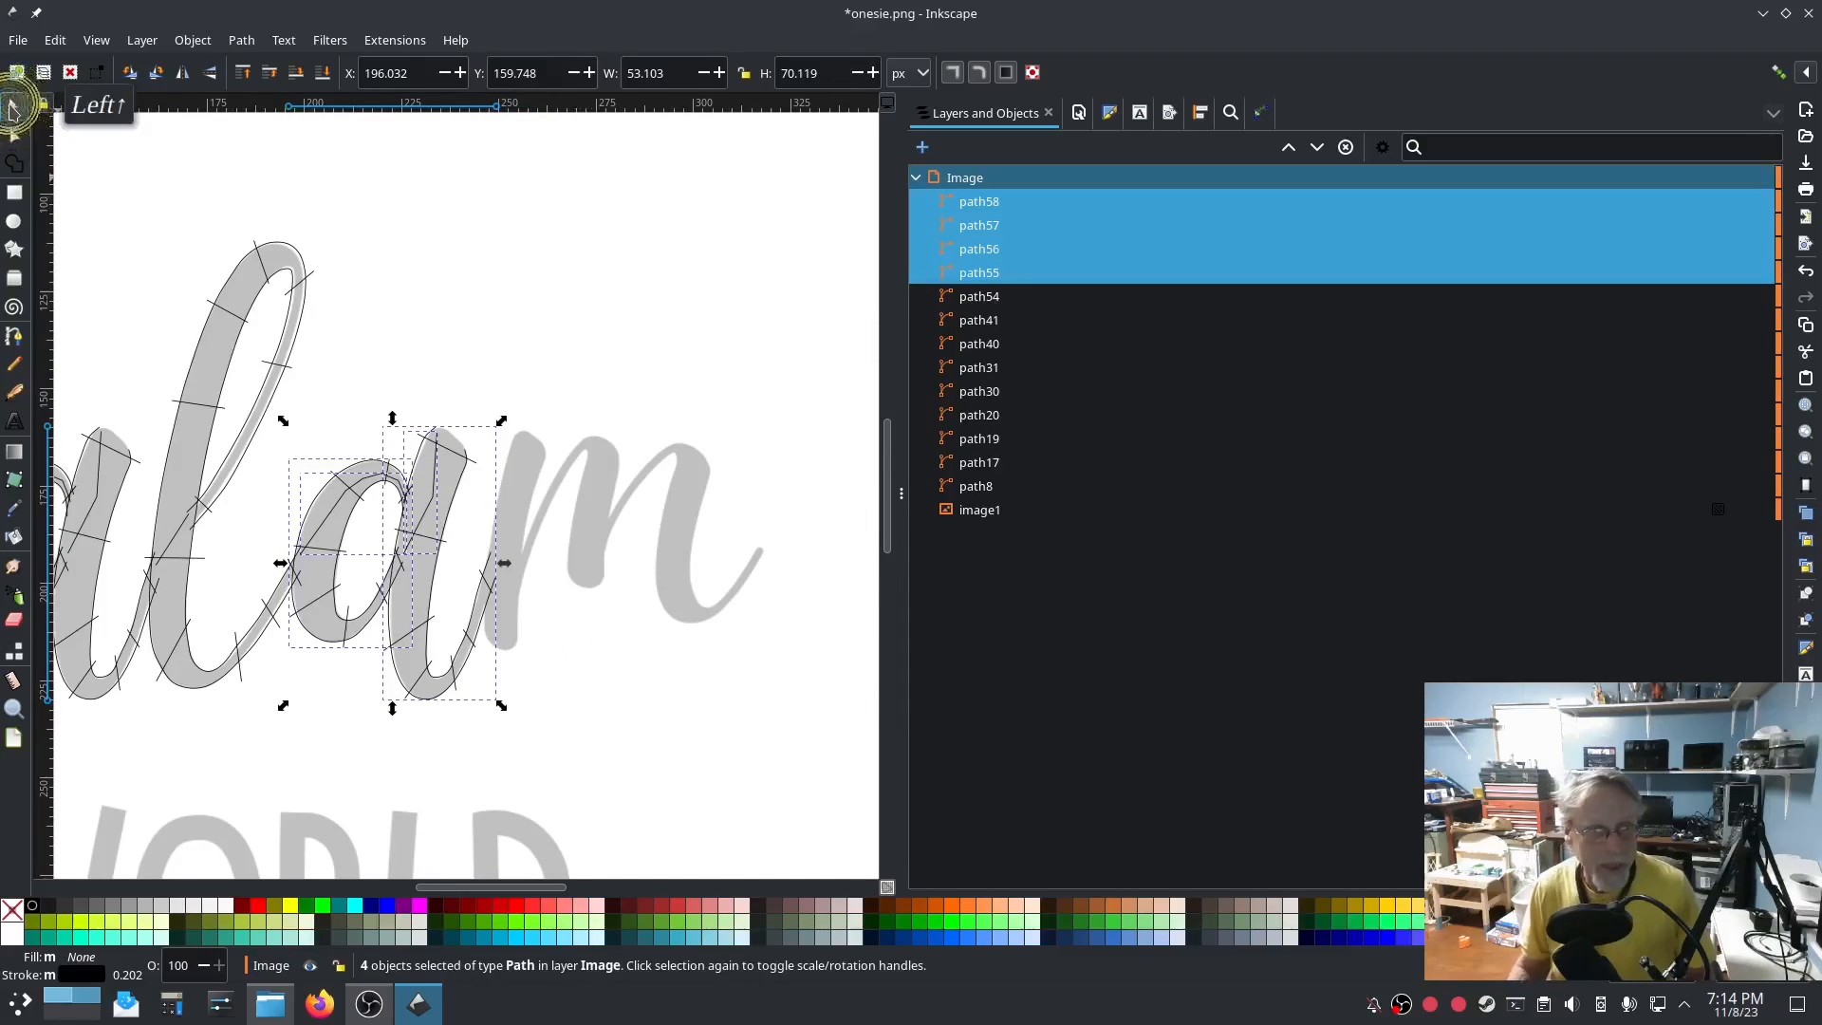
click(655, 370)
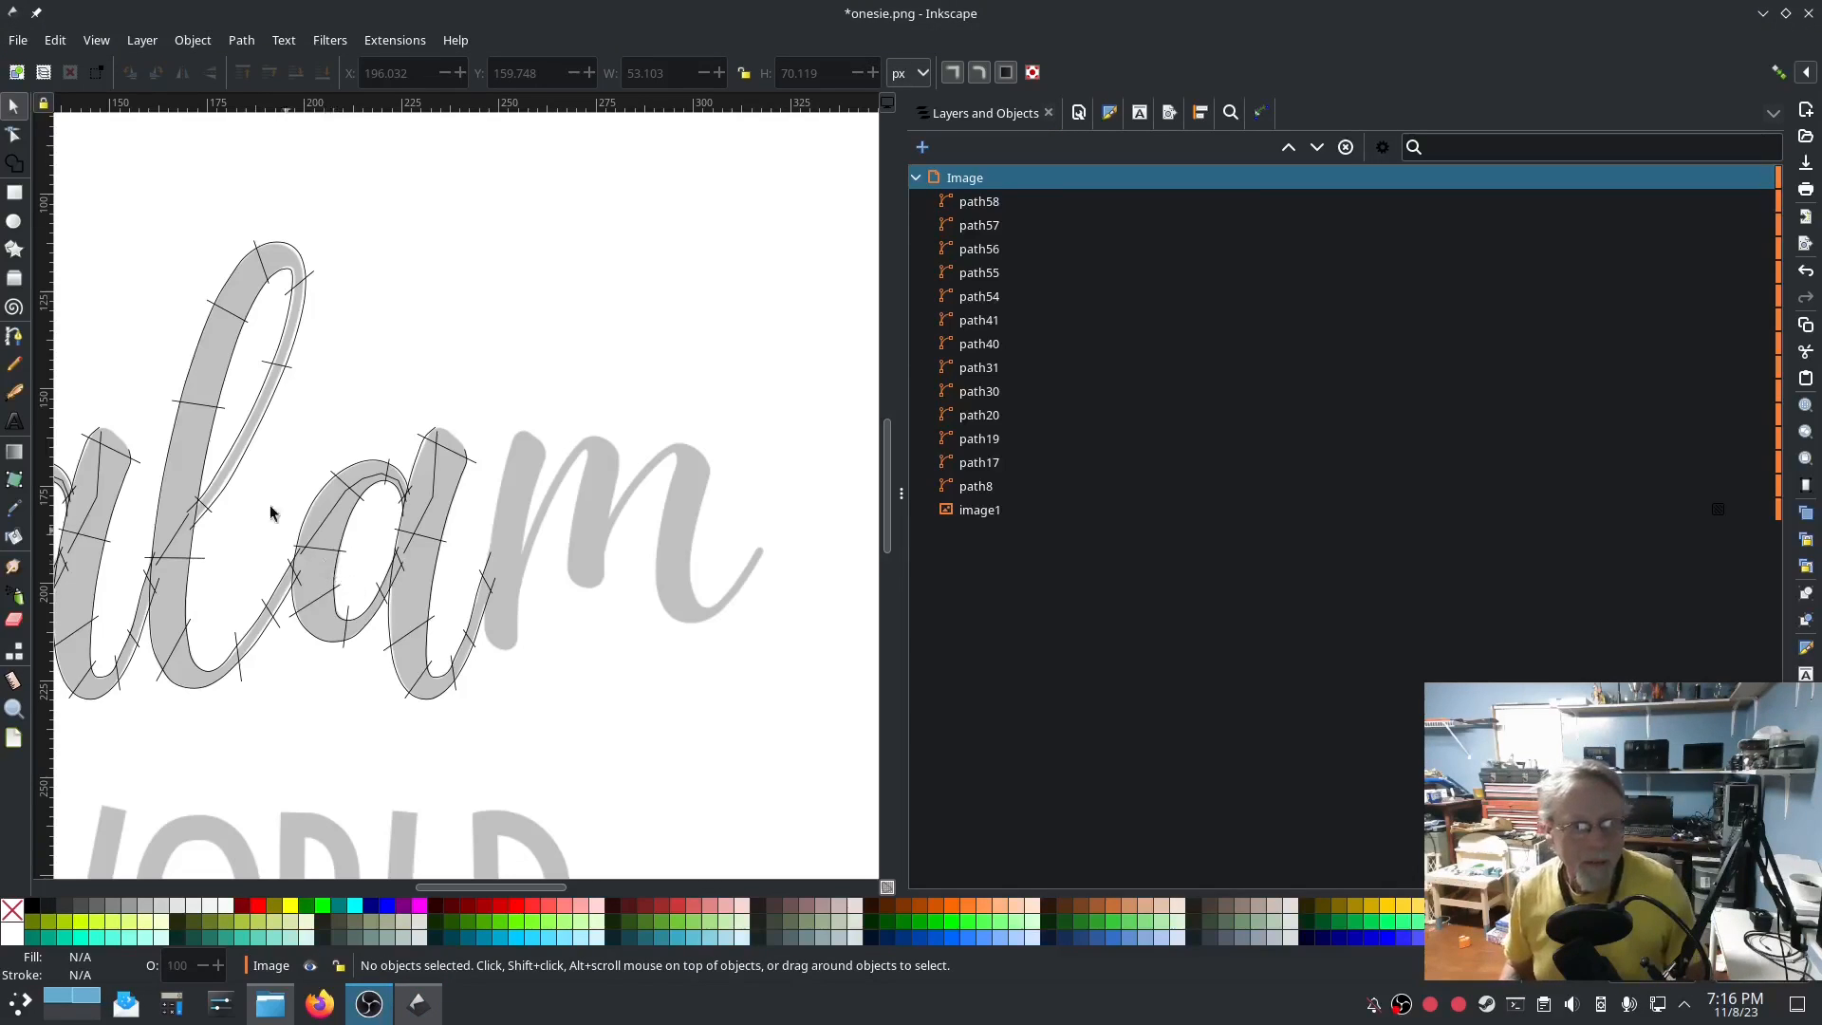
Draw a straight line about 33 px long from the end of the second a's tail to the top of the m's first stem.
click(15, 338)
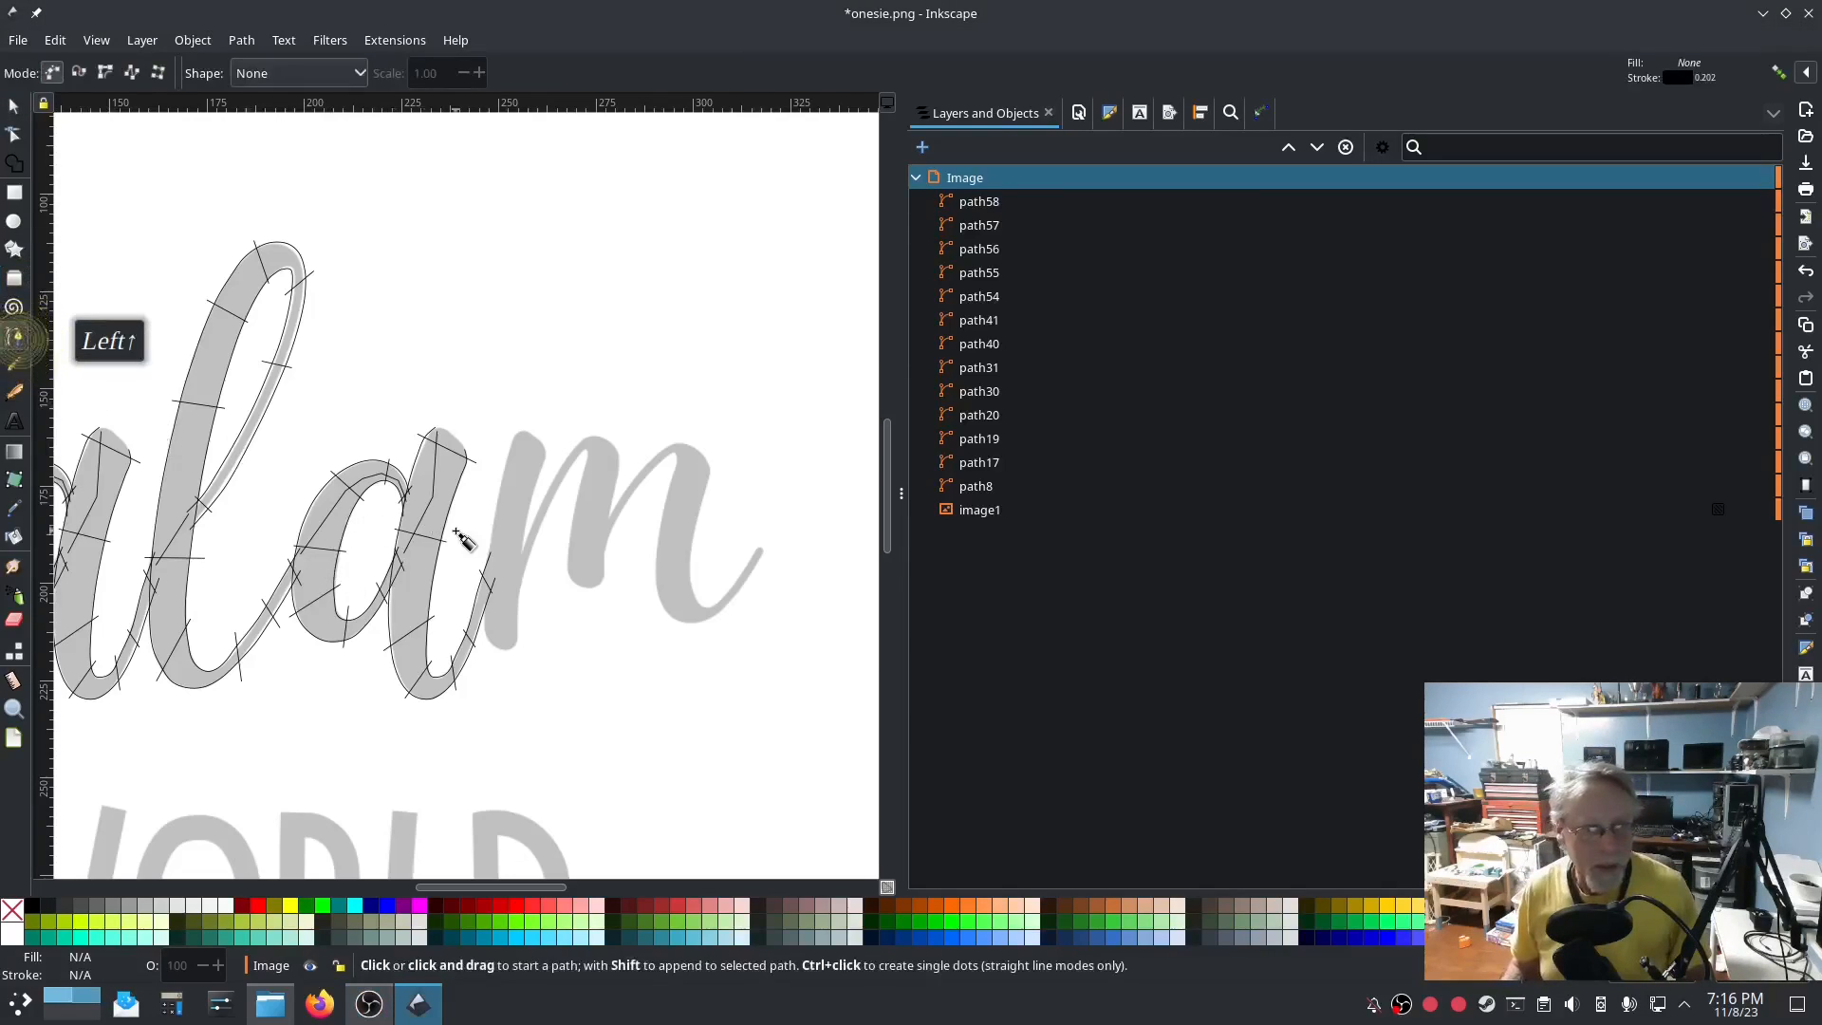
click(495, 562)
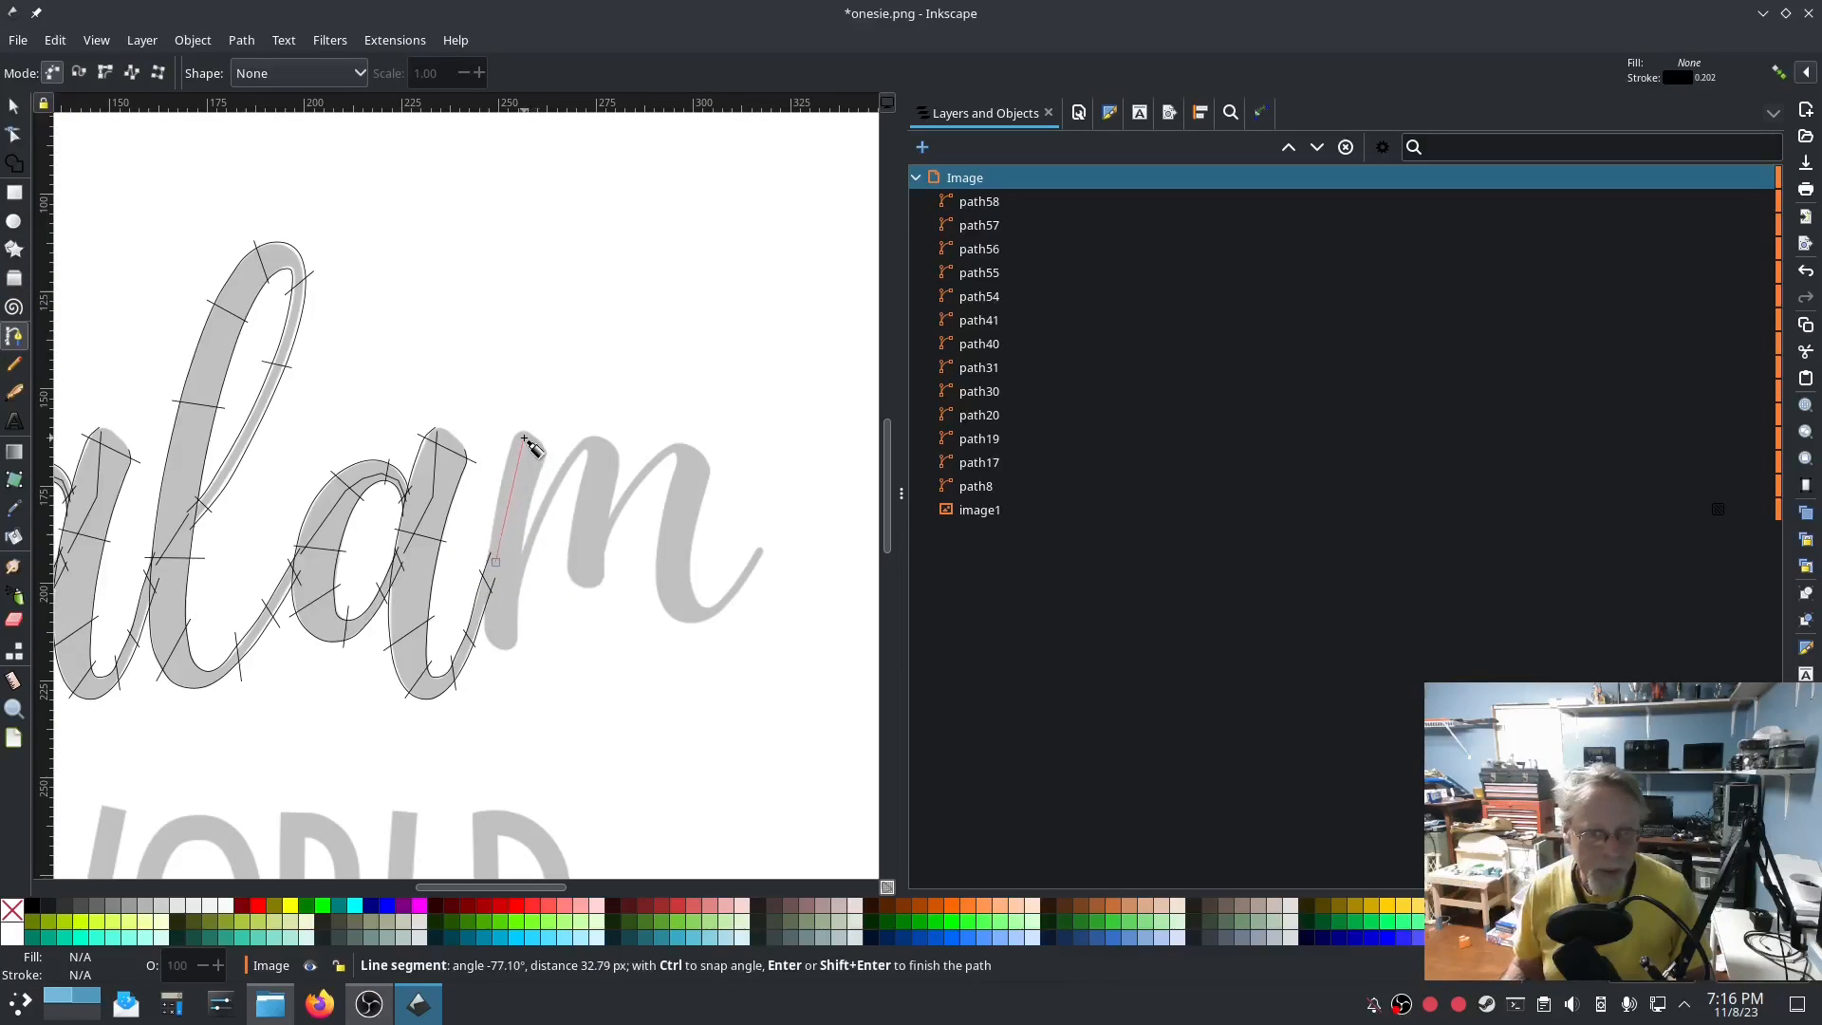
click(525, 439)
key(Return)
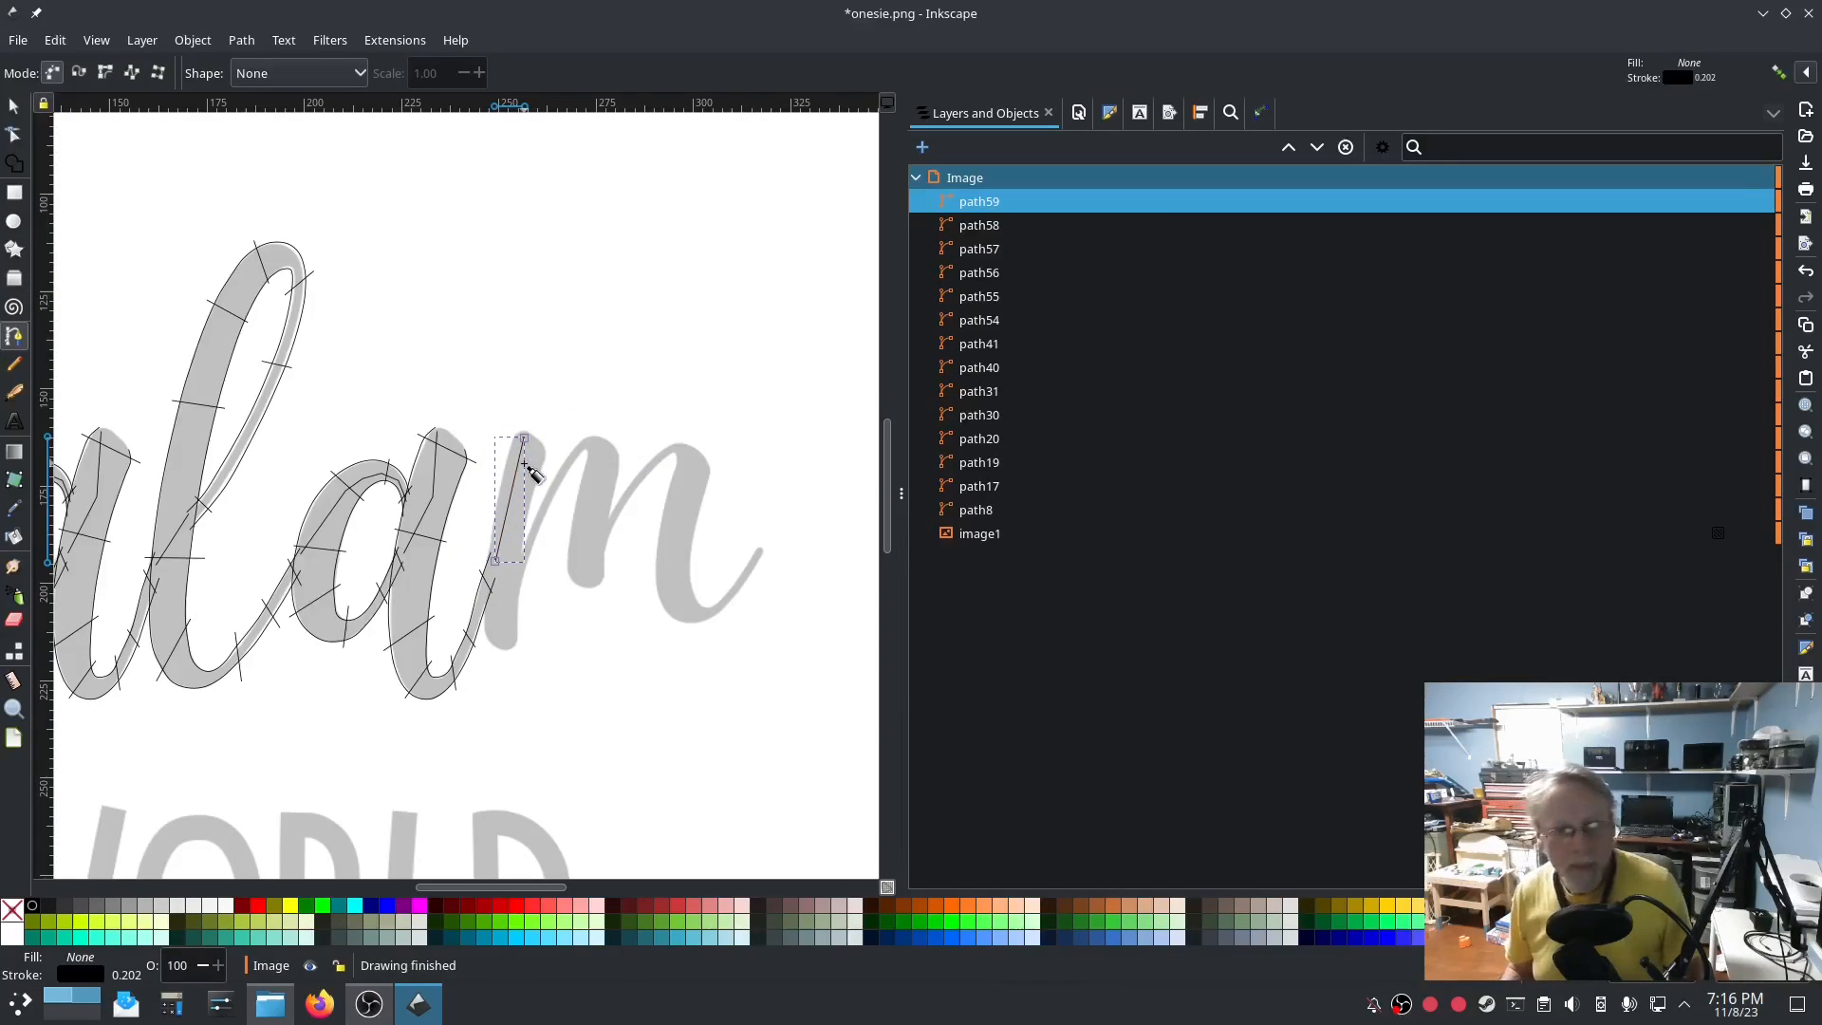
Trace the left edge of the m's first stem from its rounded top down to the end of the a's connecting stroke.
scroll(524, 464, up, 4)
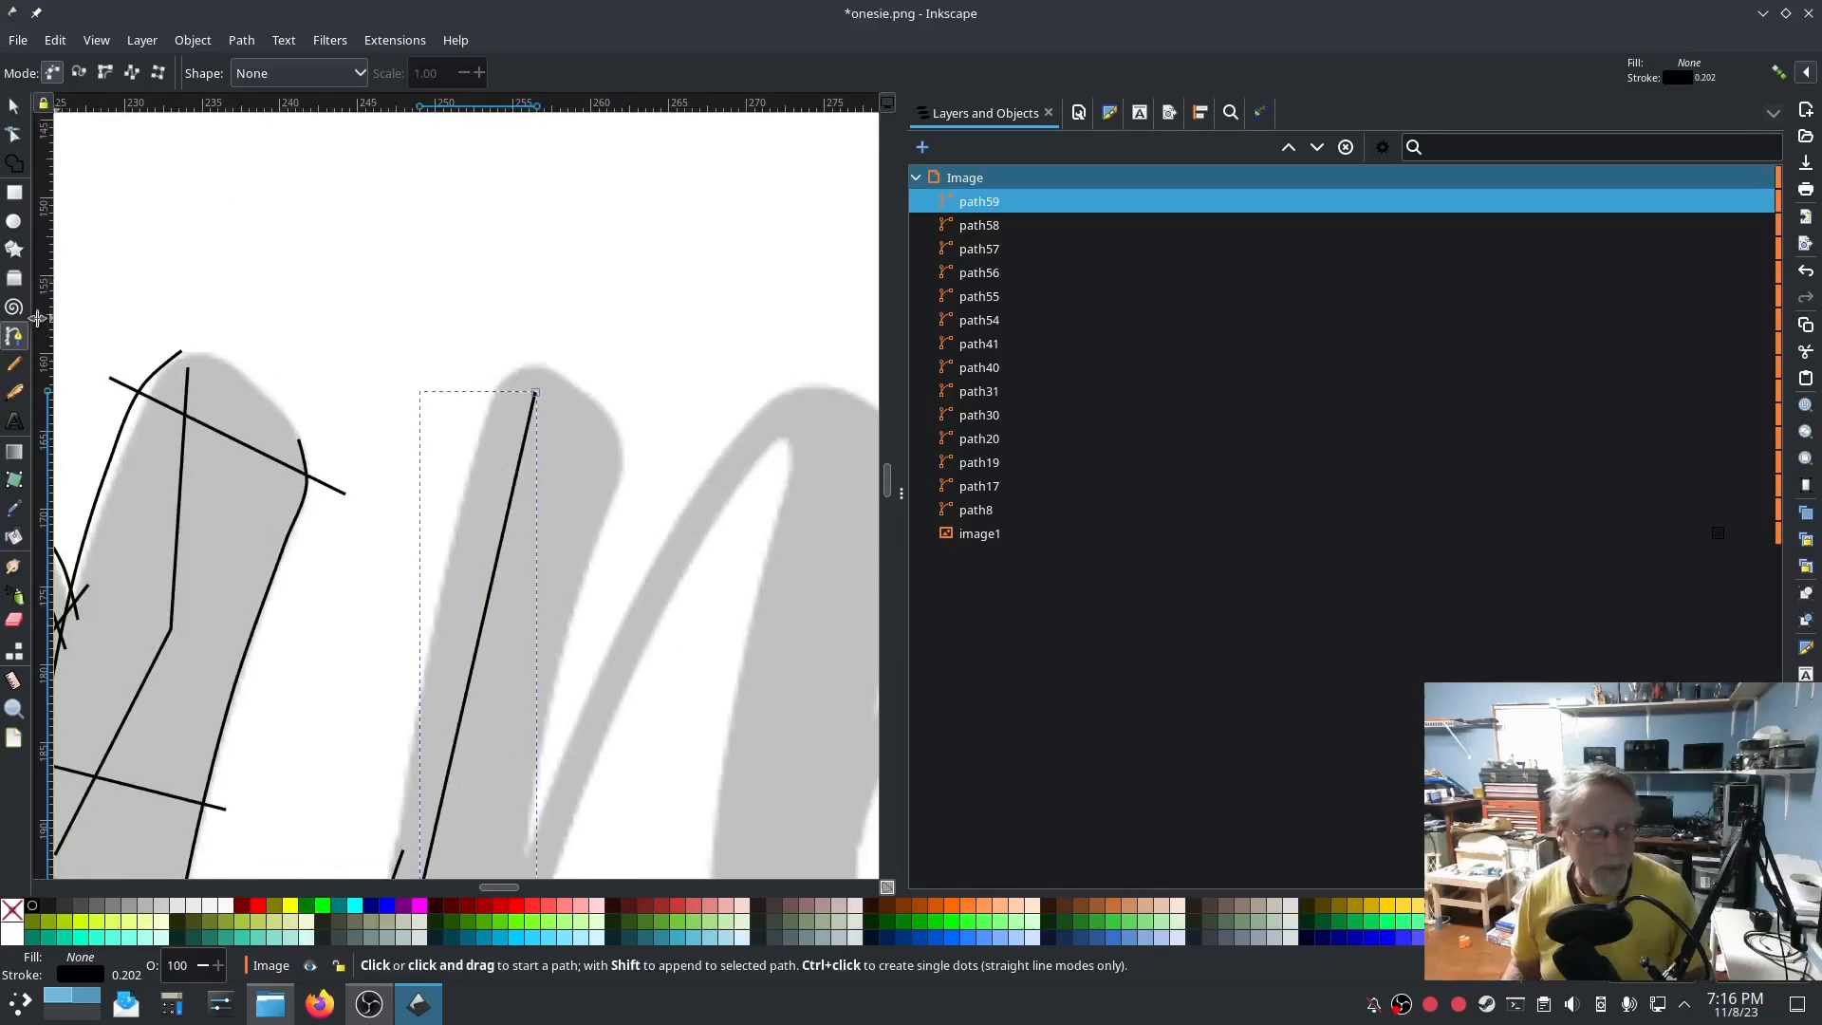
click(531, 364)
click(501, 380)
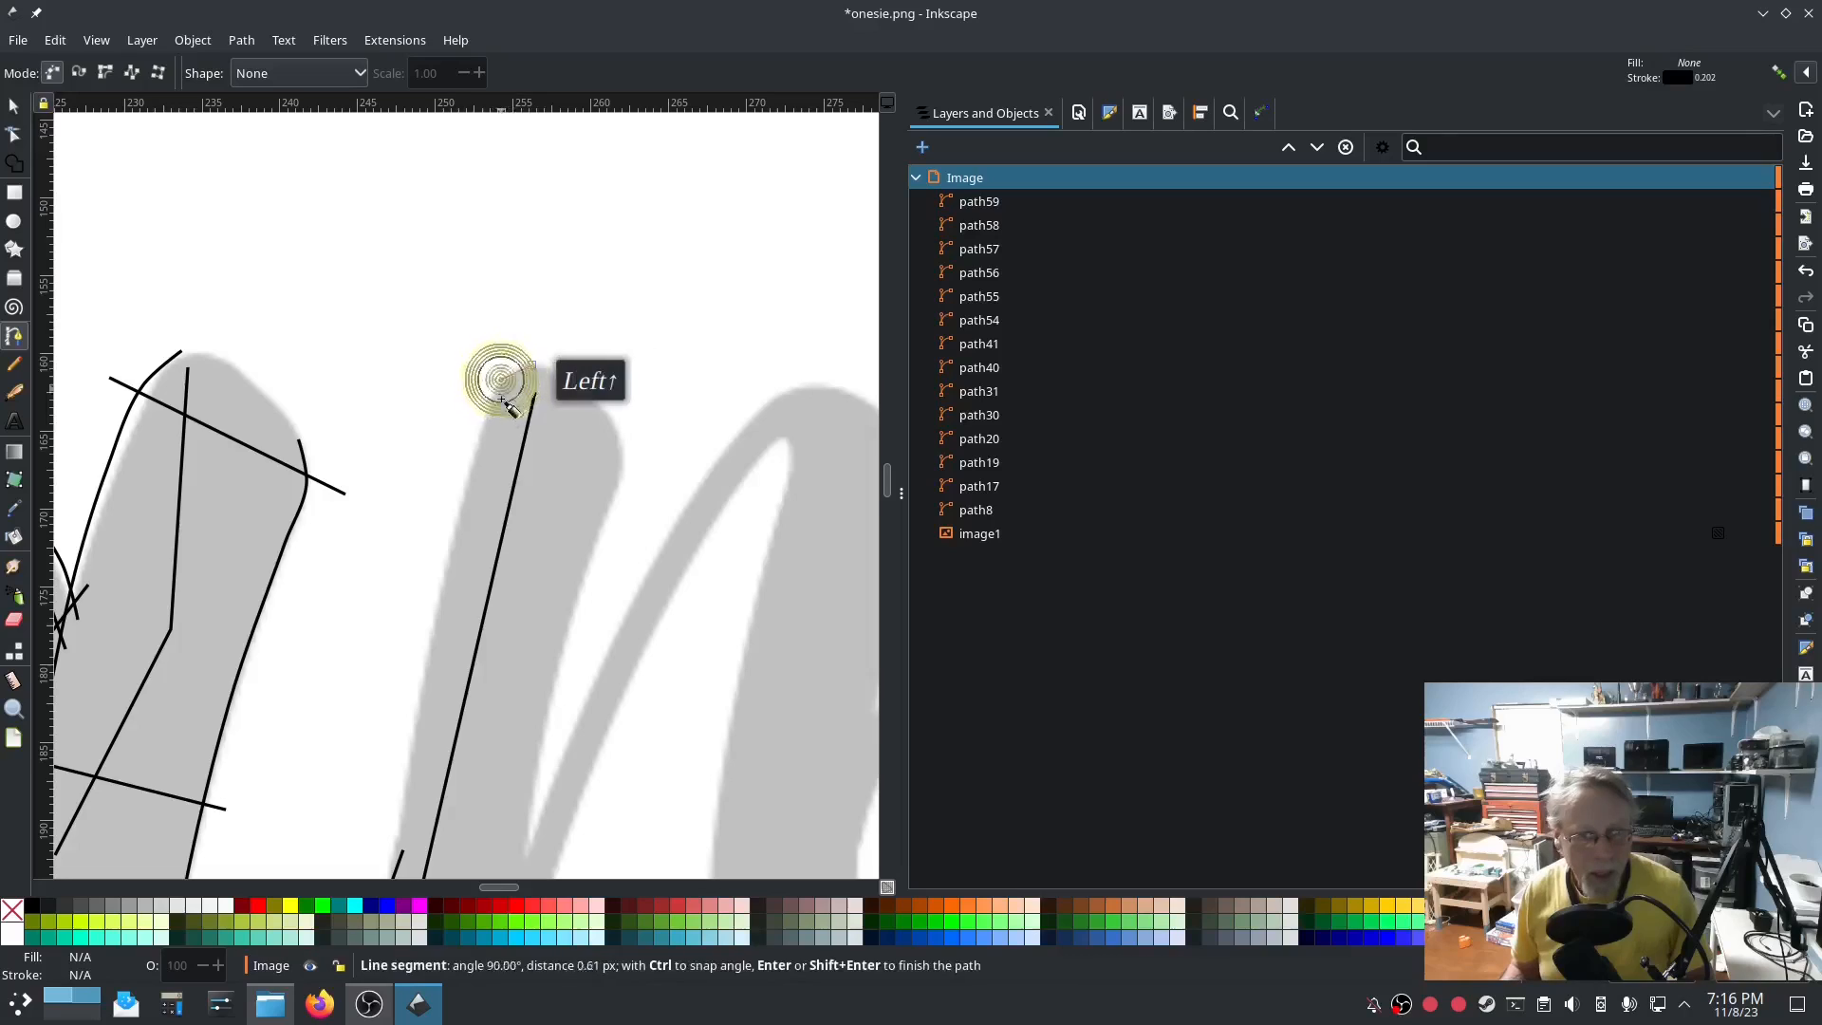
click(480, 433)
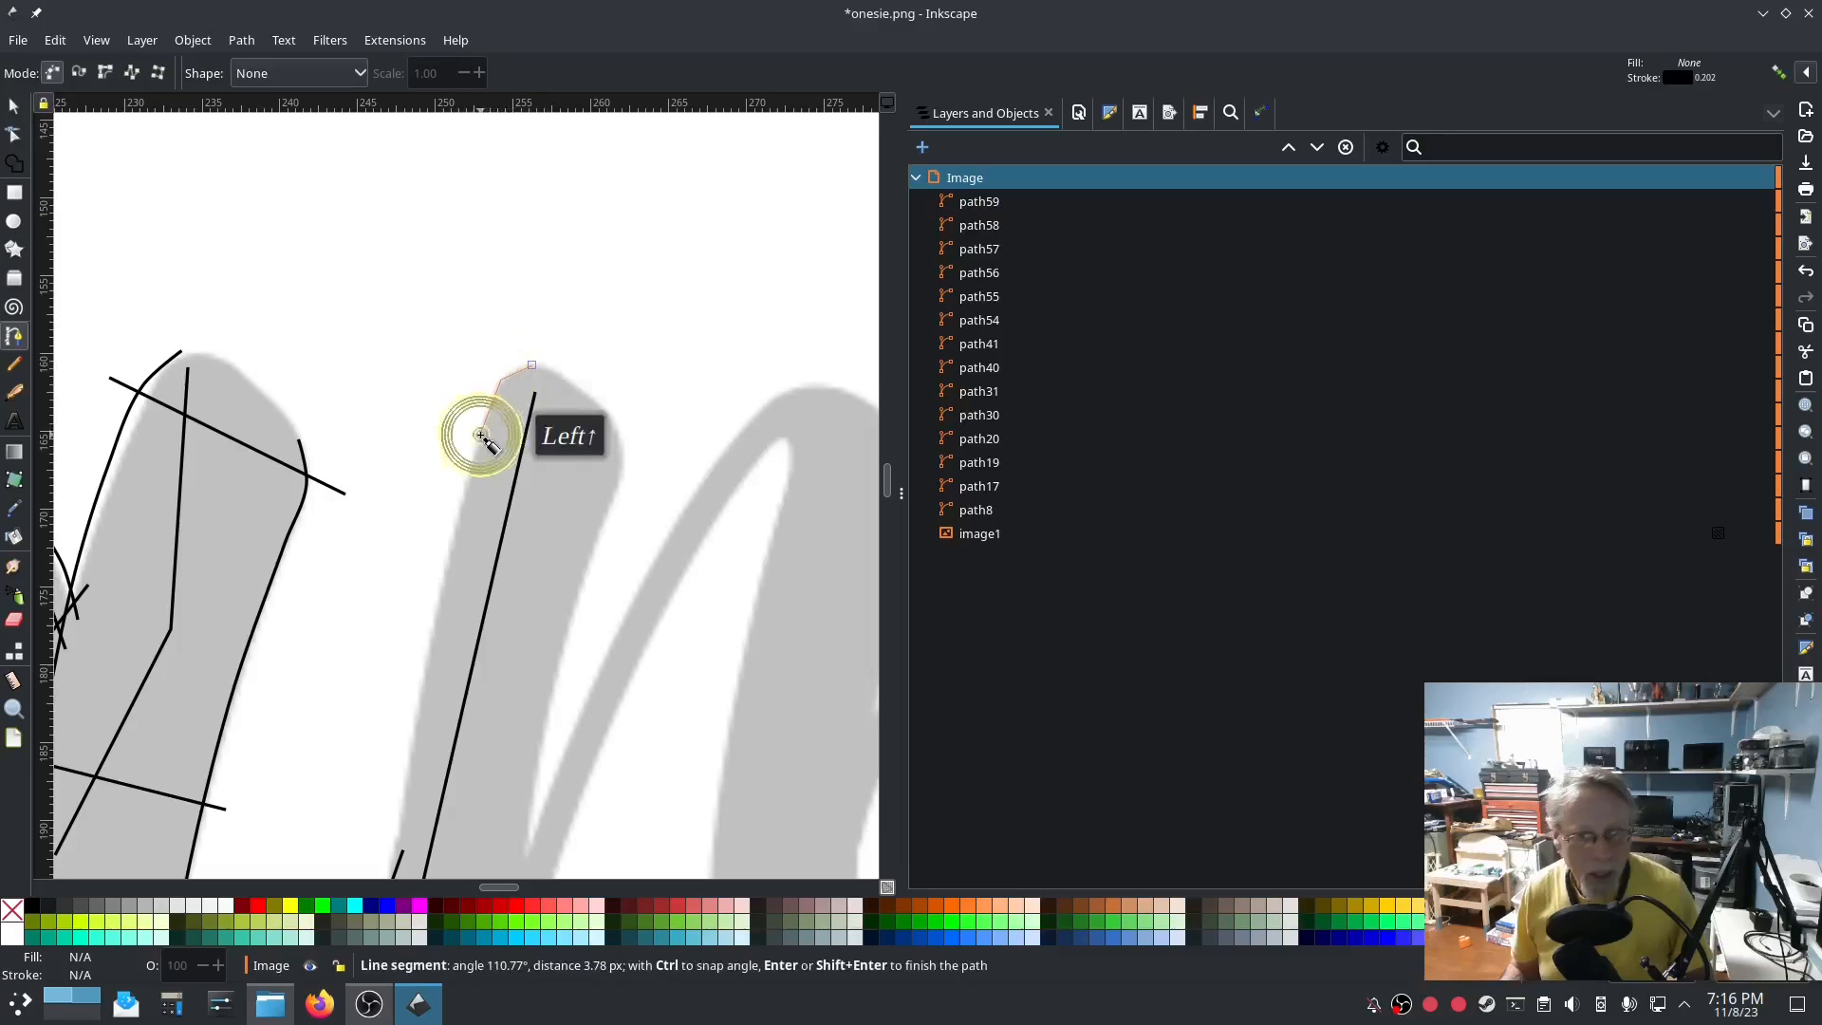
click(428, 654)
scroll(418, 642, down, 6)
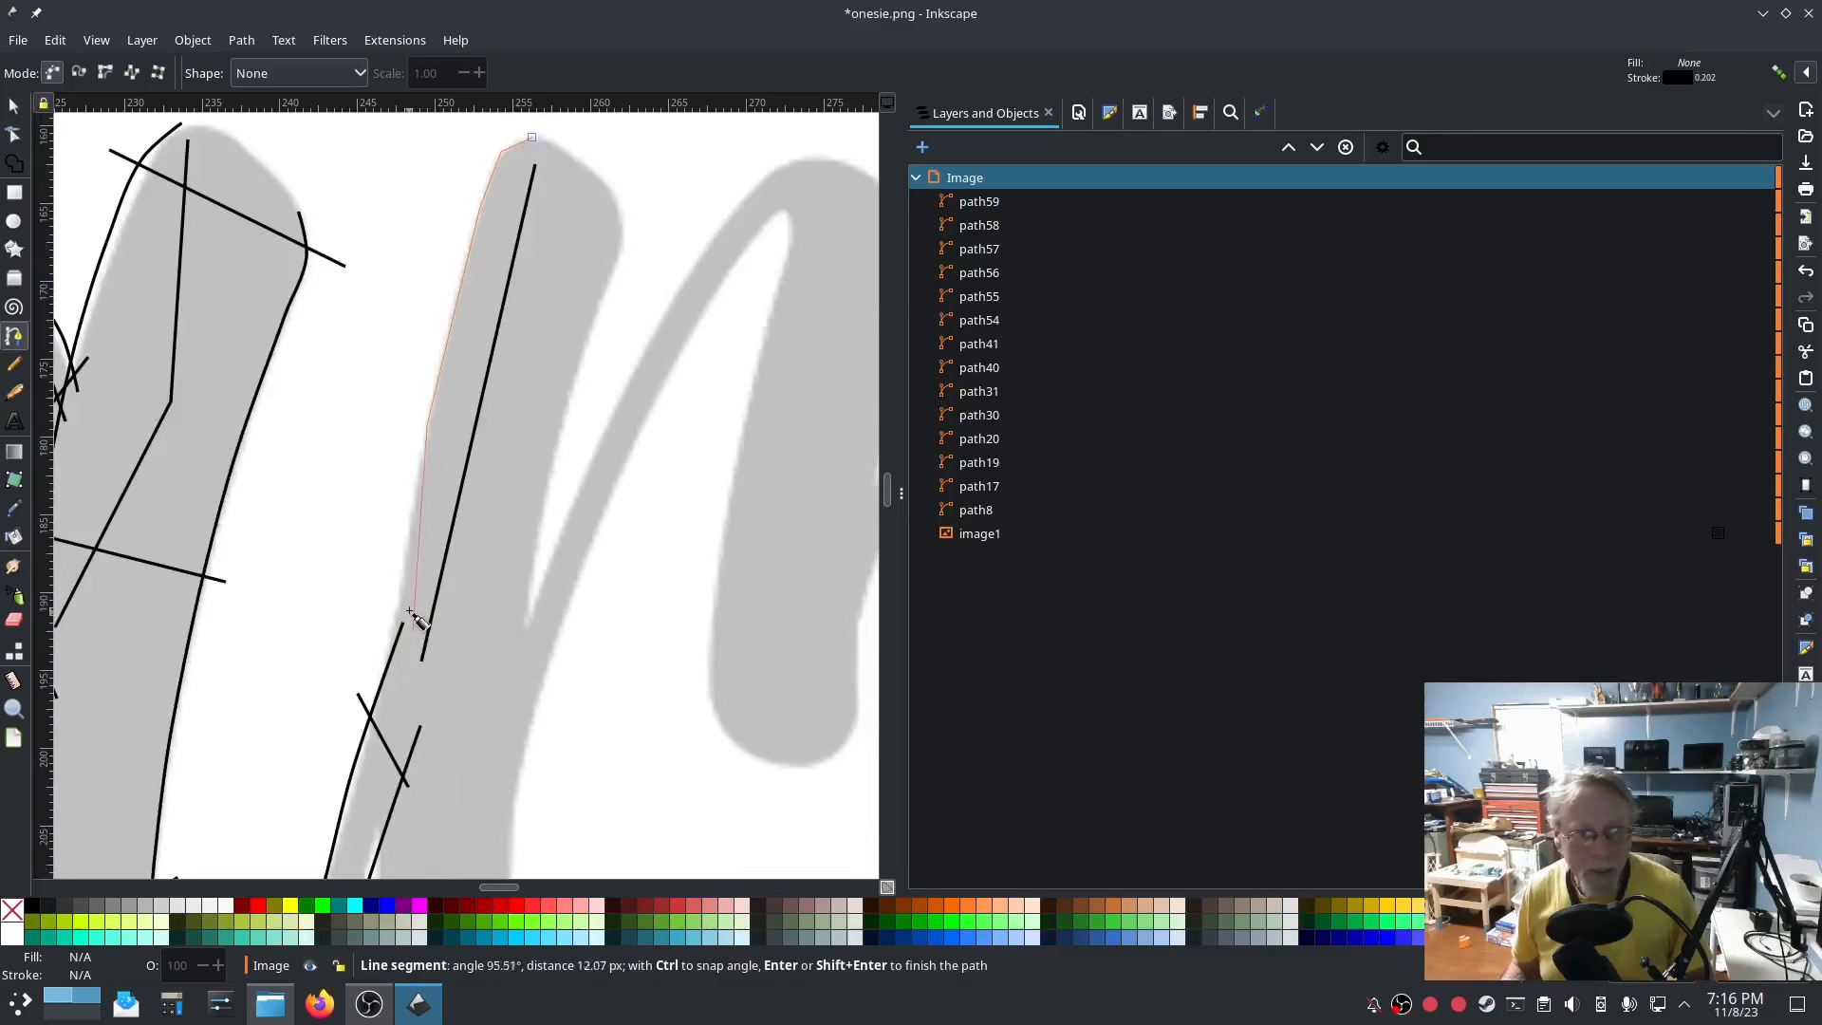
click(400, 608)
click(382, 697)
scroll(385, 695, down, 6)
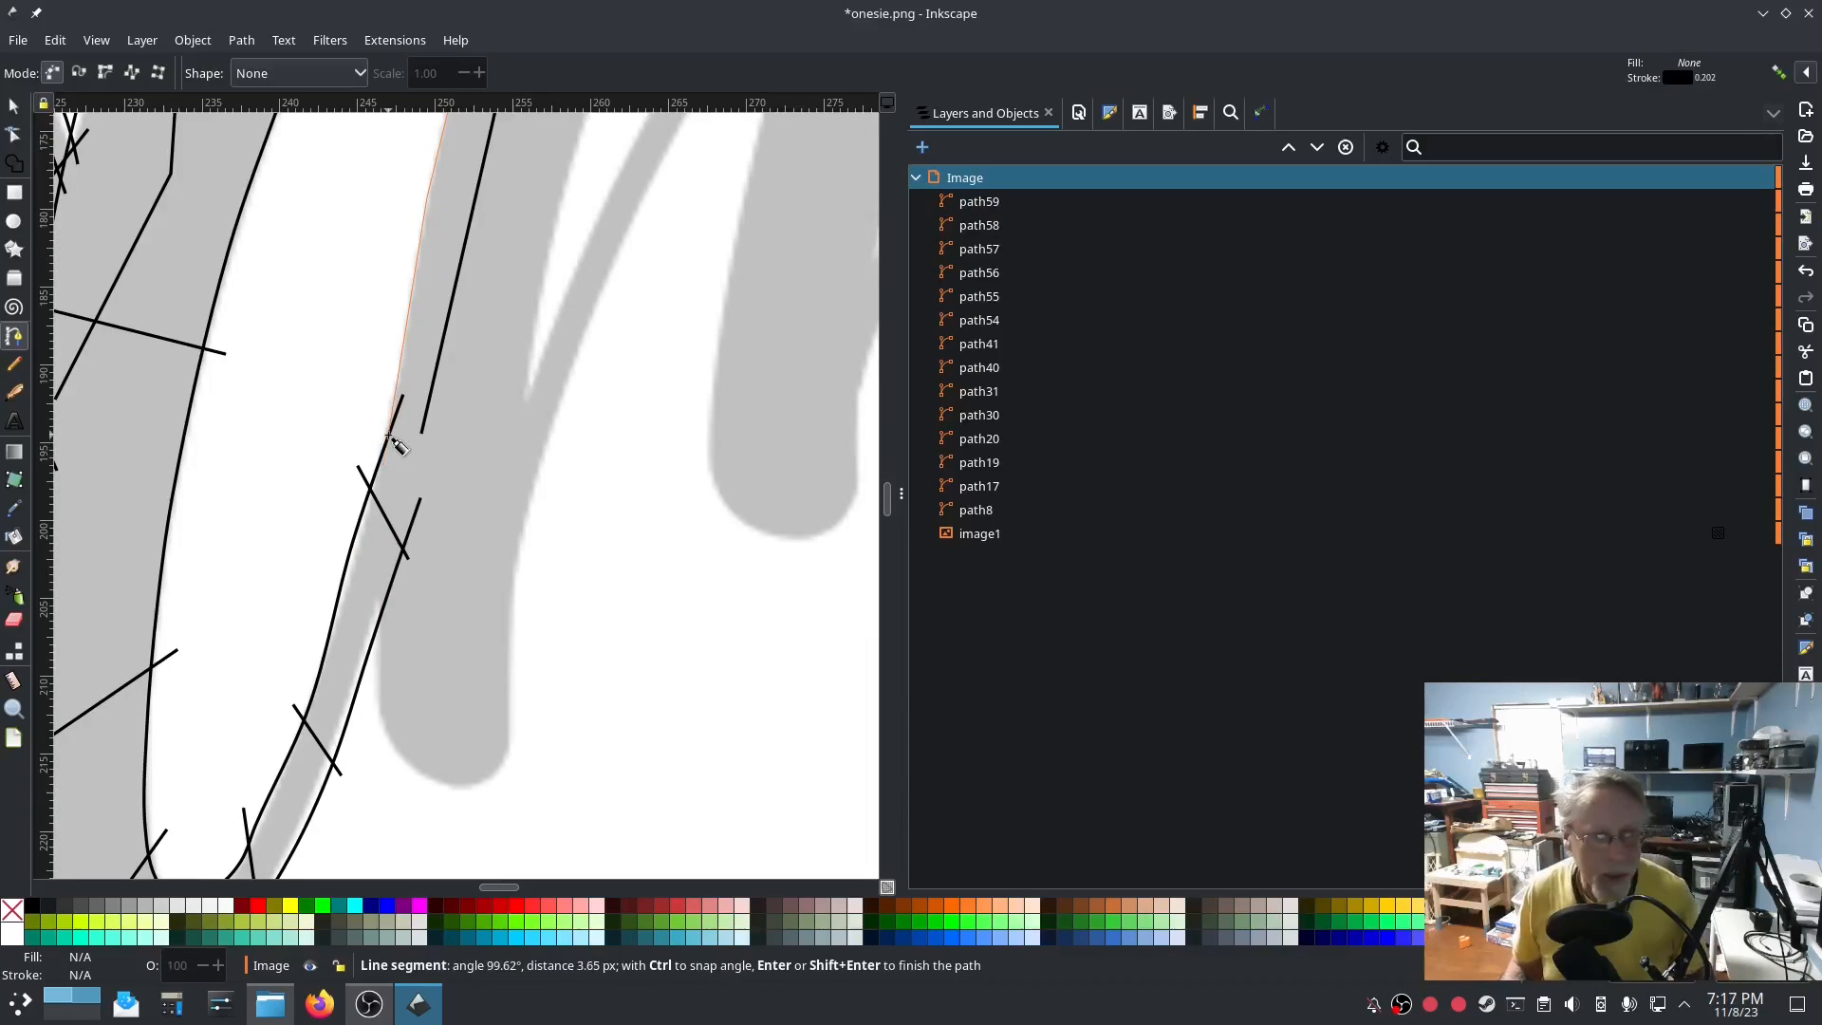
click(401, 381)
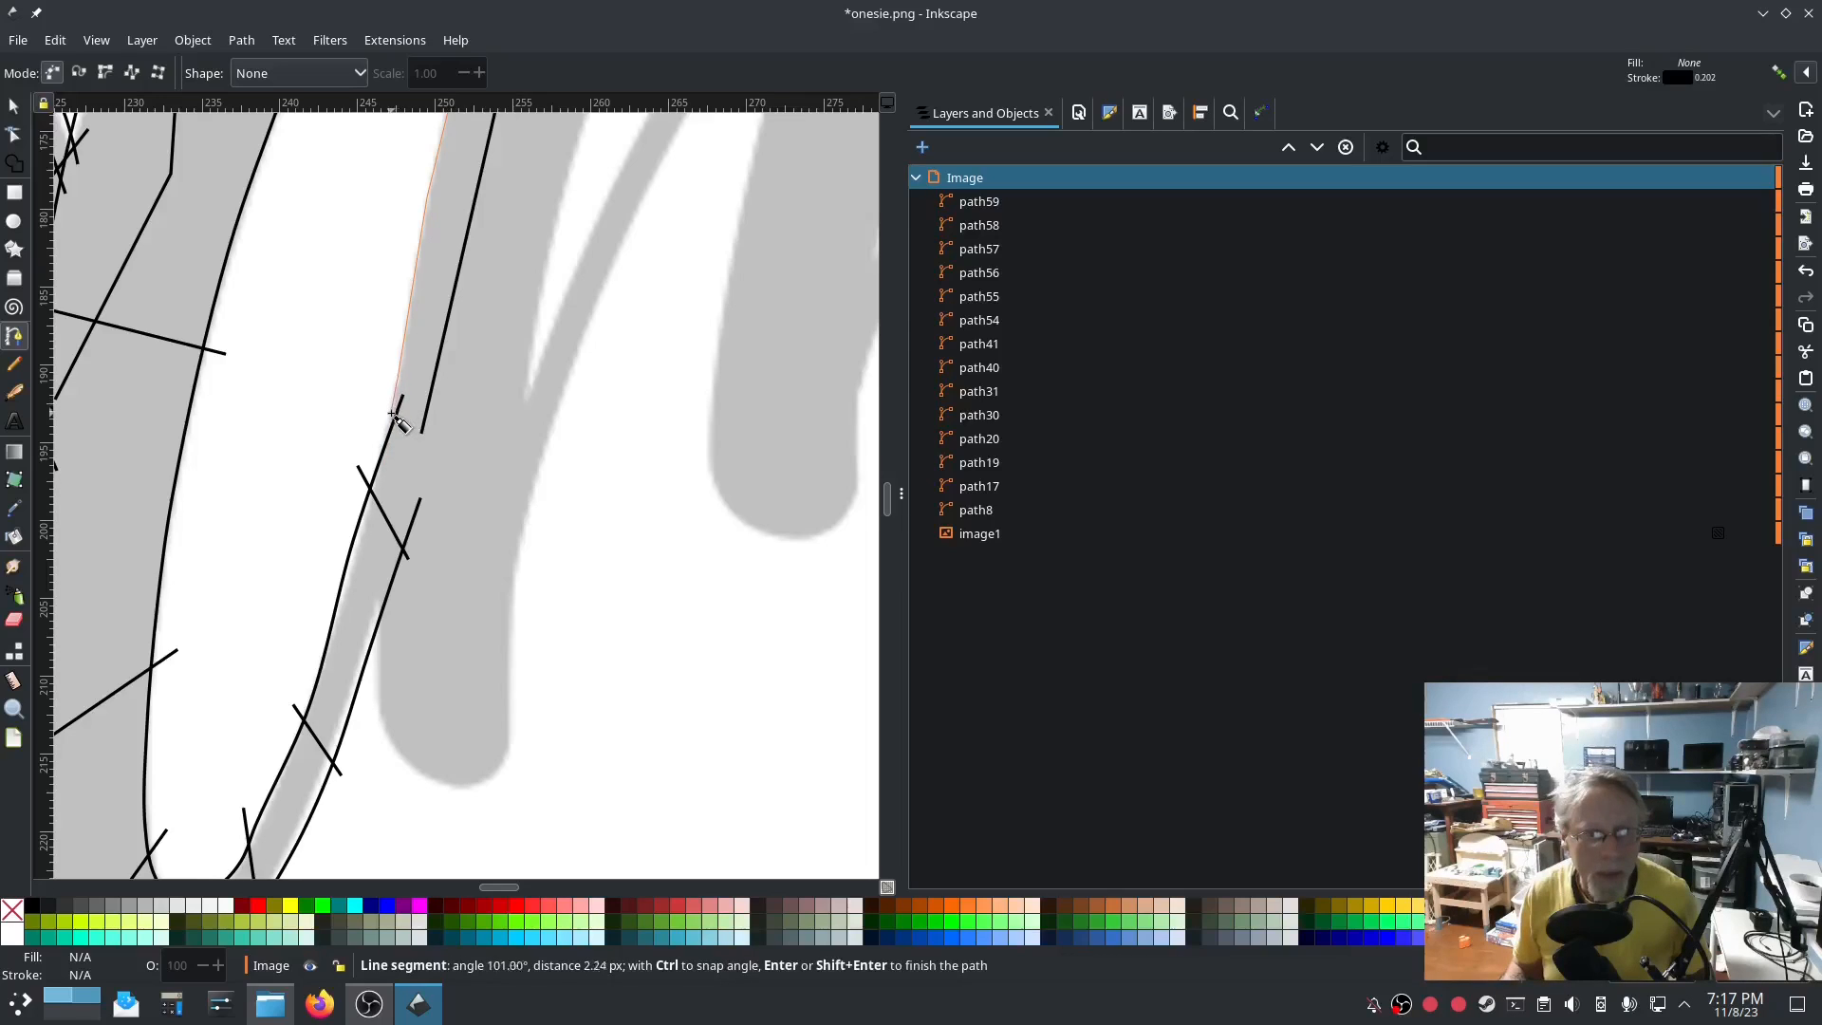
double_click(390, 418)
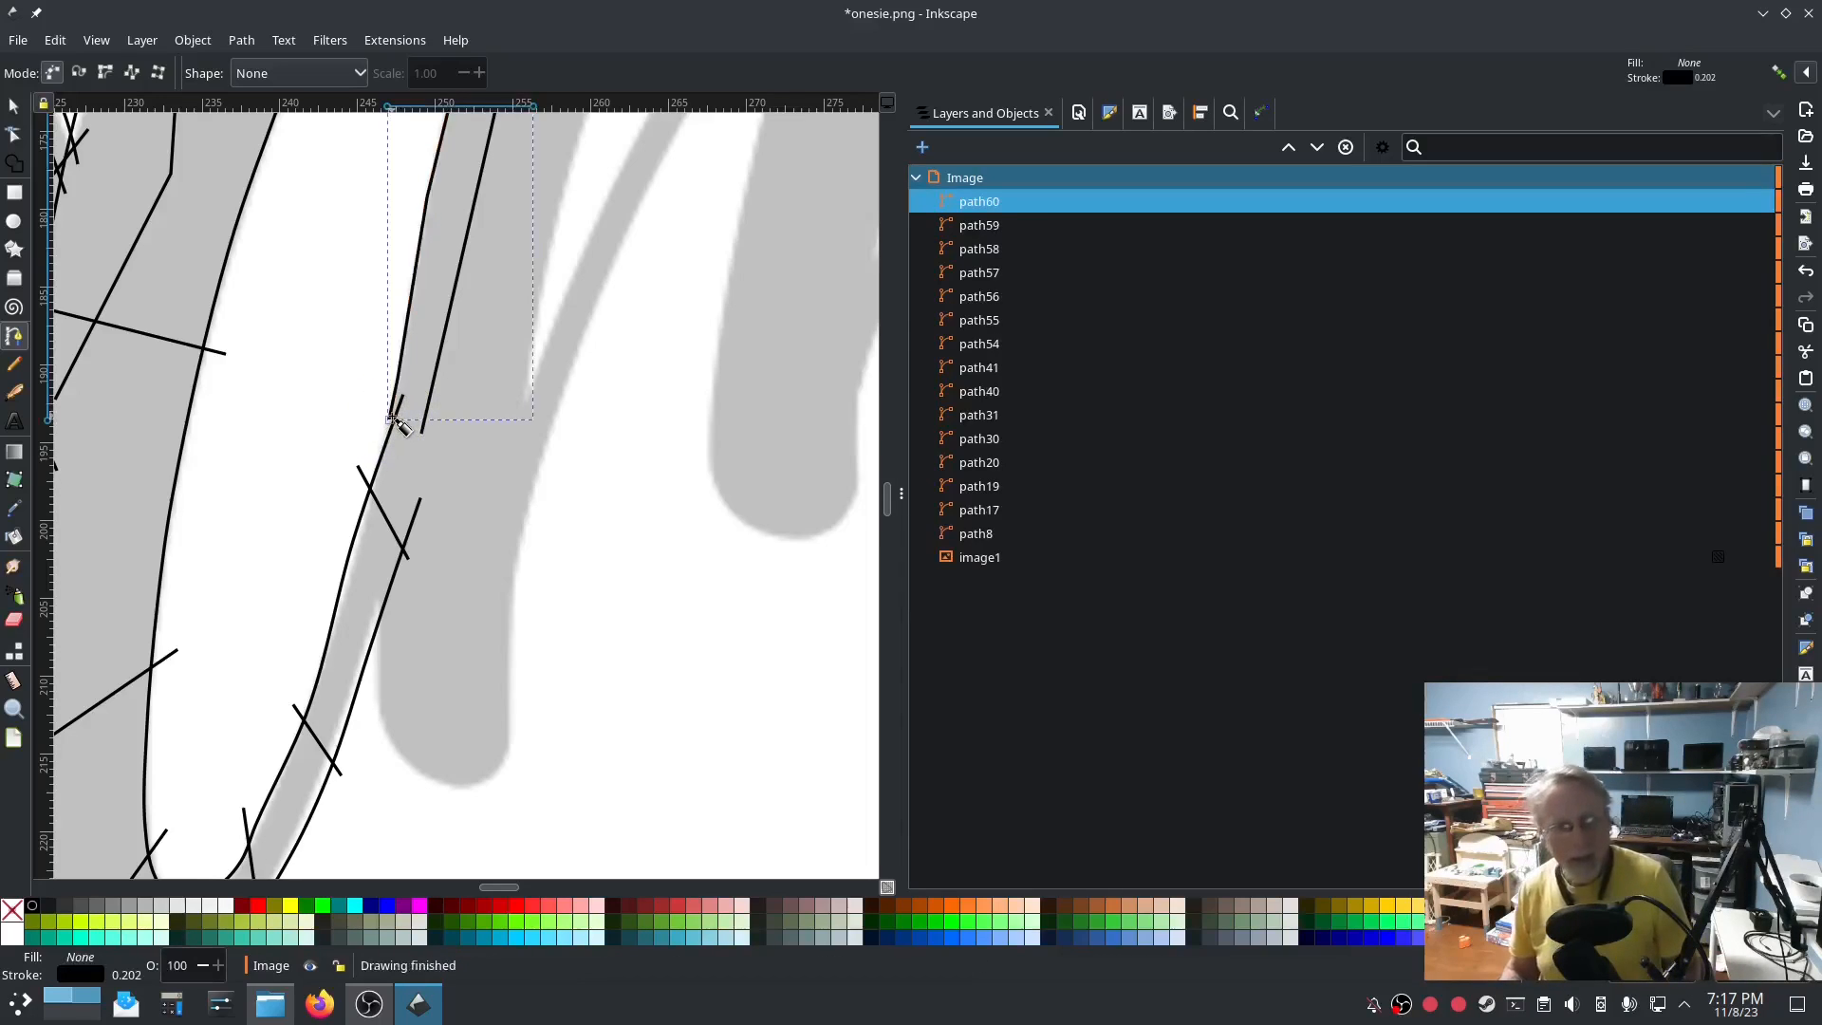
Trace the right edge of the m's first stem from its rounded top down to just below the junction with the thin second stroke.
scroll(579, 615, up, 5)
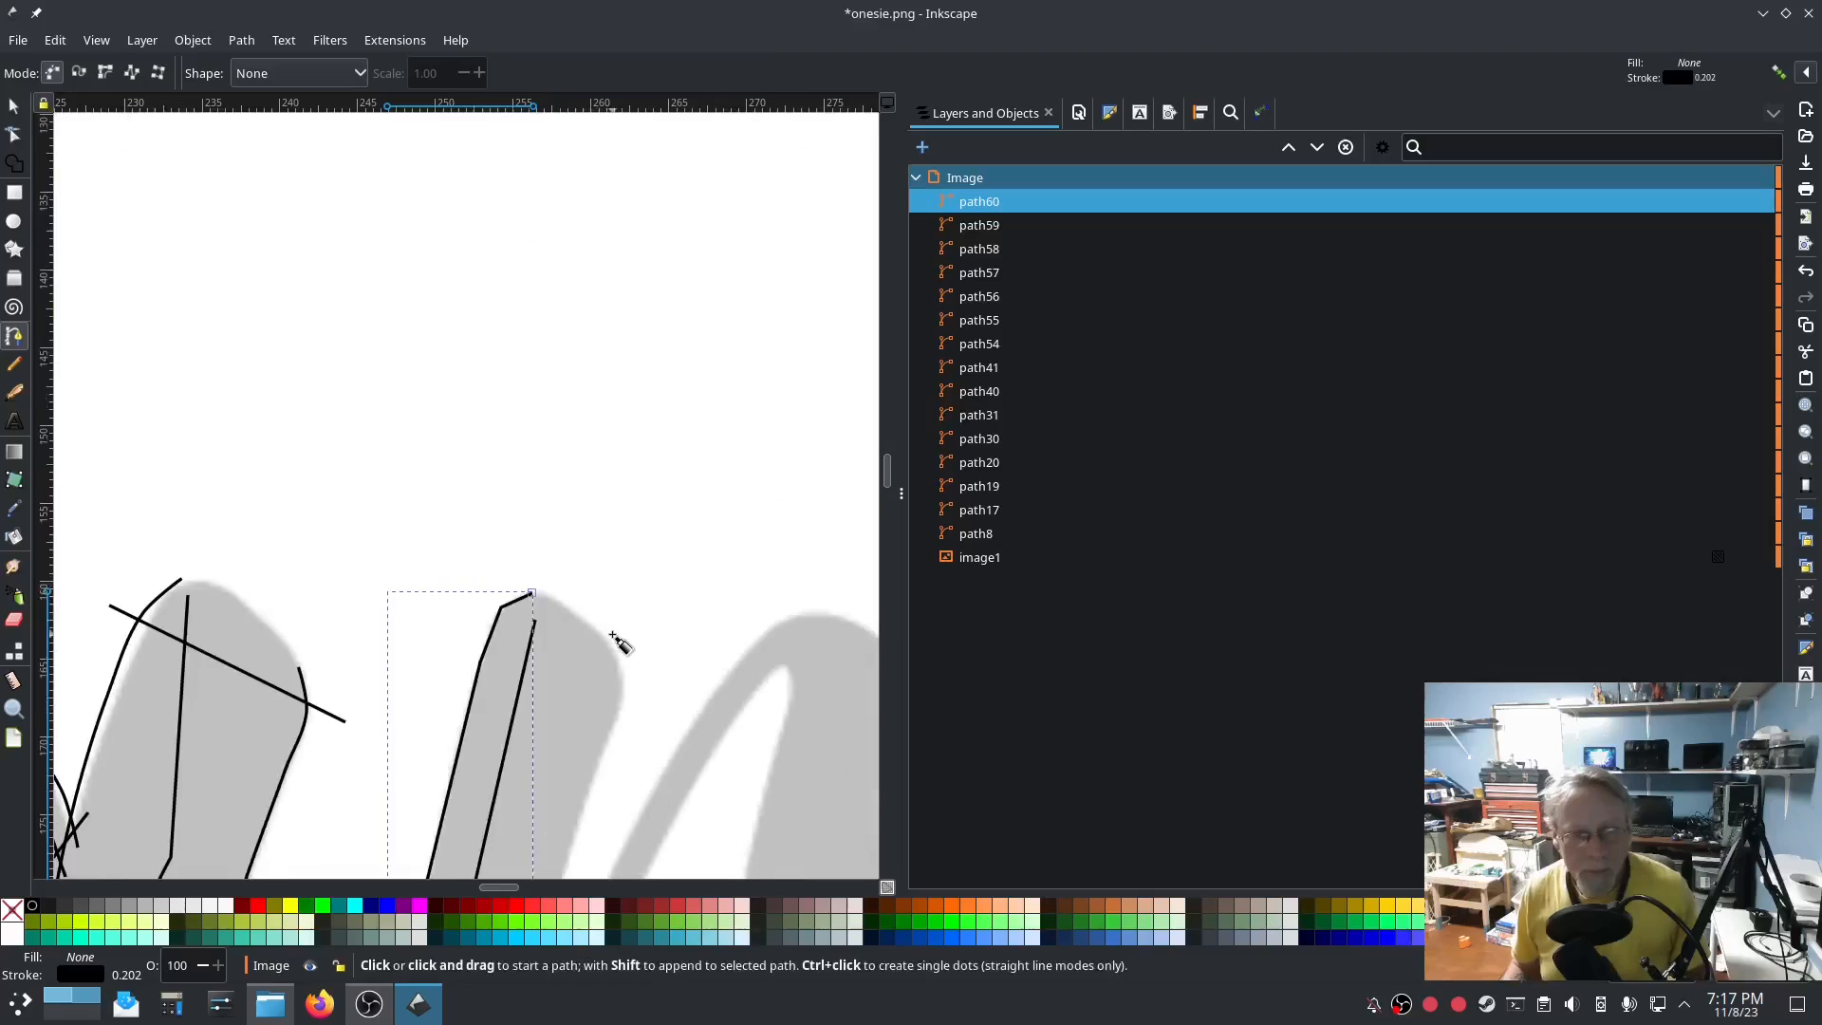
scroll(618, 642, down, 1)
click(614, 540)
click(622, 580)
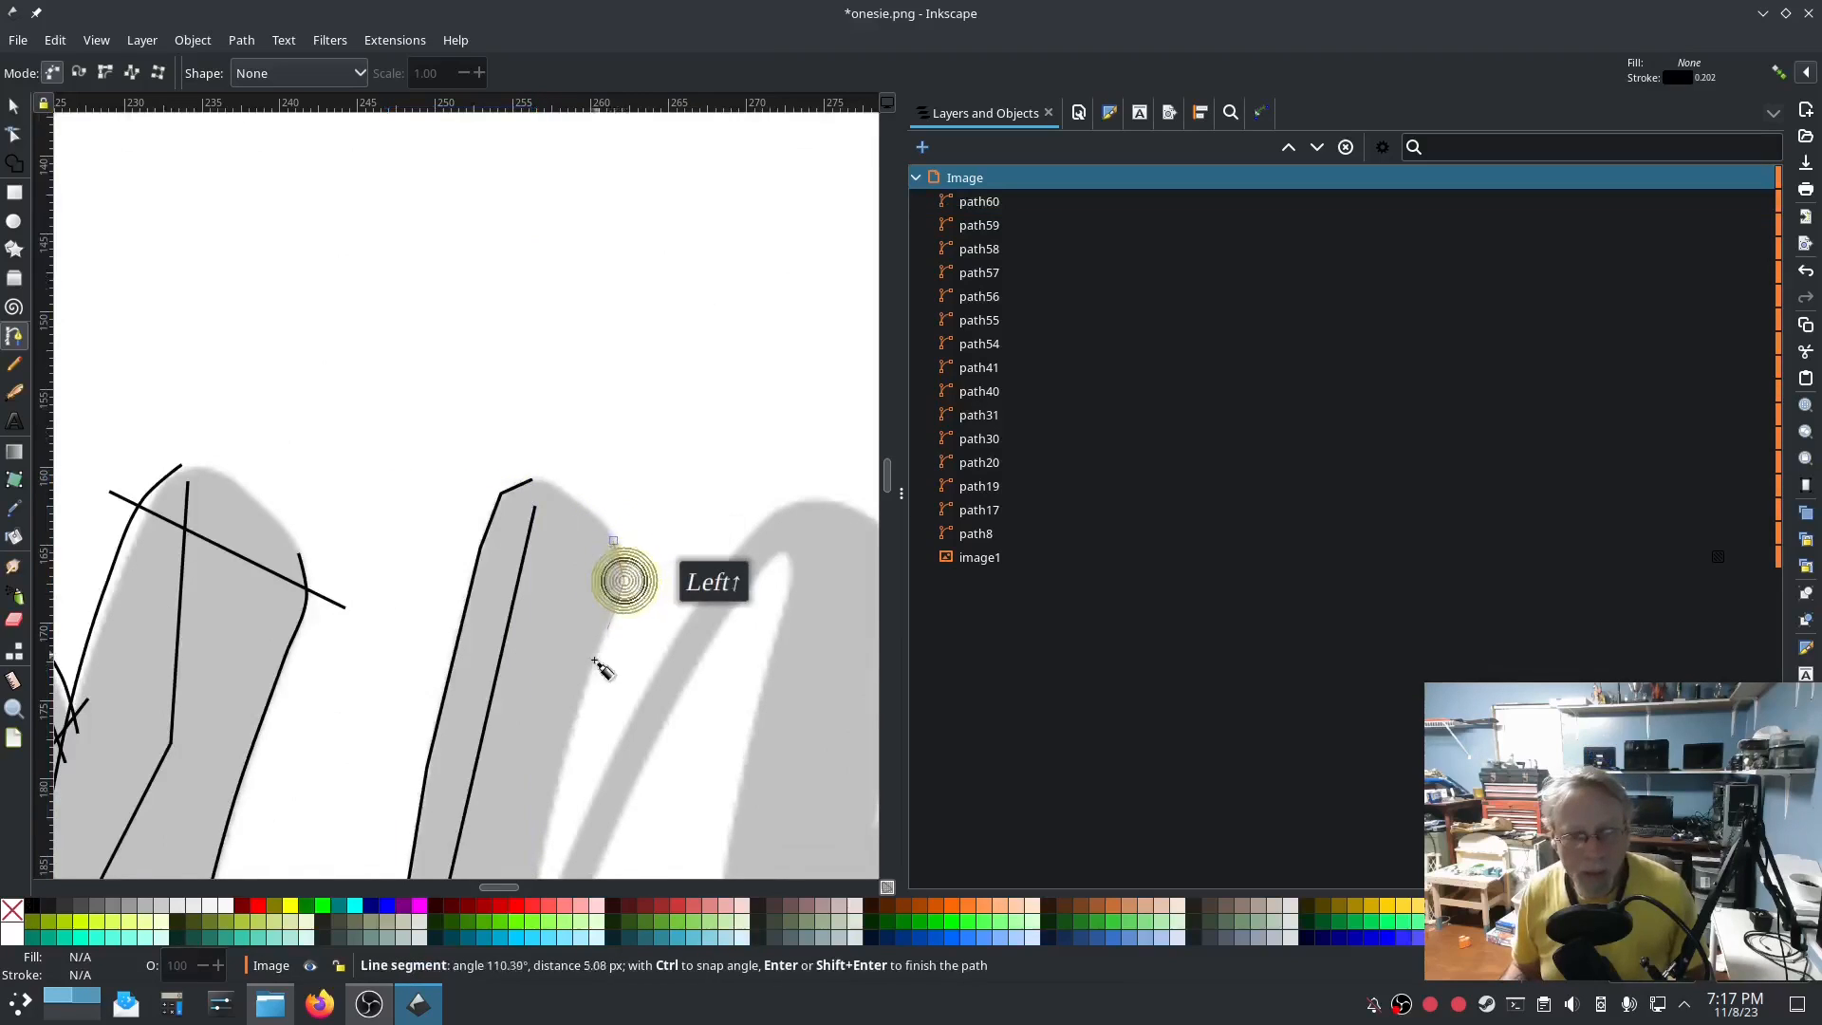
click(591, 667)
scroll(591, 669, down, 1)
scroll(591, 669, down, 1)
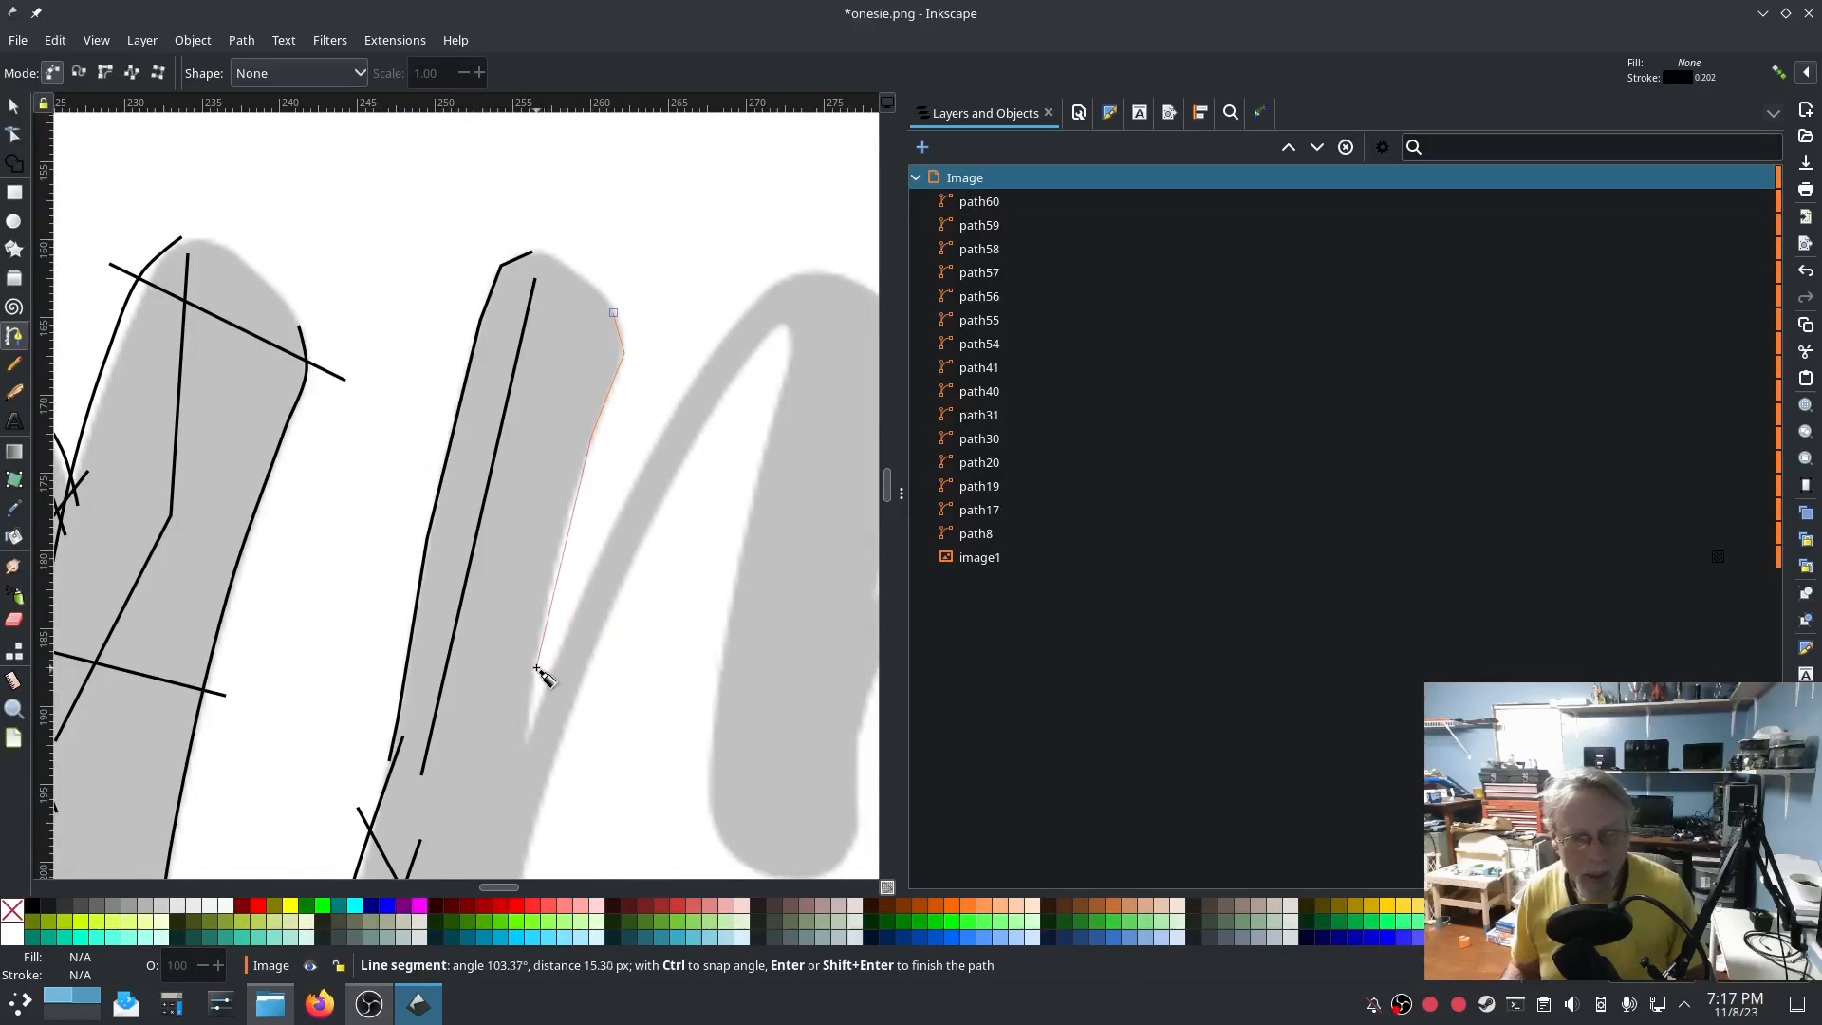
click(546, 610)
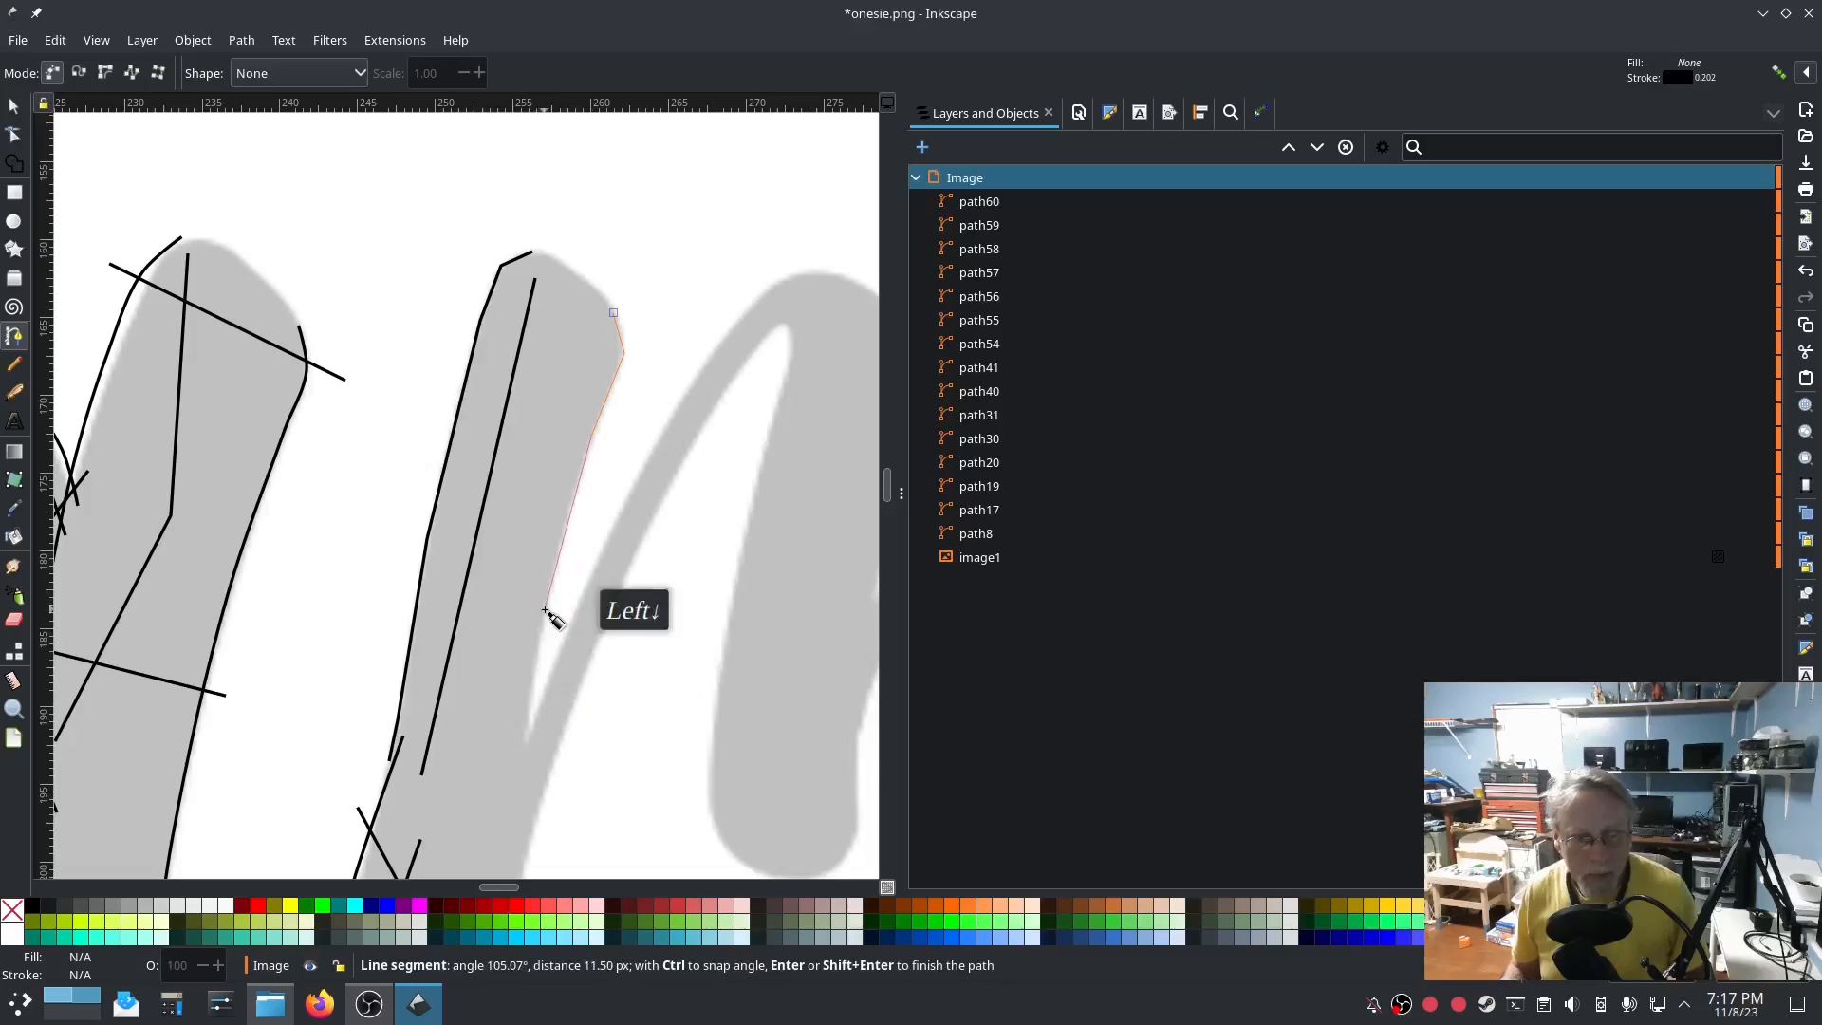
double_click(521, 773)
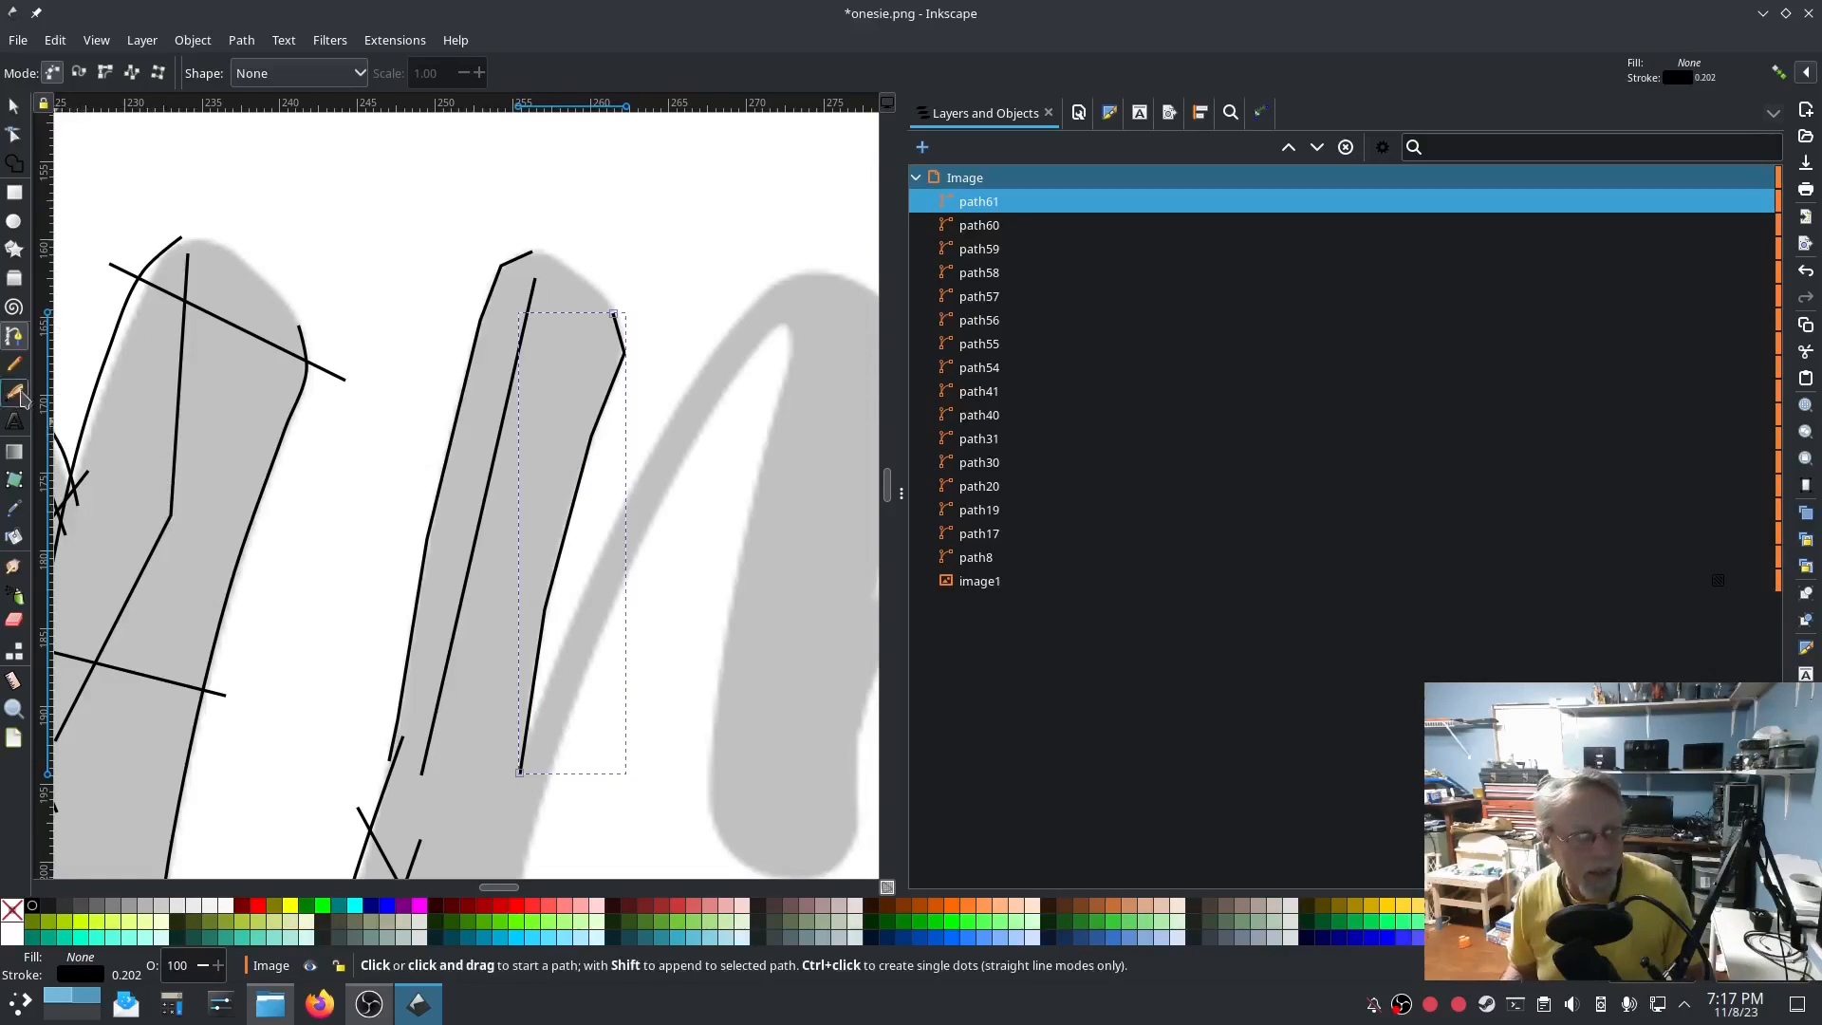
Draw three freehand lines across the upper section of the m's first stem, near its top, upper middle and lower end.
click(14, 363)
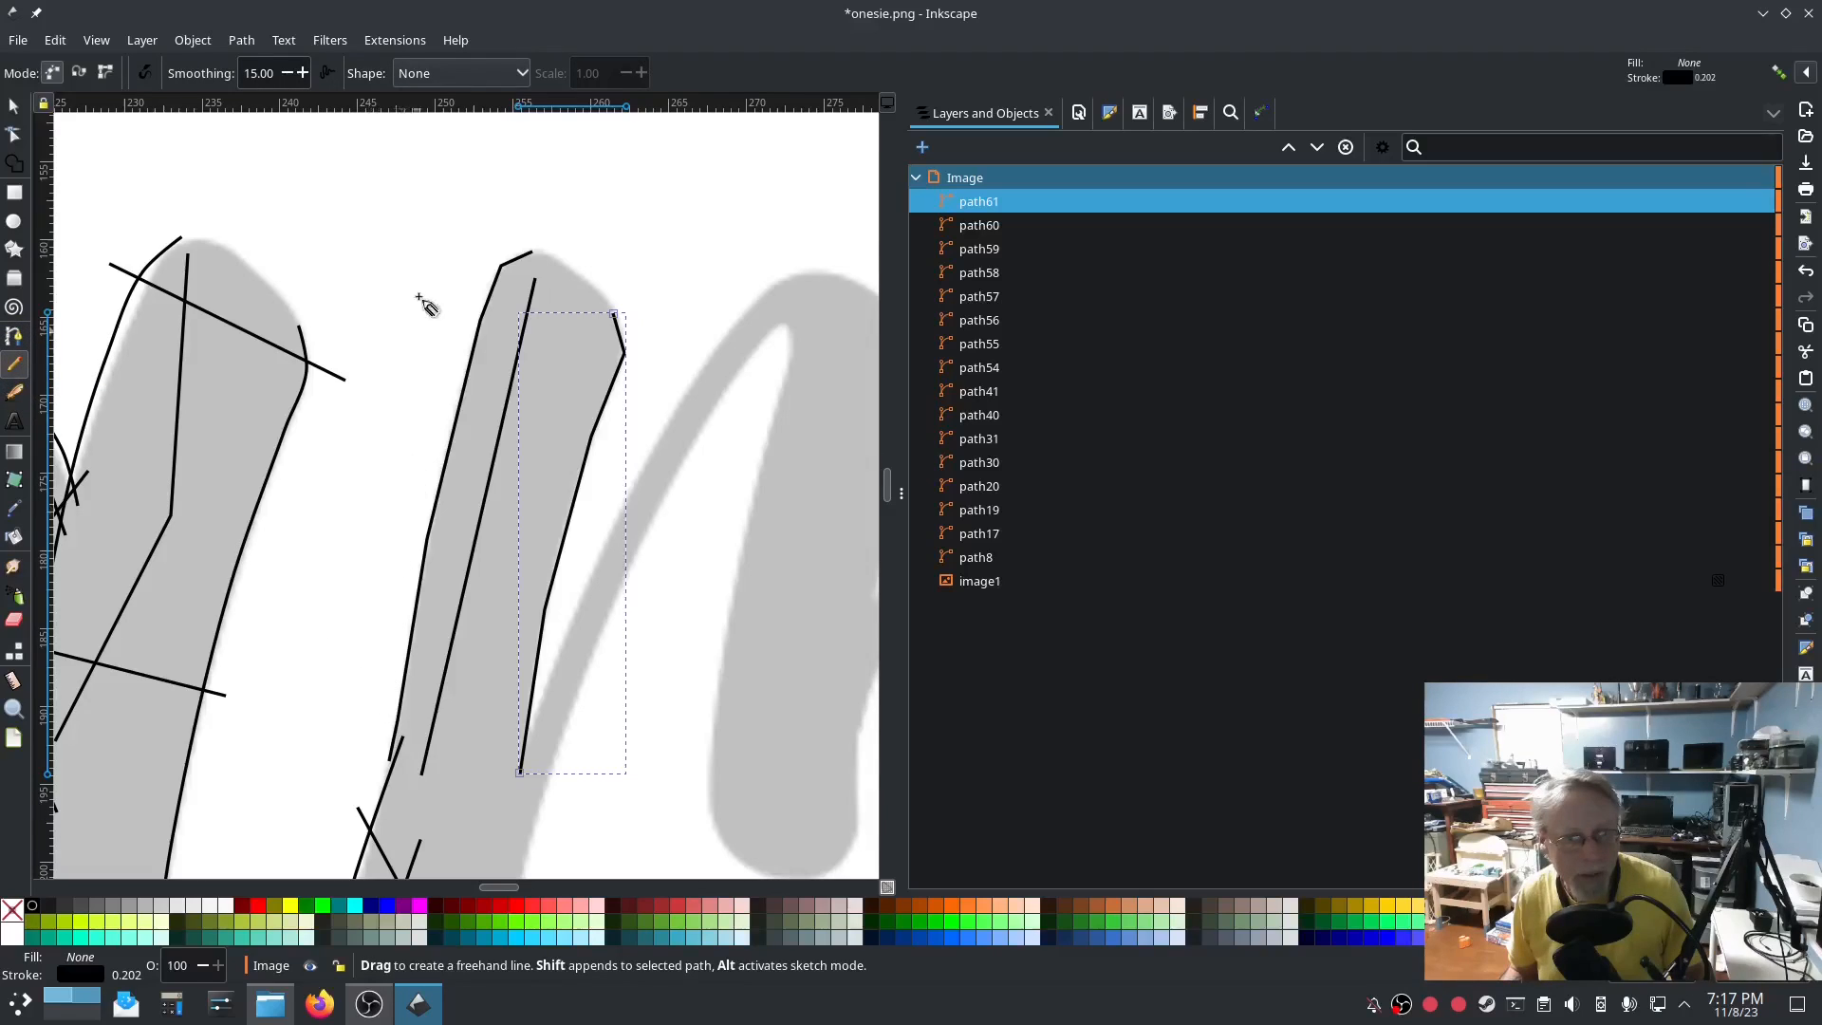
mouse_move(472, 270)
mouse_down()
mouse_move(644, 379)
mouse_move(643, 356)
mouse_up()
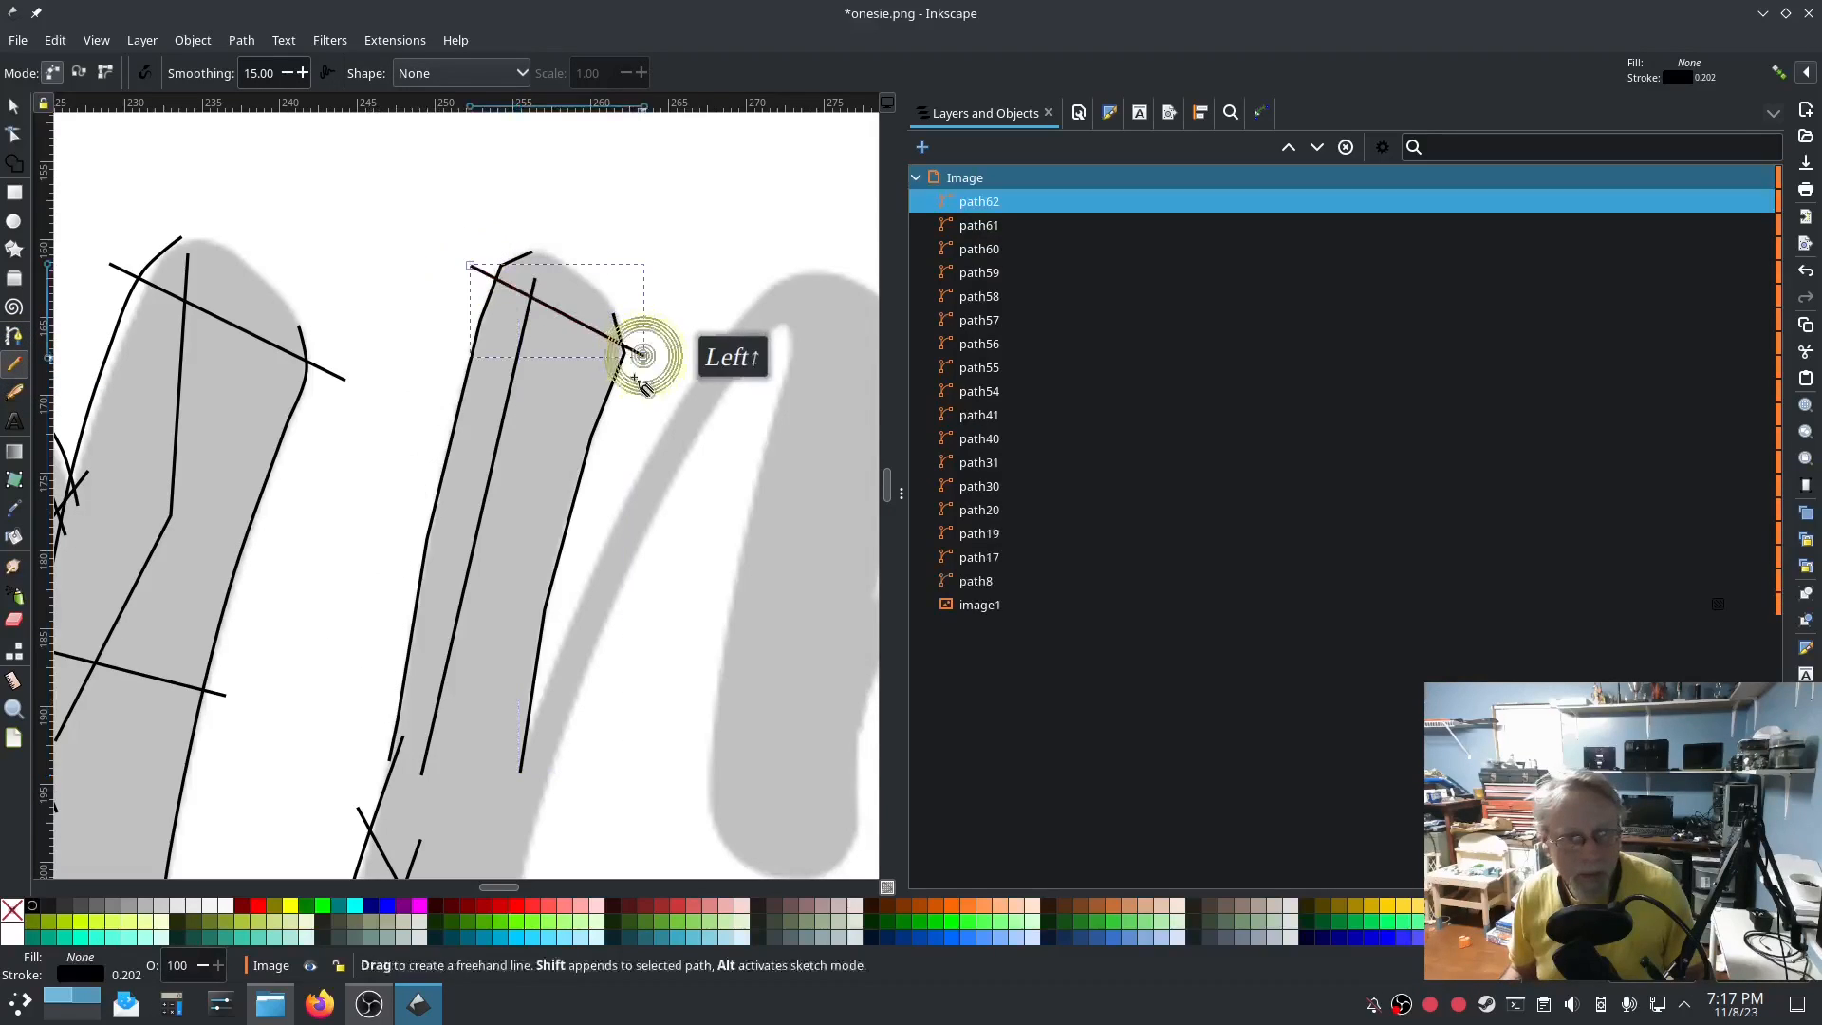
drag(435, 443, 582, 514)
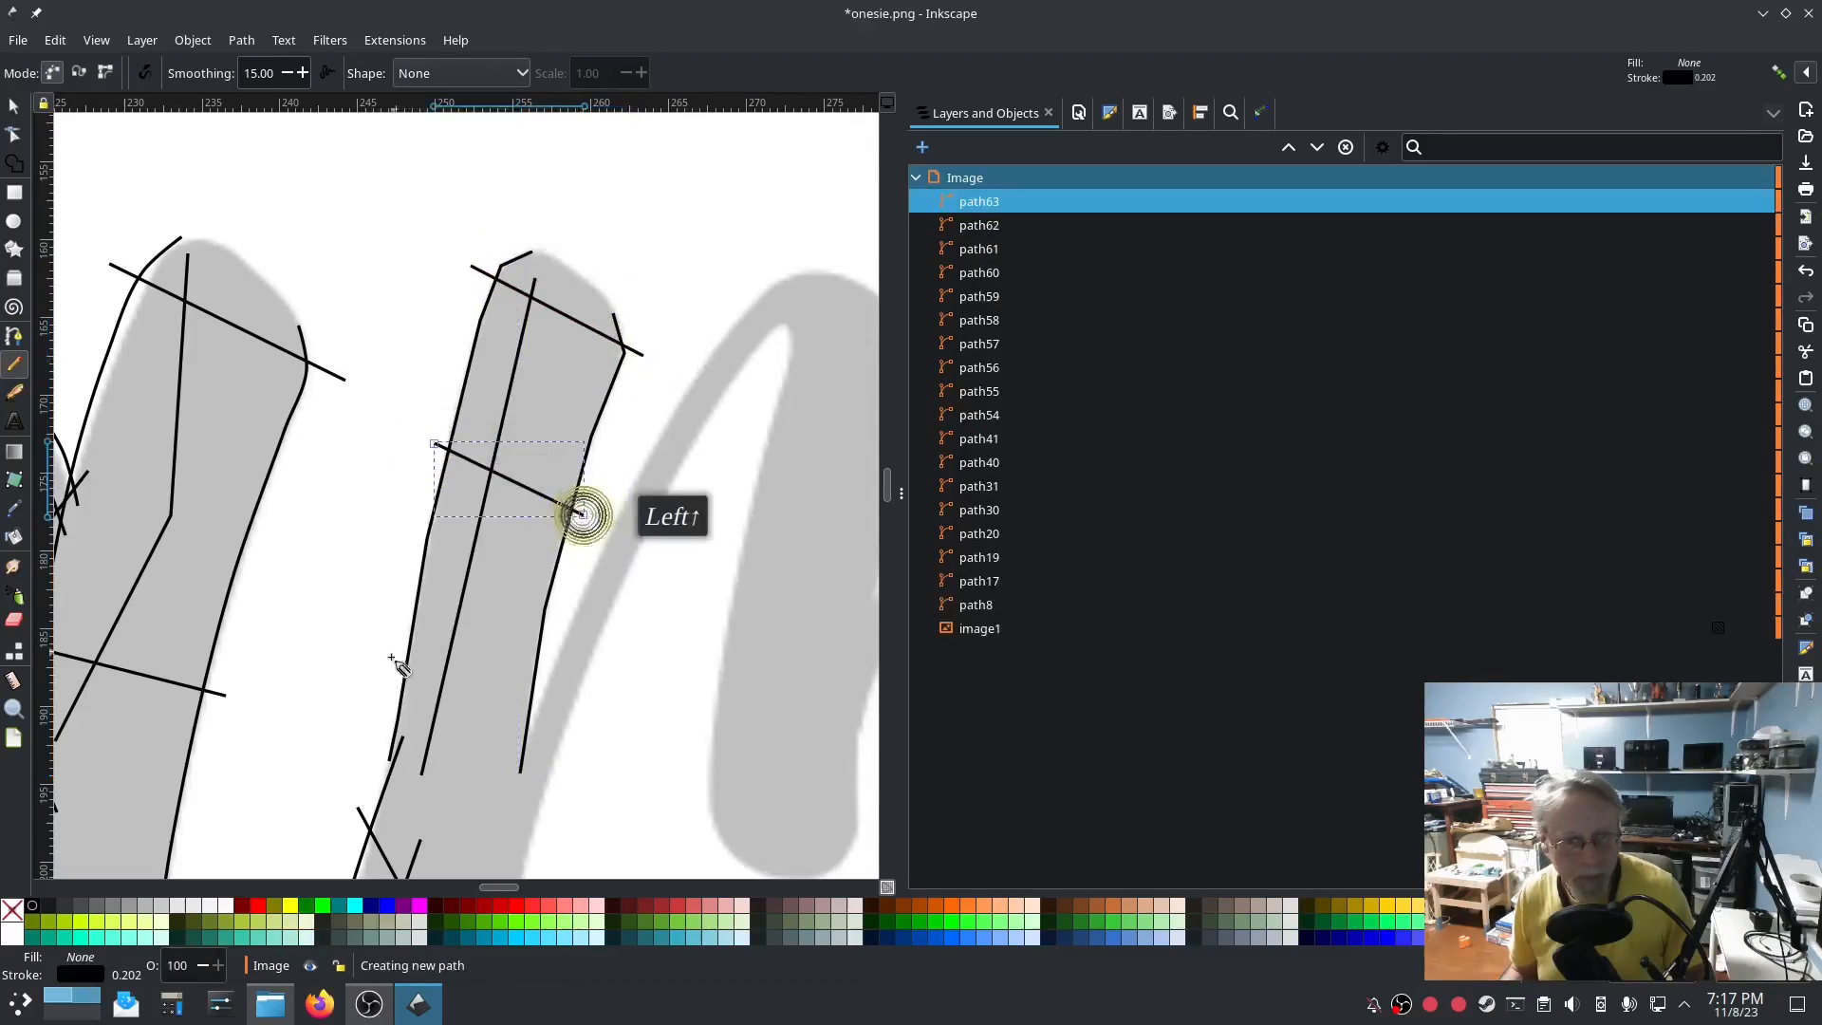
mouse_move(387, 686)
mouse_down()
mouse_move(470, 723)
mouse_move(538, 723)
mouse_up()
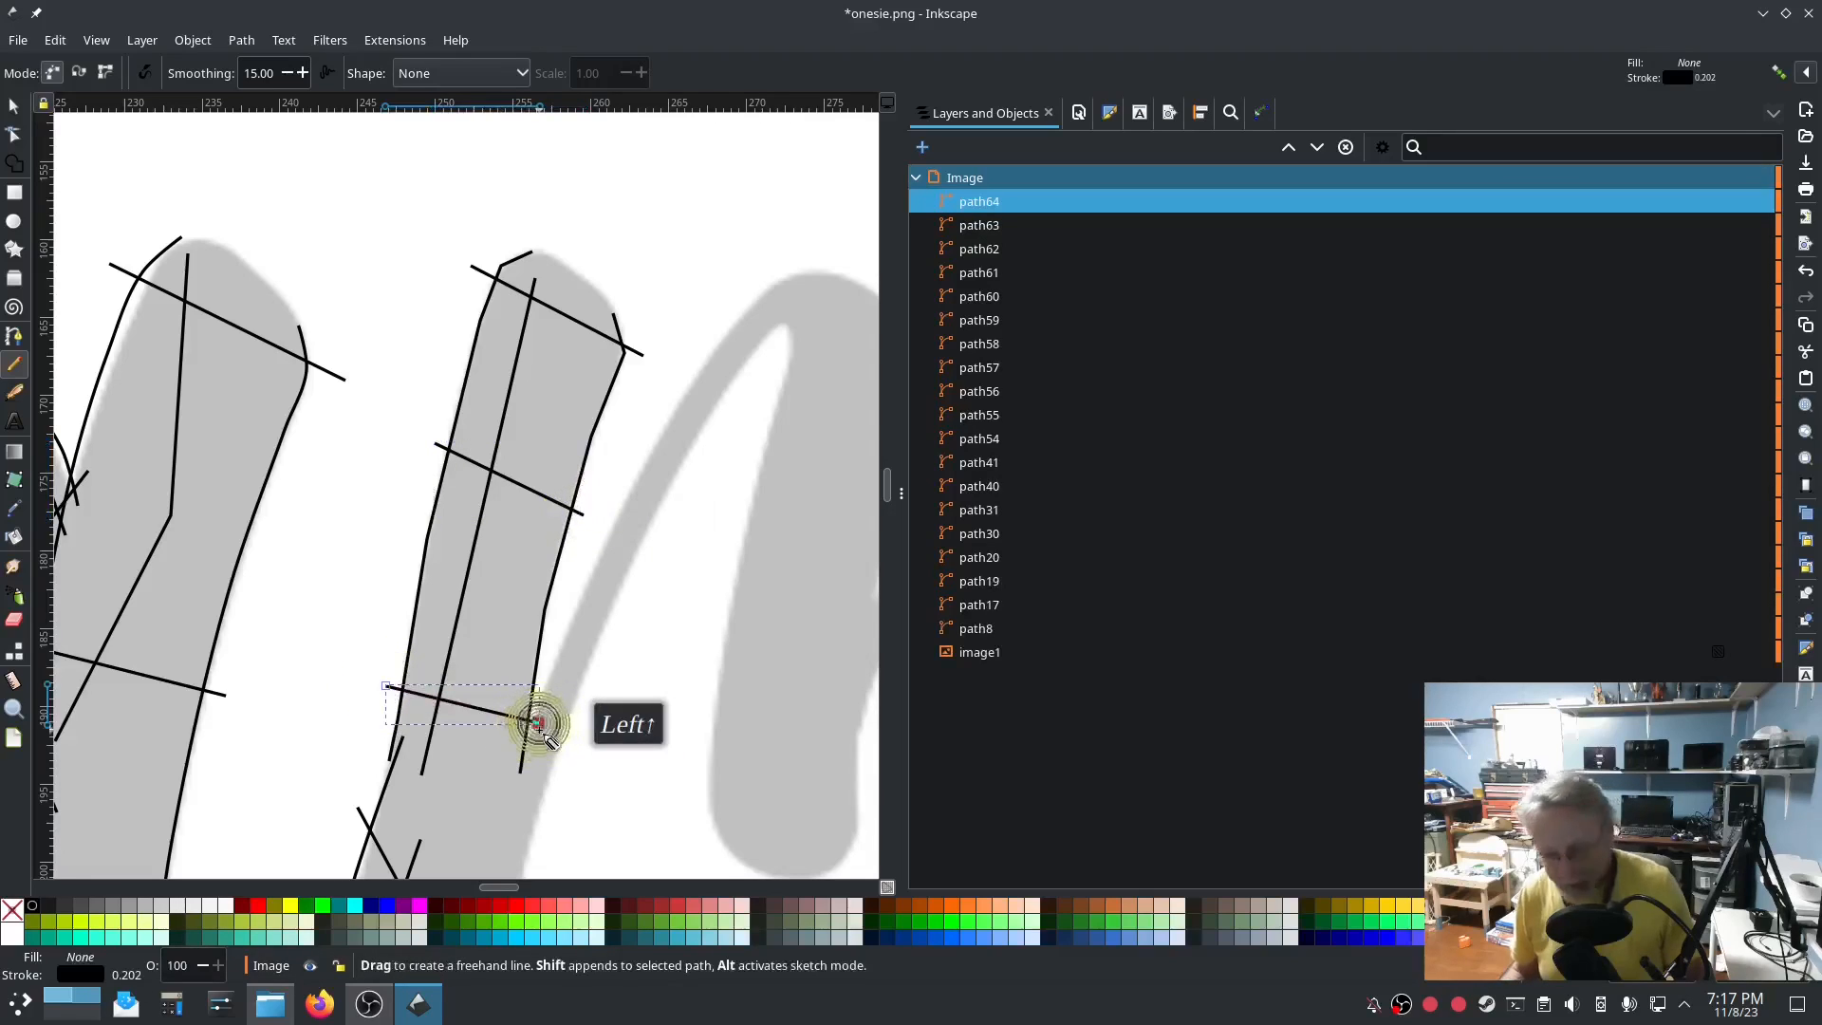
Check the recent paths in stitching order and combine the upper stem's outlines and crossing lines, path60 to path64, into one path.
click(1004, 368)
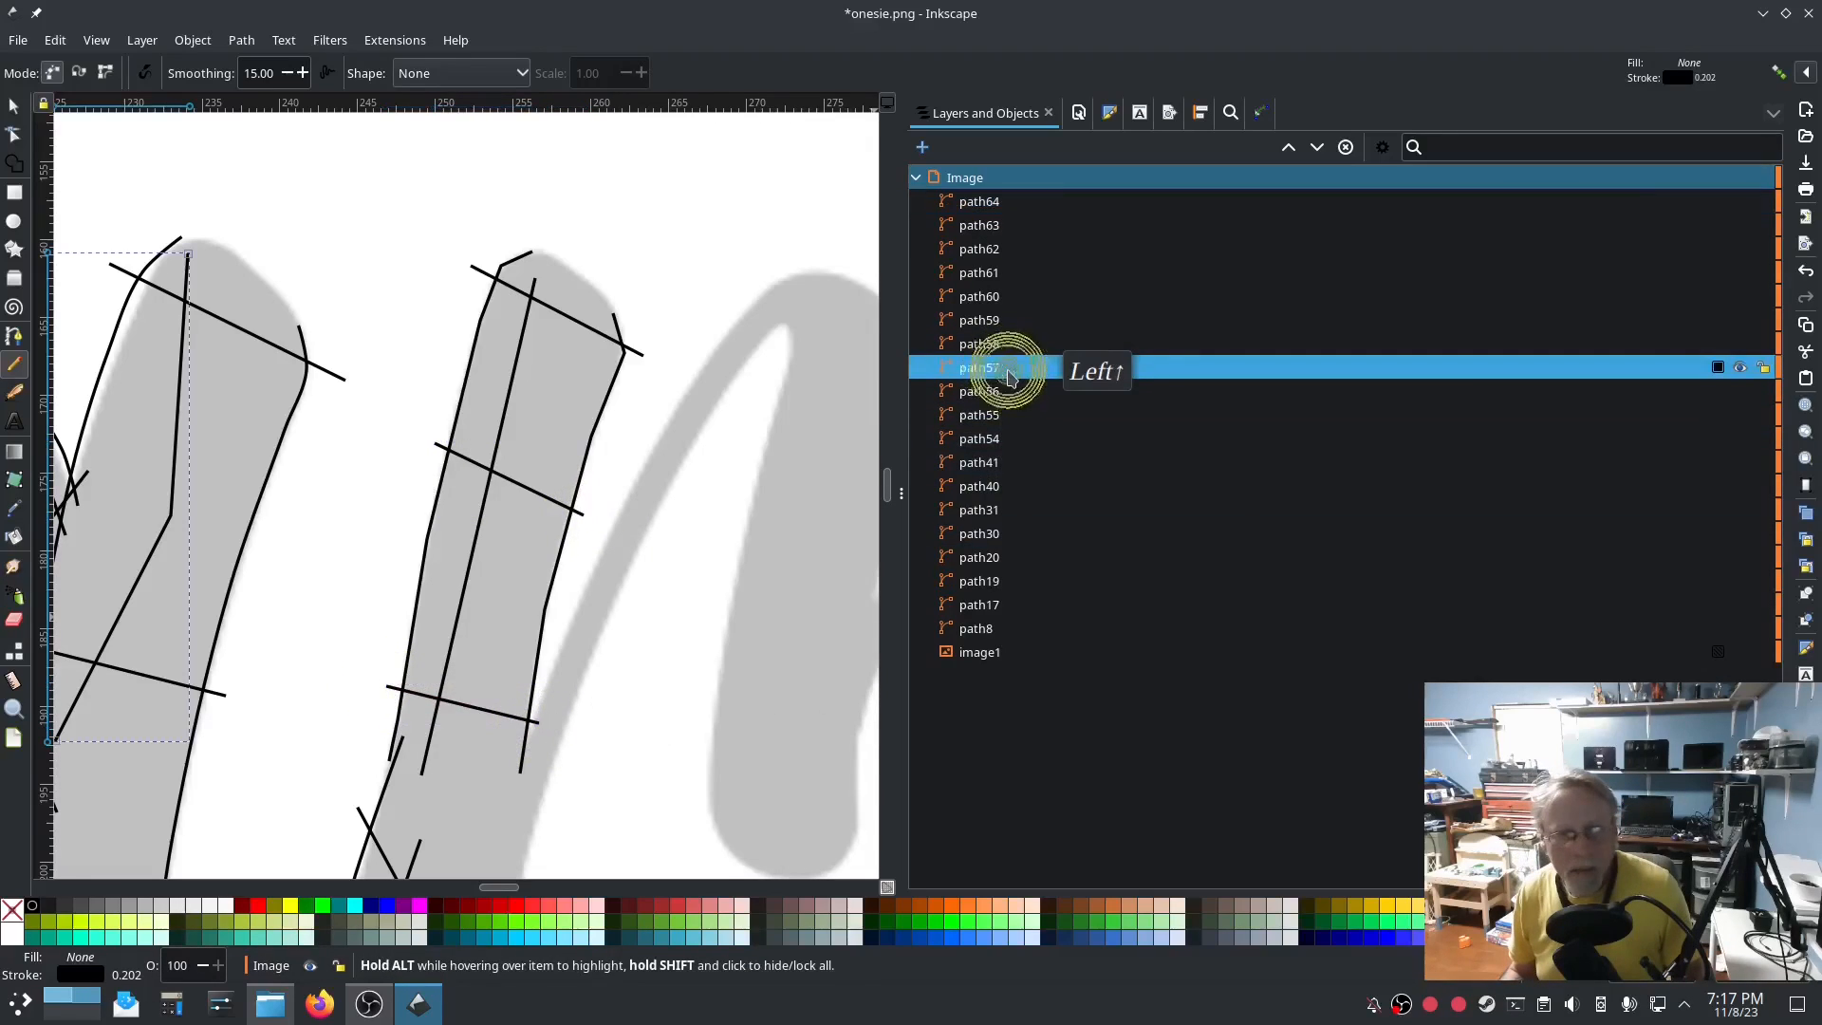
click(988, 344)
click(981, 320)
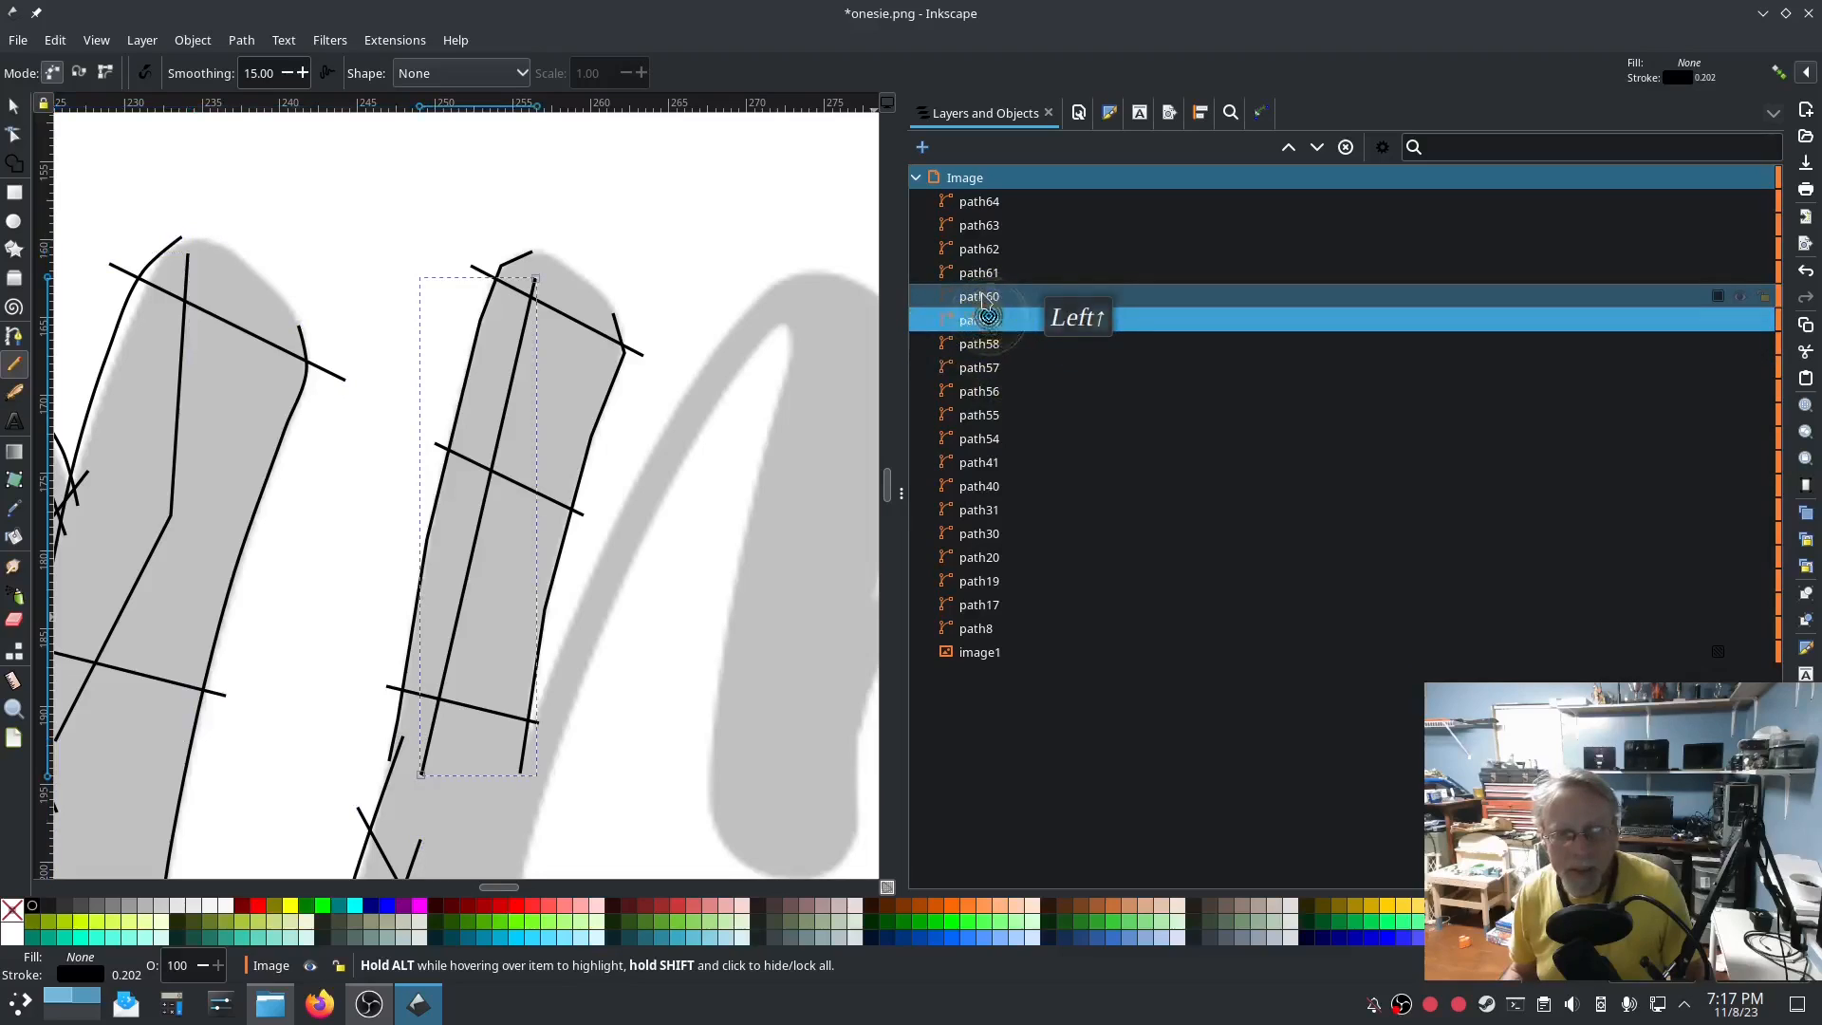
click(977, 294)
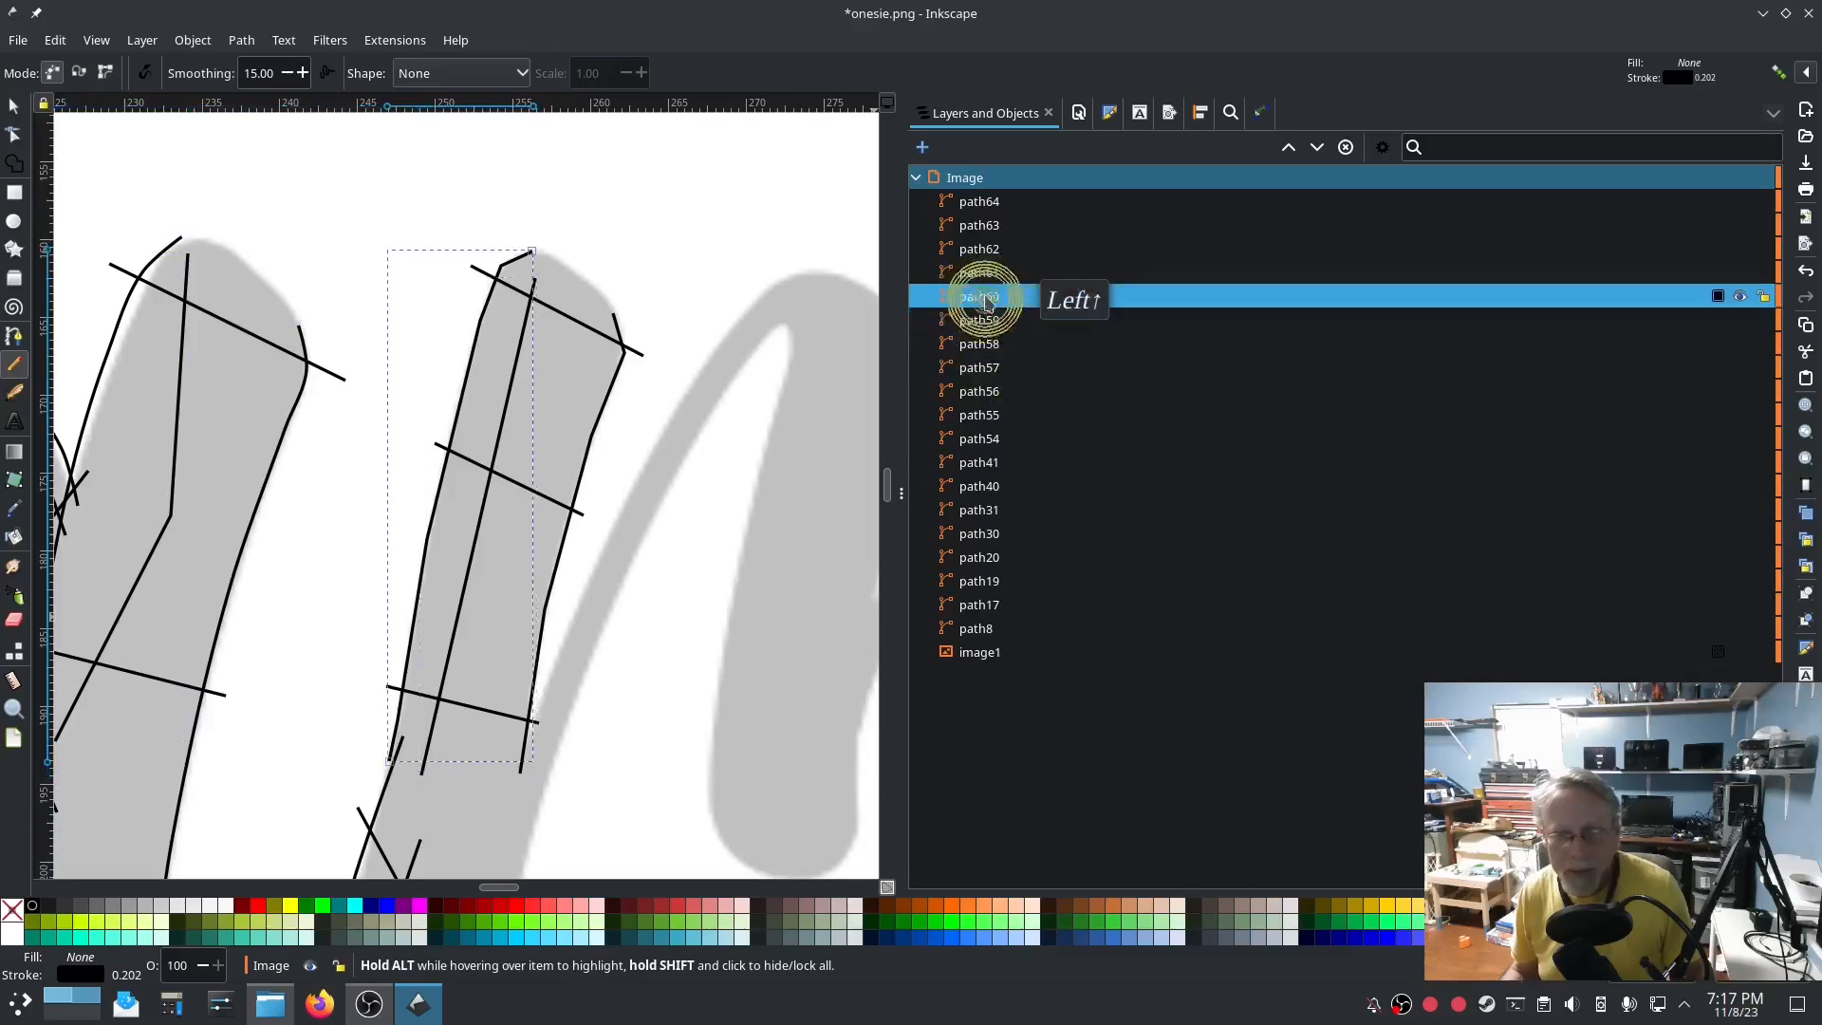
shift+click(978, 199)
key(ctrl+k)
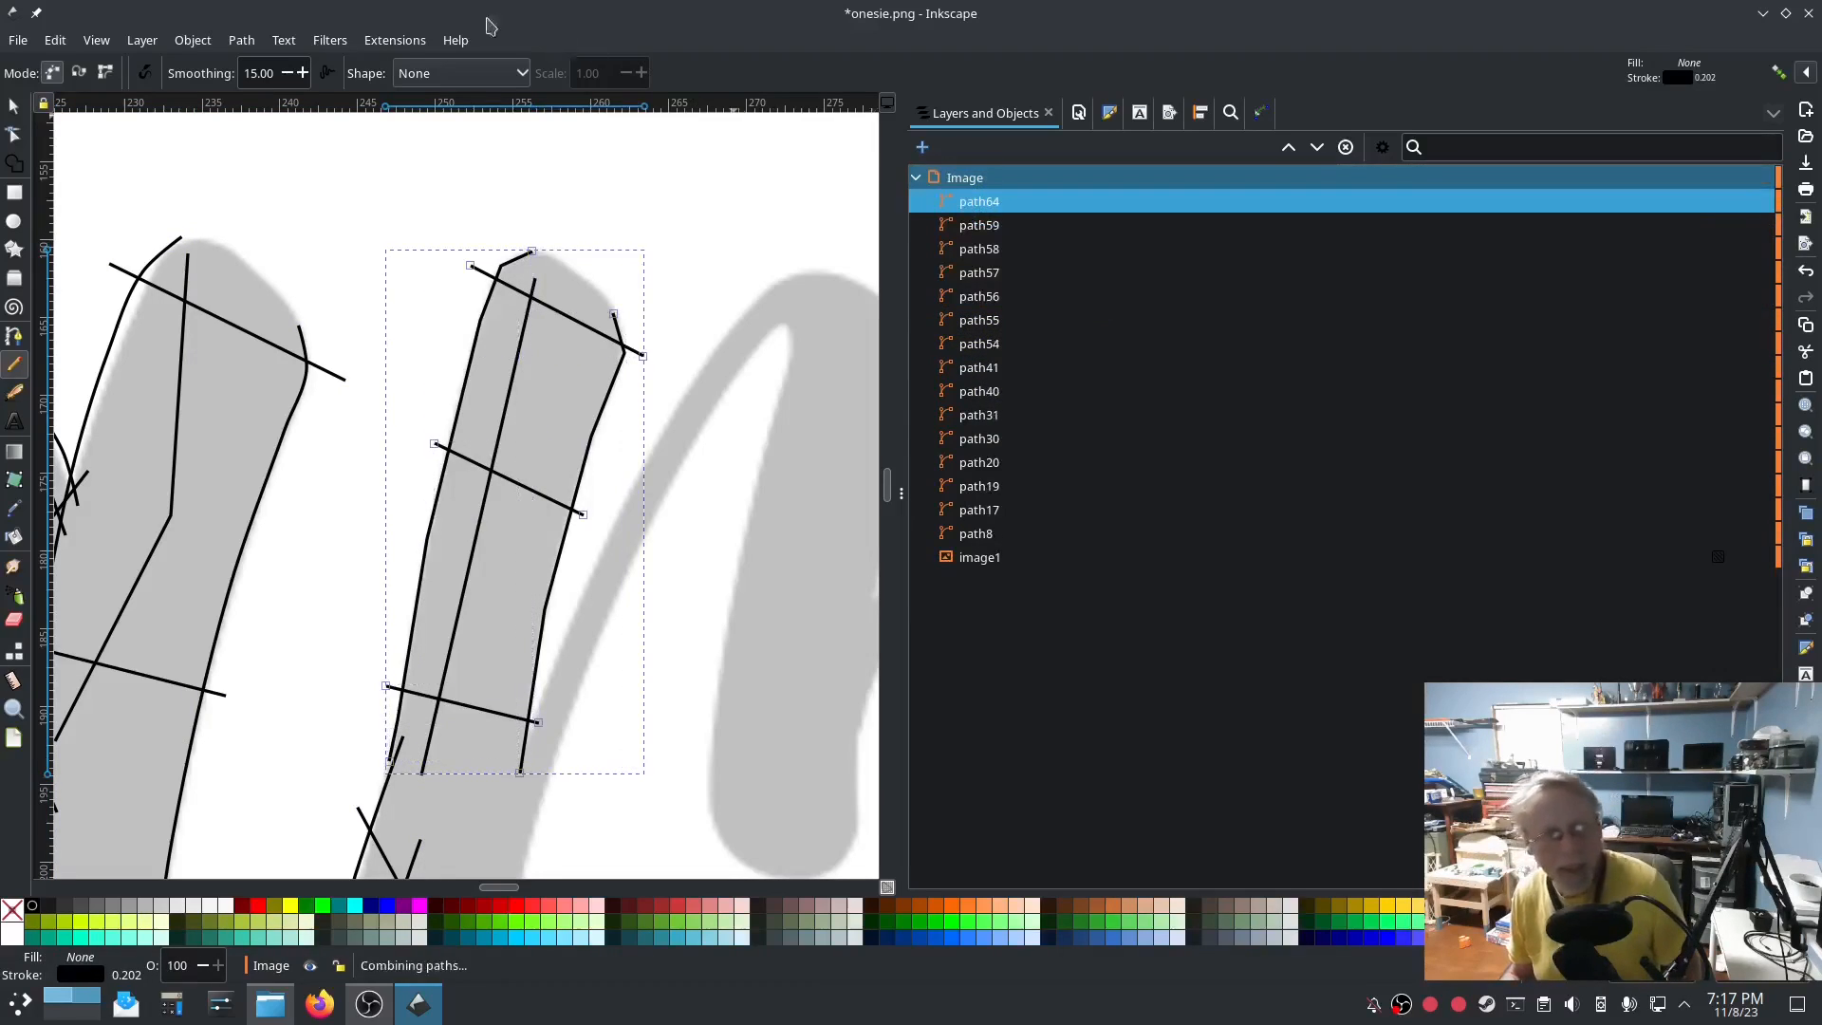
Set the combined upper stem path as a custom satin column in the Ink/Stitch Params, preview its stitches and apply.
click(403, 41)
mouse_move(569, 287)
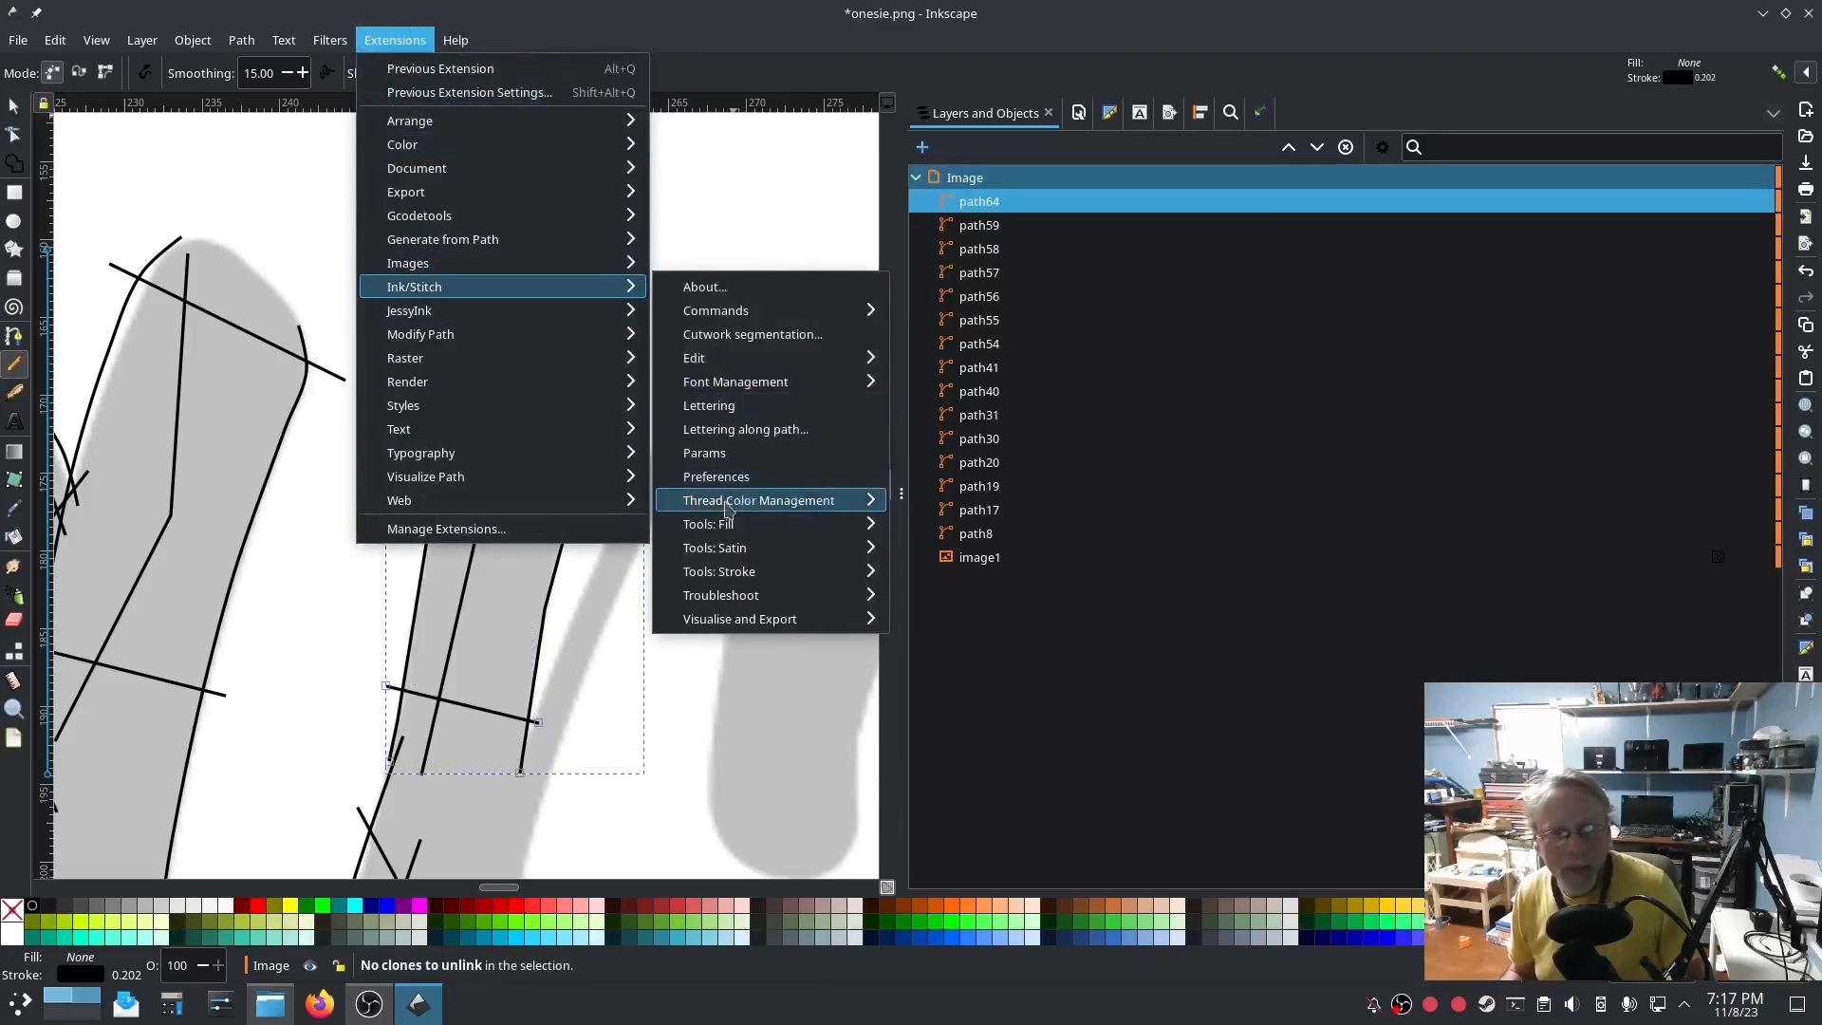
click(714, 453)
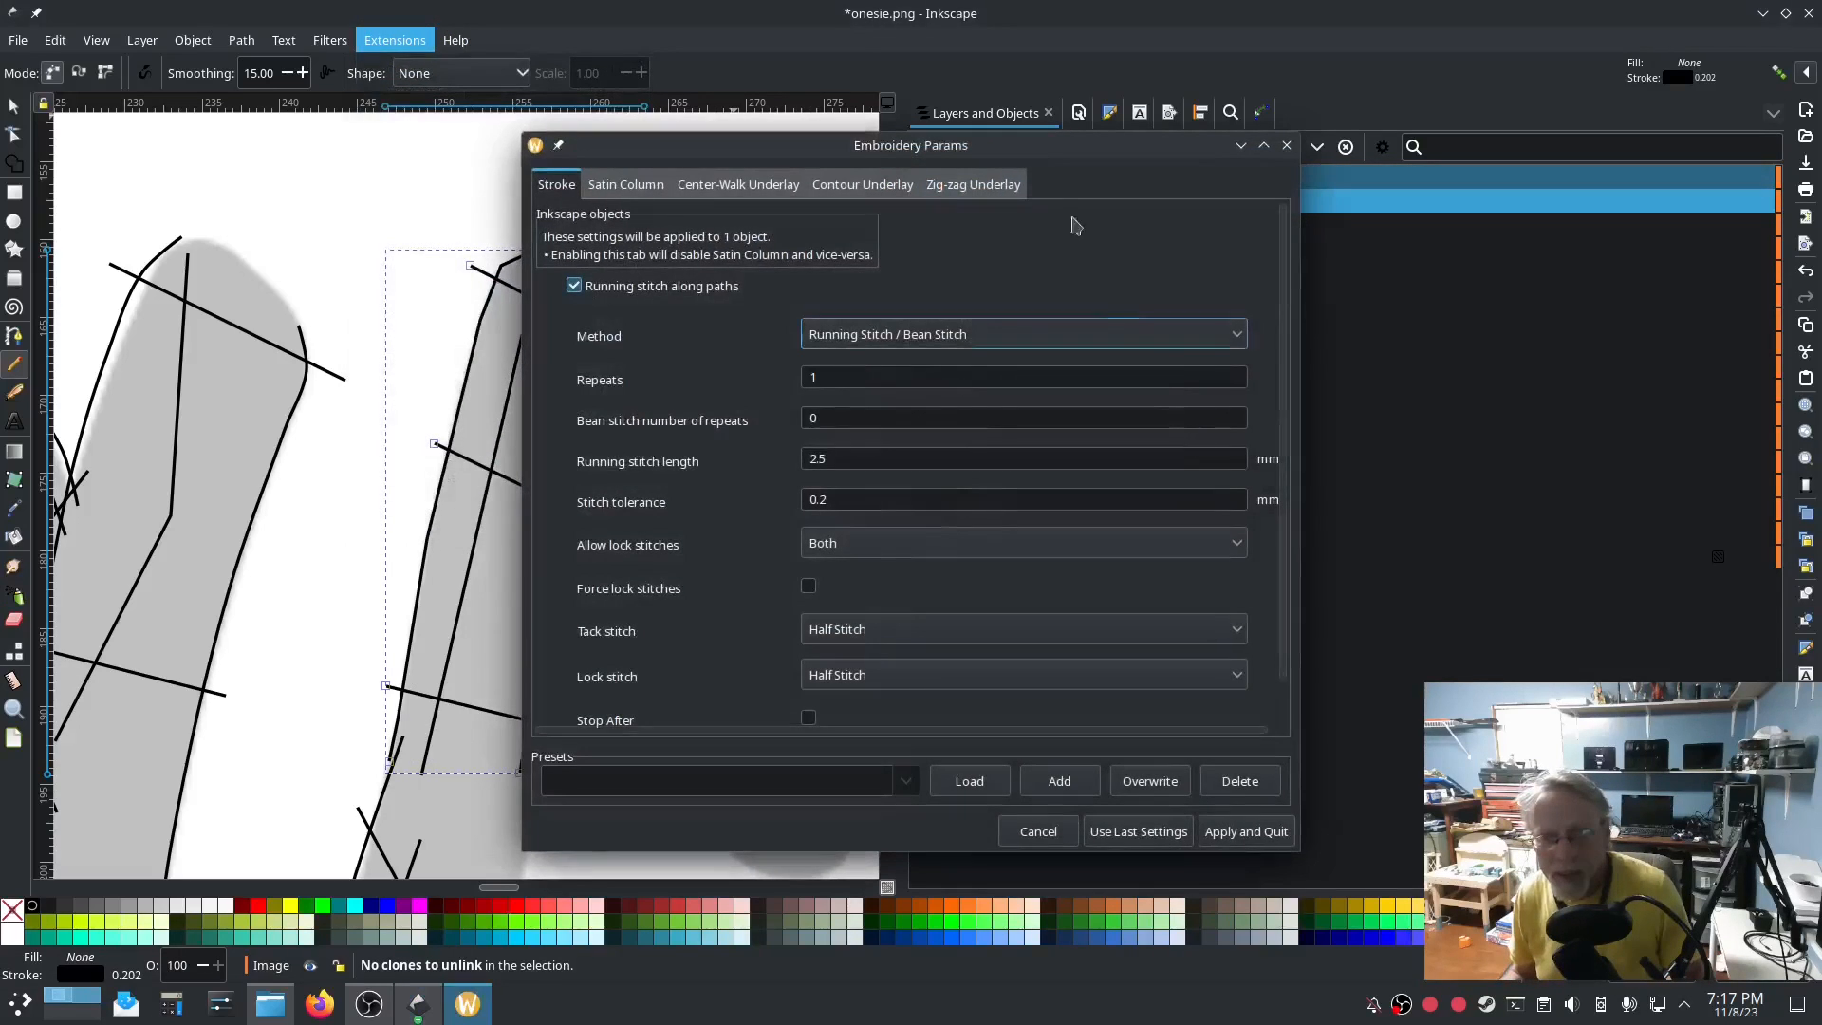
drag(1015, 151, 387, 144)
click(157, 179)
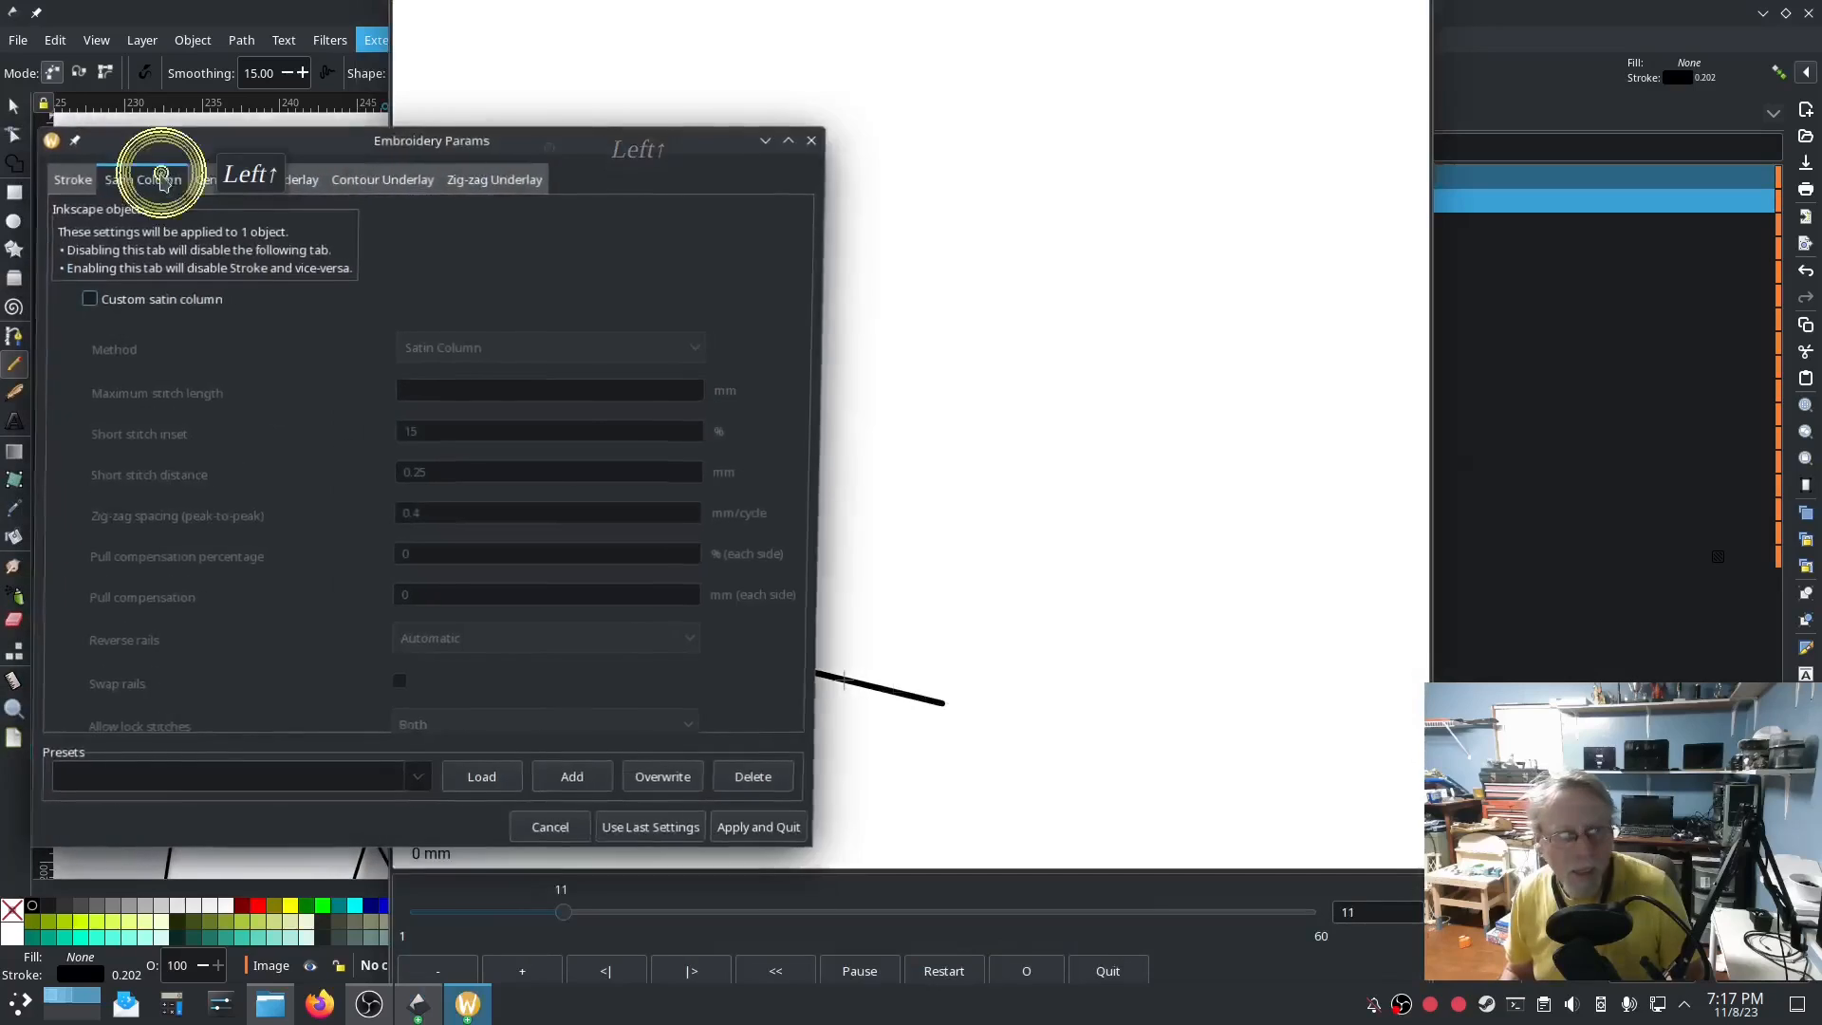
click(113, 299)
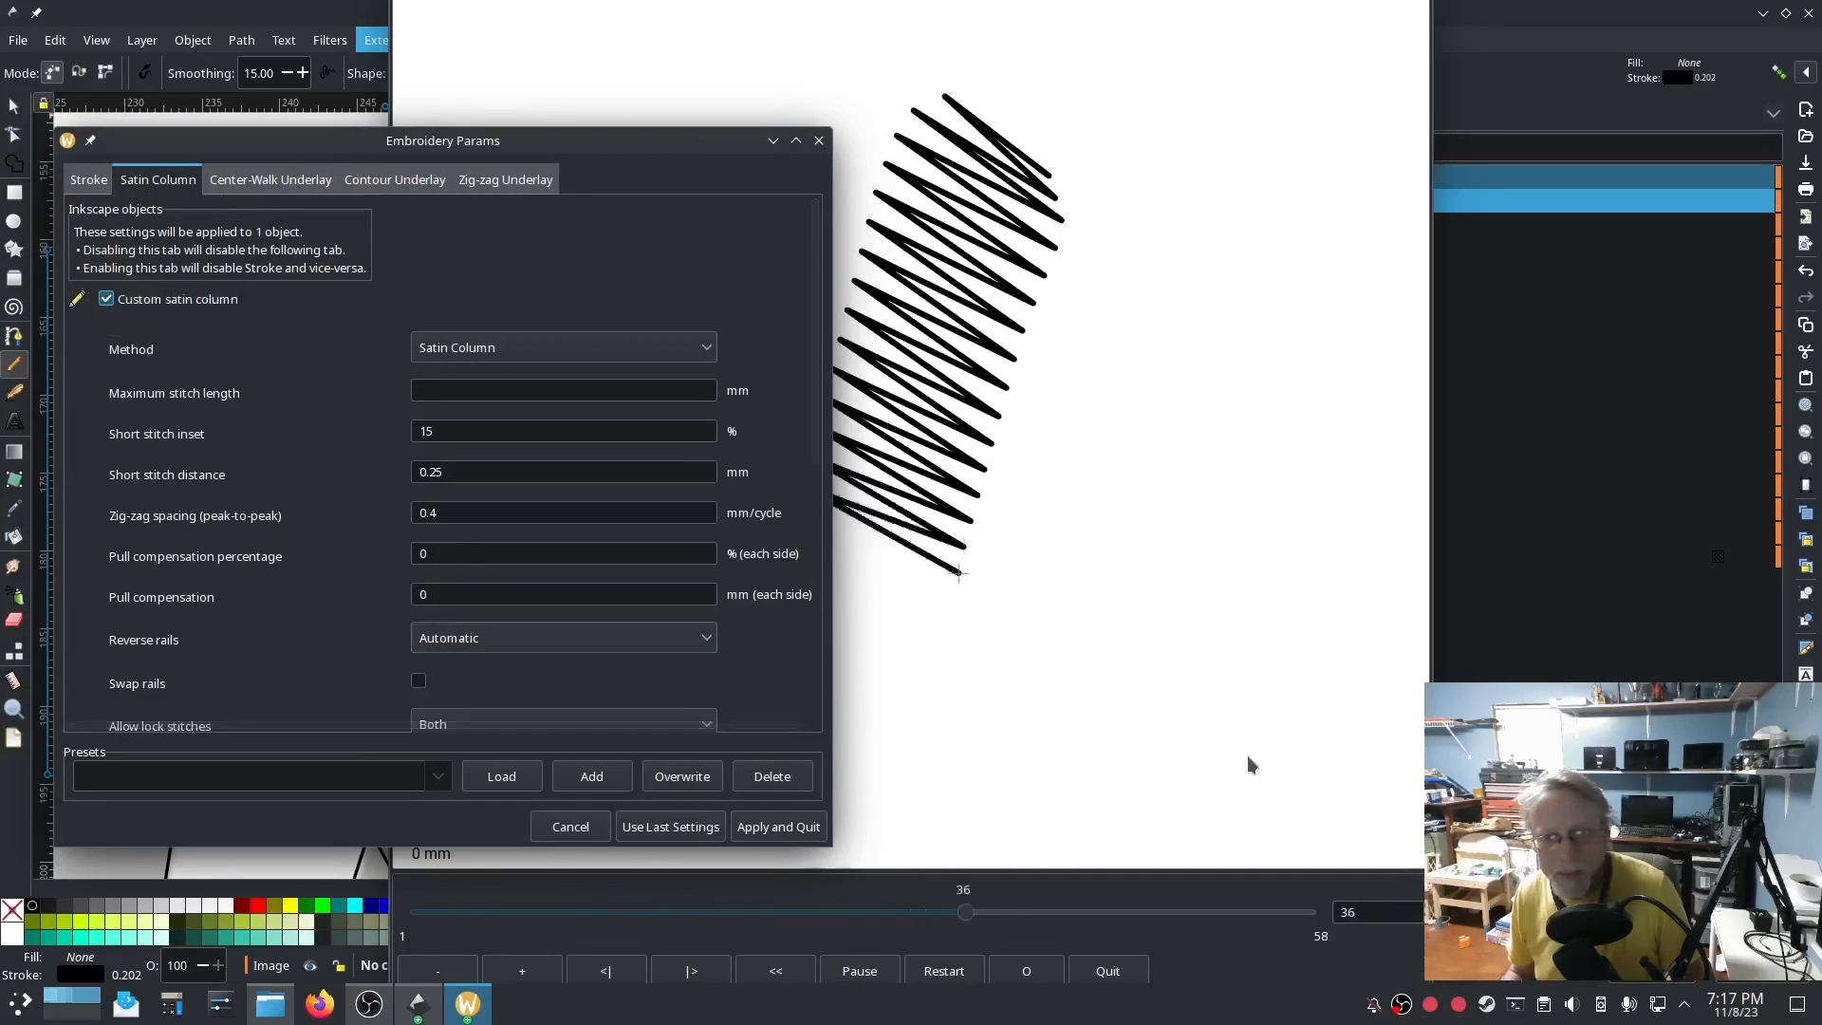
click(1249, 763)
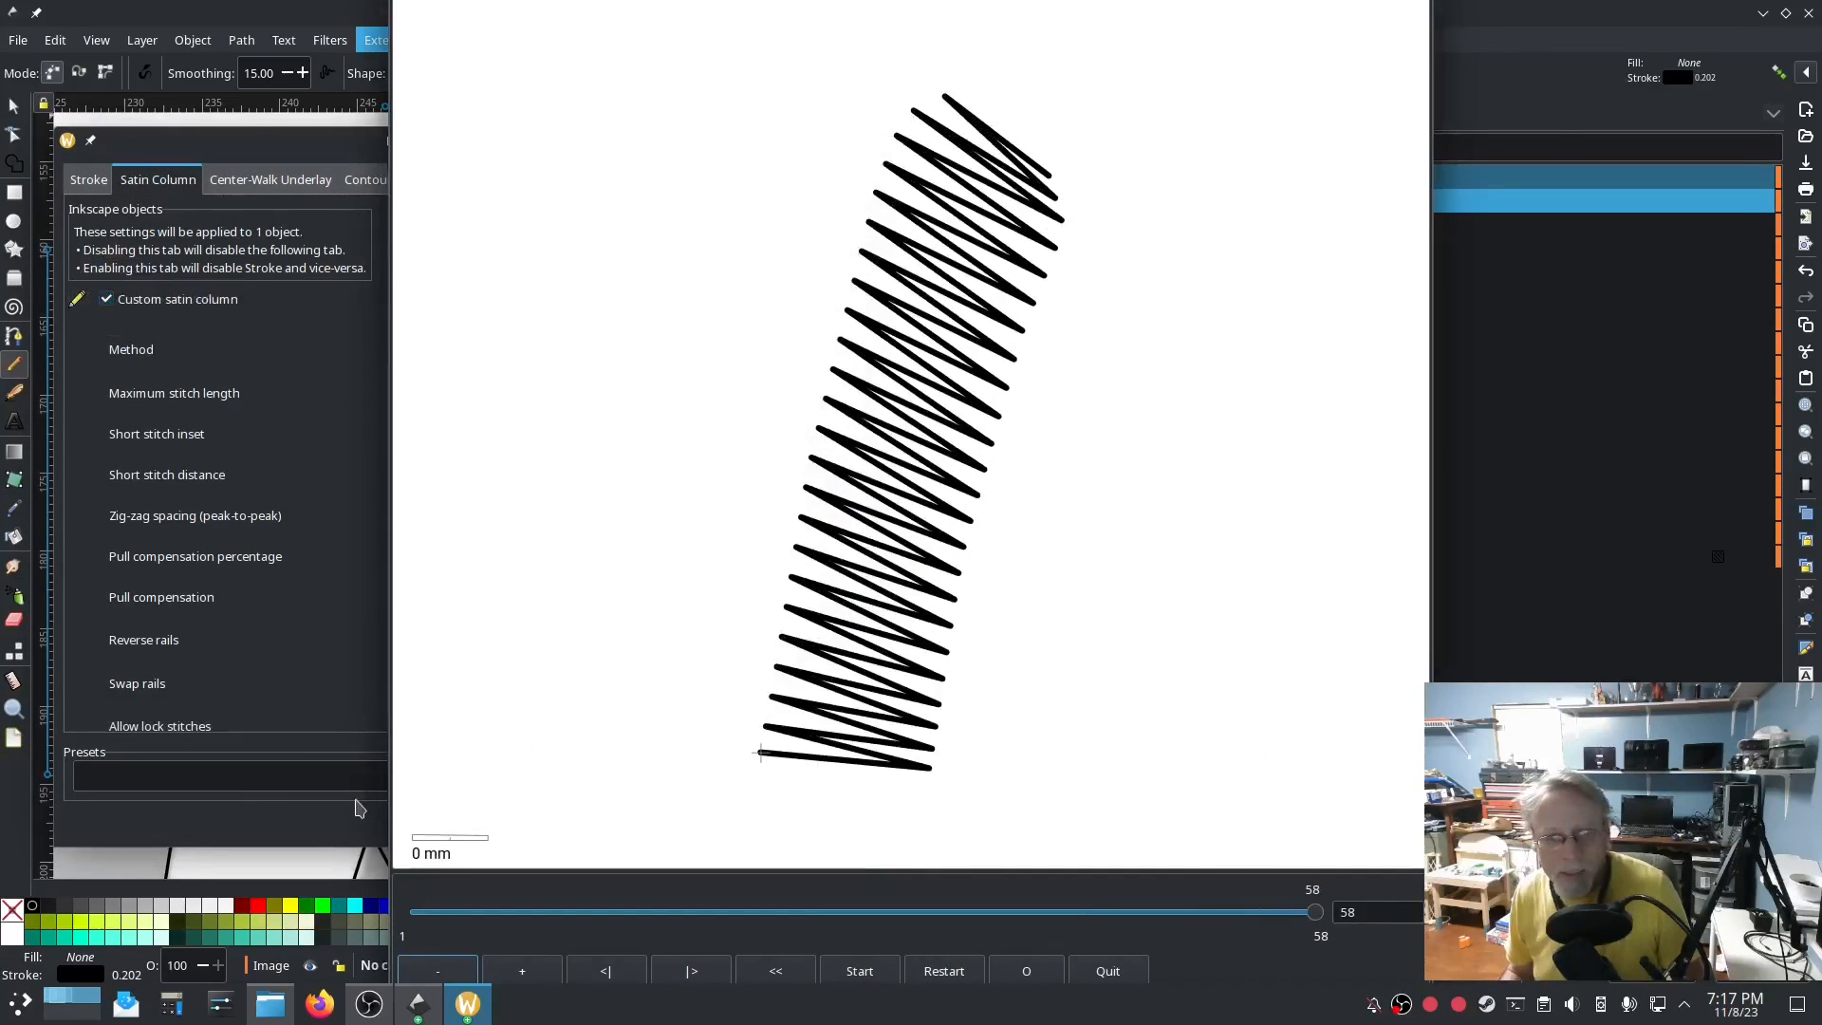
click(332, 832)
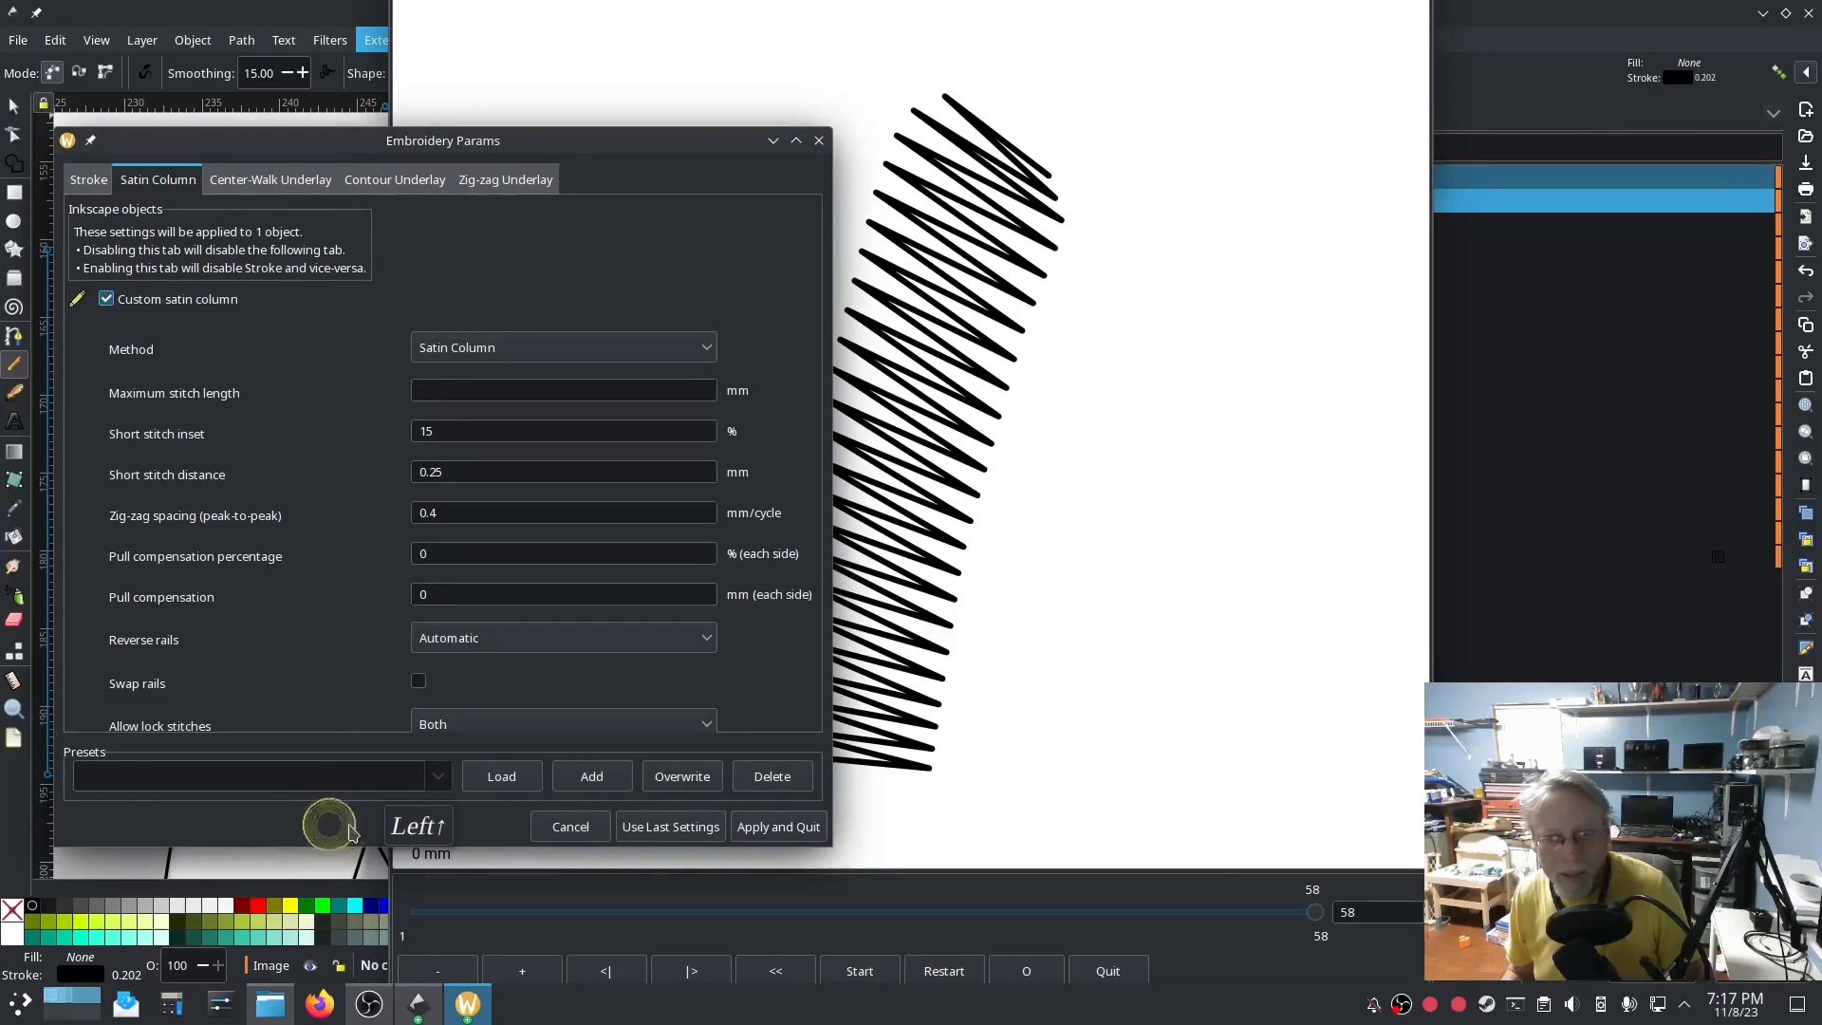
click(754, 828)
Draw a straight line from the lower end of the upper stem section to the rounded bottom of the m's first stem.
scroll(582, 700, down, 5)
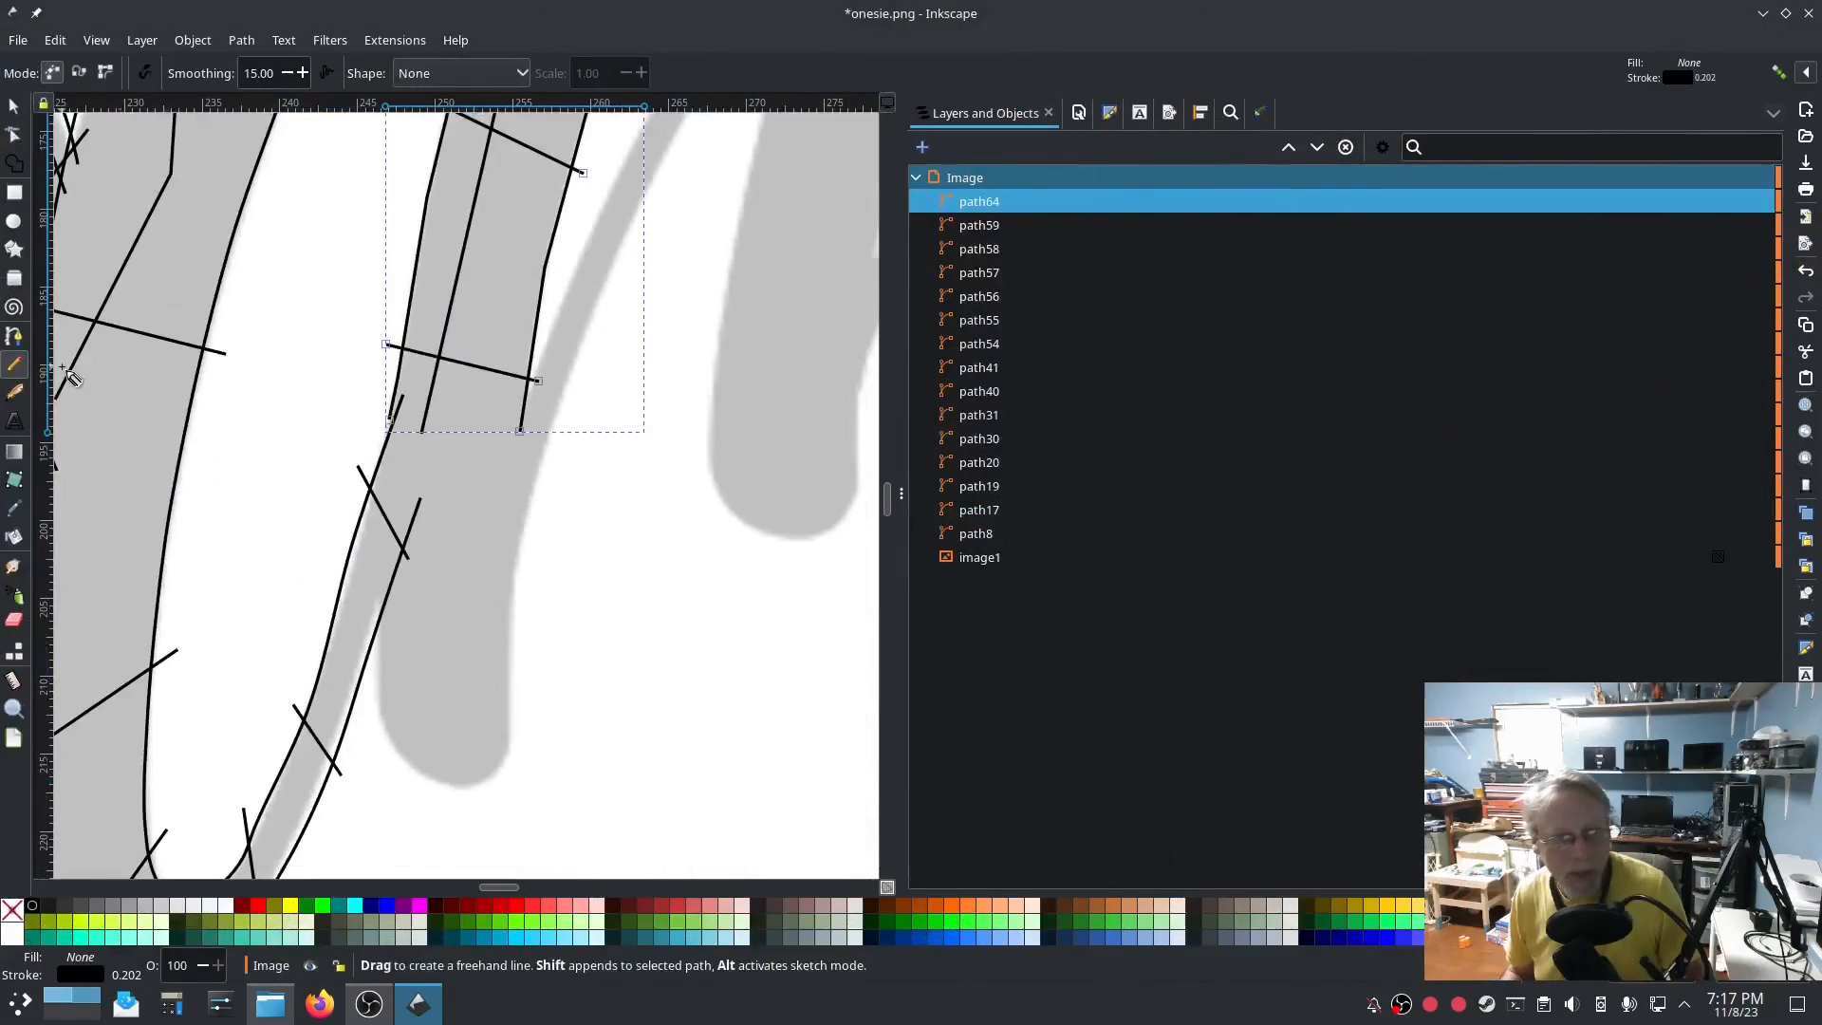
click(14, 335)
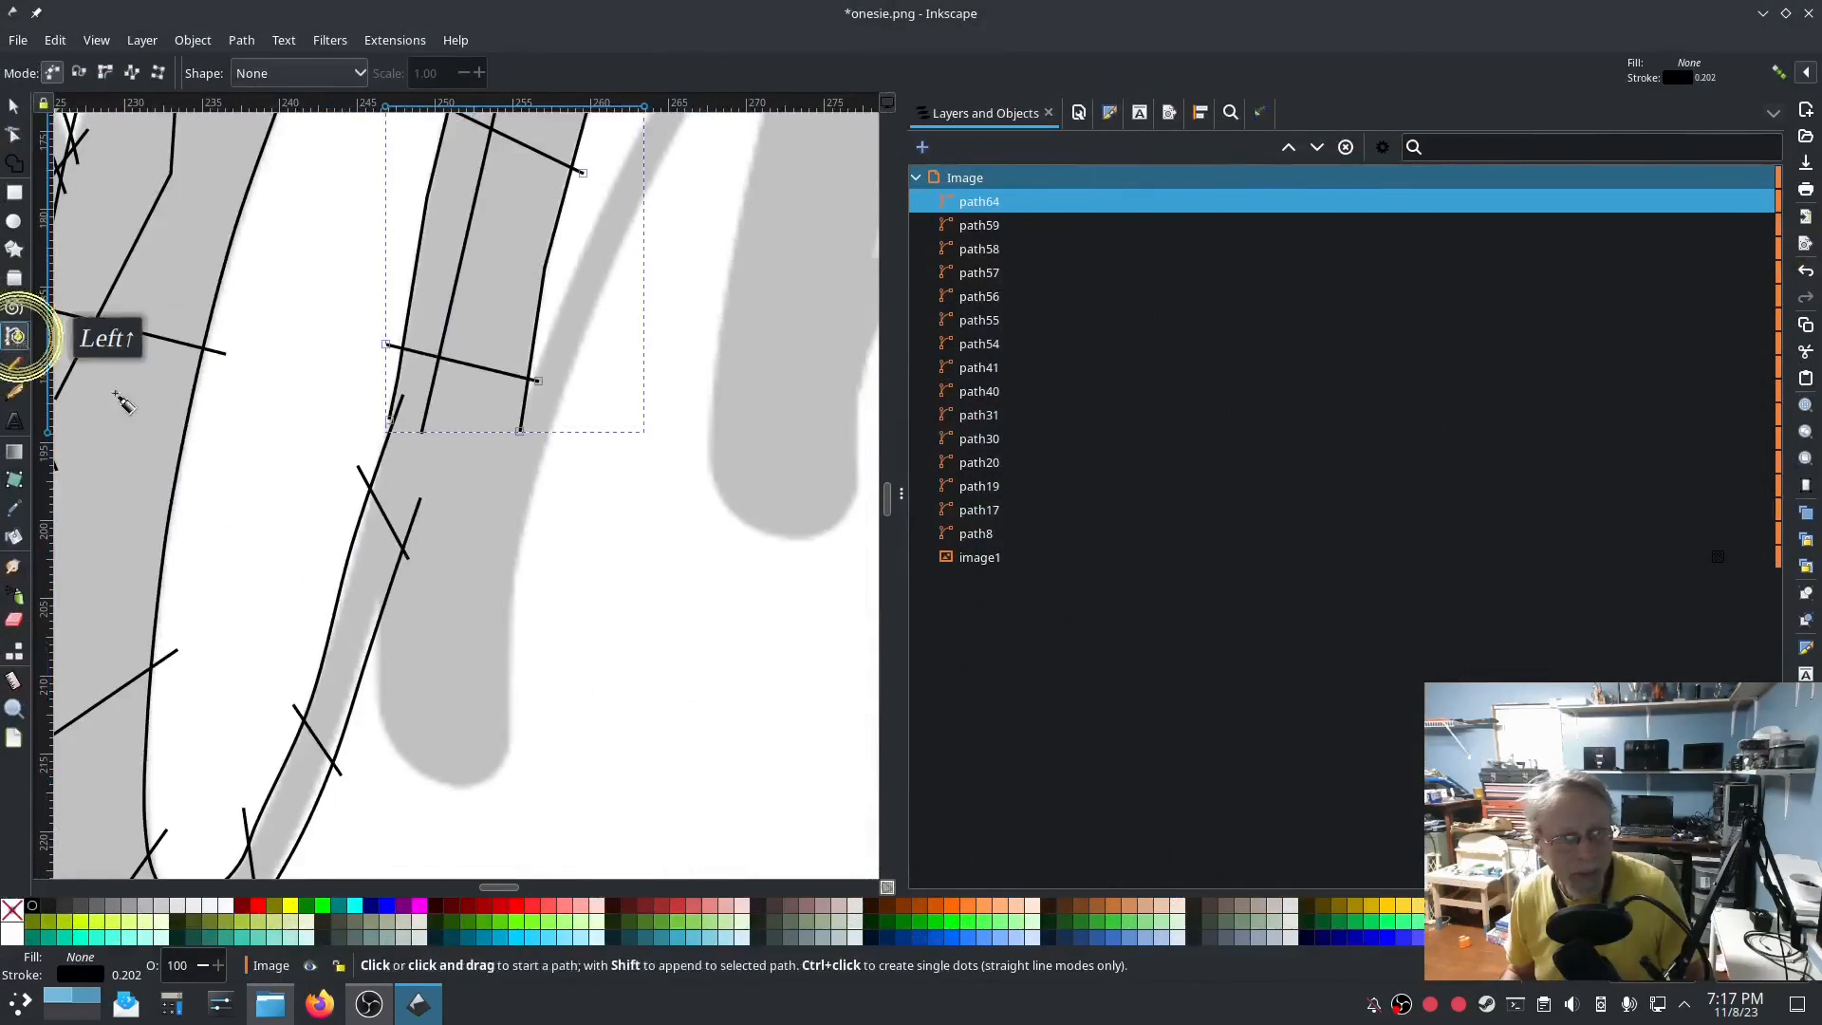
click(405, 427)
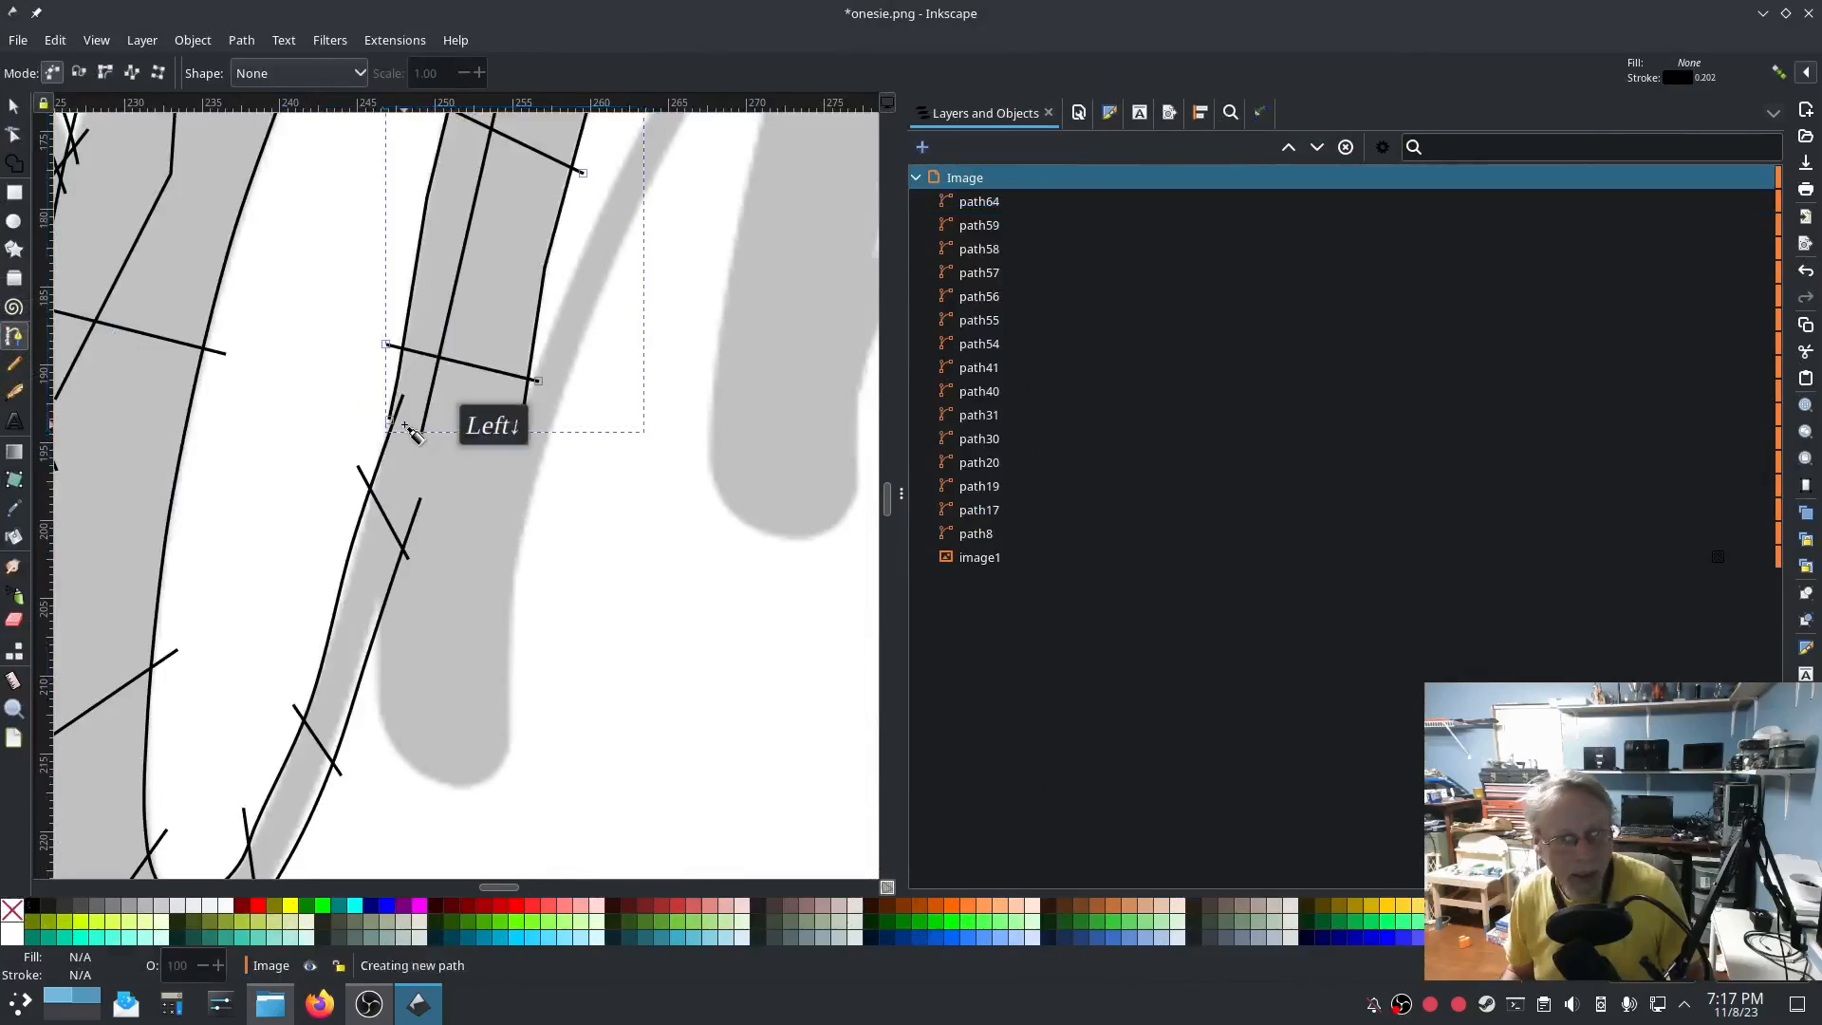
double_click(490, 760)
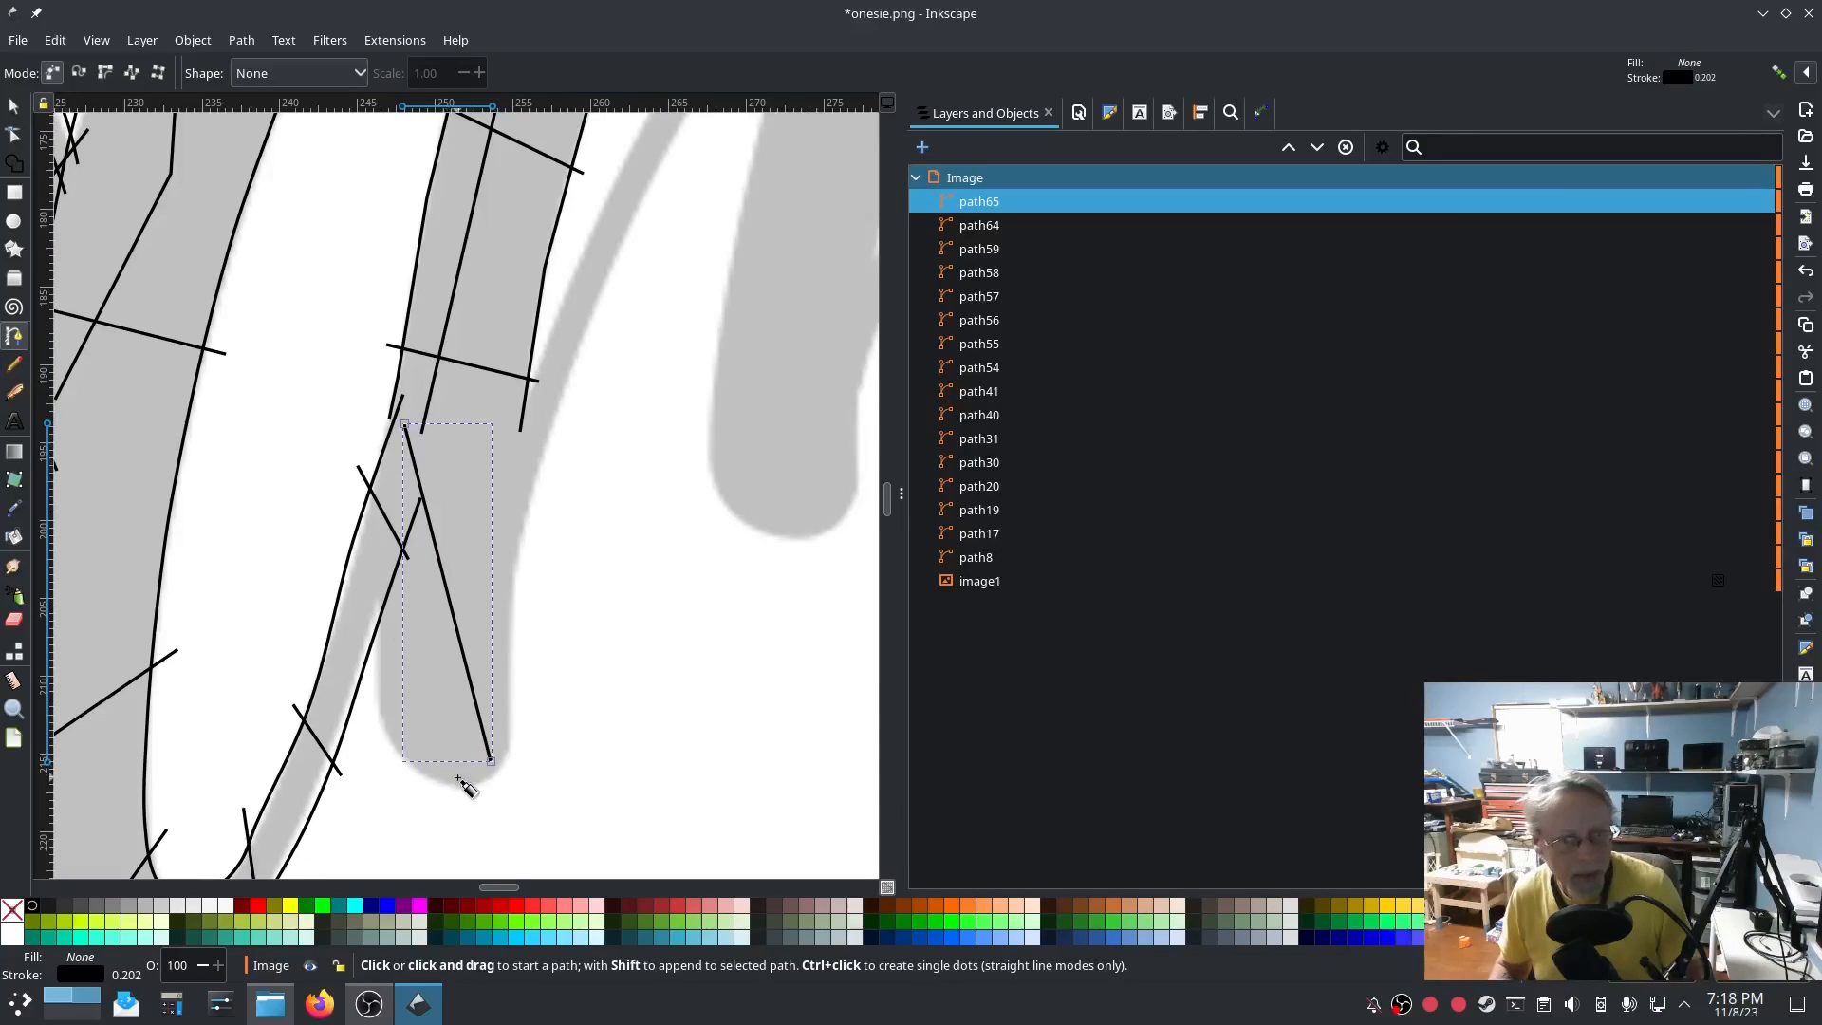
Trace the right edge of the m's lower first stem from its rounded bottom up to the end of the upper section.
click(492, 774)
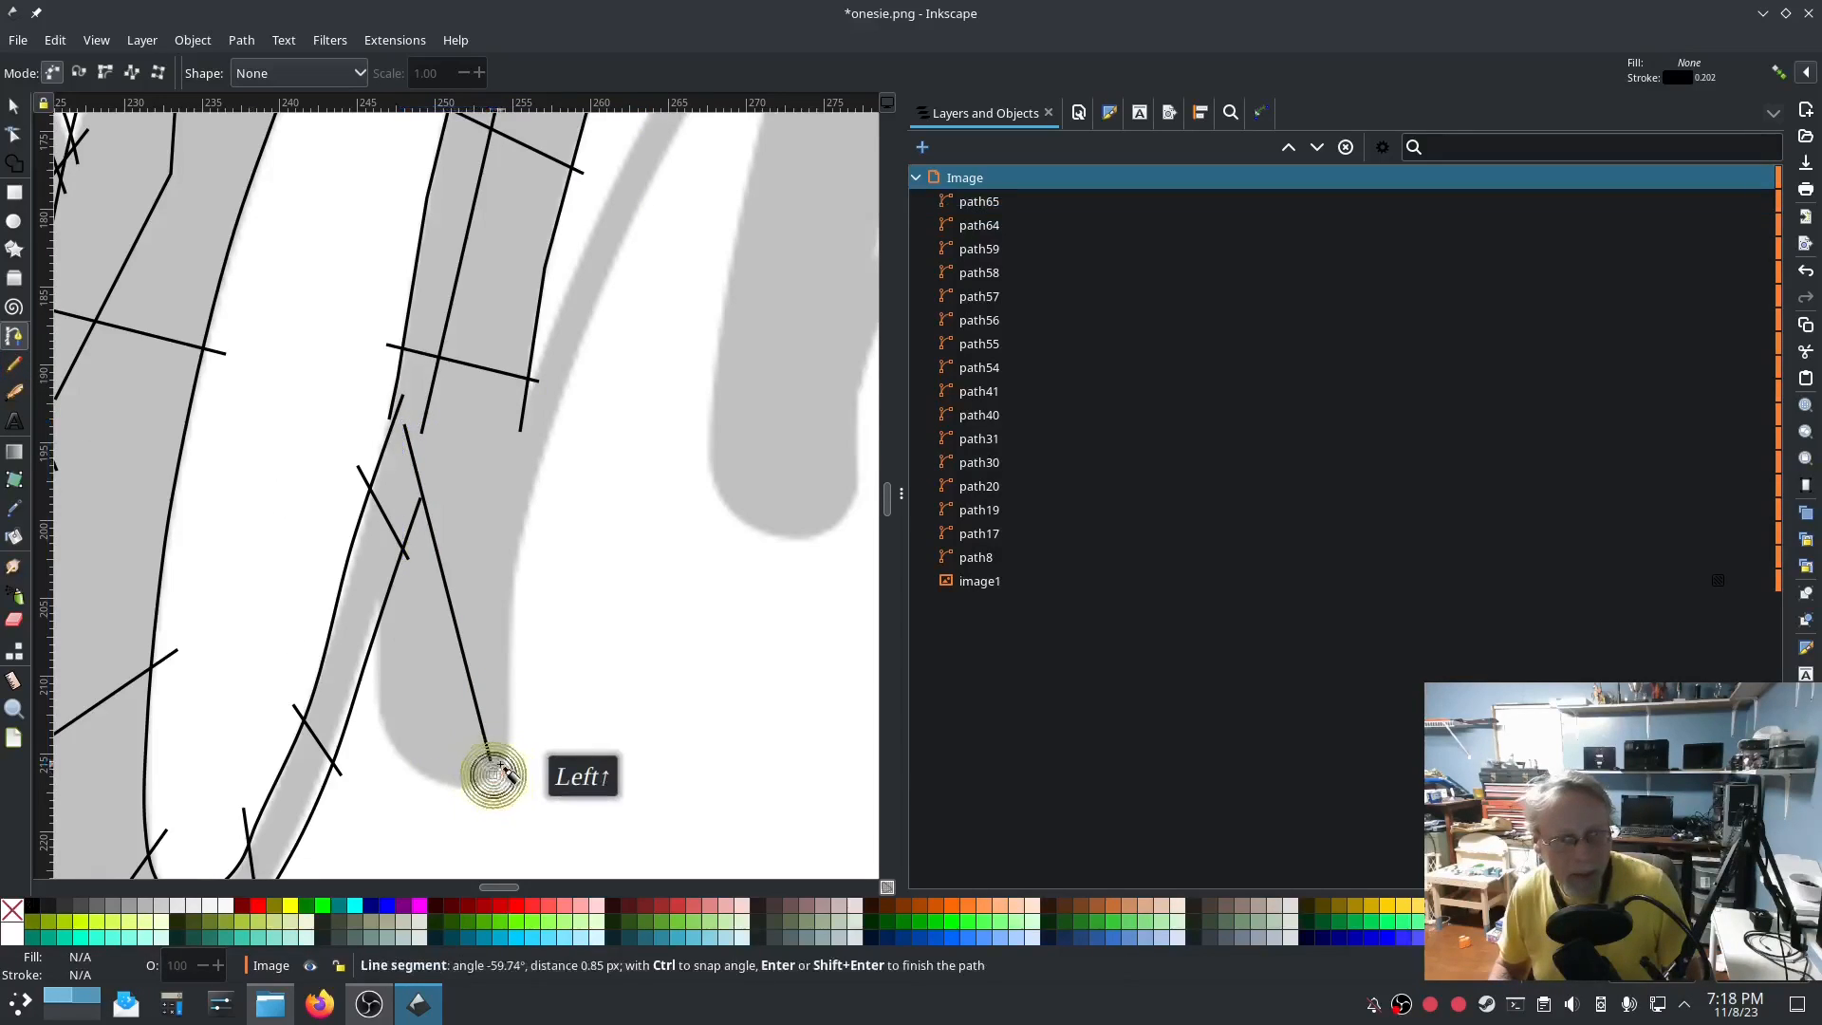
click(510, 754)
click(508, 718)
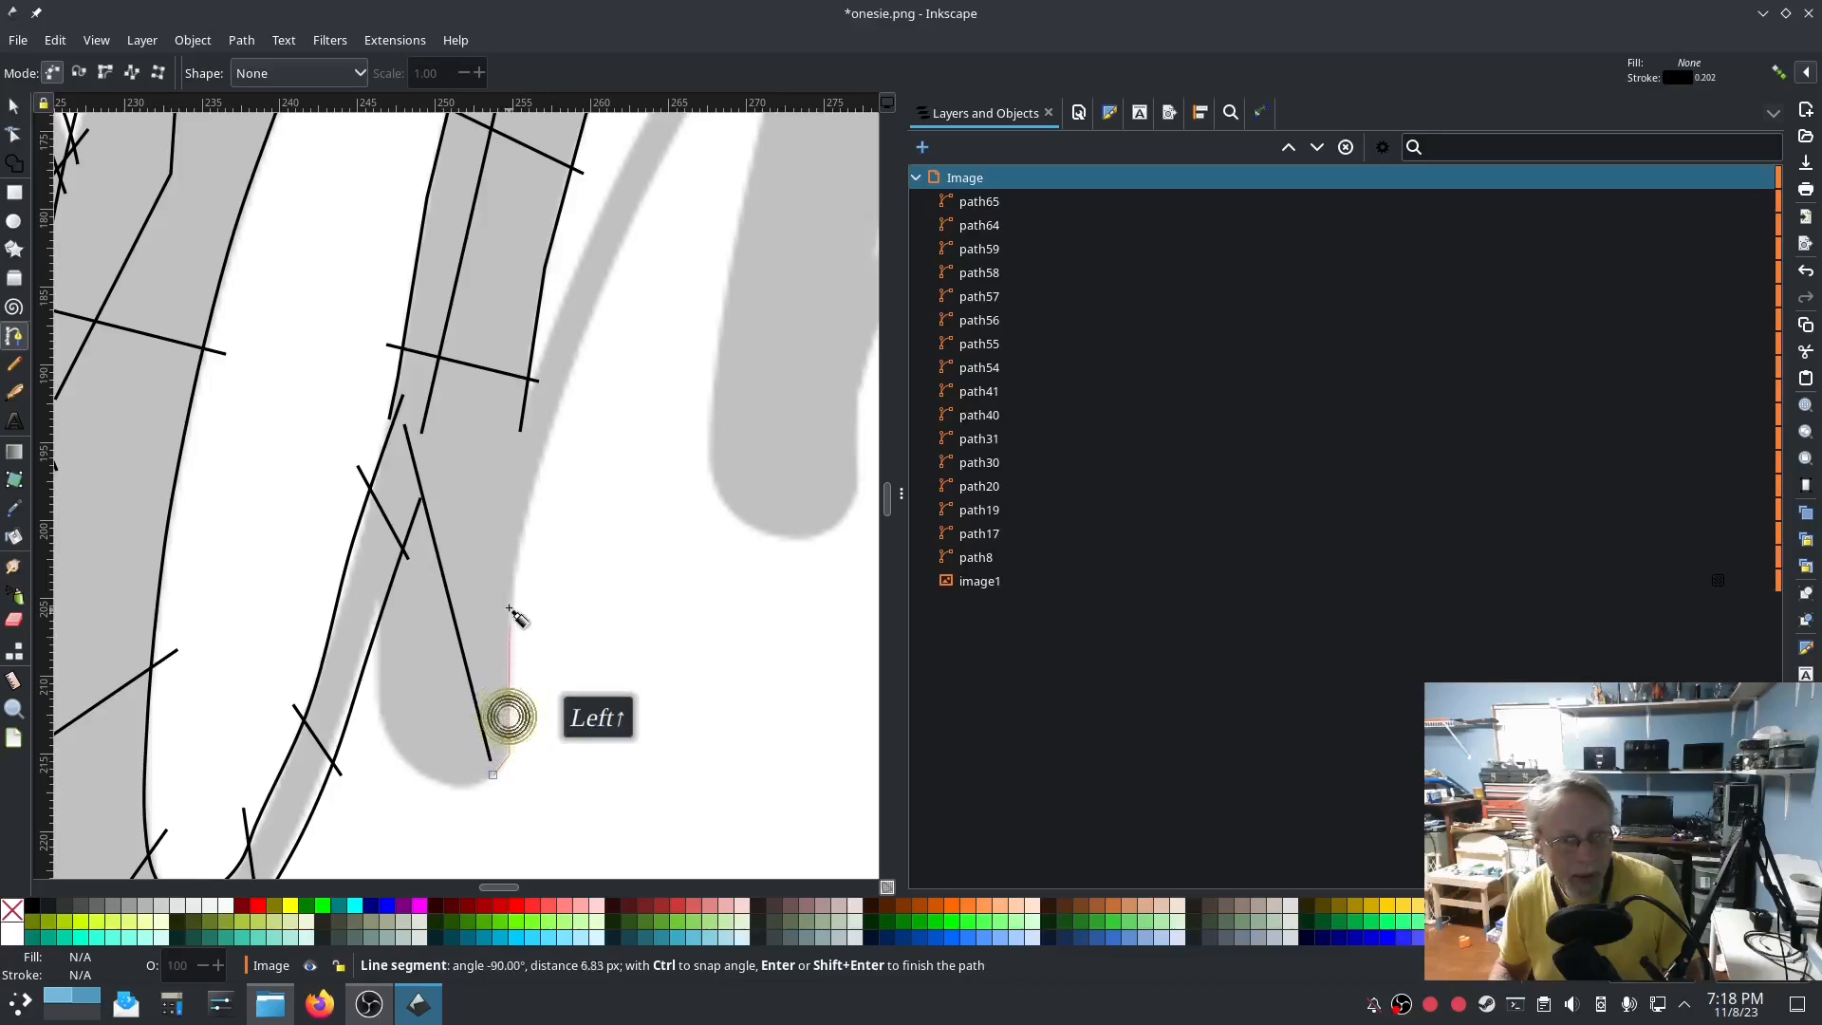
click(512, 592)
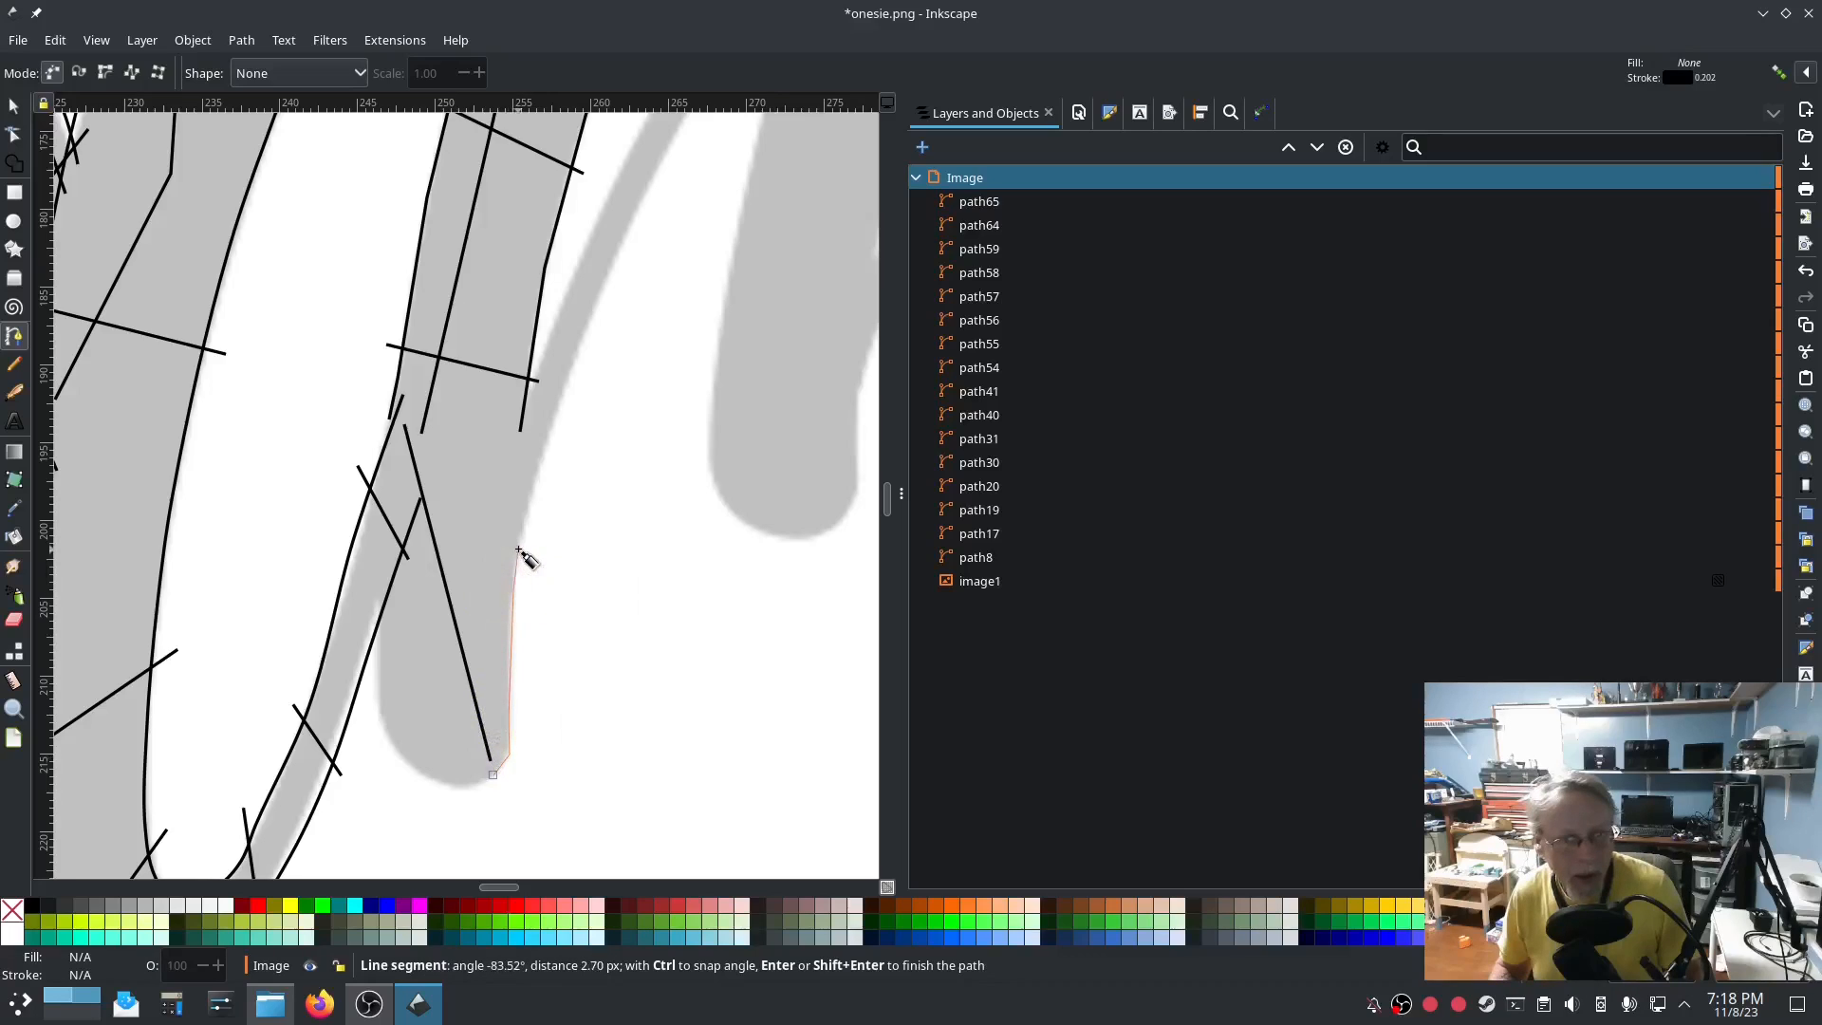
click(517, 547)
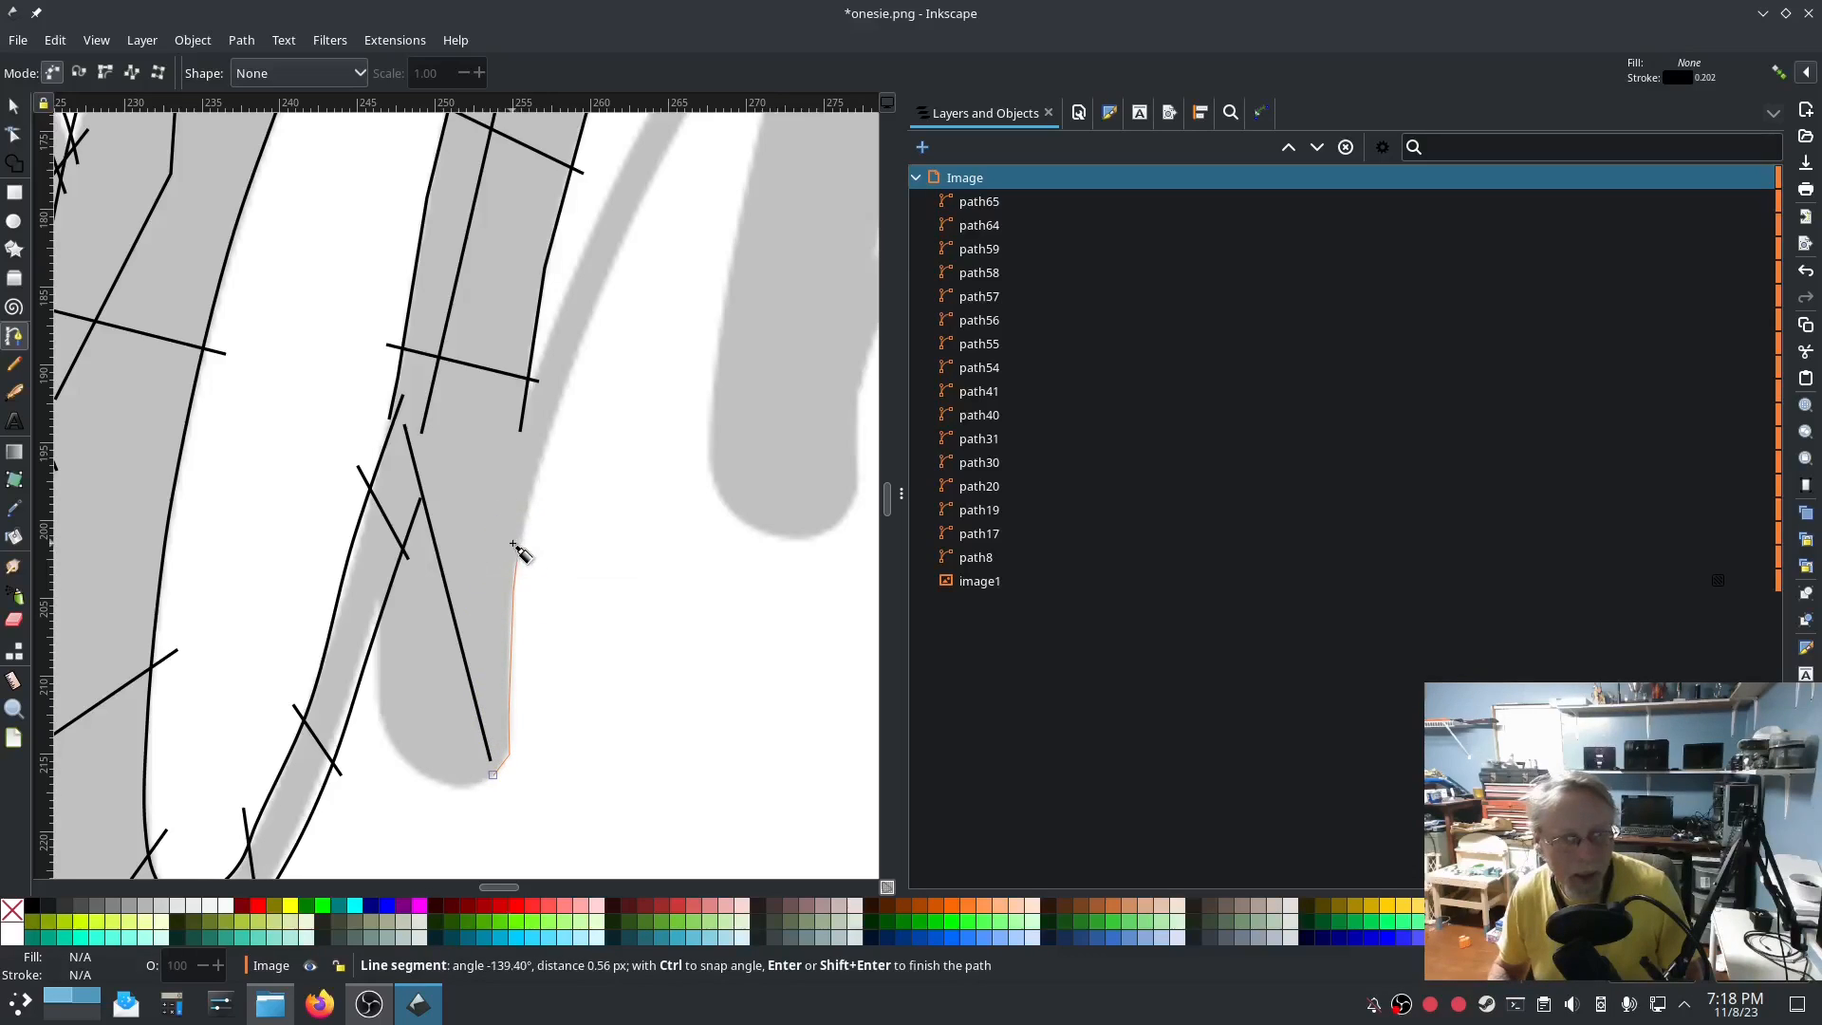
click(524, 406)
key(Return)
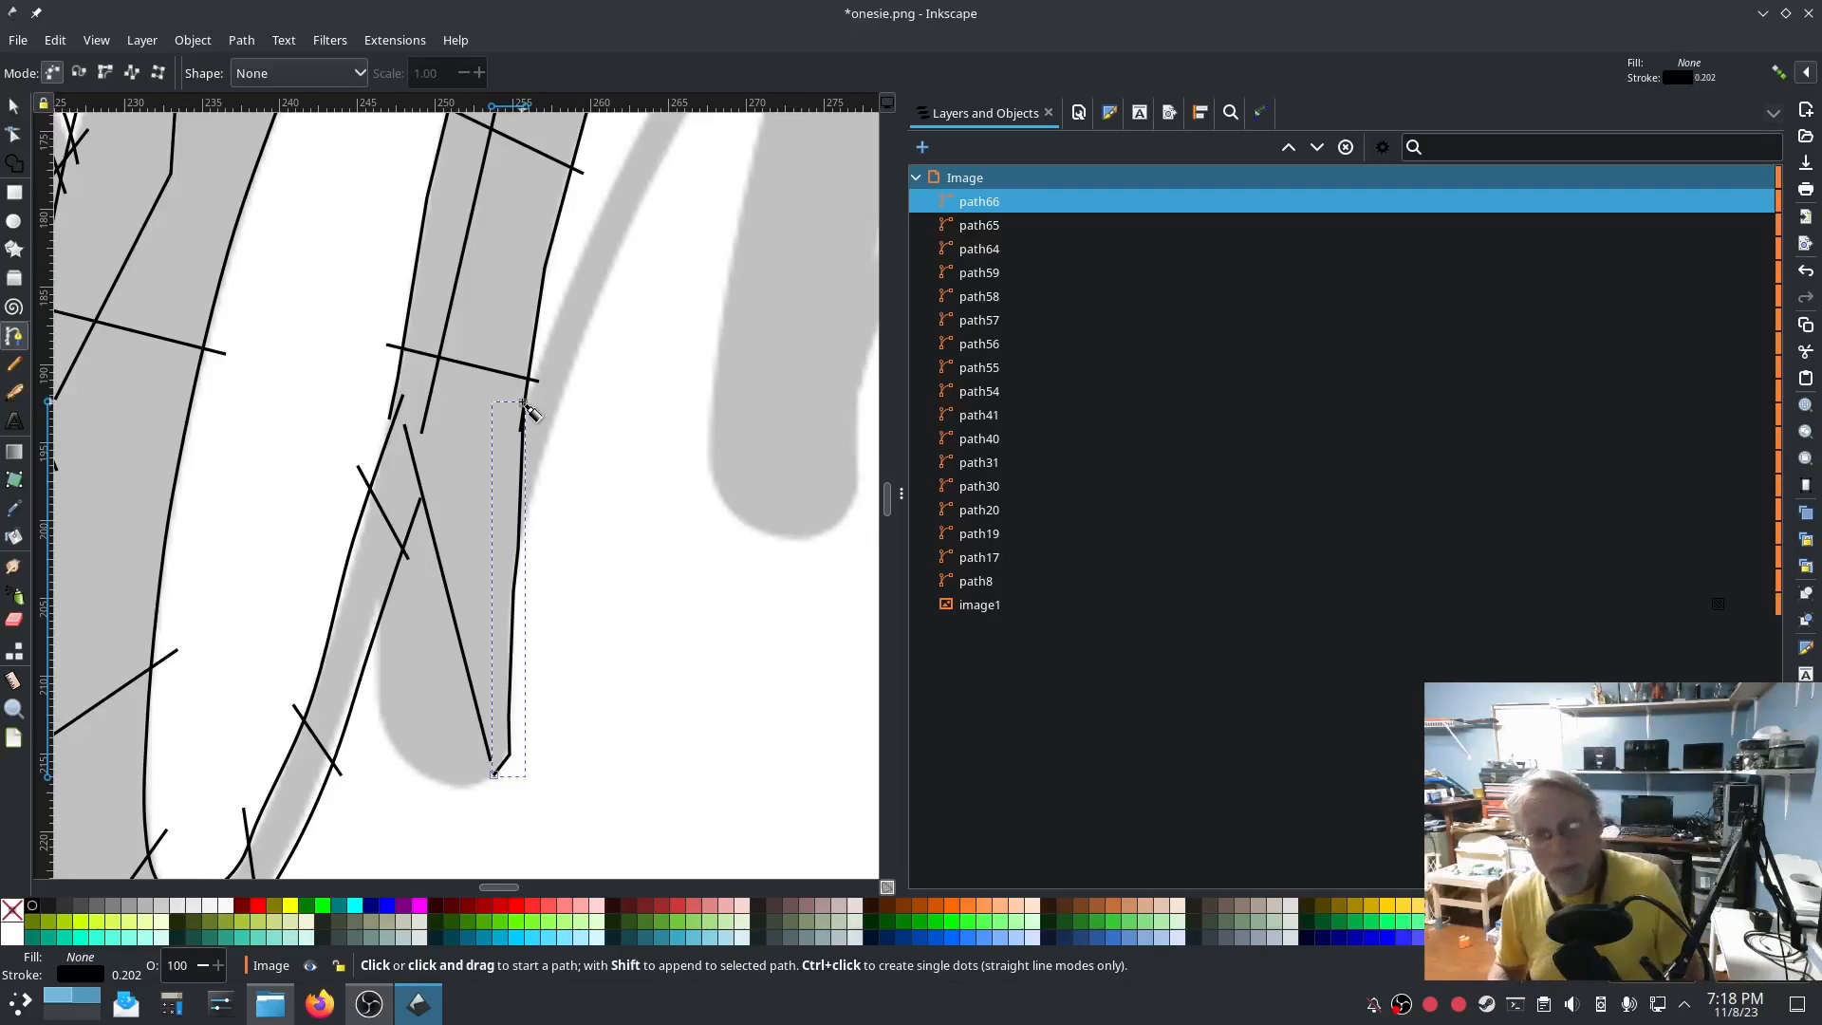
Trace the left edge of the m's lower first stem from its rounded bottom up to the end of the upper section.
click(419, 775)
click(384, 739)
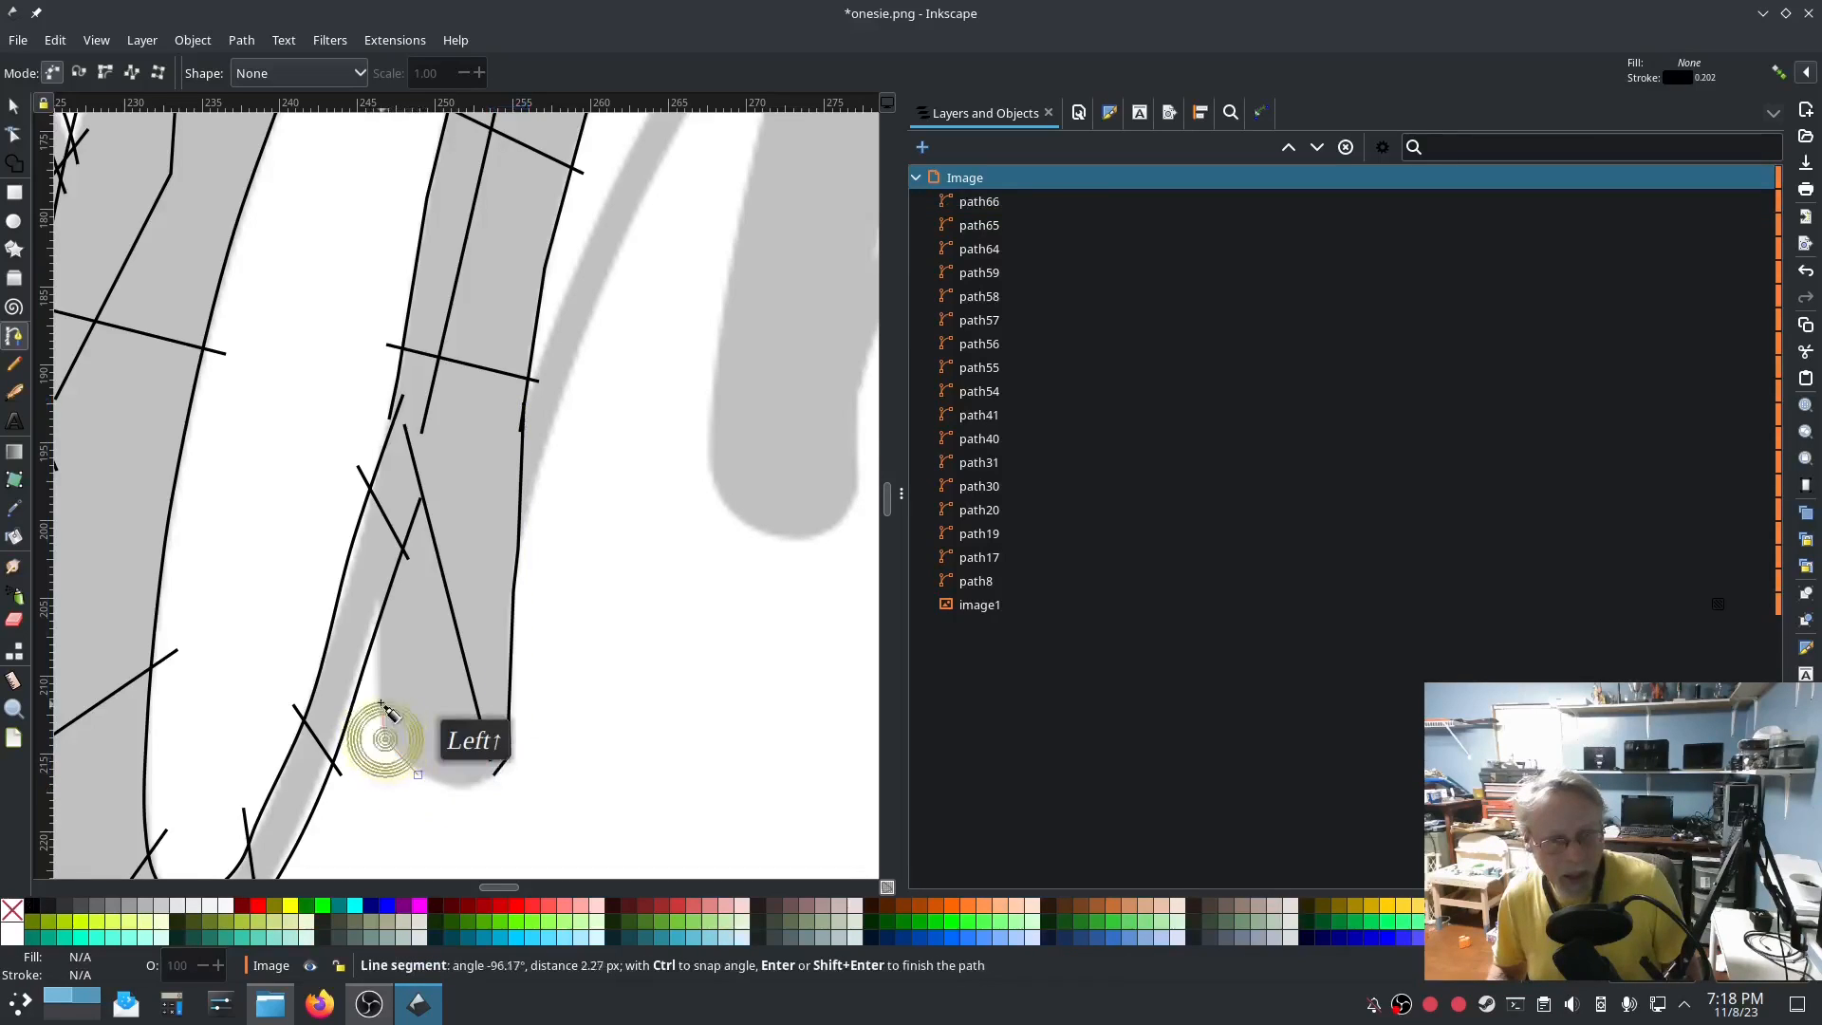
click(376, 659)
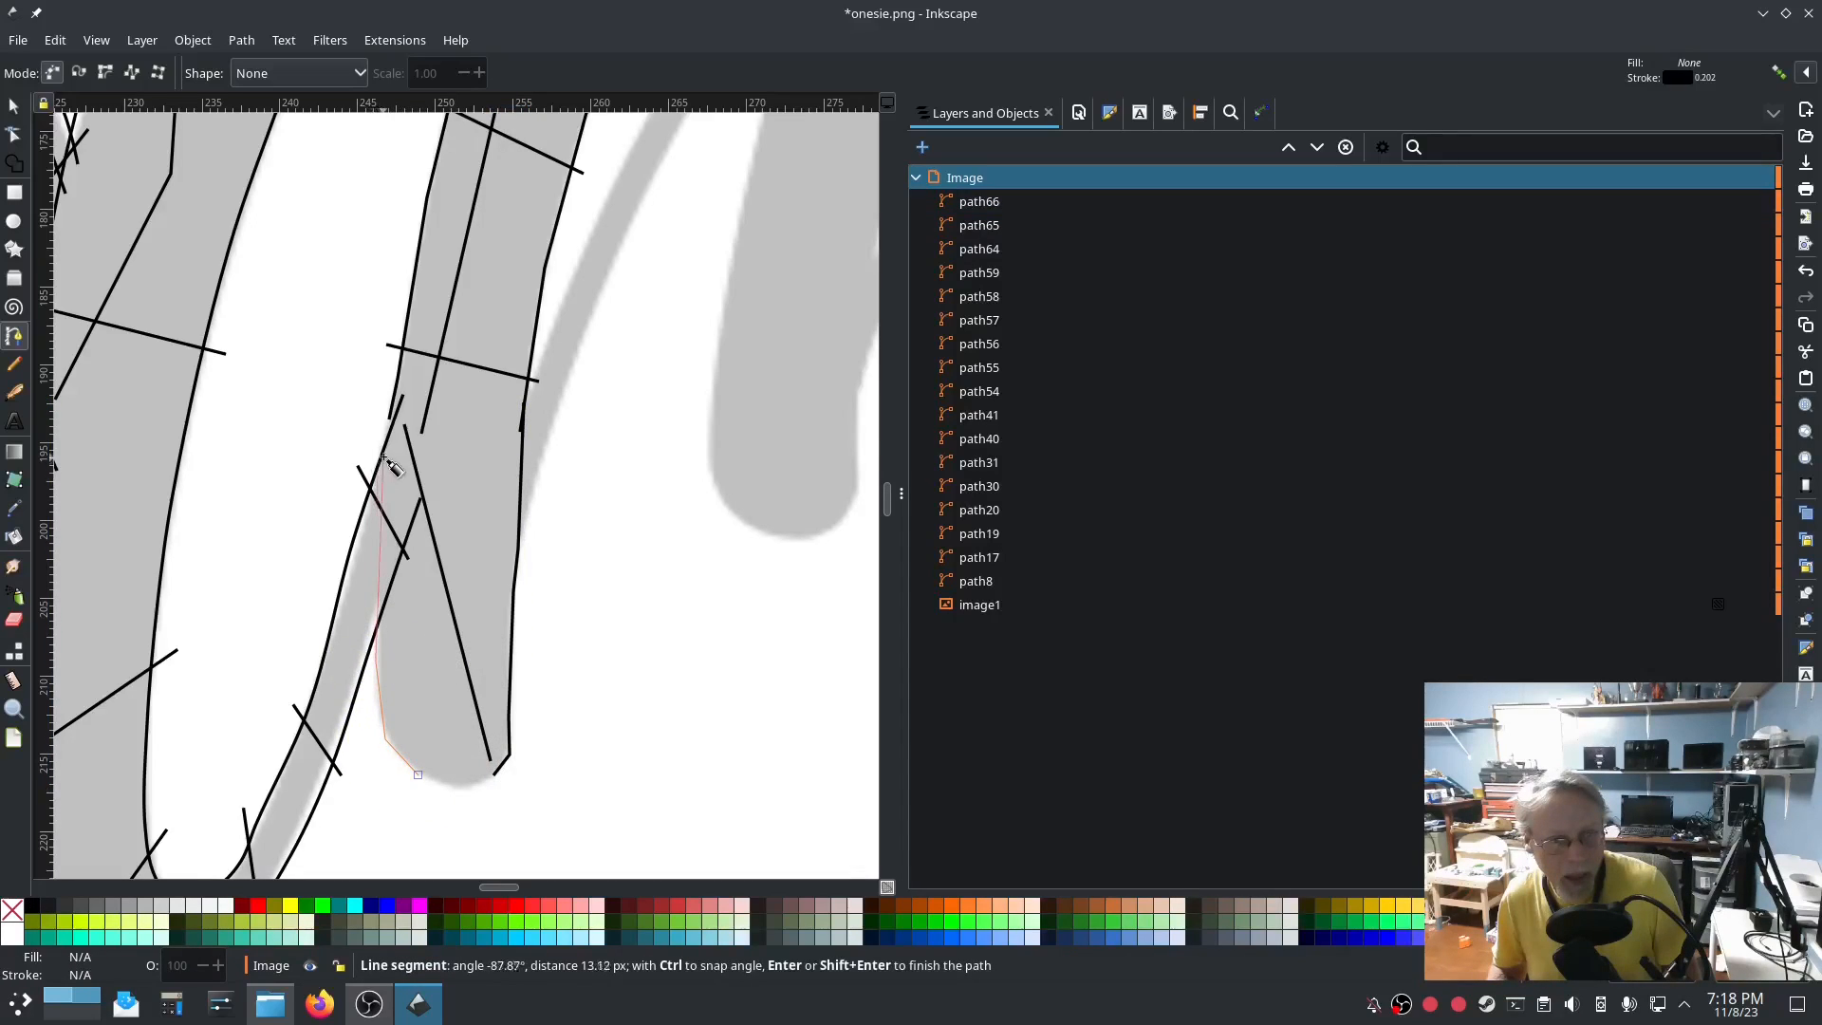
double_click(387, 419)
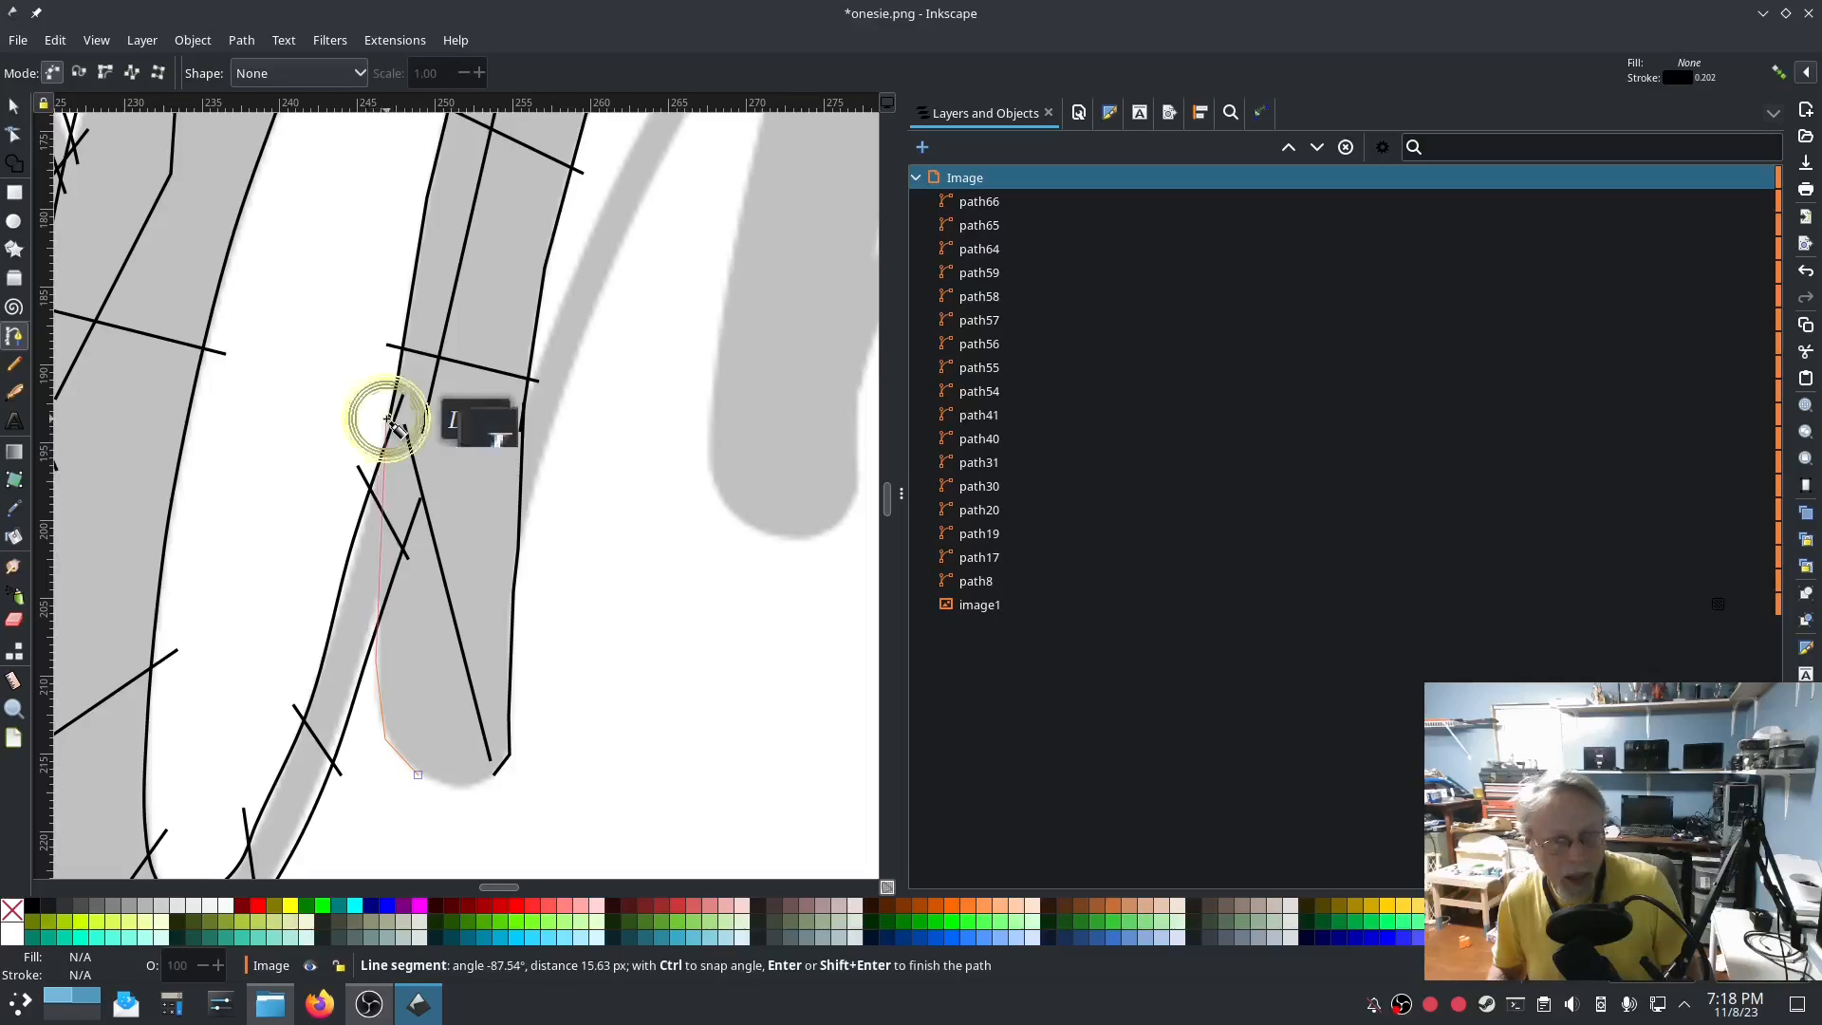
Draw three nearly horizontal freehand lines across the m's lower first stem, near its bottom, middle and upper end.
click(14, 363)
mouse_move(377, 742)
mouse_down()
mouse_move(585, 744)
mouse_move(549, 745)
mouse_up()
drag(370, 564, 537, 562)
drag(370, 436, 538, 439)
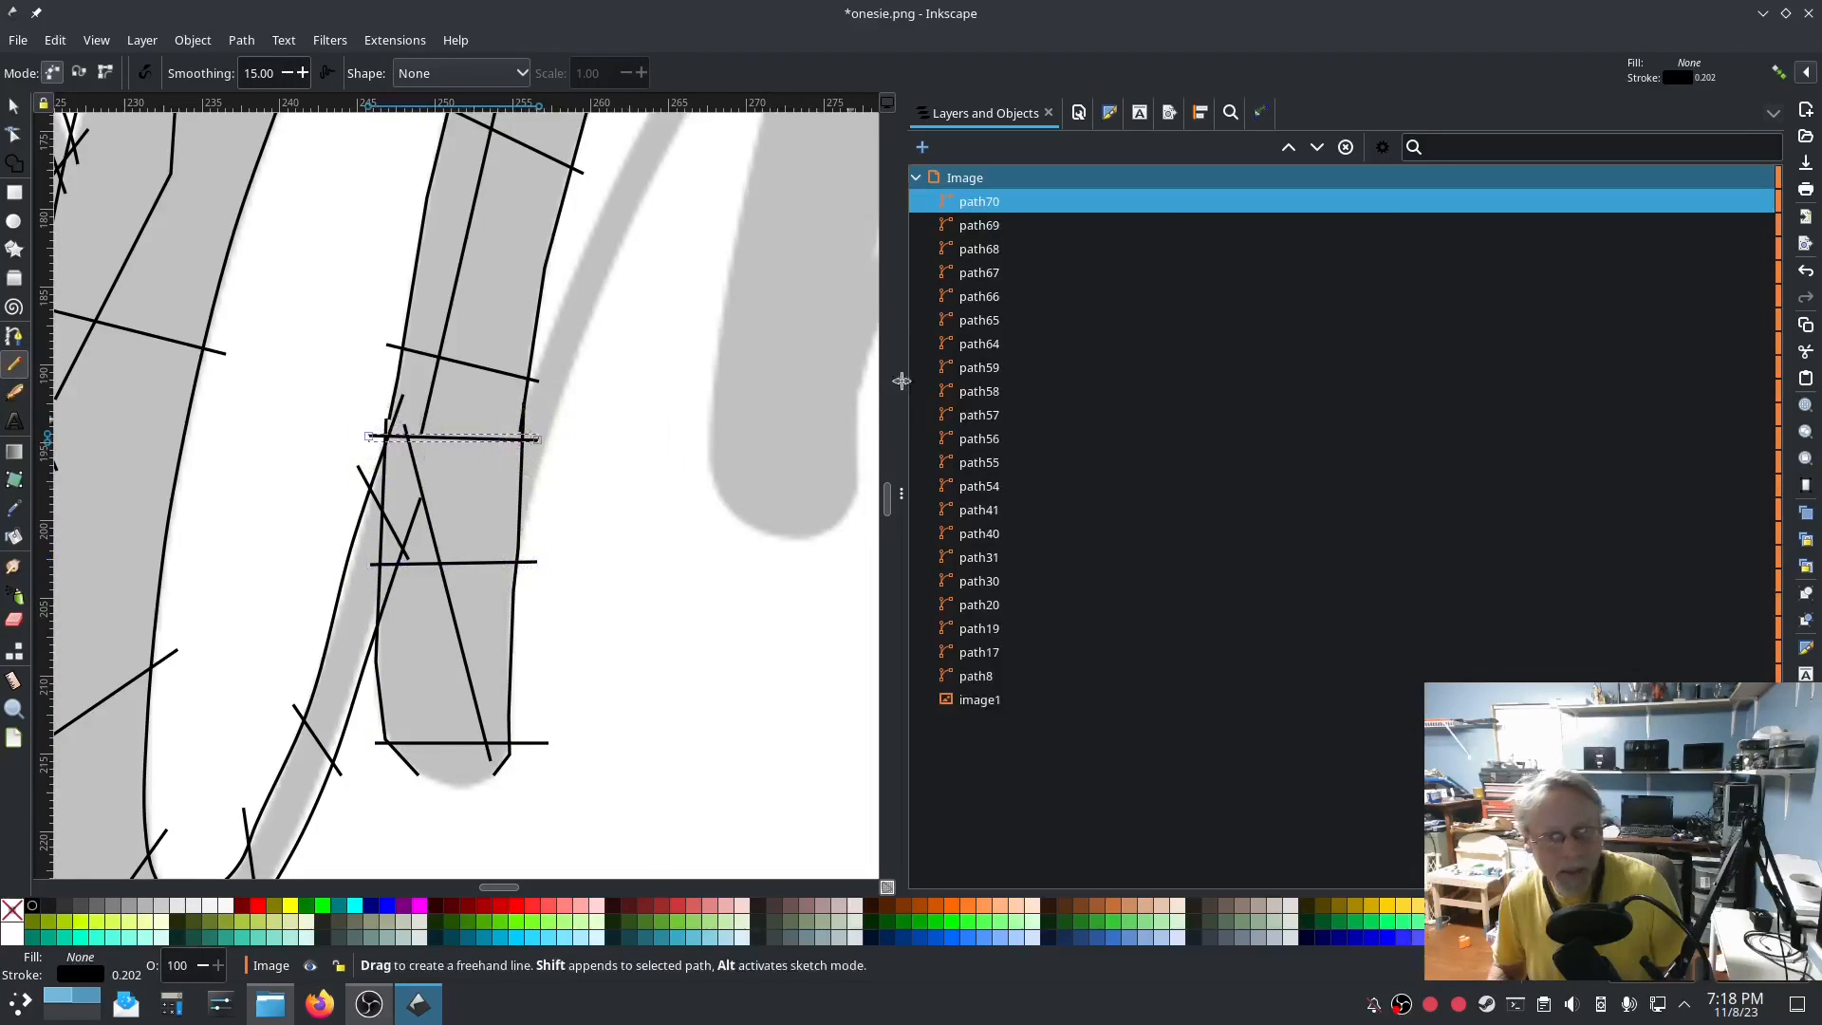
Combine the lower stem's two outlines and three crossing lines, path66 to path70, into one path.
click(982, 319)
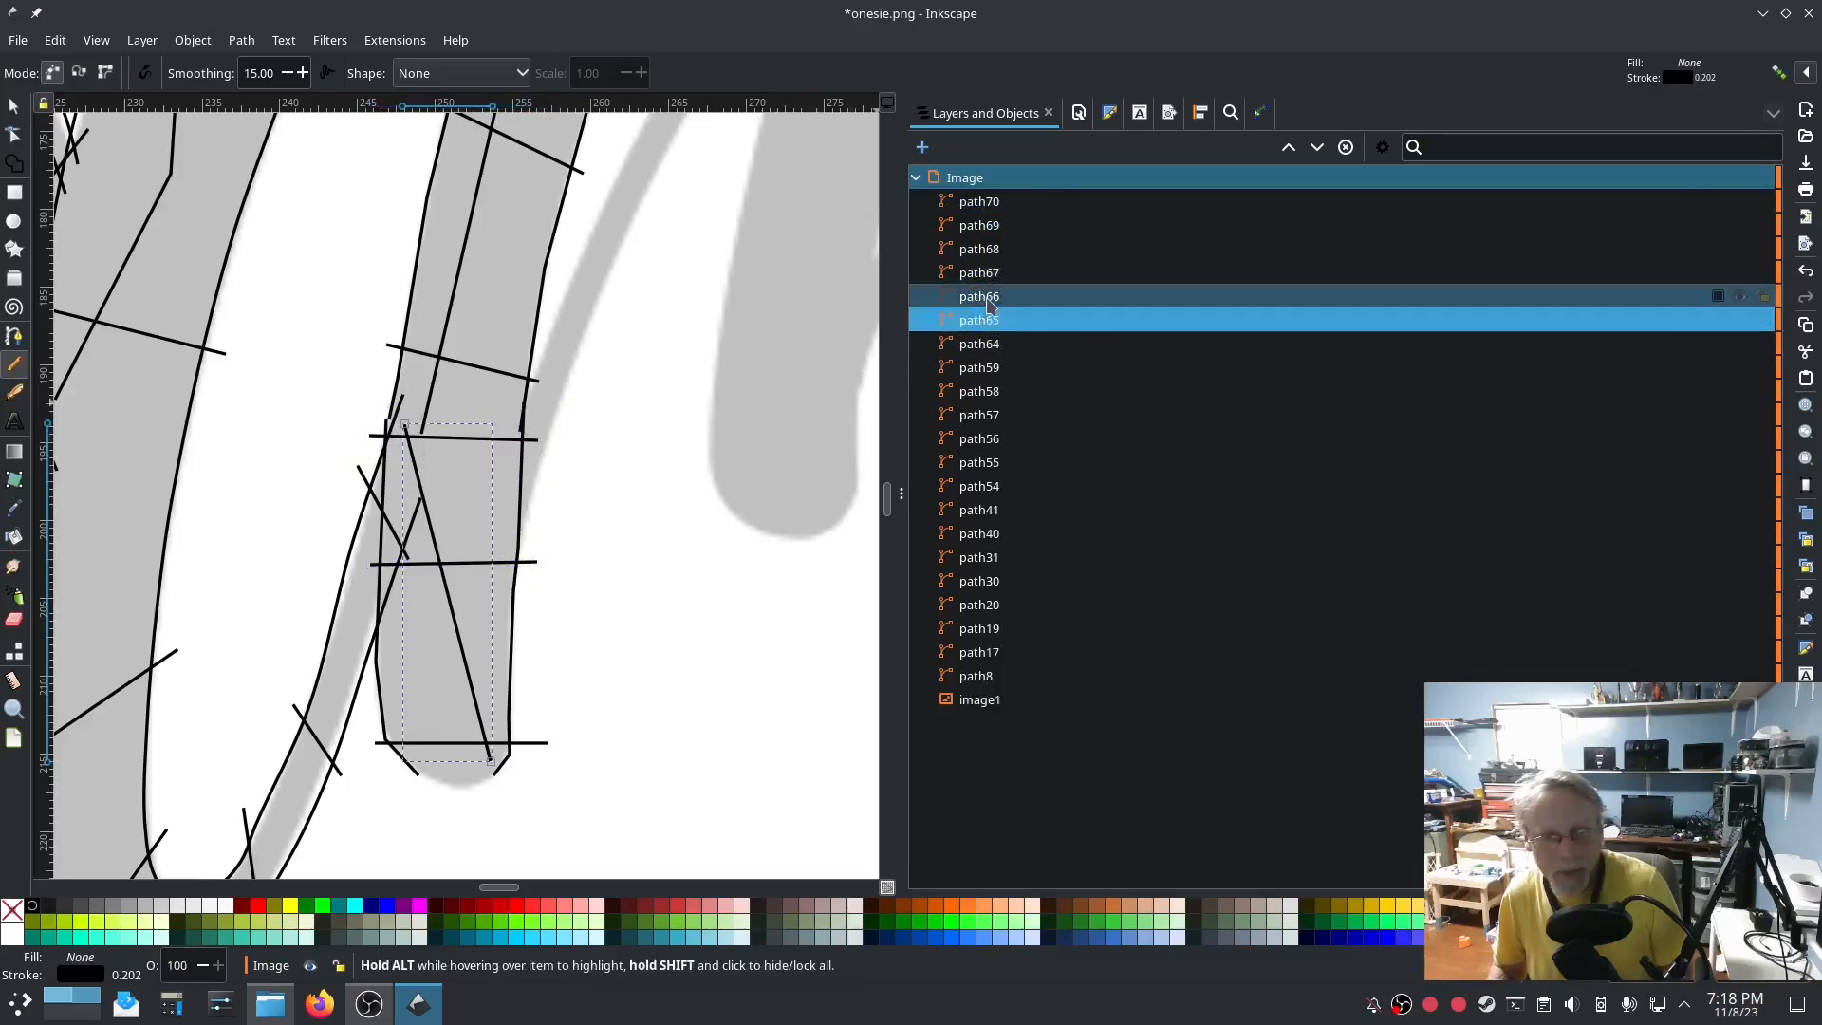
click(982, 296)
shift+click(977, 202)
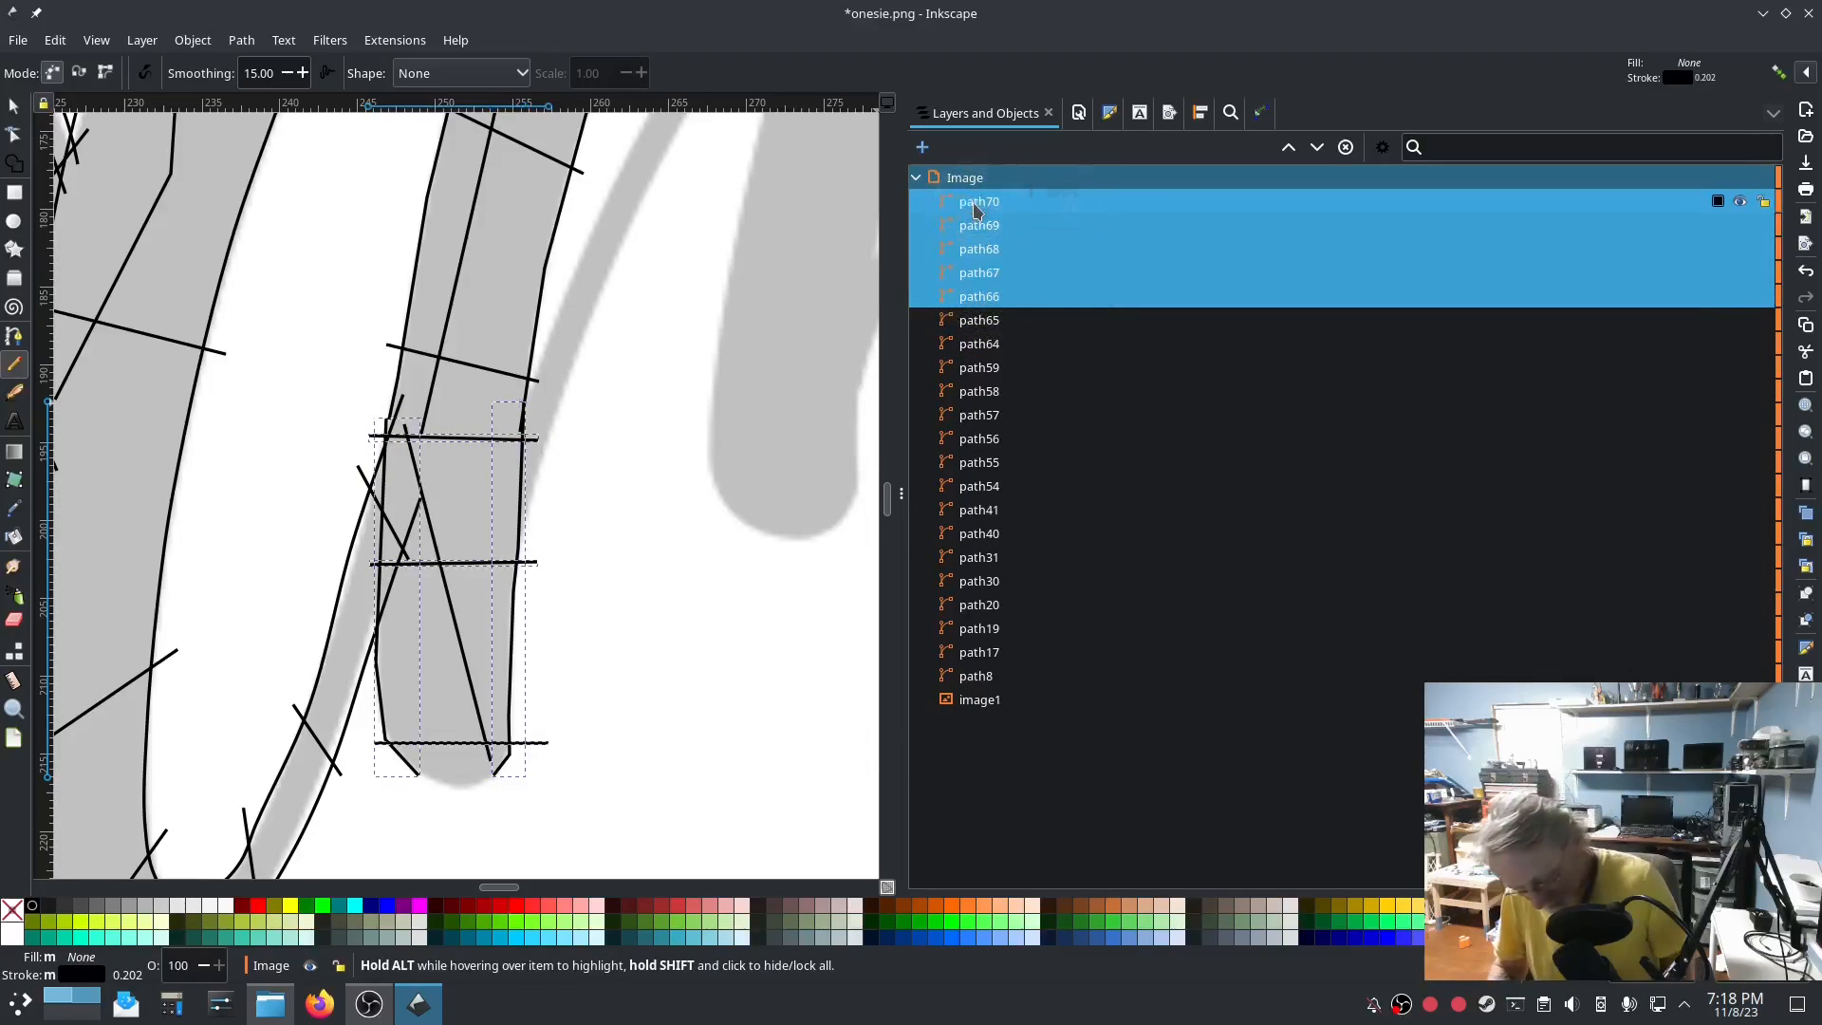
key(ctrl+k)
Enable Custom satin column in the Ink/Stitch params of the m's combined lower stem path and apply it.
click(395, 40)
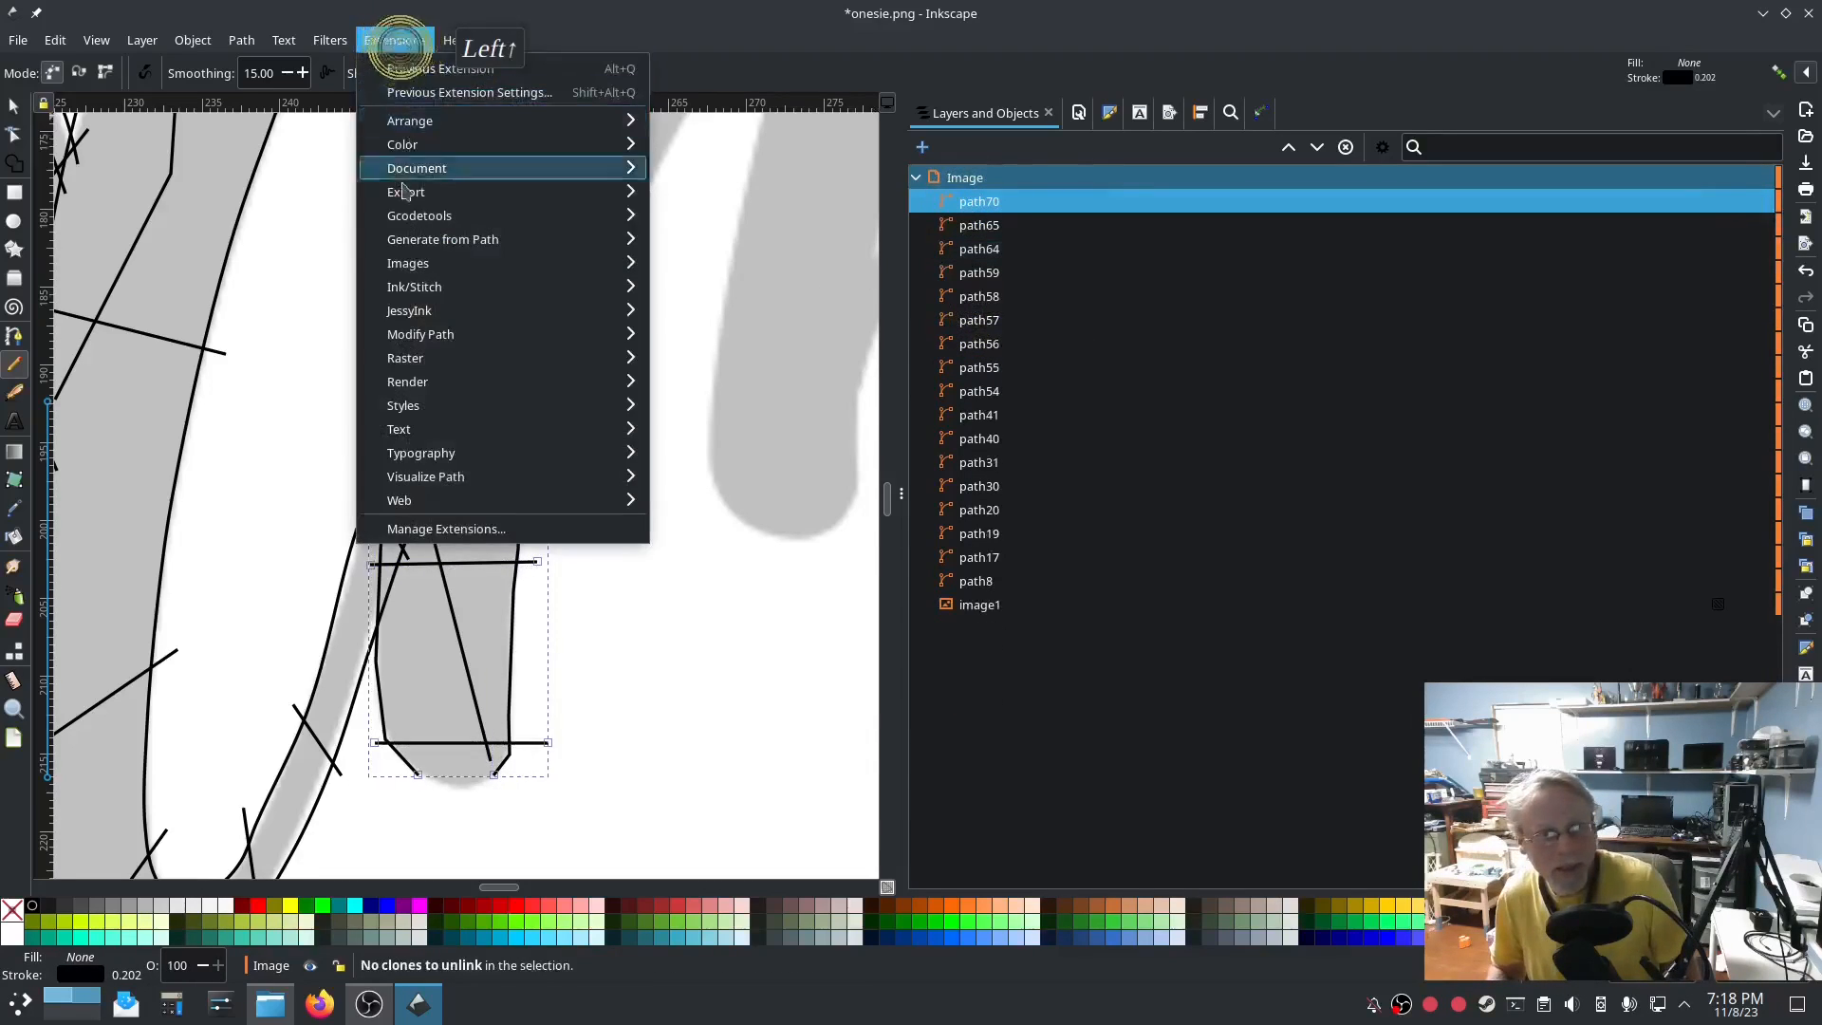
mouse_move(569, 286)
click(704, 455)
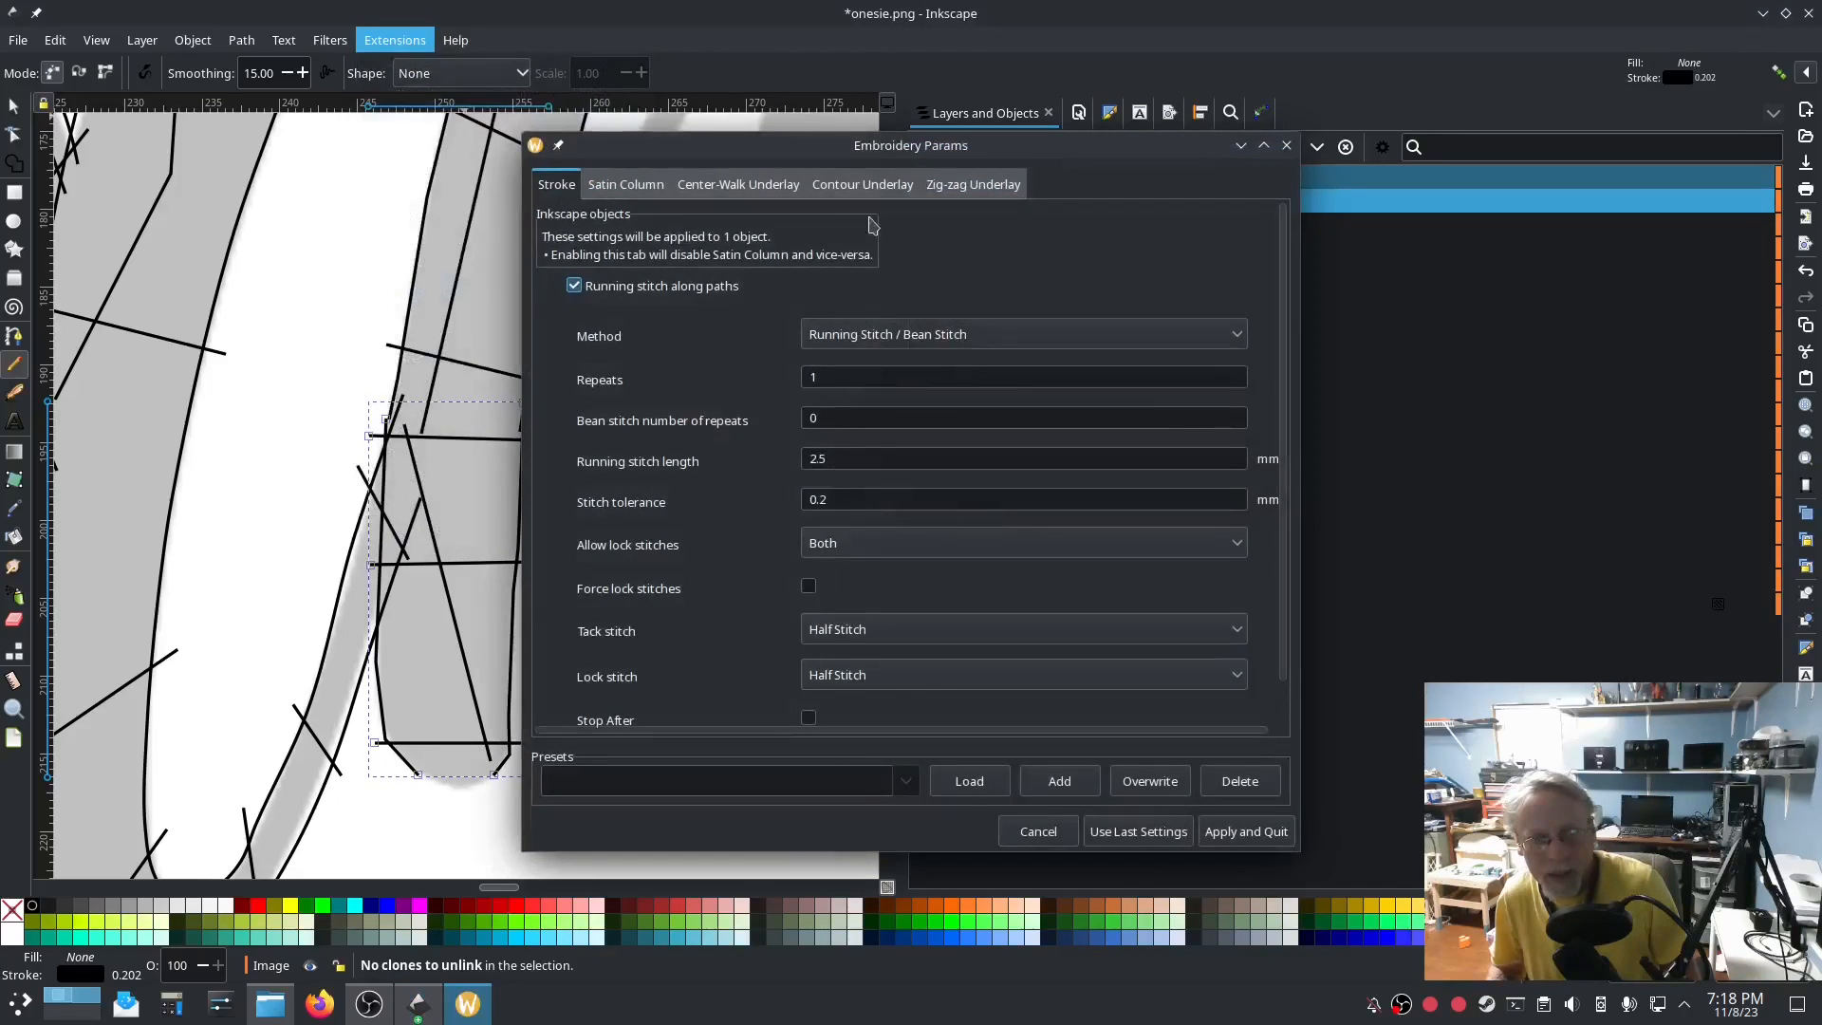
click(831, 144)
drag(831, 144, 328, 117)
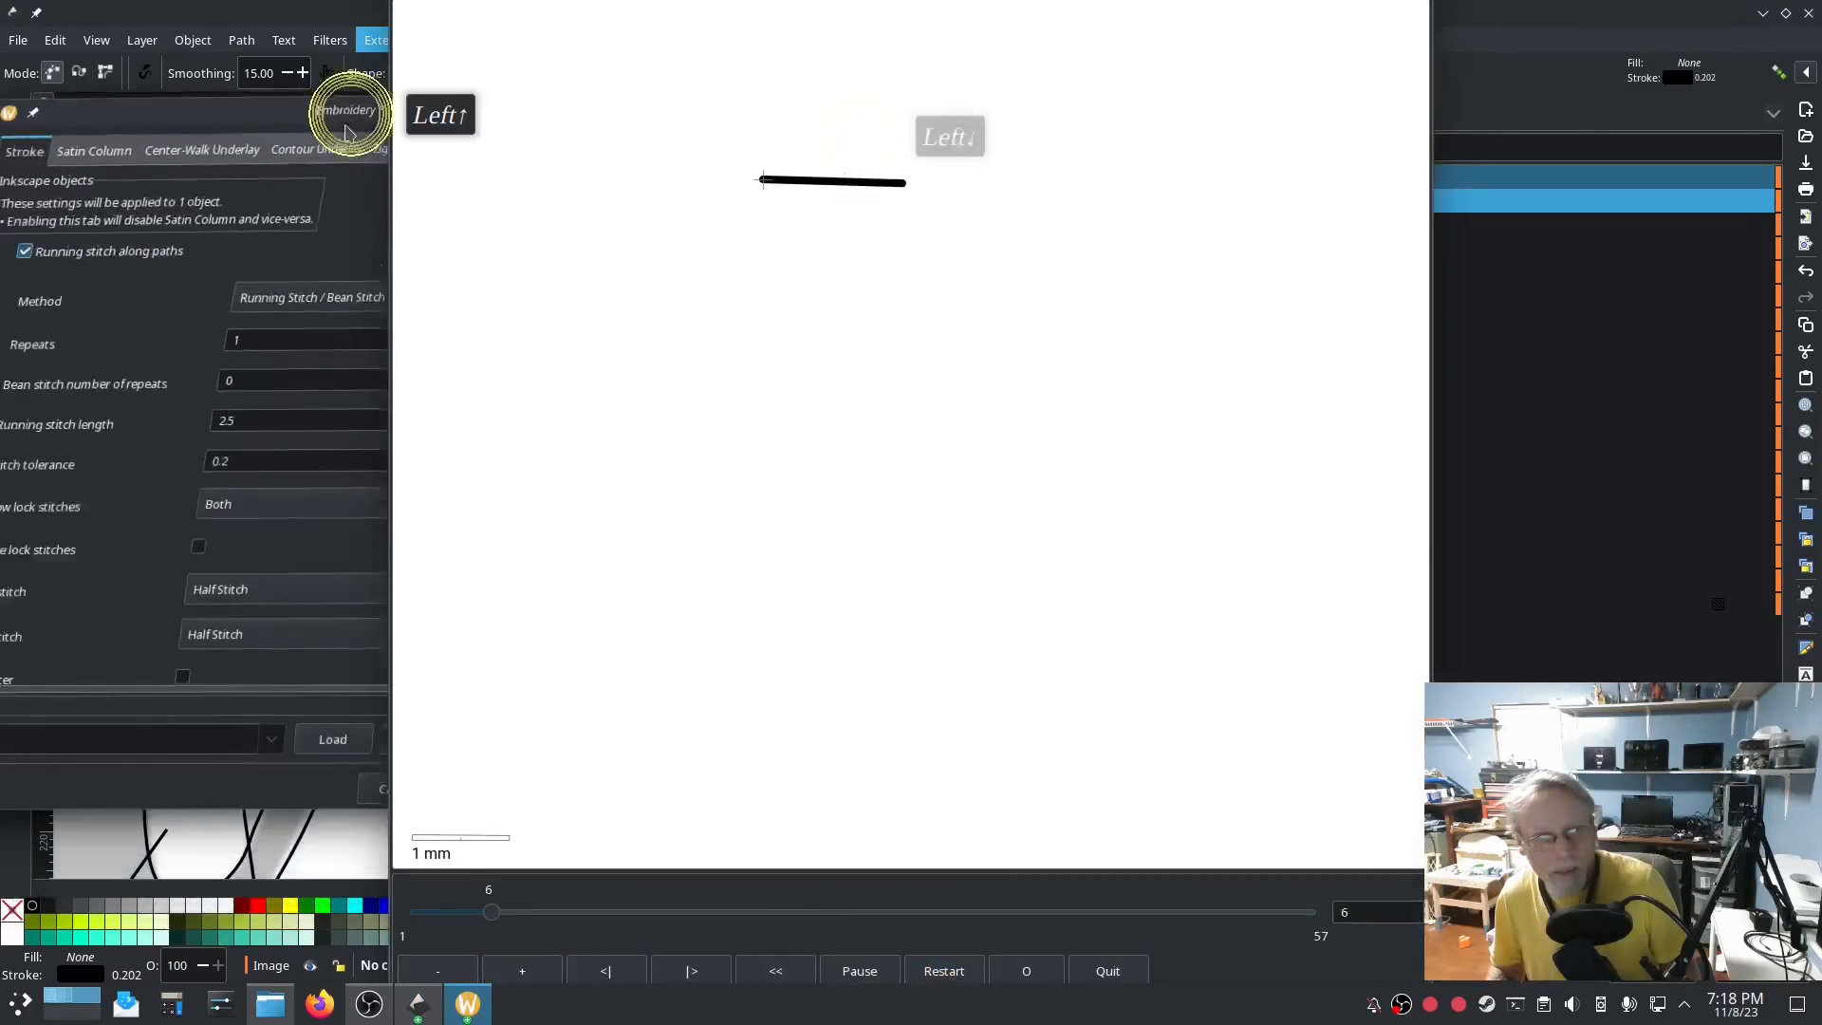
click(114, 162)
click(62, 281)
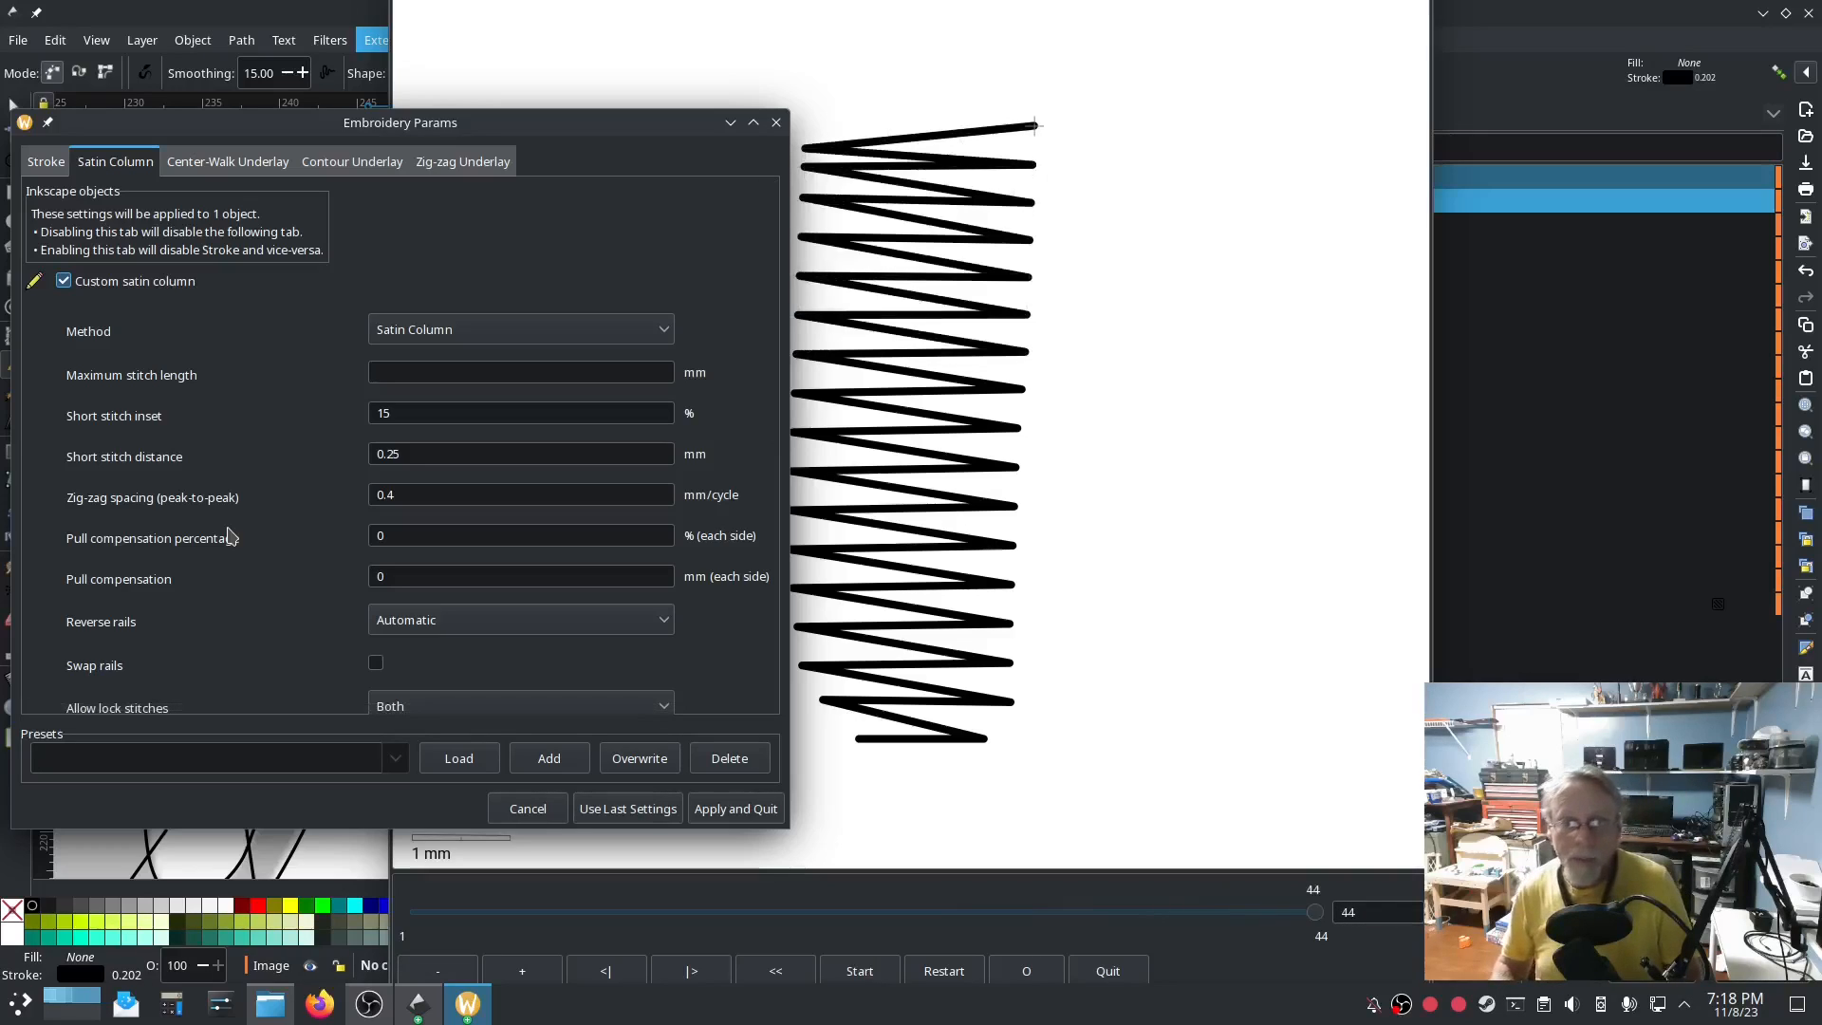
click(735, 808)
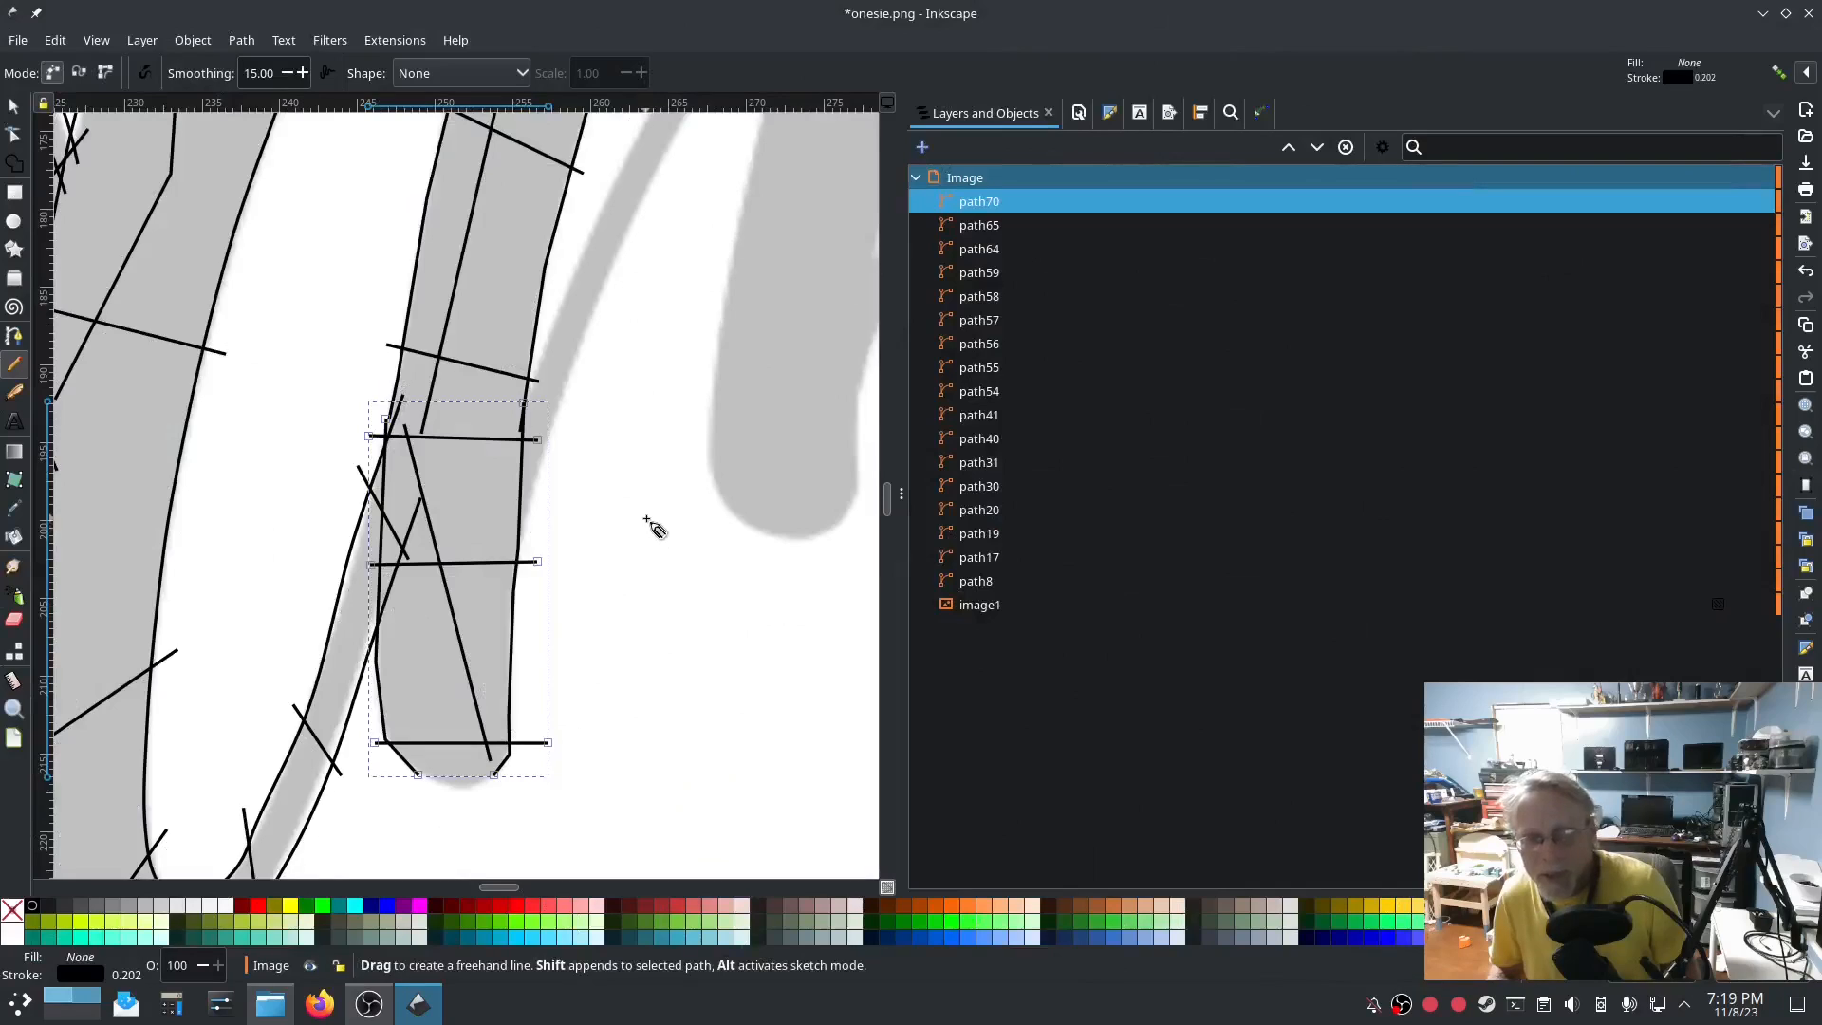
Trace the outer edge of the m's first arch from the first stem over the top and down to where the next upstroke branches.
click(16, 106)
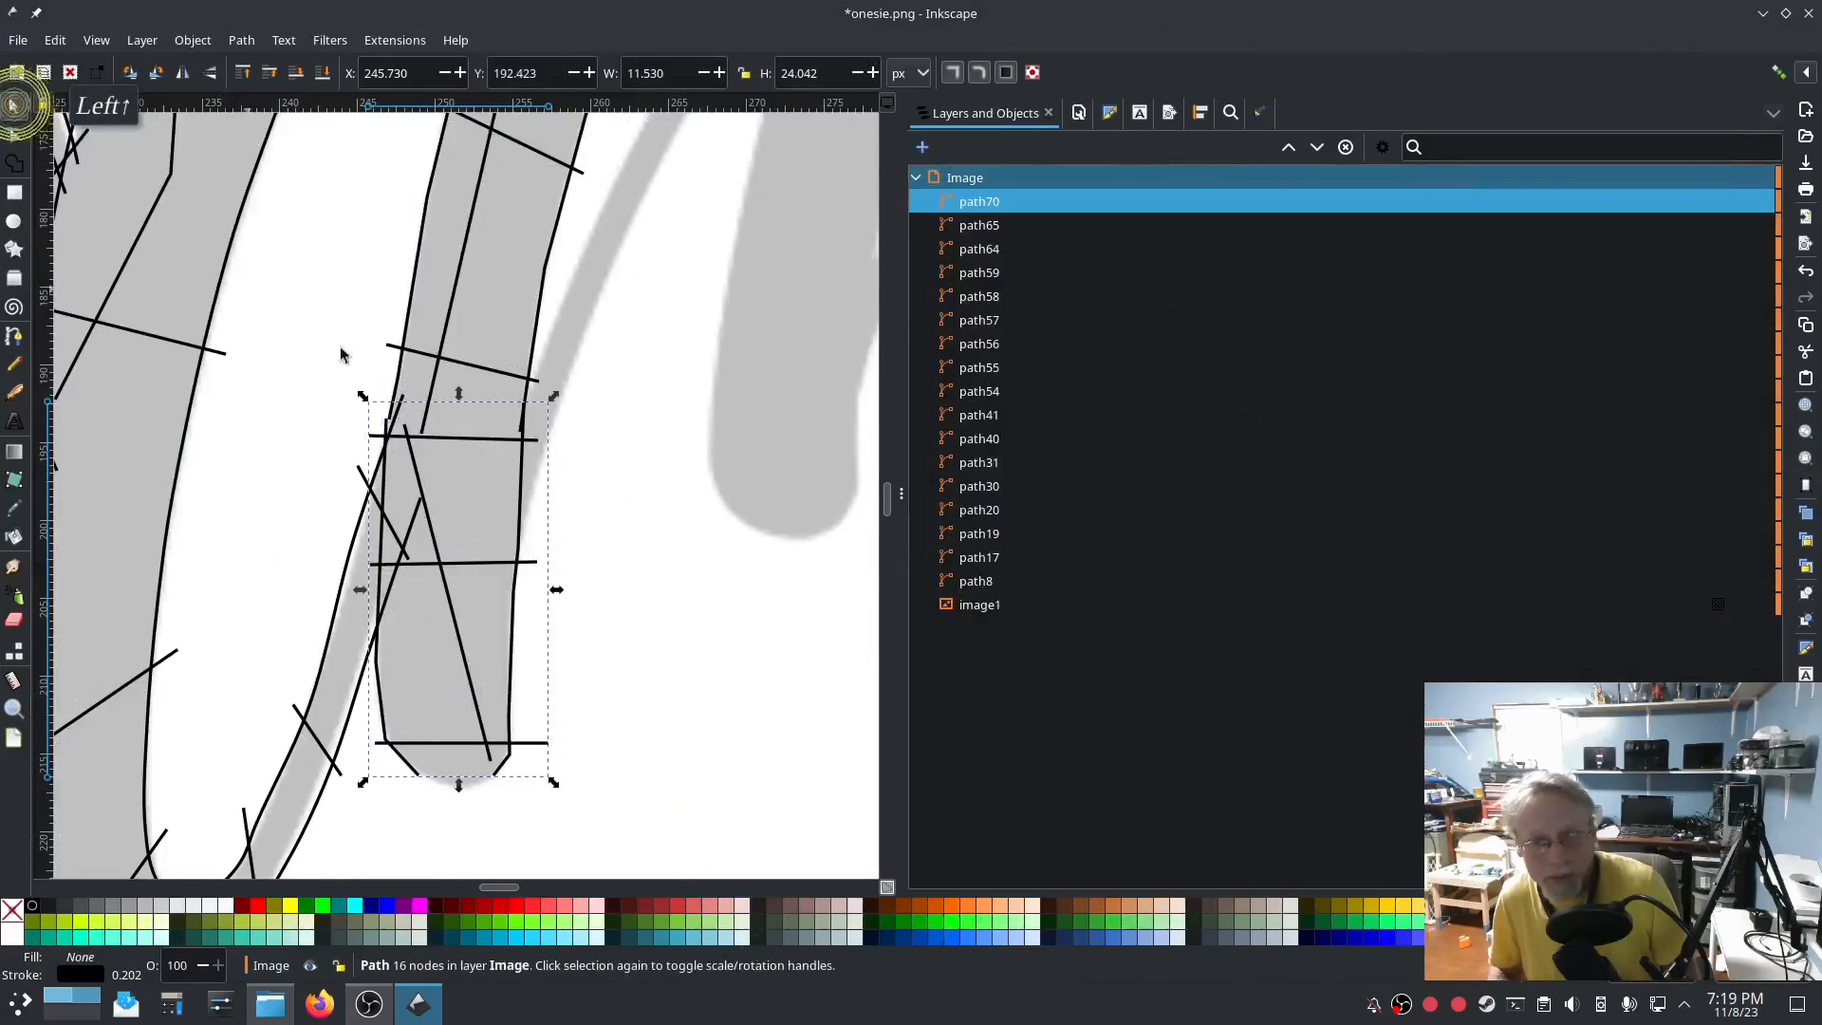
scroll(651, 516, up, 3)
scroll(651, 517, right, 2)
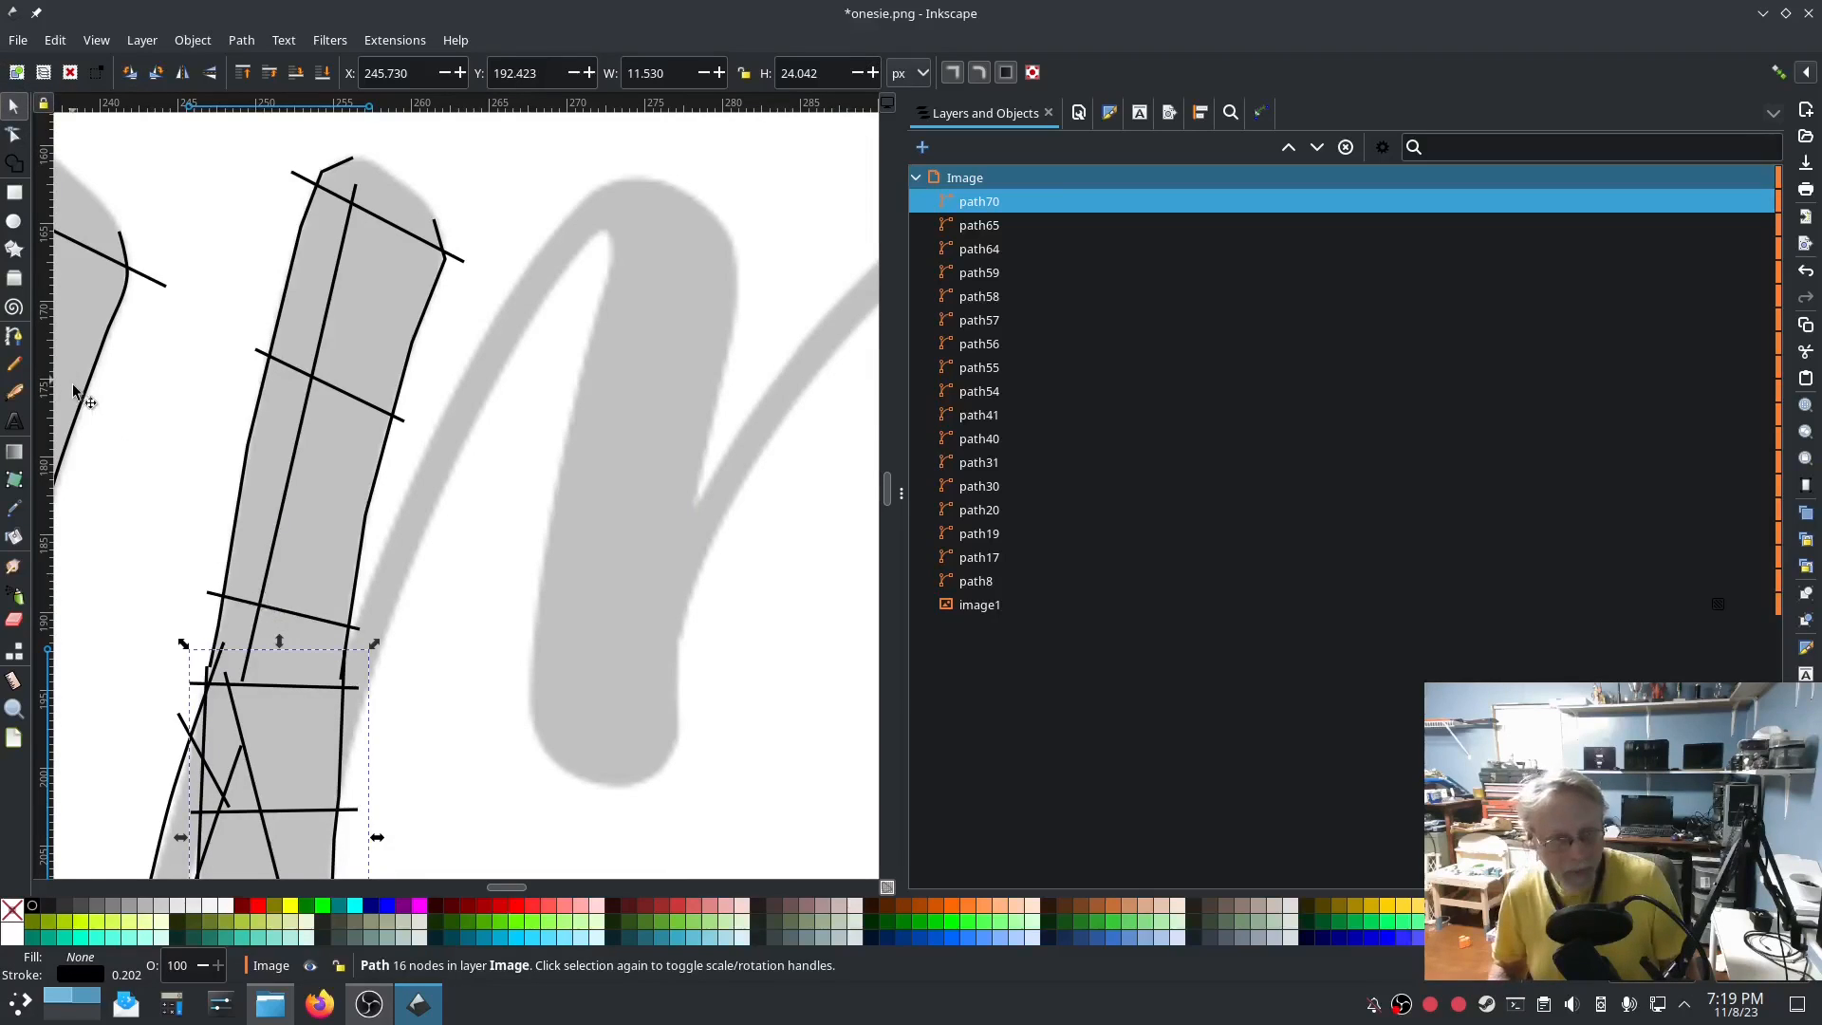
click(16, 340)
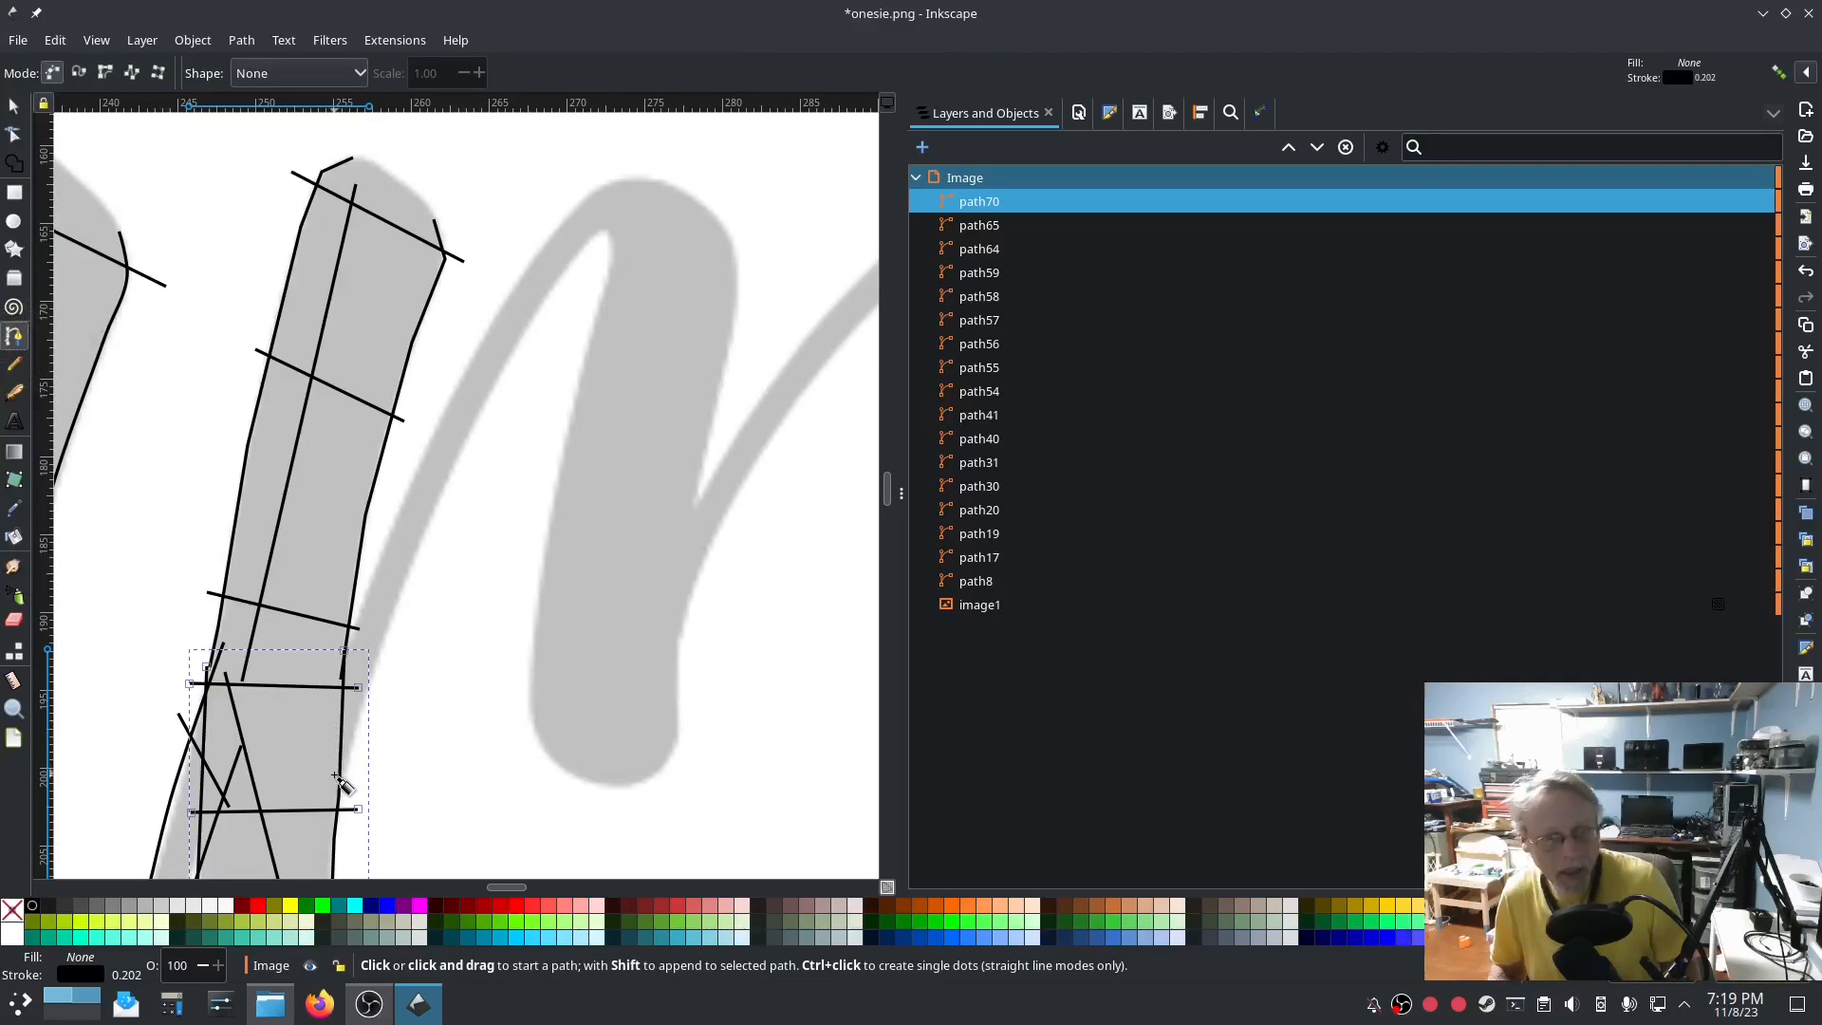
click(335, 665)
click(388, 510)
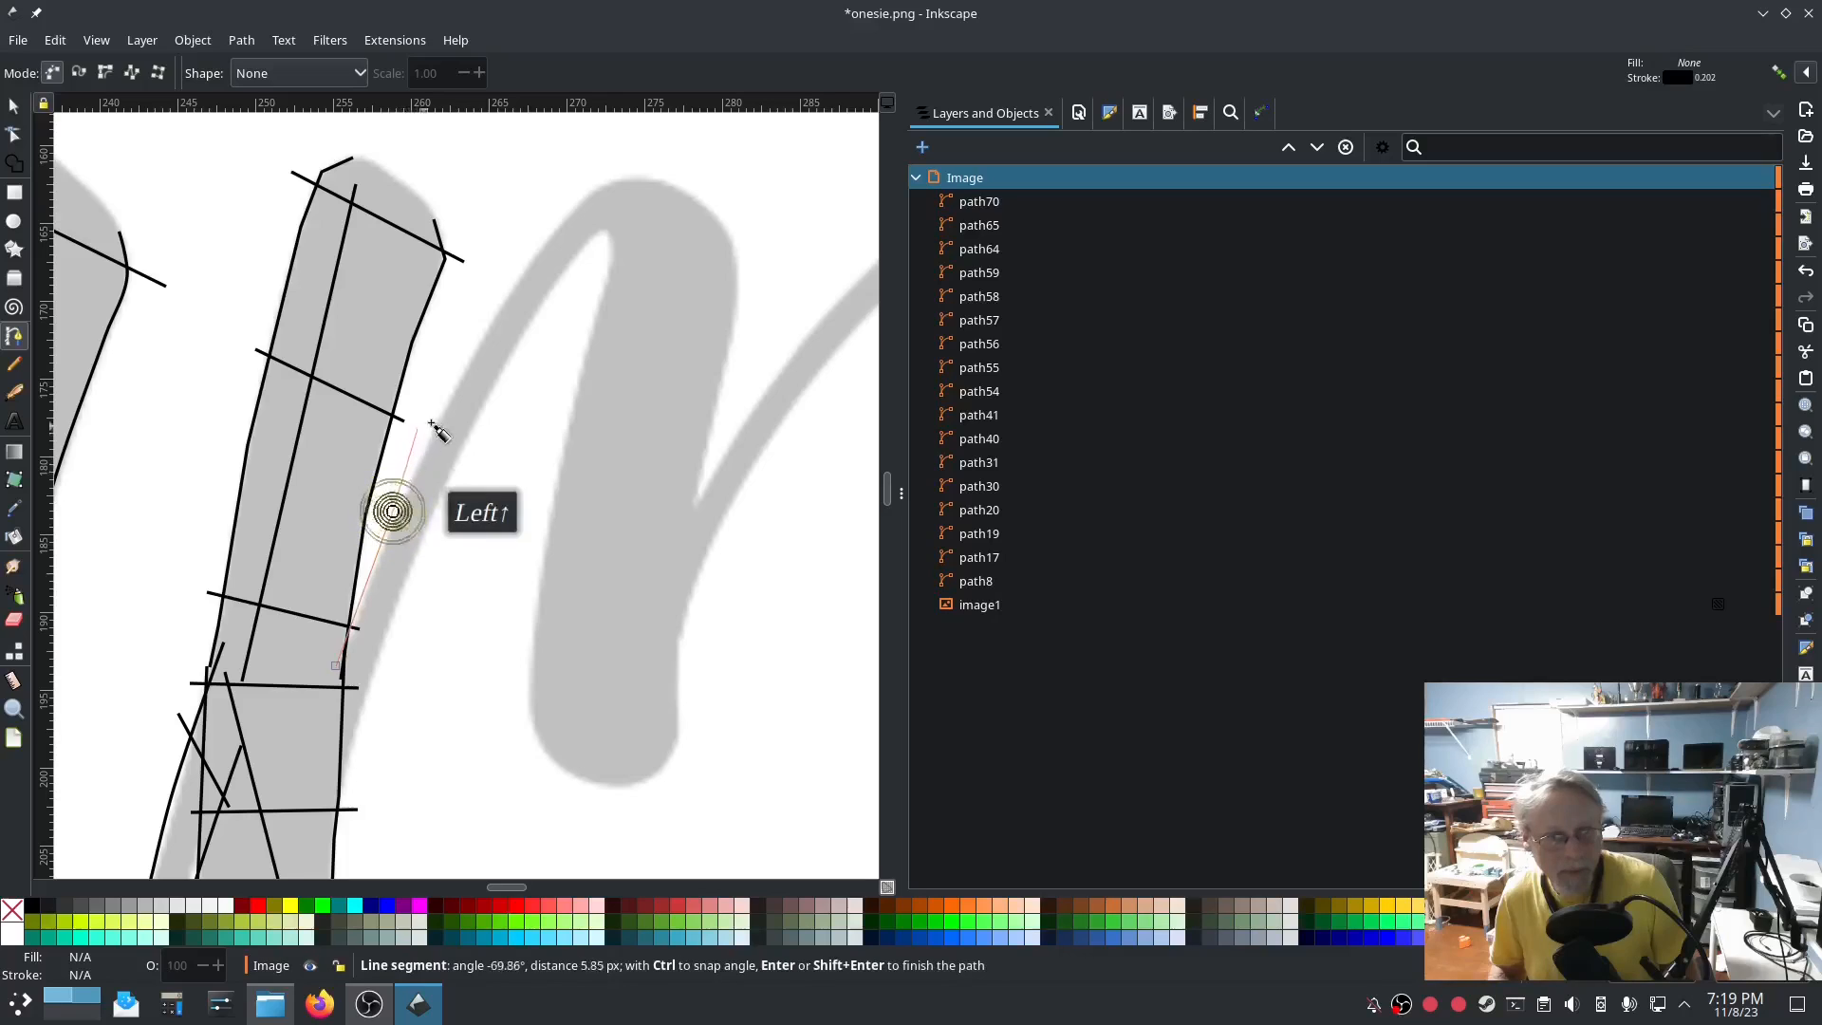
click(433, 406)
click(473, 339)
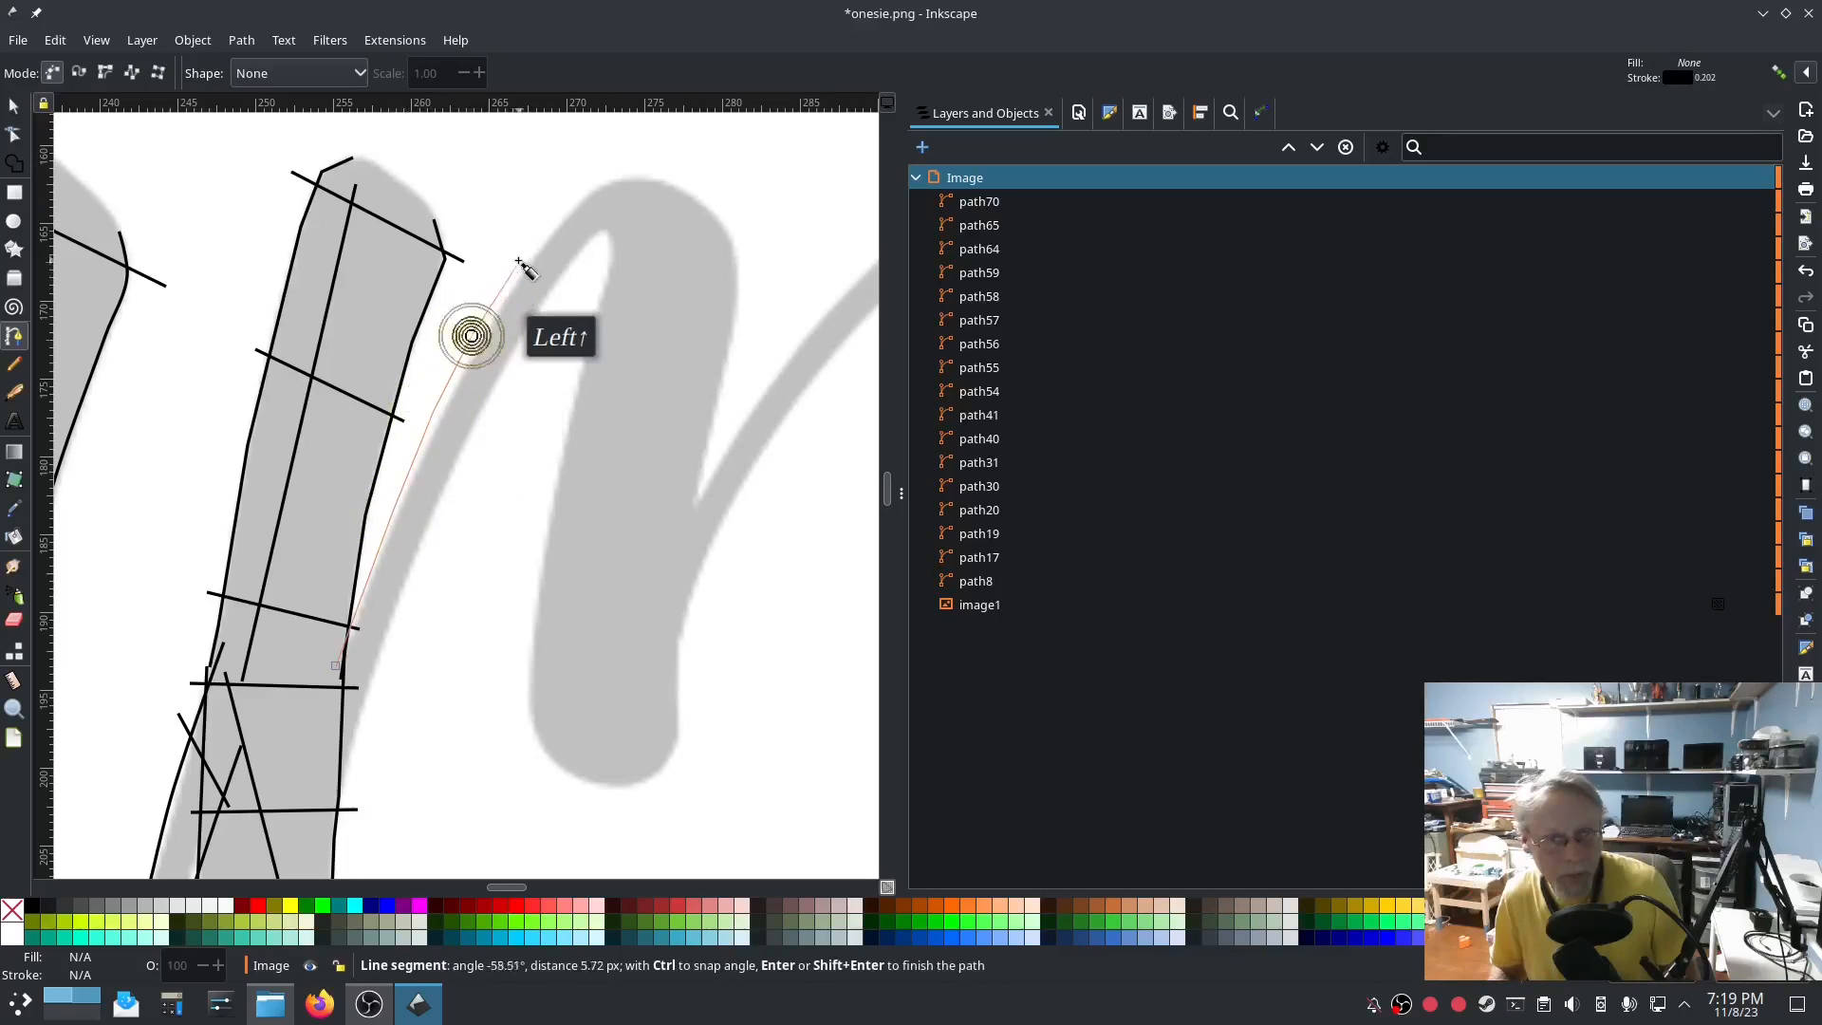
click(523, 255)
click(577, 197)
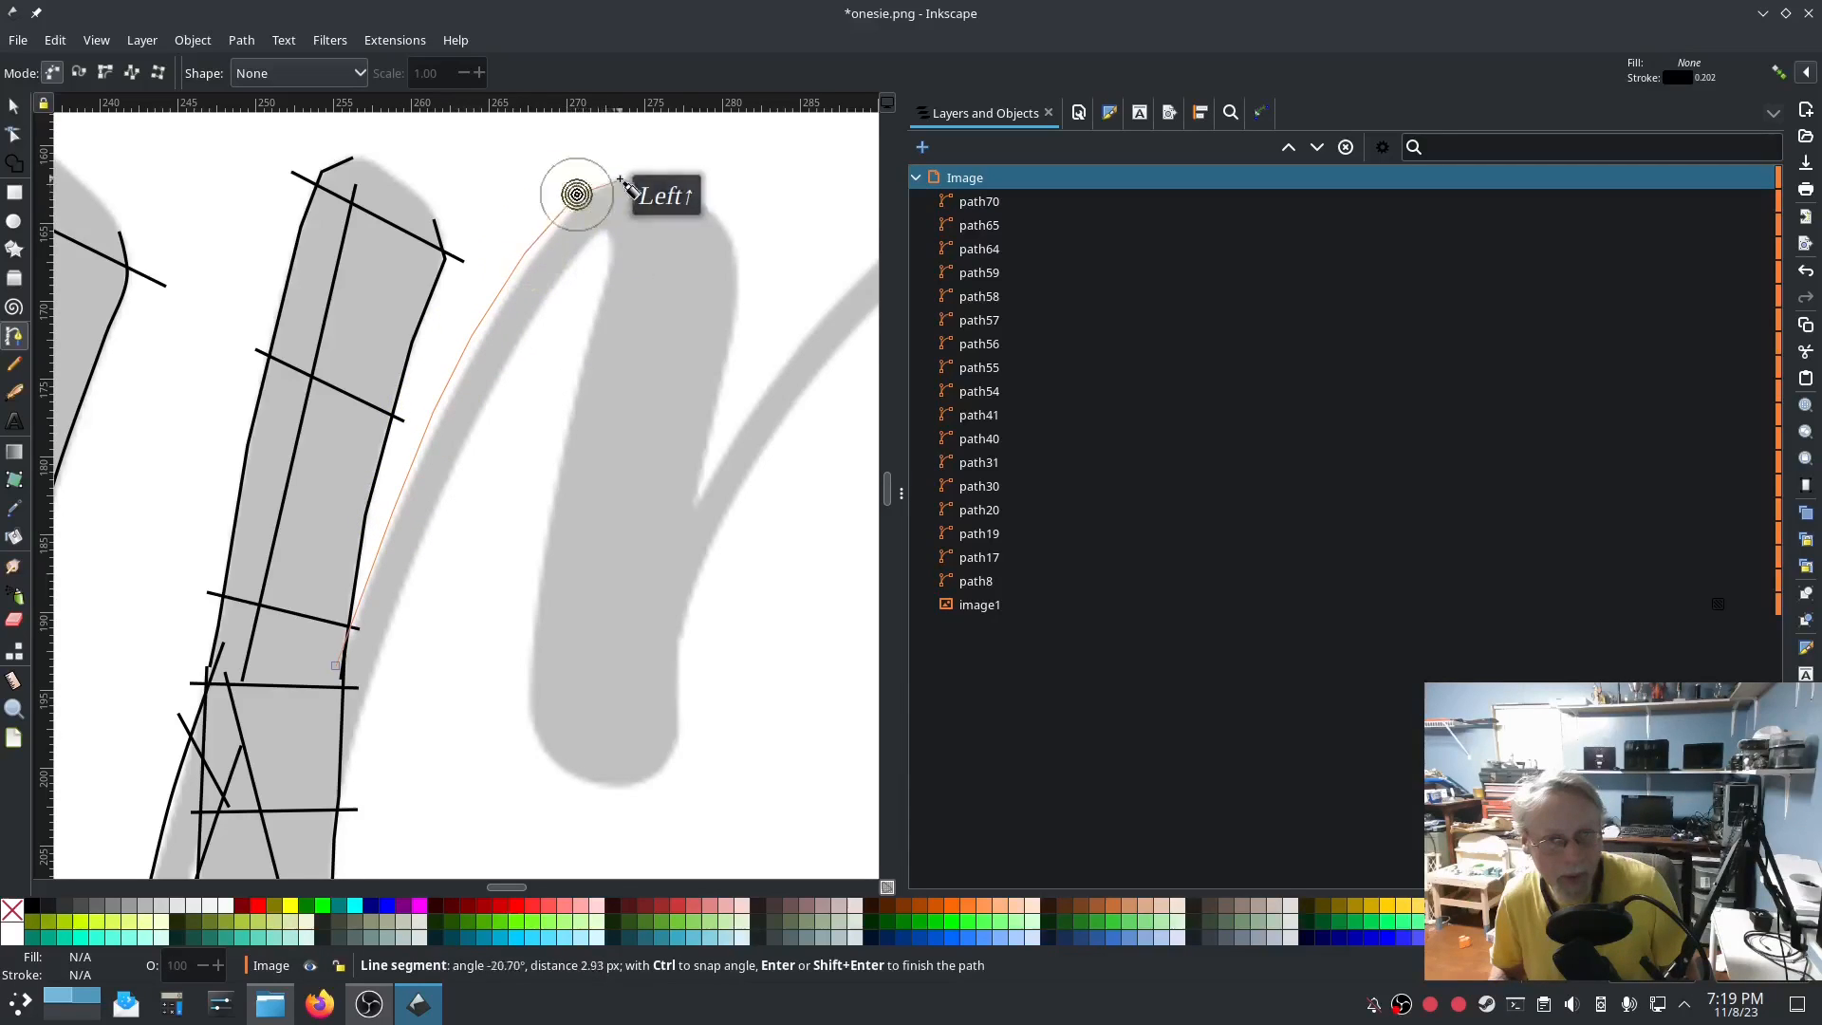
click(619, 176)
click(676, 183)
click(715, 211)
click(739, 278)
click(724, 366)
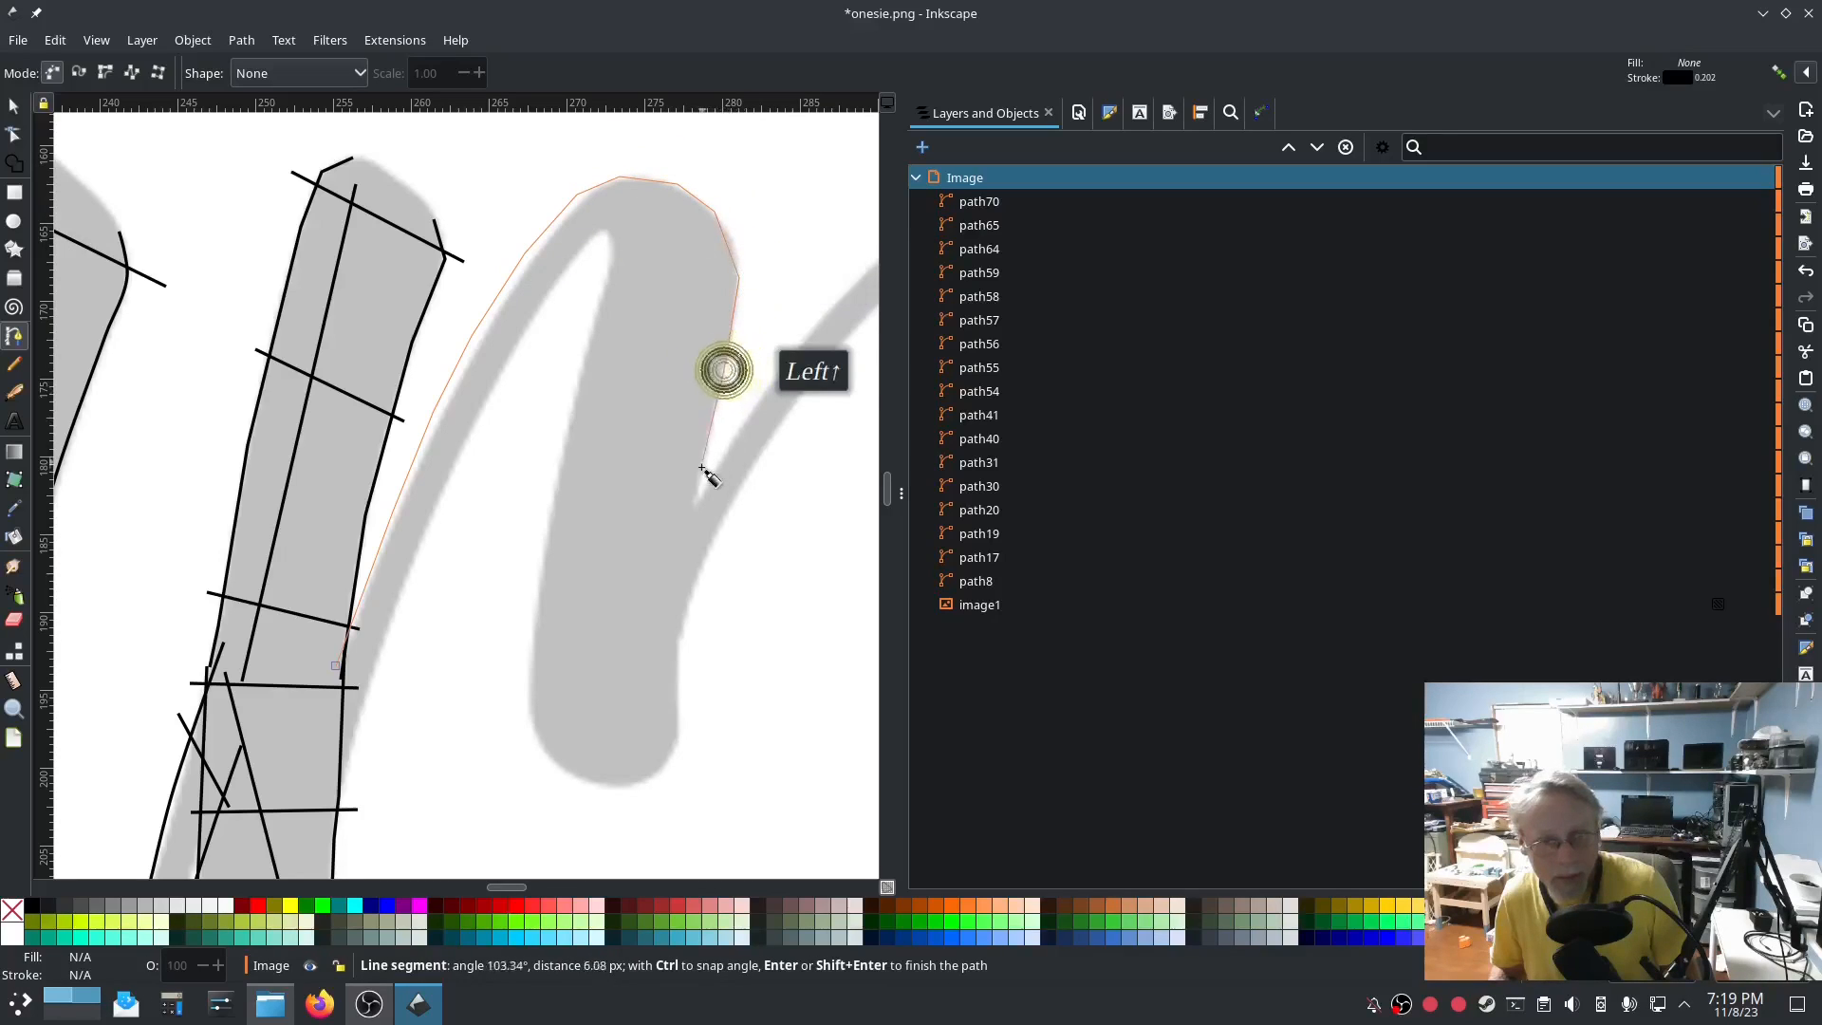
double_click(685, 554)
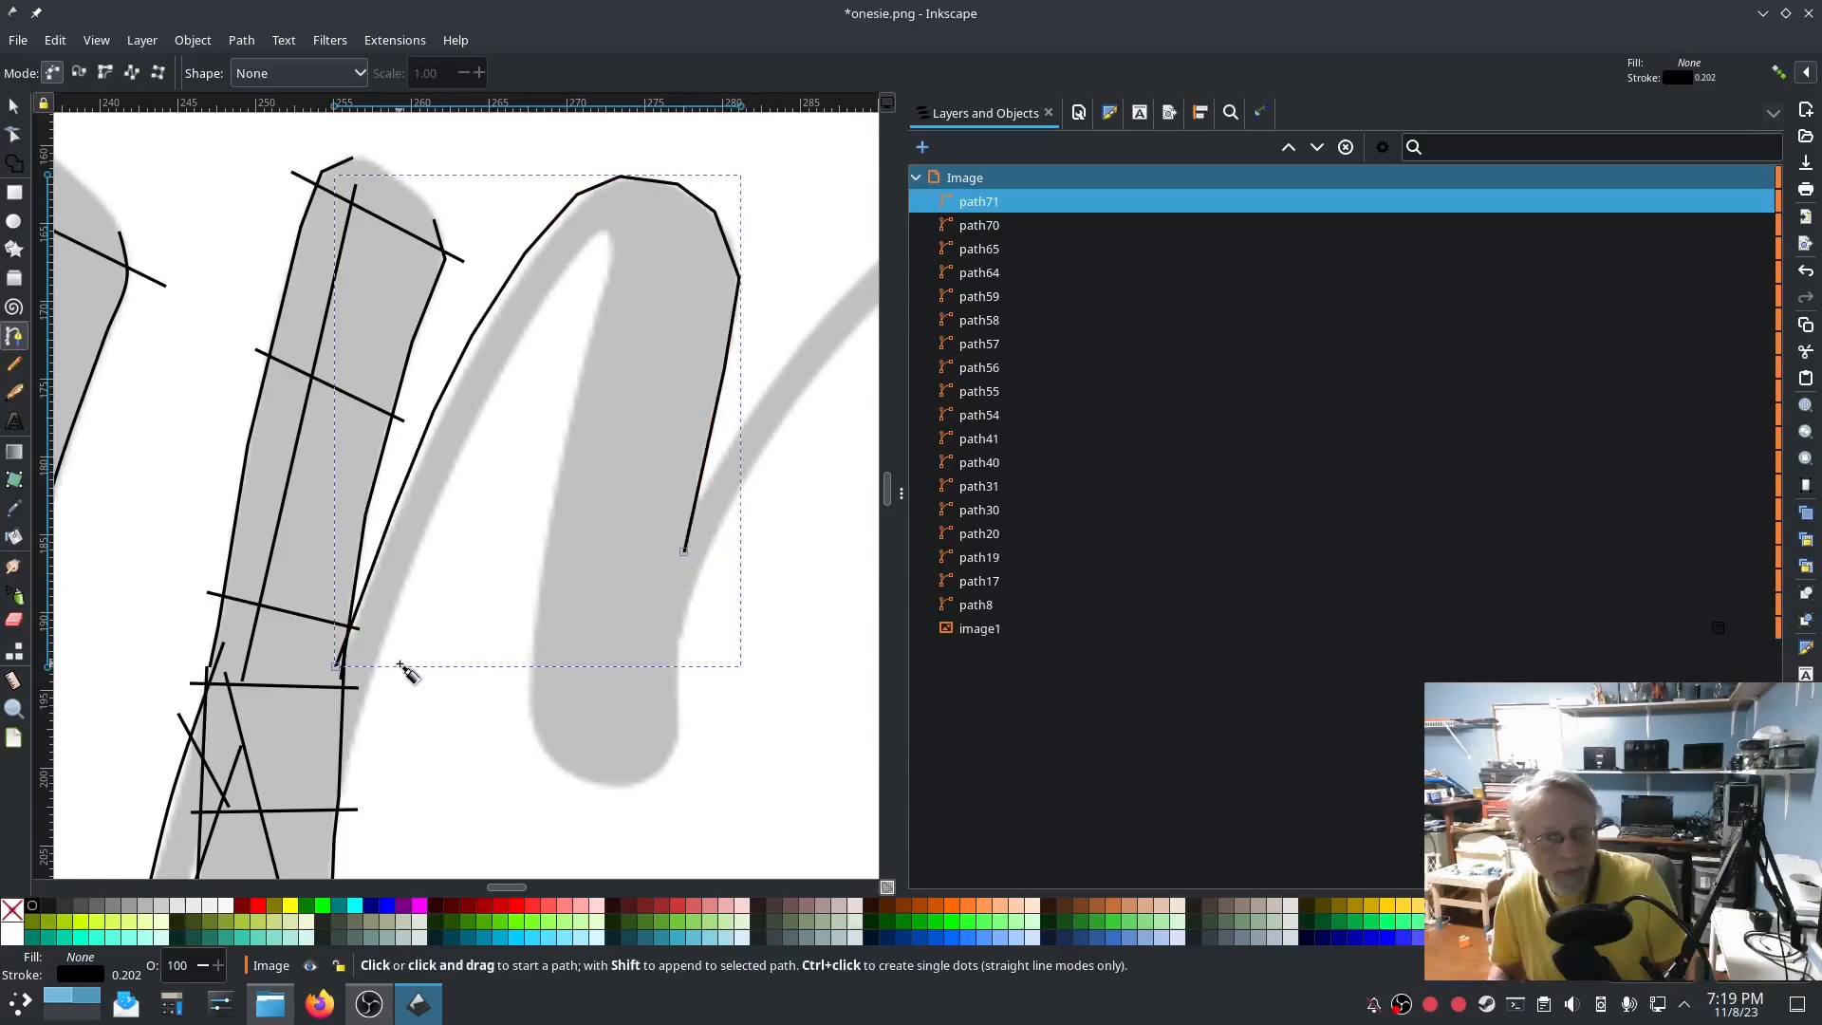
Trace the inner edge of the m's first arch from the first stem up the thin stroke and down the second stem's left side.
click(332, 795)
click(370, 654)
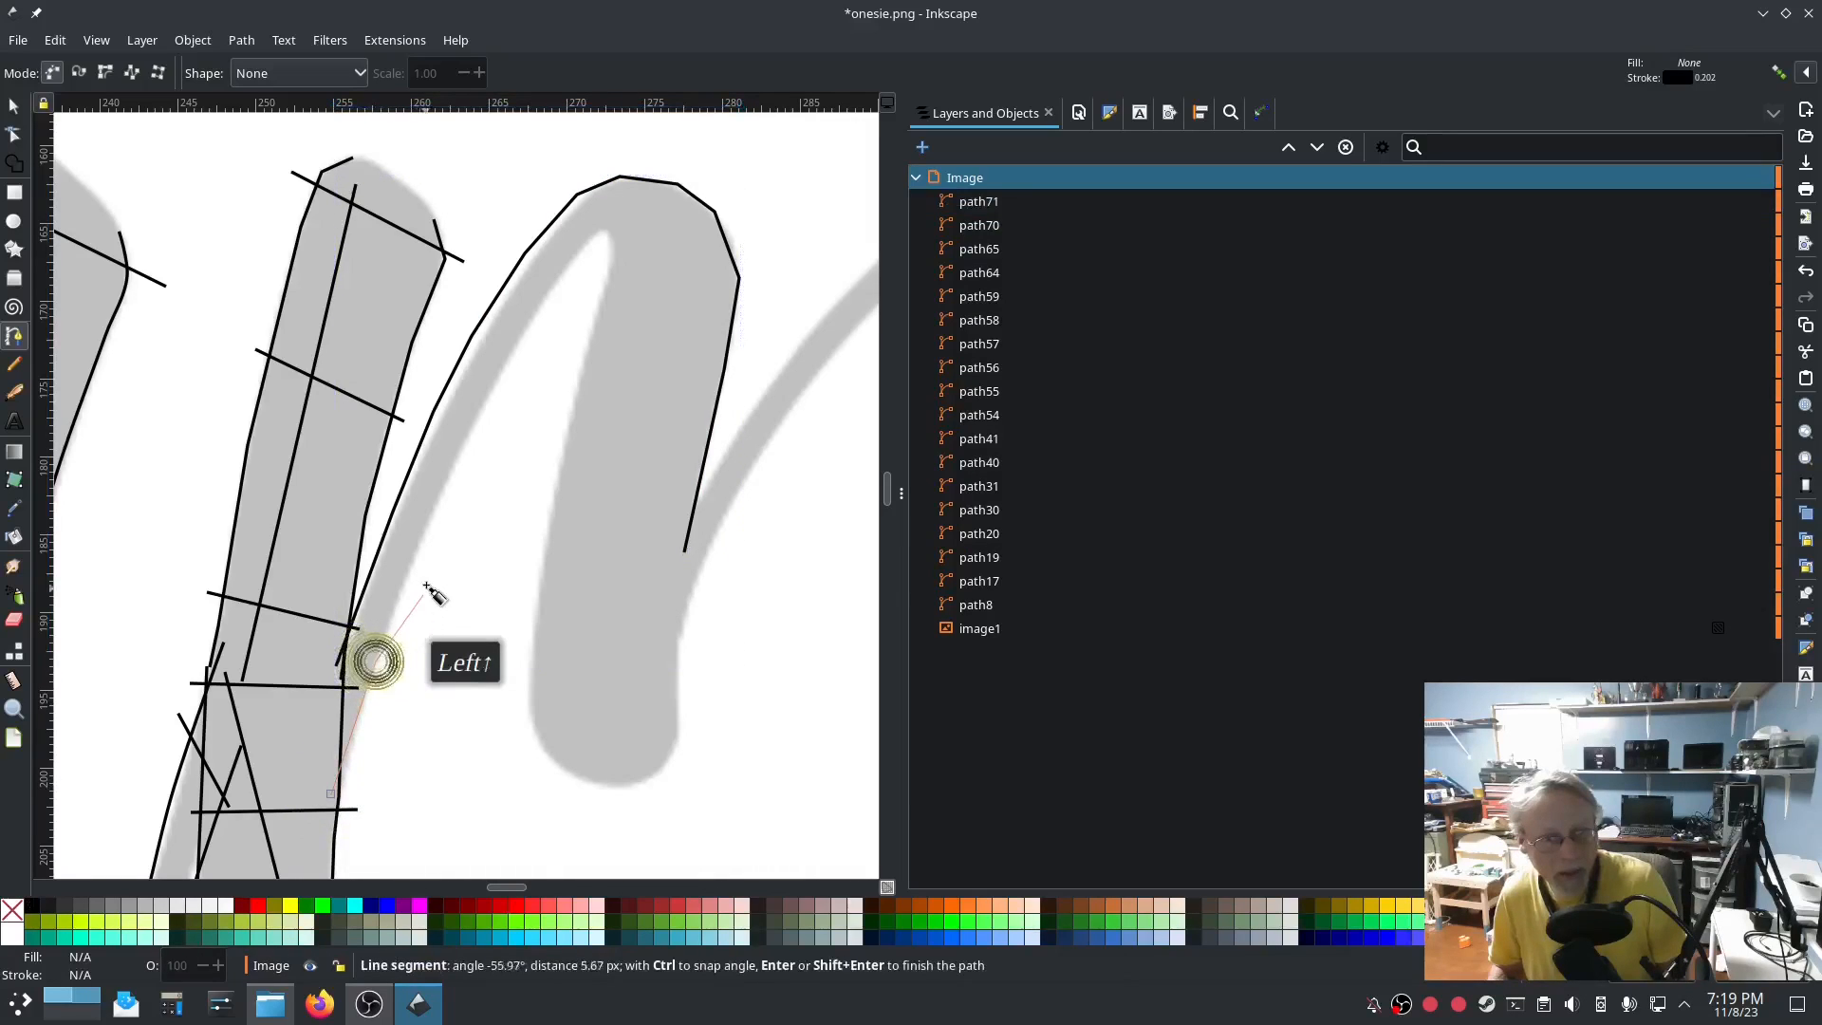
click(428, 545)
click(487, 413)
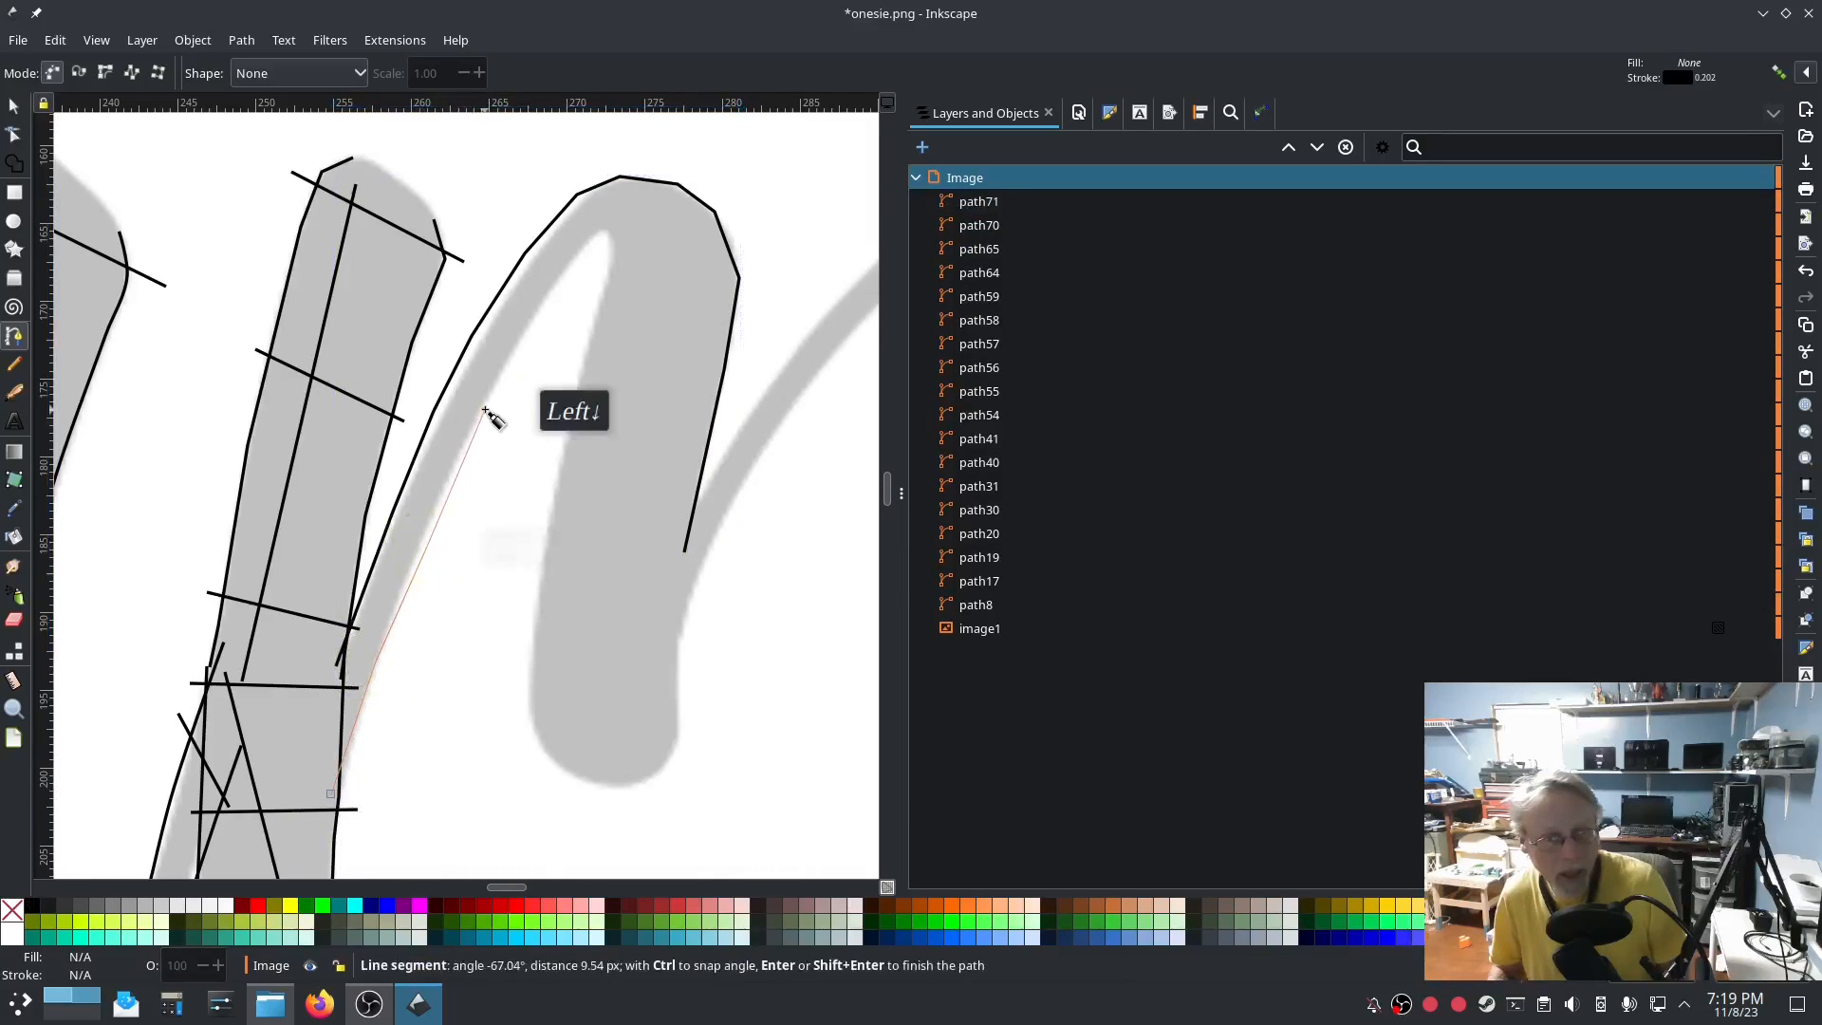
click(534, 316)
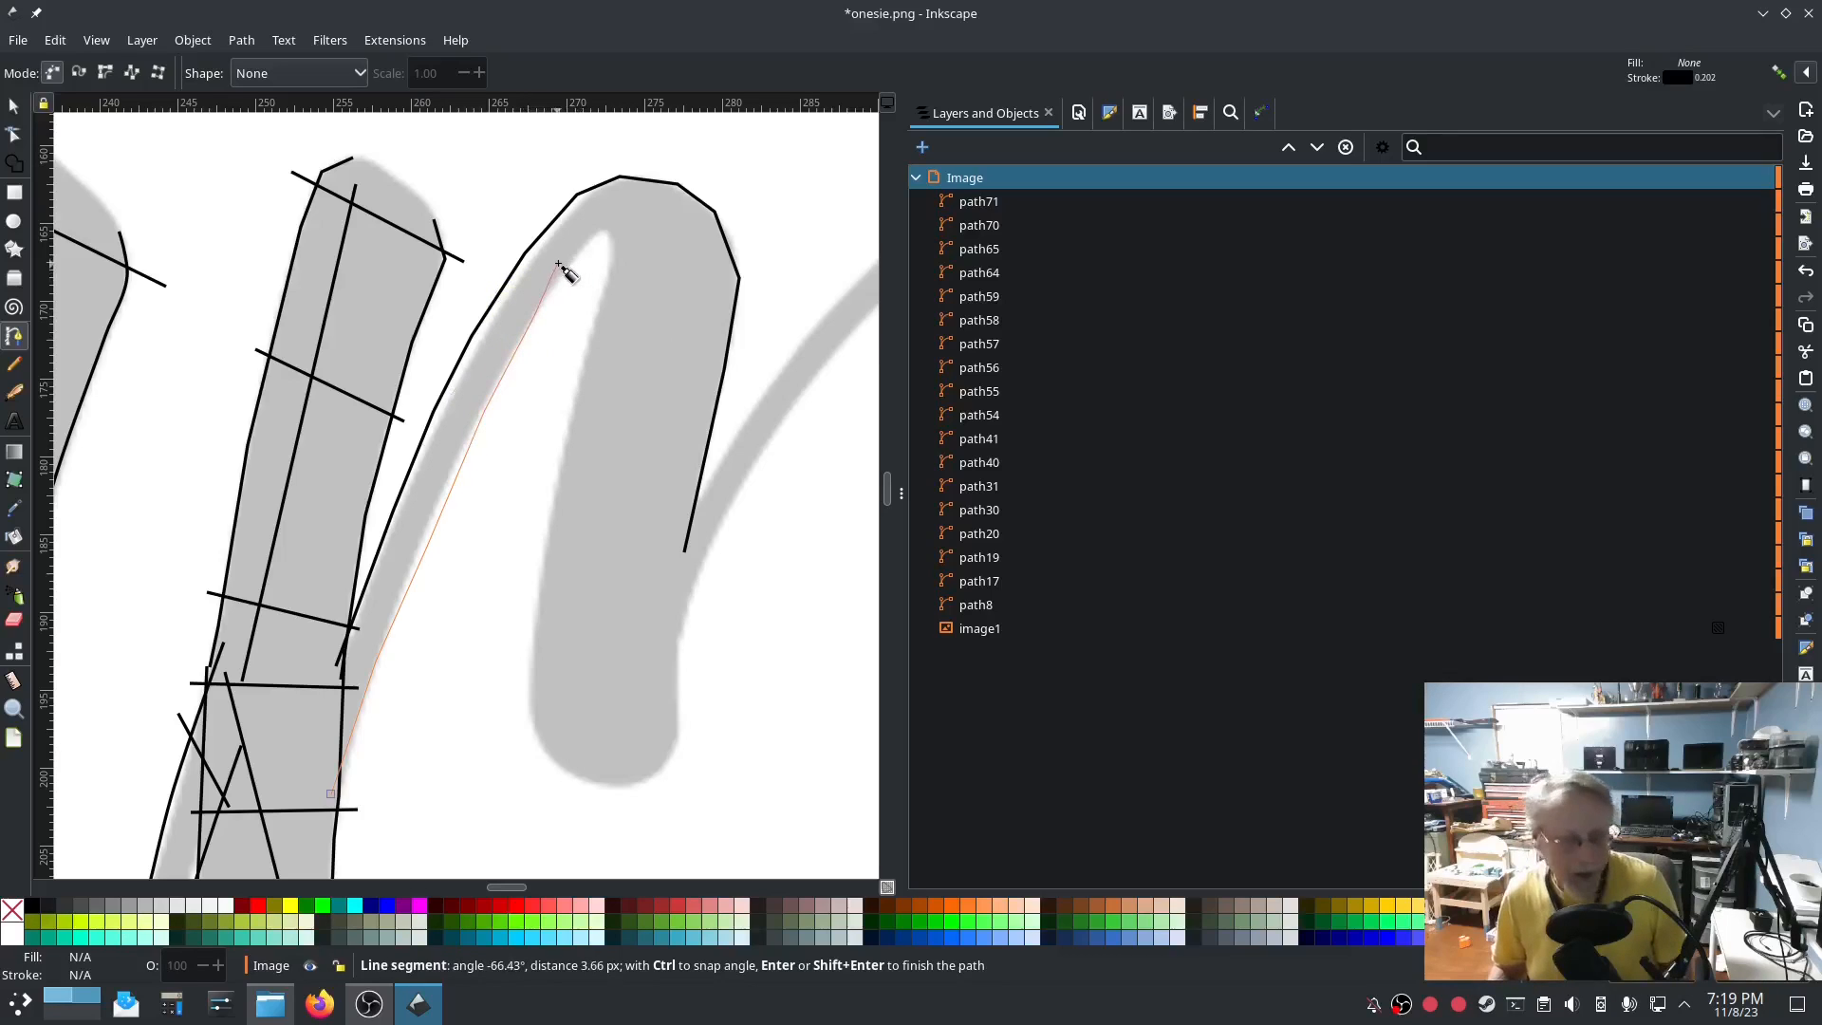
scroll(572, 263, up, 2)
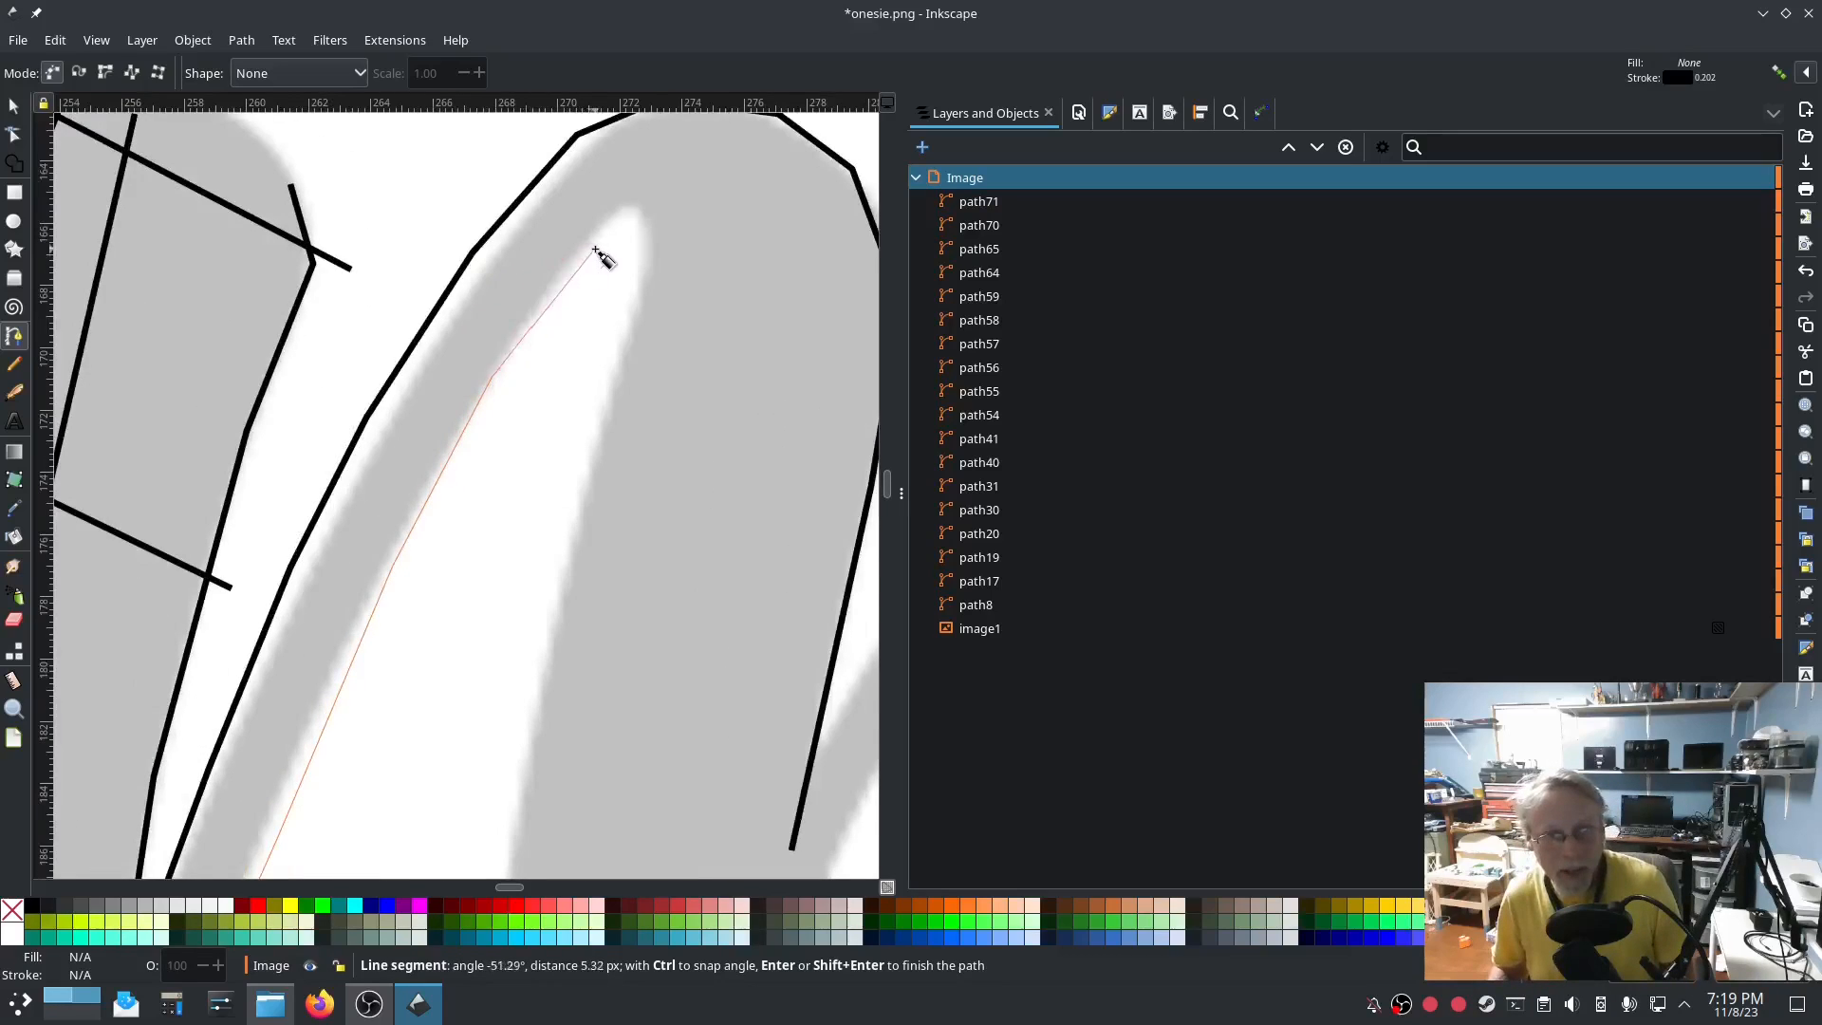
drag(593, 249, 528, 337)
click(523, 338)
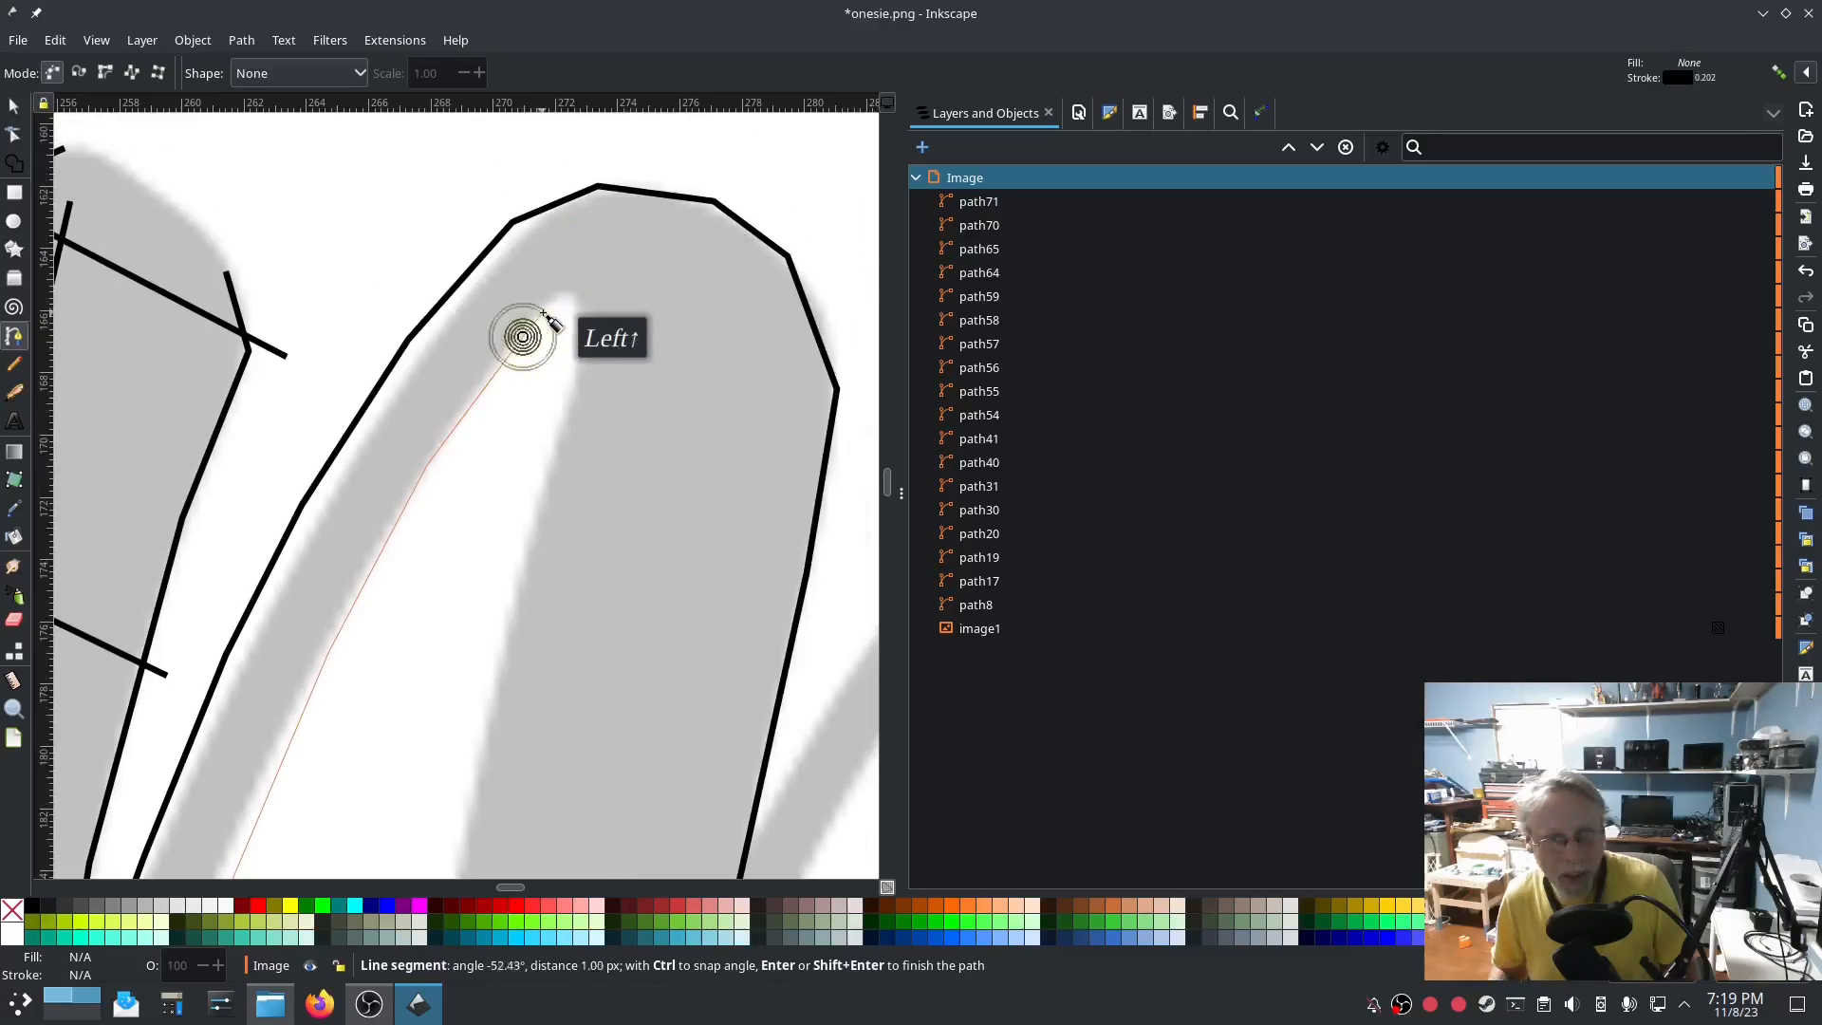
click(558, 304)
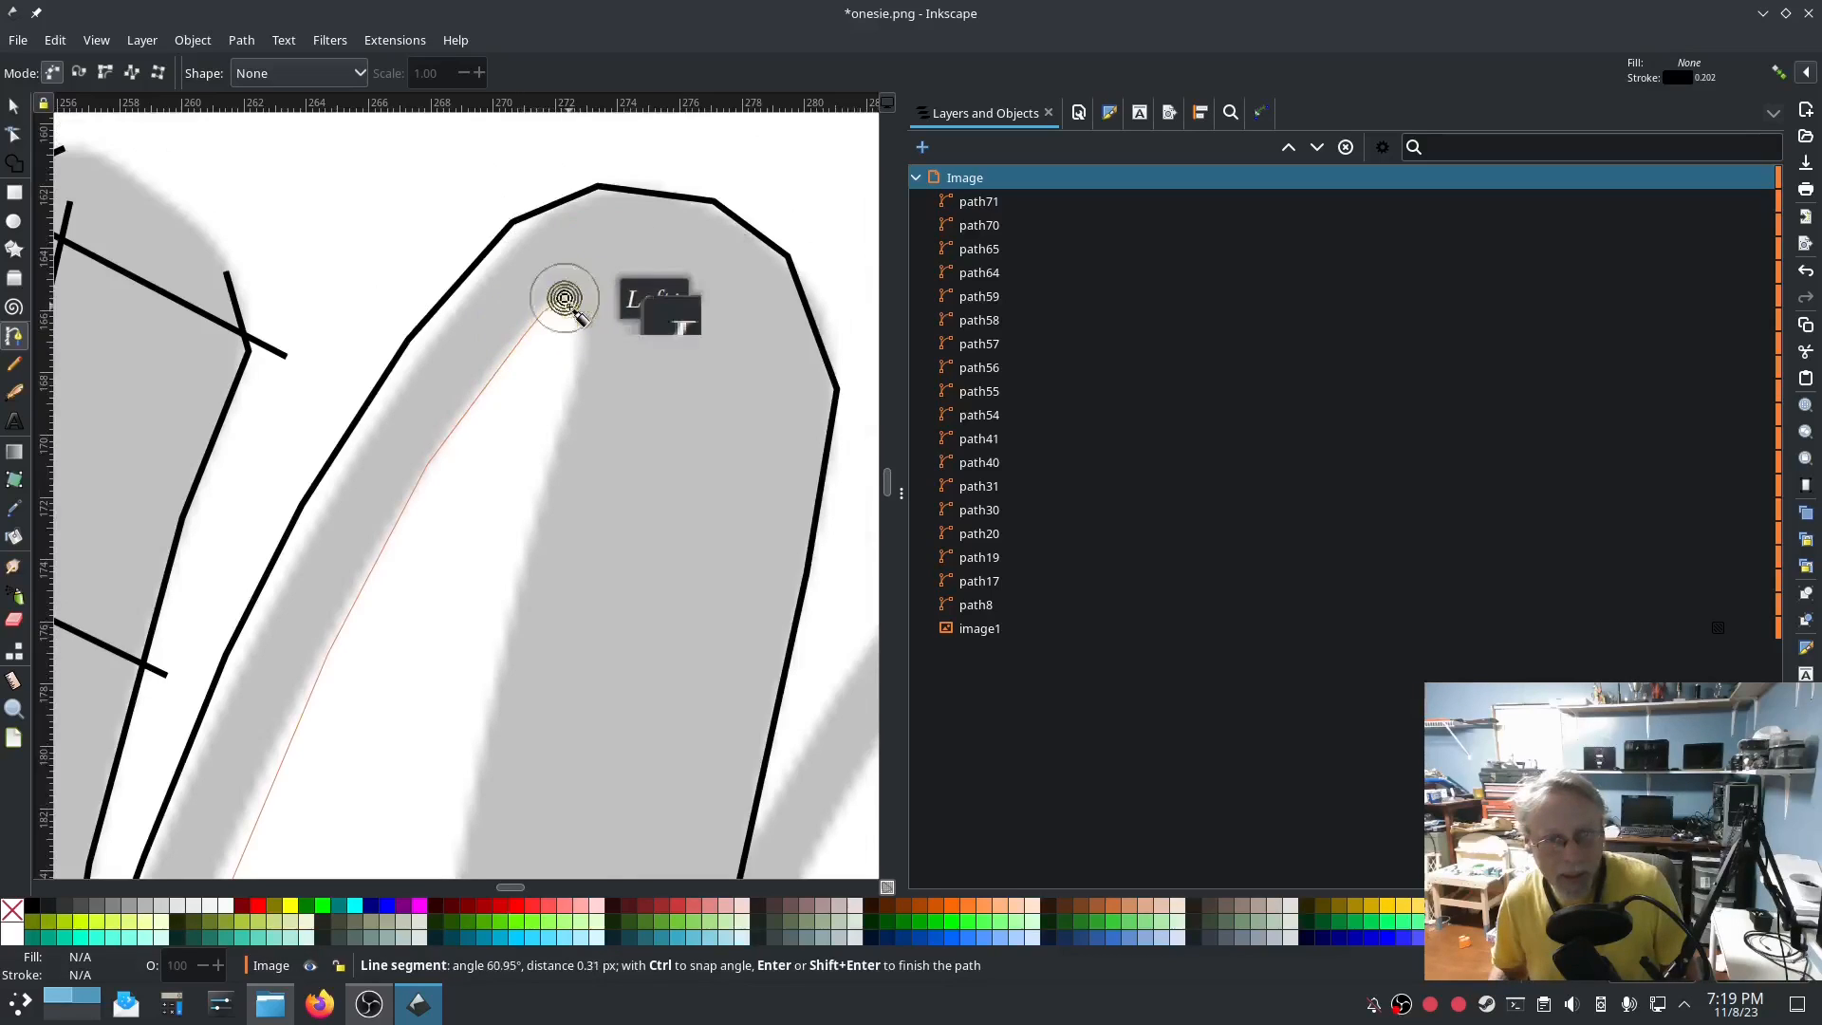
click(572, 370)
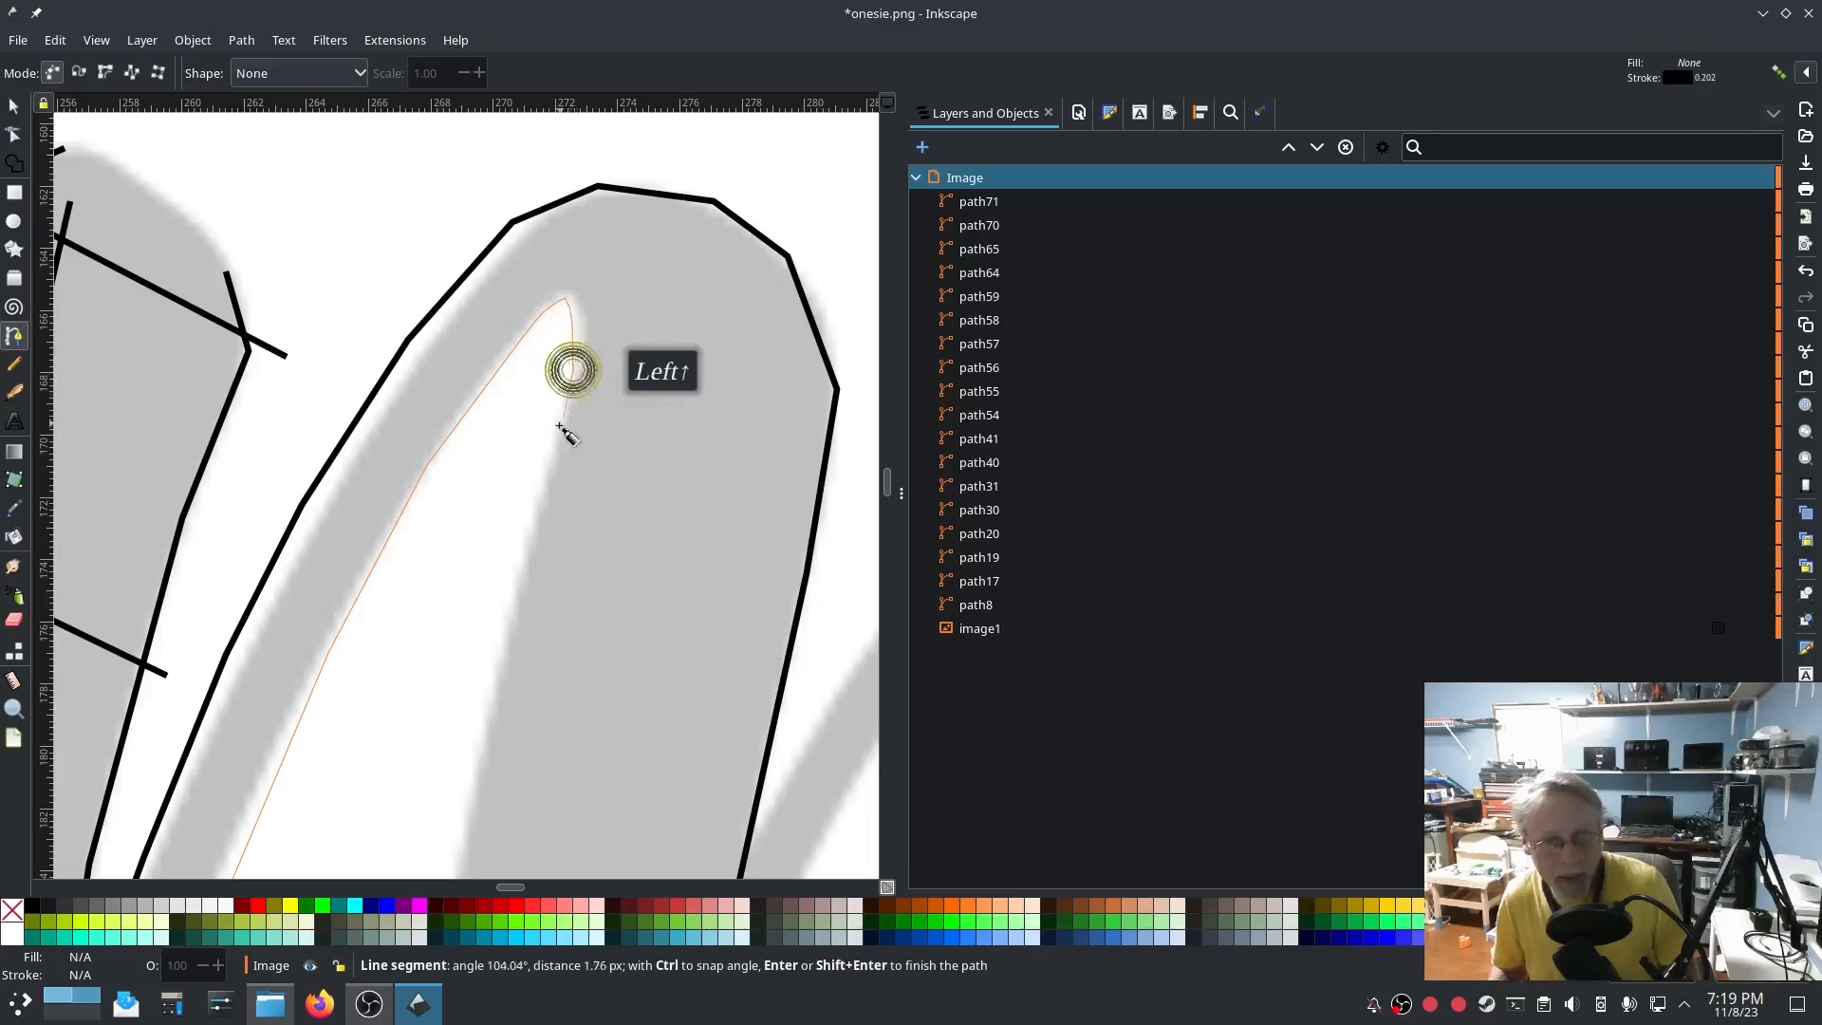
scroll(545, 446, down, 8)
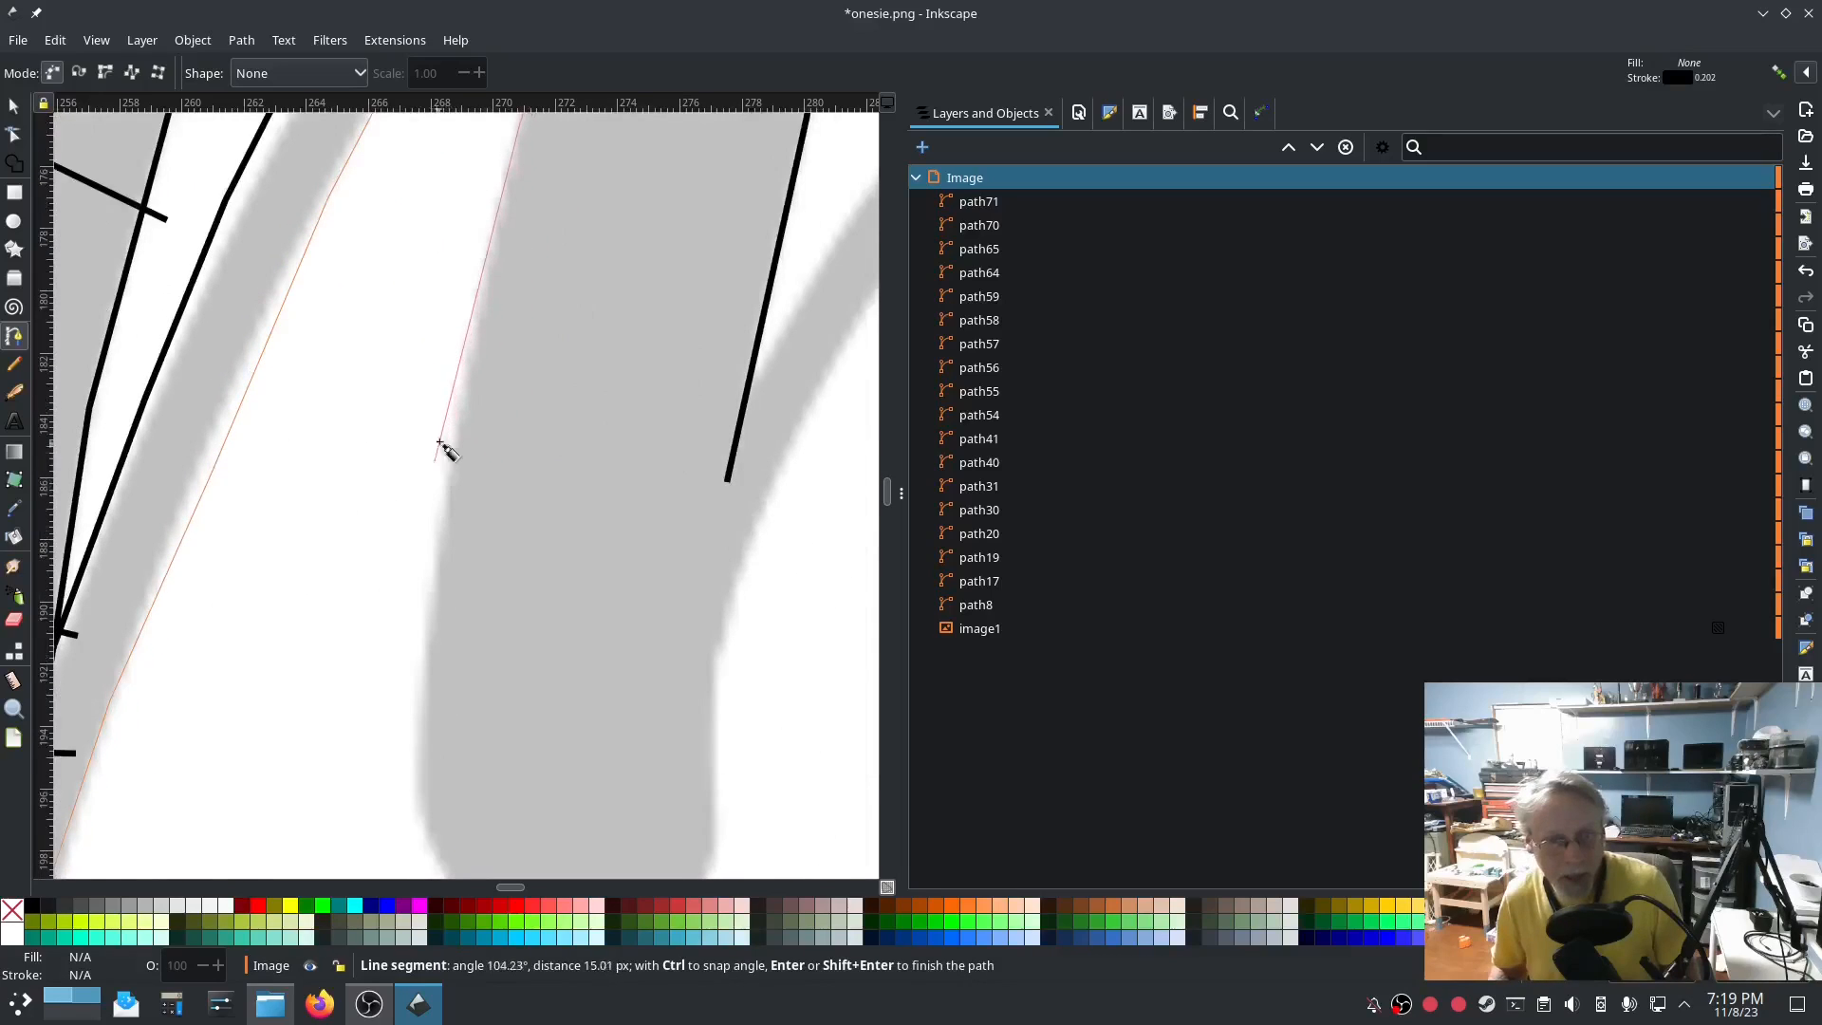
click(452, 425)
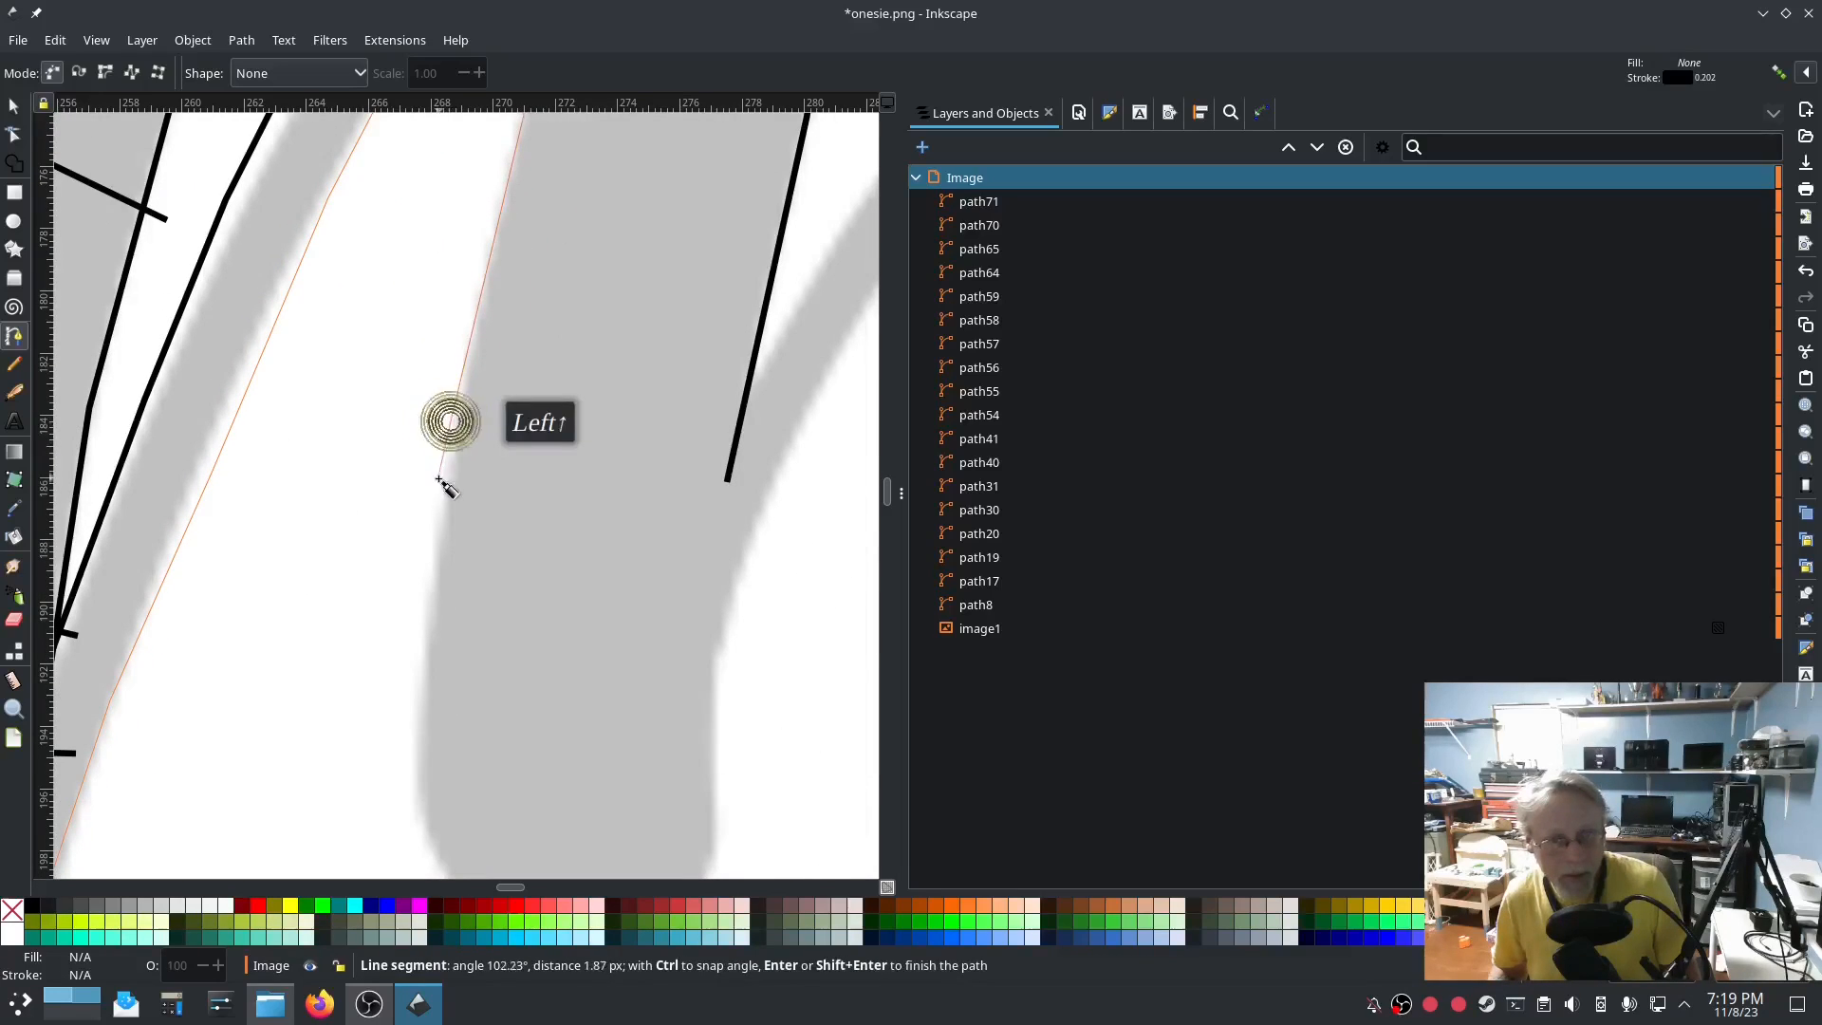
double_click(442, 481)
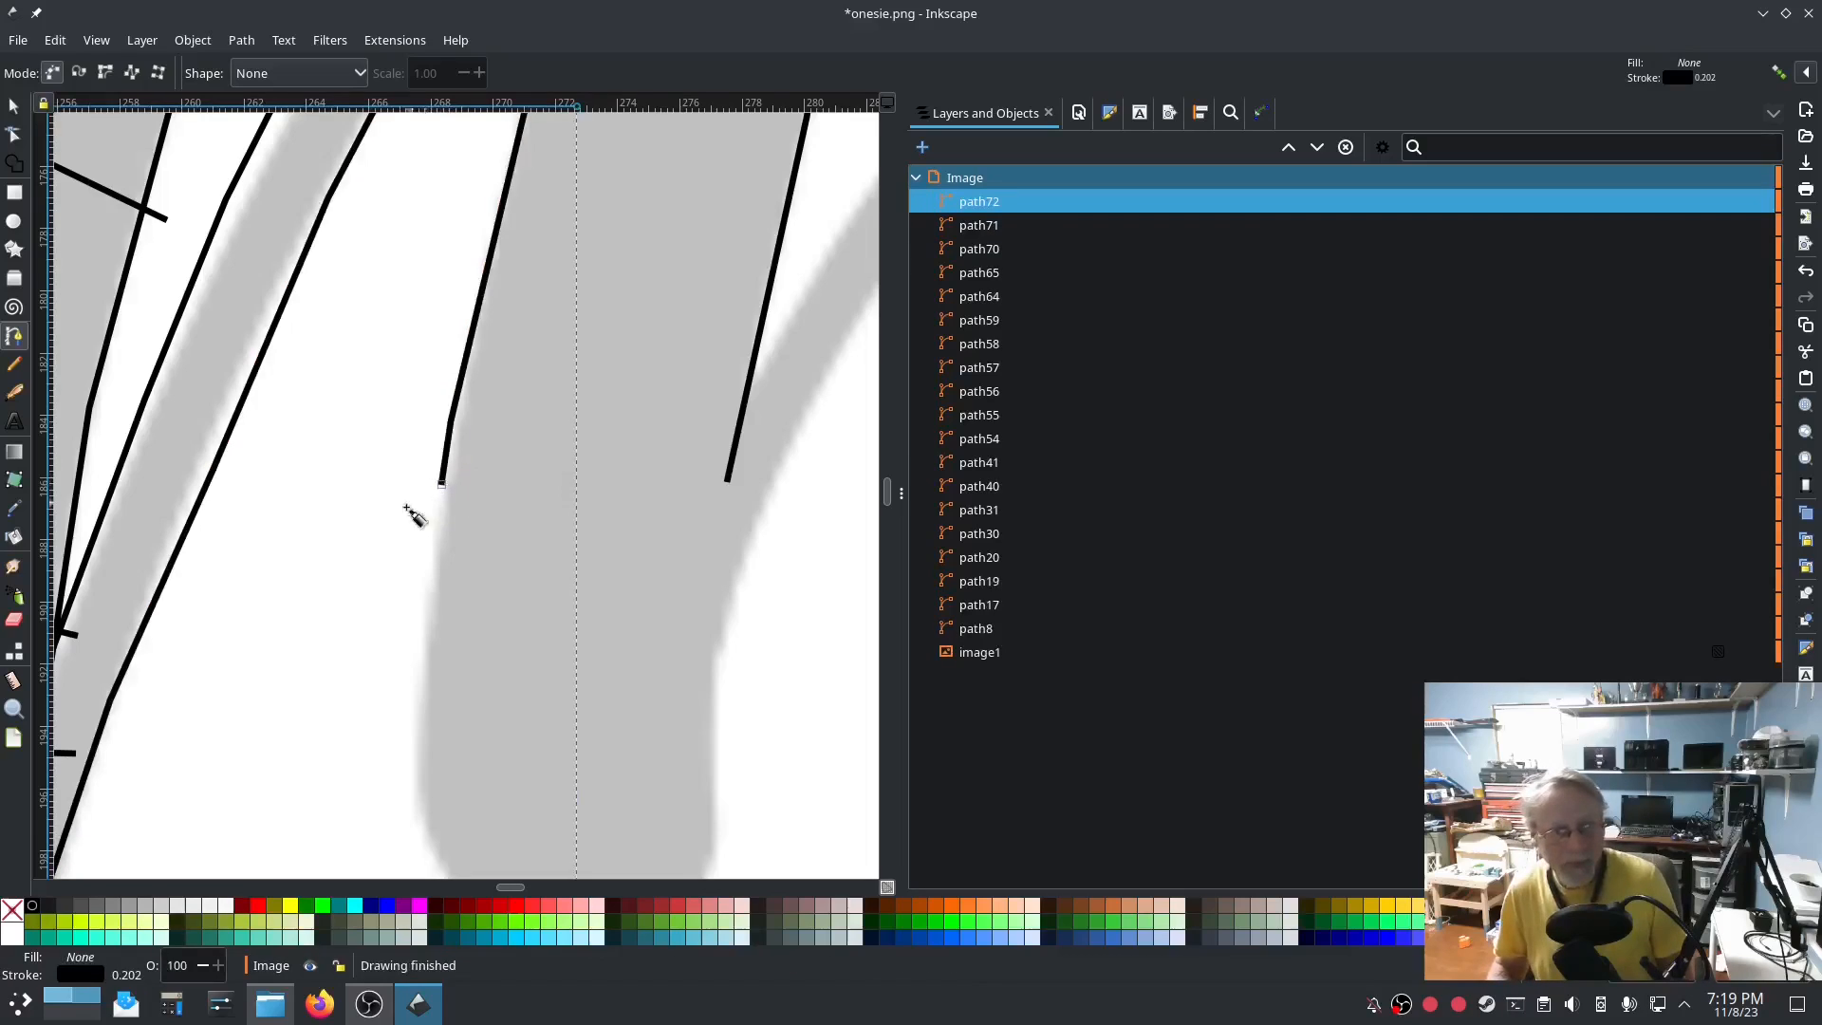
Draw three freehand lines across the first arch's thin upstroke, at its lower end, middle and near the top.
ctrl+scroll(418, 495, down, 3)
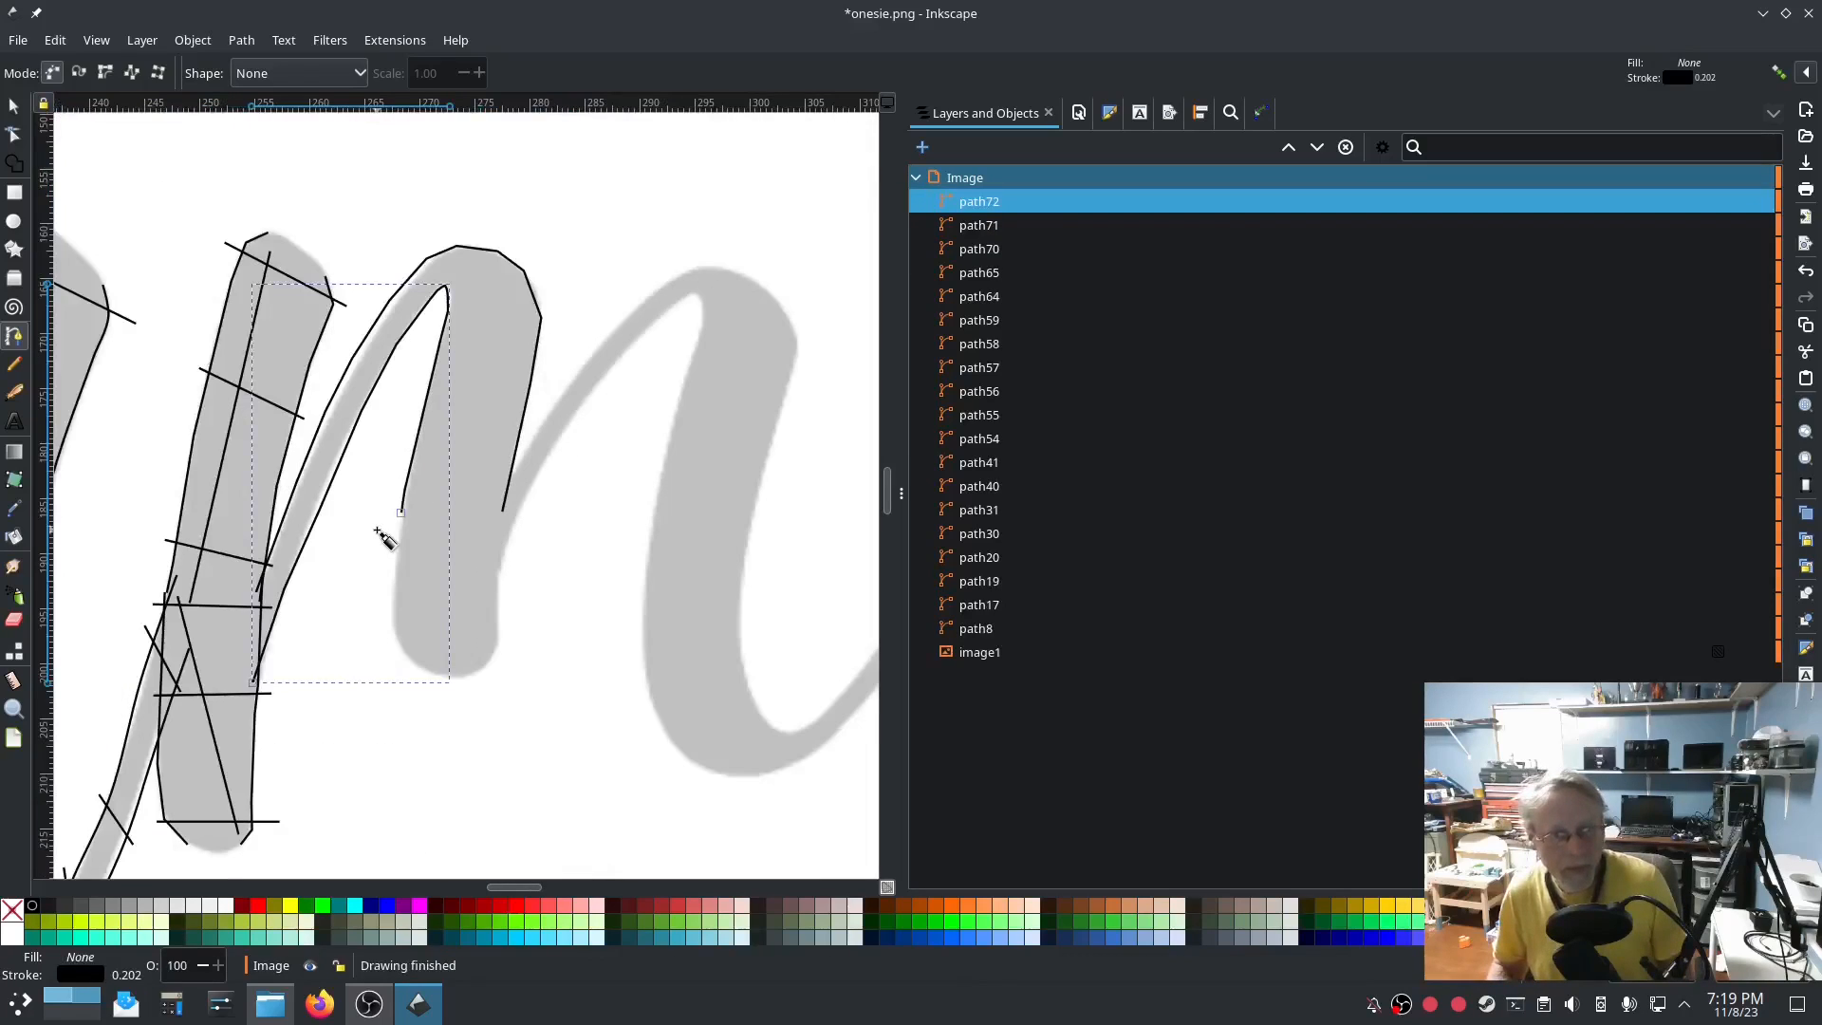
click(13, 369)
click(298, 603)
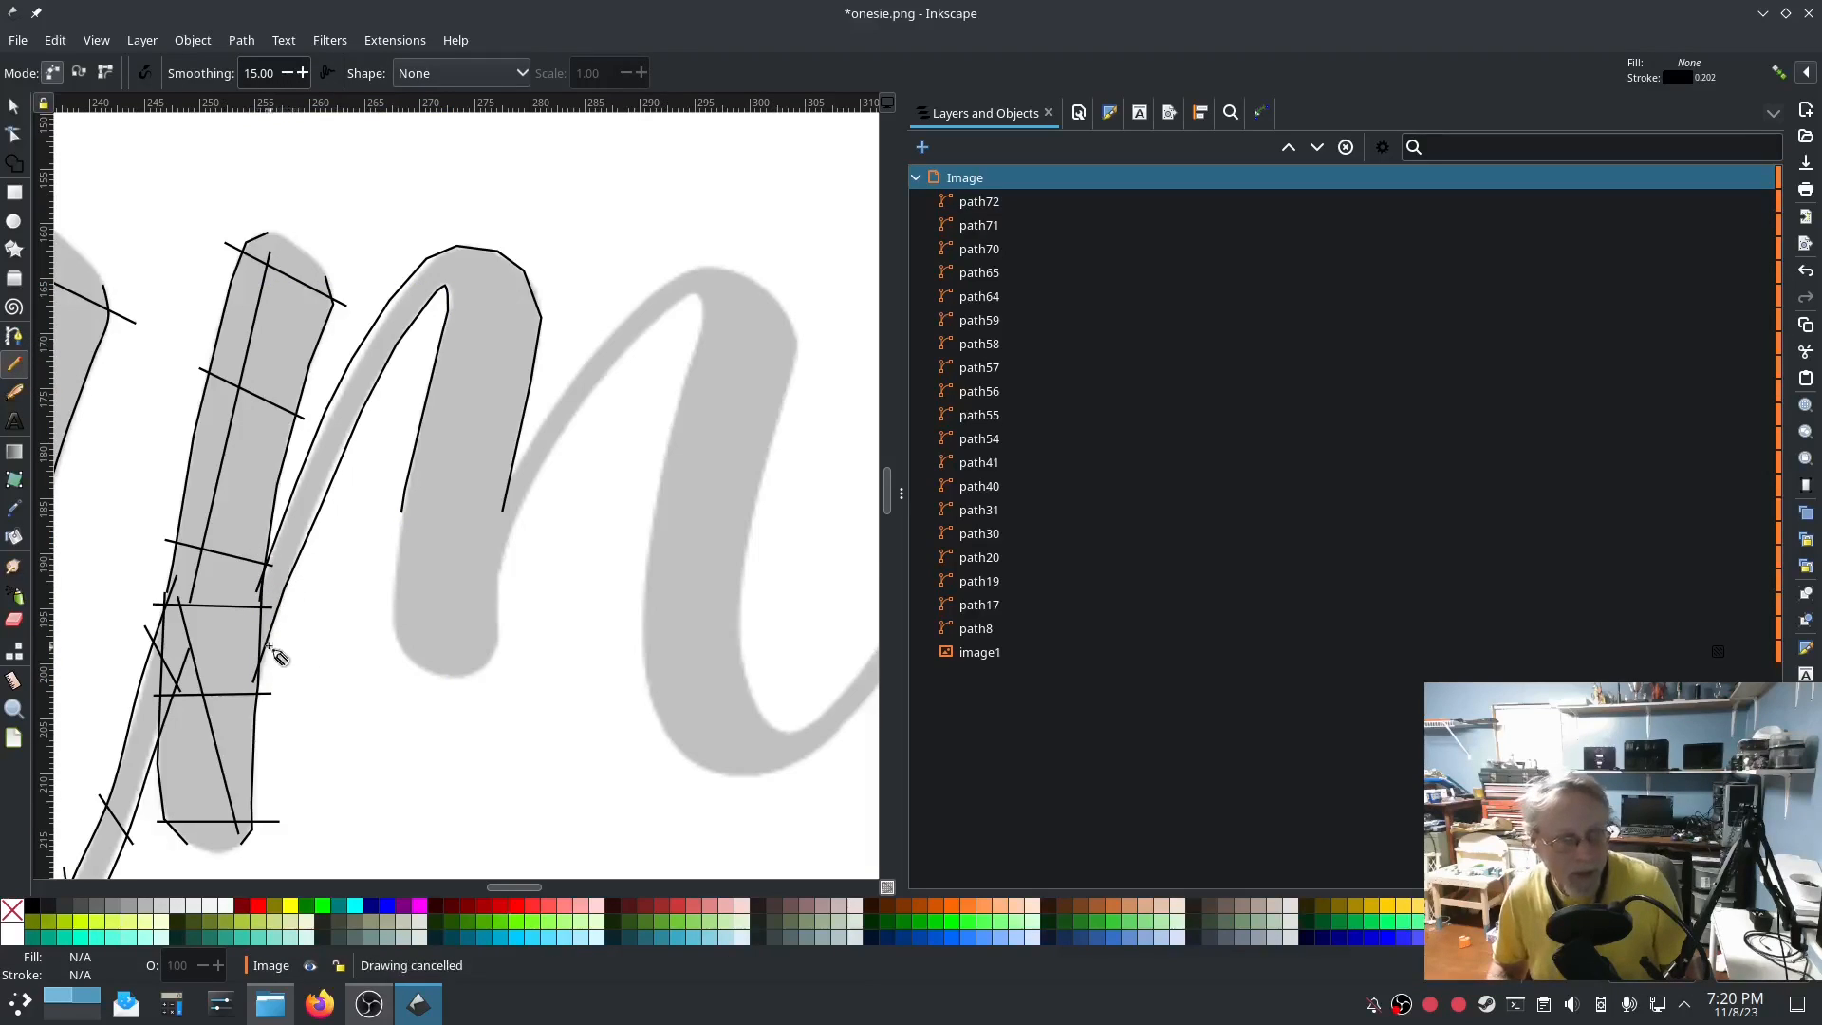
ctrl+scroll(278, 656, up, 2)
click(294, 618)
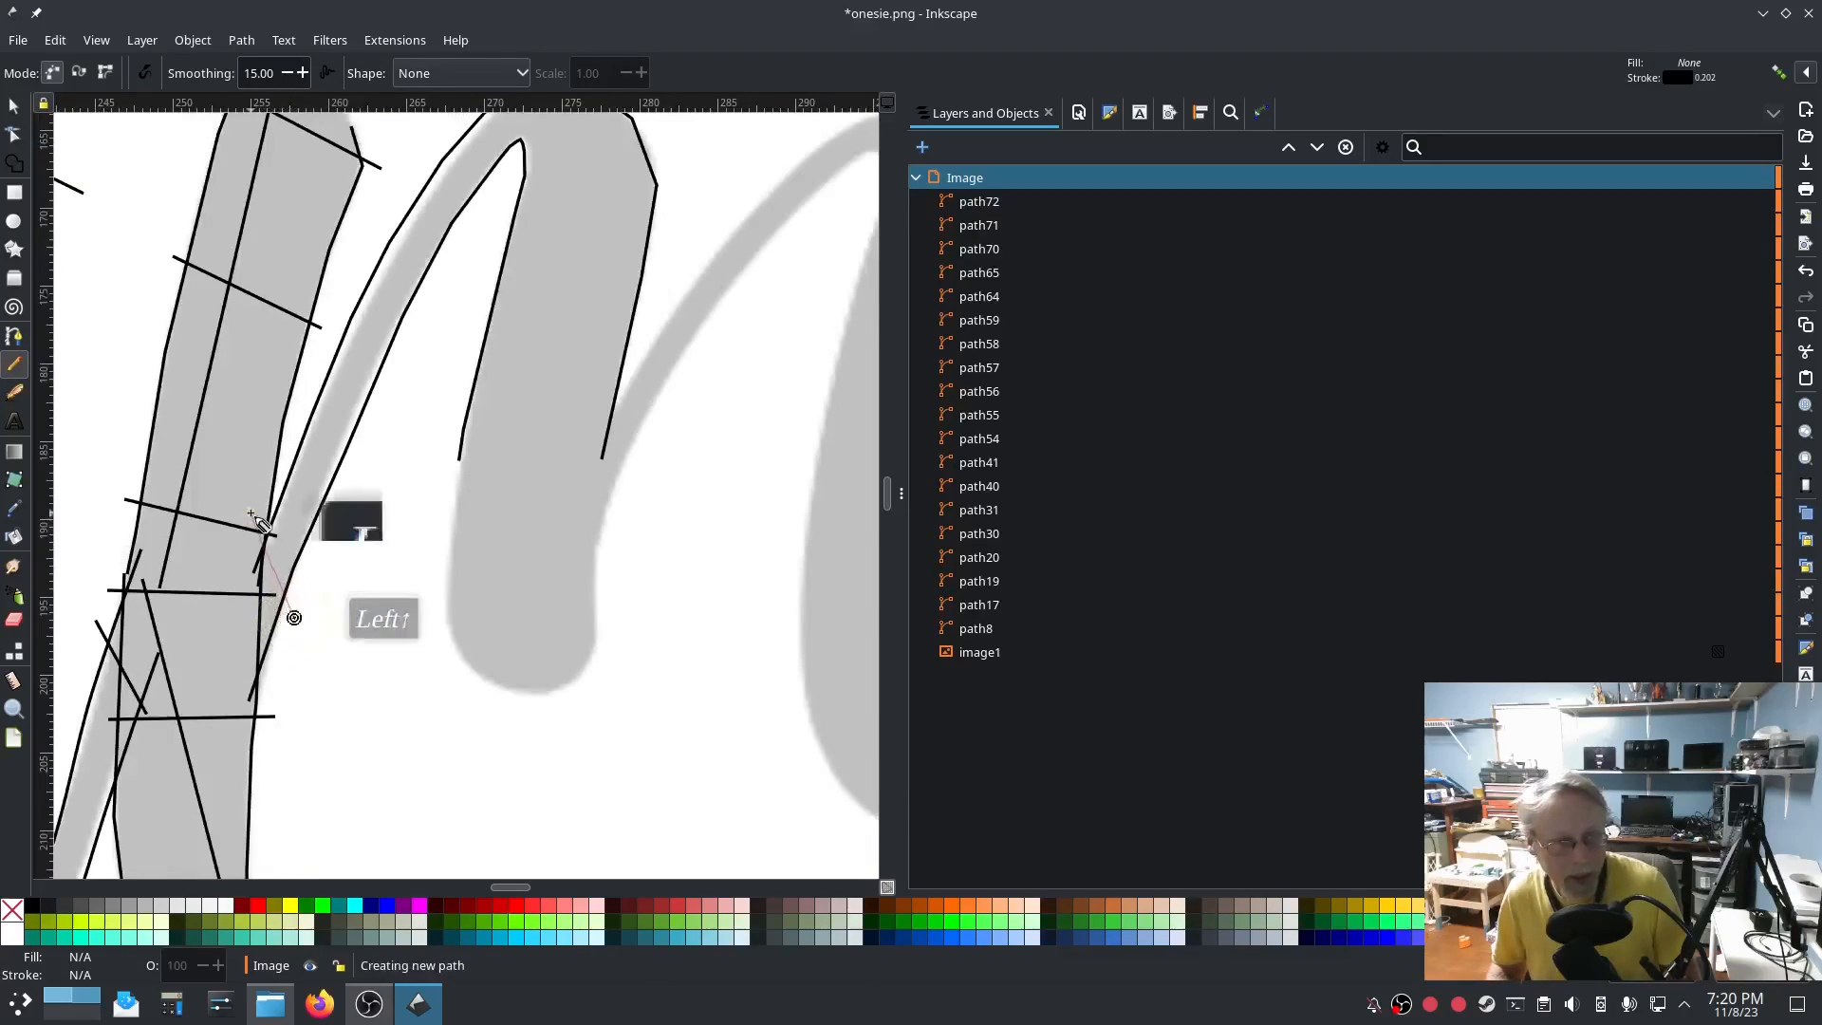
click(251, 515)
click(386, 399)
click(338, 311)
click(460, 238)
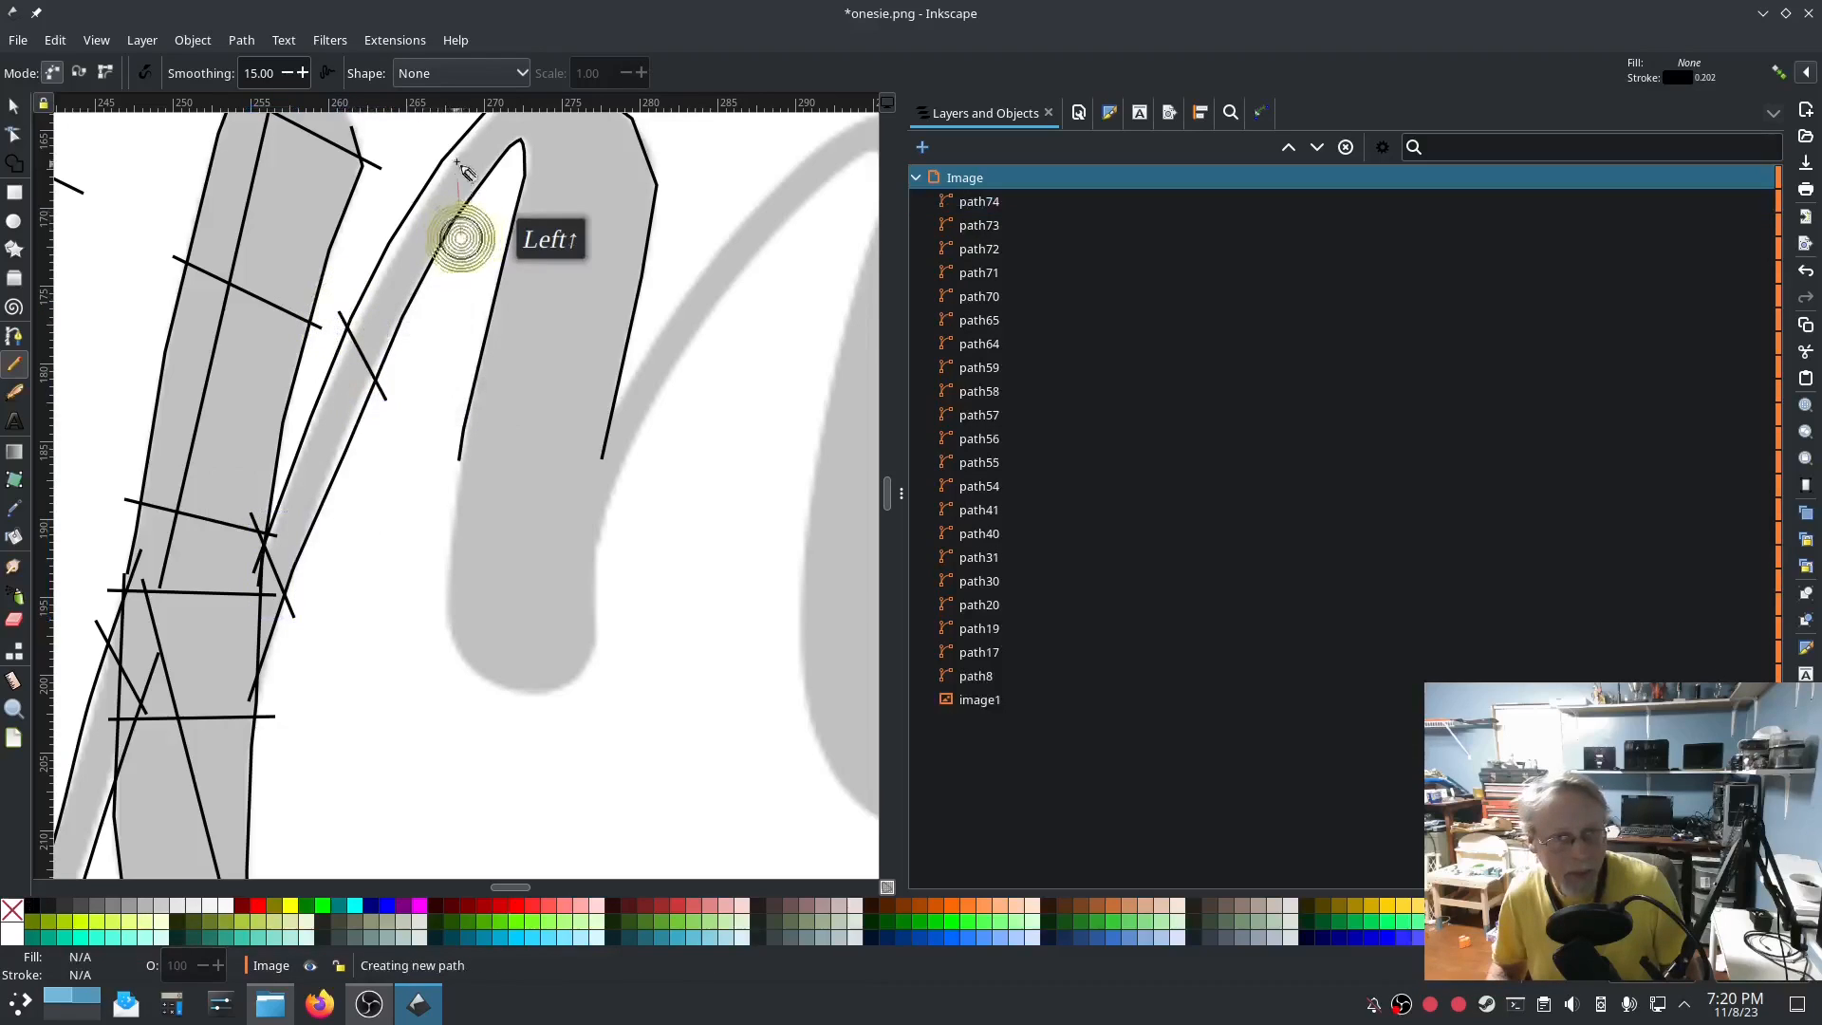
click(444, 132)
Draw three freehand lines across the thick part of the first arch: diagonally at its shoulder, mid-stem and at the outlines' lower ends.
scroll(474, 272, up, 3)
scroll(482, 278, up, 3)
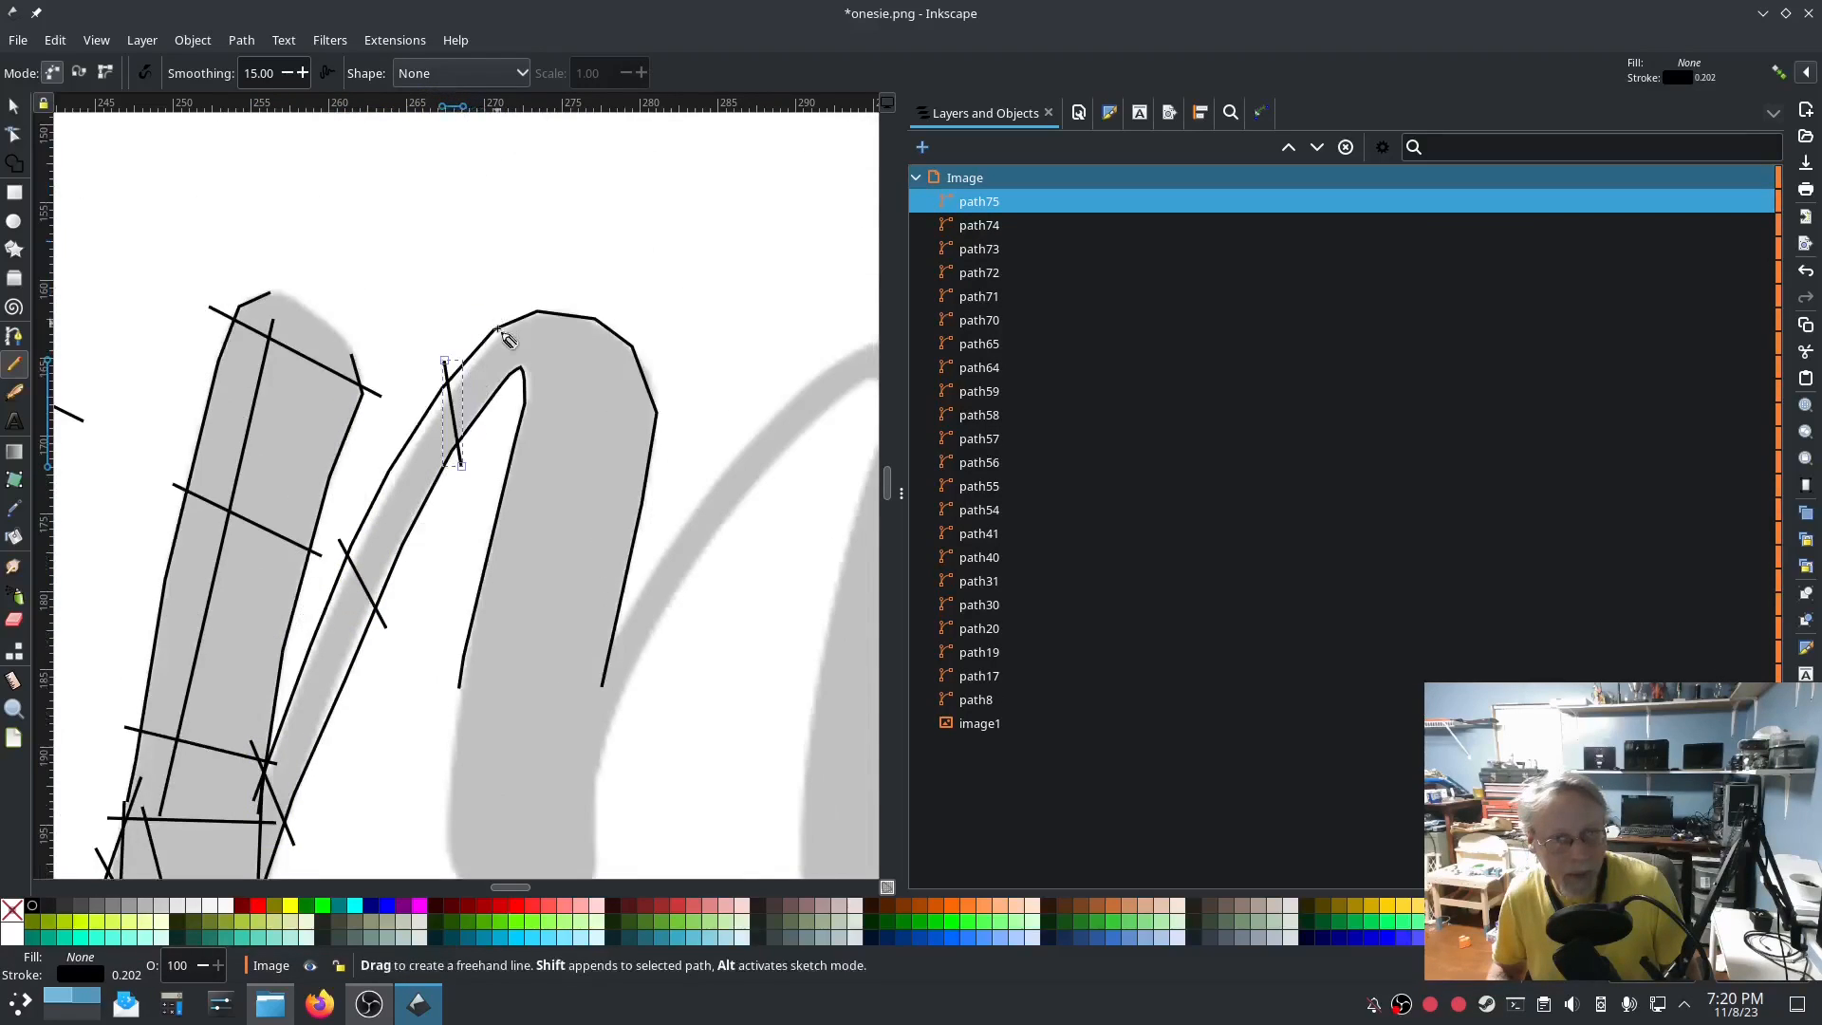
click(494, 453)
click(635, 324)
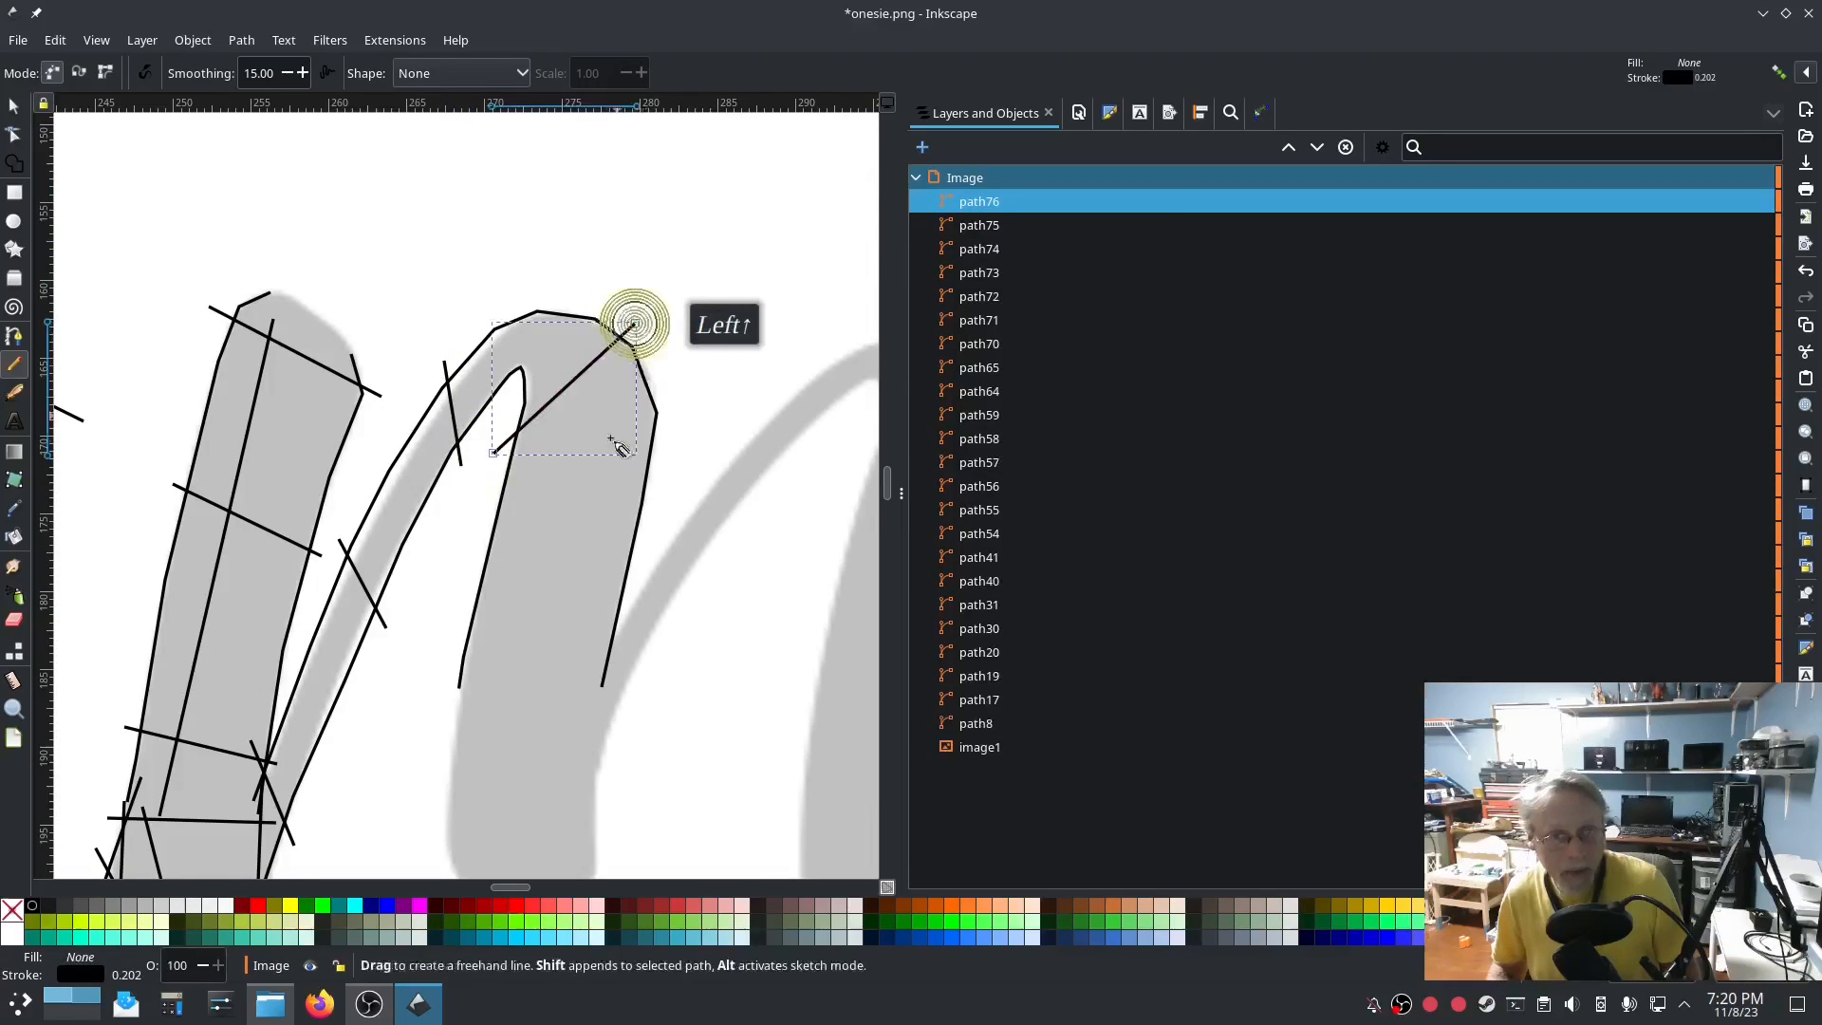
click(465, 547)
click(662, 514)
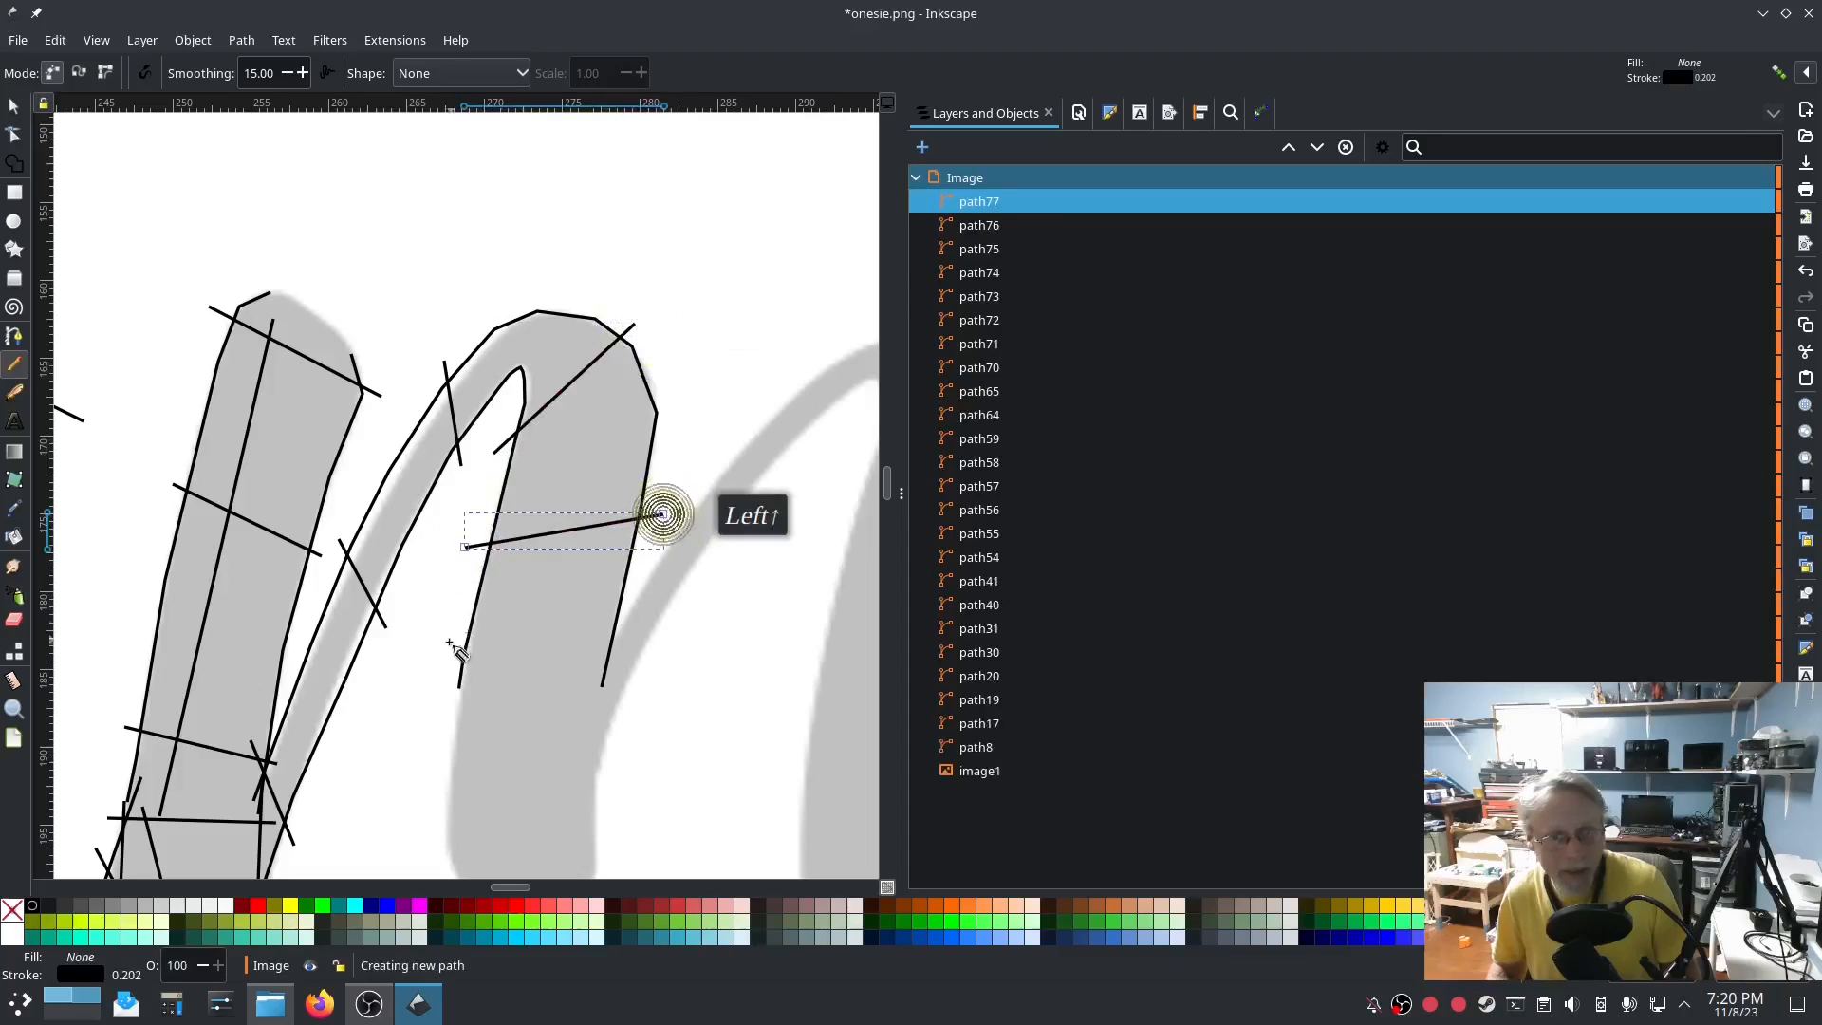
click(439, 662)
click(627, 666)
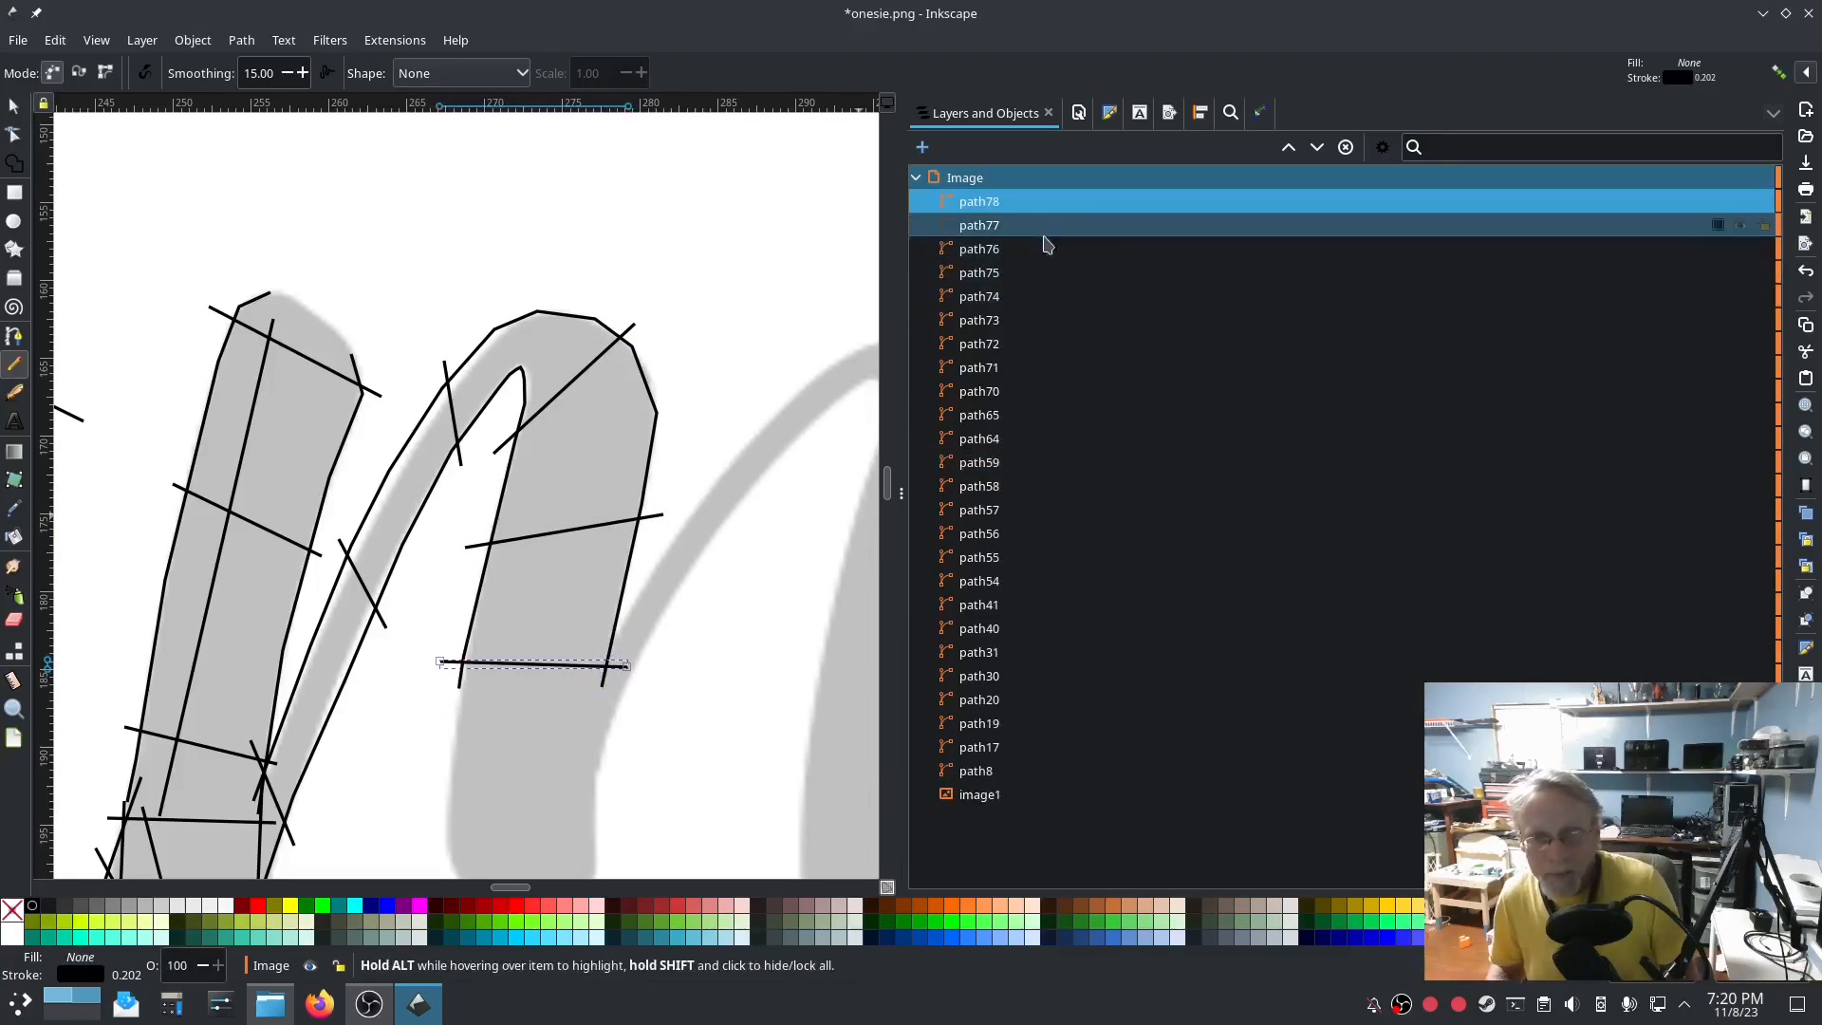
Combine the first arch's two outlines and their six crossing lines into one path.
click(984, 439)
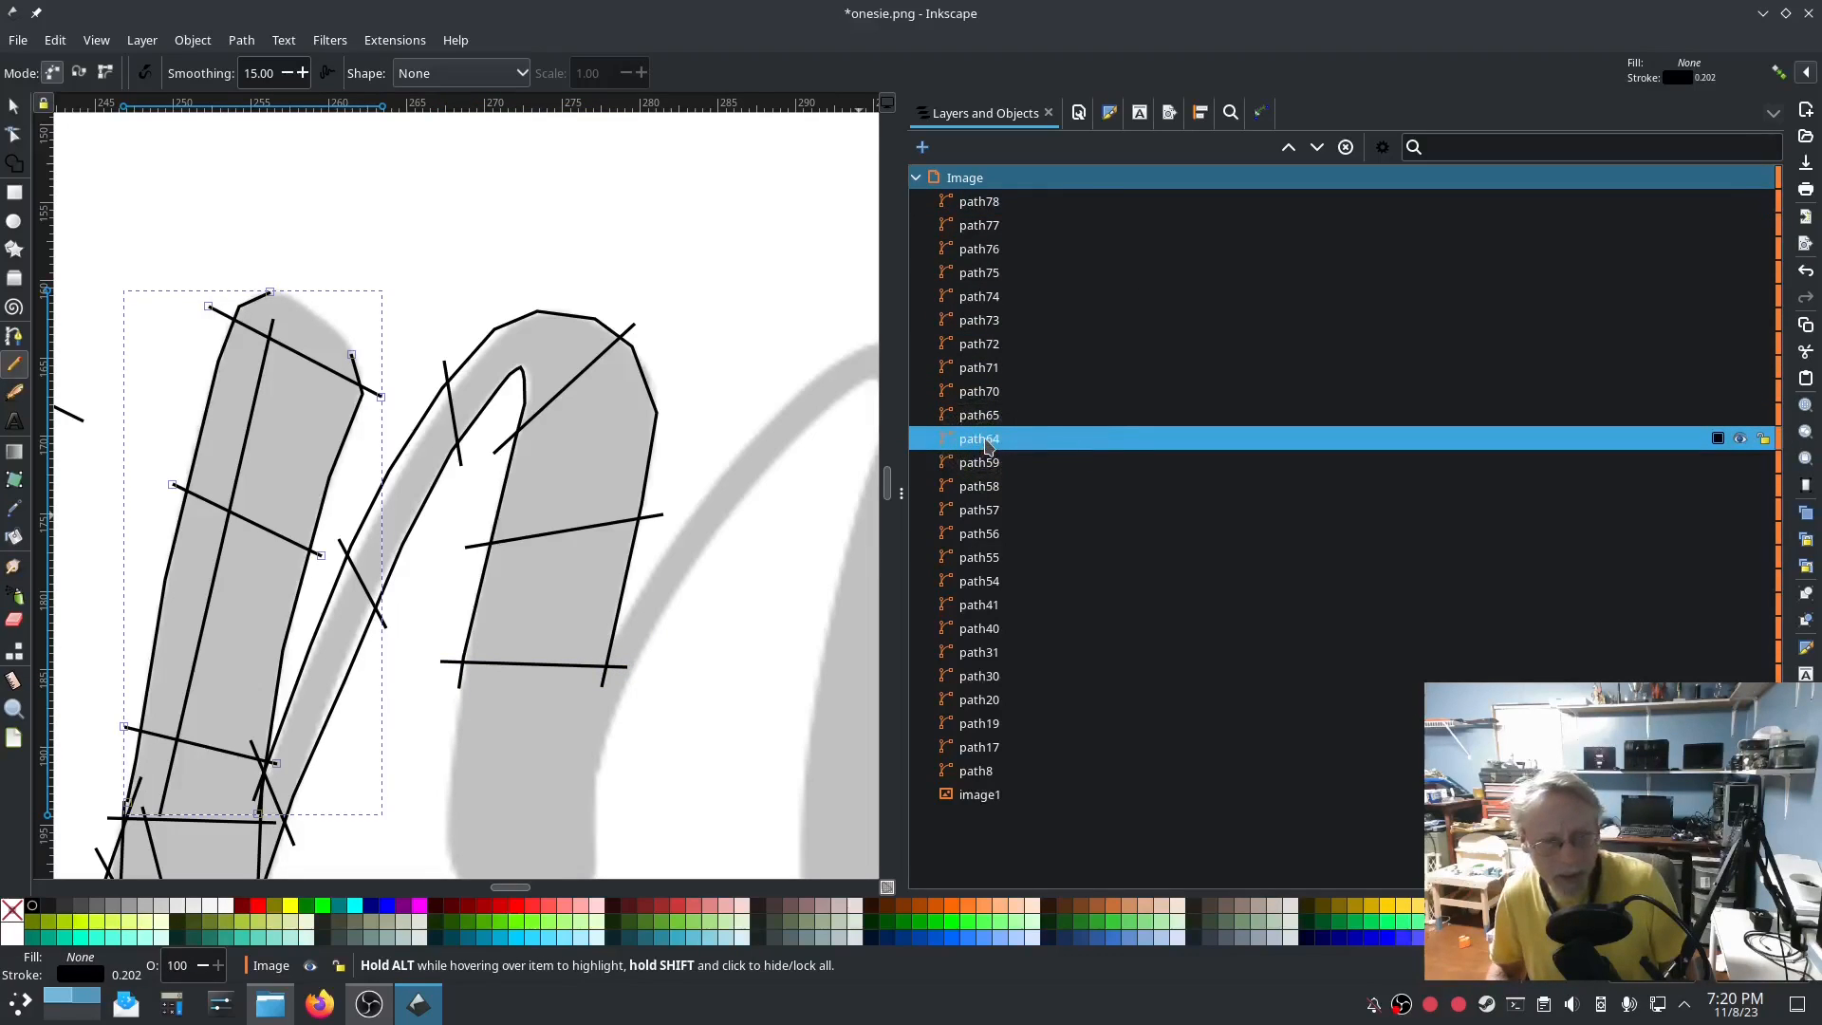
click(985, 463)
click(984, 439)
click(981, 418)
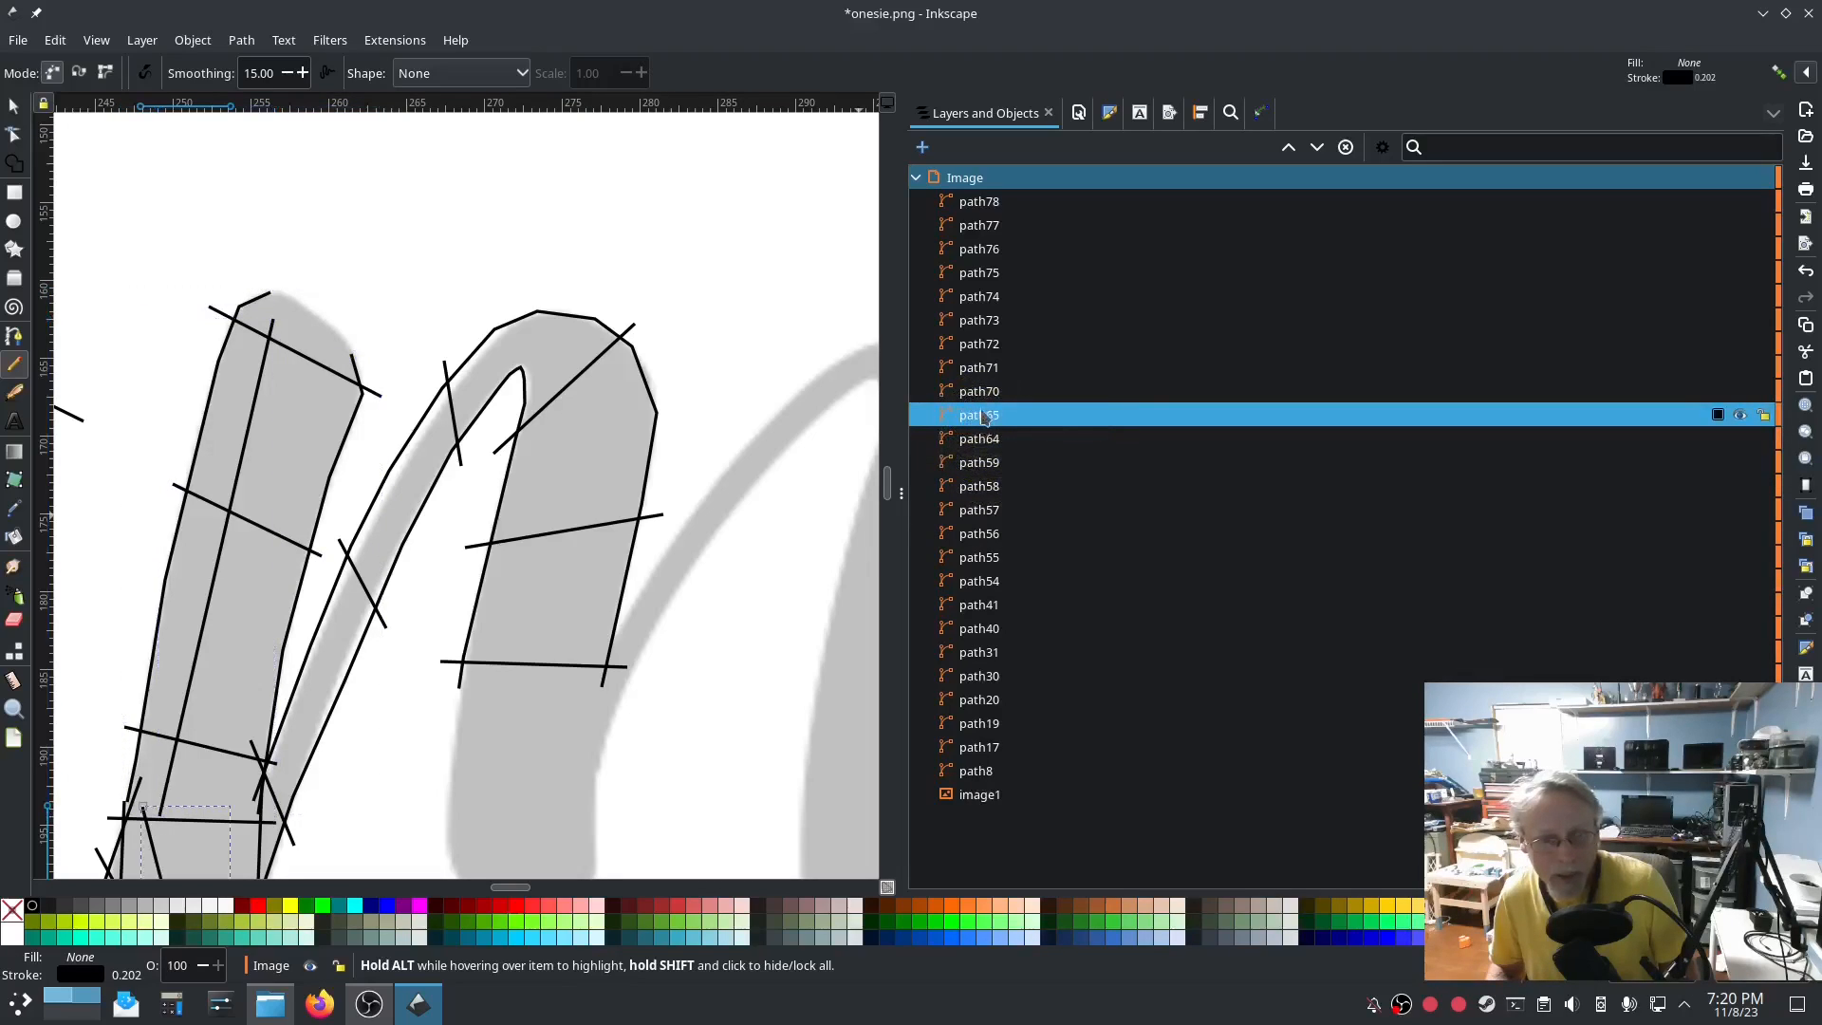
click(982, 392)
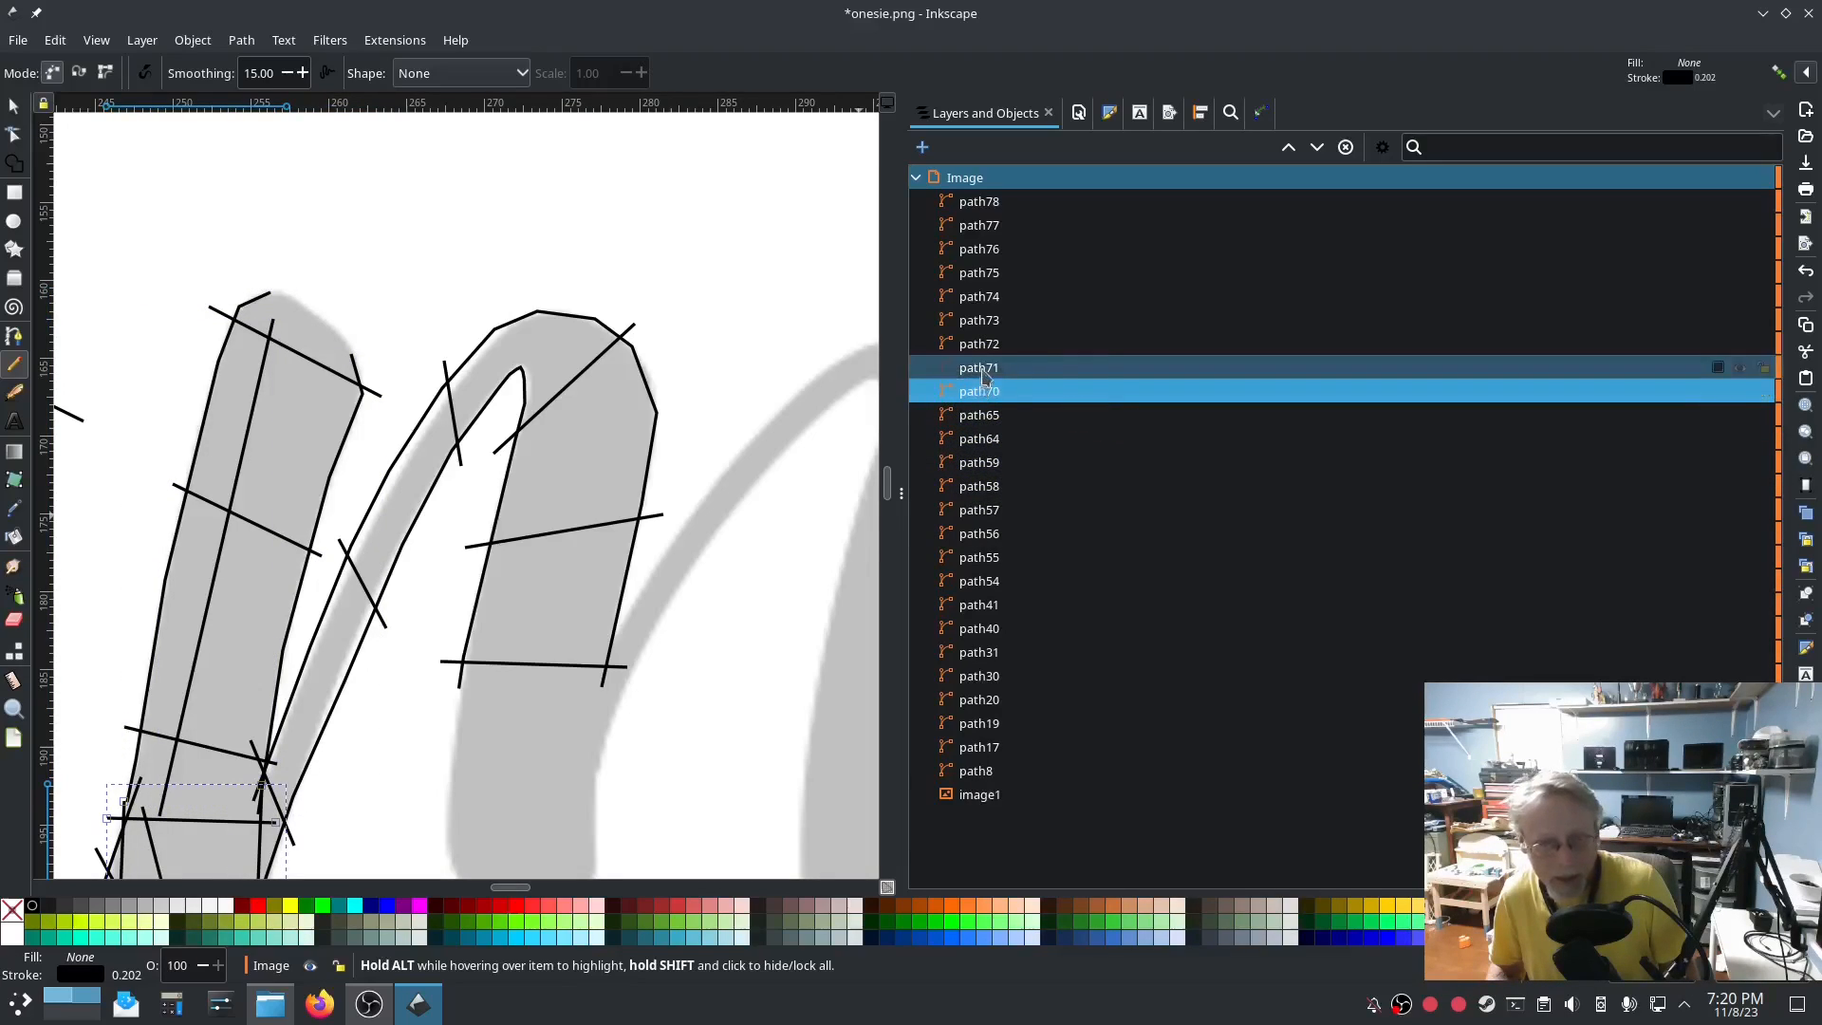
click(982, 370)
shift+click(982, 202)
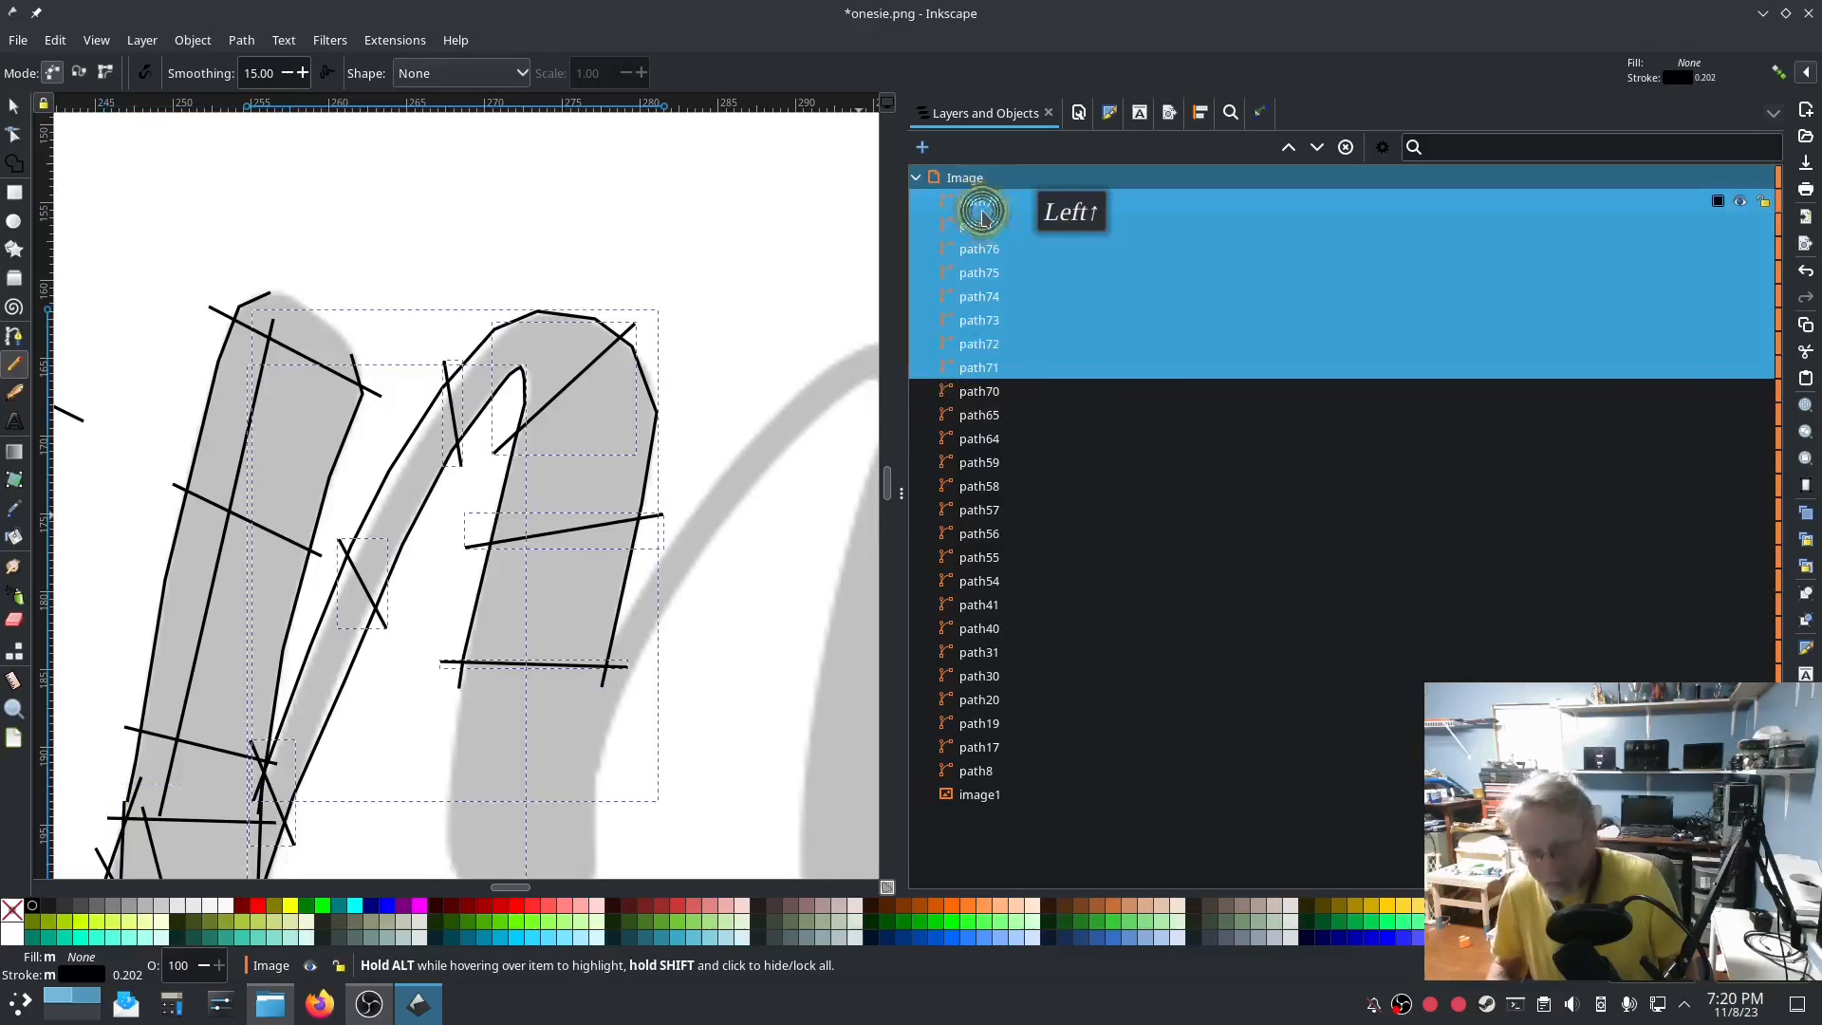
key(ctrl+k)
Turn the combined first-arch path into an Ink/Stitch custom satin column, check its stitch preview and apply the settings.
click(395, 40)
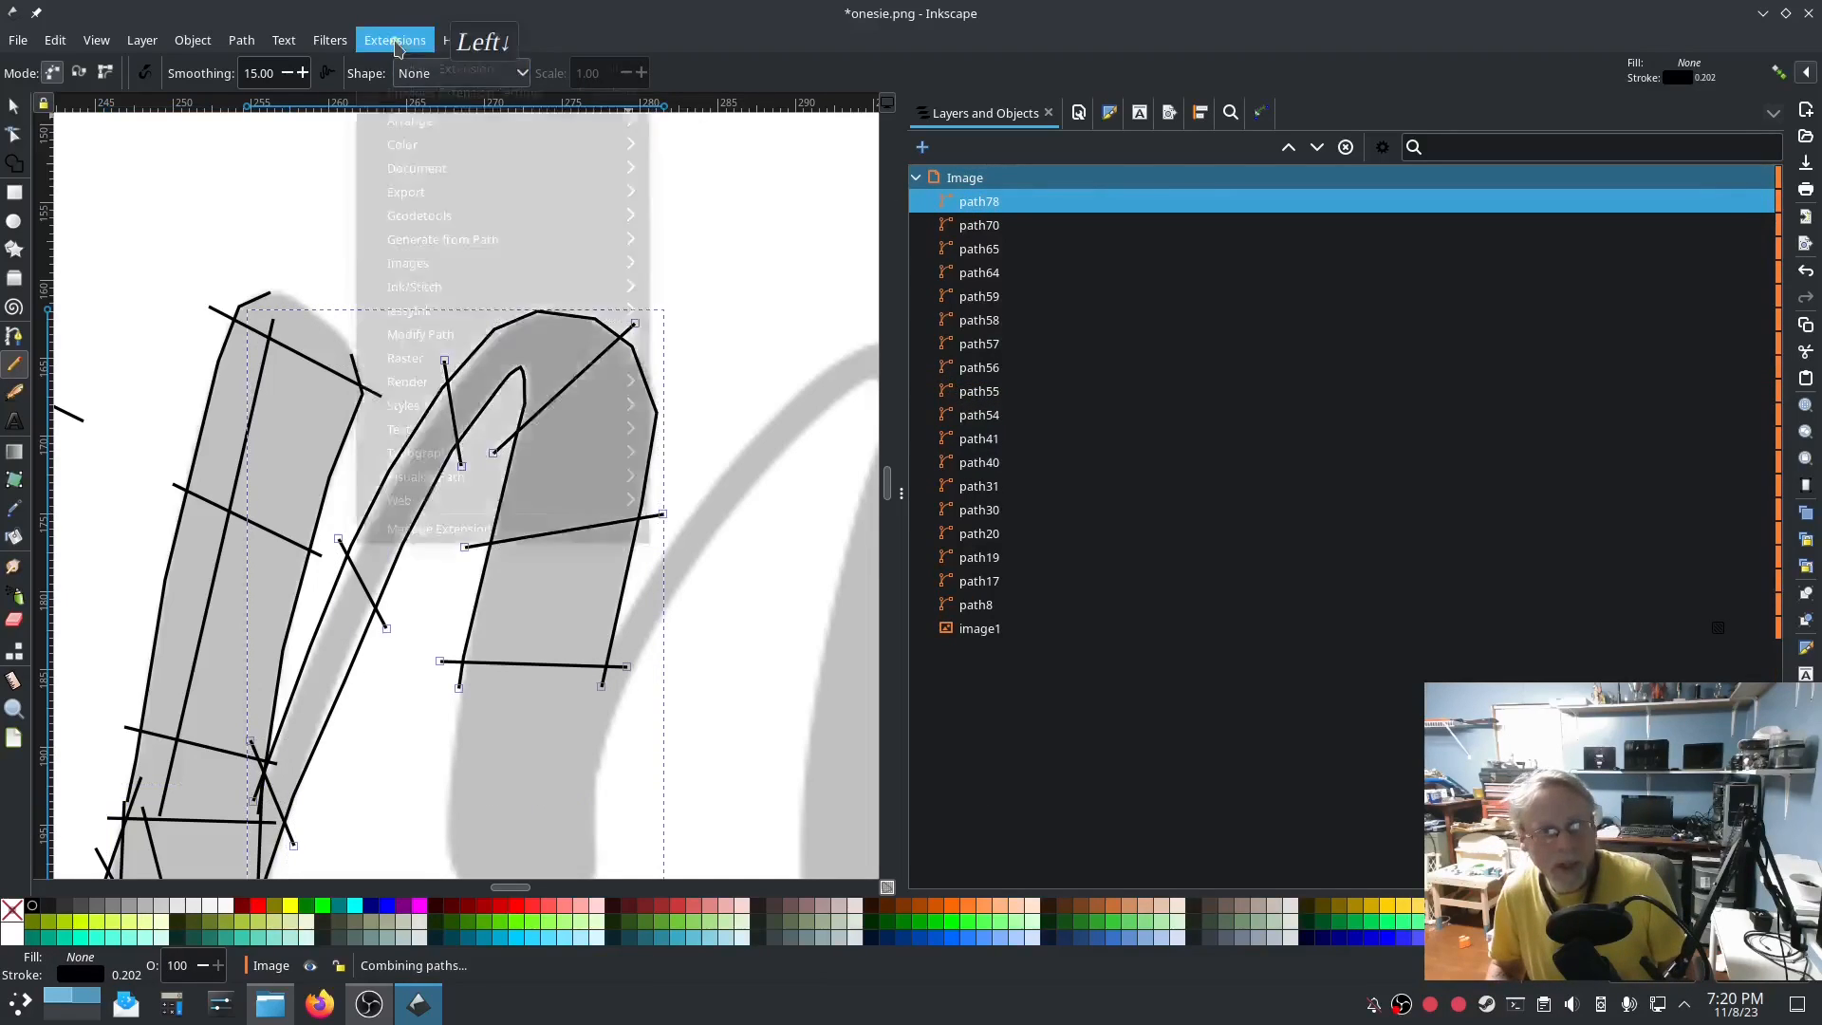
mouse_move(607, 286)
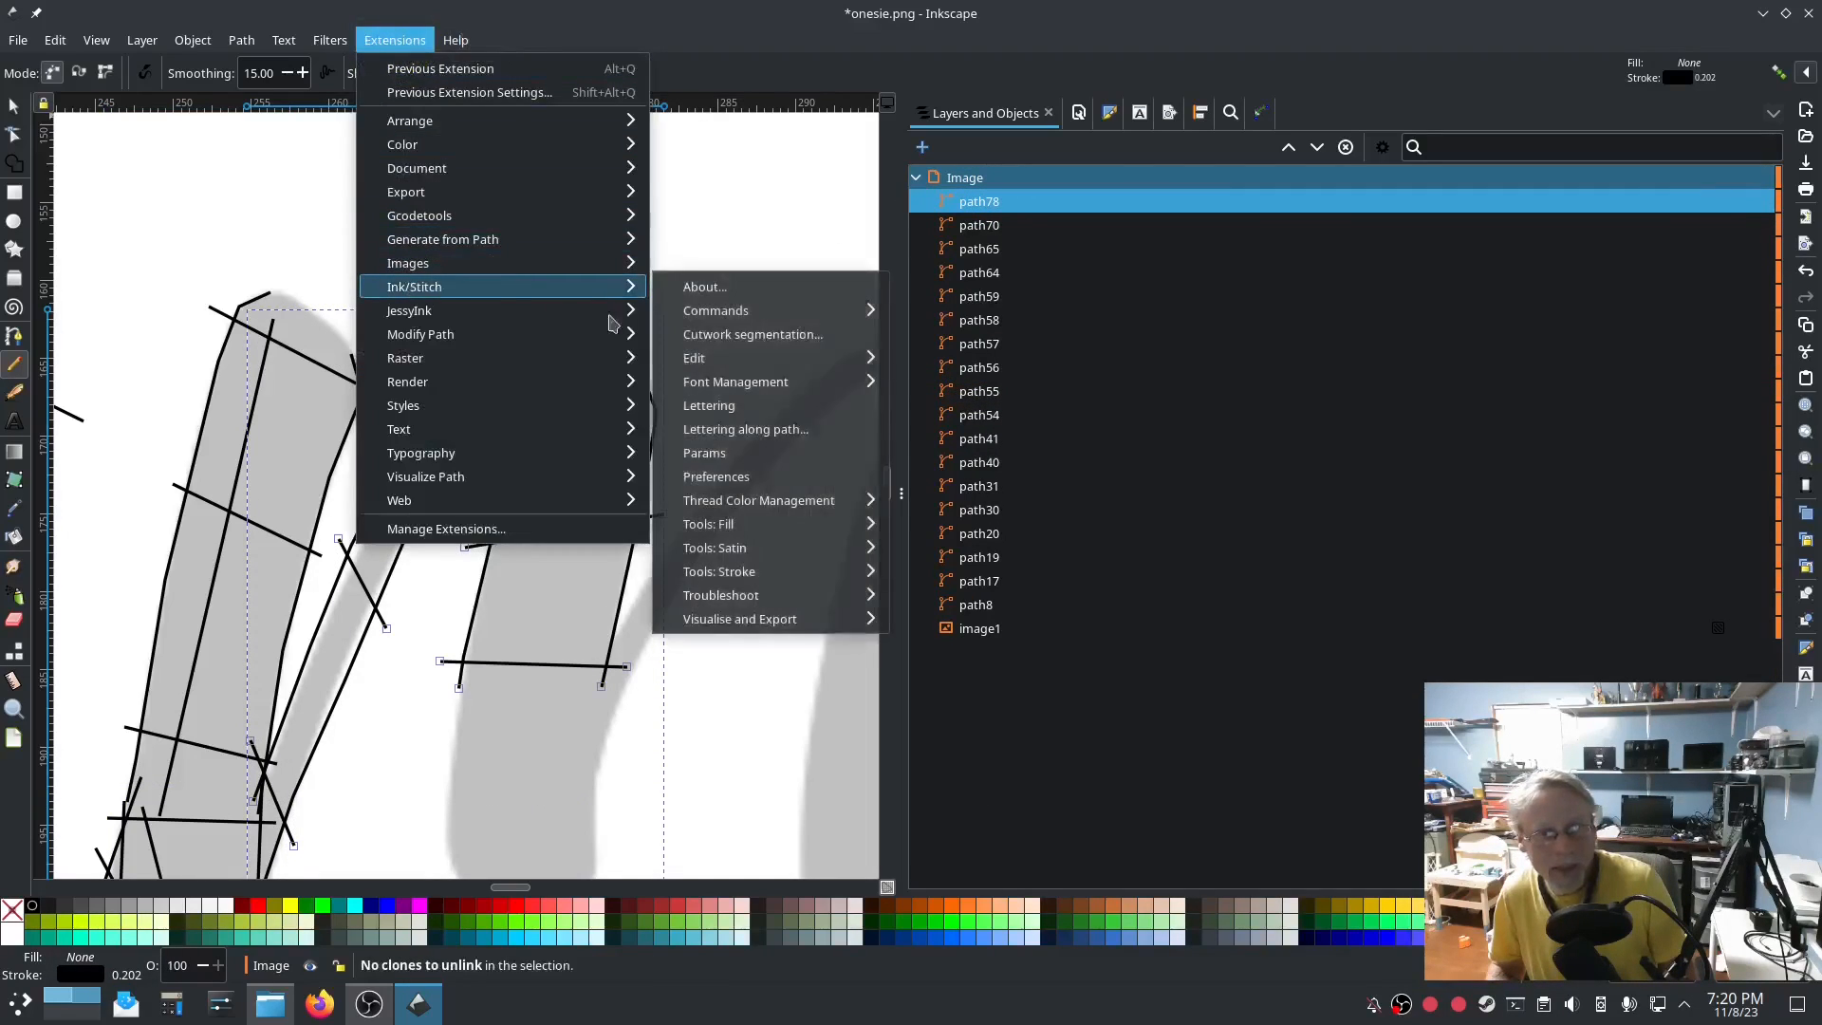
click(723, 452)
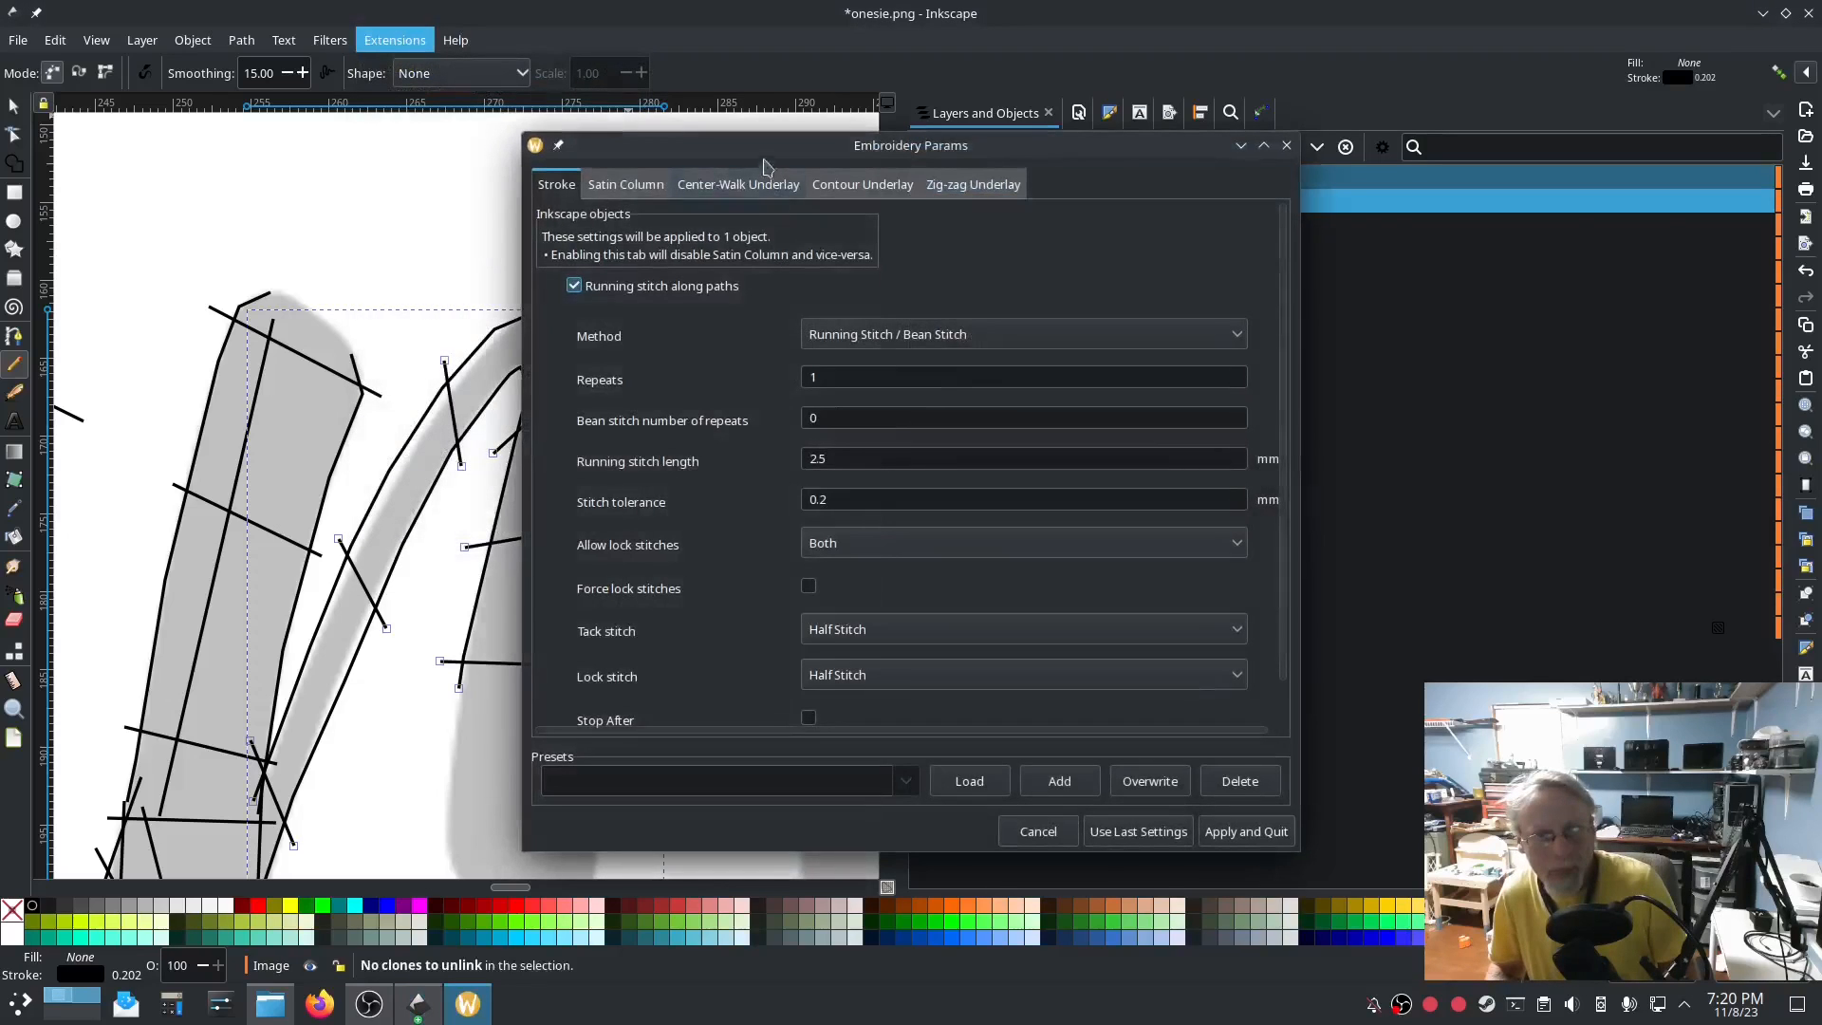
drag(764, 160, 421, 115)
click(275, 139)
click(237, 257)
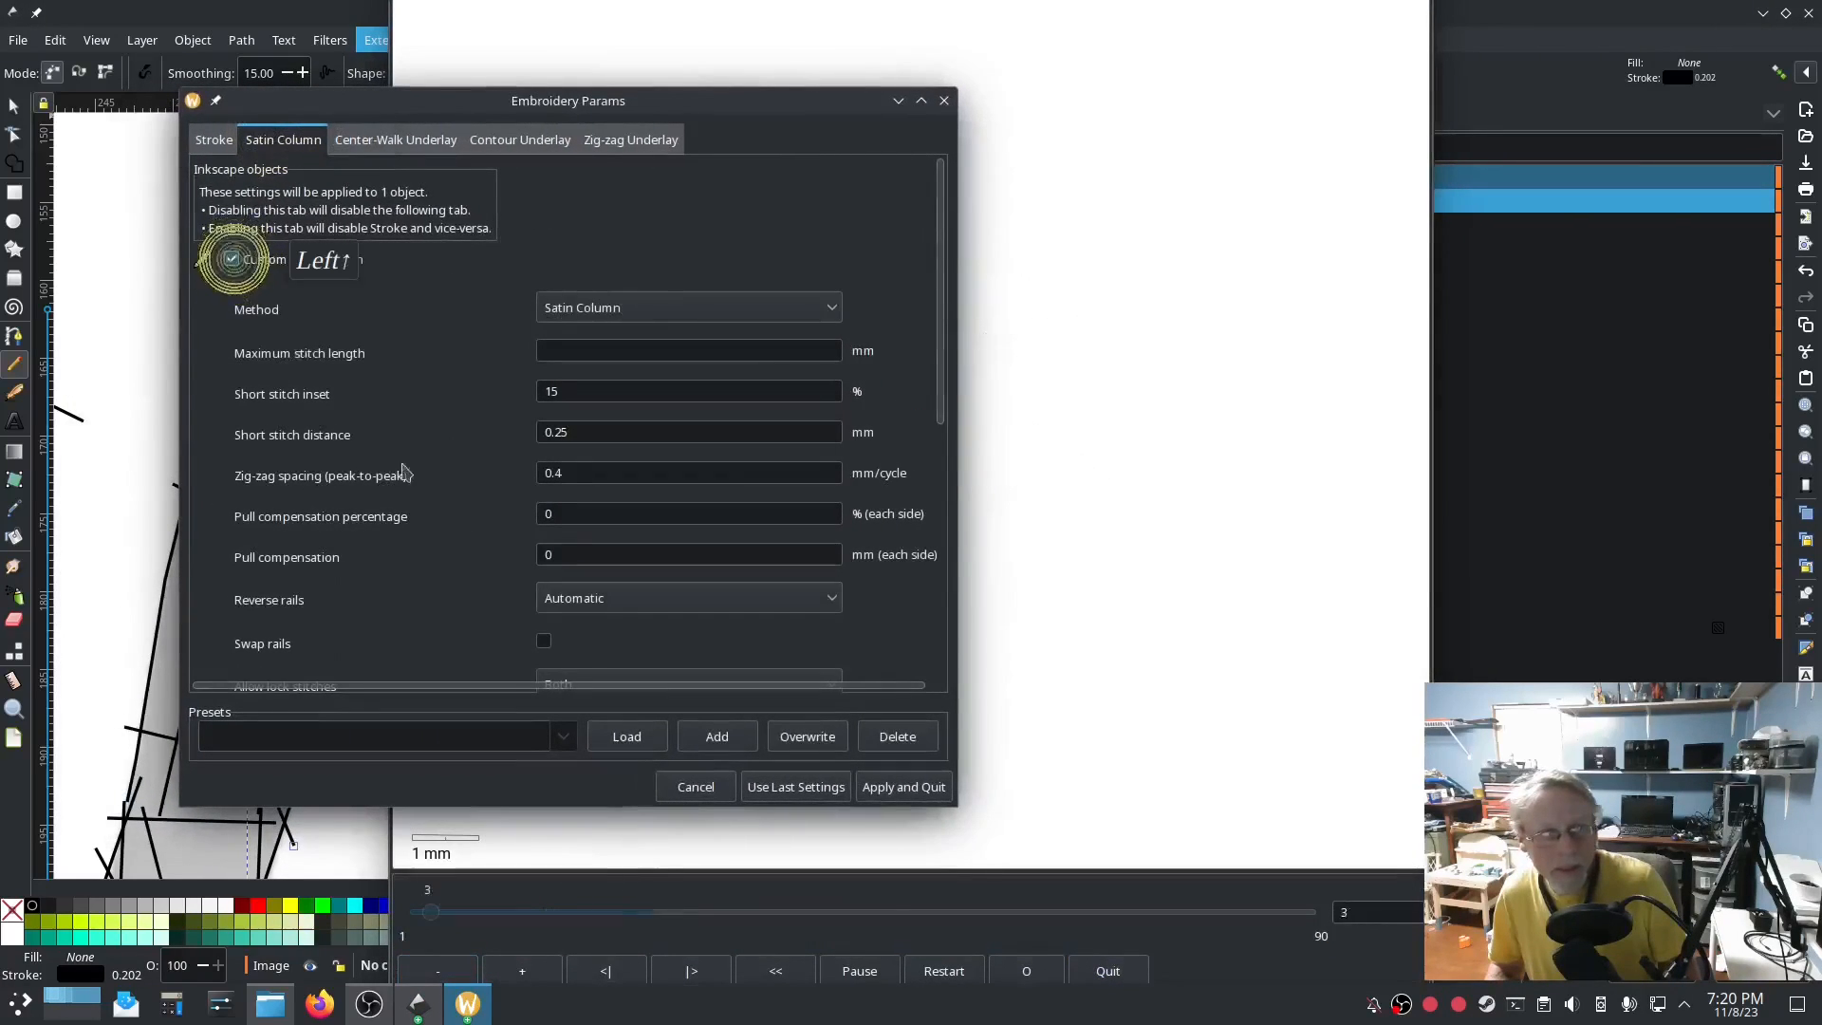
click(1218, 719)
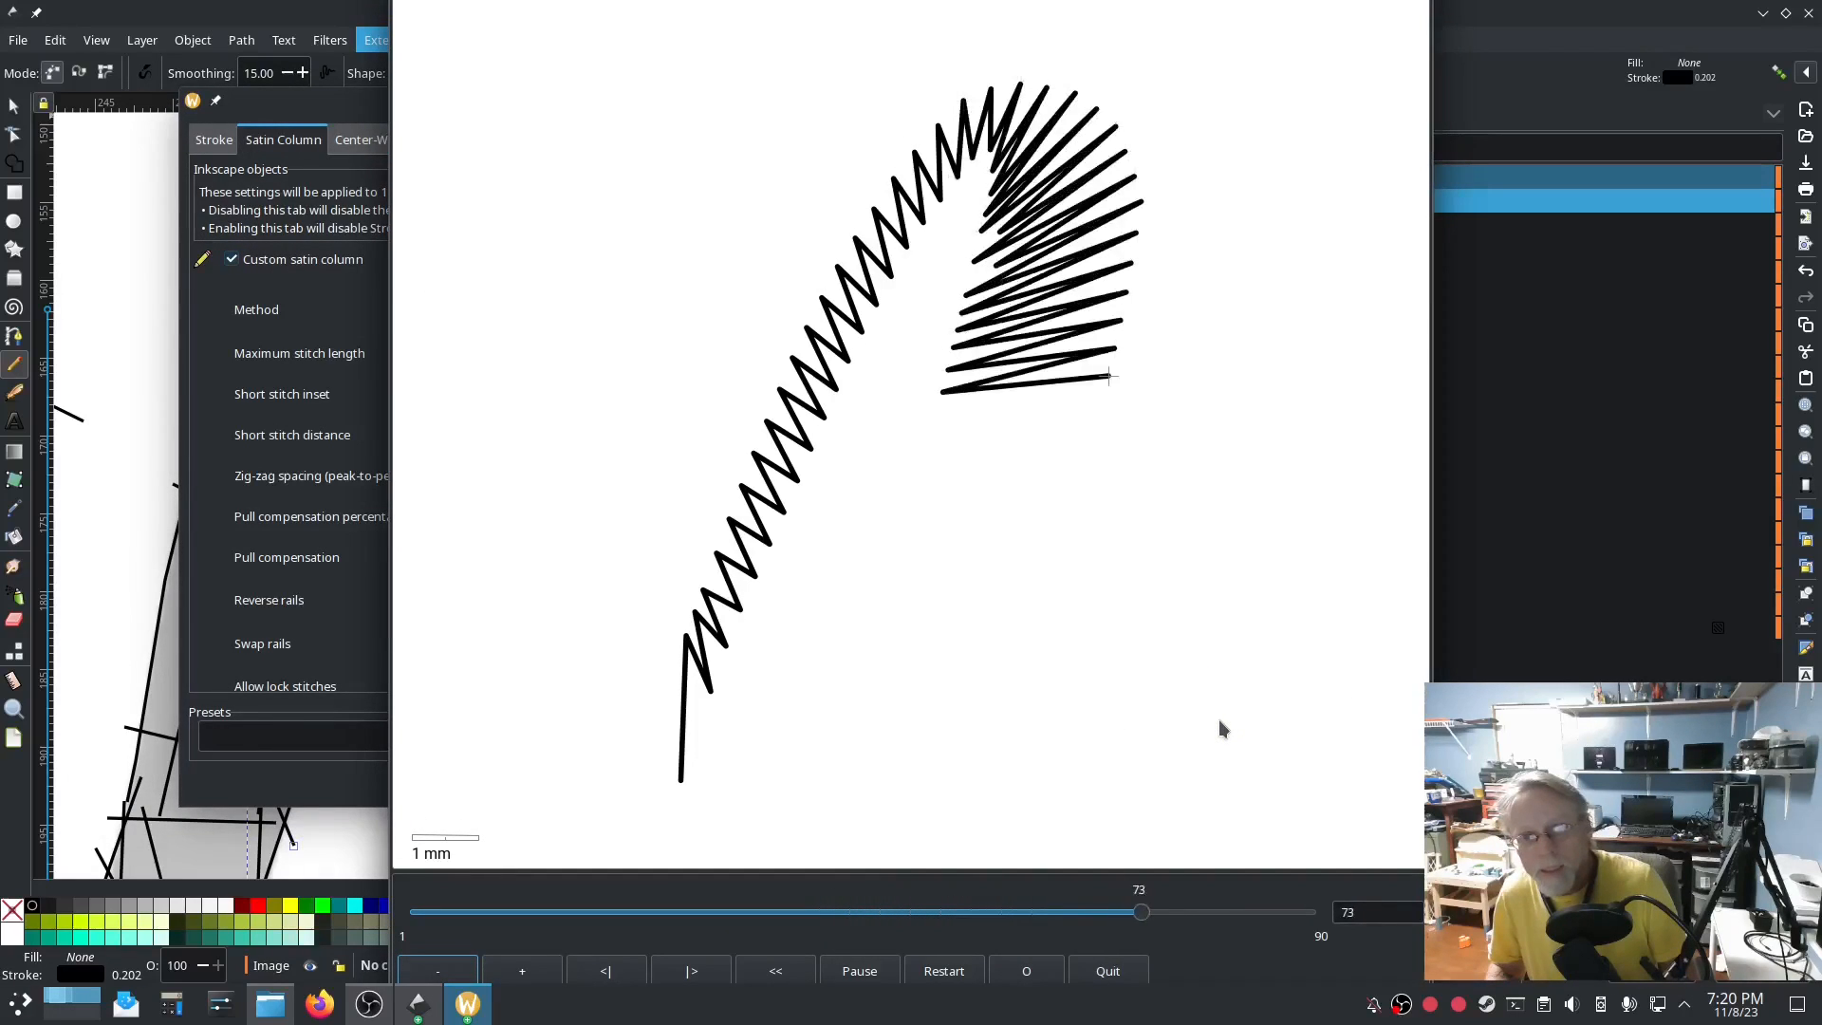
click(342, 786)
click(903, 786)
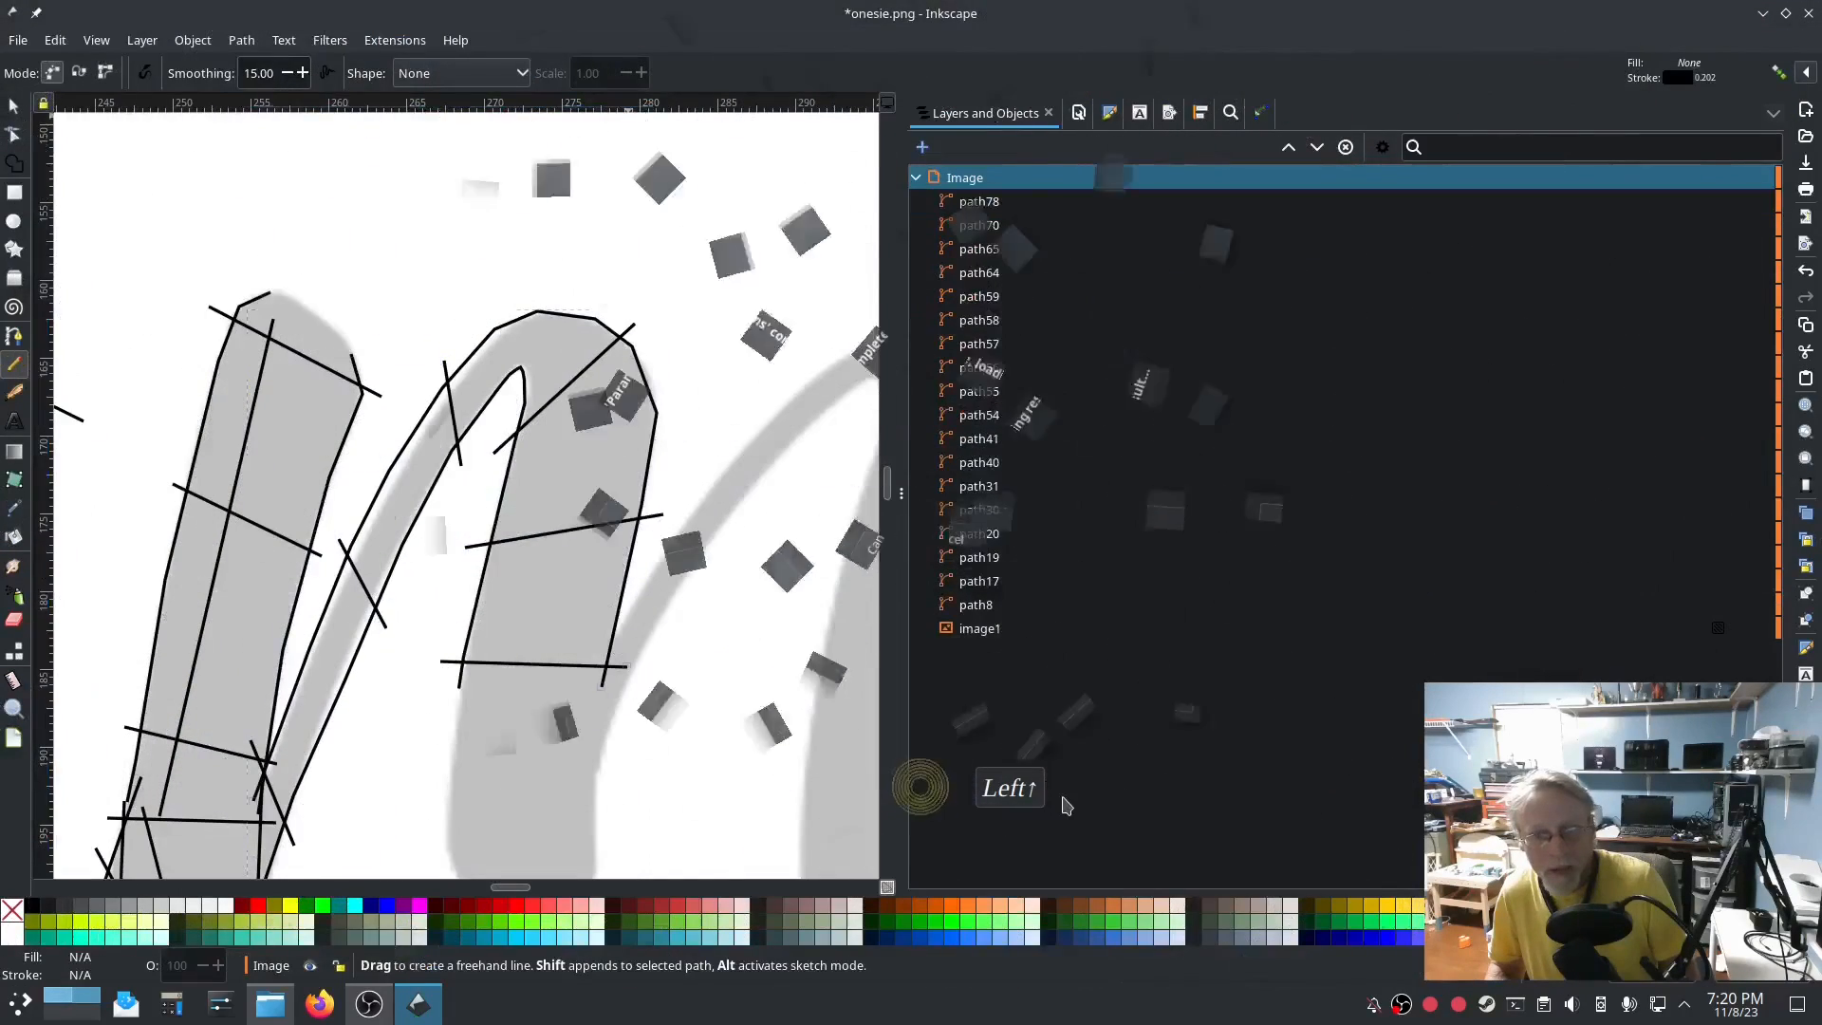
Replay the first arch's stitch preview to examine where its satin column ends.
drag(750, 745, 748, 608)
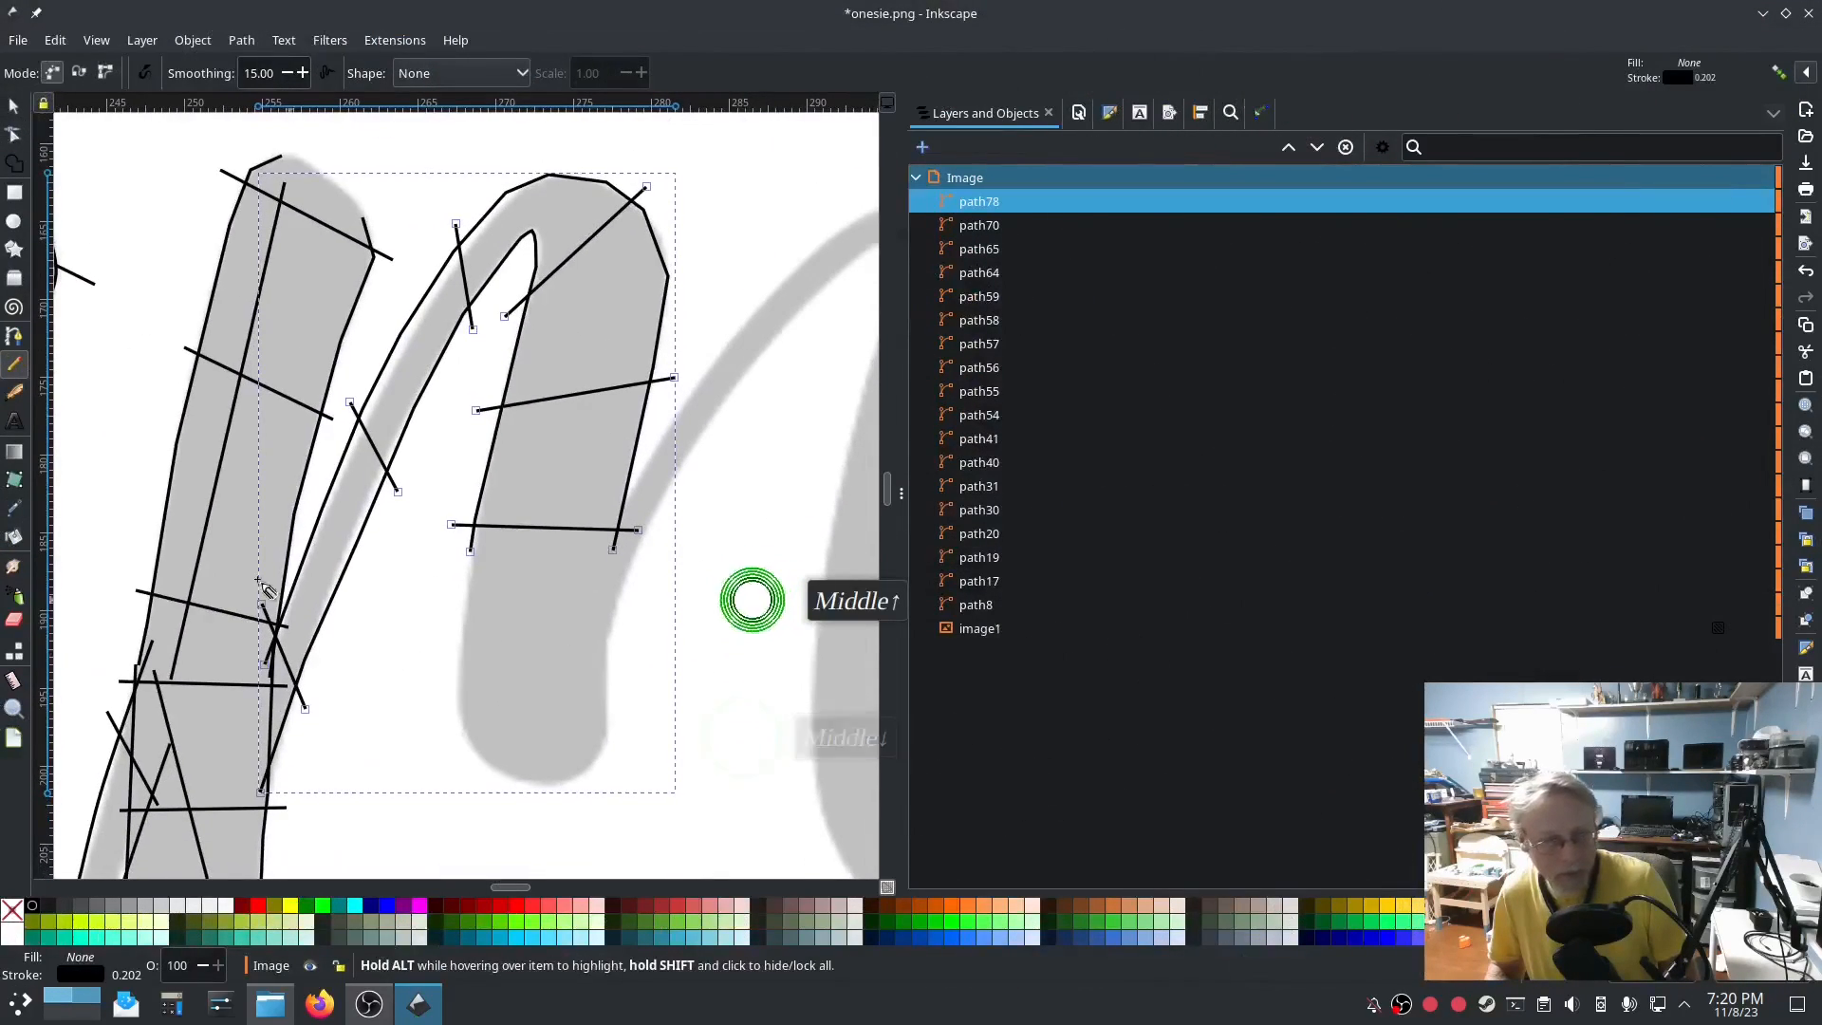
click(396, 47)
mouse_move(503, 287)
click(730, 450)
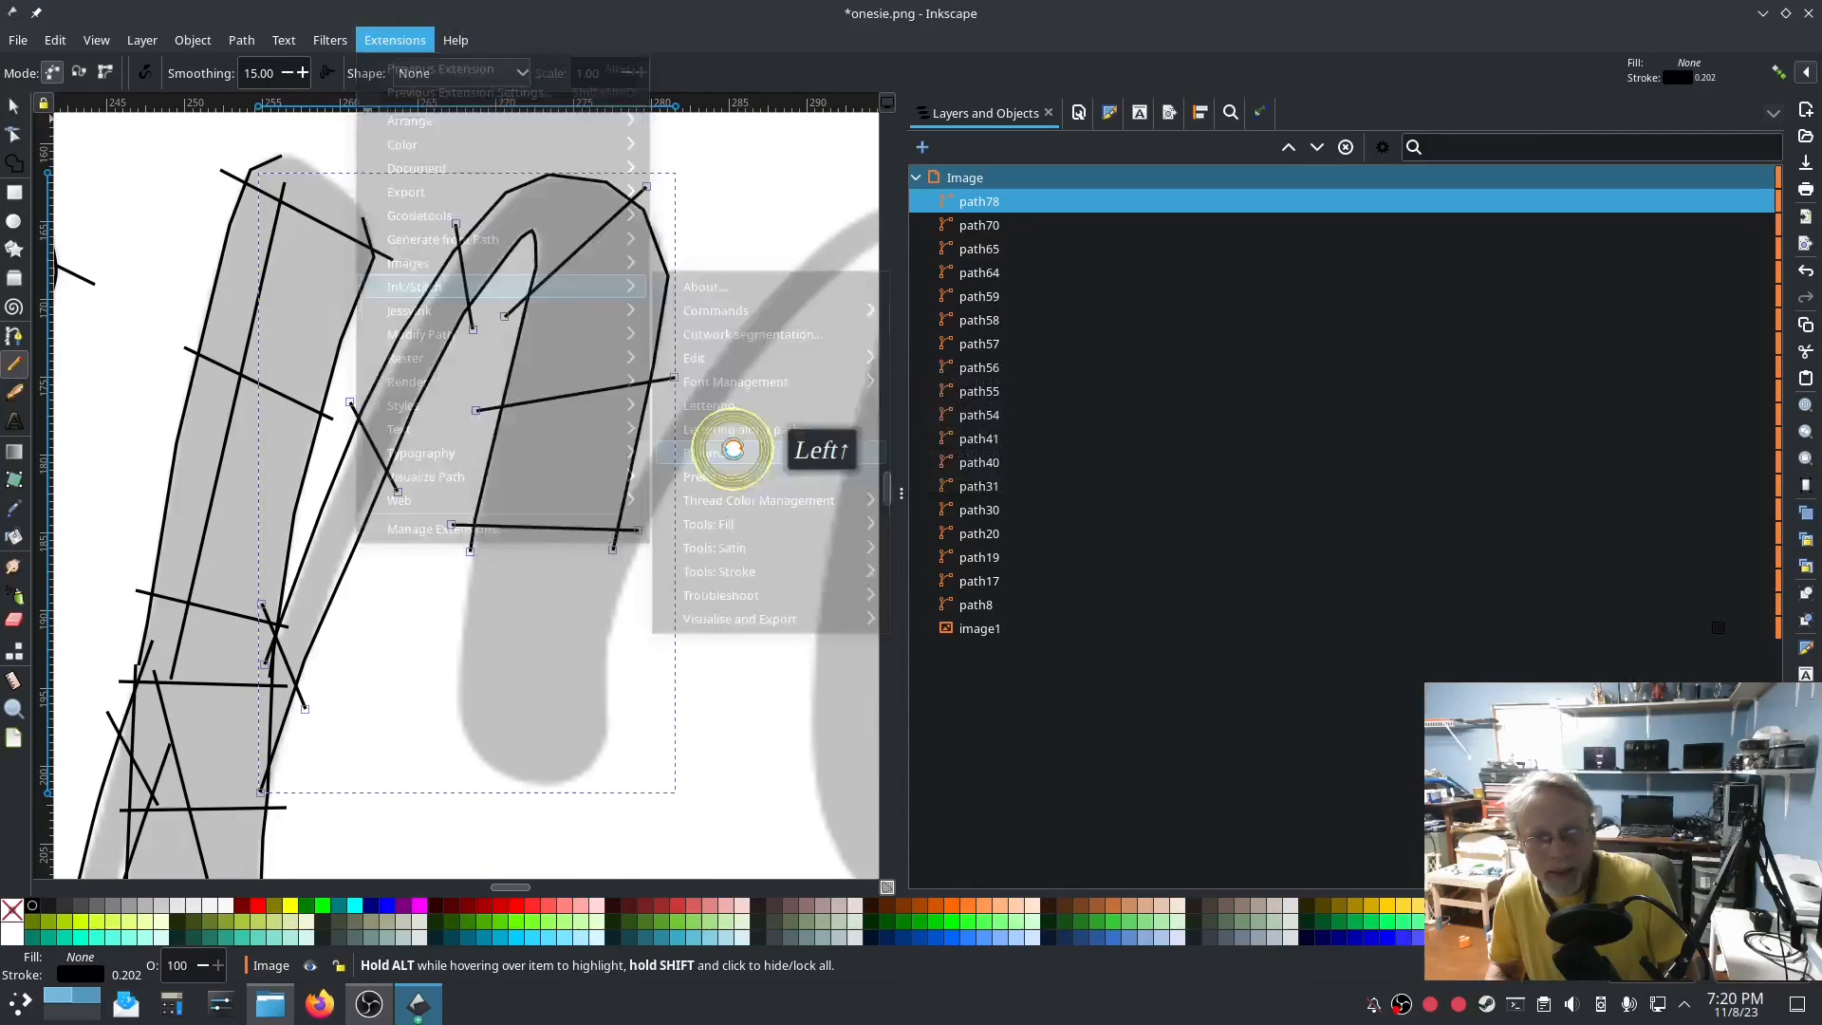
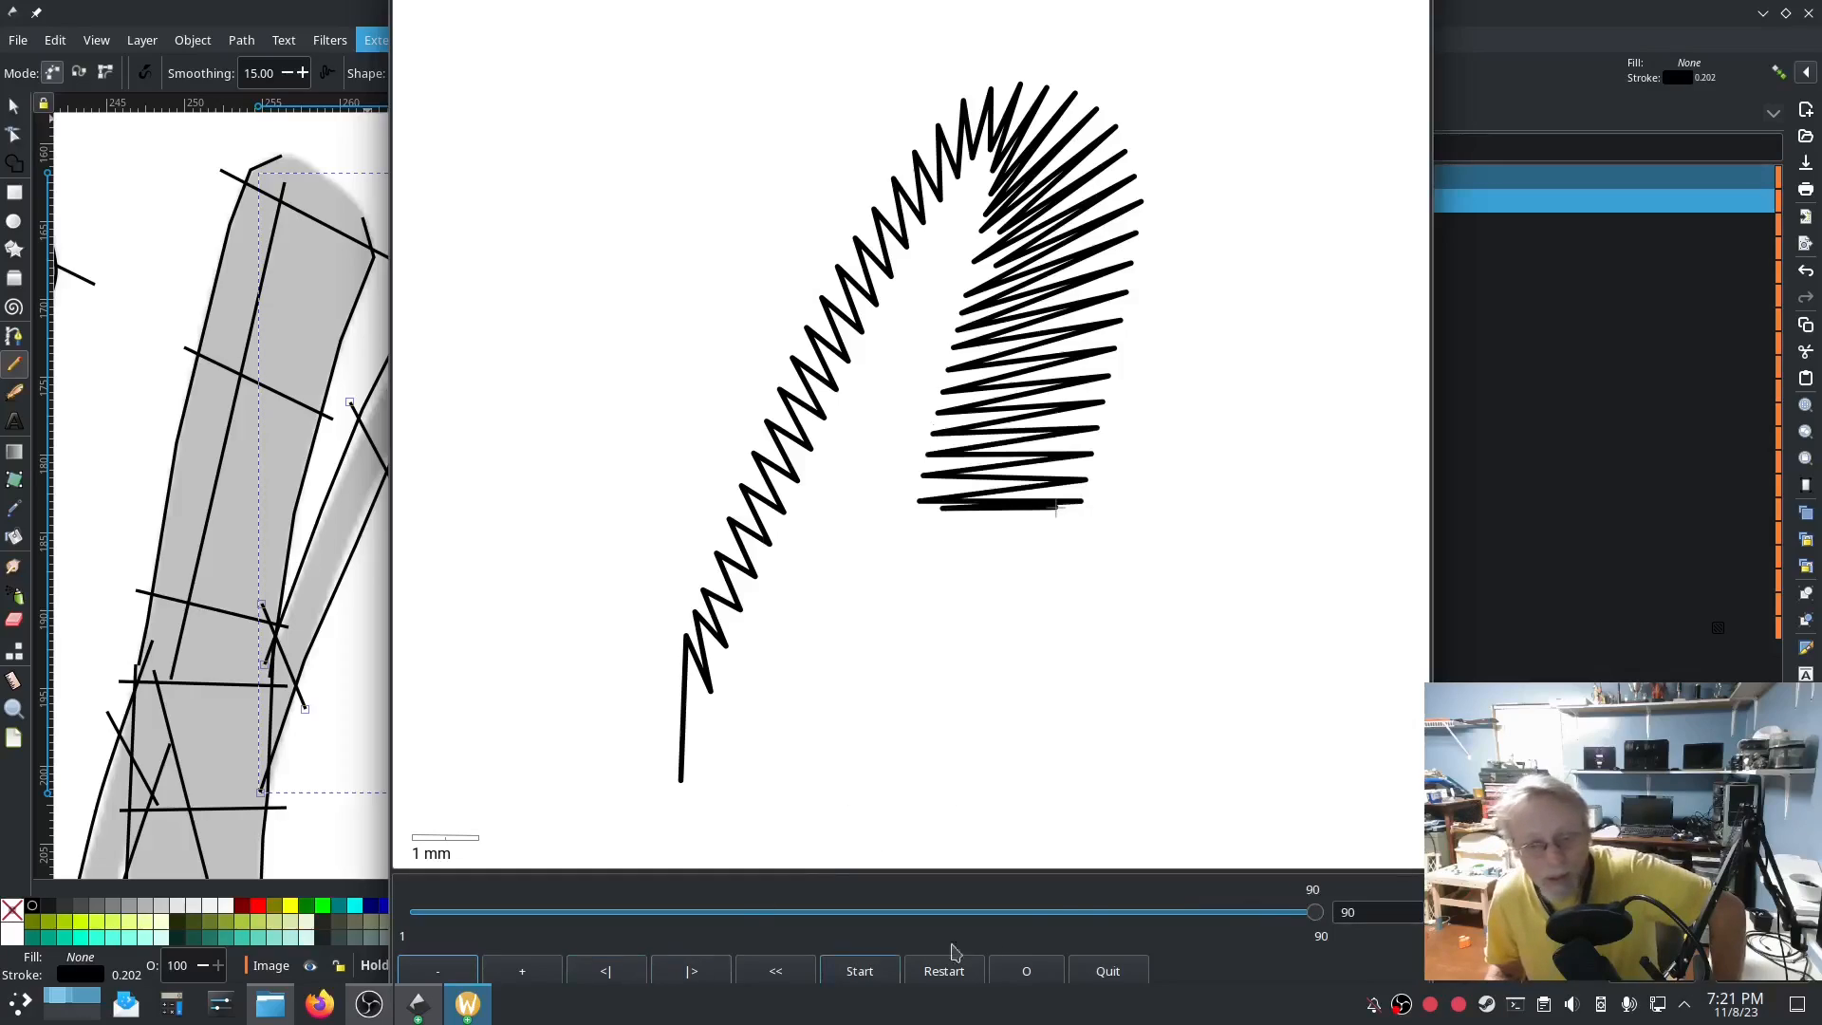
click(468, 1002)
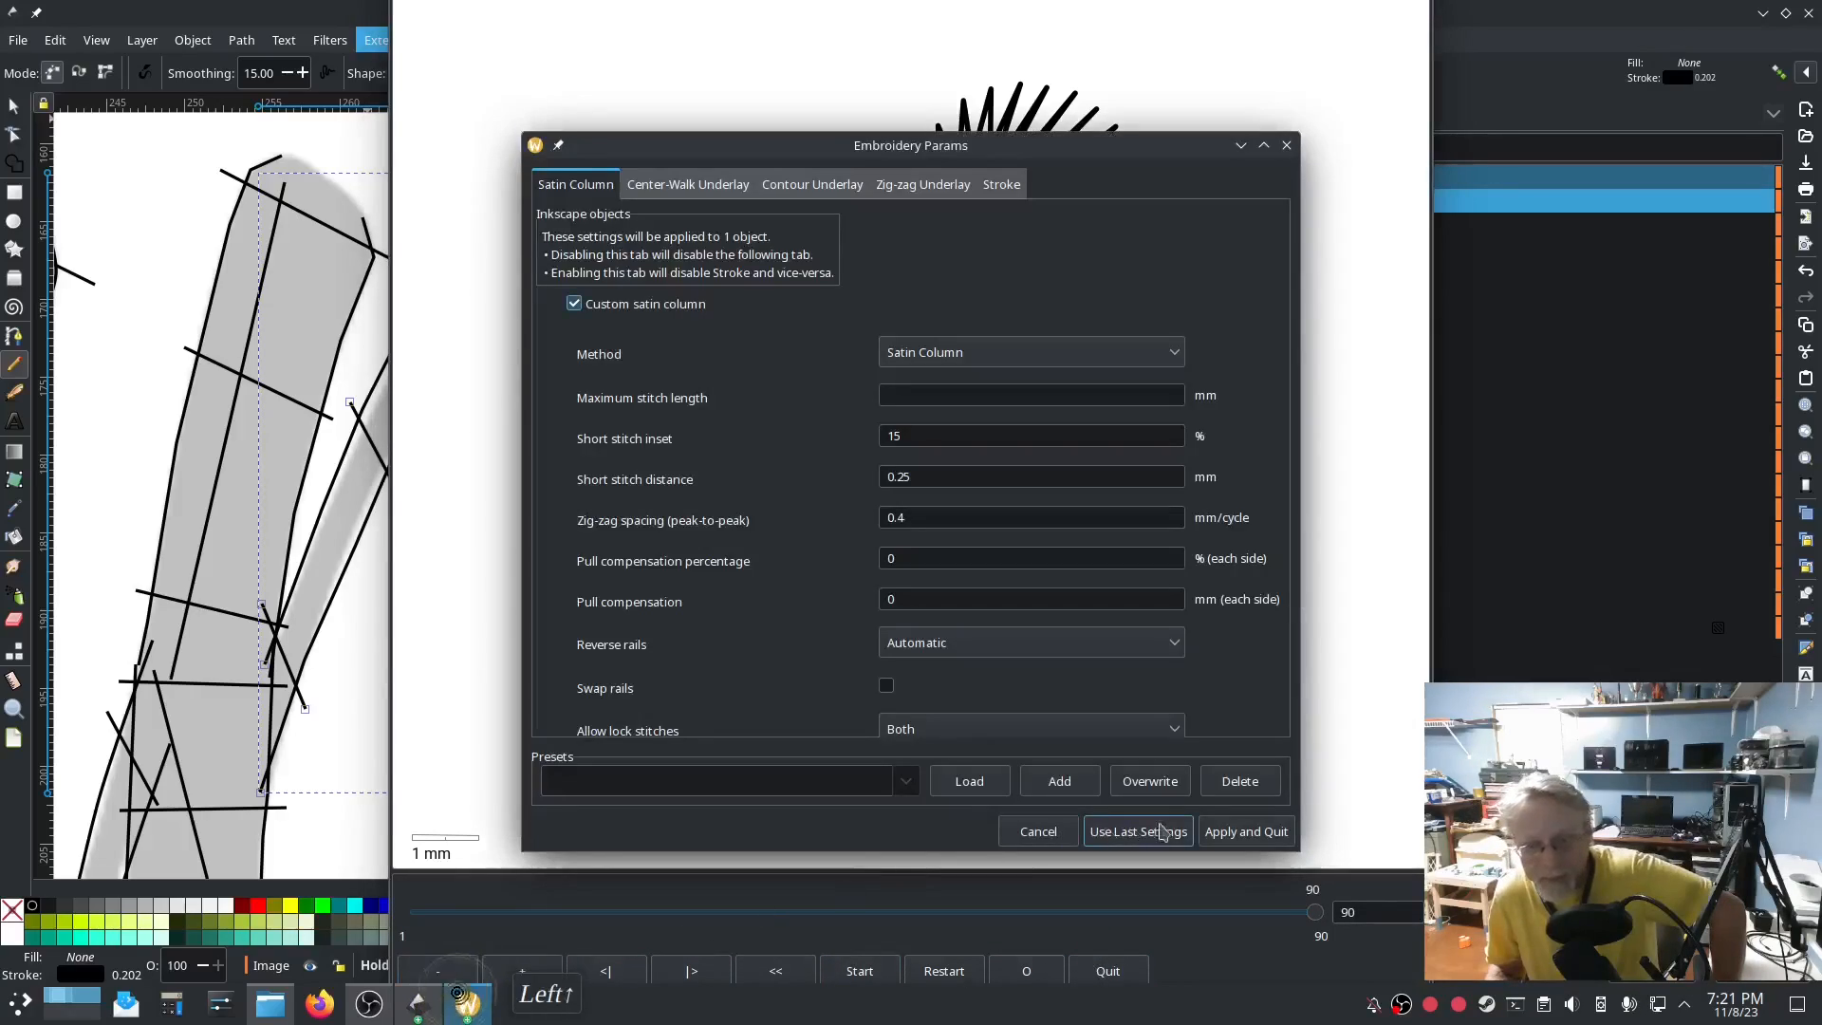
click(1217, 827)
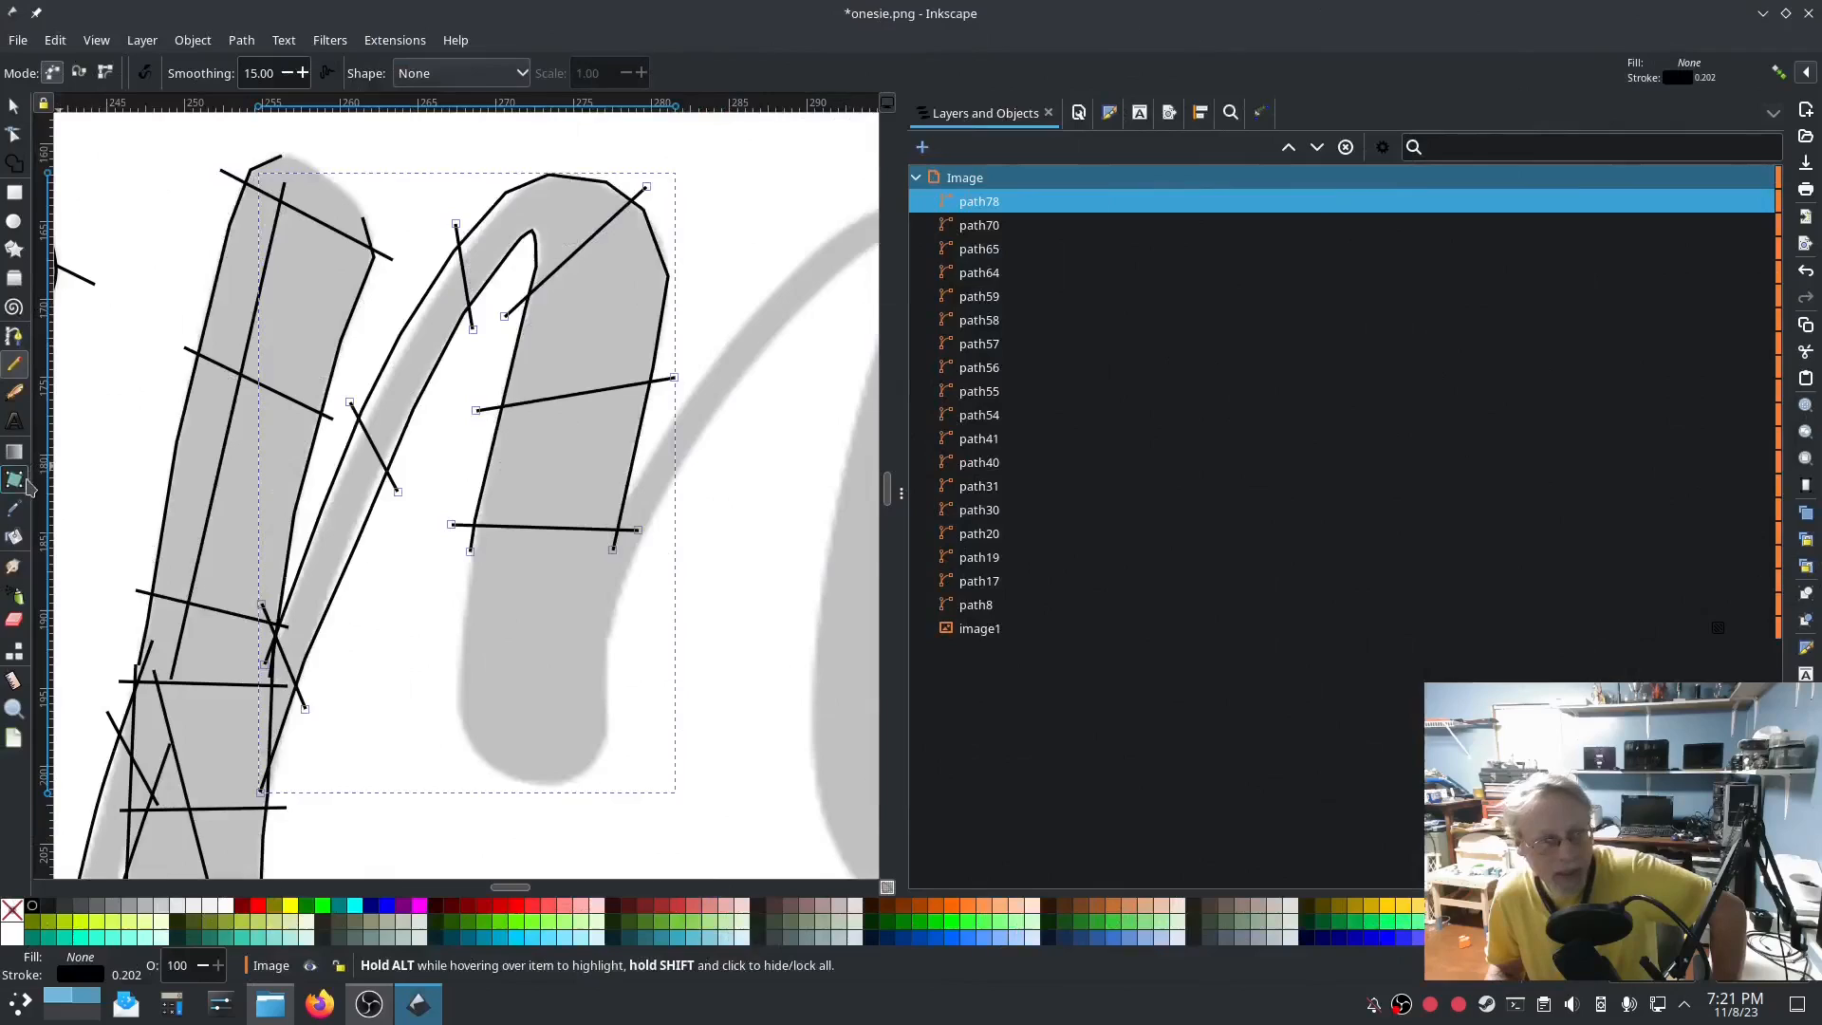
Draw a running line inside the m's second stem, from the arch column's lower right end down to the stem's foot.
click(13, 337)
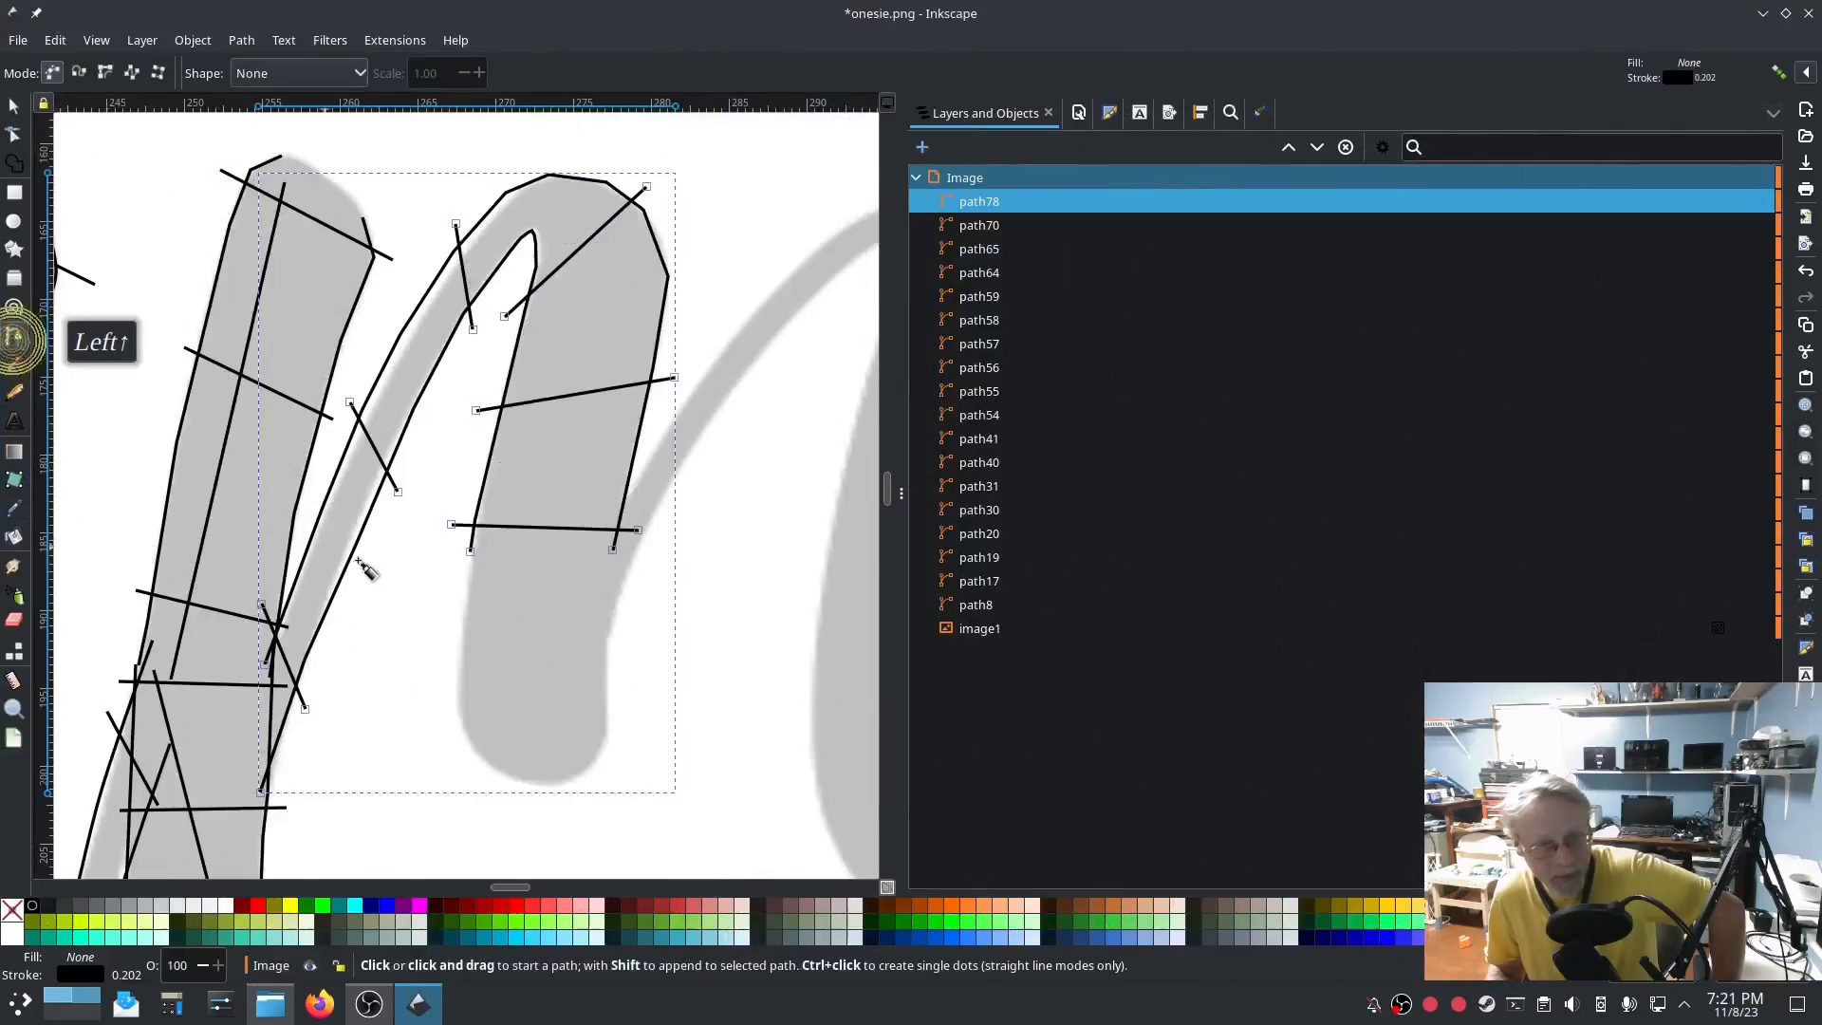
click(597, 553)
click(577, 685)
click(594, 753)
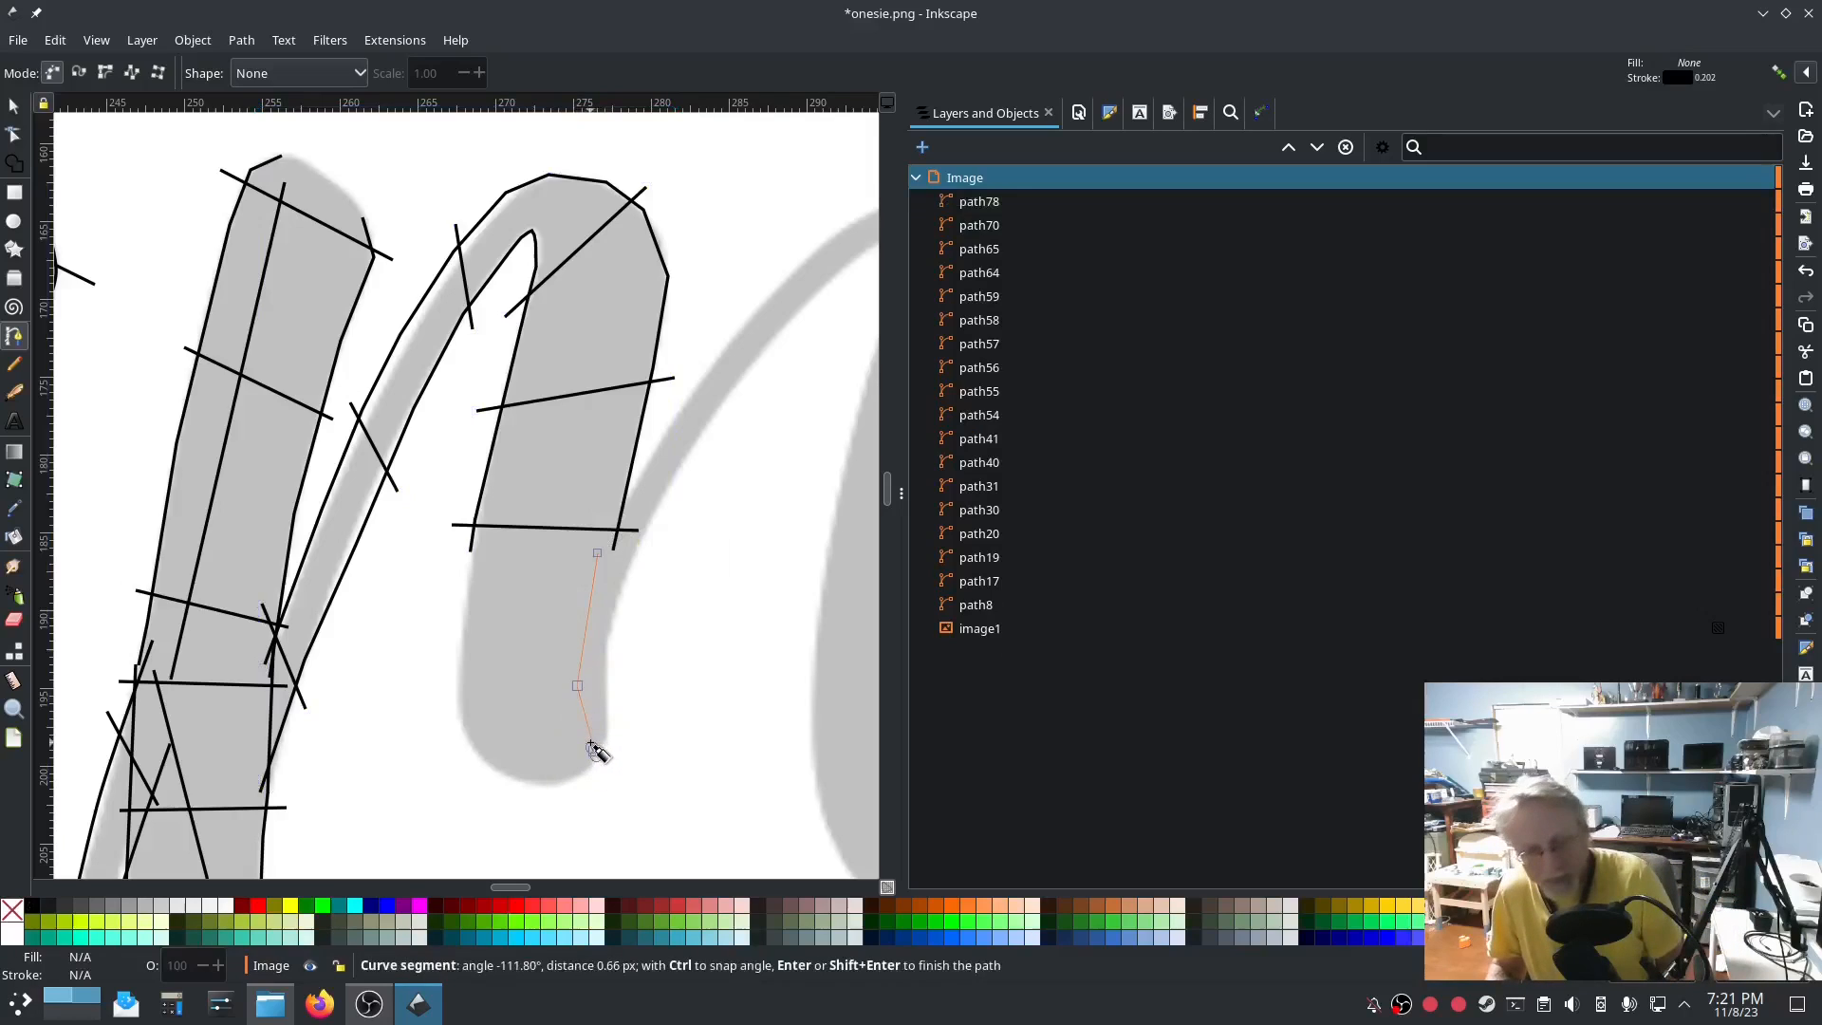
key(Return)
Trace the right and then the left edge of the second stem's lower part, from the foot up to the arch column.
click(580, 776)
click(604, 742)
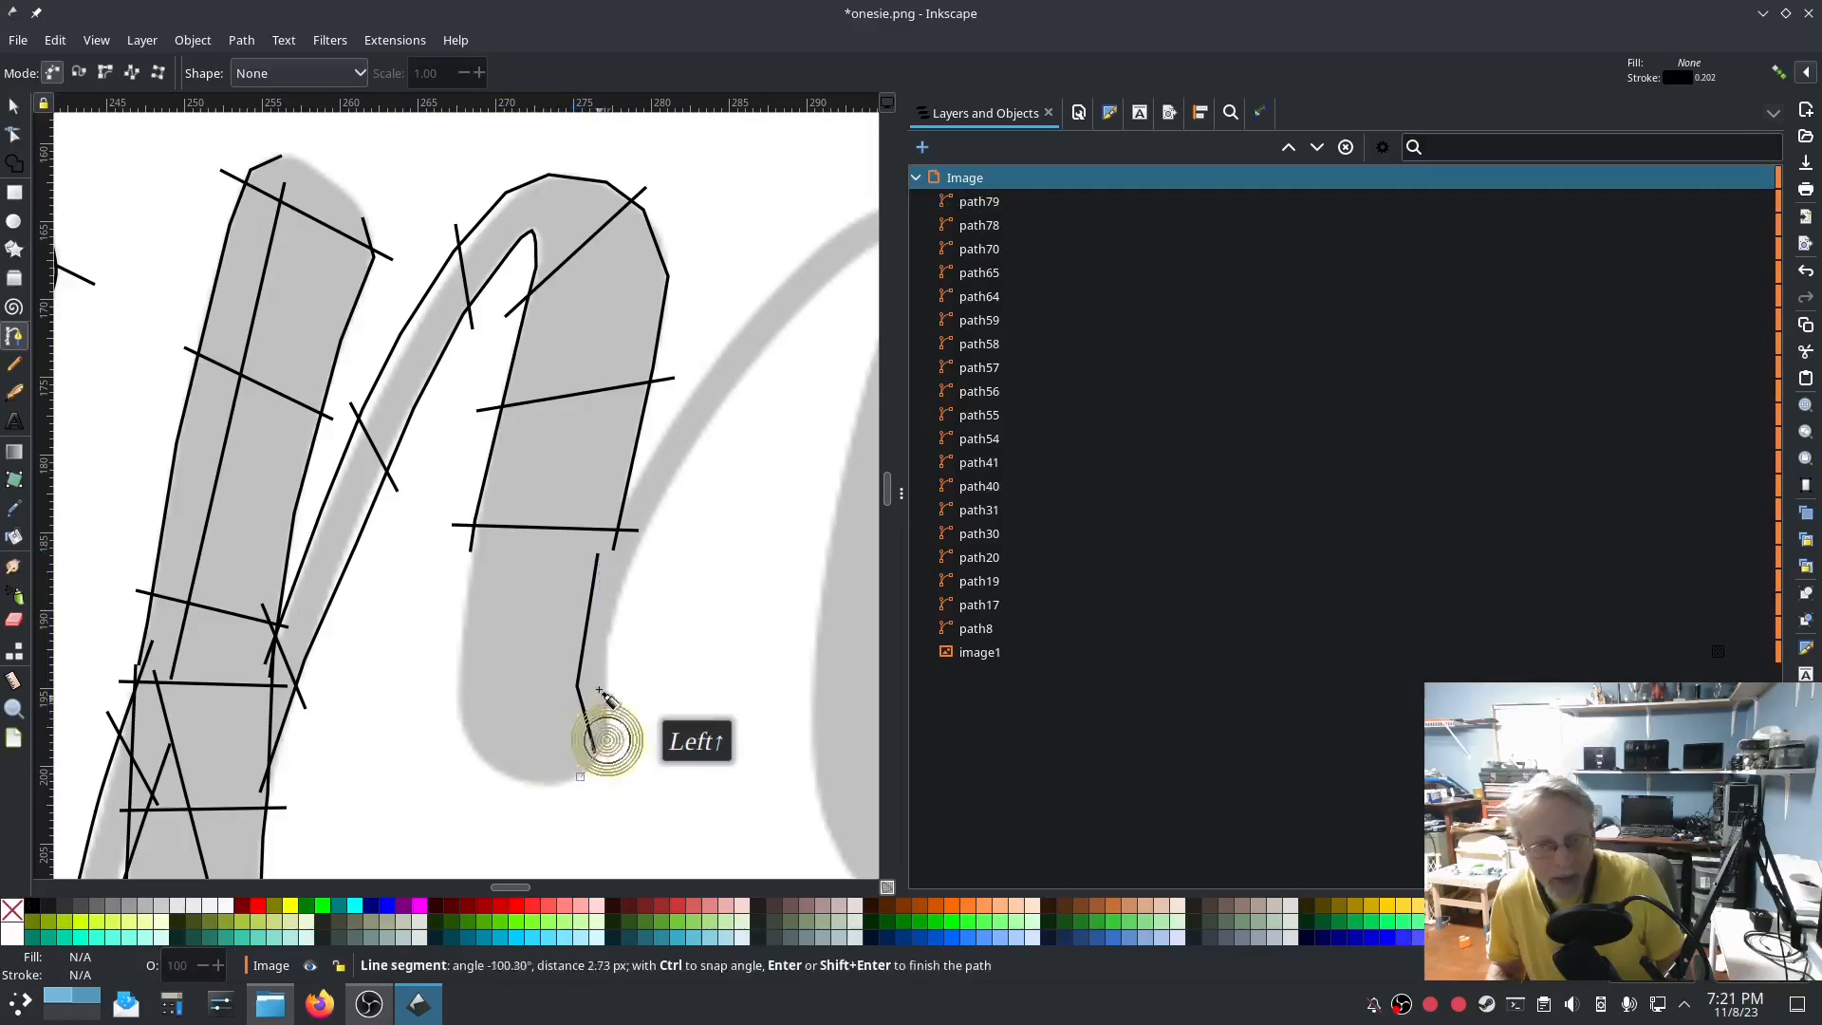
click(605, 637)
double_click(616, 539)
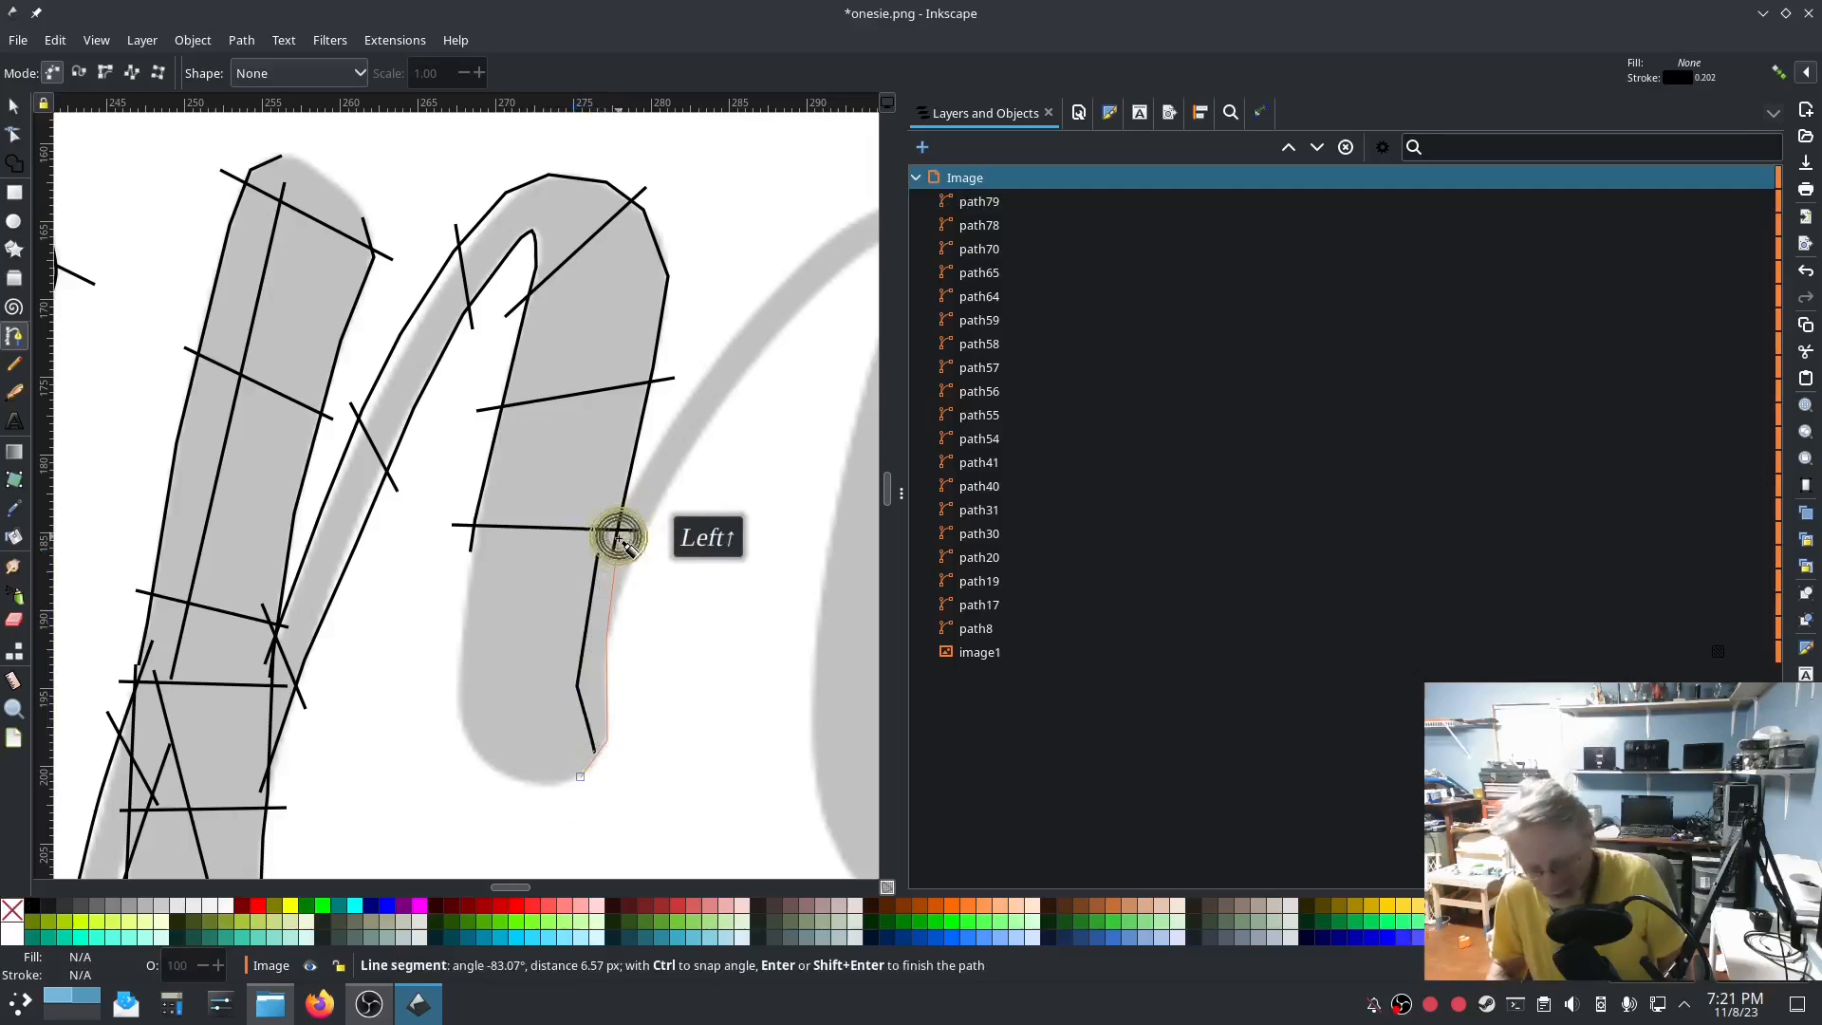
click(506, 770)
click(472, 744)
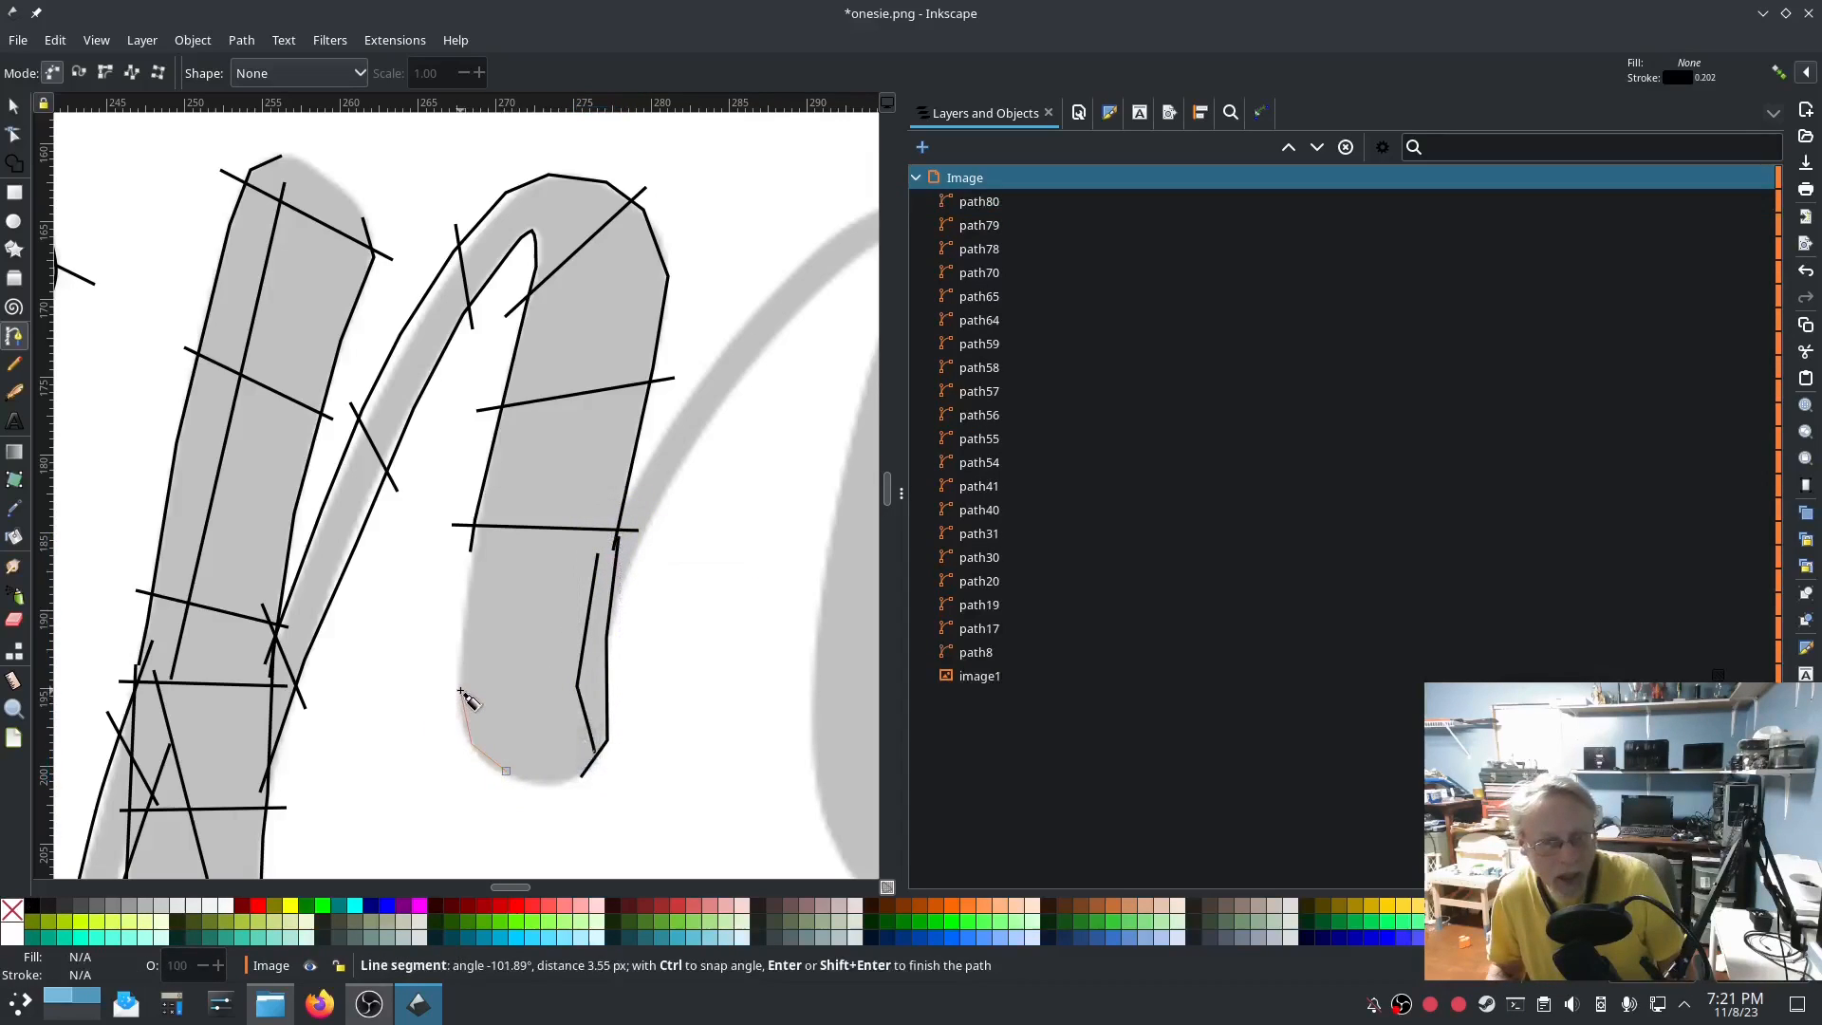
click(460, 692)
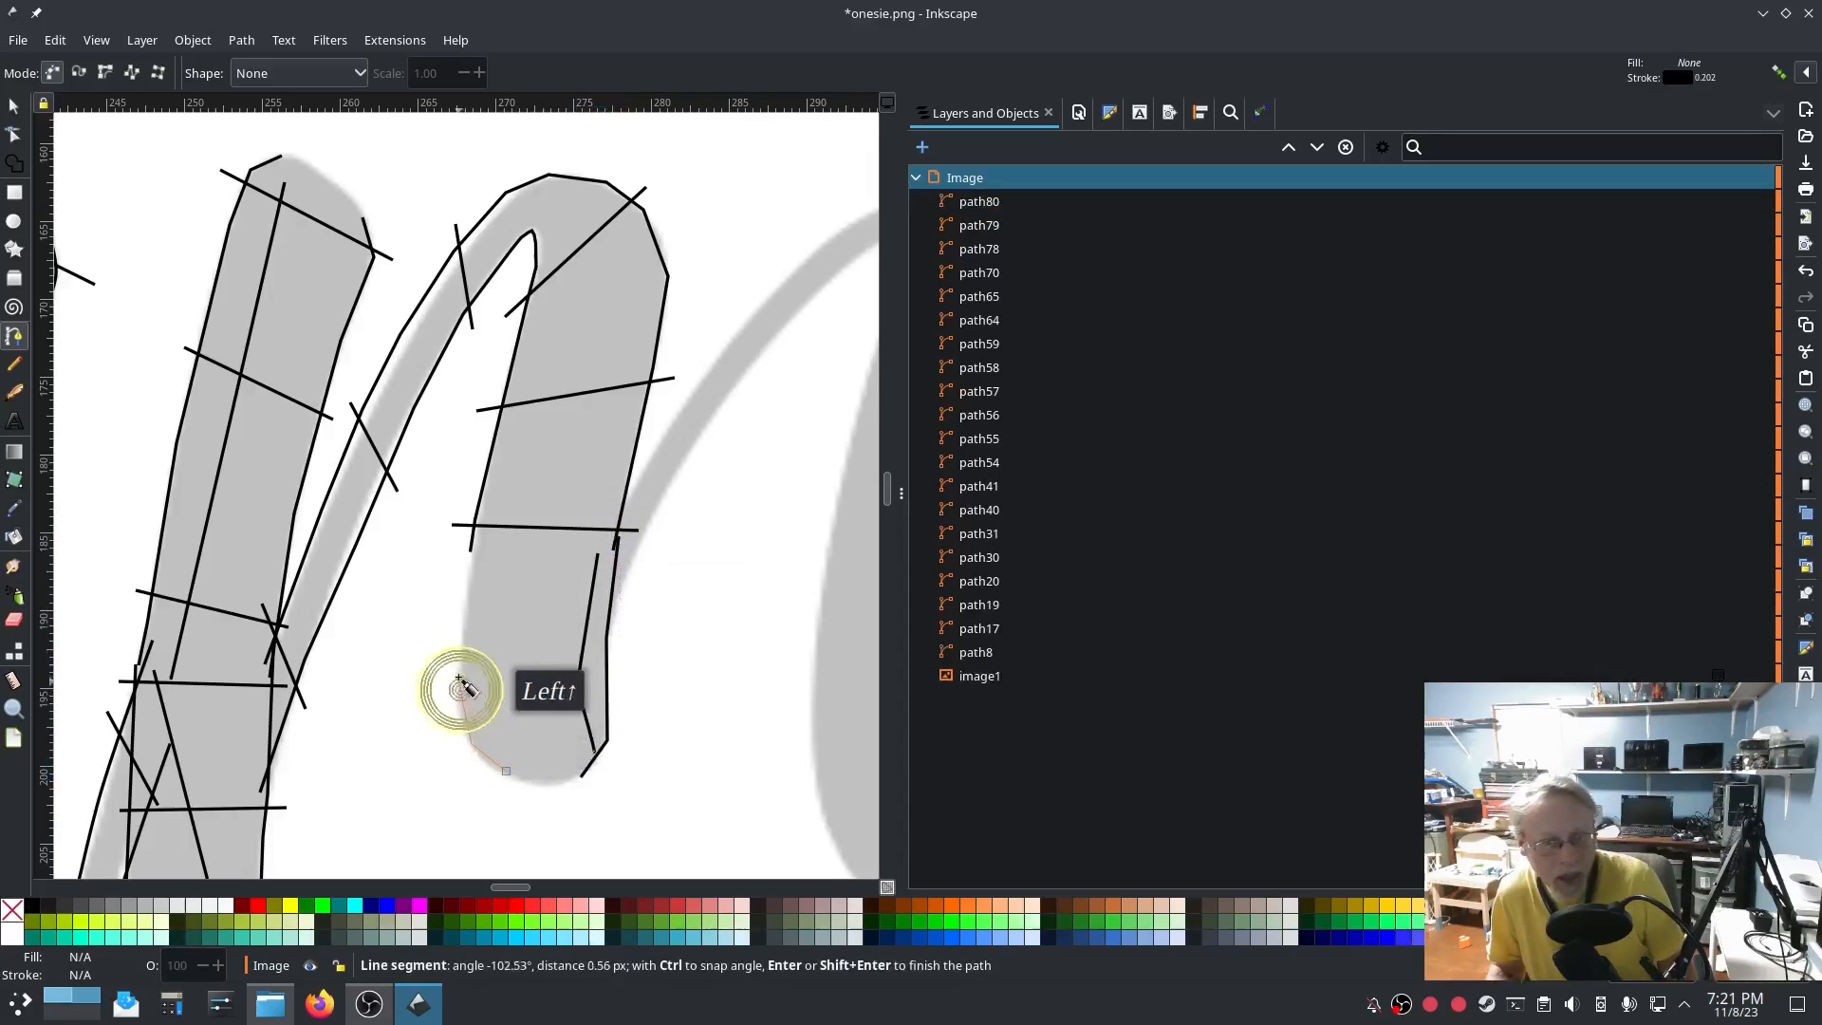
double_click(472, 539)
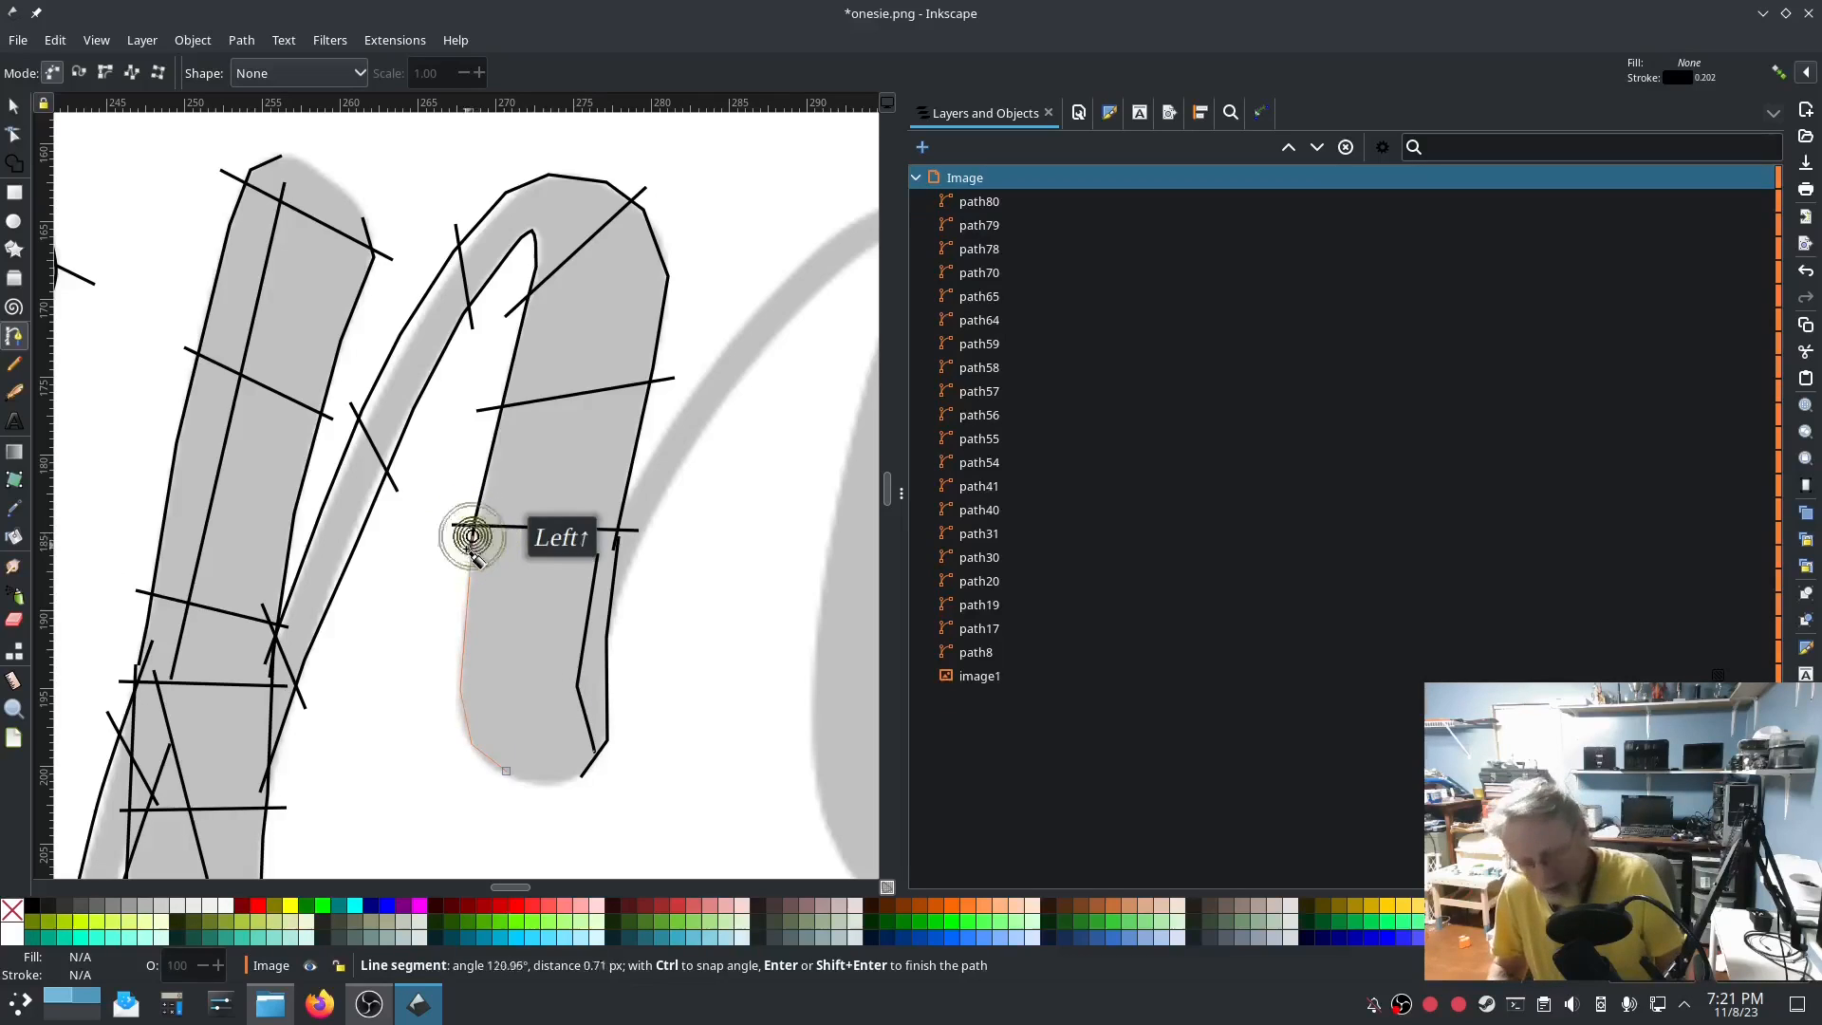
Draw three freehand lines across the second stem's lower part: at its foot, at its middle and just below the arch column.
click(14, 364)
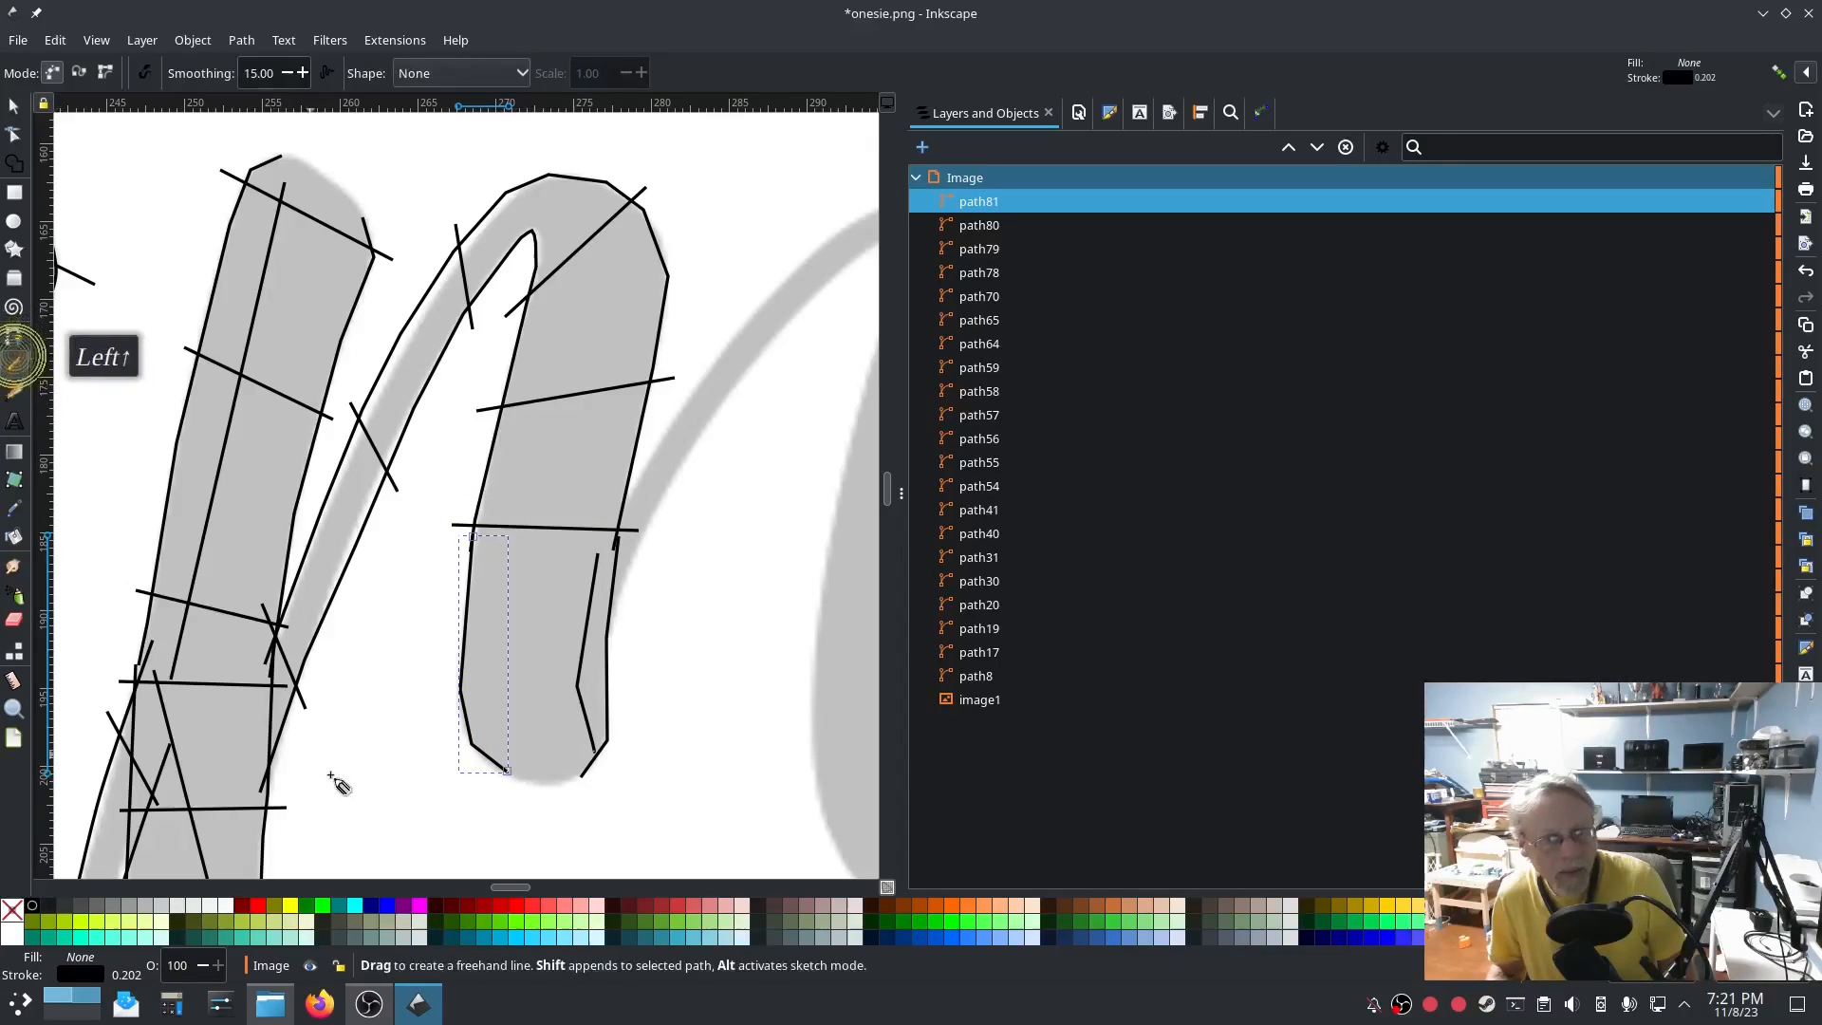
click(439, 744)
click(621, 750)
click(442, 648)
click(624, 644)
click(447, 573)
click(628, 567)
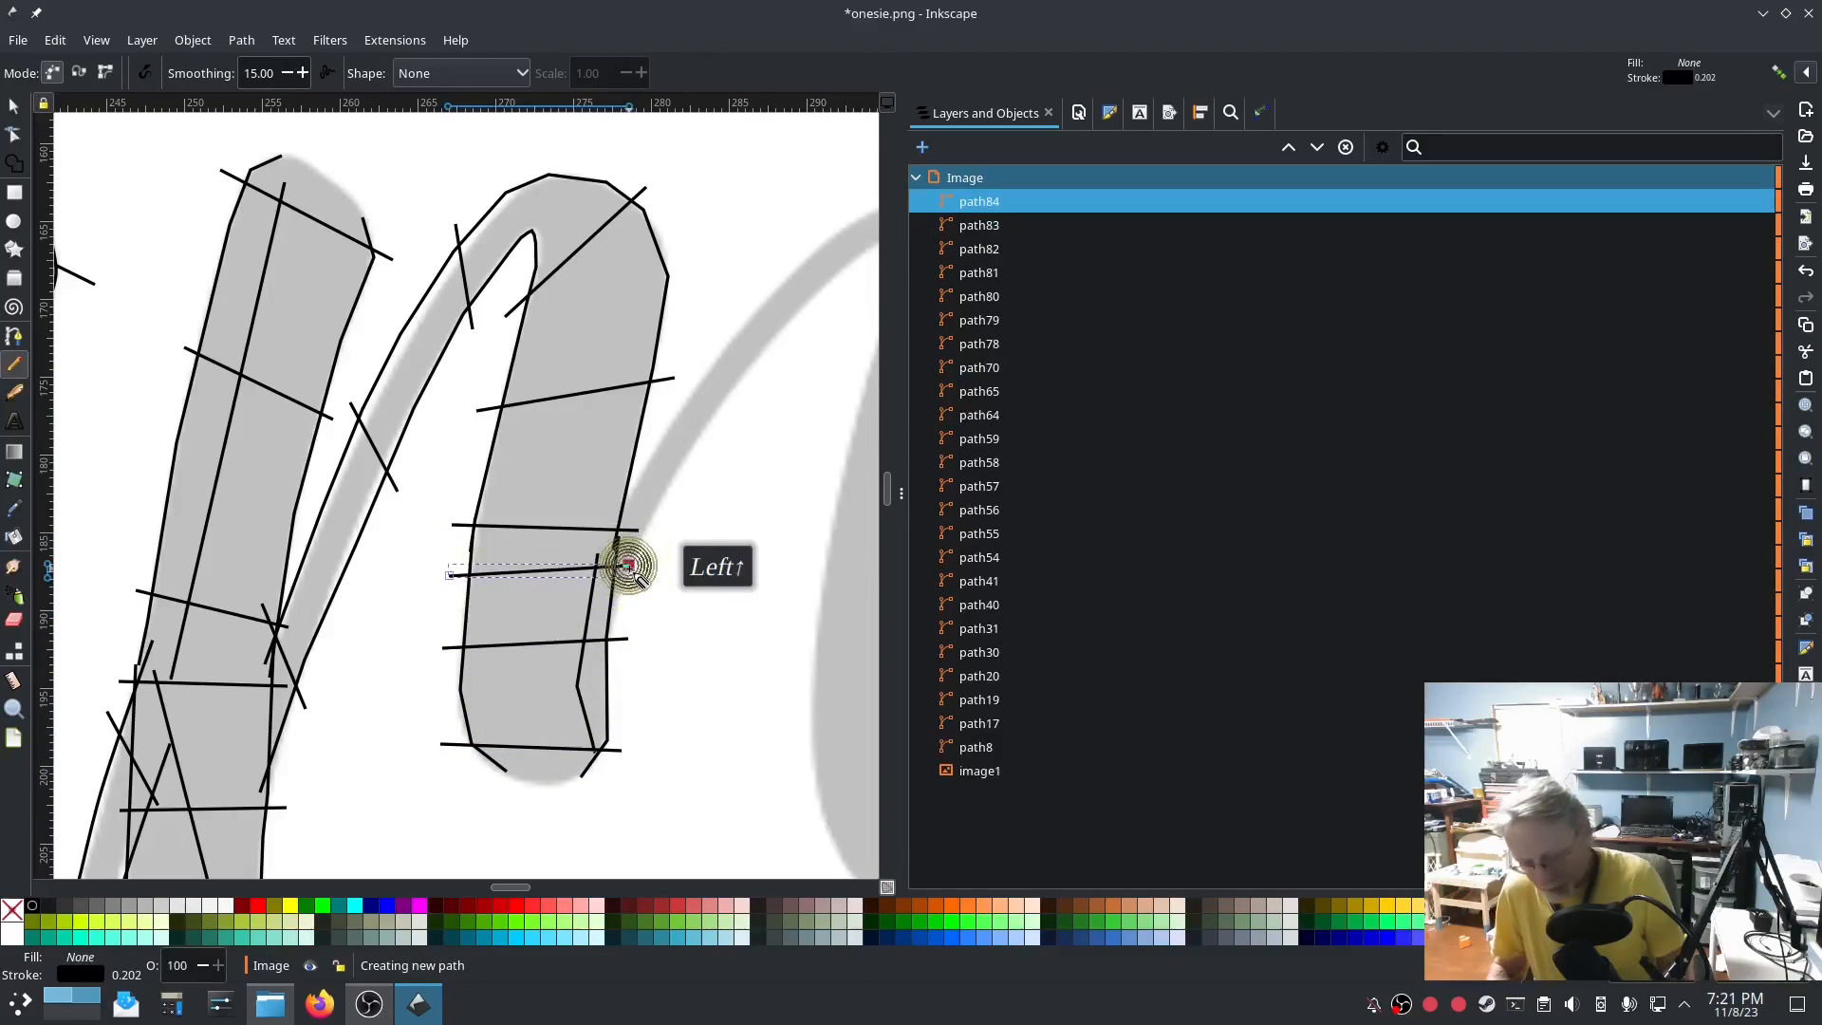
Combine the second stem's two lower outlines and three crossing lines into one path, leaving out the running line.
click(1020, 344)
click(1003, 324)
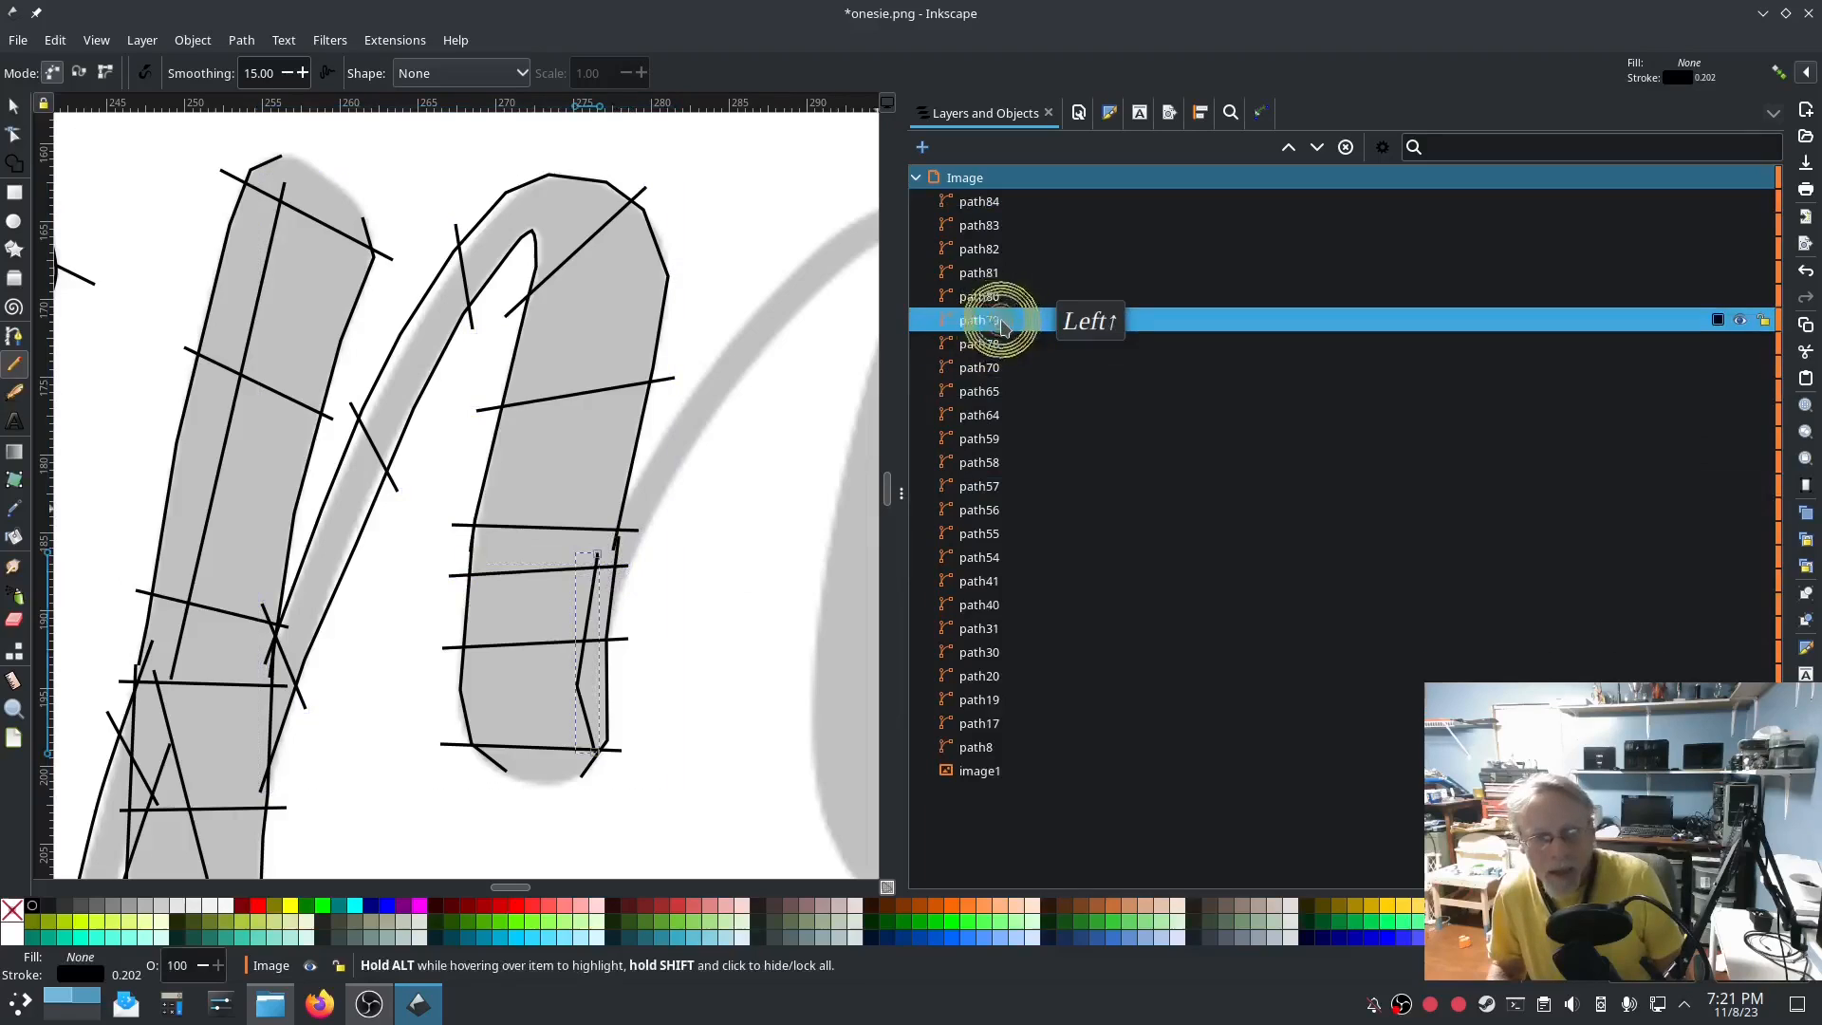
click(982, 296)
shift+click(973, 207)
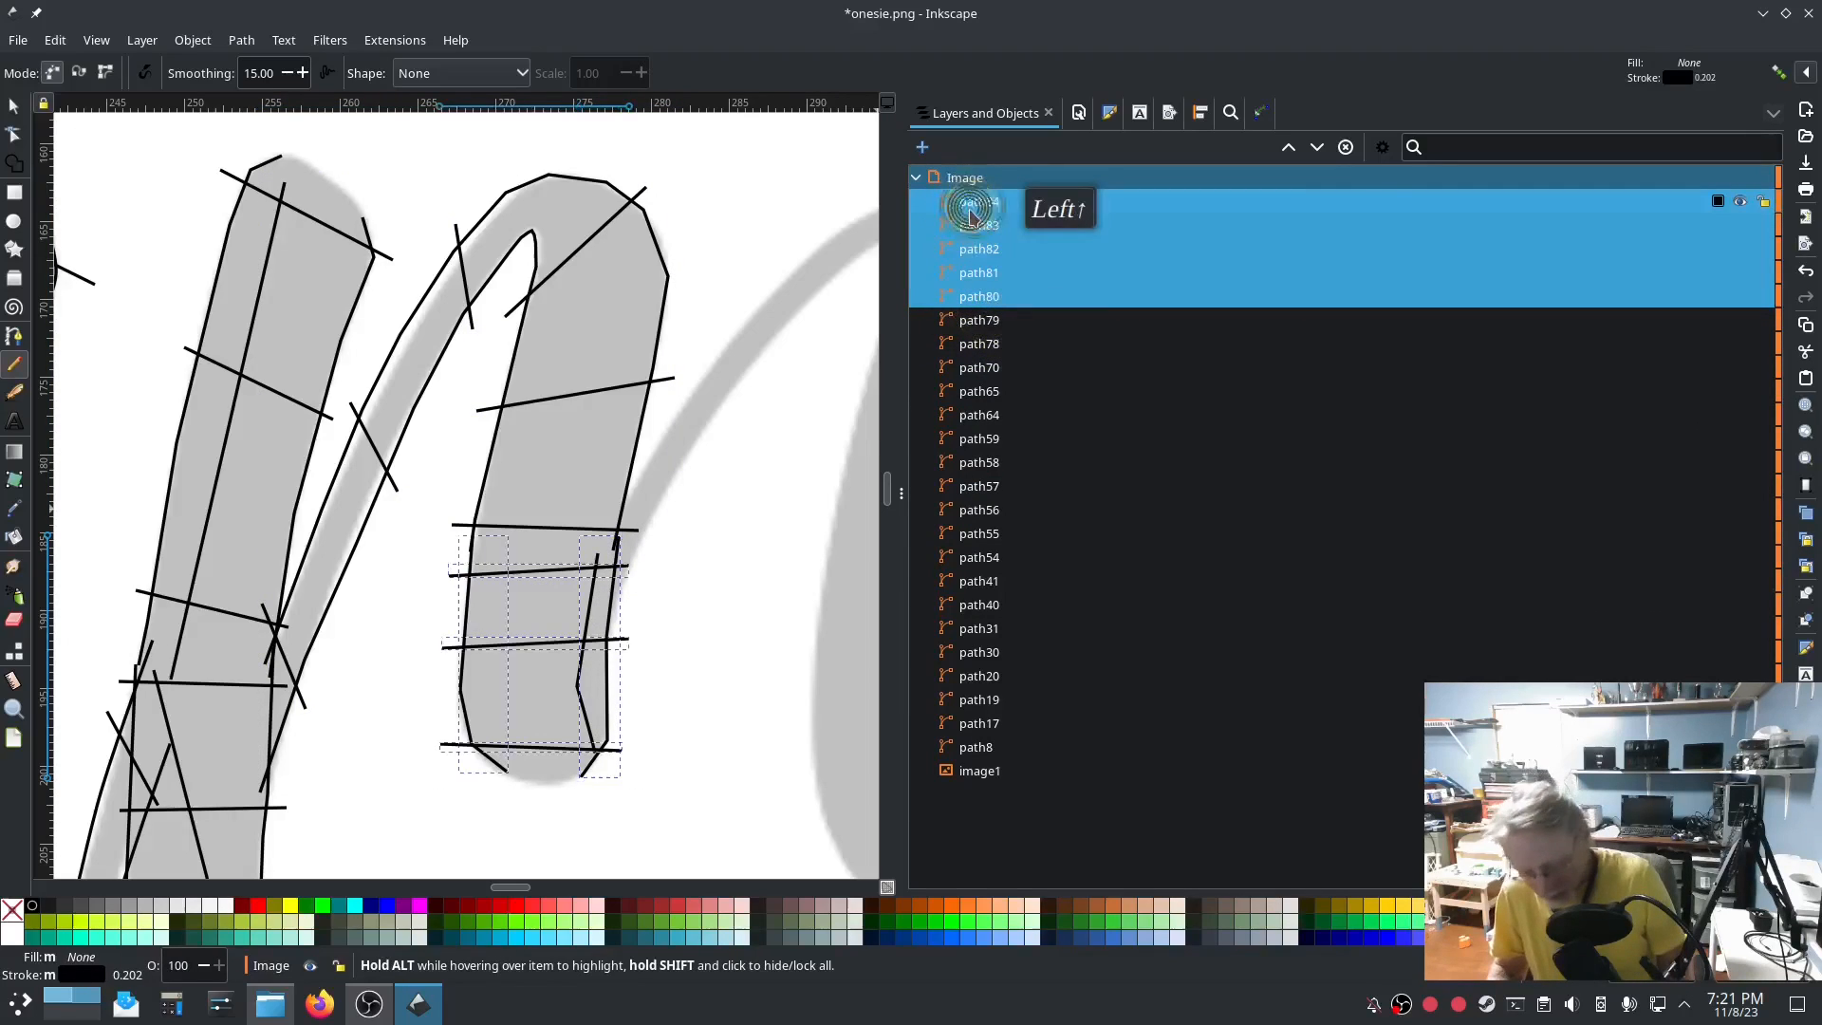
key(ctrl+k)
Turn the combined lower second-stem path into an Ink/Stitch custom satin column and apply the settings.
click(395, 39)
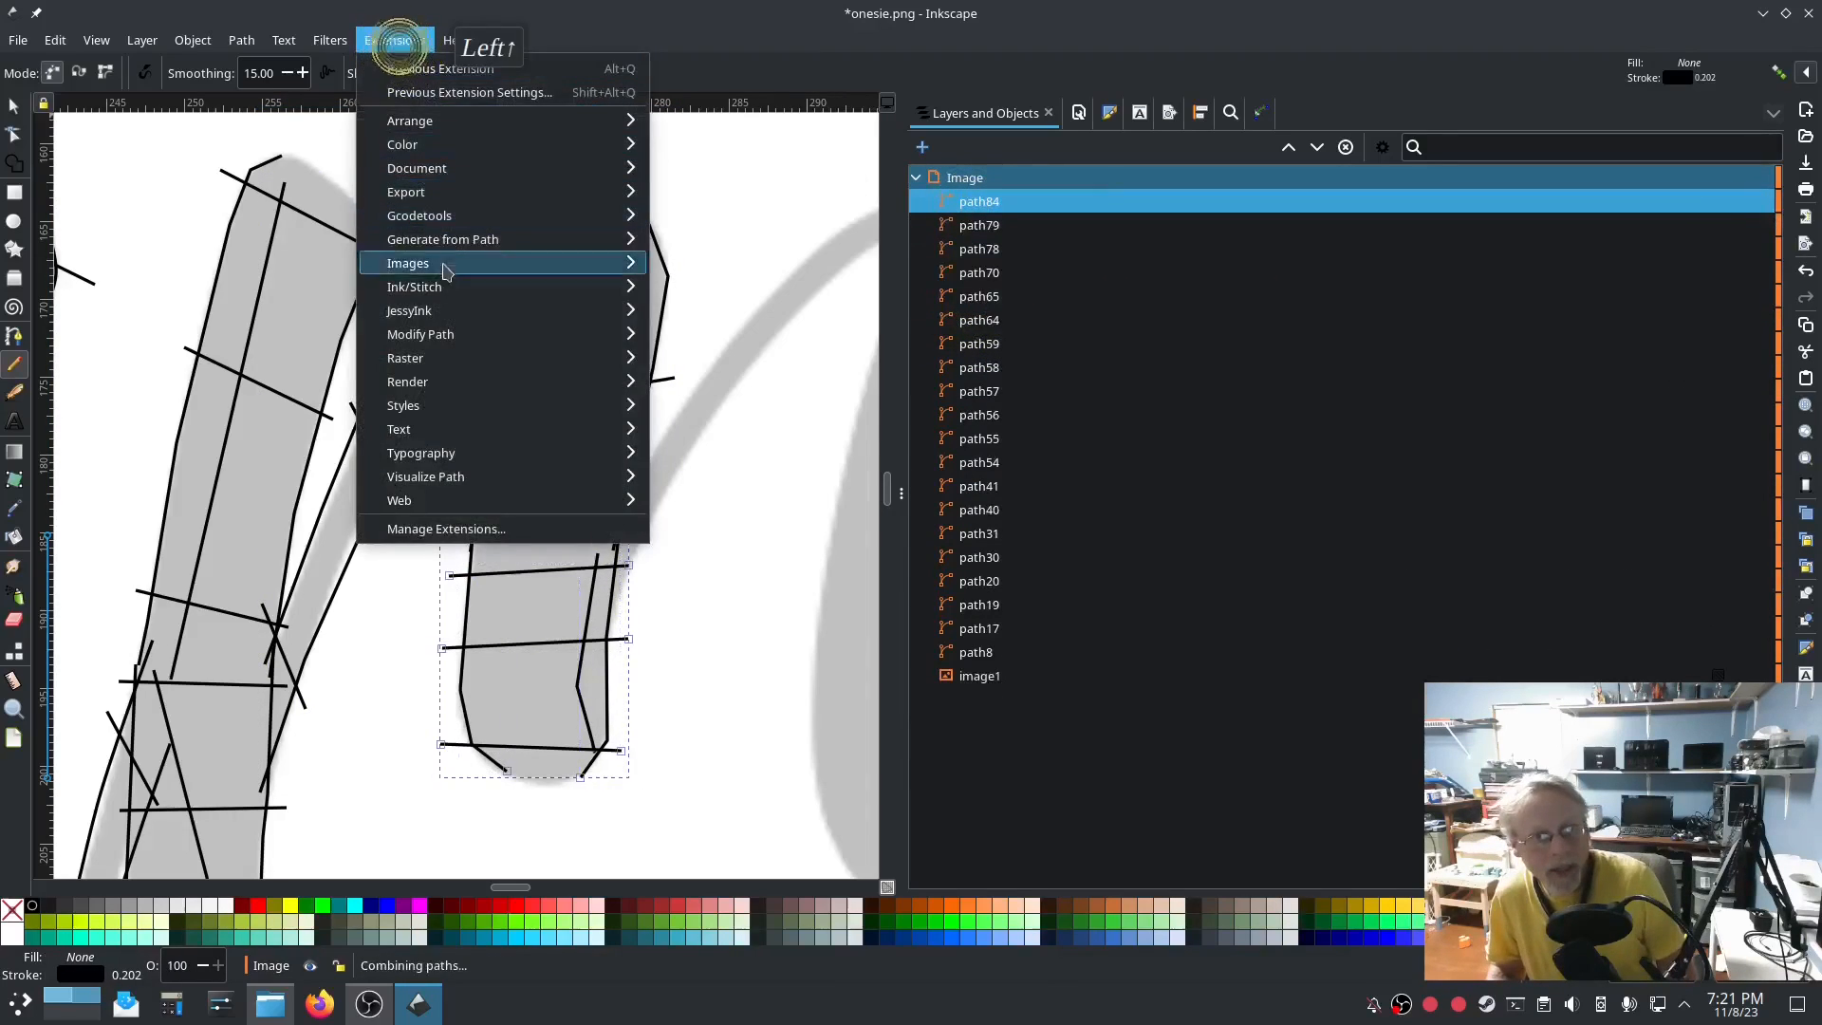
mouse_move(439, 285)
click(687, 453)
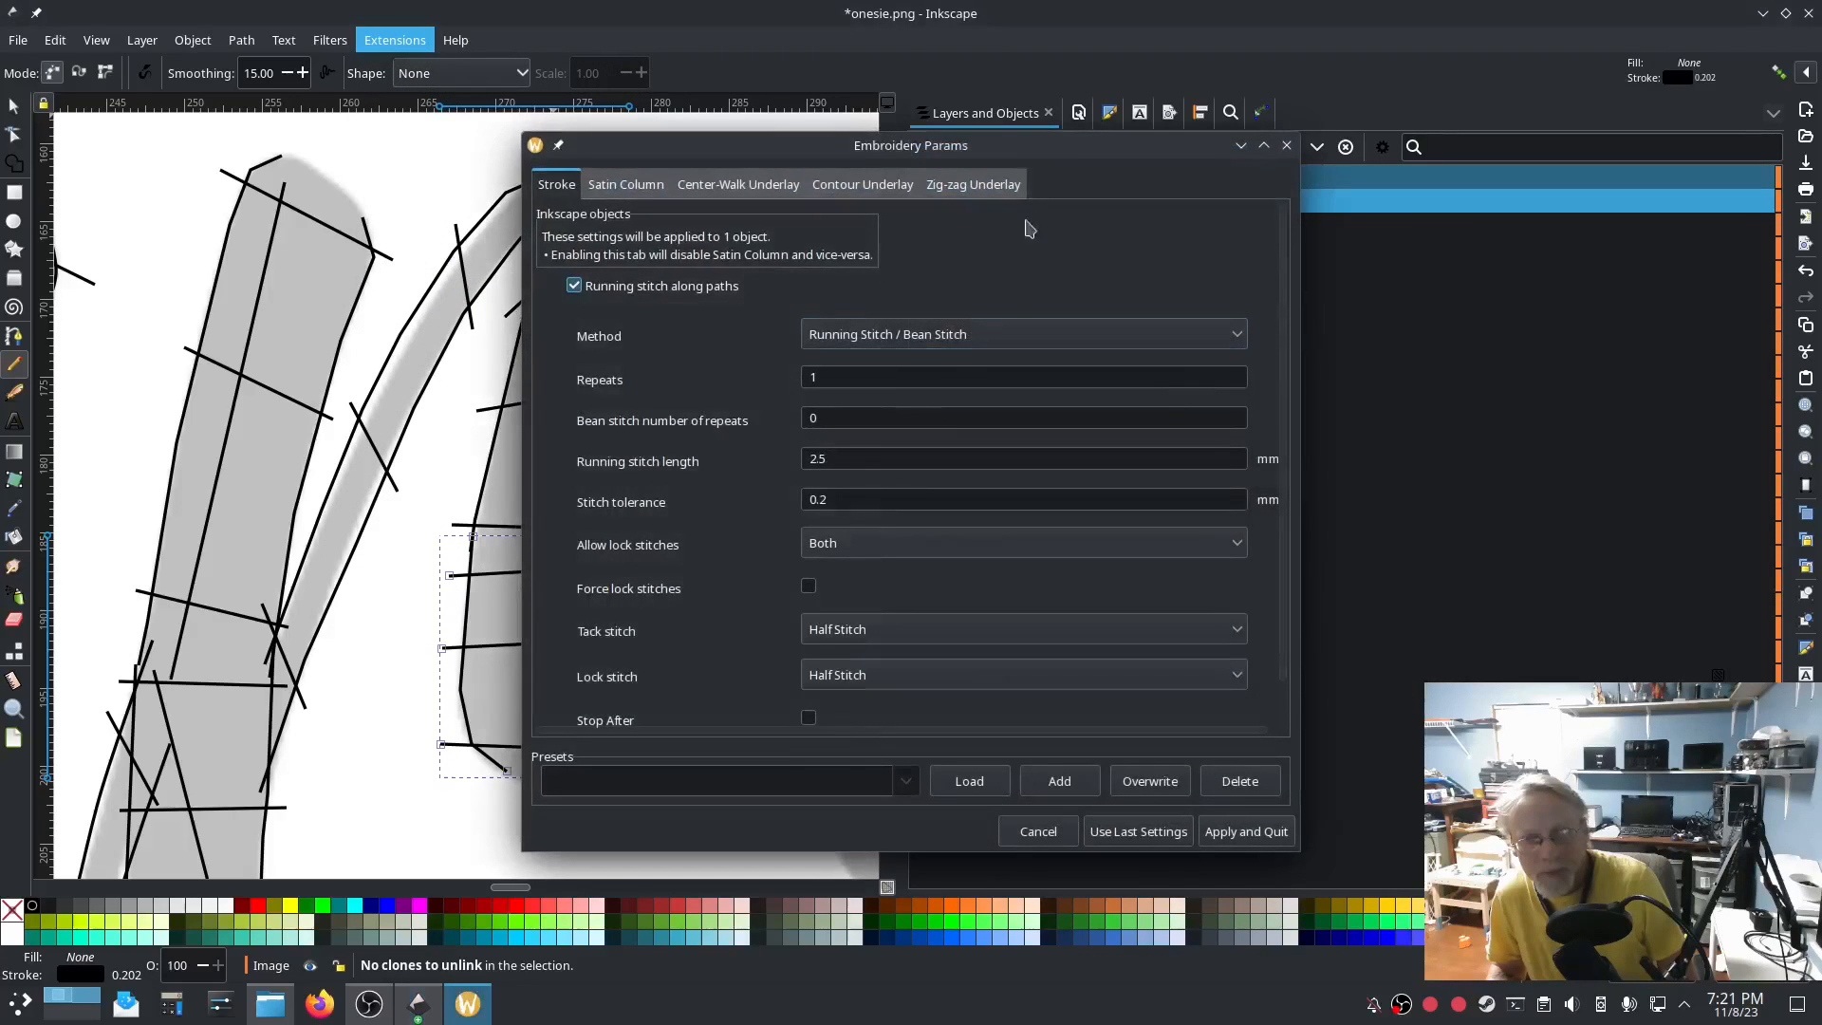
drag(1030, 160, 699, 145)
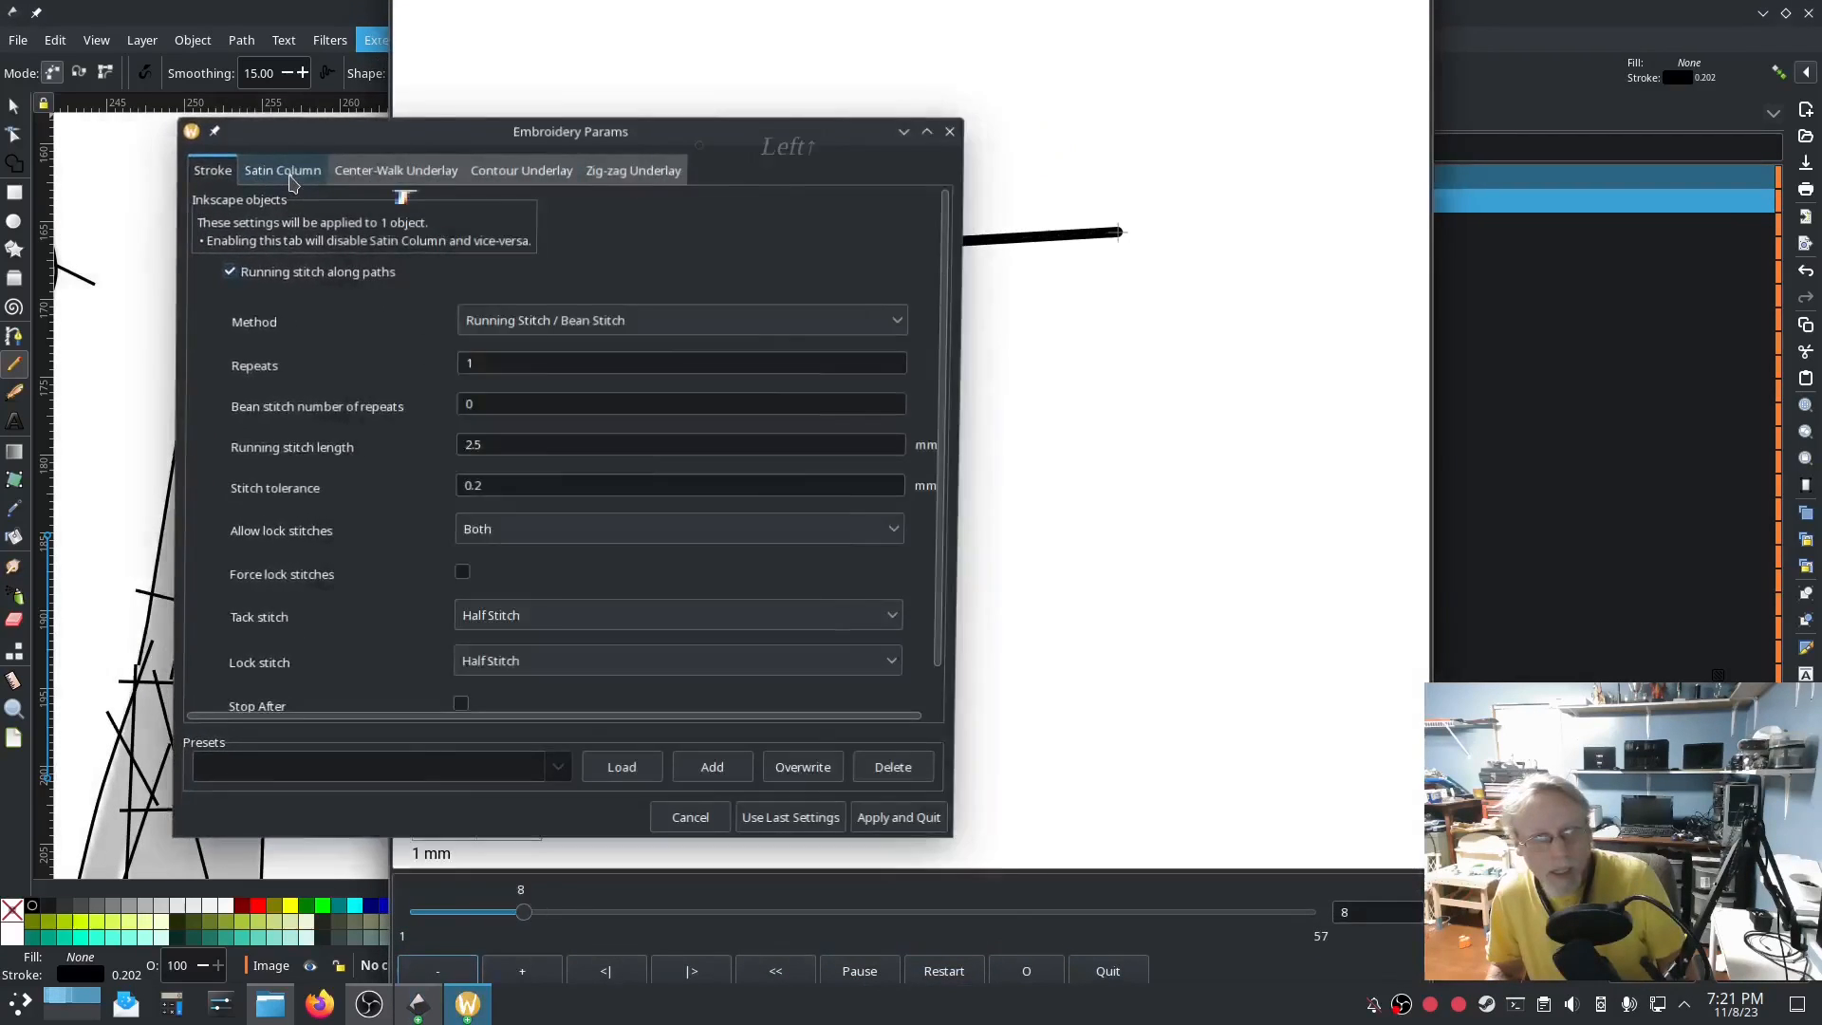
click(295, 170)
click(244, 290)
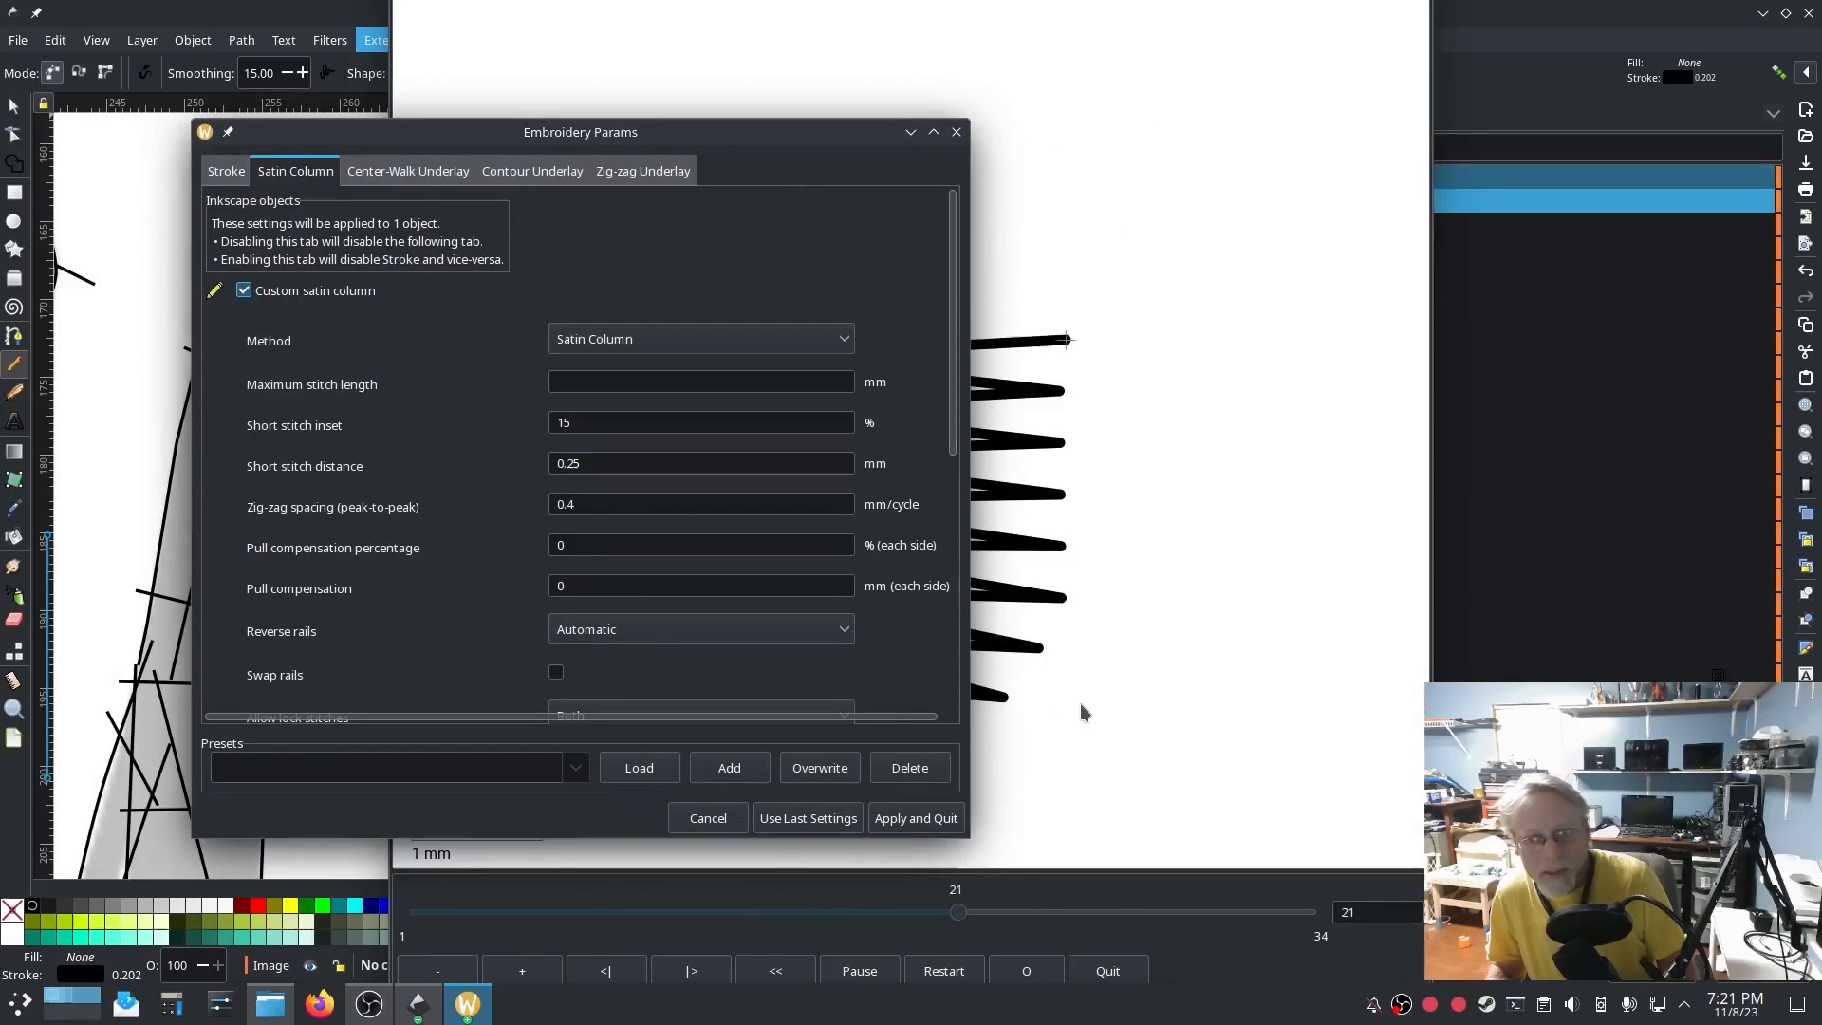
click(916, 813)
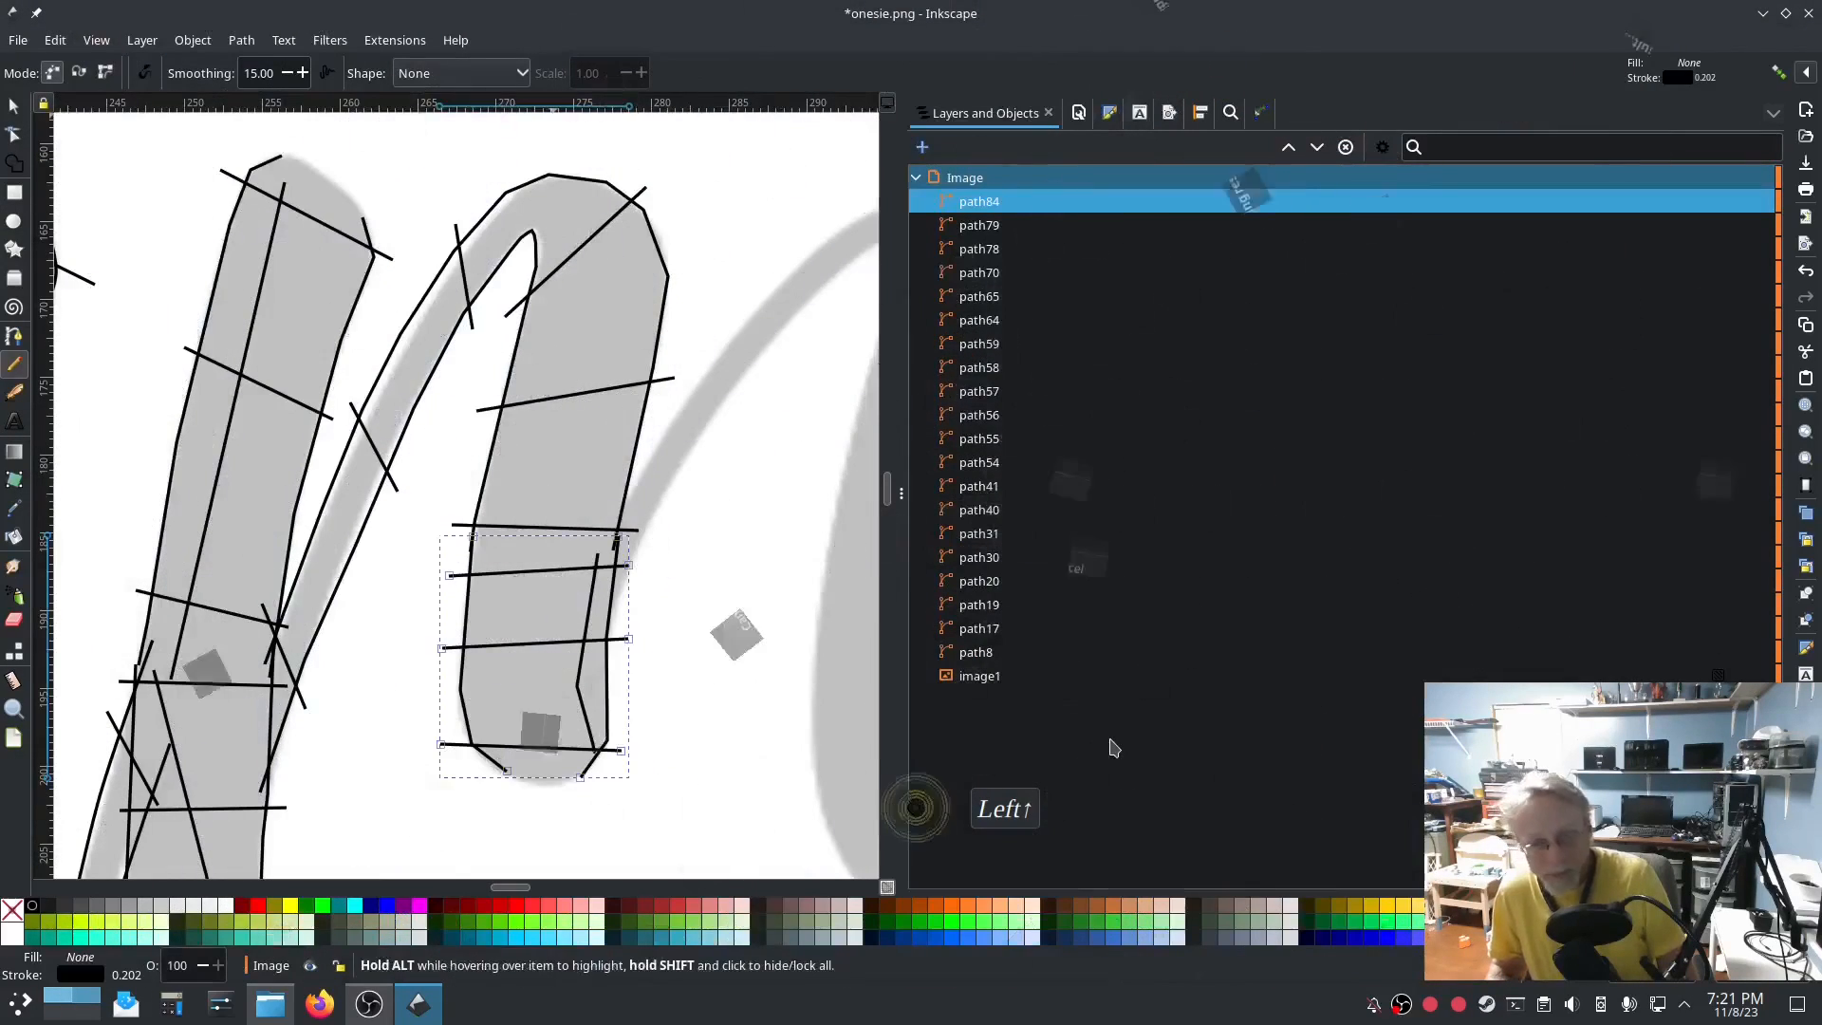
Check the stitch preview of the lower second-stem satin column in the Ink/Stitch parameters, and close the dialog.
drag(733, 618, 405, 576)
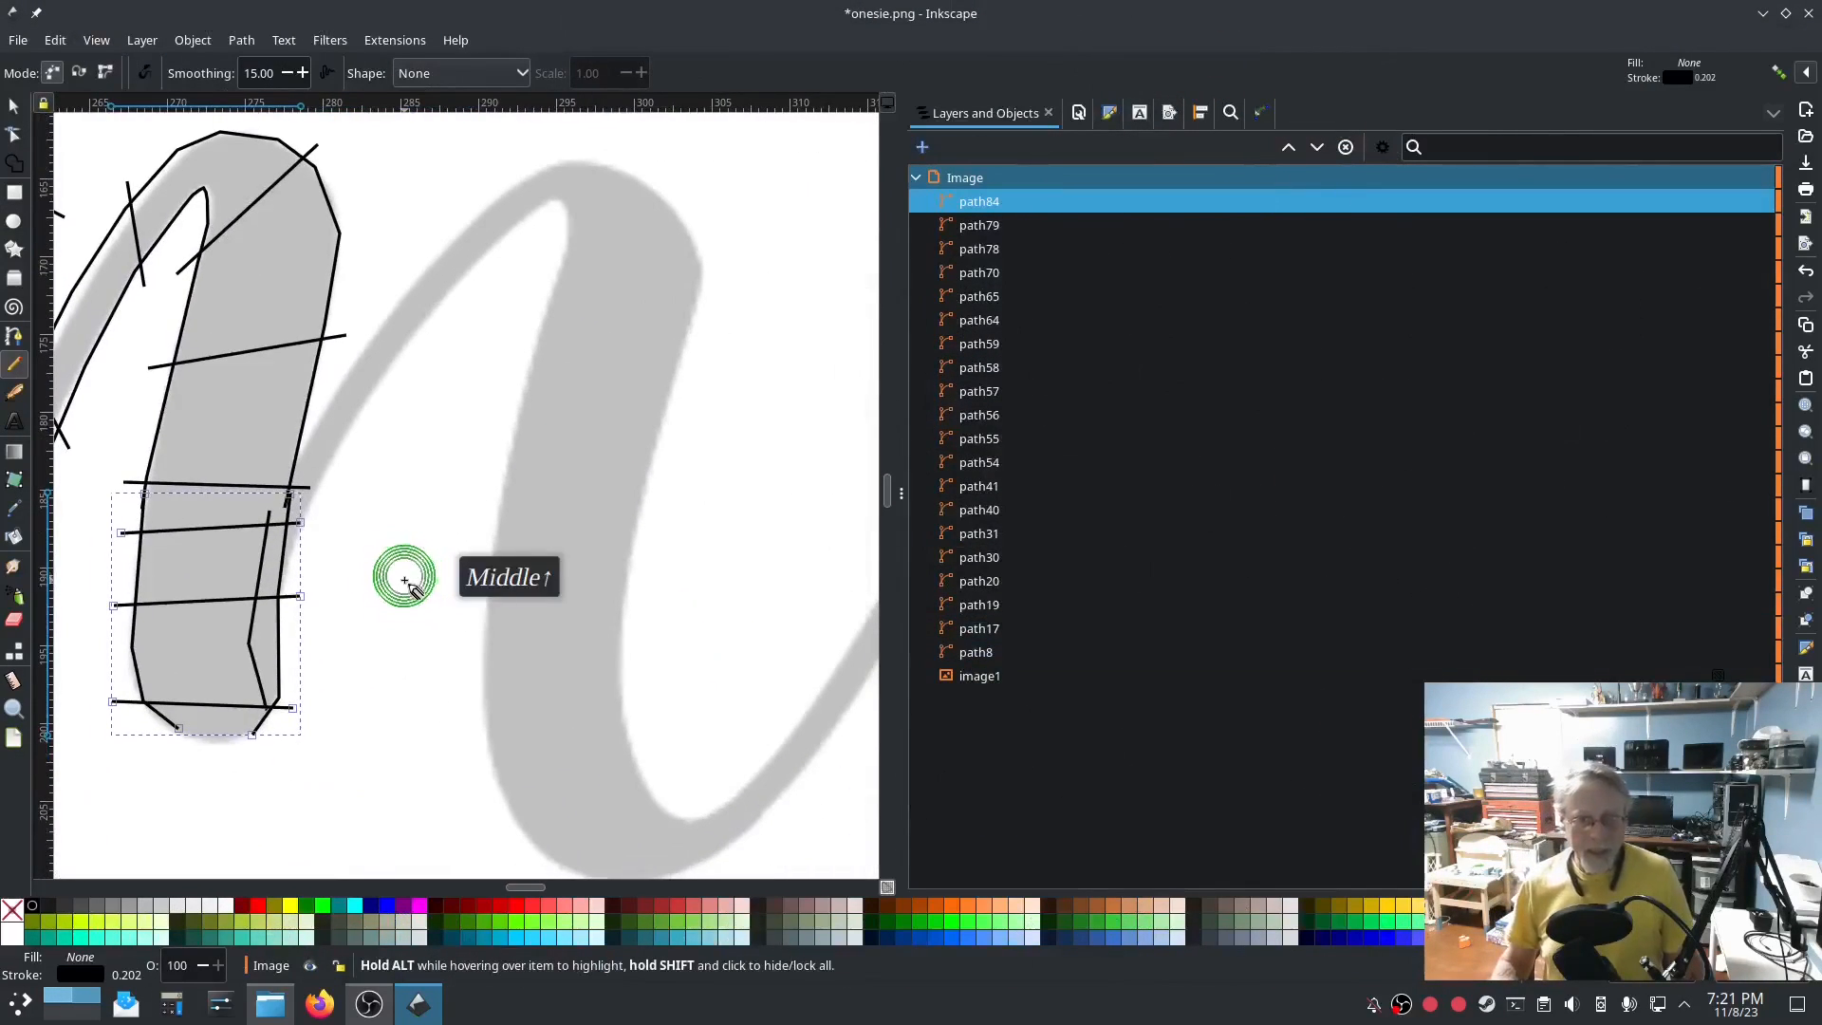
scroll(450, 631, down, 2)
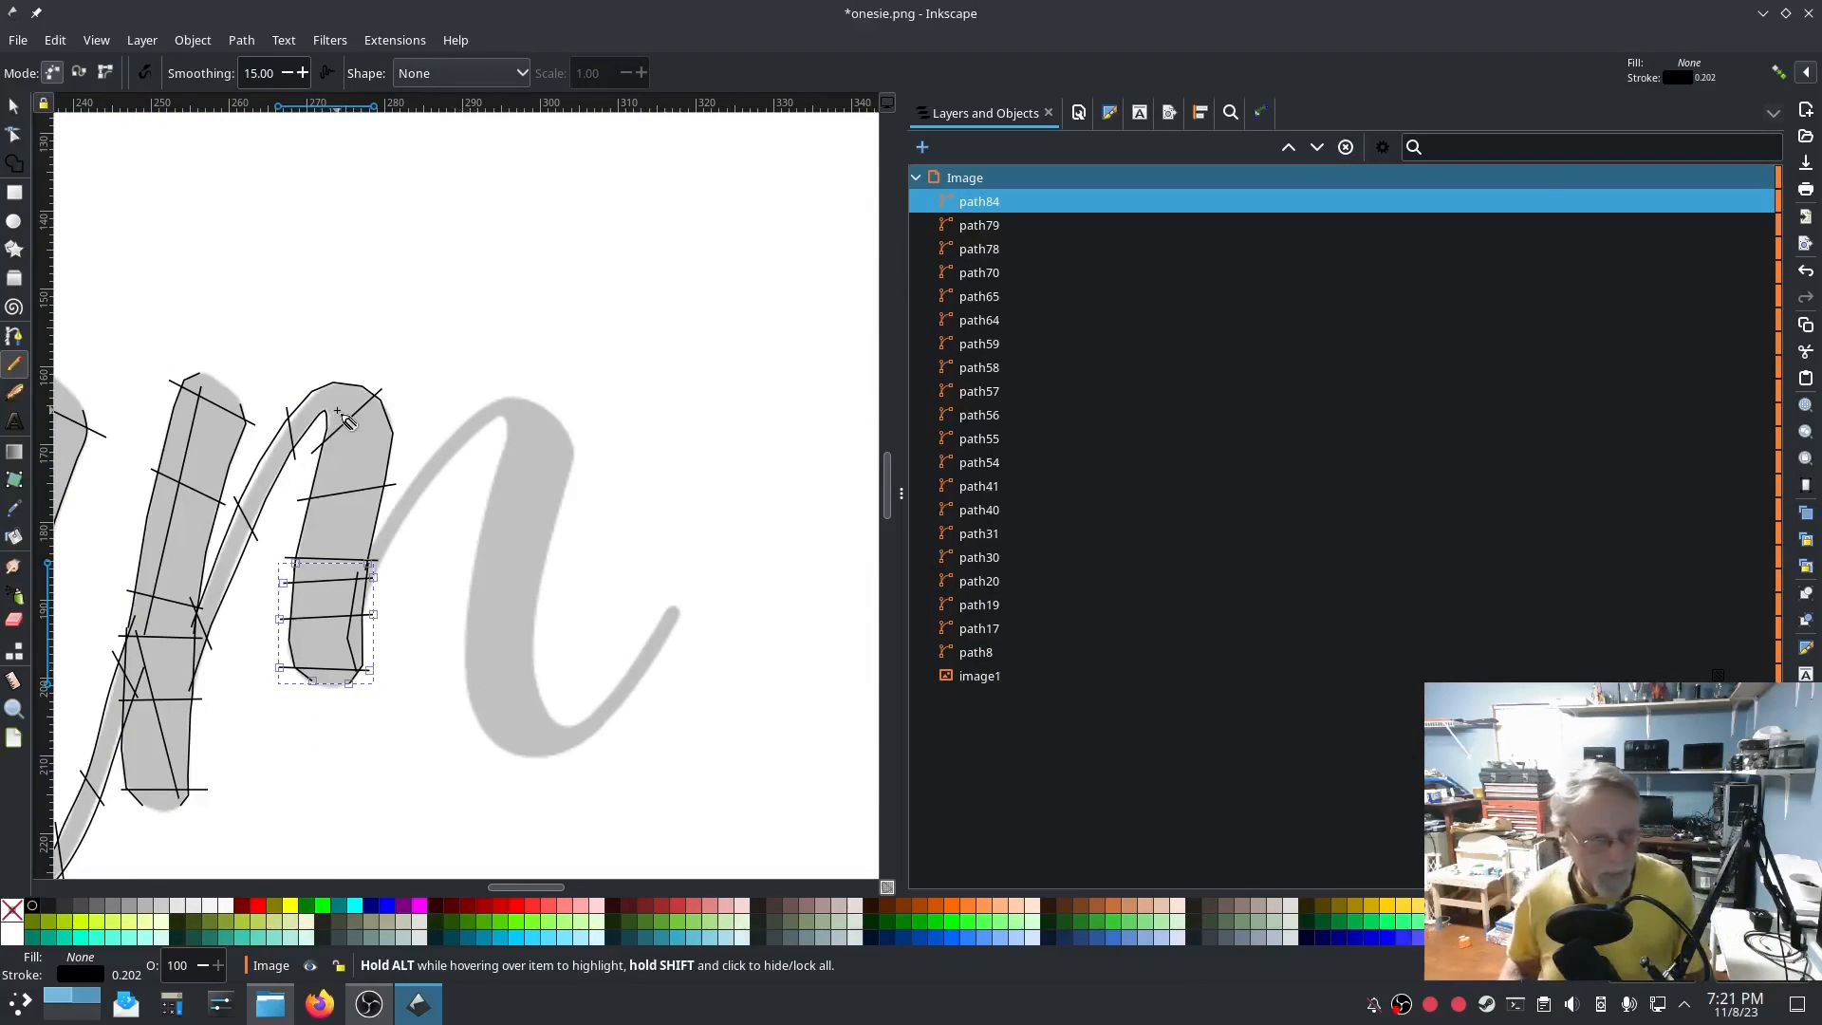
click(13, 339)
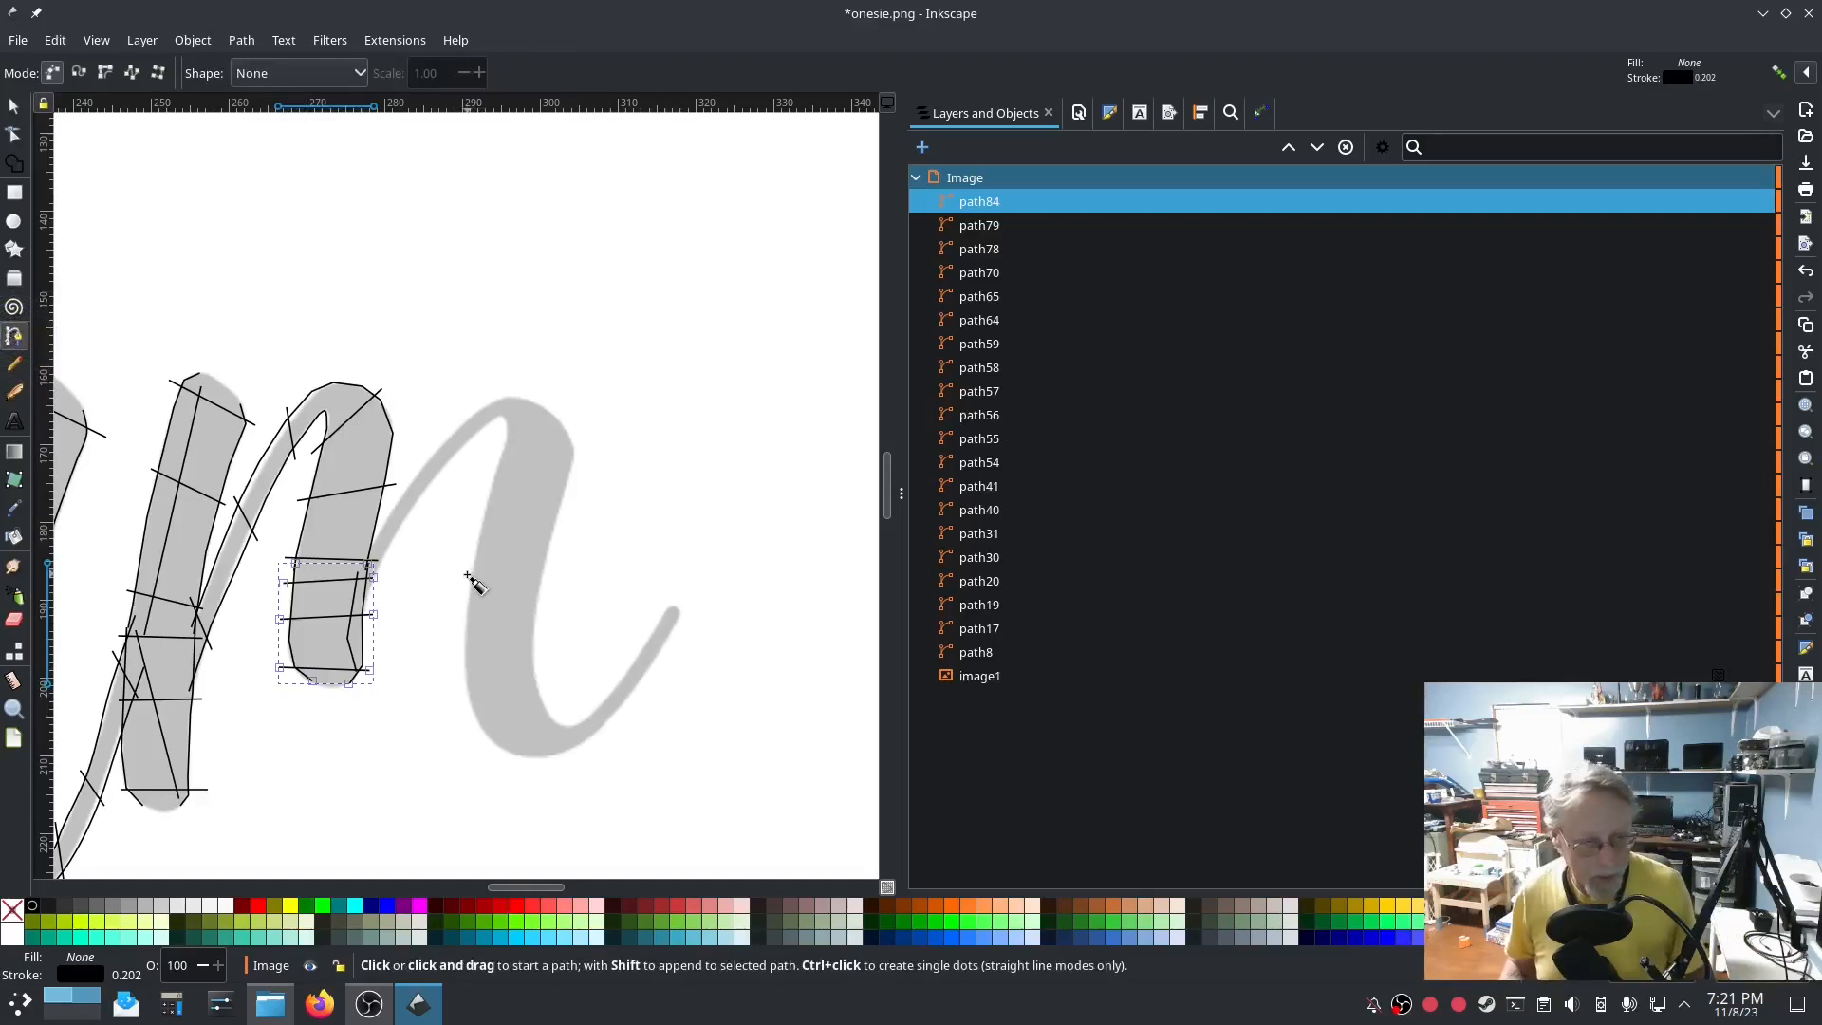
click(395, 40)
mouse_move(551, 286)
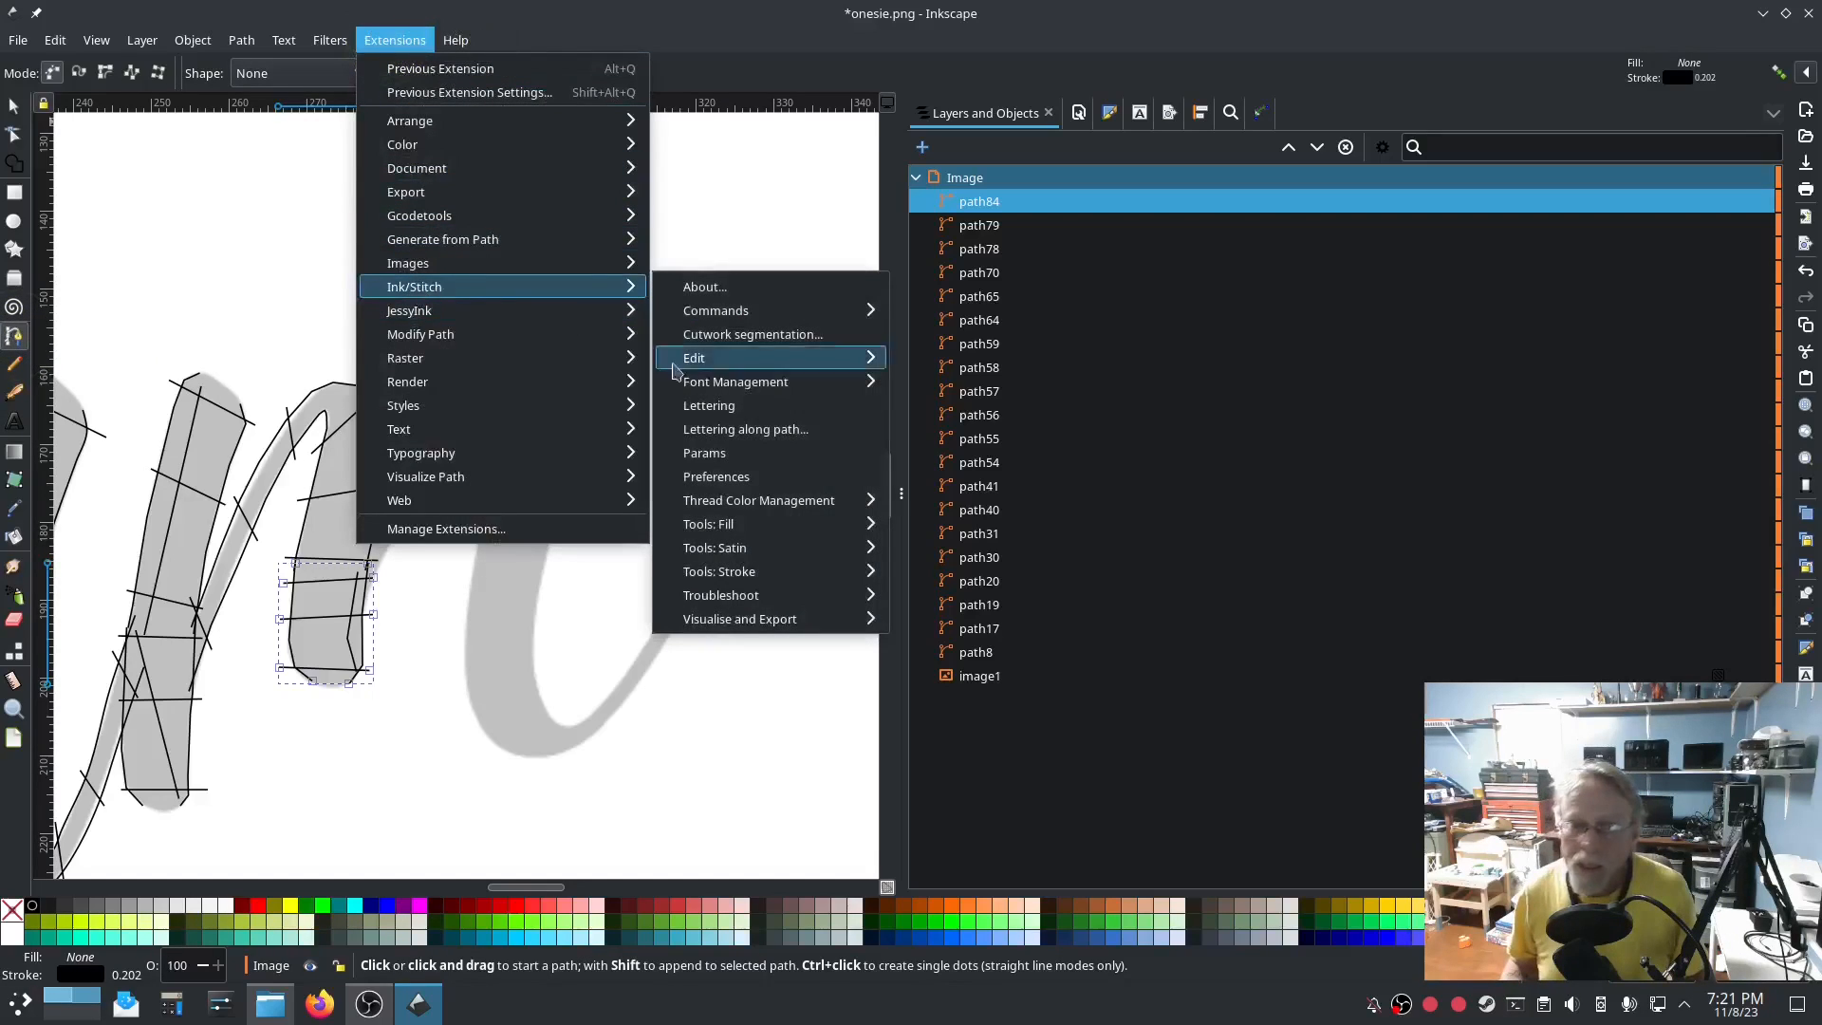
click(719, 455)
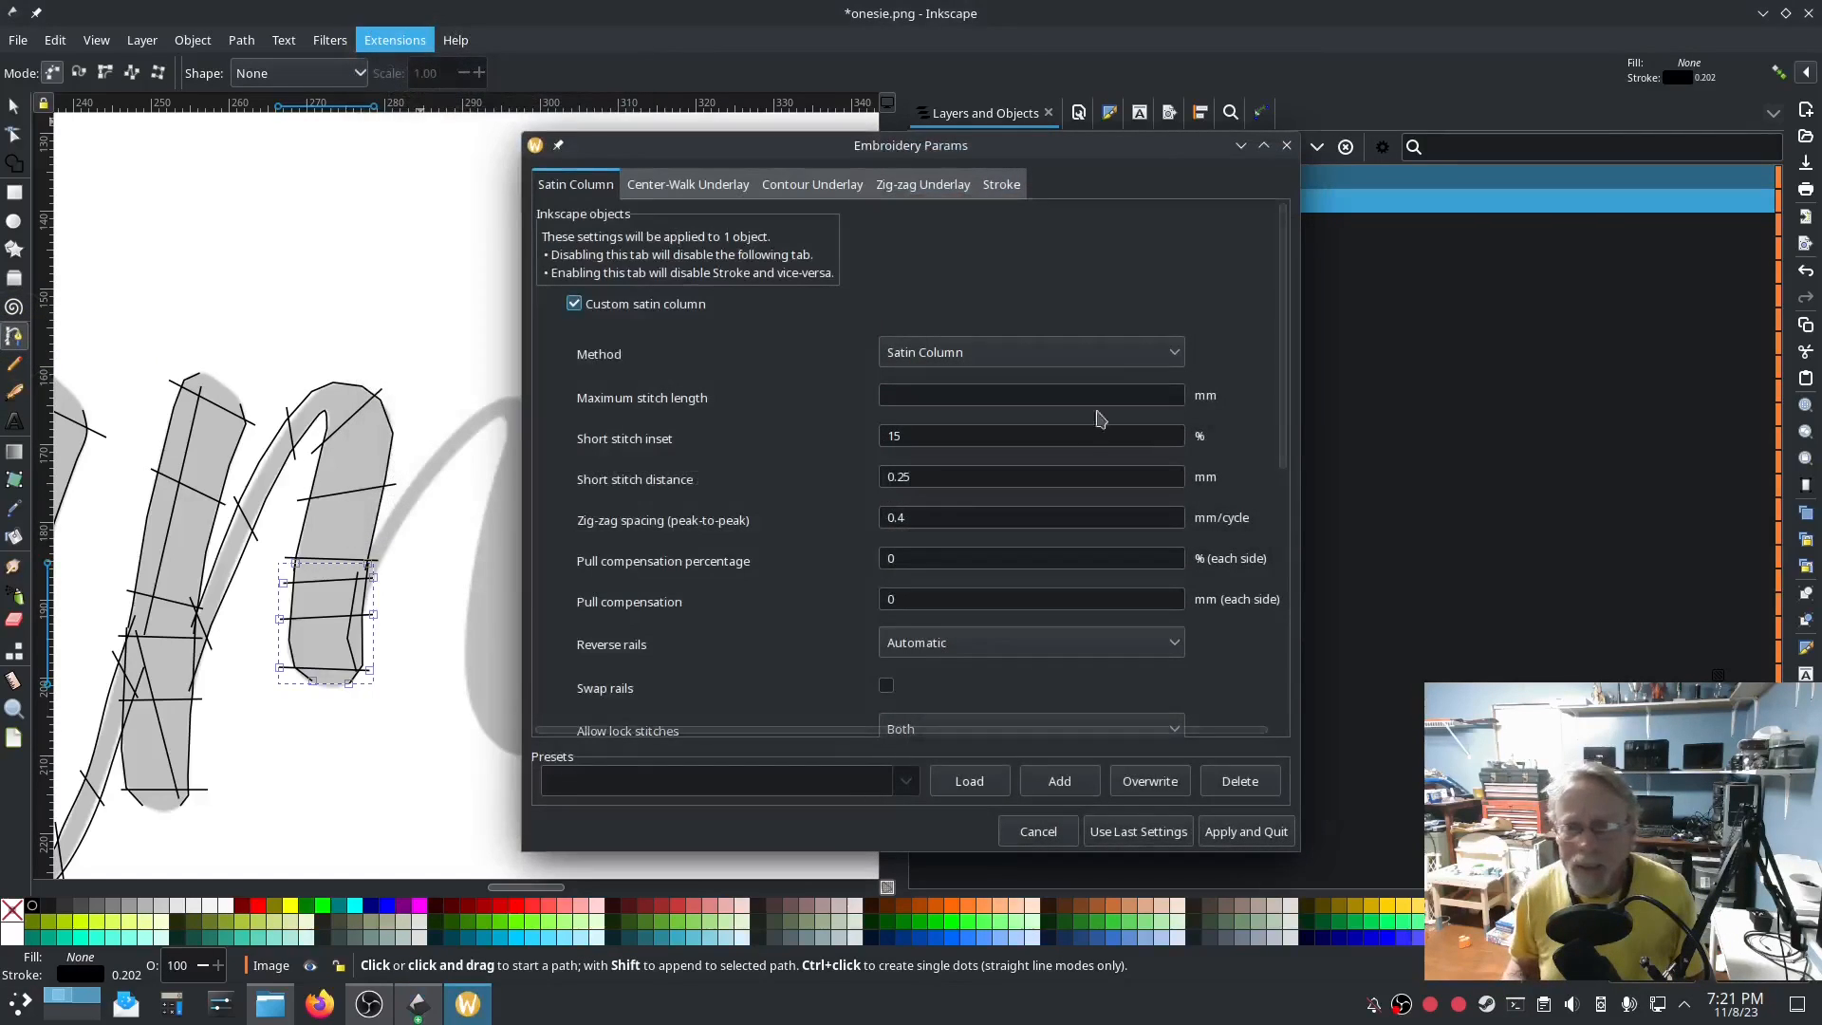
drag(970, 157, 654, 171)
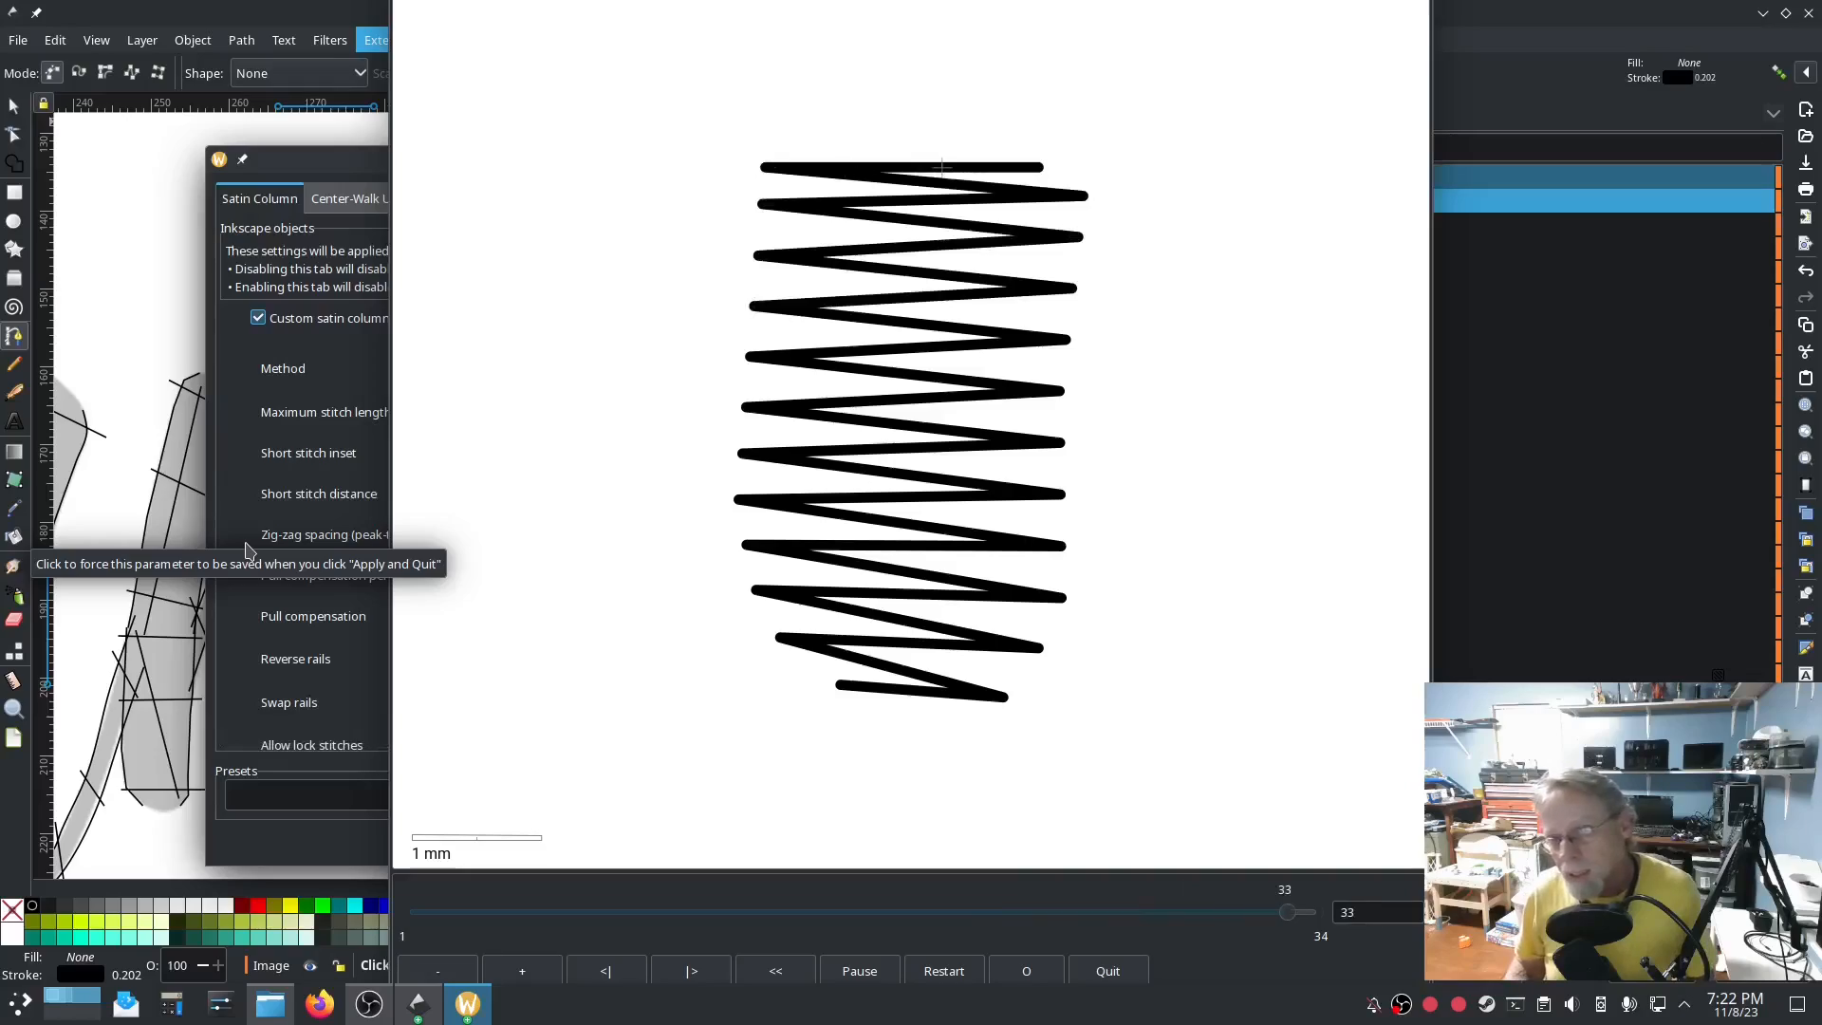
click(244, 607)
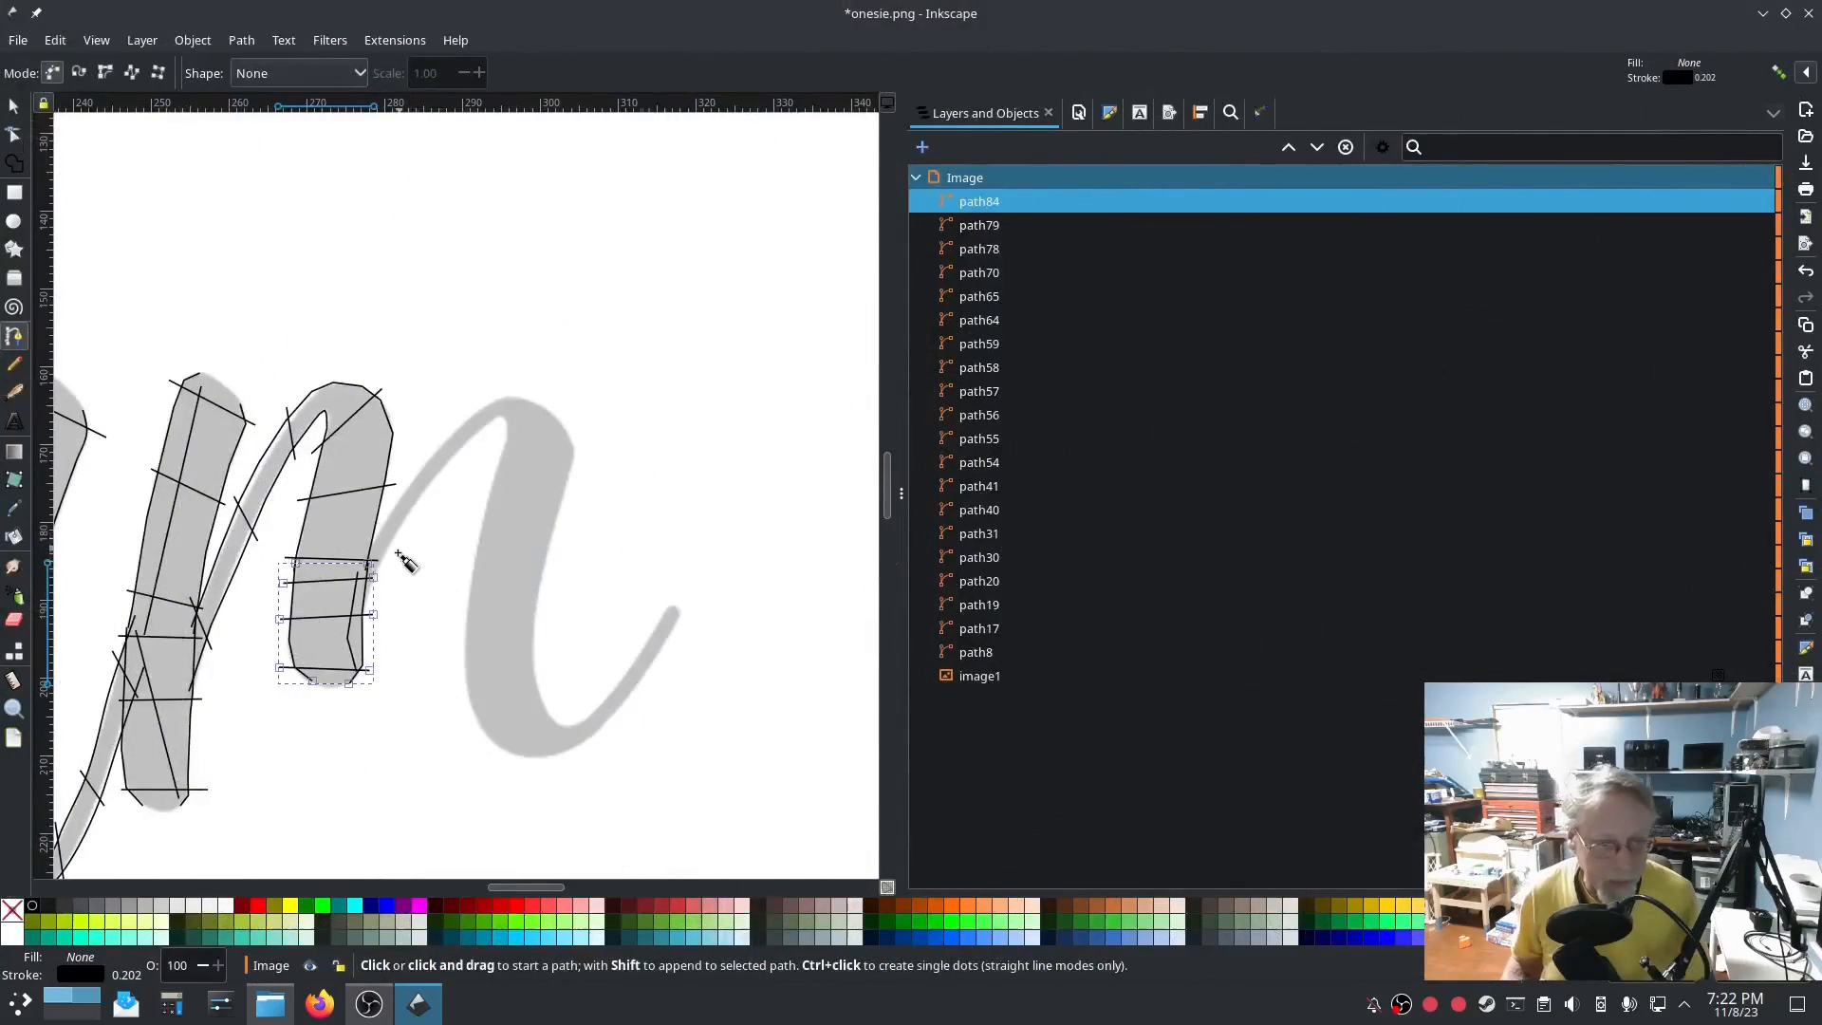
Trace the last stroke's upper edge with straight pen segments from inside the second stem over the arch, down the stem and up to the tail's tip.
scroll(406, 562, up, 5)
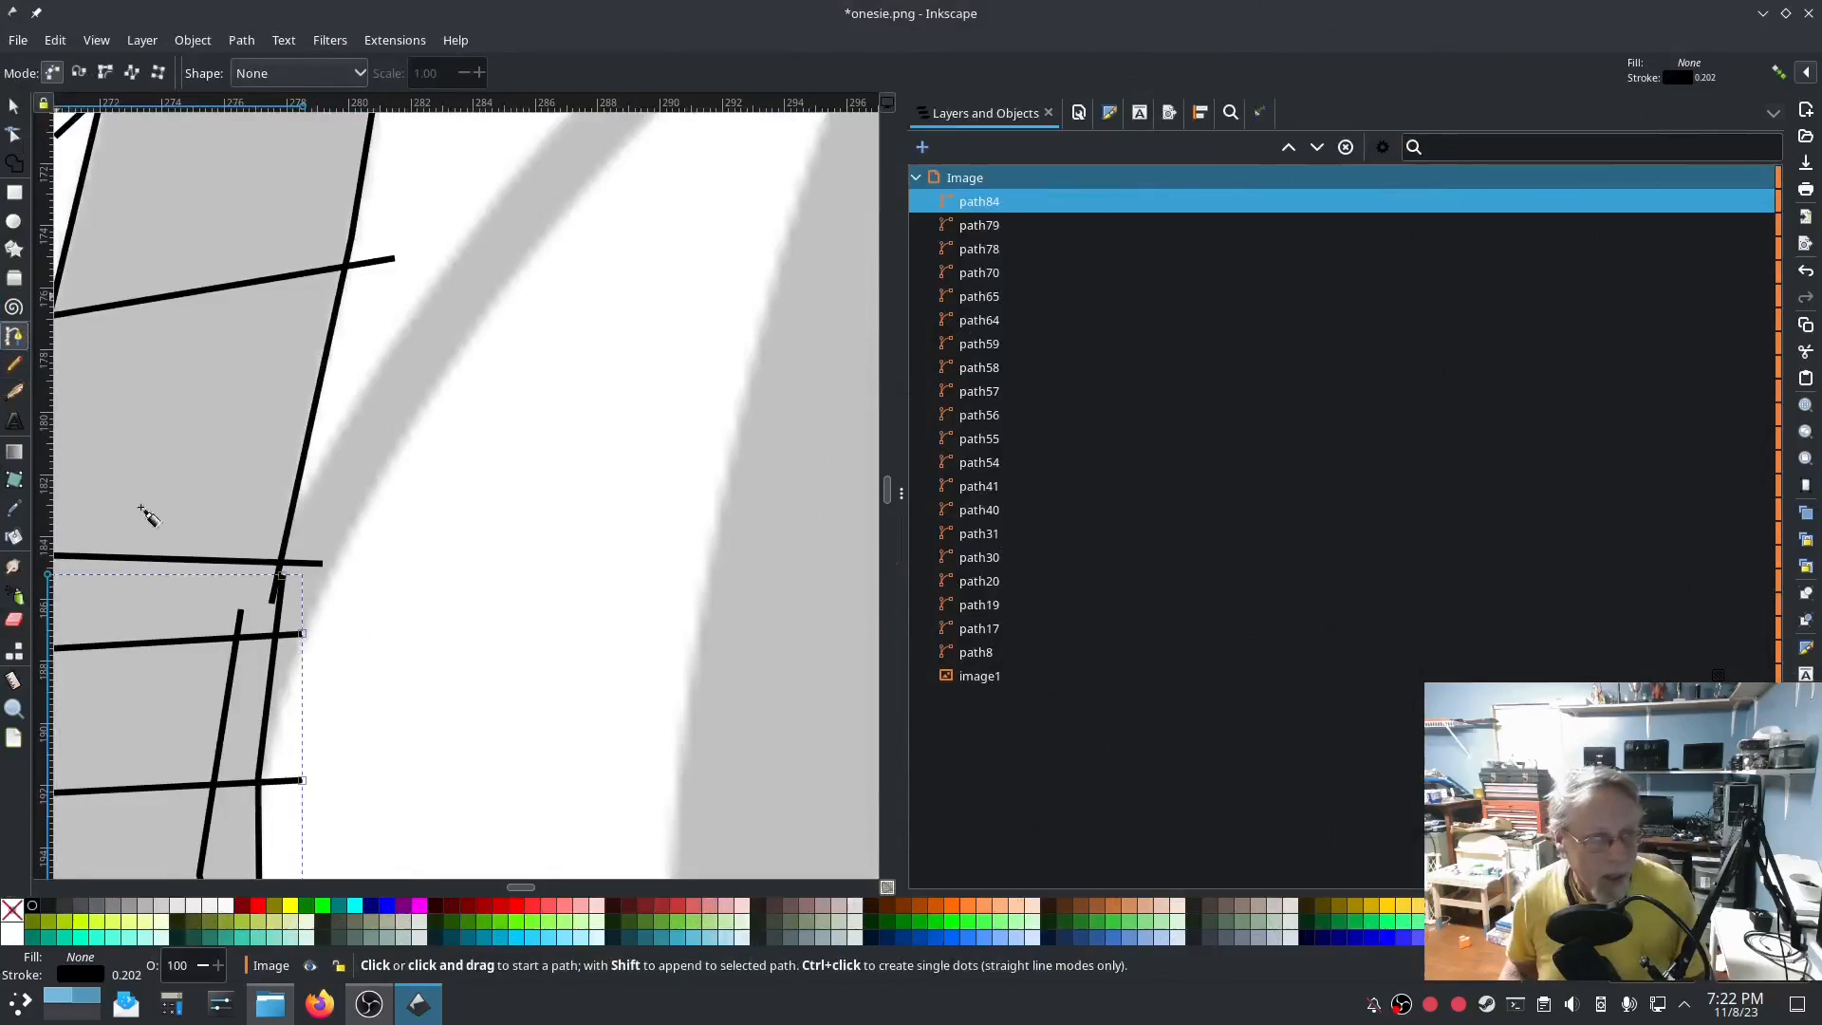
click(235, 580)
click(367, 372)
click(458, 254)
scroll(456, 247, down, 3)
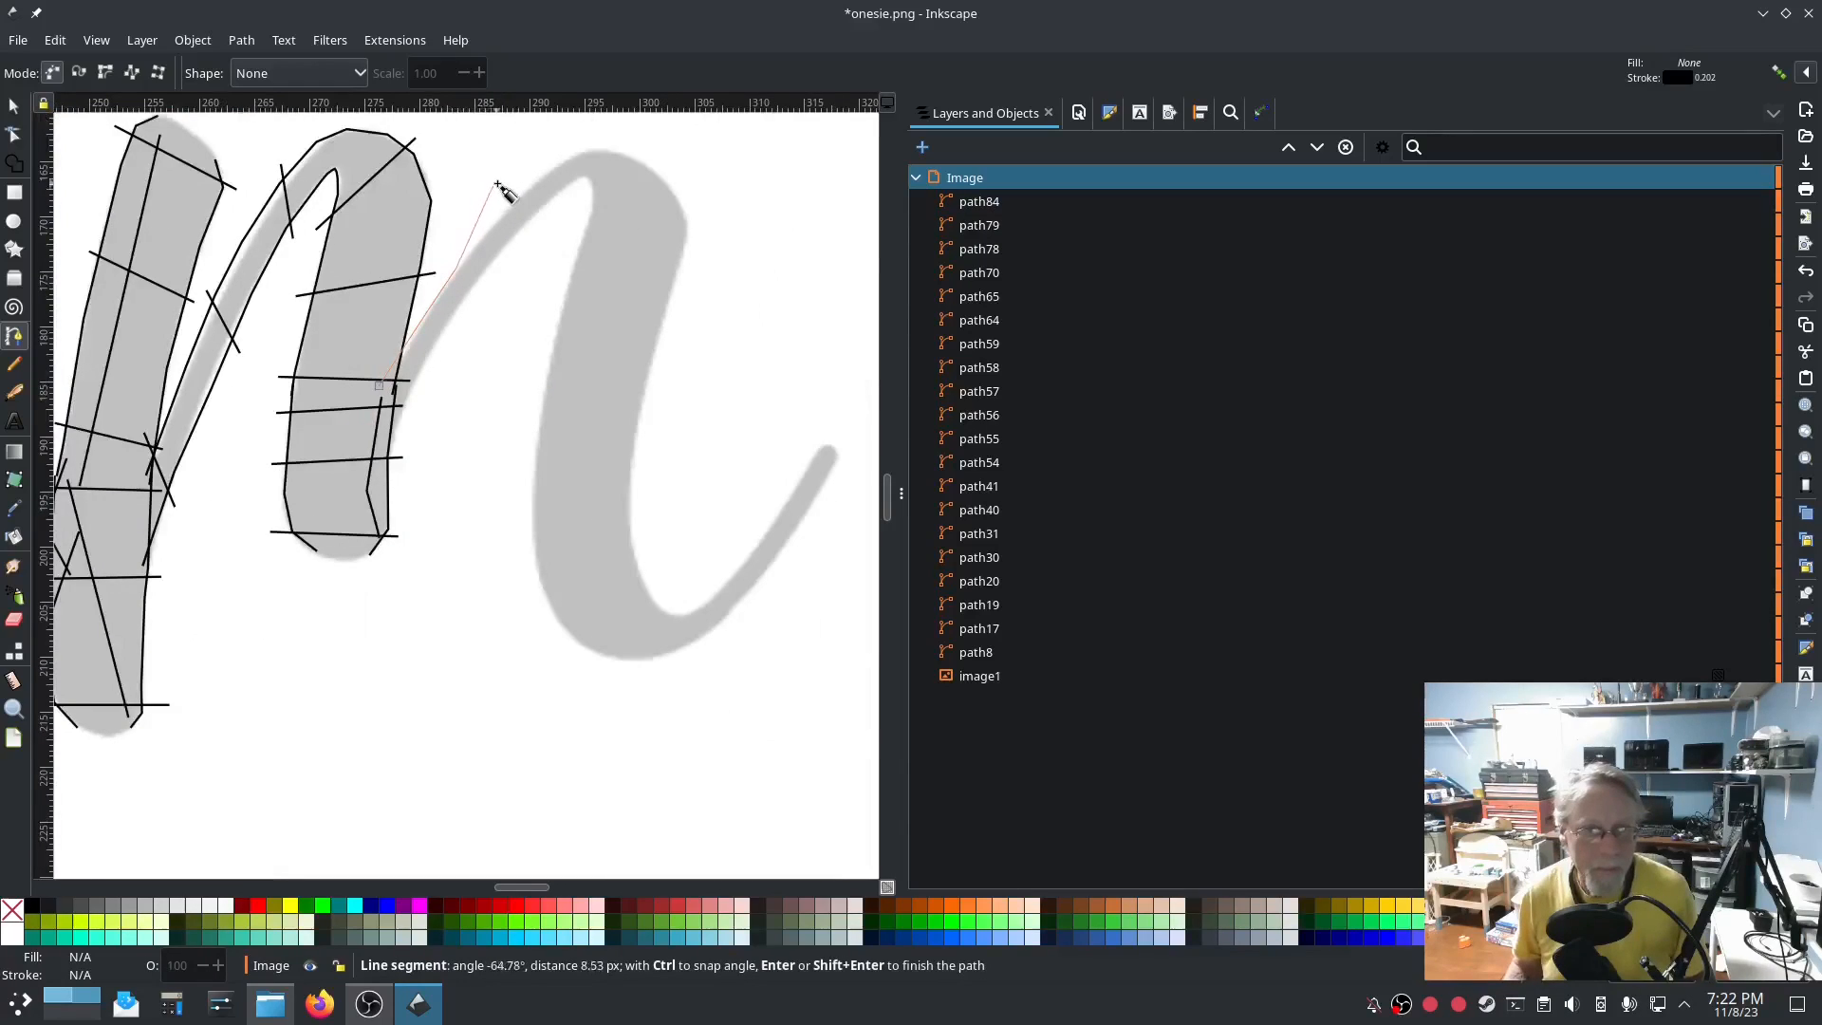
click(509, 197)
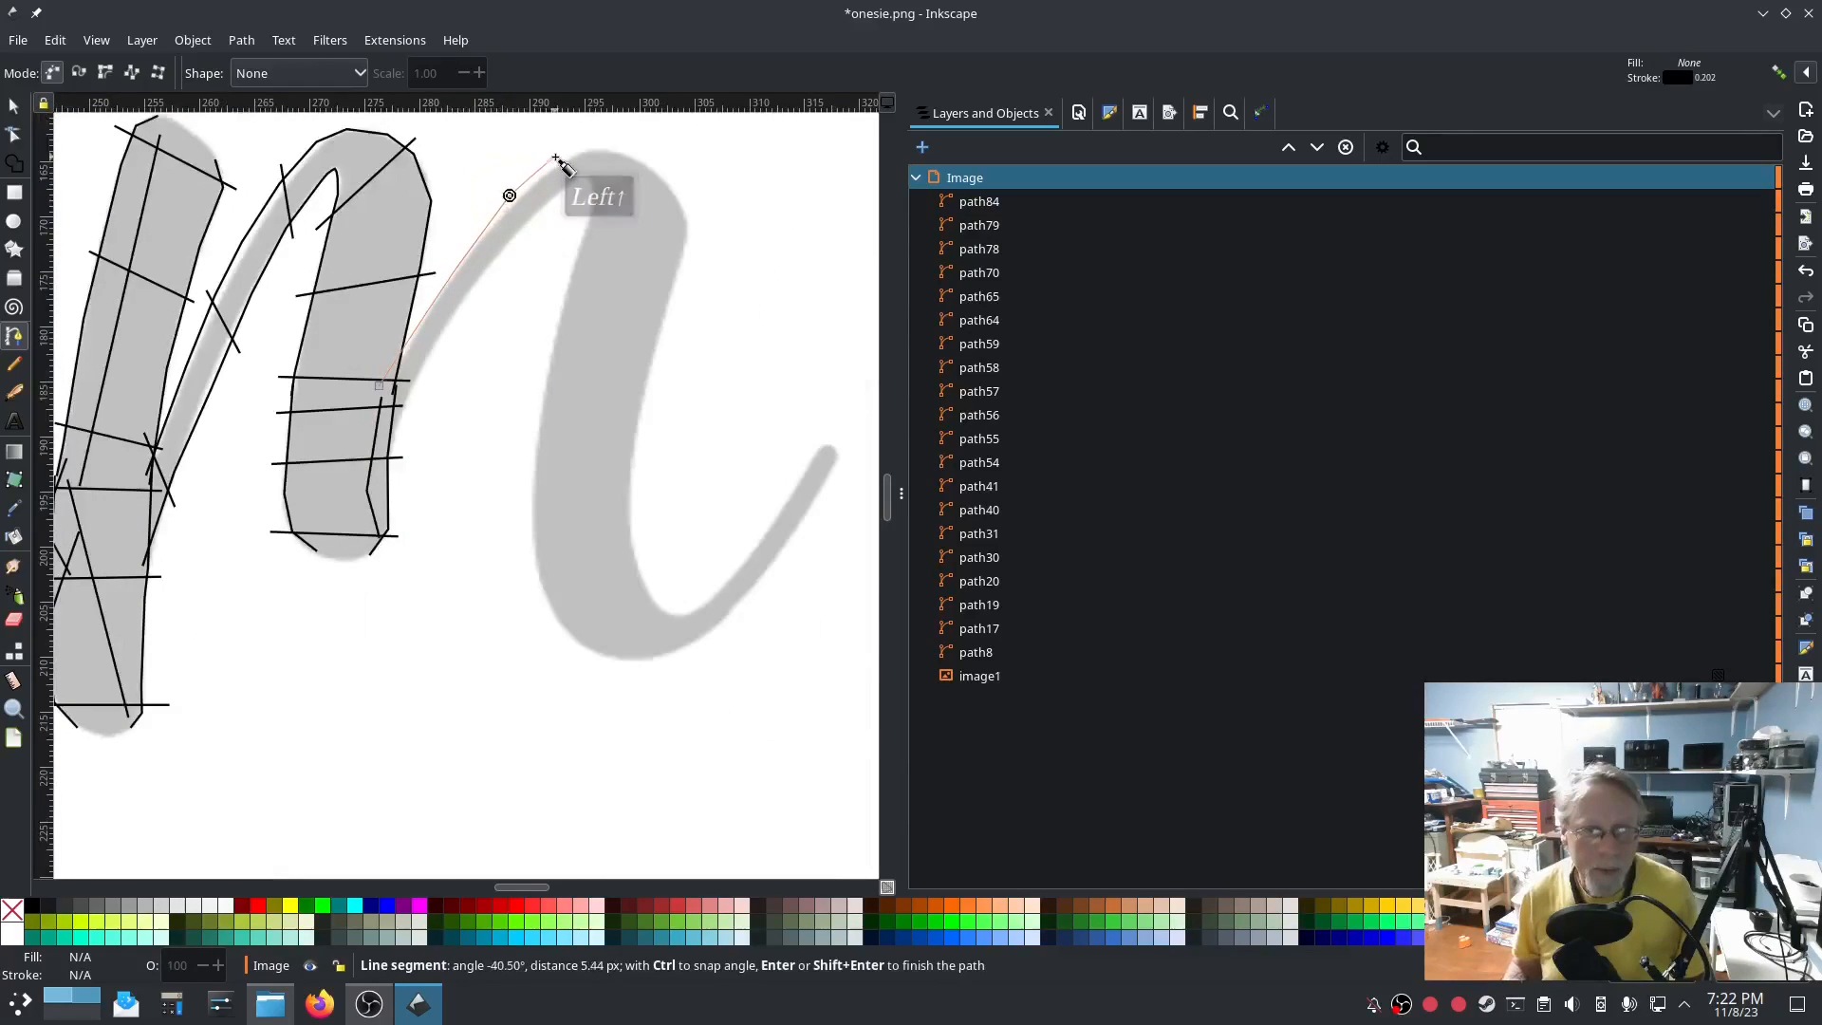
click(601, 150)
click(646, 163)
click(679, 203)
click(683, 251)
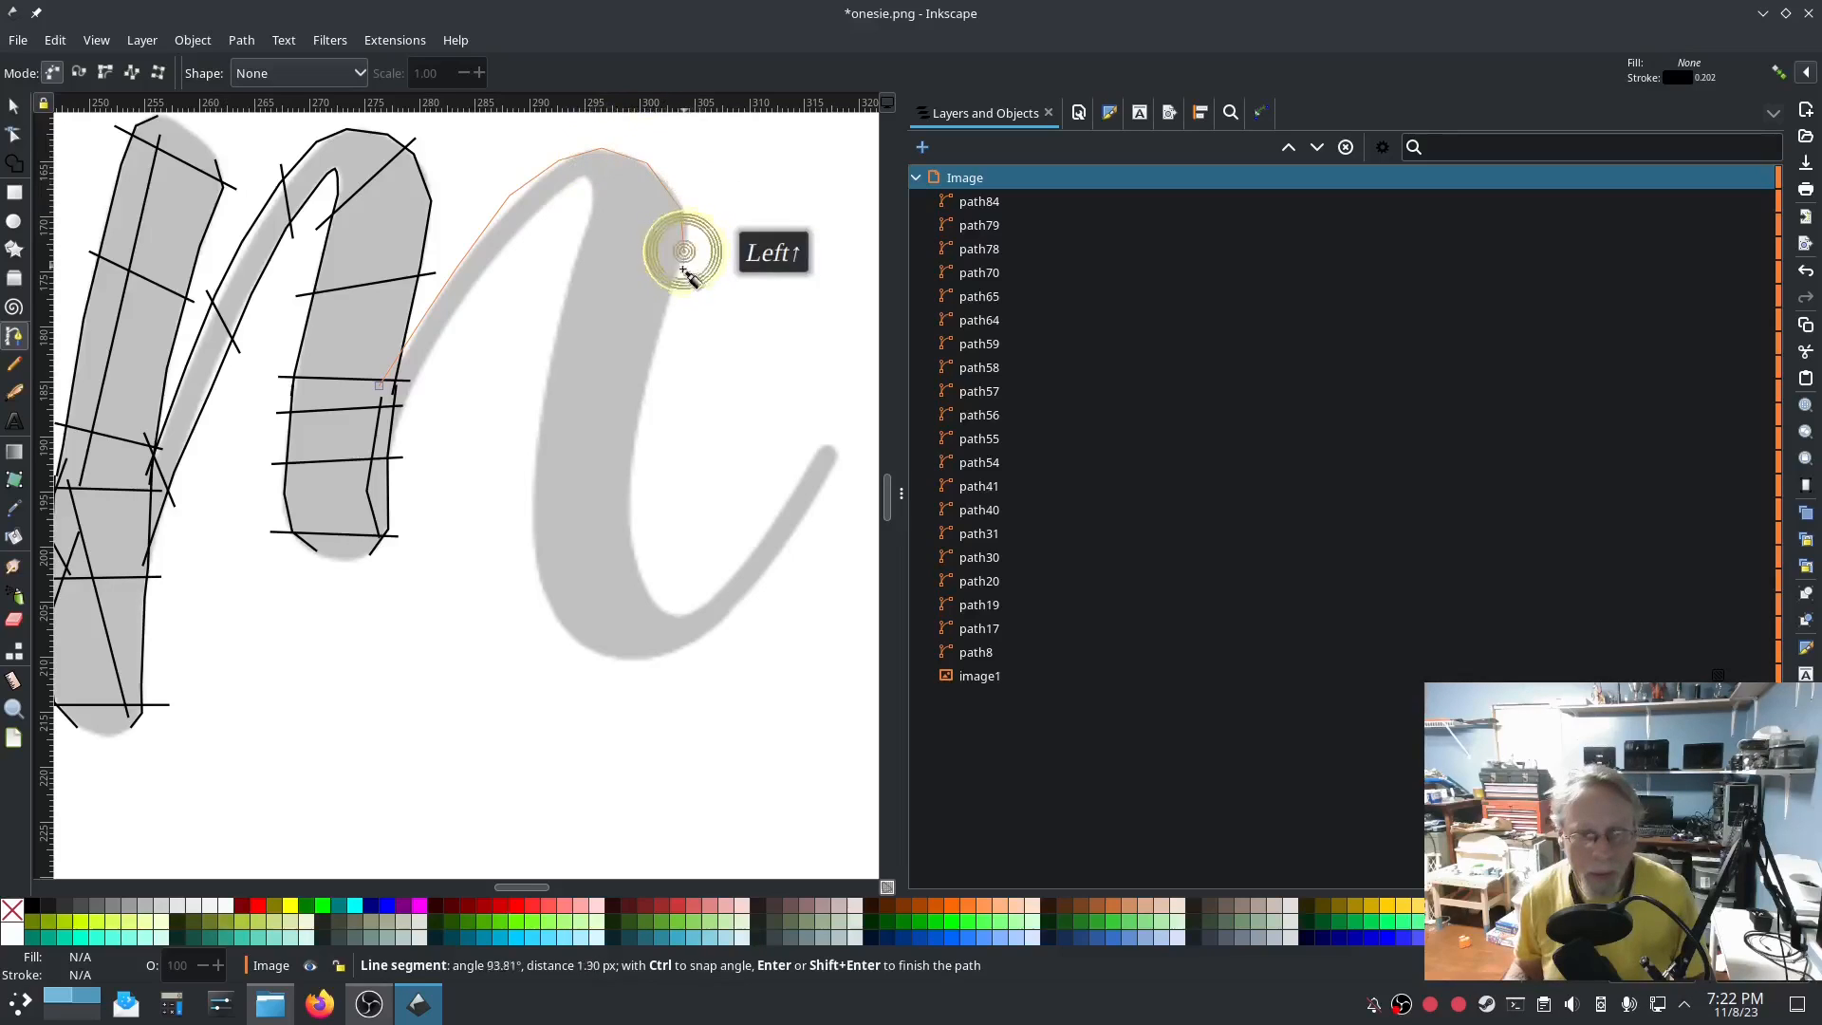
click(664, 318)
click(632, 471)
click(631, 539)
click(638, 577)
click(653, 600)
click(675, 608)
click(693, 608)
click(718, 594)
click(740, 566)
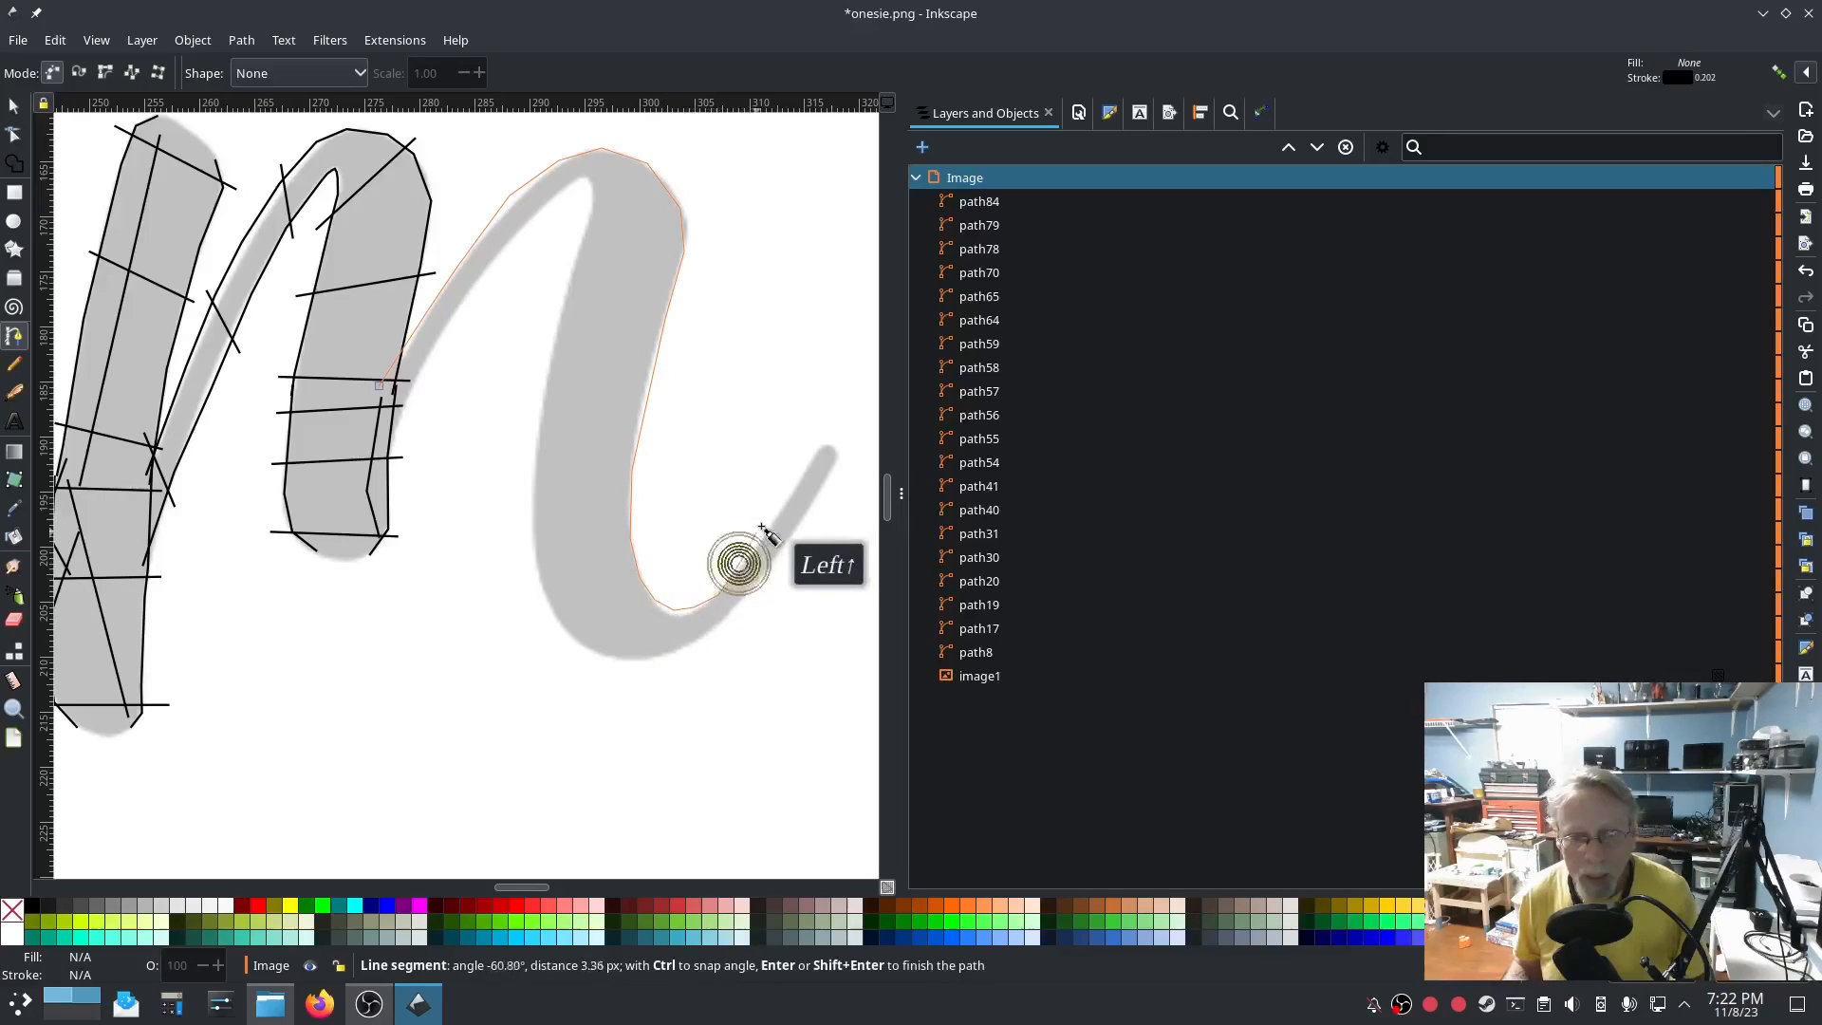
click(767, 517)
click(798, 473)
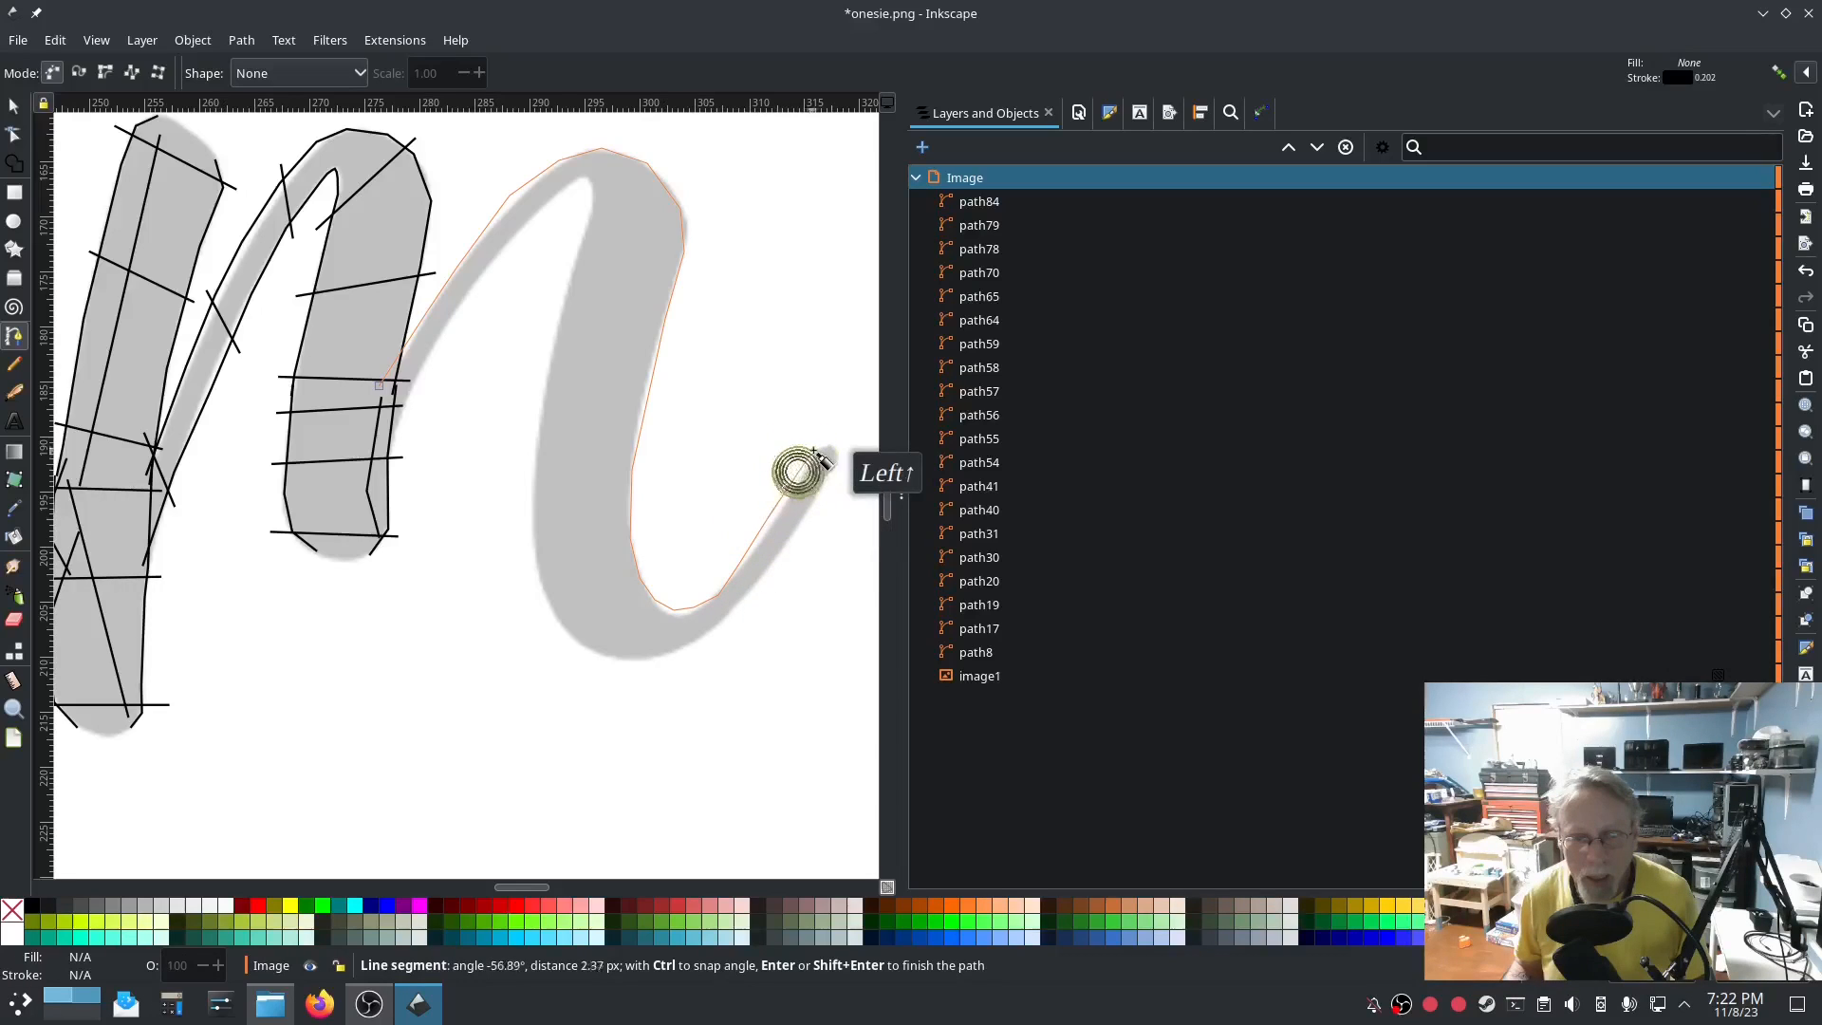
click(817, 444)
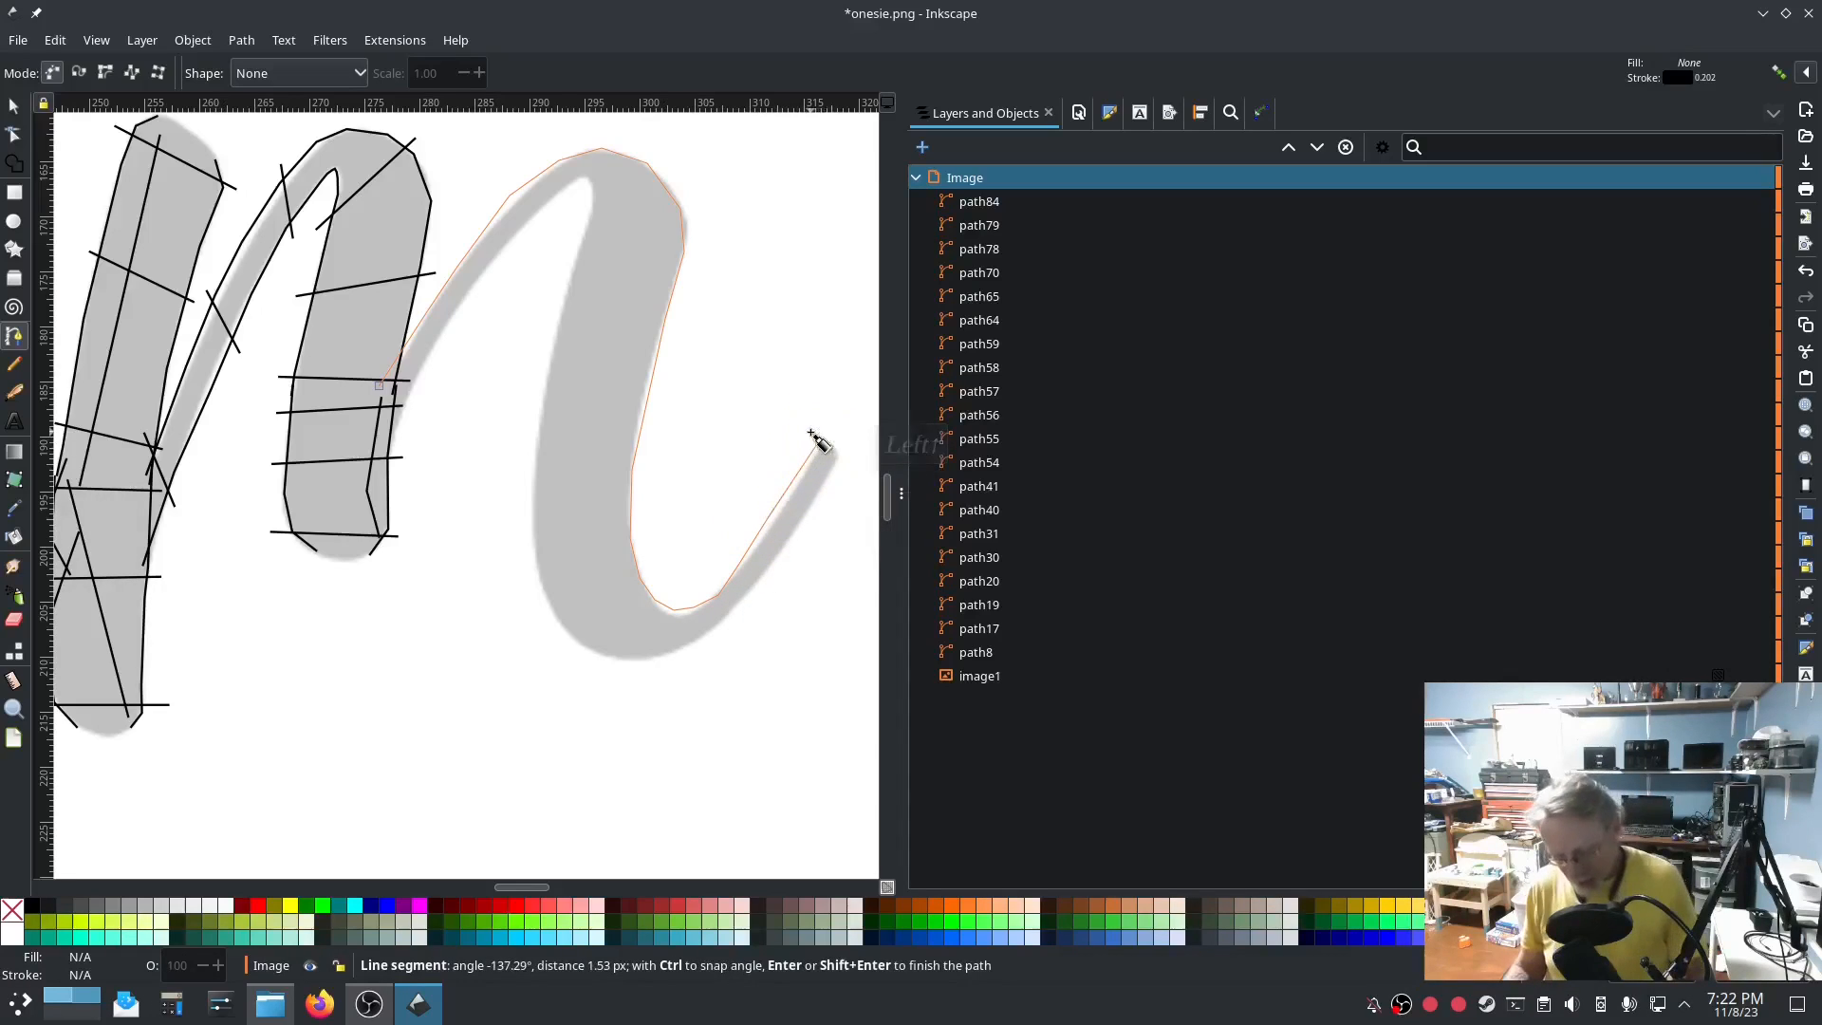
Trace the last stroke's opposite edge with the Pen tool from the second stem, under the arch and around the lower curve to the tail's tip.
click(385, 434)
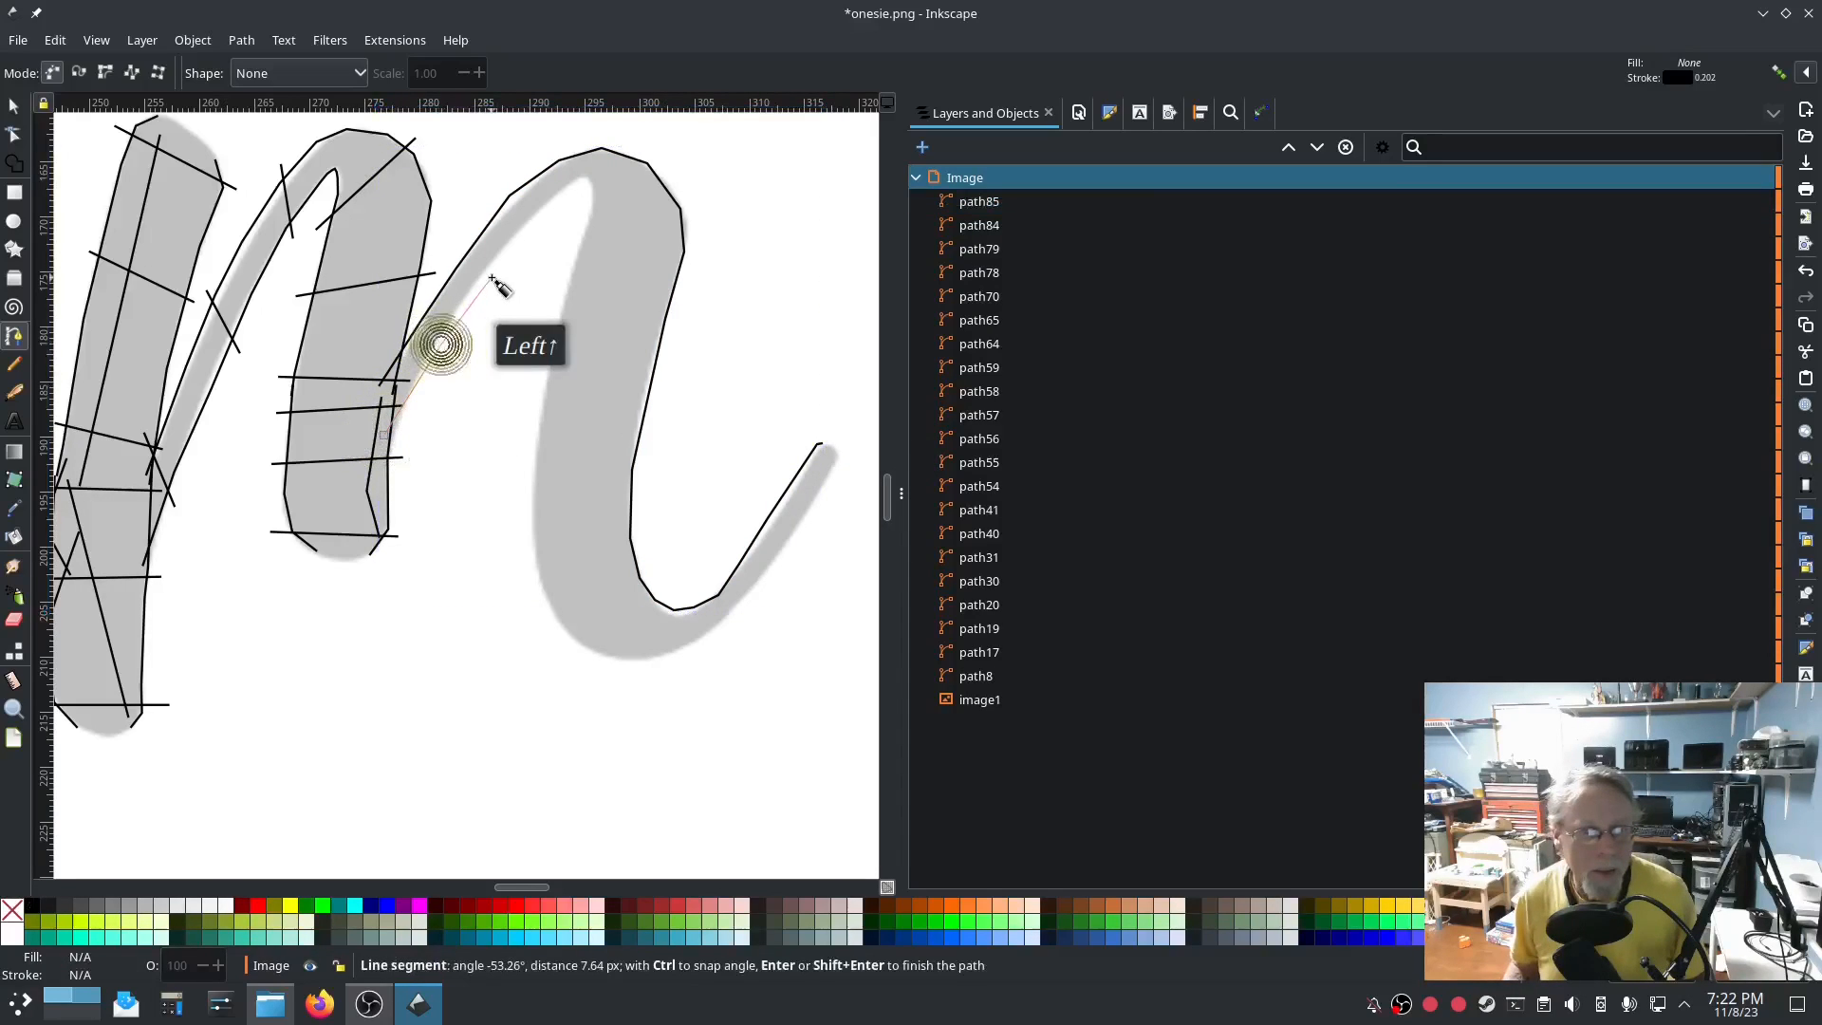
click(529, 204)
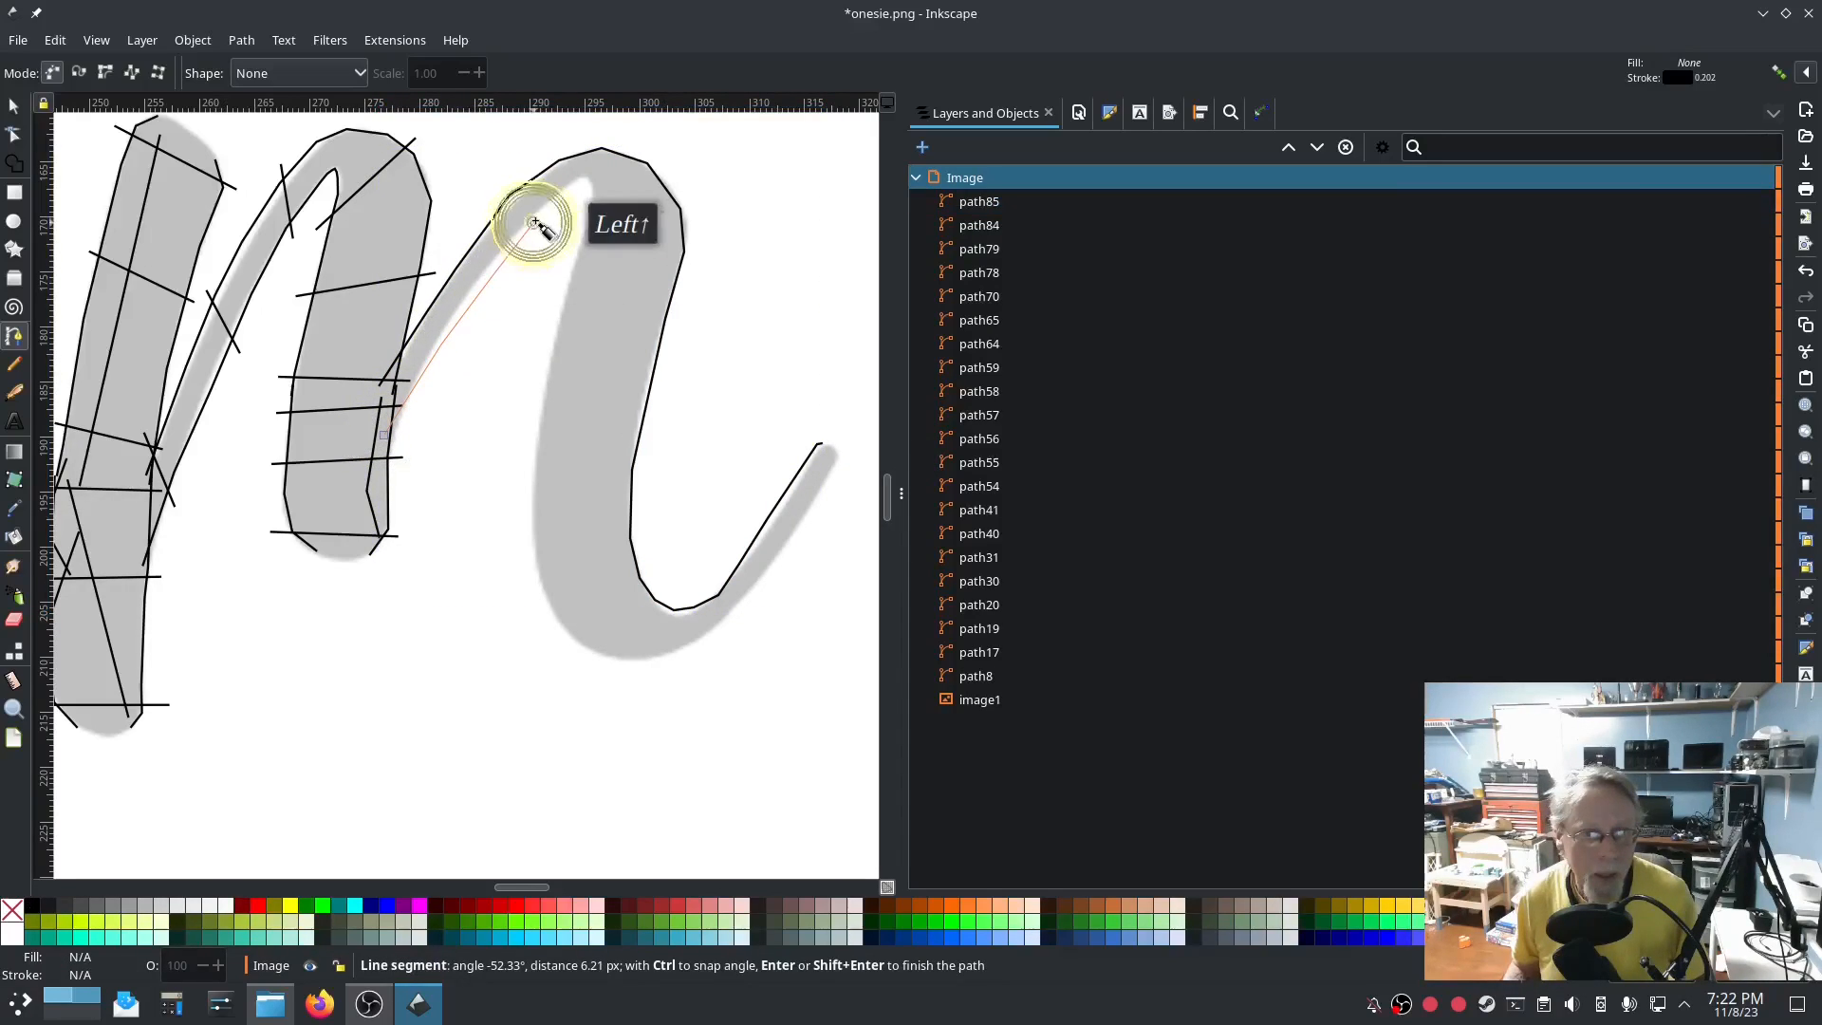
scroll(572, 190, up, 5)
click(578, 188)
click(661, 173)
click(676, 196)
click(683, 228)
click(683, 304)
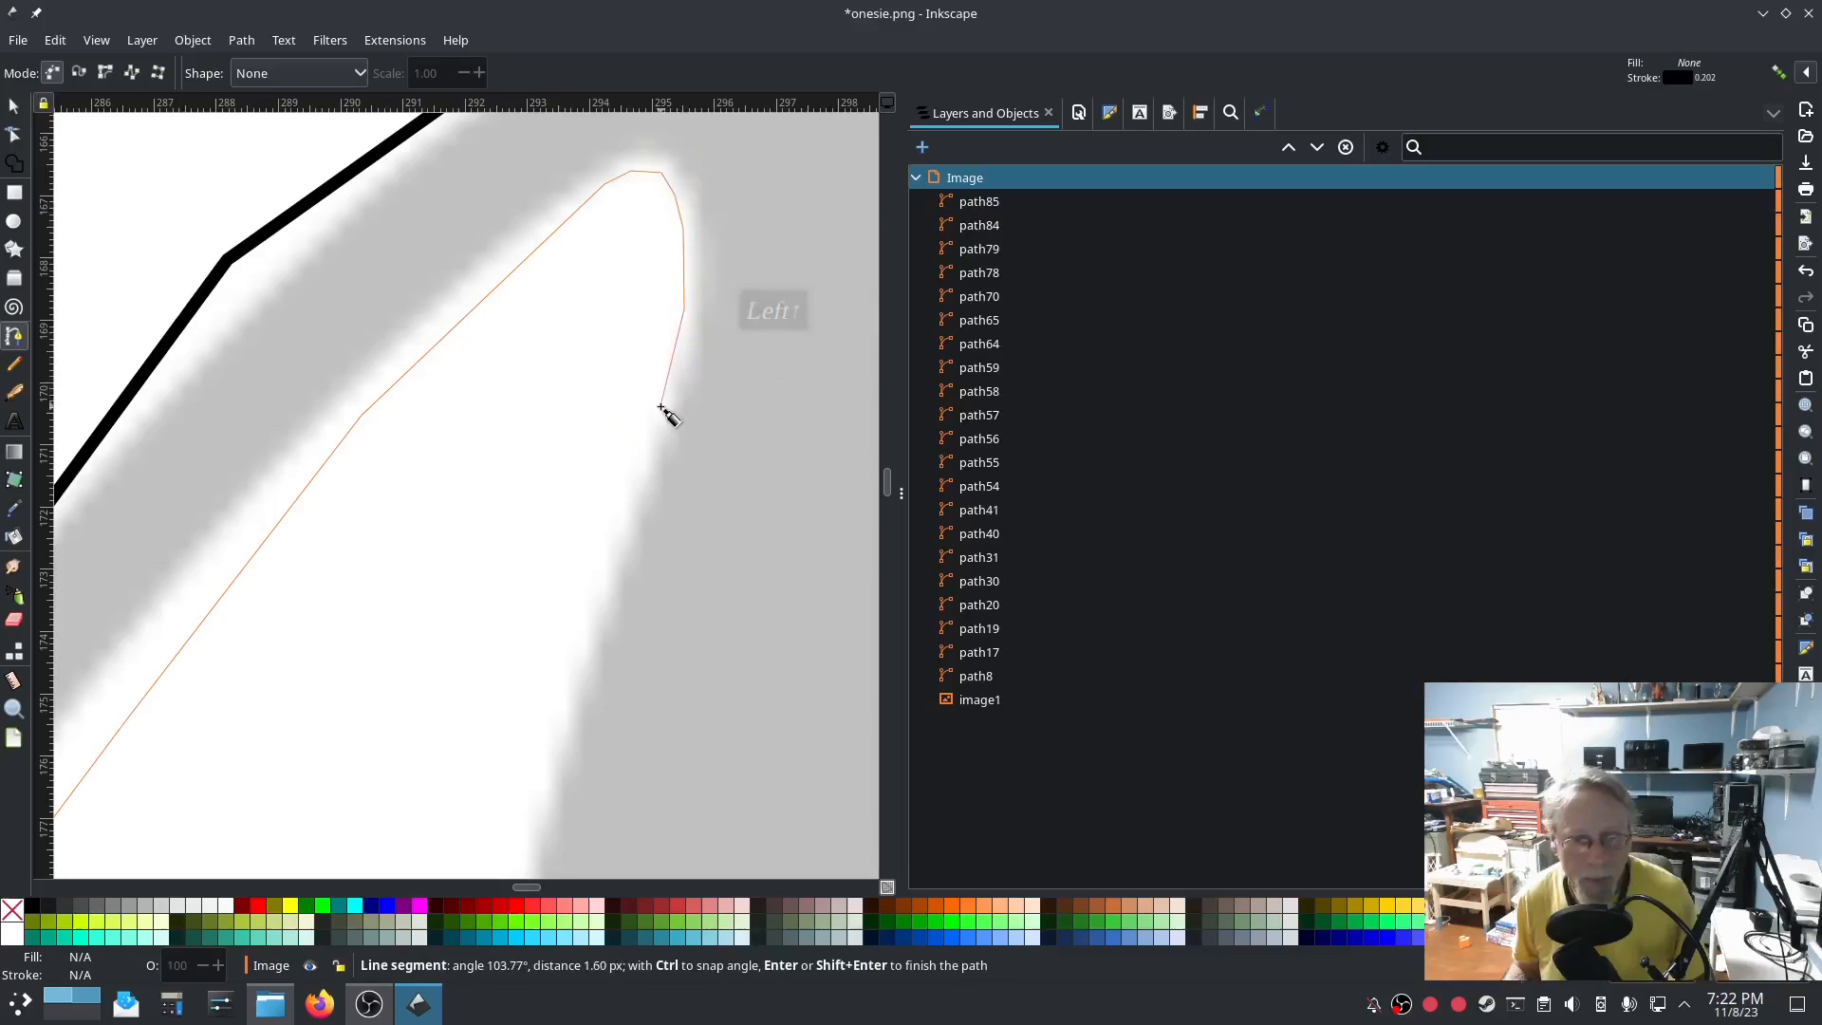
click(657, 403)
scroll(626, 429, down, 5)
scroll(595, 461, down, 1)
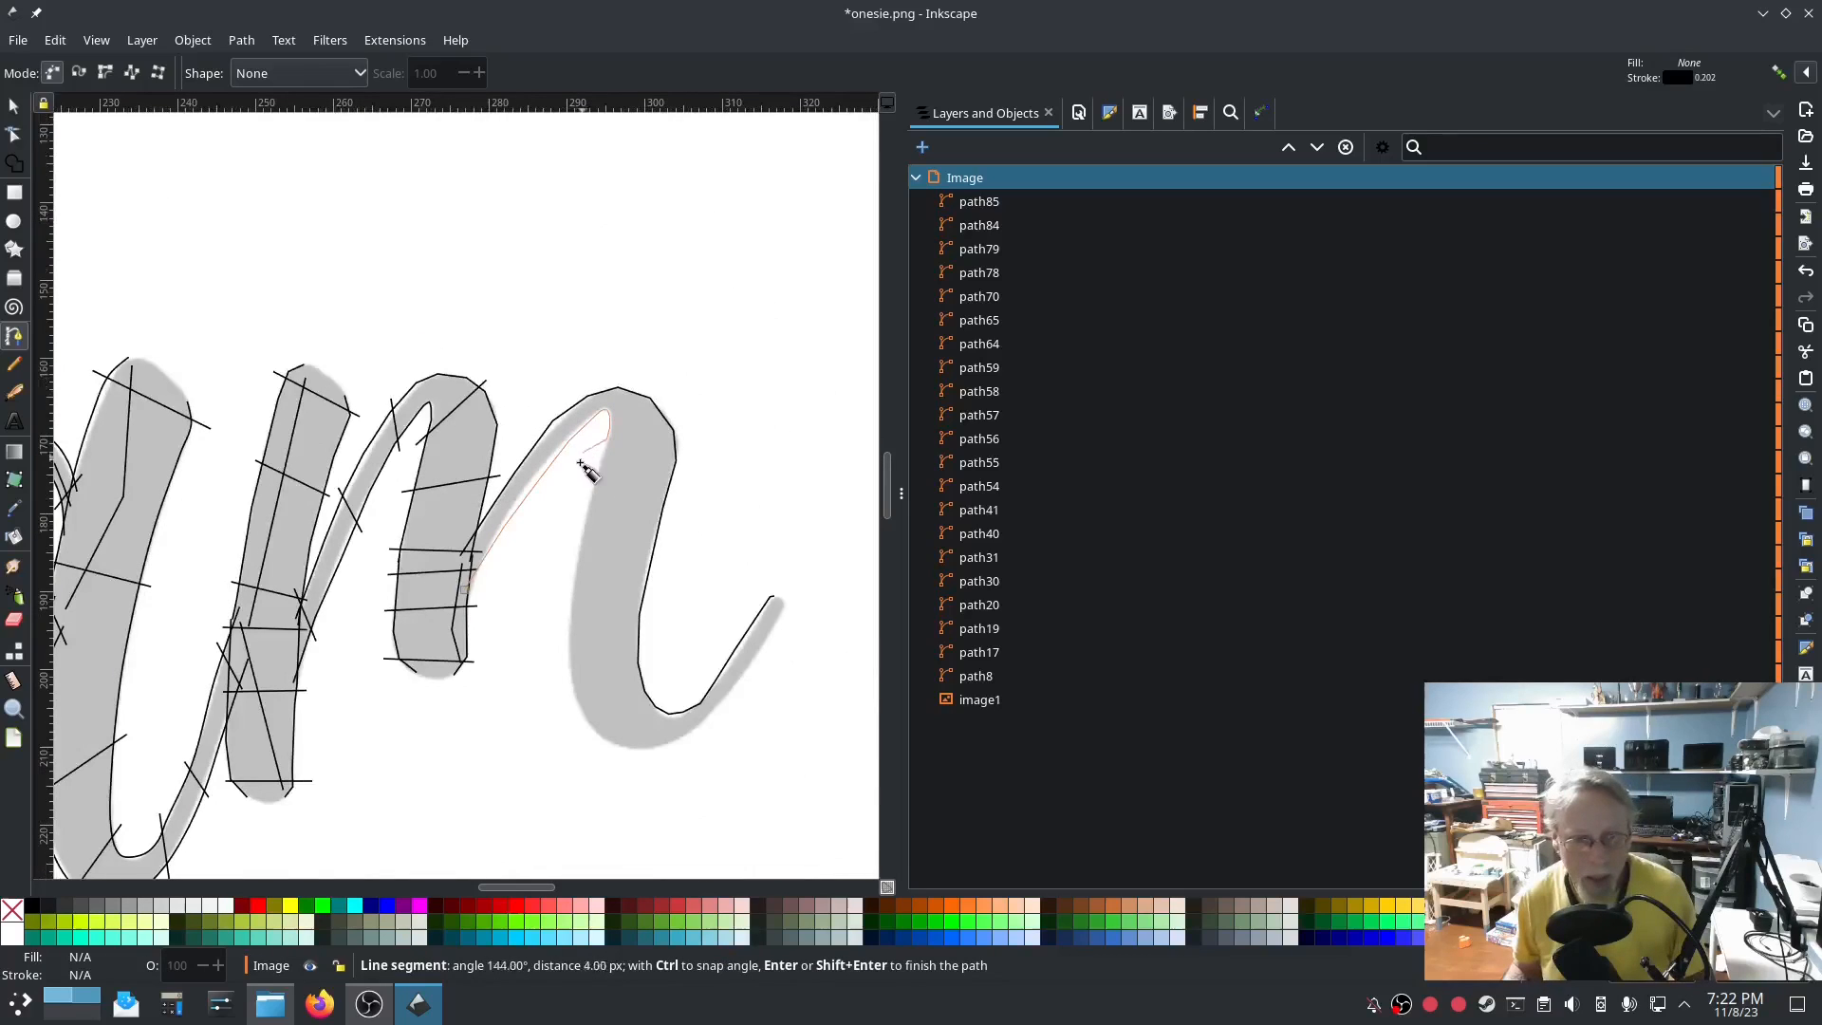
click(579, 521)
click(570, 590)
click(566, 648)
click(615, 748)
click(685, 736)
click(717, 711)
click(754, 656)
click(786, 609)
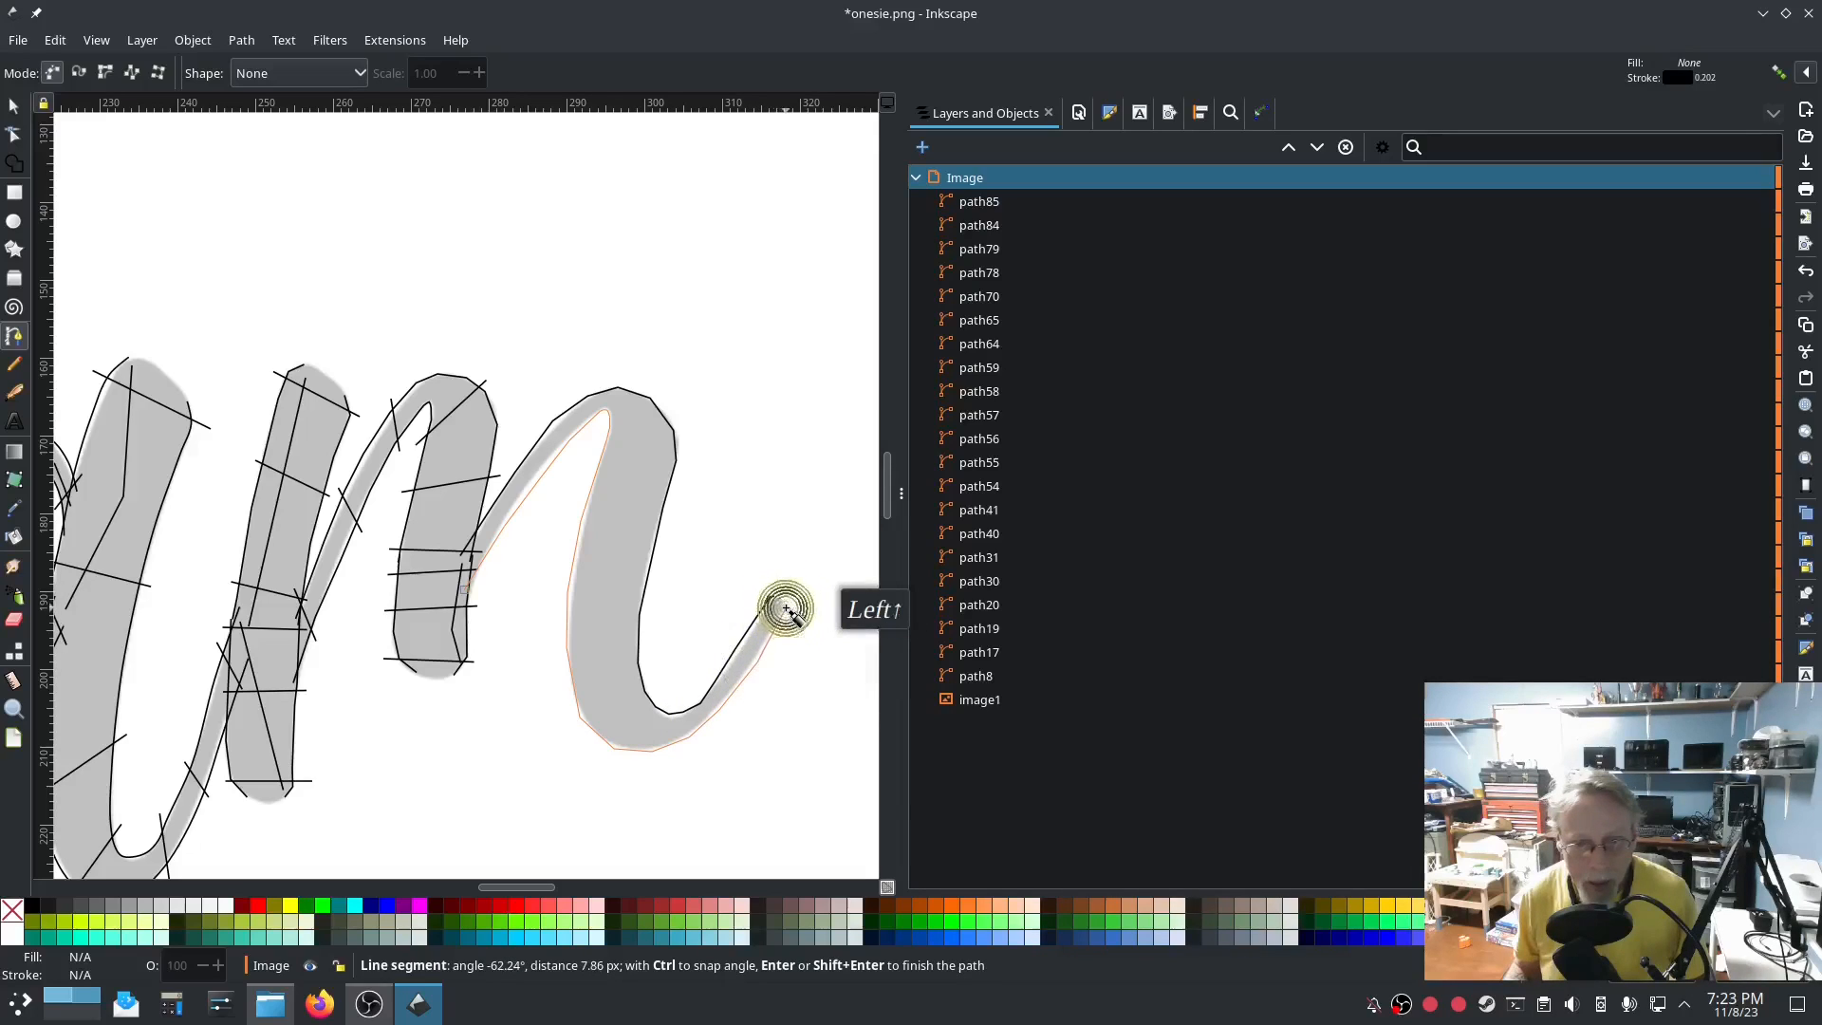
click(786, 600)
key(Return)
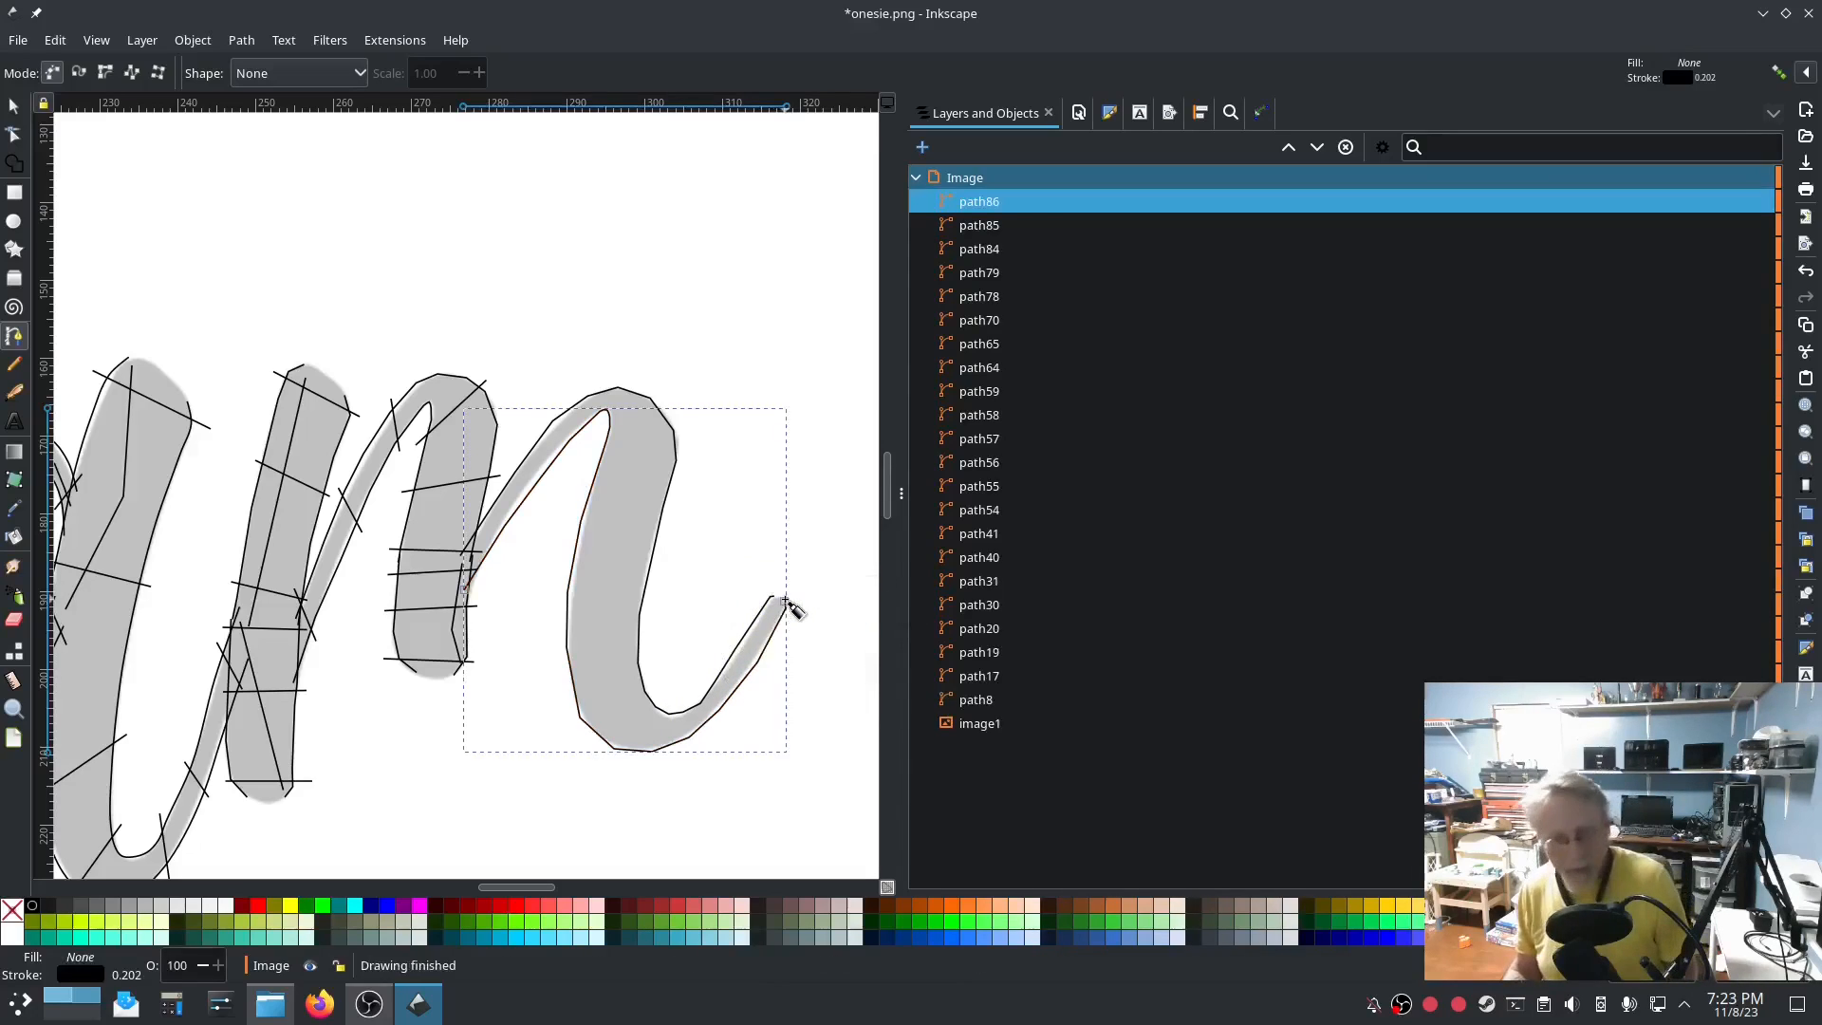
Make all nodes of the last stroke's two outlines auto-smooth, and nudge one node before the arch and one at the tail's inner curve.
click(13, 134)
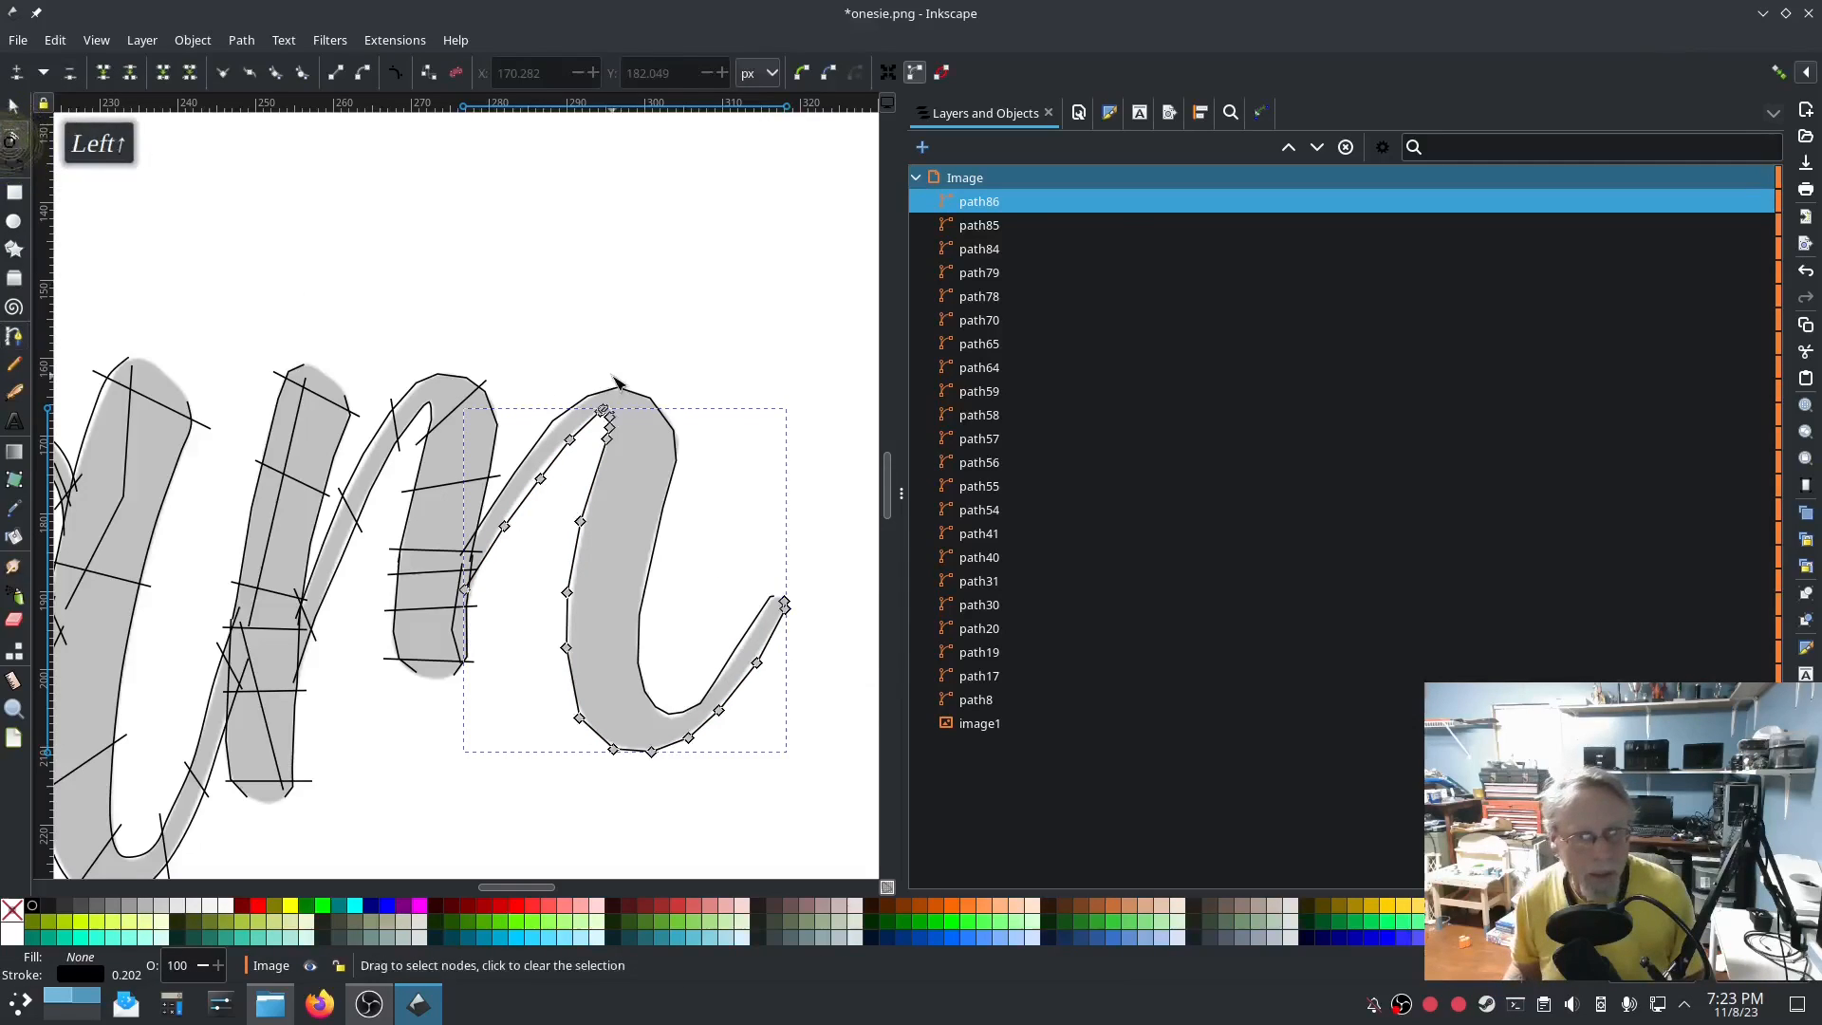
click(667, 493)
click(300, 72)
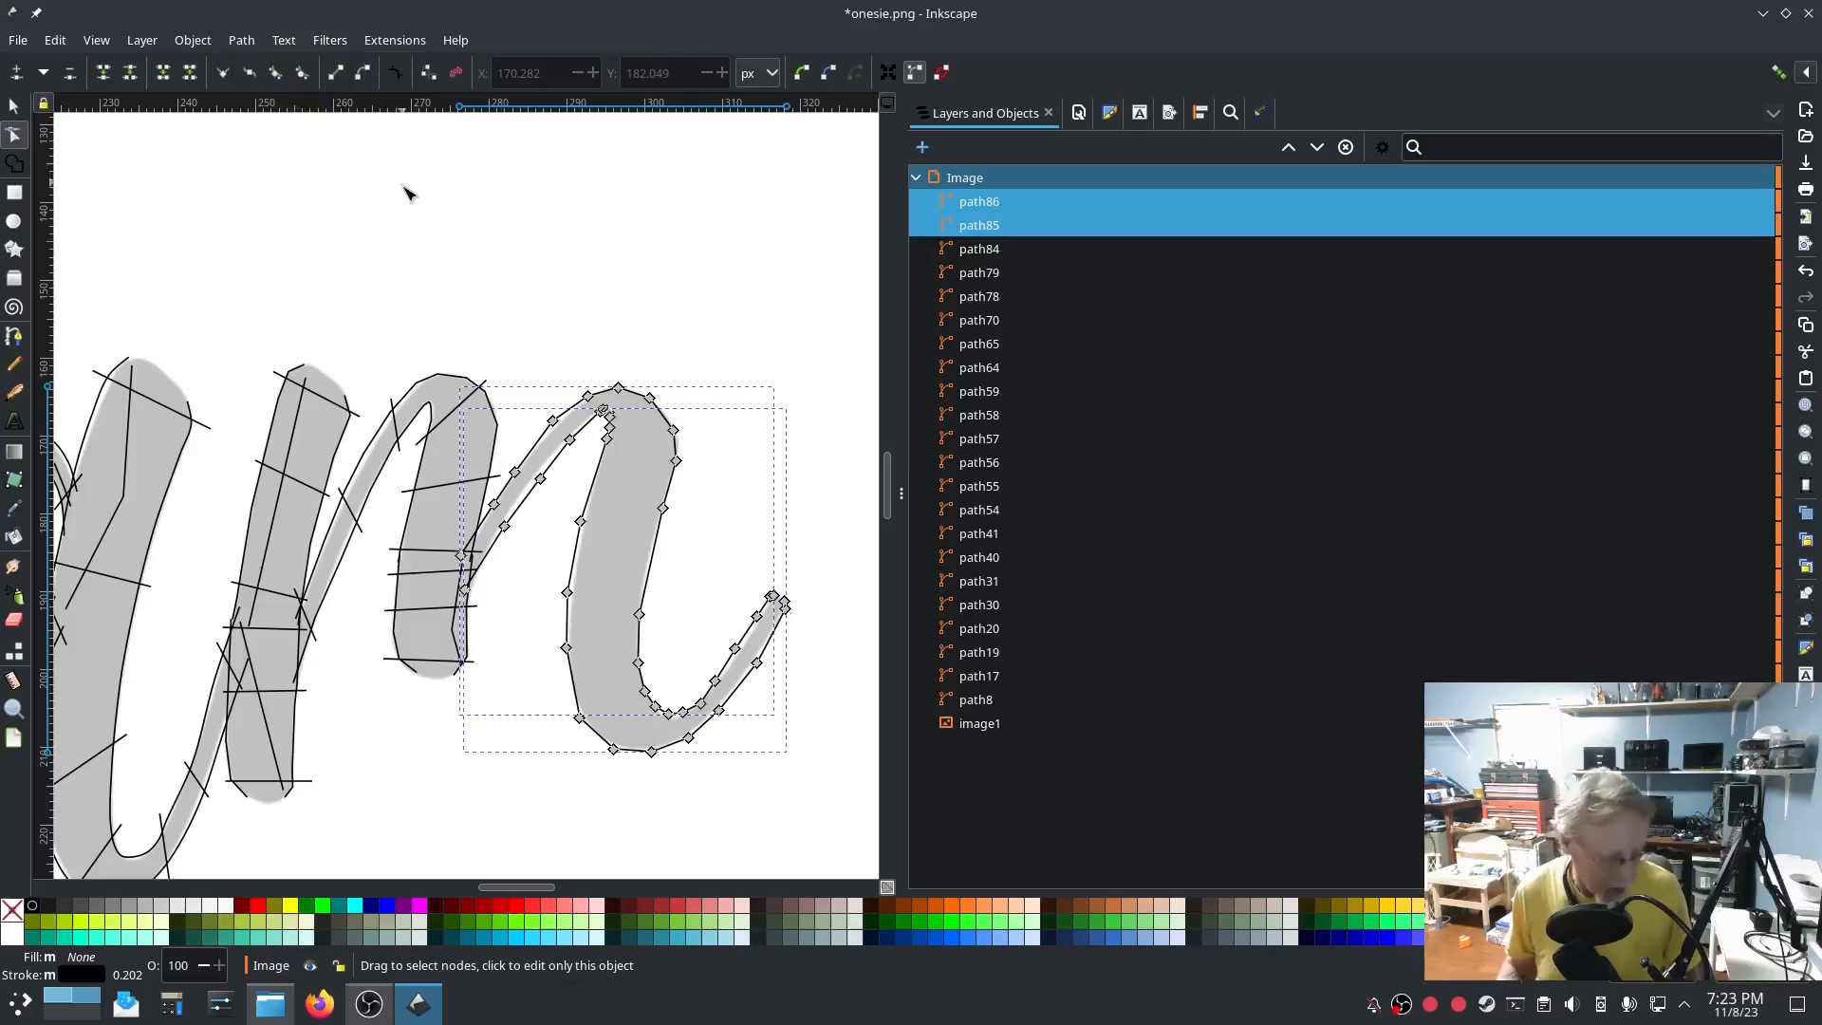
key(ctrl+a)
click(300, 72)
click(557, 272)
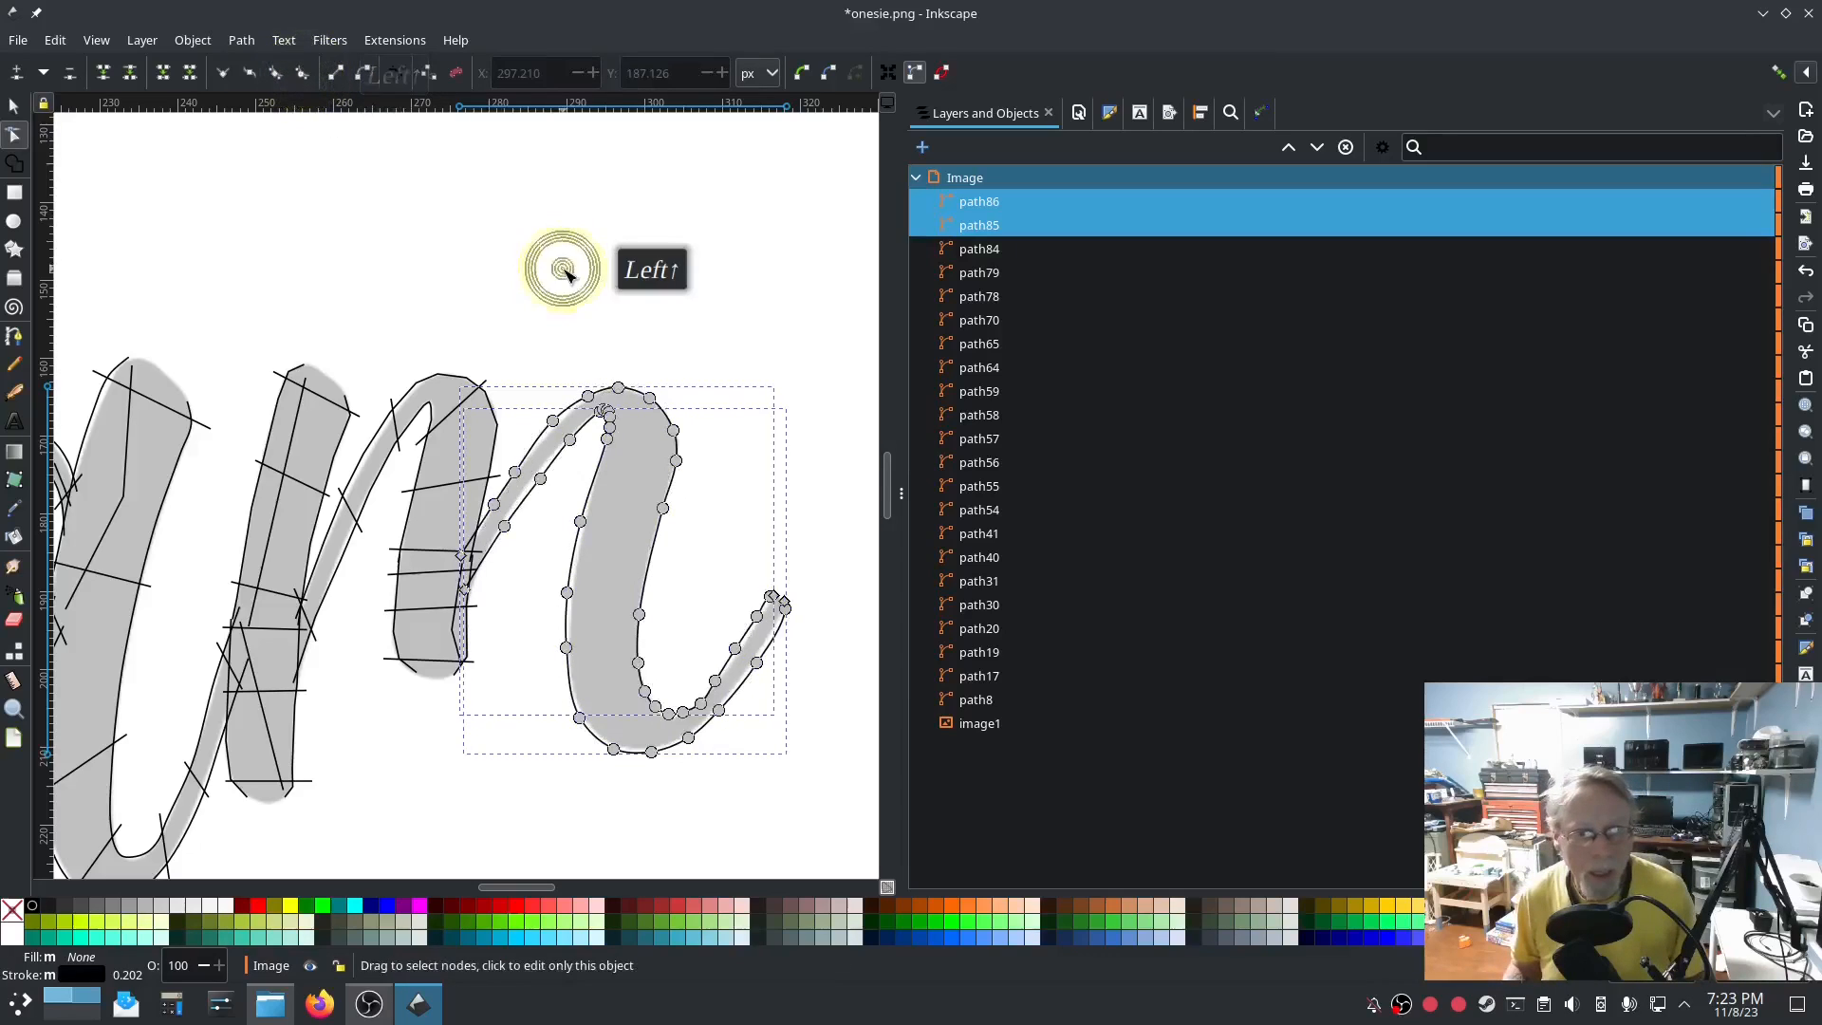
drag(556, 423, 562, 424)
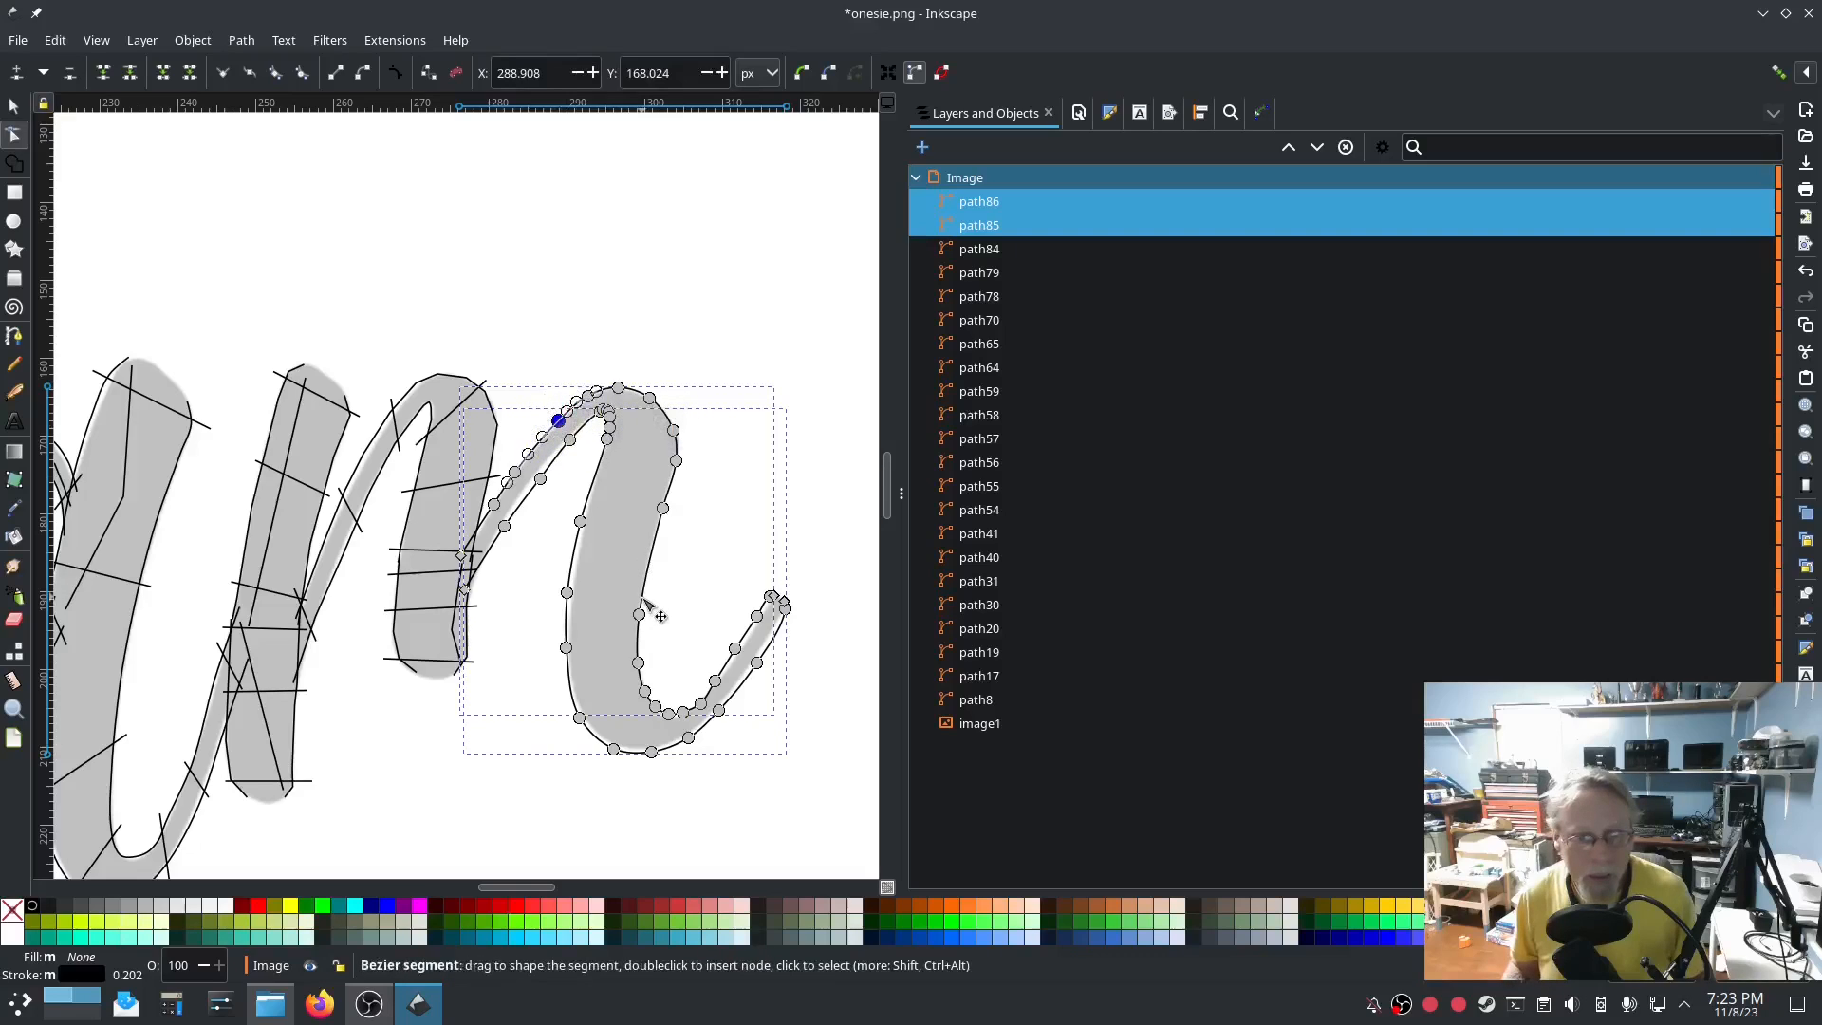
drag(704, 703, 703, 701)
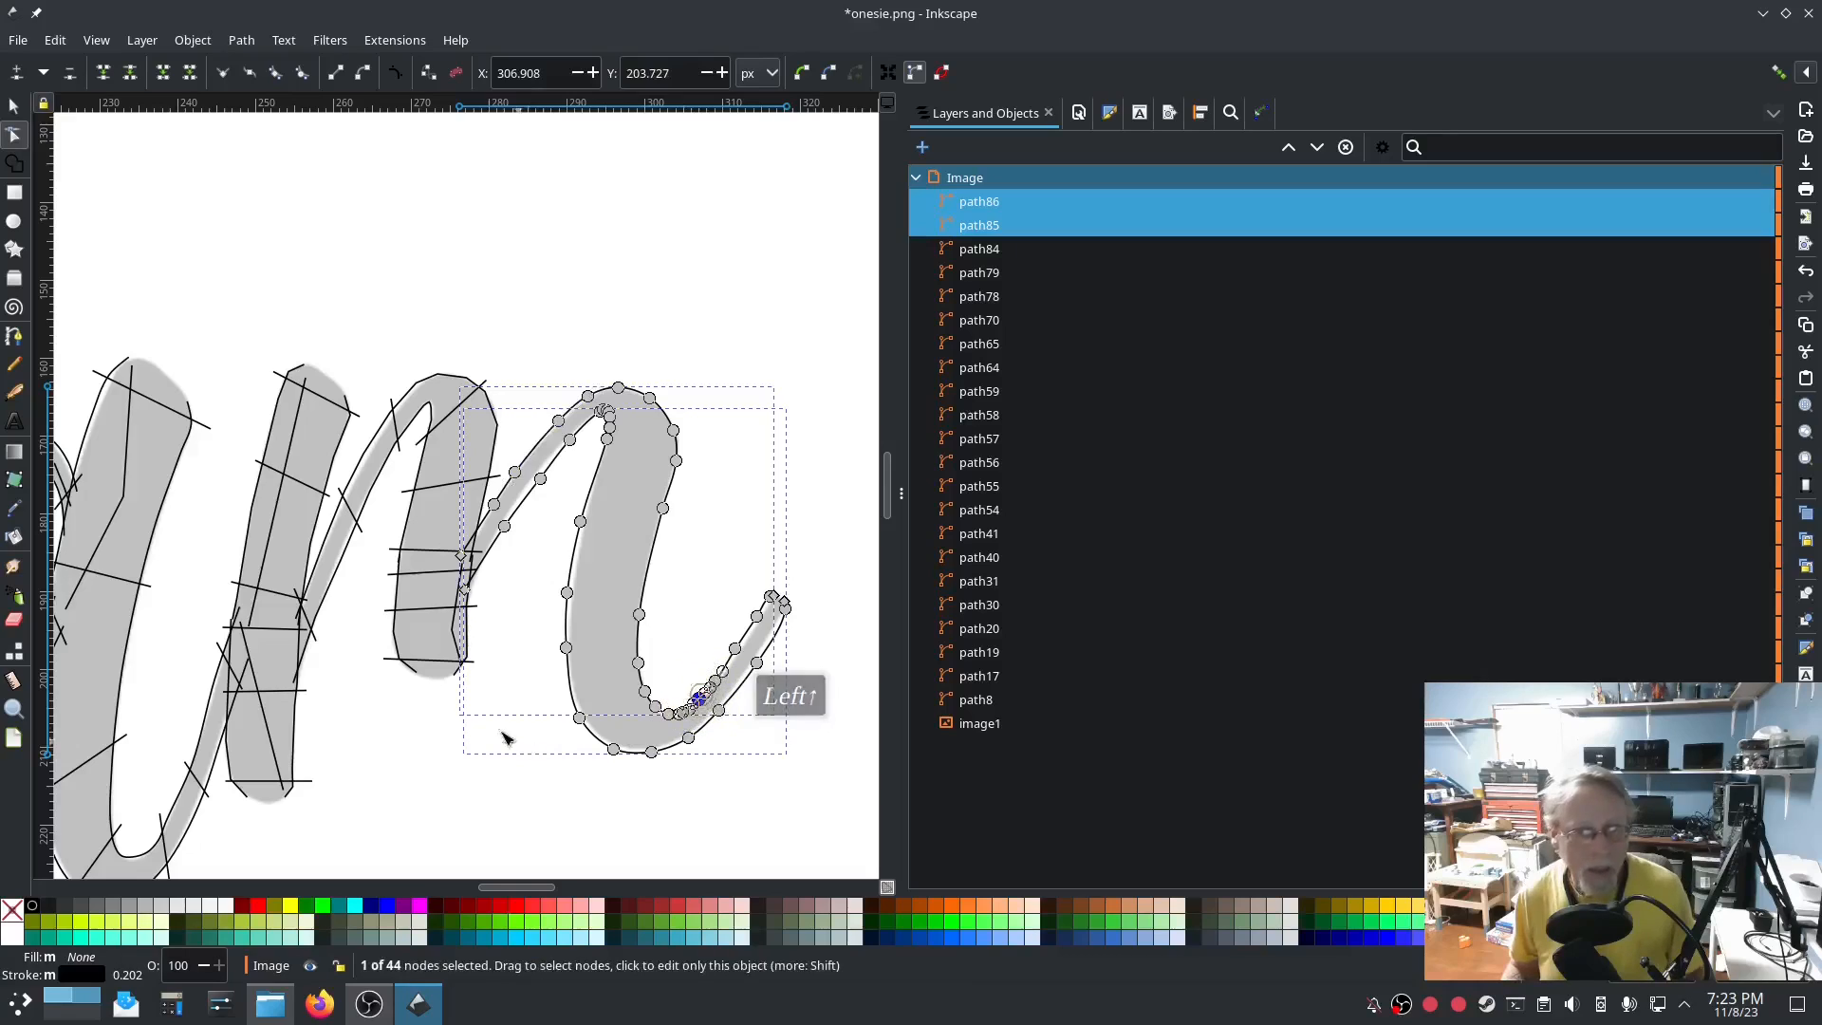
Draw three freehand straight lines across the last stroke's thin upstroke: at its start, at its middle and just before the arch.
click(14, 373)
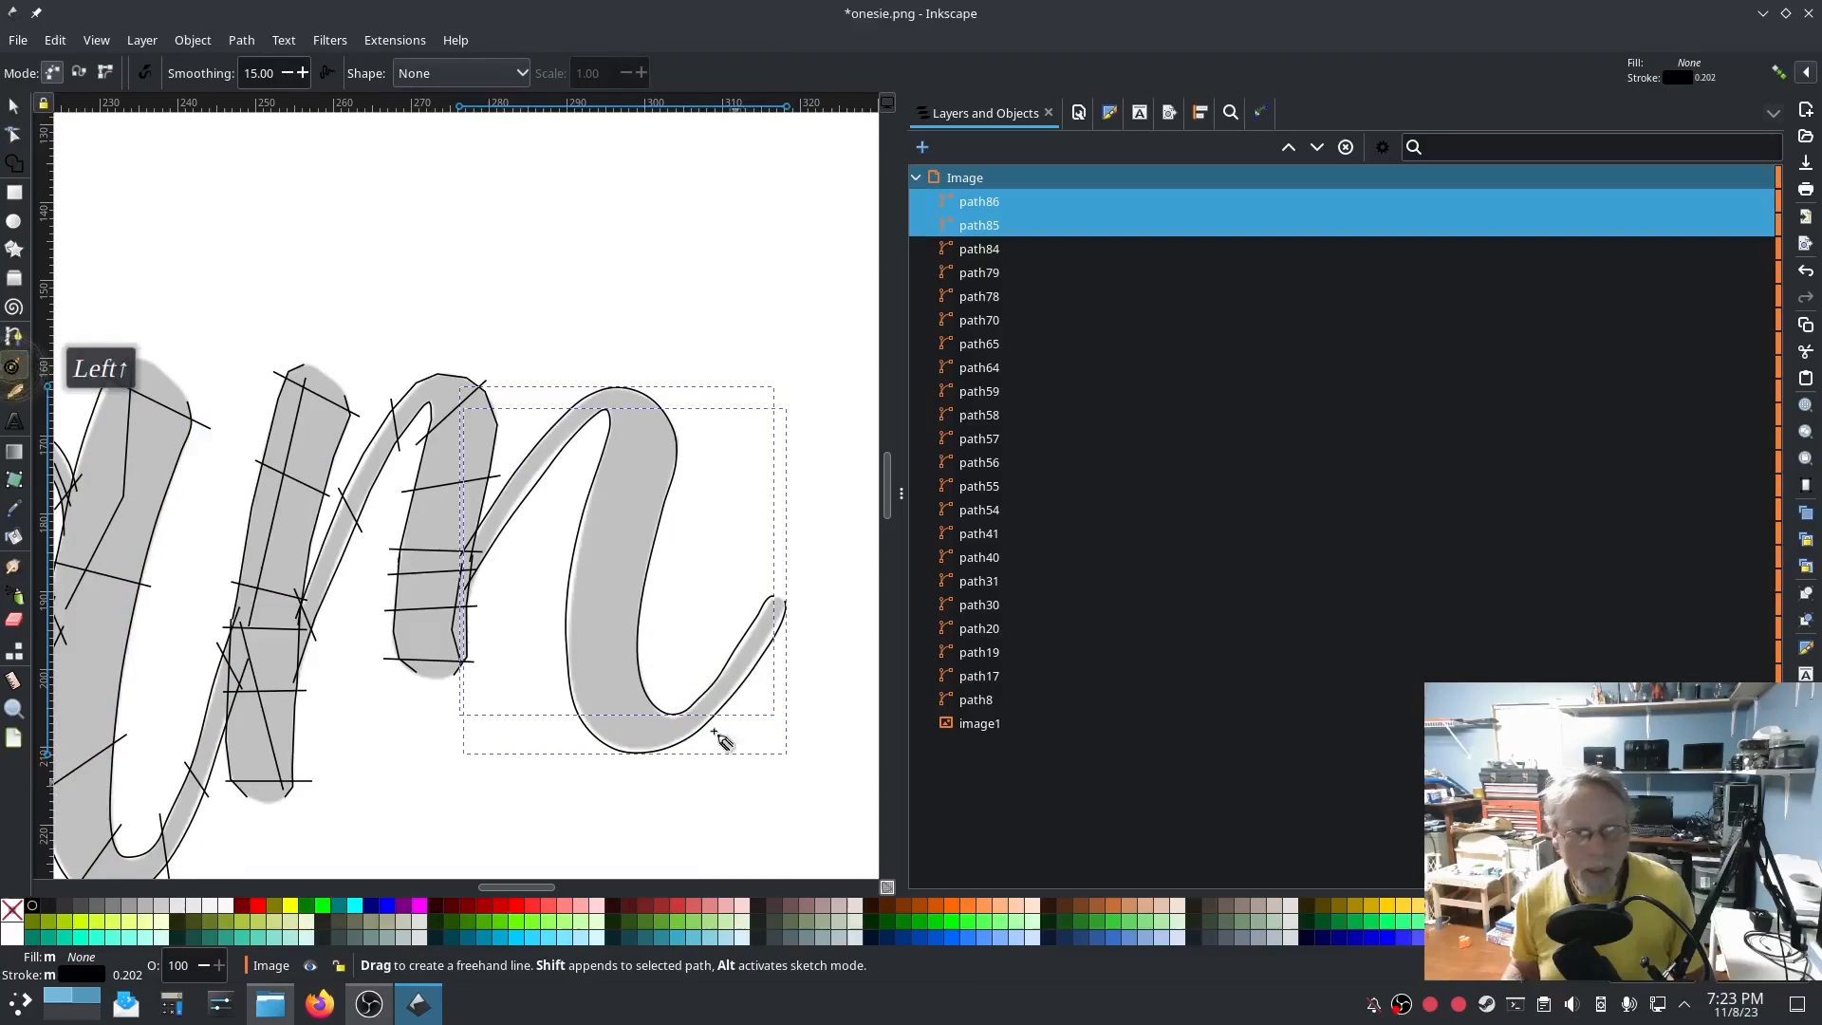
click(490, 560)
drag(468, 524, 474, 528)
click(517, 516)
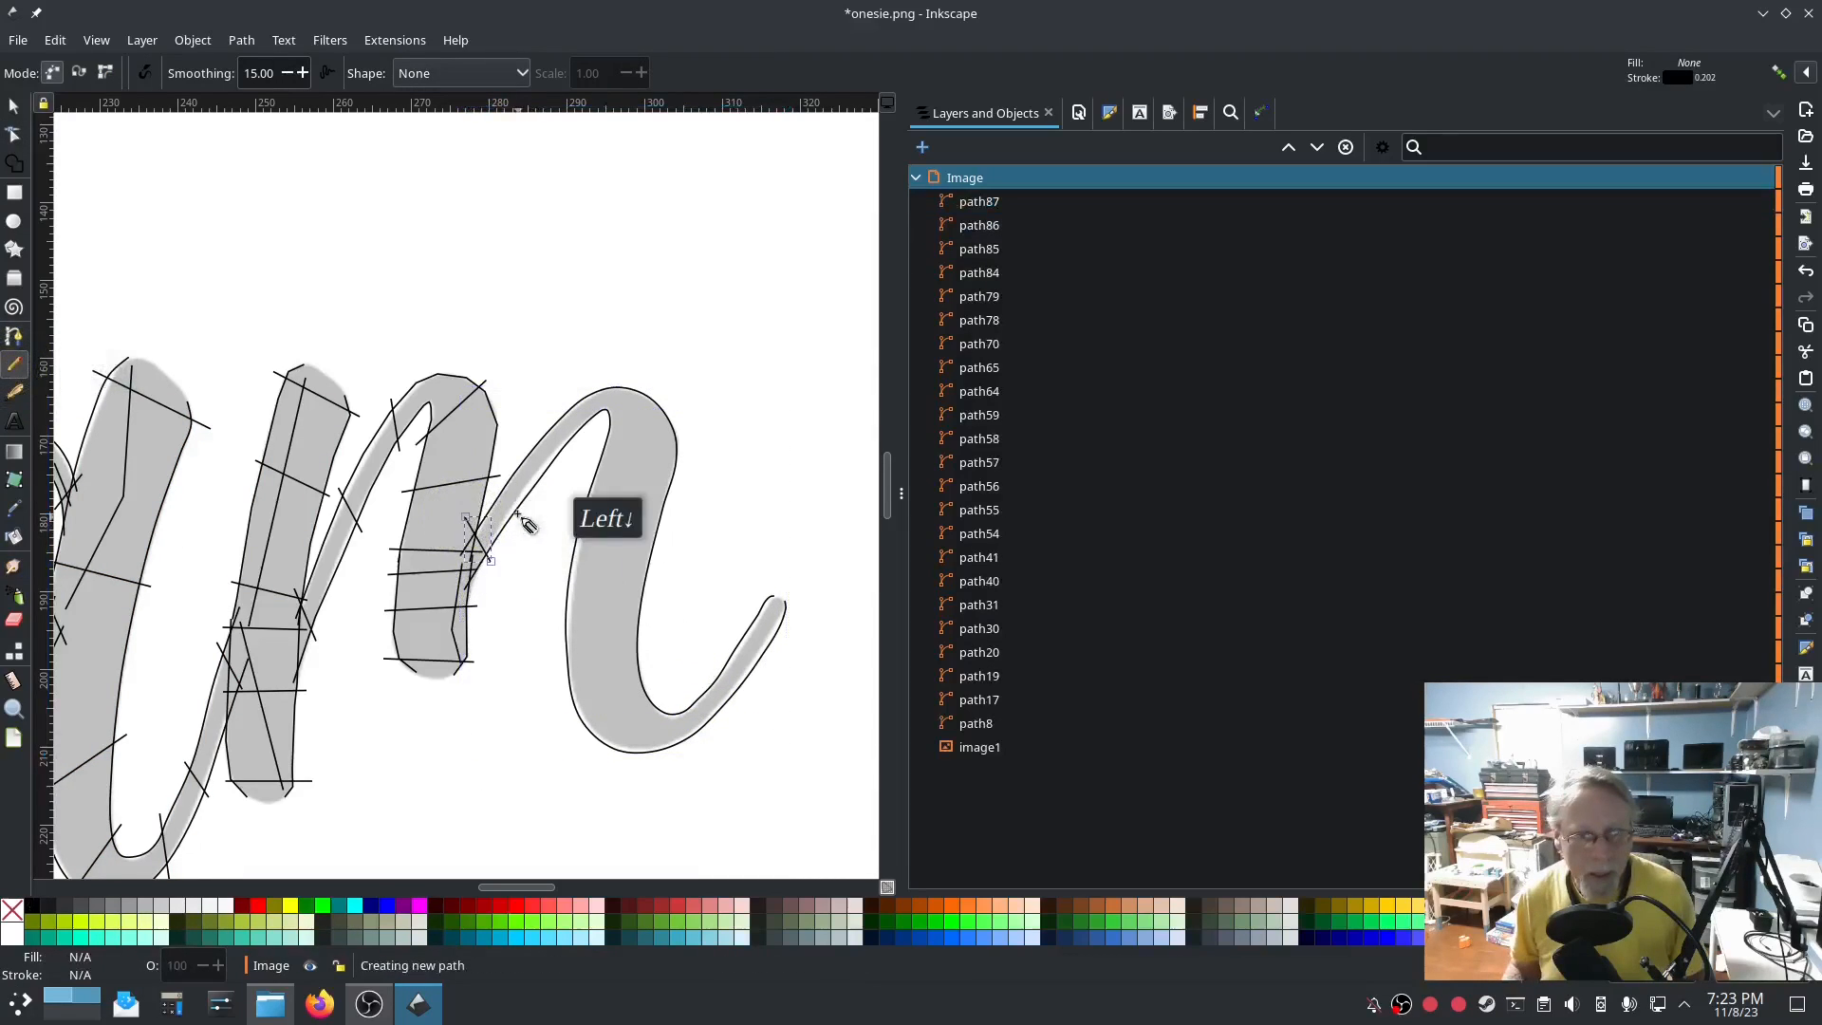
click(501, 466)
click(569, 439)
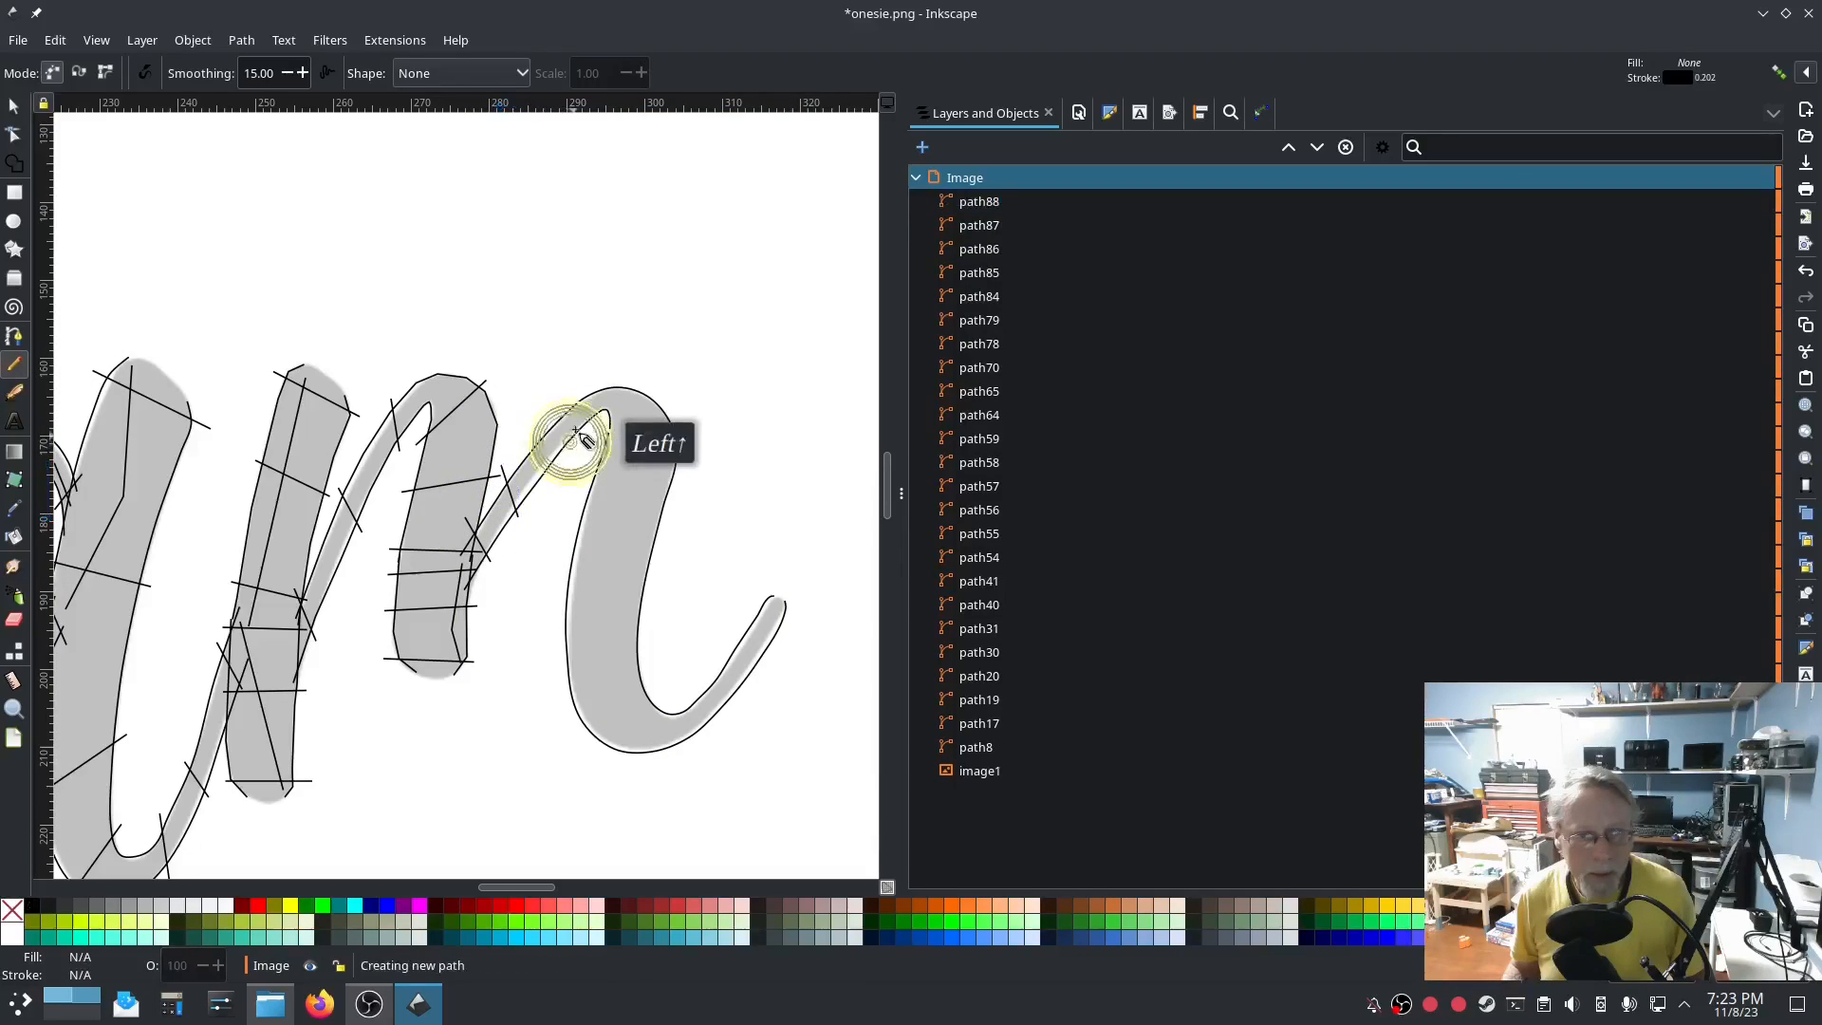
click(573, 390)
Draw four freehand straight lines across the last stroke's thick part: at the arch's shoulder, upper stem, middle of the stem and lower bend.
click(586, 450)
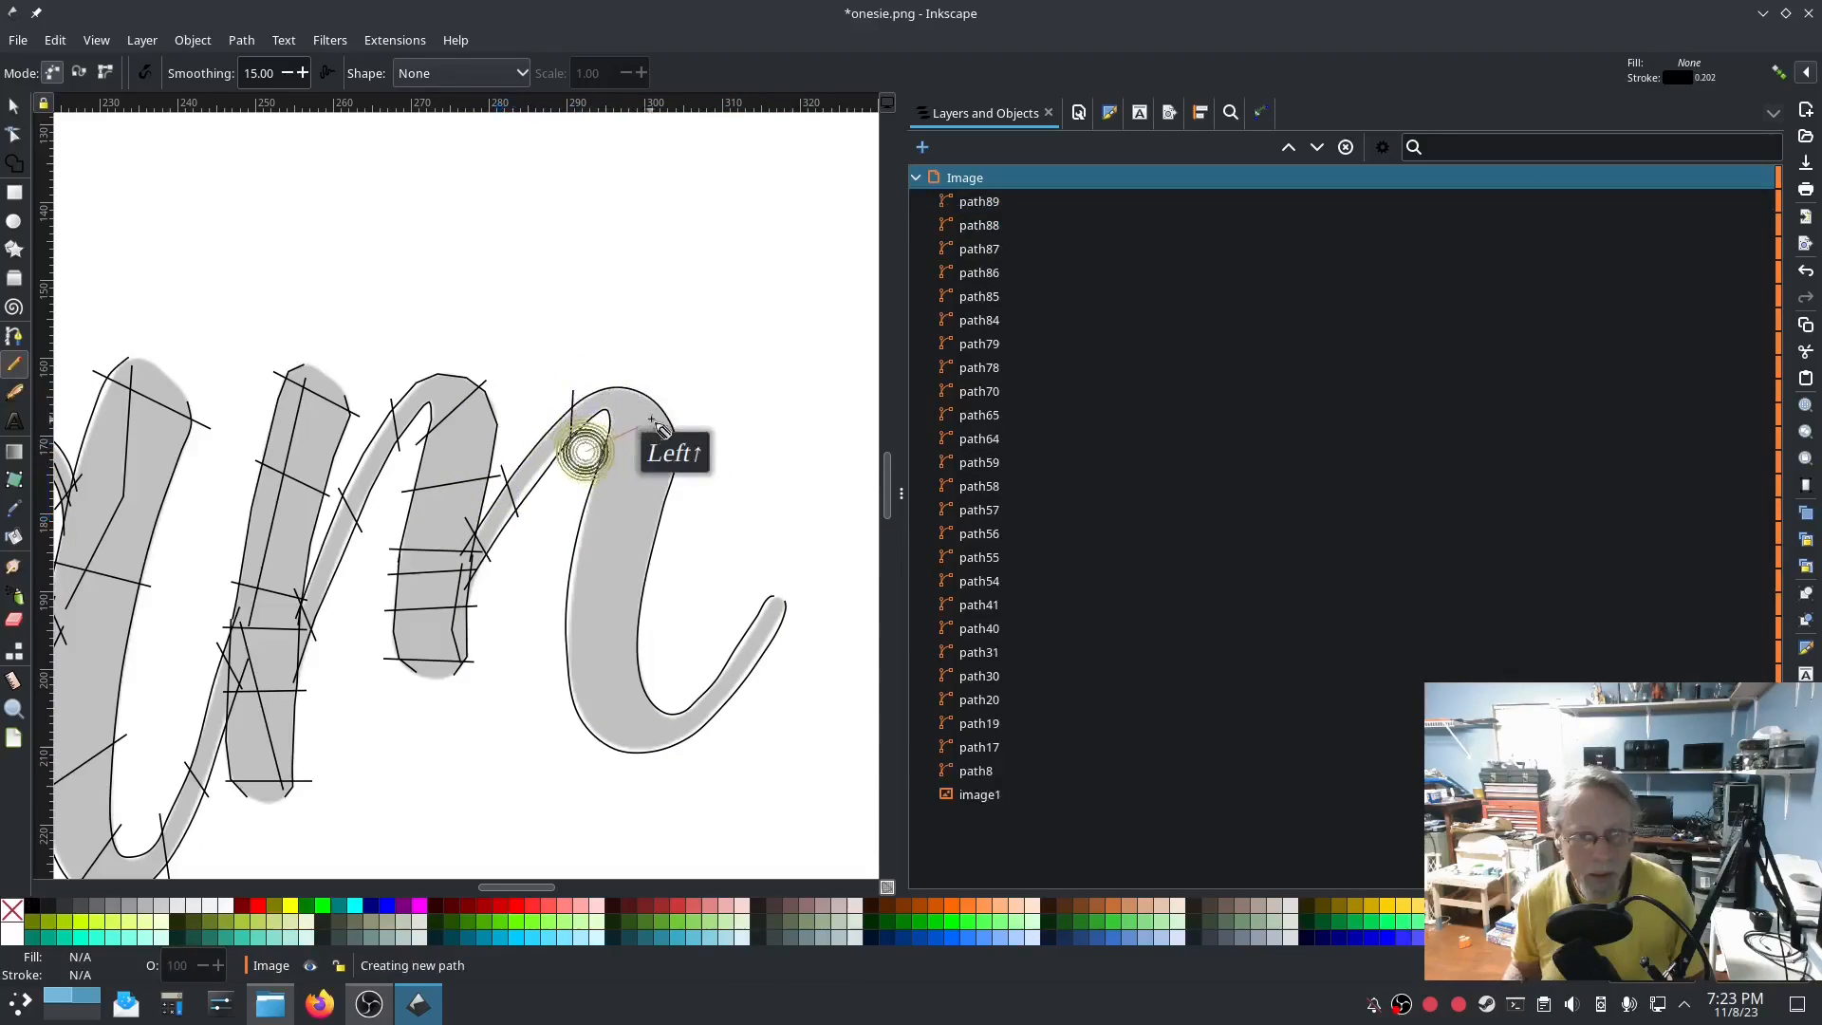
click(668, 398)
click(572, 504)
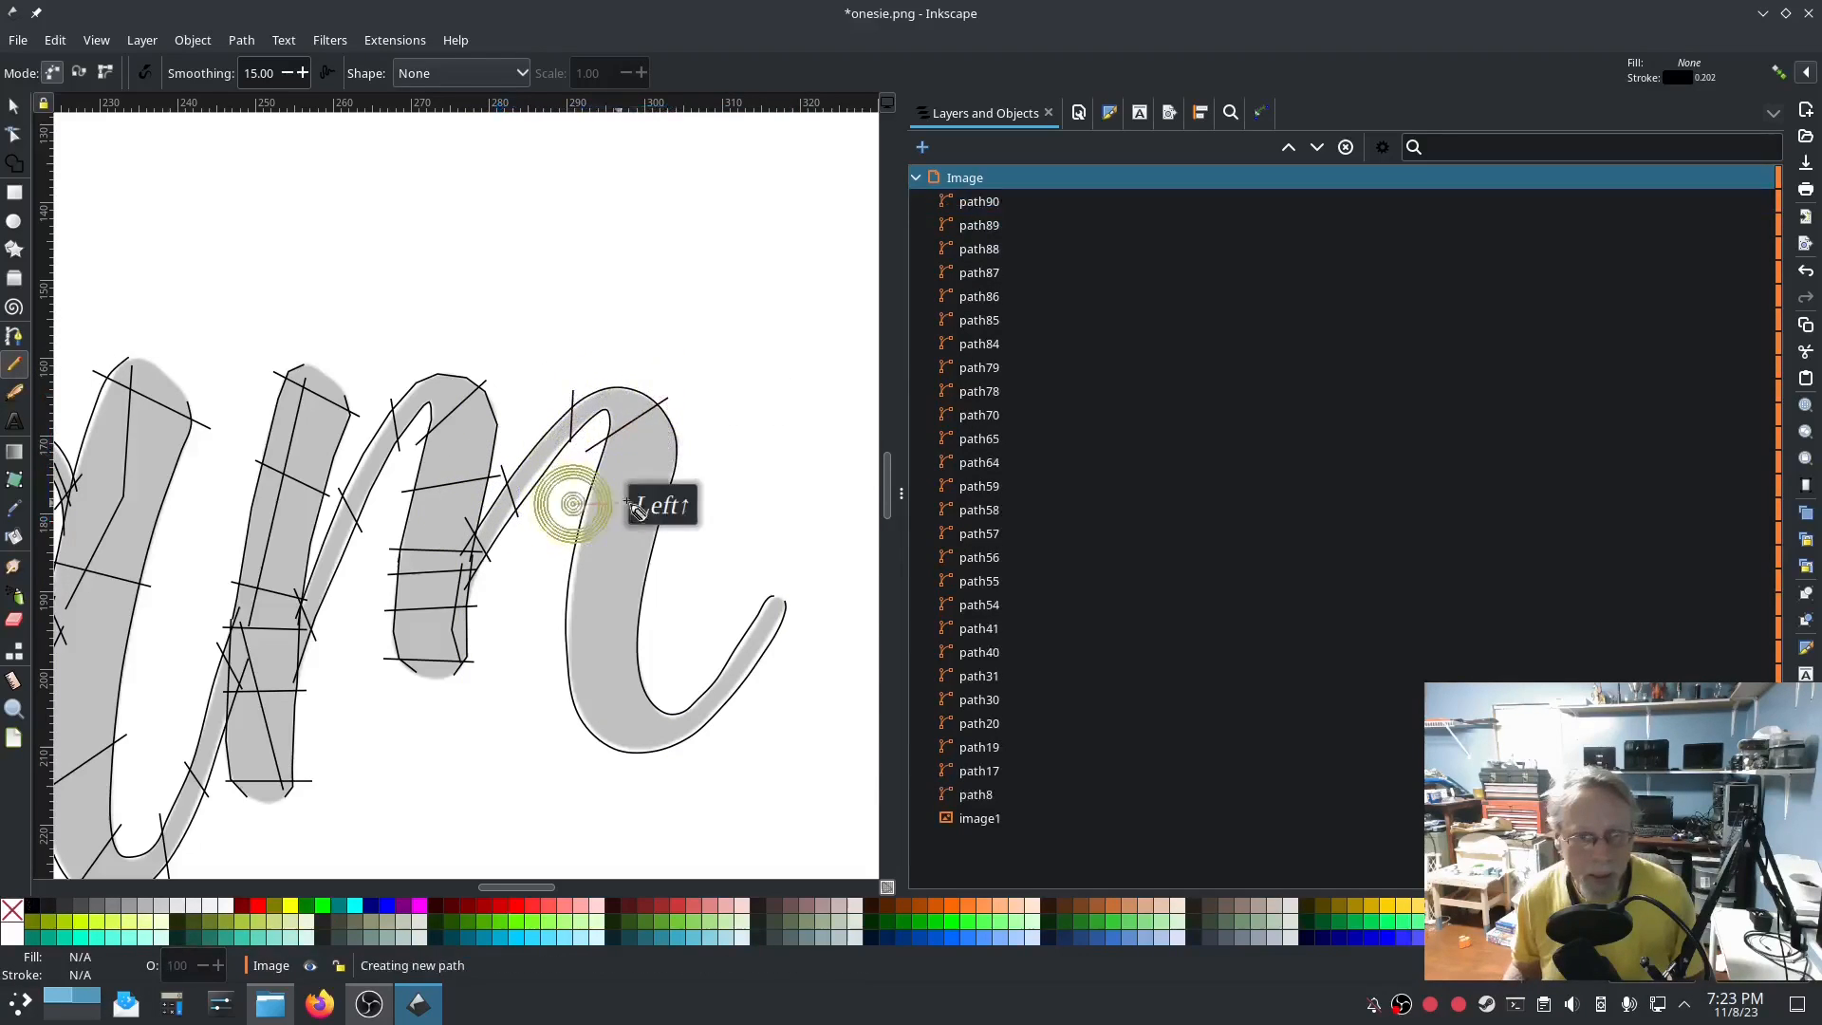
click(690, 485)
click(551, 595)
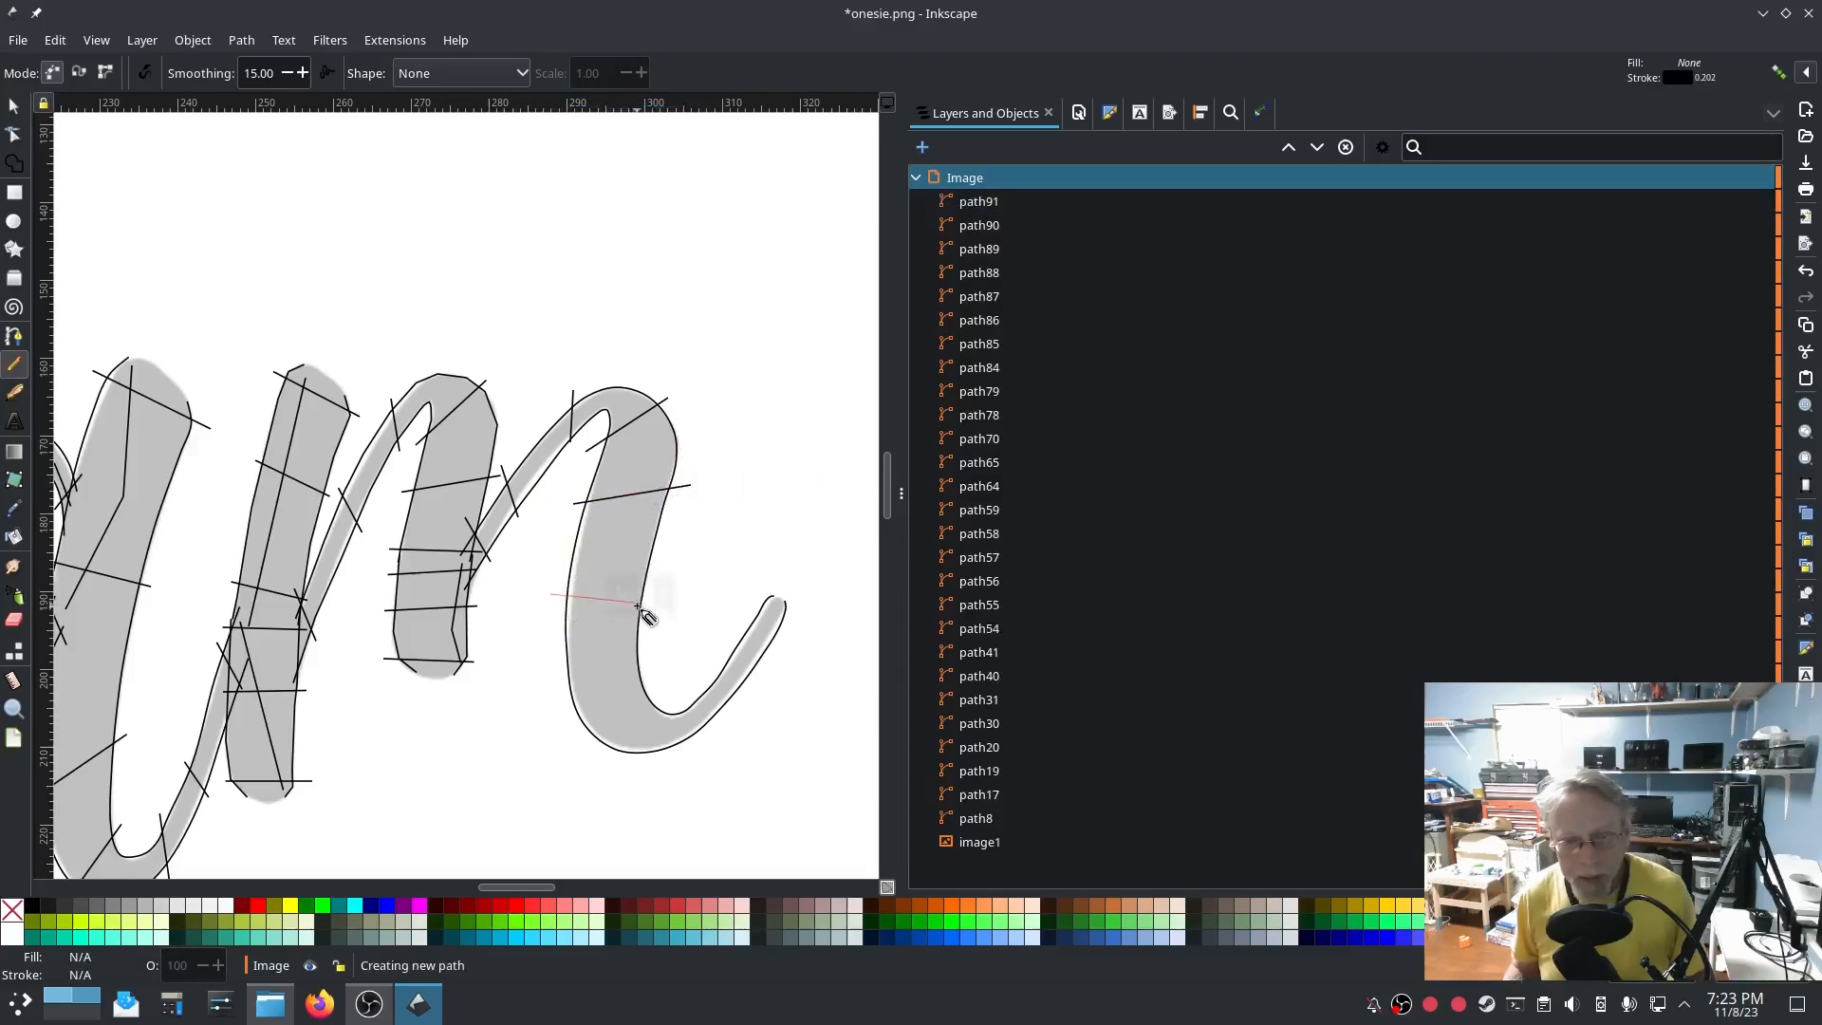
click(662, 576)
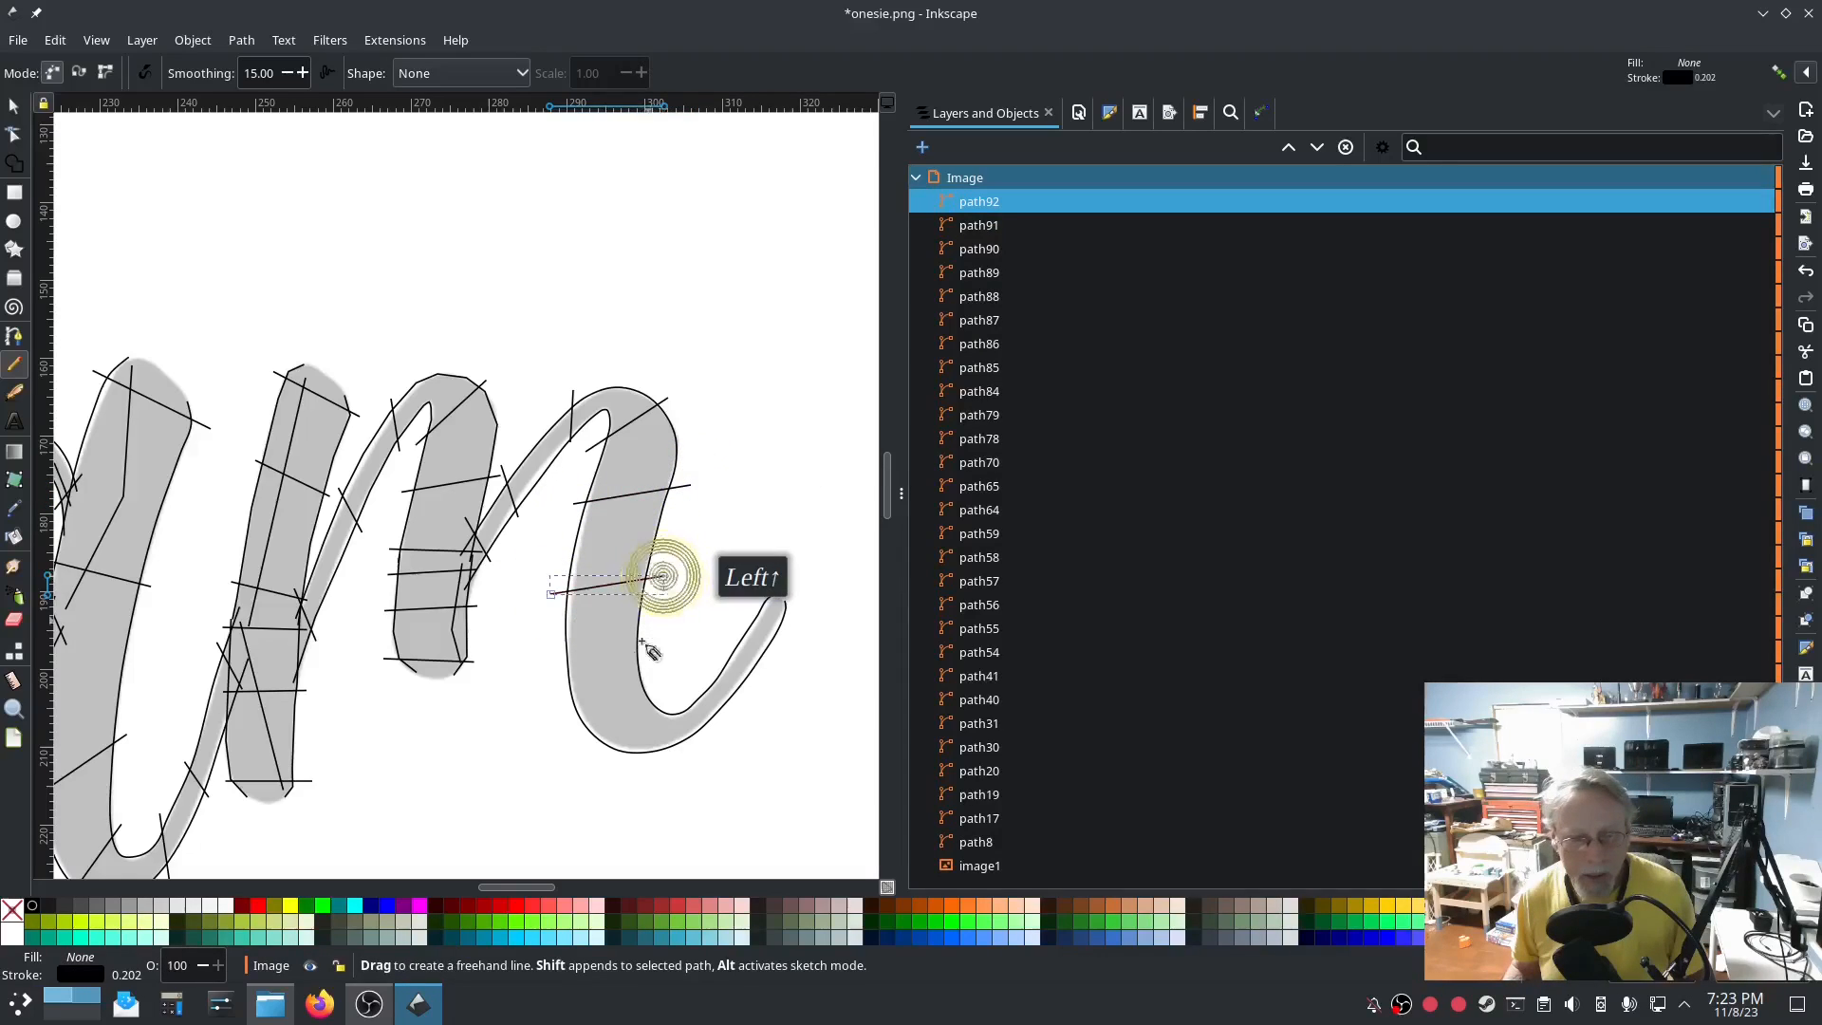
click(557, 721)
click(651, 632)
Draw a vertical freehand line across the last stroke's bottom curve where the thin tail begins, cancelling the misdrawn attempt.
click(694, 747)
click(695, 680)
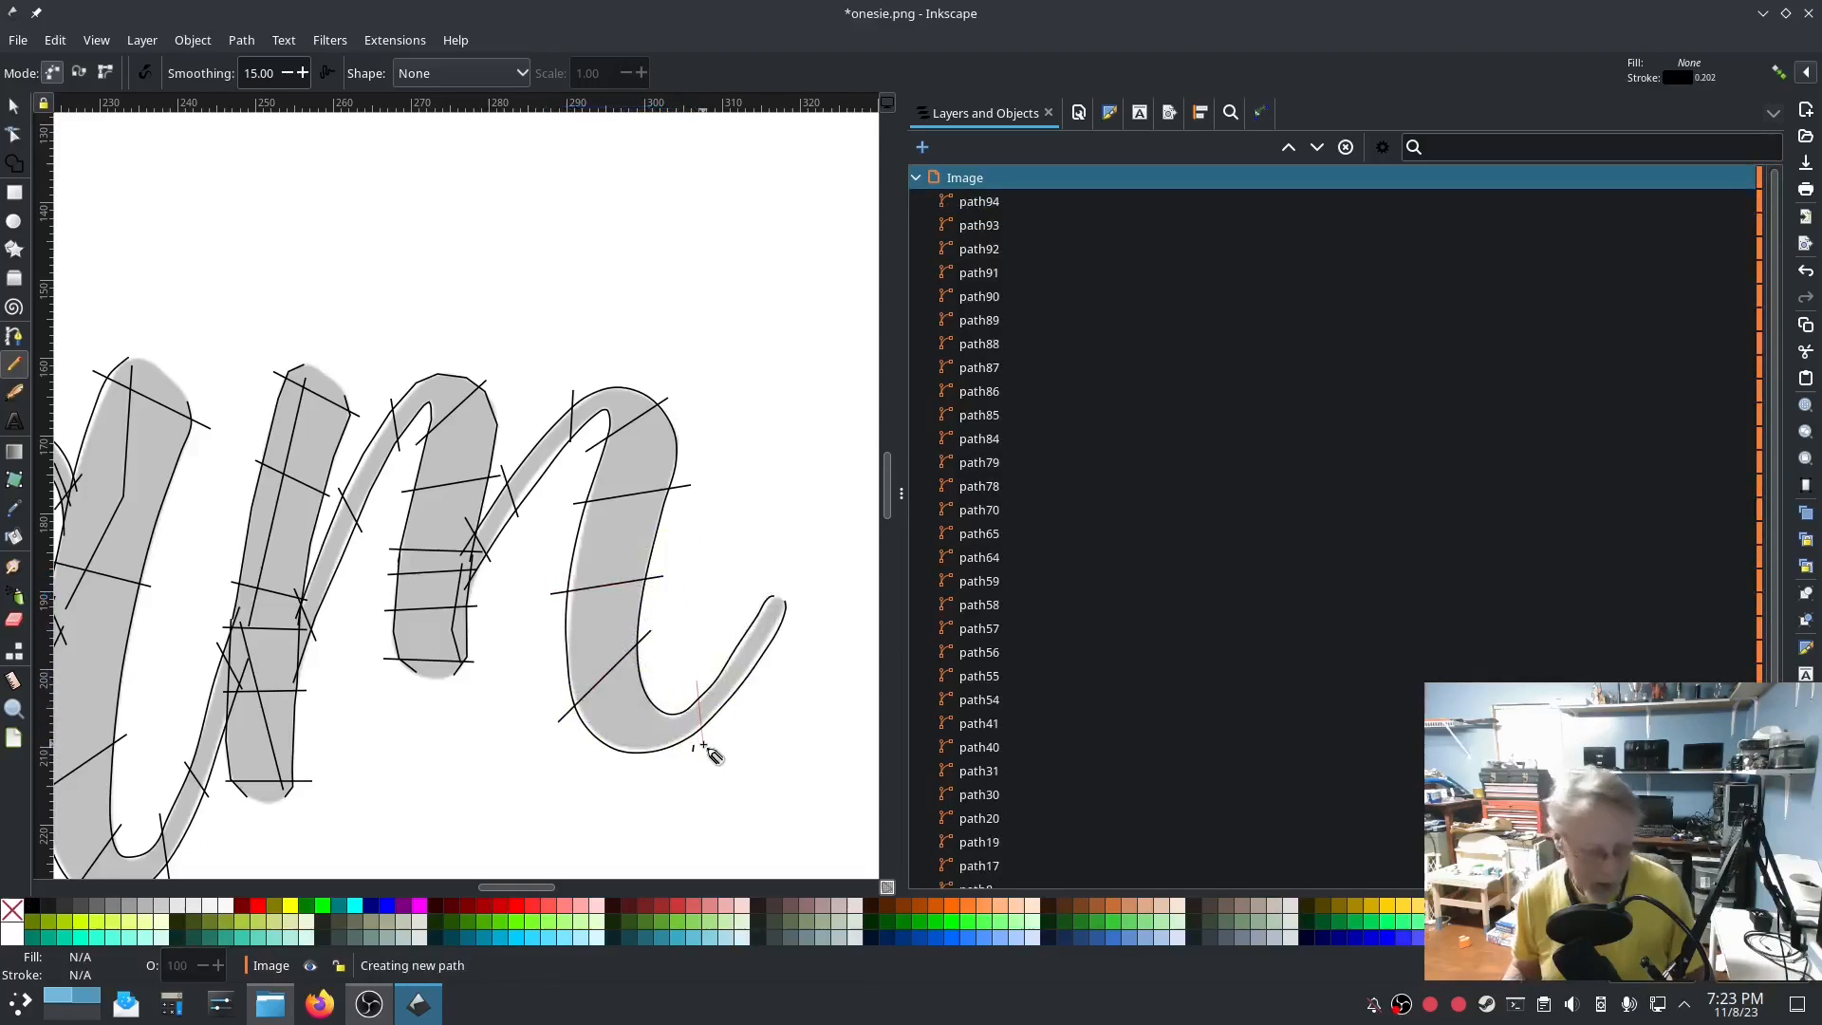
key(Escape)
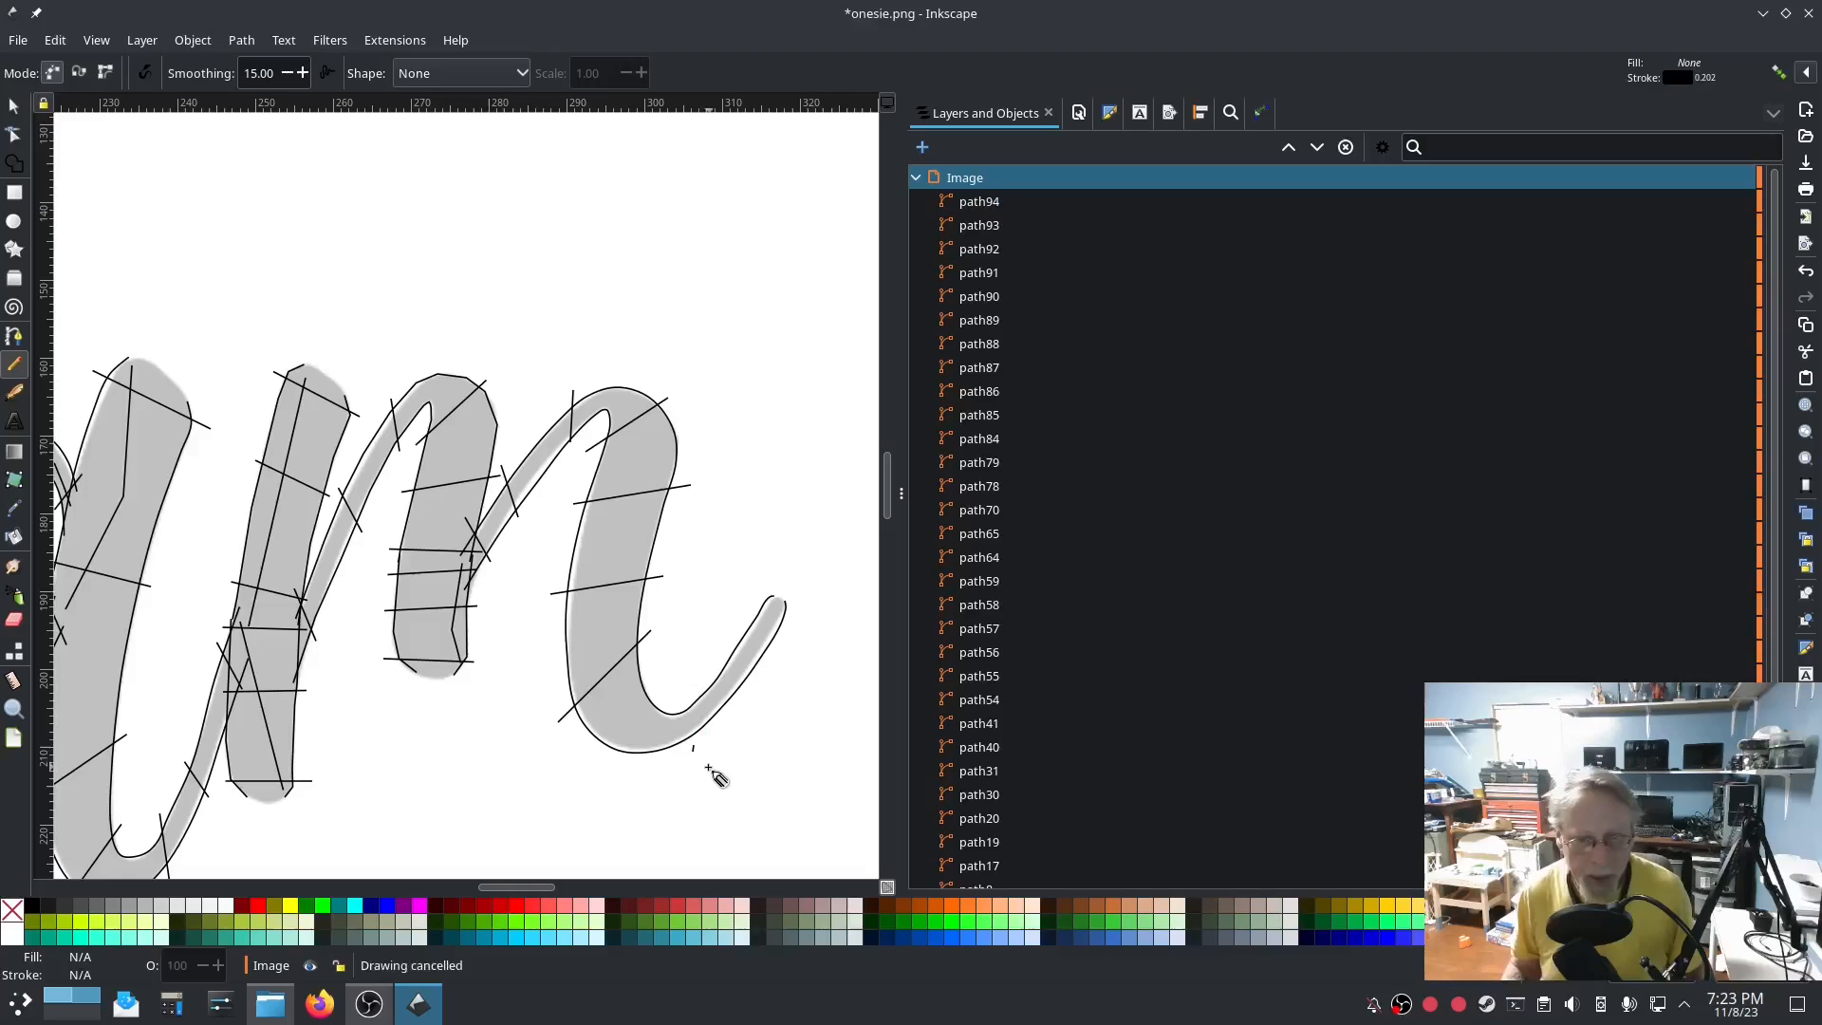
click(699, 750)
click(699, 678)
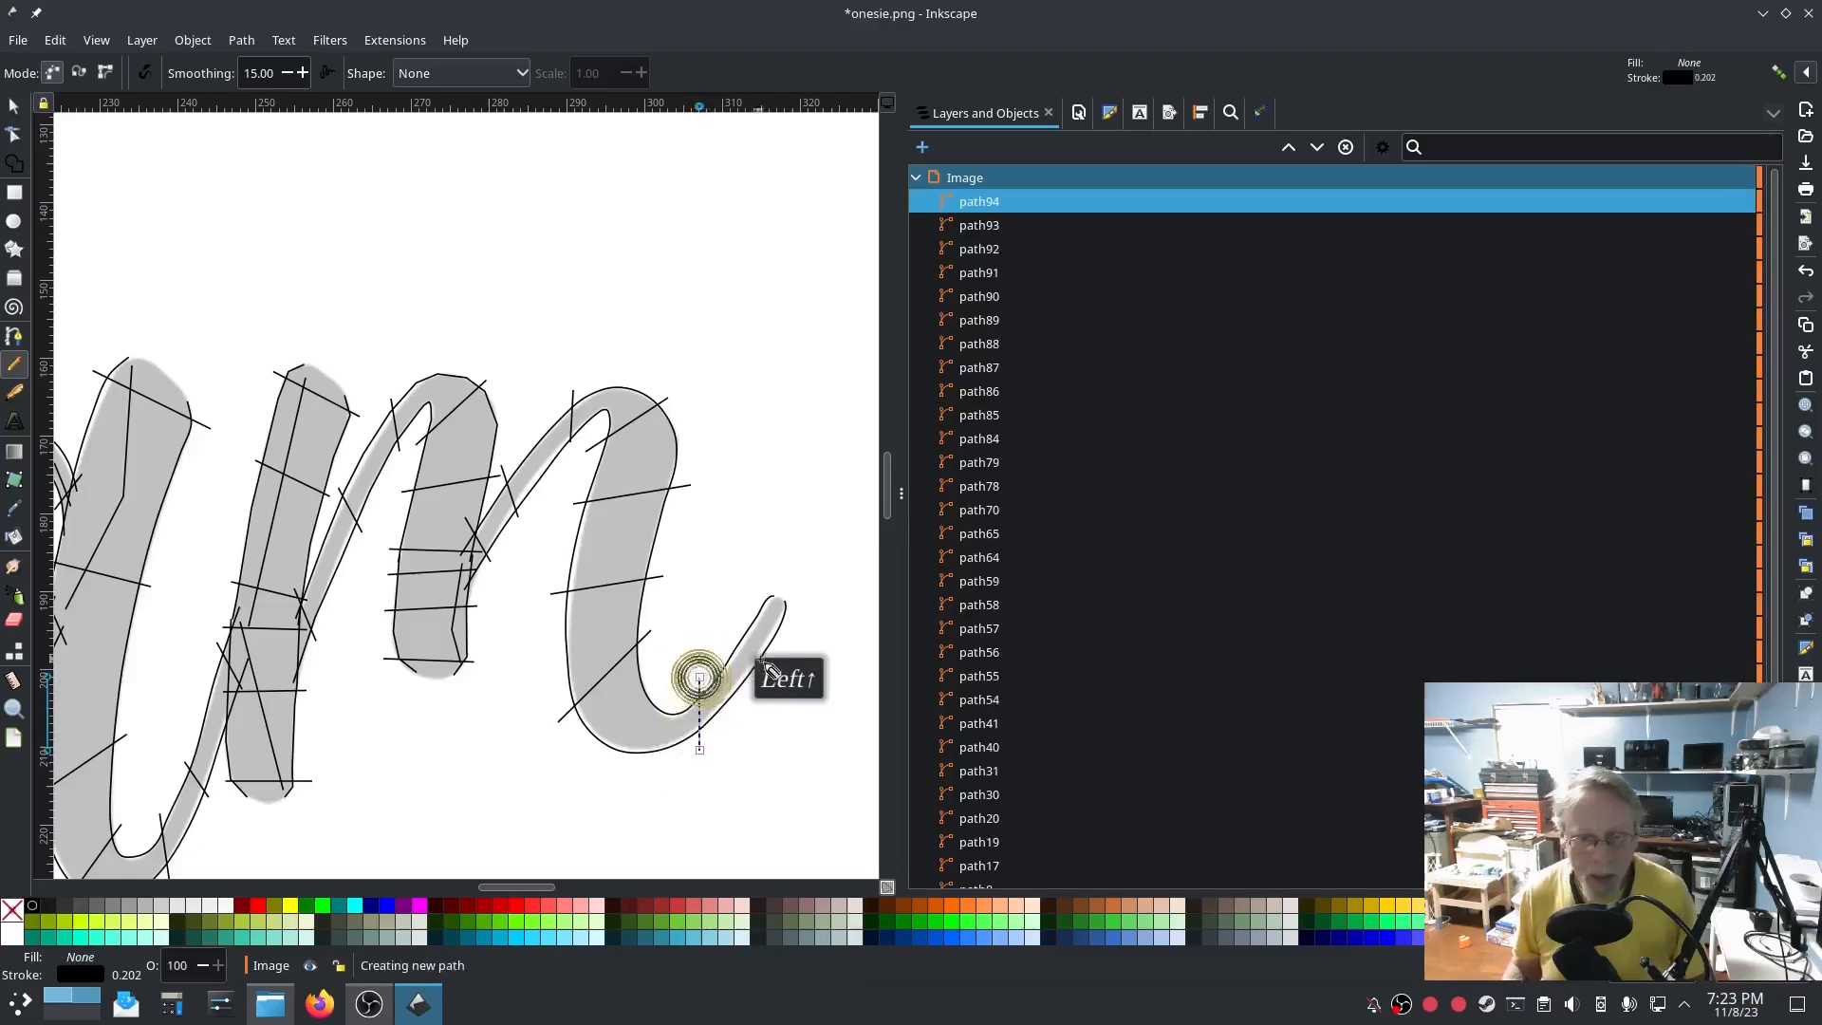
Draw a straight freehand line across the tip of the last stroke's tail and combine that stroke's outlines and crossing lines into one path.
click(783, 649)
click(746, 599)
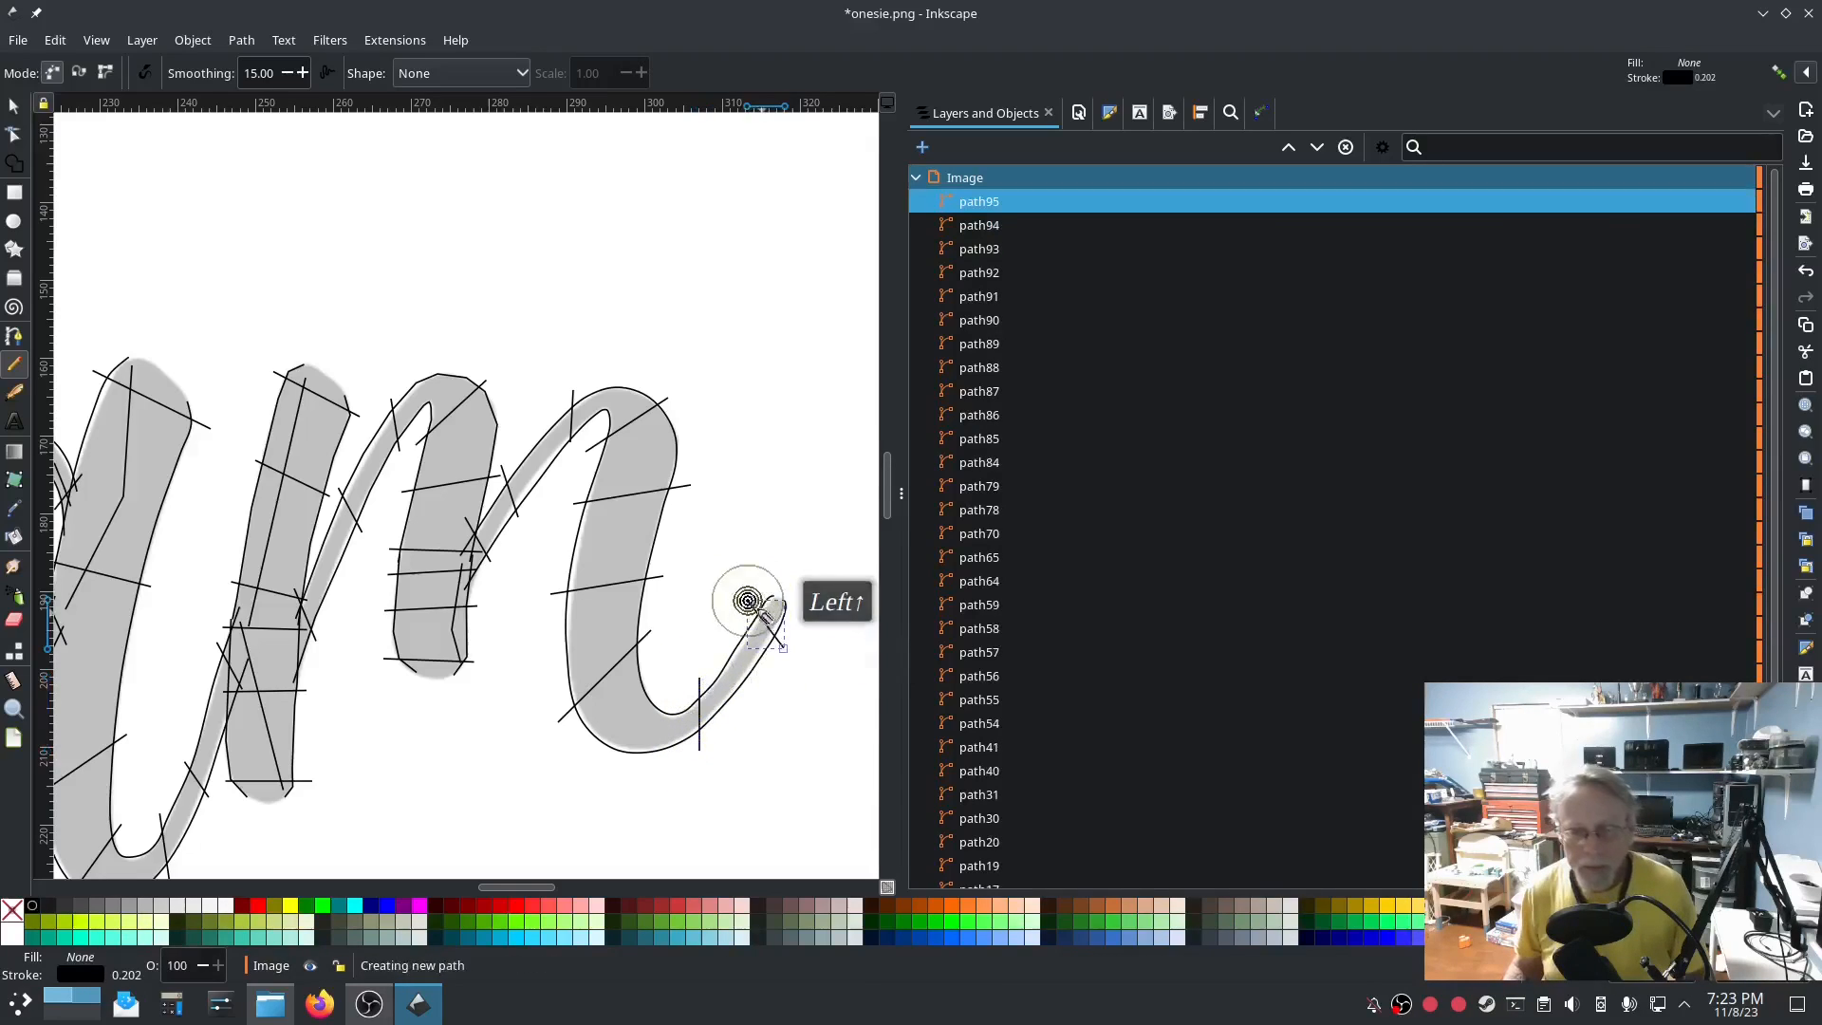
click(983, 509)
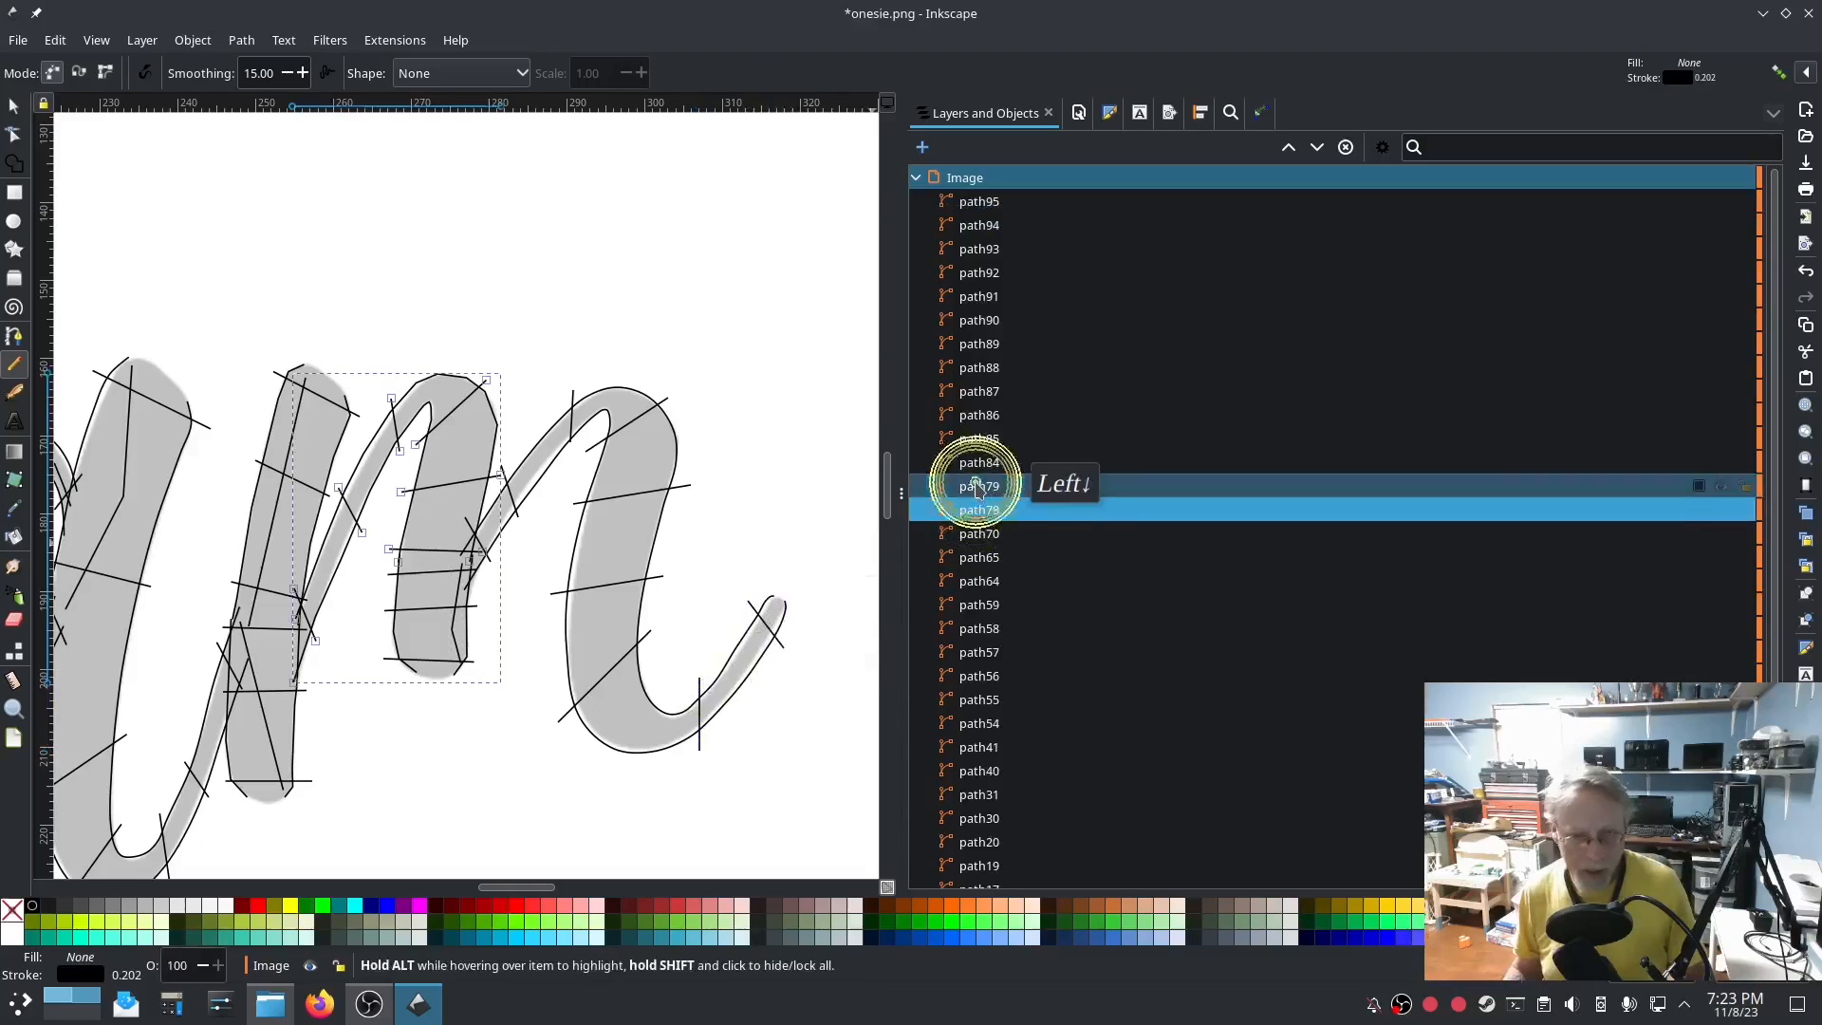
click(977, 486)
click(977, 462)
click(967, 441)
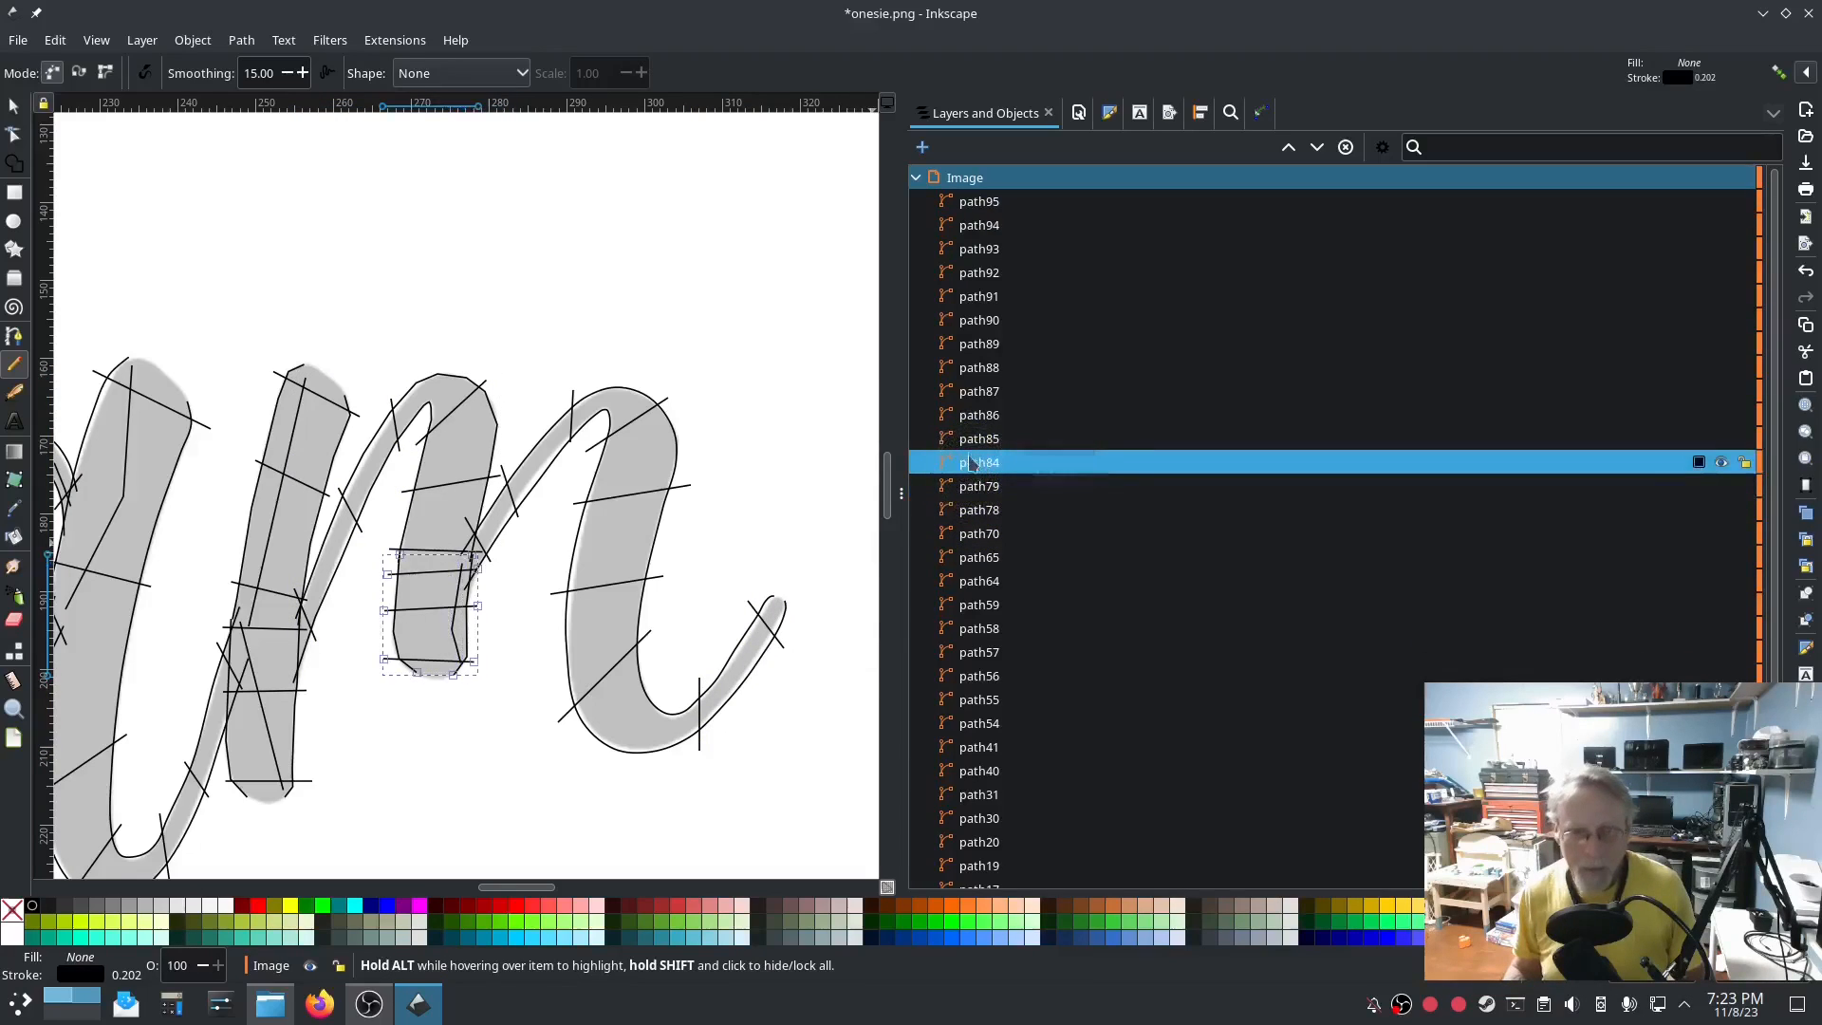
shift+click(979, 199)
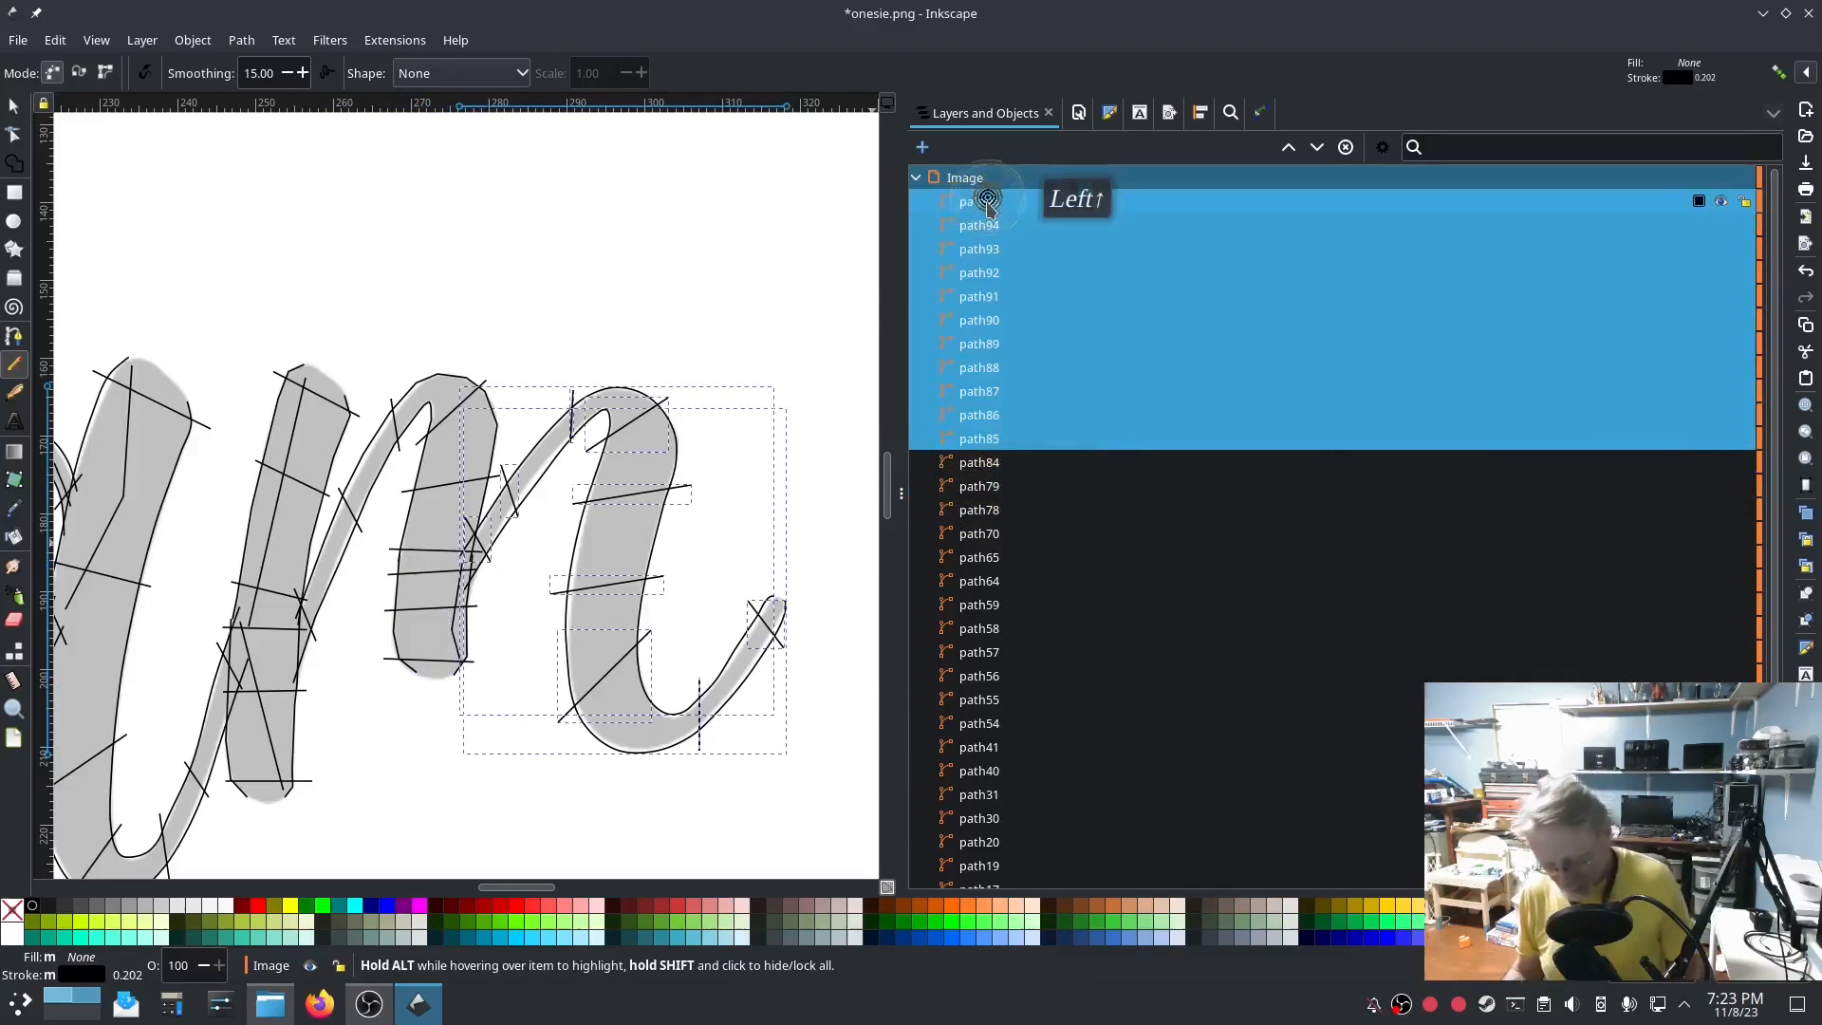
key(ctrl+k)
Make the combined last stroke a custom satin column in the Ink/Stitch params, check its stitch preview and apply the settings.
click(379, 42)
mouse_move(569, 286)
click(705, 453)
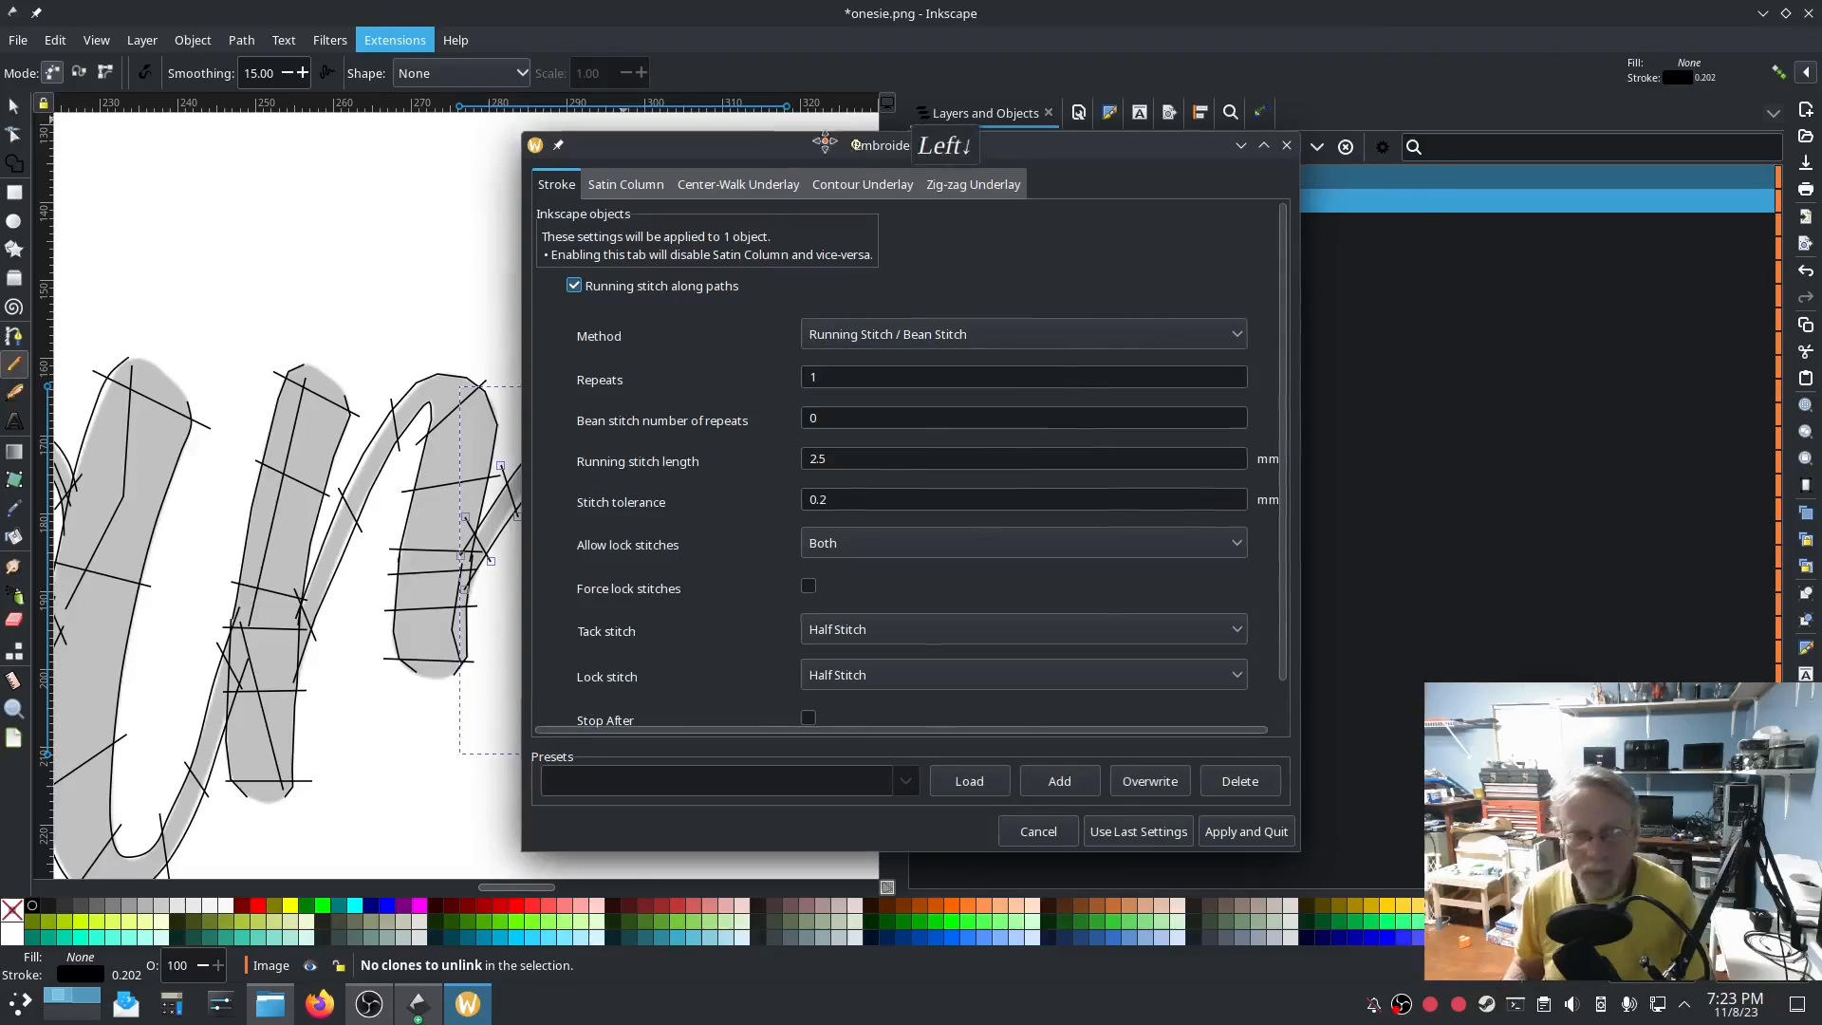
drag(825, 142, 654, 93)
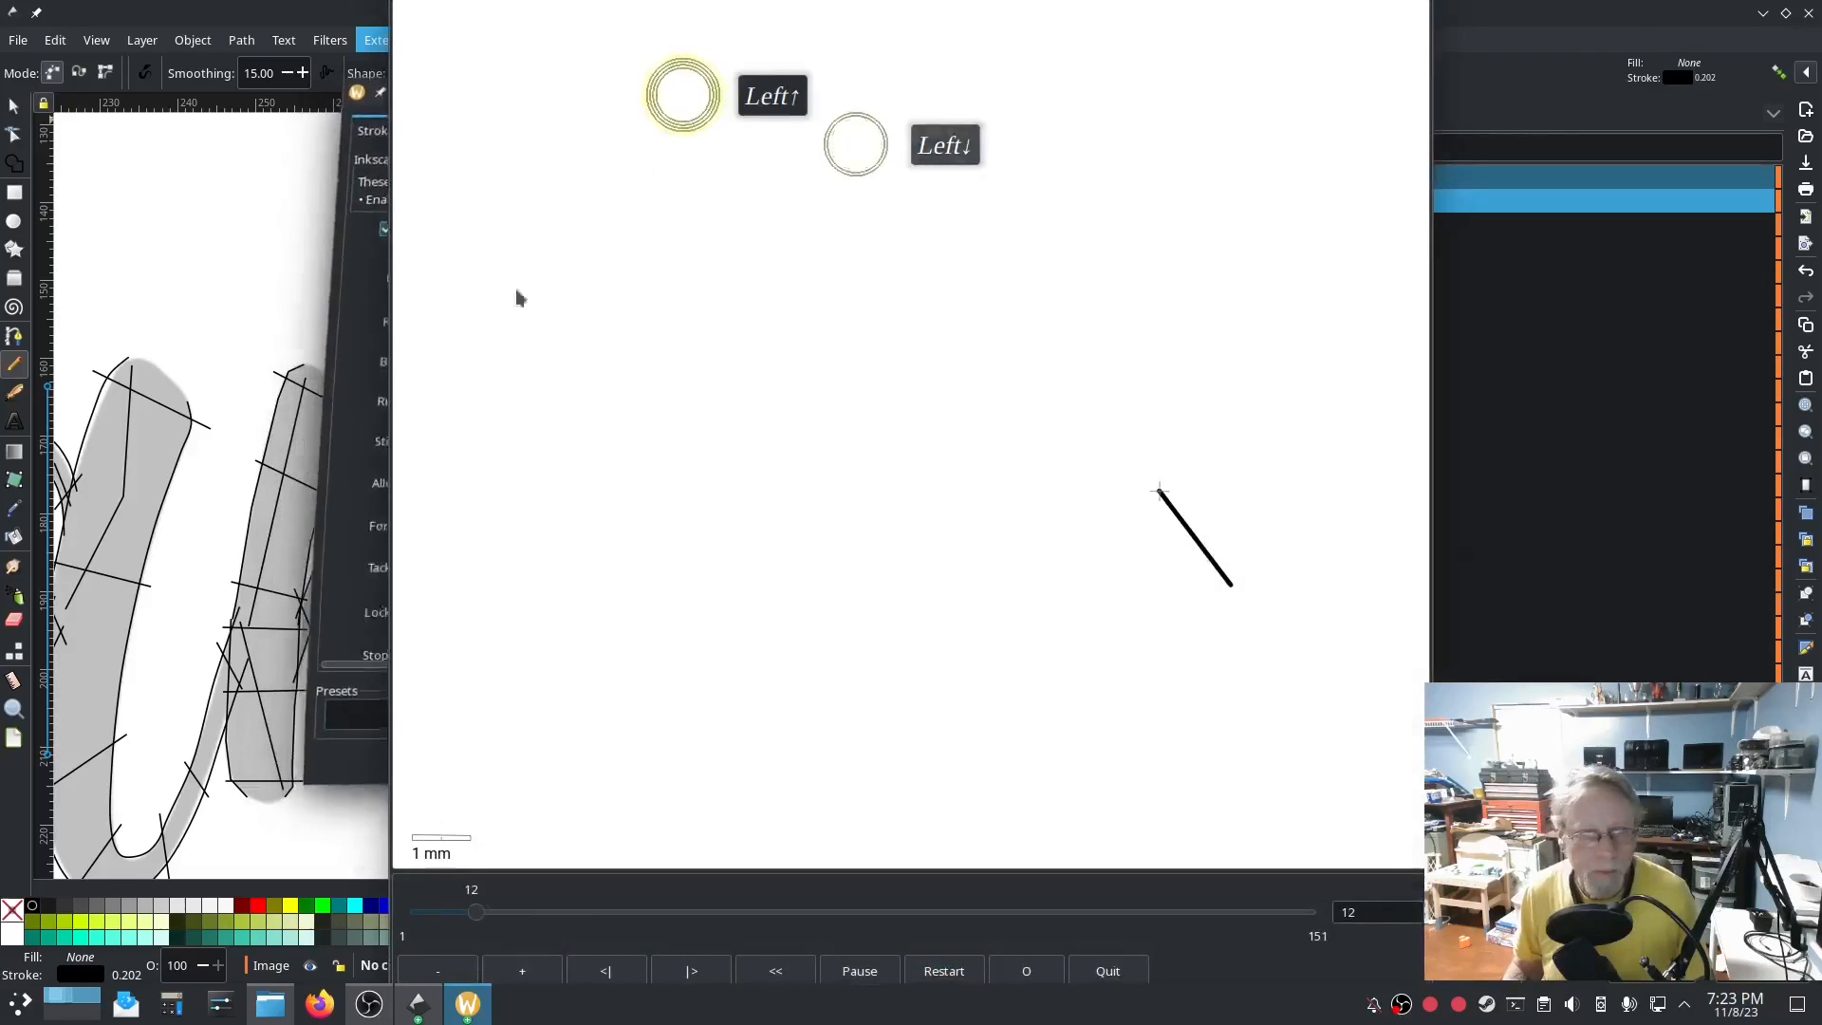
click(379, 480)
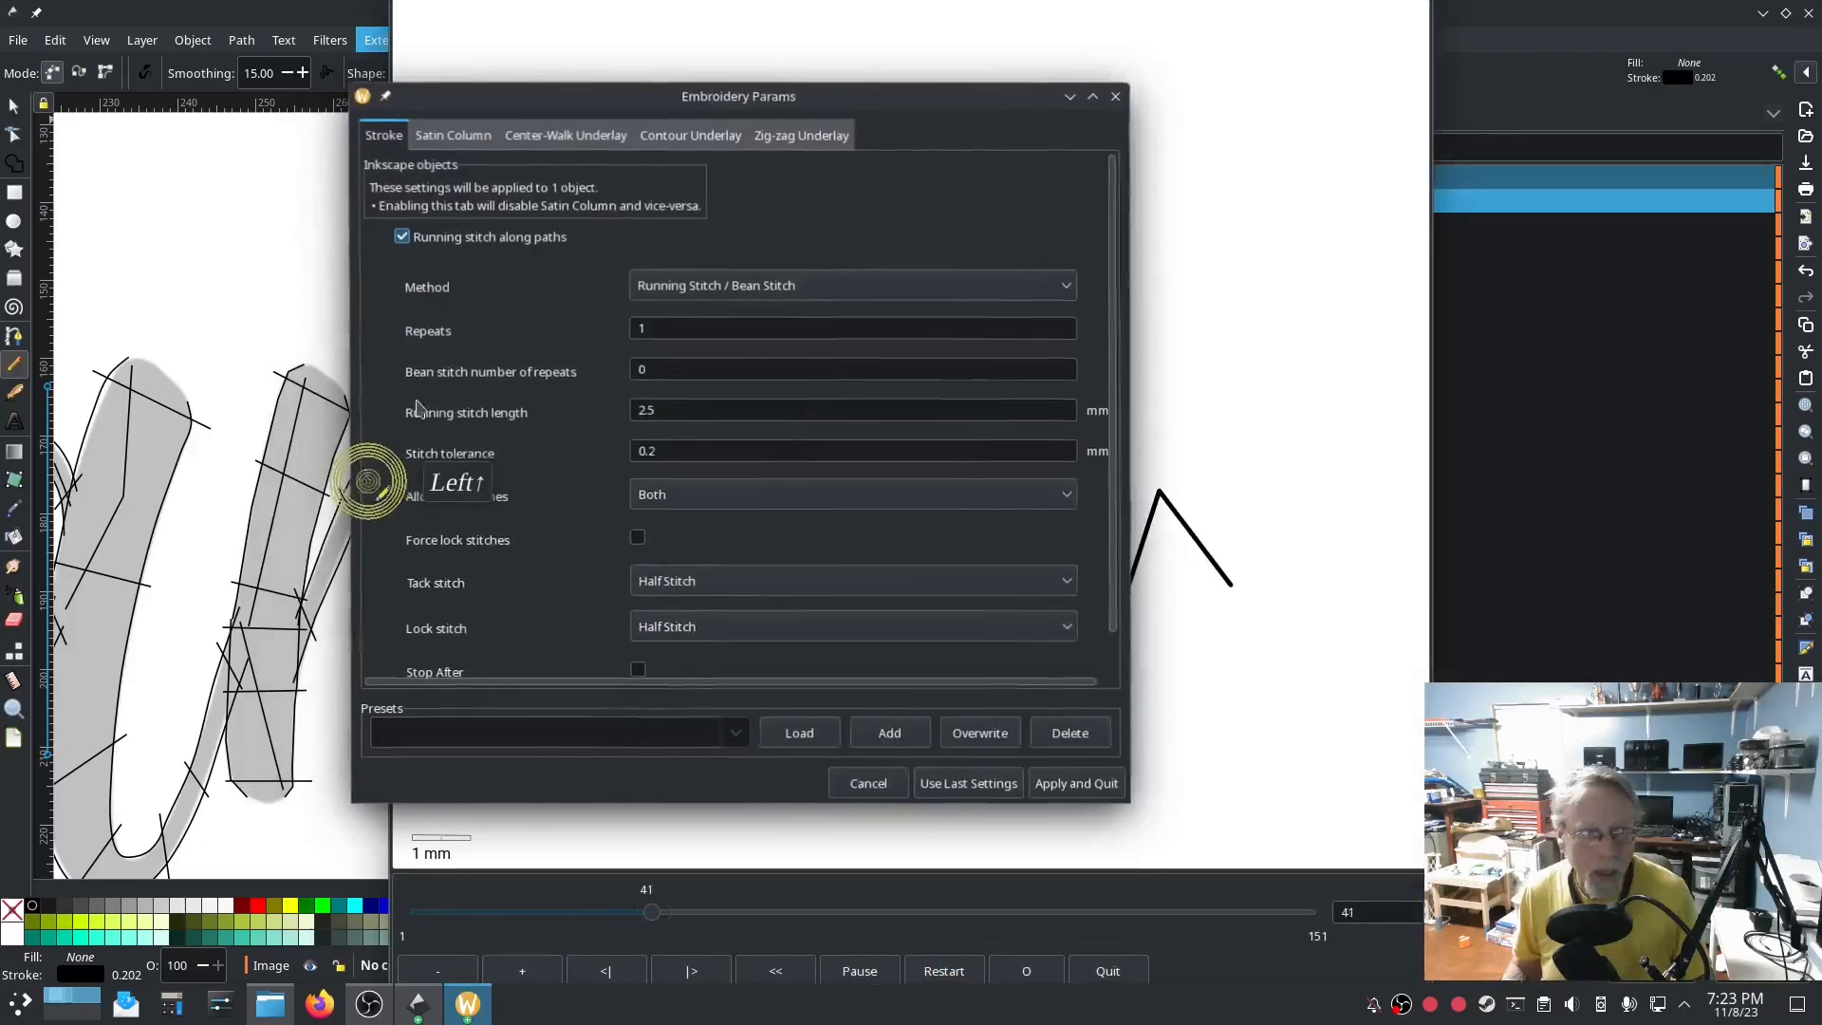
click(453, 135)
click(402, 253)
click(1273, 738)
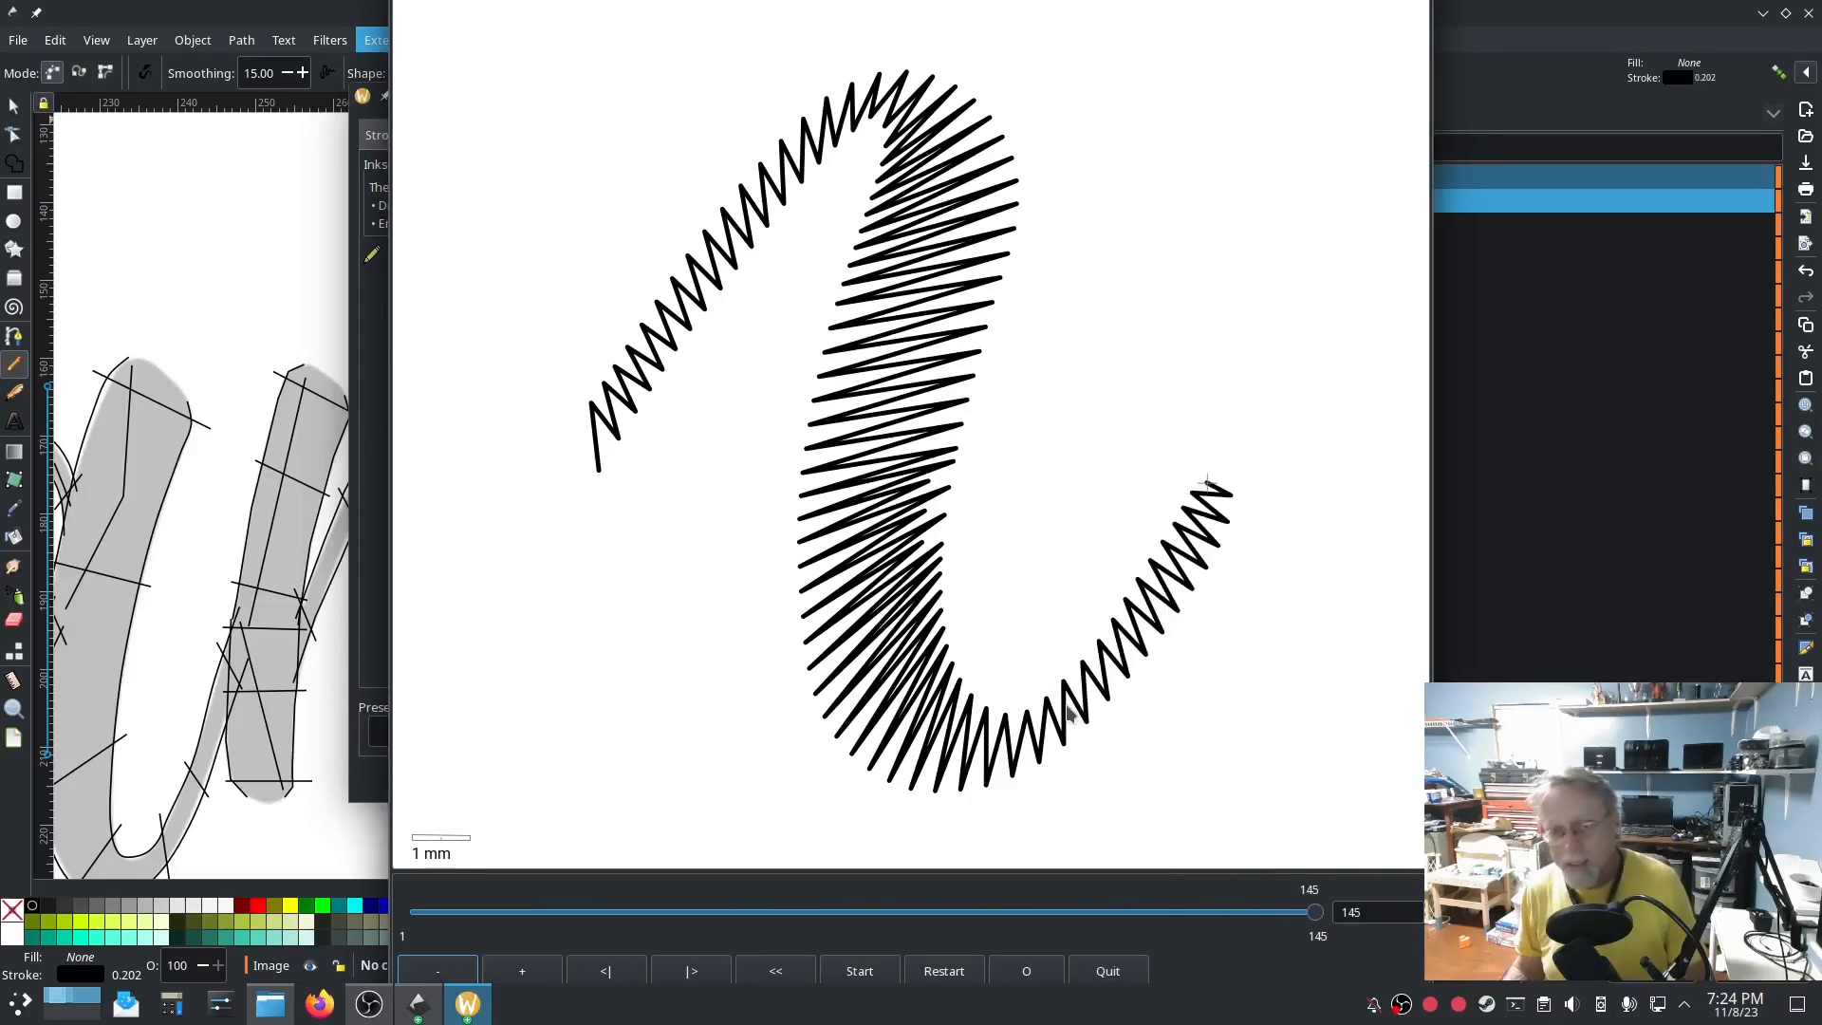
click(375, 767)
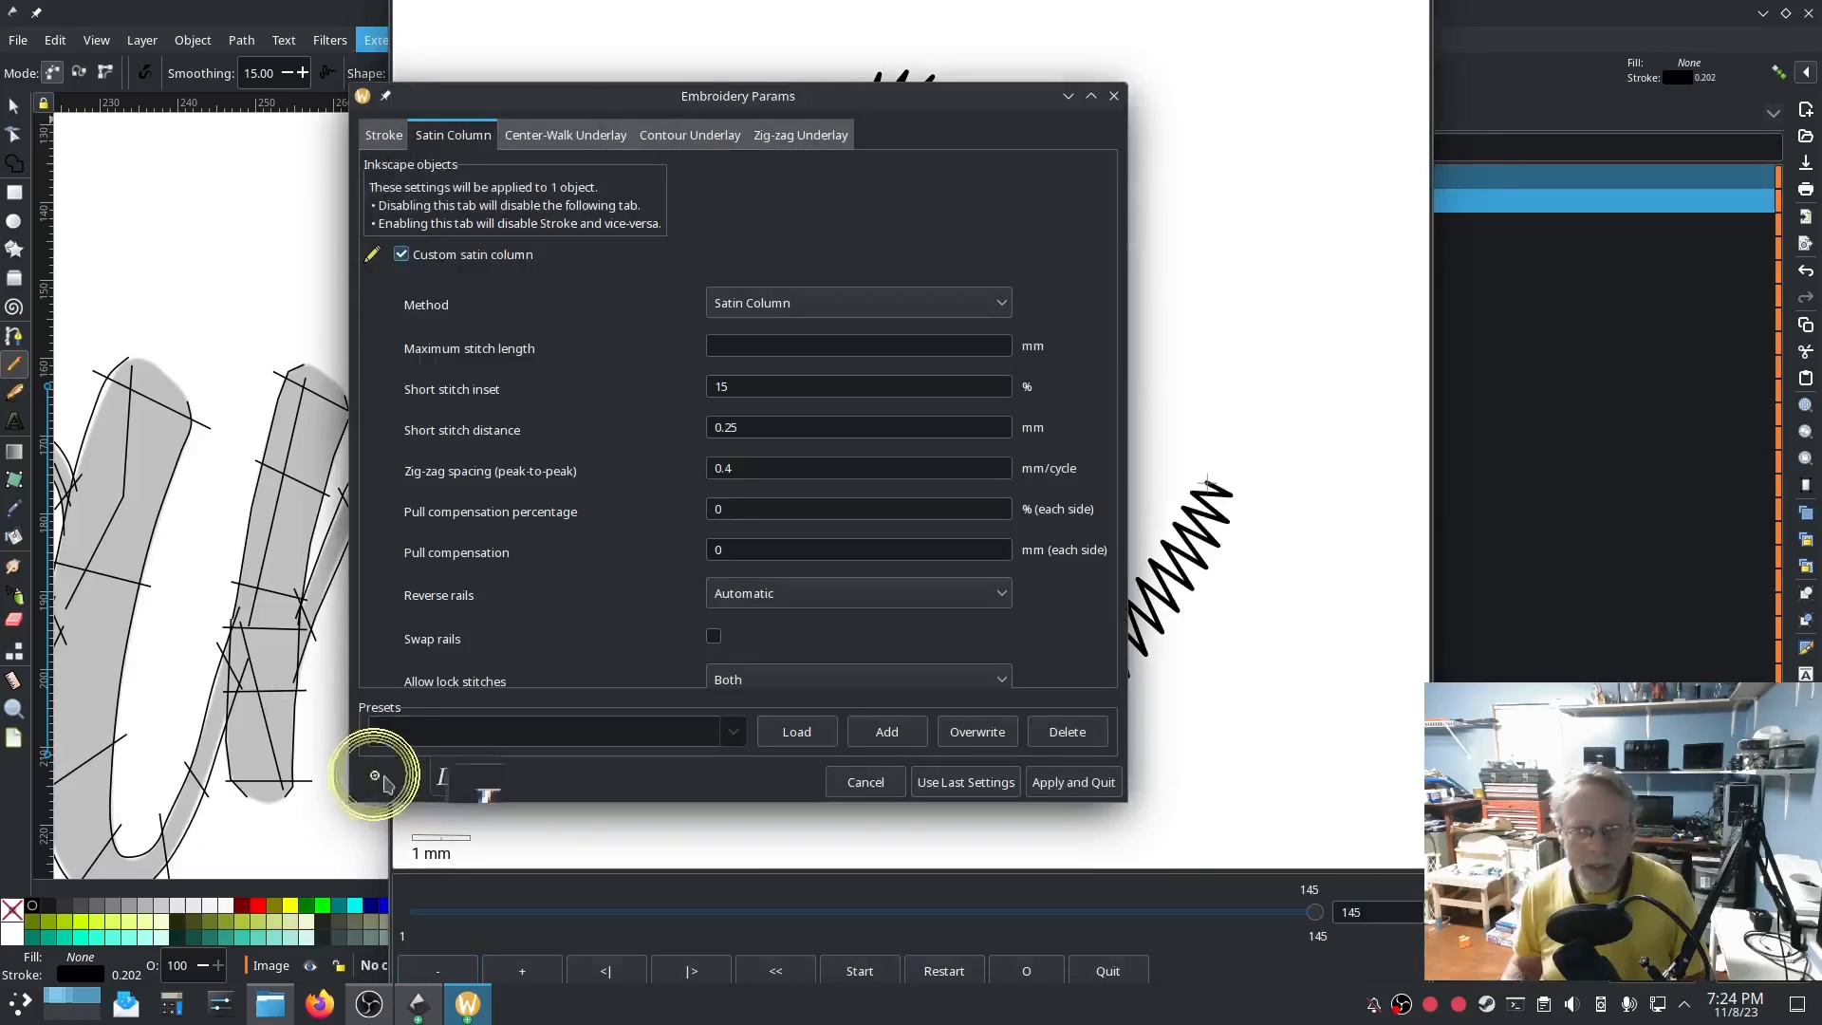
click(1068, 780)
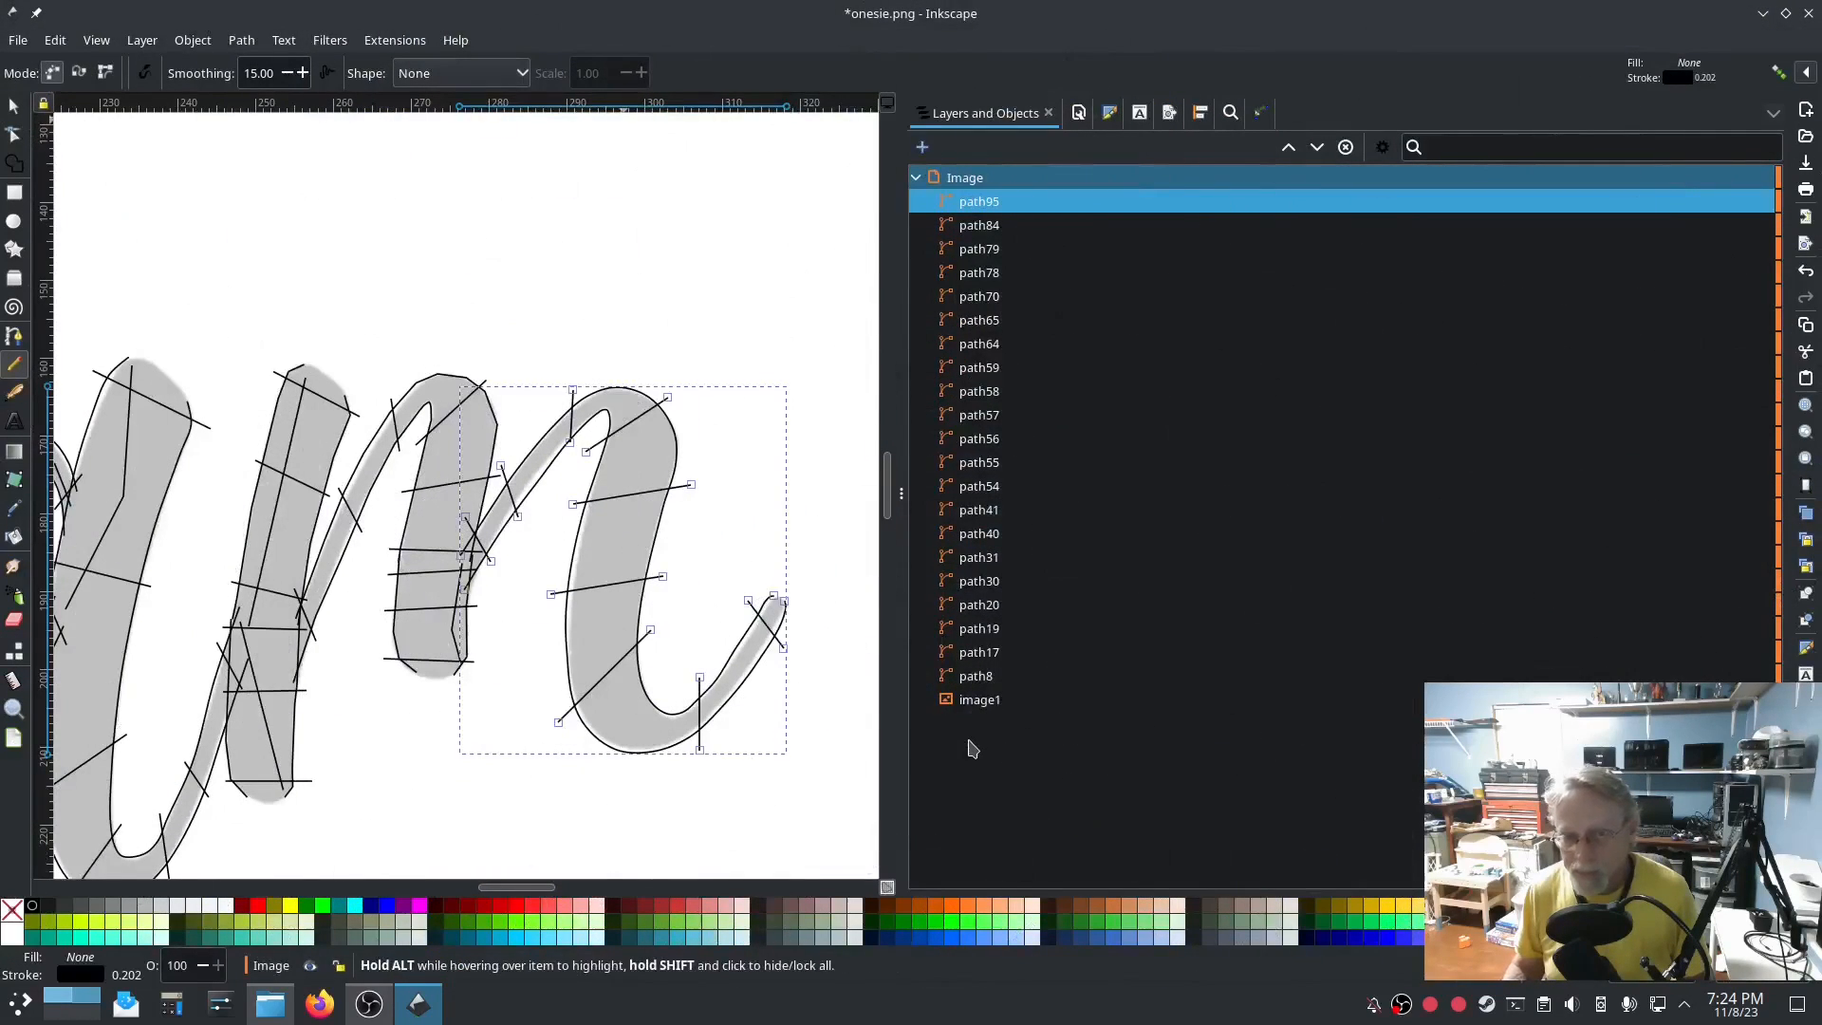
Hide the traced image1 and open the Ink/Stitch simulator for the whole lettering.
click(992, 700)
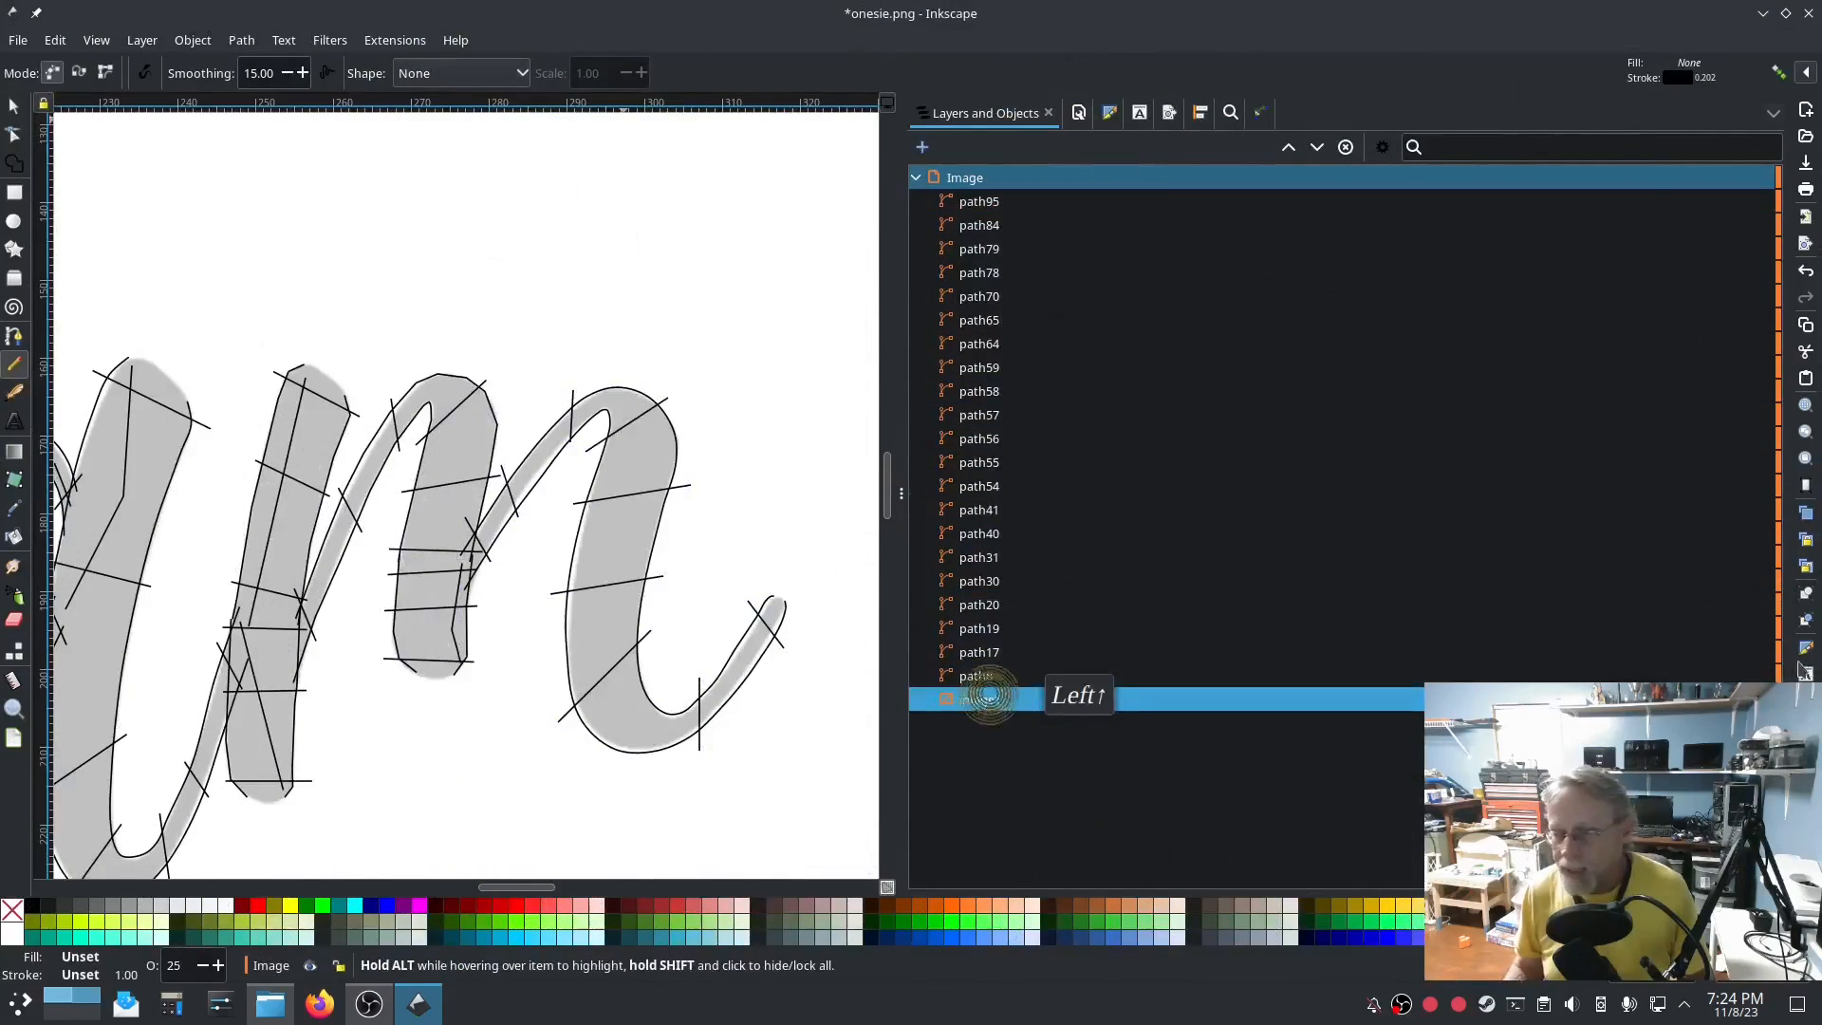
click(1740, 700)
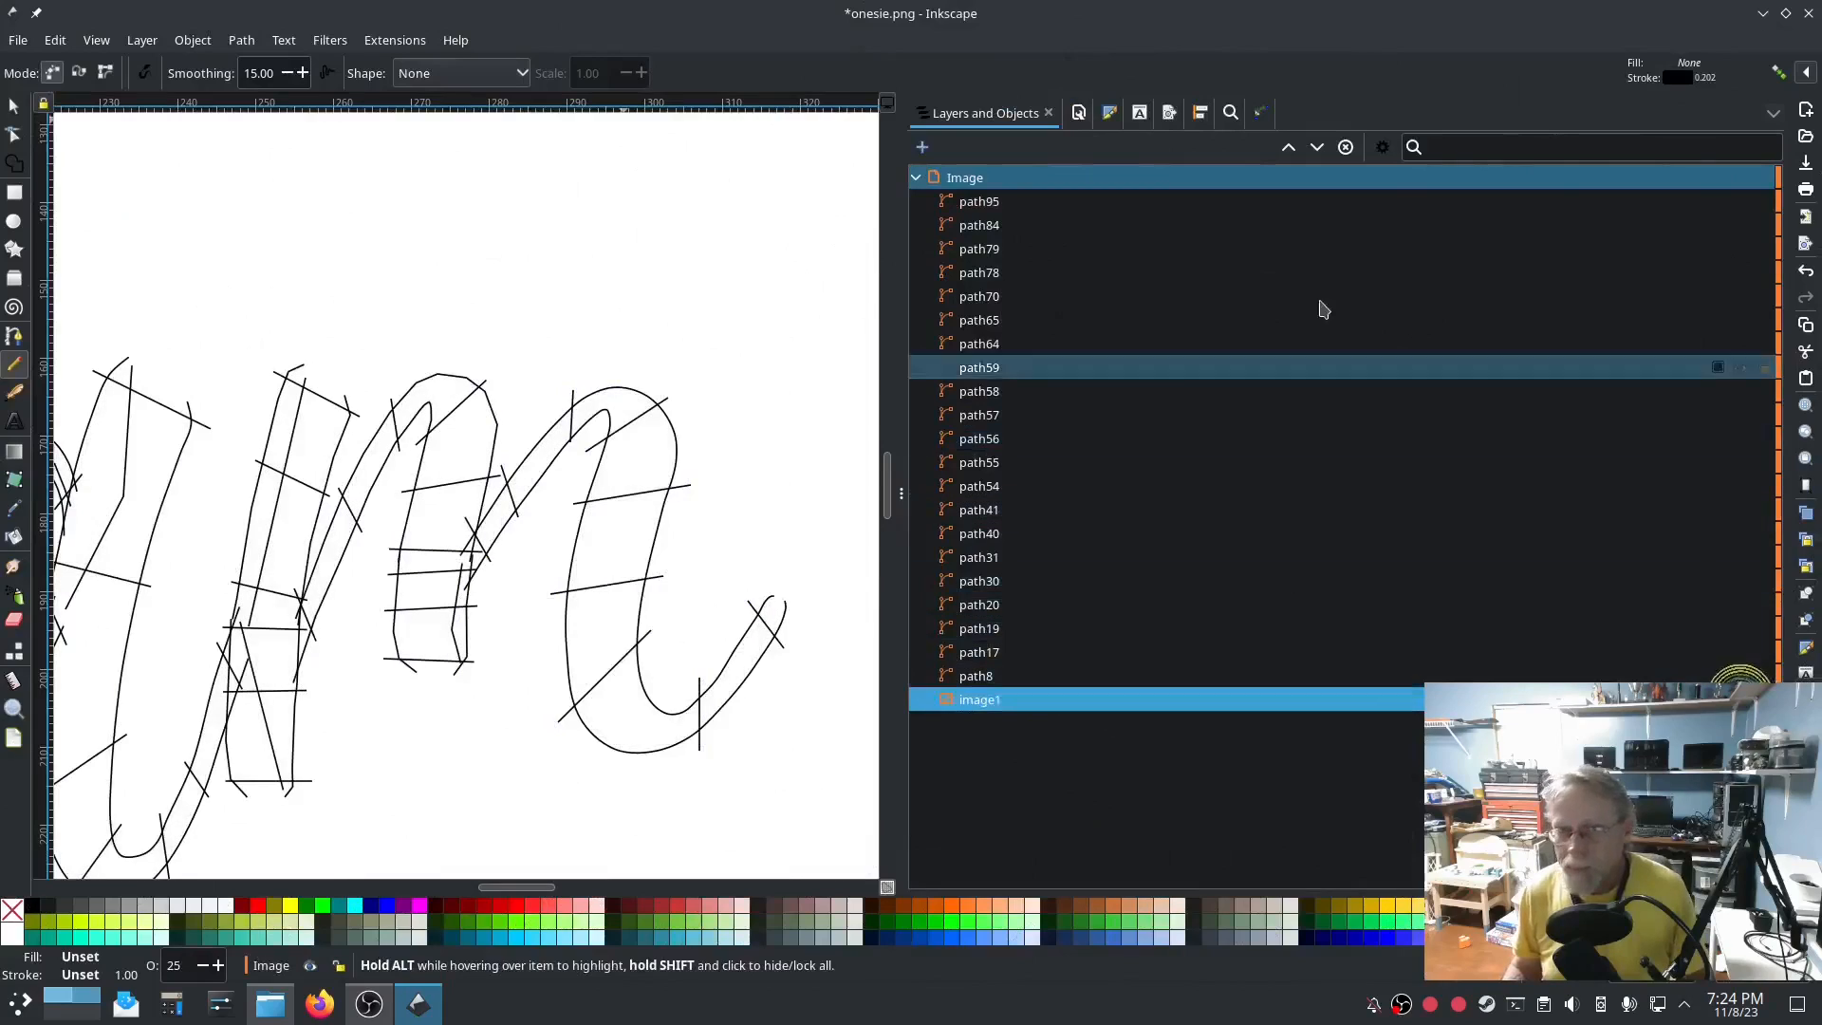
click(977, 178)
click(380, 39)
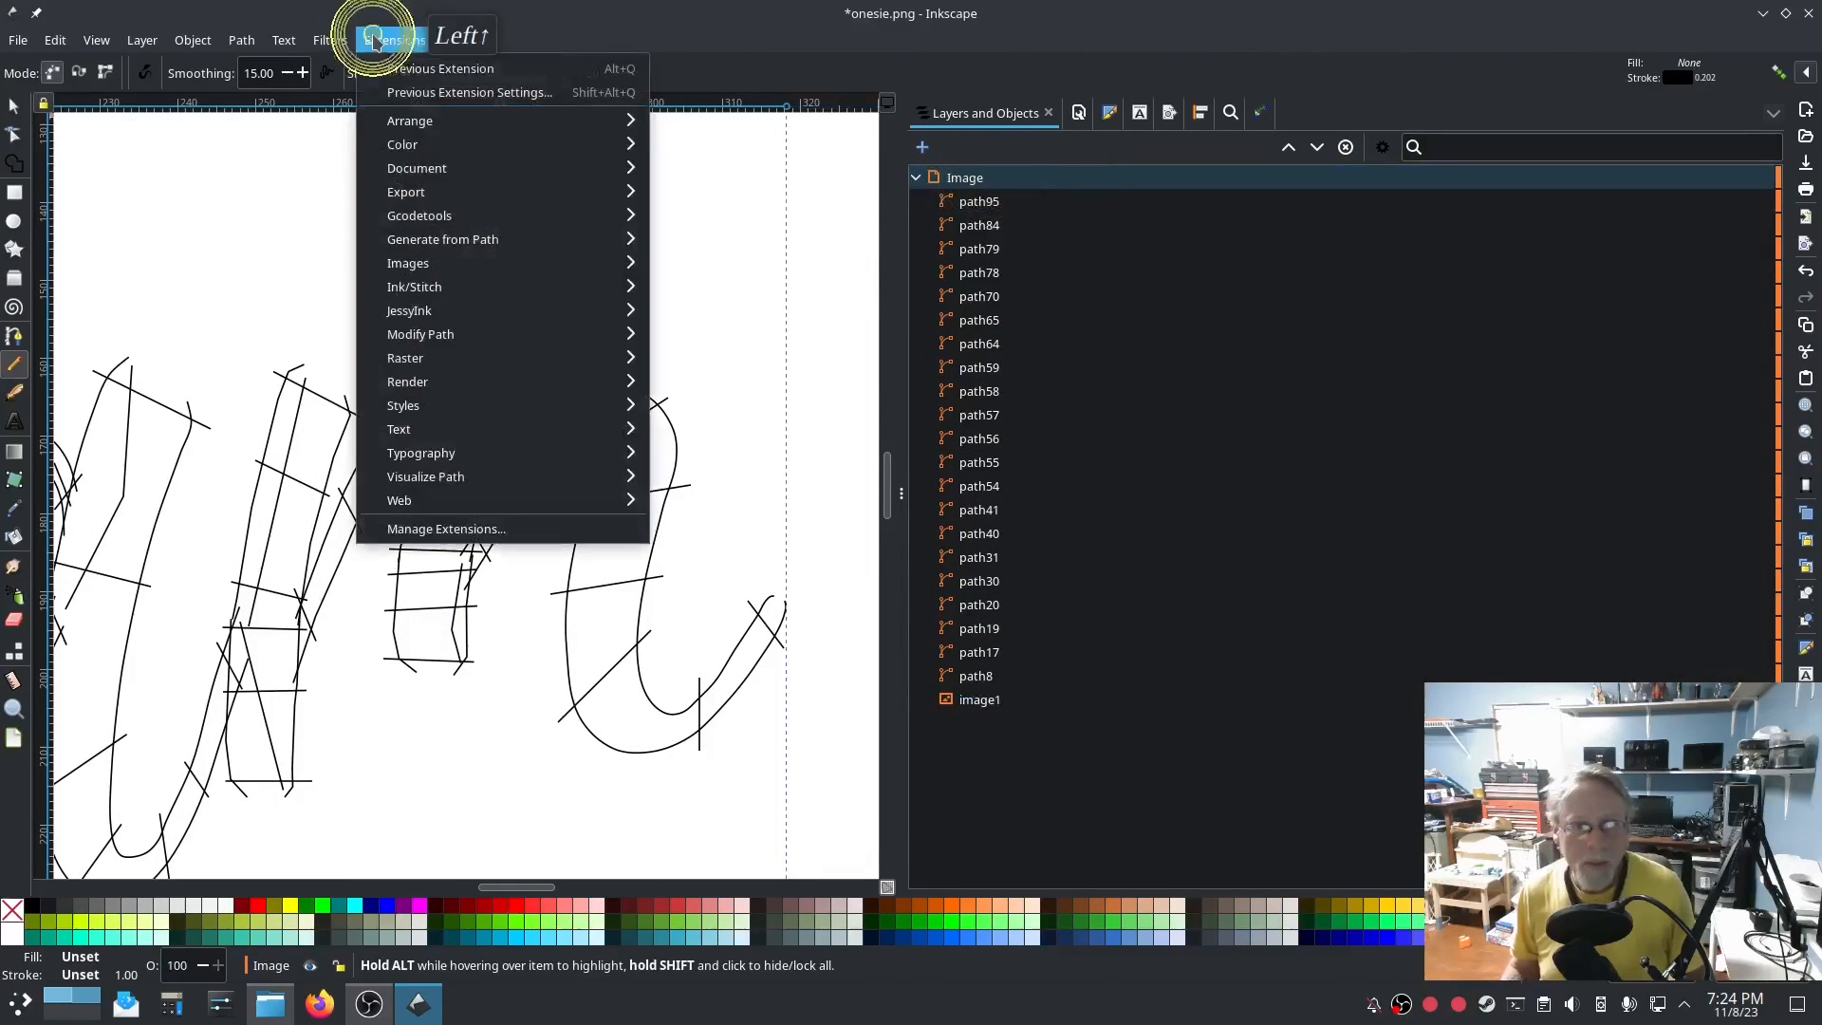
mouse_move(455, 287)
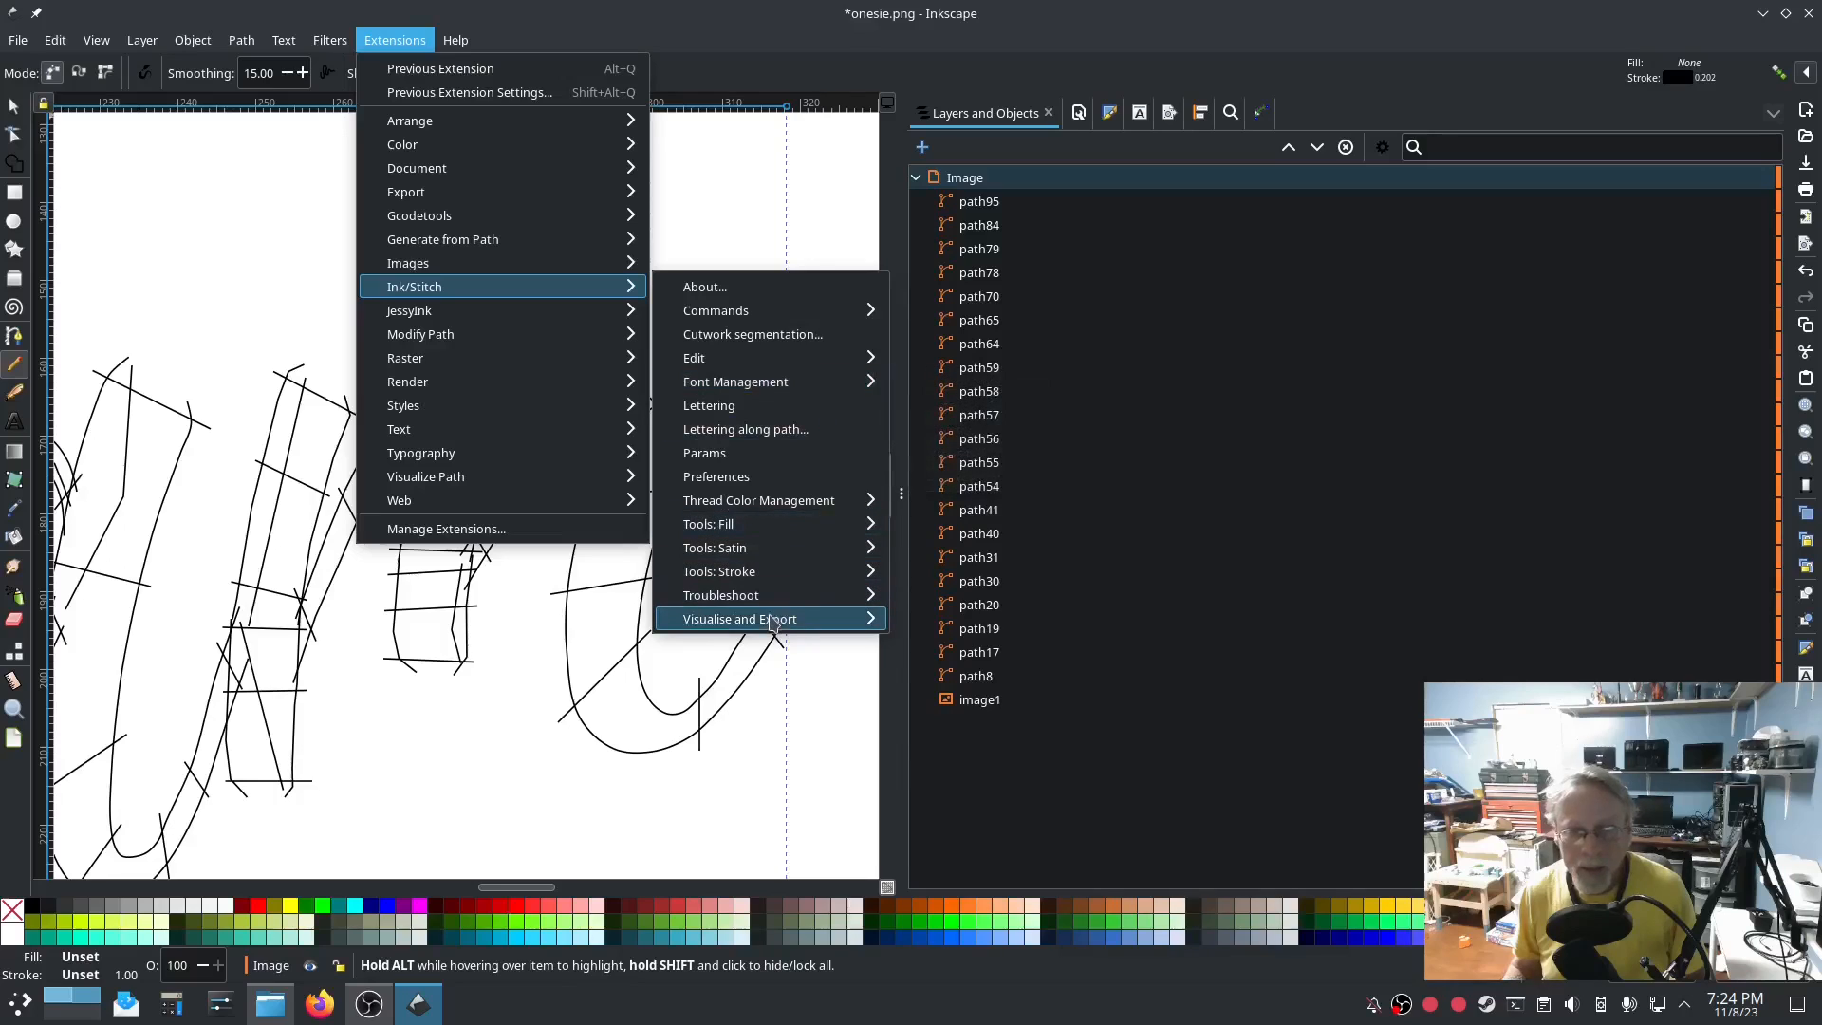
mouse_move(778, 618)
click(1059, 690)
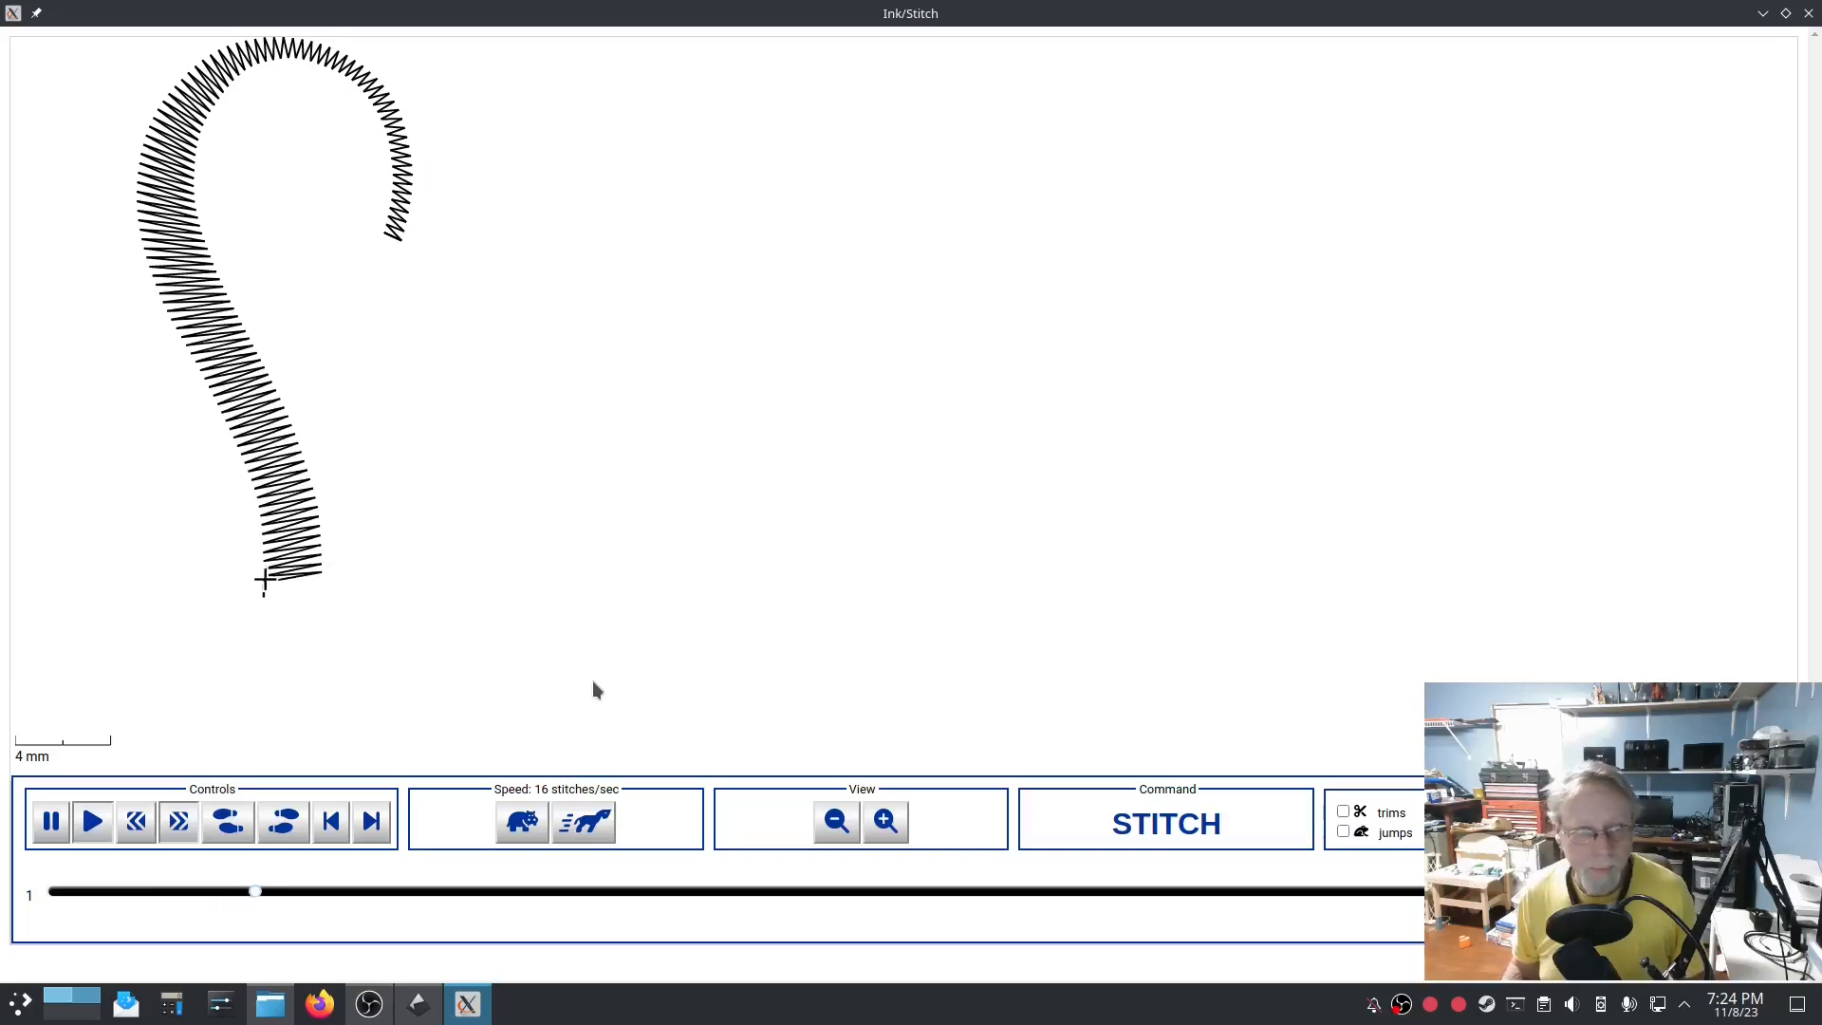
Play the stitch-out simulation of the lettering at 128 stitches/sec and close the simulator.
click(585, 820)
click(584, 820)
click(584, 820)
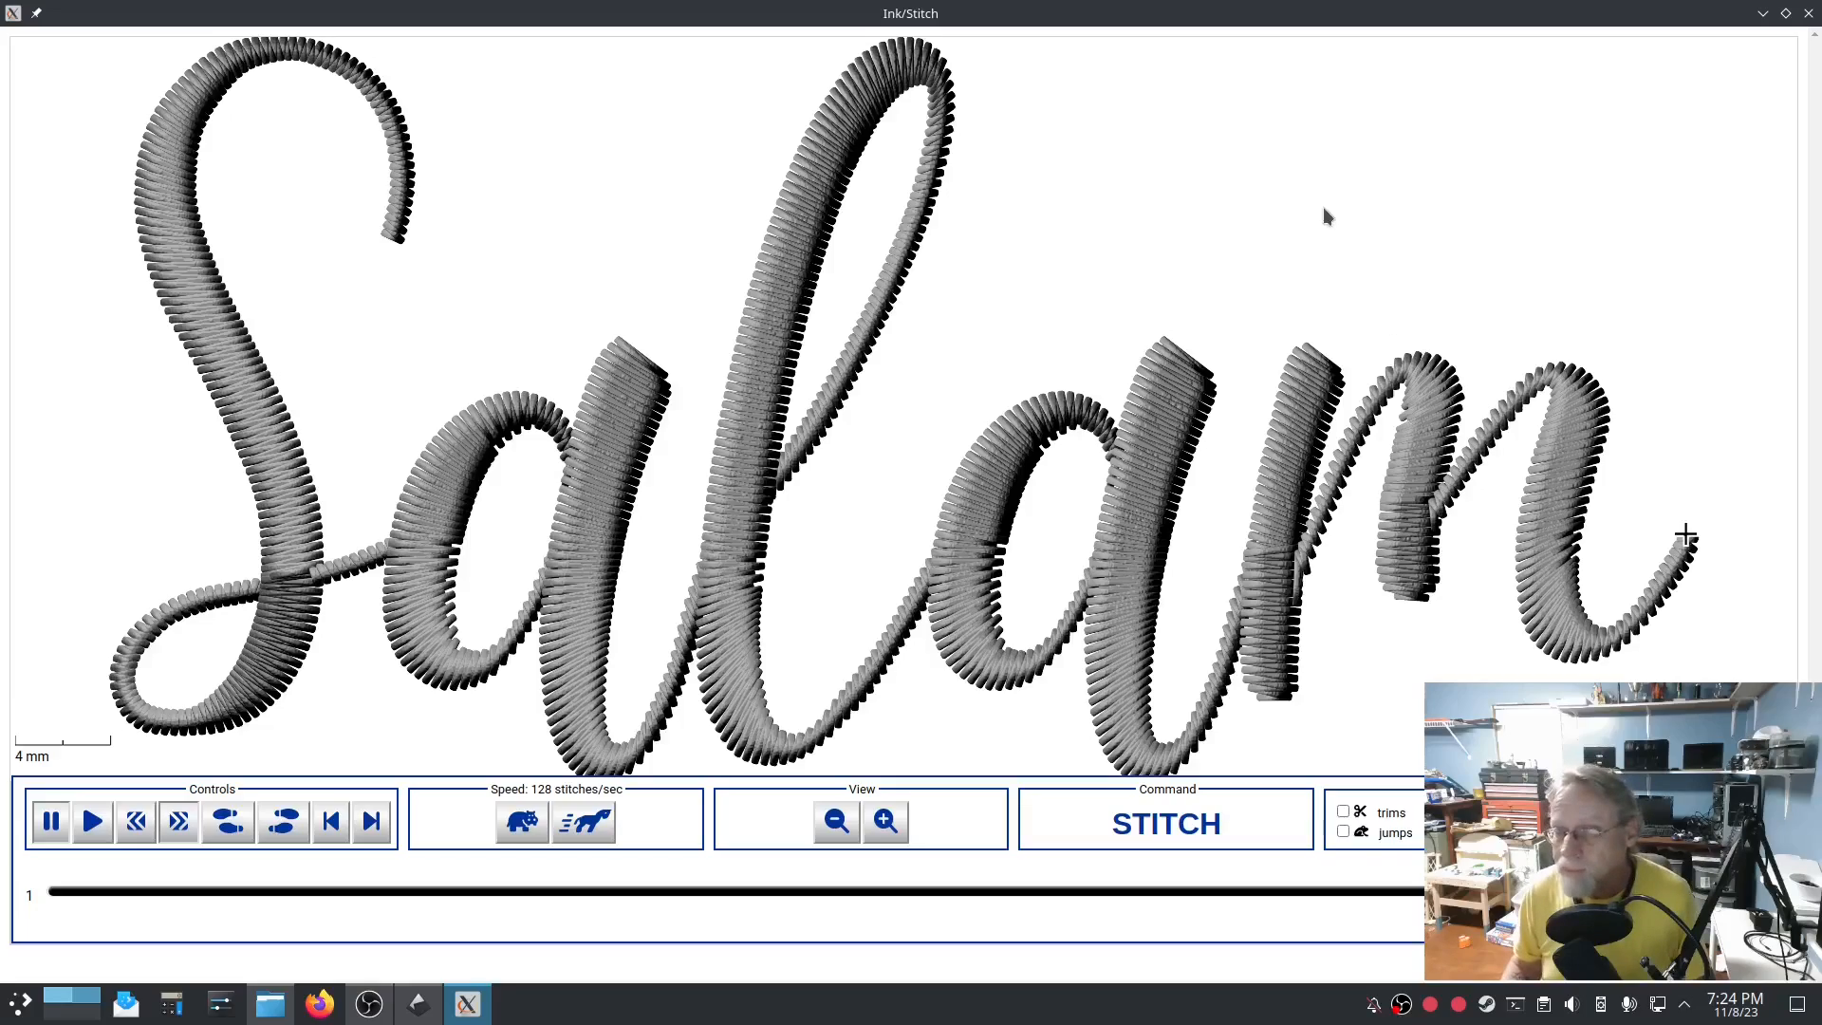
click(1808, 15)
click(769, 21)
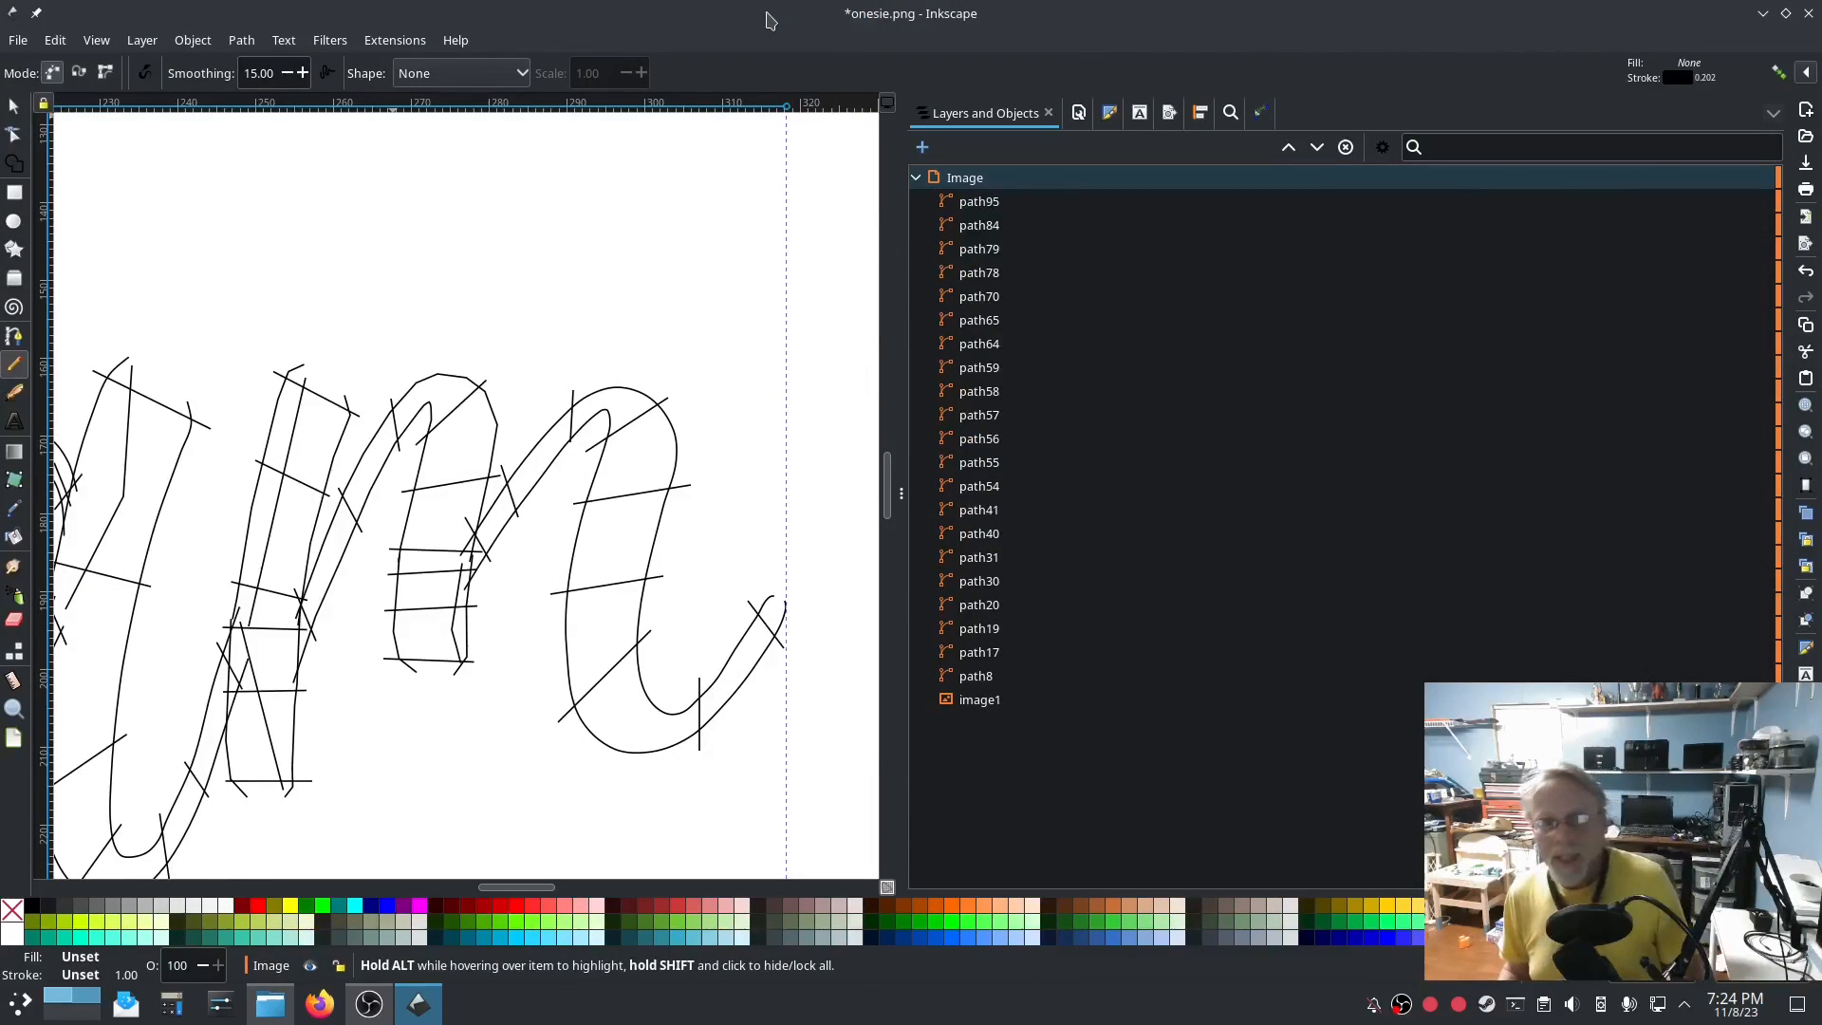
click(762, 20)
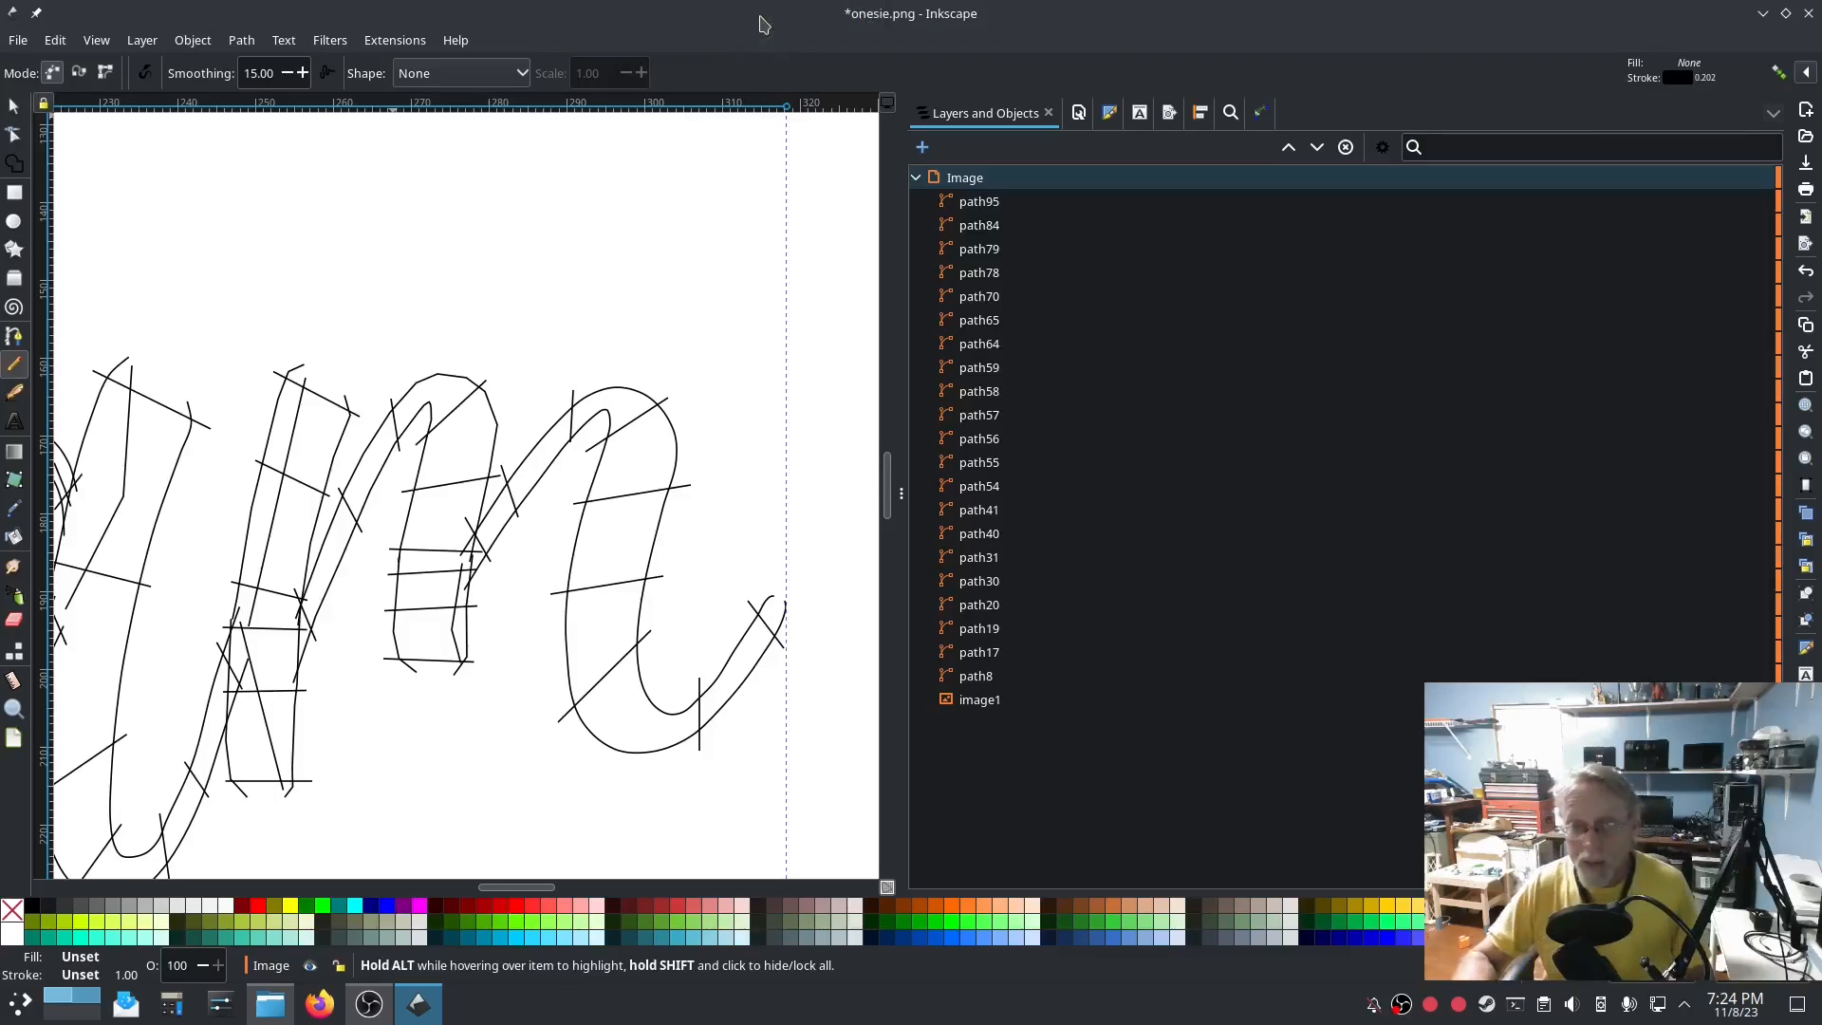